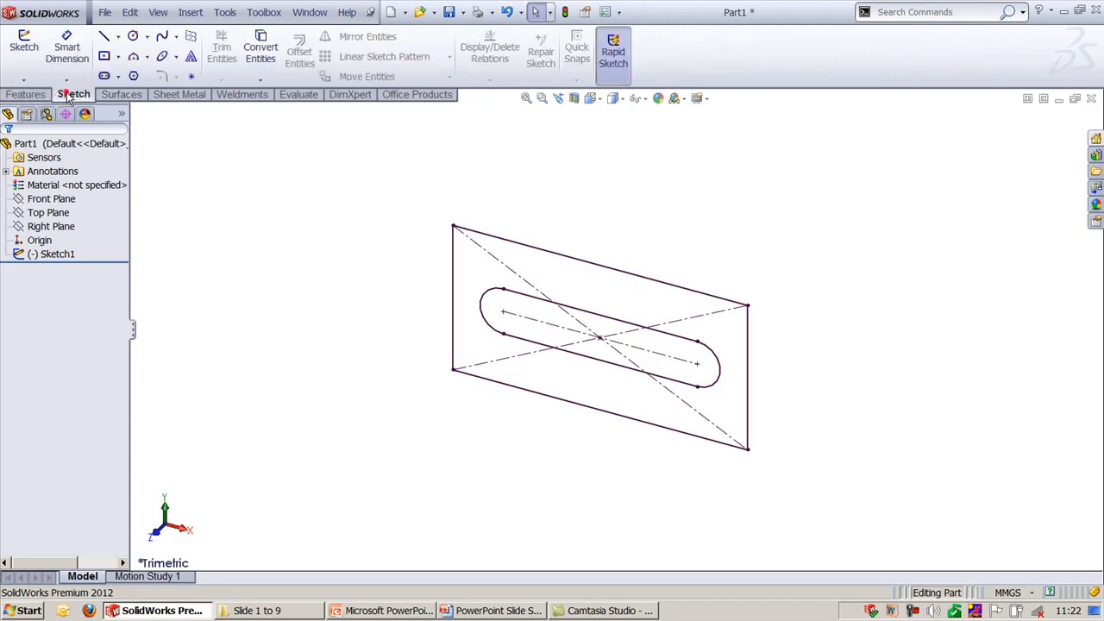
- Review the Surfaces, Sheet Metal, Weldments, Evaluate, DimXpert and Office Products command sets, ending on the Features commands
{"action": "left_click", "coordinate": [122, 95]}
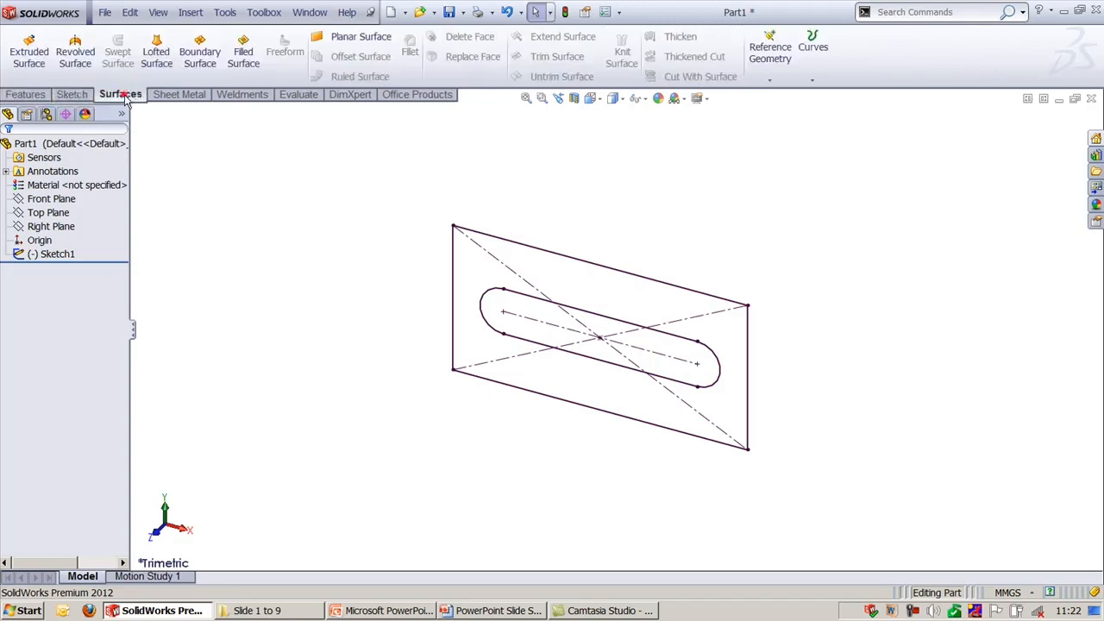
{"action": "left_click", "coordinate": [181, 97]}
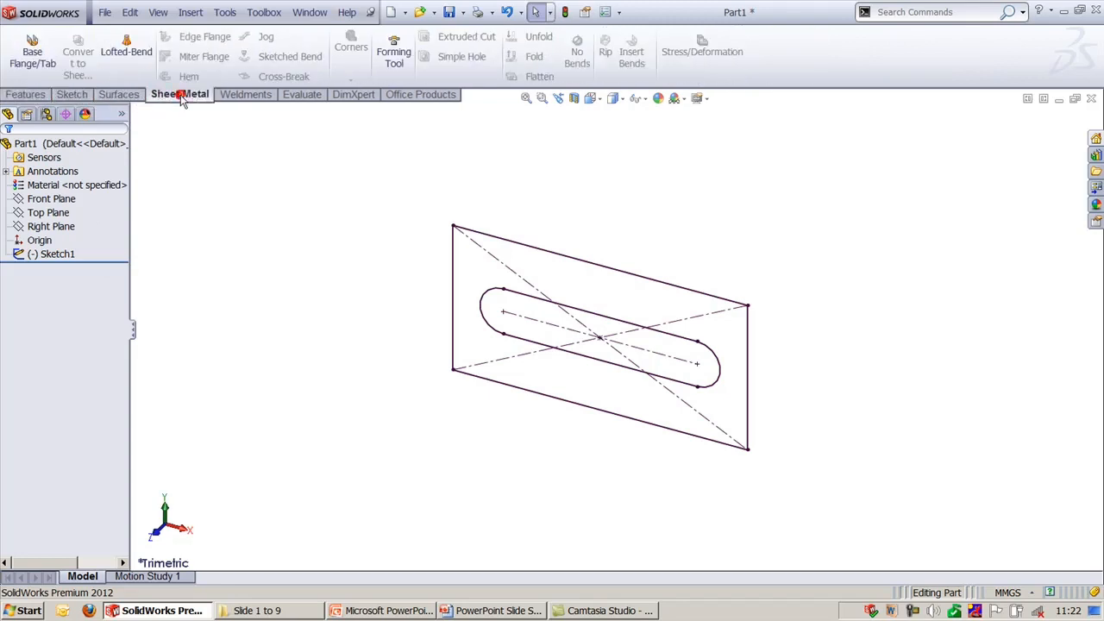
{"action": "left_click", "coordinate": [236, 97]}
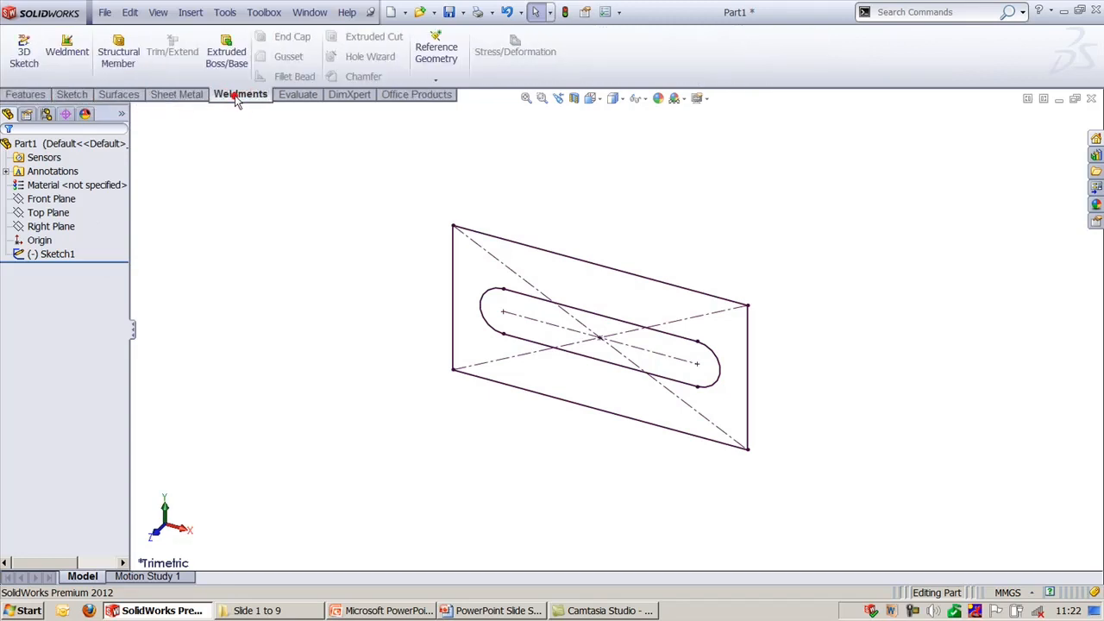
{"action": "left_click", "coordinate": [297, 96]}
{"action": "left_click", "coordinate": [353, 97]}
{"action": "left_click", "coordinate": [426, 94]}
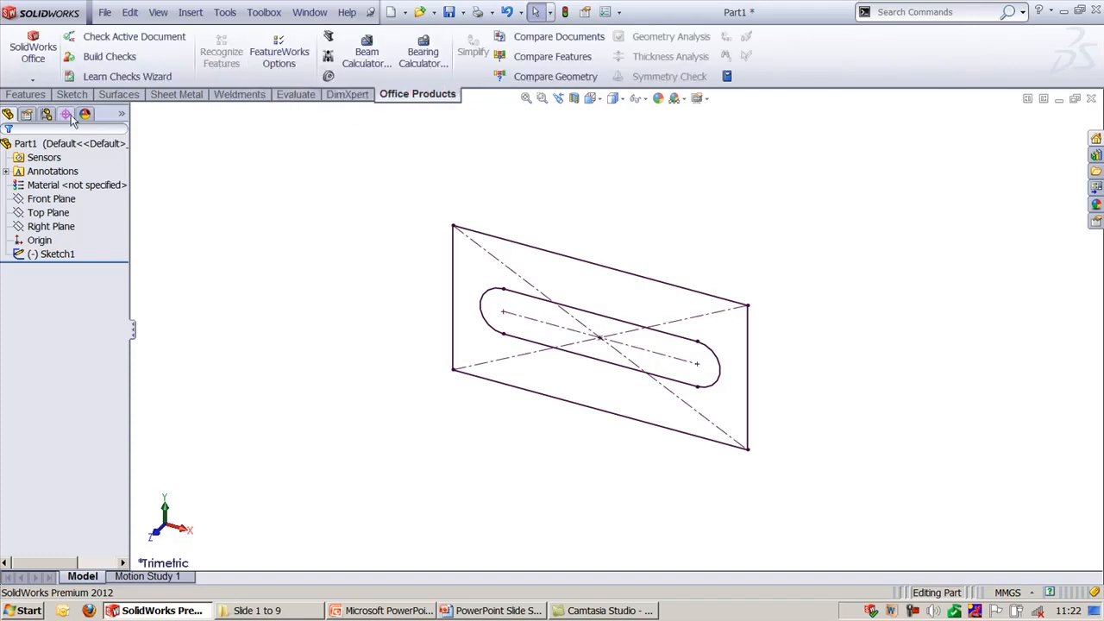
{"action": "left_click", "coordinate": [28, 95]}
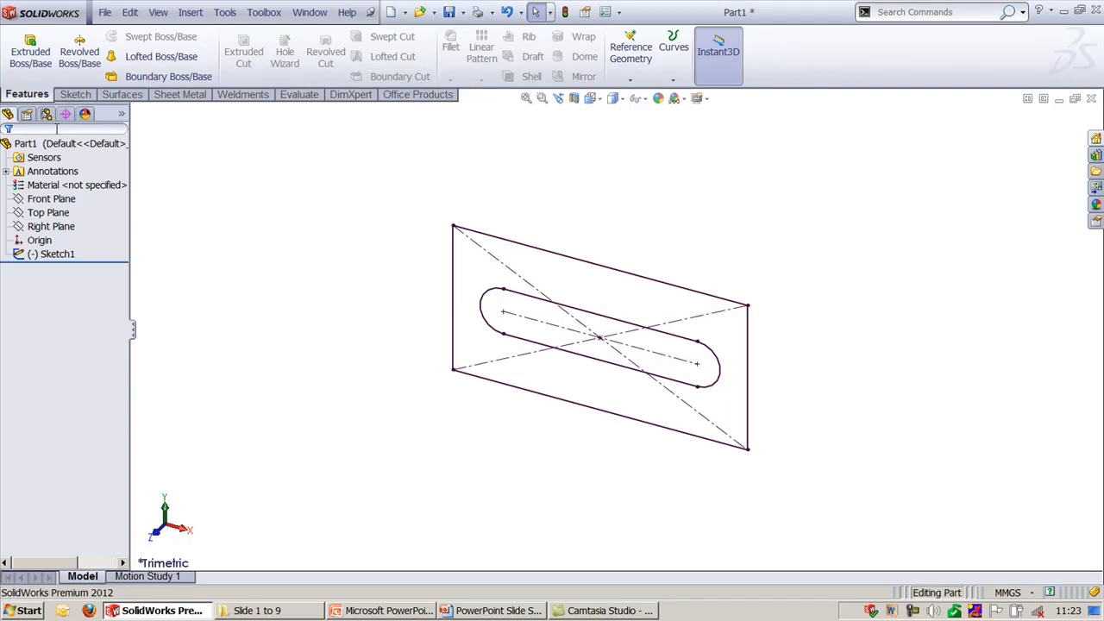
- Find and select the Right Plane by filtering the widened feature tree for "right", and clear the filter
{"action": "left_click_drag", "start_coordinate": [134, 216], "coordinate": [155, 216]}
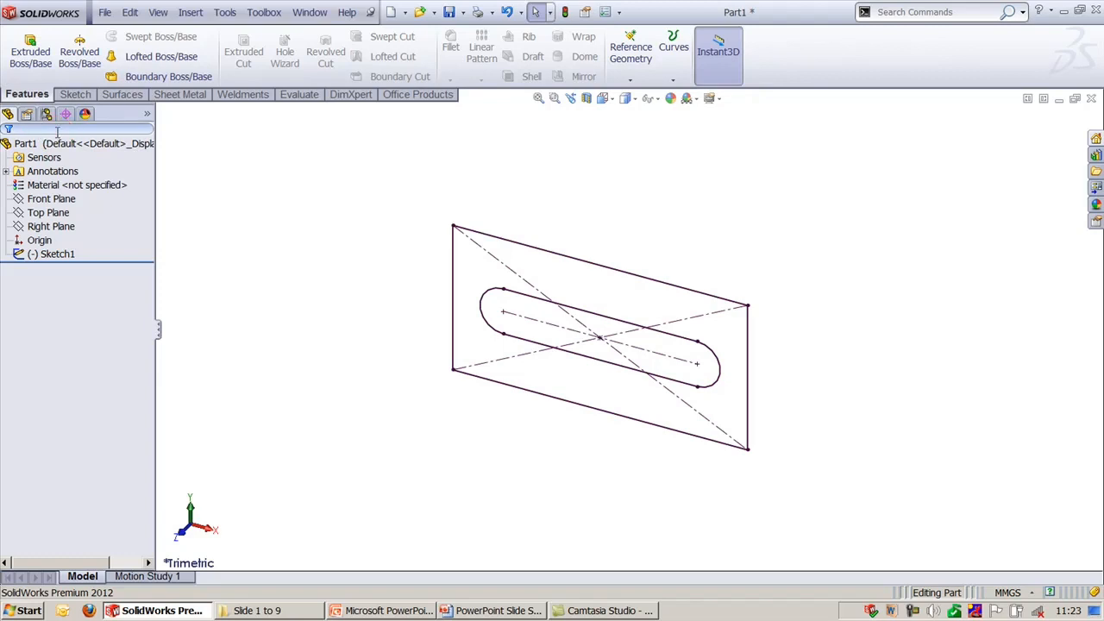
{"action": "type", "text": "right"}
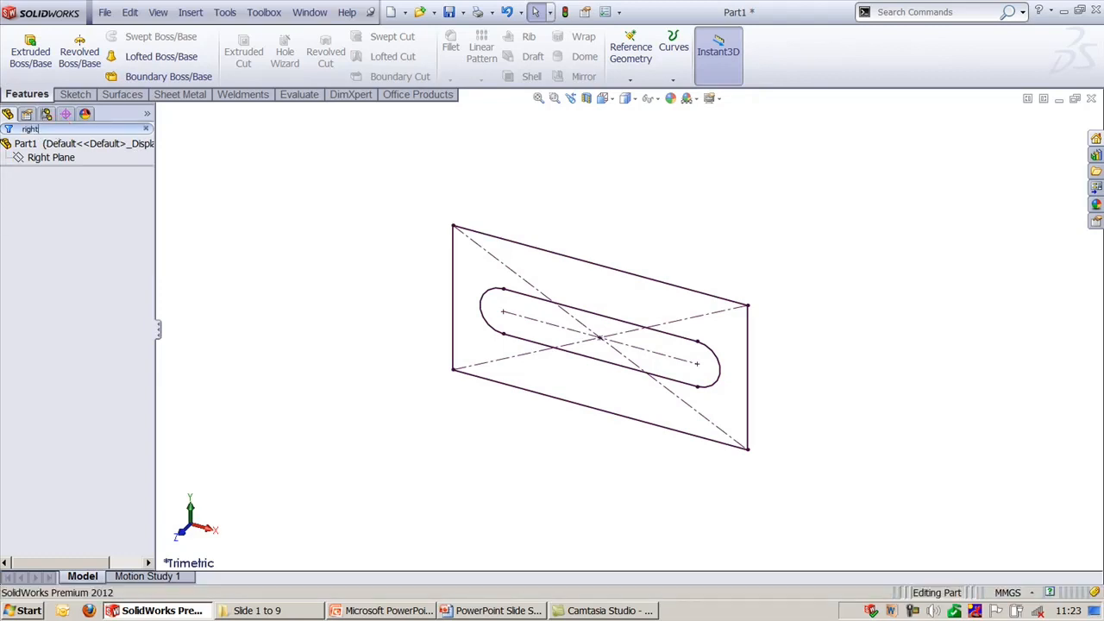
{"action": "left_click", "coordinate": [54, 158]}
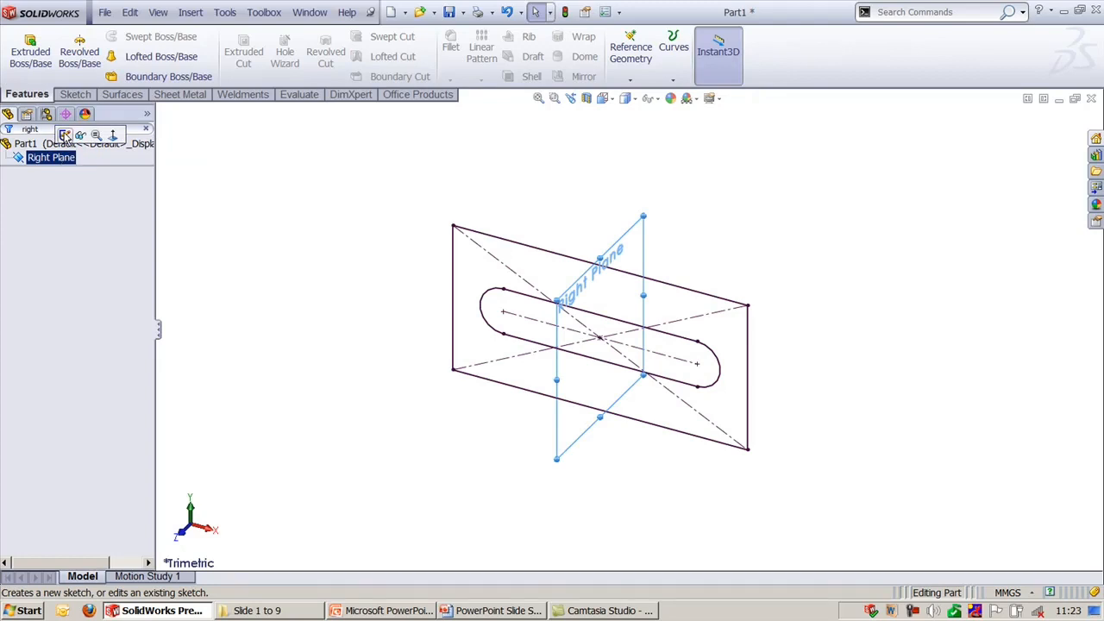
{"action": "left_click", "coordinate": [215, 190]}
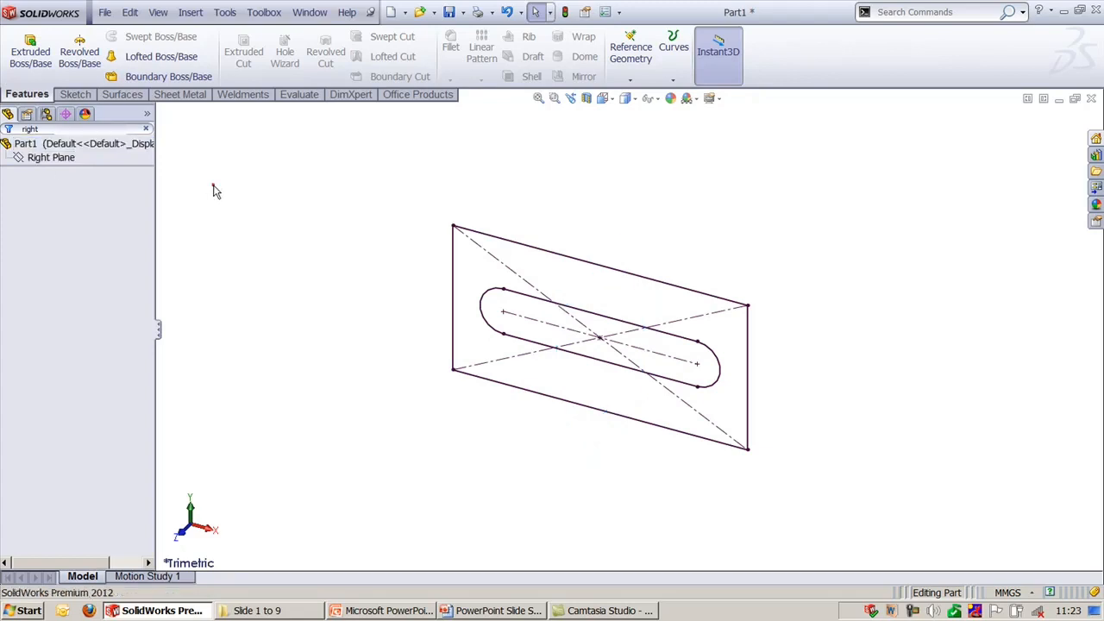
{"action": "left_click", "coordinate": [59, 129]}
{"action": "key", "text": "BackSpace"}
{"action": "key", "text": "BackSpace"}
{"action": "key", "text": "BackSpace"}
{"action": "key", "text": "BackSpace"}
{"action": "key", "text": "BackSpace"}
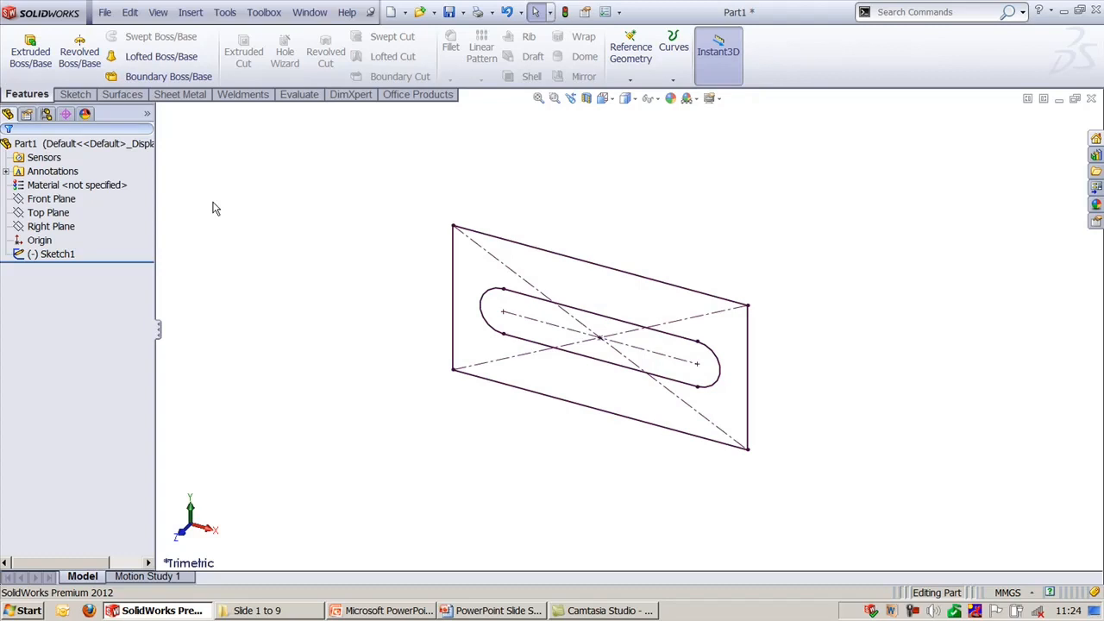
{"action": "left_click", "coordinate": [114, 131]}
{"action": "left_click", "coordinate": [114, 131]}
- Examine the part's property, configuration and DimXpert managers and return to the feature tree
{"action": "left_click", "coordinate": [27, 115]}
{"action": "left_click", "coordinate": [46, 115]}
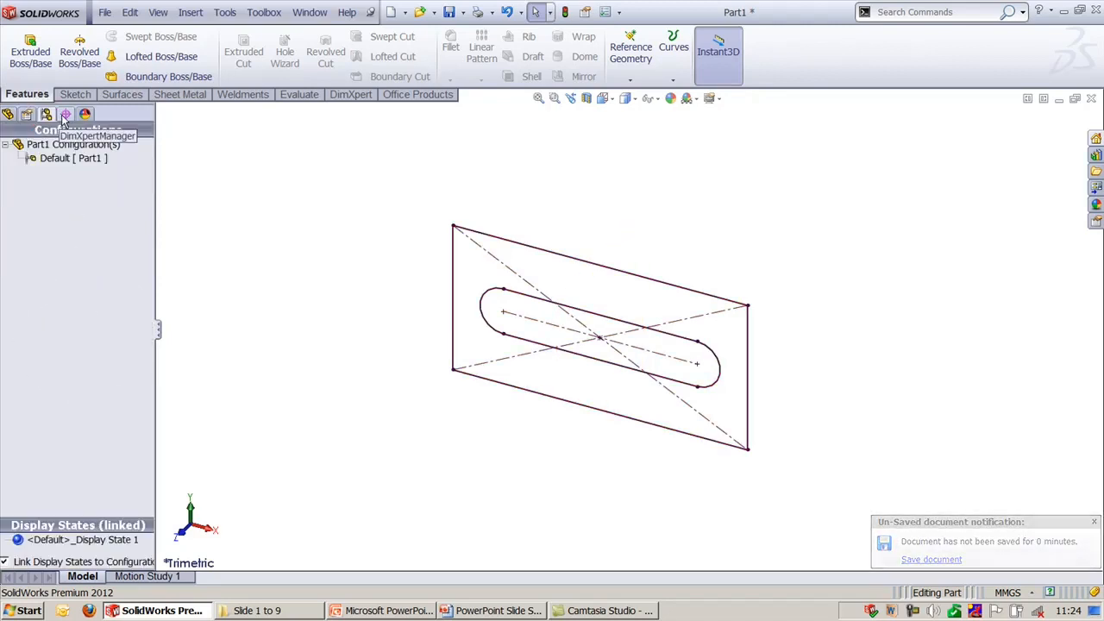
{"action": "left_click", "coordinate": [65, 118]}
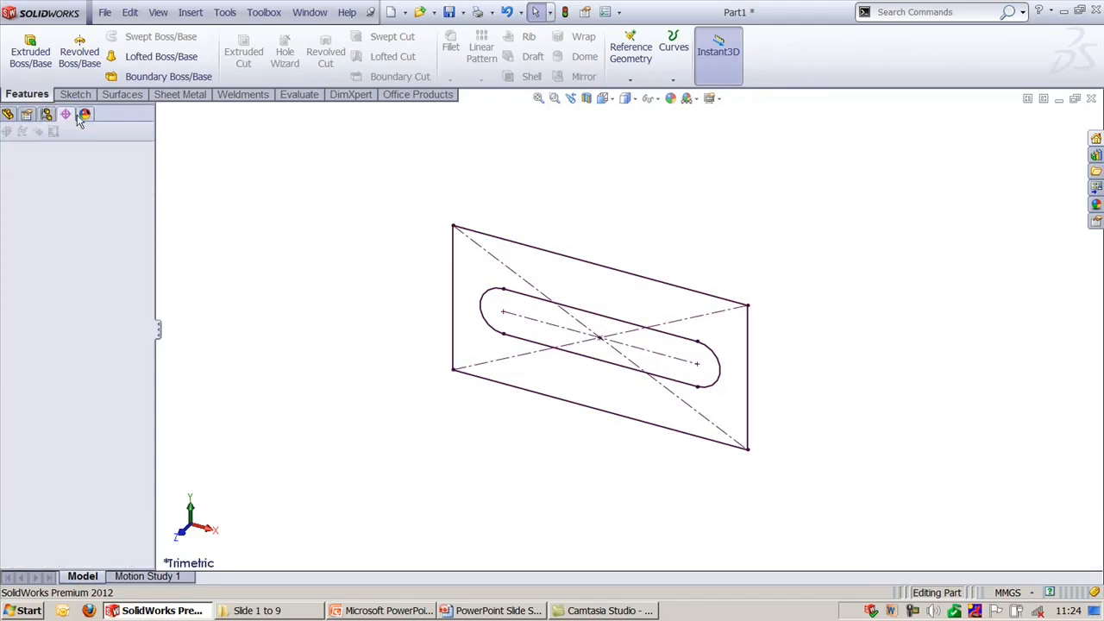
{"action": "left_click", "coordinate": [8, 116]}
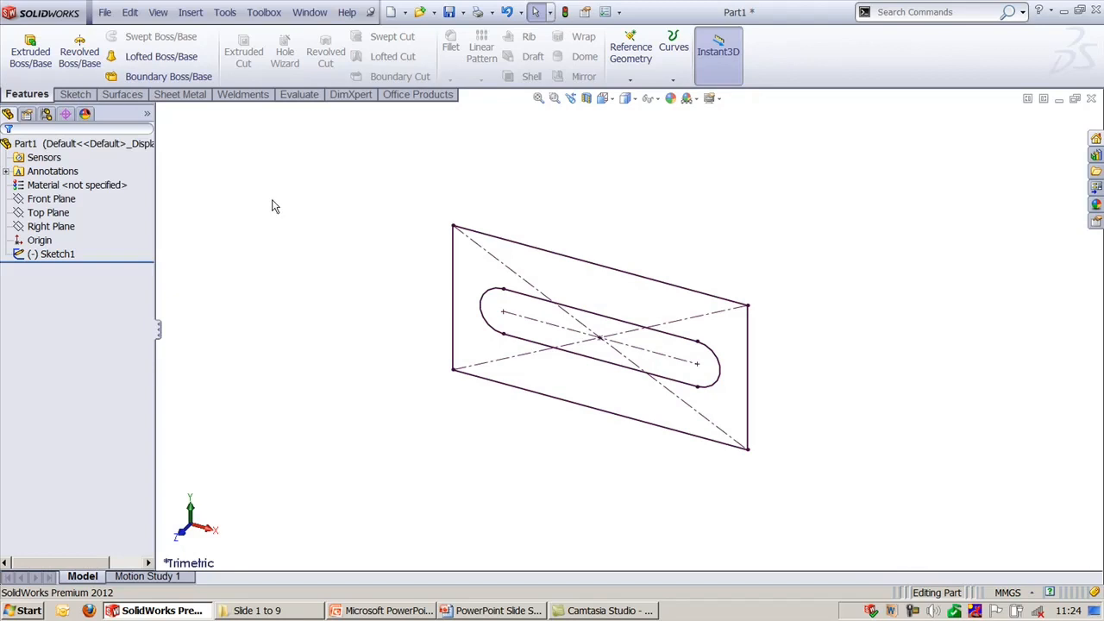
{"action": "left_click_drag", "start_coordinate": [271, 207], "coordinate": [315, 328]}
- Enable the SolidWorks 2D Emulator add-in both for the current session and at start-up
{"action": "left_click", "coordinate": [222, 20]}
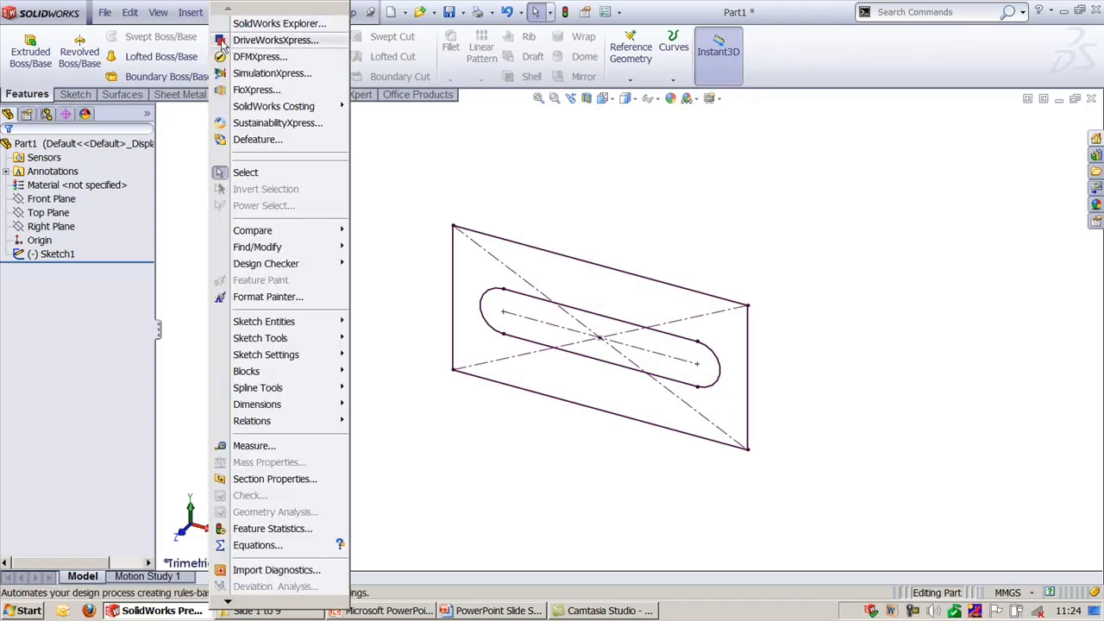
{"action": "left_click", "coordinate": [266, 601]}
{"action": "left_click", "coordinate": [266, 602]}
{"action": "left_click", "coordinate": [265, 602]}
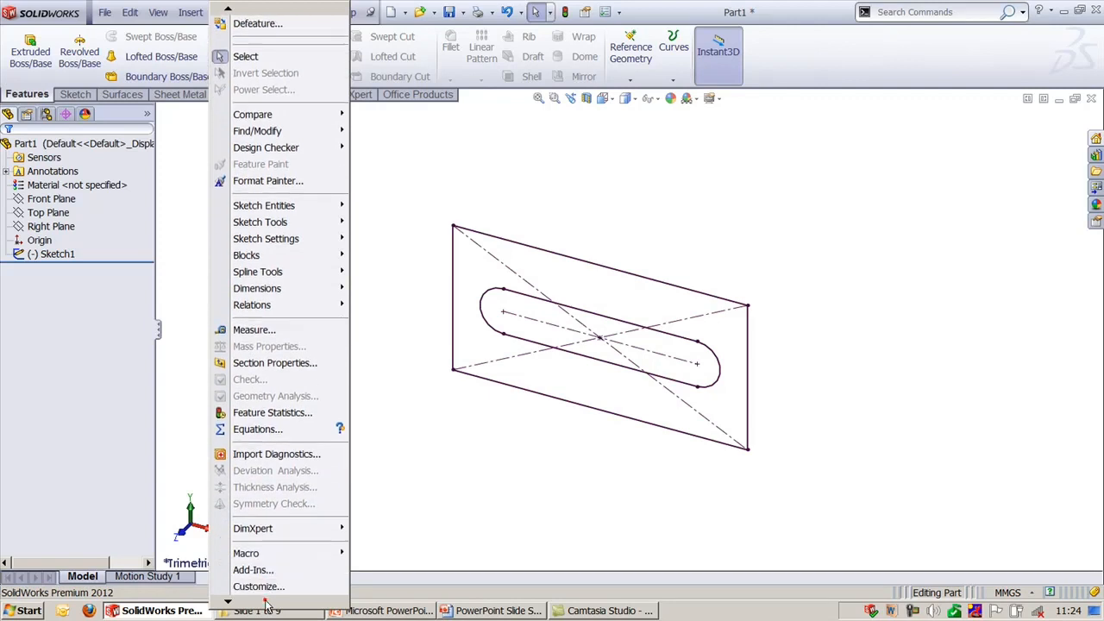
{"action": "left_click", "coordinate": [250, 570]}
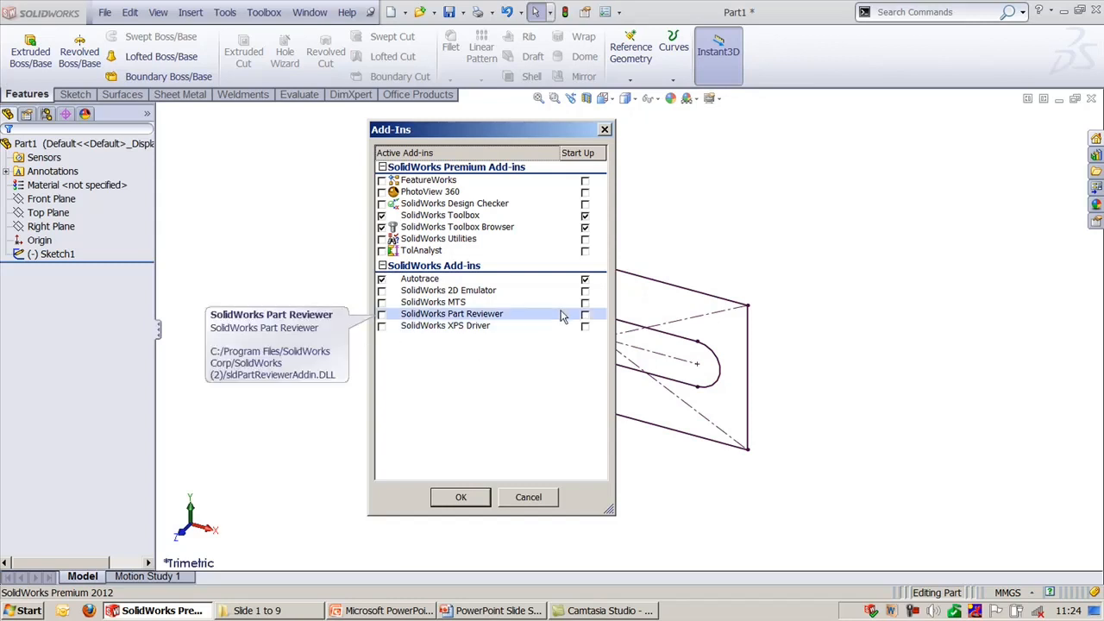
{"action": "left_click", "coordinate": [382, 291]}
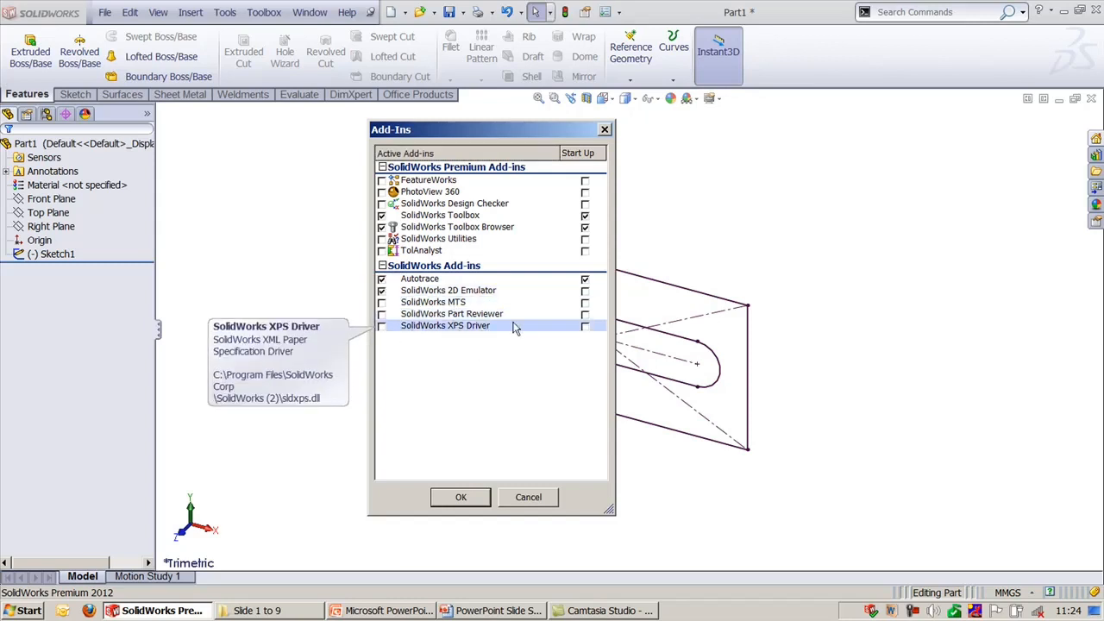
{"action": "left_click", "coordinate": [584, 291]}
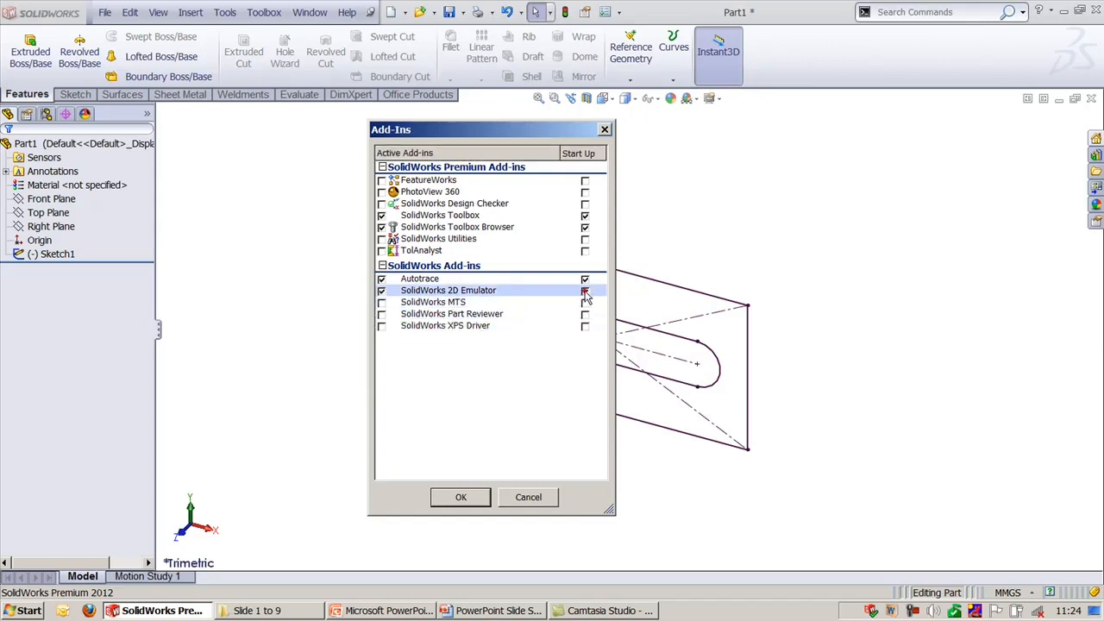
{"action": "left_click", "coordinate": [460, 498]}
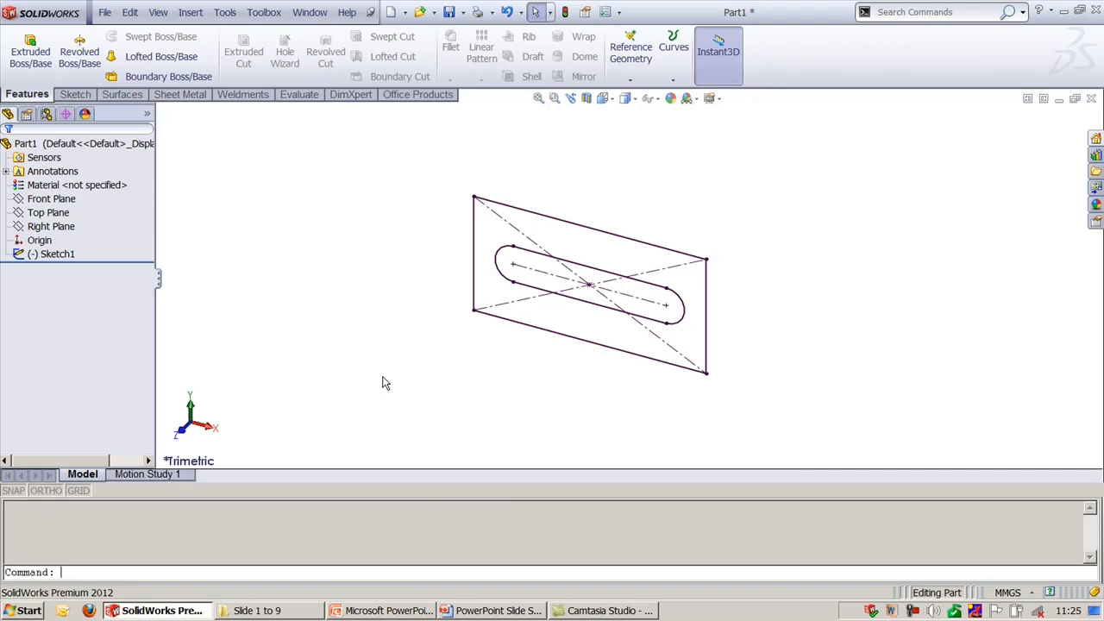
{"action": "type", "text": "1"}
{"action": "key", "text": "Return"}
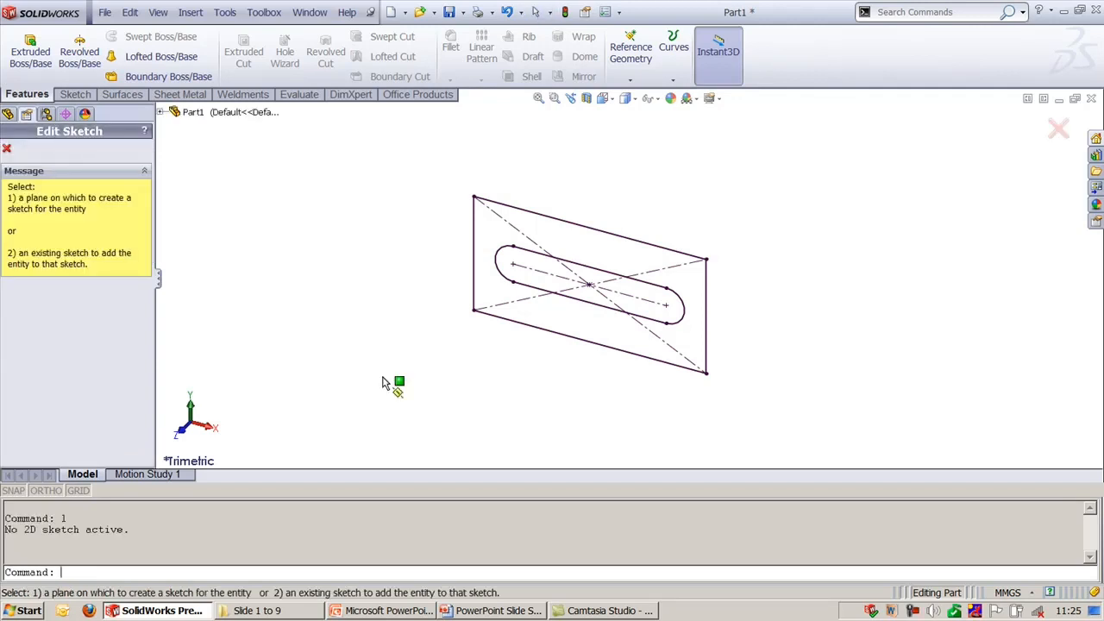
{"action": "left_click", "coordinate": [159, 113]}
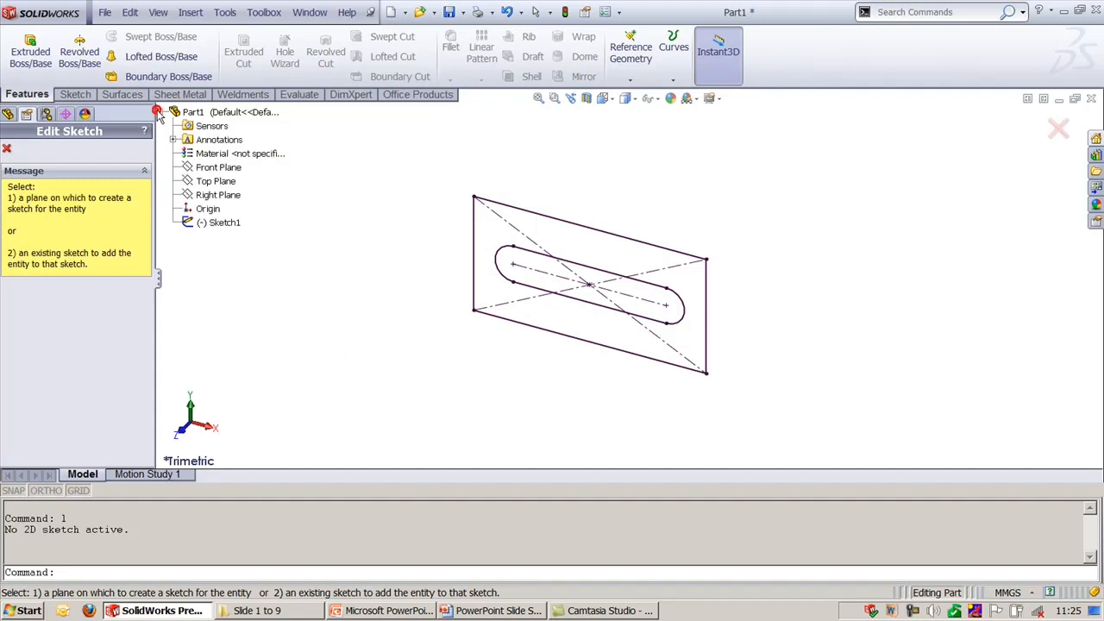
{"action": "left_click", "coordinate": [204, 184]}
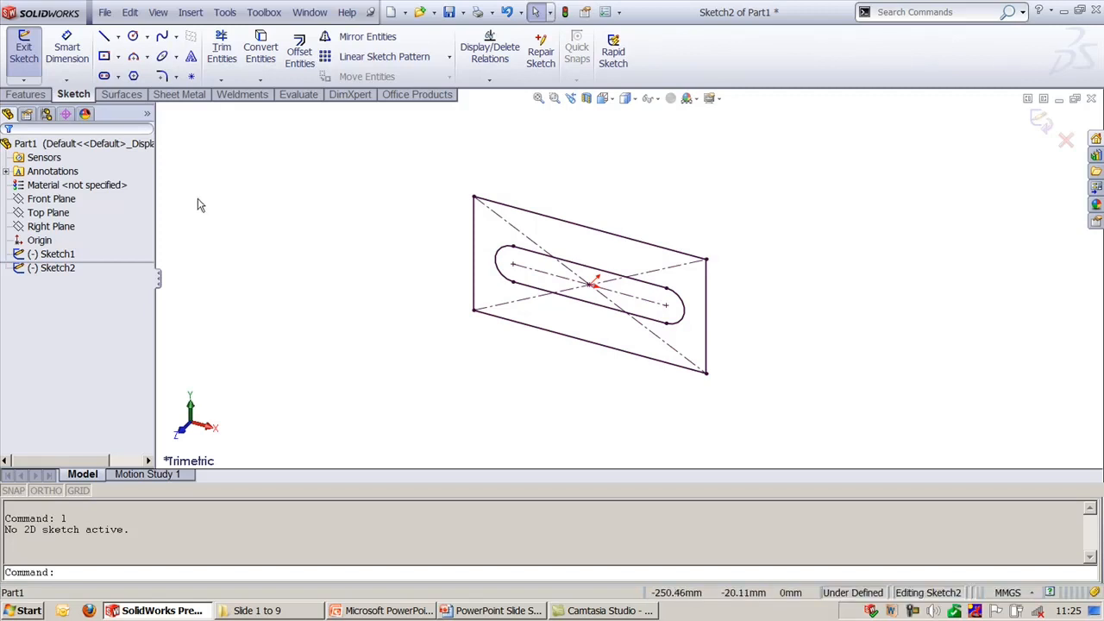
{"action": "key", "text": "F8"}
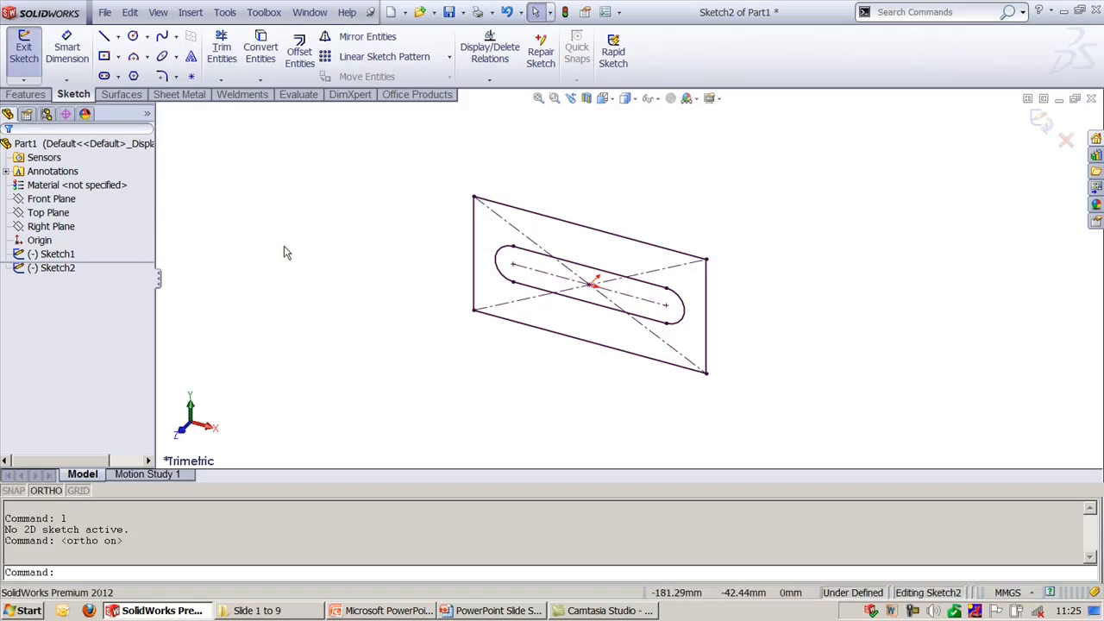
{"action": "key", "text": "F8"}
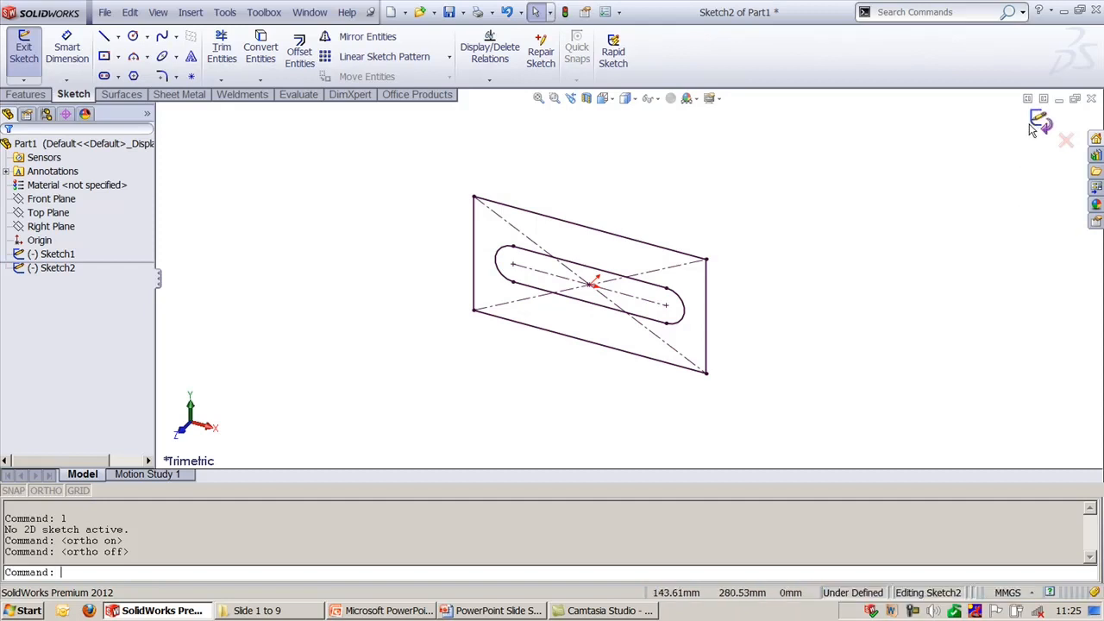
{"action": "left_click", "coordinate": [1067, 144]}
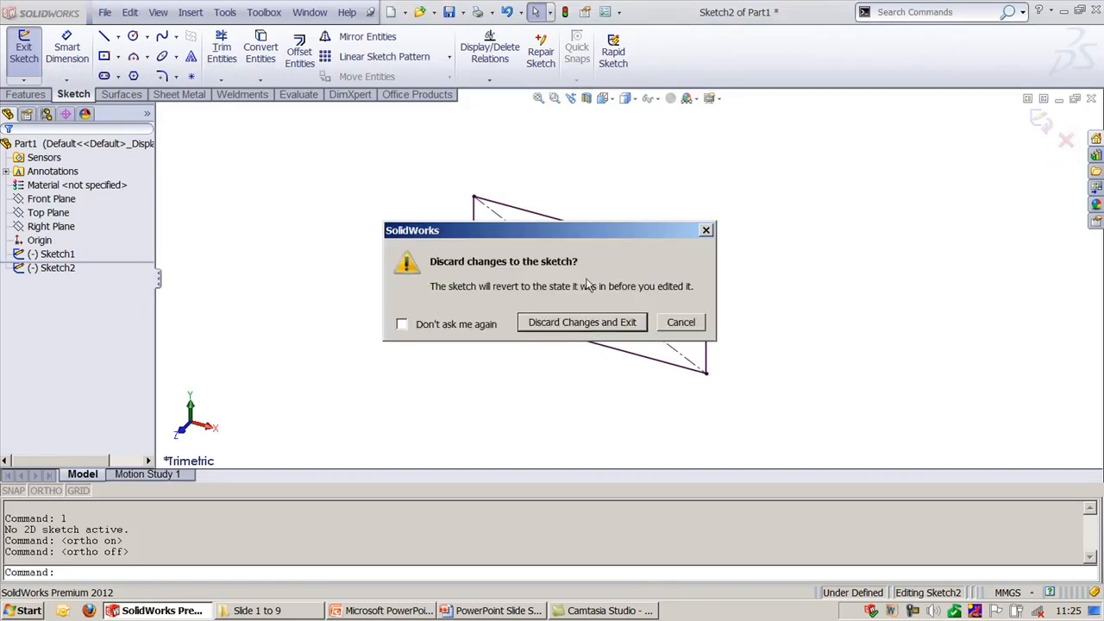
{"action": "left_click", "coordinate": [582, 321]}
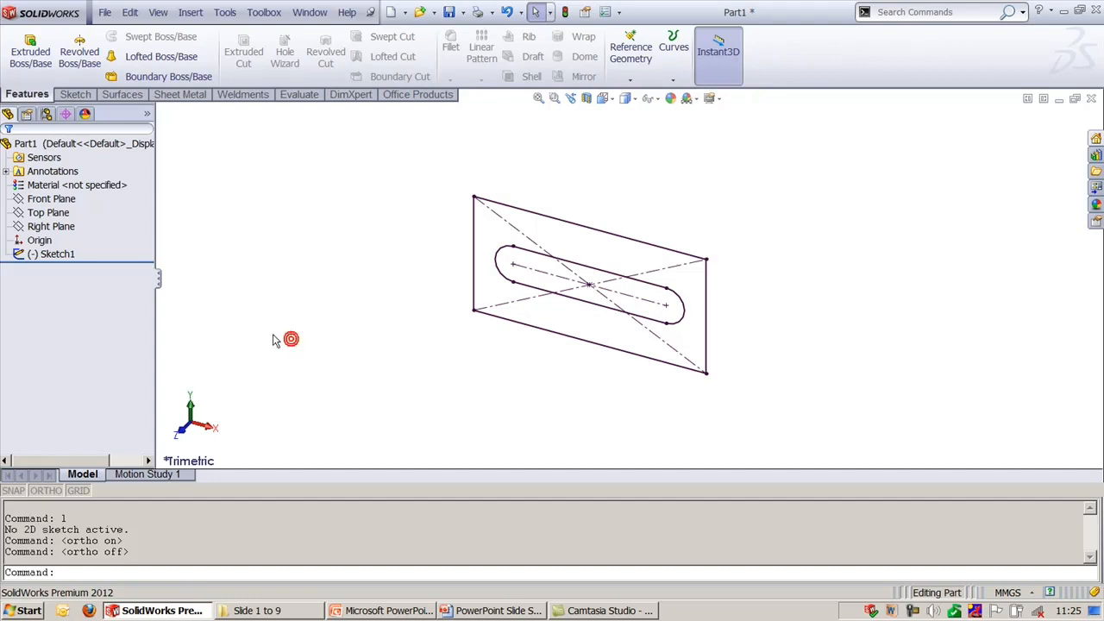
- Create a new sketch on the Front Plane and orient the view normal to it
{"action": "left_click", "coordinate": [55, 198]}
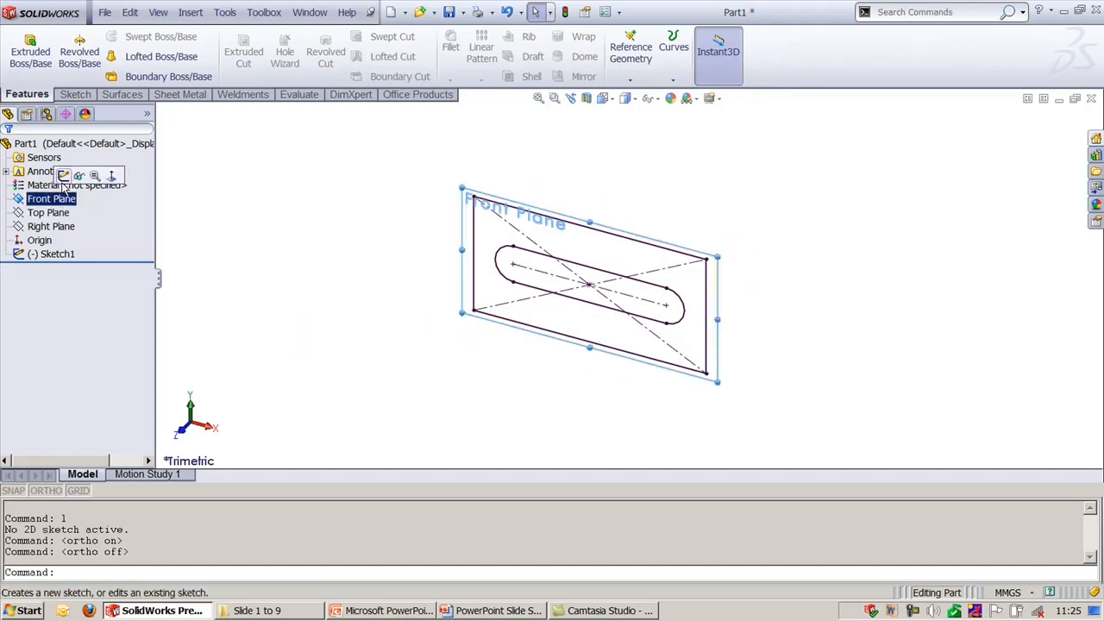
{"action": "left_click", "coordinate": [63, 176]}
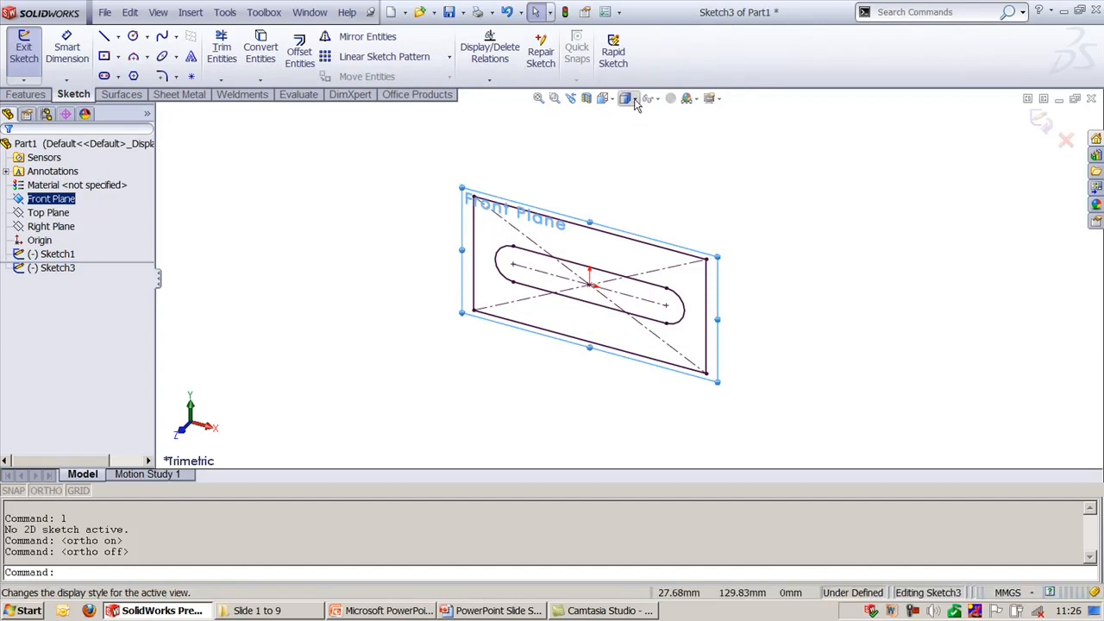
{"action": "left_click", "coordinate": [603, 98]}
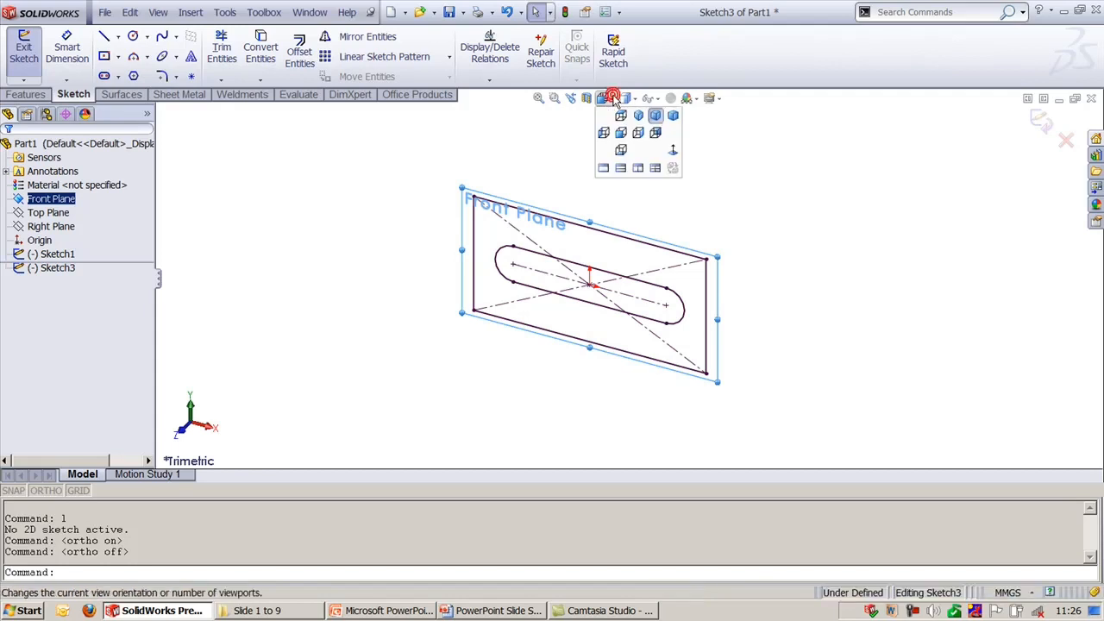
{"action": "left_click", "coordinate": [673, 156]}
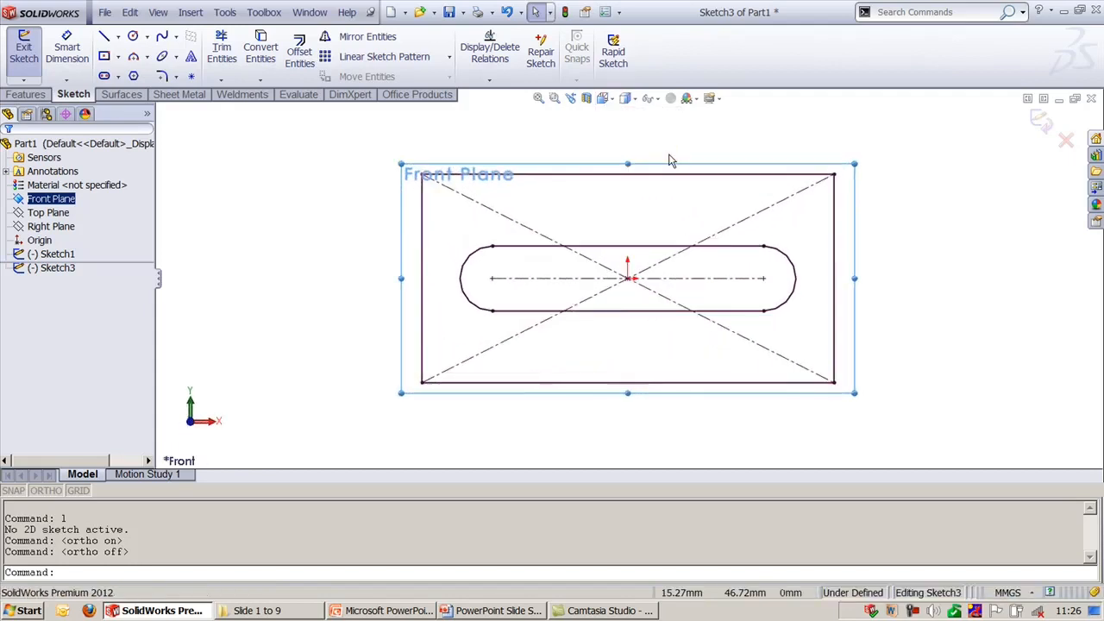
{"action": "left_click", "coordinate": [1007, 376]}
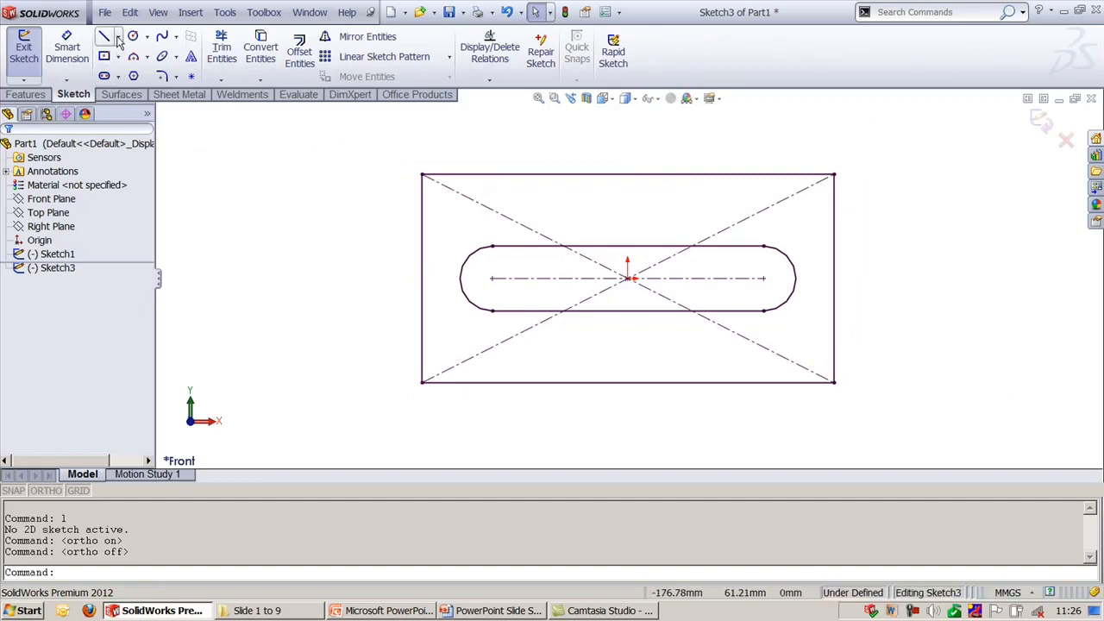
{"action": "left_click", "coordinate": [118, 38]}
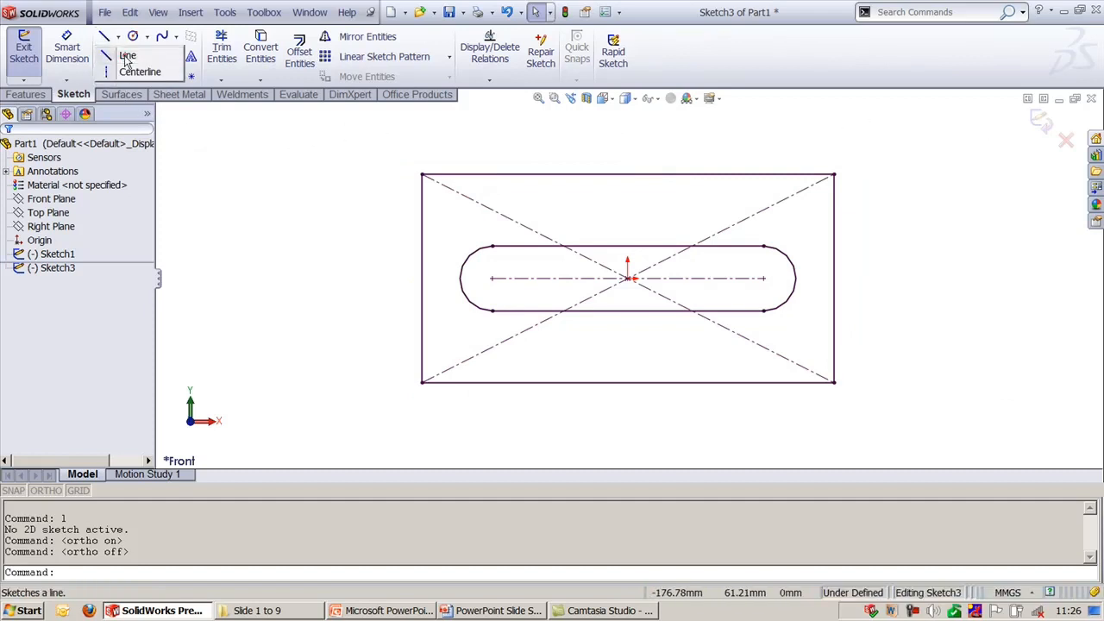
{"action": "left_click", "coordinate": [127, 56]}
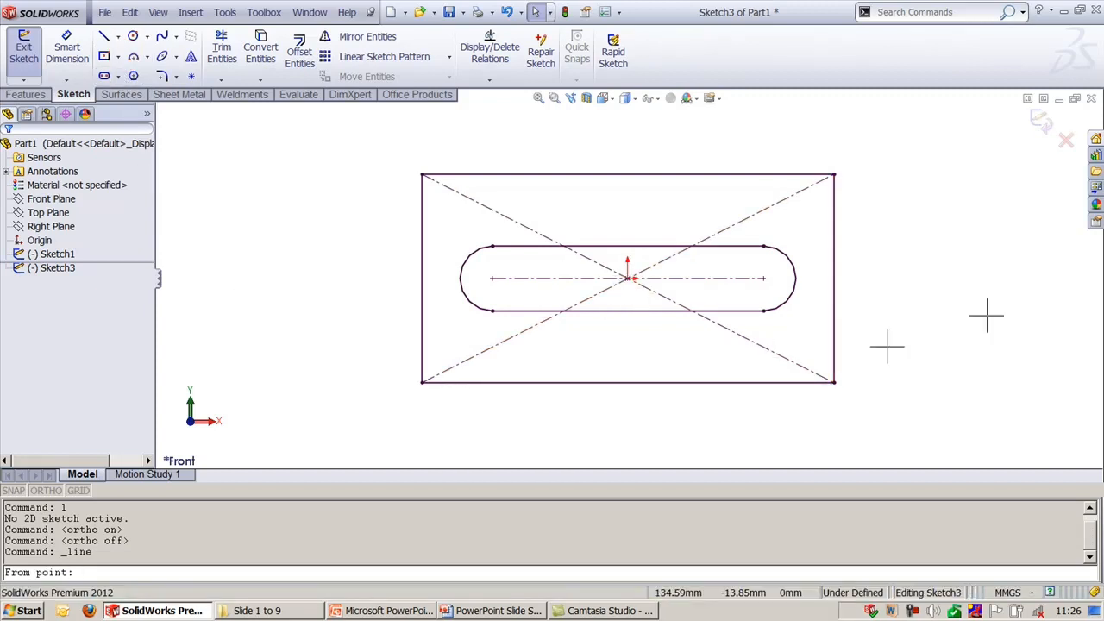
{"action": "key", "text": "Escape"}
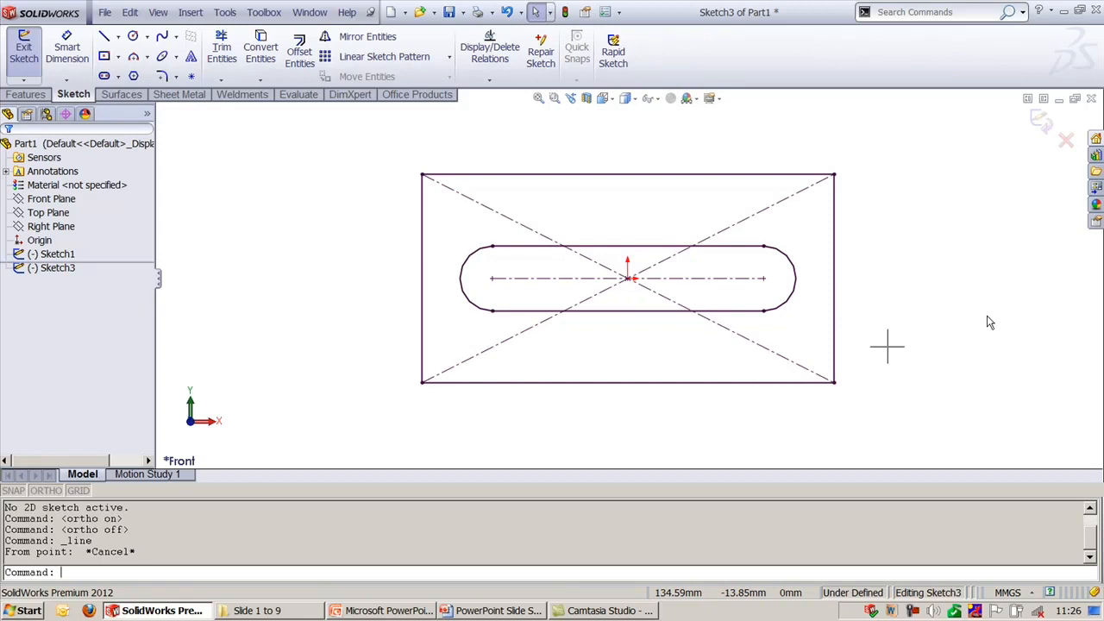
{"action": "type", "text": "l"}
{"action": "key", "text": "Return"}
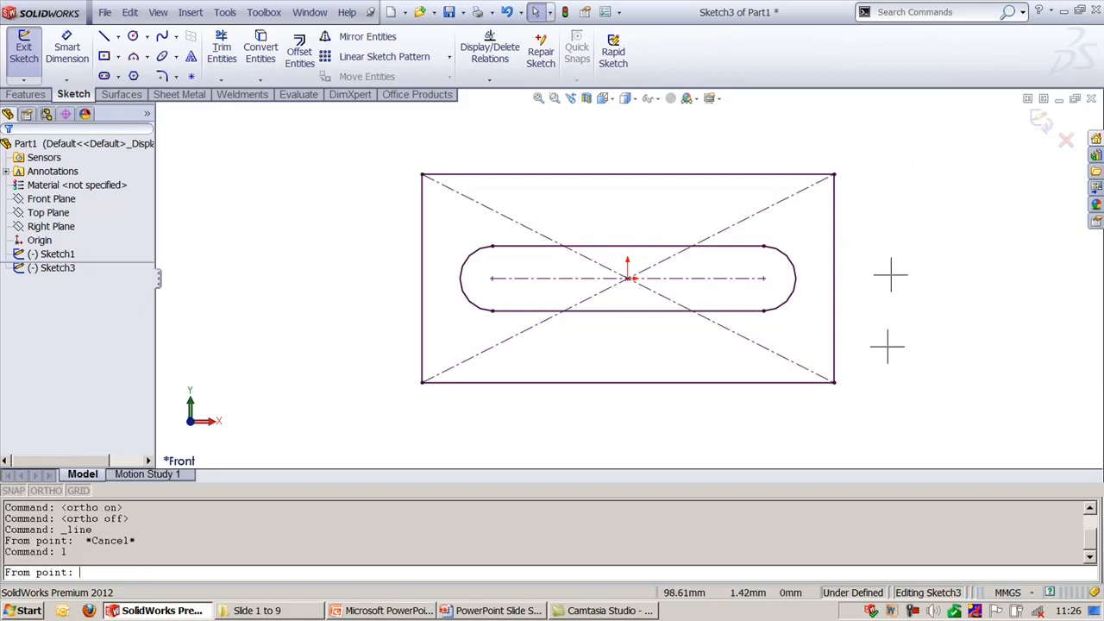
{"action": "type", "text": "0,0"}
{"action": "key", "text": "Return"}
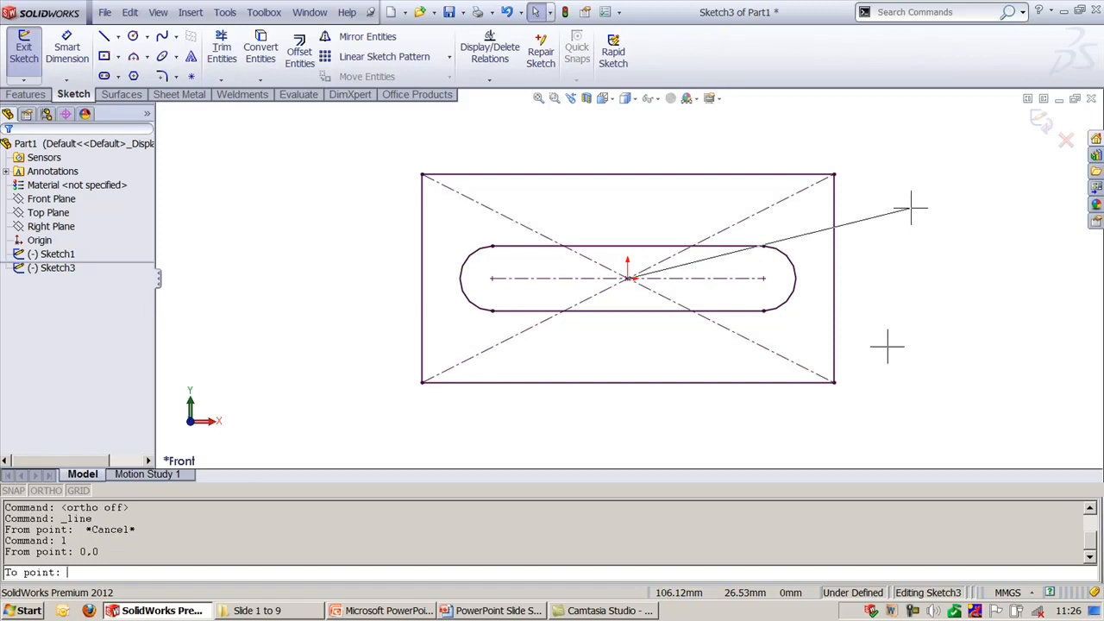
{"action": "type", "text": "@100,0"}
{"action": "key", "text": "Return"}
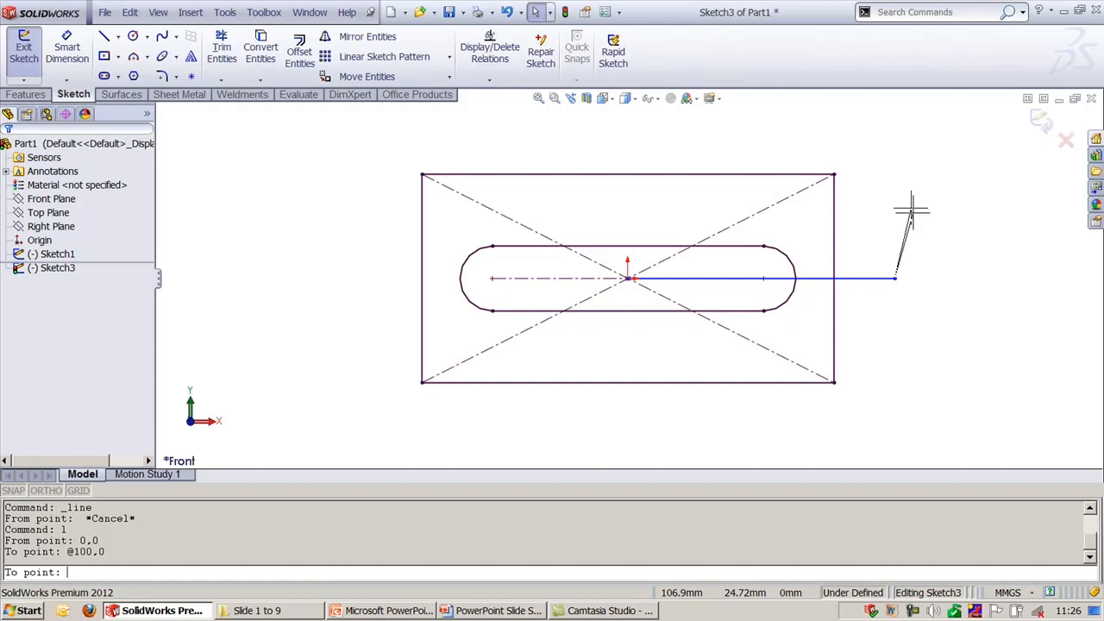
{"action": "left_click", "coordinate": [1042, 124]}
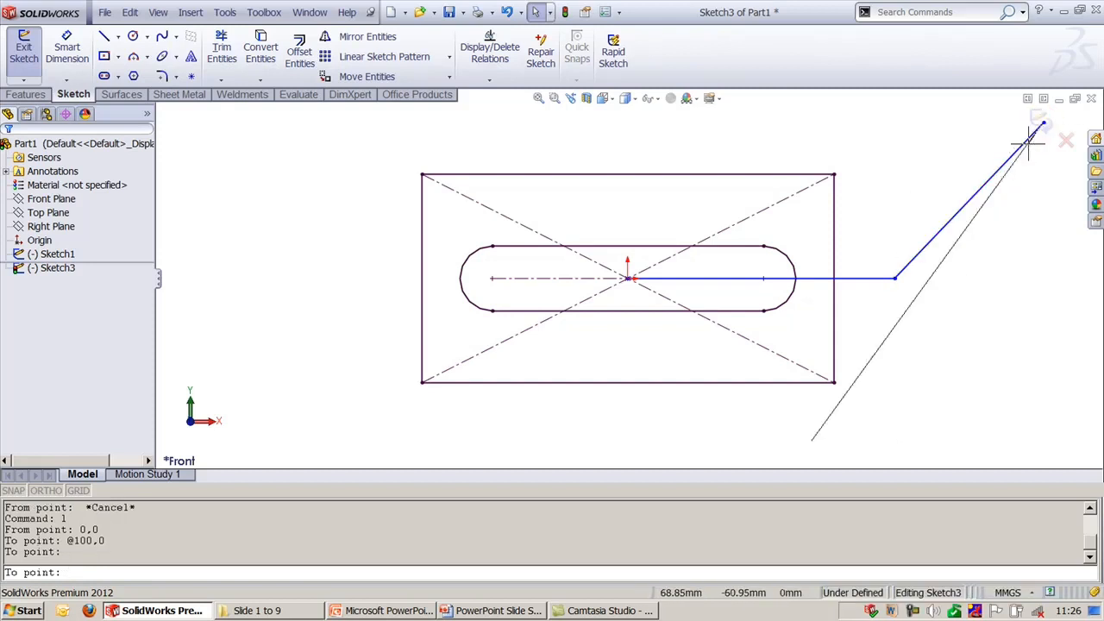
{"action": "key", "text": "Escape"}
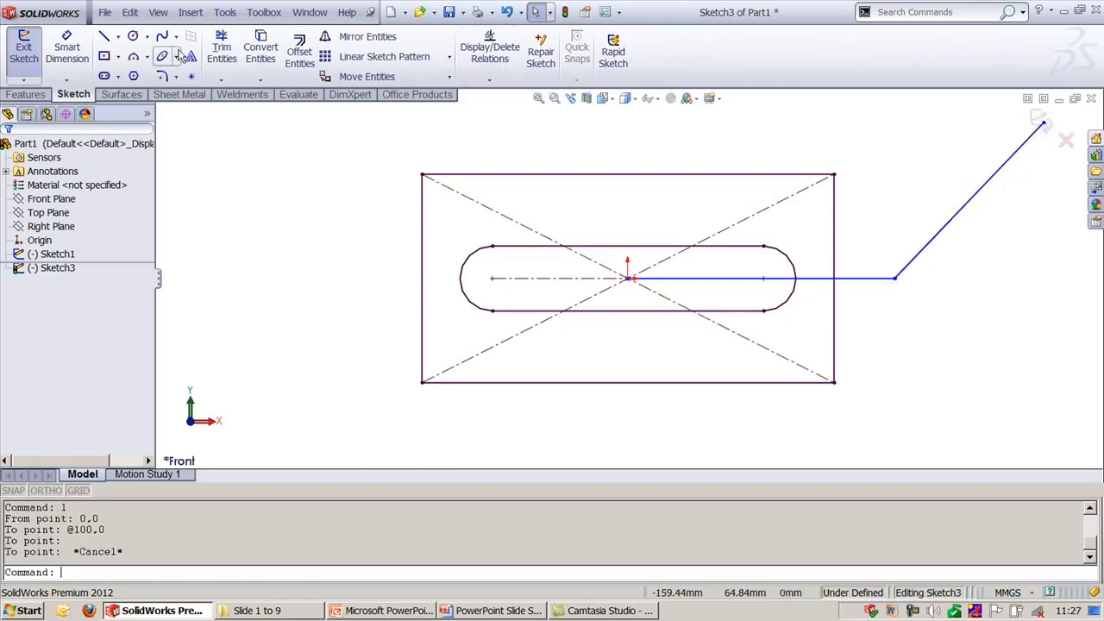
- Disable the SolidWorks 2D Emulator add-in both for the current session and at start-up
{"action": "left_click", "coordinate": [224, 12]}
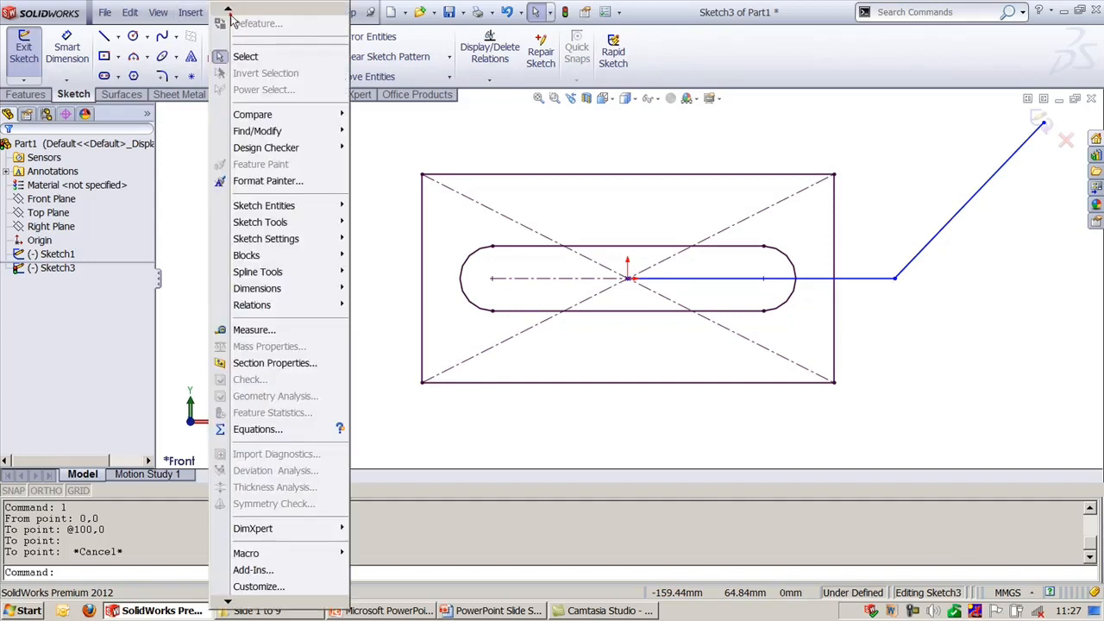
{"action": "left_click", "coordinate": [253, 570]}
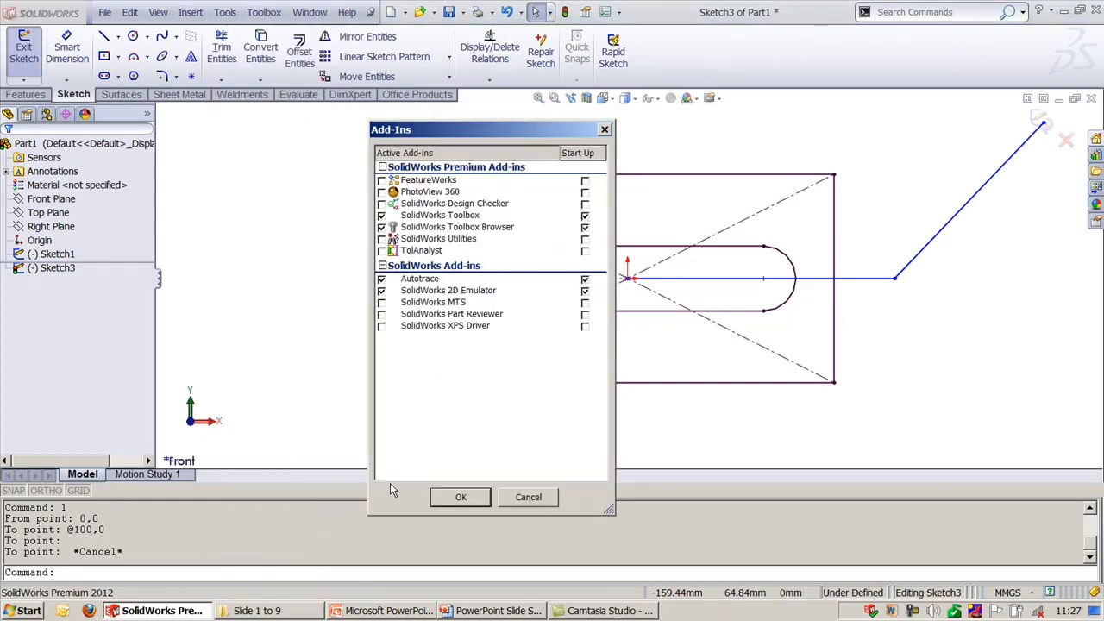
{"action": "left_click", "coordinate": [381, 291]}
{"action": "left_click", "coordinate": [586, 291]}
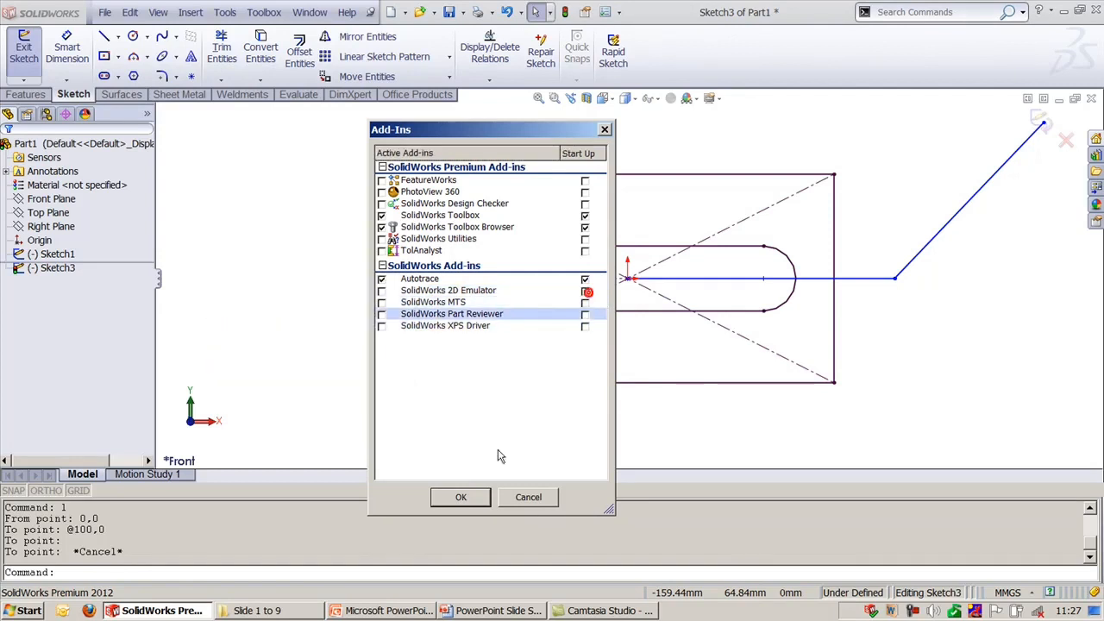
{"action": "left_click", "coordinate": [456, 498]}
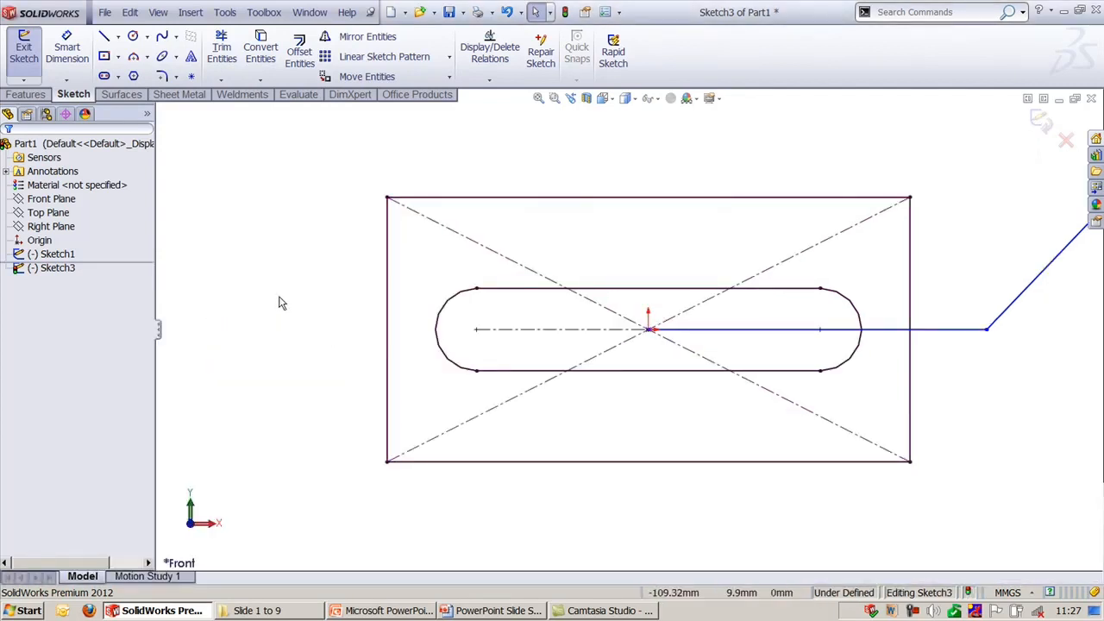
- Exit the sketch containing the typed line and delete that whole sketch from the part
{"action": "left_click", "coordinate": [1040, 122]}
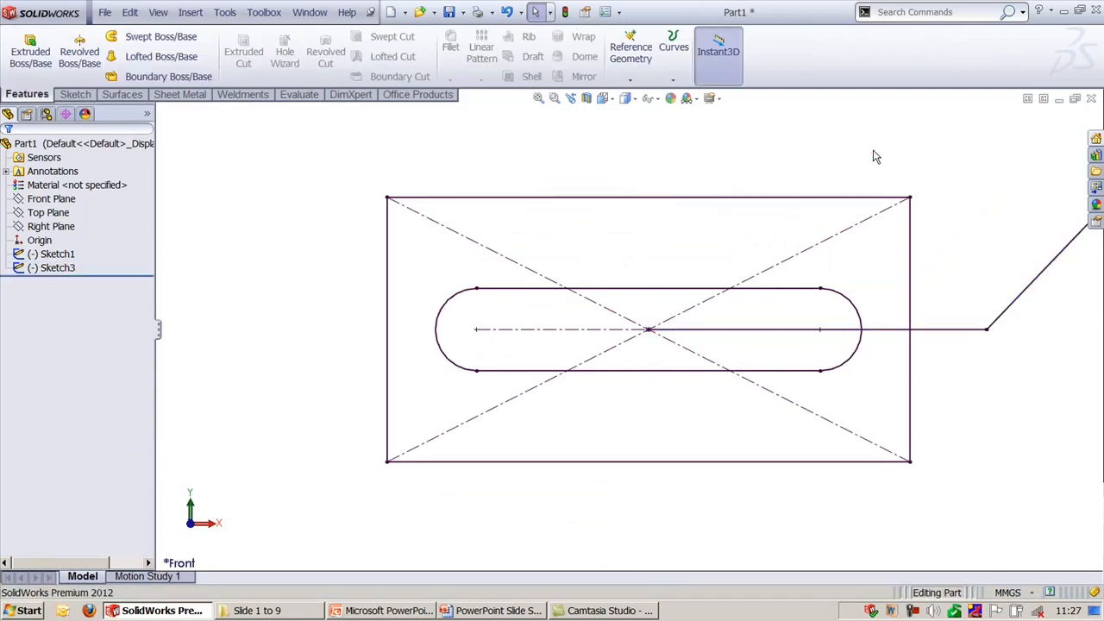
{"action": "key", "text": "ctrl+7"}
{"action": "left_click", "coordinate": [613, 195]}
{"action": "left_click", "coordinate": [787, 379]}
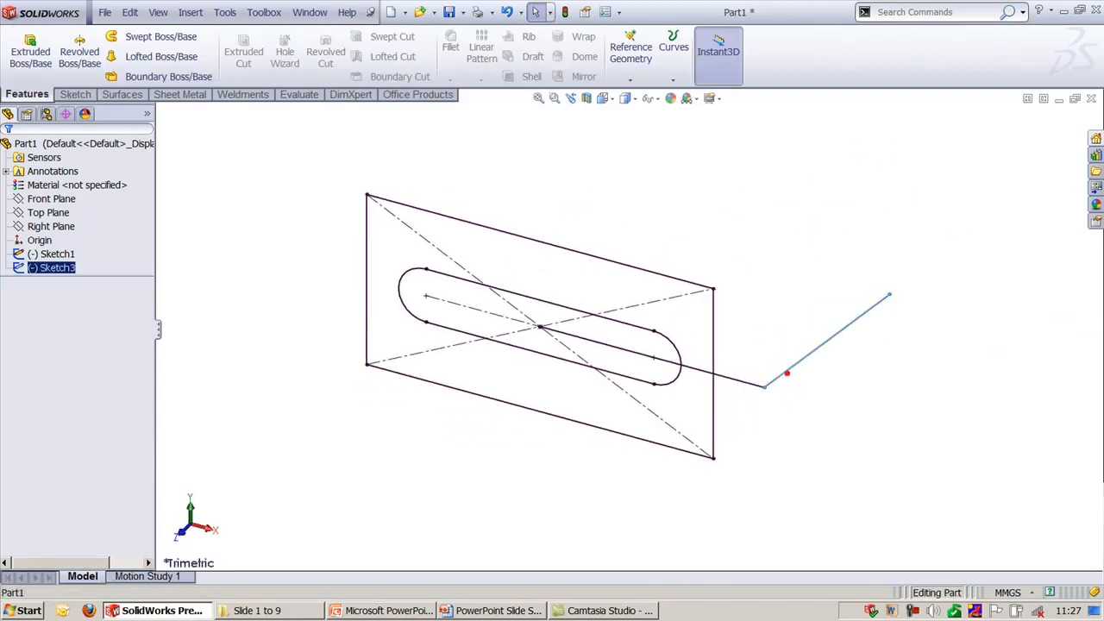
{"action": "key", "text": "Delete"}
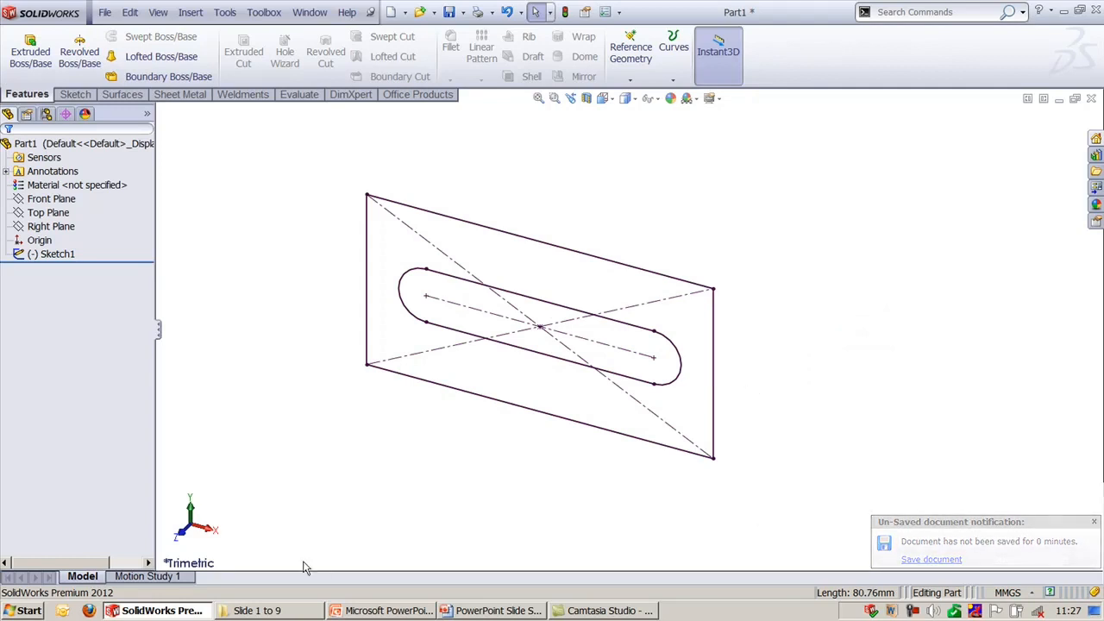
- View the remaining sketch along the X axis and from the top, and keep the Orientation dialog pinned beside it
{"action": "left_click", "coordinate": [207, 528]}
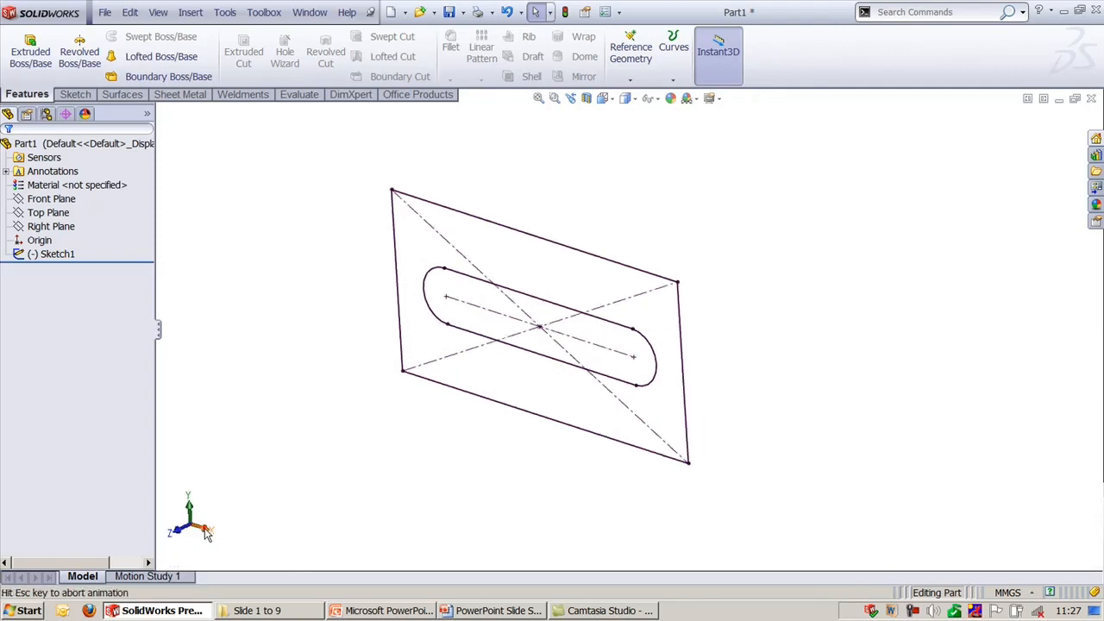
{"action": "left_click", "coordinate": [195, 515]}
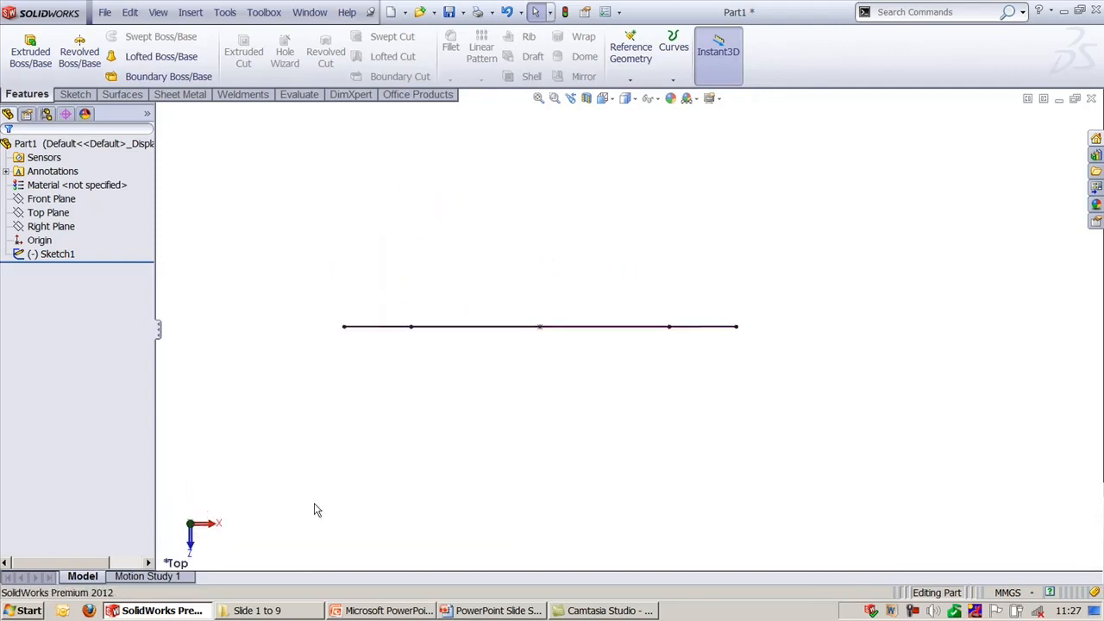
{"action": "key", "text": "space"}
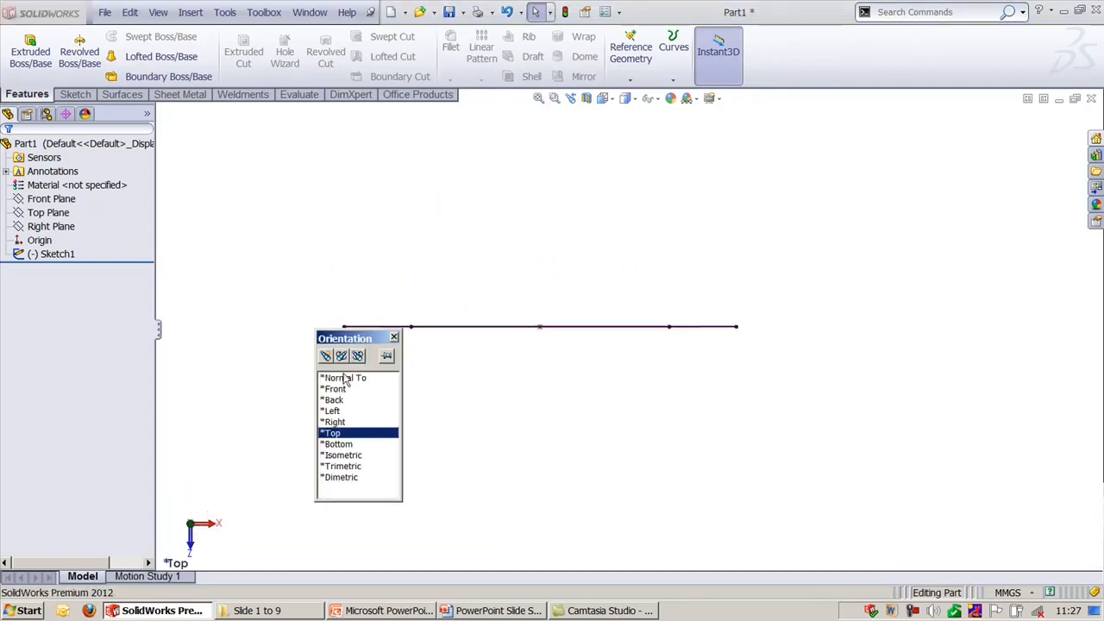
{"action": "left_click_drag", "start_coordinate": [347, 336], "coordinate": [978, 388]}
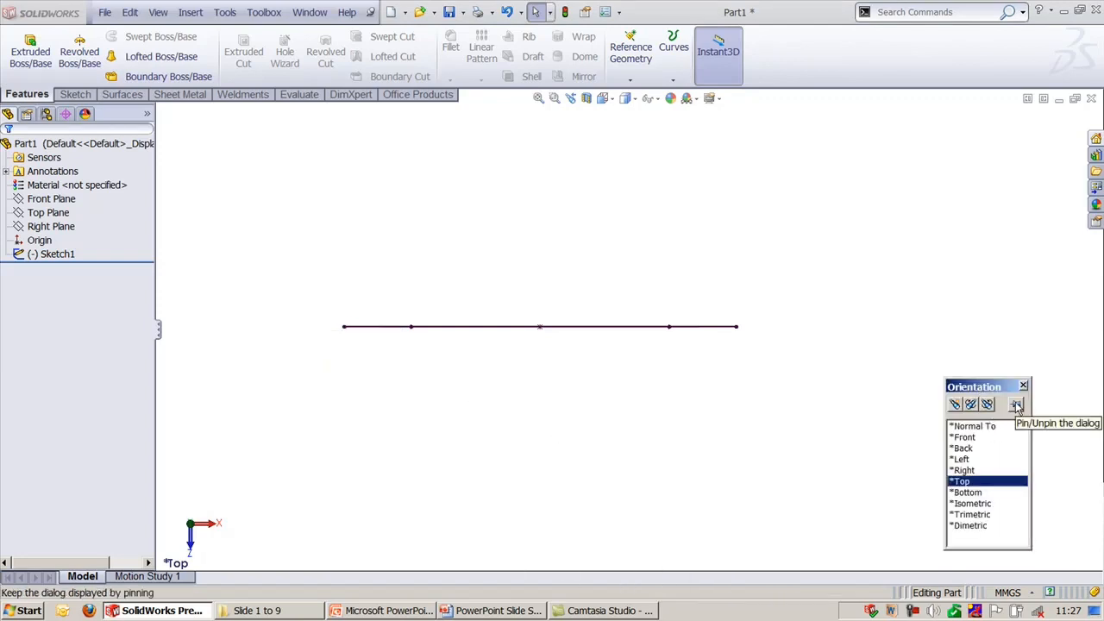
{"action": "left_click", "coordinate": [1016, 407]}
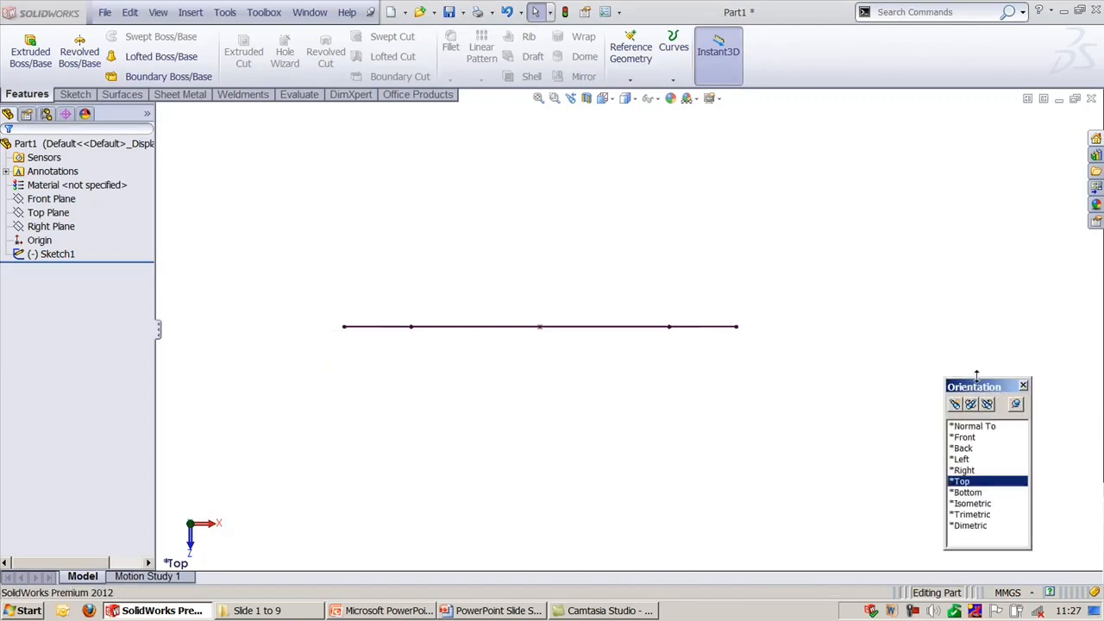
- Compare the isometric, trimetric, dimetric and front orientations of the sketch and return to the isometric view
{"action": "left_click", "coordinate": [971, 503]}
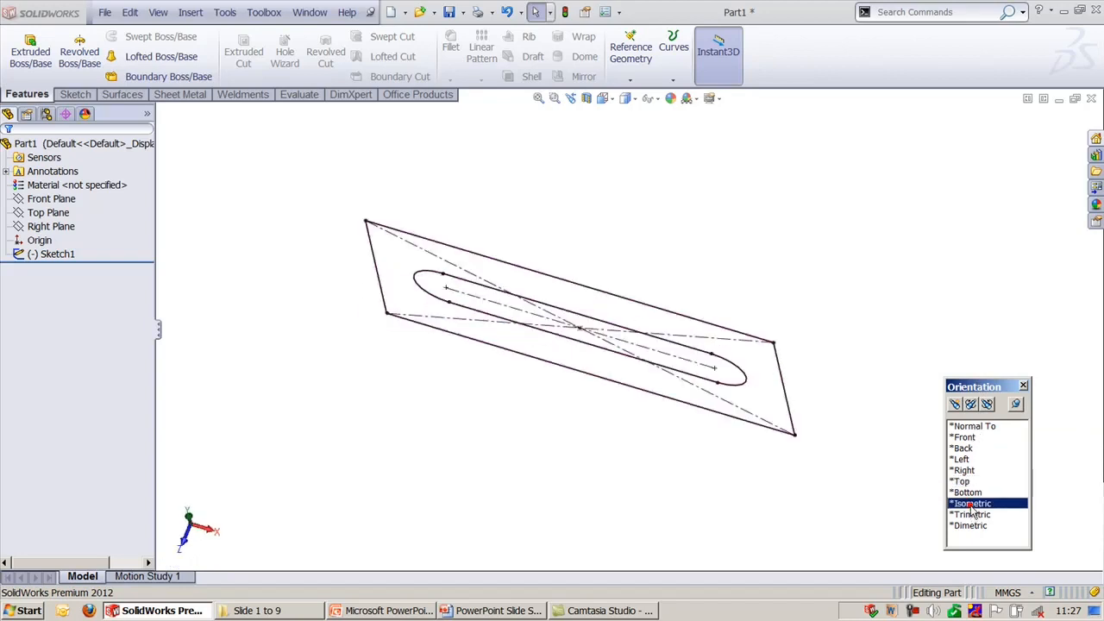
{"action": "left_click", "coordinate": [972, 515]}
{"action": "left_click", "coordinate": [970, 525]}
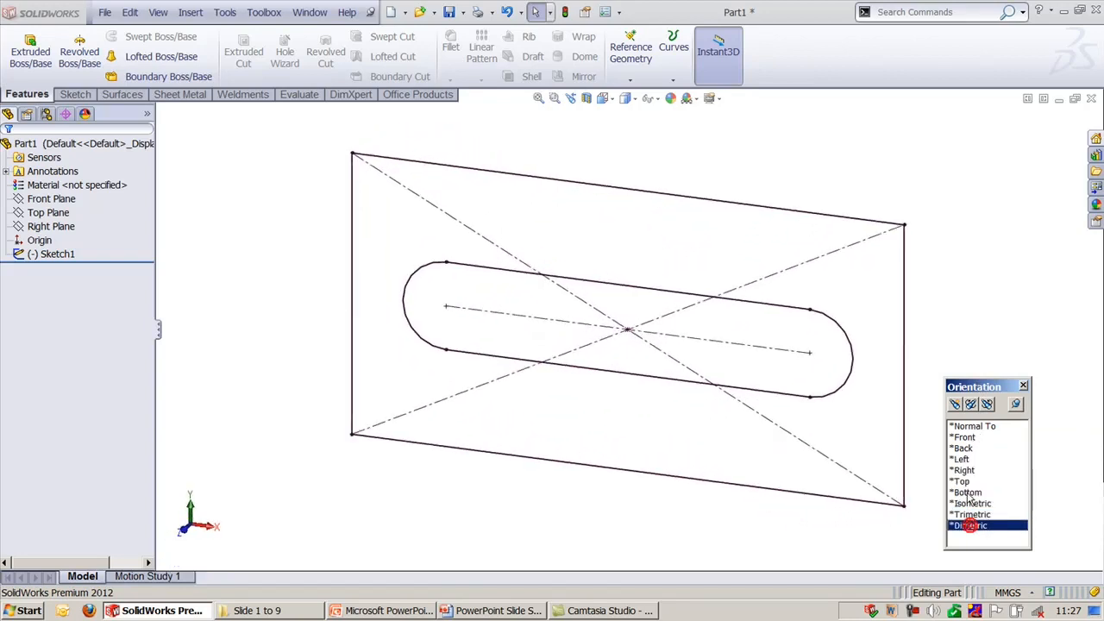
{"action": "left_click", "coordinate": [963, 438]}
{"action": "left_click", "coordinate": [972, 504]}
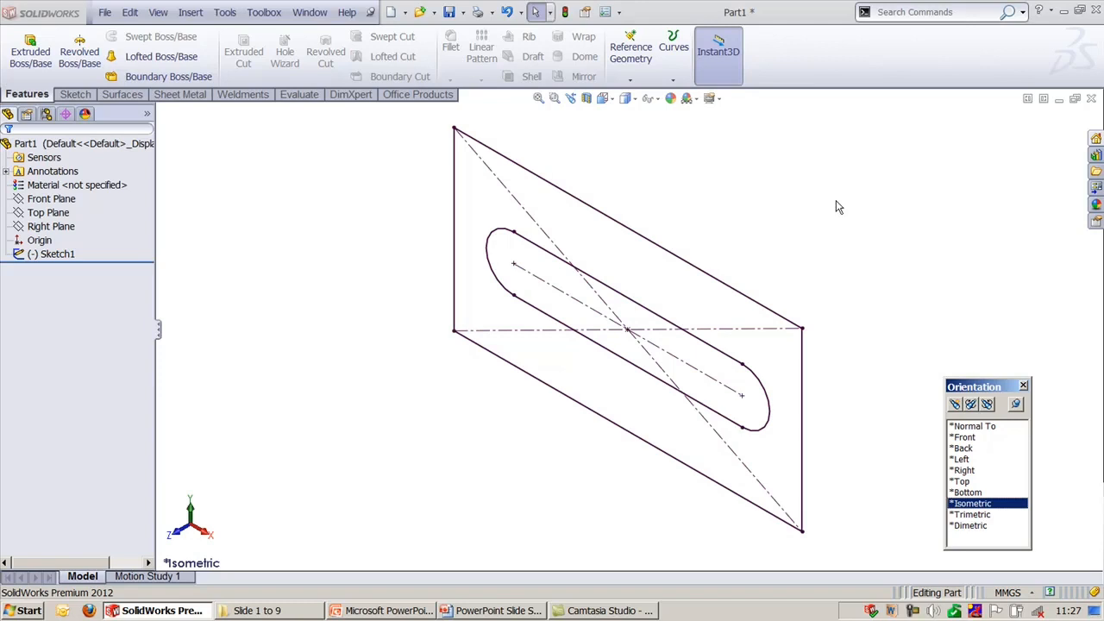
- Extrude the slotted rectangle sketch as a blind boss 50 mm deep
{"action": "left_click", "coordinate": [17, 64]}
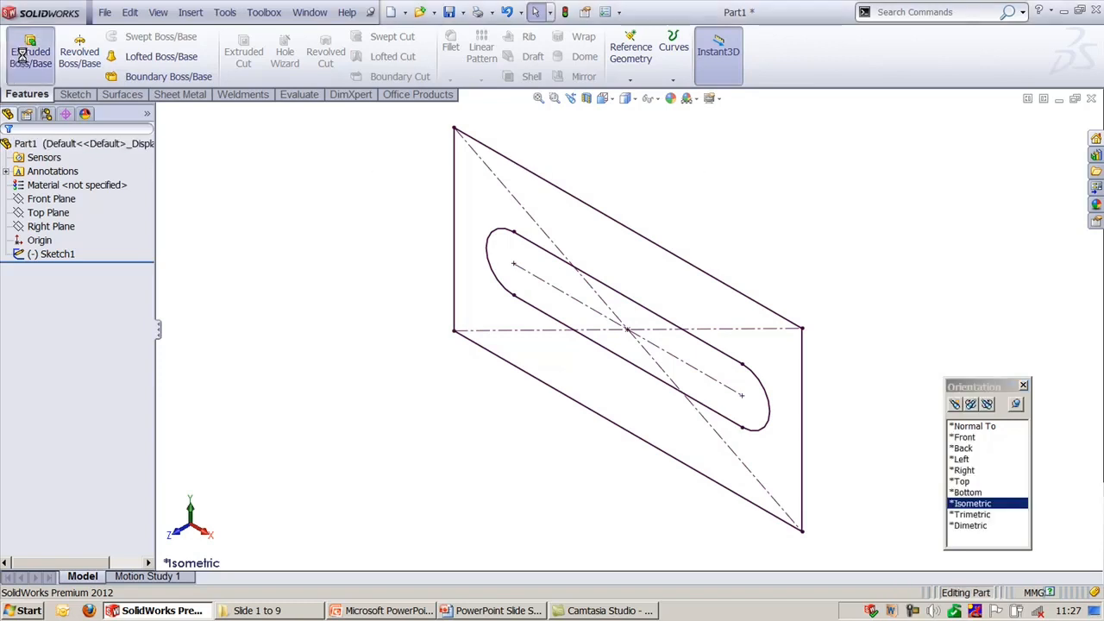
{"action": "left_click", "coordinate": [568, 198]}
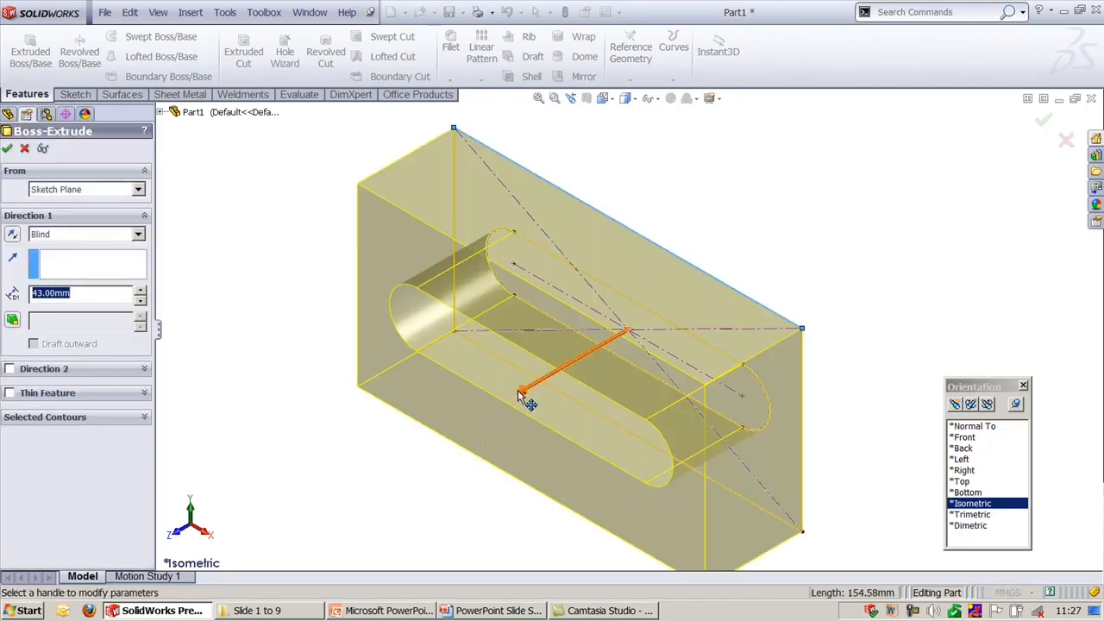
{"action": "mouse_move", "coordinate": [523, 393]}
{"action": "left_mouse_down"}
{"action": "mouse_move", "coordinate": [461, 450]}
{"action": "mouse_move", "coordinate": [498, 438]}
{"action": "mouse_move", "coordinate": [481, 452]}
{"action": "mouse_move", "coordinate": [499, 449]}
{"action": "mouse_move", "coordinate": [517, 412]}
{"action": "mouse_move", "coordinate": [552, 399]}
{"action": "mouse_move", "coordinate": [542, 419]}
{"action": "mouse_move", "coordinate": [536, 412]}
{"action": "left_mouse_up"}
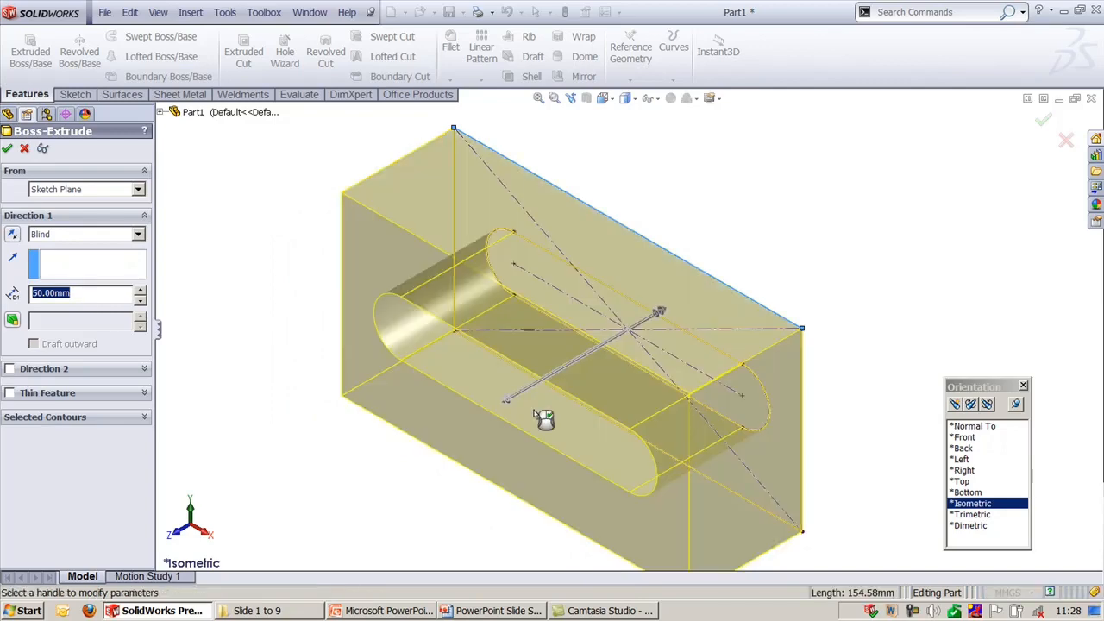
{"action": "right_click", "coordinate": [543, 419]}
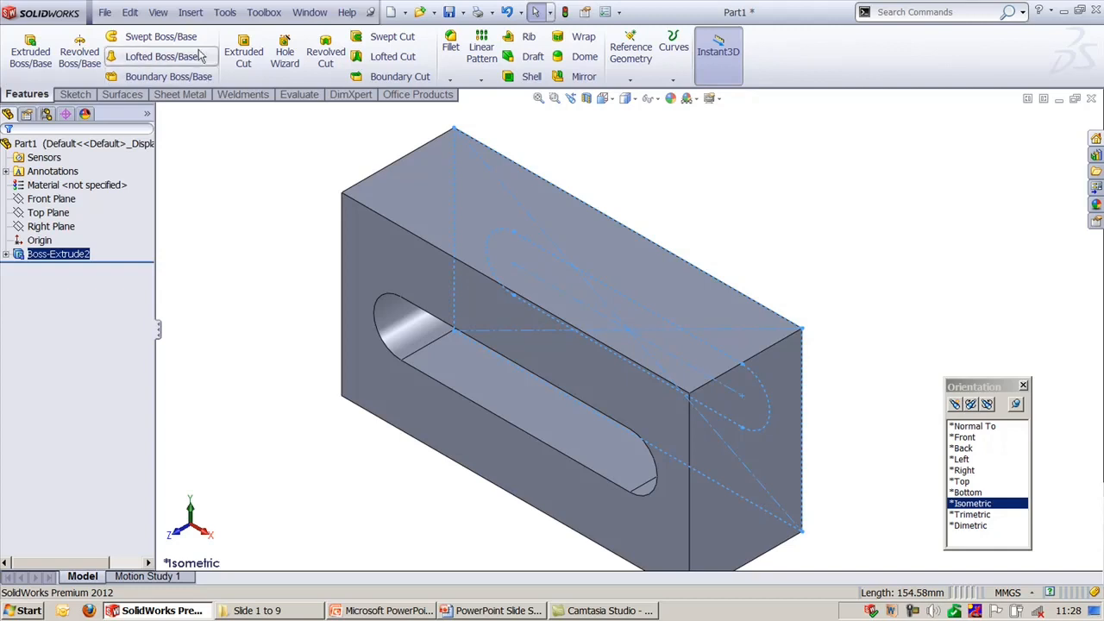
- Clear the selection of the extruded block and close the Orientation dialog
{"action": "left_click", "coordinate": [190, 12]}
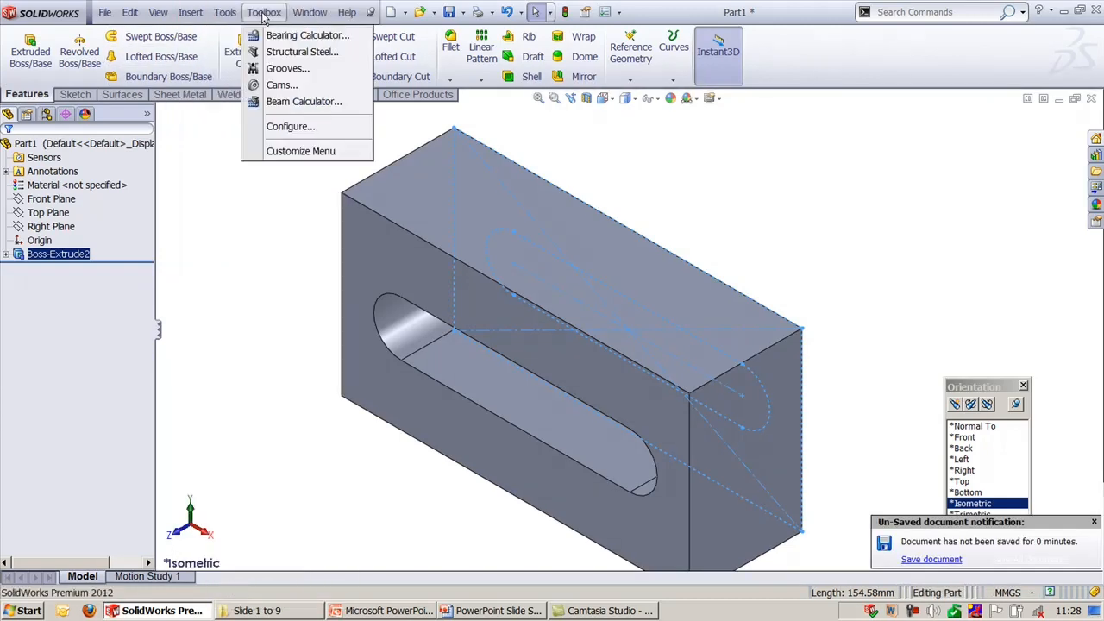
{"action": "left_click", "coordinate": [802, 225]}
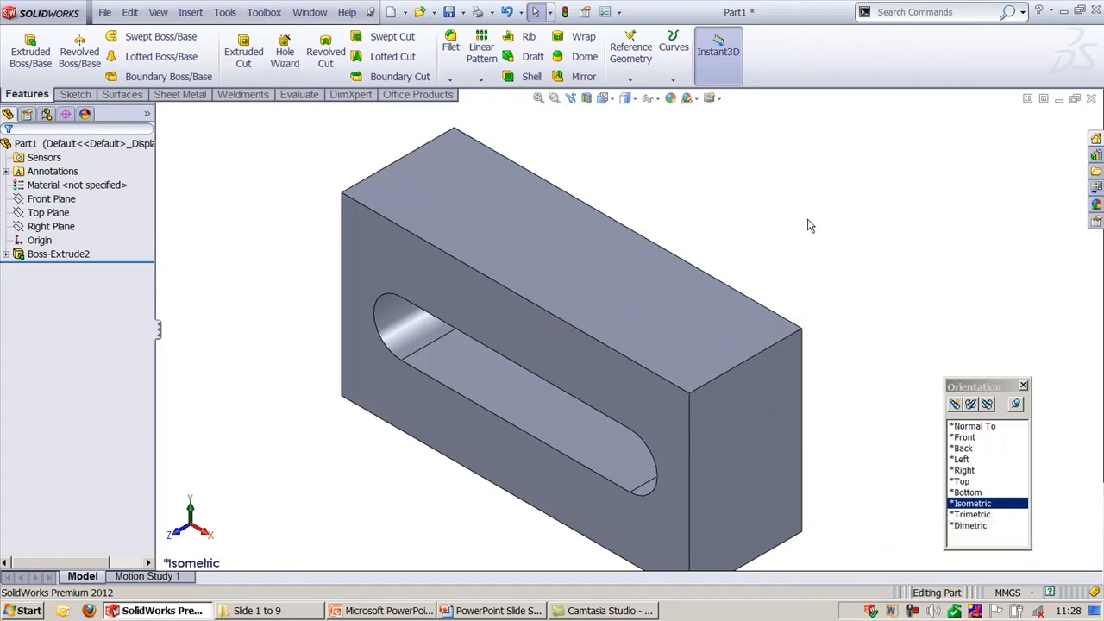
{"action": "scroll", "coordinate": [654, 204], "scroll_direction": "up", "scroll_amount": 2}
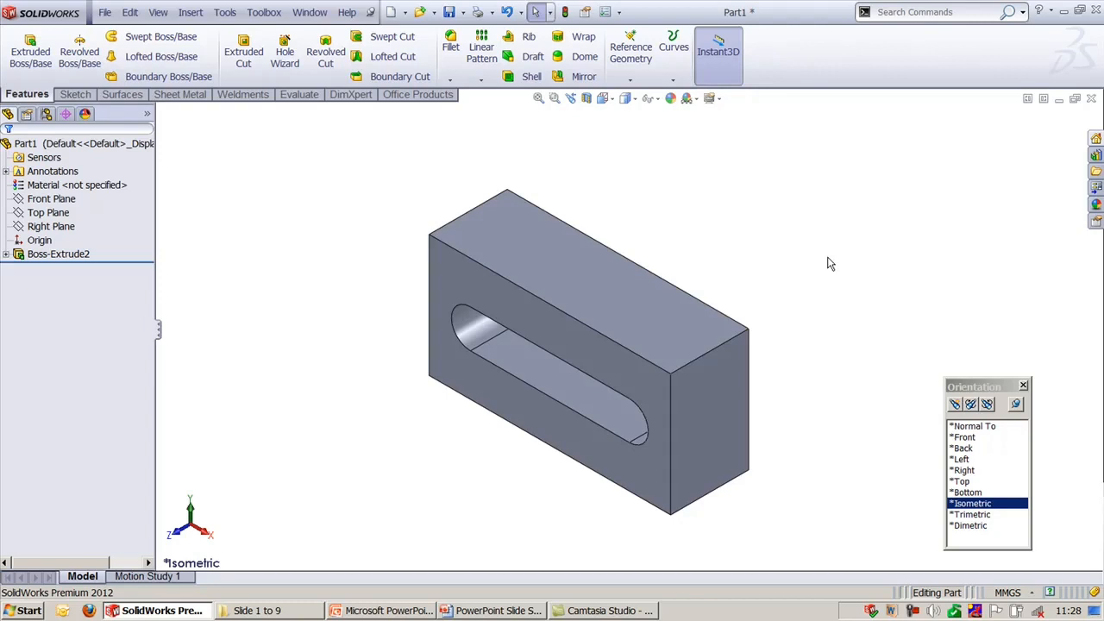
{"action": "left_click", "coordinate": [1023, 385]}
- Open the keyboard shortcut settings in the Customize dialog and move the dialog fully into view
{"action": "right_click", "coordinate": [819, 73]}
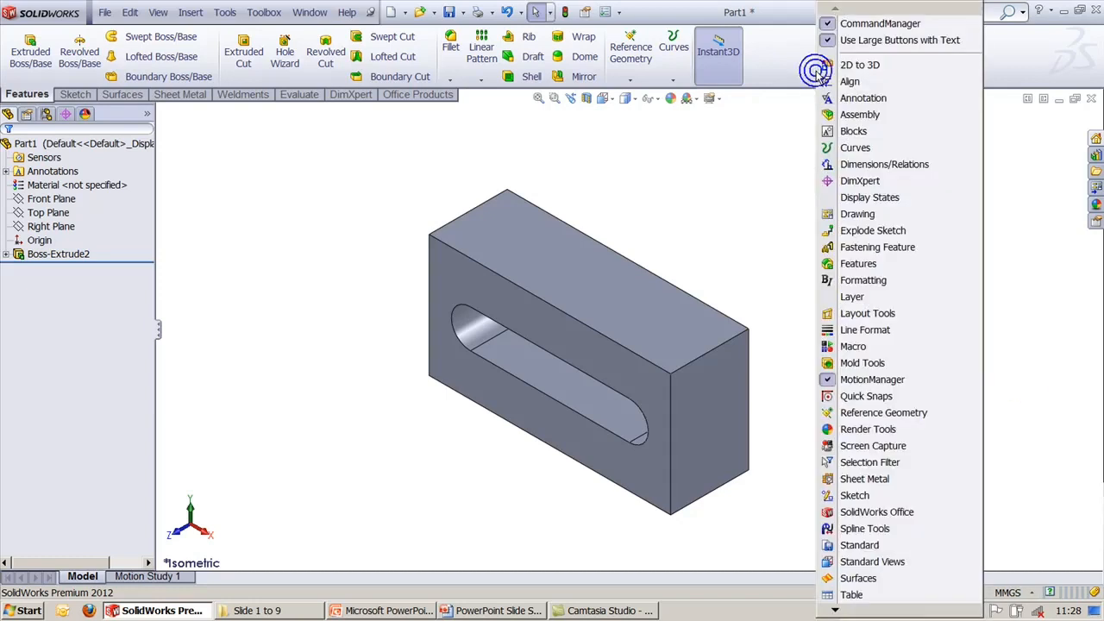
{"action": "mouse_move", "coordinate": [869, 612]}
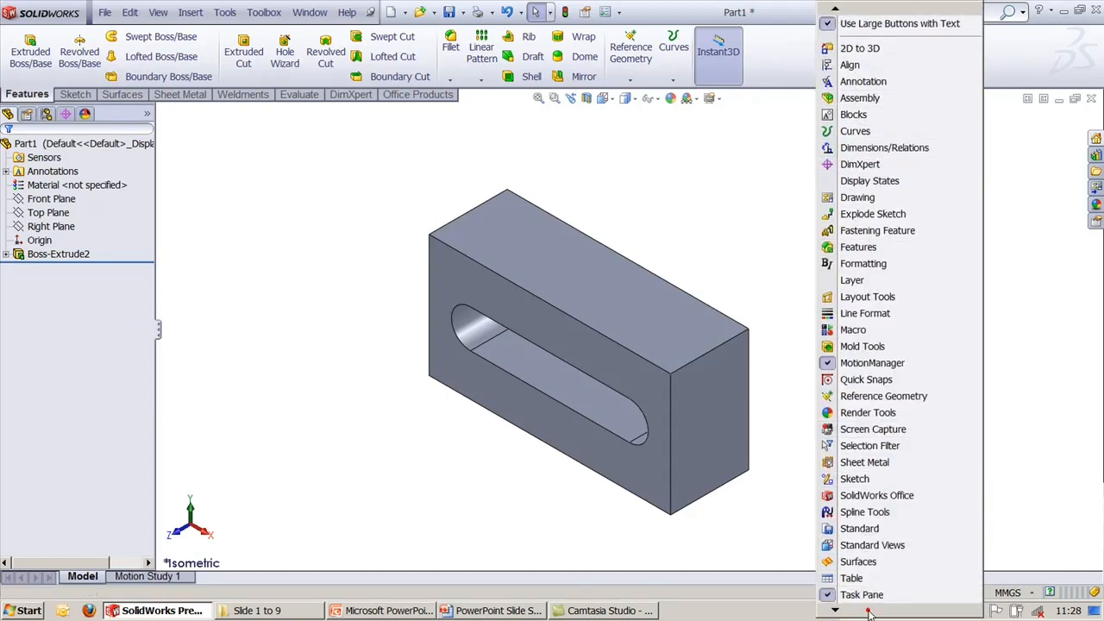
{"action": "left_click", "coordinate": [869, 611]}
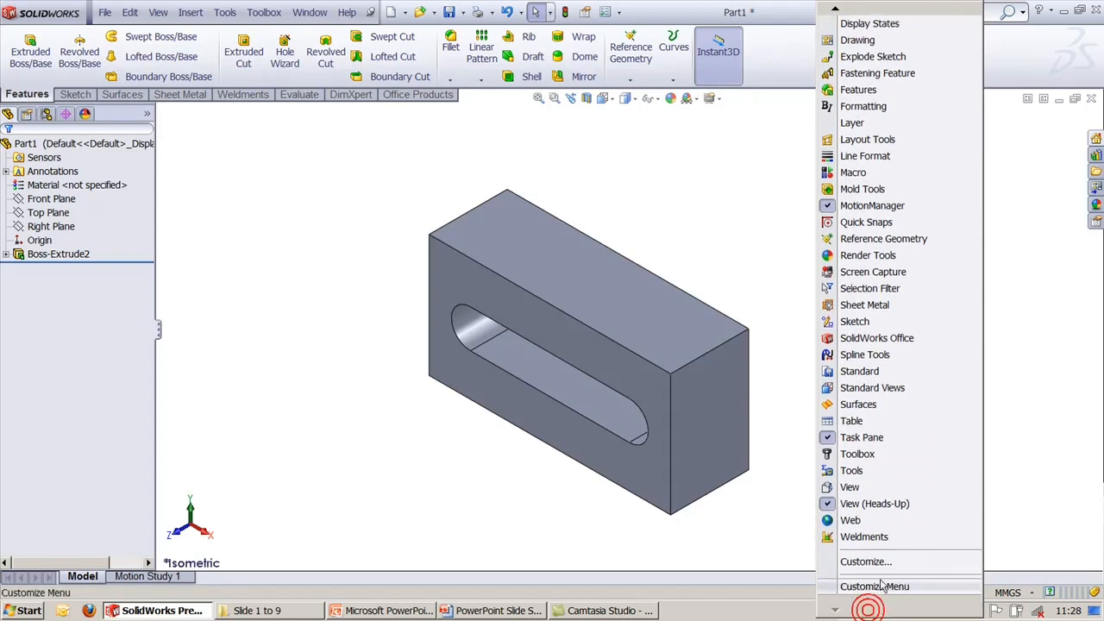
{"action": "left_click", "coordinate": [865, 562]}
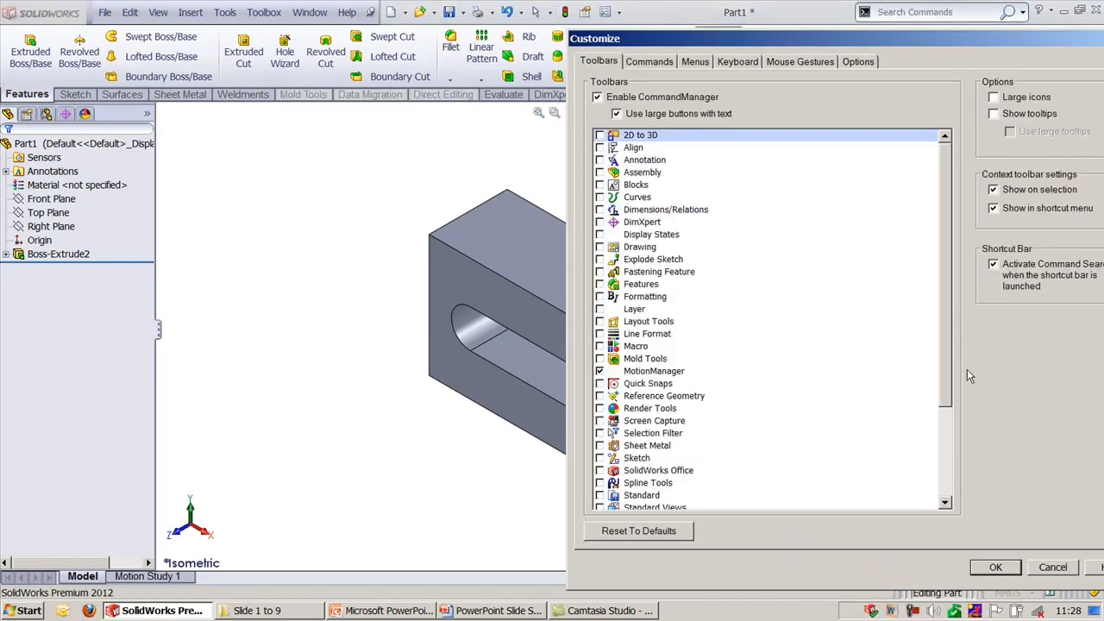
{"action": "left_click", "coordinate": [743, 62]}
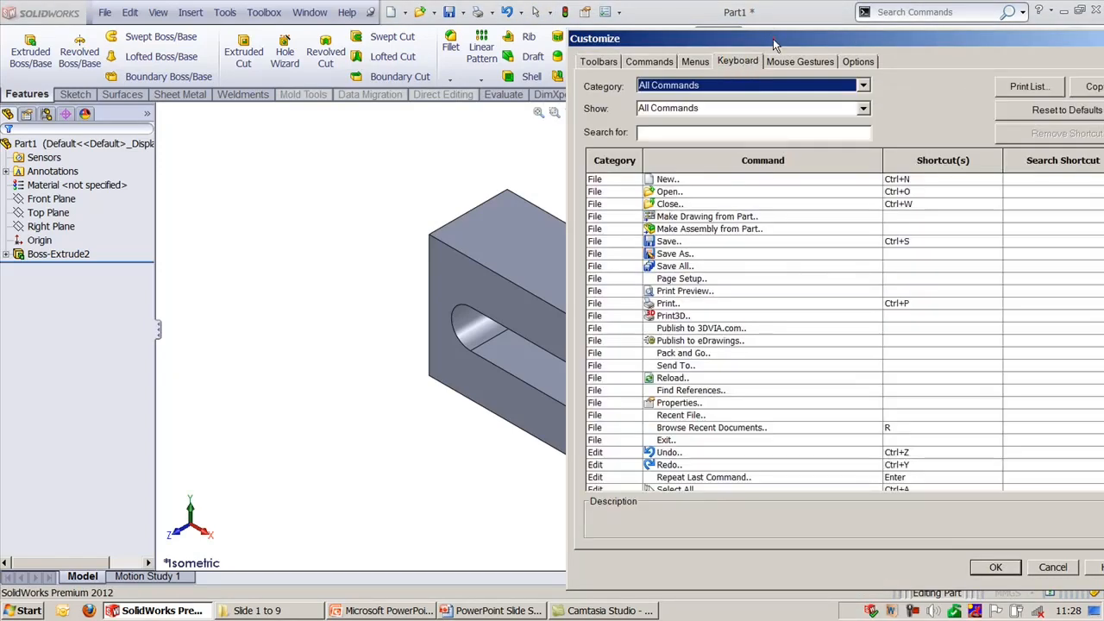
{"action": "left_click_drag", "start_coordinate": [774, 43], "coordinate": [596, 21]}
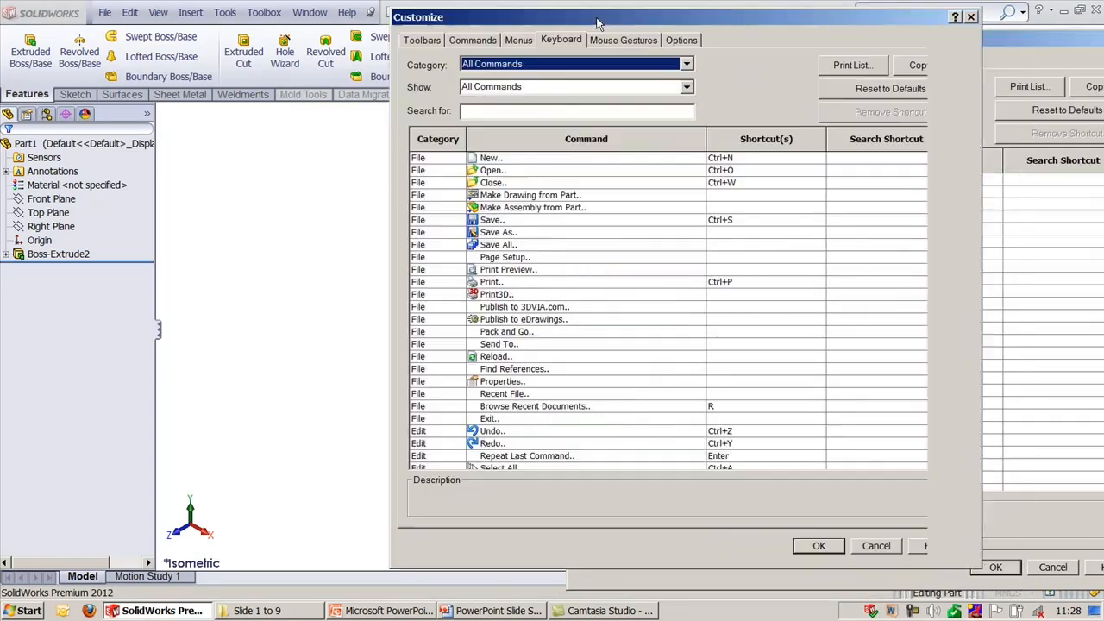
- Examine the shortcut assigned to the New command, search the command list for "circle" and inspect the Circle command's shortcut
{"action": "left_click", "coordinate": [483, 111]}
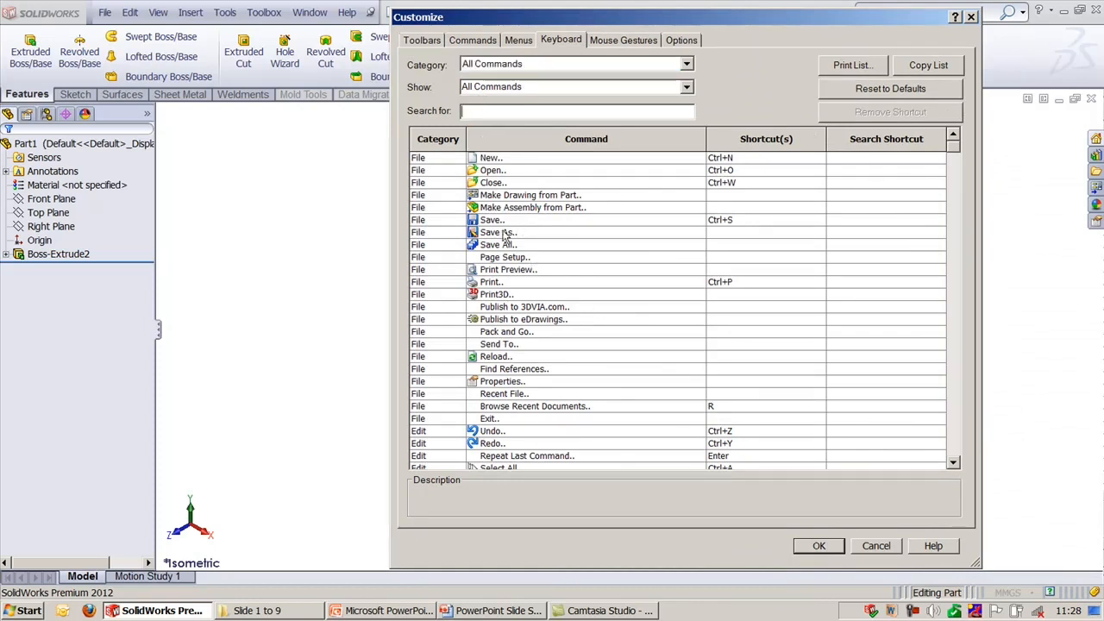
{"action": "left_click", "coordinate": [507, 159]}
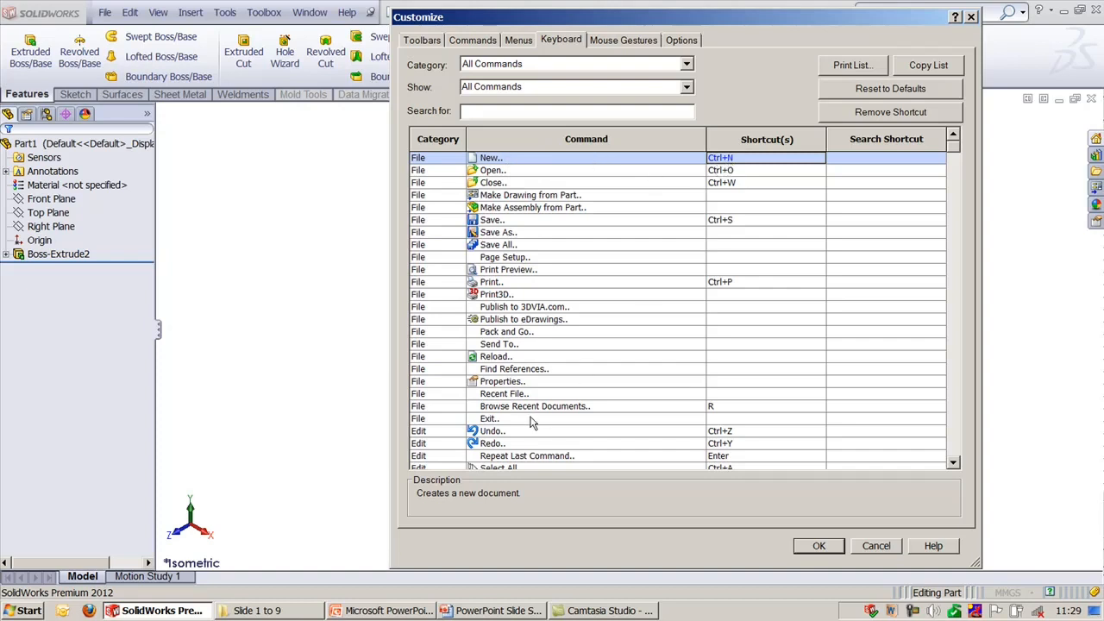
{"action": "left_click", "coordinate": [523, 111]}
{"action": "type", "text": "circle"}
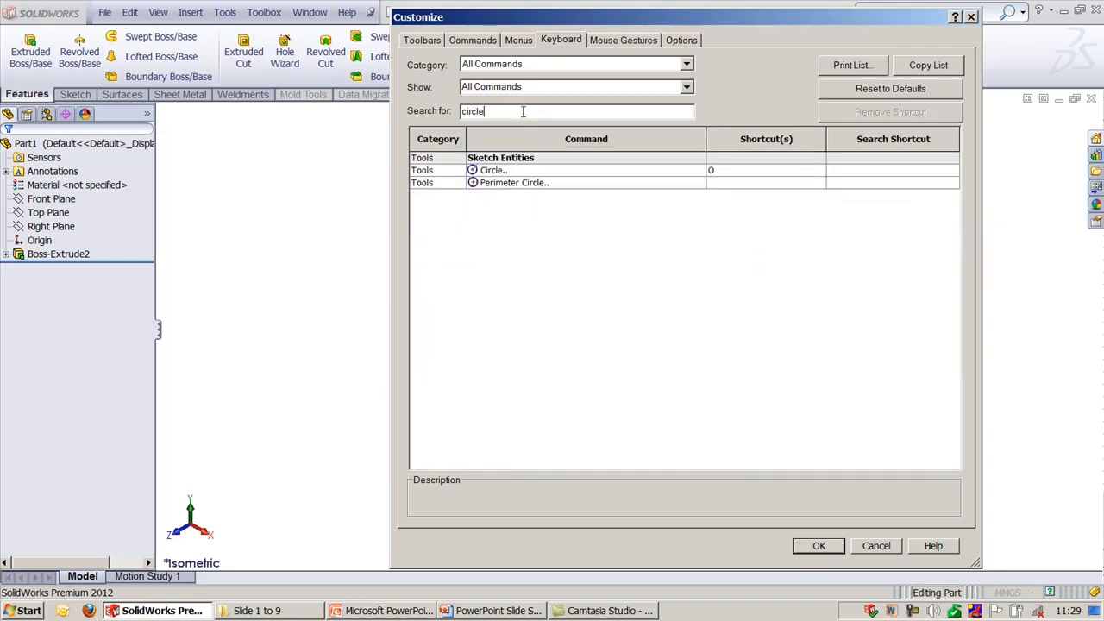
{"action": "left_click", "coordinate": [521, 169]}
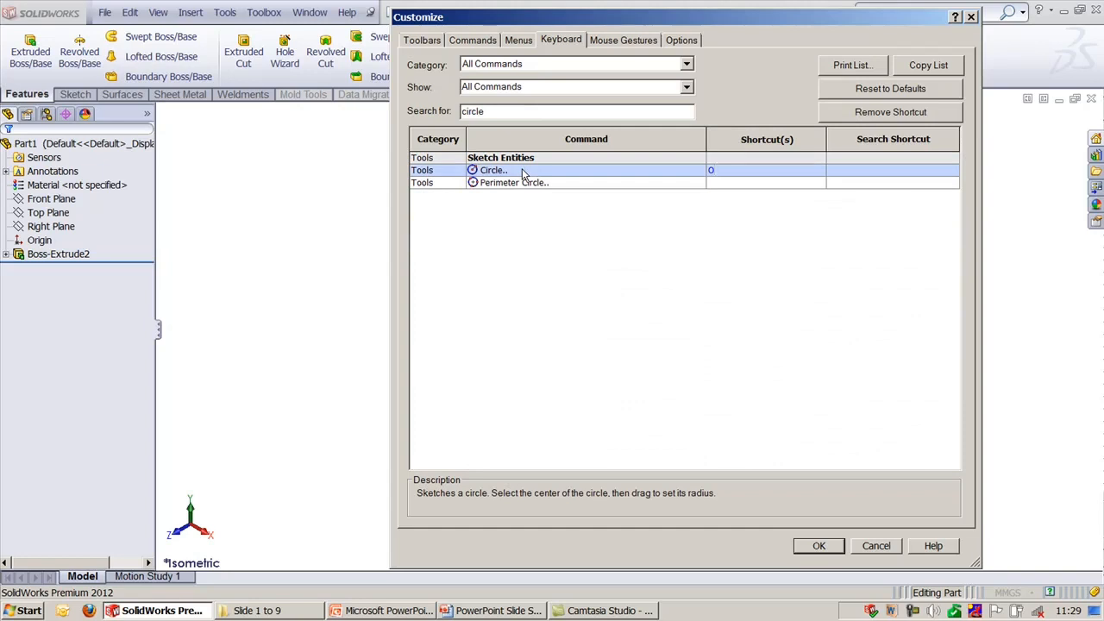
{"action": "left_click", "coordinate": [747, 169]}
- Assign Ctrl+H to the Perimeter Circle command, after trying Ctrl+O without taking it from the Open command, and save the customization
{"action": "left_click", "coordinate": [635, 184]}
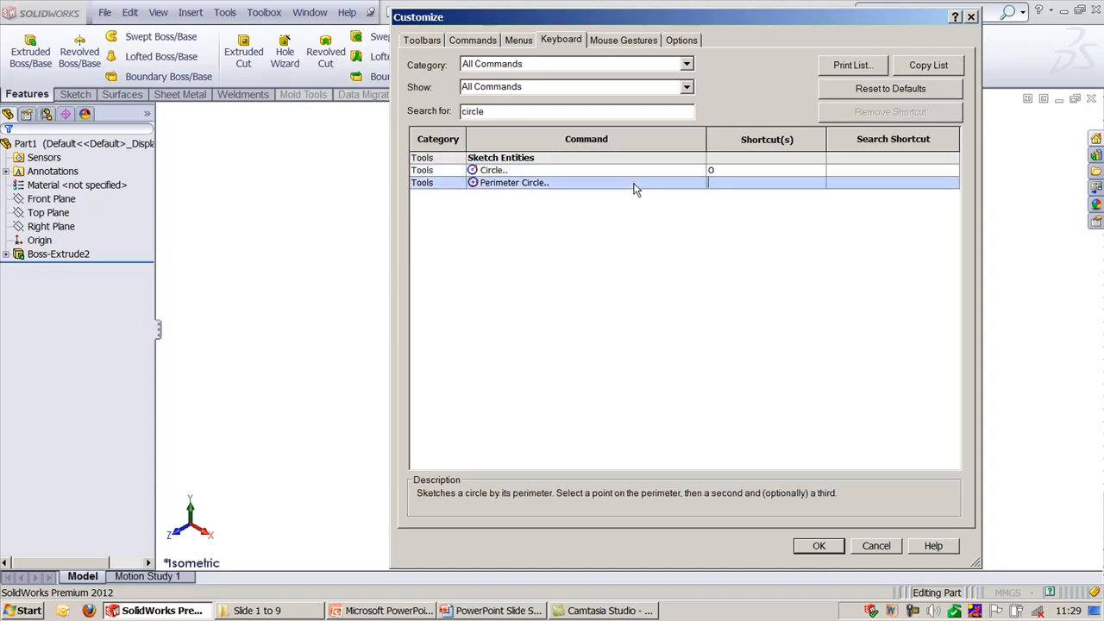
{"action": "left_click", "coordinate": [733, 182]}
{"action": "key", "text": "ctrl+alt"}
{"action": "key", "text": "ctrl+o"}
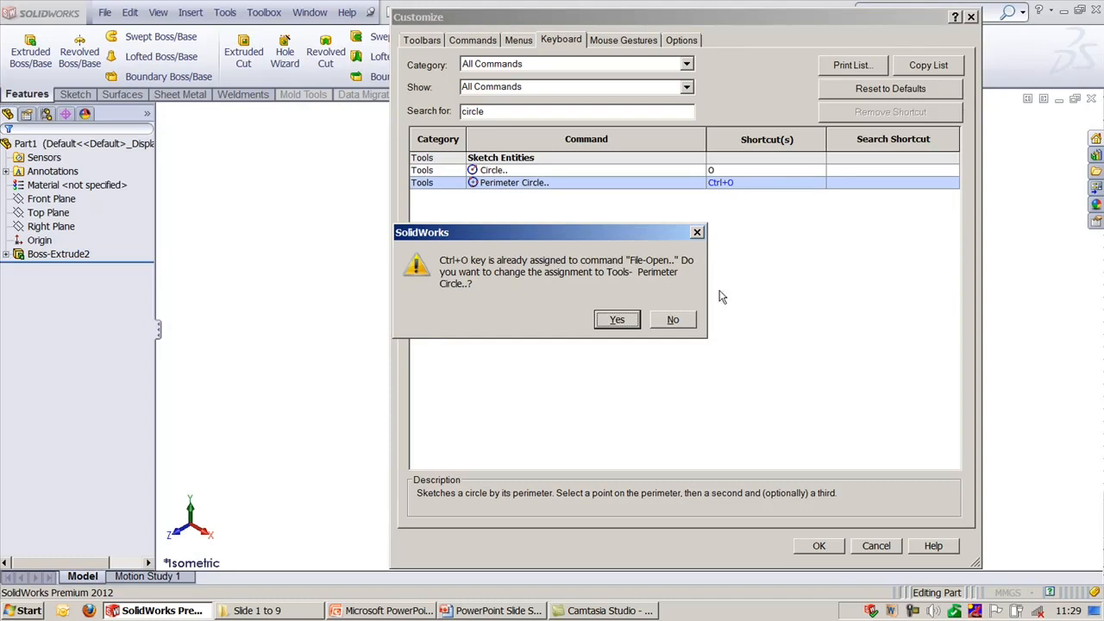
{"action": "left_click", "coordinate": [672, 321]}
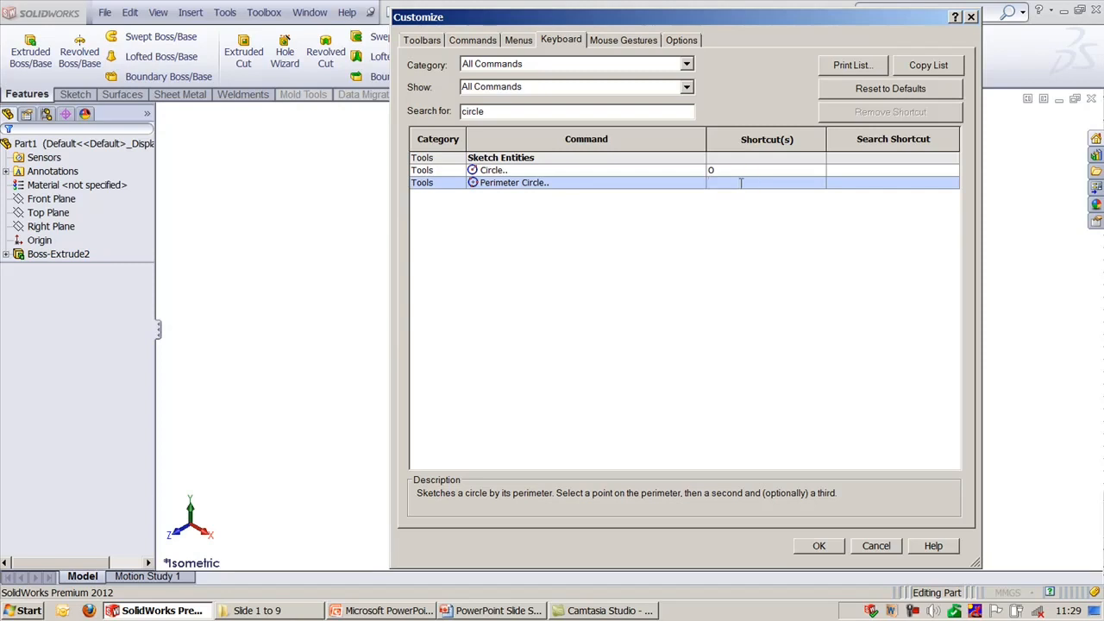
{"action": "key", "text": "ctrl+h"}
{"action": "left_click", "coordinate": [818, 547]}
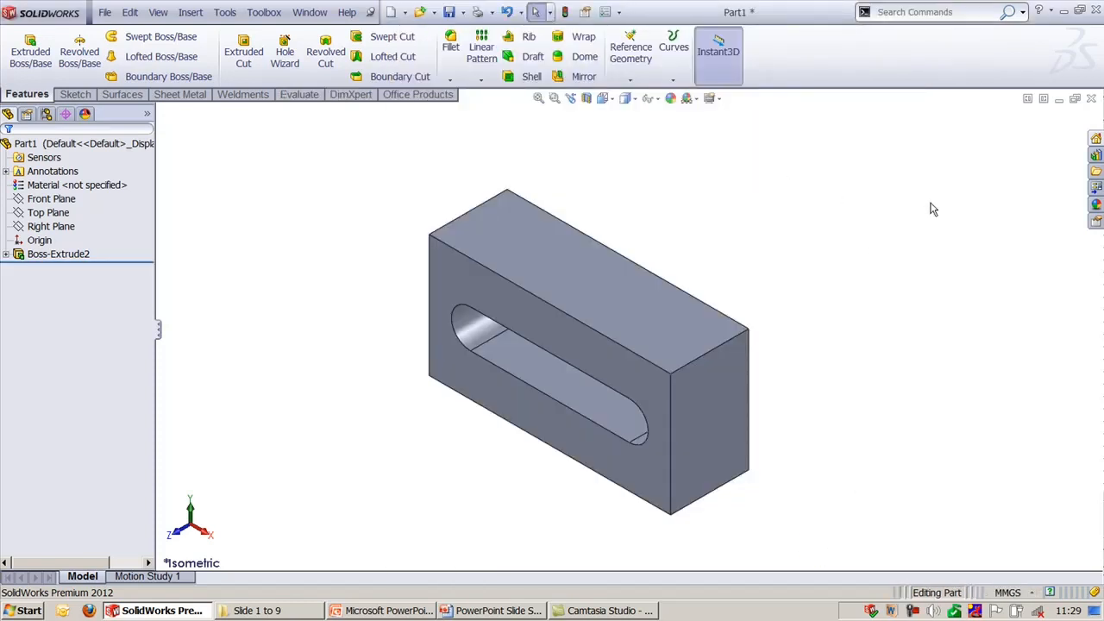
- Sketch a perimeter circle with a radius of about 62 mm on the block's top face through two corners of one end, and exit the sketch
{"action": "key", "text": "l"}
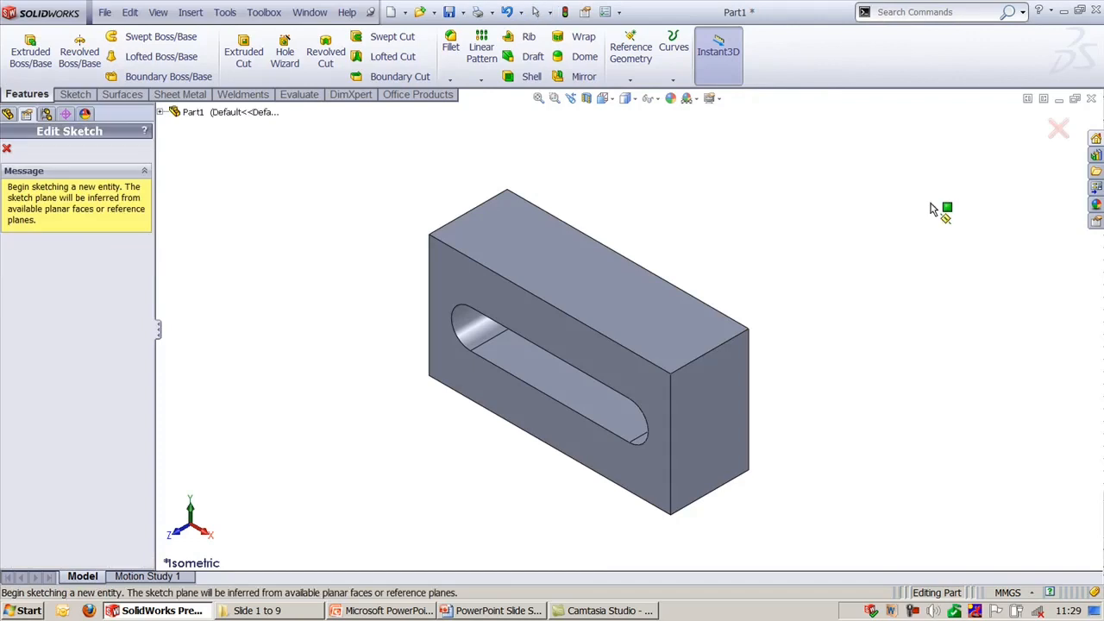
{"action": "left_click", "coordinate": [545, 240]}
{"action": "left_click", "coordinate": [541, 234]}
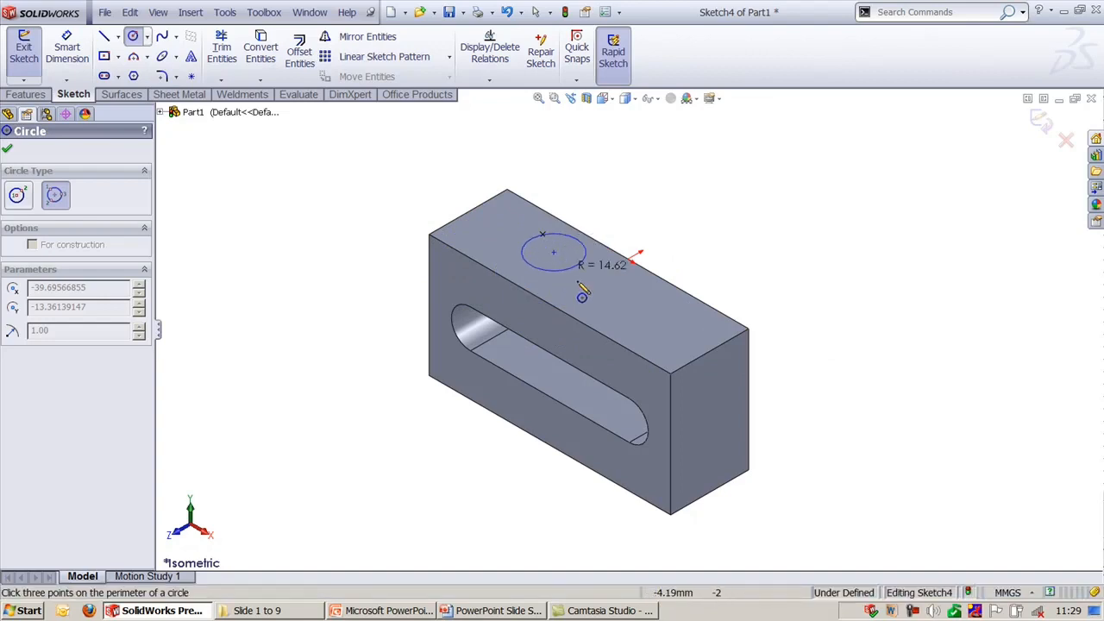
{"action": "left_click", "coordinate": [671, 376]}
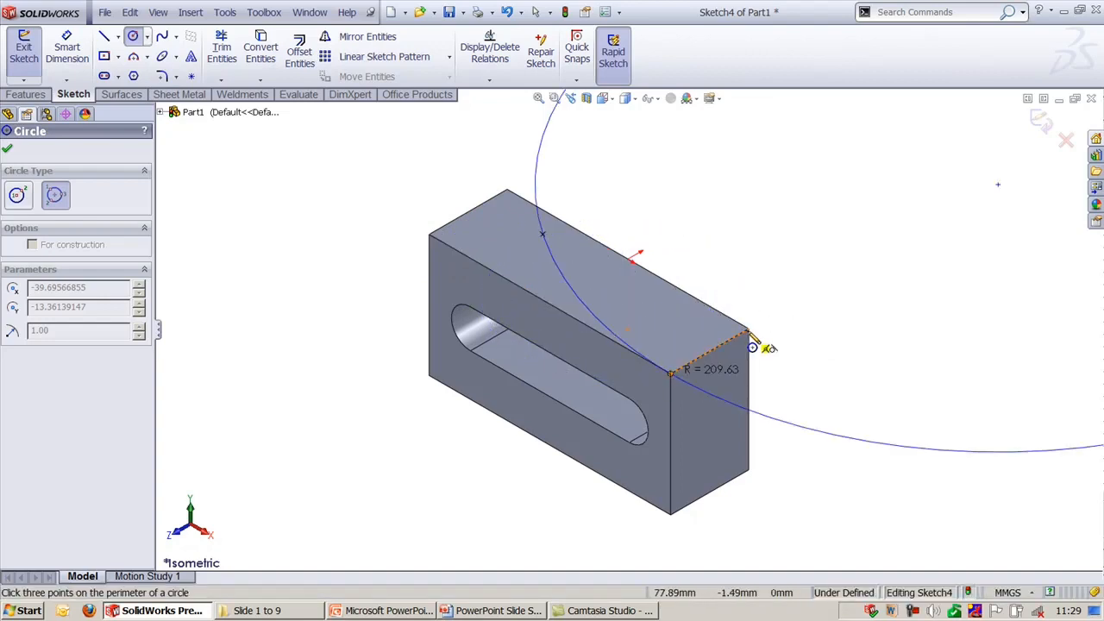
{"action": "left_click", "coordinate": [747, 332]}
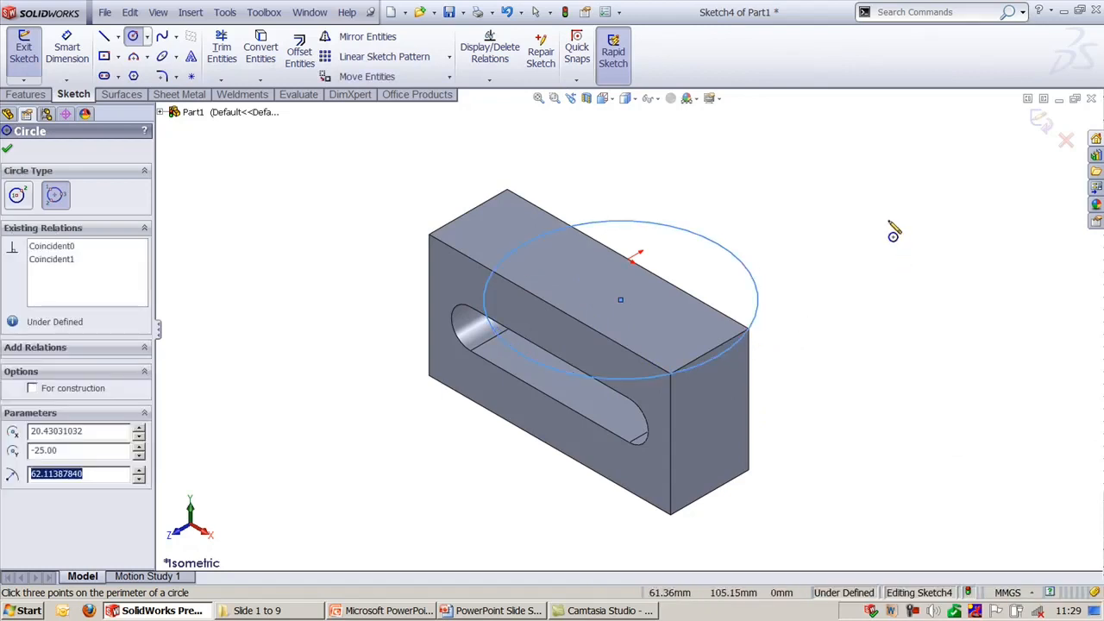
{"action": "key", "text": "Escape"}
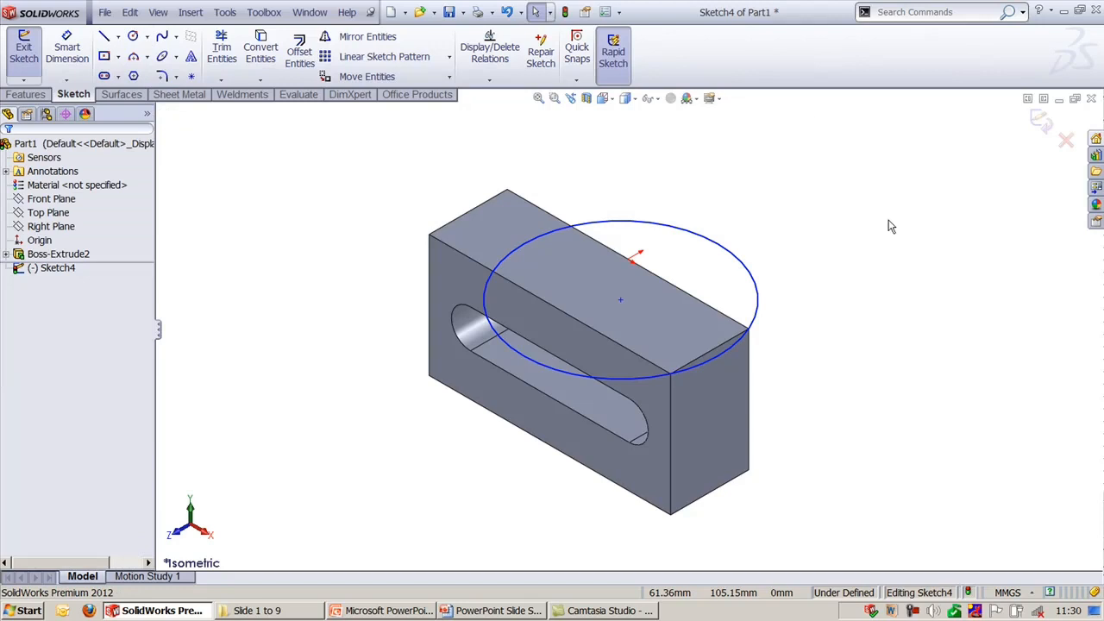
{"action": "left_click", "coordinate": [1039, 122]}
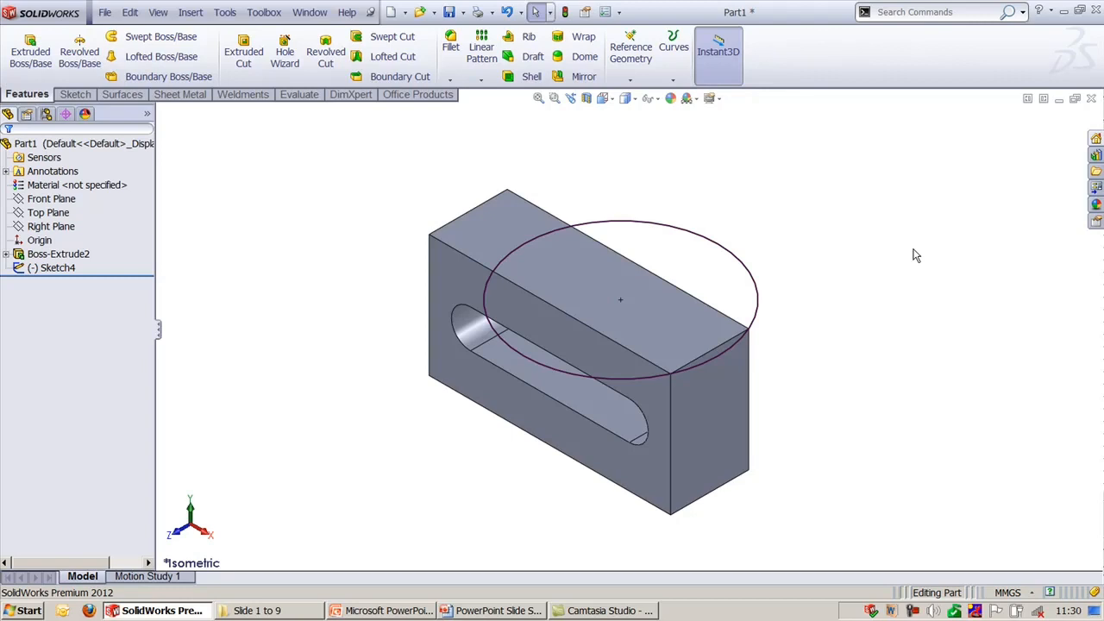
- Split the graphics area into four viewports and pan the linked top, front and right views
{"action": "left_click", "coordinate": [613, 100]}
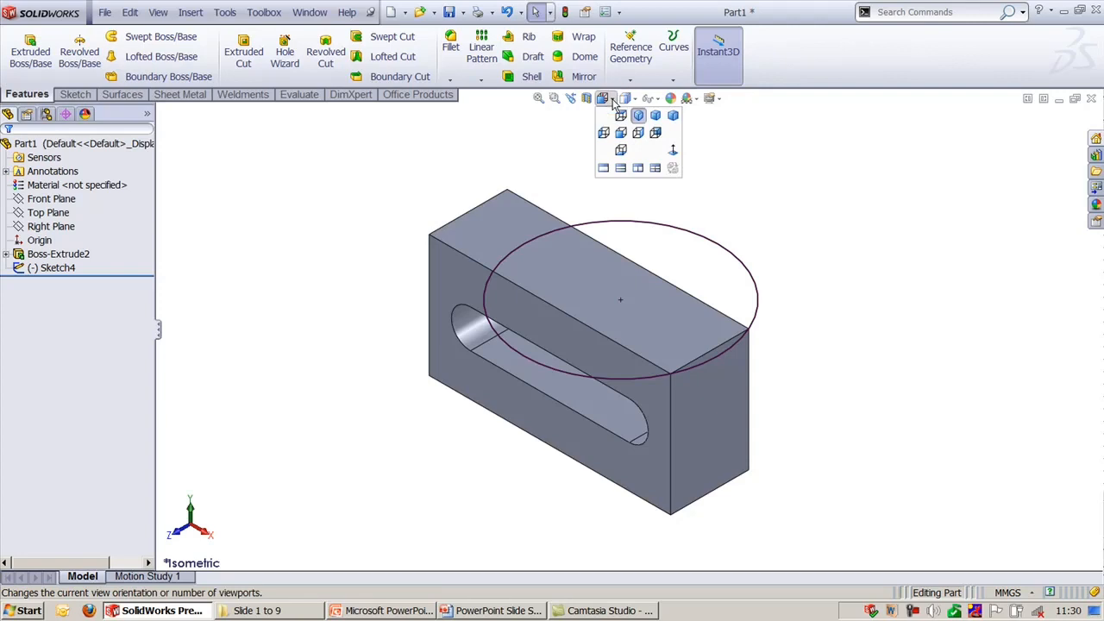
{"action": "left_click", "coordinate": [653, 168]}
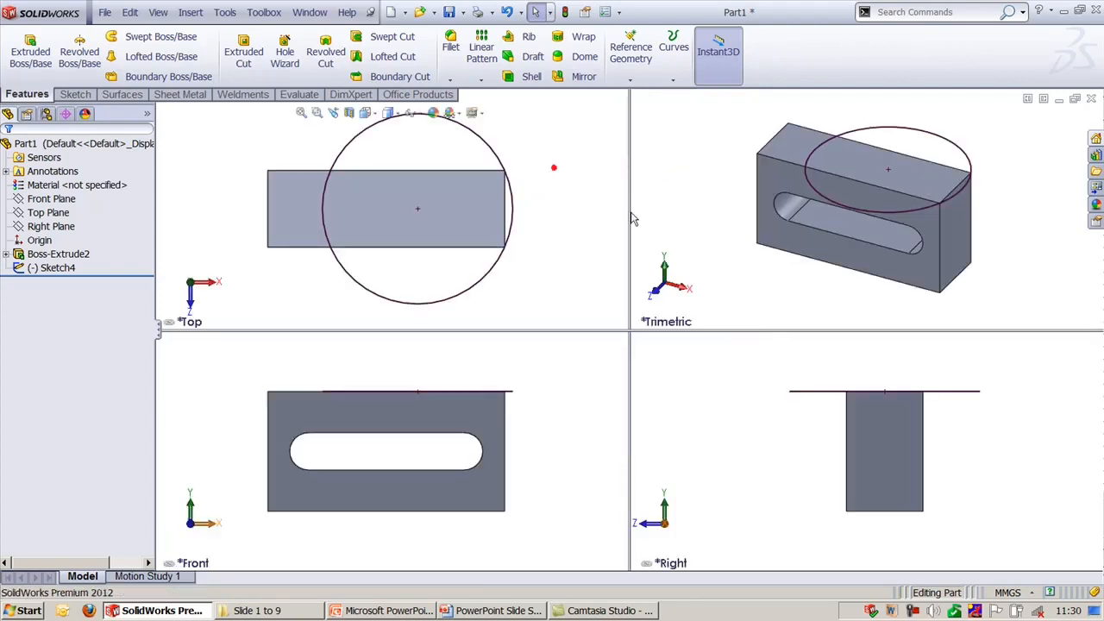
{"action": "left_click", "coordinate": [733, 377]}
{"action": "middle_click_drag", "start_coordinate": [572, 167], "coordinate": [536, 154], "text": "ctrl"}
{"action": "left_click", "coordinate": [665, 399]}
{"action": "middle_click_drag", "start_coordinate": [717, 389], "coordinate": [690, 419], "text": "ctrl"}
- Rotate the block in the trimetric viewport to several angles and return to a single viewport
{"action": "left_click", "coordinate": [671, 208]}
{"action": "middle_click_drag", "start_coordinate": [671, 209], "coordinate": [700, 218]}
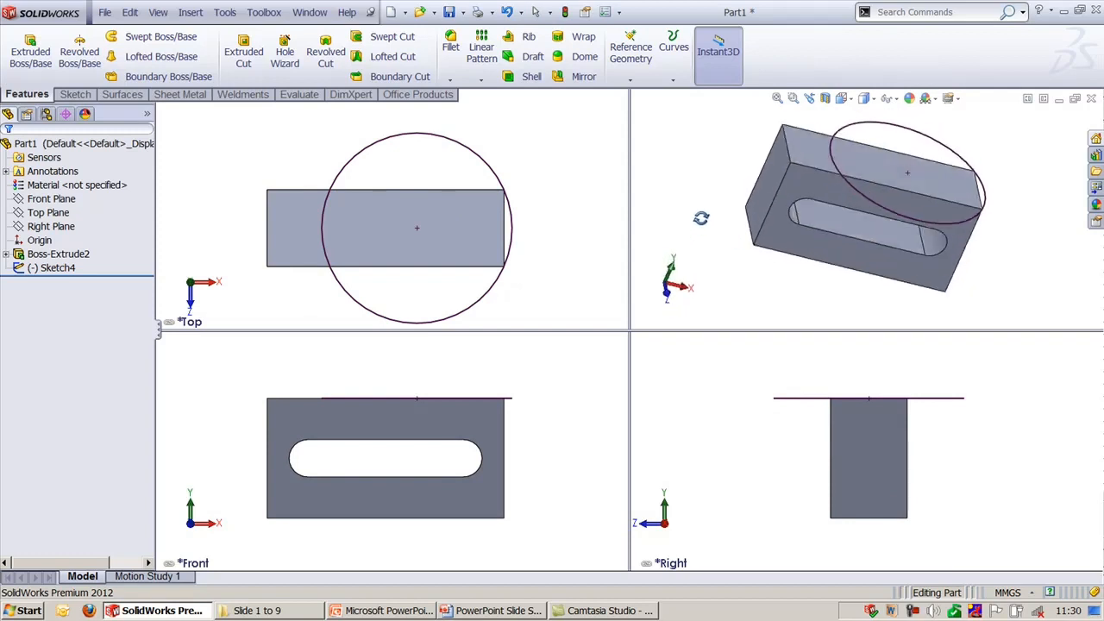
{"action": "left_click", "coordinate": [824, 217]}
{"action": "middle_click_drag", "start_coordinate": [767, 293], "coordinate": [836, 197]}
{"action": "mouse_move", "coordinate": [841, 198]}
{"action": "left_mouse_down"}
{"action": "mouse_move", "coordinate": [844, 215]}
{"action": "mouse_move", "coordinate": [830, 188]}
{"action": "left_mouse_up"}
{"action": "left_click", "coordinate": [666, 149]}
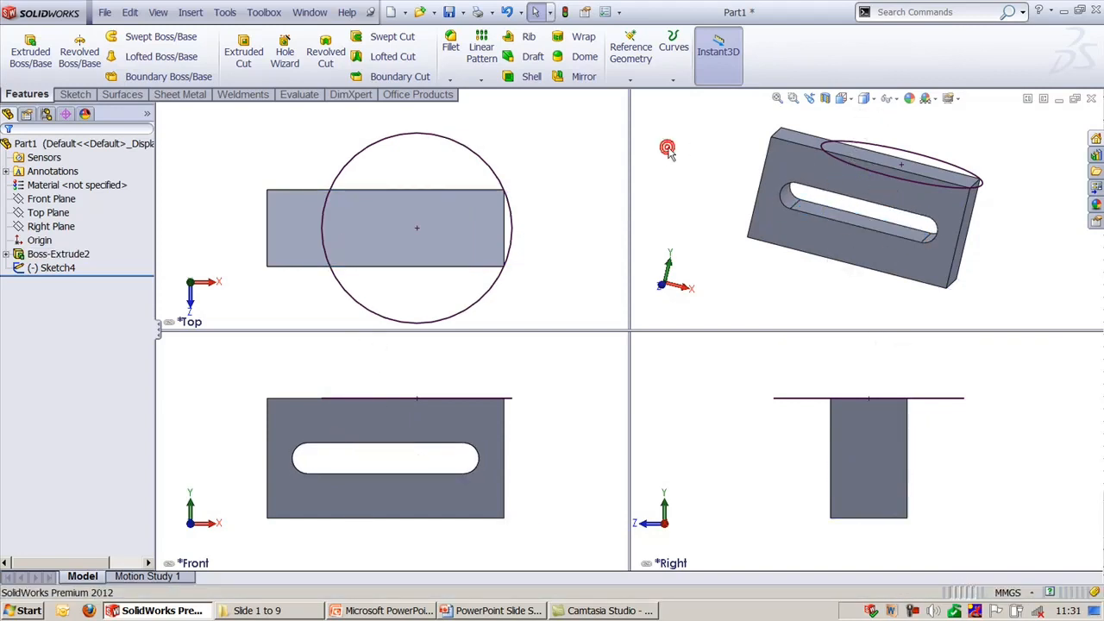
{"action": "left_click", "coordinate": [840, 97]}
{"action": "left_click", "coordinate": [841, 164]}
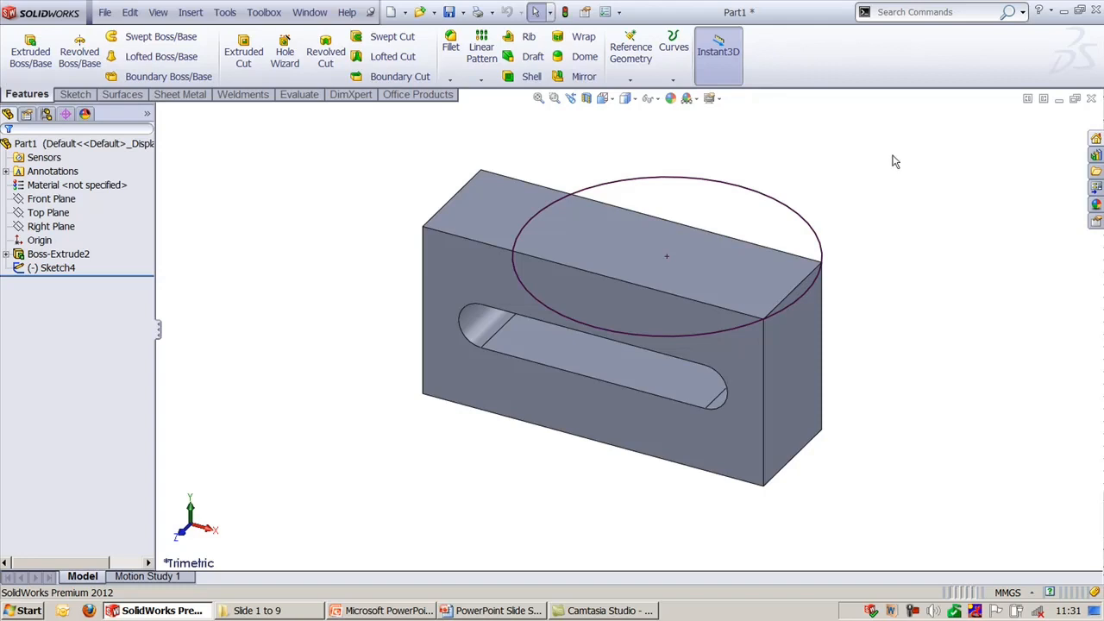
- Find Revolved Boss/Base with a command search for "revolve", start the command and cancel it
{"action": "left_click", "coordinate": [914, 12]}
{"action": "type", "text": "r"}
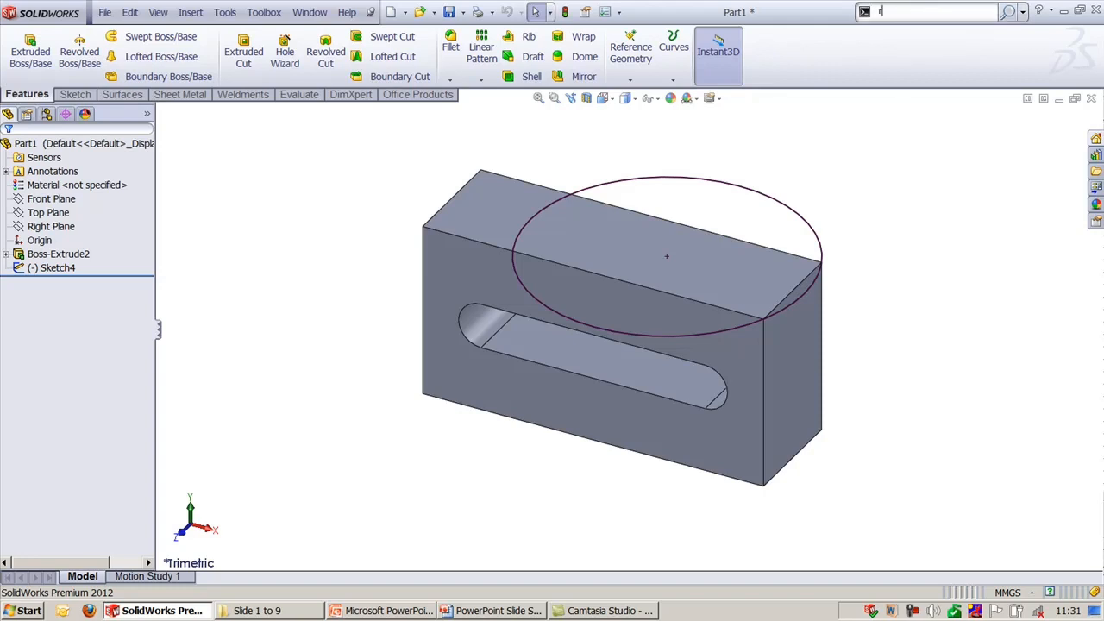
{"action": "type", "text": "evol"}
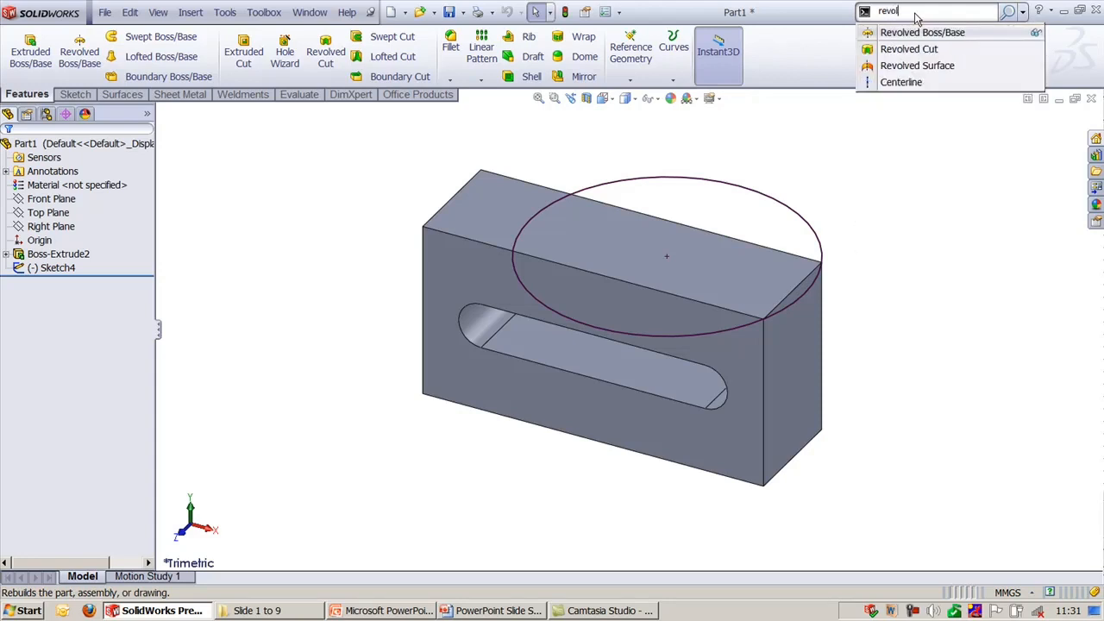
{"action": "type", "text": "ve"}
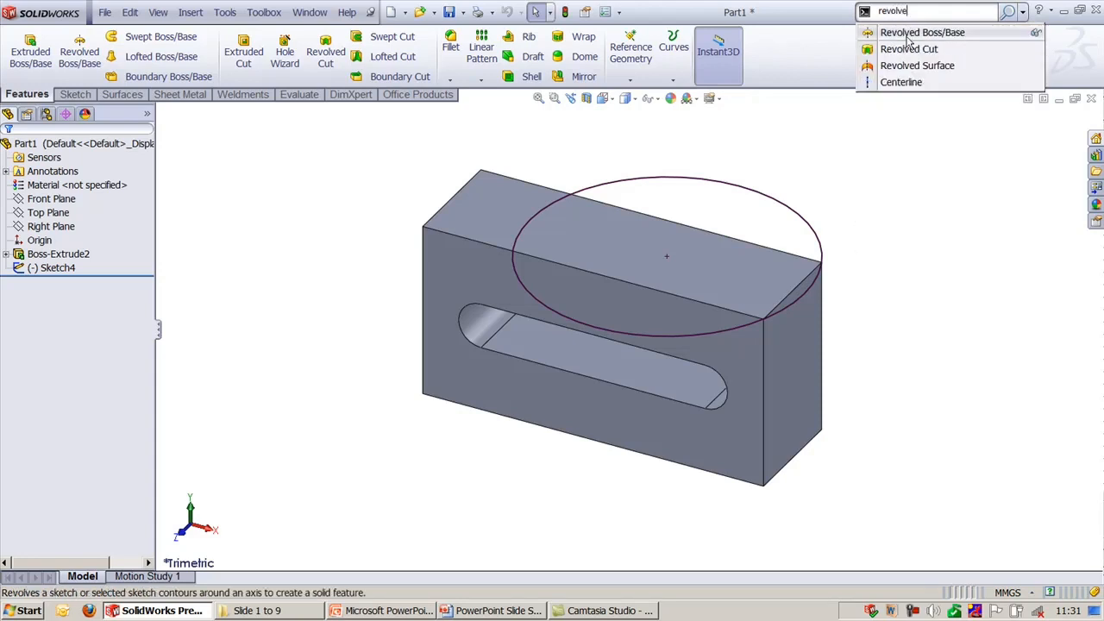
{"action": "left_click", "coordinate": [910, 33]}
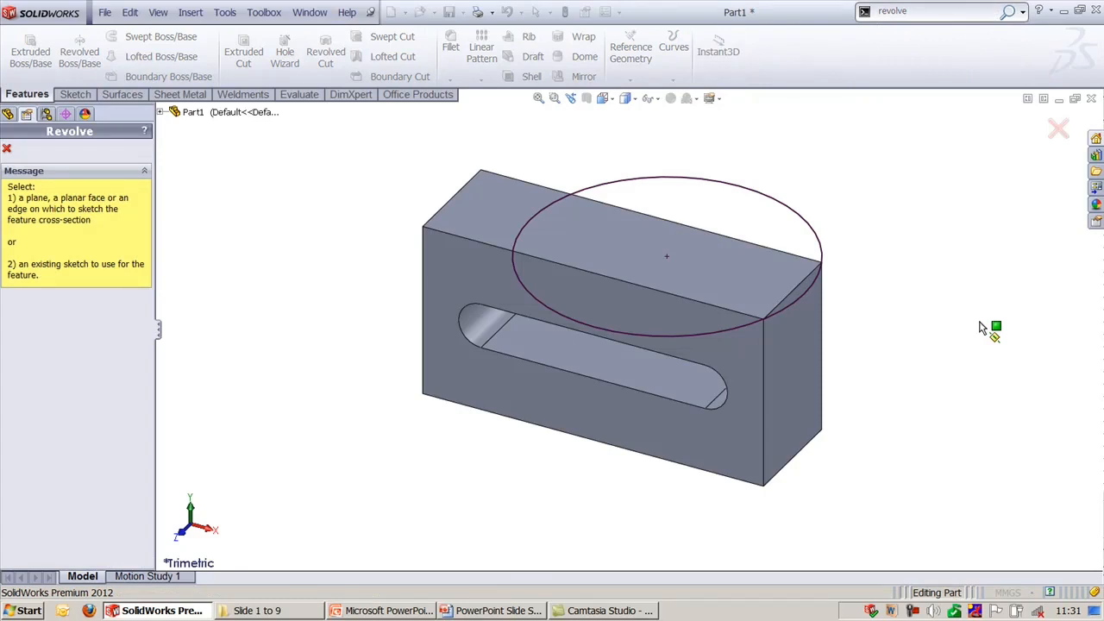
{"action": "left_click", "coordinate": [1058, 128]}
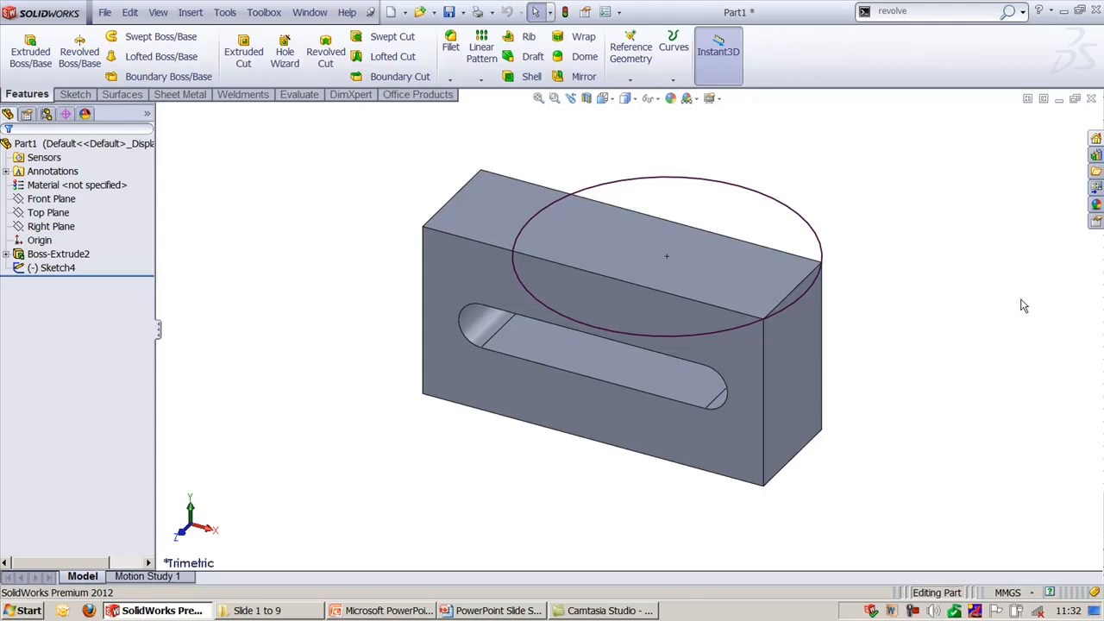
- View the block from the top and in trimetric orientation, zoom in on an area around it, and fit the model to the view
{"action": "right_click_drag", "start_coordinate": [924, 274], "coordinate": [946, 253]}
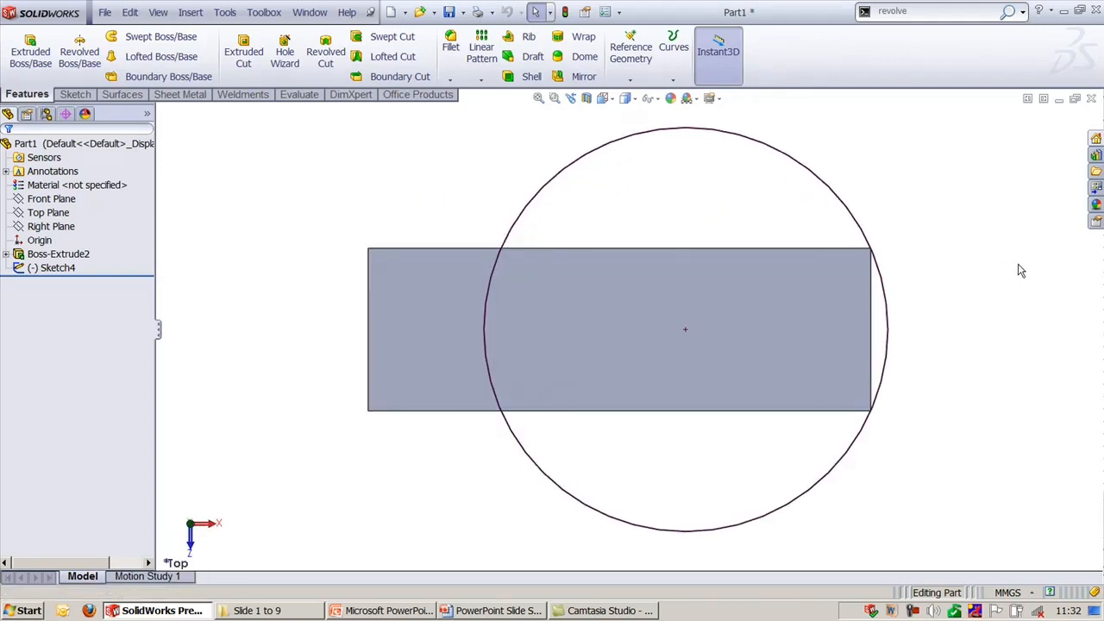
{"action": "right_click_drag", "start_coordinate": [937, 310], "coordinate": [1002, 333]}
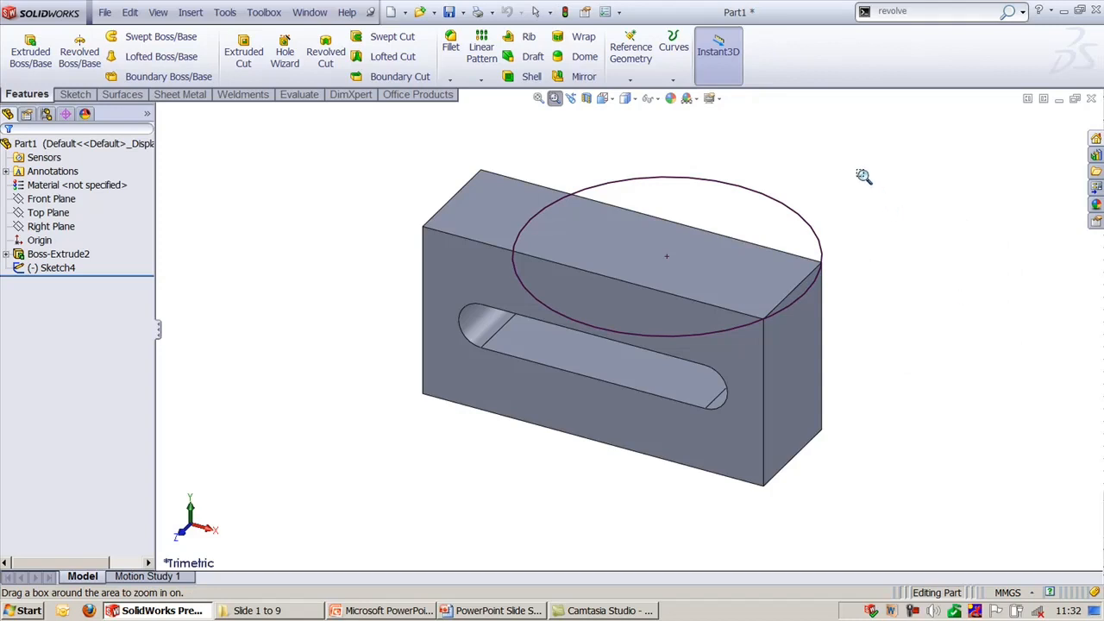
{"action": "left_click_drag", "start_coordinate": [857, 161], "coordinate": [347, 477]}
{"action": "key", "text": "Escape"}
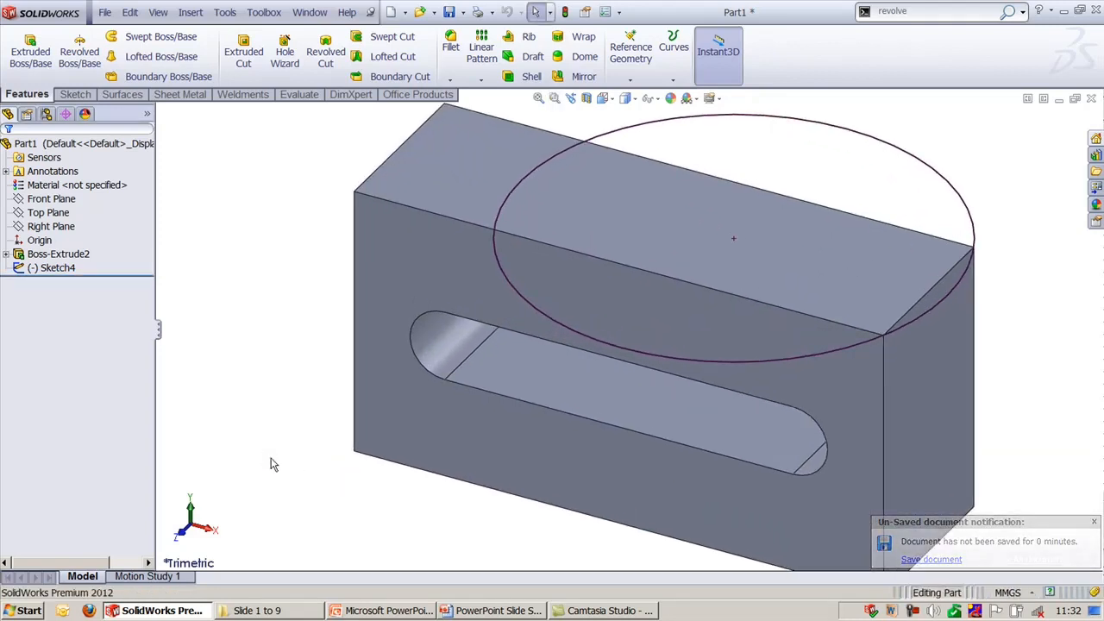
{"action": "key", "text": "f"}
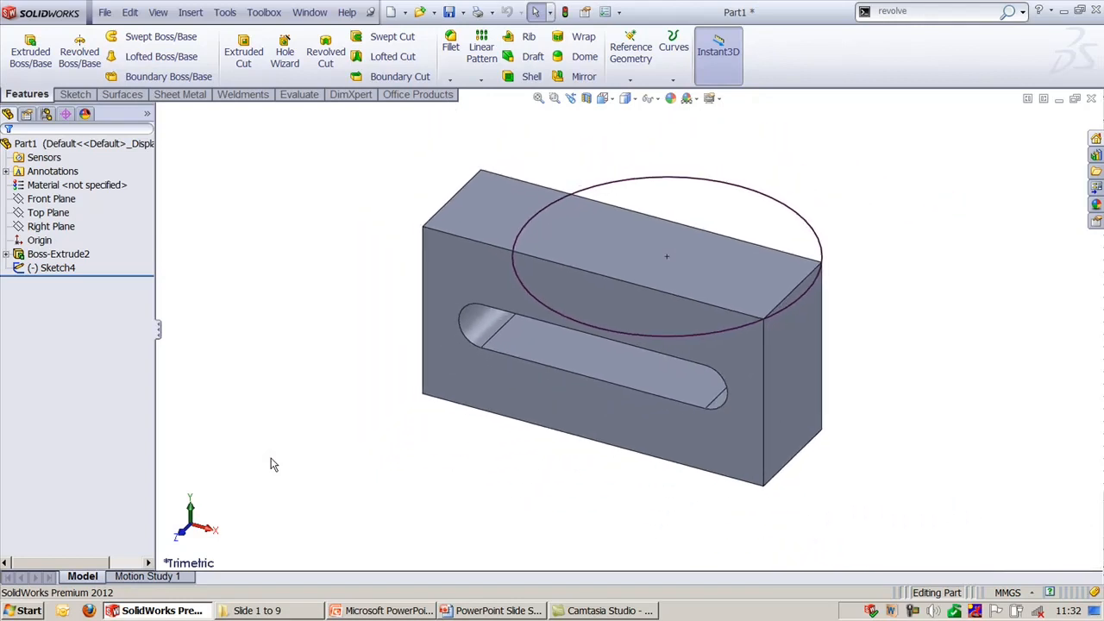
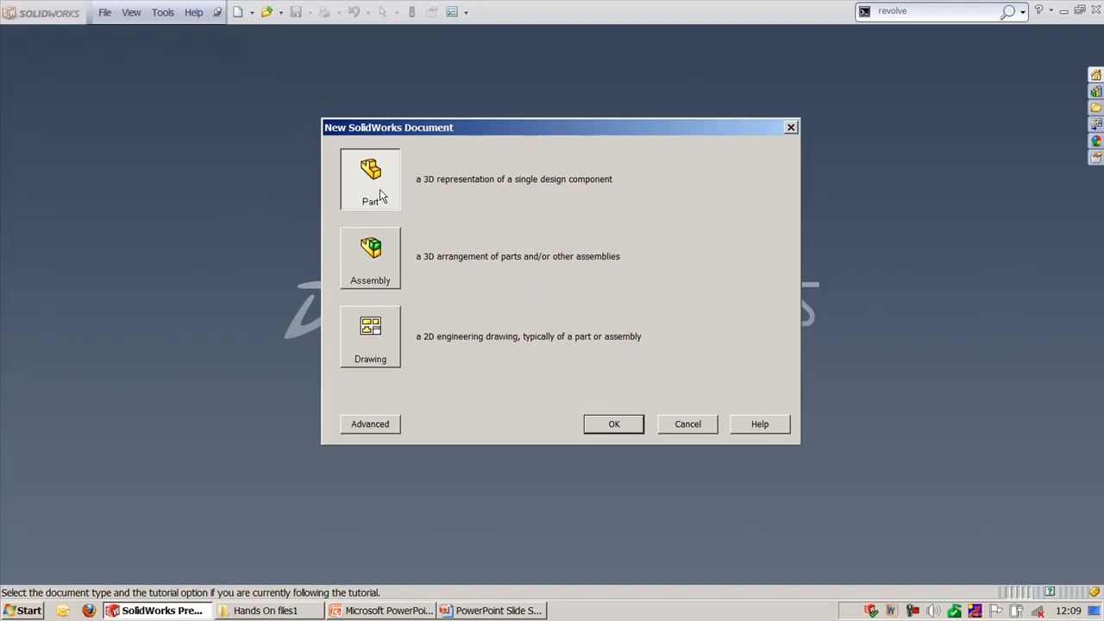
- Create a new part document and open its document unit settings
{"action": "left_click", "coordinate": [613, 424]}
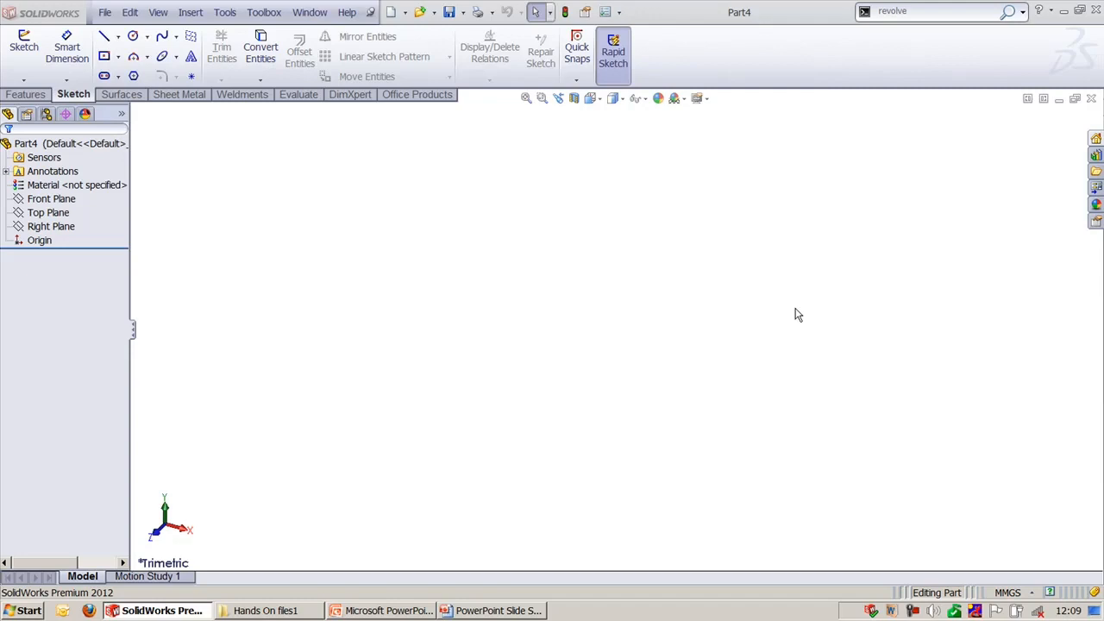
{"action": "left_click", "coordinate": [1034, 593]}
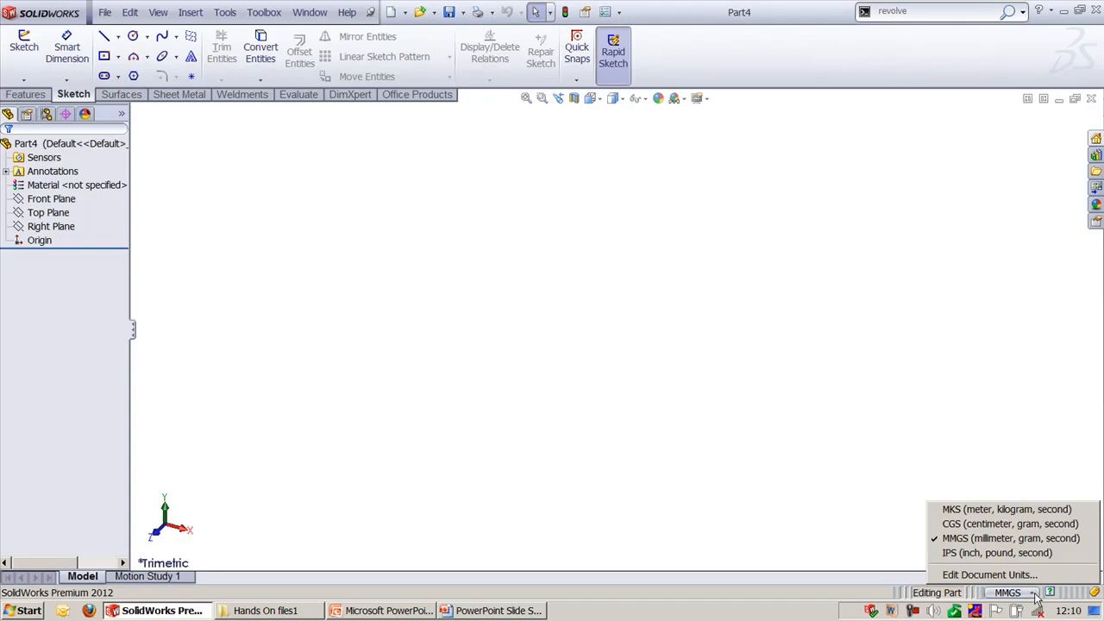
{"action": "left_click", "coordinate": [989, 574]}
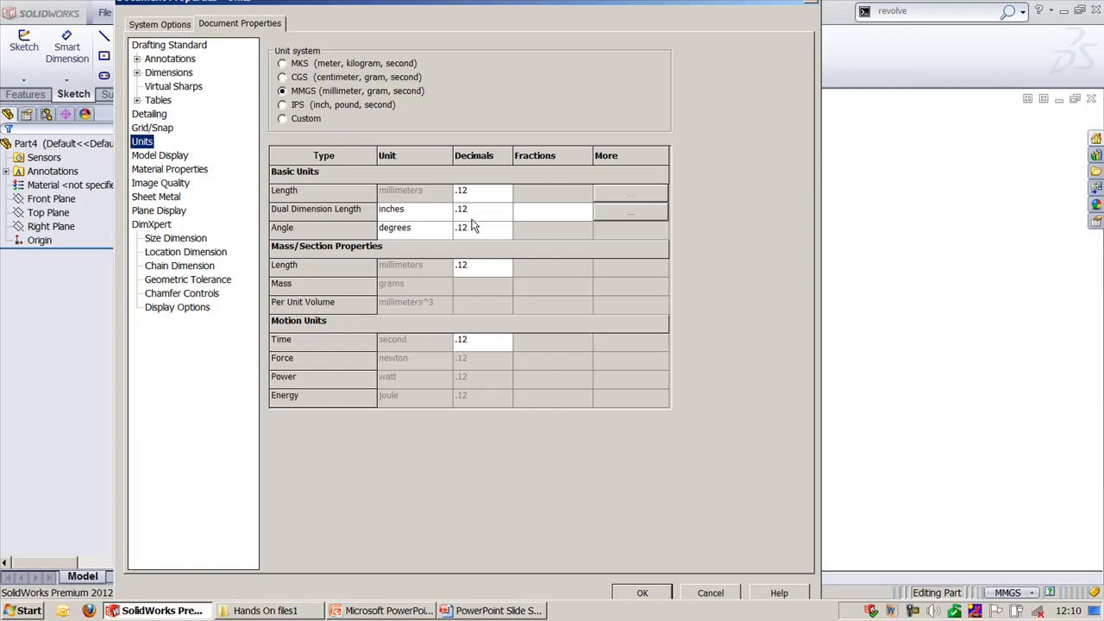
- Examine the available overall drafting standards in the document properties and cancel the dialog
{"action": "left_click", "coordinate": [157, 47]}
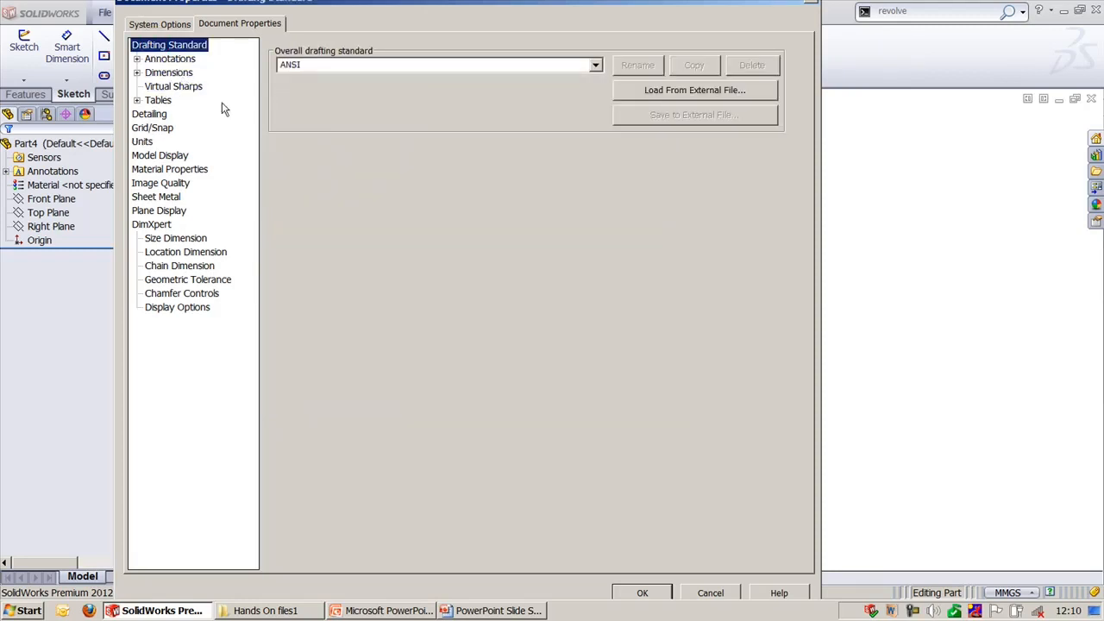
{"action": "left_click", "coordinate": [595, 66]}
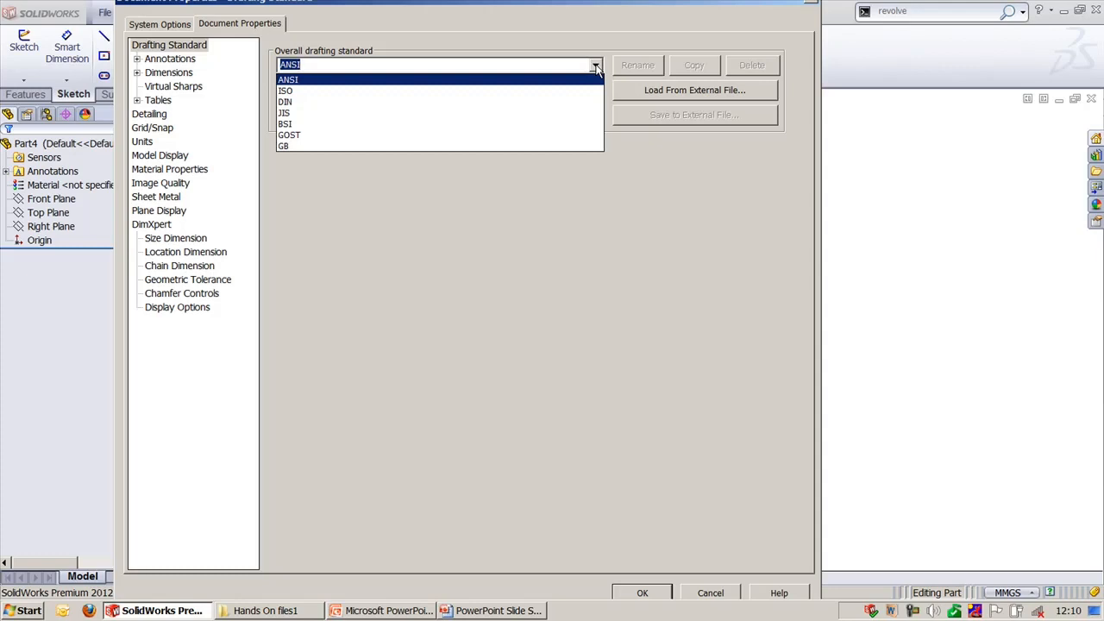
{"action": "left_click", "coordinate": [594, 66]}
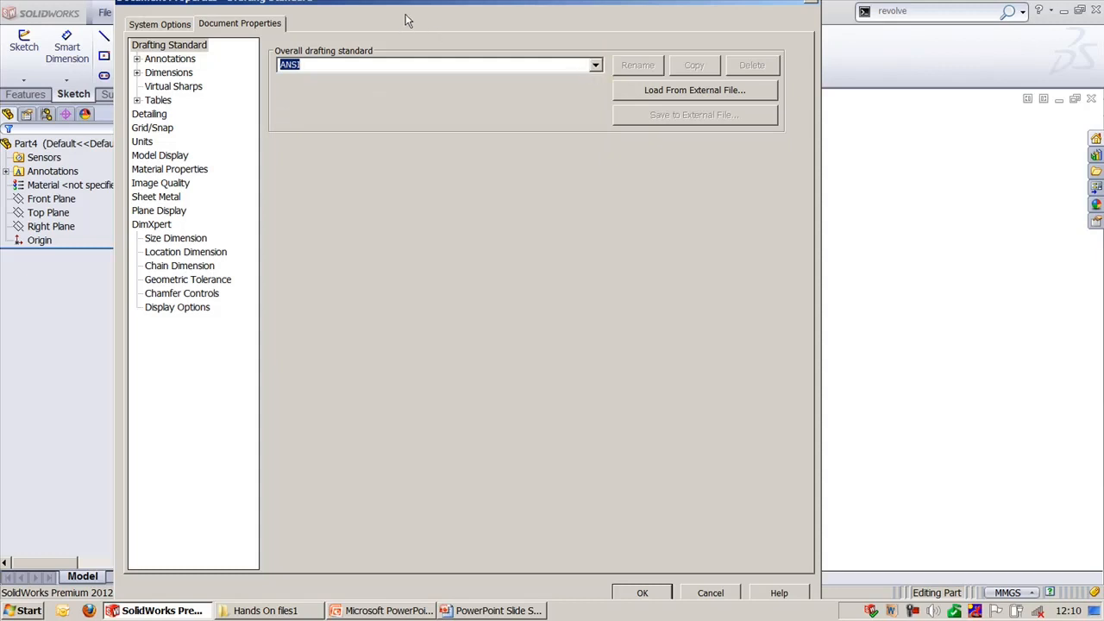
{"action": "left_click", "coordinate": [595, 66]}
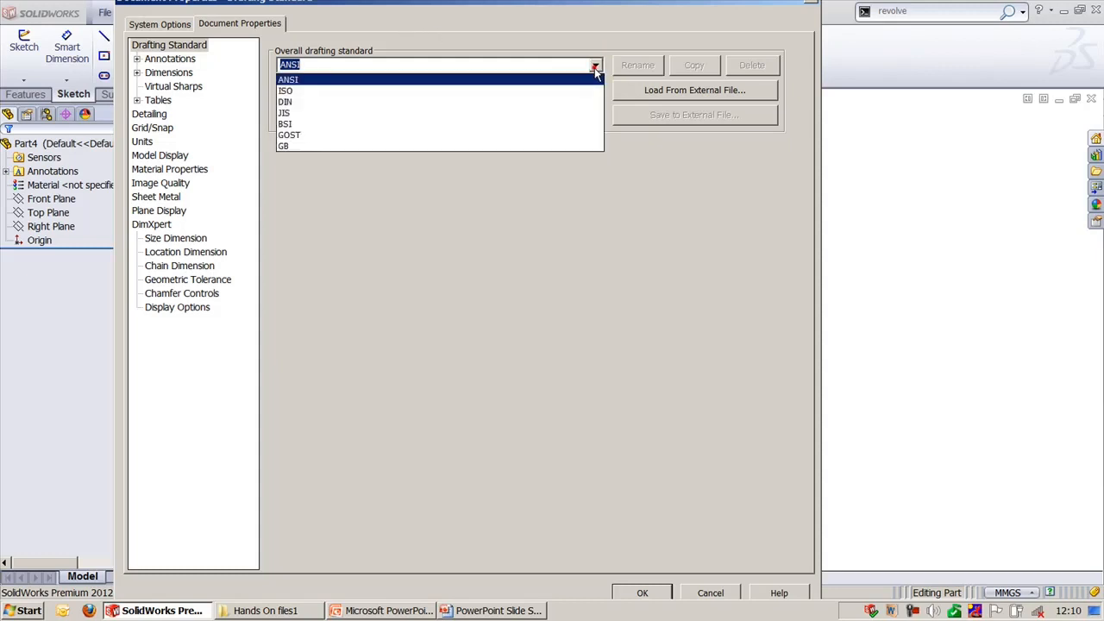
{"action": "left_click", "coordinate": [595, 69]}
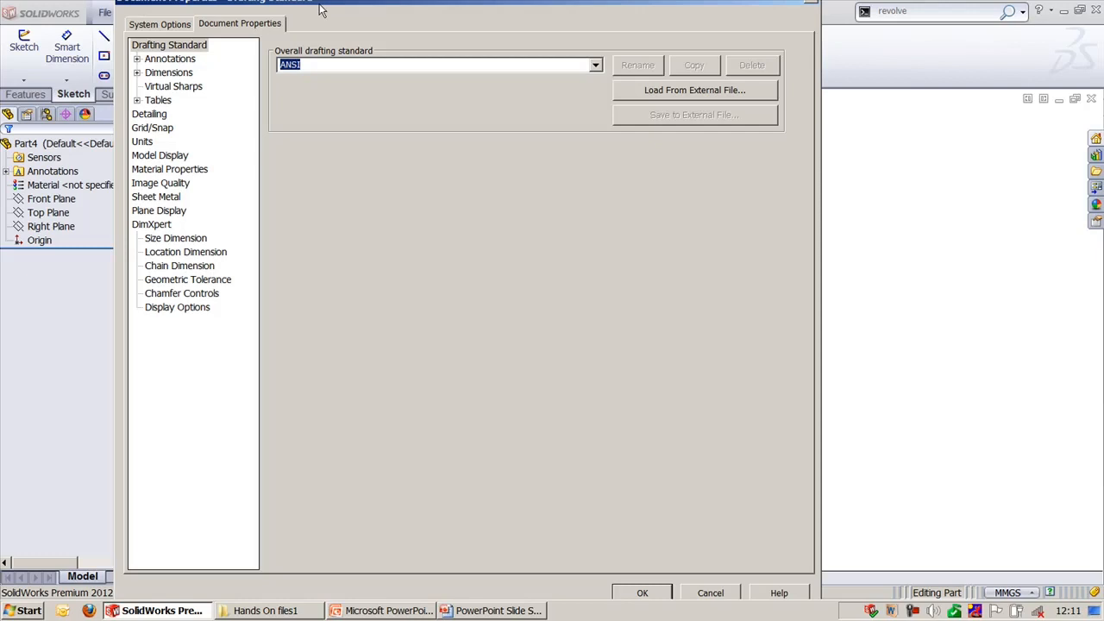
{"action": "left_click", "coordinate": [709, 593]}
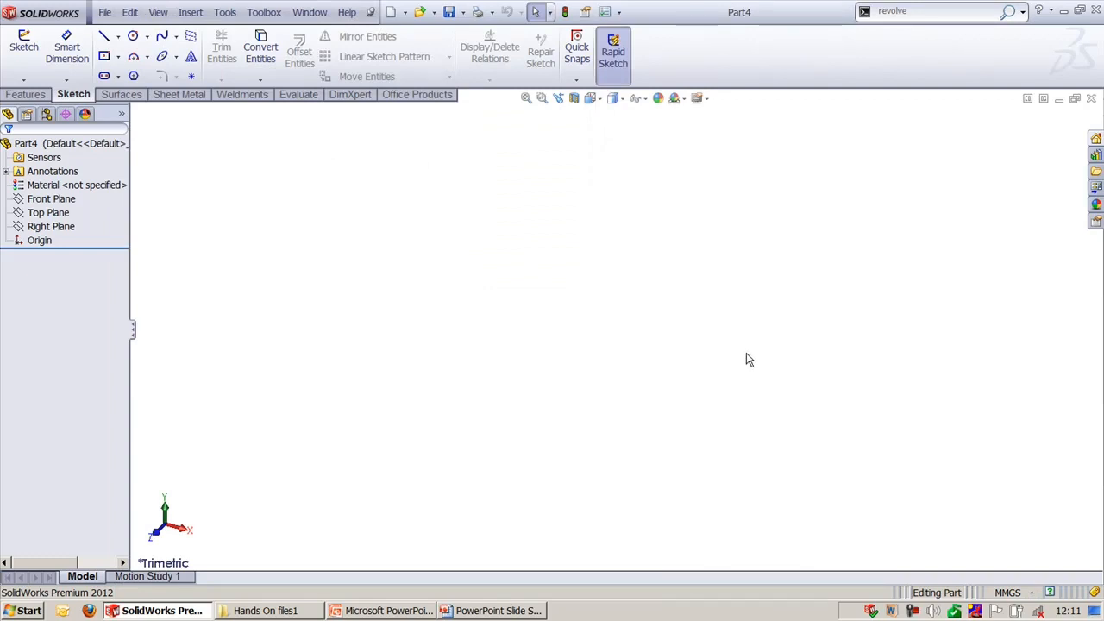
{"action": "left_click", "coordinate": [26, 95]}
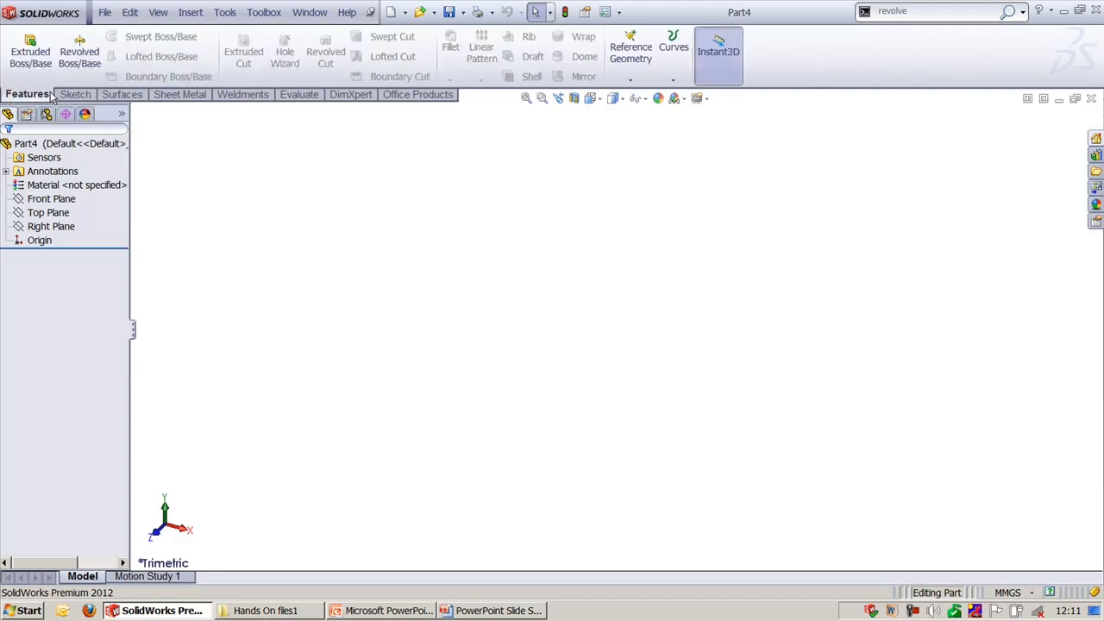
{"action": "left_click", "coordinate": [69, 95]}
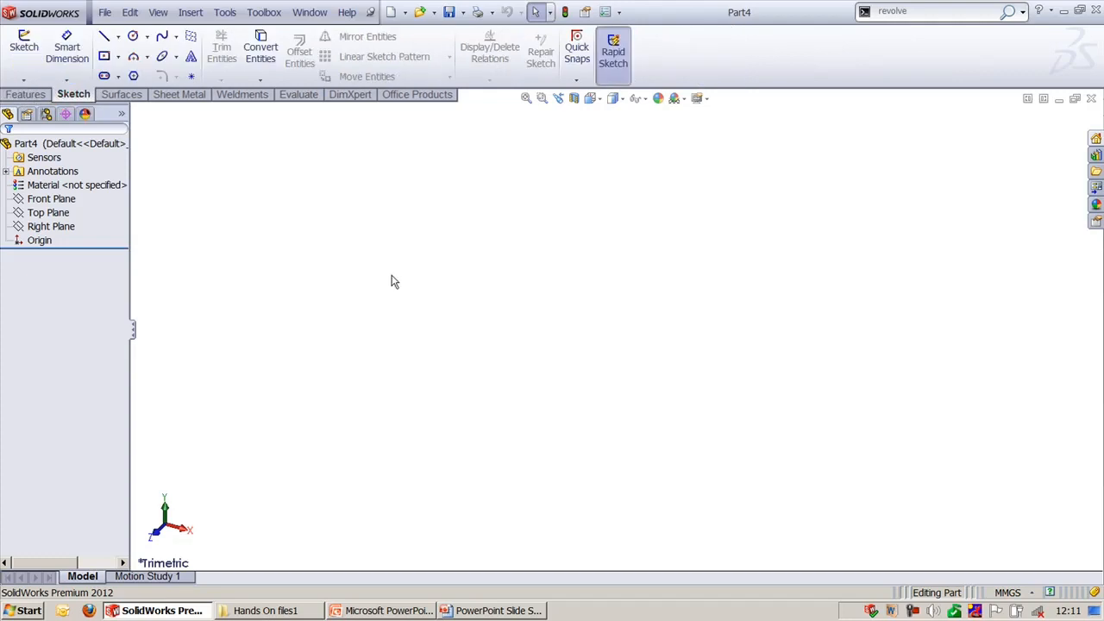
{"action": "left_click", "coordinate": [23, 79]}
- Switch to the PowerPoint slide show and advance from the Getting Started slide to the Sketching slide
{"action": "key", "text": "alt+Tab"}
{"action": "key", "text": "alt+Tab"}
{"action": "key", "text": "alt+Tab"}
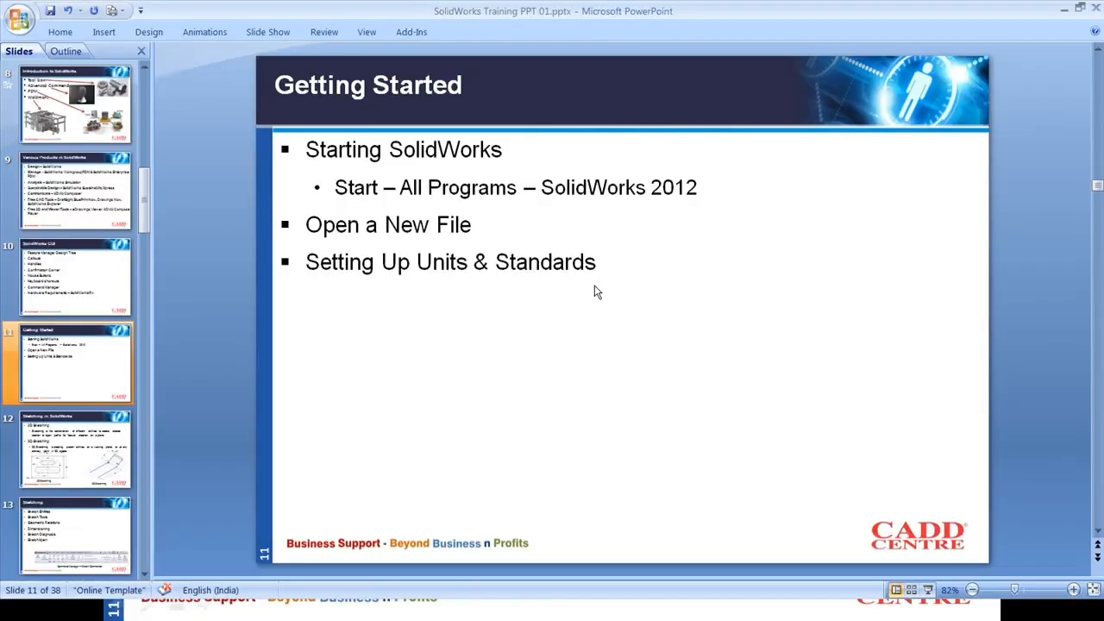
{"action": "key", "text": "alt+Tab"}
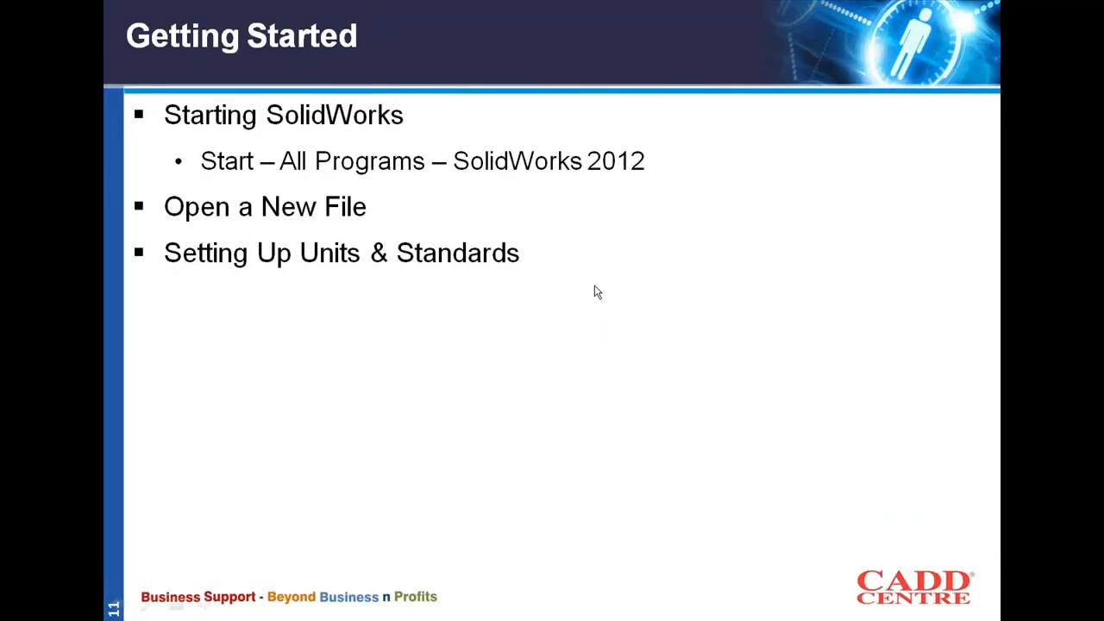
{"action": "left_click", "coordinate": [596, 293]}
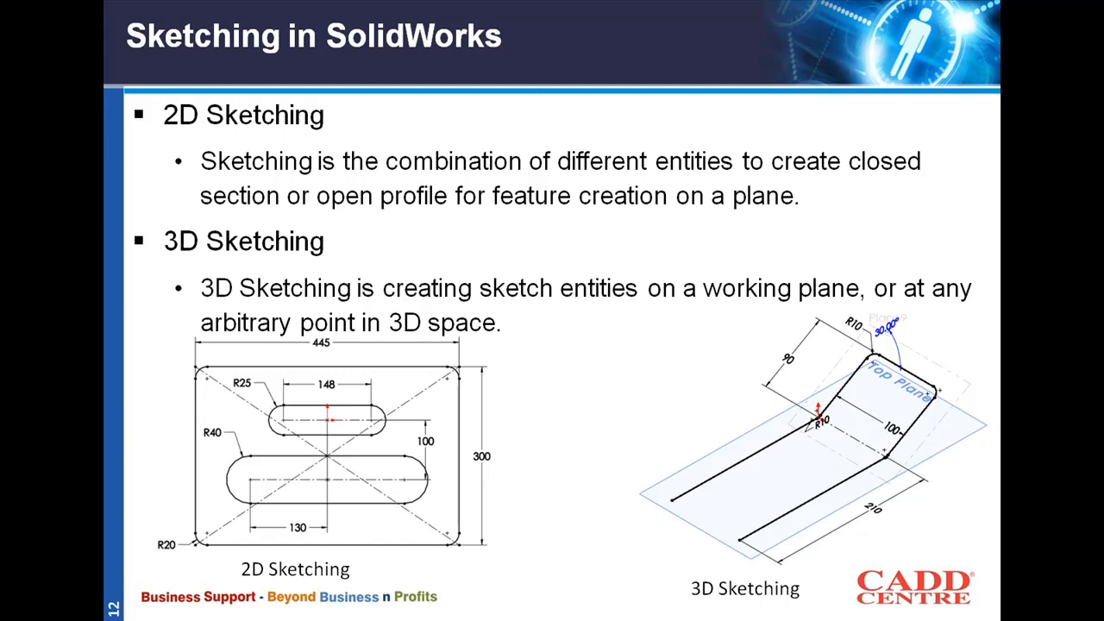
{"action": "key", "text": "Right"}
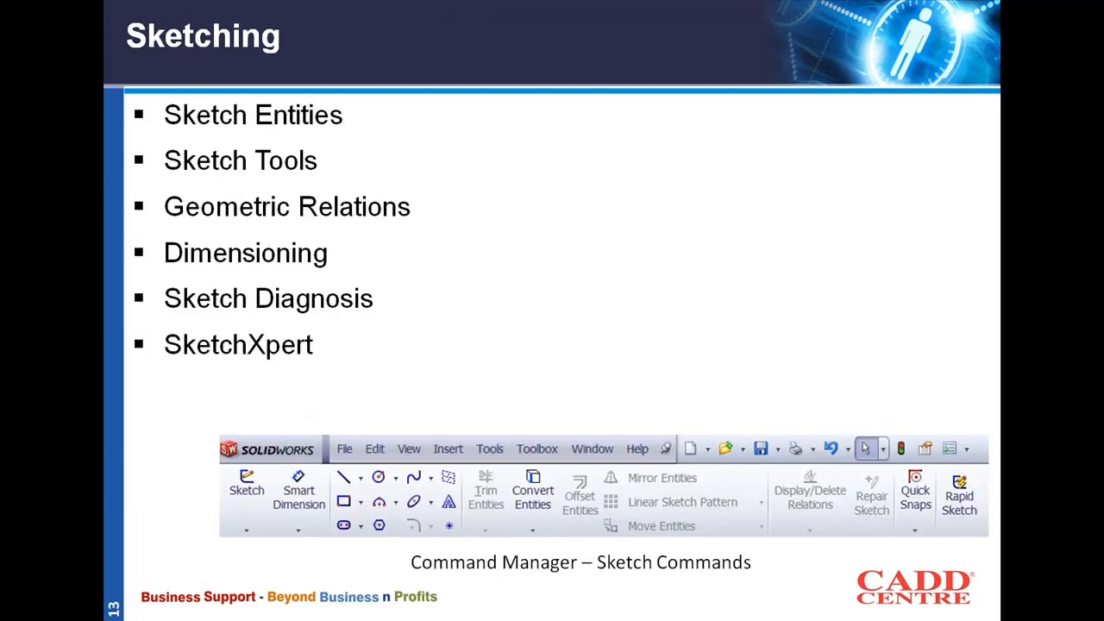
- Return to SolidWorks and look through the available sketch entity and sketch tool commands
{"action": "key", "text": "alt+Tab"}
{"action": "key", "text": "alt+Tab"}
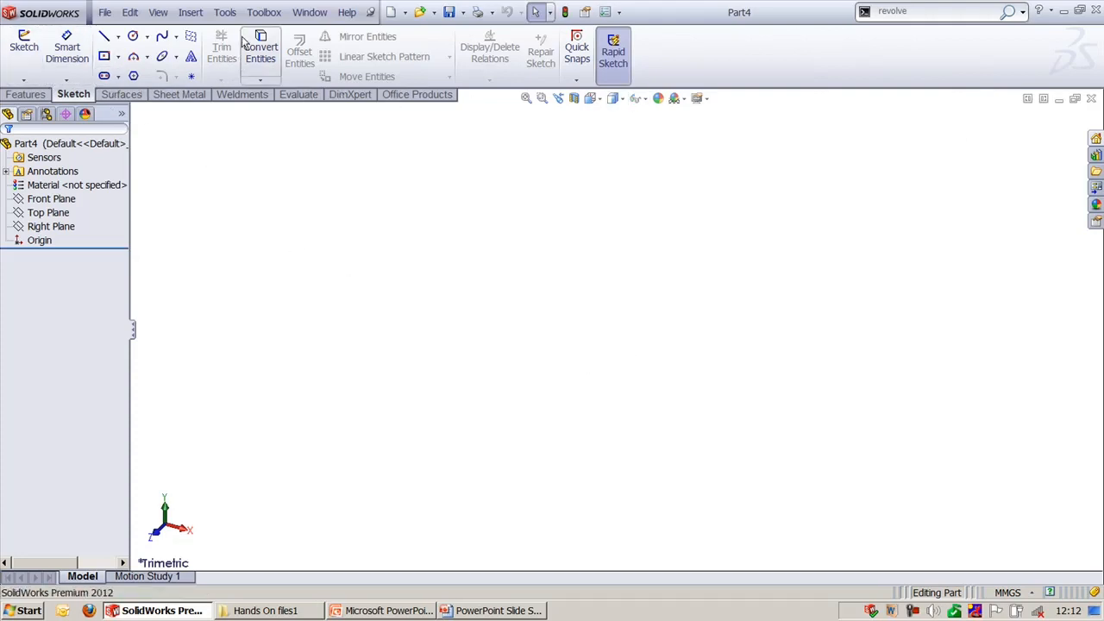
{"action": "left_click", "coordinate": [226, 12]}
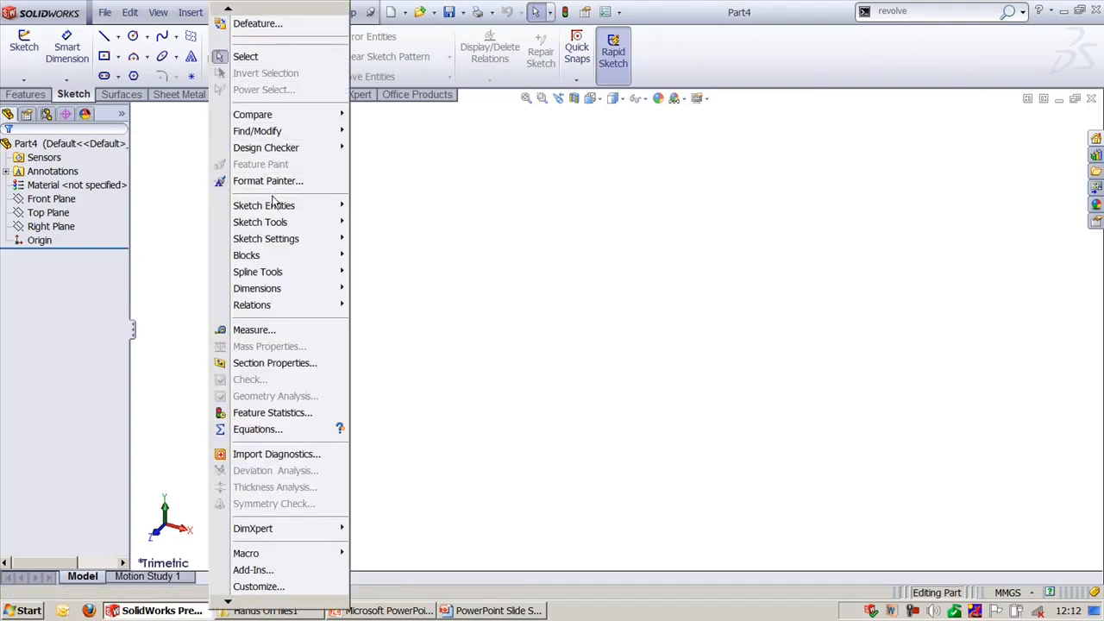
{"action": "mouse_move", "coordinate": [275, 204]}
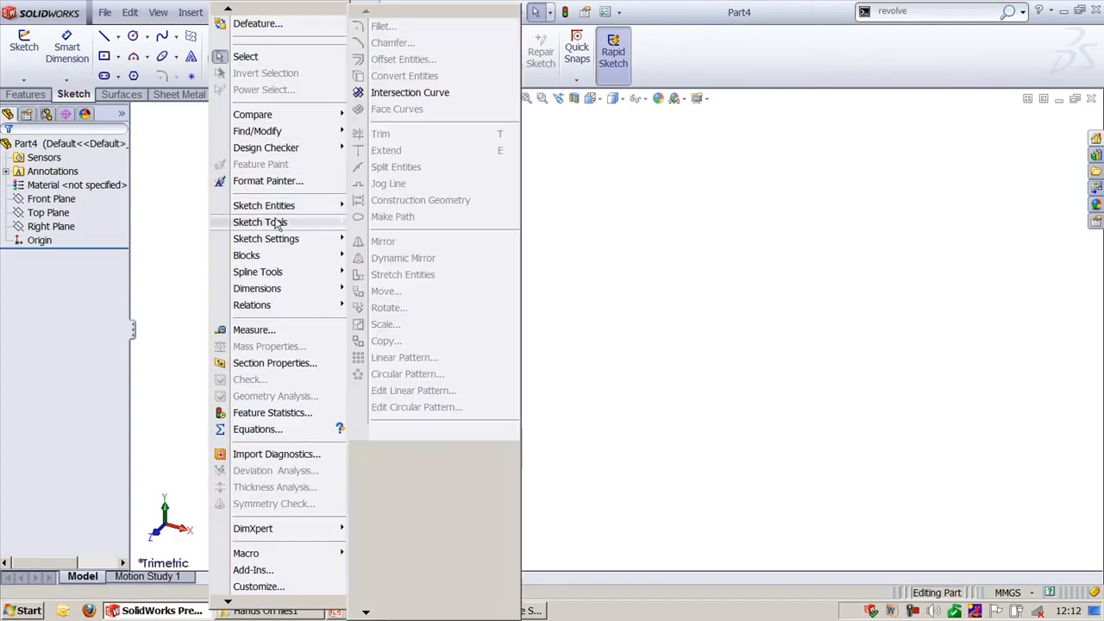
{"action": "left_click", "coordinate": [788, 77]}
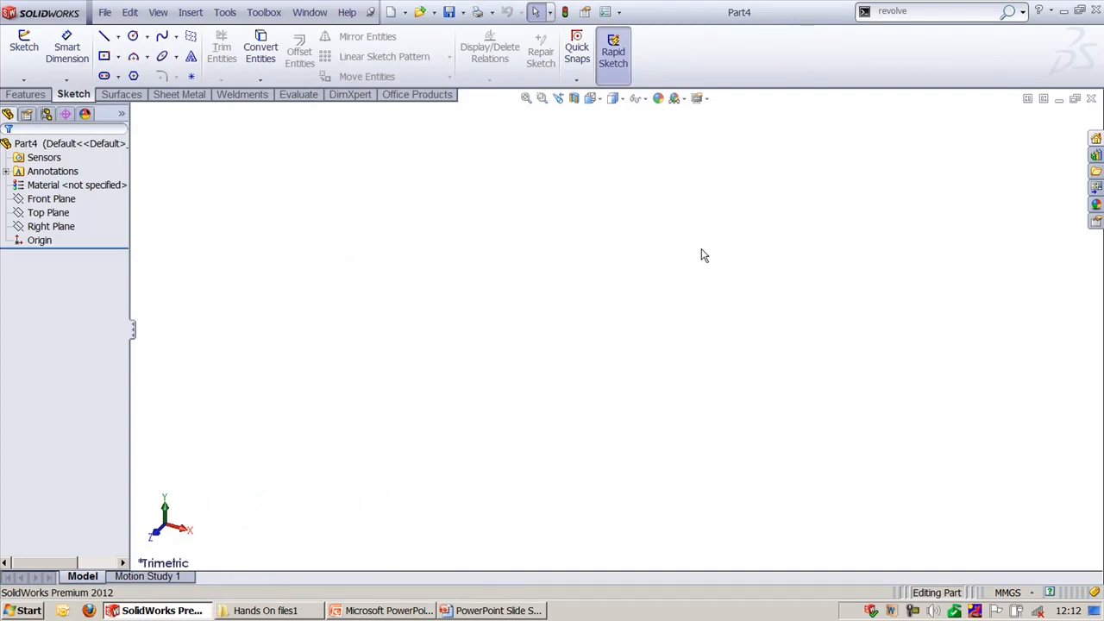
- Sketch a closed six-line profile with a sloped step on the Front Plane from the origin, about 108 by 44 mm, and exit to a trimetric view
{"action": "left_click", "coordinate": [24, 79]}
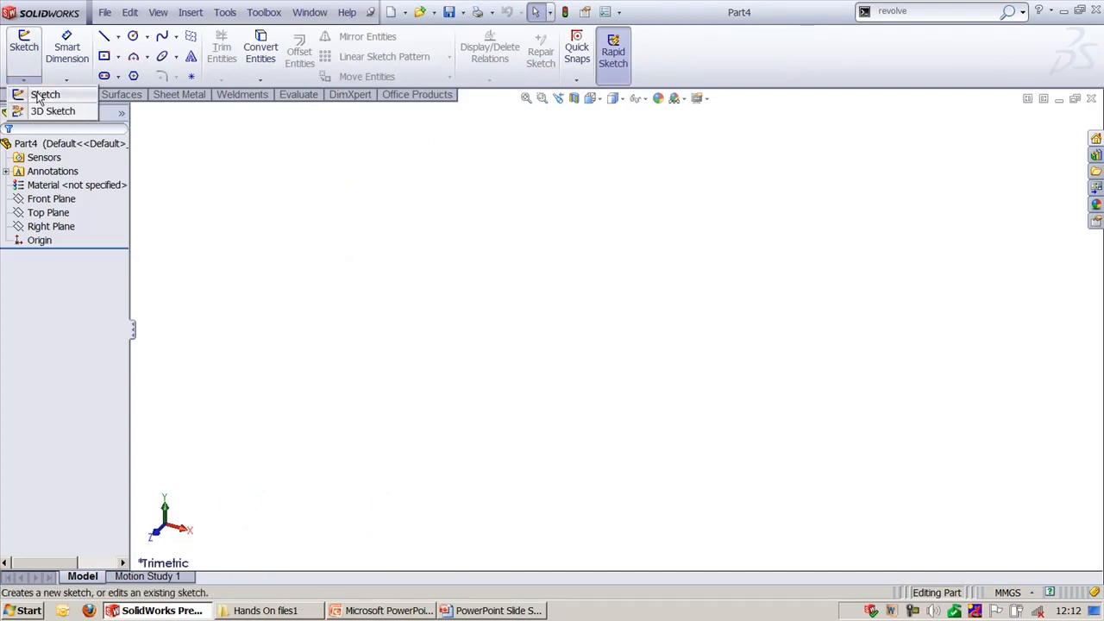
{"action": "left_click", "coordinate": [41, 96]}
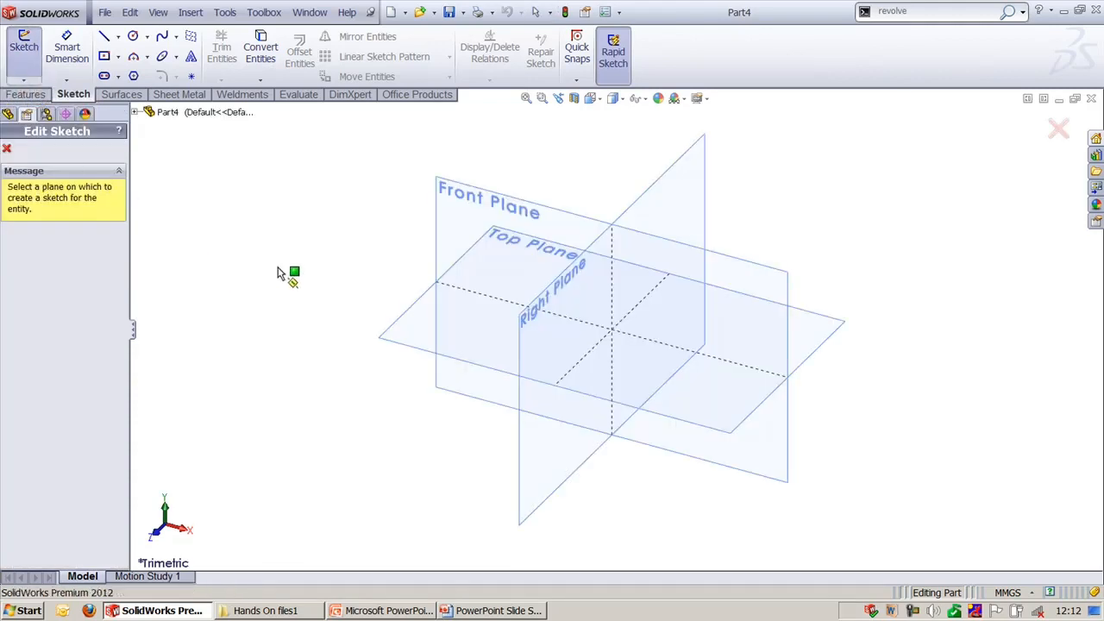
{"action": "left_click", "coordinate": [443, 213]}
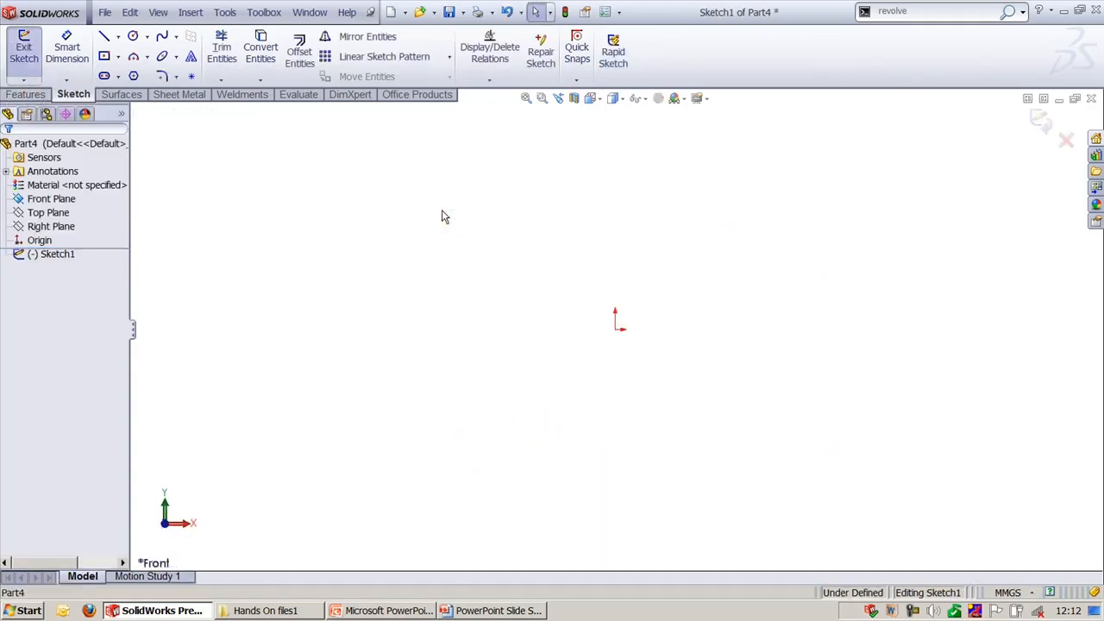
{"action": "left_click", "coordinate": [104, 36]}
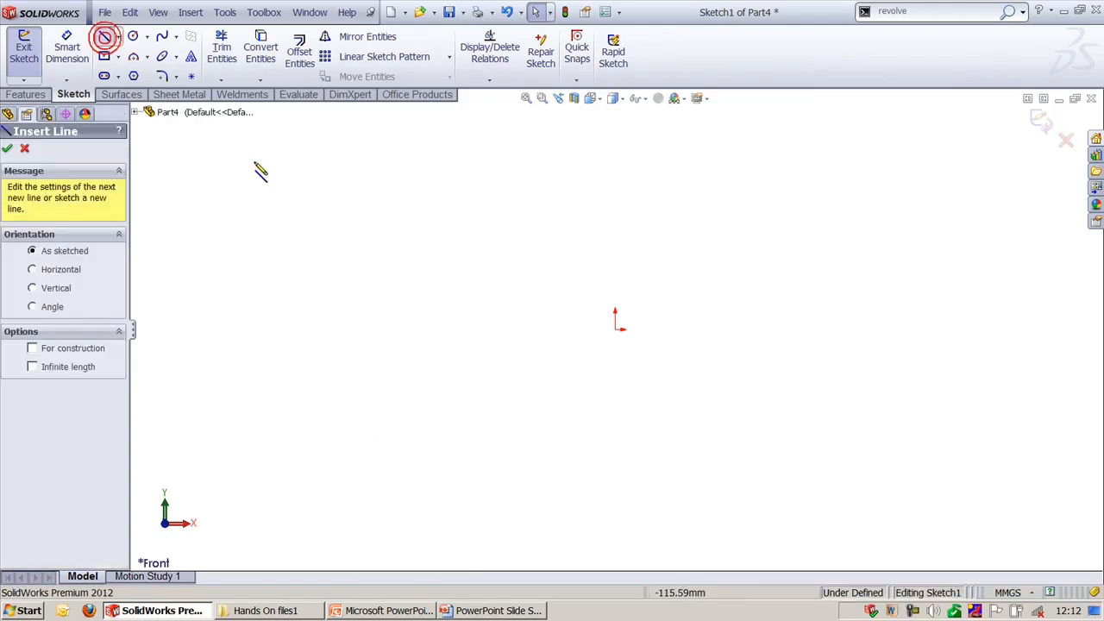
{"action": "left_click", "coordinate": [618, 328]}
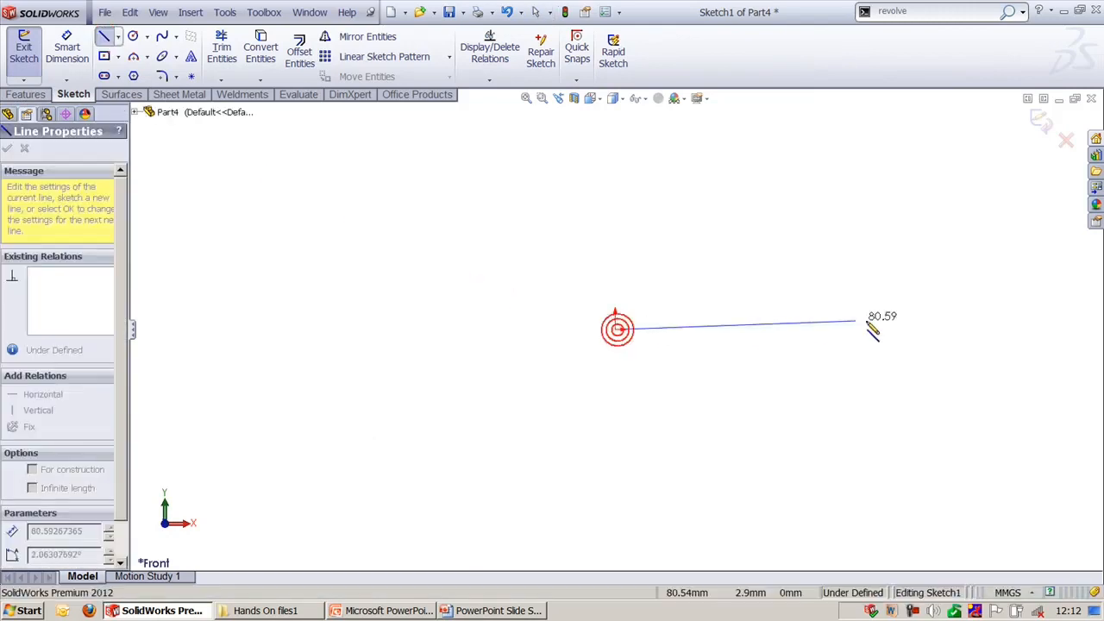
{"action": "left_click", "coordinate": [940, 327]}
{"action": "left_click", "coordinate": [941, 198]}
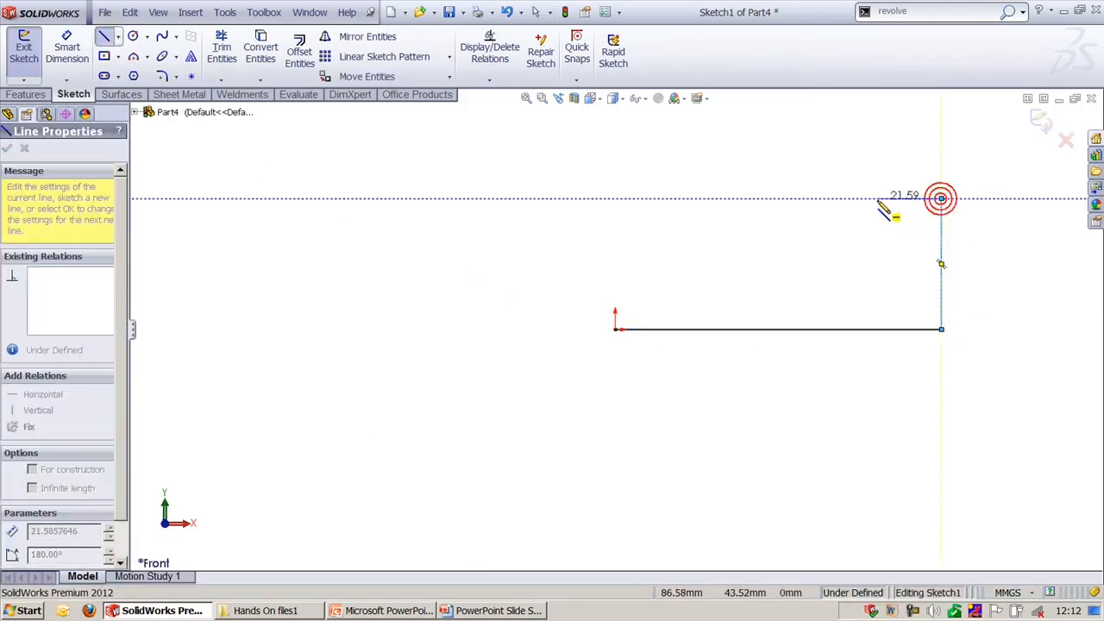
{"action": "left_click", "coordinate": [845, 199]}
{"action": "left_click", "coordinate": [809, 249]}
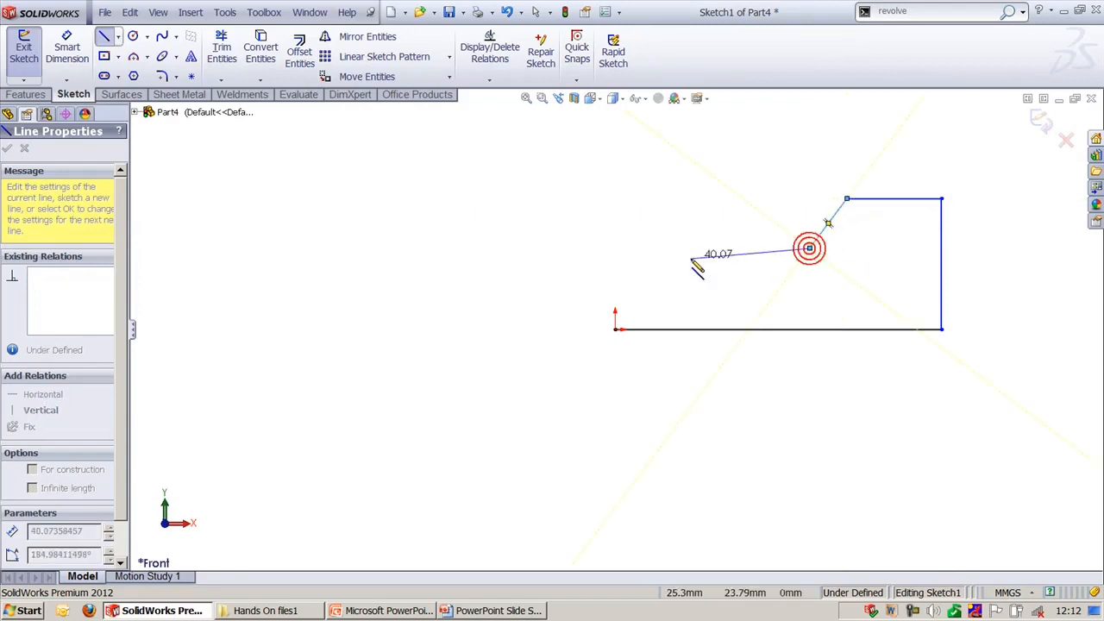
{"action": "left_click", "coordinate": [616, 329]}
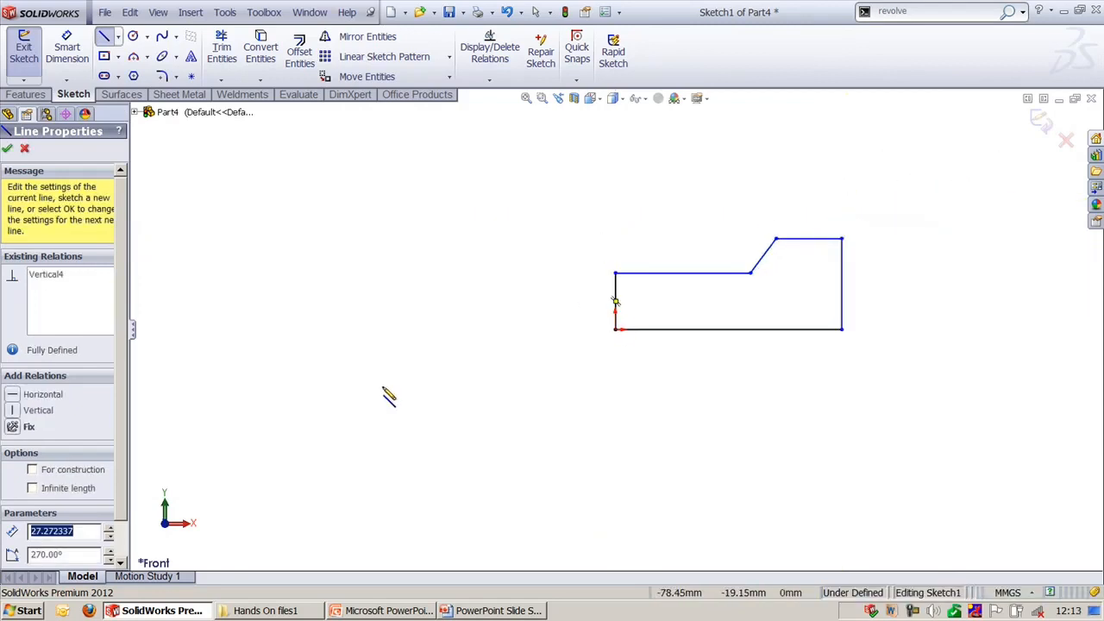
{"action": "left_click", "coordinate": [1040, 121]}
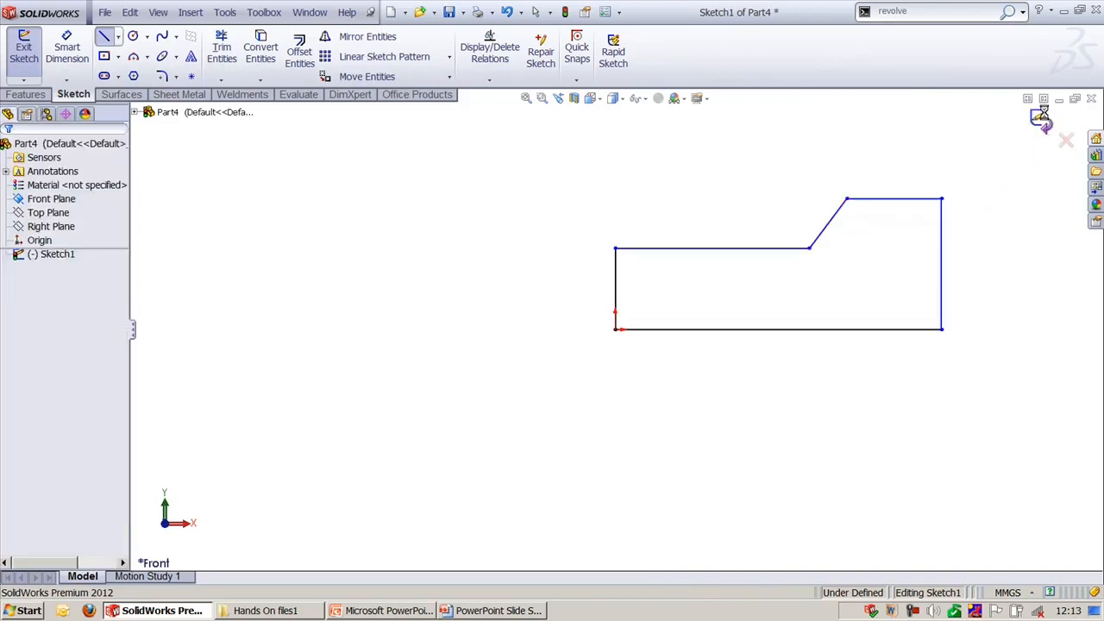
{"action": "left_click", "coordinate": [707, 185]}
{"action": "key", "text": "ctrl+7"}
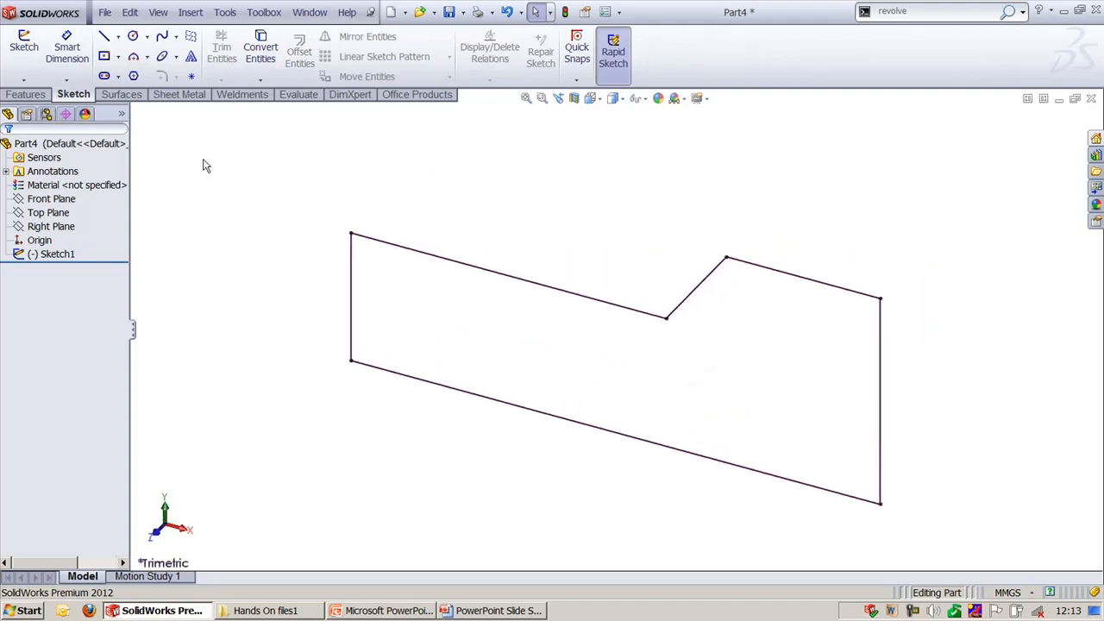
- Start a 3D sketch in the part and select the Front and Top planes in turn to preview the available sketching planes
{"action": "left_click", "coordinate": [24, 80]}
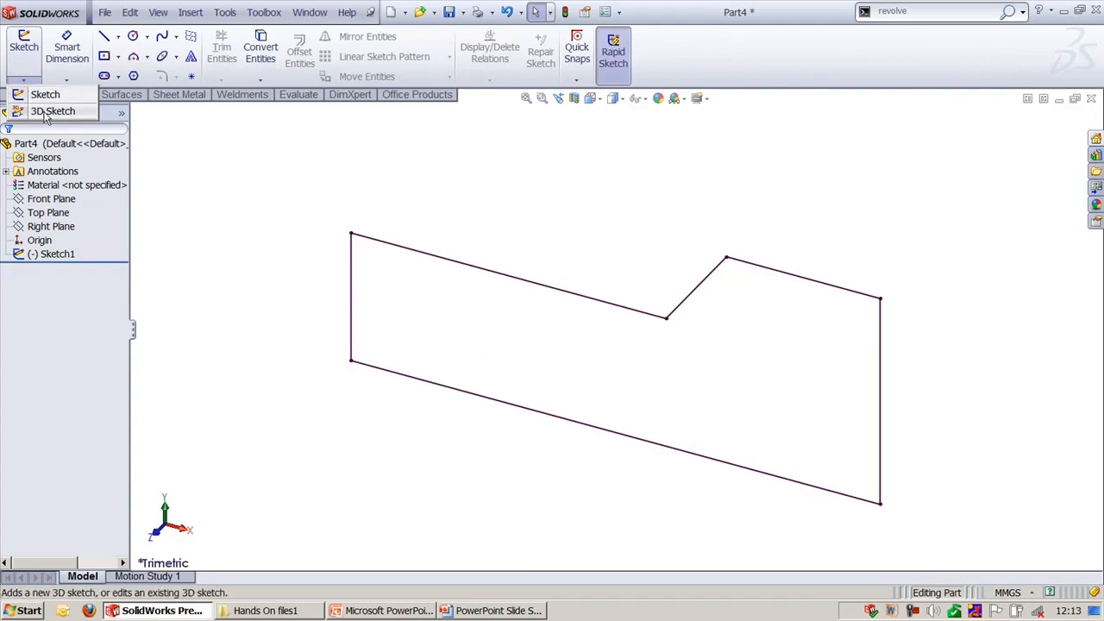
{"action": "left_click", "coordinate": [46, 113]}
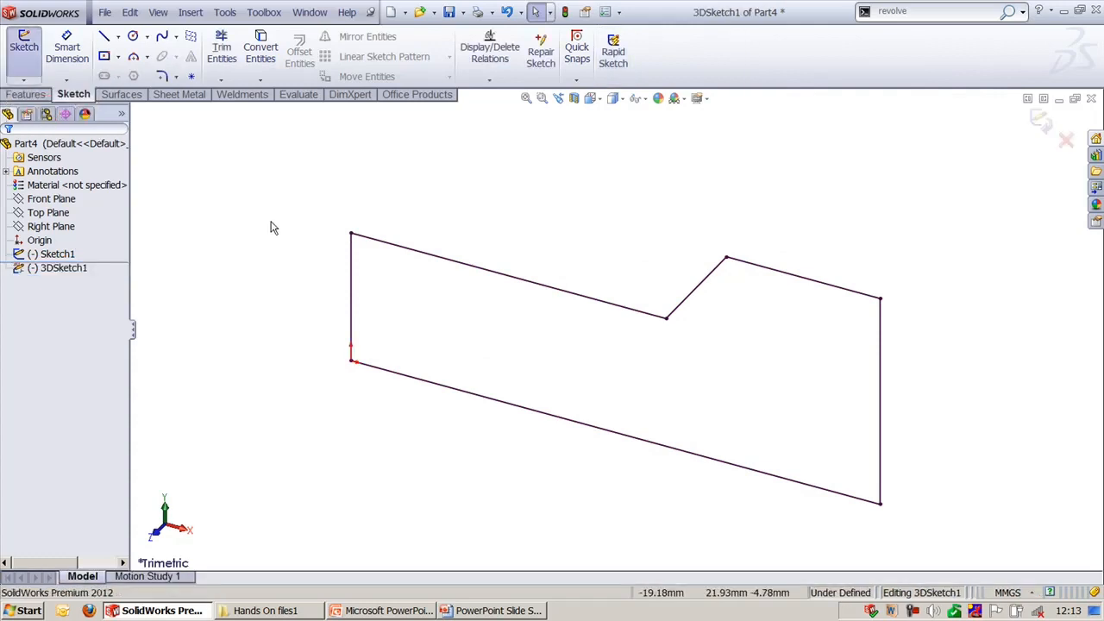
{"action": "scroll", "coordinate": [436, 198], "scroll_direction": "down", "scroll_amount": 4}
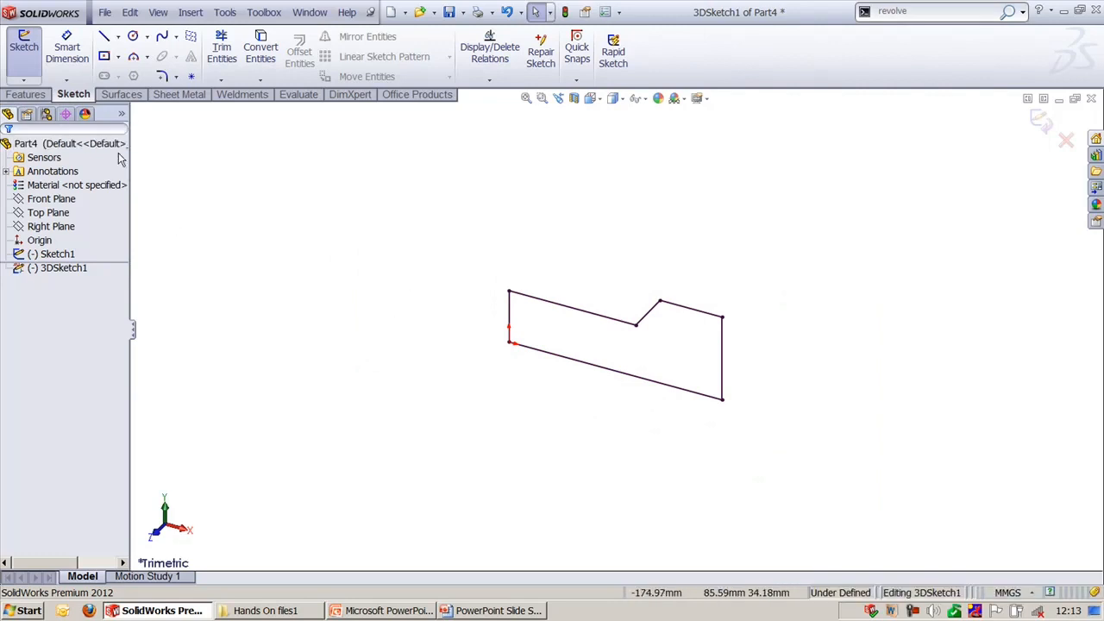
{"action": "left_click", "coordinate": [52, 199]}
{"action": "left_click", "coordinate": [68, 212]}
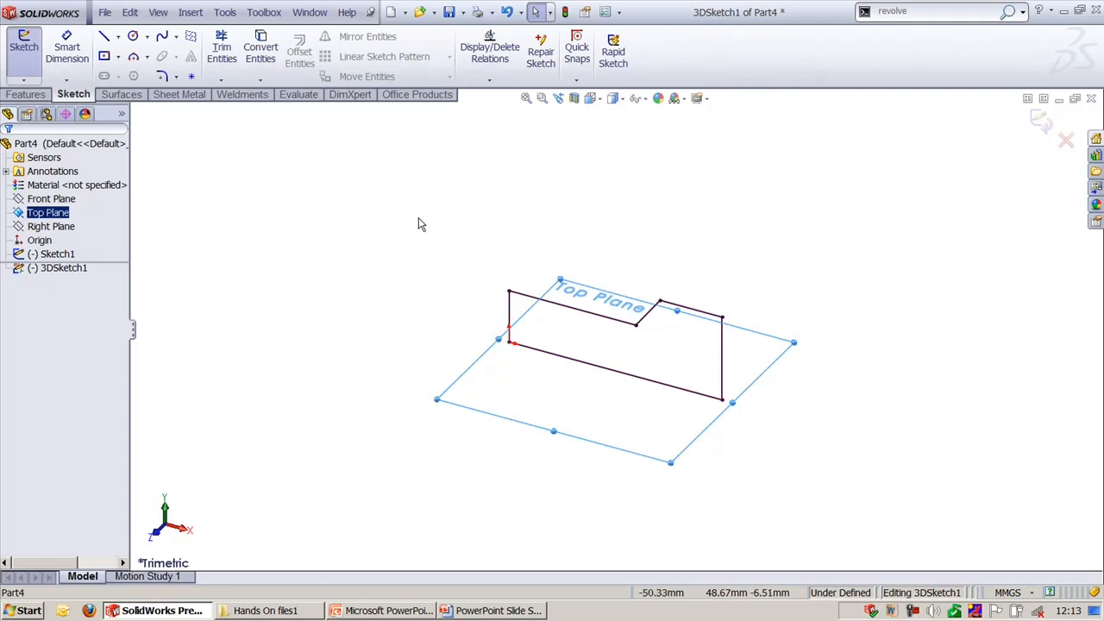
{"action": "left_click", "coordinate": [418, 224]}
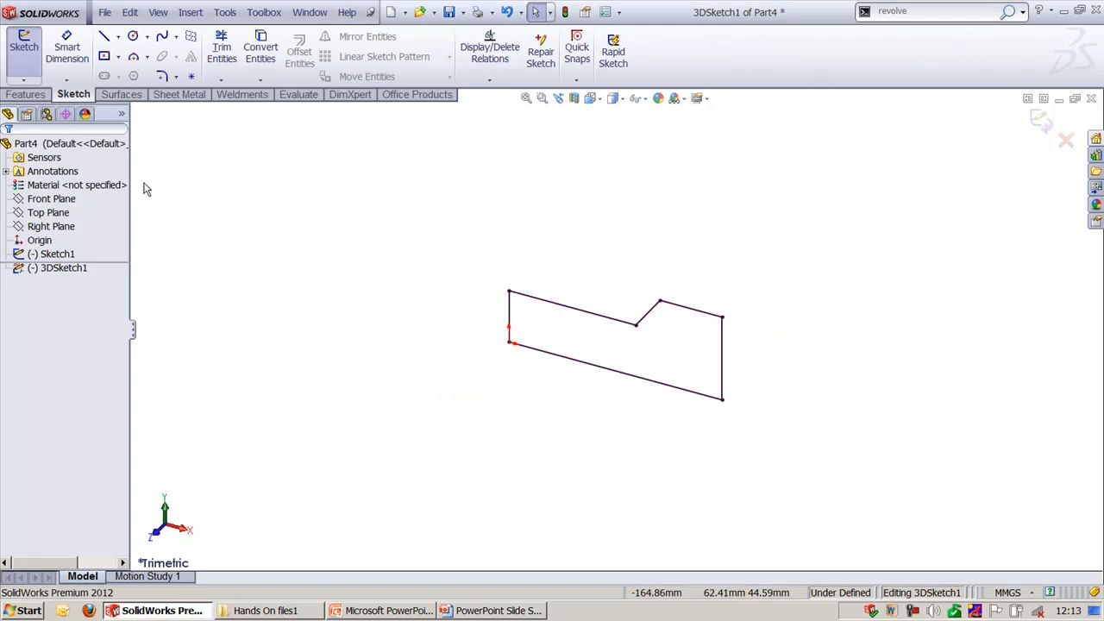
- Sketch a chain of four connected 3D lines from the origin, switching the sketching plane from XY to YZ partway through
{"action": "left_click", "coordinate": [103, 37]}
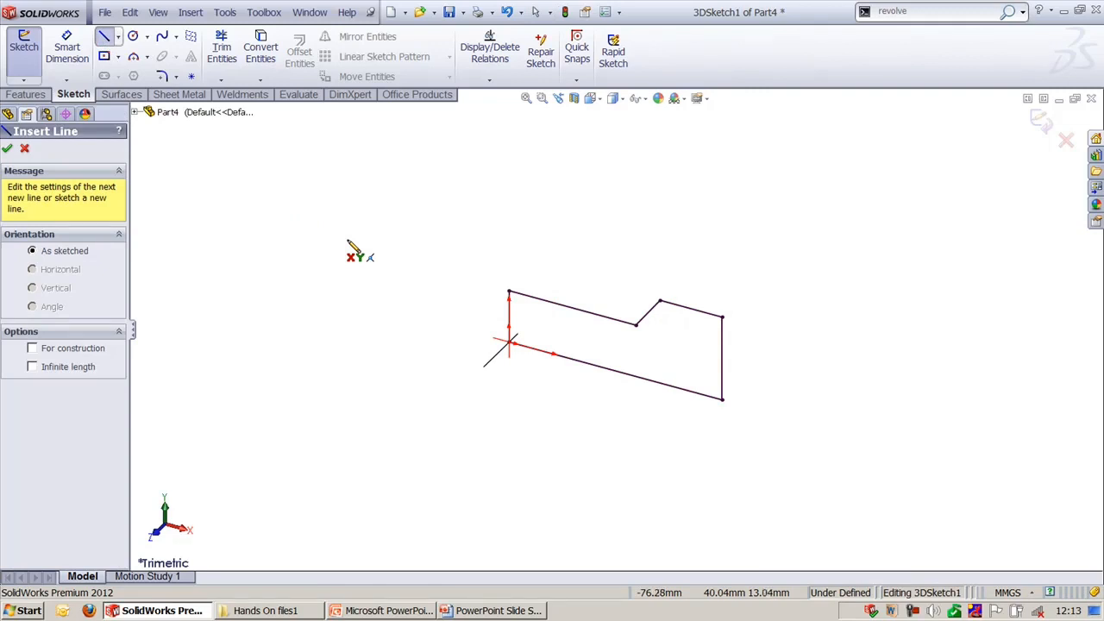
{"action": "left_click", "coordinate": [511, 343]}
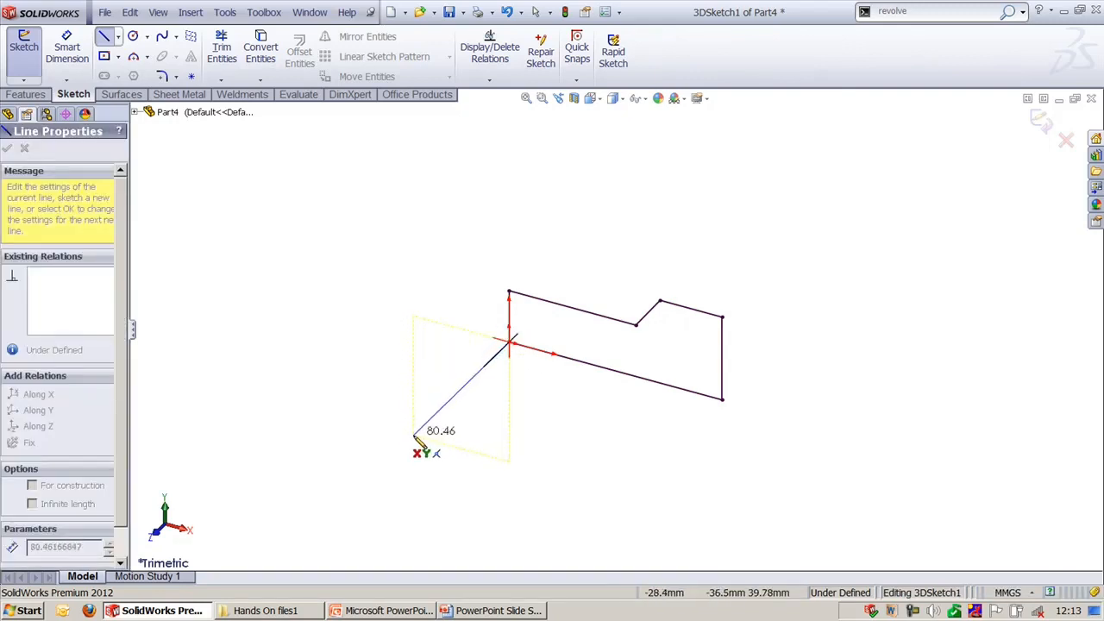
{"action": "left_click", "coordinate": [851, 436]}
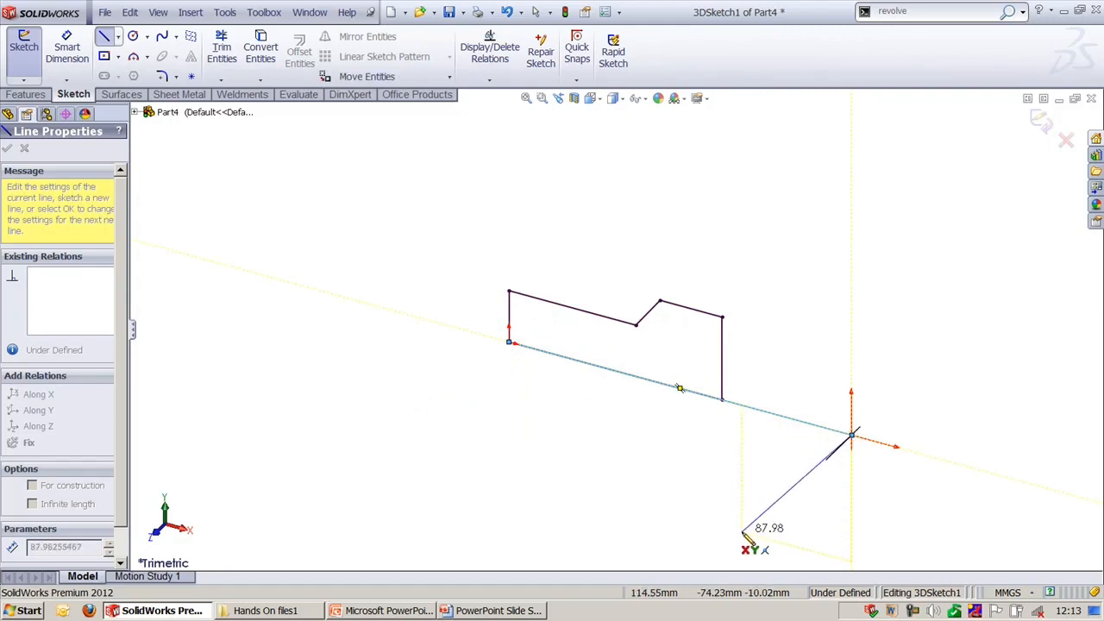
{"action": "mouse_move", "coordinate": [743, 533]}
{"action": "middle_mouse_down"}
{"action": "mouse_move", "coordinate": [611, 431]}
{"action": "mouse_move", "coordinate": [552, 436]}
{"action": "mouse_move", "coordinate": [603, 457]}
{"action": "middle_mouse_up"}
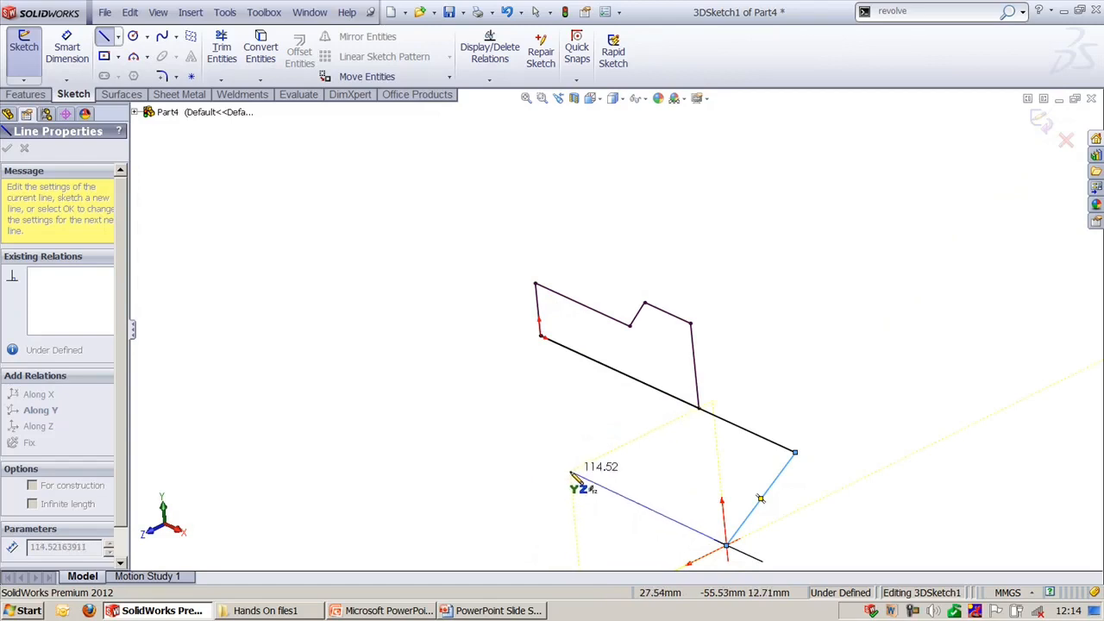
{"action": "left_click", "coordinate": [569, 470]}
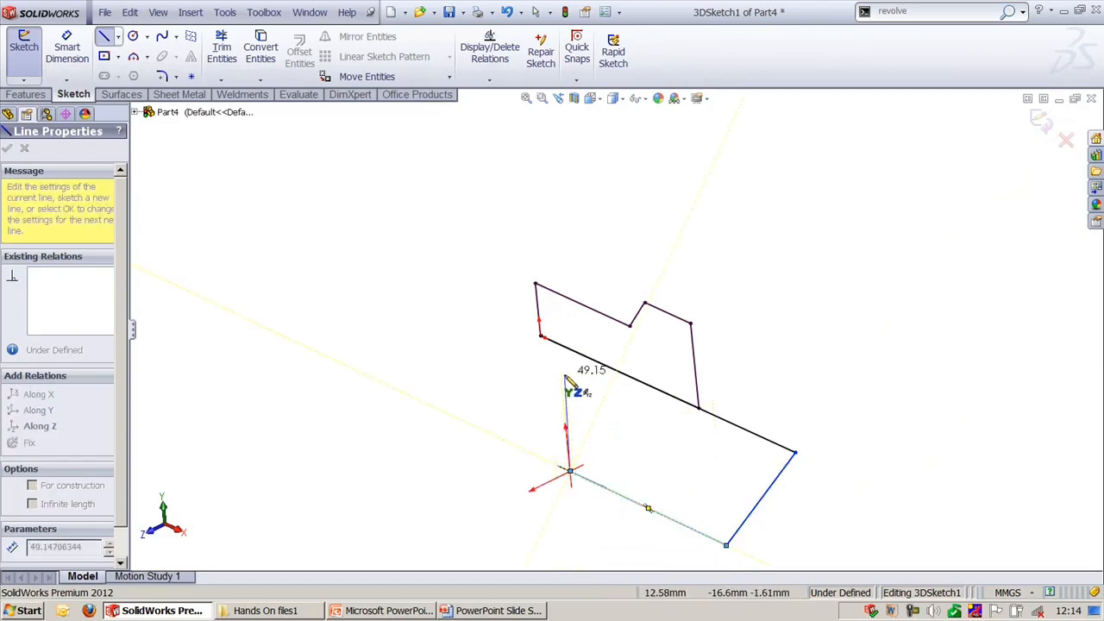
{"action": "left_click", "coordinate": [464, 522]}
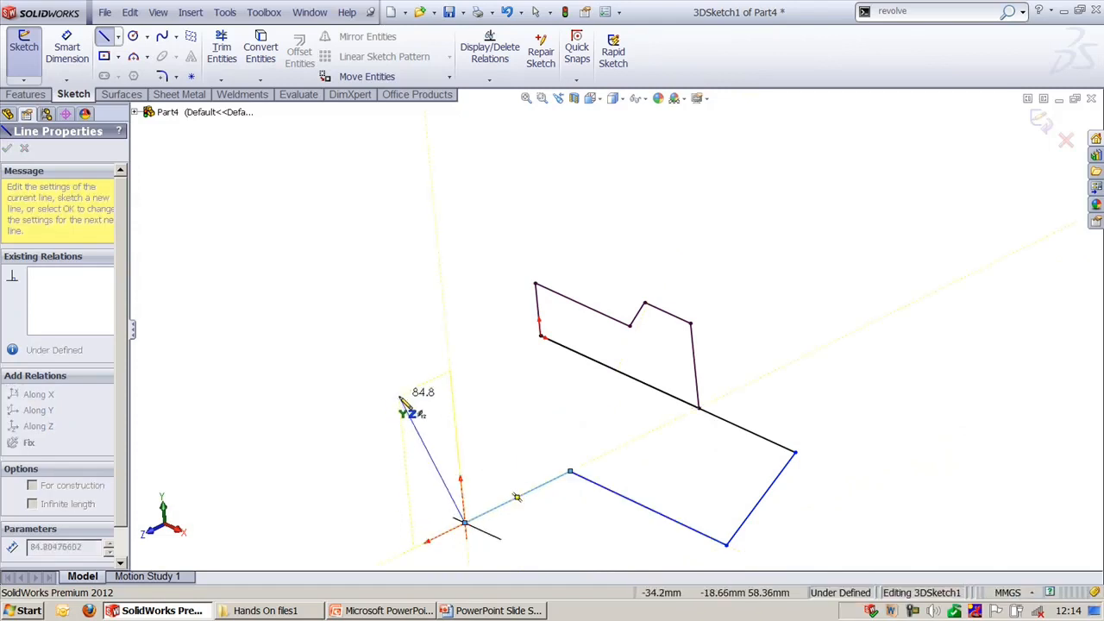
{"action": "key", "text": "Escape"}
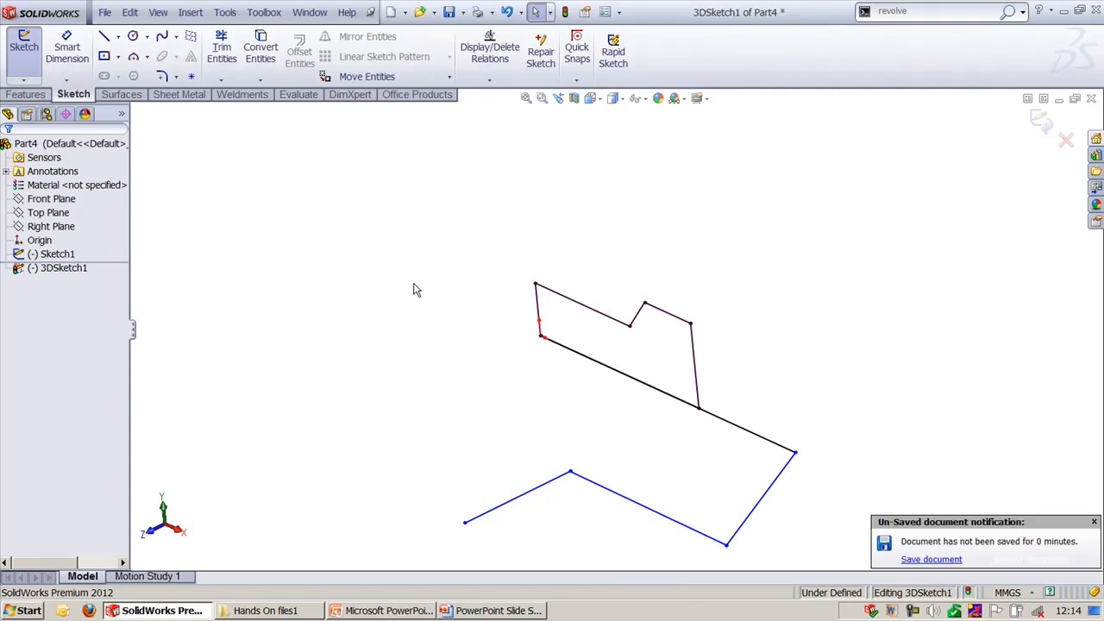
- Discard the 3D sketch and close the part without saving it
{"action": "left_click", "coordinate": [1059, 150]}
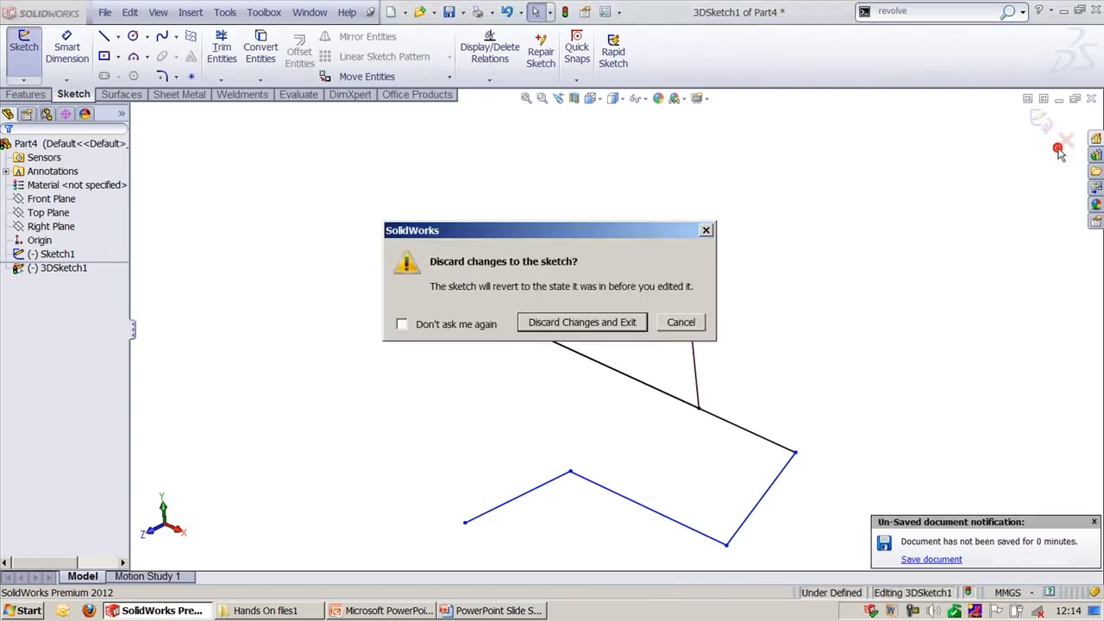
{"action": "left_click", "coordinate": [564, 322]}
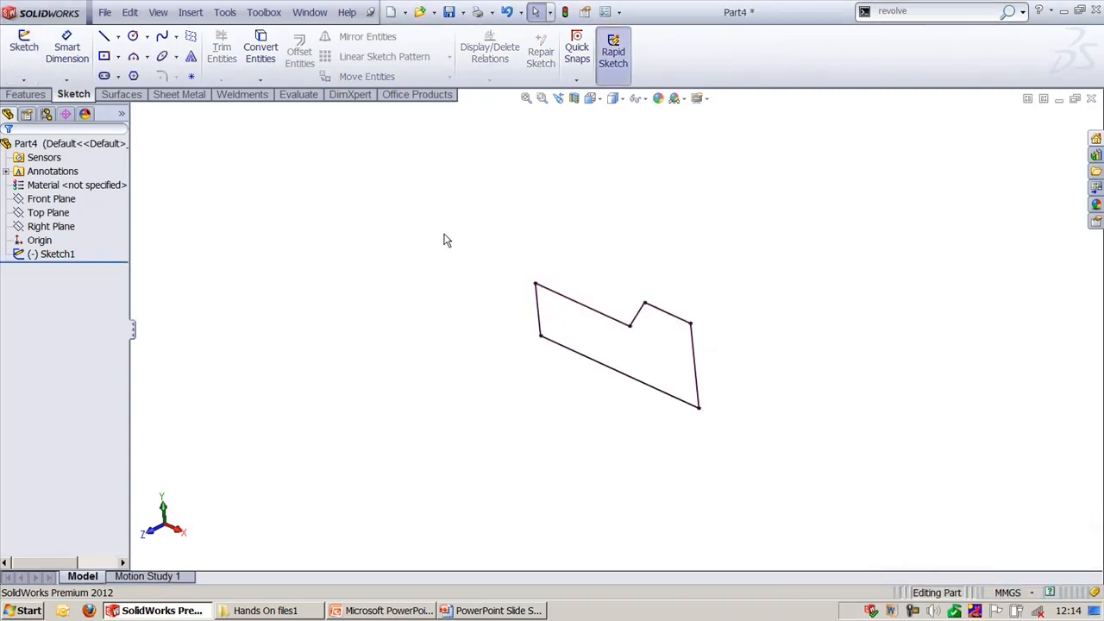
{"action": "left_click", "coordinate": [1091, 99]}
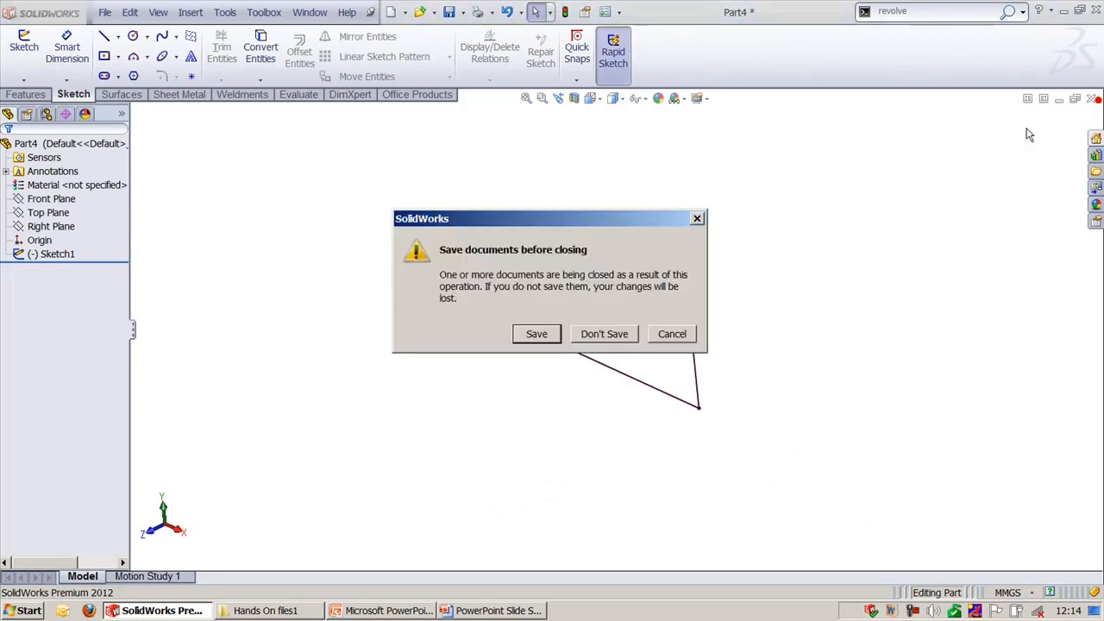
{"action": "left_click", "coordinate": [605, 334]}
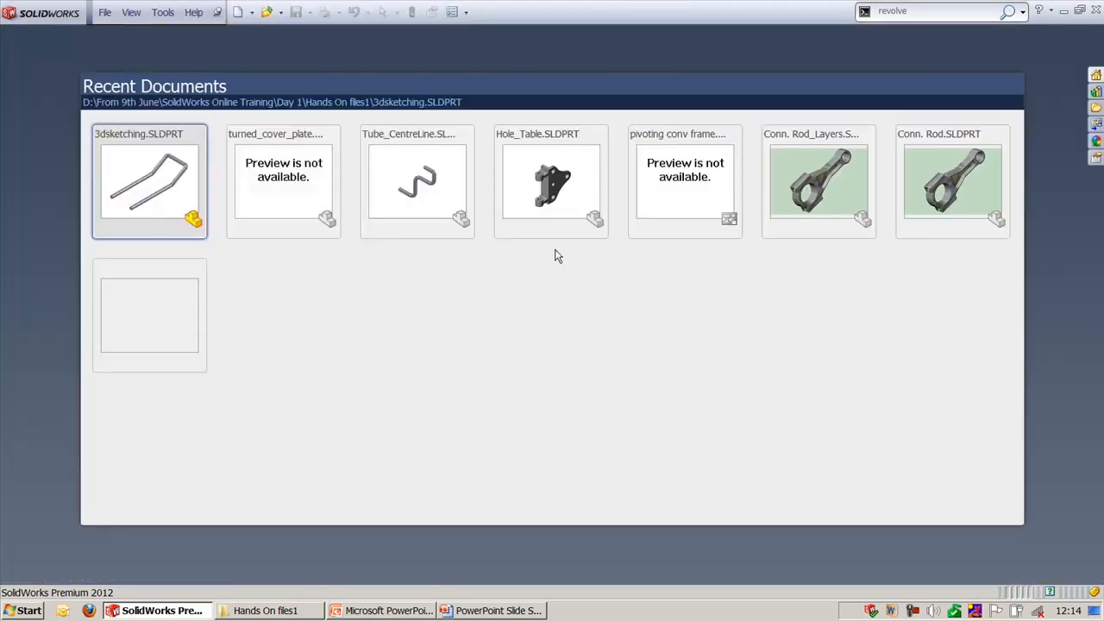
- Open the recent part 3dsketching.SLDPRT, accept the educational-version notice and view the bent tube from another angle
{"action": "left_click", "coordinate": [160, 177]}
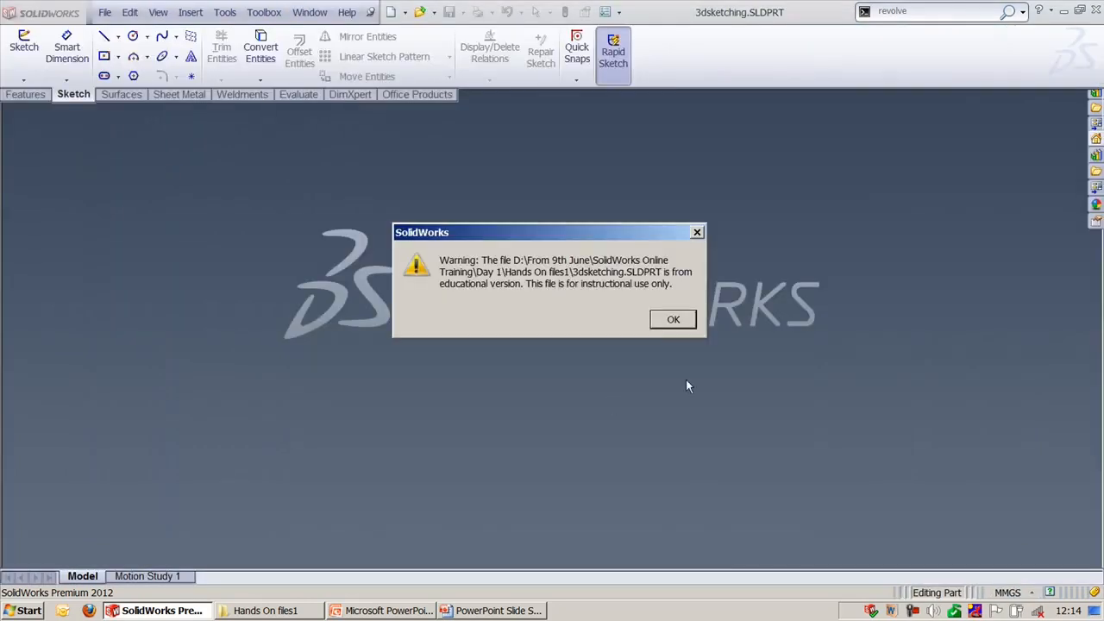
{"action": "left_click", "coordinate": [655, 321]}
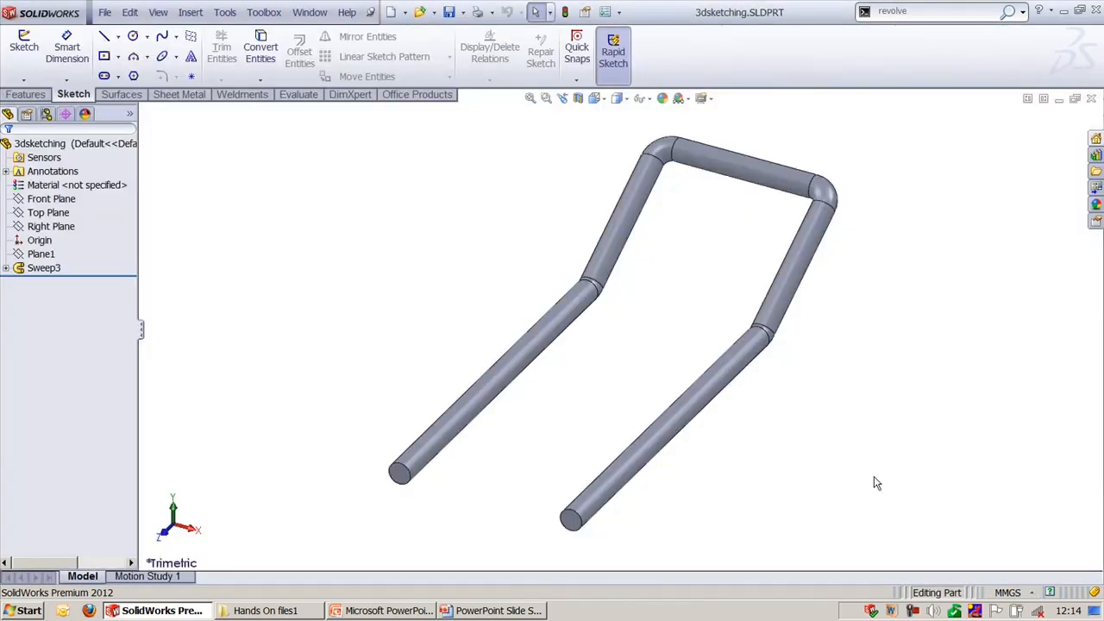
{"action": "middle_click_drag", "start_coordinate": [778, 483], "coordinate": [750, 451]}
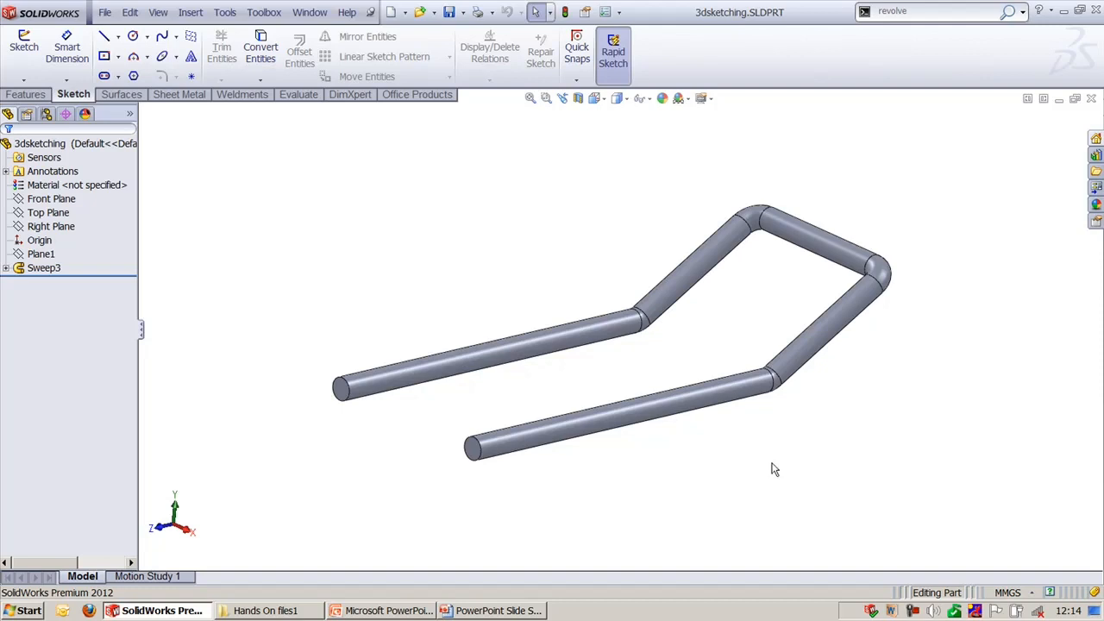
- Delete the sweep feature that forms the tube, keeping its path and profile sketches
{"action": "left_click", "coordinate": [432, 366]}
{"action": "key", "text": "Delete"}
{"action": "middle_click_drag", "start_coordinate": [414, 261], "coordinate": [439, 305]}
- Examine the 3D sketch path by selecting its long leg, the sloped sides and the connecting end segment in turn
{"action": "left_click", "coordinate": [499, 362]}
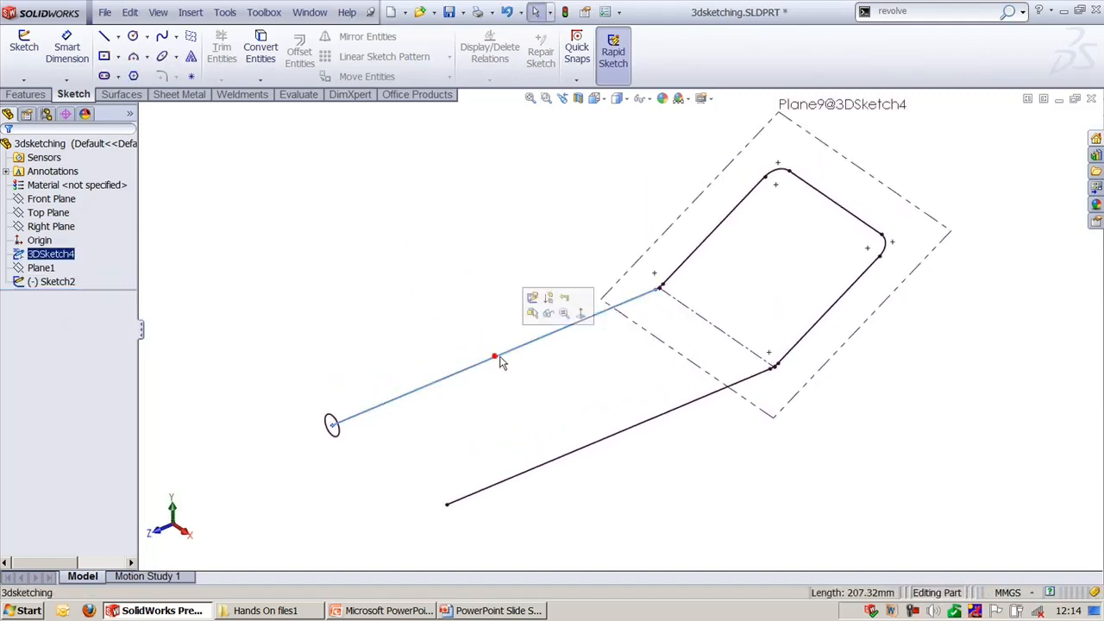
{"action": "left_click", "coordinate": [551, 341]}
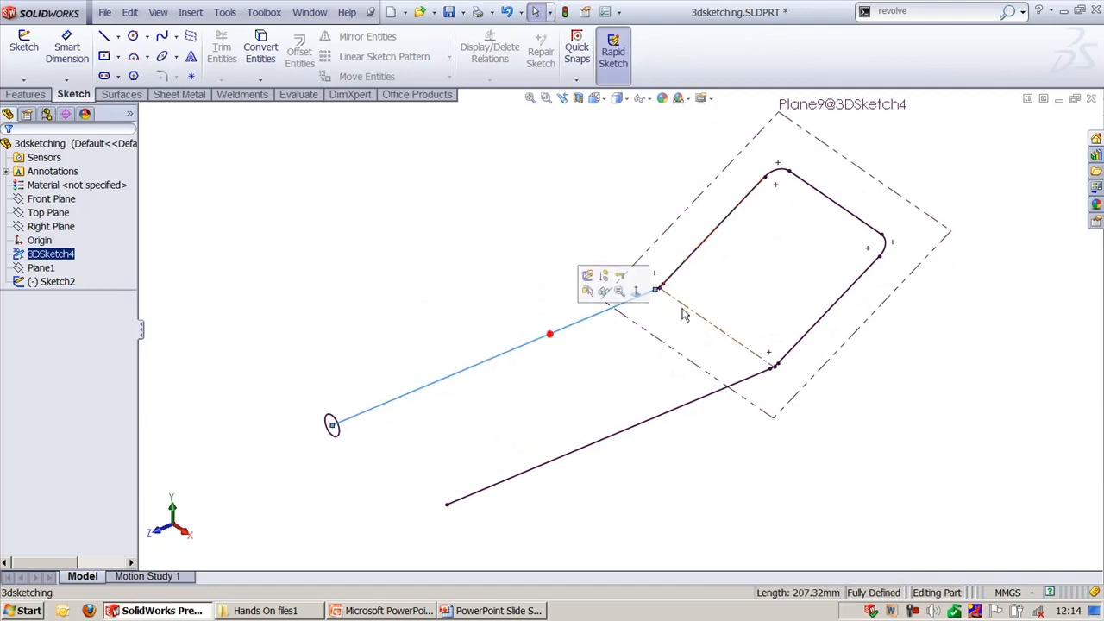
{"action": "left_click", "coordinate": [707, 242]}
{"action": "left_click", "coordinate": [842, 207]}
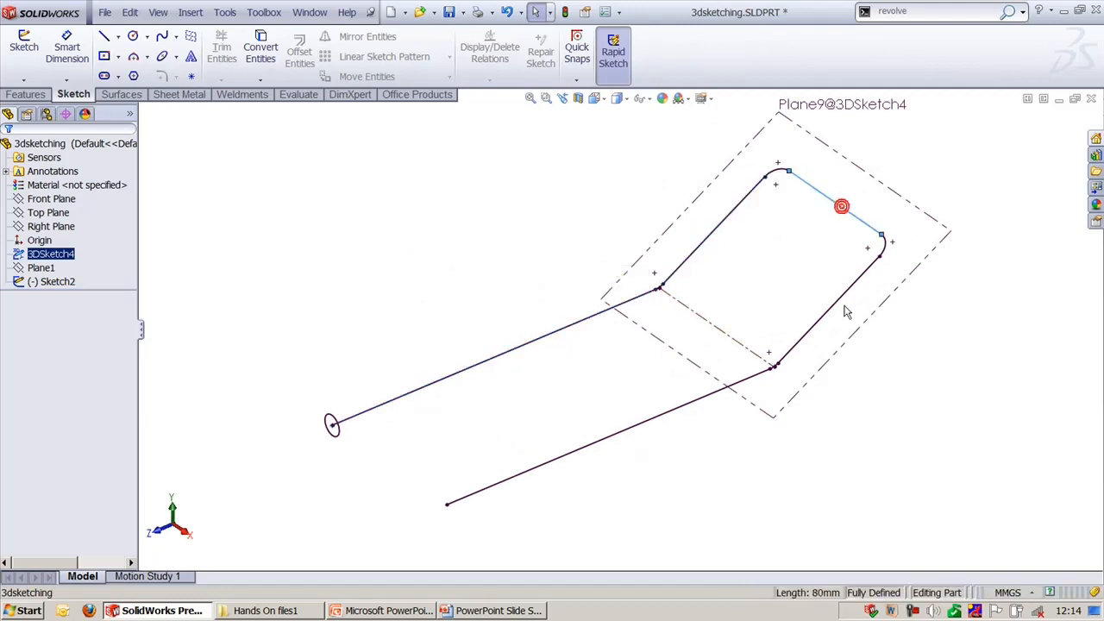
{"action": "left_click", "coordinate": [843, 300]}
{"action": "left_click", "coordinate": [962, 409]}
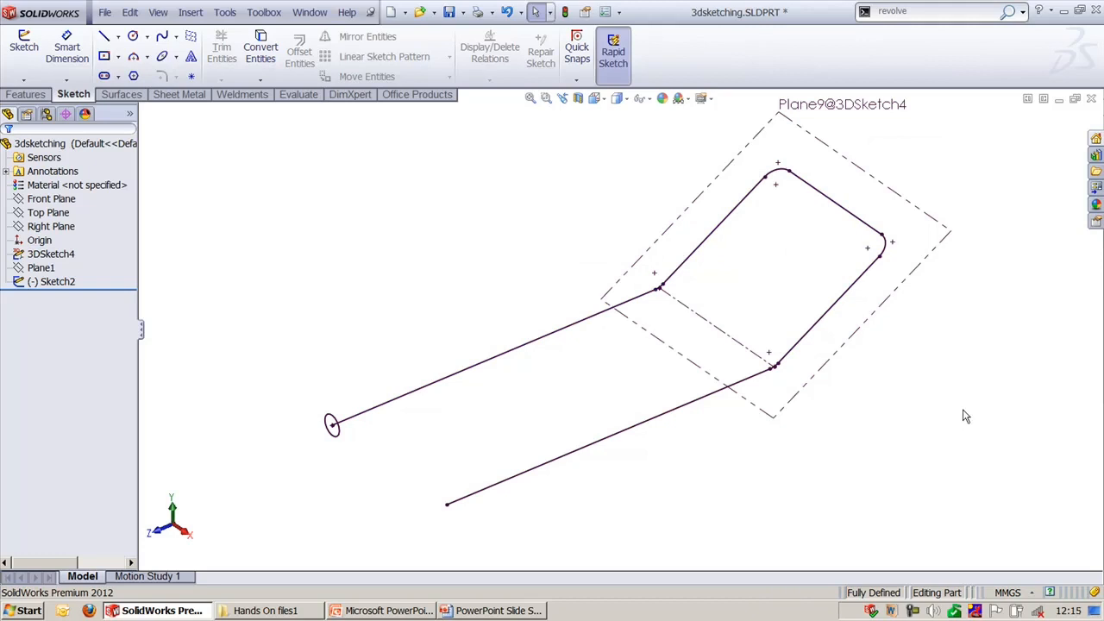
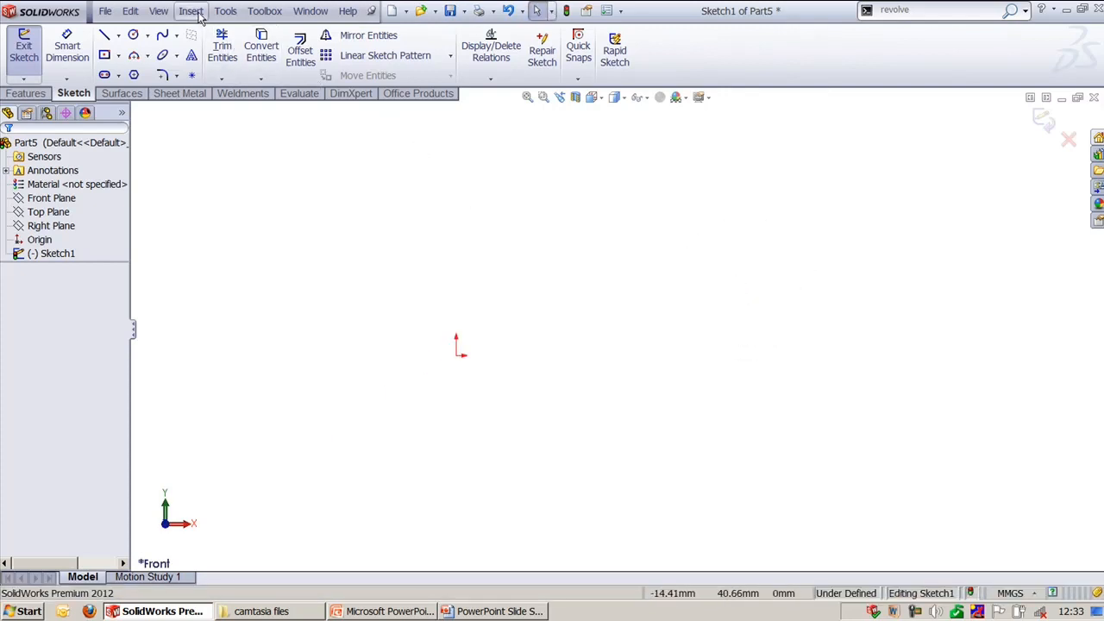
- Sketch a horizontal line about 82 mm long from the origin in the Front-view sketch of the new part
{"action": "left_click", "coordinate": [226, 11]}
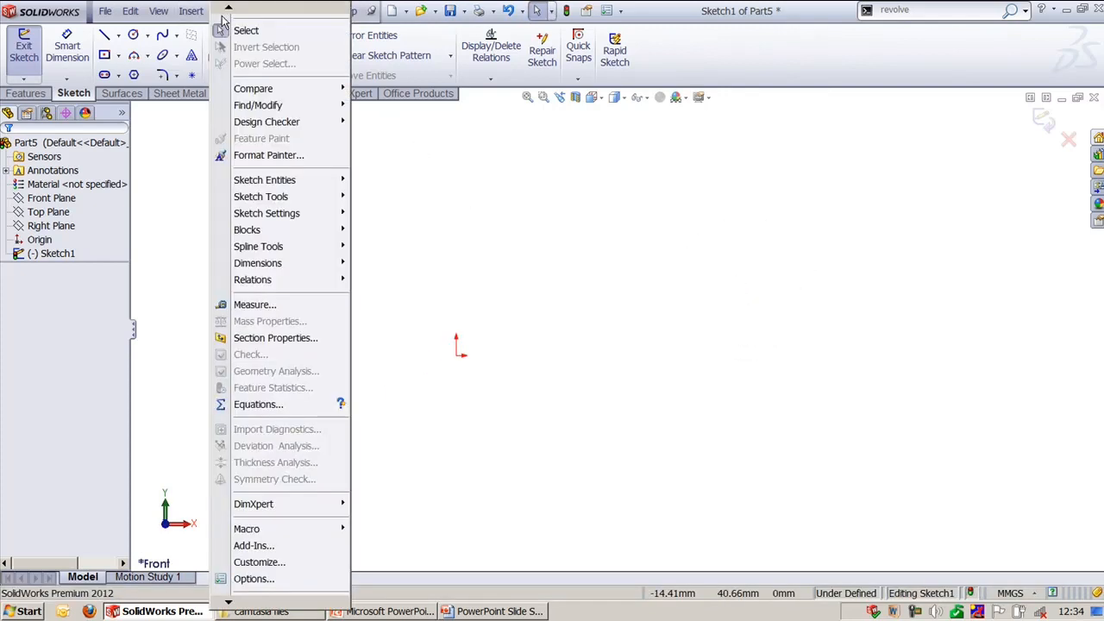
{"action": "mouse_move", "coordinate": [270, 187]}
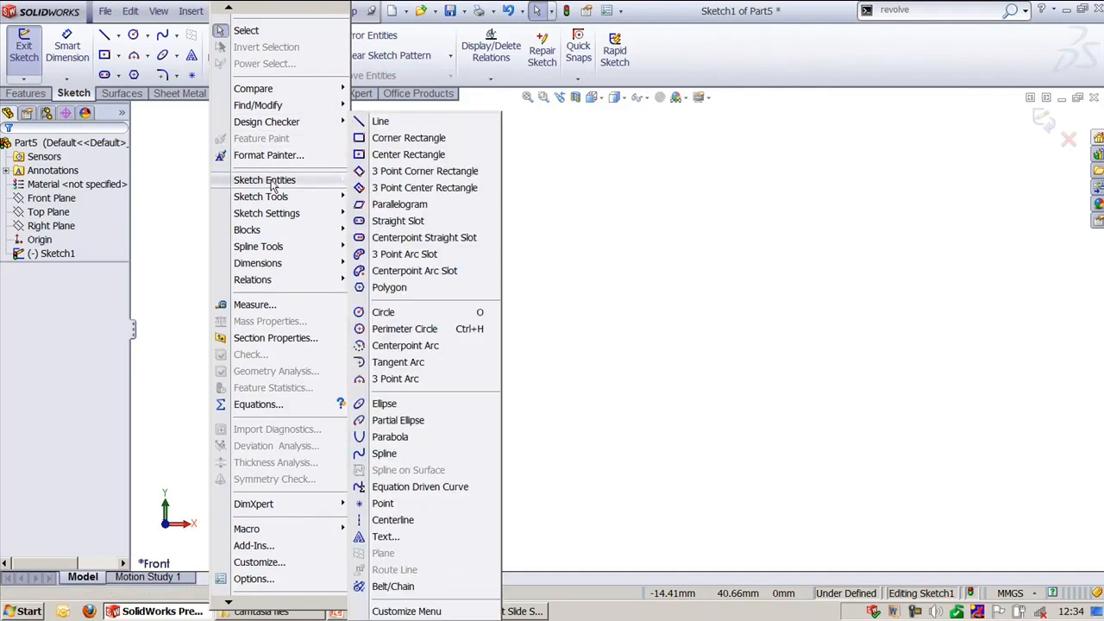
{"action": "left_click", "coordinate": [379, 122]}
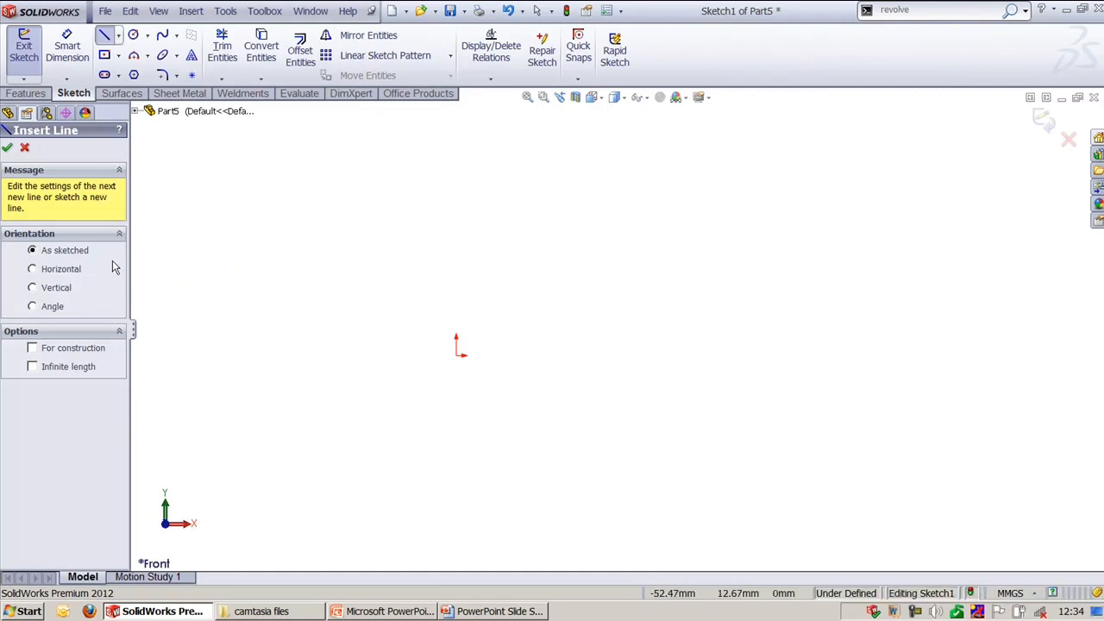
{"action": "key", "text": "ctrl"}
{"action": "key", "text": "ctrl"}
{"action": "key", "text": "ctrl"}
{"action": "left_click", "coordinate": [457, 356]}
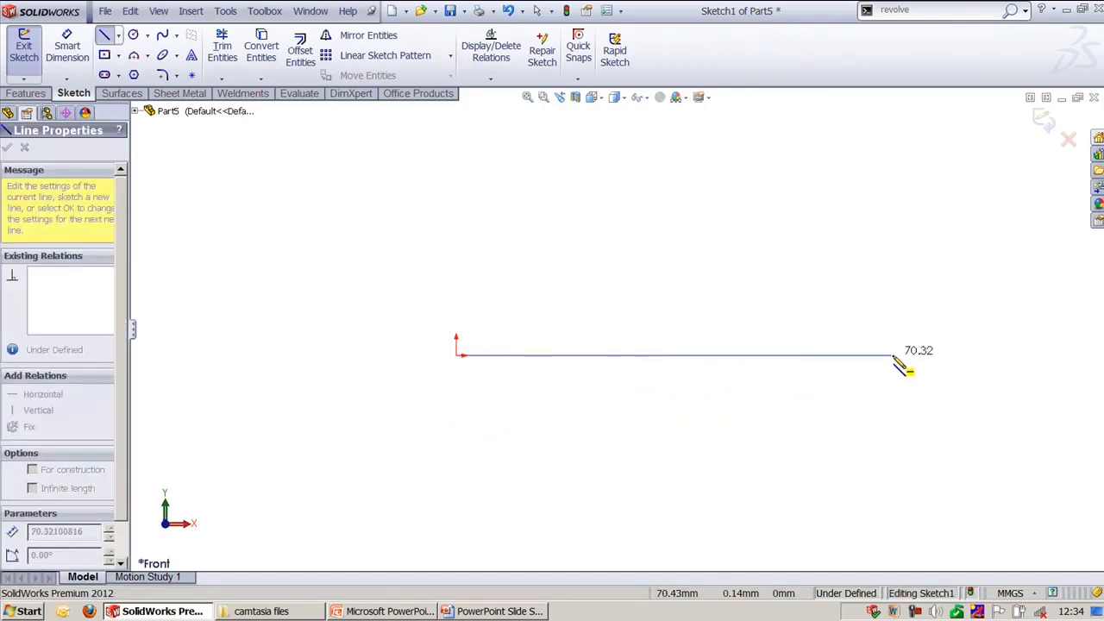
{"action": "middle_click_drag", "start_coordinate": [563, 364], "coordinate": [446, 432], "text": "ctrl"}
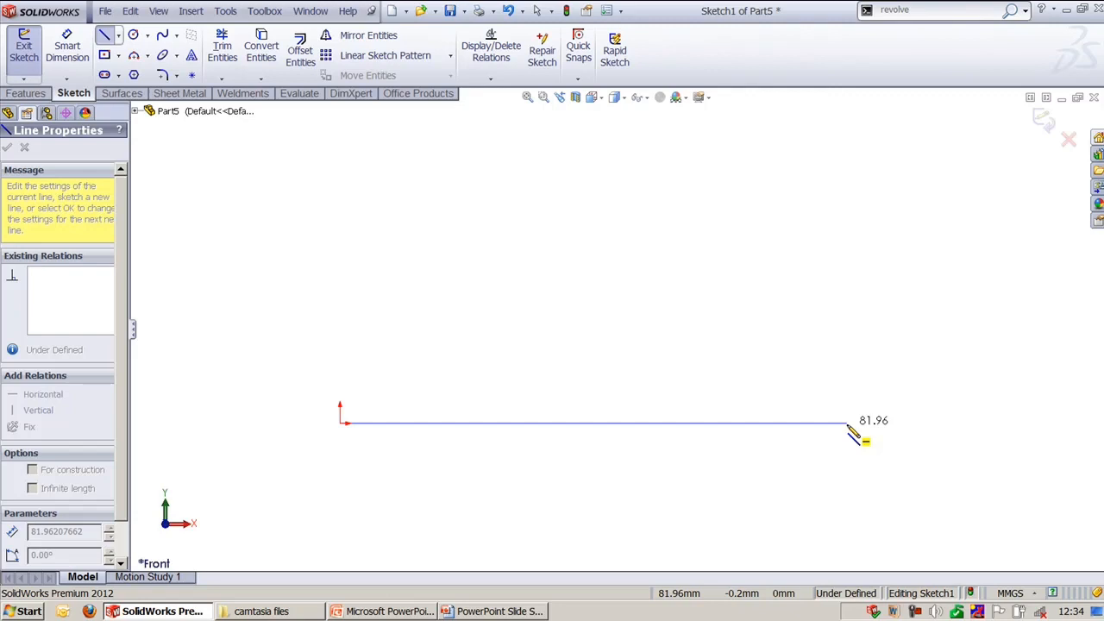
{"action": "left_click", "coordinate": [847, 422]}
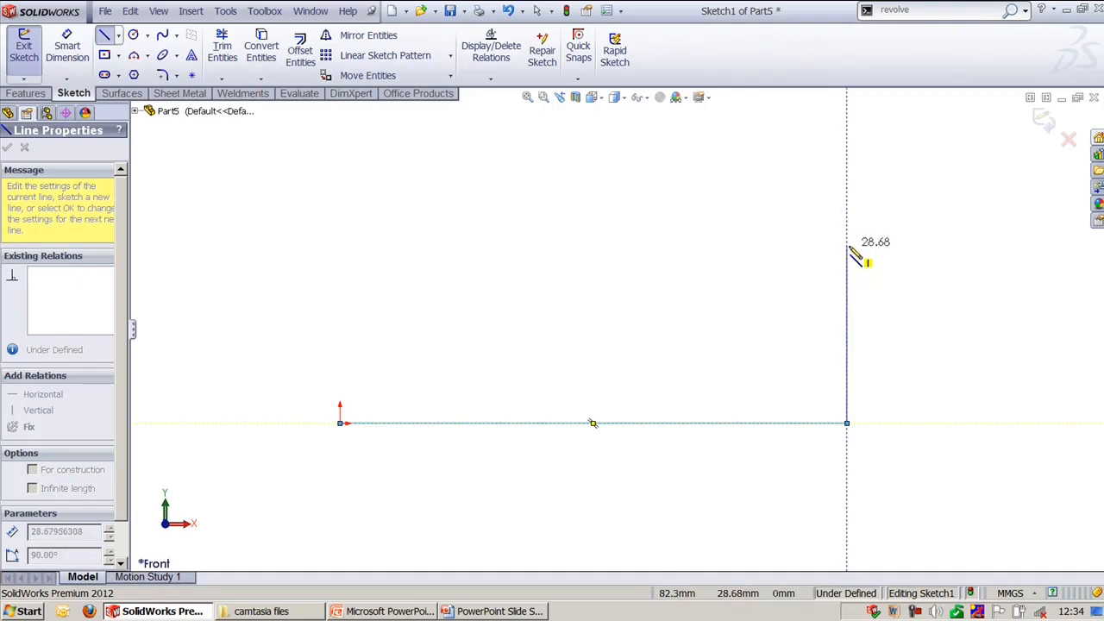
{"action": "key", "text": "Escape"}
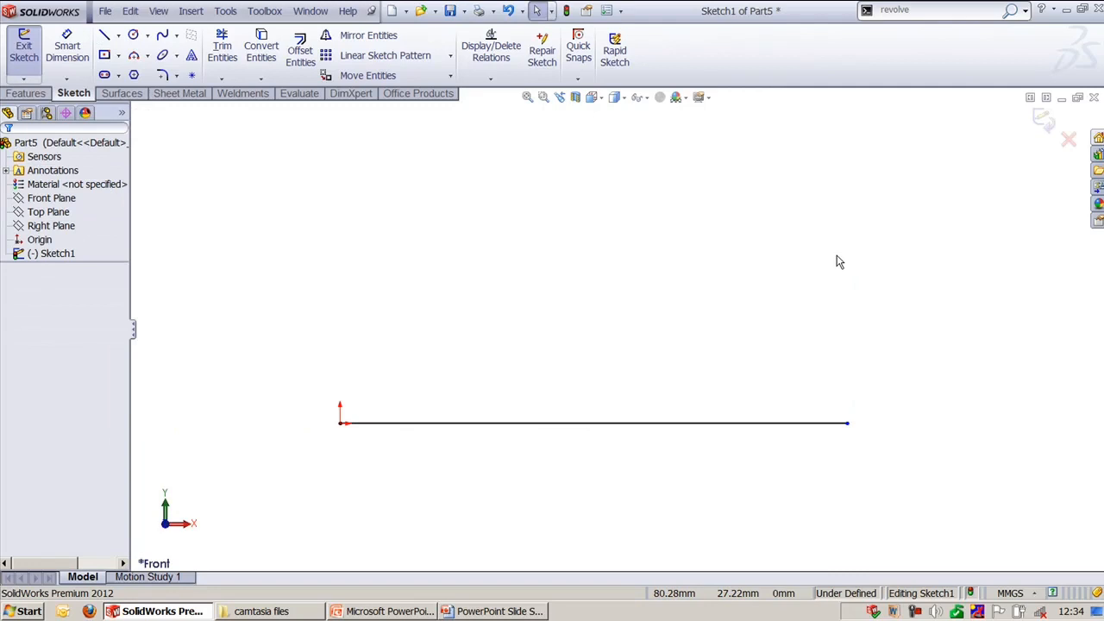
- Sketch a 60 mm vertical line upward from the free end of the horizontal base line
{"action": "key", "text": "Return"}
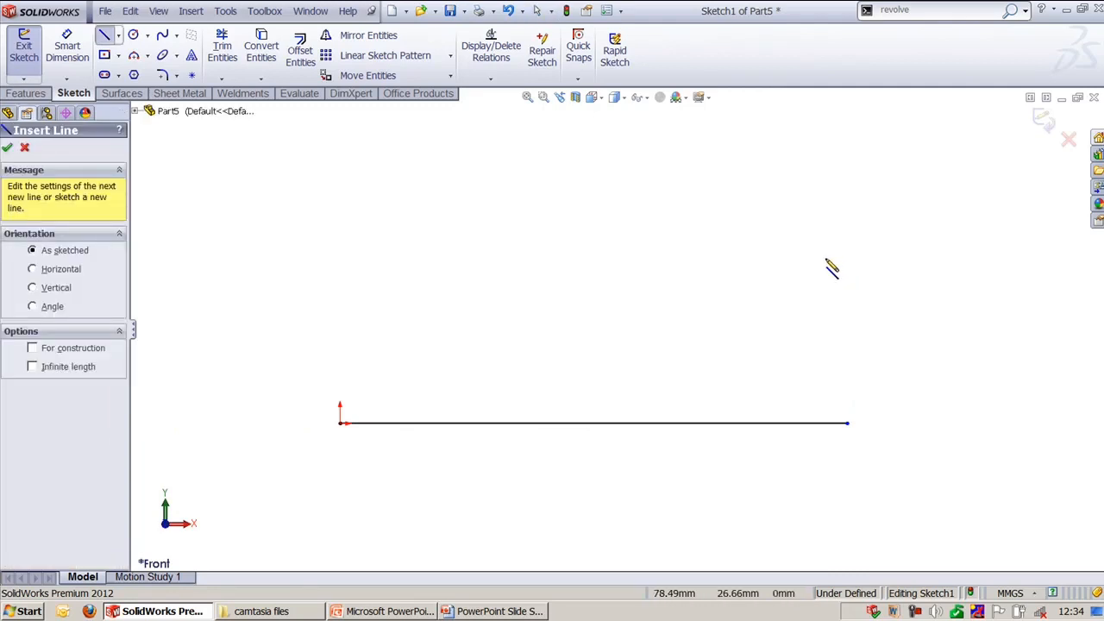
{"action": "left_click", "coordinate": [53, 290]}
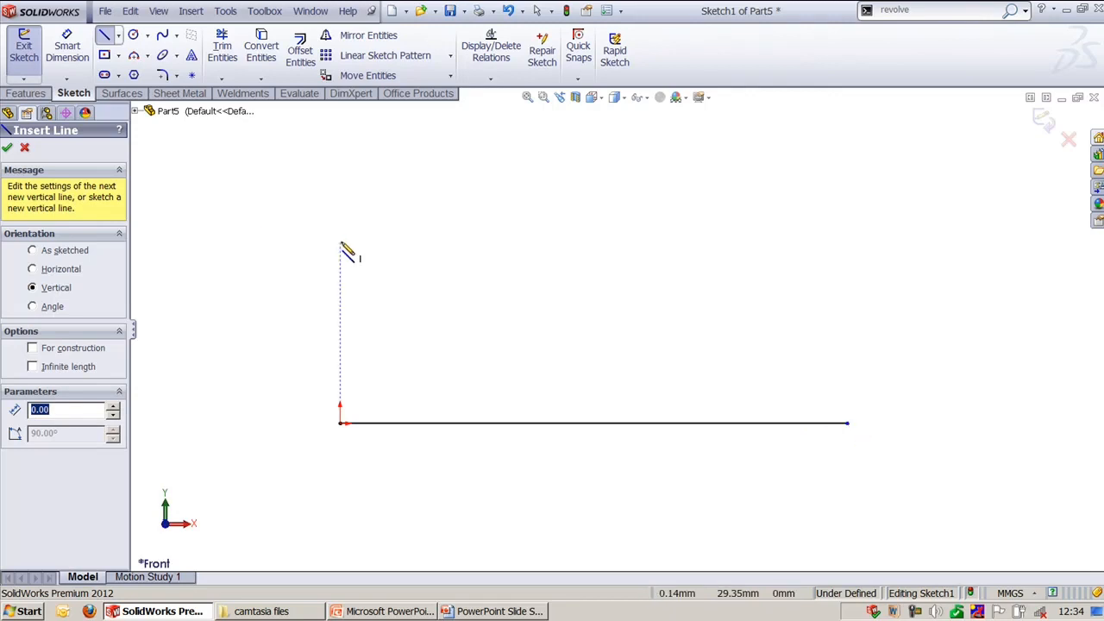
{"action": "type", "text": "60"}
{"action": "left_click", "coordinate": [75, 409]}
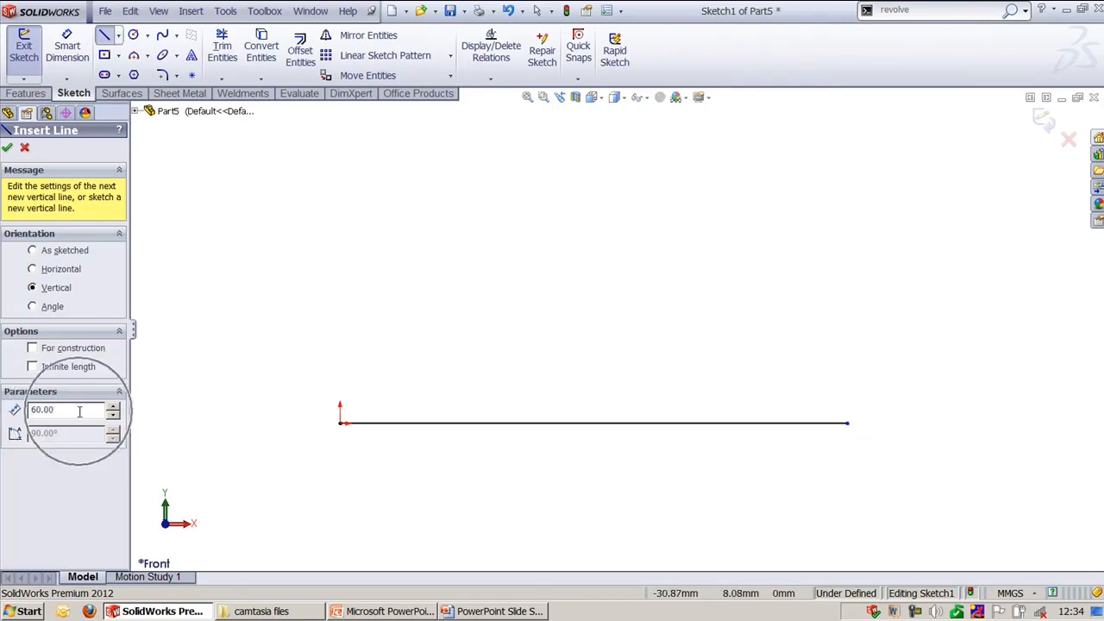
{"action": "left_click", "coordinate": [847, 423]}
{"action": "scroll", "coordinate": [813, 313], "scroll_direction": "up", "scroll_amount": 3}
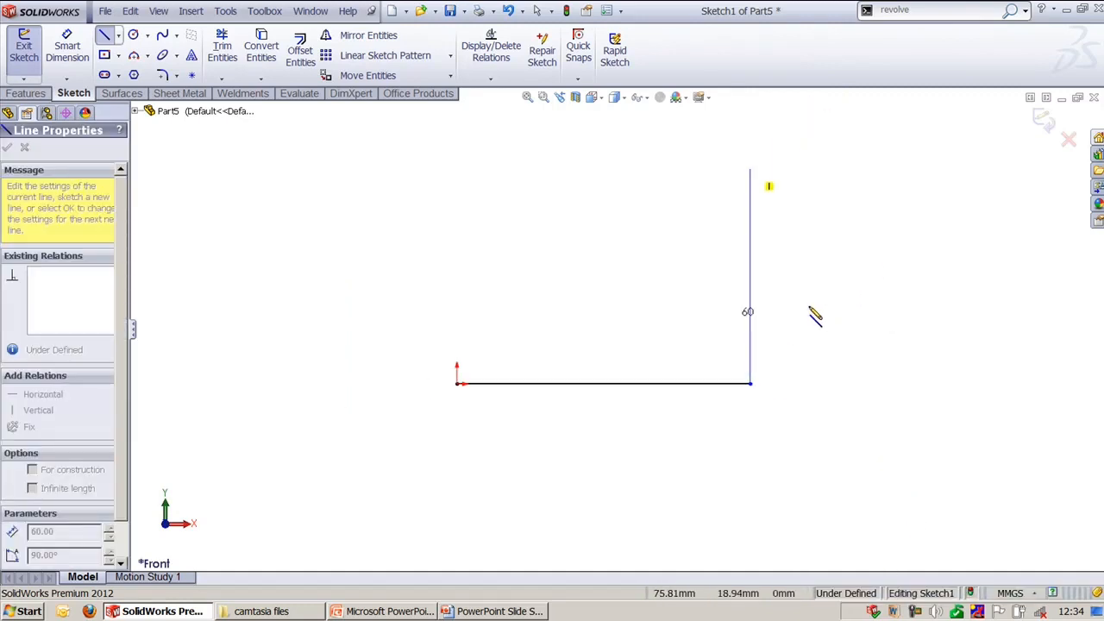
{"action": "middle_click_drag", "start_coordinate": [764, 282], "coordinate": [802, 334], "text": "ctrl"}
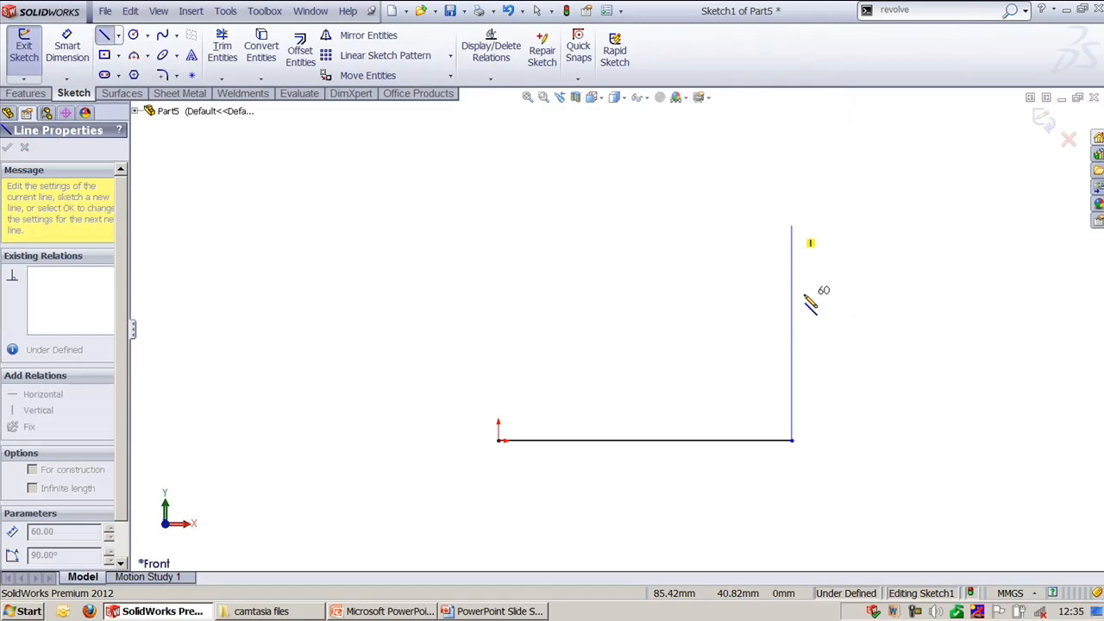
{"action": "left_click", "coordinate": [808, 302]}
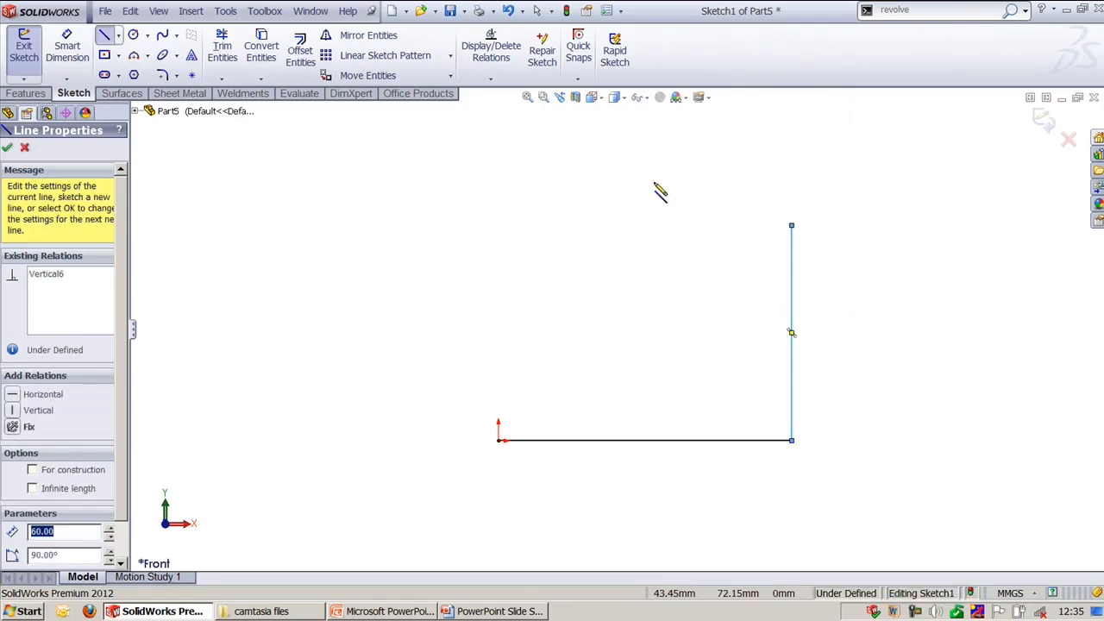
{"action": "key", "text": "Escape"}
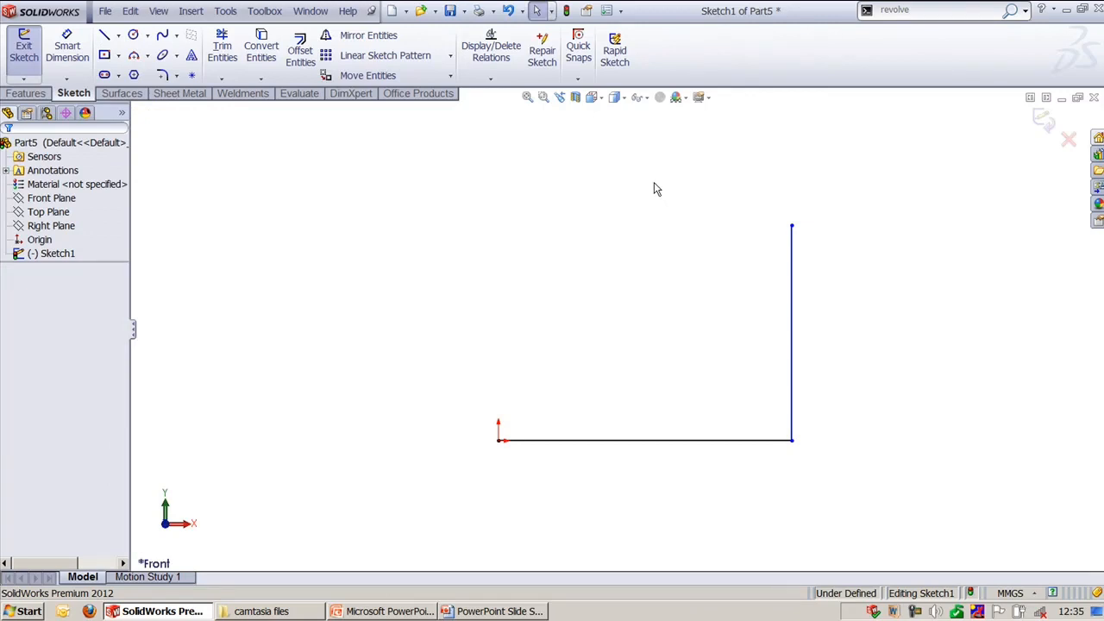
- Sketch a horizontal line about 38 mm long toward the origin side, starting near the upper end of the 60 mm vertical line
{"action": "key", "text": "l"}
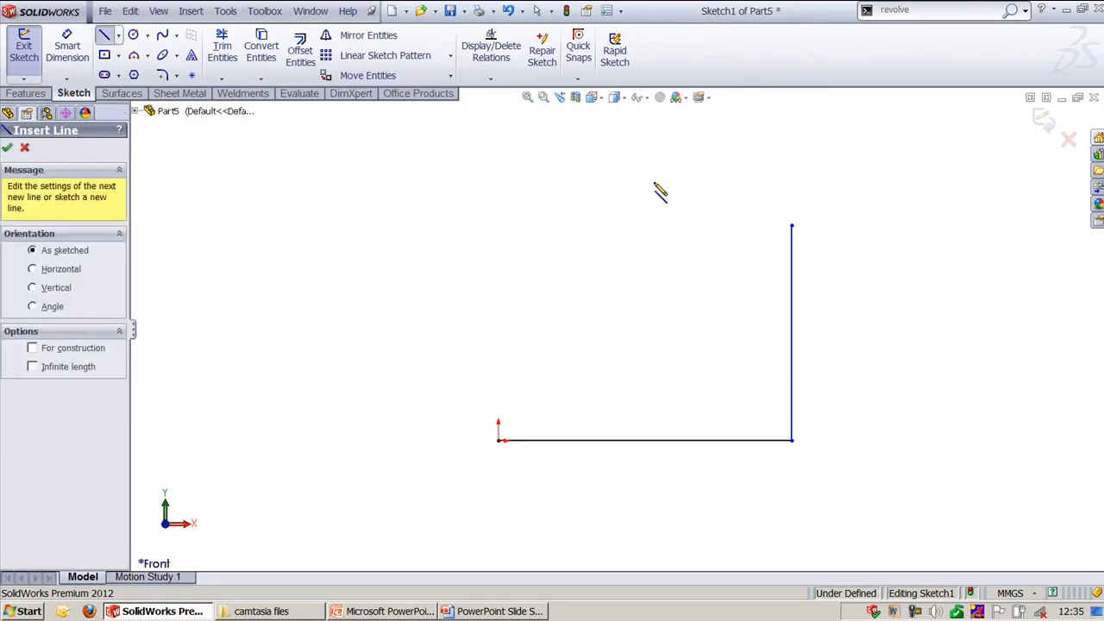
{"action": "left_click", "coordinate": [48, 274]}
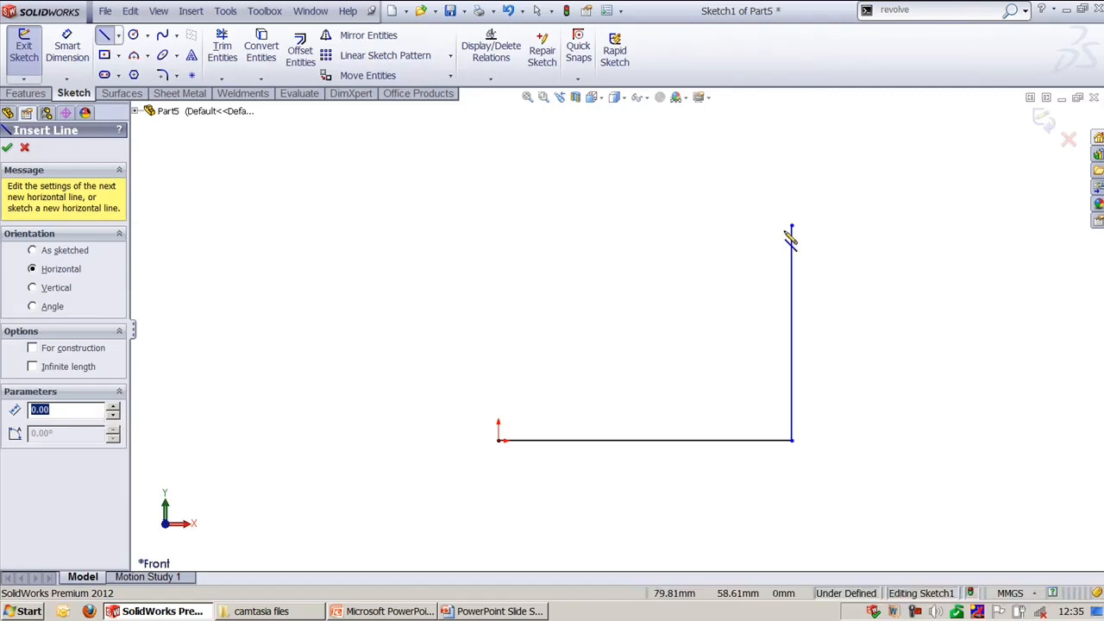
{"action": "left_click_drag", "start_coordinate": [792, 231], "coordinate": [651, 263]}
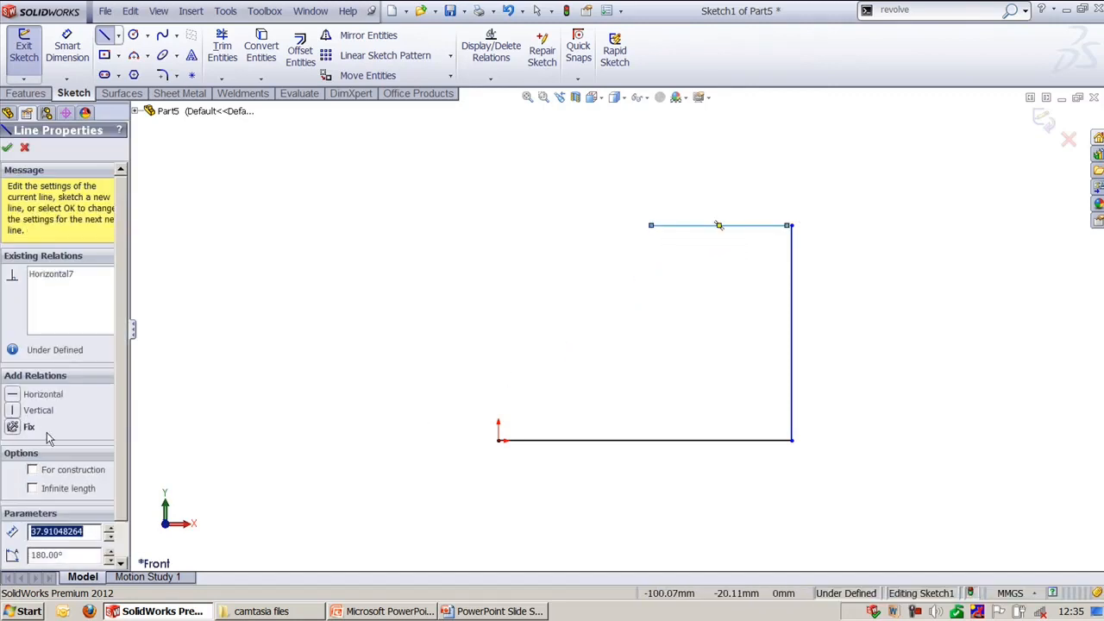
{"action": "key", "text": "Escape"}
{"action": "key", "text": "Escape"}
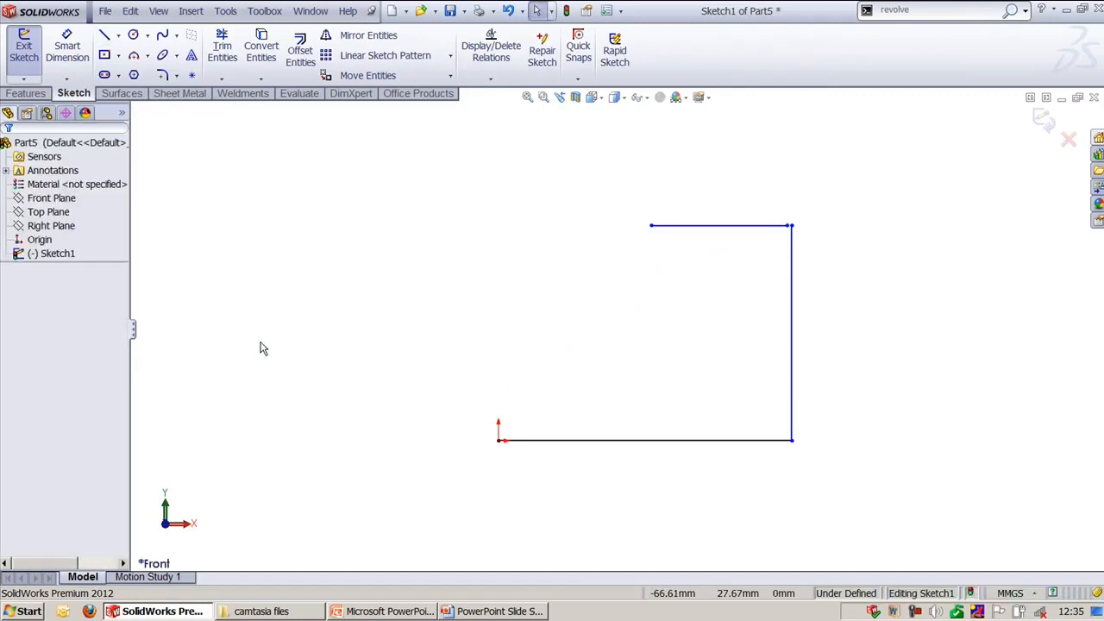
- Sketch a line from the origin with length 30 mm and angle 50°, with dimensions added to it
{"action": "key", "text": "l"}
{"action": "left_click", "coordinate": [34, 306]}
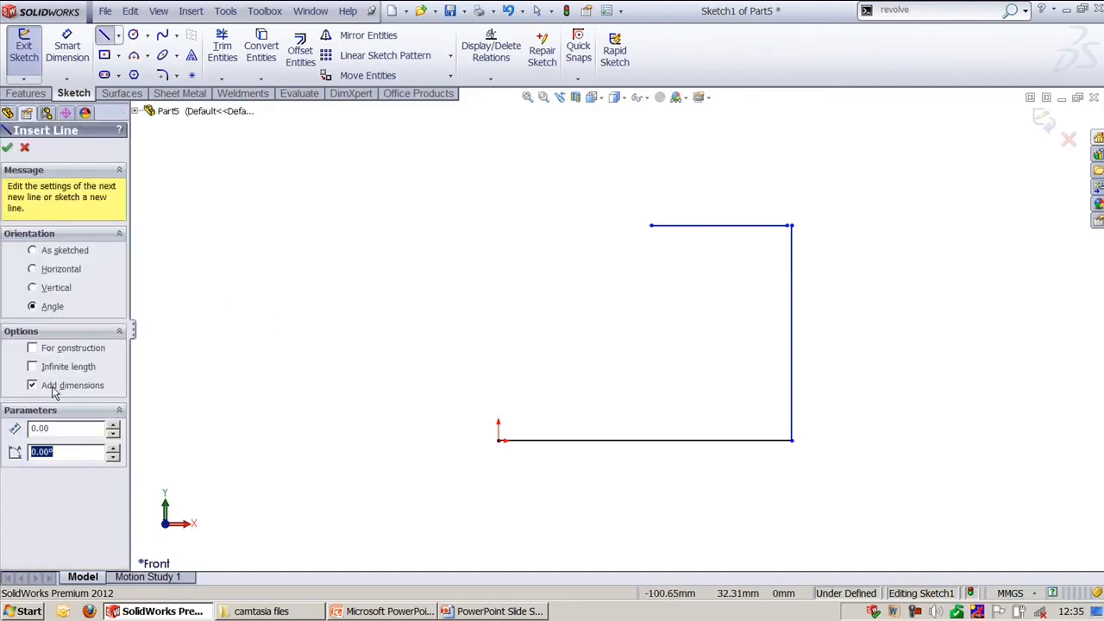
{"action": "left_click", "coordinate": [53, 390]}
{"action": "left_click", "coordinate": [79, 429]}
{"action": "key", "text": "Tab"}
{"action": "type", "text": "2"}
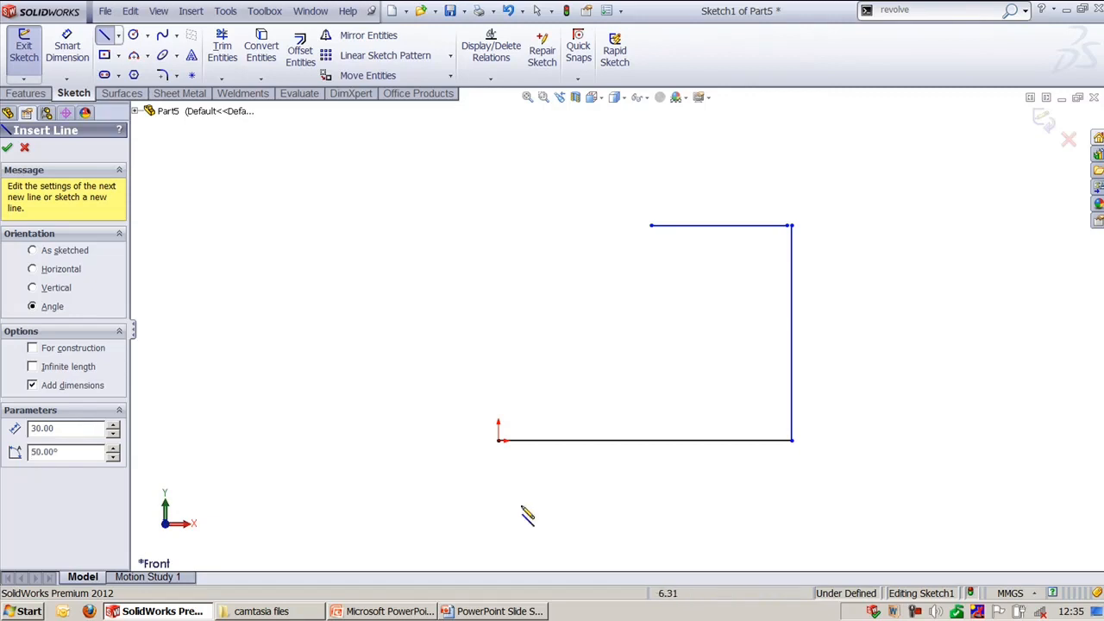
{"action": "left_click", "coordinate": [499, 440]}
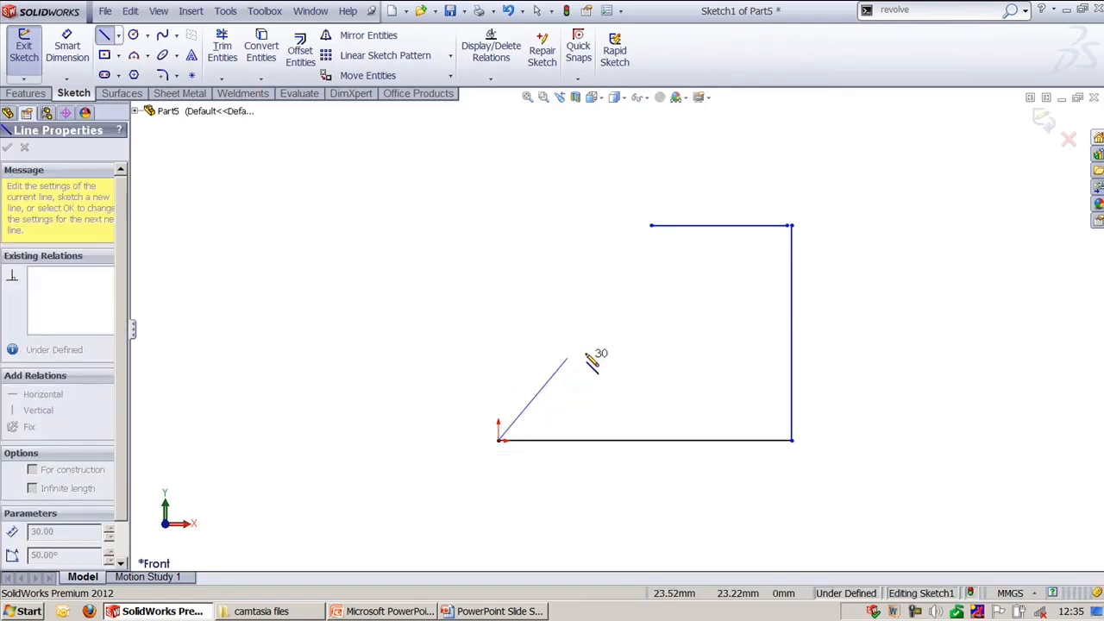
{"action": "left_click", "coordinate": [625, 289]}
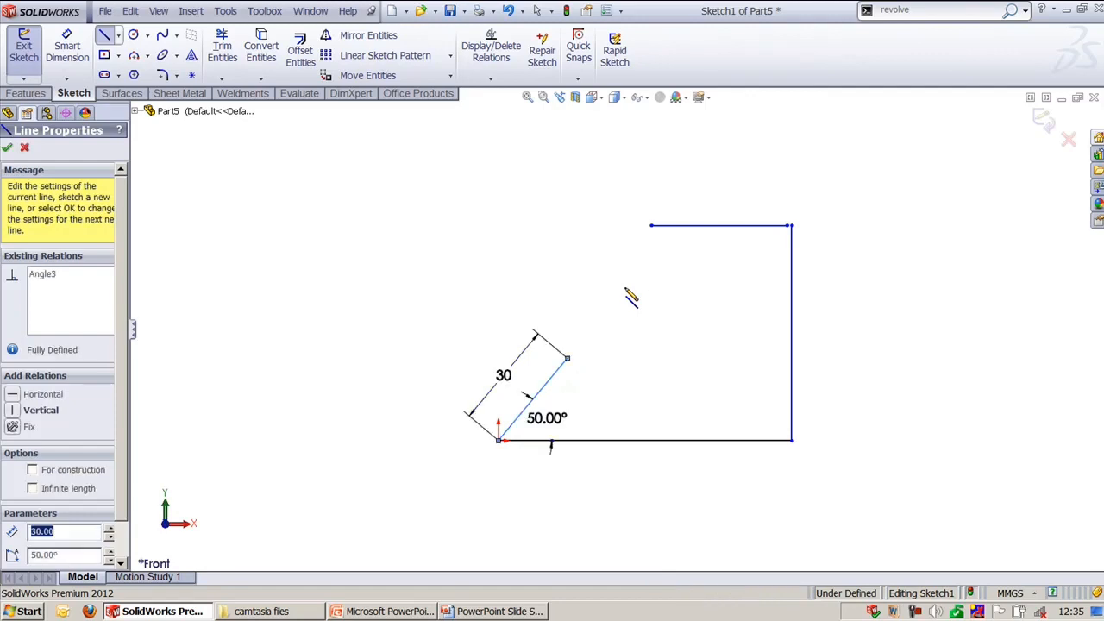
{"action": "scroll", "coordinate": [621, 363], "scroll_direction": "down", "scroll_amount": 2}
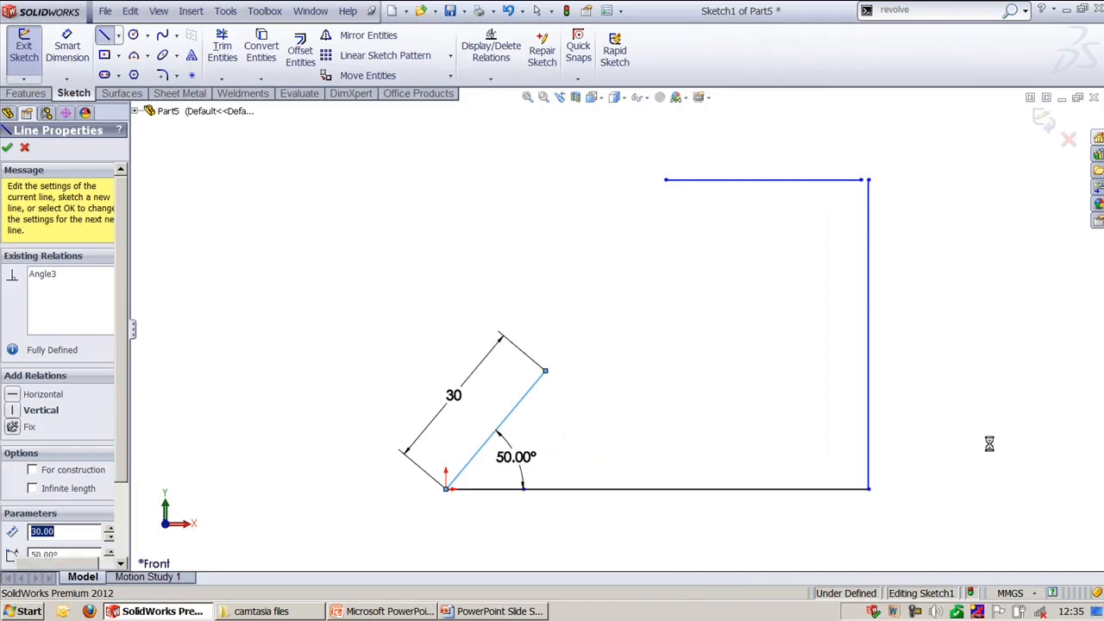
{"action": "key", "text": "Escape"}
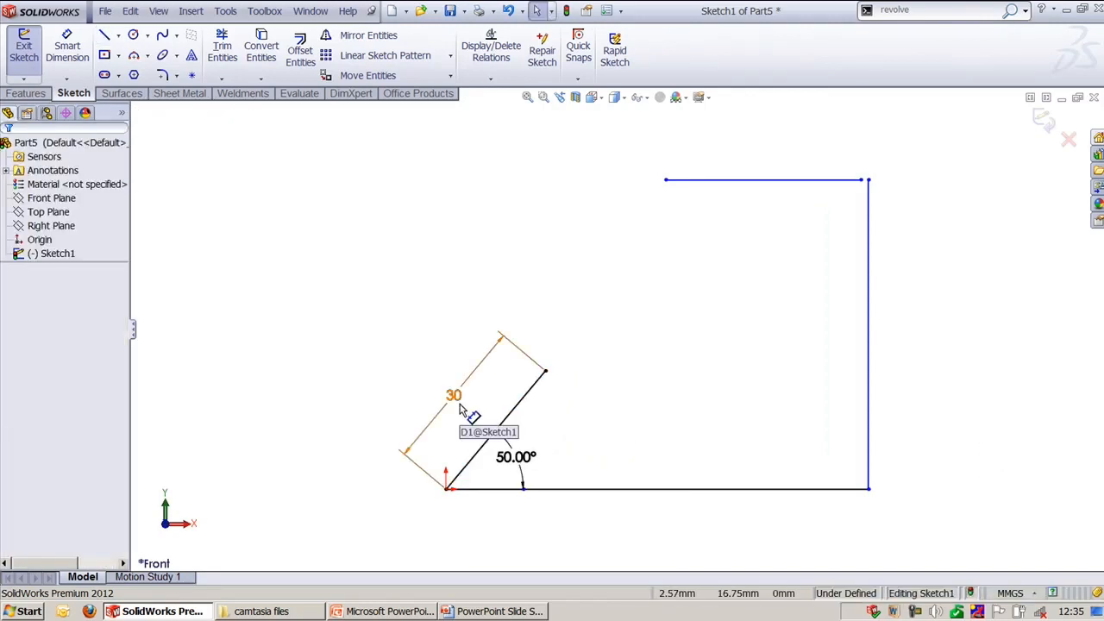
- Inspect the length and angle dimensions of the sloped line by selecting each in turn
{"action": "left_click", "coordinate": [466, 419]}
{"action": "left_click", "coordinate": [580, 464]}
{"action": "left_click", "coordinate": [454, 400]}
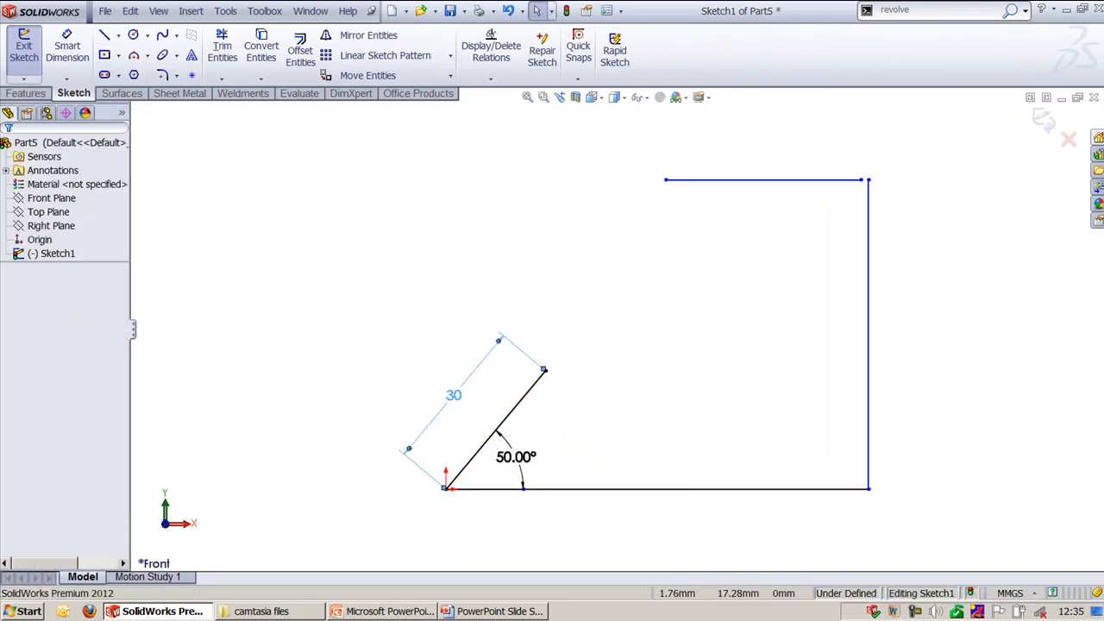
{"action": "left_click", "coordinate": [605, 454]}
{"action": "left_click", "coordinate": [516, 457]}
{"action": "left_click", "coordinate": [918, 392]}
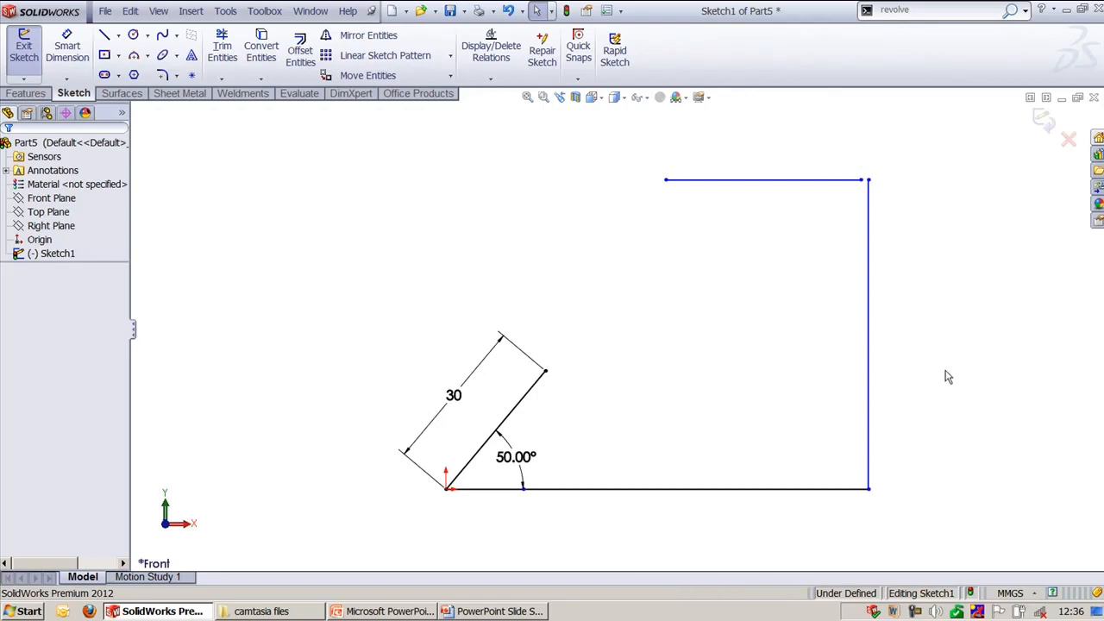
- Sketch a gently rising line about 28 mm long from the upper end of the 30 mm sloped line
{"action": "key", "text": "f"}
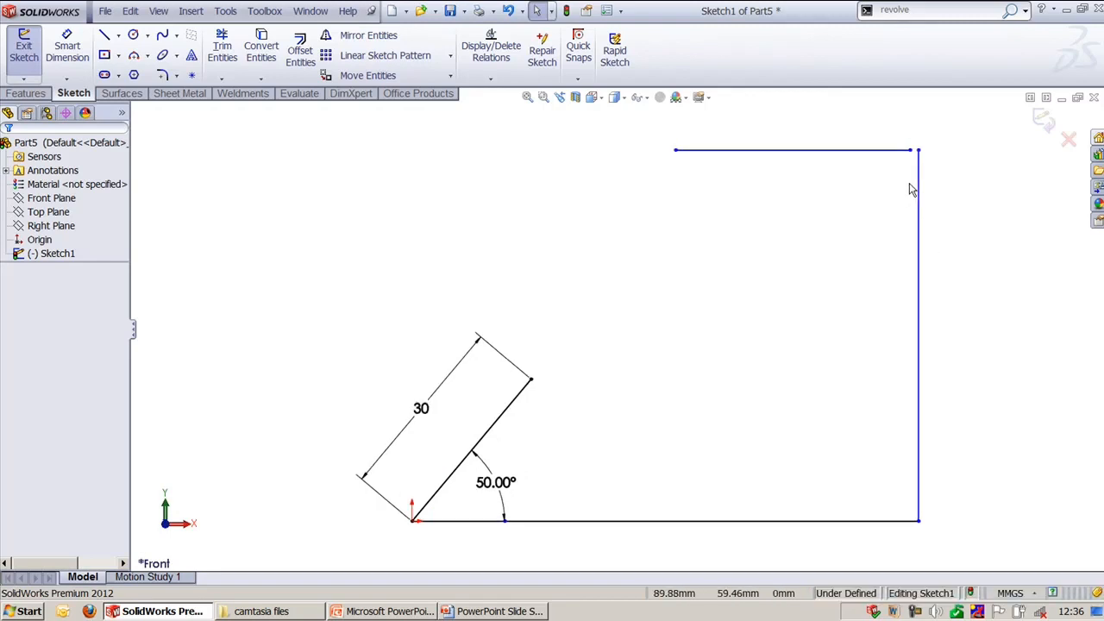
{"action": "left_click", "coordinate": [104, 34]}
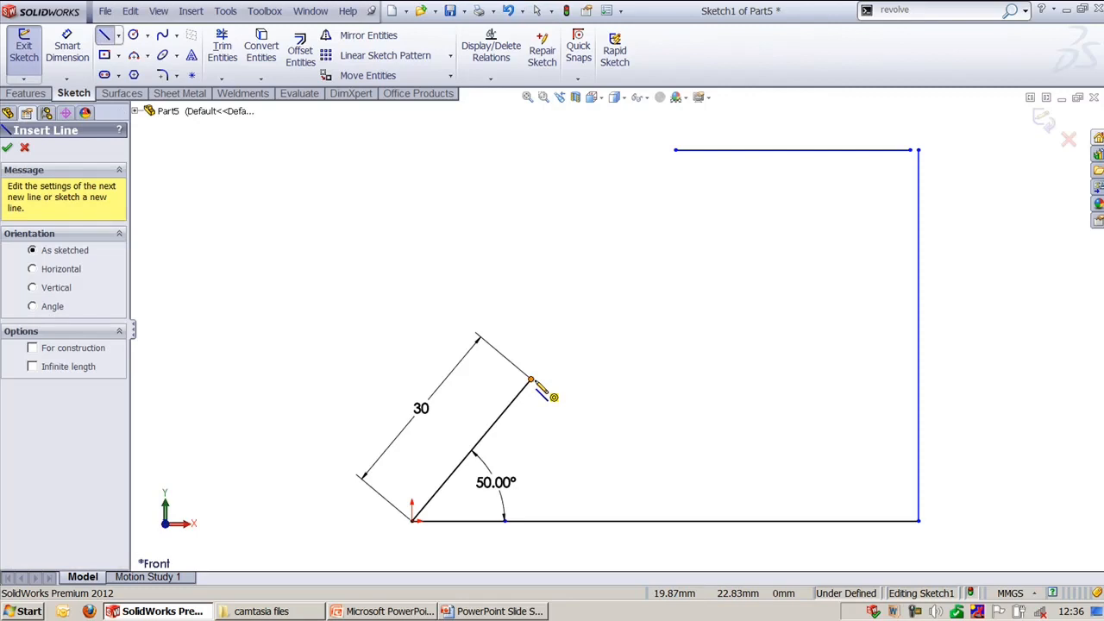
{"action": "left_click", "coordinate": [532, 379]}
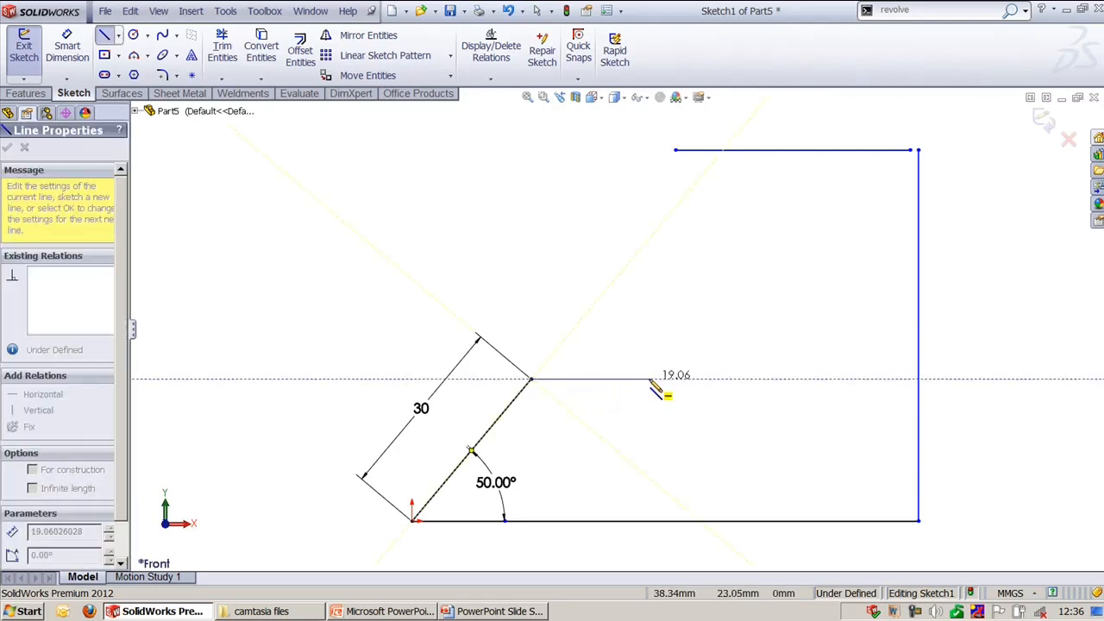
{"action": "scroll", "coordinate": [655, 390], "scroll_direction": "up", "scroll_amount": 3}
{"action": "scroll", "coordinate": [656, 389], "scroll_direction": "down", "scroll_amount": 2}
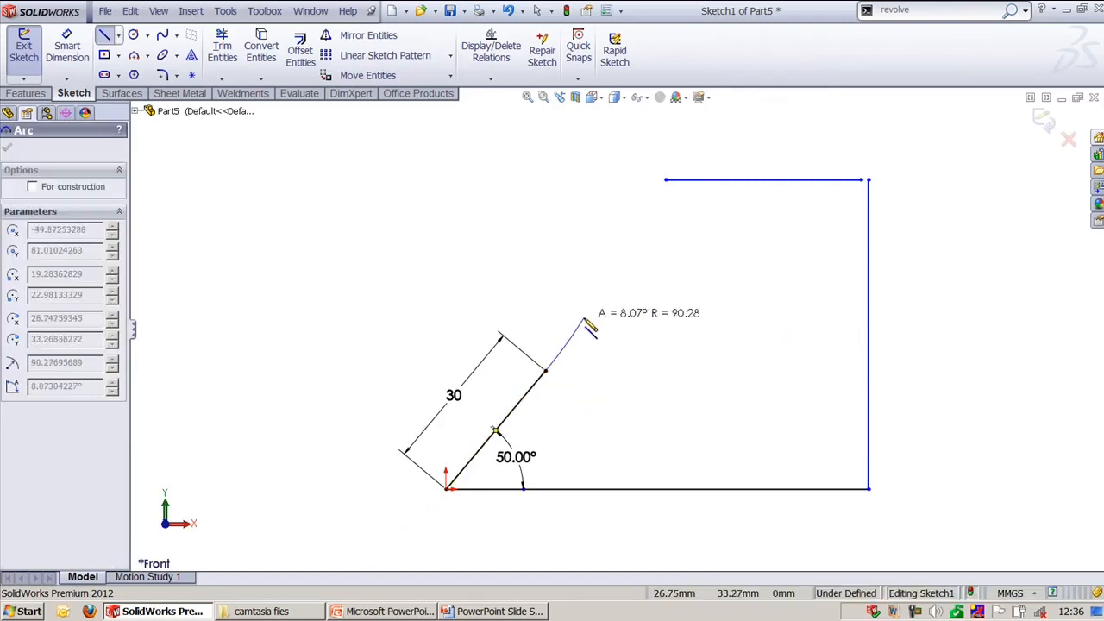
{"action": "key", "text": "Escape"}
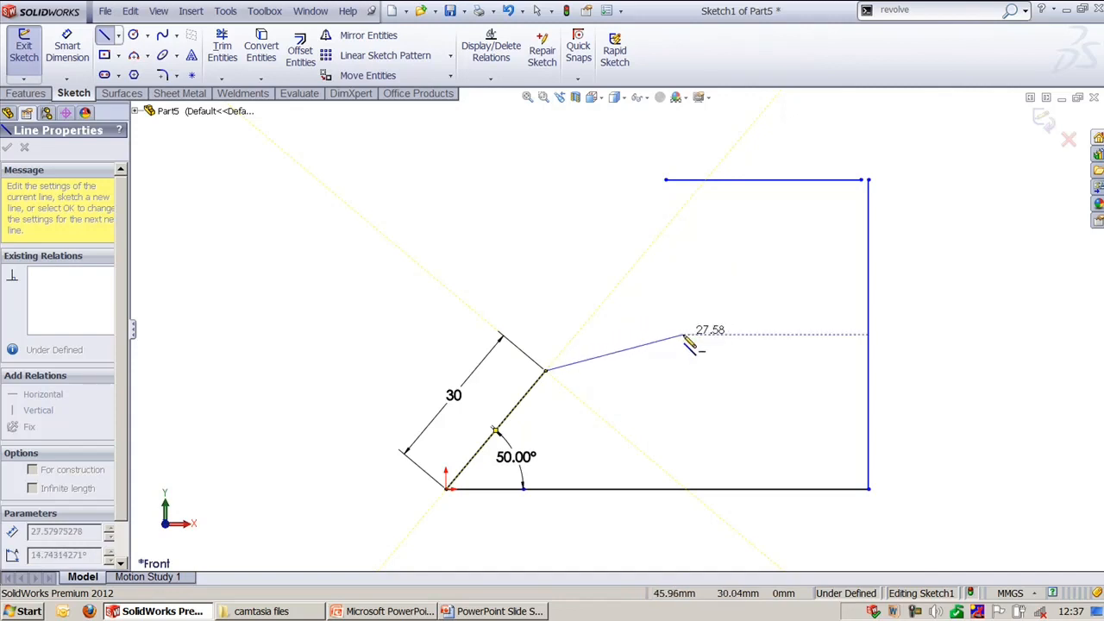
{"action": "left_click", "coordinate": [683, 335]}
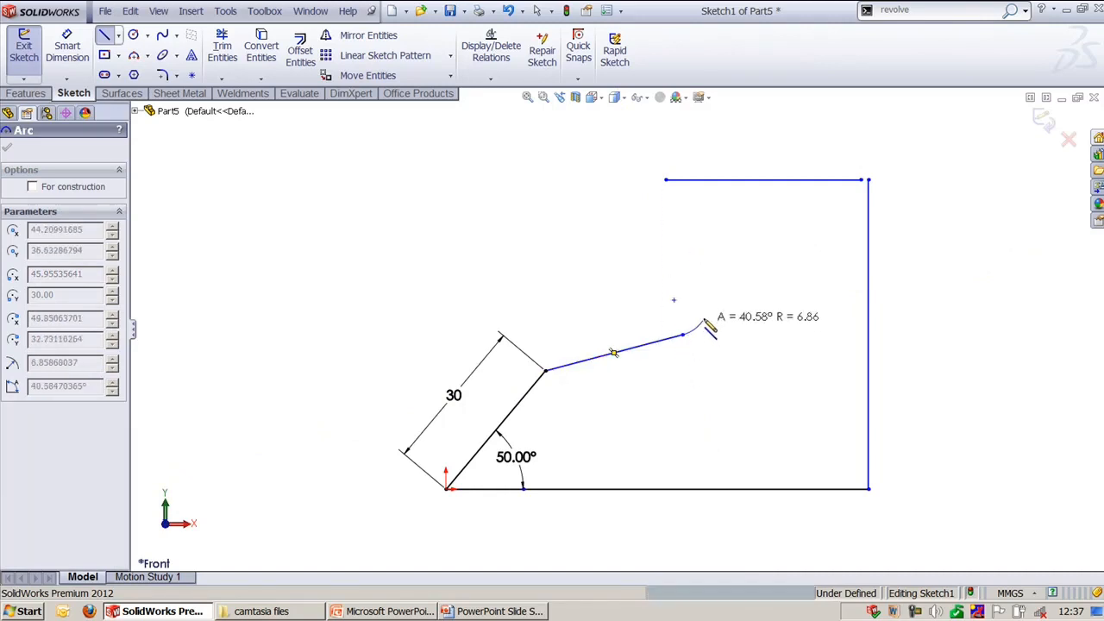
- Continue the chain with a tangent arc bulging toward the vertical side and a vertical line about 10 mm long up to the upper horizontal line's free end
{"action": "left_click", "coordinate": [669, 236]}
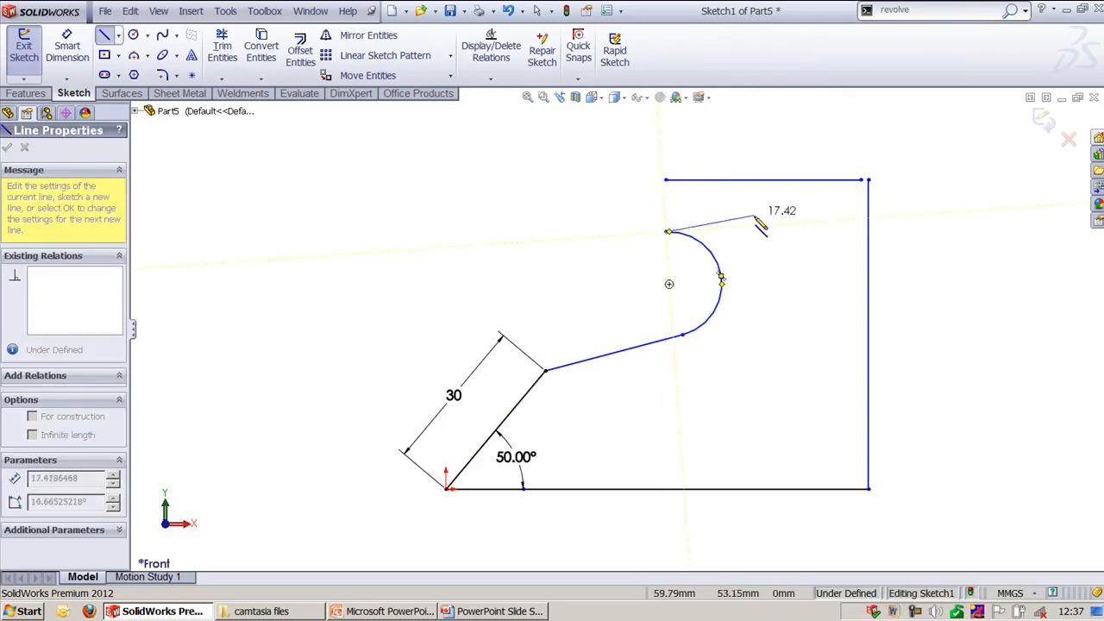
{"action": "left_click", "coordinate": [665, 180]}
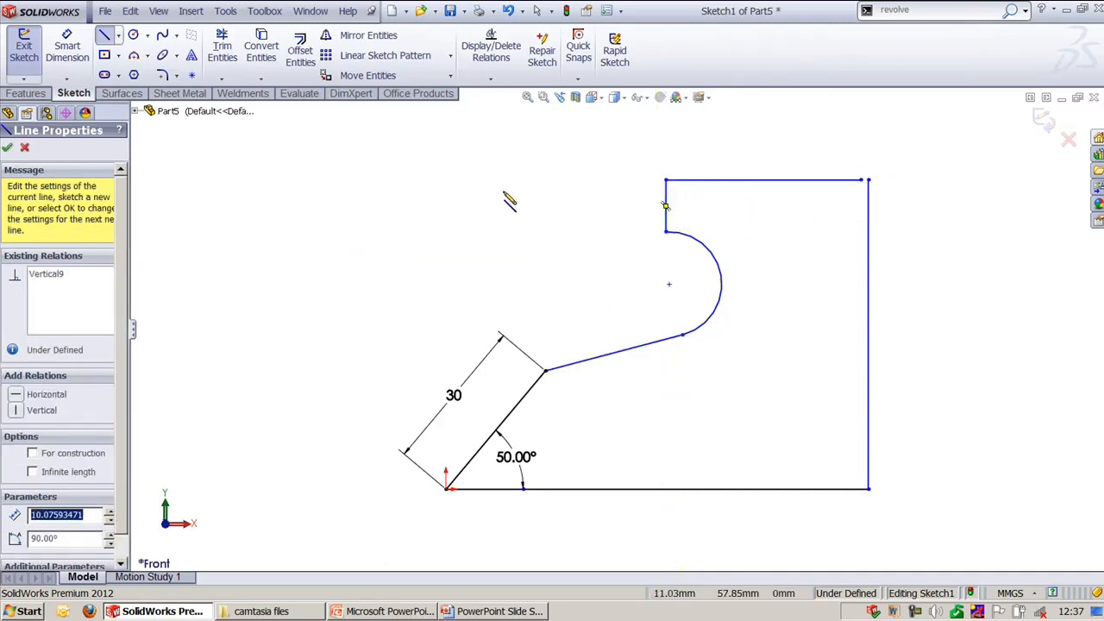
{"action": "key", "text": "Escape"}
{"action": "key", "text": "Escape"}
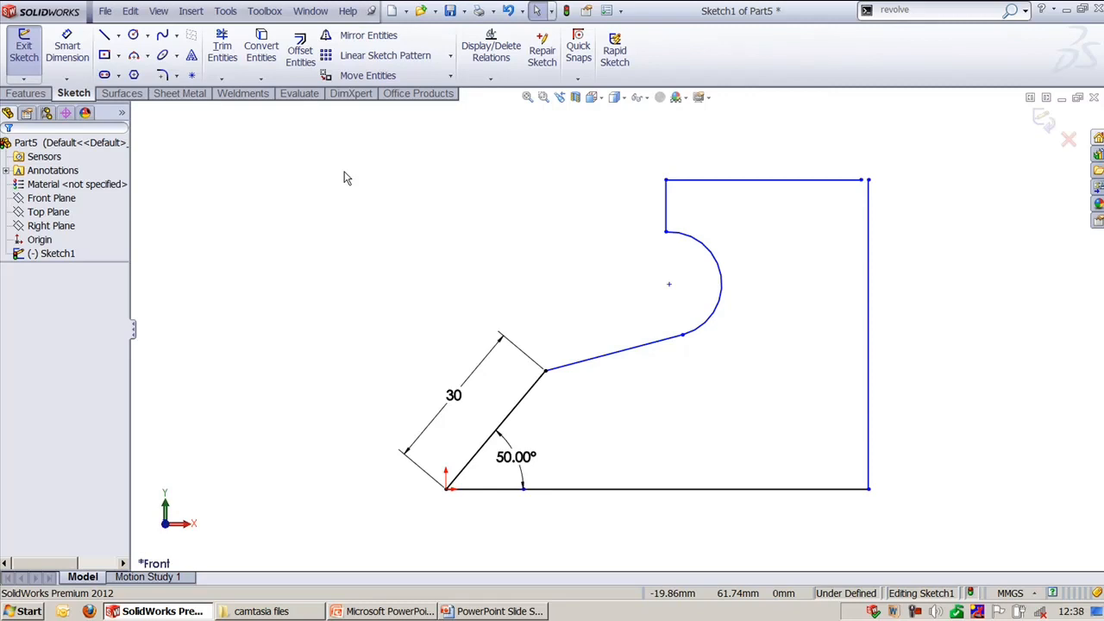
- Sketch a construction line about 67 mm long from the upper end of the 30 mm line to the lower corner of the vertical line
{"action": "key", "text": "l"}
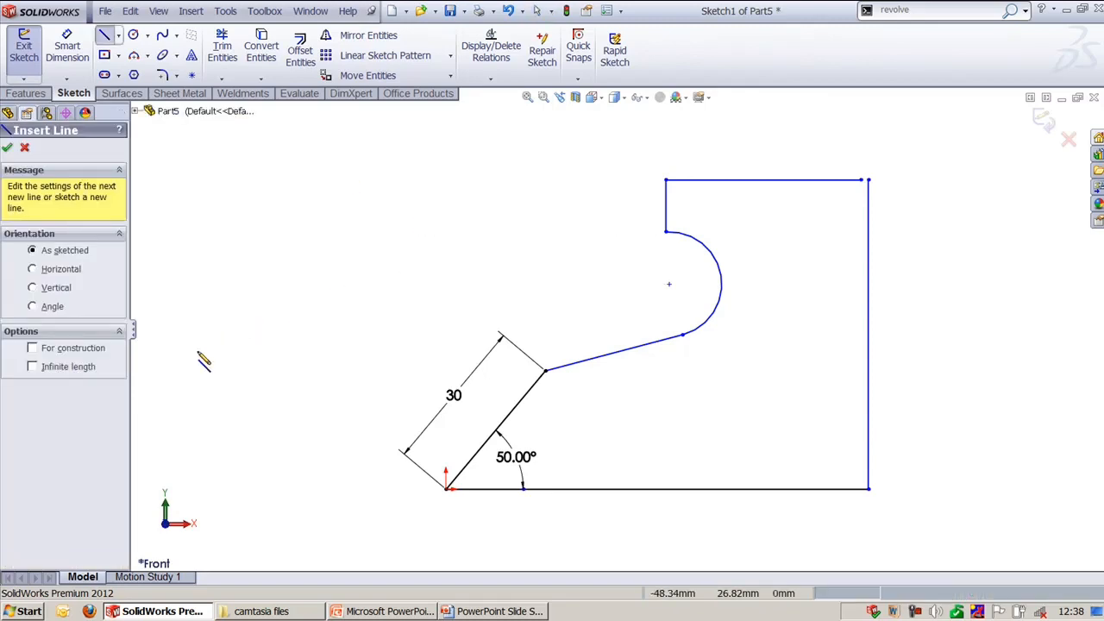
{"action": "left_click", "coordinate": [49, 350]}
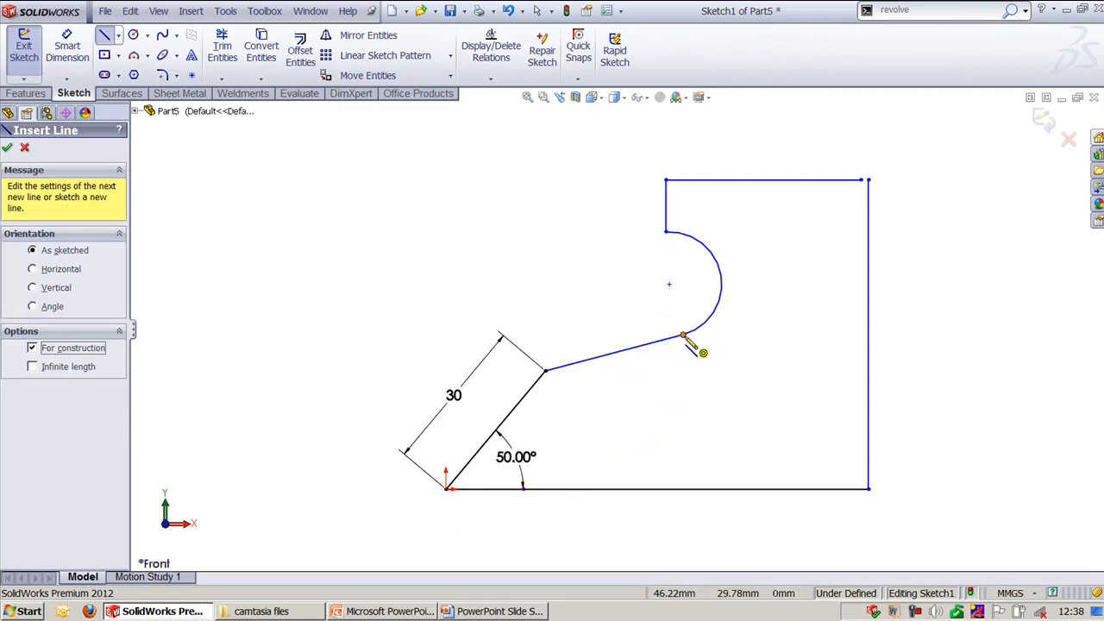
{"action": "left_click", "coordinate": [545, 372]}
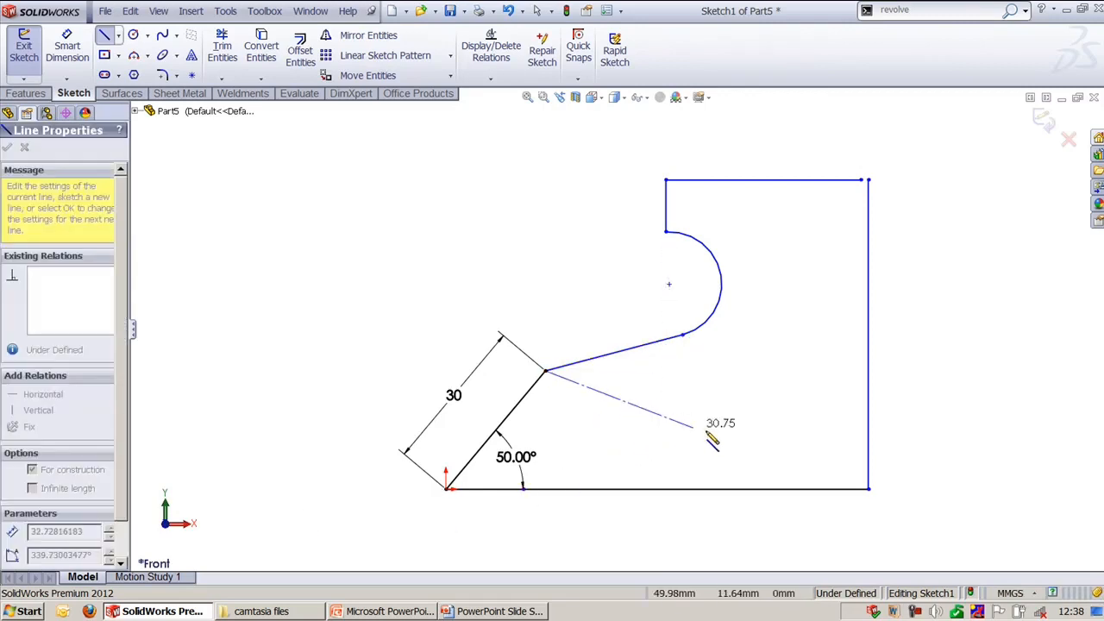
{"action": "left_click", "coordinate": [868, 489]}
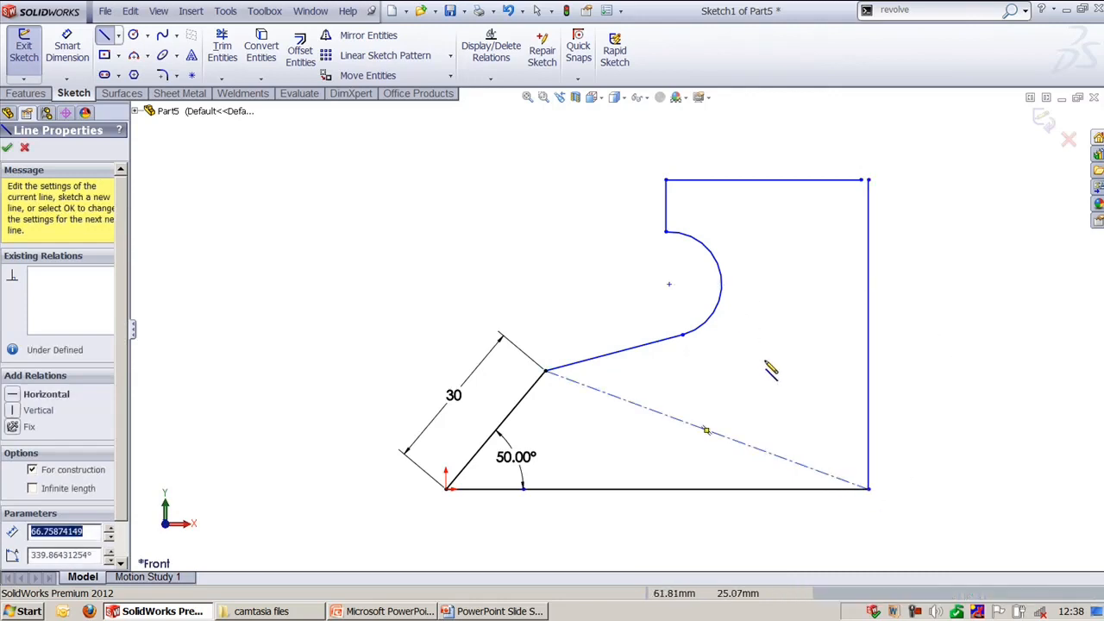
{"action": "key", "text": "Escape"}
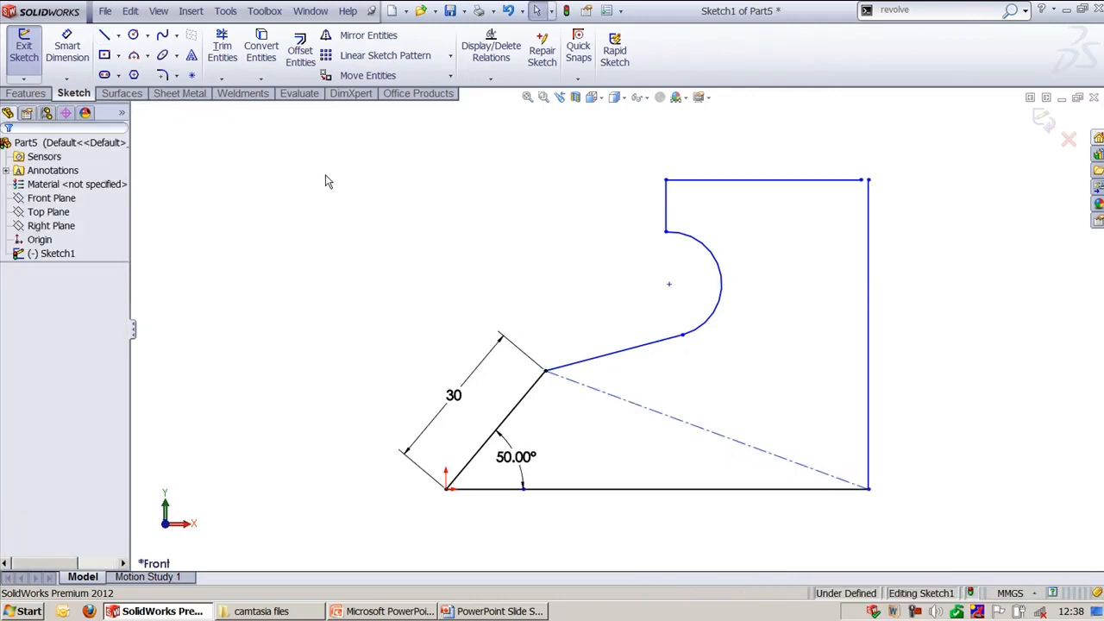
- Sketch an infinite-length line through the arc's centre and the lower corner of the vertical side
{"action": "key", "text": "l"}
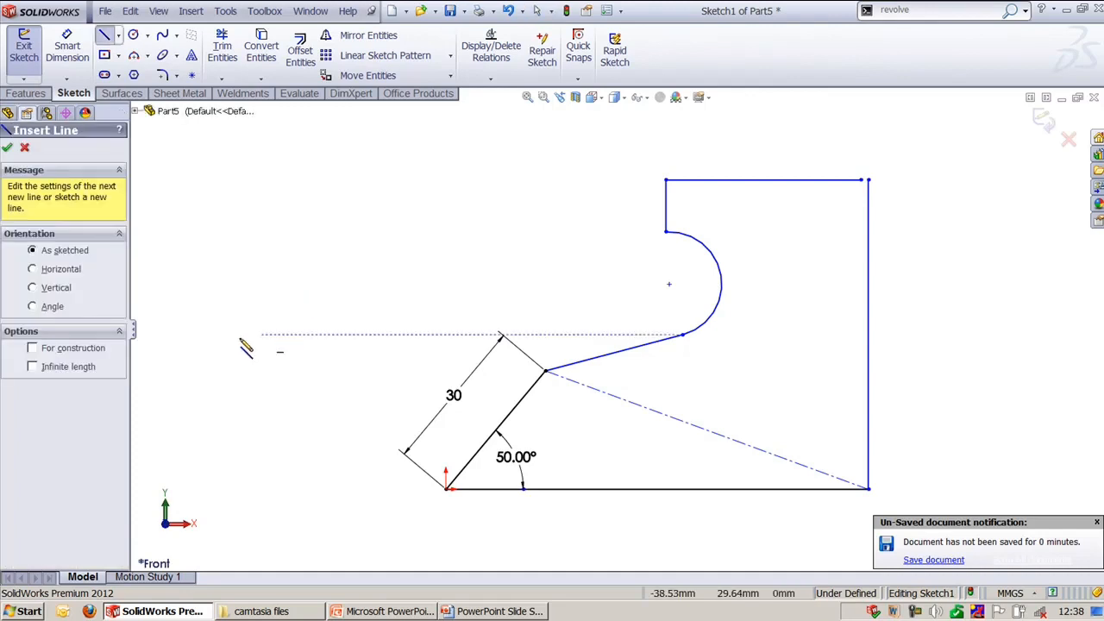
{"action": "left_click", "coordinate": [80, 371]}
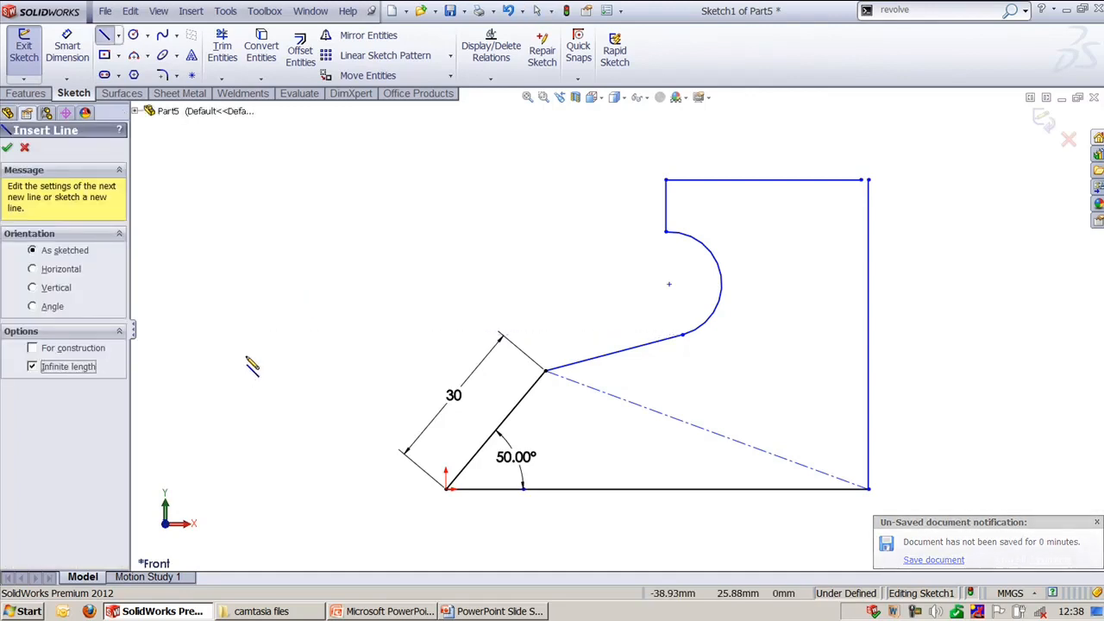
{"action": "left_click", "coordinate": [669, 285]}
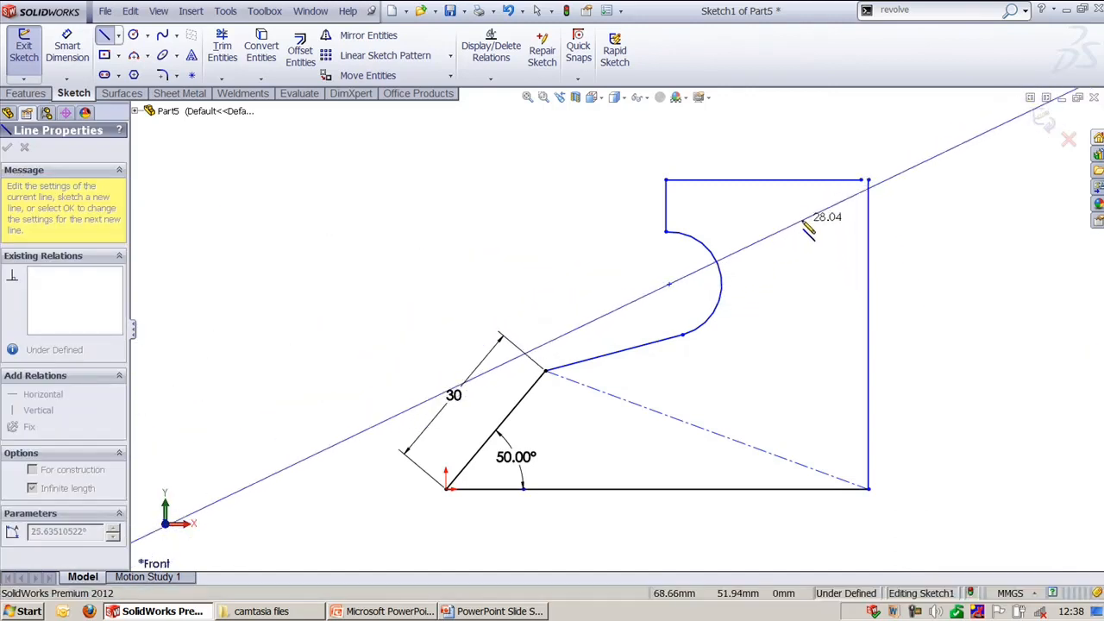
{"action": "left_click", "coordinate": [868, 489]}
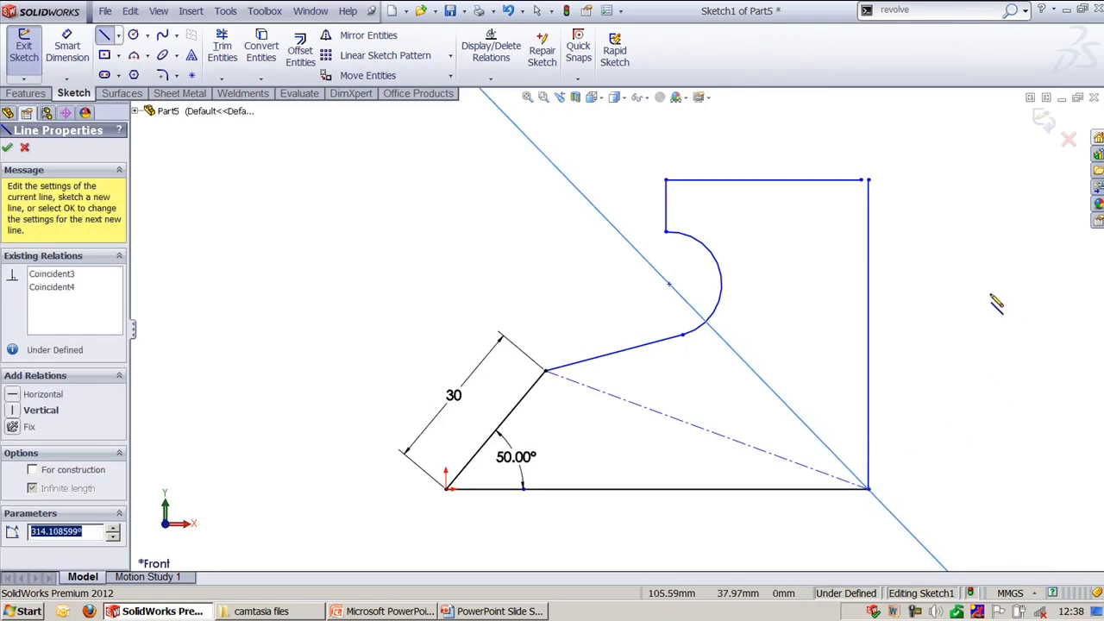
{"action": "key", "text": "Escape"}
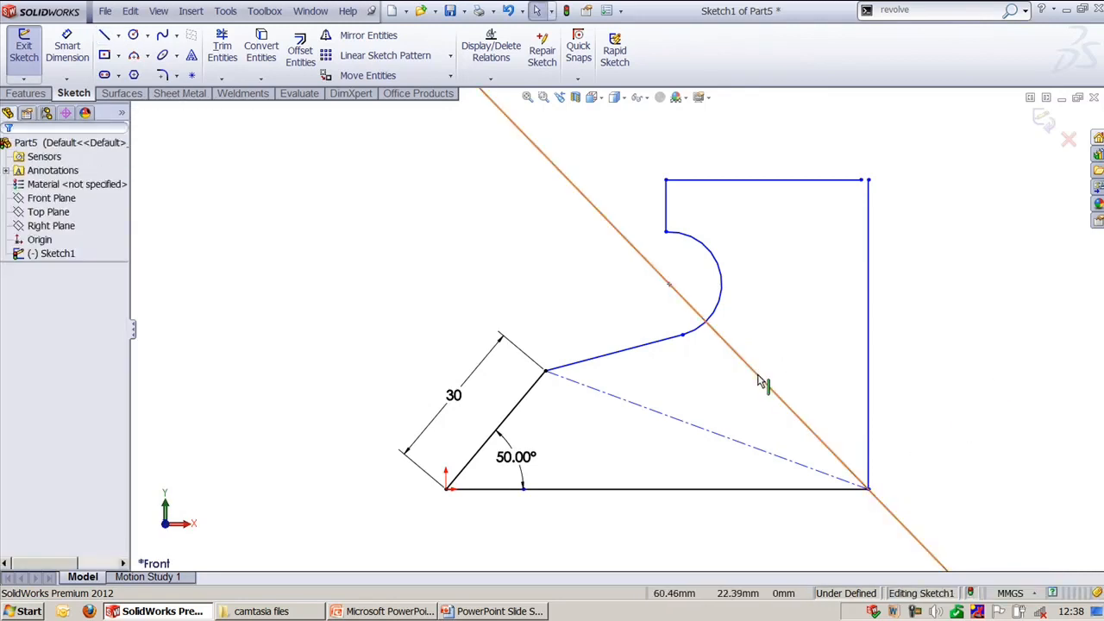
- Convert the infinite line through the arc's centre to construction geometry
{"action": "left_click", "coordinate": [759, 382]}
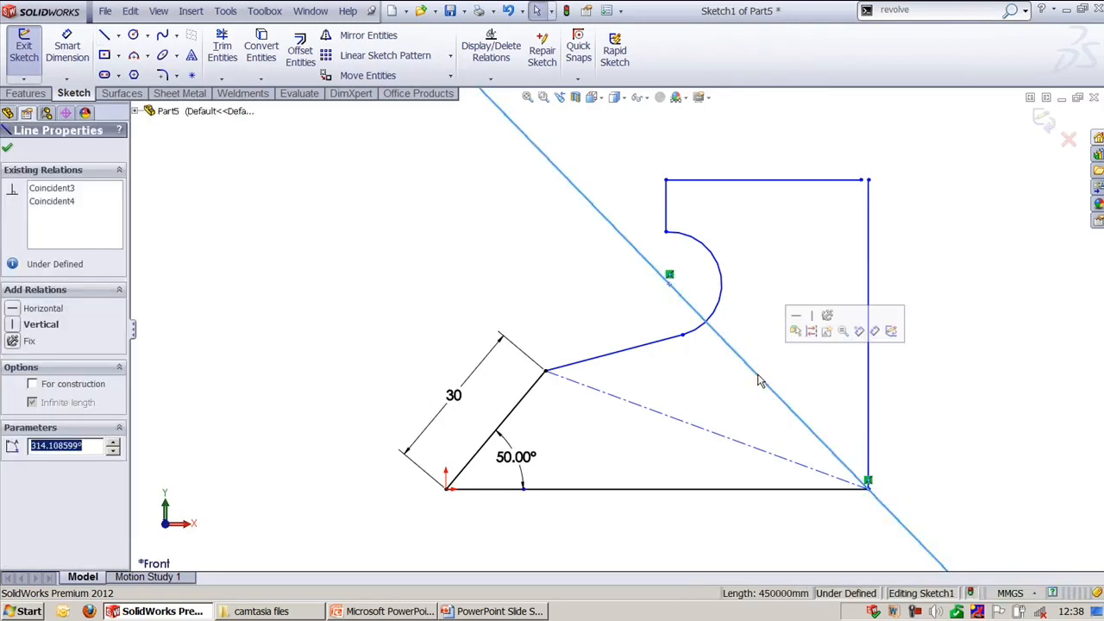
{"action": "left_click", "coordinate": [53, 387]}
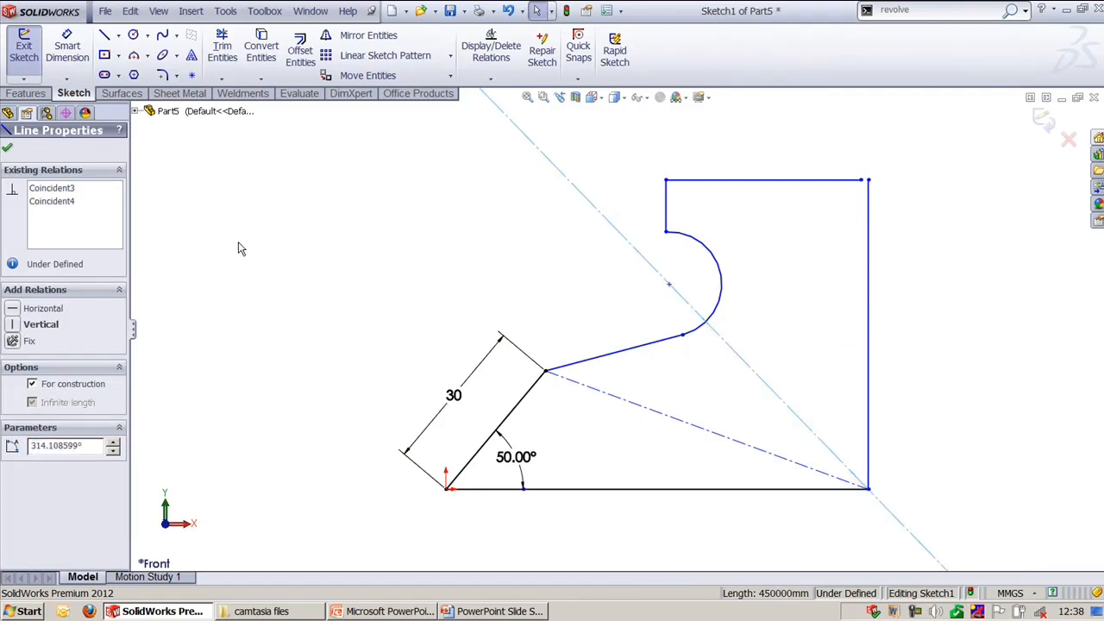
{"action": "key", "text": "Escape"}
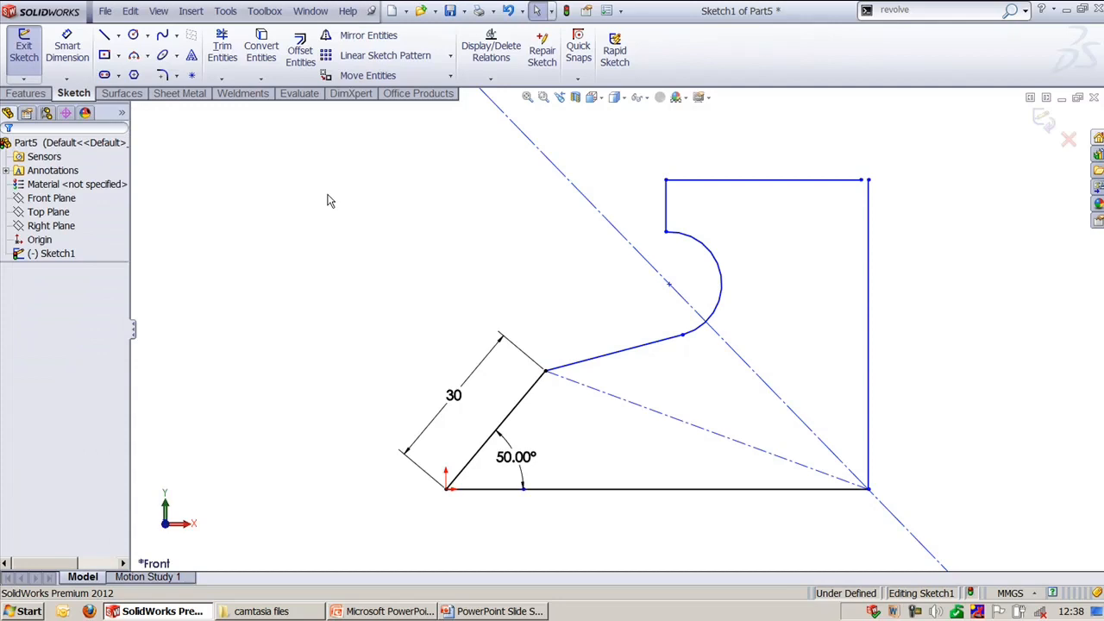
{"action": "left_click", "coordinate": [104, 34]}
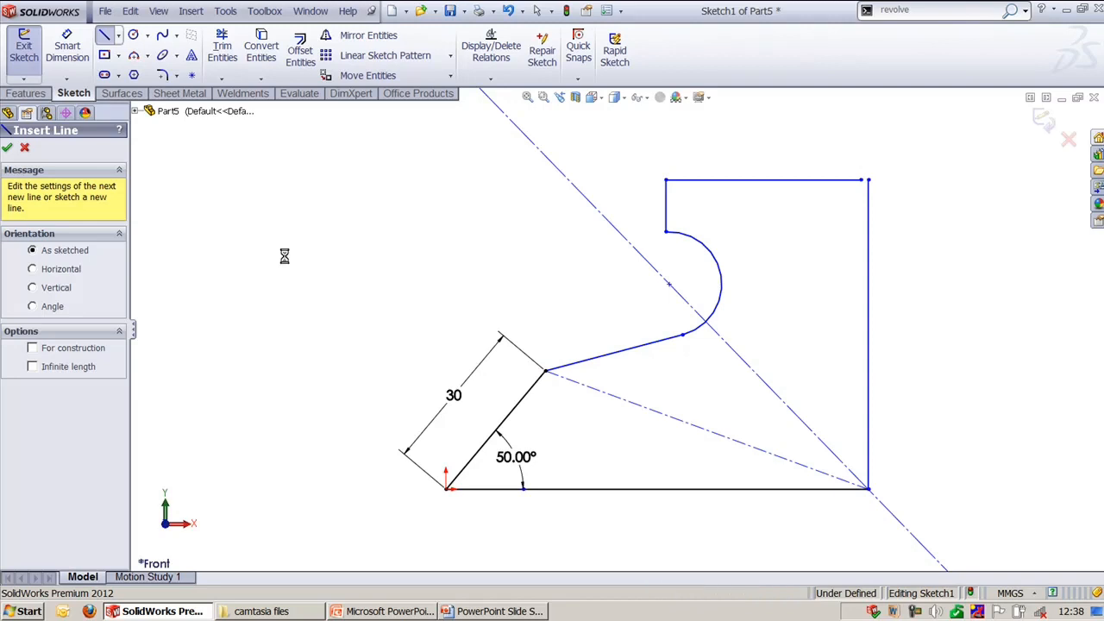
{"action": "key", "text": "Escape"}
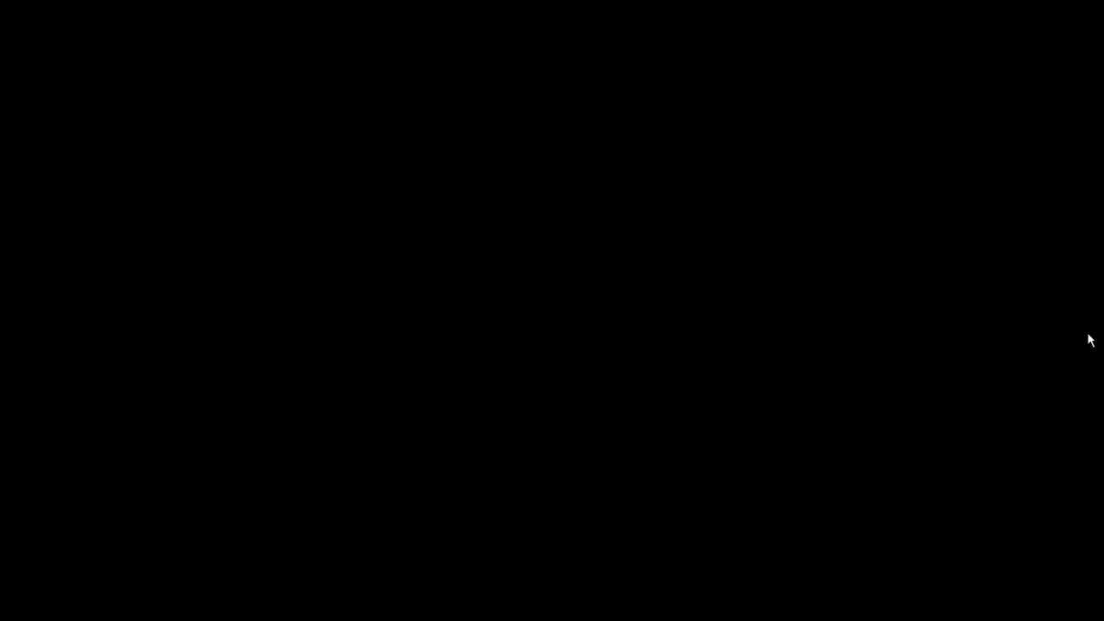
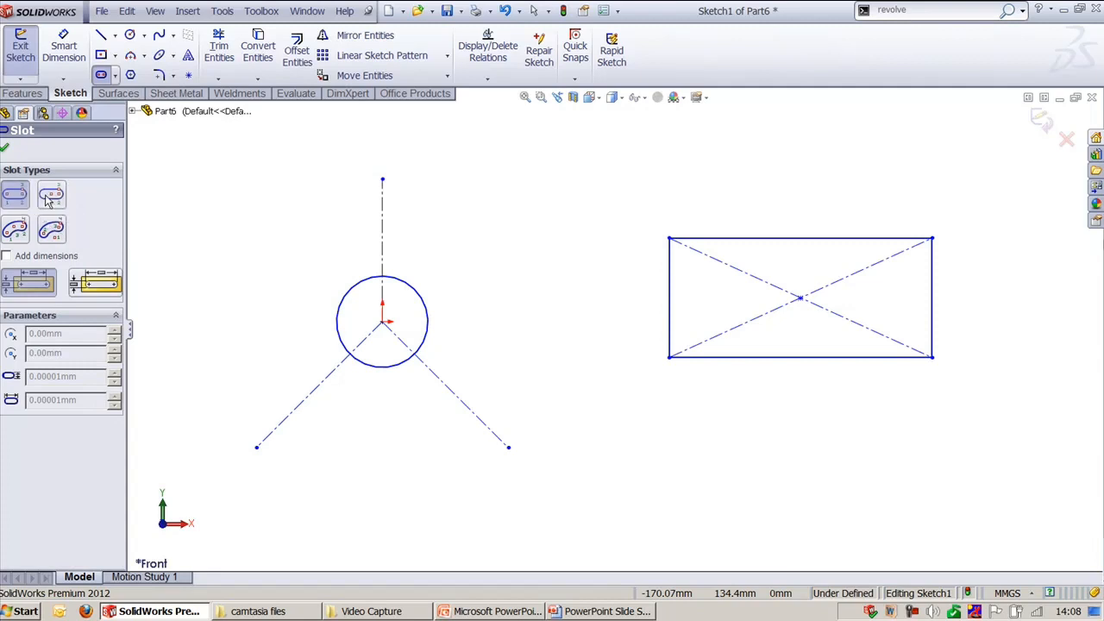
- Sketch a horizontal centerpoint straight slot with added dimensions at the rectangle's centre, about 119 mm between arc centres and 25 mm wide
{"action": "left_click", "coordinate": [50, 197]}
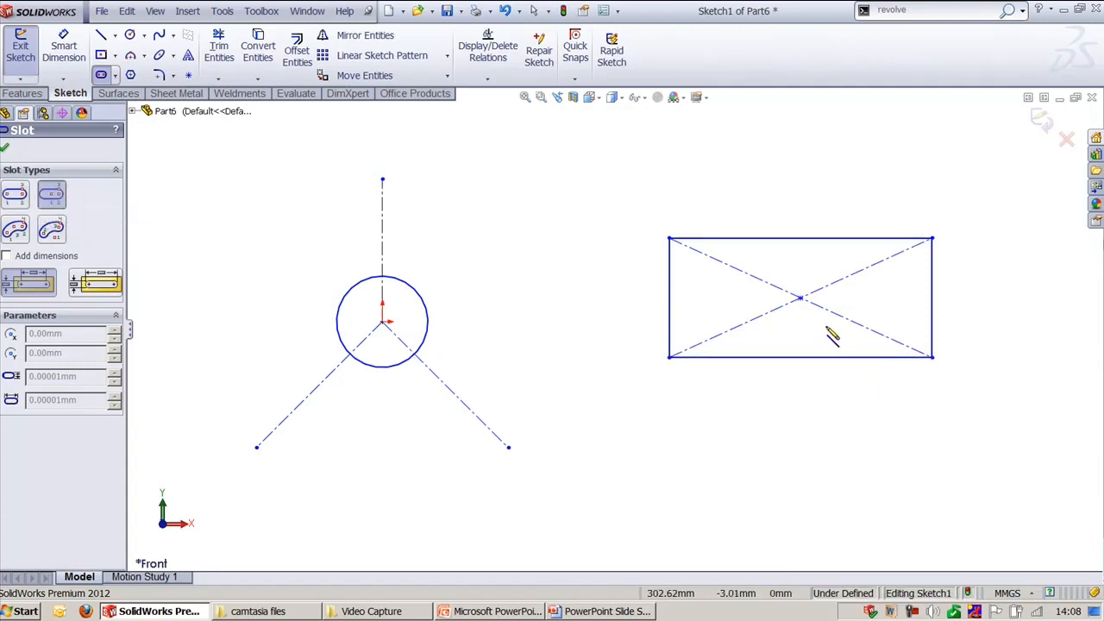
{"action": "left_click", "coordinate": [800, 298]}
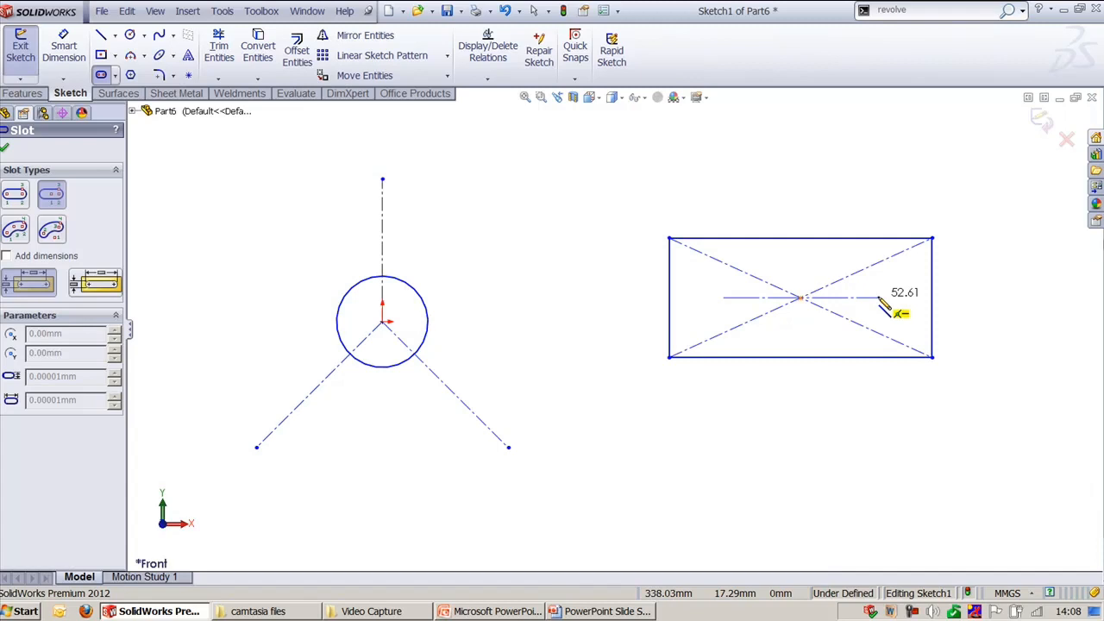
{"action": "left_click", "coordinate": [6, 256]}
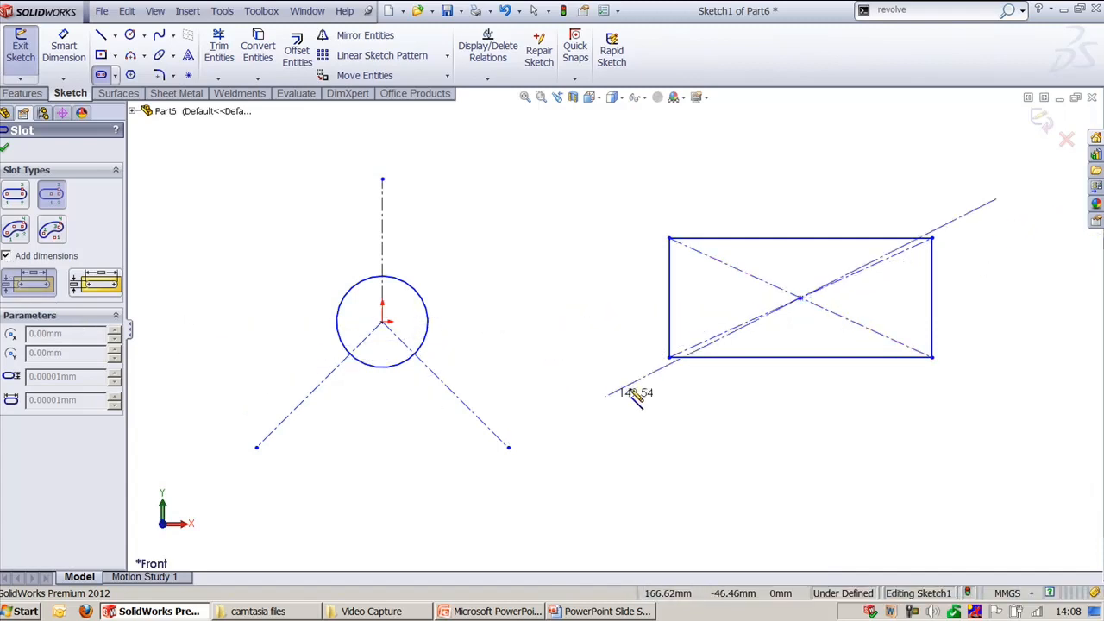
{"action": "left_click", "coordinate": [888, 298]}
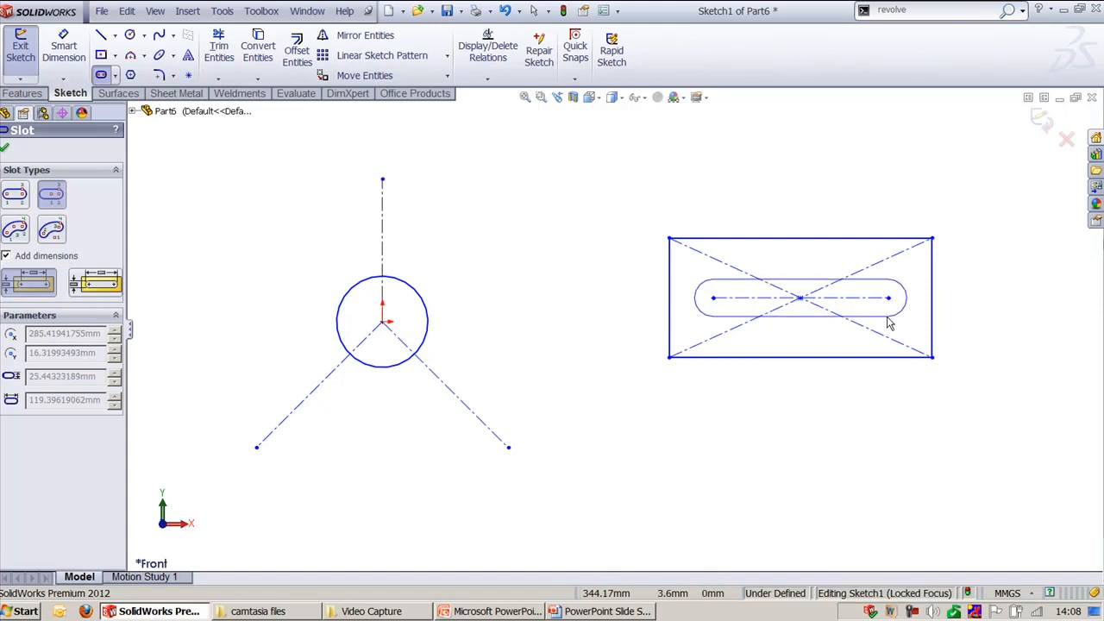
{"action": "left_click", "coordinate": [888, 323]}
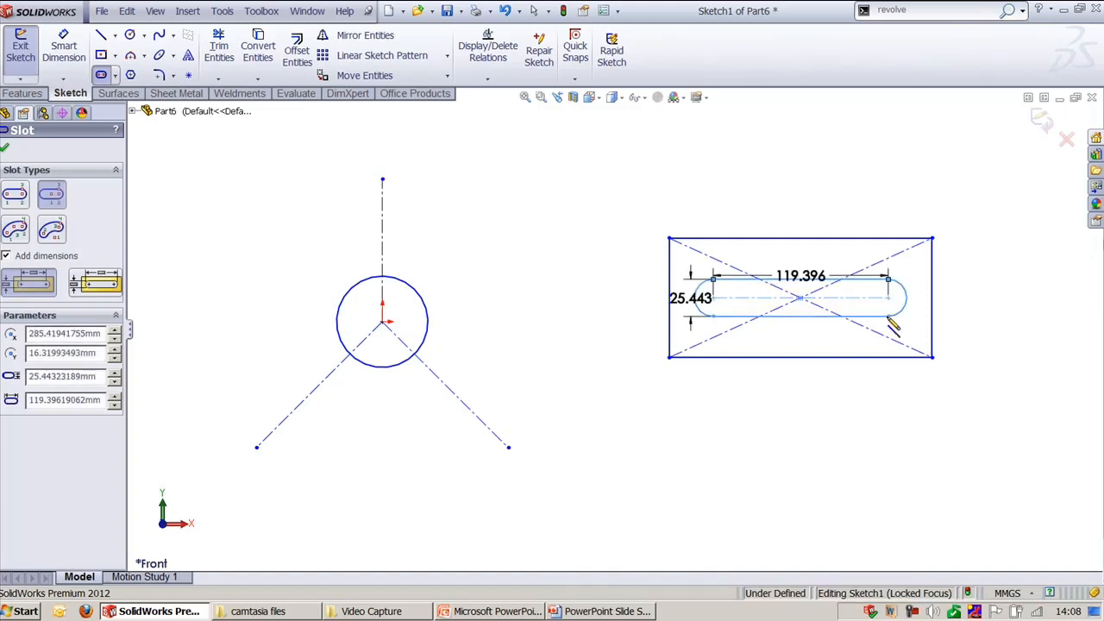
- Sketch a horizontal straight slot below the rectangle, about 179 mm between centres and 81 mm wide, and move its length dimension inside it
{"action": "key", "text": "shift+z"}
{"action": "key", "text": "z"}
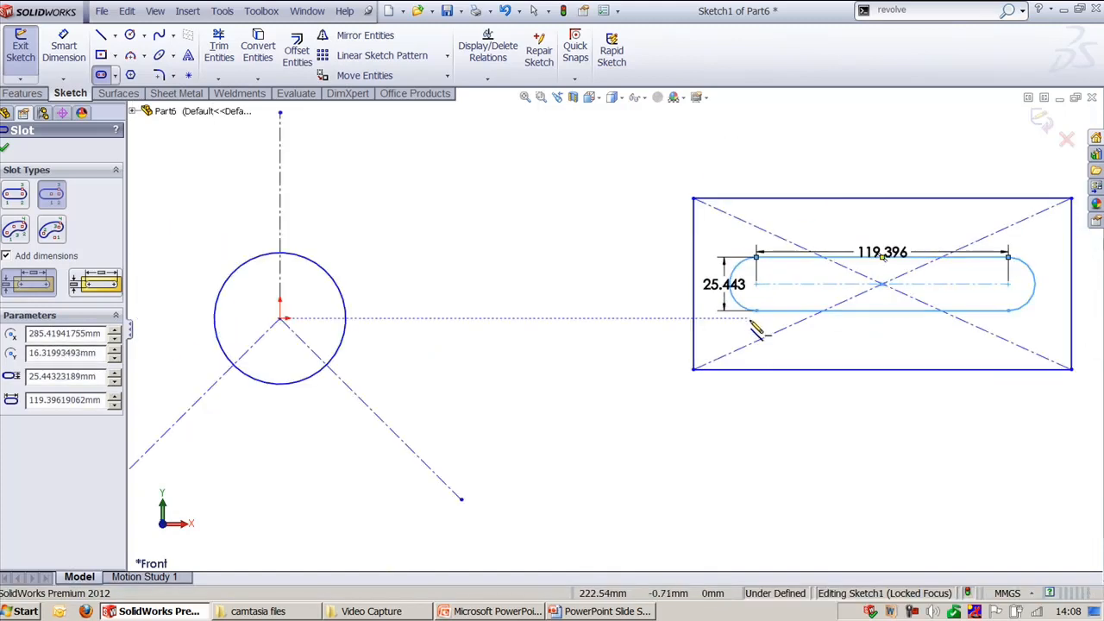
{"action": "left_click", "coordinate": [14, 194]}
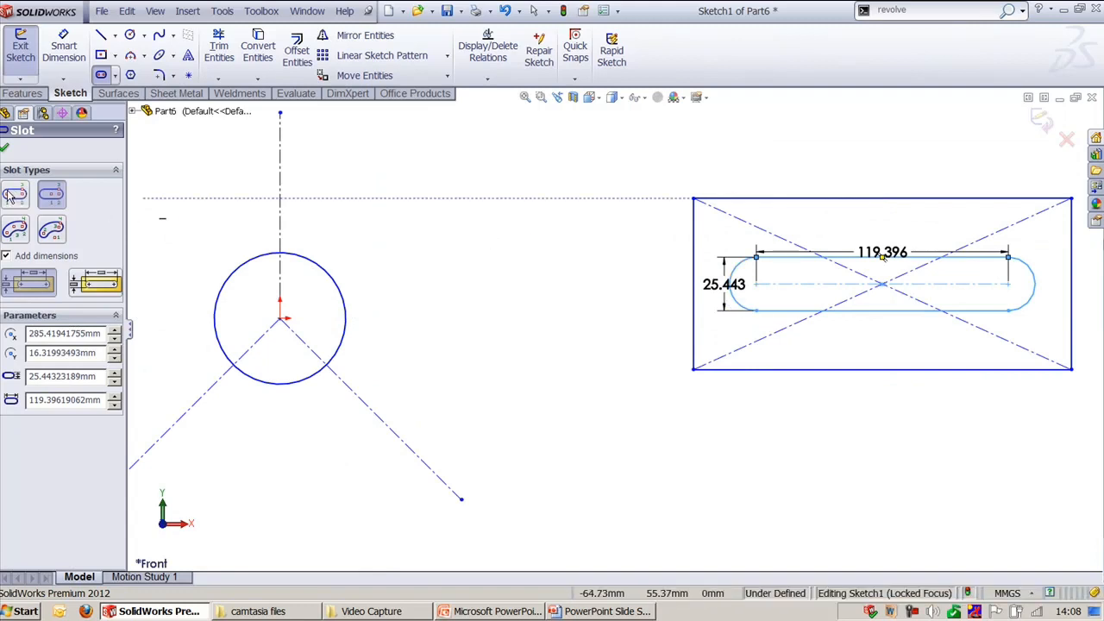
{"action": "mouse_move", "coordinate": [788, 537]}
{"action": "middle_mouse_down", "text": "ctrl"}
{"action": "mouse_move", "coordinate": [791, 492]}
{"action": "mouse_move", "coordinate": [725, 462]}
{"action": "middle_mouse_up", "text": "ctrl"}
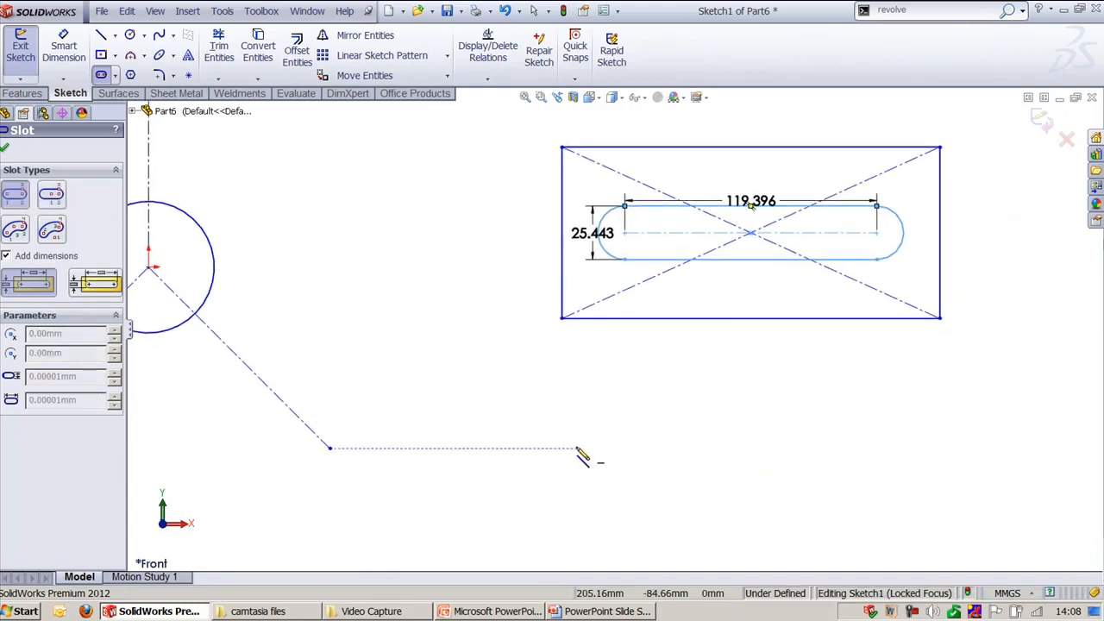
{"action": "left_click", "coordinate": [562, 457]}
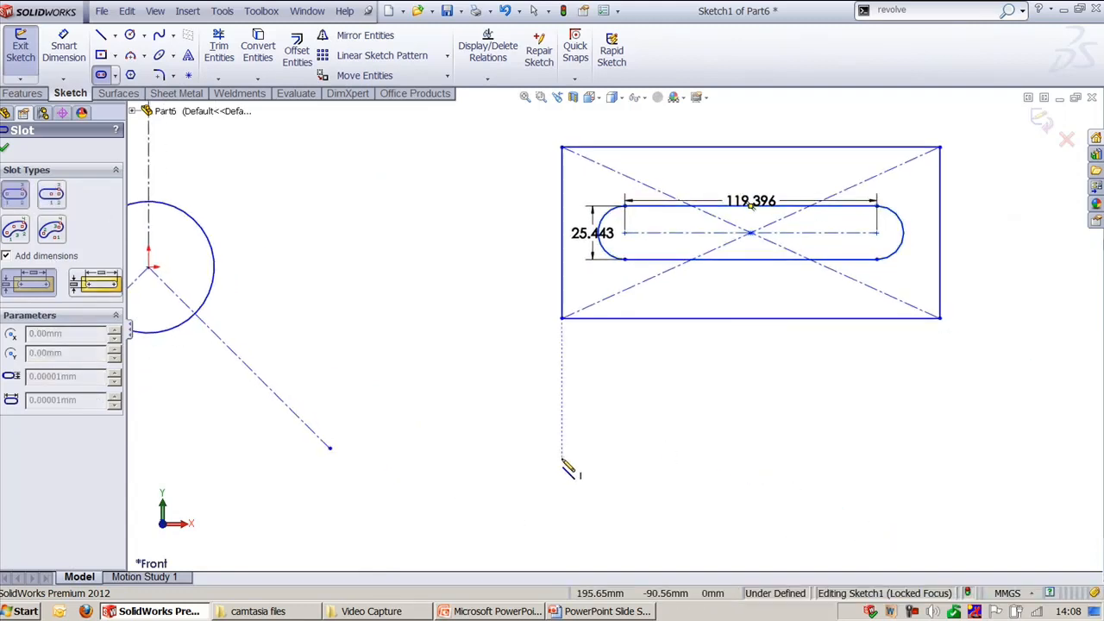
{"action": "left_click", "coordinate": [939, 457]}
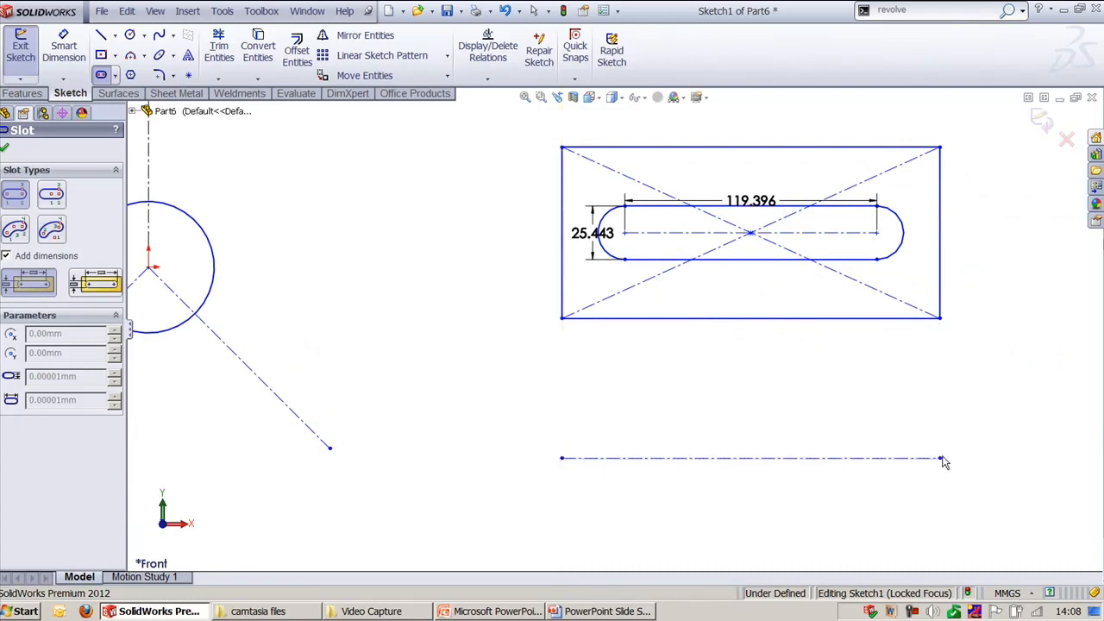
{"action": "left_click", "coordinate": [976, 550]}
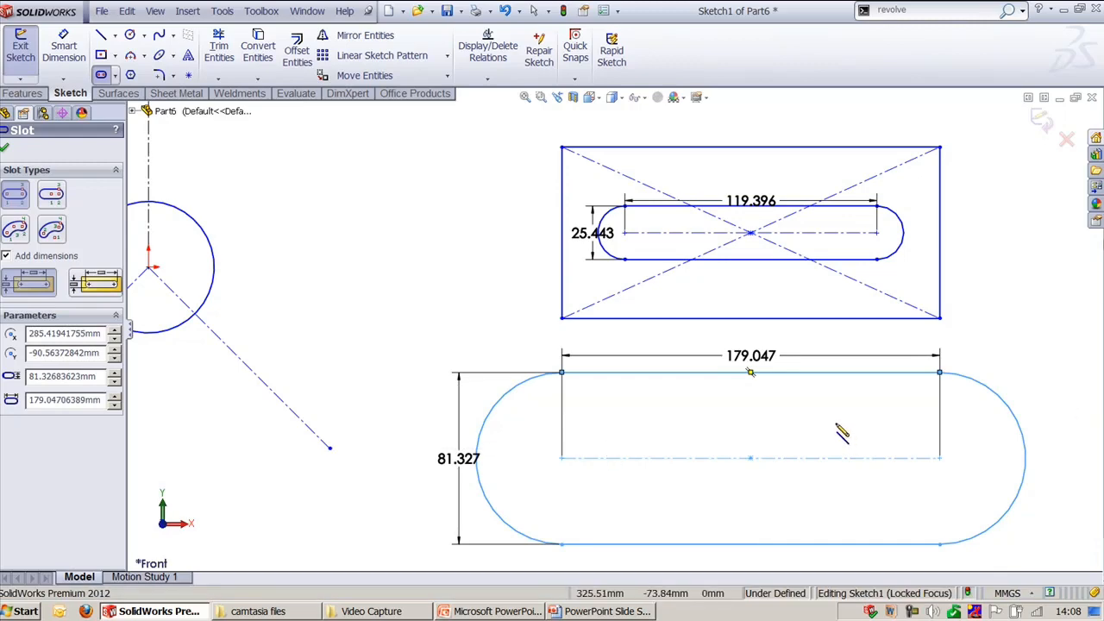
{"action": "key", "text": "Escape"}
{"action": "left_click_drag", "start_coordinate": [750, 356], "coordinate": [758, 423]}
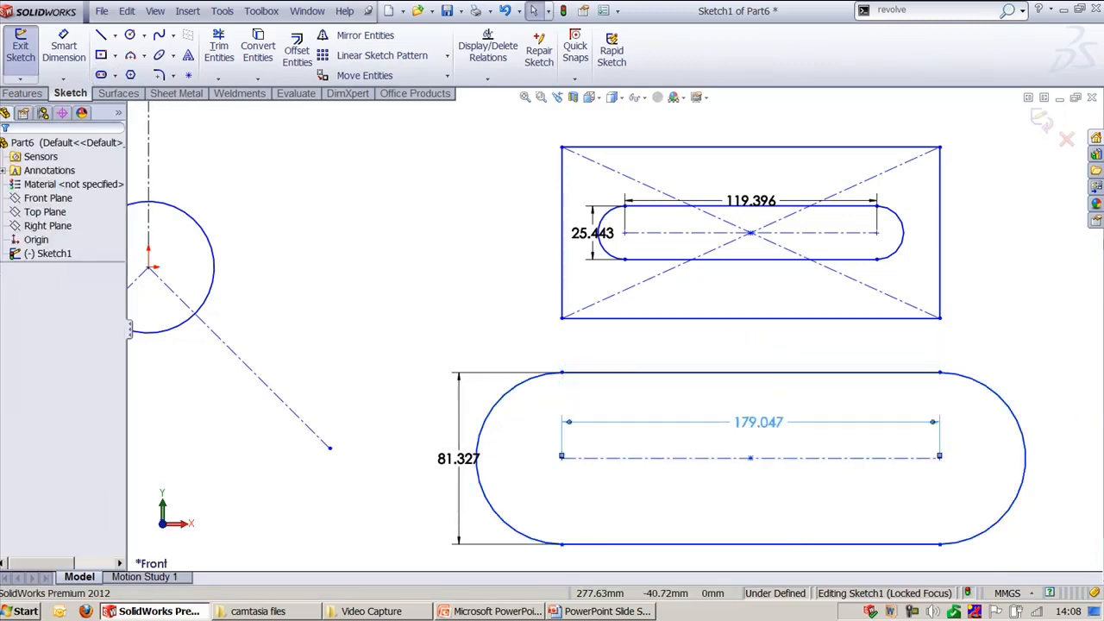
{"action": "left_click", "coordinate": [424, 286]}
- Try a 3 Point Arc Slot between the lower construction lines' outer ends, bulging downward, about 217 mm radius and 59 mm wide, and undo it
{"action": "scroll", "coordinate": [885, 421], "scroll_direction": "up", "scroll_amount": 3}
{"action": "middle_click_drag", "start_coordinate": [562, 301], "coordinate": [709, 375], "text": "ctrl"}
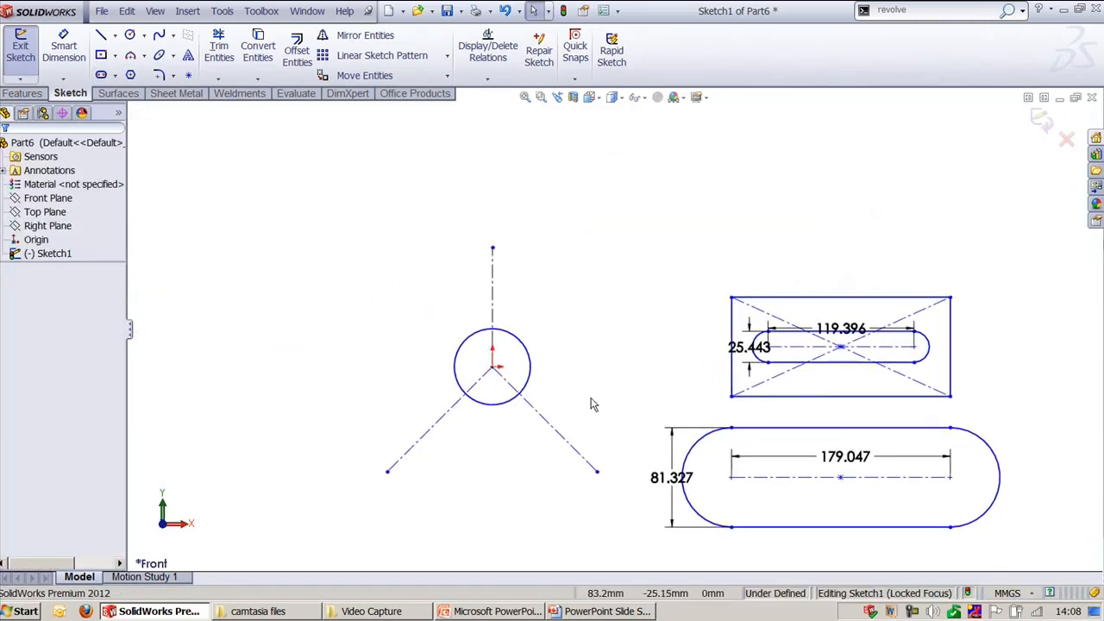
{"action": "scroll", "coordinate": [544, 401], "scroll_direction": "down", "scroll_amount": 1}
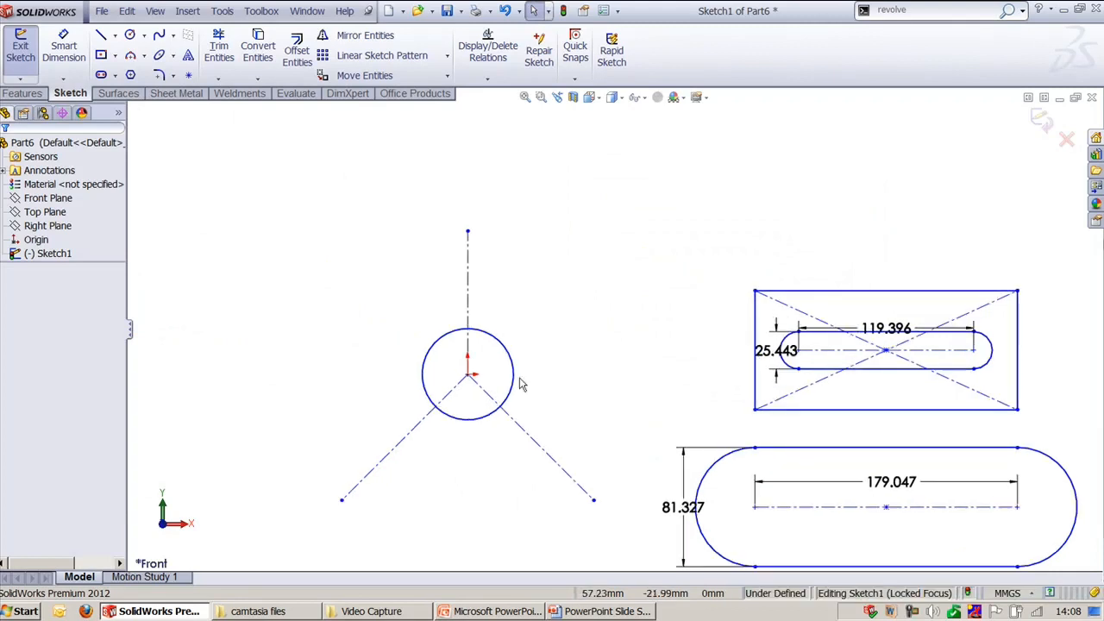
{"action": "left_click", "coordinate": [115, 76]}
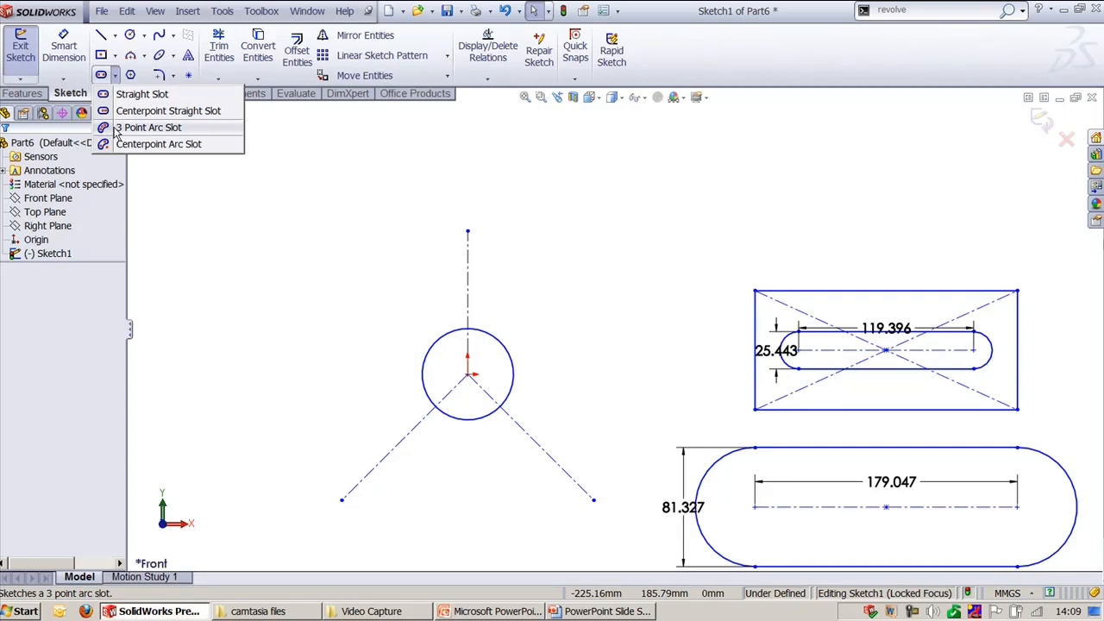
{"action": "left_click", "coordinate": [129, 128]}
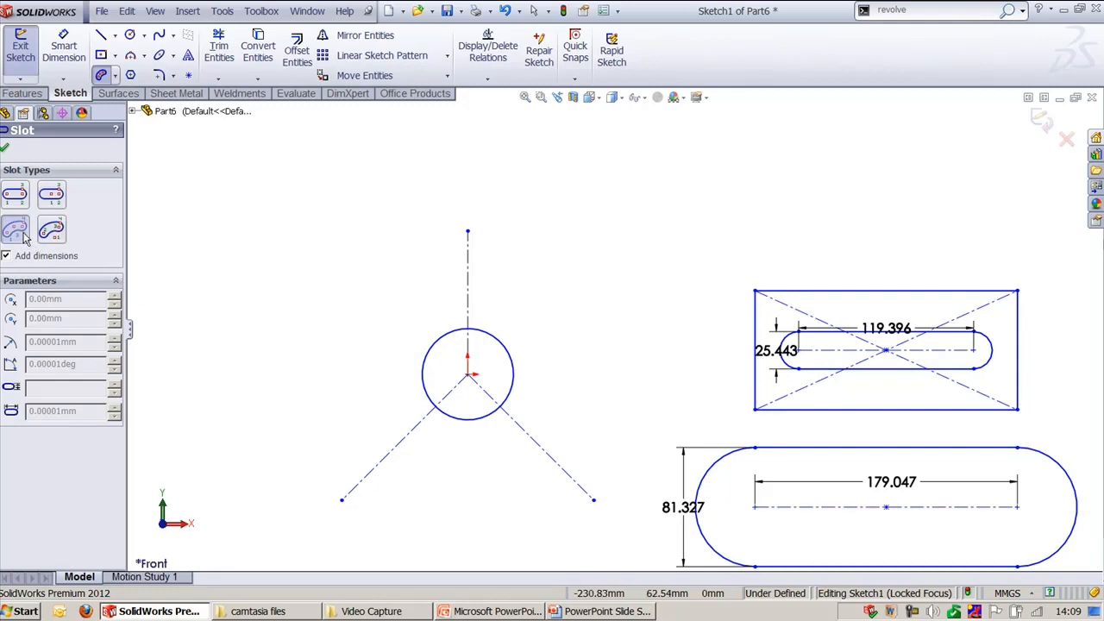
{"action": "left_click", "coordinate": [343, 499]}
{"action": "left_click", "coordinate": [593, 499]}
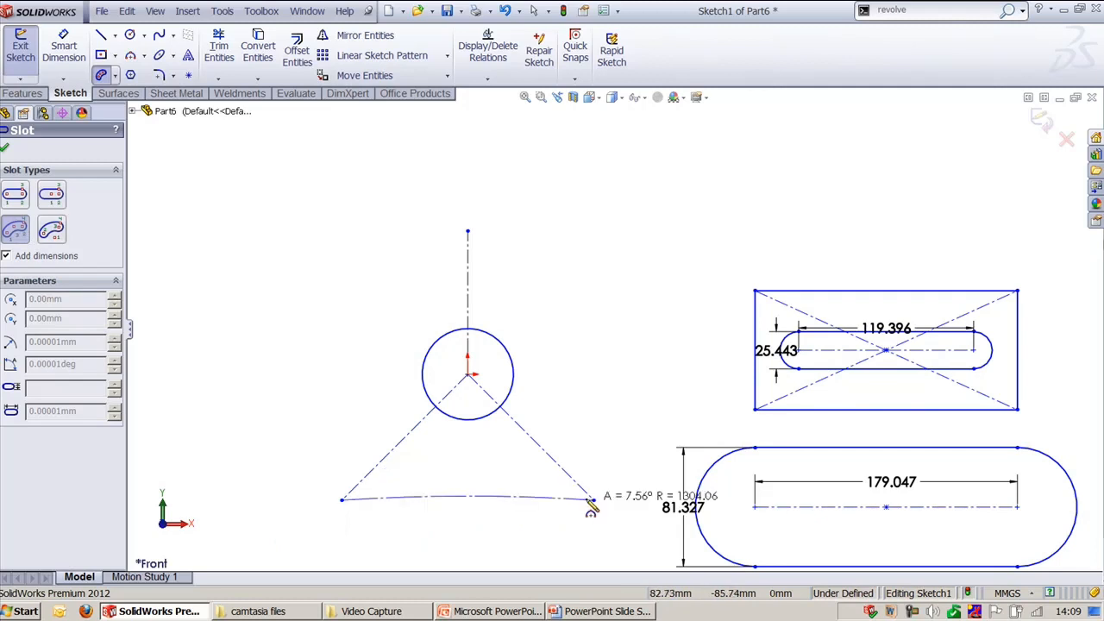
{"action": "left_click", "coordinate": [473, 527]}
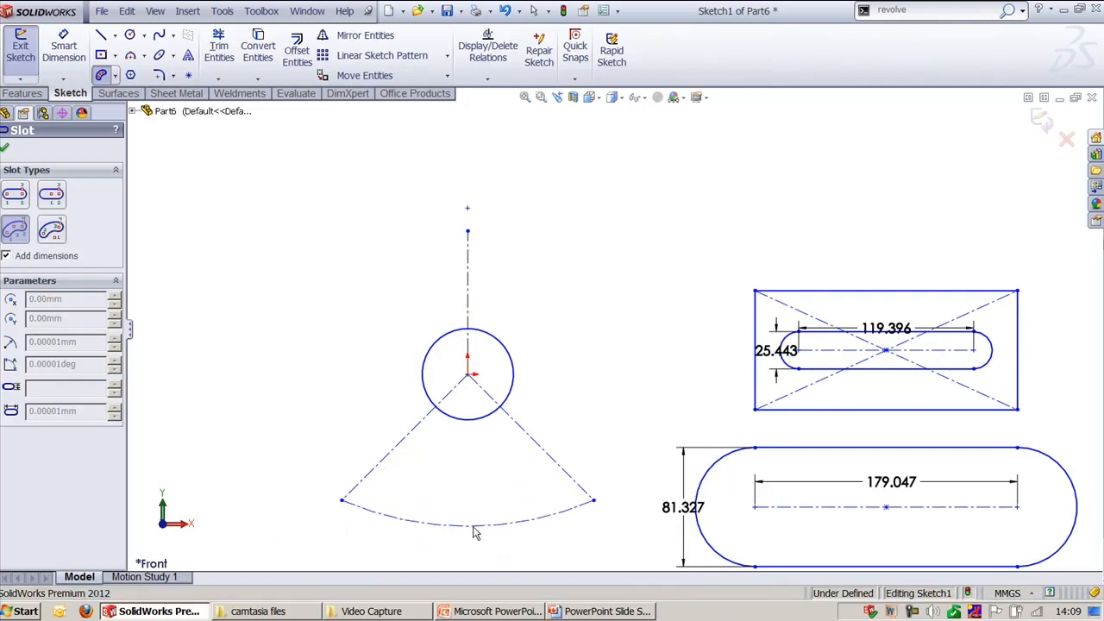
{"action": "middle_click_drag", "start_coordinate": [482, 556], "coordinate": [499, 480], "text": "ctrl"}
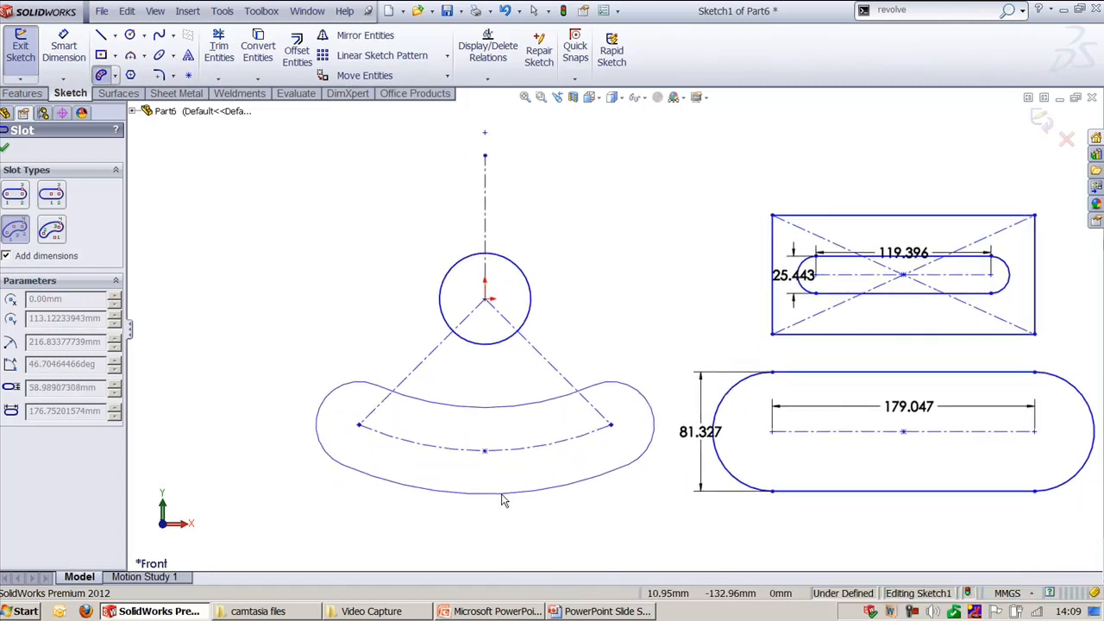
{"action": "left_click", "coordinate": [505, 500]}
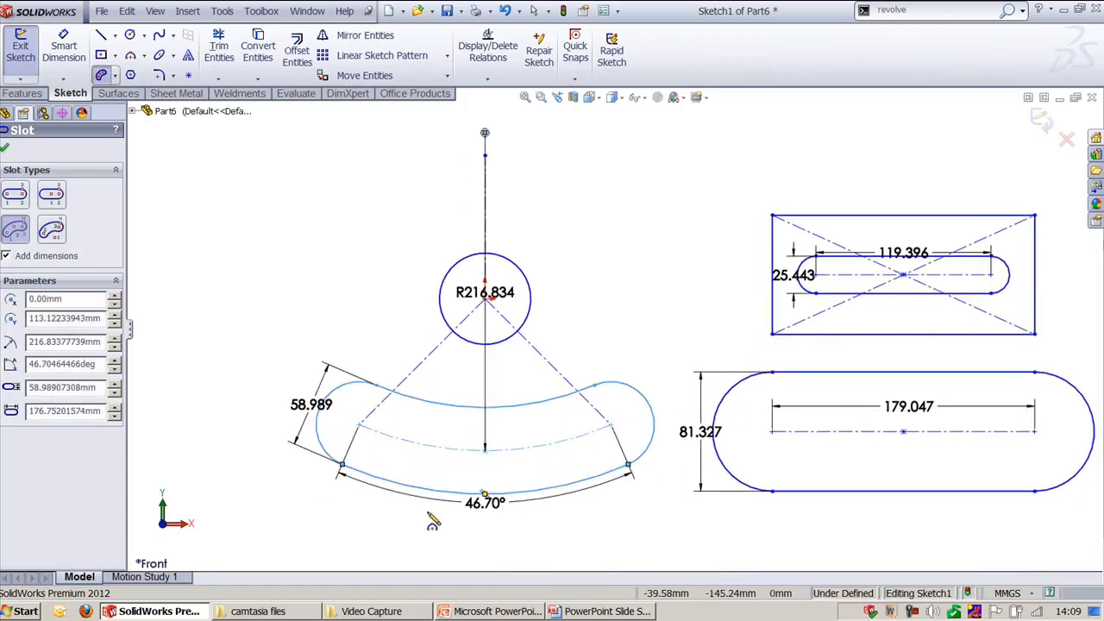
{"action": "key", "text": "Escape"}
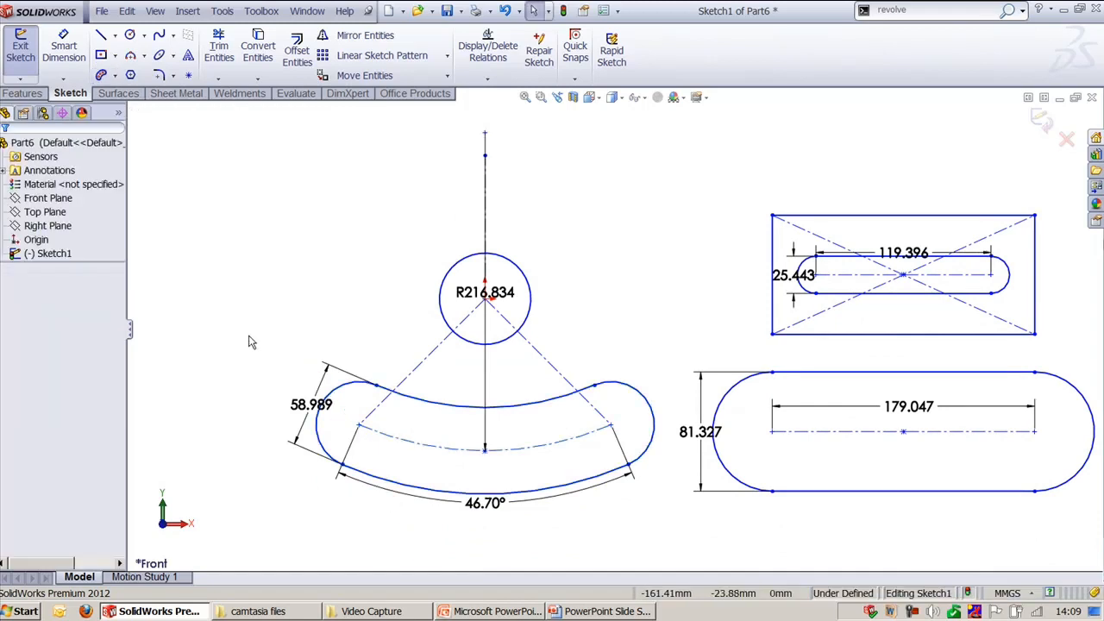
{"action": "key", "text": "ctrl+z"}
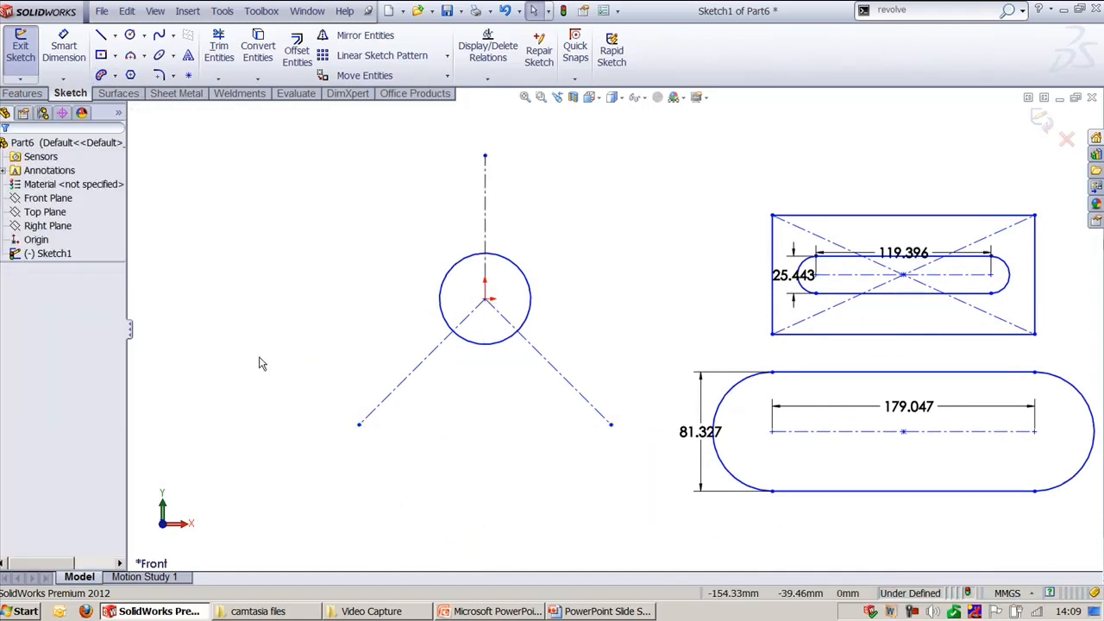
- Sketch a Centerpoint Arc Slot centred on the origin between the lower construction lines' outer ends, about 122 mm radius, 90° and 72 mm wide
{"action": "left_click", "coordinate": [114, 77]}
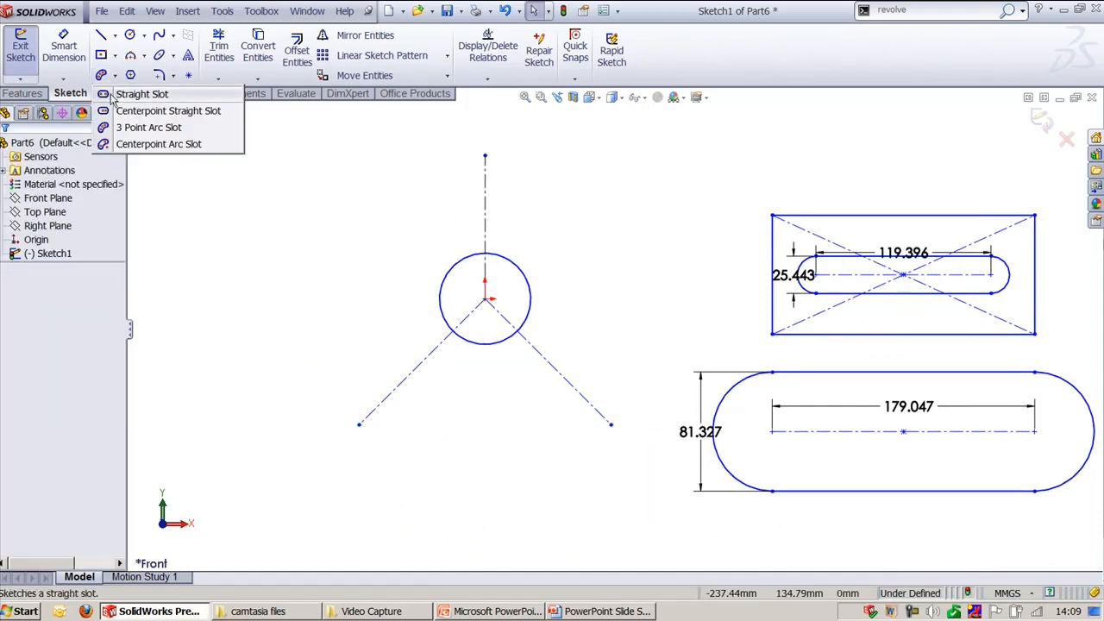
{"action": "left_click", "coordinate": [146, 144]}
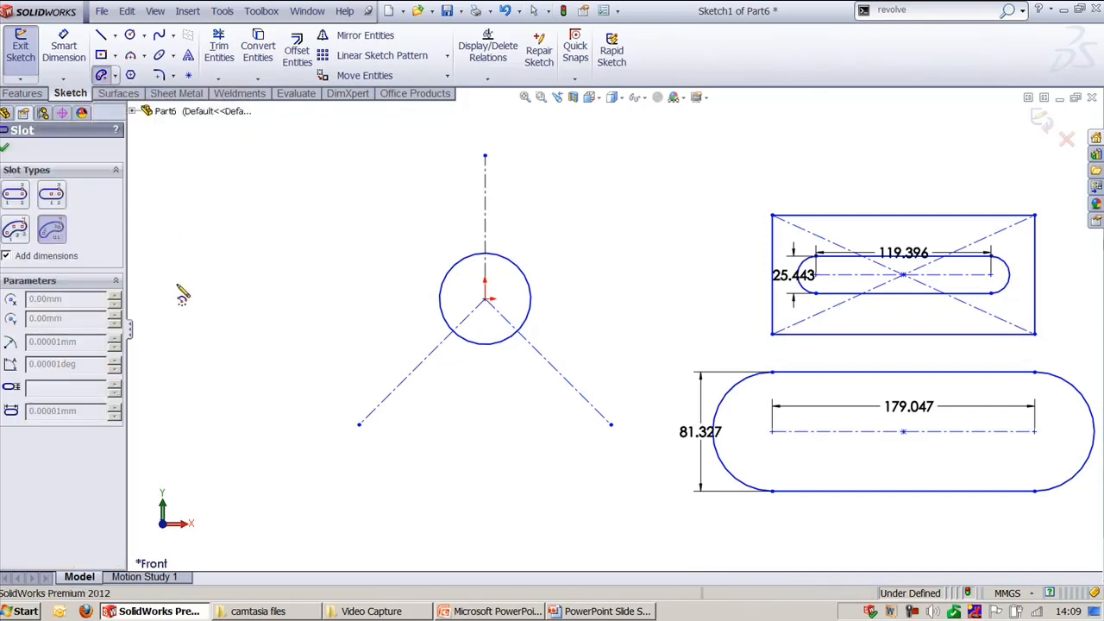
{"action": "left_click", "coordinate": [484, 299]}
{"action": "left_click", "coordinate": [359, 424]}
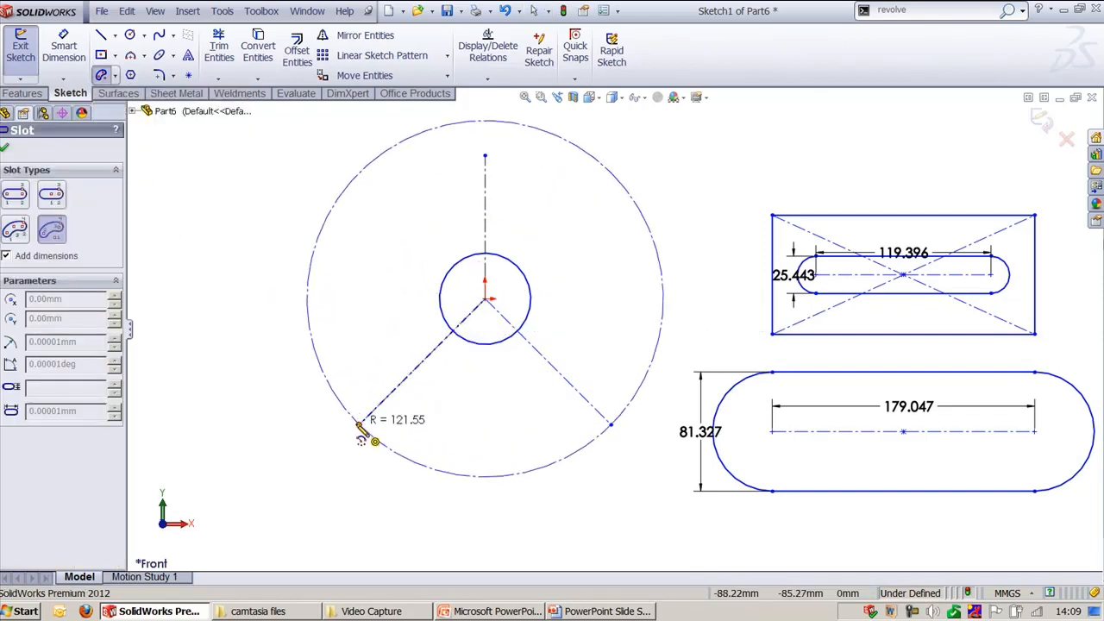
{"action": "left_click", "coordinate": [610, 427]}
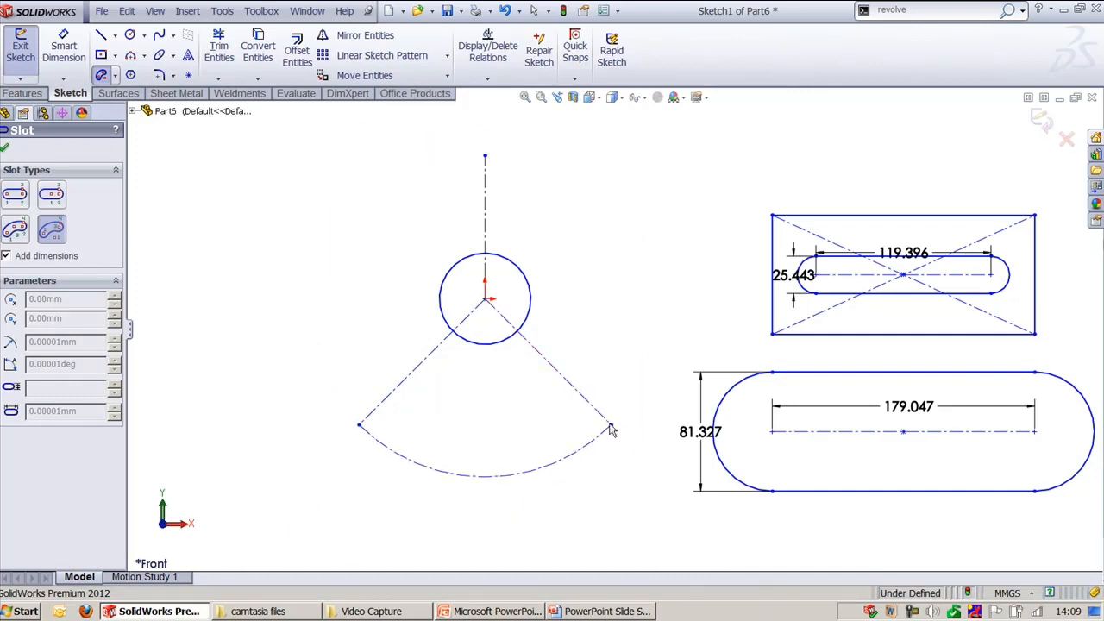
{"action": "left_click", "coordinate": [636, 478]}
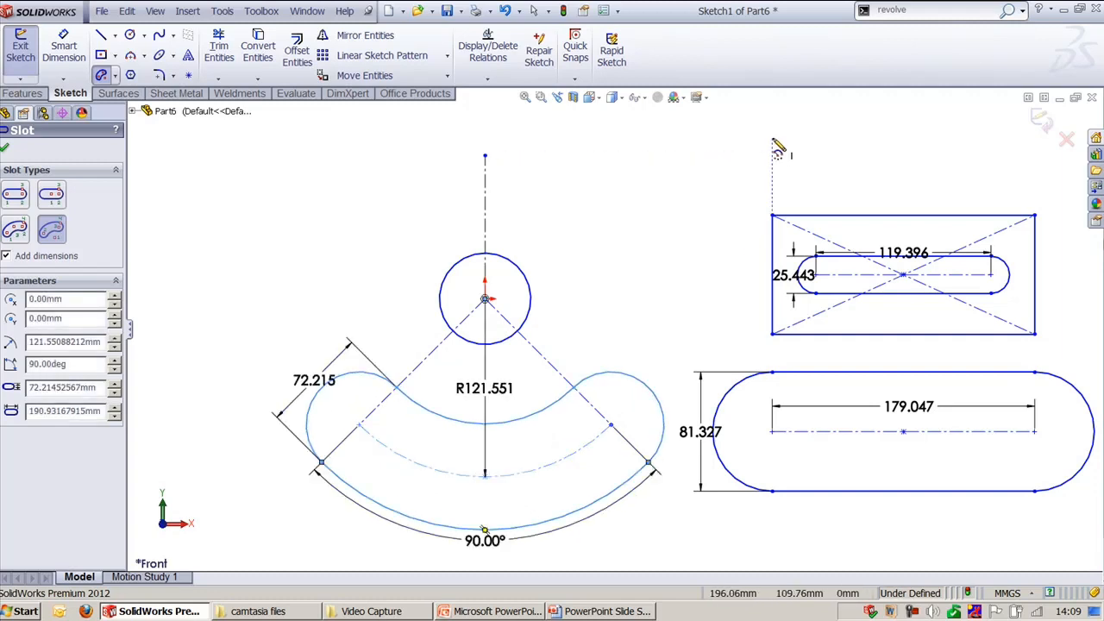
{"action": "key", "text": "Escape"}
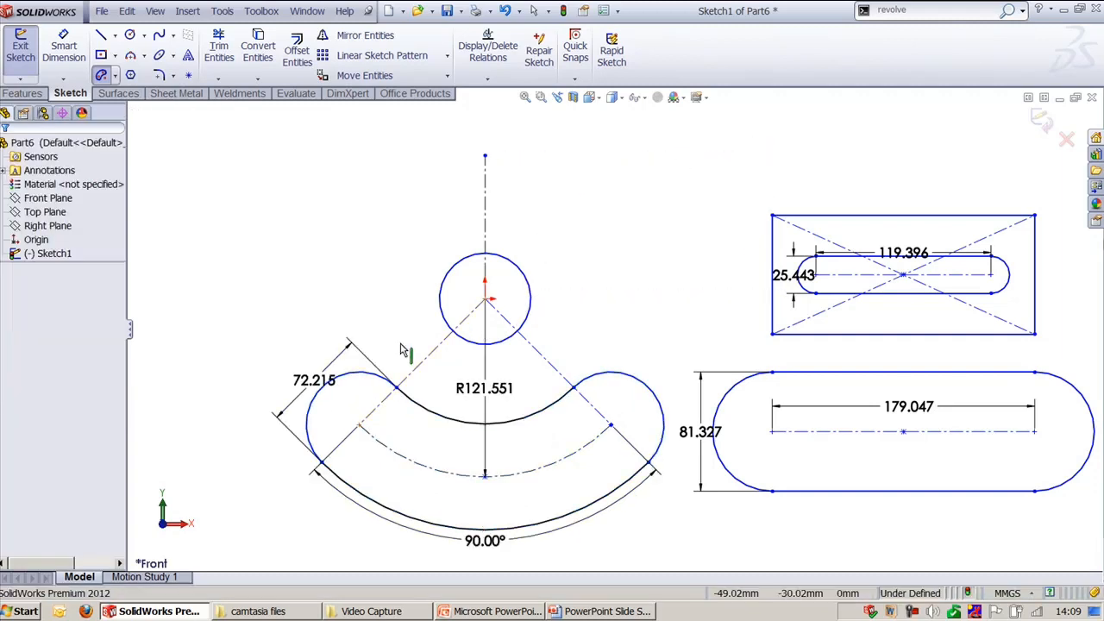
- Reposition the arc slot's width, radius and angle dimensions so they sit clear outside the slot outline
{"action": "left_click_drag", "start_coordinate": [280, 360], "coordinate": [266, 353]}
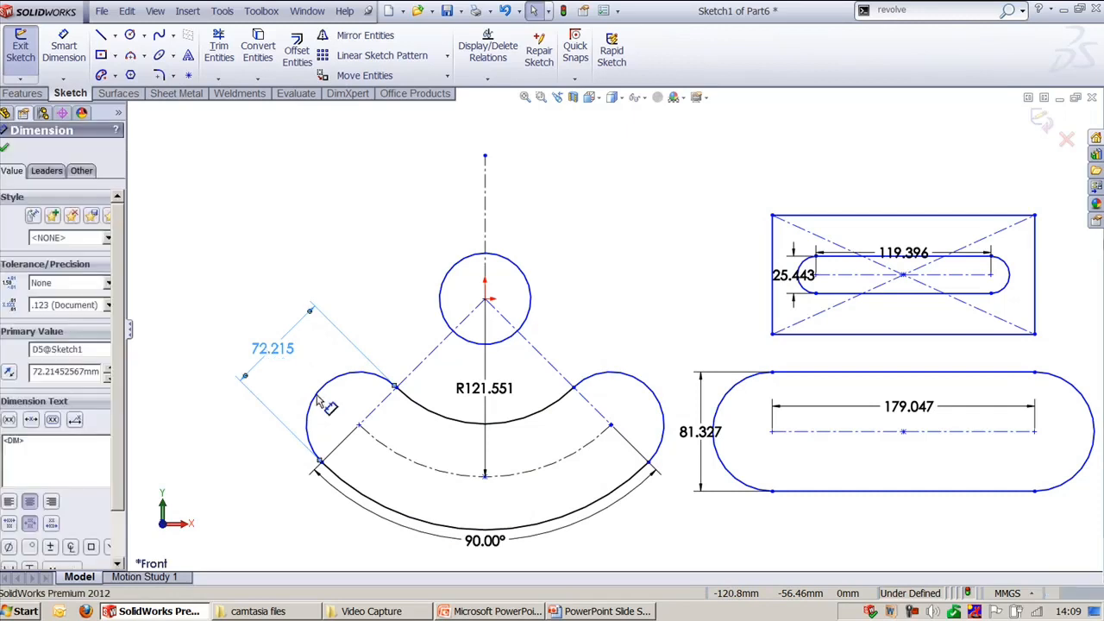
{"action": "left_click_drag", "start_coordinate": [509, 398], "coordinate": [343, 546]}
{"action": "left_click_drag", "start_coordinate": [485, 541], "coordinate": [590, 548]}
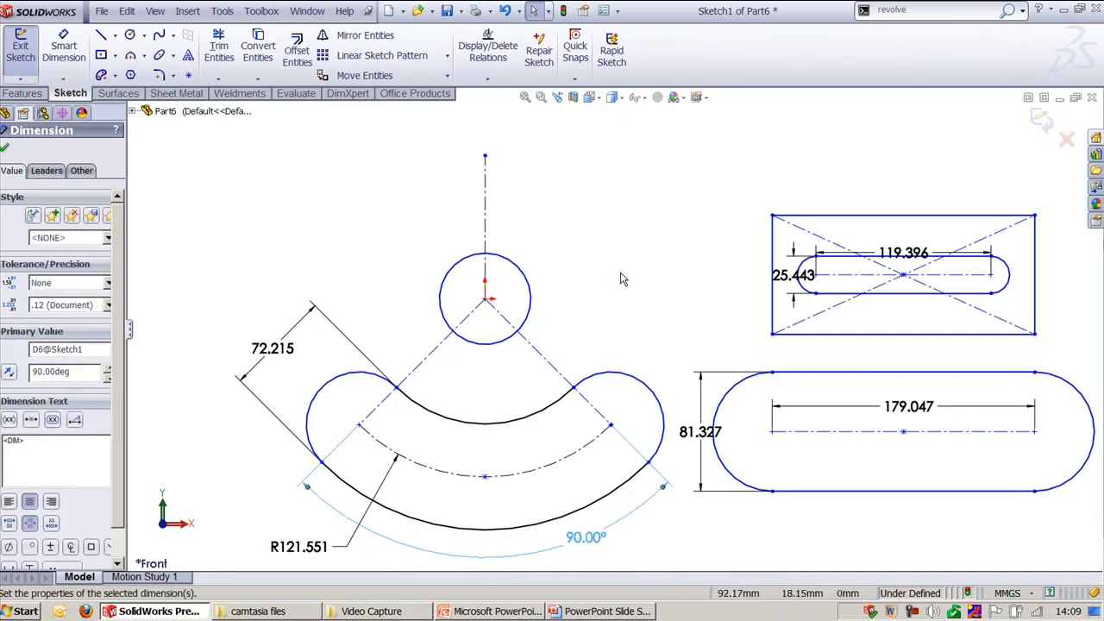
{"action": "left_click", "coordinate": [622, 279]}
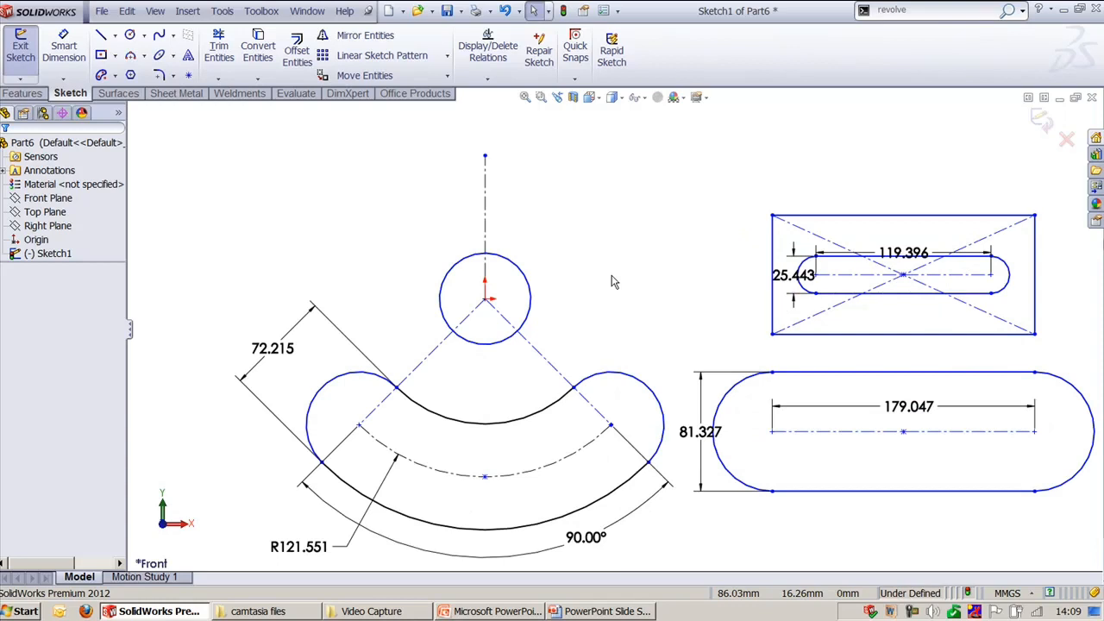
{"action": "scroll", "coordinate": [613, 281], "scroll_direction": "up", "scroll_amount": 1}
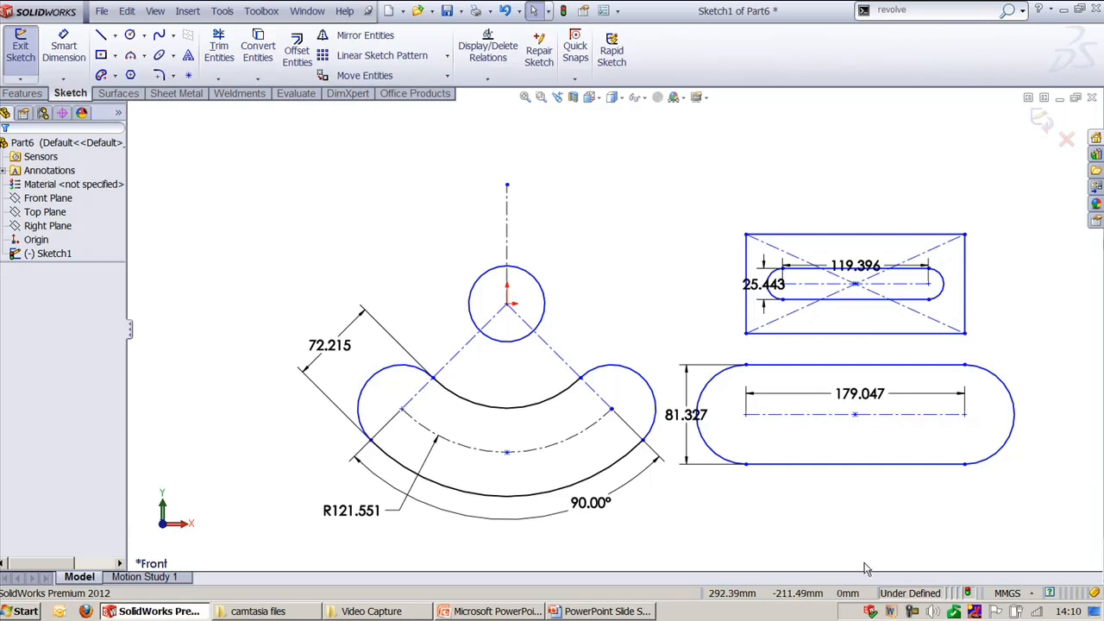
{"action": "left_click", "coordinate": [343, 347]}
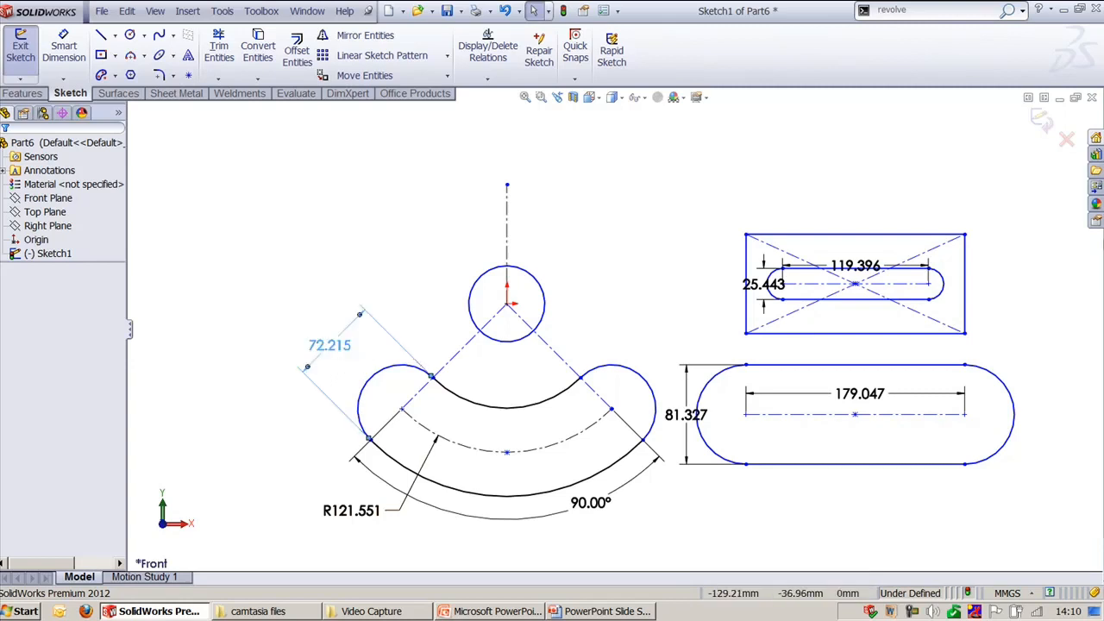
{"action": "left_click_drag", "start_coordinate": [343, 361], "coordinate": [669, 505]}
{"action": "left_click", "coordinate": [990, 542]}
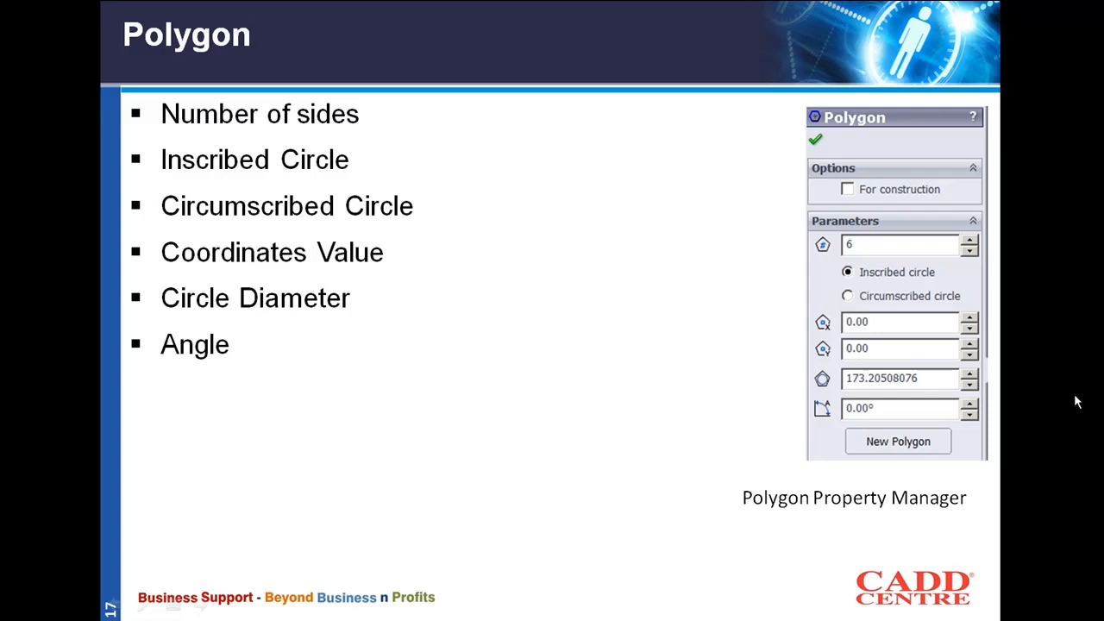
{"action": "left_click", "coordinate": [901, 452]}
- Switch to SolidWorks and sketch an eight-sided inscribed-circle polygon centred on the origin, about 104 mm in circle diameter
{"action": "key", "text": "alt+Tab"}
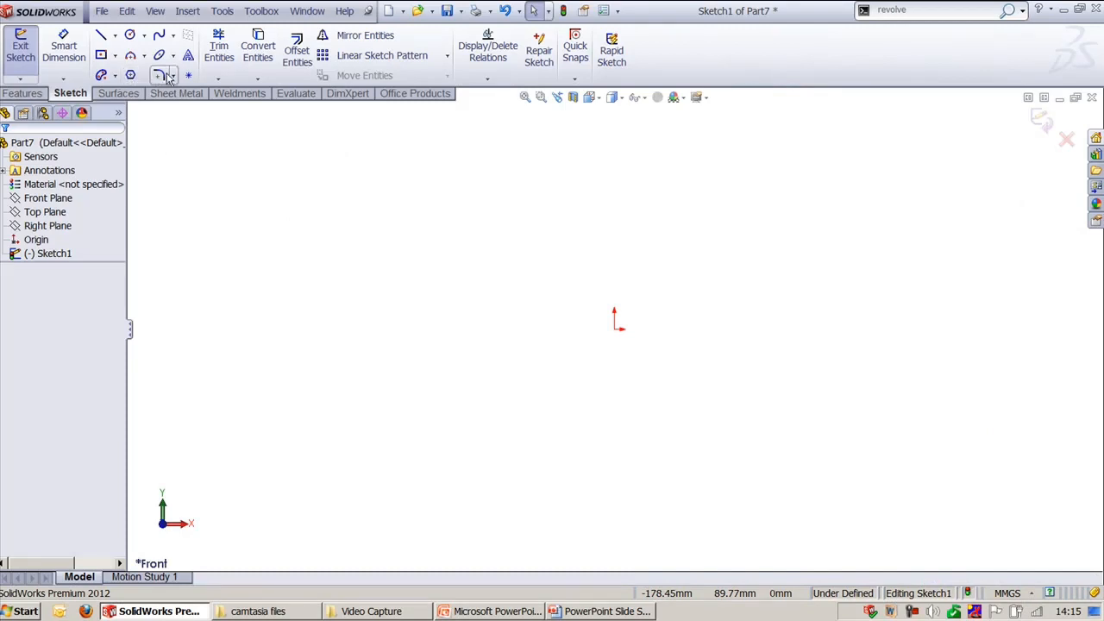
{"action": "left_click", "coordinate": [222, 11]}
{"action": "mouse_move", "coordinate": [301, 189]}
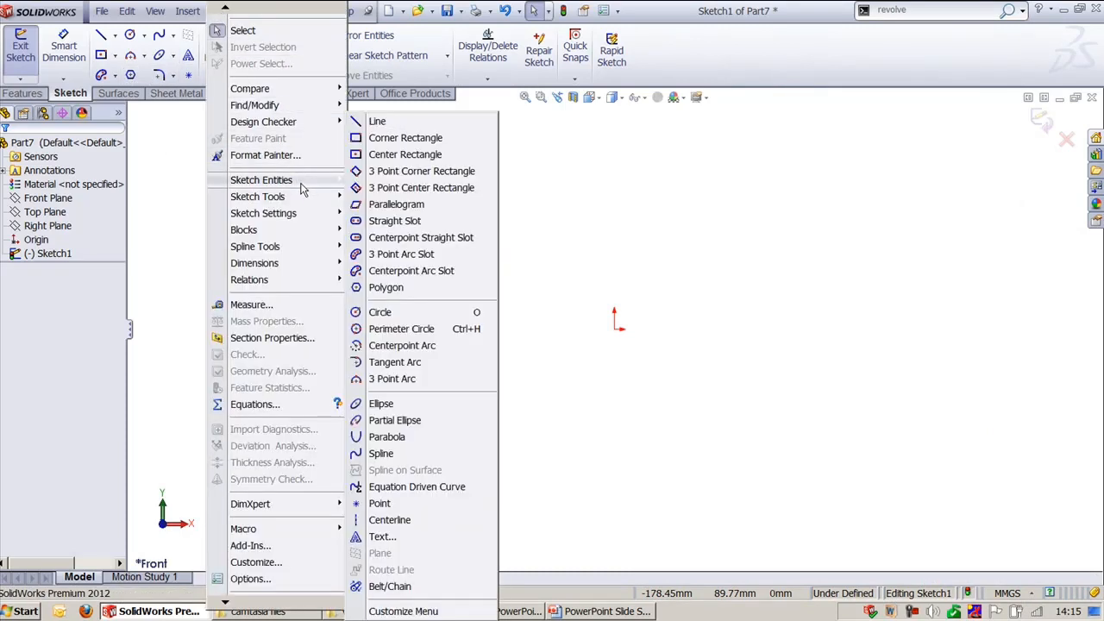
{"action": "left_click", "coordinate": [410, 289]}
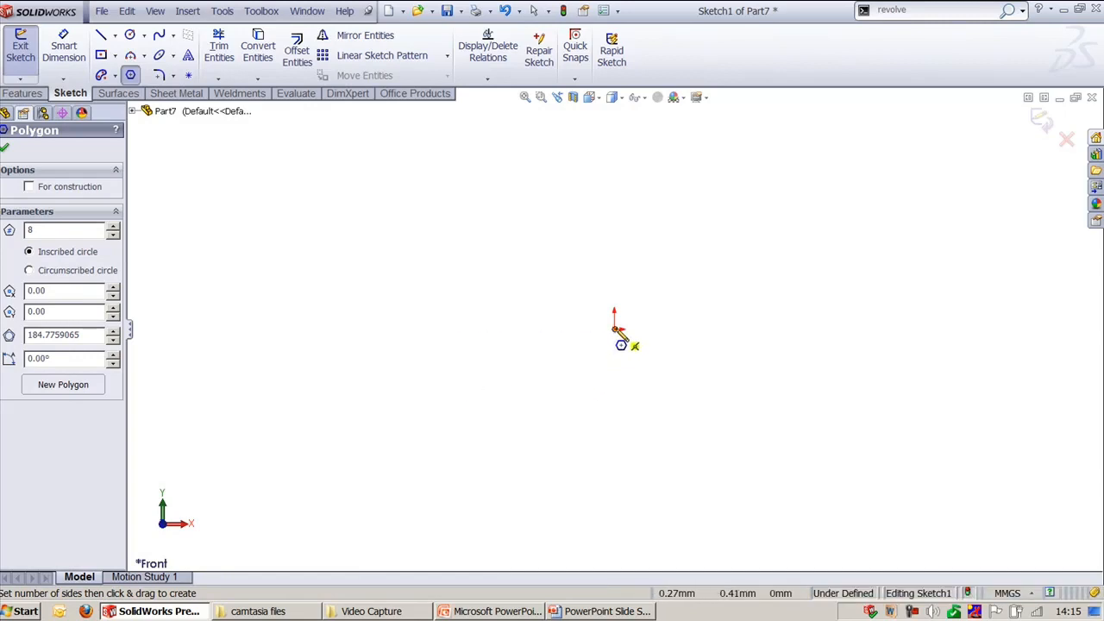
{"action": "left_click", "coordinate": [614, 328]}
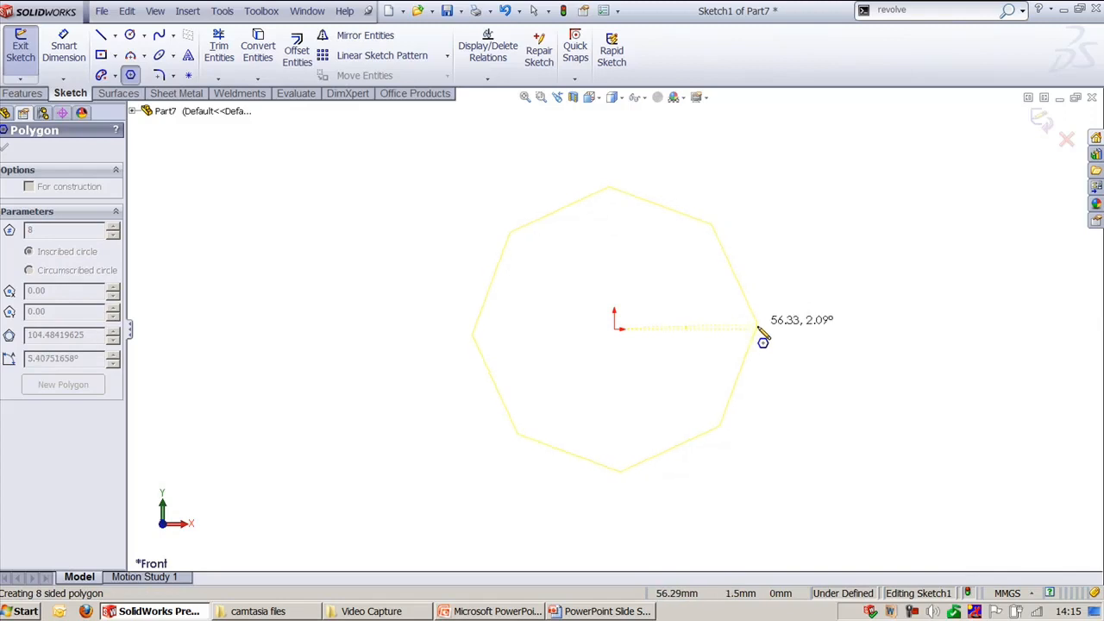
{"action": "left_click", "coordinate": [758, 330]}
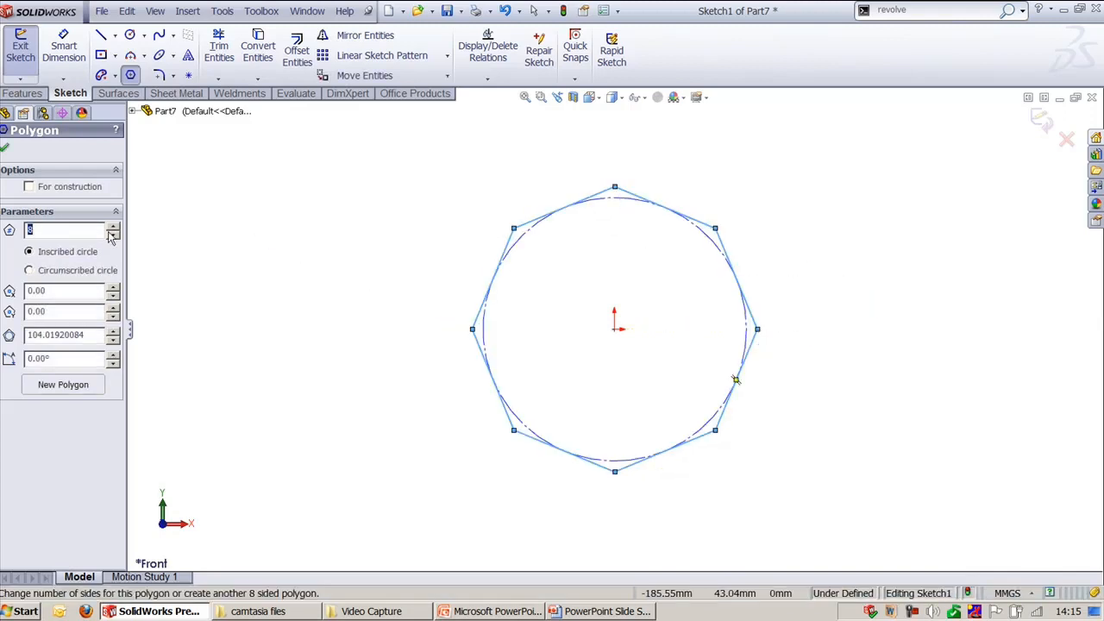
- Set the polygon to 6 sides with an inscribed circle diameter of 80 mm and accept it
{"action": "type", "text": "6"}
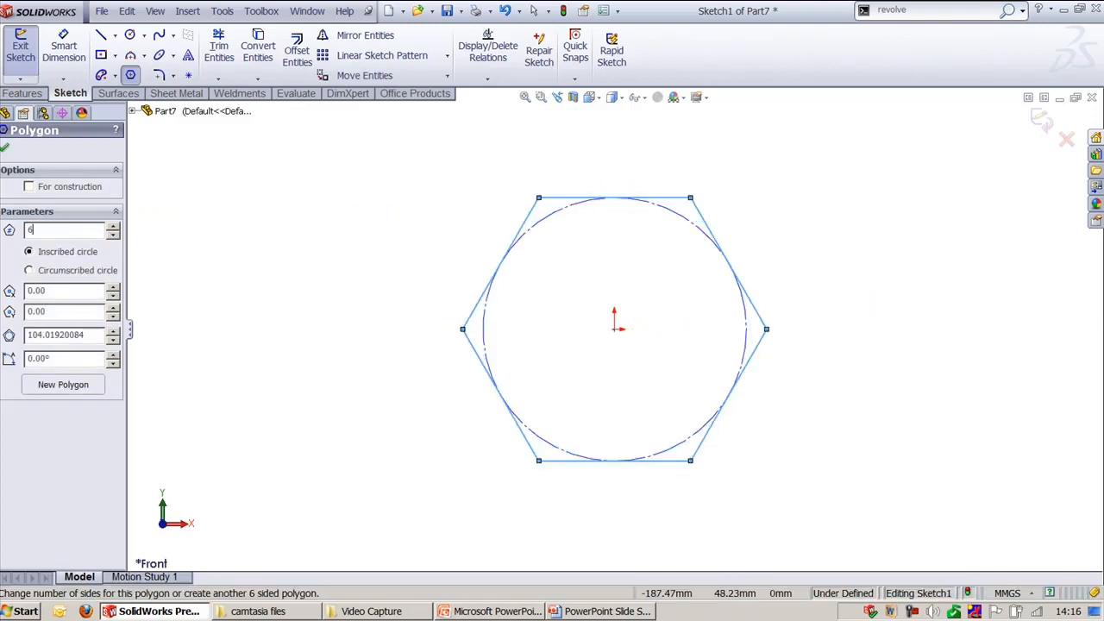
{"action": "double_click", "coordinate": [104, 333]}
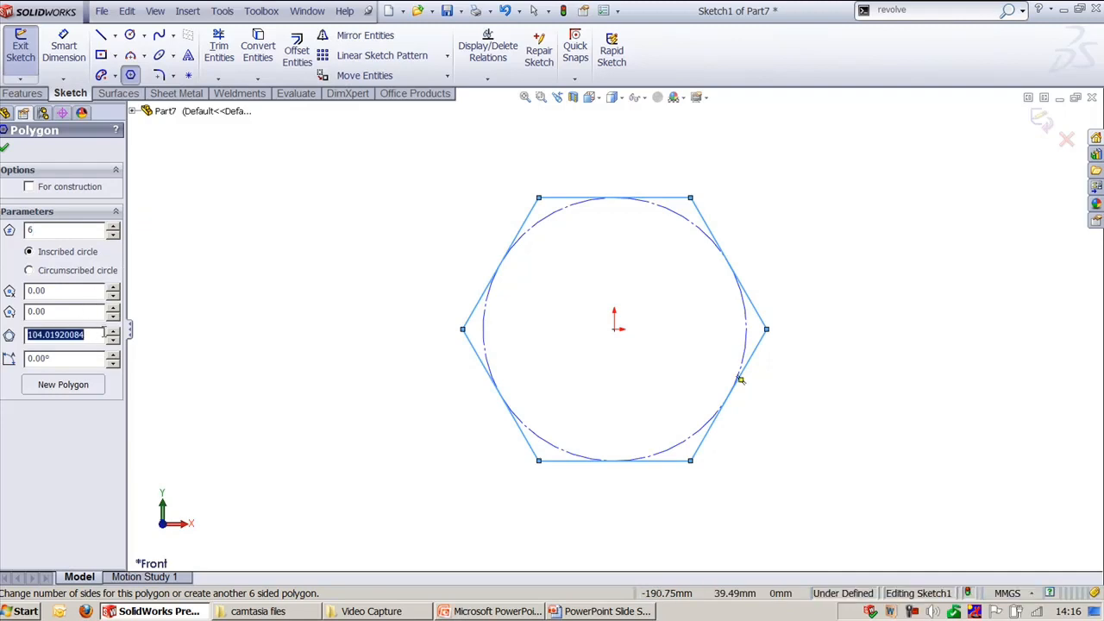
{"action": "type", "text": "80"}
{"action": "key", "text": "Return"}
{"action": "left_click", "coordinate": [72, 362]}
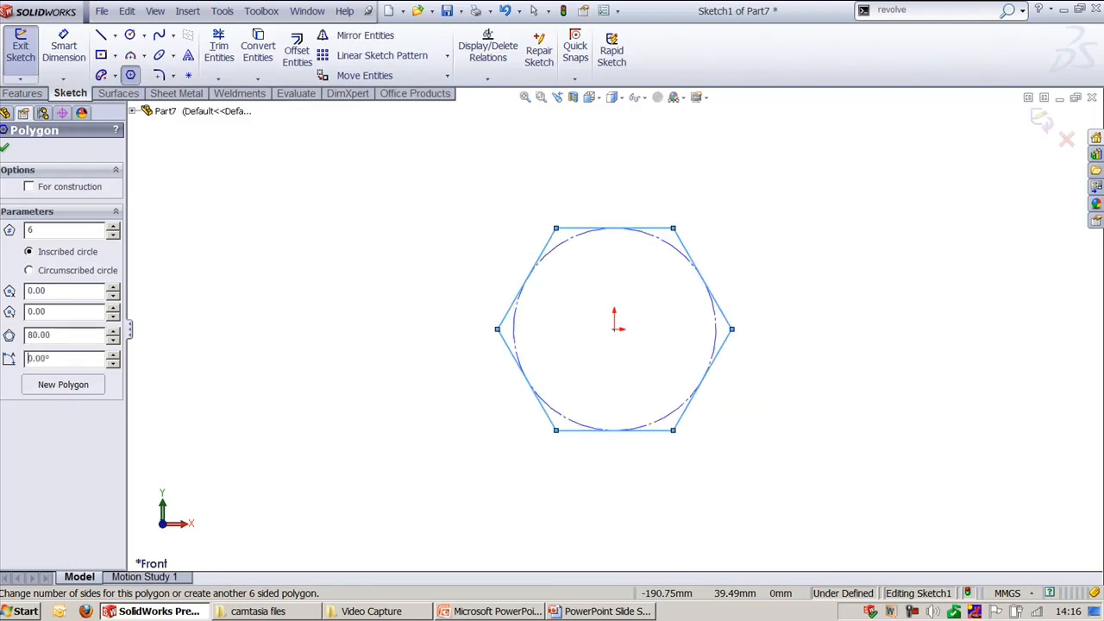
{"action": "double_click", "coordinate": [65, 358]}
{"action": "left_click", "coordinate": [6, 150]}
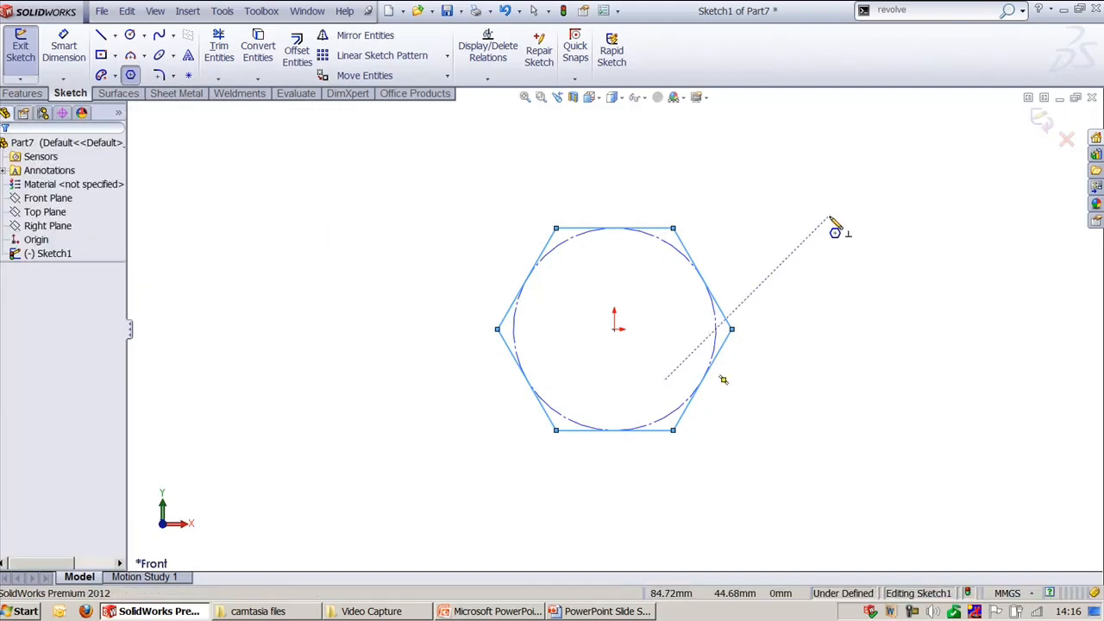
- Sketch a second, smaller hexagon level with the origin, its centre about 121 mm to the right of it
{"action": "middle_click_drag", "start_coordinate": [902, 298], "coordinate": [795, 332], "text": "ctrl"}
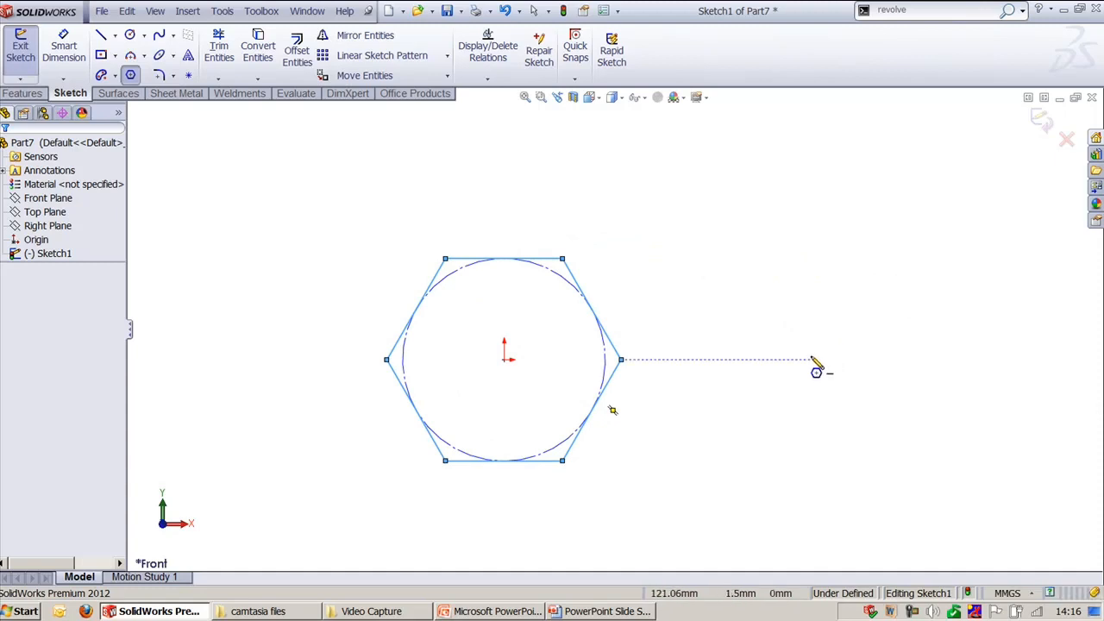
{"action": "left_click", "coordinate": [811, 359]}
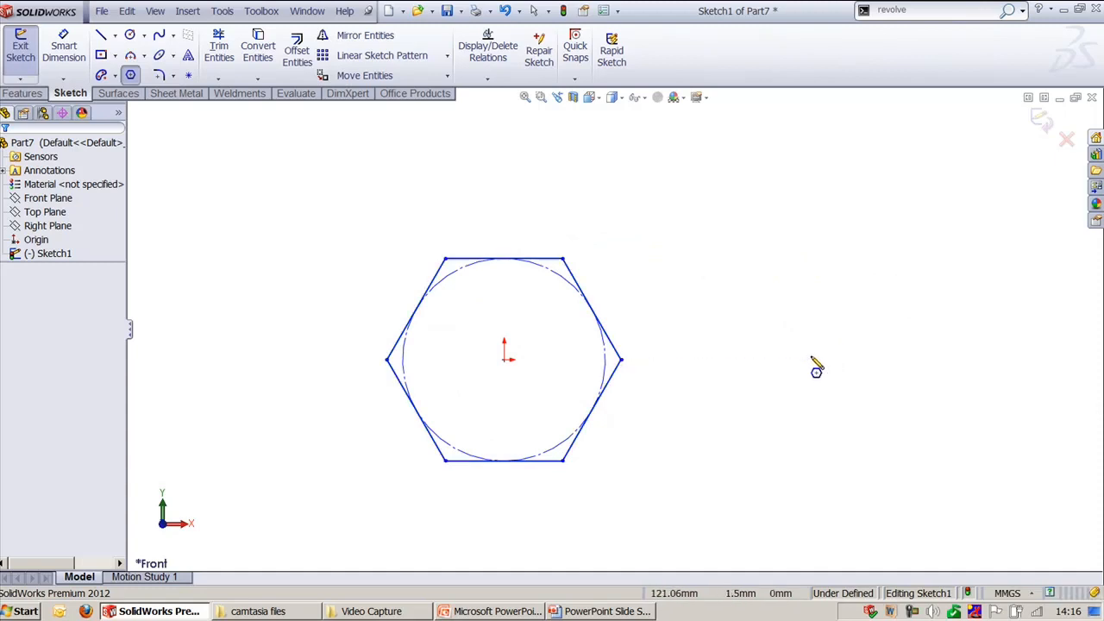
{"action": "left_click", "coordinate": [889, 360]}
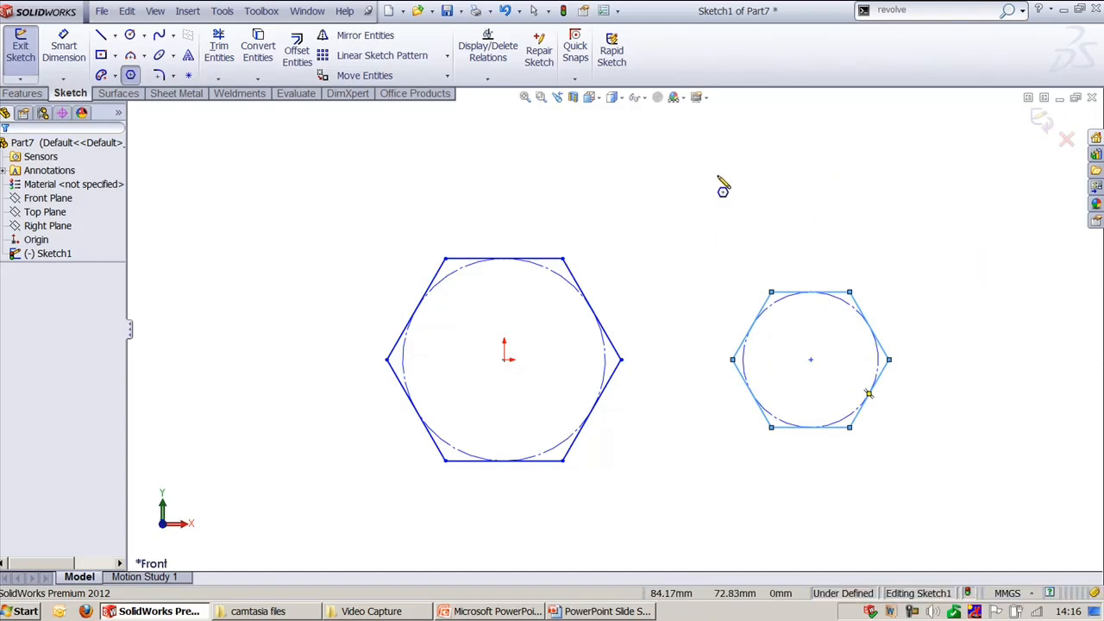
- Delete the smaller hexagon and then the hexagon around the origin, including their construction circles
{"action": "key", "text": "Escape"}
{"action": "left_click_drag", "start_coordinate": [683, 231], "coordinate": [926, 466]}
{"action": "key", "text": "Delete"}
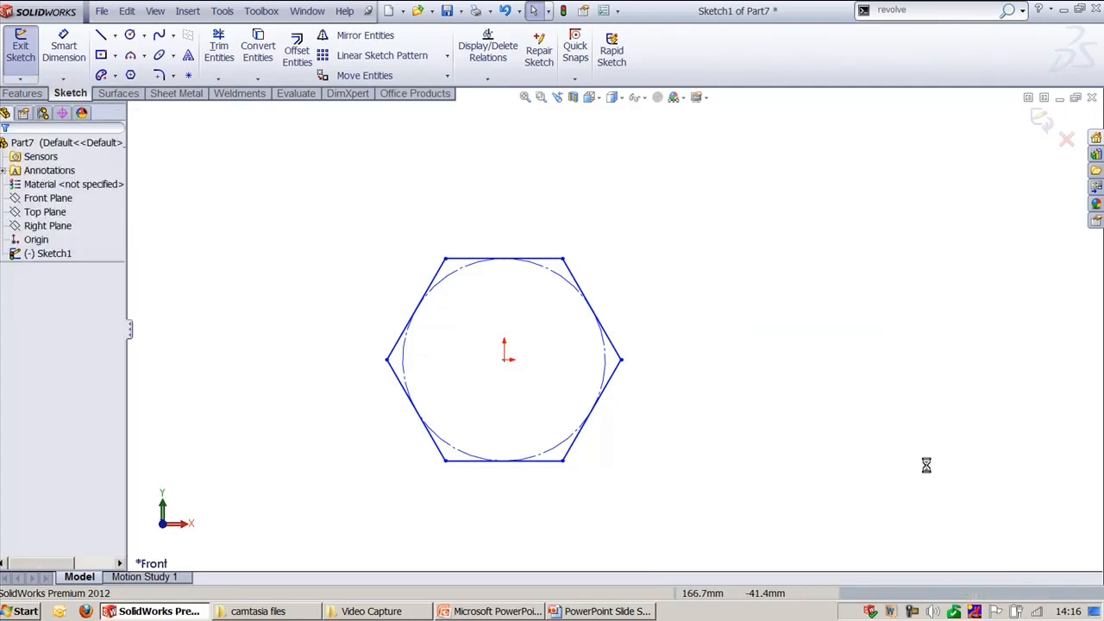
{"action": "left_click_drag", "start_coordinate": [323, 213], "coordinate": [705, 490]}
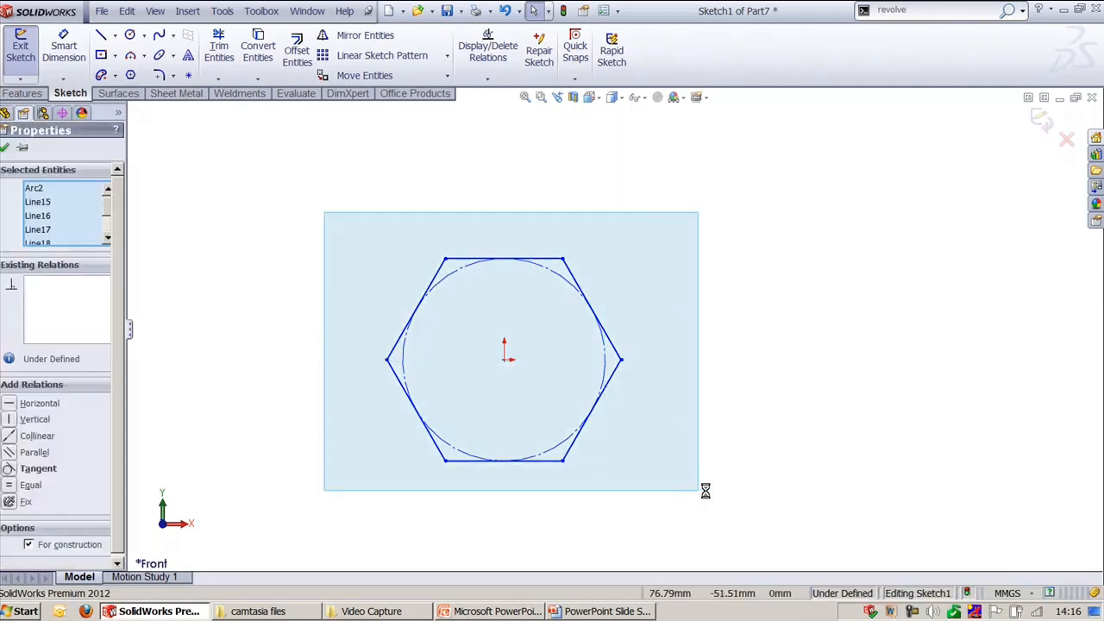
{"action": "key", "text": "Delete"}
- Switch to the Part5 sketch and examine the available sketch entities and the two circle types
{"action": "key", "text": "ctrl+Tab"}
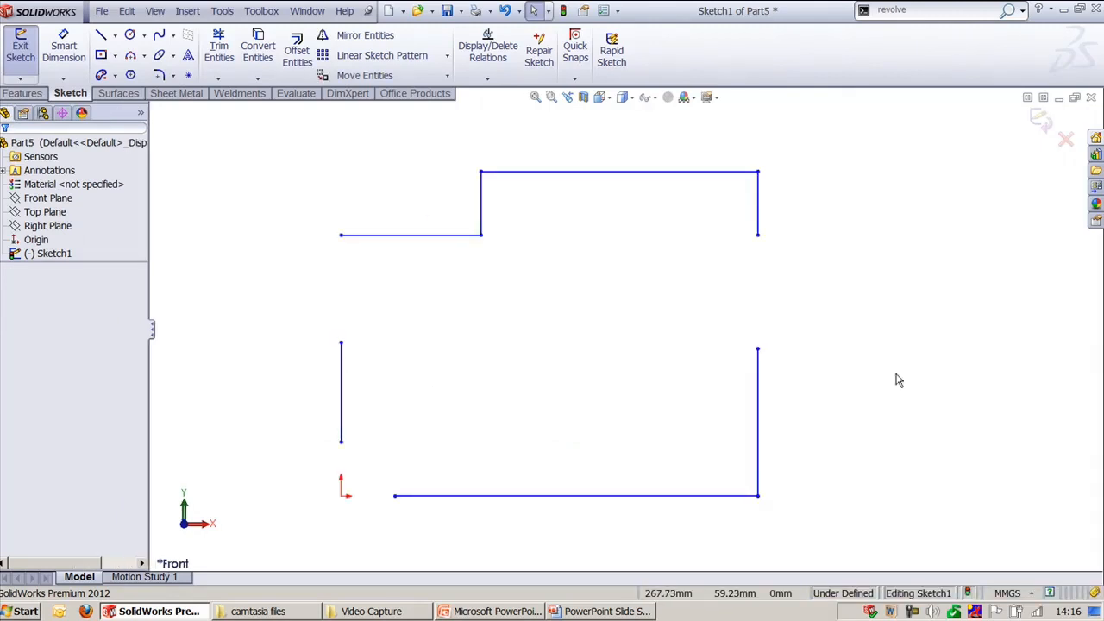
{"action": "left_click", "coordinate": [220, 11]}
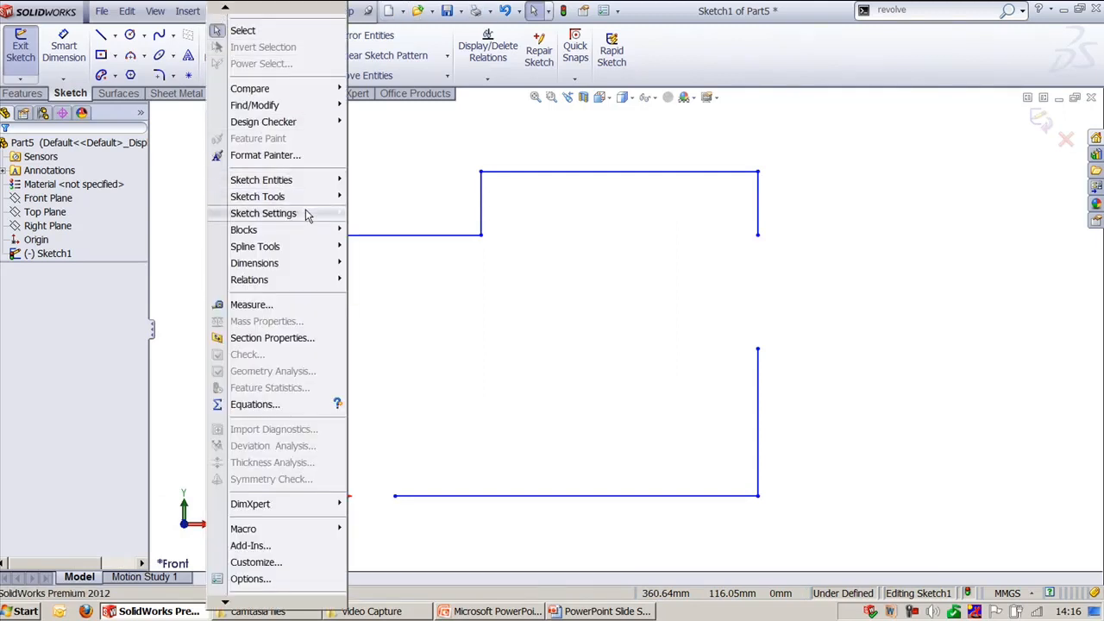
{"action": "mouse_move", "coordinate": [306, 202]}
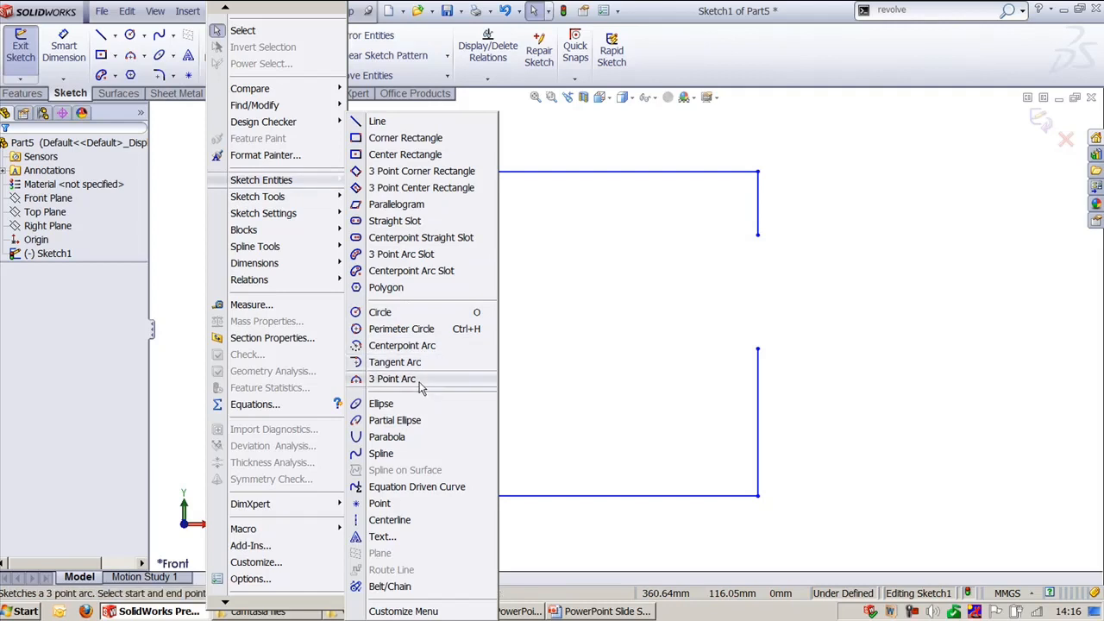
{"action": "left_click", "coordinate": [896, 294]}
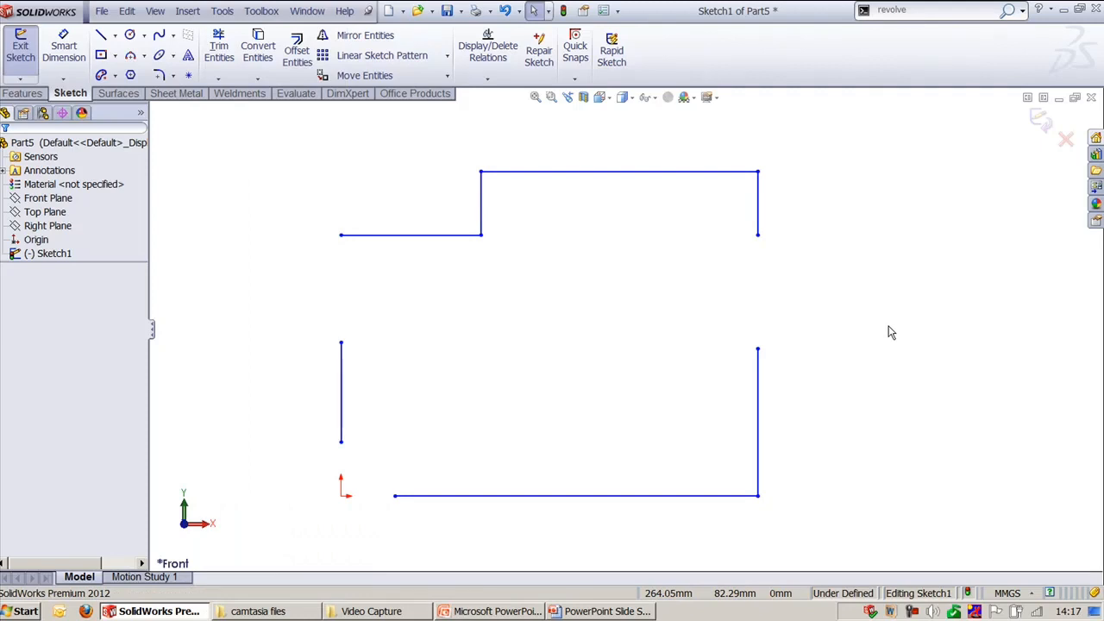
{"action": "left_click", "coordinate": [143, 36]}
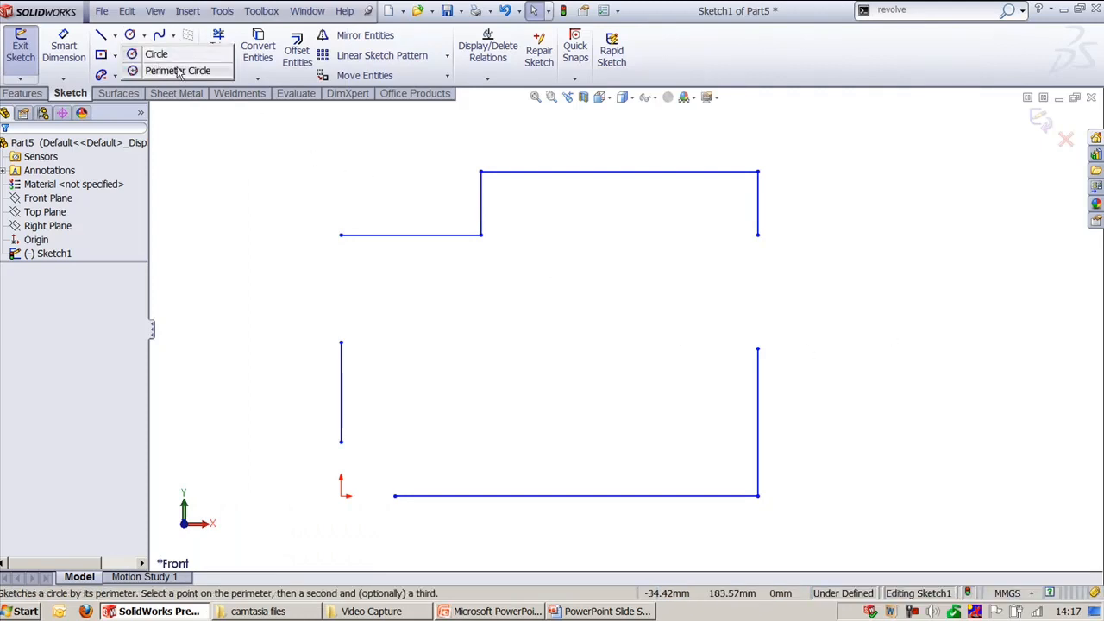
{"action": "left_click", "coordinate": [376, 164]}
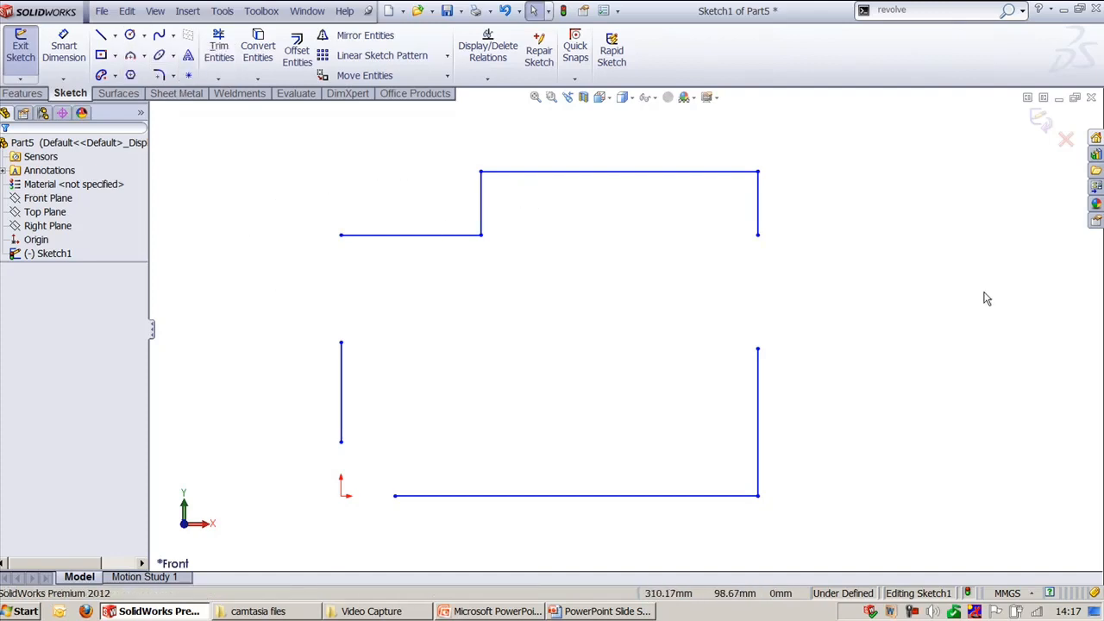
- Sketch a centre-point circle of about 31.5 mm radius centred on the profile's lower-right corner
{"action": "key", "text": "c"}
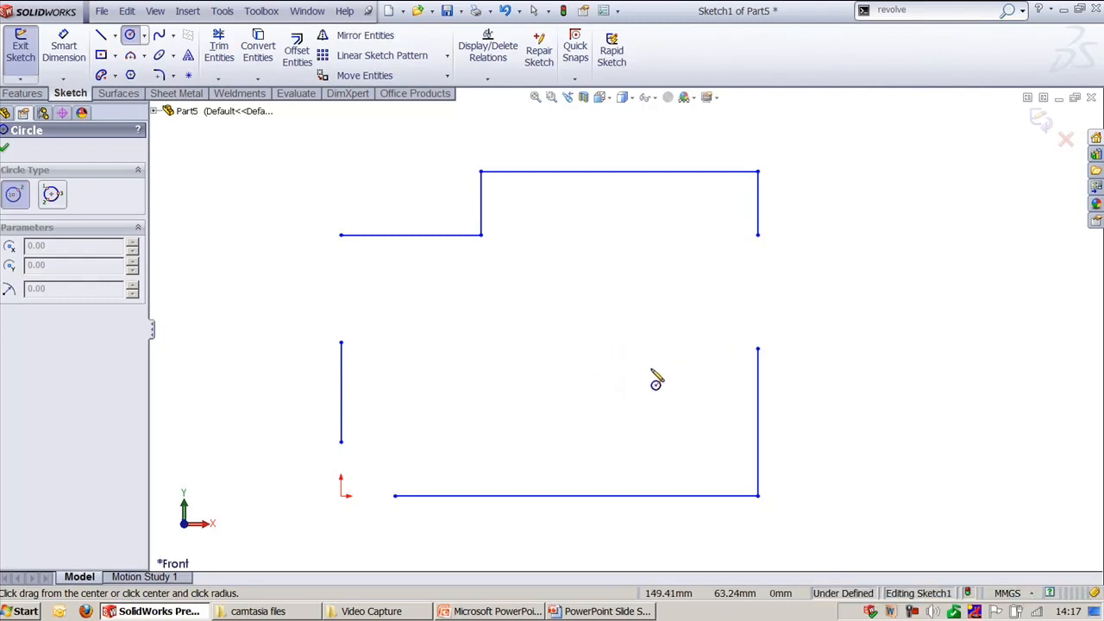
{"action": "left_click", "coordinate": [758, 495]}
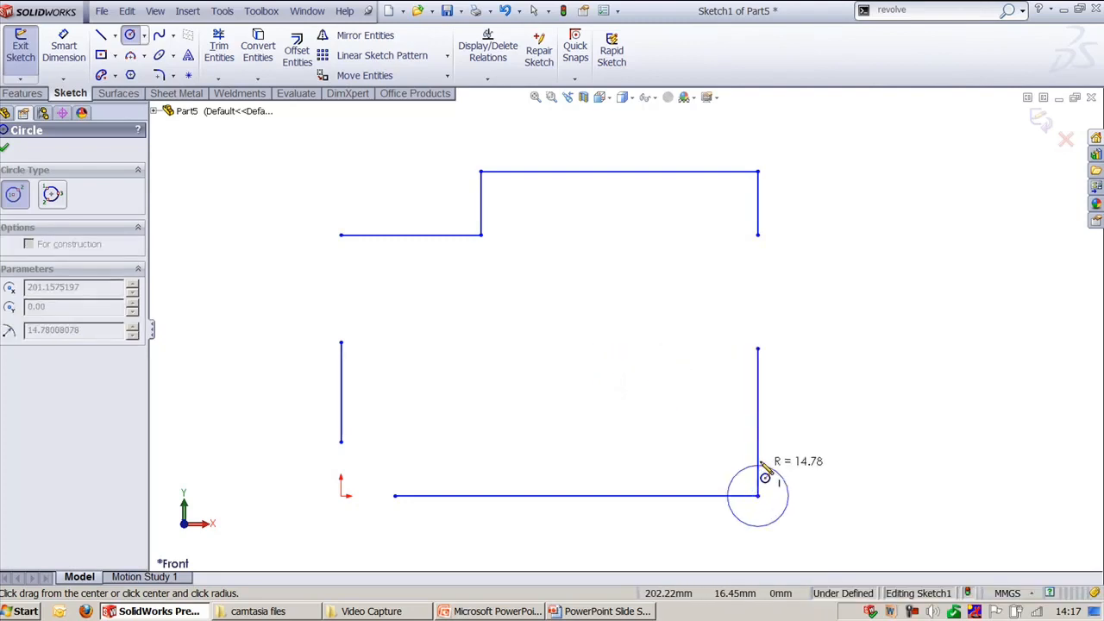
{"action": "left_click", "coordinate": [758, 429]}
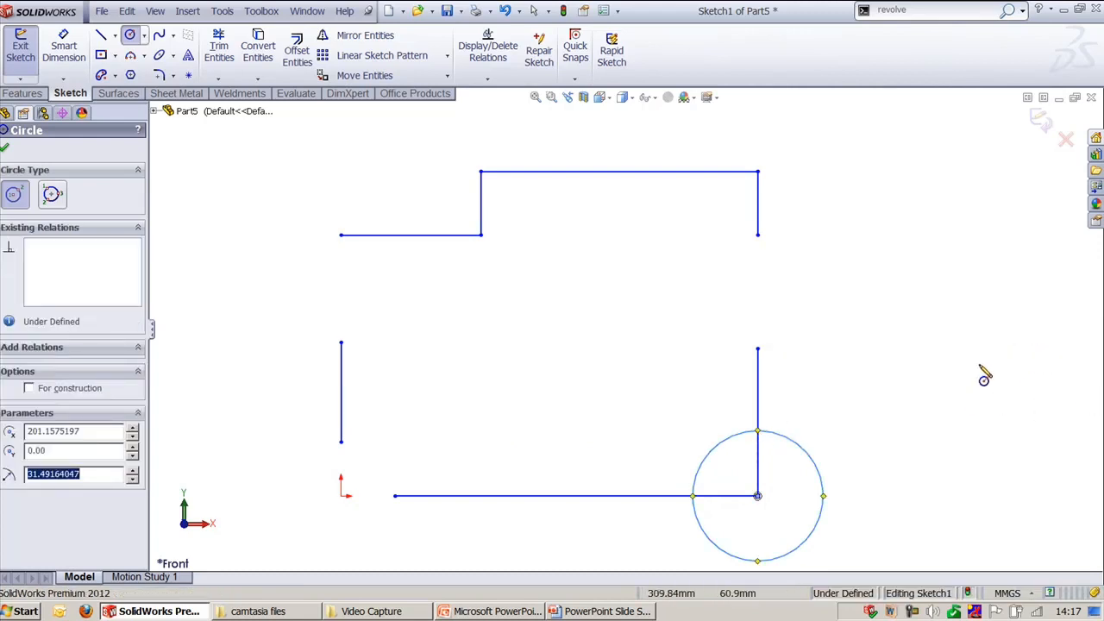
- Sketch a second centre-point circle of about 32 mm radius, centred about 309 mm right of and 74 mm above the origin
{"action": "left_click", "coordinate": [981, 342]}
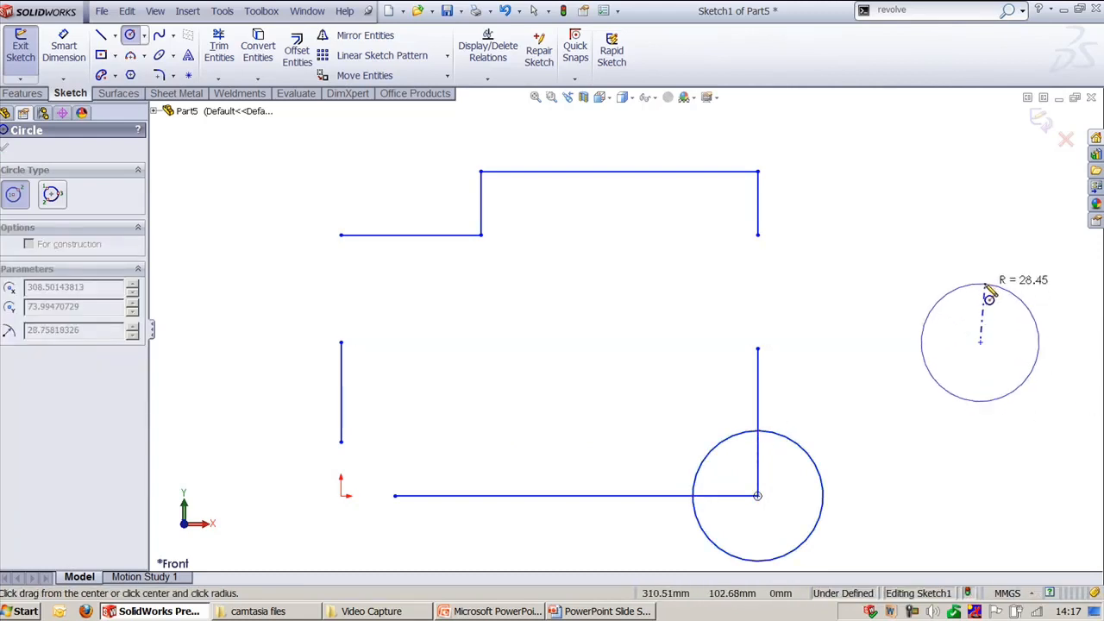
{"action": "left_click", "coordinate": [981, 276]}
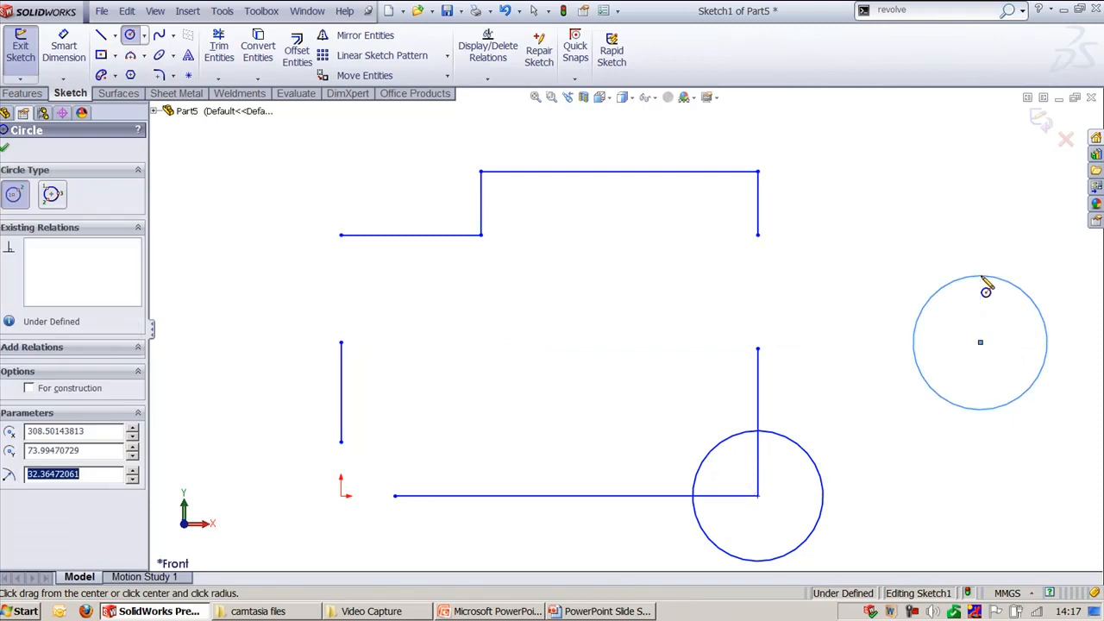
- Try to sketch a perimeter circle through the profile's lower-right corner, the free circle's centre and the lower end of the upper-right vertical line
{"action": "left_click", "coordinate": [52, 196]}
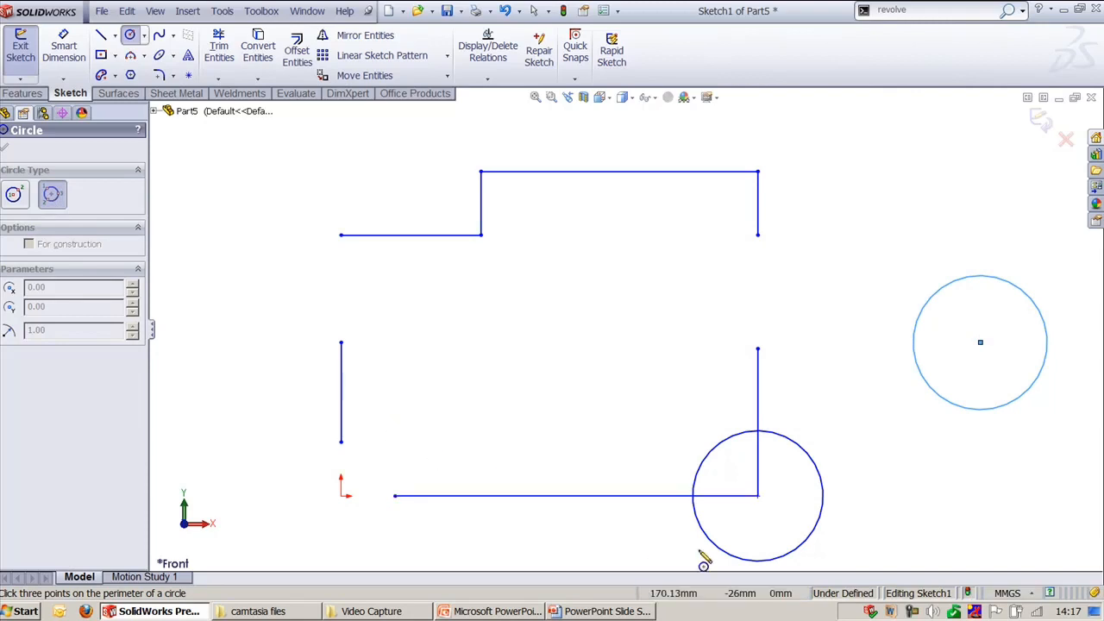
{"action": "left_click", "coordinate": [758, 497]}
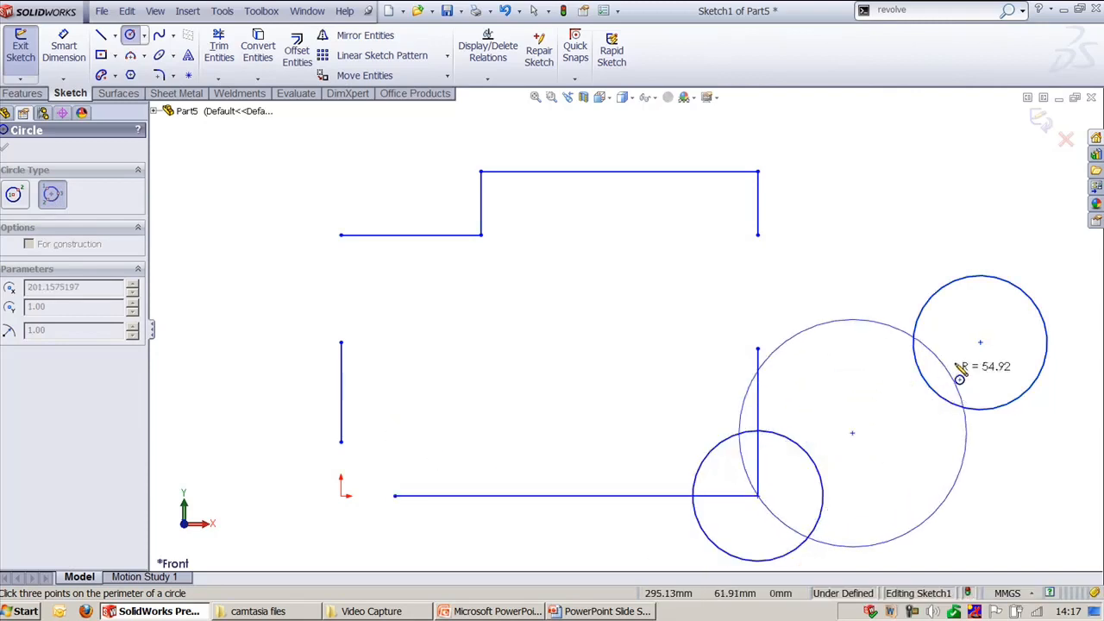
{"action": "left_click", "coordinate": [979, 343]}
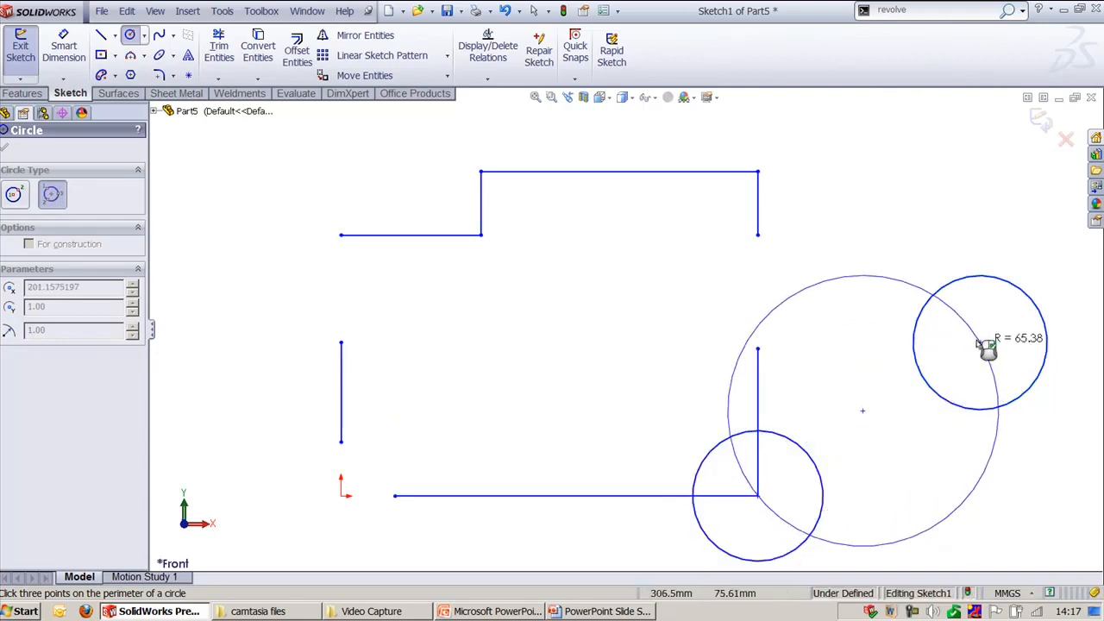
{"action": "left_click", "coordinate": [757, 235]}
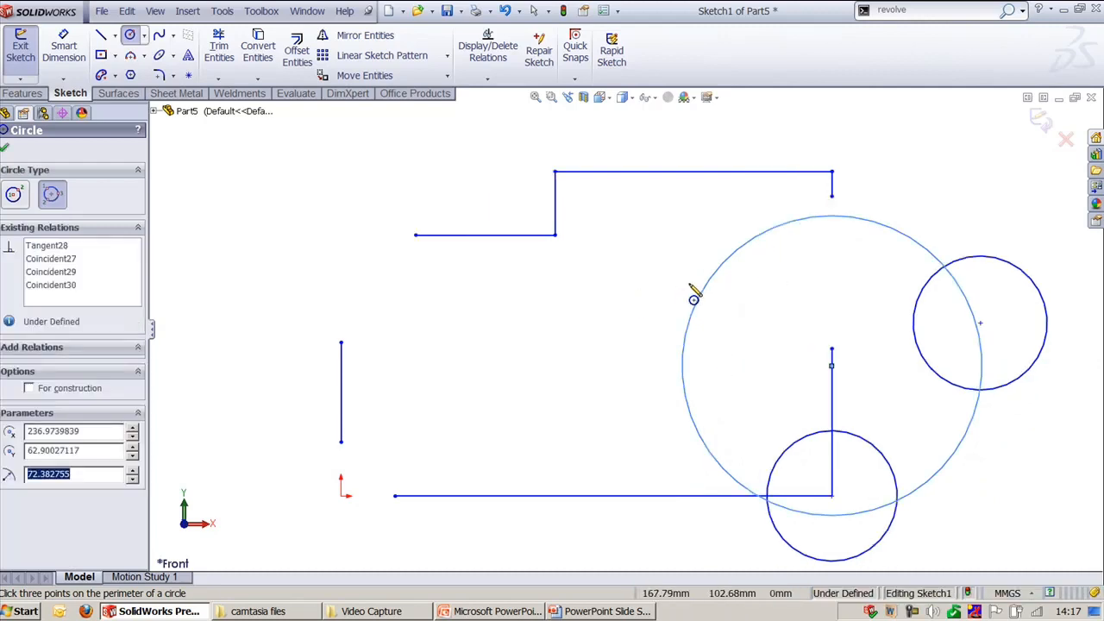
{"action": "scroll", "coordinate": [689, 284], "scroll_direction": "up", "scroll_amount": 3}
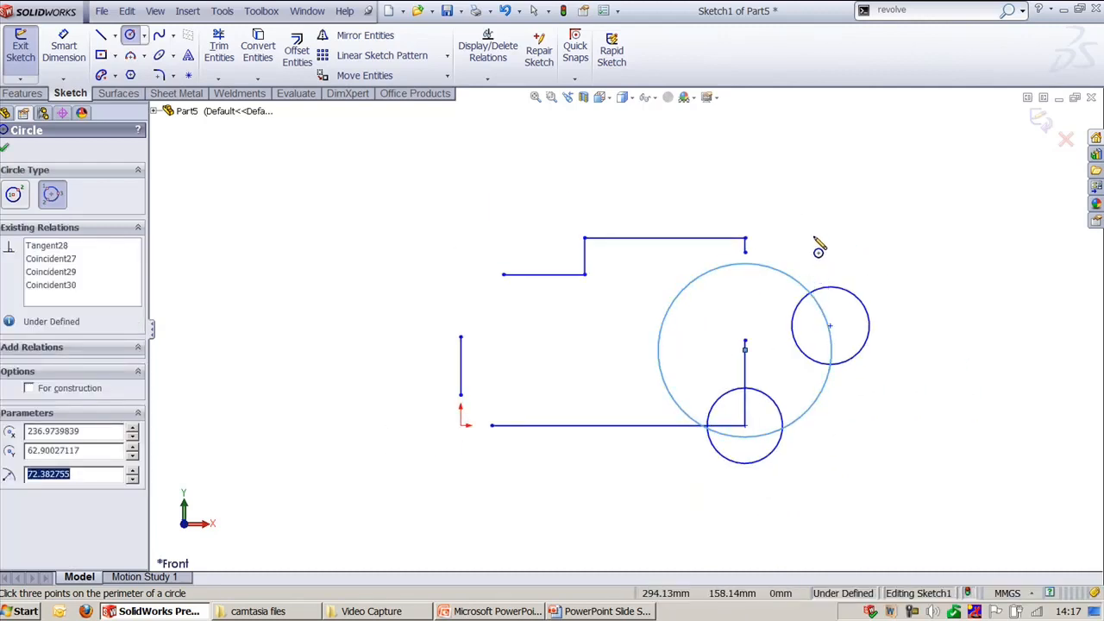
{"action": "key", "text": "Escape"}
{"action": "key", "text": "ctrl+z"}
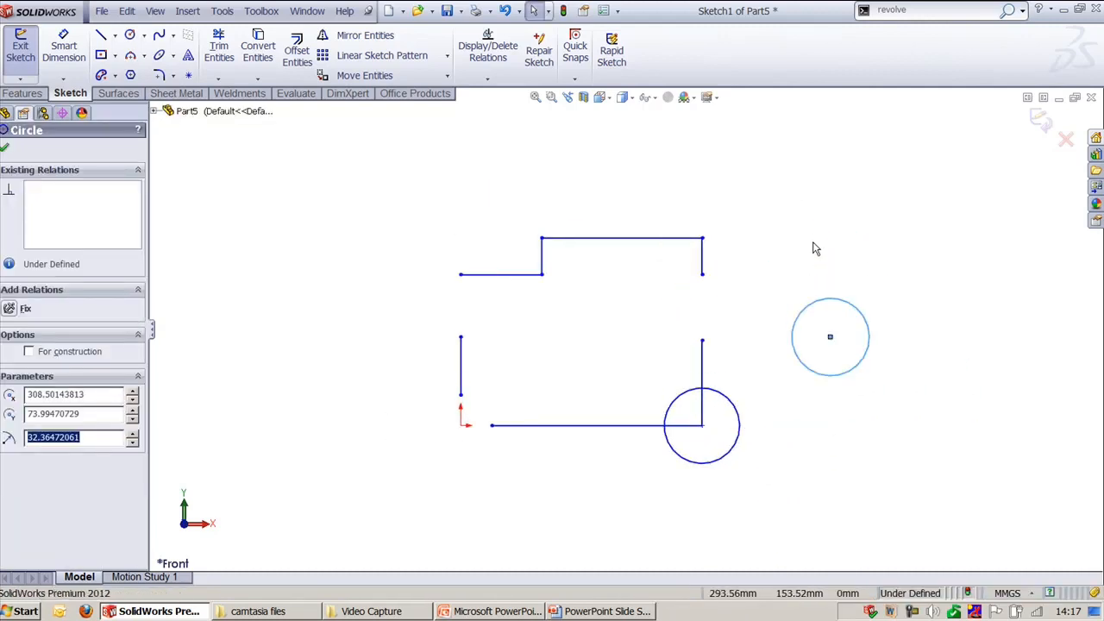
- Delete the free circle beside the profile and the circle centred on the profile's lower-right corner
{"action": "left_click", "coordinate": [989, 253]}
{"action": "middle_click_drag", "start_coordinate": [982, 256], "coordinate": [816, 331], "text": "ctrl"}
{"action": "left_click", "coordinate": [671, 379]}
{"action": "key", "text": "Delete"}
{"action": "left_click", "coordinate": [575, 488]}
{"action": "key", "text": "Delete"}
- Sketch three separate centre-point circles in a triangular arrangement to the right of the profile, the one nearest the profile about 59 mm in radius
{"action": "right_click_drag", "start_coordinate": [786, 323], "coordinate": [843, 276]}
{"action": "left_click_drag", "start_coordinate": [799, 224], "coordinate": [826, 244]}
{"action": "mouse_move", "coordinate": [711, 349]}
{"action": "left_mouse_down"}
{"action": "mouse_move", "coordinate": [729, 370]}
{"action": "mouse_move", "coordinate": [739, 423]}
{"action": "left_mouse_up"}
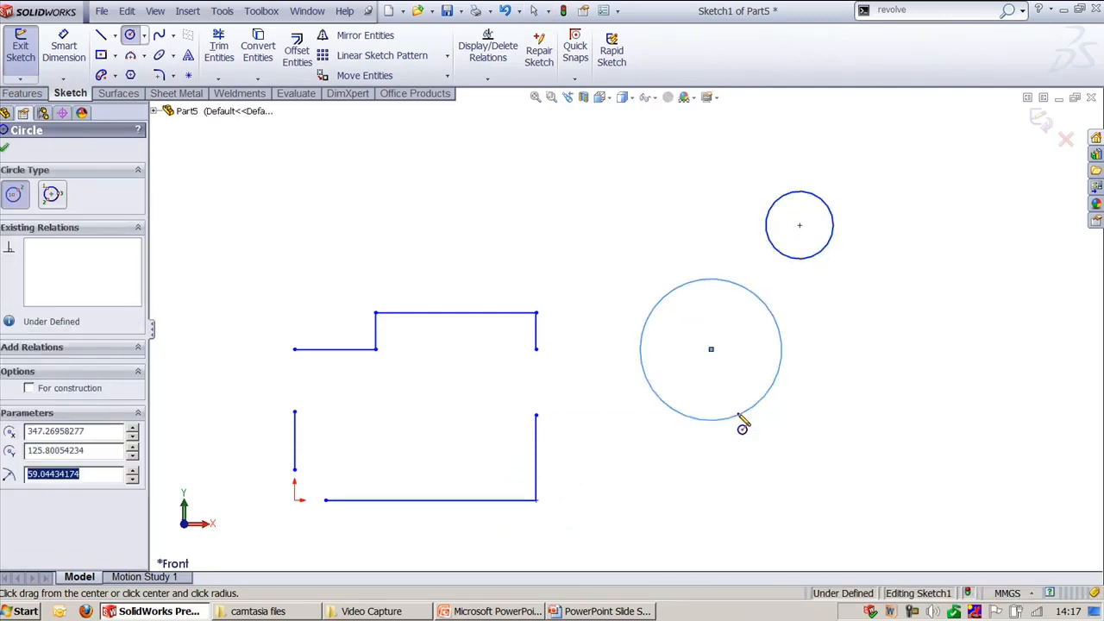
{"action": "mouse_move", "coordinate": [968, 340]}
{"action": "left_mouse_down"}
{"action": "mouse_move", "coordinate": [987, 394]}
{"action": "mouse_move", "coordinate": [936, 305]}
{"action": "left_mouse_up"}
{"action": "key", "text": "Escape"}
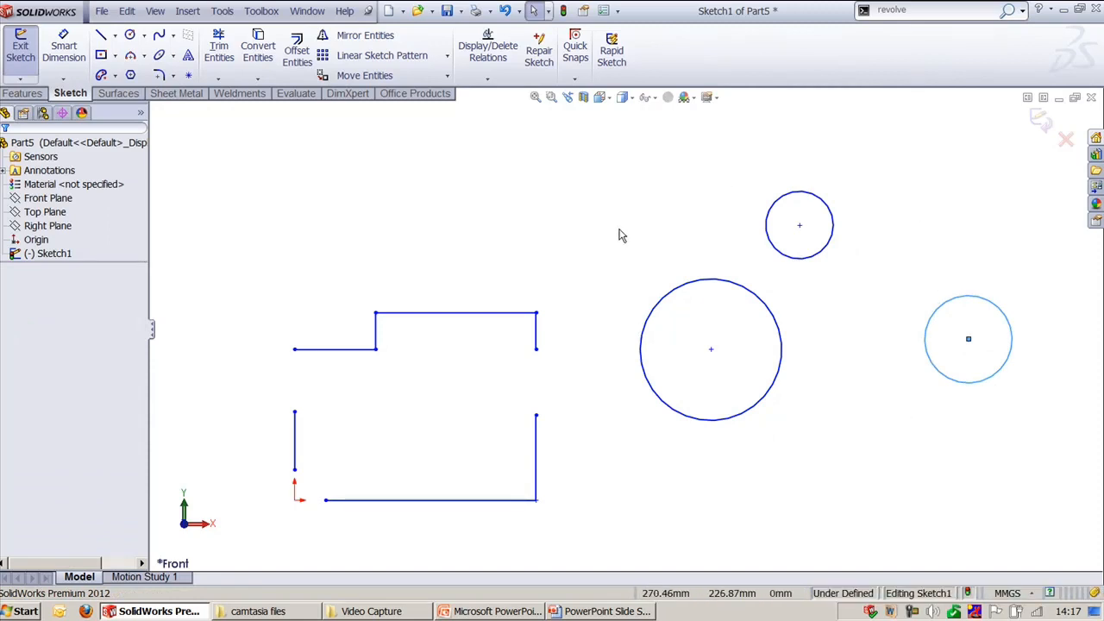
- Sketch a perimeter circle of about 107.5 mm radius through the centres of the three circles
{"action": "key", "text": "Return"}
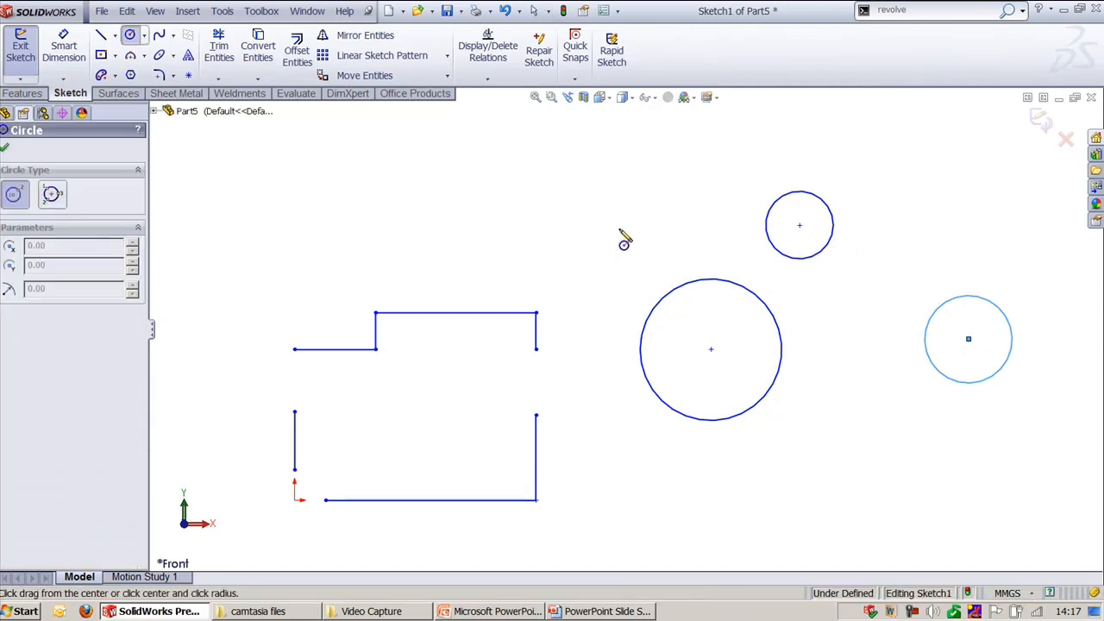
{"action": "left_click", "coordinate": [52, 194]}
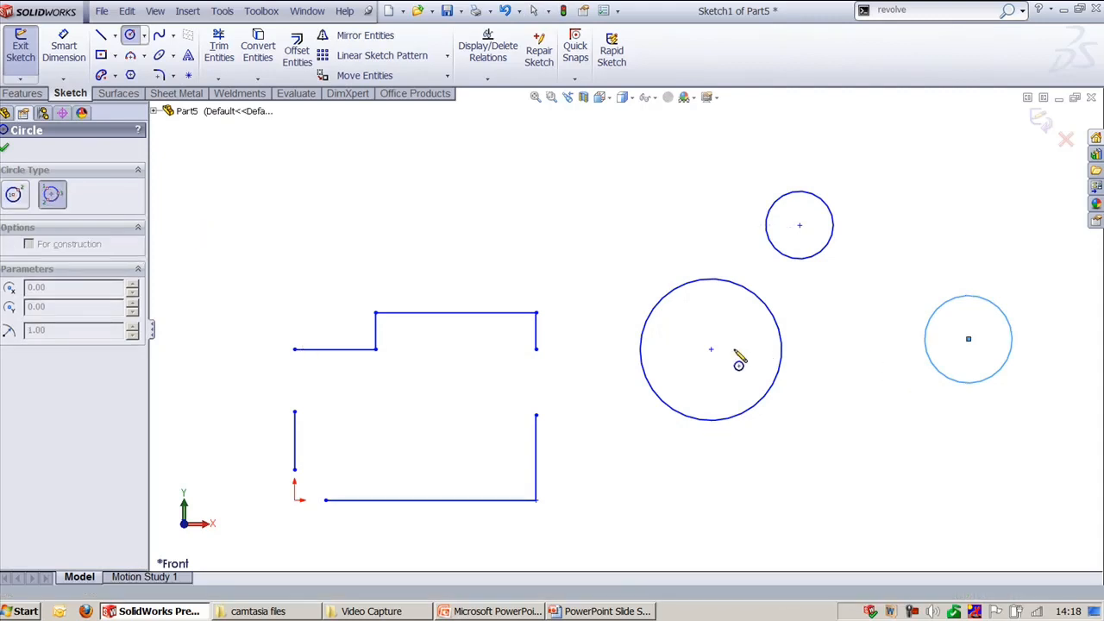
{"action": "left_click", "coordinate": [710, 349]}
{"action": "left_click", "coordinate": [967, 340]}
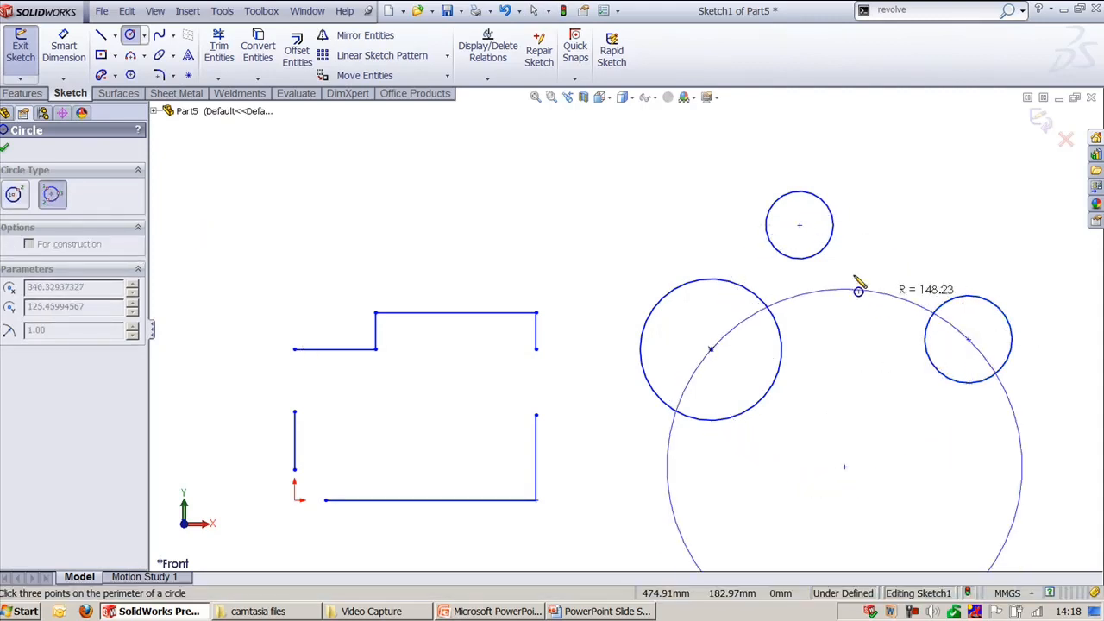
{"action": "left_click", "coordinate": [800, 225]}
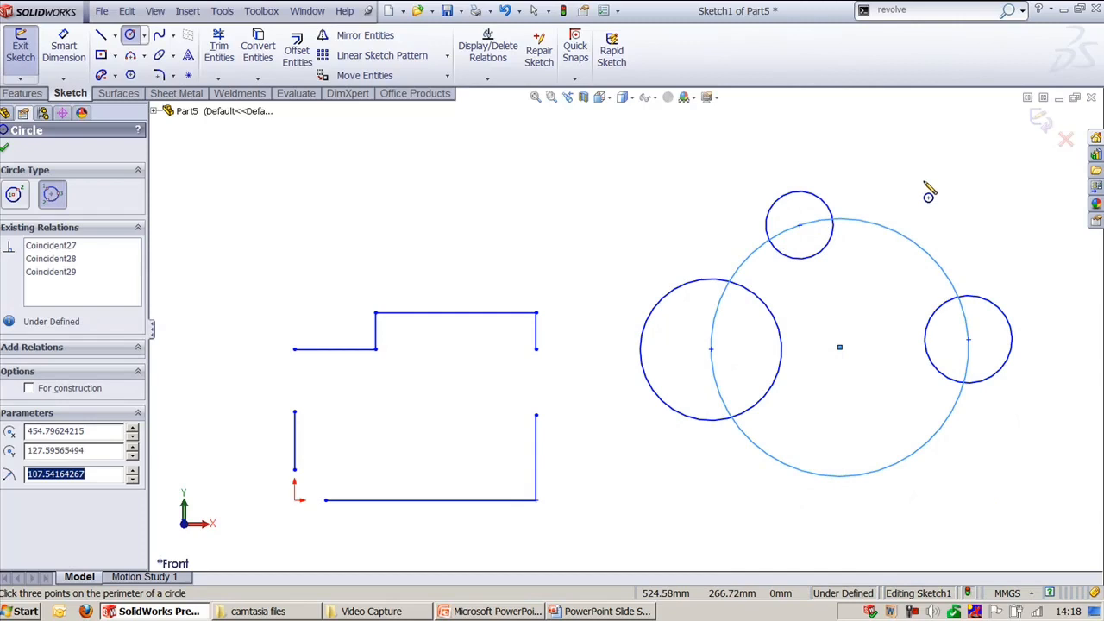
- Convert the perimeter circle through the three circle centres to construction geometry
{"action": "key", "text": "Escape"}
{"action": "left_click", "coordinate": [885, 230]}
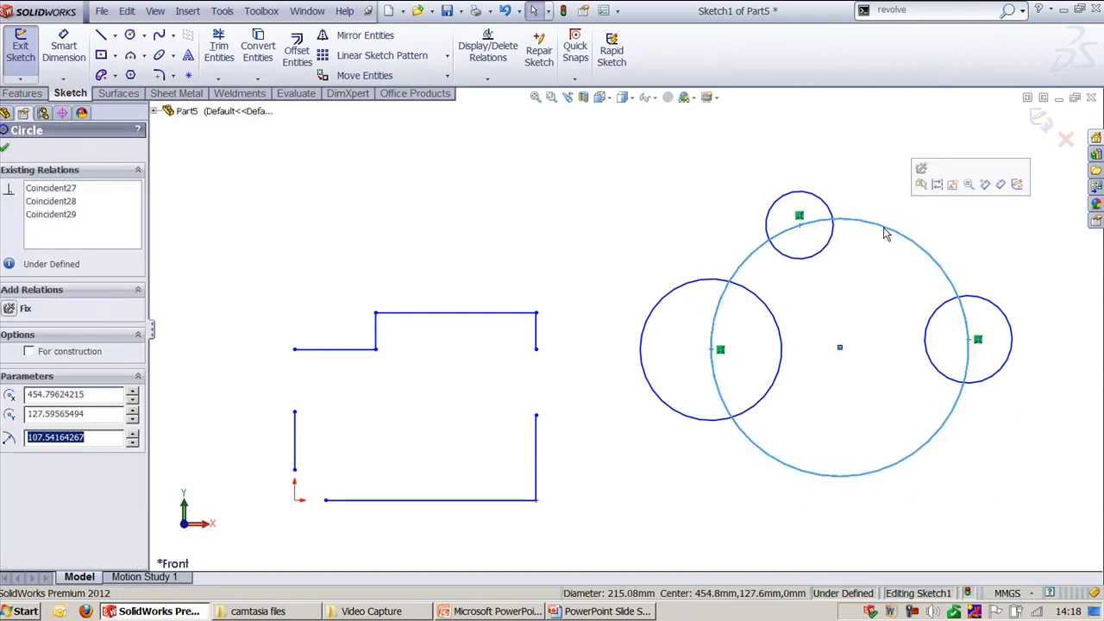
{"action": "left_click", "coordinate": [938, 187]}
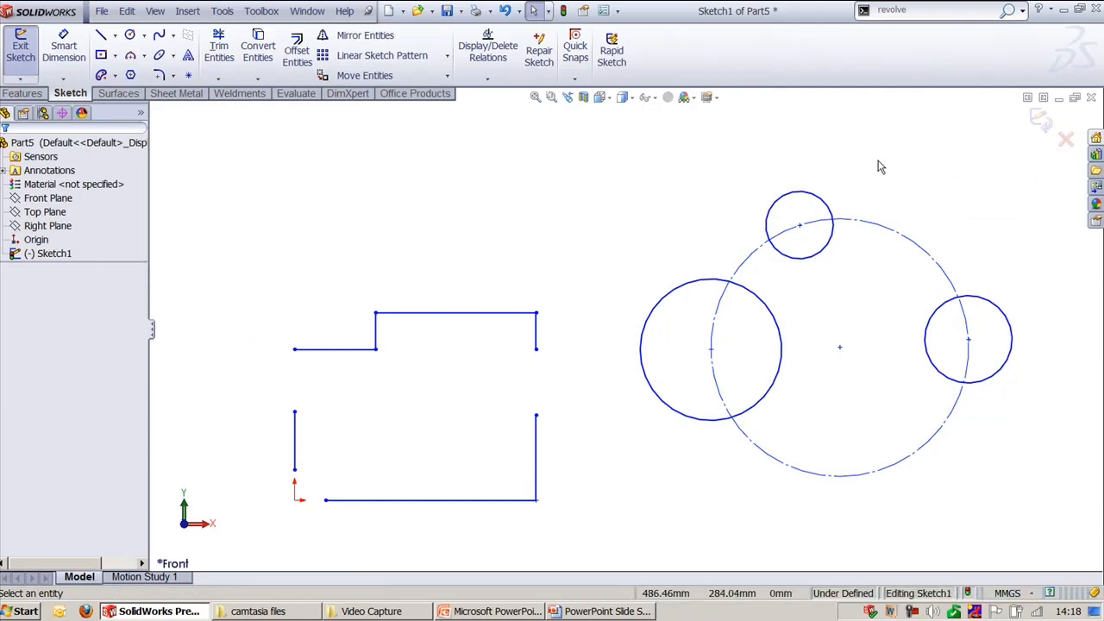
{"action": "key", "text": "l"}
{"action": "key", "text": "z"}
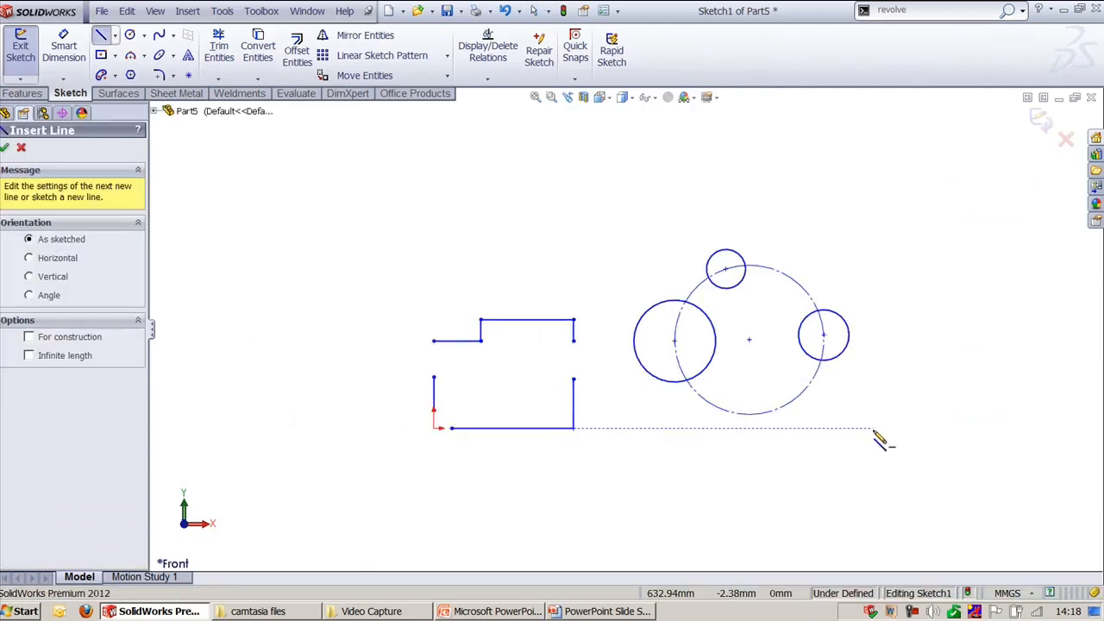
{"action": "key", "text": "Escape"}
- Sketch an upright 3-sided polygon with an inscribed circle about 93 mm in diameter, above and right of the circle group, at 90°
{"action": "left_click", "coordinate": [130, 75]}
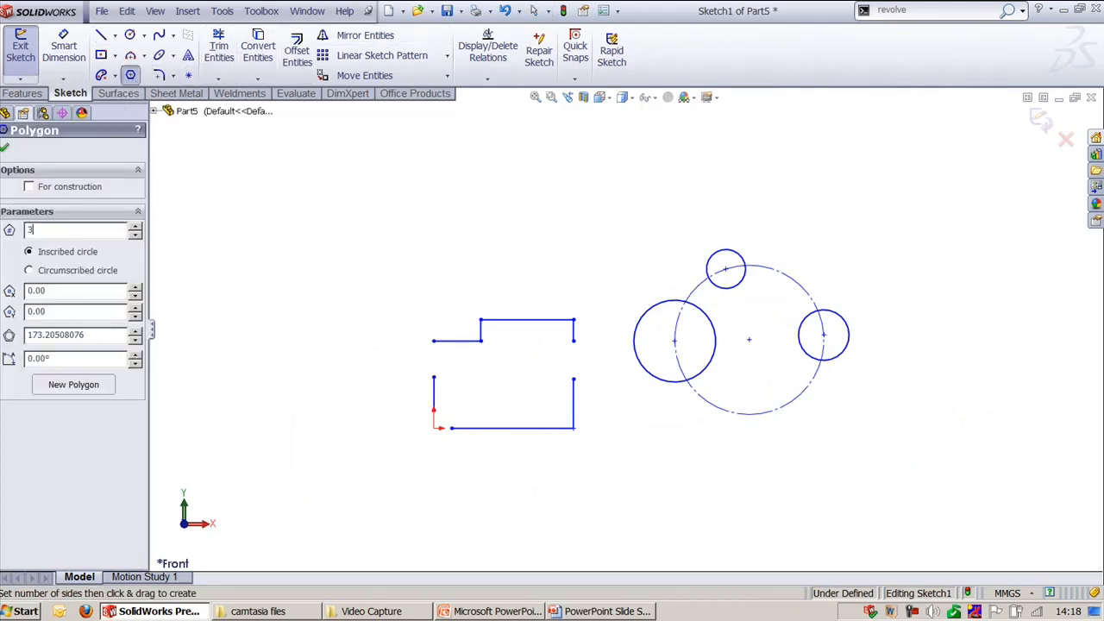
{"action": "mouse_move", "coordinate": [916, 200]}
{"action": "left_mouse_down"}
{"action": "mouse_move", "coordinate": [896, 240]}
{"action": "mouse_move", "coordinate": [852, 194]}
{"action": "mouse_move", "coordinate": [916, 148]}
{"action": "left_mouse_up"}
{"action": "middle_click_drag", "start_coordinate": [957, 230], "coordinate": [911, 294], "text": "ctrl"}
{"action": "scroll", "coordinate": [874, 308], "scroll_direction": "down", "scroll_amount": 4}
{"action": "middle_click_drag", "start_coordinate": [889, 249], "coordinate": [611, 289], "text": "ctrl"}
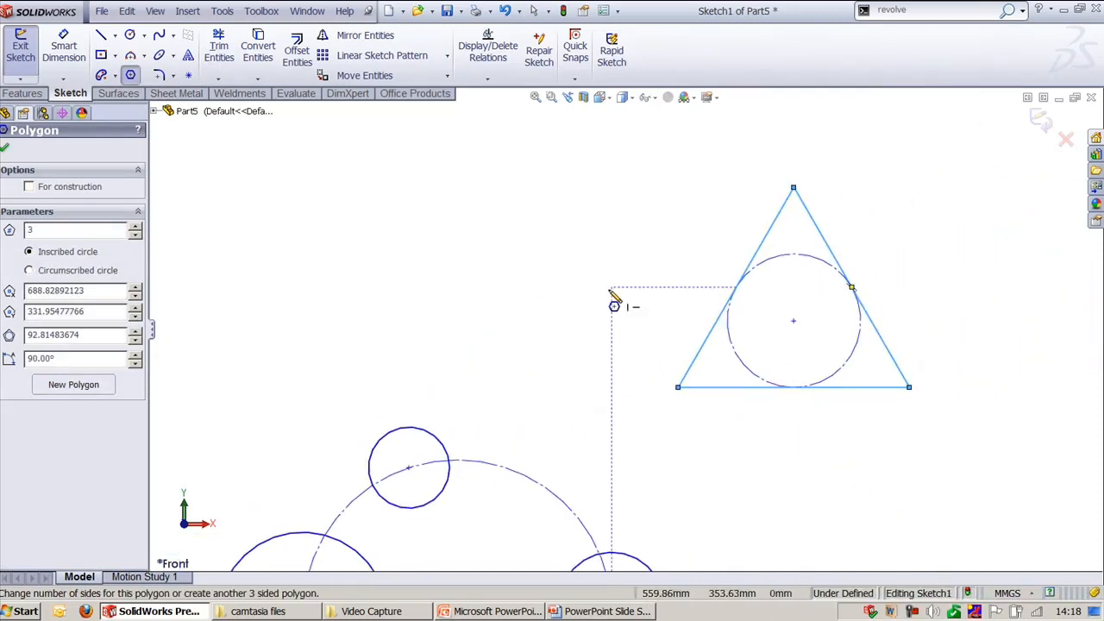
{"action": "key", "text": "Escape"}
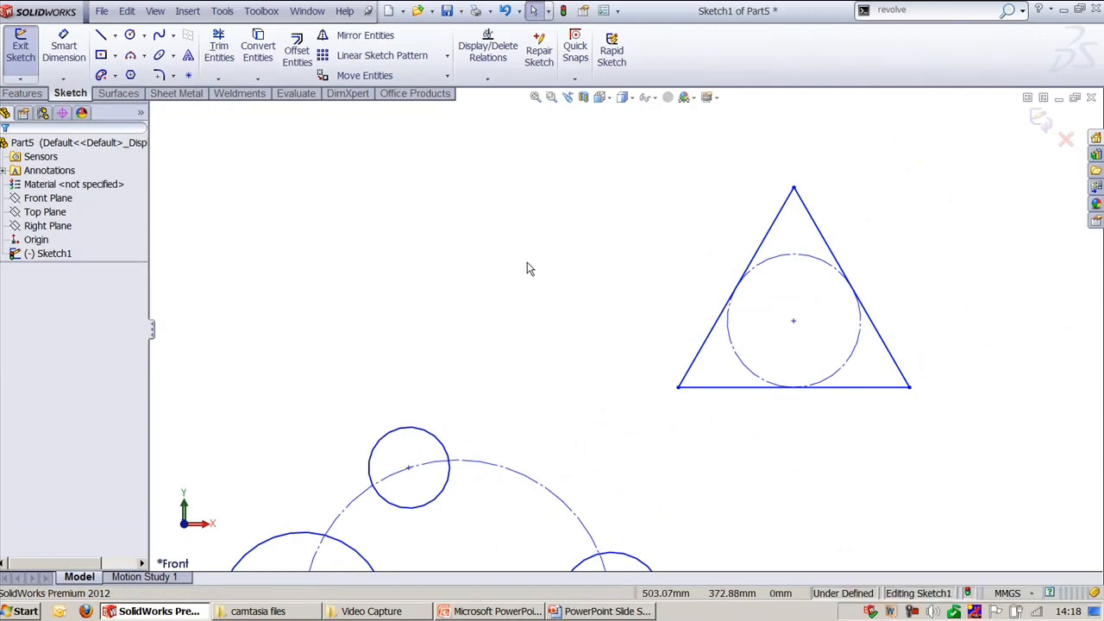
- Sketch a perimeter circle through the three corners of the triangle
{"action": "left_click", "coordinate": [129, 35]}
{"action": "left_click", "coordinate": [54, 194]}
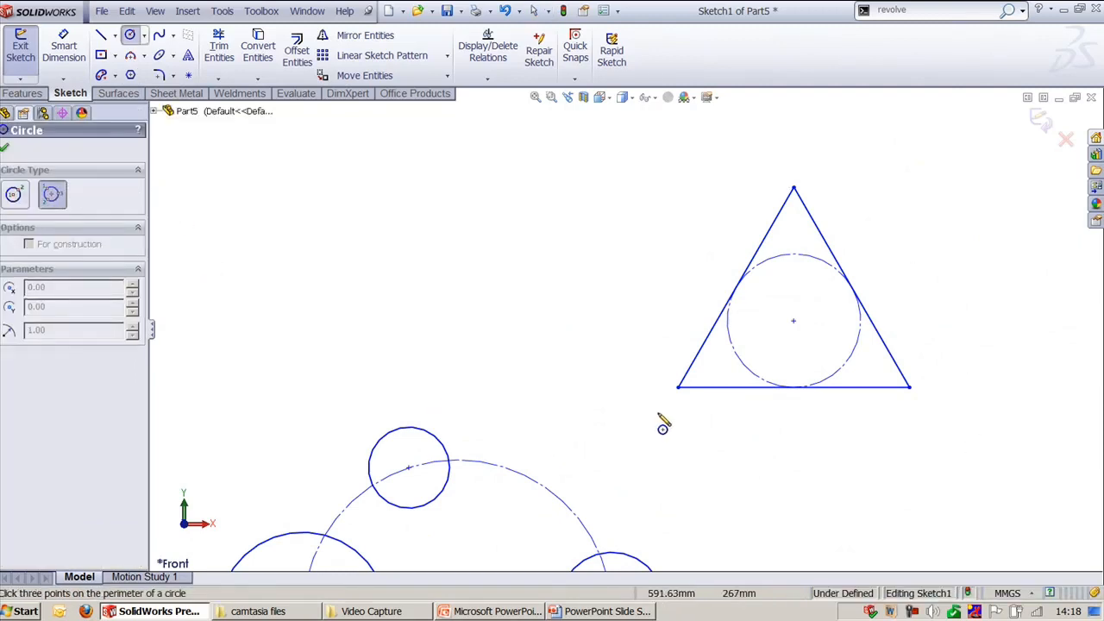
{"action": "left_click", "coordinate": [679, 386]}
{"action": "left_click", "coordinate": [794, 187]}
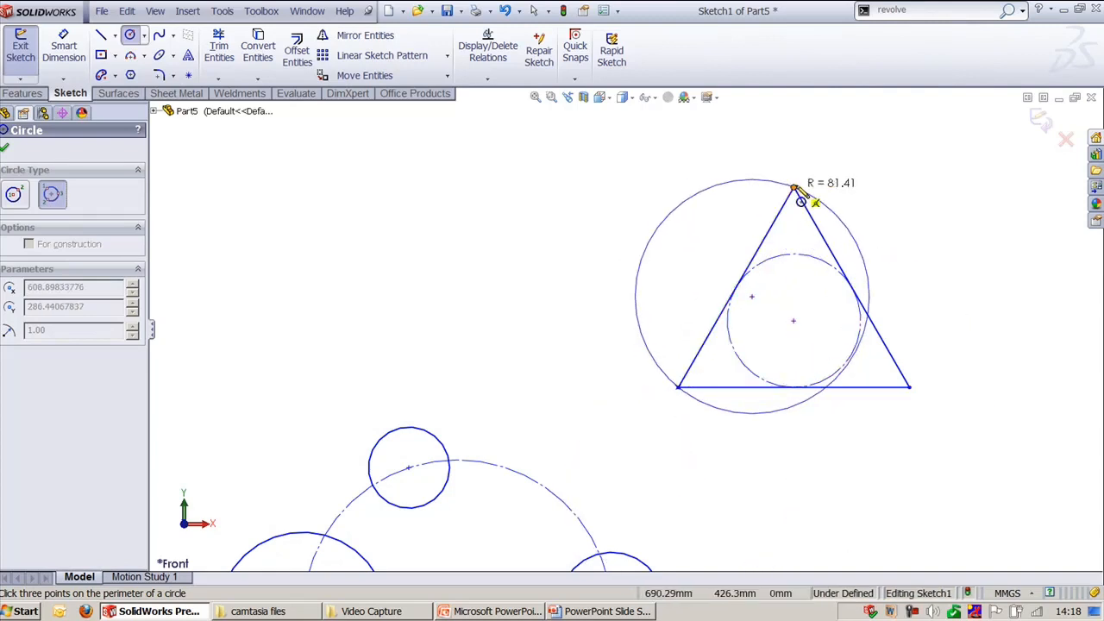
{"action": "left_click", "coordinate": [908, 386]}
{"action": "key", "text": "f"}
{"action": "key", "text": "Escape"}
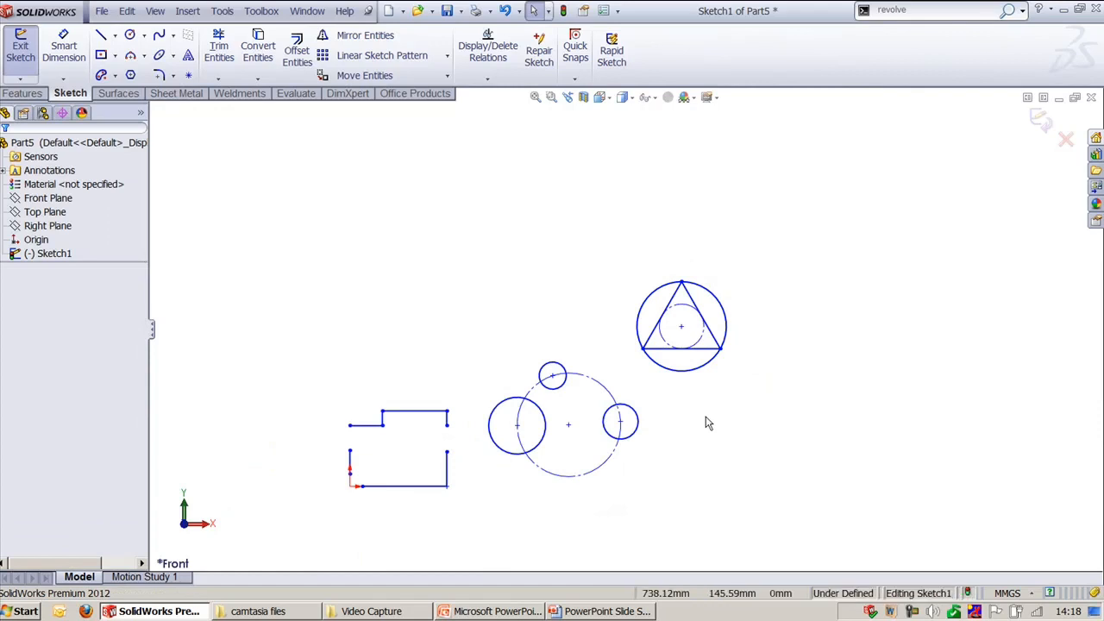
- Sketch a centerpoint arc of about 25.8 mm radius around the origin, joining the left vertical line to the bottom line around the outside
{"action": "scroll", "coordinate": [705, 418], "scroll_direction": "down", "scroll_amount": 3}
{"action": "mouse_move", "coordinate": [696, 440]}
{"action": "middle_mouse_down", "text": "ctrl"}
{"action": "mouse_move", "coordinate": [893, 335]}
{"action": "mouse_move", "coordinate": [832, 313]}
{"action": "mouse_move", "coordinate": [995, 256]}
{"action": "middle_mouse_up", "text": "ctrl"}
{"action": "scroll", "coordinate": [779, 399], "scroll_direction": "down", "scroll_amount": 1}
{"action": "scroll", "coordinate": [650, 394], "scroll_direction": "down", "scroll_amount": 1}
{"action": "scroll", "coordinate": [582, 443], "scroll_direction": "down", "scroll_amount": 1}
{"action": "middle_click_drag", "start_coordinate": [582, 442], "coordinate": [624, 345], "text": "ctrl"}
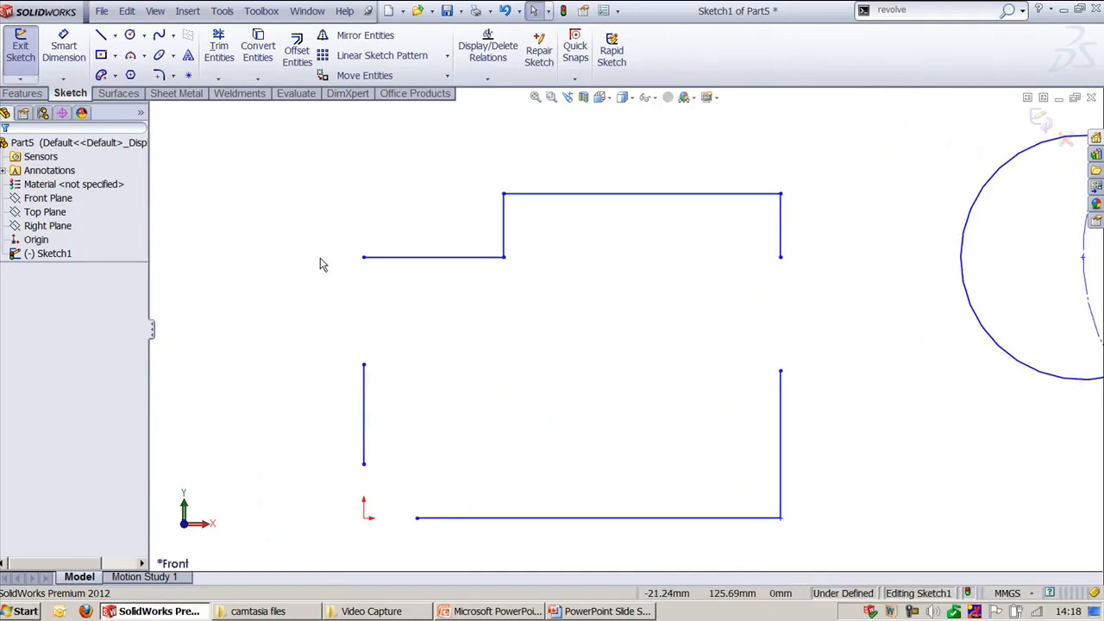
{"action": "left_click", "coordinate": [142, 56]}
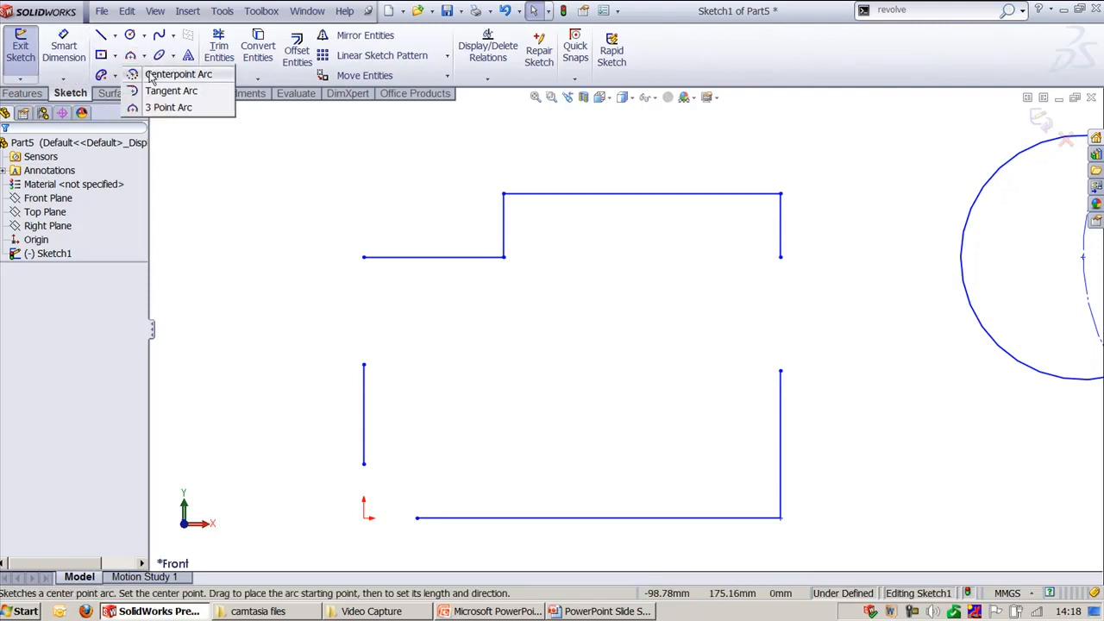
{"action": "left_click", "coordinate": [152, 77]}
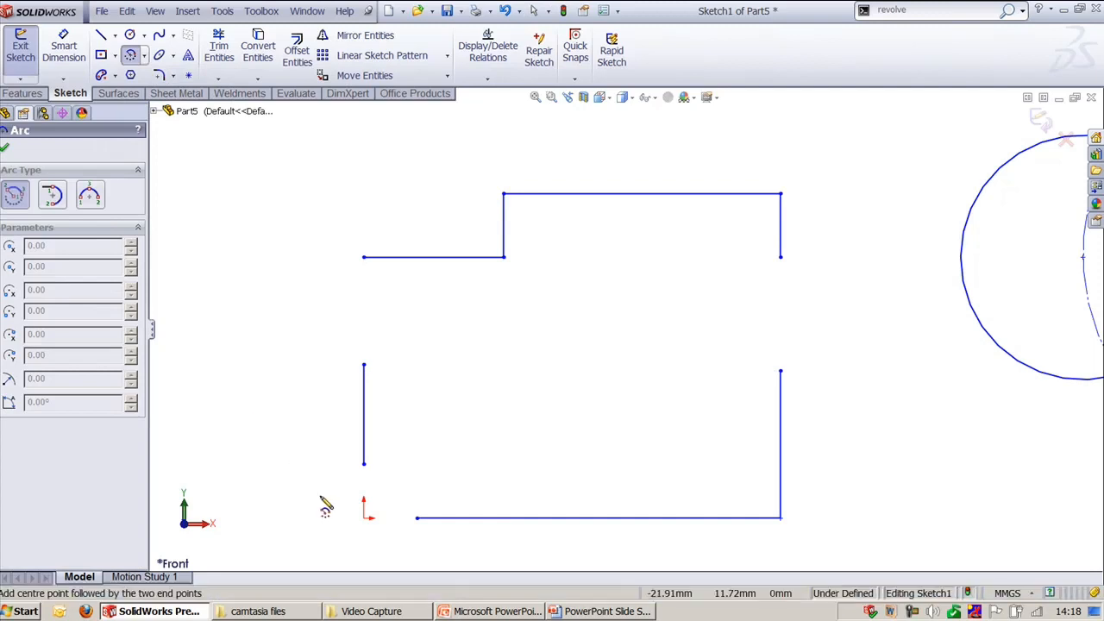
{"action": "left_click", "coordinate": [363, 518]}
{"action": "left_click", "coordinate": [363, 464]}
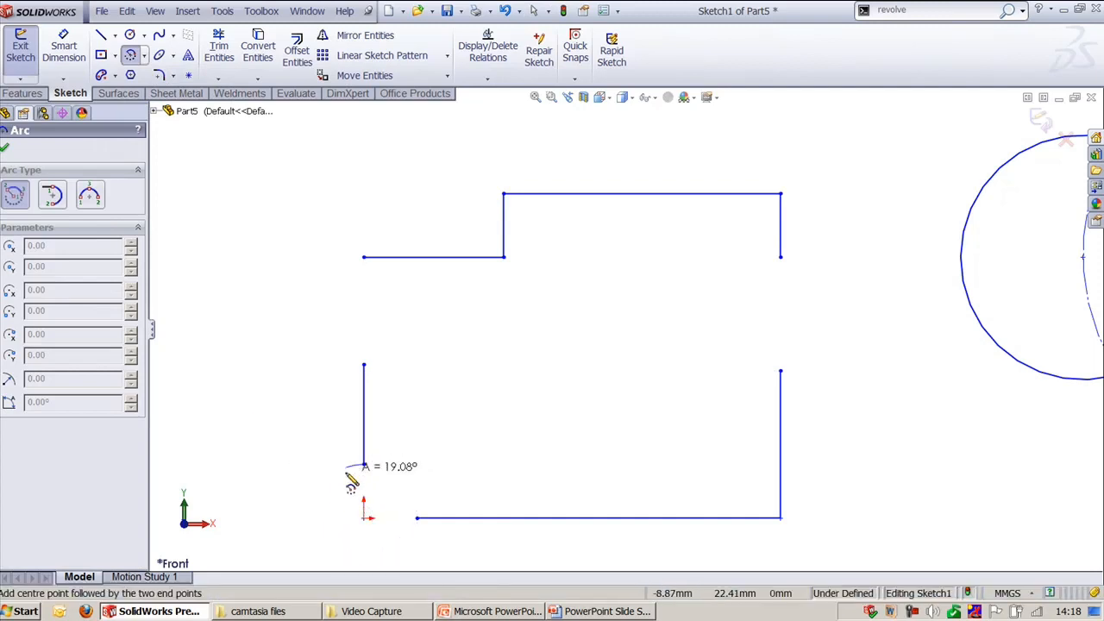
{"action": "left_click", "coordinate": [418, 518]}
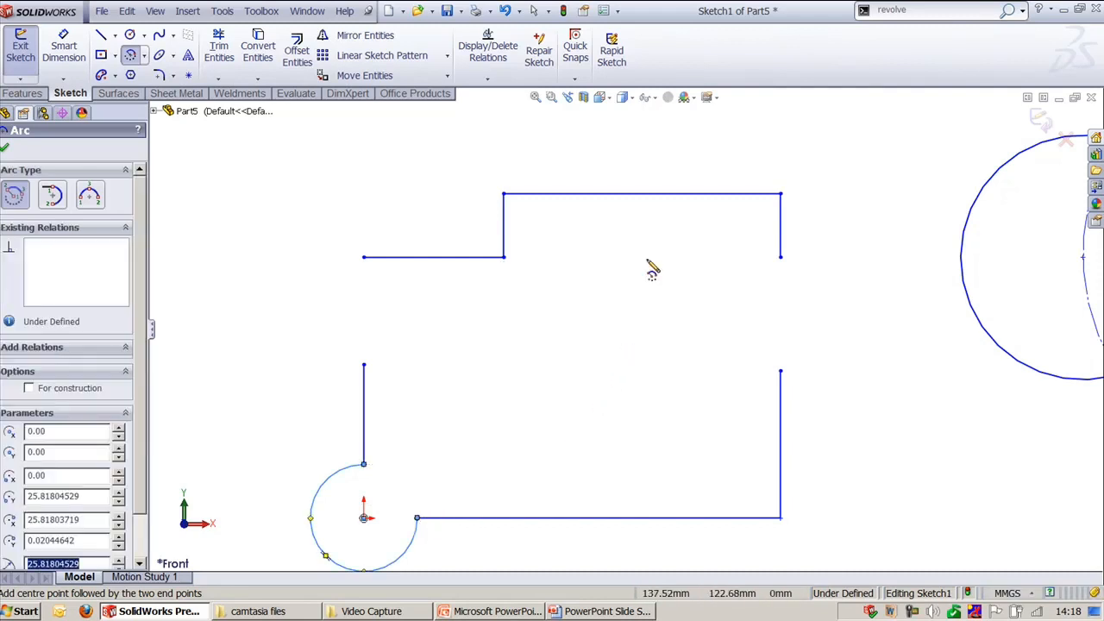
- Sketch a tangent arc from the left end of the upper-left horizontal line to the upper end of the left vertical line
{"action": "left_click", "coordinate": [143, 57]}
{"action": "left_click", "coordinate": [173, 89]}
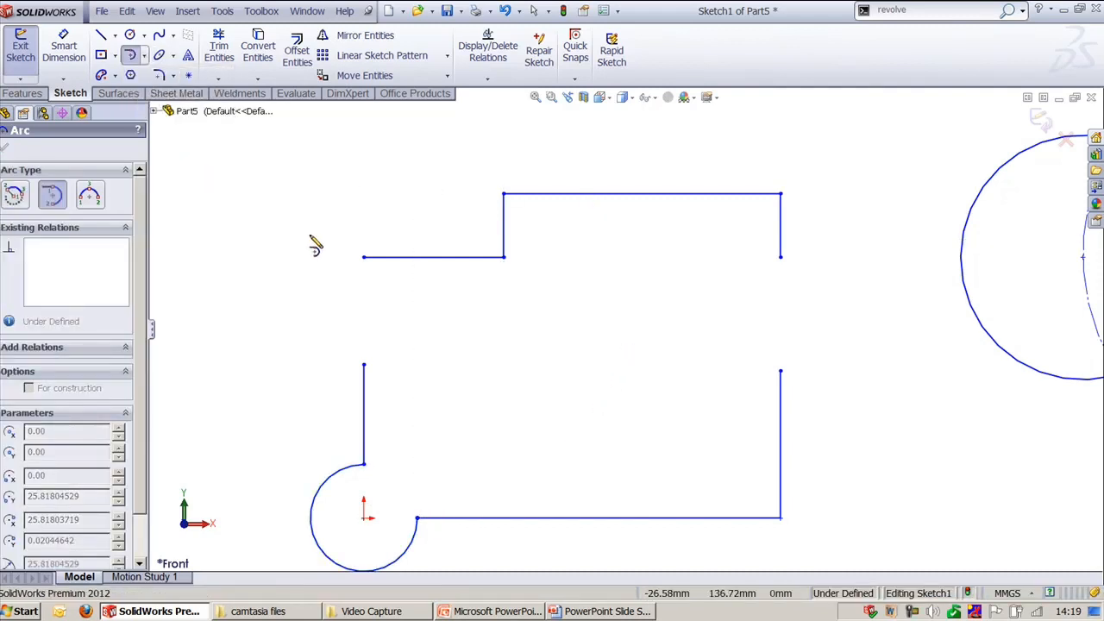
{"action": "left_click", "coordinate": [363, 258]}
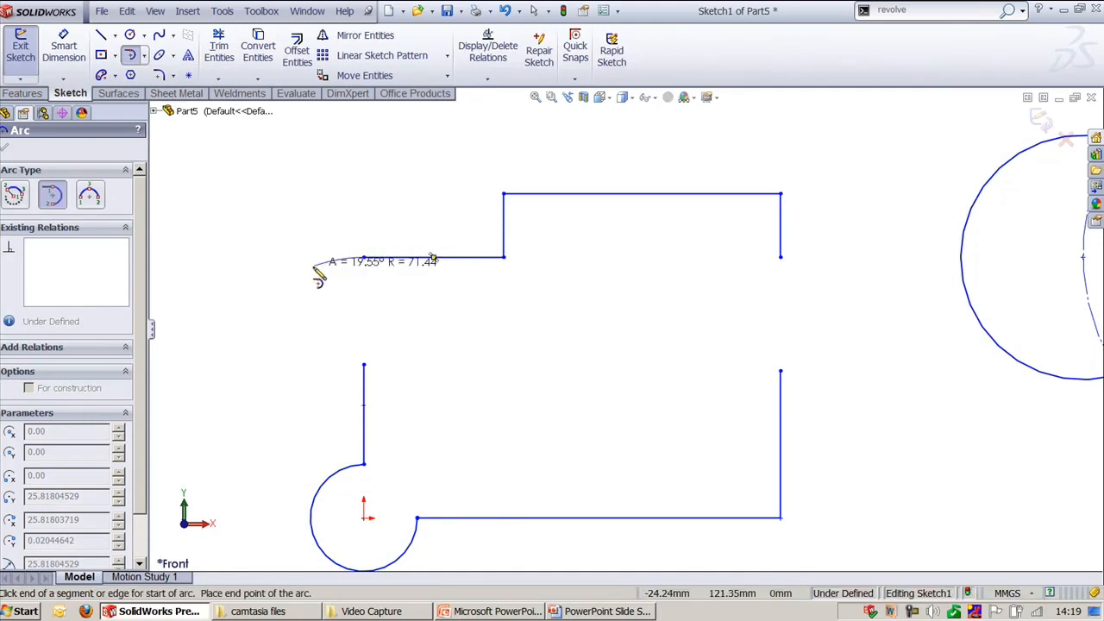
{"action": "left_click", "coordinate": [363, 364]}
- Close the gap in the profile's right side with a 3 point arc curving inward between the two vertical line ends
{"action": "left_click", "coordinate": [145, 56]}
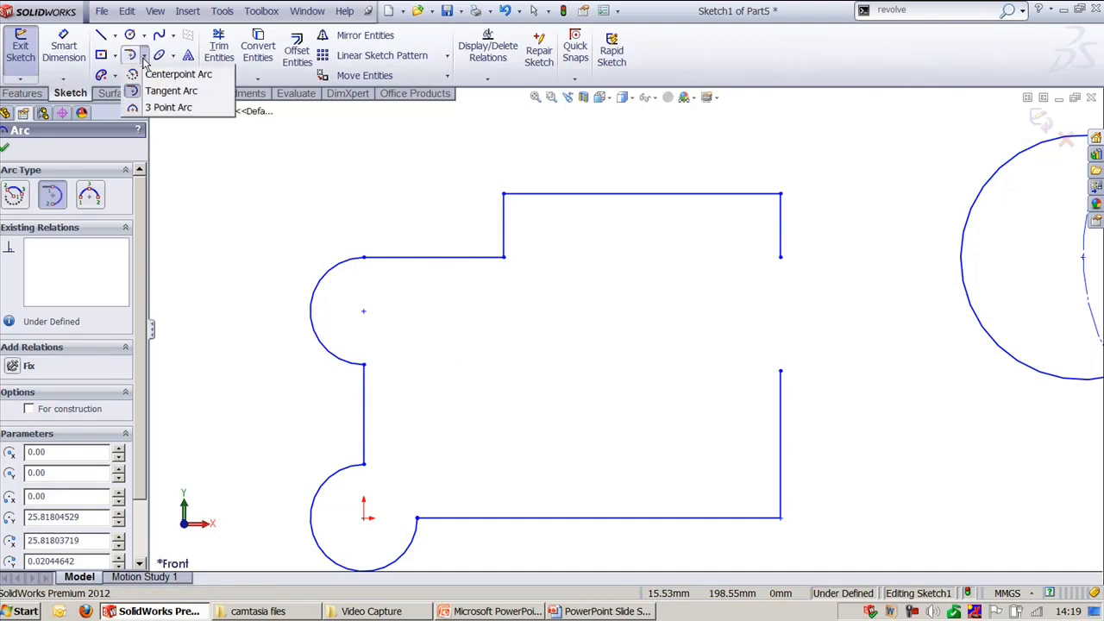
{"action": "left_click", "coordinate": [159, 107]}
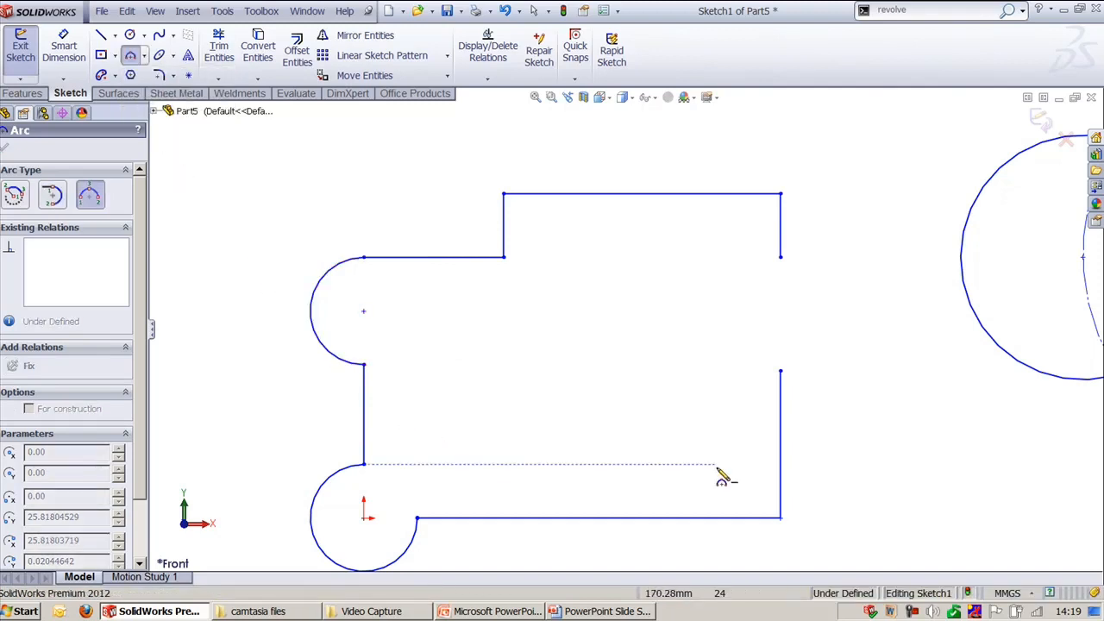
{"action": "left_click", "coordinate": [780, 371]}
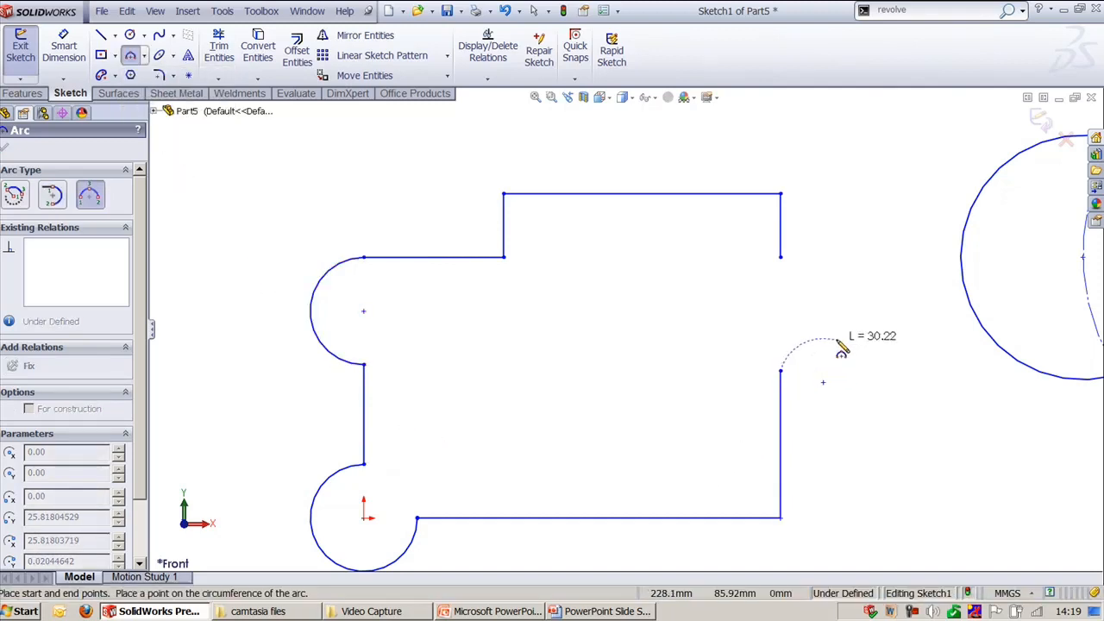
{"action": "left_click", "coordinate": [780, 256]}
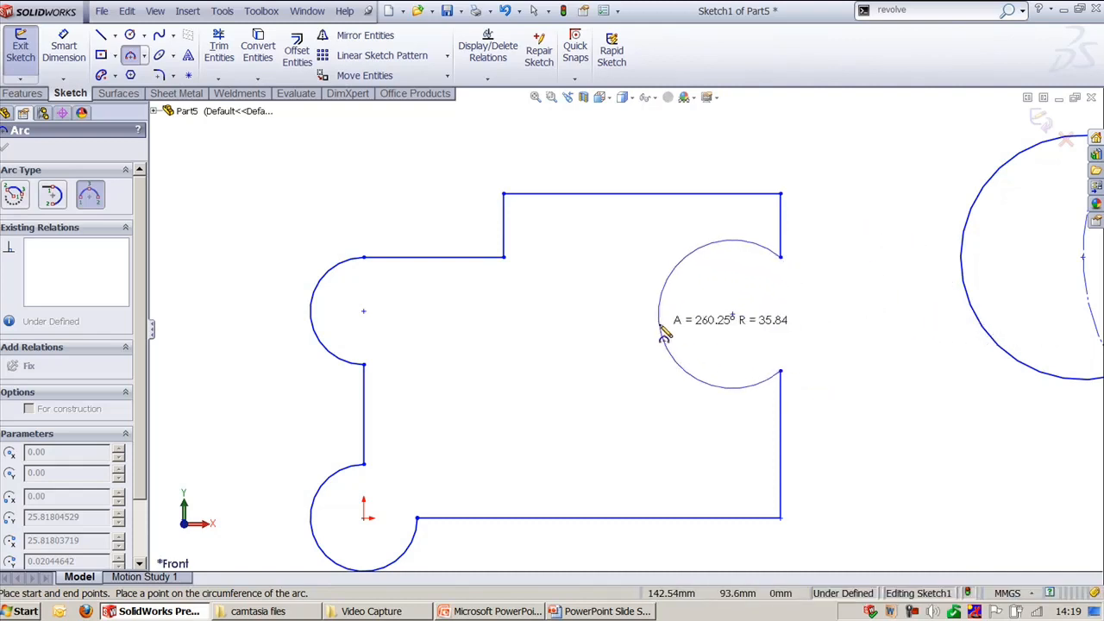
{"action": "left_click", "coordinate": [735, 330]}
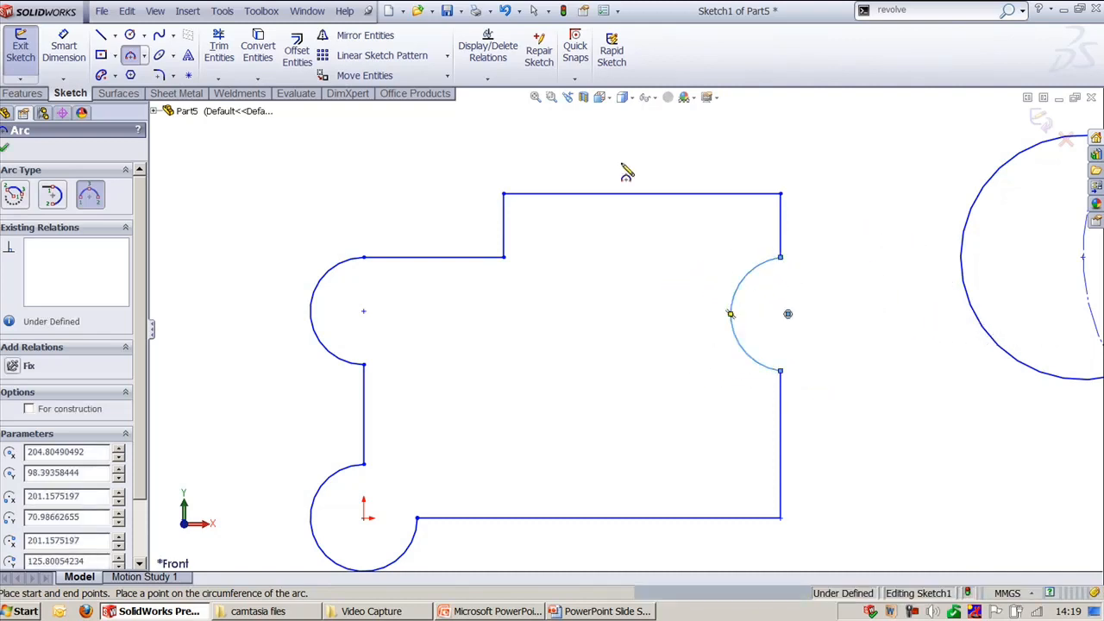
- Sketch an ellipse above the stepped profile with a horizontal radius of about 118 mm and a vertical radius of about 72 mm
{"action": "scroll", "coordinate": [652, 308], "scroll_direction": "up", "scroll_amount": 3}
{"action": "middle_click_drag", "start_coordinate": [653, 307], "coordinate": [483, 301], "text": "ctrl"}
{"action": "scroll", "coordinate": [484, 300], "scroll_direction": "up", "scroll_amount": 1}
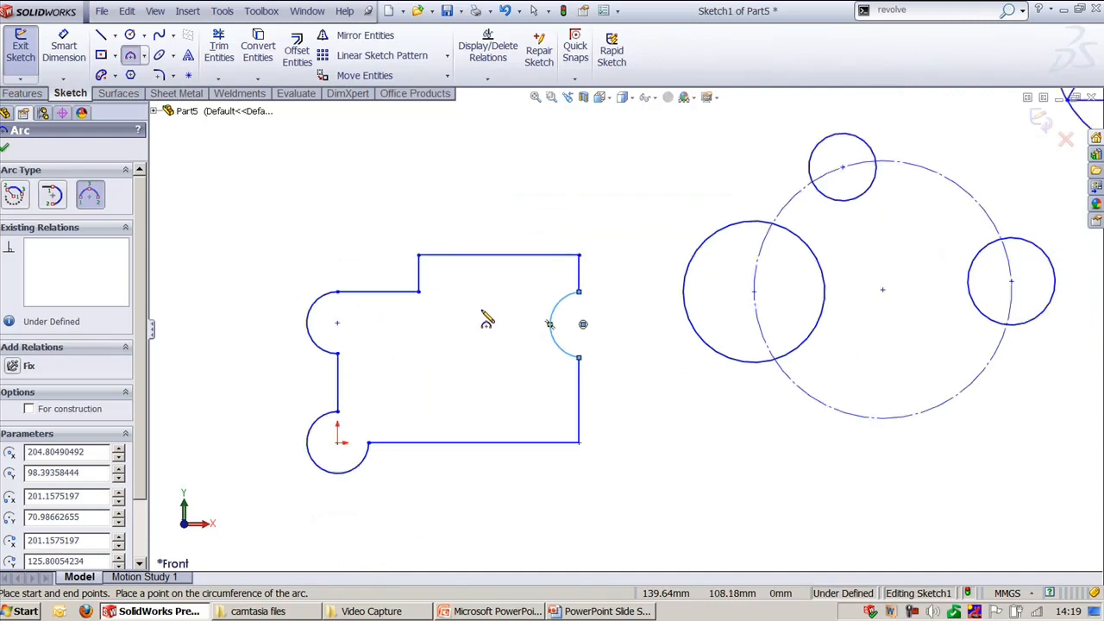
{"action": "key", "text": "Escape"}
{"action": "key", "text": "Escape"}
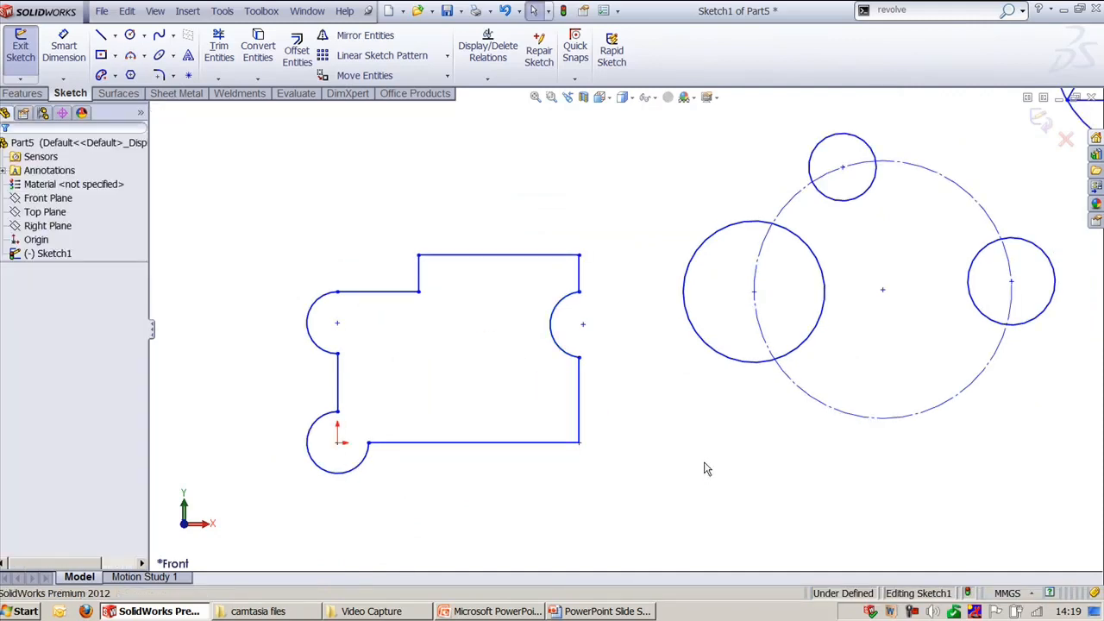
{"action": "key", "text": "f"}
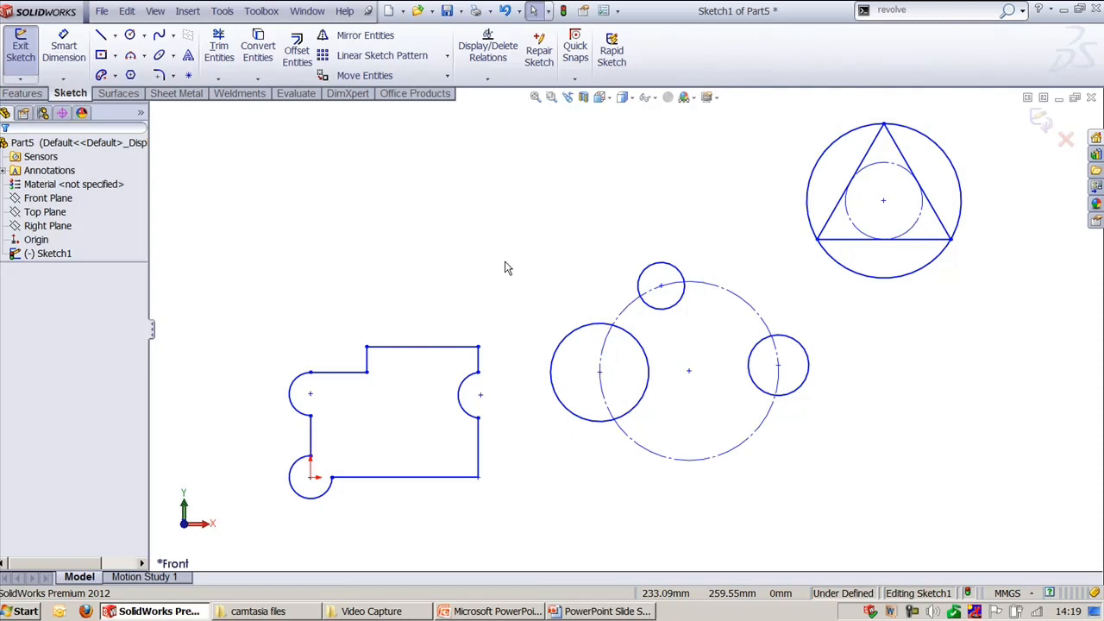
{"action": "left_click", "coordinate": [222, 11]}
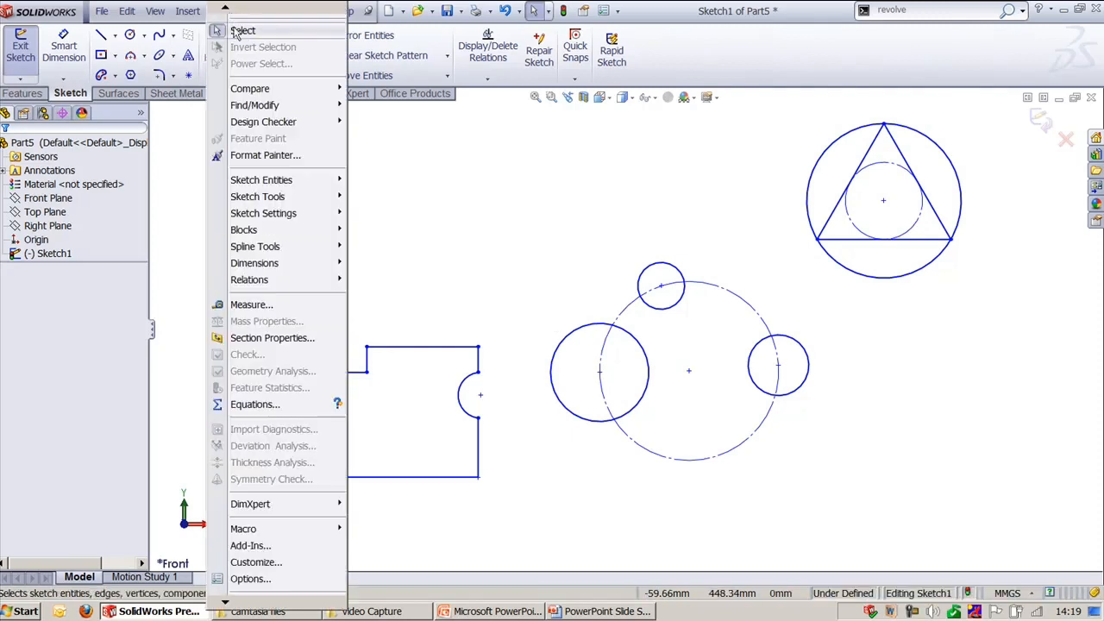
{"action": "mouse_move", "coordinate": [303, 199]}
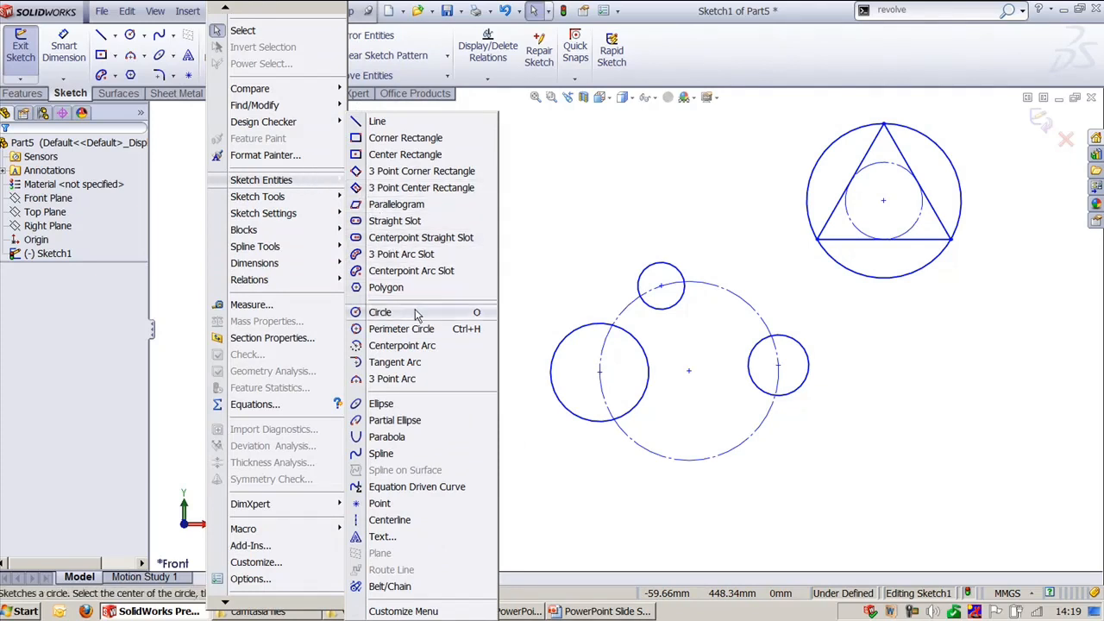
{"action": "left_click", "coordinate": [381, 403]}
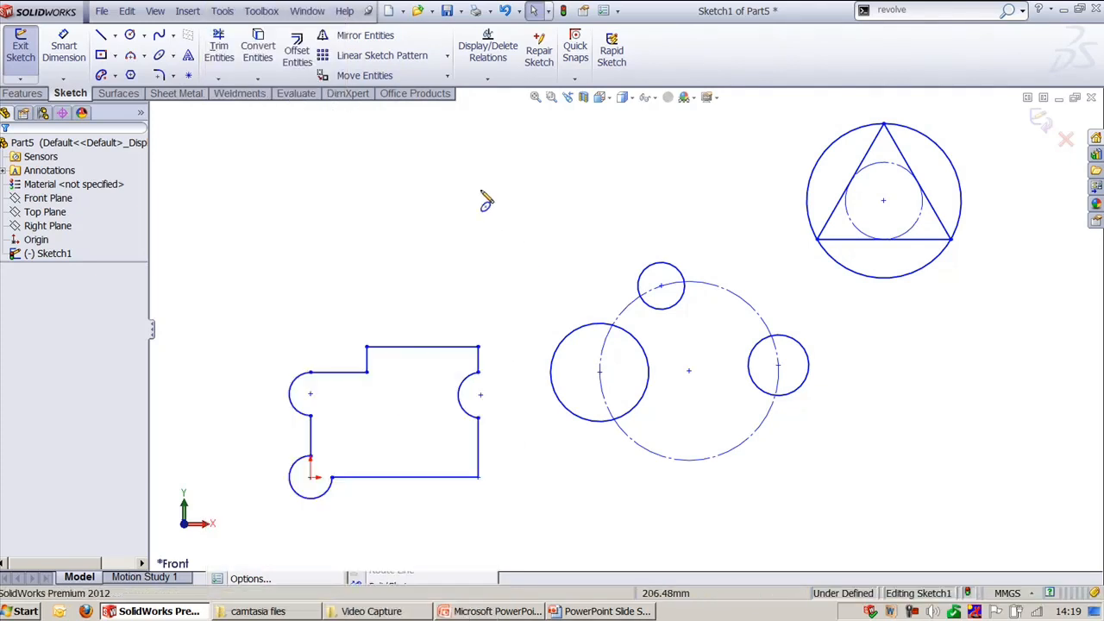
{"action": "left_click", "coordinate": [512, 272]}
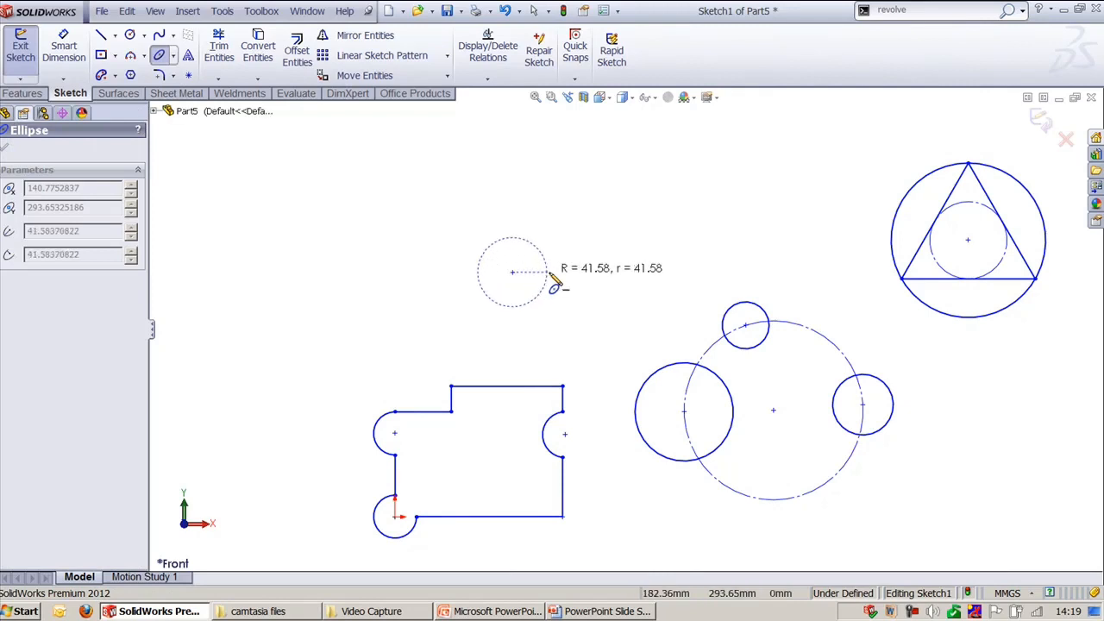
{"action": "left_click", "coordinate": [611, 272]}
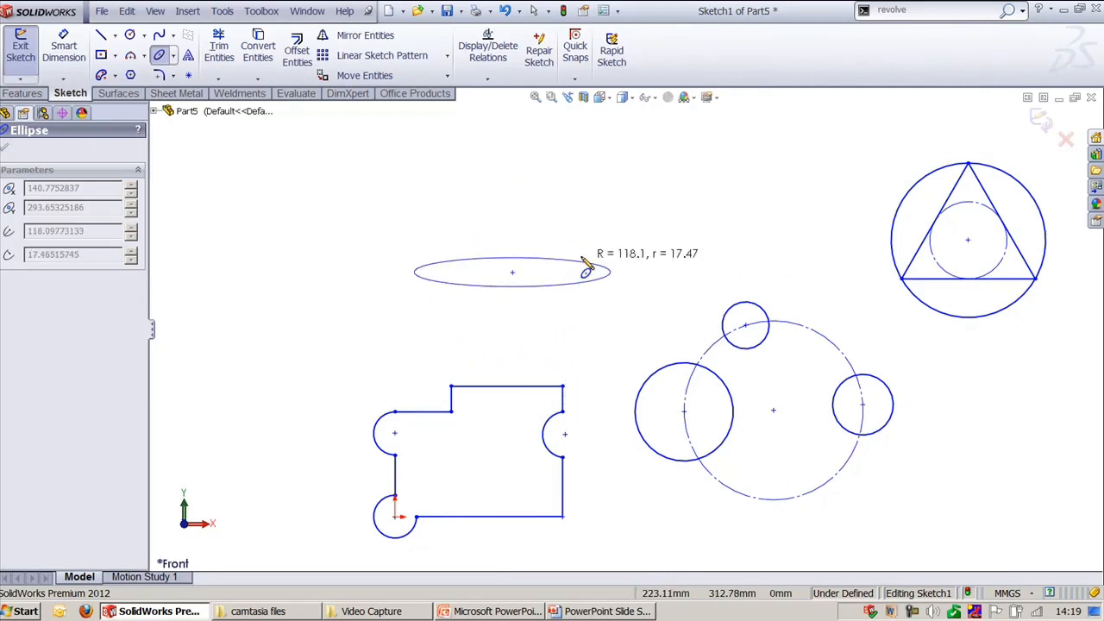
{"action": "left_click", "coordinate": [512, 213]}
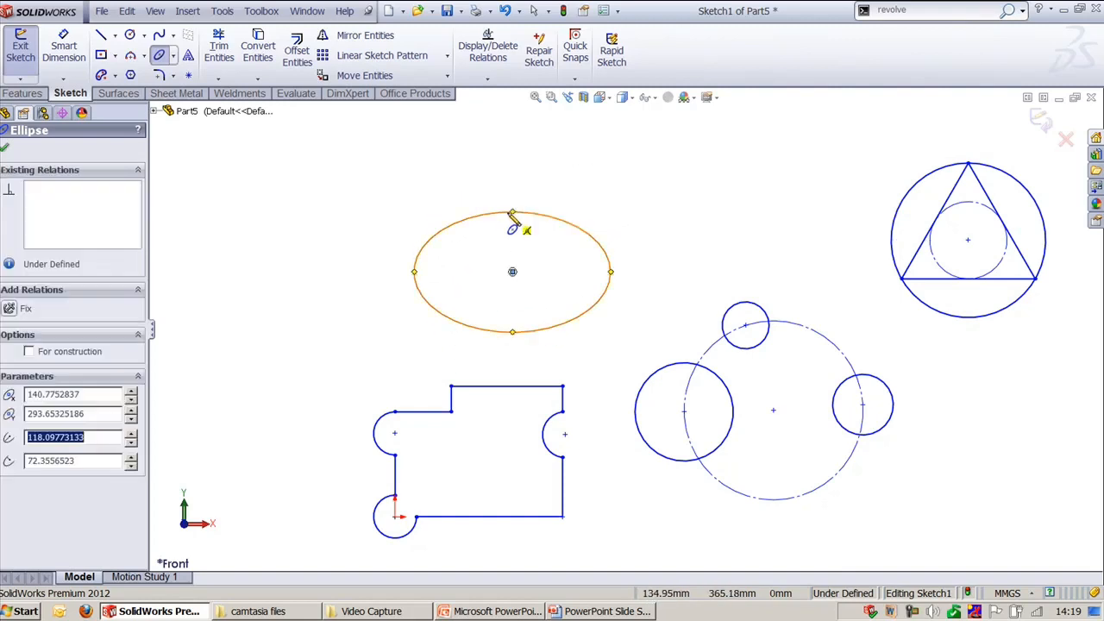
{"action": "key", "text": "Escape"}
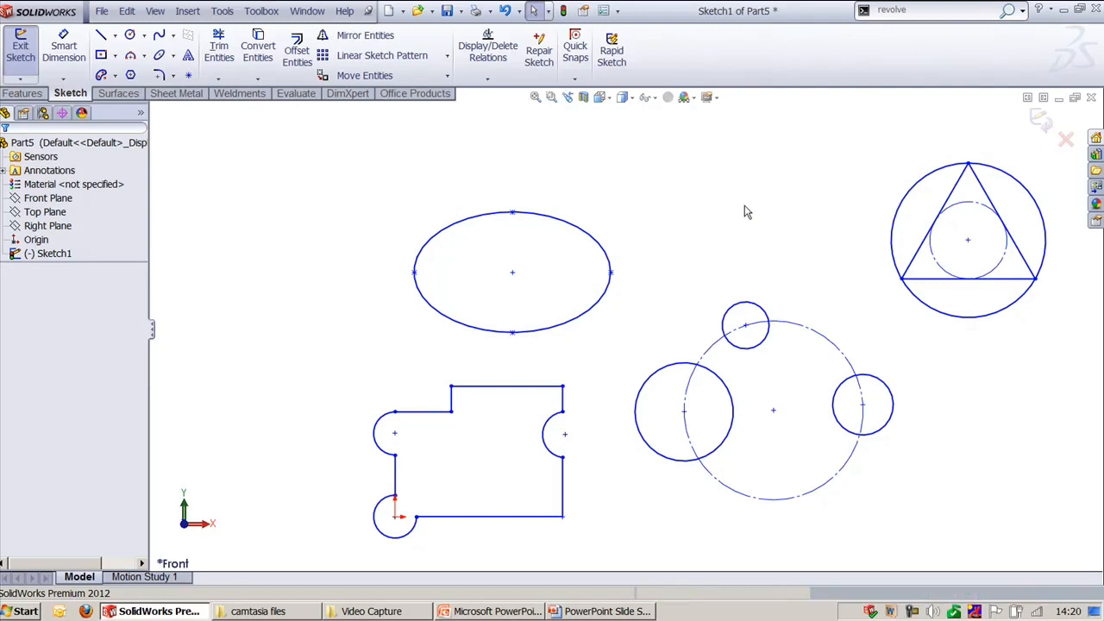
- Delete the stepped profile, the group of circles and the triangle with its circle, leaving only the ellipse in the sketch
{"action": "mouse_move", "coordinate": [247, 364]}
{"action": "left_mouse_down"}
{"action": "mouse_move", "coordinate": [599, 544]}
{"action": "mouse_move", "coordinate": [616, 539]}
{"action": "left_mouse_up"}
{"action": "left_click", "coordinate": [672, 337]}
{"action": "left_click_drag", "start_coordinate": [624, 279], "coordinate": [884, 521]}
{"action": "key", "text": "Delete"}
{"action": "left_click_drag", "start_coordinate": [862, 134], "coordinate": [1064, 352]}
{"action": "key", "text": "Delete"}
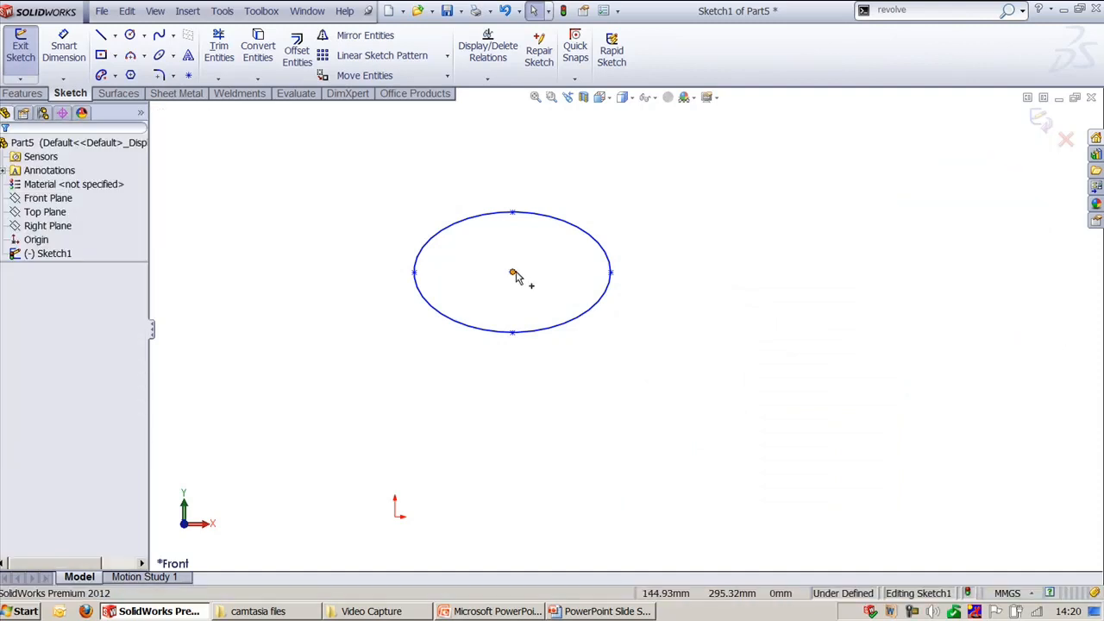
- Move the ellipse closer to the origin and reshape it so that it stands taller than it is wide
{"action": "left_click_drag", "start_coordinate": [513, 274], "coordinate": [414, 381]}
{"action": "left_click", "coordinate": [588, 456]}
{"action": "scroll", "coordinate": [455, 408], "scroll_direction": "down", "scroll_amount": 2}
{"action": "middle_click_drag", "start_coordinate": [455, 409], "coordinate": [607, 298], "text": "ctrl"}
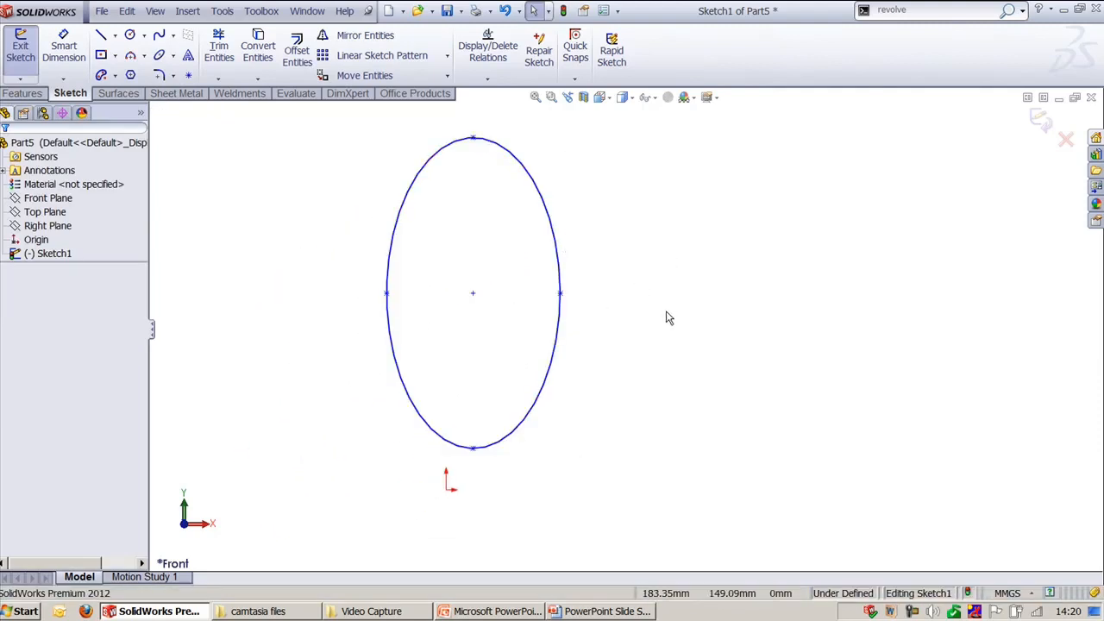
- Delete the reshaped ellipse from the sketch
{"action": "left_click", "coordinate": [473, 294]}
{"action": "left_click", "coordinate": [591, 227]}
{"action": "left_click", "coordinate": [544, 207]}
{"action": "key", "text": "Delete"}
{"action": "mouse_move", "coordinate": [509, 424]}
{"action": "middle_mouse_down", "text": "ctrl"}
{"action": "mouse_move", "coordinate": [525, 463]}
{"action": "mouse_move", "coordinate": [618, 354]}
{"action": "middle_mouse_up", "text": "ctrl"}
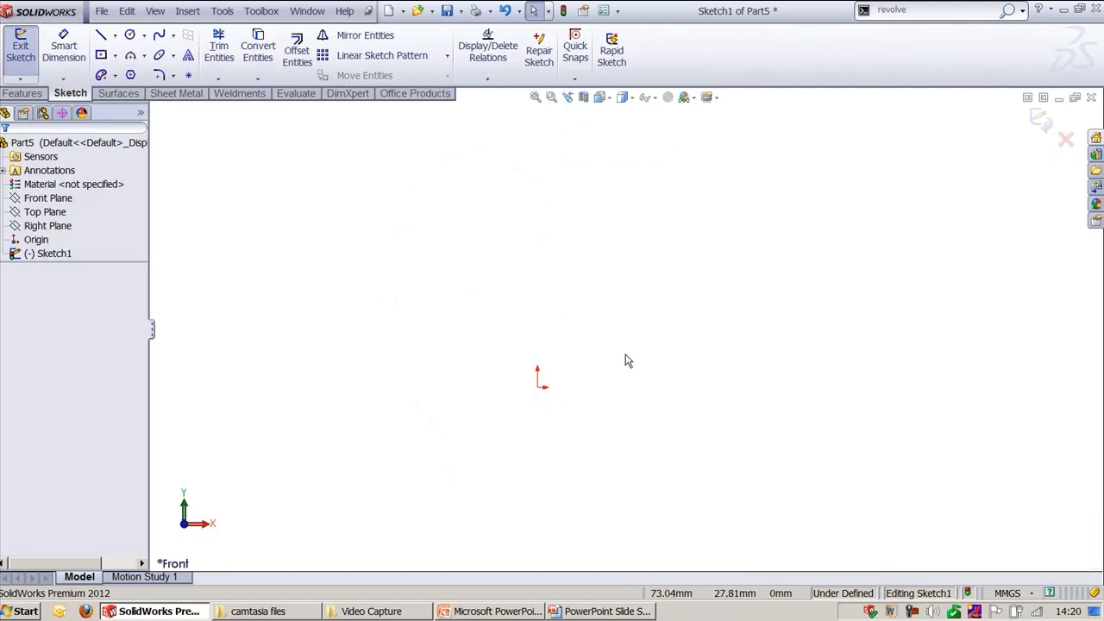
- Sketch a partial ellipse centred on the origin, radii about 125 mm and 86 mm, covering the upper-right quadrant
{"action": "left_click", "coordinate": [221, 11]}
{"action": "mouse_move", "coordinate": [317, 200]}
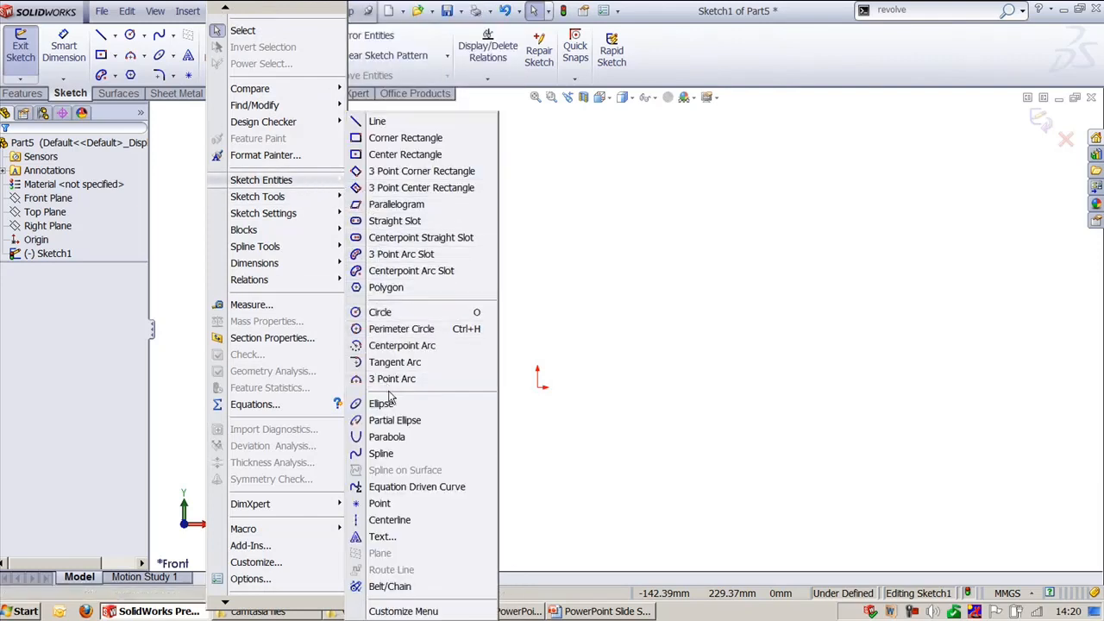
{"action": "left_click", "coordinate": [393, 420]}
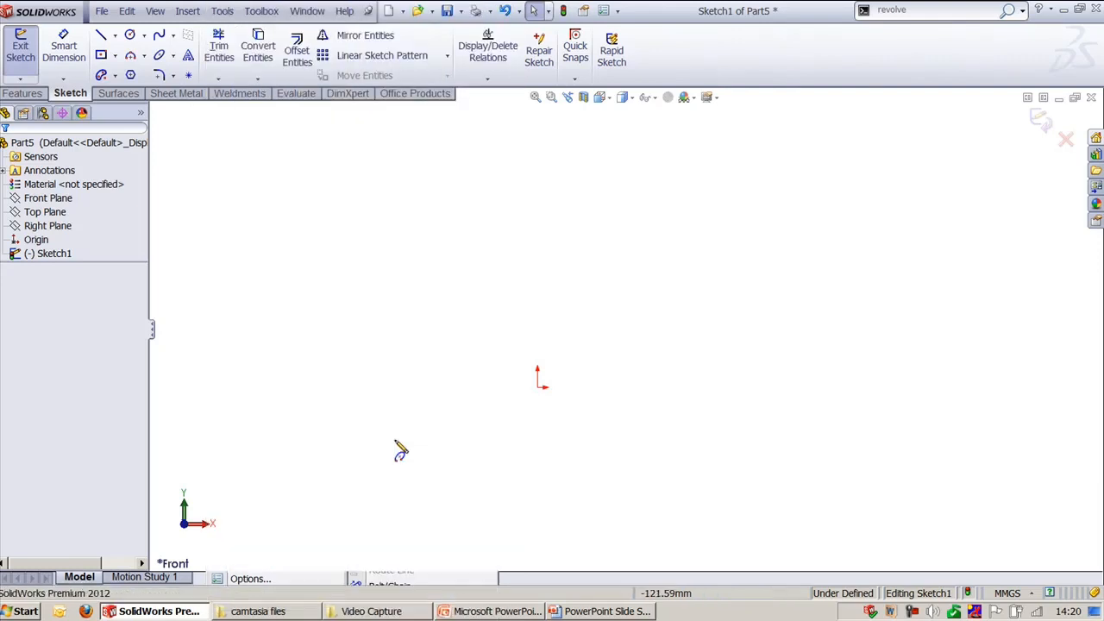
{"action": "left_click", "coordinate": [538, 386]}
{"action": "left_click", "coordinate": [689, 386]}
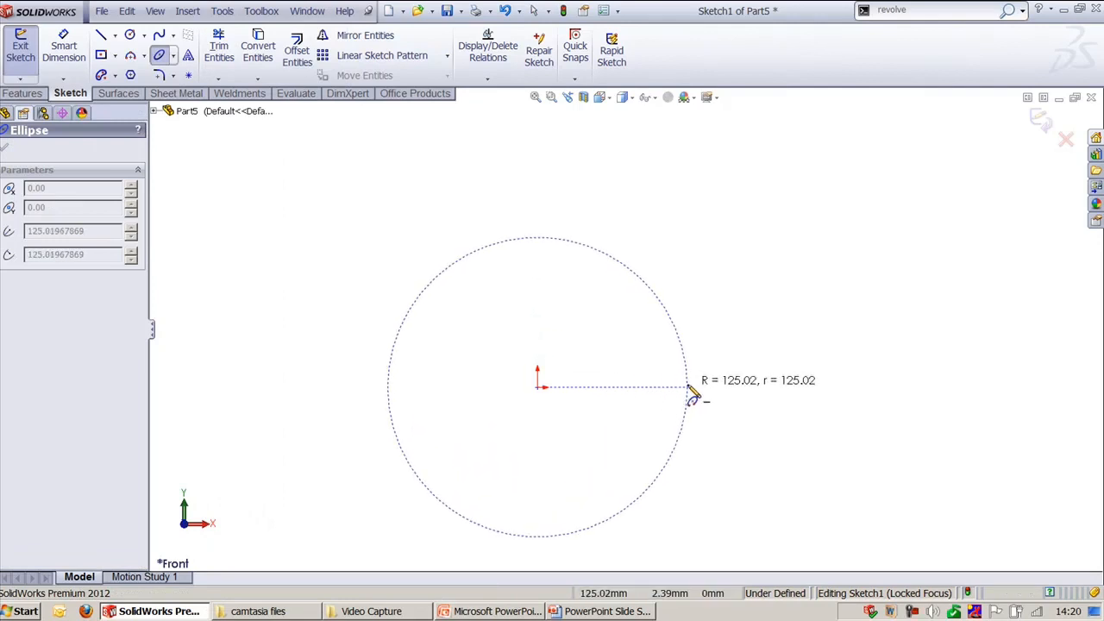
{"action": "left_click", "coordinate": [535, 285]}
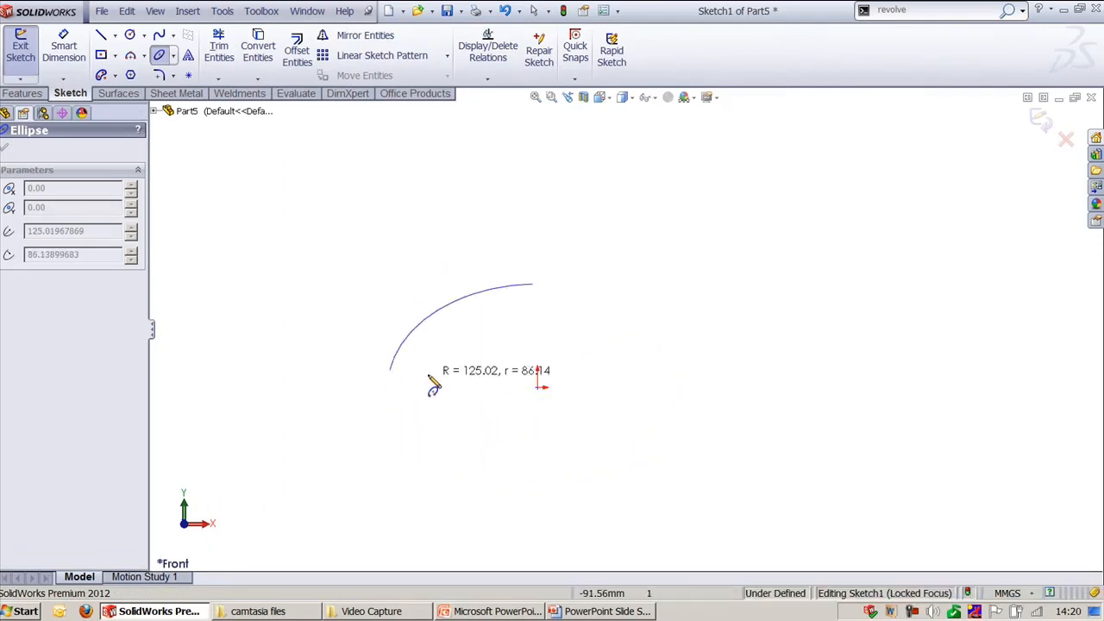
{"action": "left_click", "coordinate": [687, 382]}
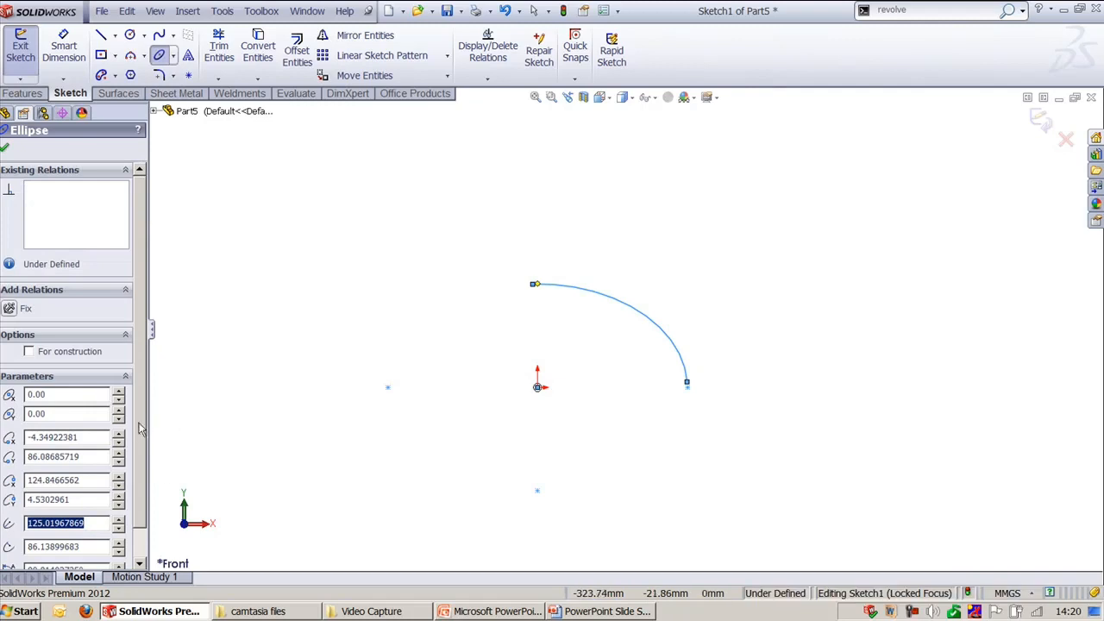
- Increase the horizontal radius of the partial ellipse and leave the partial ellipse tool
{"action": "scroll", "coordinate": [141, 428], "scroll_direction": "down", "scroll_amount": 1}
{"action": "left_click", "coordinate": [119, 488]}
{"action": "left_click", "coordinate": [120, 489]}
{"action": "left_click", "coordinate": [120, 490]}
{"action": "key", "text": "Escape"}
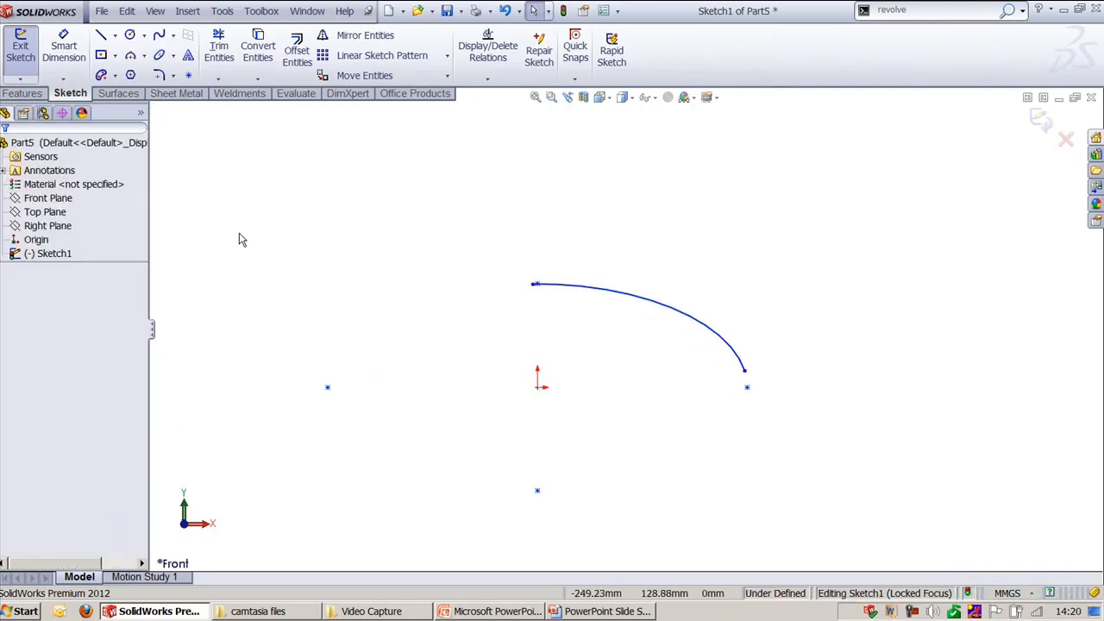
- Sketch an upward-opening parabola with its focus at the origin and its vertex about 127 mm directly below it
{"action": "left_click", "coordinate": [221, 10]}
{"action": "mouse_move", "coordinate": [262, 179]}
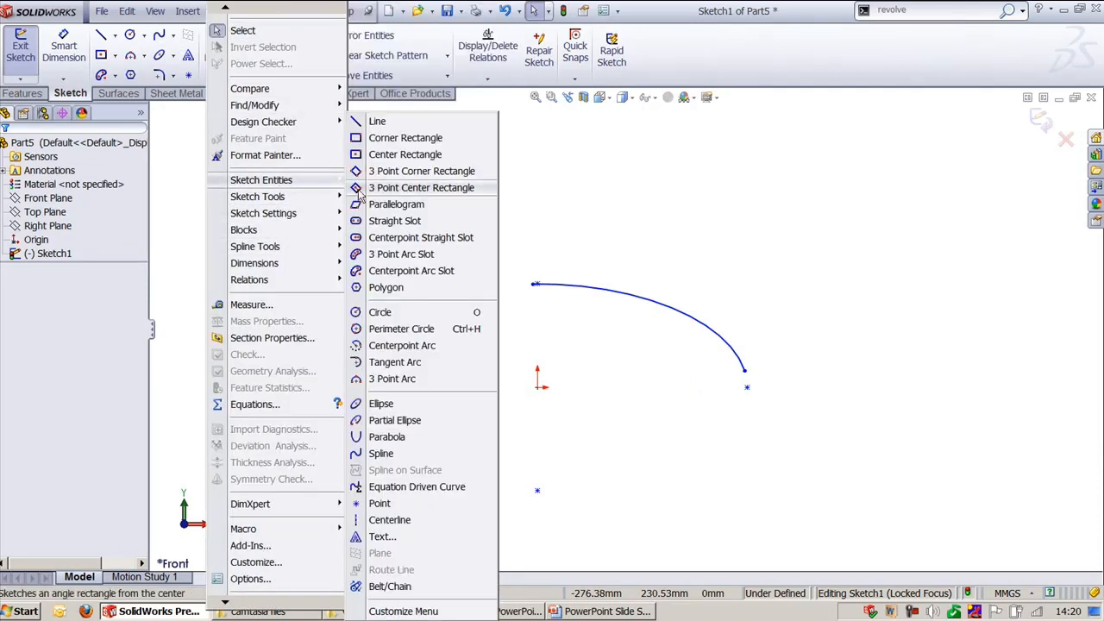
{"action": "left_click", "coordinate": [387, 437]}
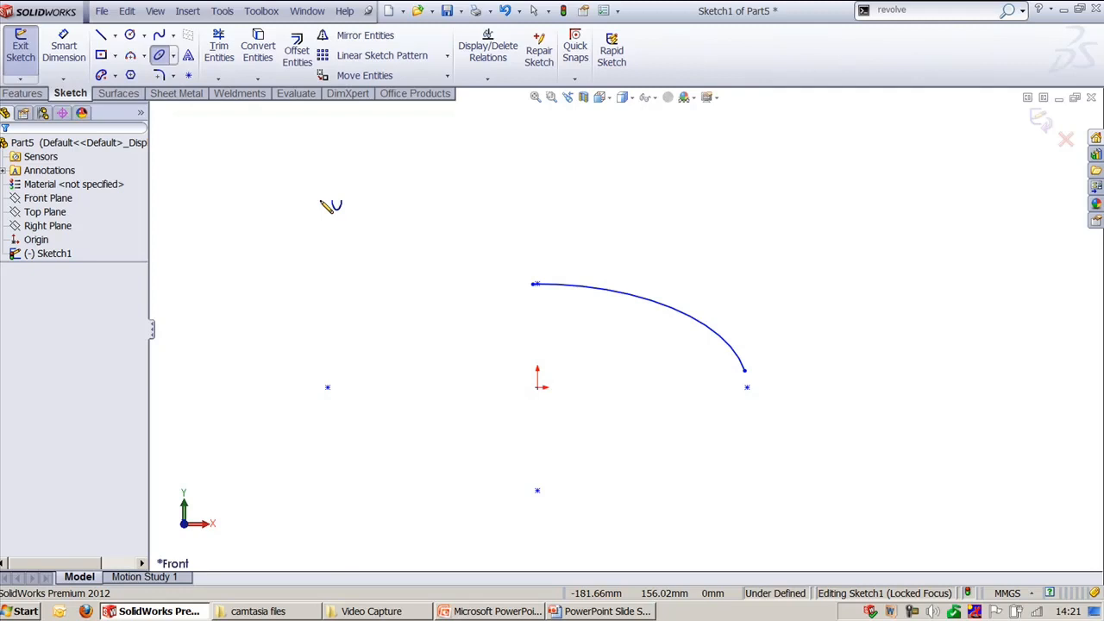
{"action": "scroll", "coordinate": [603, 377], "scroll_direction": "up", "scroll_amount": 1}
{"action": "scroll", "coordinate": [589, 337], "scroll_direction": "down", "scroll_amount": 1}
{"action": "middle_click_drag", "start_coordinate": [569, 347], "coordinate": [611, 406], "text": "ctrl"}
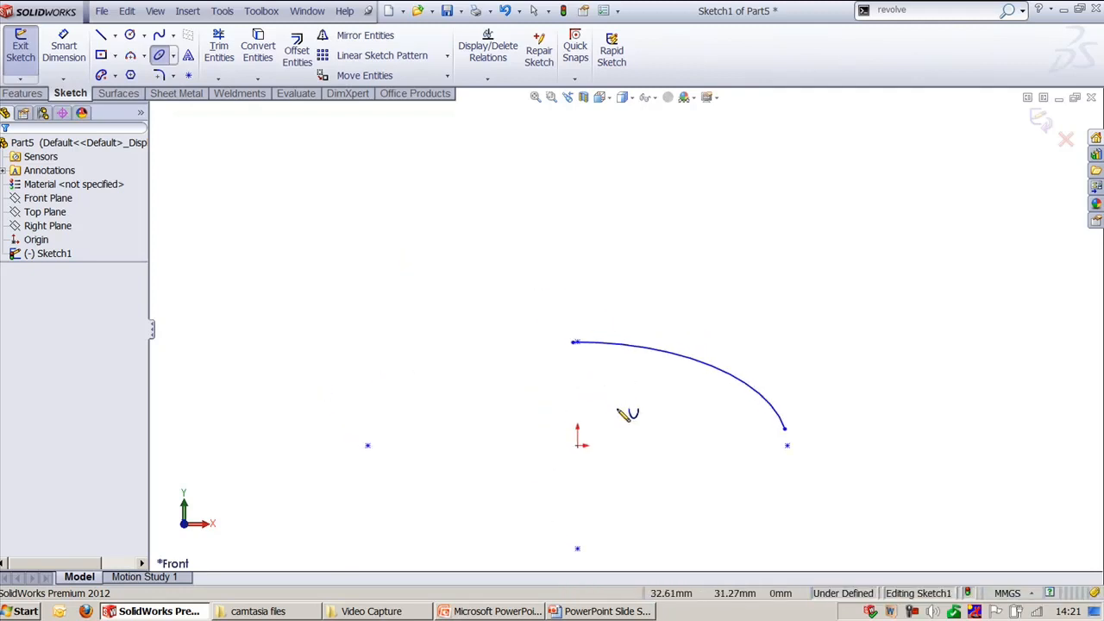
{"action": "left_click", "coordinate": [577, 446]}
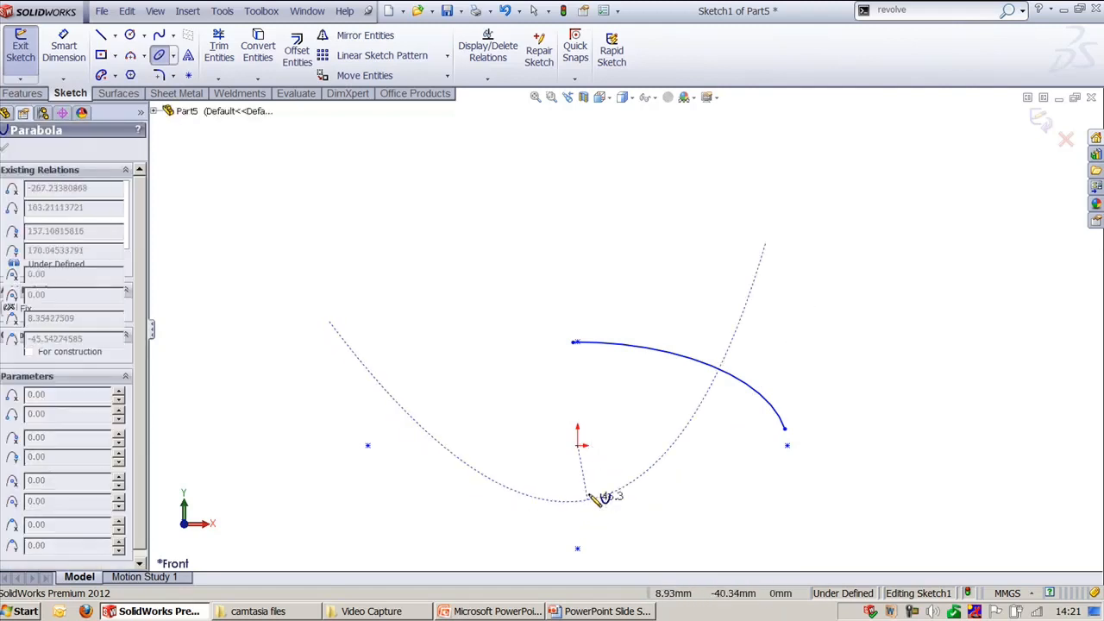
{"action": "middle_click_drag", "start_coordinate": [589, 495], "coordinate": [581, 408], "text": "ctrl"}
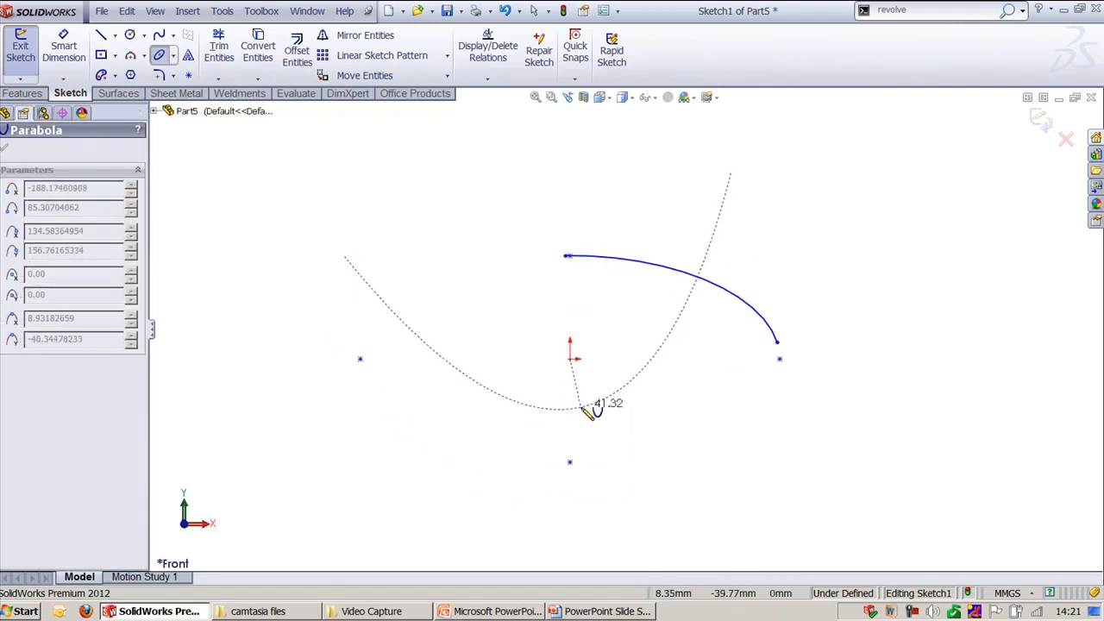
{"action": "left_click", "coordinate": [571, 510]}
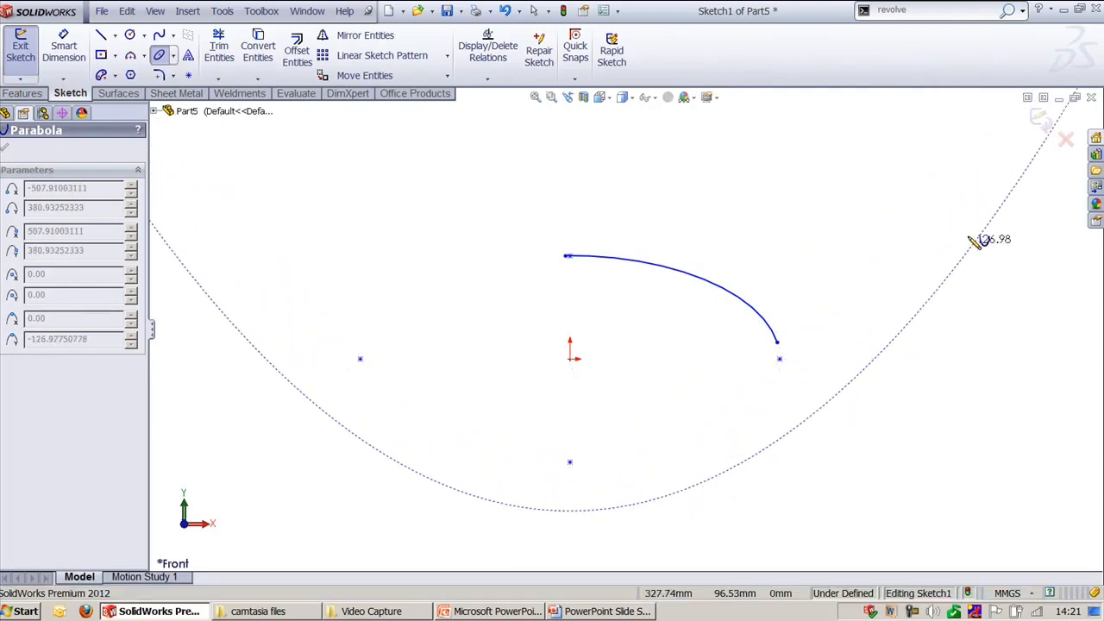
{"action": "left_click", "coordinate": [1008, 194]}
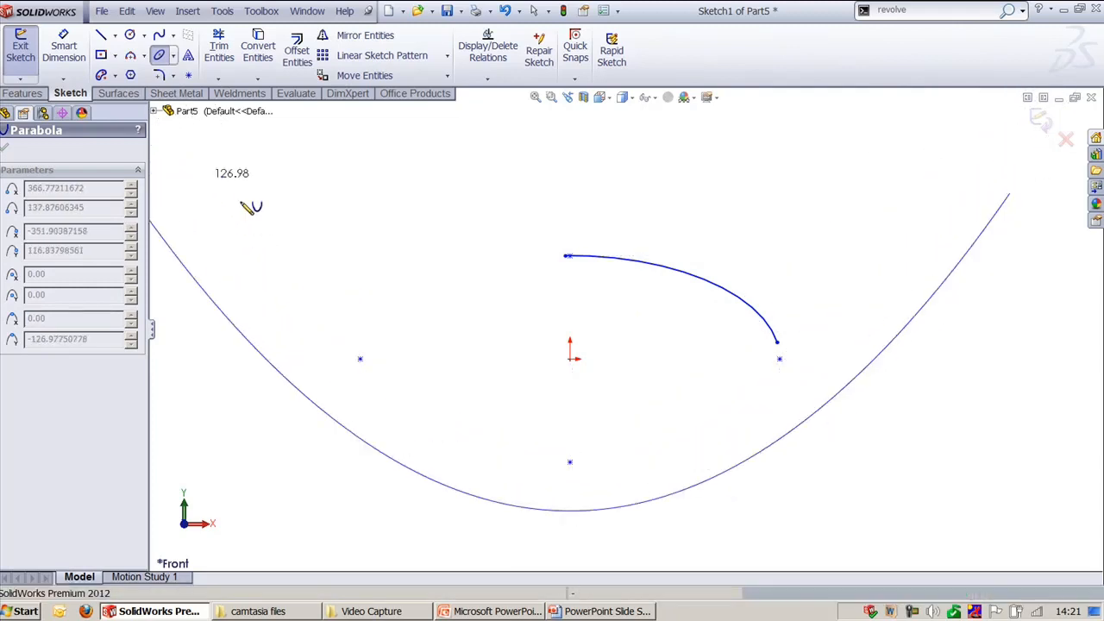
{"action": "middle_click_drag", "start_coordinate": [283, 222], "coordinate": [379, 289], "text": "ctrl"}
{"action": "left_click", "coordinate": [275, 246]}
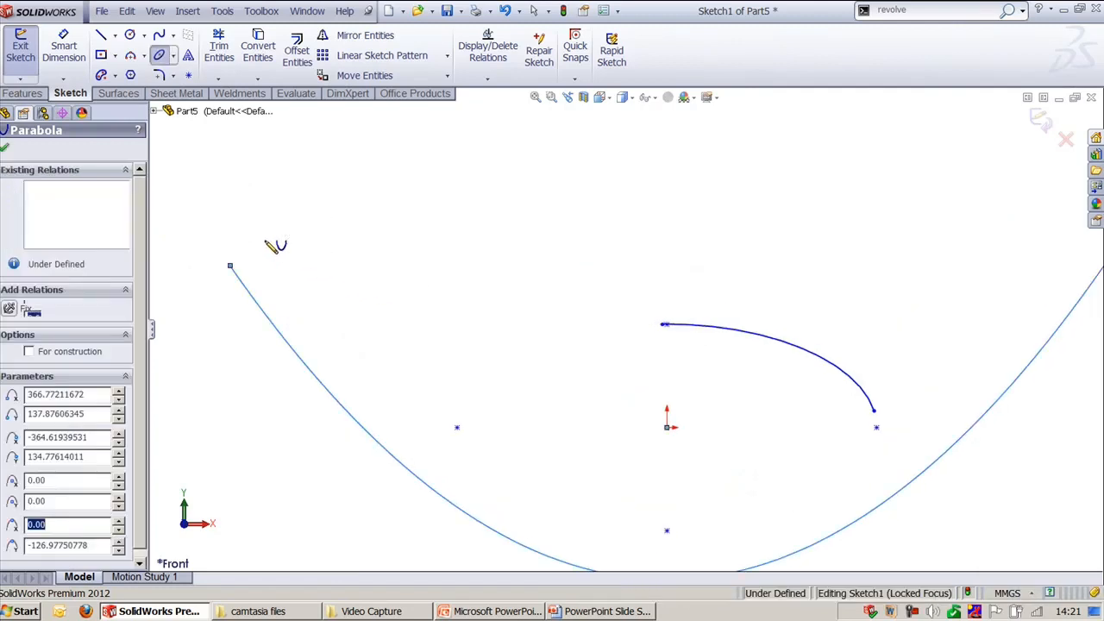
{"action": "scroll", "coordinate": [323, 287], "scroll_direction": "up", "scroll_amount": 3}
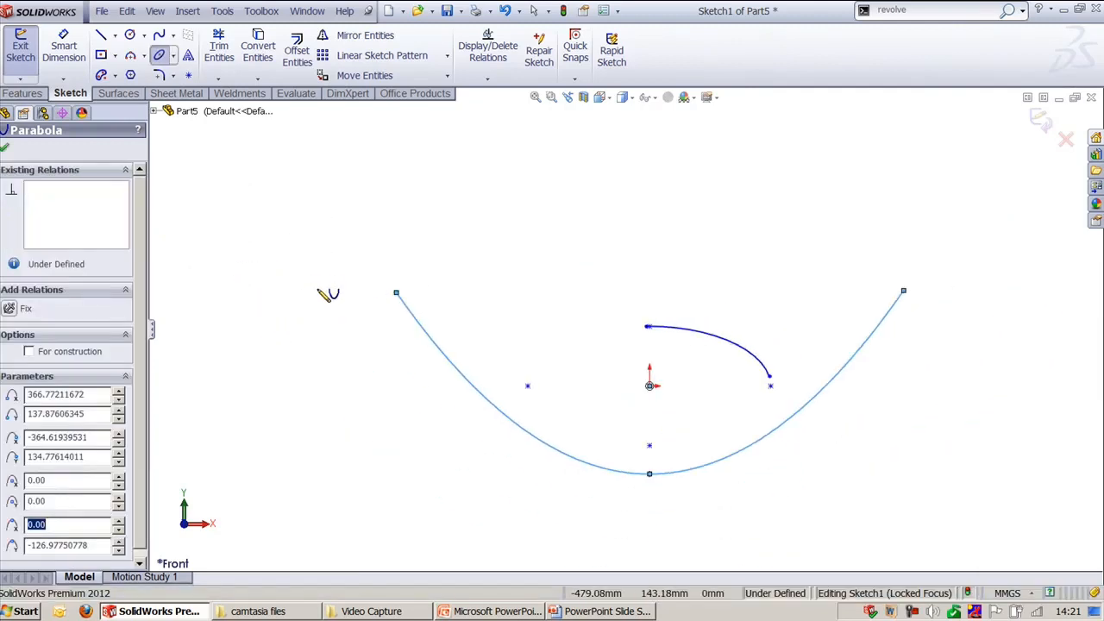
{"action": "key", "text": "Escape"}
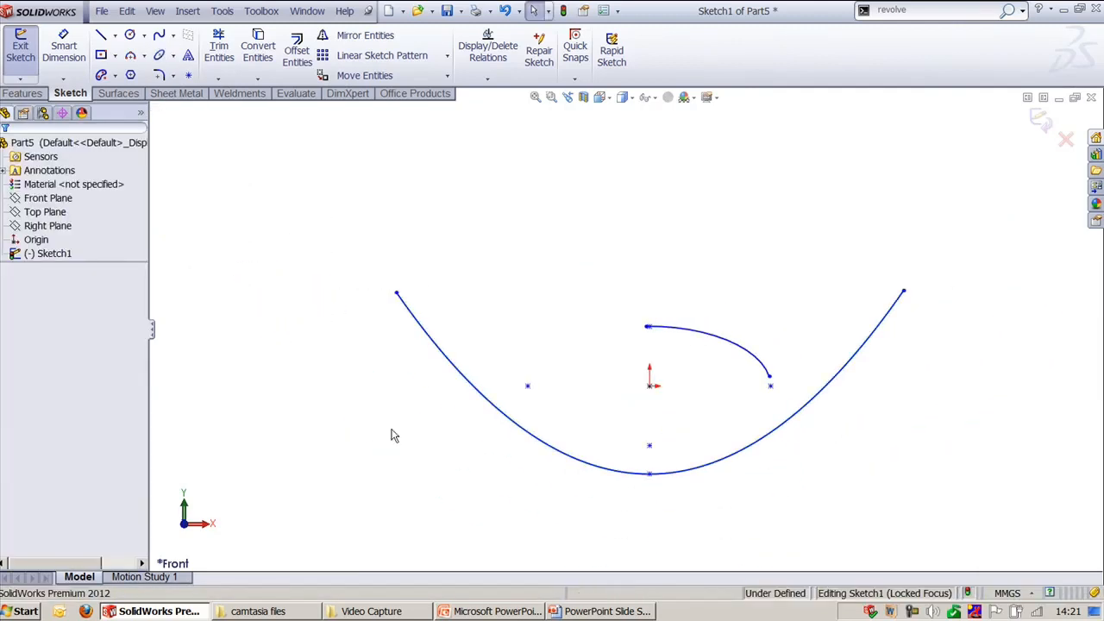
- Delete the parabola and the partial ellipse from the sketch
{"action": "left_click", "coordinate": [498, 416]}
{"action": "left_click", "coordinate": [457, 454]}
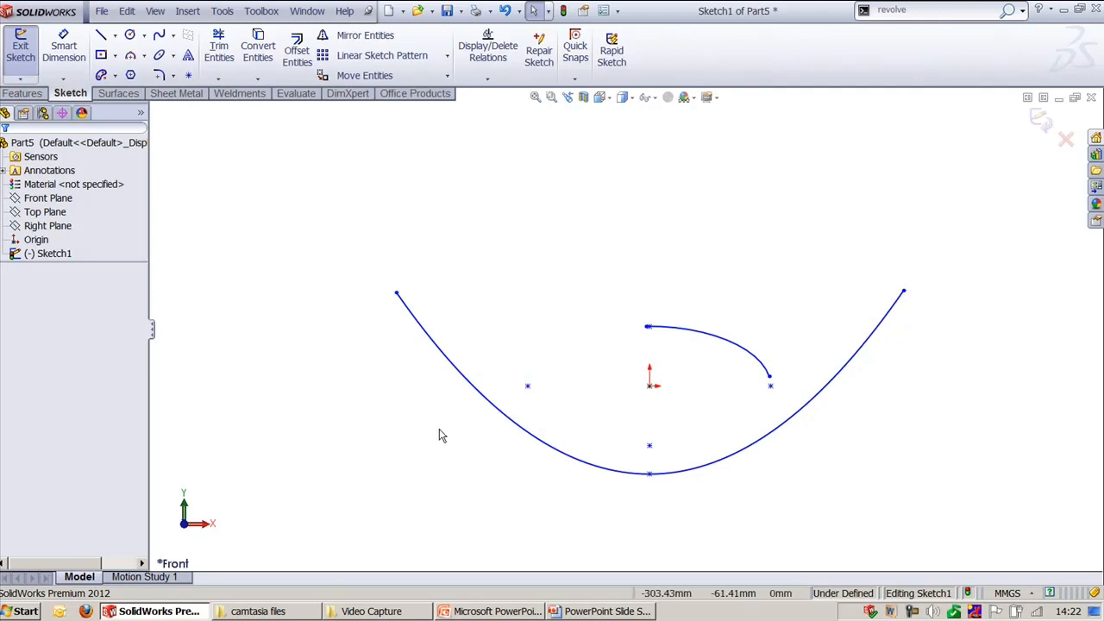
{"action": "left_click", "coordinate": [422, 334]}
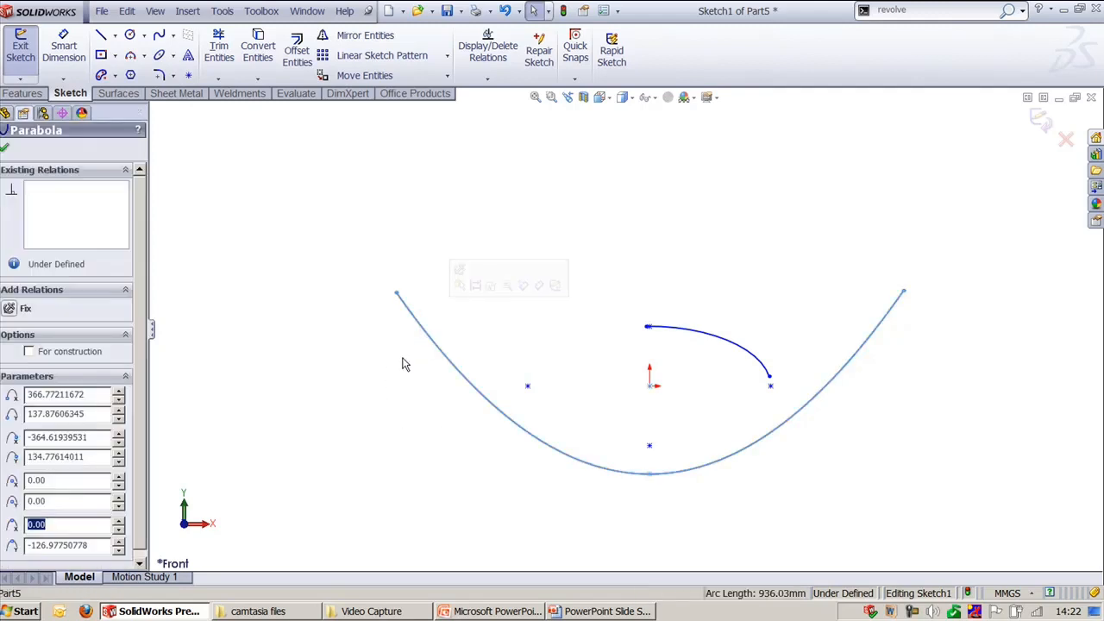
{"action": "key", "text": "Delete"}
{"action": "left_click", "coordinate": [709, 337]}
{"action": "key", "text": "Delete"}
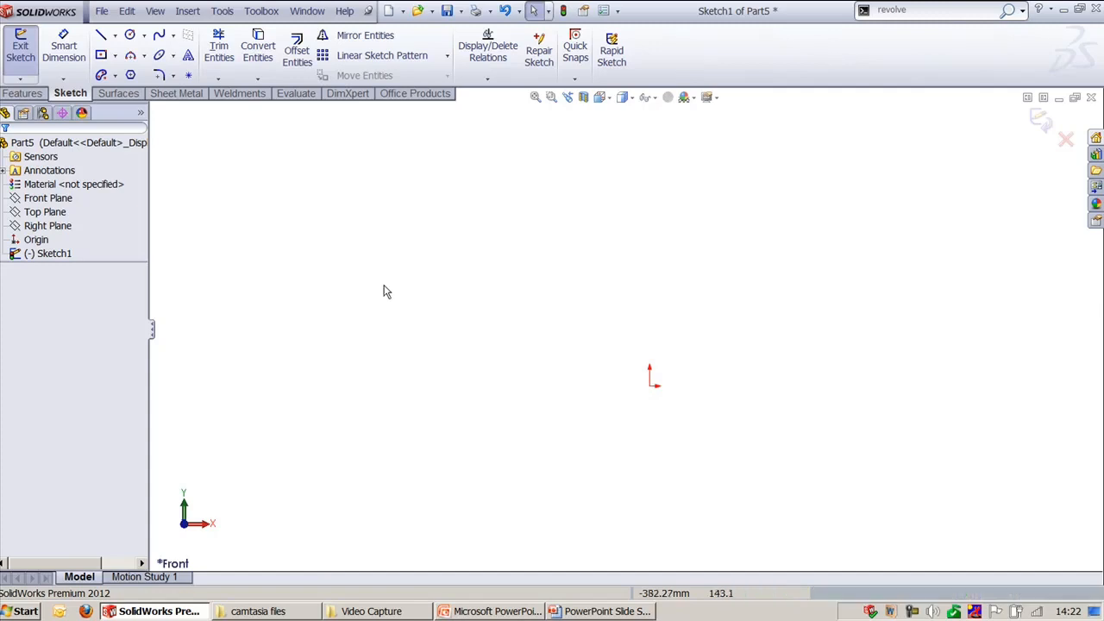
- Sketch a closed spline through six points around the origin, ending on its first point, and leave the Spline tool
{"action": "left_click", "coordinate": [161, 39]}
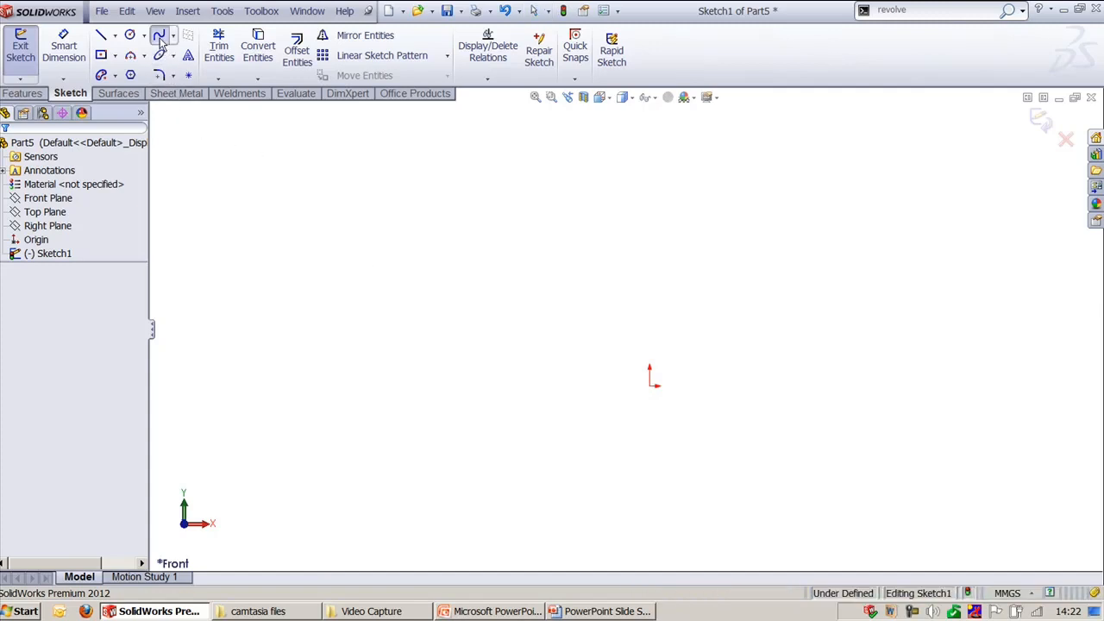
{"action": "scroll", "coordinate": [302, 300], "scroll_direction": "up", "scroll_amount": 2}
{"action": "left_click", "coordinate": [296, 288]}
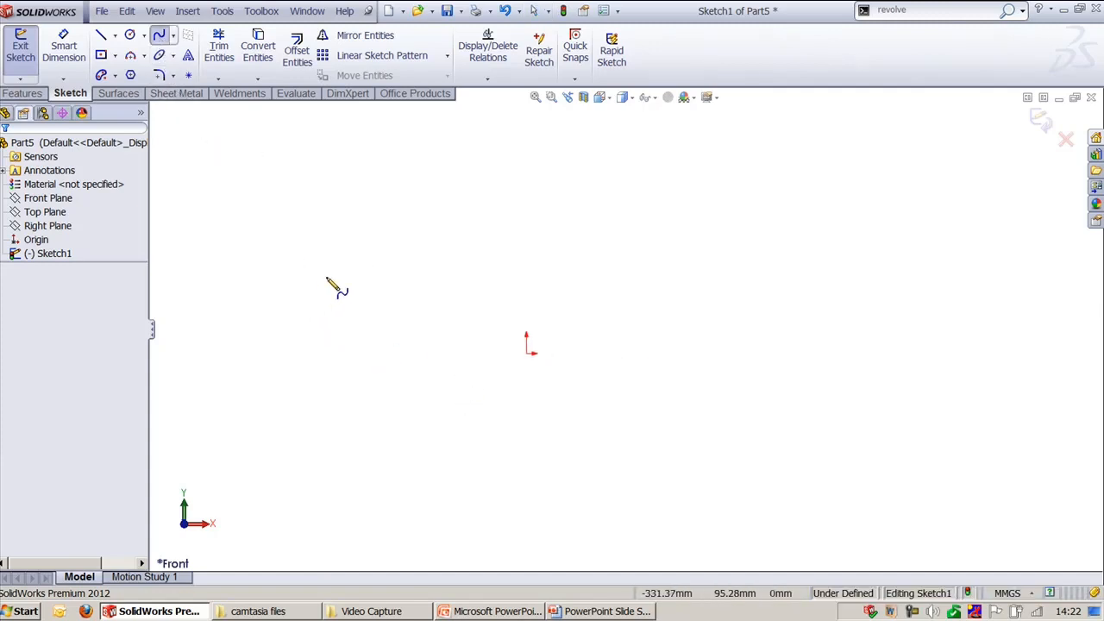
{"action": "left_click", "coordinate": [506, 212]}
{"action": "left_click", "coordinate": [815, 346]}
{"action": "left_click", "coordinate": [773, 488]}
{"action": "left_click", "coordinate": [563, 516]}
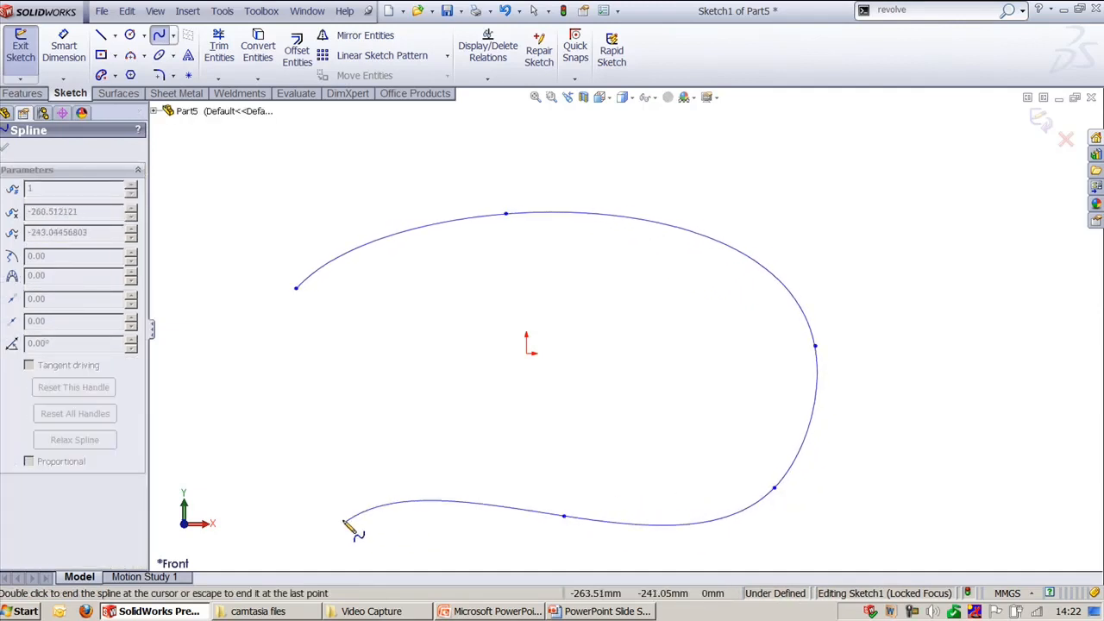
{"action": "left_click", "coordinate": [323, 468]}
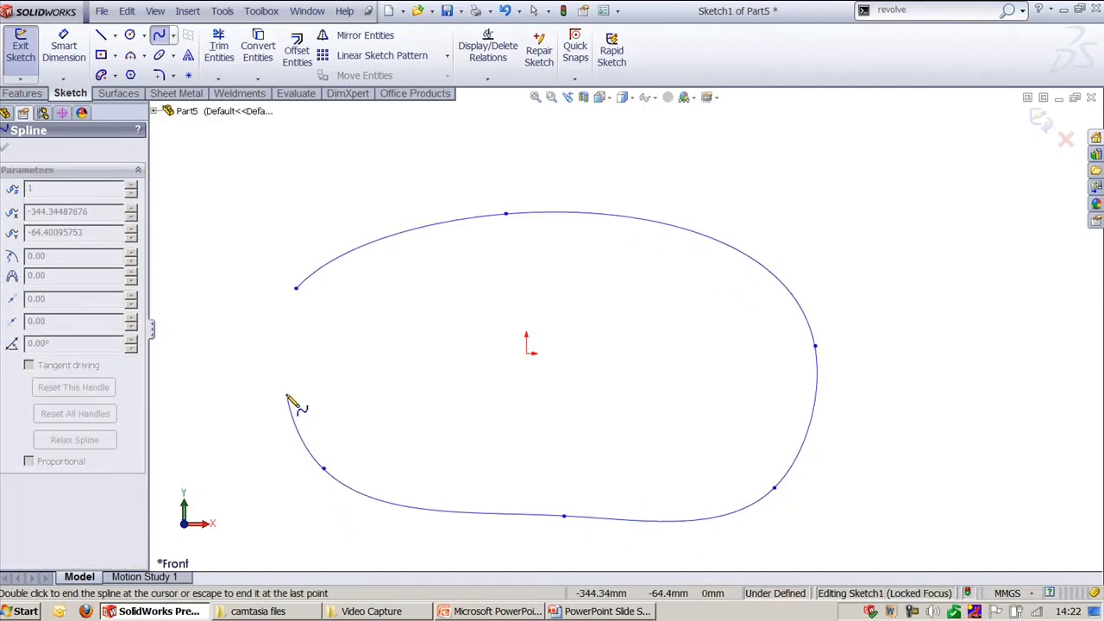
{"action": "left_click", "coordinate": [295, 288]}
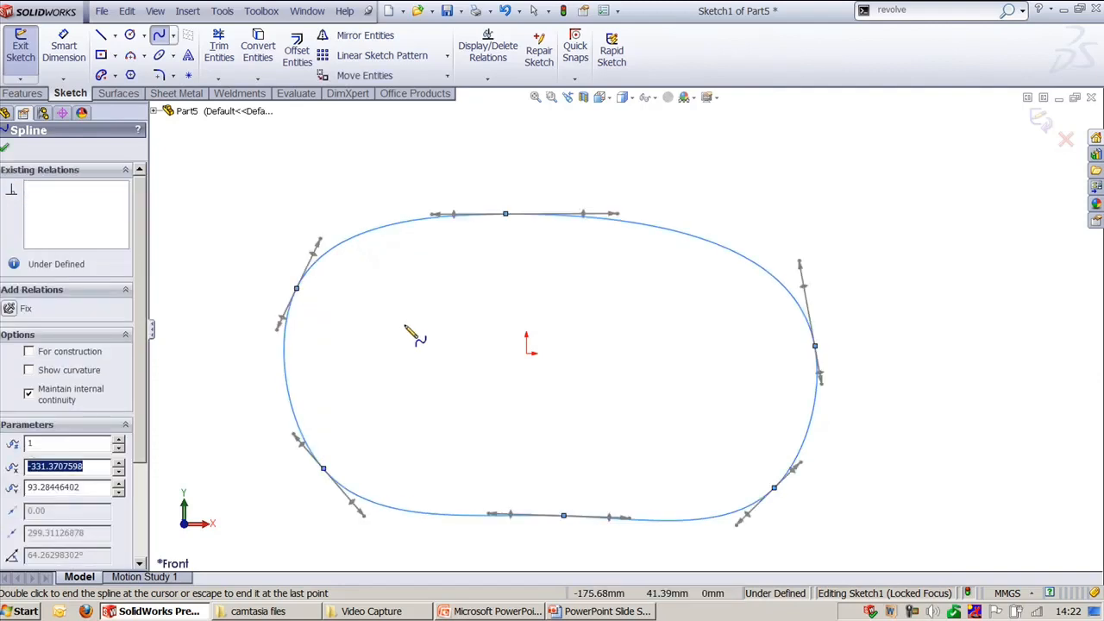
{"action": "key", "text": "Escape"}
{"action": "middle_click_drag", "start_coordinate": [460, 332], "coordinate": [525, 317], "text": "ctrl"}
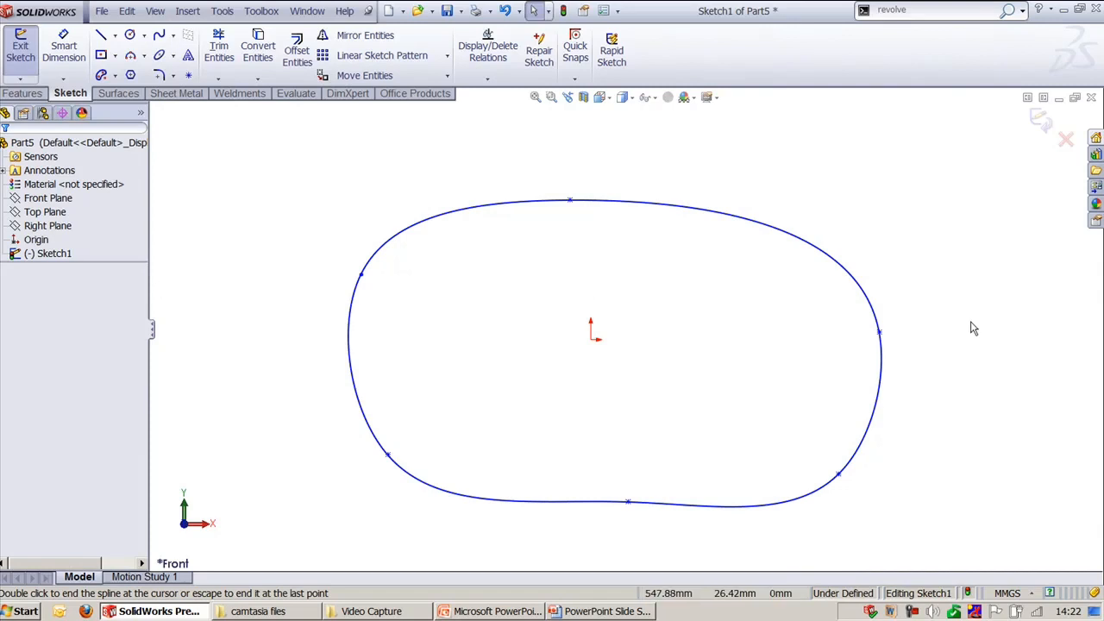
- Show the curvature combs of the closed spline with a scale of 25 and a density of 96
{"action": "left_click", "coordinate": [712, 212]}
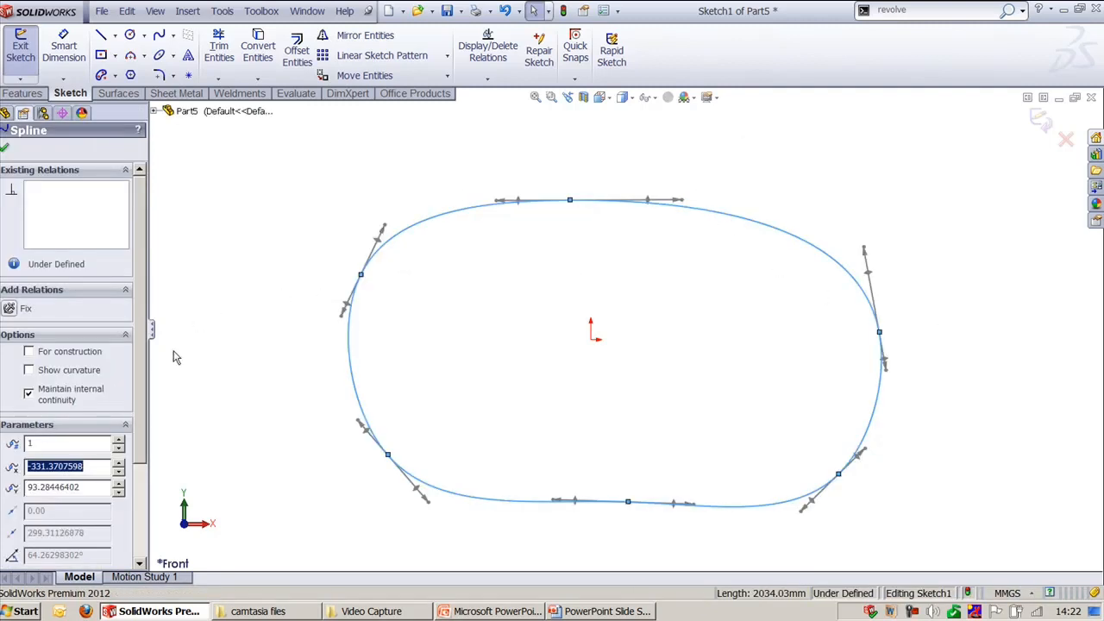
{"action": "left_click", "coordinate": [71, 371]}
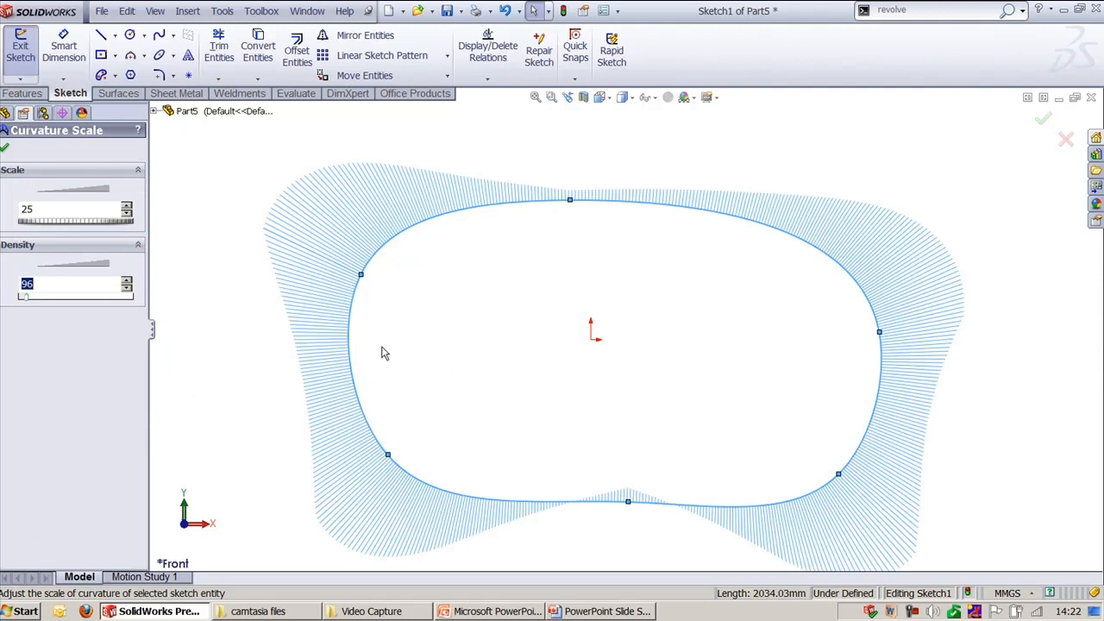
{"action": "left_click", "coordinate": [6, 147]}
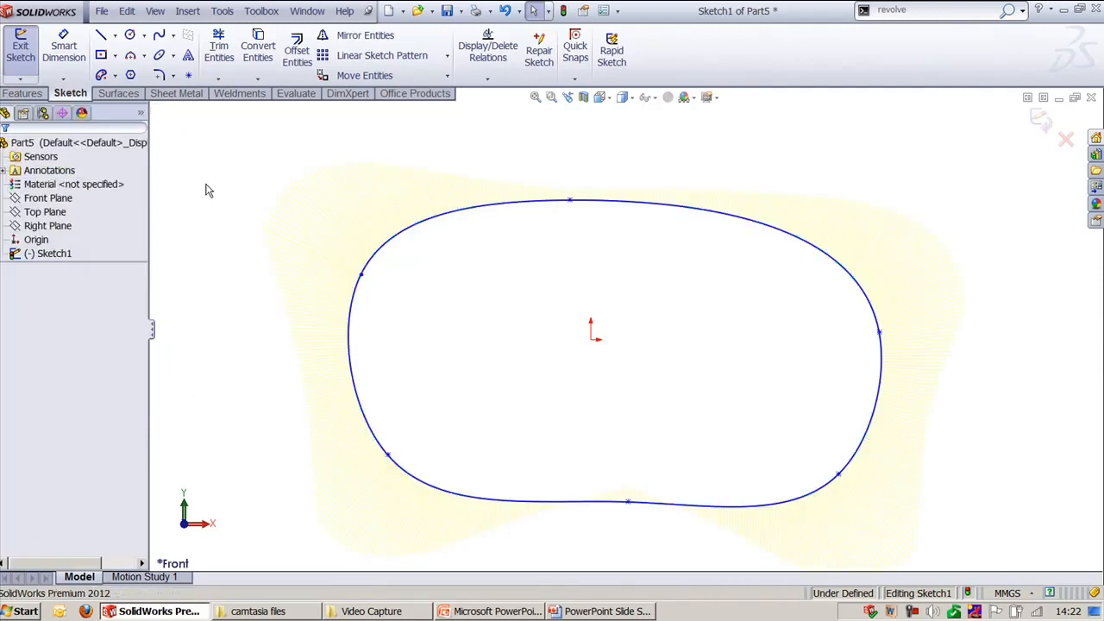
- Turn off the curvature display of the closed spline and close its properties
{"action": "left_click", "coordinate": [380, 250]}
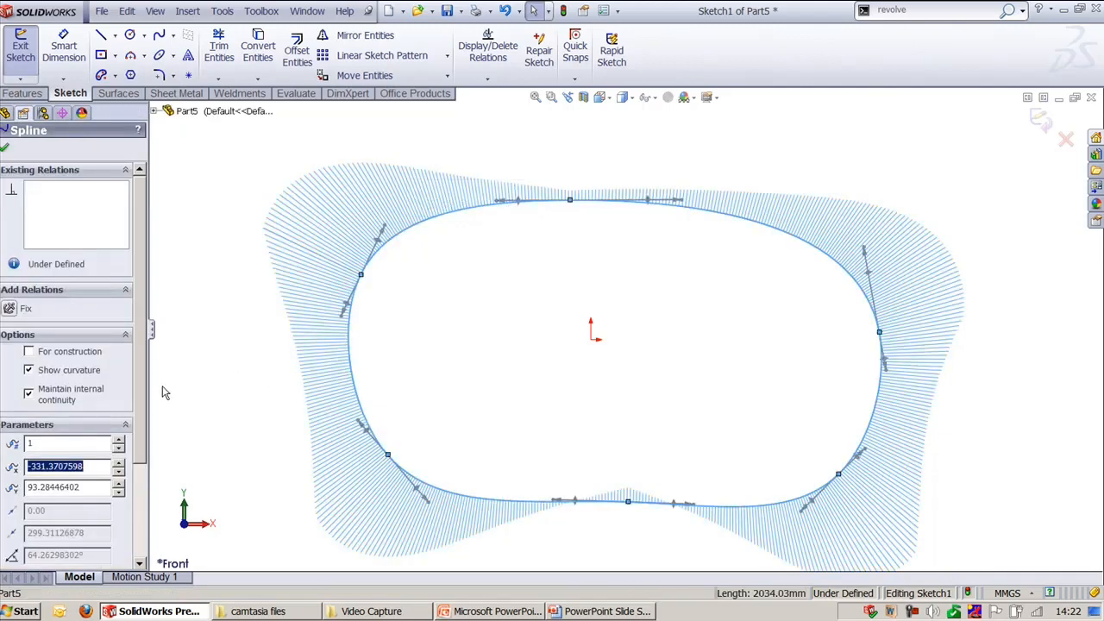
{"action": "left_click", "coordinate": [29, 370]}
{"action": "left_click_drag", "start_coordinate": [139, 381], "coordinate": [145, 529]}
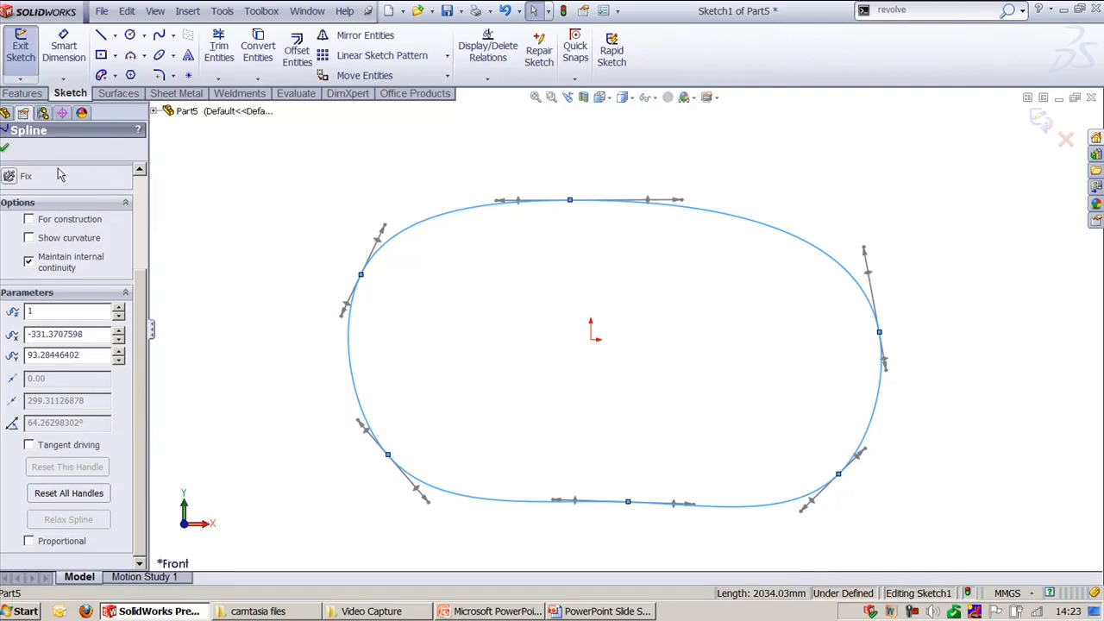
{"action": "left_click", "coordinate": [4, 147]}
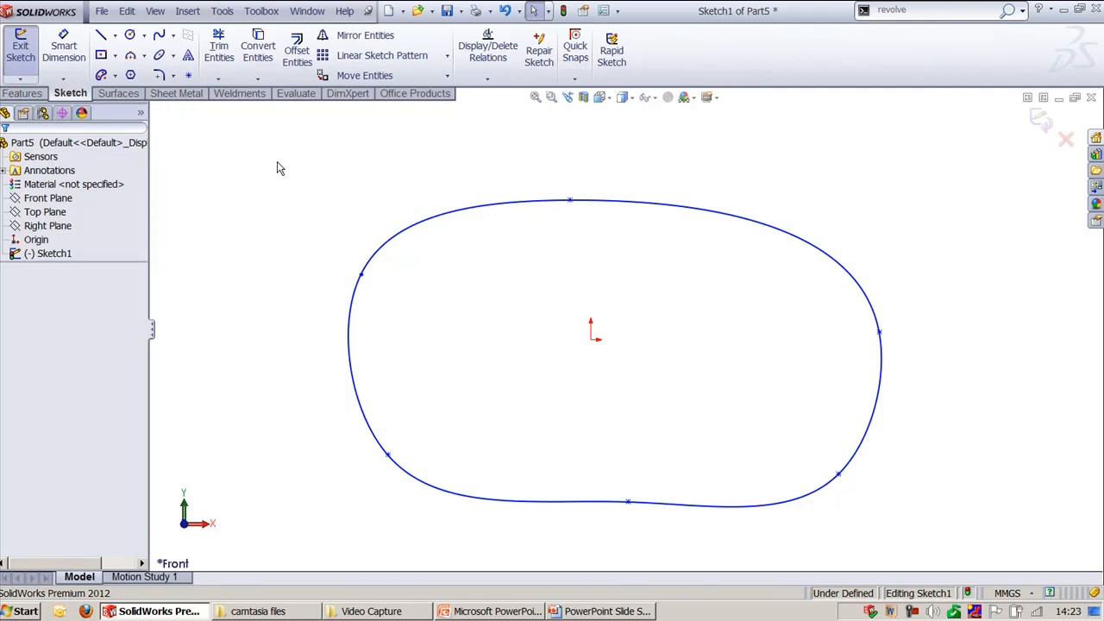
{"action": "left_click", "coordinate": [221, 10]}
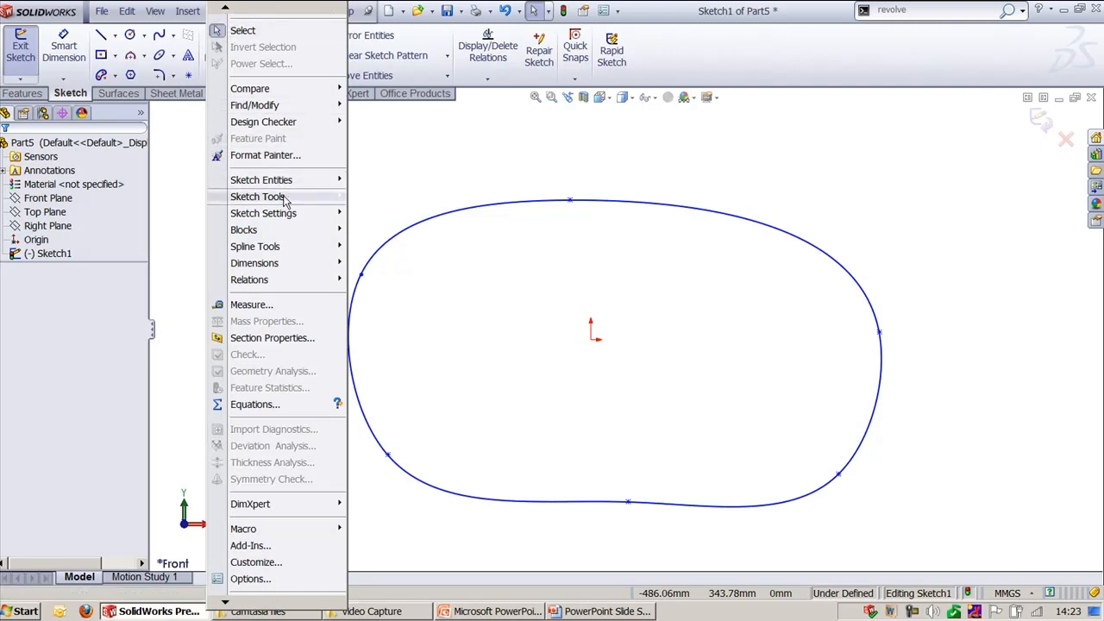
{"action": "mouse_move", "coordinate": [286, 200]}
{"action": "mouse_move", "coordinate": [289, 248]}
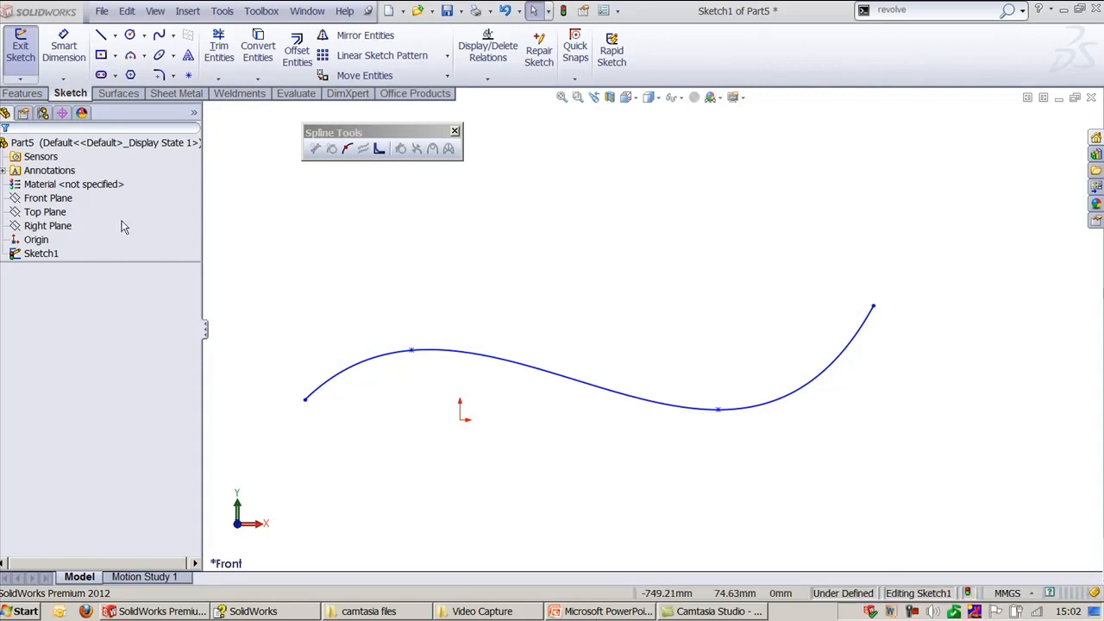
{"action": "left_click", "coordinate": [222, 11]}
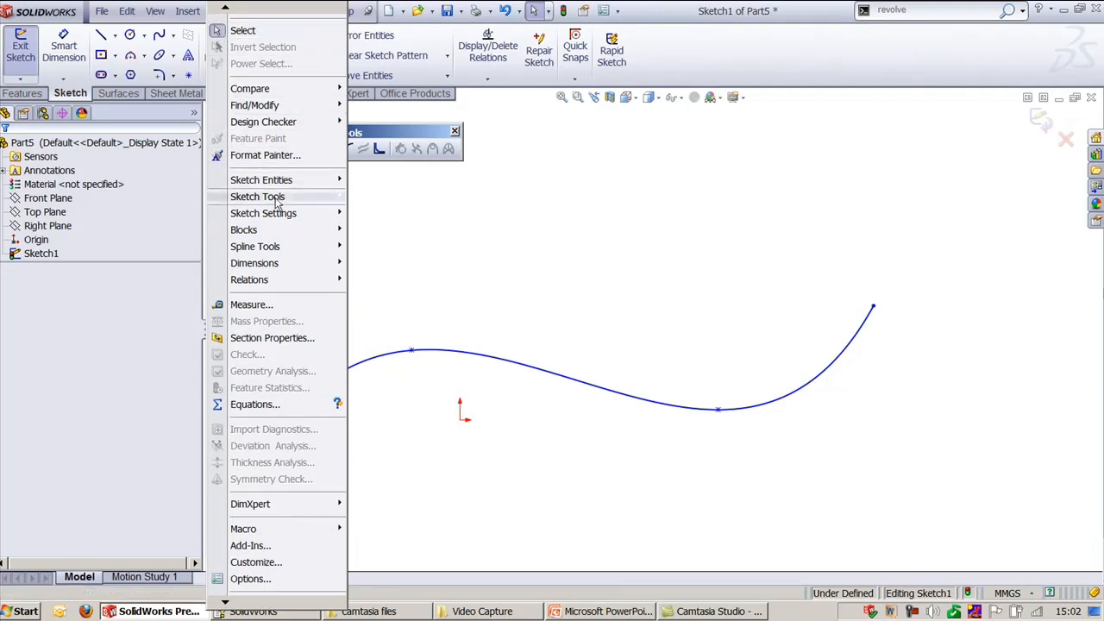
{"action": "mouse_move", "coordinate": [307, 250]}
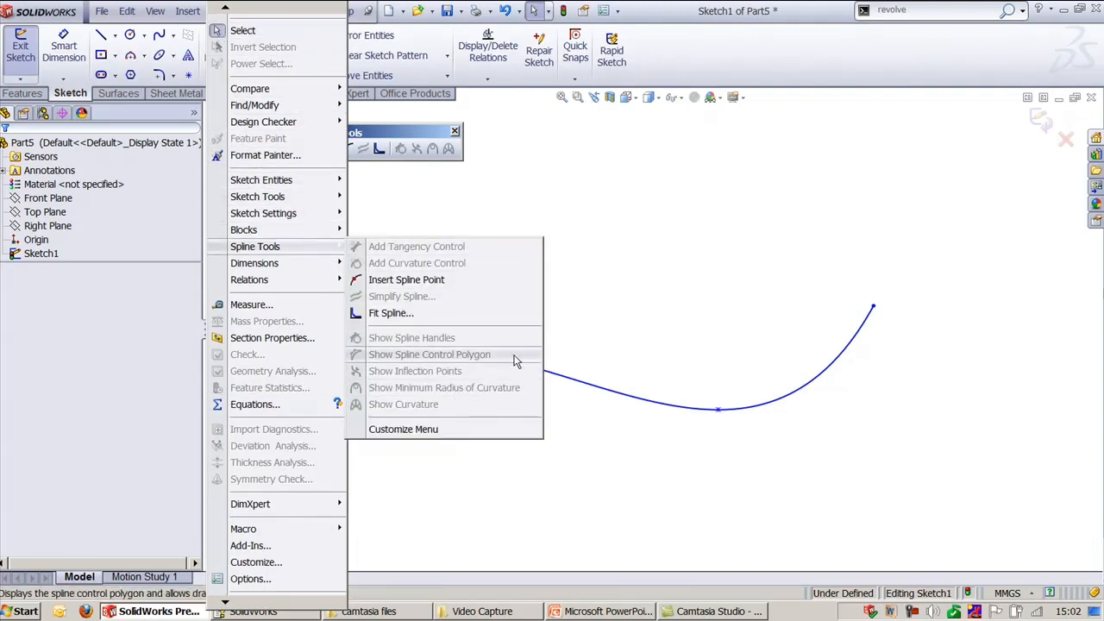
{"action": "left_click", "coordinate": [602, 227]}
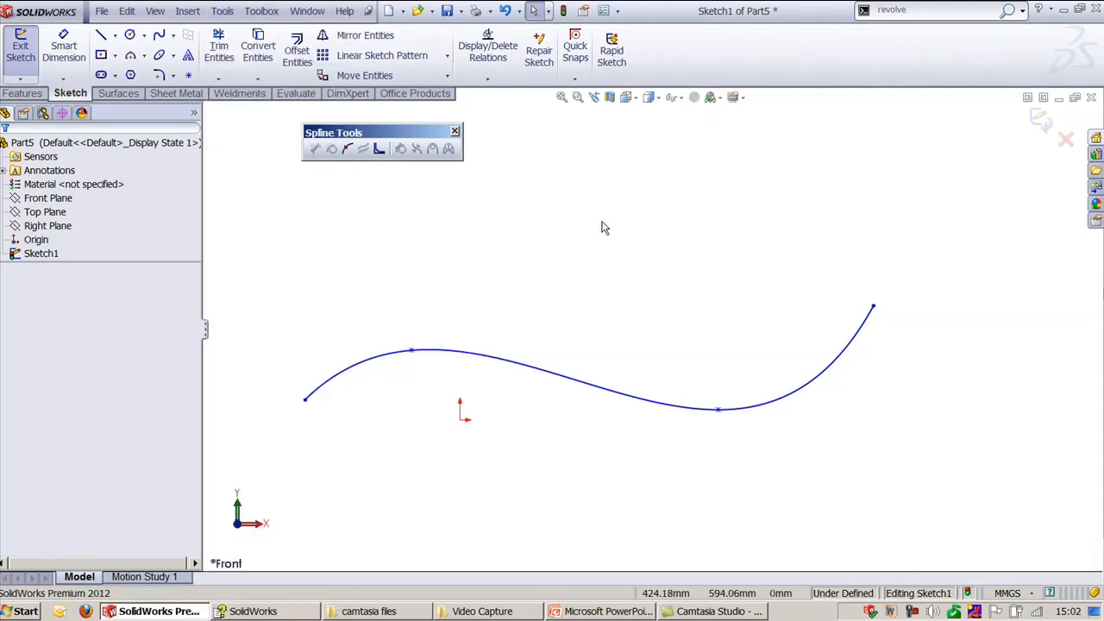
- Close the floating Spline Tools toolbar, display it again and place it above the open spline
{"action": "left_click", "coordinate": [454, 132]}
{"action": "right_click", "coordinate": [807, 64]}
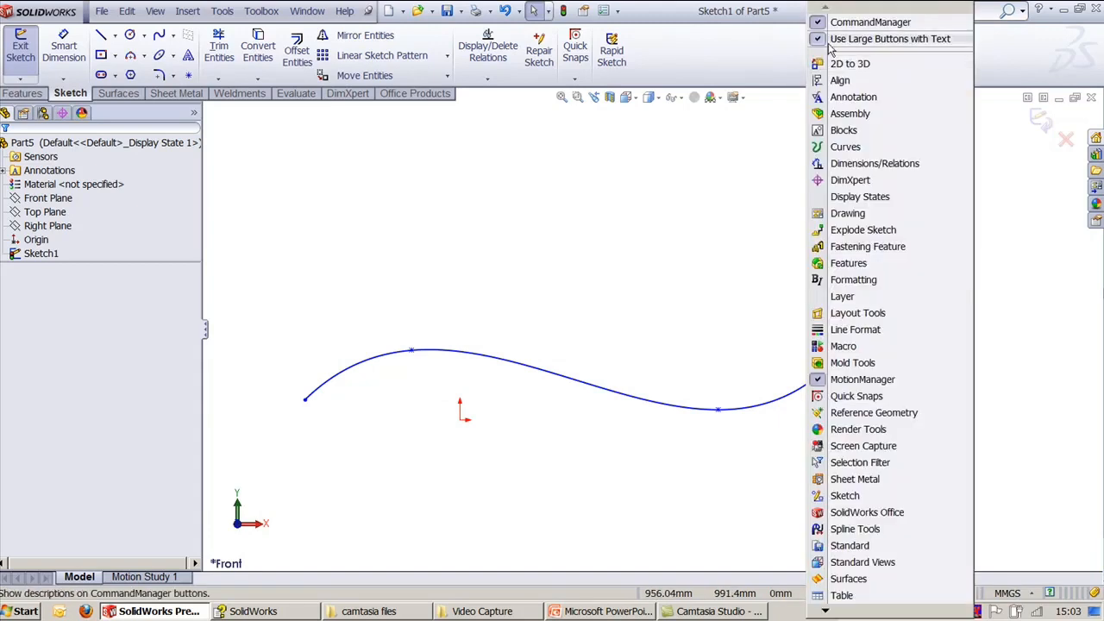
{"action": "mouse_move", "coordinate": [859, 610]}
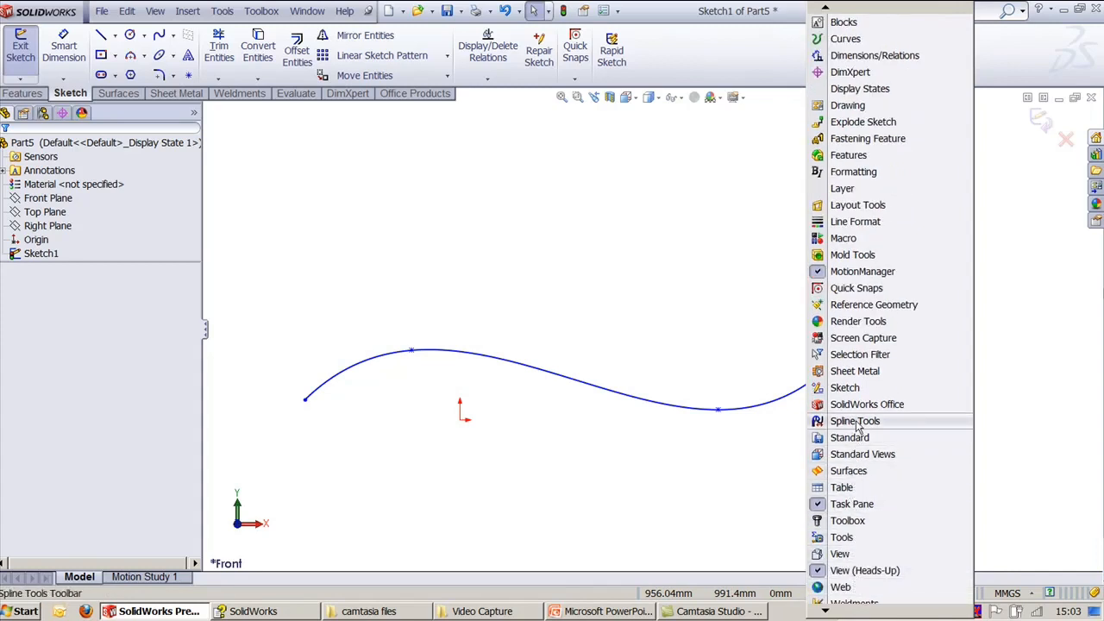
{"action": "left_click", "coordinate": [858, 422]}
{"action": "left_click_drag", "start_coordinate": [406, 121], "coordinate": [463, 122]}
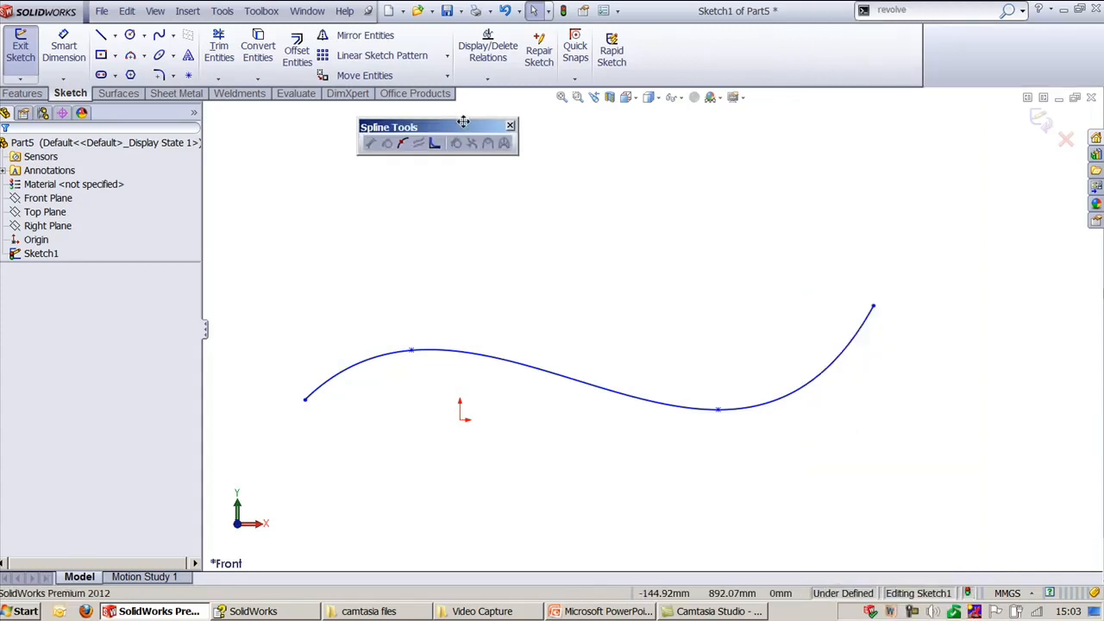
- Insert two additional spline points on the open spline, between its two existing interior points
{"action": "left_click", "coordinate": [403, 144]}
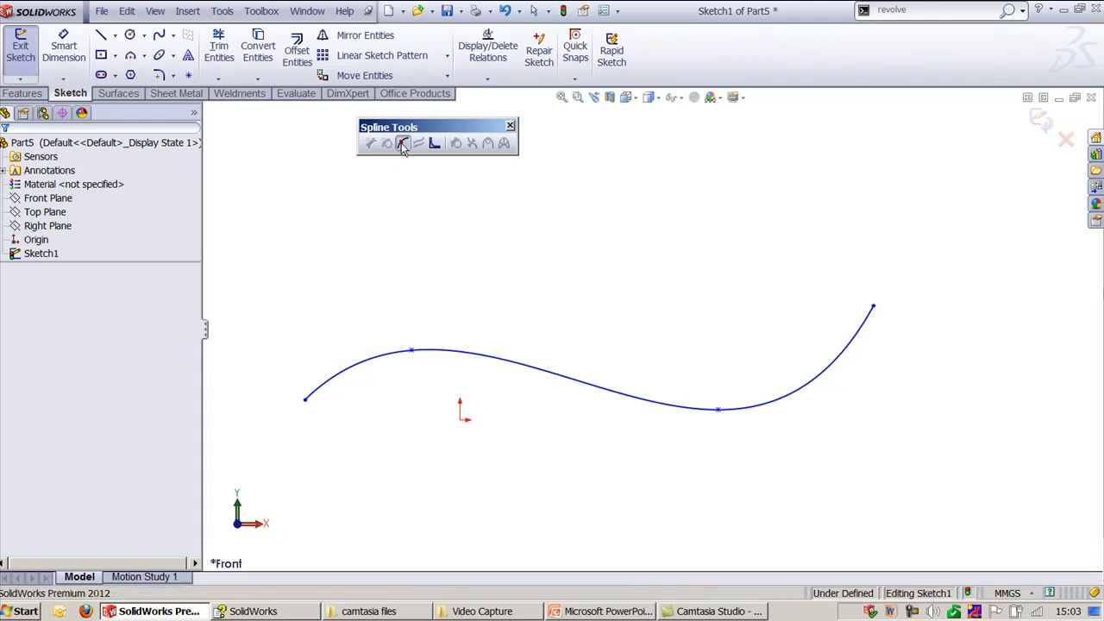
{"action": "left_click", "coordinate": [500, 358]}
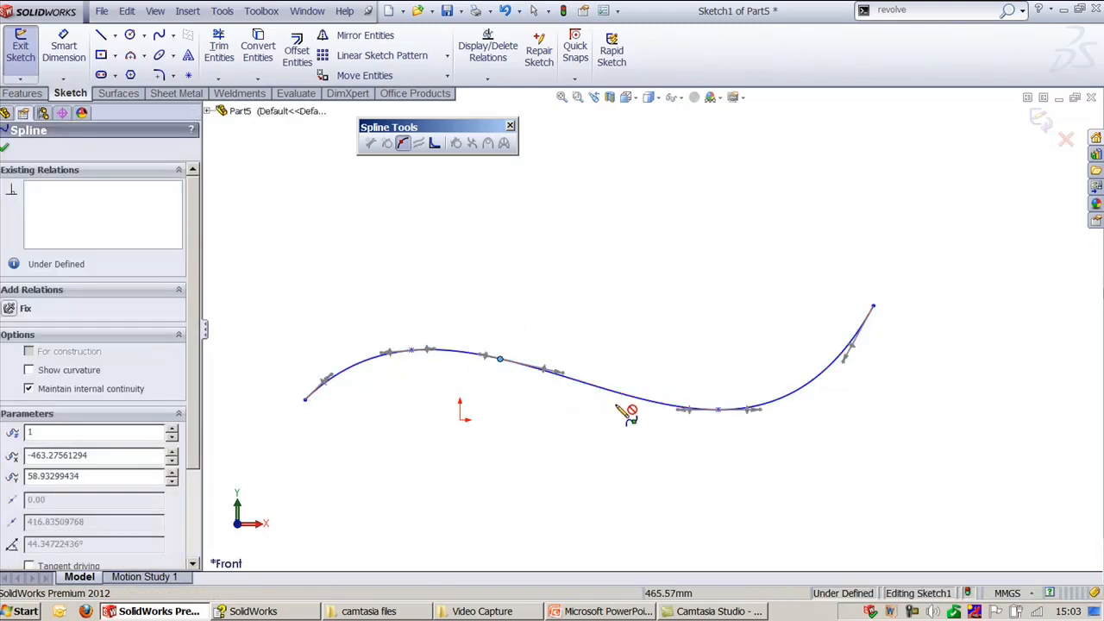
{"action": "left_click", "coordinate": [632, 398]}
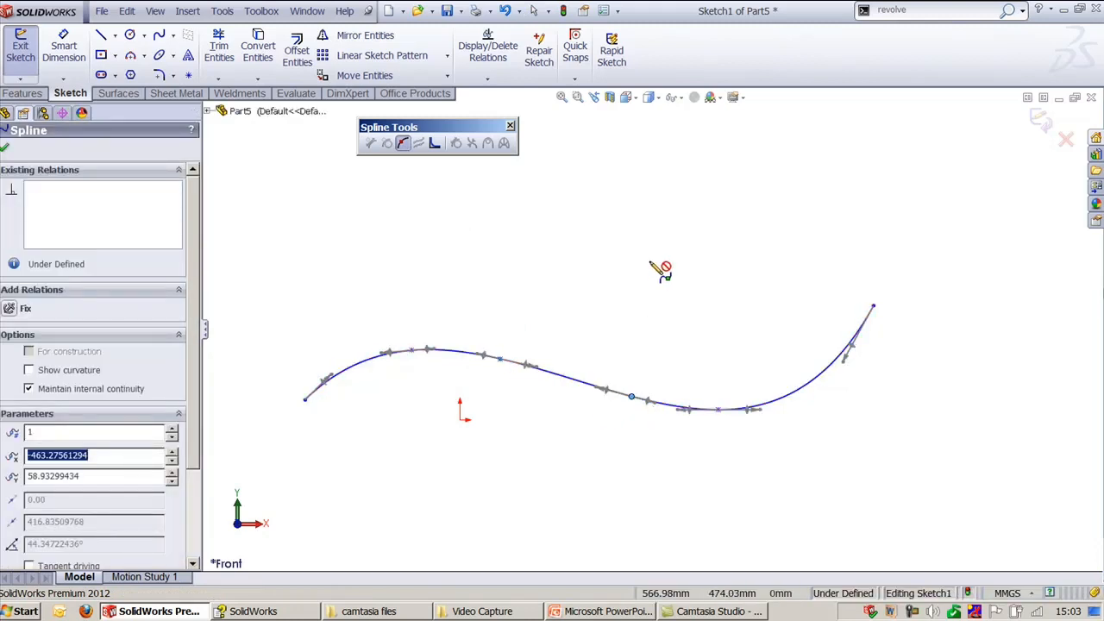
{"action": "key", "text": "Escape"}
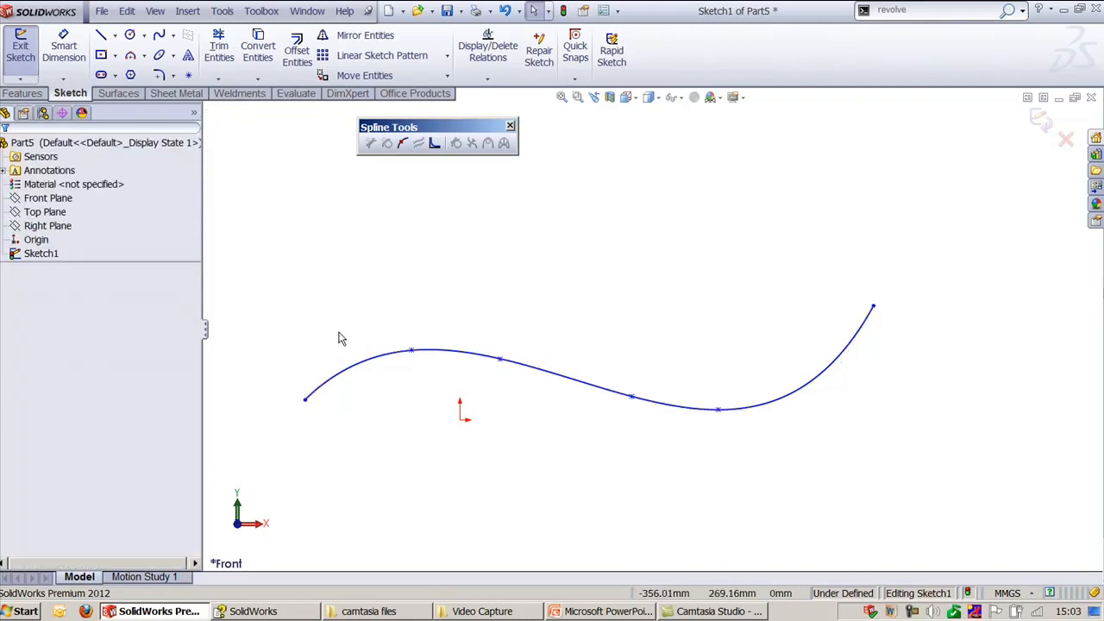
{"action": "left_click_drag", "start_coordinate": [279, 379], "coordinate": [370, 463]}
{"action": "left_click_drag", "start_coordinate": [393, 305], "coordinate": [432, 372]}
{"action": "left_click_drag", "start_coordinate": [693, 387], "coordinate": [757, 441]}
{"action": "left_click_drag", "start_coordinate": [849, 291], "coordinate": [929, 373]}
{"action": "left_click_drag", "start_coordinate": [467, 327], "coordinate": [461, 276]}
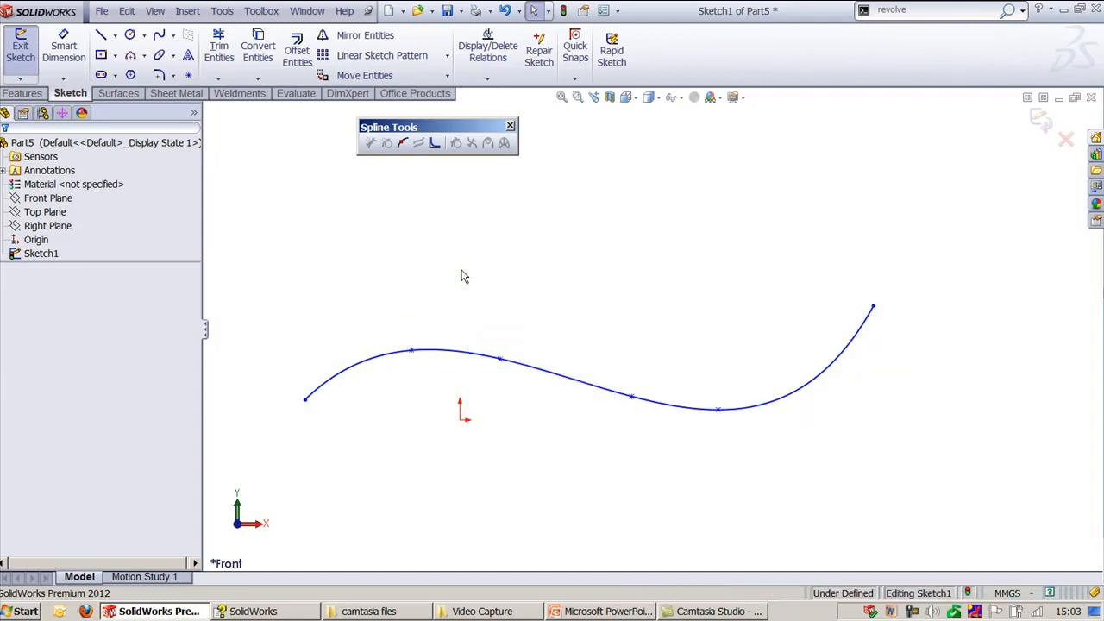
- Move the left one of the two inserted spline points slightly downward to reshape the curve
{"action": "mouse_move", "coordinate": [504, 363]}
{"action": "left_mouse_down"}
{"action": "mouse_move", "coordinate": [509, 315]}
{"action": "mouse_move", "coordinate": [497, 375]}
{"action": "left_mouse_up"}
{"action": "left_click", "coordinate": [458, 264]}
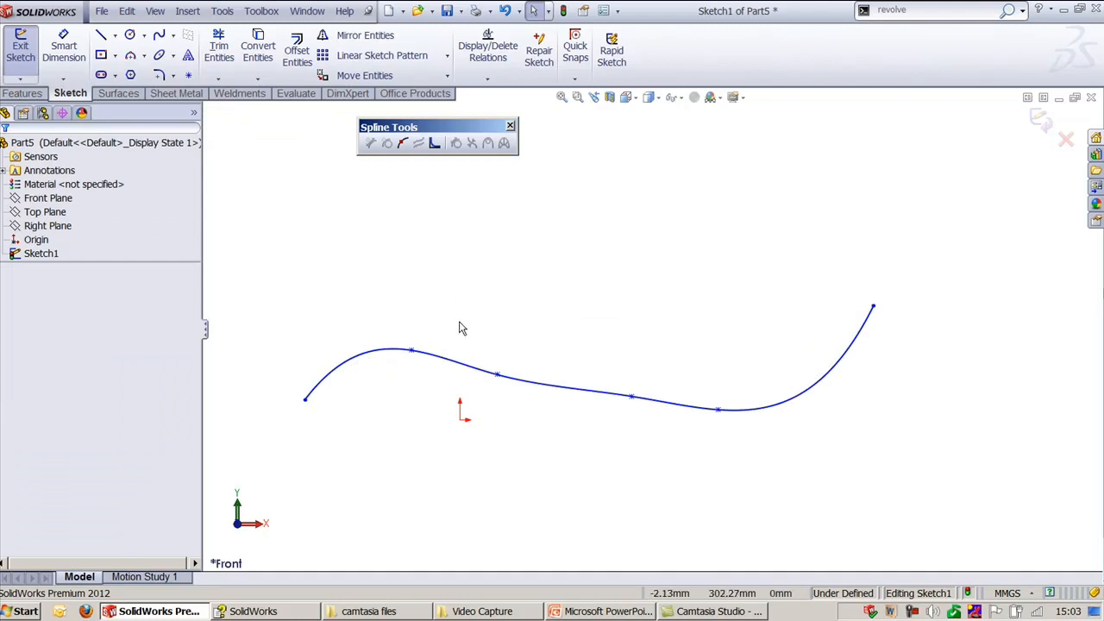
- Add a tangency control near the spline's right end and rotate its handle to nearly horizontal
{"action": "left_click", "coordinate": [460, 369]}
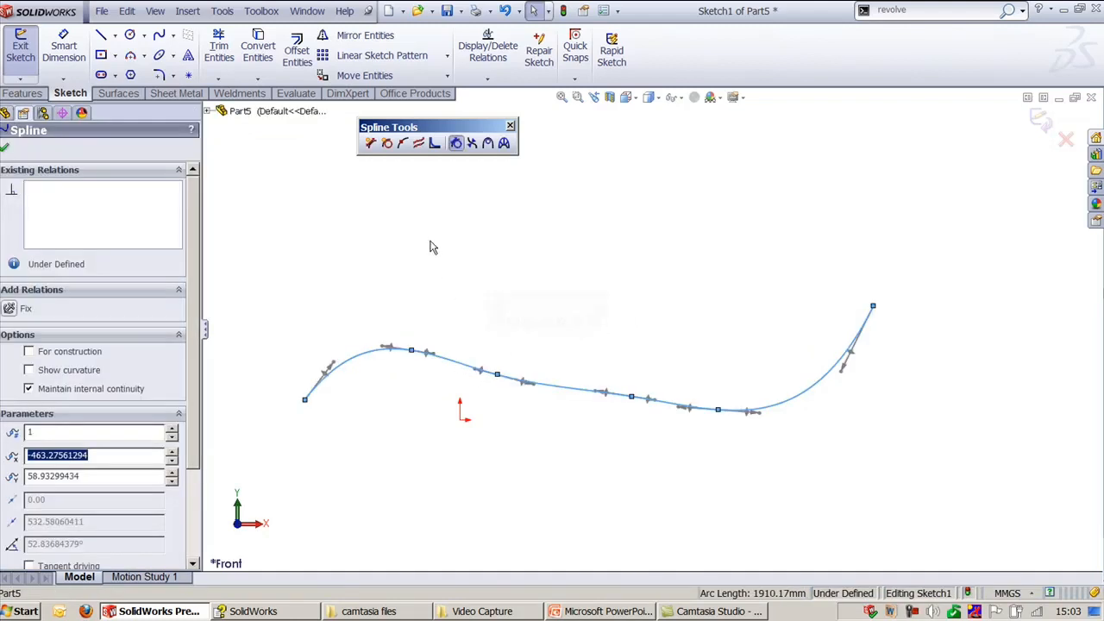
{"action": "left_click", "coordinate": [370, 144]}
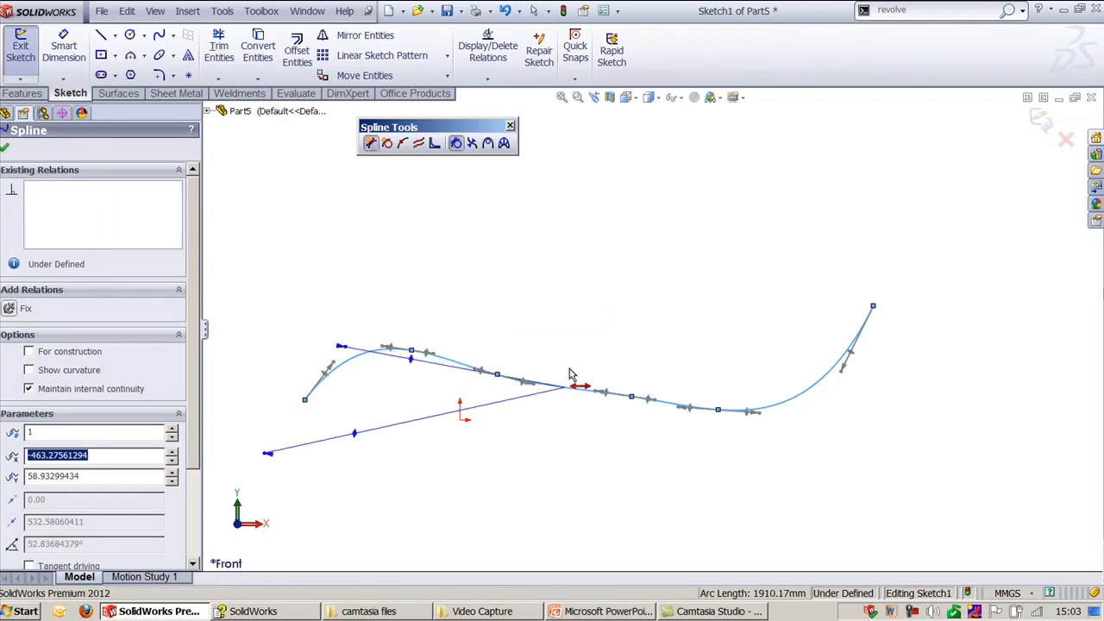
{"action": "left_click", "coordinate": [808, 385]}
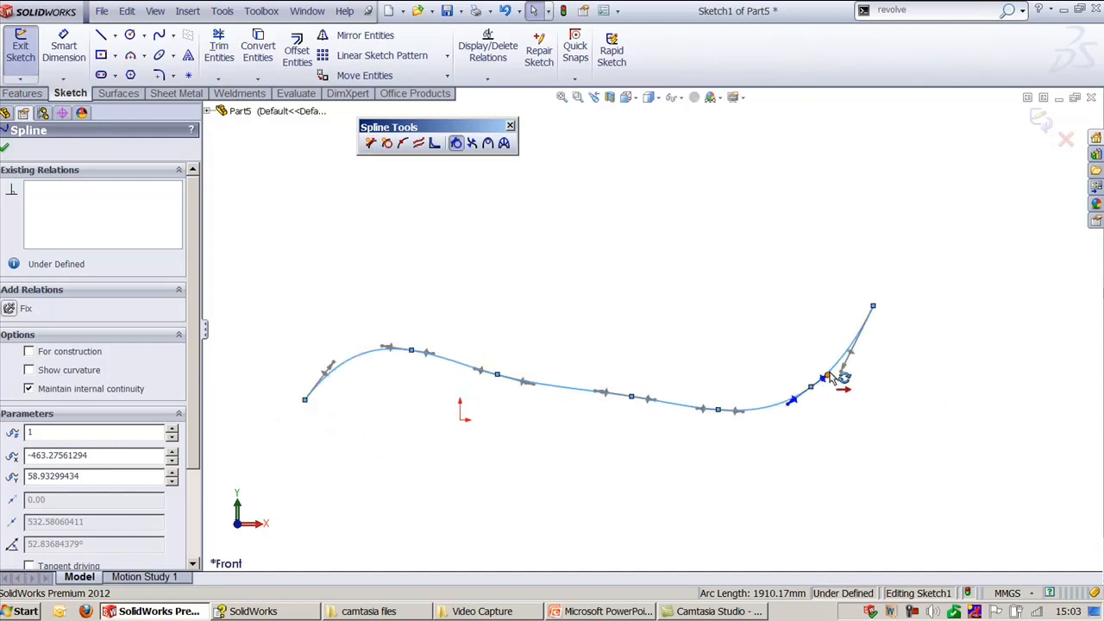
{"action": "left_click", "coordinate": [827, 376]}
{"action": "left_click_drag", "start_coordinate": [827, 376], "coordinate": [847, 395]}
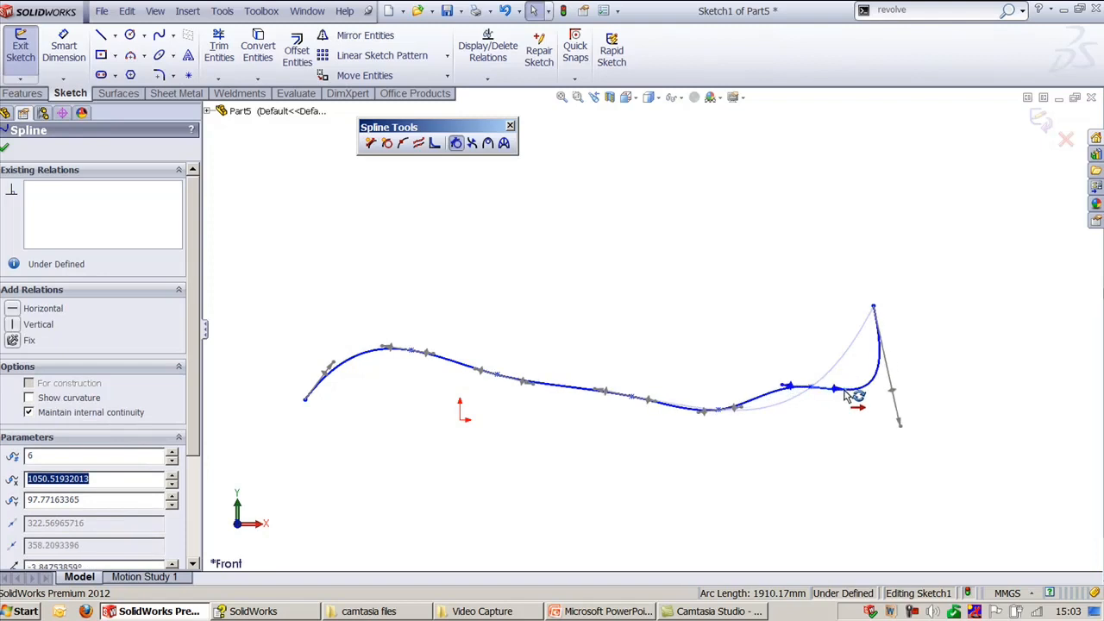
{"action": "left_click", "coordinate": [487, 243]}
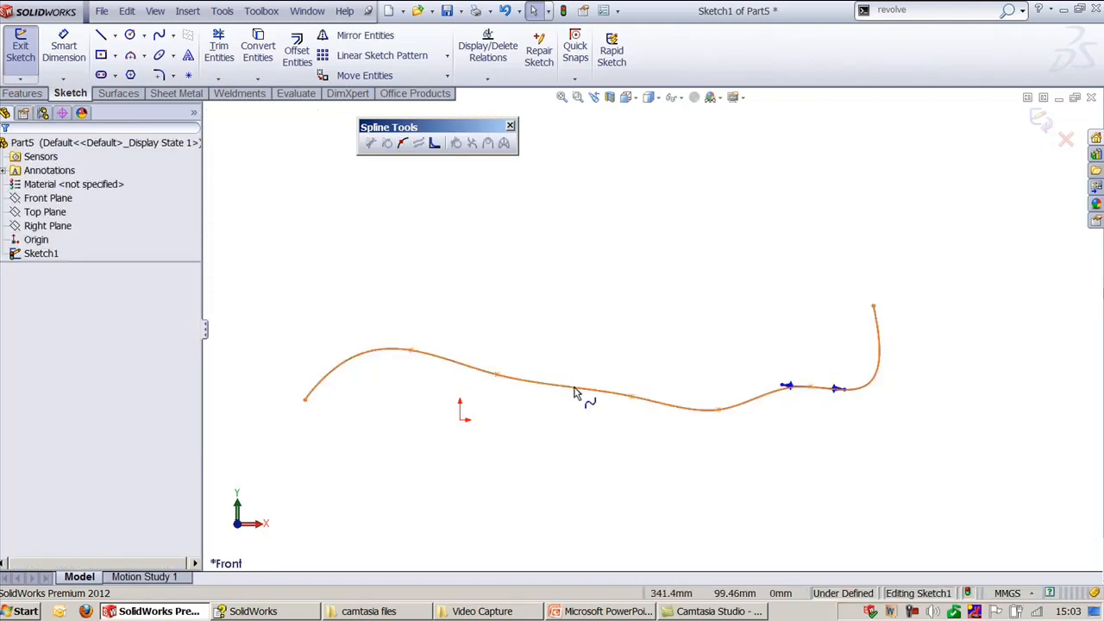
- Add a curvature control midway along the spline, between the two inserted points, and tilt its tangent handle slightly upward
{"action": "left_click", "coordinate": [571, 389]}
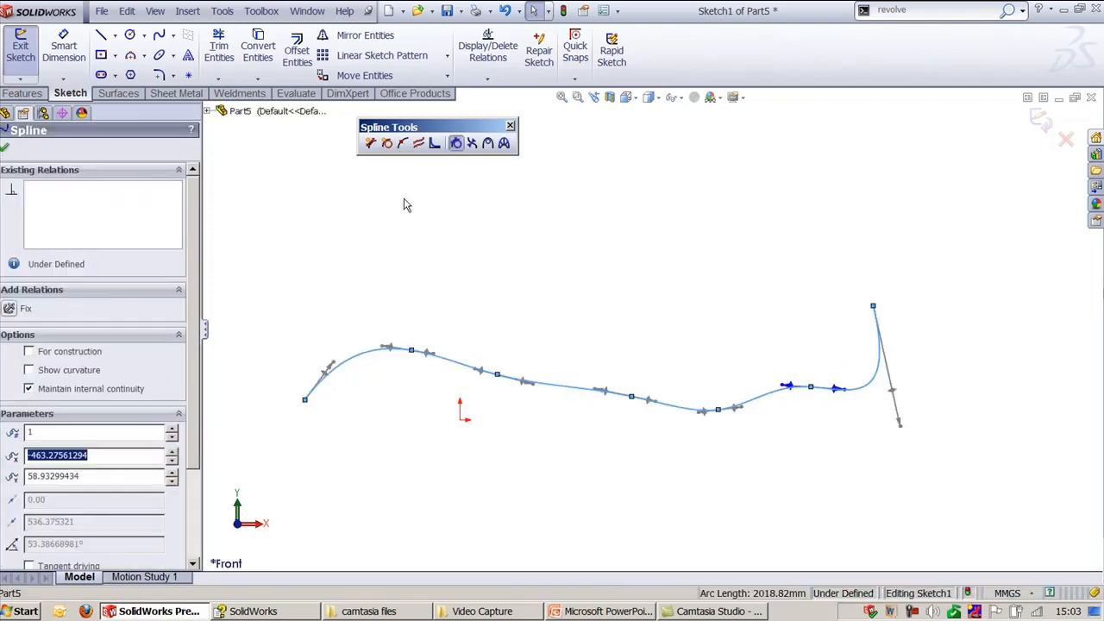
{"action": "left_click", "coordinate": [388, 144]}
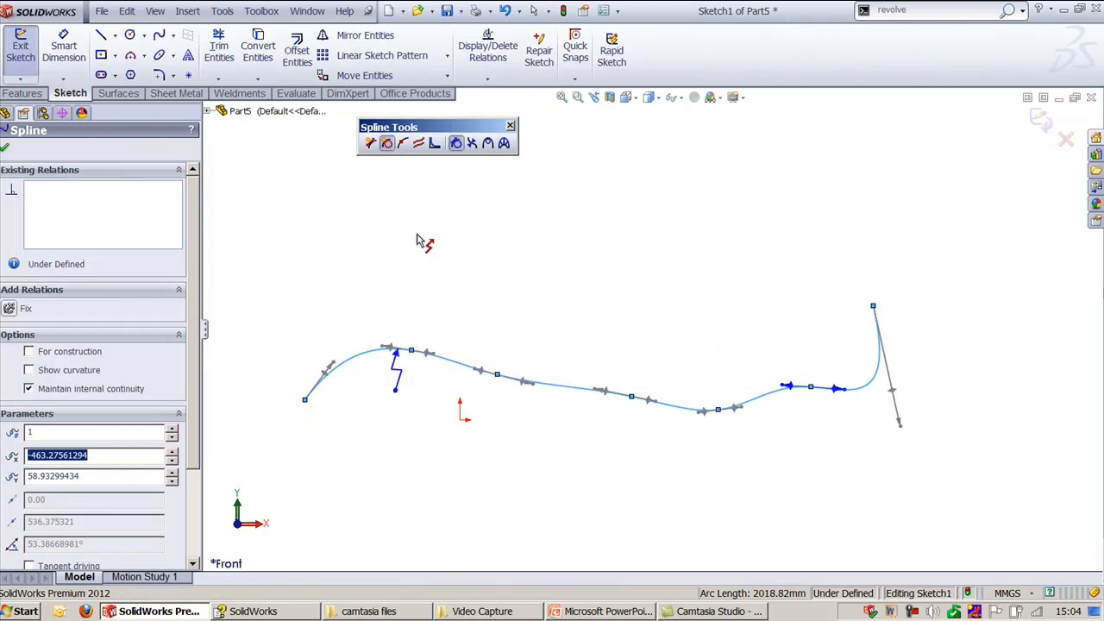
{"action": "left_click", "coordinate": [560, 360]}
{"action": "scroll", "coordinate": [565, 371], "scroll_direction": "down", "scroll_amount": 2}
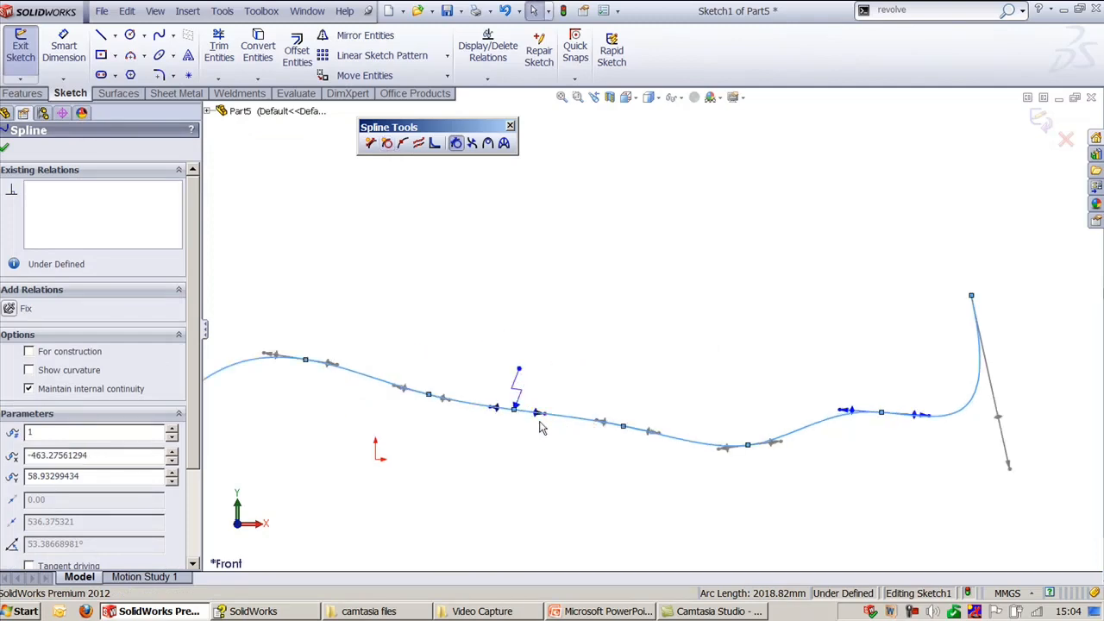
{"action": "mouse_move", "coordinate": [542, 417]}
{"action": "left_mouse_down"}
{"action": "mouse_move", "coordinate": [554, 419]}
{"action": "mouse_move", "coordinate": [552, 406]}
{"action": "mouse_move", "coordinate": [539, 448]}
{"action": "mouse_move", "coordinate": [551, 399]}
{"action": "mouse_move", "coordinate": [560, 435]}
{"action": "mouse_move", "coordinate": [556, 444]}
{"action": "mouse_move", "coordinate": [552, 404]}
{"action": "left_mouse_up"}
{"action": "left_click", "coordinate": [604, 281]}
{"action": "scroll", "coordinate": [605, 281], "scroll_direction": "up", "scroll_amount": 2}
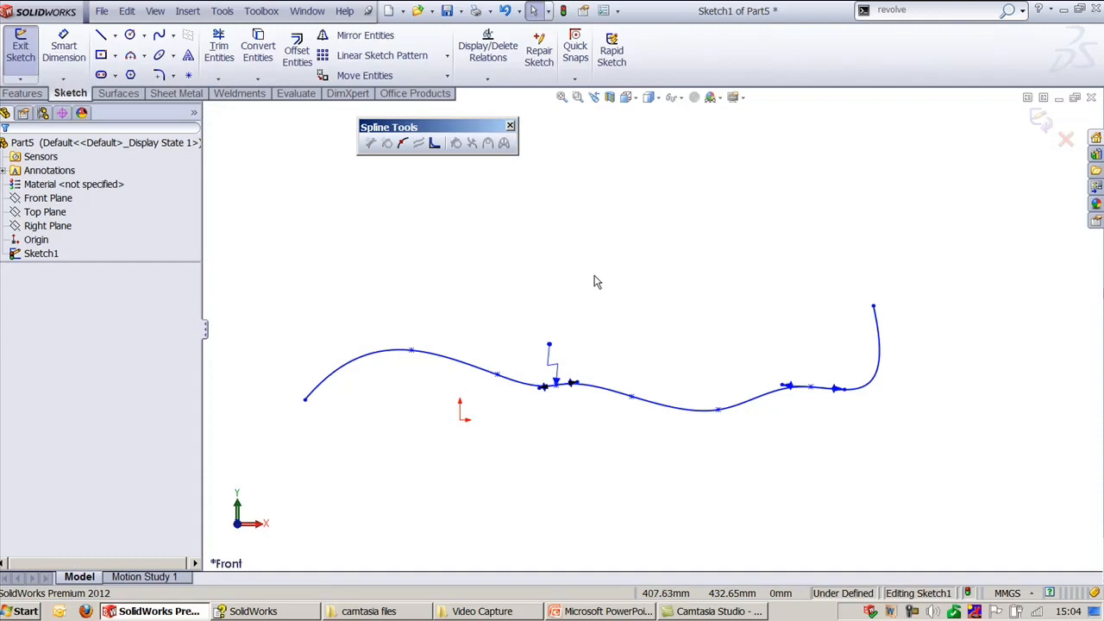
- Simplify the open spline by smoothing it twice, down to six points at 48.95 mm tolerance, accepting deletion of spline handles and equal curvature relations
{"action": "left_click", "coordinate": [446, 363]}
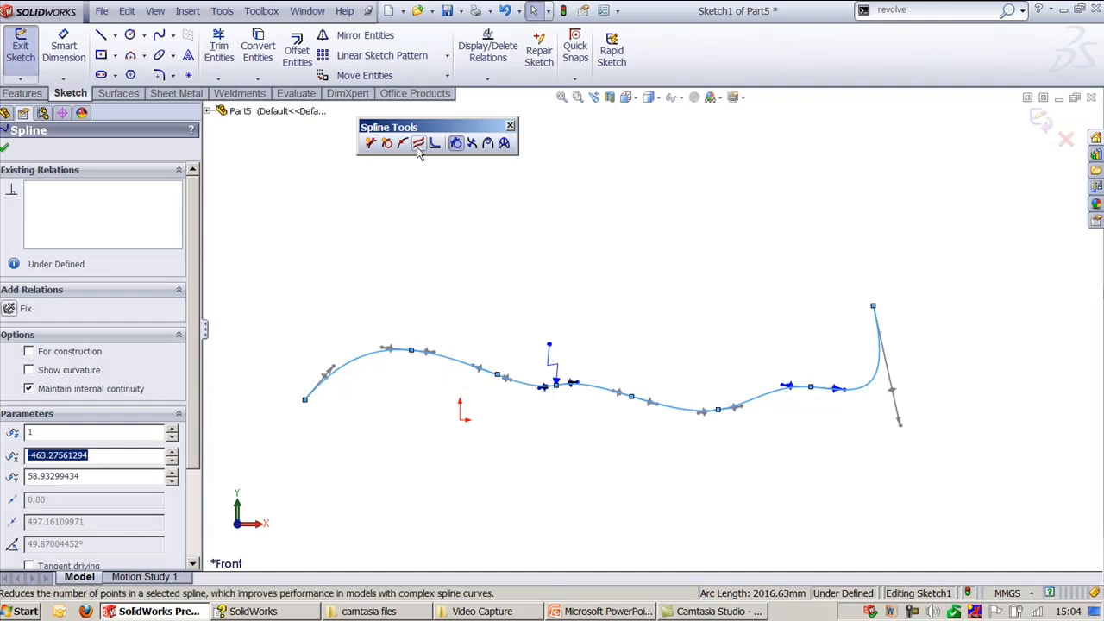
{"action": "left_click", "coordinate": [418, 144]}
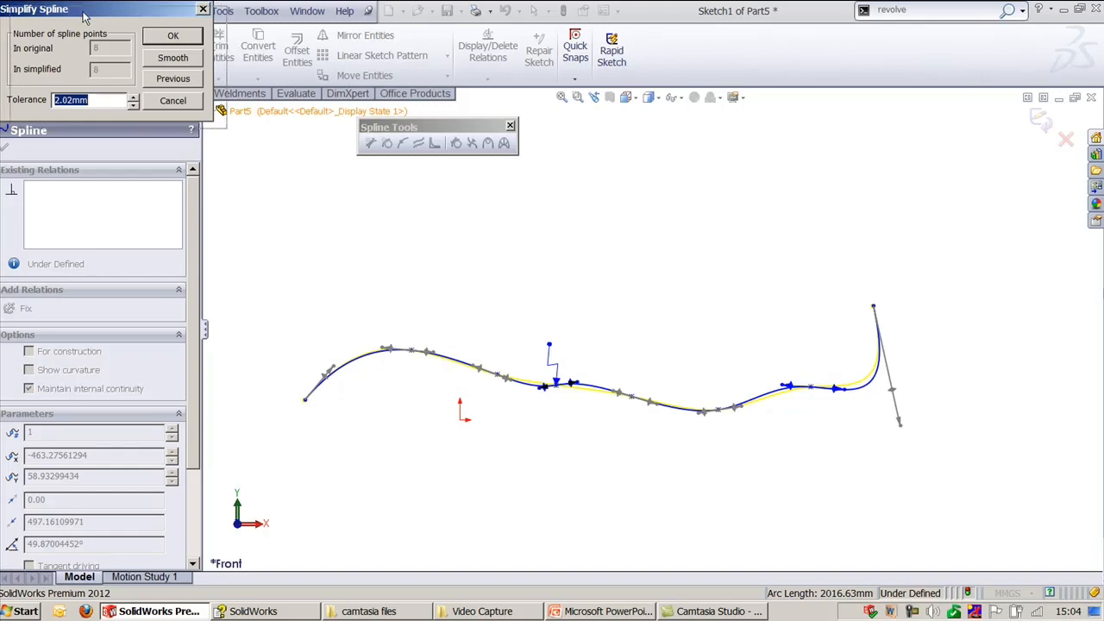
{"action": "left_click_drag", "start_coordinate": [72, 9], "coordinate": [106, 22]}
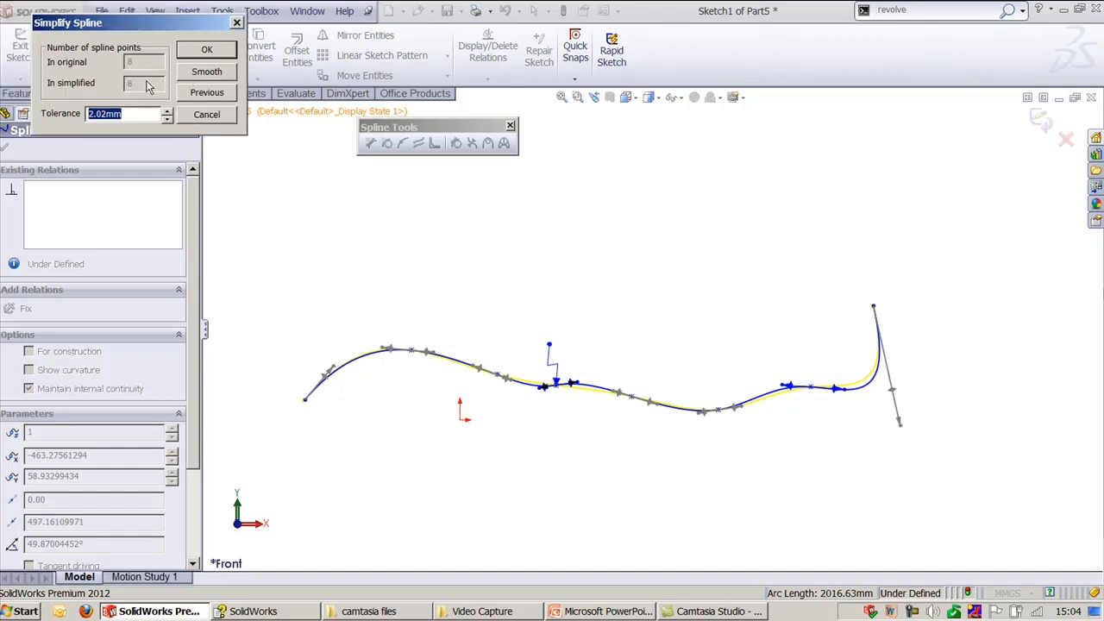
{"action": "left_click", "coordinate": [208, 72]}
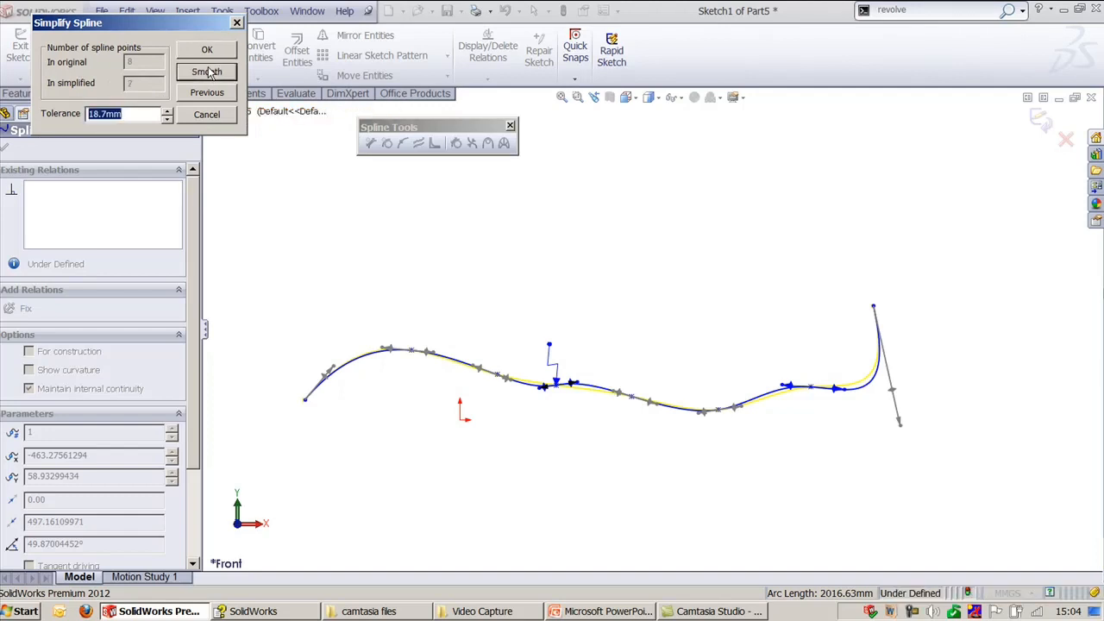
{"action": "left_click", "coordinate": [208, 72]}
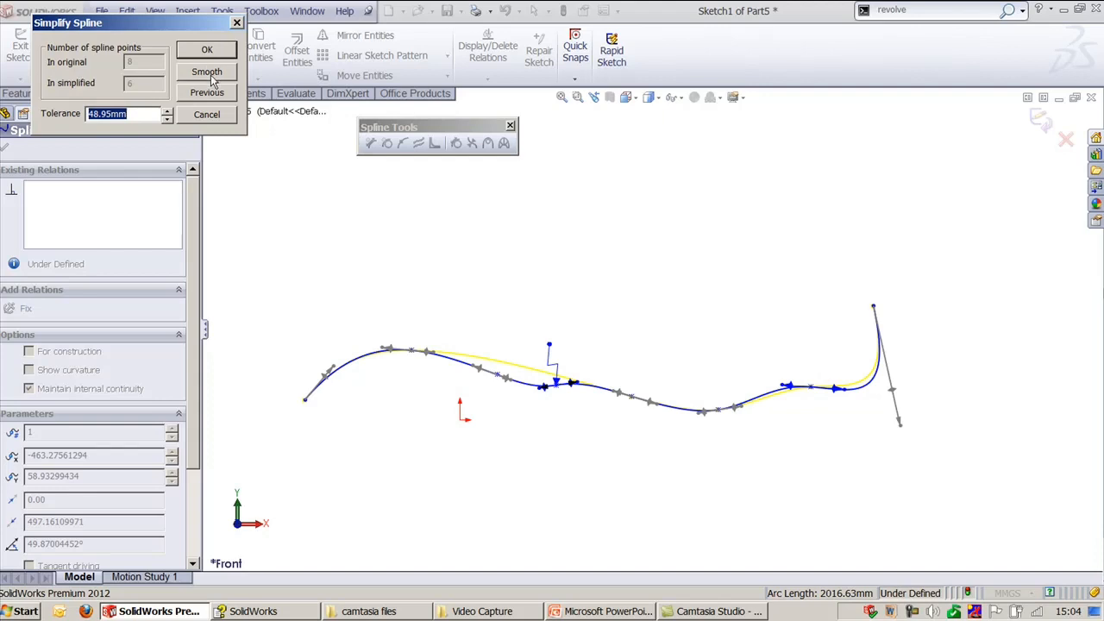
{"action": "left_click", "coordinate": [209, 52]}
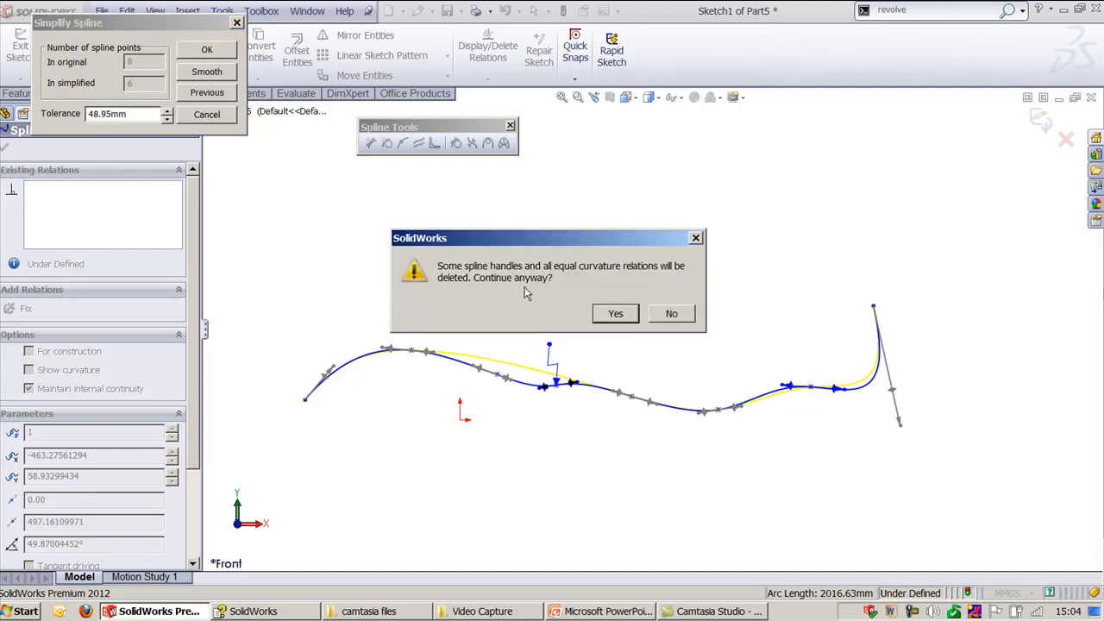
{"action": "left_click", "coordinate": [616, 314]}
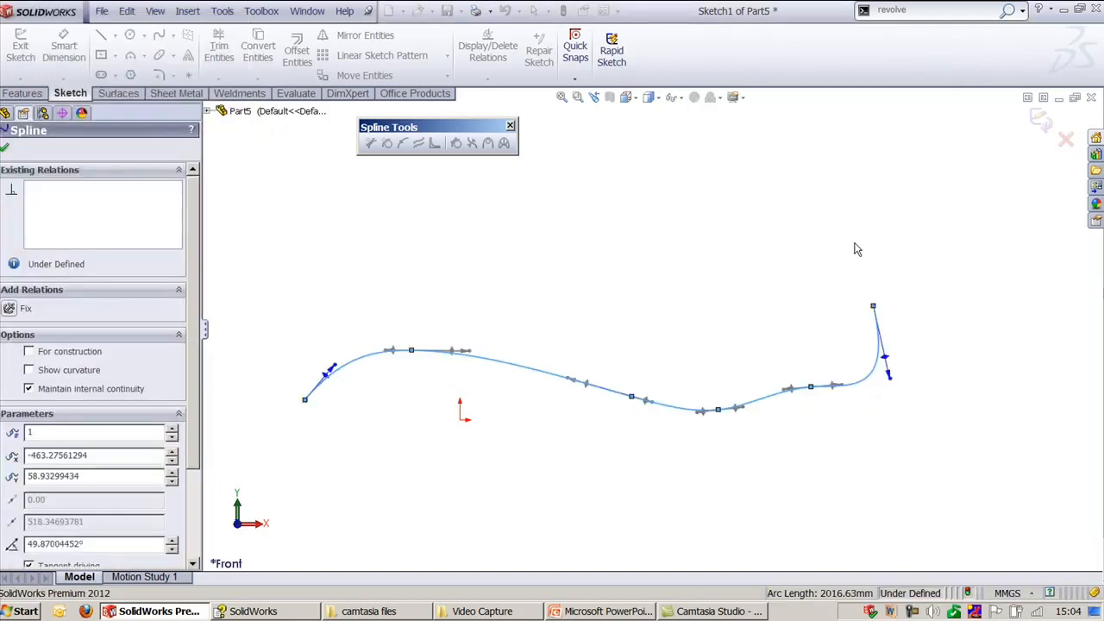
{"action": "left_click", "coordinate": [970, 233]}
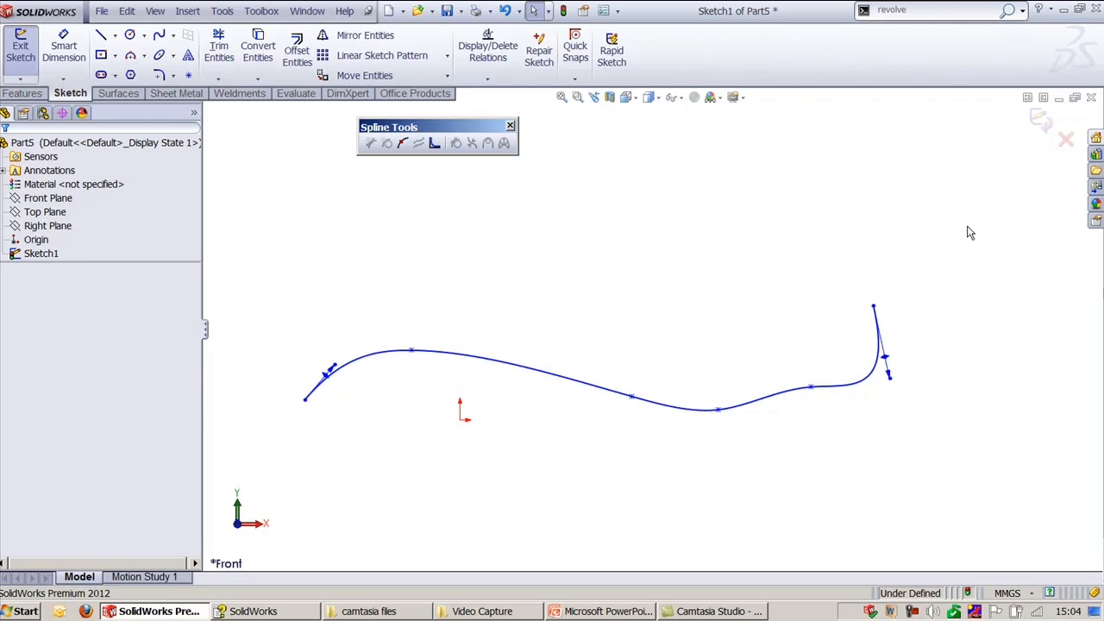
- Show and hide the simplified spline's inflection points, and do the same with its minimum radius
{"action": "left_click", "coordinate": [553, 380]}
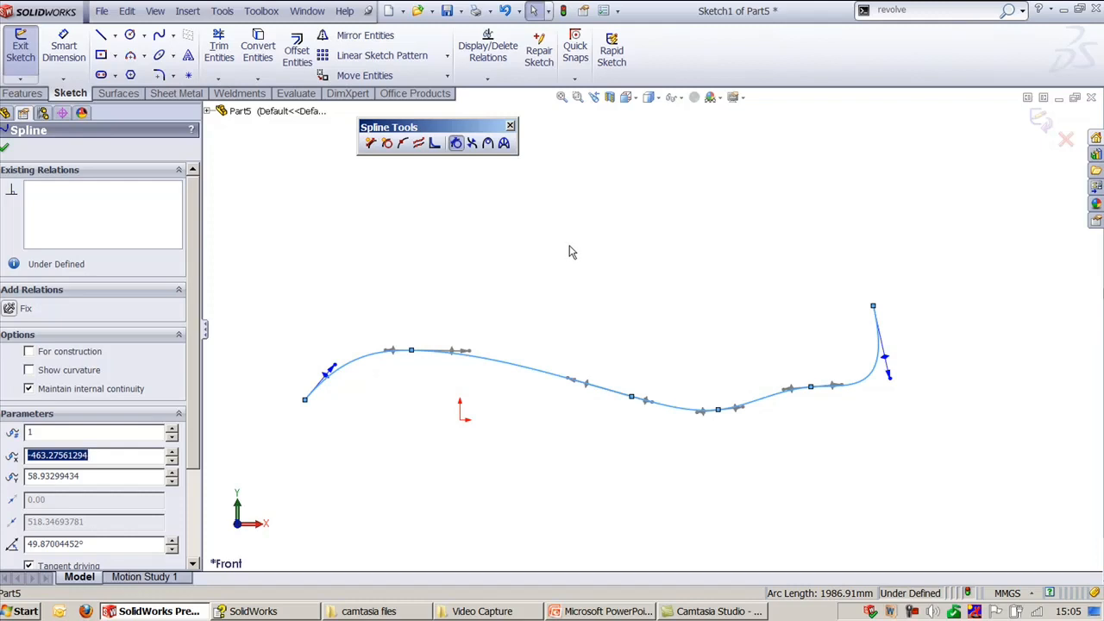
{"action": "left_click", "coordinate": [474, 145]}
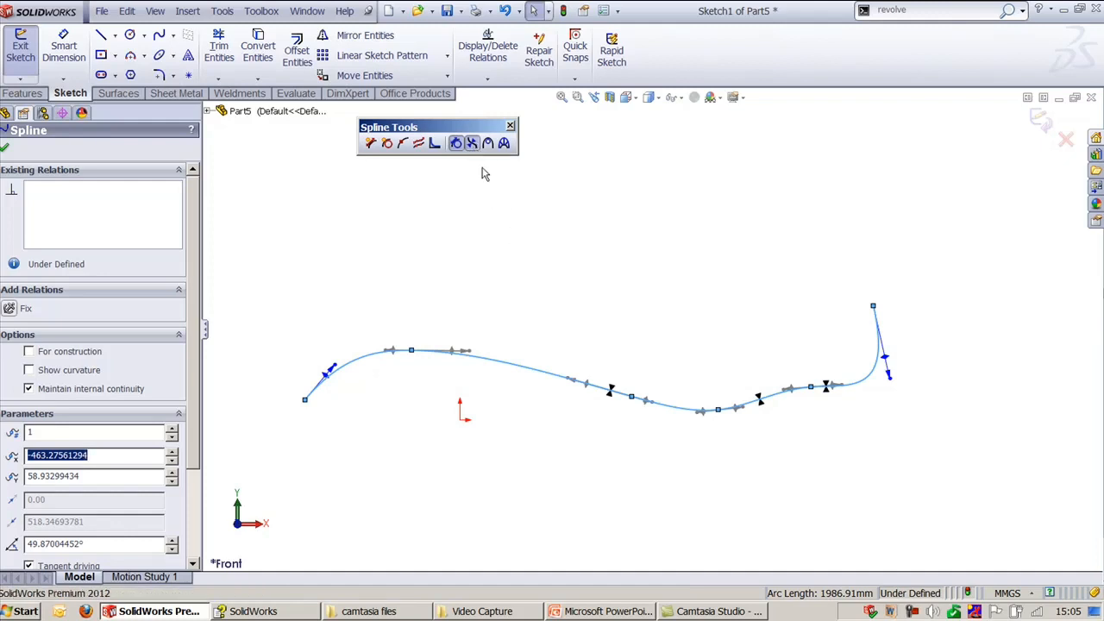
{"action": "left_click", "coordinate": [473, 145]}
{"action": "left_click", "coordinate": [487, 144]}
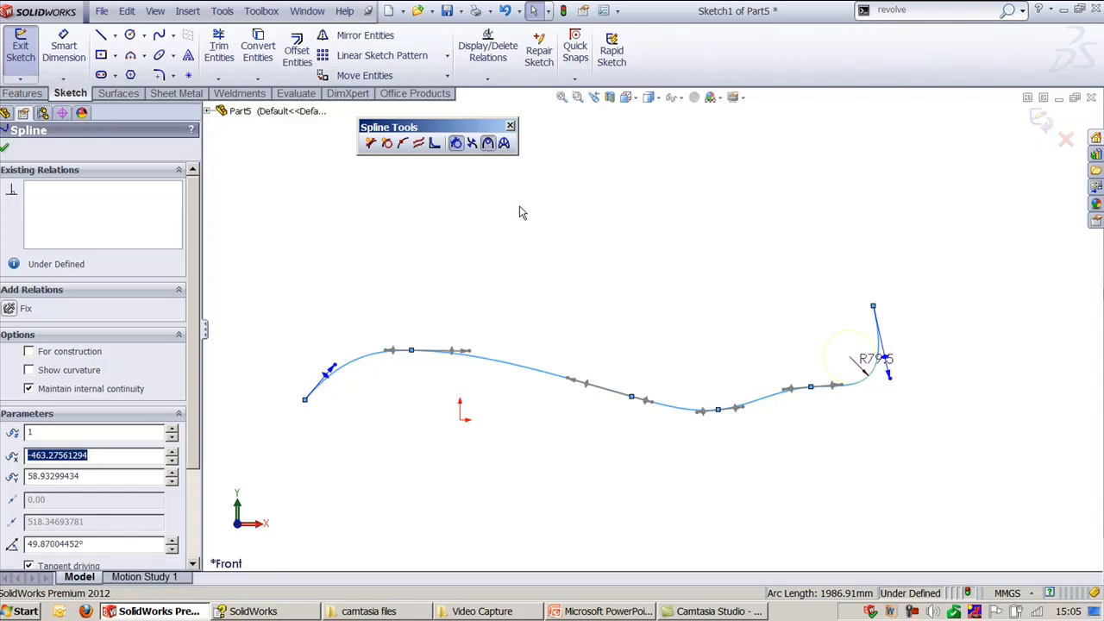
{"action": "left_click", "coordinate": [488, 145]}
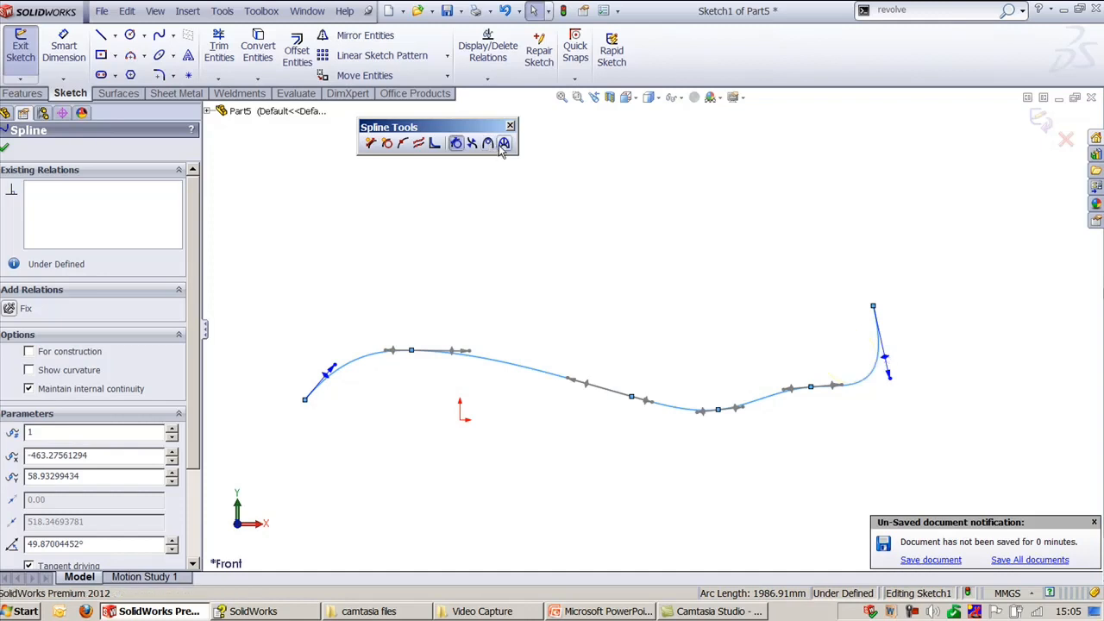
- Show the spline's curvature combs to examine its curvature, turn them off, and reselect the spline
{"action": "left_click", "coordinate": [503, 144]}
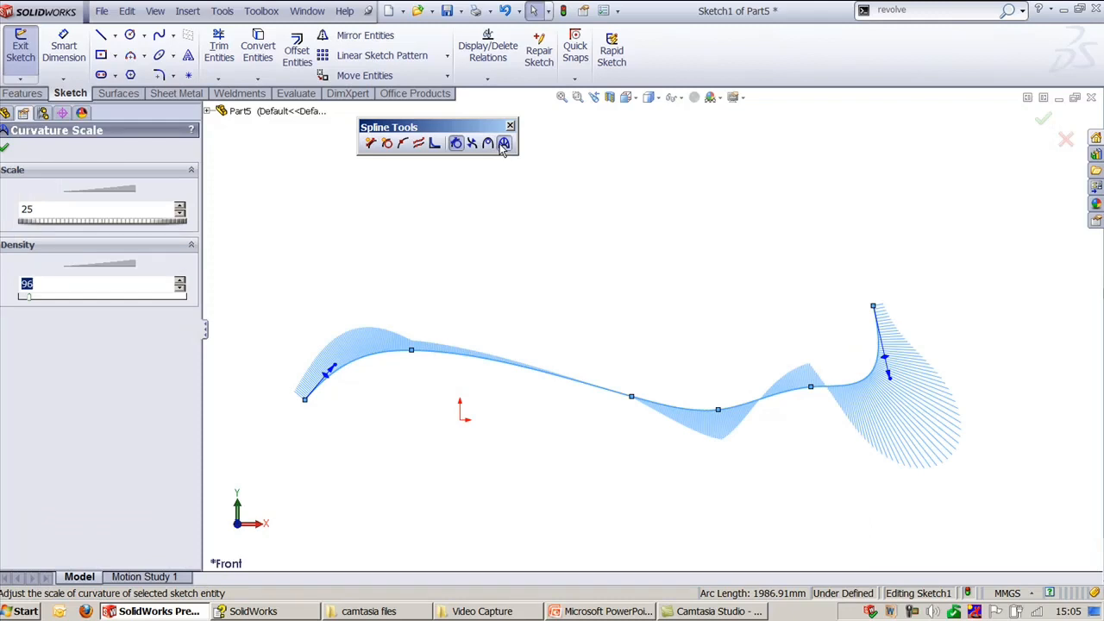
{"action": "left_click", "coordinate": [503, 145]}
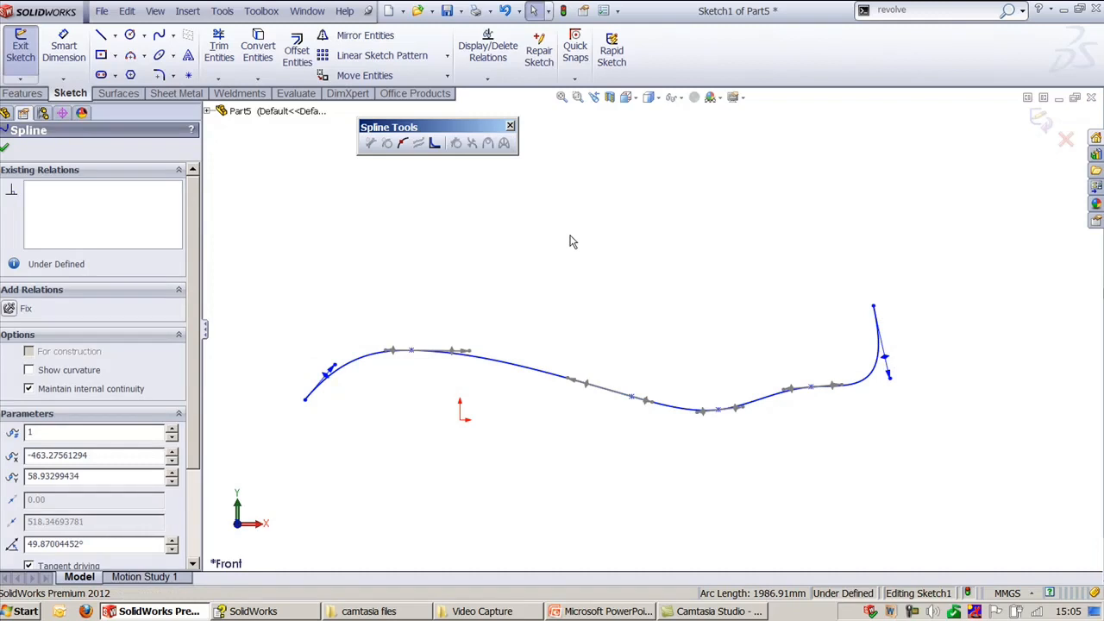
{"action": "left_click", "coordinate": [521, 288]}
{"action": "left_click", "coordinate": [532, 372]}
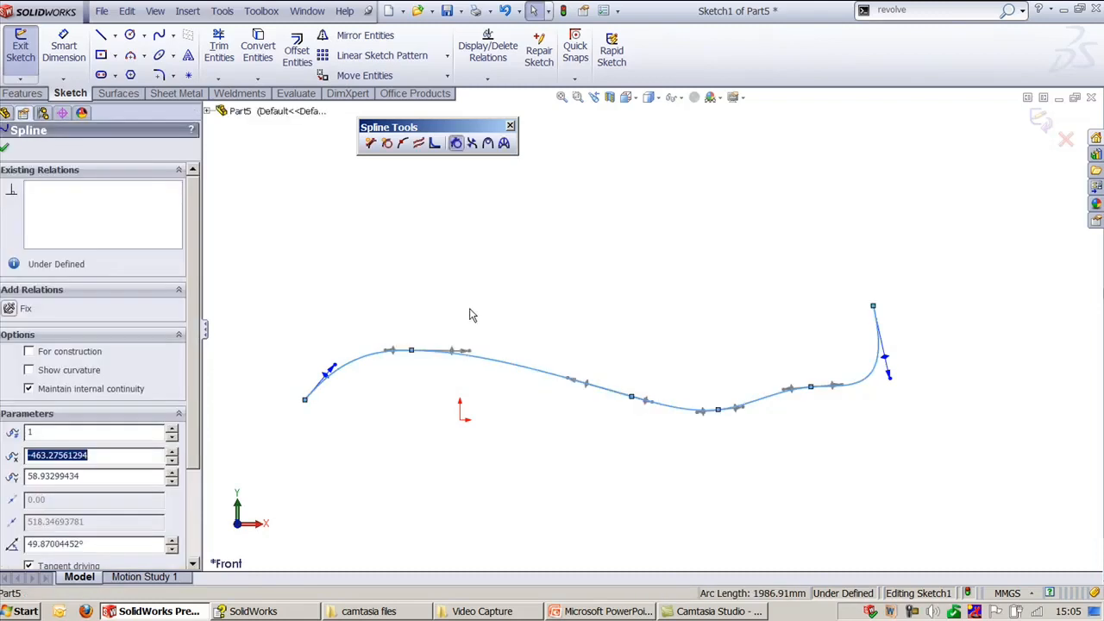
- Delete the selected spline and sketch a U-shaped chain of three lines, starting with a vertical line about 449 mm long
{"action": "key", "text": "Delete"}
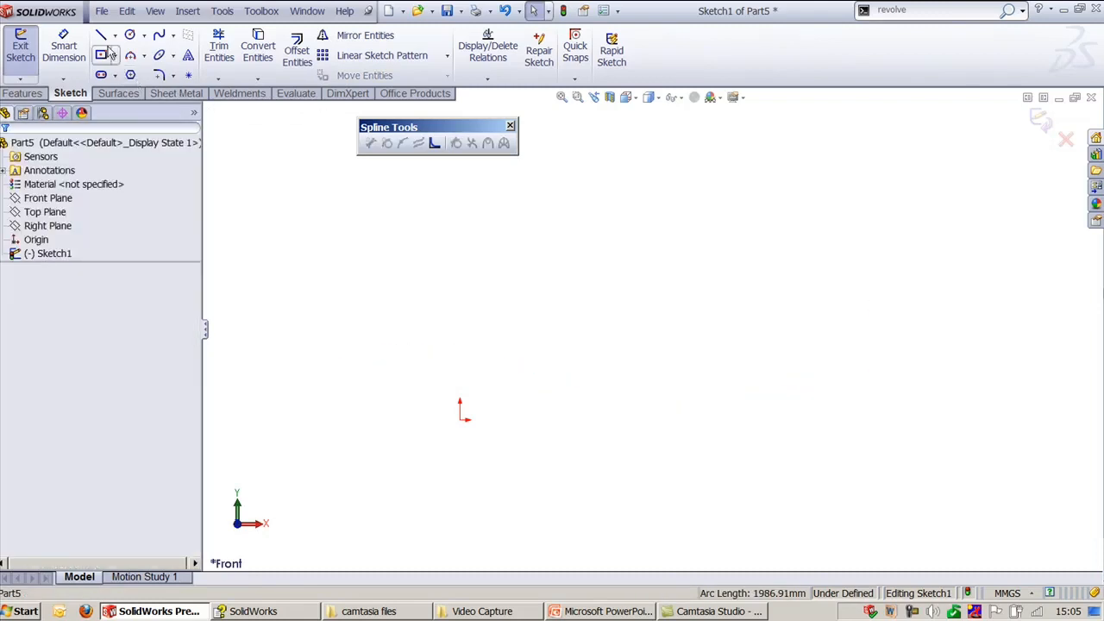
{"action": "left_click", "coordinate": [102, 36]}
{"action": "left_click", "coordinate": [468, 276]}
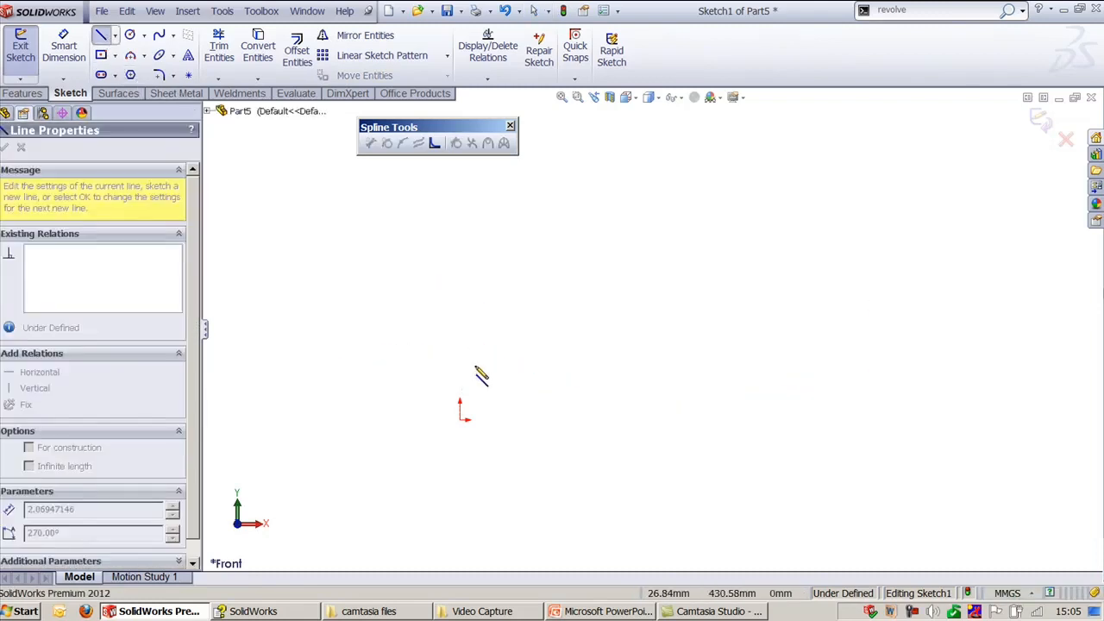
{"action": "left_click", "coordinate": [469, 424]}
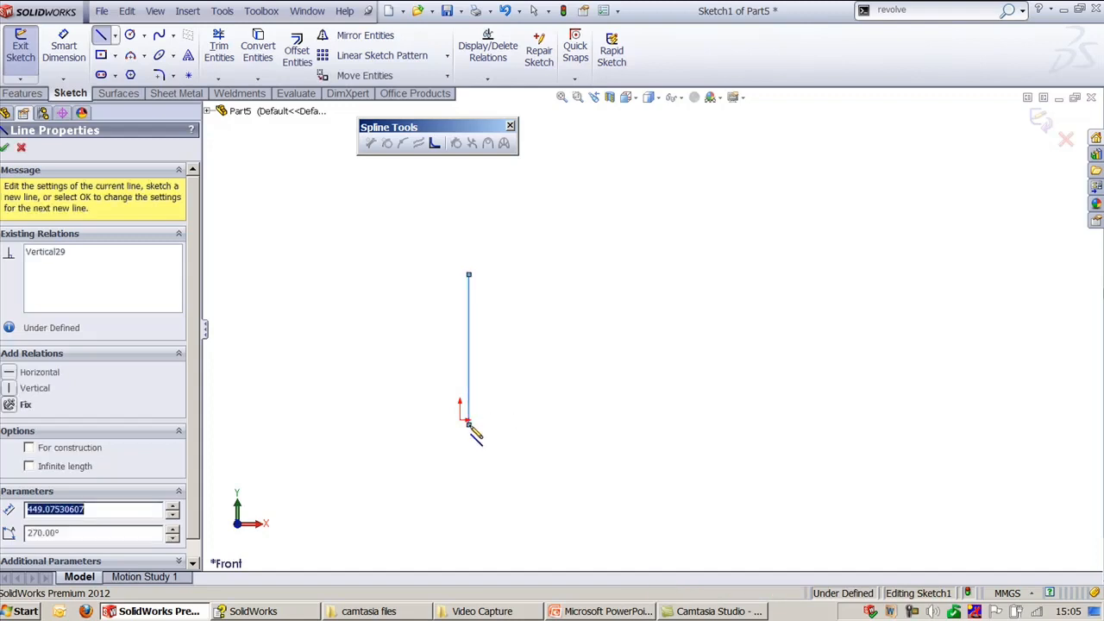
{"action": "left_click", "coordinate": [881, 423]}
{"action": "left_click", "coordinate": [881, 255]}
{"action": "key", "text": "Escape"}
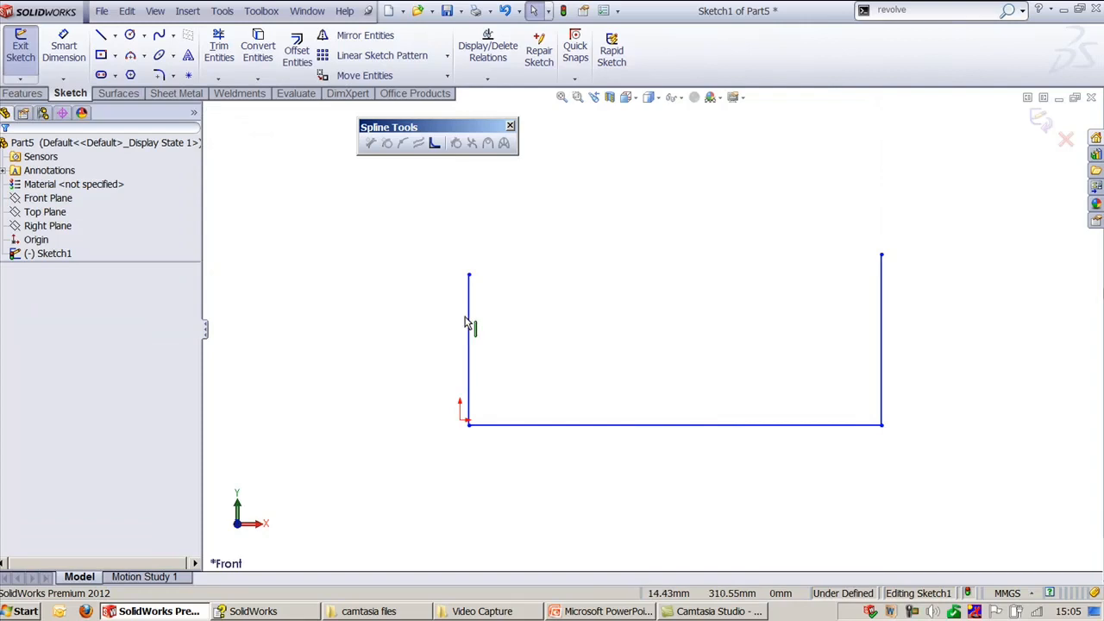
{"action": "left_click", "coordinate": [471, 324]}
{"action": "left_click", "coordinate": [586, 429]}
{"action": "left_click", "coordinate": [586, 423]}
{"action": "left_click", "coordinate": [552, 372]}
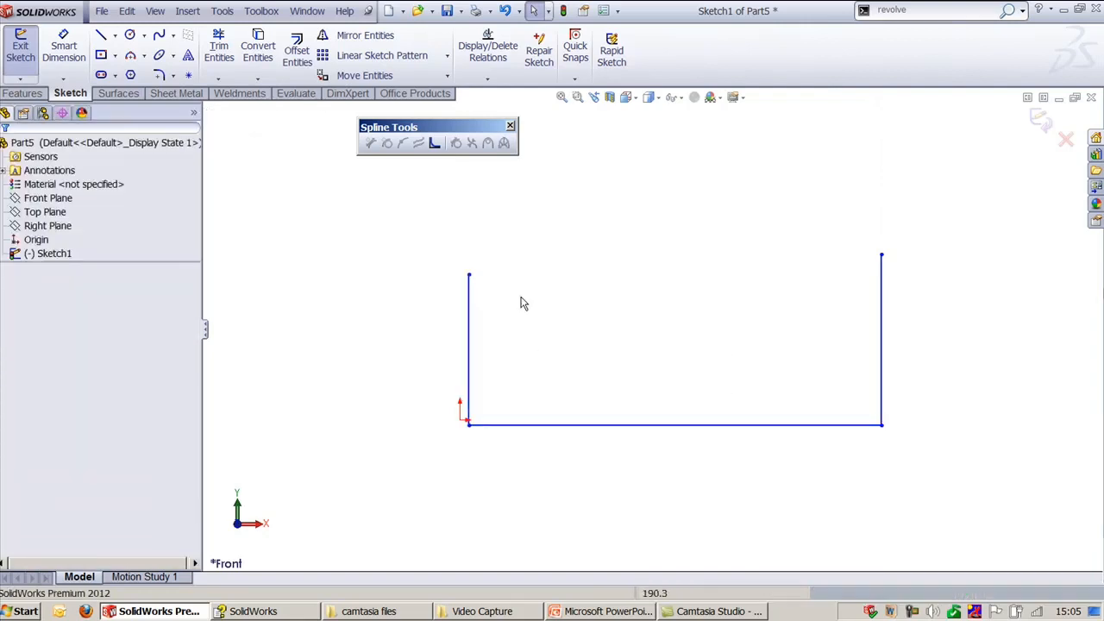
- Set up a Fit Spline over the three connected lines with the closed spline option turned off
{"action": "left_click", "coordinate": [434, 144]}
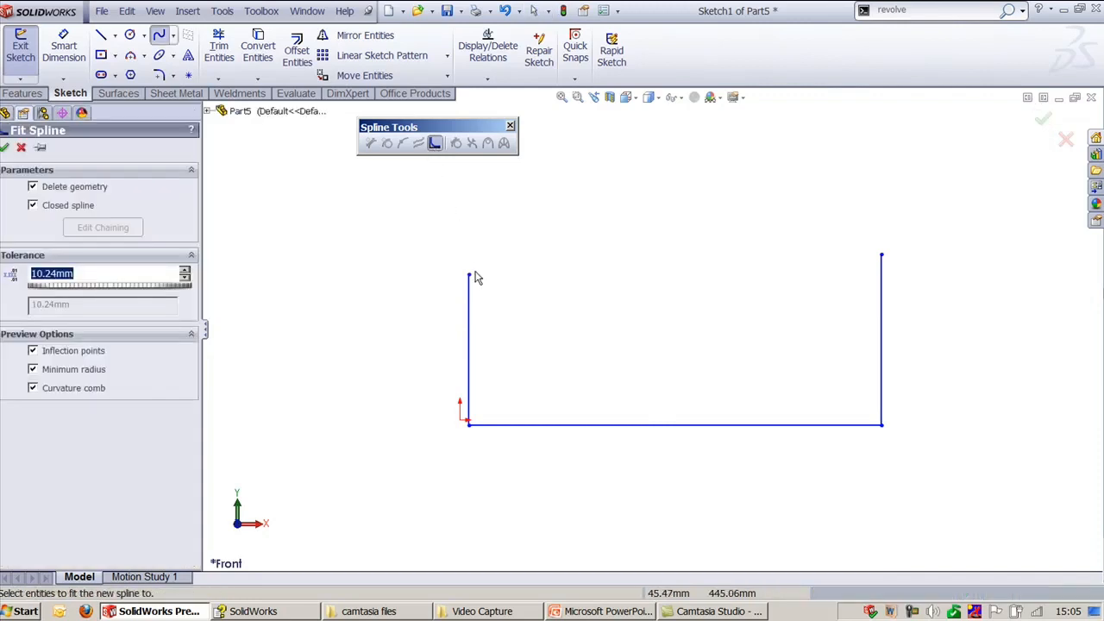
{"action": "left_click", "coordinate": [472, 304]}
{"action": "left_click", "coordinate": [656, 431]}
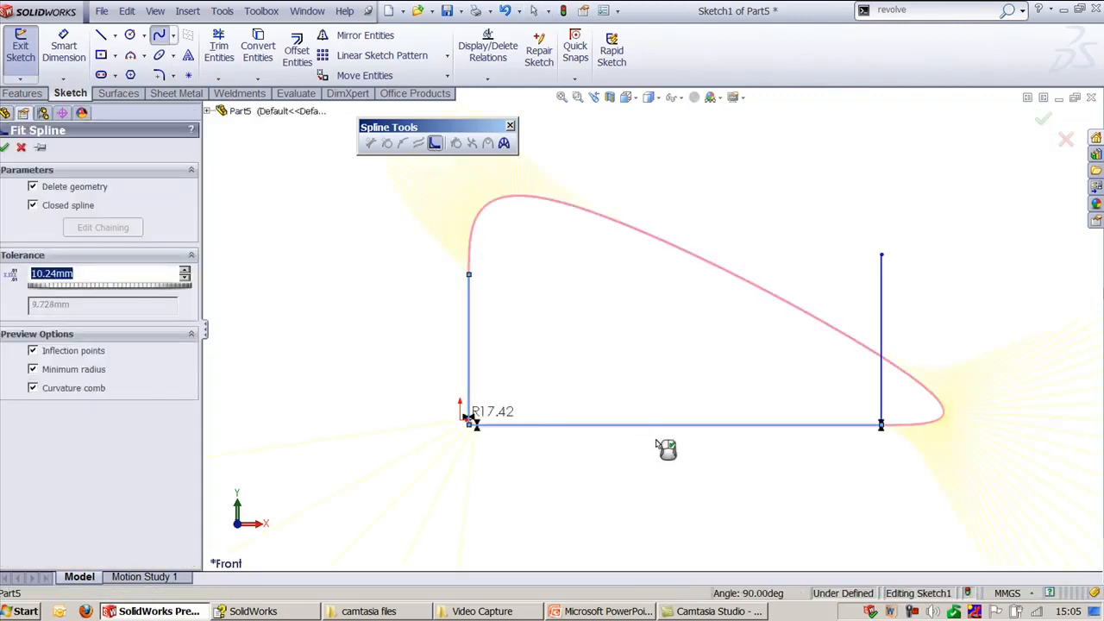
{"action": "left_click", "coordinate": [881, 306]}
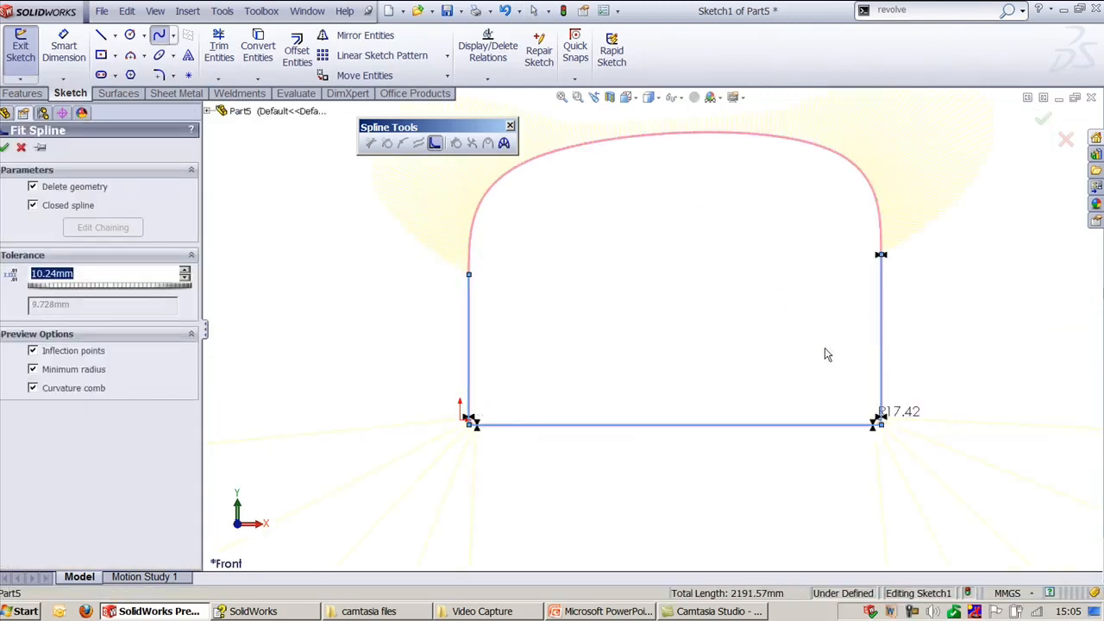
{"action": "left_click", "coordinate": [54, 208]}
{"action": "left_click", "coordinate": [53, 208]}
{"action": "left_click", "coordinate": [54, 208]}
{"action": "left_click", "coordinate": [54, 208]}
{"action": "left_click", "coordinate": [53, 208]}
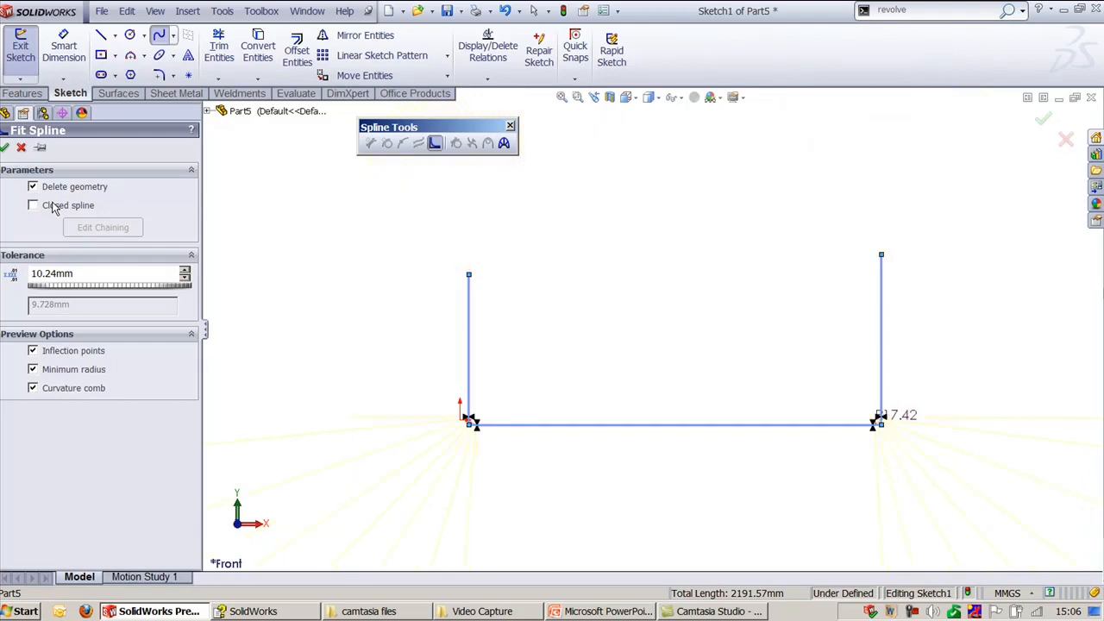
- Set the fit tolerance to 40.96 mm and create the fit spline
{"action": "scroll", "coordinate": [121, 272], "scroll_direction": "up", "scroll_amount": 4}
{"action": "scroll", "coordinate": [121, 273], "scroll_direction": "down", "scroll_amount": 2}
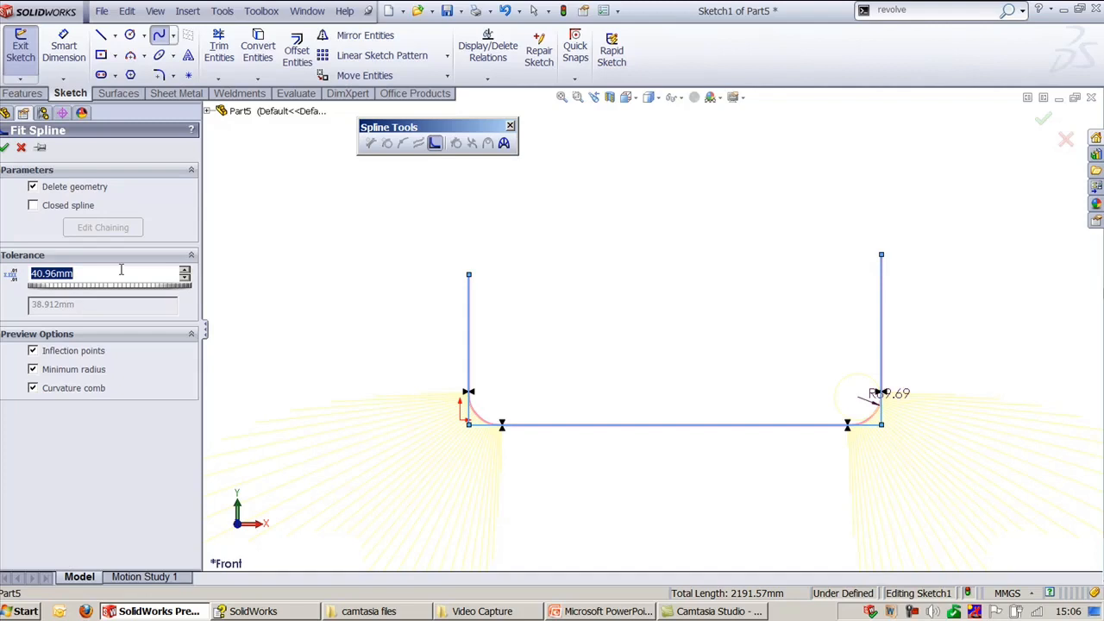
{"action": "left_click", "coordinate": [4, 146]}
{"action": "left_click", "coordinate": [358, 273]}
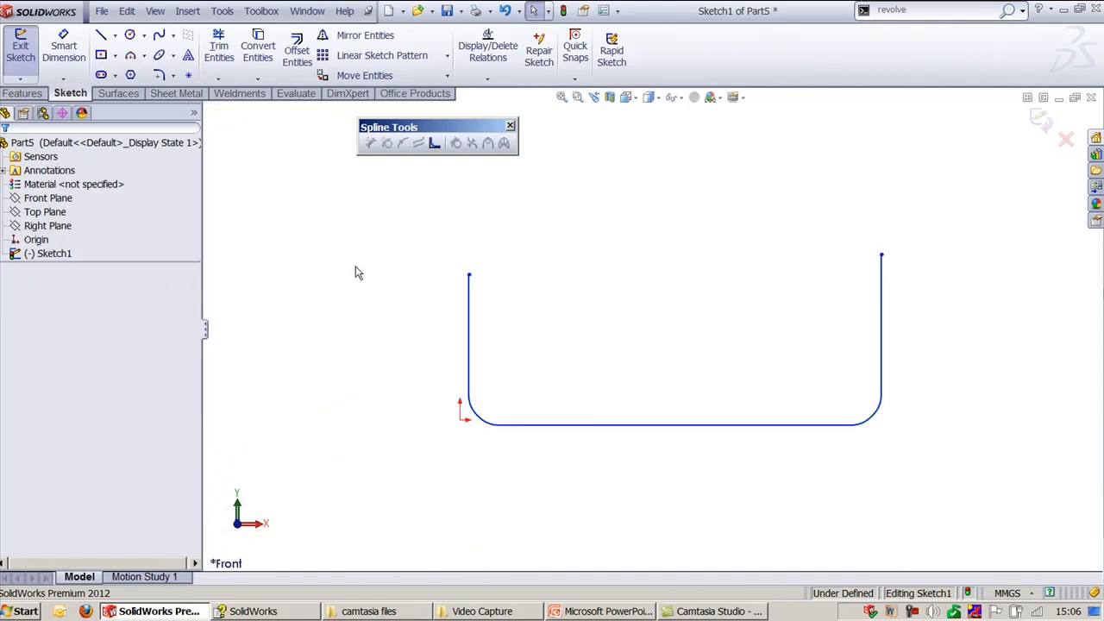
- Simplify the U-shaped spline with a 2.11 mm tolerance, applying Smooth
{"action": "left_click", "coordinate": [469, 321]}
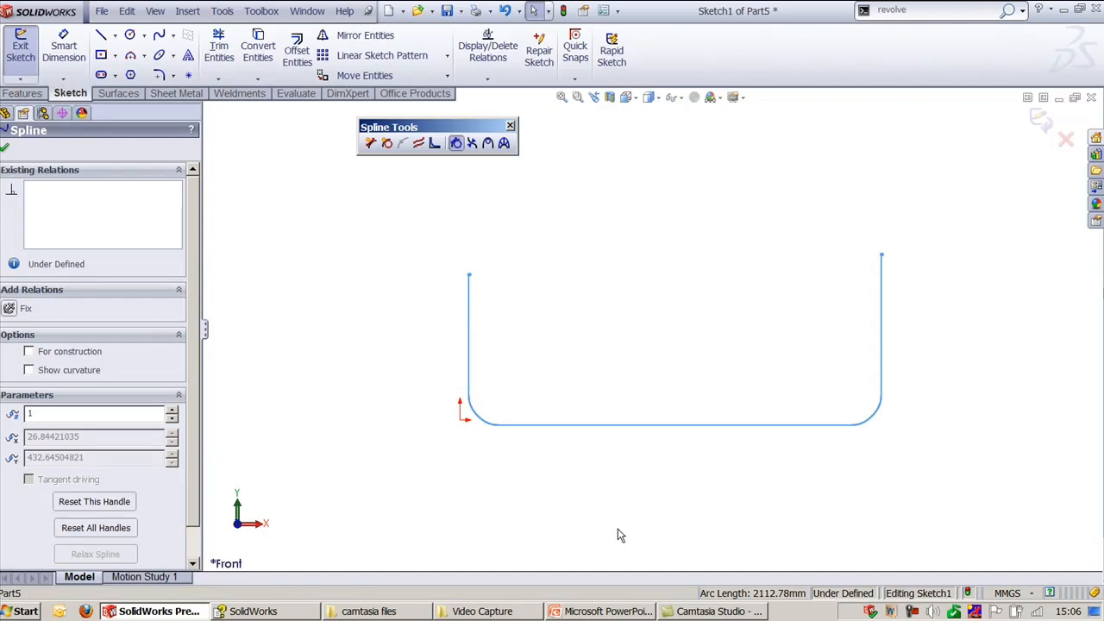
{"action": "left_click", "coordinate": [426, 147]}
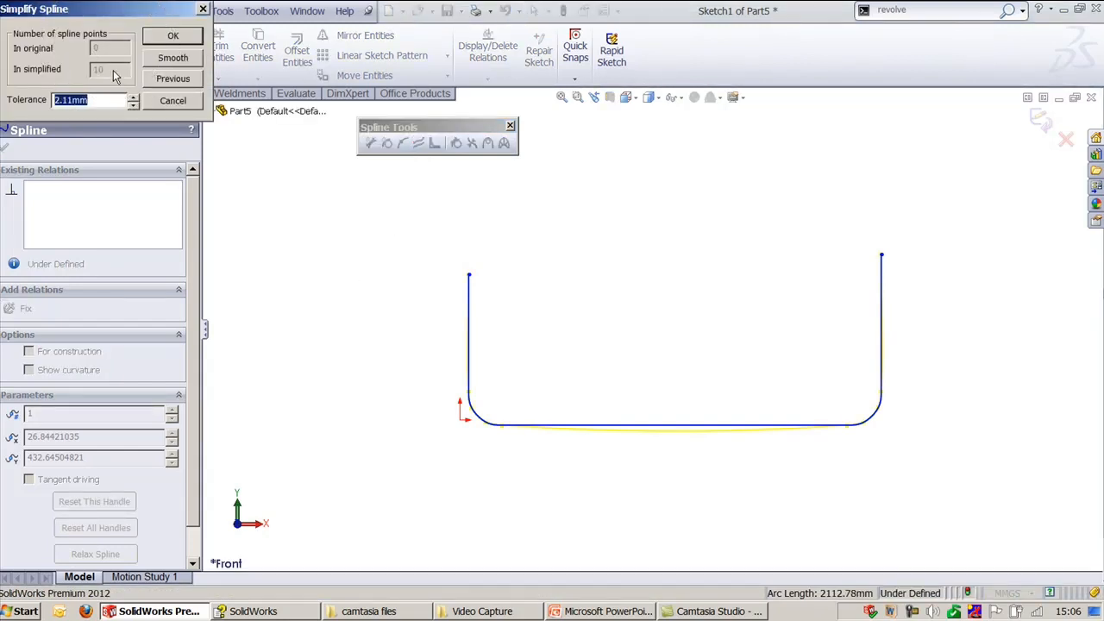
{"action": "left_click", "coordinate": [172, 59]}
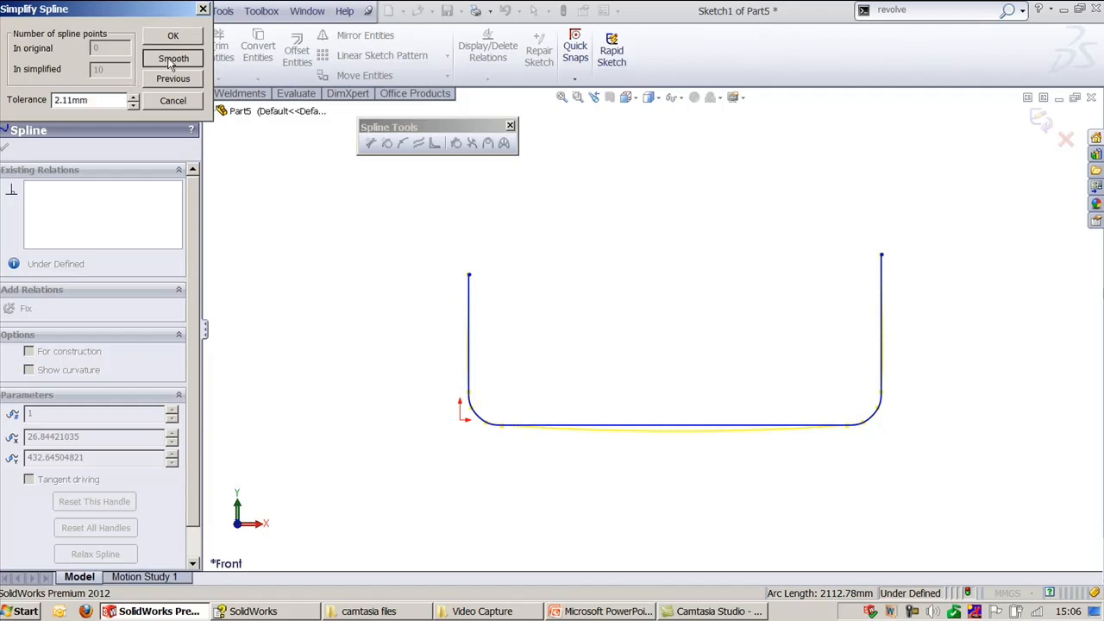
{"action": "left_click", "coordinate": [173, 36]}
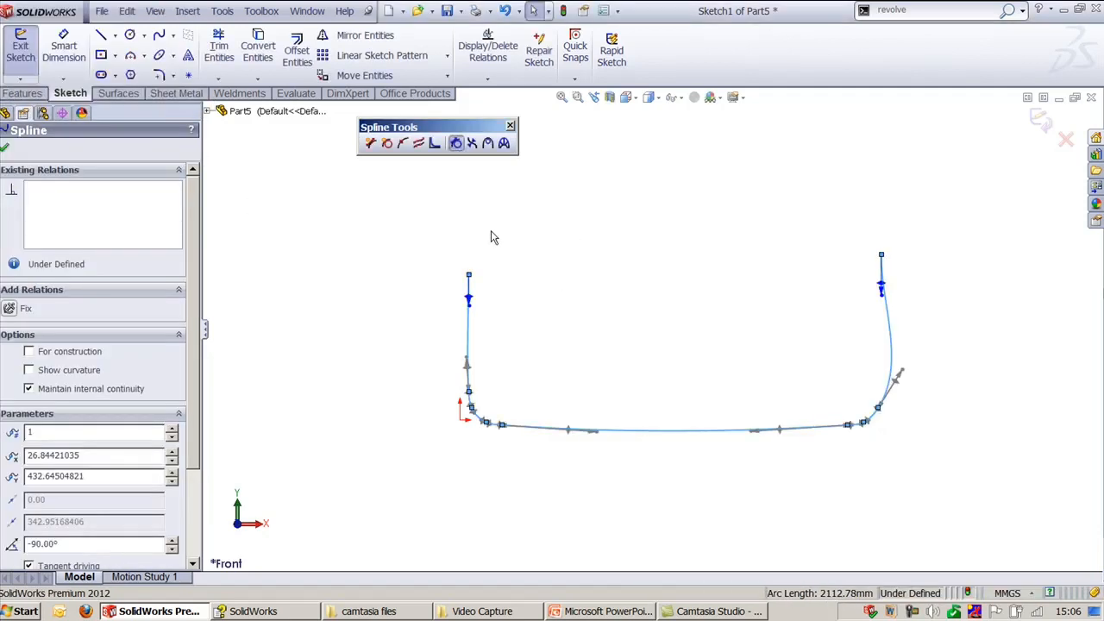
{"action": "left_click", "coordinate": [562, 261]}
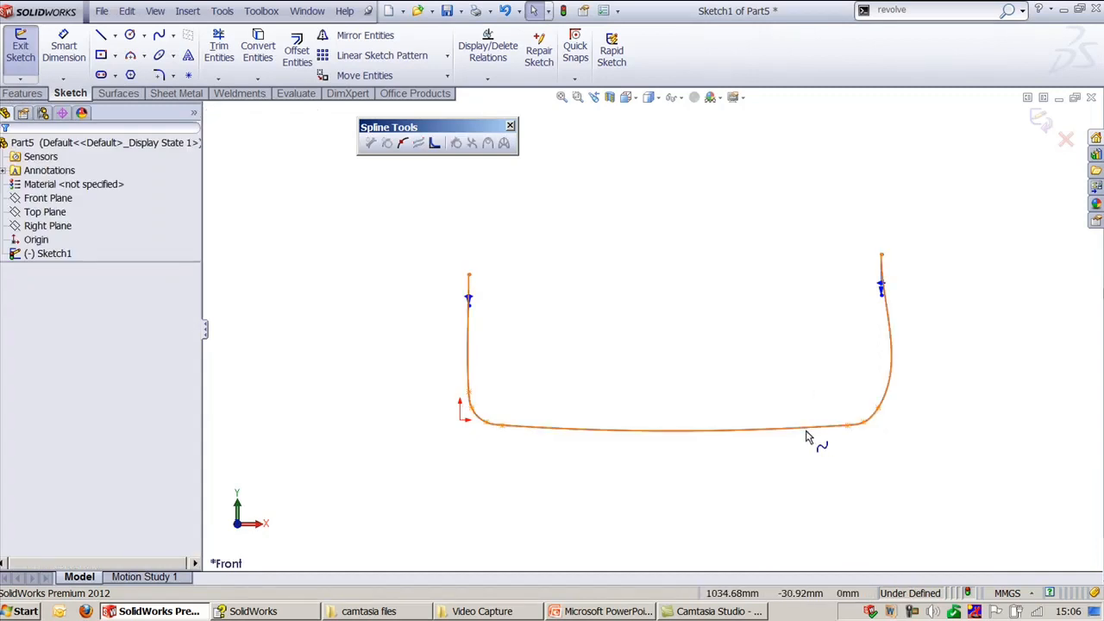
- Bow both ends of the spline outward by rotating their tangent handles to about -121° at the start and 135° at the end
{"action": "left_click", "coordinate": [891, 382]}
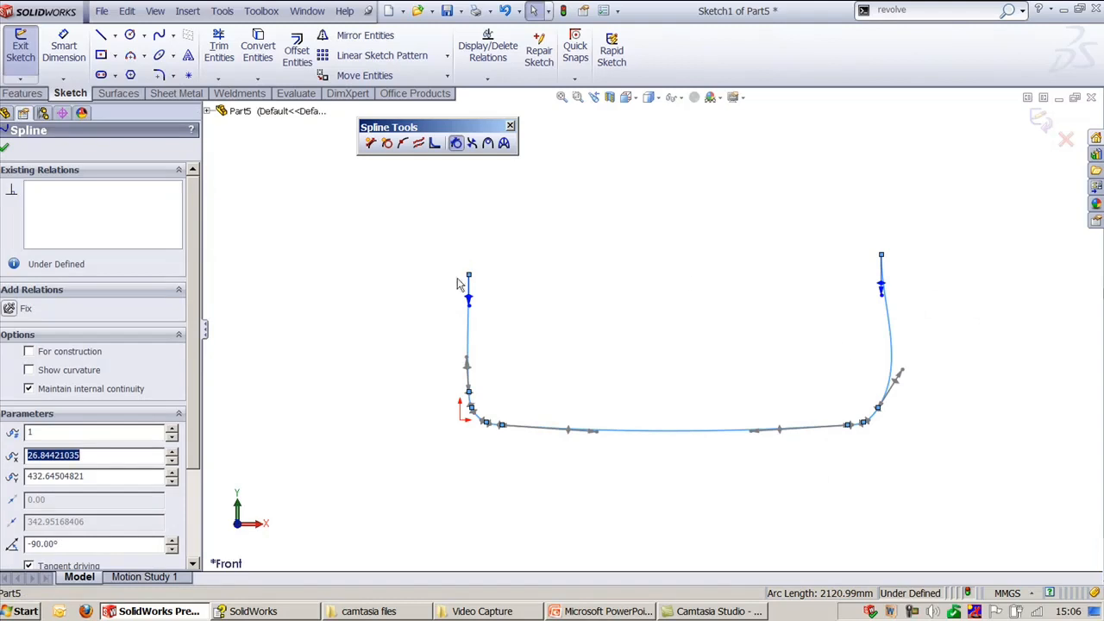
{"action": "left_click_drag", "start_coordinate": [470, 310], "coordinate": [455, 307]}
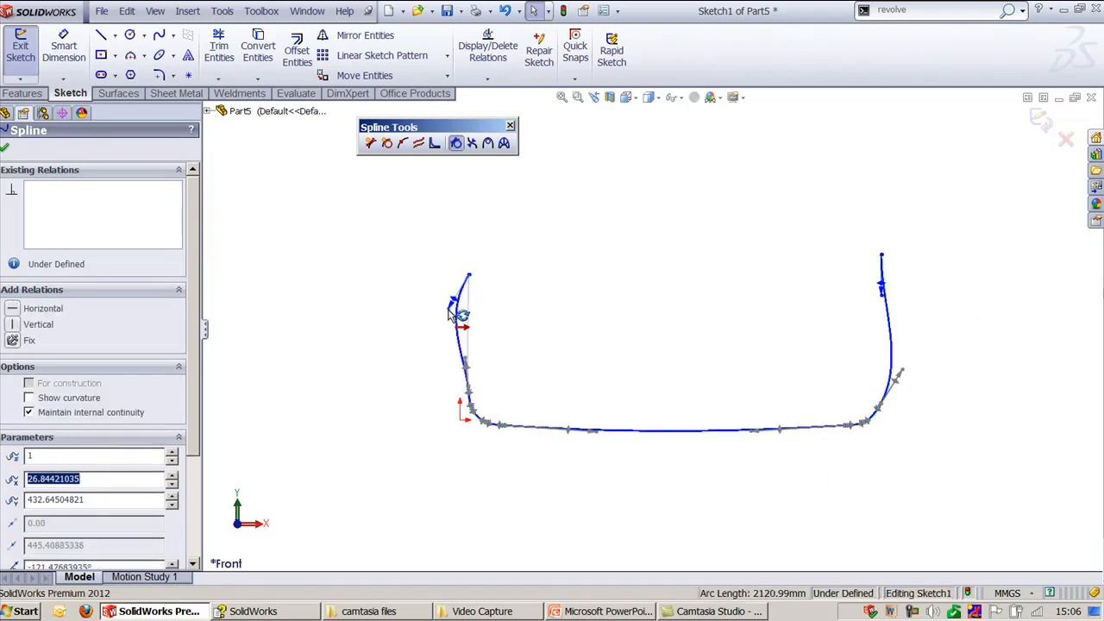
{"action": "left_click_drag", "start_coordinate": [899, 306], "coordinate": [923, 295]}
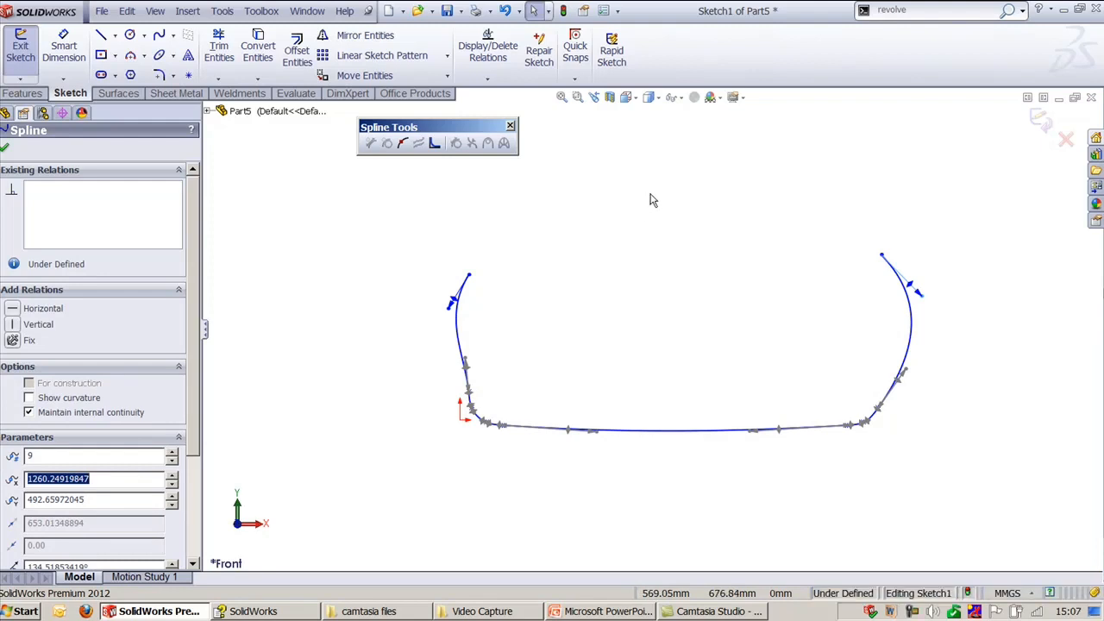
- Switch to PowerPoint, run the slide show from the current slide and advance to the Equation Driven Curve slide
{"action": "key", "text": "alt+Tab"}
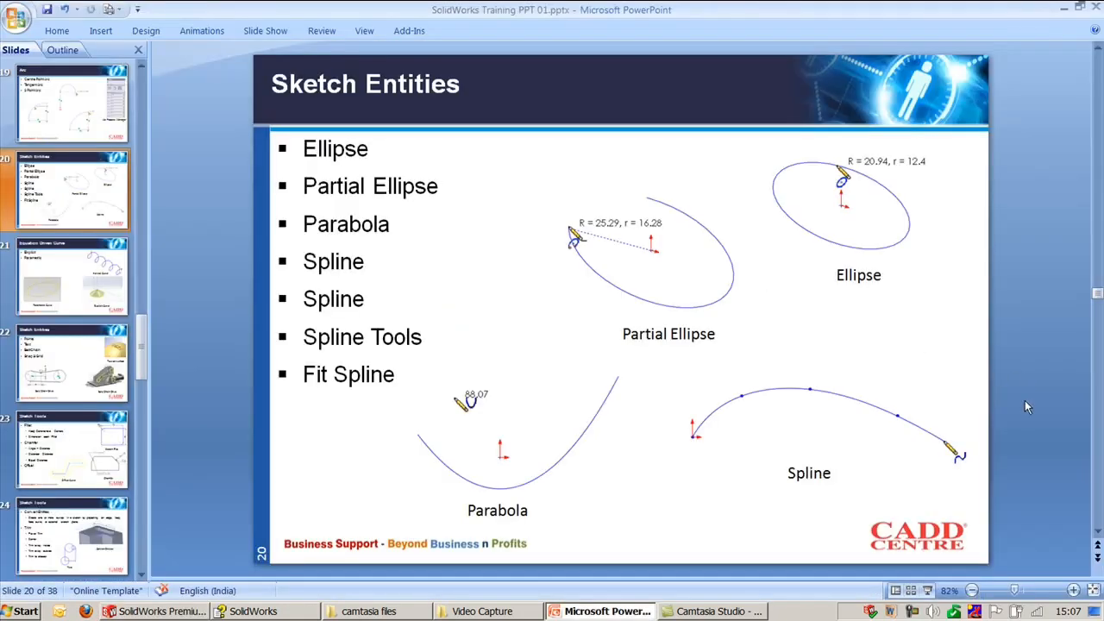
{"action": "left_click", "coordinate": [927, 589]}
{"action": "key", "text": "Right"}
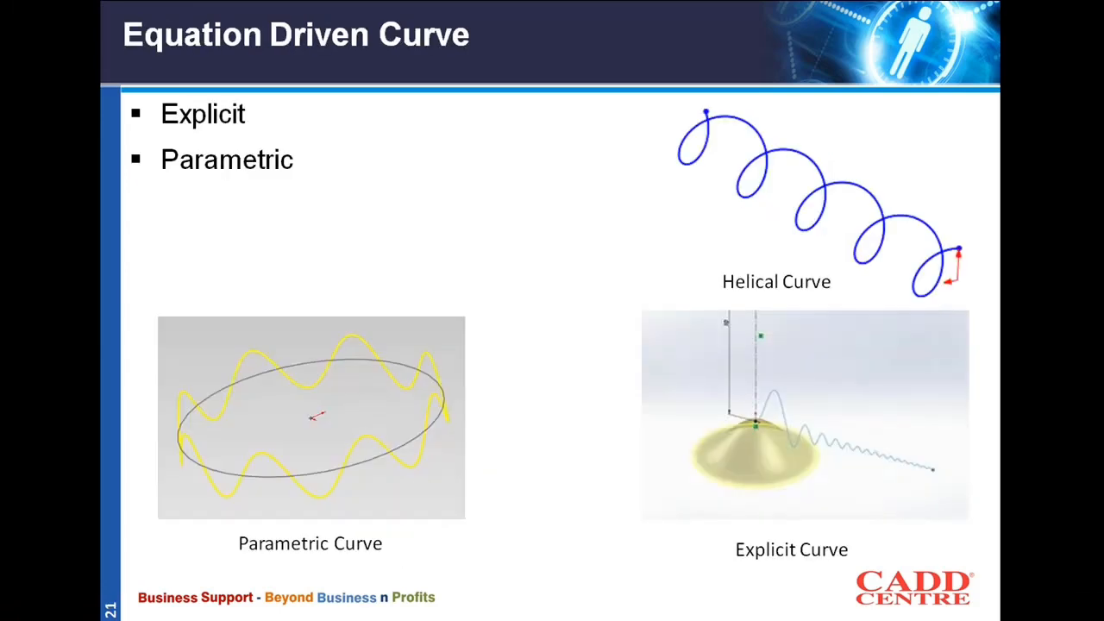
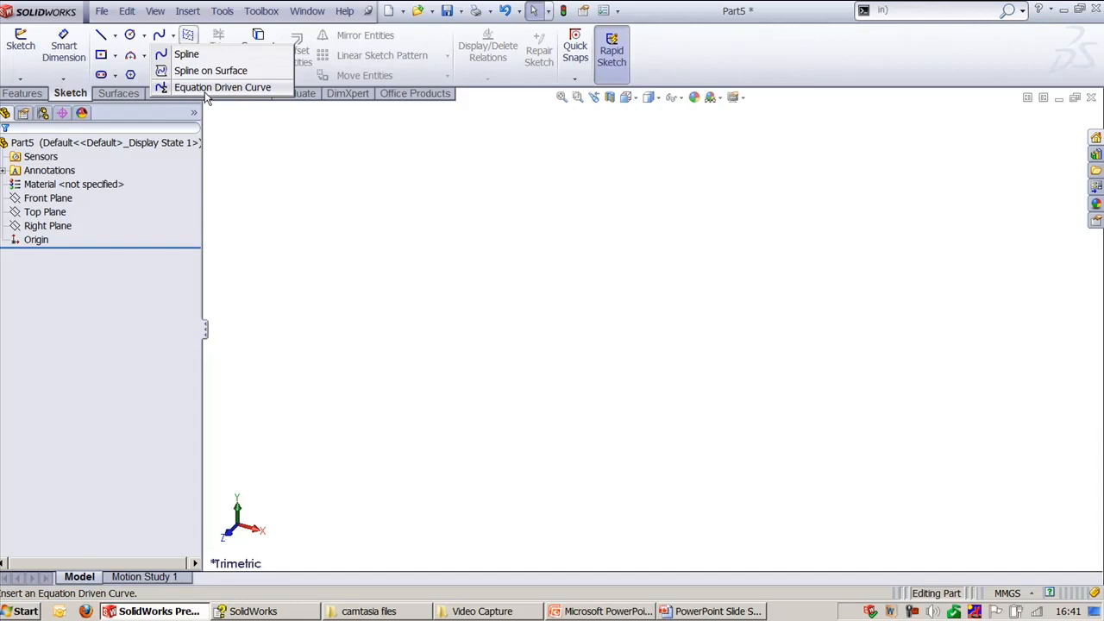
- Start an Equation Driven Curve on the Front Plane and orient the view normal to the sketch
{"action": "left_click", "coordinate": [206, 89]}
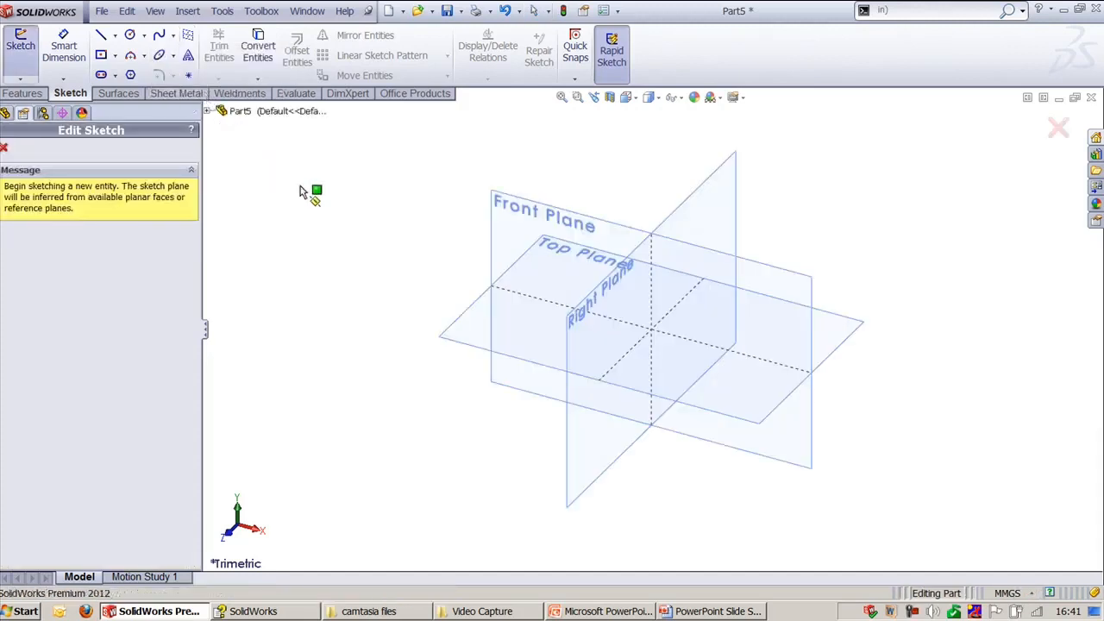
{"action": "left_click", "coordinate": [493, 210]}
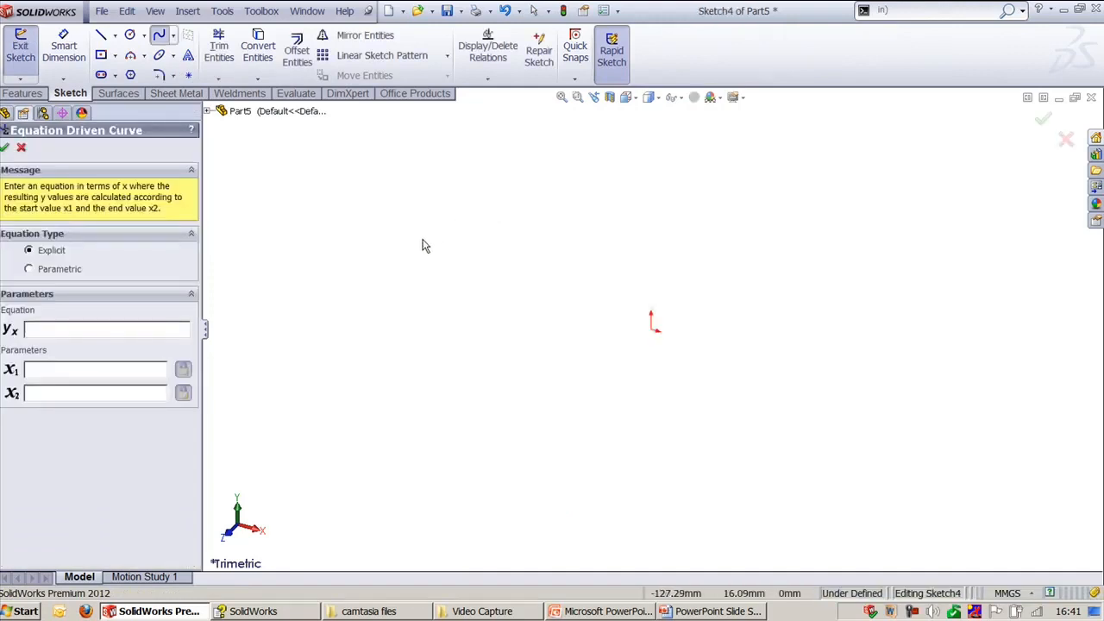
{"action": "left_click", "coordinate": [628, 97]}
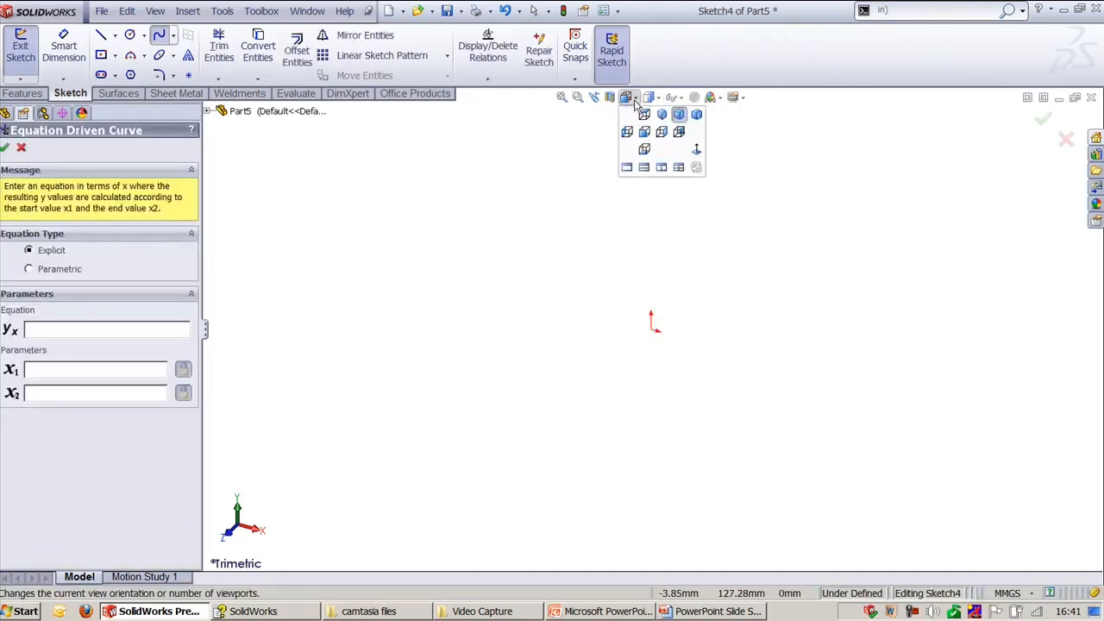
{"action": "left_click", "coordinate": [693, 151]}
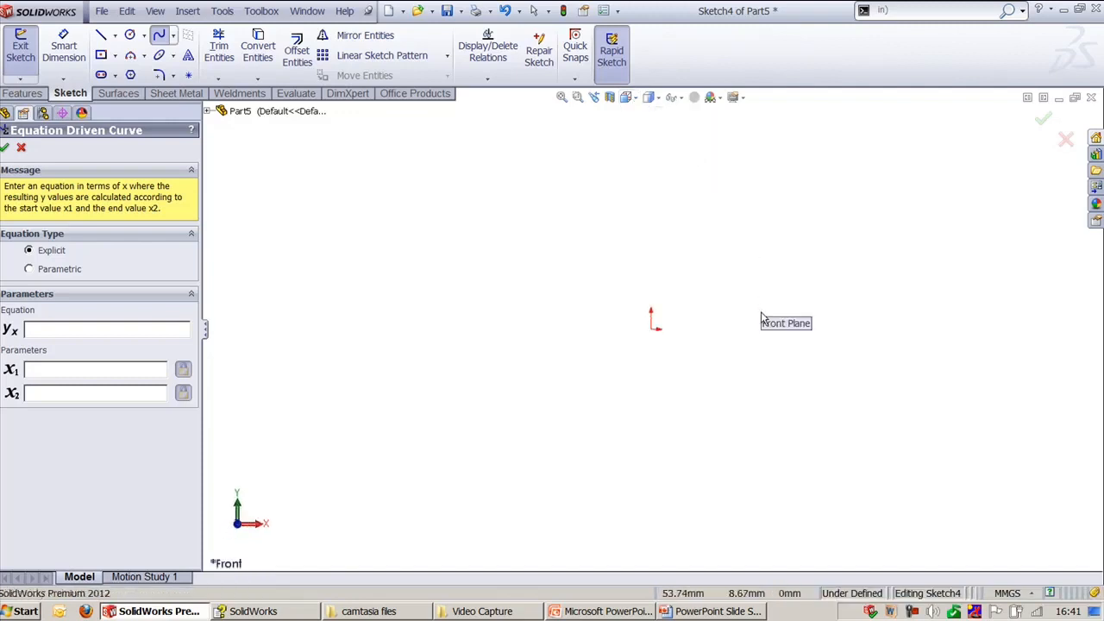
{"action": "middle_click_drag", "start_coordinate": [806, 384], "coordinate": [682, 394], "text": "ctrl"}
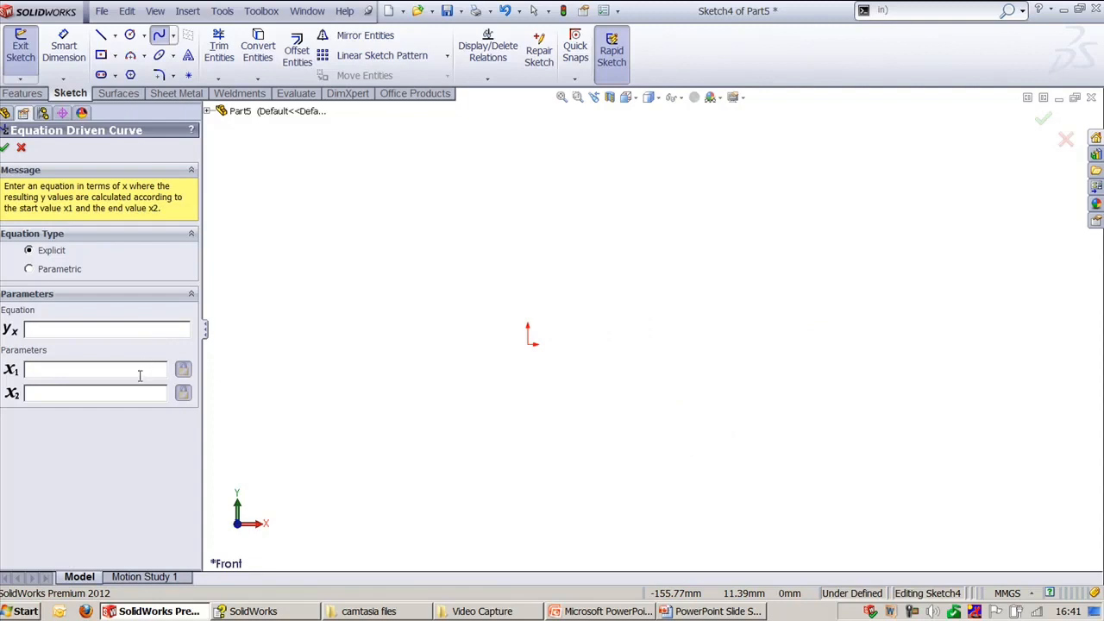
- Define the explicit curve equation as sin(x) with x1 set to 0 and x2 set to 20
{"action": "type", "text": "020"}
{"action": "left_click", "coordinate": [87, 331]}
{"action": "type", "text": "sin(x"}
{"action": "left_click", "coordinate": [86, 371]}
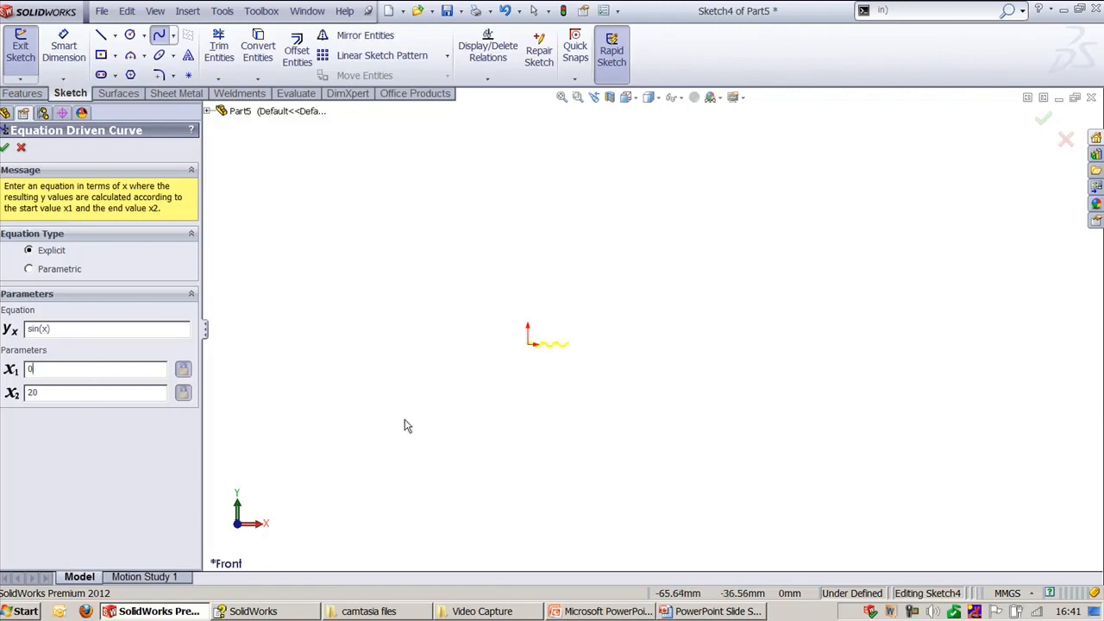
{"action": "scroll", "coordinate": [492, 375], "scroll_direction": "down", "scroll_amount": 1}
{"action": "scroll", "coordinate": [493, 374], "scroll_direction": "down", "scroll_amount": 6}
{"action": "middle_click_drag", "start_coordinate": [388, 414], "coordinate": [694, 384], "text": "ctrl"}
{"action": "scroll", "coordinate": [483, 376], "scroll_direction": "down", "scroll_amount": 6}
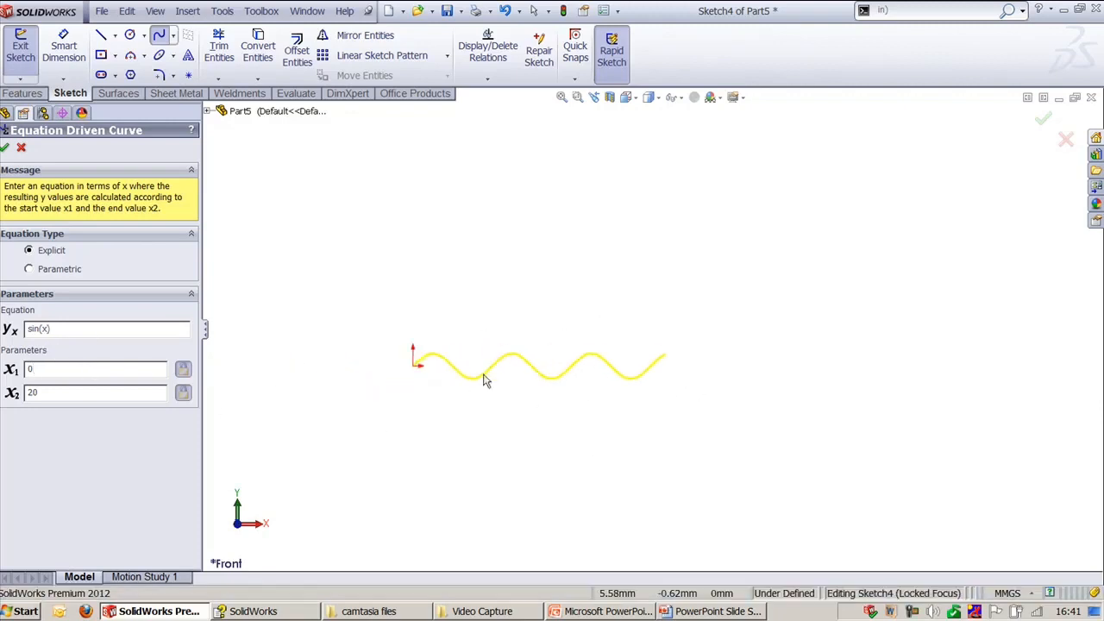
{"action": "middle_click_drag", "start_coordinate": [466, 406], "coordinate": [653, 402], "text": "ctrl"}
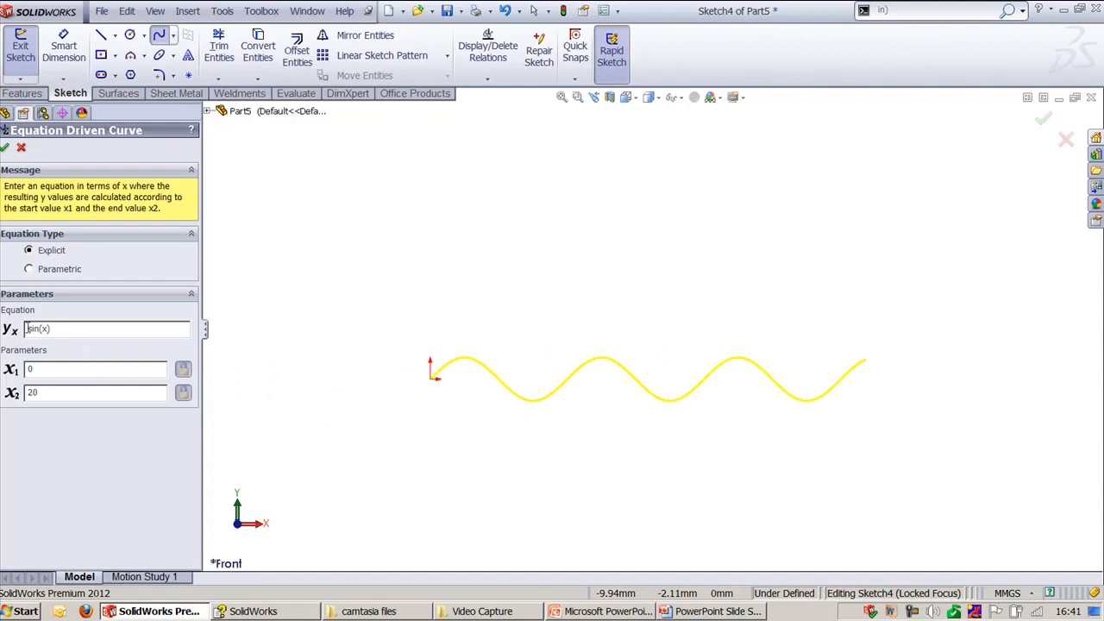
- Change the curve equation to cos(x) and create the curve
{"action": "double_click", "coordinate": [36, 328]}
{"action": "type", "text": "cos"}
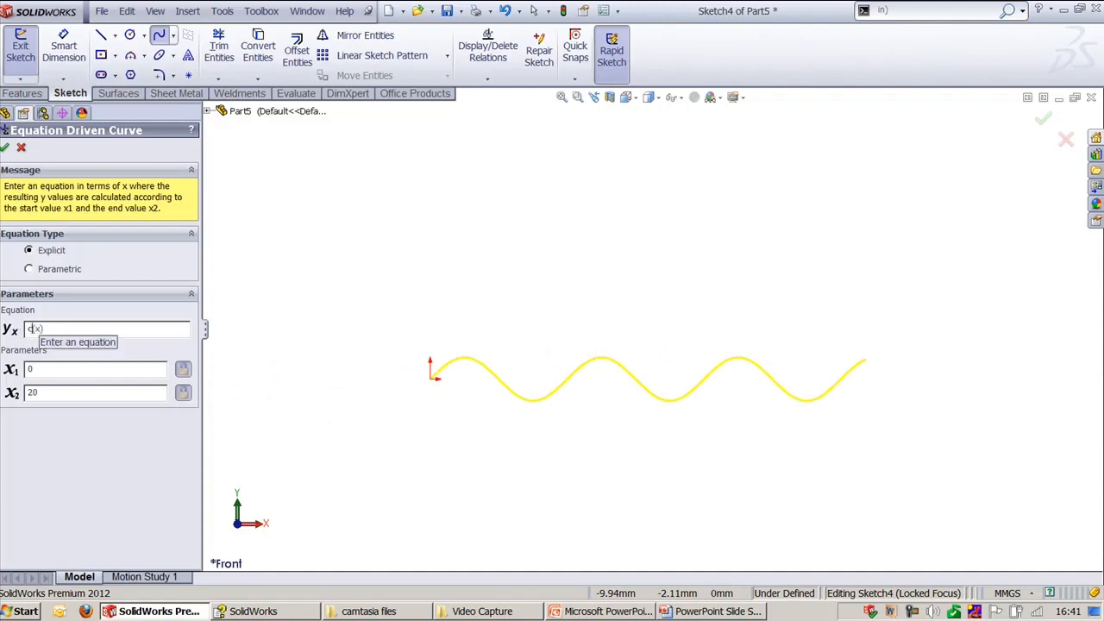
{"action": "left_click", "coordinate": [83, 369]}
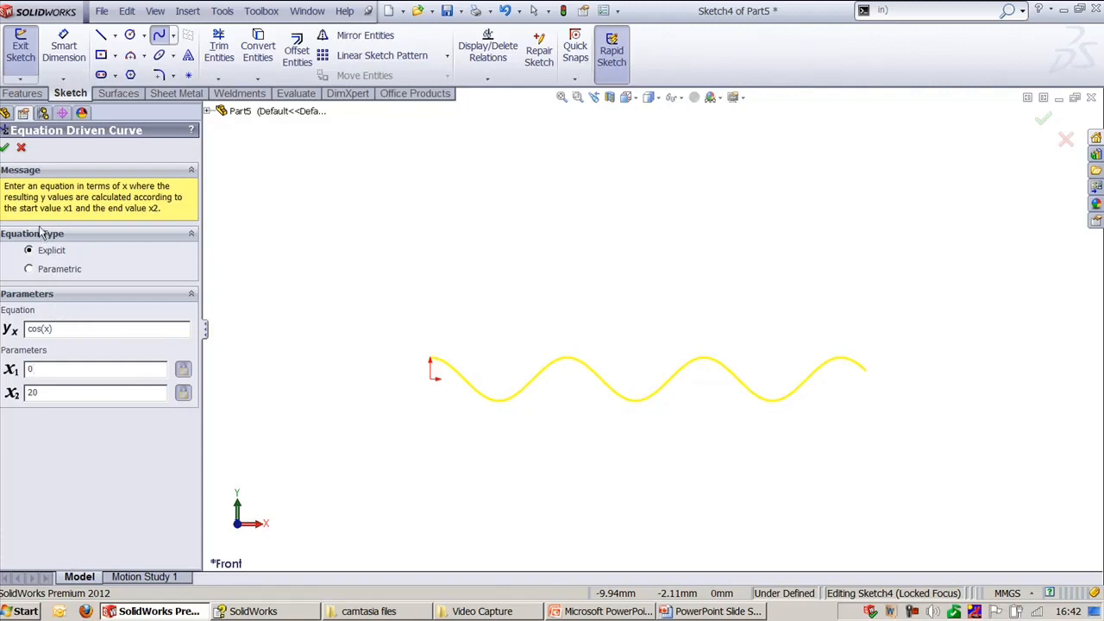
{"action": "left_click", "coordinate": [6, 149]}
- Delete the cosine curve and exit the sketch
{"action": "left_click", "coordinate": [561, 369]}
{"action": "key", "text": "Delete"}
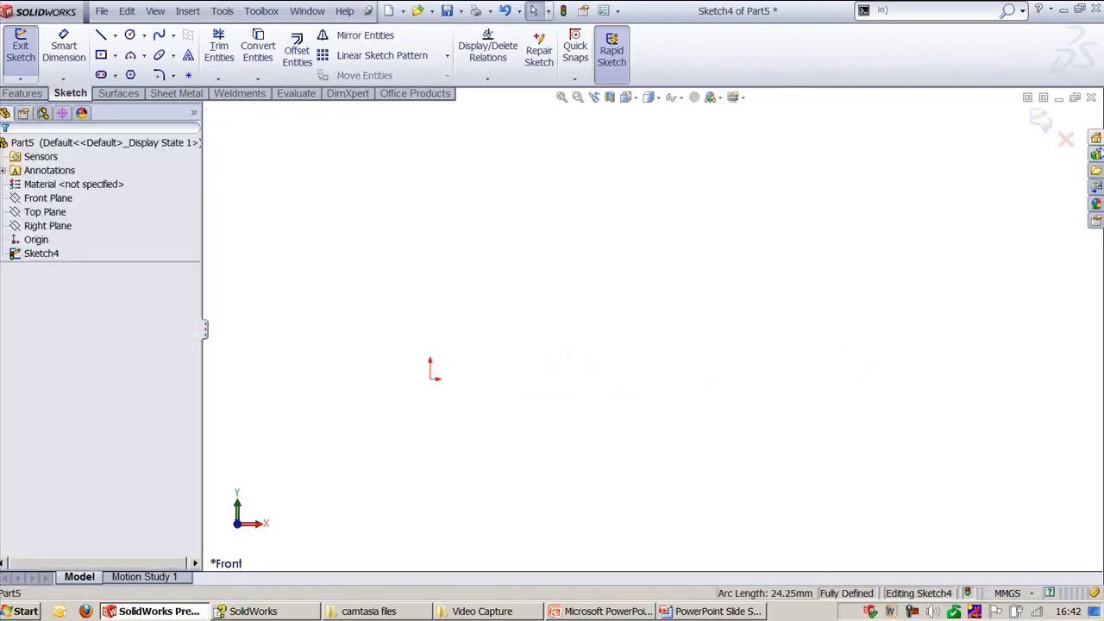
{"action": "left_click", "coordinate": [1044, 124]}
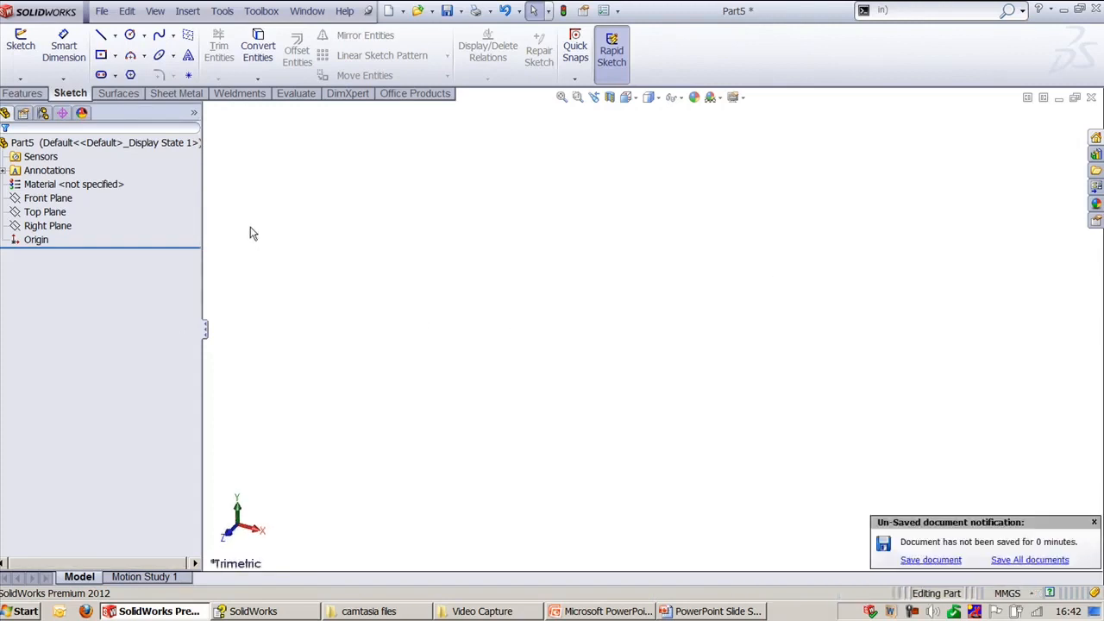
- Start a 3D sketch and open the Equation Driven Curve tool in it
{"action": "left_click", "coordinate": [24, 80]}
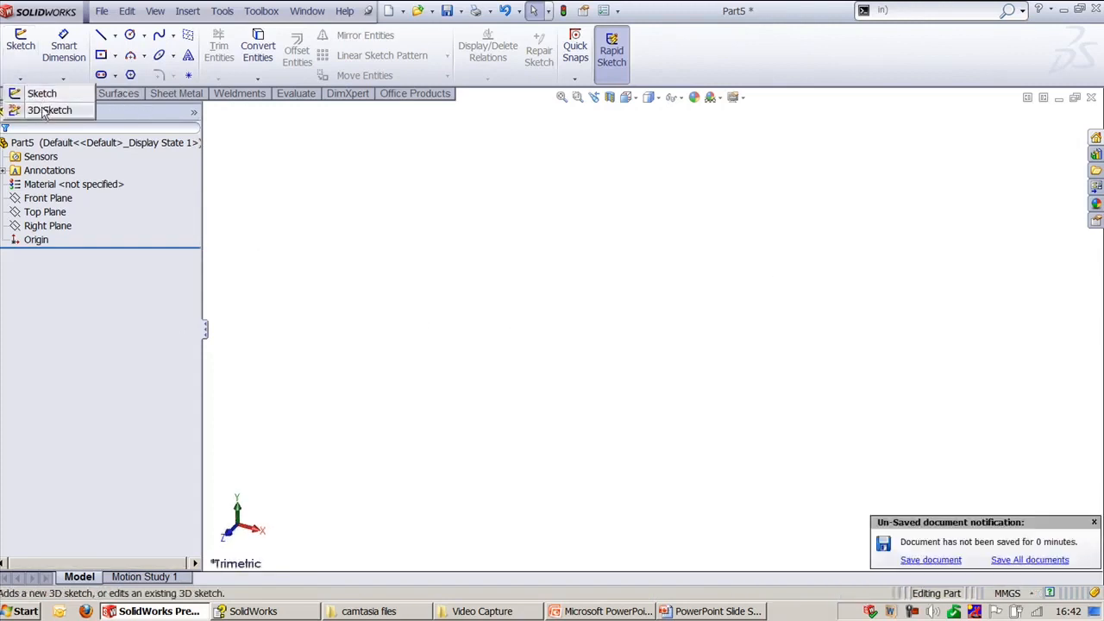
{"action": "left_click", "coordinate": [48, 109]}
{"action": "left_click", "coordinate": [174, 35]}
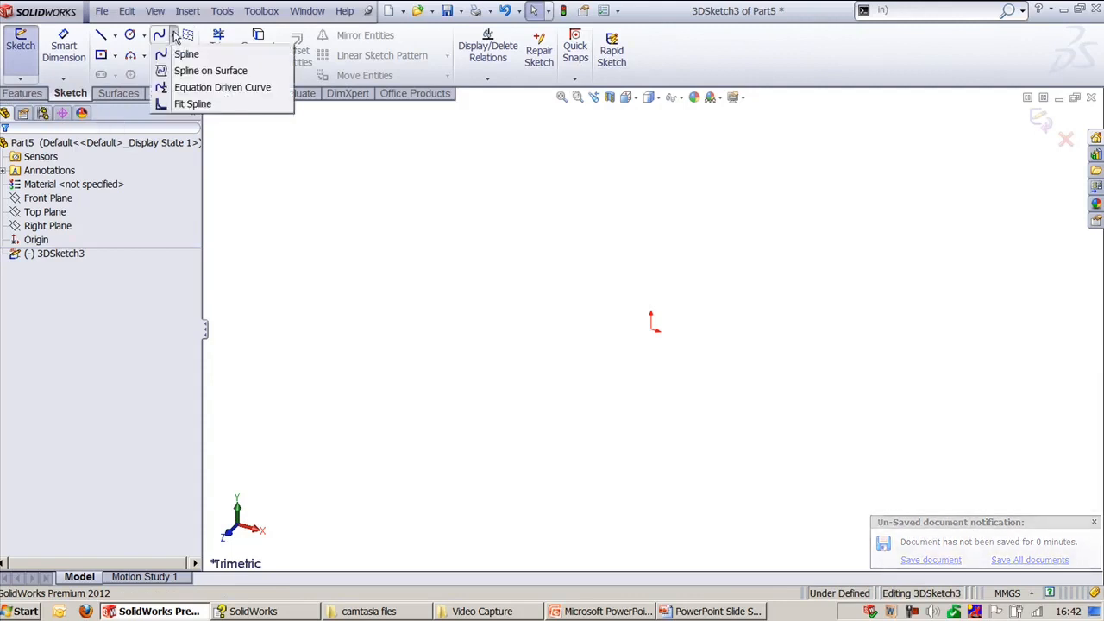
{"action": "left_click", "coordinate": [204, 90]}
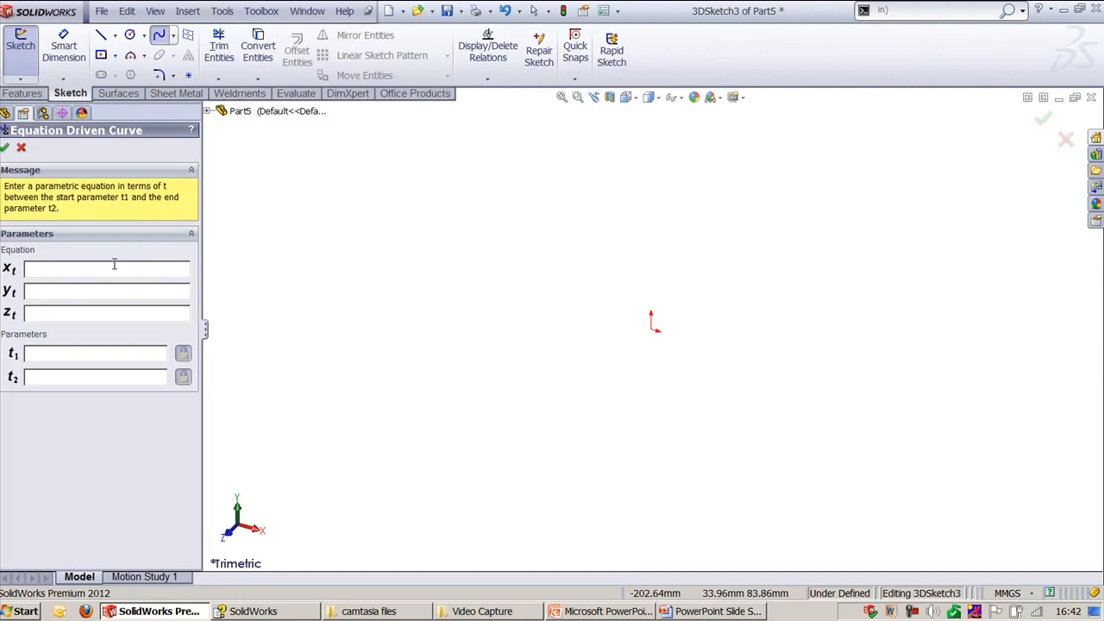
- Define the parametric curve with x sin(t), y cos(t), z cos(8*t), t1 pi and t2 -pi, and inspect its preview
{"action": "type", "text": "sin"}
{"action": "type", "text": "(t)"}
{"action": "type", "text": "cos("}
{"action": "type", "text": "cos("}
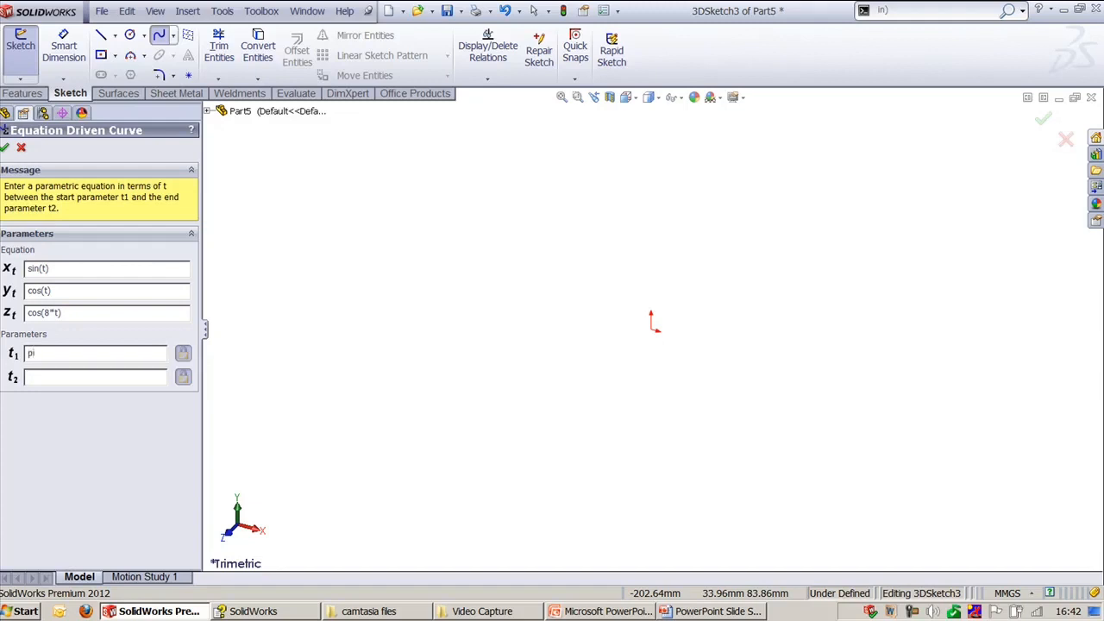
{"action": "type", "text": "-pi"}
{"action": "left_click", "coordinate": [93, 291]}
{"action": "left_click", "coordinate": [100, 353]}
{"action": "scroll", "coordinate": [650, 332], "scroll_direction": "down", "scroll_amount": 10}
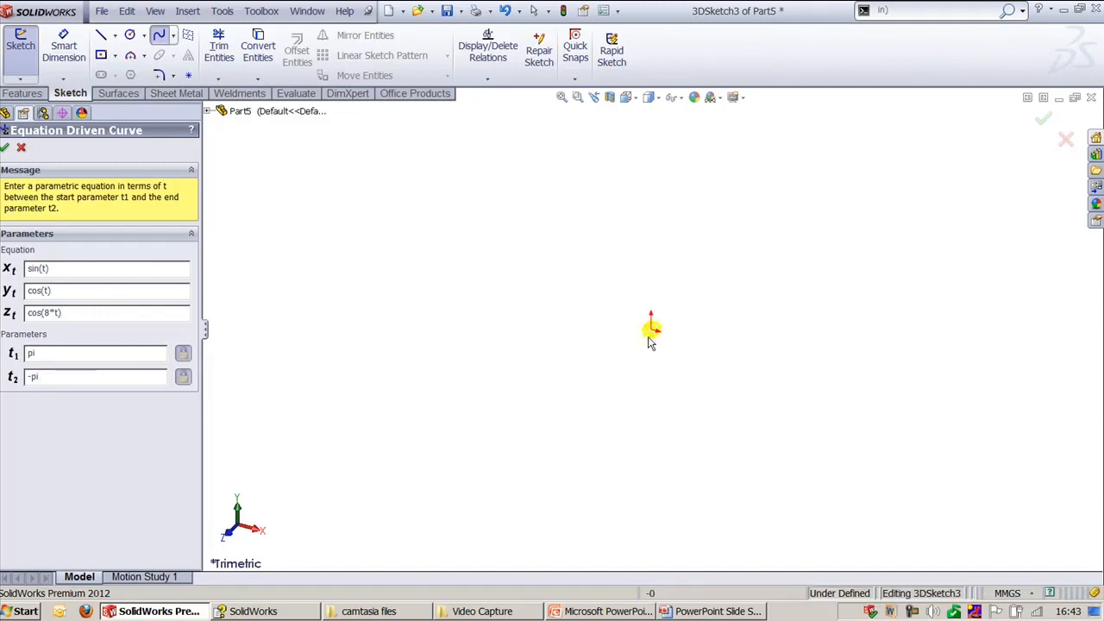
{"action": "middle_click_drag", "start_coordinate": [809, 347], "coordinate": [759, 429]}
{"action": "key", "text": "ctrl+7"}
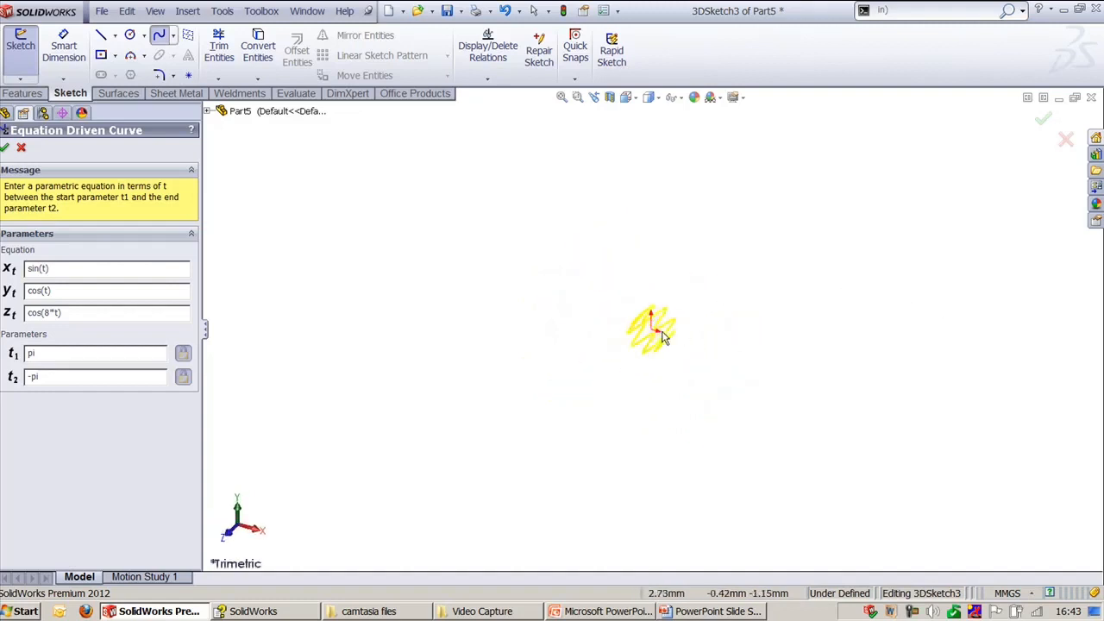
{"action": "mouse_move", "coordinate": [614, 355]}
{"action": "middle_mouse_down"}
{"action": "mouse_move", "coordinate": [660, 302]}
{"action": "mouse_move", "coordinate": [647, 214]}
{"action": "mouse_move", "coordinate": [670, 190]}
{"action": "mouse_move", "coordinate": [696, 216]}
{"action": "mouse_move", "coordinate": [666, 270]}
{"action": "middle_mouse_up"}
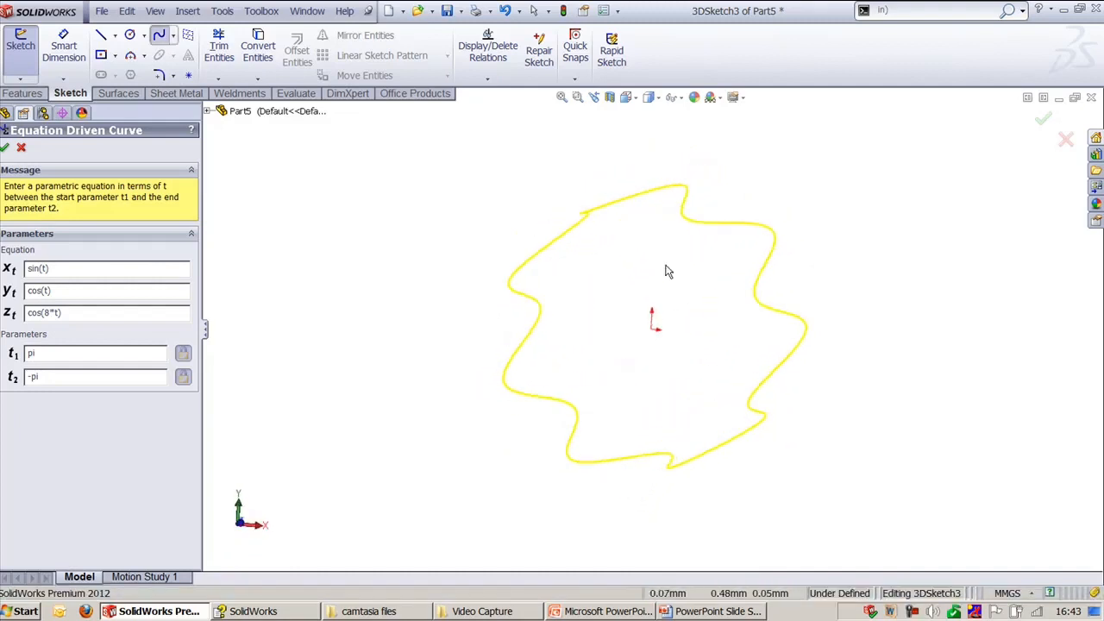
{"action": "mouse_move", "coordinate": [666, 270]}
{"action": "middle_mouse_down"}
{"action": "mouse_move", "coordinate": [655, 270]}
{"action": "mouse_move", "coordinate": [696, 239]}
{"action": "middle_mouse_up"}
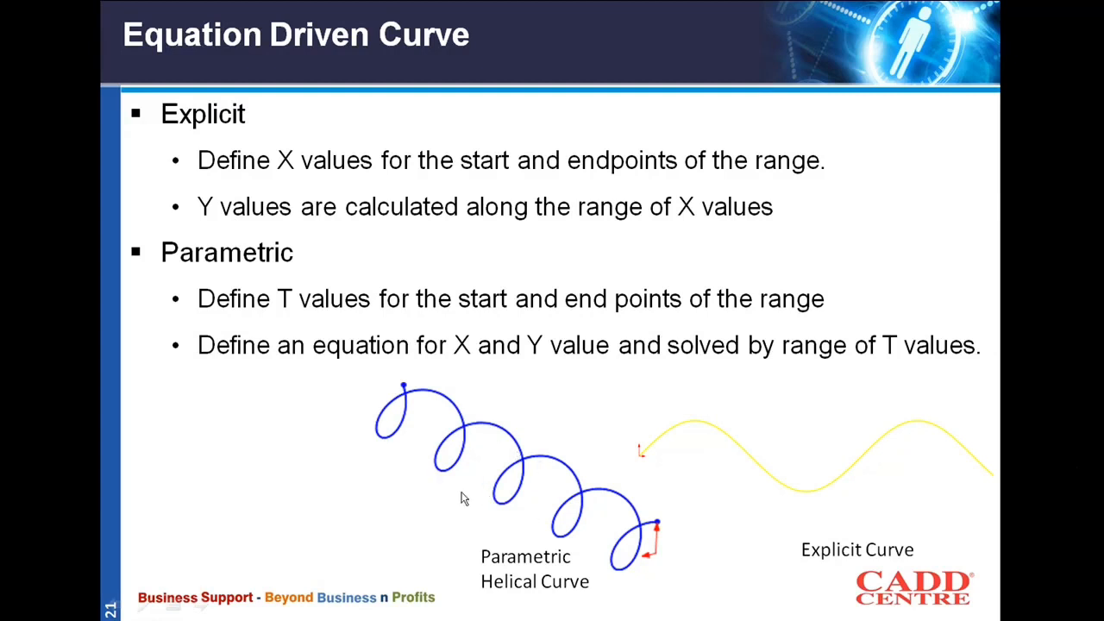
- Switch from the slides back to SolidWorks and set the curve's parameter range to t1 0 and t2 50
{"action": "key", "text": "alt+Tab"}
{"action": "key", "text": "alt+Tab"}
{"action": "key", "text": "alt+Tab"}
{"action": "key", "text": "alt+Tab"}
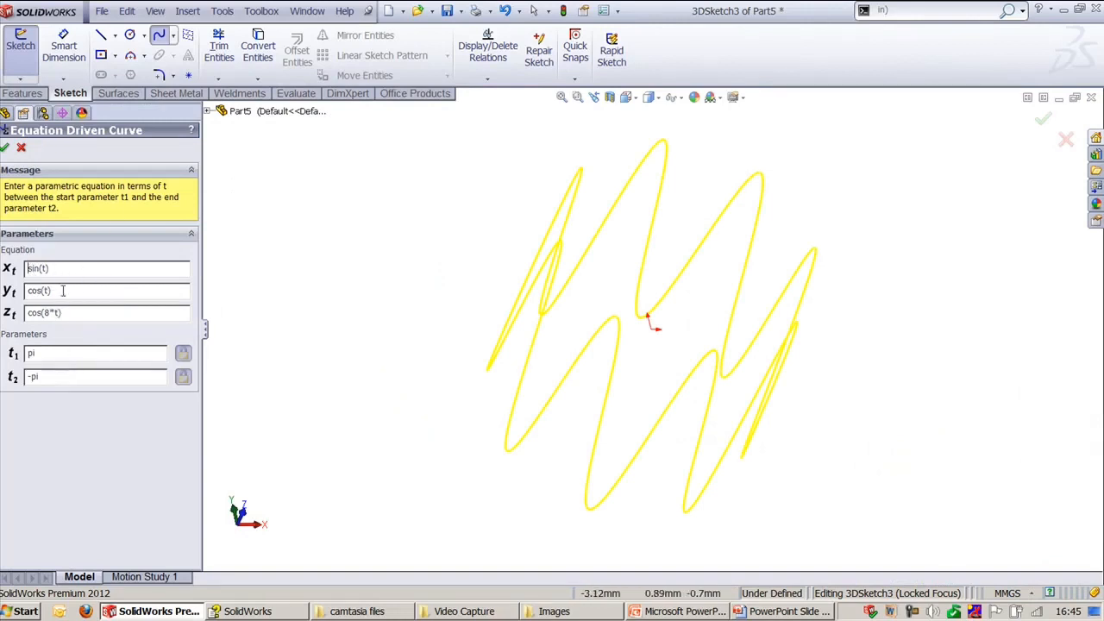
{"action": "double_click", "coordinate": [33, 352]}
{"action": "type", "text": "0"}
{"action": "double_click", "coordinate": [33, 377]}
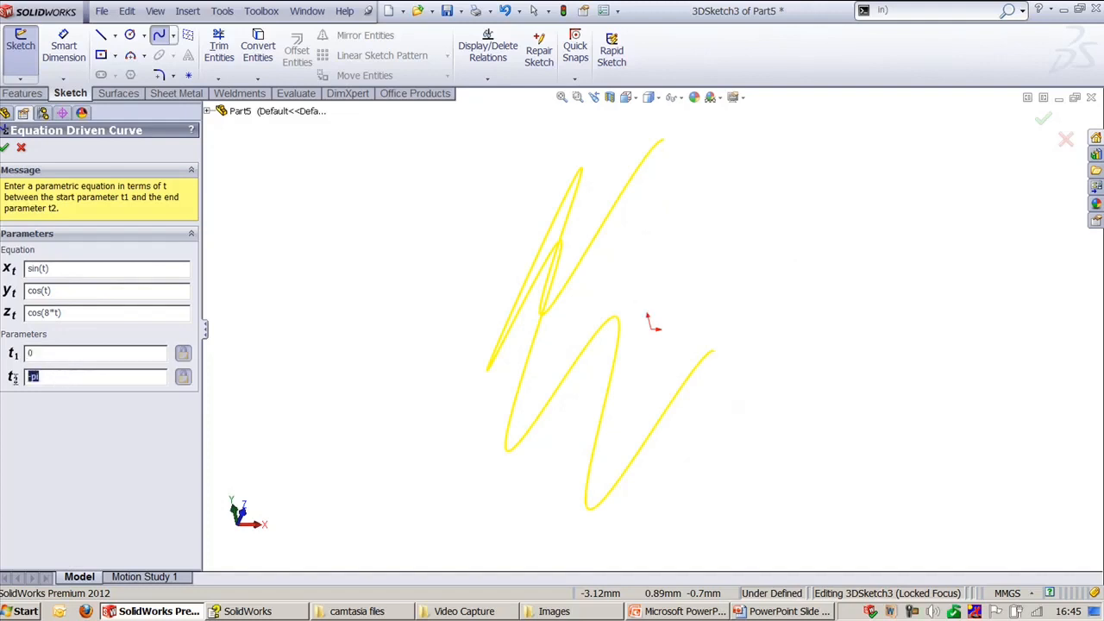
{"action": "type", "text": "50"}
{"action": "left_click", "coordinate": [44, 270]}
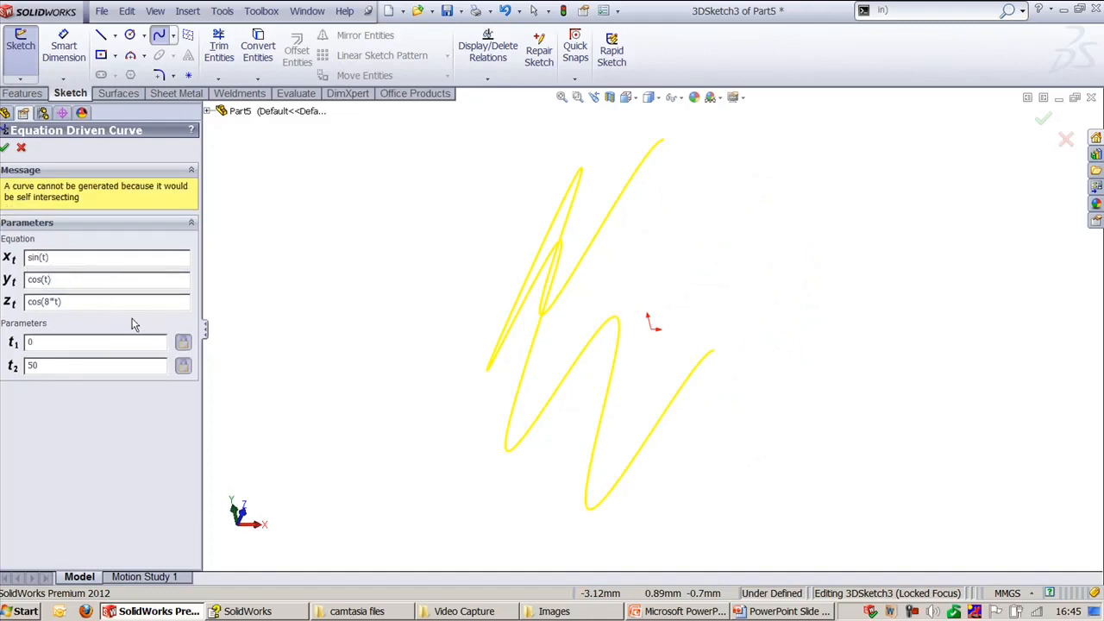
- Replace the curve's z equation with t to preview a helix
{"action": "left_click_drag", "start_coordinate": [87, 296], "coordinate": [26, 301]}
{"action": "type", "text": "t"}
{"action": "key", "text": "Return"}
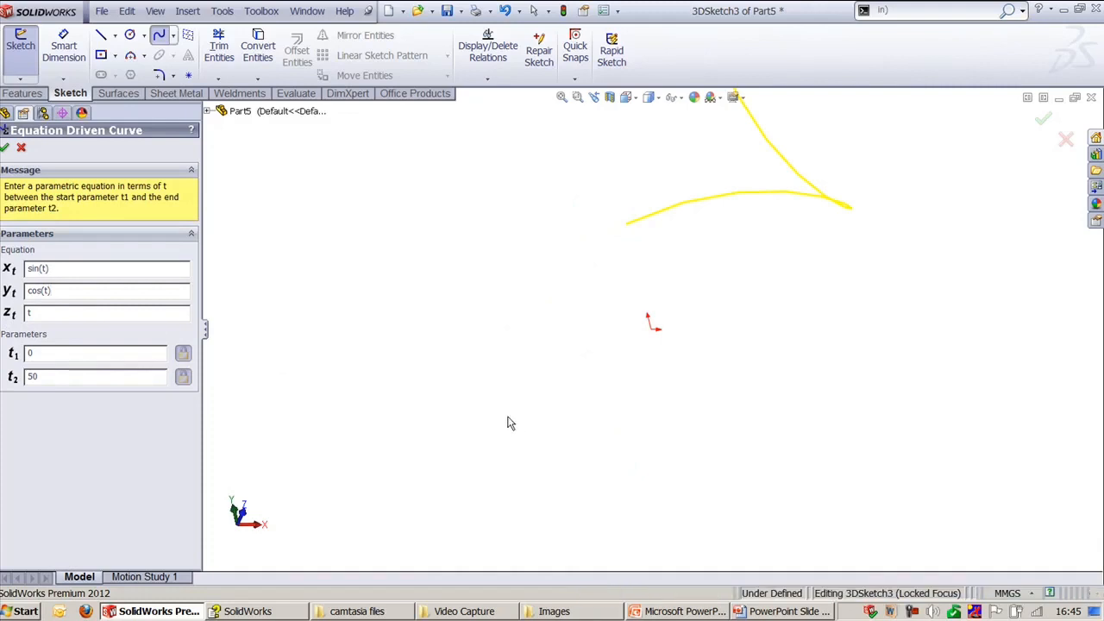
{"action": "mouse_move", "coordinate": [508, 423]}
{"action": "middle_mouse_down"}
{"action": "mouse_move", "coordinate": [618, 377]}
{"action": "mouse_move", "coordinate": [563, 456]}
{"action": "mouse_move", "coordinate": [599, 393]}
{"action": "mouse_move", "coordinate": [595, 345]}
{"action": "mouse_move", "coordinate": [642, 310]}
{"action": "mouse_move", "coordinate": [646, 253]}
{"action": "mouse_move", "coordinate": [500, 412]}
{"action": "middle_mouse_up"}
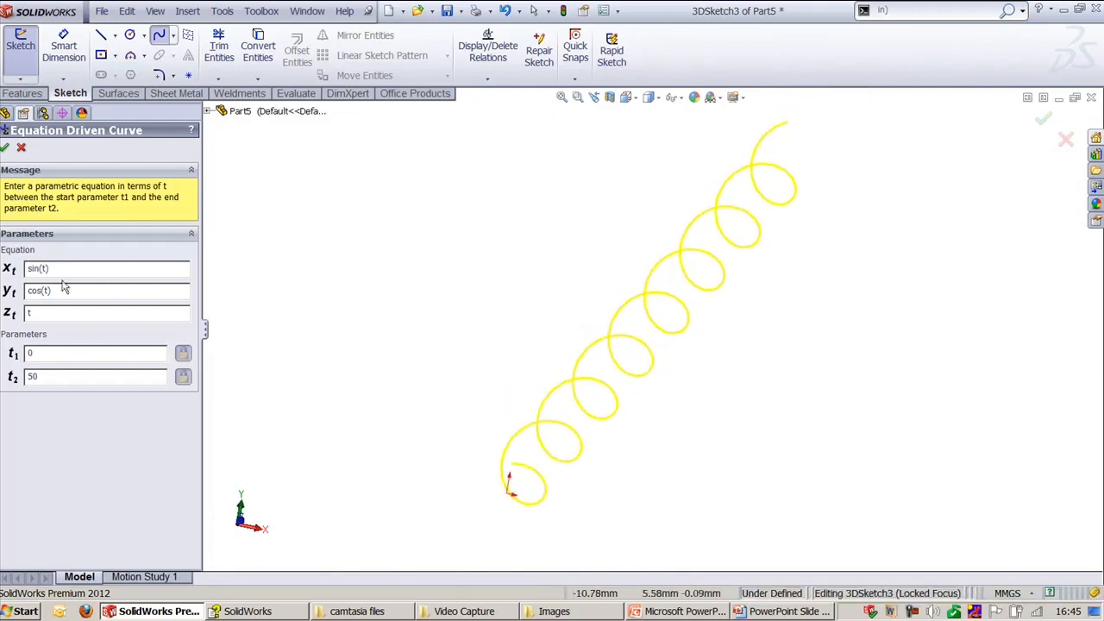
- Enlarge the helix by changing the equations to x 4*sin(t) and y 4*cos(t)
{"action": "left_click", "coordinate": [30, 270]}
{"action": "type", "text": "4"}
{"action": "left_click", "coordinate": [28, 290]}
{"action": "type", "text": "4"}
{"action": "left_click", "coordinate": [32, 269]}
{"action": "type", "text": "*"}
{"action": "left_click", "coordinate": [32, 290]}
{"action": "type", "text": "*"}
{"action": "key", "text": "Tab"}
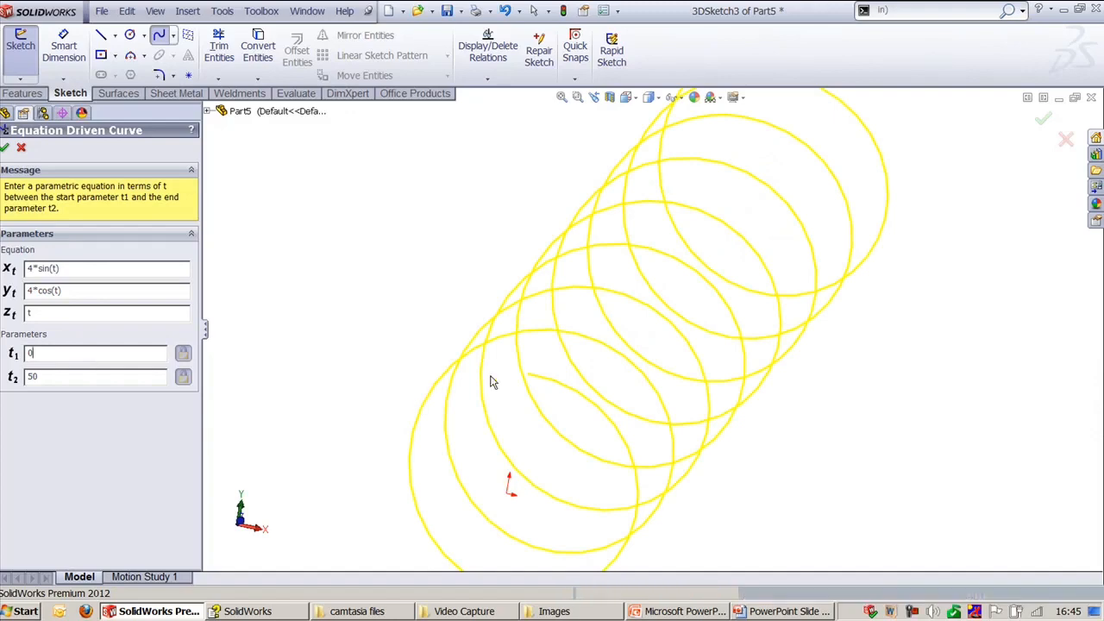
- Accept the helical equation driven curve and exit the 3D sketch in a trimetric view
{"action": "middle_click_drag", "start_coordinate": [823, 466], "coordinate": [626, 453]}
{"action": "scroll", "coordinate": [624, 450], "scroll_direction": "up", "scroll_amount": 2}
{"action": "middle_click_drag", "start_coordinate": [802, 337], "coordinate": [643, 490], "text": "ctrl"}
{"action": "scroll", "coordinate": [719, 371], "scroll_direction": "up", "scroll_amount": 2}
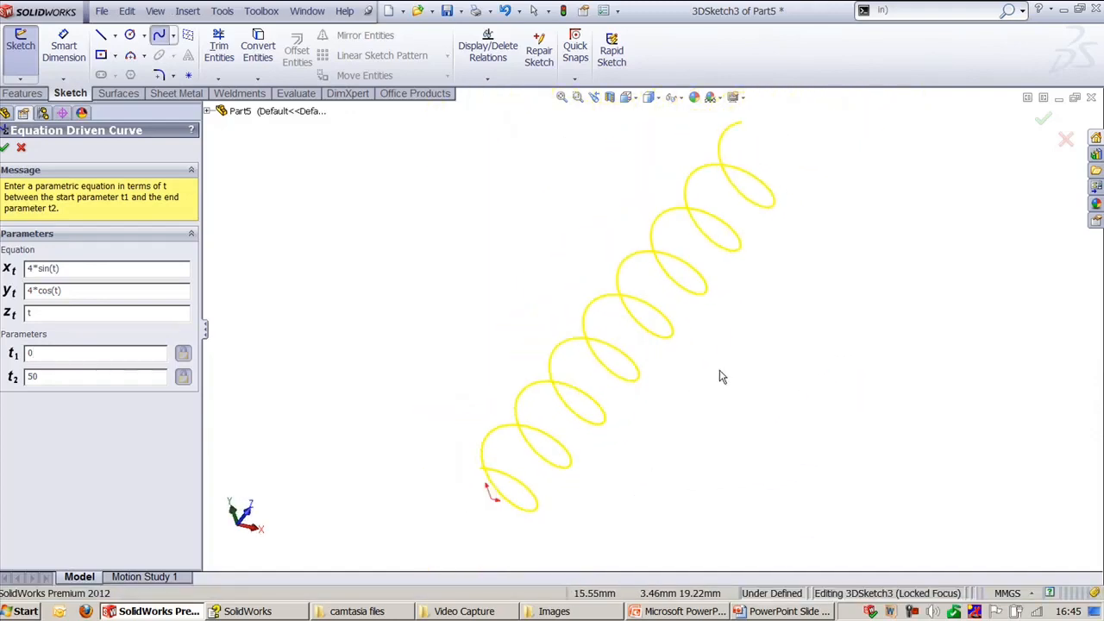
{"action": "middle_click_drag", "start_coordinate": [721, 374], "coordinate": [780, 354]}
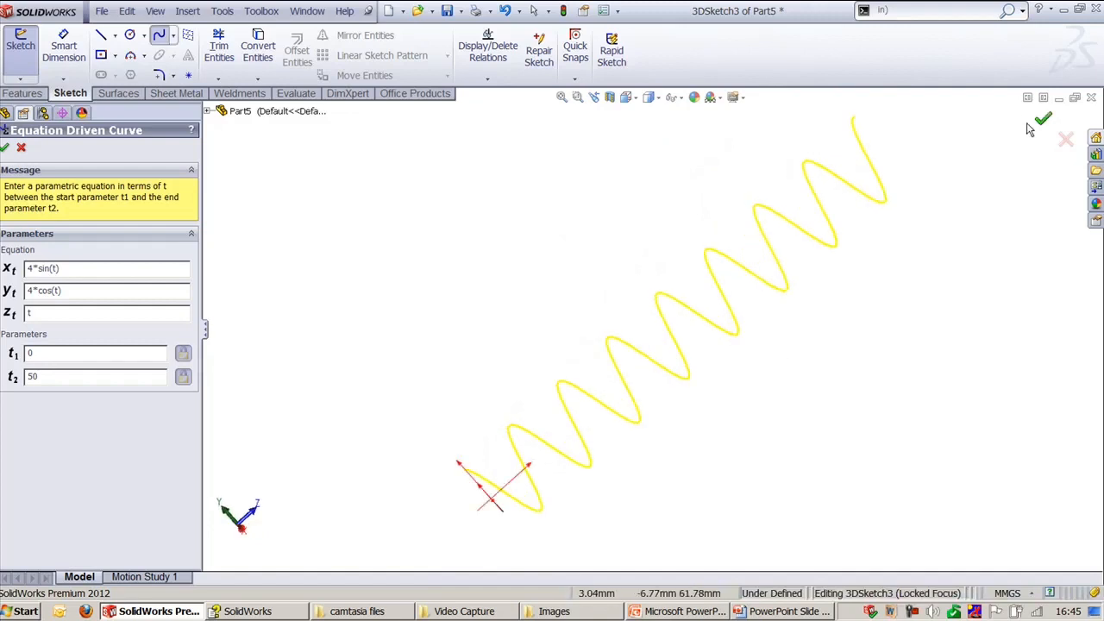
{"action": "left_click", "coordinate": [1041, 121]}
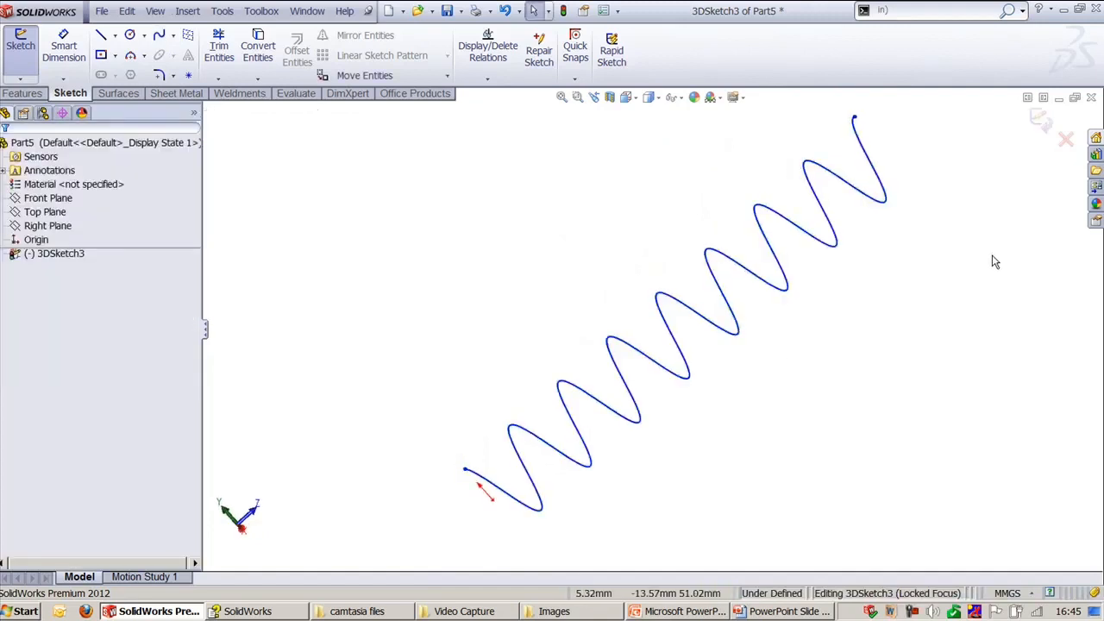
{"action": "key", "text": "ctrl+7"}
{"action": "left_click", "coordinate": [1039, 120]}
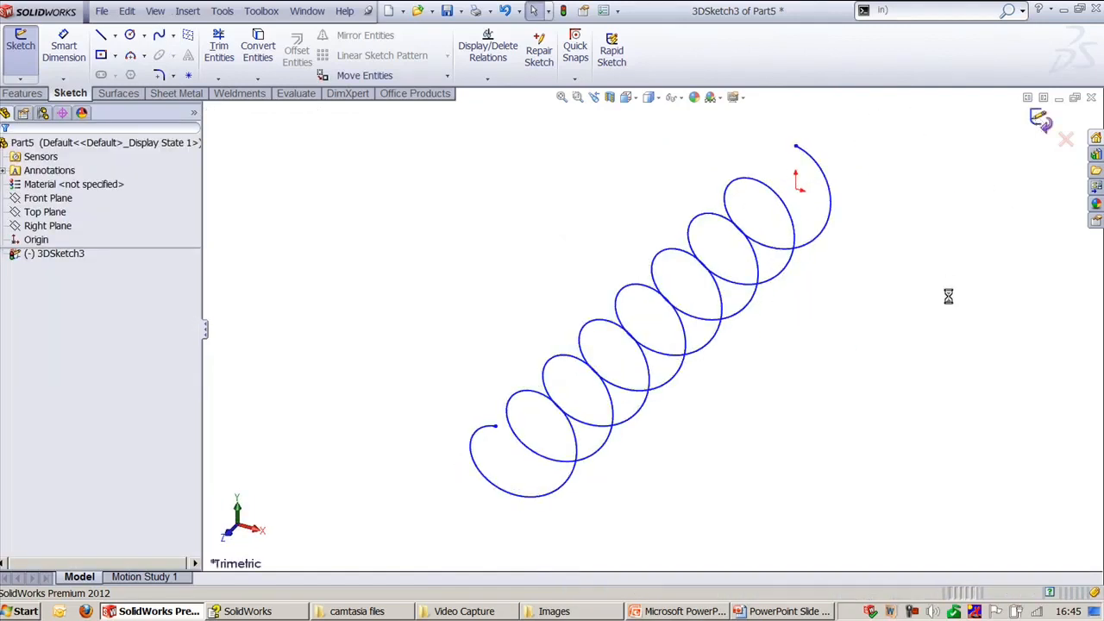
- Show the Sketch Entities slide and switch back to the open sketch in SolidWorks
{"action": "key", "text": "alt+Tab"}
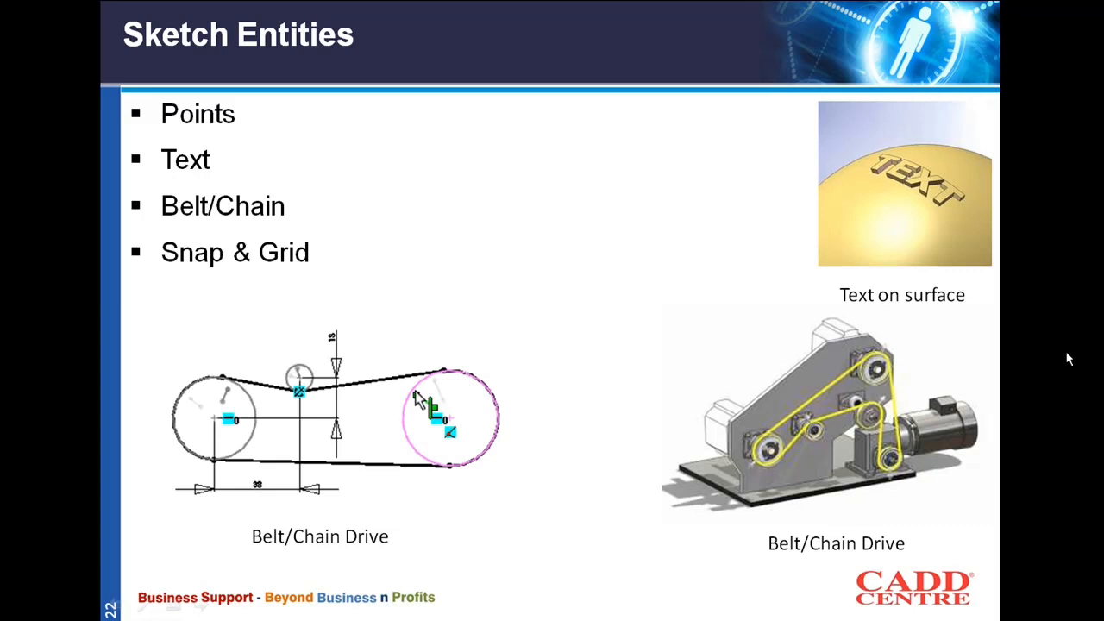
{"action": "key", "text": "alt+Tab"}
{"action": "key", "text": "alt+Tab"}
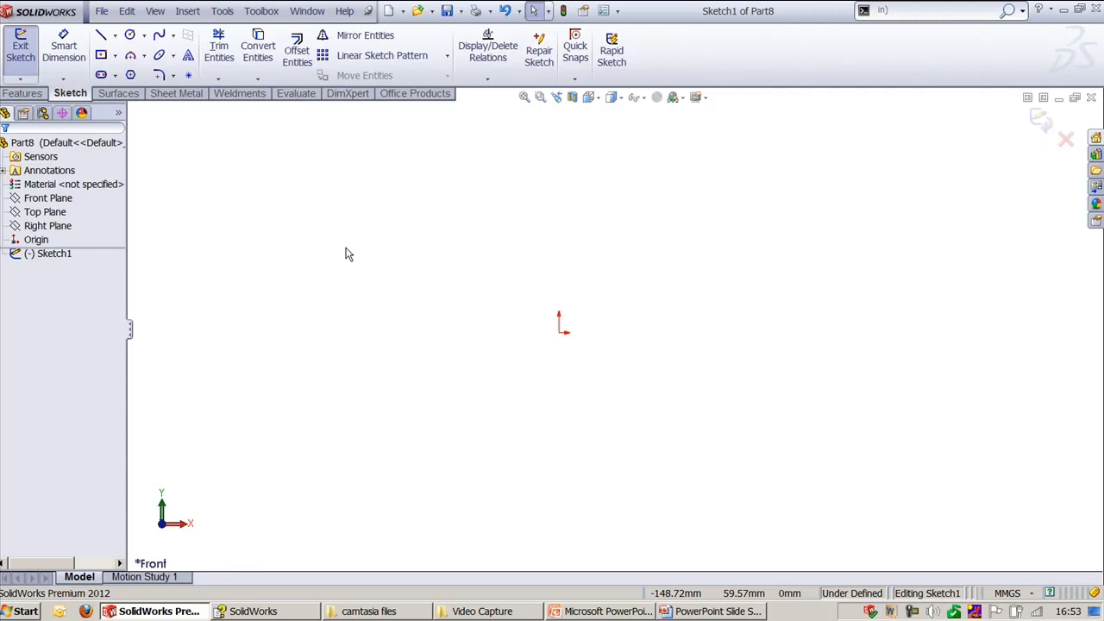
- Place sketch points at the origin, at about X 175, Y 101 mm, and at about X 175, Y -67 mm
{"action": "left_click", "coordinate": [223, 11]}
{"action": "mouse_move", "coordinate": [272, 188]}
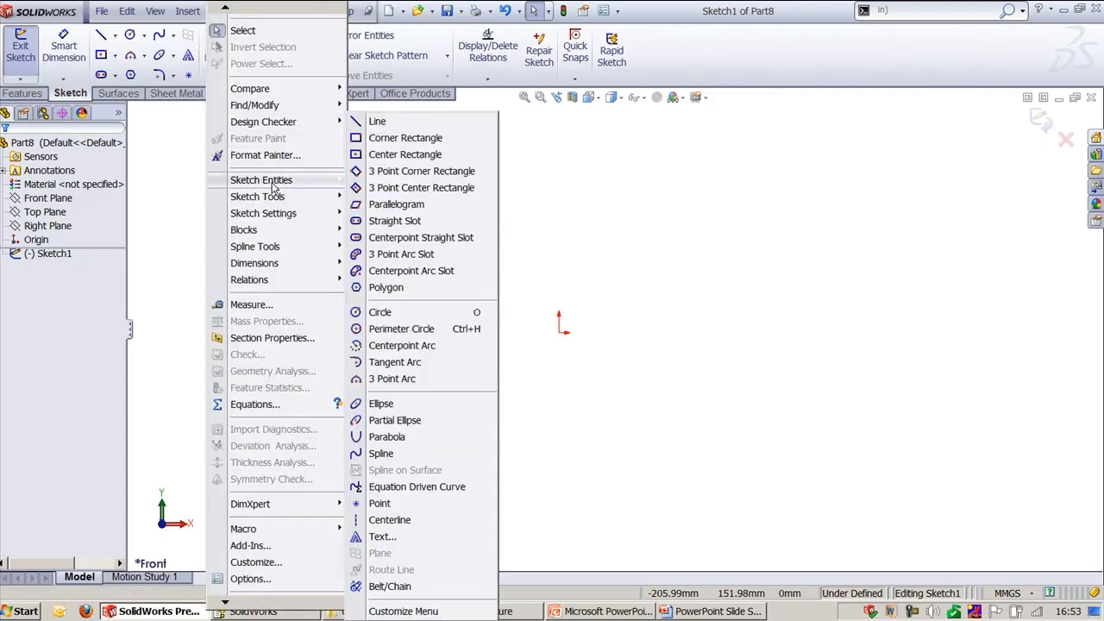
{"action": "left_click", "coordinate": [395, 507]}
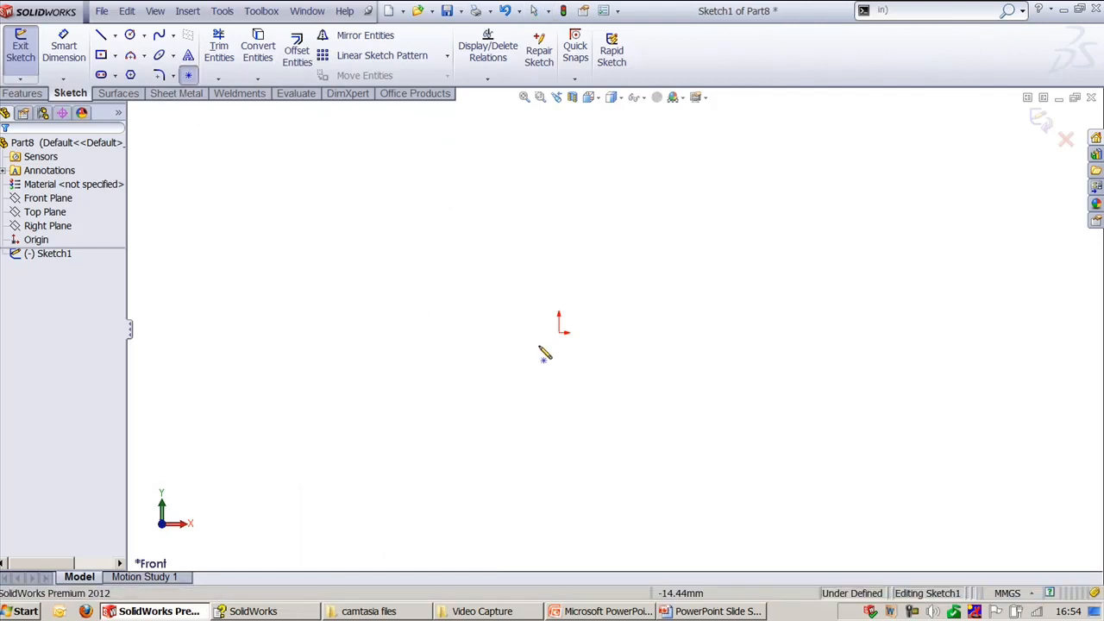
{"action": "left_click", "coordinate": [560, 332]}
{"action": "left_click", "coordinate": [811, 187]}
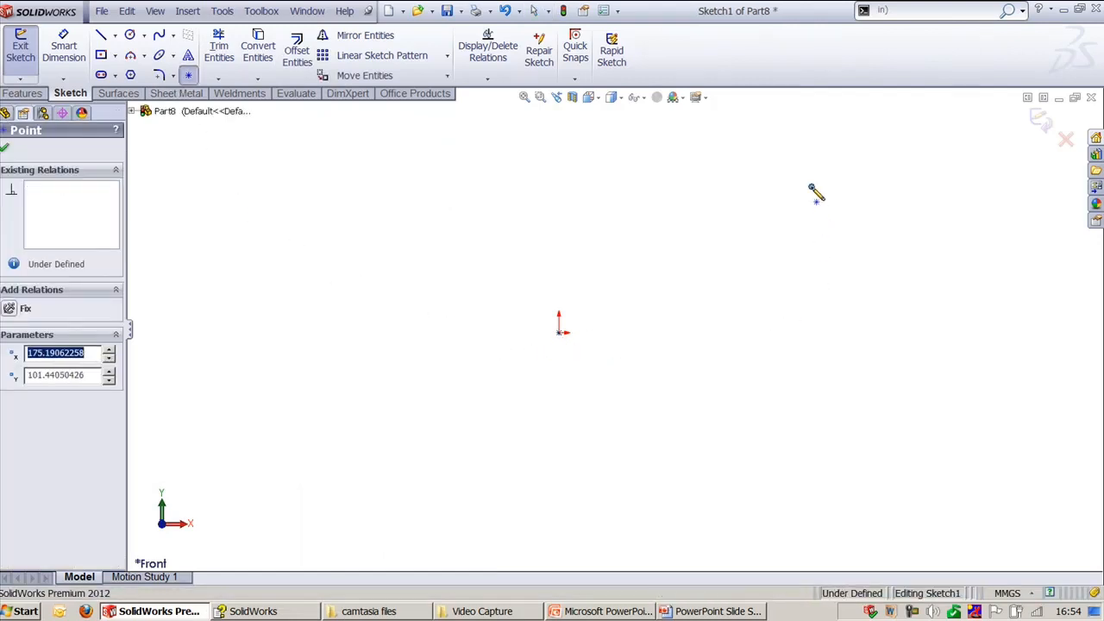
{"action": "left_click", "coordinate": [811, 428]}
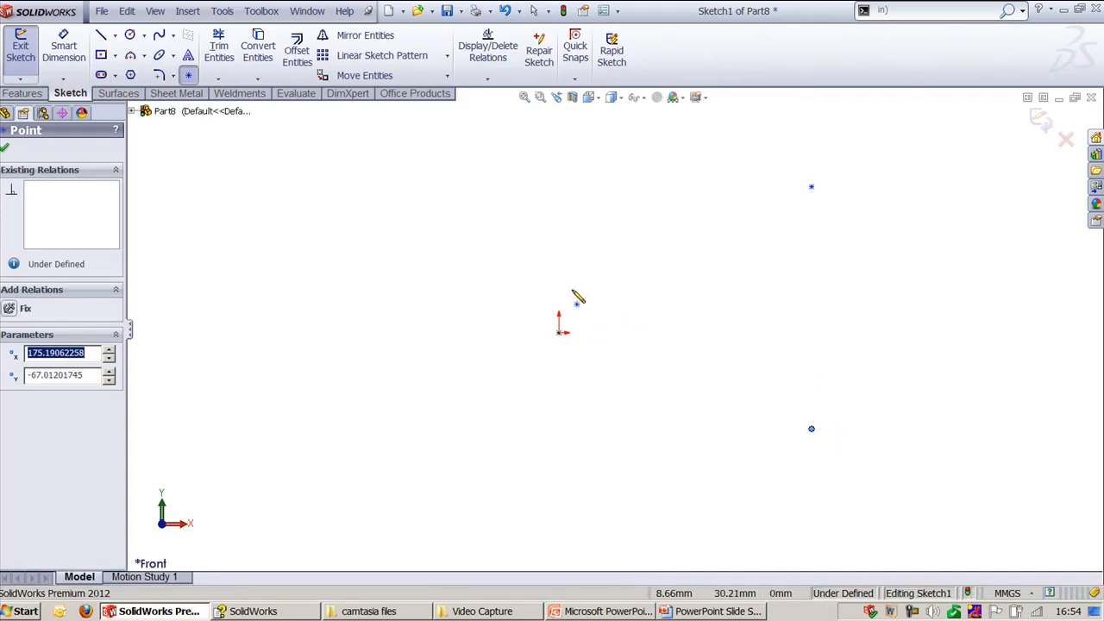
{"action": "key", "text": "Escape"}
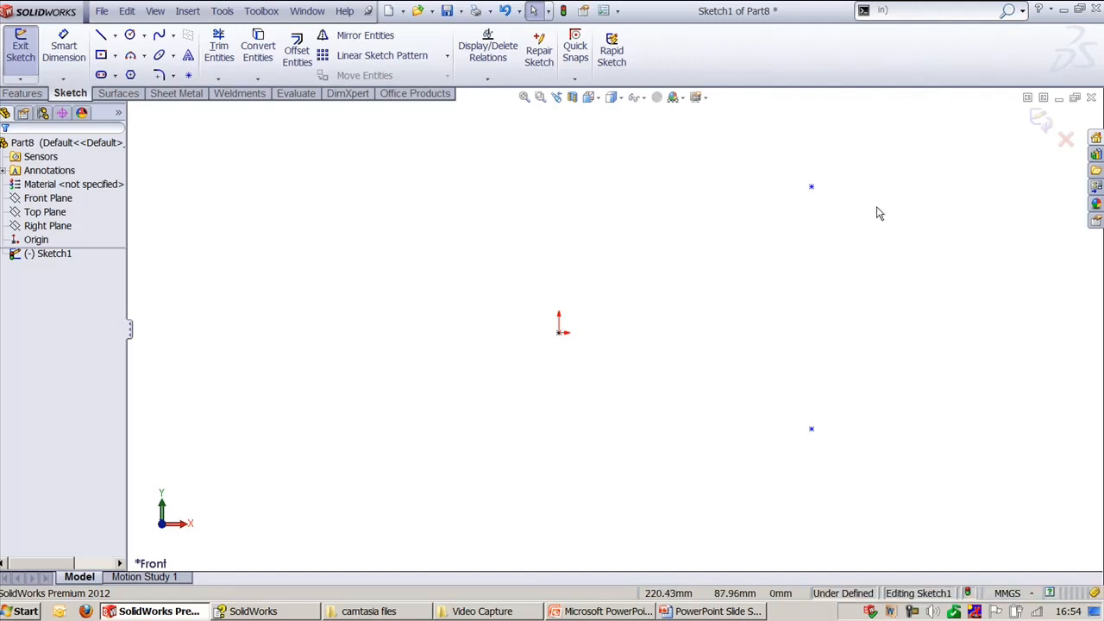
- Dimension the vertical distance between the upper point and the origin as 100 mm
{"action": "key", "text": "d"}
{"action": "left_click", "coordinate": [810, 186]}
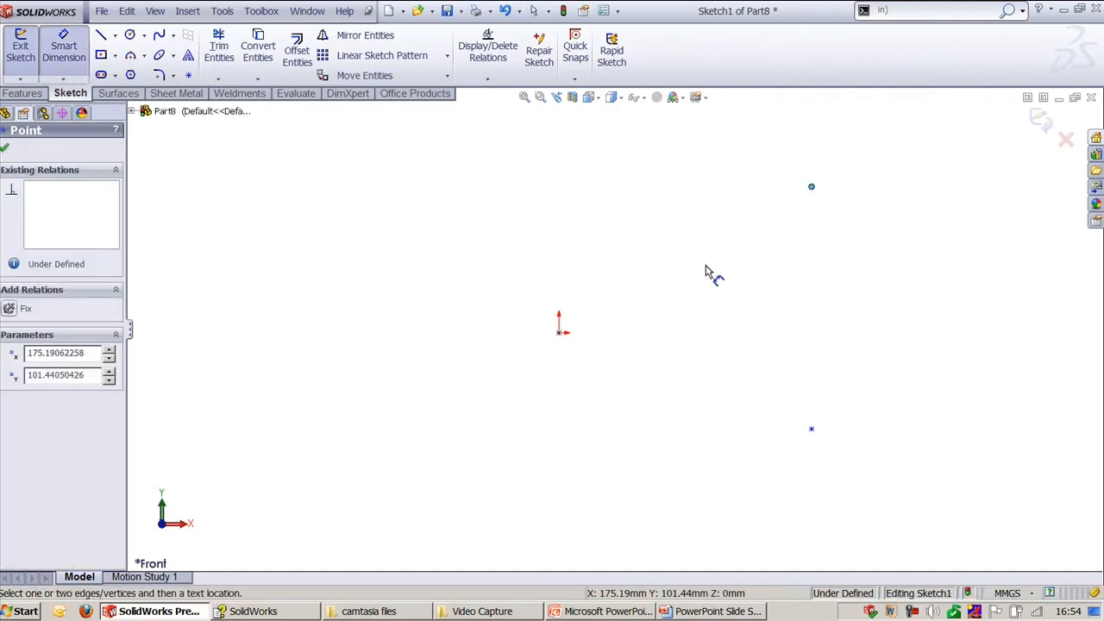
{"action": "left_click", "coordinate": [559, 332]}
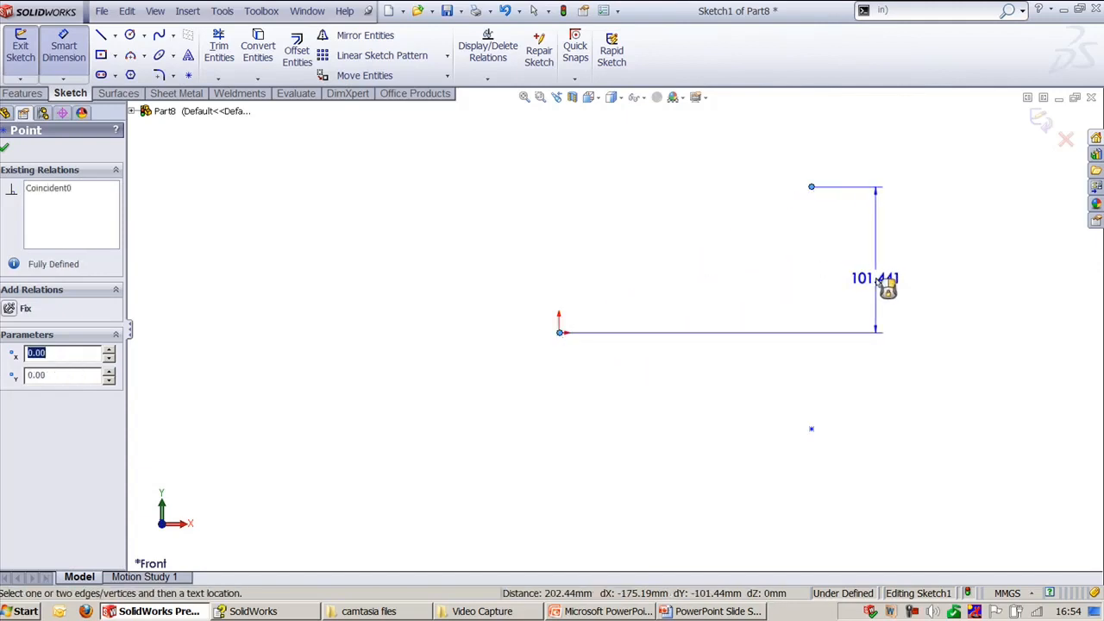
{"action": "left_click", "coordinate": [879, 278]}
{"action": "type", "text": "10"}
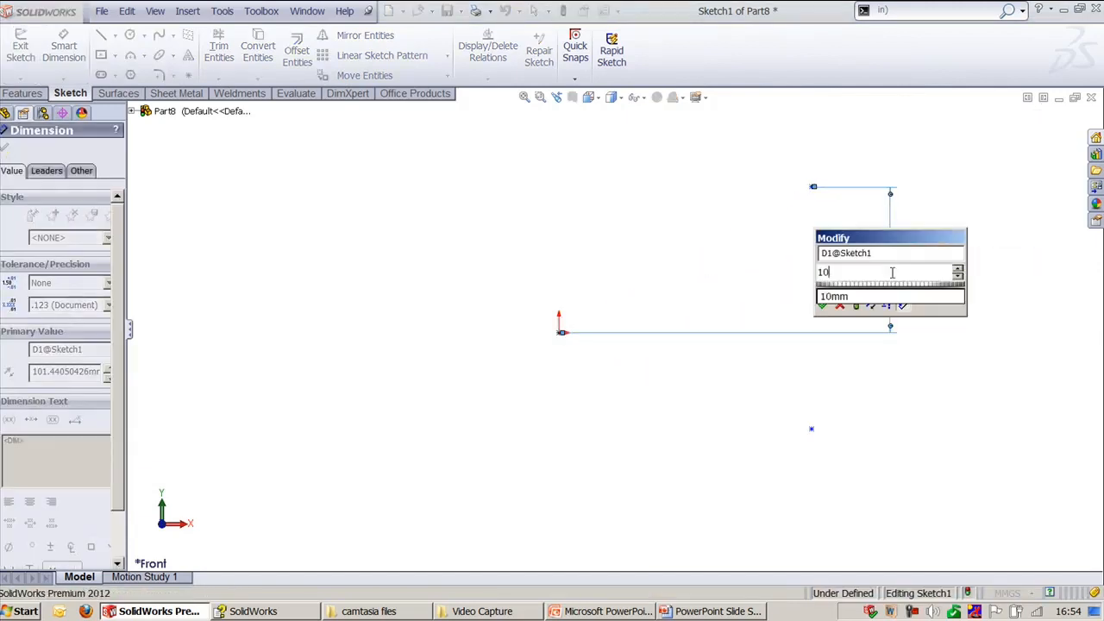
{"action": "type", "text": "0"}
{"action": "key", "text": "Return"}
{"action": "key", "text": "Escape"}
{"action": "key", "text": "Escape"}
- Delete the sketch points together with their vertical dimension
{"action": "left_click_drag", "start_coordinate": [587, 211], "coordinate": [927, 480]}
{"action": "key", "text": "Delete"}
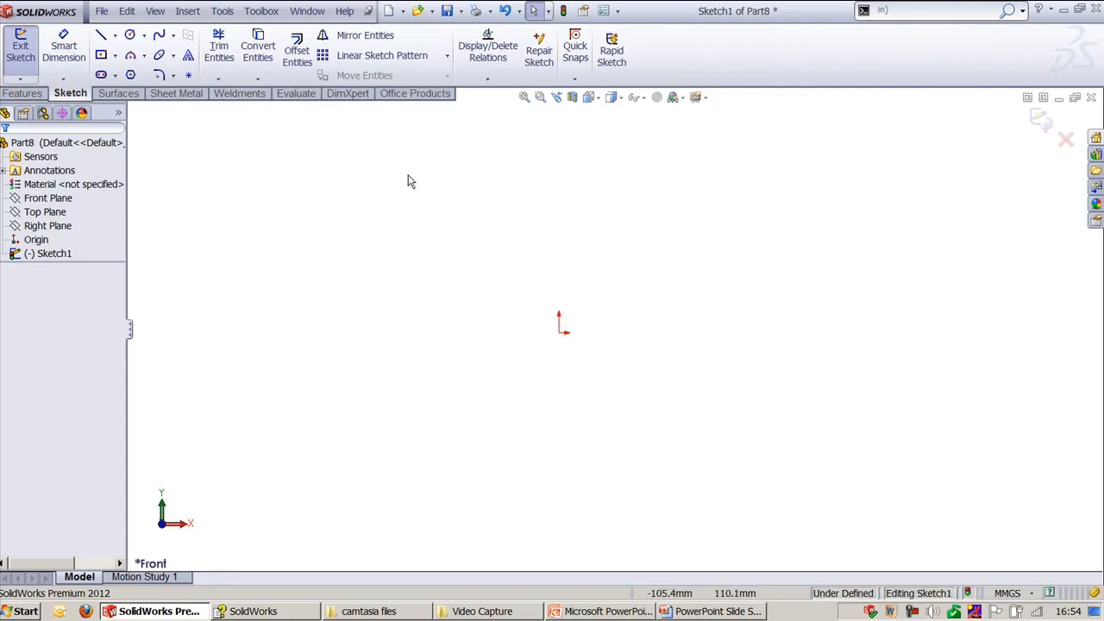
{"action": "left_click", "coordinate": [222, 12]}
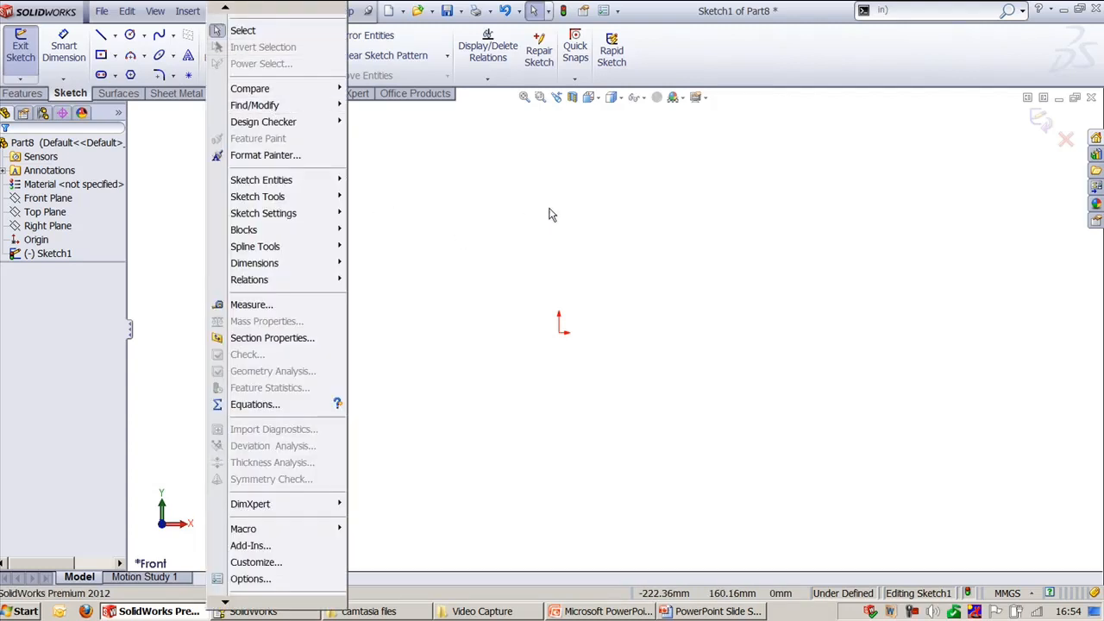
{"action": "left_click", "coordinate": [468, 251]}
- Sketch a horizontal line starting at the origin and extending in the positive X direction
{"action": "left_click", "coordinate": [101, 35]}
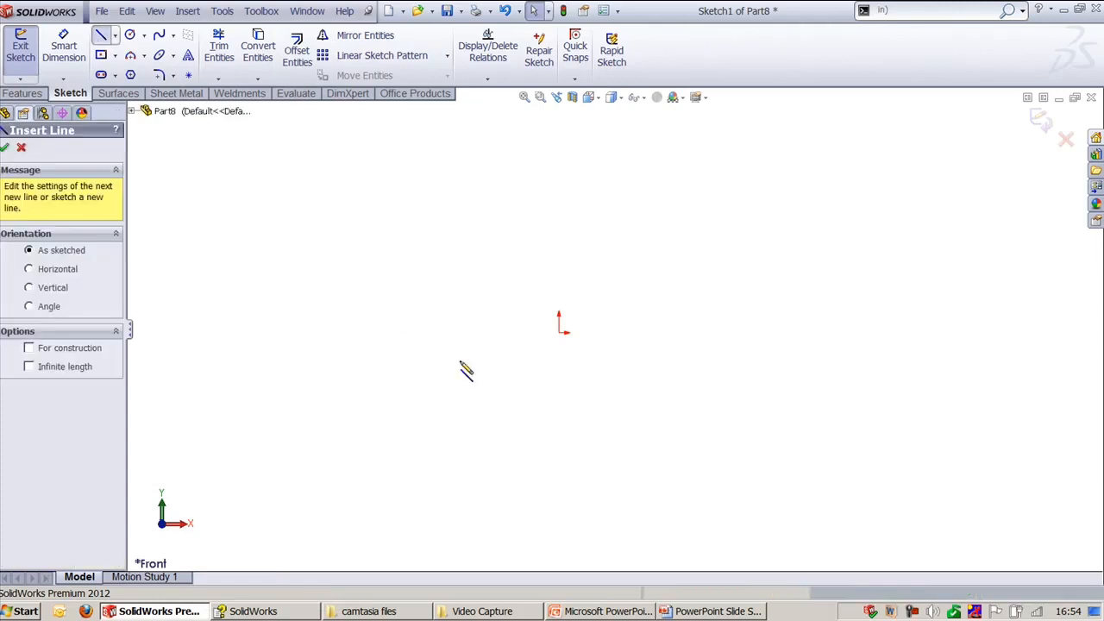
{"action": "left_click", "coordinate": [559, 333]}
{"action": "middle_click_drag", "start_coordinate": [767, 350], "coordinate": [518, 374], "text": "ctrl"}
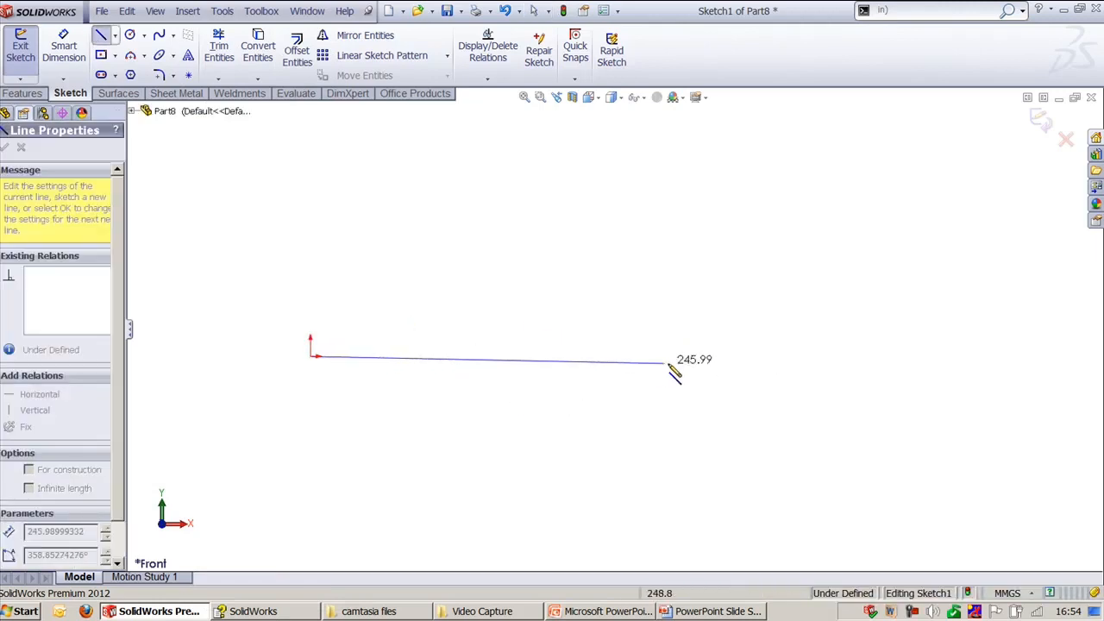
{"action": "left_click", "coordinate": [782, 356]}
{"action": "key", "text": "Escape"}
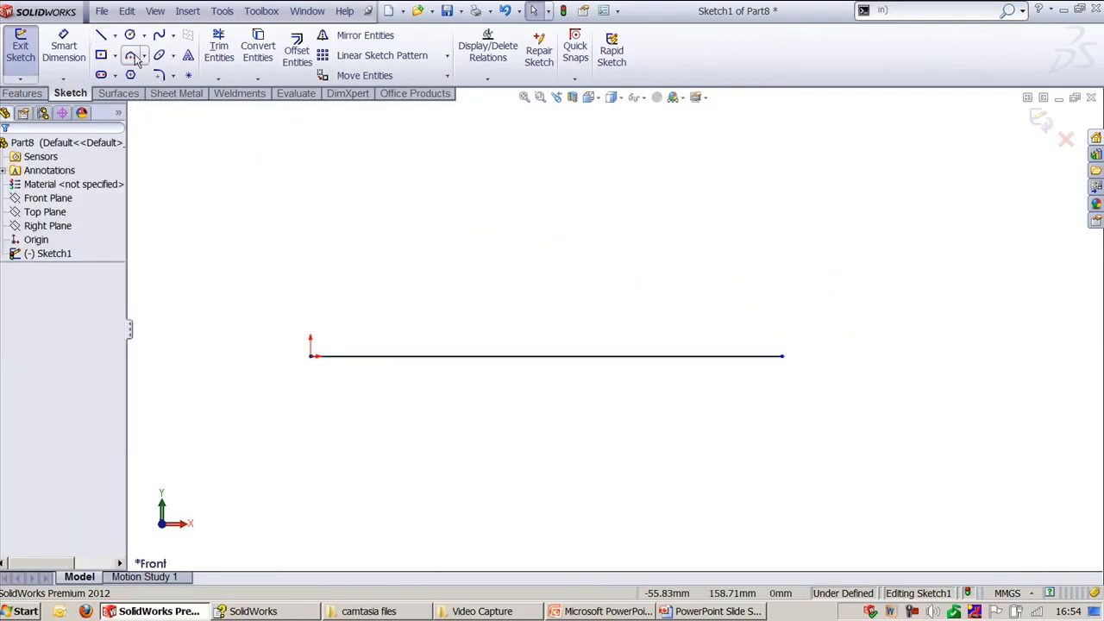
- Sketch an open four-point spline about 468 mm long above the horizontal line
{"action": "left_click", "coordinate": [158, 35]}
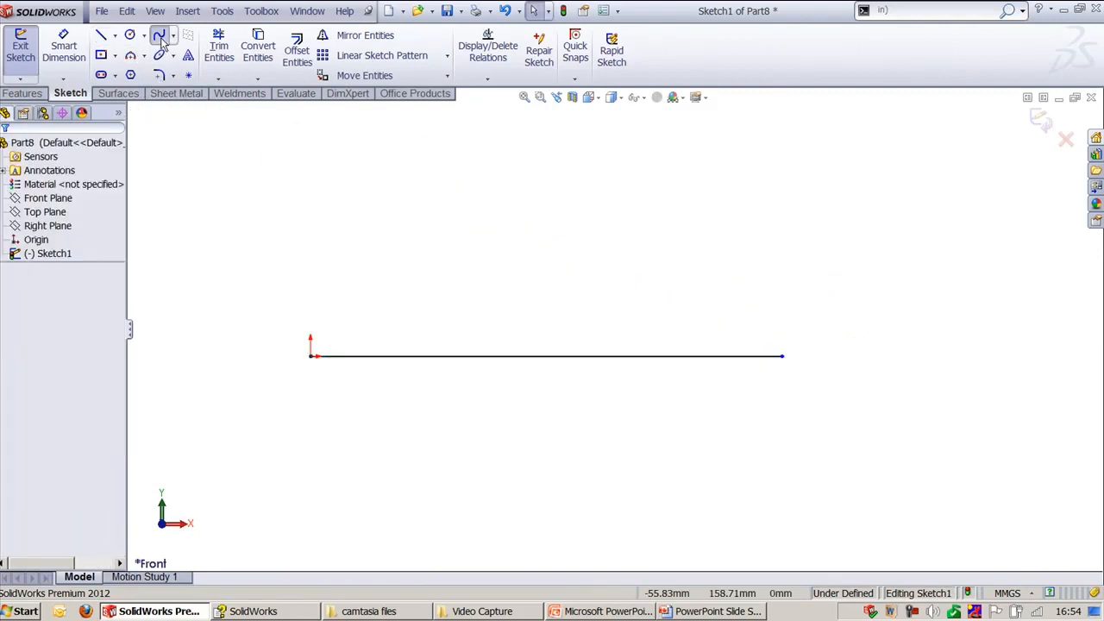
{"action": "left_click", "coordinate": [238, 273]}
{"action": "left_click", "coordinate": [377, 207]}
{"action": "left_click", "coordinate": [653, 268]}
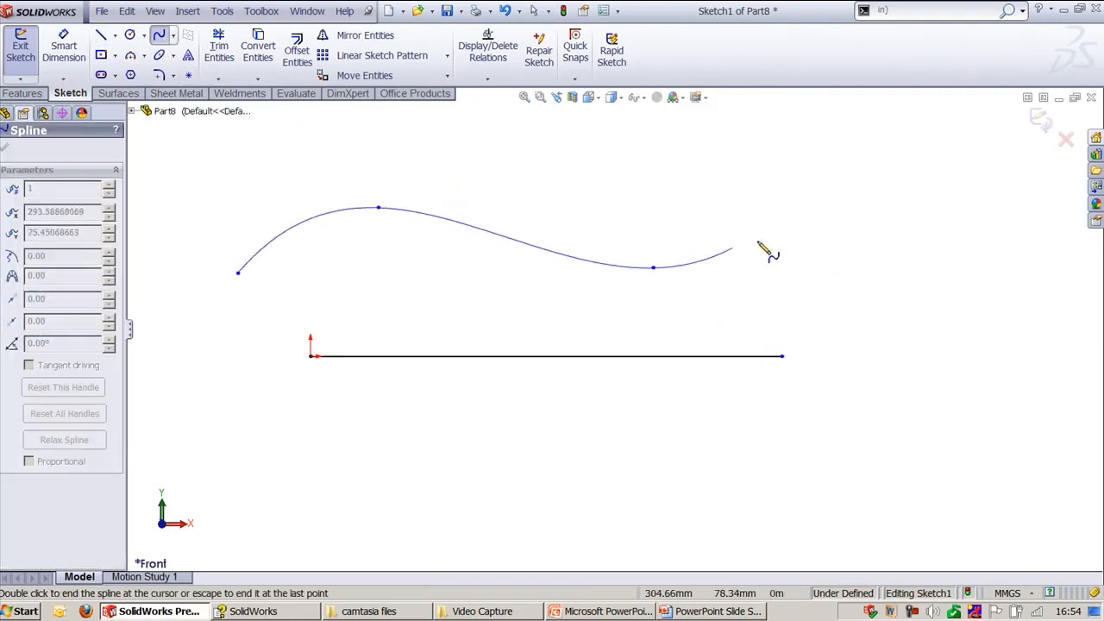
{"action": "double_click", "coordinate": [850, 174]}
- Add the sketch text "CADD CENTRE" along the horizontal line
{"action": "left_click", "coordinate": [222, 11]}
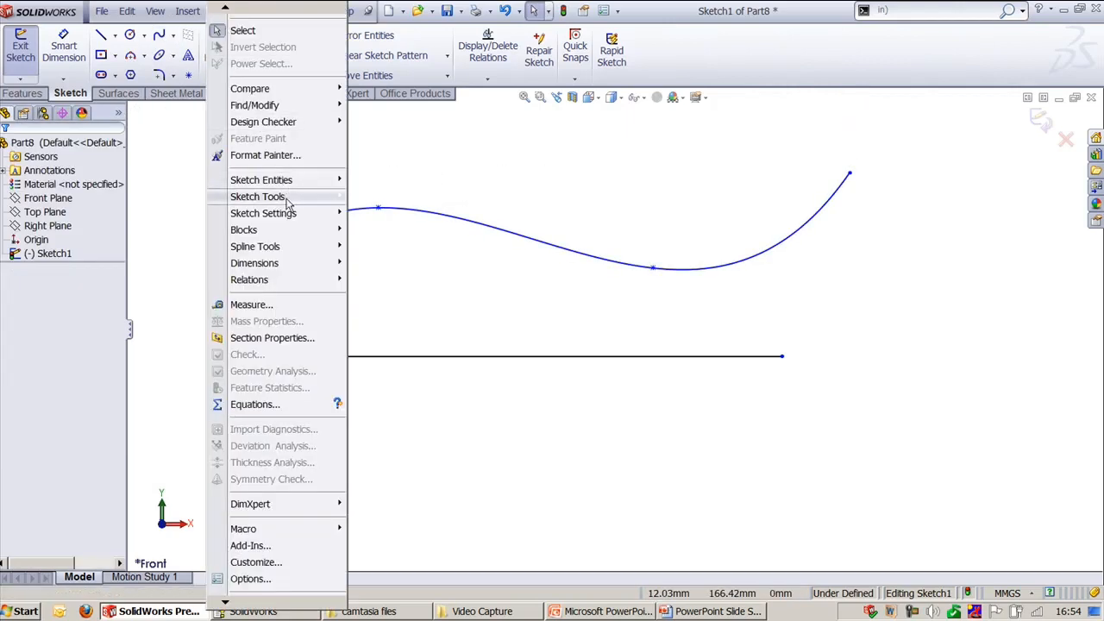
{"action": "mouse_move", "coordinate": [286, 199]}
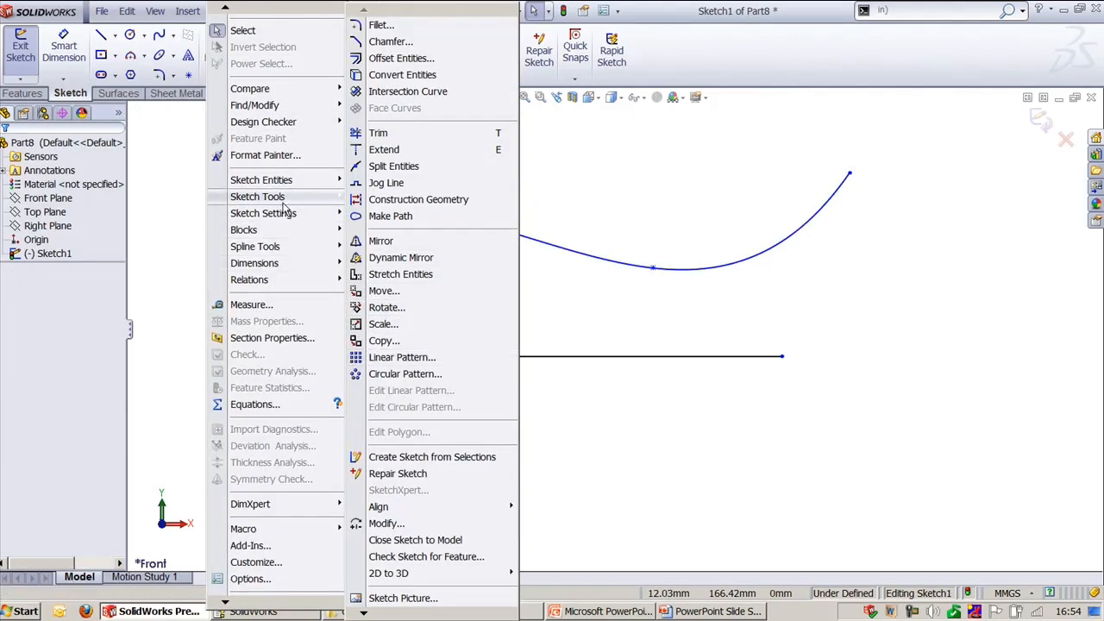
{"action": "mouse_move", "coordinate": [258, 180]}
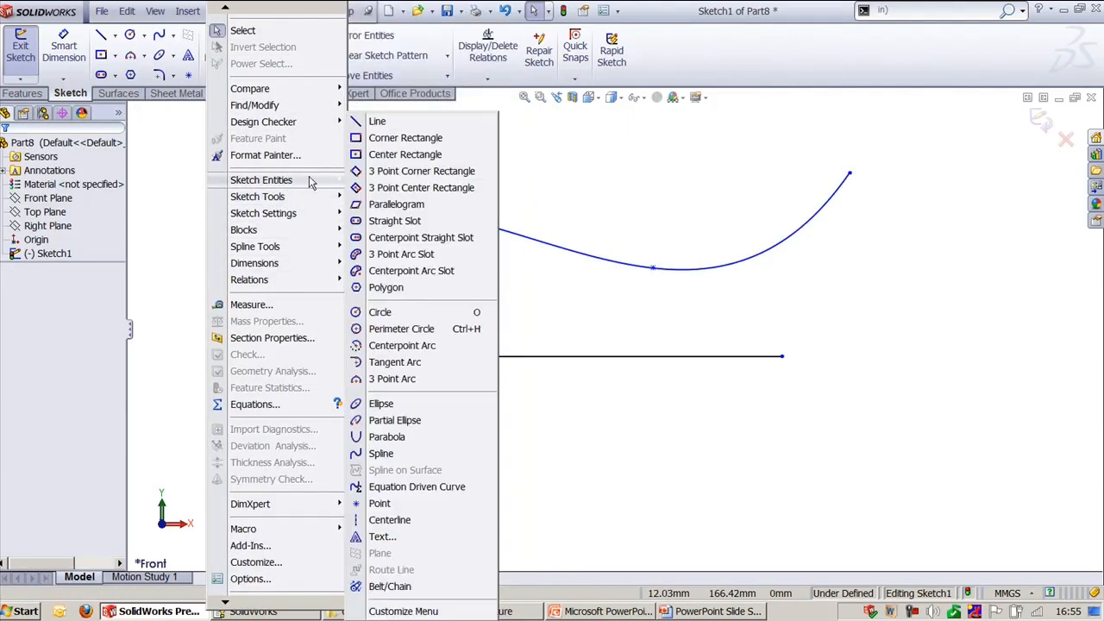
{"action": "left_click", "coordinate": [381, 536]}
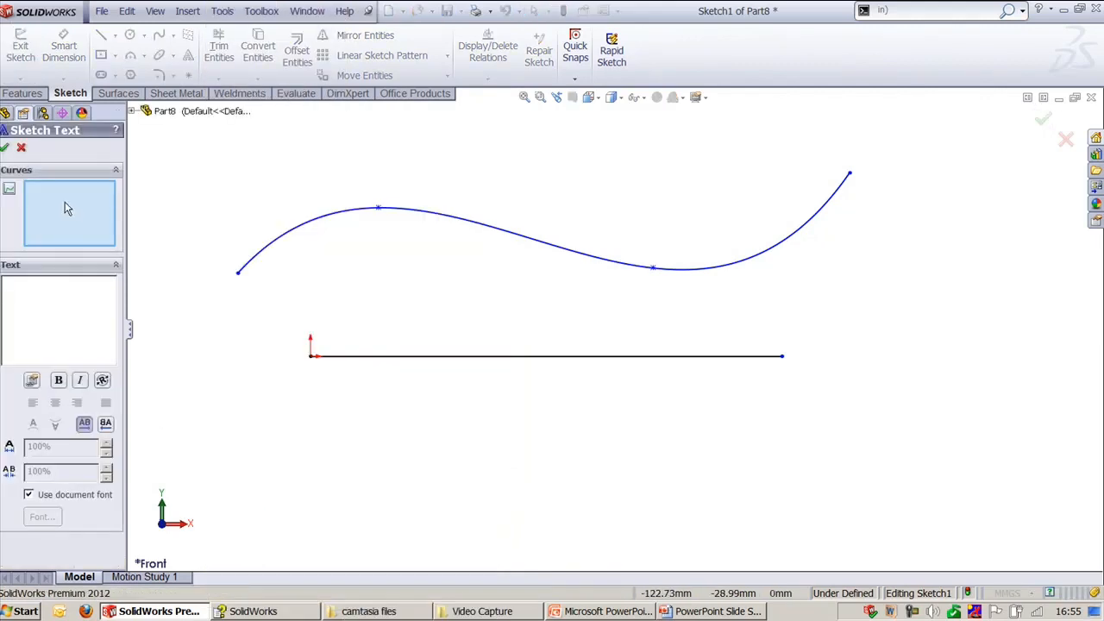
{"action": "left_click", "coordinate": [357, 358]}
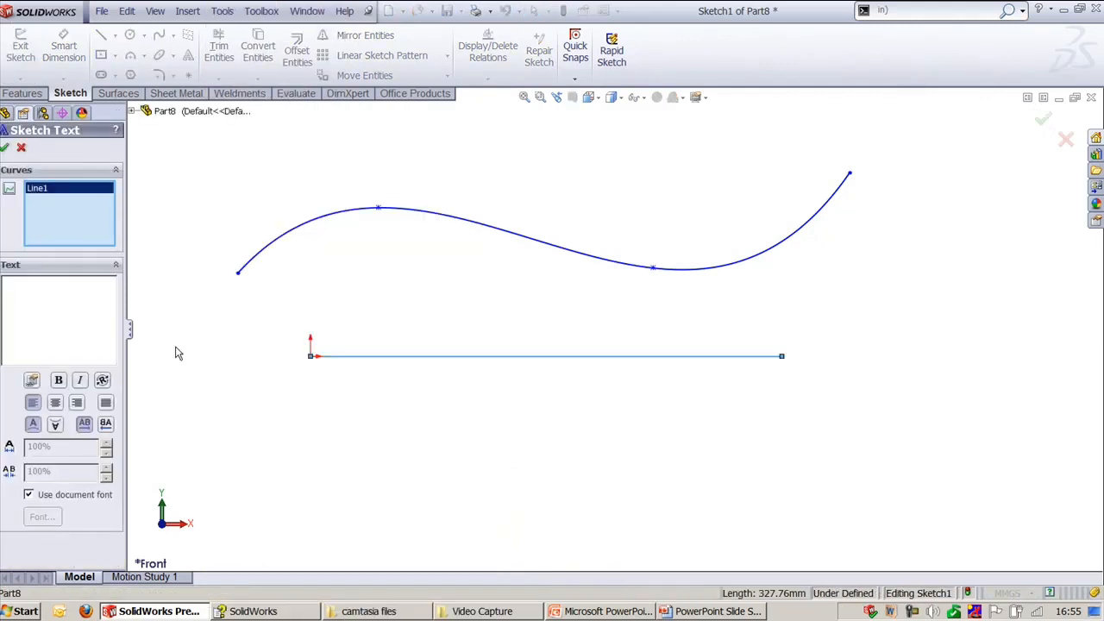
{"action": "type", "text": "CADD CENTRE"}
- Turn off the document font for the sketch text and set its height to 48 points
{"action": "left_click", "coordinate": [28, 494]}
{"action": "left_click", "coordinate": [42, 516]}
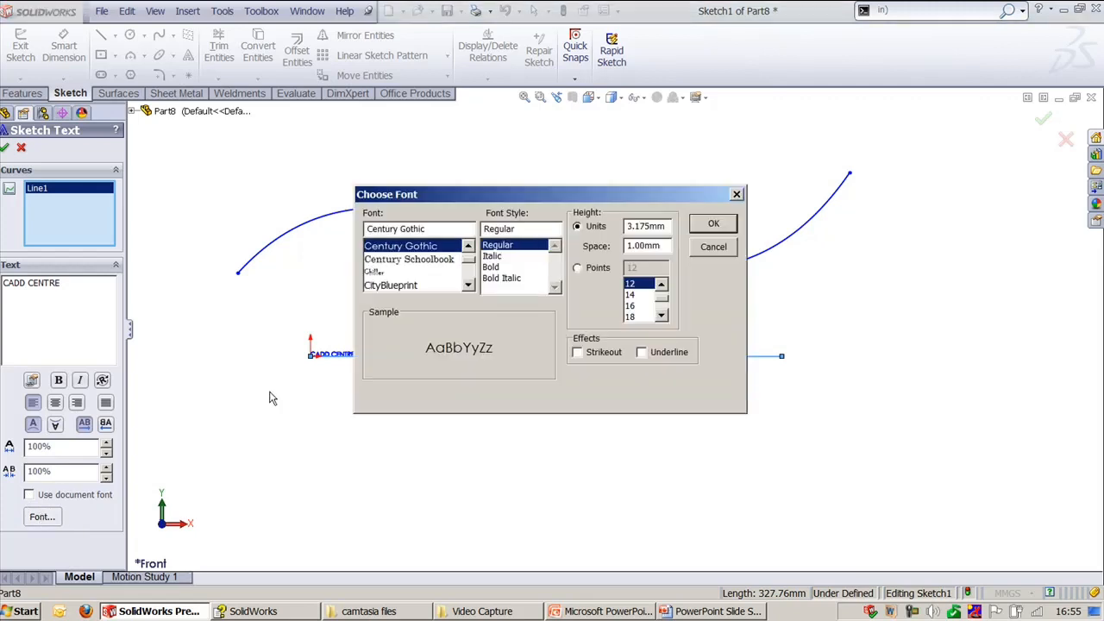
{"action": "left_click", "coordinate": [576, 267]}
{"action": "left_click_drag", "start_coordinate": [661, 303], "coordinate": [666, 330]}
{"action": "left_click", "coordinate": [638, 315]}
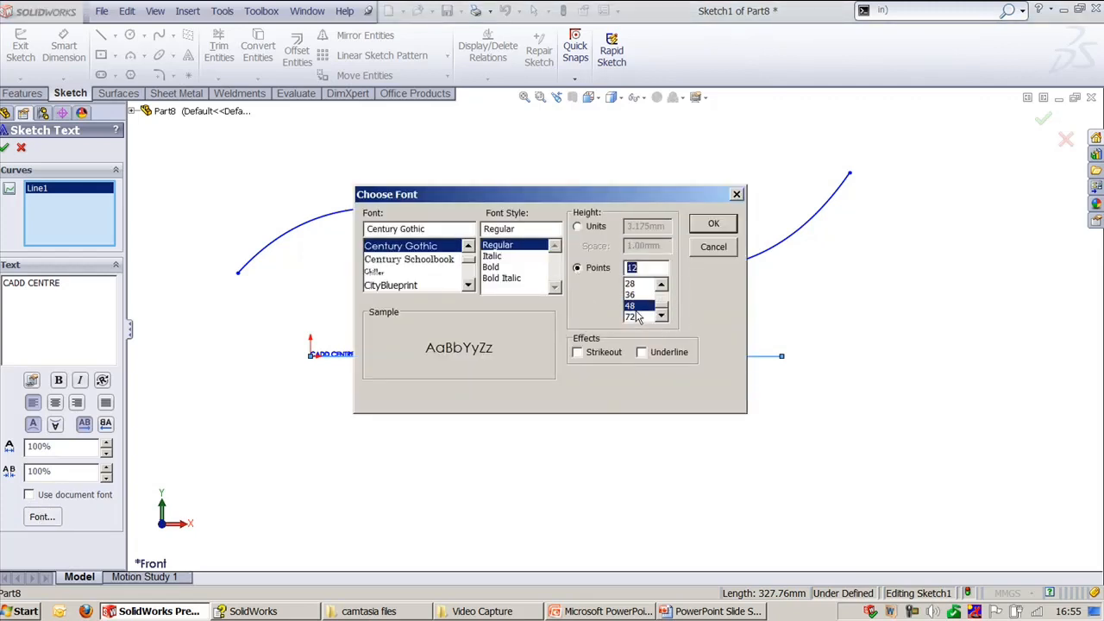
{"action": "left_click", "coordinate": [704, 230]}
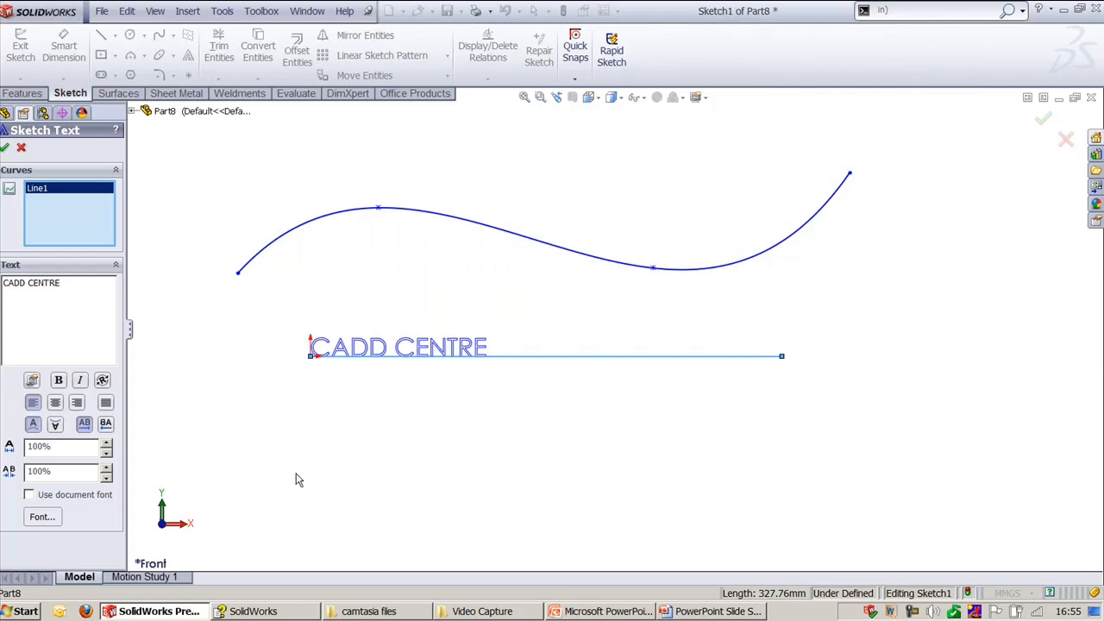
- Increase the sketch text's font height to 72 points
{"action": "left_click", "coordinate": [42, 516]}
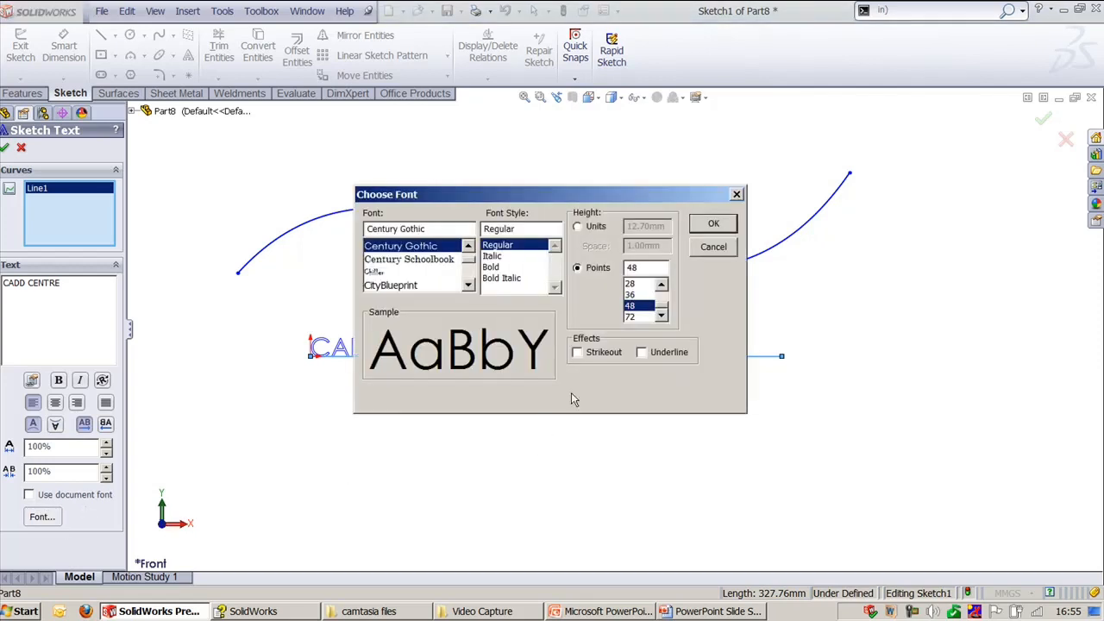
{"action": "left_click", "coordinate": [632, 318]}
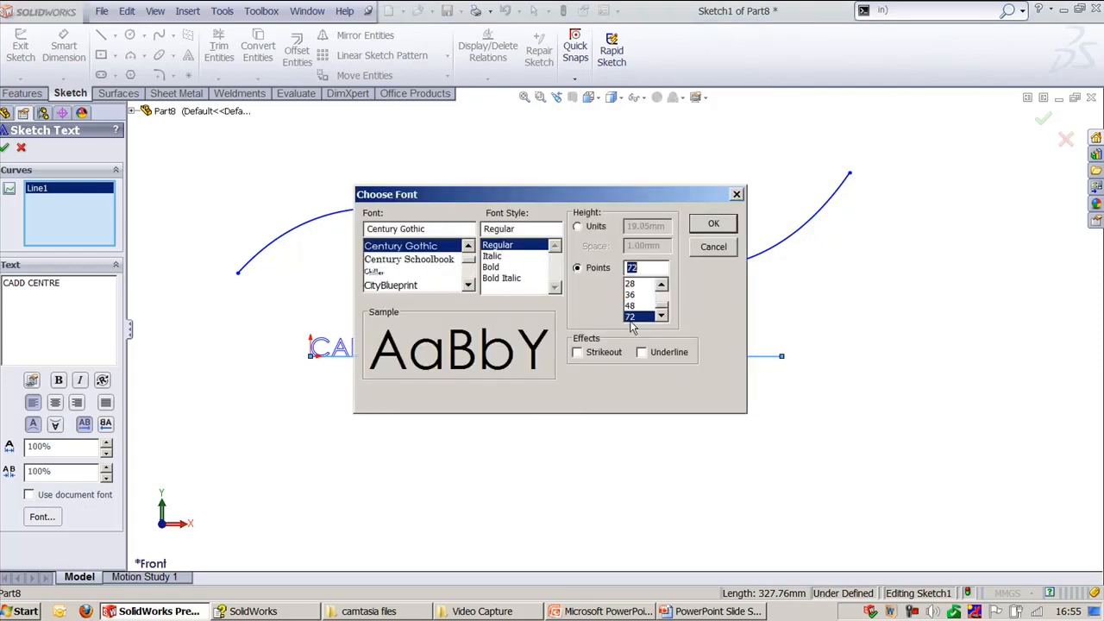
{"action": "left_click", "coordinate": [723, 228]}
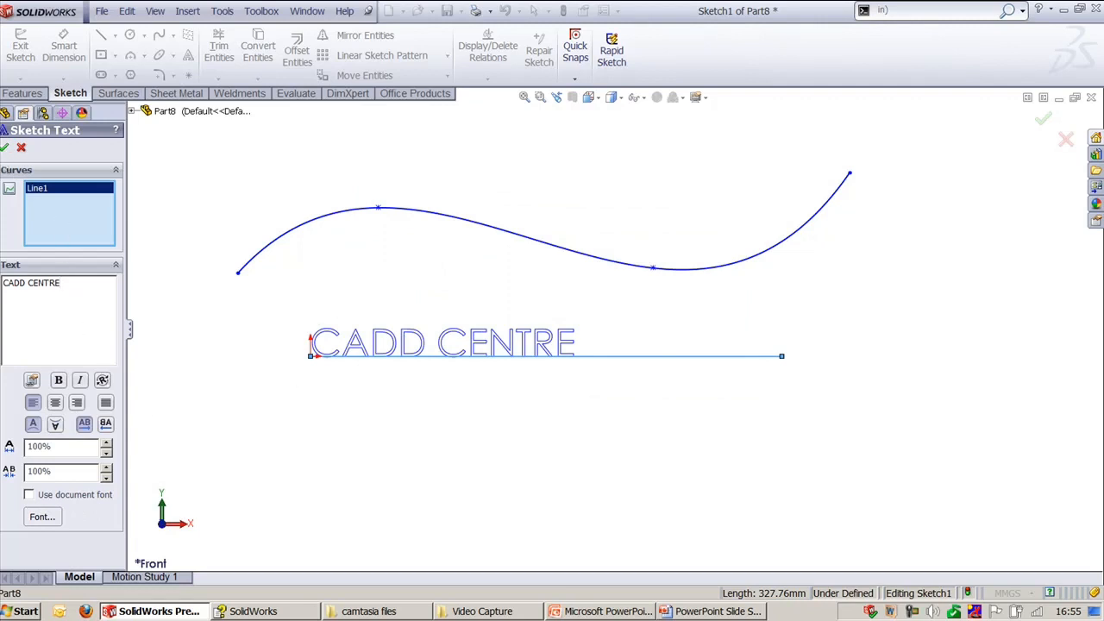
- Replace the line with the spline as the curve the sketch text follows
{"action": "scroll", "coordinate": [343, 311], "scroll_direction": "down", "scroll_amount": 2}
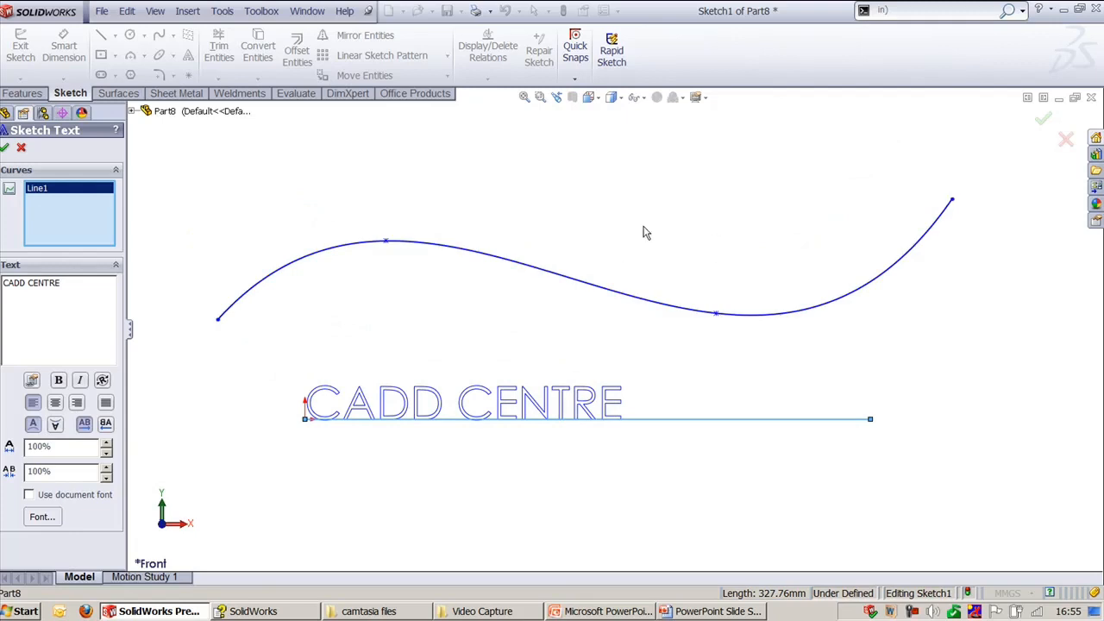
{"action": "right_click", "coordinate": [54, 207]}
{"action": "left_click", "coordinate": [69, 214]}
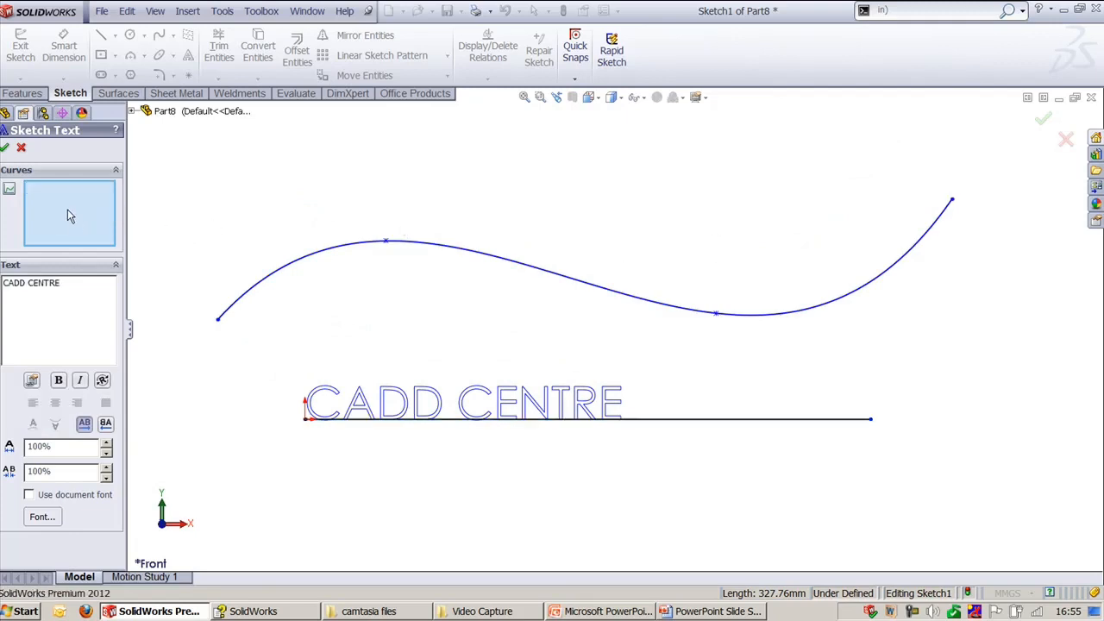
{"action": "left_click", "coordinate": [291, 270]}
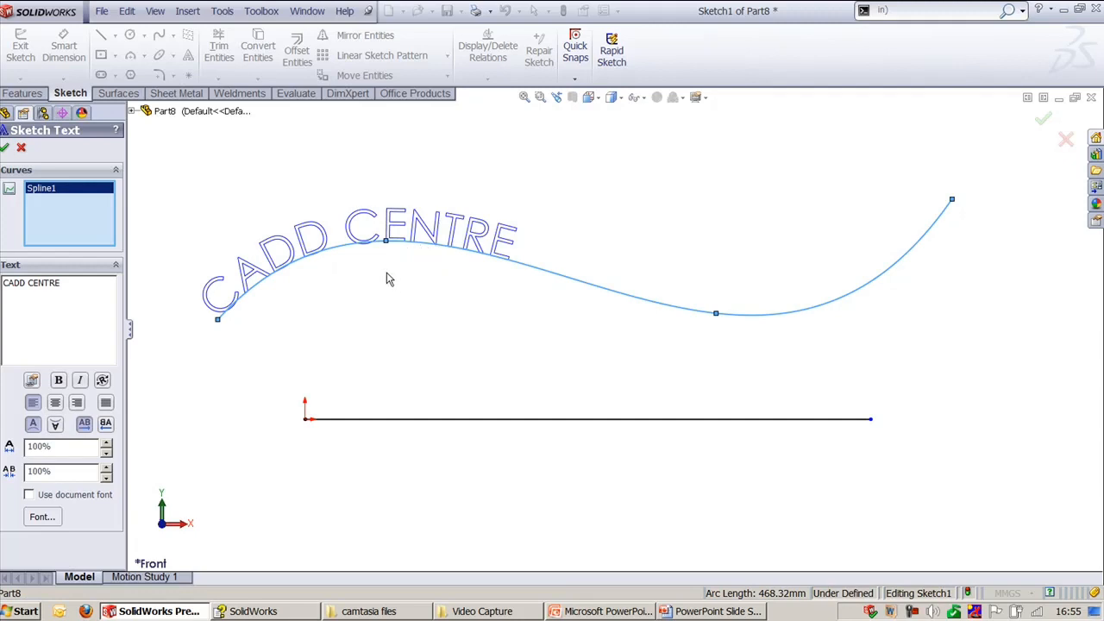
- Flip the sketch text both vertically and horizontally along the spline
{"action": "scroll", "coordinate": [386, 279], "scroll_direction": "down", "scroll_amount": 2}
{"action": "middle_click_drag", "start_coordinate": [368, 243], "coordinate": [418, 268], "text": "ctrl"}
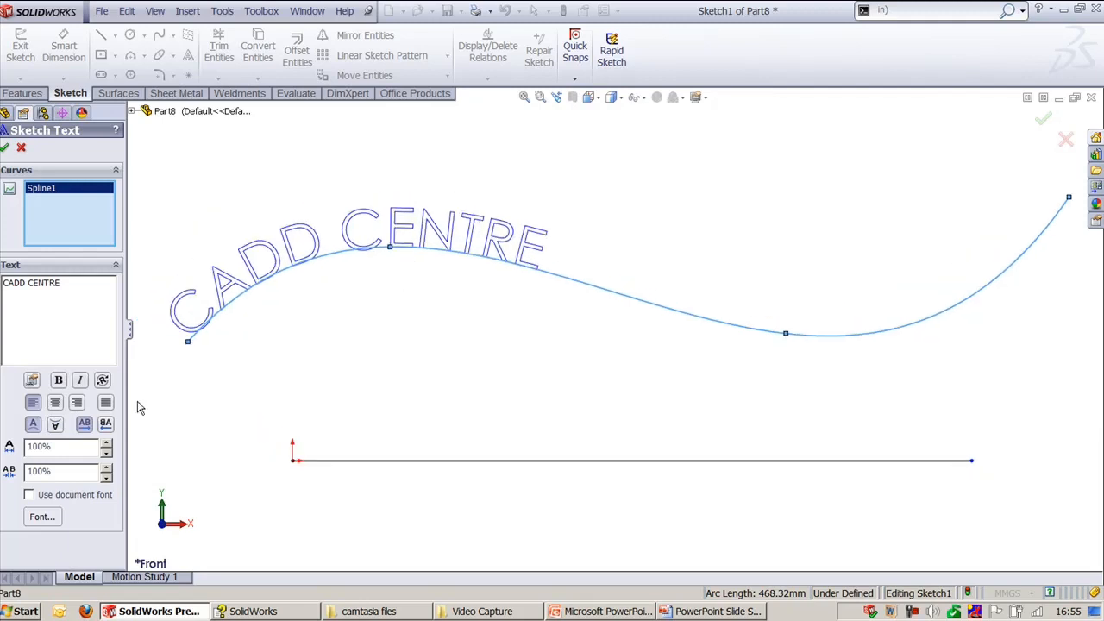
{"action": "left_click", "coordinate": [55, 425]}
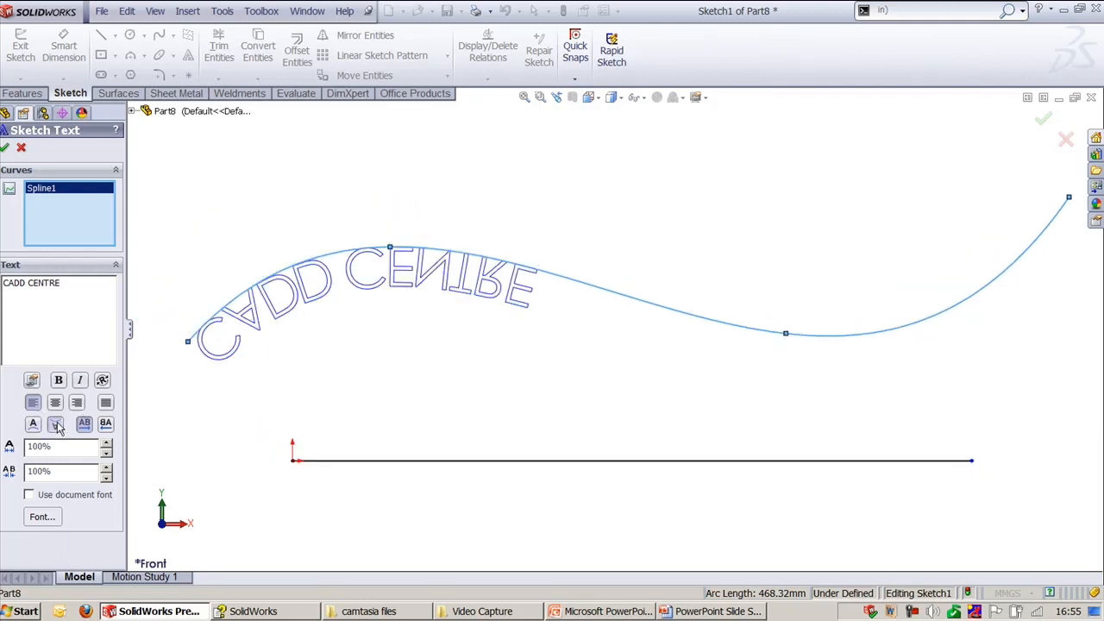
{"action": "left_click", "coordinate": [105, 425]}
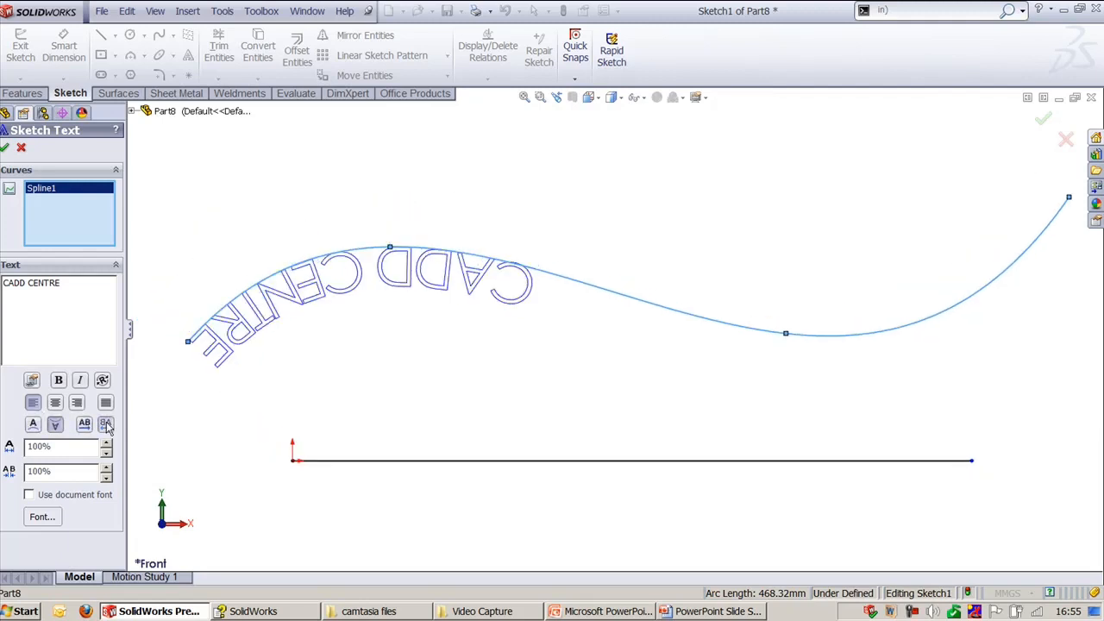
- Return the text to its upright orientation and forward reading direction, and accept the sketch text
{"action": "left_click", "coordinate": [33, 423]}
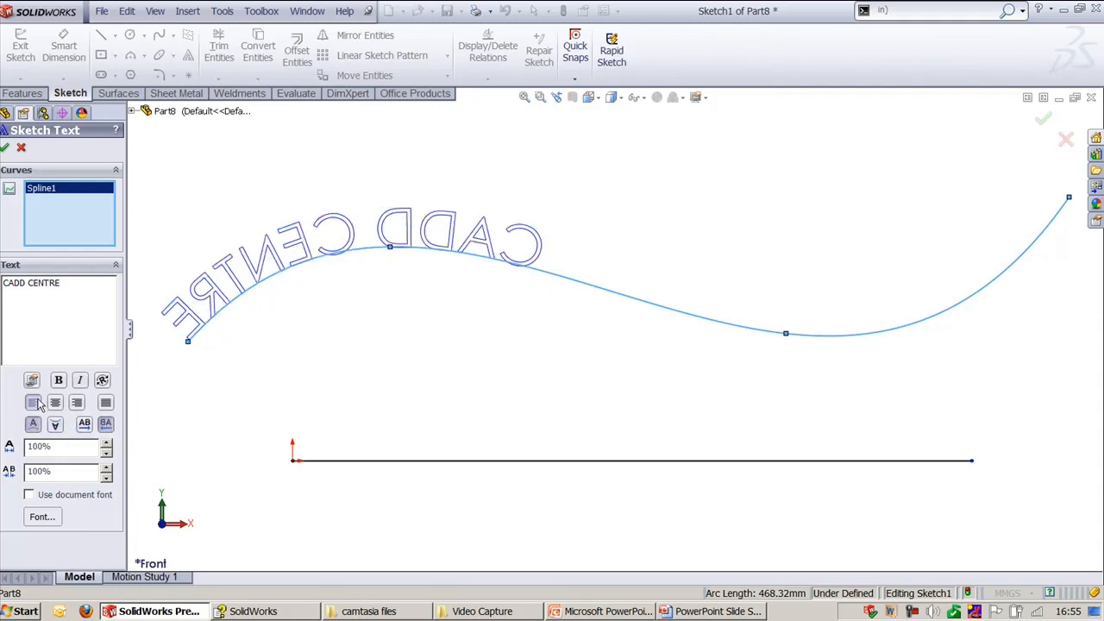
{"action": "left_click", "coordinate": [106, 425]}
{"action": "left_click", "coordinate": [106, 425]}
{"action": "left_click", "coordinate": [86, 424]}
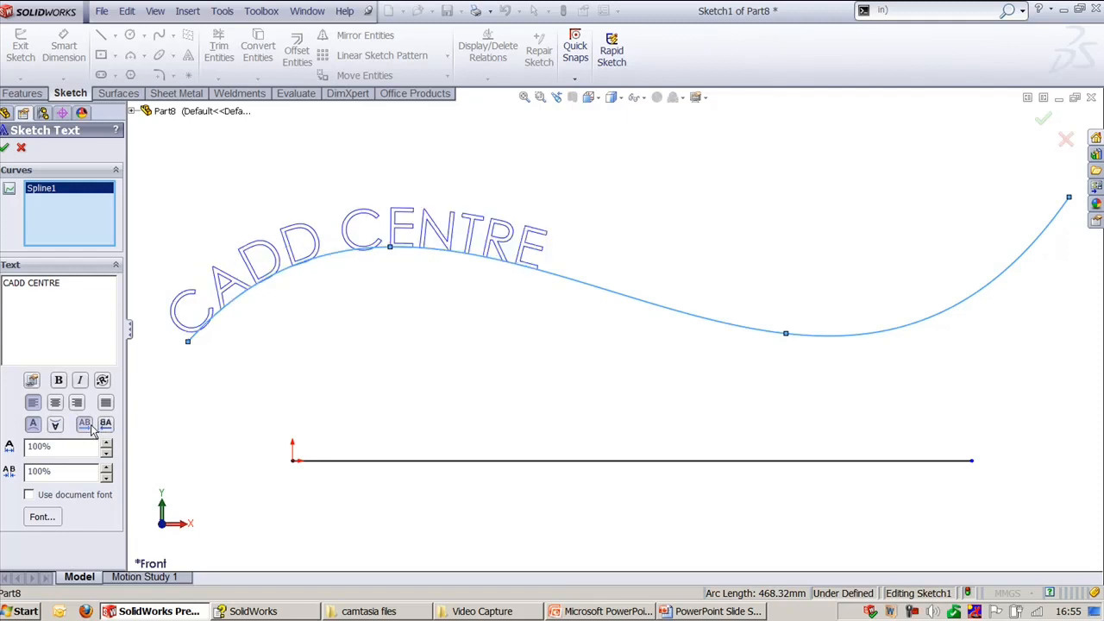
{"action": "left_click", "coordinate": [5, 147]}
{"action": "key", "text": "f"}
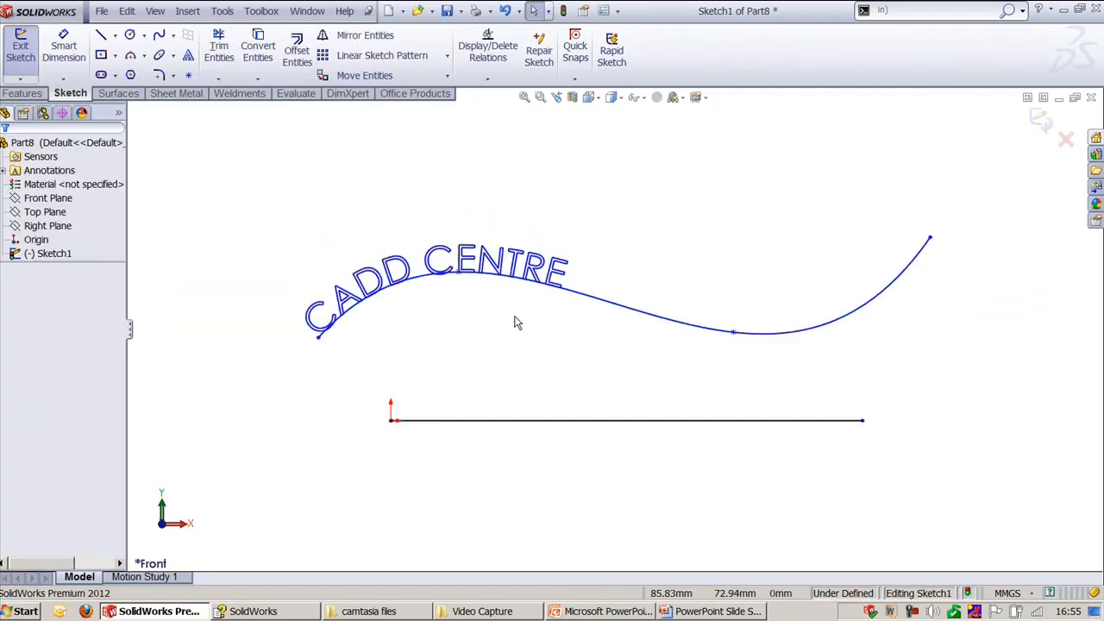
- Convert the spline and the horizontal line to construction geometry
{"action": "left_click", "coordinate": [588, 300]}
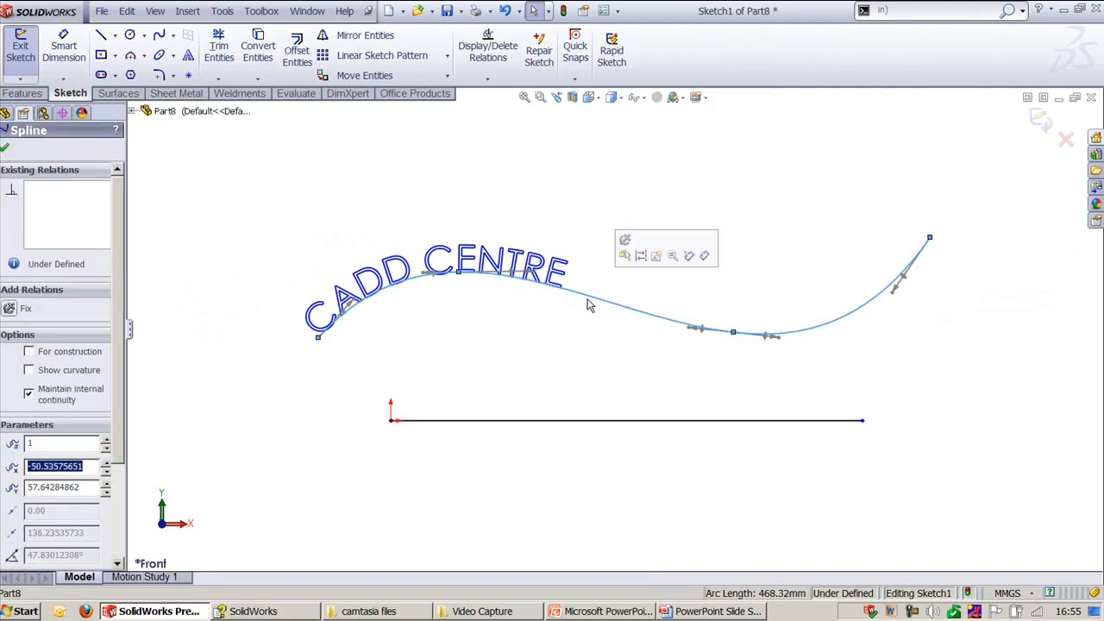
{"action": "left_click", "coordinate": [640, 255]}
{"action": "key", "text": "Escape"}
{"action": "left_click", "coordinate": [535, 422]}
{"action": "left_click", "coordinate": [591, 374]}
{"action": "key", "text": "Escape"}
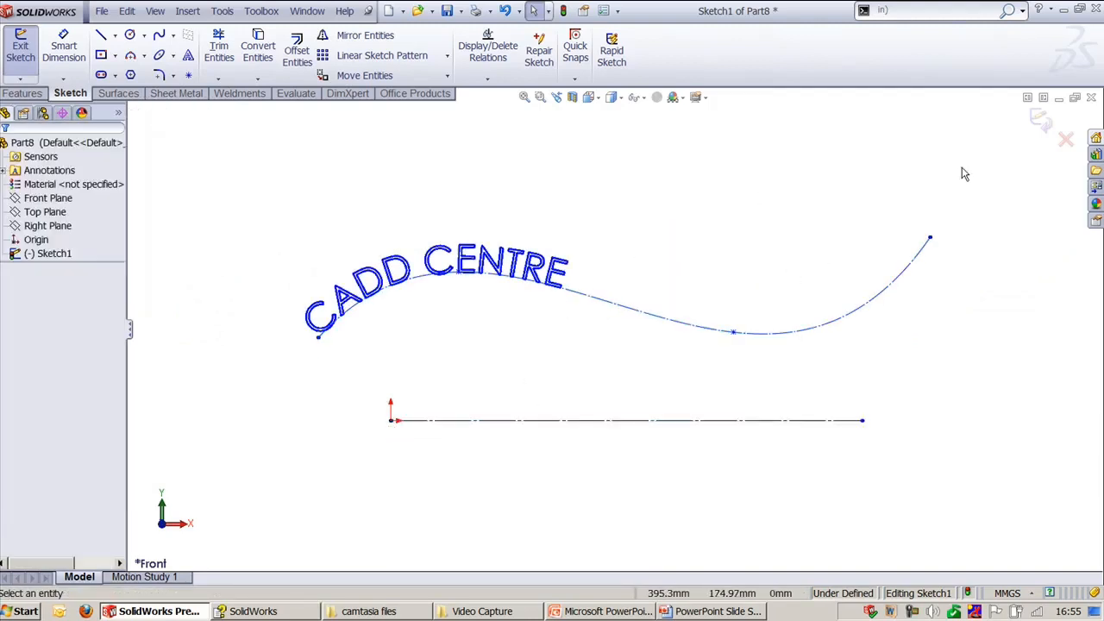
- Exit the sketch and extrude the CADD CENTRE lettering as a blind 10 mm boss
{"action": "left_click", "coordinate": [1040, 121]}
{"action": "key", "text": "ctrl+7"}
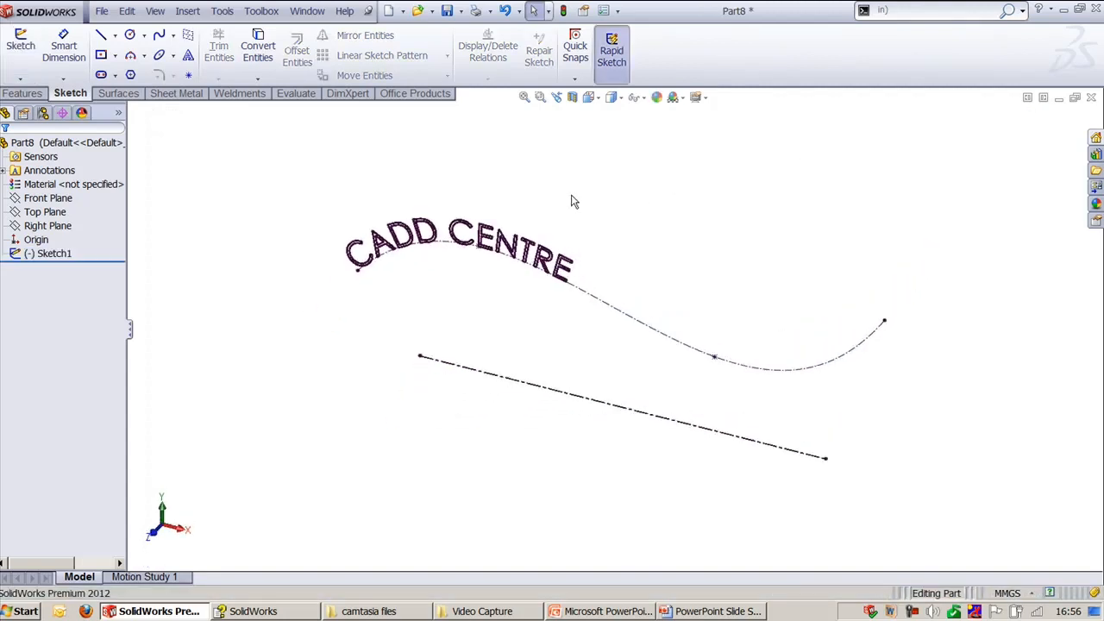
{"action": "left_click", "coordinate": [25, 94]}
{"action": "left_click", "coordinate": [27, 50]}
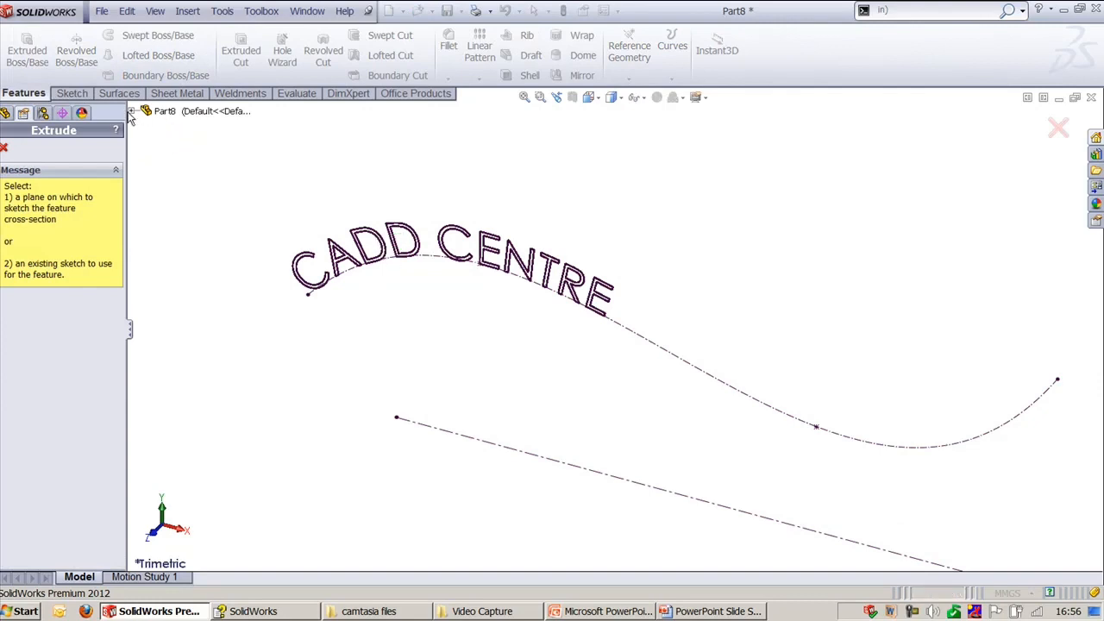
{"action": "left_click", "coordinate": [164, 110]}
{"action": "left_click", "coordinate": [184, 223]}
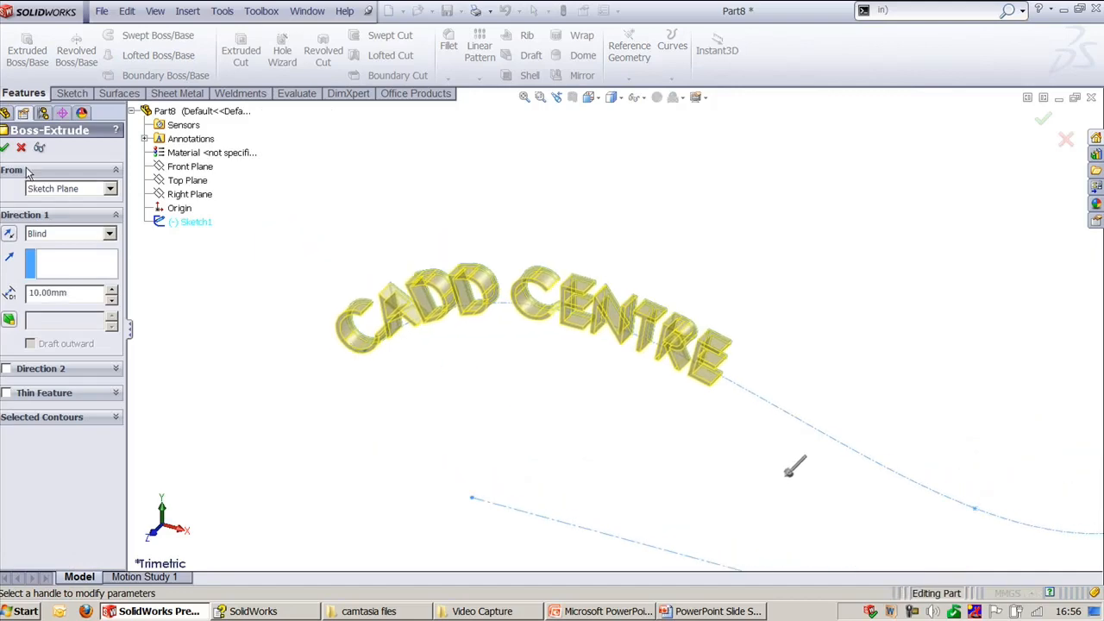
{"action": "left_click", "coordinate": [4, 147]}
- Examine the extruded lettering from several angles and return to a standard three-dimensional view
{"action": "left_click", "coordinate": [340, 211]}
{"action": "mouse_move", "coordinate": [354, 244]}
{"action": "middle_mouse_down"}
{"action": "mouse_move", "coordinate": [416, 199]}
{"action": "mouse_move", "coordinate": [468, 232]}
{"action": "mouse_move", "coordinate": [412, 285]}
{"action": "mouse_move", "coordinate": [529, 375]}
{"action": "mouse_move", "coordinate": [655, 437]}
{"action": "mouse_move", "coordinate": [622, 379]}
{"action": "mouse_move", "coordinate": [594, 242]}
{"action": "mouse_move", "coordinate": [663, 251]}
{"action": "mouse_move", "coordinate": [579, 210]}
{"action": "mouse_move", "coordinate": [546, 406]}
{"action": "middle_mouse_up"}
{"action": "scroll", "coordinate": [495, 445], "scroll_direction": "down", "scroll_amount": 1}
{"action": "scroll", "coordinate": [499, 443], "scroll_direction": "up", "scroll_amount": 2}
{"action": "middle_click_drag", "start_coordinate": [485, 465], "coordinate": [562, 421], "text": "ctrl"}
{"action": "scroll", "coordinate": [675, 349], "scroll_direction": "down", "scroll_amount": 2}
{"action": "middle_click_drag", "start_coordinate": [704, 383], "coordinate": [630, 453], "text": "ctrl"}
{"action": "scroll", "coordinate": [641, 390], "scroll_direction": "up", "scroll_amount": 1}
{"action": "key", "text": "ctrl+7"}
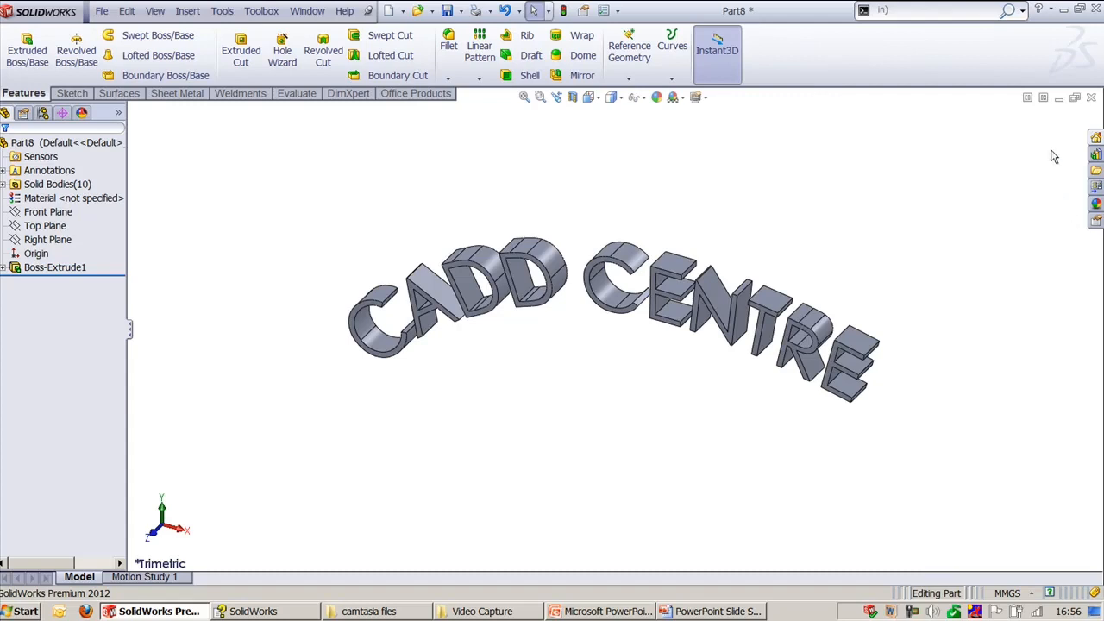
- Delete the lettering's boss extrusion together with its underlying text sketch
{"action": "left_click", "coordinate": [67, 267]}
{"action": "key", "text": "Delete"}
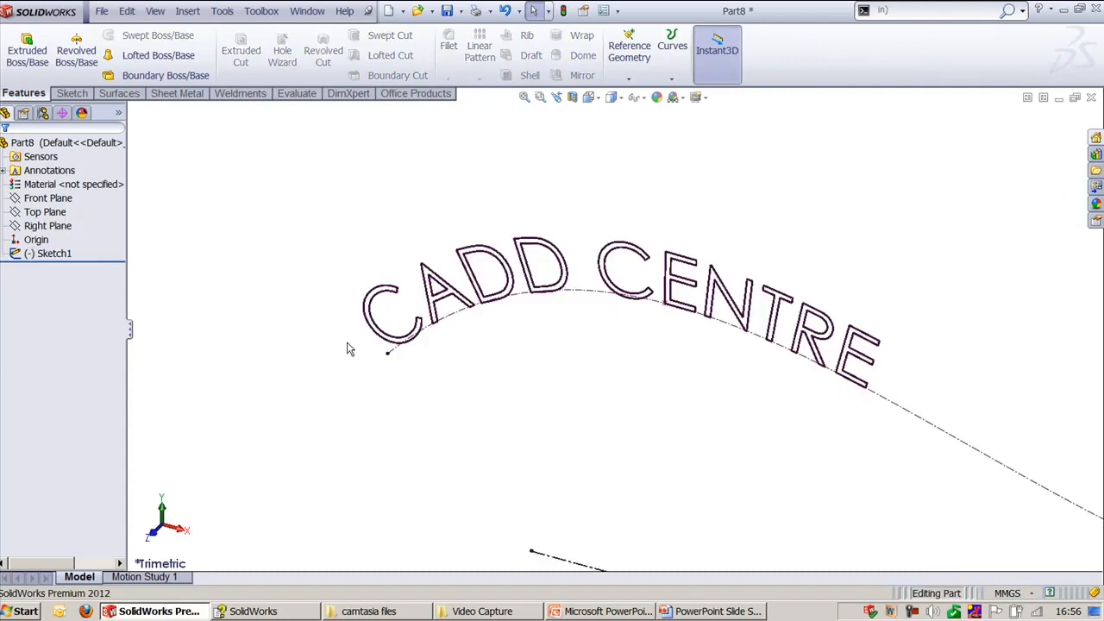
{"action": "left_click", "coordinate": [487, 250]}
{"action": "key", "text": "Delete"}
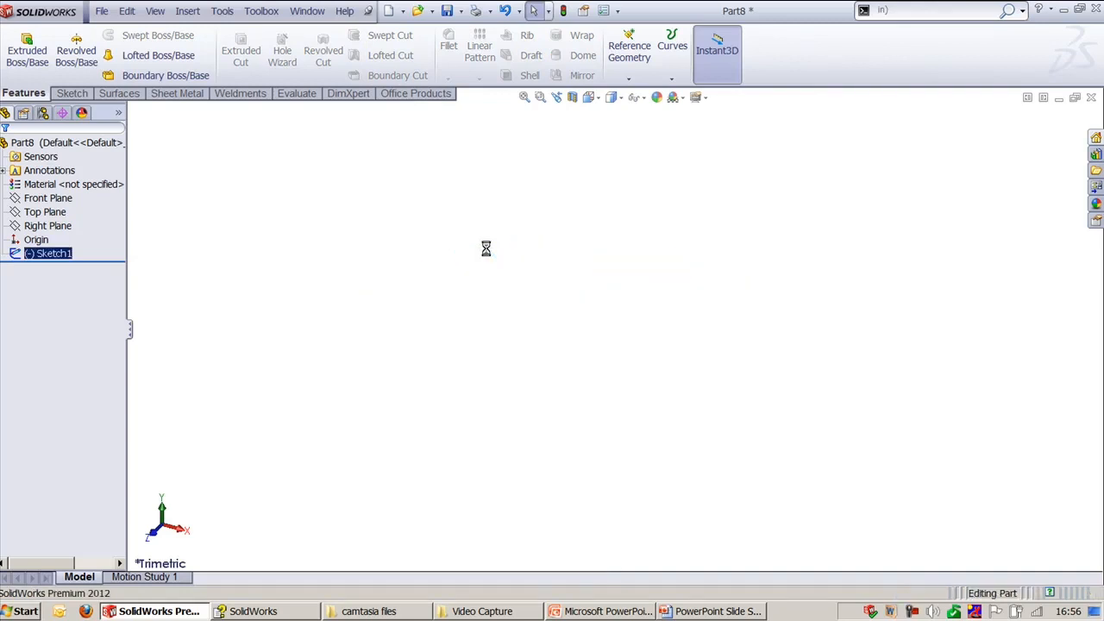
- Start a new sketch on the Front Plane and draw a circle of about 39 mm radius centred on the origin
{"action": "left_click", "coordinate": [45, 198]}
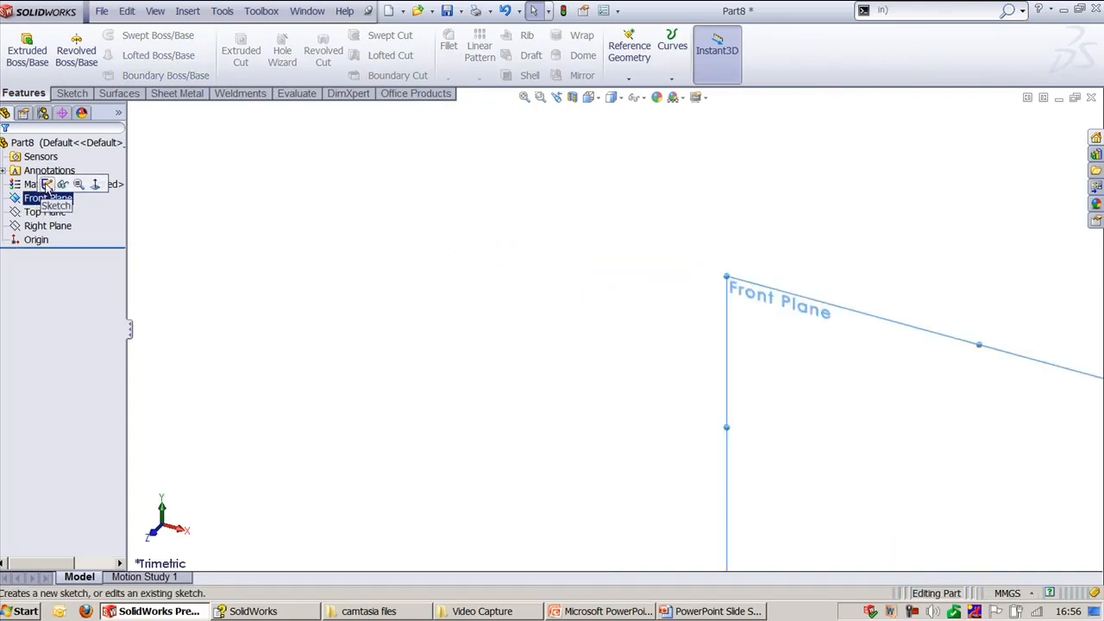
{"action": "left_click", "coordinate": [48, 184]}
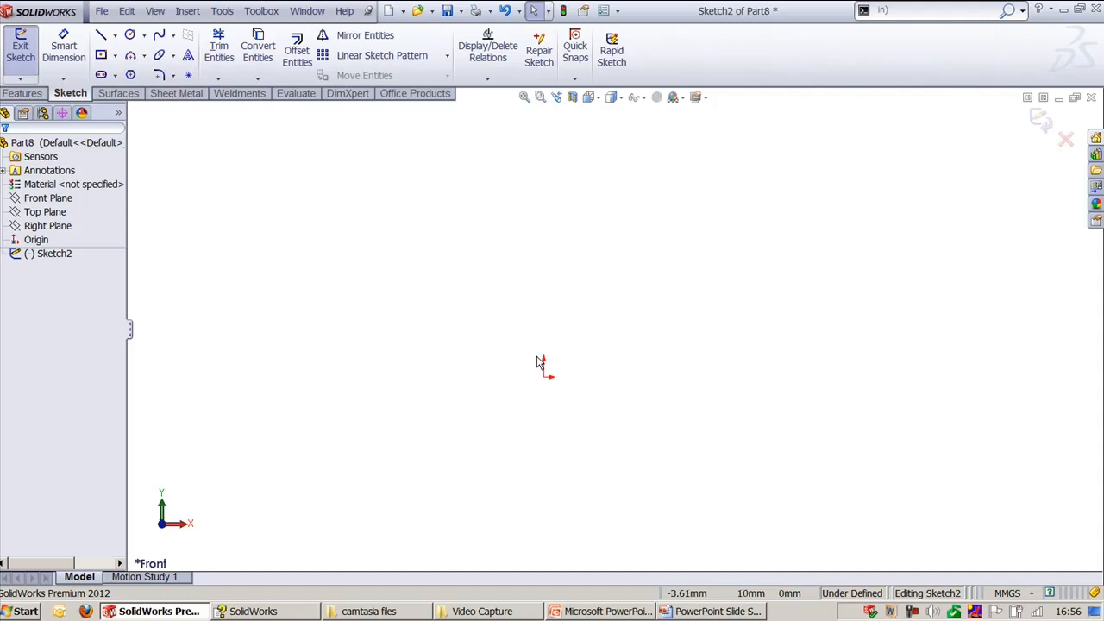
{"action": "left_click", "coordinate": [130, 36]}
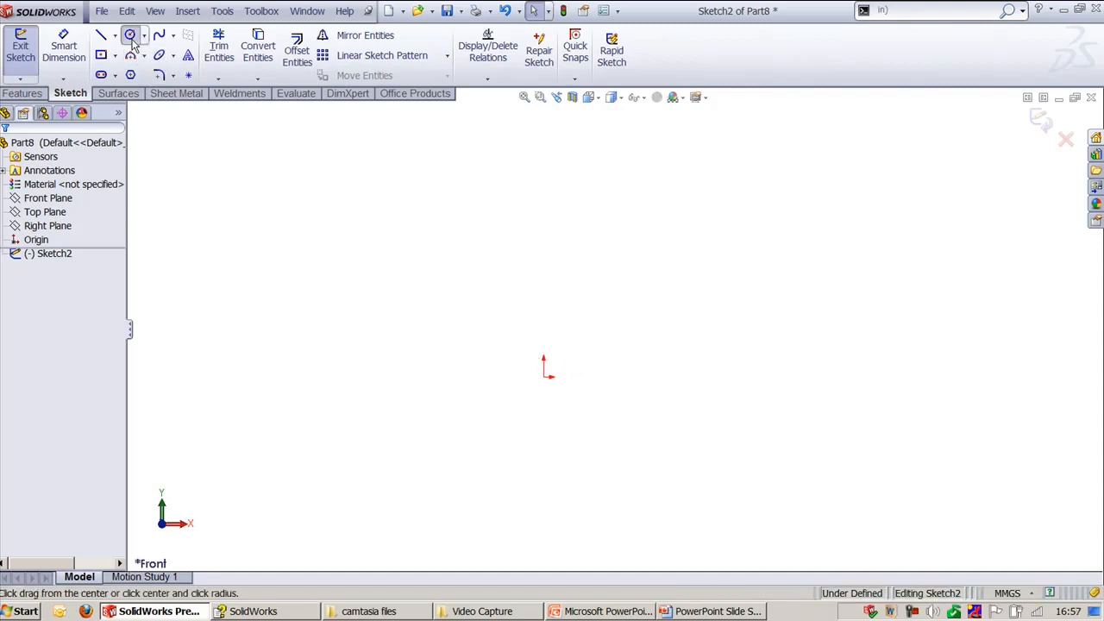
{"action": "left_click", "coordinate": [542, 378]}
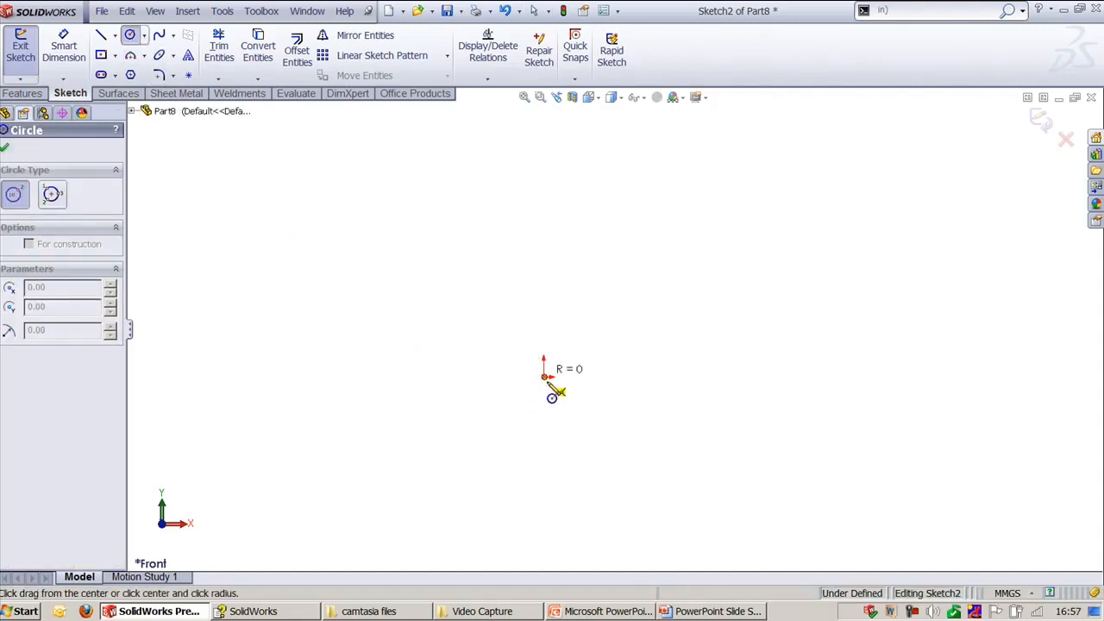
{"action": "left_click", "coordinate": [603, 450]}
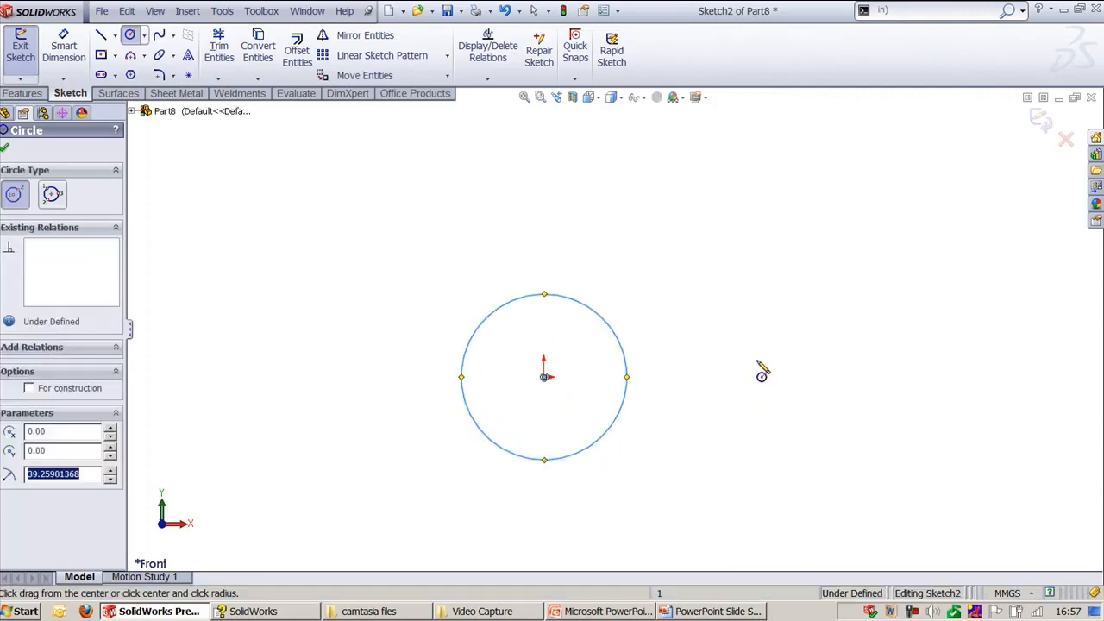
- Dimension the circle centred on the origin with a diameter of 80 mm
{"action": "key", "text": "Escape"}
{"action": "mouse_move", "coordinate": [543, 377]}
{"action": "left_mouse_down"}
{"action": "mouse_move", "coordinate": [562, 362]}
{"action": "mouse_move", "coordinate": [546, 378]}
{"action": "left_mouse_up"}
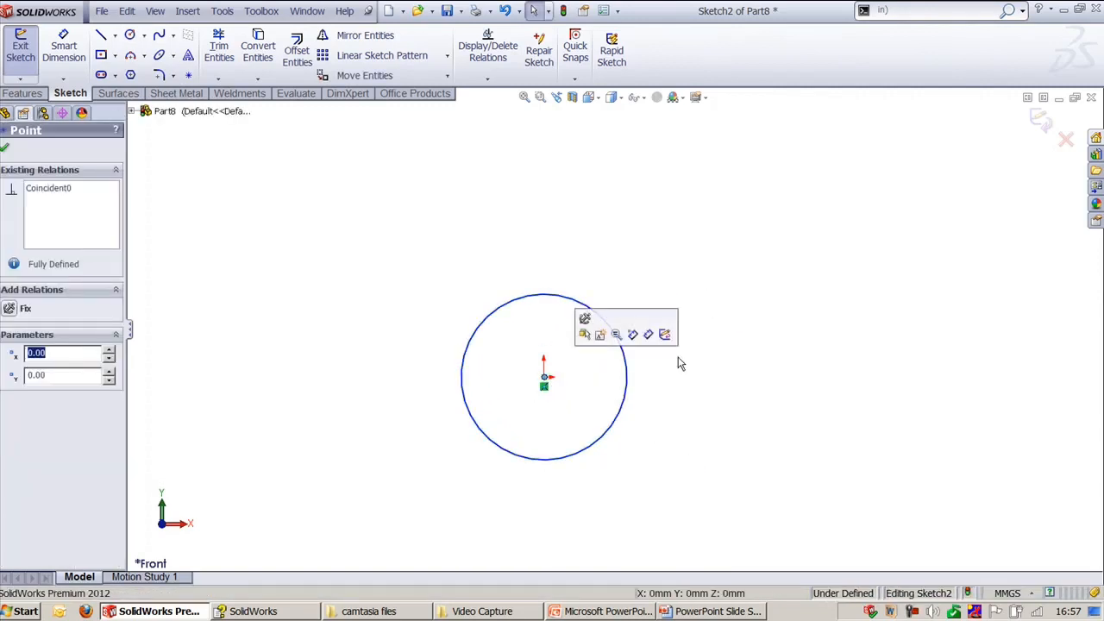
{"action": "left_click", "coordinate": [684, 270]}
{"action": "left_click", "coordinate": [63, 47]}
{"action": "left_click", "coordinate": [507, 316]}
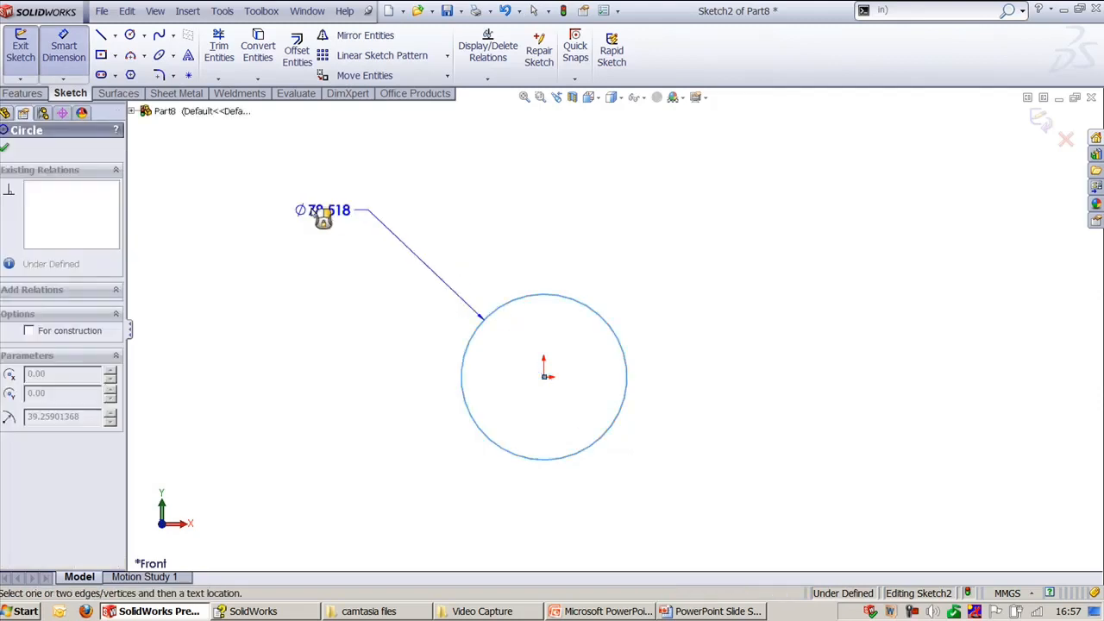
{"action": "left_click", "coordinate": [320, 231]}
{"action": "type", "text": "80"}
{"action": "key", "text": "Return"}
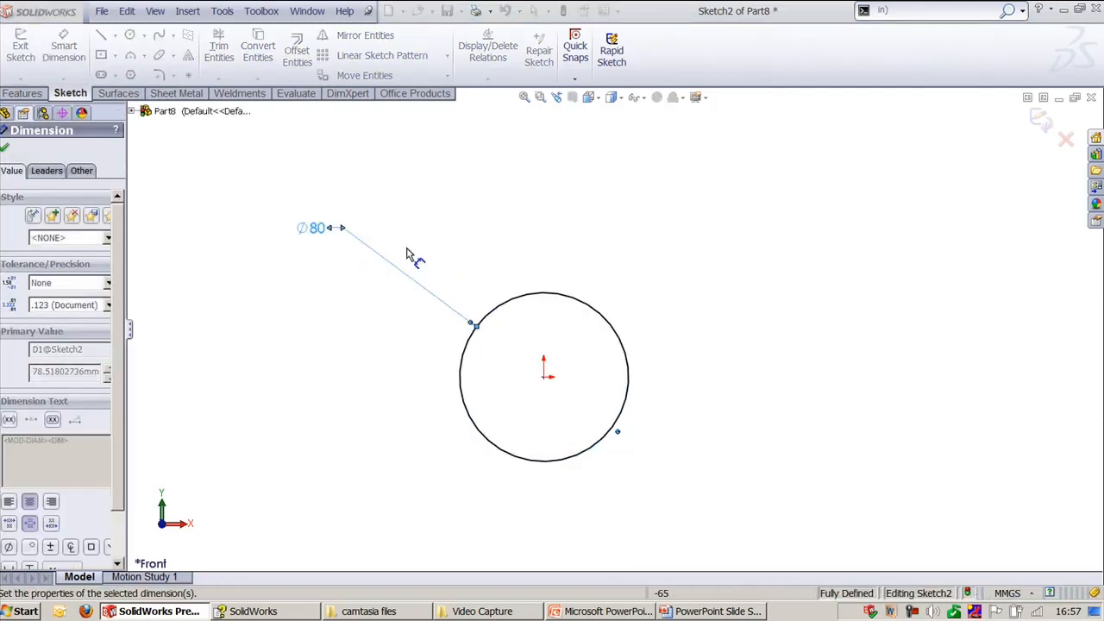
{"action": "key", "text": "Escape"}
- Draw a radial line from the origin to the upper-left edge of the 80 mm circle
{"action": "key", "text": "l"}
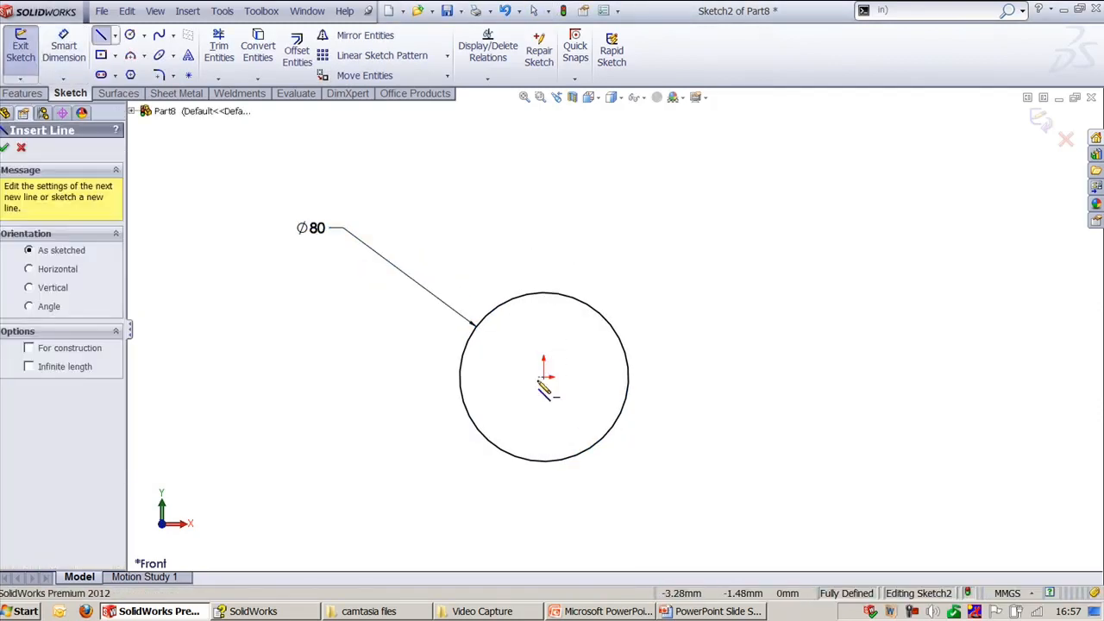
{"action": "left_click", "coordinate": [543, 377]}
{"action": "left_click", "coordinate": [504, 304]}
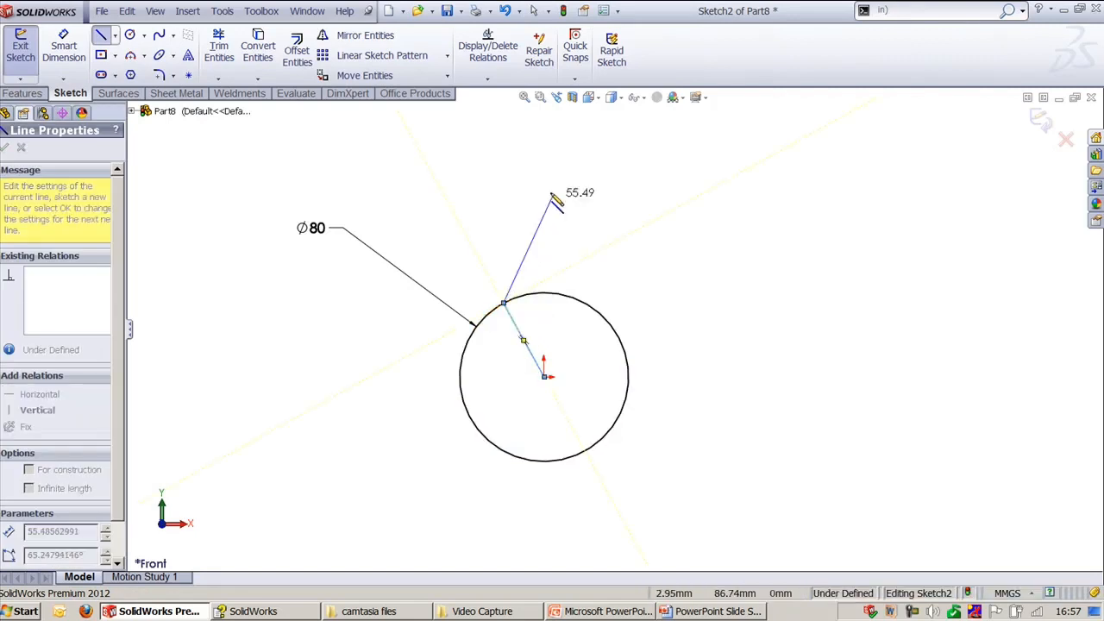
{"action": "key", "text": "Escape"}
- Draw a second, smaller circle of about 25 mm radius, level with the origin and about 270 mm to its right
{"action": "scroll", "coordinate": [716, 291], "scroll_direction": "up", "scroll_amount": 2}
{"action": "middle_click_drag", "start_coordinate": [715, 291], "coordinate": [504, 297], "text": "ctrl"}
{"action": "right_click_drag", "start_coordinate": [503, 298], "coordinate": [727, 337]}
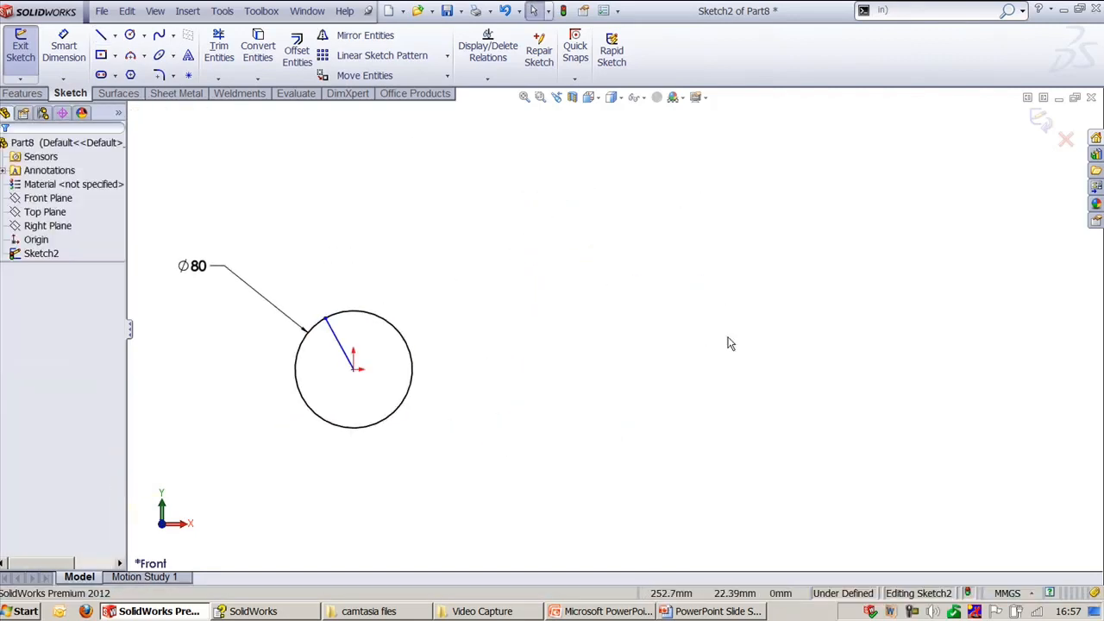
{"action": "left_click", "coordinate": [749, 369]}
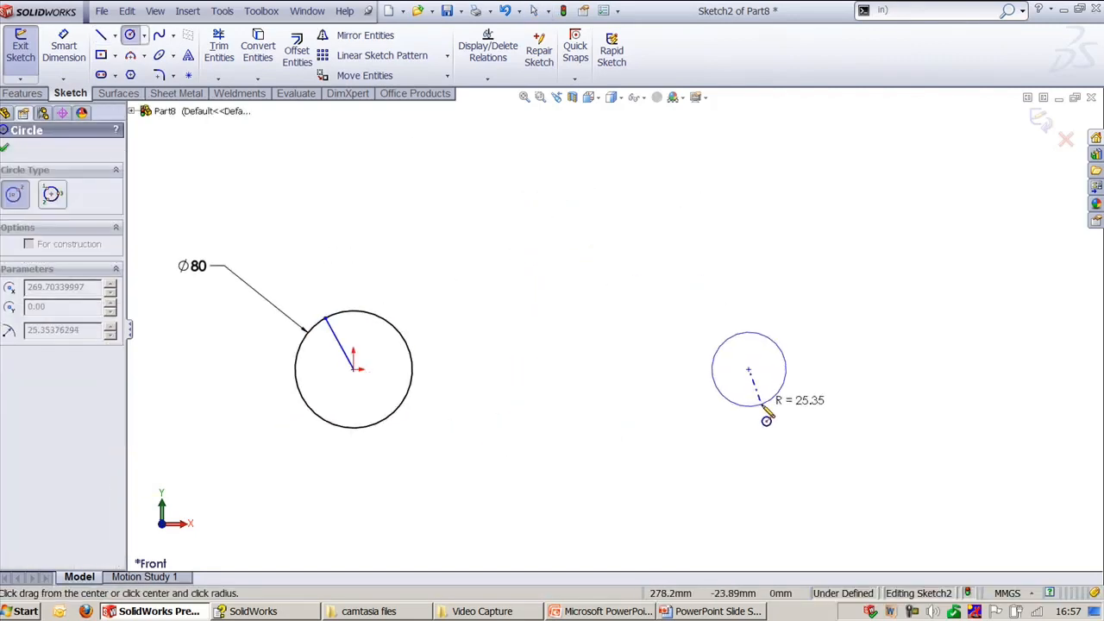
{"action": "left_click", "coordinate": [774, 396]}
{"action": "key", "text": "Escape"}
- Draw a radial line from the small circle's centre to its upper-left edge
{"action": "right_click_drag", "start_coordinate": [600, 271], "coordinate": [562, 272]}
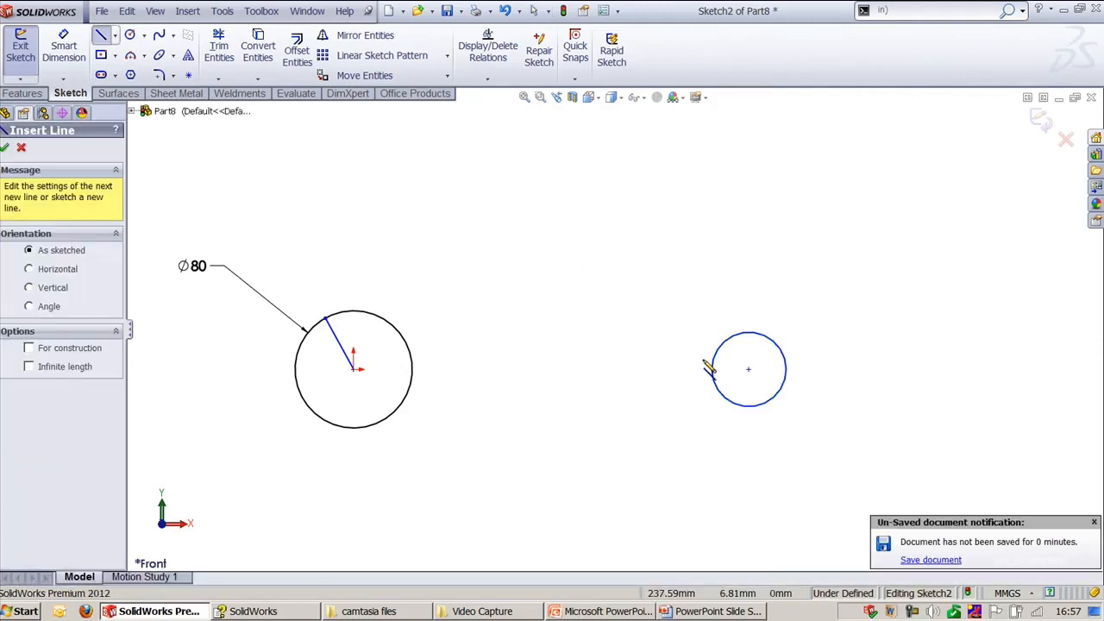
{"action": "left_click", "coordinate": [749, 370]}
{"action": "left_click", "coordinate": [731, 336]}
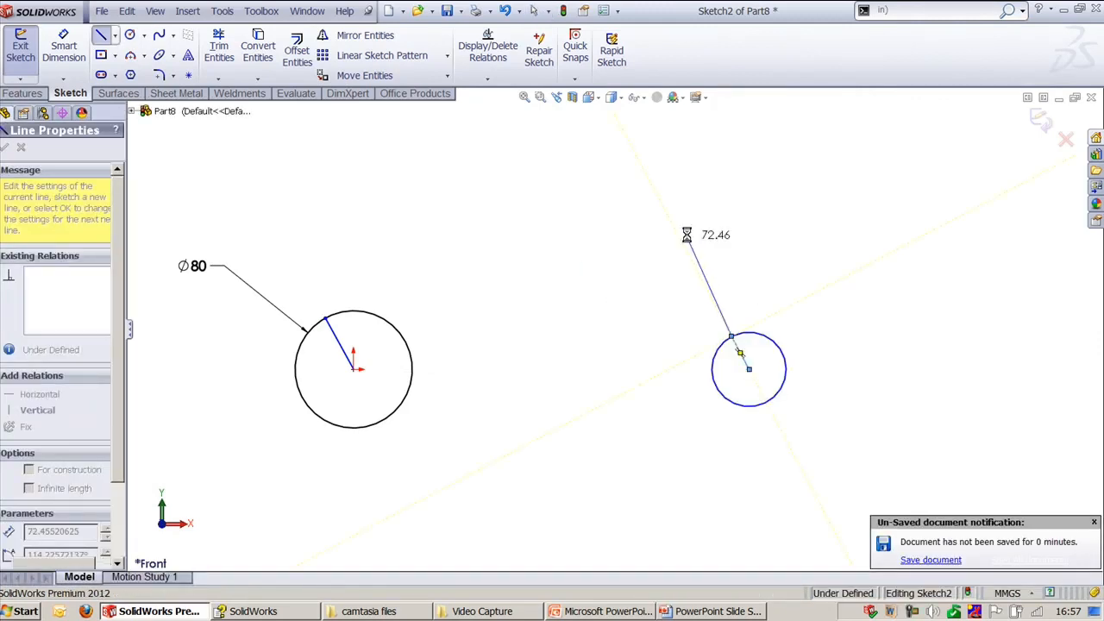
{"action": "key", "text": "Escape"}
- Dimension the small circle with a diameter of 50 mm
{"action": "right_click_drag", "start_coordinate": [680, 233], "coordinate": [681, 195]}
{"action": "left_click", "coordinate": [760, 334]}
{"action": "left_click", "coordinate": [852, 252]}
{"action": "type", "text": "50"}
{"action": "key", "text": "Return"}
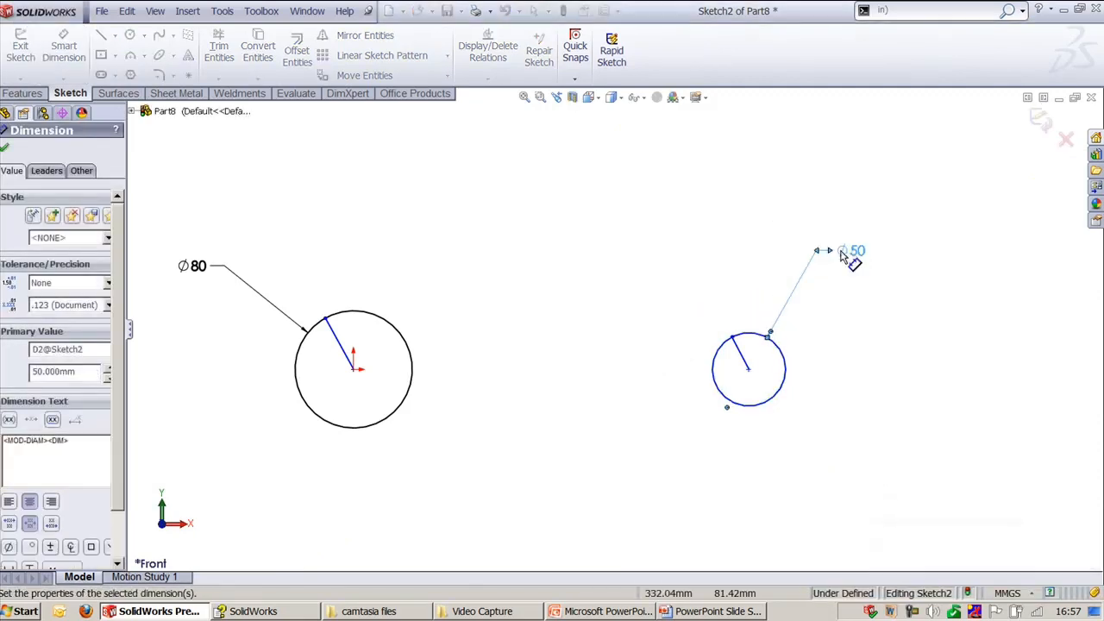
{"action": "key", "text": "Escape"}
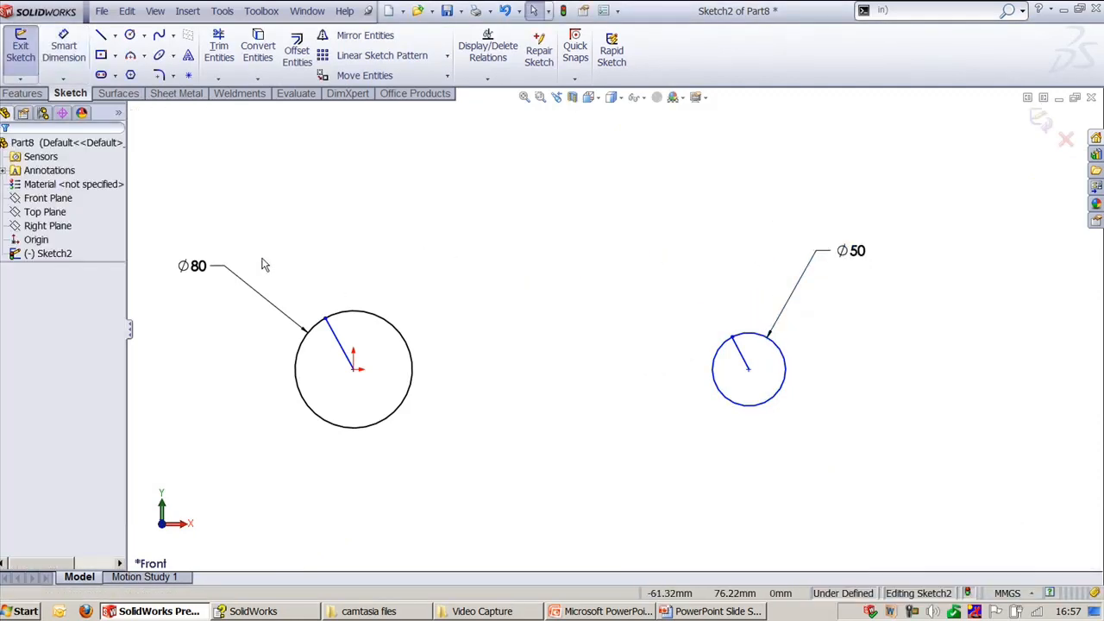
- Move both diameter dimension labels closer to their circles
{"action": "left_click_drag", "start_coordinate": [199, 268], "coordinate": [270, 304]}
{"action": "left_click_drag", "start_coordinate": [823, 257], "coordinate": [823, 308]}
{"action": "left_click", "coordinate": [271, 277]}
- Make two separate blocks, one from the large circle and its radial line, the other from the small circle and its radial line
{"action": "left_click_drag", "start_coordinate": [210, 276], "coordinate": [463, 448]}
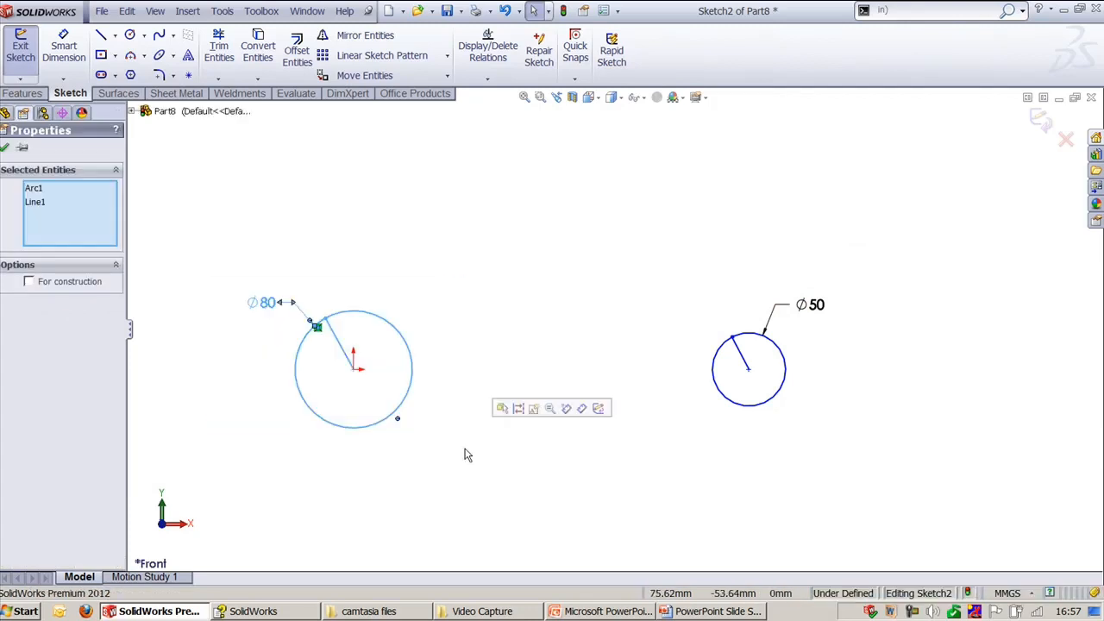
{"action": "left_click", "coordinate": [534, 408]}
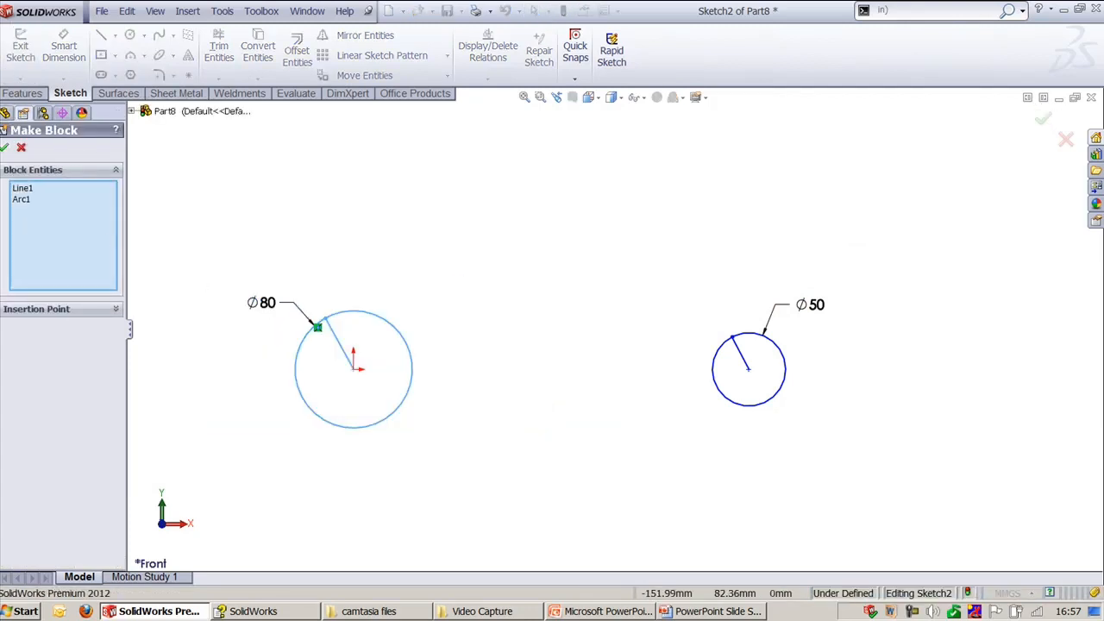
{"action": "left_click", "coordinate": [4, 148]}
{"action": "left_click_drag", "start_coordinate": [667, 278], "coordinate": [854, 431]}
{"action": "left_click", "coordinate": [924, 389]}
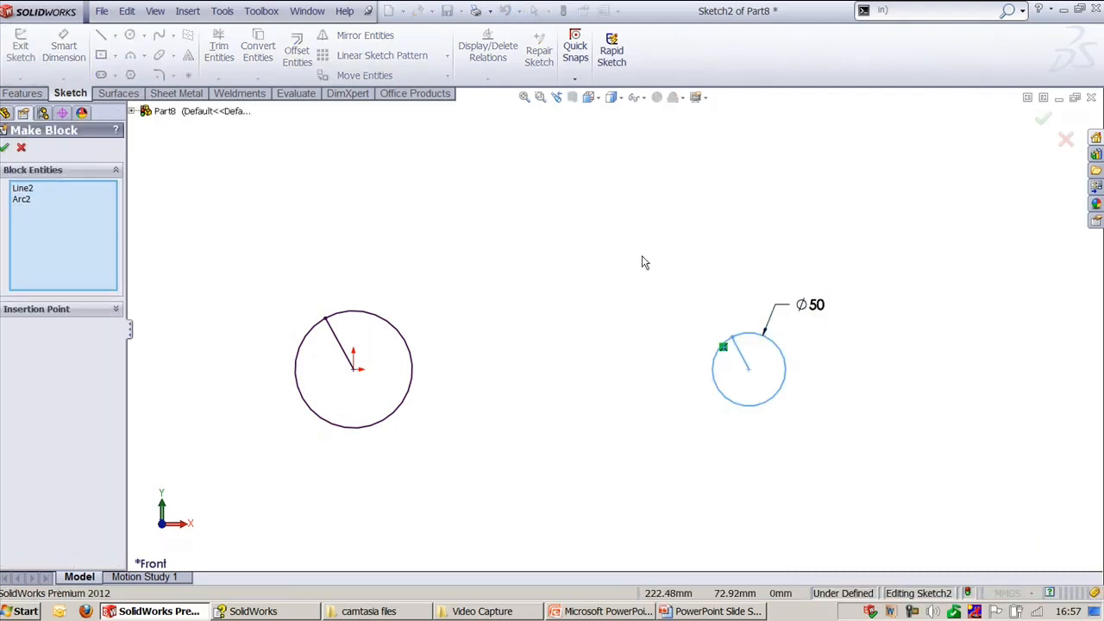
{"action": "left_click", "coordinate": [4, 148]}
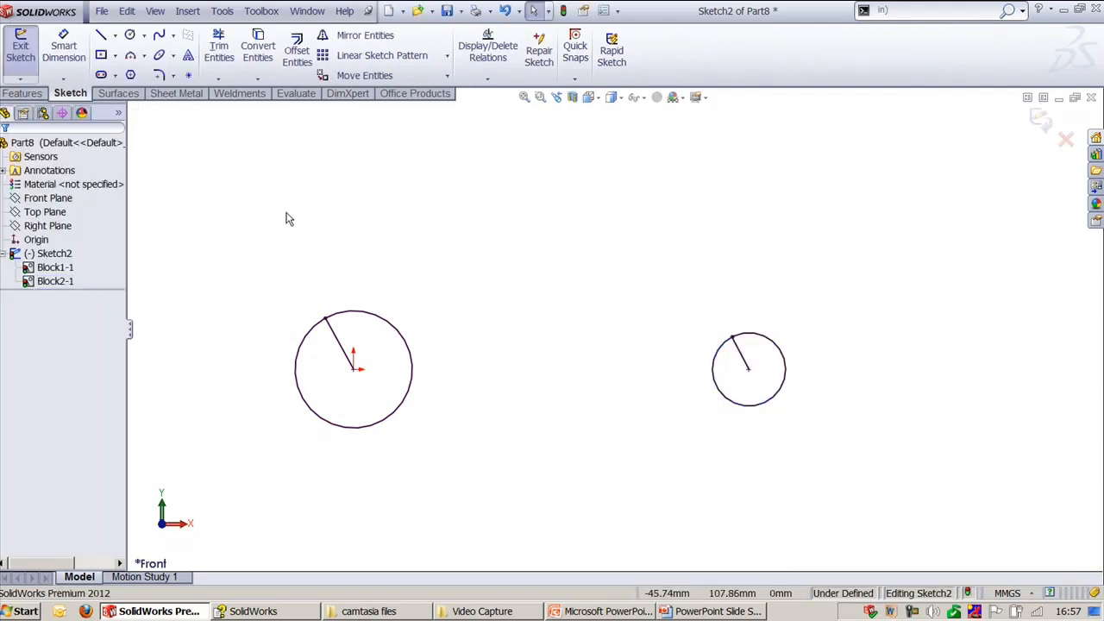
- Create a Belt/Chain sketch entity running around the large and small circle blocks with the belt engaged
{"action": "left_click", "coordinate": [222, 12]}
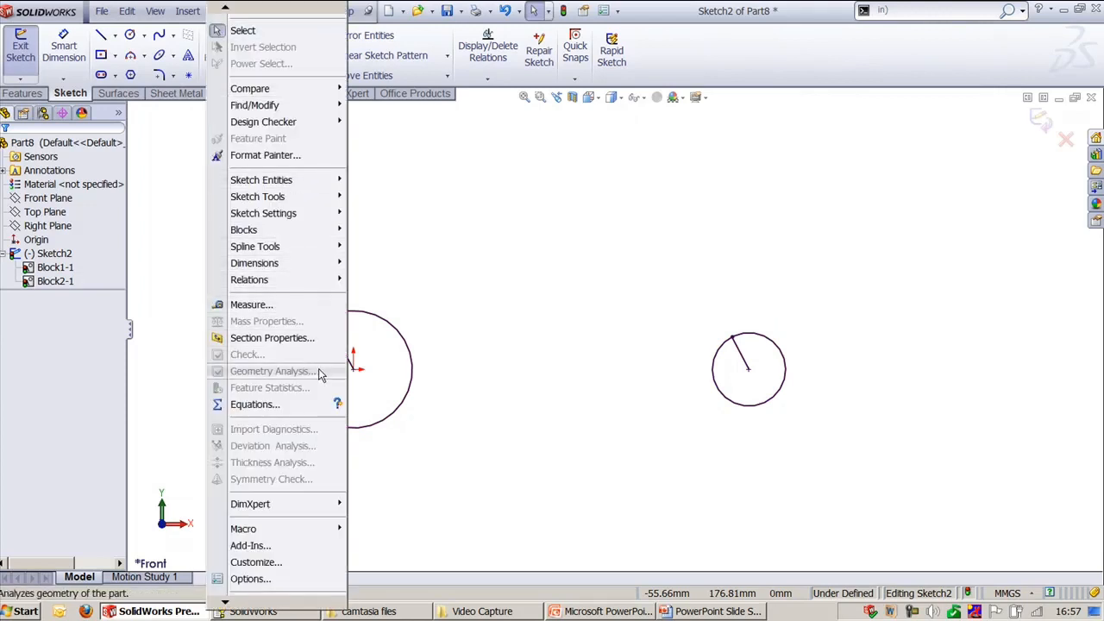
{"action": "mouse_move", "coordinate": [276, 180]}
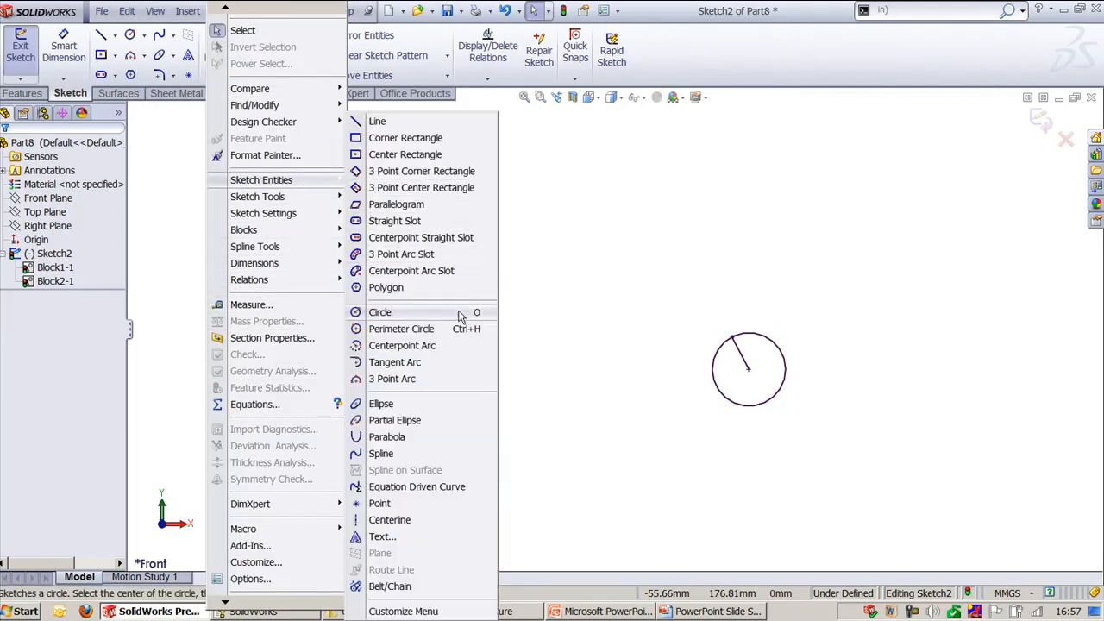
{"action": "left_click", "coordinate": [389, 586]}
{"action": "left_click", "coordinate": [383, 326]}
{"action": "left_click", "coordinate": [761, 338]}
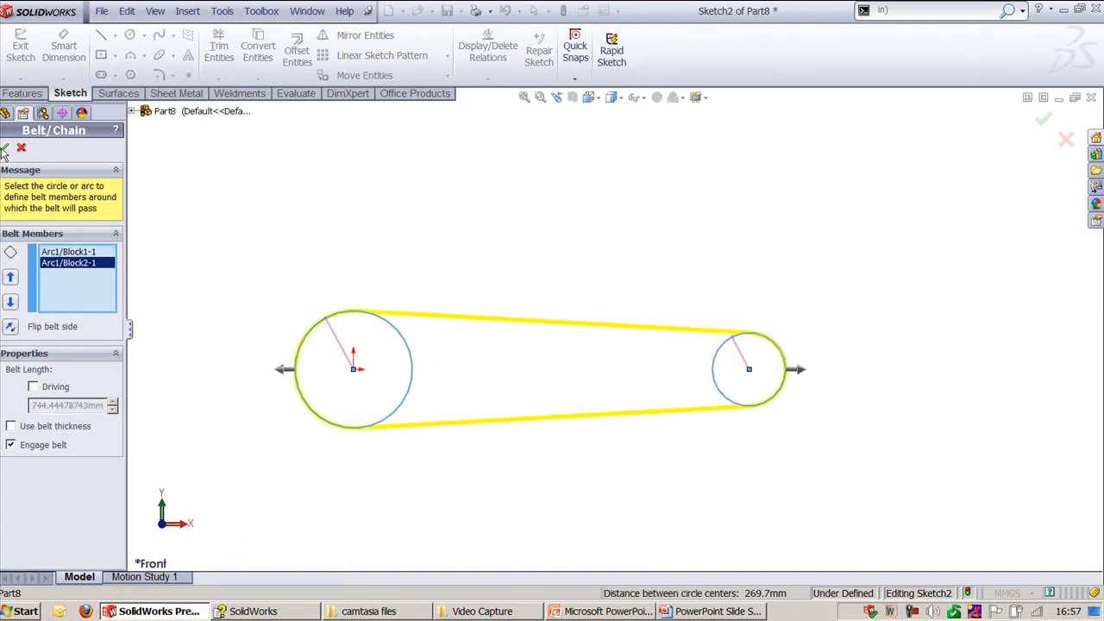
{"action": "key", "text": "Return"}
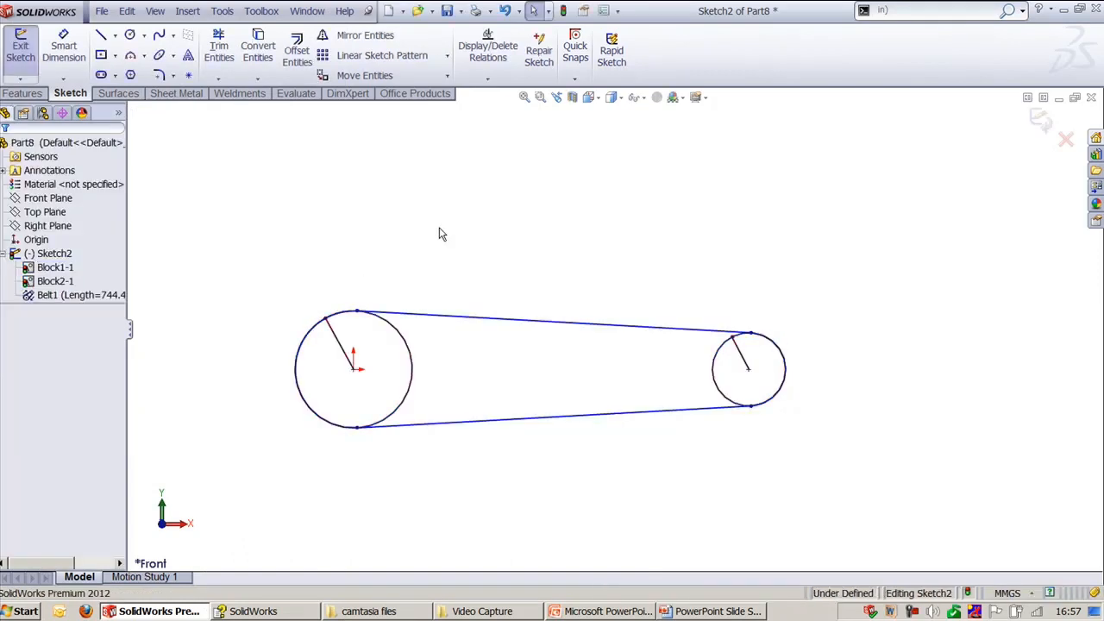
- Rotate the large pulley block until its radial line points horizontally toward the small pulley, testing the belt drive
{"action": "left_click", "coordinate": [336, 326]}
{"action": "left_click_drag", "start_coordinate": [336, 326], "coordinate": [410, 376]}
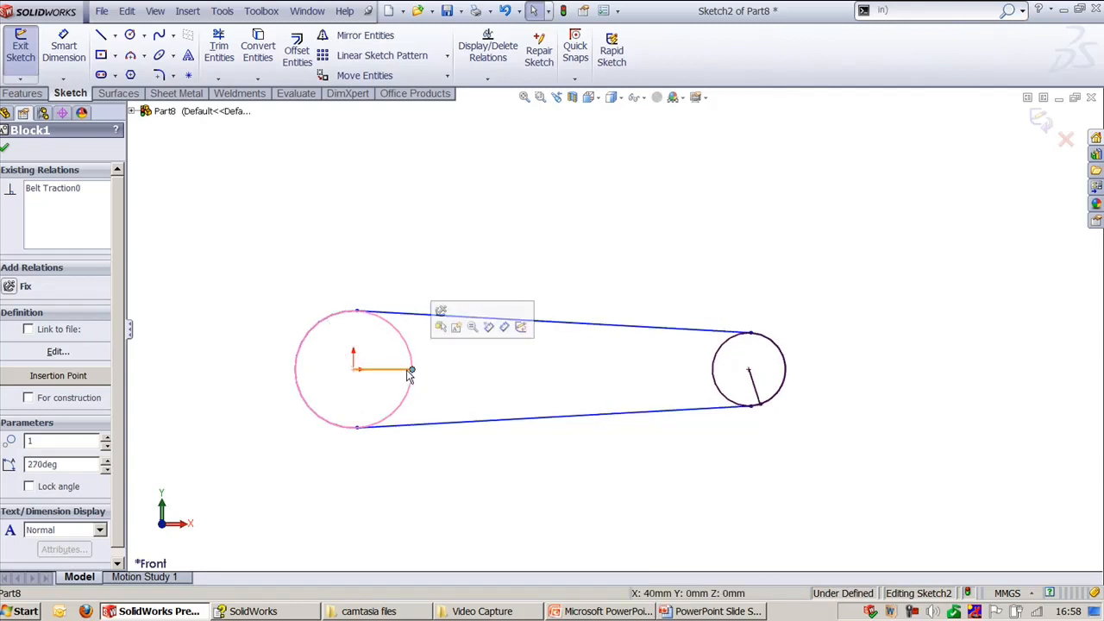
{"action": "left_click", "coordinate": [582, 244]}
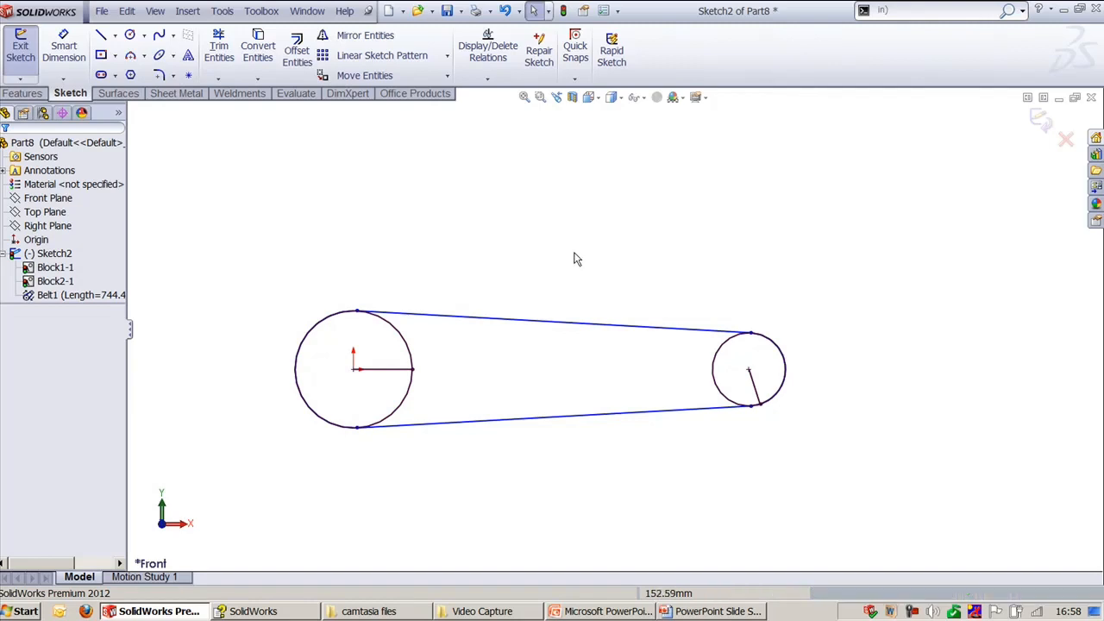
{"action": "scroll", "coordinate": [354, 287], "scroll_direction": "down", "scroll_amount": 1}
{"action": "middle_click_drag", "start_coordinate": [360, 264], "coordinate": [423, 272], "text": "ctrl"}
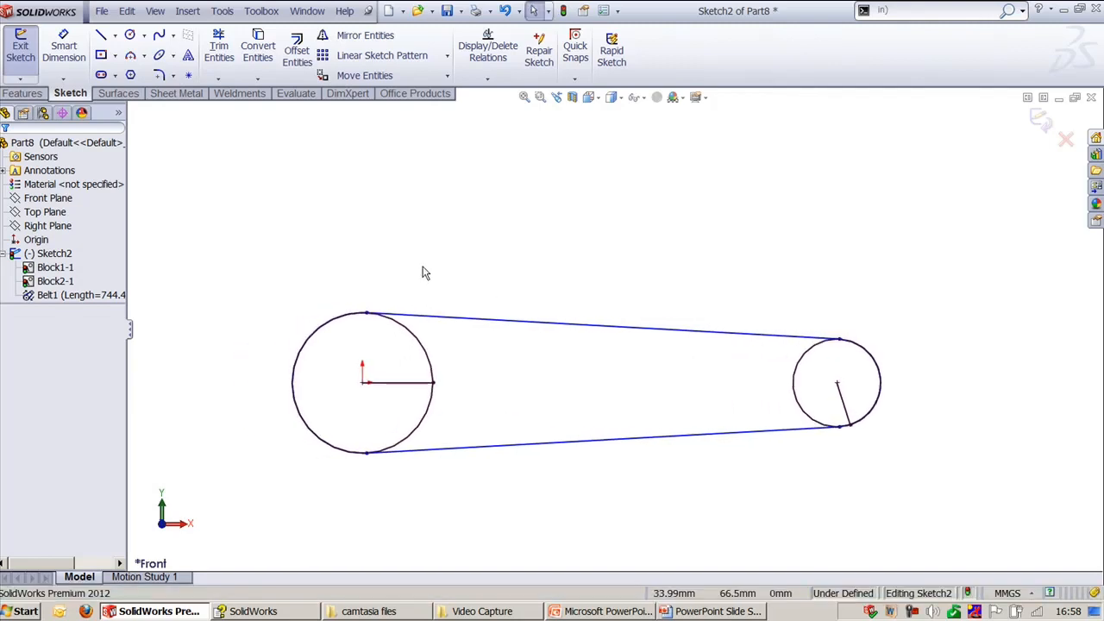
- Switch to the PowerPoint slide show to view the belt/chain drive examples, and return to SolidWorks
{"action": "left_click", "coordinate": [743, 612]}
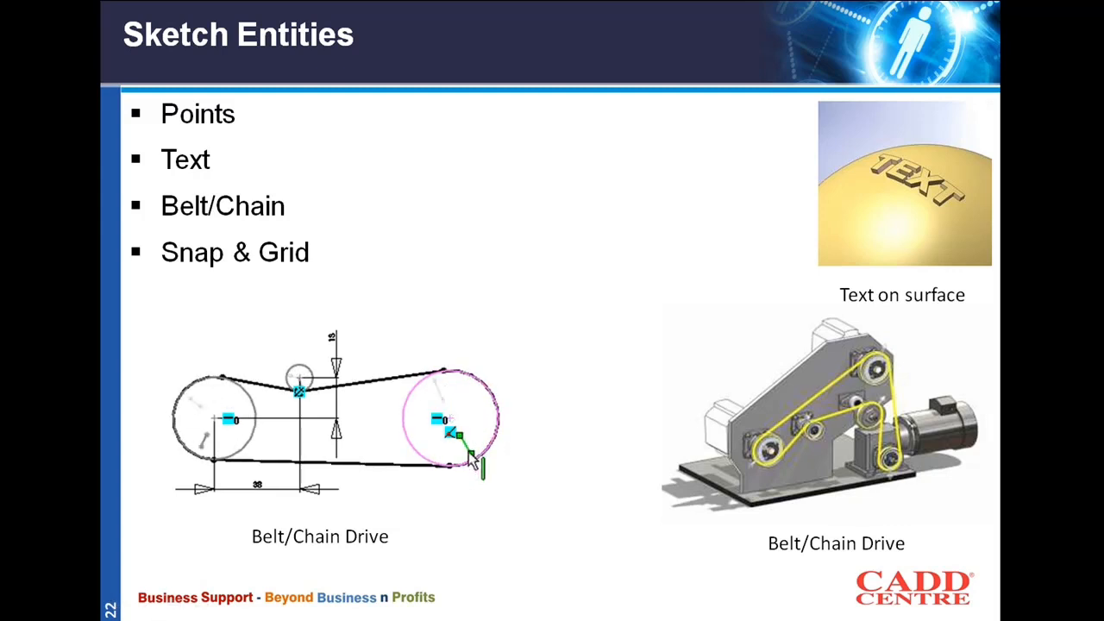
{"action": "key", "text": "alt+Tab"}
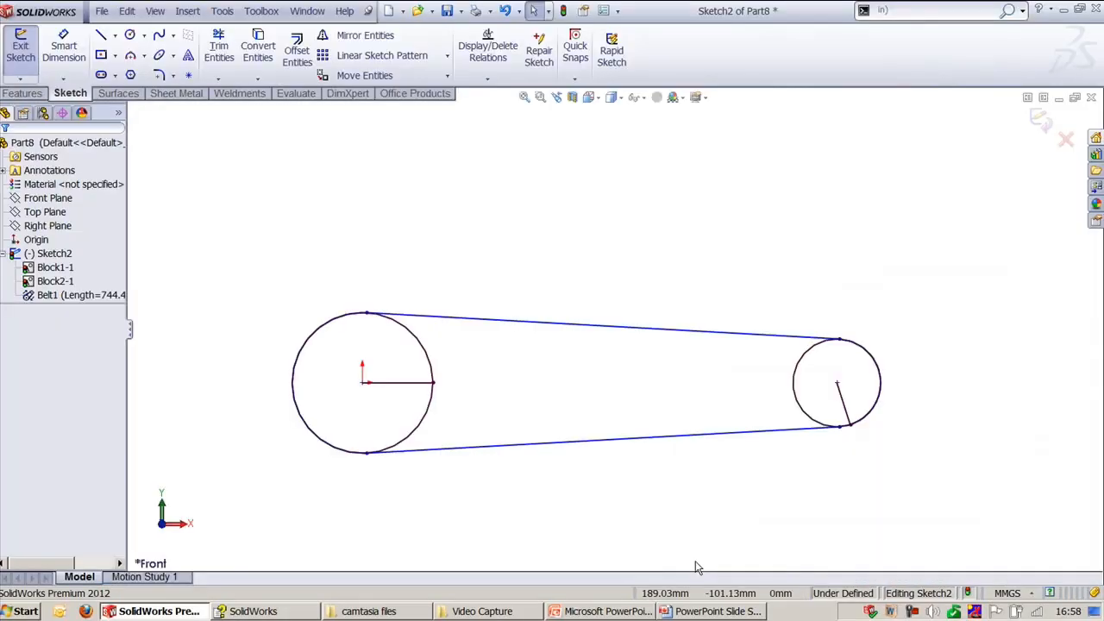
- Delete the entire belt and both pulley blocks from the sketch
{"action": "mouse_move", "coordinate": [259, 258]}
{"action": "left_mouse_down"}
{"action": "mouse_move", "coordinate": [271, 273]}
{"action": "mouse_move", "coordinate": [977, 569]}
{"action": "mouse_move", "coordinate": [927, 491]}
{"action": "left_mouse_up"}
{"action": "key", "text": "Delete"}
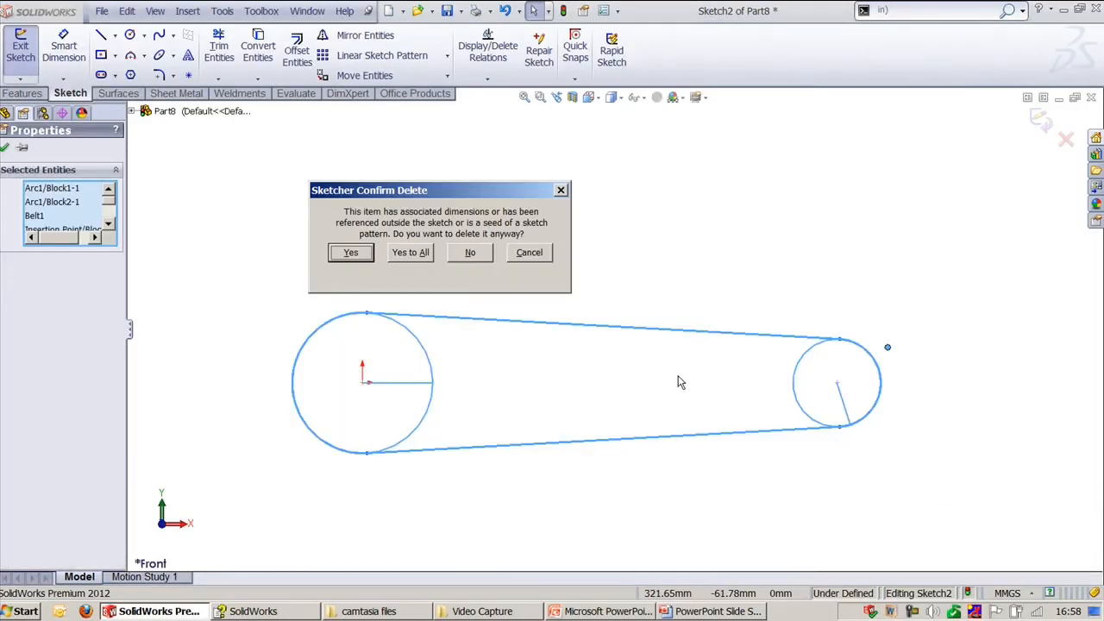
{"action": "left_click", "coordinate": [385, 252]}
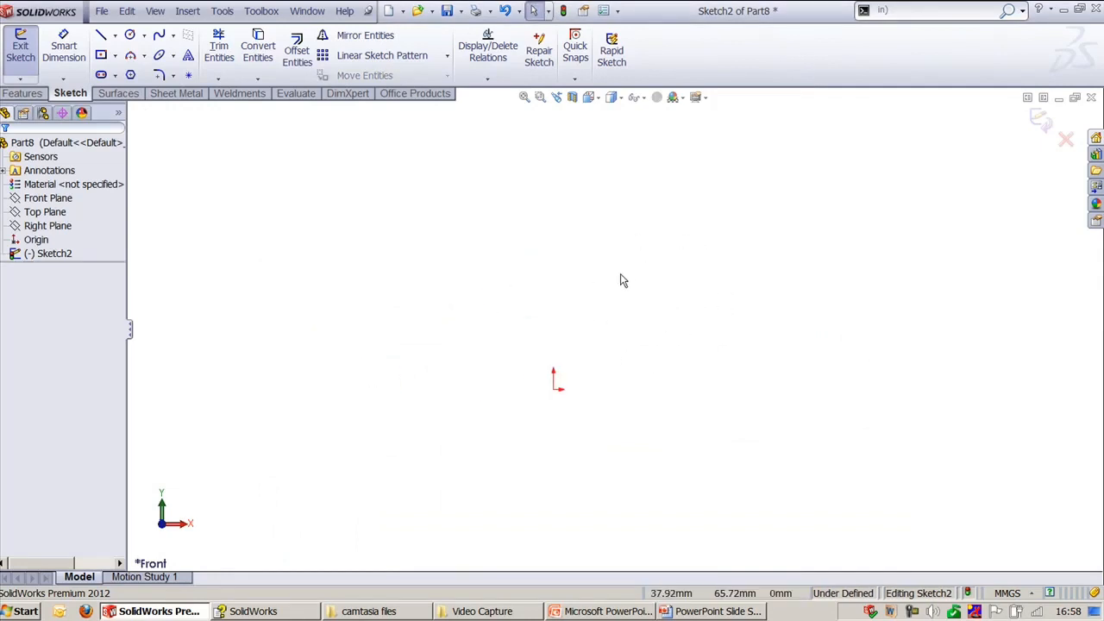
{"action": "left_click", "coordinate": [573, 81]}
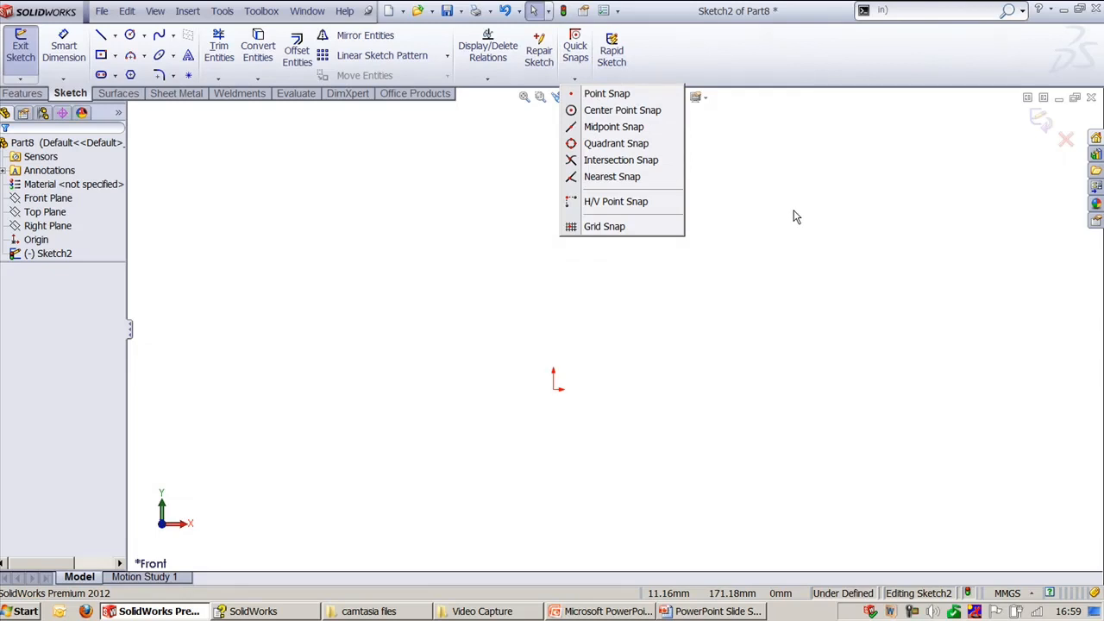
{"action": "left_click", "coordinate": [762, 304]}
- Draw a large circle centred on the origin
{"action": "left_click", "coordinate": [129, 34]}
{"action": "left_click", "coordinate": [553, 387]}
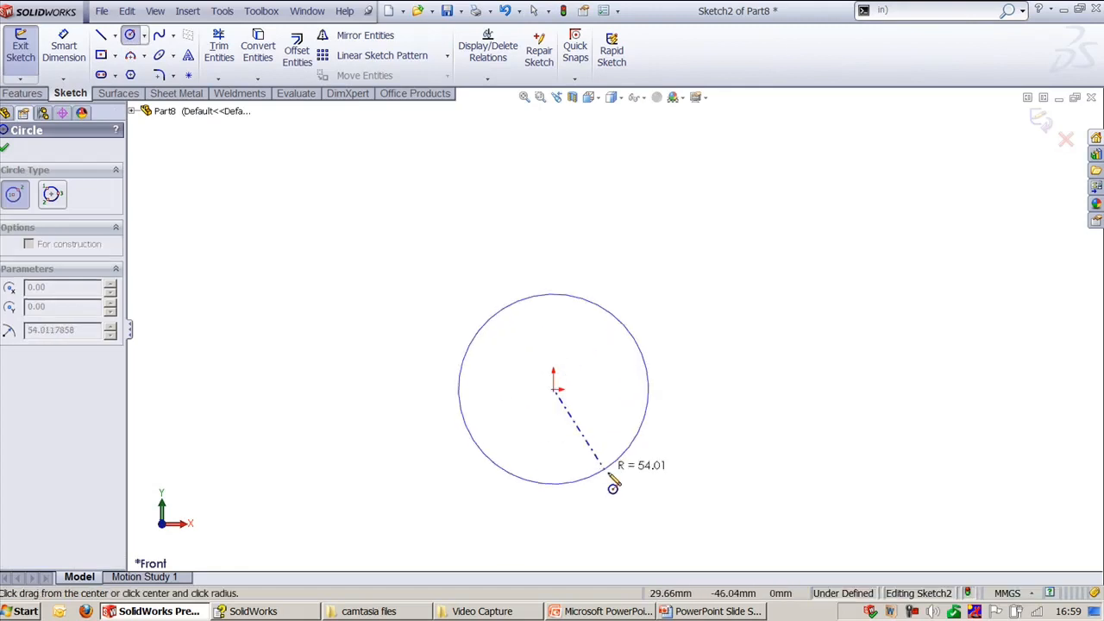
{"action": "left_click", "coordinate": [659, 476]}
{"action": "key", "text": "Escape"}
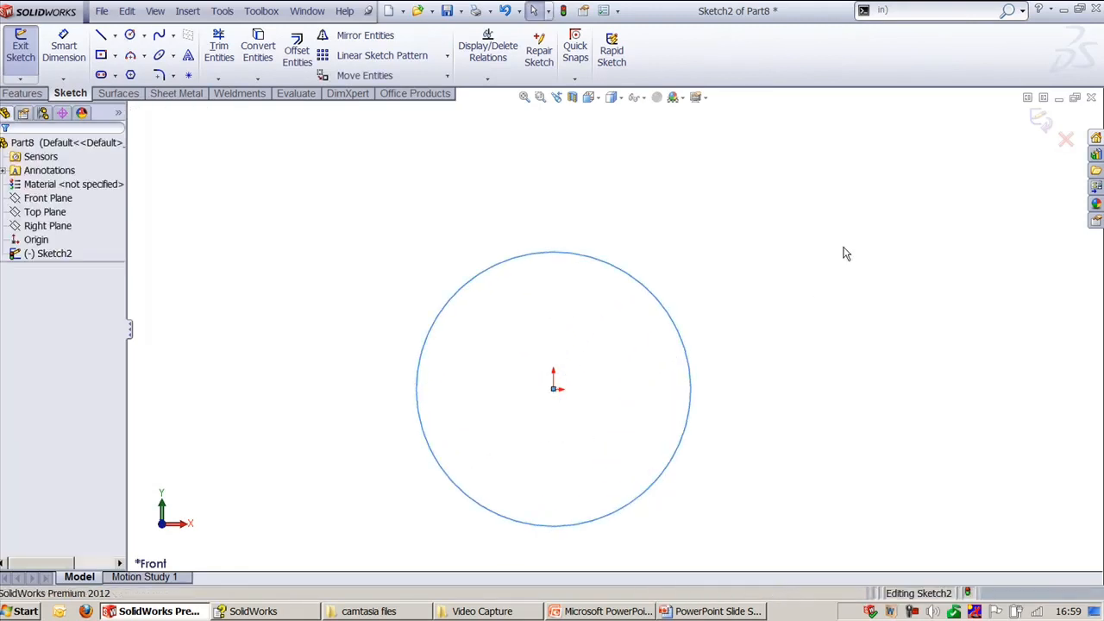
- Draw a line from above and right of the circle to its upper edge, using the Tangent quick snap for the endpoint
{"action": "key", "text": "l"}
{"action": "left_click", "coordinate": [947, 164]}
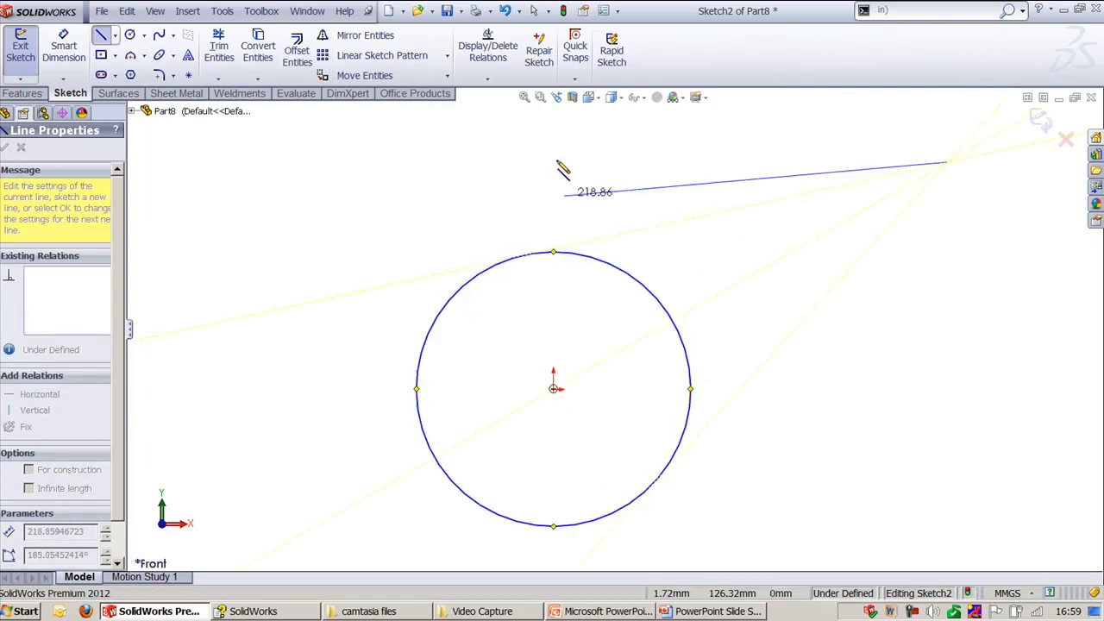
{"action": "left_click", "coordinate": [574, 75]}
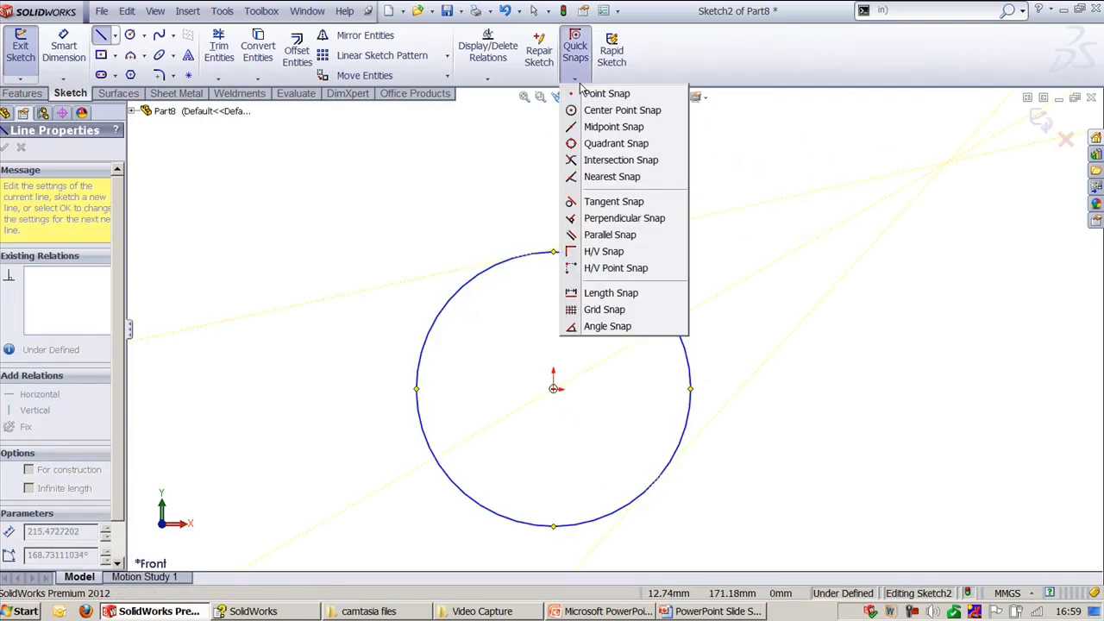
{"action": "left_click", "coordinate": [613, 201]}
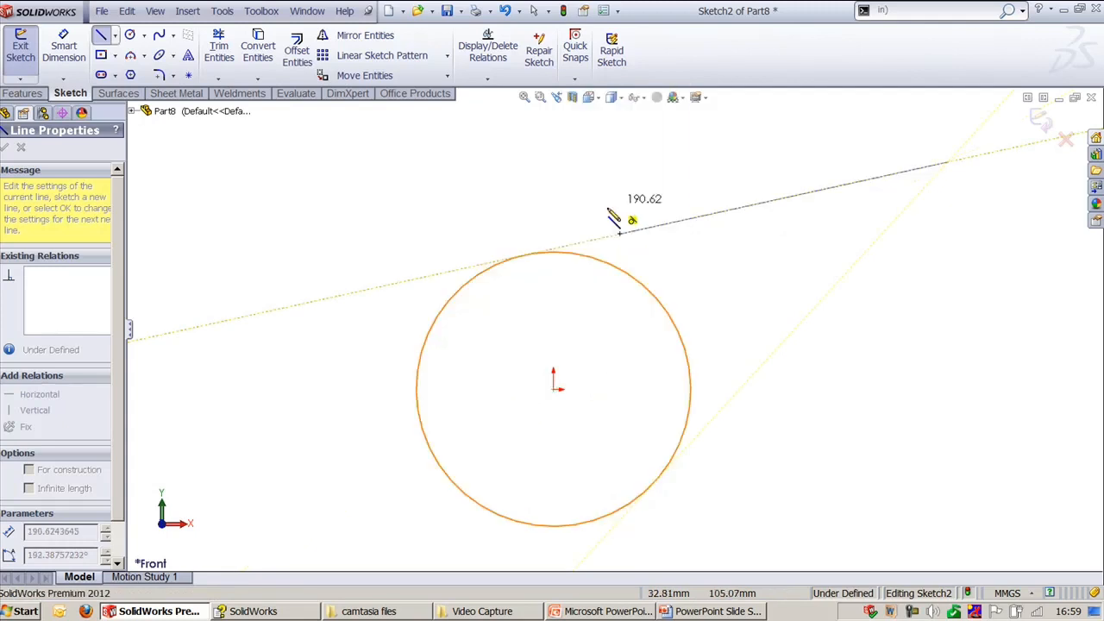
{"action": "left_click", "coordinate": [531, 258]}
{"action": "key", "text": "Escape"}
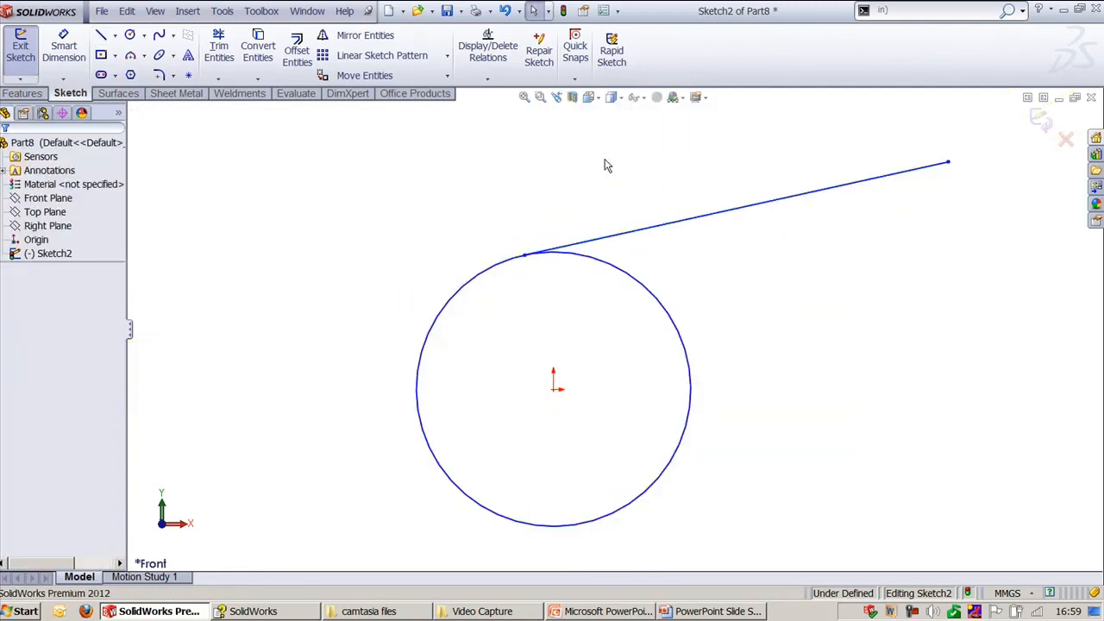
{"action": "left_click", "coordinate": [574, 76]}
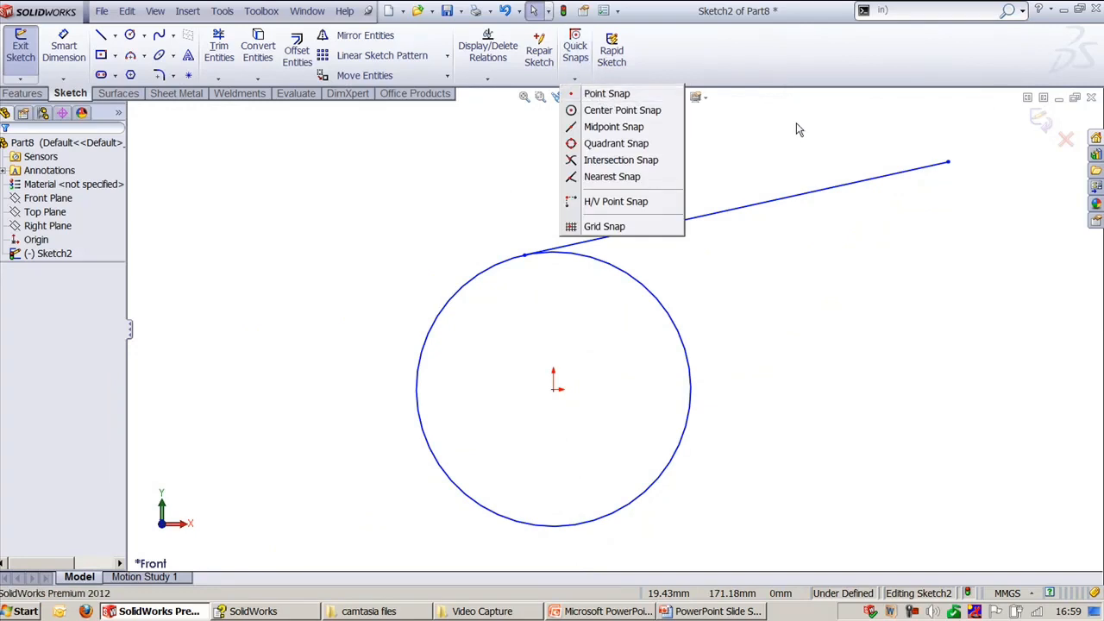
{"action": "left_click", "coordinate": [778, 160]}
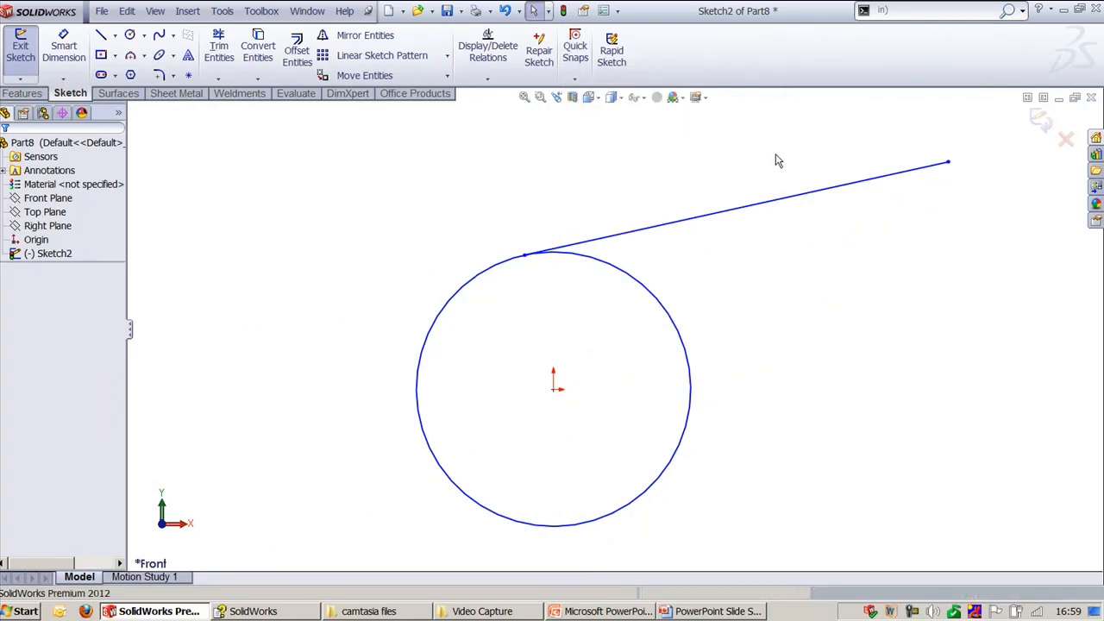
- Delete the line tangent to the circle from the sketch
{"action": "left_click", "coordinate": [767, 203]}
{"action": "key", "text": "Delete"}
{"action": "scroll", "coordinate": [603, 371], "scroll_direction": "up", "scroll_amount": 3}
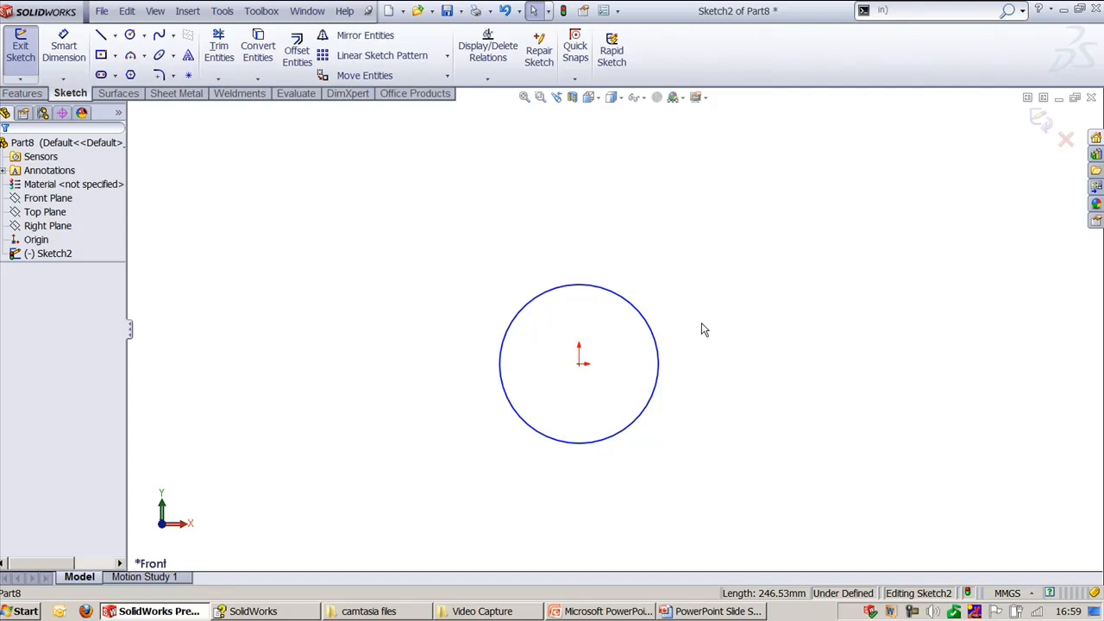
- Display the sketch grid and delete the circle centred on the origin
{"action": "left_click", "coordinate": [585, 81]}
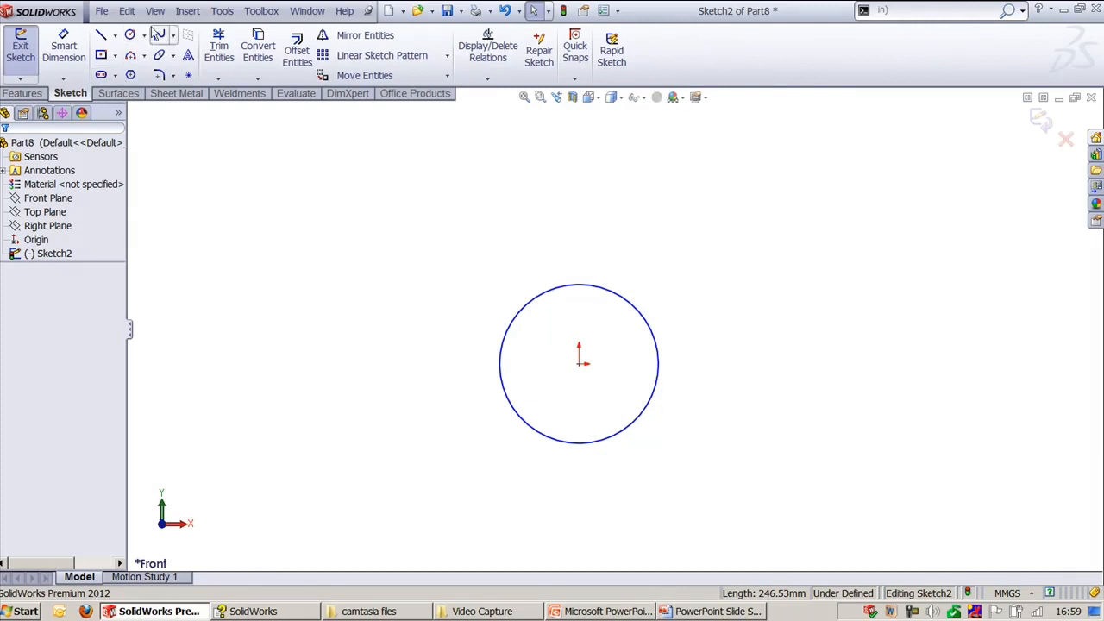
{"action": "left_click", "coordinate": [155, 11]}
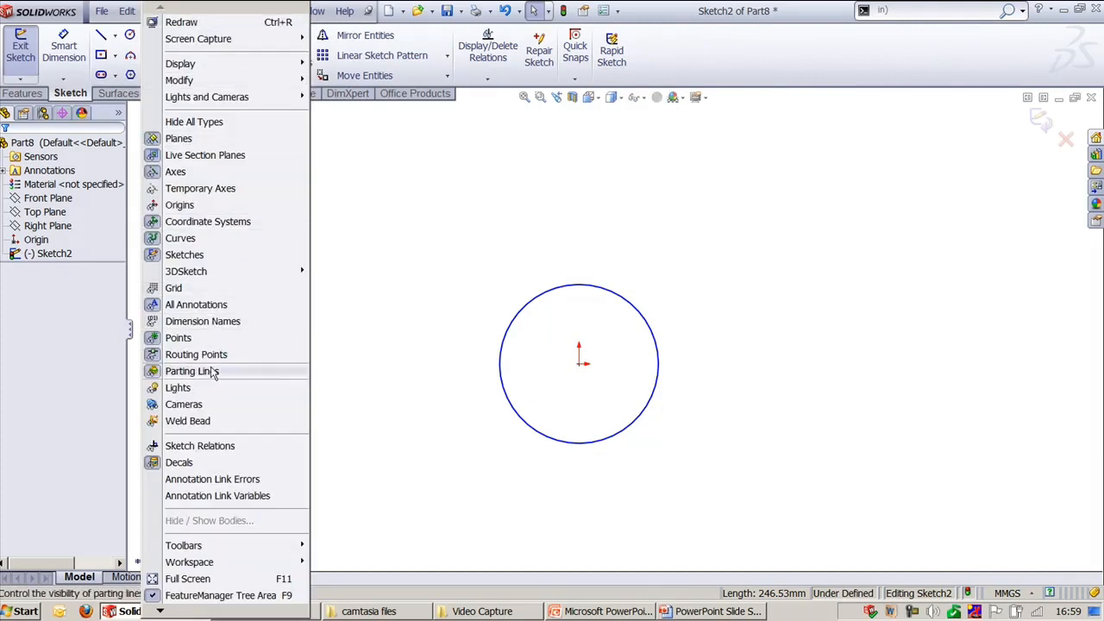
{"action": "left_click", "coordinate": [177, 287]}
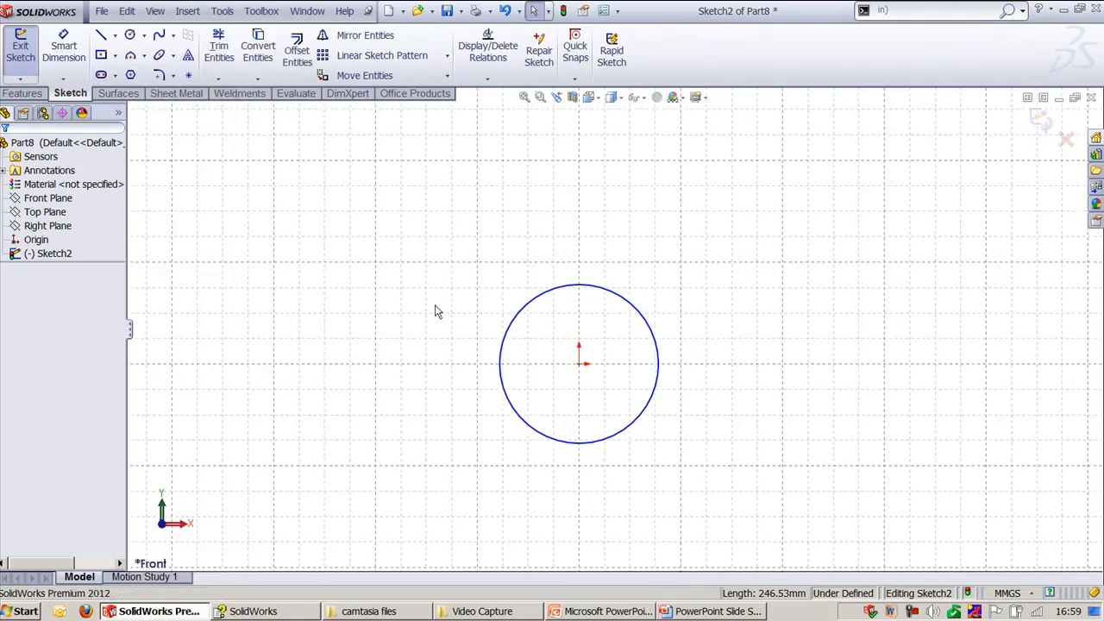
{"action": "left_click", "coordinate": [540, 306]}
{"action": "key", "text": "Delete"}
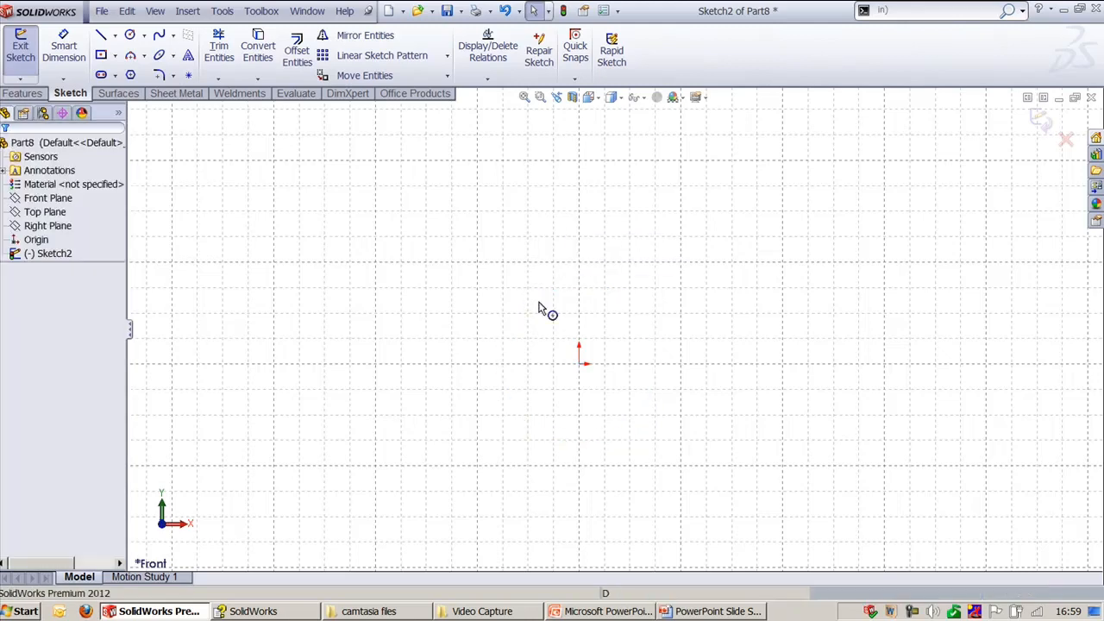
- Enable the Grid sketch snap in the Relations/Snaps system options
{"action": "left_click", "coordinate": [224, 10]}
{"action": "left_click", "coordinate": [250, 579]}
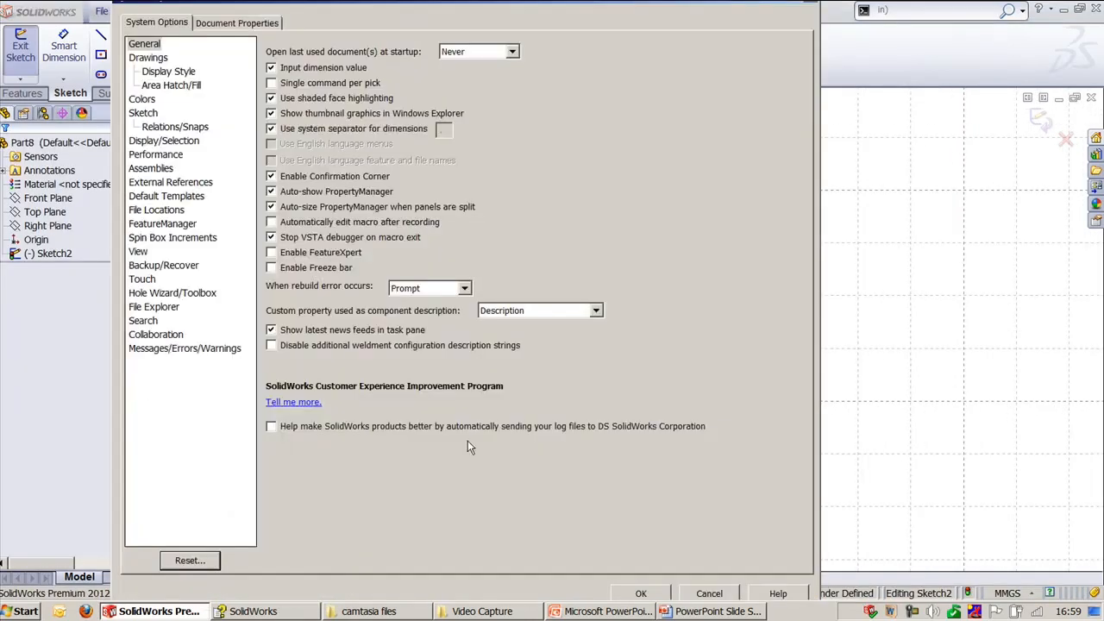
{"action": "left_click", "coordinate": [167, 129]}
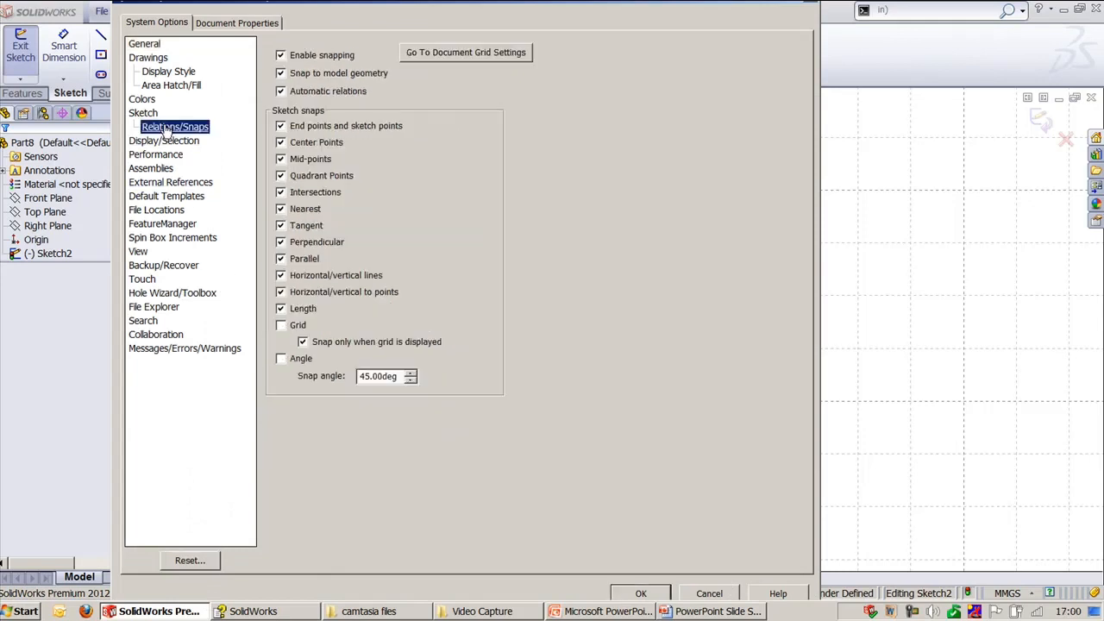
{"action": "left_click", "coordinate": [292, 326]}
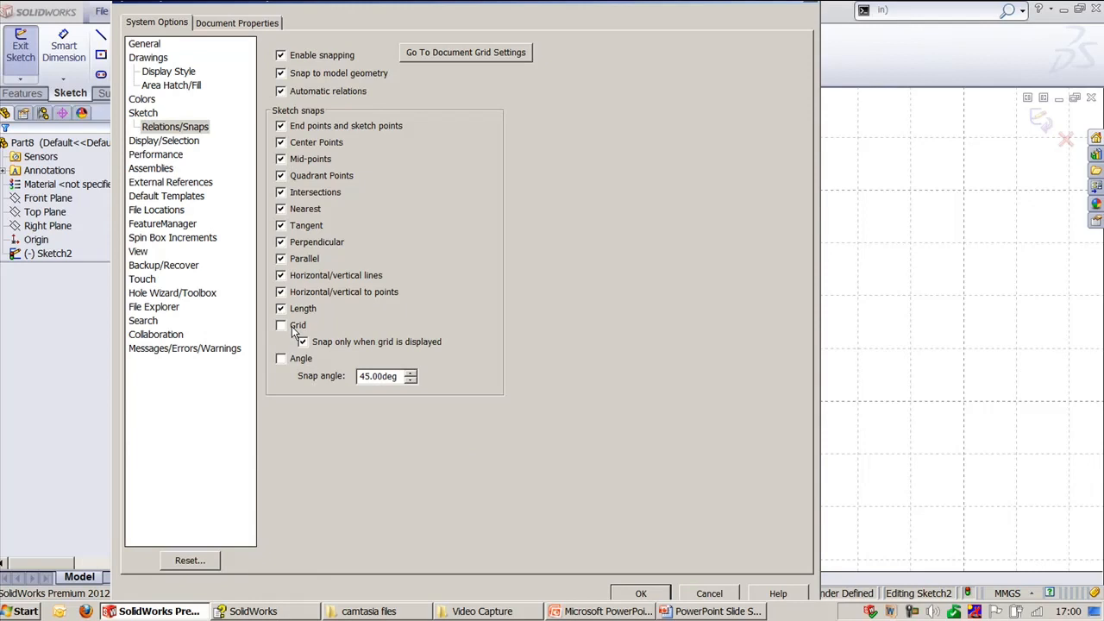
{"action": "left_click", "coordinate": [640, 593]}
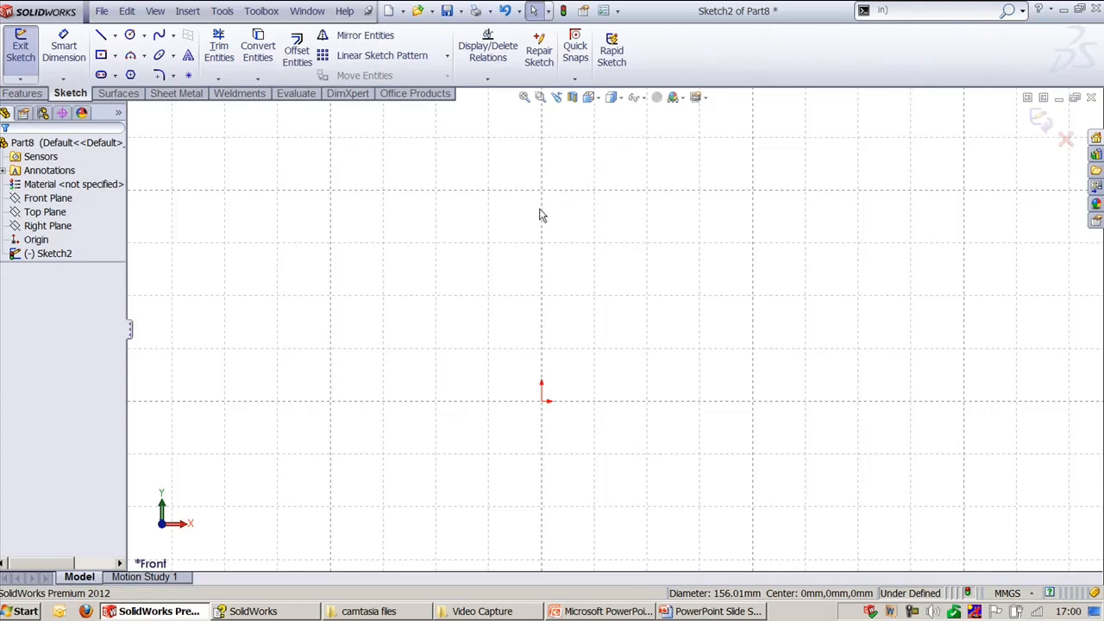
- Sketch a closed seven-line profile from the origin through grid points (25,0), (25,25), (50,25), (75,50), (75,75) and (0,75) mm, back to the origin
{"action": "key", "text": "l"}
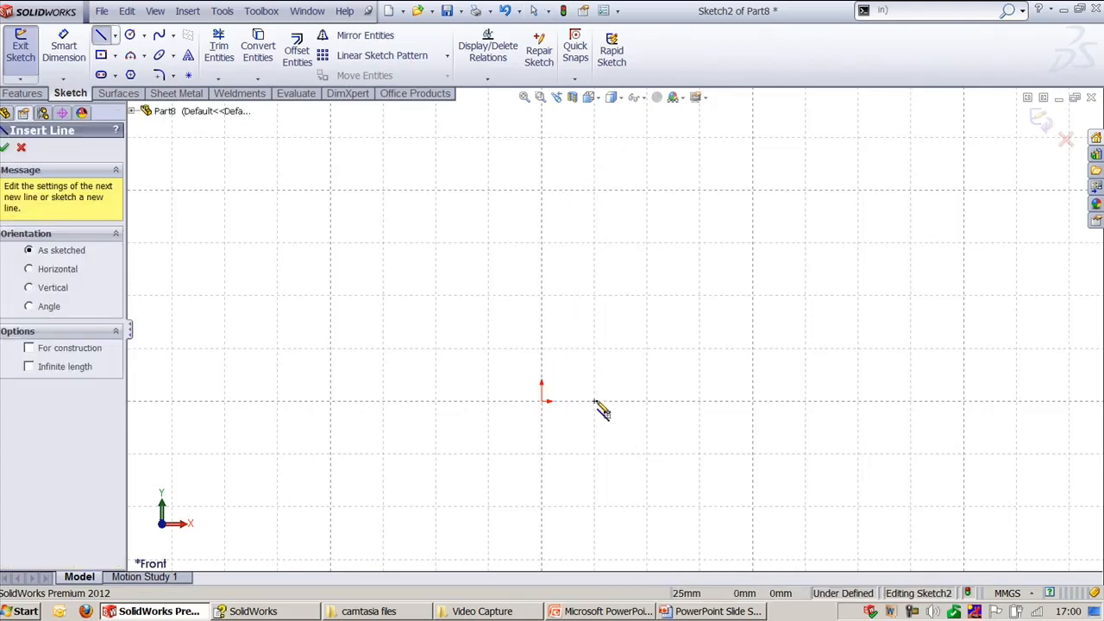
{"action": "left_click", "coordinate": [541, 401]}
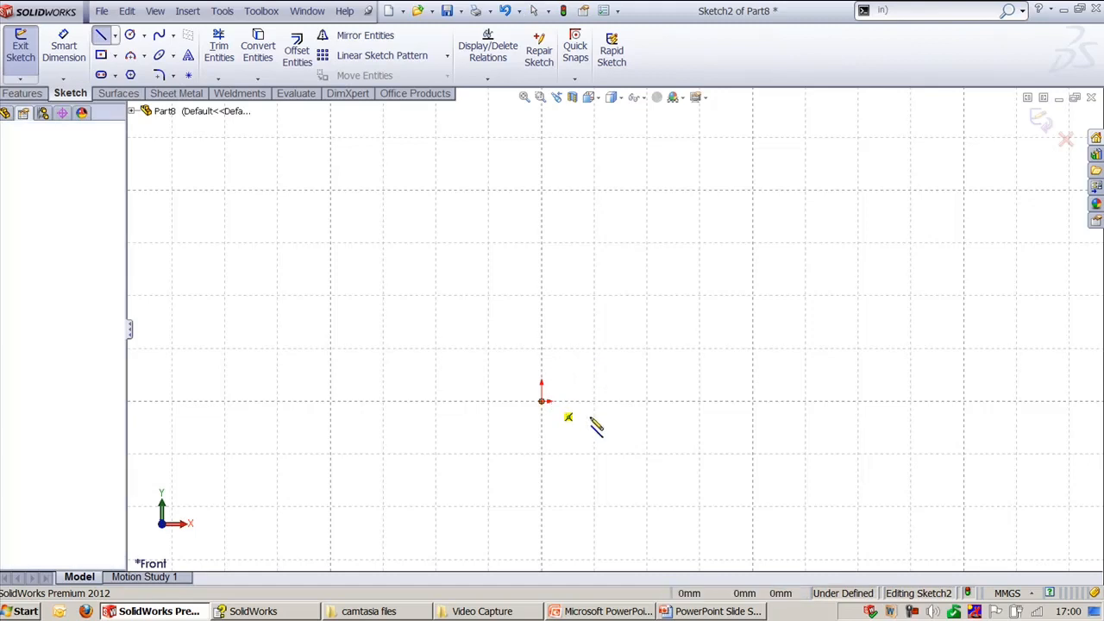
{"action": "left_click", "coordinate": [593, 401]}
{"action": "left_click", "coordinate": [593, 349]}
{"action": "left_click", "coordinate": [646, 350]}
{"action": "left_click", "coordinate": [698, 296]}
{"action": "left_click", "coordinate": [698, 242]}
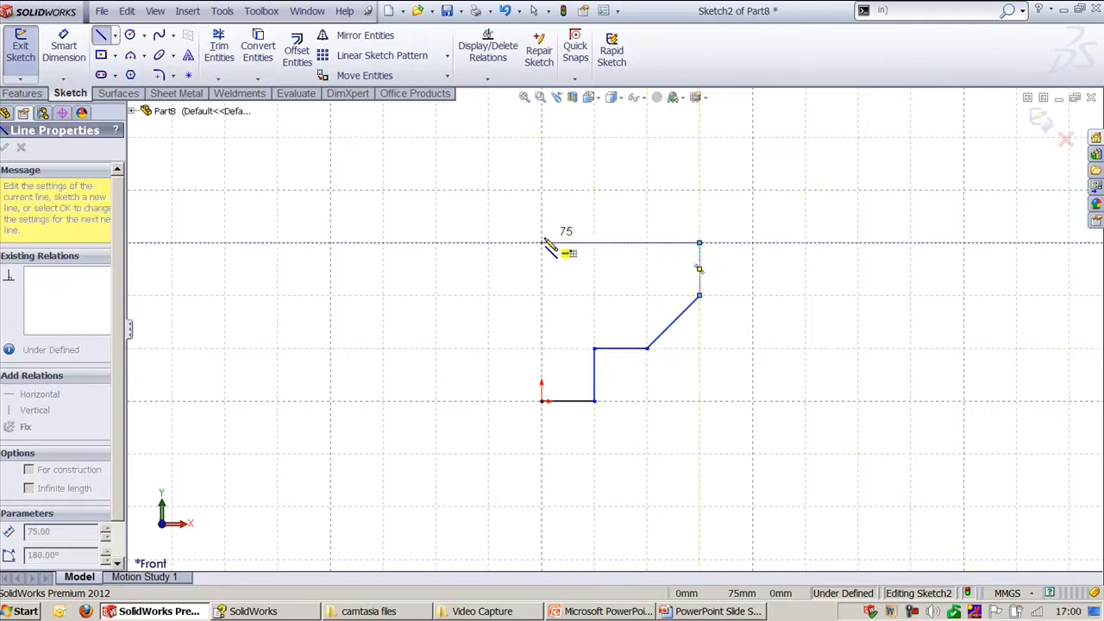
{"action": "left_click", "coordinate": [541, 242]}
{"action": "left_click", "coordinate": [542, 400]}
{"action": "key", "text": "Escape"}
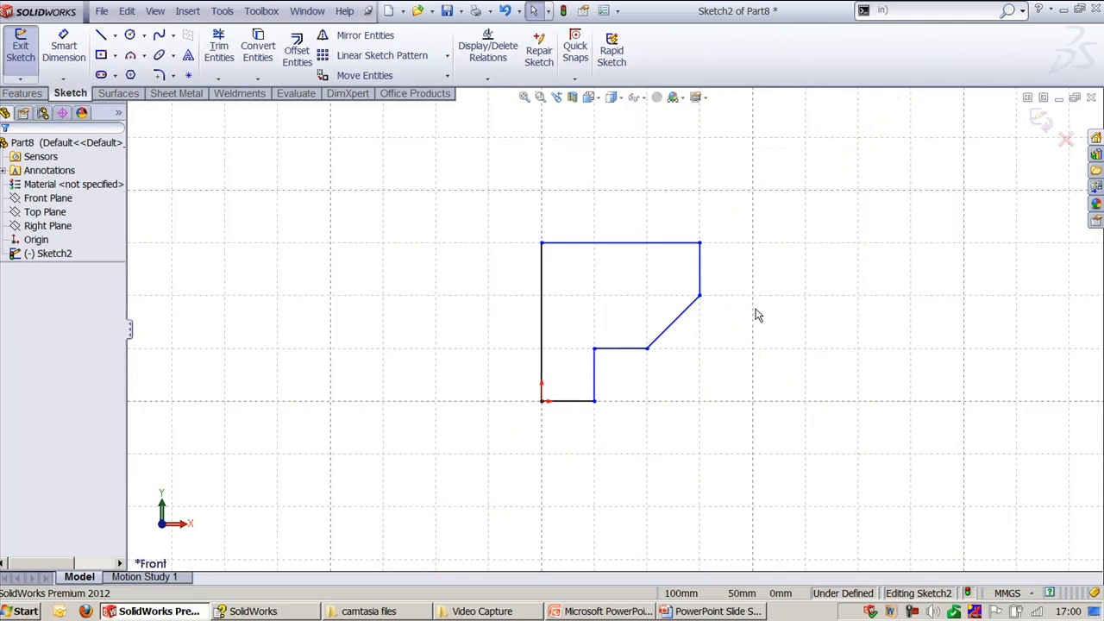
{"action": "left_click", "coordinate": [575, 78]}
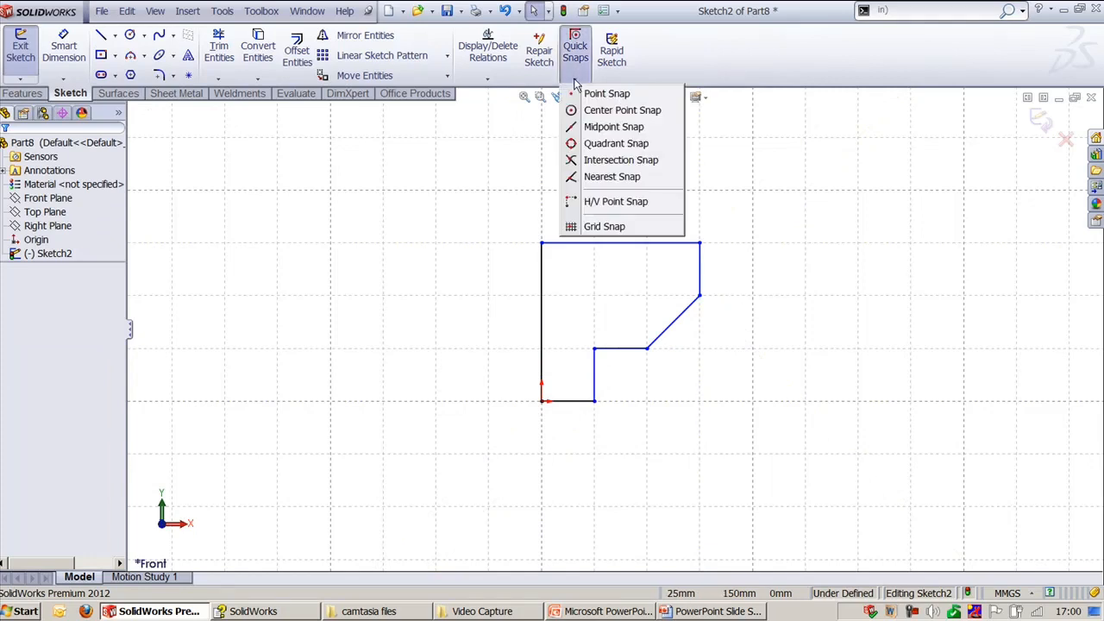
{"action": "left_click", "coordinate": [609, 231]}
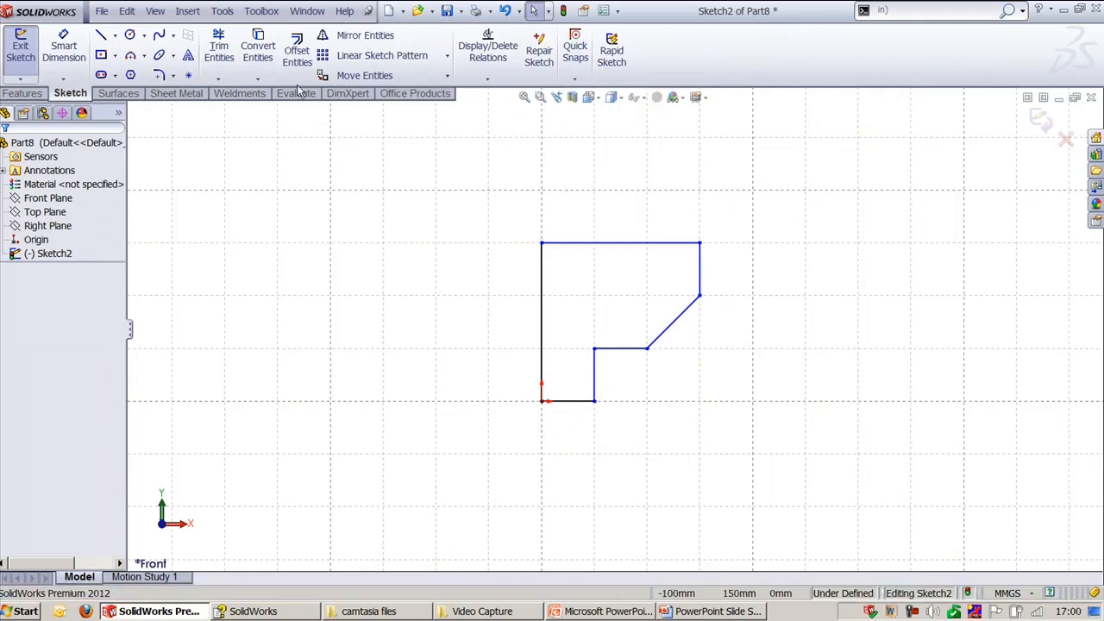
{"action": "left_click", "coordinate": [129, 34]}
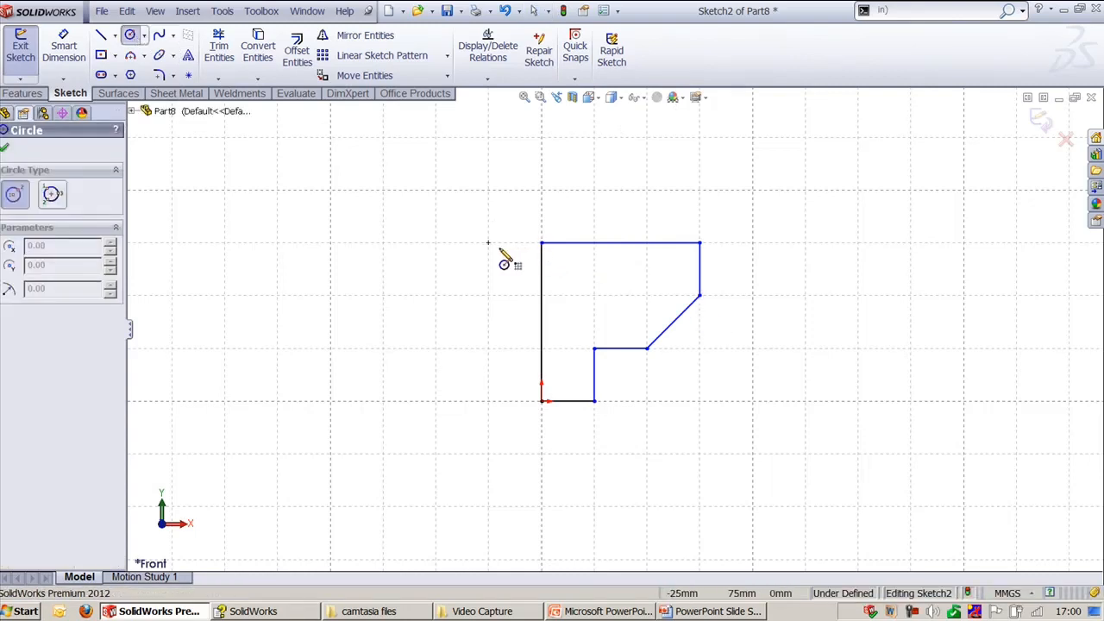
{"action": "left_click", "coordinate": [574, 78]}
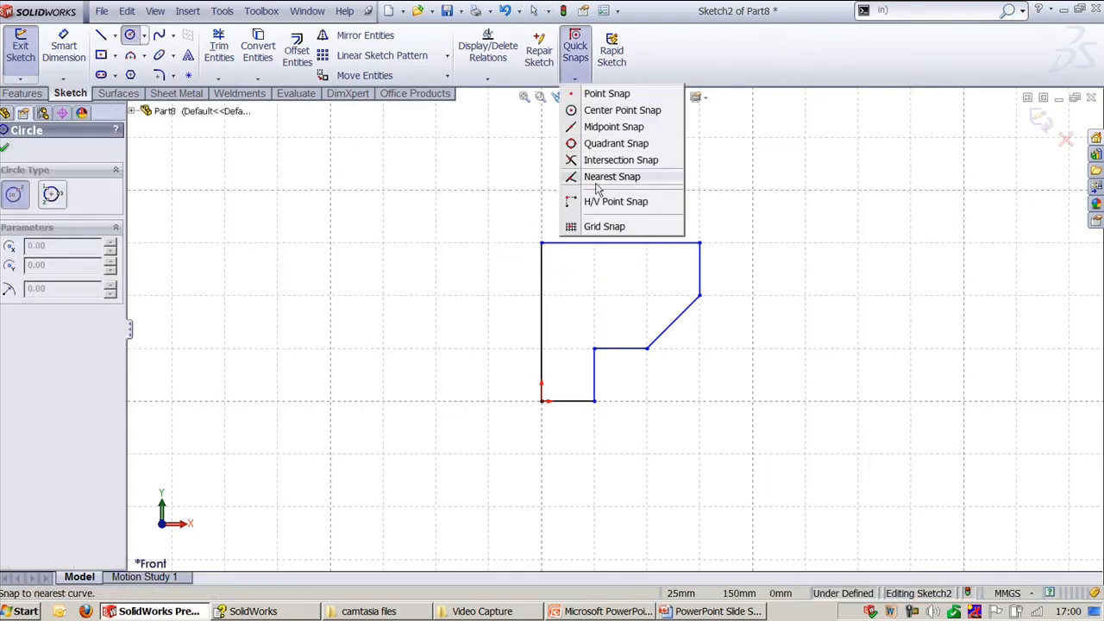
{"action": "left_click", "coordinate": [603, 227]}
{"action": "key", "text": "Escape"}
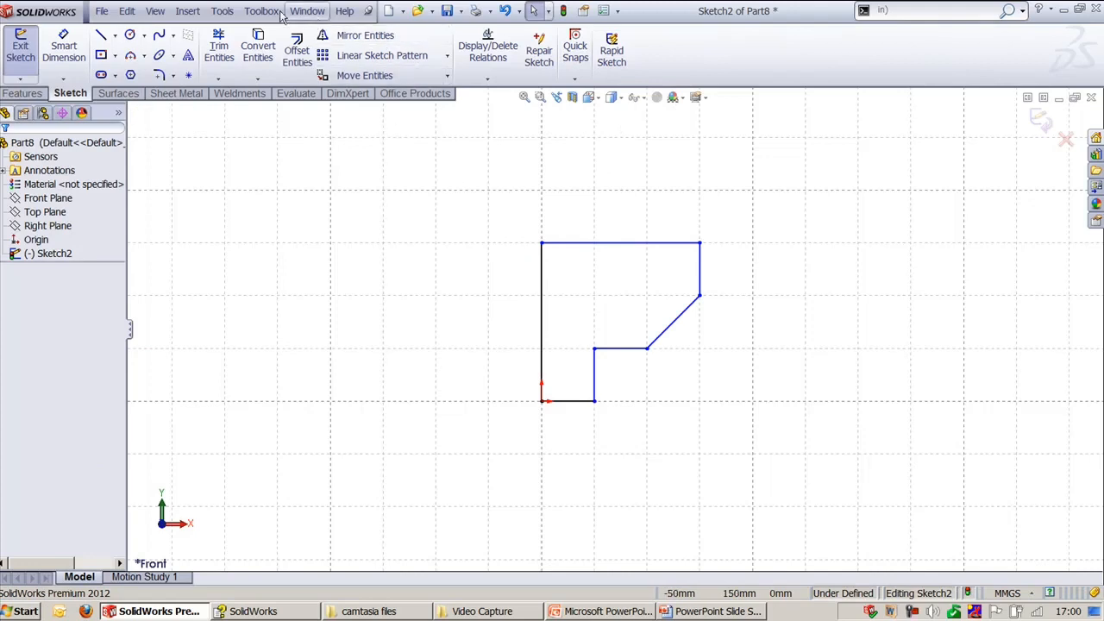
- Disable both the Grid sketch snap and "Snap only when grid is displayed" in the Relations/Snaps system options
{"action": "left_click", "coordinate": [224, 12]}
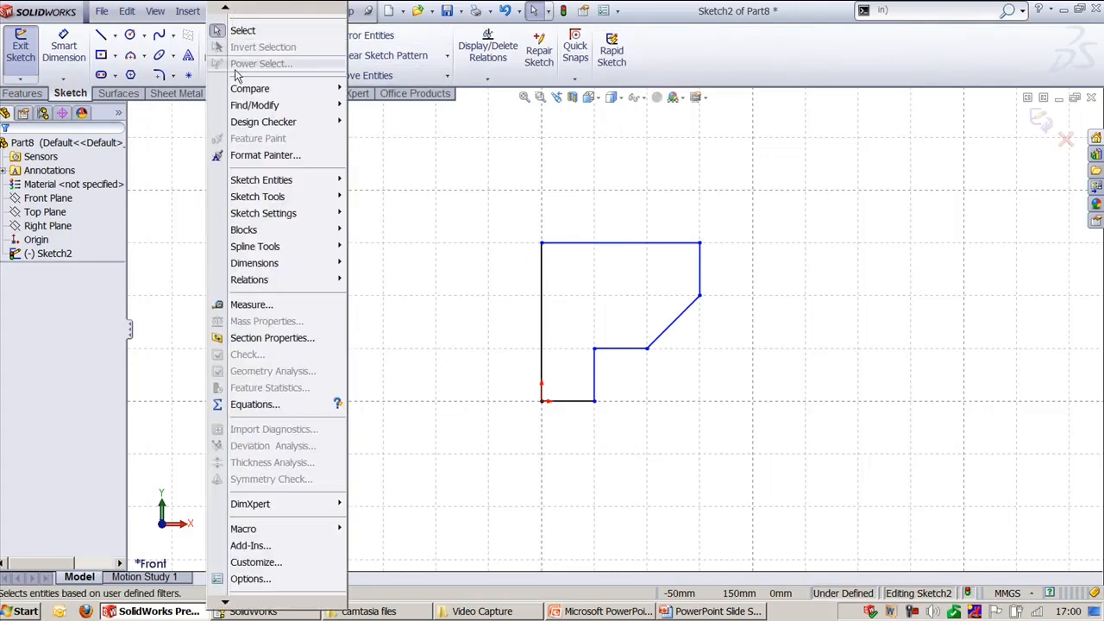
{"action": "left_click", "coordinate": [250, 579]}
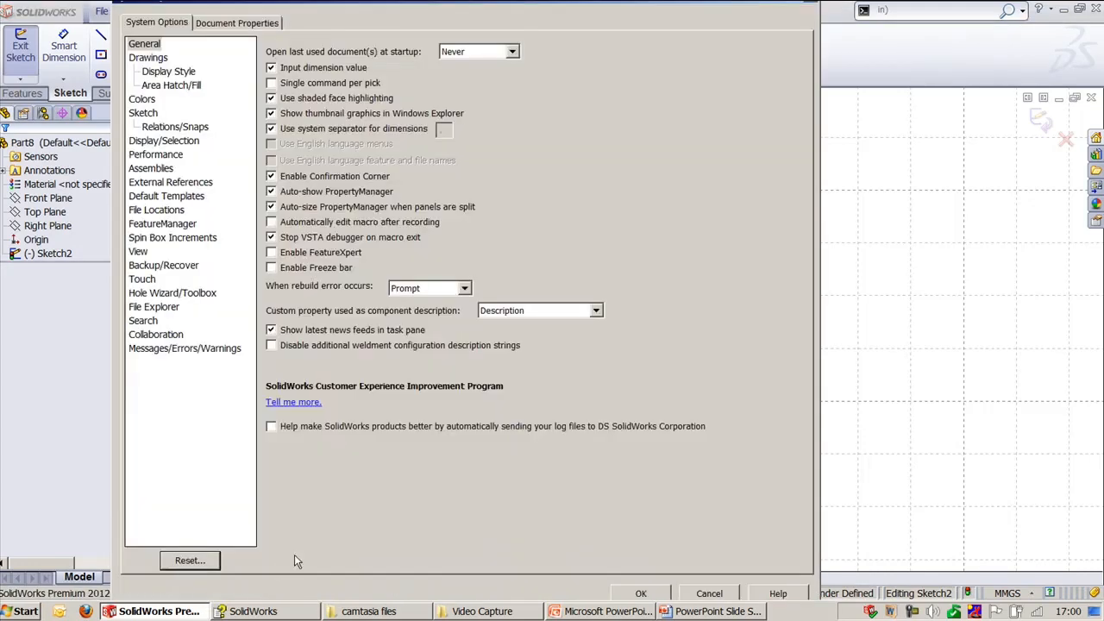
{"action": "left_click", "coordinate": [169, 126]}
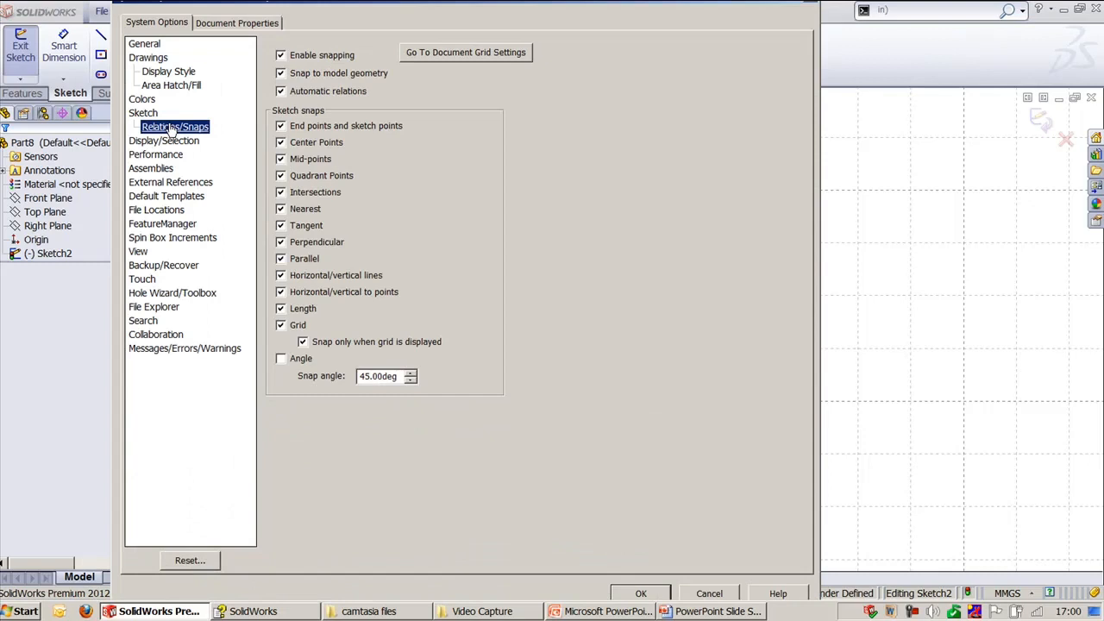
{"action": "left_click", "coordinate": [303, 343]}
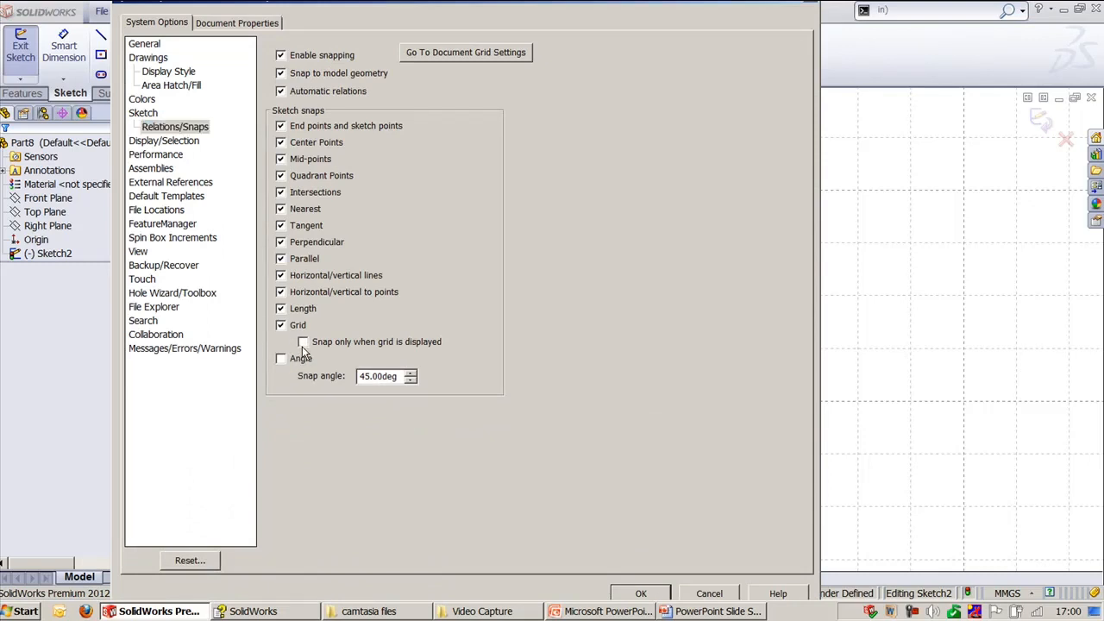
{"action": "left_click", "coordinate": [281, 326]}
{"action": "left_click", "coordinate": [640, 593]}
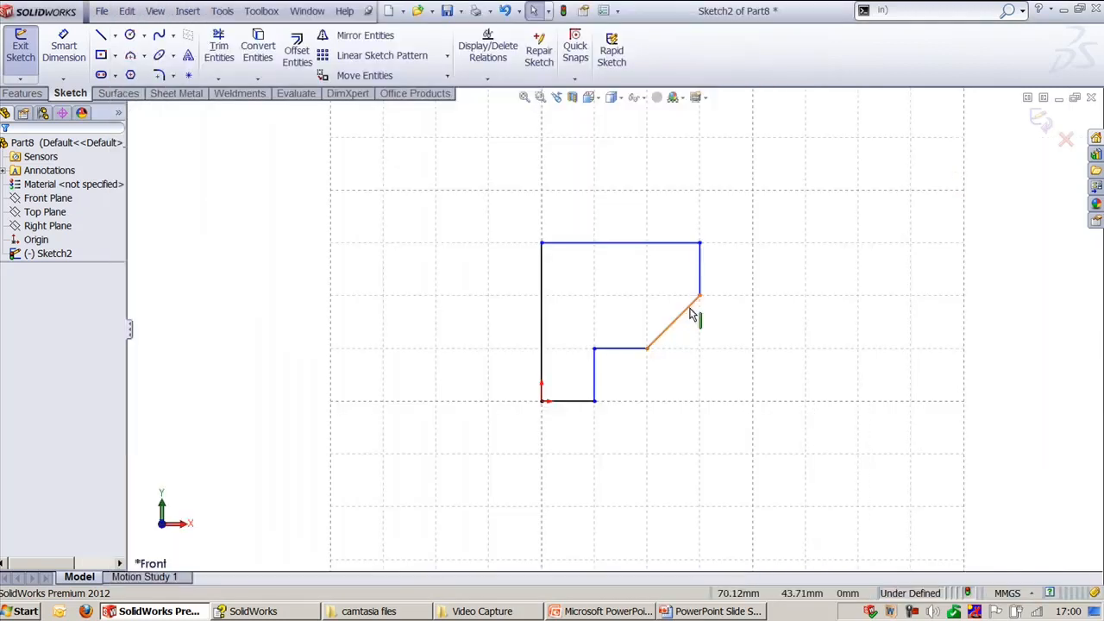
{"action": "left_click", "coordinate": [129, 34]}
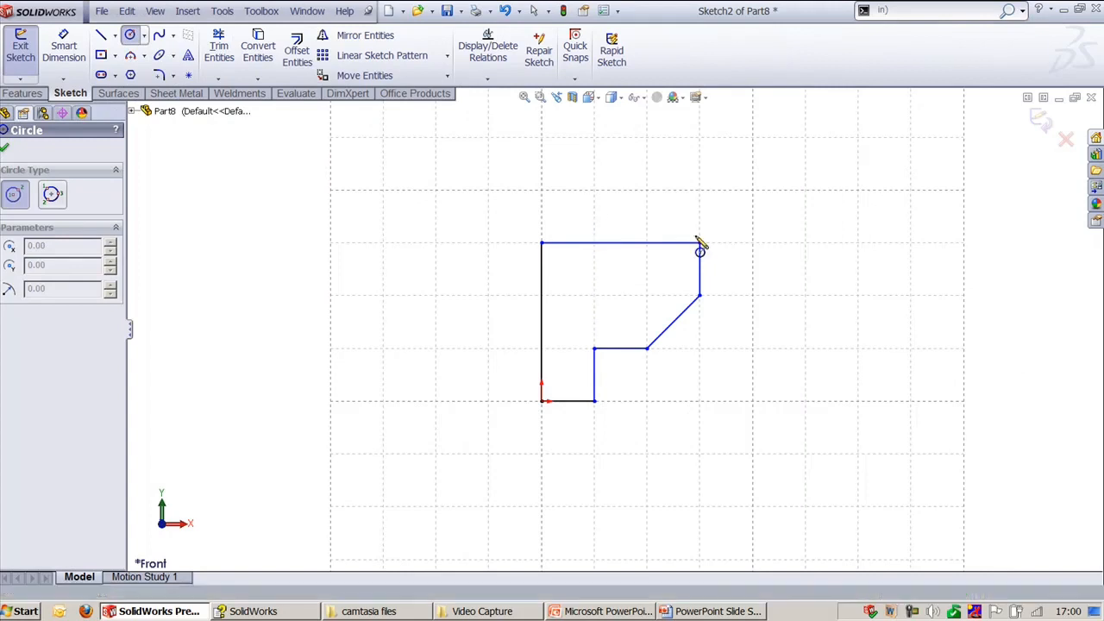
{"action": "key", "text": "Escape"}
{"action": "scroll", "coordinate": [611, 362], "scroll_direction": "up", "scroll_amount": 5}
{"action": "scroll", "coordinate": [695, 340], "scroll_direction": "down", "scroll_amount": 4}
{"action": "scroll", "coordinate": [733, 323], "scroll_direction": "up", "scroll_amount": 2}
{"action": "middle_click_drag", "start_coordinate": [774, 300], "coordinate": [736, 332], "text": "ctrl"}
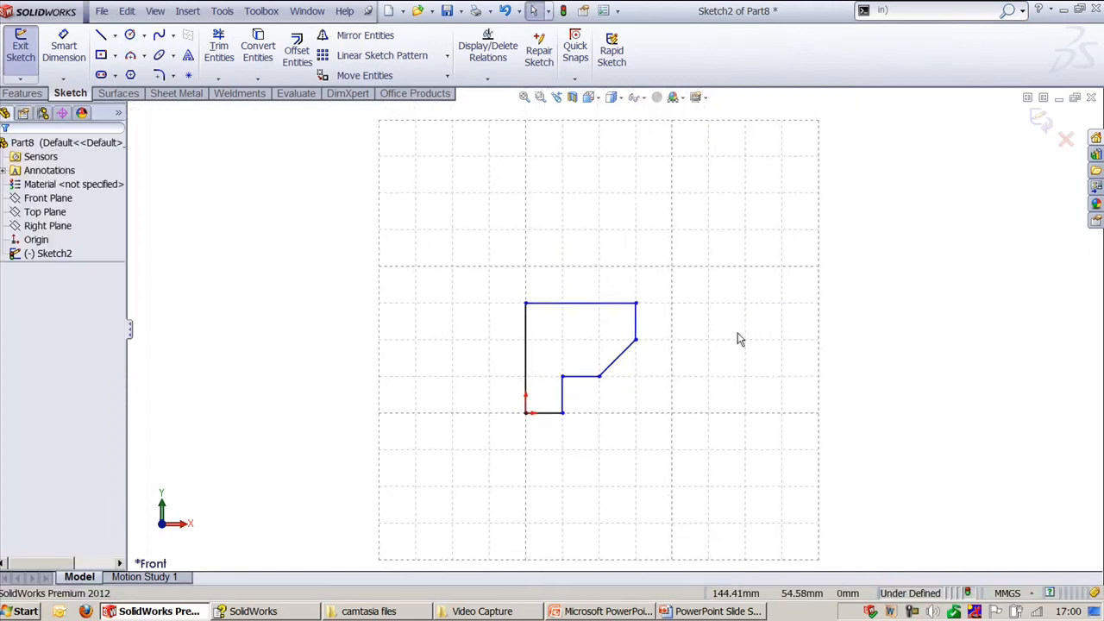
- Hide the sketch grid and fit the whole profile in the view
{"action": "left_click", "coordinate": [155, 10]}
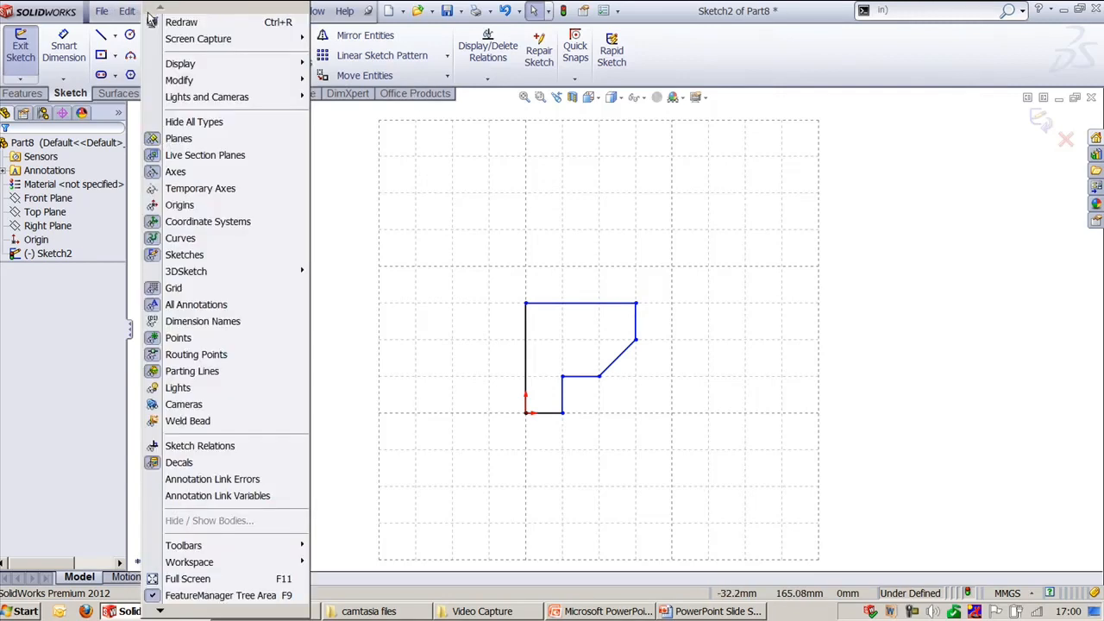
{"action": "left_click", "coordinate": [173, 288]}
{"action": "key", "text": "f"}
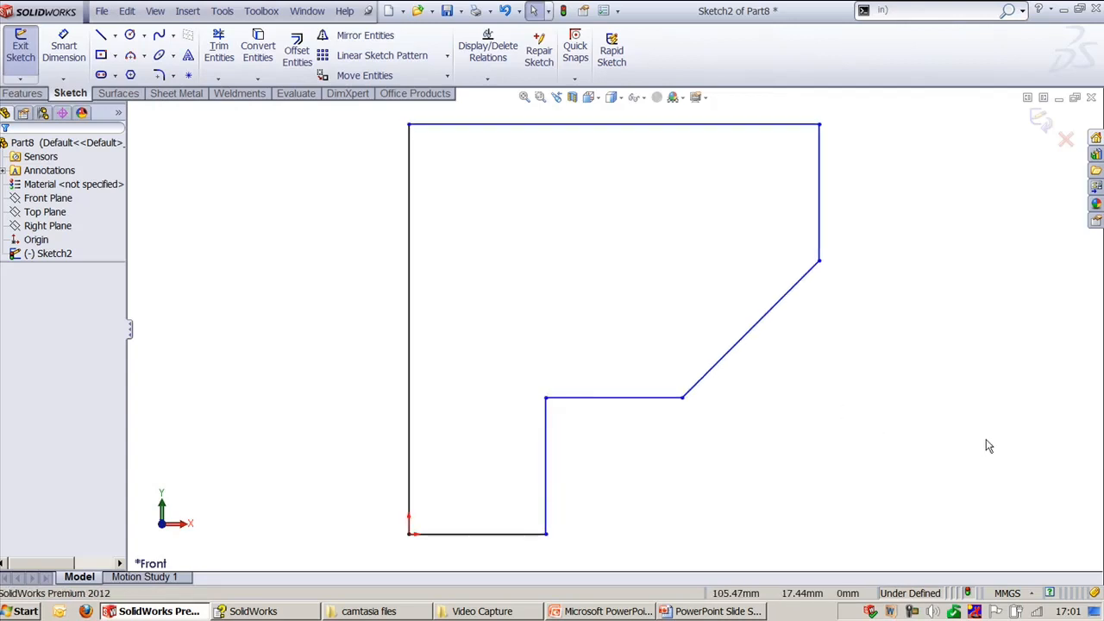
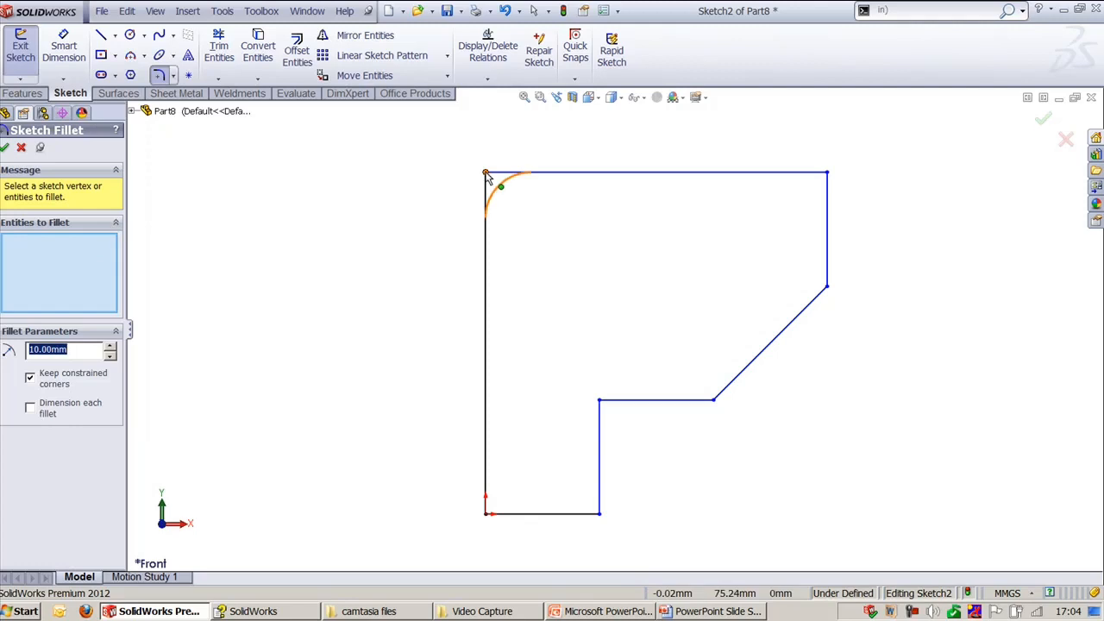
- Apply a 10 mm sketch fillet to the profile's upper-left corner, keeping constrained corners
{"action": "left_click", "coordinate": [487, 175]}
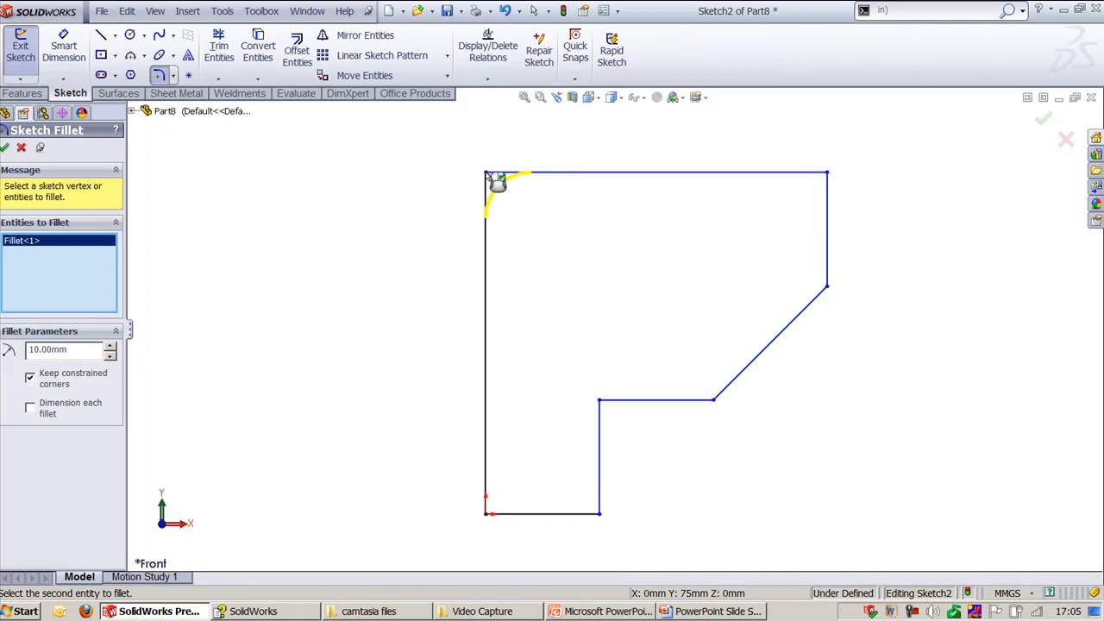
{"action": "key", "text": "Return"}
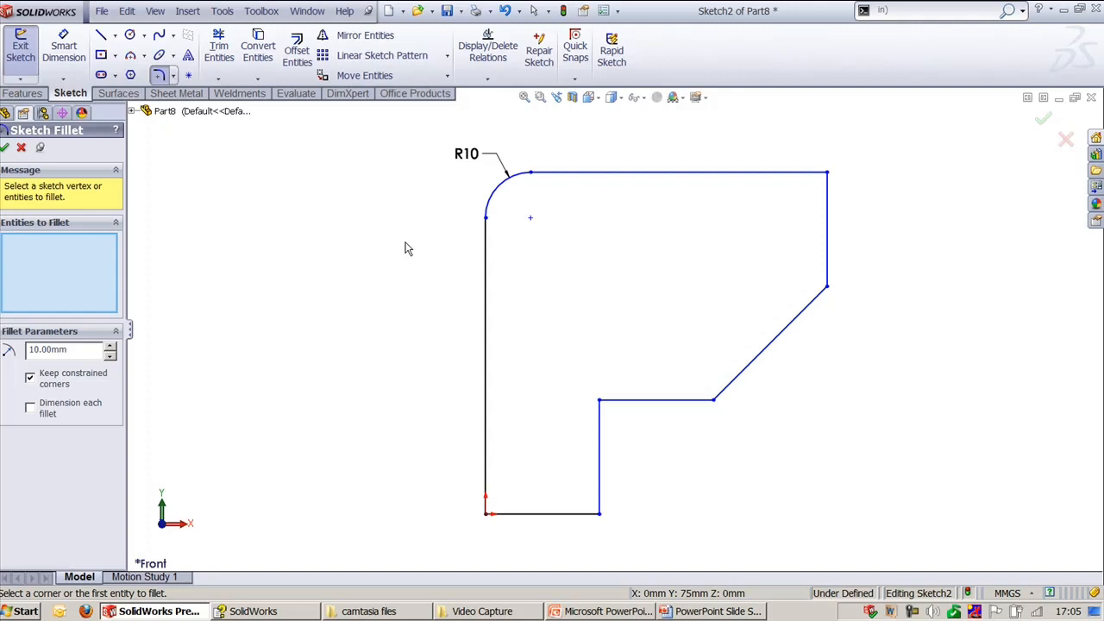
- Try 10 mm sketch fillets on the upper-right corner and both ends of the profile's angled line, and undo them
{"action": "left_click", "coordinate": [828, 174]}
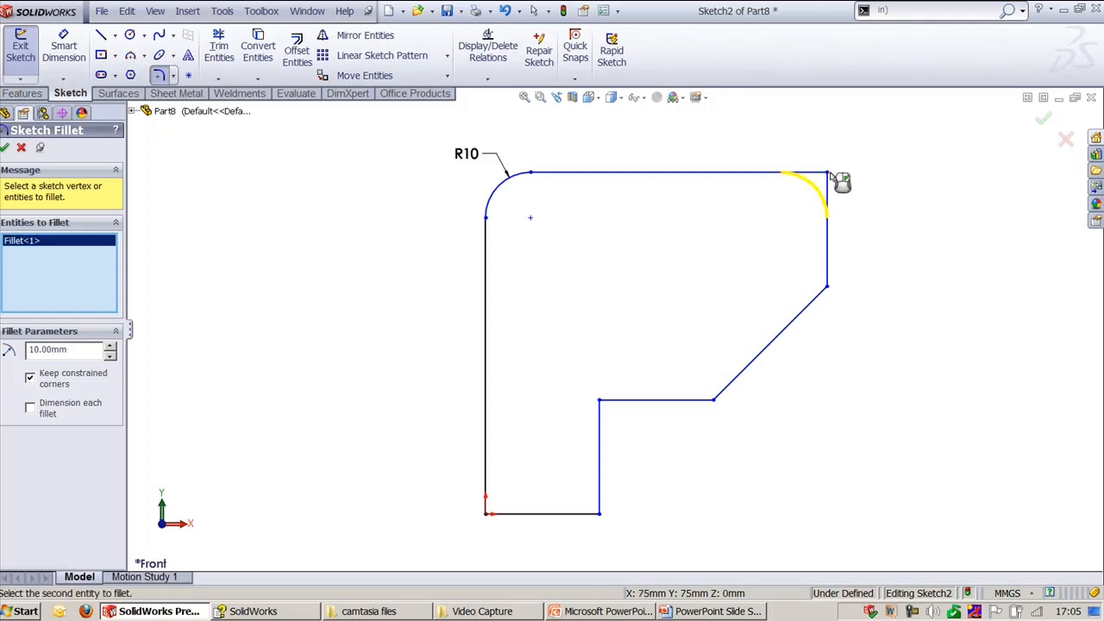
{"action": "left_click", "coordinate": [826, 287]}
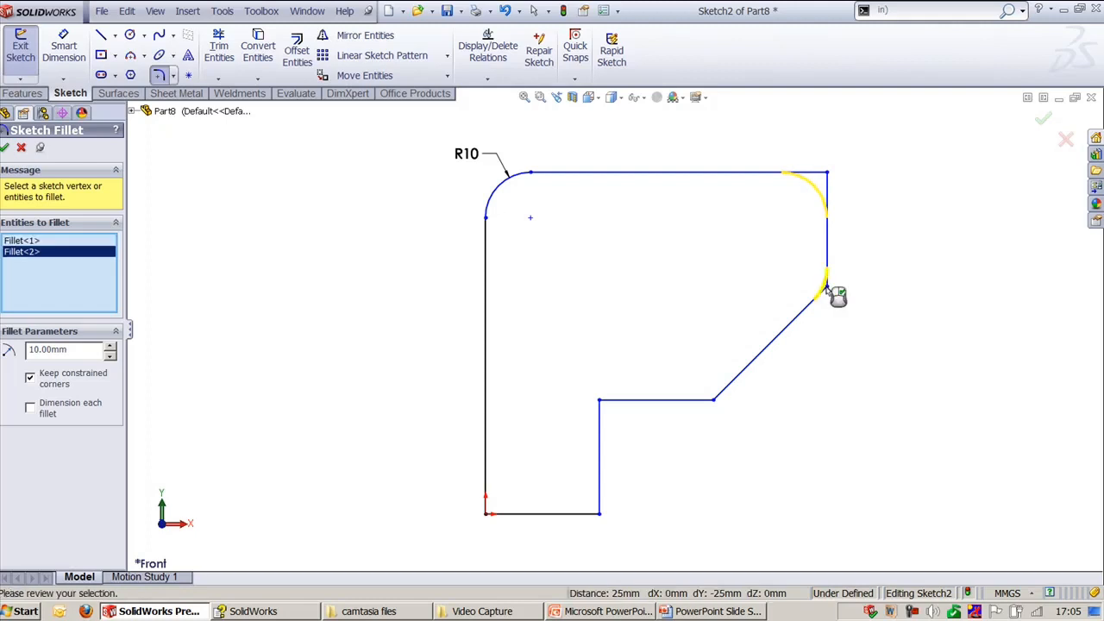
{"action": "left_click", "coordinate": [713, 400]}
{"action": "key", "text": "Return"}
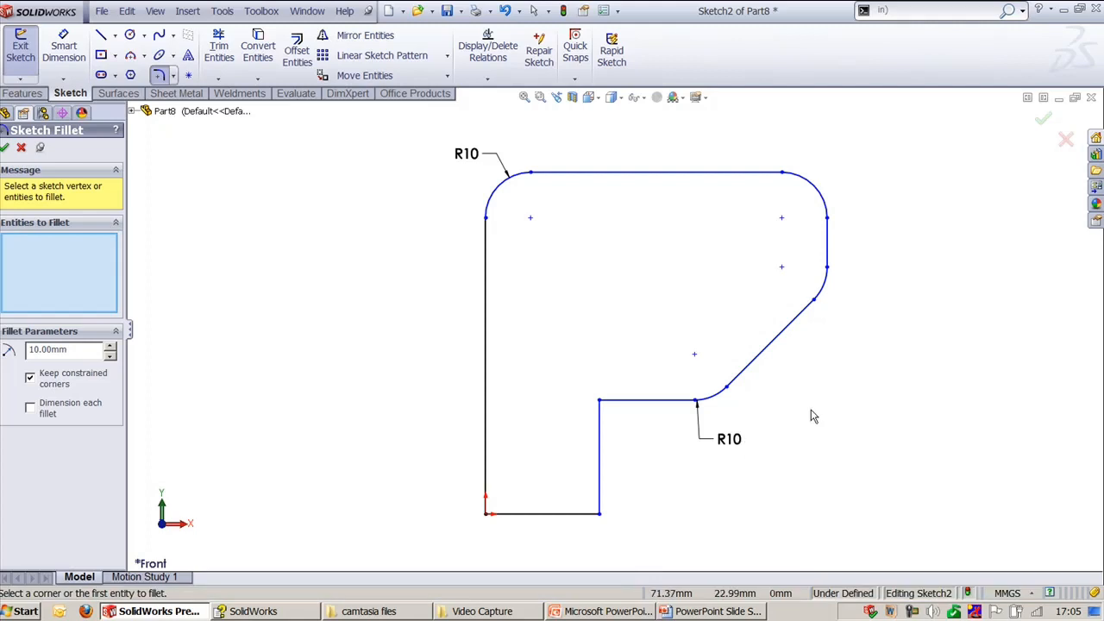
{"action": "key", "text": "Escape"}
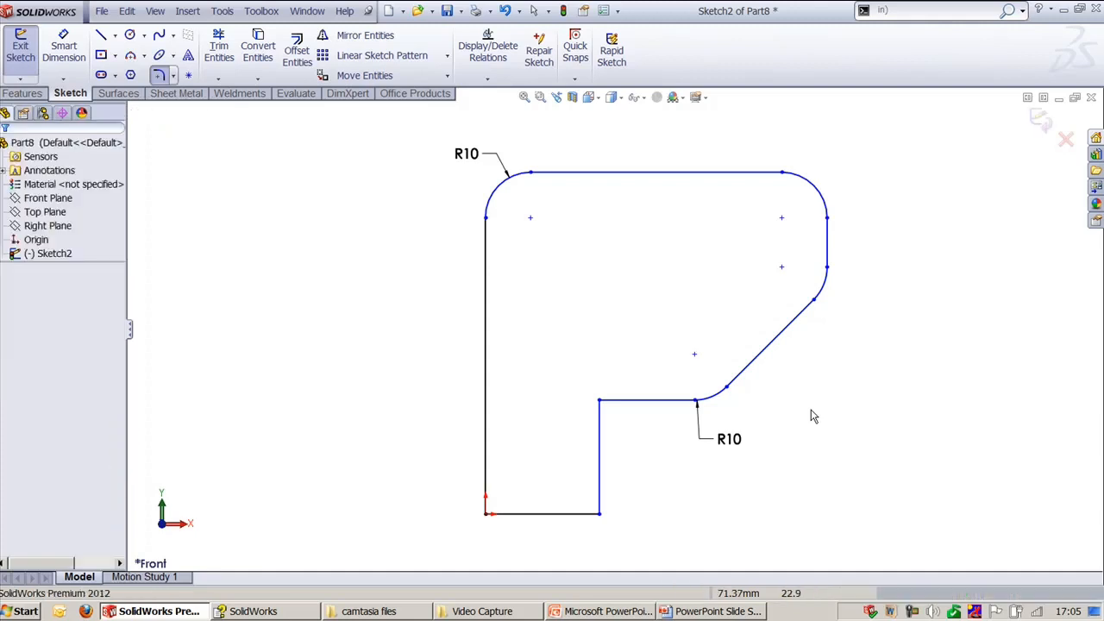
{"action": "key", "text": "ctrl+z"}
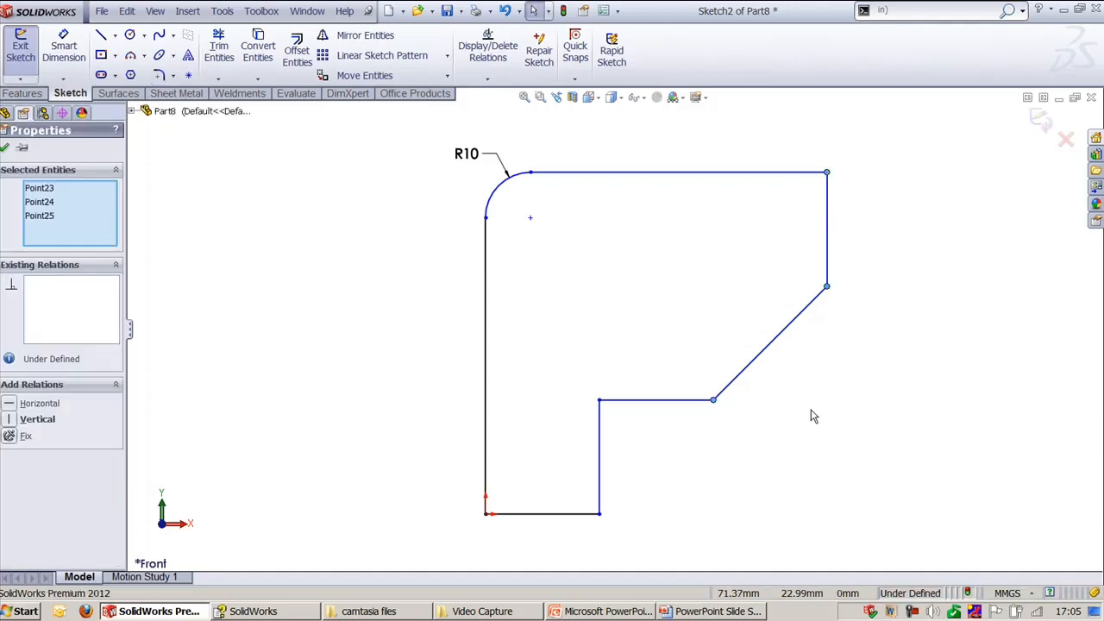
- Apply dimensioned 10 mm sketch fillets to the profile's upper-right corner, both ends of the angled line and the inner corner
{"action": "left_click", "coordinate": [249, 212]}
{"action": "key", "text": "f"}
{"action": "left_click", "coordinate": [159, 76]}
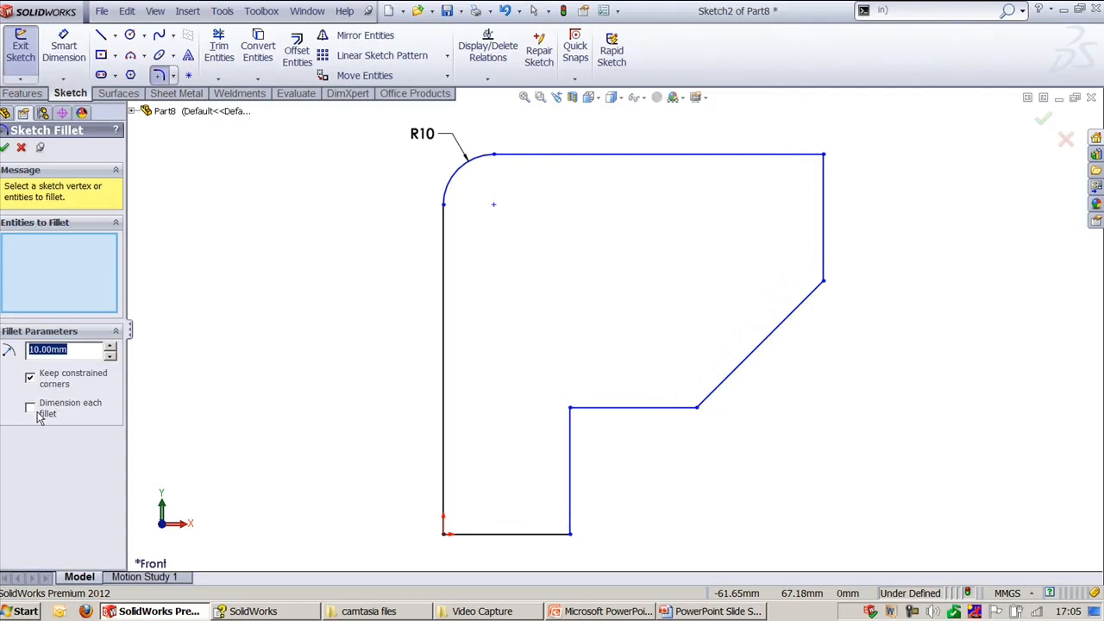
{"action": "left_click", "coordinate": [36, 413]}
{"action": "left_click", "coordinate": [823, 156]}
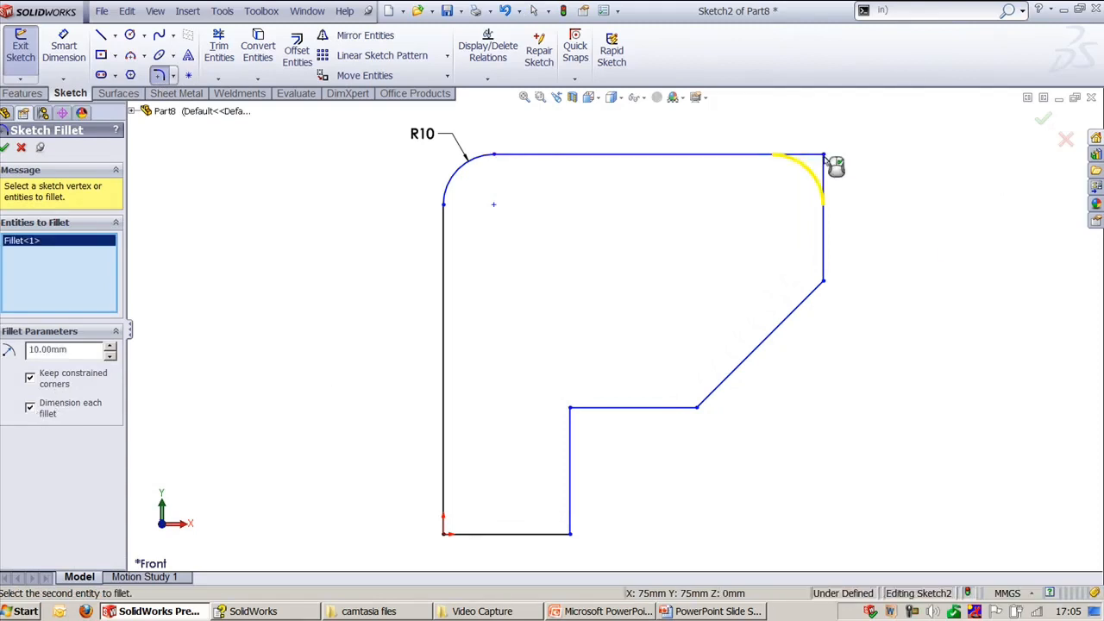
{"action": "left_click", "coordinate": [824, 280]}
{"action": "left_click", "coordinate": [697, 407]}
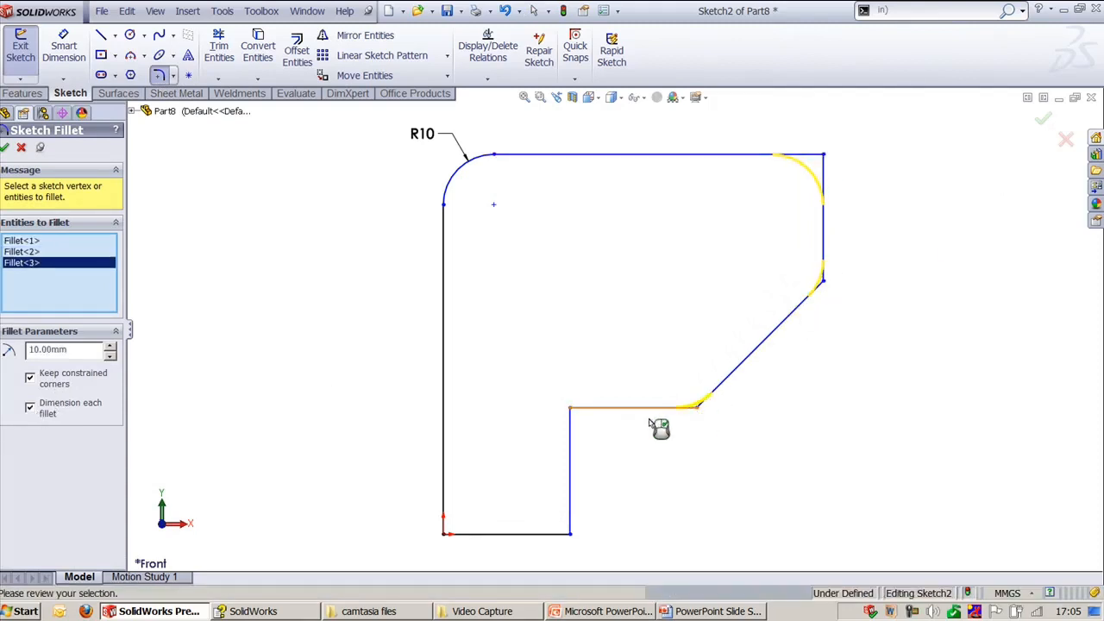
{"action": "left_click", "coordinate": [571, 407]}
{"action": "key", "text": "Return"}
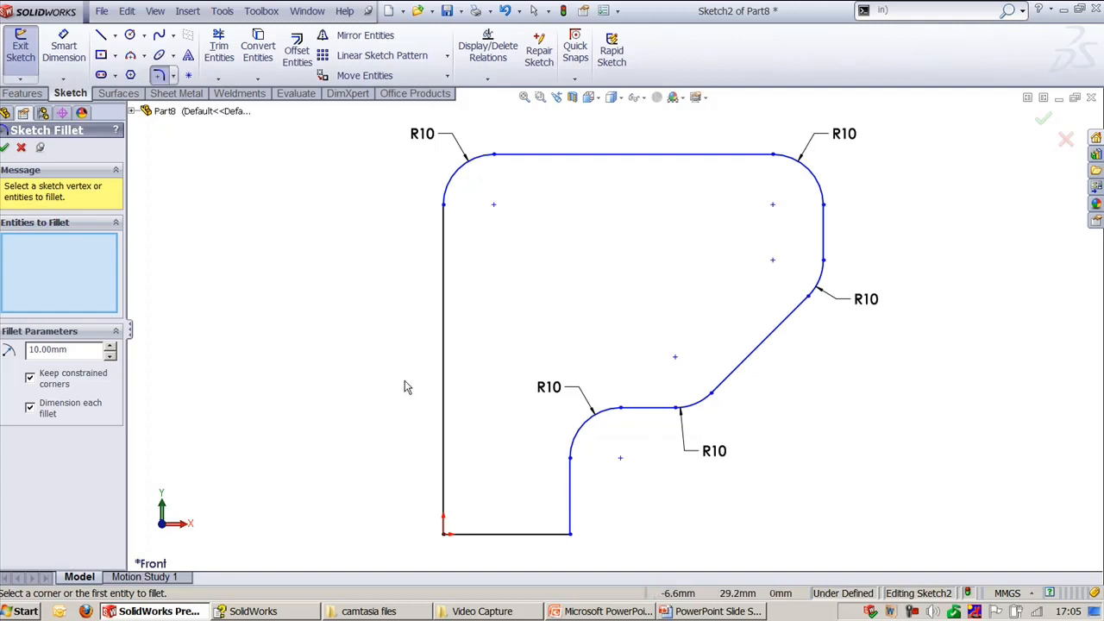
- Dimension the profile's bottom line at 25 mm
{"action": "middle_click_drag", "start_coordinate": [500, 449], "coordinate": [529, 366], "text": "ctrl"}
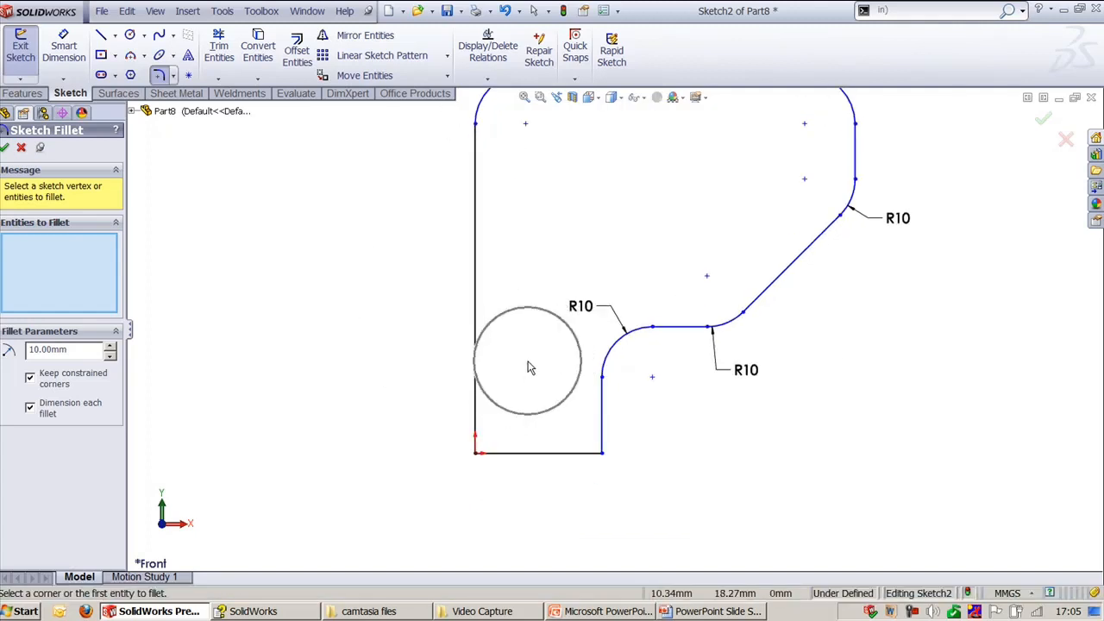
{"action": "key", "text": "Escape"}
{"action": "right_click_drag", "start_coordinate": [539, 509], "coordinate": [539, 480]}
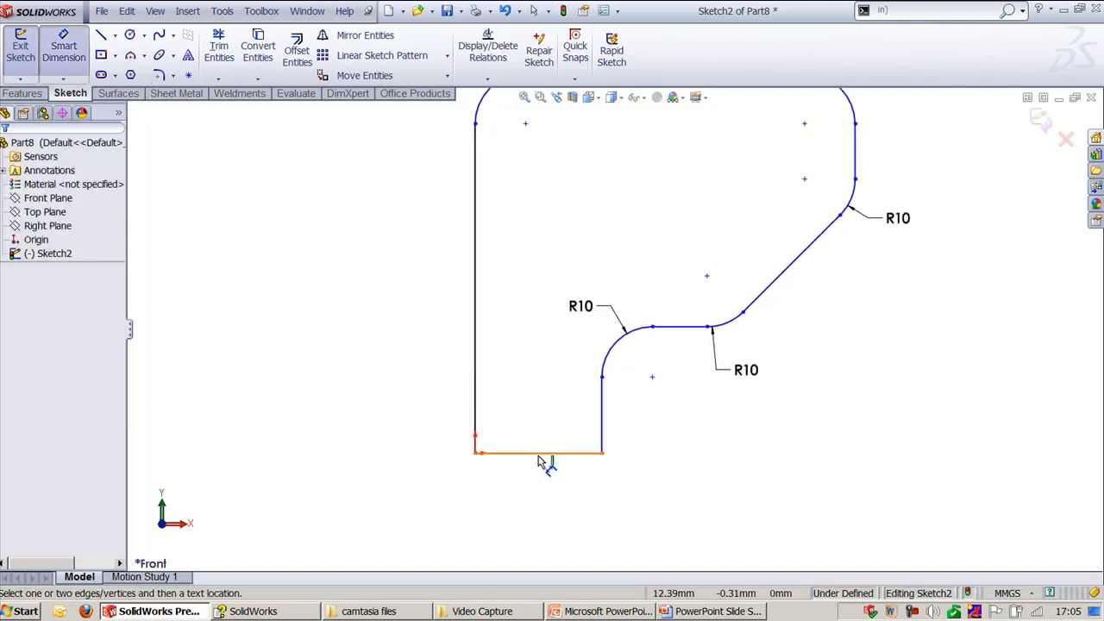
{"action": "left_click", "coordinate": [539, 455]}
{"action": "left_click", "coordinate": [532, 503]}
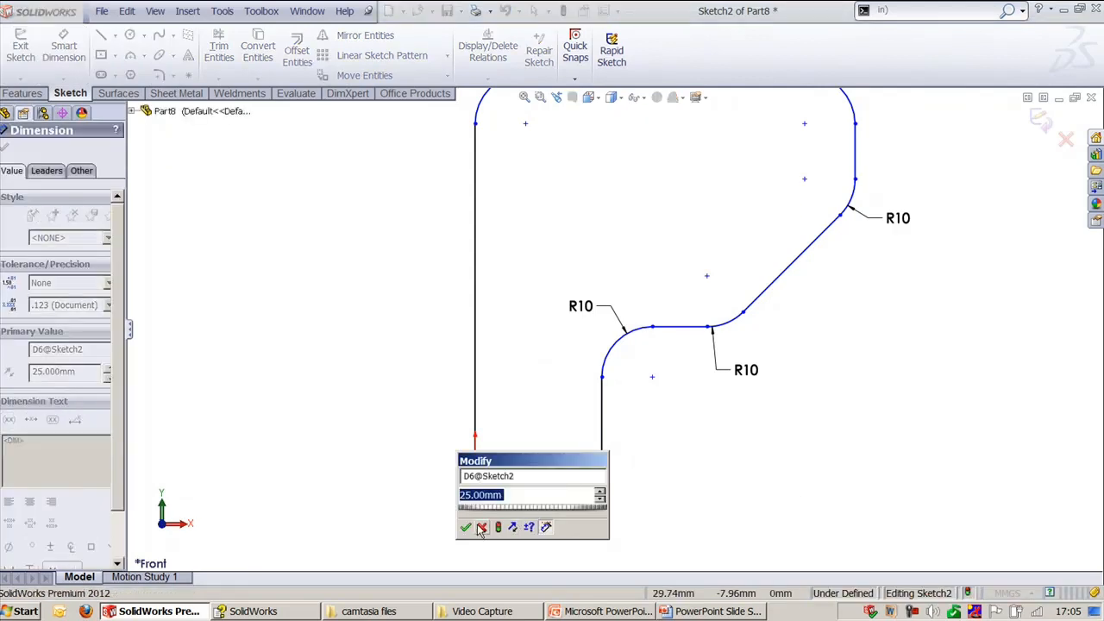
{"action": "key", "text": "Return"}
{"action": "key", "text": "Escape"}
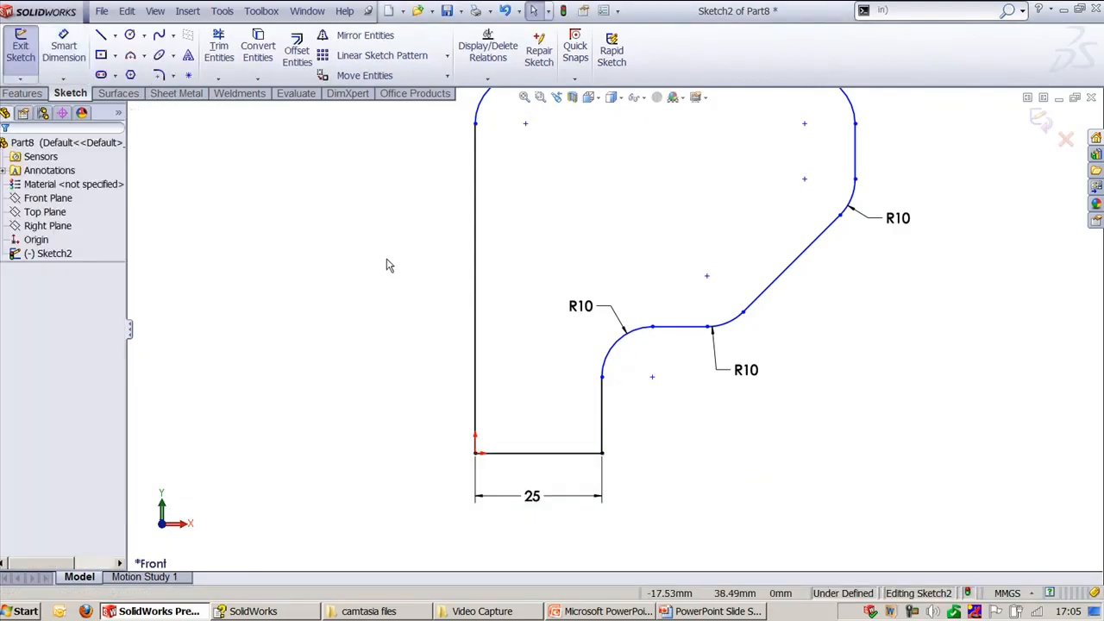
- Try a dimensioned 10 mm sketch fillet on the corner at the origin, keeping constrained corners
{"action": "left_click", "coordinate": [158, 75]}
{"action": "left_click", "coordinate": [475, 402]}
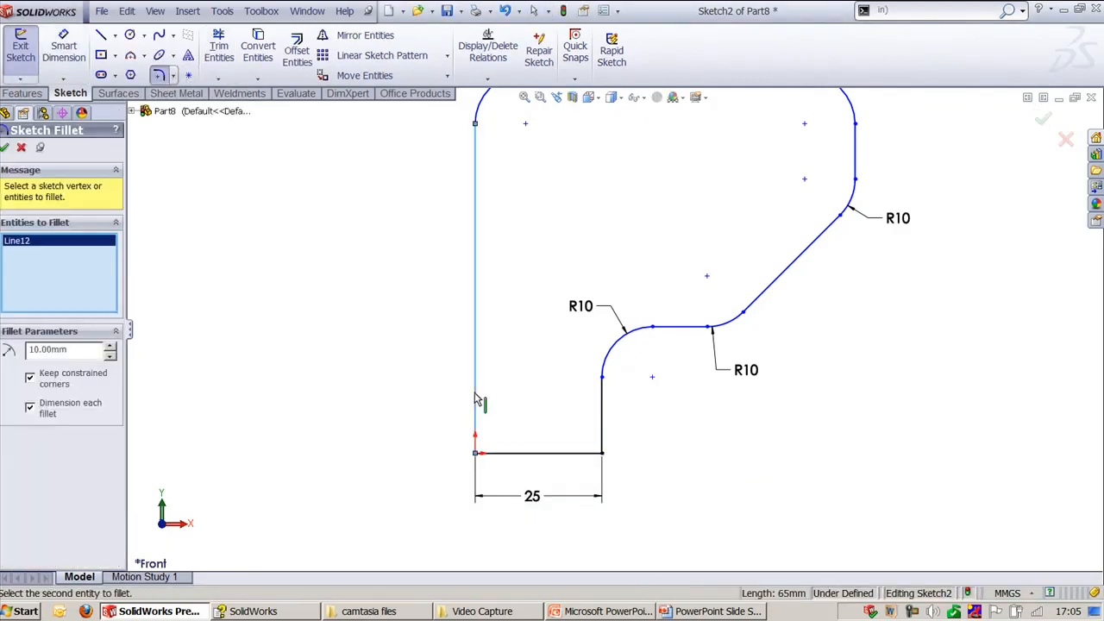
{"action": "left_click", "coordinate": [520, 460]}
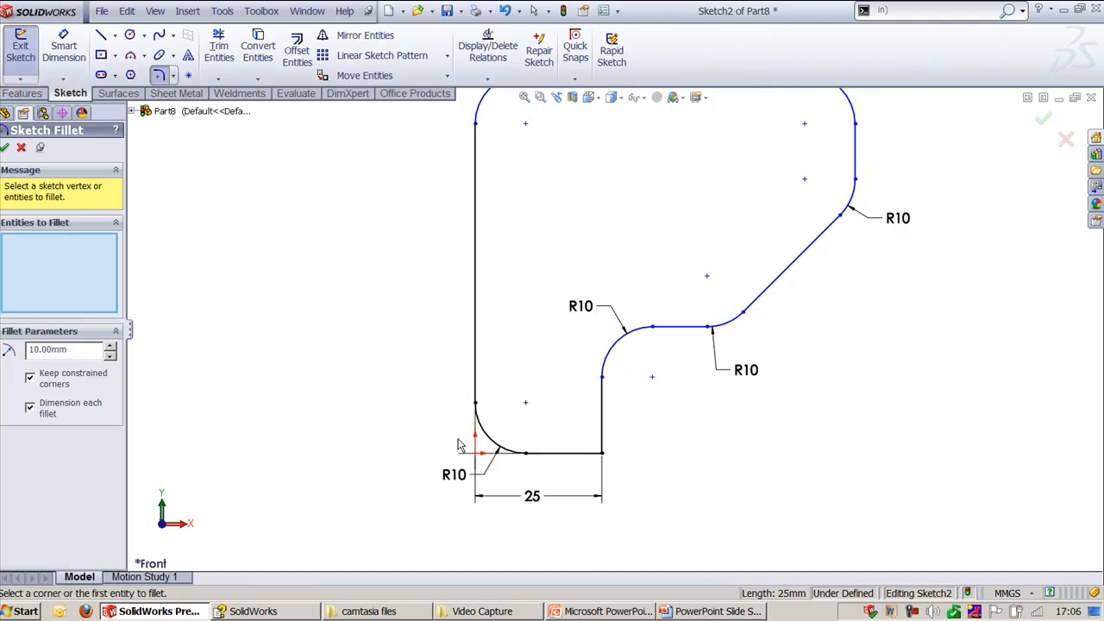
- Examine the filleted corner and its extension lines at the origin up close, and undo that fillet
{"action": "scroll", "coordinate": [476, 475], "scroll_direction": "down", "scroll_amount": 2}
{"action": "scroll", "coordinate": [487, 457], "scroll_direction": "down", "scroll_amount": 2}
{"action": "scroll", "coordinate": [586, 413], "scroll_direction": "down", "scroll_amount": 3}
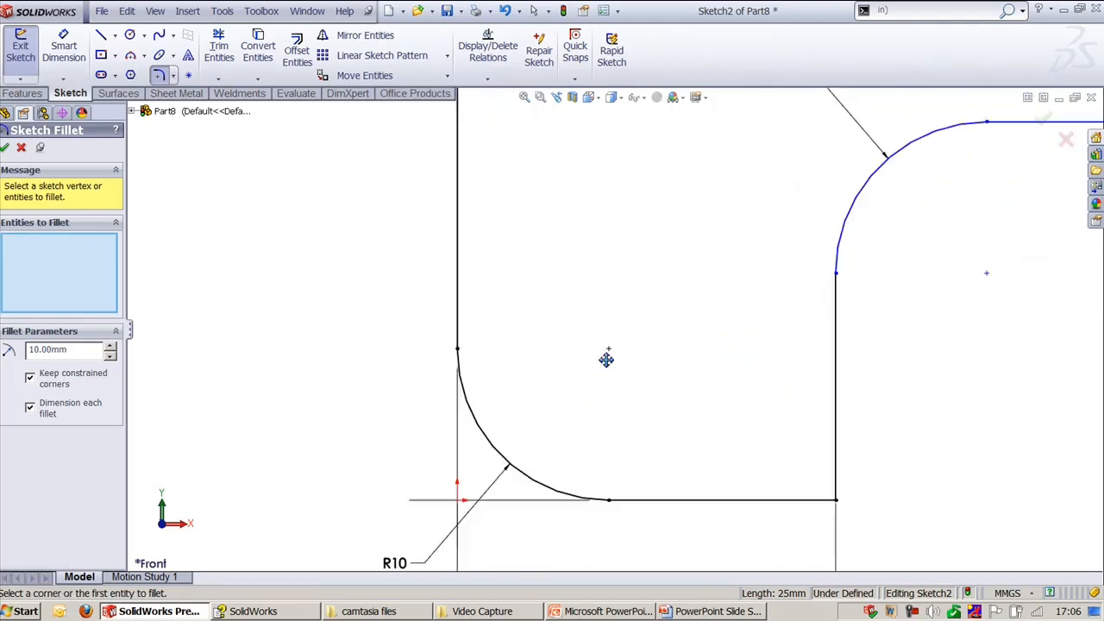
{"action": "scroll", "coordinate": [603, 285], "scroll_direction": "down", "scroll_amount": 3}
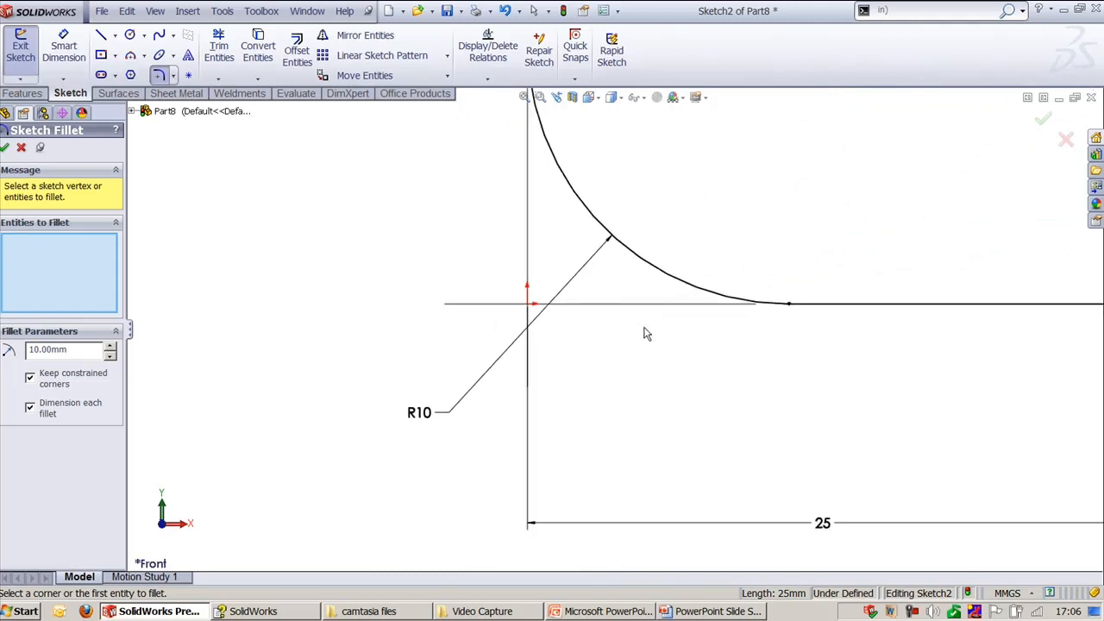
{"action": "middle_click_drag", "start_coordinate": [644, 326], "coordinate": [636, 454], "text": "ctrl"}
{"action": "scroll", "coordinate": [414, 396], "scroll_direction": "up", "scroll_amount": 5}
{"action": "scroll", "coordinate": [638, 384], "scroll_direction": "down", "scroll_amount": 4}
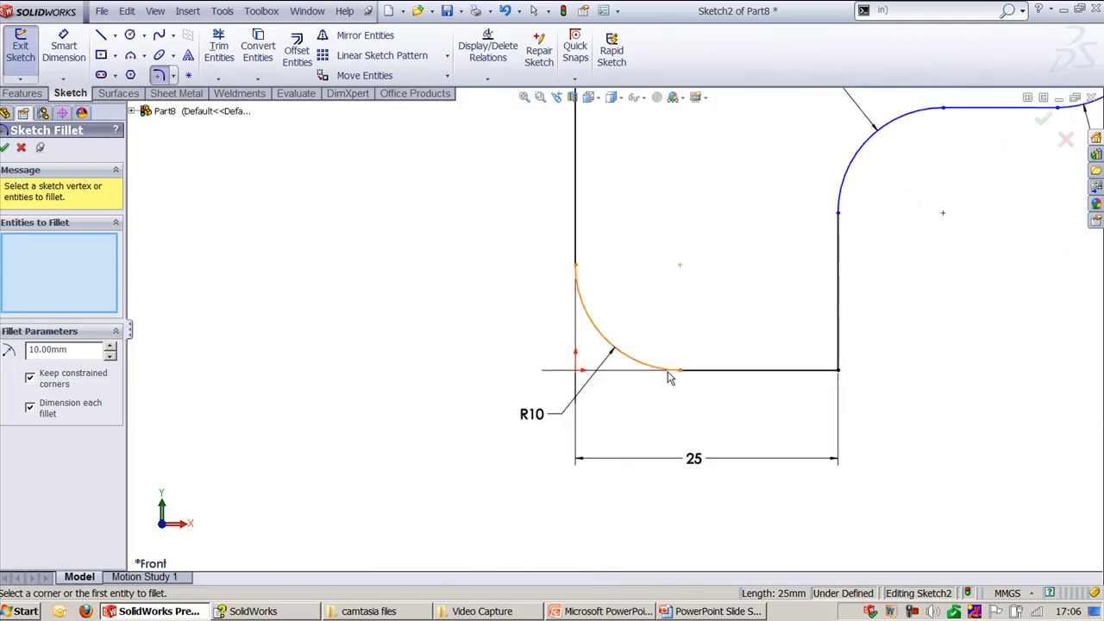
{"action": "scroll", "coordinate": [409, 401], "scroll_direction": "up", "scroll_amount": 5}
{"action": "middle_click_drag", "start_coordinate": [651, 271], "coordinate": [522, 394], "text": "ctrl"}
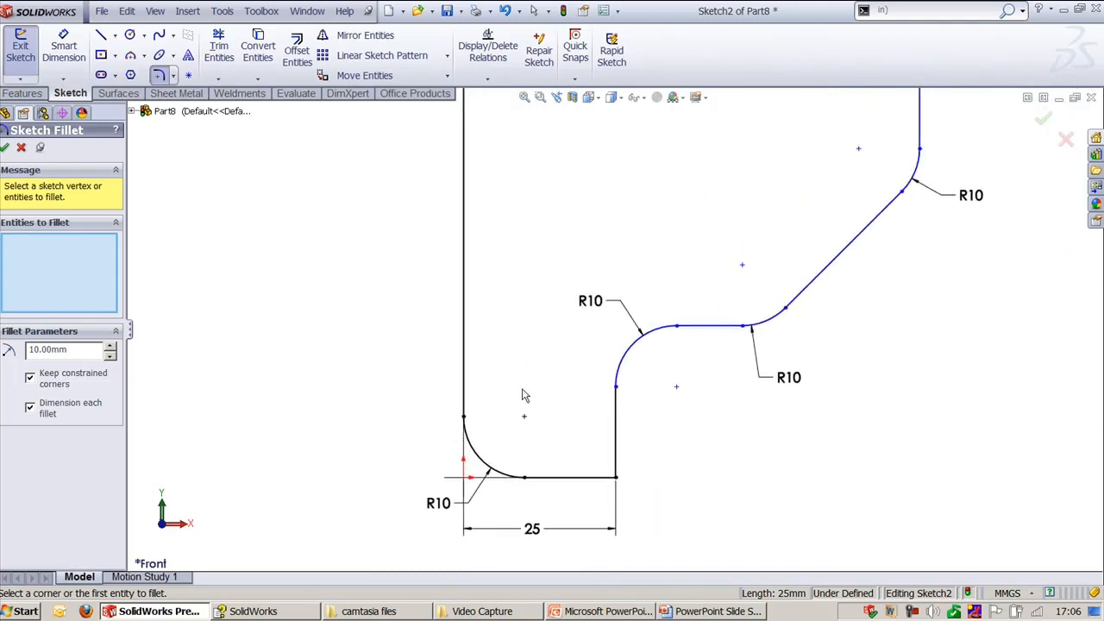
{"action": "scroll", "coordinate": [535, 370], "scroll_direction": "up", "scroll_amount": 2}
{"action": "middle_click_drag", "start_coordinate": [572, 310], "coordinate": [552, 359], "text": "ctrl"}
{"action": "key", "text": "Escape"}
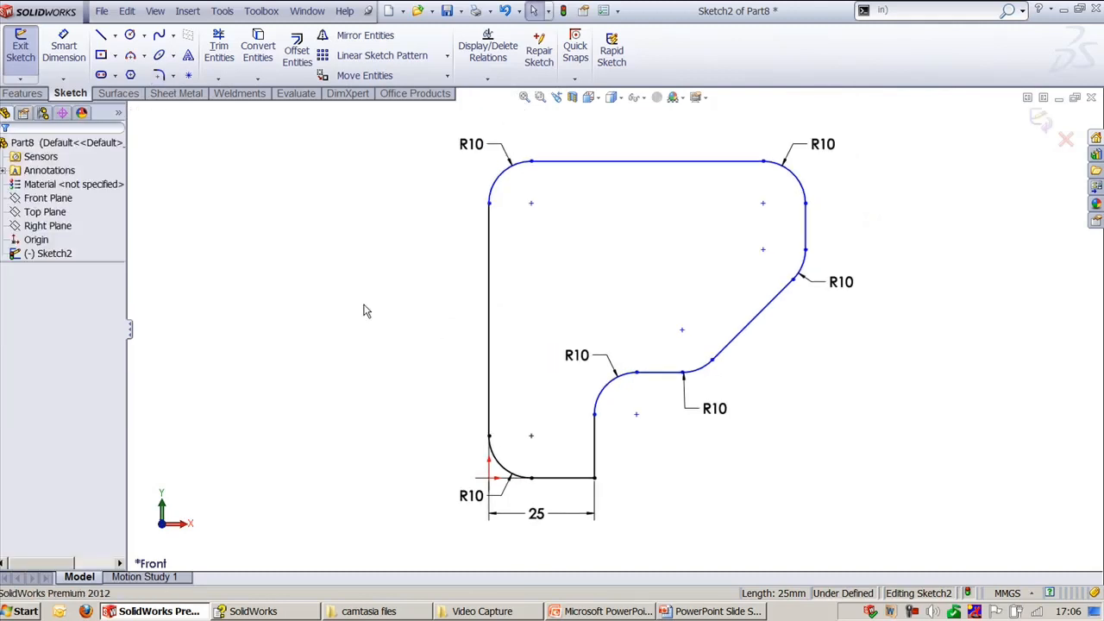
{"action": "key", "text": "f"}
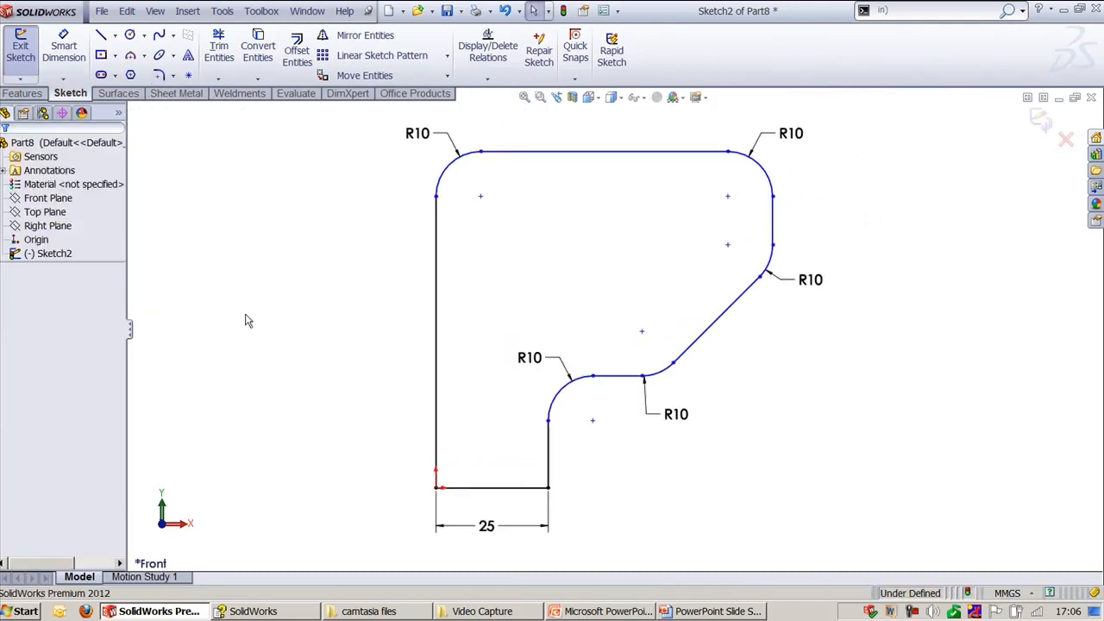
- Fillet the corner at the origin with a 10 mm radius without keeping constrained corners, accepting the deletion of its geometry relations
{"action": "left_click", "coordinate": [159, 75]}
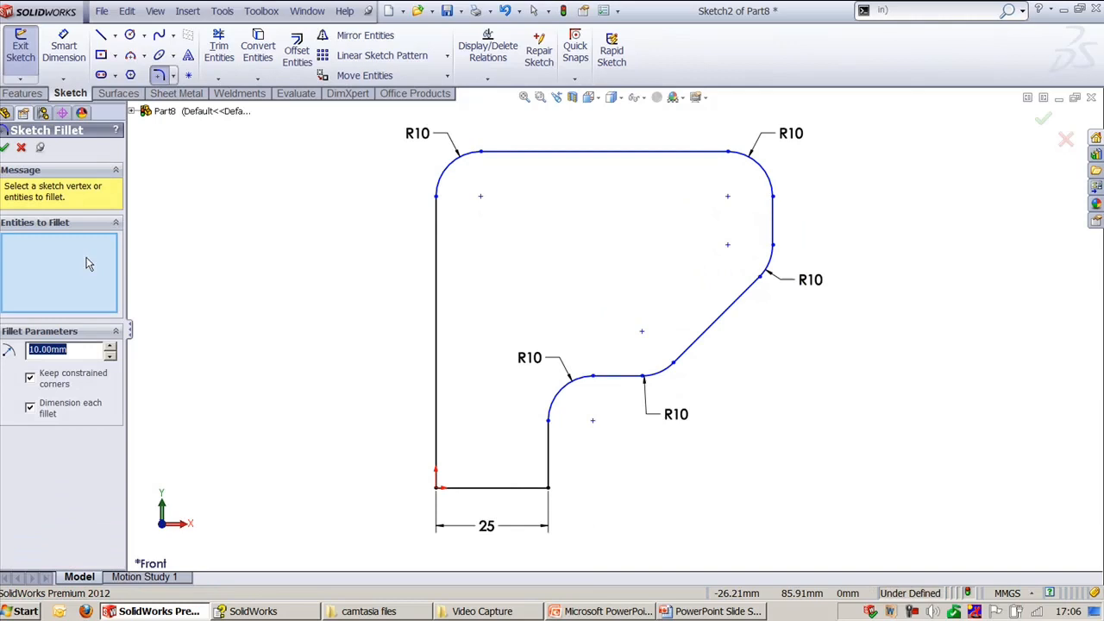
{"action": "left_click", "coordinate": [50, 380]}
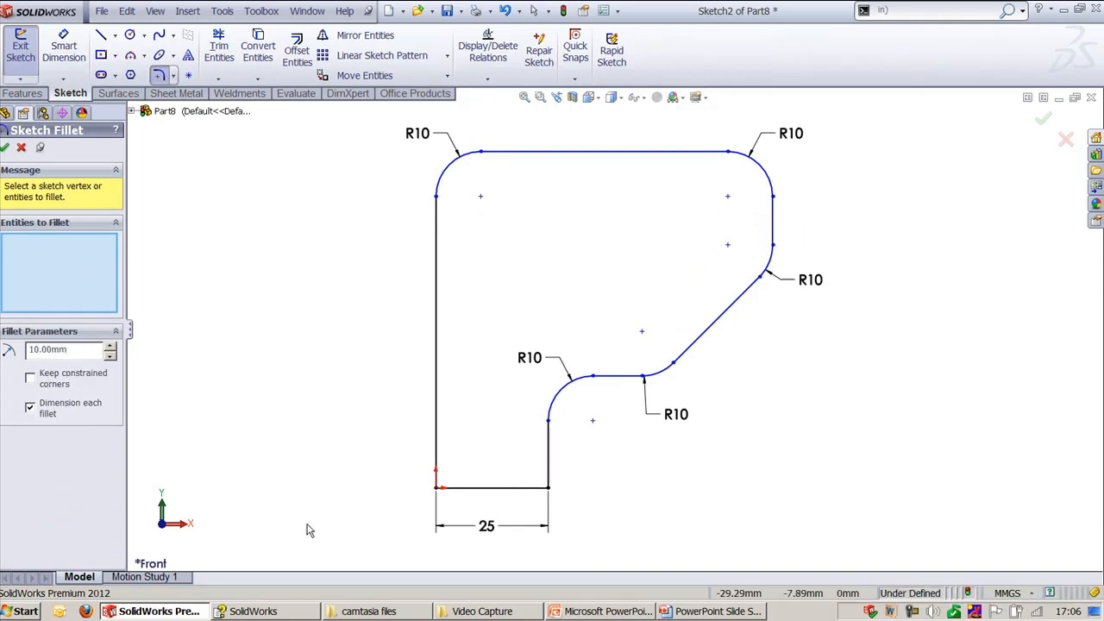
{"action": "left_click", "coordinate": [438, 441]}
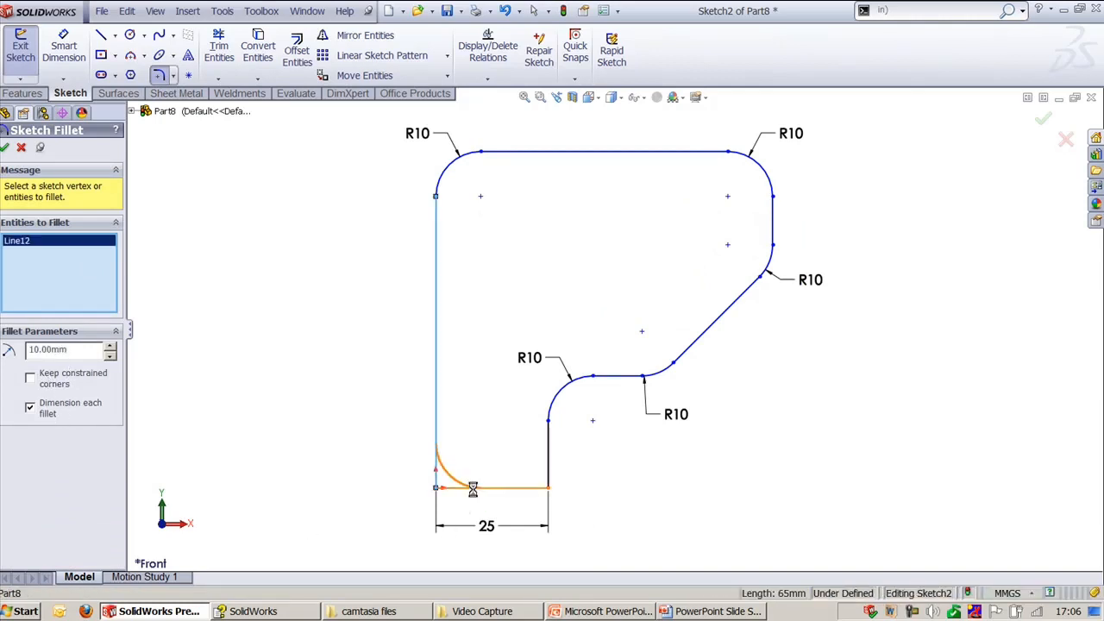
{"action": "left_click", "coordinate": [473, 488]}
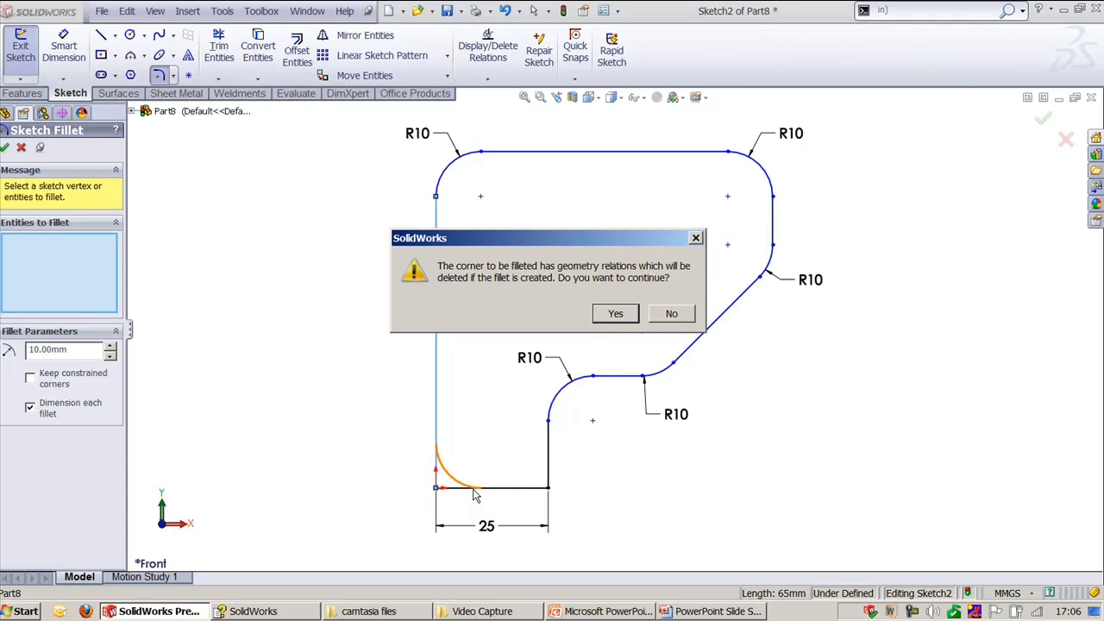
{"action": "left_click", "coordinate": [619, 314]}
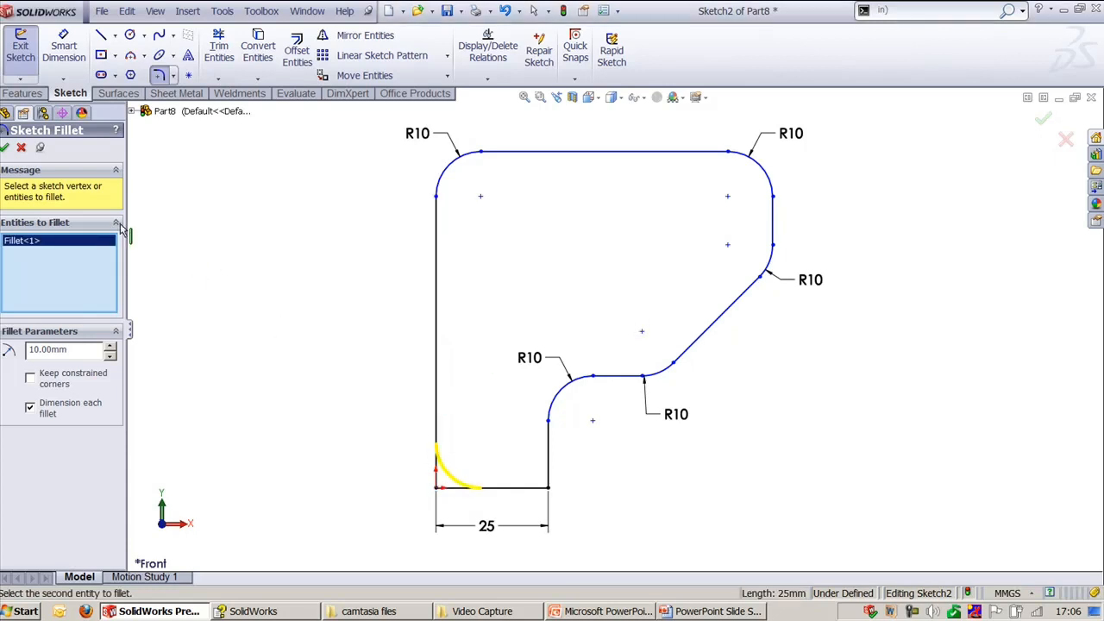
{"action": "left_click", "coordinate": [5, 147]}
{"action": "key", "text": "f"}
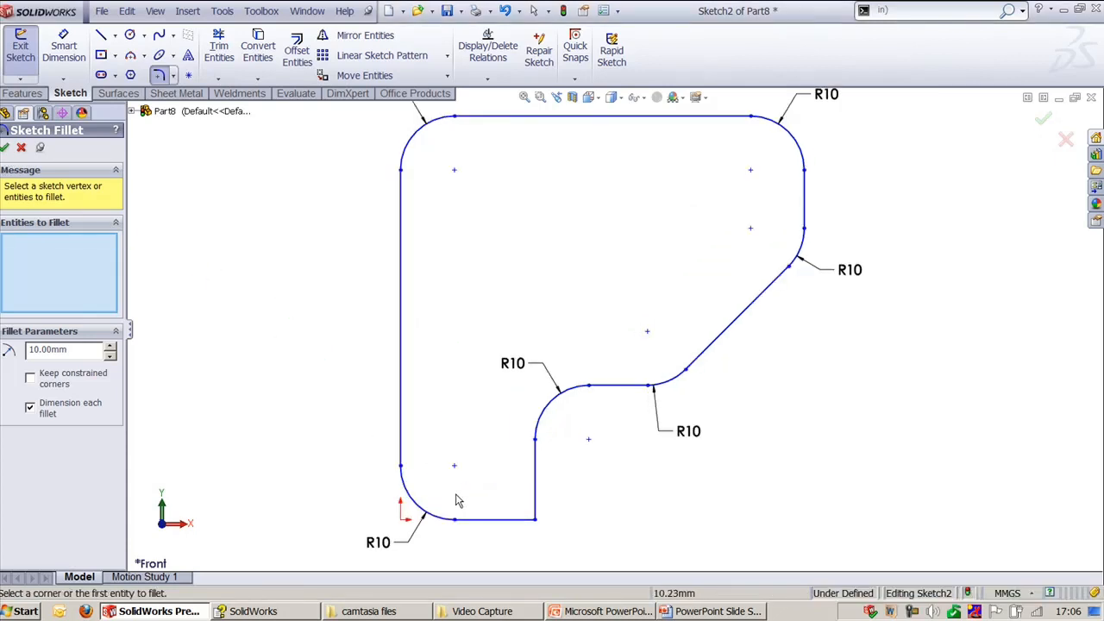
{"action": "mouse_move", "coordinate": [459, 489]}
{"action": "middle_mouse_down", "text": "ctrl"}
{"action": "mouse_move", "coordinate": [596, 451]}
{"action": "mouse_move", "coordinate": [566, 490]}
{"action": "middle_mouse_up", "text": "ctrl"}
{"action": "scroll", "coordinate": [548, 403], "scroll_direction": "up", "scroll_amount": 1}
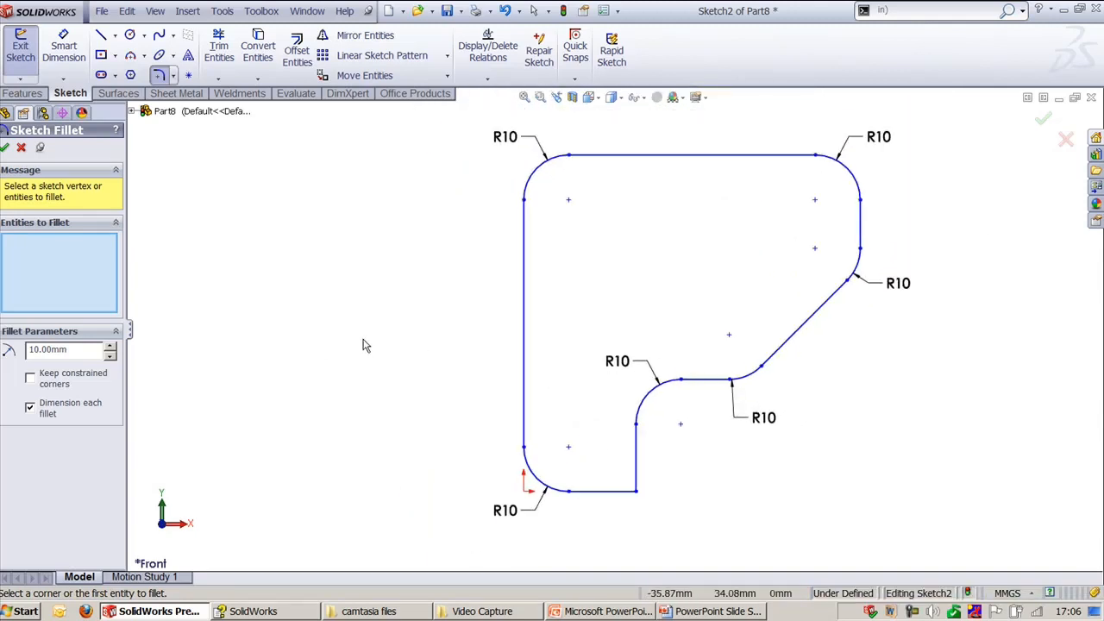
{"action": "left_click", "coordinate": [19, 149]}
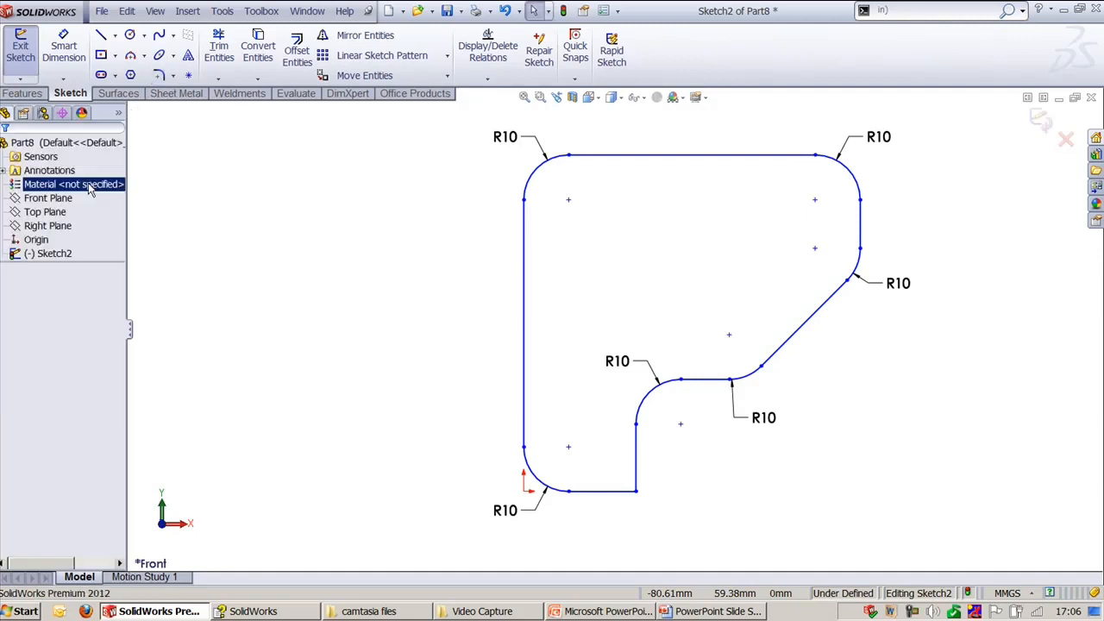
- Preview a 10 mm offset of the whole profile from its upper line, try the reverse direction, and turn off chain selection
{"action": "middle_click_drag", "start_coordinate": [470, 287], "coordinate": [380, 295], "text": "ctrl"}
{"action": "scroll", "coordinate": [390, 312], "scroll_direction": "up", "scroll_amount": 1}
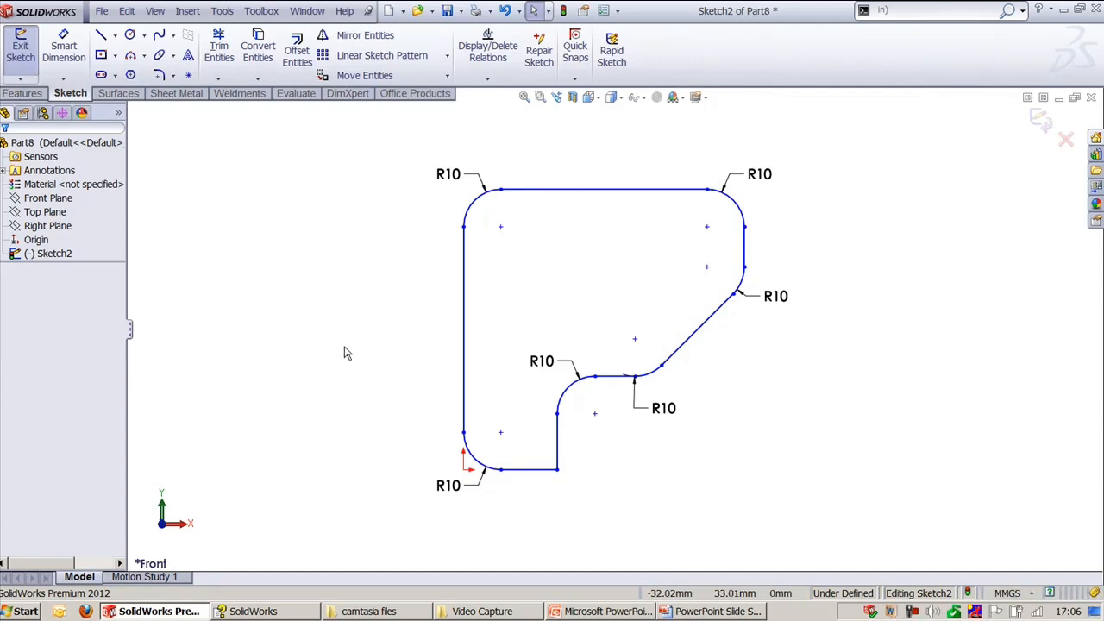
{"action": "left_click", "coordinate": [302, 69]}
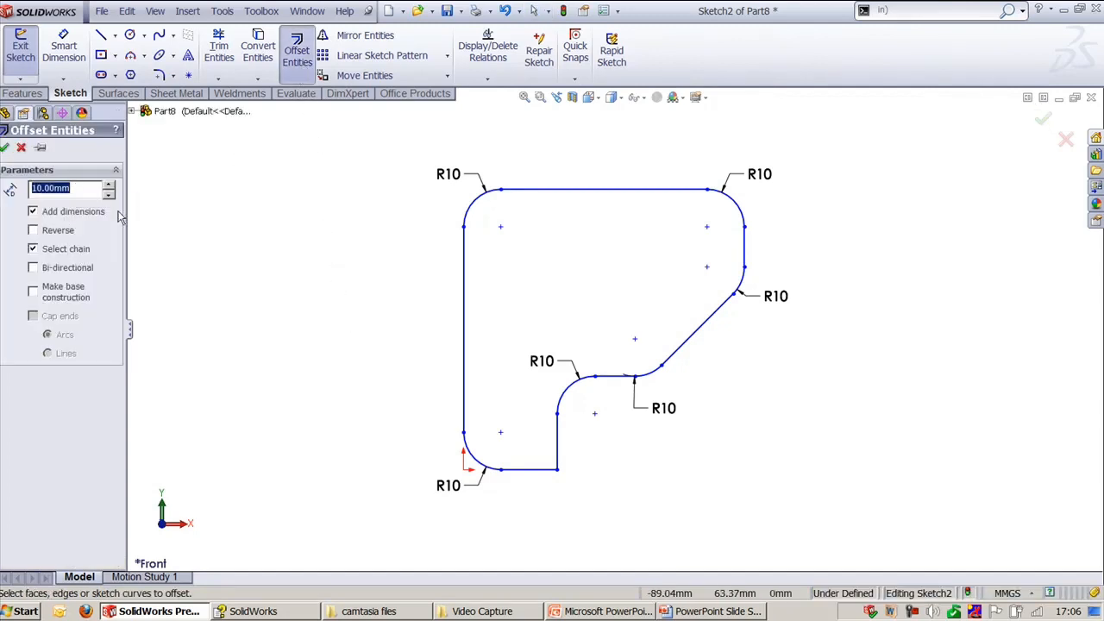
{"action": "left_click", "coordinate": [592, 189]}
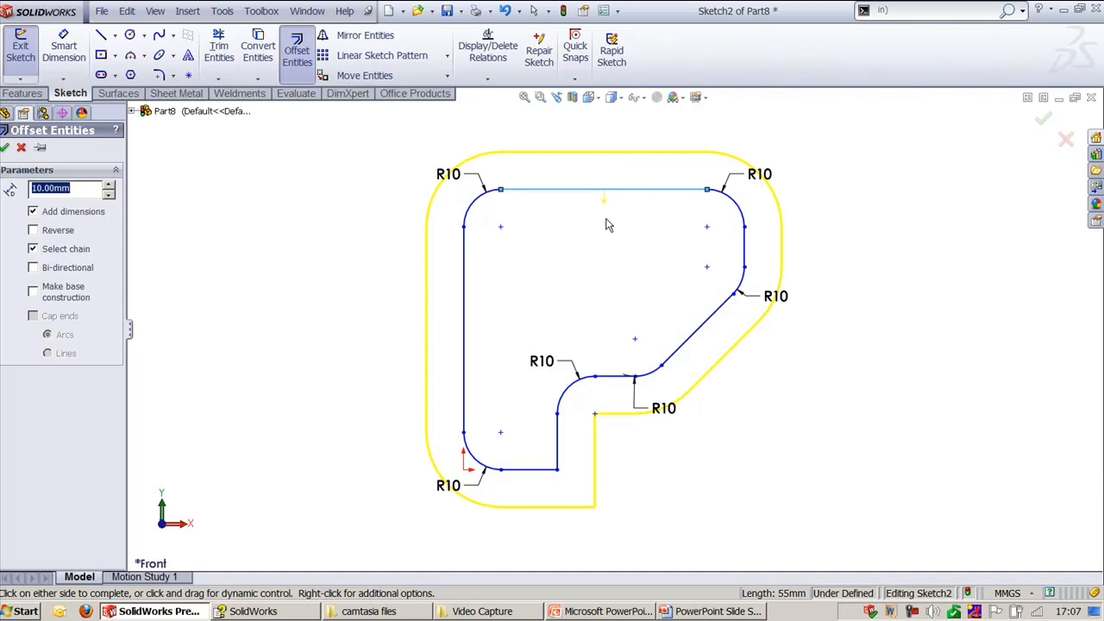
{"action": "left_click", "coordinate": [59, 236]}
{"action": "left_click", "coordinate": [58, 233]}
{"action": "left_click", "coordinate": [62, 249]}
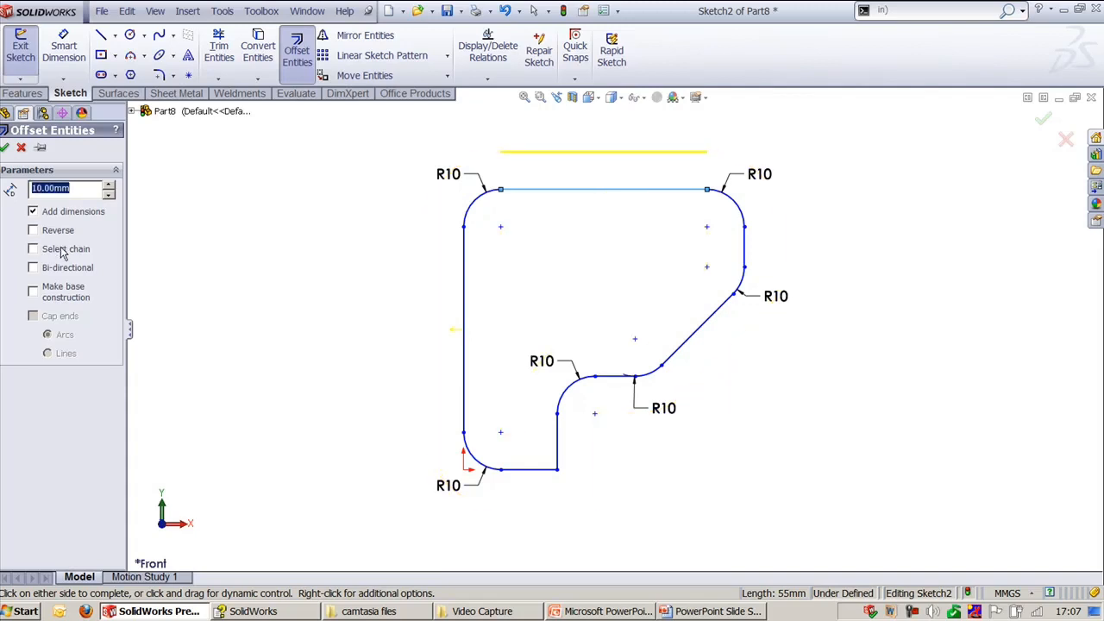
- Try a 10 mm bi-directional offset of the upper line, upper-left arc and left line with construction base geometry, and undo it
{"action": "left_click", "coordinate": [477, 212]}
{"action": "left_click", "coordinate": [464, 283]}
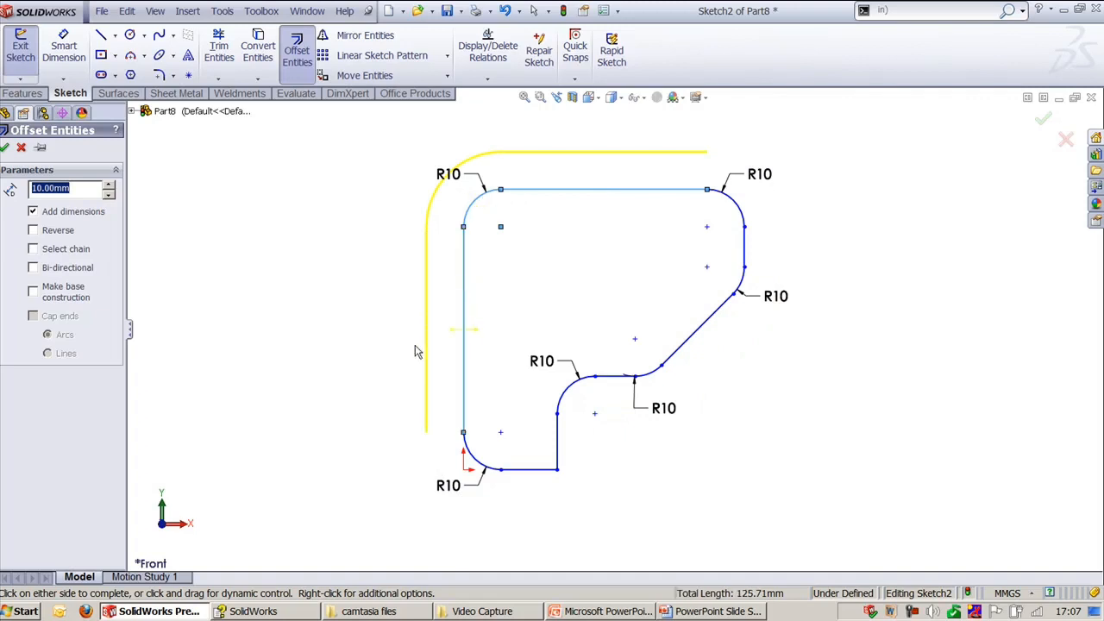
{"action": "left_click", "coordinate": [67, 270]}
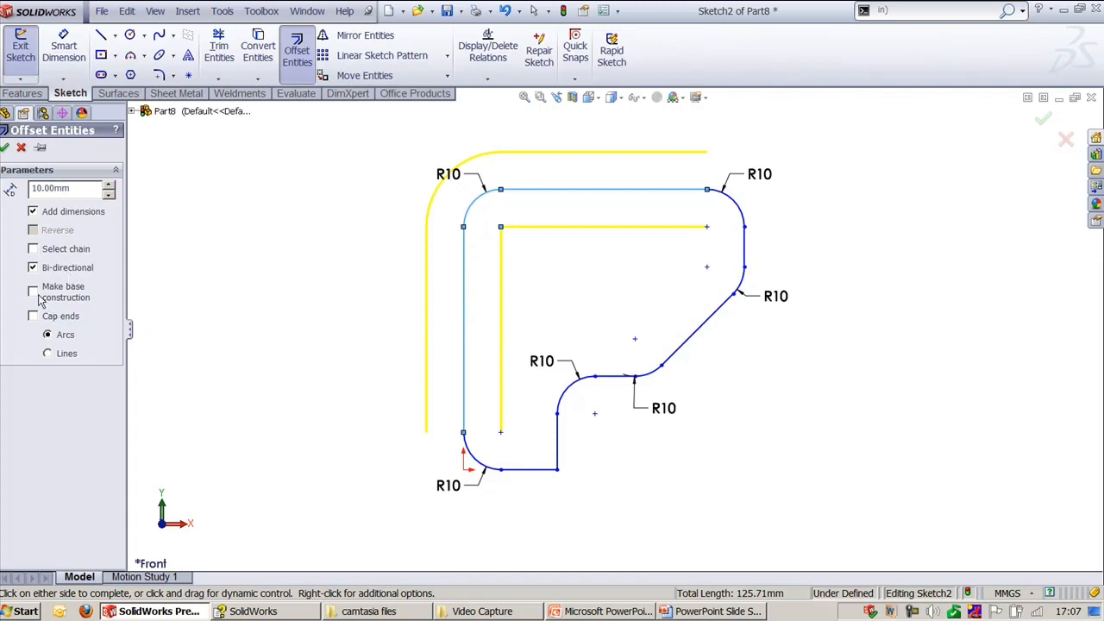
{"action": "left_click", "coordinate": [33, 292]}
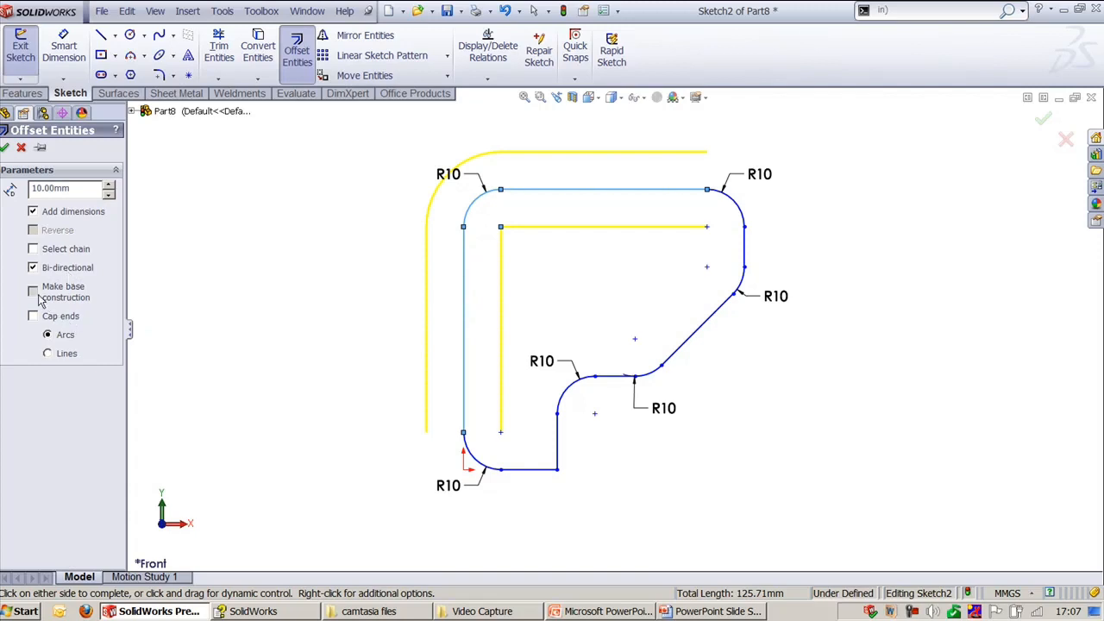
{"action": "left_click", "coordinate": [463, 326]}
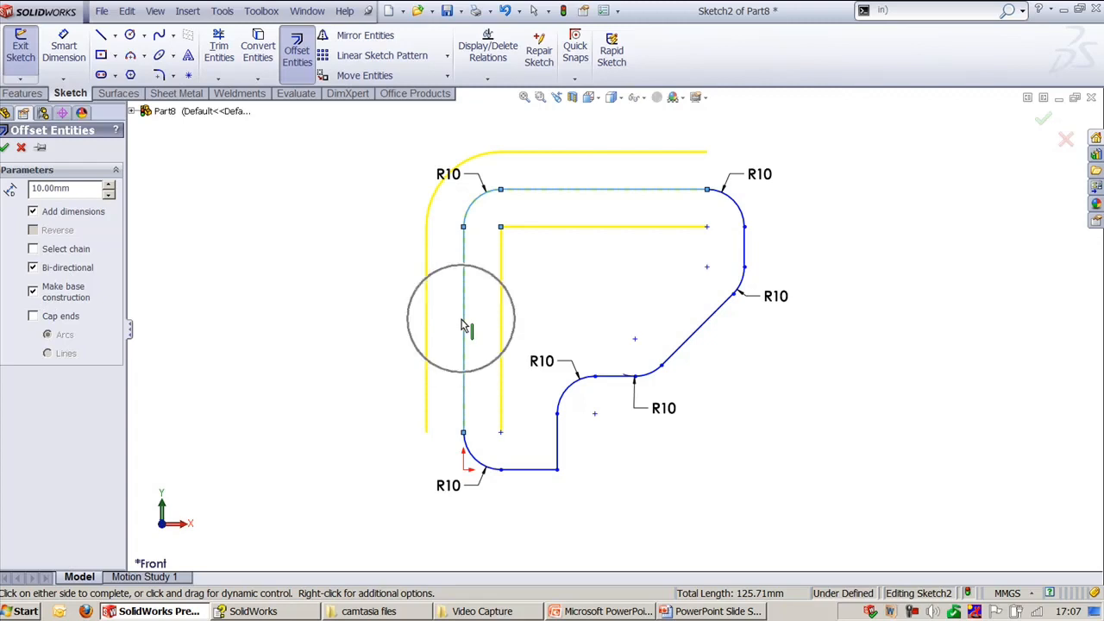
{"action": "left_click", "coordinate": [4, 148]}
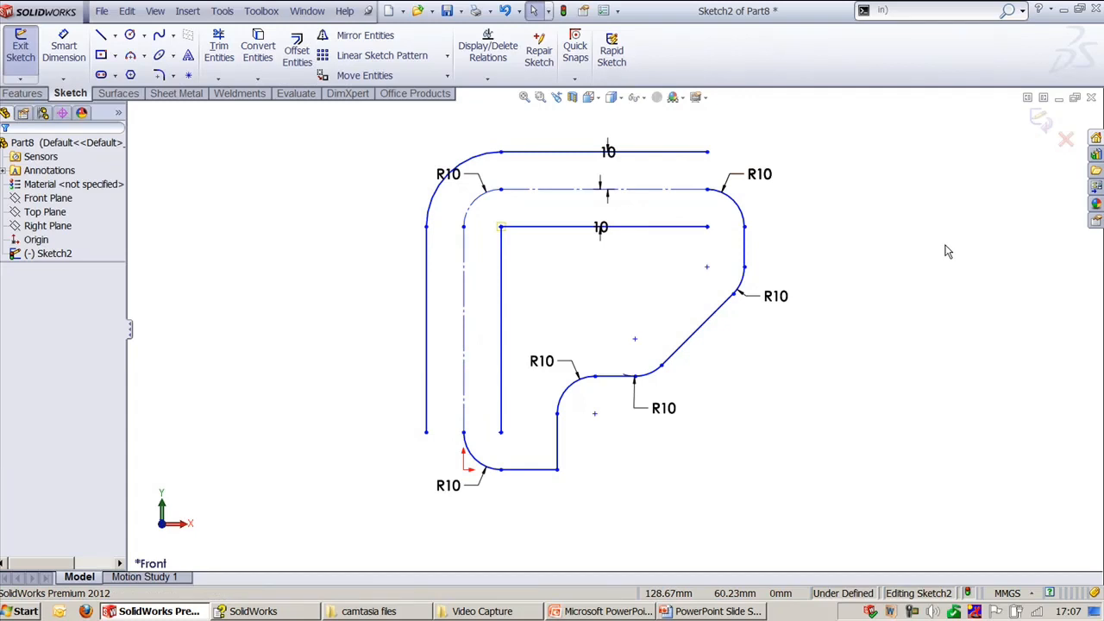
{"action": "key", "text": "ctrl+z"}
{"action": "left_click", "coordinate": [242, 192]}
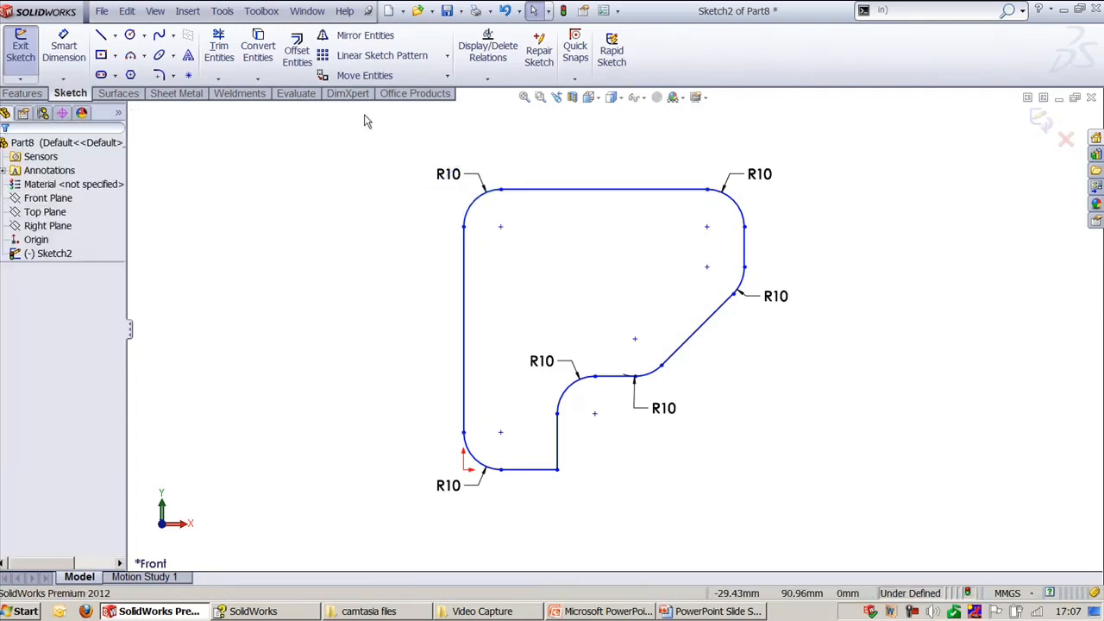
{"action": "left_click", "coordinate": [296, 53]}
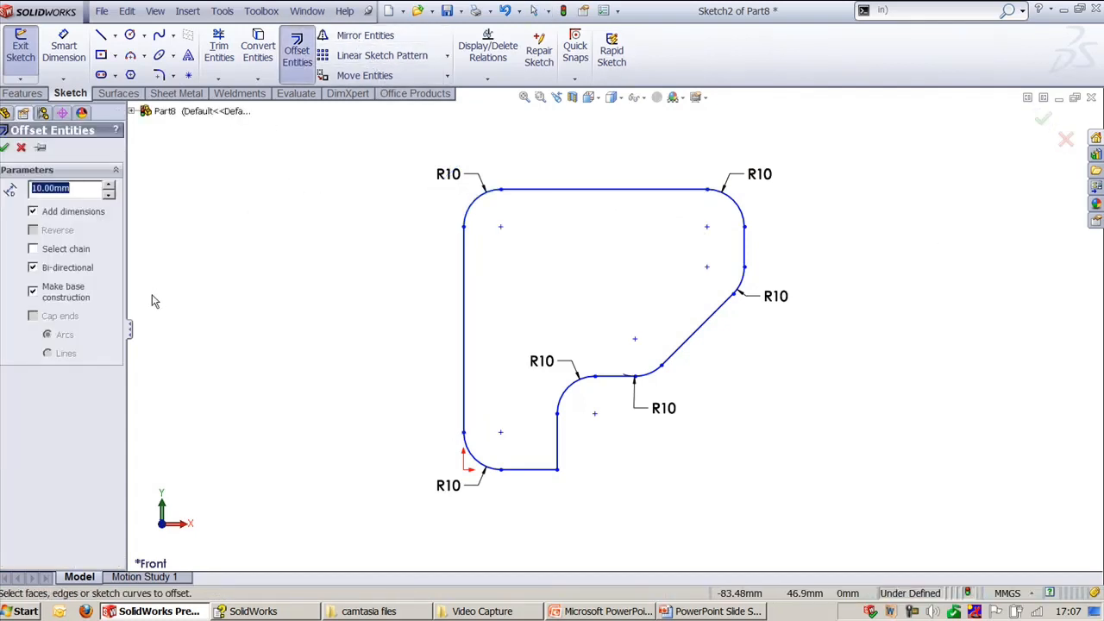
{"action": "key", "text": "Escape"}
- Sketch an open chain of five alternating horizontal and vertical lines beside the profile, about 155 mm long overall, starting with an upper line about 42 mm long
{"action": "key", "text": "l"}
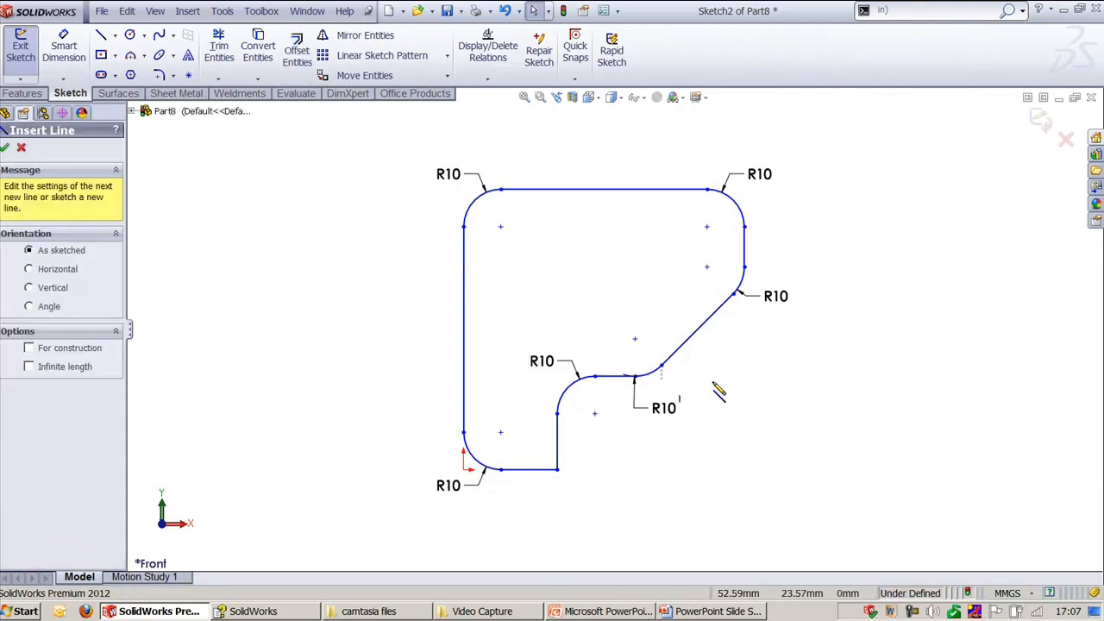
{"action": "left_click", "coordinate": [996, 226]}
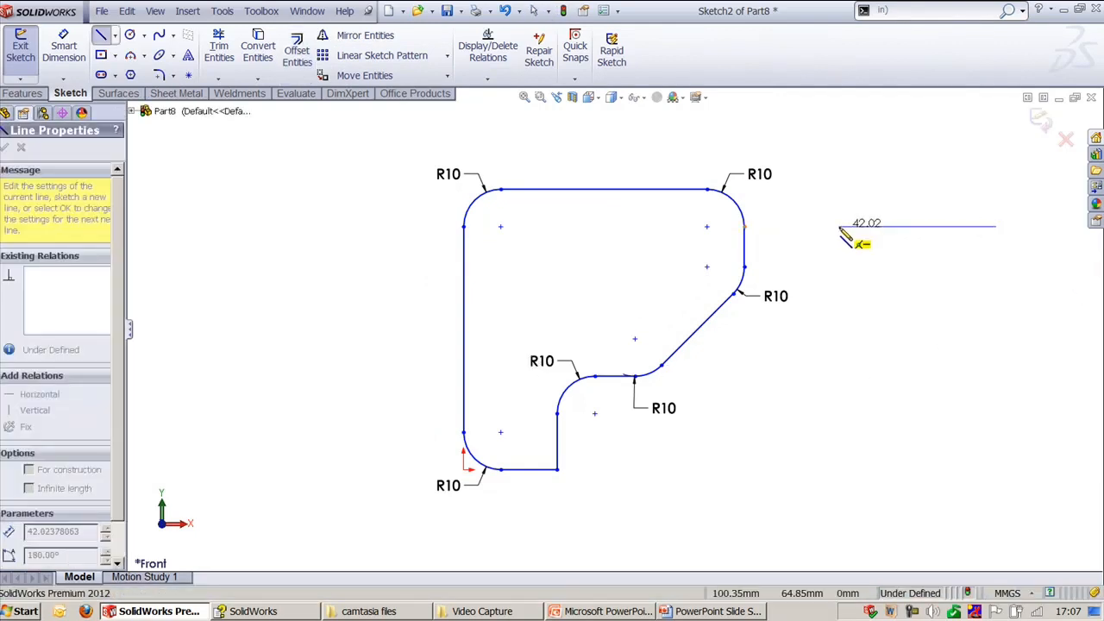
{"action": "left_click", "coordinate": [839, 227]}
{"action": "left_click", "coordinate": [838, 379]}
{"action": "left_click", "coordinate": [952, 380]}
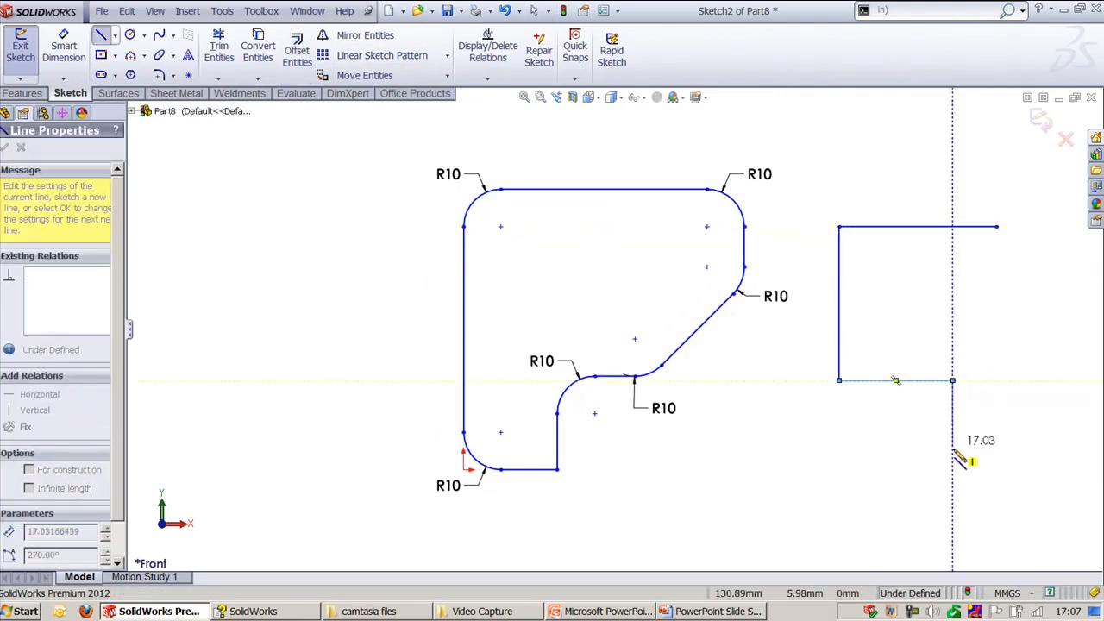
{"action": "left_click", "coordinate": [953, 460]}
{"action": "left_click", "coordinate": [879, 461]}
{"action": "key", "text": "Escape"}
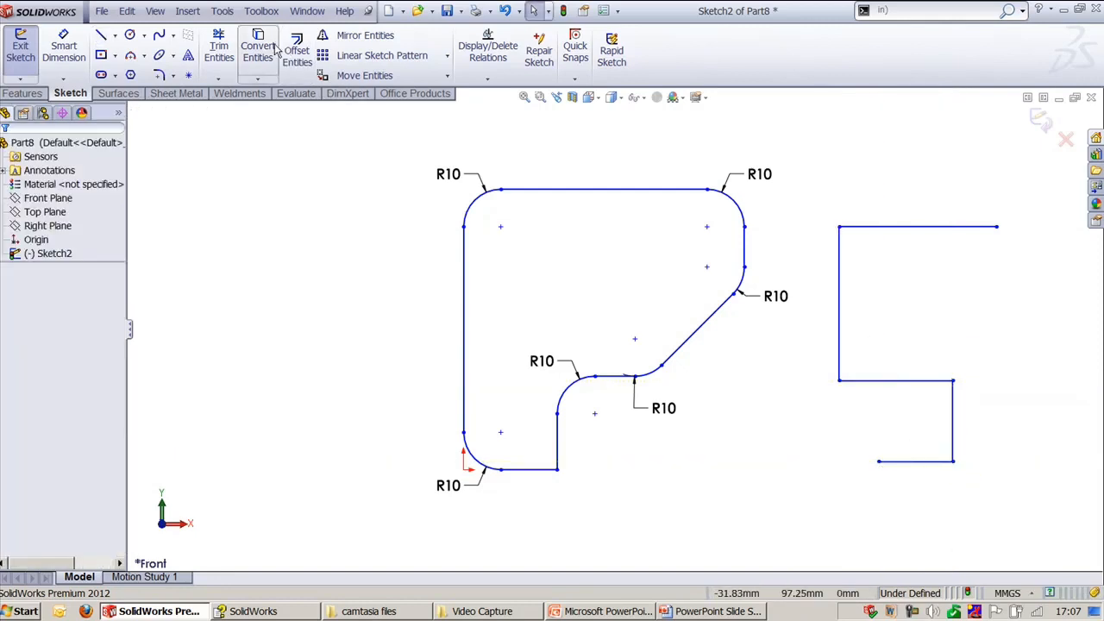
- Offset the five-line chain 10 mm bi-directionally, making the base lines construction and capping the ends with arcs
{"action": "left_click", "coordinate": [297, 53]}
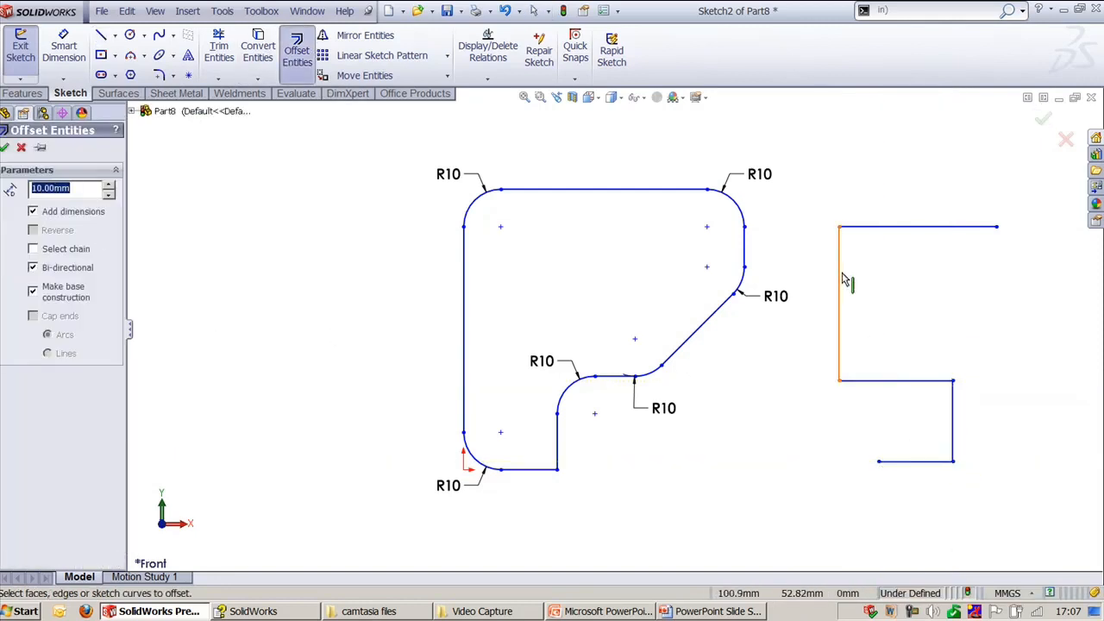
{"action": "left_click", "coordinate": [854, 227]}
{"action": "left_click", "coordinate": [838, 310]}
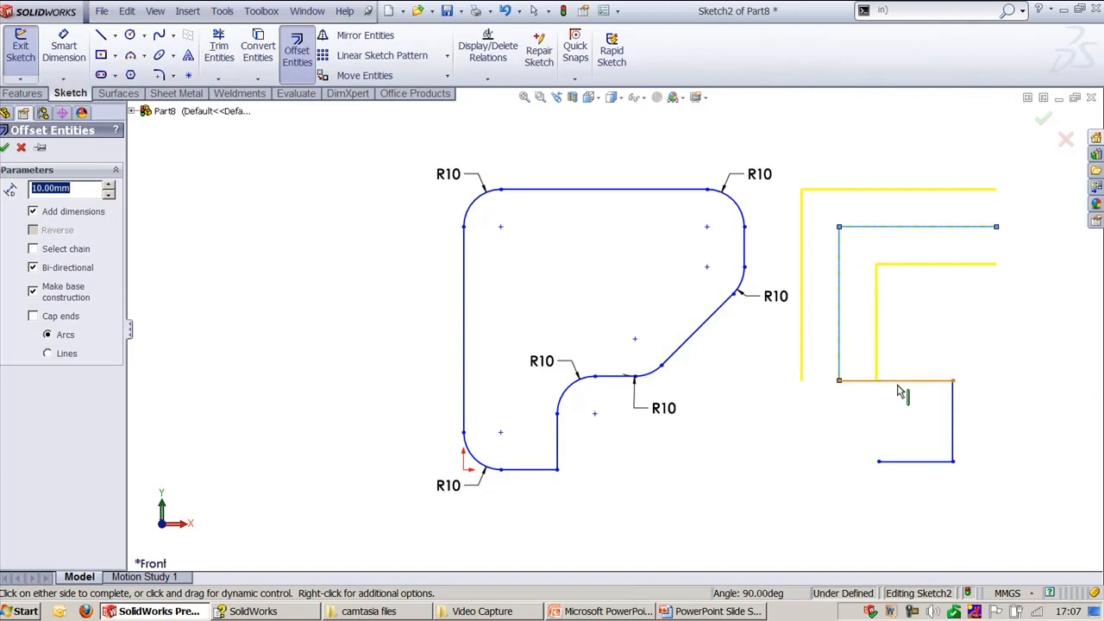
{"action": "left_click", "coordinate": [898, 380]}
{"action": "left_click", "coordinate": [953, 419]}
{"action": "left_click", "coordinate": [929, 461]}
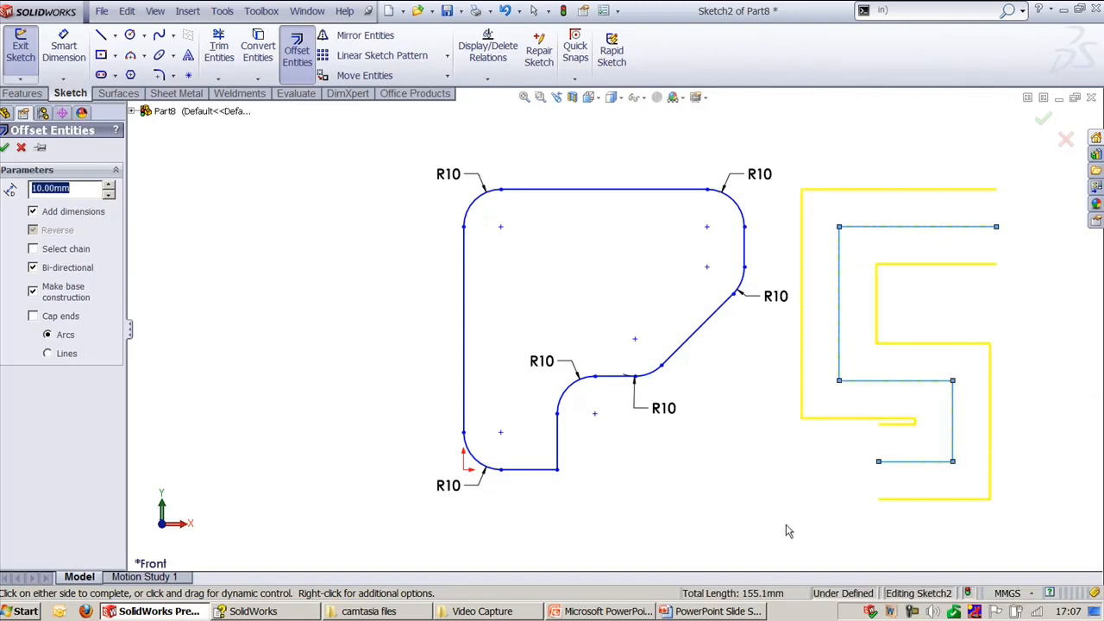
{"action": "left_click", "coordinate": [50, 324]}
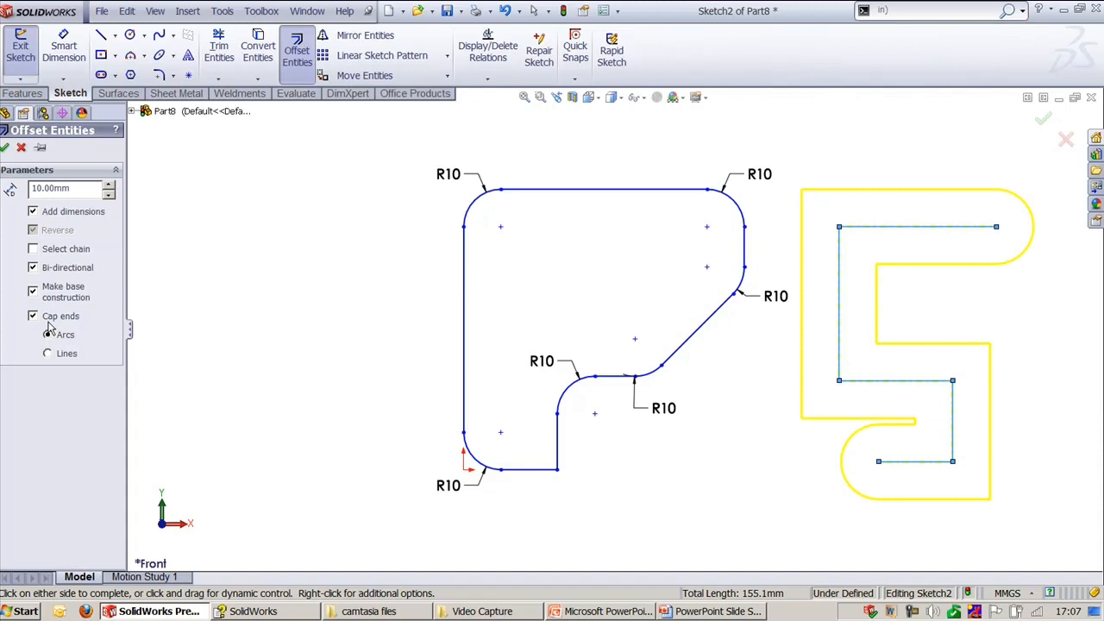
{"action": "left_click", "coordinate": [5, 147]}
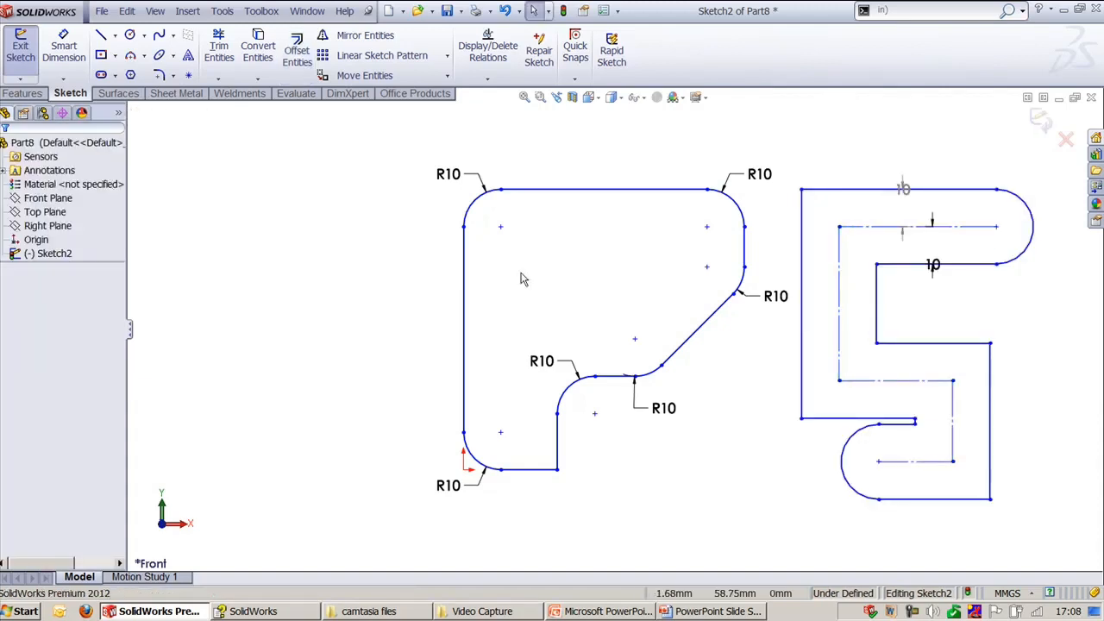
{"action": "middle_click_drag", "start_coordinate": [881, 356], "coordinate": [738, 366], "text": "ctrl"}
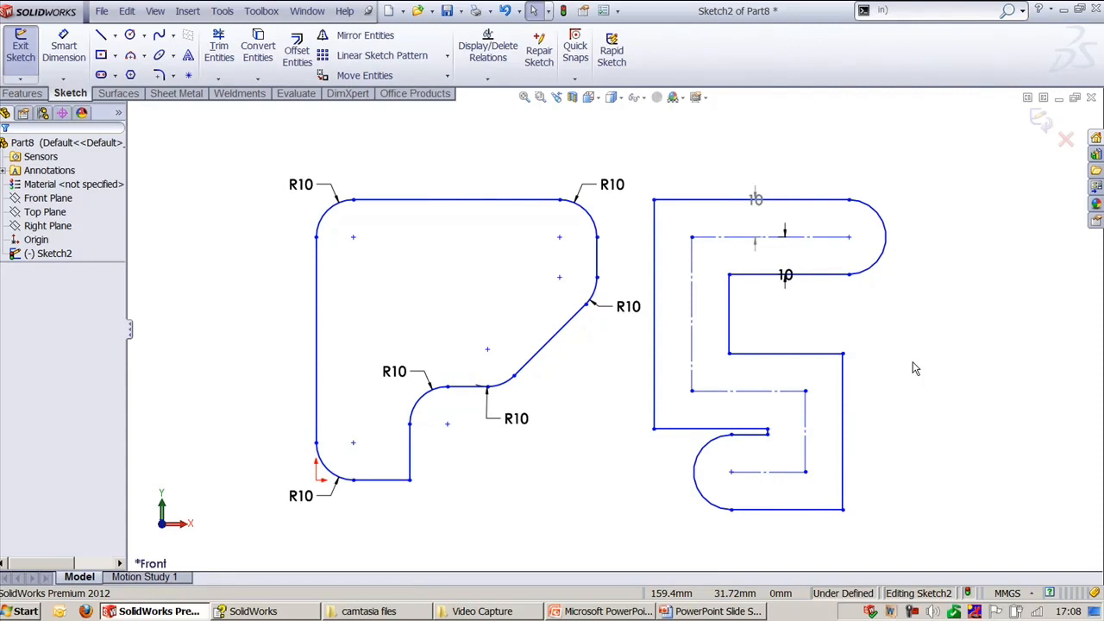
{"action": "scroll", "coordinate": [519, 322], "scroll_direction": "up", "scroll_amount": 2}
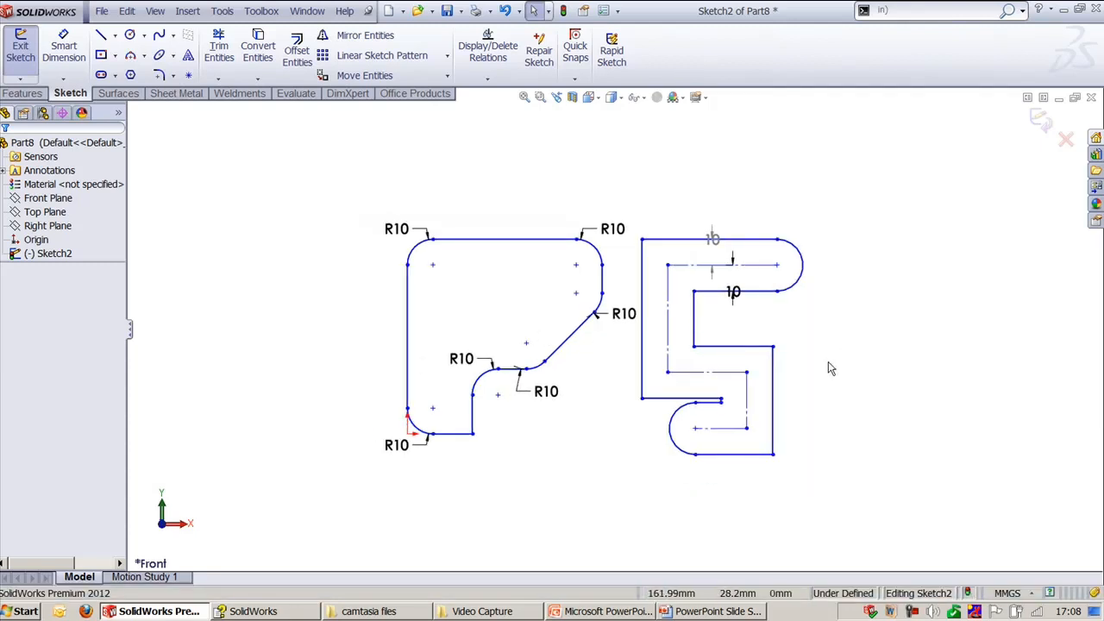
{"action": "mouse_move", "coordinate": [828, 362]}
{"action": "middle_mouse_down", "text": "ctrl"}
{"action": "mouse_move", "coordinate": [818, 347]}
{"action": "mouse_move", "coordinate": [845, 280]}
{"action": "middle_mouse_up", "text": "ctrl"}
{"action": "middle_click_drag", "start_coordinate": [846, 250], "coordinate": [846, 246], "text": "ctrl"}
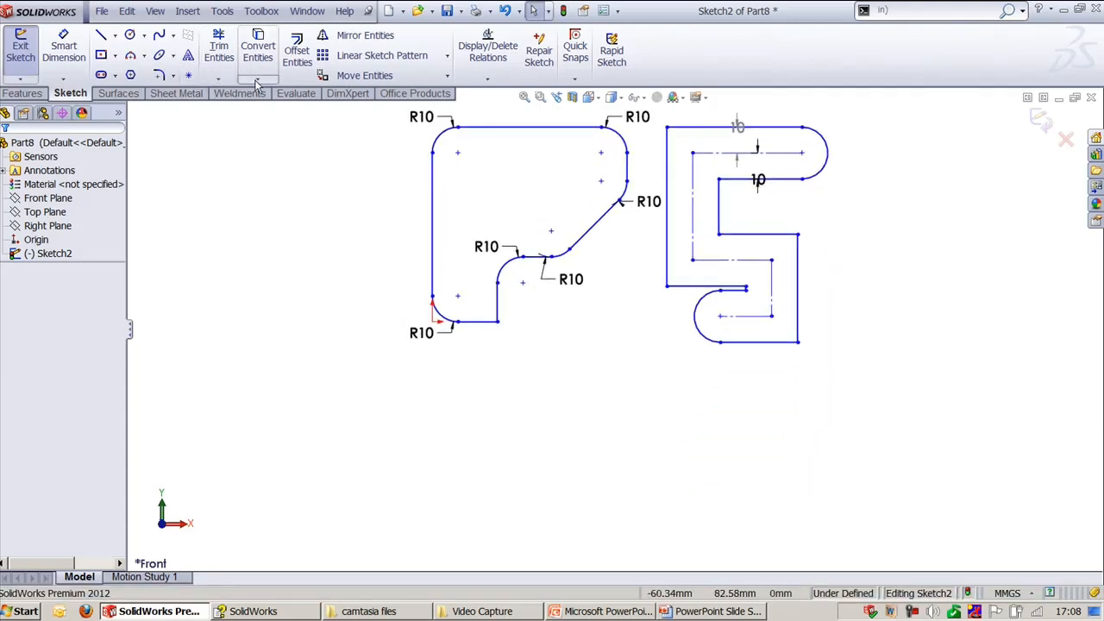
{"action": "scroll", "coordinate": [621, 268], "scroll_direction": "down", "scroll_amount": 3}
{"action": "scroll", "coordinate": [683, 231], "scroll_direction": "down", "scroll_amount": 1}
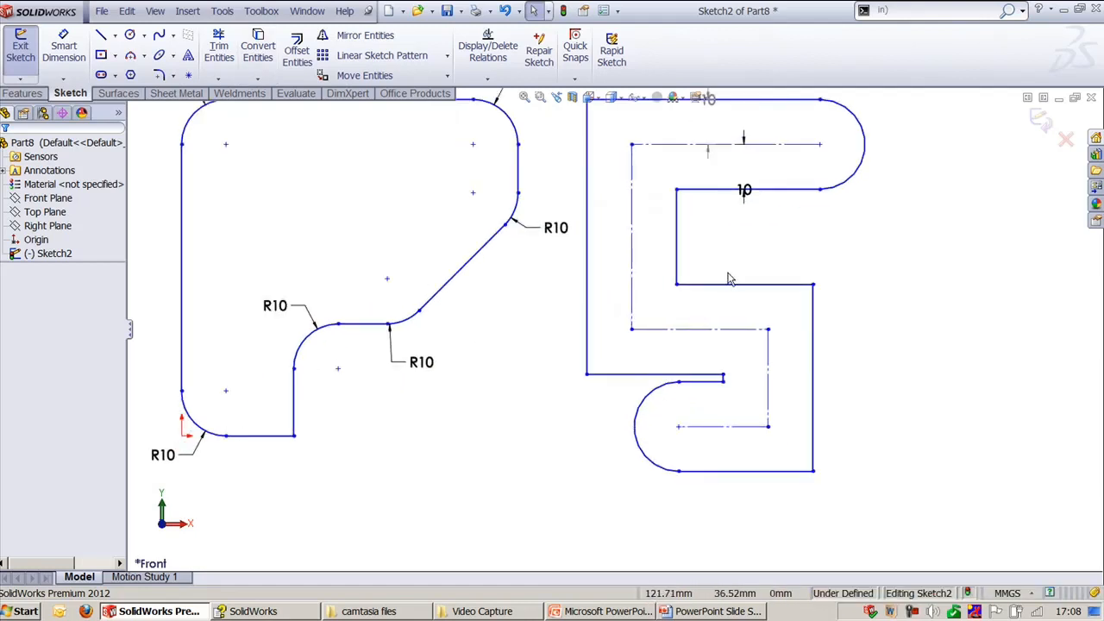
{"action": "middle_click_drag", "start_coordinate": [727, 272], "coordinate": [694, 320], "text": "ctrl"}
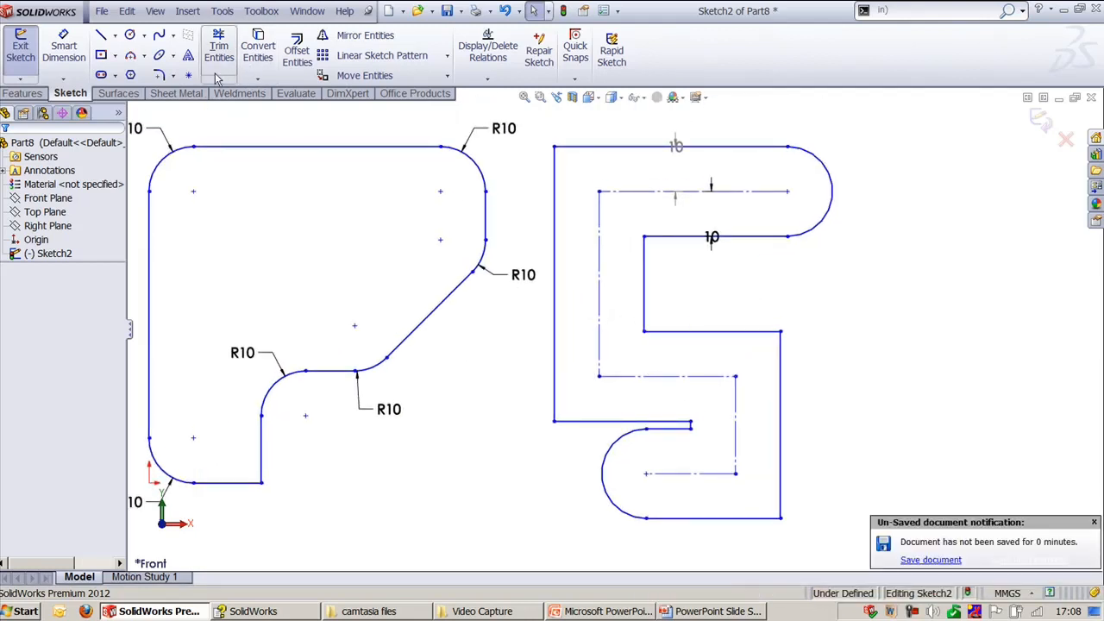
- Start Sketch Chamfer, try the distance-distance mode with and without equal distances, and choose the angle-distance mode
{"action": "left_click", "coordinate": [172, 76]}
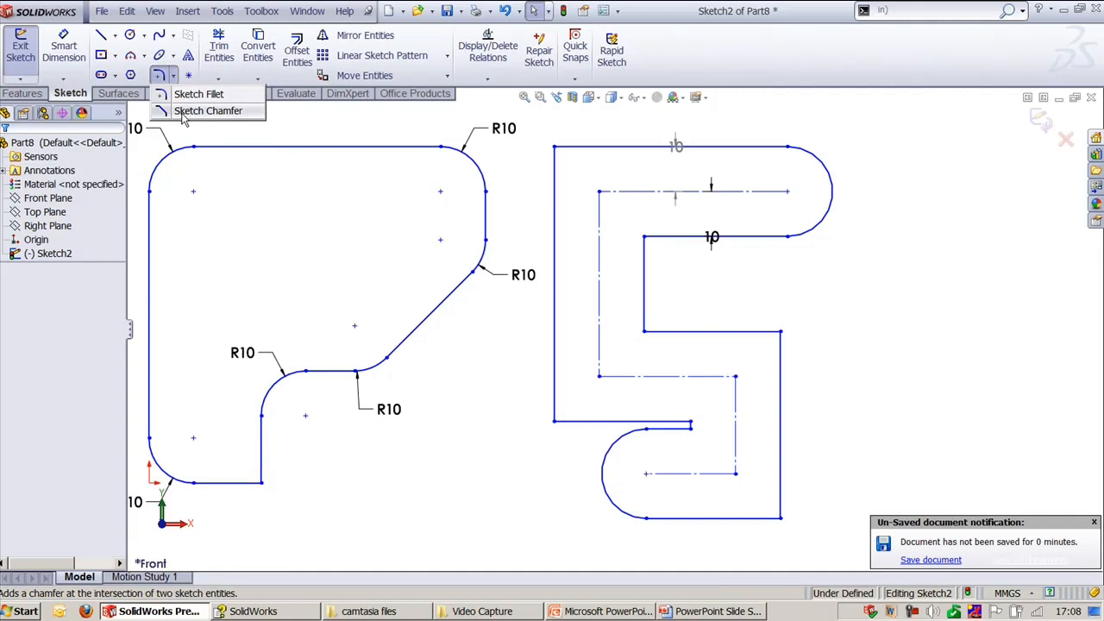
{"action": "left_click", "coordinate": [198, 112]}
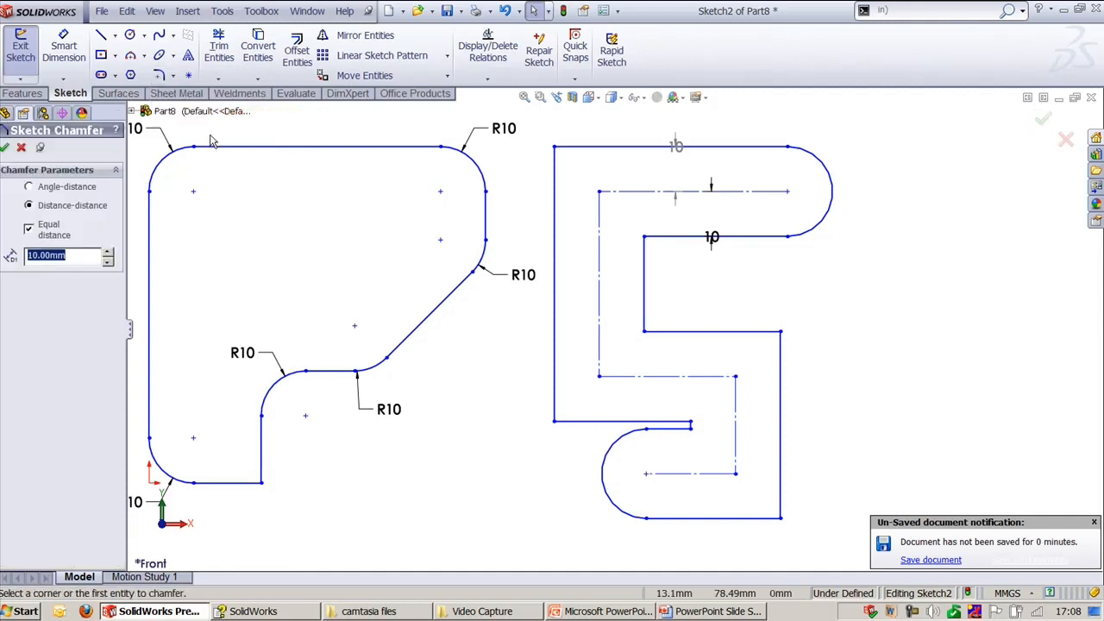
{"action": "left_click", "coordinate": [29, 187]}
{"action": "left_click", "coordinate": [31, 206]}
{"action": "left_click", "coordinate": [48, 227]}
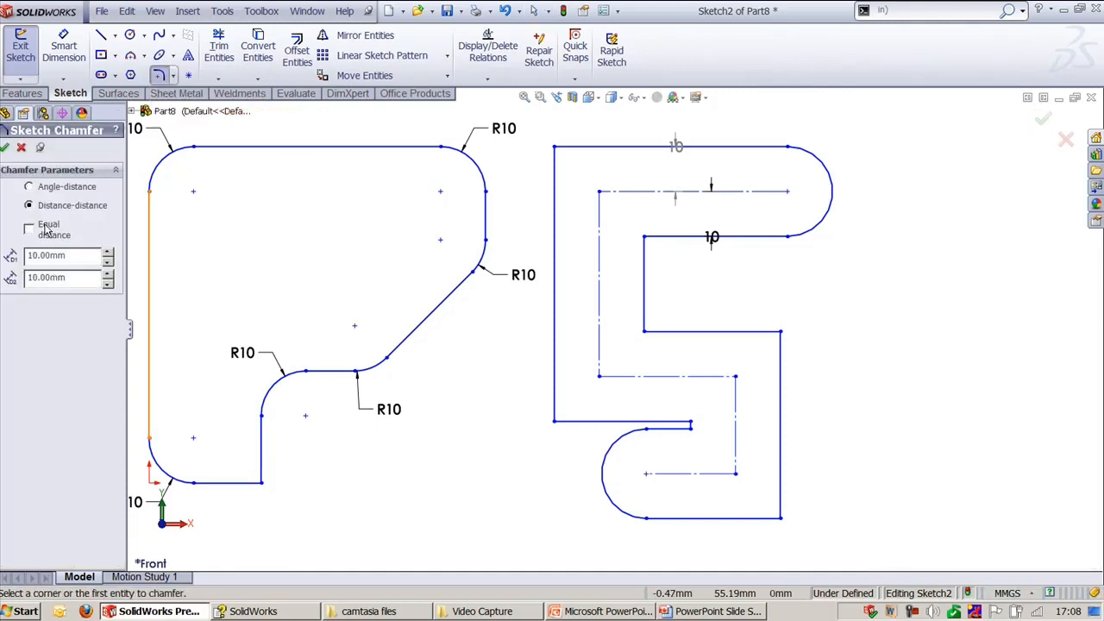
{"action": "left_click", "coordinate": [48, 229]}
{"action": "left_click", "coordinate": [47, 189]}
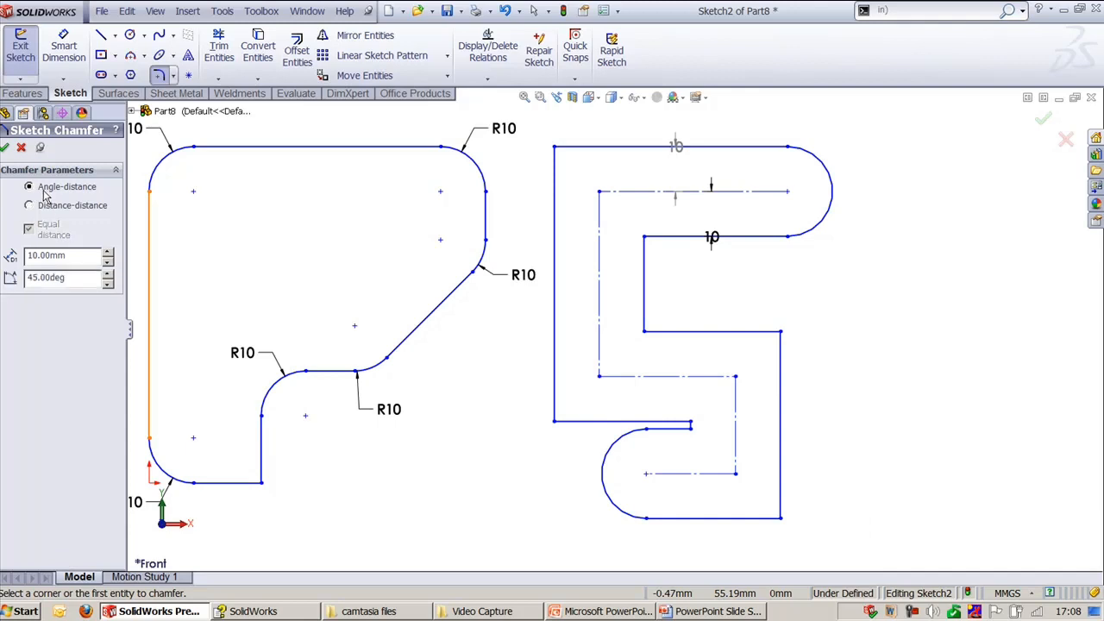
- Try a 2 mm, 45-degree chamfer on the outer corner at the end of the offset outline's middle horizontal line
{"action": "left_click", "coordinate": [80, 254]}
{"action": "type", "text": "2"}
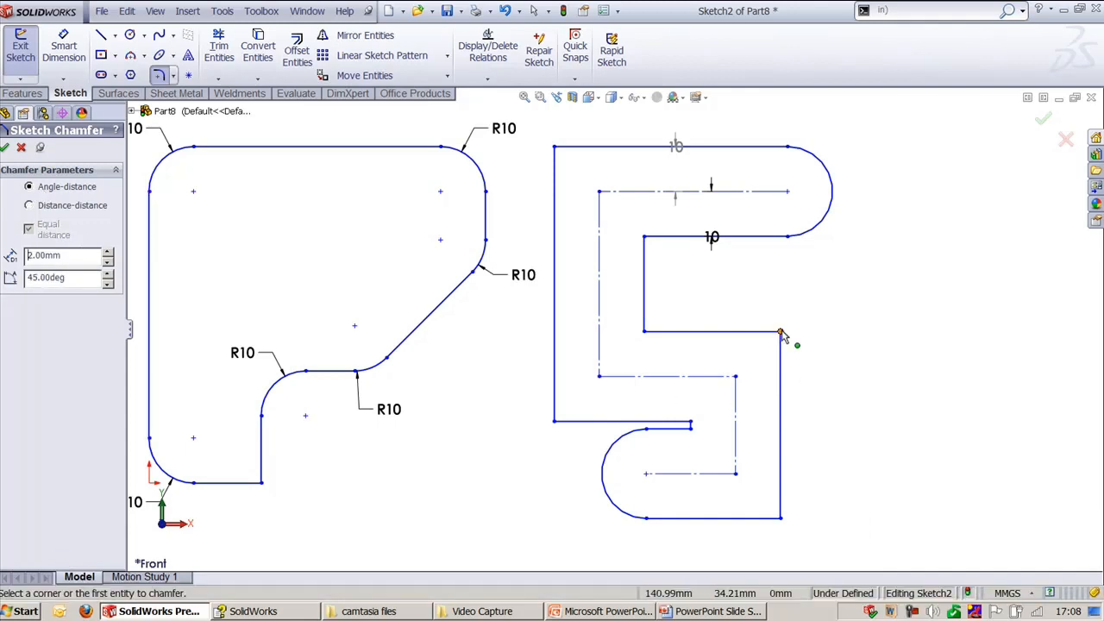
{"action": "left_click", "coordinate": [782, 335]}
{"action": "scroll", "coordinate": [782, 334], "scroll_direction": "down", "scroll_amount": 3}
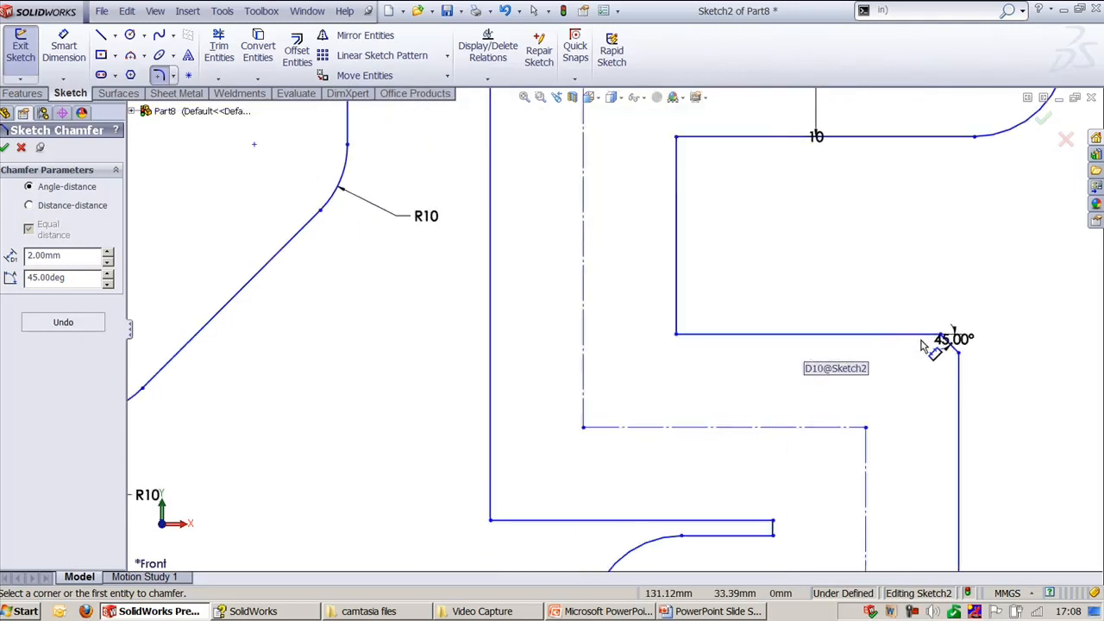
{"action": "scroll", "coordinate": [625, 329], "scroll_direction": "up", "scroll_amount": 3}
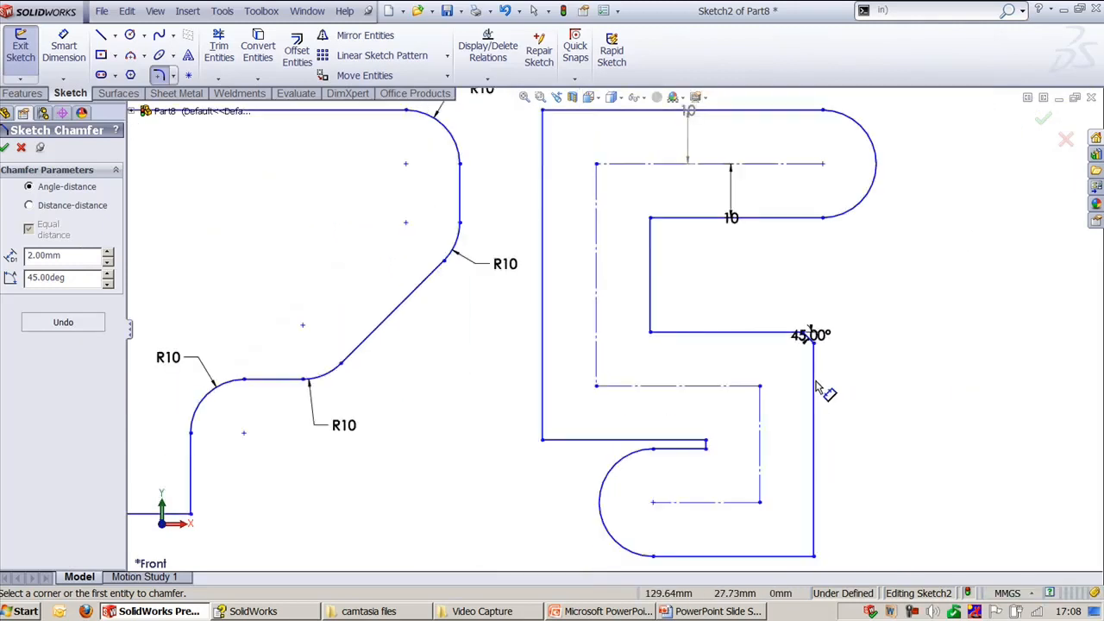
- Try a 10 mm, 45-degree chamfer on the upper inner corner of the offset outline, and undo both chamfers
{"action": "double_click", "coordinate": [70, 257]}
{"action": "type", "text": "10"}
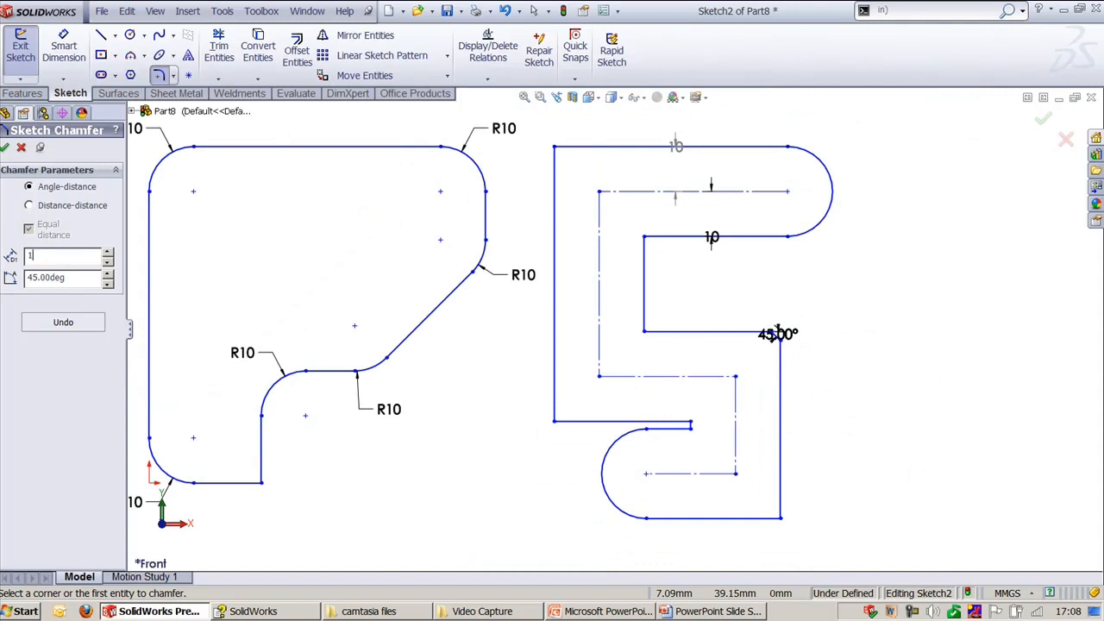
{"action": "key", "text": "Tab"}
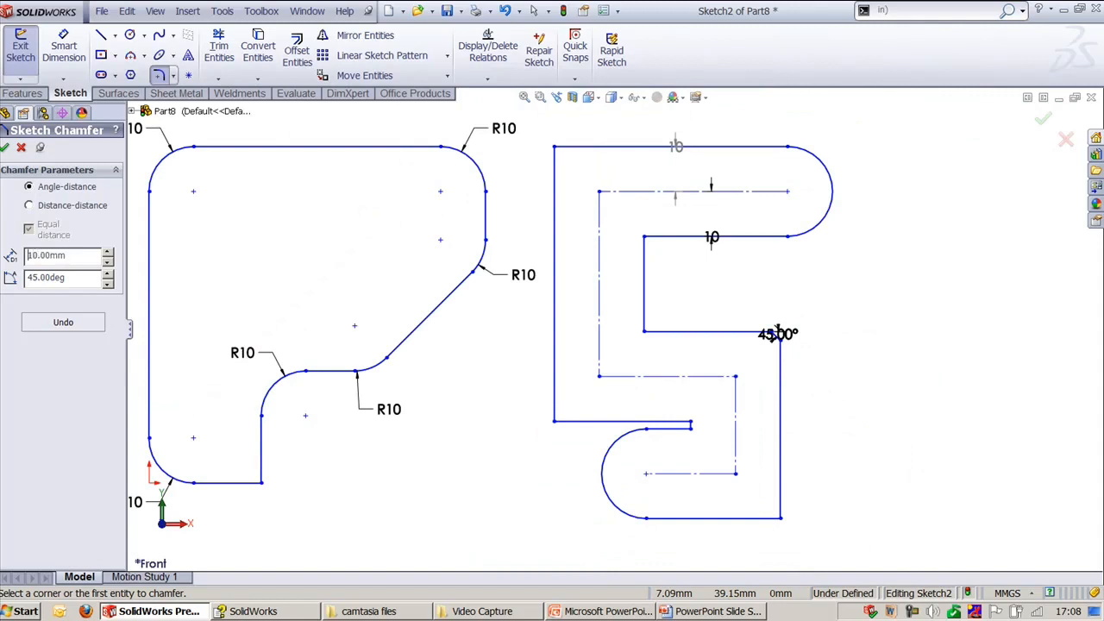
{"action": "left_click", "coordinate": [643, 238]}
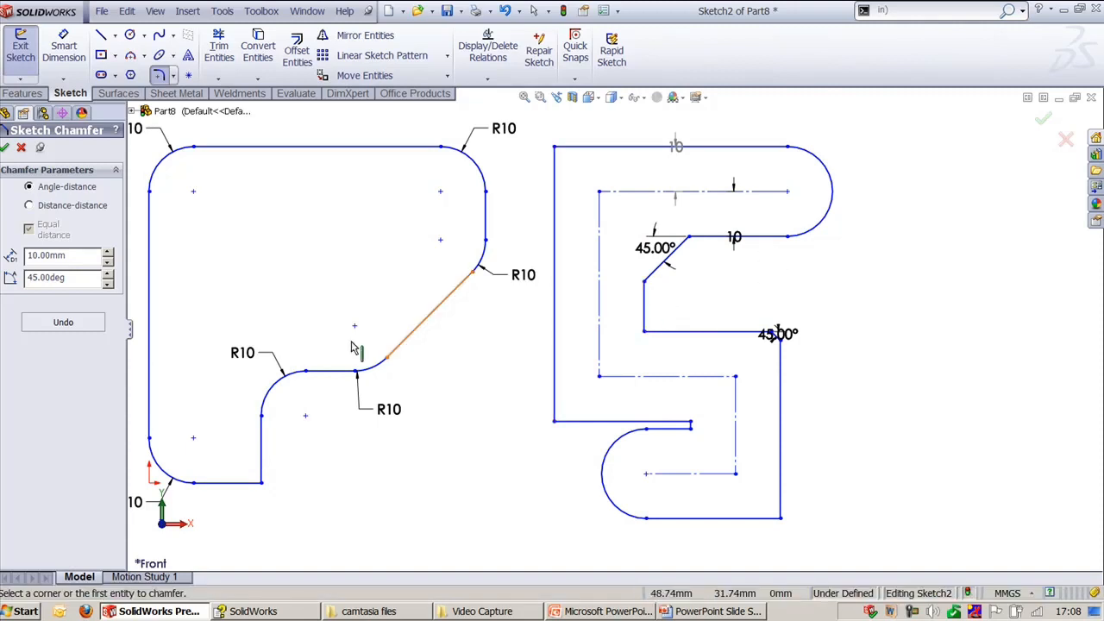
{"action": "left_click", "coordinate": [87, 326]}
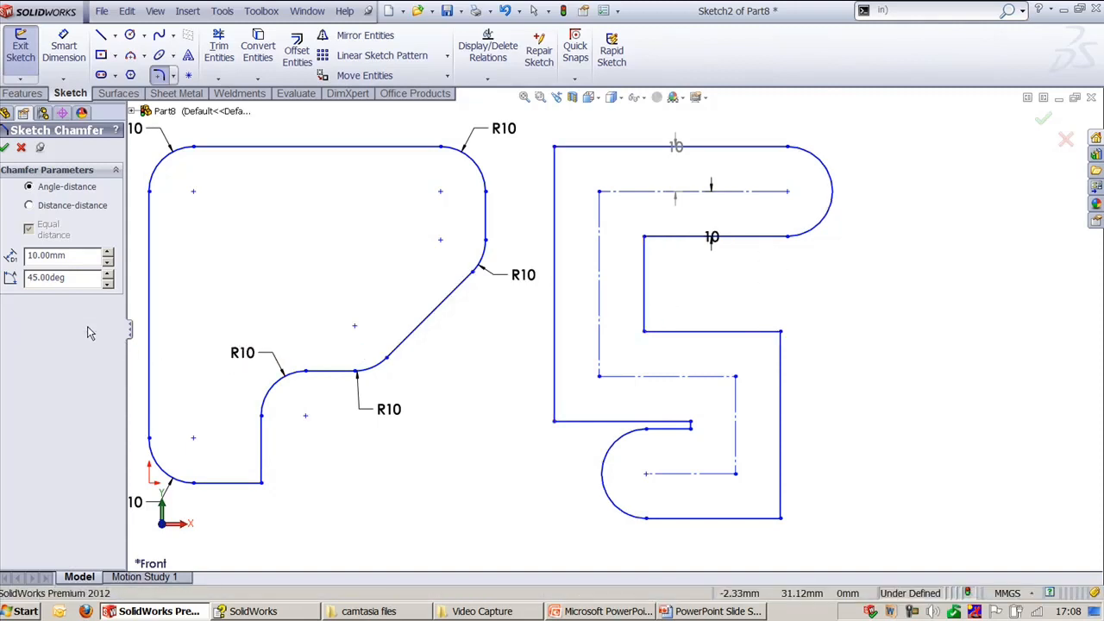
- Chamfer the lower inner corner of the offset outline's upper recess with a 20 mm distance at 45 degrees
{"action": "double_click", "coordinate": [91, 256]}
{"action": "type", "text": "20"}
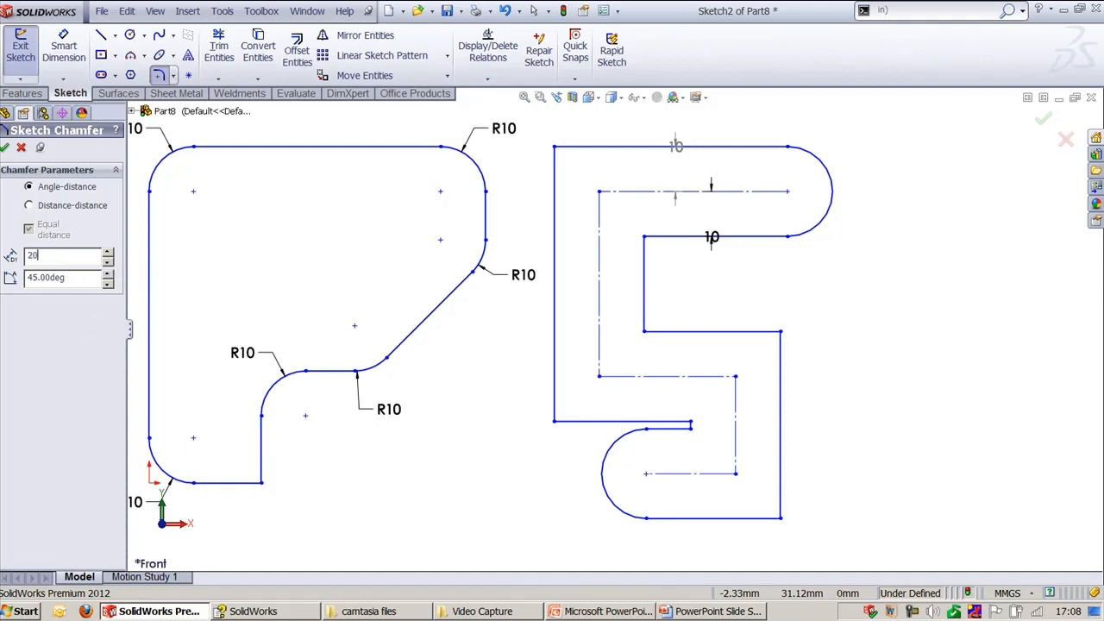
{"action": "key", "text": "Return"}
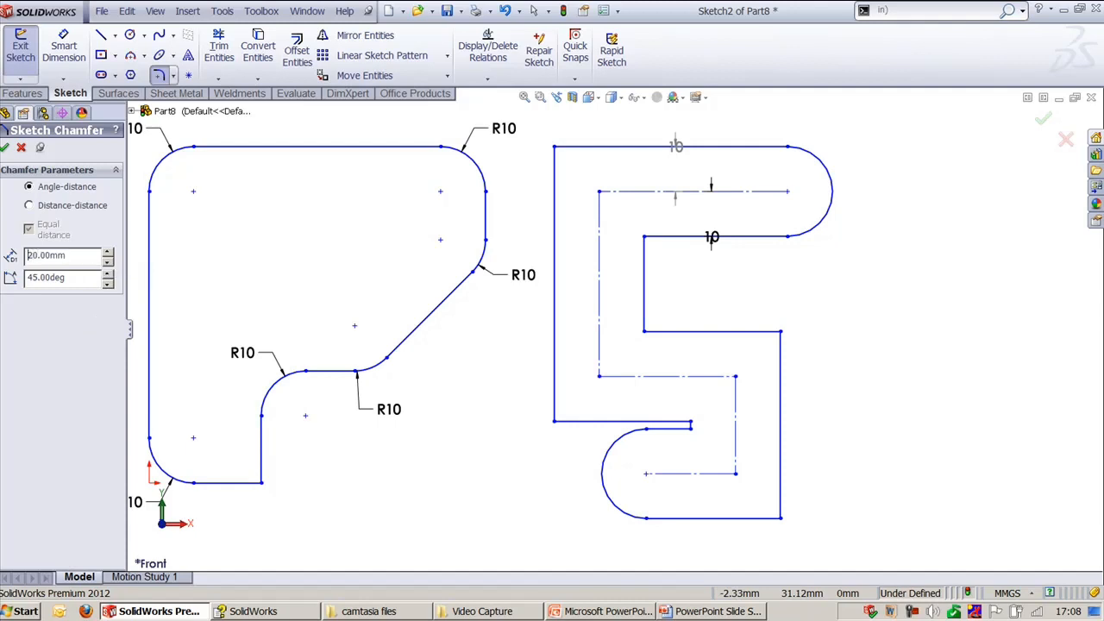
{"action": "left_click", "coordinate": [646, 337]}
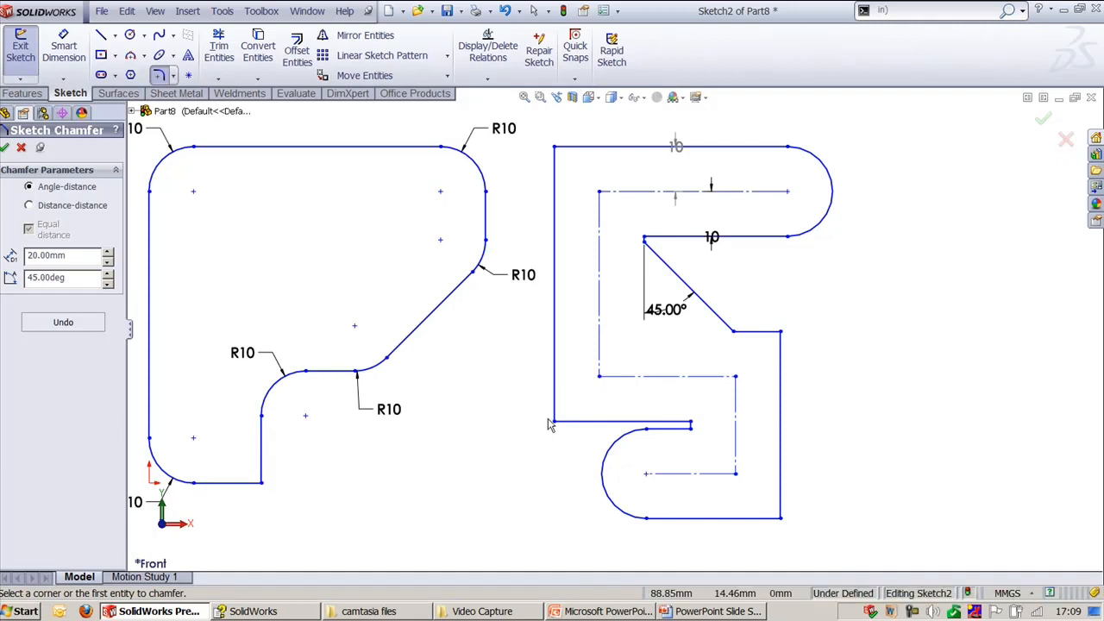
- Chamfer the lower-left outer corner of the offset outline with a 10 mm distance at 45 degrees, and finish the command
{"action": "double_click", "coordinate": [71, 257]}
{"action": "type", "text": "1"}
{"action": "left_click", "coordinate": [555, 423]}
{"action": "key", "text": "Return"}
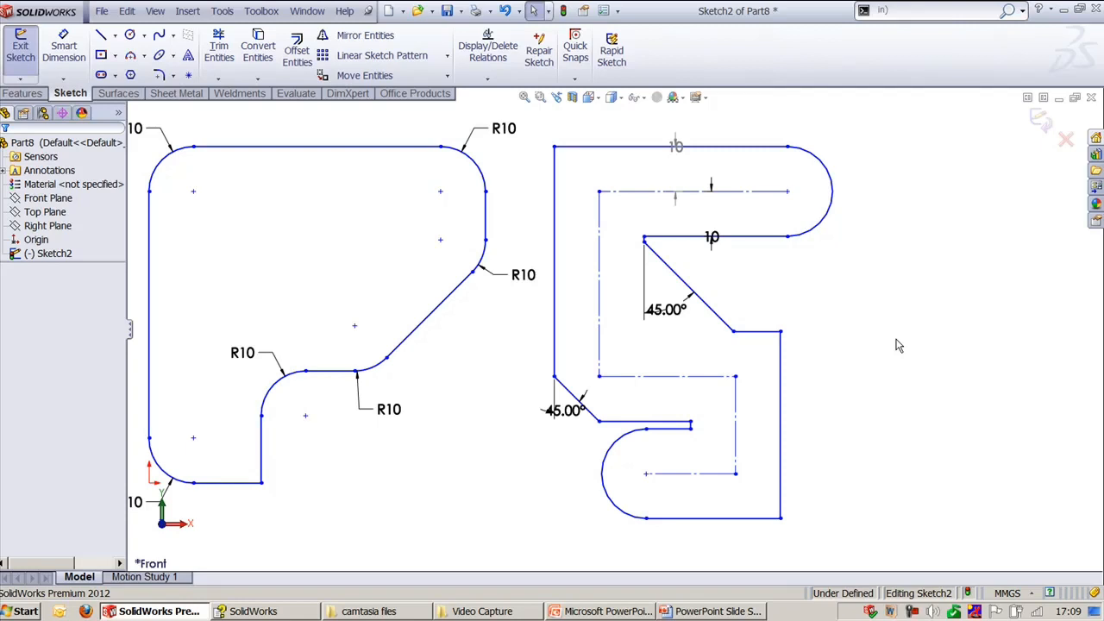
- Switch to the PowerPoint slide about the Convert Entities and Trim sketch tools
{"action": "scroll", "coordinate": [889, 403], "scroll_direction": "up", "scroll_amount": 2}
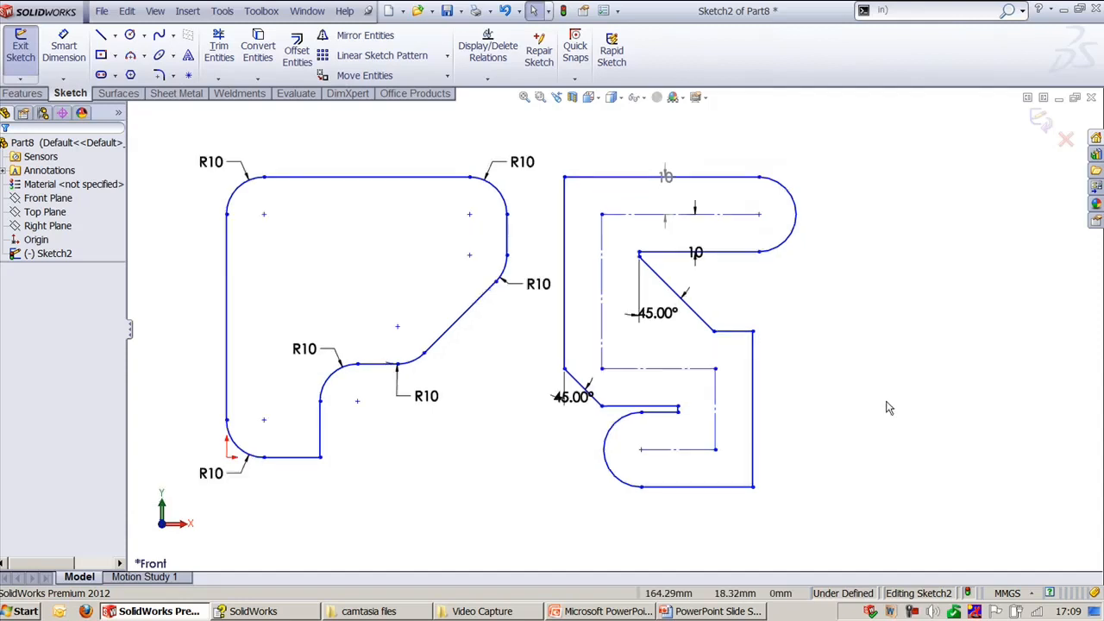
{"action": "scroll", "coordinate": [750, 309], "scroll_direction": "down", "scroll_amount": 2}
{"action": "middle_click_drag", "start_coordinate": [756, 302], "coordinate": [837, 306], "text": "ctrl"}
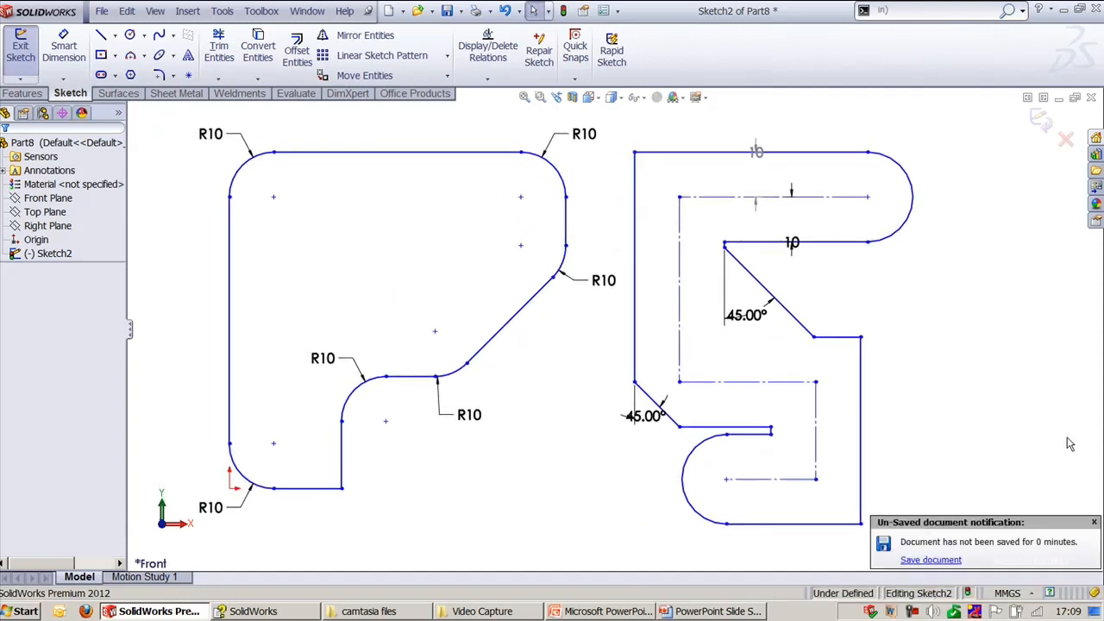
{"action": "key", "text": "alt+Tab"}
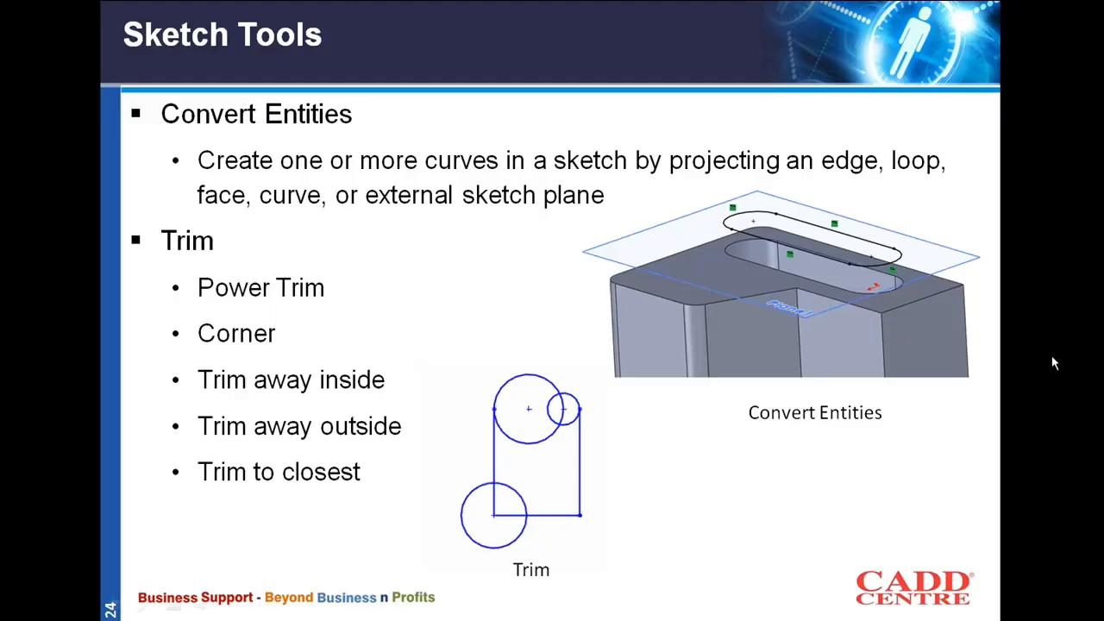
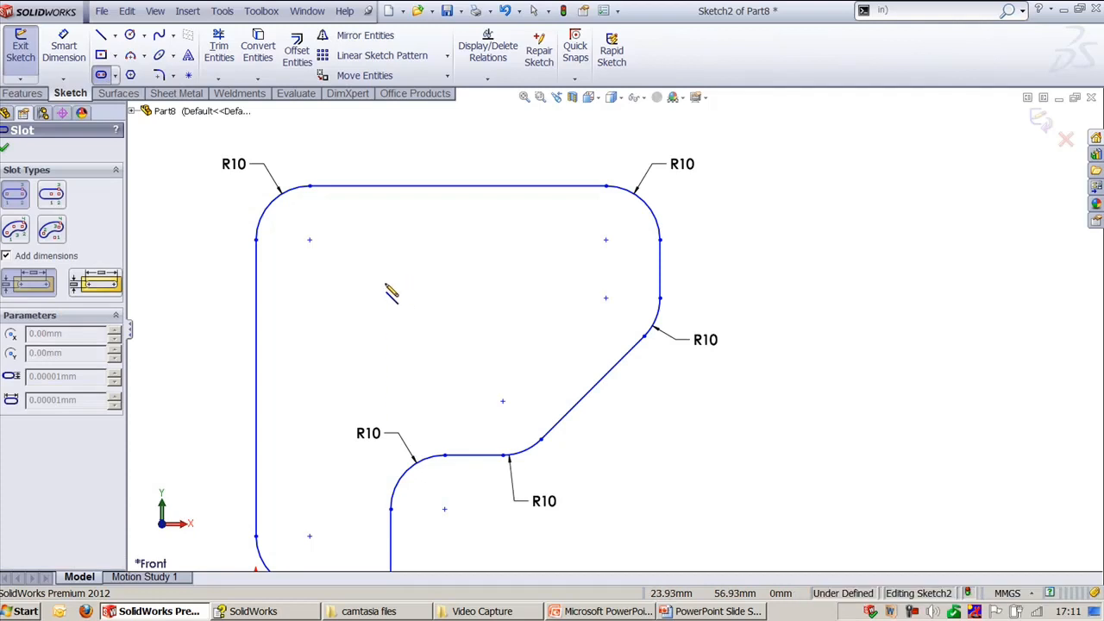
- Sketch a dimensioned horizontal straight slot about 27.6 mm long and 18.8 mm wide inside the profile's upper part, and exit the sketch
{"action": "left_click", "coordinate": [385, 283]}
{"action": "left_click", "coordinate": [534, 283]}
{"action": "left_click", "coordinate": [531, 334]}
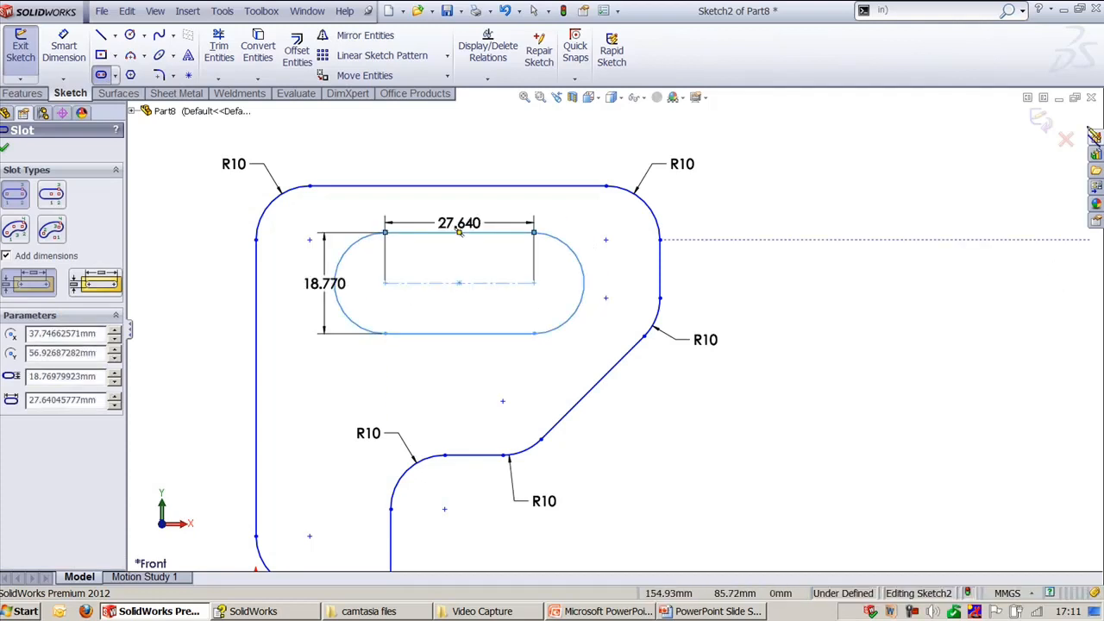
{"action": "left_click", "coordinate": [1040, 120]}
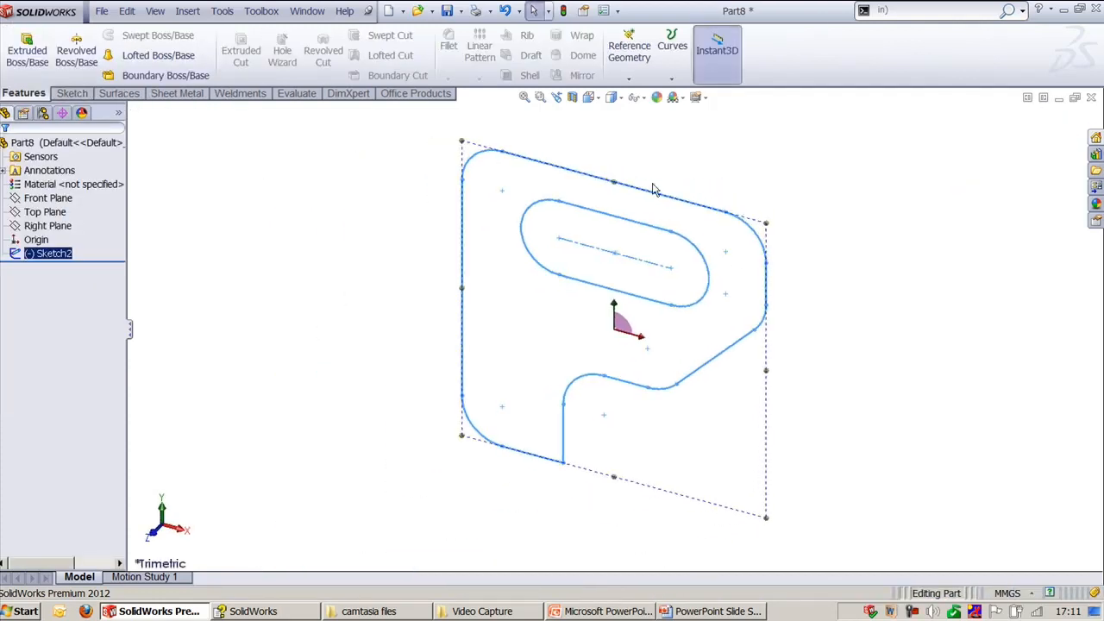
- Extrude the filleted profile with its slot into a solid using Instant3D
{"action": "left_click", "coordinate": [488, 163]}
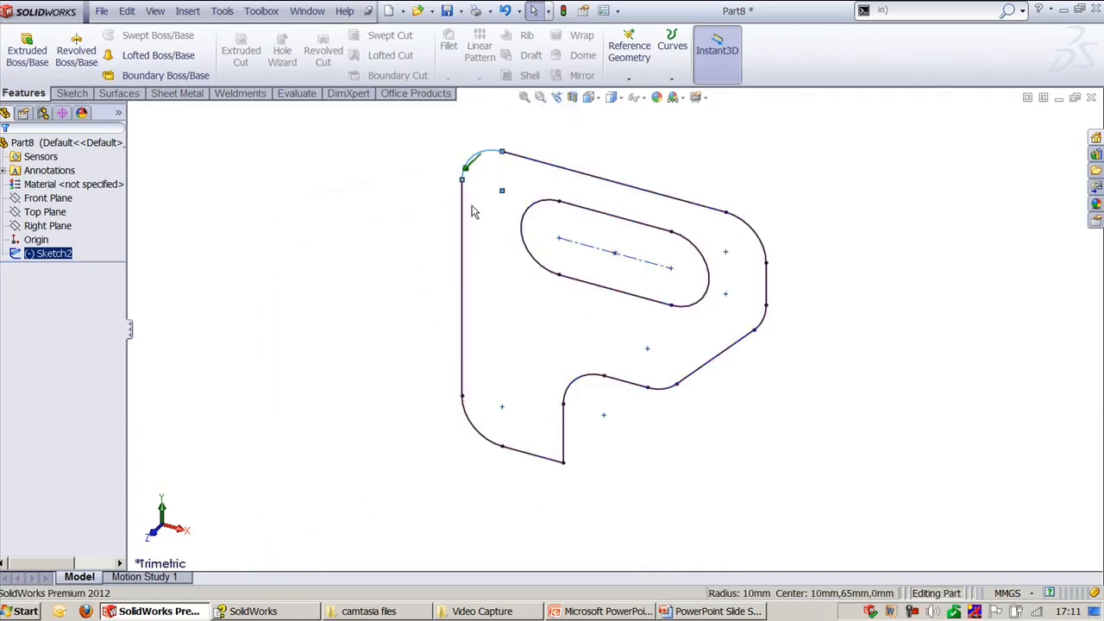
{"action": "middle_click_drag", "start_coordinate": [497, 189], "coordinate": [456, 181]}
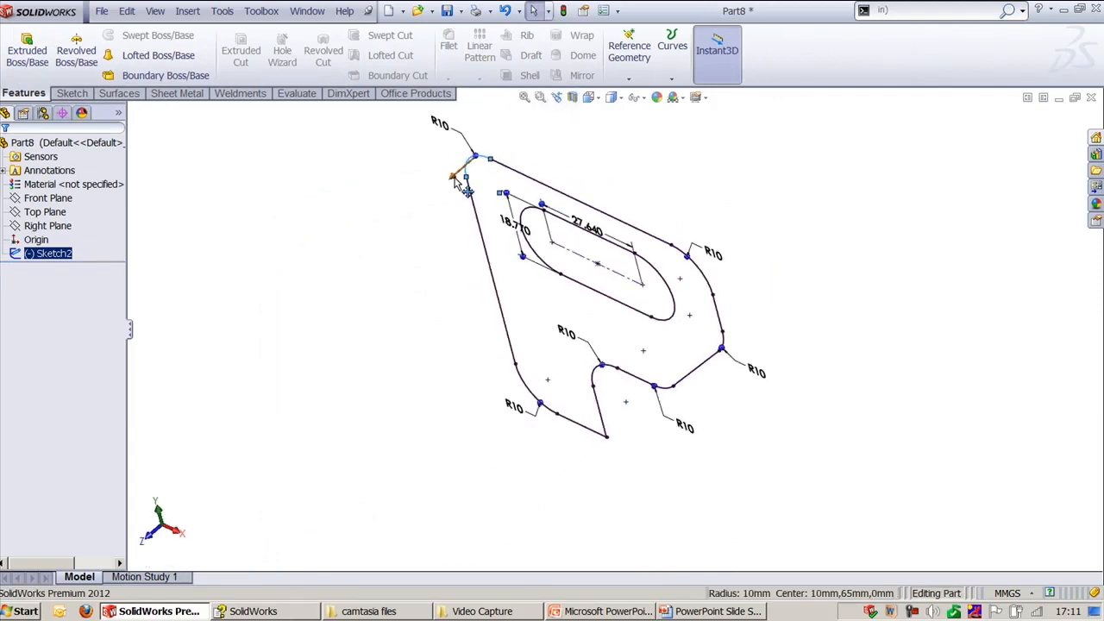
{"action": "left_click_drag", "start_coordinate": [453, 178], "coordinate": [380, 248]}
{"action": "left_click", "coordinate": [328, 178]}
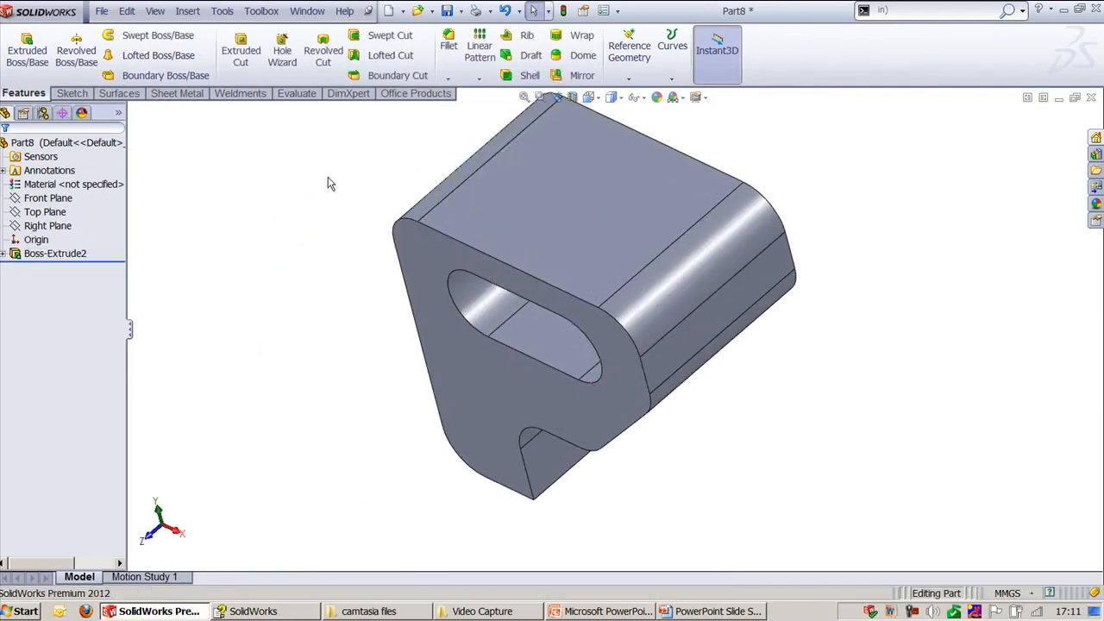
{"action": "key", "text": "ctrl+shift+z"}
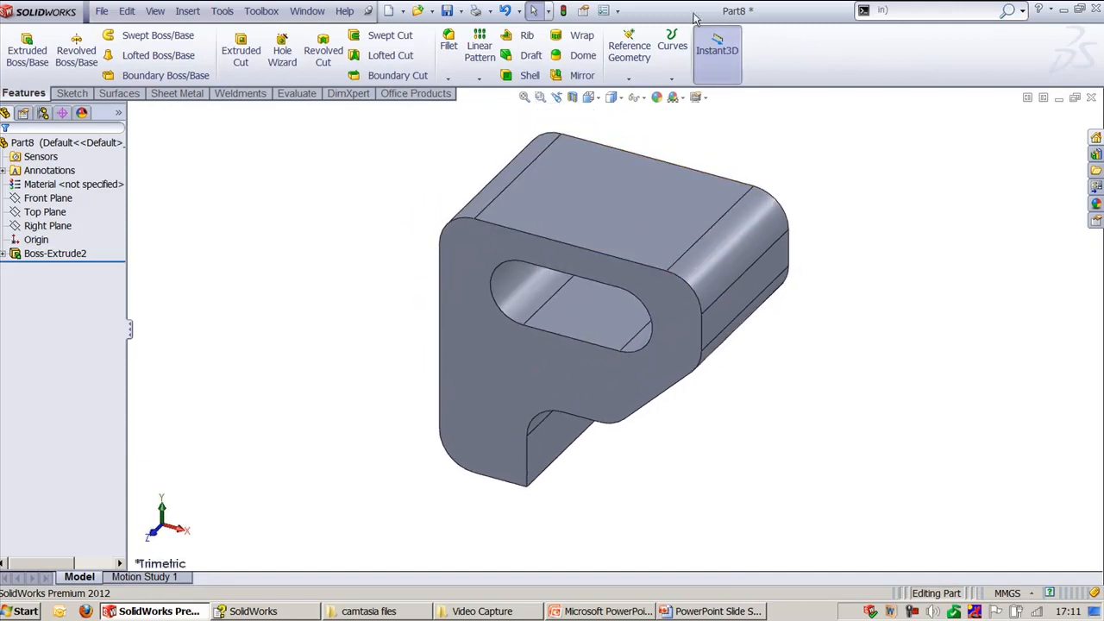
- Create a reference plane offset 10 mm outward from the extruded body's front face
{"action": "left_click", "coordinate": [628, 45]}
{"action": "left_click", "coordinate": [640, 93]}
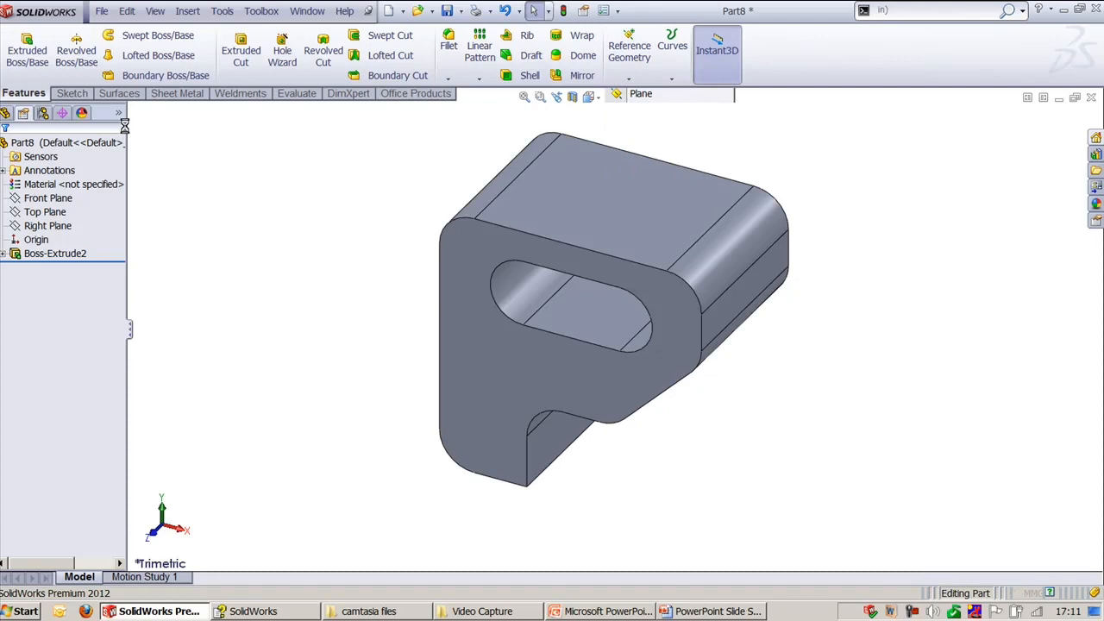
{"action": "left_click", "coordinate": [485, 268]}
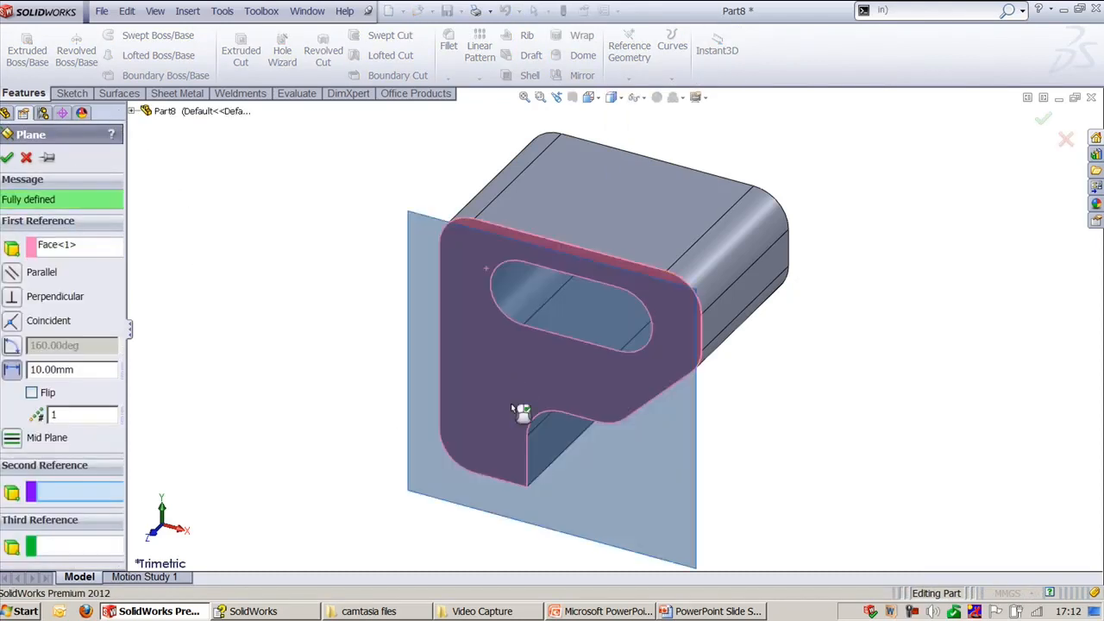
{"action": "middle_click_drag", "start_coordinate": [510, 403], "coordinate": [431, 362]}
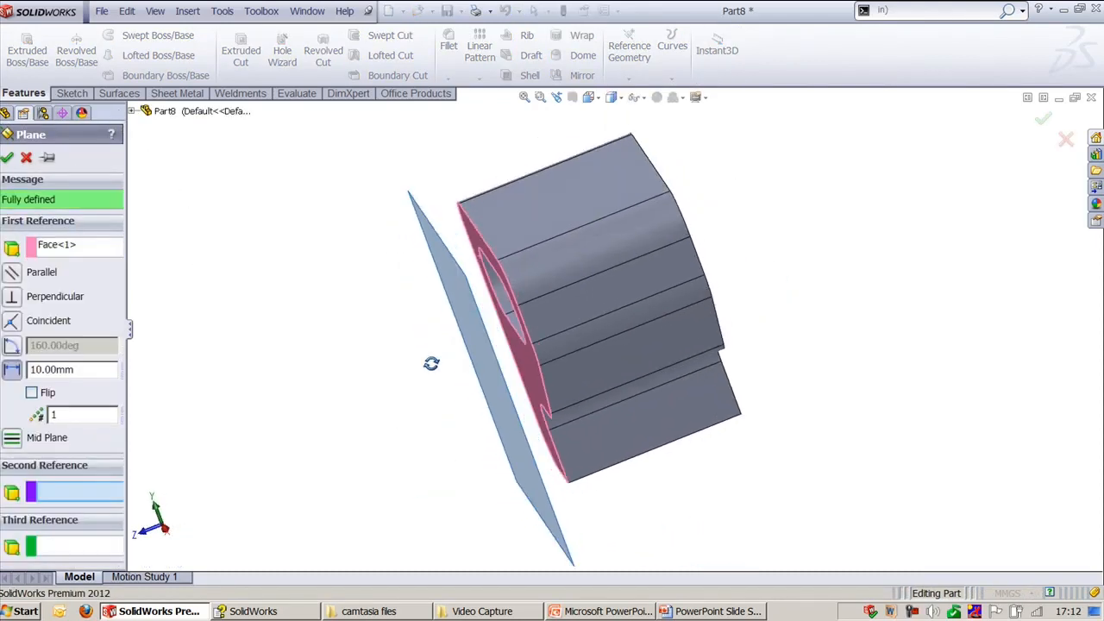
{"action": "left_click", "coordinate": [7, 157]}
{"action": "key", "text": "ctrl+7"}
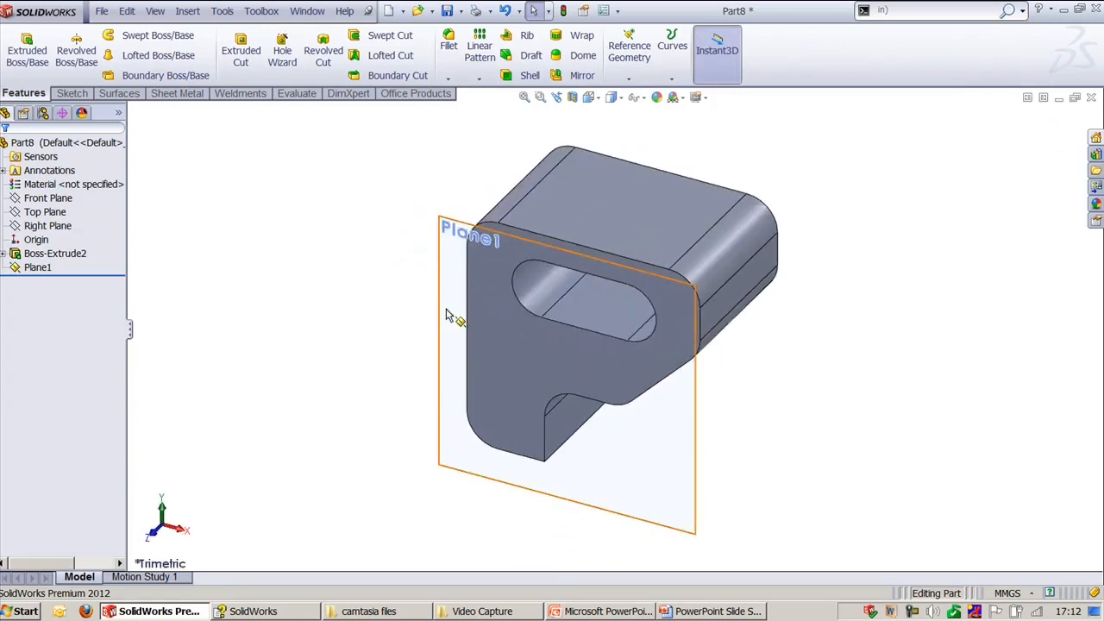
- Start a sketch on the new offset plane and view it face-on
{"action": "left_click", "coordinate": [452, 336]}
{"action": "left_click", "coordinate": [498, 254]}
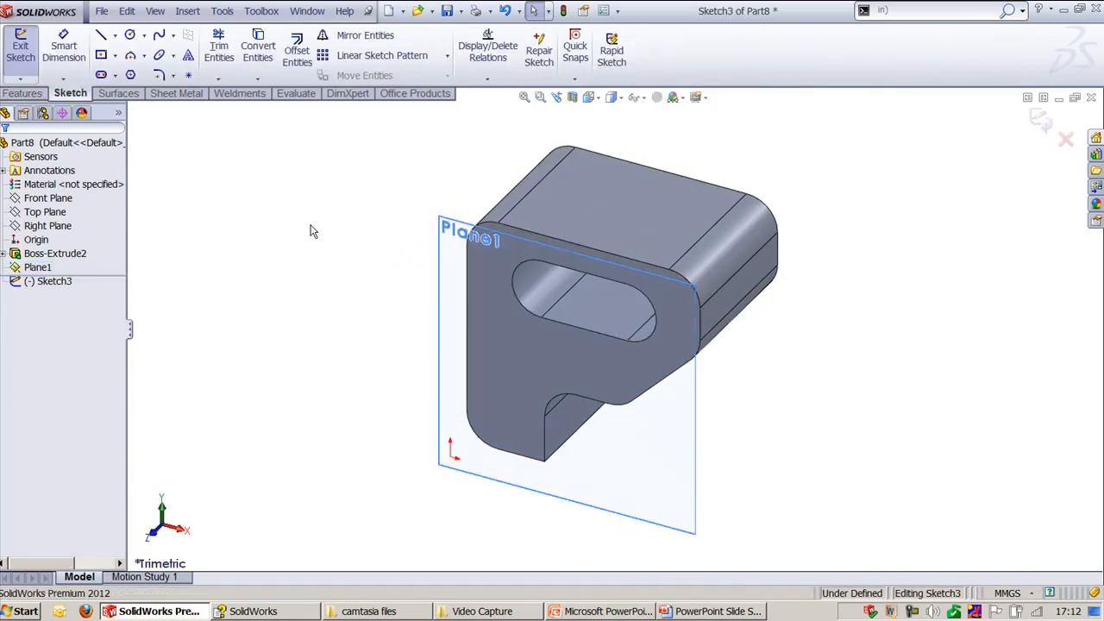
{"action": "key", "text": "ctrl+8"}
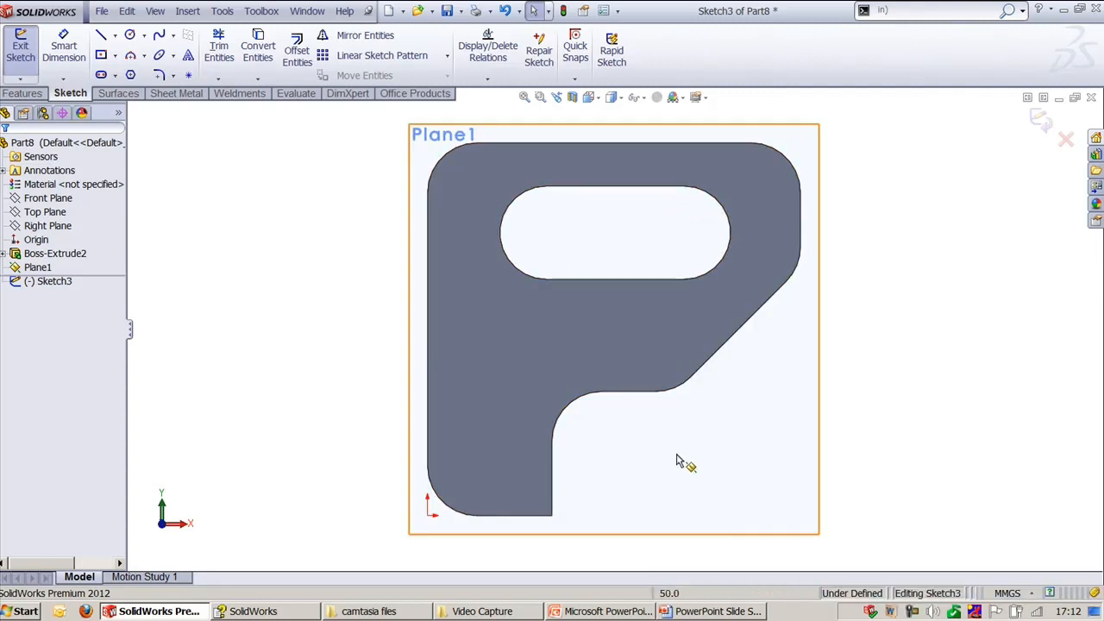
{"action": "mouse_move", "coordinate": [685, 461]}
{"action": "middle_mouse_down"}
{"action": "mouse_move", "coordinate": [677, 374]}
{"action": "mouse_move", "coordinate": [650, 316]}
{"action": "mouse_move", "coordinate": [655, 353]}
{"action": "mouse_move", "coordinate": [557, 429]}
{"action": "middle_mouse_up"}
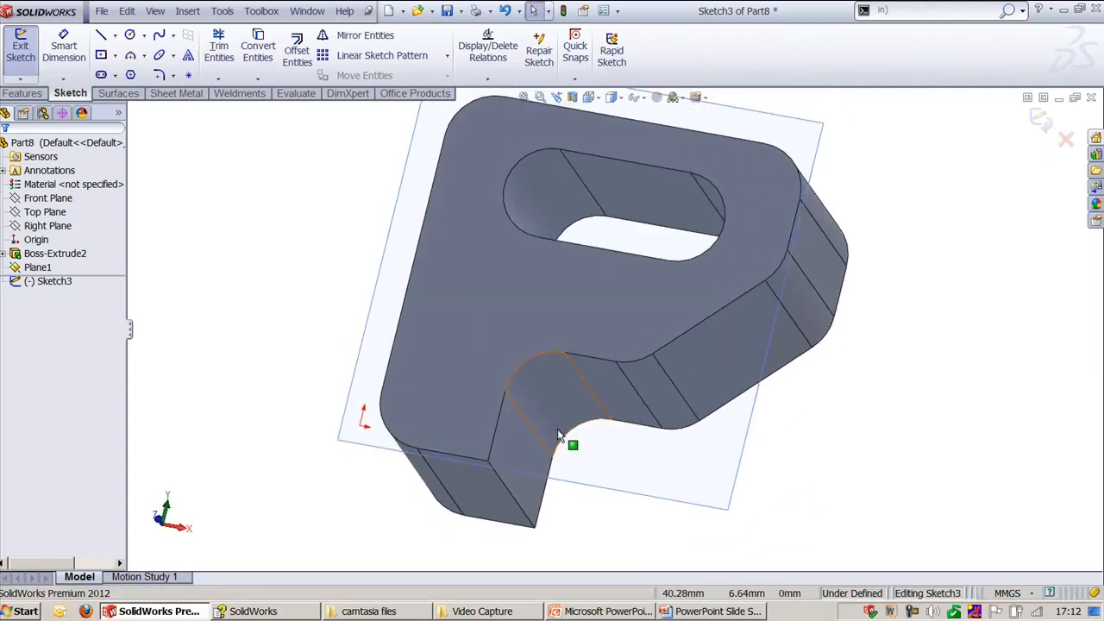
{"action": "left_click", "coordinate": [522, 361]}
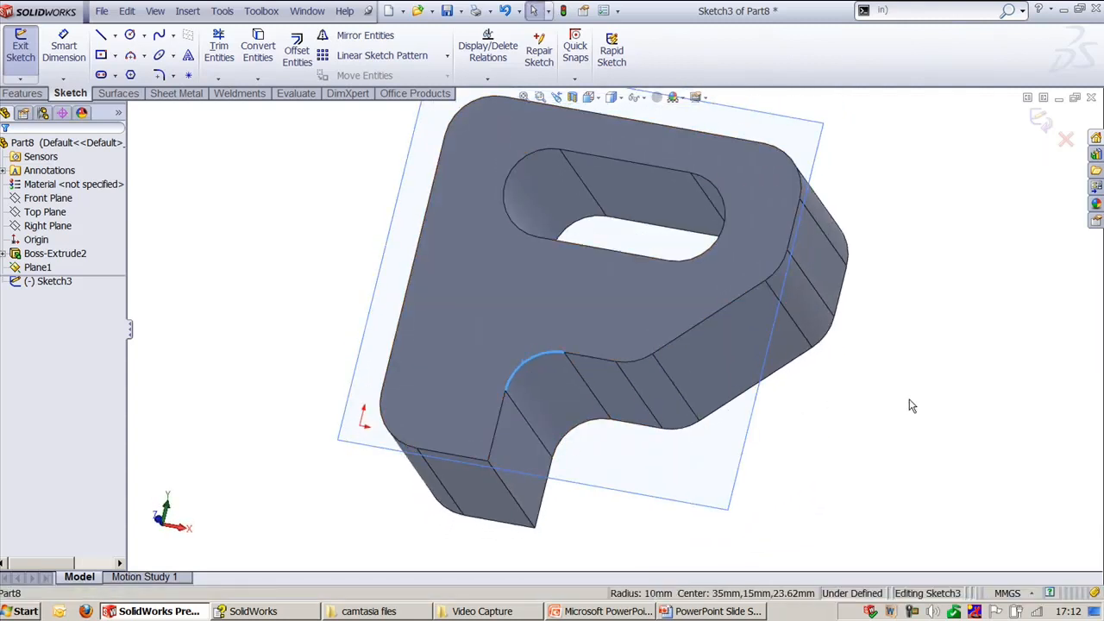
{"action": "key", "text": "ctrl+8"}
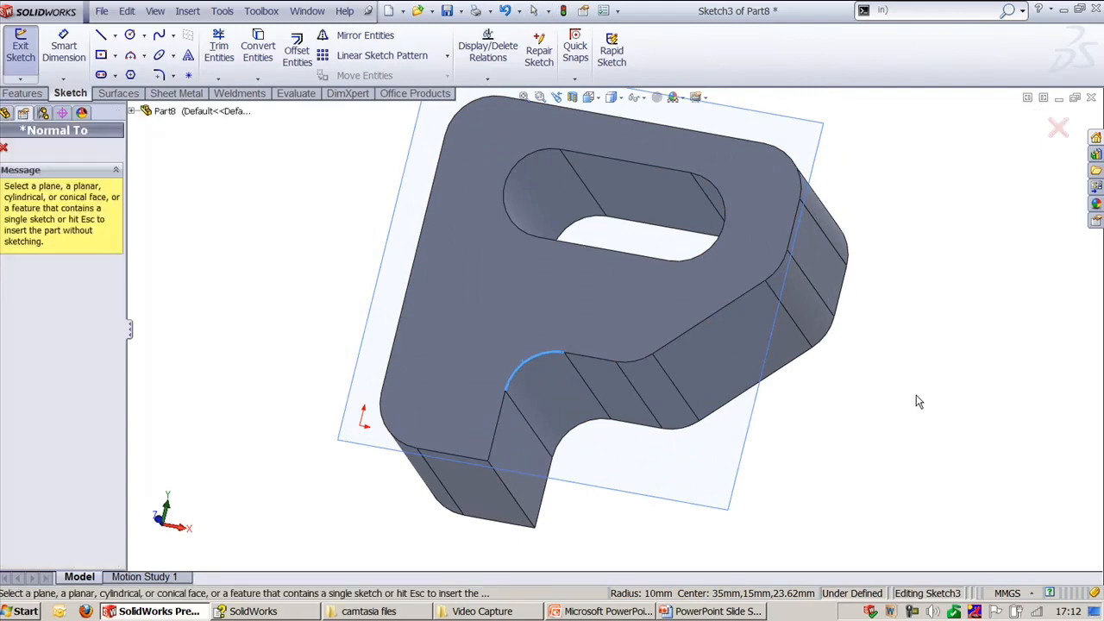
{"action": "left_click", "coordinate": [799, 370]}
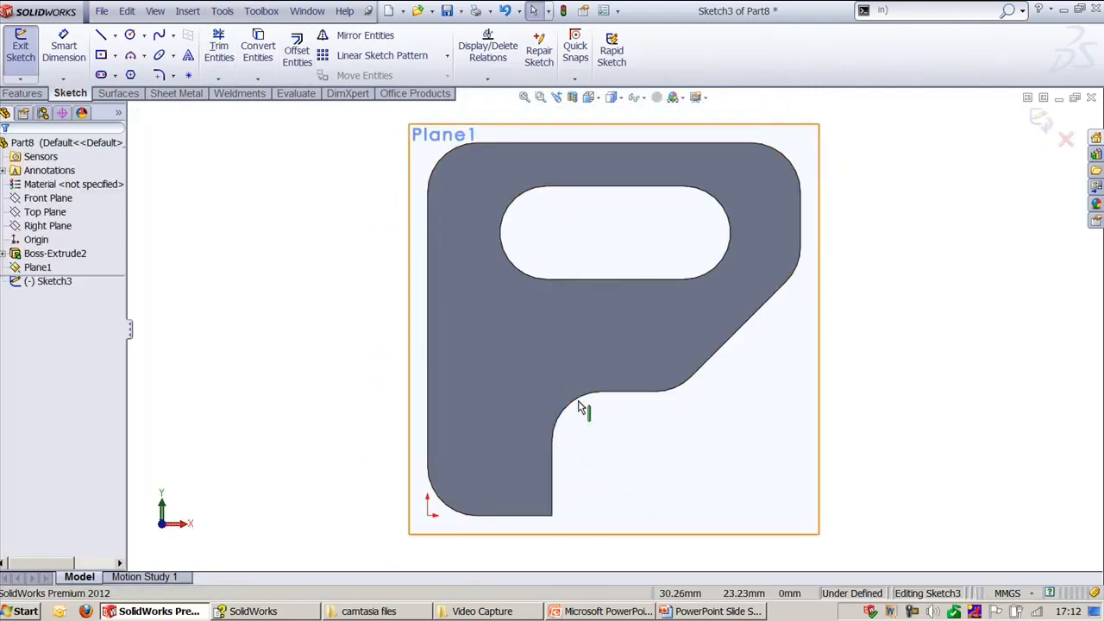
- Convert the outer outline edges of the body's front face into the sketch using Convert Entities with Select chain enabled
{"action": "left_click", "coordinate": [257, 48]}
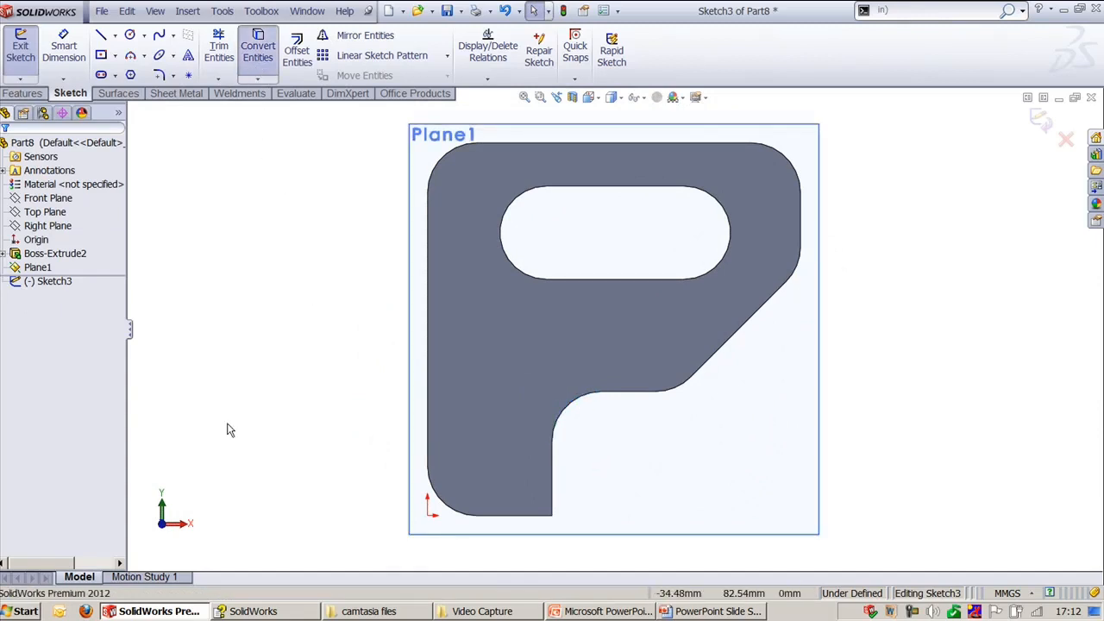
{"action": "left_click", "coordinate": [553, 495]}
{"action": "left_click", "coordinate": [562, 414]}
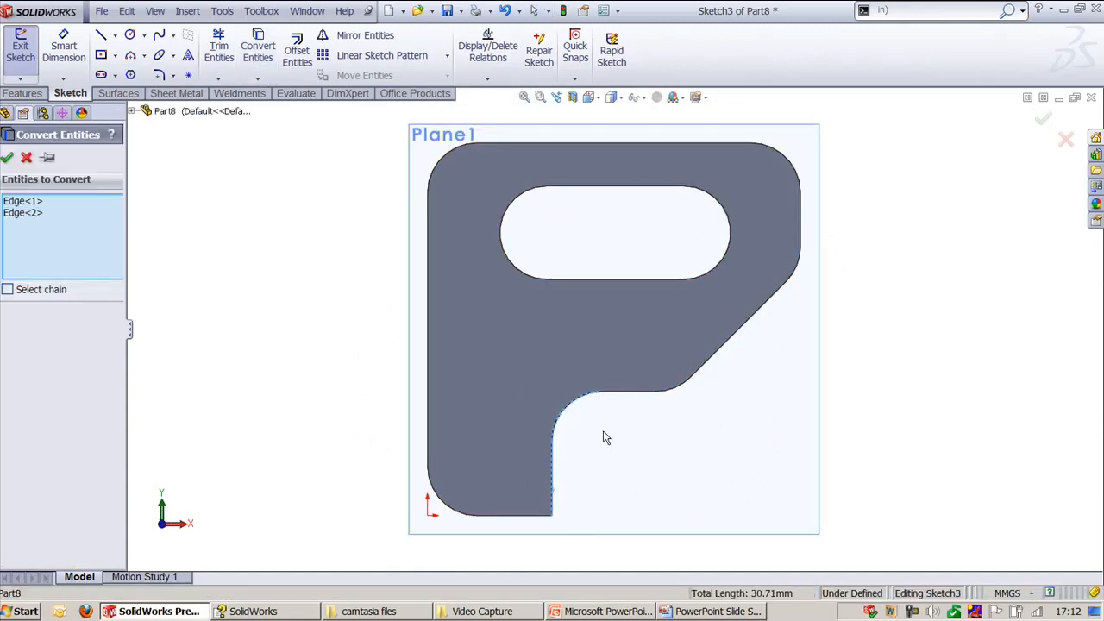
{"action": "left_click", "coordinate": [652, 395]}
{"action": "left_click", "coordinate": [682, 392]}
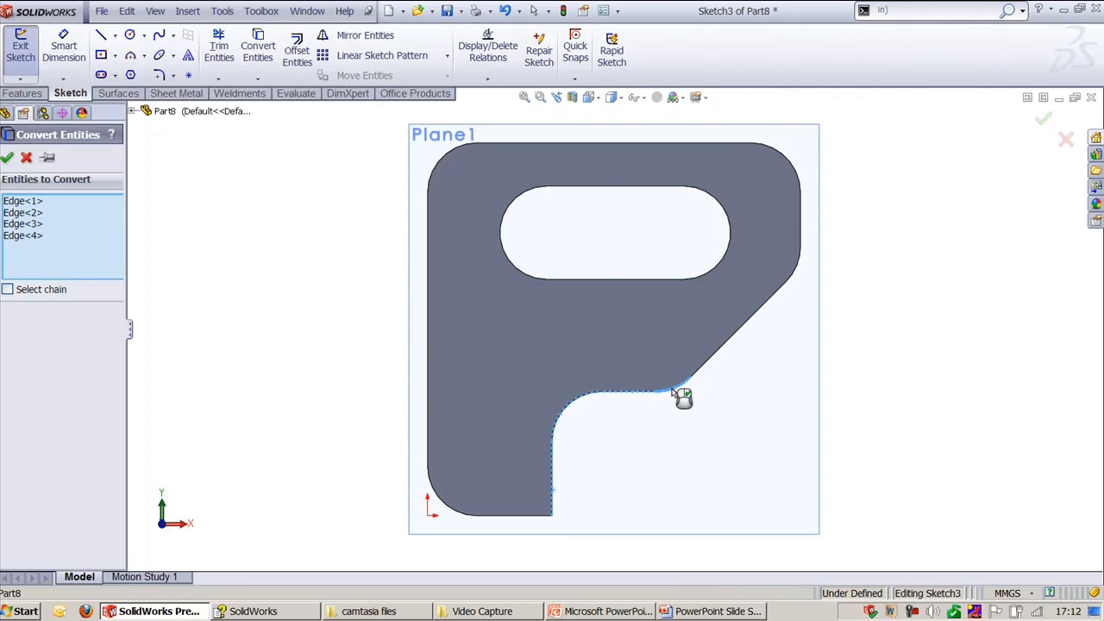
{"action": "left_click", "coordinate": [728, 352]}
{"action": "left_click", "coordinate": [43, 293]}
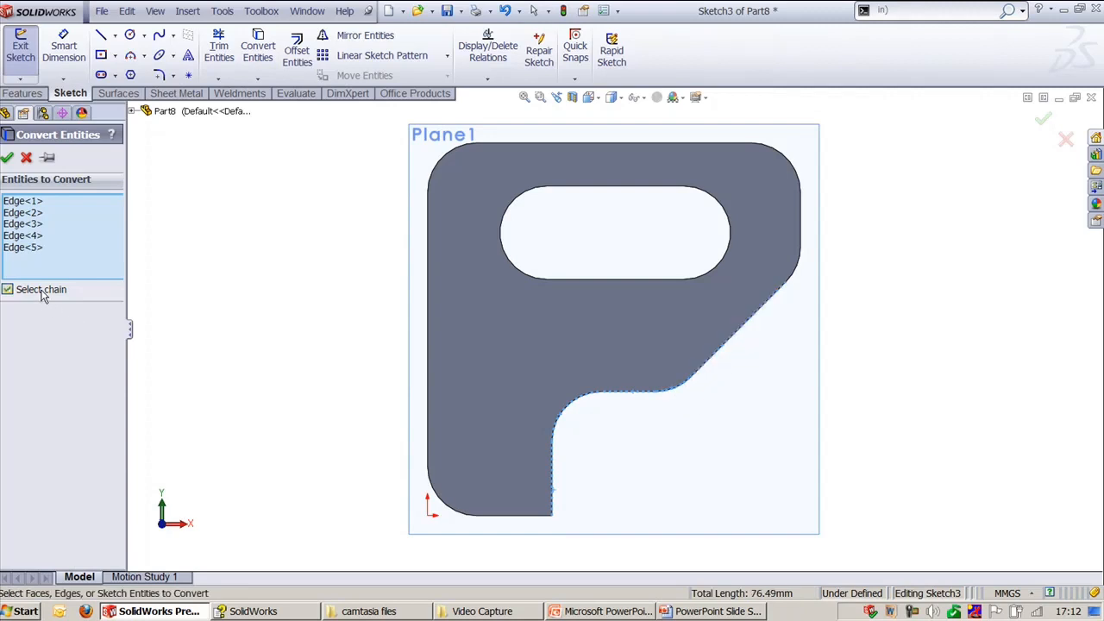
{"action": "left_click", "coordinate": [798, 272]}
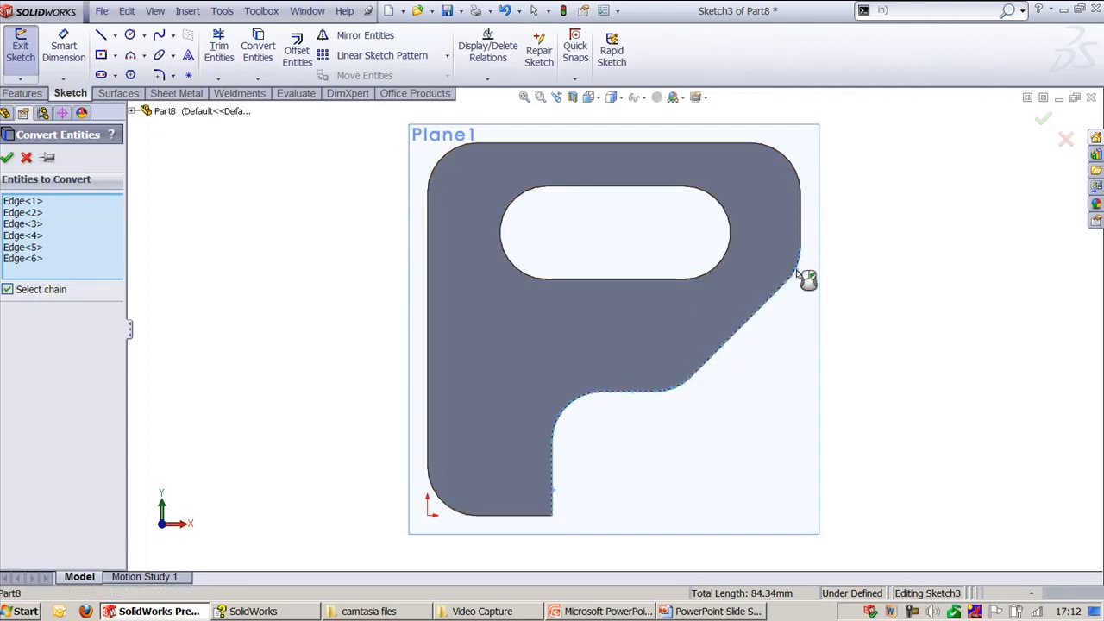
{"action": "middle_click_drag", "start_coordinate": [862, 382], "coordinate": [815, 246]}
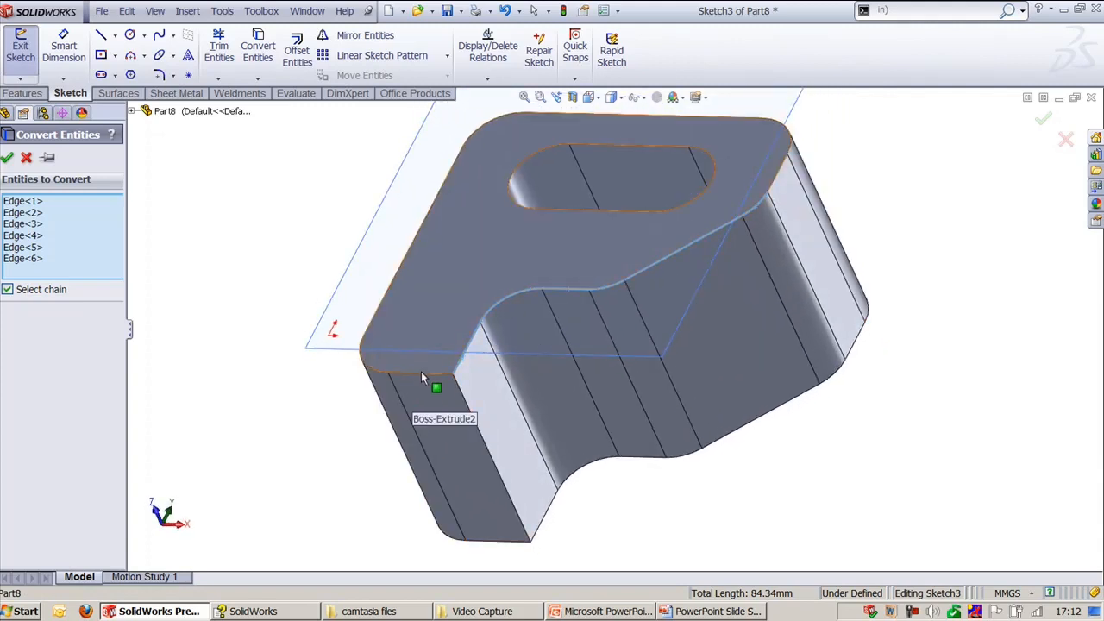
{"action": "left_click", "coordinate": [421, 371]}
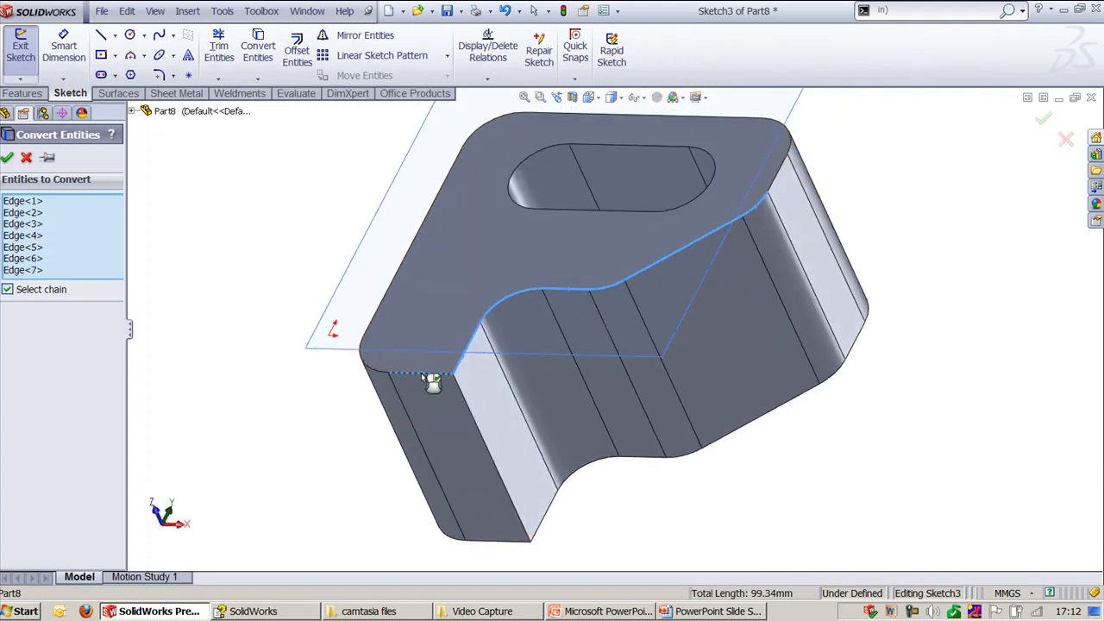
{"action": "right_click", "coordinate": [421, 311]}
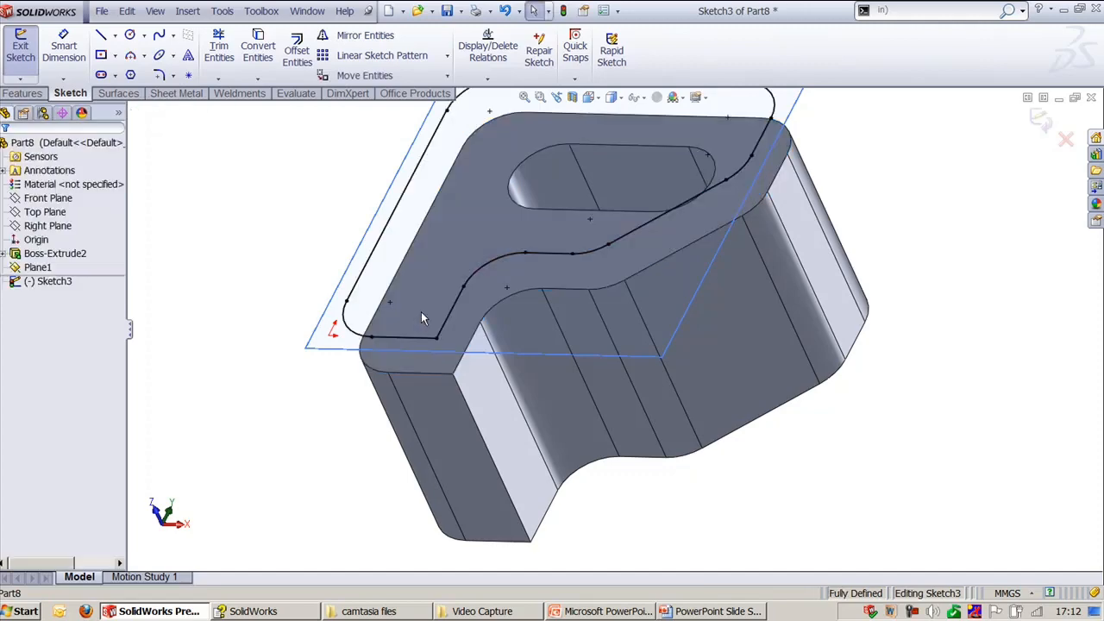
- Exit the sketch and examine the converted outline in front of the extruded body
{"action": "left_click", "coordinate": [1041, 121]}
{"action": "mouse_move", "coordinate": [956, 264]}
{"action": "middle_mouse_down"}
{"action": "mouse_move", "coordinate": [961, 256]}
{"action": "mouse_move", "coordinate": [837, 481]}
{"action": "mouse_move", "coordinate": [813, 485]}
{"action": "mouse_move", "coordinate": [707, 405]}
{"action": "mouse_move", "coordinate": [603, 370]}
{"action": "mouse_move", "coordinate": [703, 379]}
{"action": "mouse_move", "coordinate": [724, 458]}
{"action": "middle_mouse_up"}
{"action": "left_click", "coordinate": [685, 479]}
{"action": "left_click", "coordinate": [752, 431]}
{"action": "key", "text": "ctrl+7"}
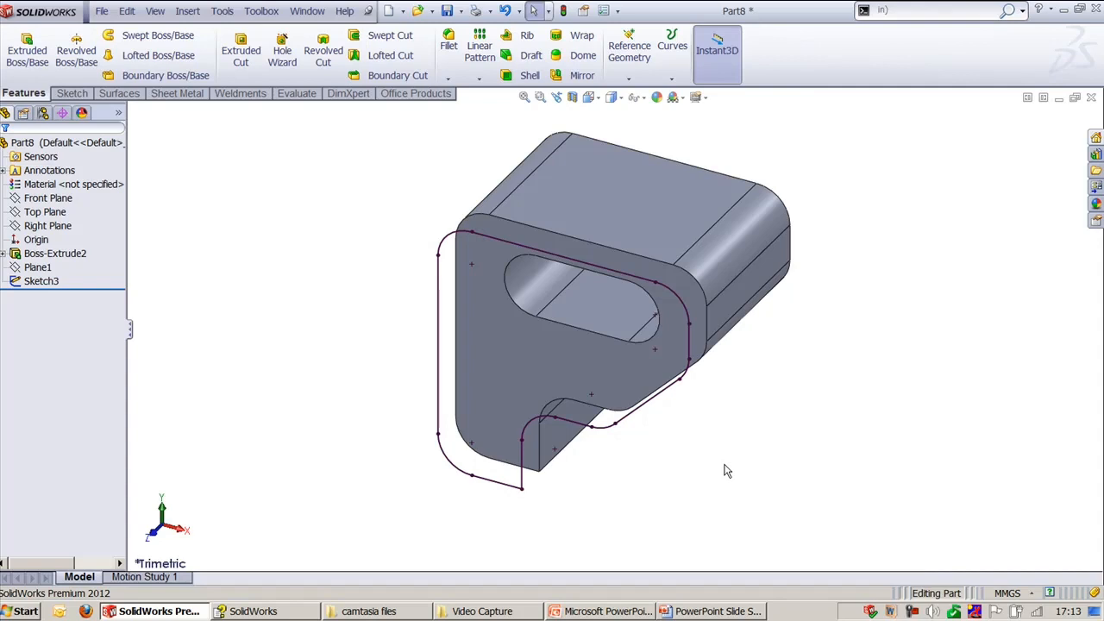
- Look up the Intersection Curve command among the sketch tools
{"action": "left_click", "coordinate": [222, 10]}
{"action": "mouse_move", "coordinate": [330, 197]}
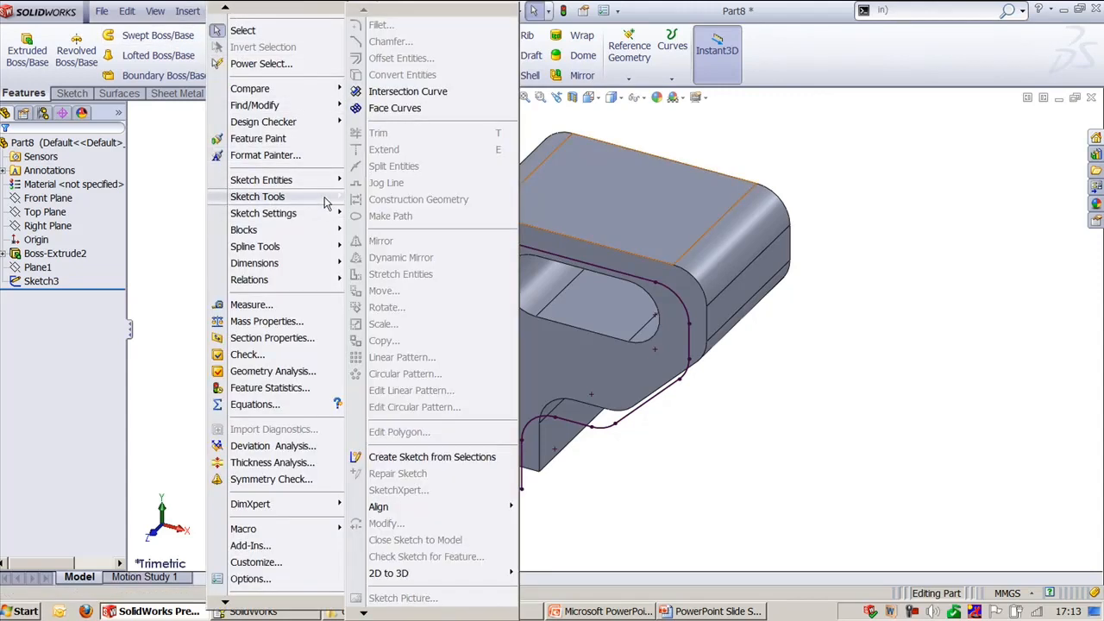
{"action": "left_click", "coordinate": [399, 92]}
{"action": "middle_click_drag", "start_coordinate": [787, 442], "coordinate": [801, 425]}
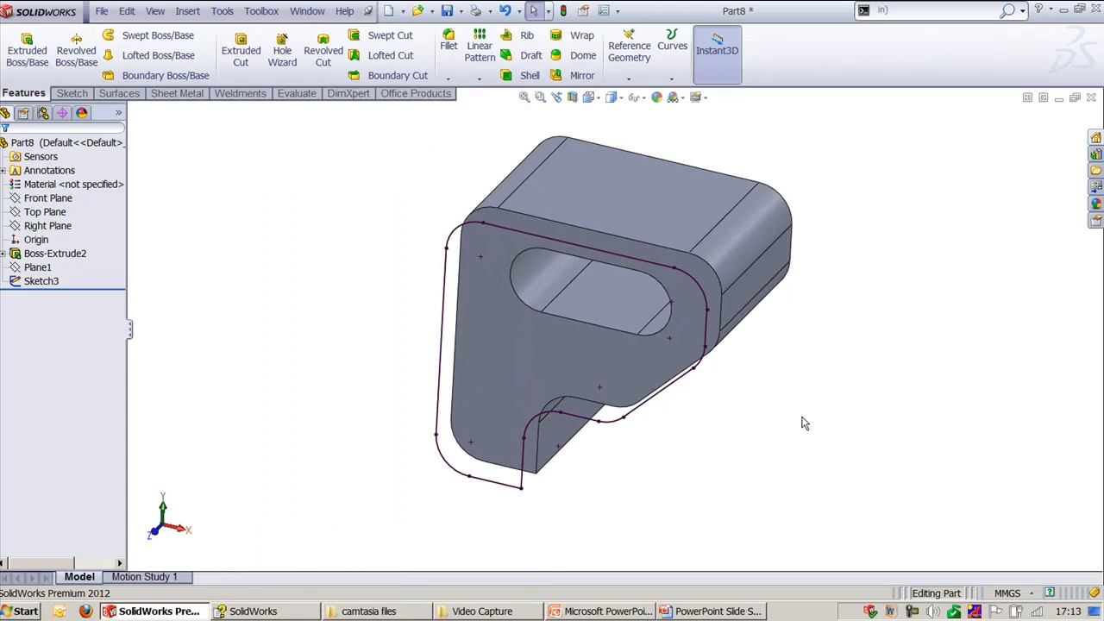
- Close the part without saving it and create a new part document
{"action": "left_click", "coordinate": [1091, 97]}
{"action": "left_click", "coordinate": [602, 334]}
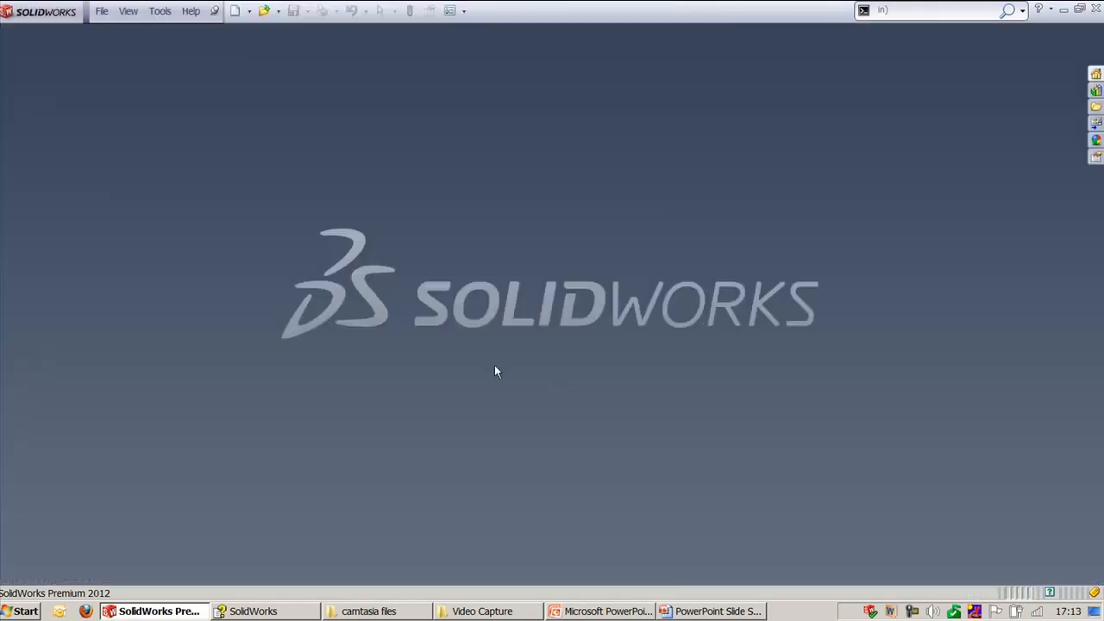
{"action": "left_click", "coordinate": [97, 11]}
{"action": "left_click", "coordinate": [118, 32]}
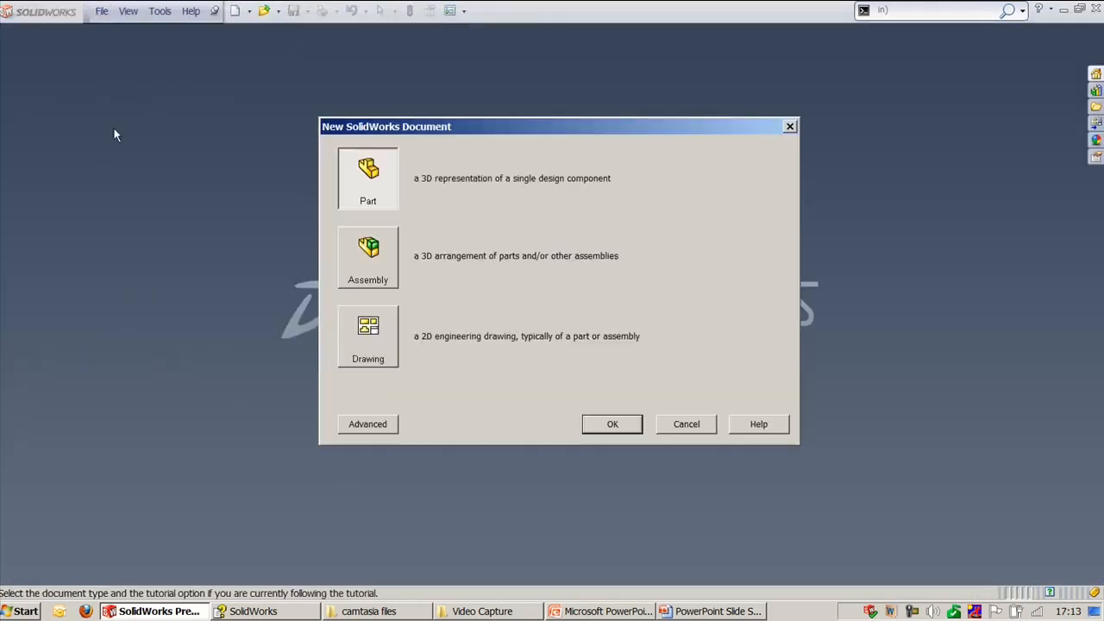
{"action": "double_click", "coordinate": [367, 177]}
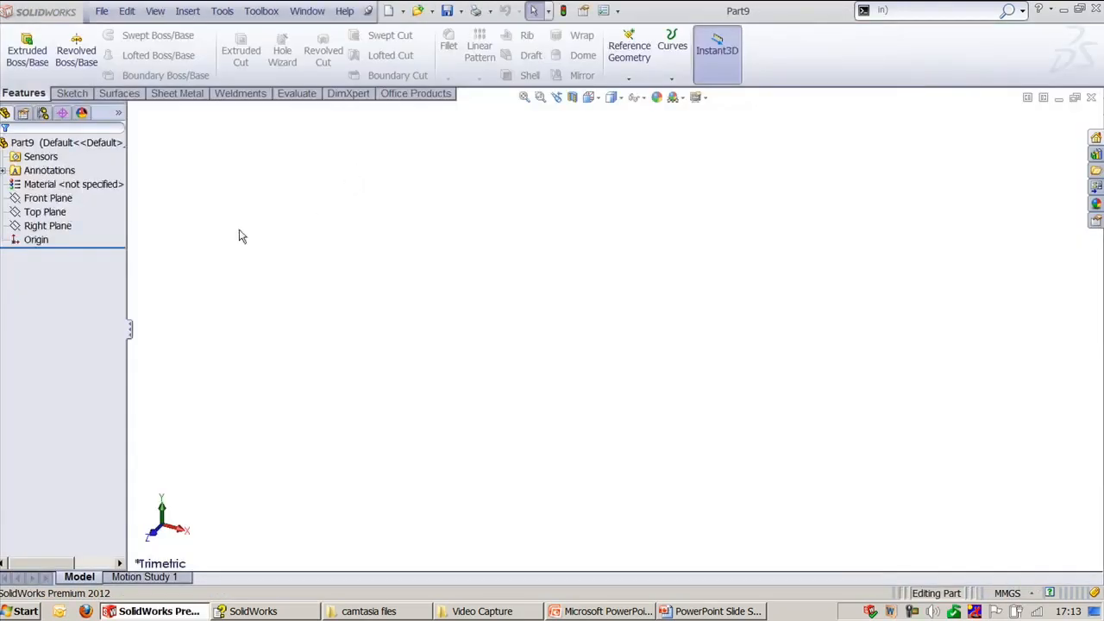
- On the Front Plane, sketch a horizontal line about 181 mm long from the origin and a vertical line about 116 mm up from its end
{"action": "left_click", "coordinate": [47, 198]}
{"action": "left_click", "coordinate": [70, 173]}
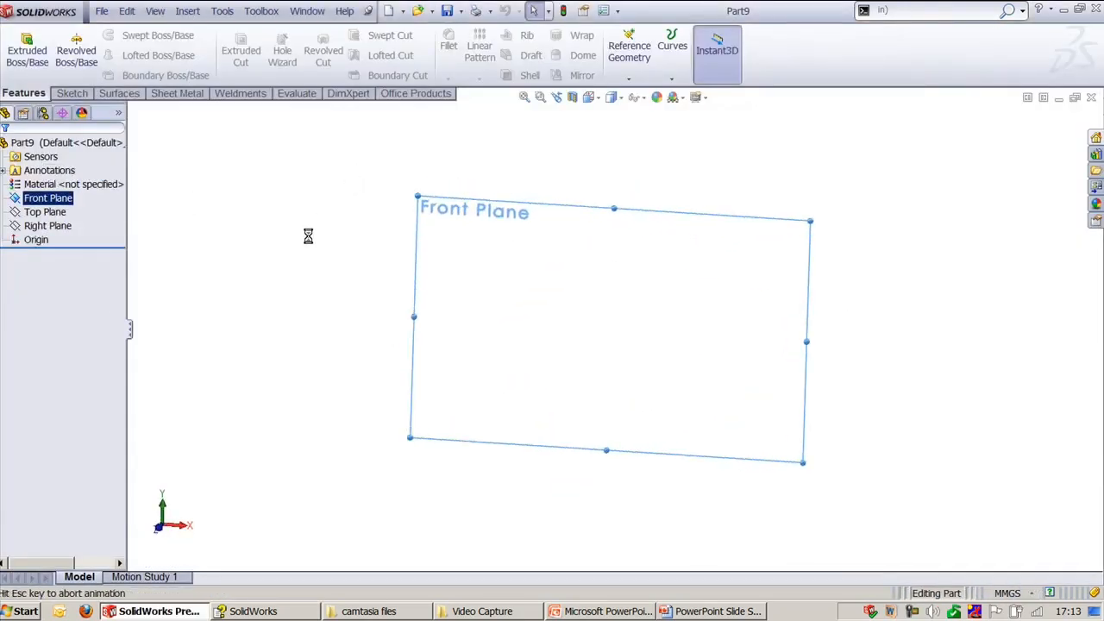
{"action": "left_click", "coordinate": [101, 35]}
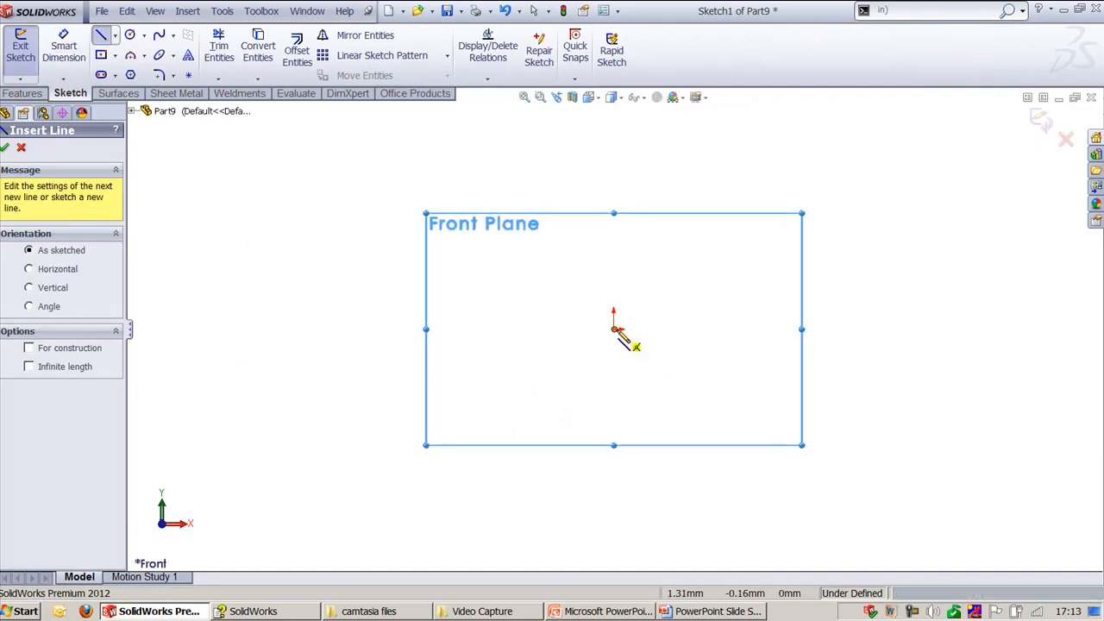
{"action": "left_click", "coordinate": [614, 328]}
{"action": "middle_click_drag", "start_coordinate": [791, 330], "coordinate": [661, 377], "text": "ctrl"}
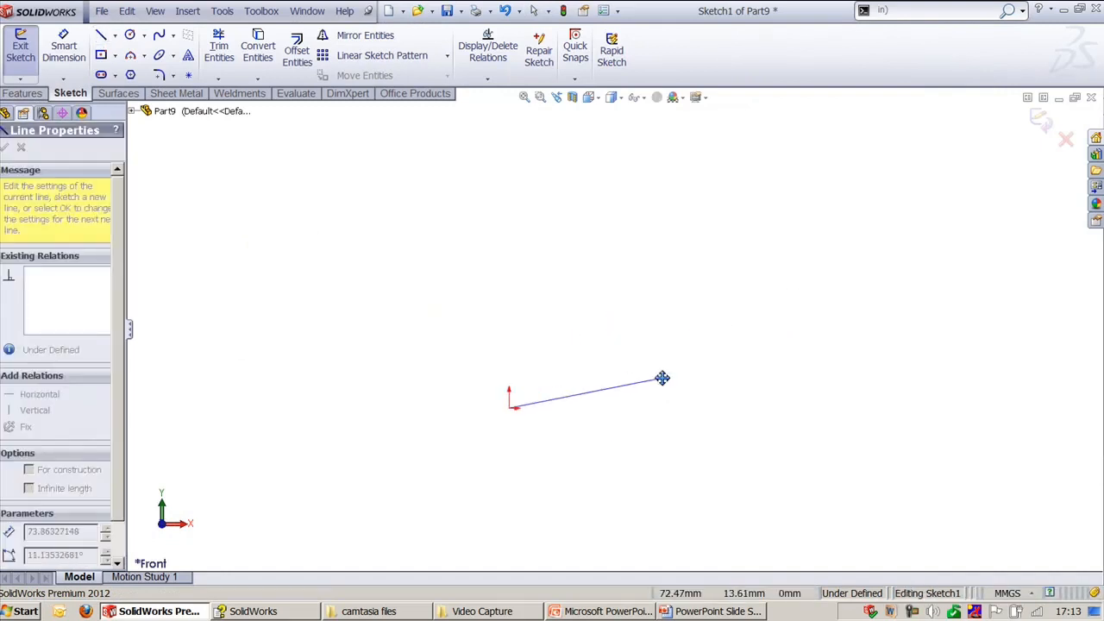
{"action": "left_click", "coordinate": [891, 407]}
{"action": "key", "text": "Escape"}
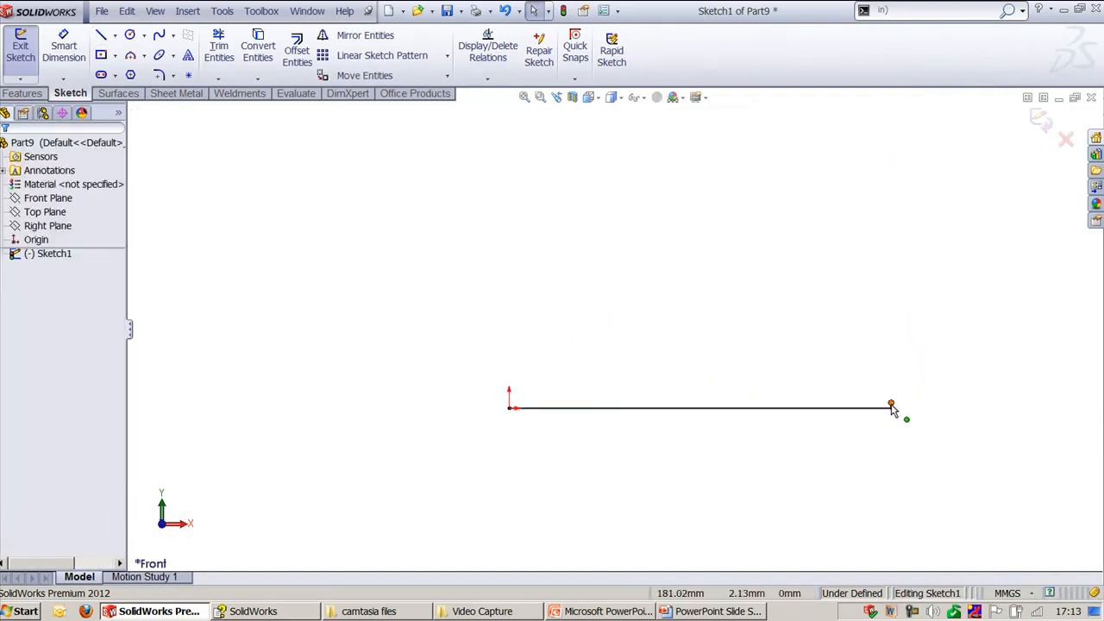
{"action": "left_click_drag", "start_coordinate": [893, 403], "coordinate": [891, 164]}
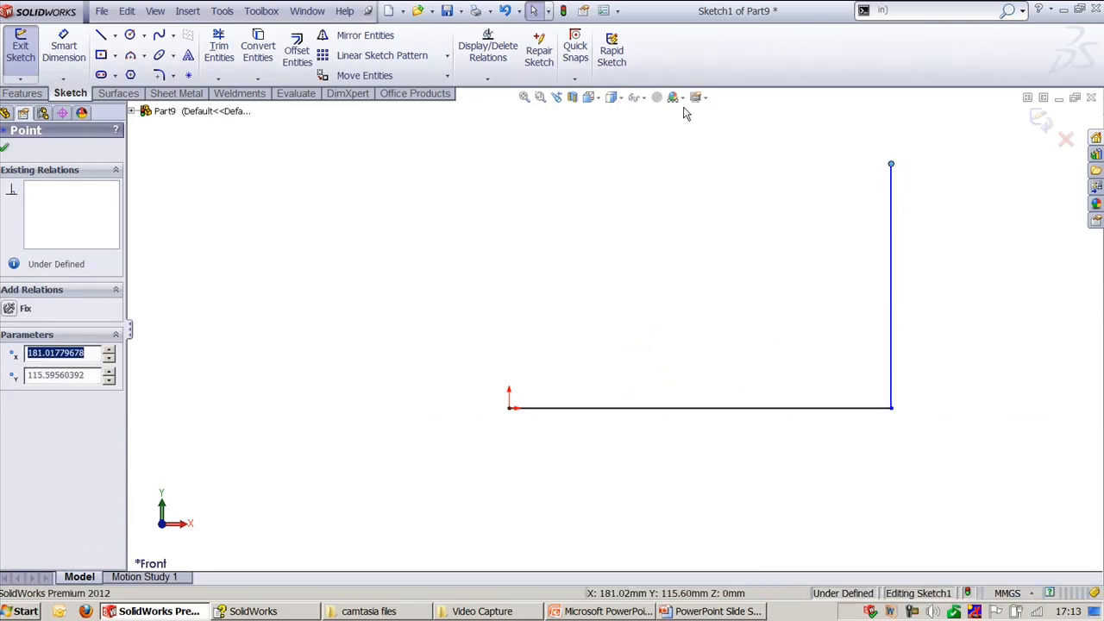
- Continue the profile with a horizontal top line, a diagonal about 73 mm long down inward, a short horizontal line and a short vertical line up
{"action": "left_click", "coordinate": [100, 36]}
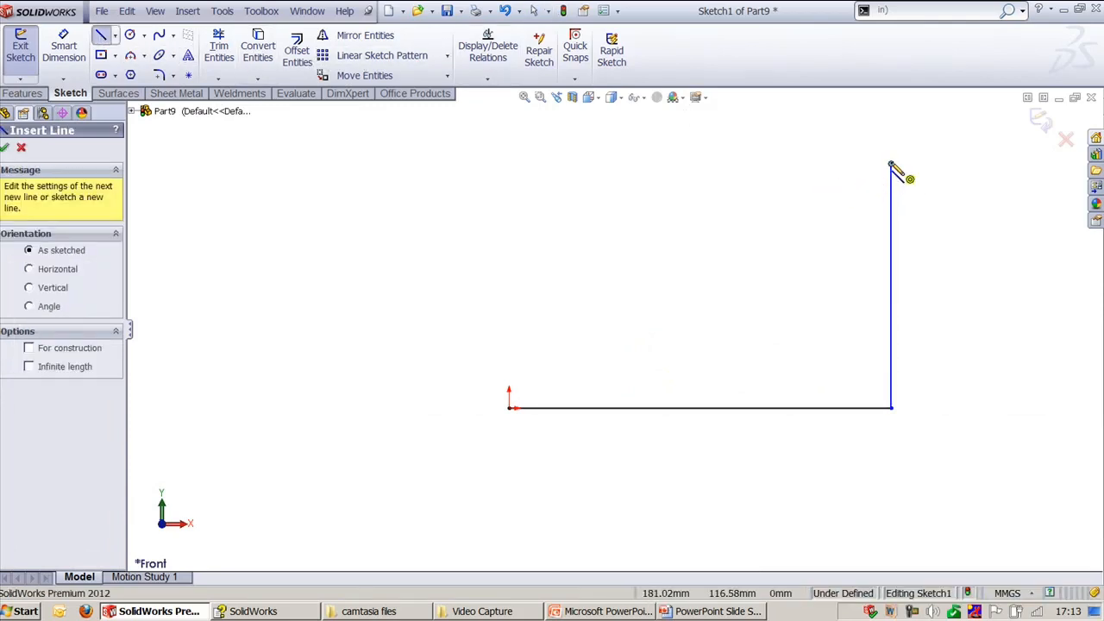
{"action": "left_click", "coordinate": [891, 164]}
{"action": "left_click", "coordinate": [605, 164]}
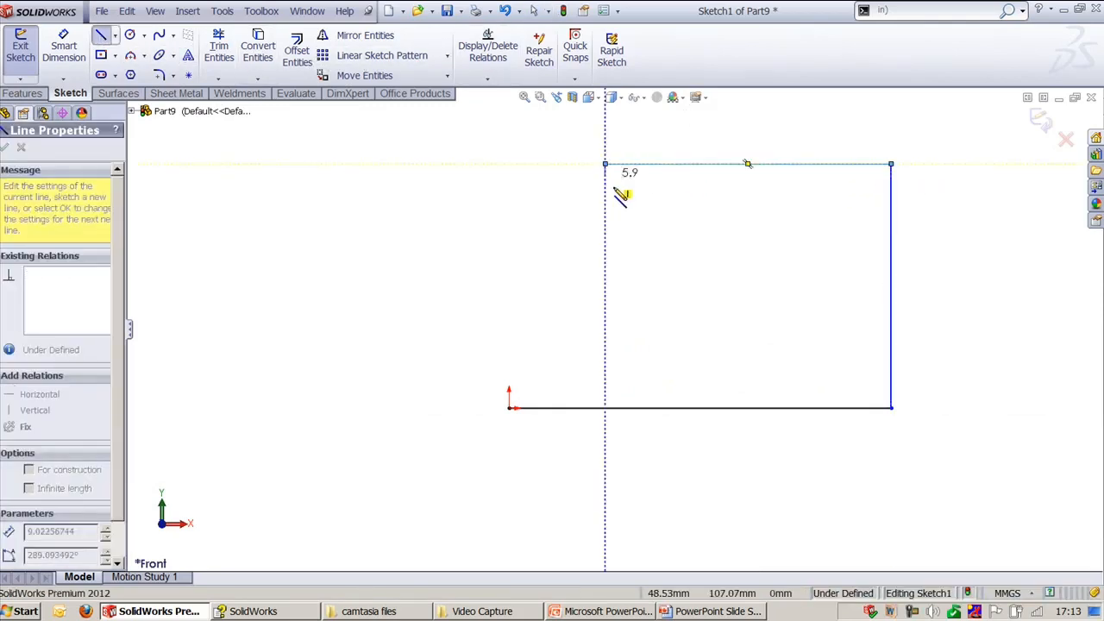
{"action": "left_click", "coordinate": [700, 286]}
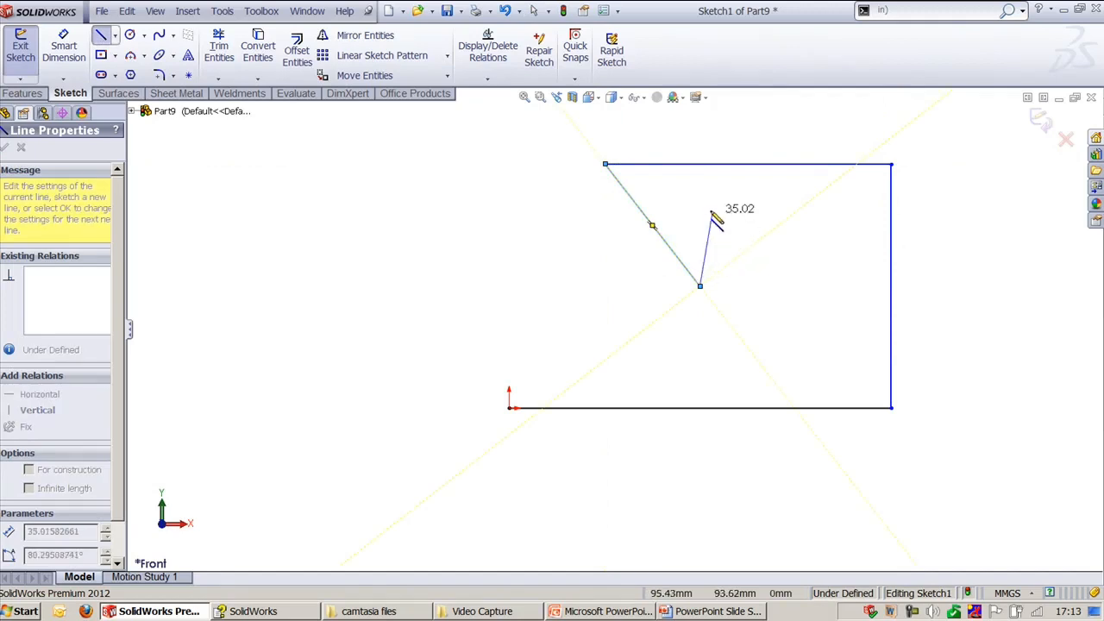
{"action": "left_click", "coordinate": [783, 286]}
{"action": "left_click", "coordinate": [783, 215]}
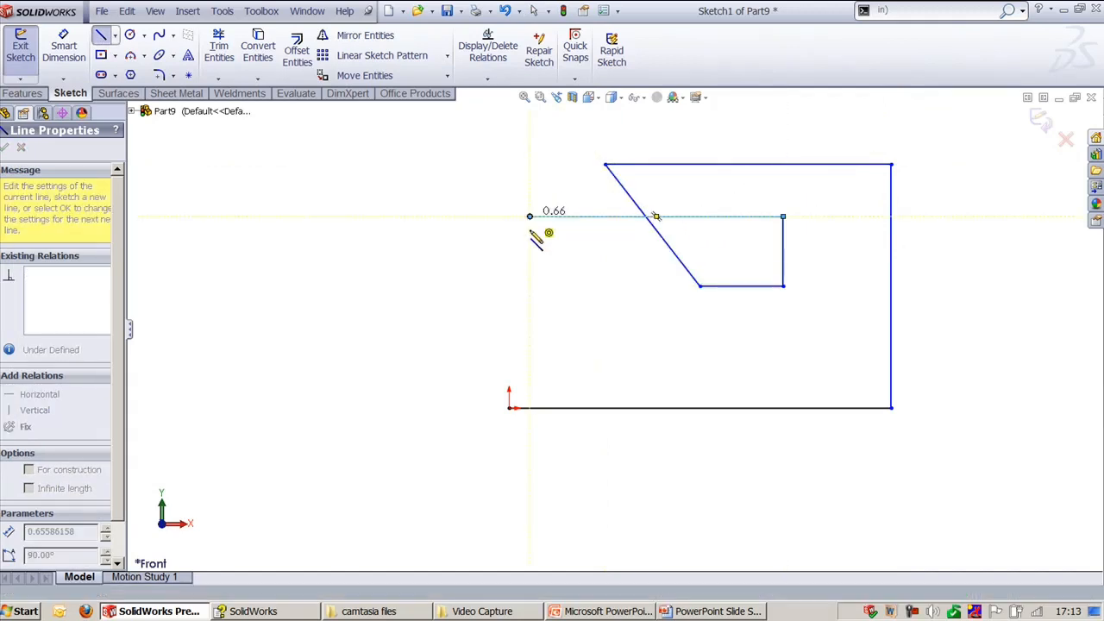
- Continue with a horizontal line about 120 mm long crossing the diagonal, a small step, and a vertical line about 42 mm down toward the origin
{"action": "left_click", "coordinate": [529, 217]}
{"action": "left_click", "coordinate": [530, 308]}
{"action": "left_click", "coordinate": [508, 308]}
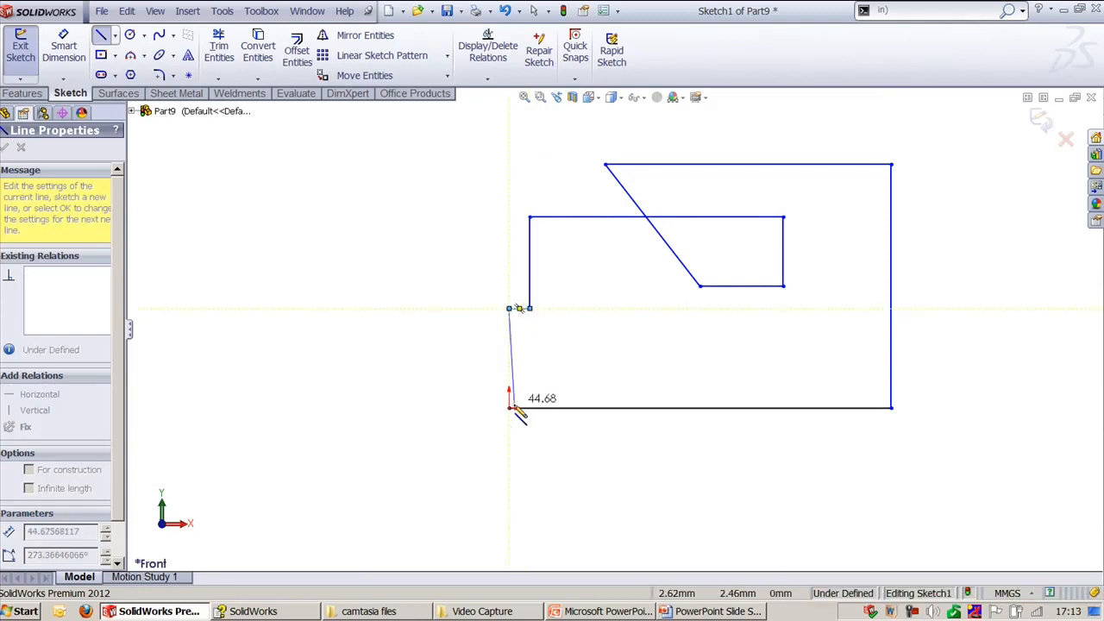
{"action": "left_click", "coordinate": [509, 408]}
{"action": "key", "text": "Escape"}
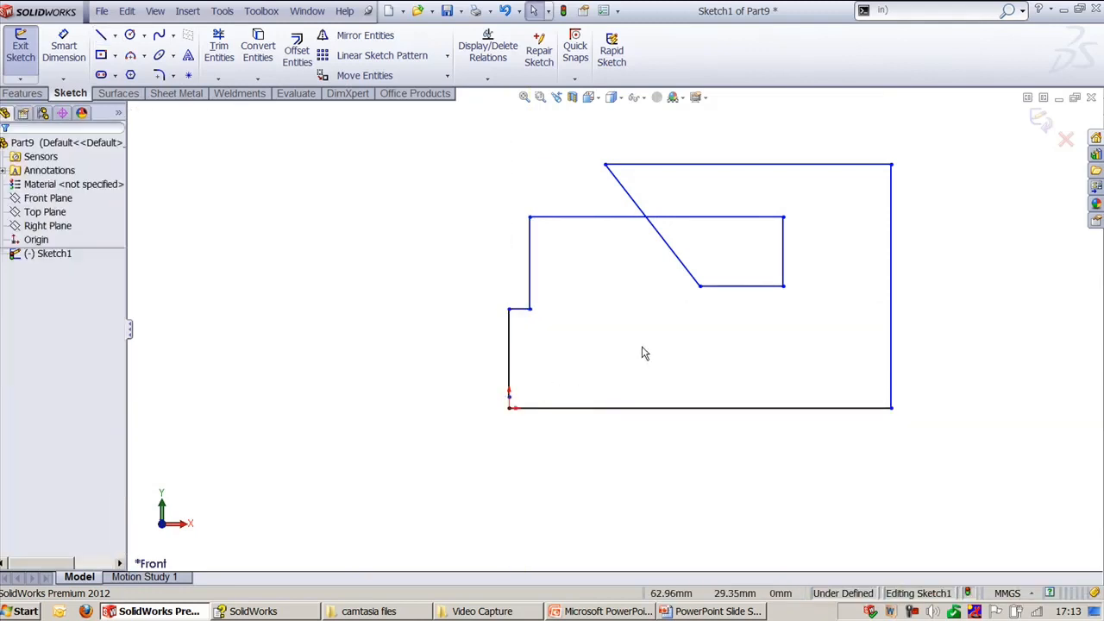
- Sketch a circle of about 13 mm radius inside the profile, below the diagonal line
{"action": "scroll", "coordinate": [678, 334], "scroll_direction": "down", "scroll_amount": 2}
{"action": "middle_click_drag", "start_coordinate": [686, 324], "coordinate": [550, 377], "text": "ctrl"}
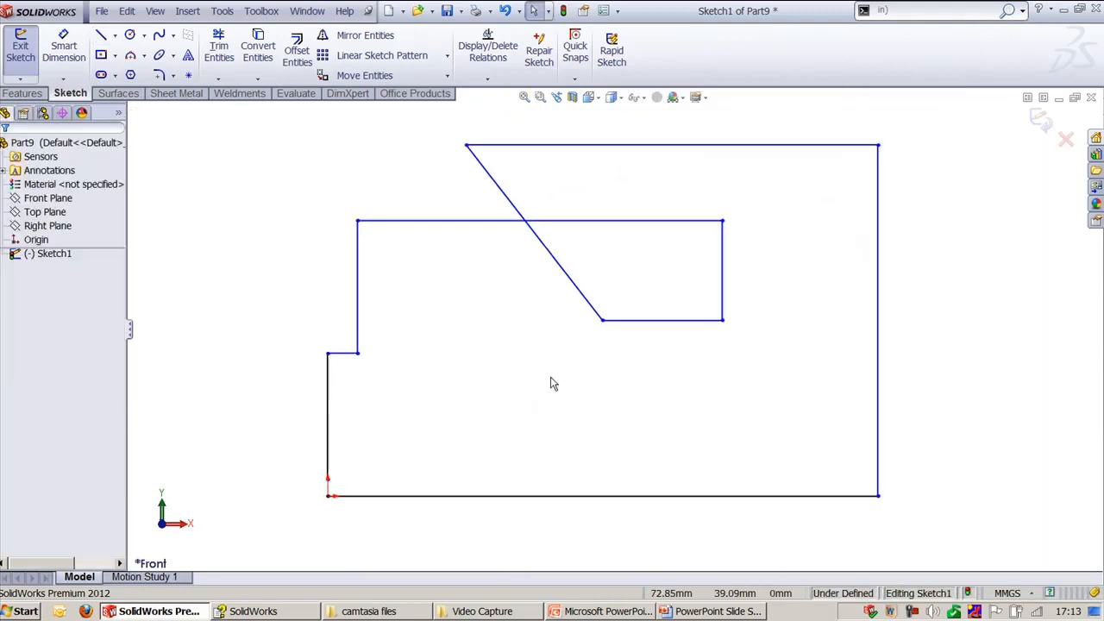
{"action": "right_click_drag", "start_coordinate": [551, 377], "coordinate": [514, 401]}
{"action": "left_click", "coordinate": [512, 401]}
{"action": "left_click", "coordinate": [544, 424]}
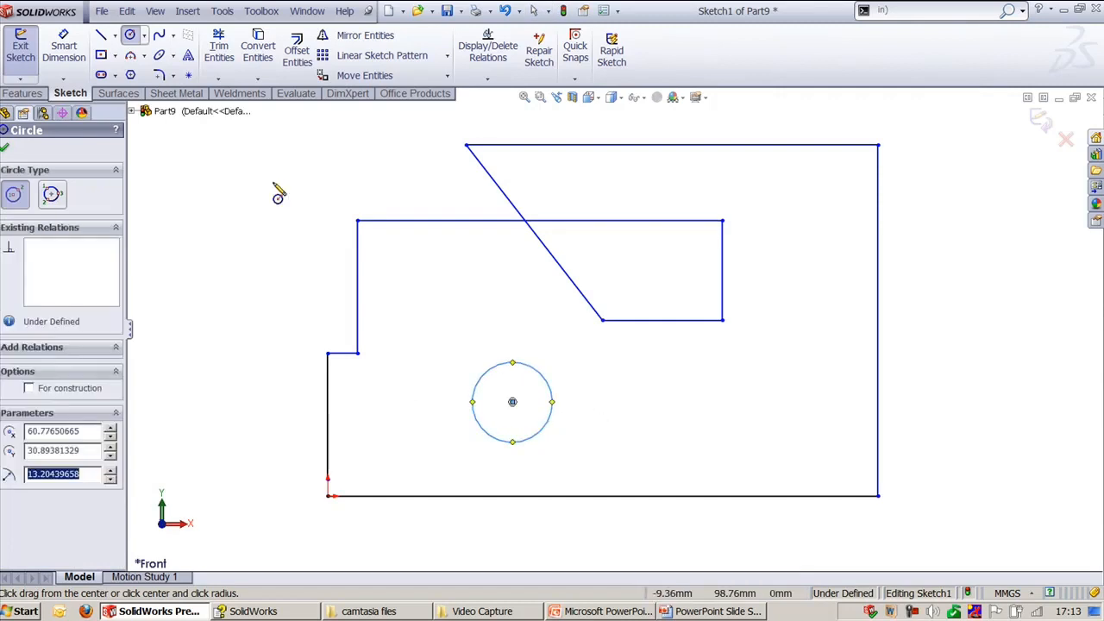
{"action": "key", "text": "Escape"}
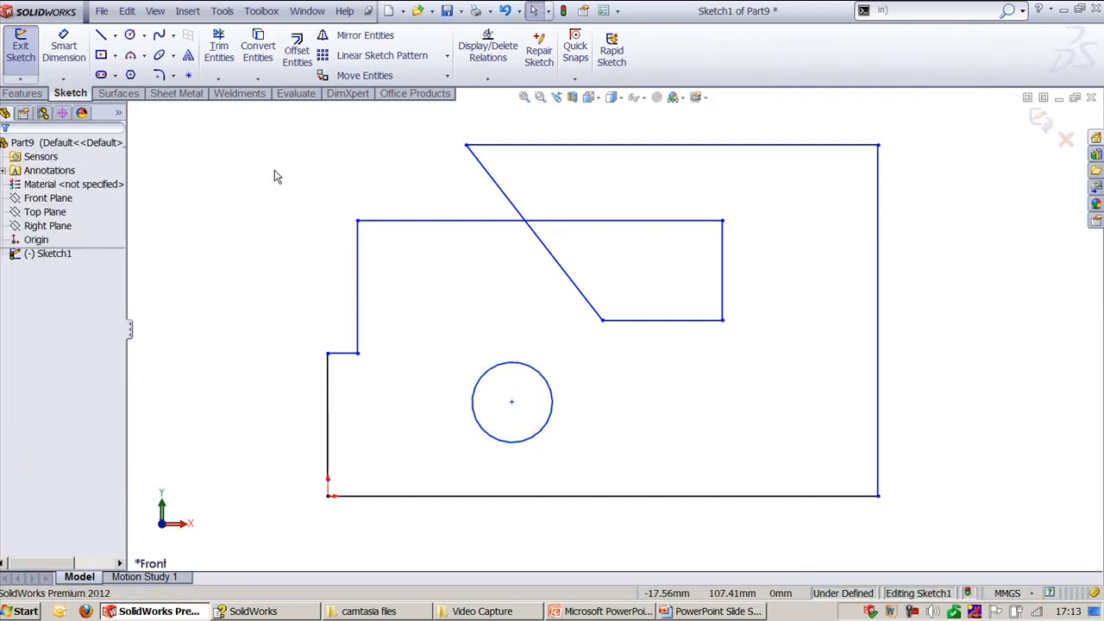
- Try Power trim across the left vertical line and further profile lines, and undo the trims
{"action": "left_click", "coordinate": [218, 79]}
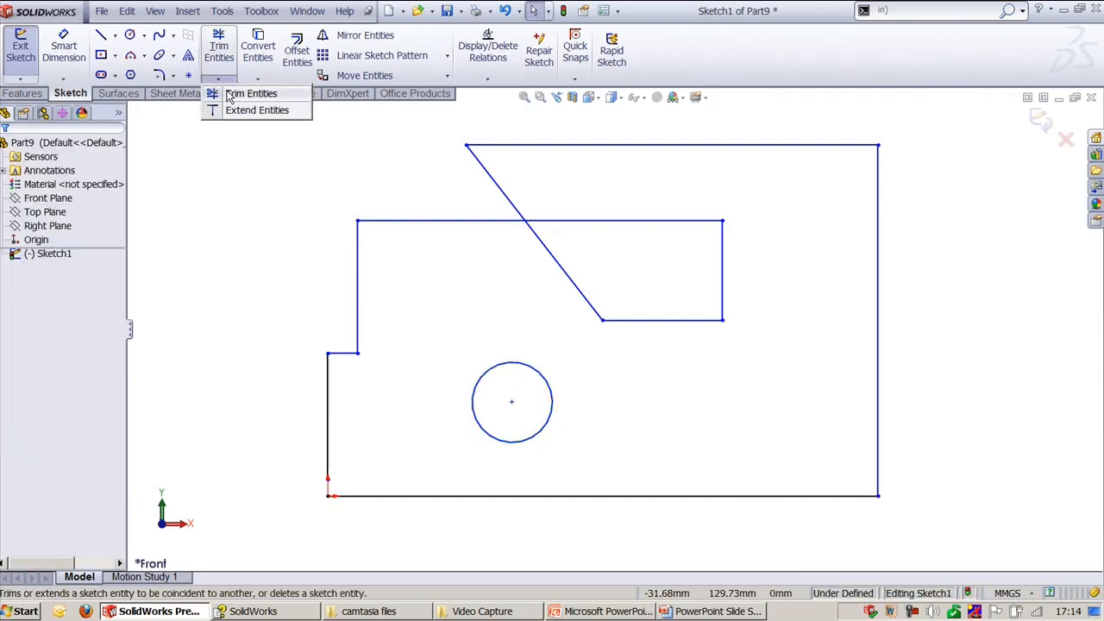
{"action": "left_click", "coordinate": [231, 94]}
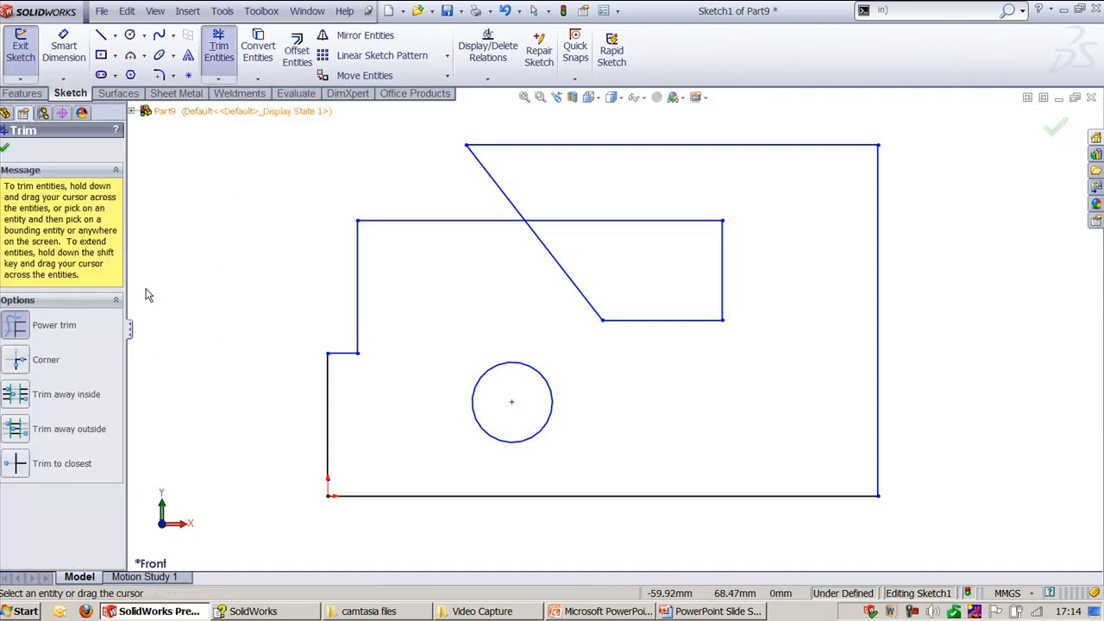
{"action": "left_click_drag", "start_coordinate": [160, 295], "coordinate": [334, 436]}
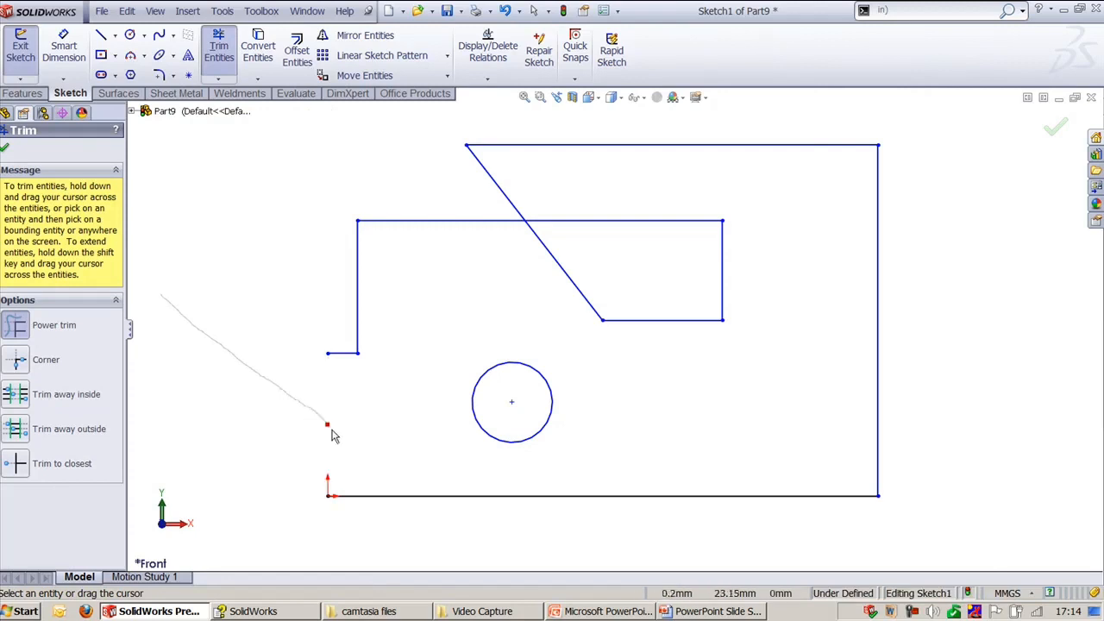
{"action": "mouse_move", "coordinate": [379, 488]}
{"action": "left_mouse_down"}
{"action": "mouse_move", "coordinate": [549, 530]}
{"action": "mouse_move", "coordinate": [931, 416]}
{"action": "mouse_move", "coordinate": [826, 158]}
{"action": "left_mouse_up"}
{"action": "key", "text": "ctrl+z"}
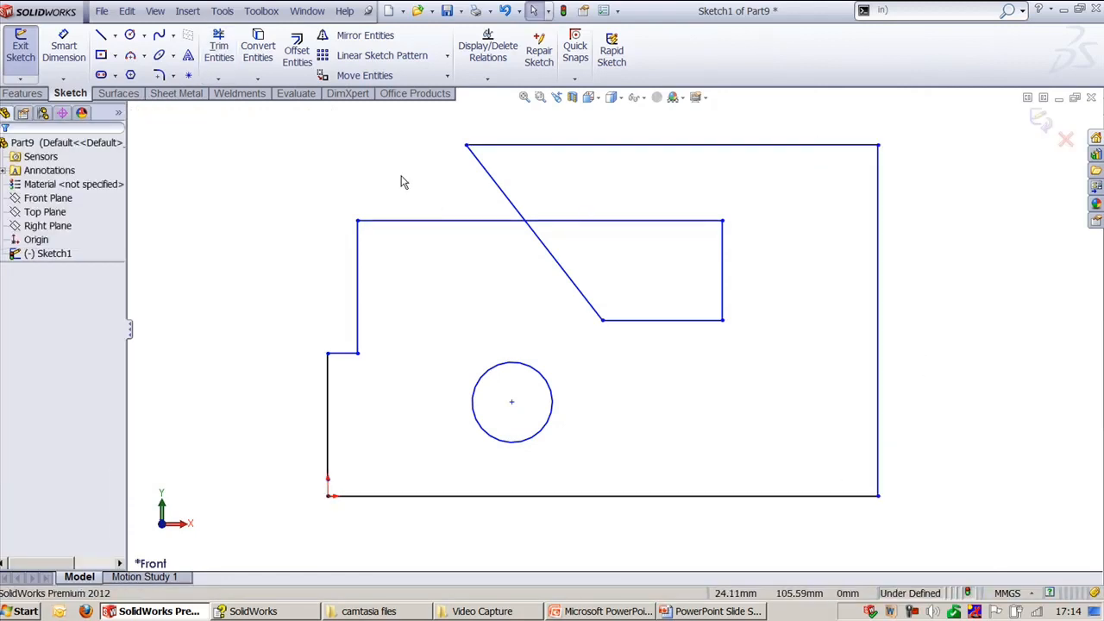
- Try extending the inner horizontal line to the right vertical line with Power trim, and undo the extension
{"action": "left_click", "coordinate": [219, 49]}
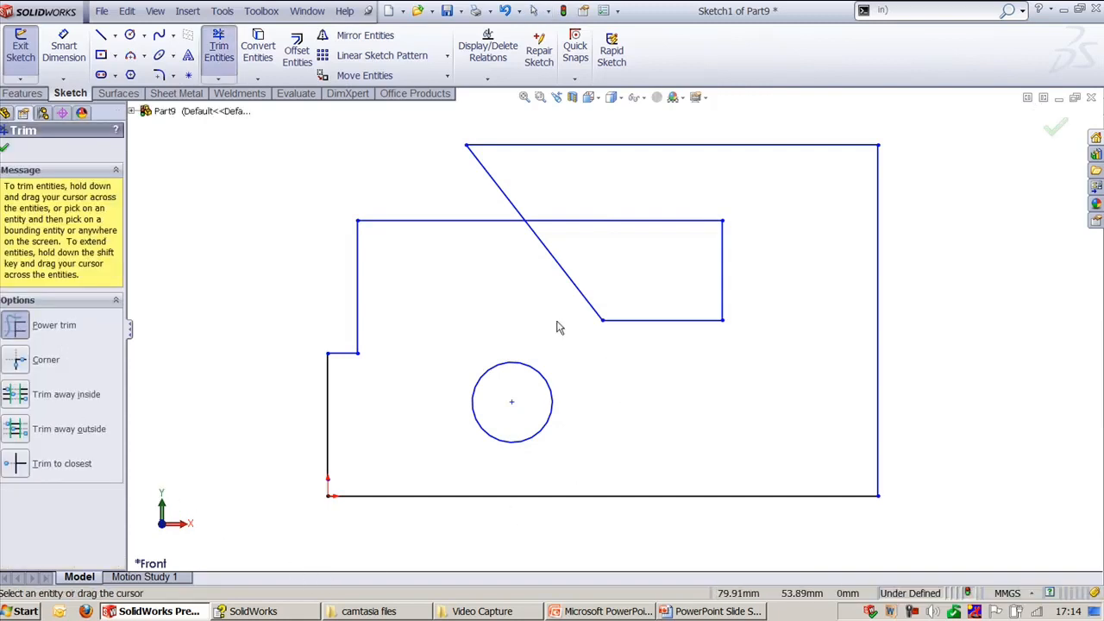
{"action": "scroll", "coordinate": [559, 328], "scroll_direction": "up", "scroll_amount": 1}
{"action": "scroll", "coordinate": [509, 397], "scroll_direction": "down", "scroll_amount": 1}
{"action": "left_click", "coordinate": [689, 223]}
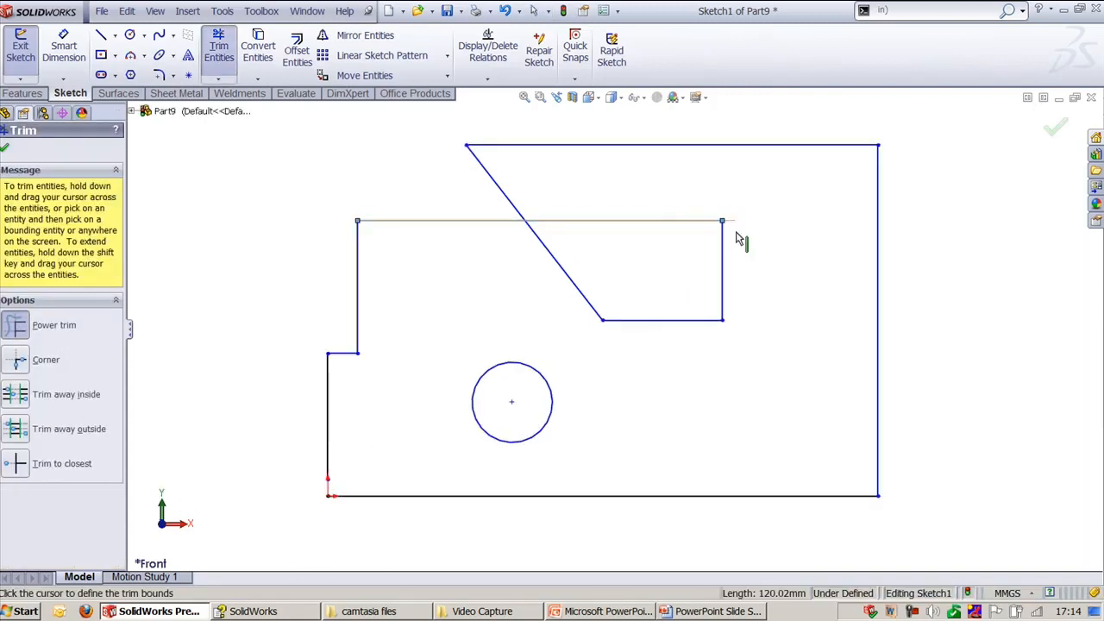
{"action": "left_click", "coordinate": [878, 287]}
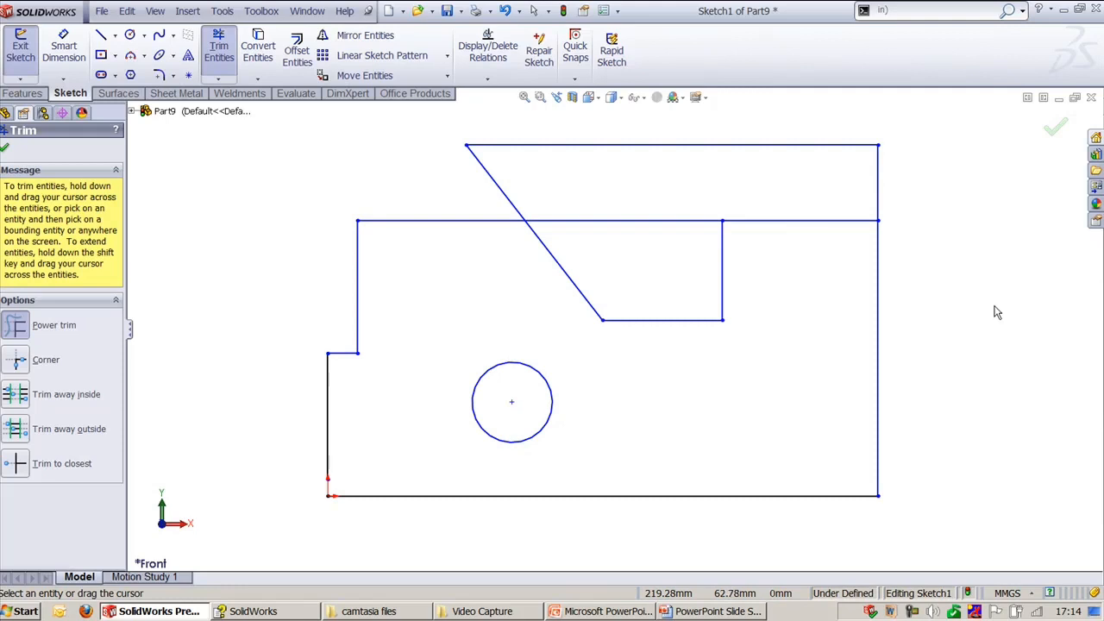
{"action": "key", "text": "Escape"}
- Close the gap at the origin with a Corner trim between the lower left vertical line and the base line
{"action": "left_click", "coordinate": [217, 55]}
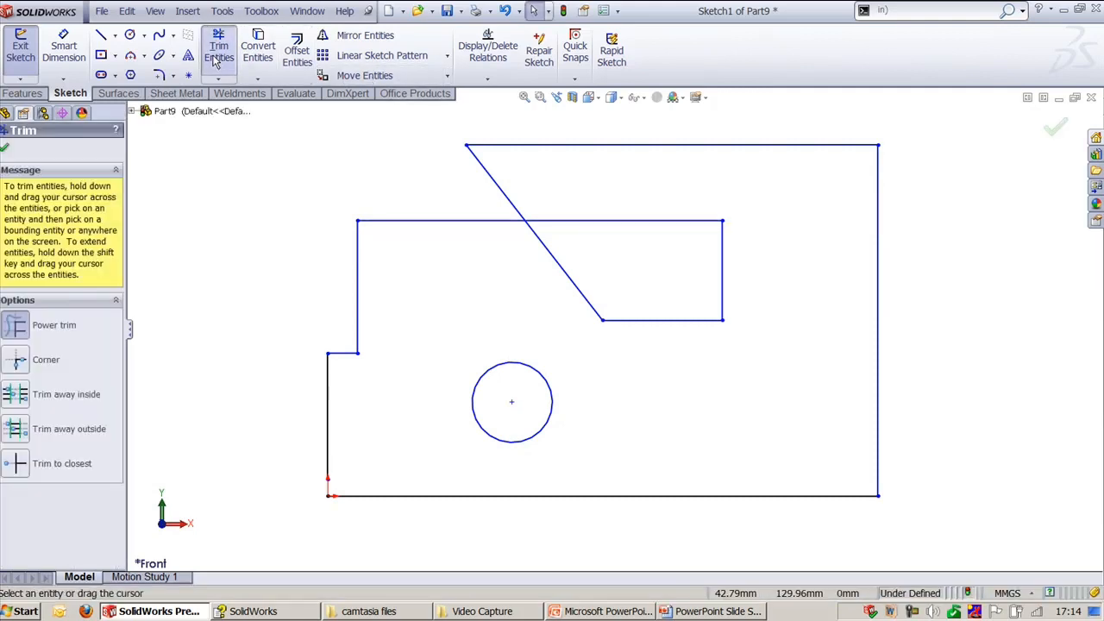
{"action": "left_click", "coordinate": [19, 362]}
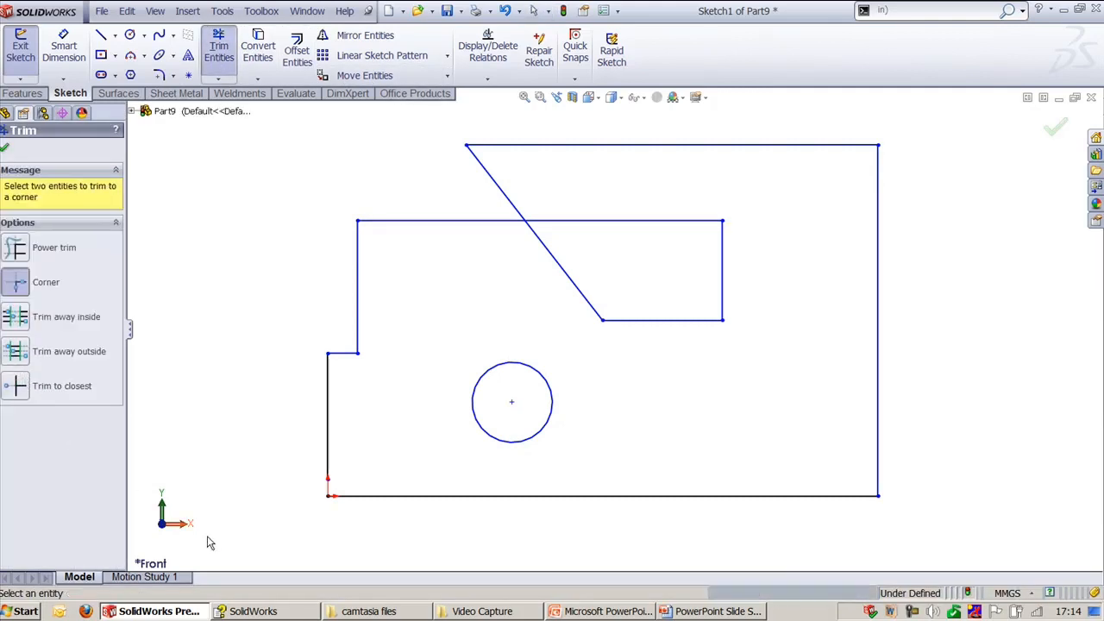
{"action": "scroll", "coordinate": [370, 529], "scroll_direction": "down", "scroll_amount": 4}
{"action": "scroll", "coordinate": [388, 405], "scroll_direction": "down", "scroll_amount": 3}
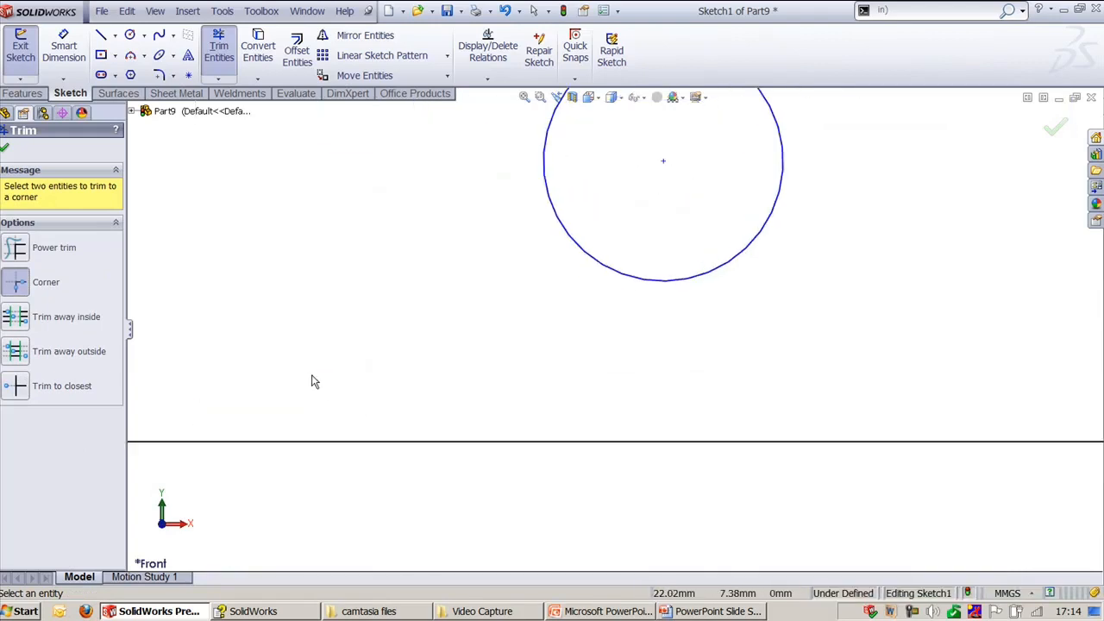
{"action": "middle_click_drag", "start_coordinate": [313, 379], "coordinate": [512, 382], "text": "ctrl"}
{"action": "left_click", "coordinate": [382, 354]}
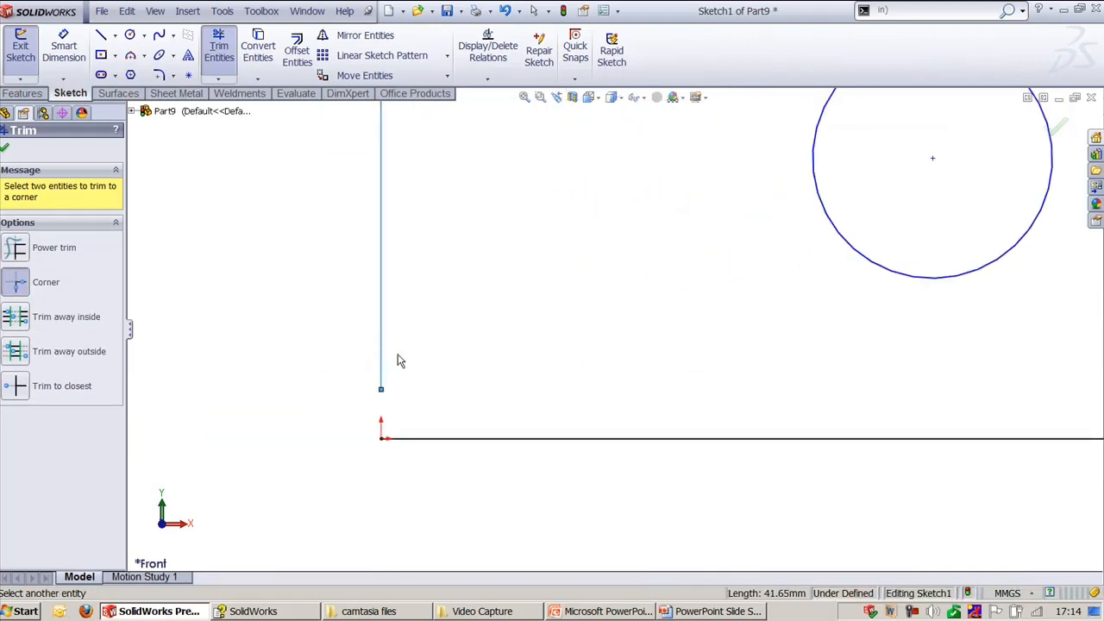
{"action": "left_click", "coordinate": [455, 439]}
{"action": "scroll", "coordinate": [382, 458], "scroll_direction": "up", "scroll_amount": 4}
{"action": "scroll", "coordinate": [559, 329], "scroll_direction": "up", "scroll_amount": 2}
{"action": "middle_click_drag", "start_coordinate": [560, 329], "coordinate": [382, 458], "text": "ctrl"}
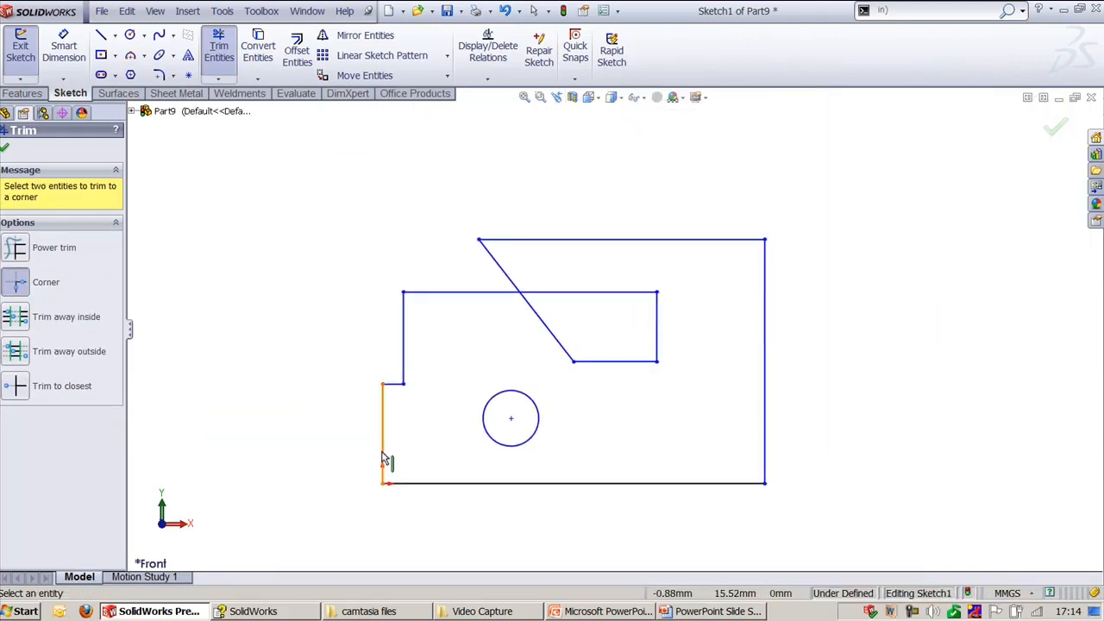
- Try a Corner trim between the diagonal and the horizontal line it crosses, and undo it
{"action": "scroll", "coordinate": [613, 342], "scroll_direction": "down", "scroll_amount": 2}
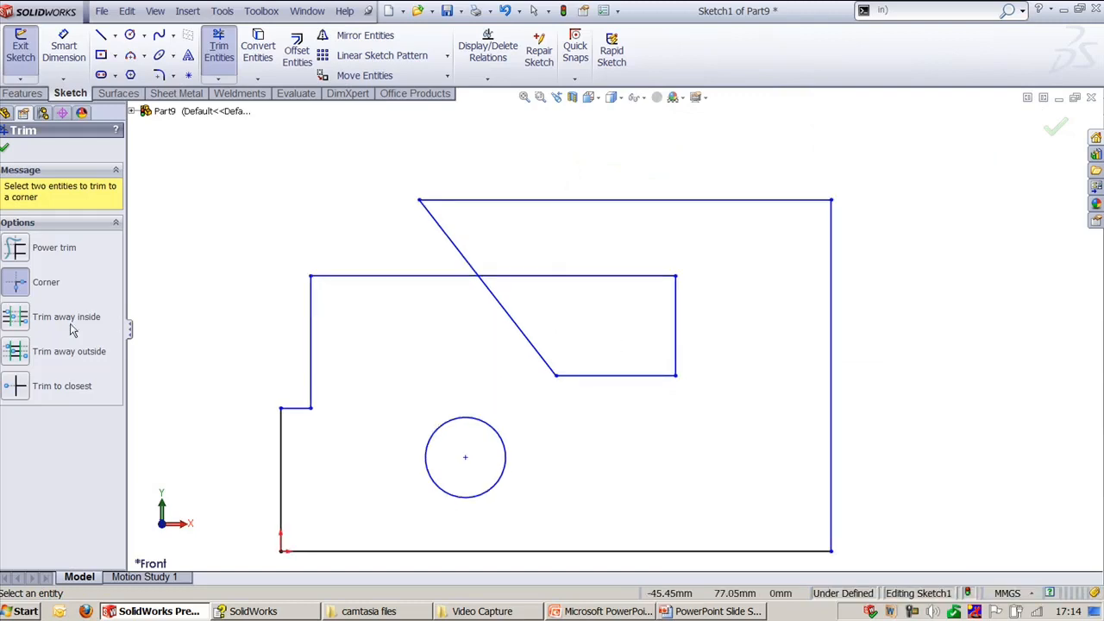
{"action": "left_click", "coordinate": [466, 268]}
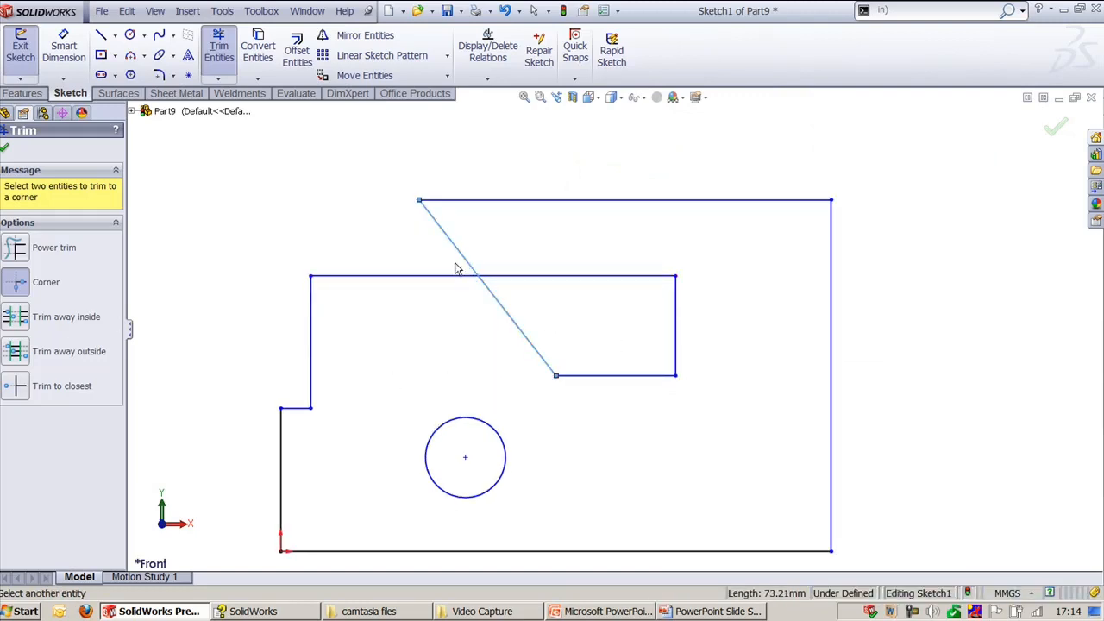
{"action": "left_click", "coordinate": [449, 278]}
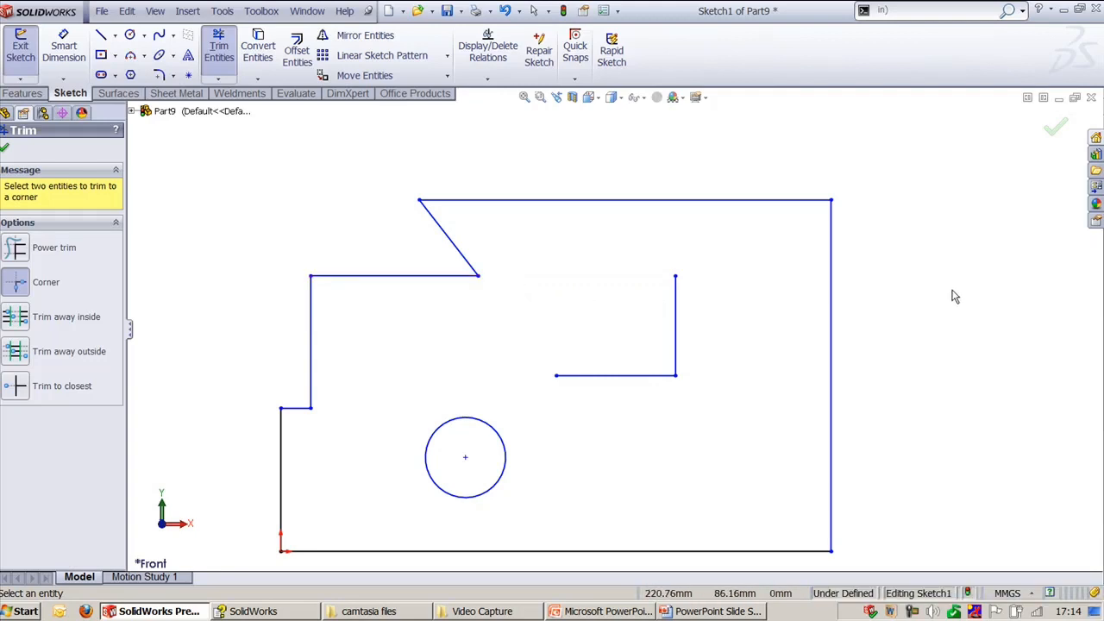
{"action": "key", "text": "ctrl+z"}
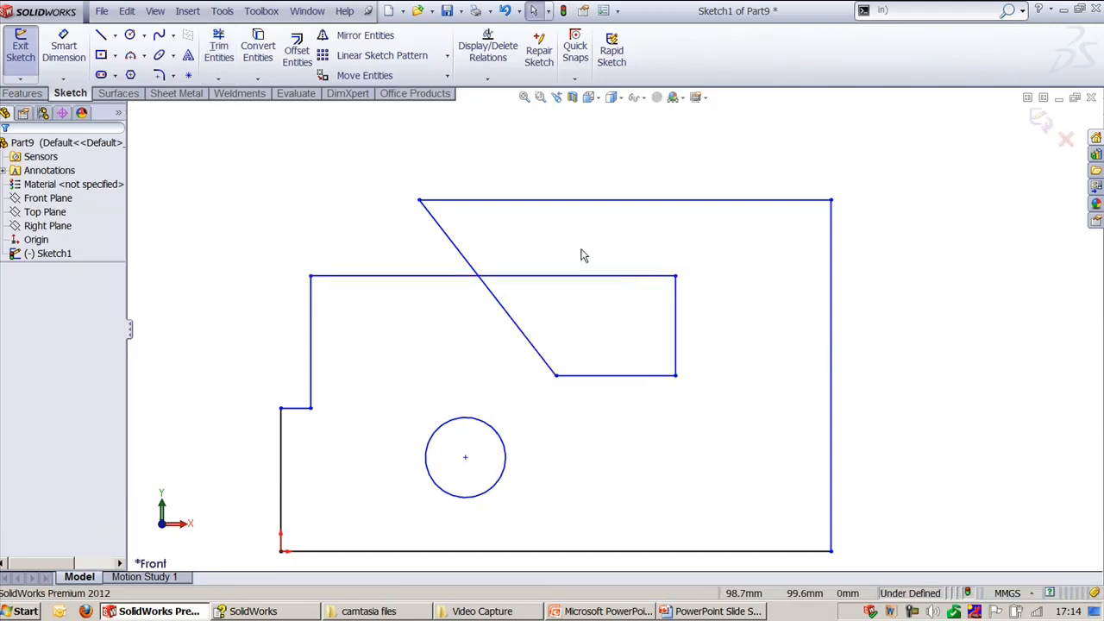
{"action": "left_click_drag", "start_coordinate": [712, 233], "coordinate": [612, 380]}
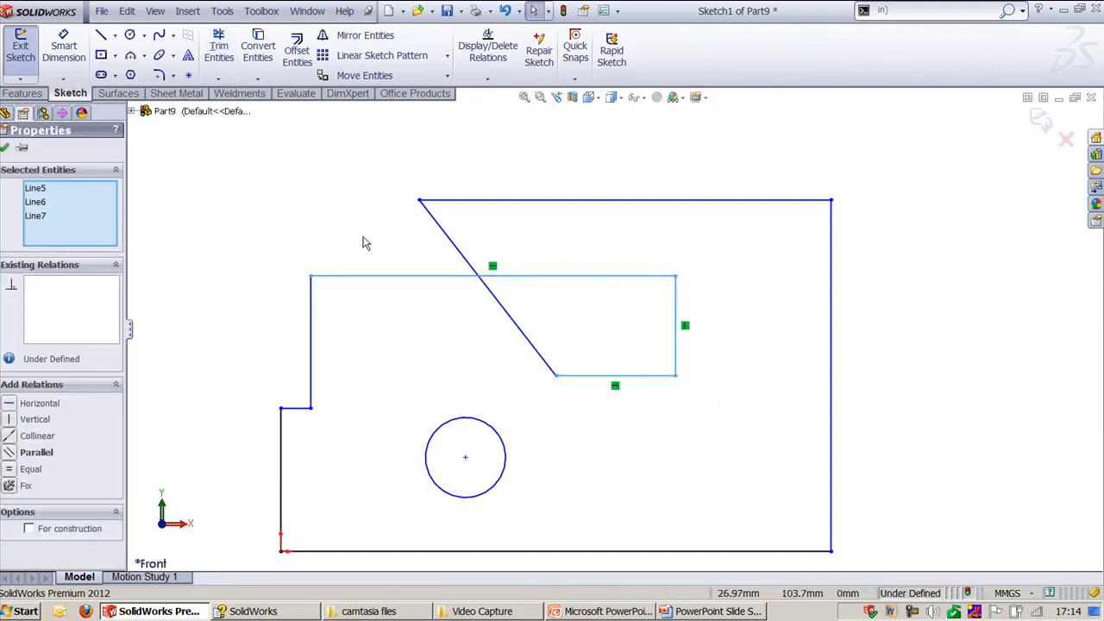
{"action": "left_click", "coordinate": [355, 196]}
- Corner-trim the diagonal and the horizontal line at their crossing, and delete the two leftover inner lines
{"action": "left_click", "coordinate": [219, 52]}
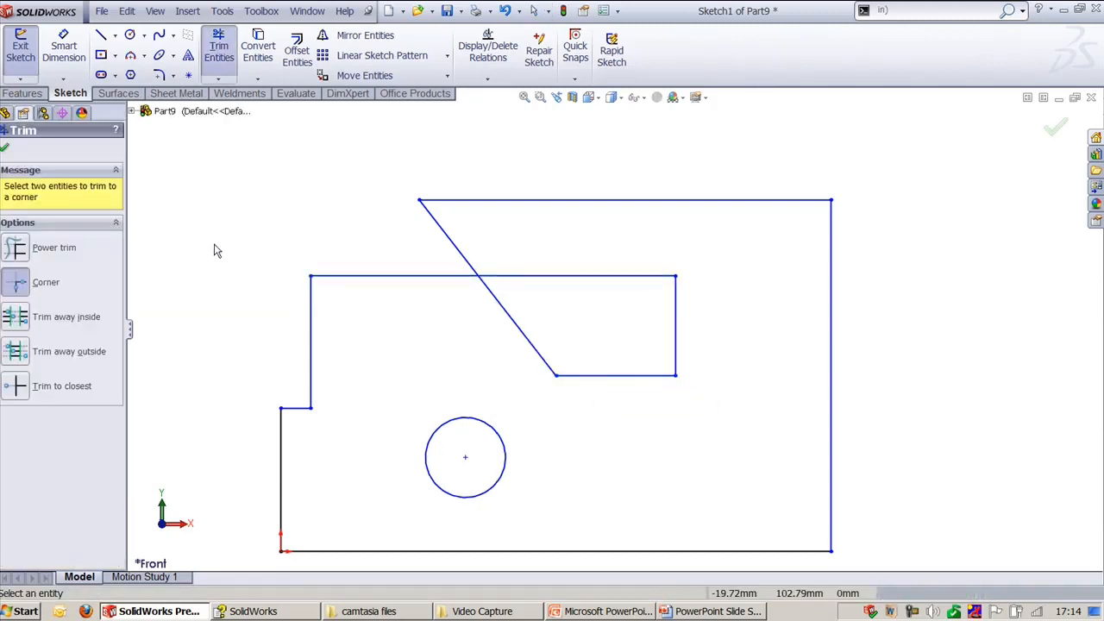
{"action": "left_click", "coordinate": [456, 248]}
{"action": "left_click", "coordinate": [434, 276]}
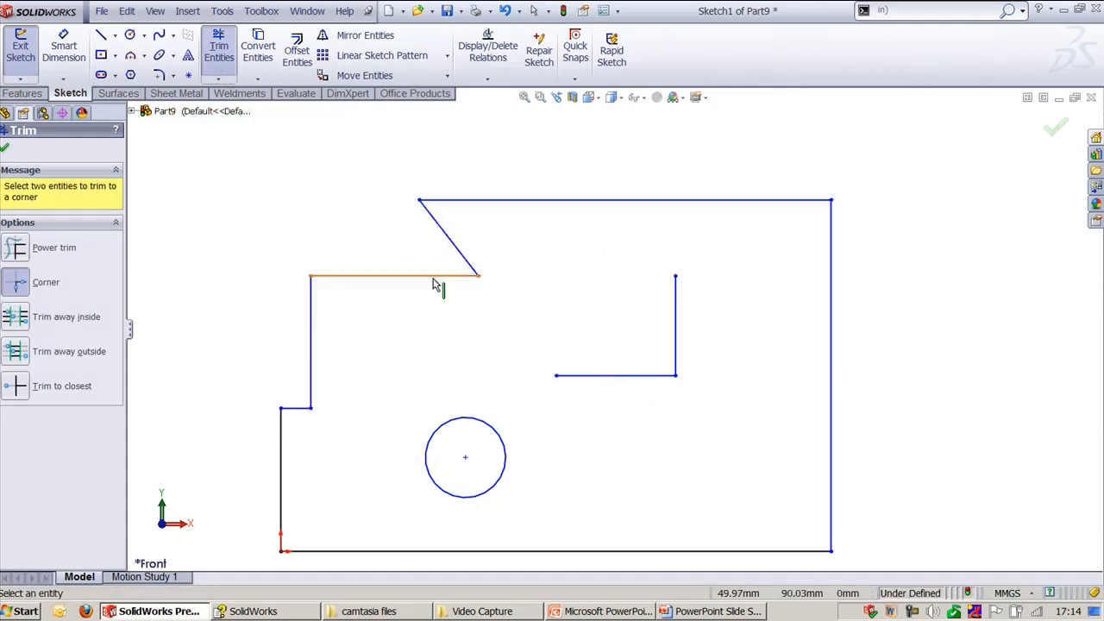
{"action": "key", "text": "Escape"}
{"action": "mouse_move", "coordinate": [714, 251]}
{"action": "left_mouse_down"}
{"action": "mouse_move", "coordinate": [571, 403]}
{"action": "mouse_move", "coordinate": [538, 402]}
{"action": "left_mouse_up"}
{"action": "key", "text": "Delete"}
- Sketch a long horizontal line across both sides of the profile and make two copies below it, the lower one crossing the circle
{"action": "key", "text": "l"}
{"action": "left_click_drag", "start_coordinate": [183, 356], "coordinate": [937, 356]}
{"action": "key", "text": "Escape"}
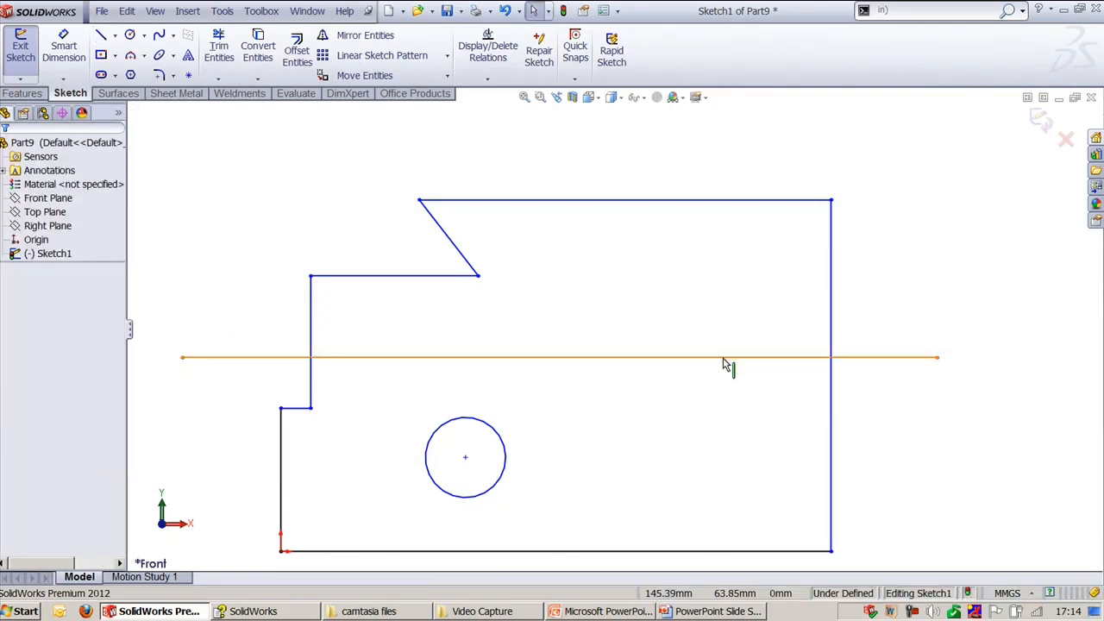
{"action": "left_click_drag", "start_coordinate": [727, 357], "coordinate": [726, 472]}
{"action": "left_click", "coordinate": [816, 291]}
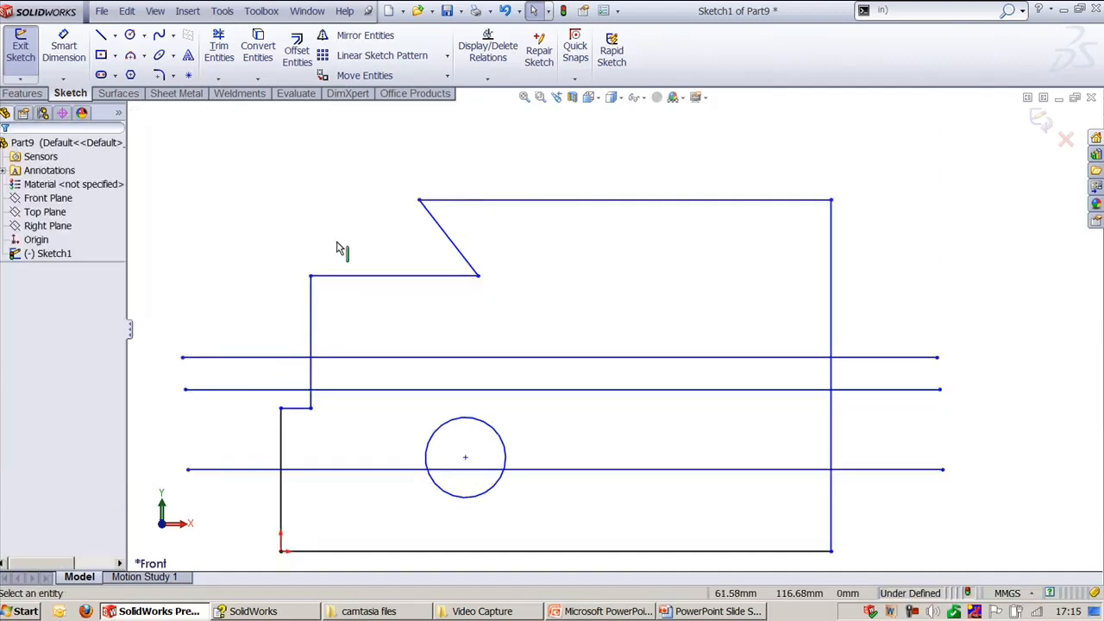
- Try Trim away inside on the three long horizontal lines between the lower left and right vertical lines, and undo it
{"action": "left_click", "coordinate": [219, 50]}
{"action": "left_click", "coordinate": [16, 316]}
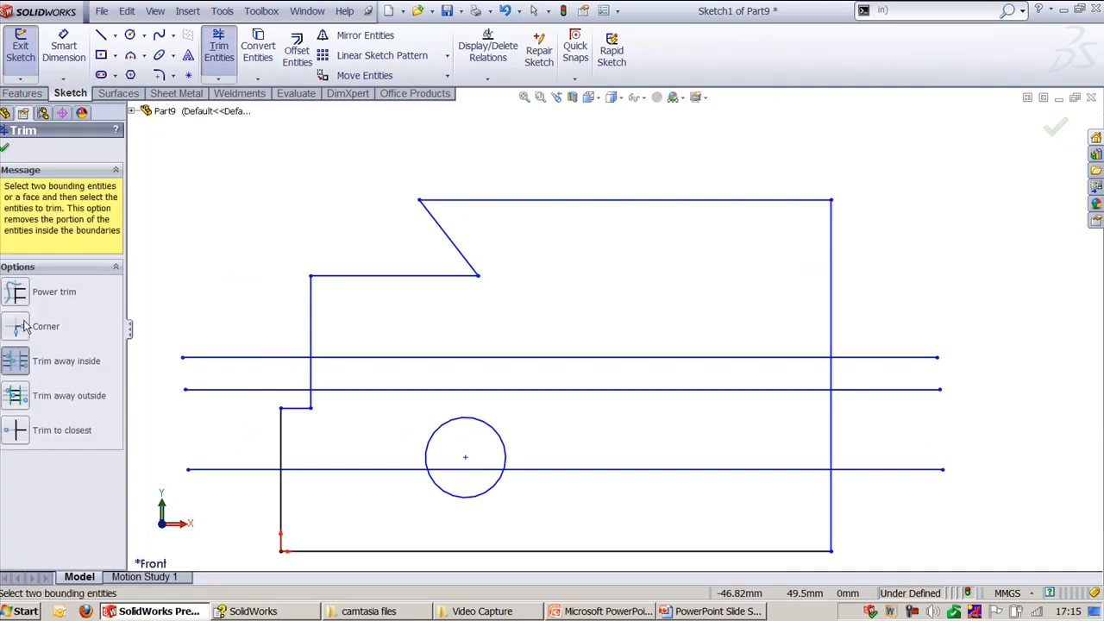
{"action": "left_click", "coordinate": [281, 435]}
{"action": "left_click", "coordinate": [829, 440]}
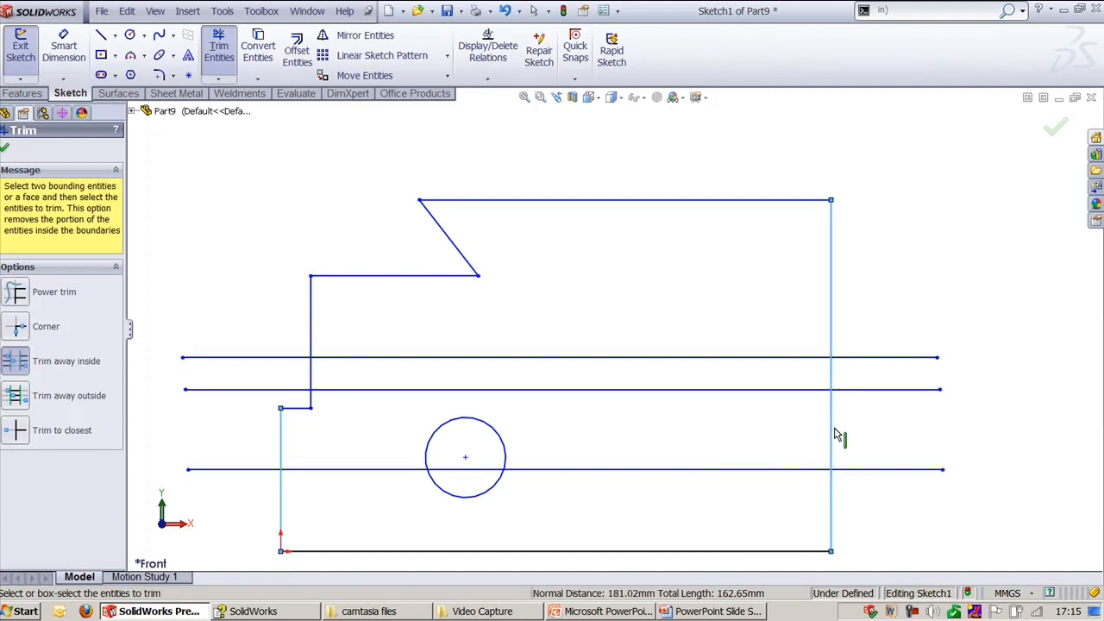
{"action": "left_click_drag", "start_coordinate": [611, 280], "coordinate": [536, 506]}
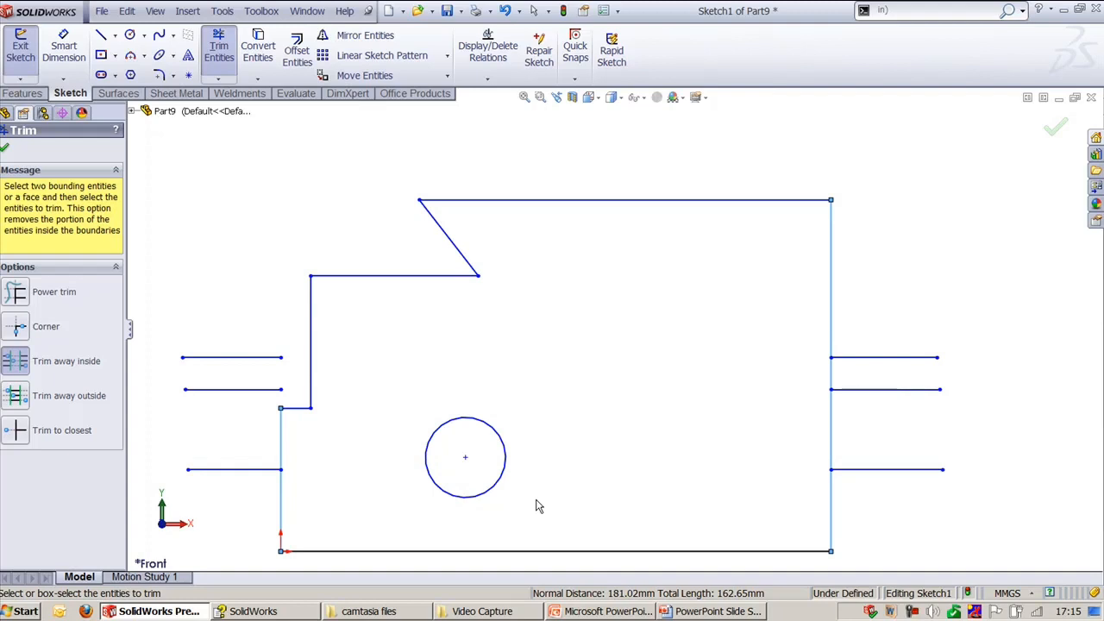
{"action": "key", "text": "Escape"}
{"action": "key", "text": "ctrl+z"}
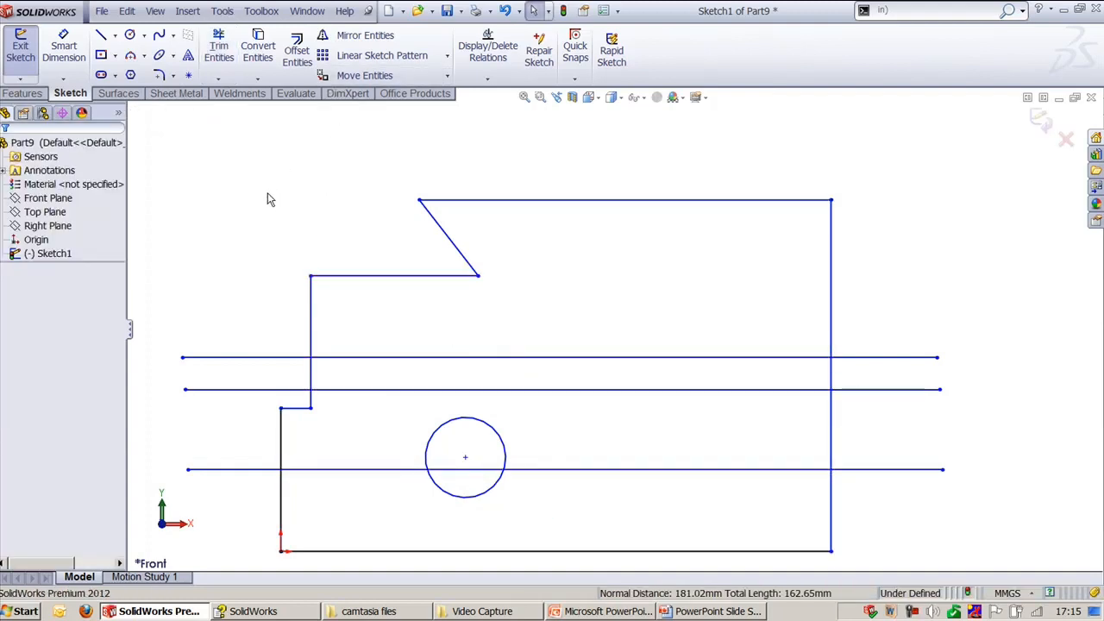
- Try Trim away outside on the three long horizontal lines, bounded by the lower left and right vertical lines, and undo it
{"action": "left_click", "coordinate": [219, 48]}
{"action": "left_click", "coordinate": [15, 398]}
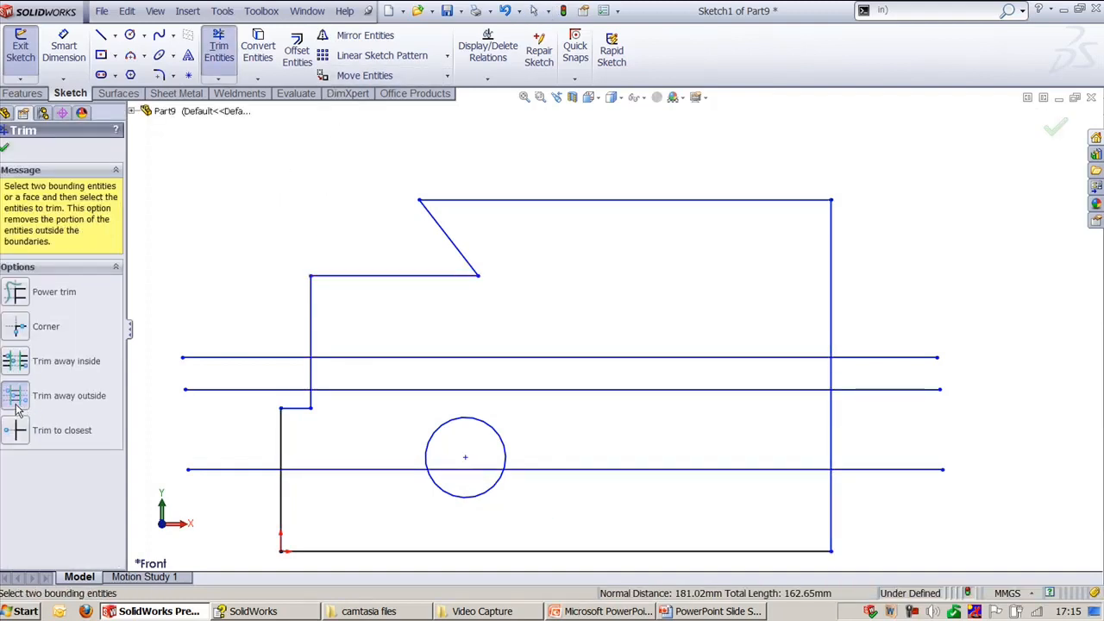
{"action": "left_click", "coordinate": [282, 461]}
{"action": "left_click", "coordinate": [831, 452]}
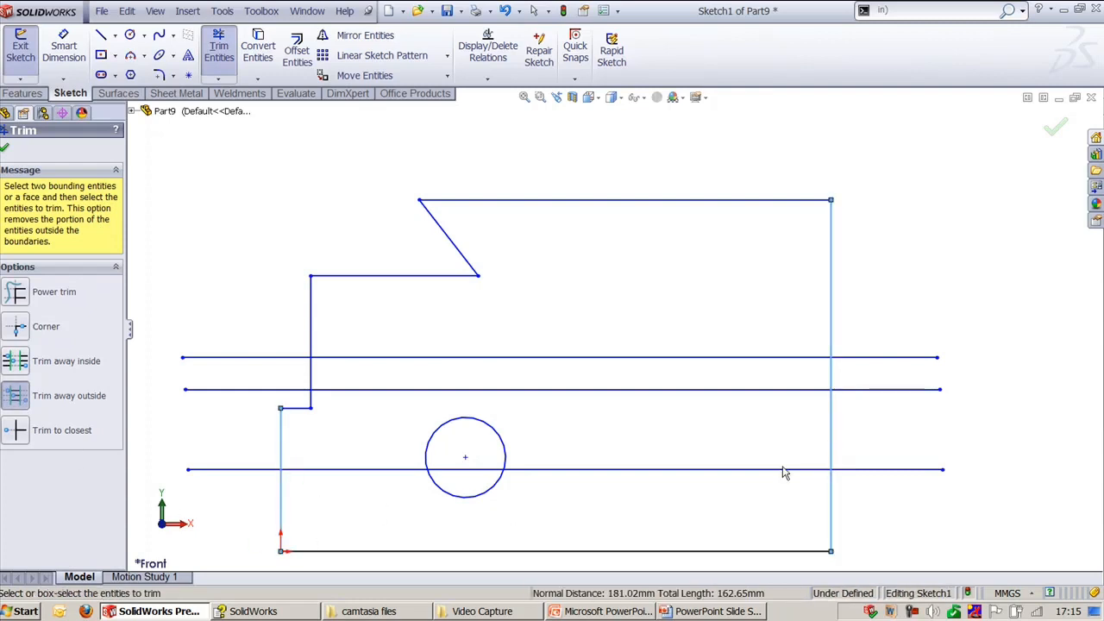
{"action": "left_click_drag", "start_coordinate": [695, 514], "coordinate": [620, 337]}
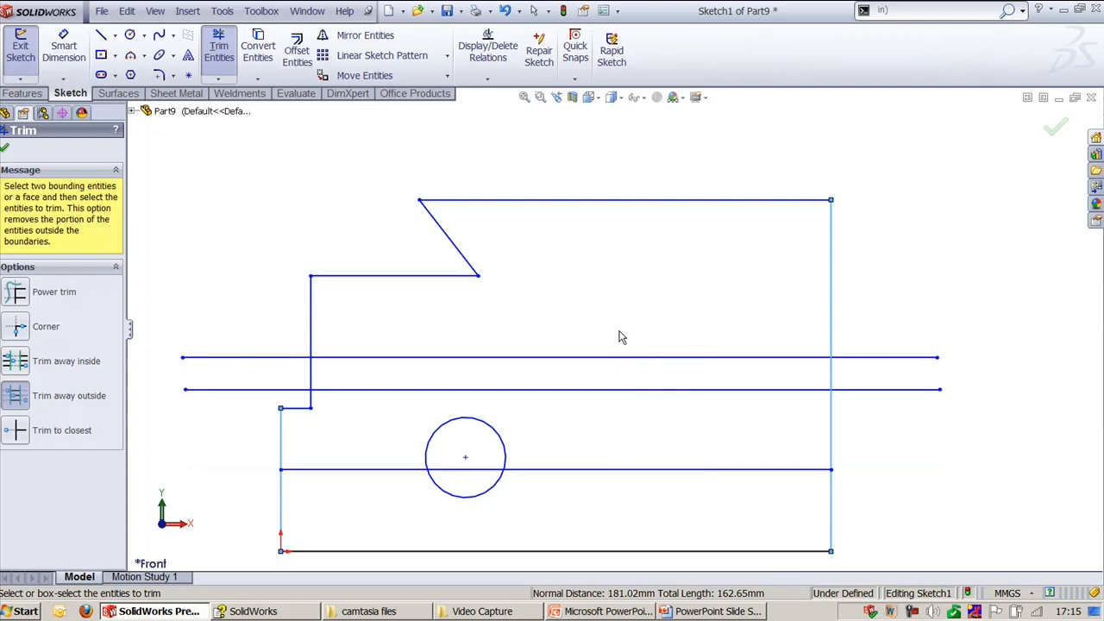
{"action": "mouse_move", "coordinate": [627, 420]}
{"action": "left_mouse_down"}
{"action": "mouse_move", "coordinate": [569, 326]}
{"action": "mouse_move", "coordinate": [602, 384]}
{"action": "mouse_move", "coordinate": [665, 418]}
{"action": "left_mouse_up"}
{"action": "mouse_move", "coordinate": [674, 341]}
{"action": "left_mouse_down"}
{"action": "mouse_move", "coordinate": [613, 447]}
{"action": "mouse_move", "coordinate": [588, 466]}
{"action": "left_mouse_up"}
{"action": "key", "text": "Escape"}
{"action": "key", "text": "ctrl+z"}
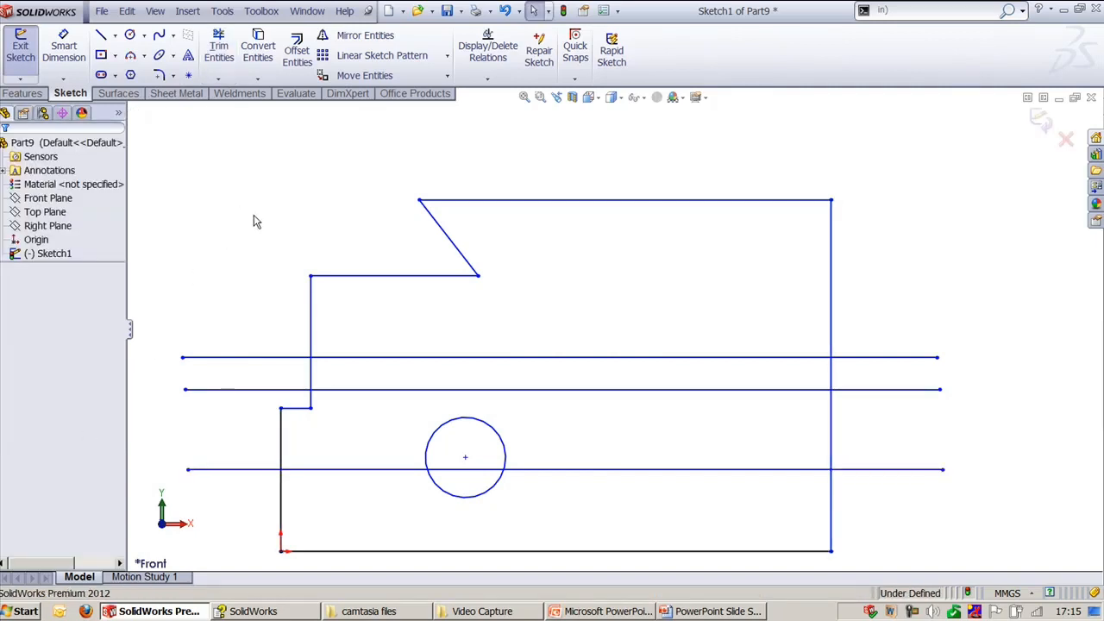
- Remove the upper-left horizontal line, the circle's upper arc and the short step line using Trim to closest
{"action": "left_click", "coordinate": [219, 48]}
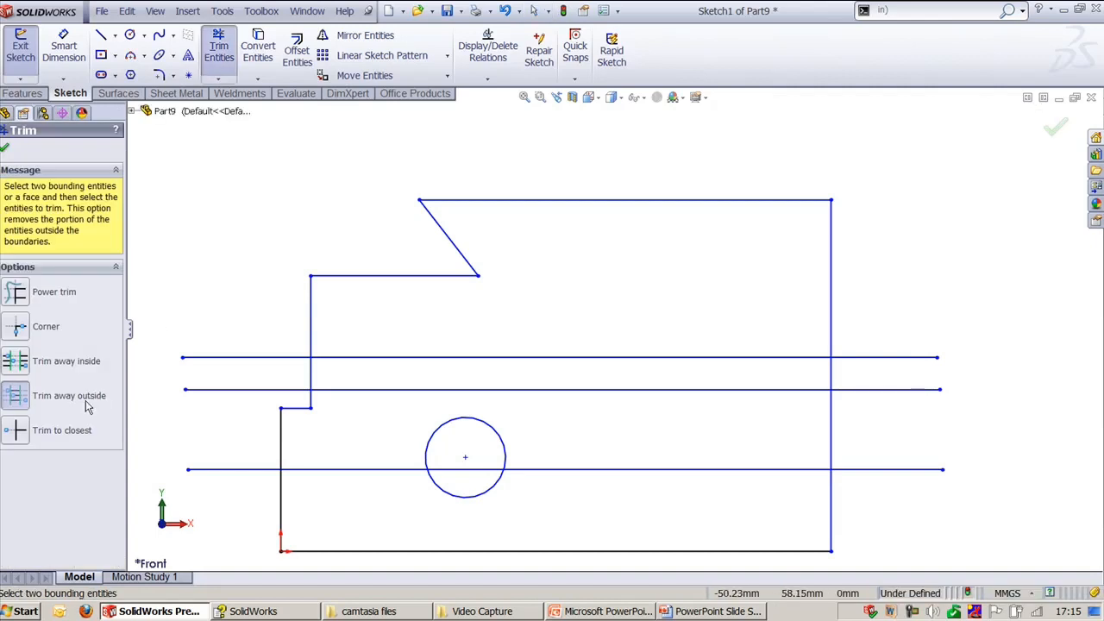
{"action": "left_click", "coordinate": [16, 399]}
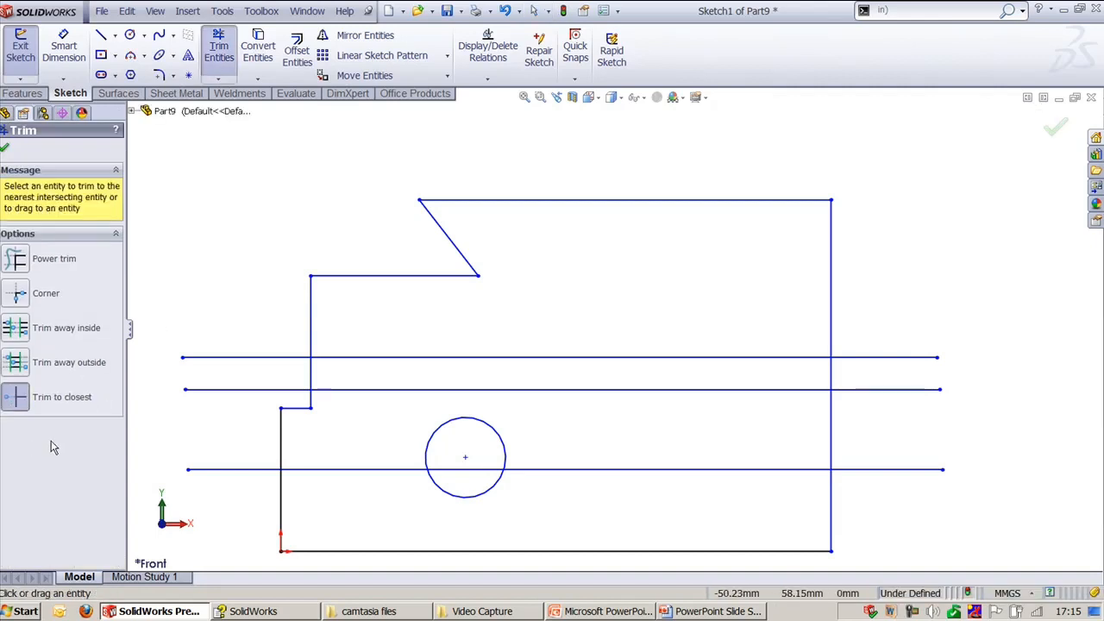
{"action": "left_click", "coordinate": [385, 276]}
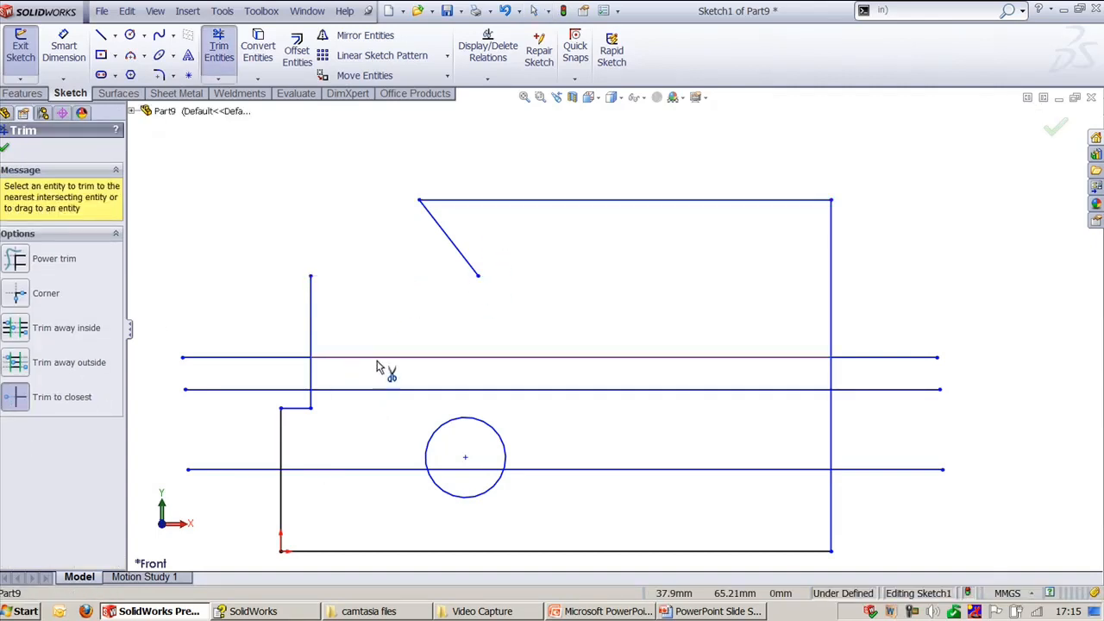
{"action": "left_click", "coordinate": [441, 437]}
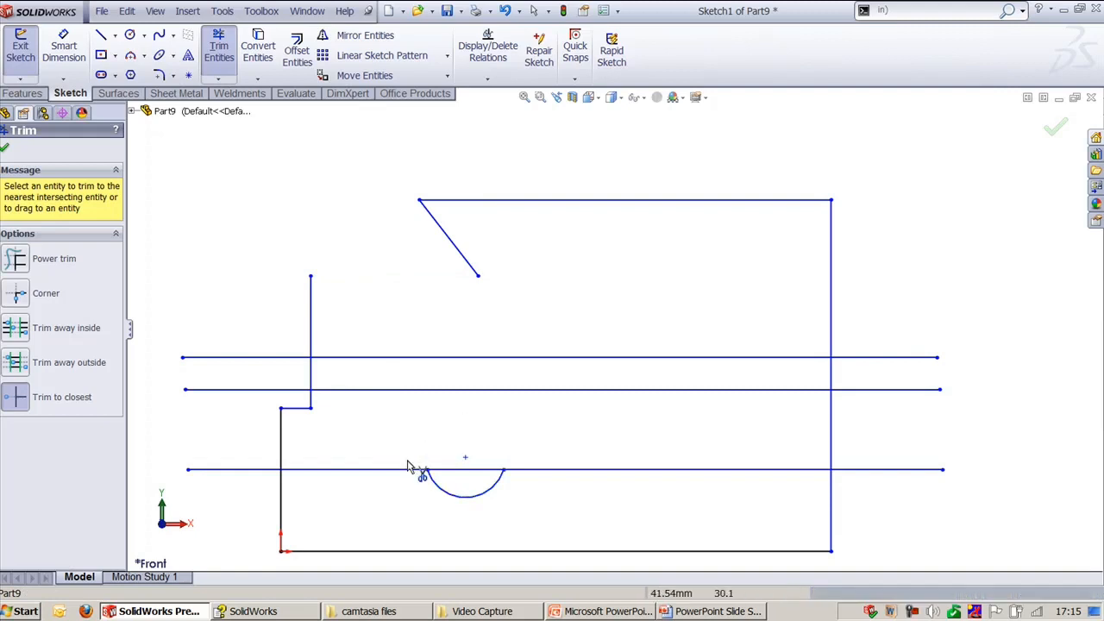
{"action": "left_click", "coordinate": [298, 409]}
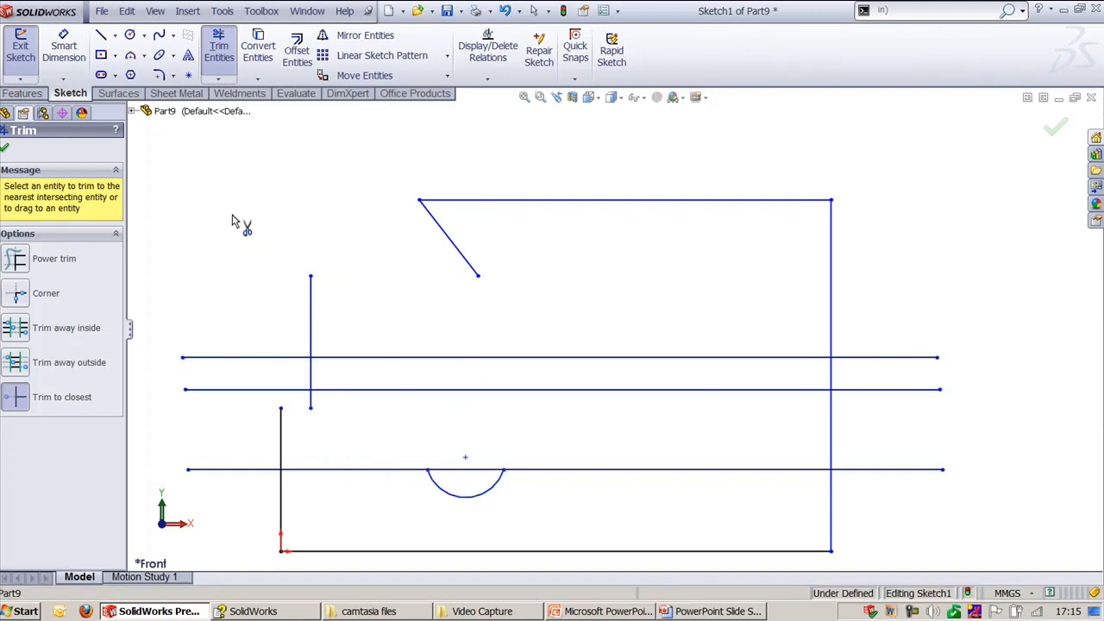
{"action": "key", "text": "Escape"}
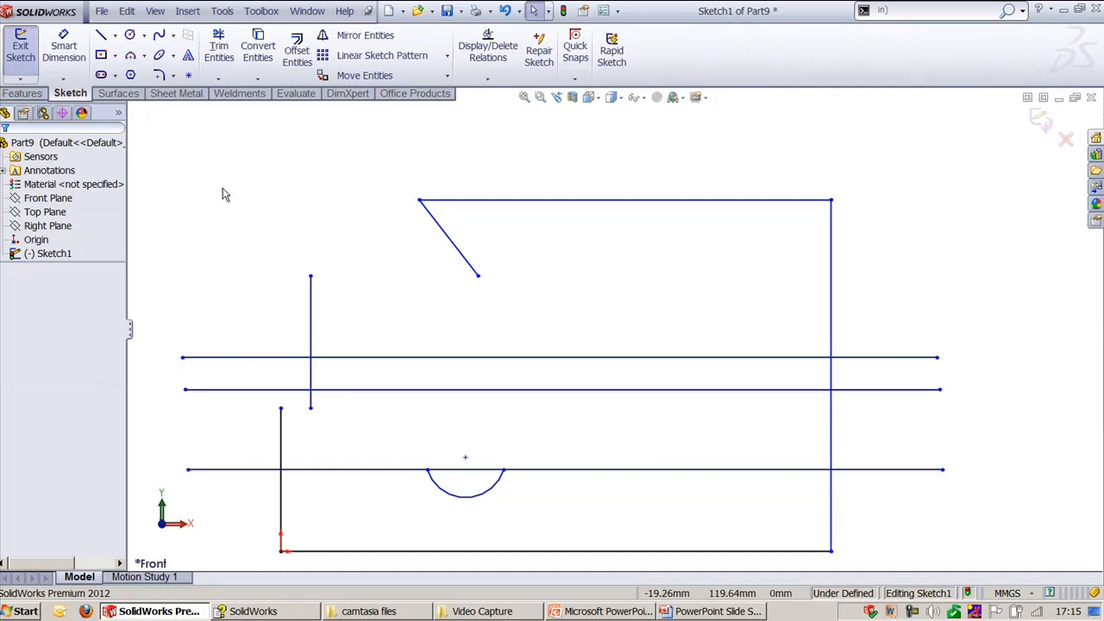
- Extend the diagonal with Extend Entities, line by line, down to the lowest long horizontal line
{"action": "left_click", "coordinate": [218, 78]}
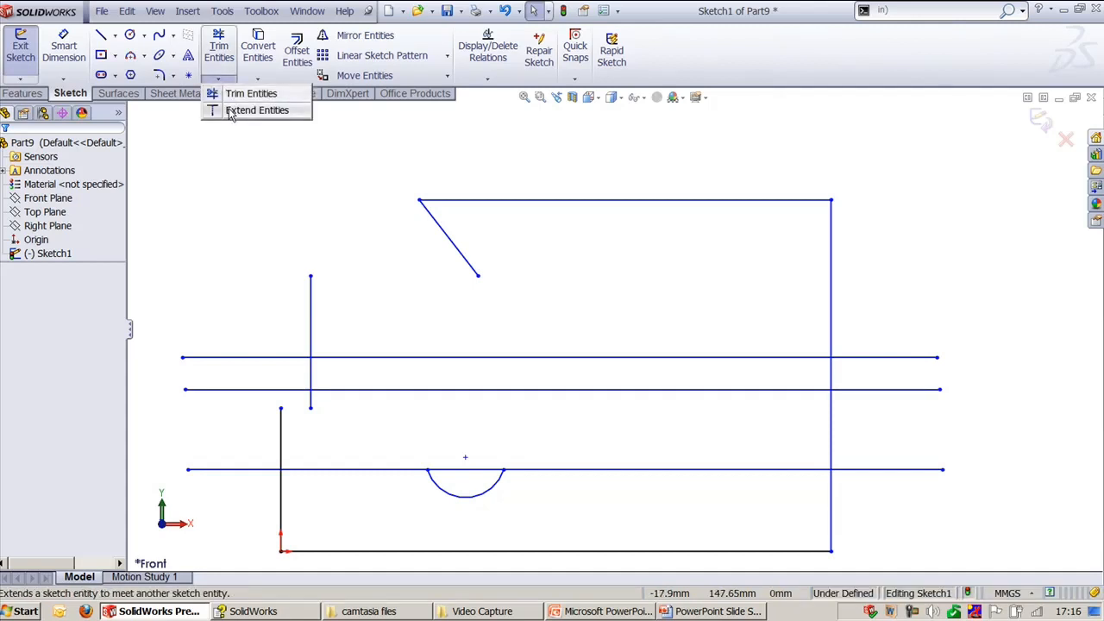
{"action": "left_click", "coordinate": [232, 112]}
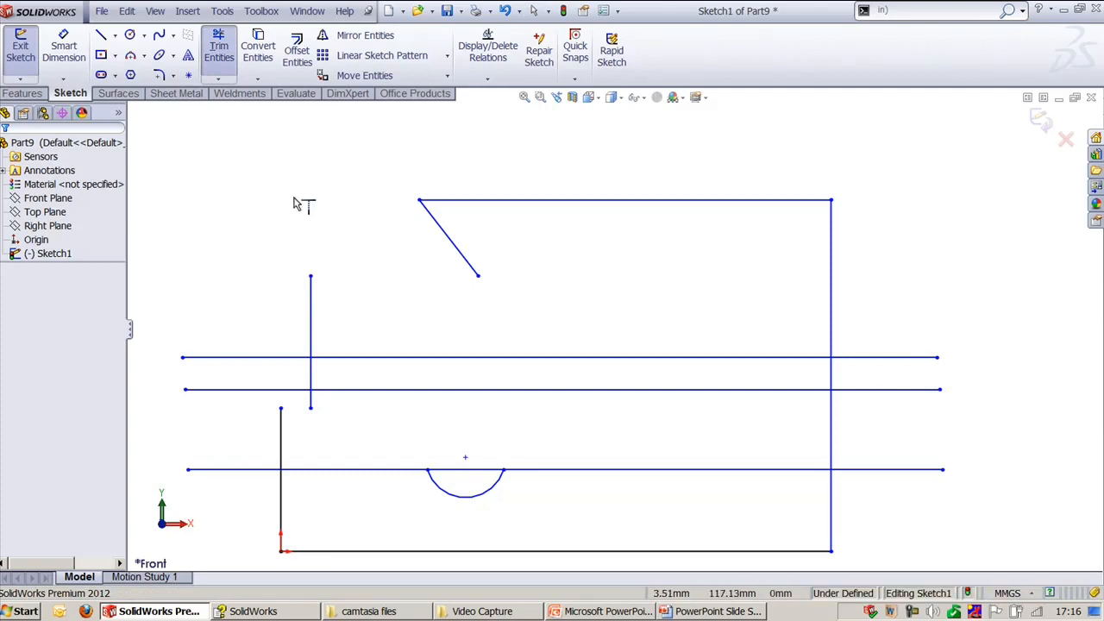
{"action": "left_click", "coordinate": [466, 267]}
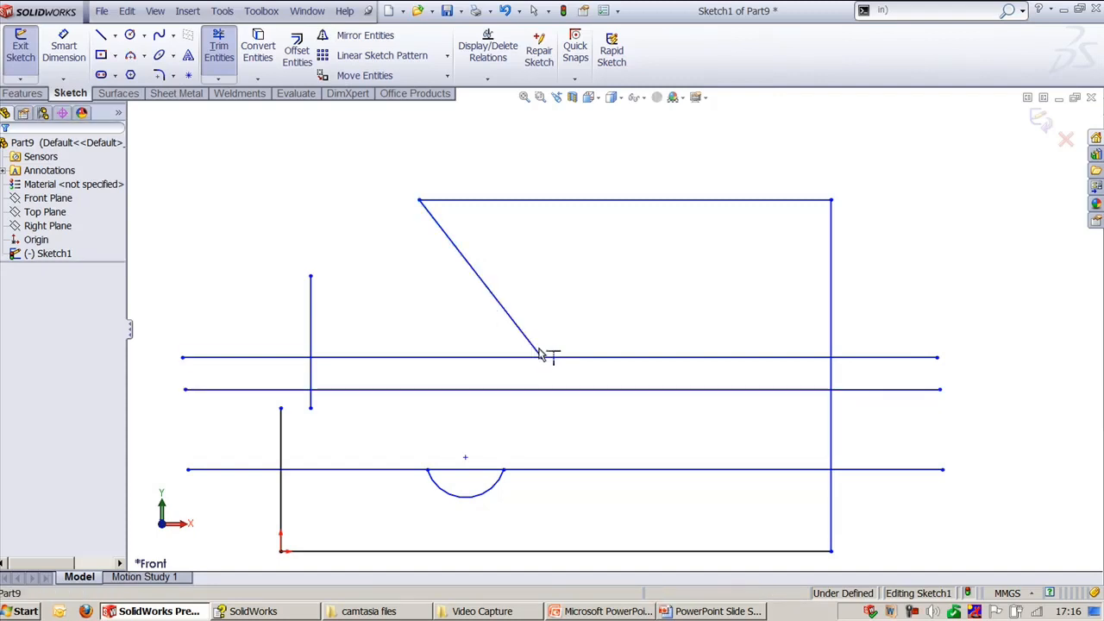
{"action": "left_click", "coordinate": [545, 363]}
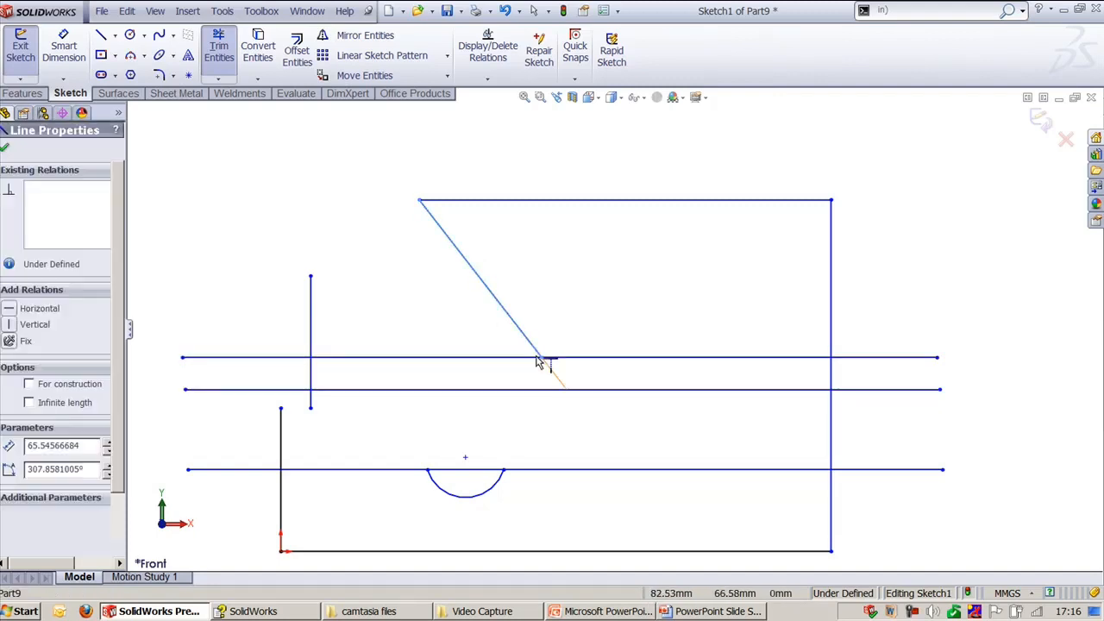
{"action": "left_click", "coordinate": [558, 383]}
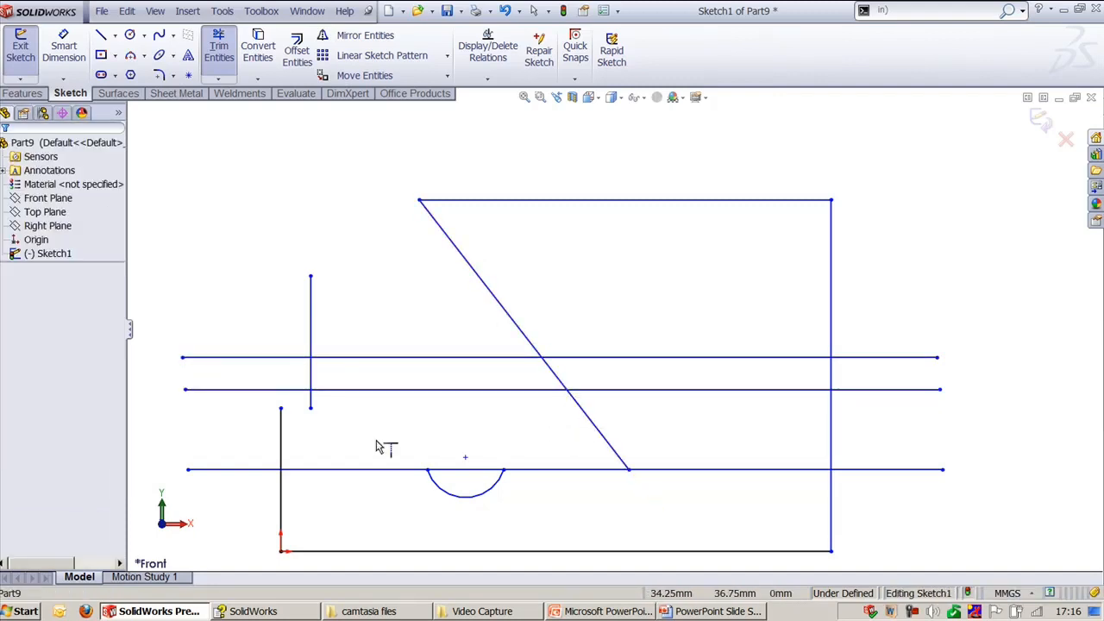
- Extend the inner left vertical line down to the lowest long line and the outer left vertical up to the middle long line
{"action": "left_click", "coordinate": [312, 405]}
{"action": "left_click", "coordinate": [283, 421]}
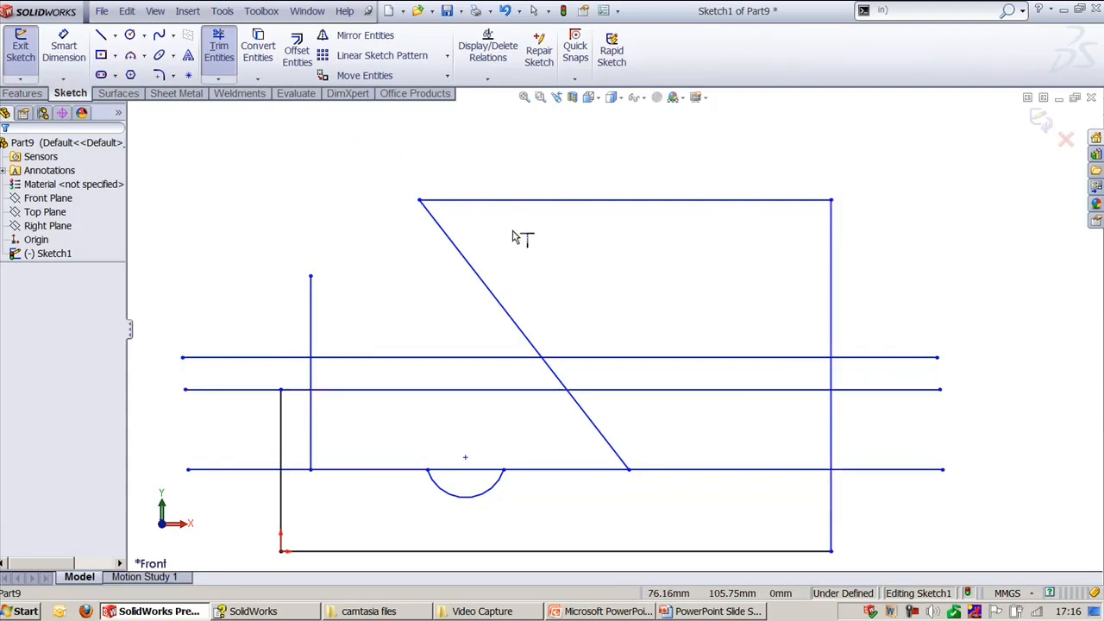
{"action": "key", "text": "Escape"}
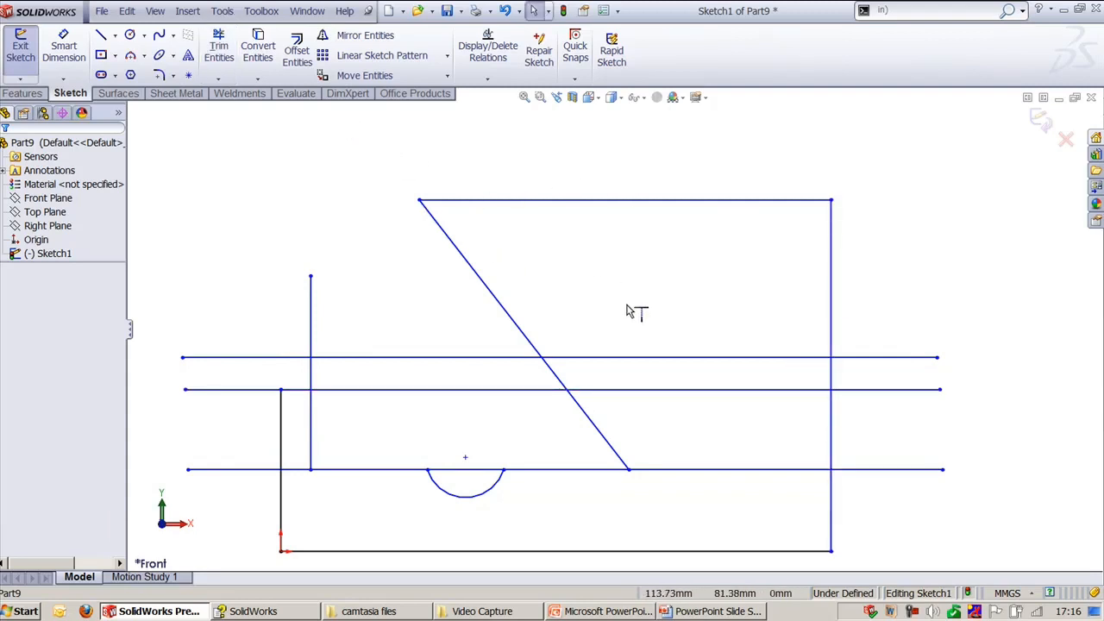
- Sketch a slanted line about 83 mm long beside the diagonal and a shorter slanted line crossing the lowest long line near the right edge
{"action": "key", "text": "l"}
{"action": "left_click", "coordinate": [692, 508]}
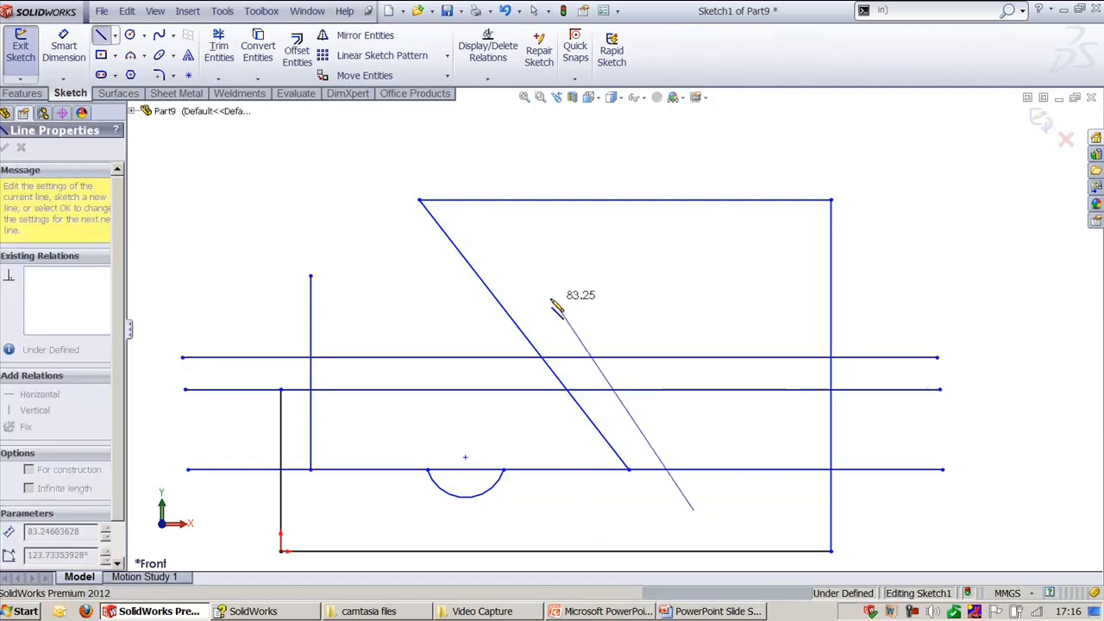
{"action": "left_click", "coordinate": [550, 299]}
{"action": "key", "text": "Escape"}
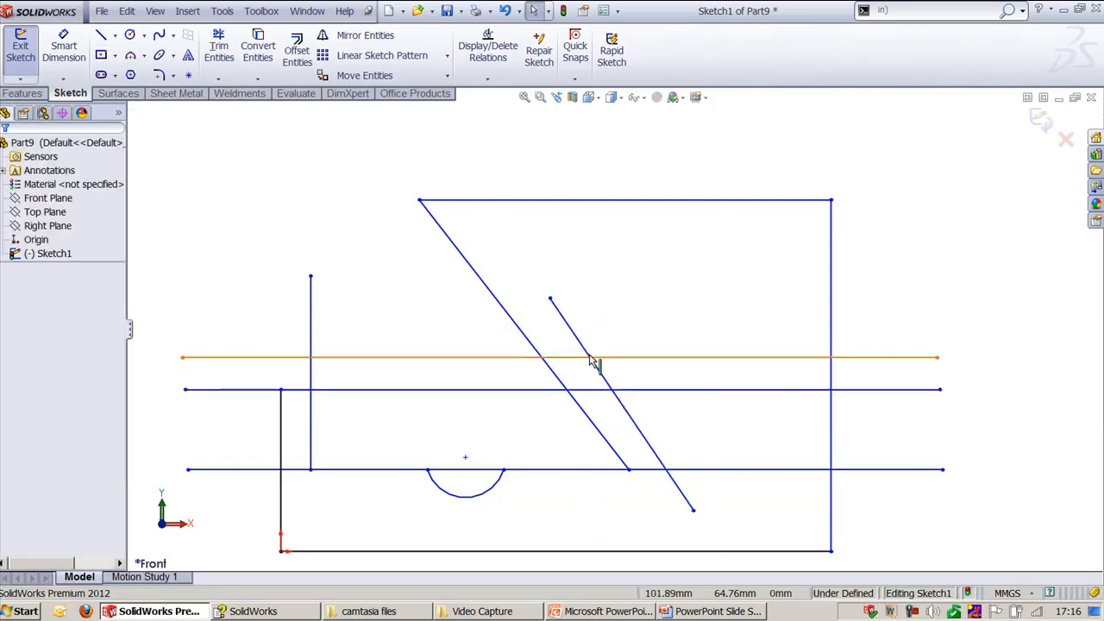
{"action": "key", "text": "l"}
{"action": "left_click", "coordinate": [744, 525]}
{"action": "left_click", "coordinate": [771, 420]}
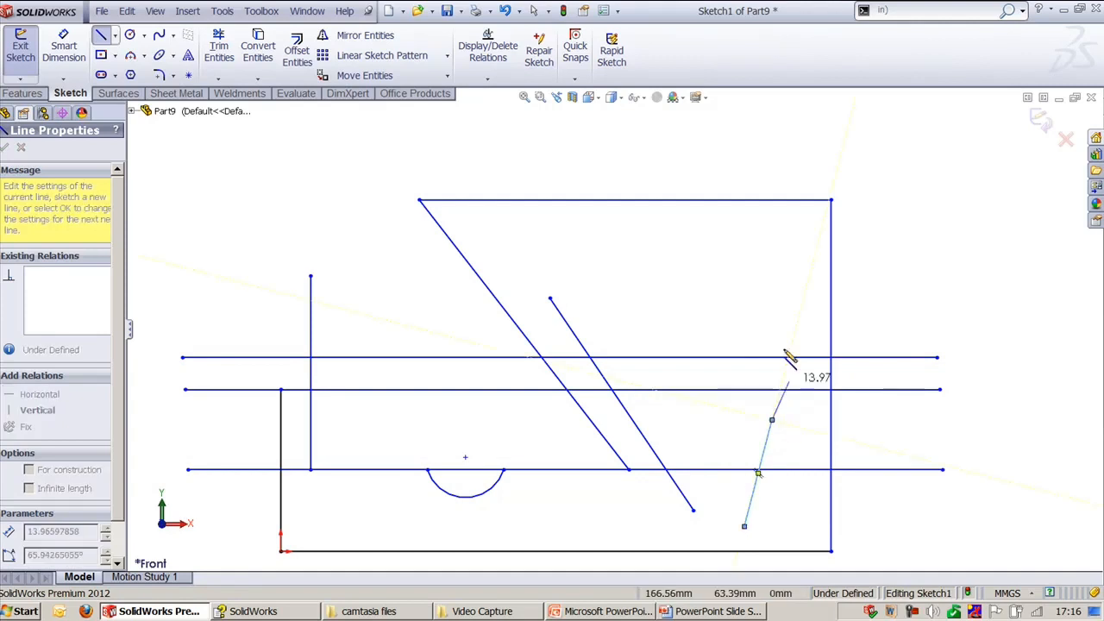
{"action": "key", "text": "Escape"}
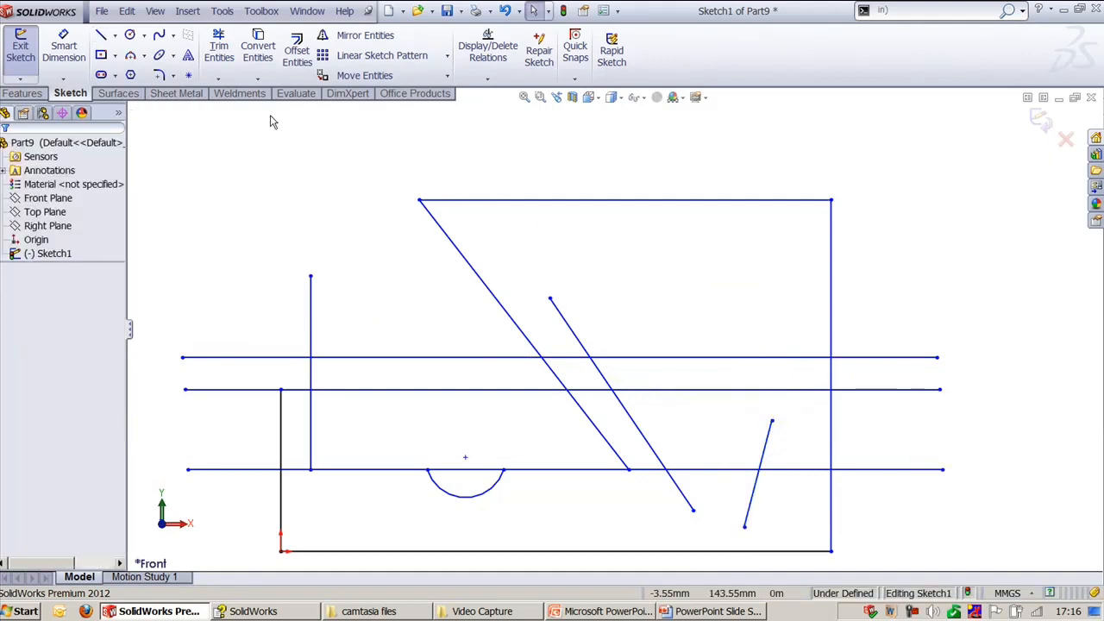
- Extend the short slanted line up to the uppermost long horizontal line, and switch to the Sketch Tools presentation slide
{"action": "left_click", "coordinate": [218, 48]}
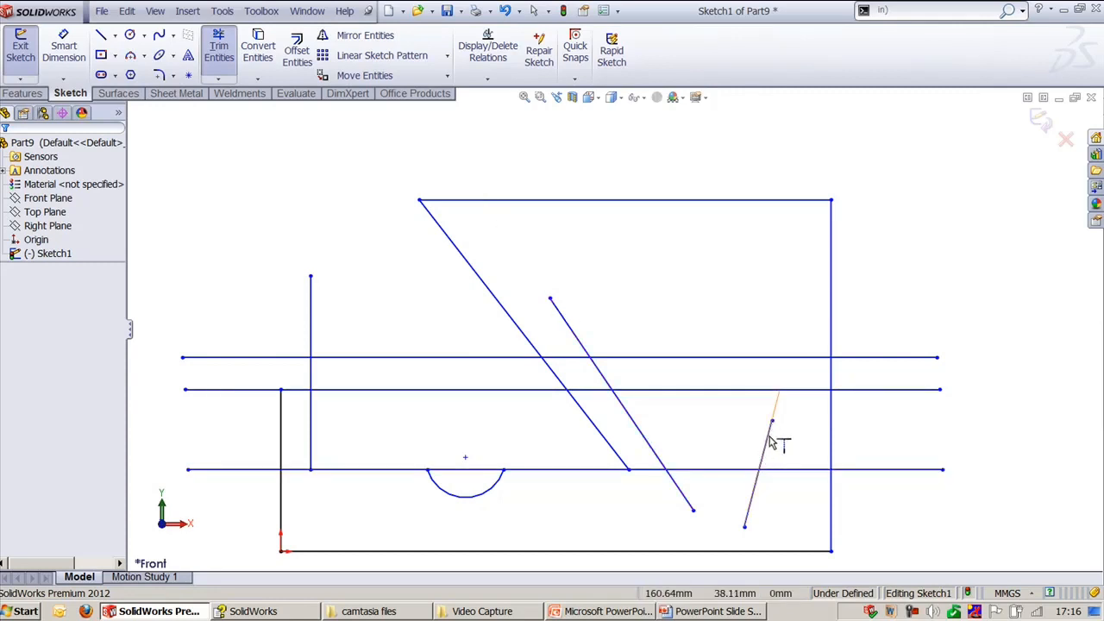
{"action": "left_click", "coordinate": [795, 362]}
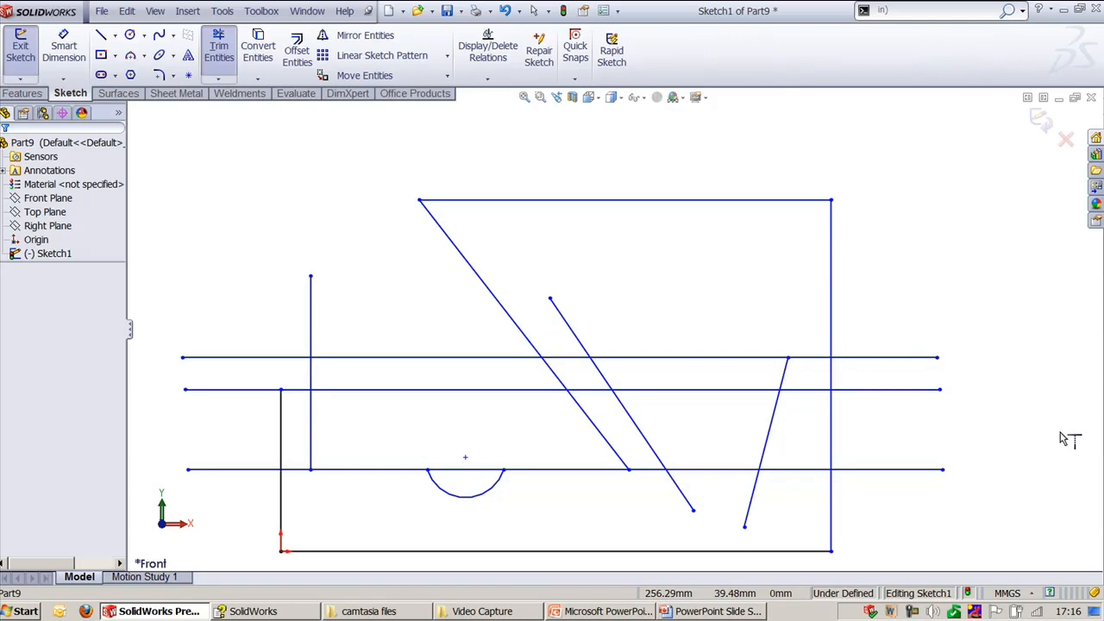
{"action": "key", "text": "alt+Tab"}
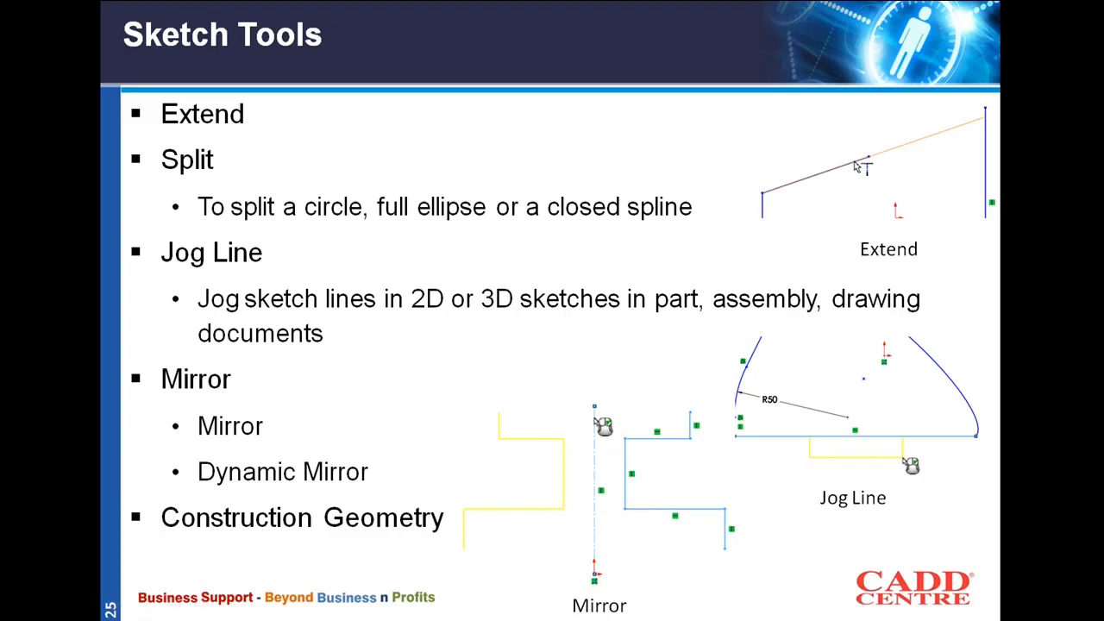
- Switch back to SolidWorks and create a new part document
{"action": "key", "text": "alt+Tab"}
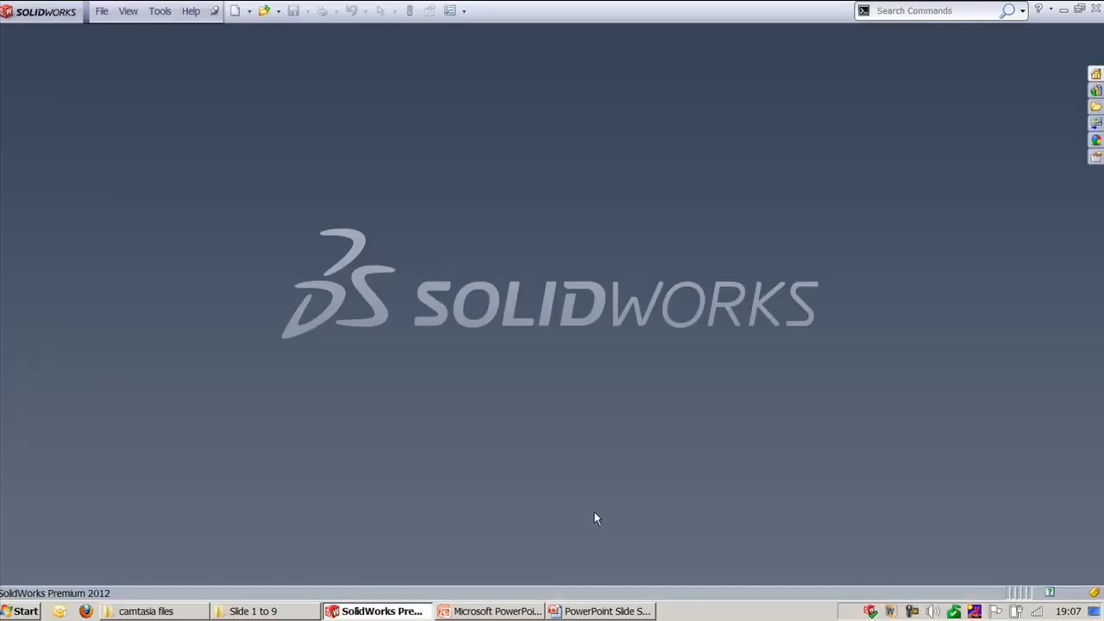
{"action": "left_click", "coordinate": [94, 14]}
{"action": "left_click", "coordinate": [130, 31]}
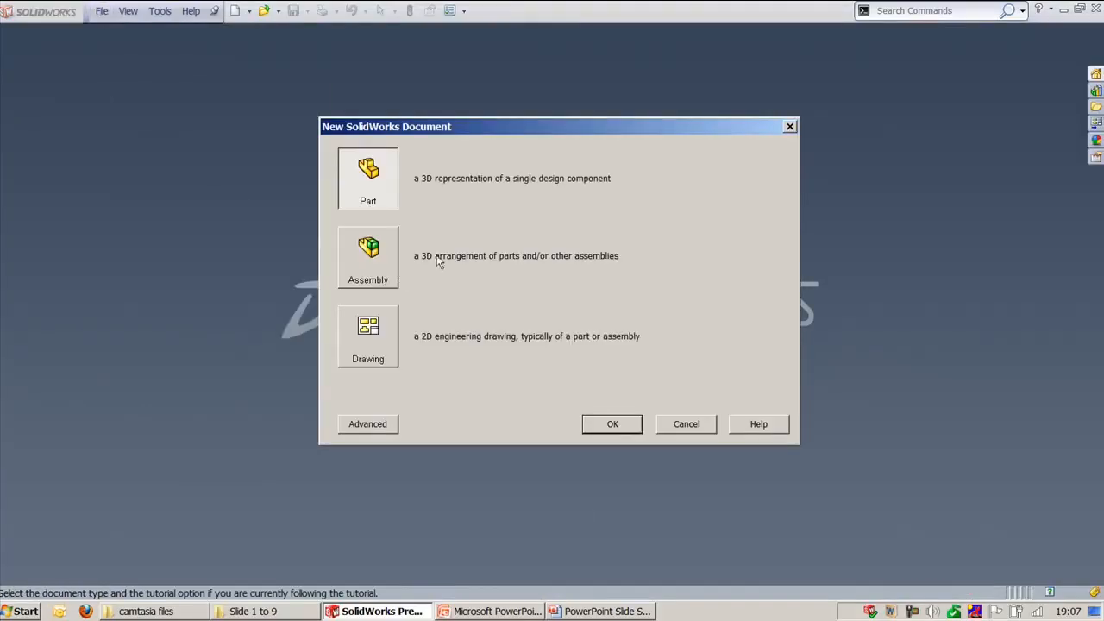
{"action": "double_click", "coordinate": [384, 194]}
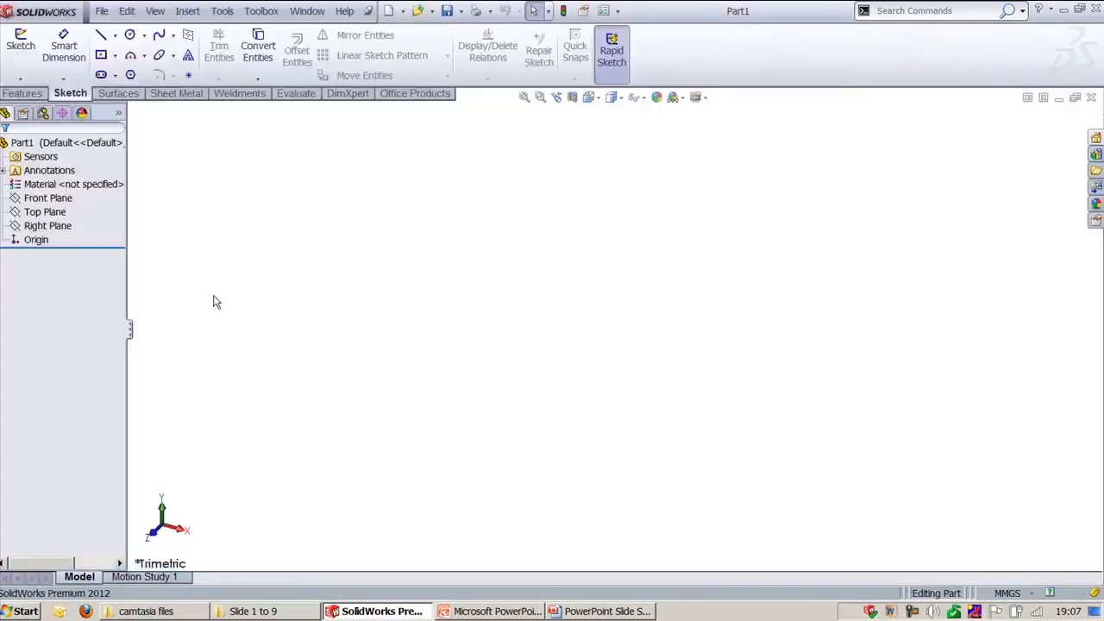
- Start a new sketch on the Front Plane
{"action": "left_click", "coordinate": [39, 186]}
{"action": "left_click", "coordinate": [47, 197]}
{"action": "left_click", "coordinate": [74, 179]}
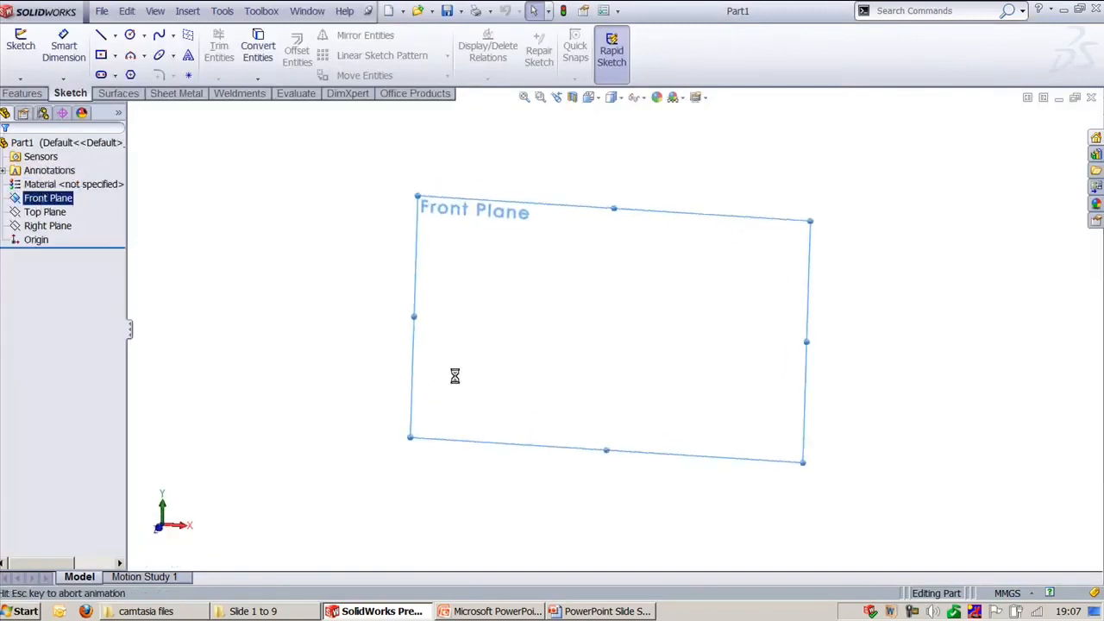
{"action": "left_click", "coordinate": [337, 299]}
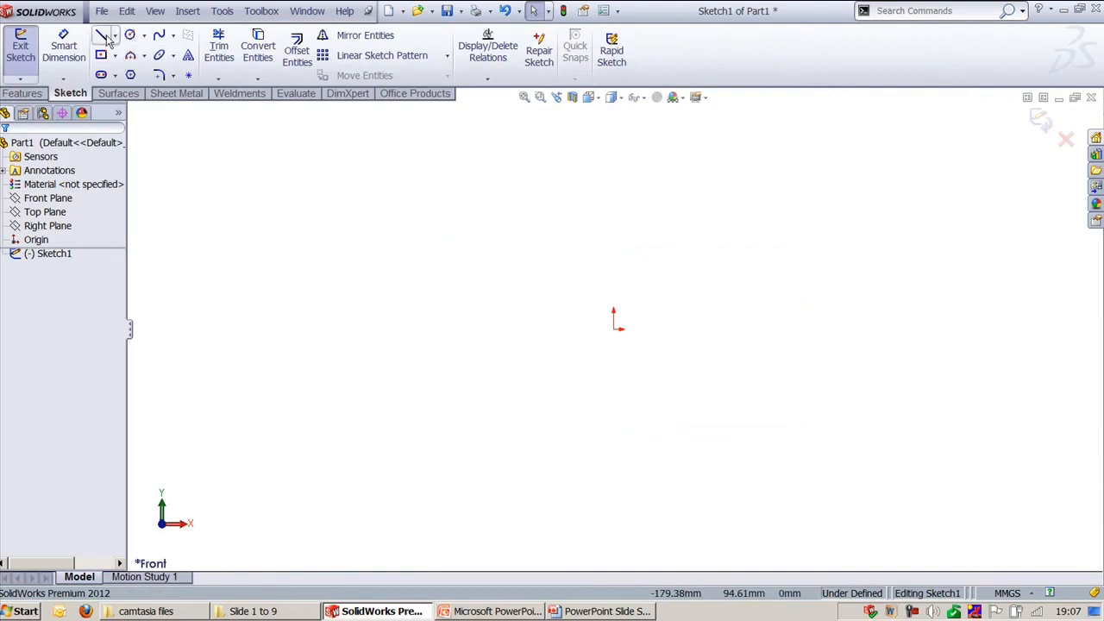
- Sketch a circle of about 41 mm radius centred on the origin
{"action": "left_click", "coordinate": [129, 34]}
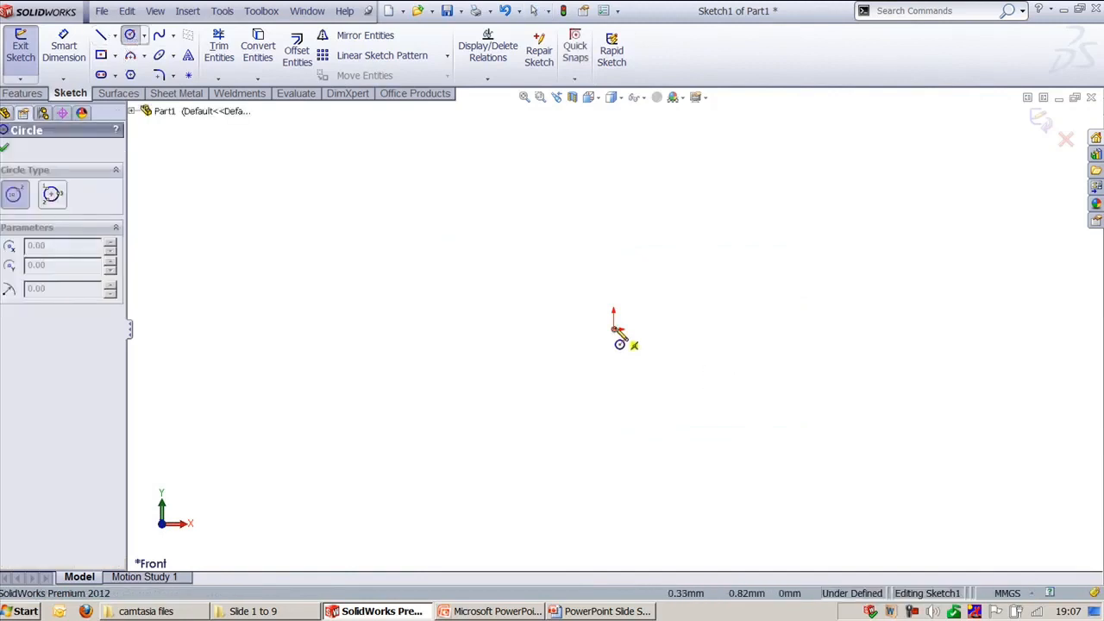
{"action": "left_click", "coordinate": [614, 329]}
{"action": "left_click", "coordinate": [696, 354]}
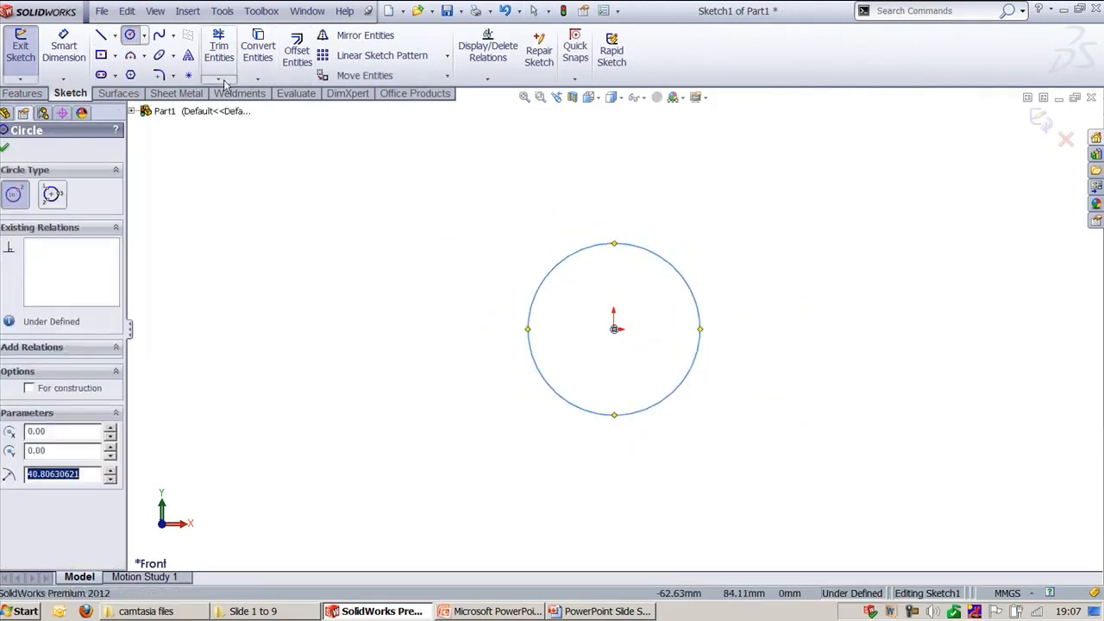
- Sketch a corner rectangle about 150 mm long from the circle's top point, extending right and matching the circle's height
{"action": "left_click", "coordinate": [101, 55]}
{"action": "left_click", "coordinate": [614, 243]}
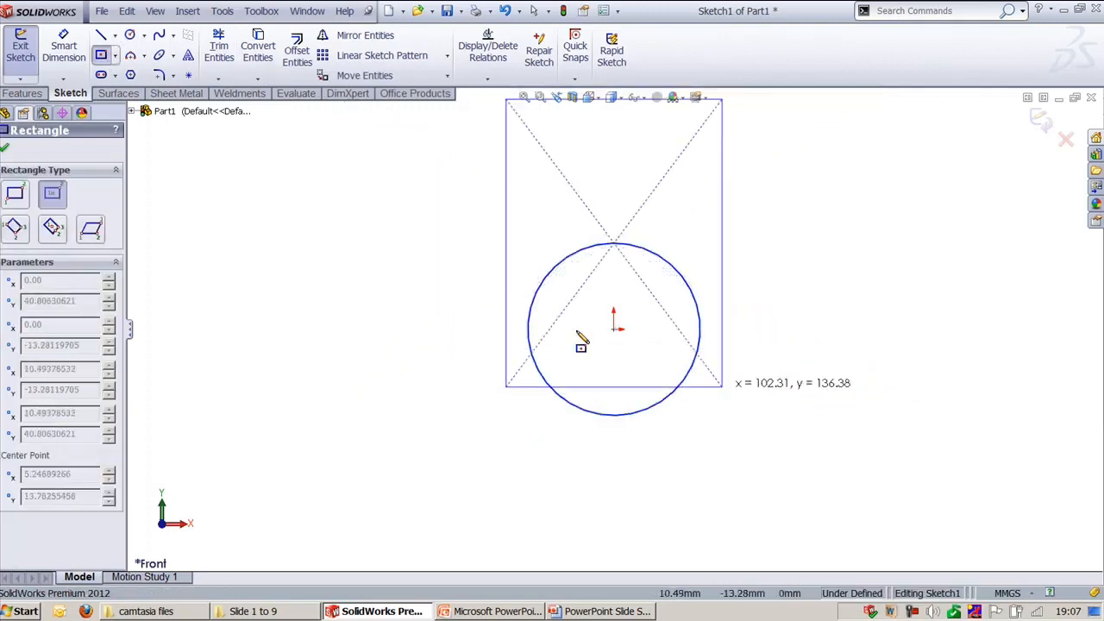
{"action": "left_click", "coordinate": [14, 193]}
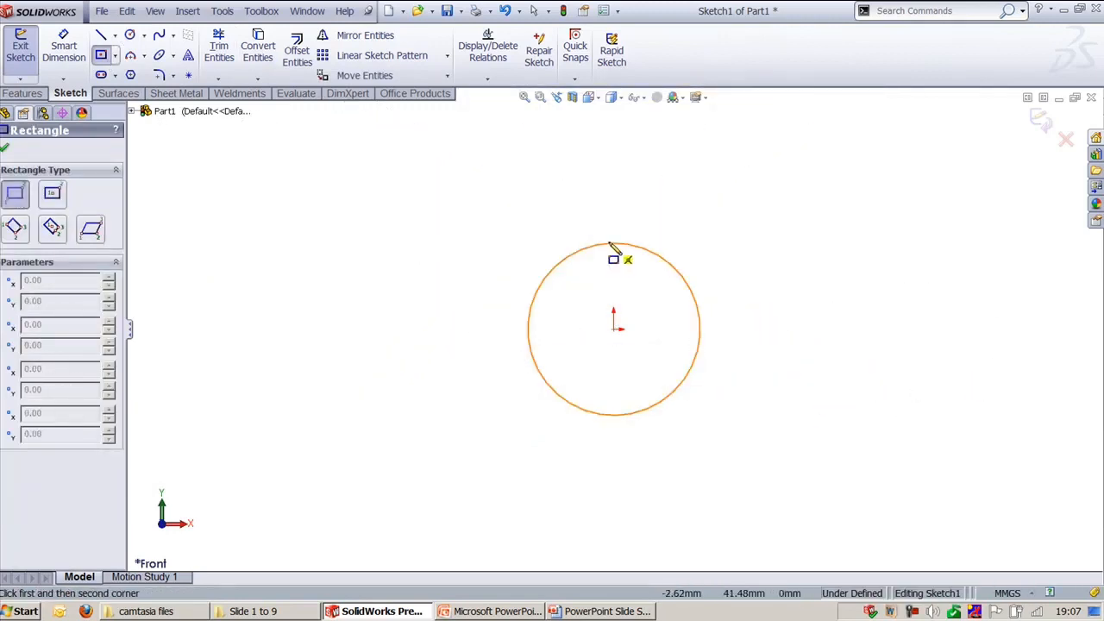
{"action": "left_click", "coordinate": [613, 243]}
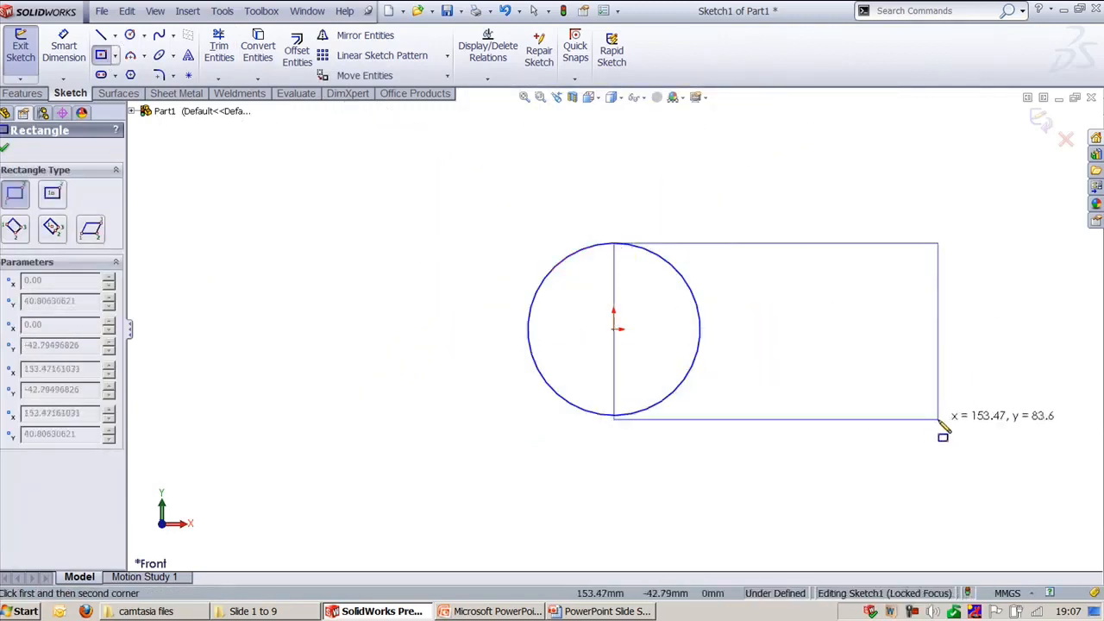
{"action": "left_click", "coordinate": [935, 416]}
{"action": "key", "text": "Escape"}
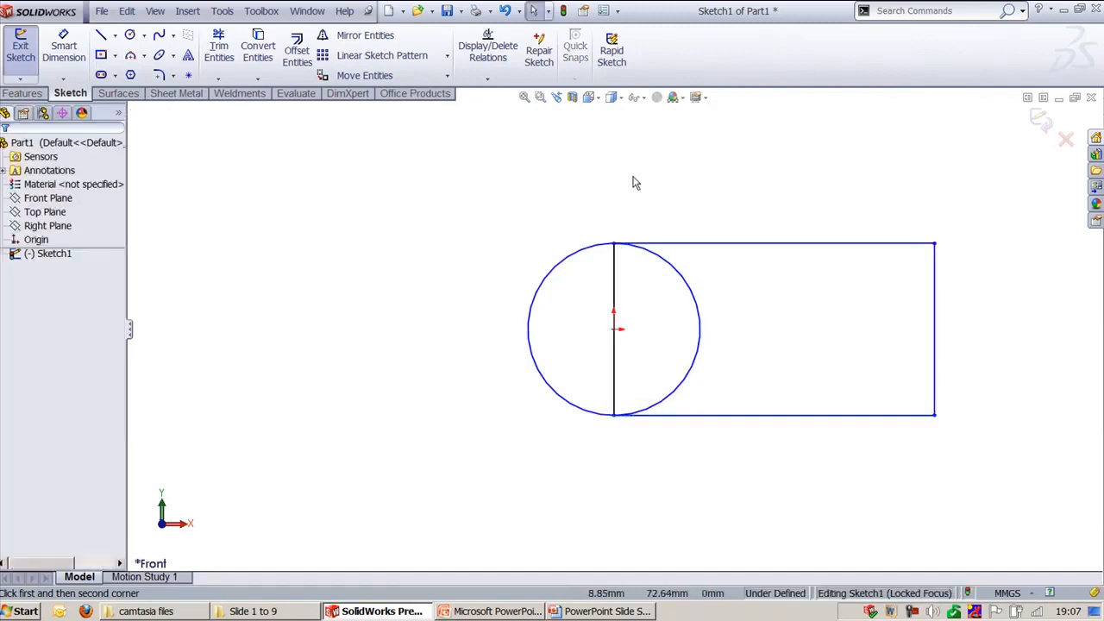
- Split the circle into two arcs at its leftmost and rightmost points with Split Entities
{"action": "scroll", "coordinate": [647, 199], "scroll_direction": "down", "scroll_amount": 1}
{"action": "middle_click_drag", "start_coordinate": [716, 174], "coordinate": [592, 206], "text": "ctrl"}
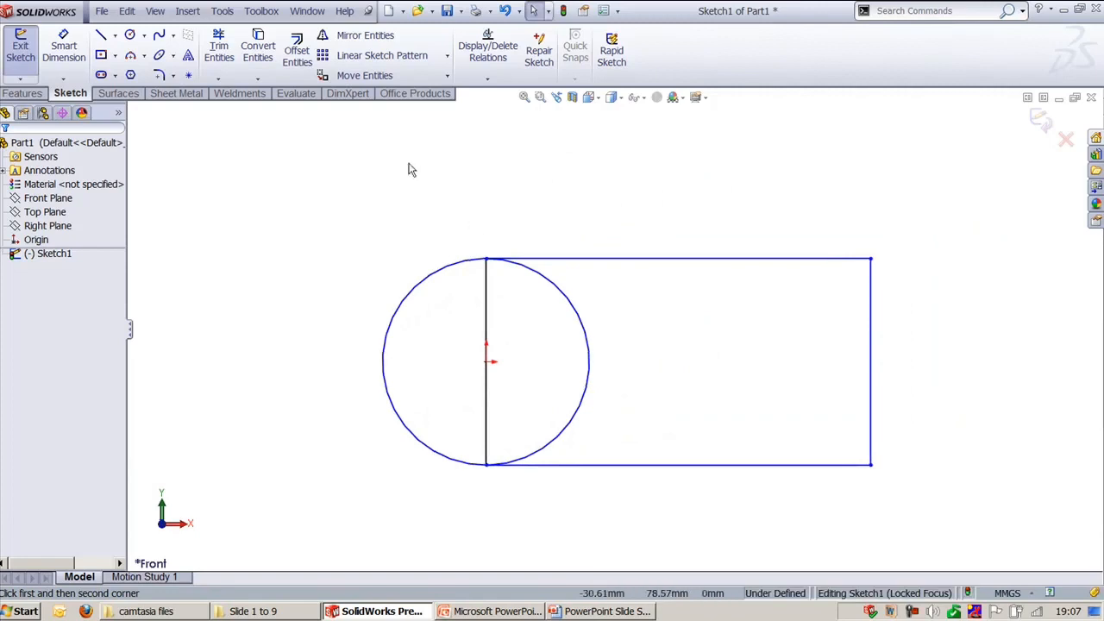
{"action": "left_click", "coordinate": [219, 12]}
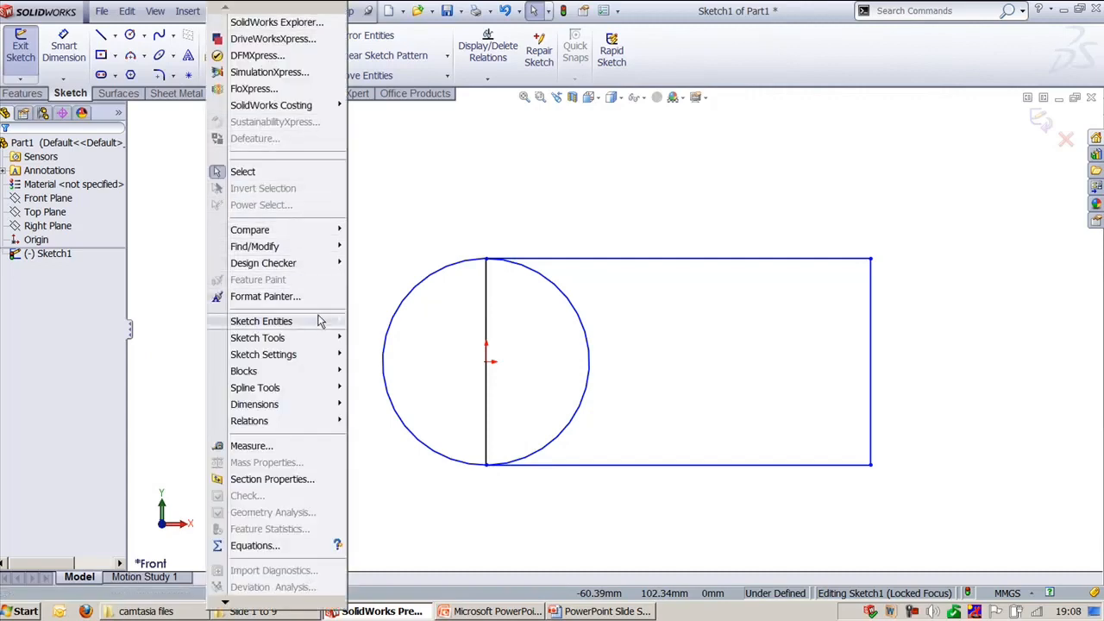
{"action": "mouse_move", "coordinate": [328, 338]}
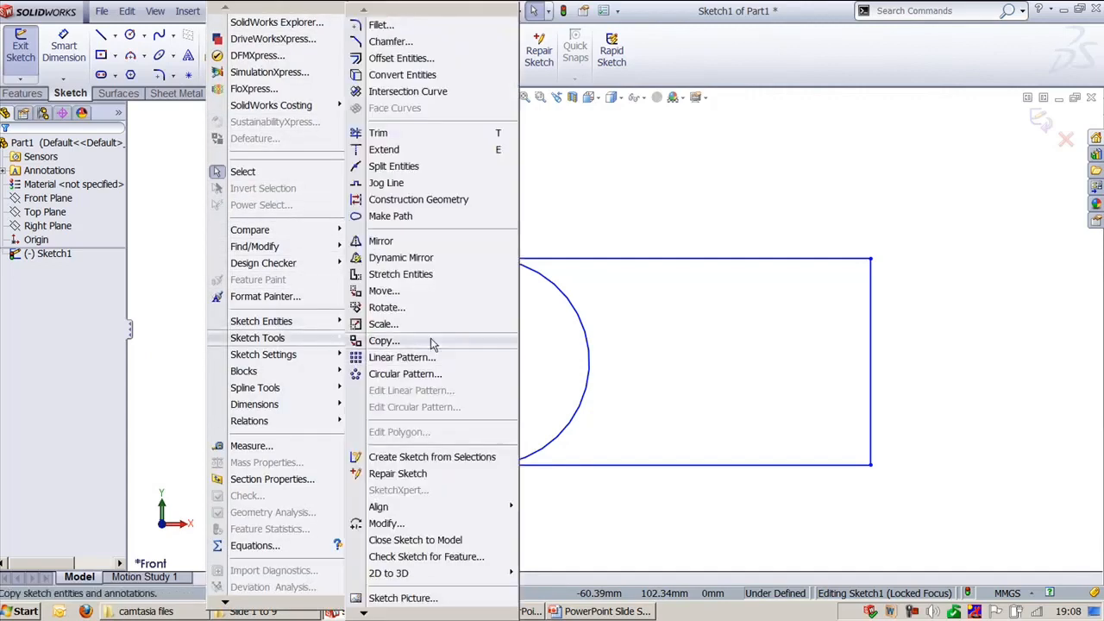
{"action": "left_click", "coordinate": [402, 171]}
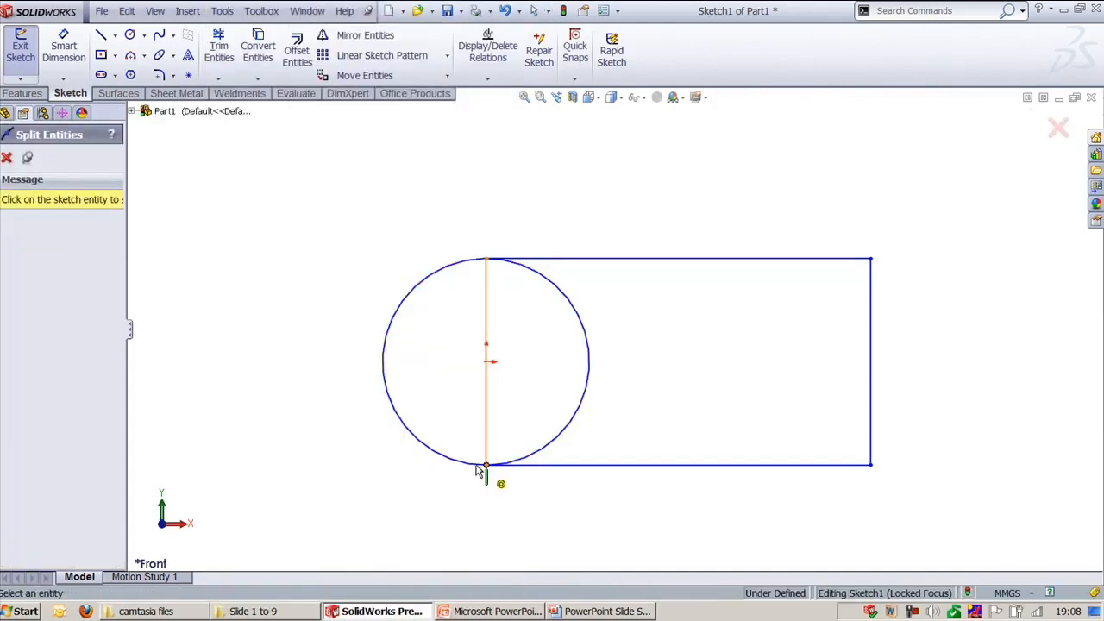
{"action": "left_click", "coordinate": [382, 361]}
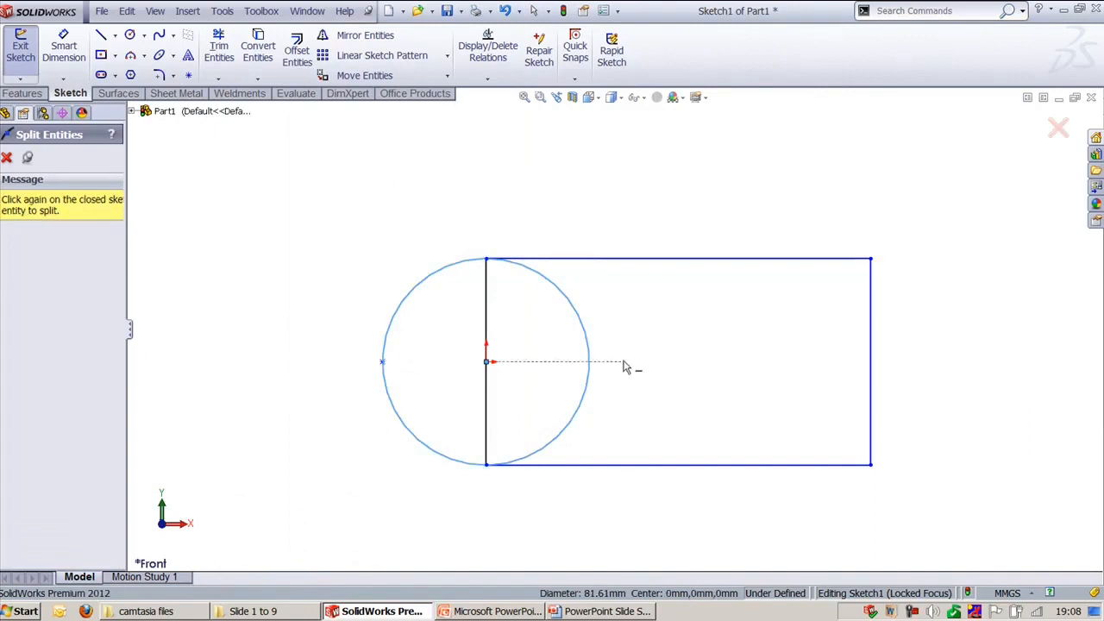
{"action": "left_click", "coordinate": [590, 360]}
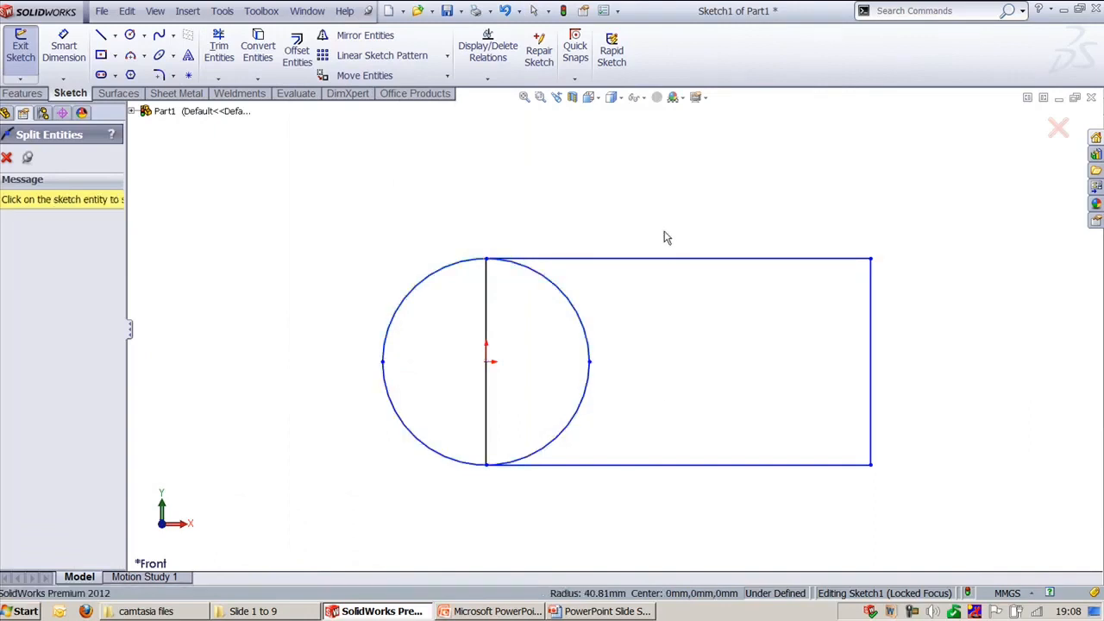
{"action": "key", "text": "Escape"}
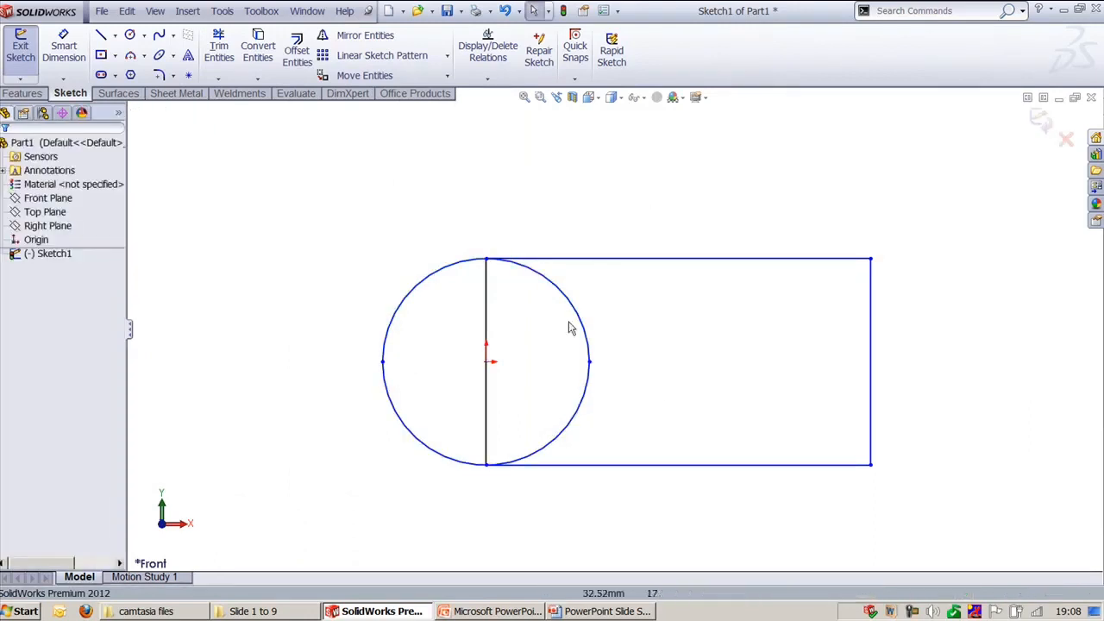
- Try trimming away the circle's upper-right quarter arc with Trim to closest, and undo the trim
{"action": "key", "text": "t"}
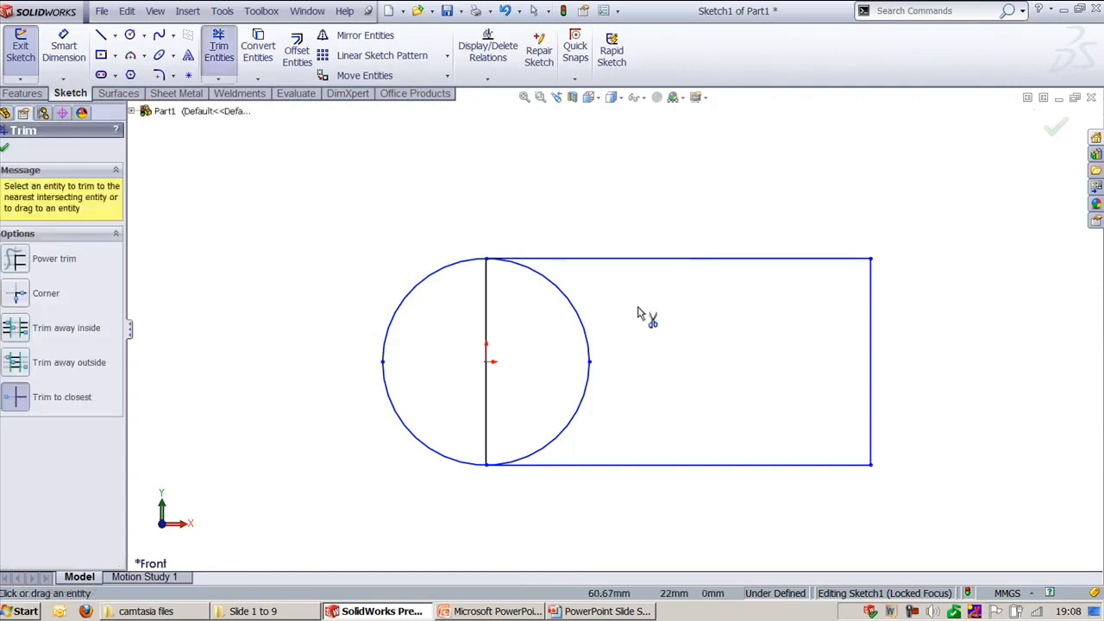
{"action": "left_click", "coordinate": [580, 319]}
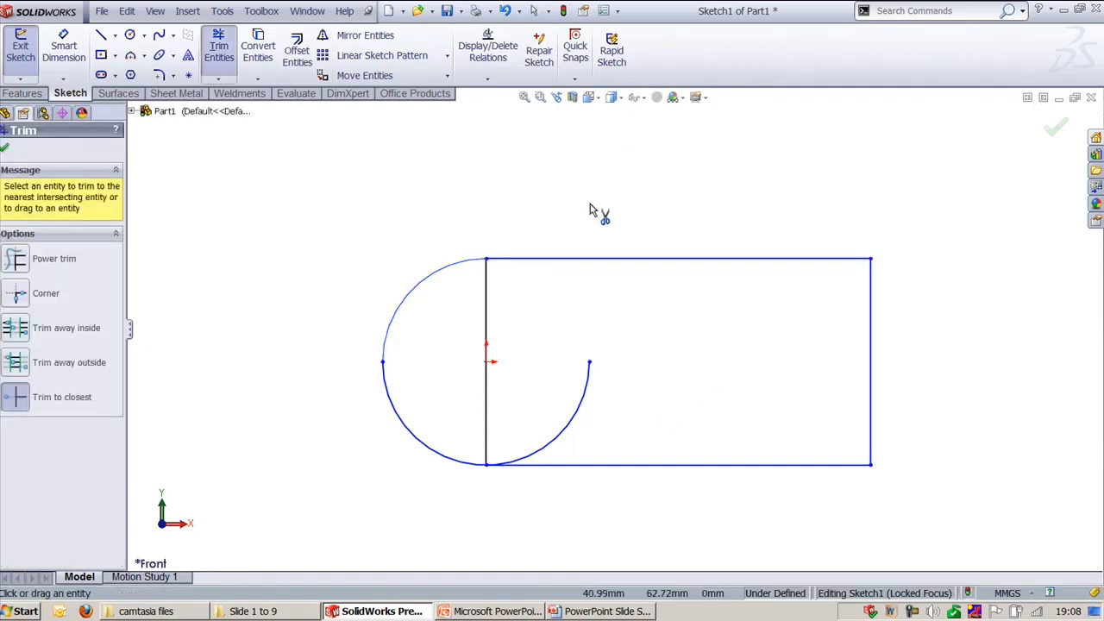
{"action": "key", "text": "Escape"}
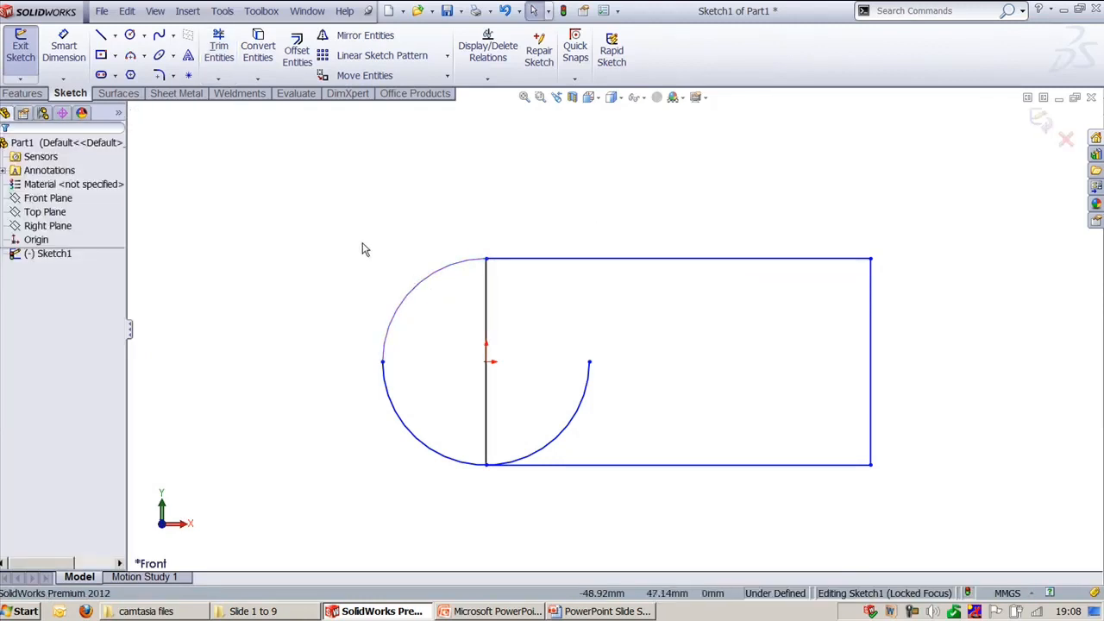
{"action": "key", "text": "ctrl+z"}
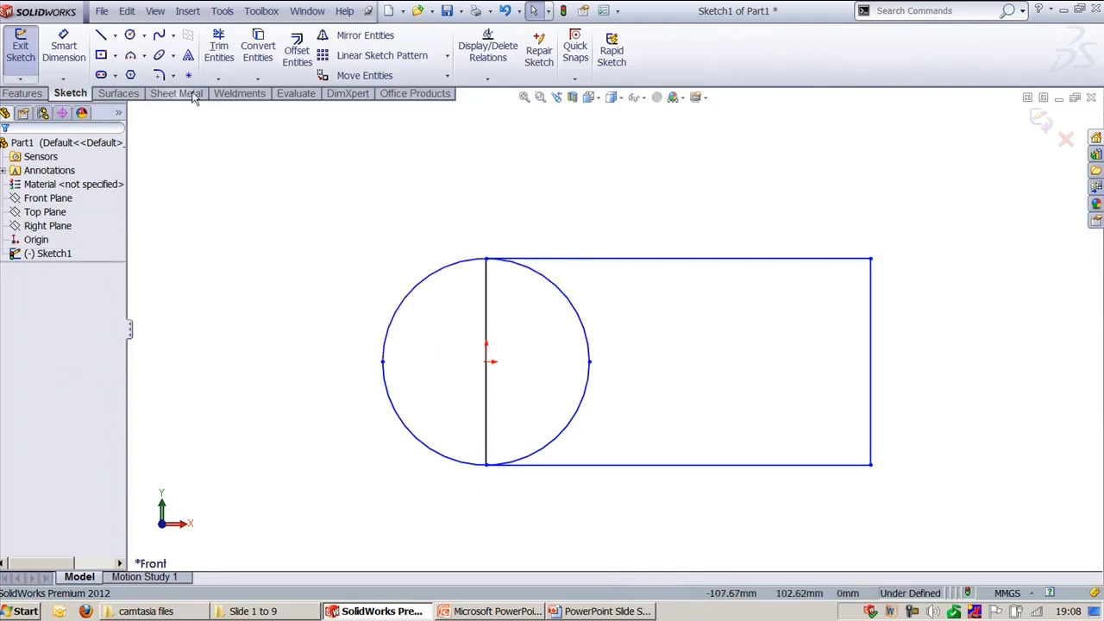
- Sketch an ellipse inside the rectangle, level with the origin, with radii of about 33 mm horizontally and 27 mm vertically
{"action": "left_click", "coordinate": [159, 55]}
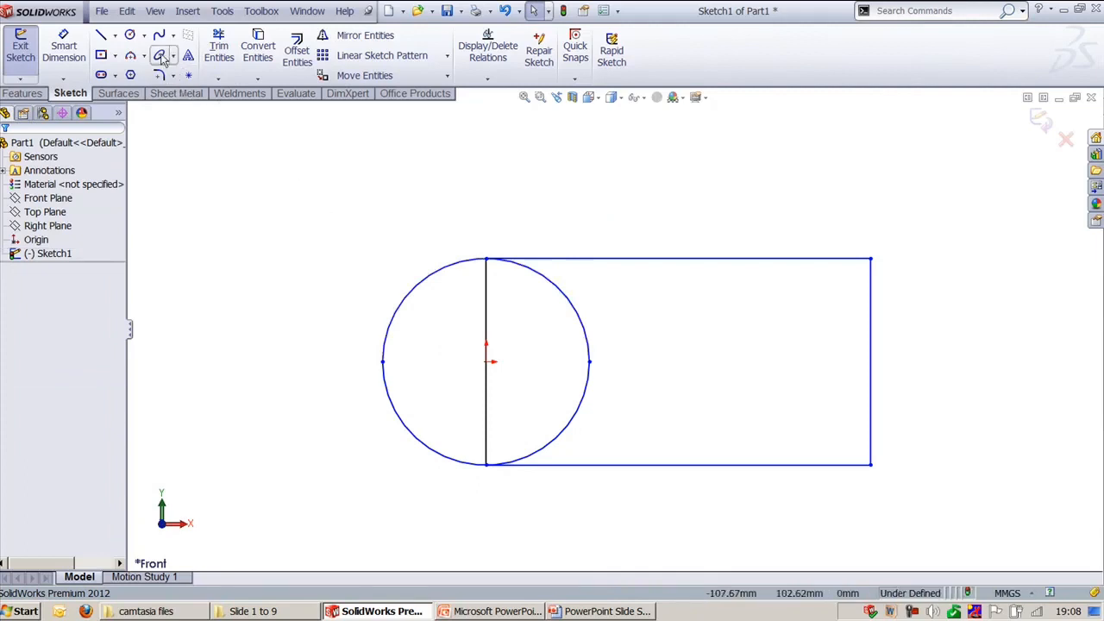
{"action": "left_click", "coordinate": [728, 362]}
{"action": "left_click", "coordinate": [813, 367]}
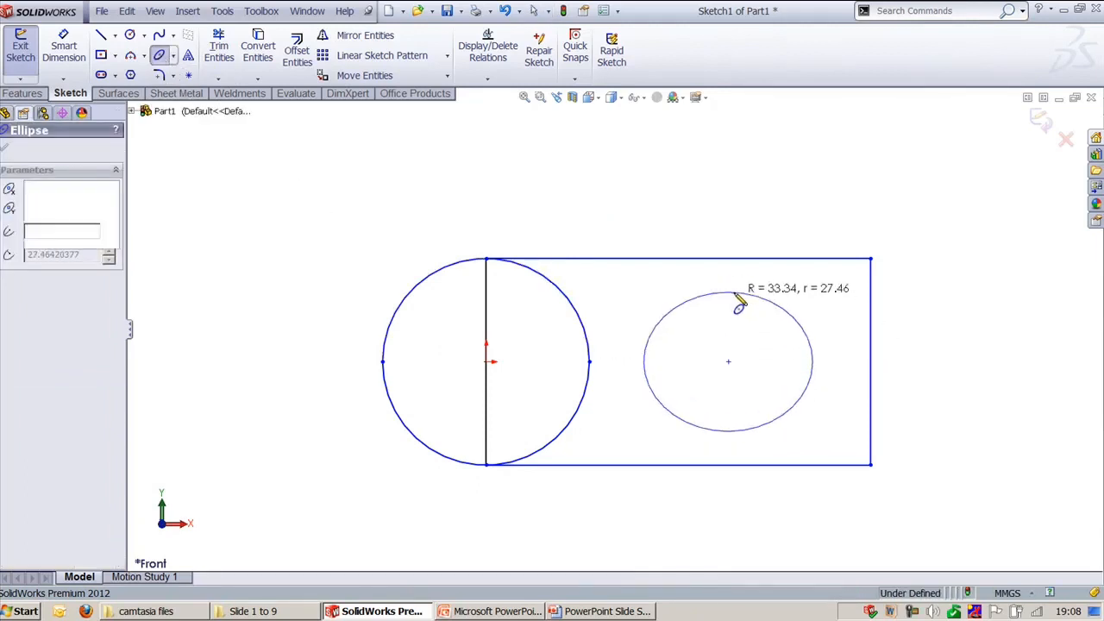
{"action": "left_click", "coordinate": [737, 300]}
{"action": "key", "text": "Escape"}
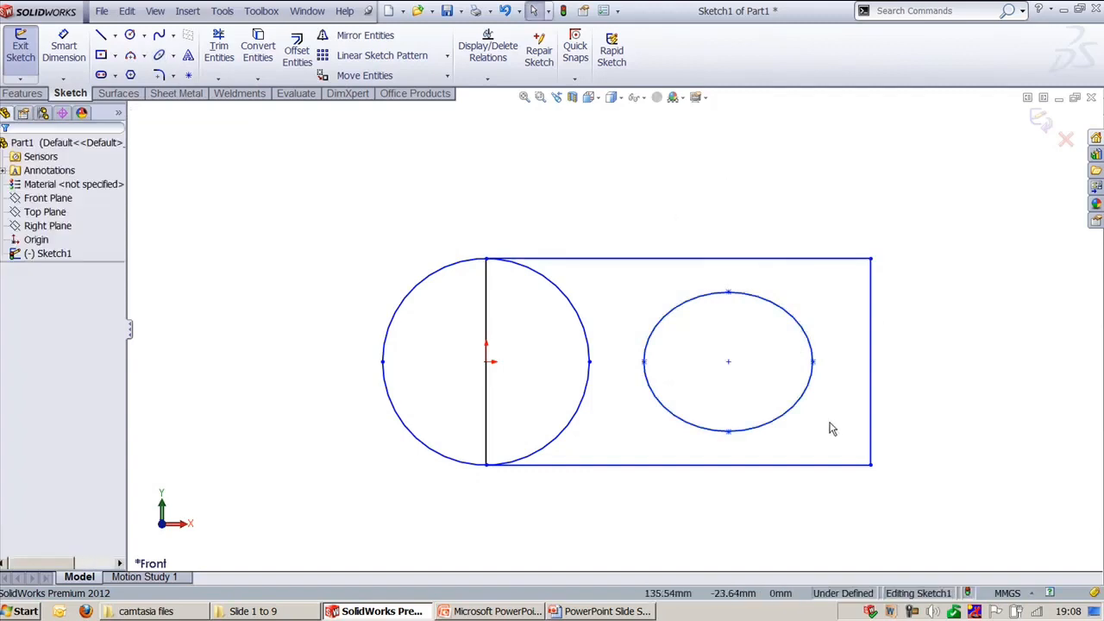
- Split the ellipse into upper and lower halves at its leftmost and rightmost points
{"action": "scroll", "coordinate": [736, 406], "scroll_direction": "down", "scroll_amount": 3}
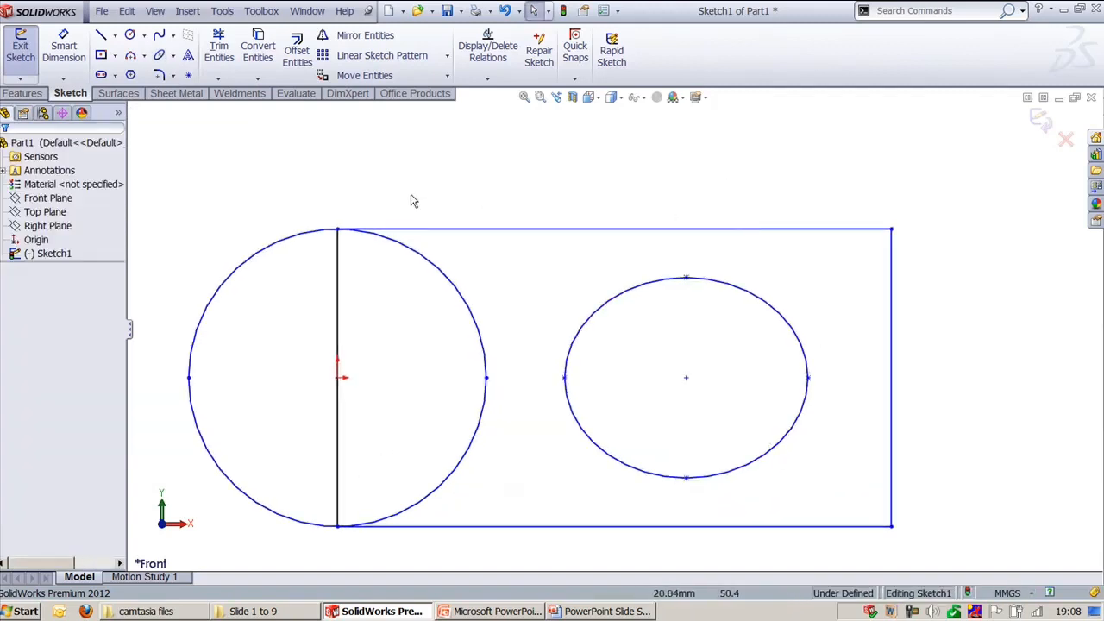
{"action": "left_click", "coordinate": [226, 12]}
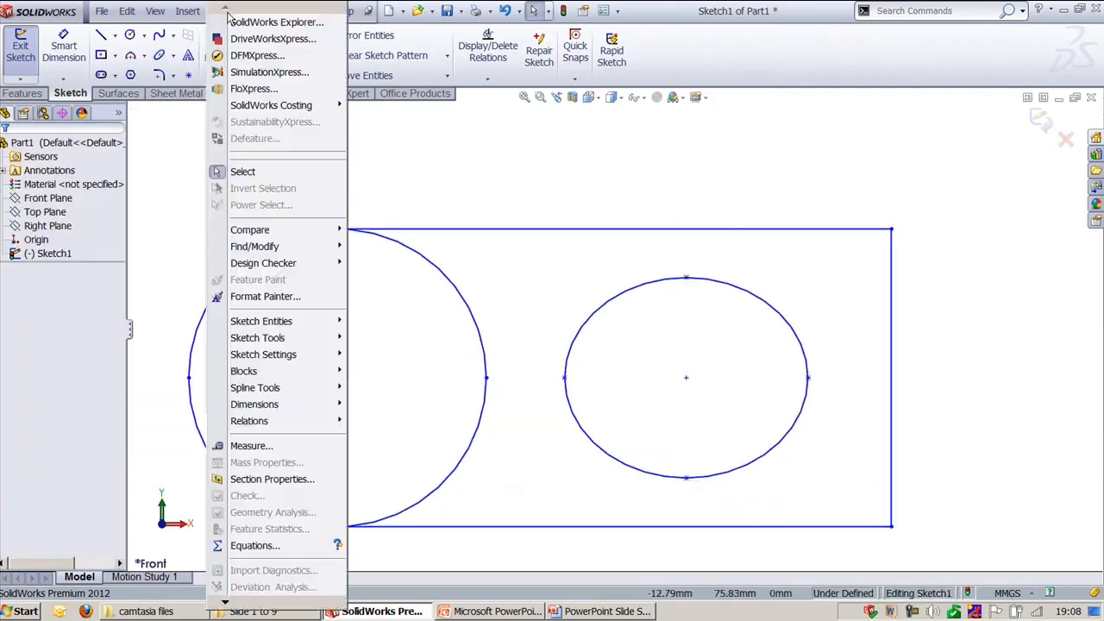
{"action": "mouse_move", "coordinate": [324, 339]}
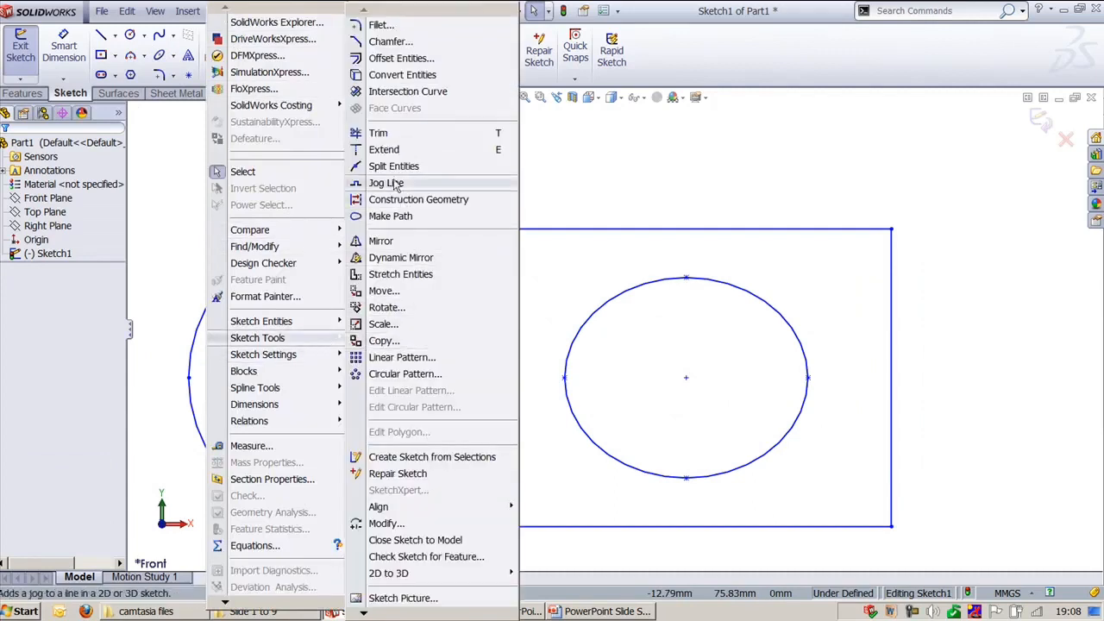
{"action": "left_click", "coordinate": [395, 166]}
{"action": "left_click", "coordinate": [567, 384]}
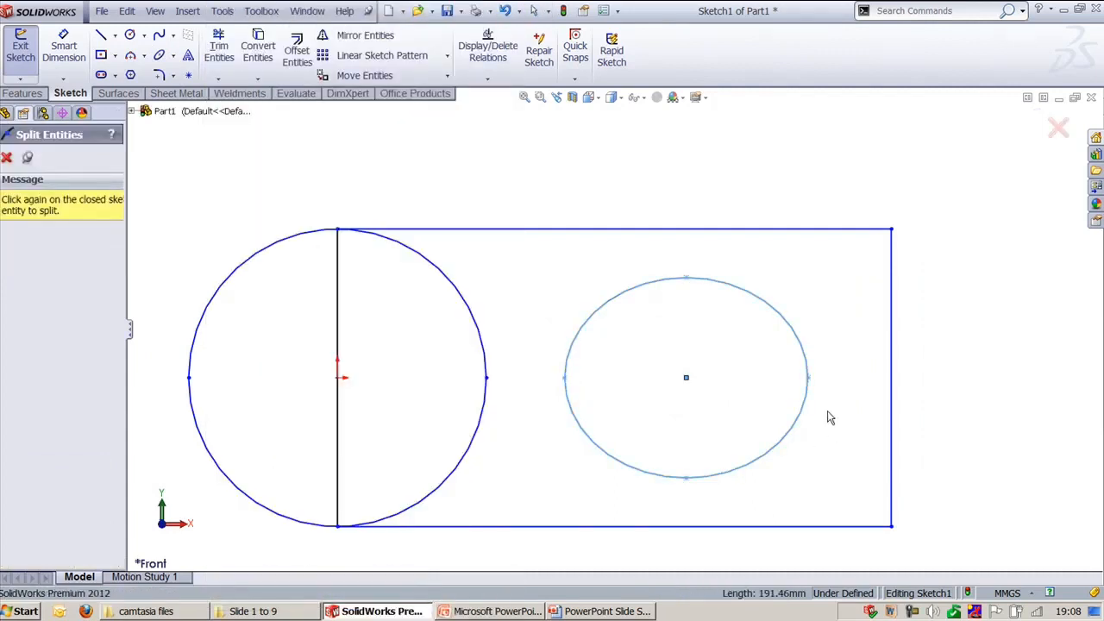
{"action": "left_click", "coordinate": [809, 380]}
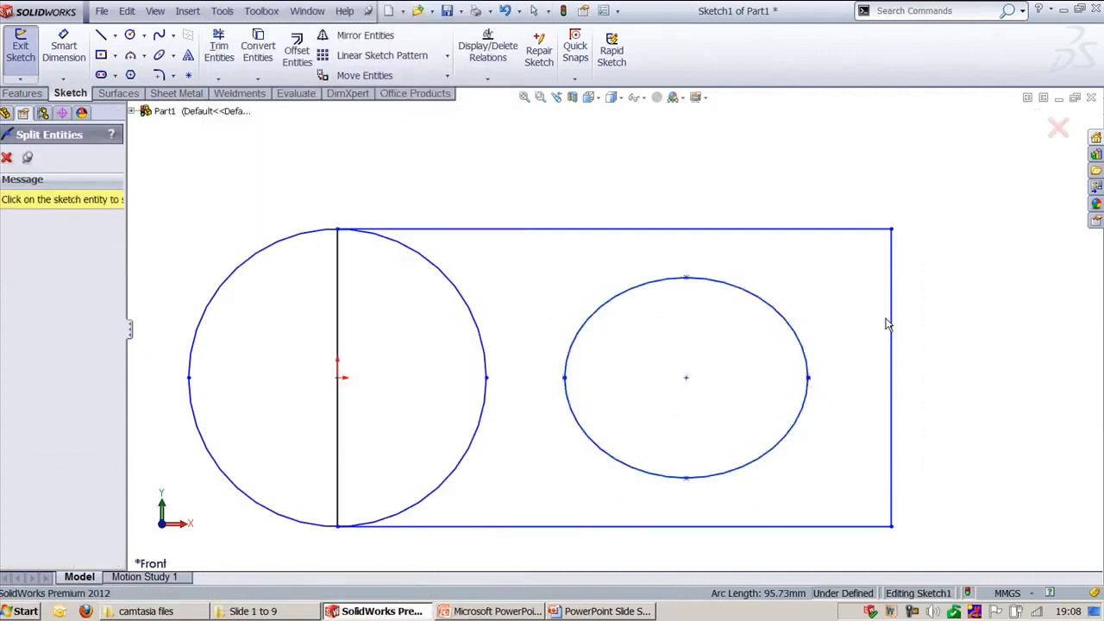
{"action": "left_click", "coordinate": [6, 158]}
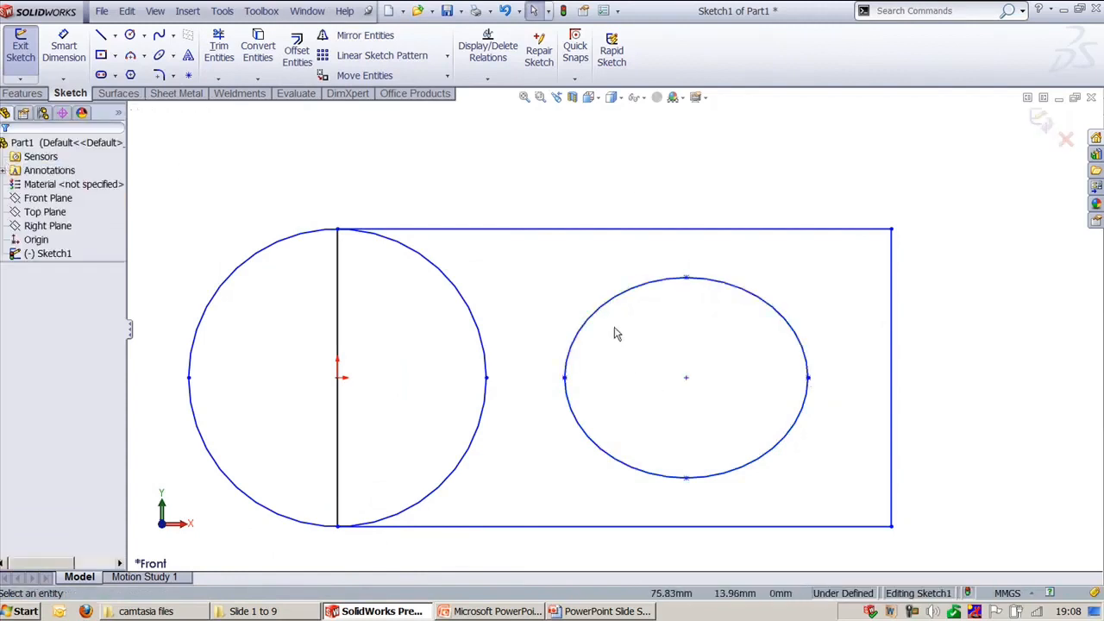
- Trim away the upper half of the split ellipse and delete the remaining lower arc
{"action": "key", "text": "t"}
{"action": "left_click", "coordinate": [611, 299]}
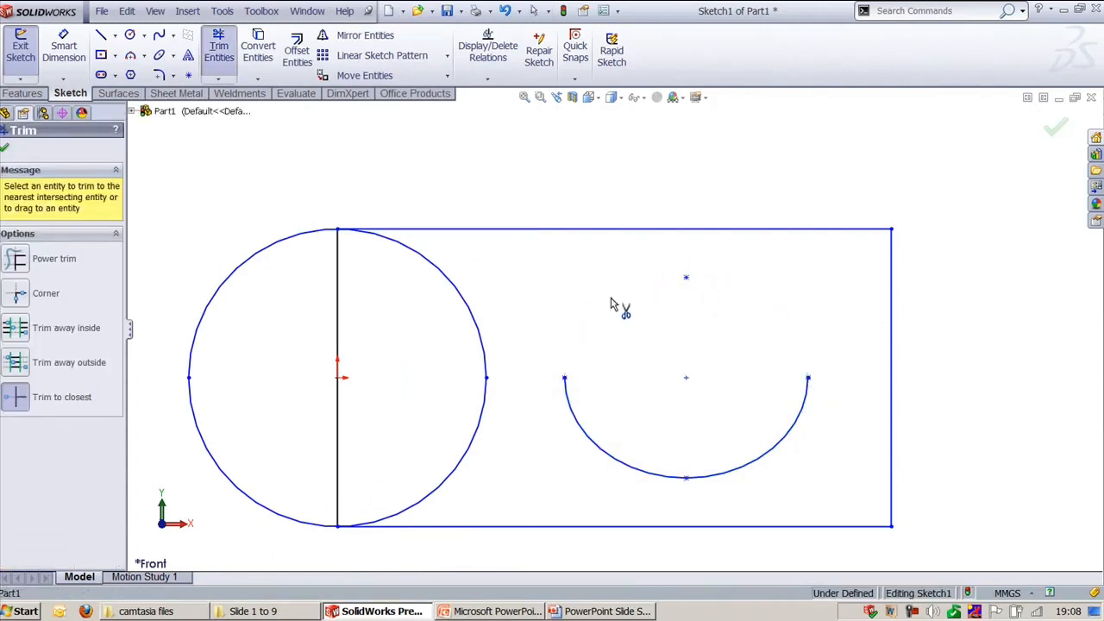
{"action": "key", "text": "Escape"}
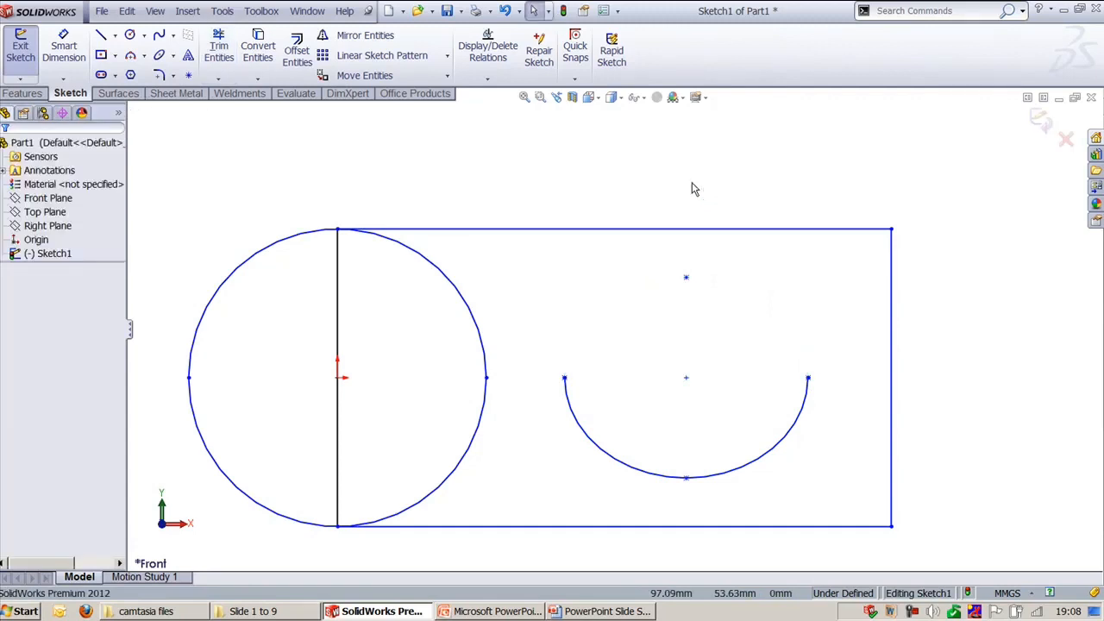
{"action": "key", "text": "f"}
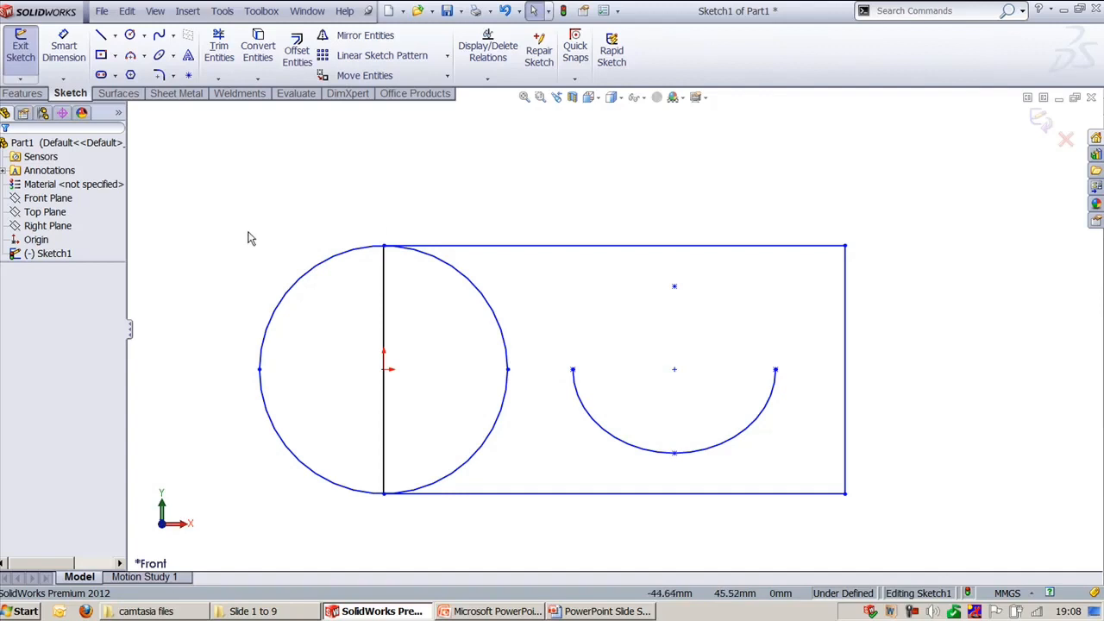
{"action": "left_click", "coordinate": [653, 454]}
{"action": "key", "text": "Delete"}
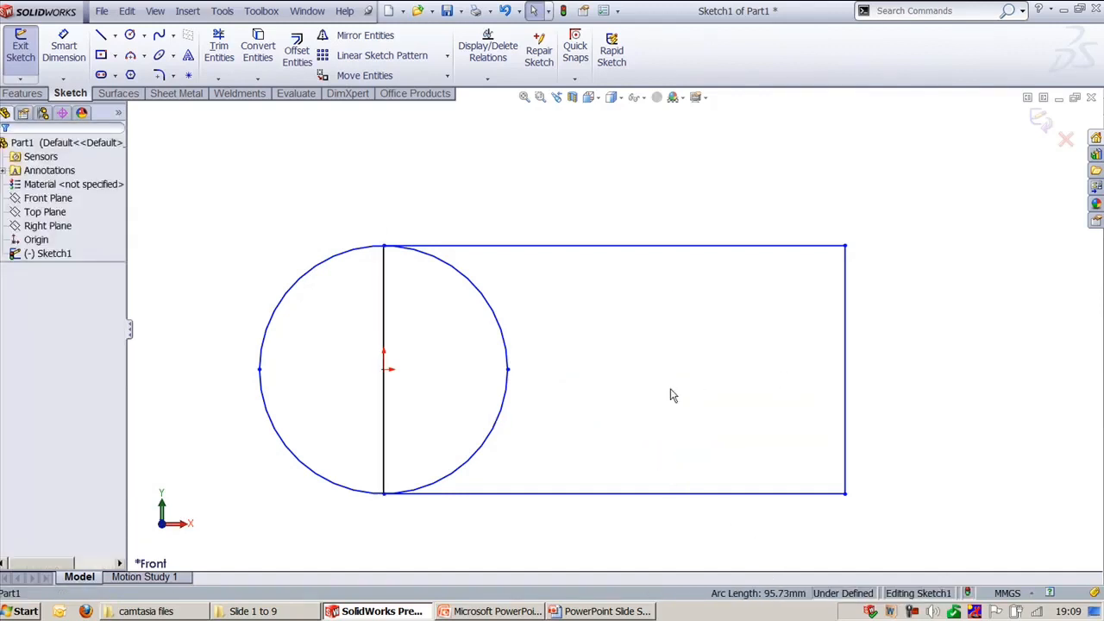
- Add jogs to two rectangle sides with Jog Line: an outward one on the lower edge and an inward one on the right edge
{"action": "scroll", "coordinate": [673, 395], "scroll_direction": "down", "scroll_amount": 1}
{"action": "middle_click_drag", "start_coordinate": [672, 395], "coordinate": [707, 323], "text": "ctrl"}
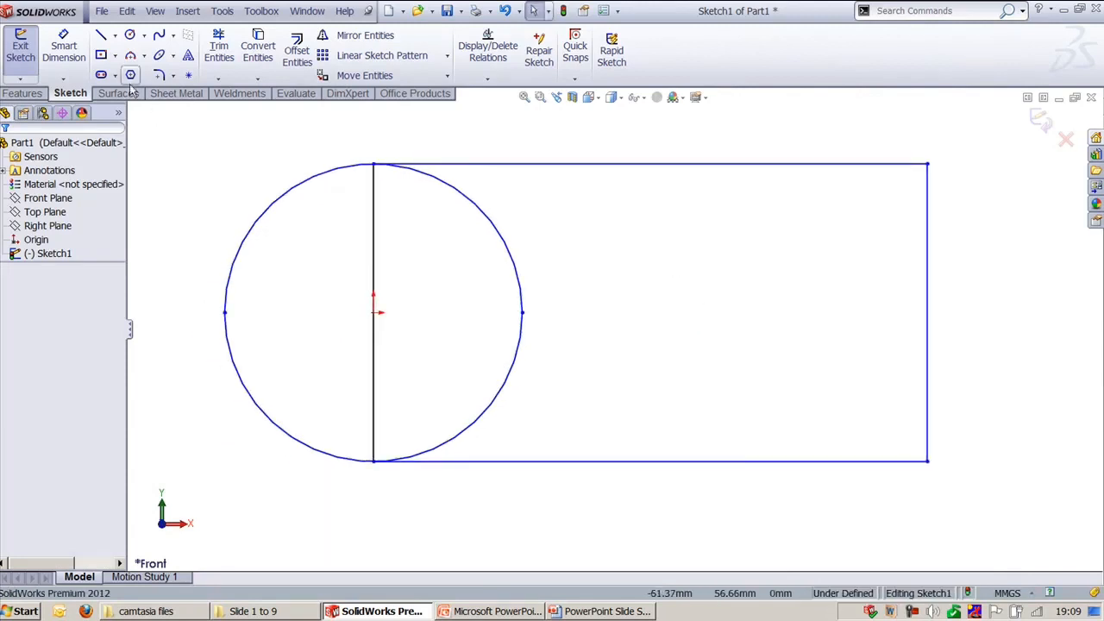
{"action": "left_click", "coordinate": [221, 11]}
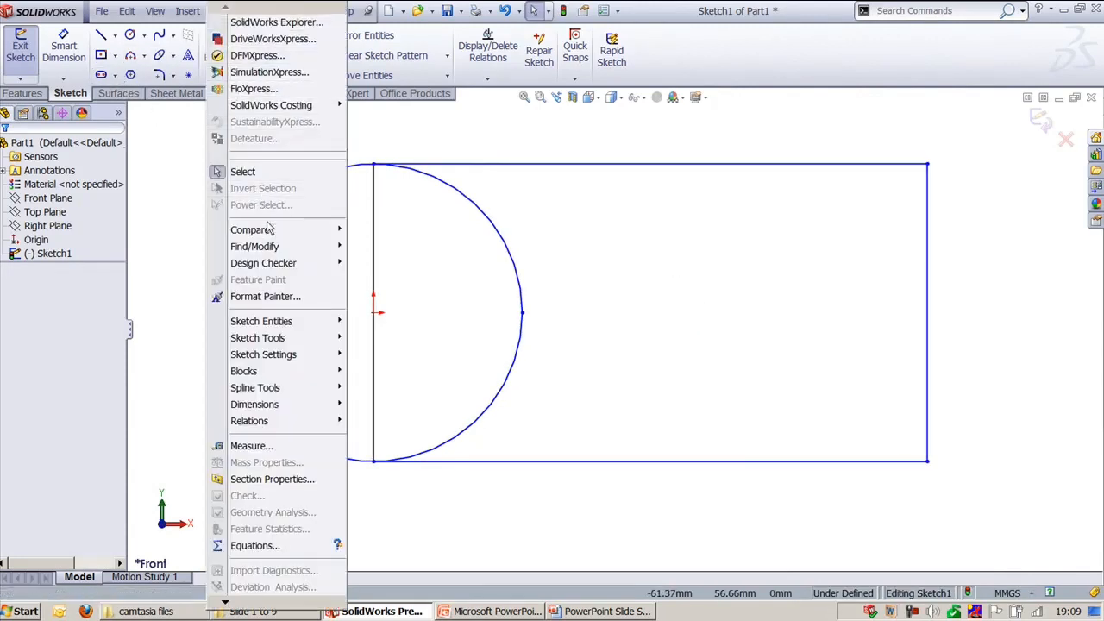
{"action": "mouse_move", "coordinate": [300, 345]}
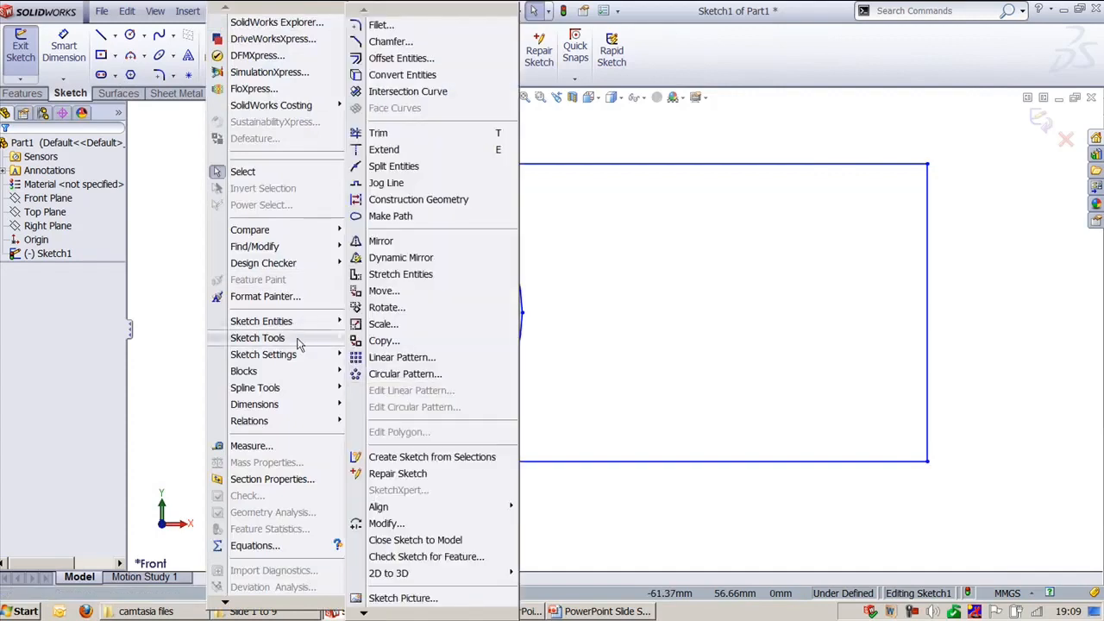
{"action": "left_click", "coordinate": [422, 182]}
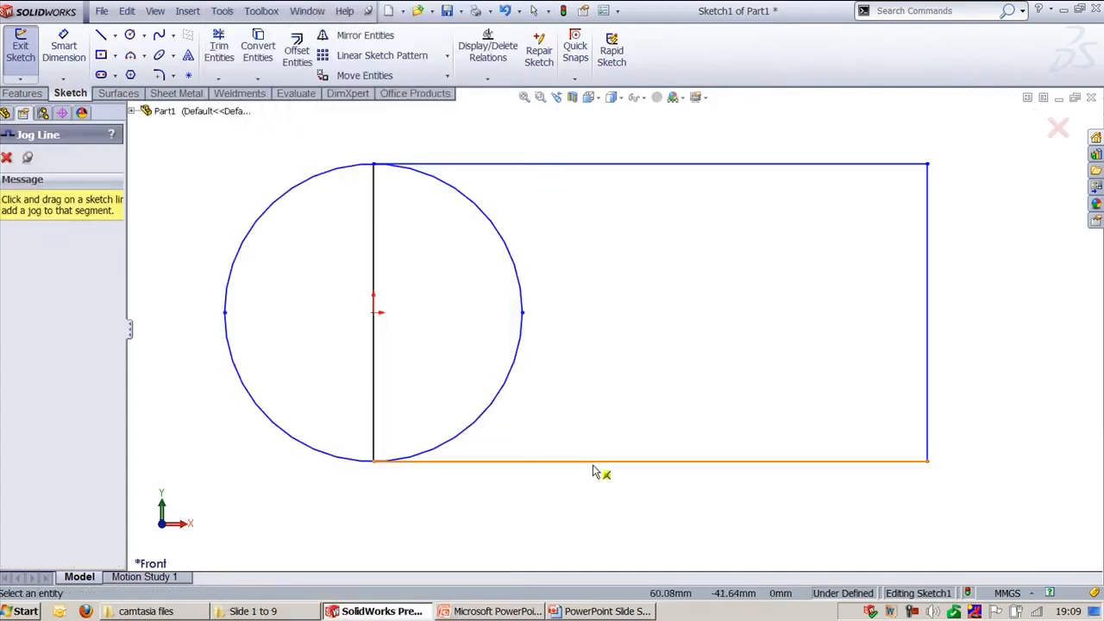
{"action": "left_click_drag", "start_coordinate": [595, 462], "coordinate": [730, 506]}
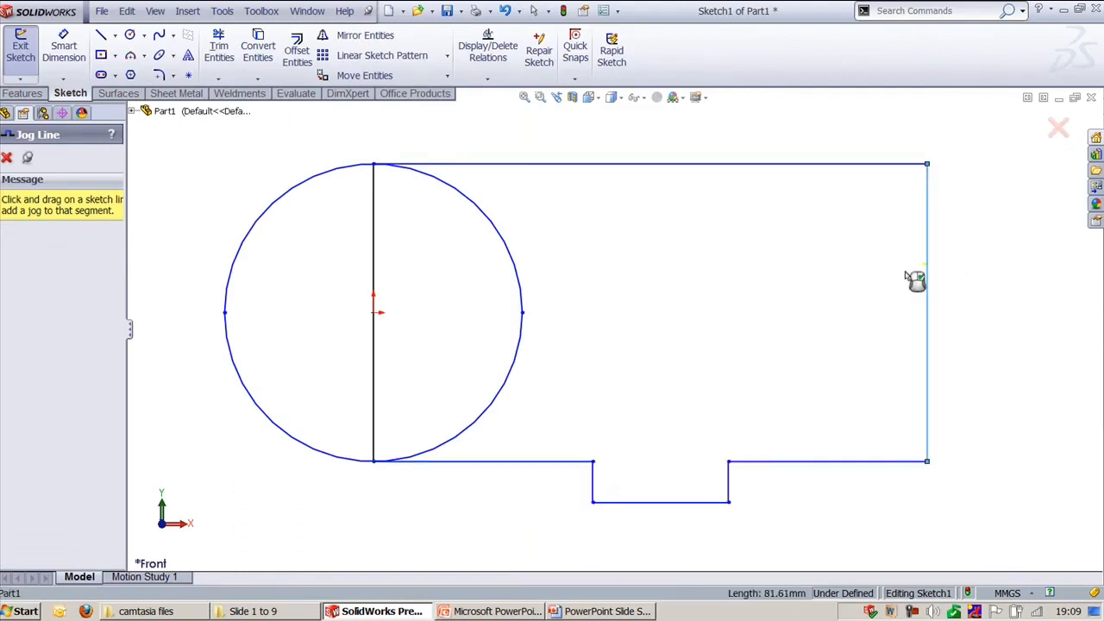
{"action": "left_click_drag", "start_coordinate": [914, 280], "coordinate": [874, 382]}
{"action": "key", "text": "Escape"}
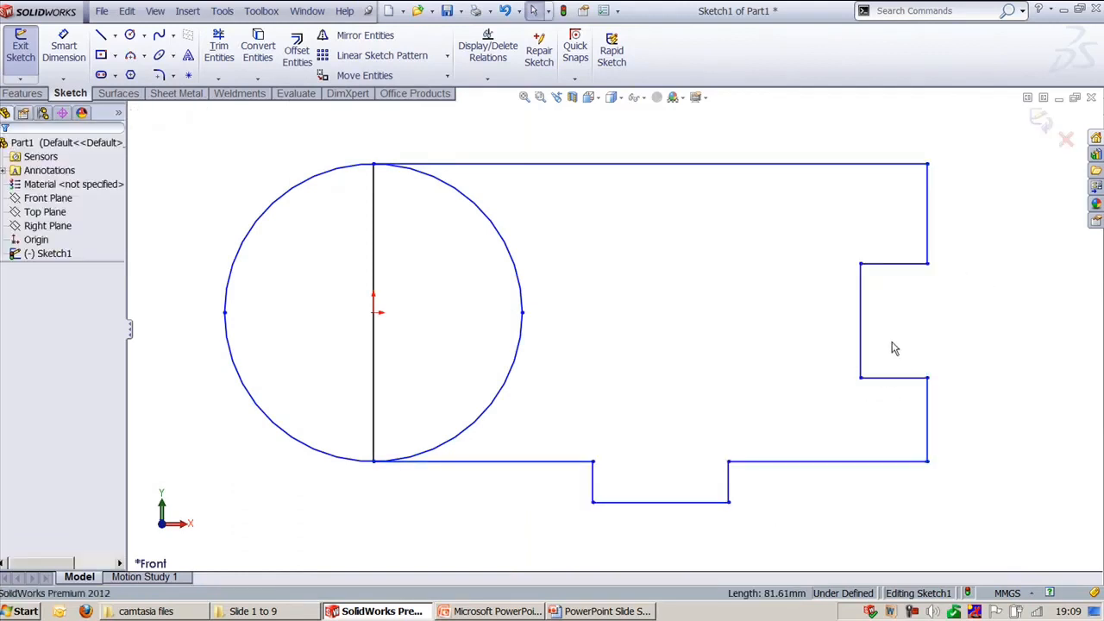
{"action": "left_click", "coordinate": [891, 265]}
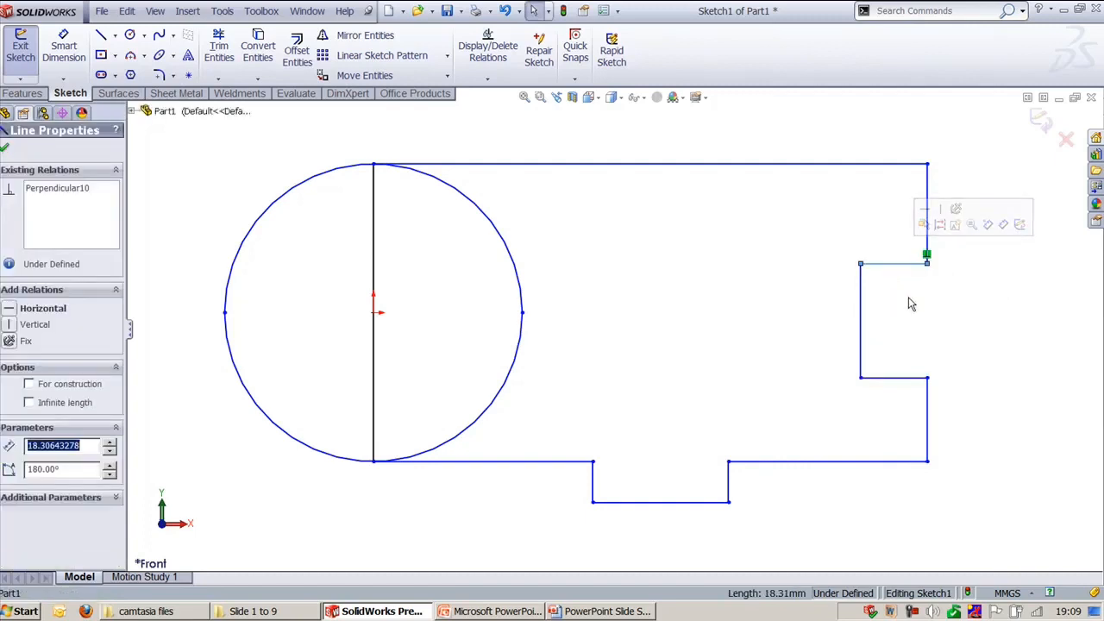
{"action": "left_click", "coordinate": [895, 313]}
{"action": "left_click", "coordinate": [861, 315]}
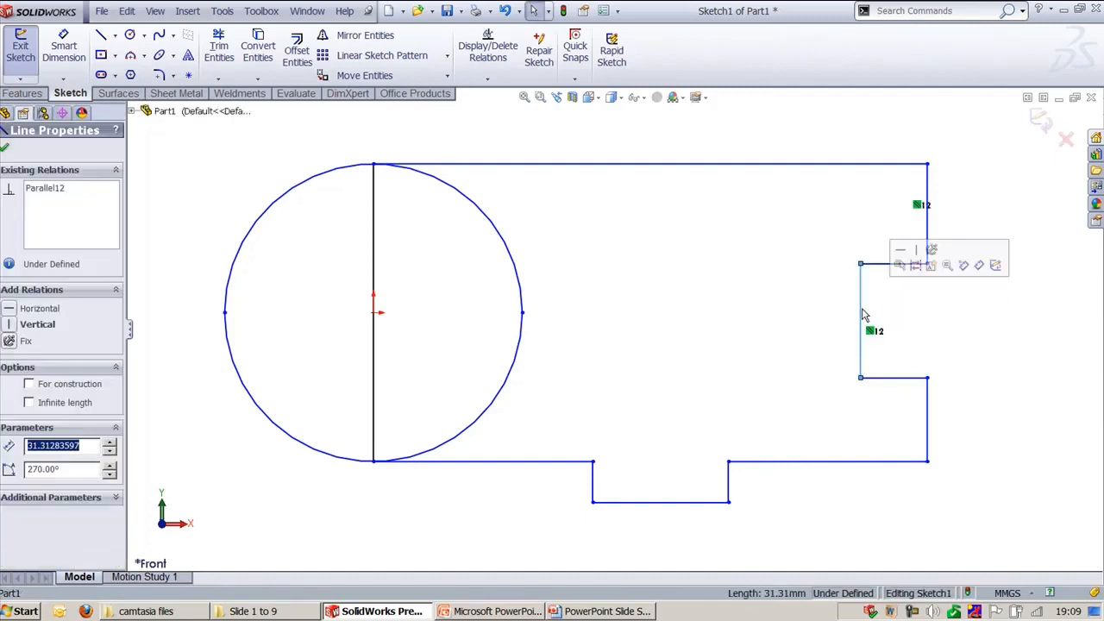
{"action": "left_click", "coordinate": [943, 344]}
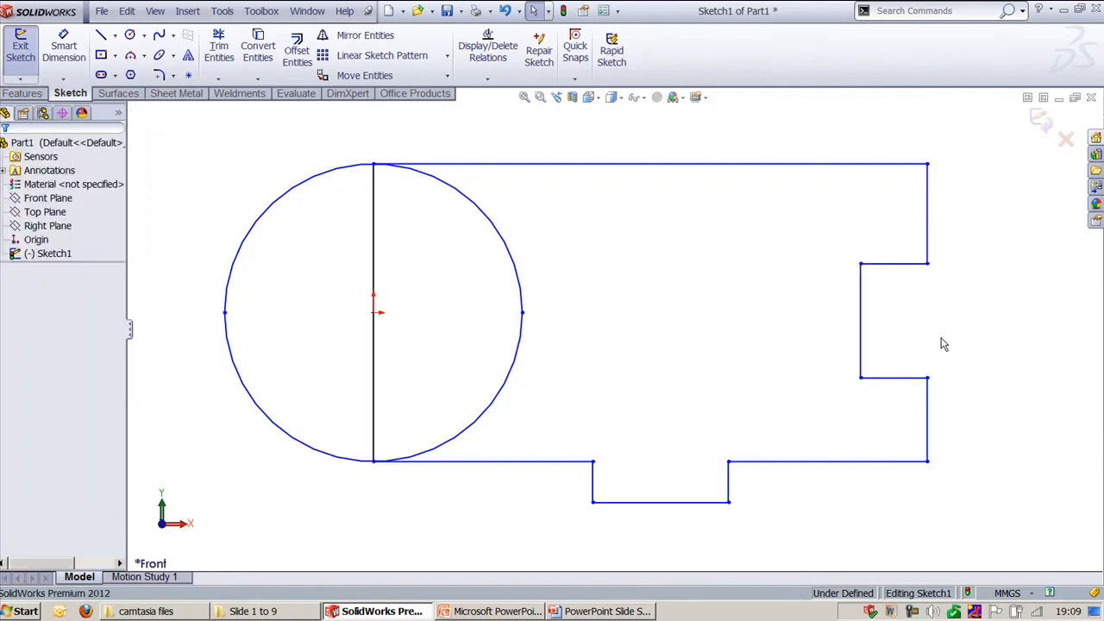
{"action": "left_click_drag", "start_coordinate": [791, 228], "coordinate": [767, 247]}
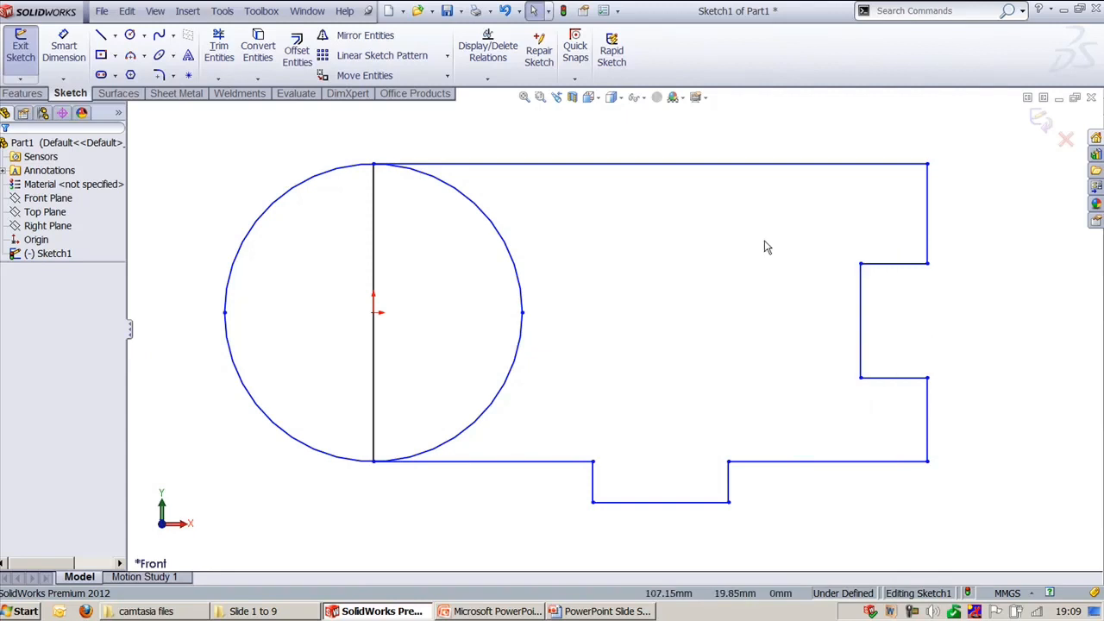
- Delete all the lines and the circle of the current sketch together
{"action": "scroll", "coordinate": [620, 387], "scroll_direction": "up", "scroll_amount": 2}
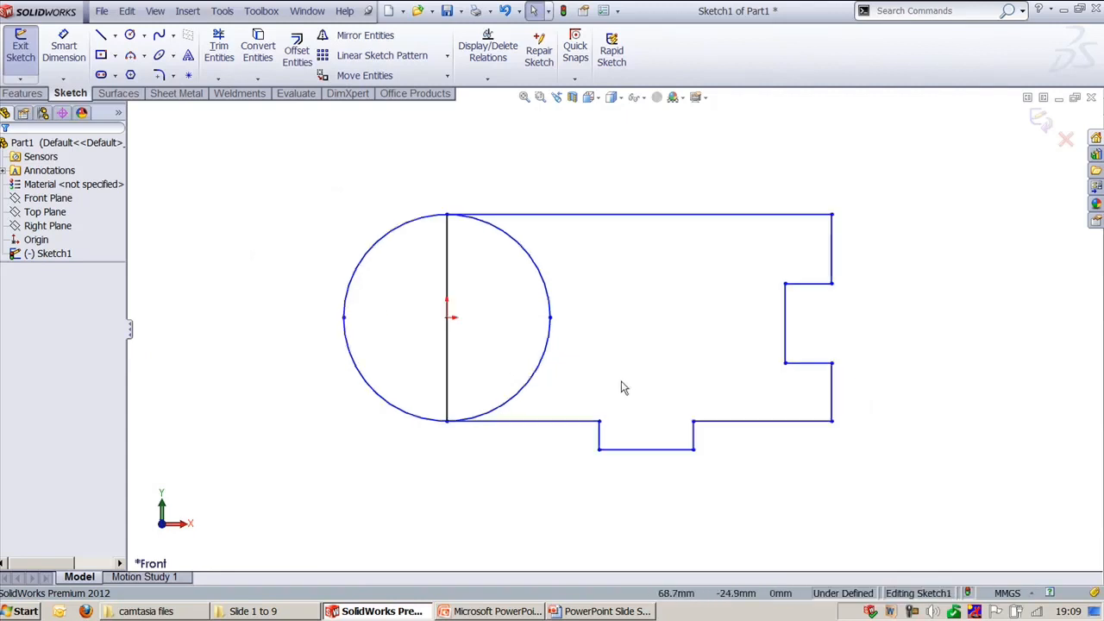
{"action": "mouse_move", "coordinate": [227, 184]}
{"action": "left_mouse_down"}
{"action": "mouse_move", "coordinate": [923, 547]}
{"action": "mouse_move", "coordinate": [927, 510]}
{"action": "left_mouse_up"}
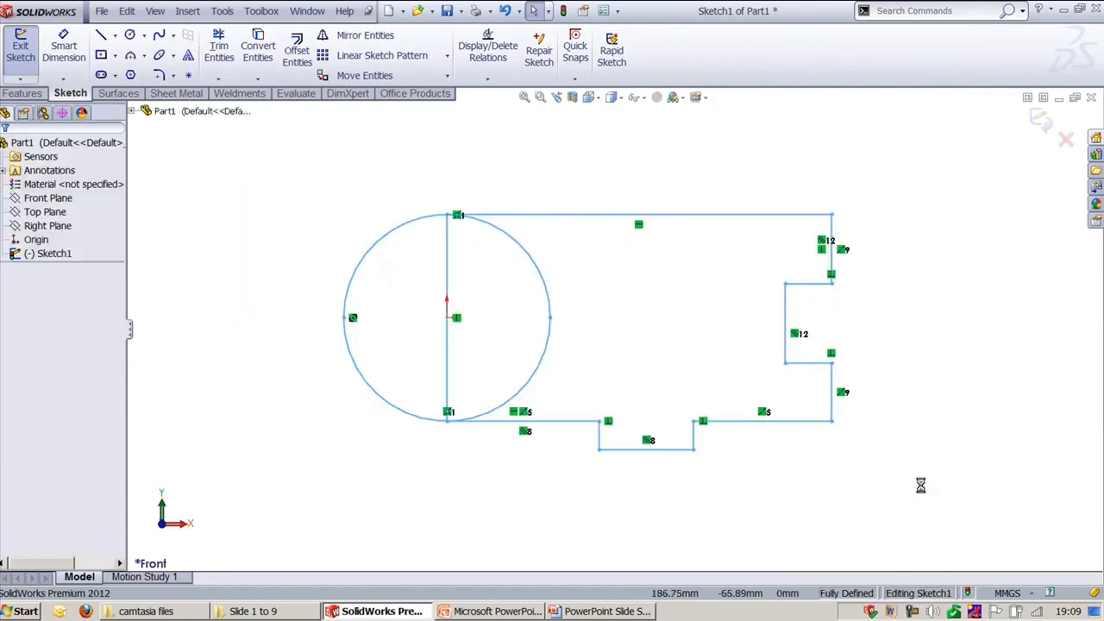
{"action": "key", "text": "Delete"}
- Draw a vertical centerline upward from the origin
{"action": "middle_click_drag", "start_coordinate": [517, 276], "coordinate": [631, 354], "text": "ctrl"}
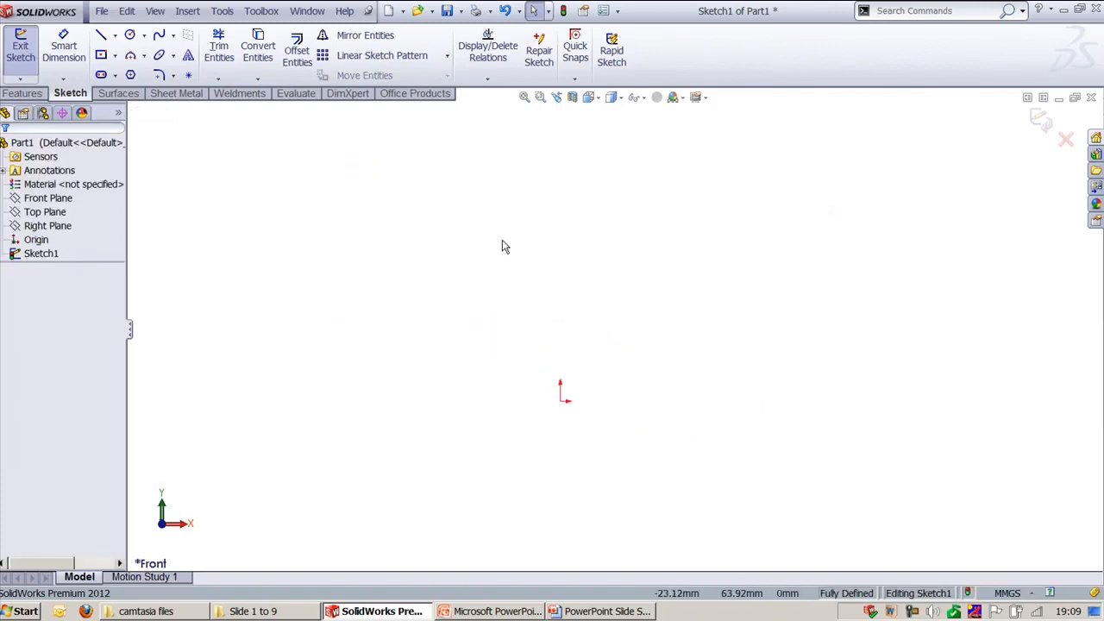
{"action": "right_click", "coordinate": [505, 247]}
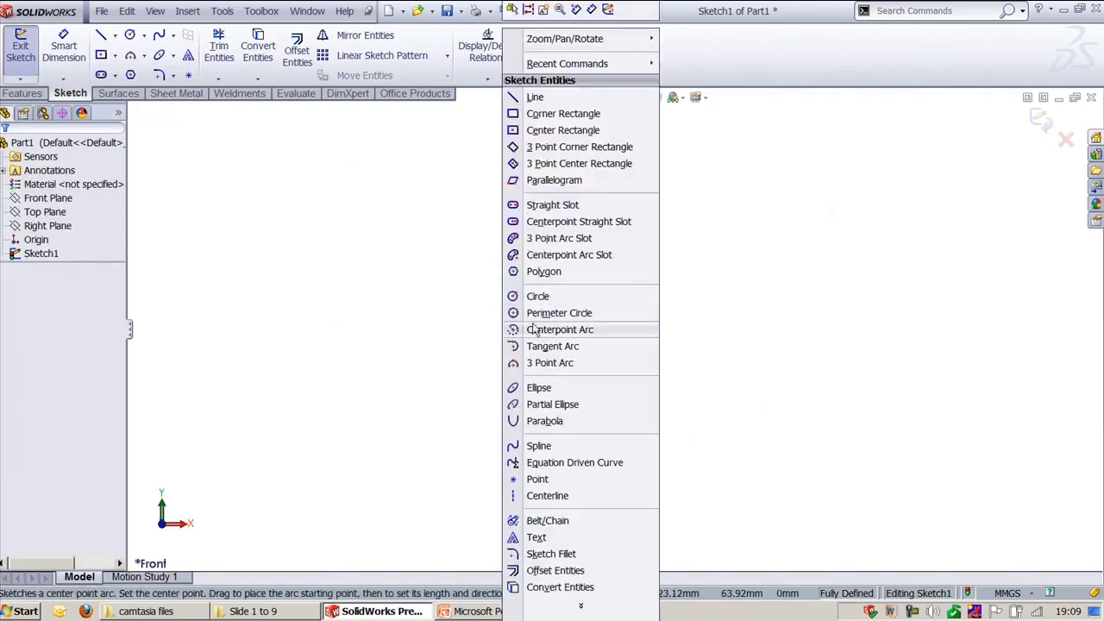
{"action": "left_click", "coordinate": [561, 495]}
{"action": "left_click", "coordinate": [562, 392]}
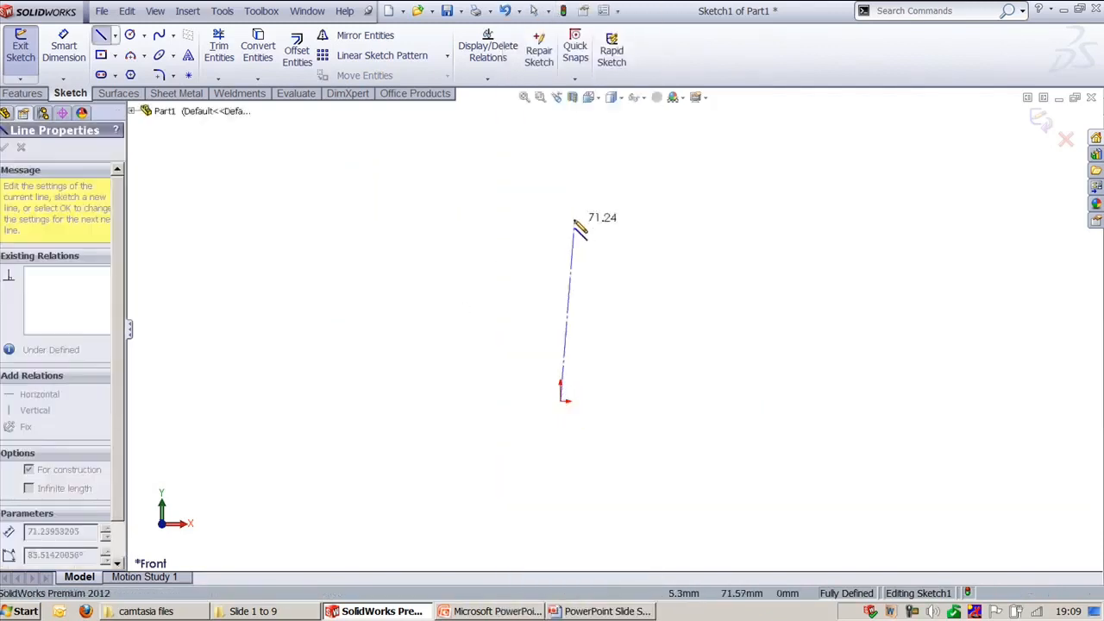
{"action": "left_click", "coordinate": [561, 200]}
{"action": "key", "text": "Escape"}
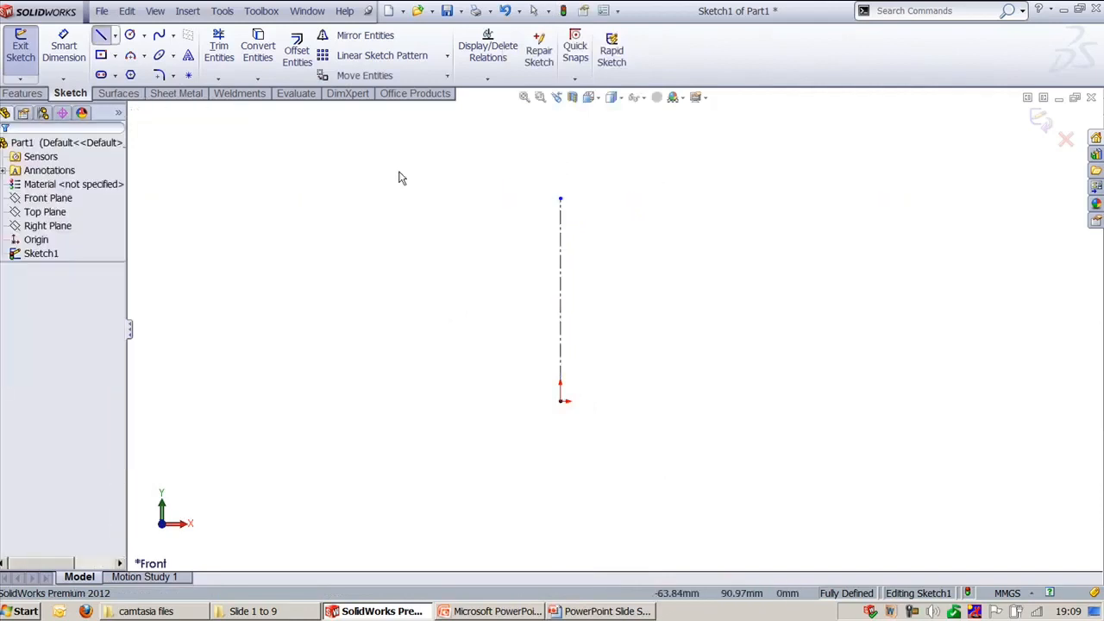
- Sketch an open C-shaped chain of five lines left of the centerline, starting with a horizontal top line about 39 mm long
{"action": "left_click", "coordinate": [101, 34]}
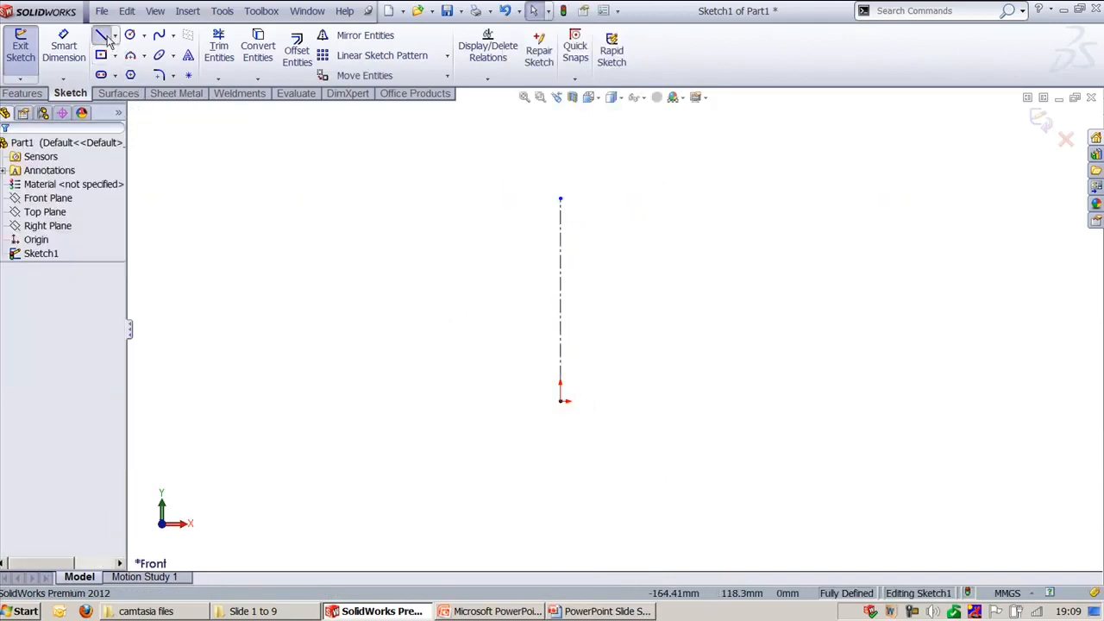
{"action": "left_click", "coordinate": [442, 211]}
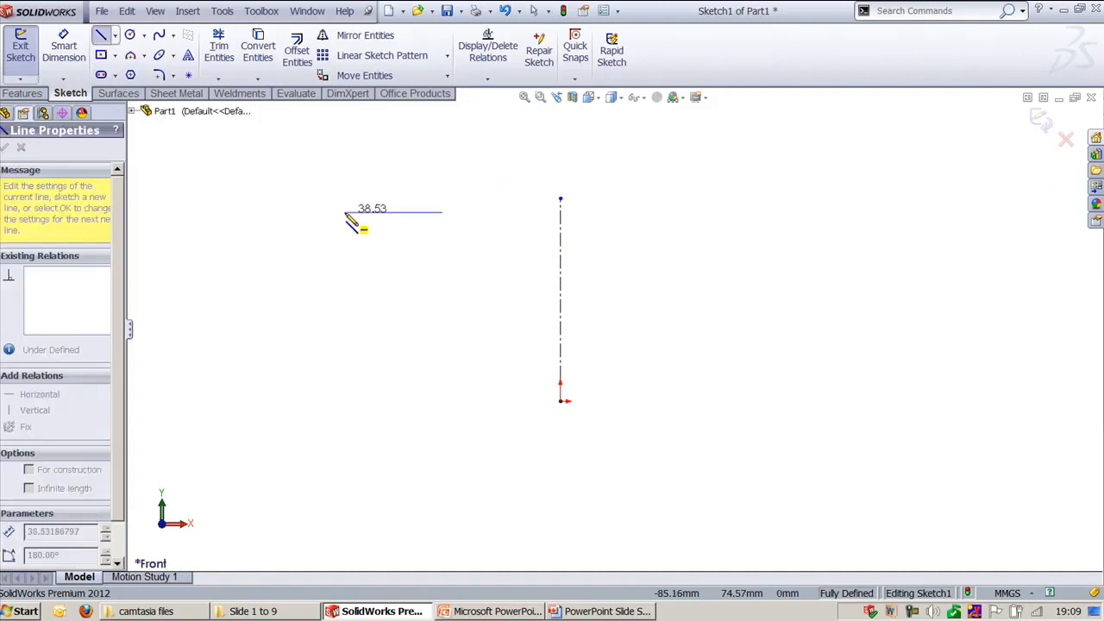
{"action": "left_click", "coordinate": [344, 212]}
{"action": "left_click", "coordinate": [293, 274]}
{"action": "left_click", "coordinate": [293, 380]}
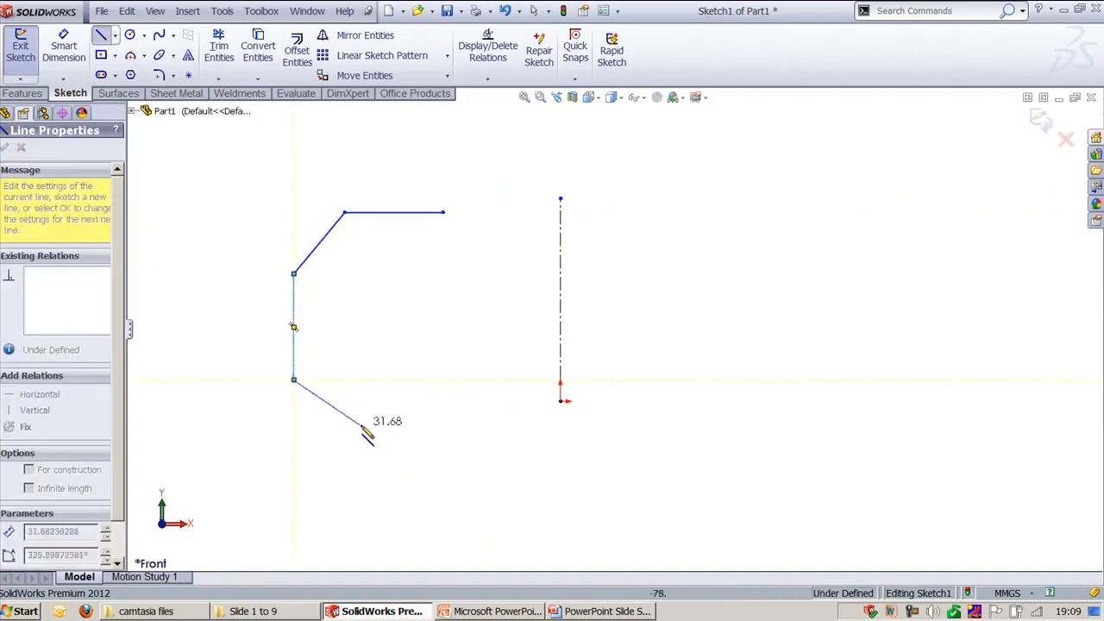
{"action": "left_click", "coordinate": [360, 425]}
{"action": "left_click", "coordinate": [480, 427]}
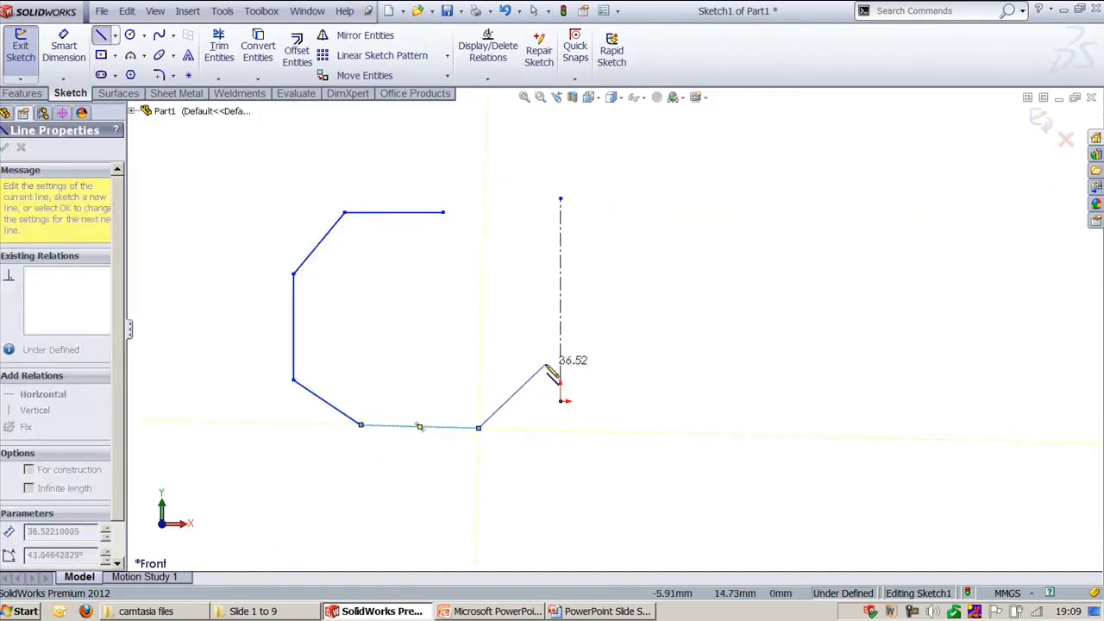
{"action": "key", "text": "Escape"}
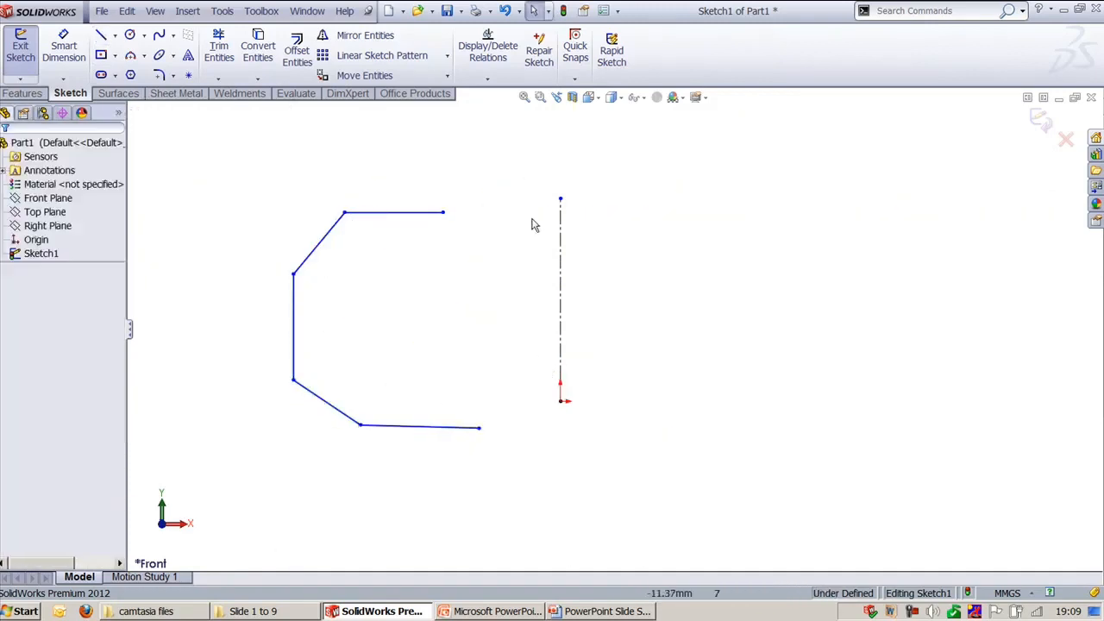
- Mirror the five profile lines about the vertical centerline, keeping the originals
{"action": "left_click", "coordinate": [350, 35]}
{"action": "mouse_move", "coordinate": [261, 138]}
{"action": "left_mouse_down"}
{"action": "mouse_move", "coordinate": [454, 443]}
{"action": "mouse_move", "coordinate": [502, 493]}
{"action": "left_mouse_up"}
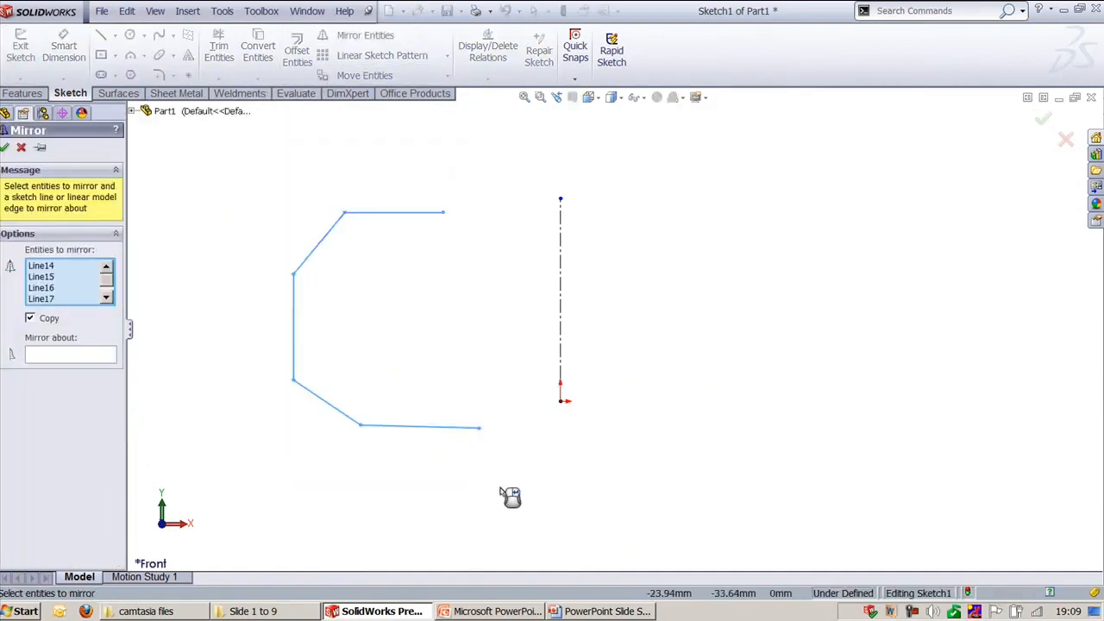
{"action": "right_click", "coordinate": [500, 489]}
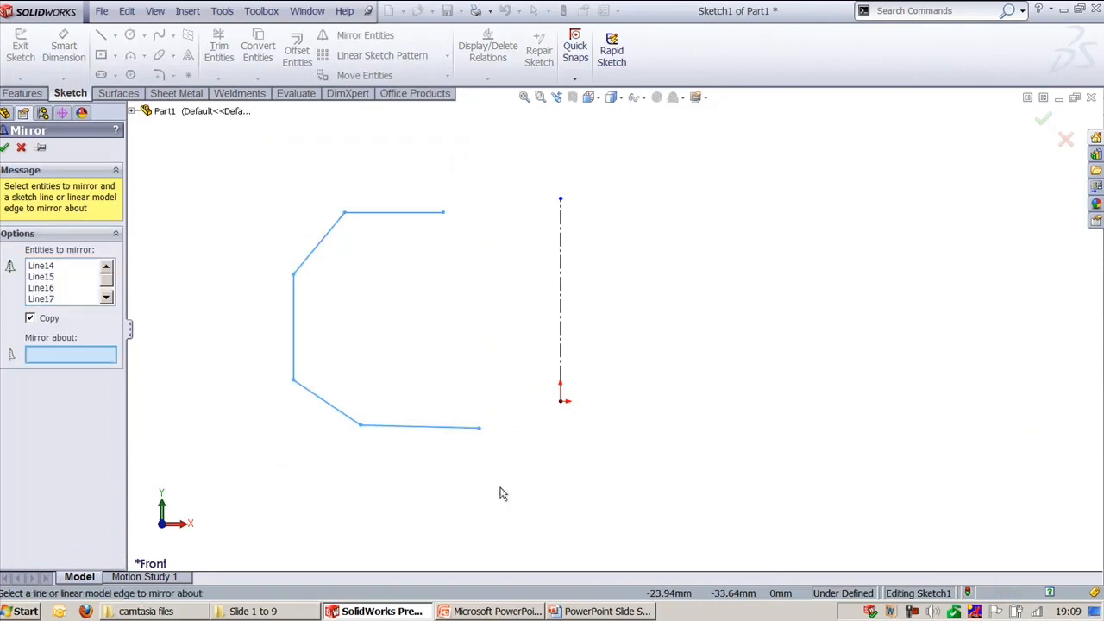
{"action": "left_click", "coordinate": [562, 275]}
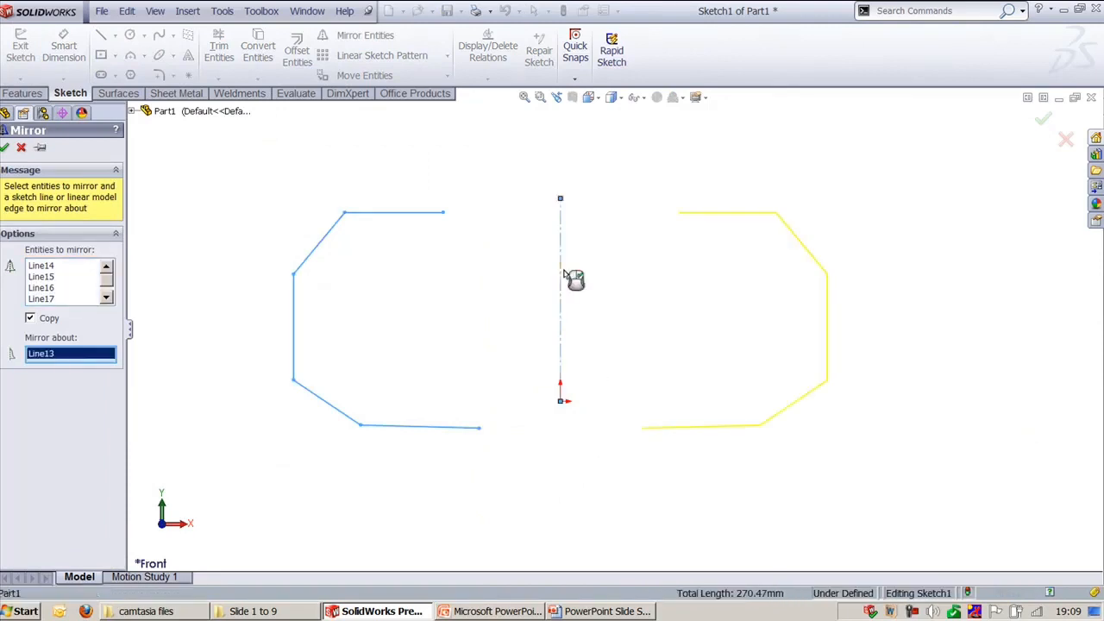
{"action": "right_click", "coordinate": [565, 273]}
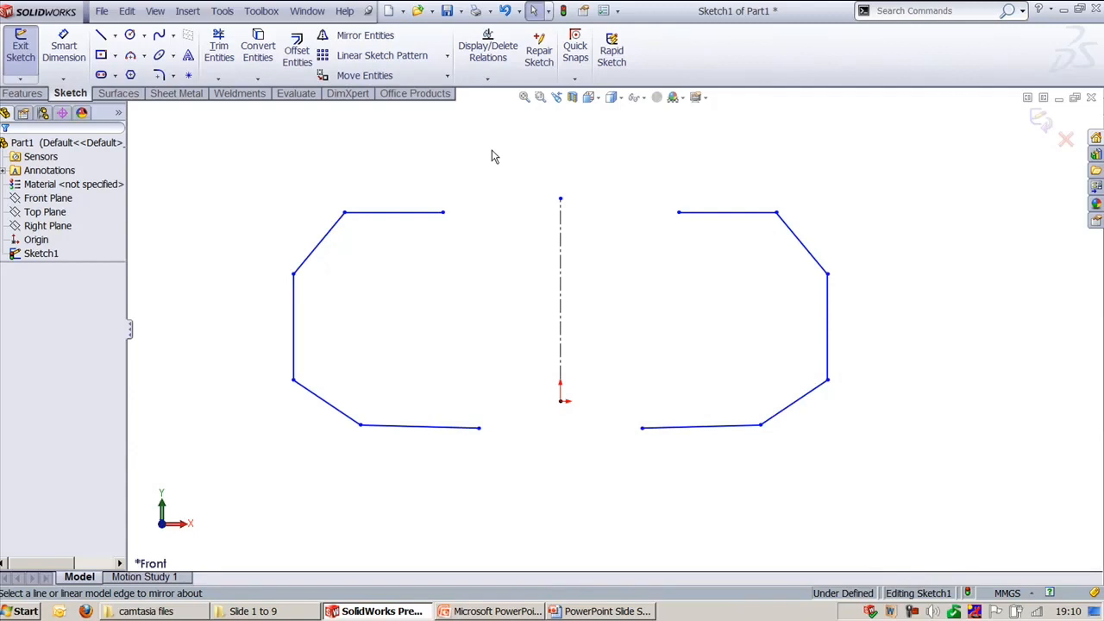
- Turn on Dynamic Mirror about the vertical centerline
{"action": "left_click", "coordinate": [222, 11]}
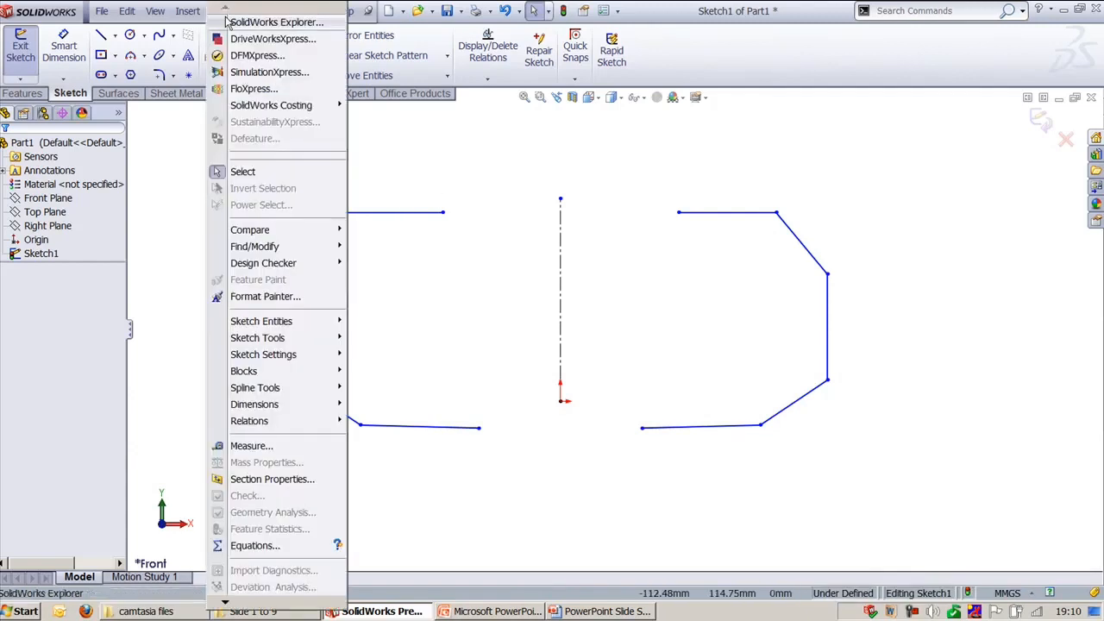
{"action": "mouse_move", "coordinate": [300, 340]}
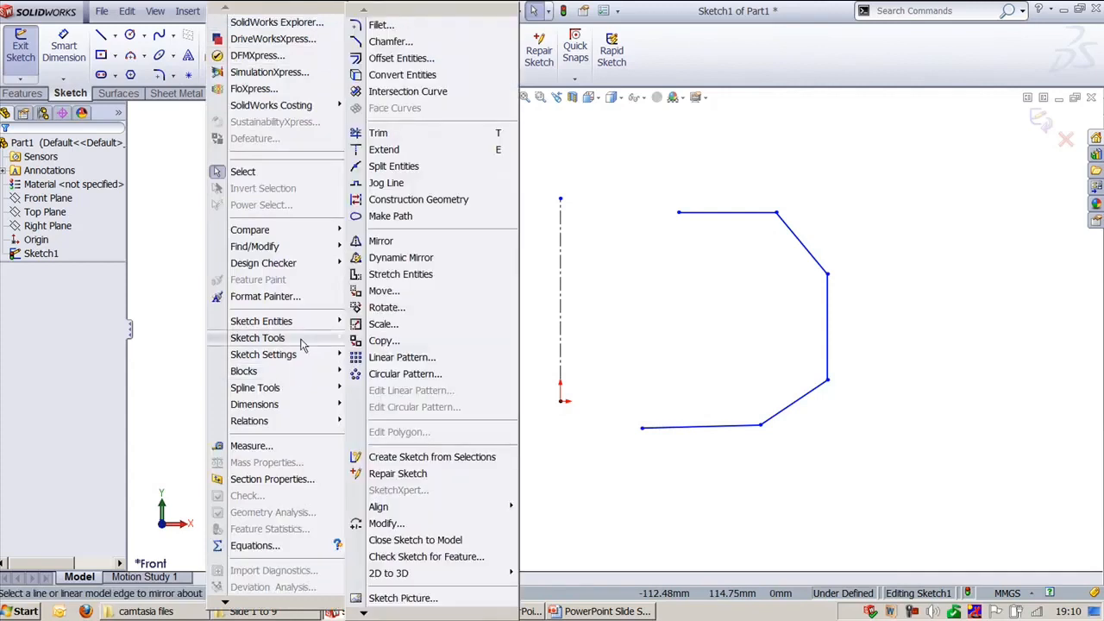
{"action": "left_click", "coordinate": [381, 240]}
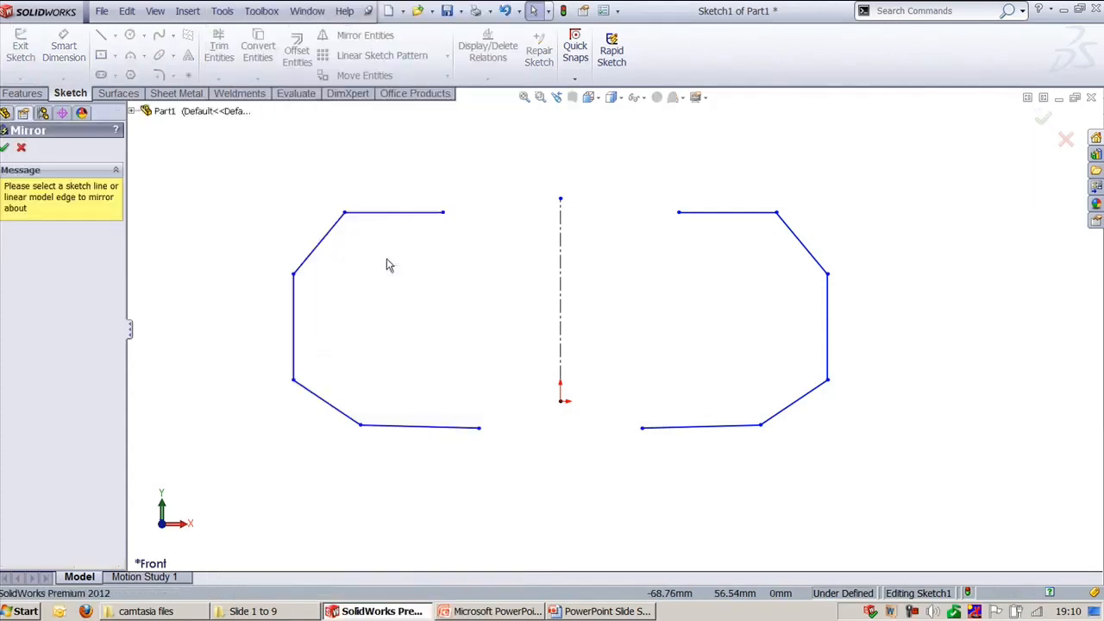
{"action": "left_click", "coordinate": [559, 287]}
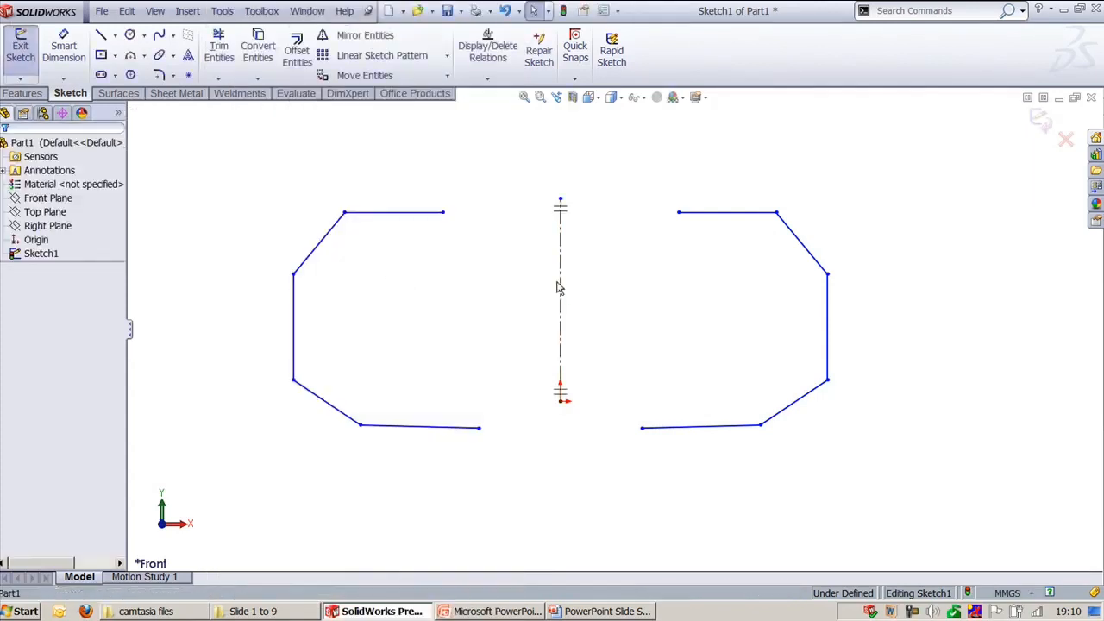
- Draw two vertically aligned circles inside the left profile, the upper about 14.7 mm and the lower about 5.5 mm in radius
{"action": "left_click", "coordinate": [130, 34]}
{"action": "left_click", "coordinate": [393, 303]}
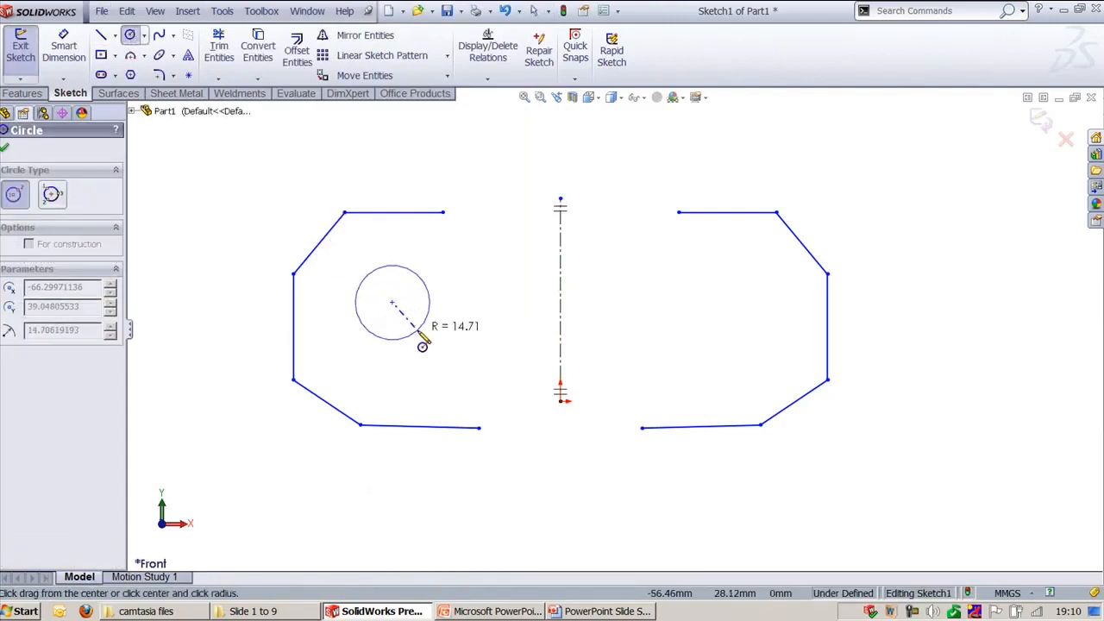
{"action": "left_click", "coordinate": [413, 335]}
{"action": "left_click", "coordinate": [393, 384]}
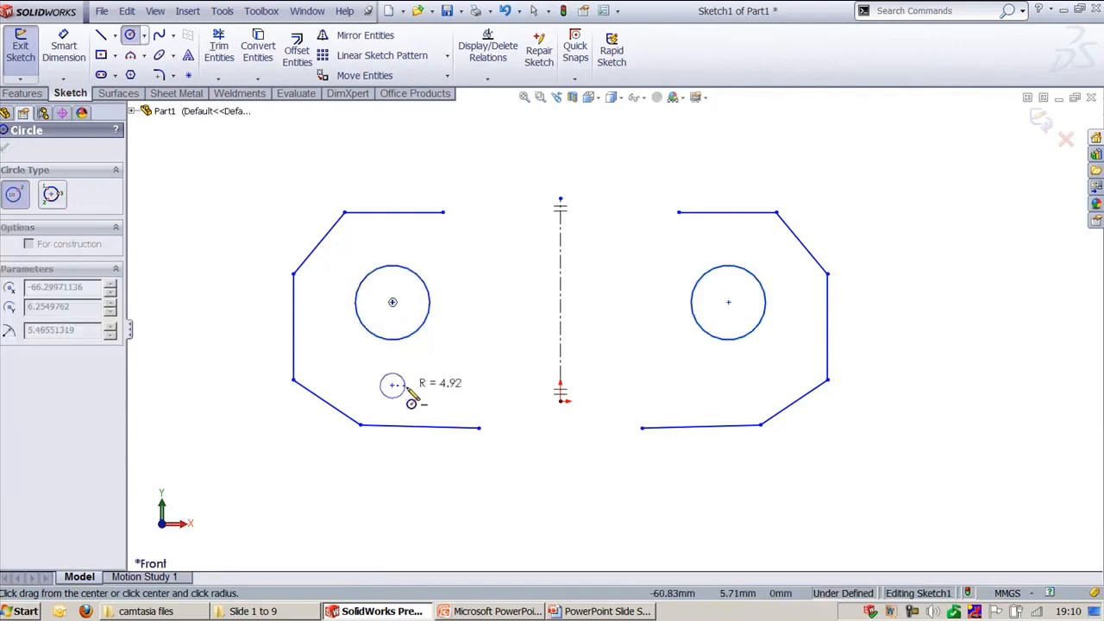
{"action": "left_click", "coordinate": [409, 386]}
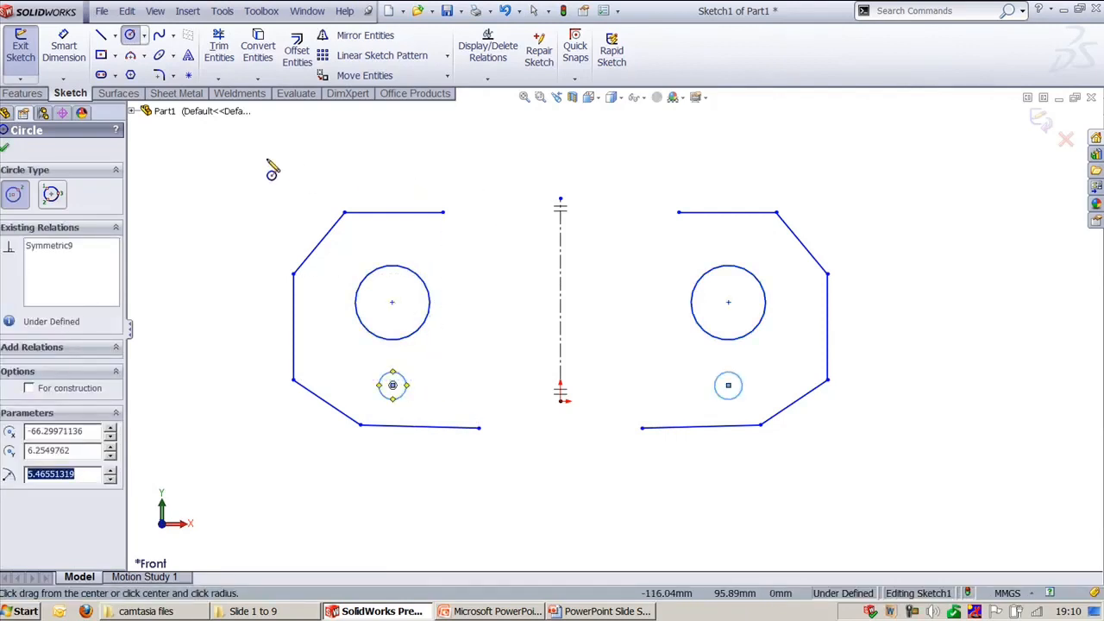
{"action": "key", "text": "Escape"}
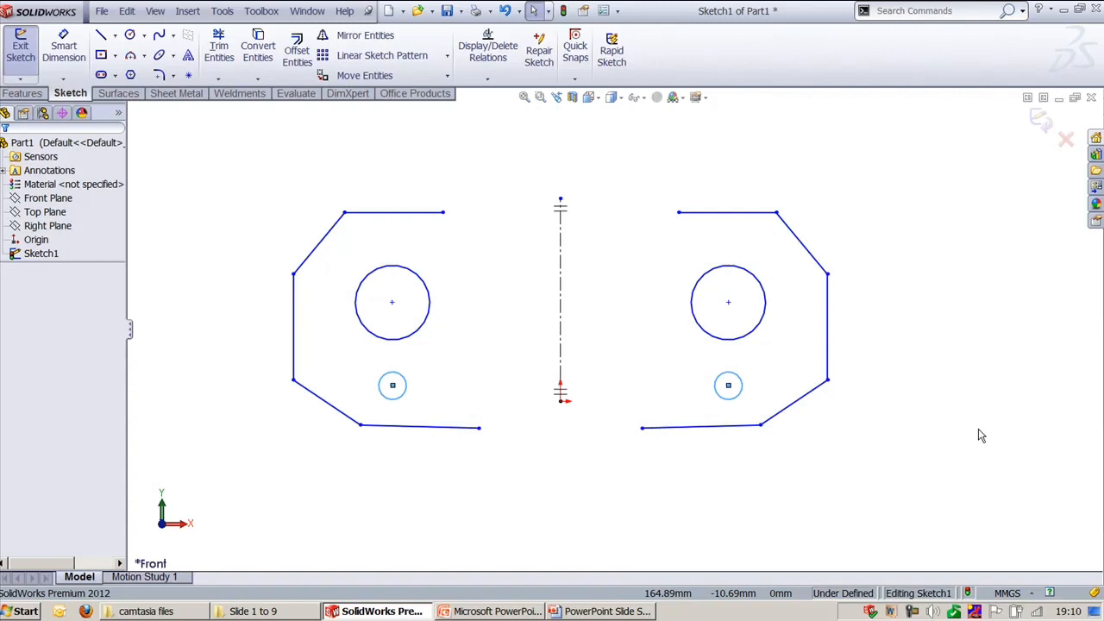
- Convert the large circle left of the centerline to construction geometry
{"action": "left_click", "coordinate": [710, 270]}
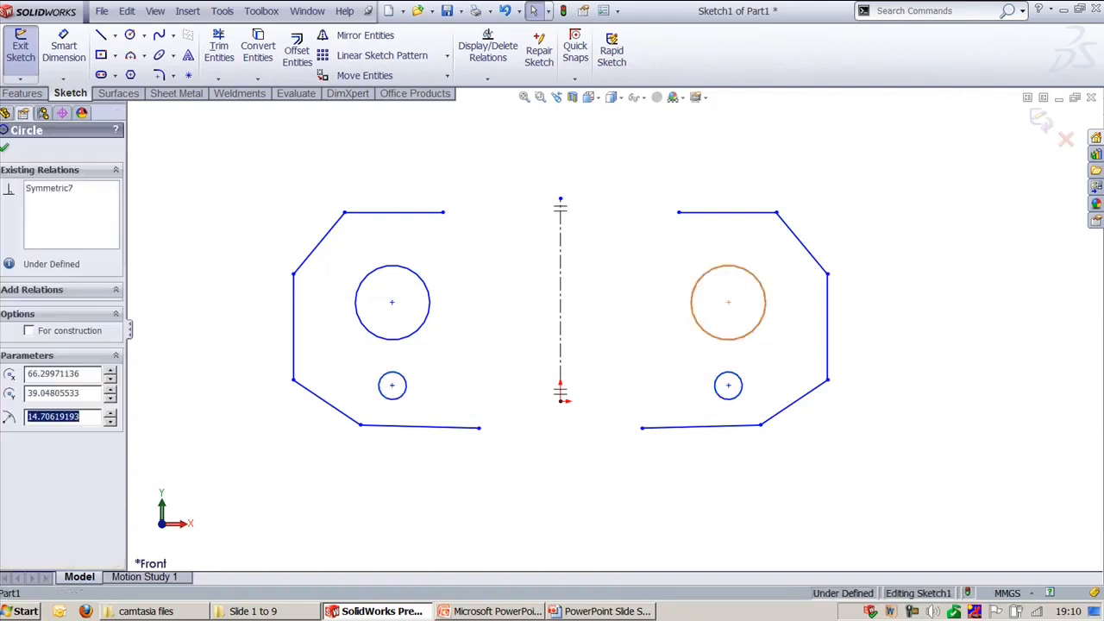
{"action": "left_click", "coordinate": [630, 186]}
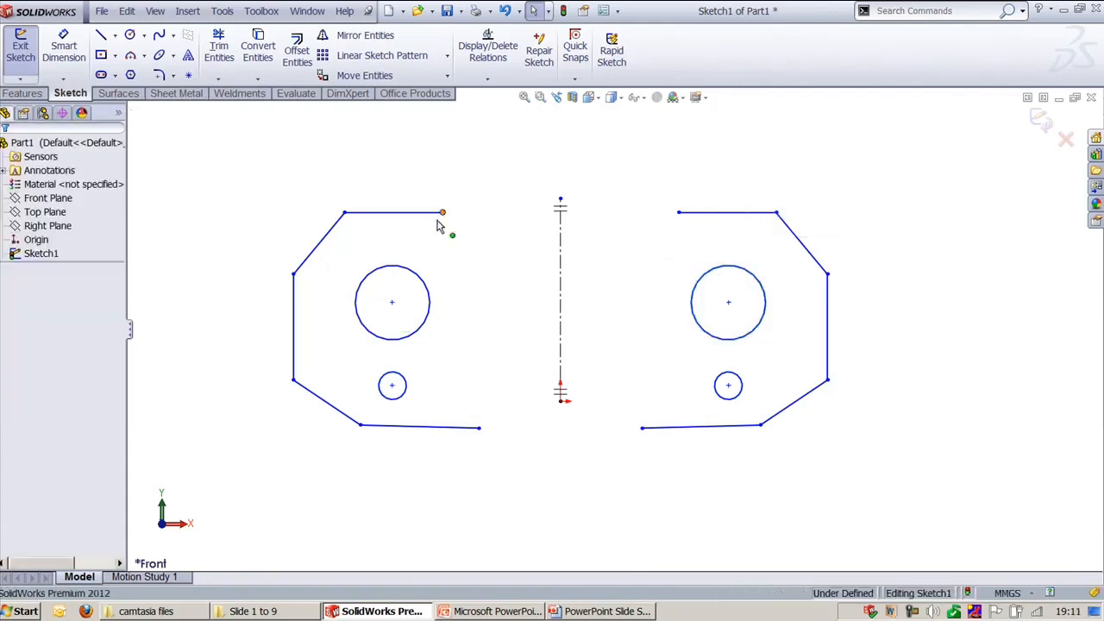
{"action": "left_click", "coordinate": [409, 274]}
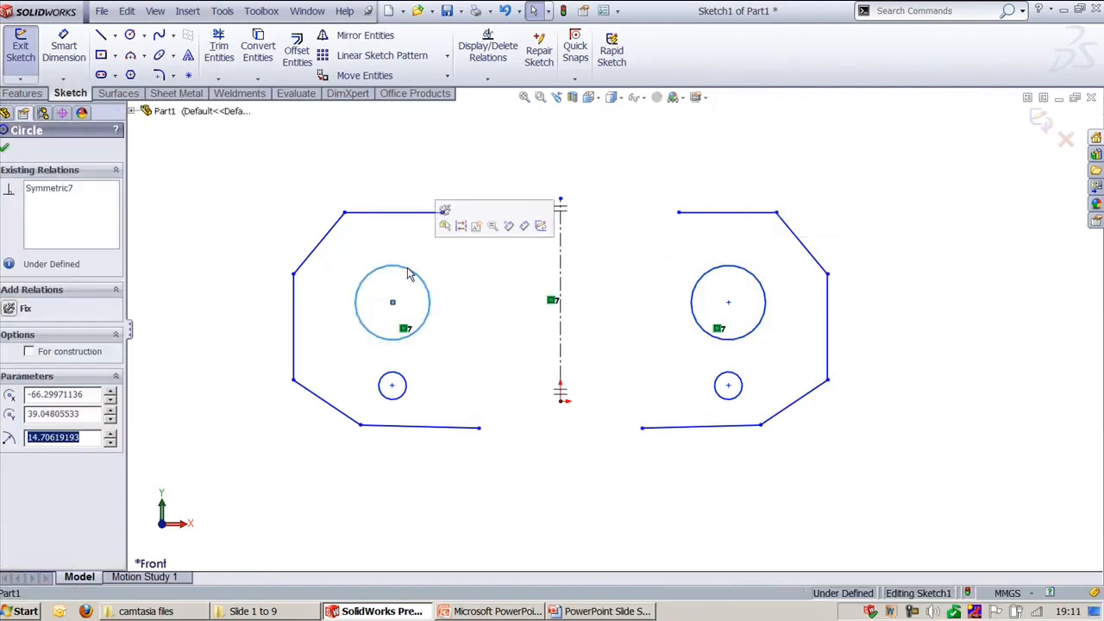
{"action": "left_click", "coordinate": [37, 357]}
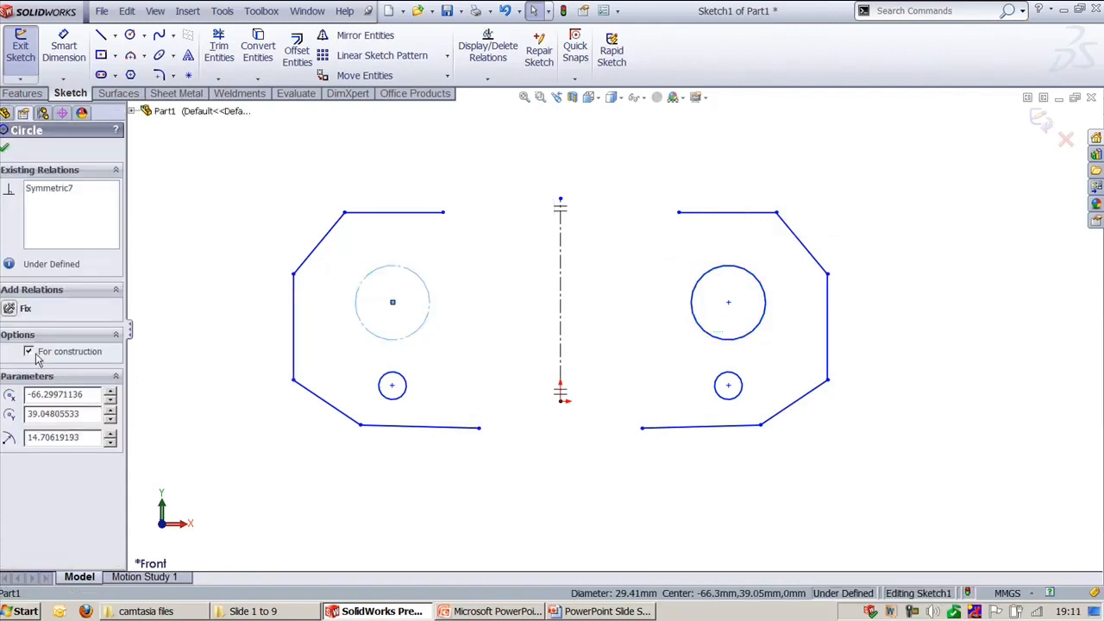
{"action": "left_click", "coordinate": [172, 179]}
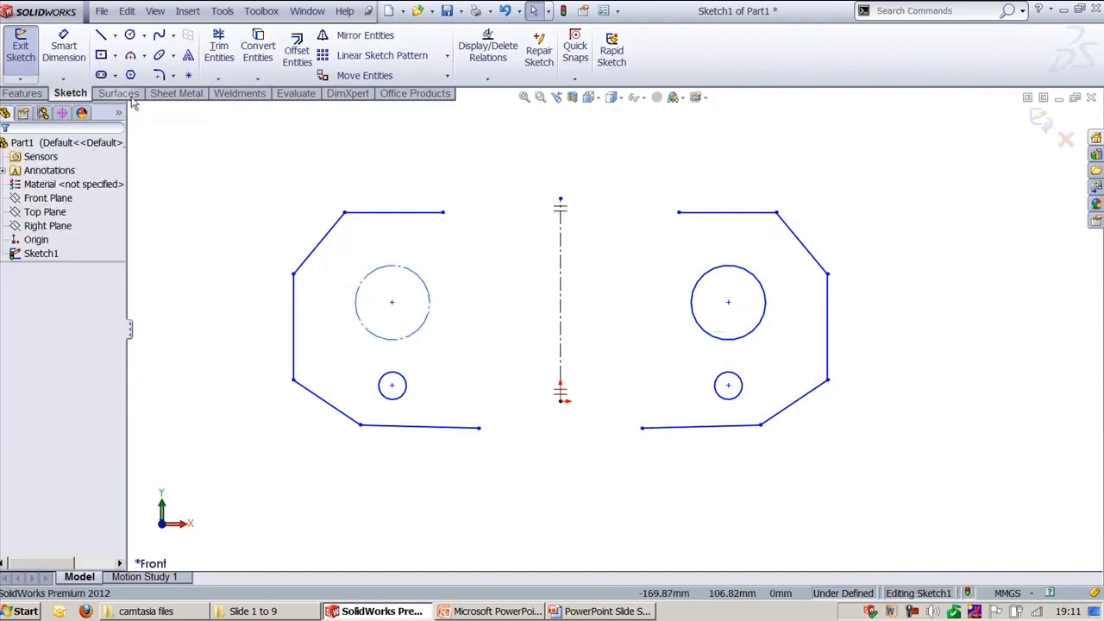
- Draw an ellipse centred on the centerline between the upper lines' inner endpoints, with radii of about 46.6 mm and 20.2 mm
{"action": "left_click", "coordinate": [159, 55]}
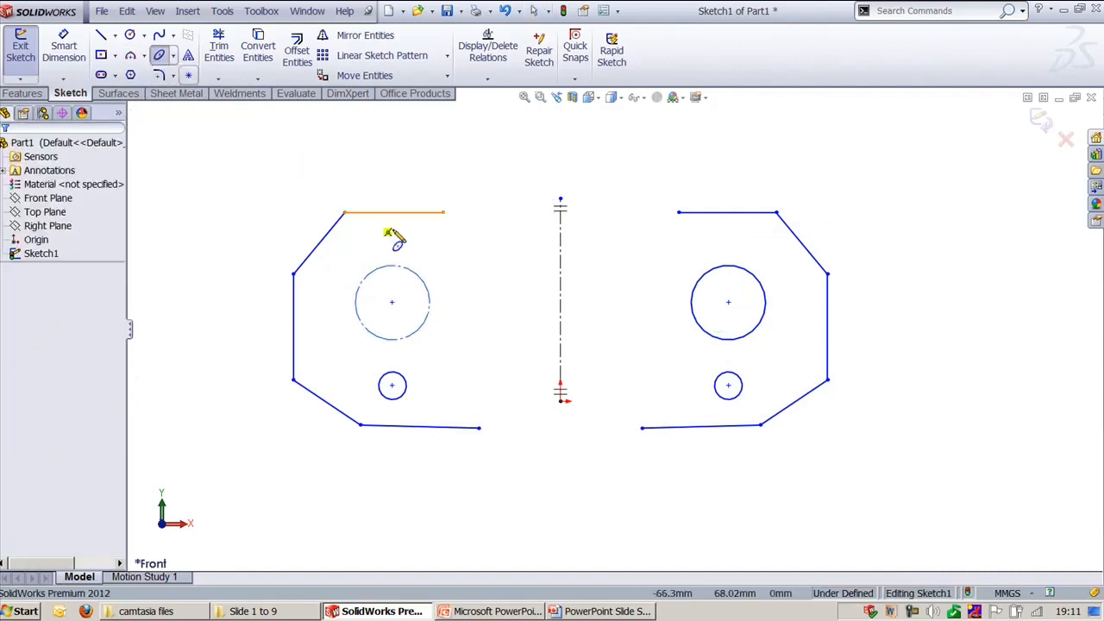
{"action": "left_click", "coordinate": [559, 212]}
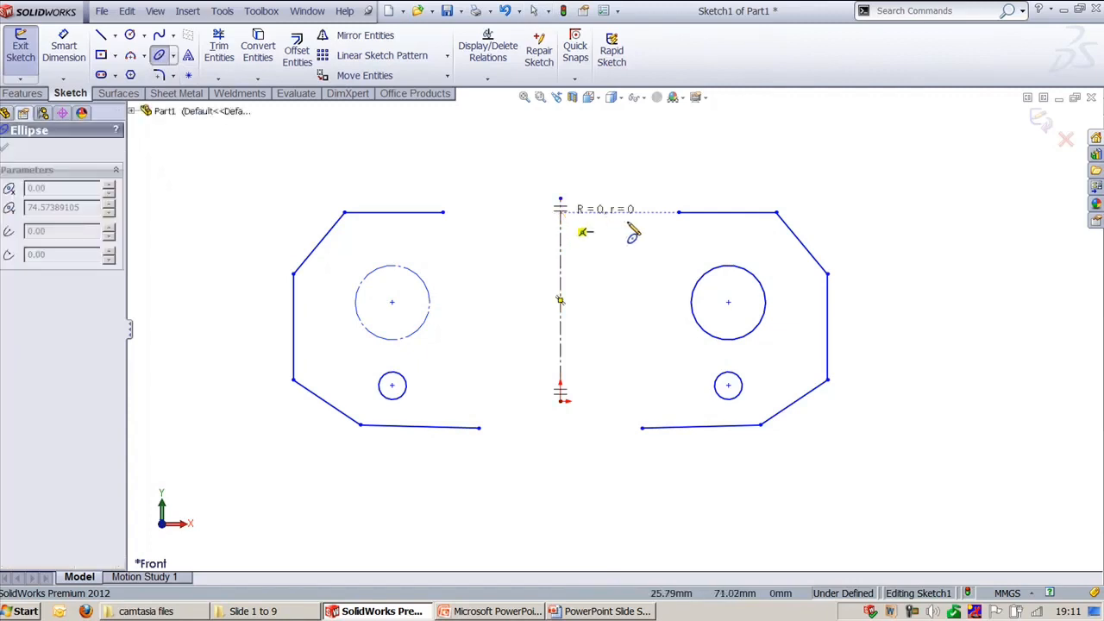
{"action": "left_click", "coordinate": [678, 213]}
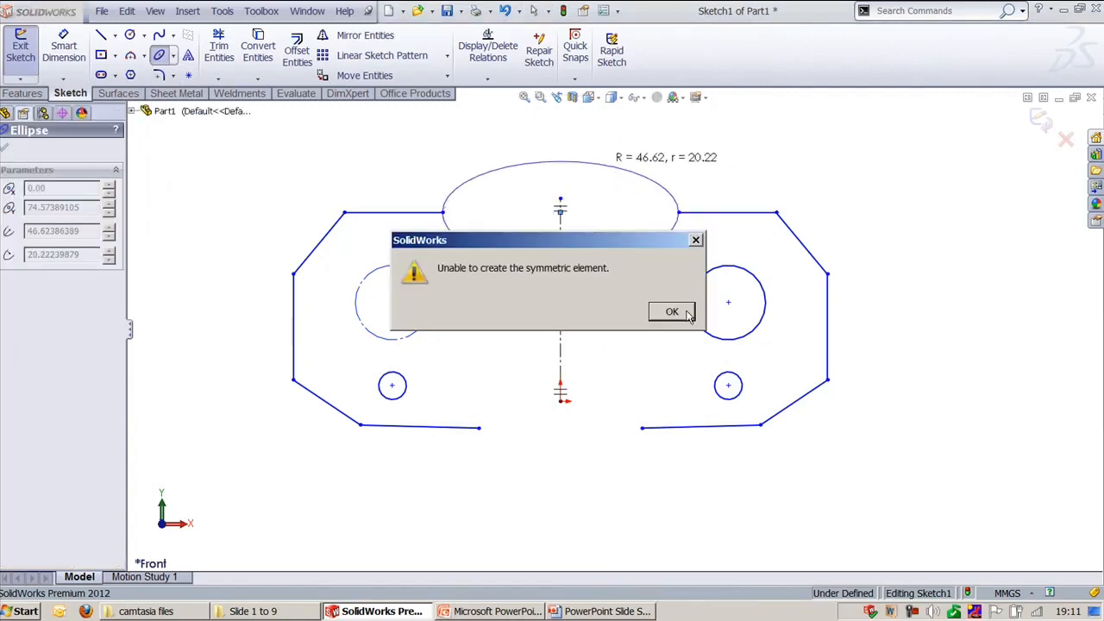
{"action": "left_click", "coordinate": [672, 310]}
{"action": "key", "text": "Escape"}
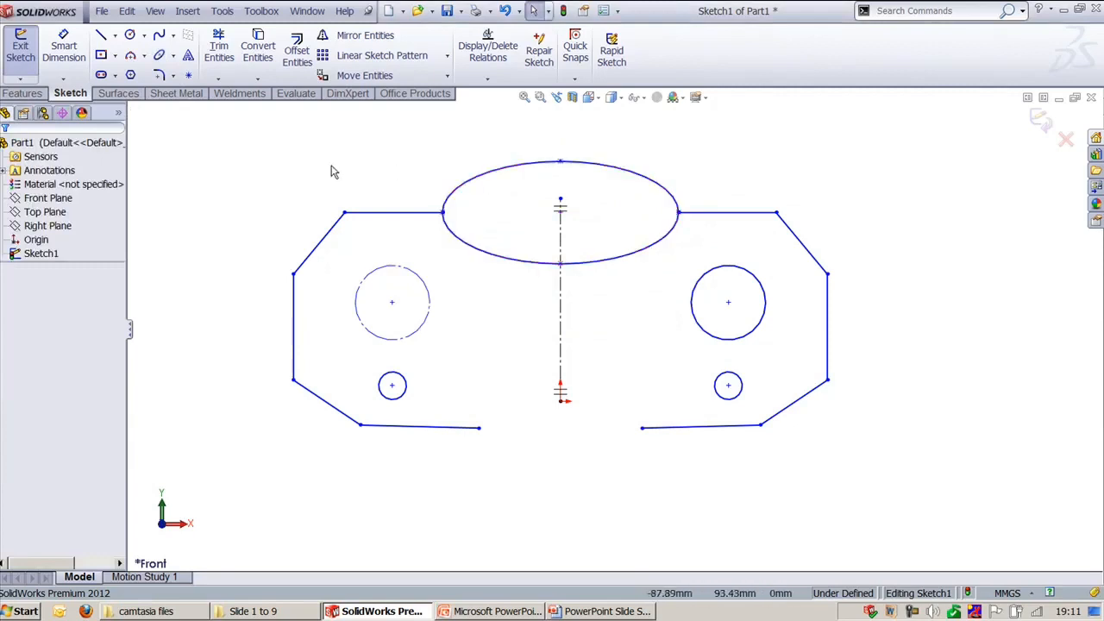
- Convert the ellipse to construction geometry
{"action": "left_click", "coordinate": [455, 190]}
{"action": "left_click", "coordinate": [41, 352]}
{"action": "left_click", "coordinate": [235, 188]}
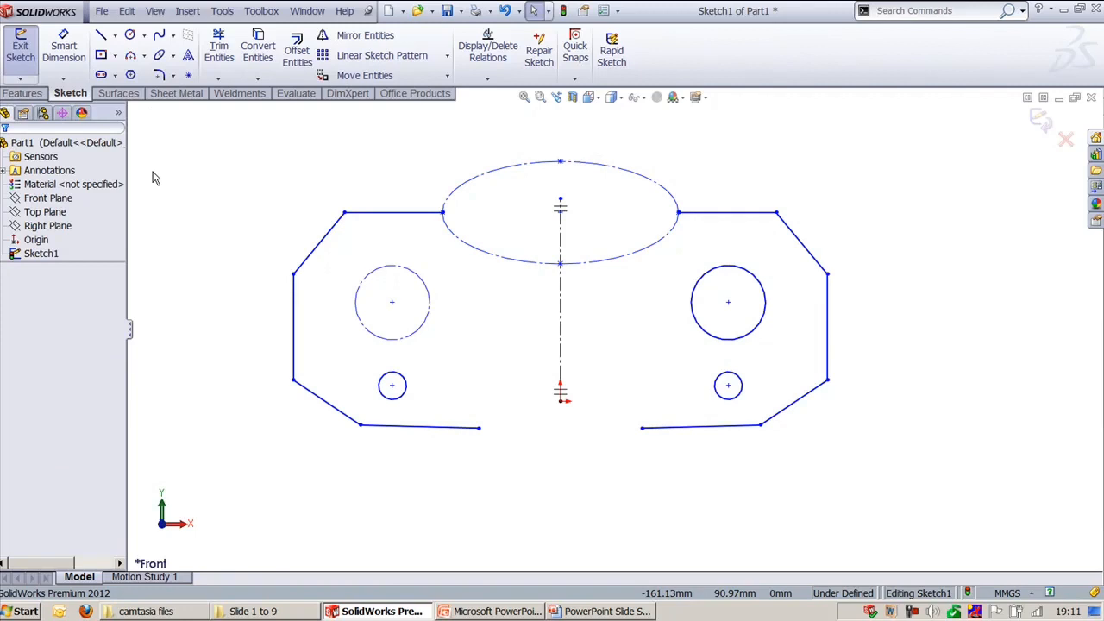
- Switch to PowerPoint to view the Sketch Tools slide on Make Path, and return to SolidWorks
{"action": "left_click", "coordinate": [515, 611]}
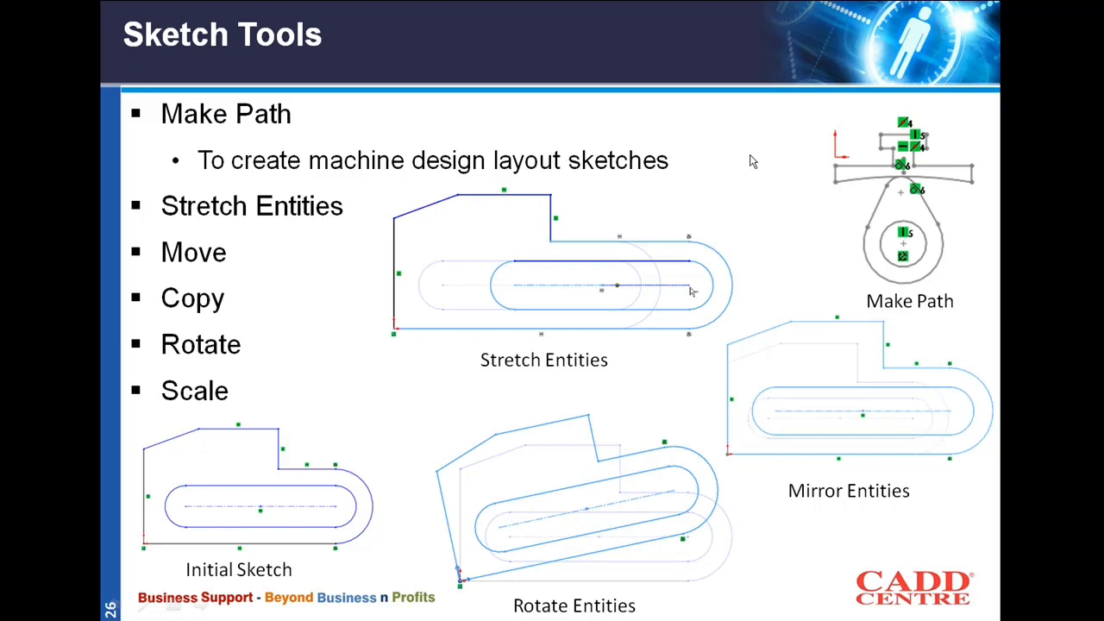
{"action": "key", "text": "alt+Tab"}
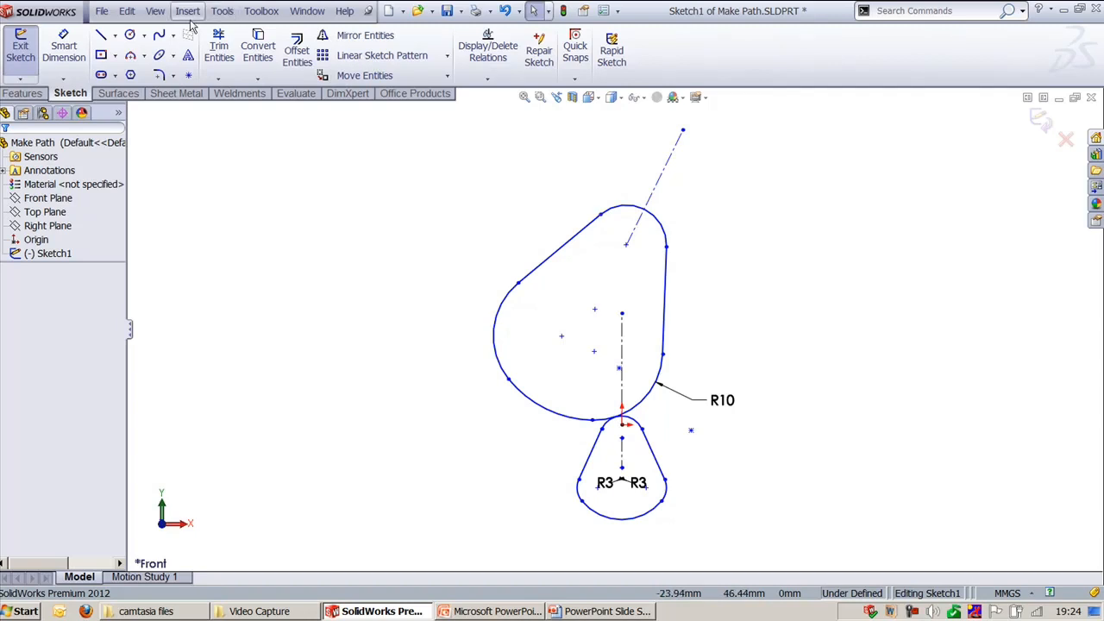
- Make a path from the chain of arcs and lines forming the large upper cam profile
{"action": "left_click", "coordinate": [221, 11]}
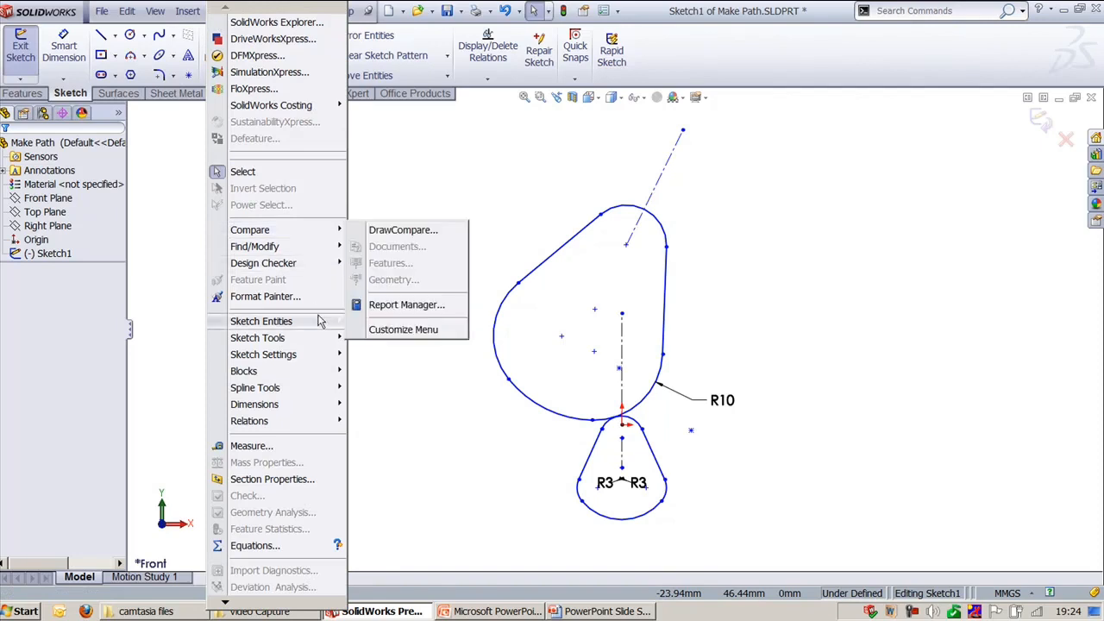
{"action": "mouse_move", "coordinate": [328, 345]}
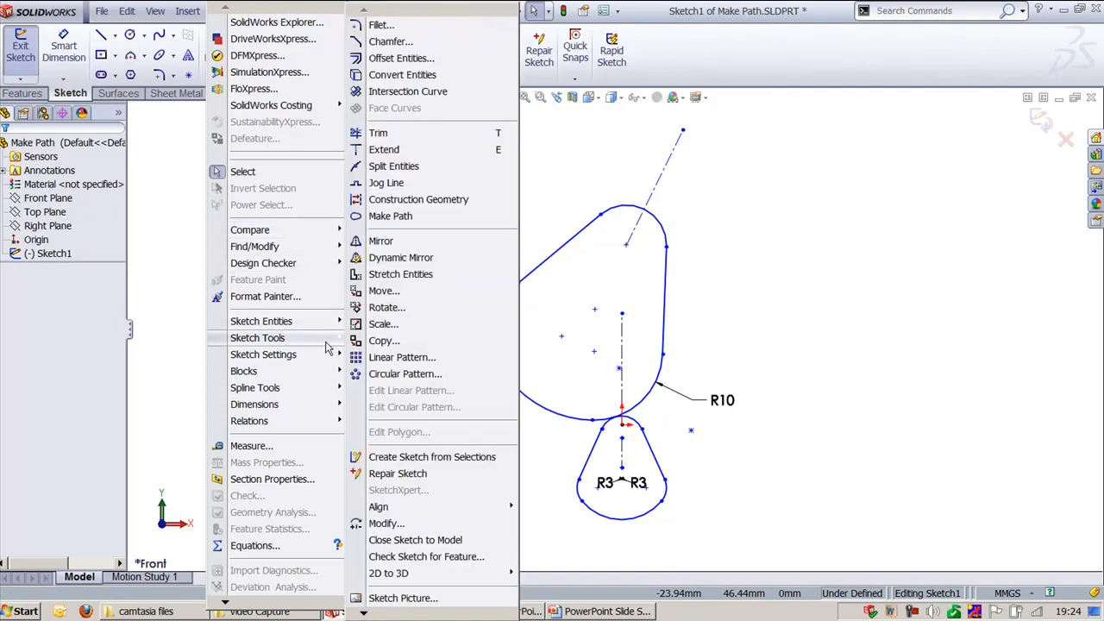
{"action": "left_click", "coordinate": [382, 216]}
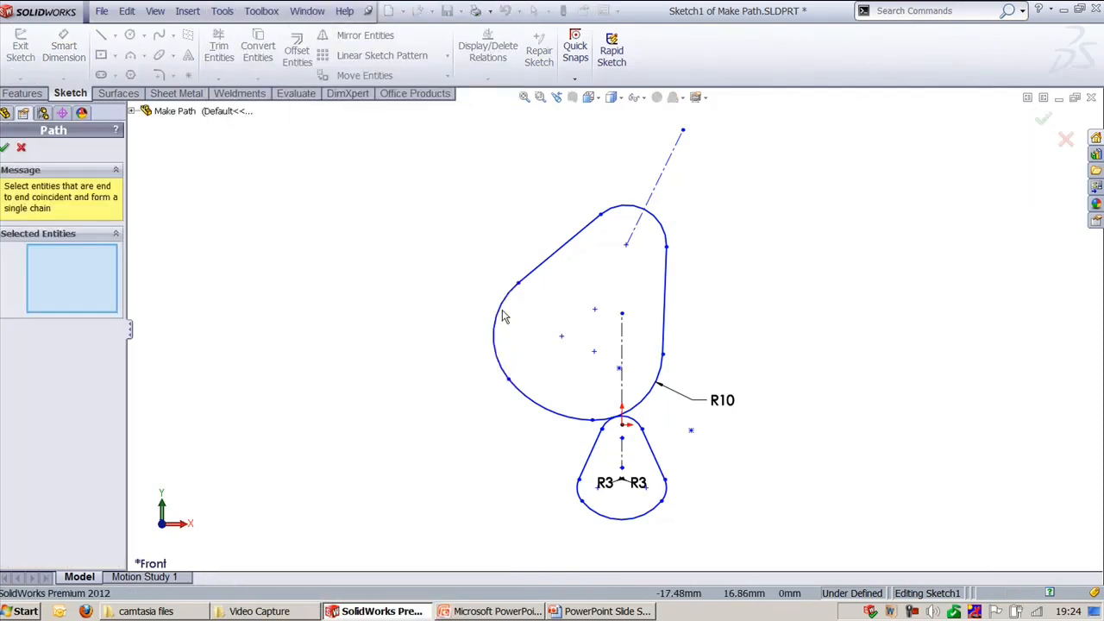
{"action": "left_click", "coordinate": [503, 311]}
{"action": "left_click", "coordinate": [557, 250]}
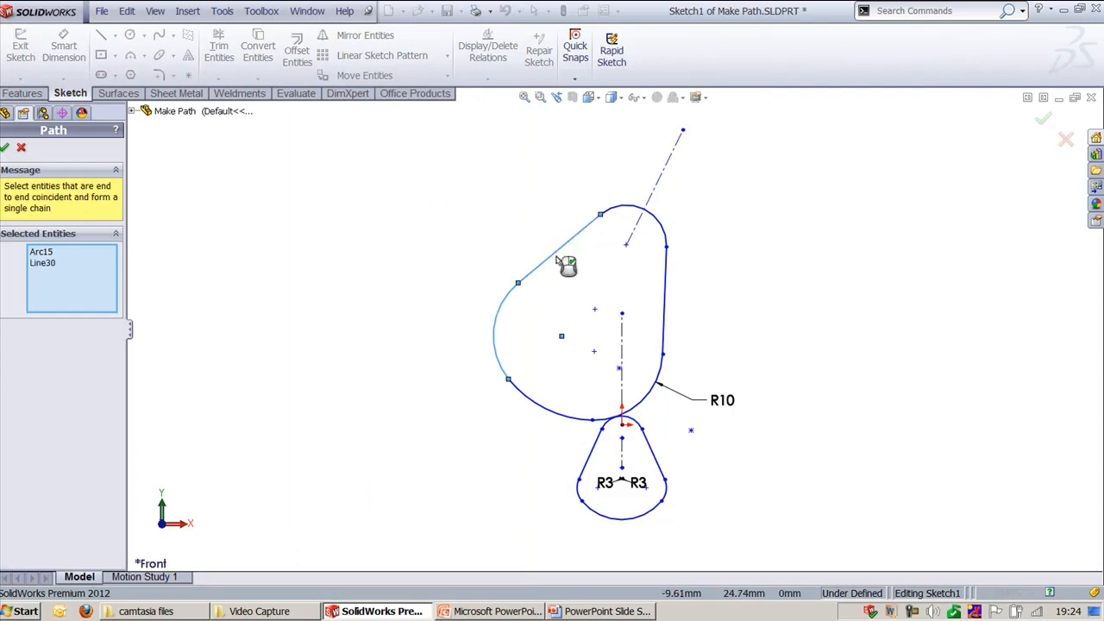
{"action": "left_click", "coordinate": [631, 212]}
{"action": "left_click", "coordinate": [666, 291]}
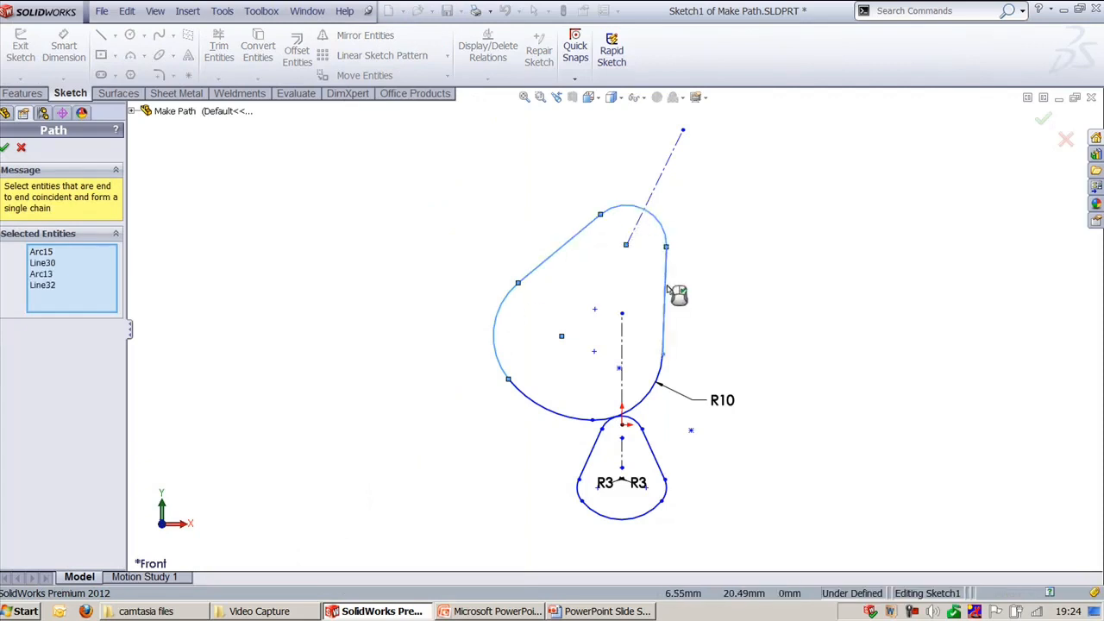
{"action": "left_click", "coordinate": [659, 380]}
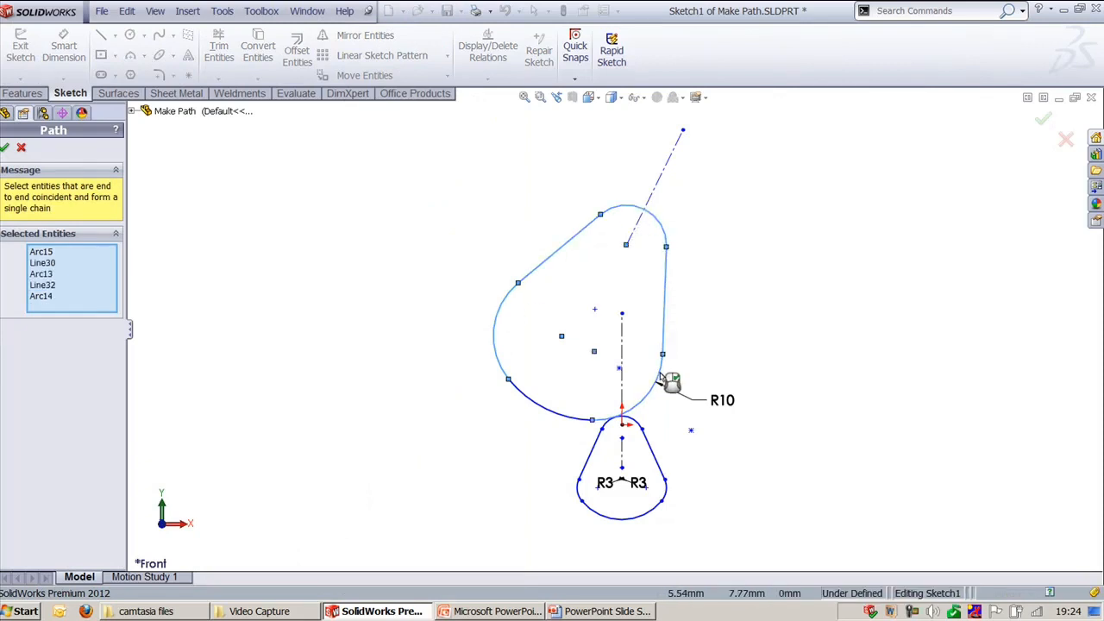
{"action": "left_click", "coordinate": [563, 413]}
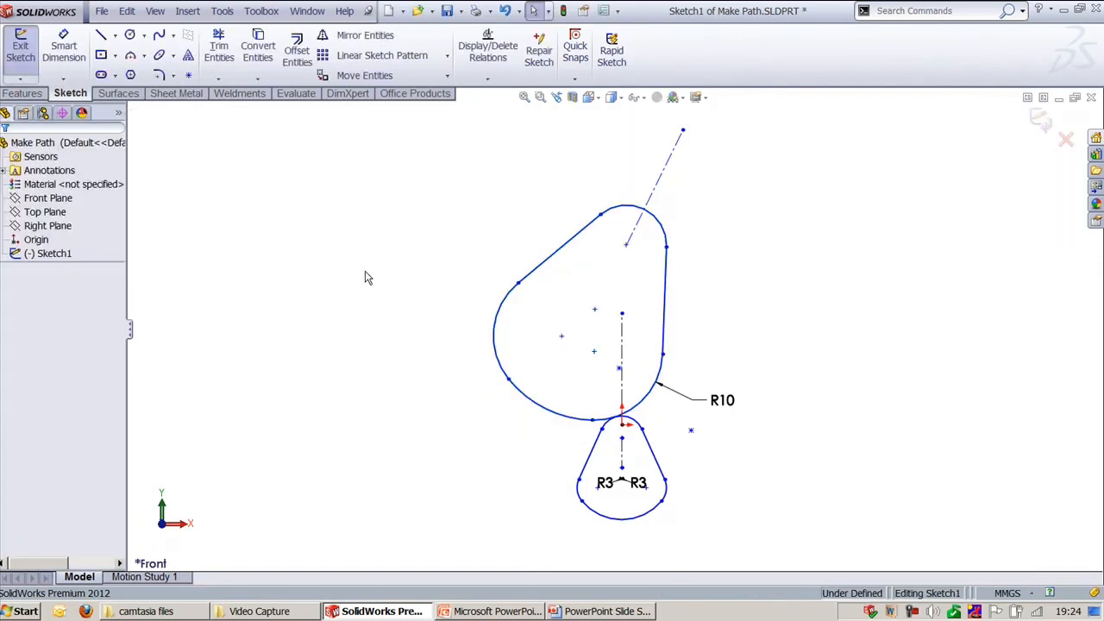
- Make a block from the large upper cam path
{"action": "left_click", "coordinate": [555, 257]}
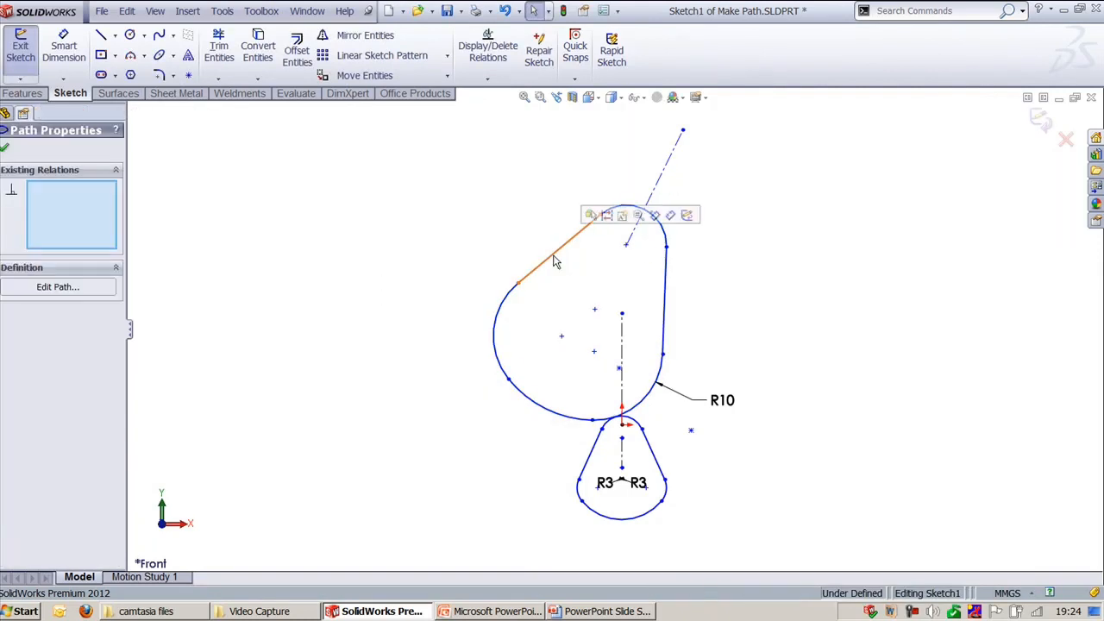
{"action": "left_click", "coordinate": [622, 216]}
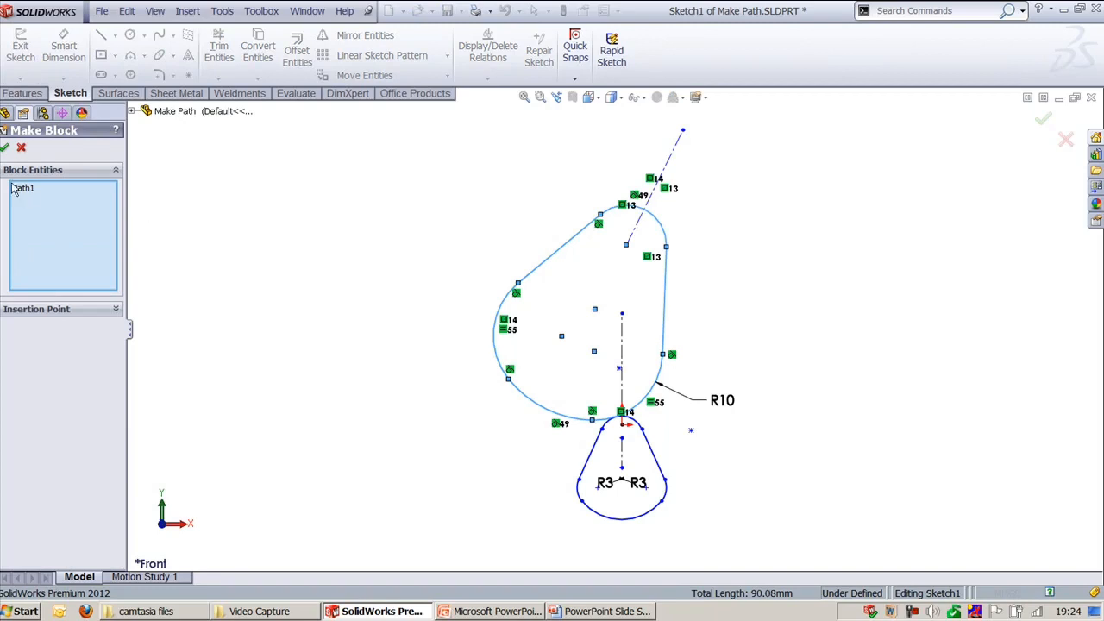
{"action": "left_click", "coordinate": [4, 148]}
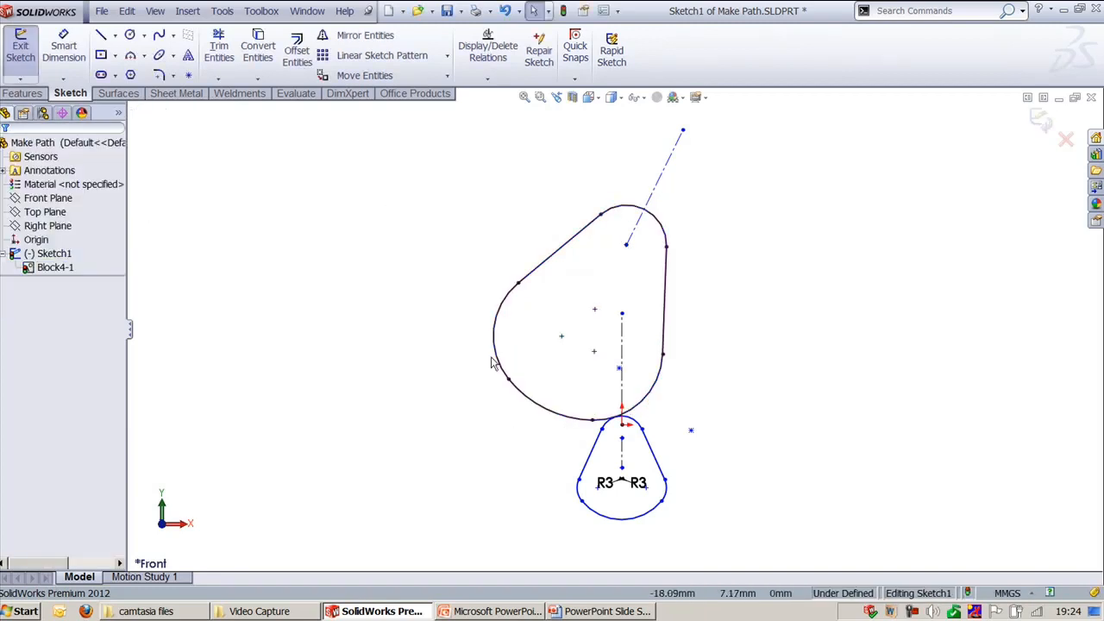
- Make a path from the chain of arcs and lines forming the small lower follower profile
{"action": "left_click", "coordinate": [222, 10]}
{"action": "mouse_move", "coordinate": [300, 341]}
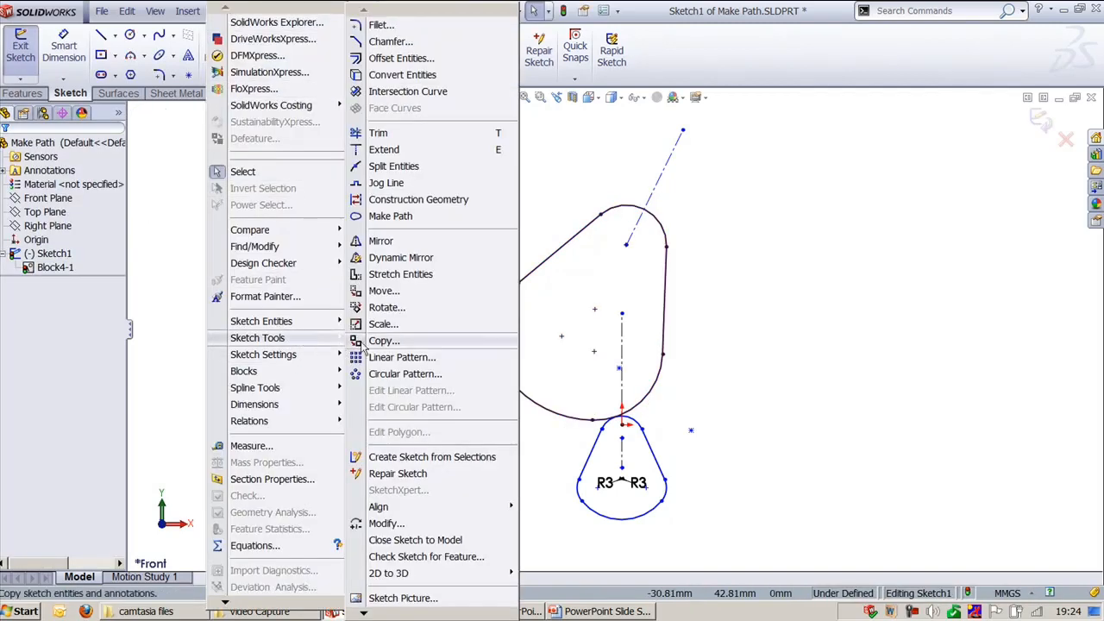
{"action": "left_click", "coordinate": [390, 216]}
{"action": "left_click", "coordinate": [610, 424]}
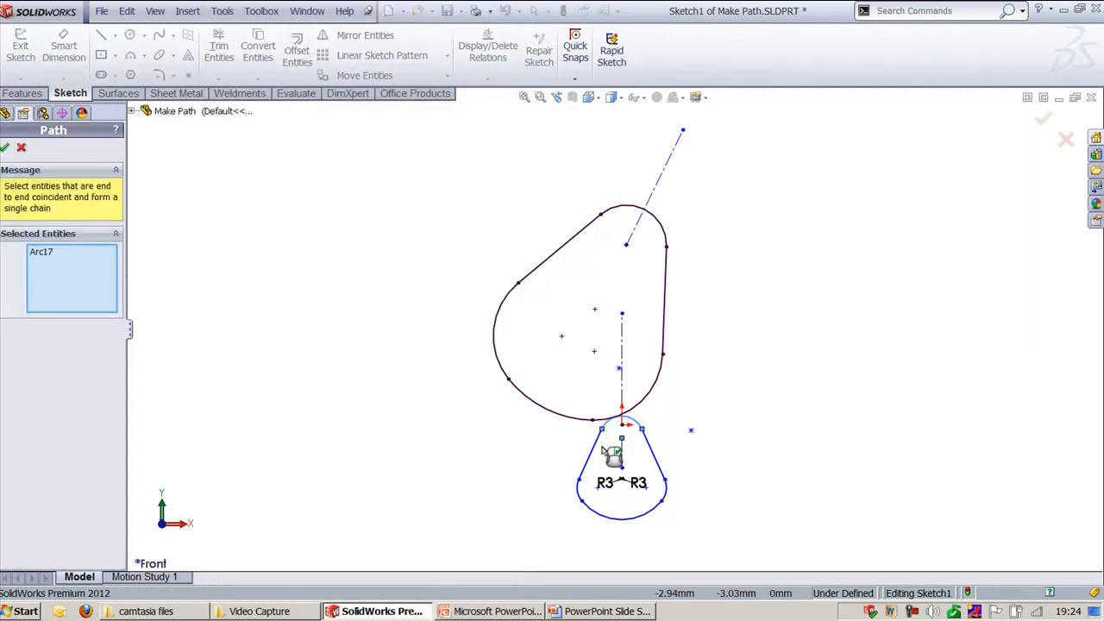
{"action": "left_click", "coordinate": [594, 446]}
{"action": "left_click", "coordinate": [580, 491]}
{"action": "left_click", "coordinate": [603, 517]}
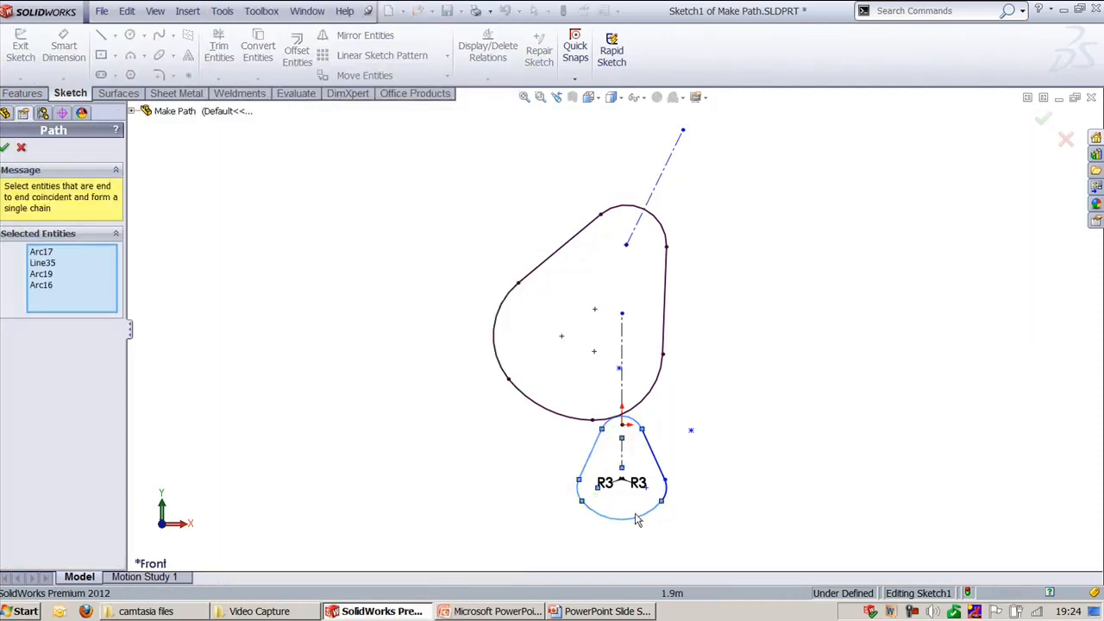
{"action": "left_click", "coordinate": [660, 470]}
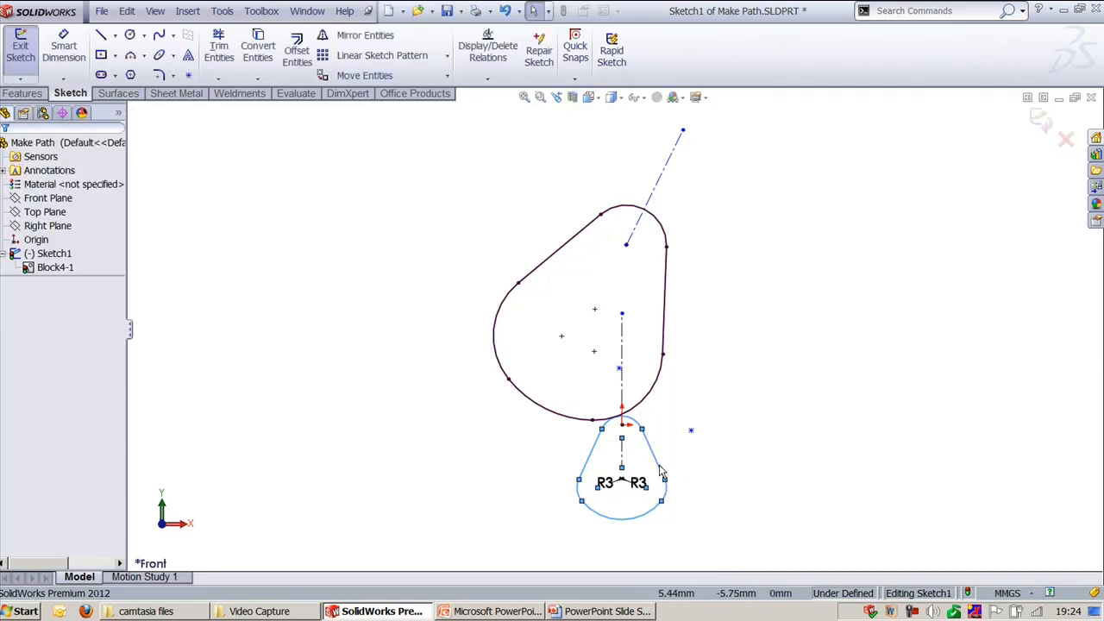
{"action": "left_click", "coordinate": [718, 394]}
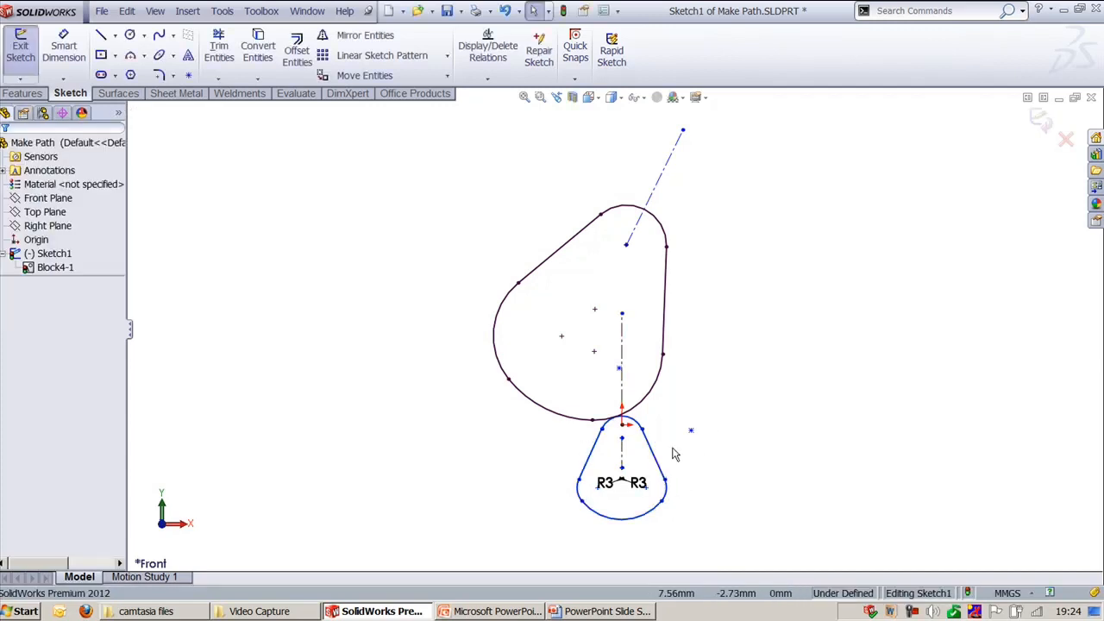
- Make a block from the small lower follower path
{"action": "left_click", "coordinate": [660, 470]}
{"action": "left_click", "coordinate": [712, 423]}
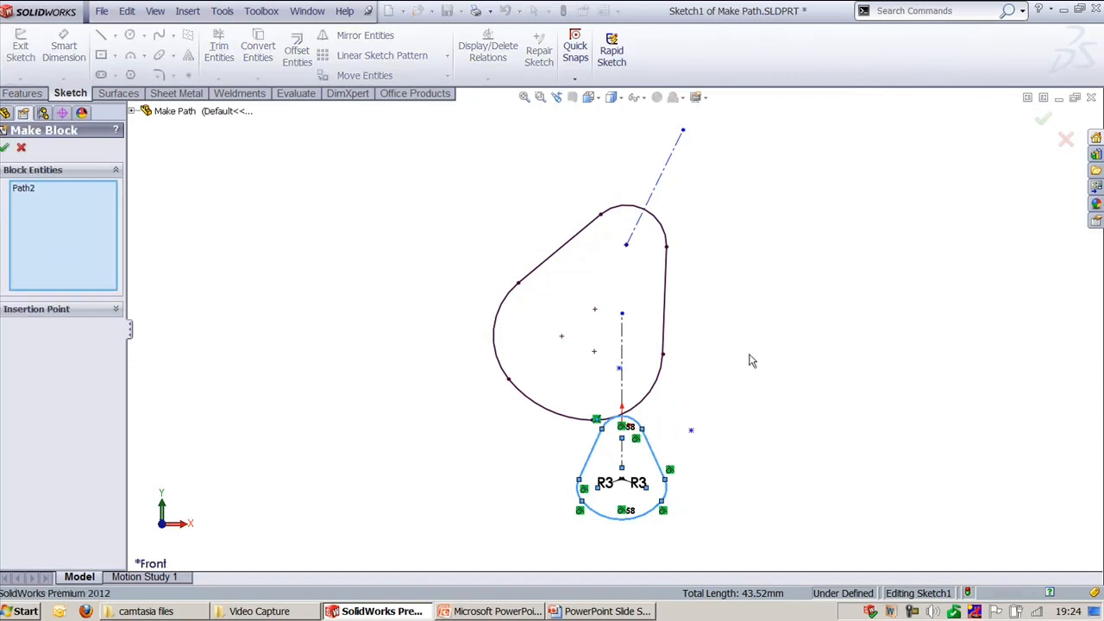
{"action": "left_click", "coordinate": [5, 150]}
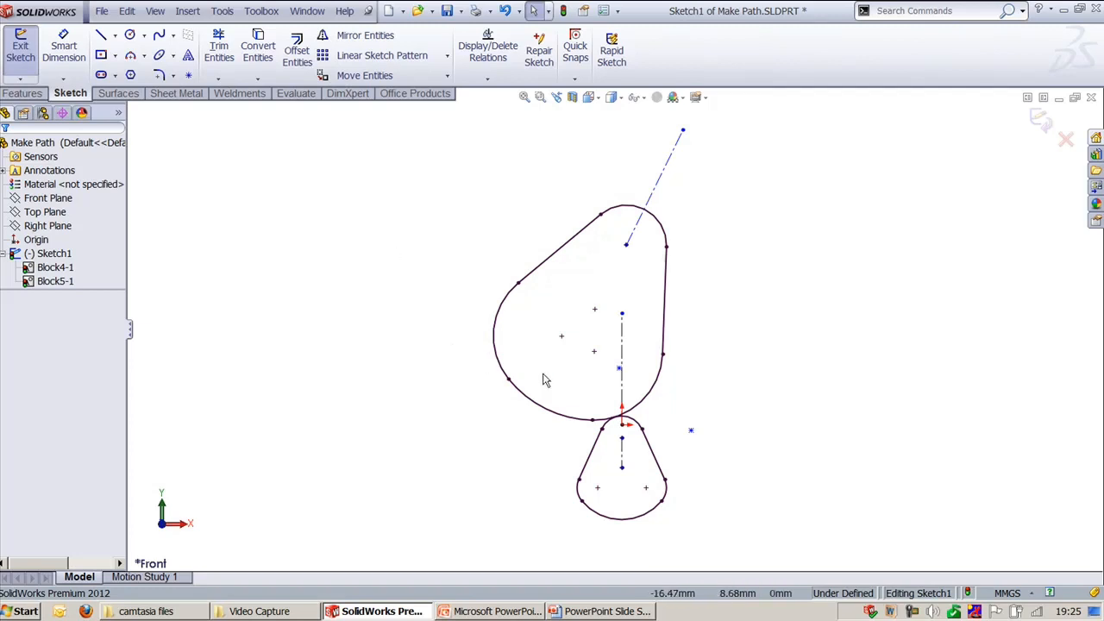
- Fix the centre point of the upper cam's top arc and turn on the display of sketch relations
{"action": "left_click", "coordinate": [627, 245]}
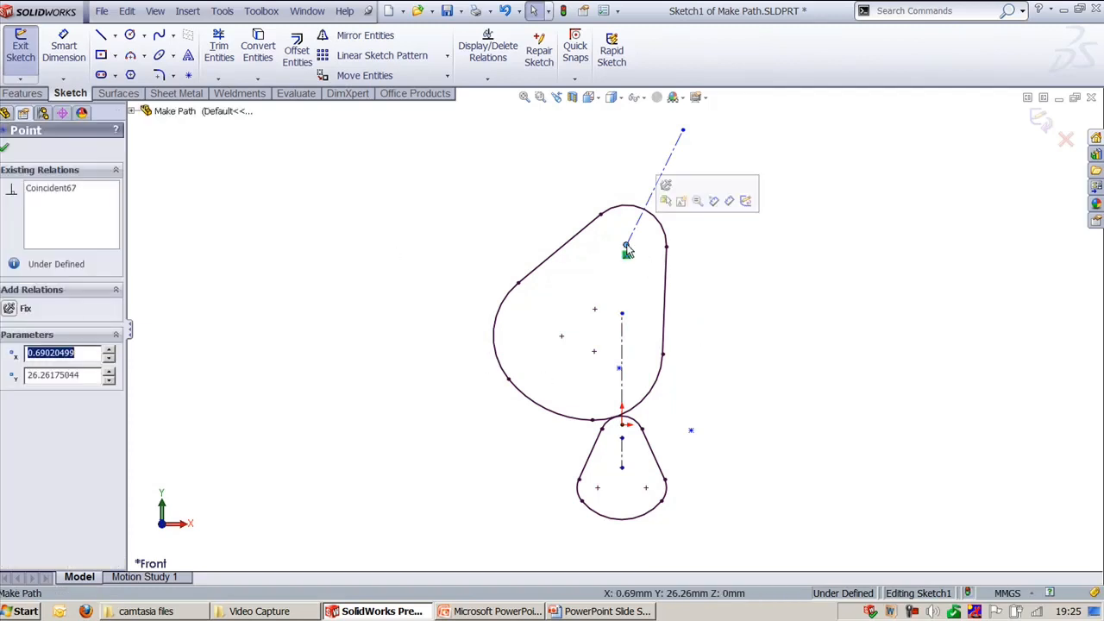
{"action": "left_click", "coordinate": [664, 189]}
{"action": "left_click", "coordinate": [779, 350]}
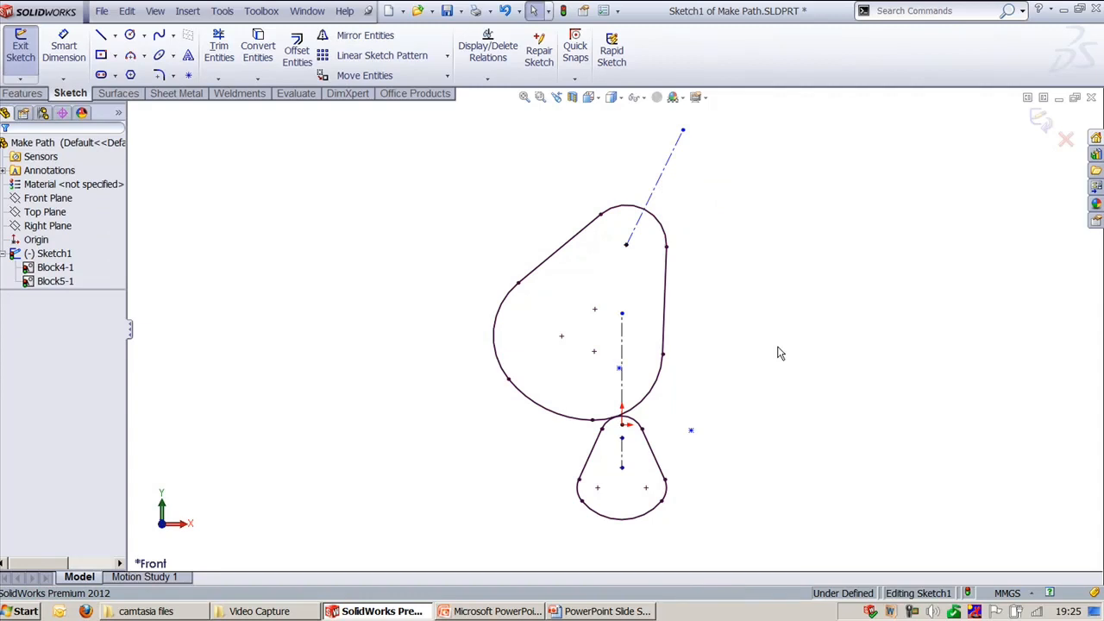
{"action": "left_click", "coordinate": [155, 12]}
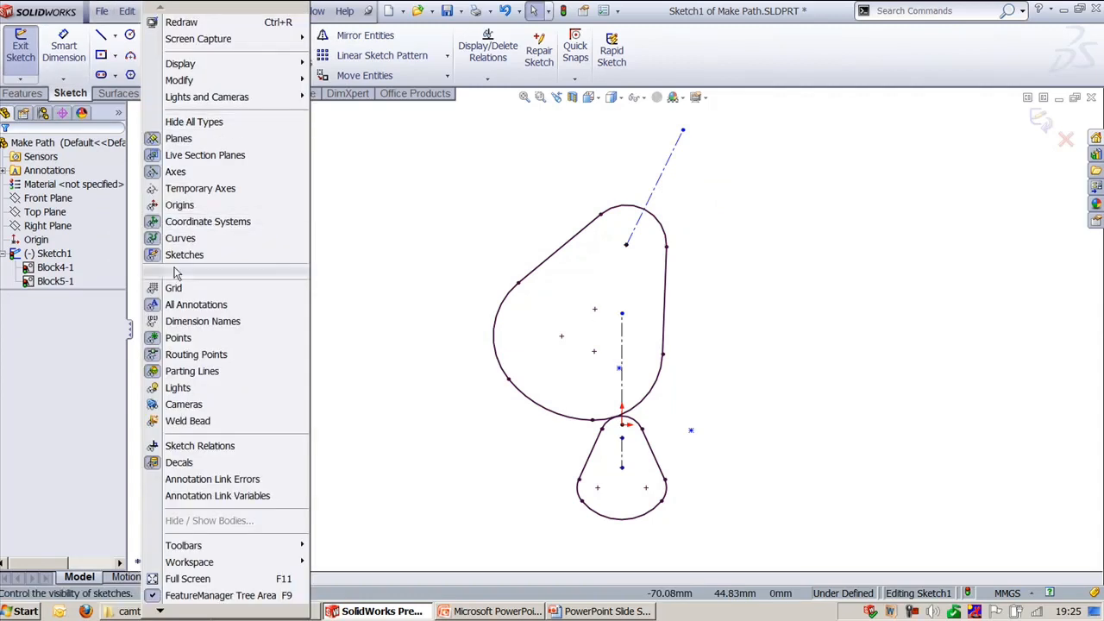
{"action": "left_click", "coordinate": [213, 445]}
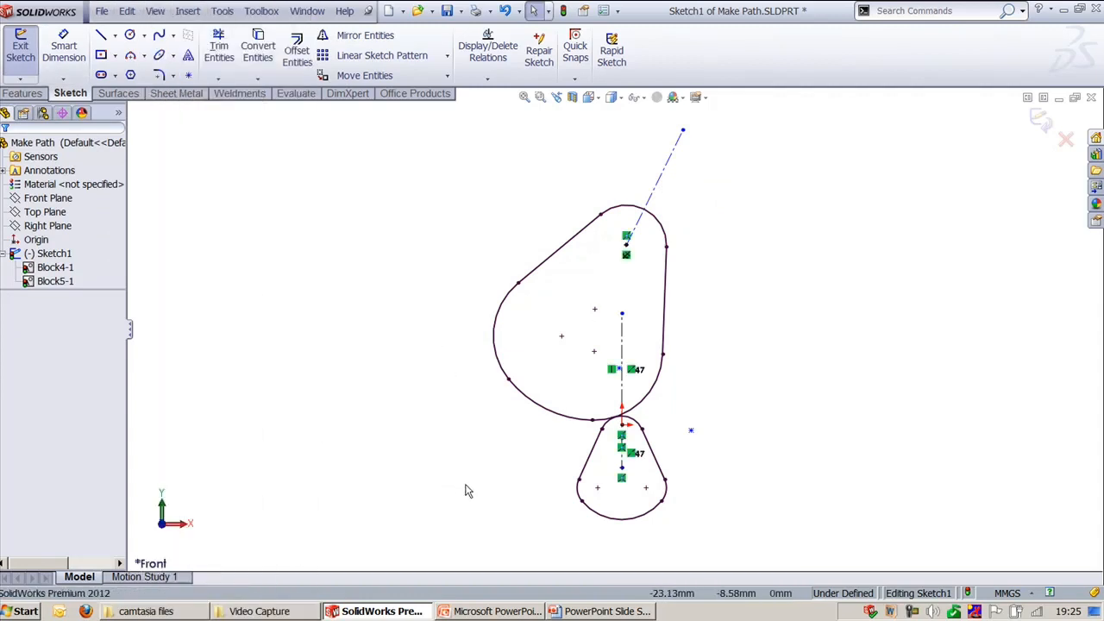
- Try rotating the upper cam block about its fixed point, and undo the rotation
{"action": "left_click_drag", "start_coordinate": [571, 344], "coordinate": [529, 327]}
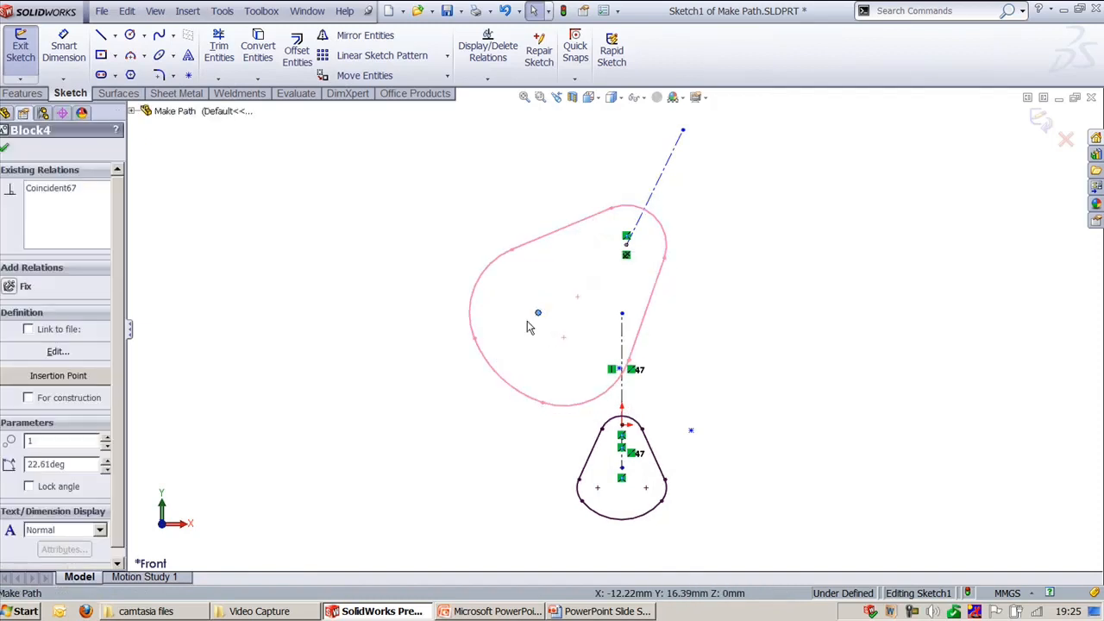
{"action": "key", "text": "ctrl+z"}
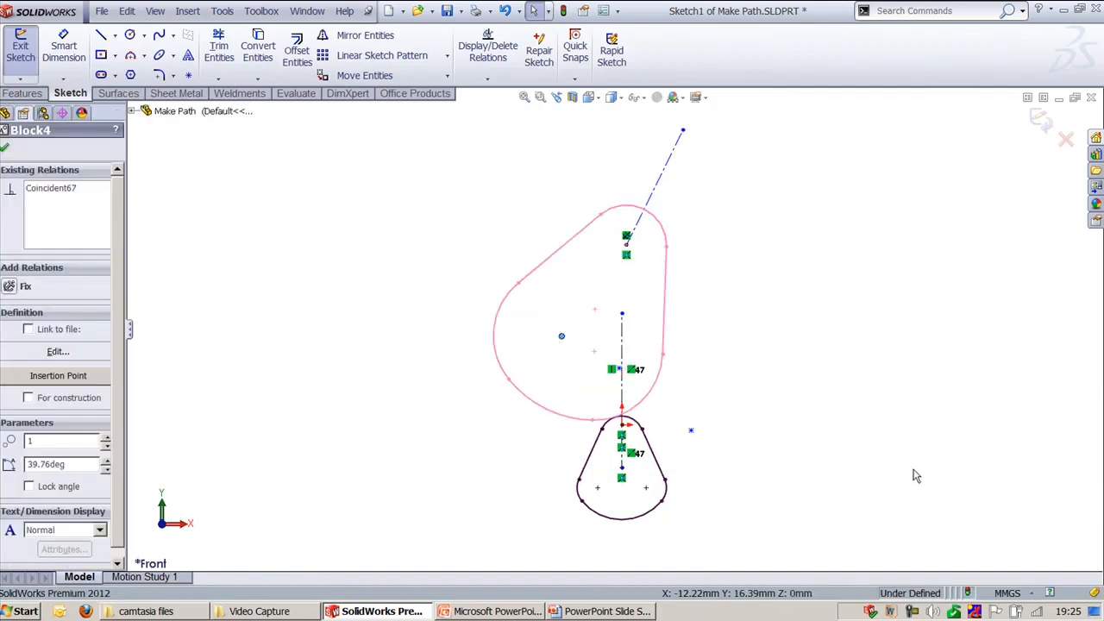
{"action": "left_click", "coordinate": [915, 476]}
- Add a Tangent relation between the upper cam path and the lower follower path
{"action": "left_click", "coordinate": [631, 425]}
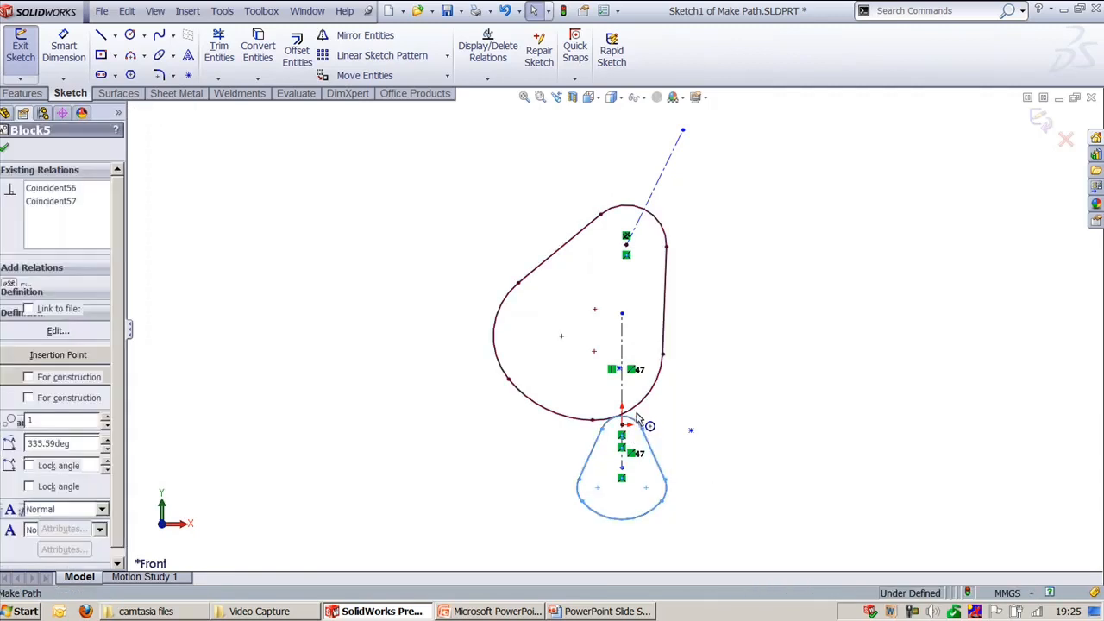
{"action": "left_click", "coordinate": [638, 414], "text": "ctrl"}
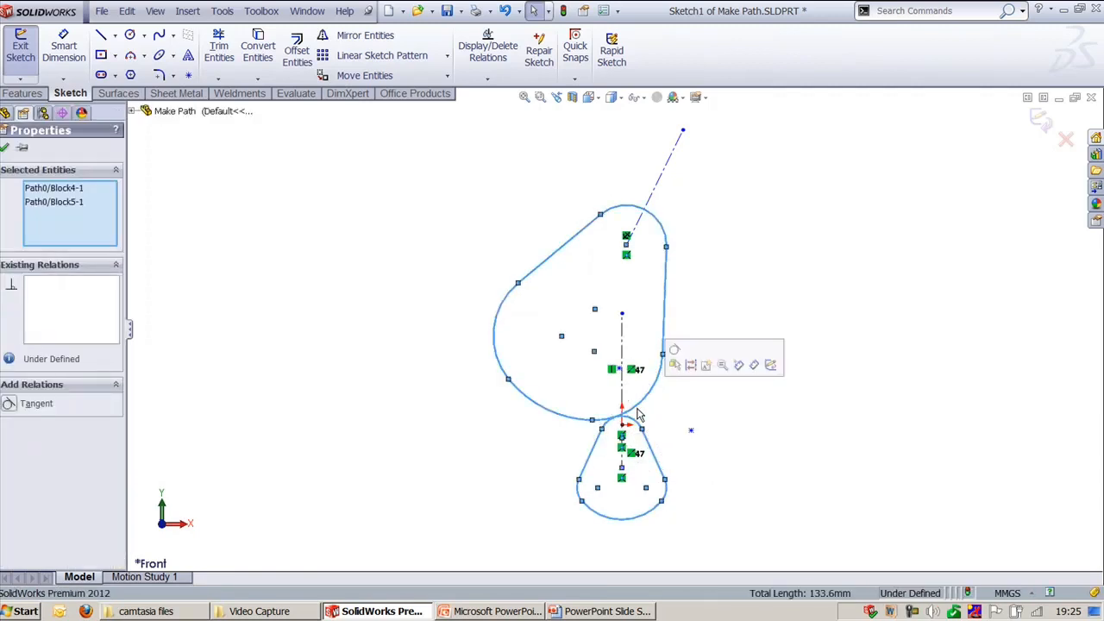
{"action": "left_click", "coordinate": [669, 363]}
{"action": "left_click", "coordinate": [942, 466]}
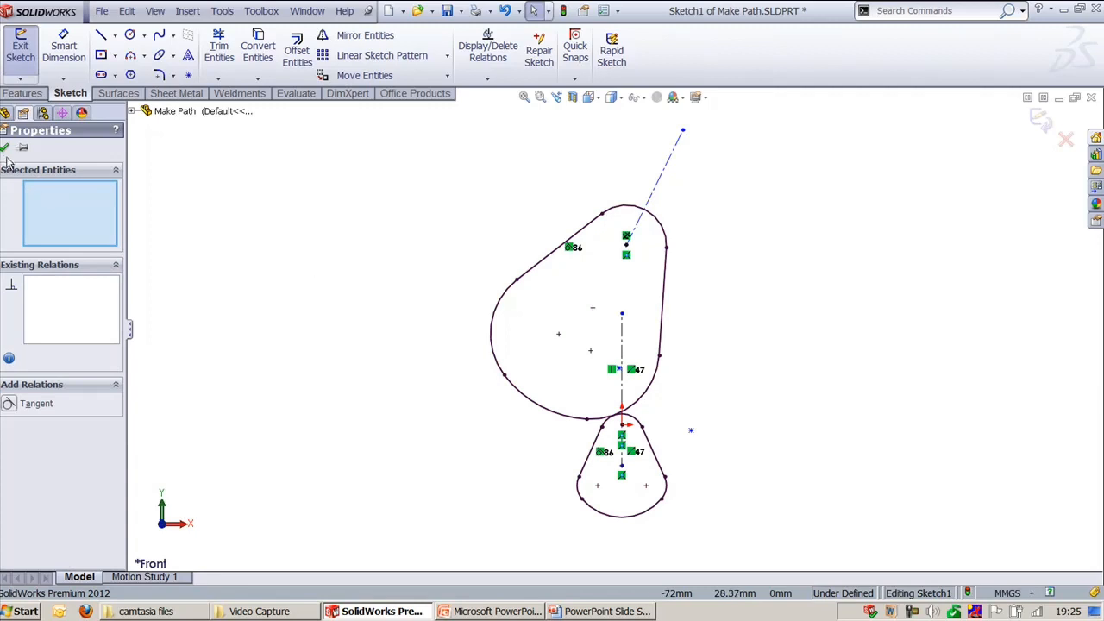
- Rotate the upper cam block about its fixed point to about 8.7 degrees, moving the tangent follower along the vertical centerline
{"action": "left_click", "coordinate": [556, 334]}
{"action": "left_click_drag", "start_coordinate": [550, 335], "coordinate": [454, 325]}
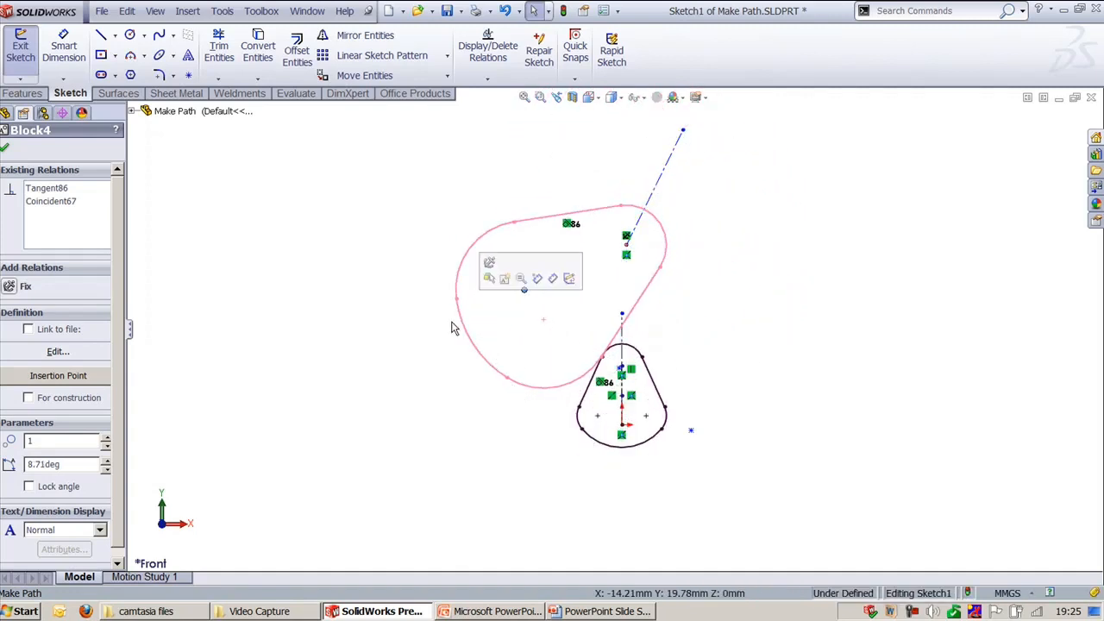
{"action": "left_click", "coordinate": [366, 329]}
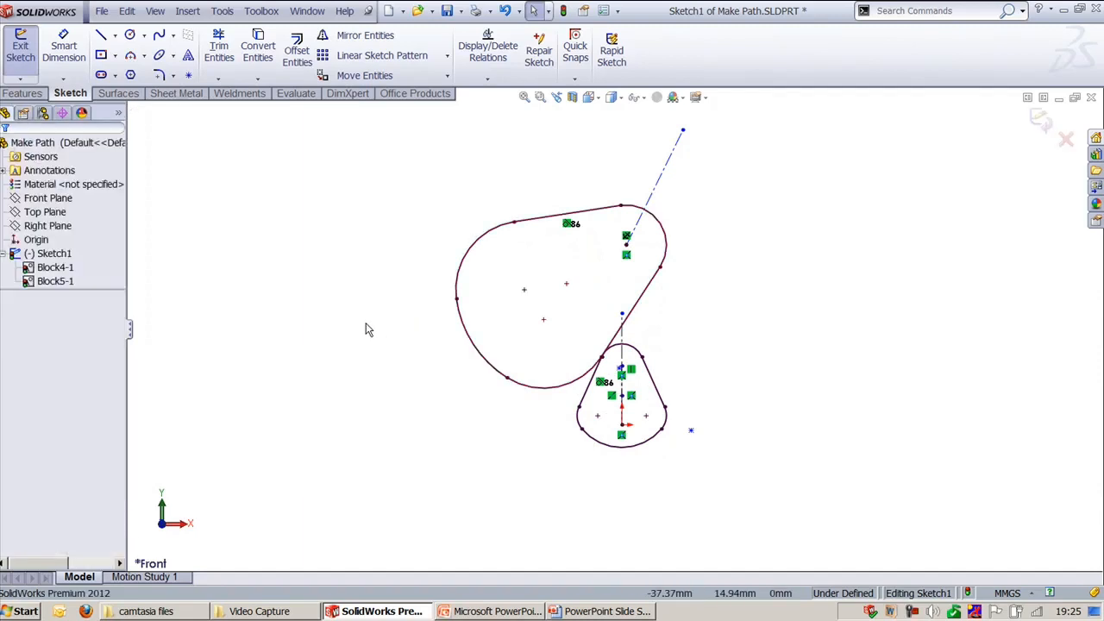
- Save the Make Path part, view the Sketch Tools slide in PowerPoint, and return to SolidWorks
{"action": "key", "text": "ctrl+s"}
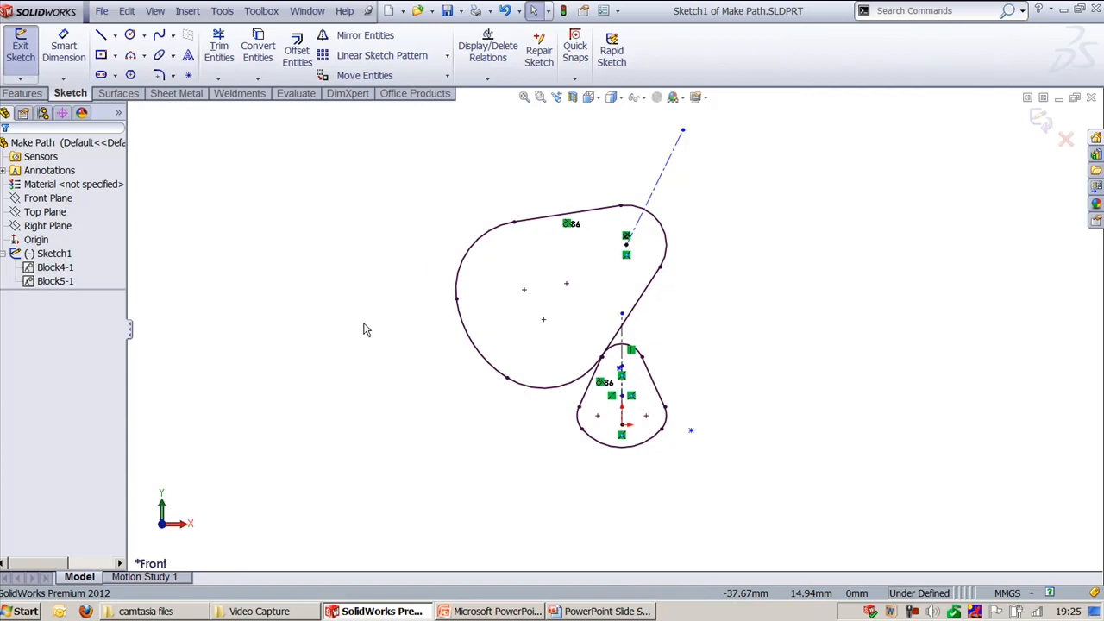
{"action": "key", "text": "alt+Tab"}
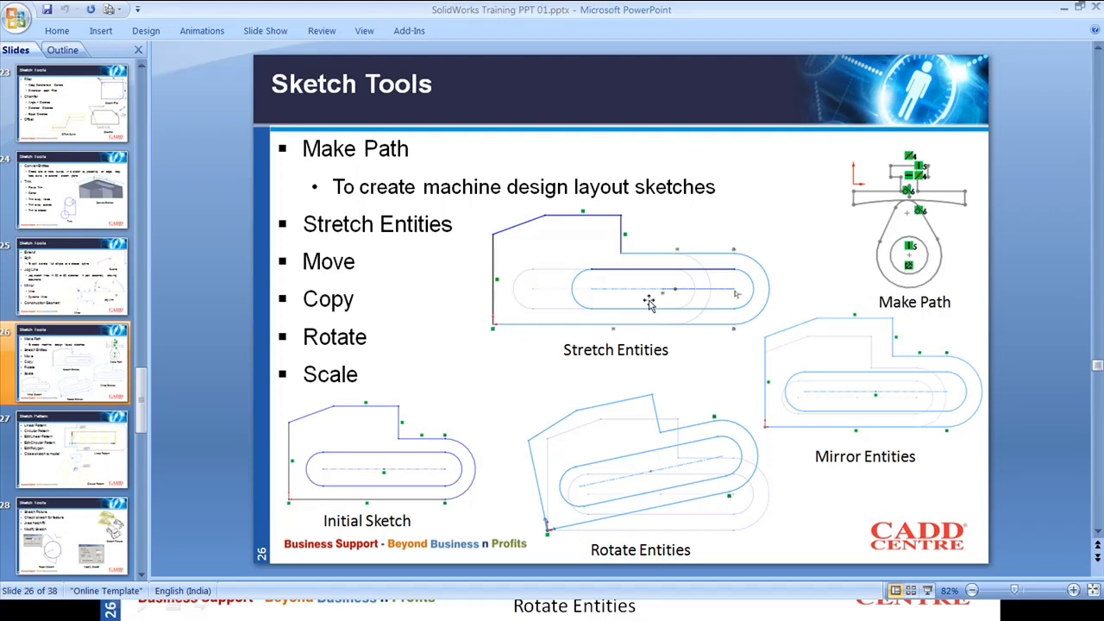
{"action": "key", "text": "ctrl"}
{"action": "key", "text": "ctrl"}
{"action": "key", "text": "ctrl"}
{"action": "key", "text": "ctrl"}
{"action": "key", "text": "alt+Tab"}
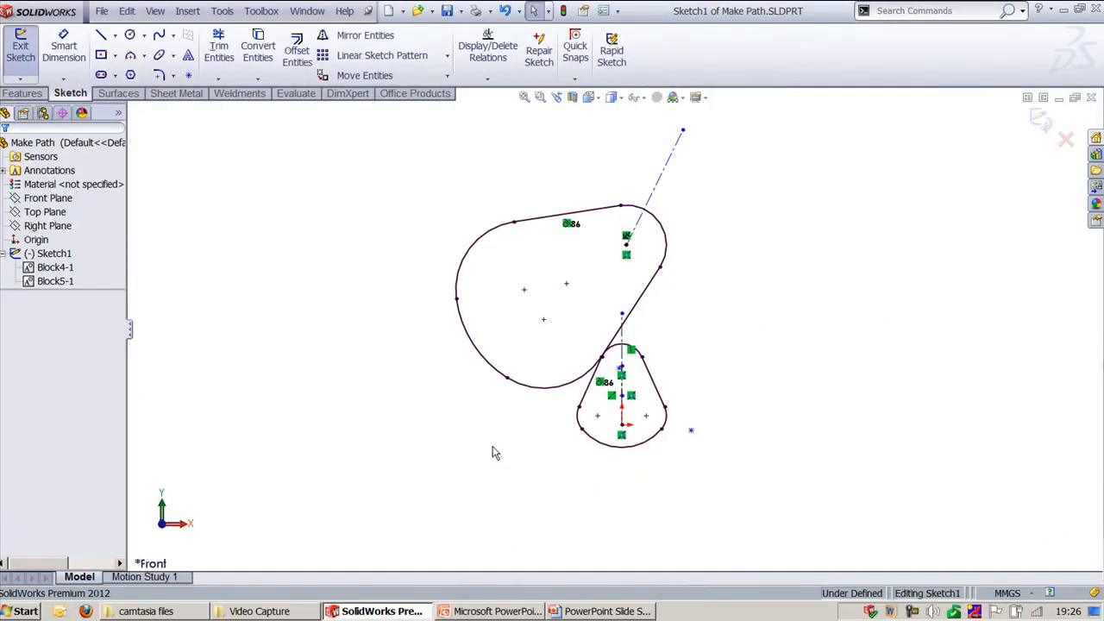
- Exit the cam sketch and close the Make Path part
{"action": "left_click", "coordinate": [1040, 120]}
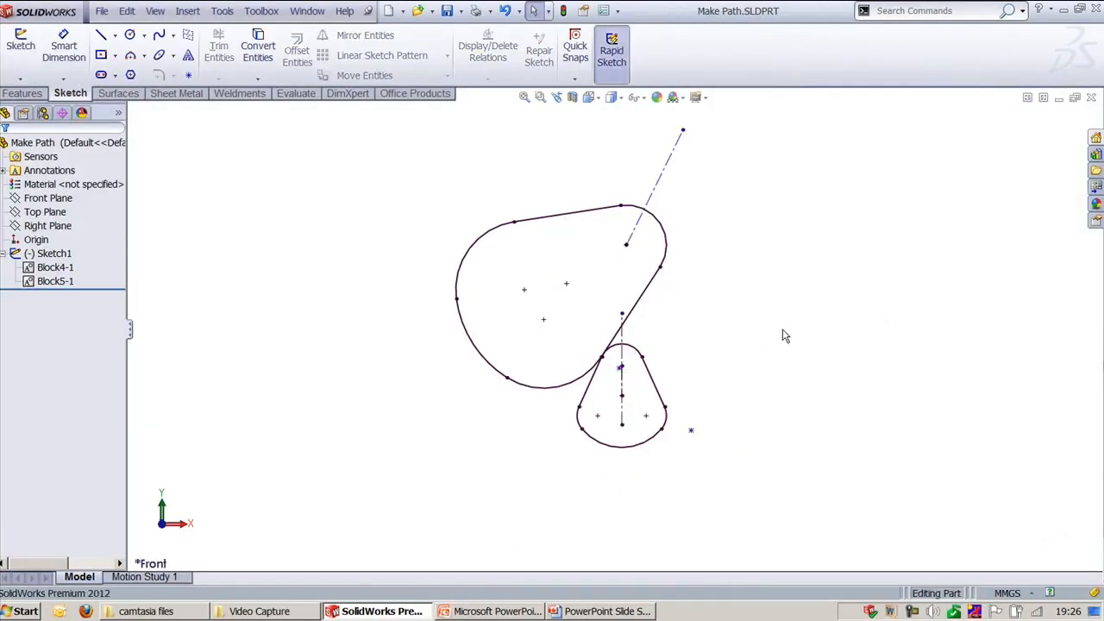
{"action": "left_click", "coordinate": [1091, 99]}
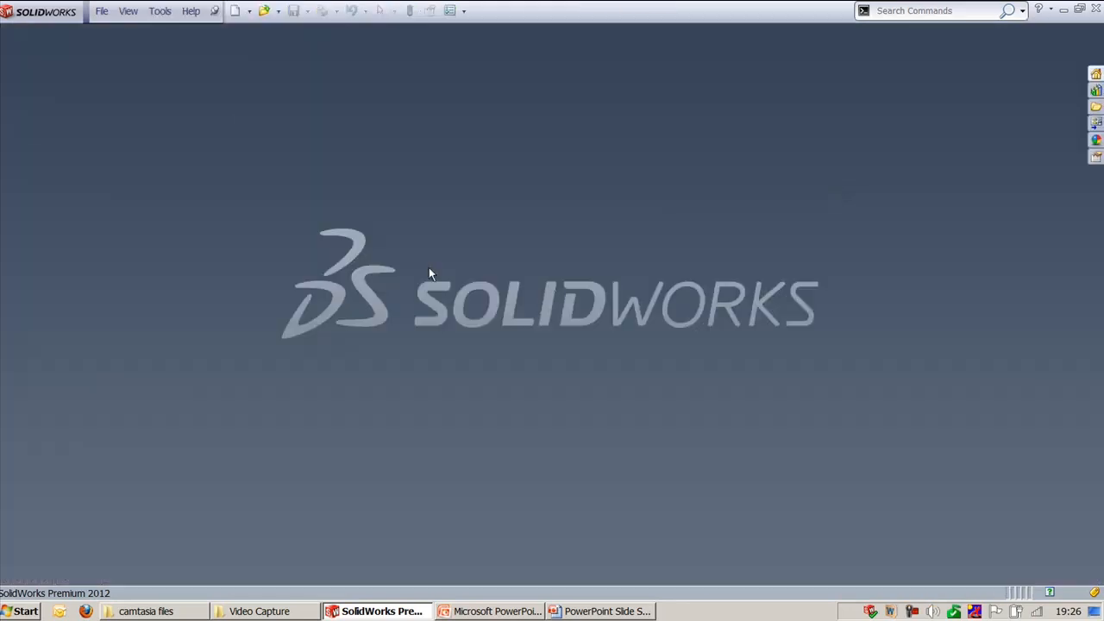
- Create a new part and start a sketch on the Front Plane
{"action": "left_click", "coordinate": [100, 10]}
{"action": "left_click", "coordinate": [123, 32]}
{"action": "double_click", "coordinate": [338, 202]}
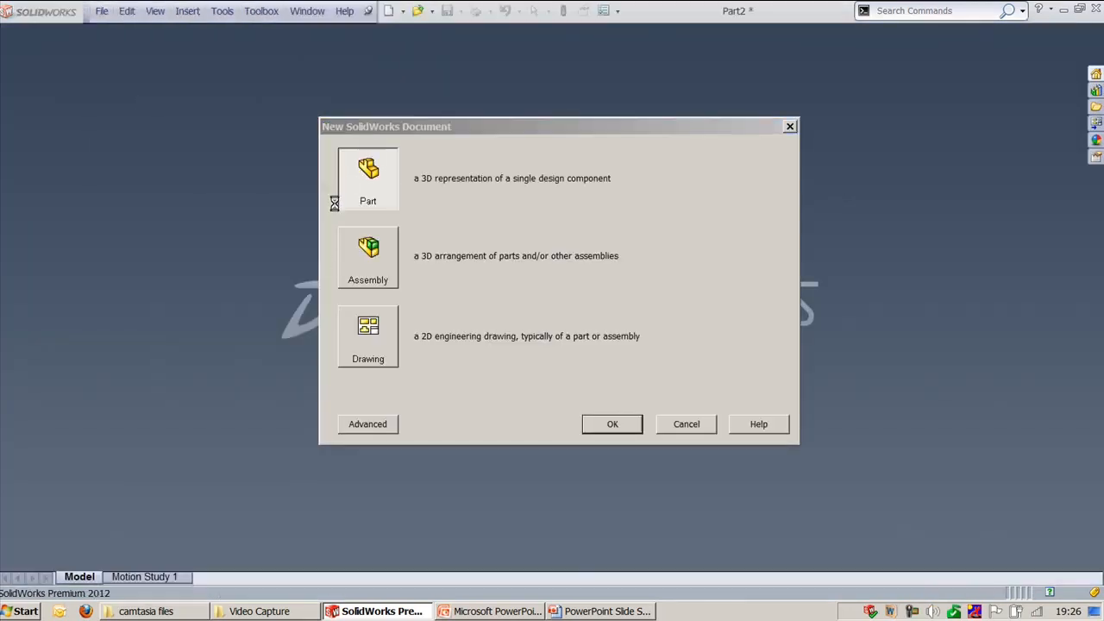
{"action": "left_click", "coordinate": [57, 200]}
{"action": "left_click", "coordinate": [61, 183]}
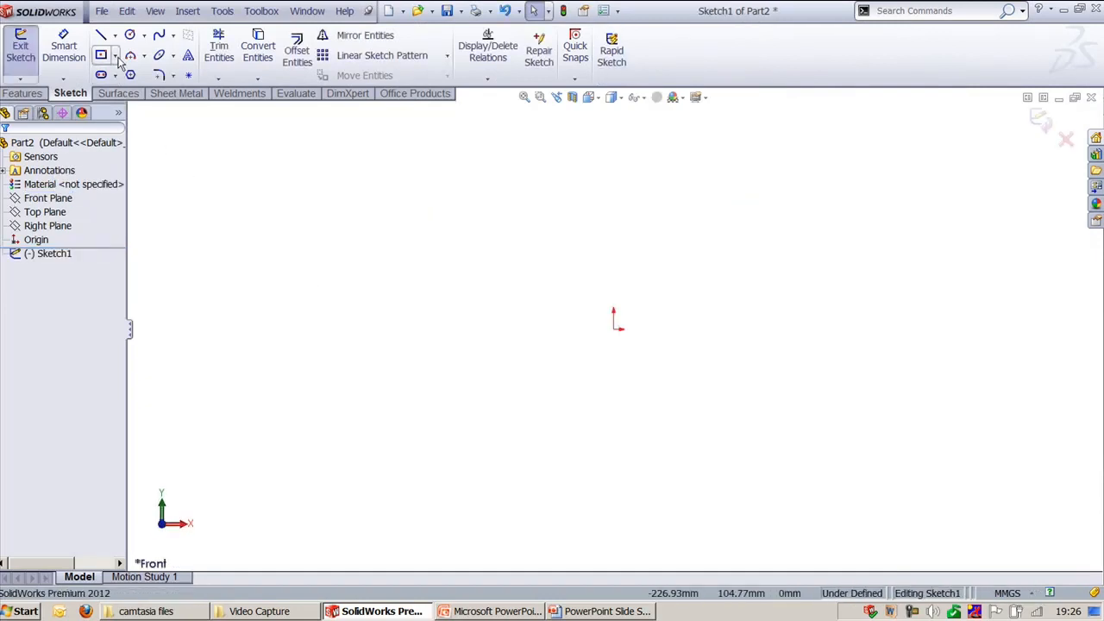
- Sketch a closed stepped line profile from the origin, about 158 mm long and 35 mm high at its right edge, with a sloped upper segment
{"action": "left_click", "coordinate": [101, 34]}
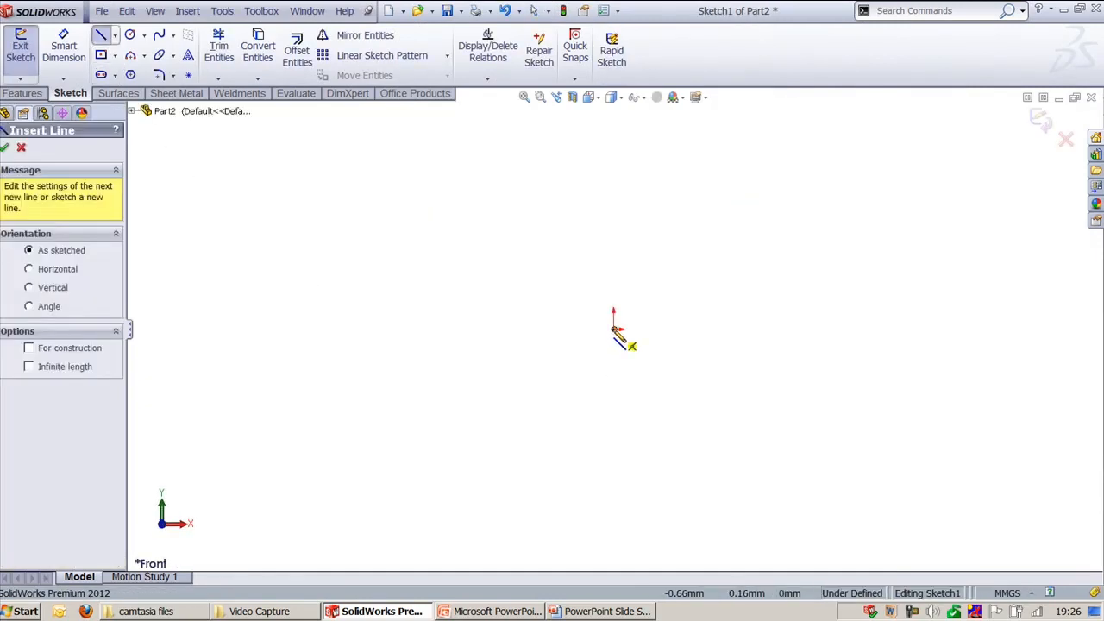
{"action": "left_click", "coordinate": [615, 328]}
{"action": "left_click", "coordinate": [951, 328]}
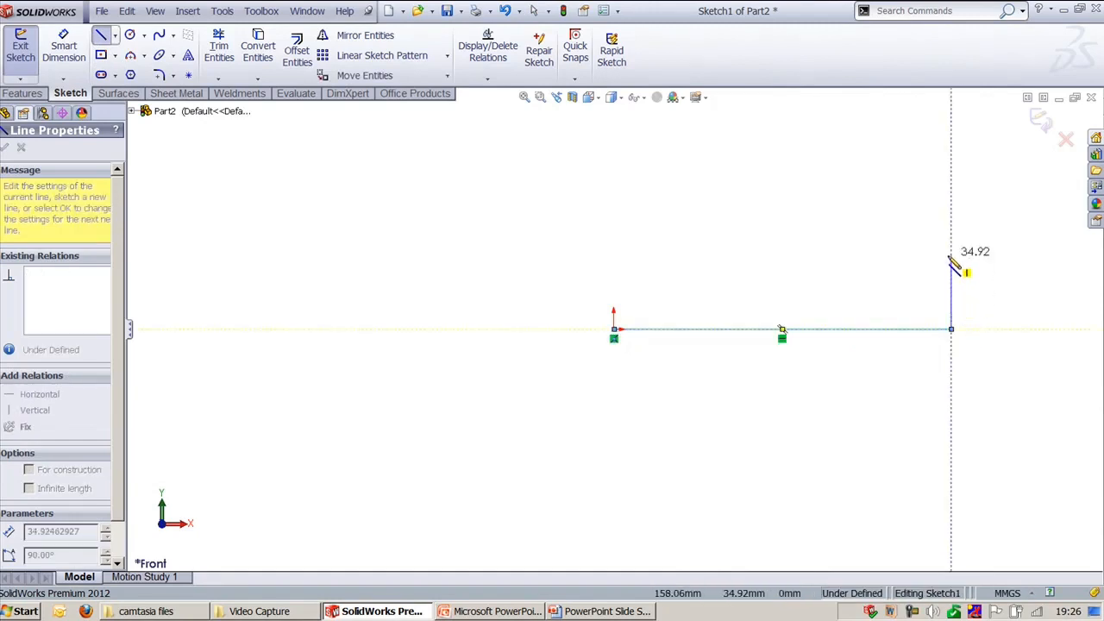
{"action": "left_click", "coordinate": [951, 255]}
{"action": "left_click", "coordinate": [868, 254]}
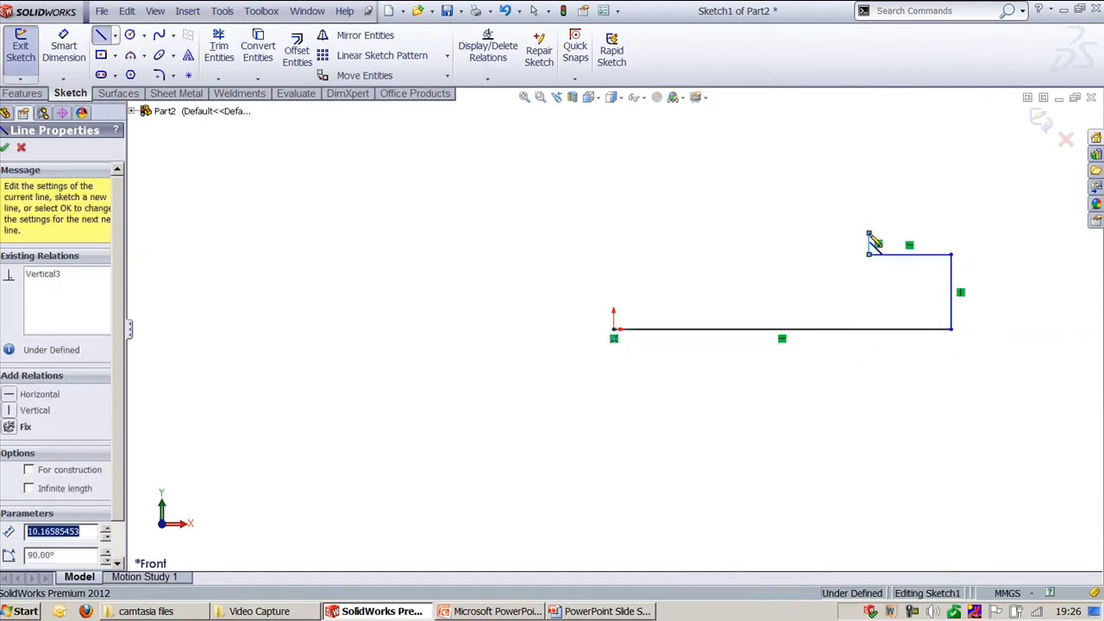
{"action": "left_click", "coordinate": [868, 232]}
{"action": "left_click", "coordinate": [777, 233]}
{"action": "left_click", "coordinate": [672, 271]}
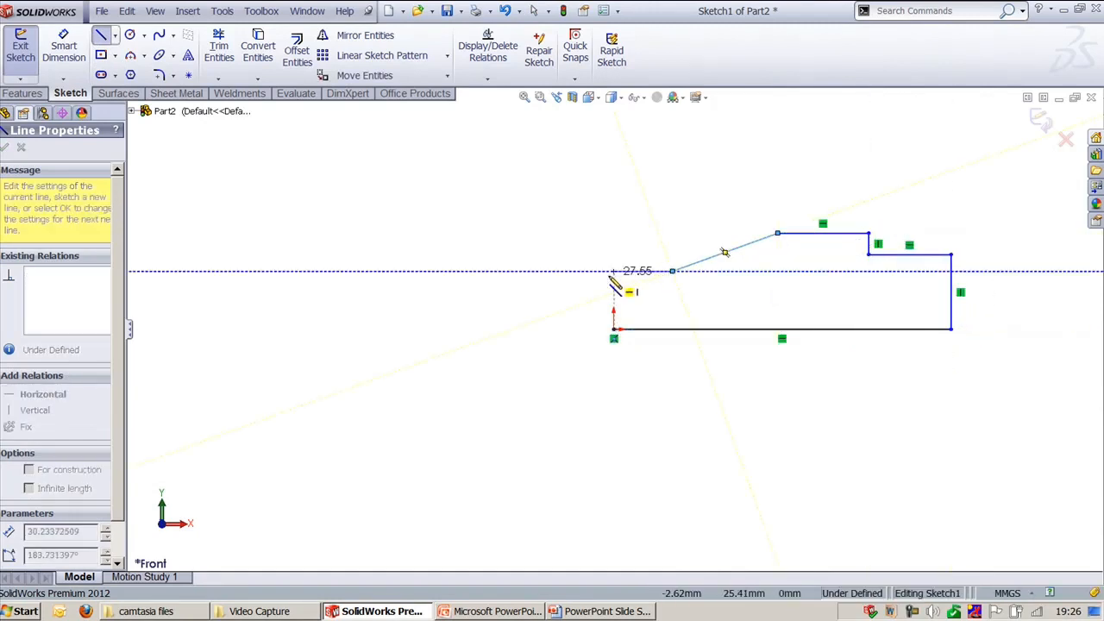
{"action": "left_click", "coordinate": [614, 271]}
{"action": "left_click", "coordinate": [614, 329]}
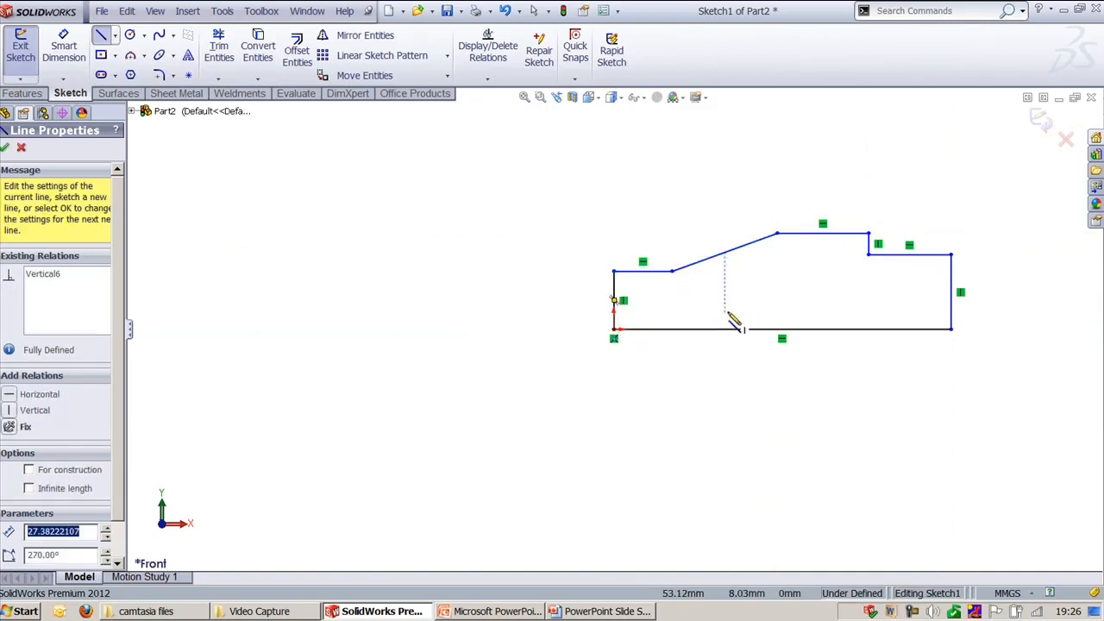
{"action": "key", "text": "Escape"}
{"action": "middle_click_drag", "start_coordinate": [829, 283], "coordinate": [592, 332], "text": "ctrl"}
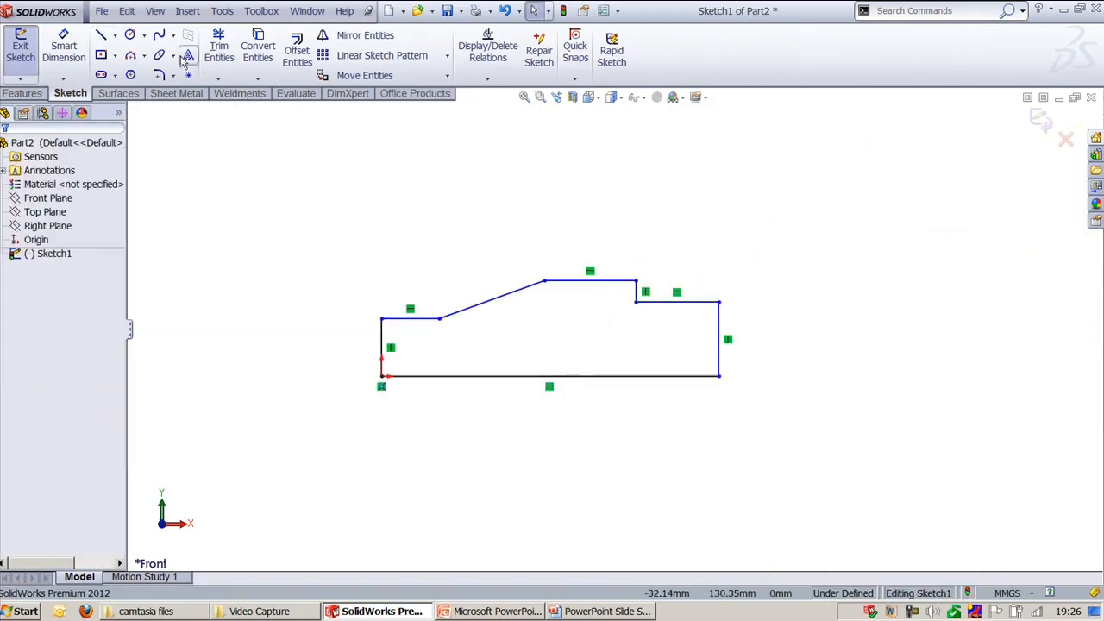
- Draw a circle centred on the midpoint of the profile's right vertical edge, passing through that edge's upper endpoint
{"action": "left_click", "coordinate": [130, 35]}
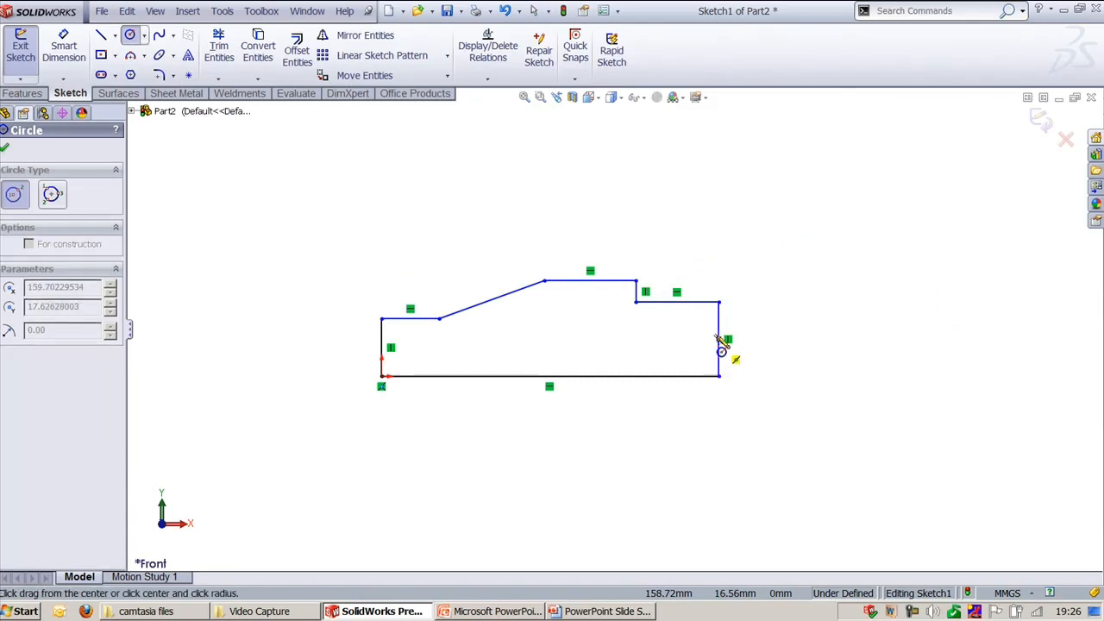
{"action": "left_click", "coordinate": [719, 338]}
{"action": "left_click", "coordinate": [720, 303]}
{"action": "key", "text": "Escape"}
{"action": "scroll", "coordinate": [697, 239], "scroll_direction": "up", "scroll_amount": 2}
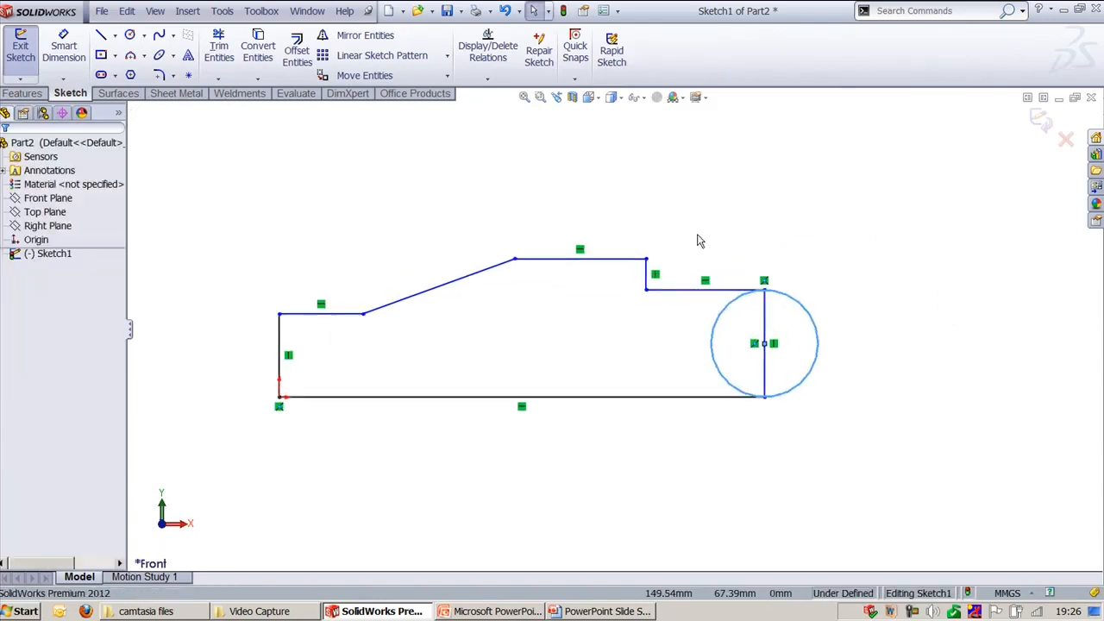
- Trim away the right vertical edge and the inner half of the circle, leaving a rounded end on the profile
{"action": "key", "text": "t"}
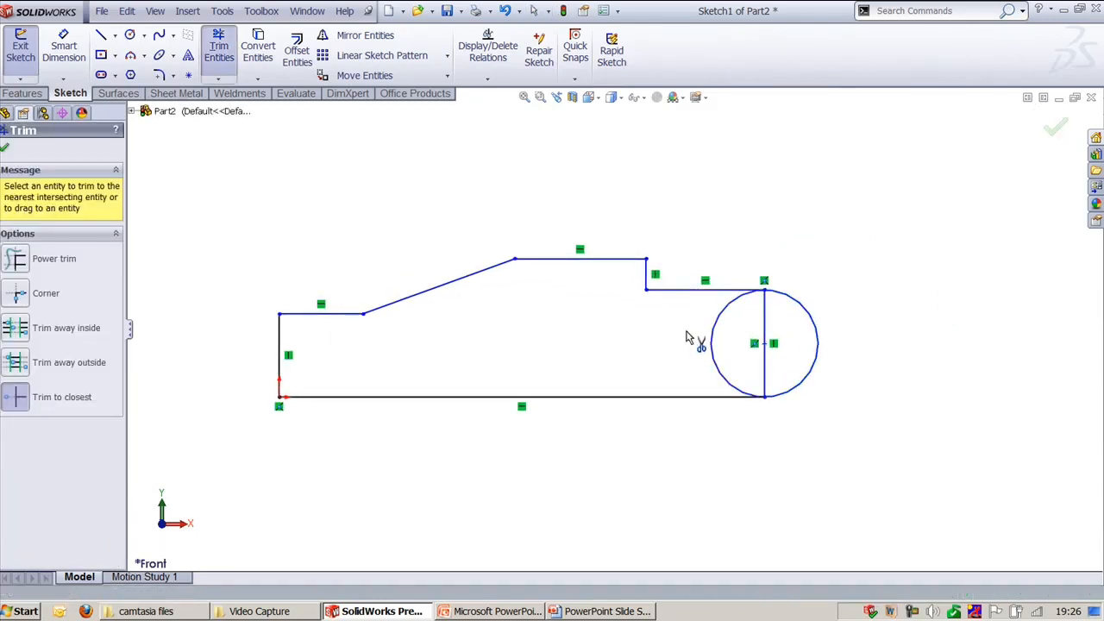
{"action": "left_click", "coordinate": [764, 318]}
{"action": "left_click", "coordinate": [608, 319]}
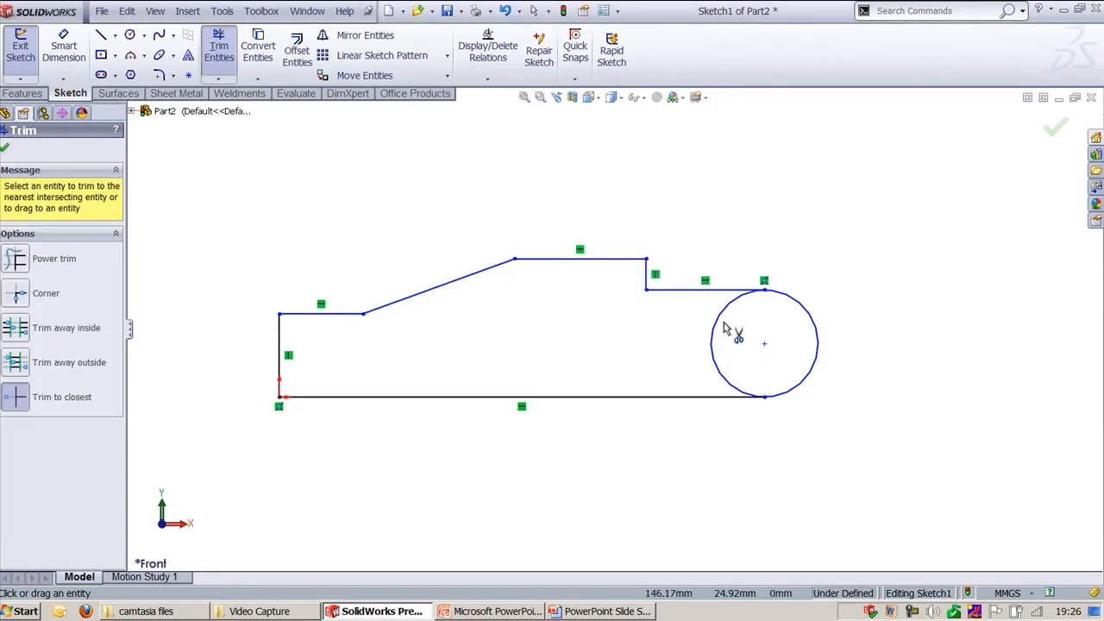
{"action": "left_click", "coordinate": [723, 328]}
{"action": "key", "text": "Escape"}
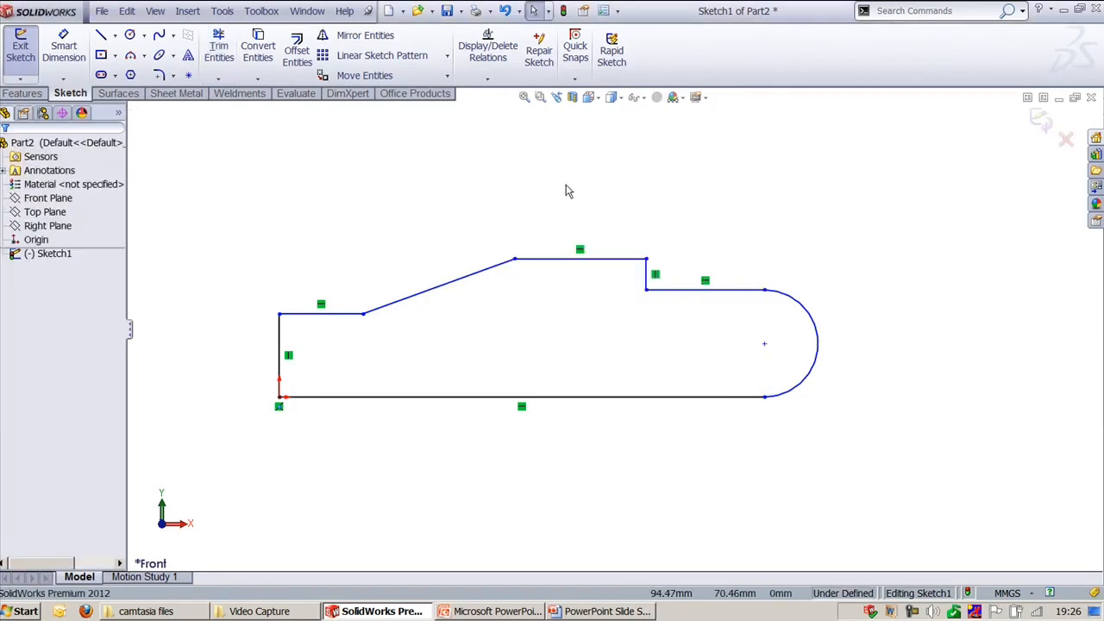
- Stretch the lines and arc at the profile's rounded end by 20 mm in X using Stretch Entities
{"action": "left_click", "coordinate": [447, 76]}
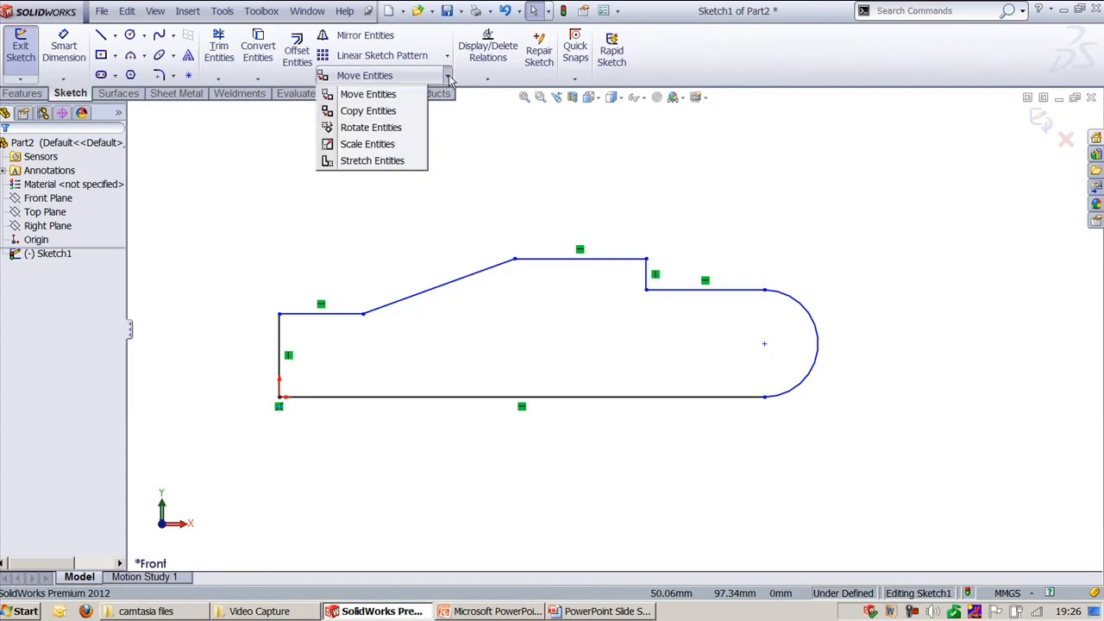
{"action": "left_click", "coordinate": [372, 161]}
{"action": "mouse_move", "coordinate": [978, 481]}
{"action": "left_mouse_down"}
{"action": "mouse_move", "coordinate": [714, 375]}
{"action": "mouse_move", "coordinate": [531, 231]}
{"action": "left_mouse_up"}
{"action": "right_click", "coordinate": [531, 231]}
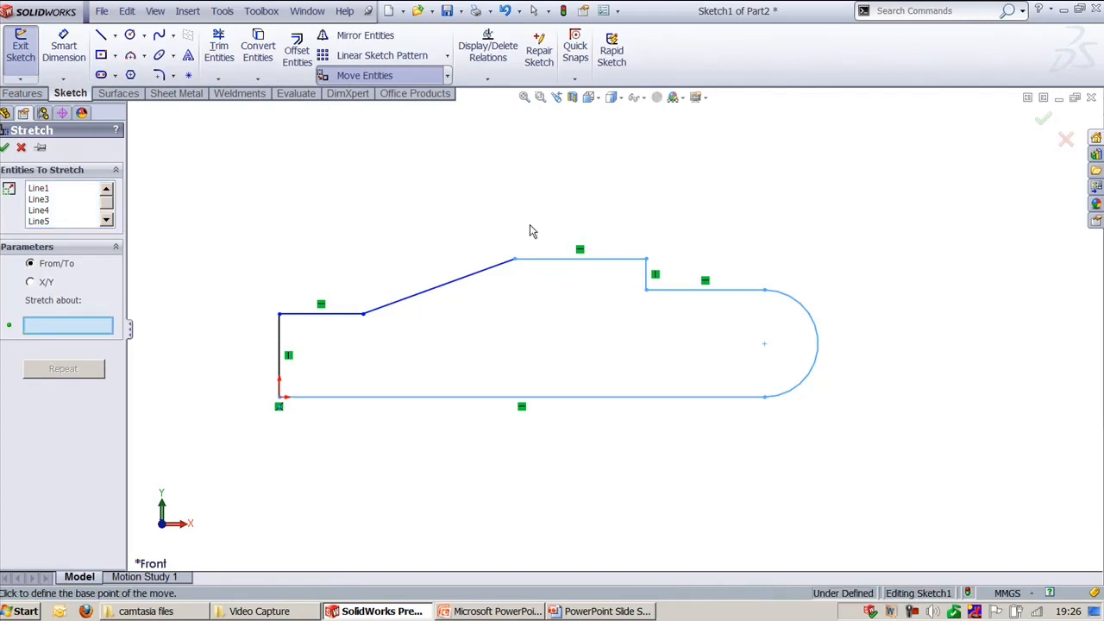
{"action": "left_click", "coordinate": [766, 397]}
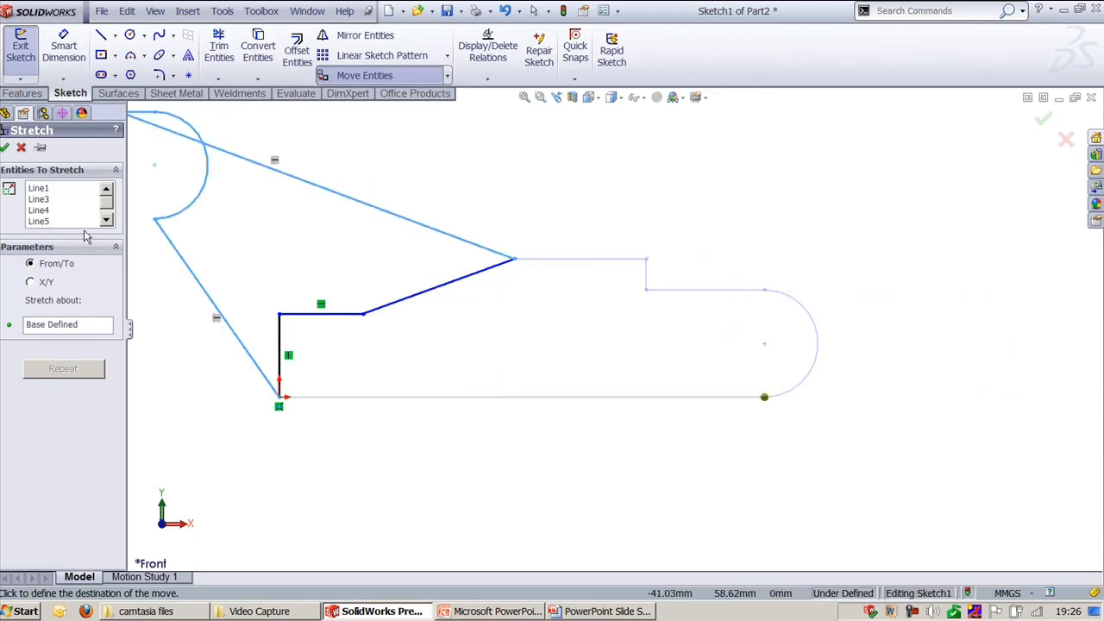
{"action": "left_click", "coordinate": [31, 283]}
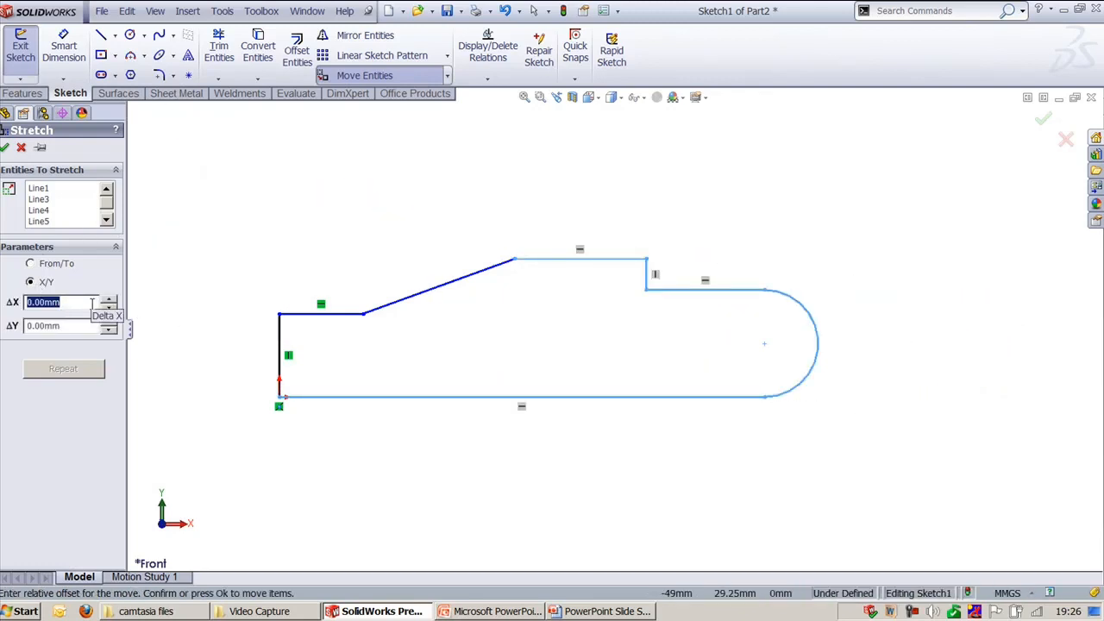
{"action": "type", "text": "20"}
{"action": "key", "text": "Tab"}
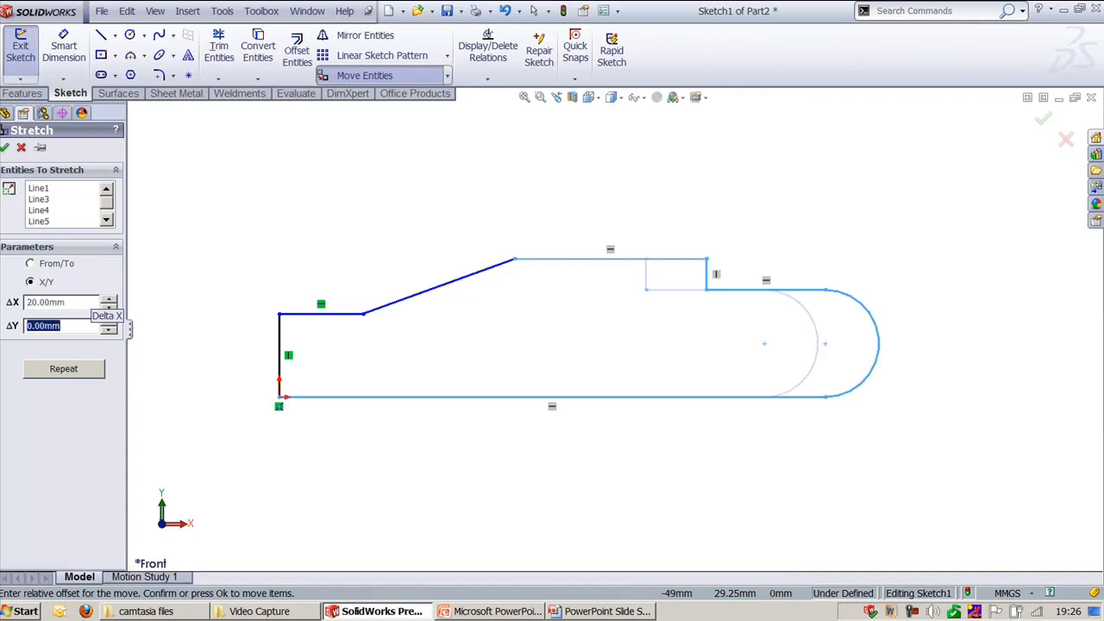
- Repeat the 20 mm X stretch of the selected entities four times
{"action": "left_click", "coordinate": [86, 372]}
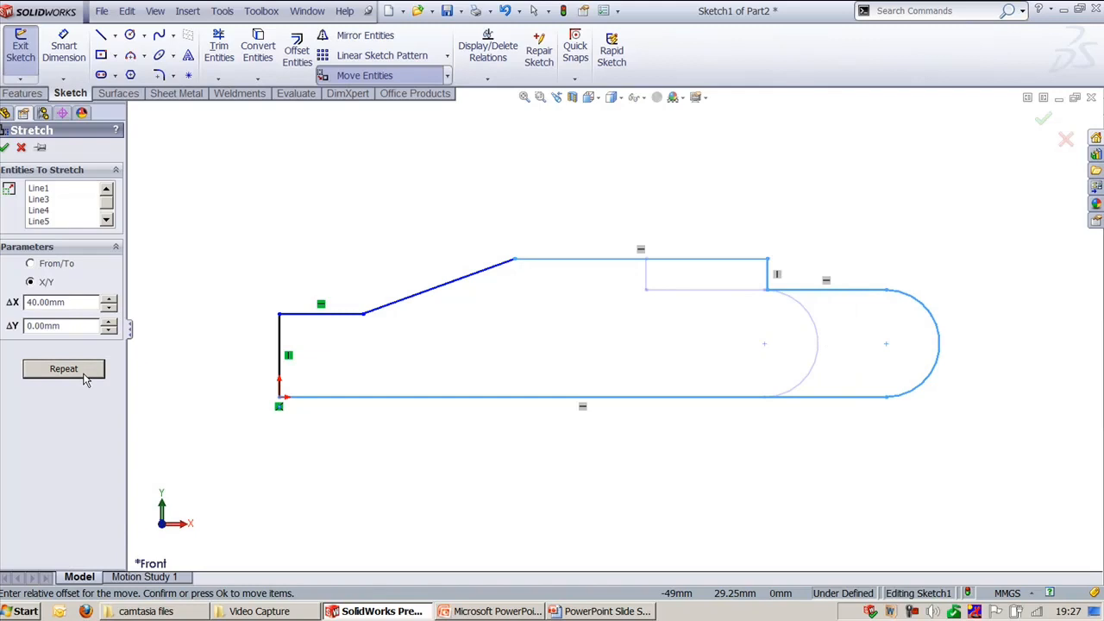
{"action": "left_click", "coordinate": [84, 376]}
{"action": "left_click", "coordinate": [84, 376]}
{"action": "left_click", "coordinate": [84, 376]}
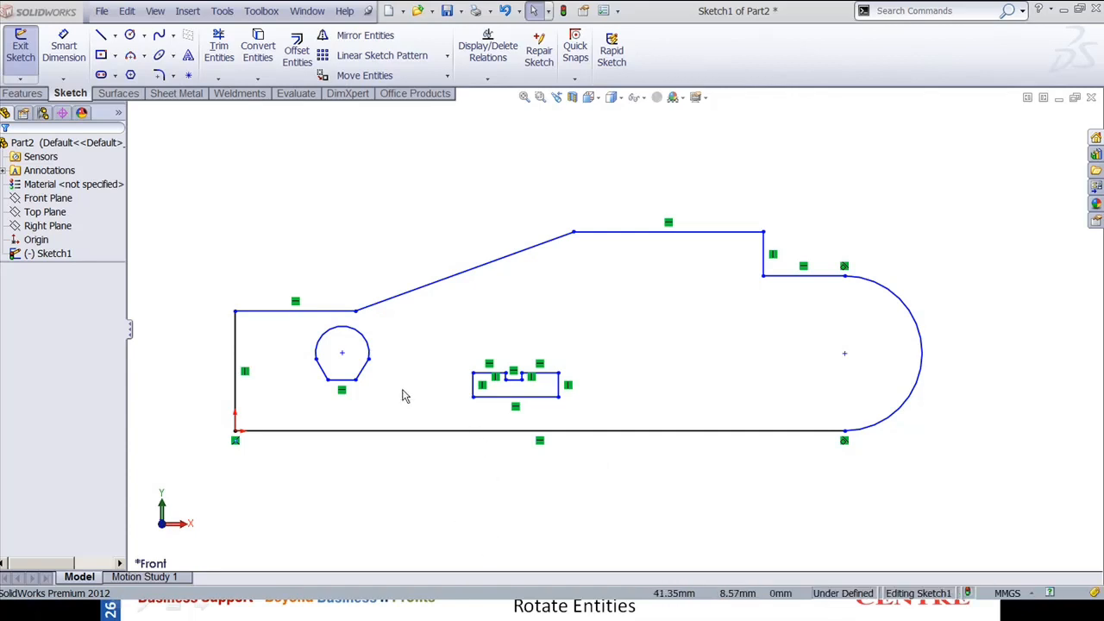
- Move the notched rectangle, using its lower-left corner as the start point, onto the top corner of the profile's step
{"action": "left_click_drag", "start_coordinate": [438, 354], "coordinate": [584, 409]}
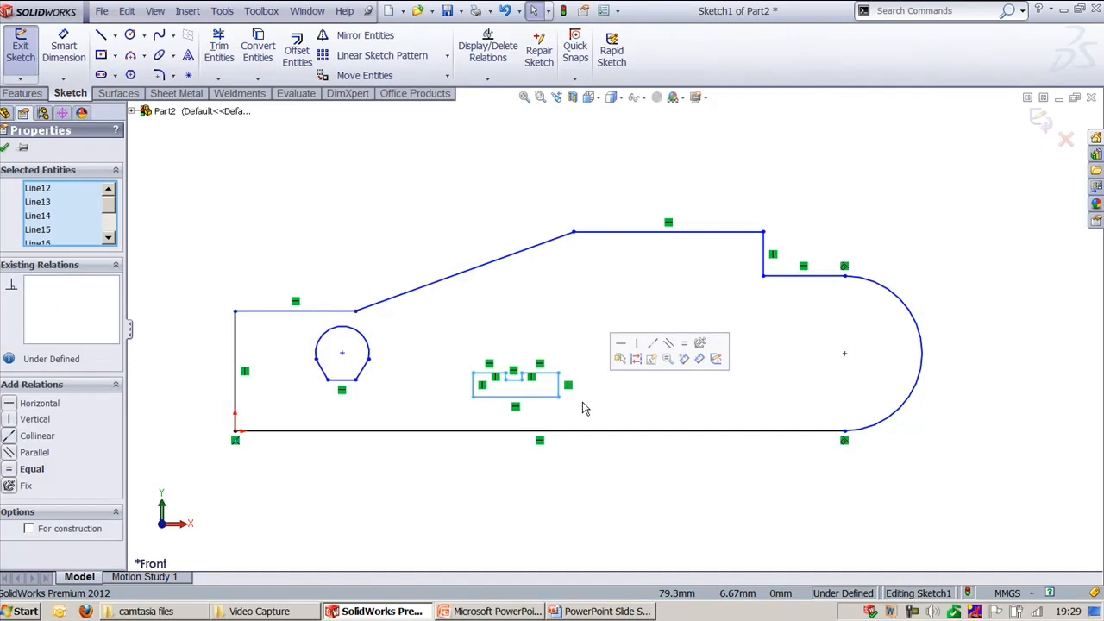
{"action": "left_click", "coordinate": [447, 75]}
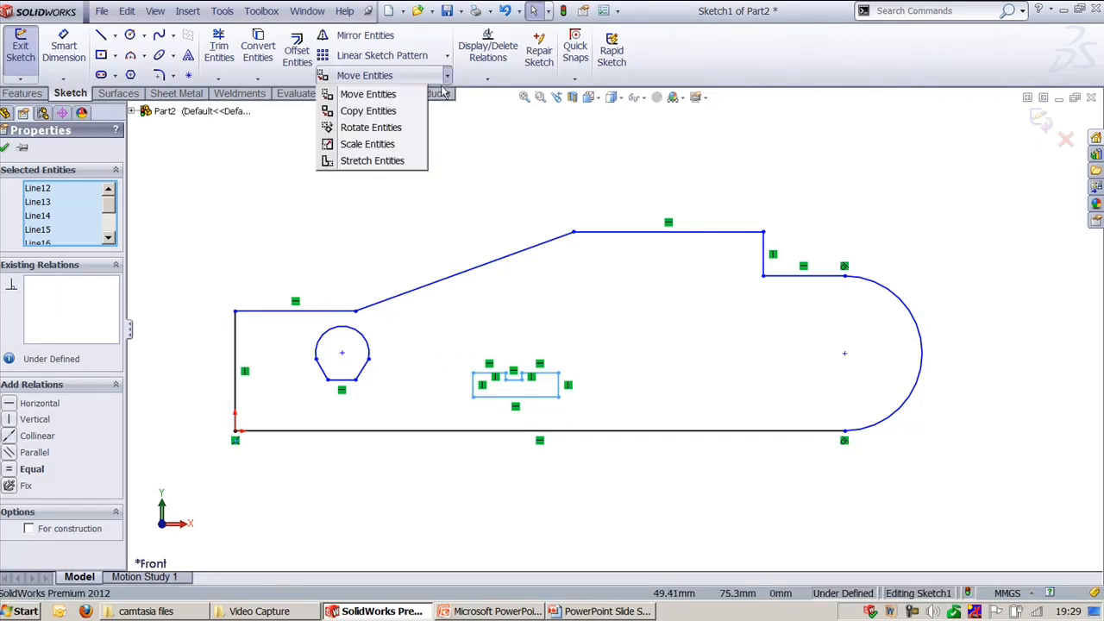
{"action": "left_click", "coordinate": [367, 94]}
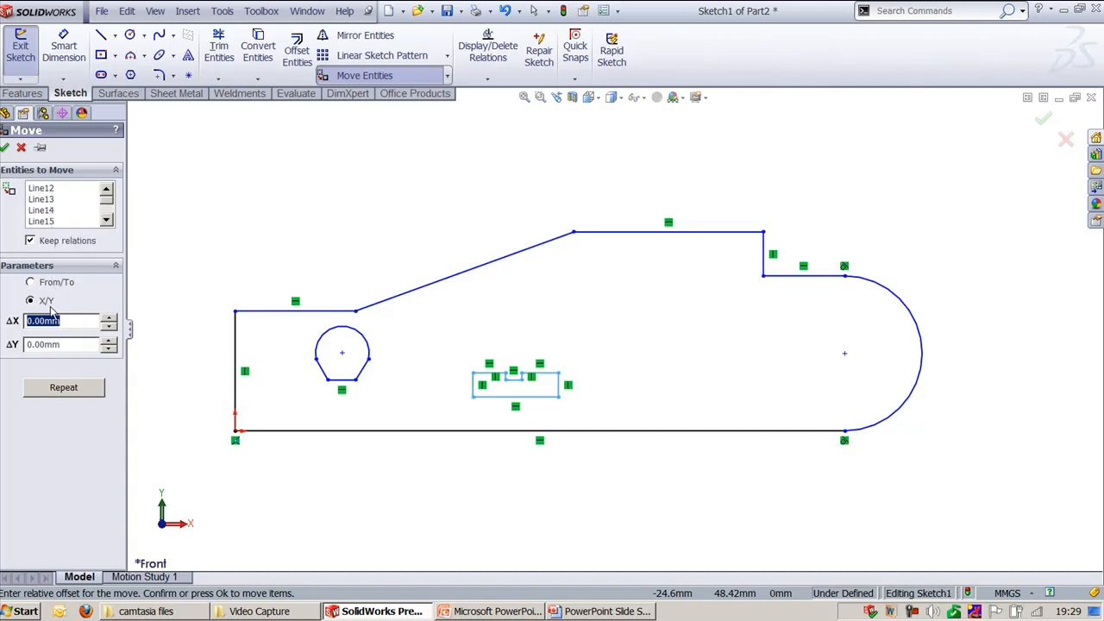
{"action": "left_click", "coordinate": [37, 283]}
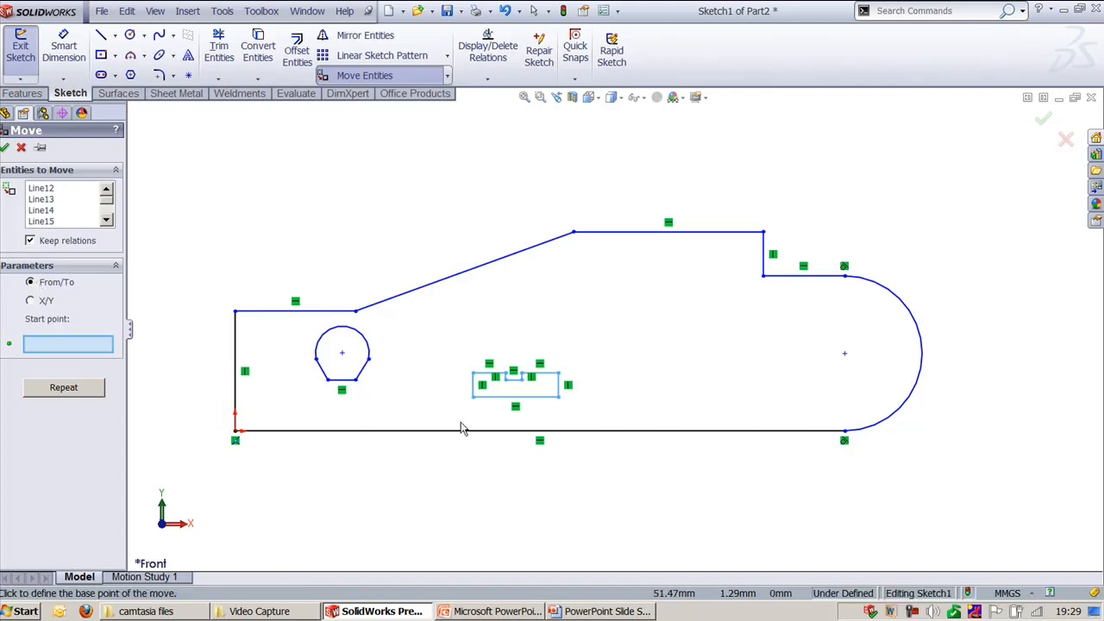
{"action": "left_click", "coordinate": [472, 397]}
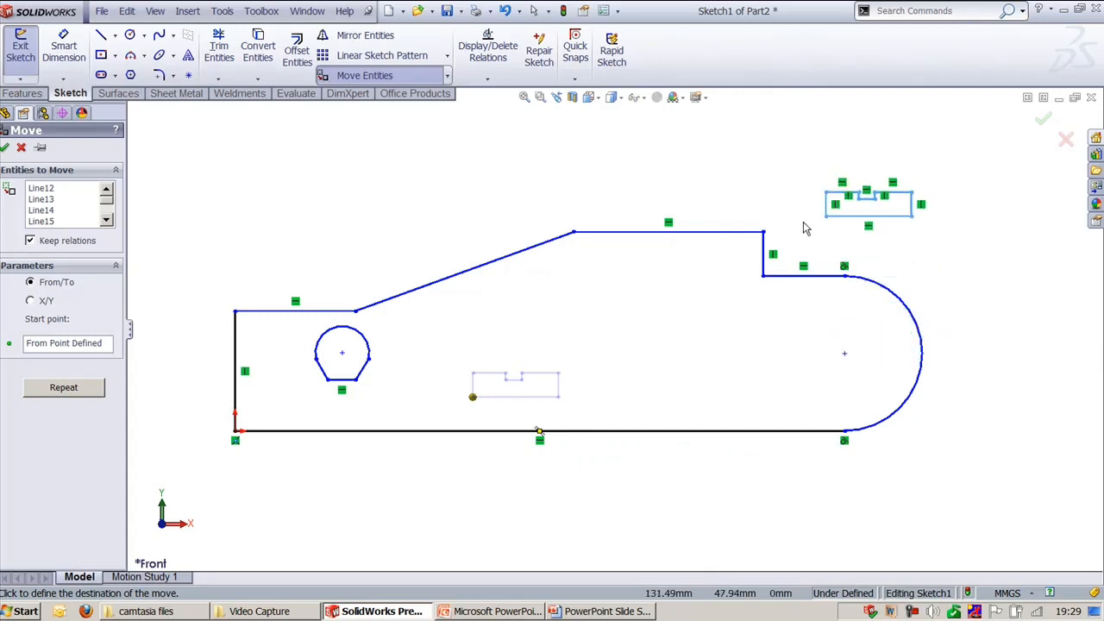
{"action": "left_click", "coordinate": [767, 238]}
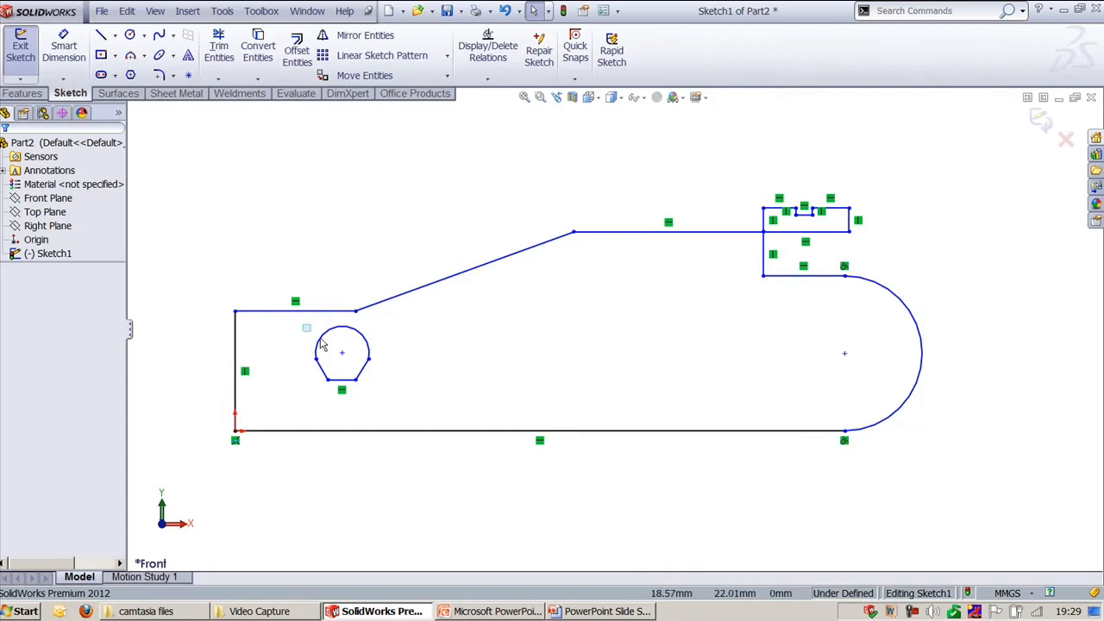
- Copy the flat-bottomed circle along X with Copy Entities, trying a repeated 20 mm offset before settling on 50 mm
{"action": "left_click_drag", "start_coordinate": [303, 325], "coordinate": [394, 396]}
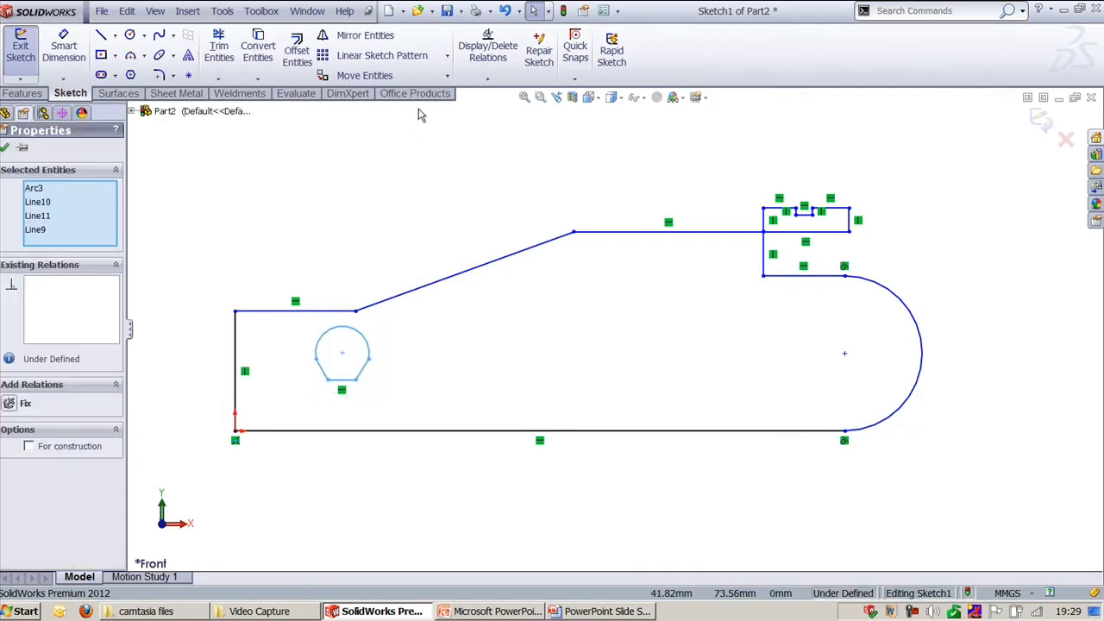
{"action": "left_click", "coordinate": [447, 76]}
{"action": "left_click", "coordinate": [362, 111]}
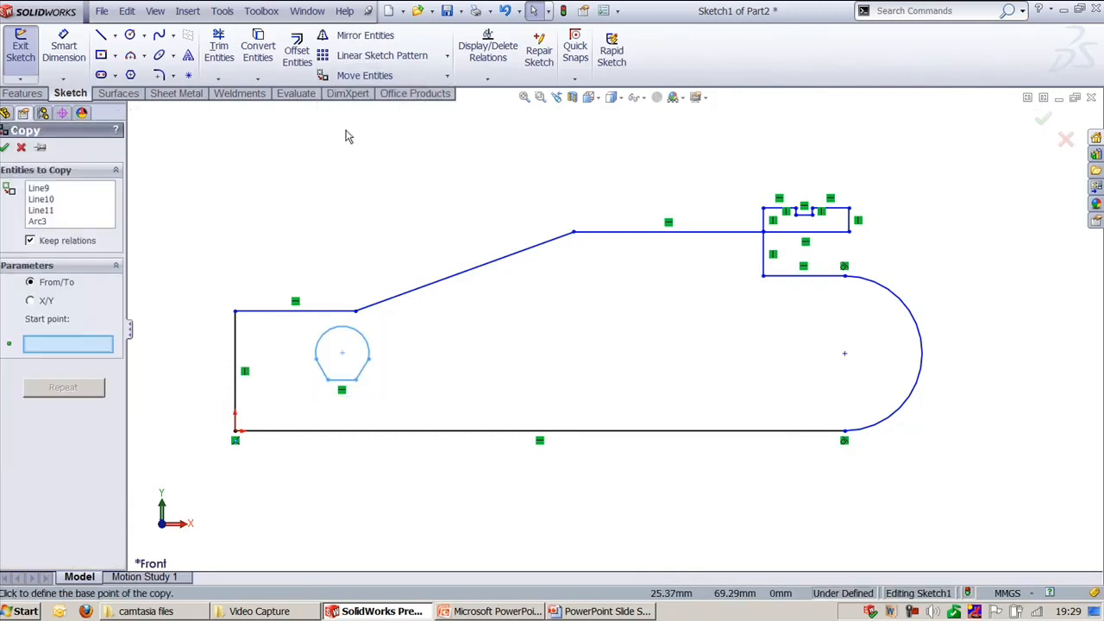
{"action": "left_click", "coordinate": [44, 302]}
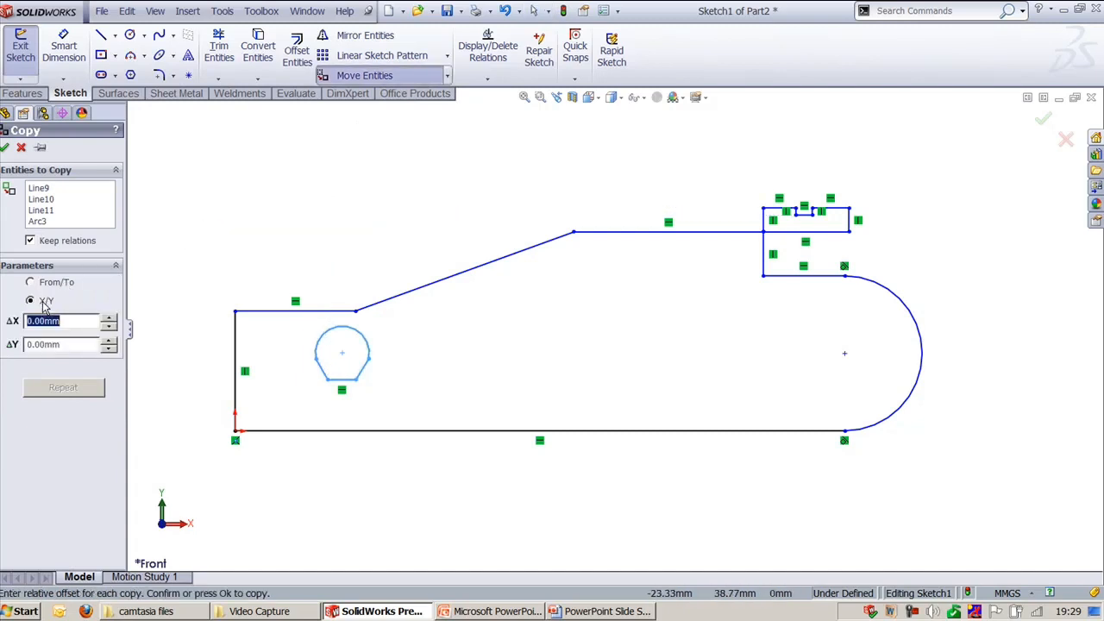
{"action": "left_click", "coordinate": [342, 360]}
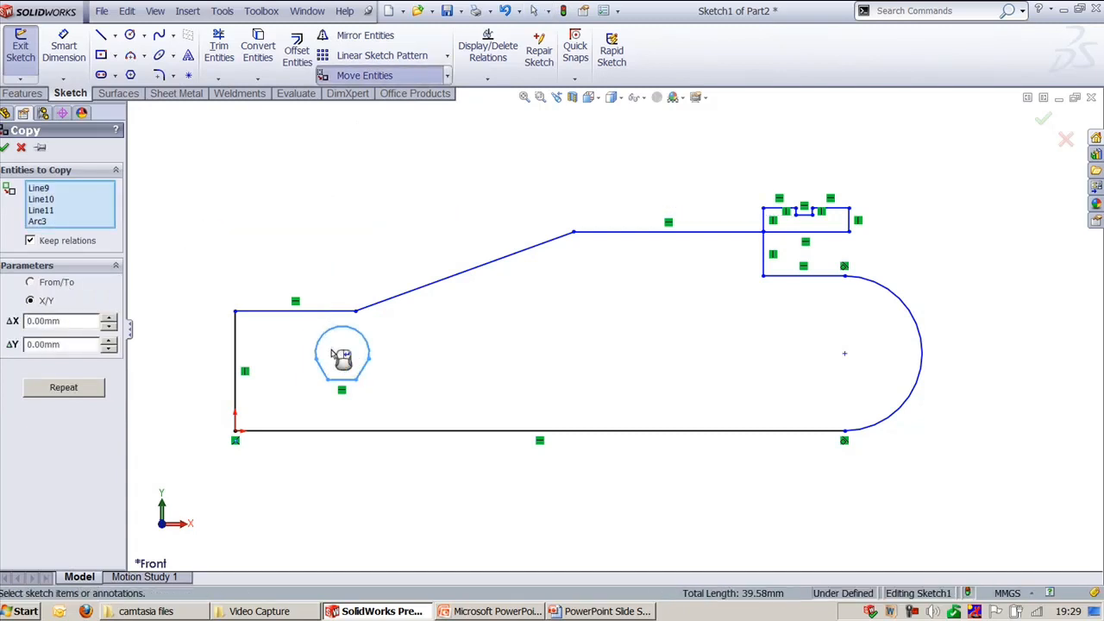
{"action": "left_click", "coordinate": [87, 323]}
{"action": "type", "text": "20"}
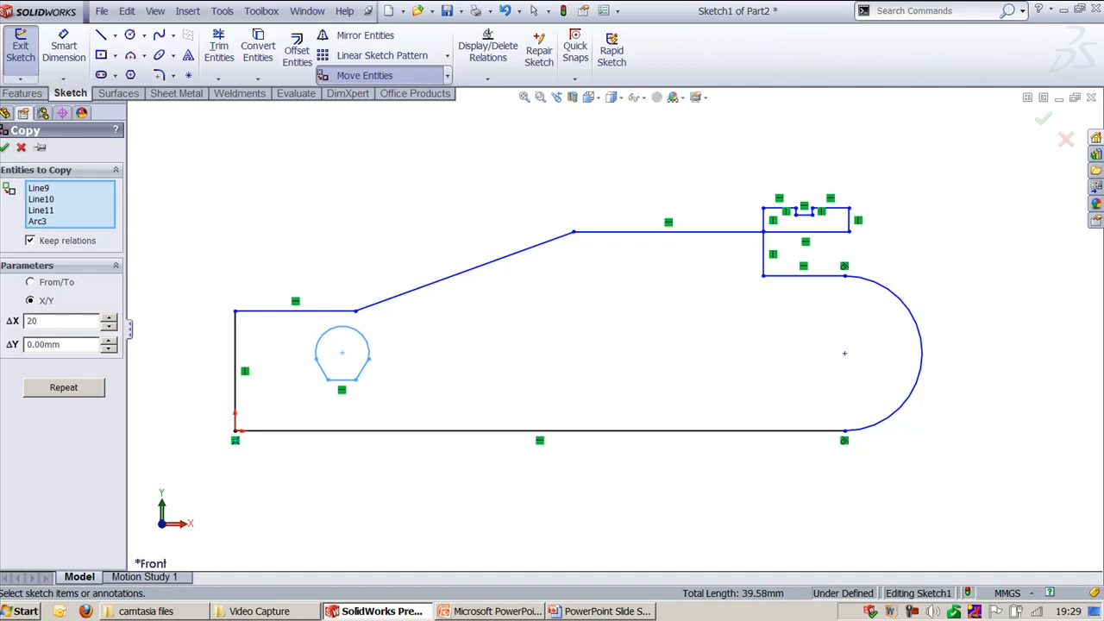
{"action": "key", "text": "Tab"}
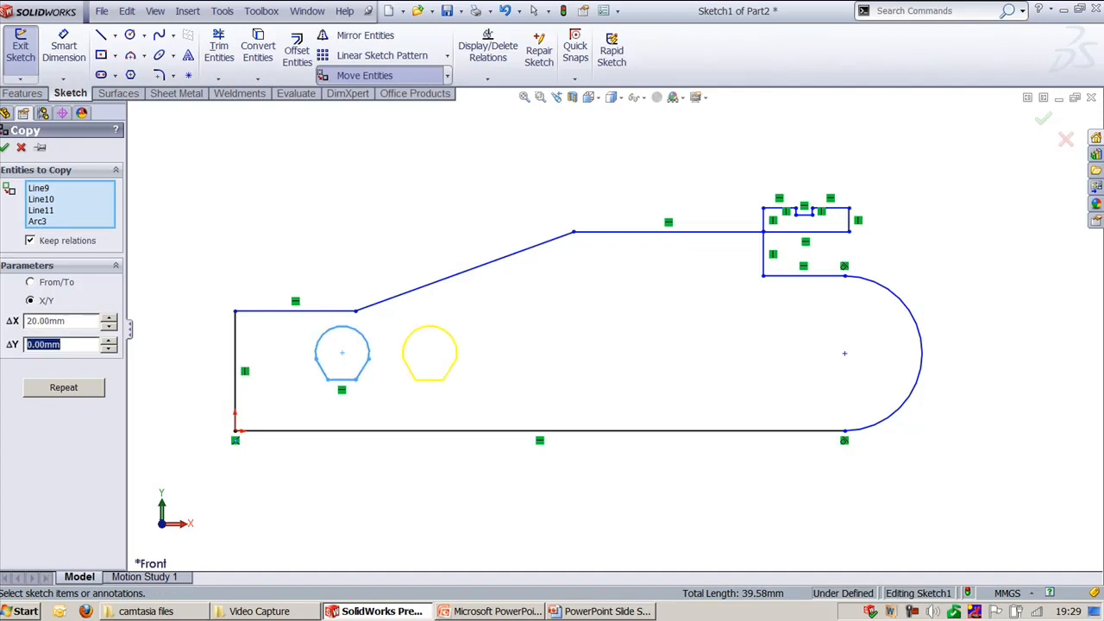
{"action": "left_click", "coordinate": [89, 389]}
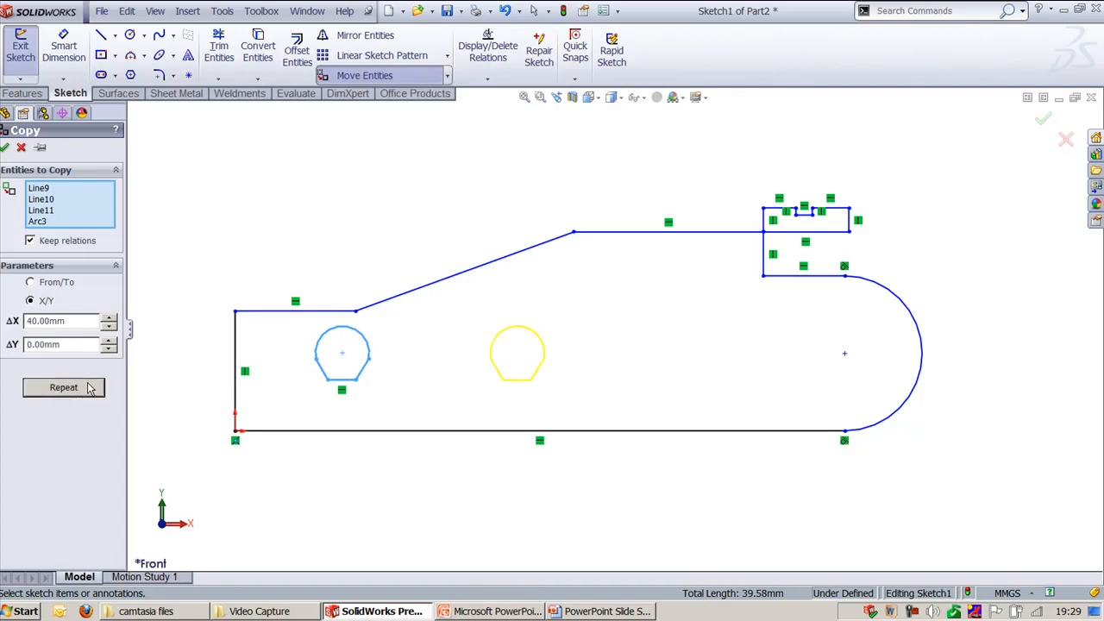
{"action": "left_click", "coordinate": [90, 388]}
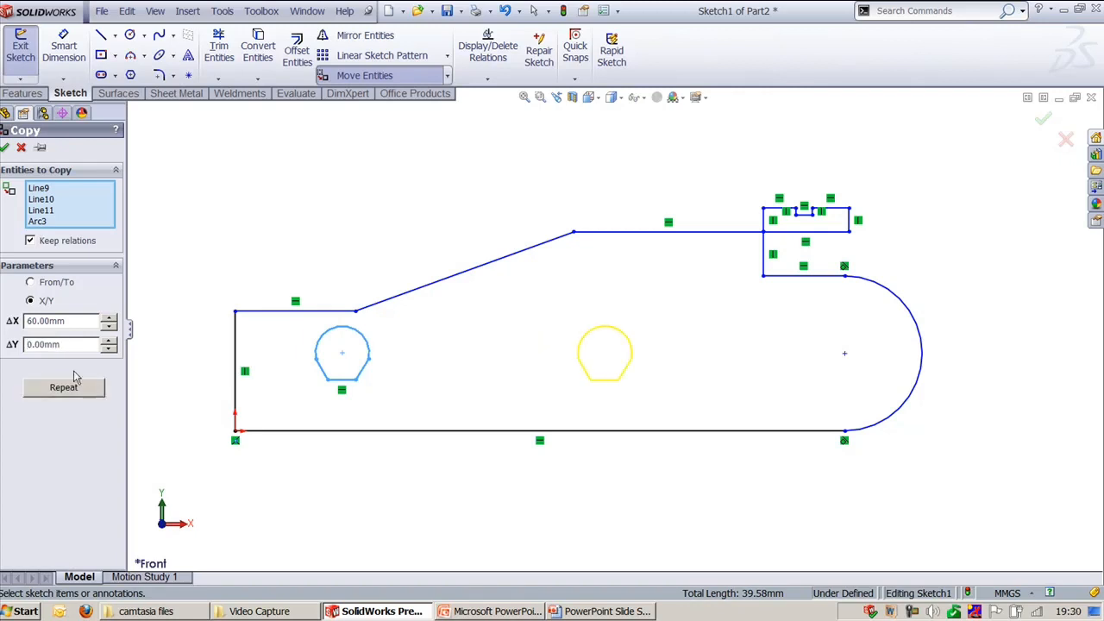
{"action": "left_click", "coordinate": [108, 326]}
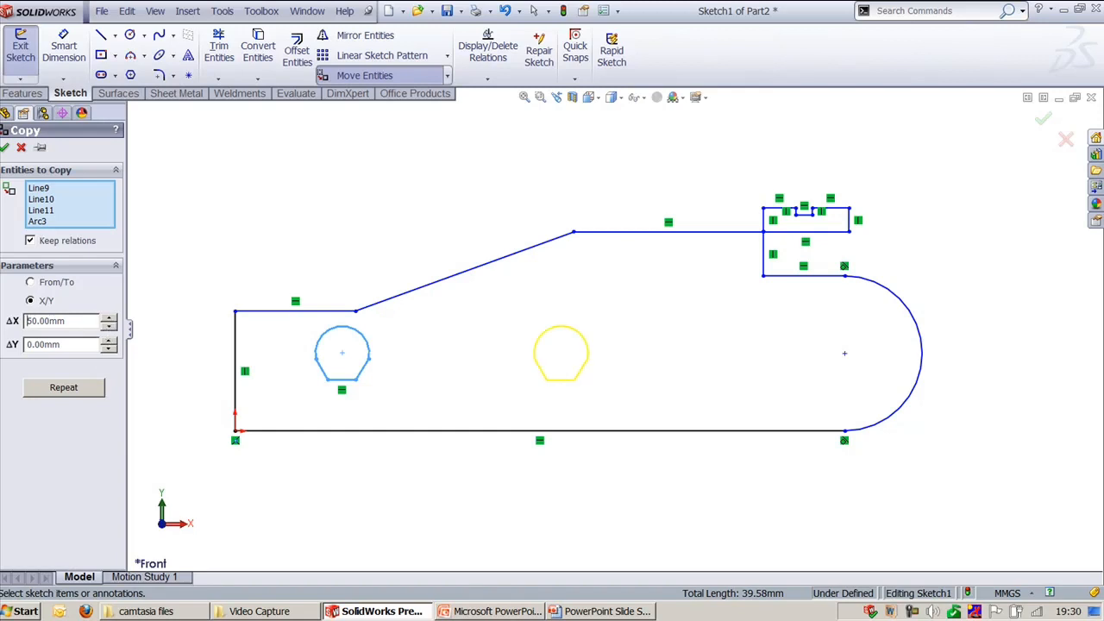
{"action": "left_click", "coordinate": [5, 147]}
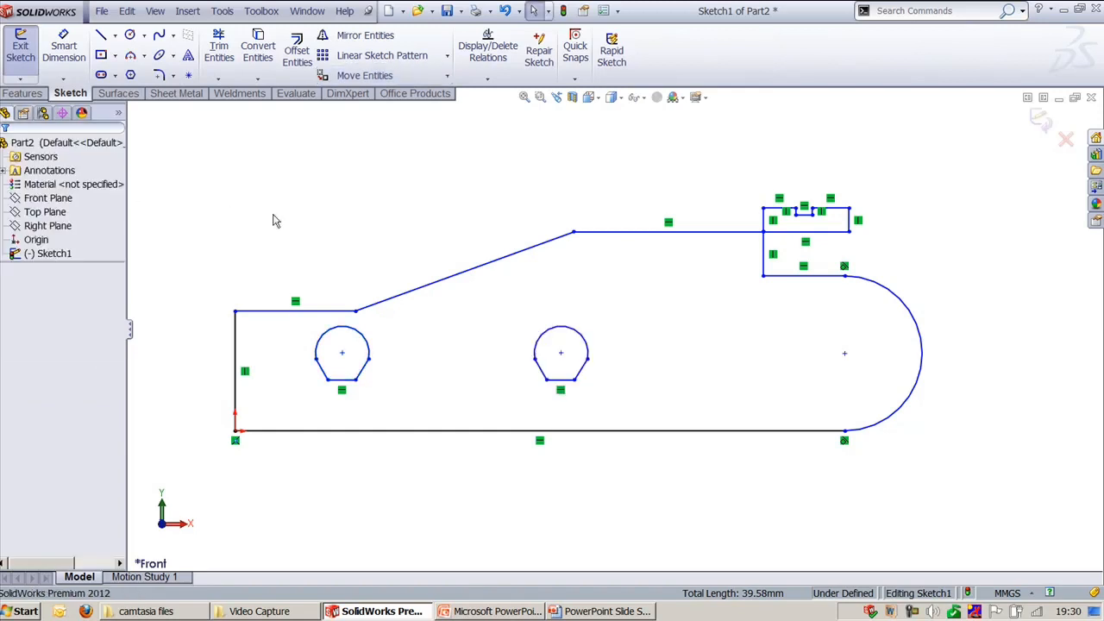
- Rotate the entire sketch, including both flat-bottomed circles, to 315 degrees about the origin using Rotate Entities
{"action": "left_click", "coordinate": [447, 76]}
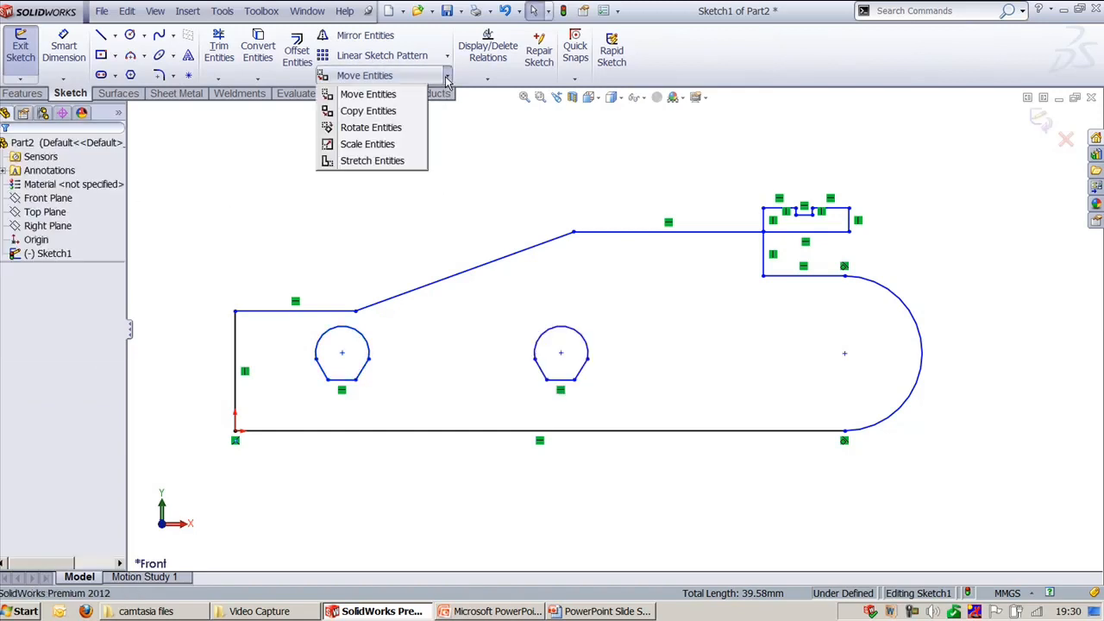
{"action": "left_click", "coordinate": [390, 129]}
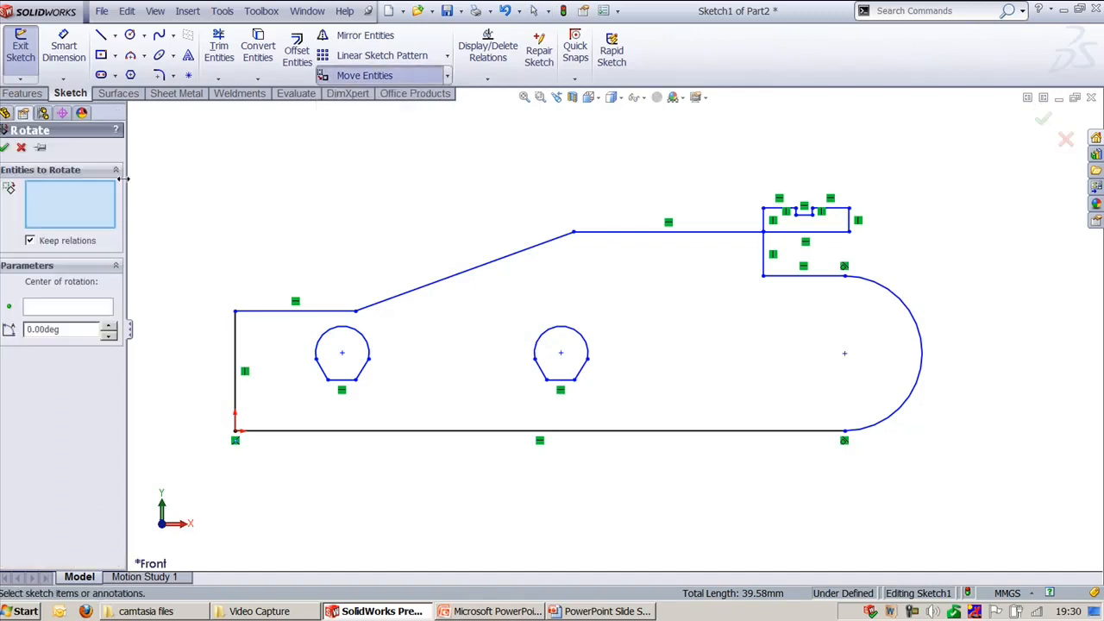
{"action": "left_click_drag", "start_coordinate": [510, 305], "coordinate": [622, 413]}
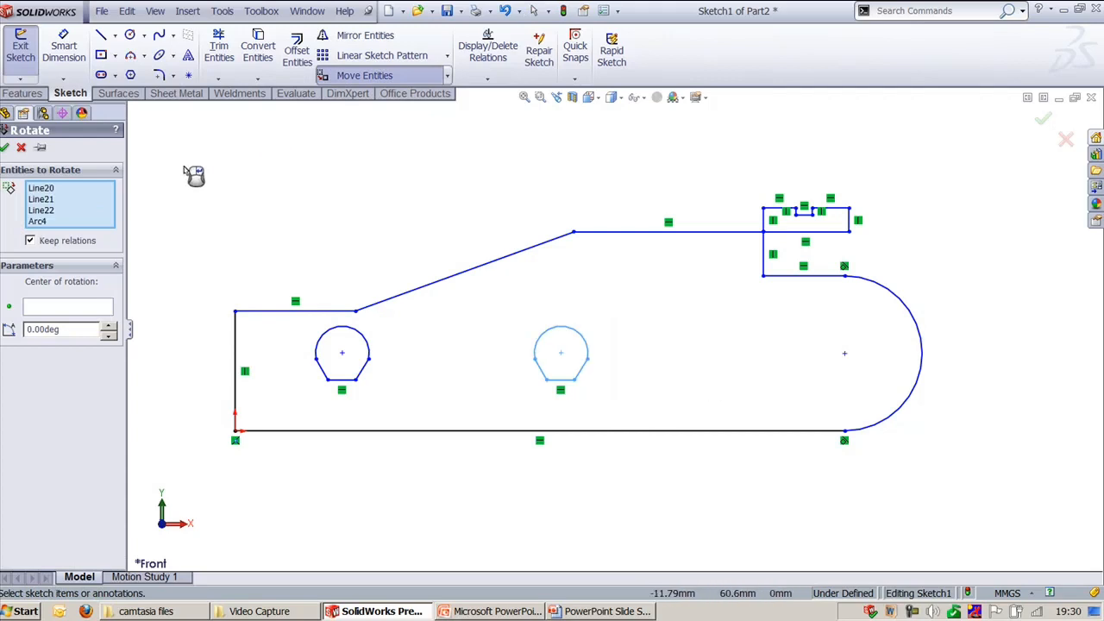
{"action": "left_click_drag", "start_coordinate": [184, 166], "coordinate": [943, 517]}
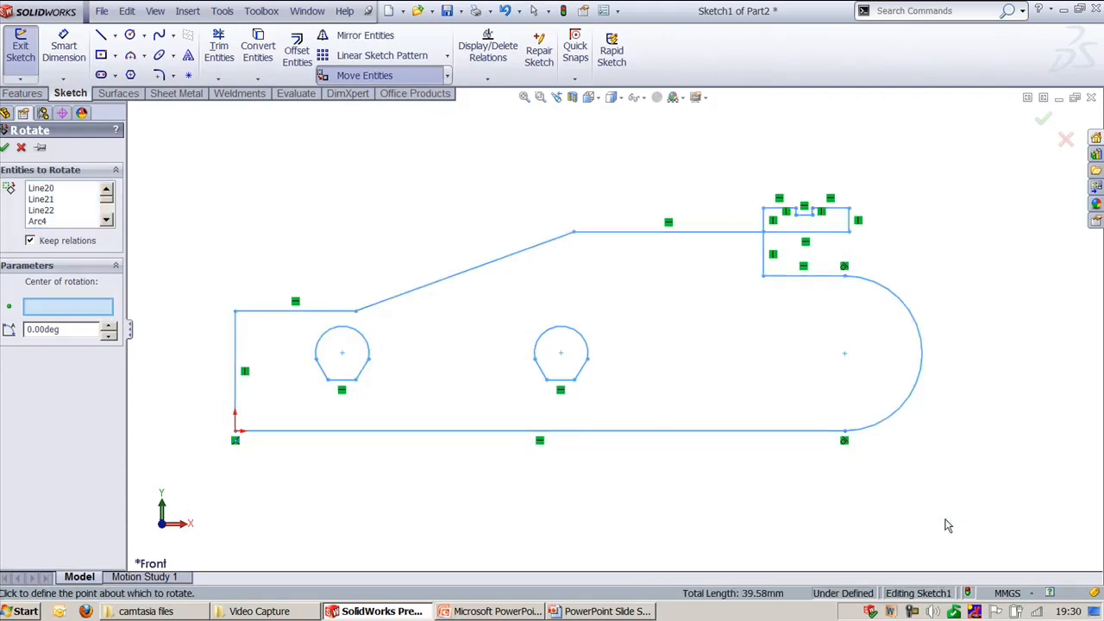
{"action": "left_click", "coordinate": [236, 431]}
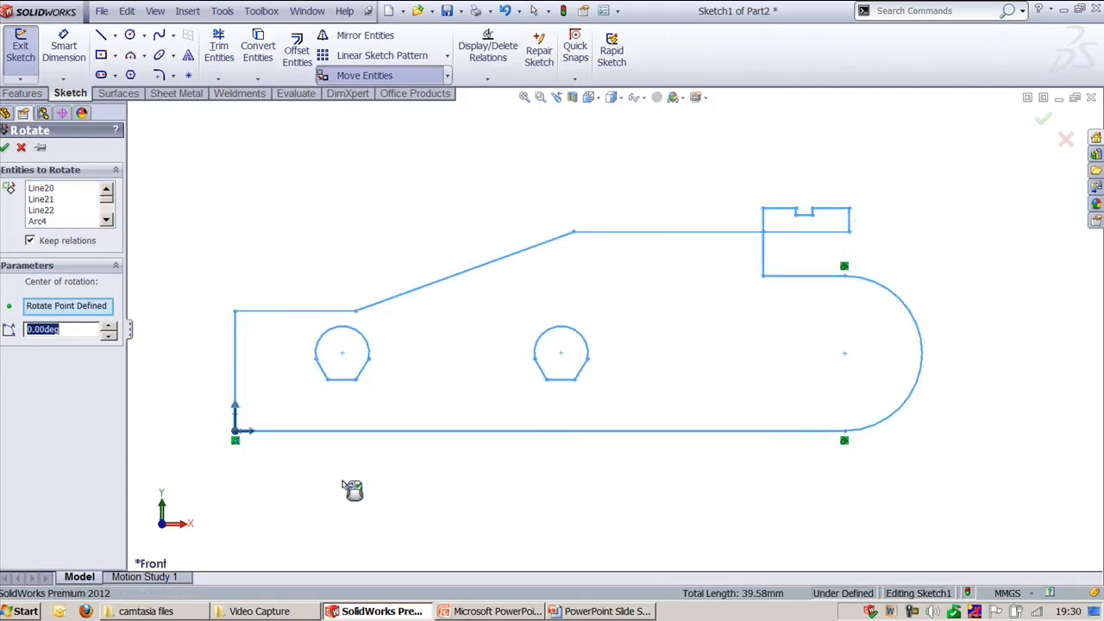
{"action": "middle_click_drag", "start_coordinate": [746, 473], "coordinate": [875, 472], "text": "ctrl"}
{"action": "mouse_move", "coordinate": [381, 431]}
{"action": "left_mouse_down"}
{"action": "mouse_move", "coordinate": [362, 368]}
{"action": "mouse_move", "coordinate": [320, 431]}
{"action": "mouse_move", "coordinate": [323, 468]}
{"action": "mouse_move", "coordinate": [427, 474]}
{"action": "mouse_move", "coordinate": [495, 419]}
{"action": "mouse_move", "coordinate": [481, 509]}
{"action": "left_mouse_up"}
{"action": "scroll", "coordinate": [433, 291], "scroll_direction": "up", "scroll_amount": 5}
{"action": "middle_click_drag", "start_coordinate": [749, 415], "coordinate": [667, 329], "text": "ctrl"}
{"action": "scroll", "coordinate": [582, 369], "scroll_direction": "down", "scroll_amount": 2}
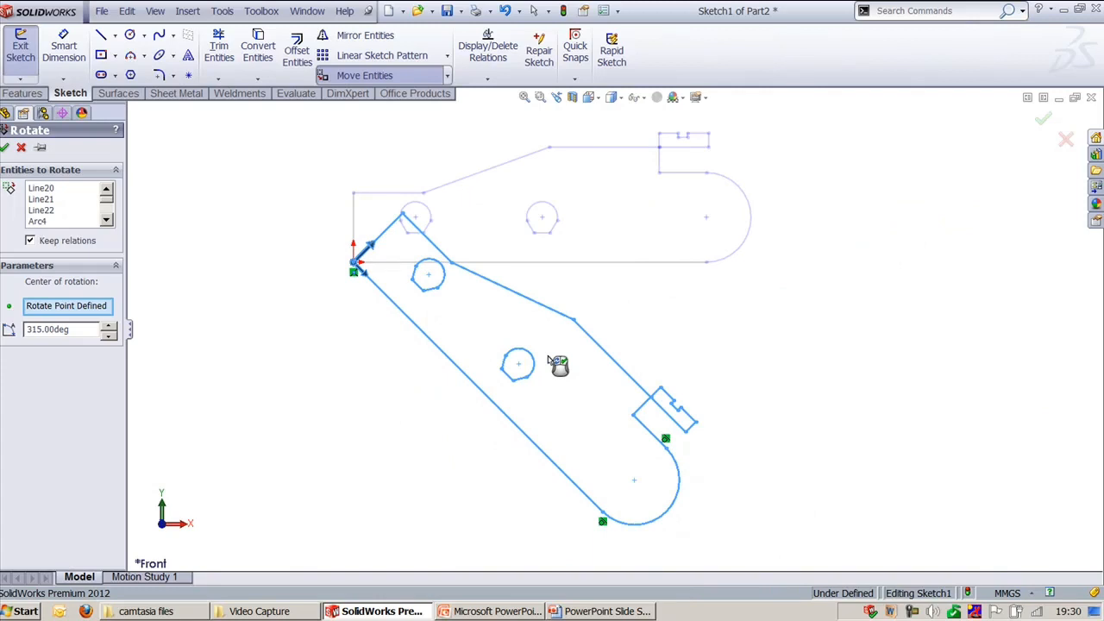
{"action": "mouse_move", "coordinate": [551, 360]}
{"action": "left_mouse_down"}
{"action": "mouse_move", "coordinate": [566, 345]}
{"action": "mouse_move", "coordinate": [443, 348]}
{"action": "mouse_move", "coordinate": [271, 256]}
{"action": "mouse_move", "coordinate": [449, 235]}
{"action": "mouse_move", "coordinate": [350, 162]}
{"action": "mouse_move", "coordinate": [394, 210]}
{"action": "mouse_move", "coordinate": [392, 197]}
{"action": "left_mouse_up"}
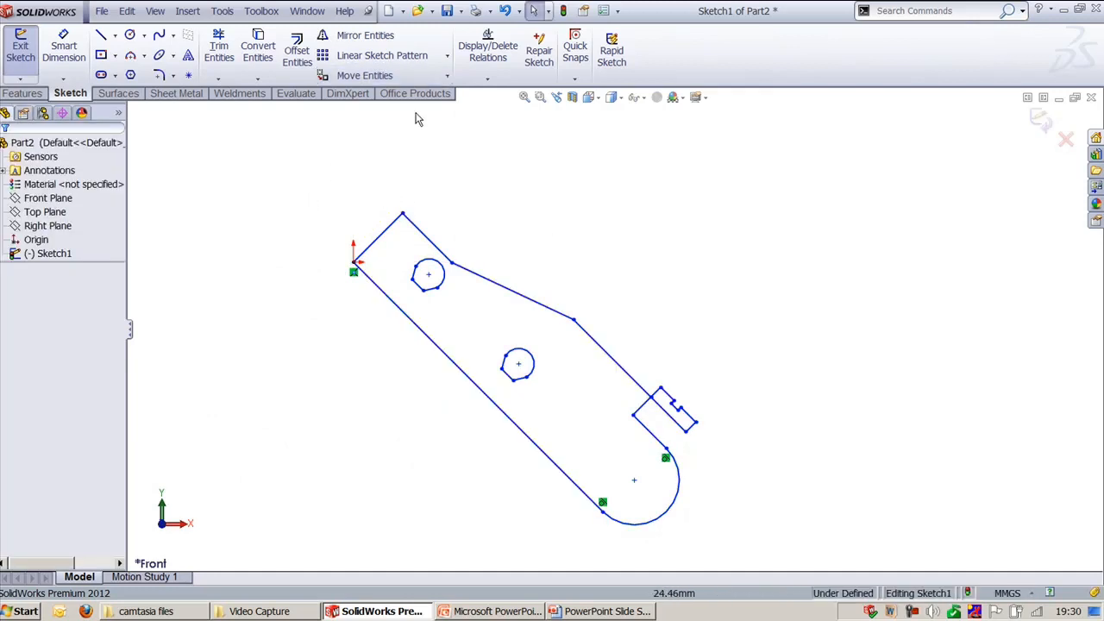
- Set up Scale Entities for the whole sketch about the middle flat-bottomed circle's centre, with factor 0.5, copying enabled and 2 copies
{"action": "mouse_move", "coordinate": [303, 176]}
{"action": "left_mouse_down"}
{"action": "mouse_move", "coordinate": [478, 291]}
{"action": "mouse_move", "coordinate": [754, 550]}
{"action": "left_mouse_up"}
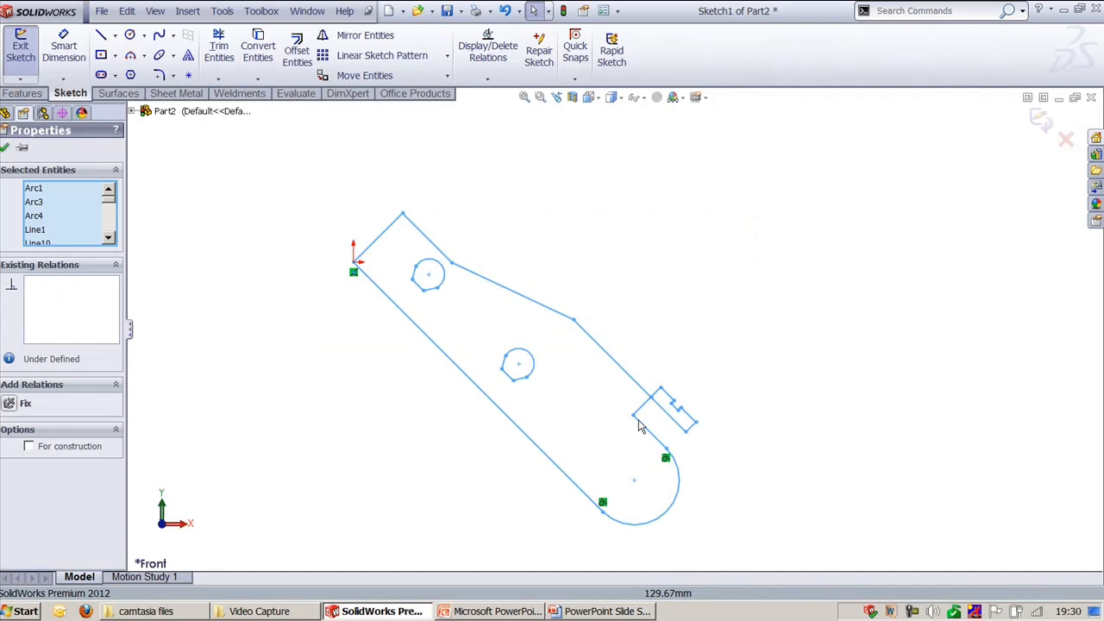
{"action": "left_click", "coordinate": [449, 78]}
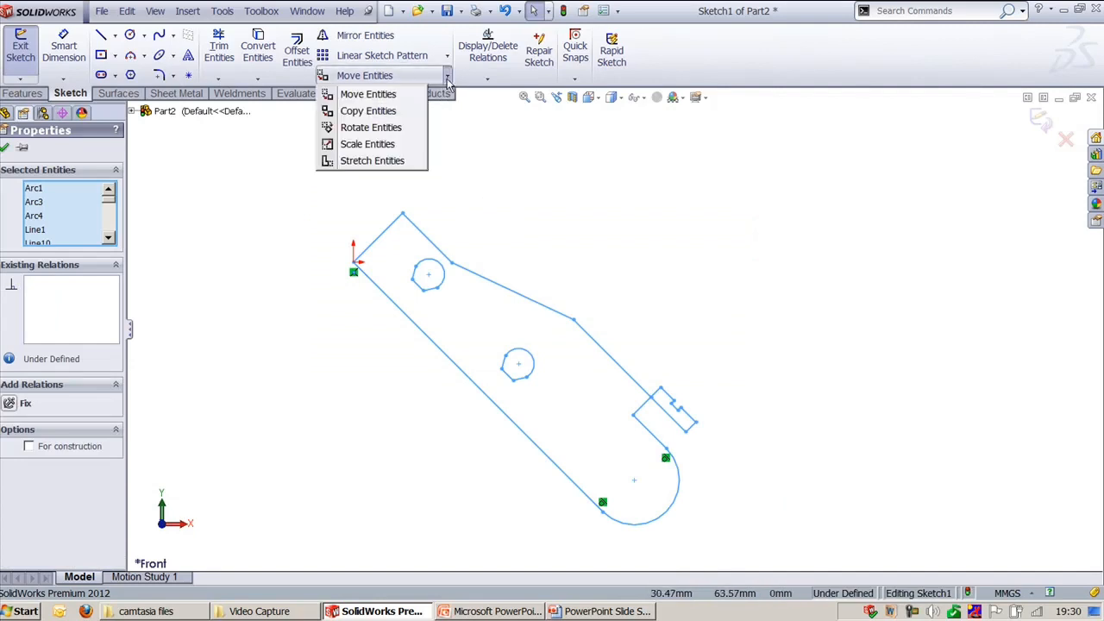
{"action": "left_click", "coordinate": [405, 148]}
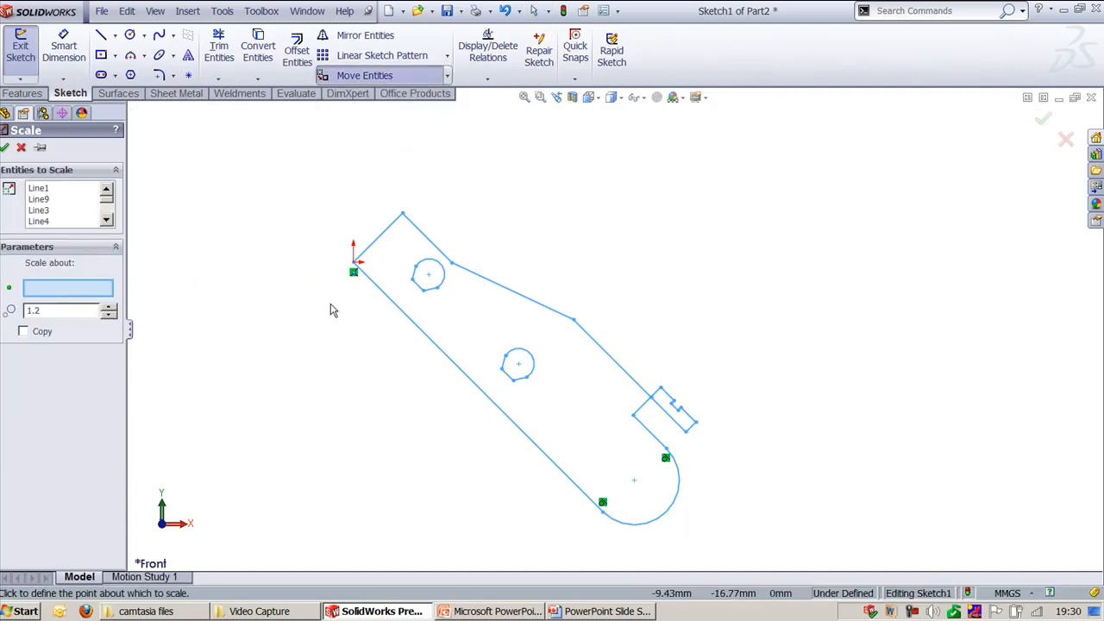
{"action": "left_click", "coordinate": [519, 367]}
{"action": "left_click", "coordinate": [68, 311]}
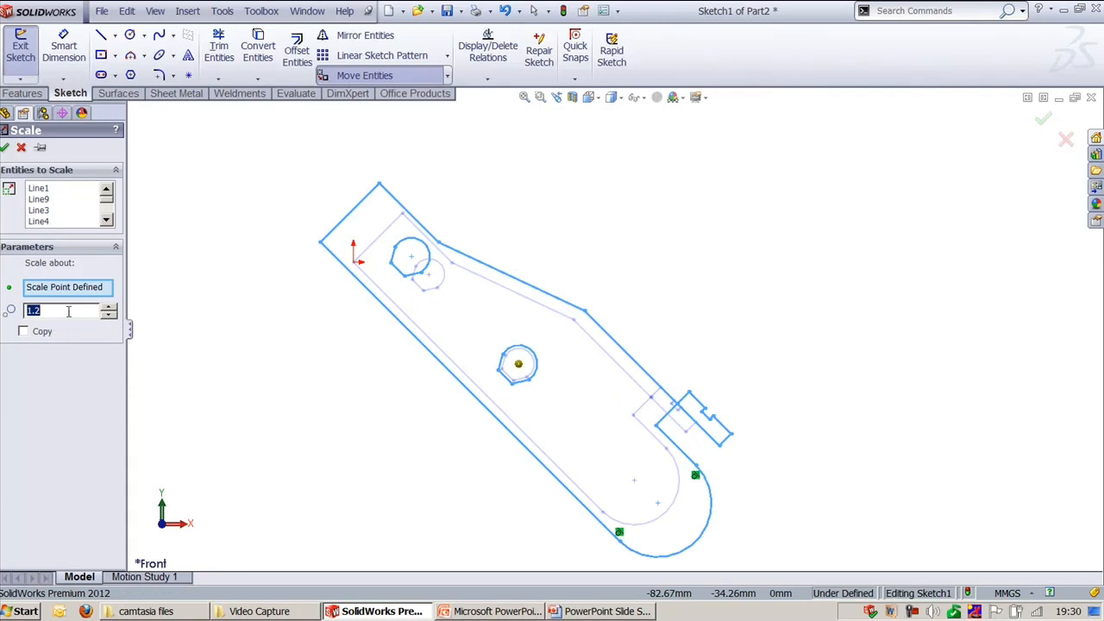
{"action": "key", "text": "BackSpace"}
{"action": "key", "text": "Return"}
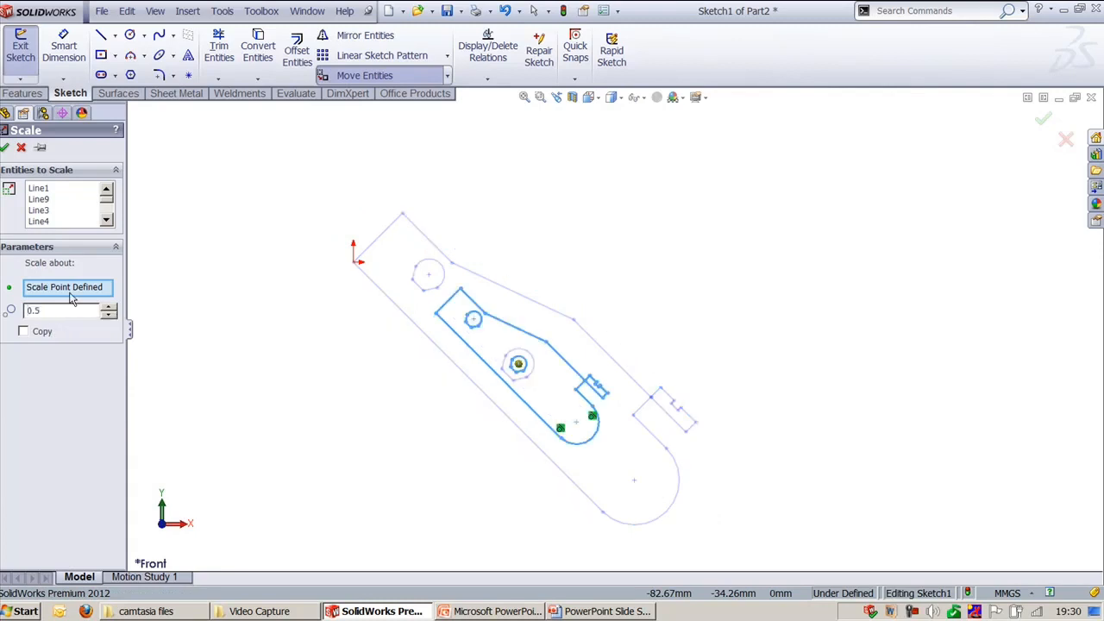
{"action": "left_click", "coordinate": [23, 331]}
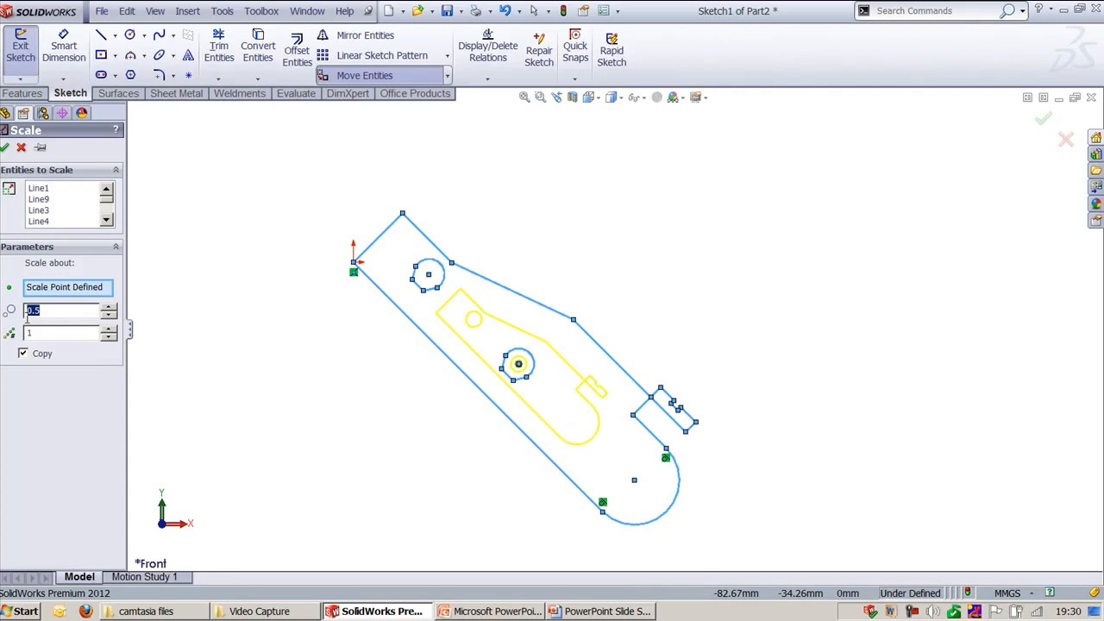
{"action": "left_click", "coordinate": [107, 329]}
{"action": "left_click", "coordinate": [694, 325]}
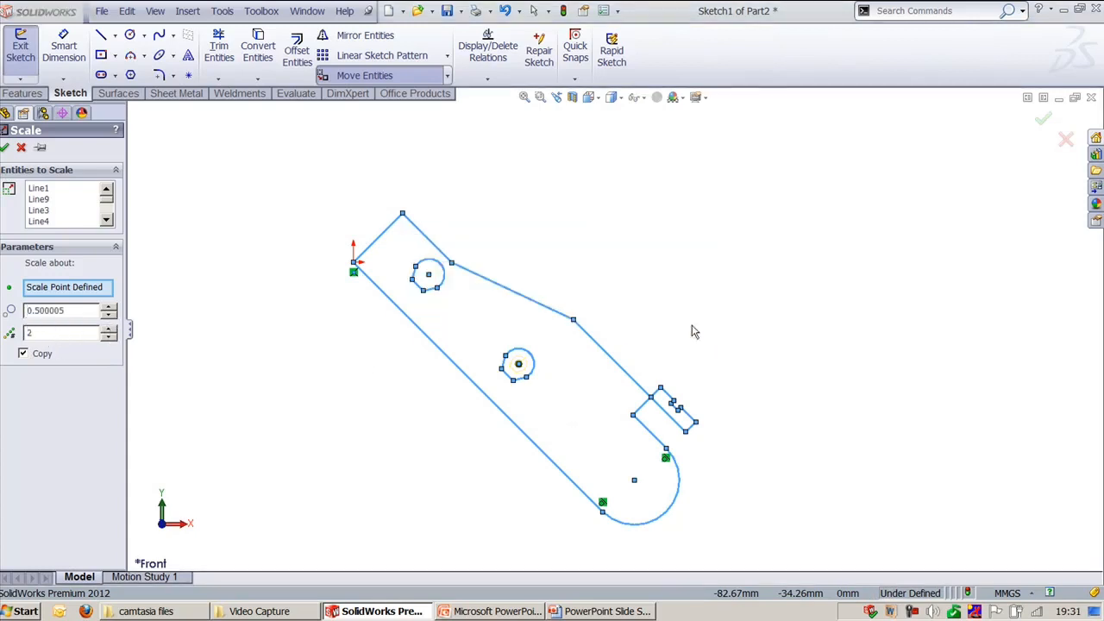
- Try scale factors of 1.5 and 2 with the number of copies raised to 3
{"action": "double_click", "coordinate": [73, 316]}
{"action": "type", "text": "1"}
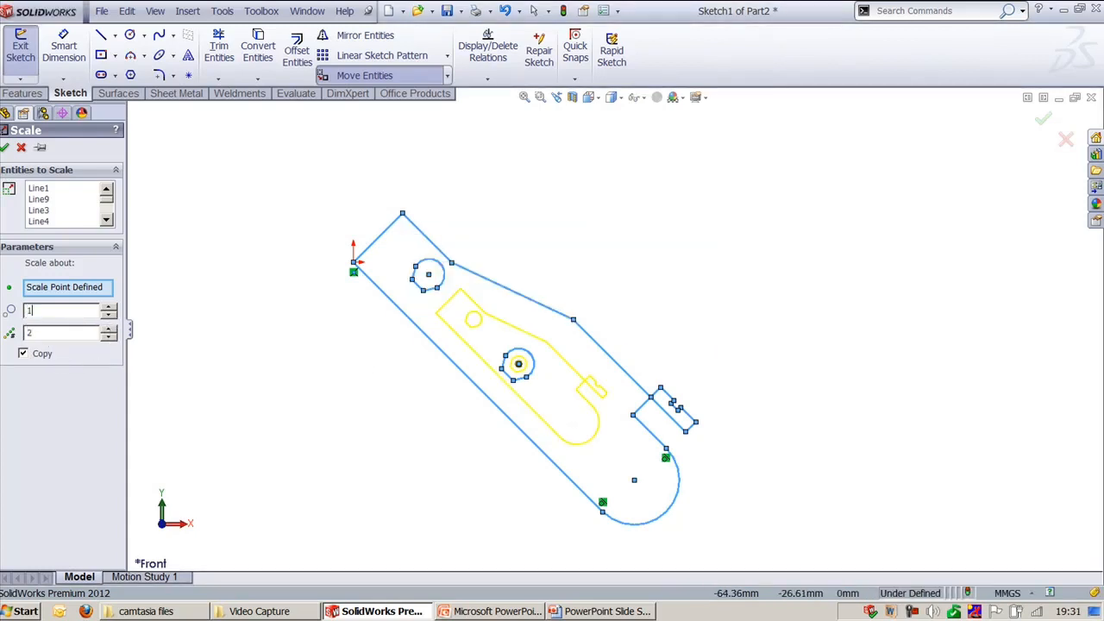
{"action": "type", "text": ".5"}
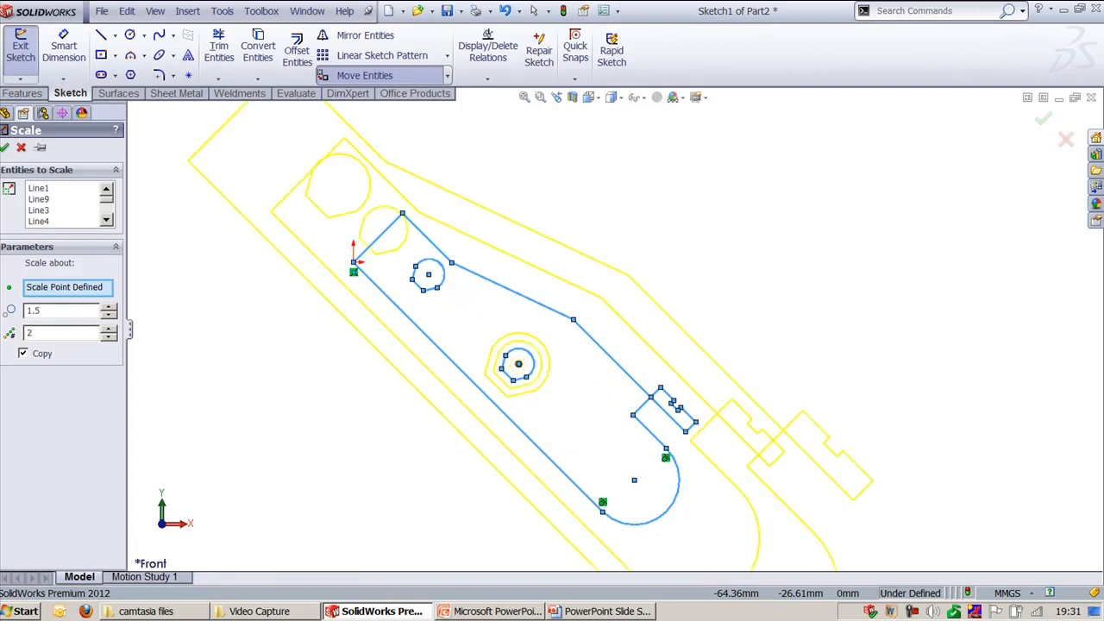
{"action": "left_click", "coordinate": [109, 330]}
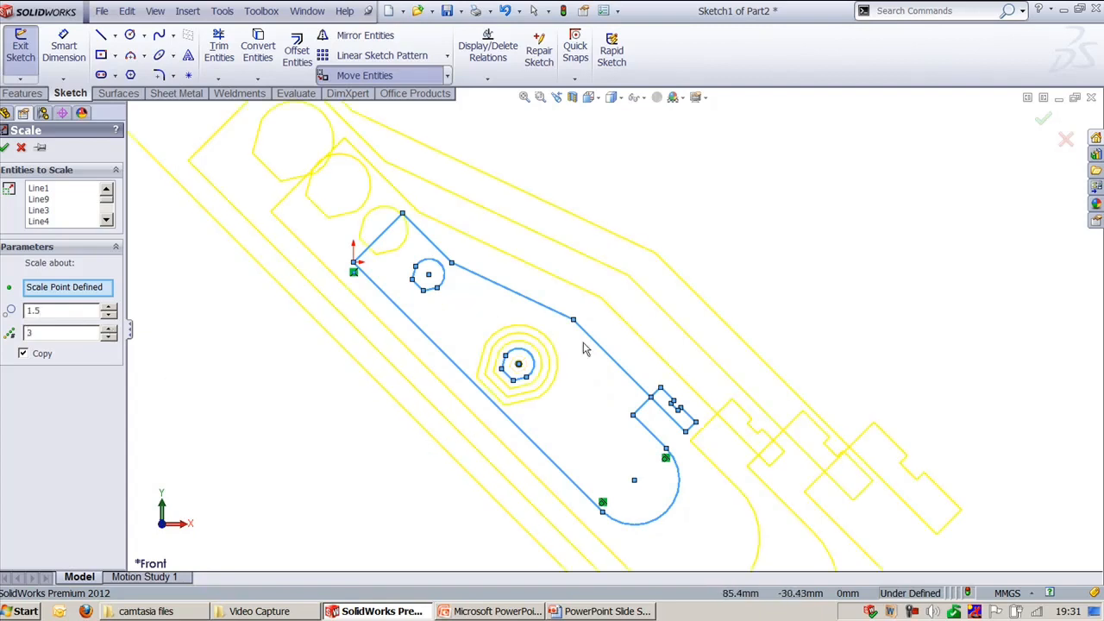
{"action": "scroll", "coordinate": [639, 360], "scroll_direction": "up", "scroll_amount": 3}
{"action": "double_click", "coordinate": [78, 312]}
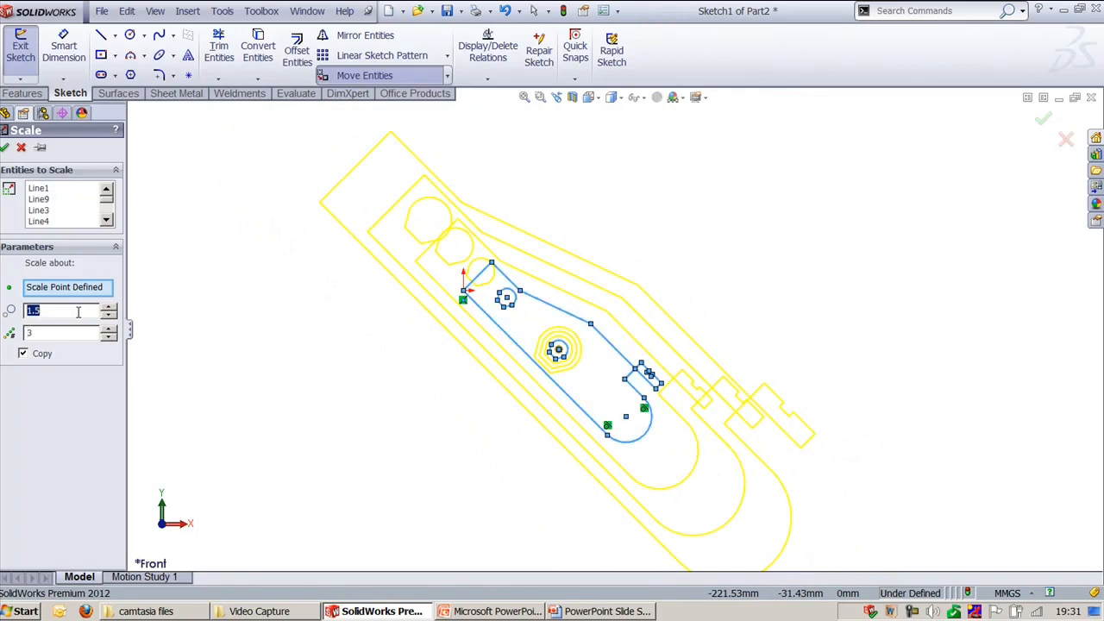
{"action": "type", "text": "2"}
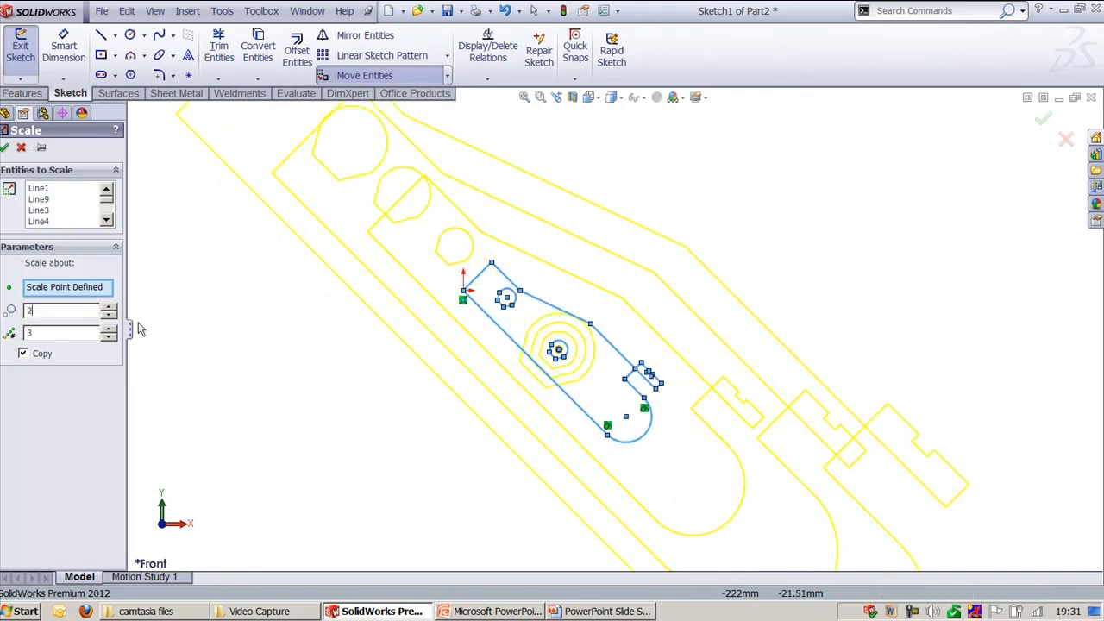
{"action": "scroll", "coordinate": [564, 296], "scroll_direction": "up", "scroll_amount": 3}
{"action": "scroll", "coordinate": [564, 295], "scroll_direction": "down", "scroll_amount": 2}
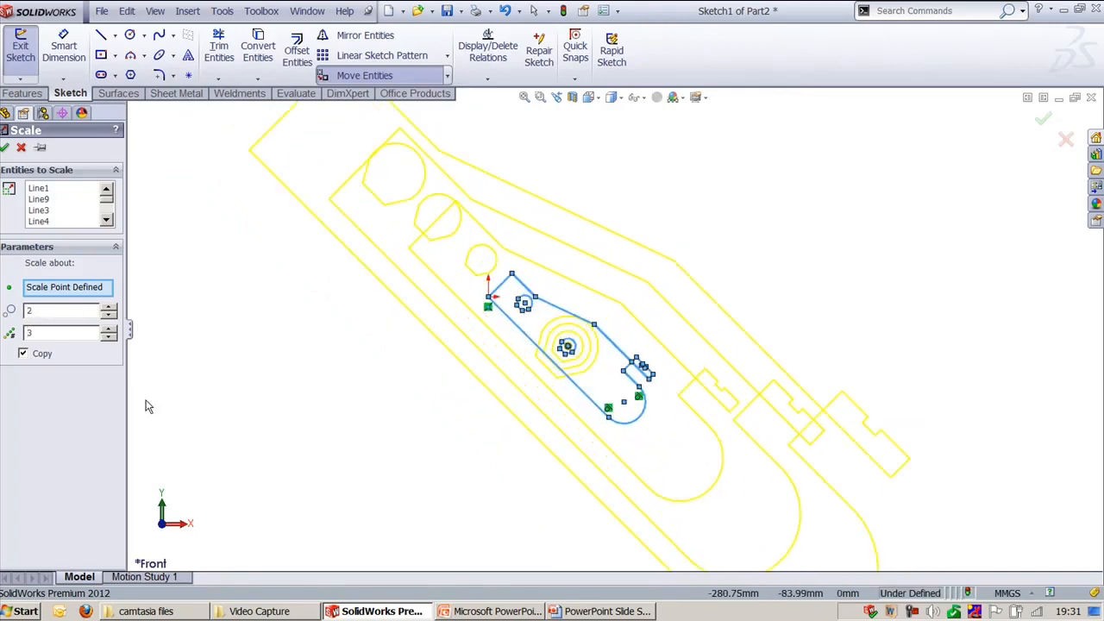
- Create one scaled copy of the whole sketch with a scale factor of 1.2
{"action": "double_click", "coordinate": [63, 310]}
{"action": "type", "text": "1."}
{"action": "double_click", "coordinate": [73, 334]}
{"action": "type", "text": "1"}
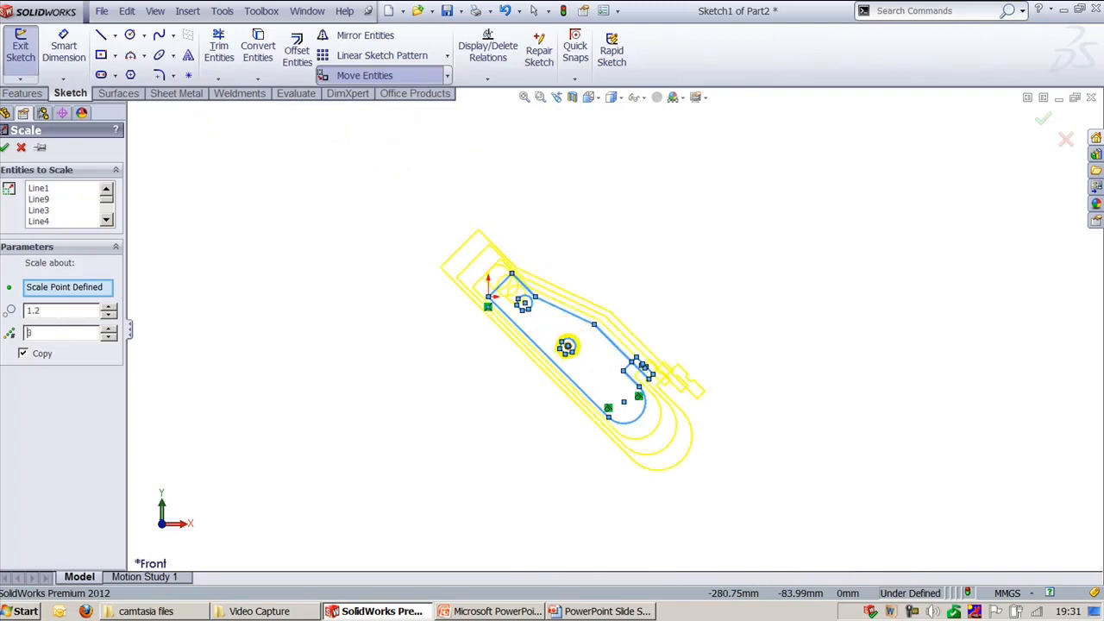
{"action": "double_click", "coordinate": [89, 336]}
{"action": "type", "text": "1"}
{"action": "left_click", "coordinate": [107, 338]}
{"action": "left_click", "coordinate": [107, 338]}
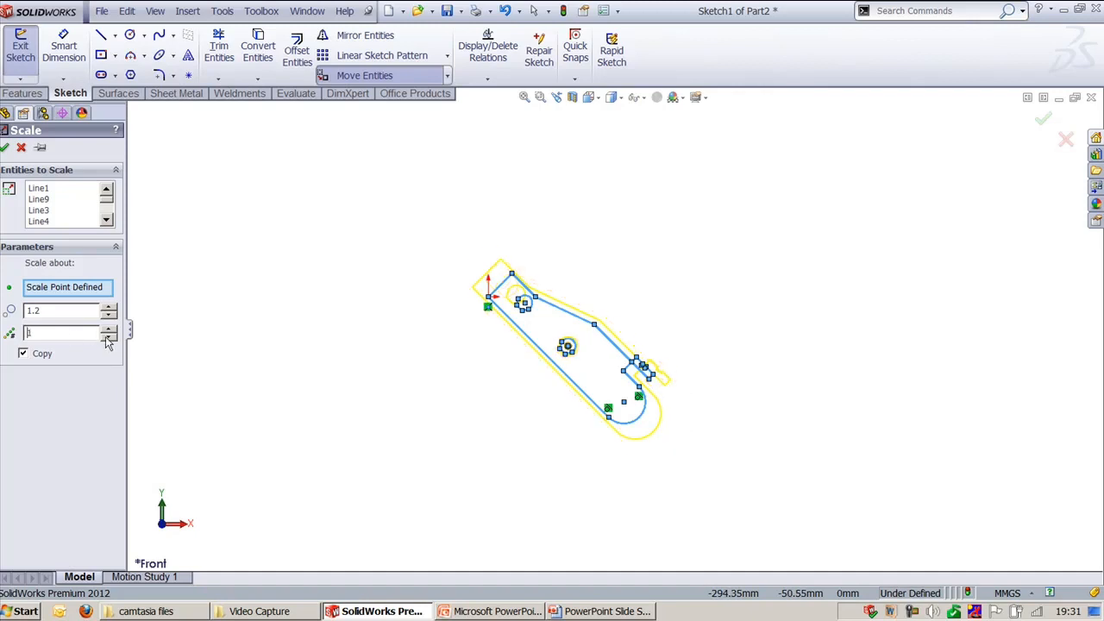
{"action": "left_click", "coordinate": [3, 149]}
{"action": "scroll", "coordinate": [638, 312], "scroll_direction": "down", "scroll_amount": 4}
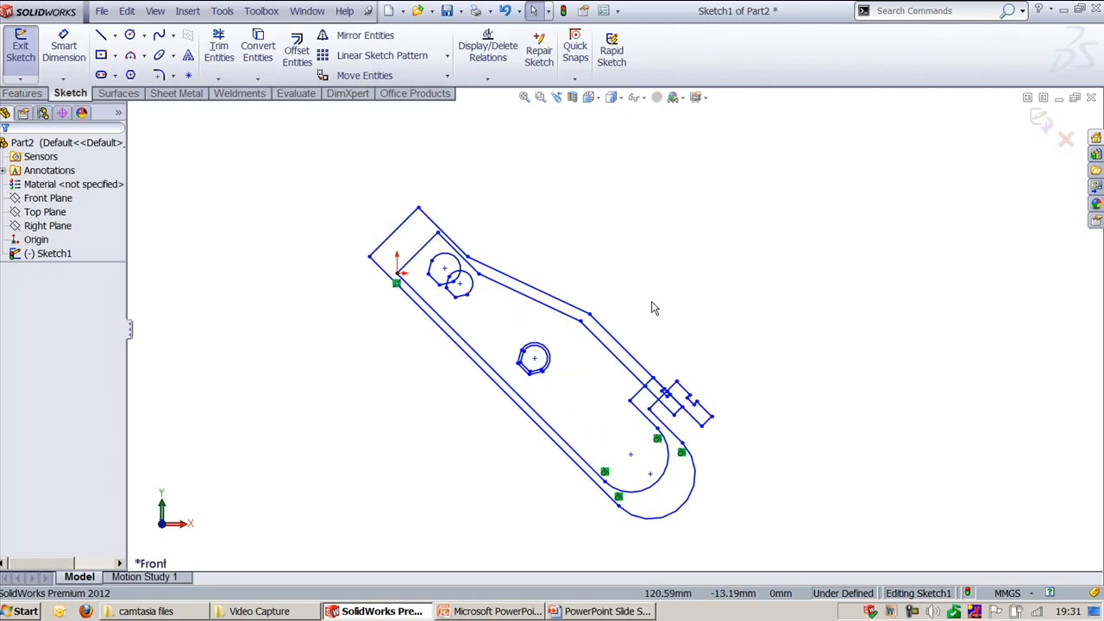
{"action": "left_click", "coordinate": [446, 77]}
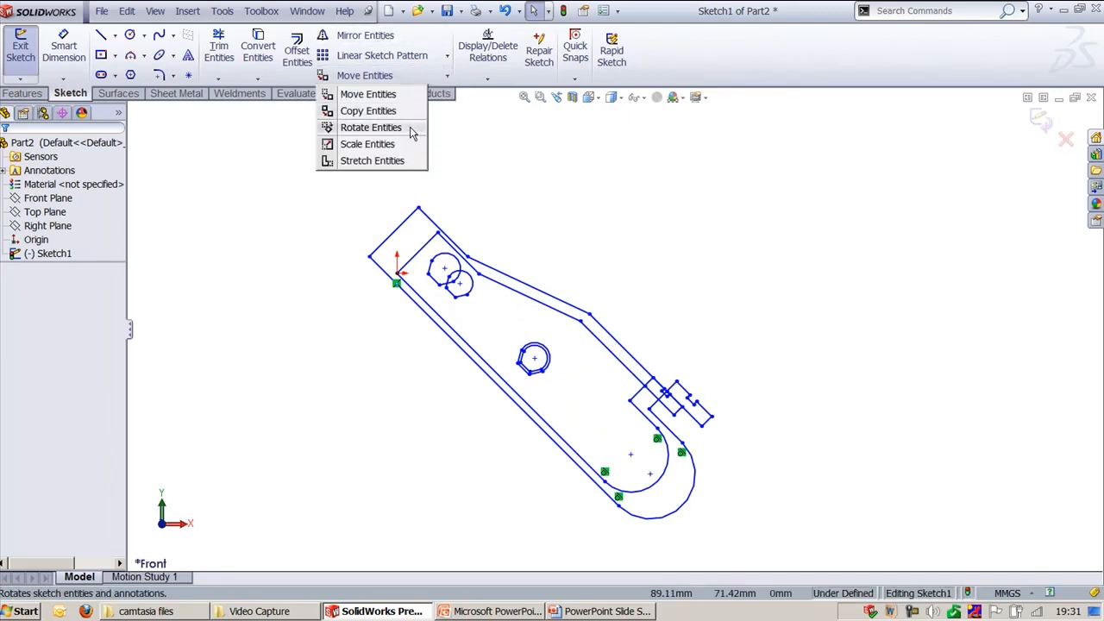
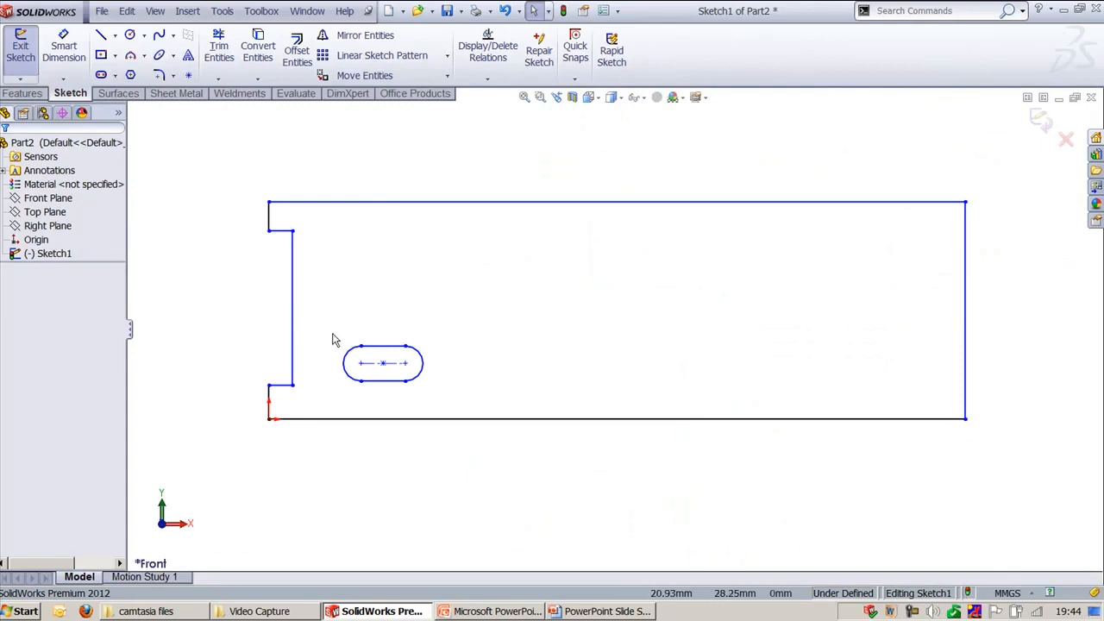
- Start a Linear Sketch Pattern of the slot, with the X-axis as Direction 1 and the Y-axis as Direction 2
{"action": "left_click_drag", "start_coordinate": [333, 336], "coordinate": [437, 392]}
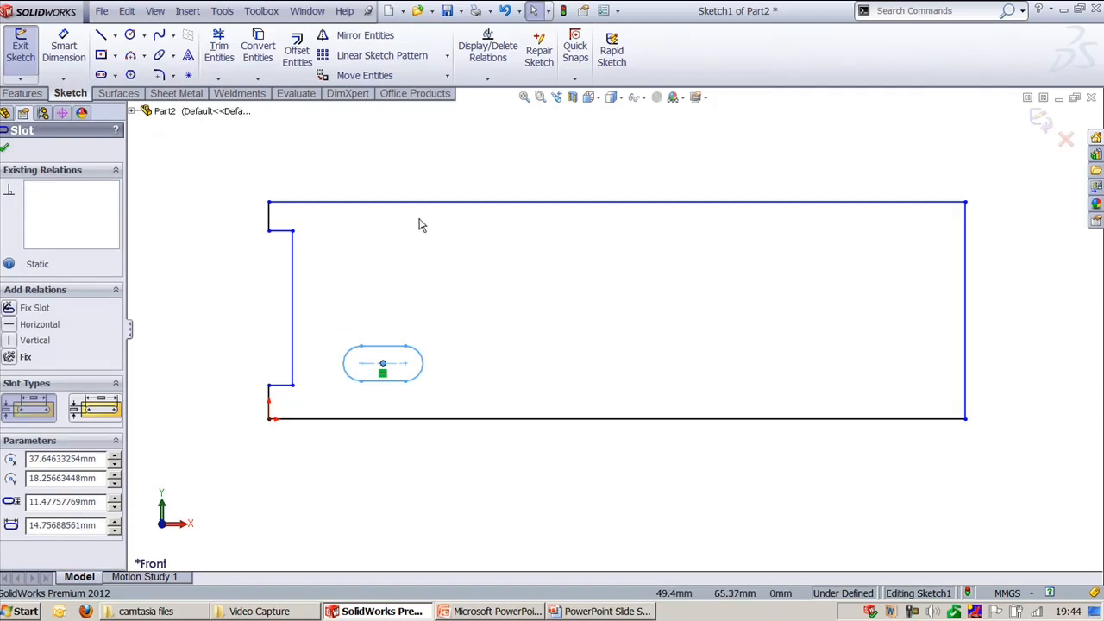
{"action": "left_click", "coordinate": [448, 57]}
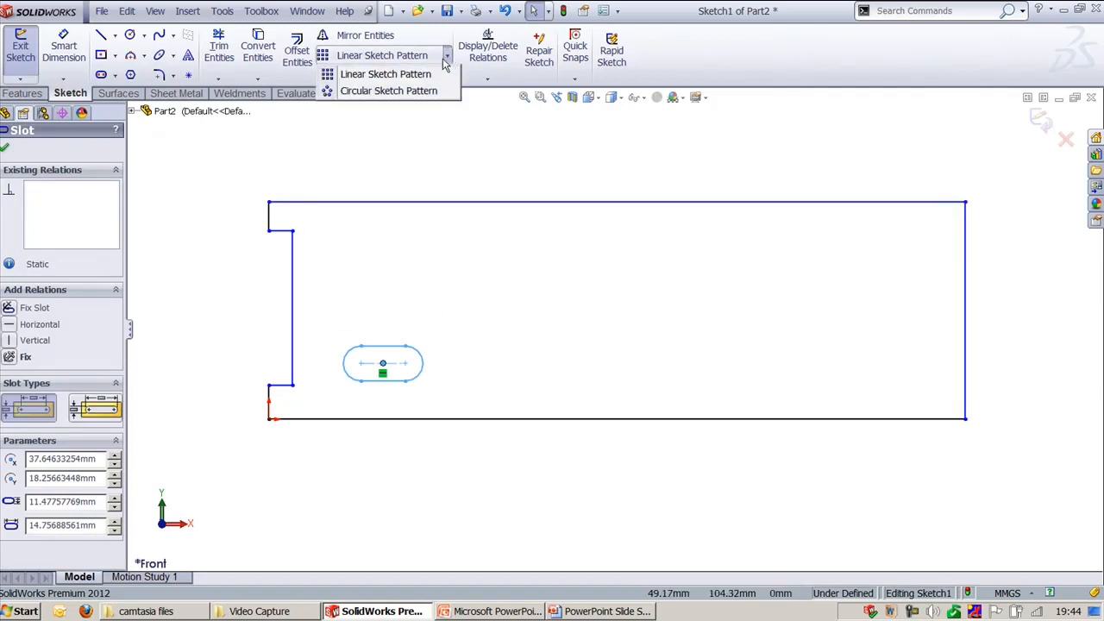
{"action": "left_click", "coordinate": [409, 74]}
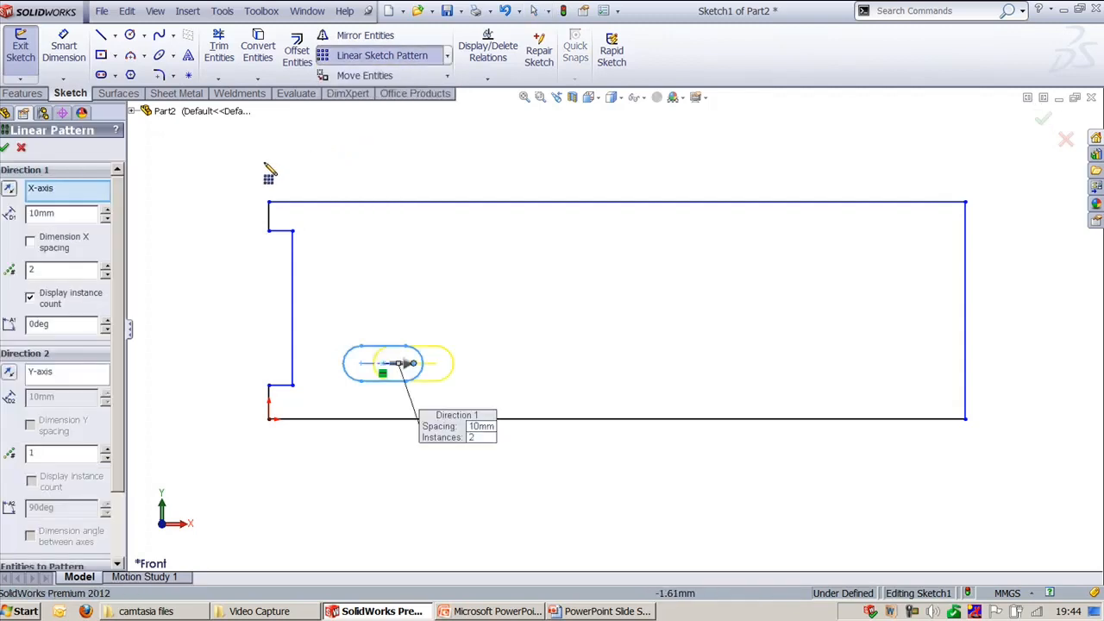
{"action": "left_click_drag", "start_coordinate": [126, 216], "coordinate": [150, 216]}
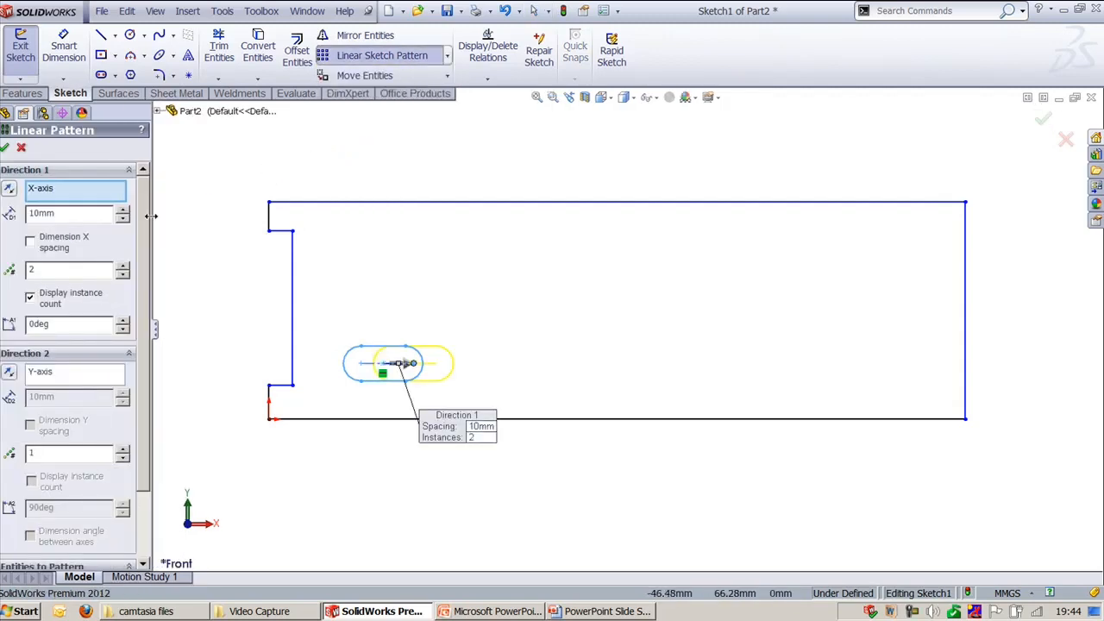
{"action": "left_click", "coordinate": [77, 197]}
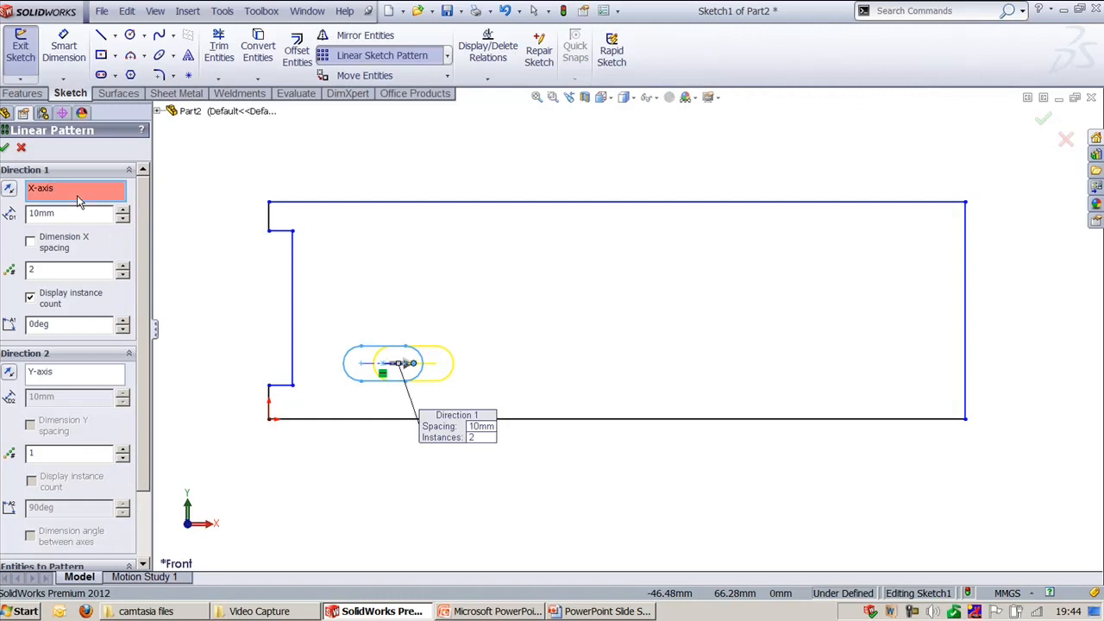
{"action": "left_click", "coordinate": [68, 377]}
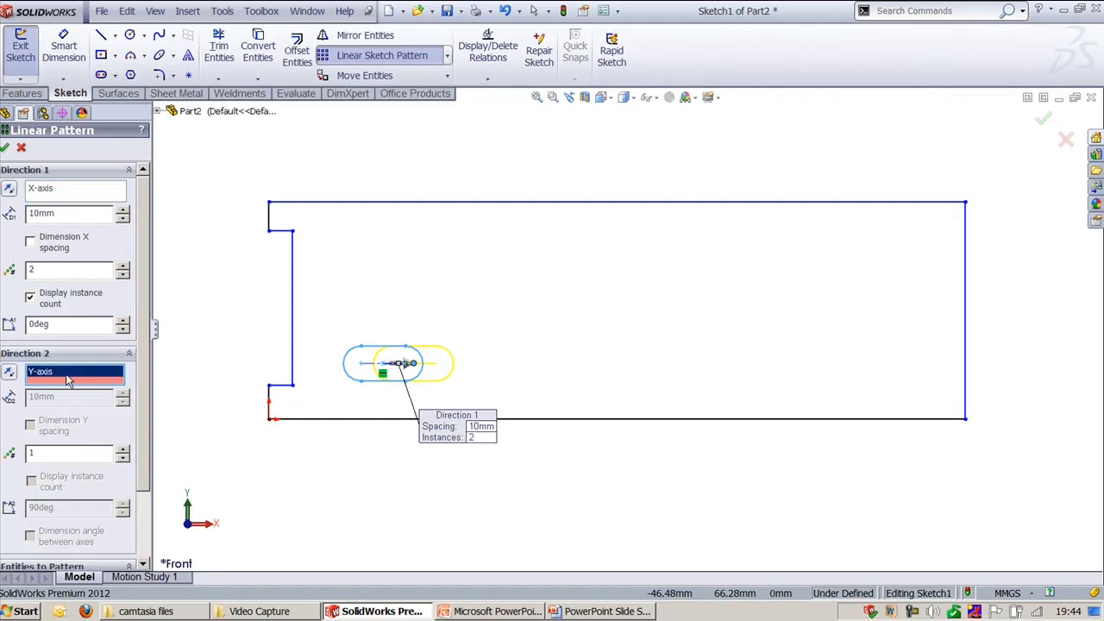
- Set Direction 1 of the slot pattern to 30 mm spacing and 6 instances
{"action": "left_click", "coordinate": [78, 213]}
{"action": "type", "text": "20"}
{"action": "key", "text": "Return"}
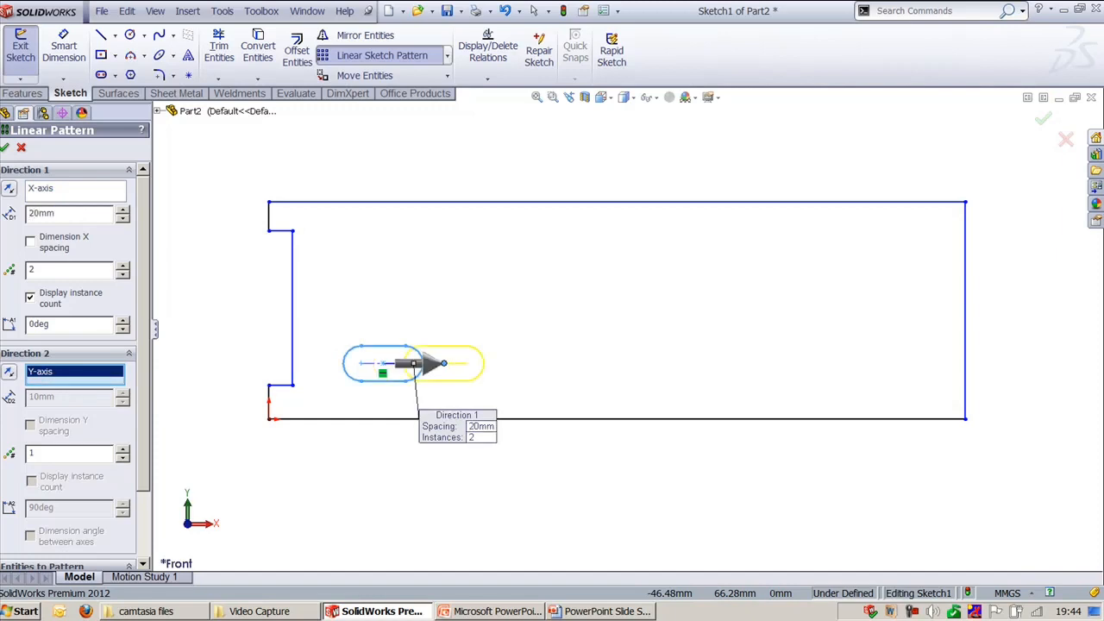
{"action": "left_click", "coordinate": [78, 213]}
{"action": "type", "text": "30"}
{"action": "key", "text": "Return"}
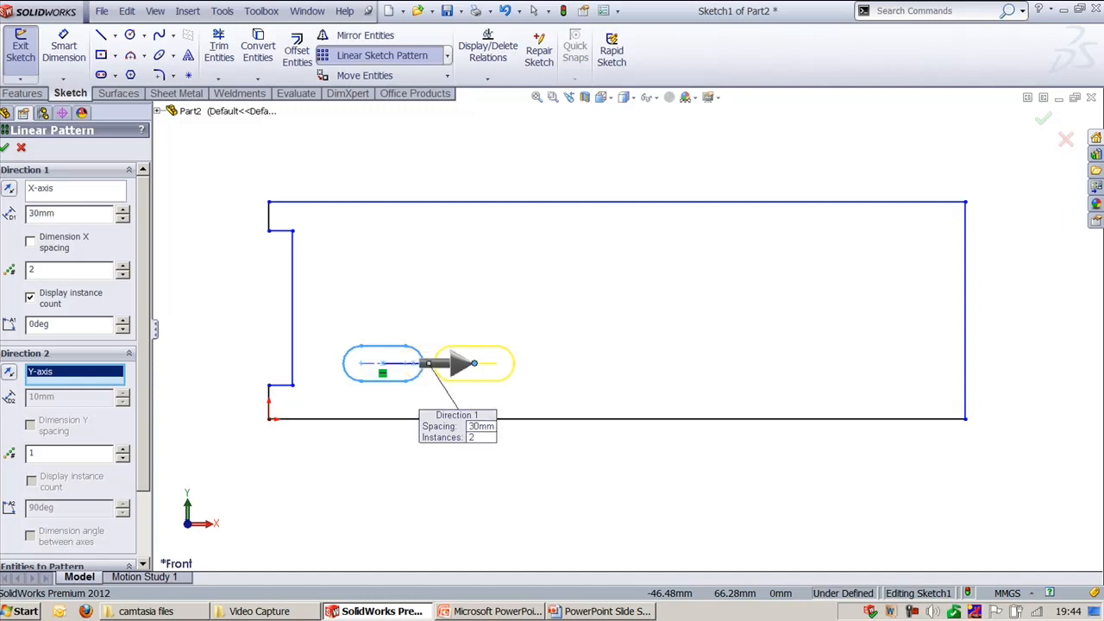
{"action": "left_click", "coordinate": [74, 271]}
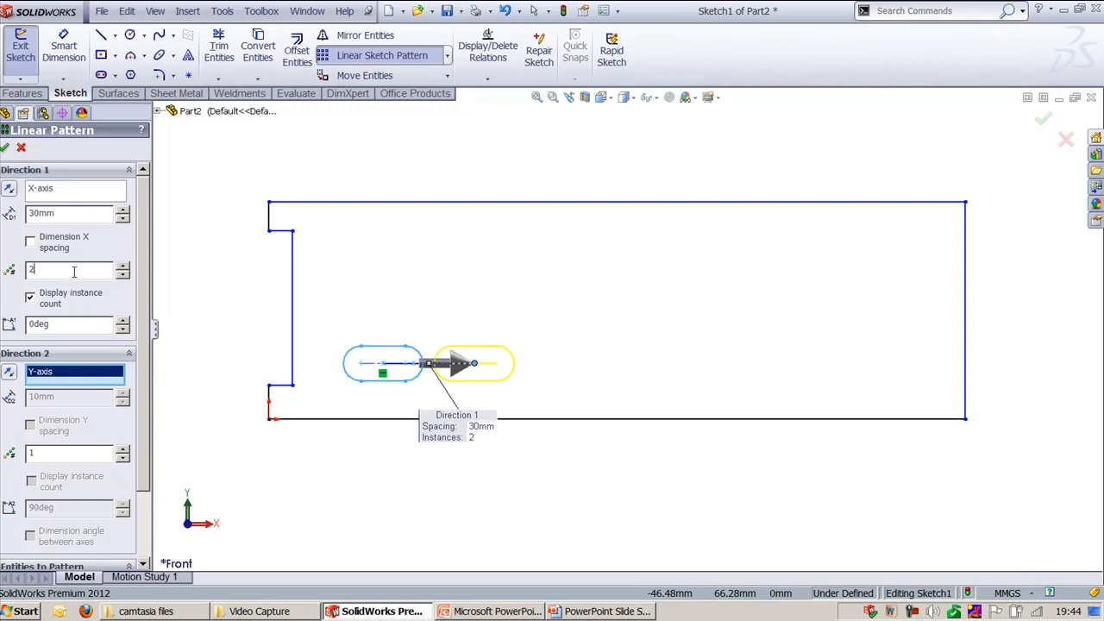
{"action": "left_click", "coordinate": [123, 265]}
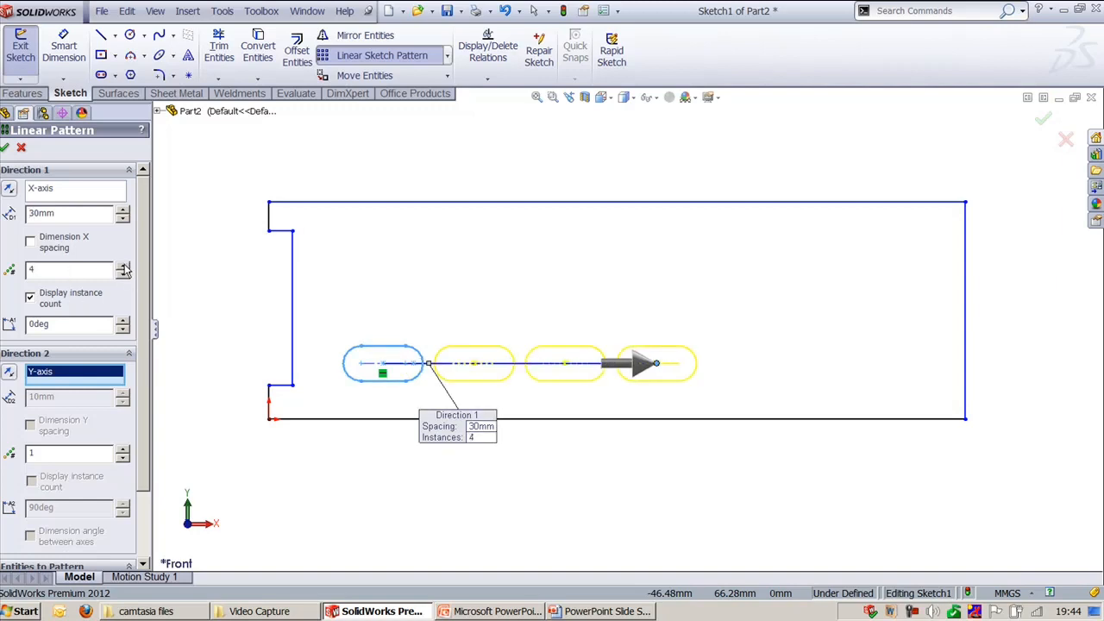
{"action": "left_click", "coordinate": [123, 266]}
{"action": "left_click", "coordinate": [123, 265]}
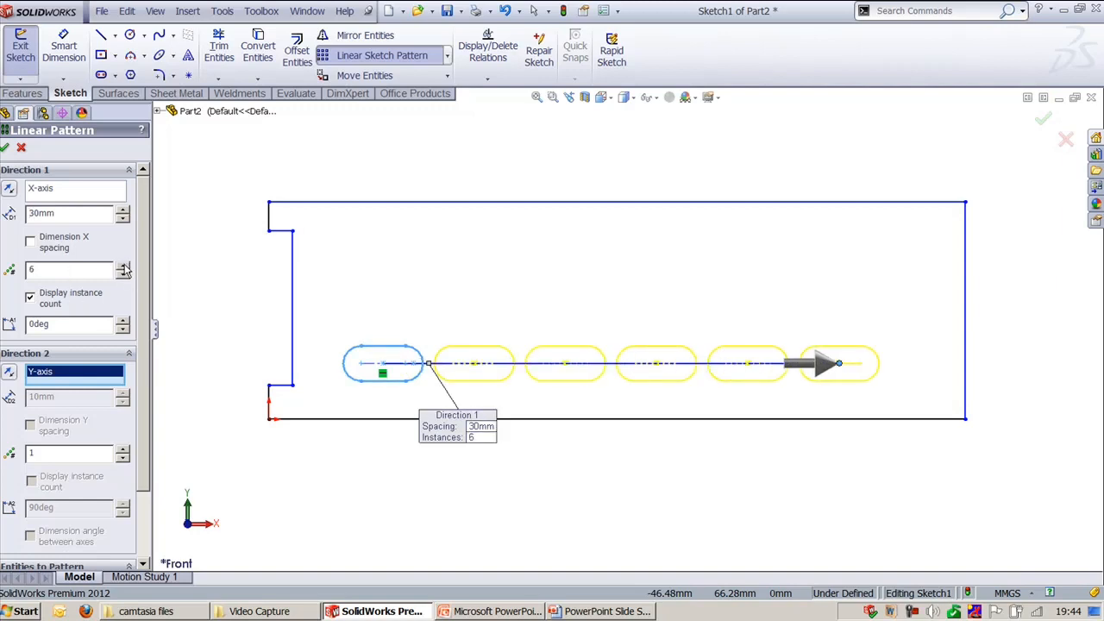
- Set Direction 2 of the slot pattern to 15 mm spacing and 4 instances
{"action": "left_click_drag", "start_coordinate": [154, 312], "coordinate": [190, 303]}
{"action": "scroll", "coordinate": [185, 327], "scroll_direction": "down", "scroll_amount": 1}
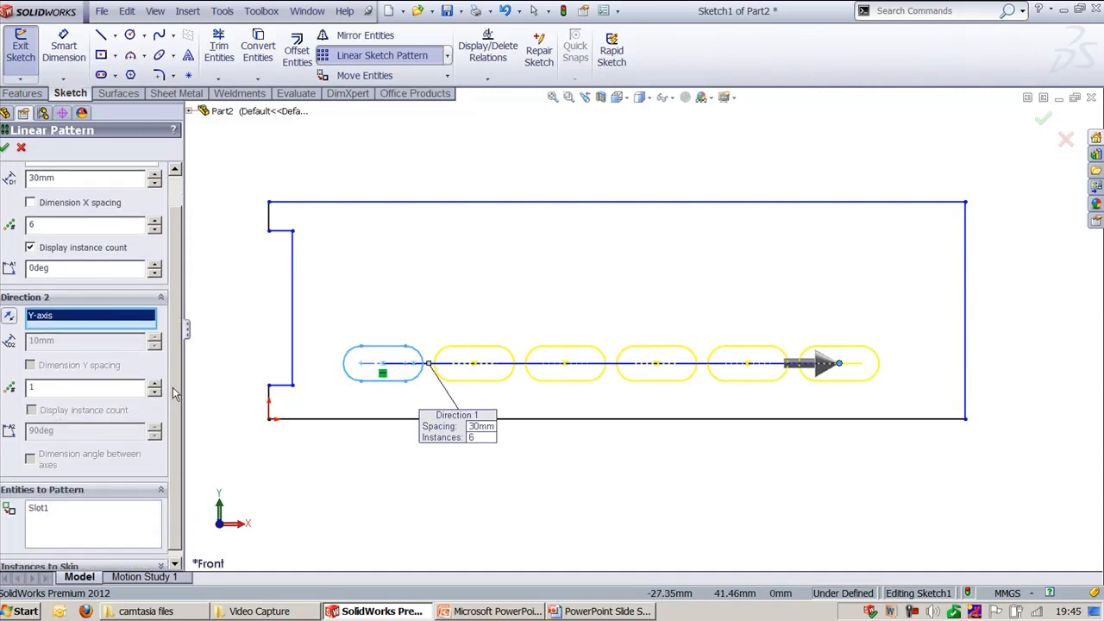
{"action": "scroll", "coordinate": [172, 392], "scroll_direction": "up", "scroll_amount": 1}
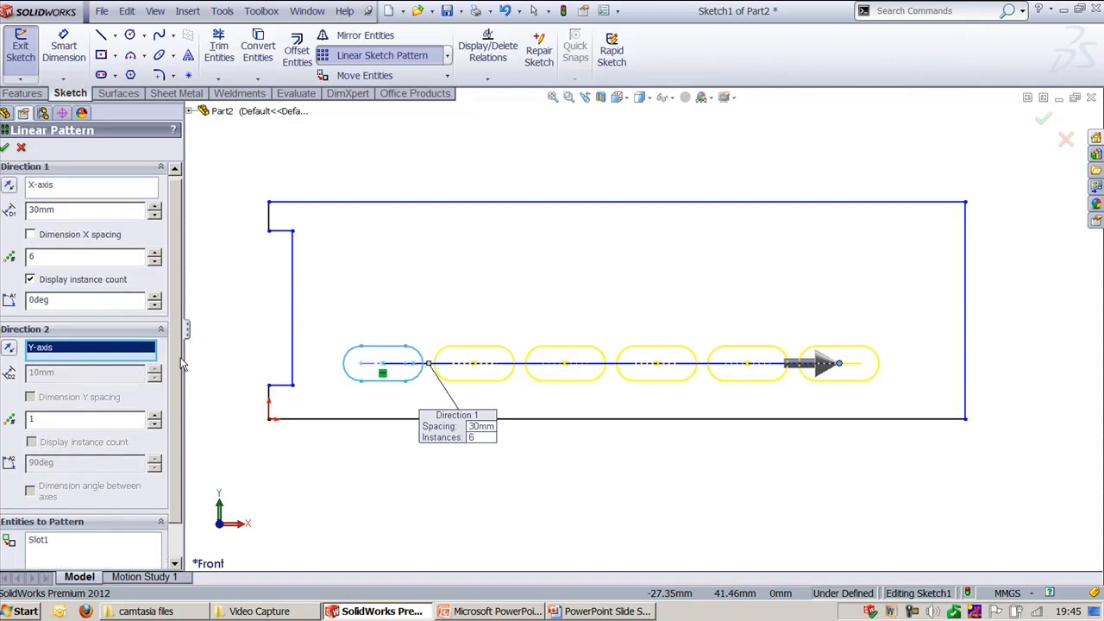
{"action": "left_click", "coordinate": [154, 419]}
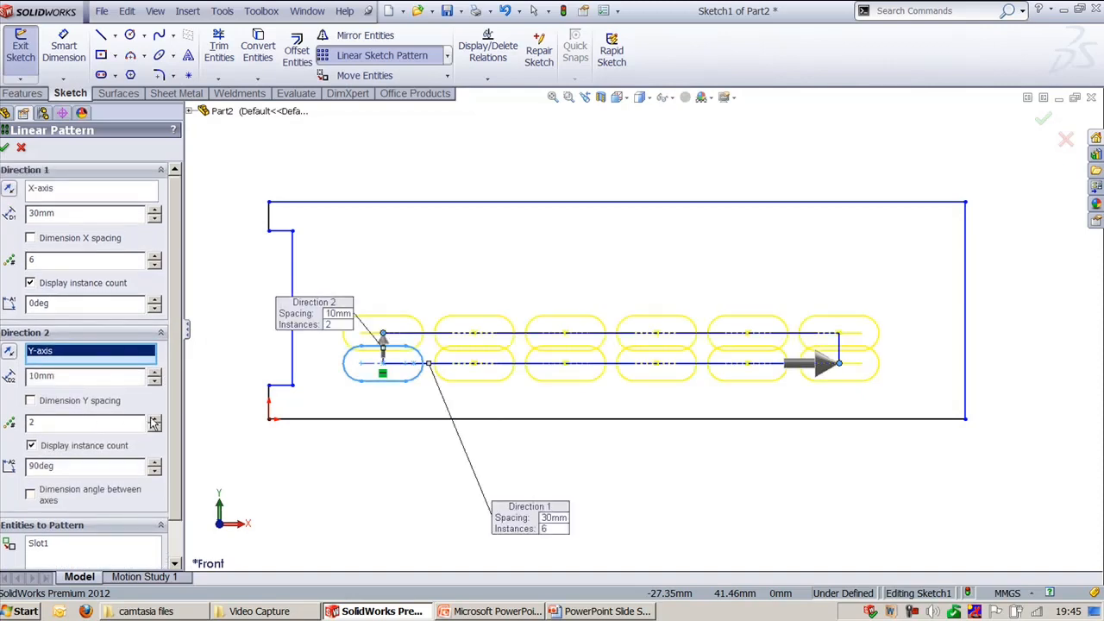
{"action": "double_click", "coordinate": [127, 374]}
{"action": "type", "text": "20"}
{"action": "key", "text": "Return"}
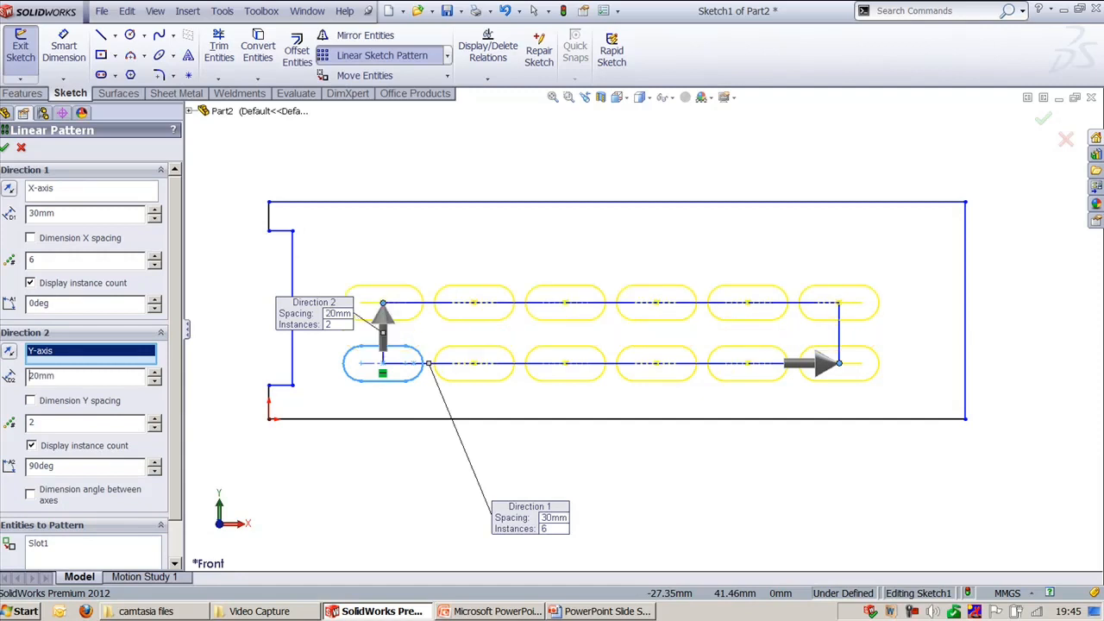
{"action": "double_click", "coordinate": [127, 374]}
{"action": "type", "text": "15"}
{"action": "key", "text": "Return"}
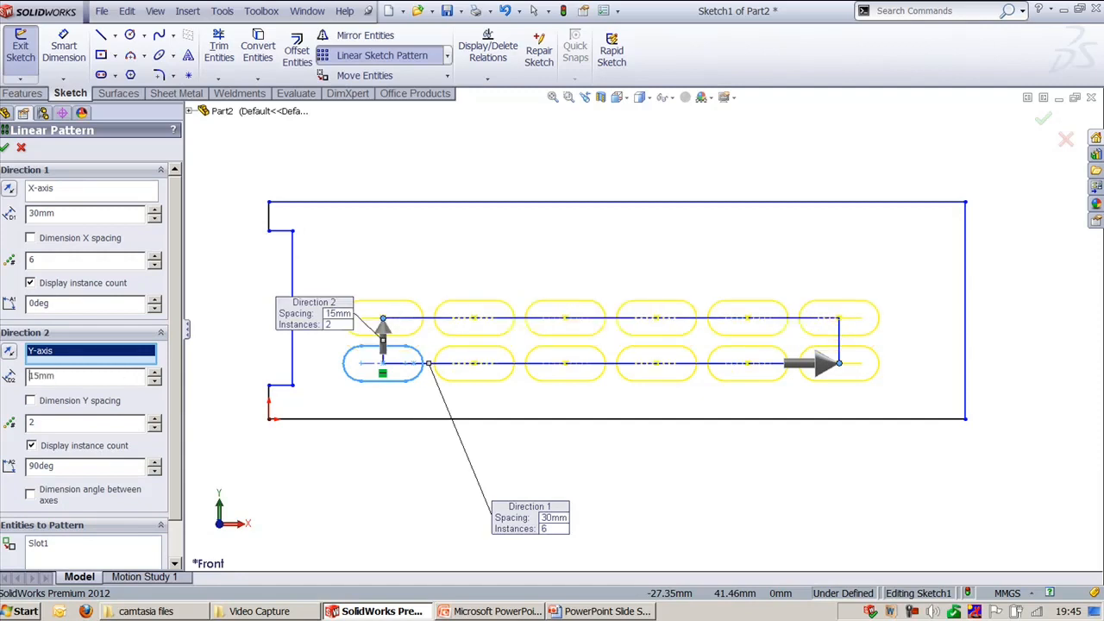
{"action": "left_click", "coordinate": [155, 420]}
{"action": "left_click", "coordinate": [155, 419]}
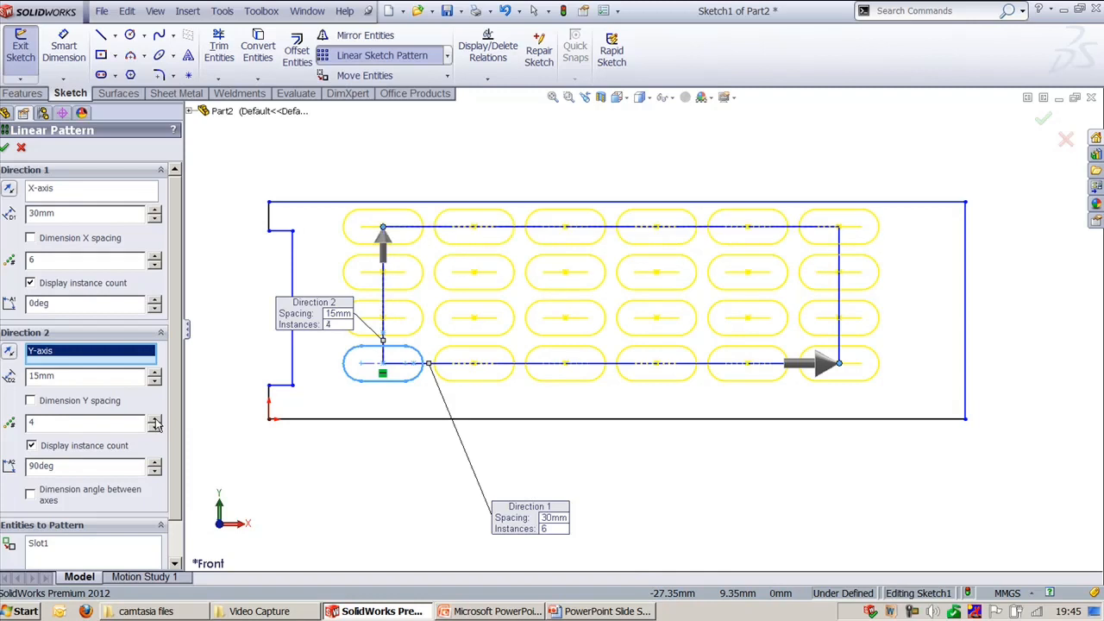
- Move both direction callouts clear of the pattern preview and try 5 instances for Direction 1 from its callout
{"action": "mouse_move", "coordinate": [318, 318]}
{"action": "left_mouse_down"}
{"action": "mouse_move", "coordinate": [447, 180]}
{"action": "mouse_move", "coordinate": [492, 171]}
{"action": "left_mouse_up"}
{"action": "left_click_drag", "start_coordinate": [522, 519], "coordinate": [523, 400]}
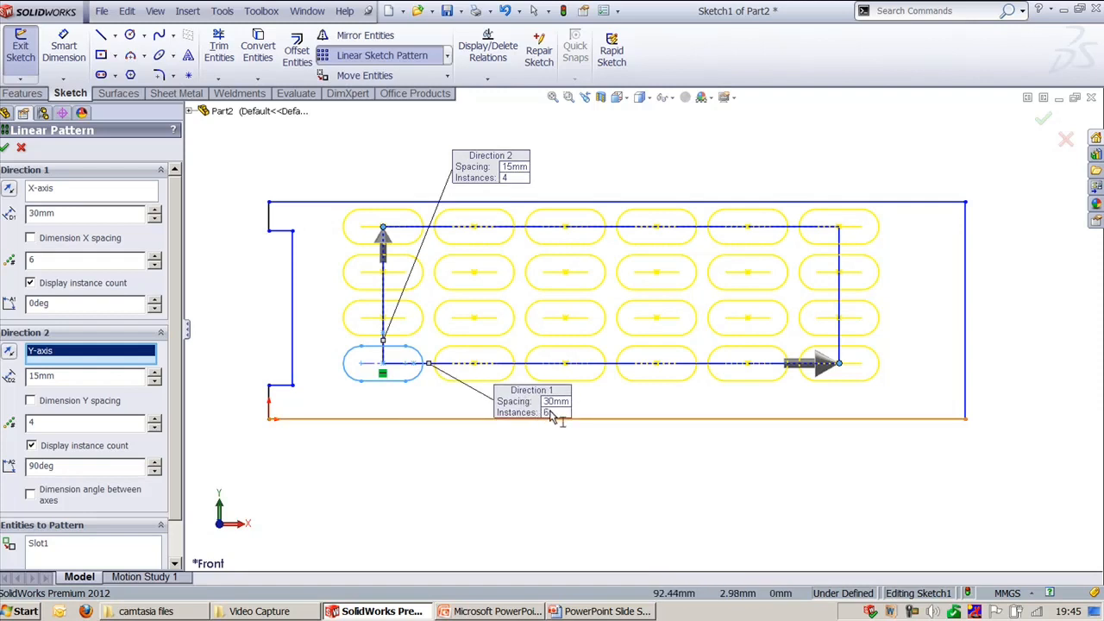
{"action": "left_click", "coordinate": [552, 414]}
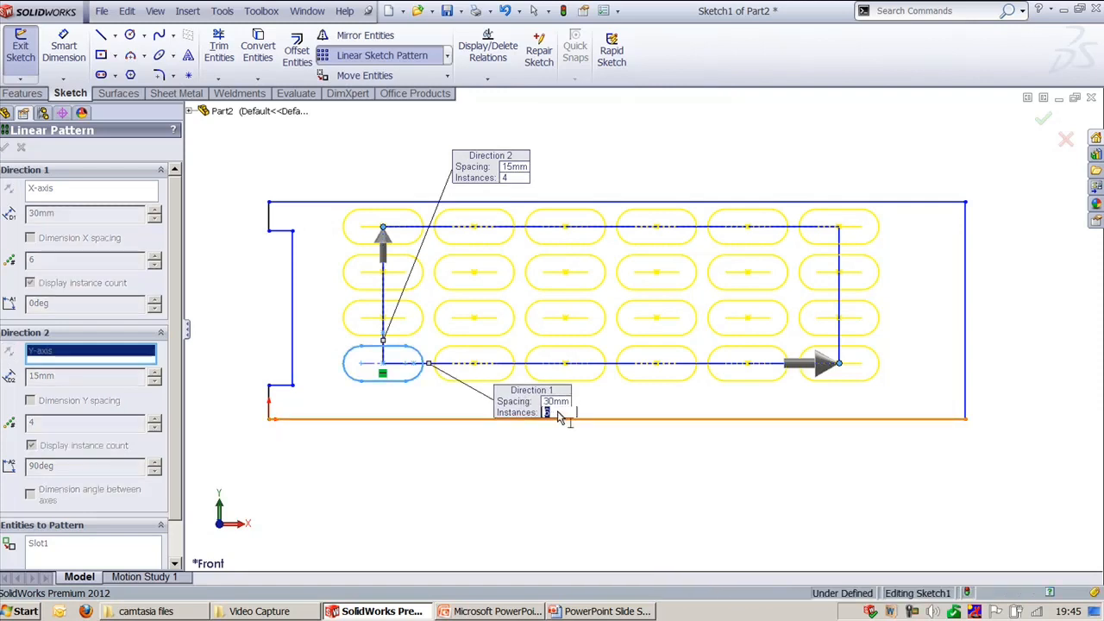
{"action": "type", "text": "5"}
{"action": "key", "text": "Return"}
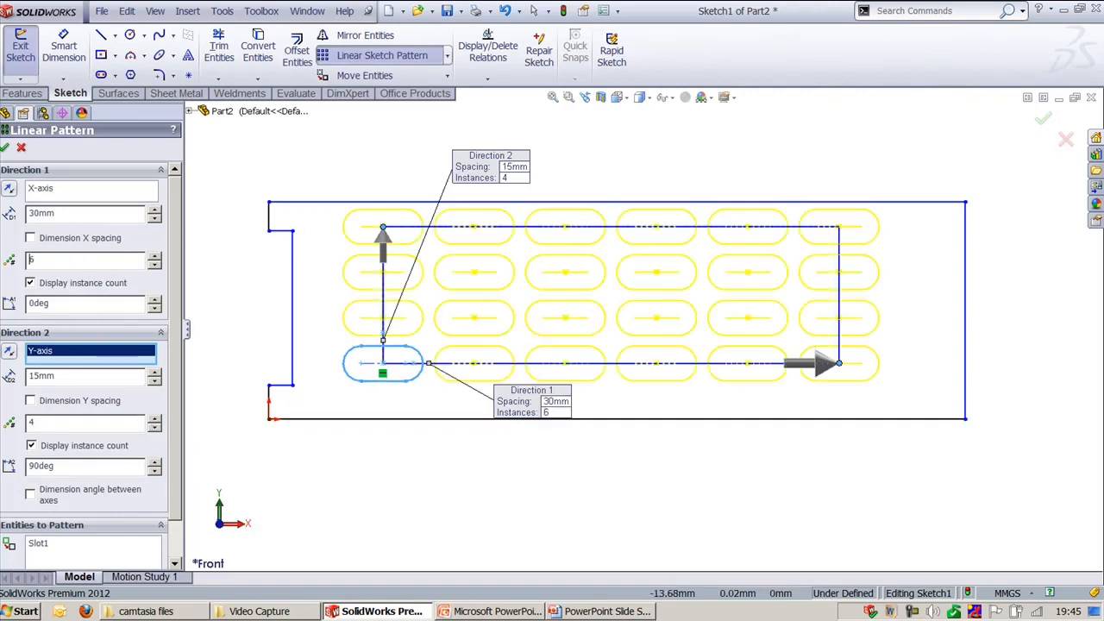
- Try the options that dimension the X and Y spacing of the slot pattern, then switch both off
{"action": "scroll", "coordinate": [180, 471], "scroll_direction": "down", "scroll_amount": 2}
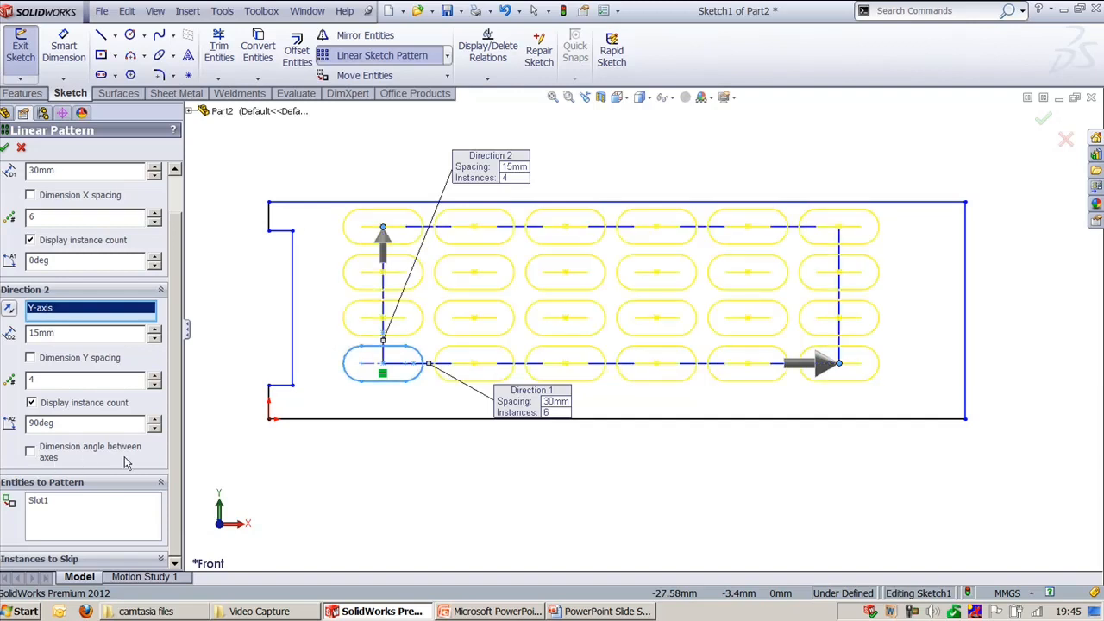
{"action": "scroll", "coordinate": [178, 367], "scroll_direction": "up", "scroll_amount": 2}
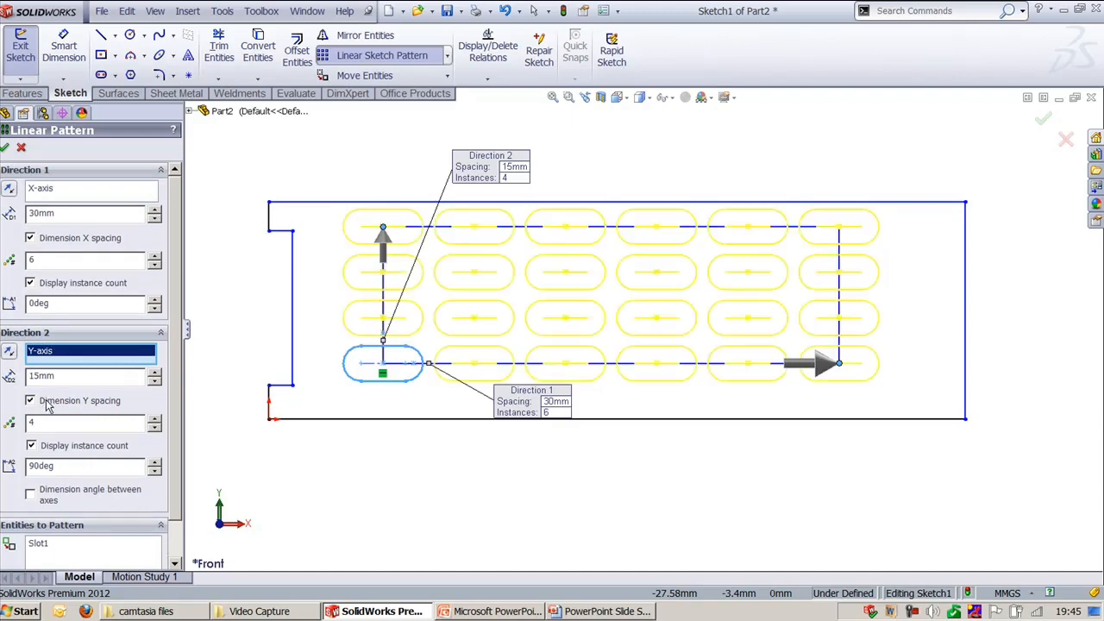
{"action": "left_click", "coordinate": [37, 244]}
{"action": "left_click", "coordinate": [71, 377]}
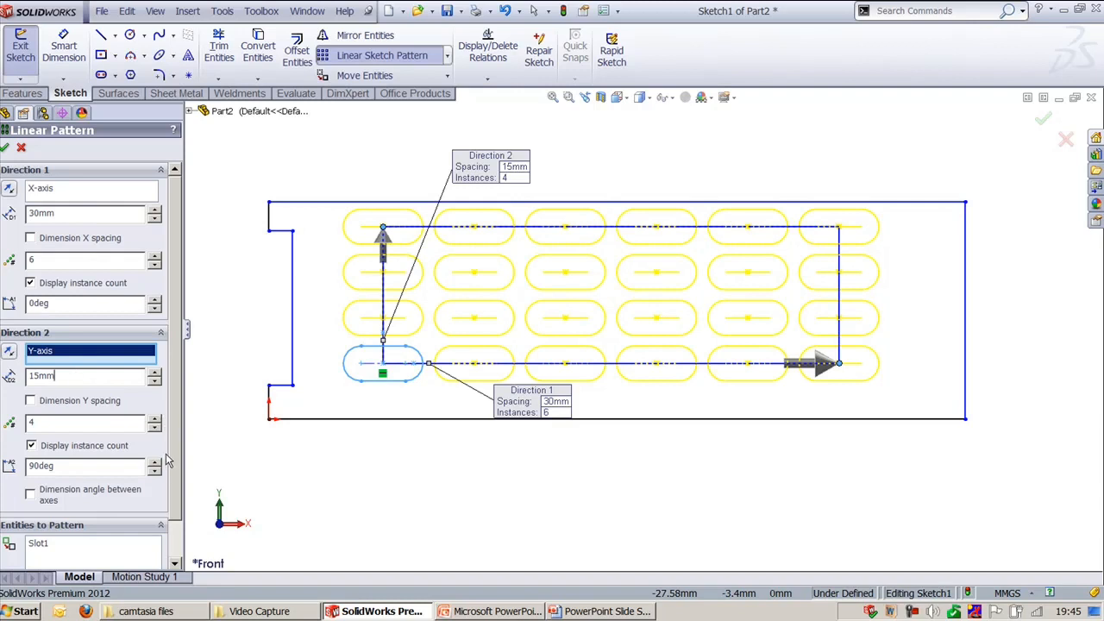
- Try skipping the eight inner slot instances, columns 2 to 5 of the two middle rows, in the pattern
{"action": "scroll", "coordinate": [170, 465], "scroll_direction": "down", "scroll_amount": 2}
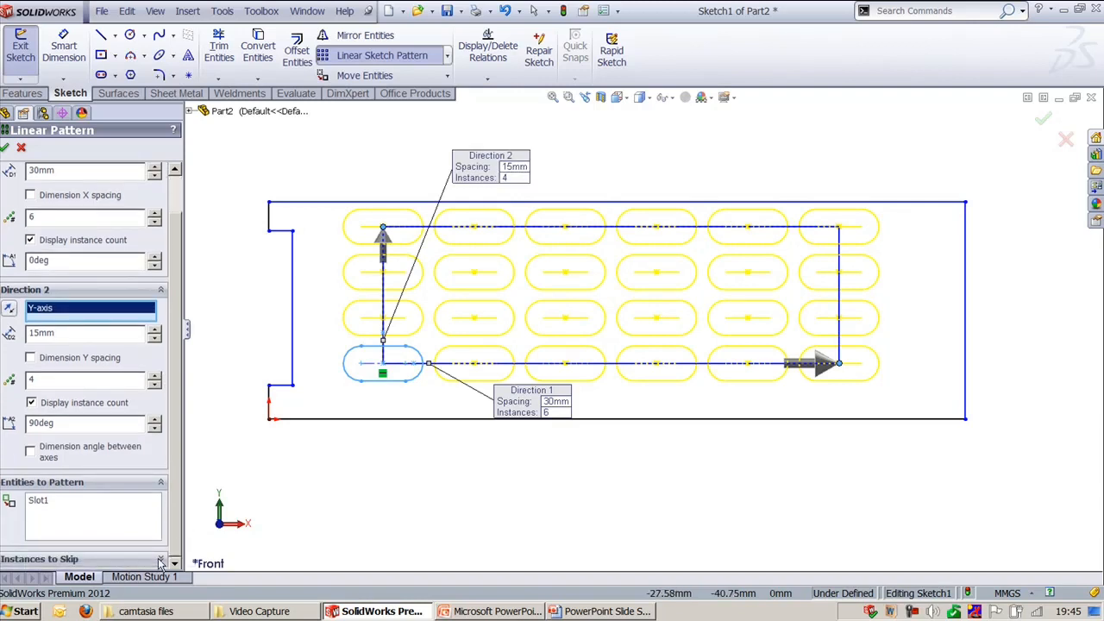
{"action": "scroll", "coordinate": [160, 562], "scroll_direction": "down", "scroll_amount": 2}
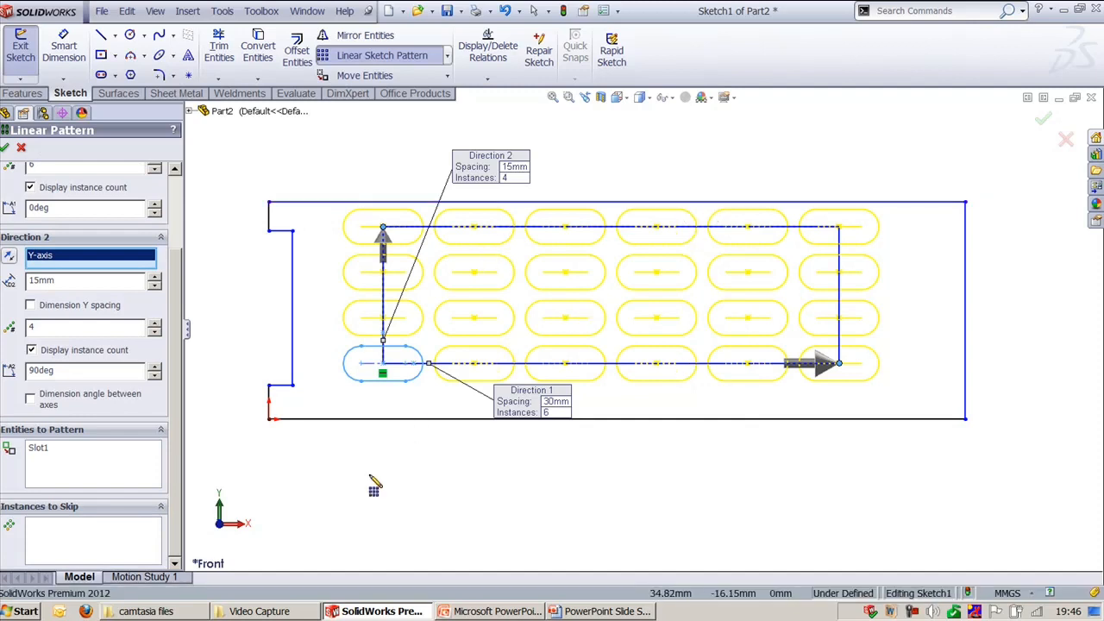
{"action": "left_click", "coordinate": [103, 546]}
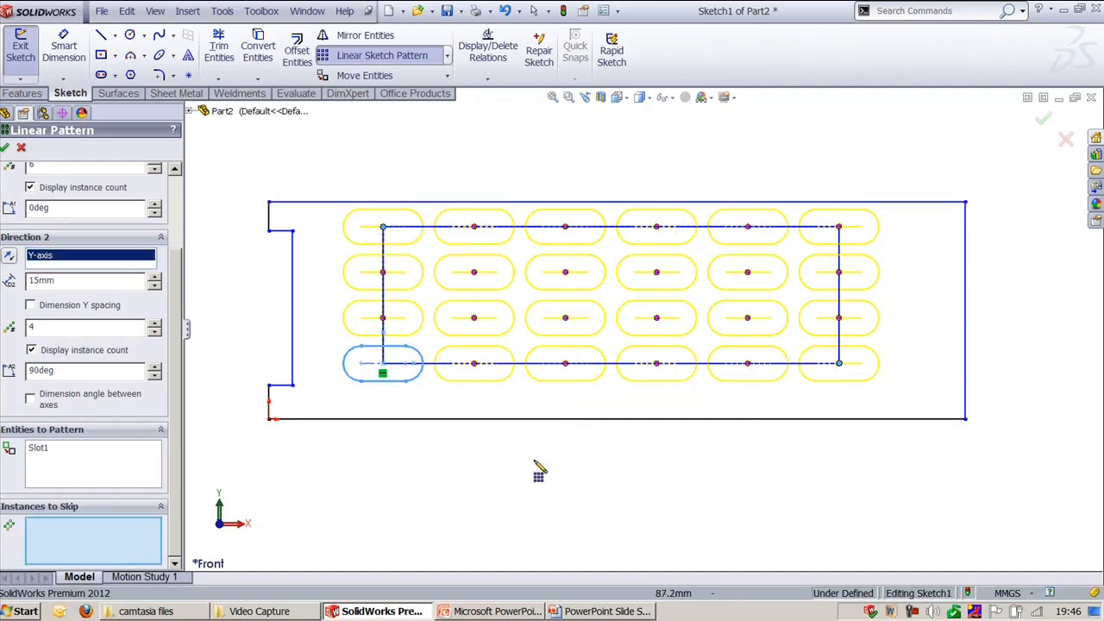
{"action": "left_click", "coordinate": [473, 273]}
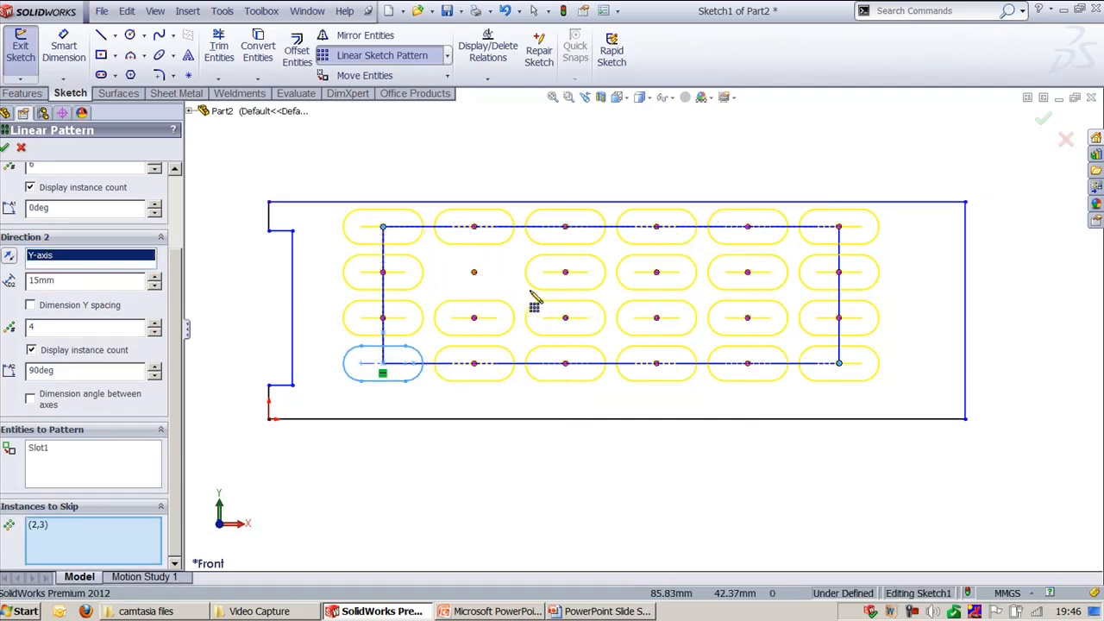
{"action": "left_click", "coordinate": [565, 274]}
{"action": "left_click", "coordinate": [657, 278]}
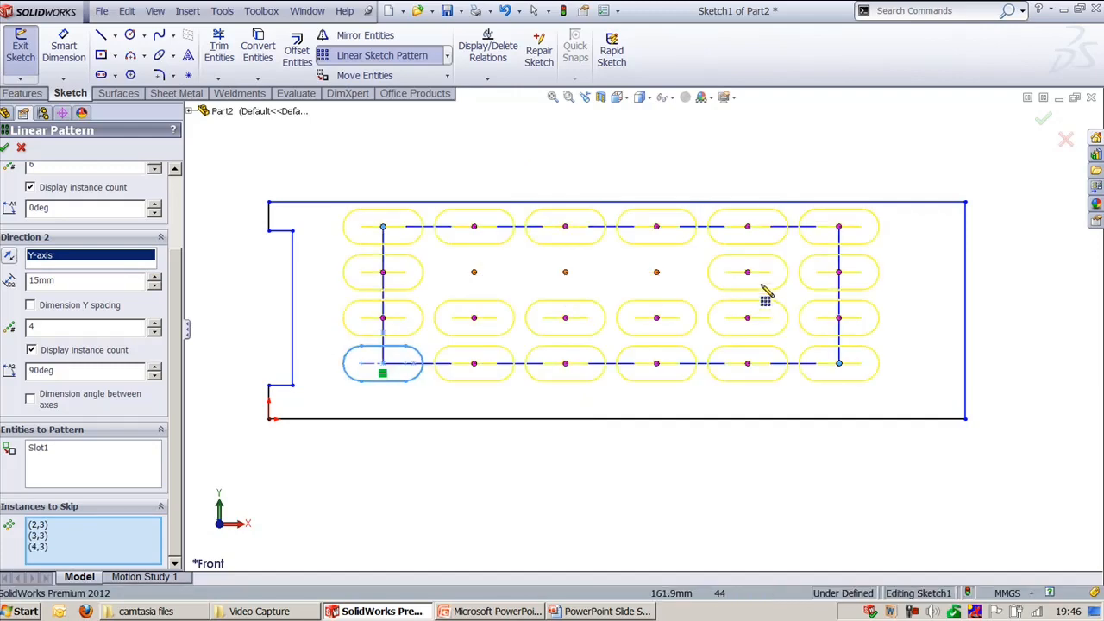
{"action": "left_click", "coordinate": [748, 277]}
{"action": "left_click", "coordinate": [748, 321]}
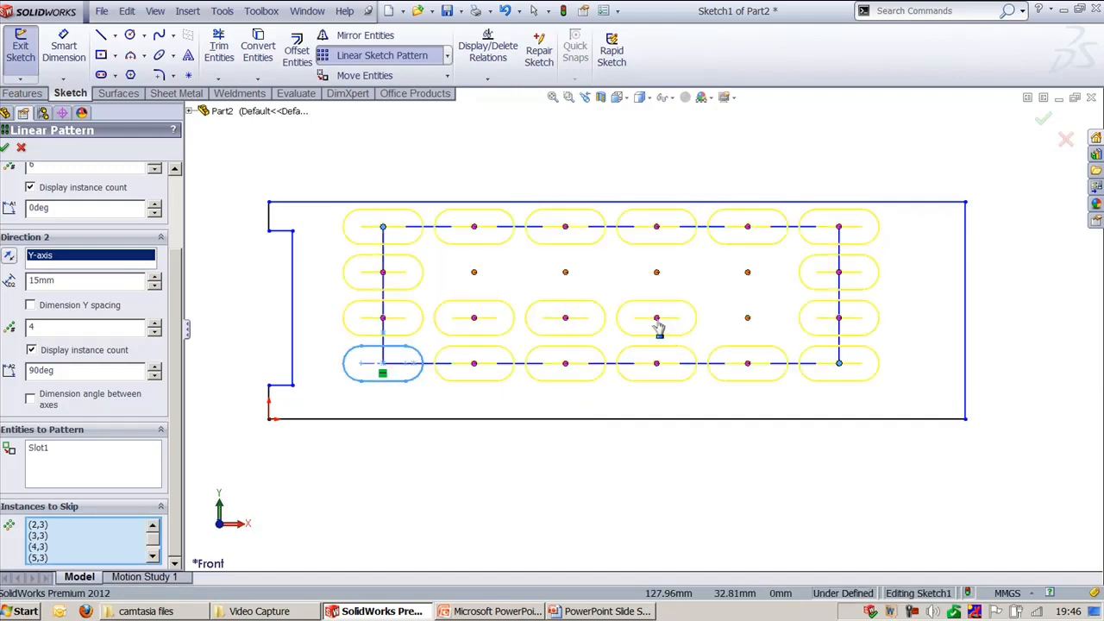
{"action": "left_click", "coordinate": [657, 321]}
{"action": "left_click", "coordinate": [566, 321]}
{"action": "left_click", "coordinate": [480, 325]}
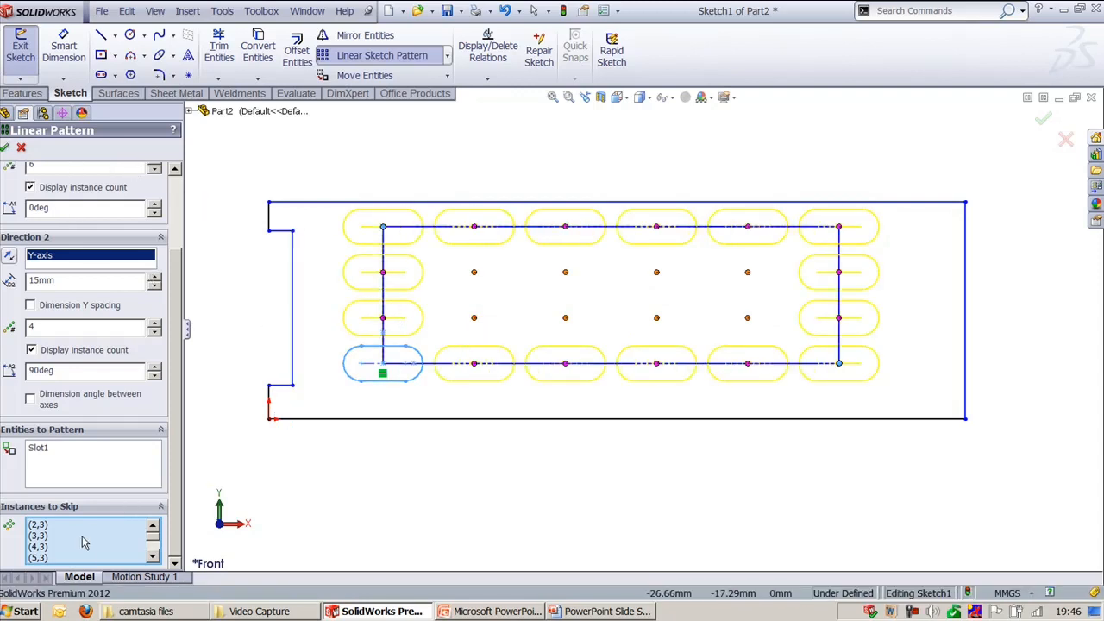
- Restore all eight skipped inner slot instances and apply the linear pattern
{"action": "left_click", "coordinate": [474, 319]}
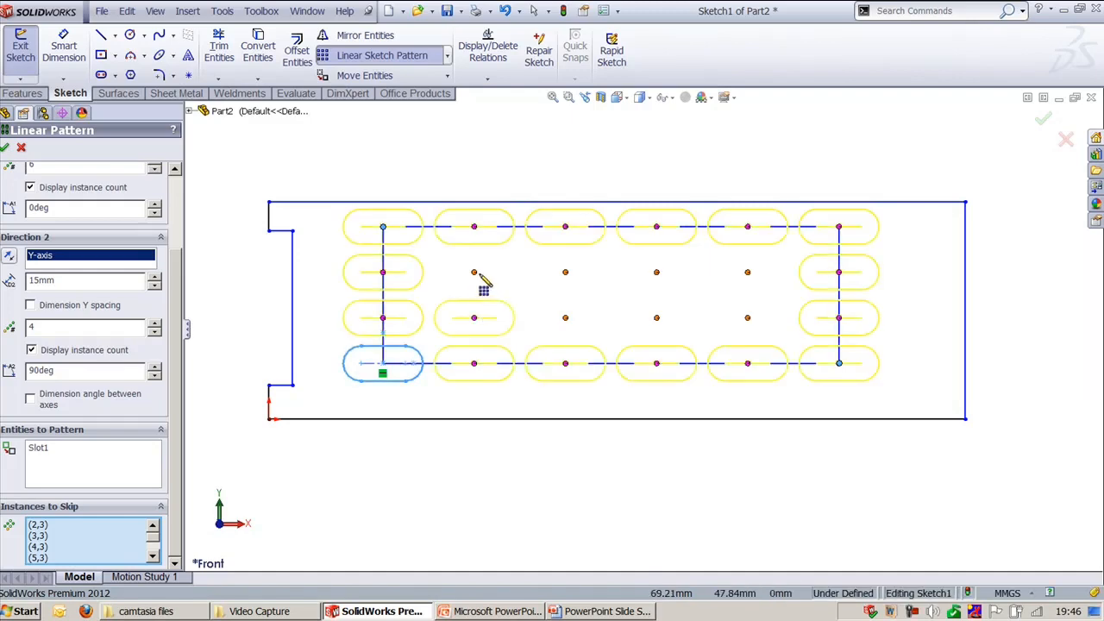
{"action": "left_click", "coordinate": [475, 274]}
{"action": "left_click", "coordinate": [565, 274]}
{"action": "left_click", "coordinate": [566, 318]}
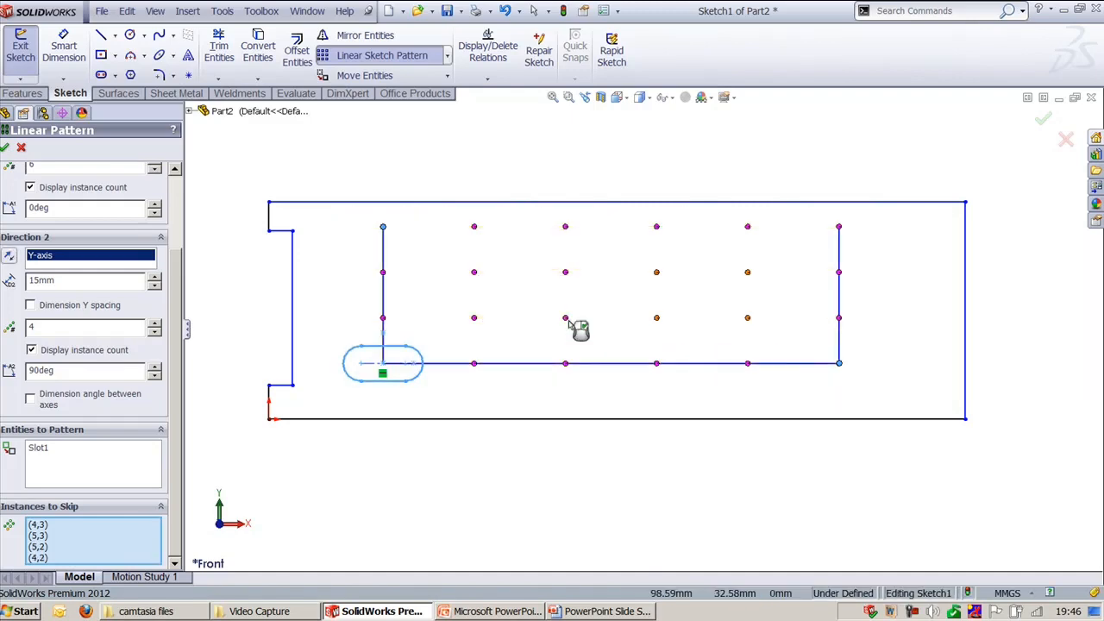
{"action": "left_click", "coordinate": [656, 319]}
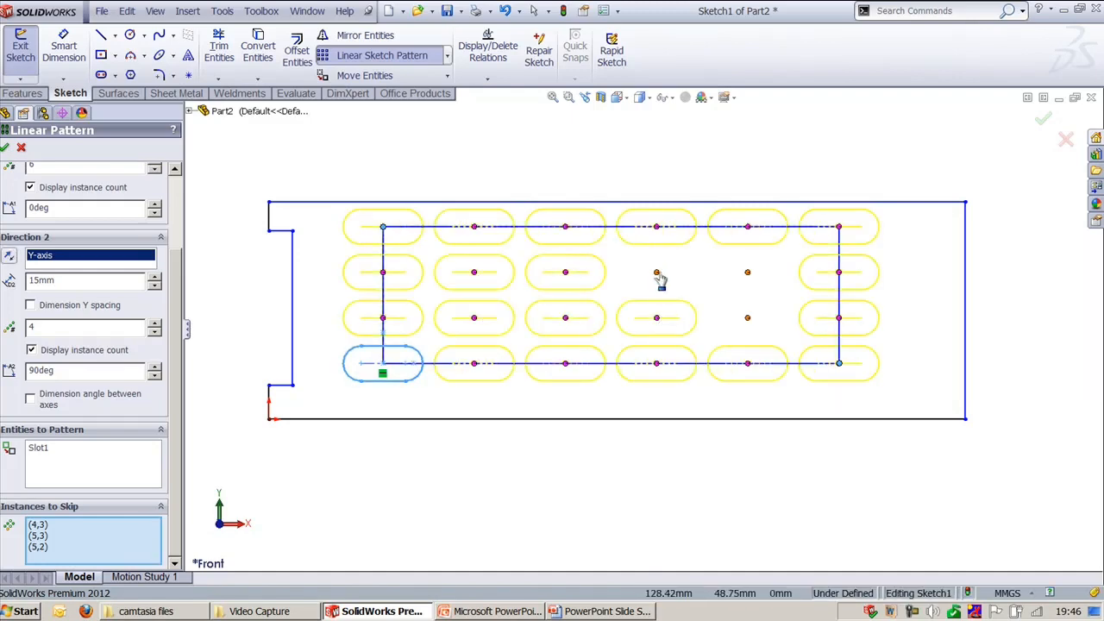
{"action": "left_click", "coordinate": [656, 273]}
{"action": "left_click", "coordinate": [746, 273]}
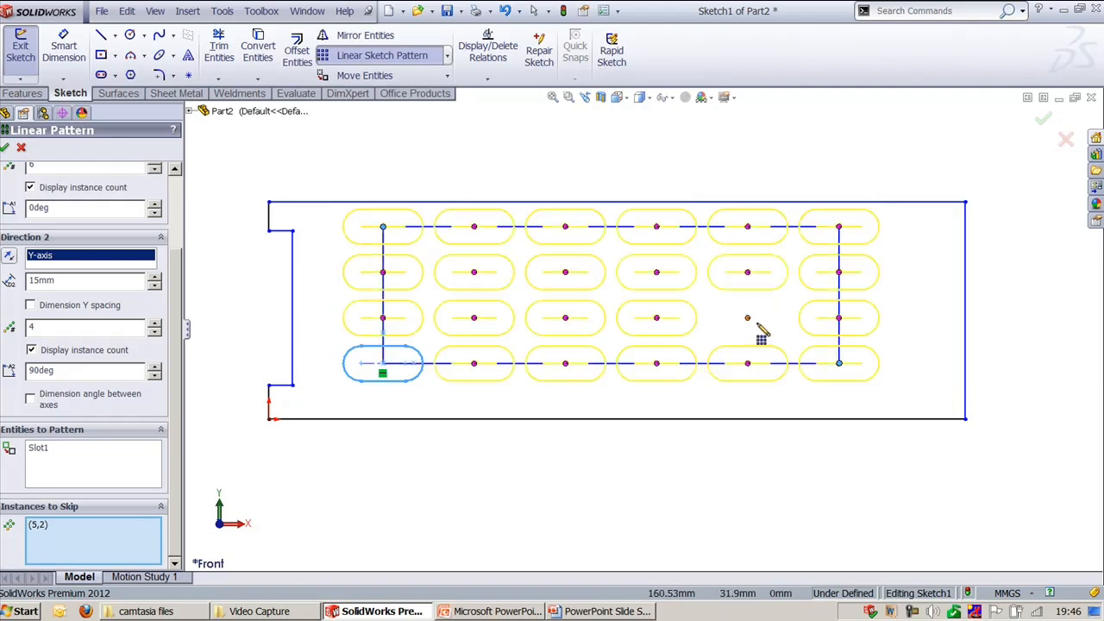
{"action": "left_click", "coordinate": [747, 318]}
{"action": "left_click", "coordinate": [5, 148]}
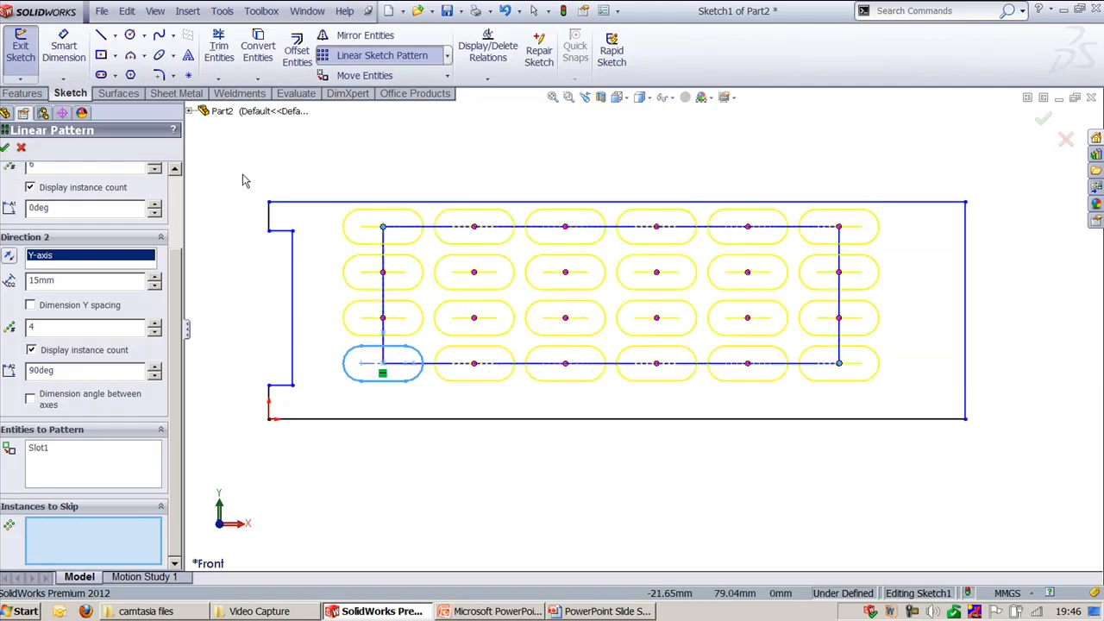
- Reopen the slot linear pattern for editing and set Direction 1 to 4 instances
{"action": "middle_click_drag", "start_coordinate": [604, 461], "coordinate": [612, 488], "text": "ctrl"}
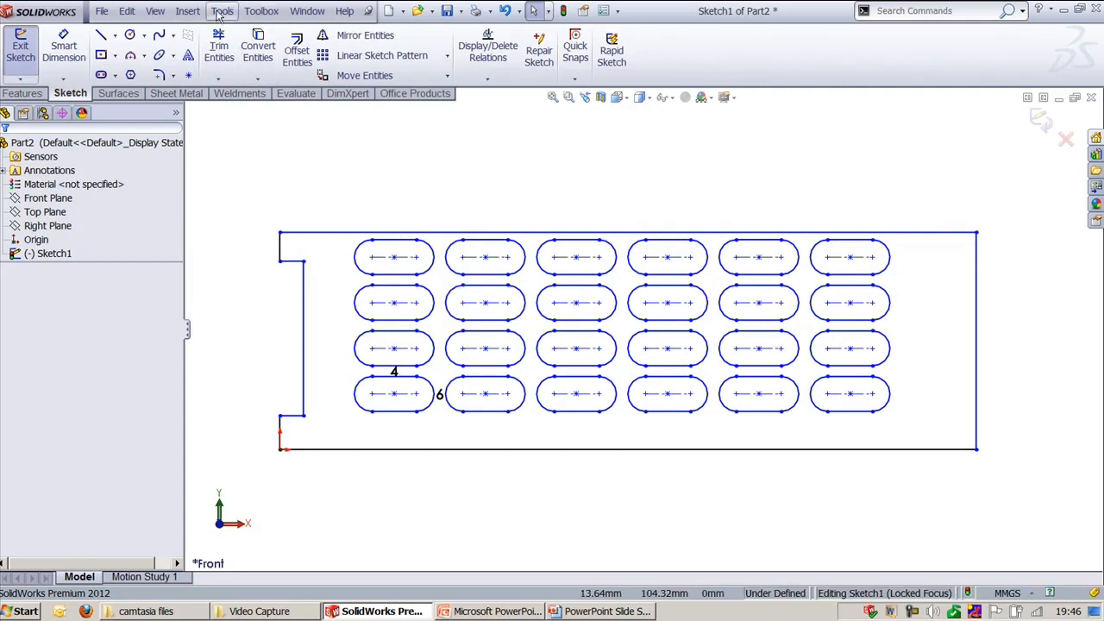
{"action": "left_click", "coordinate": [397, 246]}
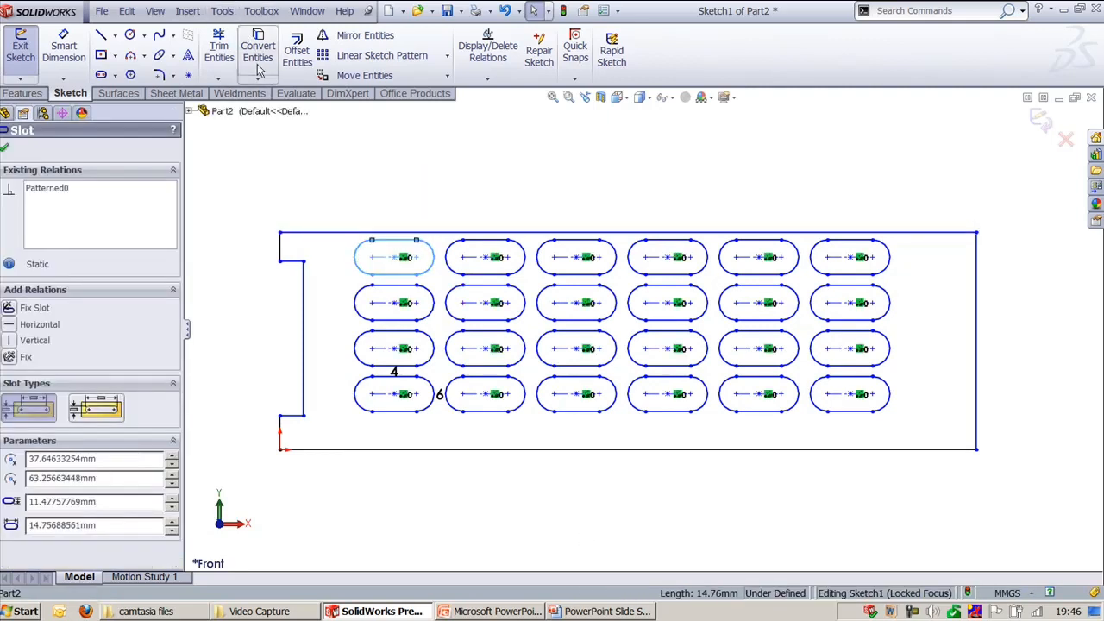
{"action": "left_click", "coordinate": [221, 11]}
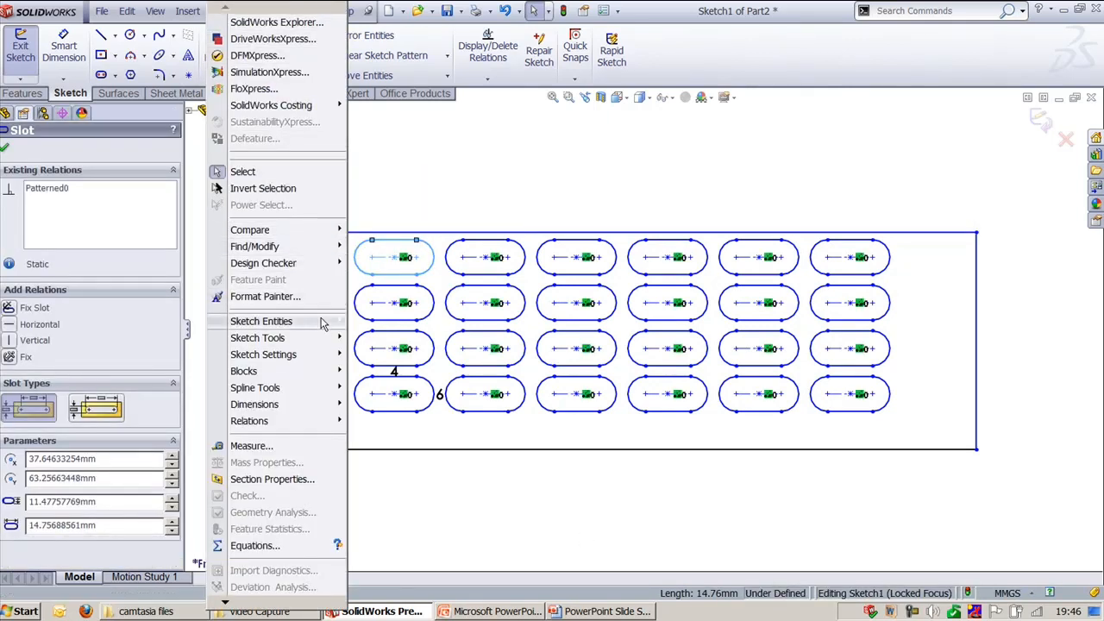
{"action": "mouse_move", "coordinate": [284, 337]}
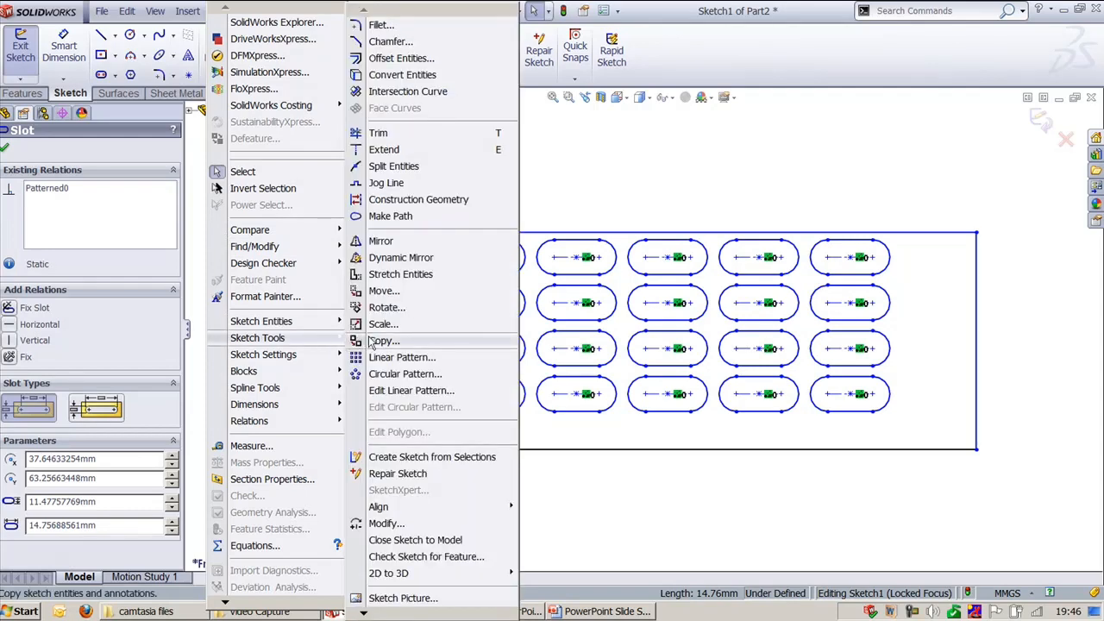
{"action": "left_click", "coordinate": [412, 392]}
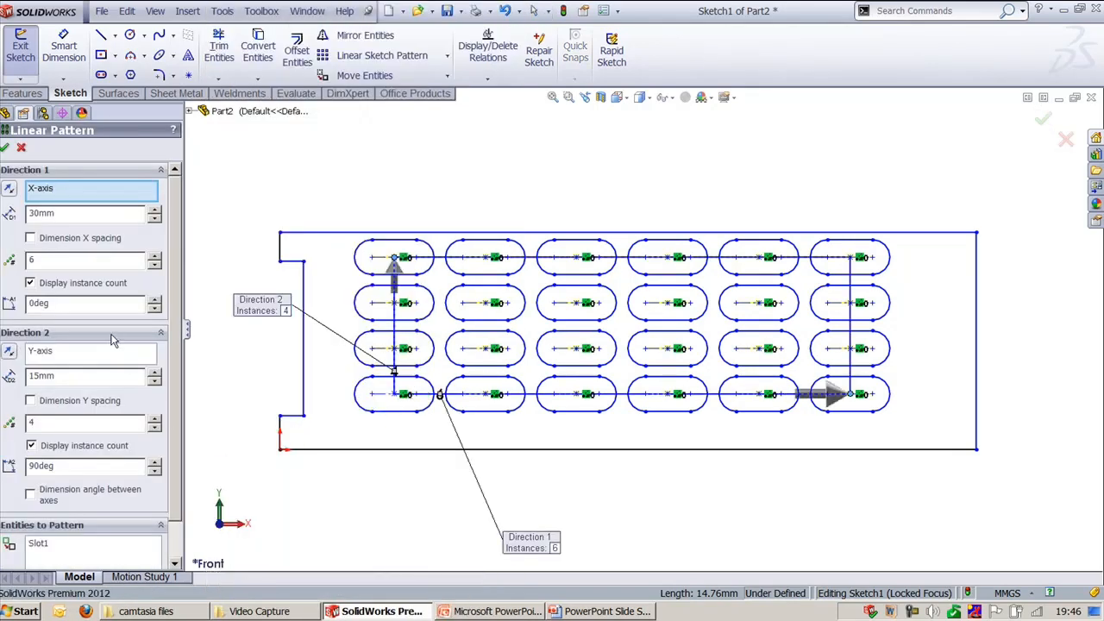
{"action": "left_click_drag", "start_coordinate": [398, 274], "coordinate": [397, 528]}
{"action": "left_click", "coordinate": [391, 522]}
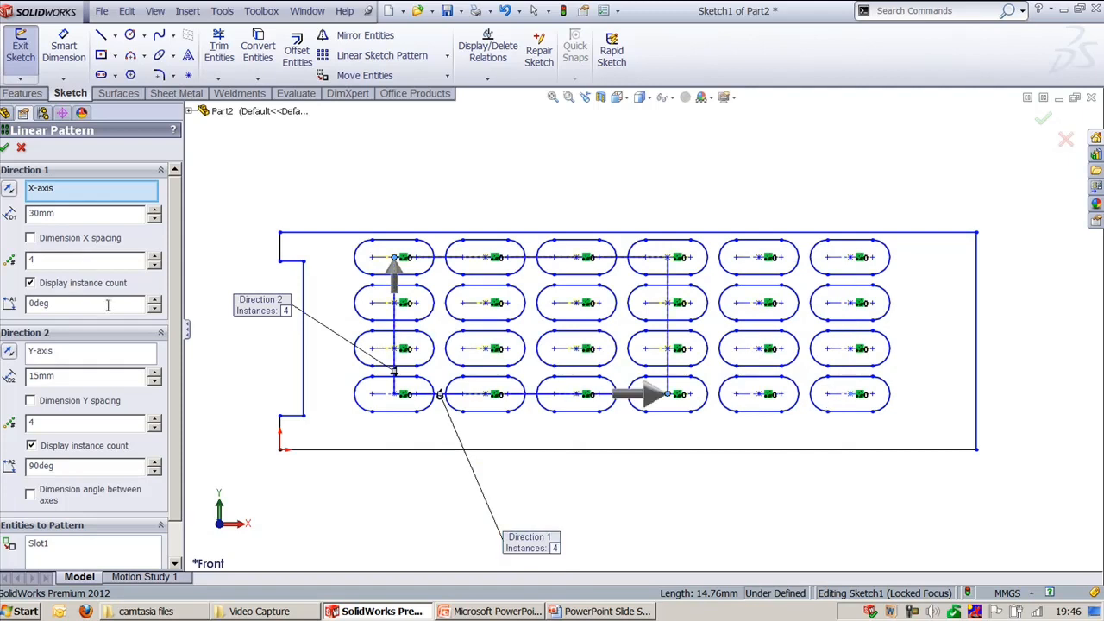
- Try a 20 mm spacing for Direction 1, return it to 30 mm and apply the edited slot pattern
{"action": "double_click", "coordinate": [78, 213]}
{"action": "type", "text": "20mm"}
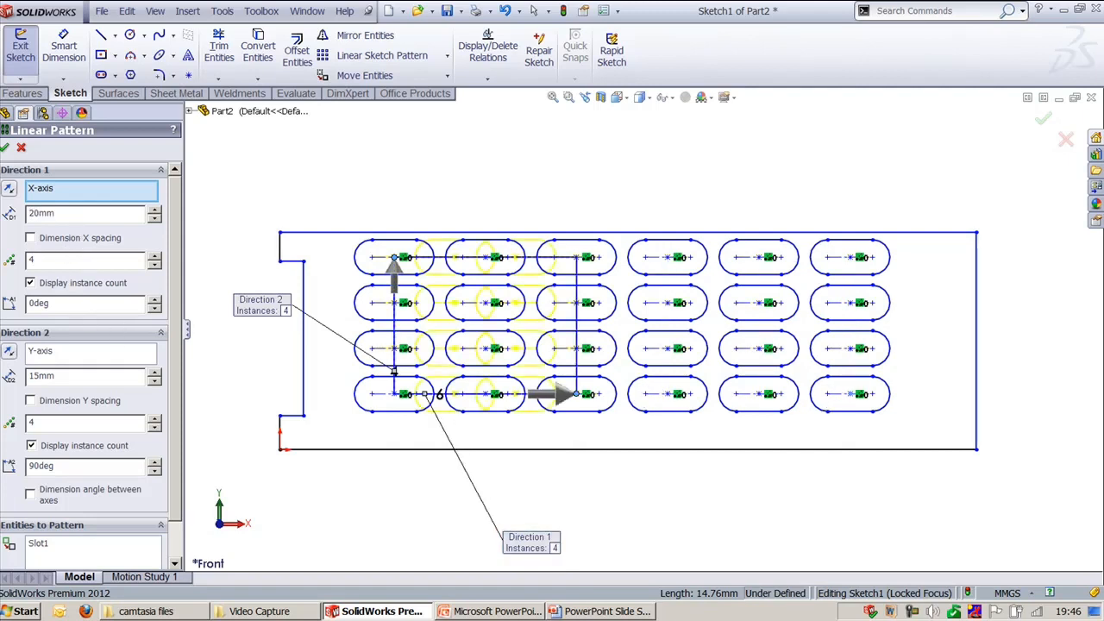
{"action": "double_click", "coordinate": [78, 213]}
{"action": "type", "text": "30mm"}
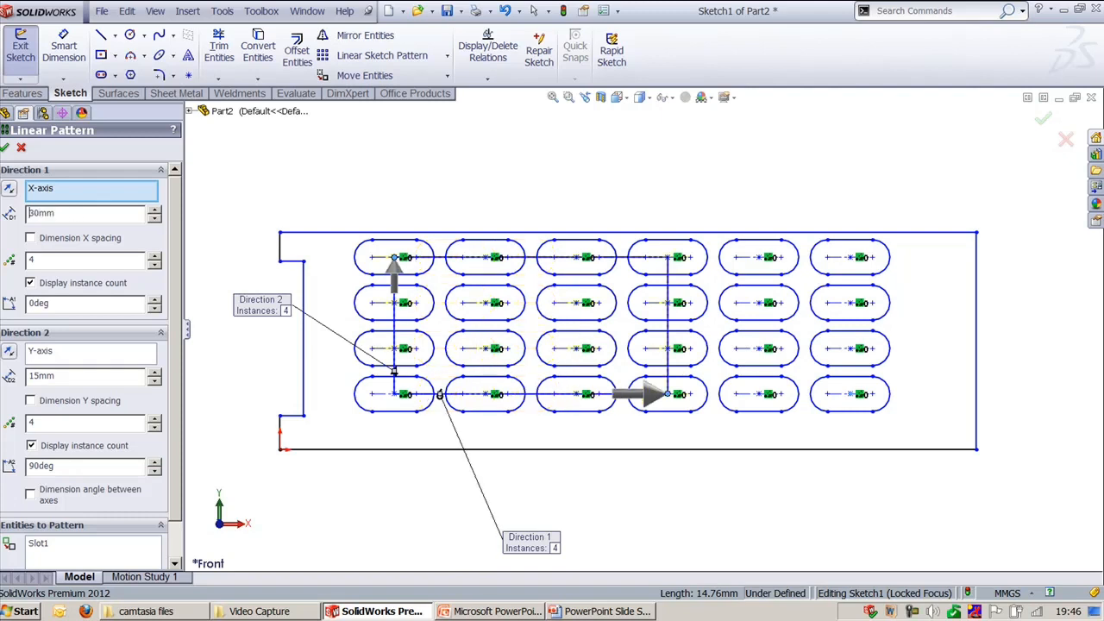
{"action": "left_click", "coordinate": [5, 148]}
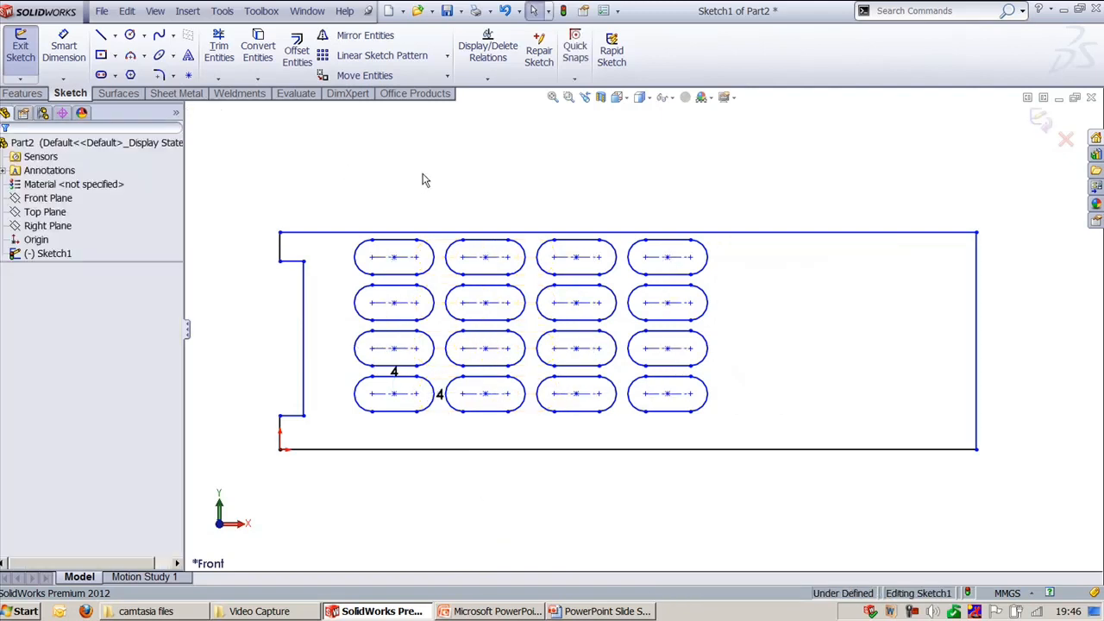
- Delete the whole plate sketch, including the patterned slots and their seed
{"action": "key", "text": "z"}
{"action": "mouse_move", "coordinate": [375, 180]}
{"action": "left_mouse_down"}
{"action": "mouse_move", "coordinate": [727, 382]}
{"action": "mouse_move", "coordinate": [983, 482]}
{"action": "left_mouse_up"}
{"action": "key", "text": "Delete"}
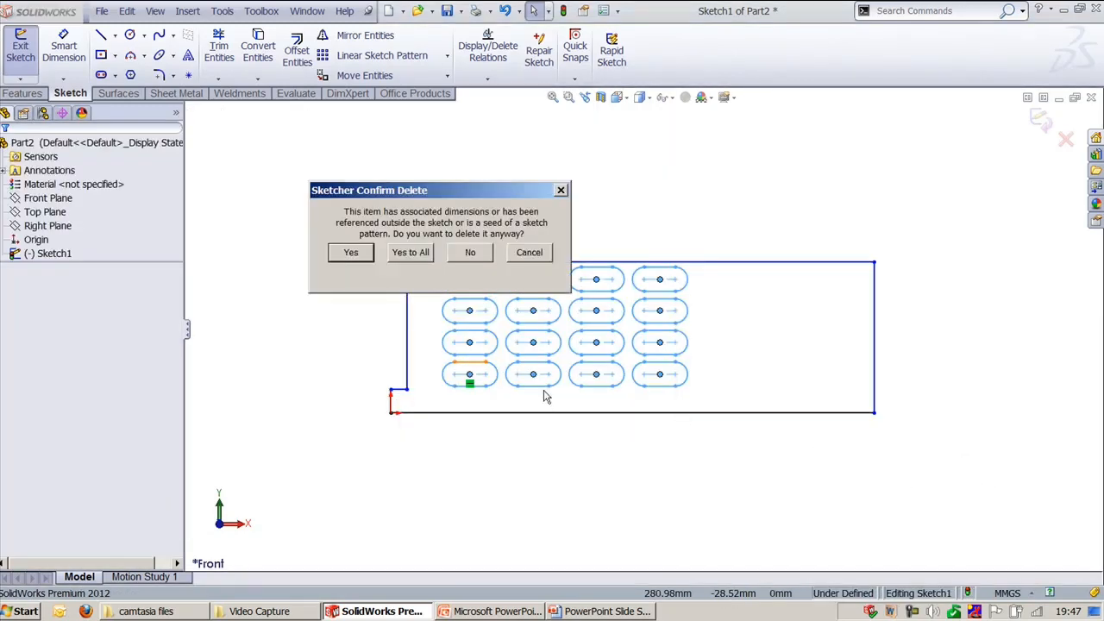
{"action": "left_click", "coordinate": [416, 260]}
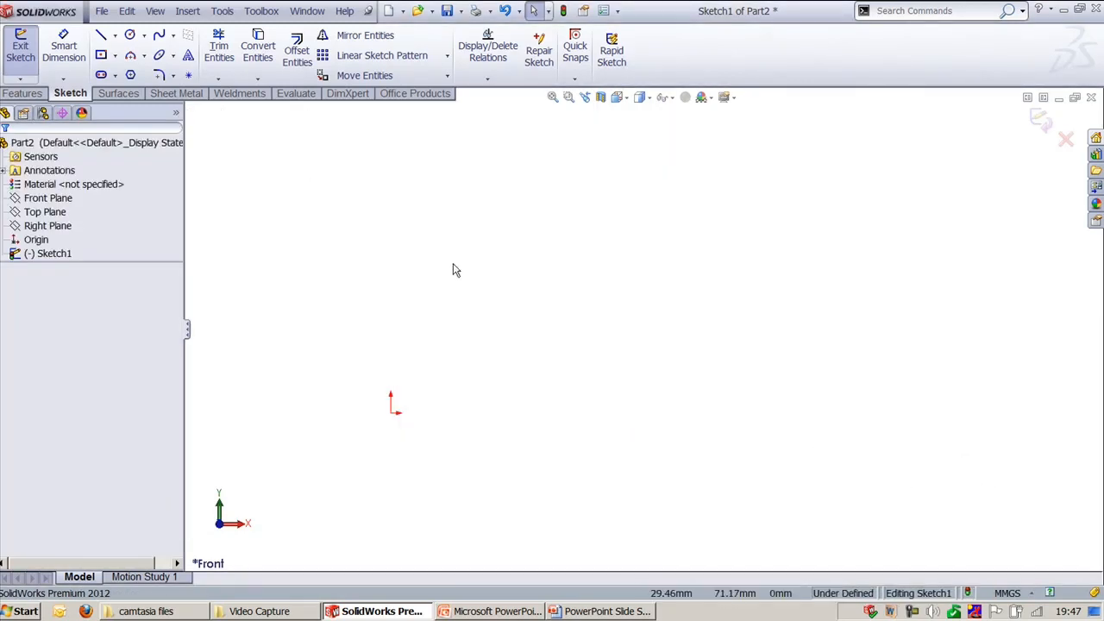
- Sketch a large circle centred on the origin
{"action": "left_click", "coordinate": [130, 34]}
{"action": "left_click", "coordinate": [535, 402]}
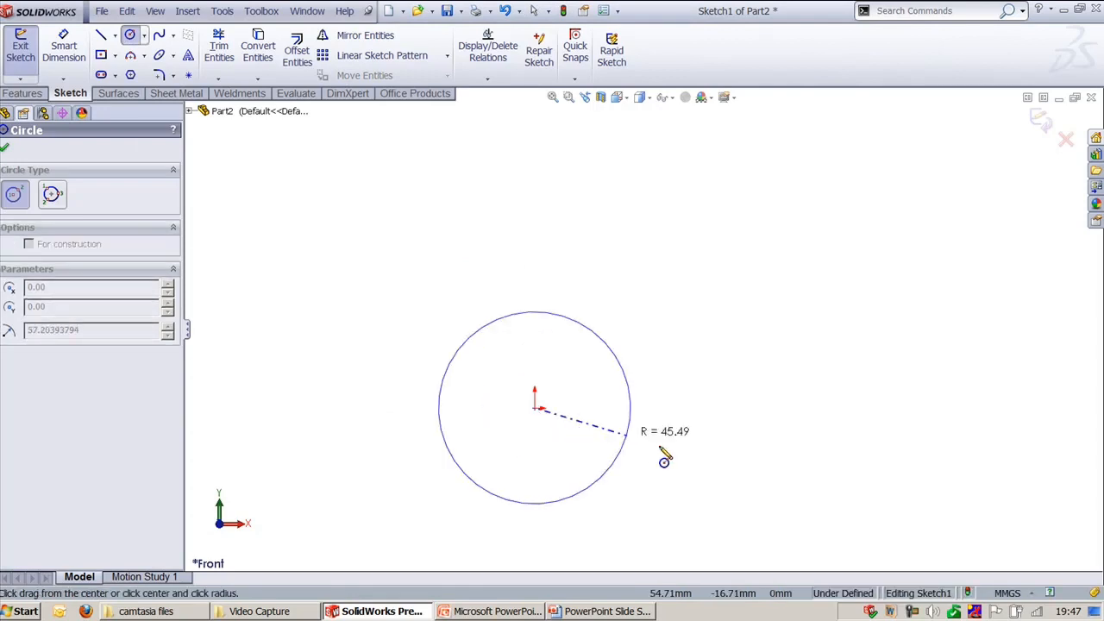
{"action": "left_click", "coordinate": [712, 448]}
{"action": "middle_click_drag", "start_coordinate": [747, 327], "coordinate": [792, 281], "text": "ctrl"}
{"action": "key", "text": "Escape"}
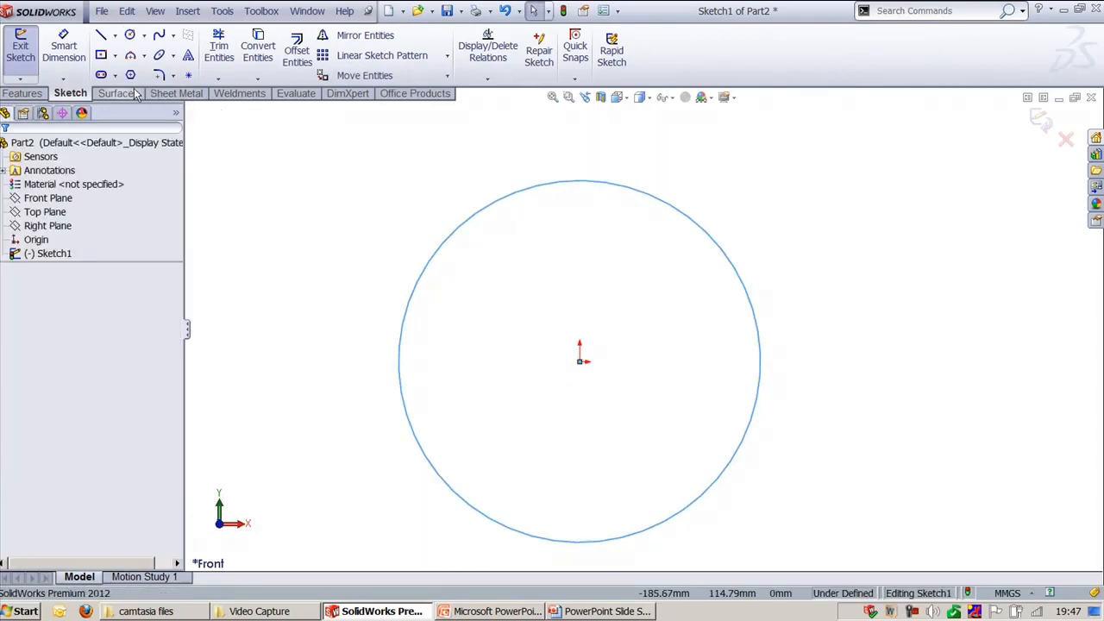
- Sketch two roughly parallel 3-point arcs from the circle's upper edge towards its centre, the first with a radius of about 90 mm
{"action": "left_click", "coordinate": [144, 56]}
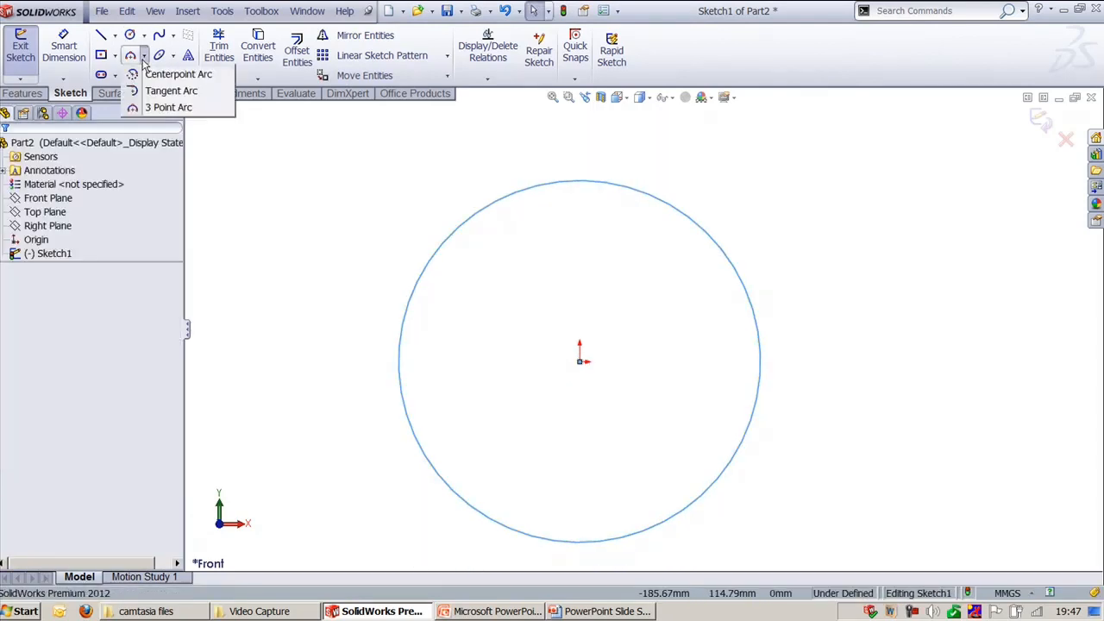
{"action": "left_click", "coordinate": [164, 107]}
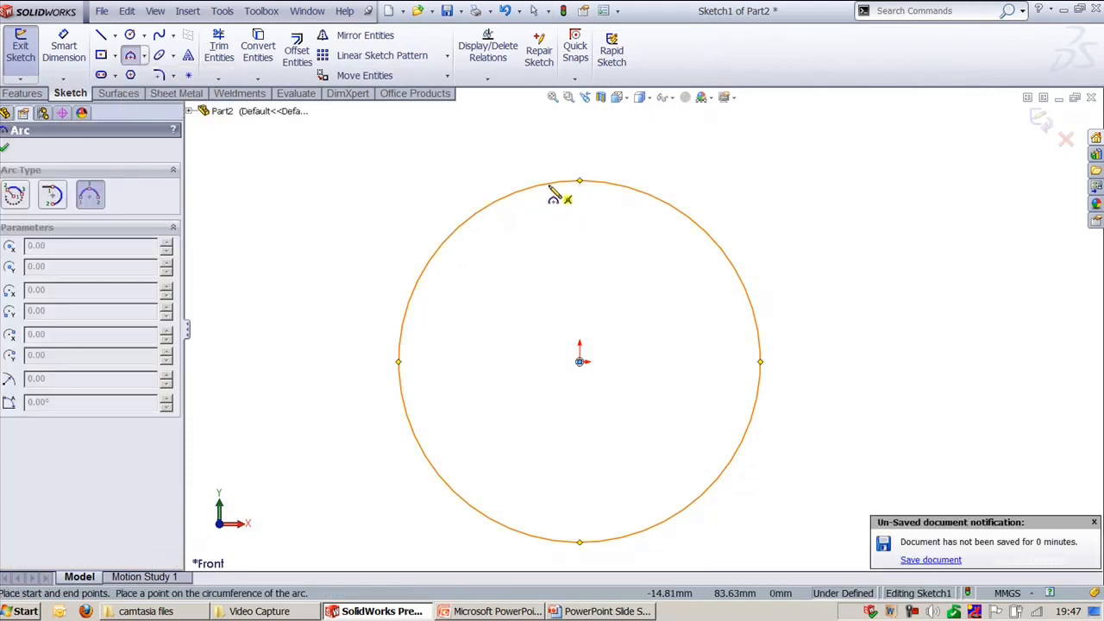
{"action": "left_click", "coordinate": [546, 184]}
{"action": "left_click", "coordinate": [560, 313]}
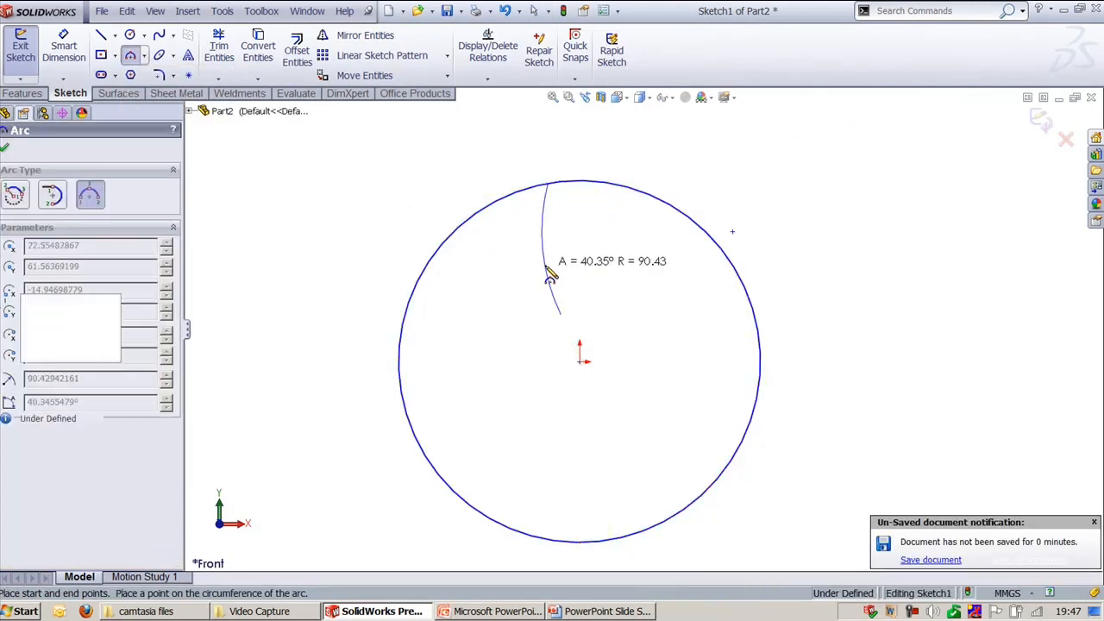
{"action": "left_click", "coordinate": [550, 274]}
{"action": "left_click", "coordinate": [588, 182]}
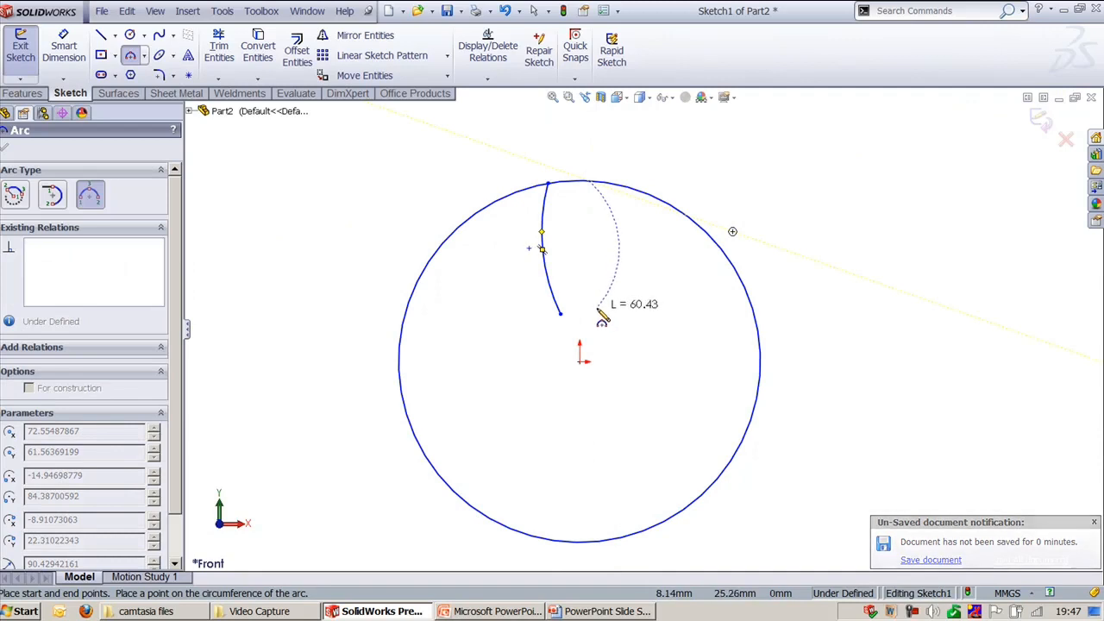
{"action": "left_click", "coordinate": [597, 308]}
{"action": "left_click", "coordinate": [581, 226]}
{"action": "key", "text": "Escape"}
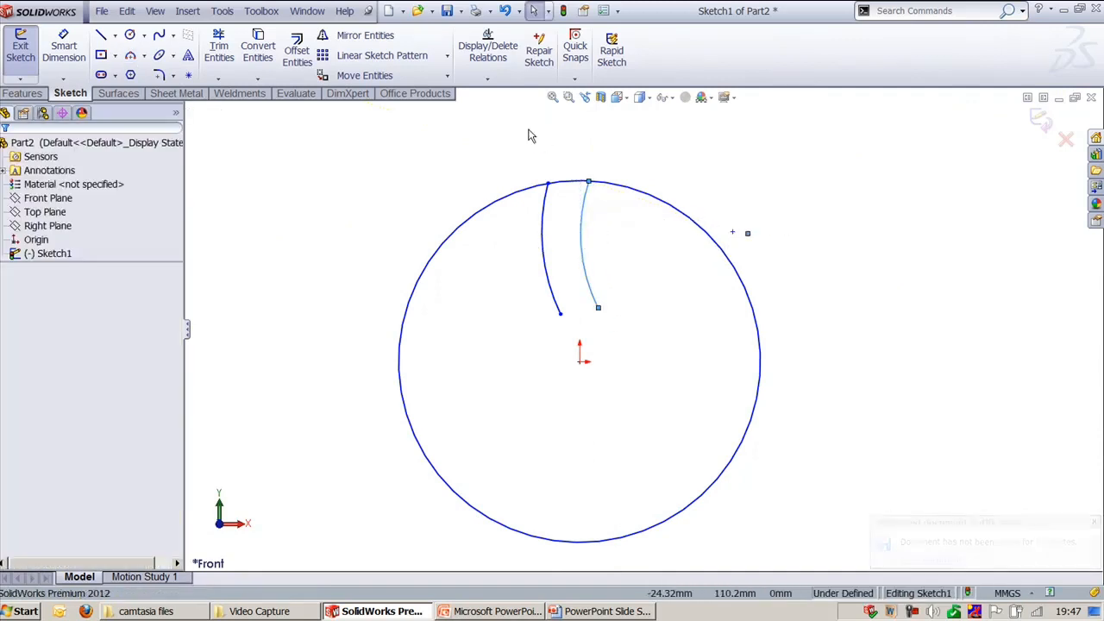
- Sketch an inner circle of about 48 mm radius centred on the origin and crossing both arcs
{"action": "left_click", "coordinate": [130, 34]}
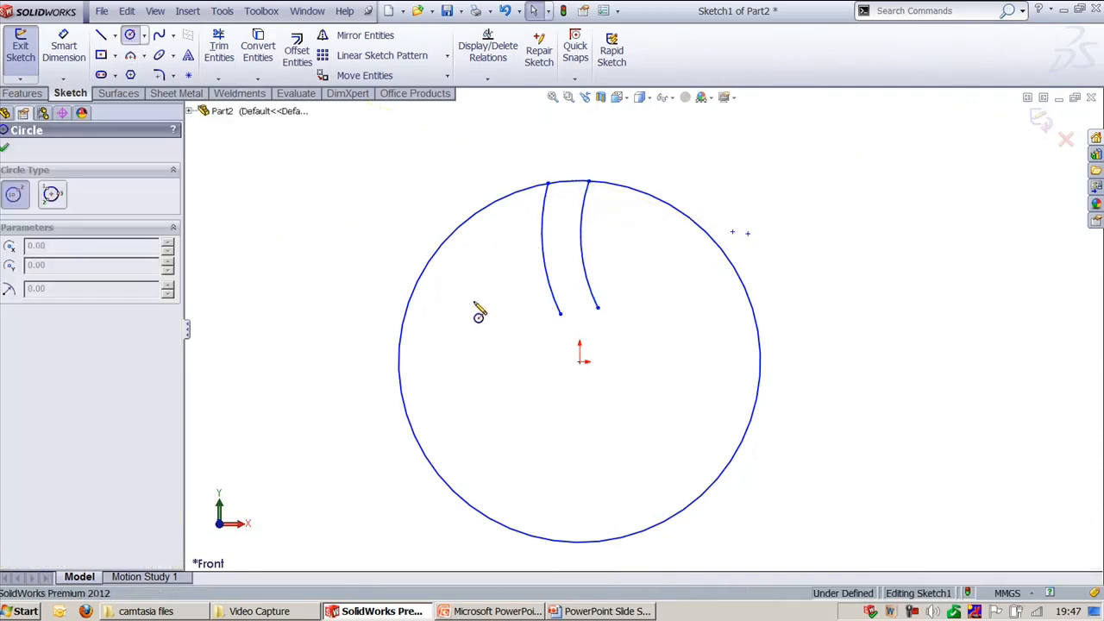
{"action": "left_click", "coordinate": [580, 361]}
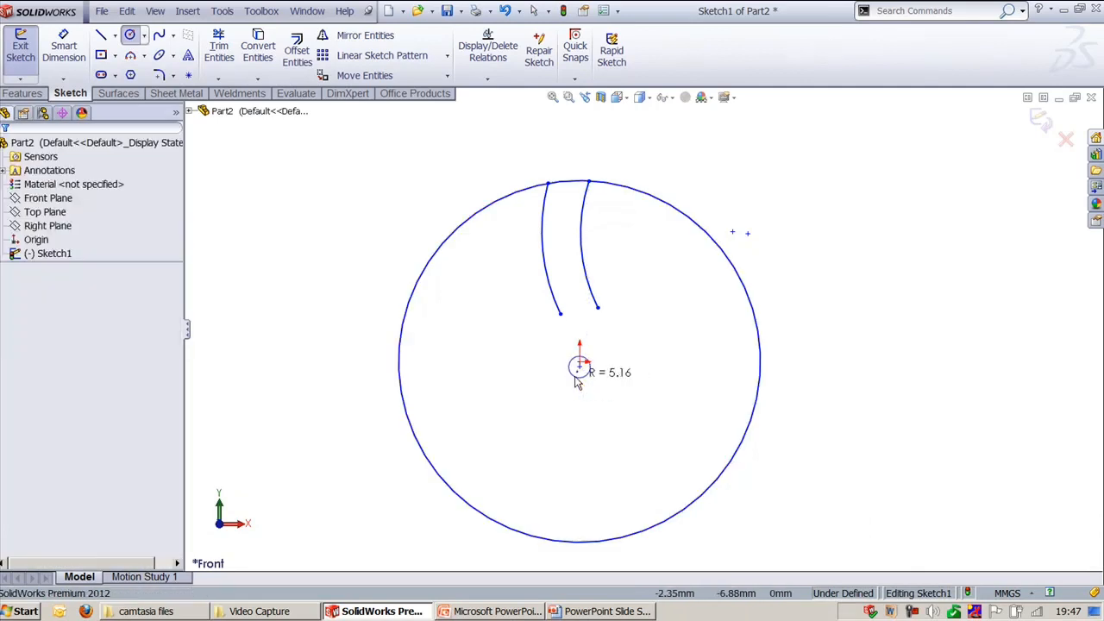
{"action": "key", "text": "Escape"}
{"action": "key", "text": "Return"}
{"action": "left_click", "coordinate": [580, 361]}
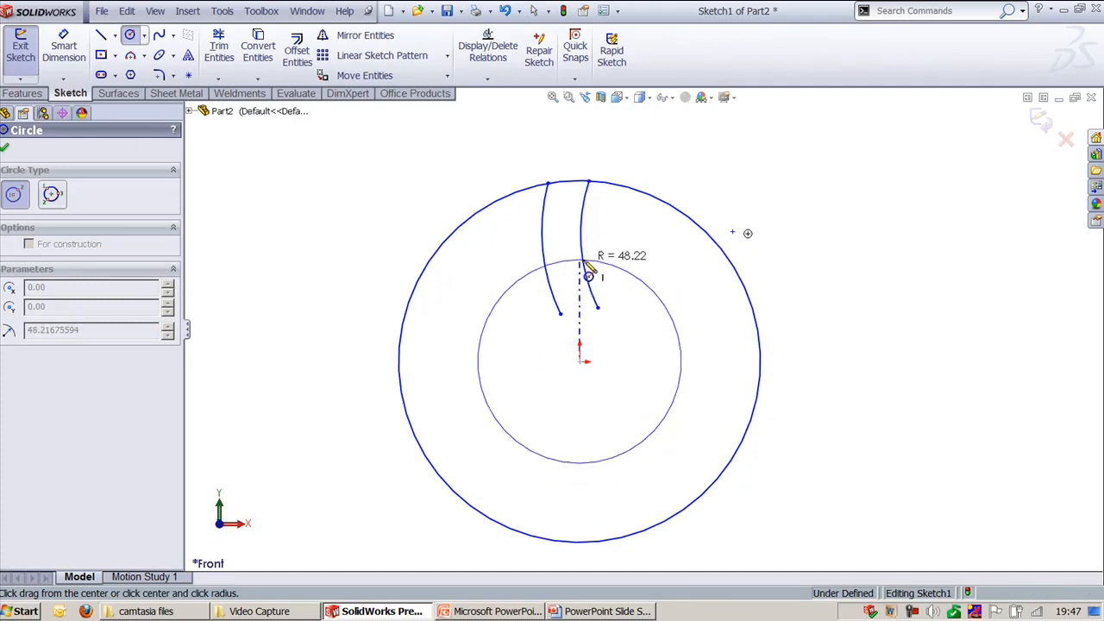
{"action": "left_click", "coordinate": [587, 274]}
{"action": "key", "text": "Escape"}
- Trim the inner circle outside the two arcs and the arc ends inside it, leaving one curved notch
{"action": "key", "text": "t"}
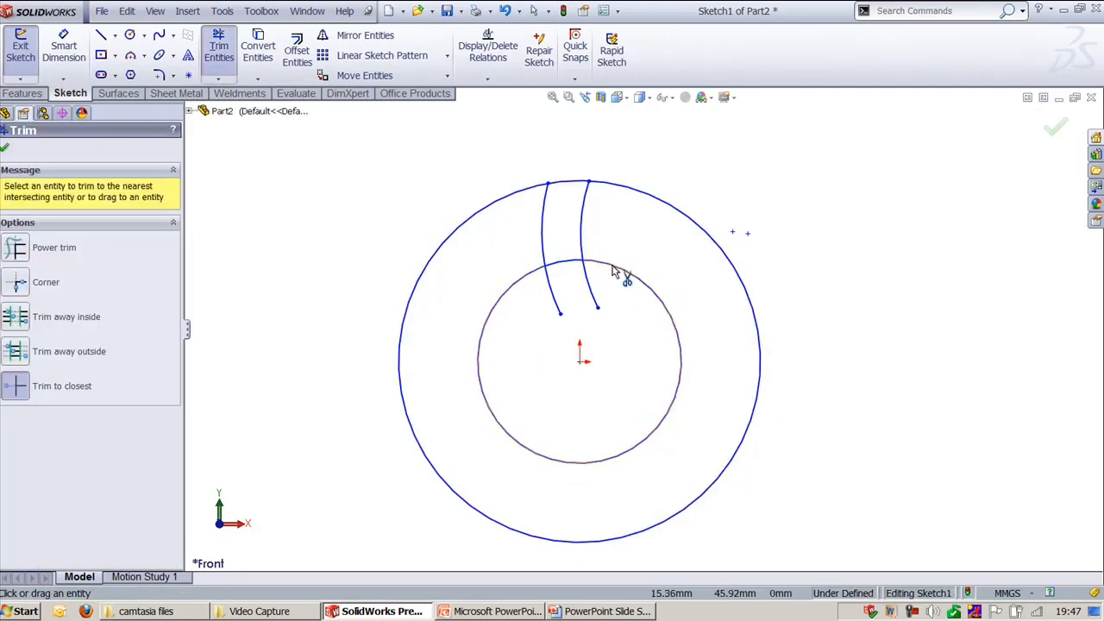
{"action": "left_click", "coordinate": [612, 270]}
{"action": "left_click", "coordinate": [557, 297]}
{"action": "left_click", "coordinate": [592, 290]}
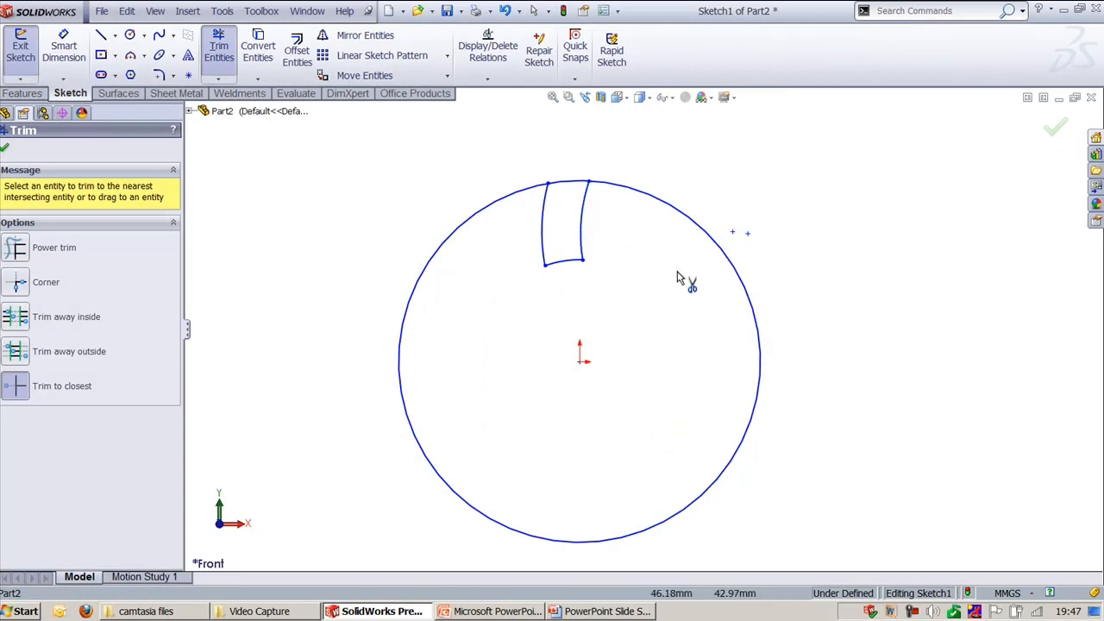
{"action": "key", "text": "Escape"}
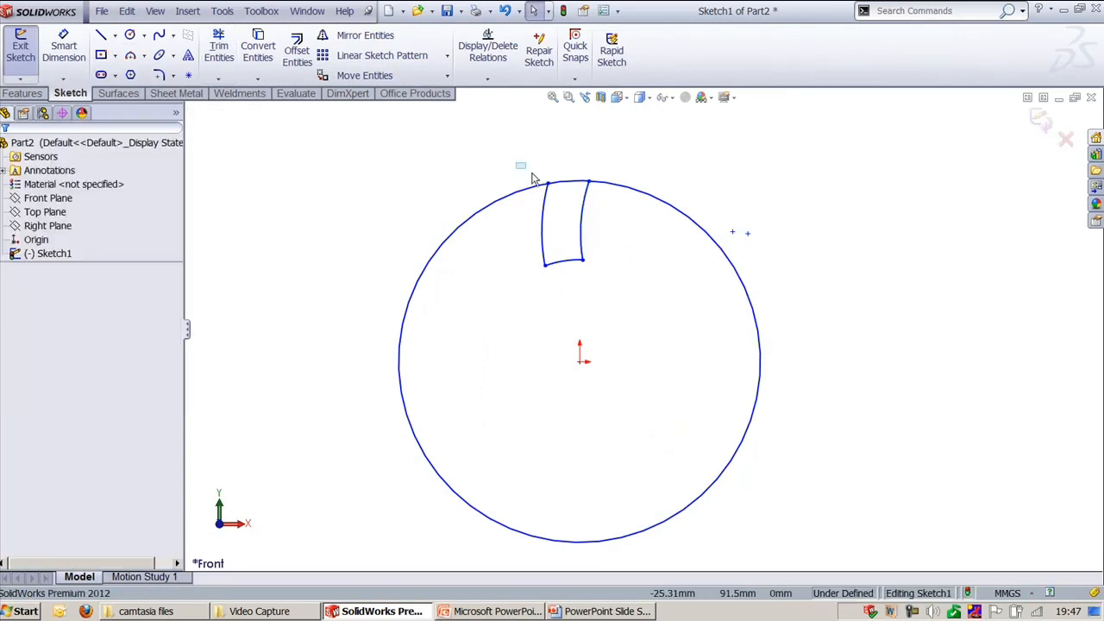
- Start a Circular Sketch Pattern of the notch's three arcs and move the pattern centre to the origin
{"action": "left_click_drag", "start_coordinate": [516, 164], "coordinate": [617, 290]}
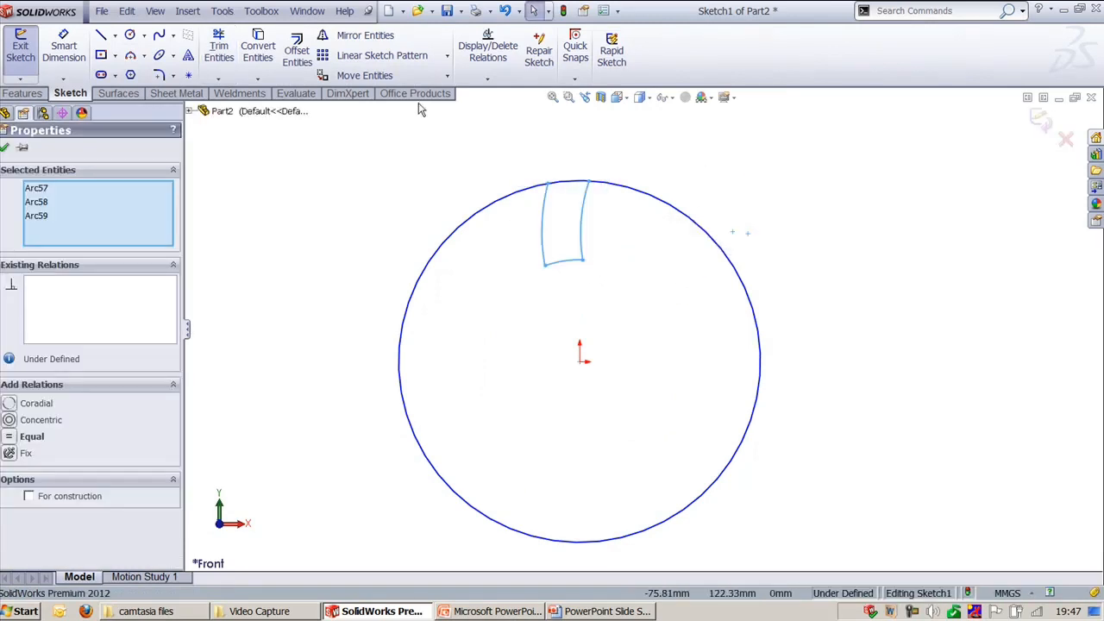
{"action": "left_click", "coordinate": [448, 55]}
{"action": "left_click", "coordinate": [440, 91]}
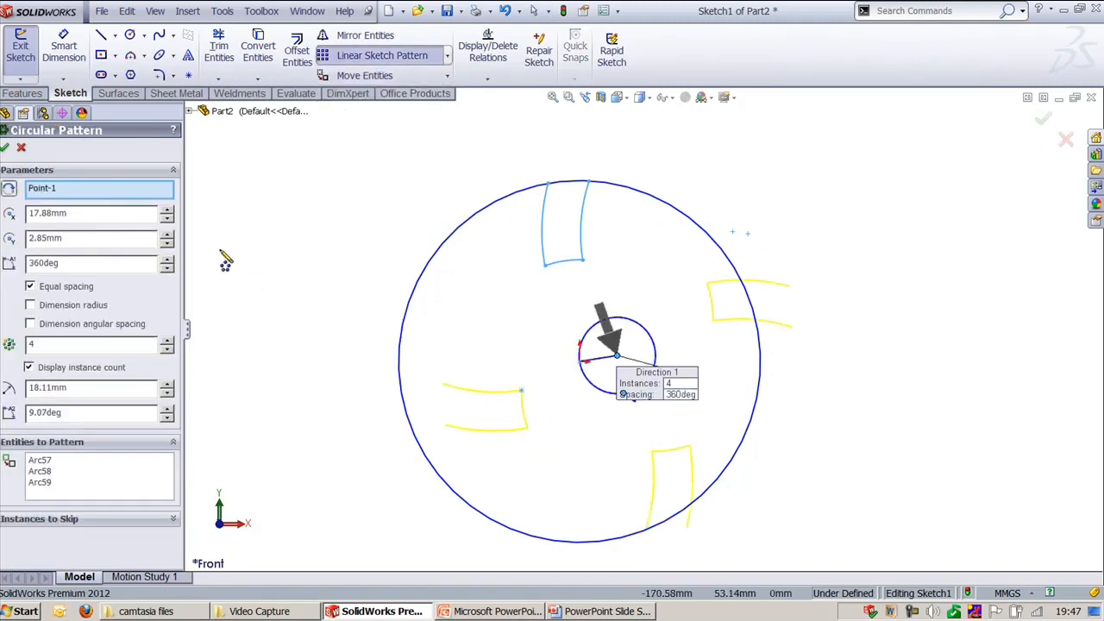
{"action": "left_click", "coordinate": [73, 187]}
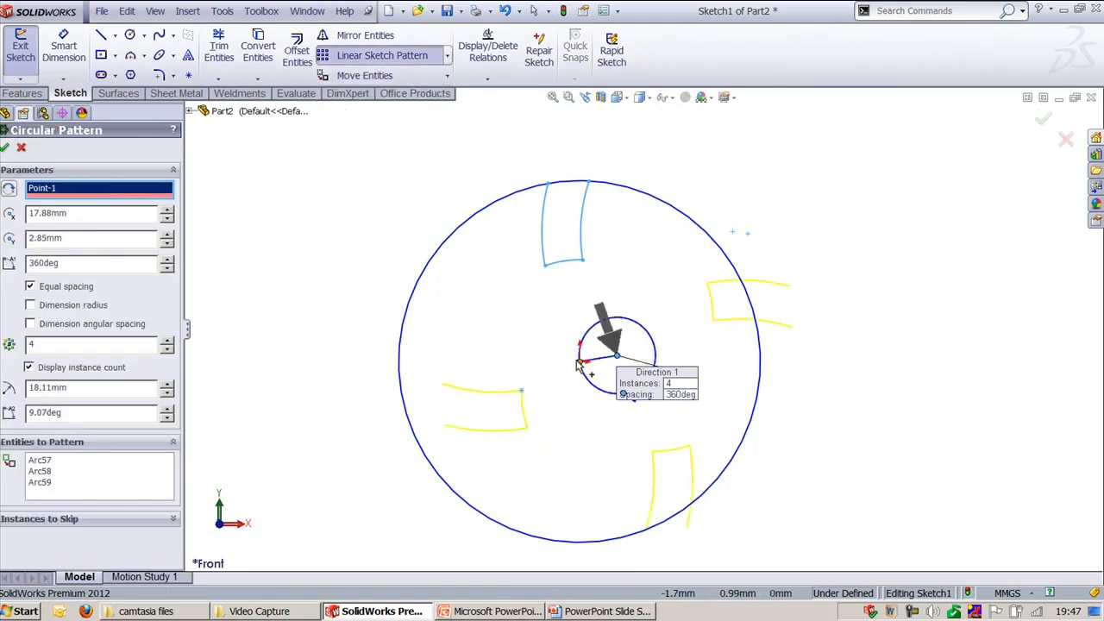
{"action": "left_click", "coordinate": [522, 390]}
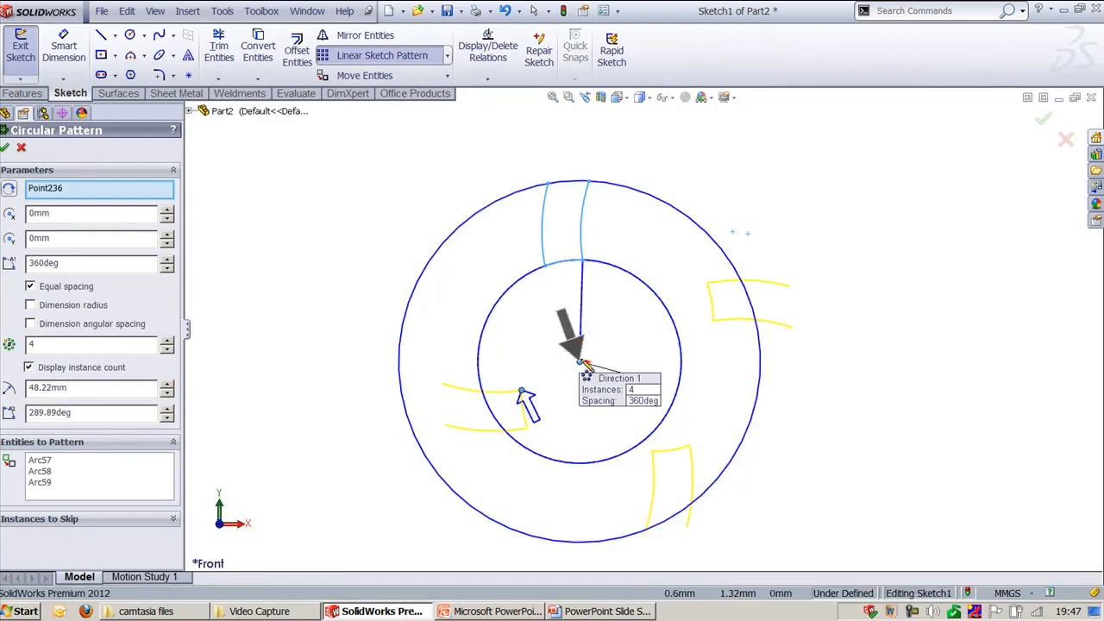
{"action": "scroll", "coordinate": [552, 398], "scroll_direction": "down", "scroll_amount": 6}
{"action": "scroll", "coordinate": [623, 385], "scroll_direction": "up", "scroll_amount": 6}
{"action": "middle_click_drag", "start_coordinate": [594, 378], "coordinate": [648, 359], "text": "ctrl"}
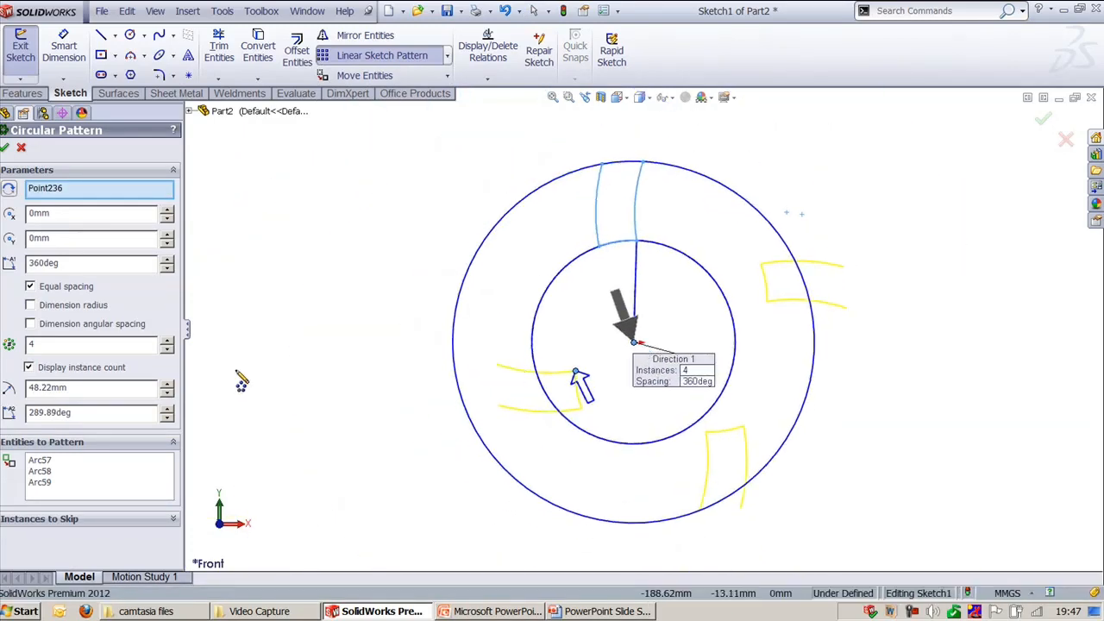
- Turn on Dimension radius and set the equally spaced circular pattern to 6 instances
{"action": "left_click", "coordinate": [75, 307]}
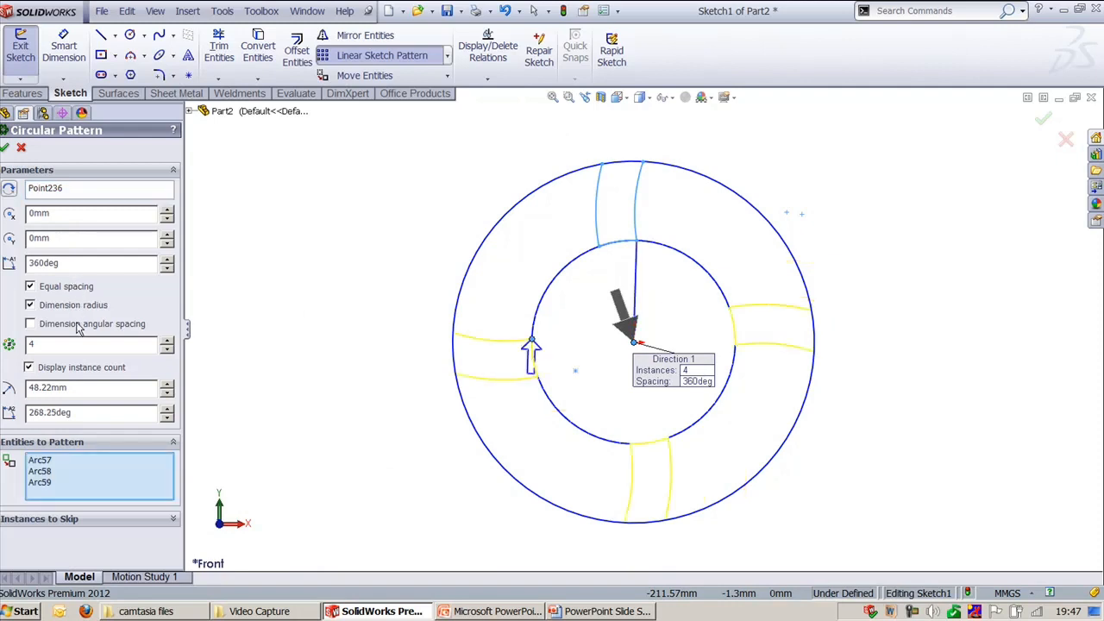
{"action": "left_click", "coordinate": [76, 325]}
{"action": "left_click", "coordinate": [68, 288]}
{"action": "left_click", "coordinate": [167, 342]}
{"action": "left_click", "coordinate": [167, 341]}
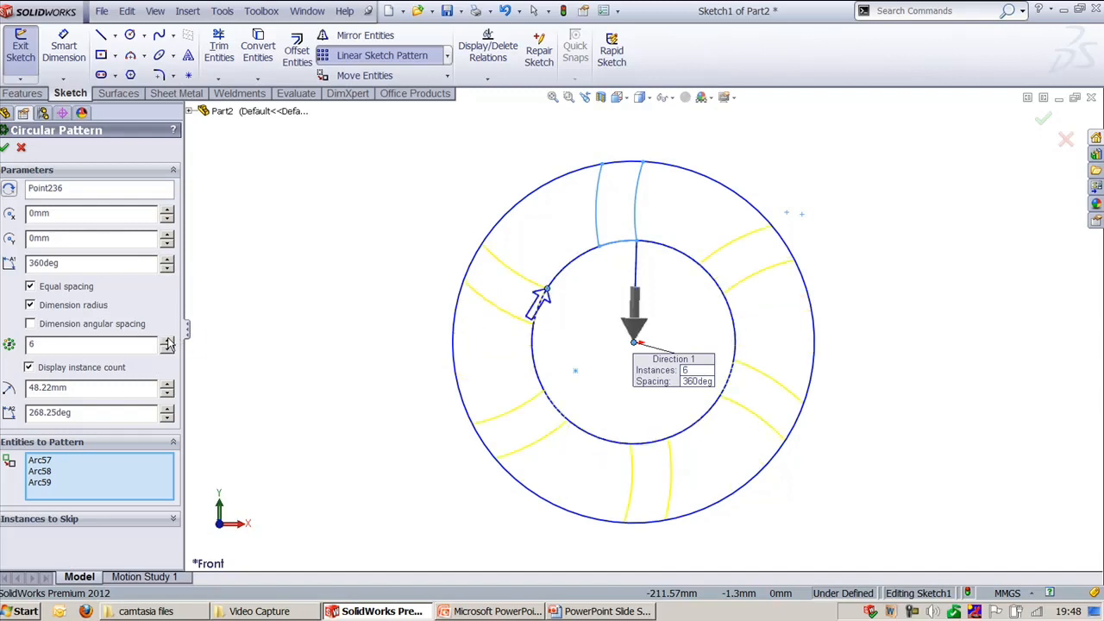
- Try the circular pattern without equal spacing, using a 30-degree angle between instances
{"action": "left_click", "coordinate": [31, 286]}
{"action": "double_click", "coordinate": [98, 267]}
{"action": "type", "text": "30"}
{"action": "key", "text": "Return"}
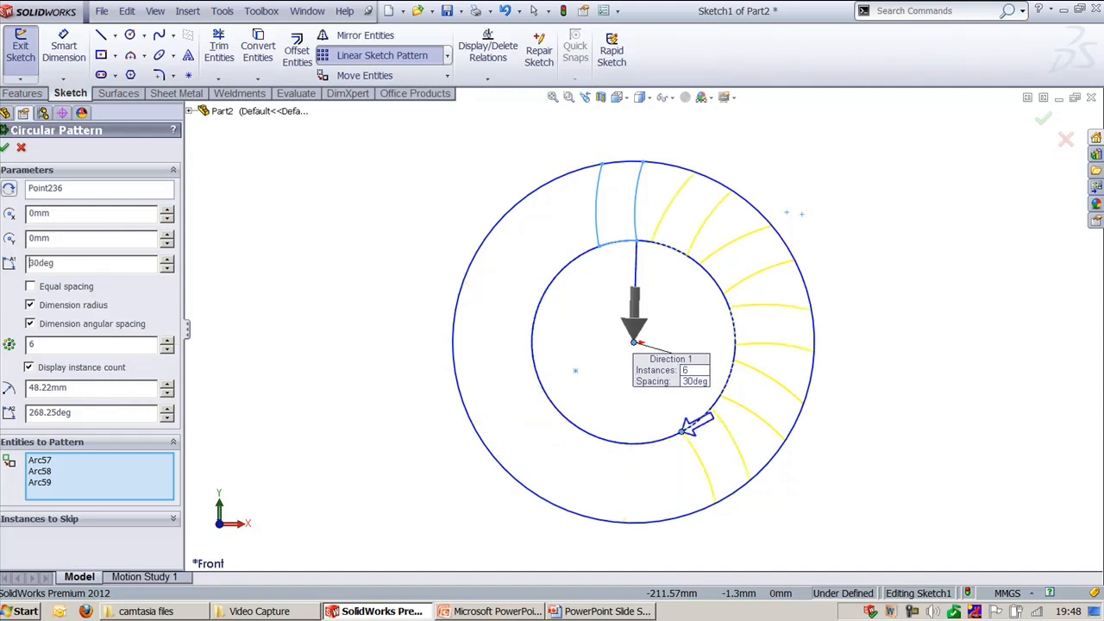
{"action": "double_click", "coordinate": [99, 268]}
{"action": "type", "text": "3"}
{"action": "key", "text": "Return"}
{"action": "left_click", "coordinate": [646, 344]}
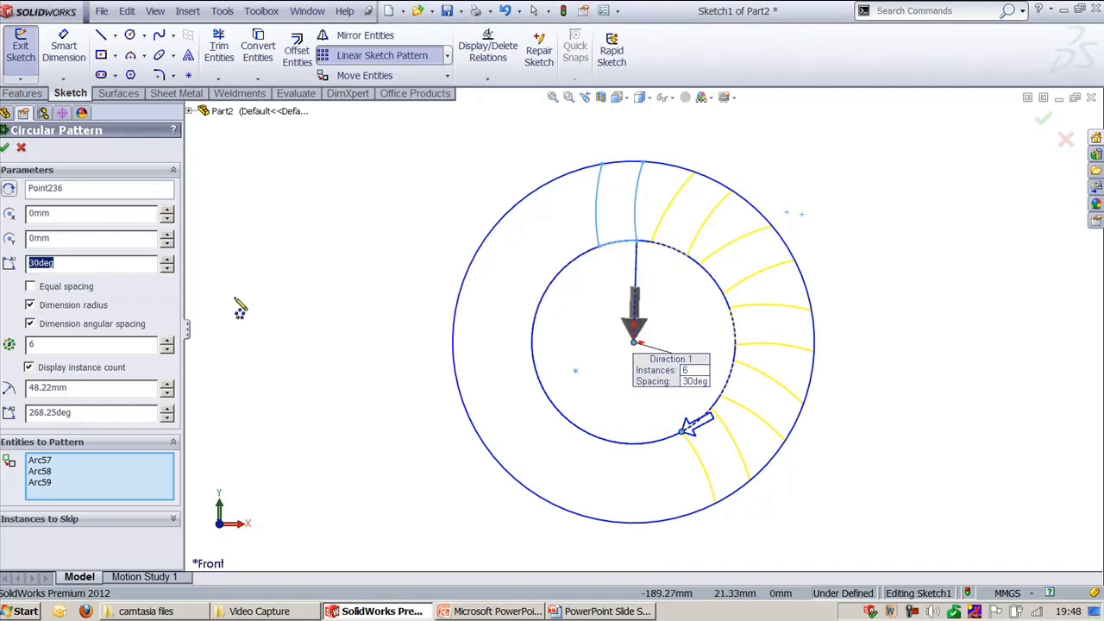
- Restore equal spacing of the notch pattern over a total angle of 360 degrees
{"action": "left_click", "coordinate": [43, 288]}
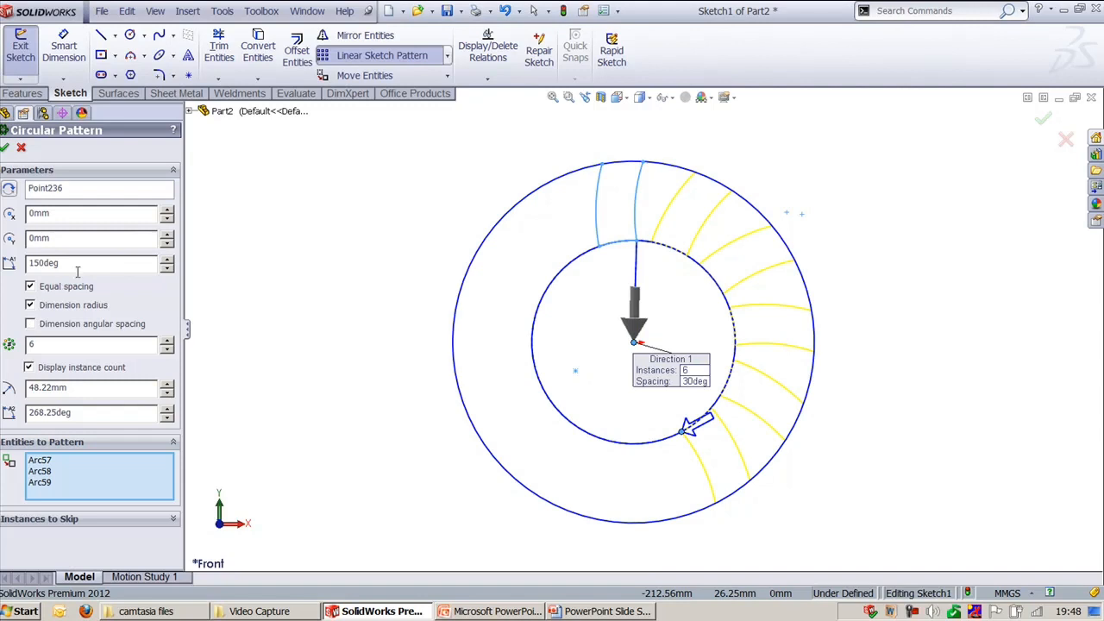
{"action": "type", "text": "360"}
{"action": "key", "text": "Return"}
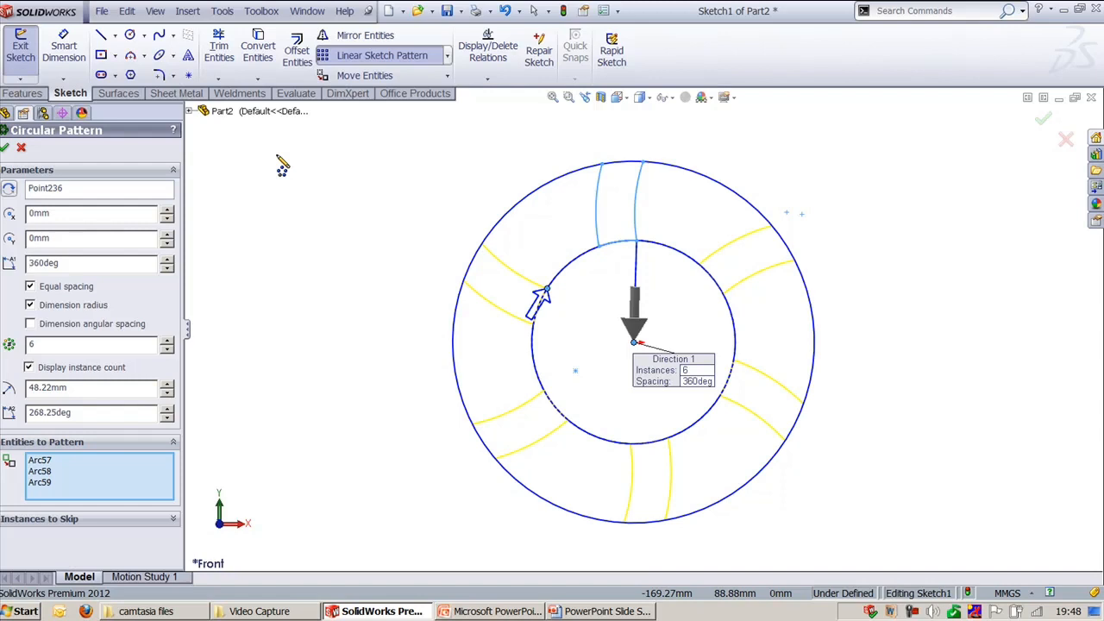
- Try skipping the lower-left notch instance in the circular pattern, and restore it
{"action": "left_click", "coordinate": [86, 306]}
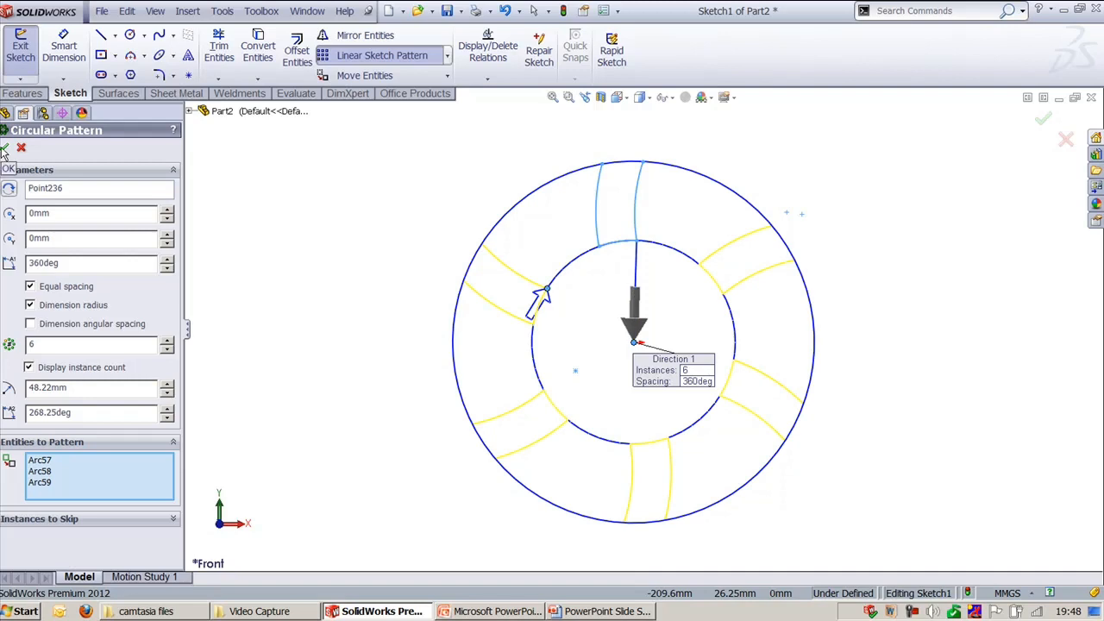
{"action": "left_click", "coordinate": [129, 521]}
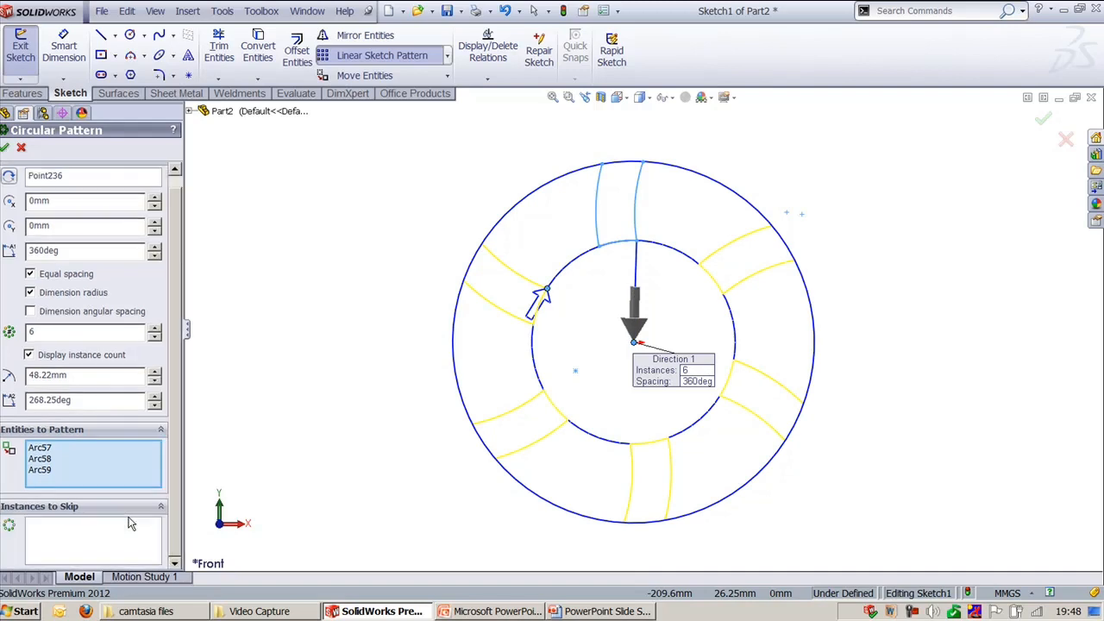
{"action": "left_click", "coordinate": [110, 544]}
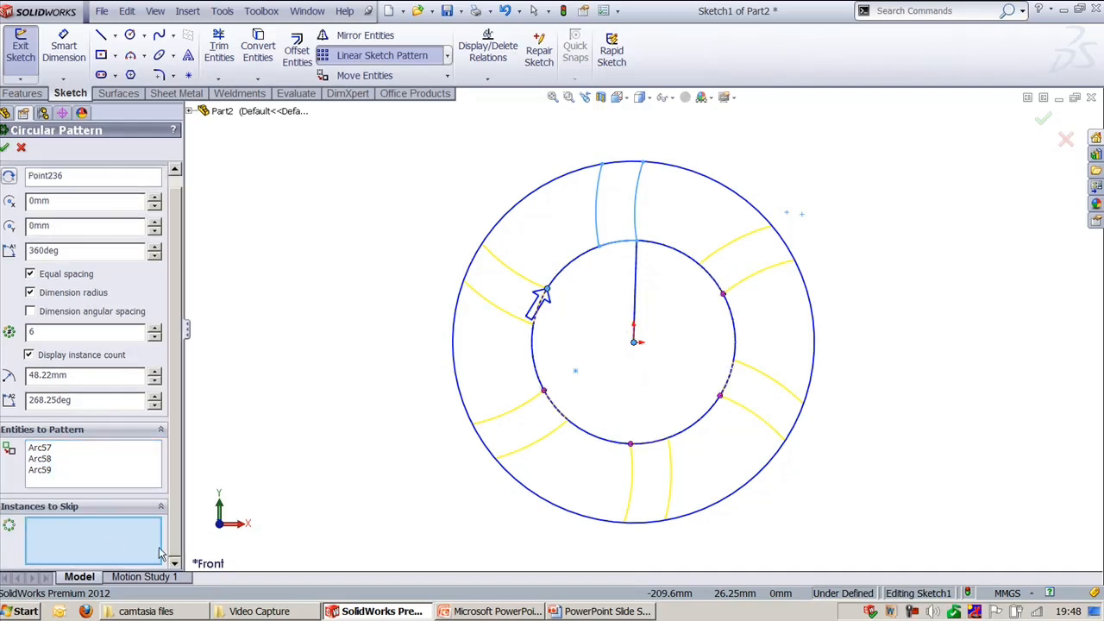
{"action": "left_click", "coordinate": [543, 392]}
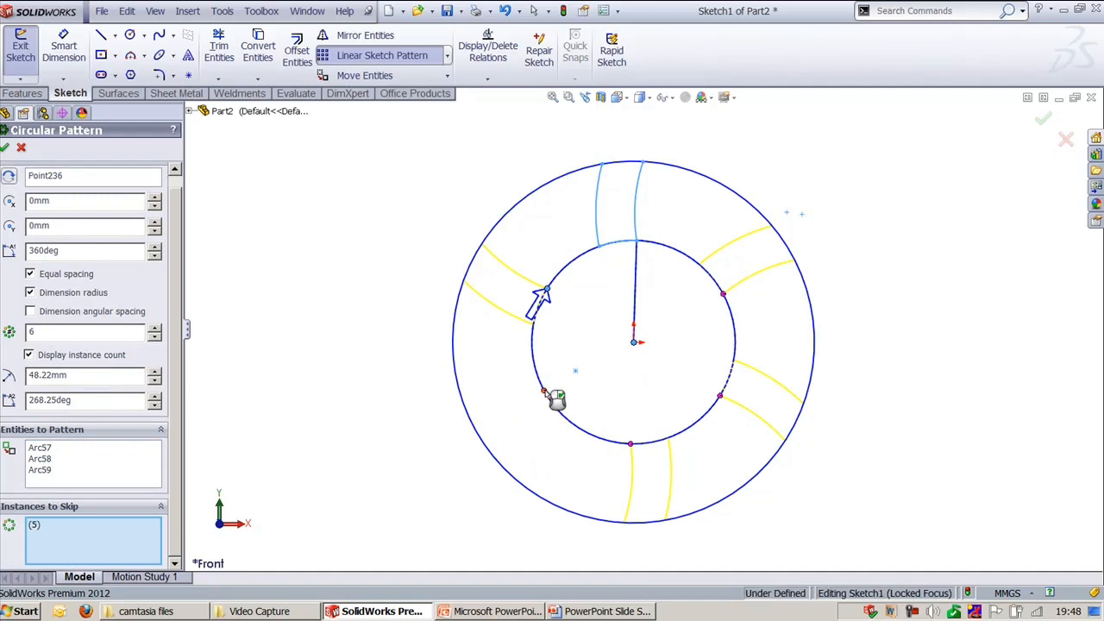
{"action": "left_click", "coordinate": [545, 393]}
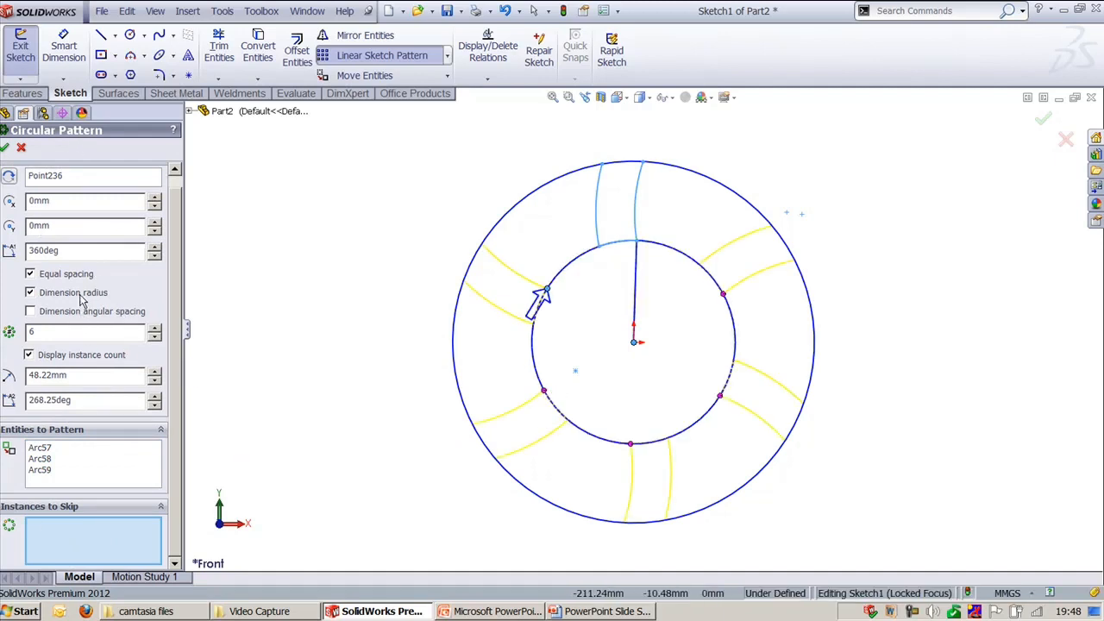
- Accept the circular pattern of the notch and inspect its radius dimension
{"action": "left_click", "coordinate": [5, 149]}
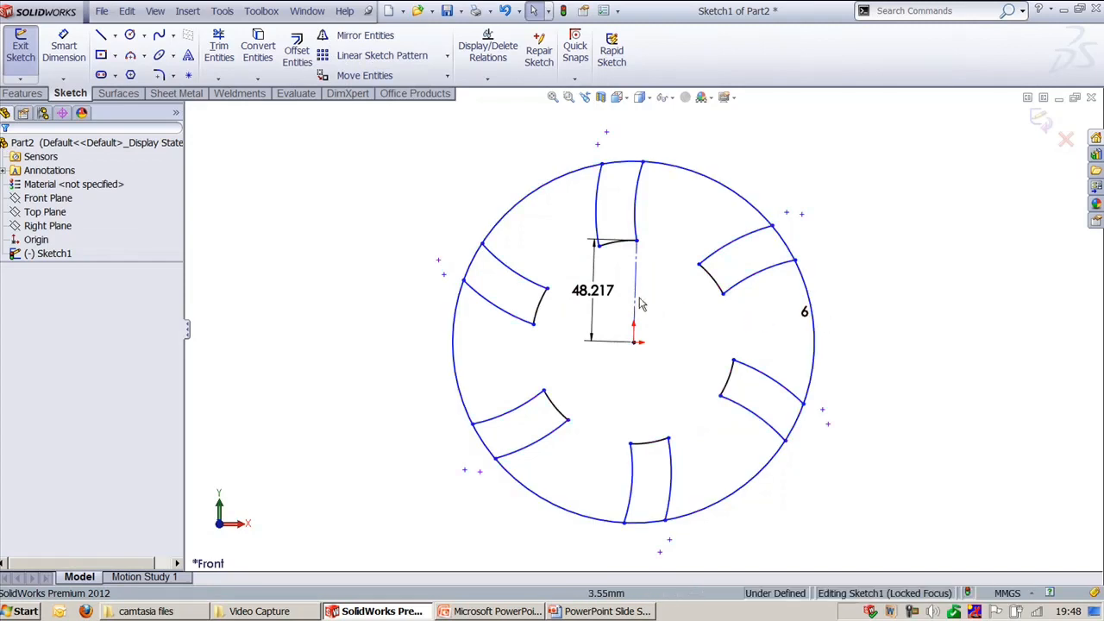
{"action": "left_click", "coordinate": [595, 292]}
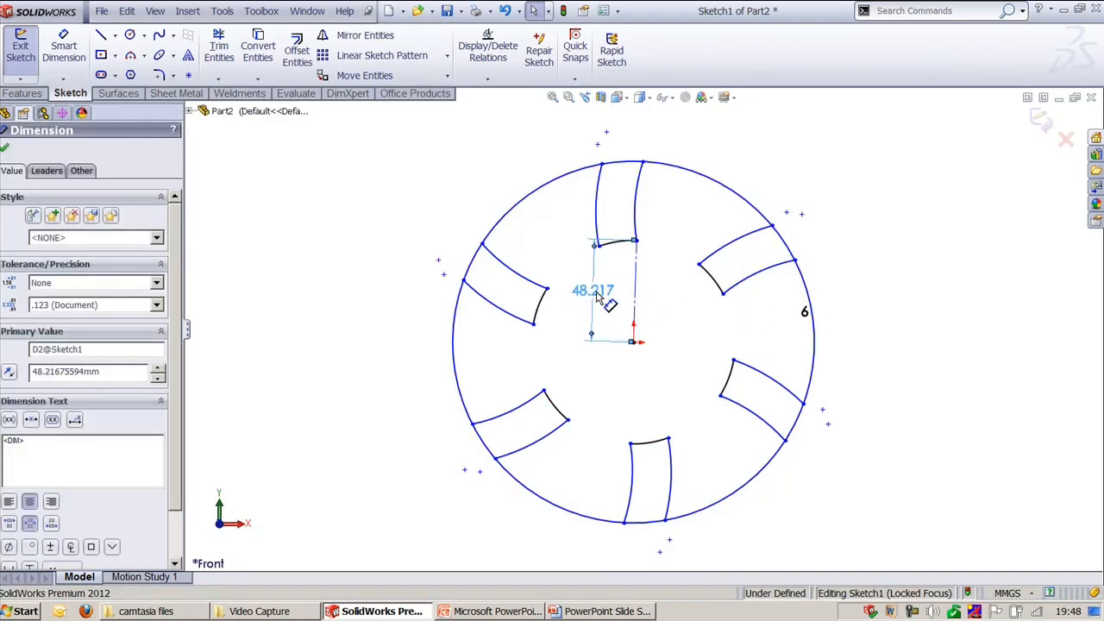
{"action": "left_click", "coordinate": [525, 337]}
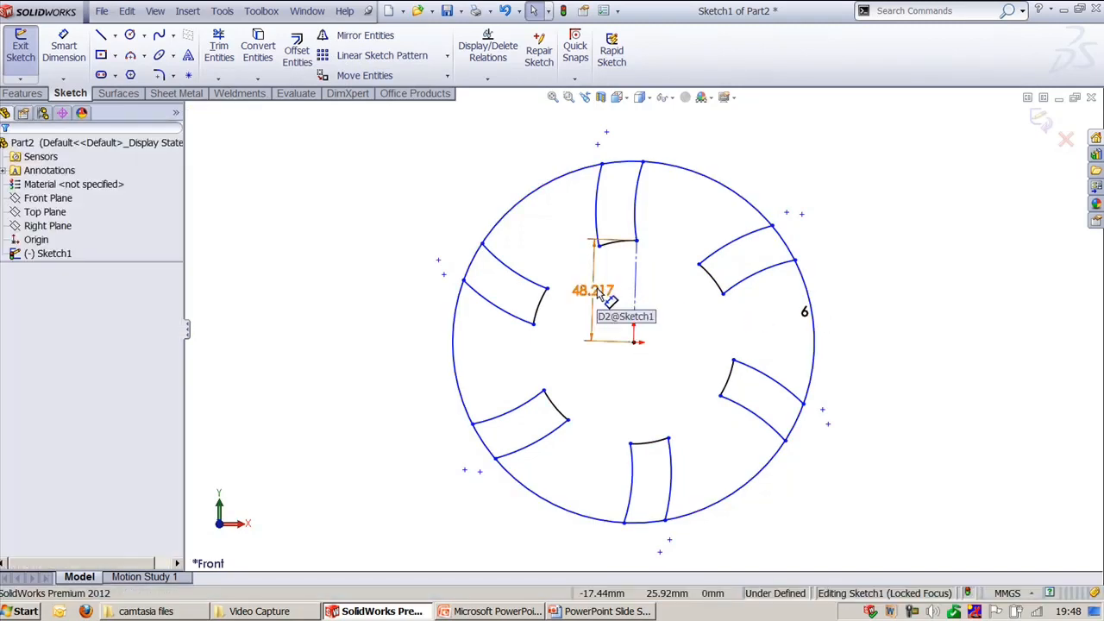
- Change the circular pattern's instance count dimension to 8
{"action": "left_click", "coordinate": [805, 314]}
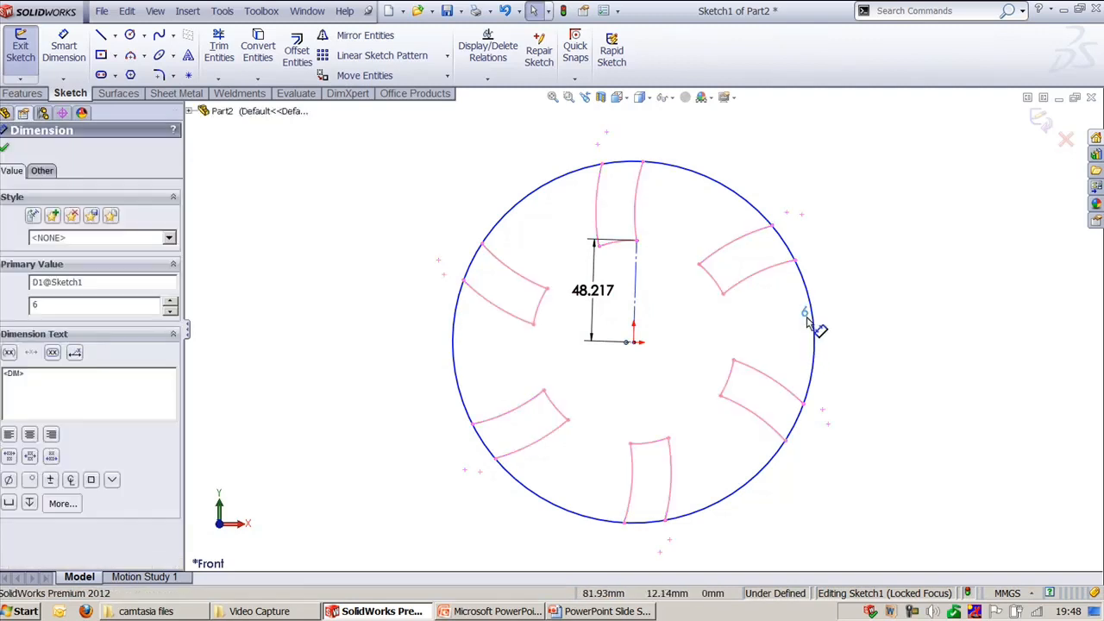
{"action": "double_click", "coordinate": [805, 315]}
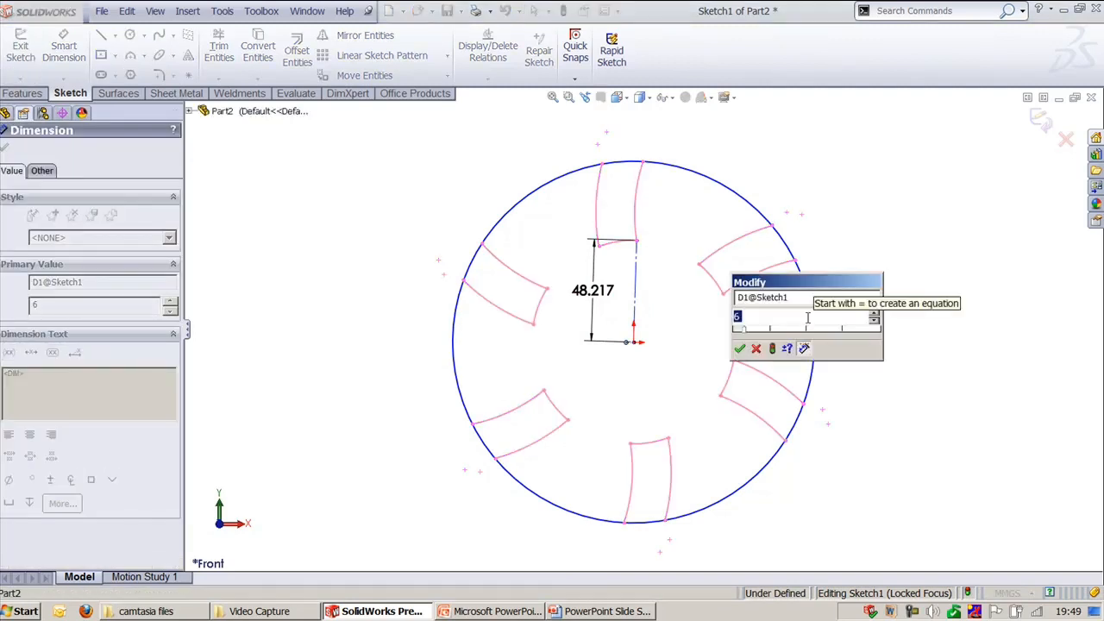
{"action": "type", "text": "8"}
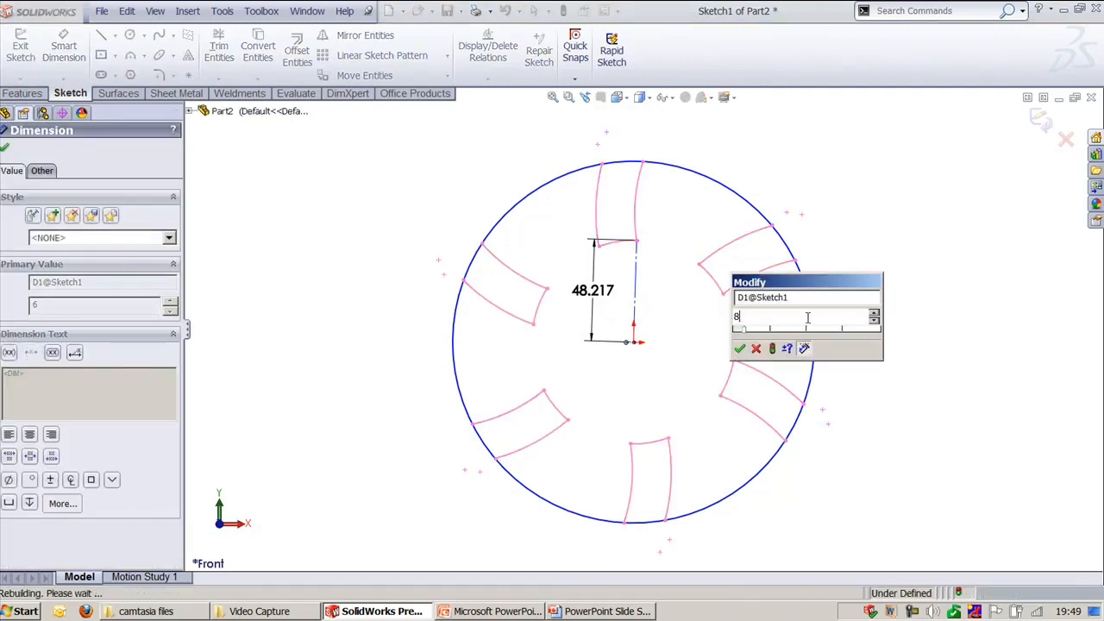
{"action": "key", "text": "Return"}
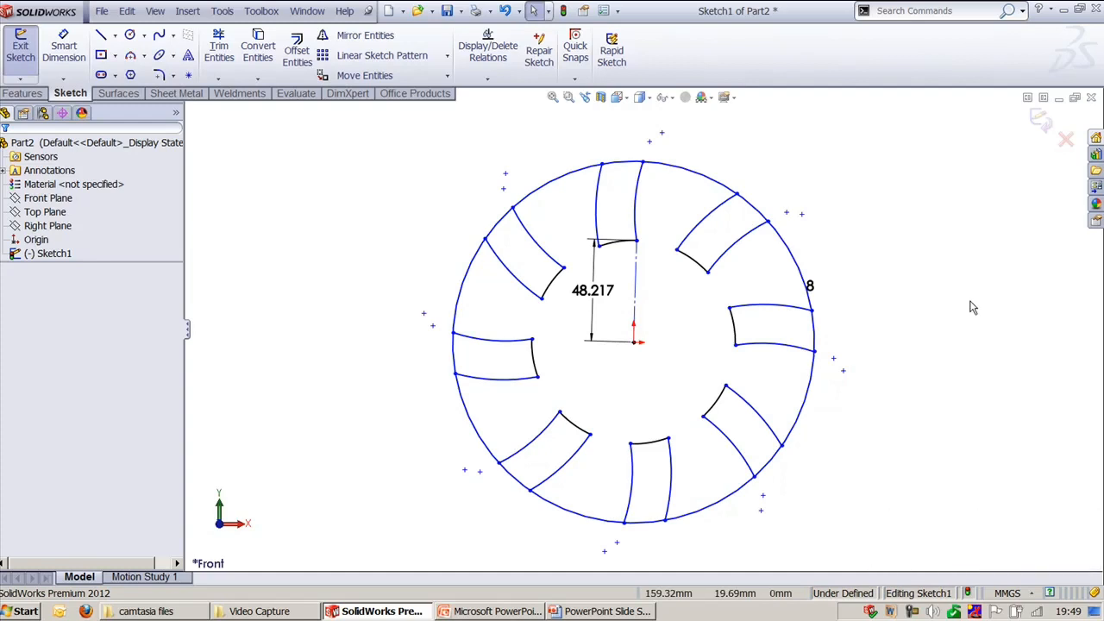
- Edit the circular pattern through one of its patterned arcs and set the number of instances to 4
{"action": "left_click", "coordinate": [722, 217]}
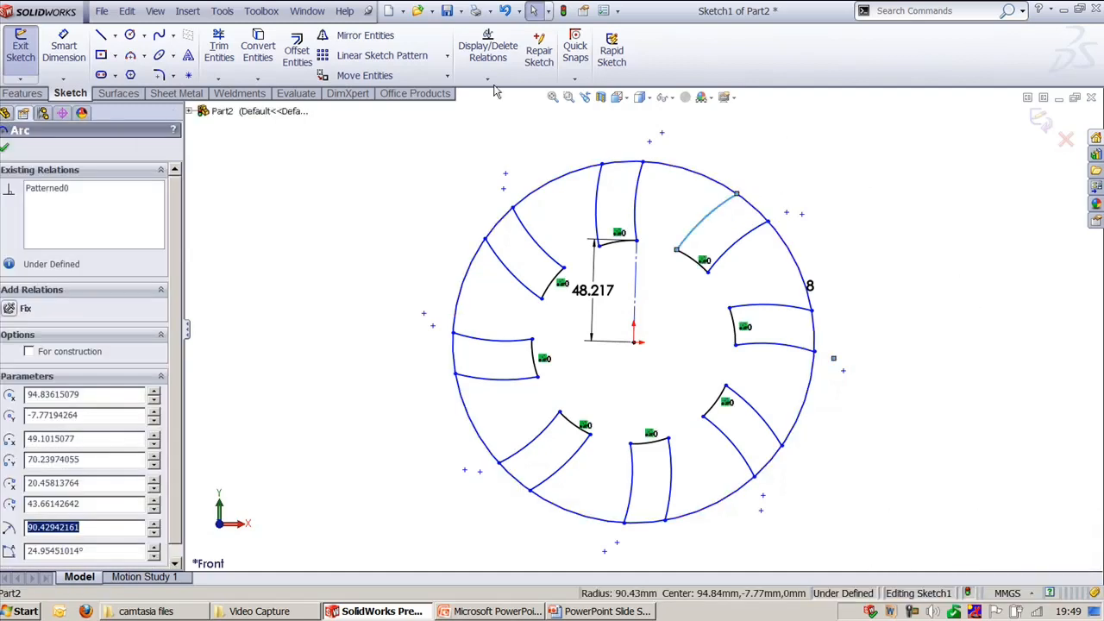
{"action": "left_click", "coordinate": [224, 10]}
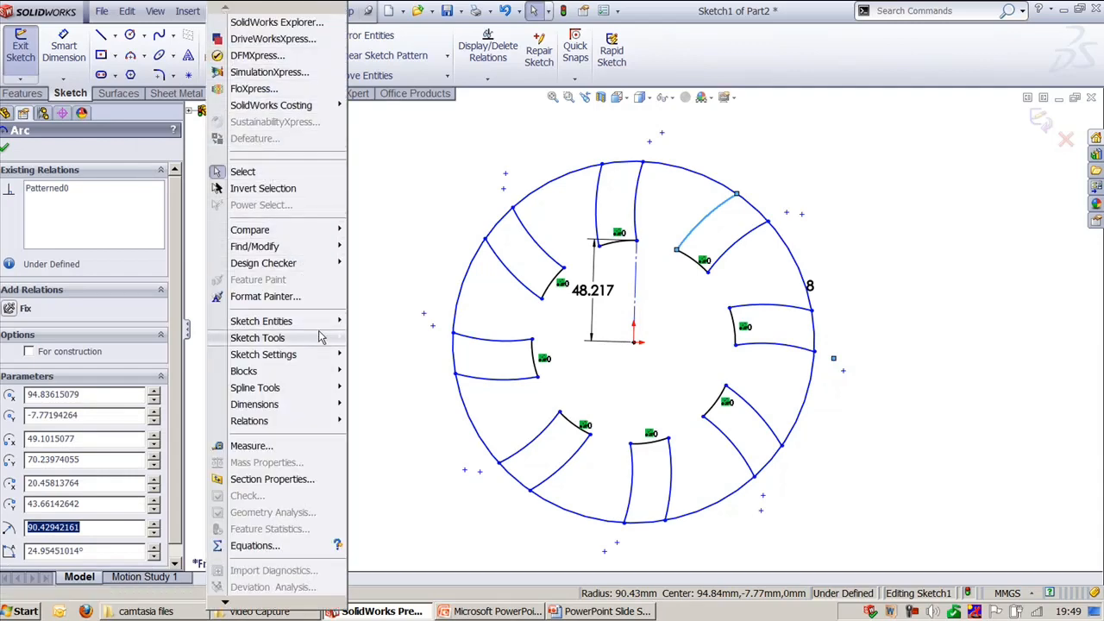
{"action": "mouse_move", "coordinate": [334, 341]}
{"action": "left_click", "coordinate": [419, 408]}
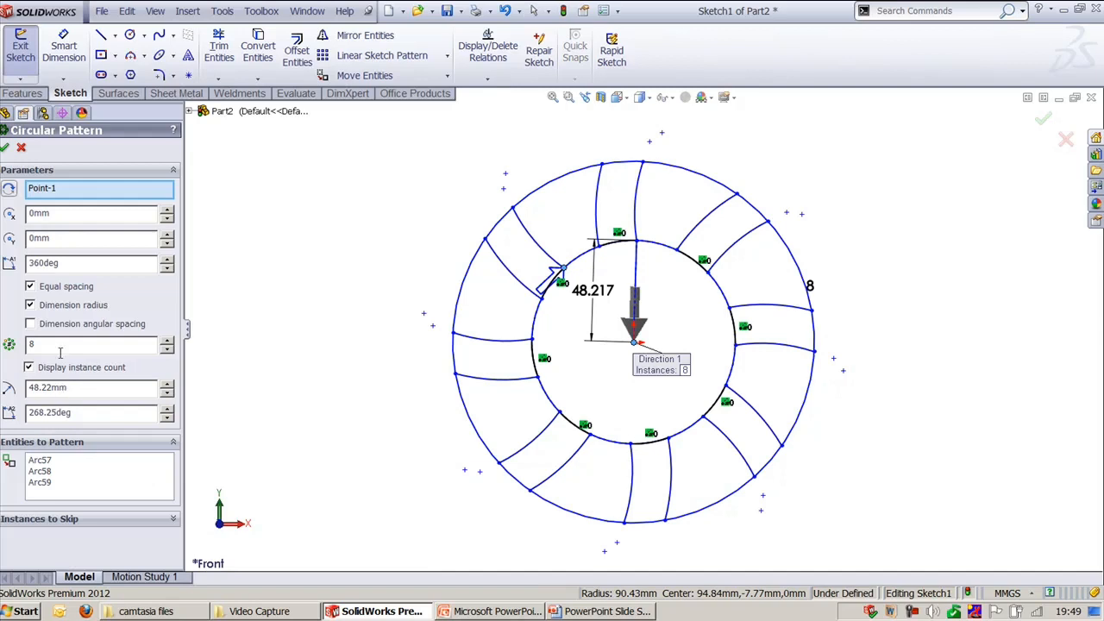
{"action": "double_click", "coordinate": [57, 345]}
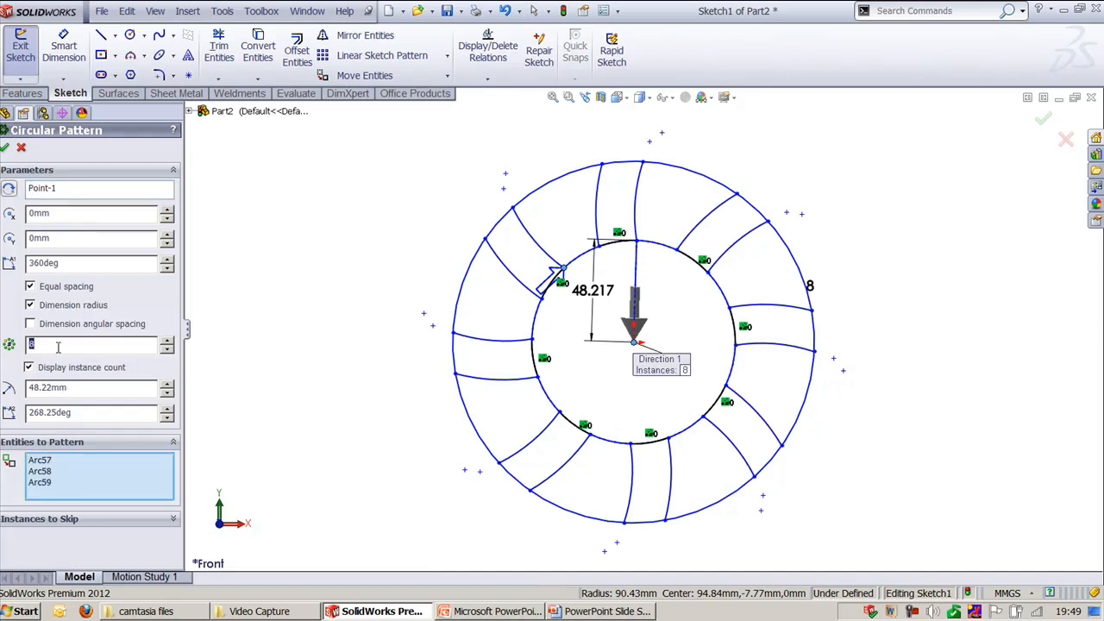
{"action": "type", "text": "4"}
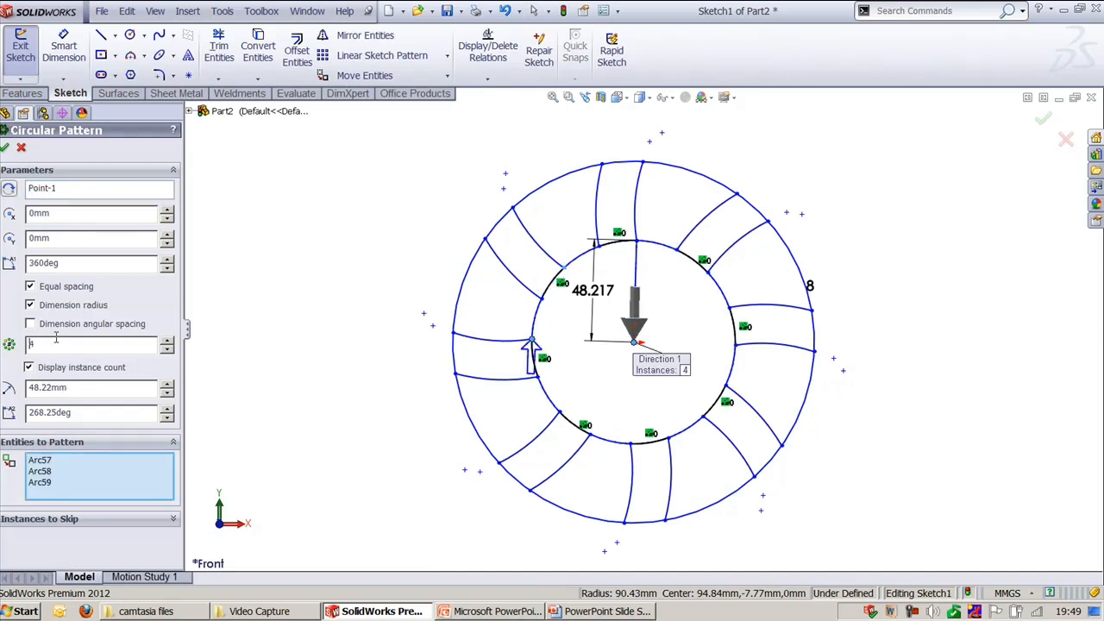
{"action": "left_click", "coordinate": [5, 149]}
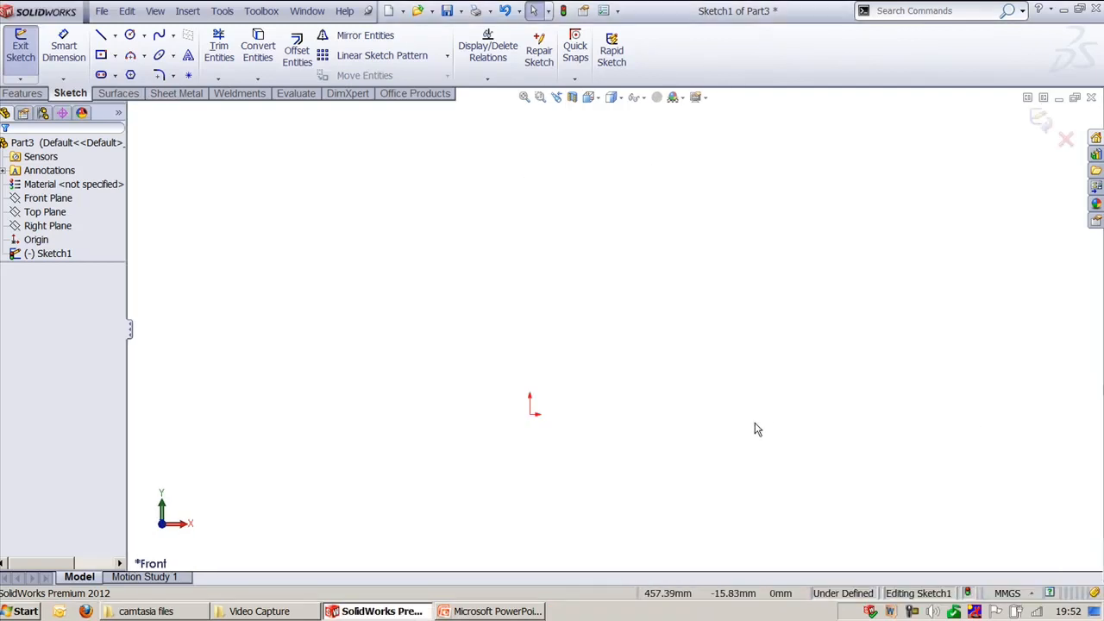
- Sketch a six-sided polygon centred on the origin with an inscribed circle about 462.5 mm in diameter
{"action": "middle_click_drag", "start_coordinate": [754, 429], "coordinate": [774, 395], "text": "ctrl"}
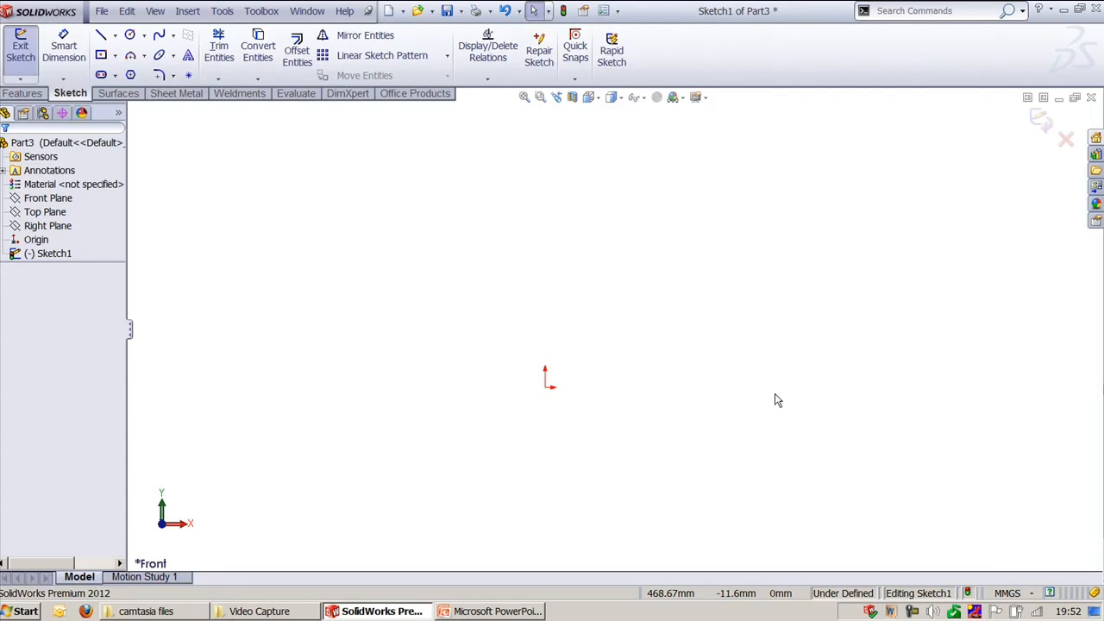
{"action": "left_click", "coordinate": [130, 75]}
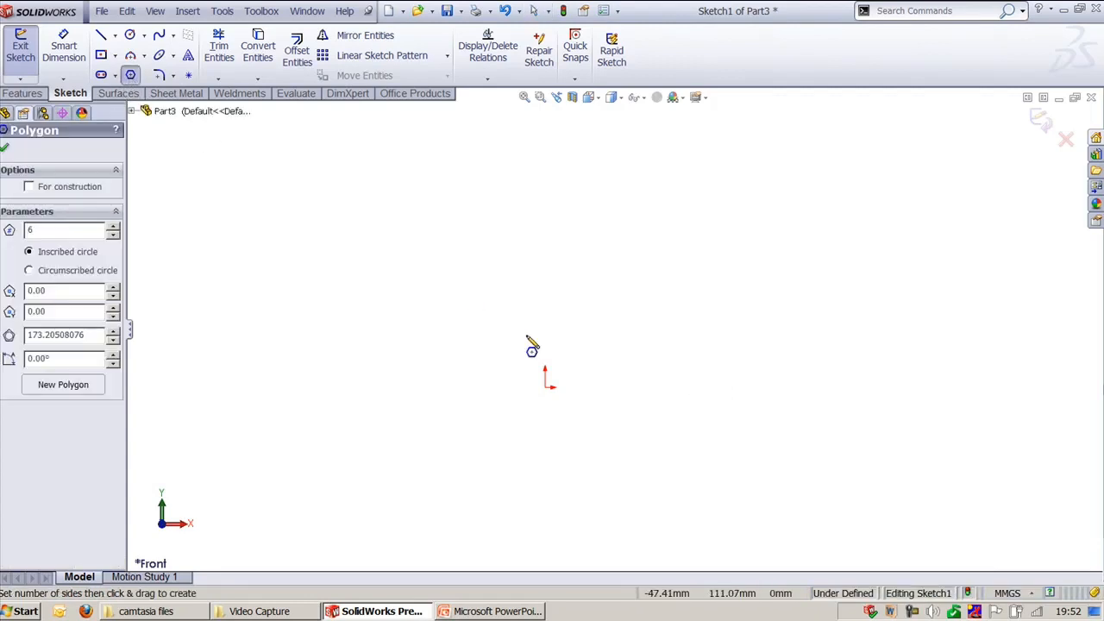
{"action": "left_click_drag", "start_coordinate": [545, 385], "coordinate": [681, 392]}
{"action": "scroll", "coordinate": [592, 247], "scroll_direction": "up", "scroll_amount": 2}
{"action": "key", "text": "Escape"}
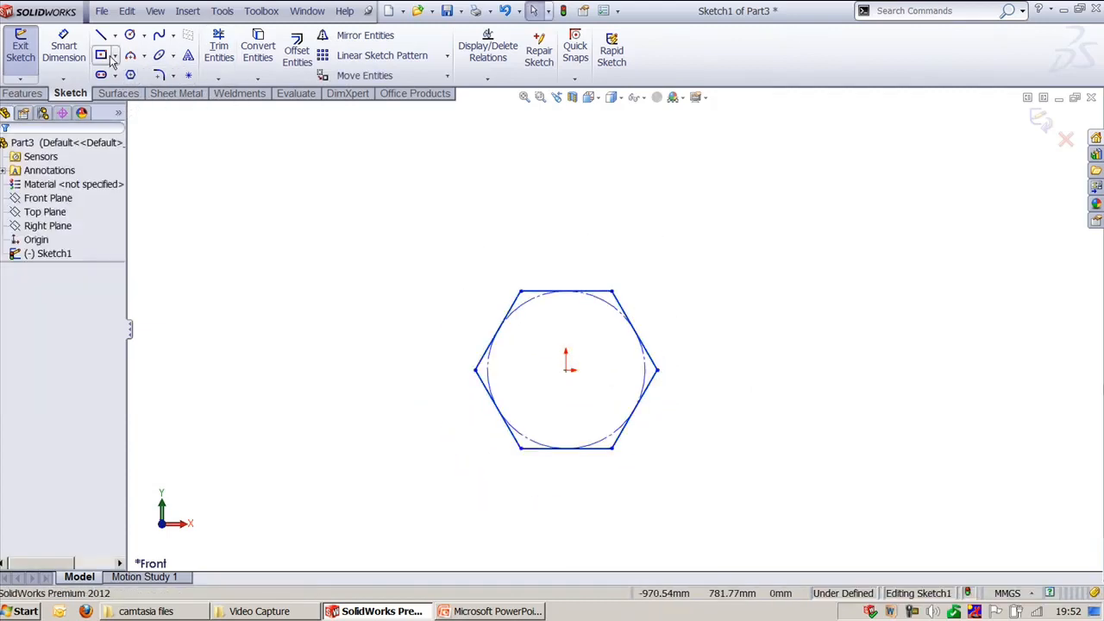
- Sketch a corner rectangle about 845 mm high around the hexagon, extending well past it to the right
{"action": "left_click", "coordinate": [105, 56]}
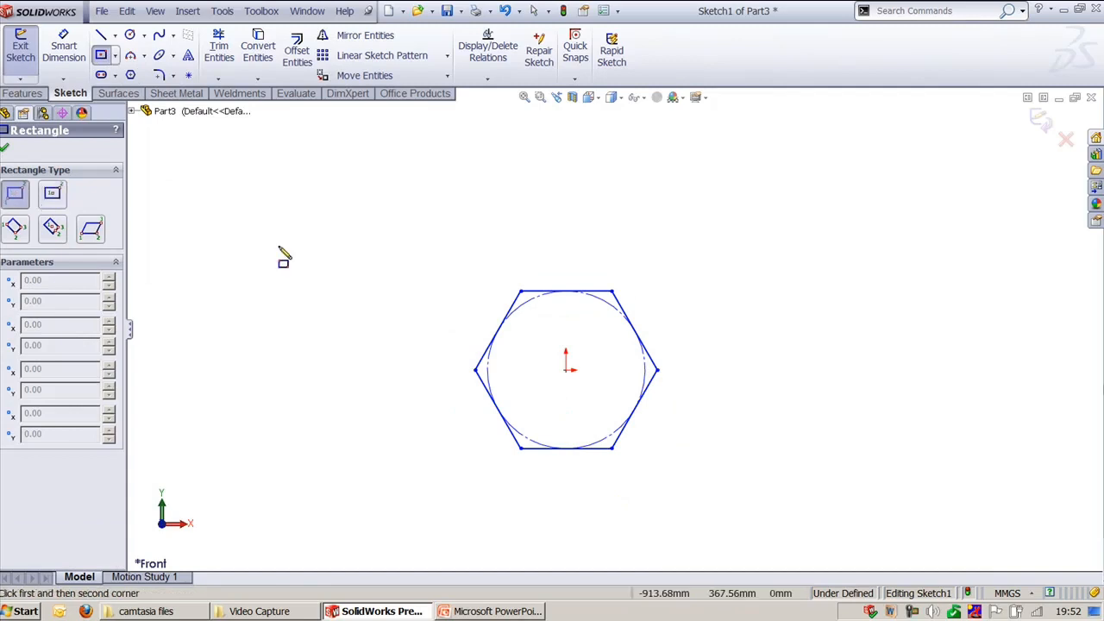
{"action": "left_click_drag", "start_coordinate": [341, 228], "coordinate": [1085, 517]}
{"action": "key", "text": "z"}
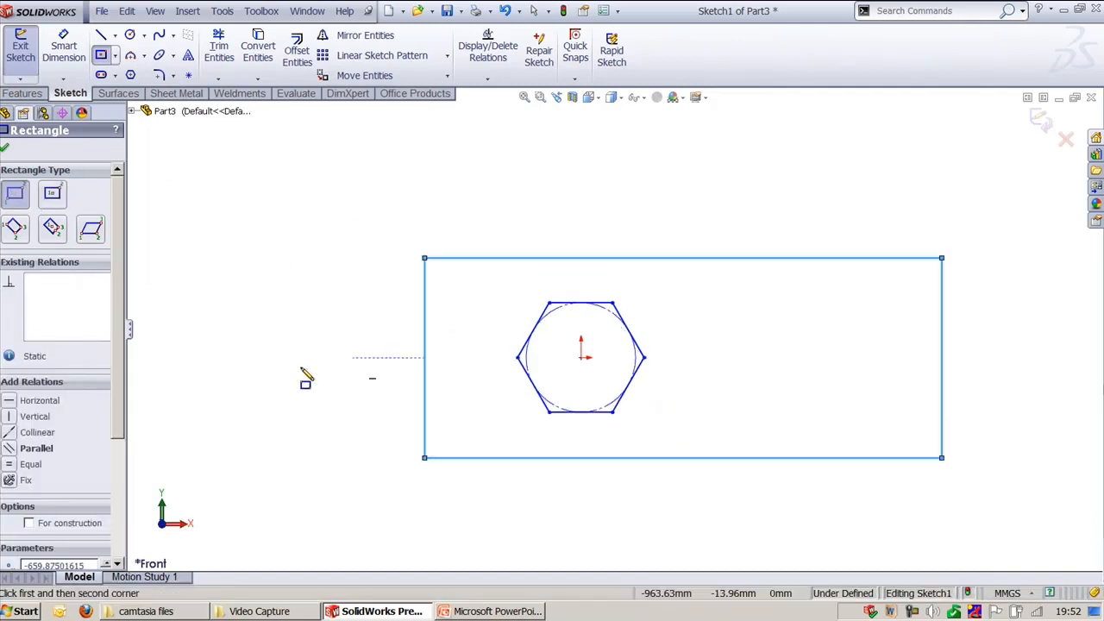
- Fillet the rectangle's two left corners with a 50 mm radius
{"action": "left_click", "coordinate": [158, 75]}
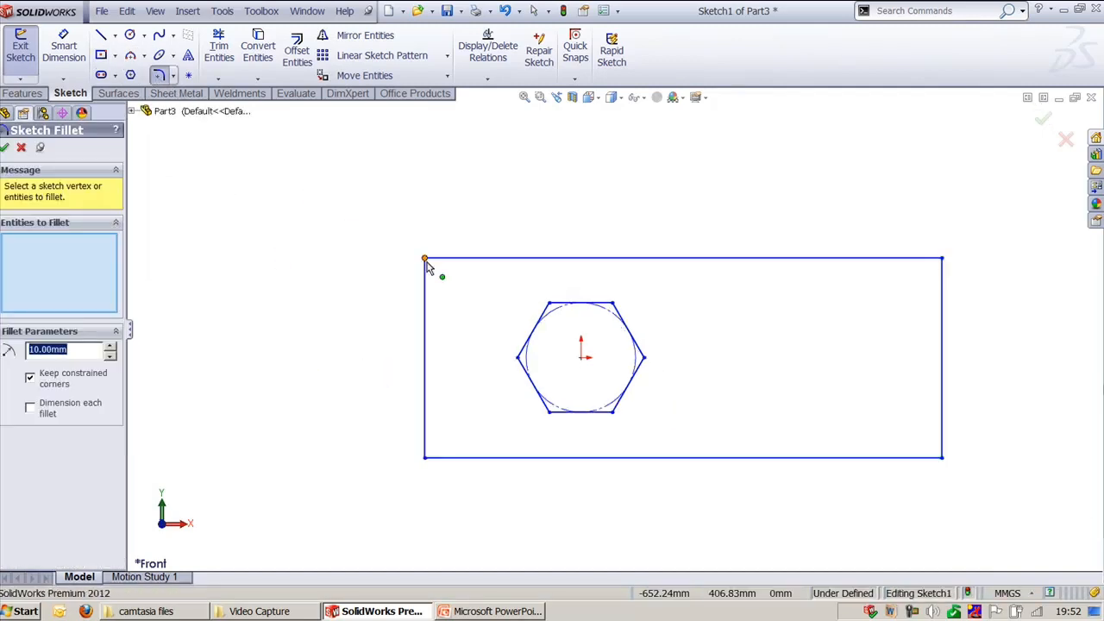
{"action": "left_click", "coordinate": [425, 259]}
{"action": "left_click", "coordinate": [425, 457]}
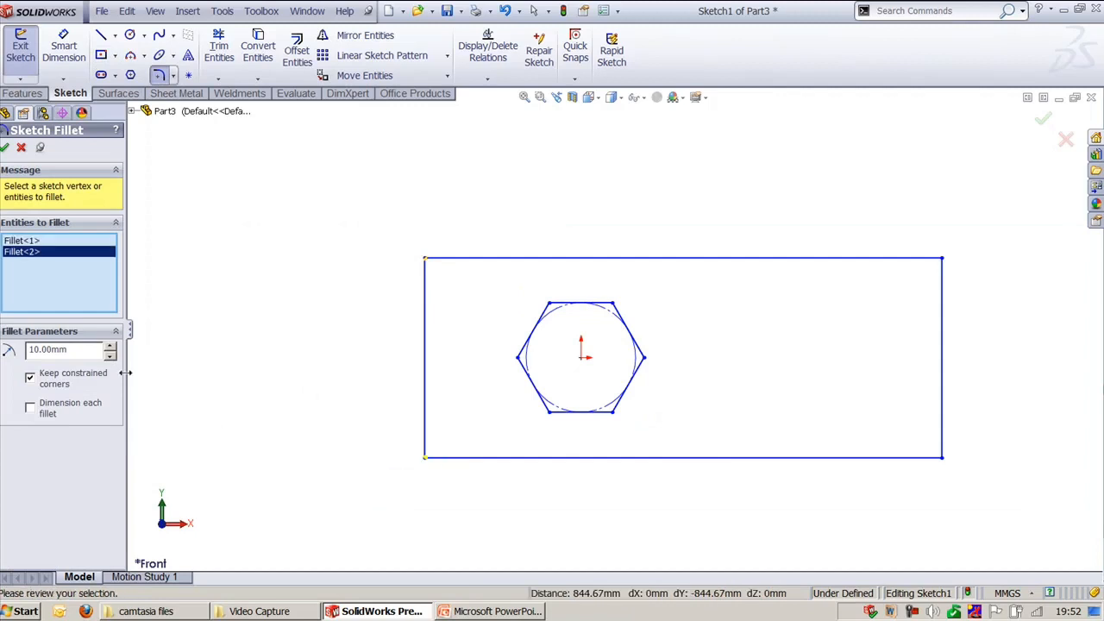
{"action": "double_click", "coordinate": [82, 350]}
{"action": "type", "text": "30"}
{"action": "double_click", "coordinate": [90, 348]}
{"action": "type", "text": "50"}
{"action": "left_click", "coordinate": [5, 146]}
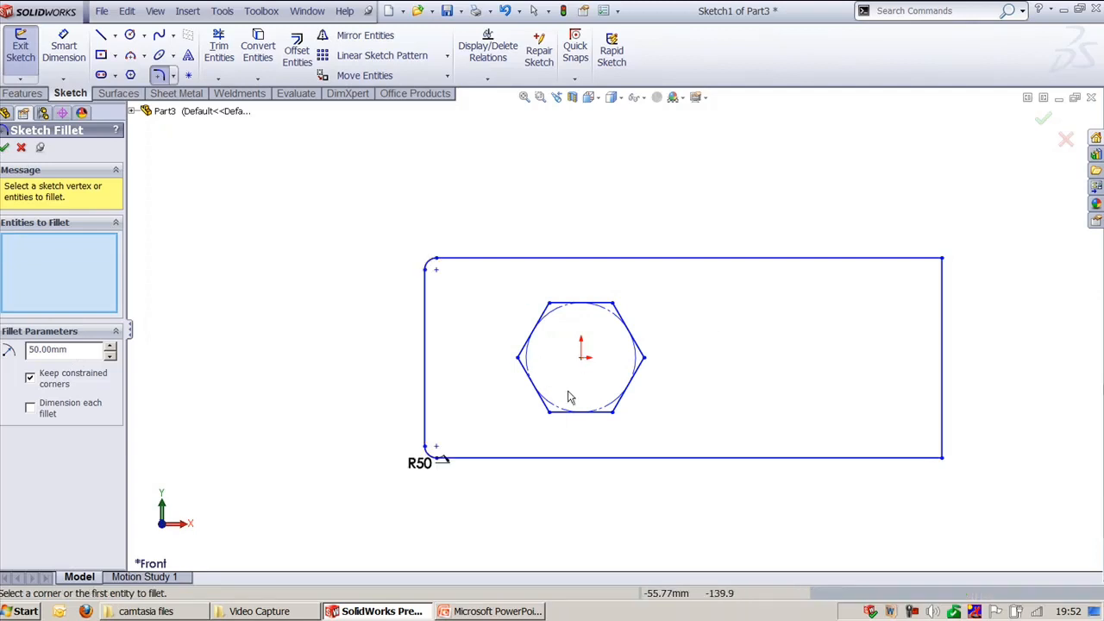
{"action": "key", "text": "Escape"}
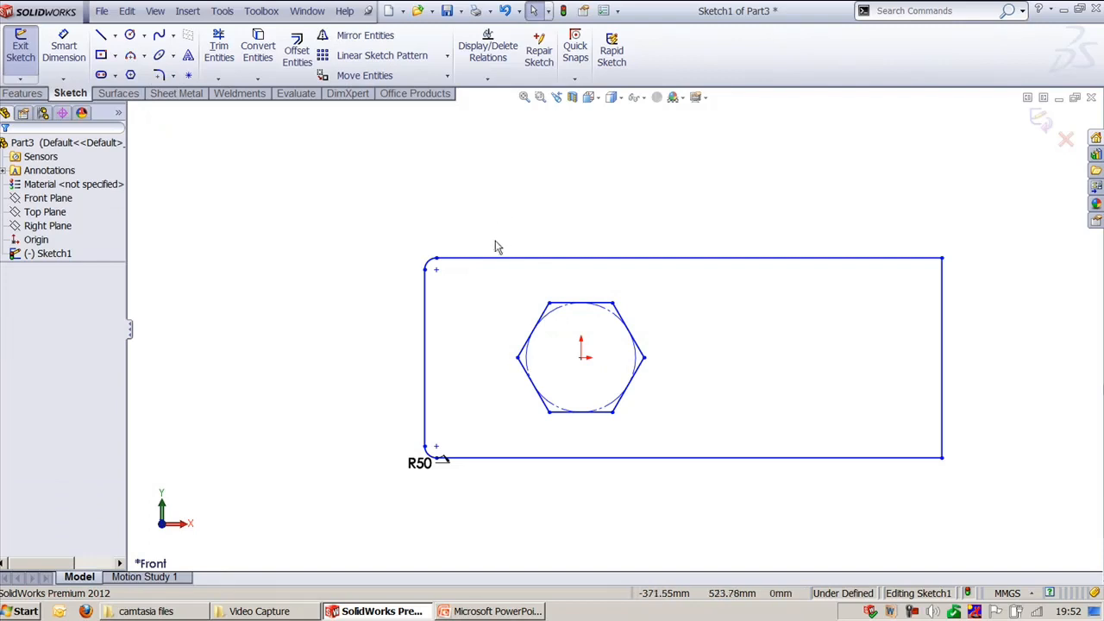
- Edit the hexagon with Edit Polygon and set its number of sides to 4
{"action": "left_click", "coordinate": [525, 353]}
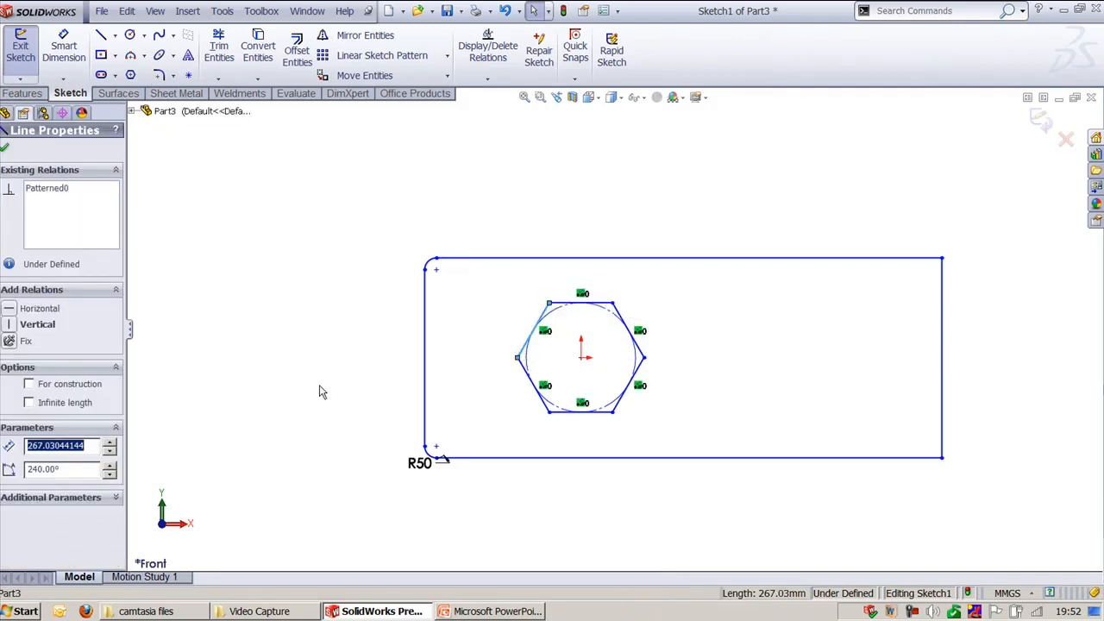
{"action": "left_click", "coordinate": [234, 281]}
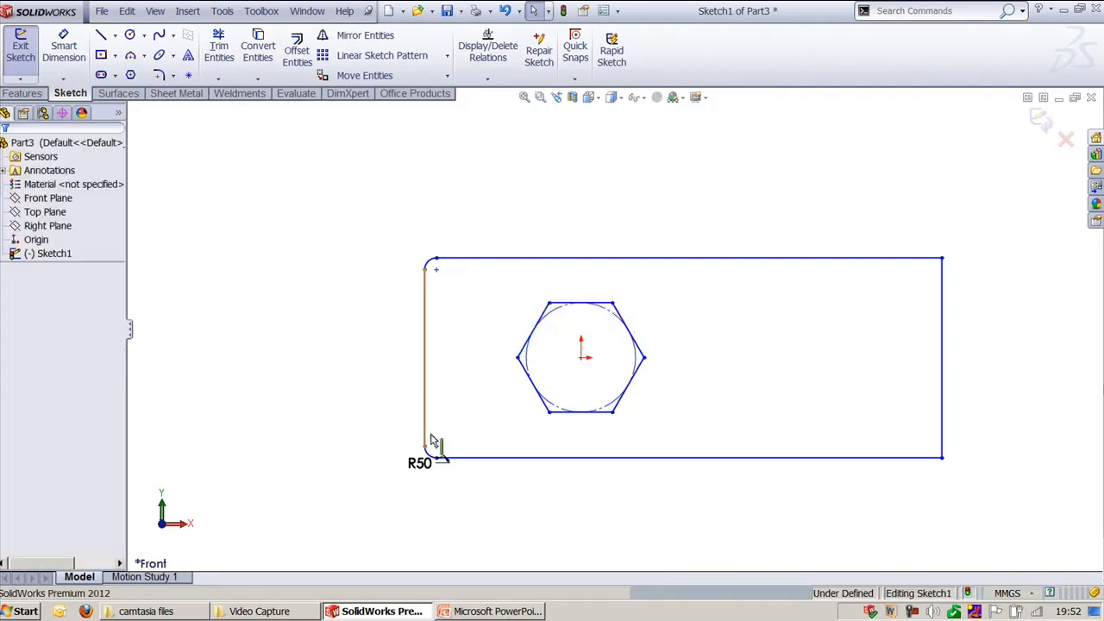
{"action": "left_click", "coordinate": [540, 324]}
{"action": "left_click", "coordinate": [222, 10]}
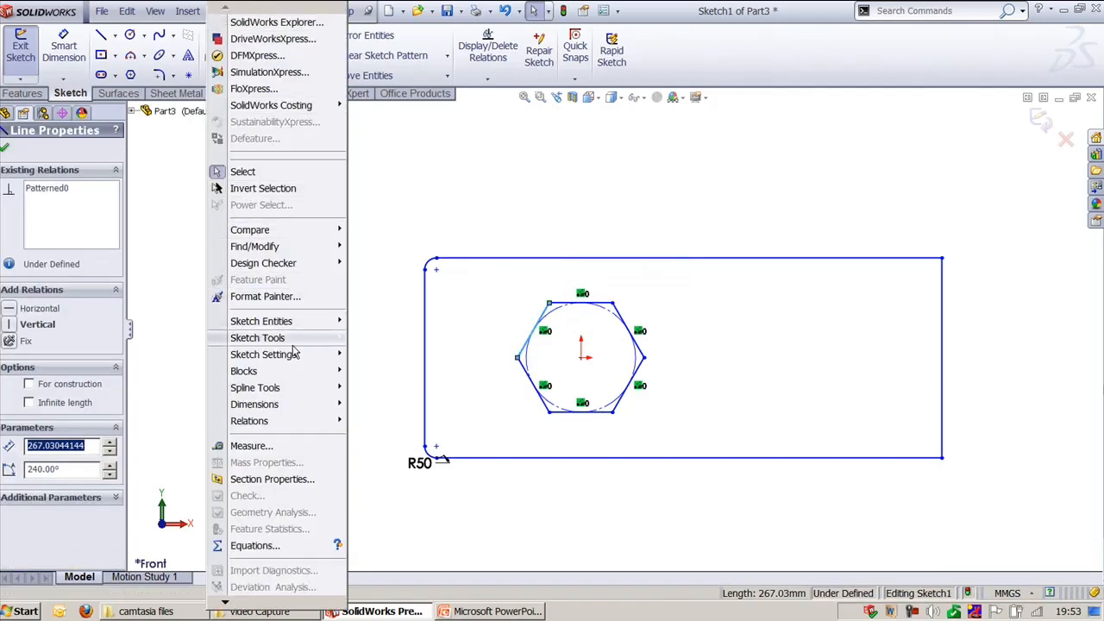
{"action": "mouse_move", "coordinate": [293, 338]}
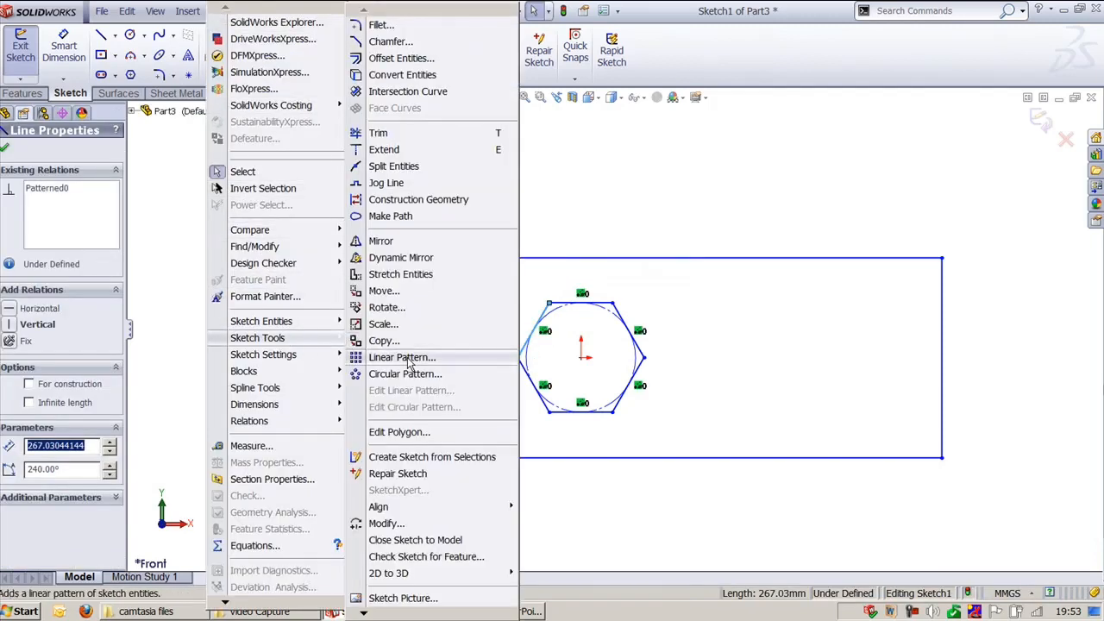
{"action": "left_click", "coordinate": [398, 431]}
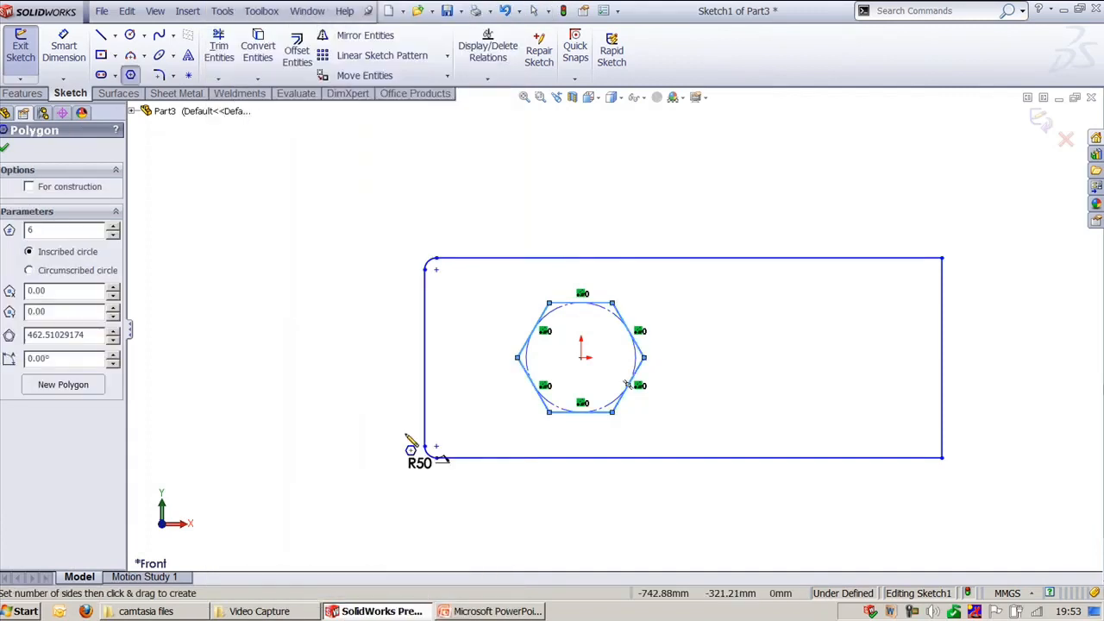
{"action": "left_click", "coordinate": [113, 234]}
{"action": "left_click", "coordinate": [113, 233]}
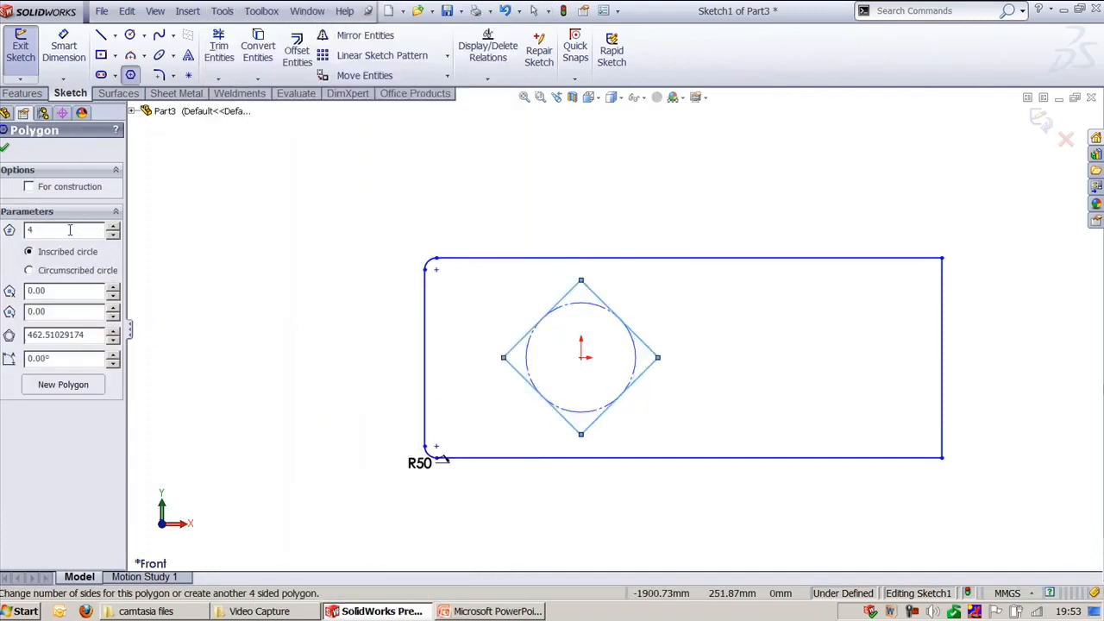
{"action": "left_click", "coordinate": [5, 147]}
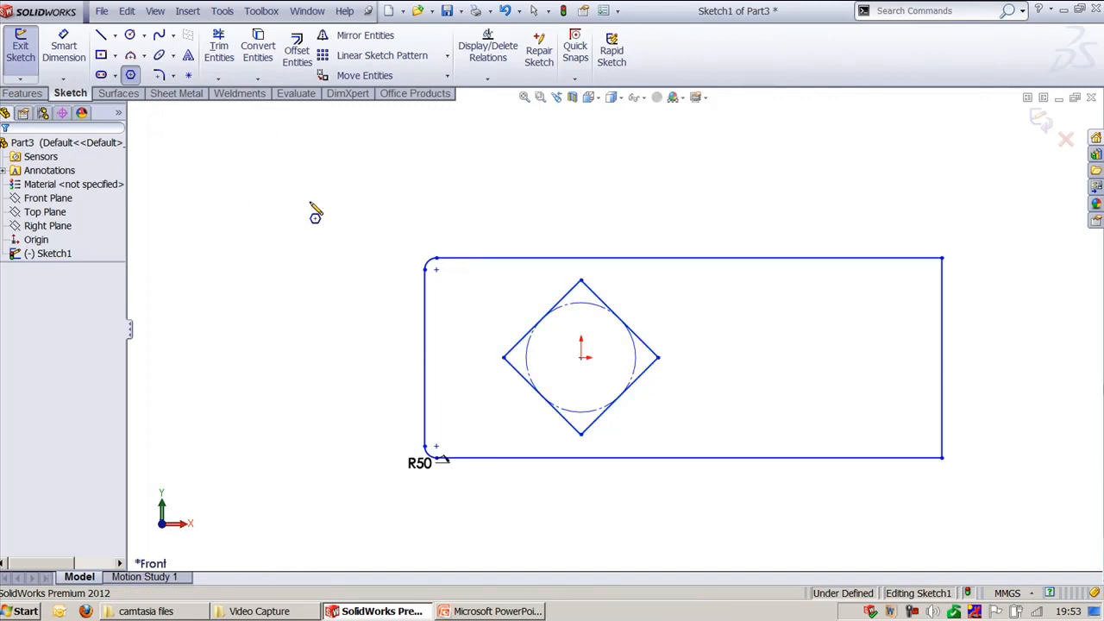
{"action": "key", "text": "Escape"}
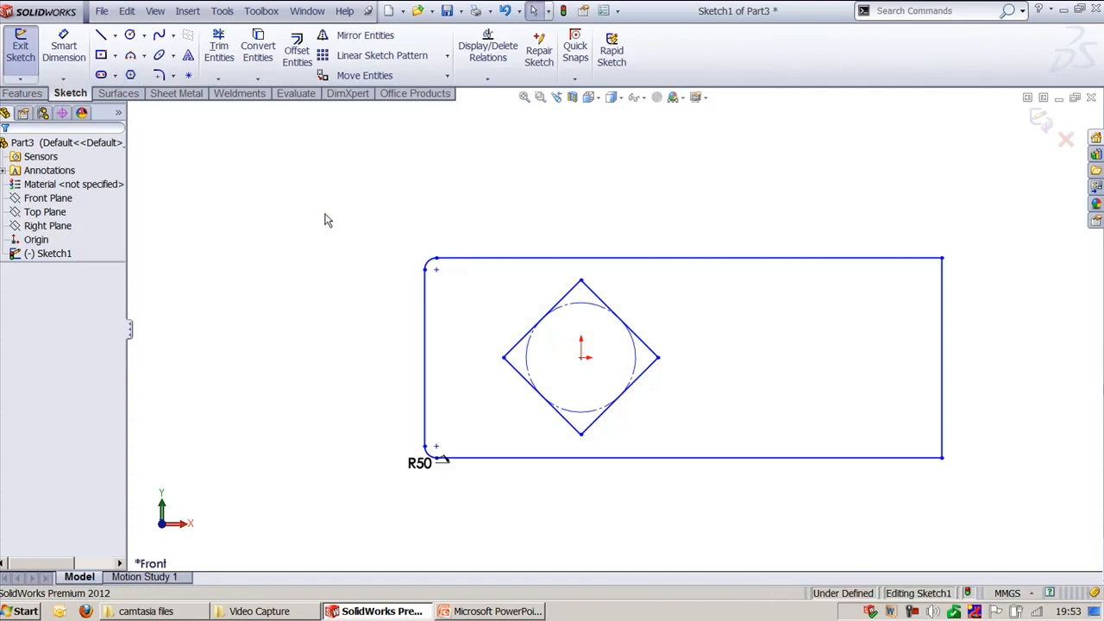
- Delete all the sketch geometry, including the filleted rectangle and the polygon, and check the Sketch Tools slide in PowerPoint before returning to SolidWorks
{"action": "mouse_move", "coordinate": [315, 207]}
{"action": "left_mouse_down"}
{"action": "mouse_move", "coordinate": [931, 530]}
{"action": "mouse_move", "coordinate": [987, 536]}
{"action": "left_mouse_up"}
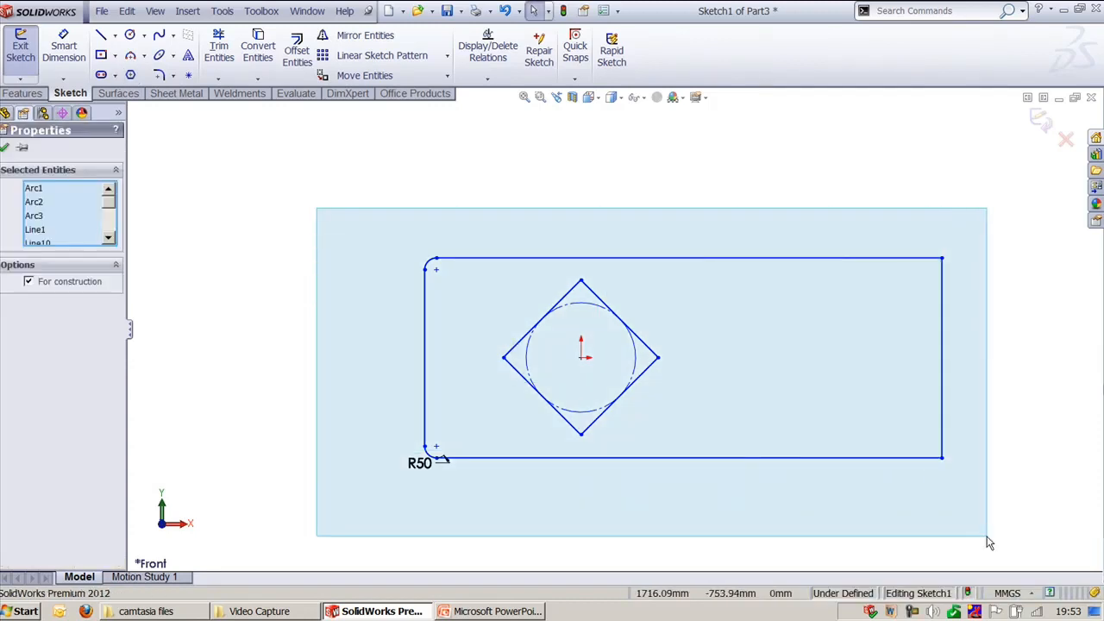
{"action": "key", "text": "Delete"}
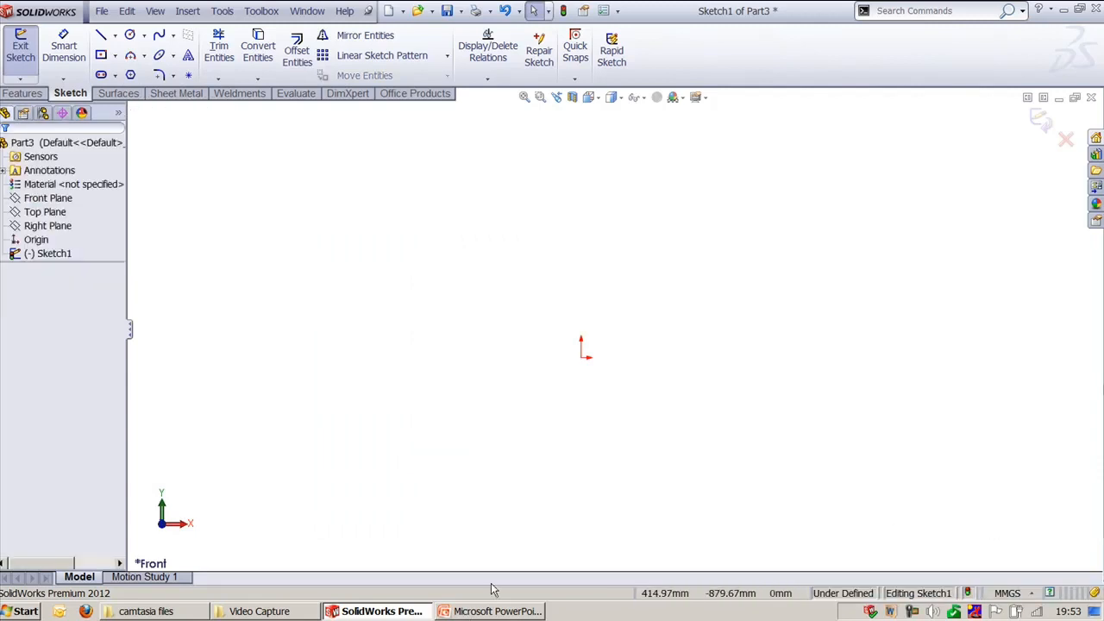
{"action": "key", "text": "alt+Tab"}
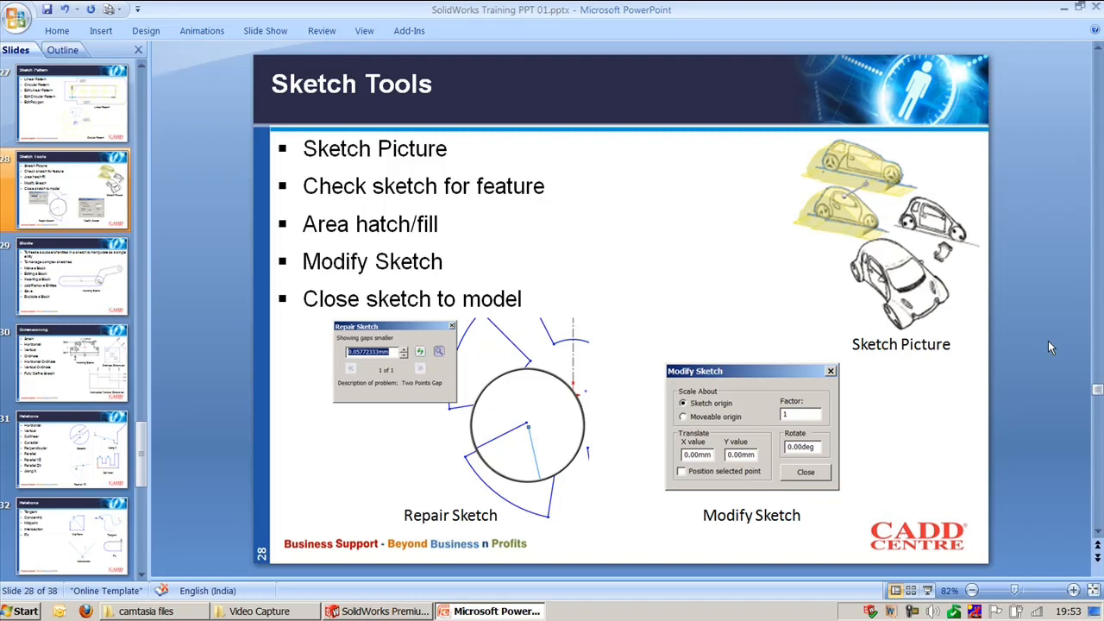
{"action": "key", "text": "alt+Tab"}
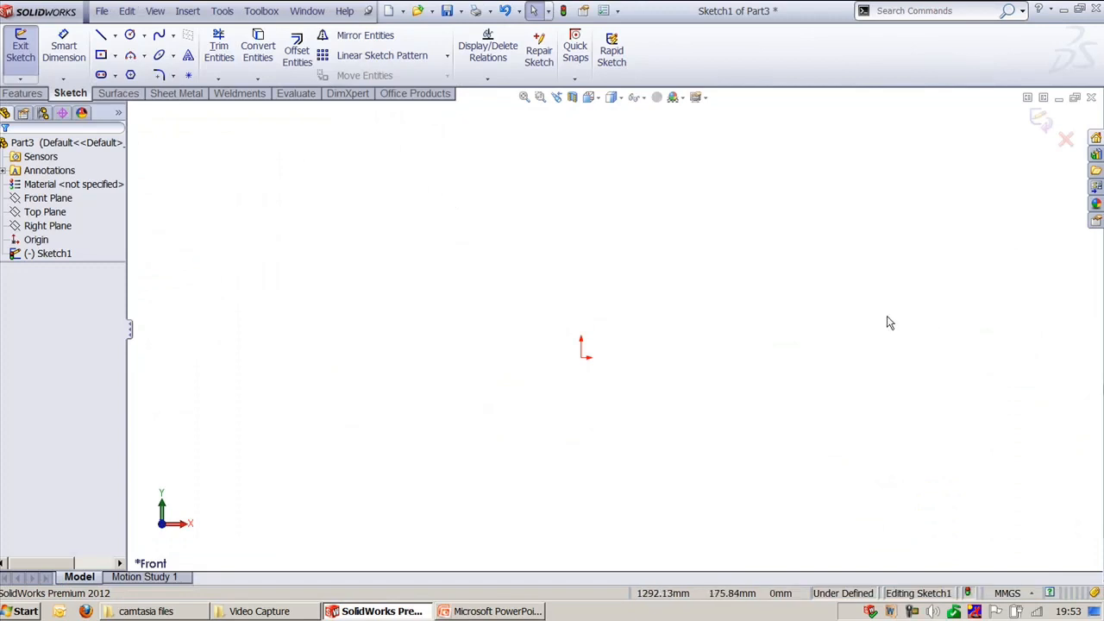
- Check the Autotrace entry in the add-ins list and accept the list
{"action": "left_click", "coordinate": [223, 12]}
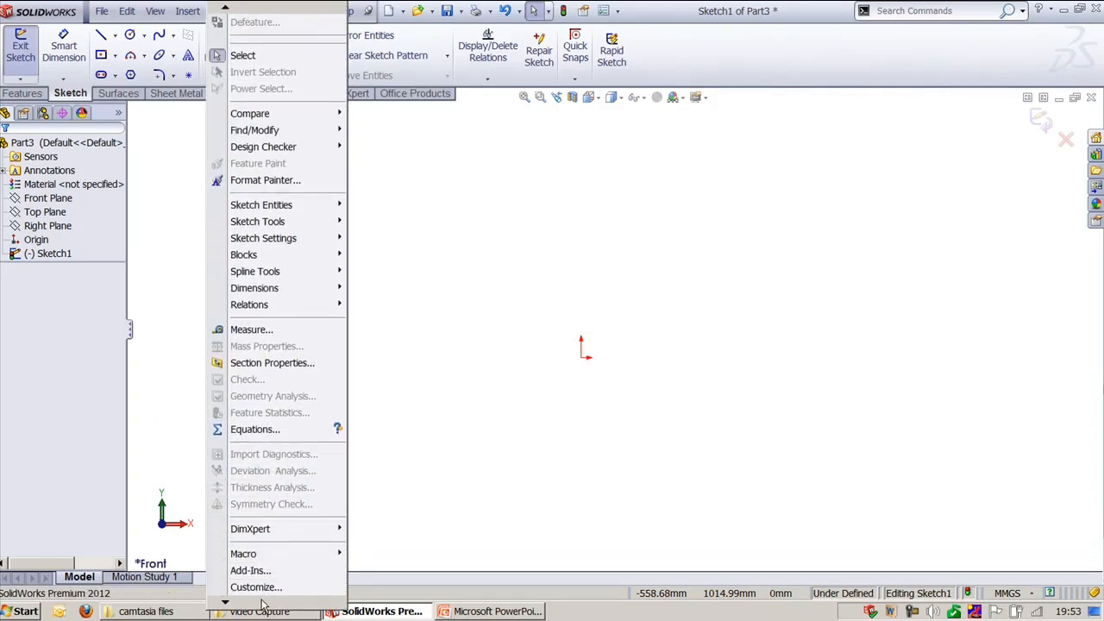
{"action": "left_click", "coordinate": [263, 571]}
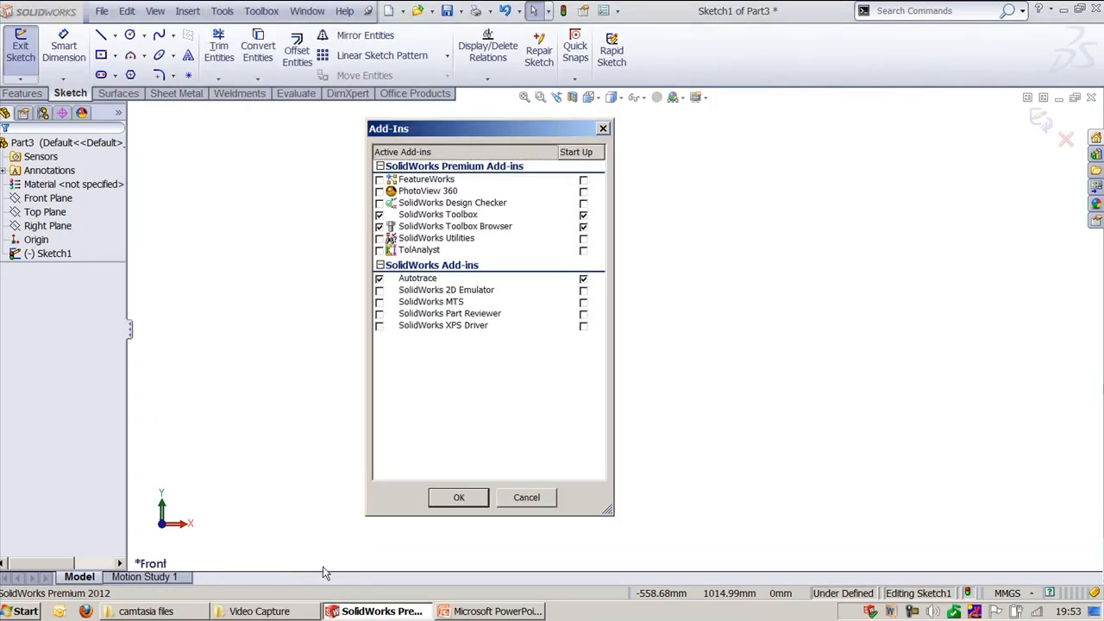
{"action": "left_click", "coordinate": [473, 286]}
{"action": "left_click", "coordinate": [459, 500]}
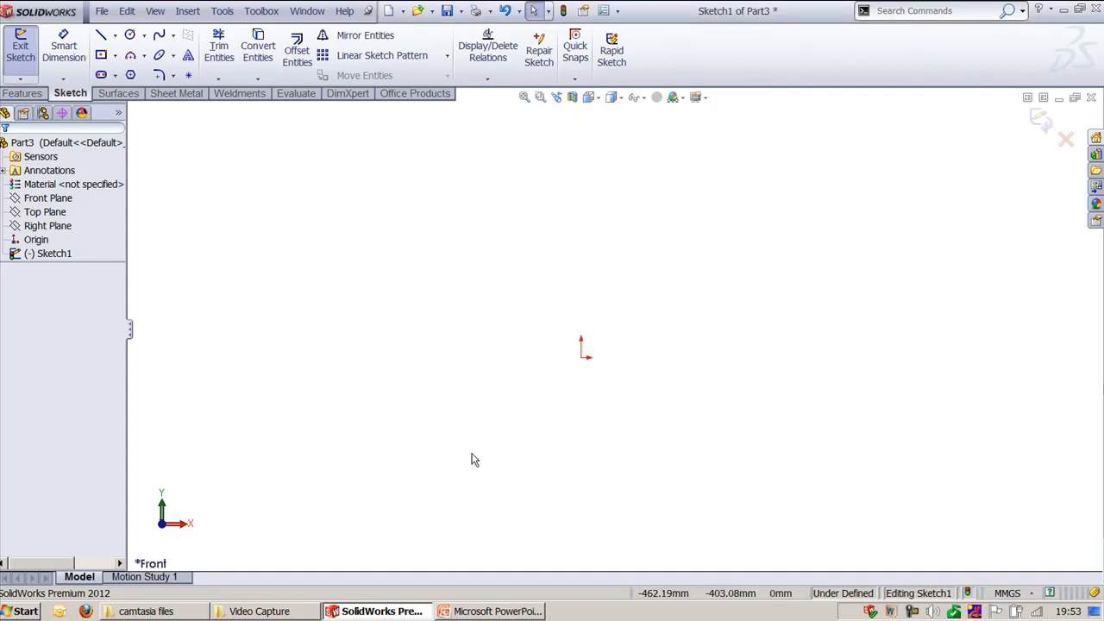
- Insert Print_Front_View.jpg from the Camaro-files folder into the sketch as a Sketch Picture
{"action": "left_click", "coordinate": [226, 17]}
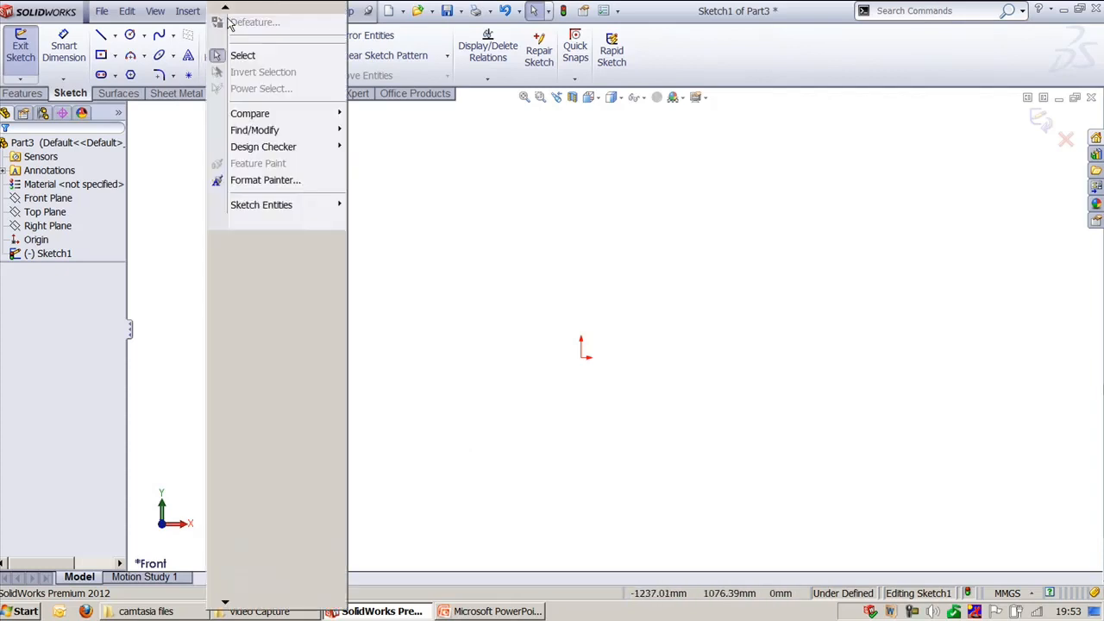
{"action": "mouse_move", "coordinate": [254, 222]}
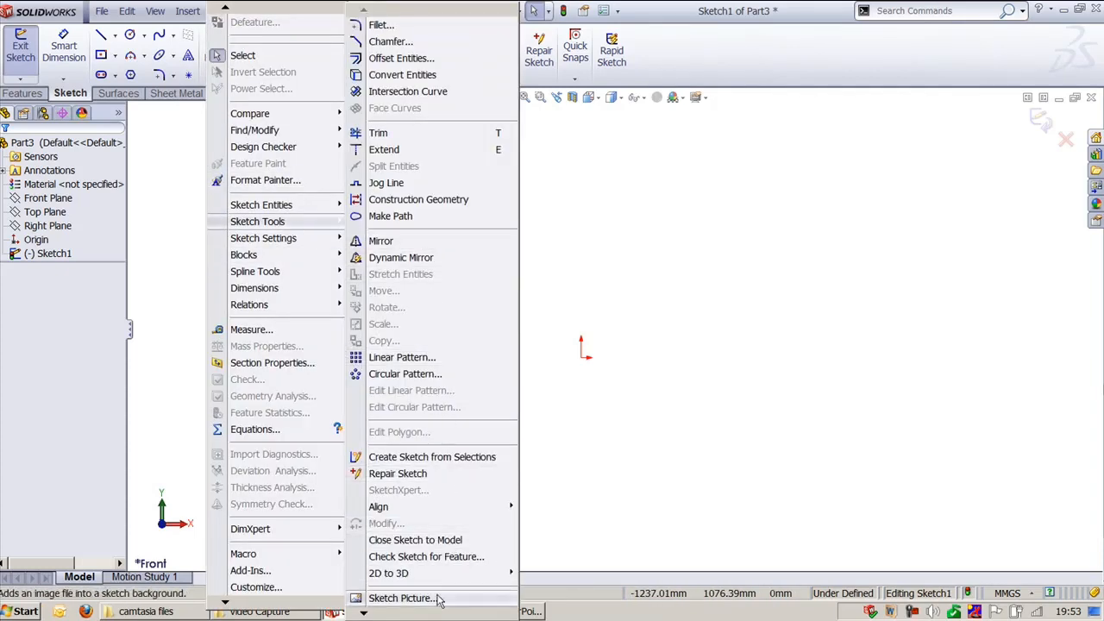
{"action": "left_click", "coordinate": [399, 597]}
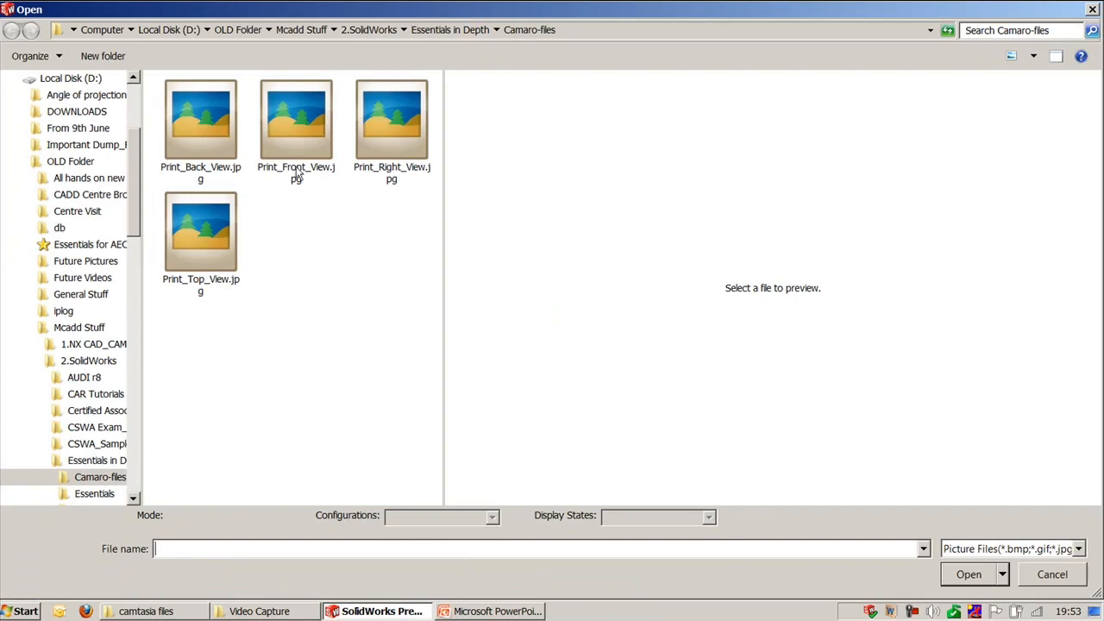
{"action": "left_click", "coordinate": [287, 138]}
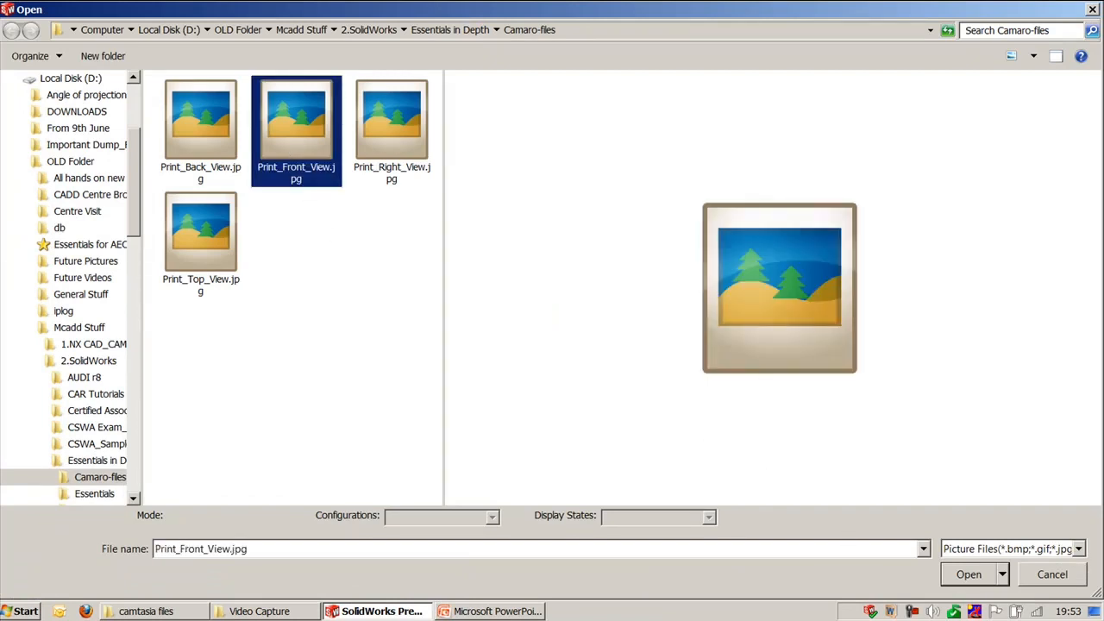
{"action": "left_click", "coordinate": [973, 578]}
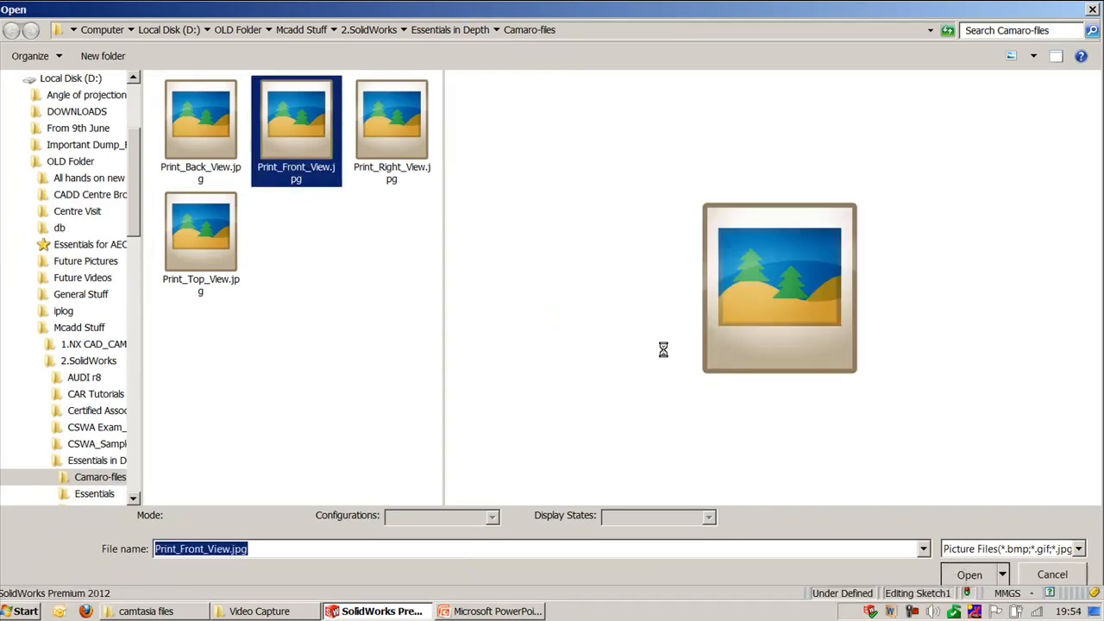
- Try the Full image and User defined transparency options on the sketch picture and set transparency back to None
{"action": "scroll", "coordinate": [857, 288], "scroll_direction": "down", "scroll_amount": 3}
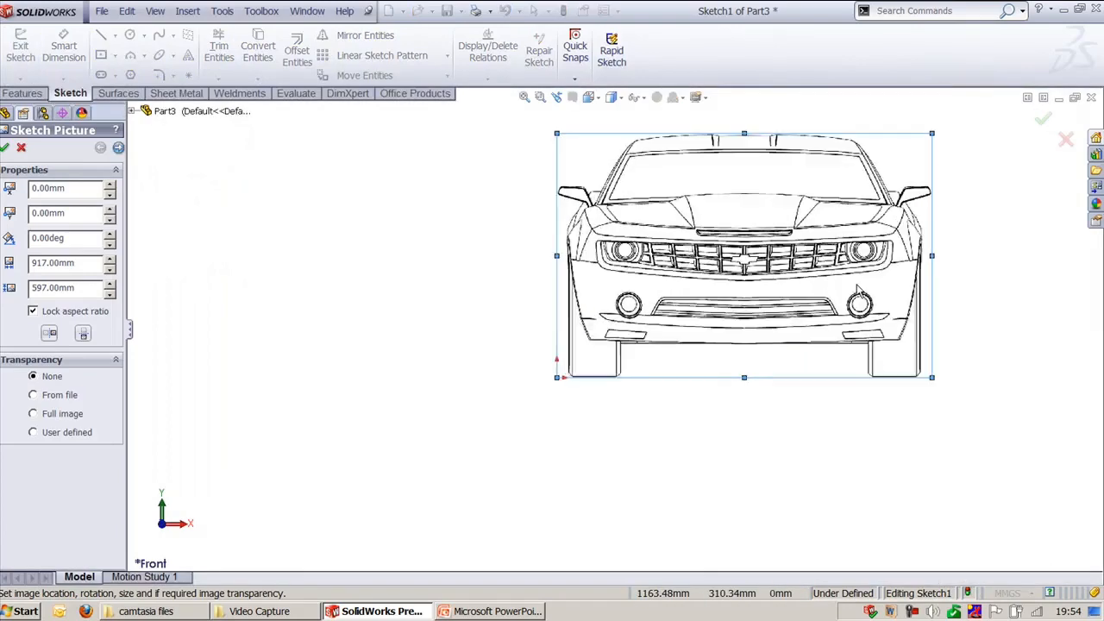
{"action": "middle_click_drag", "start_coordinate": [929, 293], "coordinate": [740, 350], "text": "ctrl"}
{"action": "scroll", "coordinate": [617, 369], "scroll_direction": "down", "scroll_amount": 2}
{"action": "middle_click_drag", "start_coordinate": [513, 381], "coordinate": [570, 412], "text": "ctrl"}
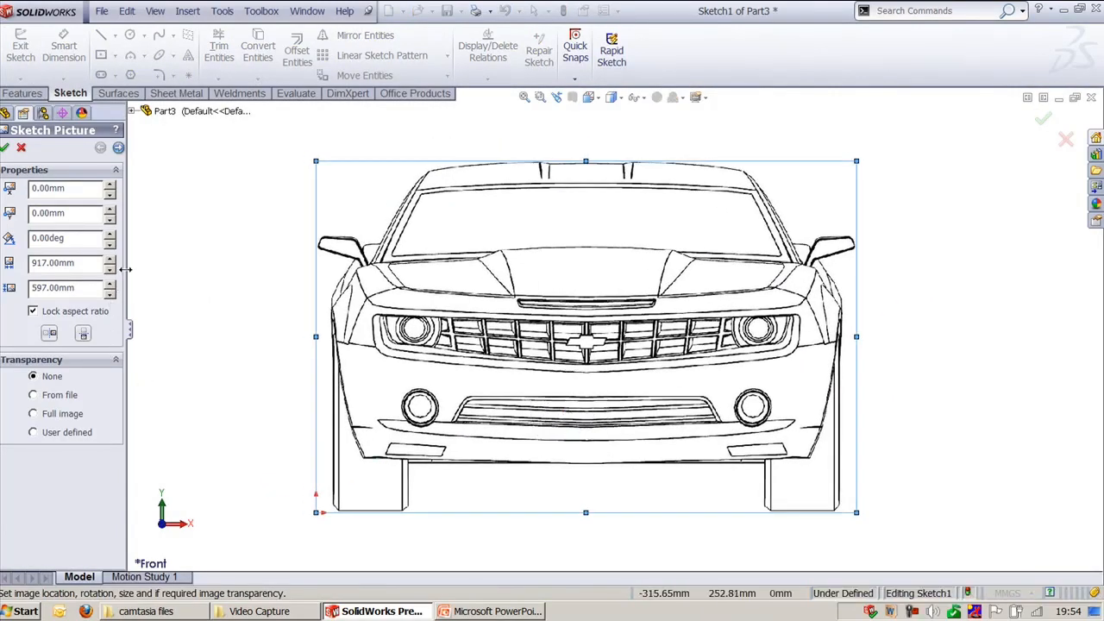
{"action": "mouse_move", "coordinate": [127, 269]}
{"action": "left_mouse_down"}
{"action": "mouse_move", "coordinate": [159, 328]}
{"action": "mouse_move", "coordinate": [160, 383]}
{"action": "left_mouse_up"}
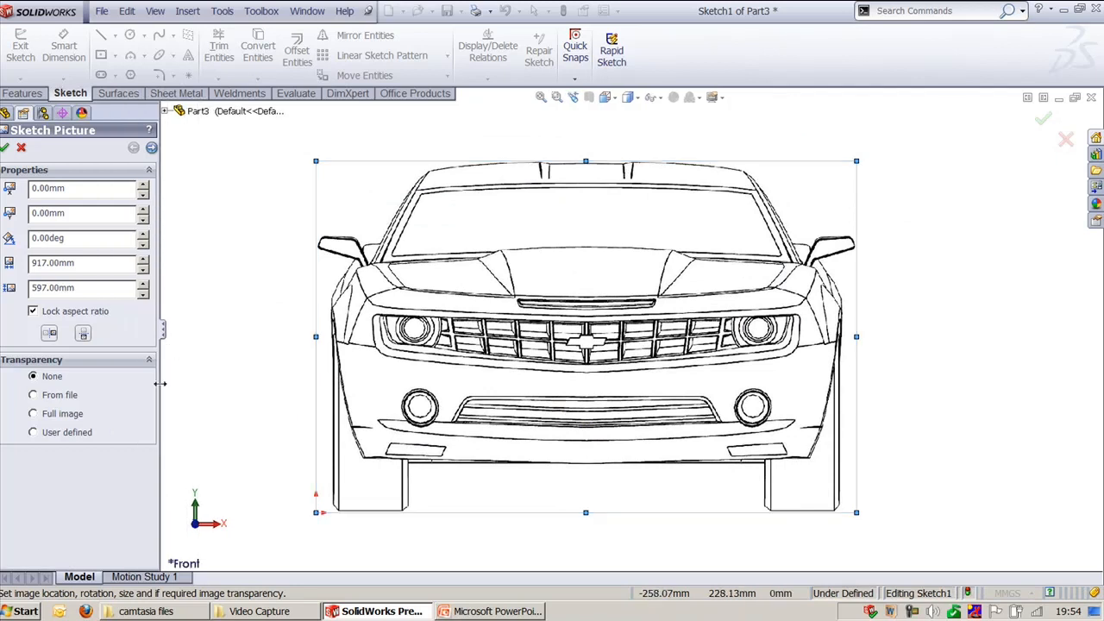
{"action": "left_click", "coordinate": [49, 418]}
{"action": "left_click_drag", "start_coordinate": [37, 475], "coordinate": [48, 475]}
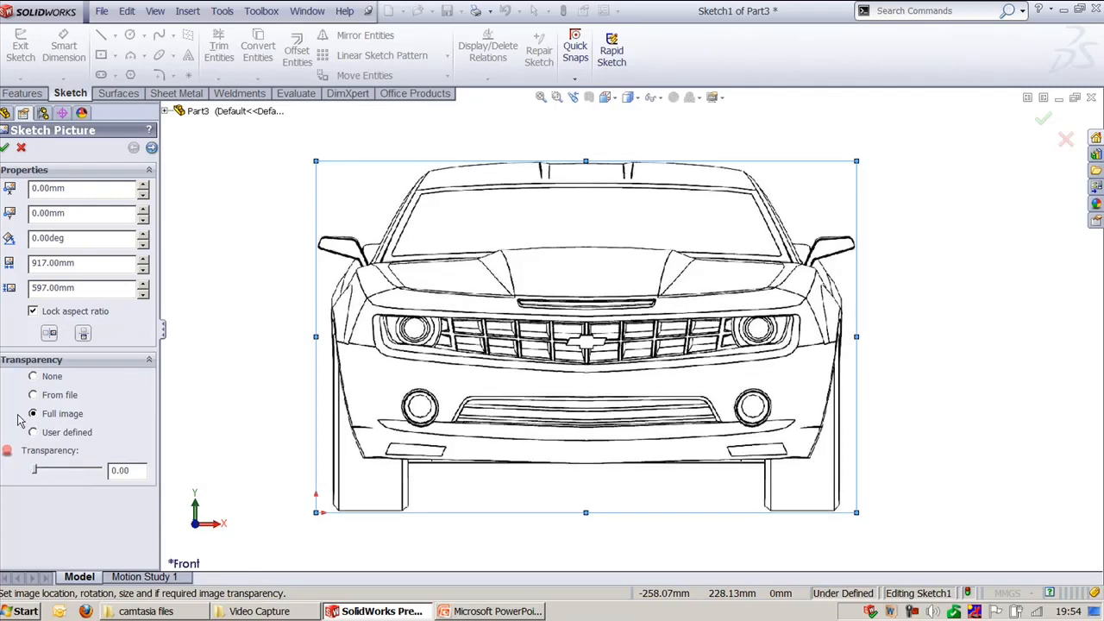
{"action": "left_click", "coordinate": [37, 377]}
{"action": "left_click", "coordinate": [33, 434]}
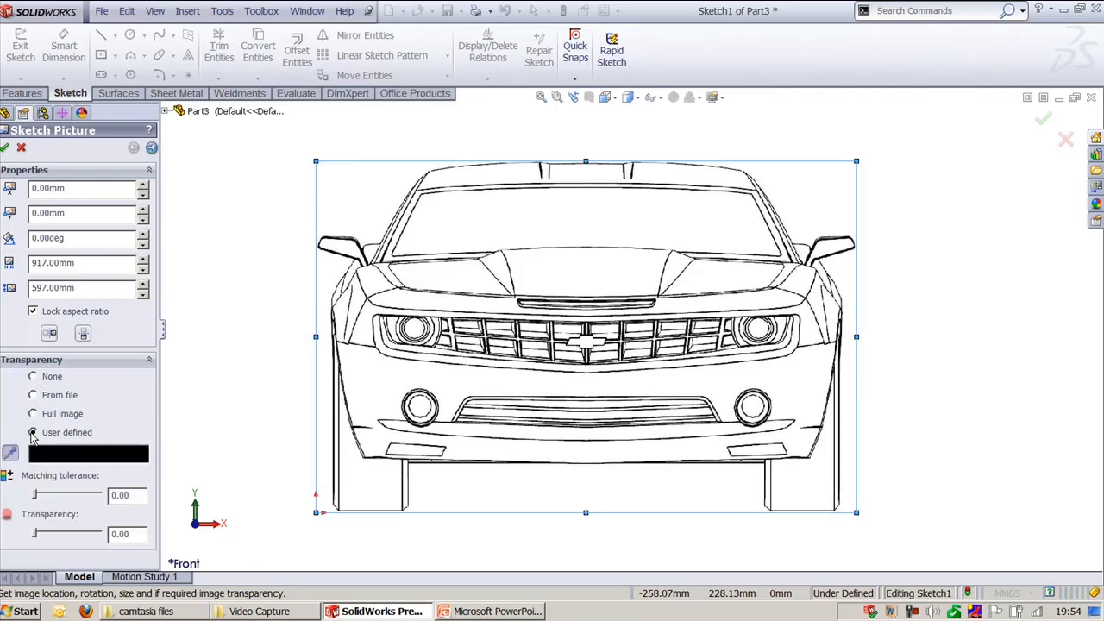
{"action": "mouse_move", "coordinate": [38, 498]}
{"action": "left_mouse_down"}
{"action": "mouse_move", "coordinate": [55, 498]}
{"action": "mouse_move", "coordinate": [41, 497]}
{"action": "left_mouse_up"}
{"action": "left_click", "coordinate": [32, 377]}
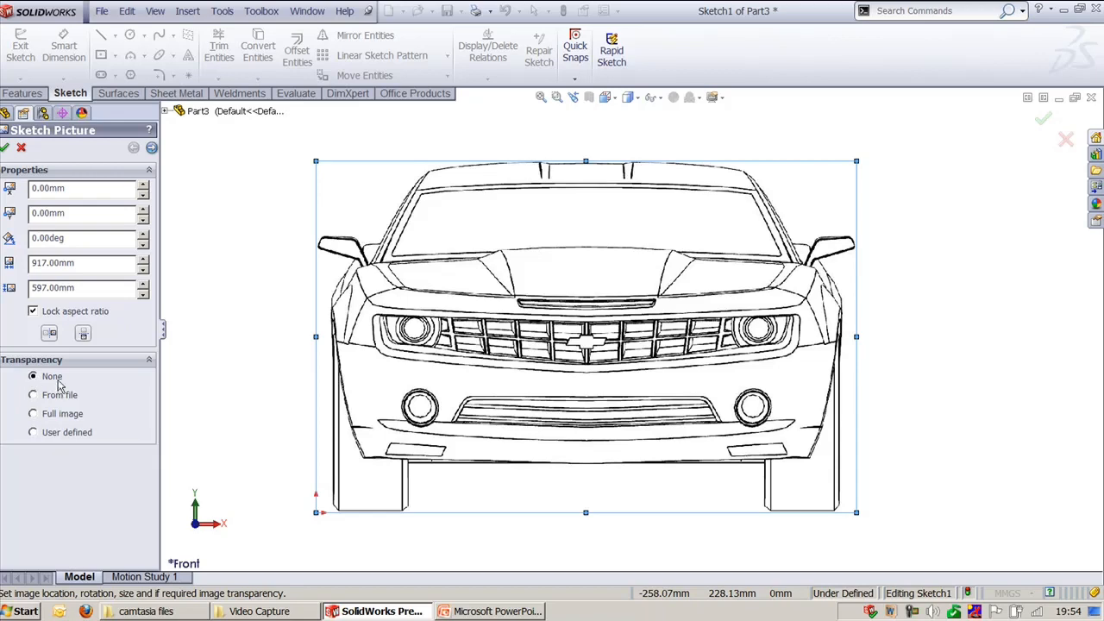
- Try flipping the sketch picture vertically and horizontally, reversing each flip
{"action": "left_click", "coordinate": [83, 334]}
{"action": "left_click", "coordinate": [84, 334]}
{"action": "left_click", "coordinate": [49, 336]}
{"action": "left_click", "coordinate": [49, 337]}
- Try shifting the sketch picture 10 mm in X and 10 mm in Y, returning each offset to 0 mm
{"action": "left_click", "coordinate": [143, 188]}
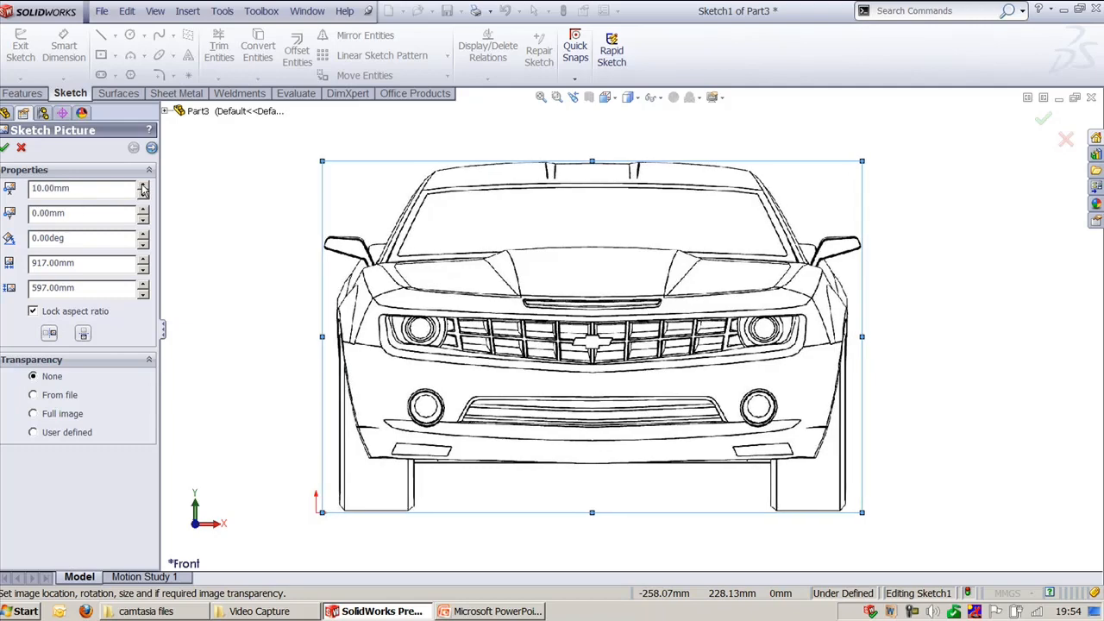
{"action": "left_click", "coordinate": [143, 194]}
{"action": "left_click", "coordinate": [144, 209]}
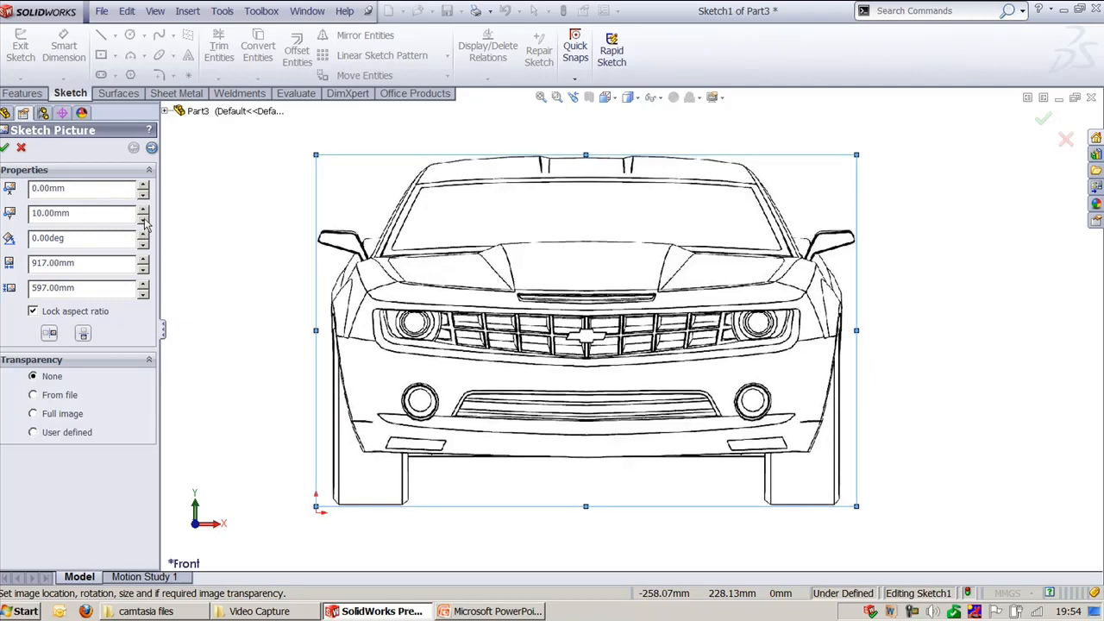
{"action": "left_click", "coordinate": [143, 219]}
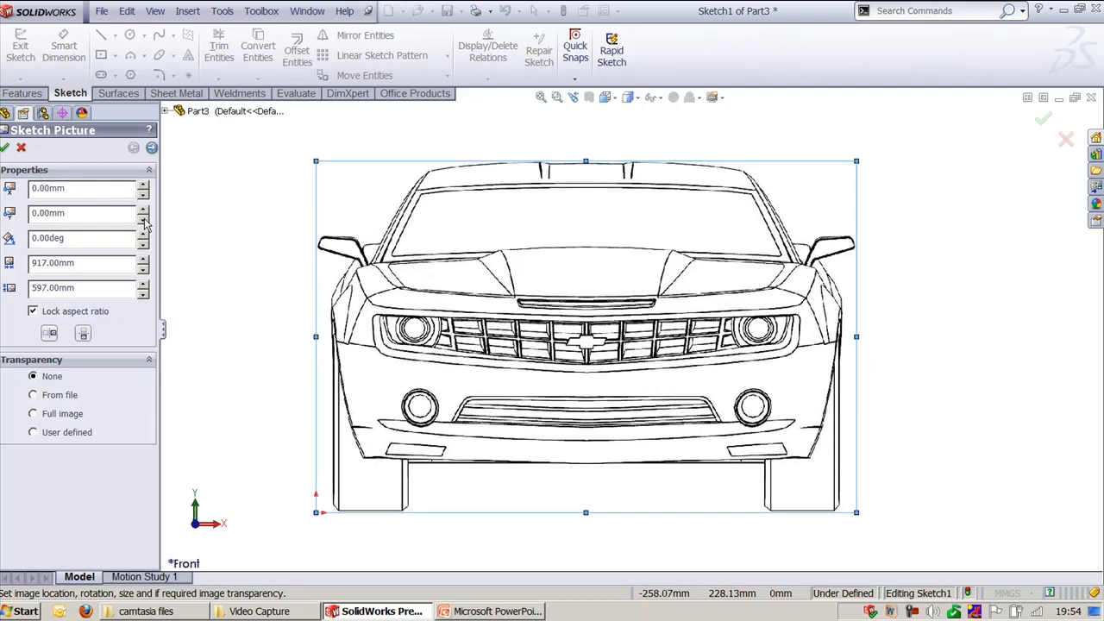
- Open the sketch picture's trace settings, lower the image brightness and contrast, and raise the color tolerance slightly
{"action": "left_click", "coordinate": [151, 148]}
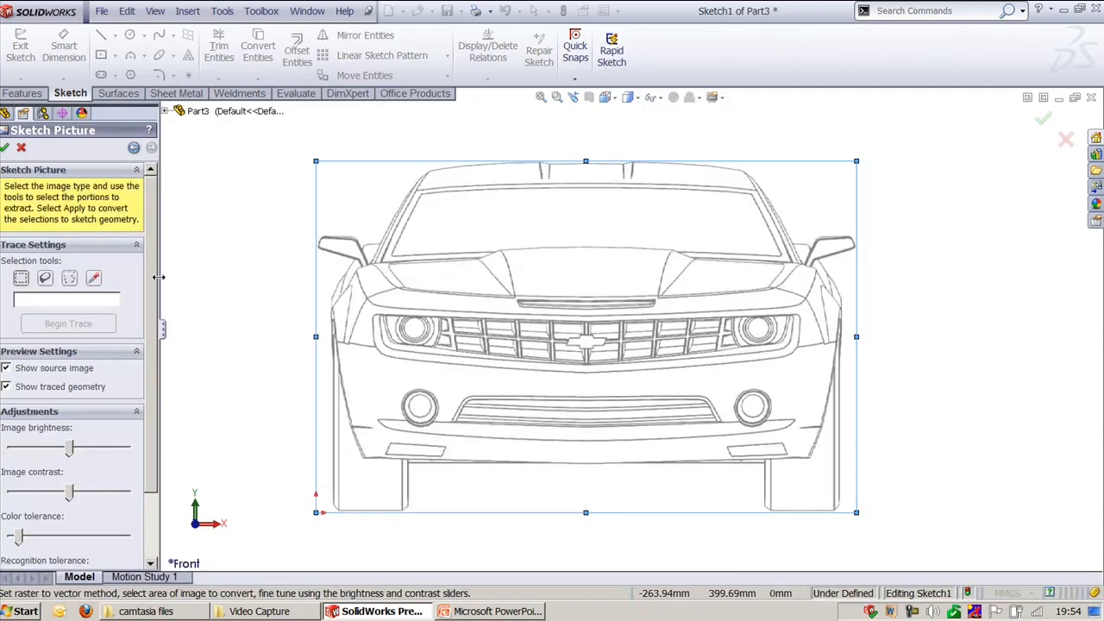
{"action": "mouse_move", "coordinate": [162, 276]}
{"action": "left_mouse_down"}
{"action": "mouse_move", "coordinate": [209, 275]}
{"action": "mouse_move", "coordinate": [203, 372]}
{"action": "mouse_move", "coordinate": [196, 238]}
{"action": "mouse_move", "coordinate": [199, 289]}
{"action": "left_mouse_up"}
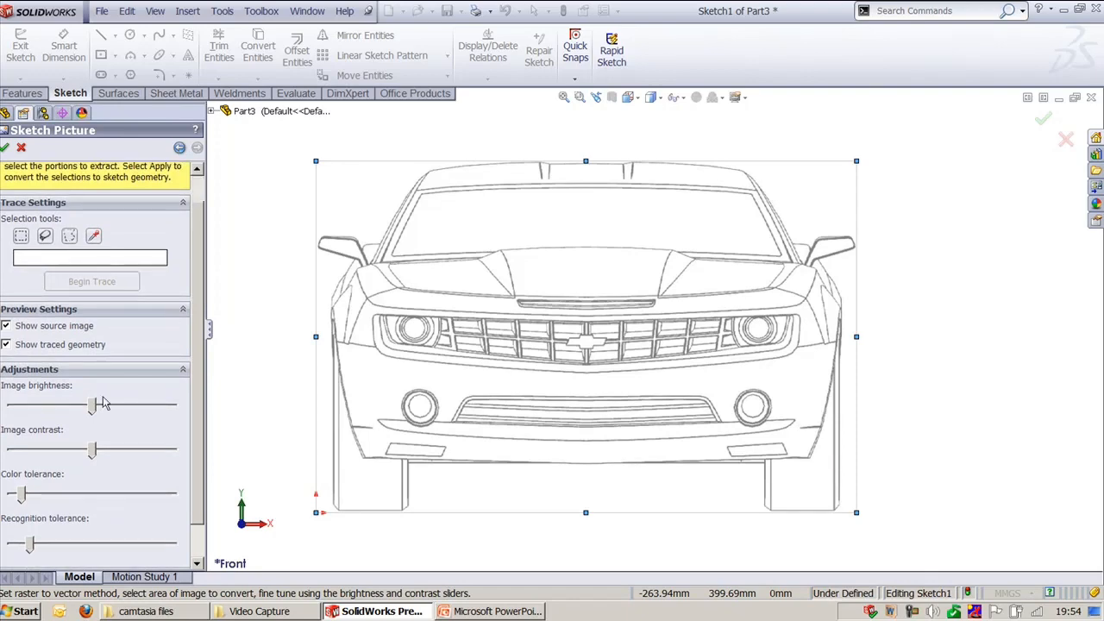
{"action": "mouse_move", "coordinate": [92, 405]}
{"action": "left_mouse_down"}
{"action": "mouse_move", "coordinate": [107, 405]}
{"action": "mouse_move", "coordinate": [35, 405]}
{"action": "mouse_move", "coordinate": [90, 410]}
{"action": "mouse_move", "coordinate": [47, 412]}
{"action": "mouse_move", "coordinate": [73, 420]}
{"action": "mouse_move", "coordinate": [81, 450]}
{"action": "mouse_move", "coordinate": [49, 449]}
{"action": "mouse_move", "coordinate": [121, 454]}
{"action": "mouse_move", "coordinate": [73, 454]}
{"action": "left_mouse_up"}
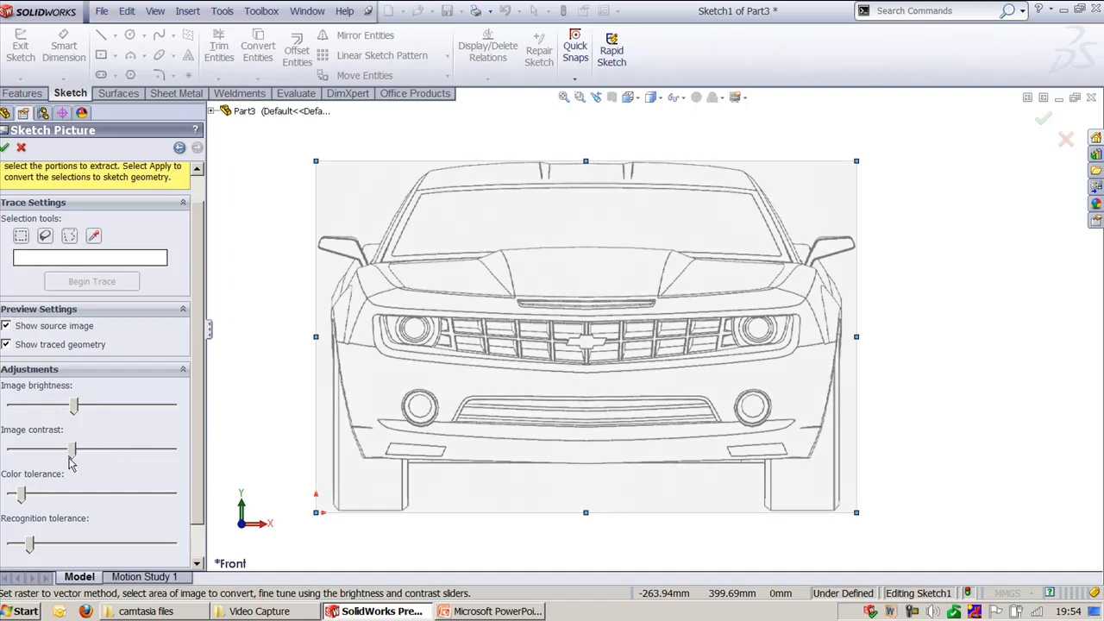
{"action": "left_click", "coordinate": [47, 493]}
{"action": "scroll", "coordinate": [197, 403], "scroll_direction": "up", "scroll_amount": 2}
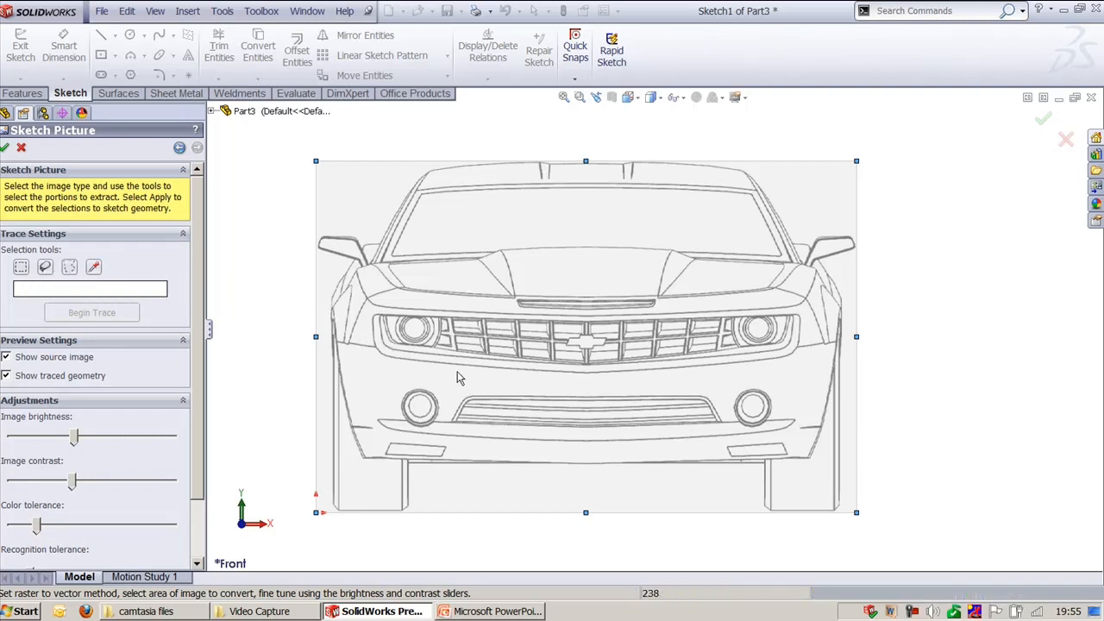
- Trace the bow-tie emblem in the middle of the grille using a rectangular selection around it, and accept the sketch picture
{"action": "scroll", "coordinate": [768, 397], "scroll_direction": "down", "scroll_amount": 4}
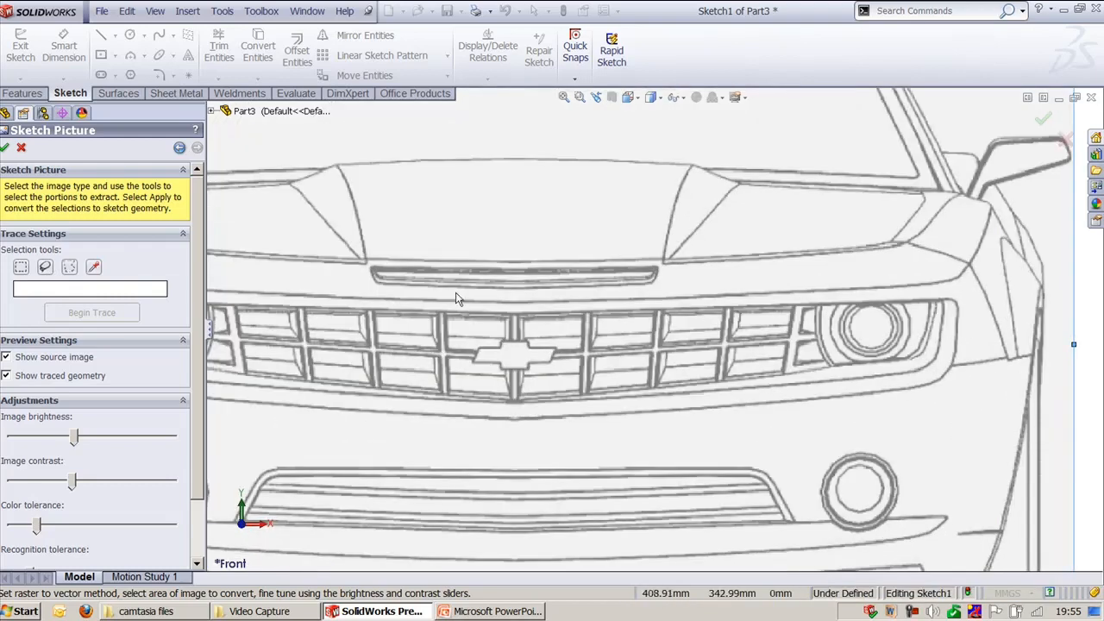
{"action": "scroll", "coordinate": [456, 296], "scroll_direction": "down", "scroll_amount": 5}
{"action": "scroll", "coordinate": [505, 305], "scroll_direction": "down", "scroll_amount": 8}
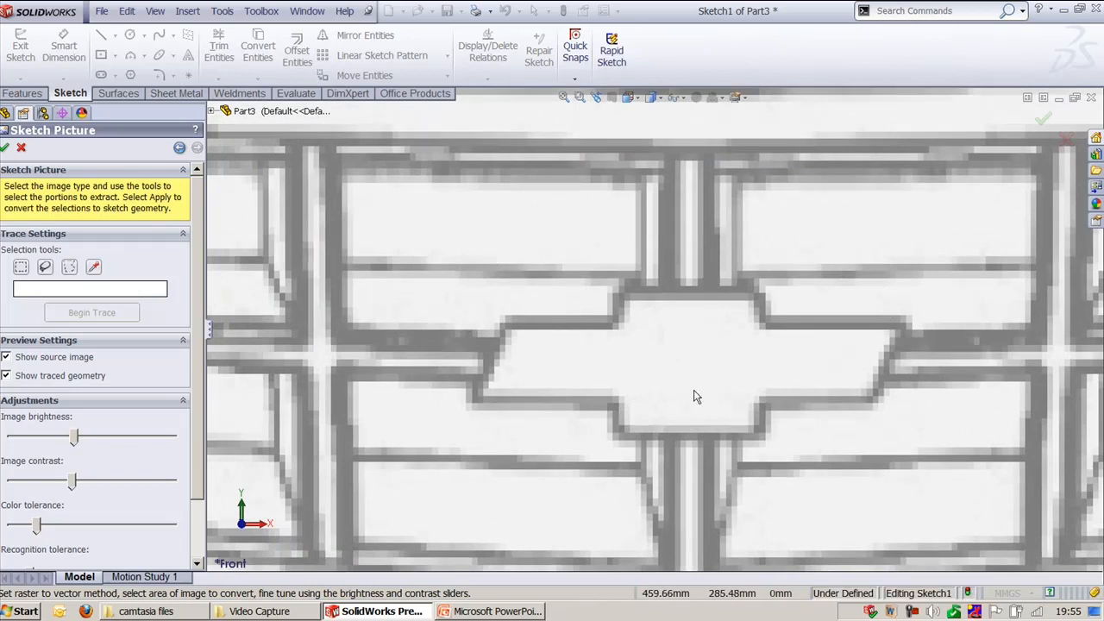
{"action": "left_click", "coordinate": [21, 268]}
{"action": "mouse_move", "coordinate": [457, 255]}
{"action": "left_mouse_down"}
{"action": "mouse_move", "coordinate": [857, 448]}
{"action": "mouse_move", "coordinate": [929, 442]}
{"action": "left_mouse_up"}
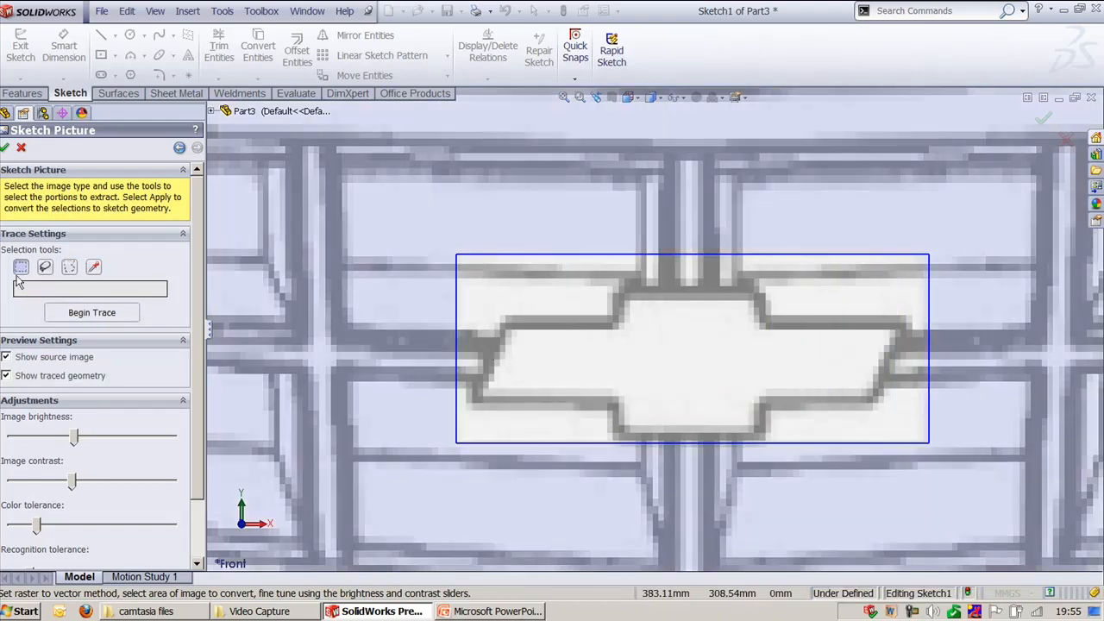
{"action": "left_click", "coordinate": [74, 314]}
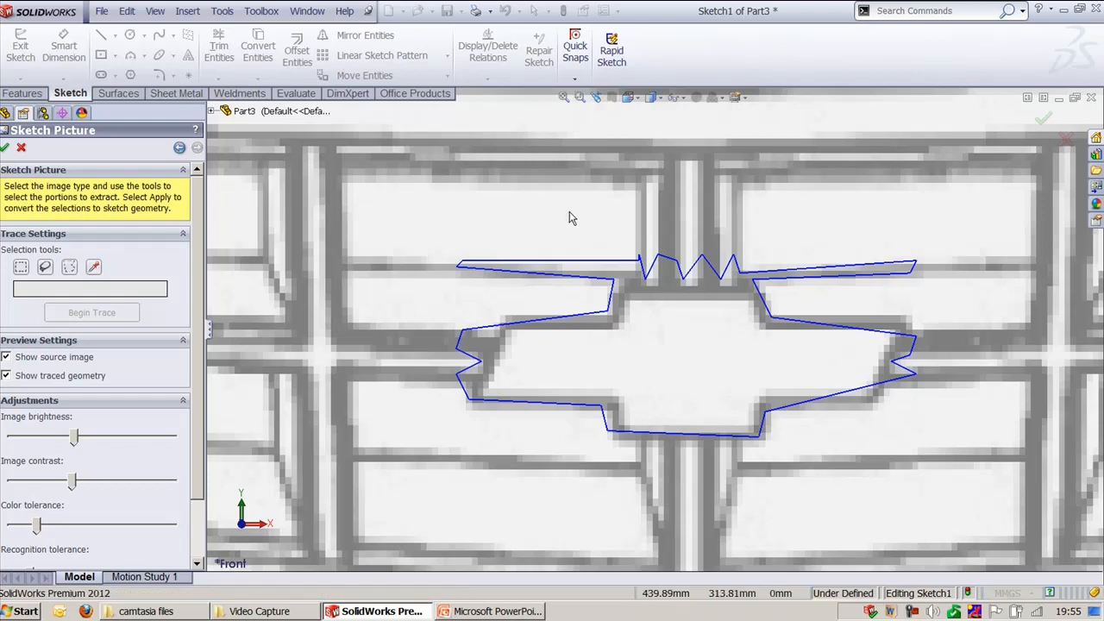
{"action": "key", "text": "z"}
{"action": "scroll", "coordinate": [569, 213], "scroll_direction": "up", "scroll_amount": 10}
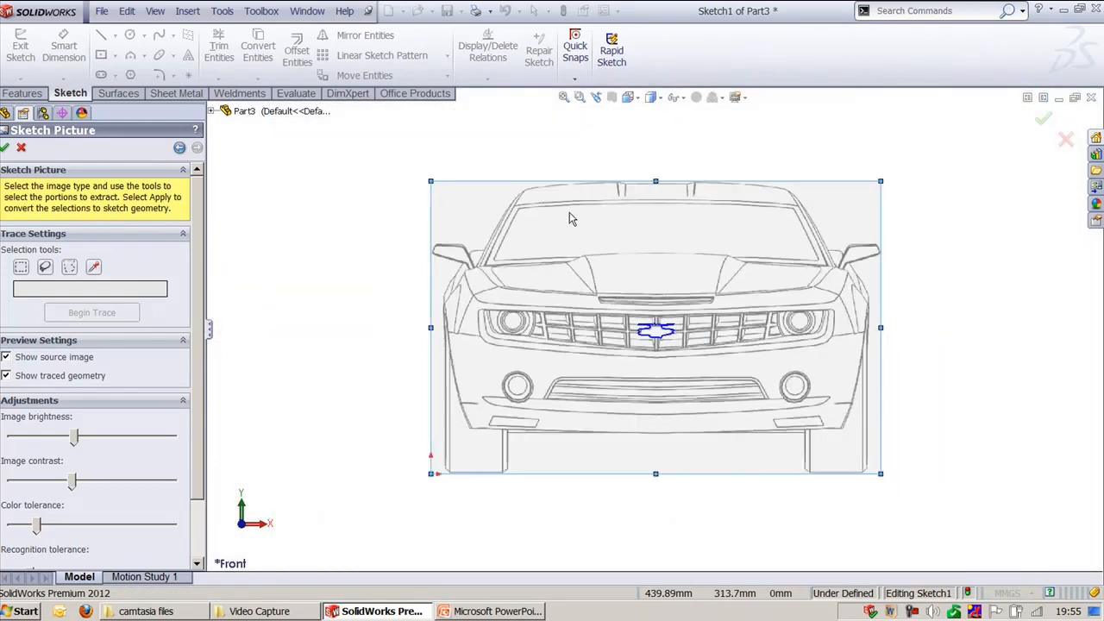
{"action": "left_click", "coordinate": [3, 150]}
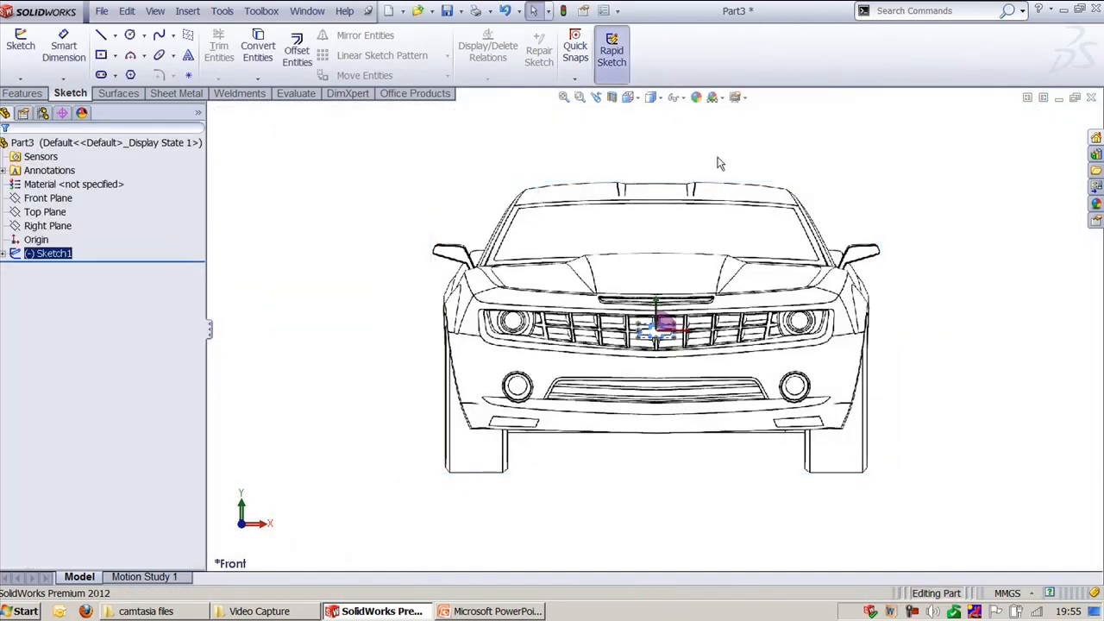
- Suppress the sketch picture inside Sketch1 so that only the traced emblem geometry is shown
{"action": "left_click", "coordinate": [813, 138]}
{"action": "mouse_move", "coordinate": [933, 206]}
{"action": "middle_mouse_down"}
{"action": "mouse_move", "coordinate": [922, 200]}
{"action": "mouse_move", "coordinate": [902, 239]}
{"action": "middle_mouse_up"}
{"action": "scroll", "coordinate": [664, 340], "scroll_direction": "down", "scroll_amount": 10}
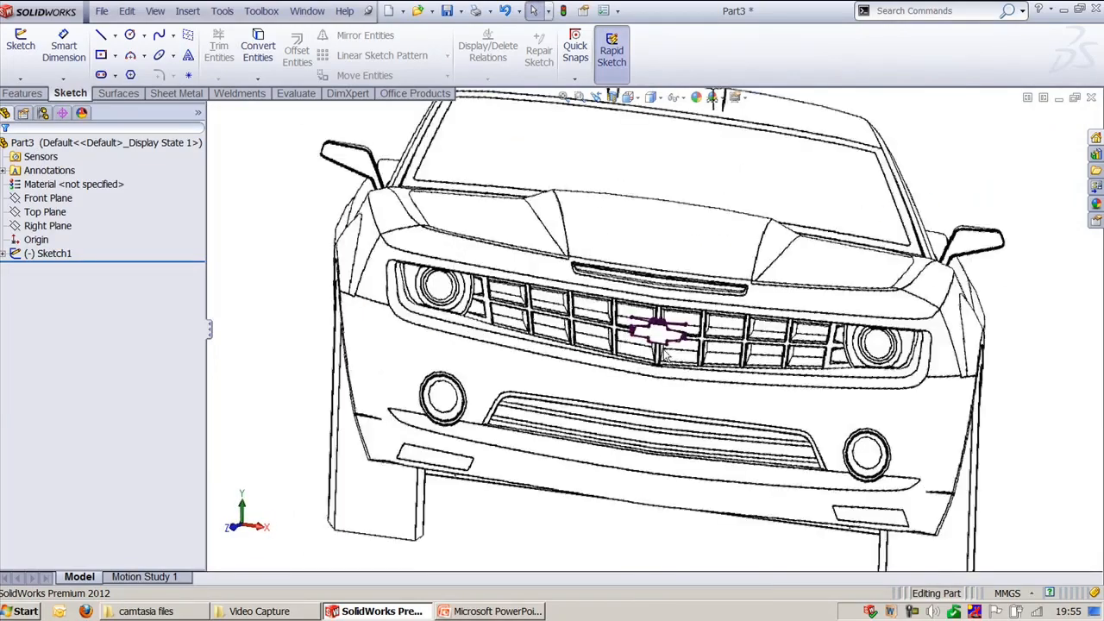
{"action": "scroll", "coordinate": [664, 345], "scroll_direction": "up", "scroll_amount": 10}
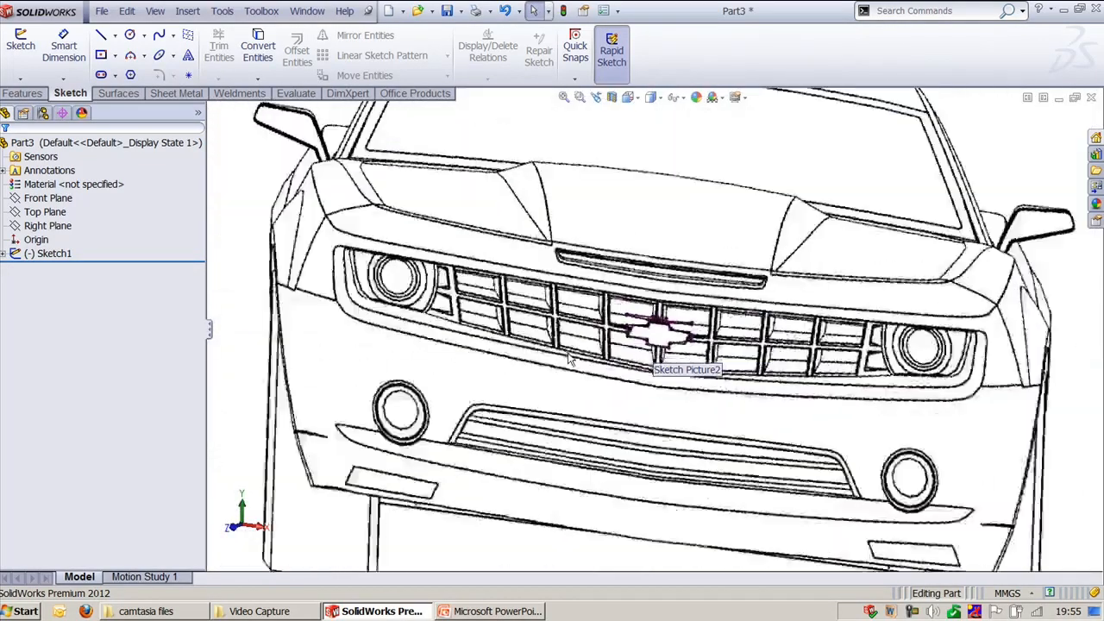
{"action": "left_click", "coordinate": [4, 253]}
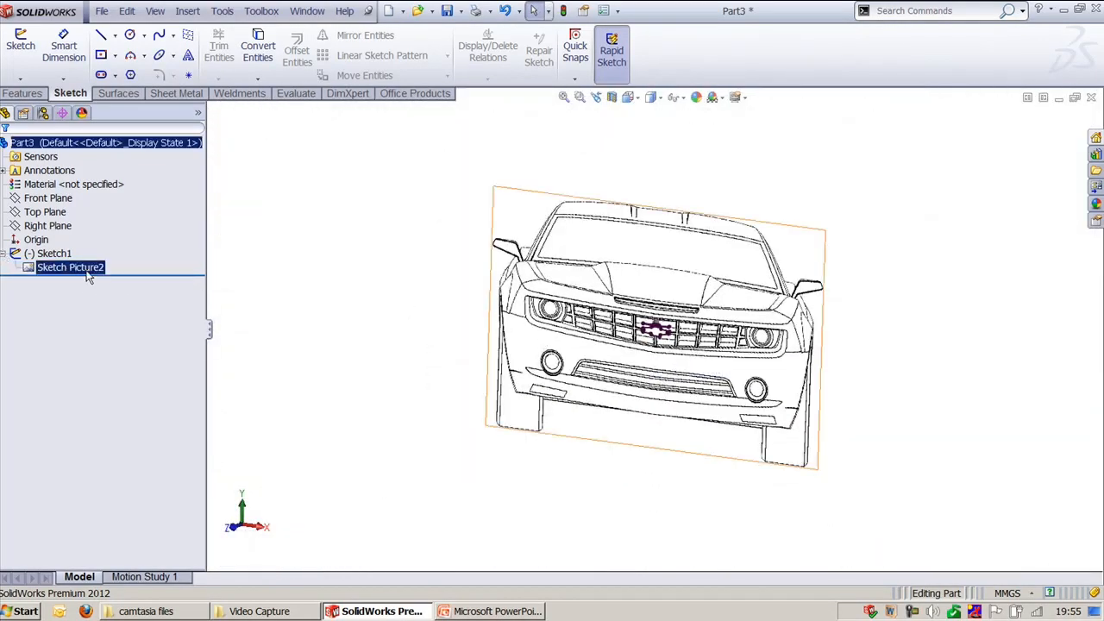
{"action": "left_click", "coordinate": [82, 267]}
{"action": "right_click", "coordinate": [86, 267]}
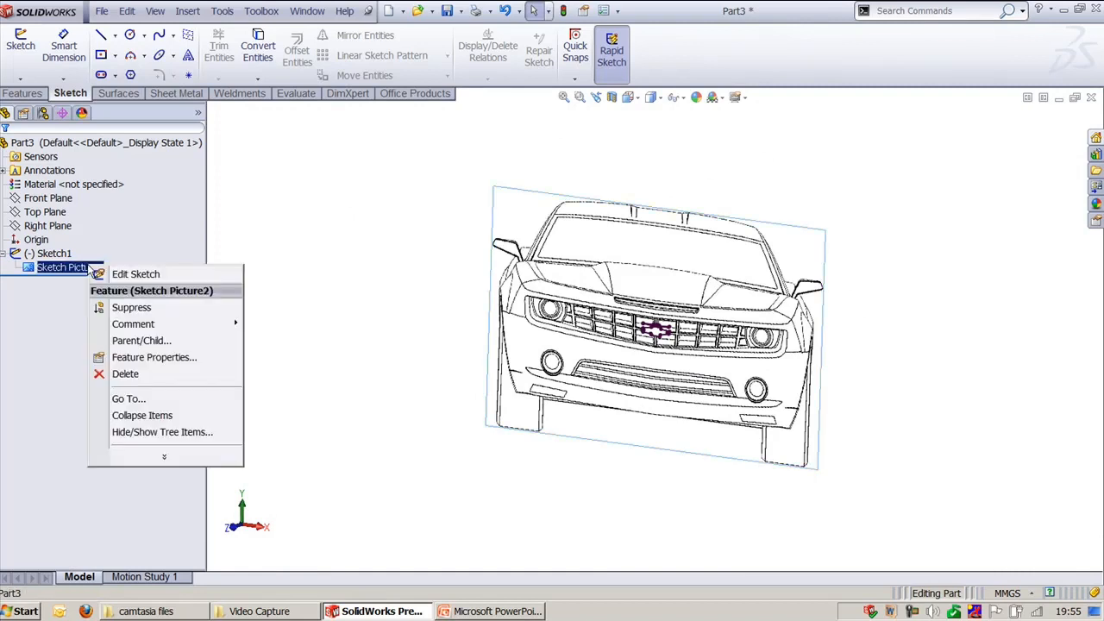
{"action": "left_click", "coordinate": [131, 307]}
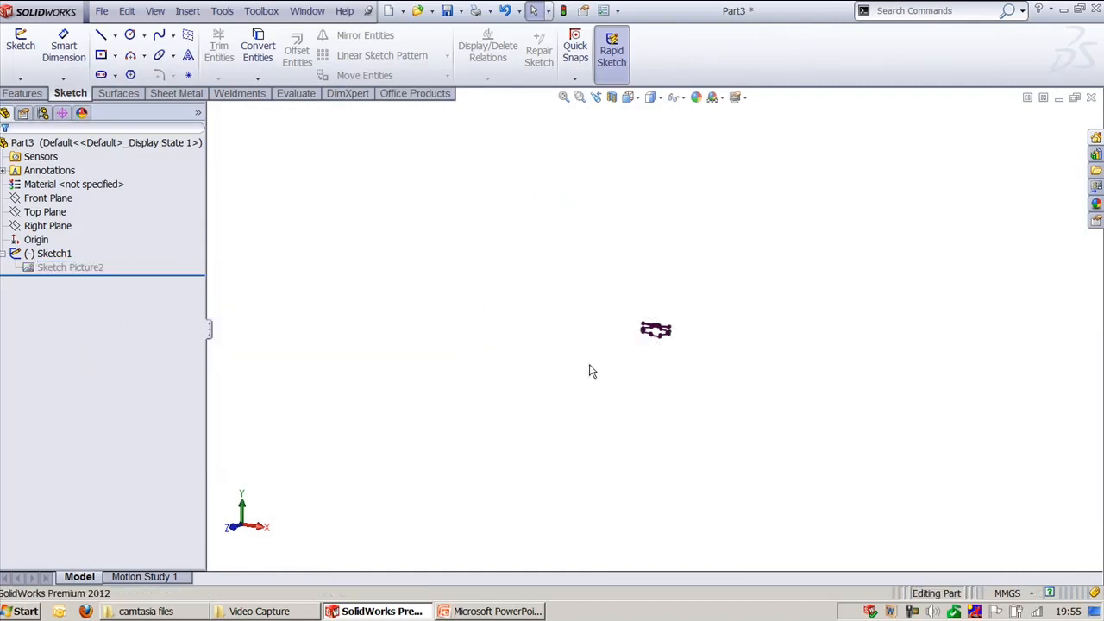
- Extrude the traced emblem sketch 27 mm as a blind boss and show it in trimetric view
{"action": "scroll", "coordinate": [662, 346], "scroll_direction": "down", "scroll_amount": 8}
{"action": "scroll", "coordinate": [662, 345], "scroll_direction": "down", "scroll_amount": 4}
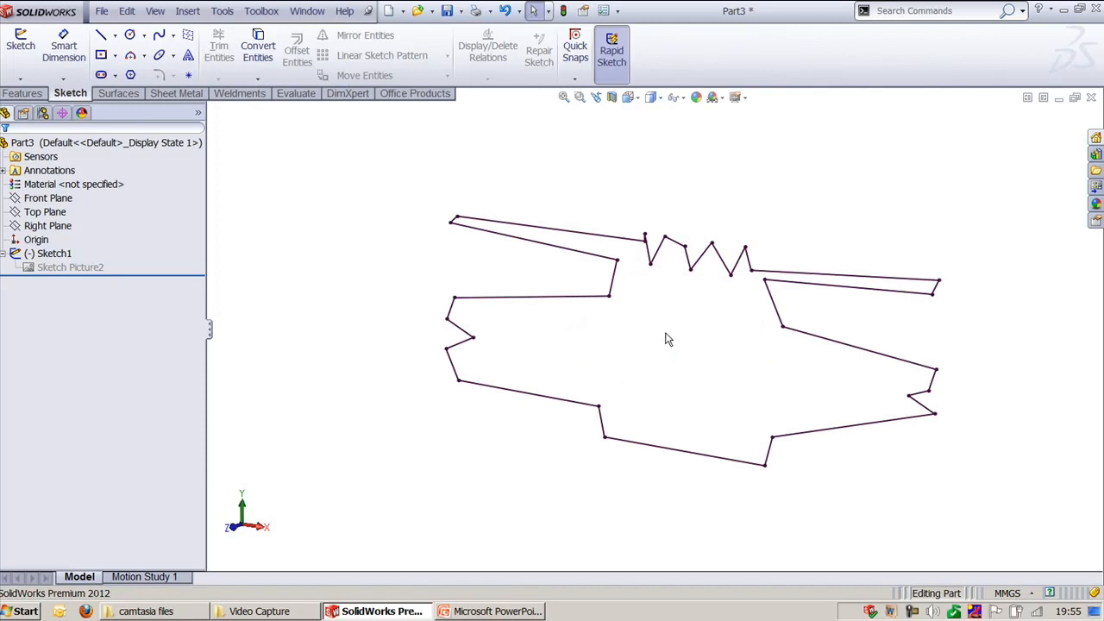
{"action": "left_click", "coordinate": [629, 238]}
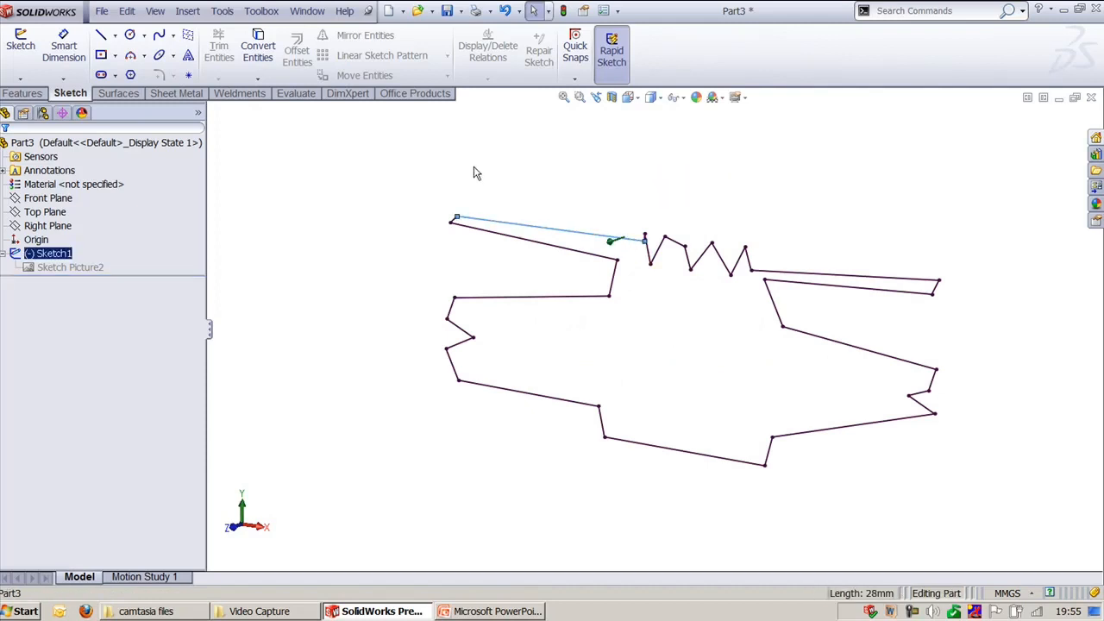
{"action": "left_click", "coordinate": [21, 93]}
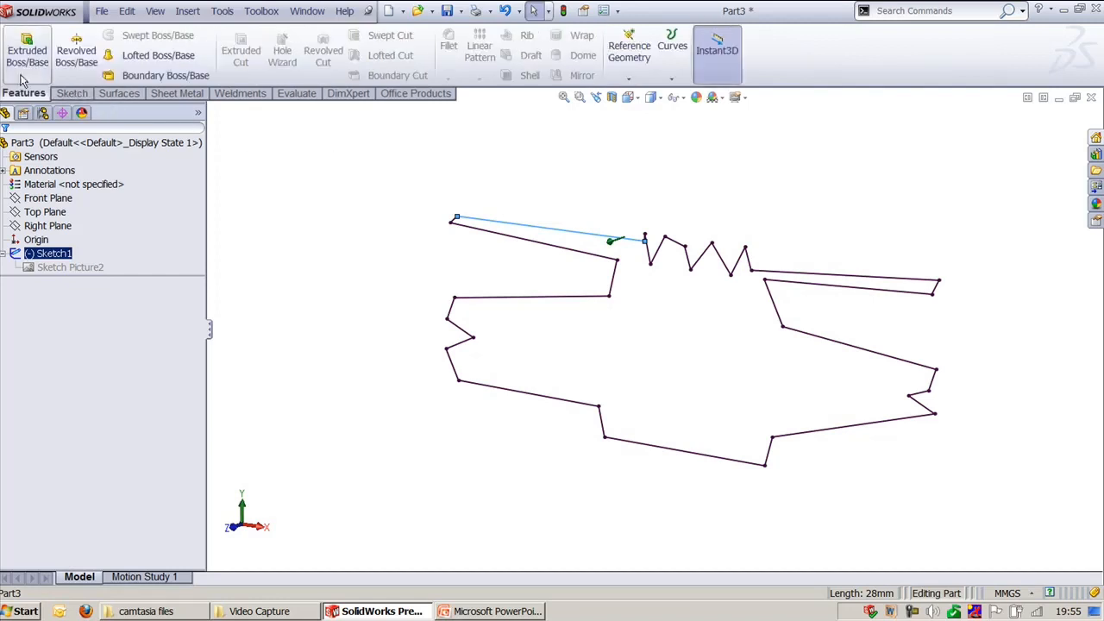
{"action": "left_click", "coordinate": [26, 50]}
{"action": "middle_click_drag", "start_coordinate": [431, 163], "coordinate": [376, 231]}
{"action": "left_click_drag", "start_coordinate": [612, 337], "coordinate": [506, 379]}
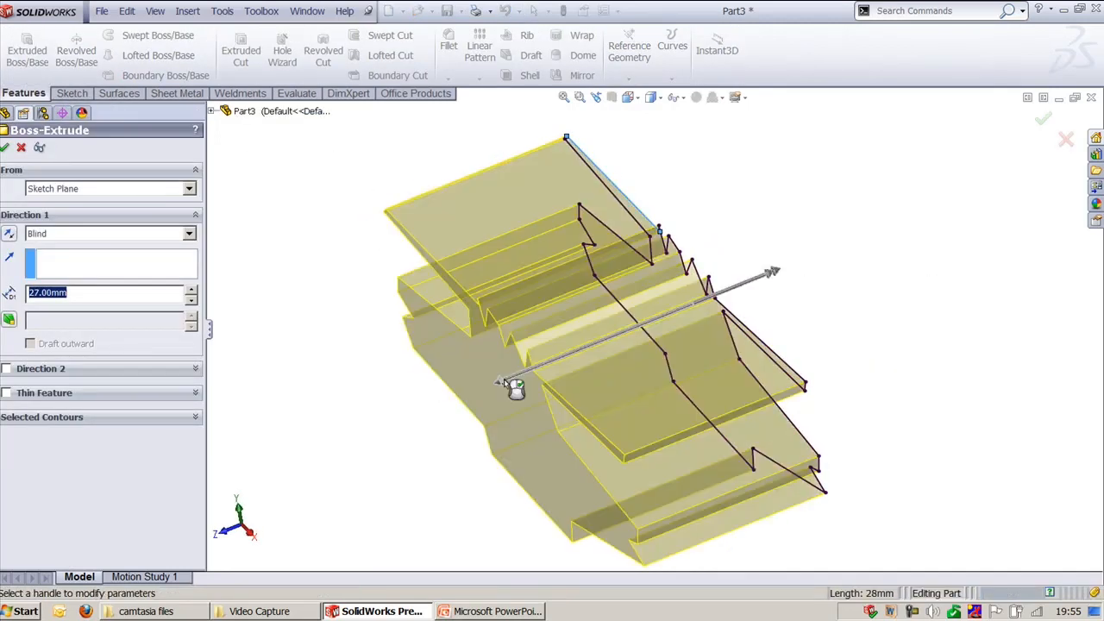
{"action": "right_click", "coordinate": [506, 379]}
{"action": "left_click", "coordinate": [288, 357]}
{"action": "key", "text": "ctrl+7"}
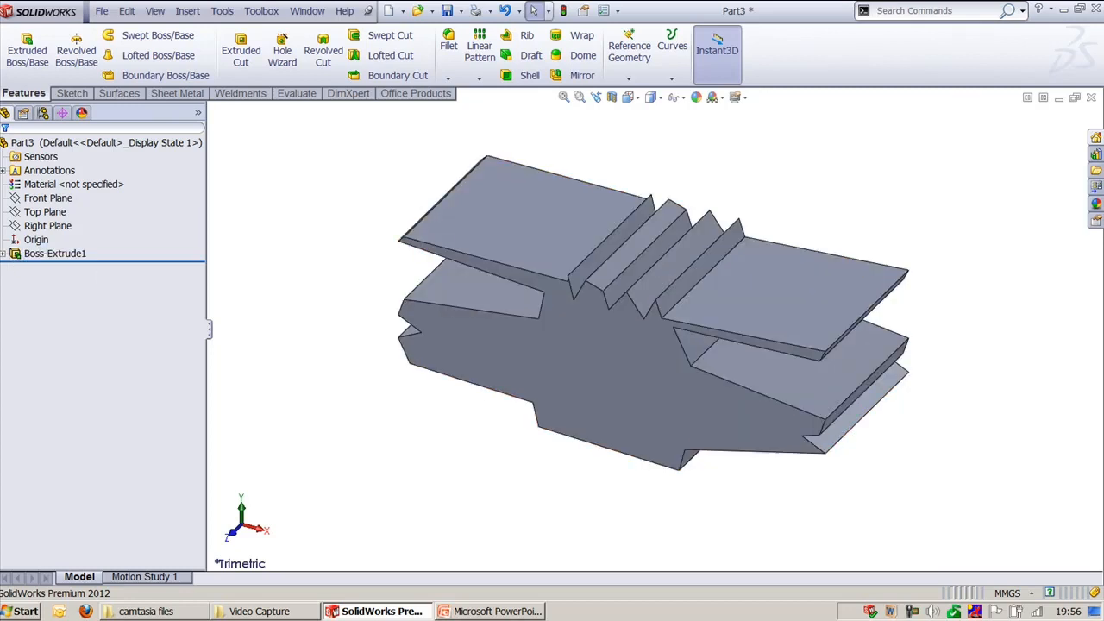
- Delete the emblem extrusion, then edit and rebuild its sketch to restore the car picture in front view
{"action": "left_click", "coordinate": [76, 254]}
{"action": "key", "text": "Delete"}
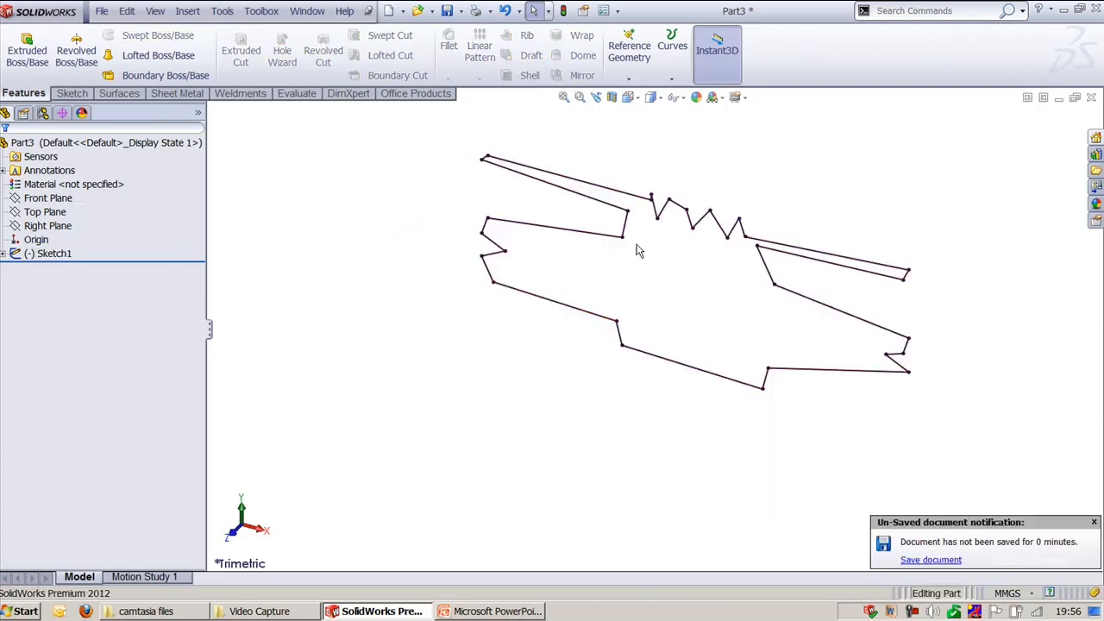
{"action": "left_click", "coordinate": [574, 192]}
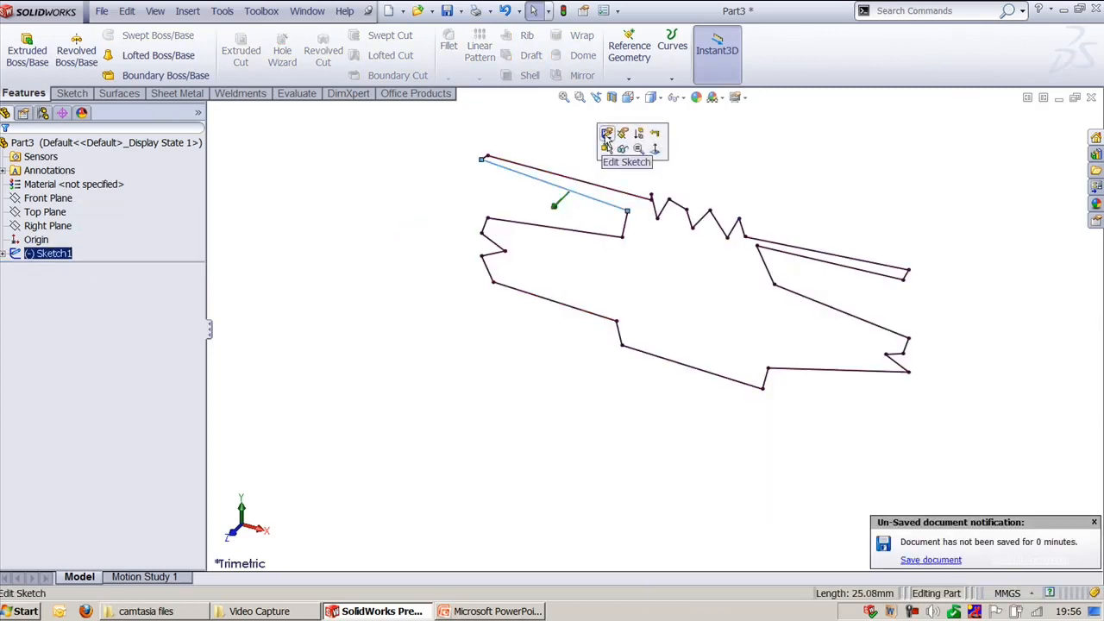
{"action": "left_click", "coordinate": [606, 138]}
{"action": "key", "text": "ctrl+b"}
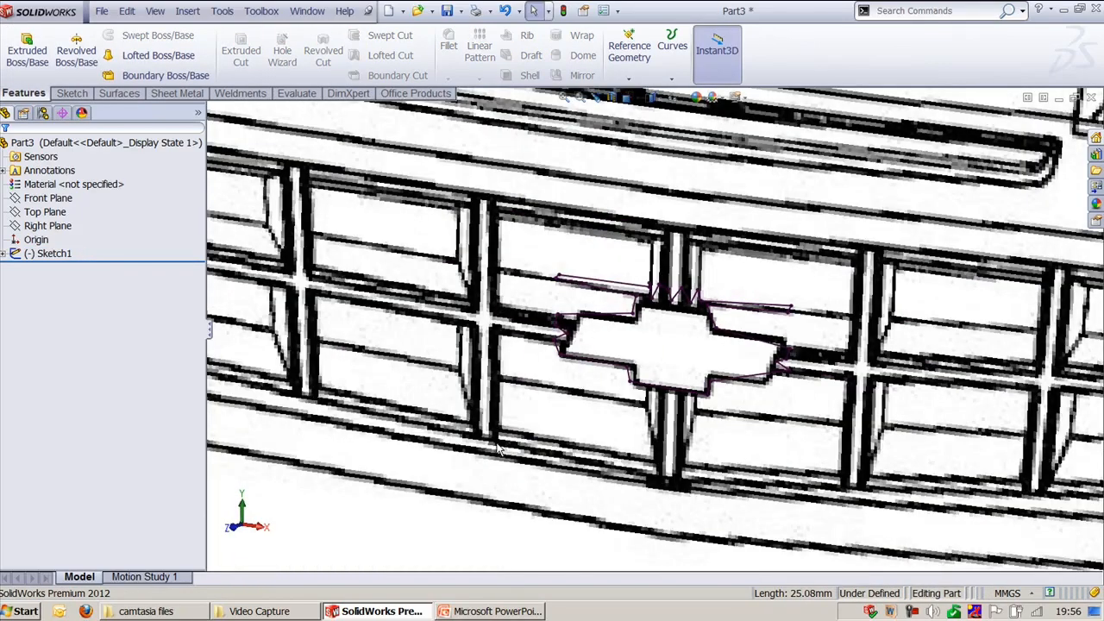
{"action": "key", "text": "f"}
{"action": "key", "text": "ctrl+1"}
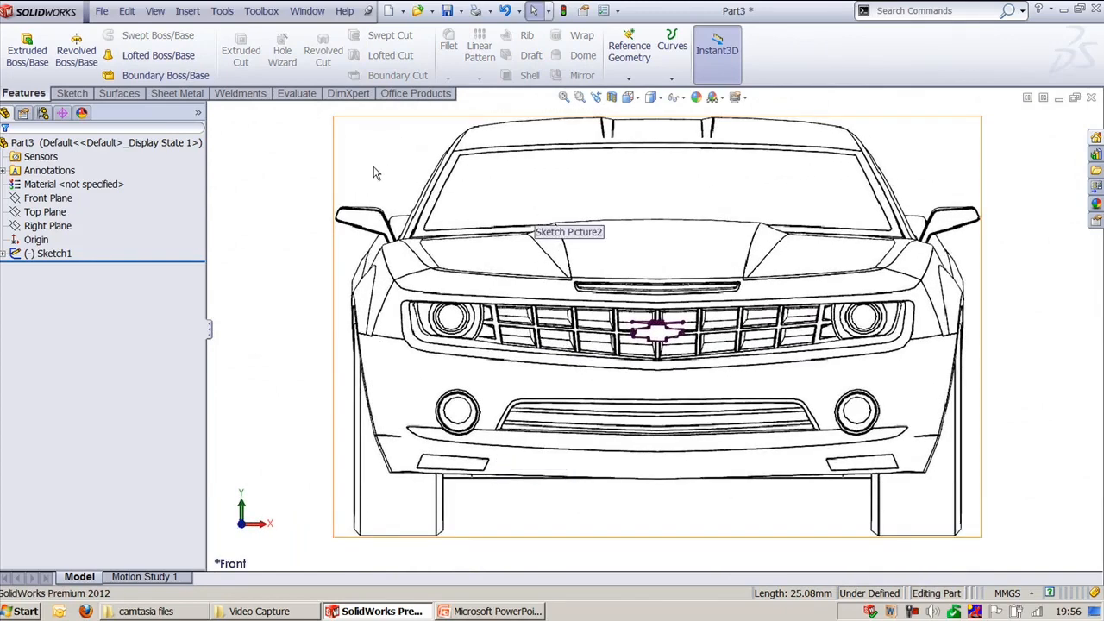
{"action": "left_click_drag", "start_coordinate": [288, 155], "coordinate": [806, 446]}
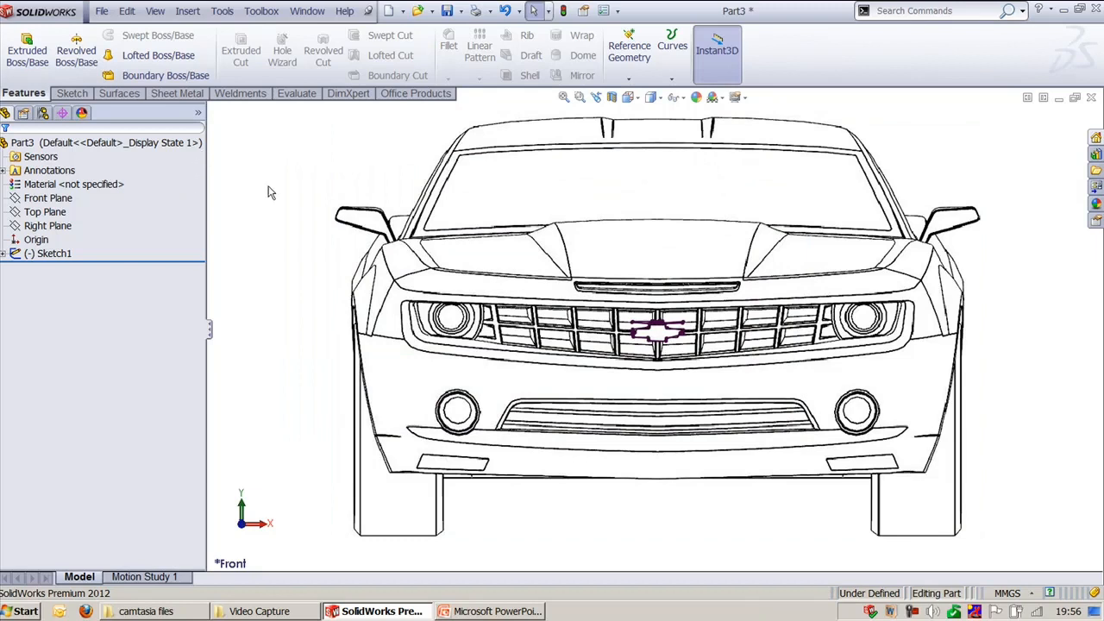
- Review the car picture's properties and trace settings, then close them without tracing anything
{"action": "double_click", "coordinate": [541, 332]}
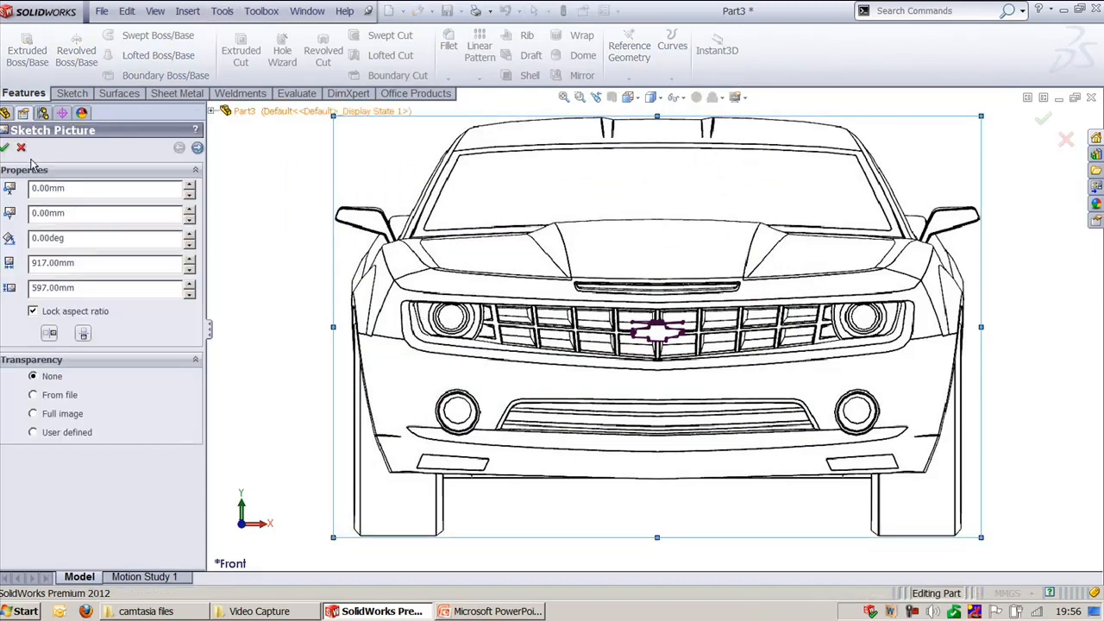
{"action": "left_click", "coordinate": [196, 147]}
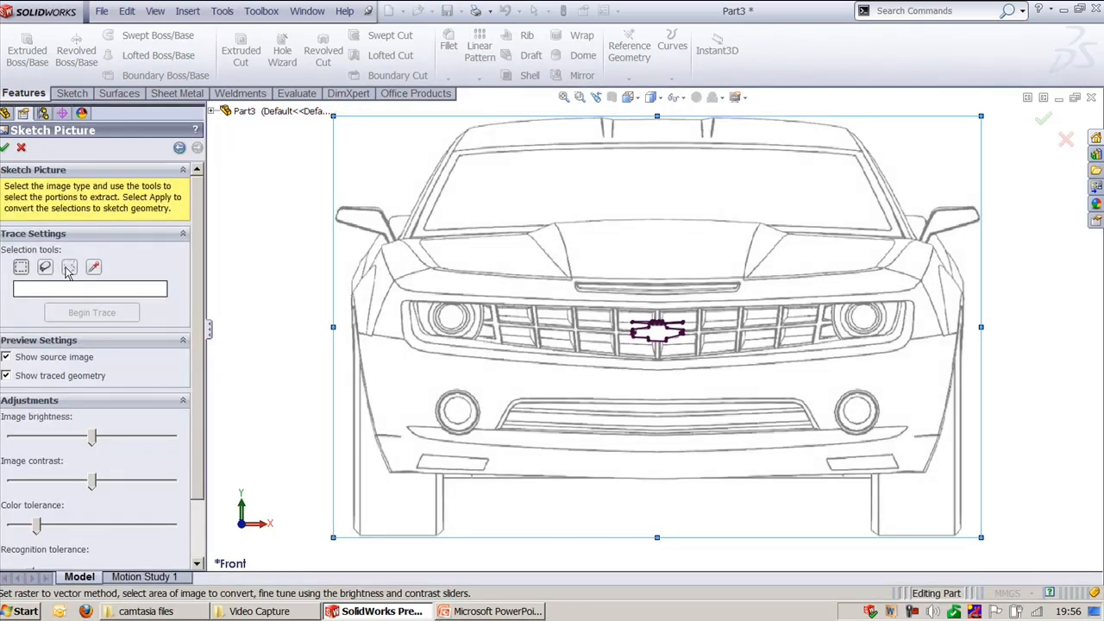
{"action": "left_click", "coordinate": [5, 147]}
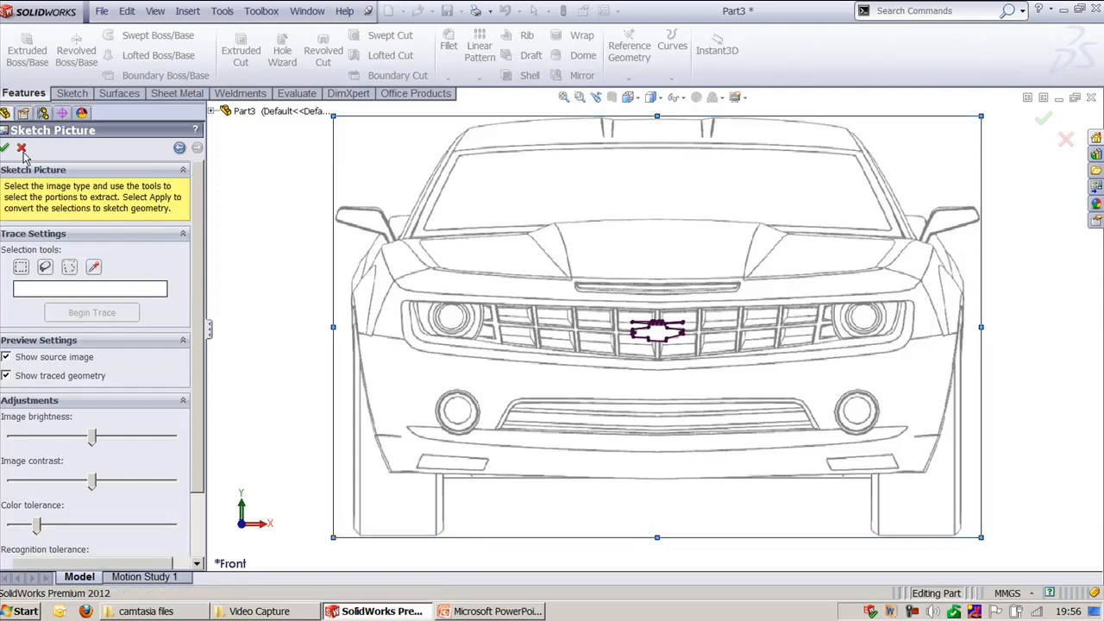
{"action": "middle_click_drag", "start_coordinate": [294, 186], "coordinate": [328, 201], "text": "ctrl"}
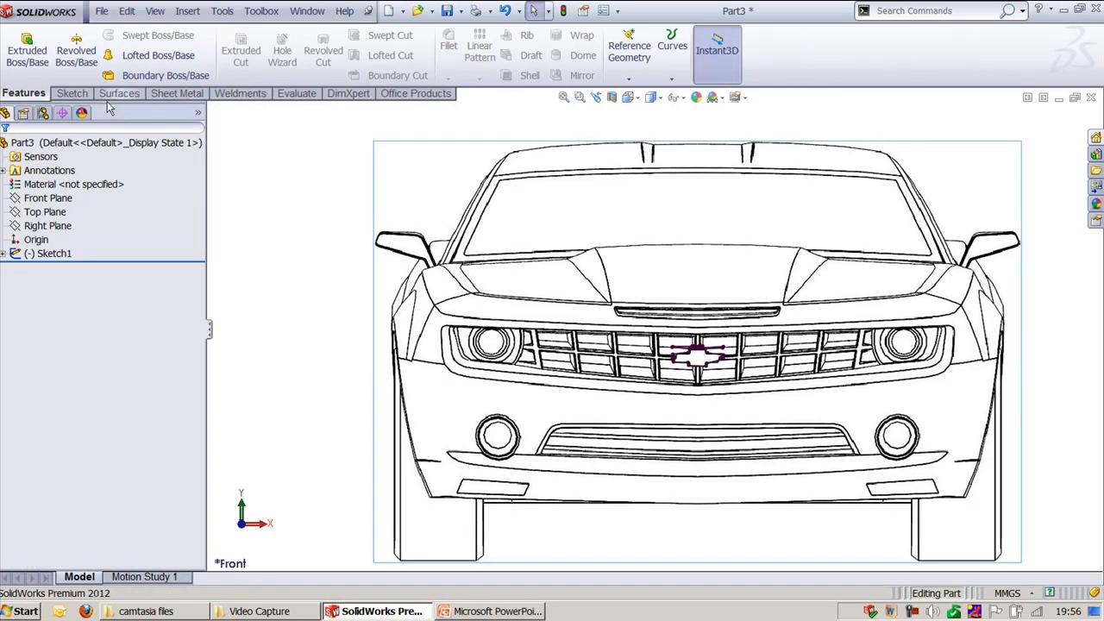
- Start a spline in a new sketch on the Front Plane over the car picture
{"action": "left_click", "coordinate": [72, 93]}
{"action": "left_click", "coordinate": [159, 36]}
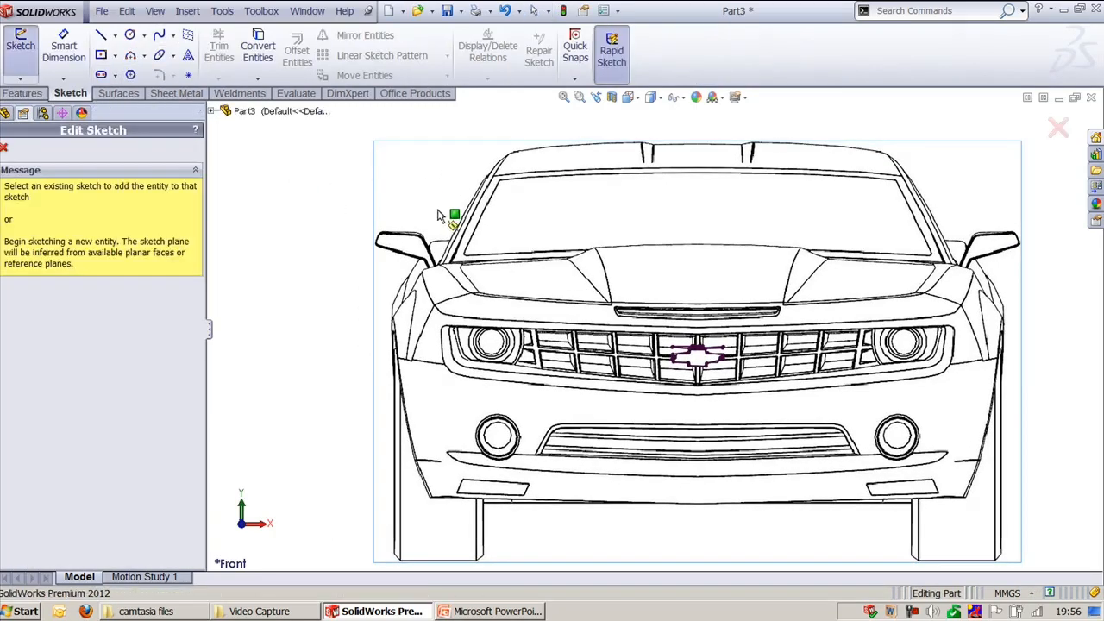
{"action": "middle_click_drag", "start_coordinate": [441, 217], "coordinate": [557, 313], "text": "ctrl"}
{"action": "scroll", "coordinate": [550, 325], "scroll_direction": "down", "scroll_amount": 5}
{"action": "scroll", "coordinate": [539, 259], "scroll_direction": "up", "scroll_amount": 5}
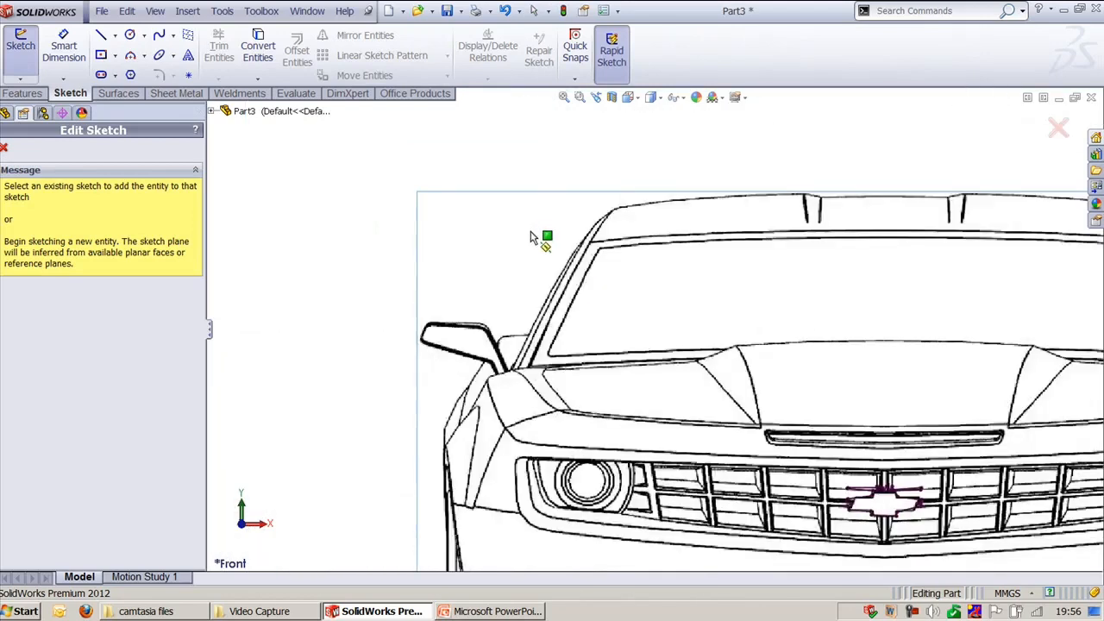
{"action": "mouse_move", "coordinate": [457, 431]}
{"action": "middle_mouse_down", "text": "ctrl"}
{"action": "mouse_move", "coordinate": [451, 382]}
{"action": "mouse_move", "coordinate": [396, 303]}
{"action": "middle_mouse_up", "text": "ctrl"}
{"action": "left_click", "coordinate": [211, 112]}
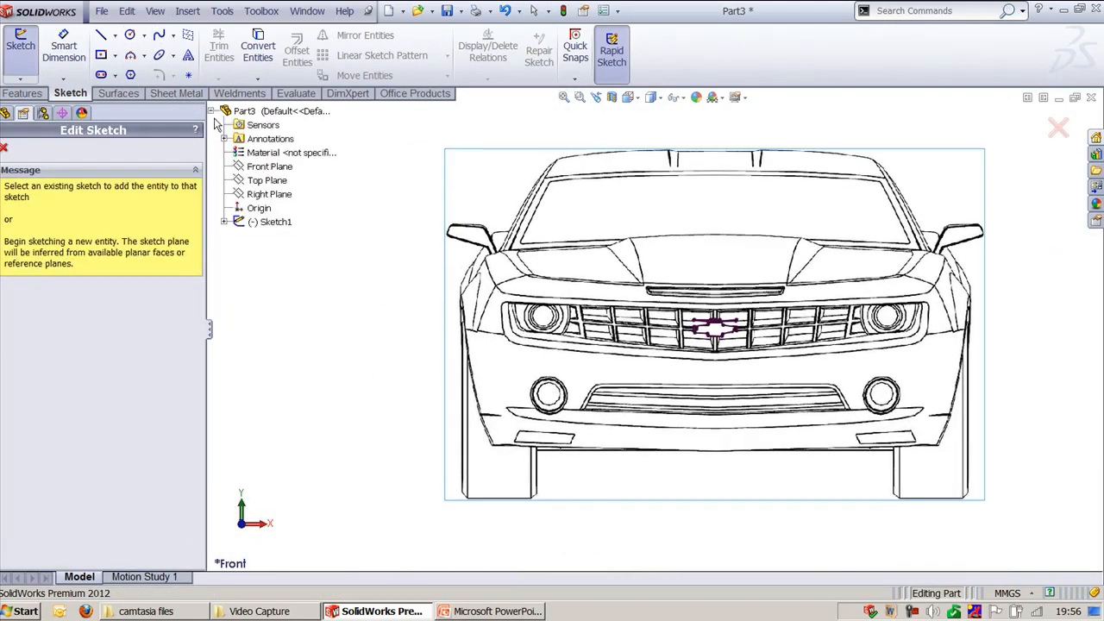
{"action": "left_click", "coordinate": [250, 175]}
- Trace the car's left windshield pillar with spline points from the base near the mirror up to the roof corner
{"action": "scroll", "coordinate": [414, 276], "scroll_direction": "down", "scroll_amount": 5}
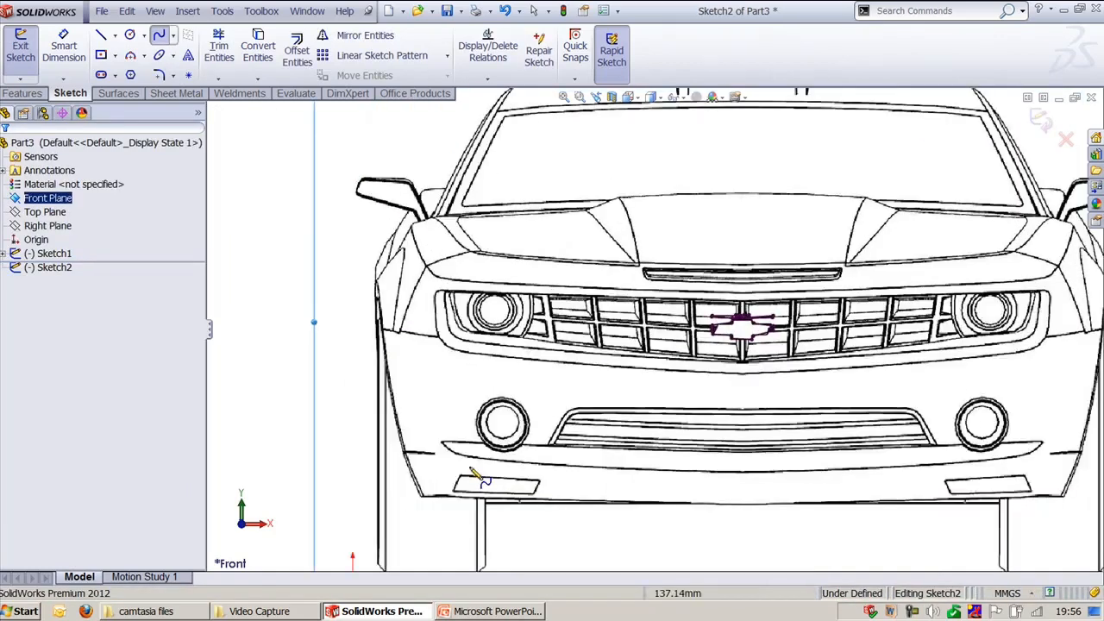
{"action": "scroll", "coordinate": [534, 379], "scroll_direction": "down", "scroll_amount": 5}
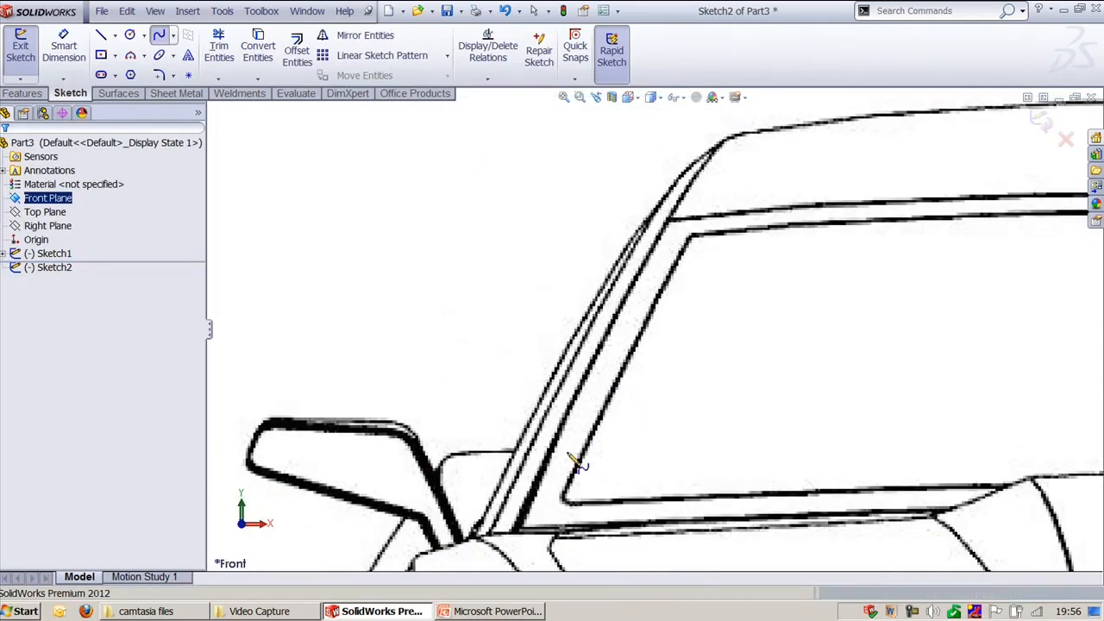
{"action": "left_click", "coordinate": [444, 563]}
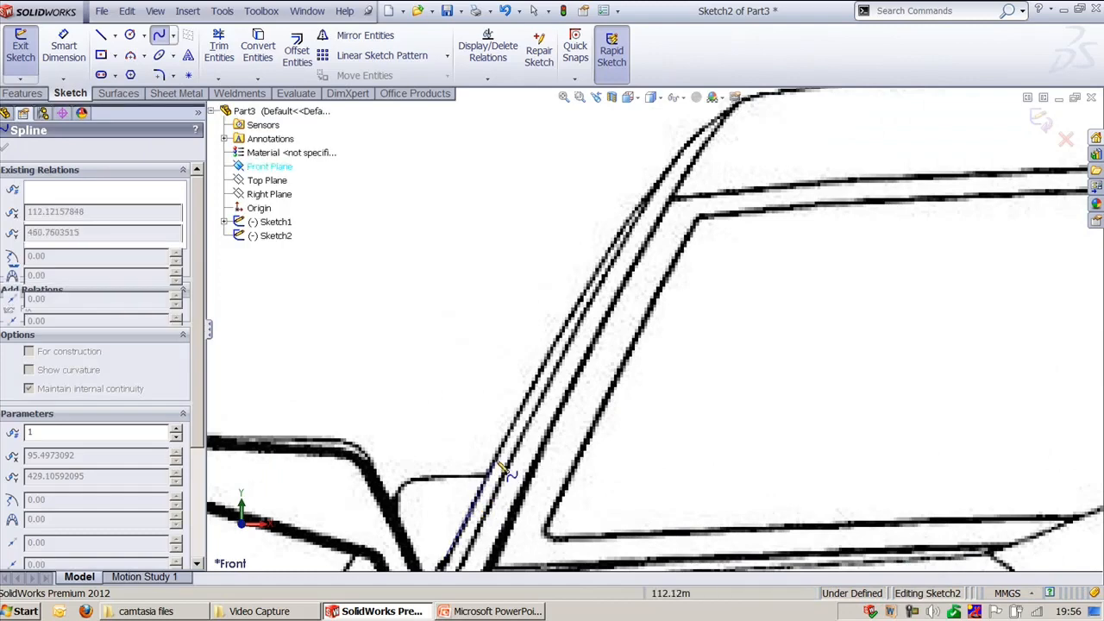
{"action": "left_click", "coordinate": [564, 326]}
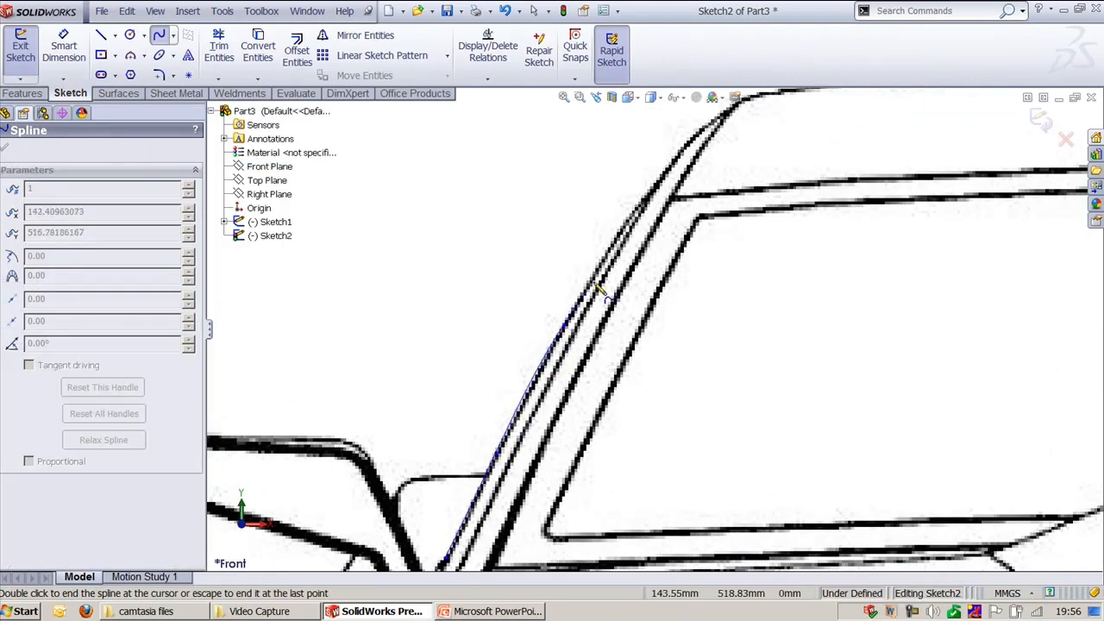
{"action": "middle_click_drag", "start_coordinate": [601, 242], "coordinate": [485, 406], "text": "ctrl"}
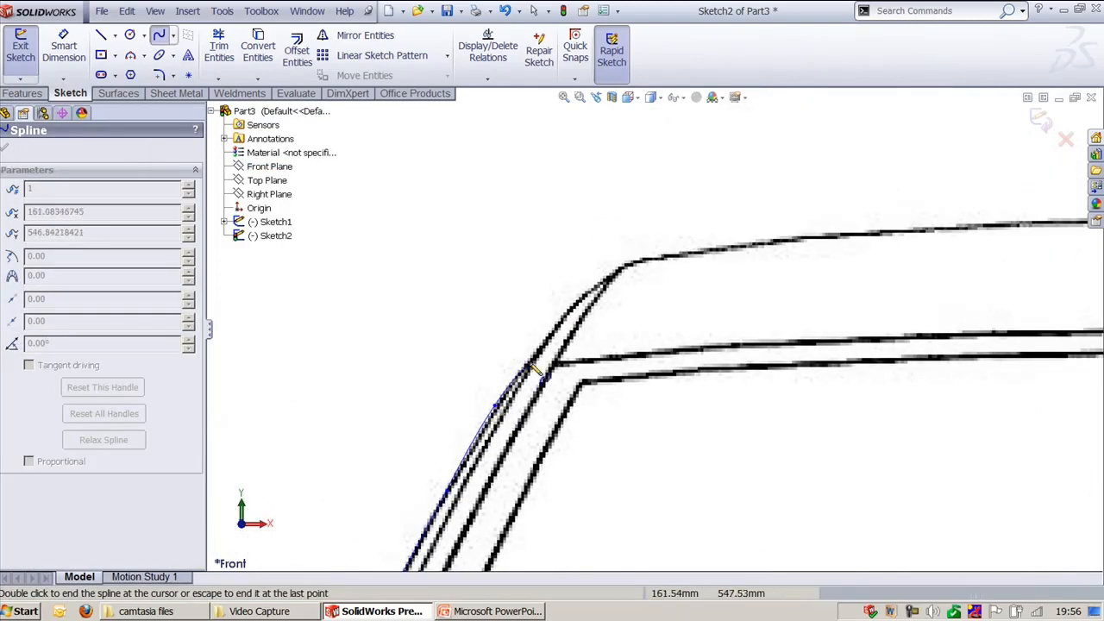
{"action": "left_click", "coordinate": [550, 334]}
{"action": "left_click", "coordinate": [608, 276]}
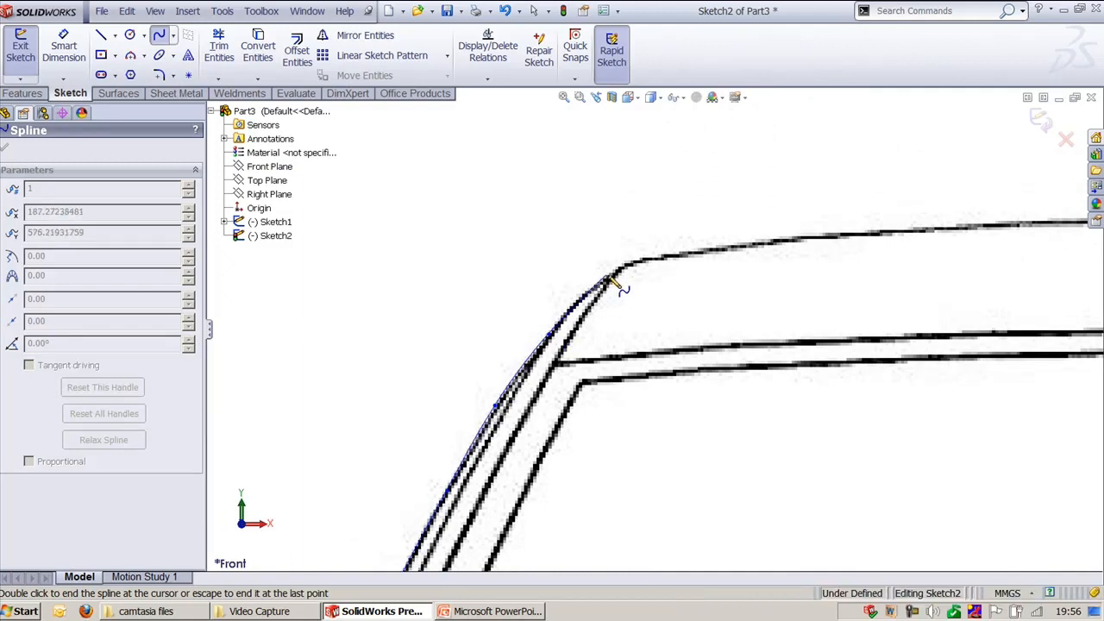
{"action": "left_click", "coordinate": [632, 262]}
- Continue the spline along the roofline to the first roof rib and end it there
{"action": "scroll", "coordinate": [499, 239], "scroll_direction": "up", "scroll_amount": 4}
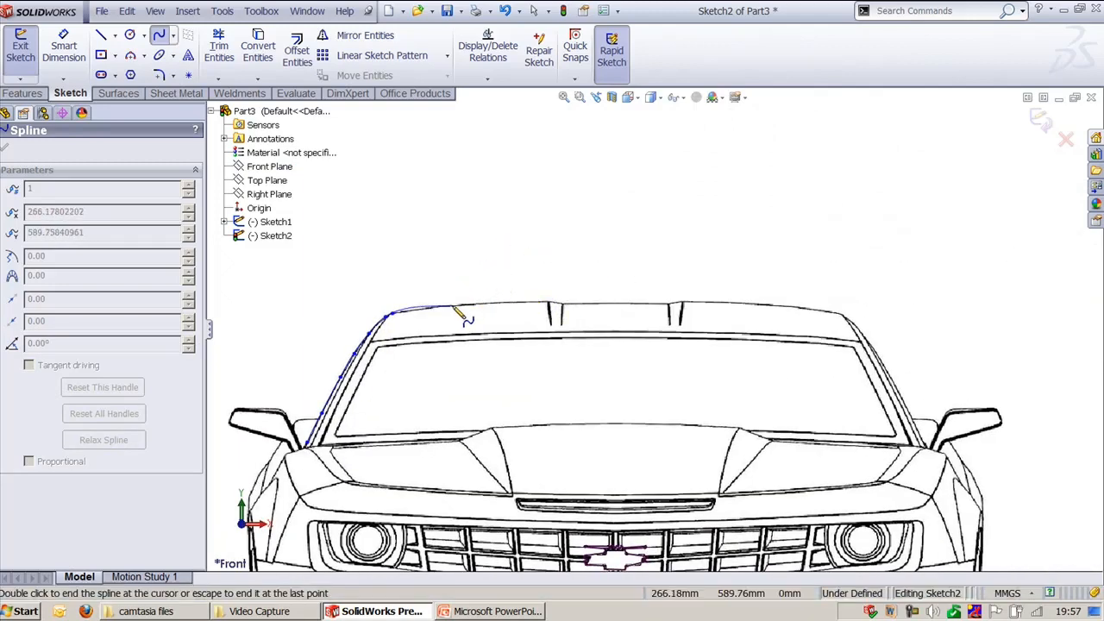
{"action": "left_click", "coordinate": [453, 305]}
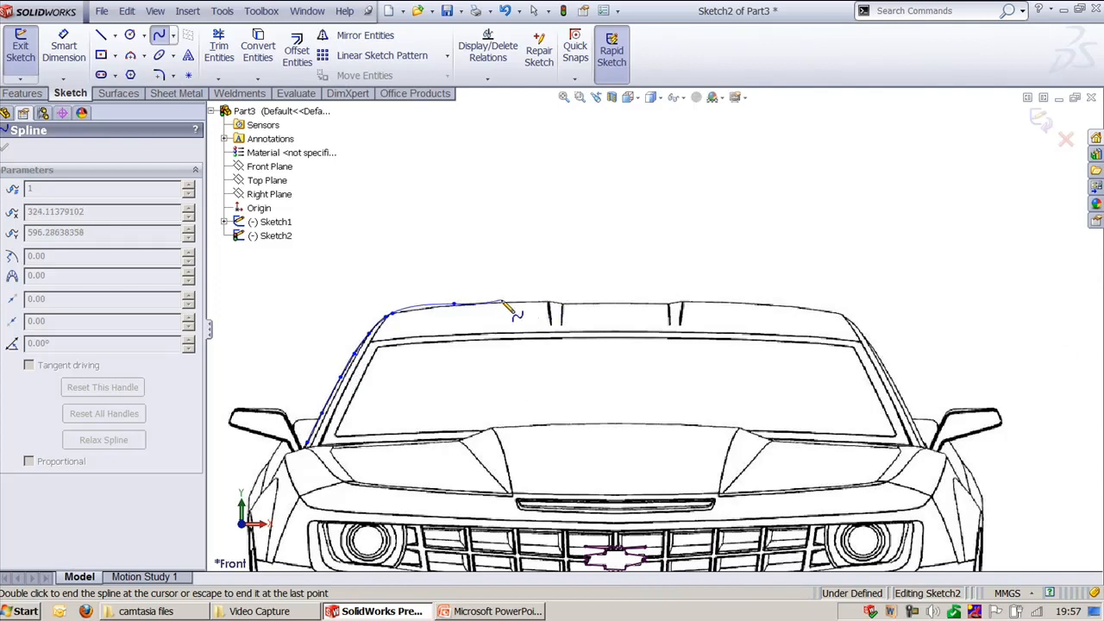
{"action": "left_click", "coordinate": [500, 300]}
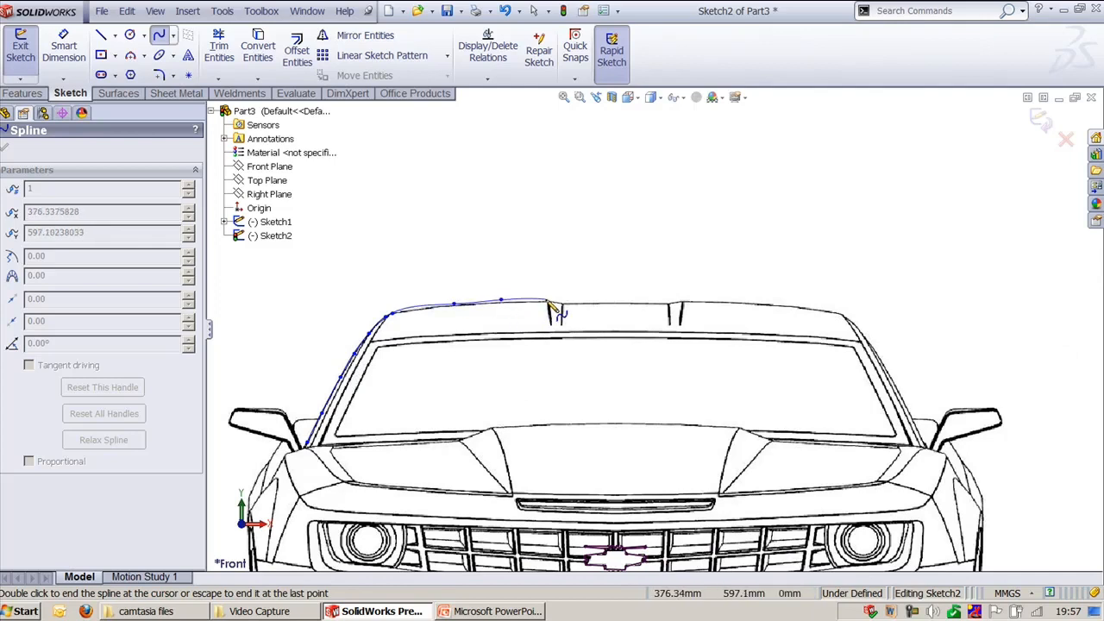
{"action": "left_click", "coordinate": [546, 300]}
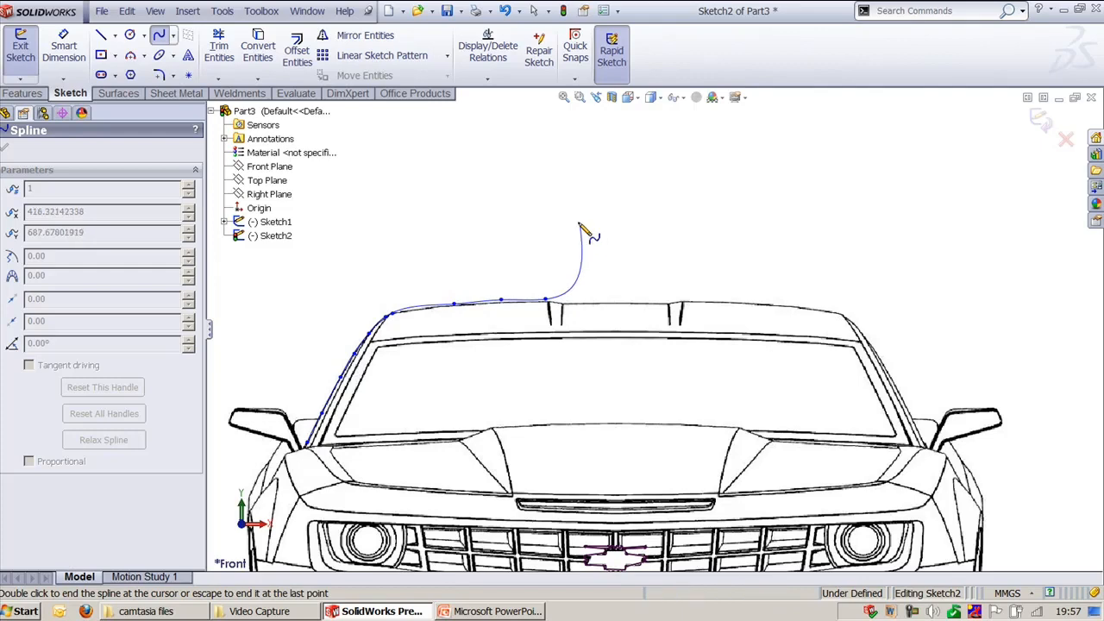
{"action": "key", "text": "Escape"}
{"action": "key", "text": "f"}
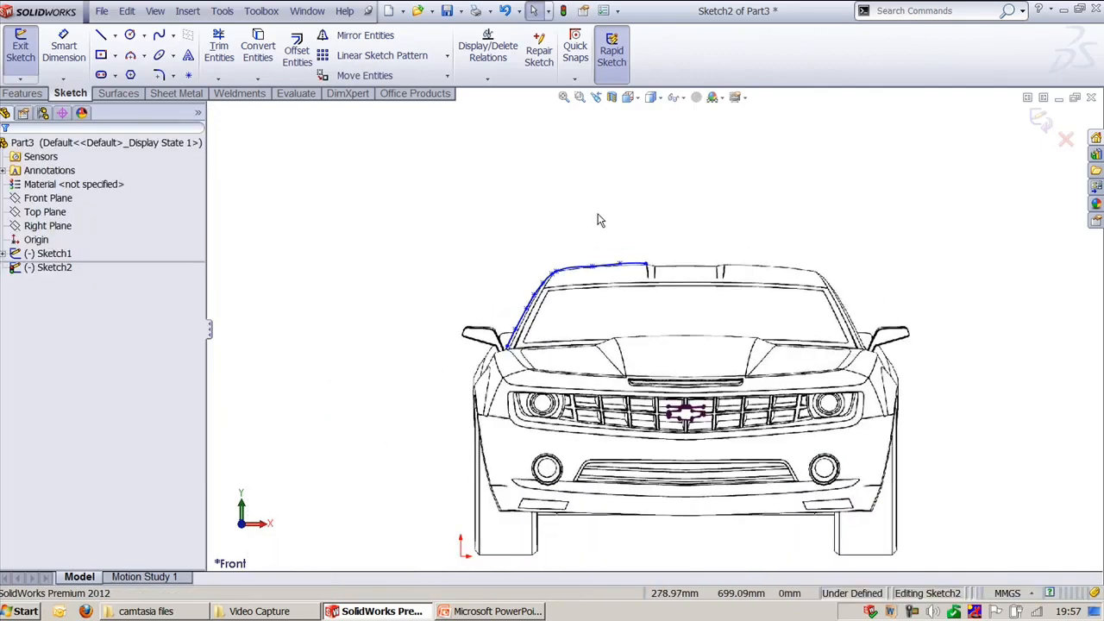
- Switch to the PowerPoint training presentation at the Sketch Tools slide
{"action": "middle_click_drag", "start_coordinate": [601, 220], "coordinate": [529, 214], "text": "ctrl"}
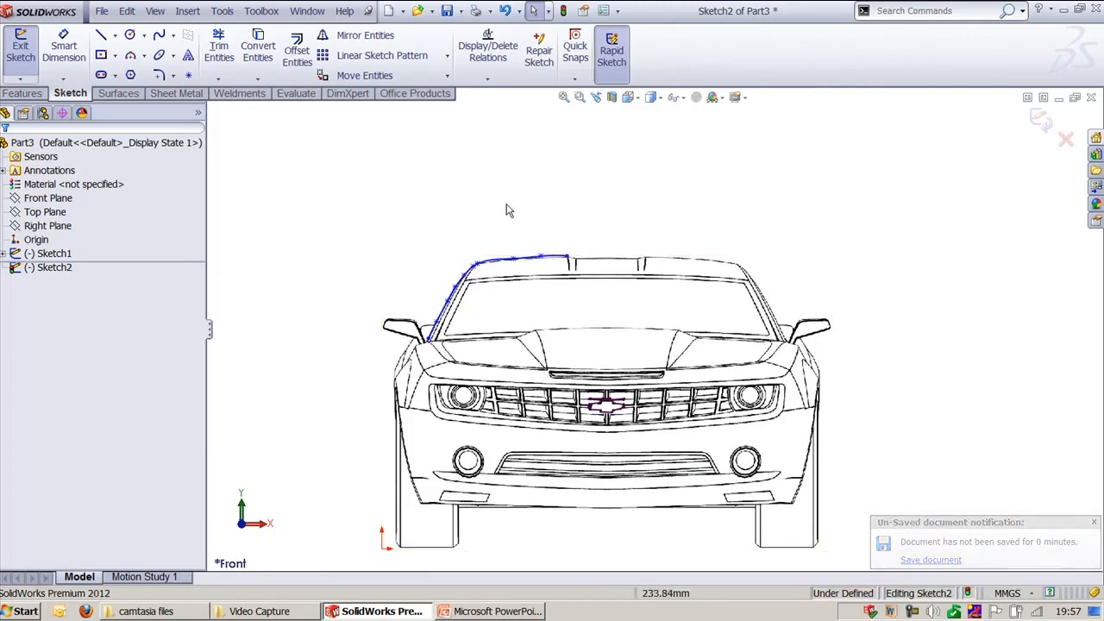
{"action": "left_click", "coordinate": [489, 610]}
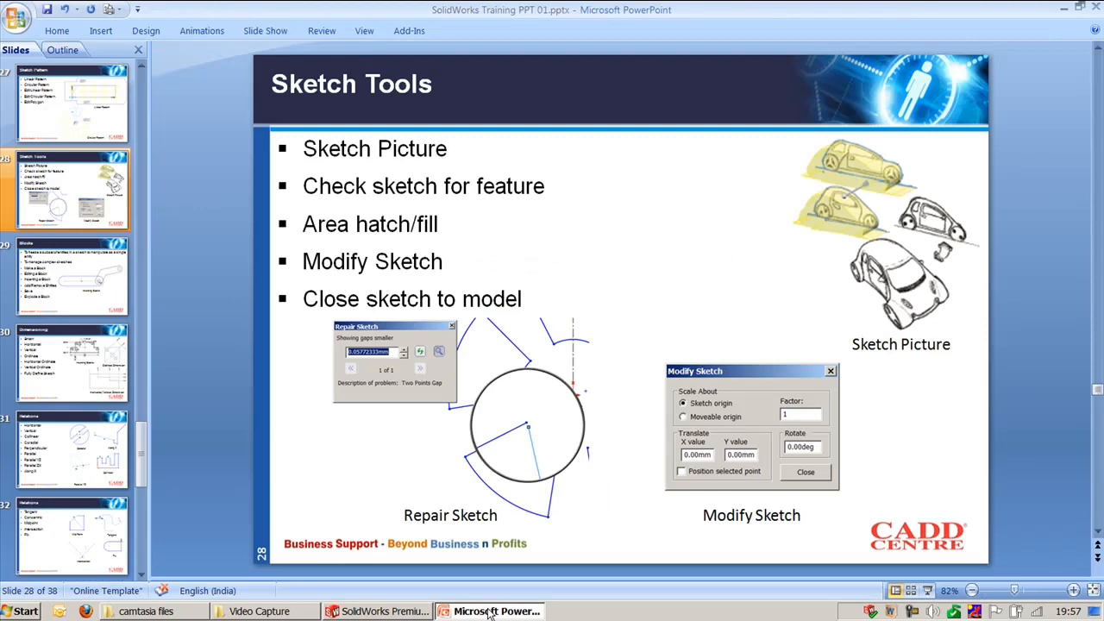
- Switch back to SolidWorks and check the Part1 sketch for Base Extrude feature usage
{"action": "left_click", "coordinate": [489, 611]}
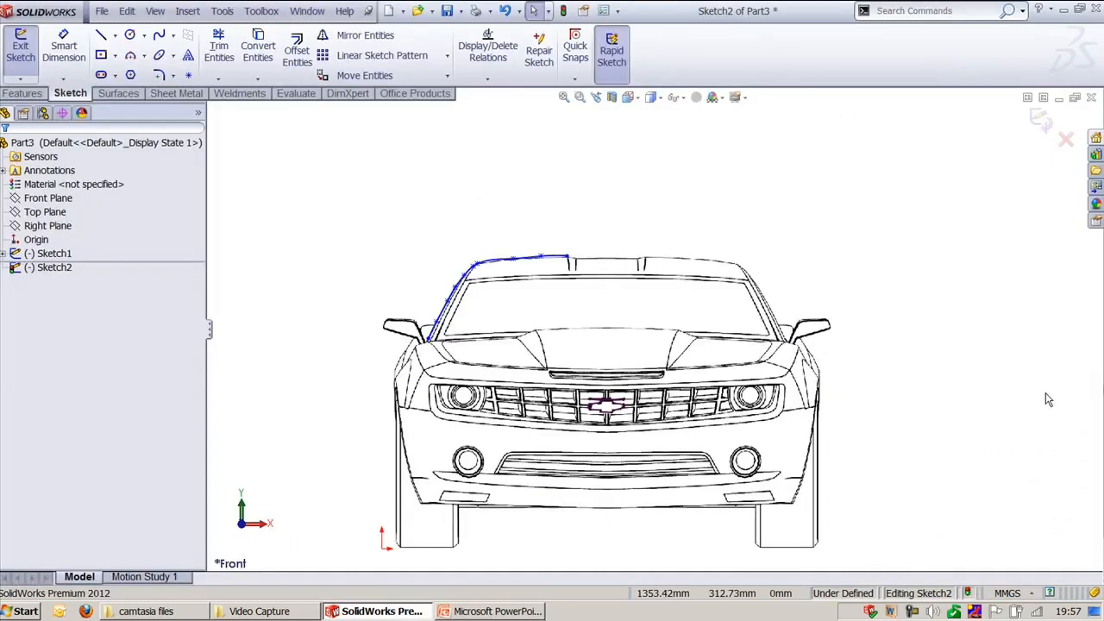
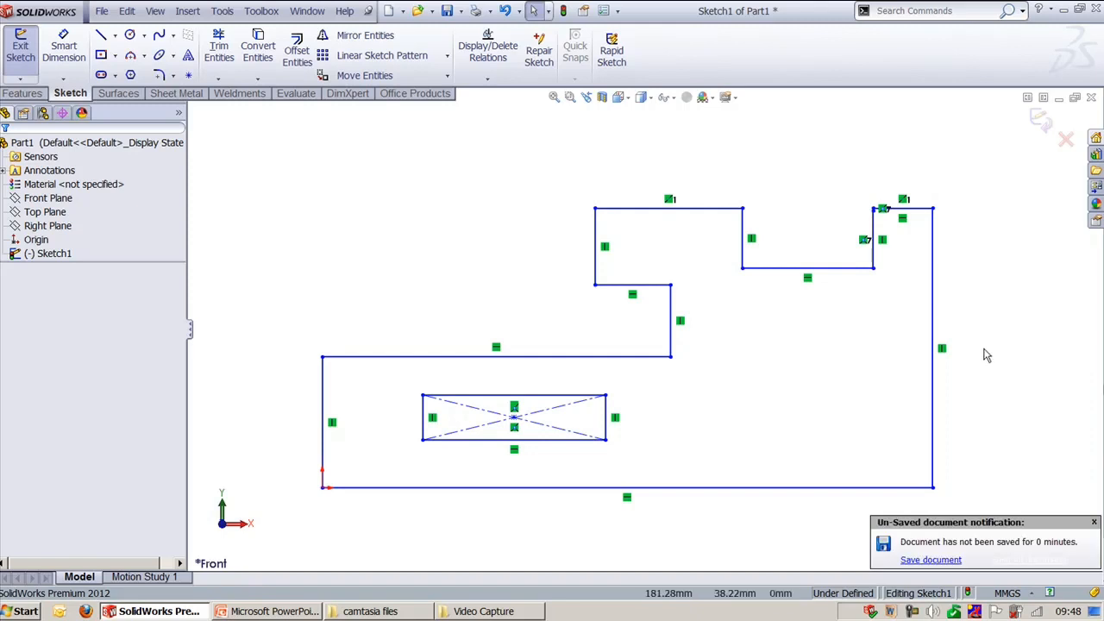
{"action": "left_click", "coordinate": [222, 12]}
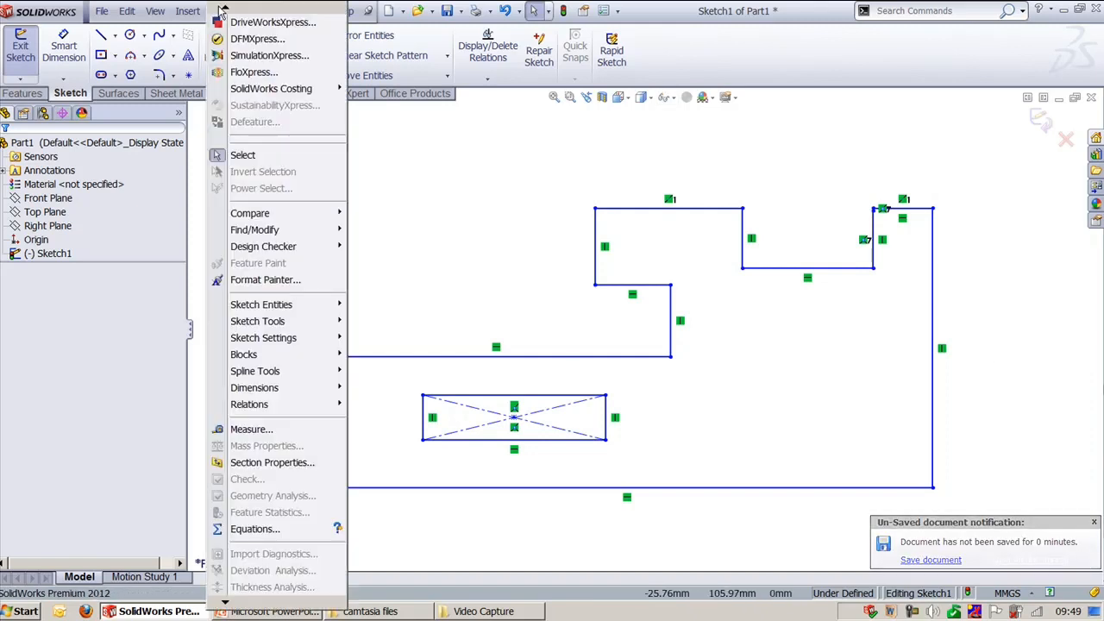
{"action": "mouse_move", "coordinate": [279, 324]}
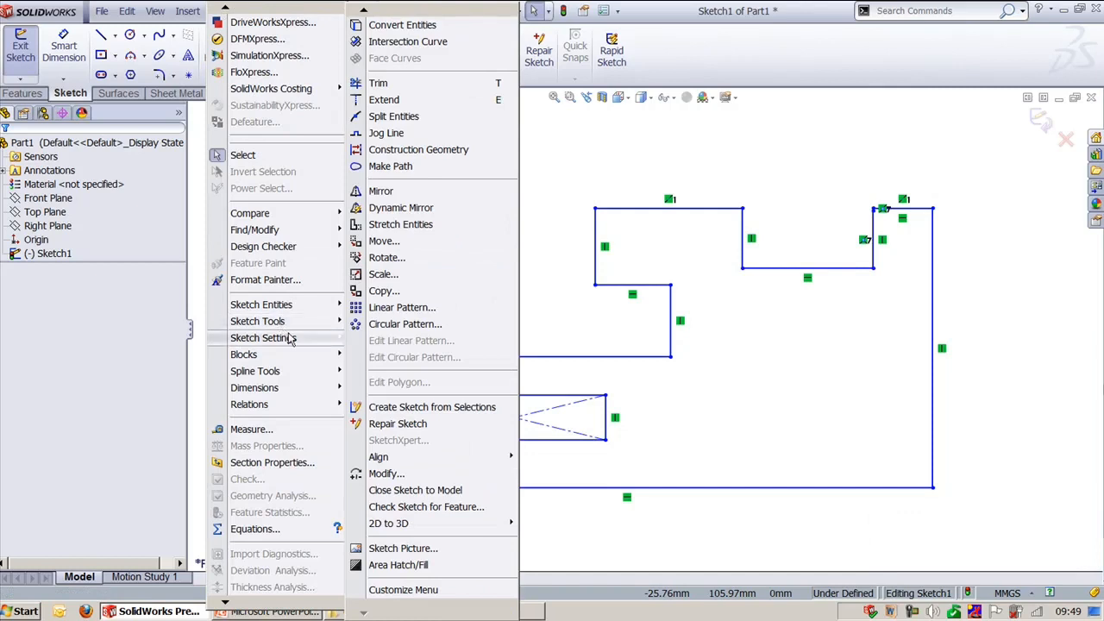
{"action": "left_click", "coordinate": [417, 509]}
{"action": "left_click", "coordinate": [414, 164]}
{"action": "left_click", "coordinate": [388, 190]}
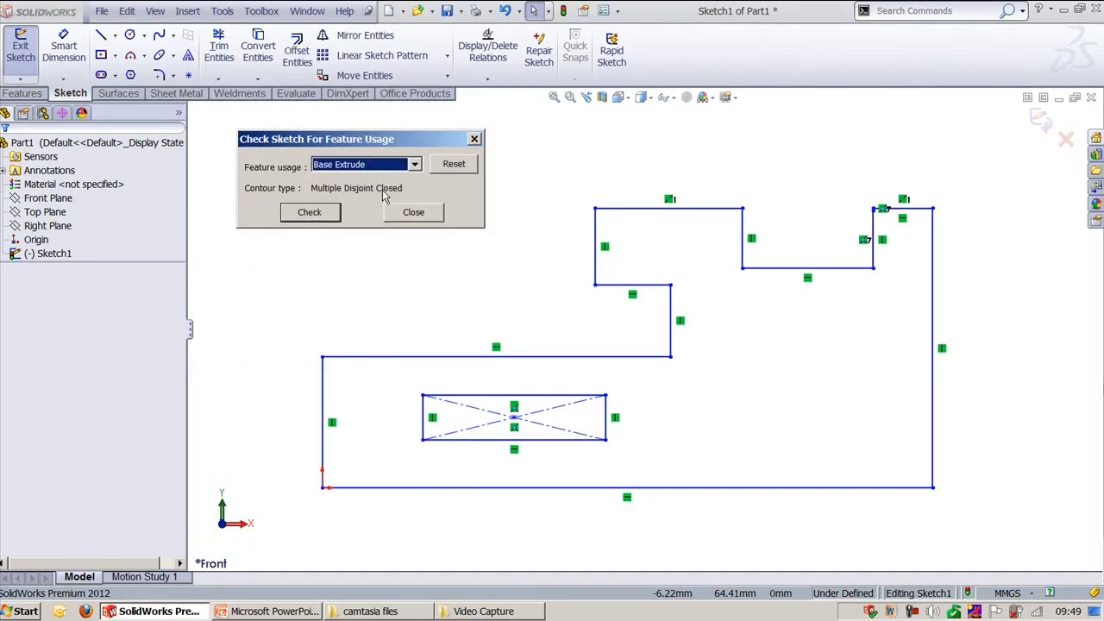
{"action": "left_click", "coordinate": [323, 215]}
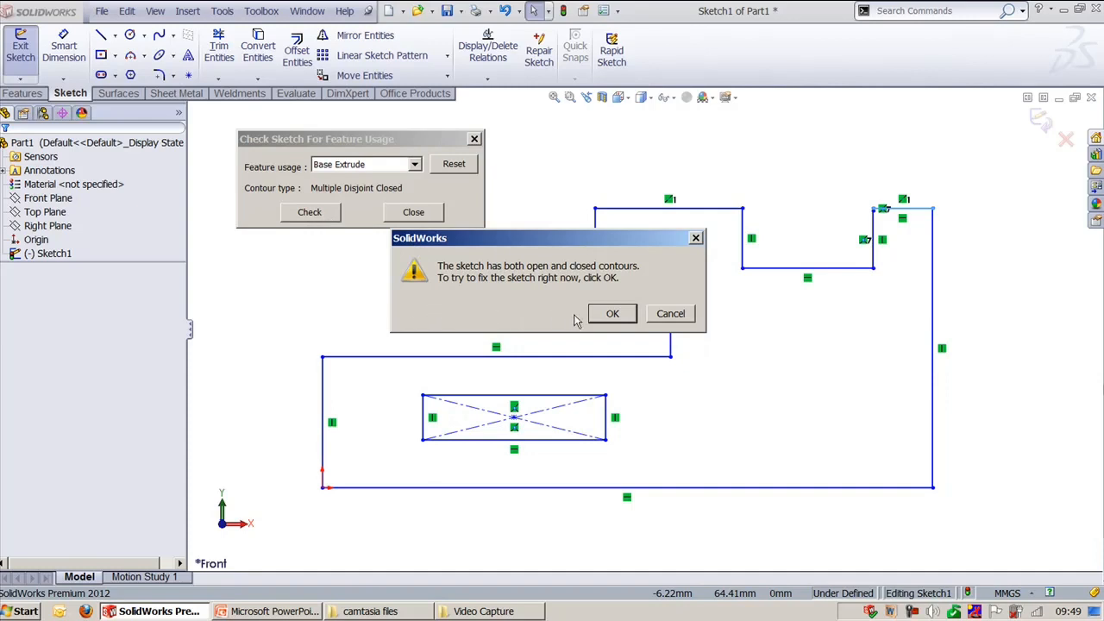
- Repair the sketch by finding gaps smaller than 2 mm and joining the vertical line's upper endpoint to the short top line's open endpoint
{"action": "left_click", "coordinate": [608, 315]}
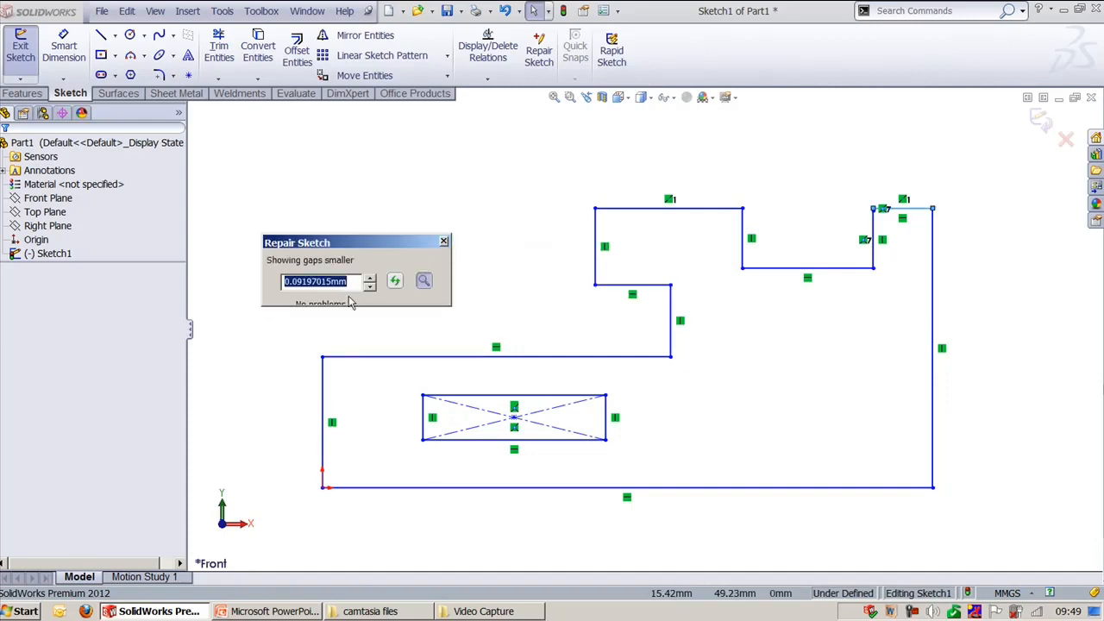
{"action": "type", "text": "2"}
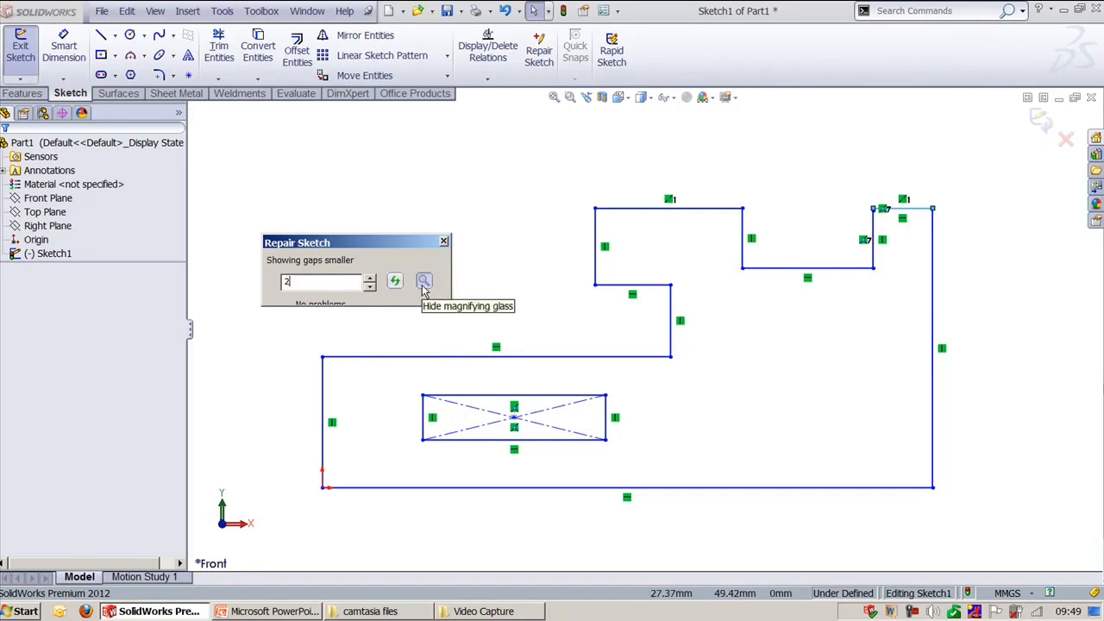
{"action": "key", "text": "Return"}
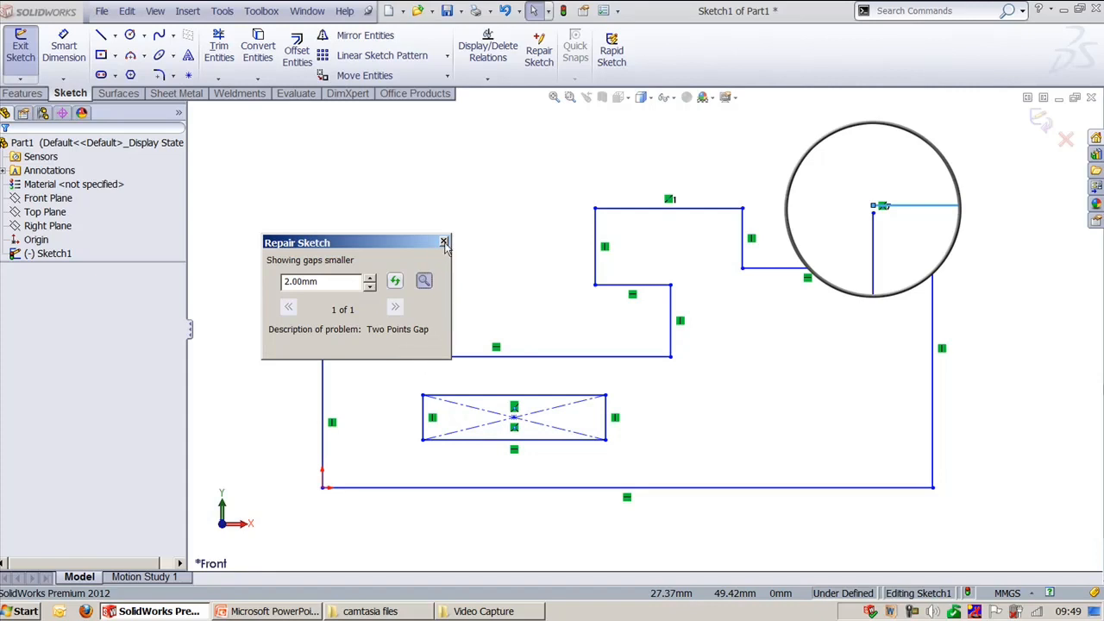
{"action": "left_click", "coordinate": [876, 217]}
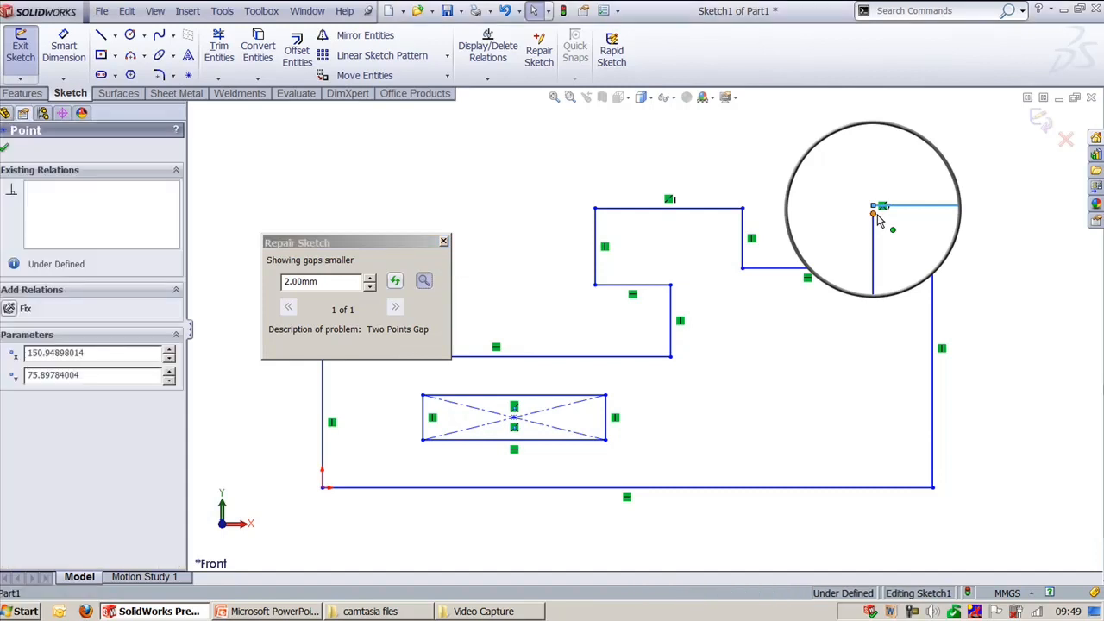
{"action": "left_click_drag", "start_coordinate": [875, 213], "coordinate": [874, 205]}
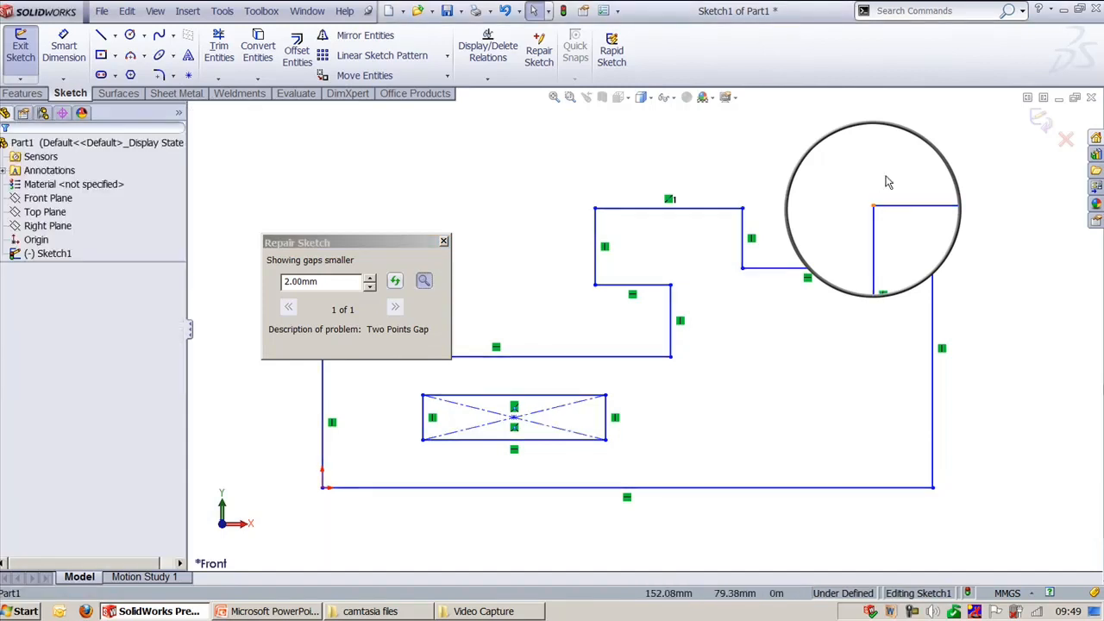
{"action": "left_click", "coordinate": [444, 242]}
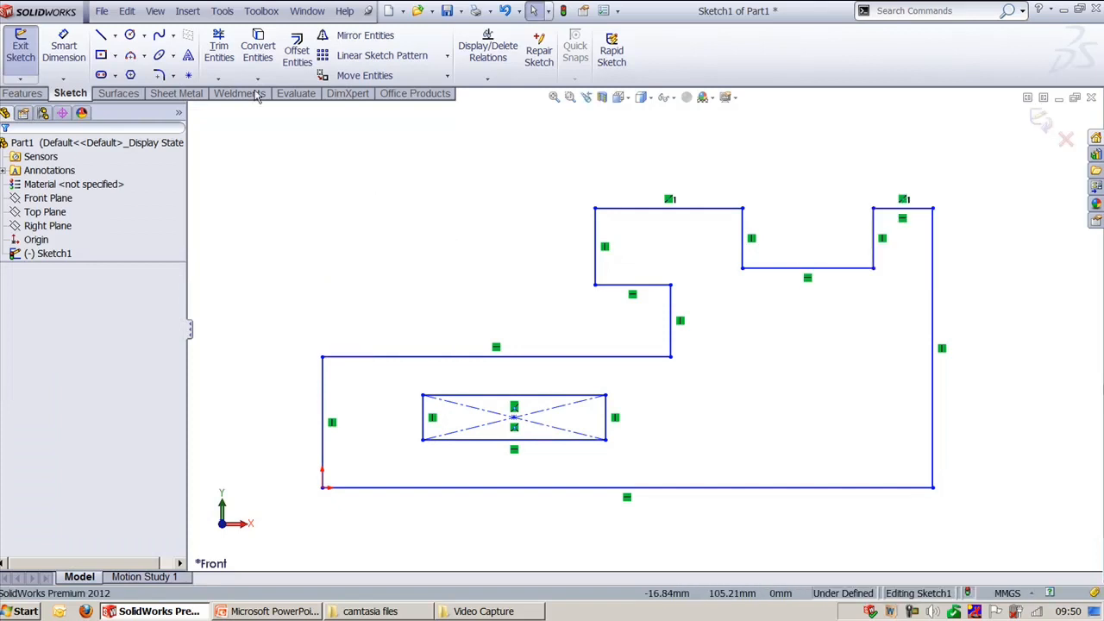
- Recheck the repaired sketch for Base Extrude feature usage and close the check
{"action": "left_click", "coordinate": [221, 11]}
{"action": "mouse_move", "coordinate": [293, 321]}
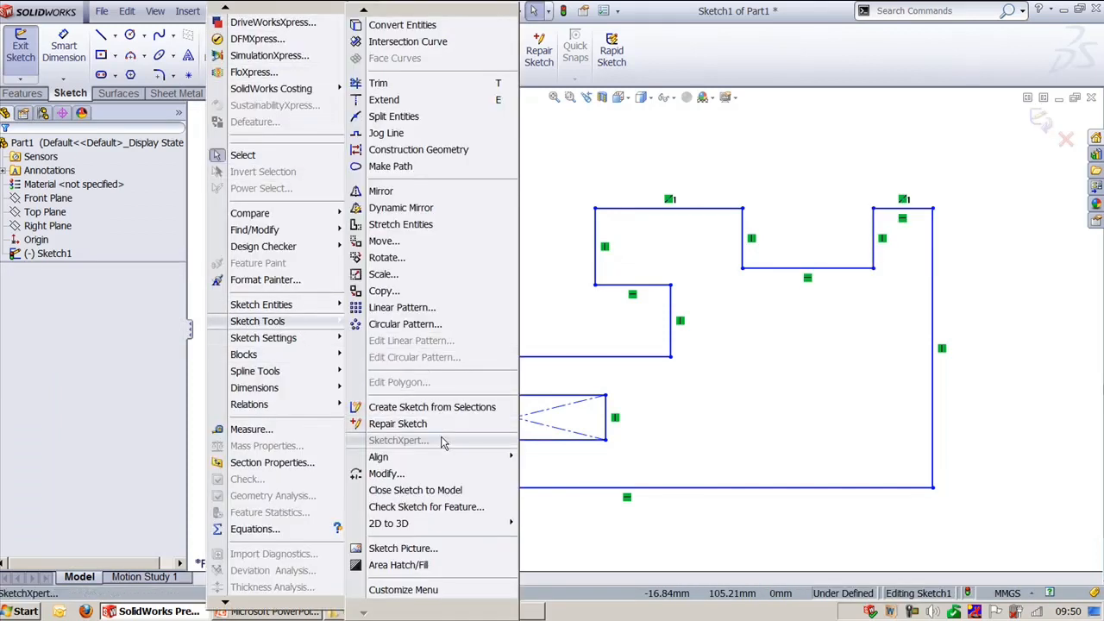
{"action": "left_click", "coordinate": [440, 506]}
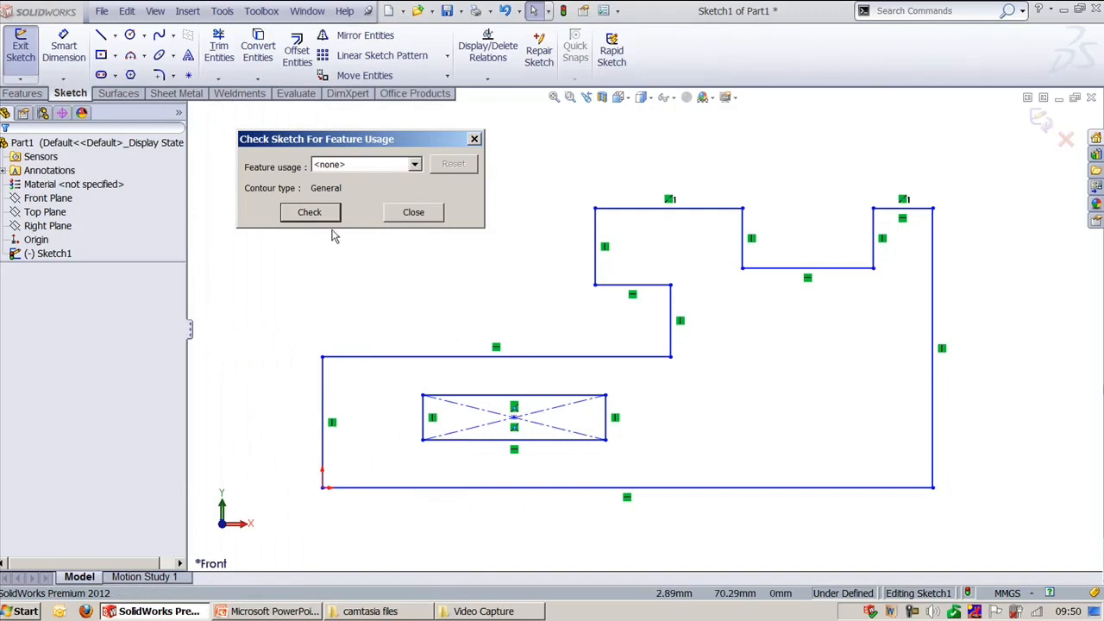
{"action": "left_click", "coordinate": [368, 164]}
{"action": "left_click", "coordinate": [349, 191]}
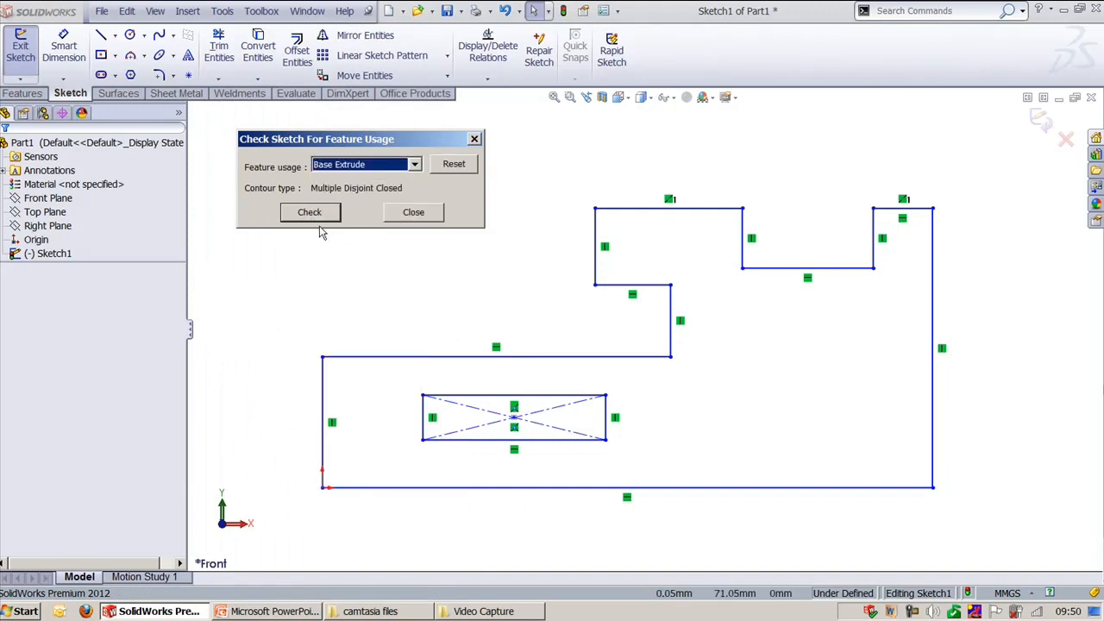
{"action": "left_click", "coordinate": [318, 214]}
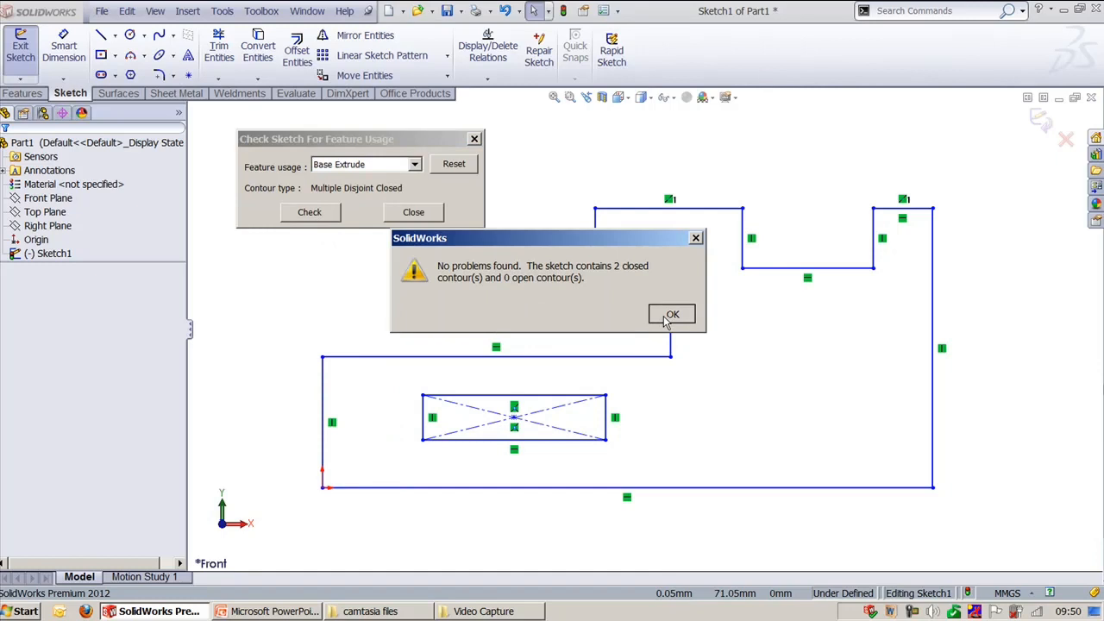
{"action": "left_click", "coordinate": [663, 315]}
{"action": "left_click", "coordinate": [414, 216]}
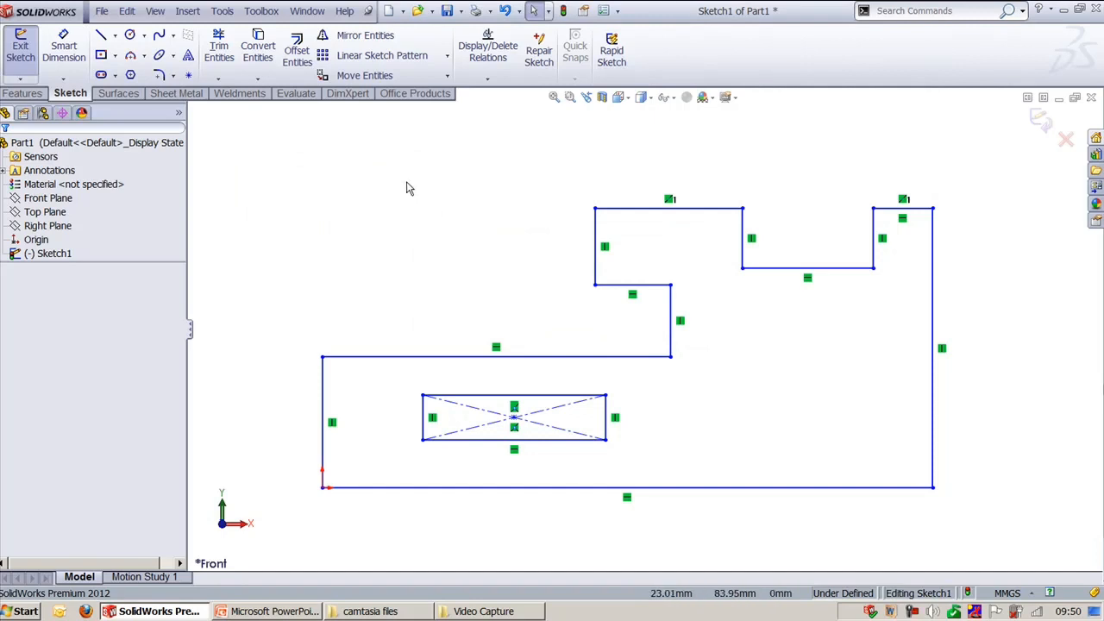
- Try rotating the whole sketch 45 degrees with Modify Sketch
{"action": "middle_click_drag", "start_coordinate": [1002, 399], "coordinate": [1032, 381], "text": "ctrl"}
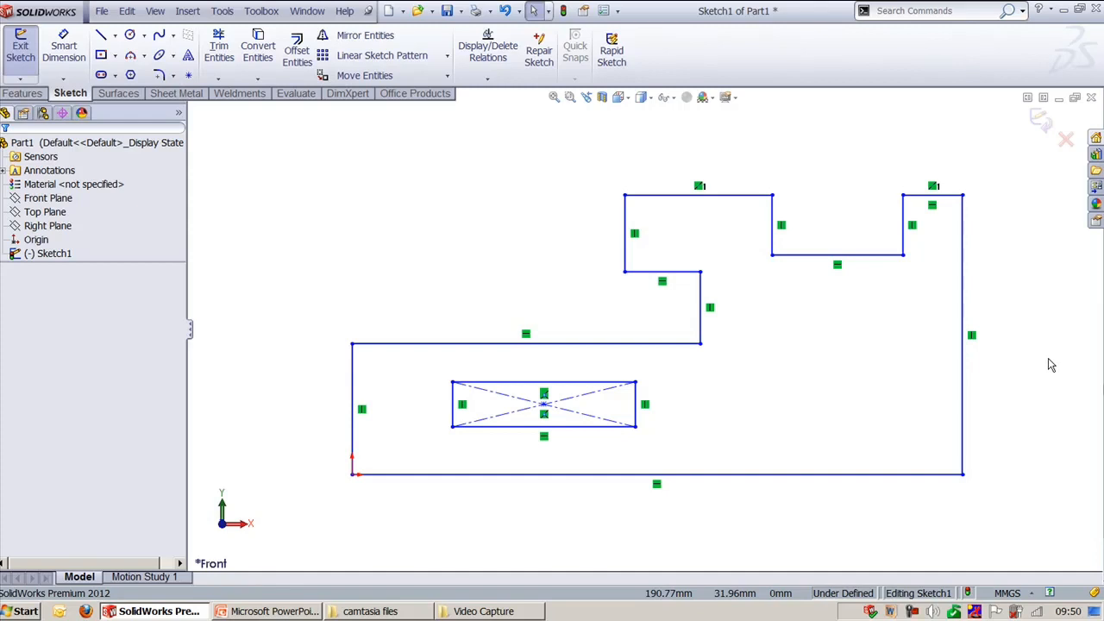
{"action": "left_click", "coordinate": [221, 10]}
{"action": "mouse_move", "coordinate": [293, 322]}
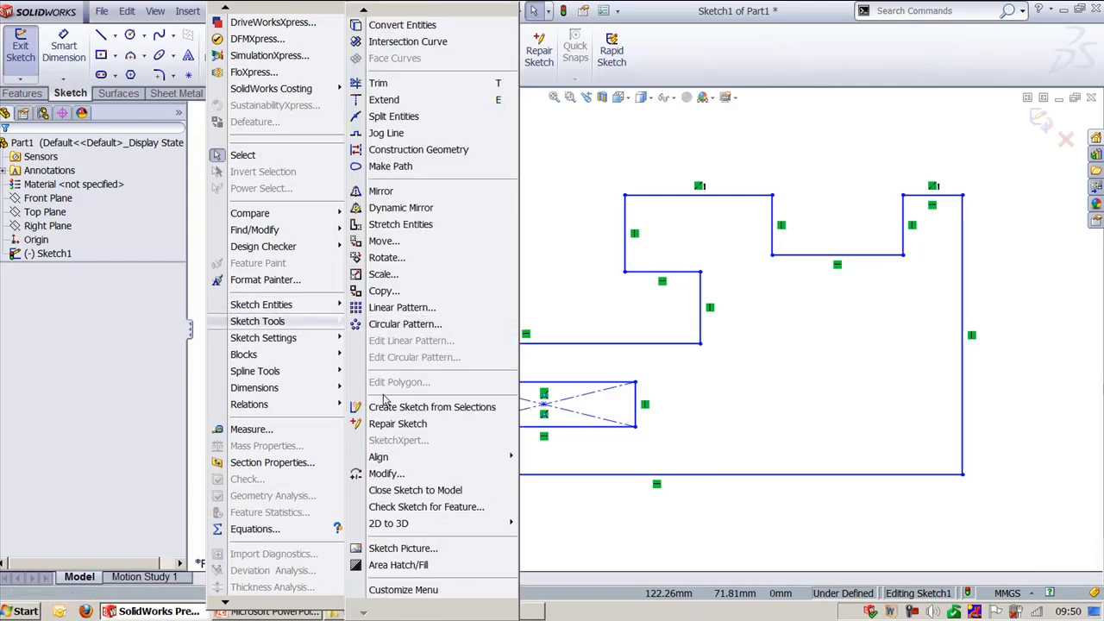
{"action": "left_click", "coordinate": [384, 473]}
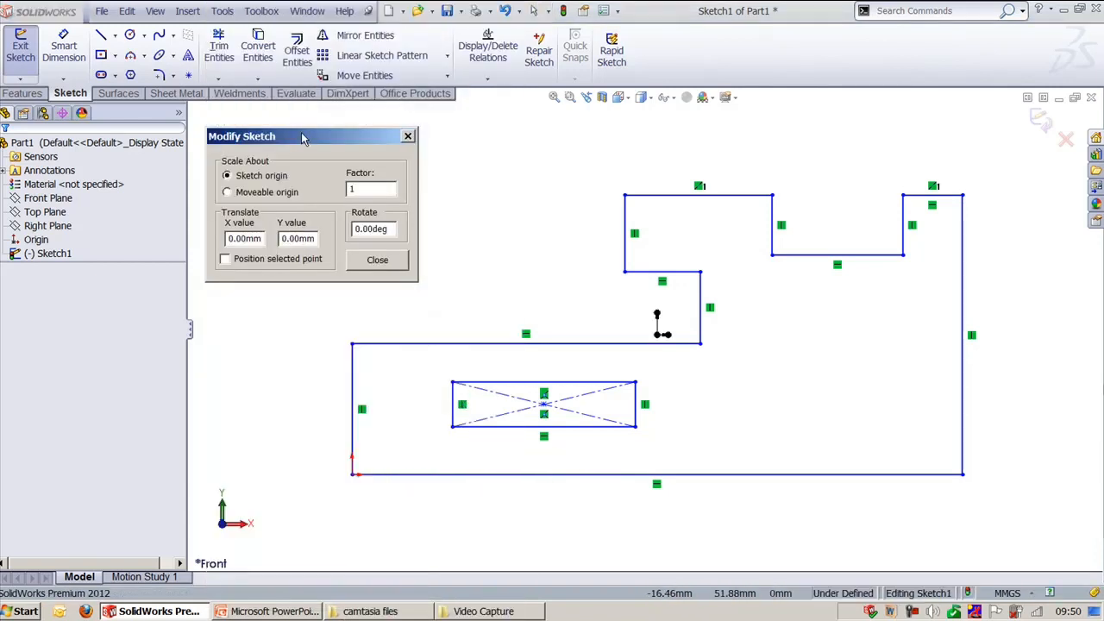
{"action": "left_click_drag", "start_coordinate": [301, 139], "coordinate": [302, 125]}
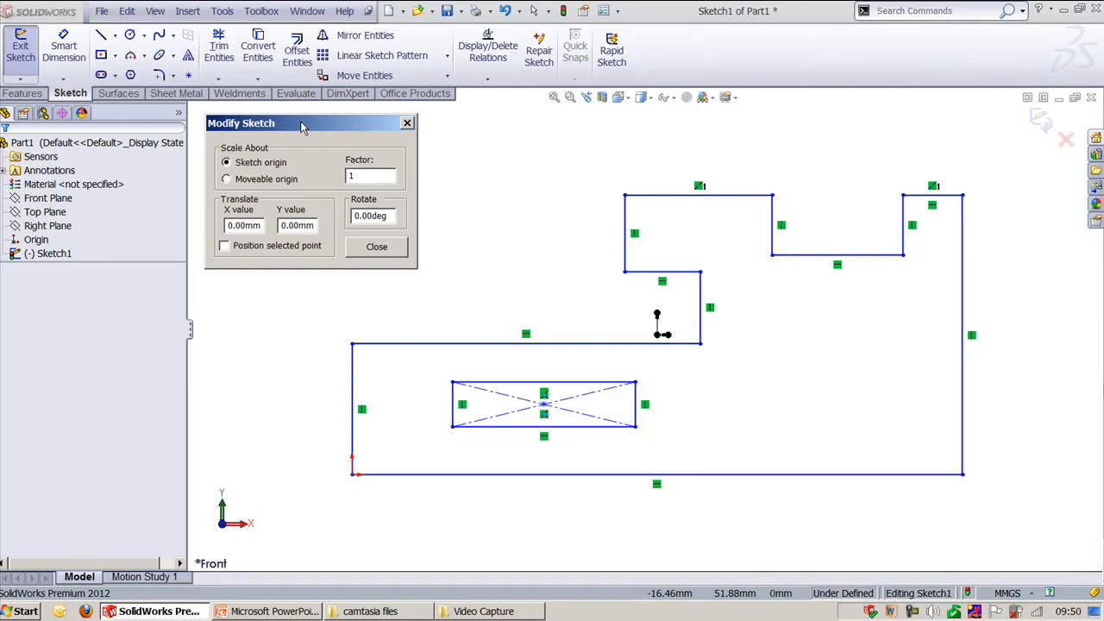
{"action": "left_click", "coordinate": [384, 216]}
{"action": "double_click", "coordinate": [383, 214]}
{"action": "type", "text": "45"}
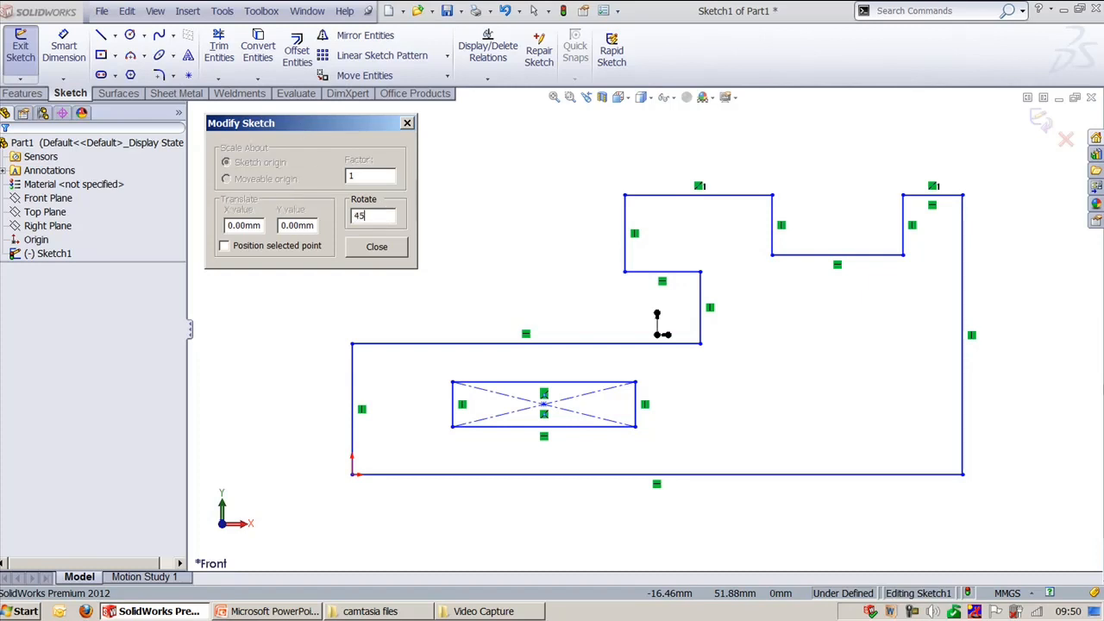
{"action": "key", "text": "Return"}
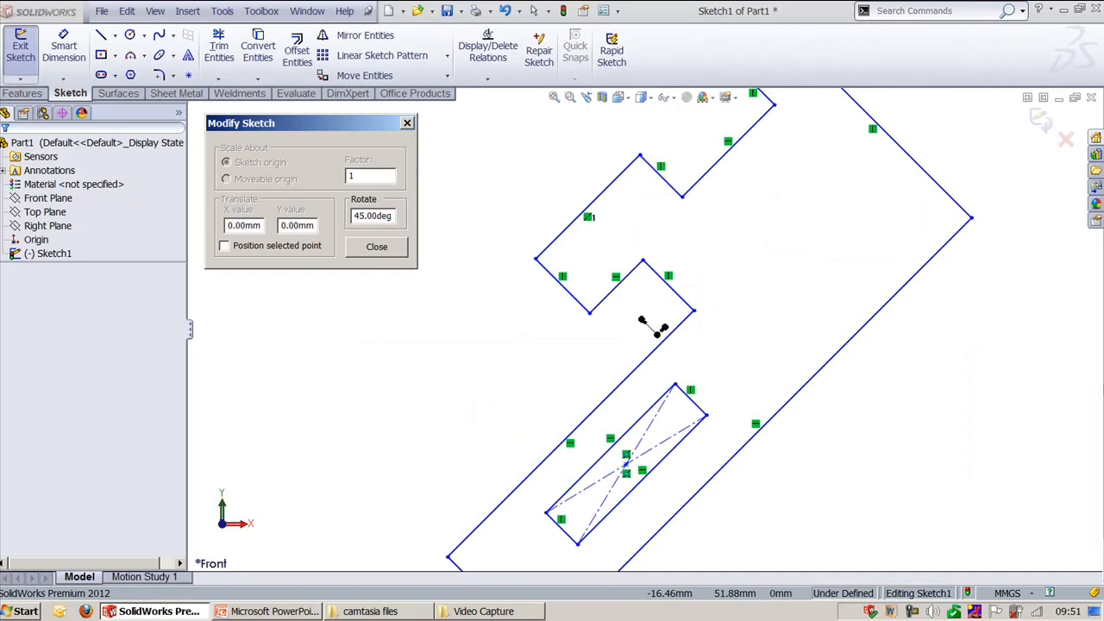
{"action": "left_click", "coordinate": [377, 248]}
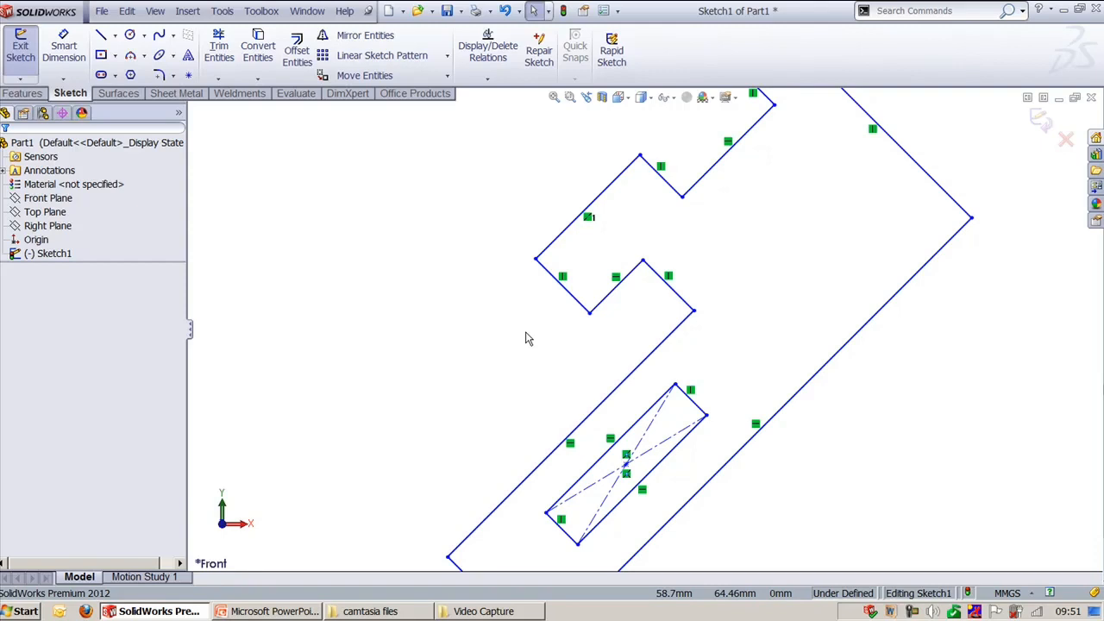
- Undo the 45-degree rotation of the sketch
{"action": "key", "text": "ctrl+z"}
{"action": "mouse_move", "coordinate": [355, 147]}
{"action": "left_mouse_down"}
{"action": "mouse_move", "coordinate": [522, 282]}
{"action": "mouse_move", "coordinate": [923, 488]}
{"action": "left_mouse_up"}
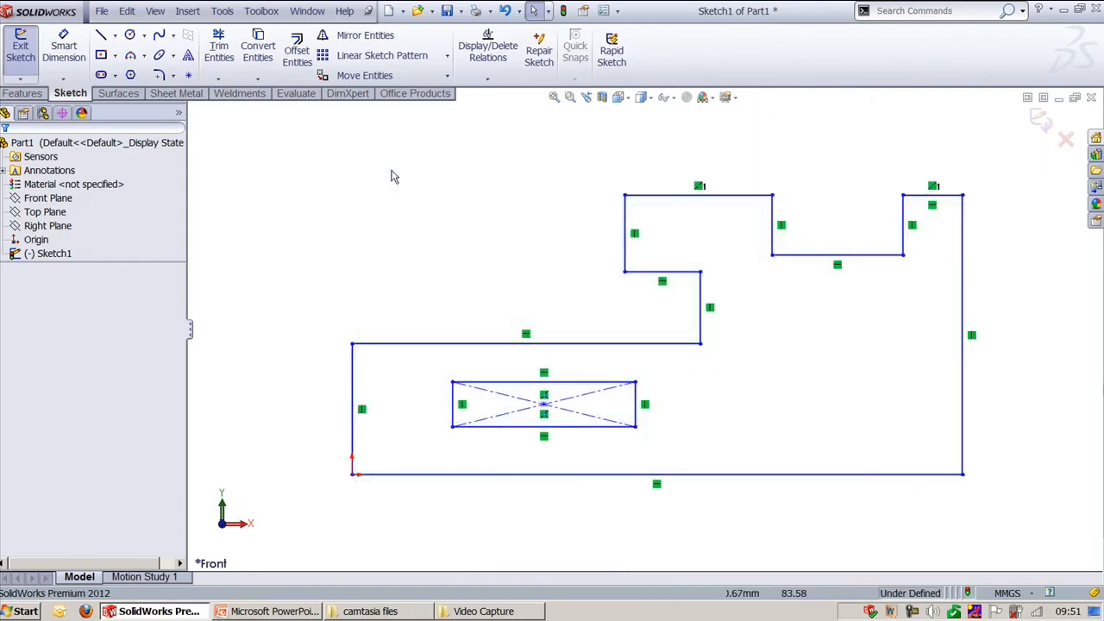
- Reopen Modify Sketch and place its moveable origin on the profile's lower-left corner
{"action": "left_click", "coordinate": [225, 11]}
{"action": "mouse_move", "coordinate": [259, 321]}
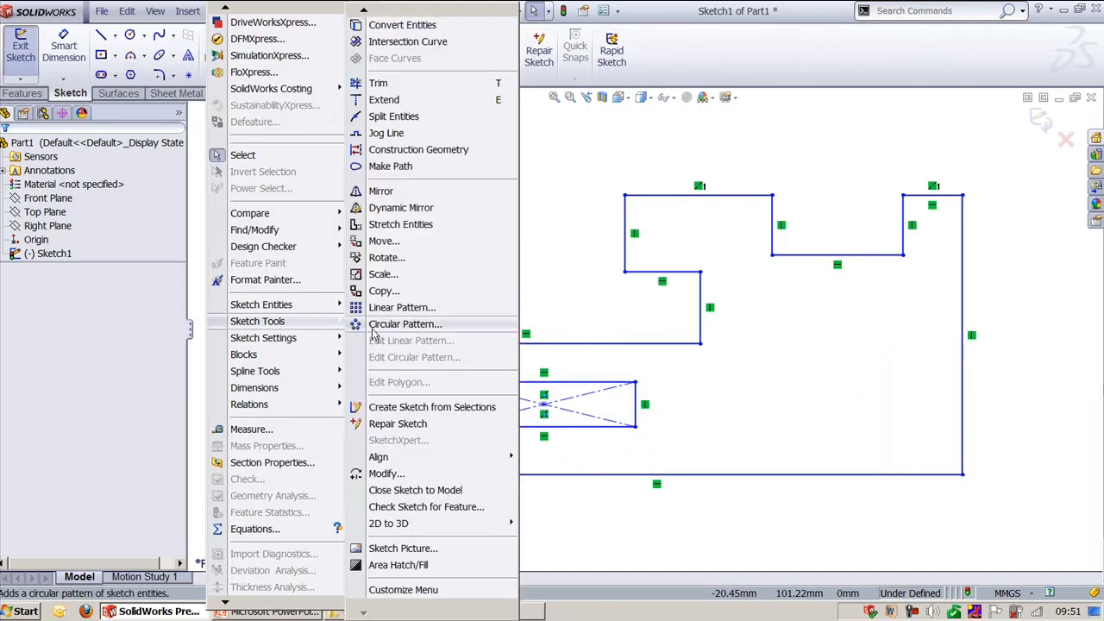
{"action": "left_click", "coordinate": [420, 475]}
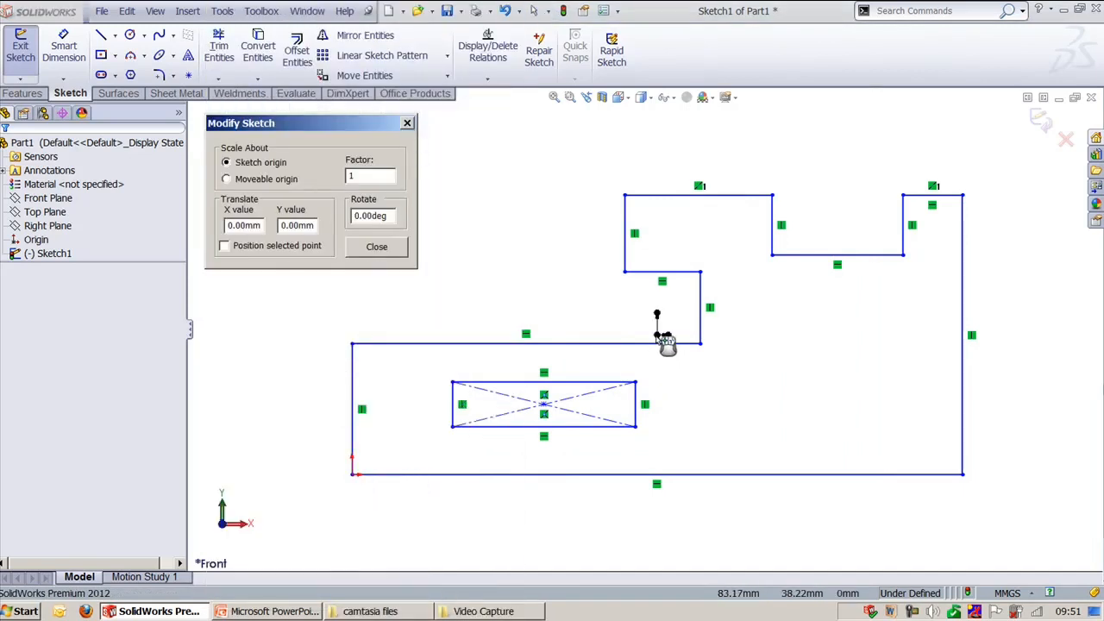
{"action": "left_click", "coordinate": [362, 477]}
{"action": "left_click", "coordinate": [362, 476]}
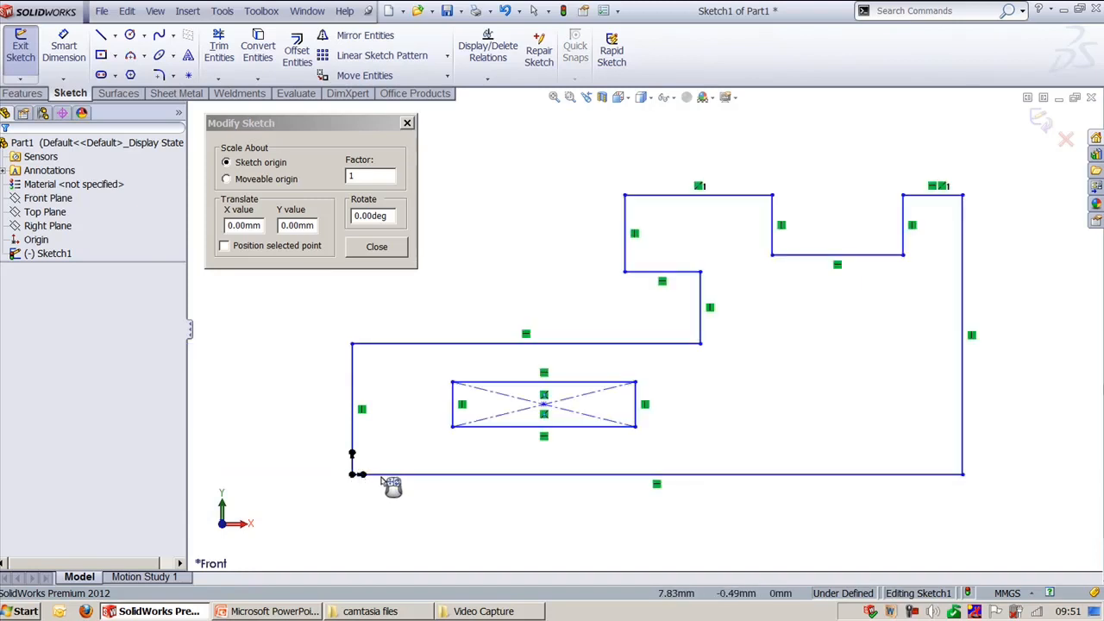
{"action": "left_click", "coordinate": [366, 477]}
{"action": "left_click", "coordinate": [345, 473]}
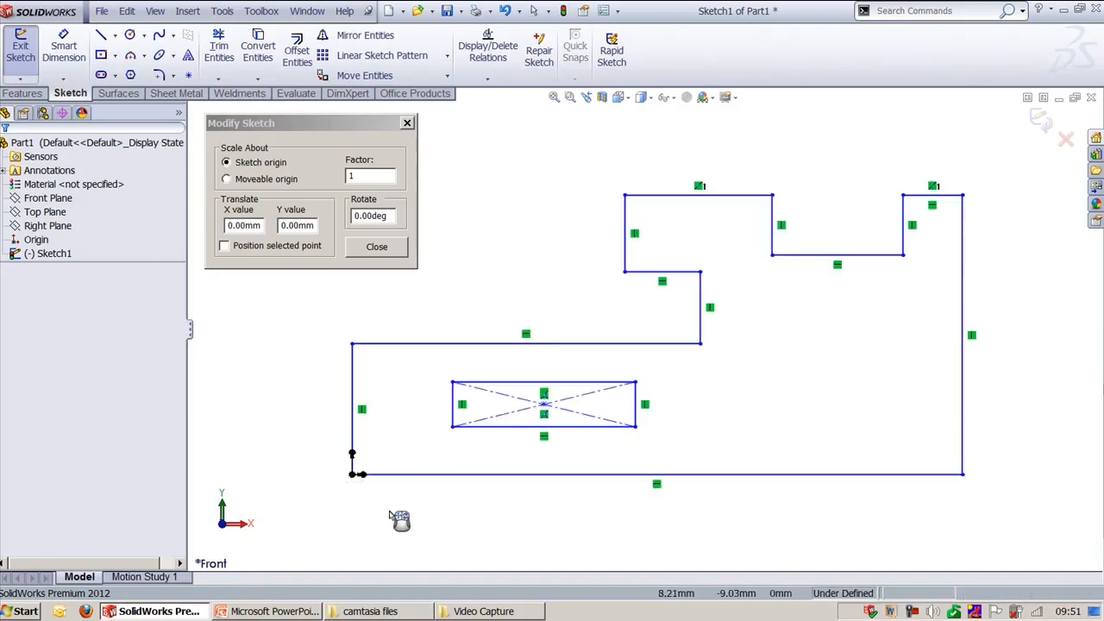
- Rotate the whole sketch 15 degrees about the moveable origin at the lower-left corner
{"action": "left_click", "coordinate": [391, 218]}
{"action": "double_click", "coordinate": [391, 218]}
{"action": "type", "text": "15"}
{"action": "key", "text": "Return"}
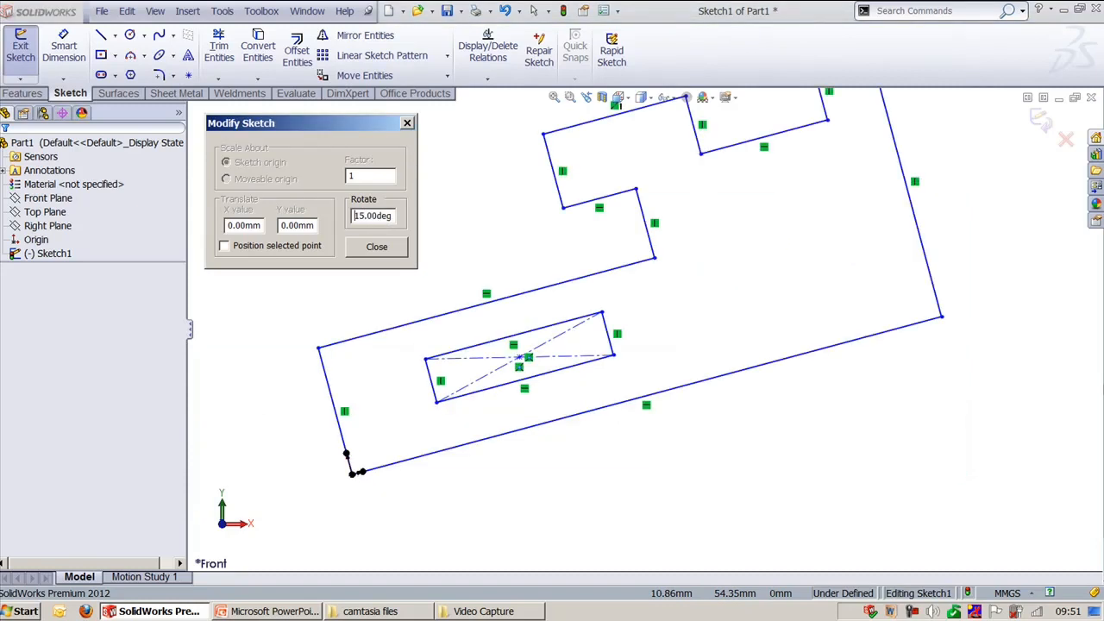
- Scale the whole sketch about the sketch origin by a factor of 0.75
{"action": "left_click", "coordinate": [376, 178]}
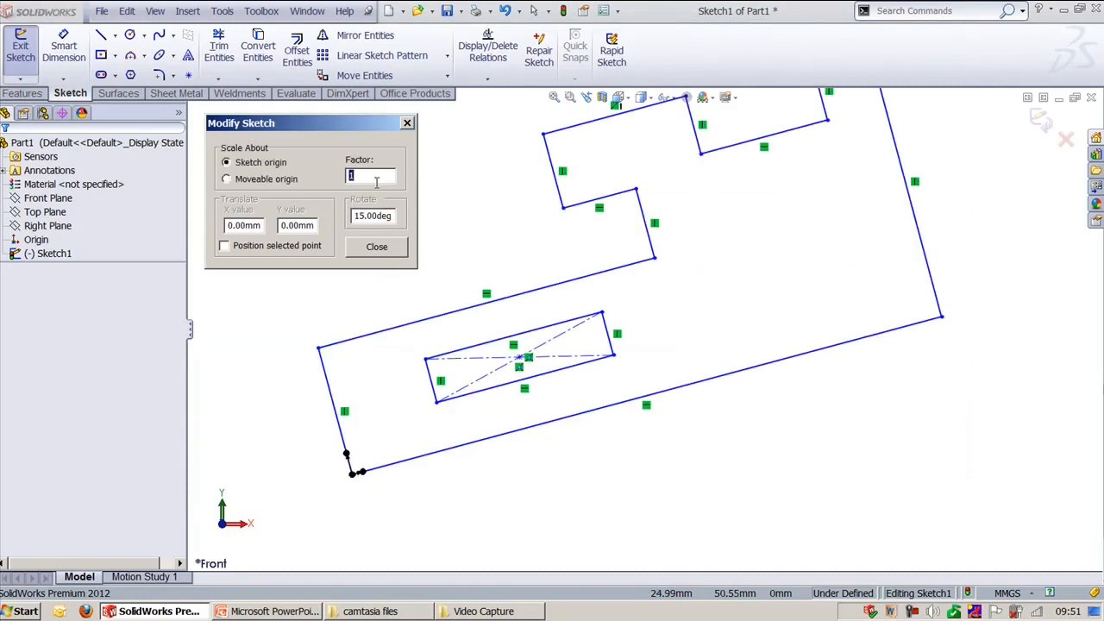
{"action": "type", "text": "0.75"}
{"action": "key", "text": "Return"}
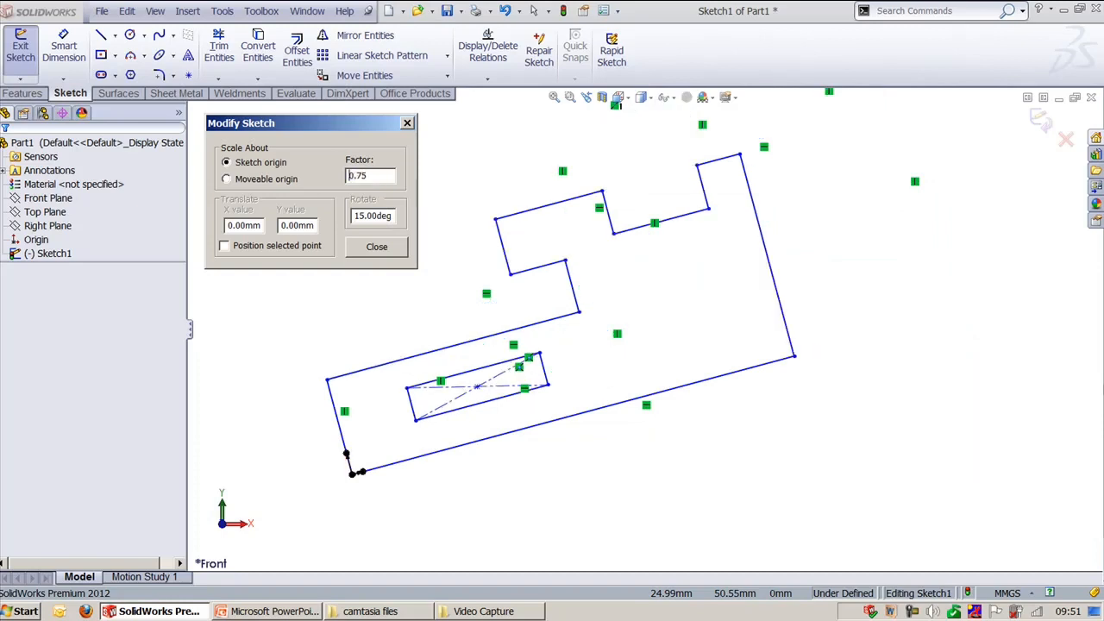
- Translate the whole sketch by an X value of 20 mm in Modify Sketch and close the dialog
{"action": "left_click", "coordinate": [258, 179]}
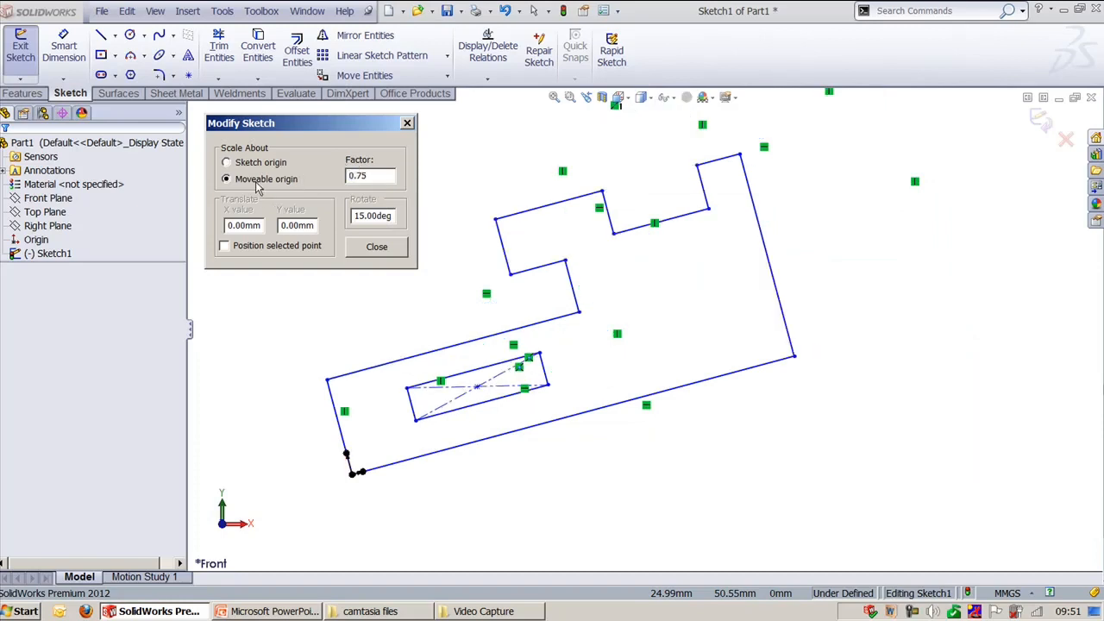
{"action": "left_click", "coordinate": [263, 225]}
{"action": "double_click", "coordinate": [261, 225]}
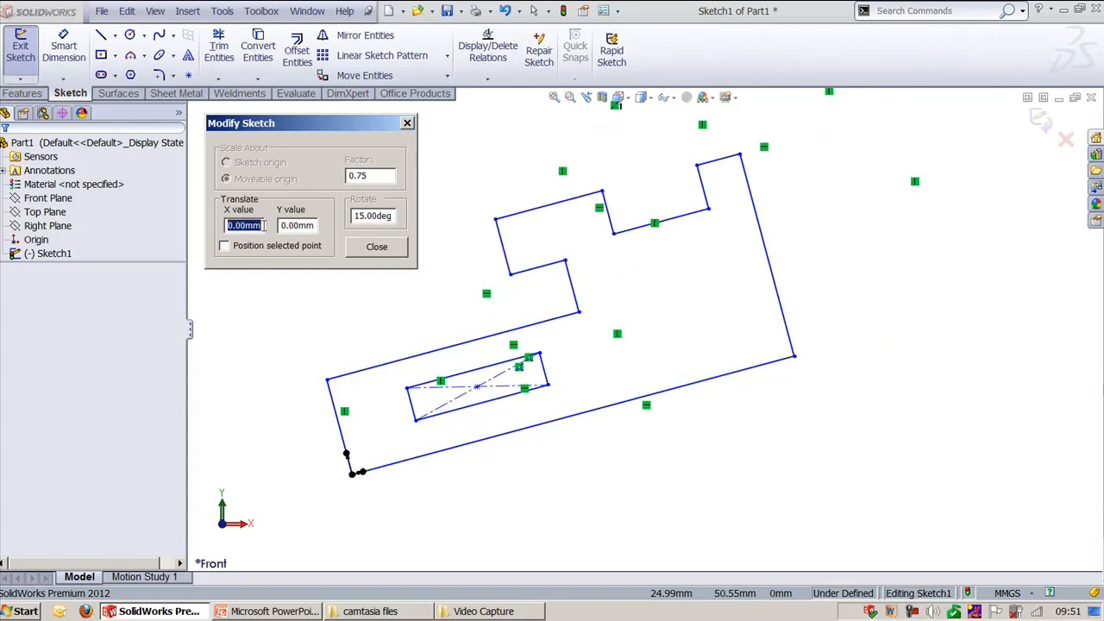
{"action": "double_click", "coordinate": [315, 225]}
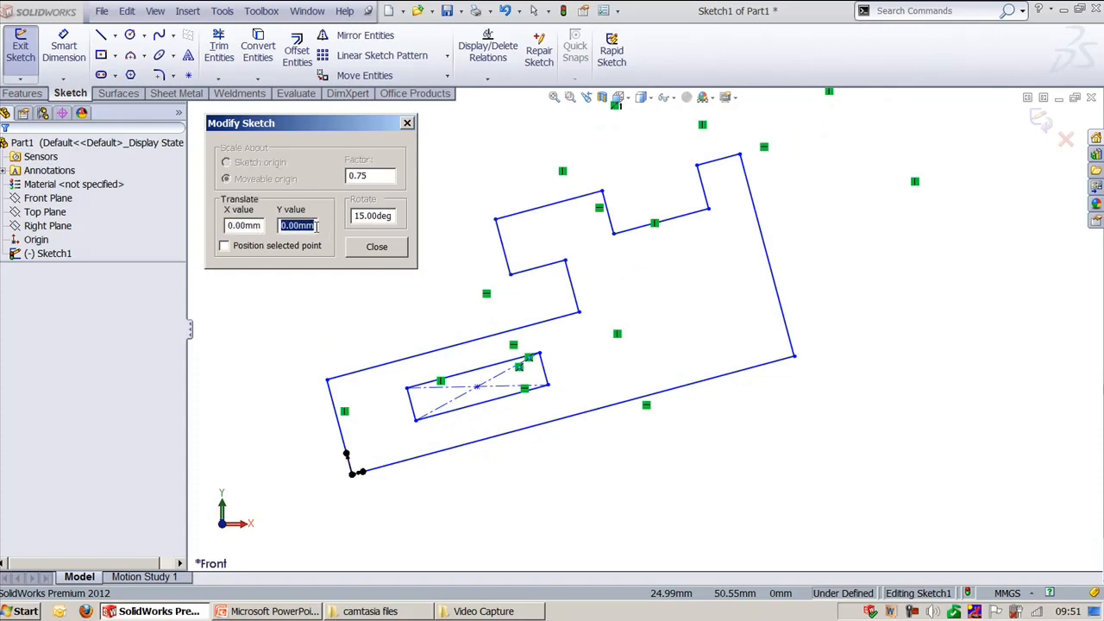
{"action": "double_click", "coordinate": [249, 225]}
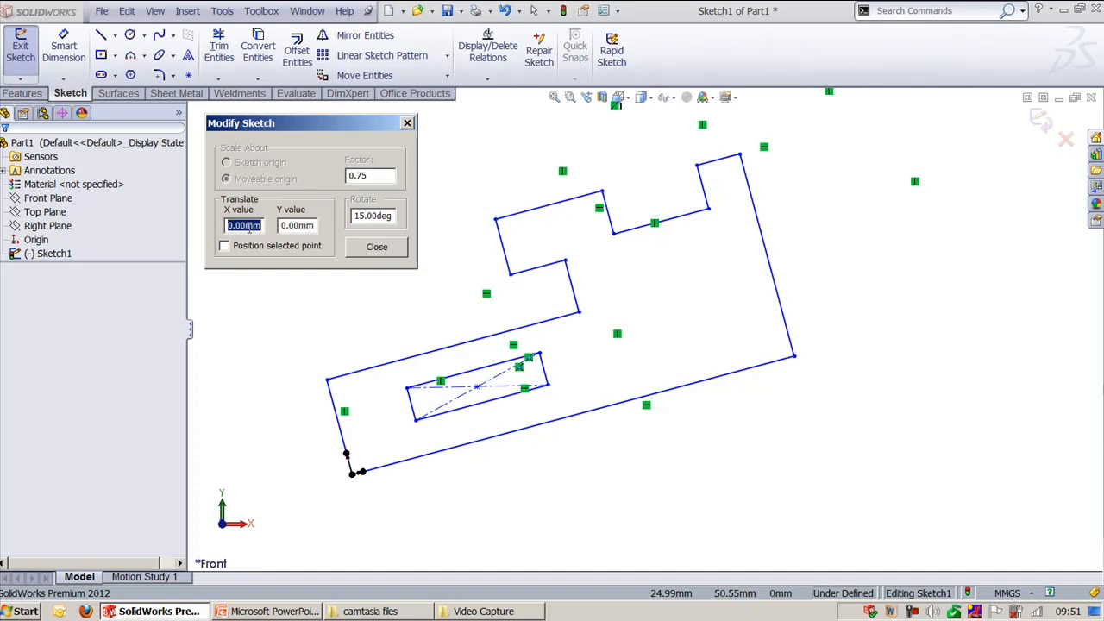
{"action": "type", "text": "20"}
{"action": "key", "text": "Return"}
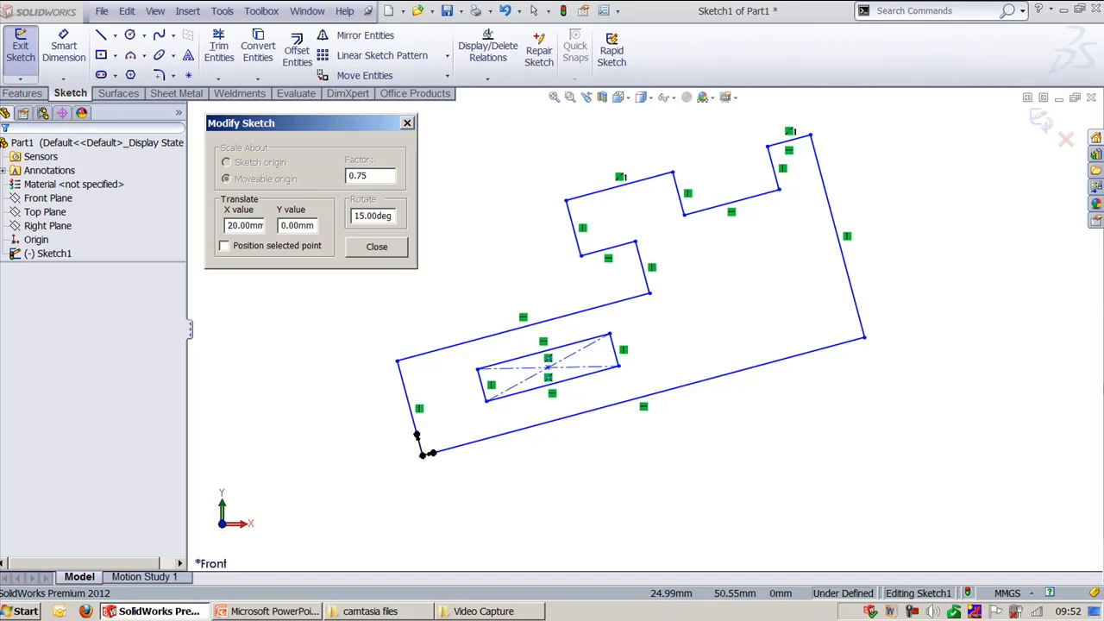
{"action": "left_click", "coordinate": [371, 257]}
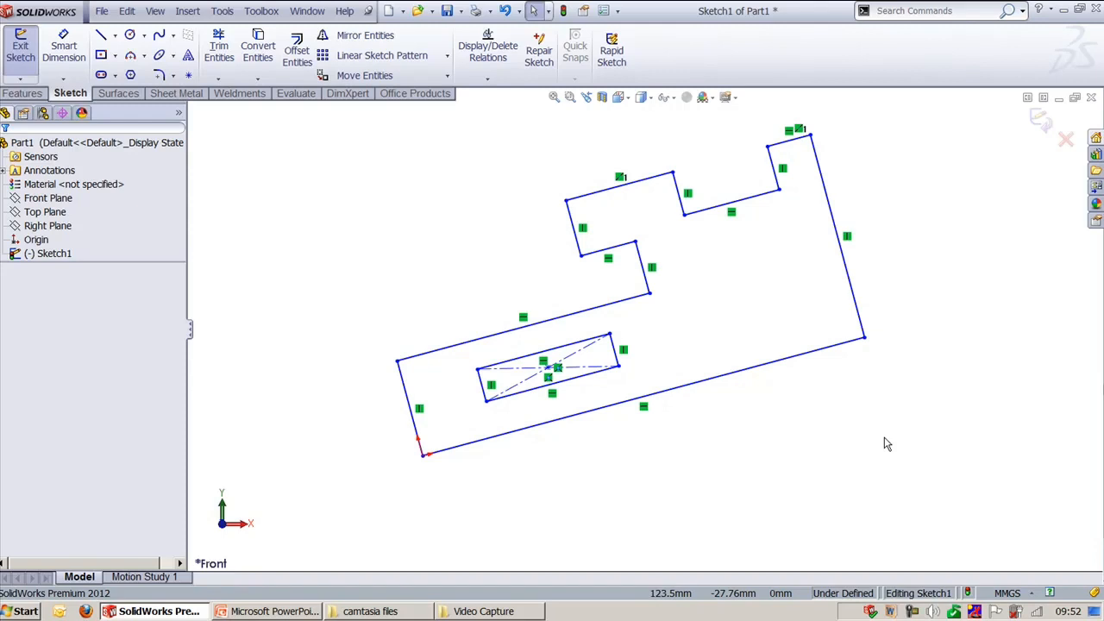
- Try to apply an ANSI31 (Iron BrickStone) area hatch to the region inside the rotated profile
{"action": "left_click", "coordinate": [222, 11]}
{"action": "mouse_move", "coordinate": [283, 323]}
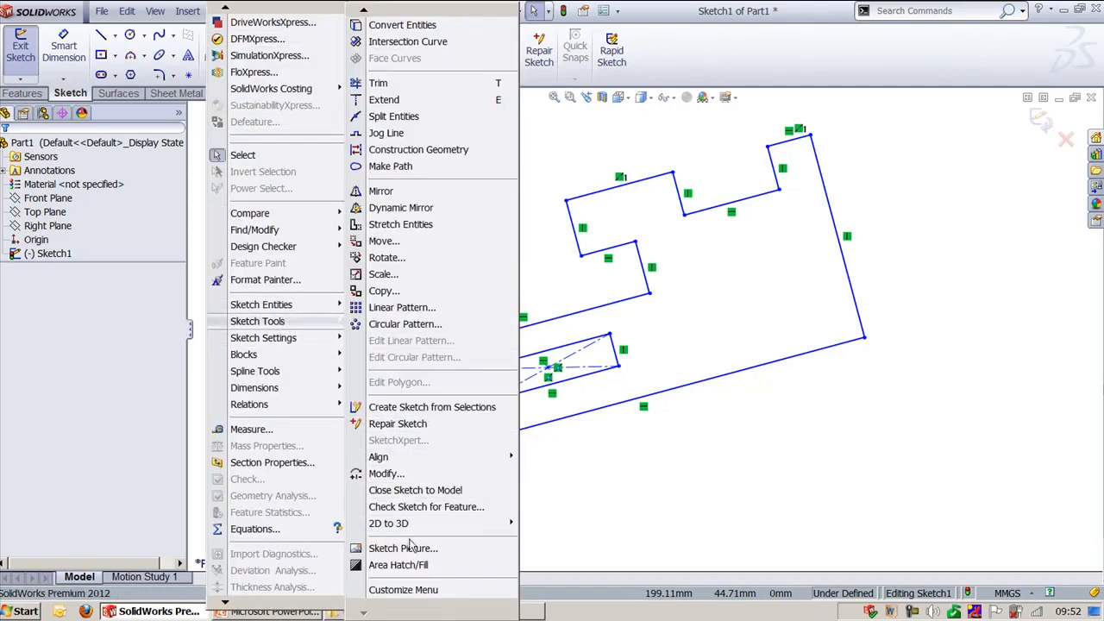
{"action": "left_click", "coordinate": [397, 565]}
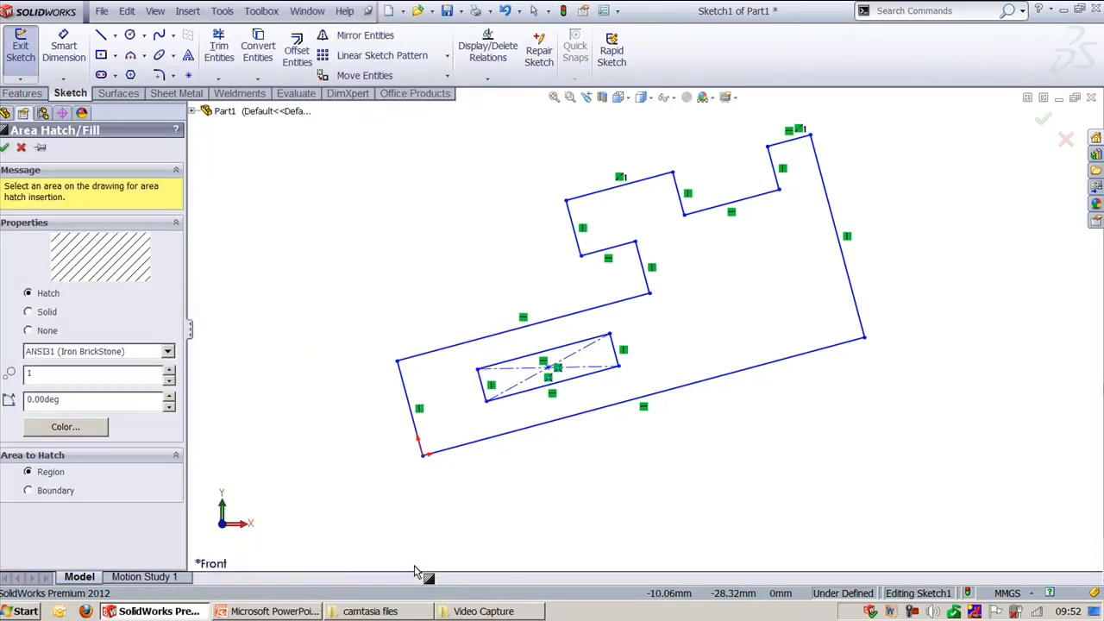
{"action": "left_click", "coordinate": [47, 314]}
{"action": "left_click", "coordinate": [48, 333]}
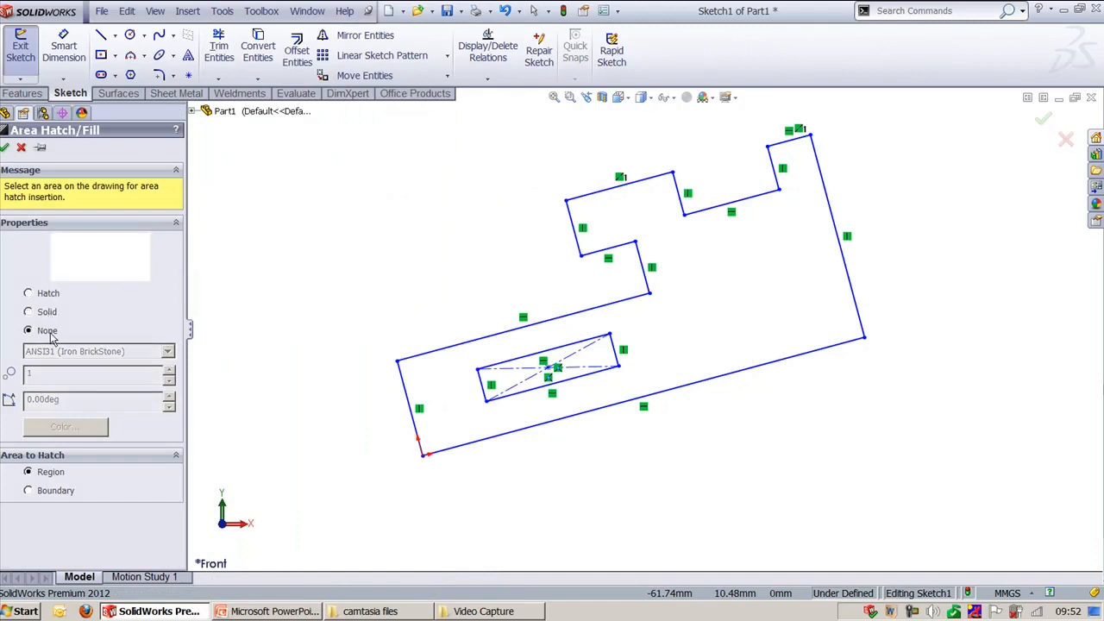
{"action": "left_click", "coordinate": [38, 296]}
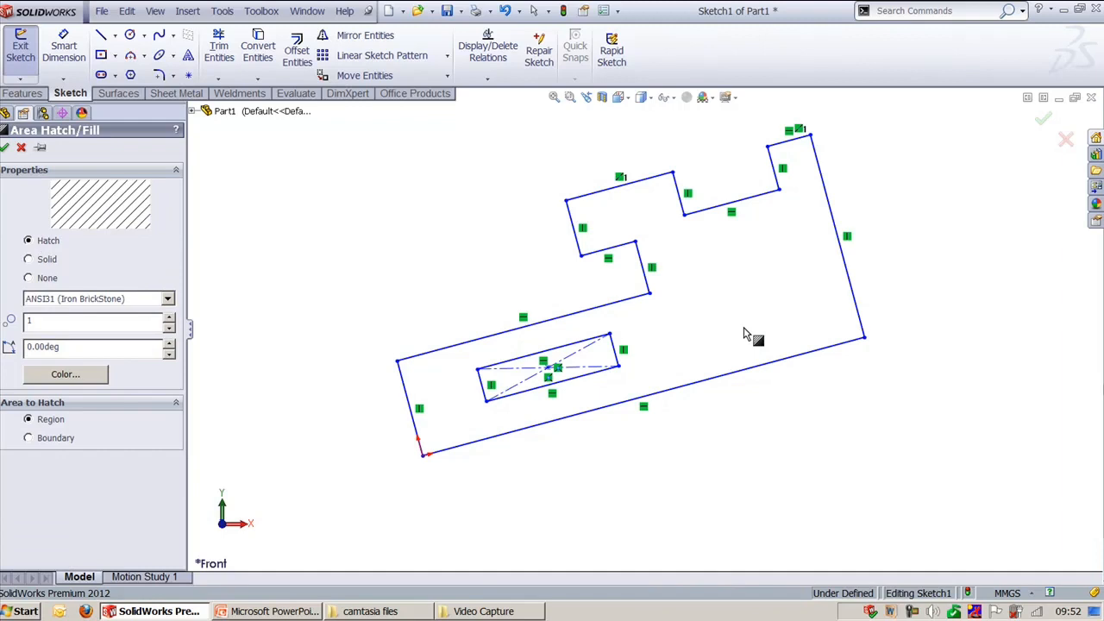
{"action": "scroll", "coordinate": [690, 259], "scroll_direction": "down", "scroll_amount": 3}
{"action": "scroll", "coordinate": [779, 293], "scroll_direction": "up", "scroll_amount": 2}
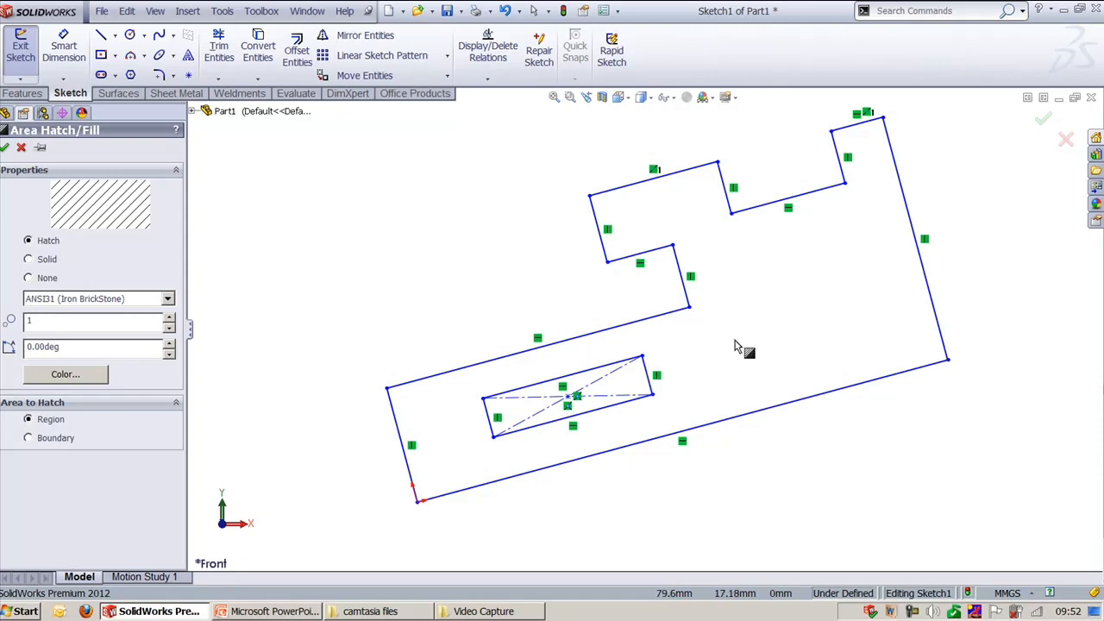
{"action": "left_click", "coordinate": [5, 147]}
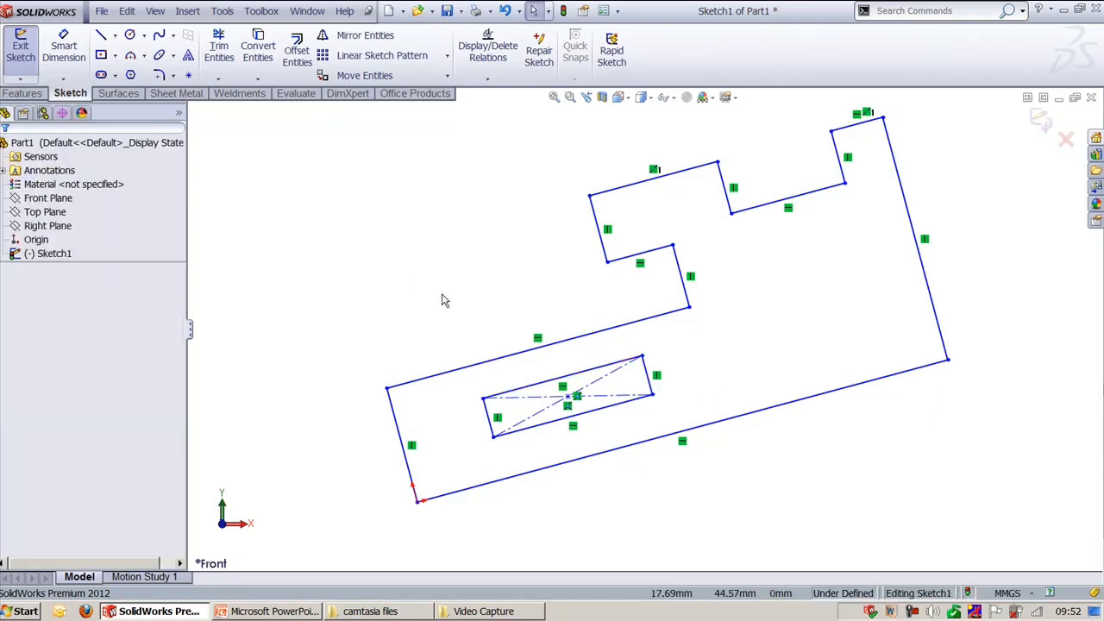
- Undo the Modify Sketch changes, including the 15-degree rotation of the profile
{"action": "key", "text": "ctrl+8"}
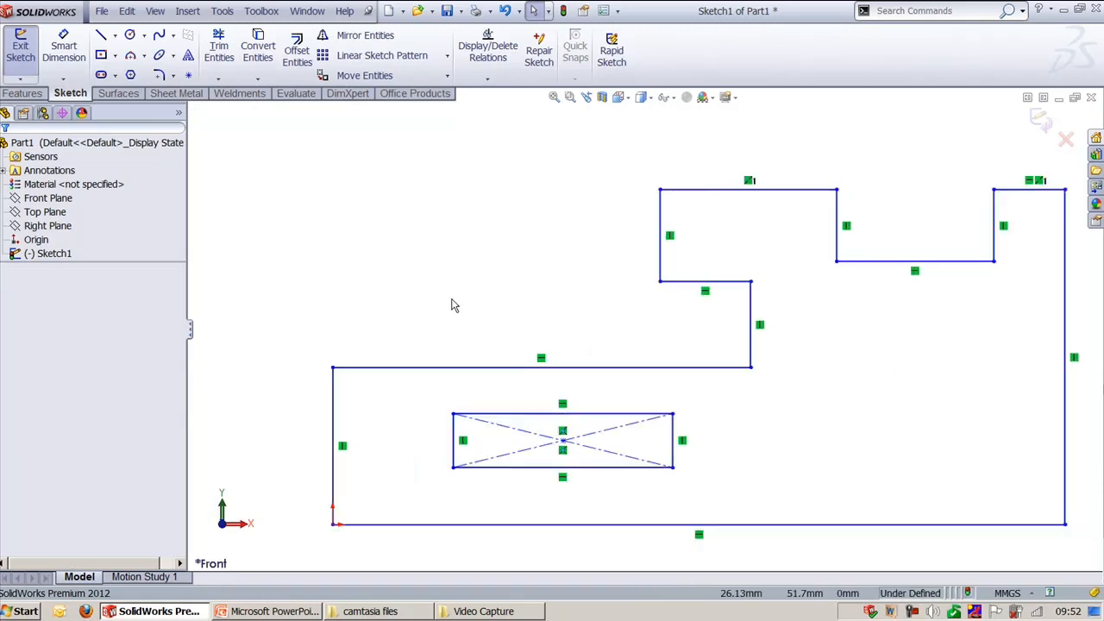
{"action": "scroll", "coordinate": [462, 288], "scroll_direction": "up", "scroll_amount": 3}
{"action": "key", "text": "f"}
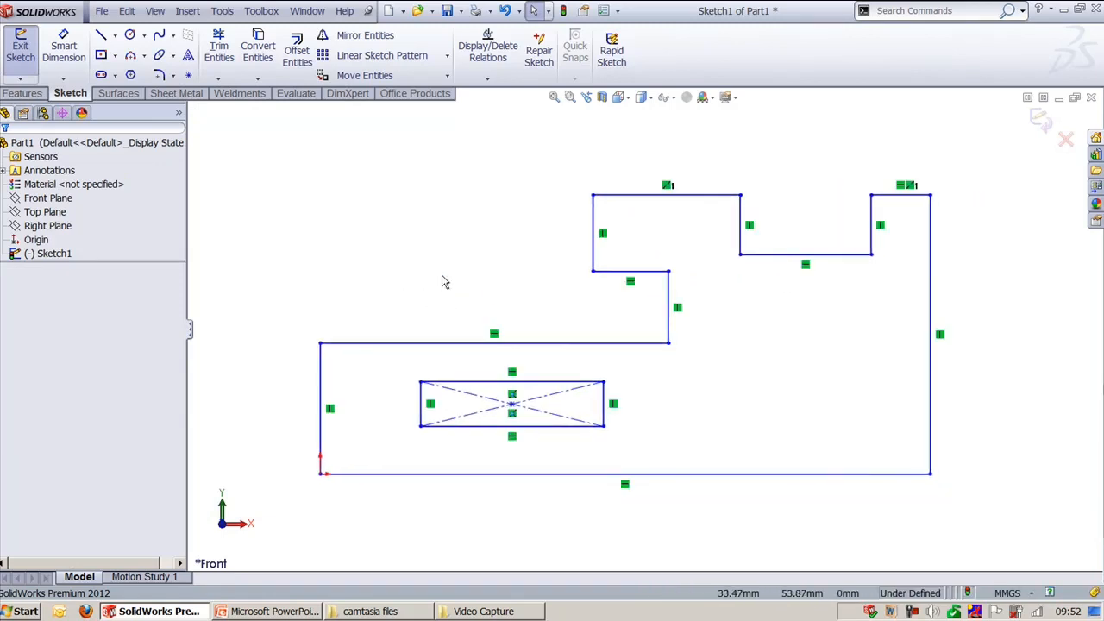
- Apply an ANSI31 (Iron BrickStone) area hatch to the profile region around the inner rectangle
{"action": "left_click", "coordinate": [221, 10]}
{"action": "mouse_move", "coordinate": [257, 321]}
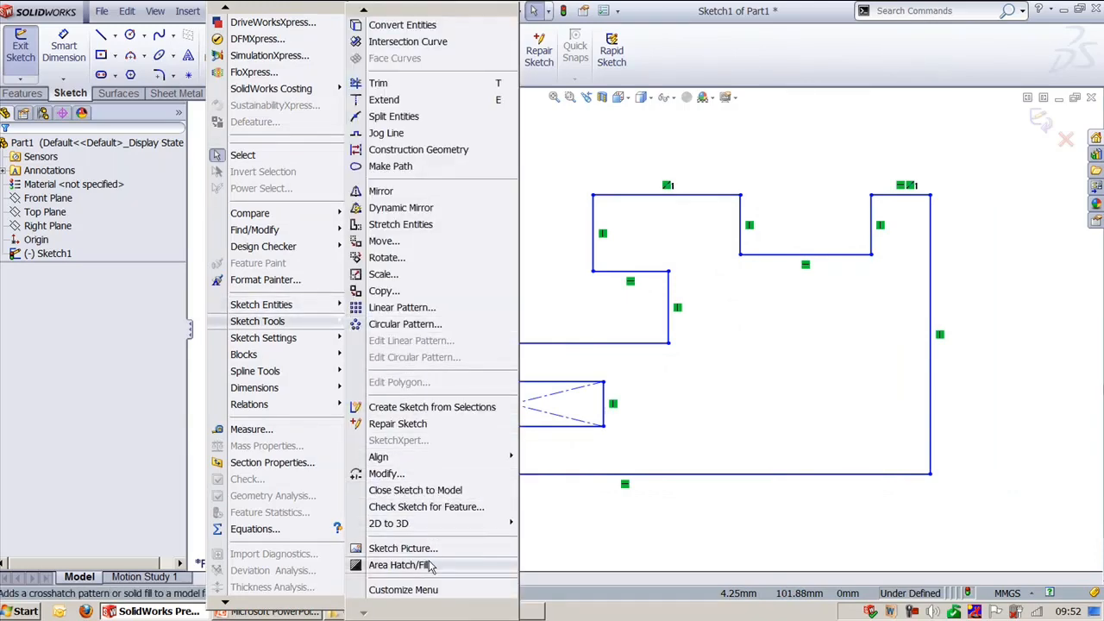
{"action": "left_click", "coordinate": [431, 565]}
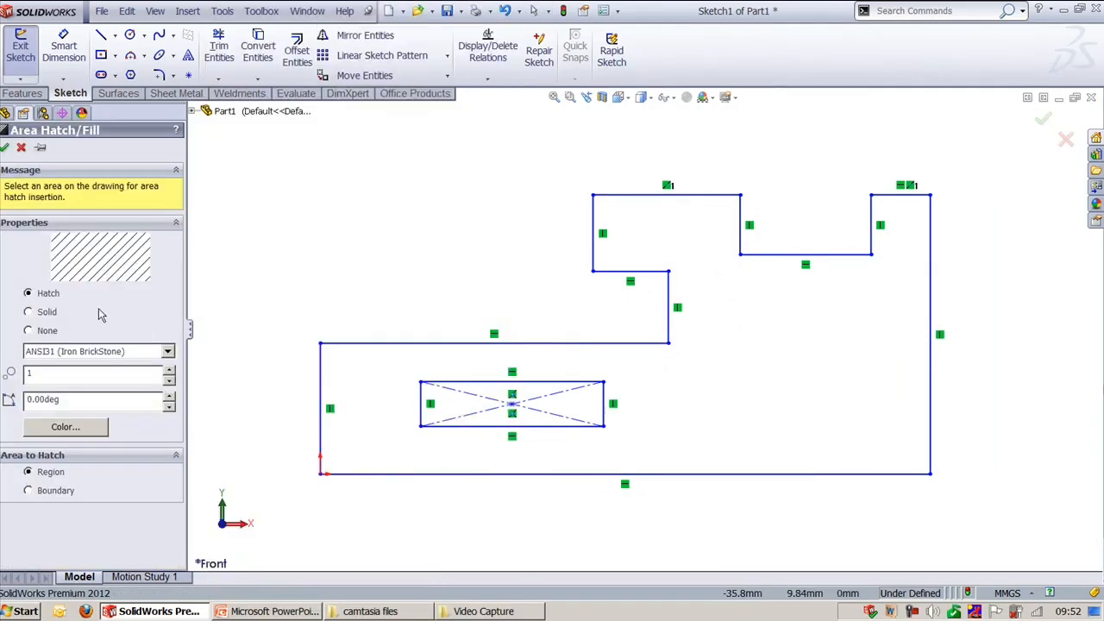
{"action": "left_click", "coordinate": [798, 433]}
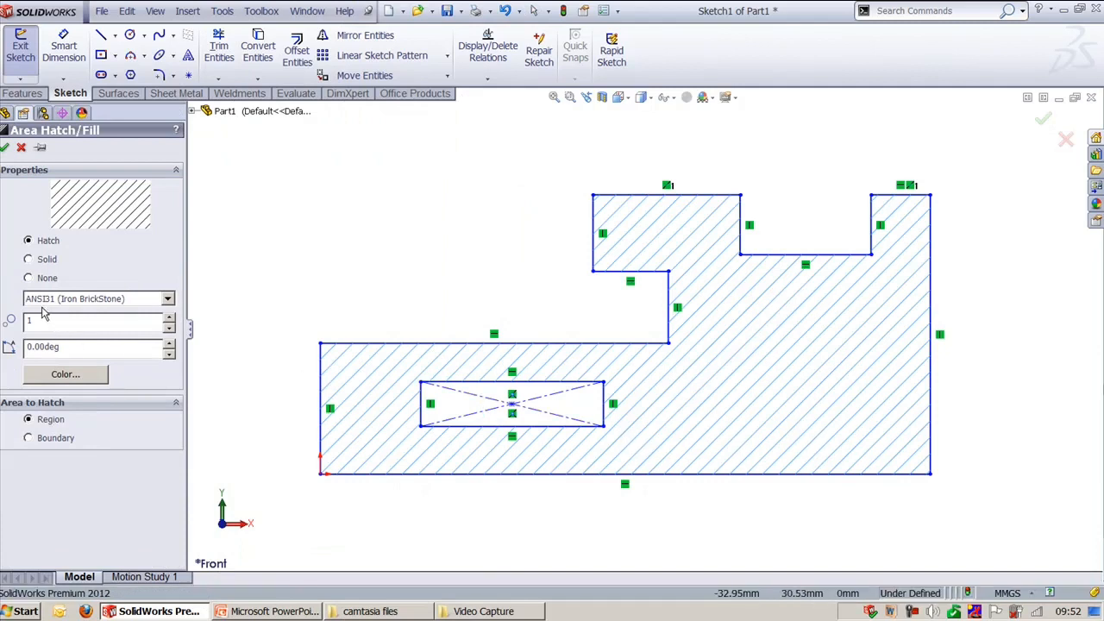
- Try hatch pattern scales of 2 and 5 on the profile region, and finally set the scale to 0.5
{"action": "left_click", "coordinate": [64, 323]}
{"action": "type", "text": "2"}
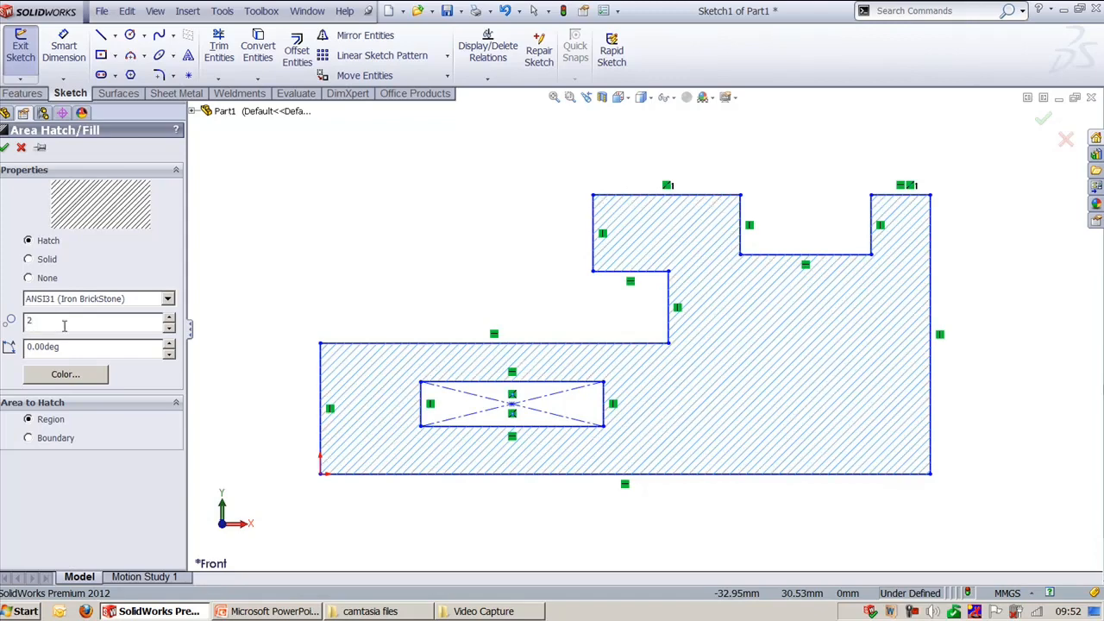
{"action": "type", "text": "5"}
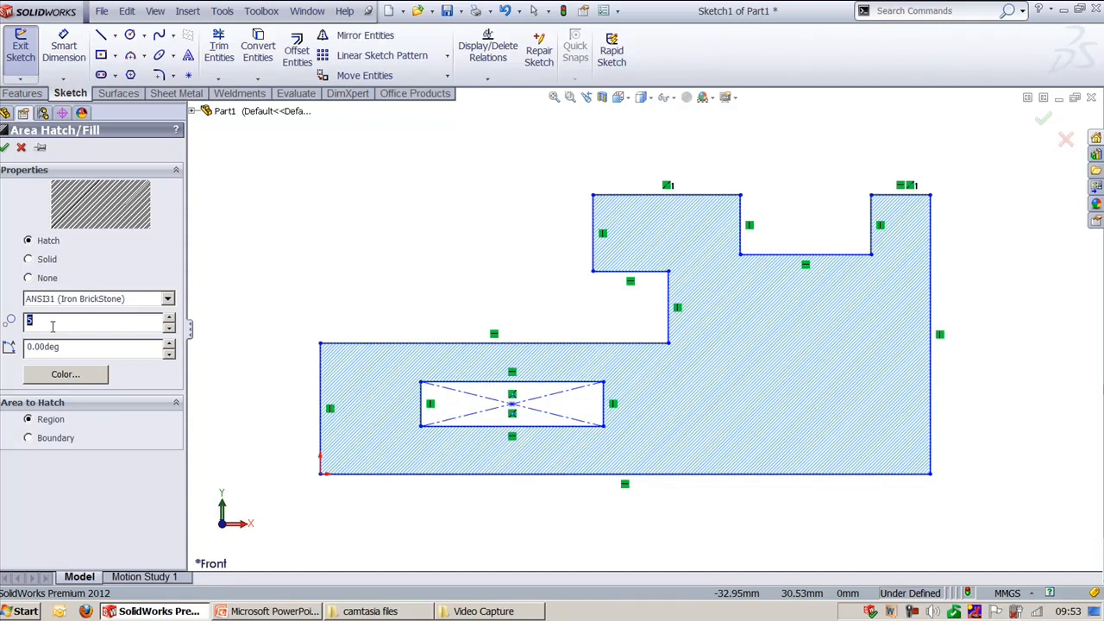
{"action": "type", "text": "."}
{"action": "key", "text": "Return"}
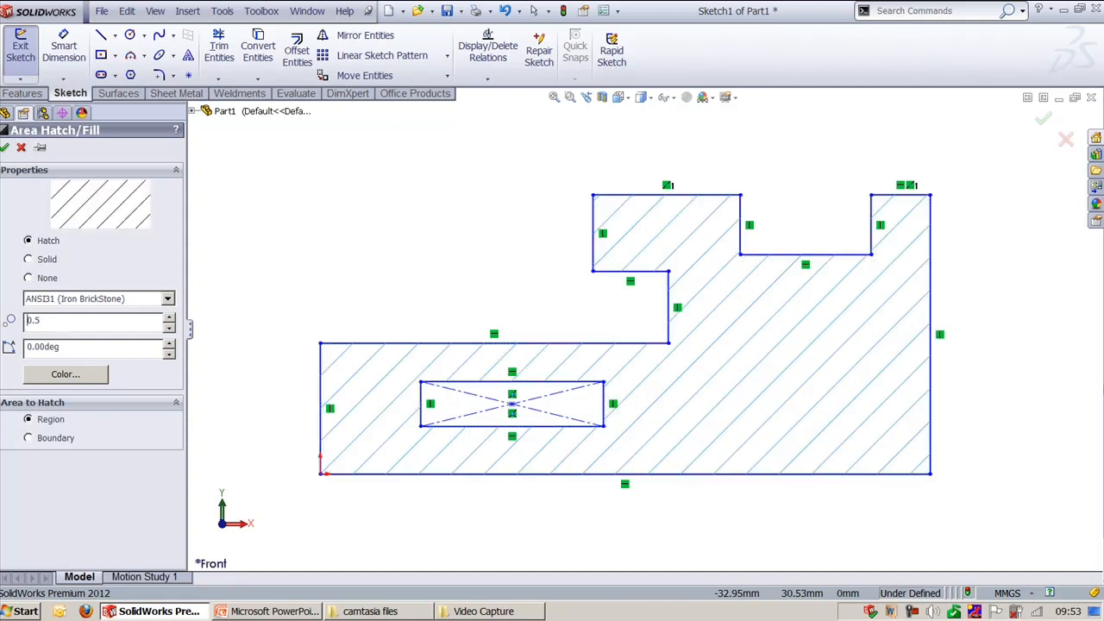
- Change the profile's hatch to a solid fill in bright pink and accept it
{"action": "left_click", "coordinate": [27, 260]}
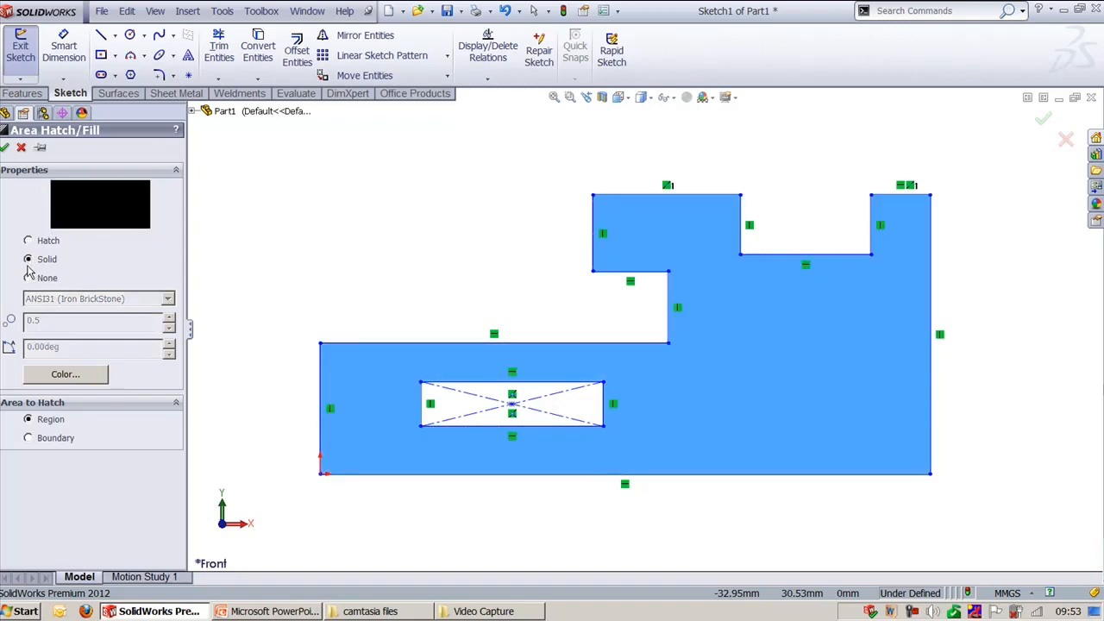
{"action": "left_click", "coordinate": [92, 375]}
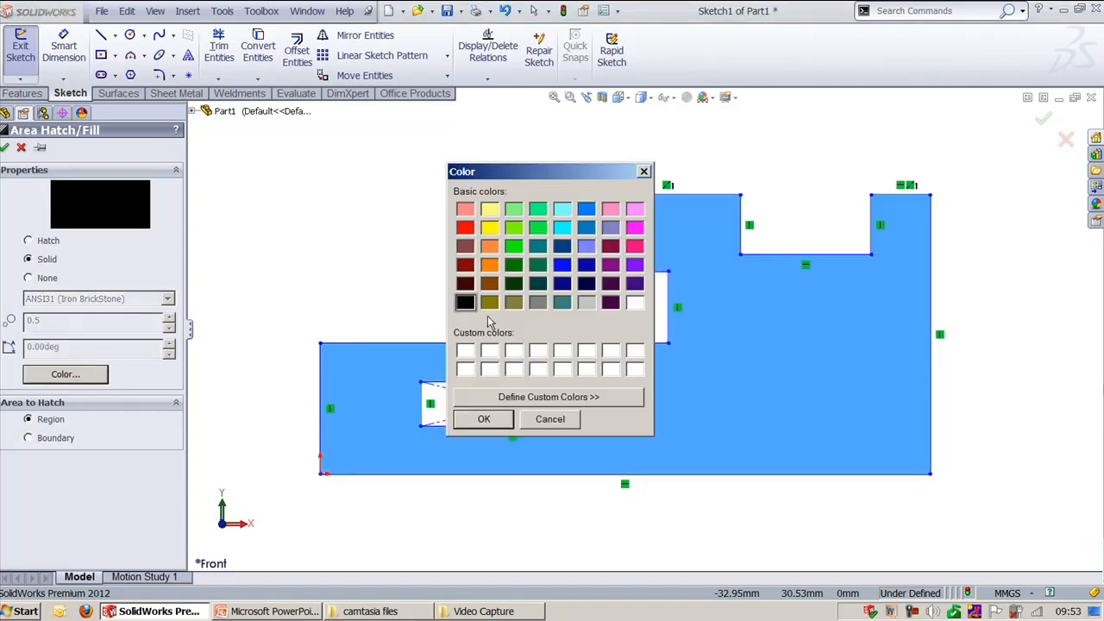
{"action": "left_click", "coordinate": [635, 247]}
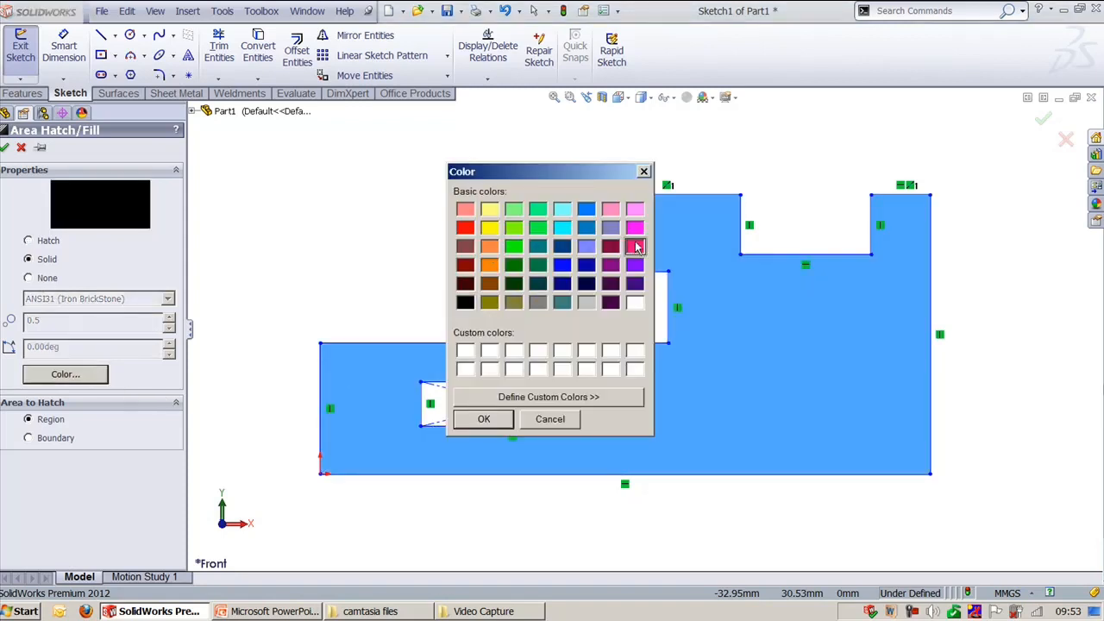
{"action": "left_click", "coordinate": [484, 419]}
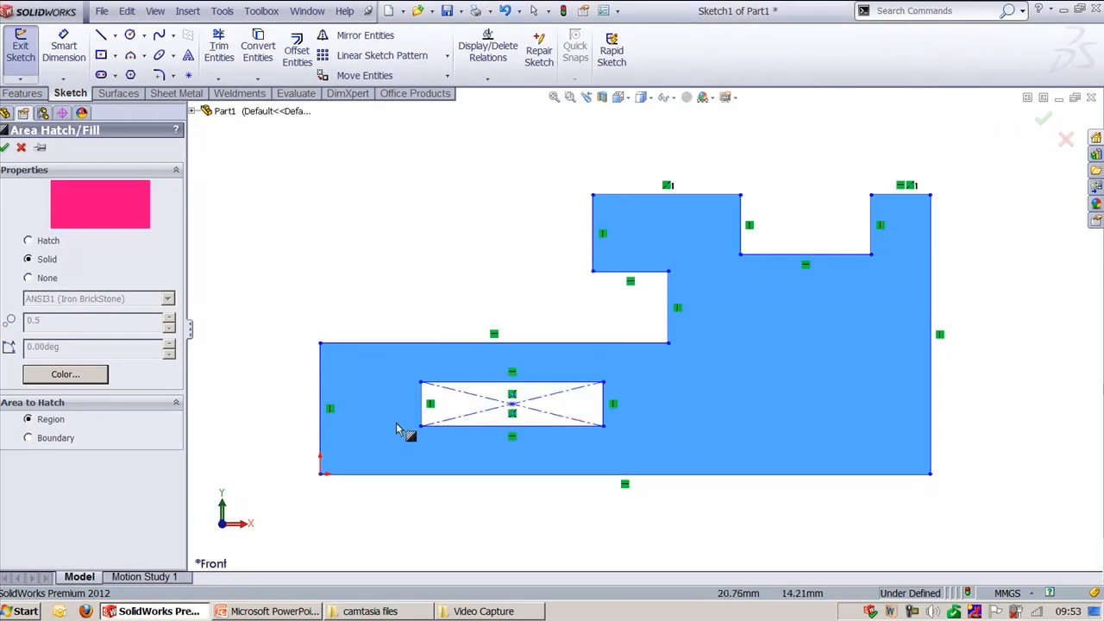
{"action": "left_click", "coordinate": [5, 147]}
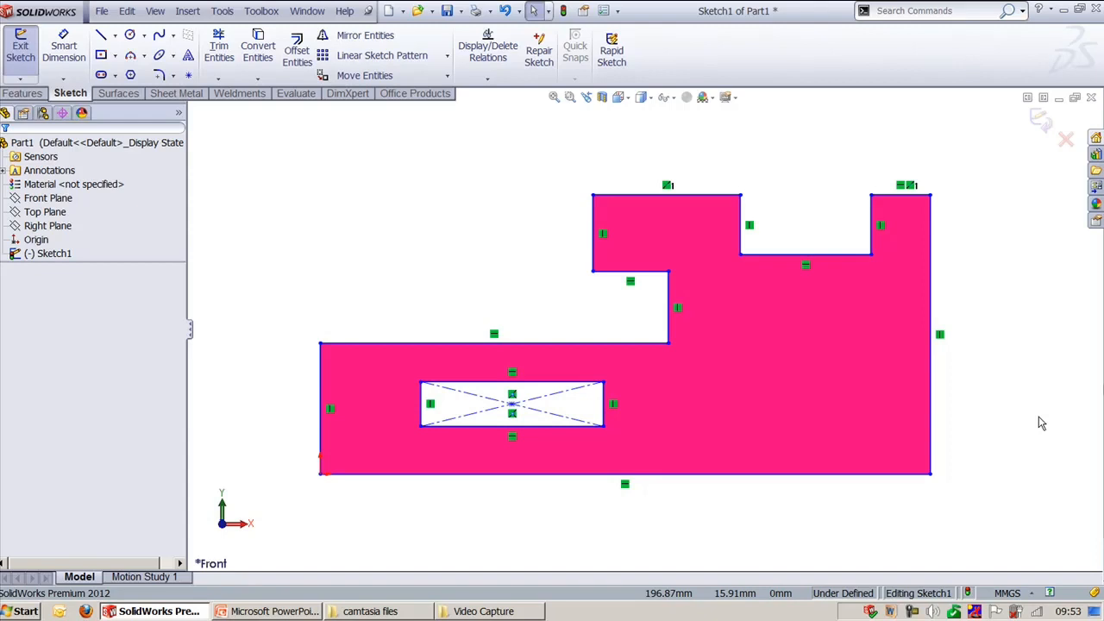
- Delete the pink solid fill from the profile and check the Sketch Tools slide in PowerPoint before returning to SolidWorks
{"action": "left_click", "coordinate": [855, 425]}
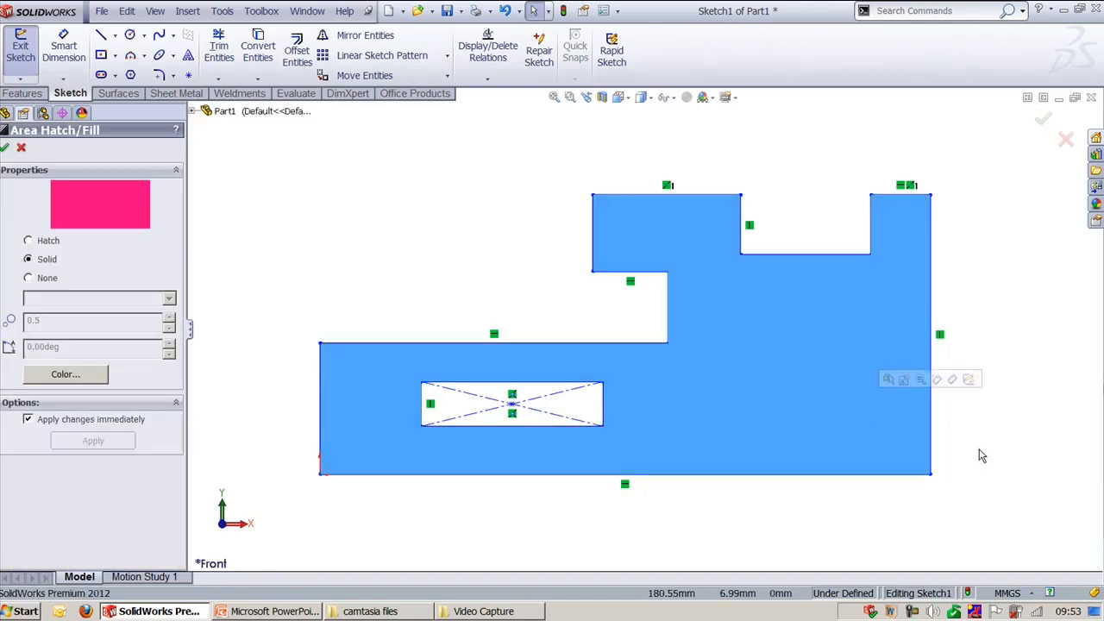
{"action": "key", "text": "Delete"}
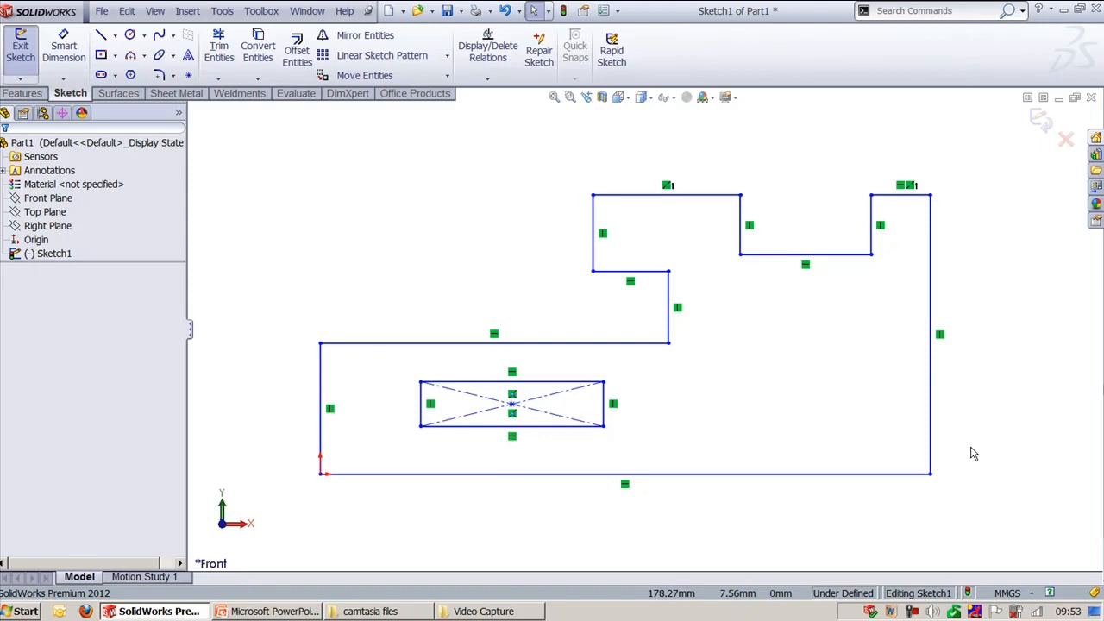
{"action": "key", "text": "alt+Tab"}
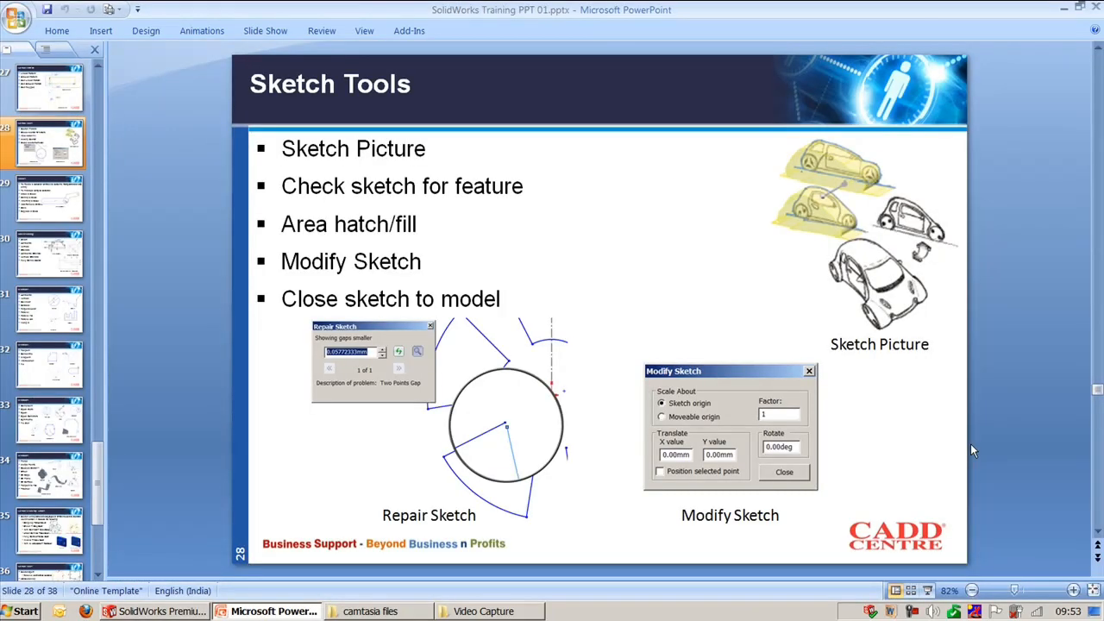
{"action": "key", "text": "alt+Tab"}
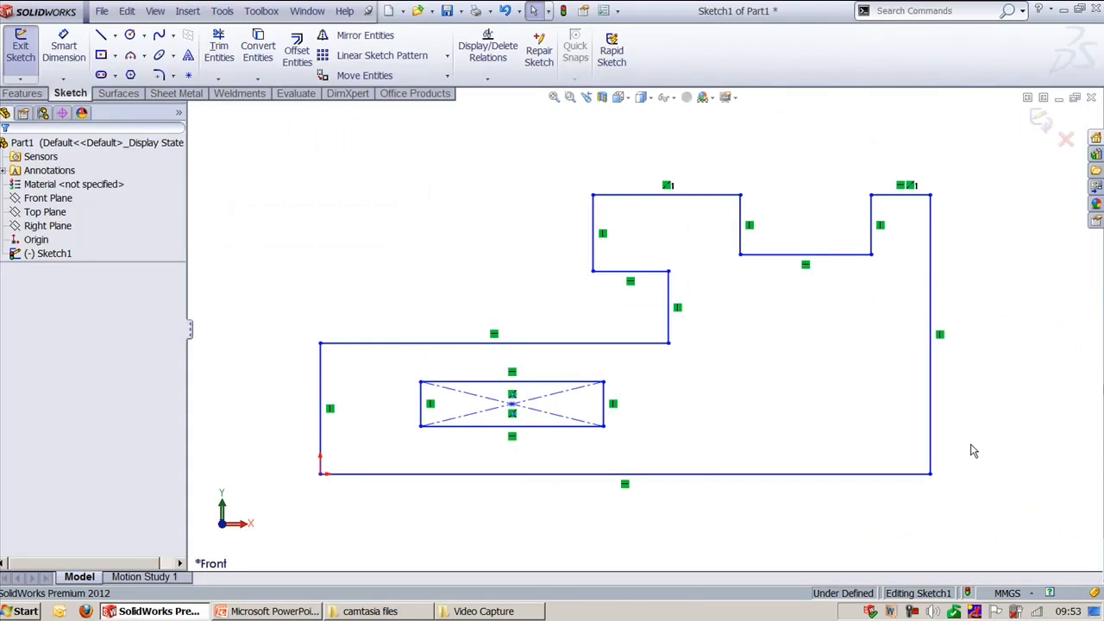
- Exit the sketch and extrude the profile as a blind boss 45 mm deep
{"action": "left_click", "coordinate": [1041, 124]}
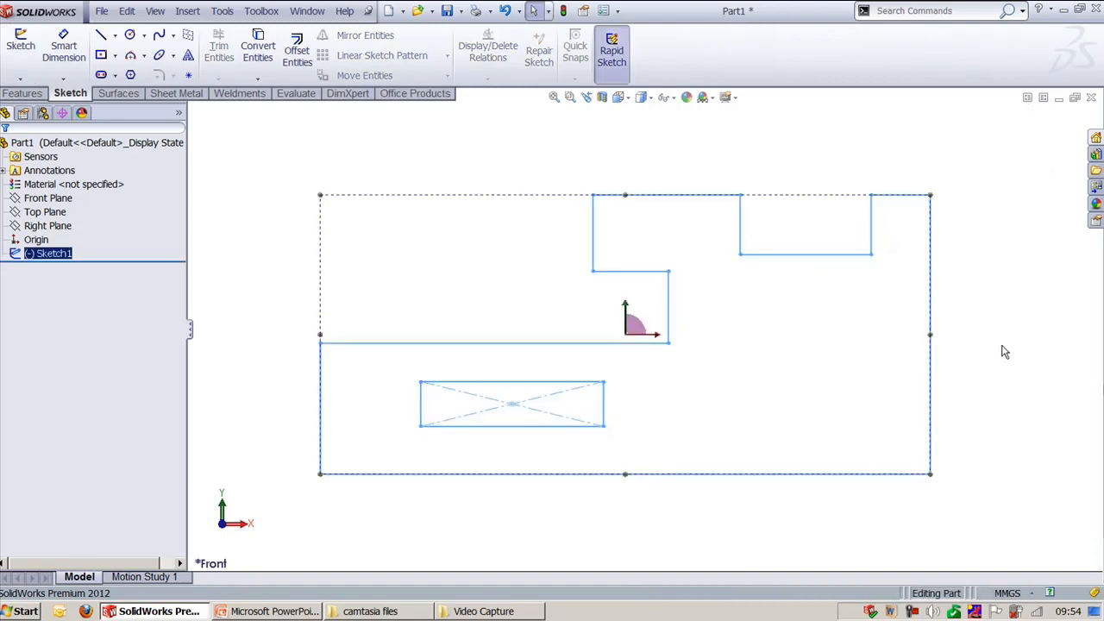
{"action": "left_click", "coordinate": [23, 93]}
{"action": "left_click", "coordinate": [26, 67]}
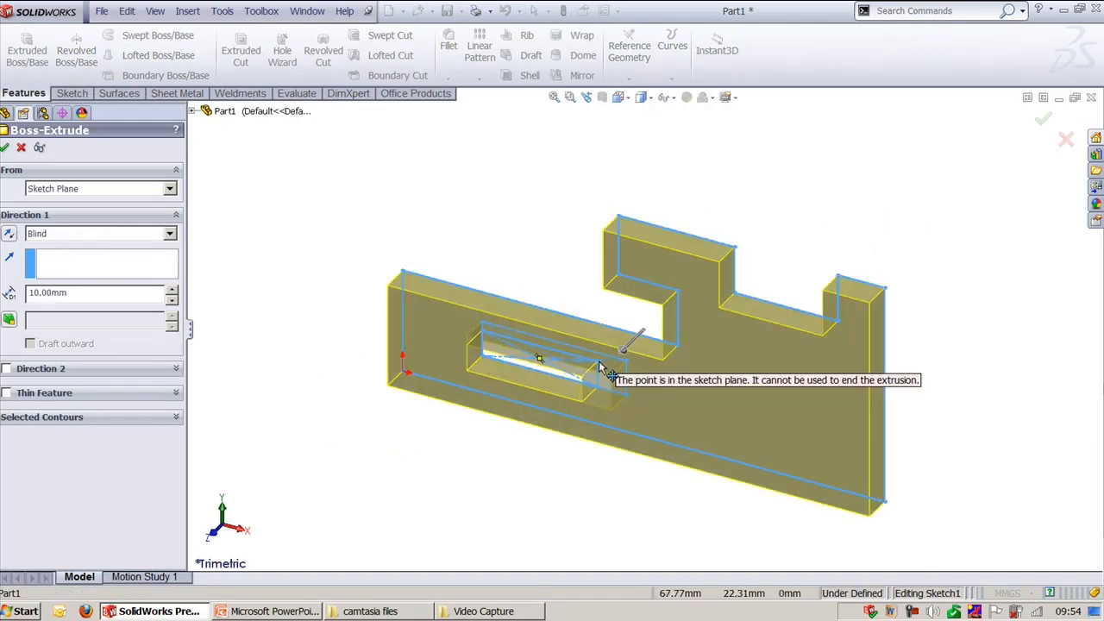
{"action": "left_click_drag", "start_coordinate": [624, 350], "coordinate": [569, 401]}
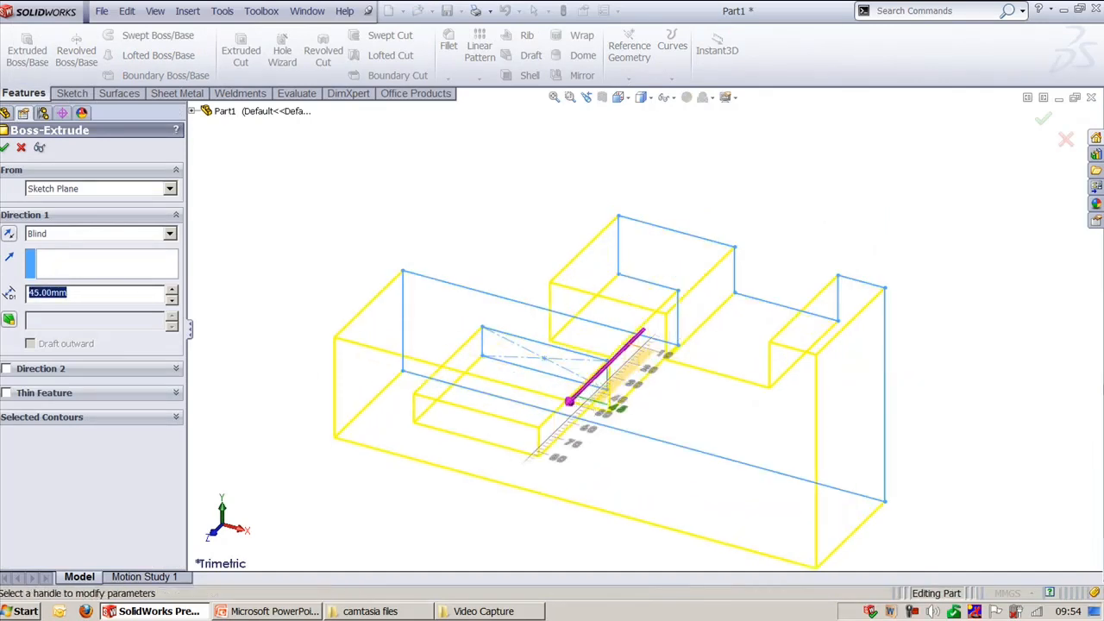
{"action": "right_click", "coordinate": [551, 352]}
- On the block's front face, sketch a slanted line from the upper-right corner inward, continue it vertically down to the bottom edge, and exit the sketch
{"action": "left_click", "coordinate": [71, 93]}
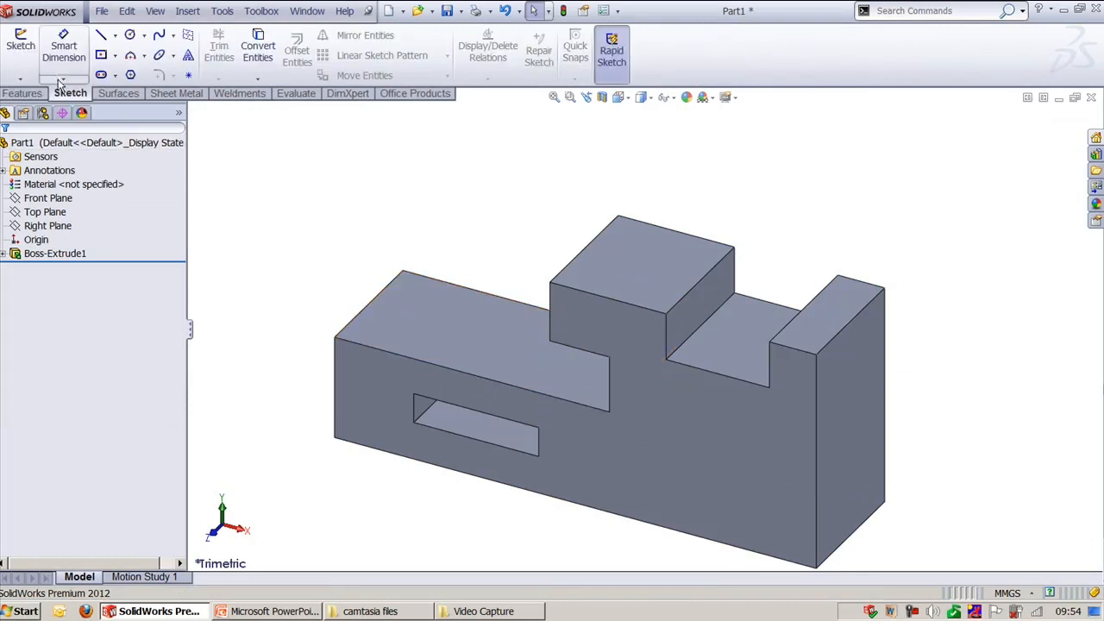
{"action": "left_click", "coordinate": [26, 51]}
{"action": "left_click", "coordinate": [728, 438]}
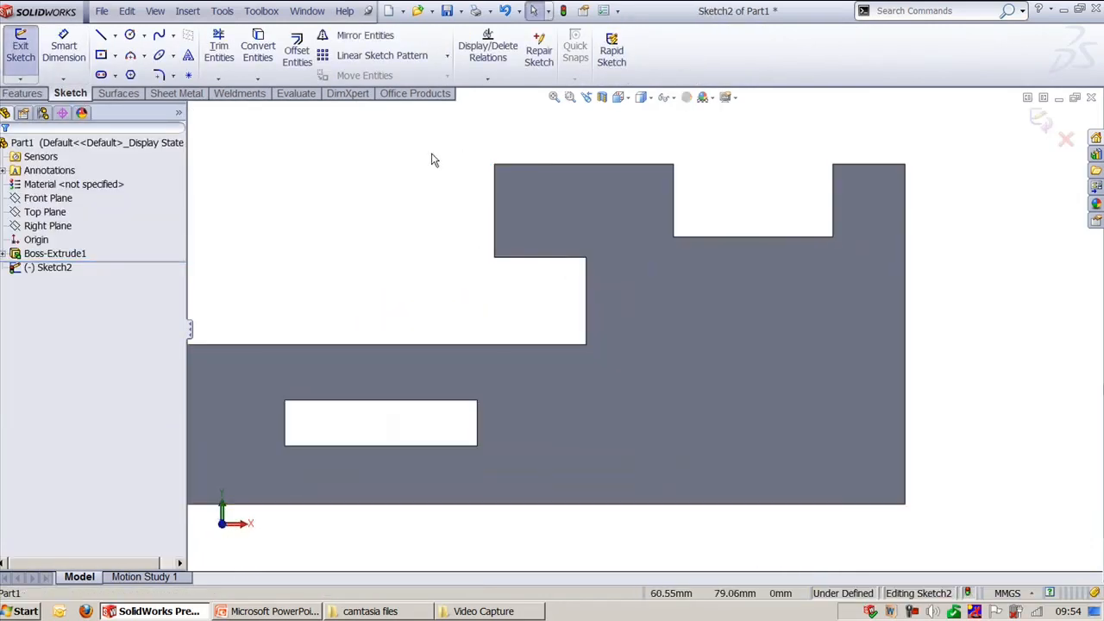
{"action": "left_click", "coordinate": [101, 35]}
{"action": "left_click", "coordinate": [904, 164]}
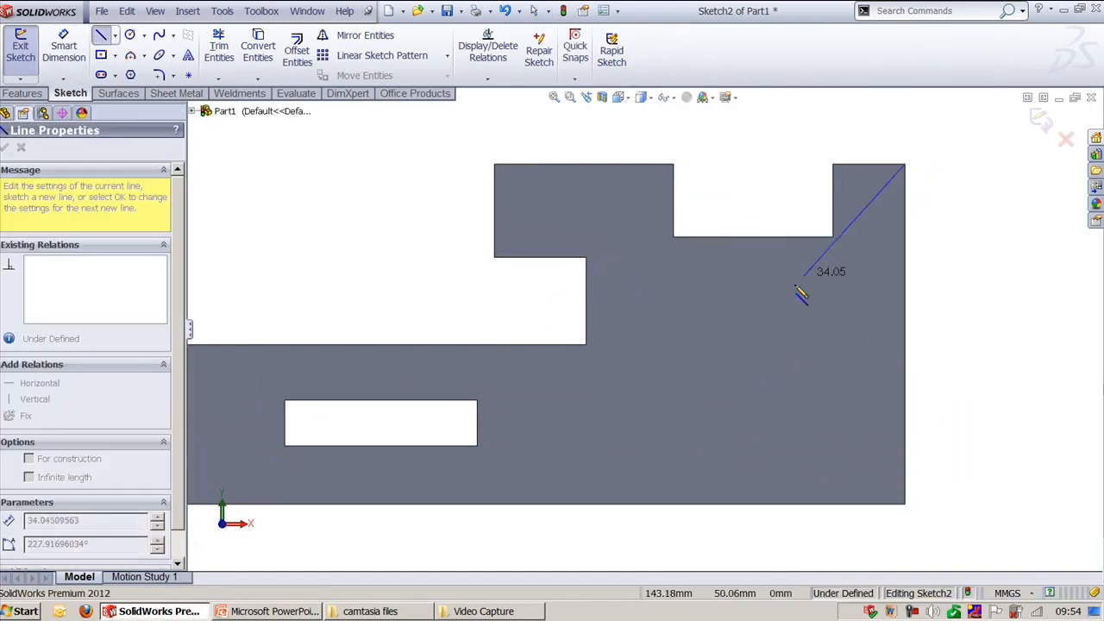
{"action": "left_click", "coordinate": [778, 390]}
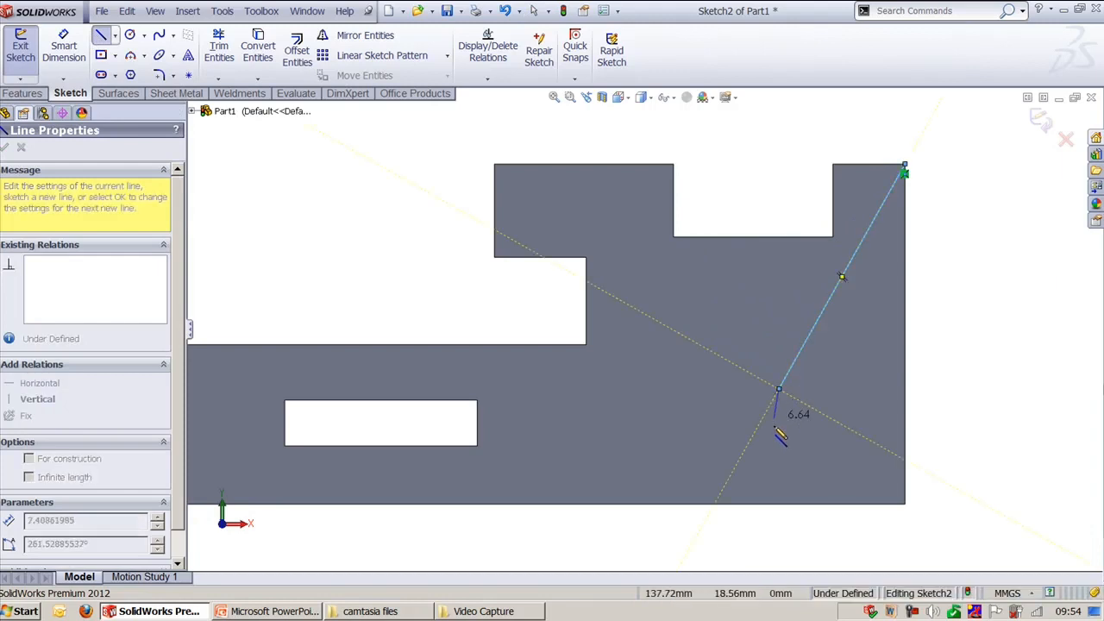
{"action": "left_click", "coordinate": [781, 506]}
{"action": "key", "text": "Escape"}
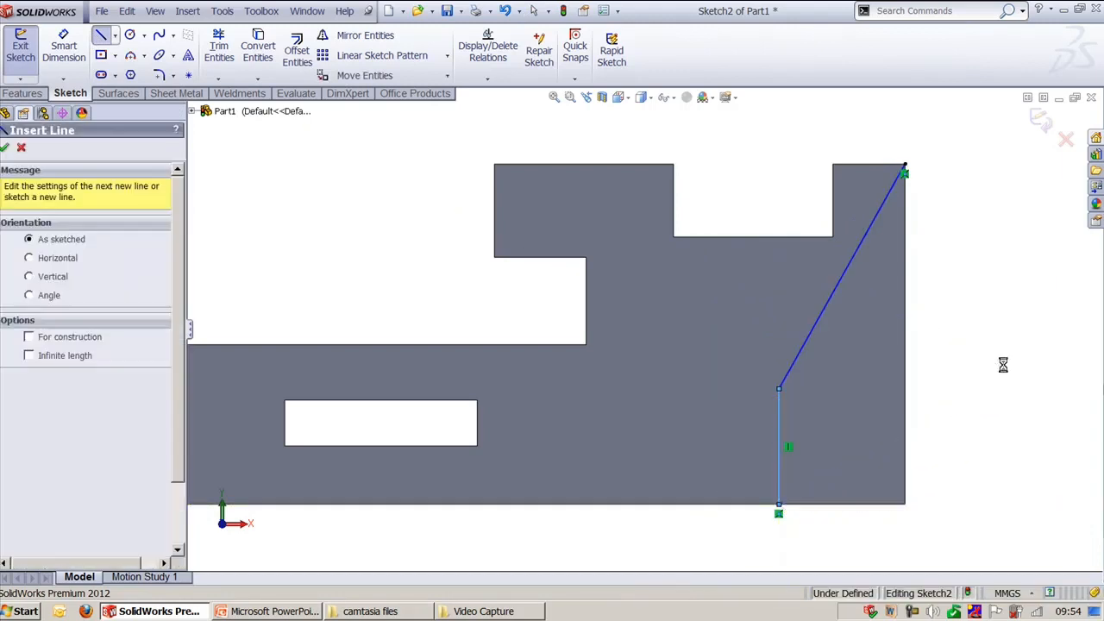
{"action": "key", "text": "Escape"}
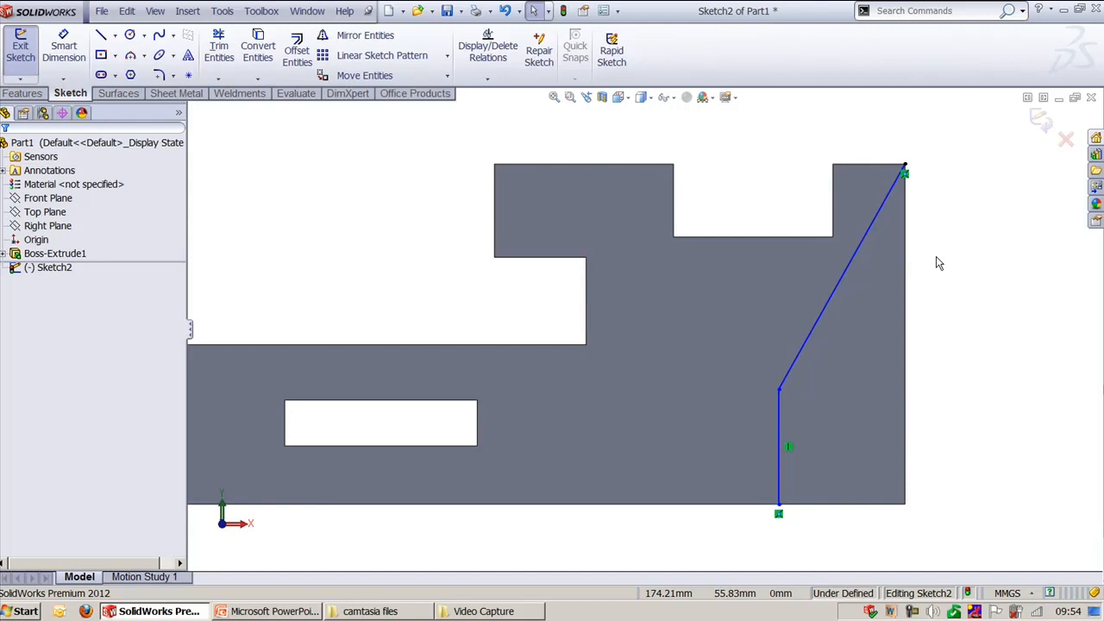
{"action": "left_click", "coordinate": [1042, 121]}
{"action": "mouse_move", "coordinate": [961, 374]}
{"action": "middle_mouse_down"}
{"action": "mouse_move", "coordinate": [975, 402]}
{"action": "mouse_move", "coordinate": [961, 232]}
{"action": "middle_mouse_up"}
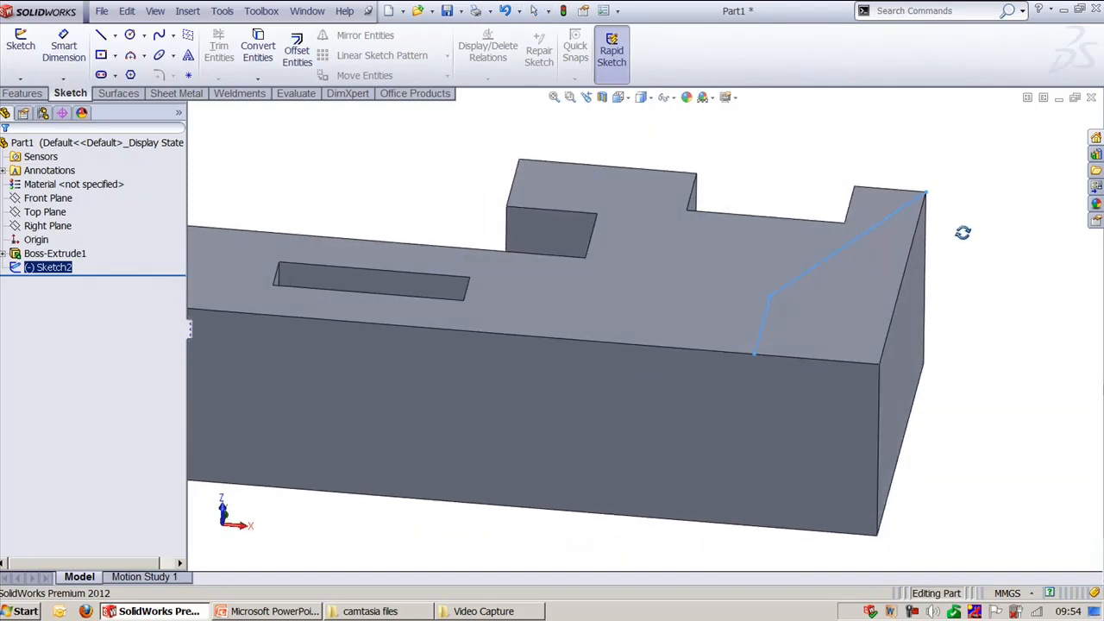
- Extrude the open corner sketch 12 mm from the front face, closing it with model edges in the reversed direction
{"action": "left_click", "coordinate": [21, 94]}
{"action": "left_click", "coordinate": [19, 62]}
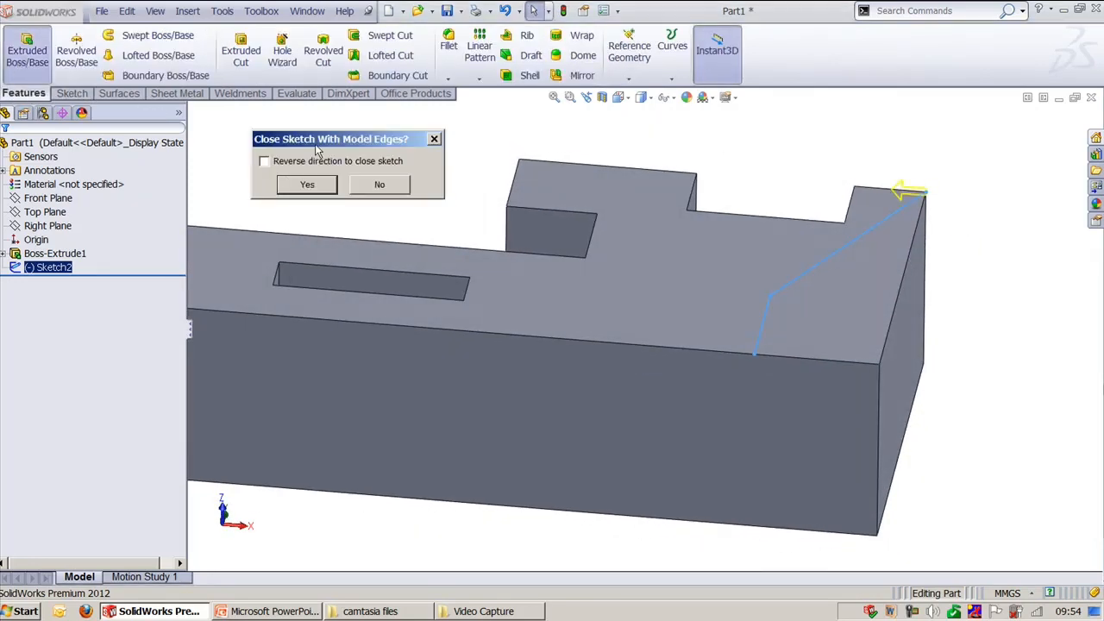
{"action": "left_click_drag", "start_coordinate": [317, 147], "coordinate": [327, 145]}
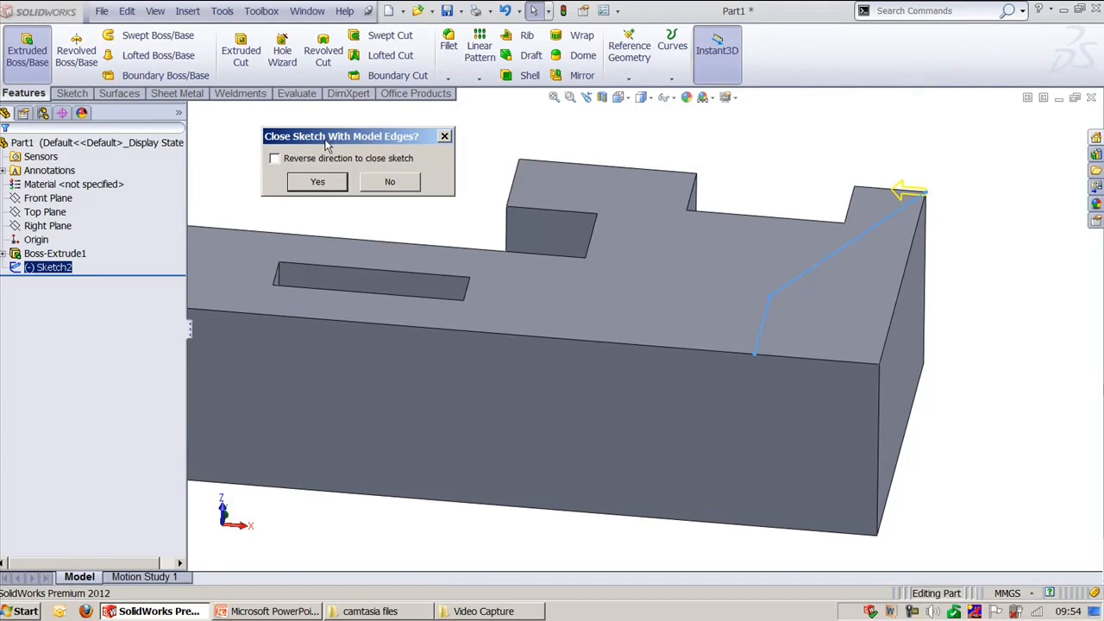
{"action": "left_click", "coordinate": [303, 163]}
{"action": "left_click", "coordinate": [317, 184]}
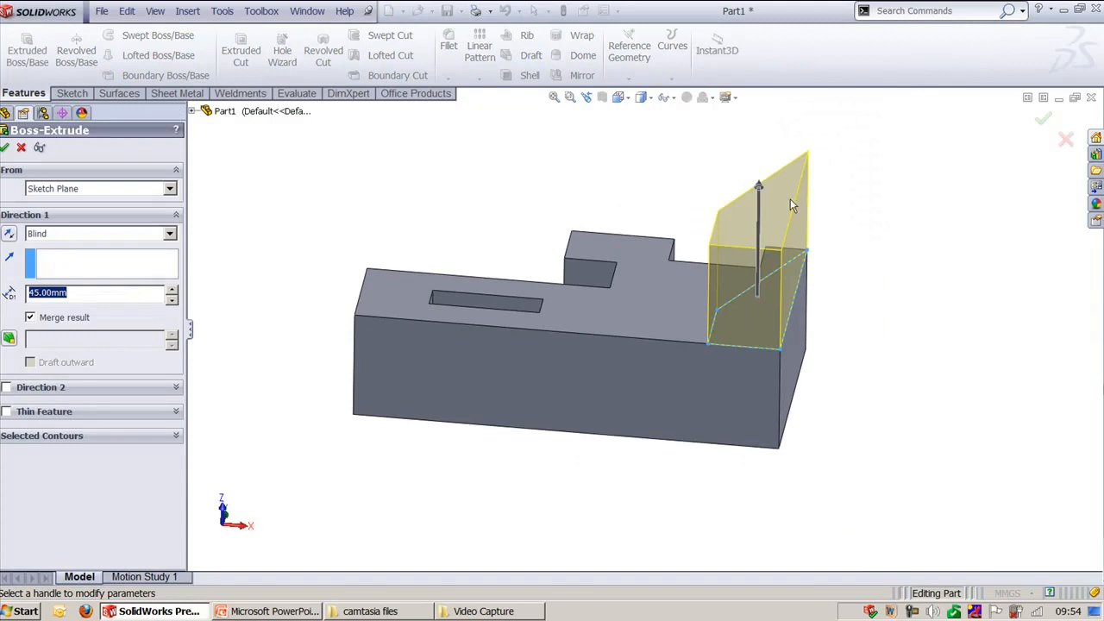
{"action": "left_click_drag", "start_coordinate": [758, 190], "coordinate": [775, 277]}
{"action": "right_click", "coordinate": [776, 280]}
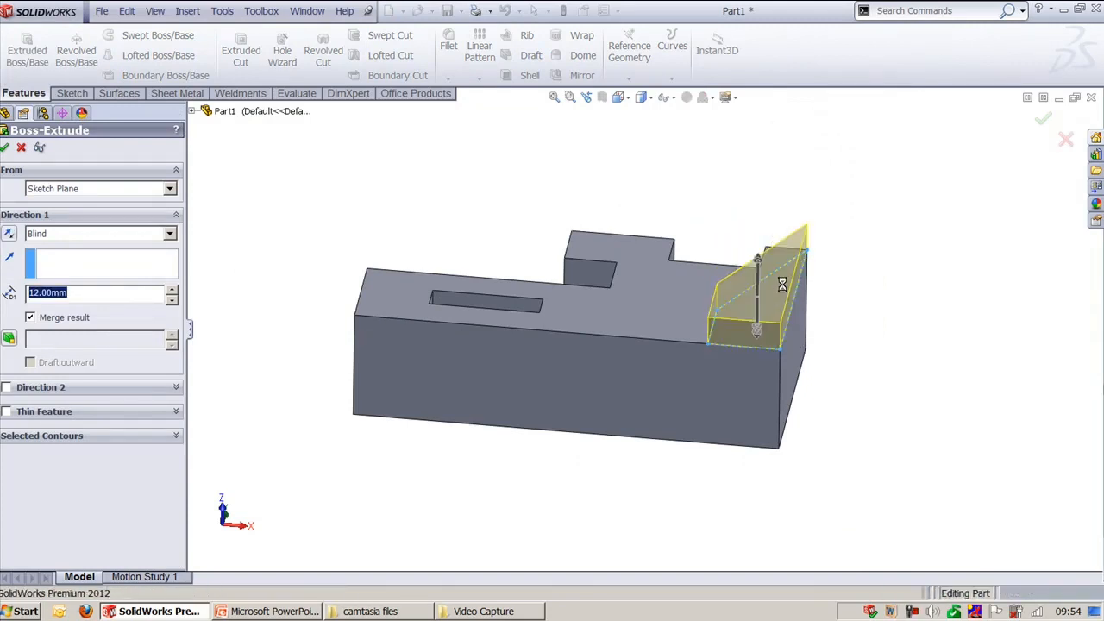
{"action": "key", "text": "ctrl+shift+z"}
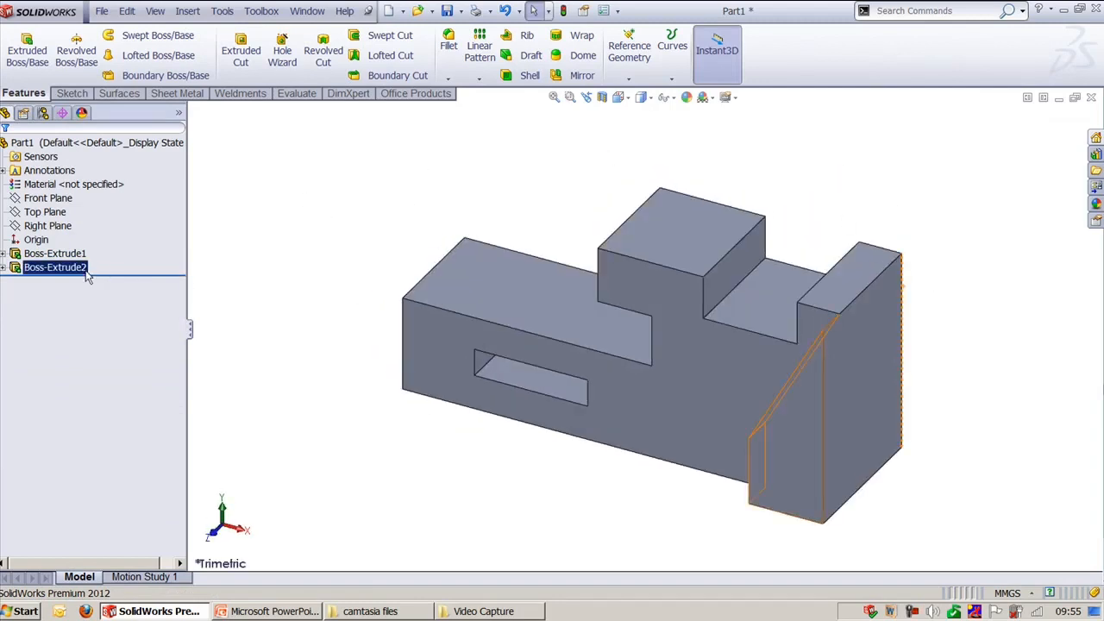
- Delete the corner extrusion and undo back to the open two-line sketch
{"action": "left_click", "coordinate": [54, 267]}
{"action": "key", "text": "Delete"}
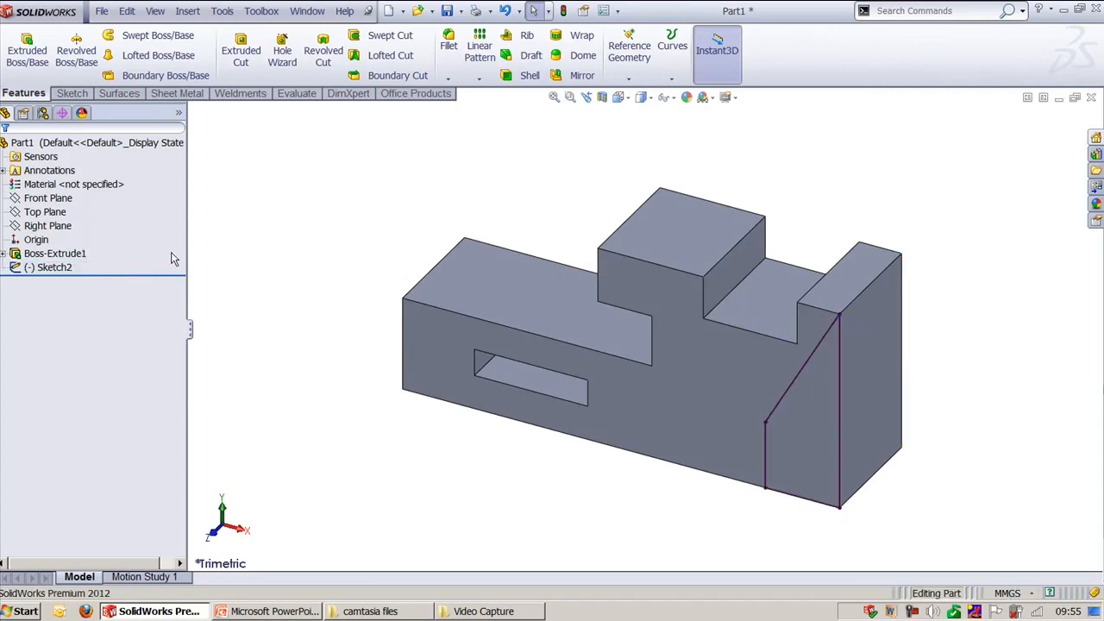
{"action": "key", "text": "ctrl+z"}
{"action": "key", "text": "ctrl+z"}
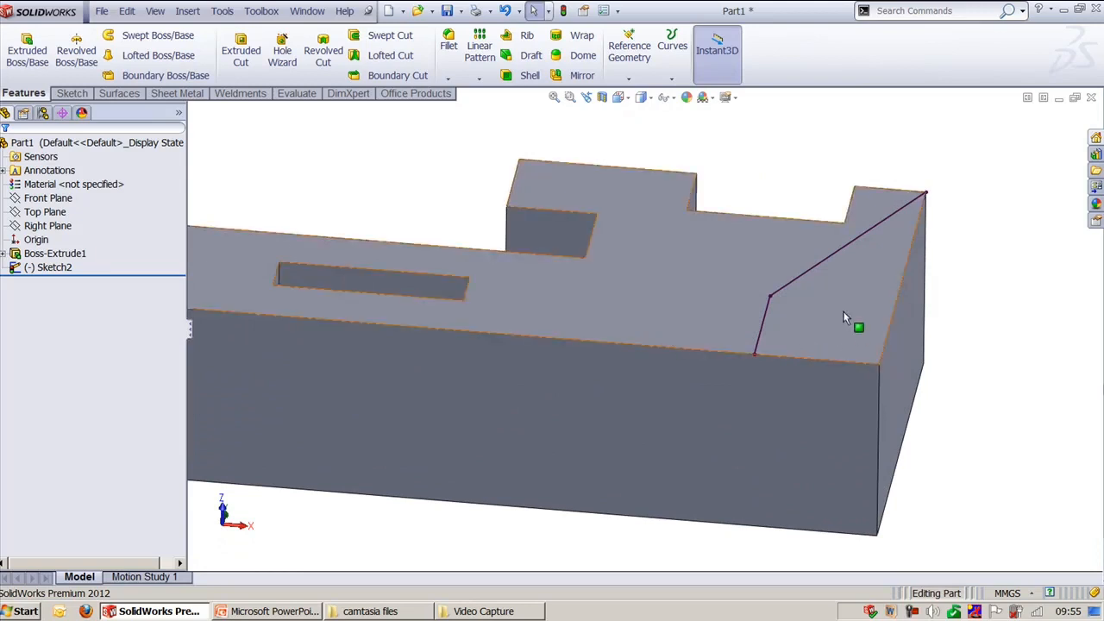
- Edit the open corner sketch, close it to the model without reversing the direction, and exit the sketch
{"action": "double_click", "coordinate": [830, 257]}
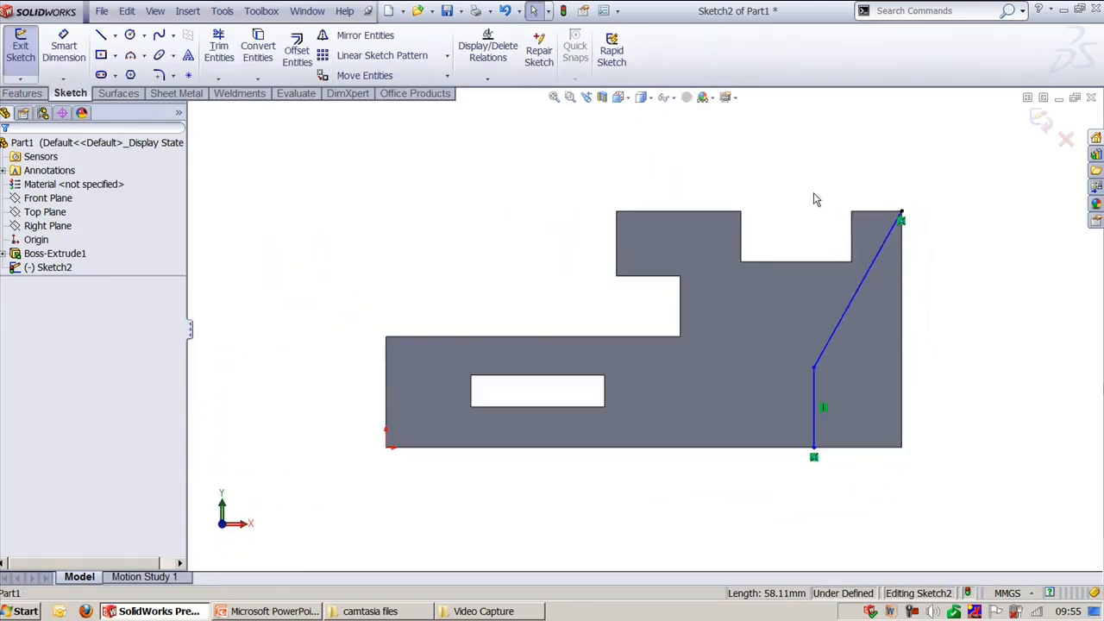
{"action": "left_click", "coordinate": [221, 10]}
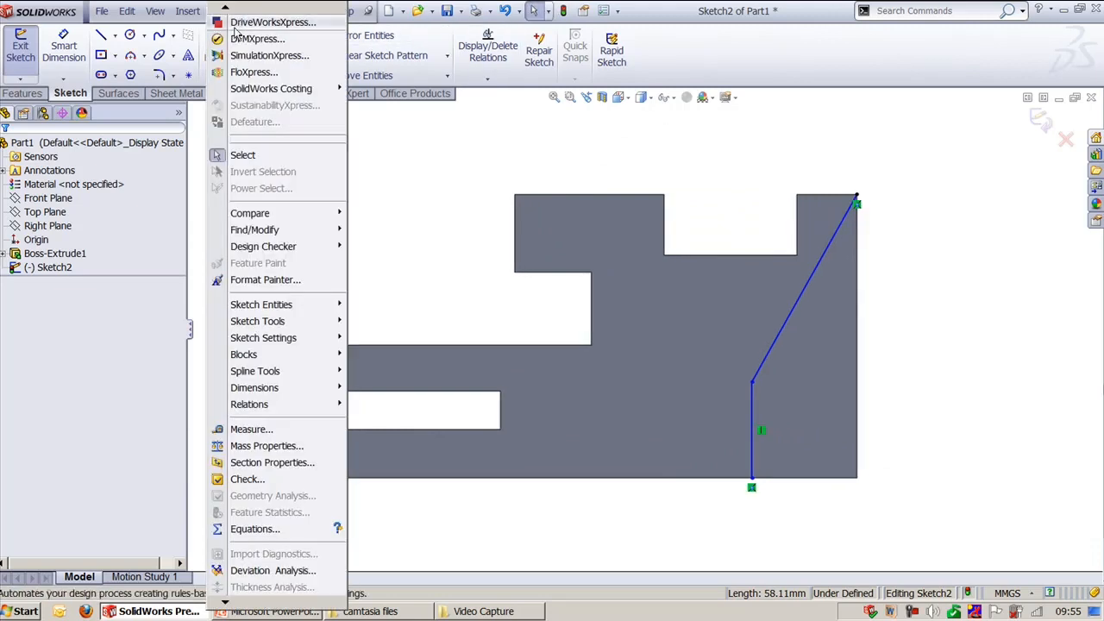
{"action": "mouse_move", "coordinate": [301, 324]}
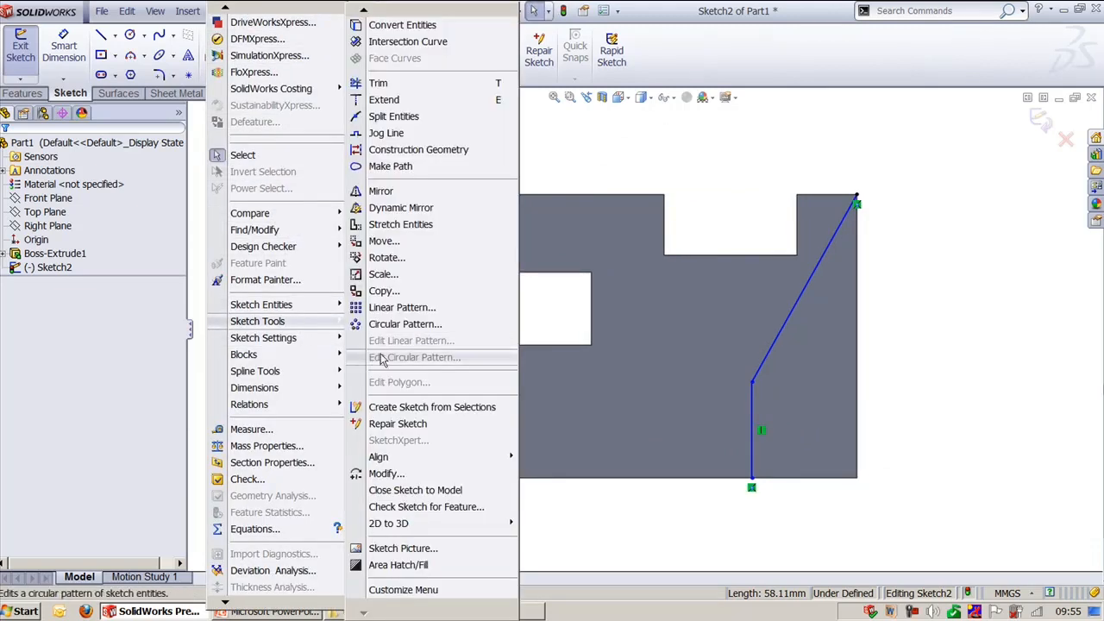
{"action": "left_click", "coordinate": [414, 489]}
{"action": "left_click", "coordinate": [291, 164]}
{"action": "left_click", "coordinate": [300, 166]}
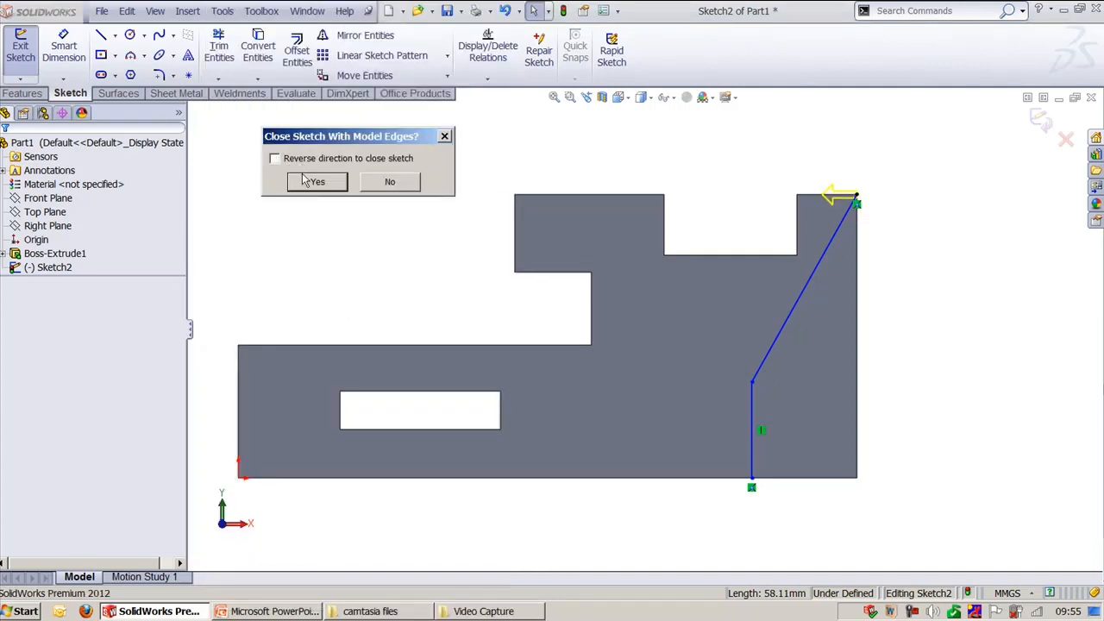
{"action": "left_click", "coordinate": [315, 184]}
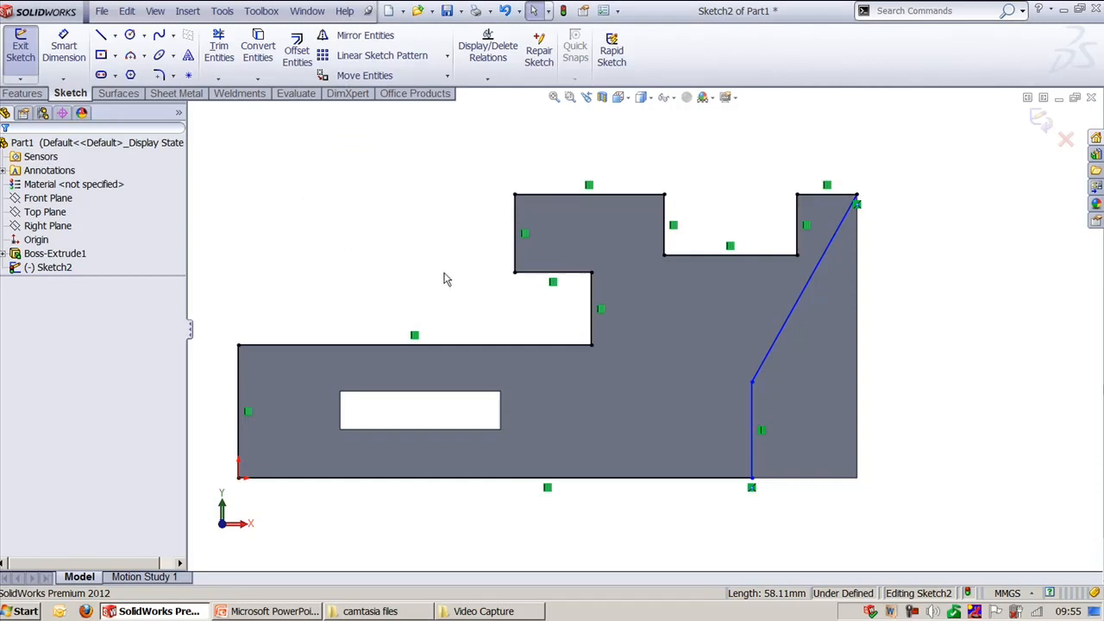
{"action": "left_click", "coordinate": [1041, 121]}
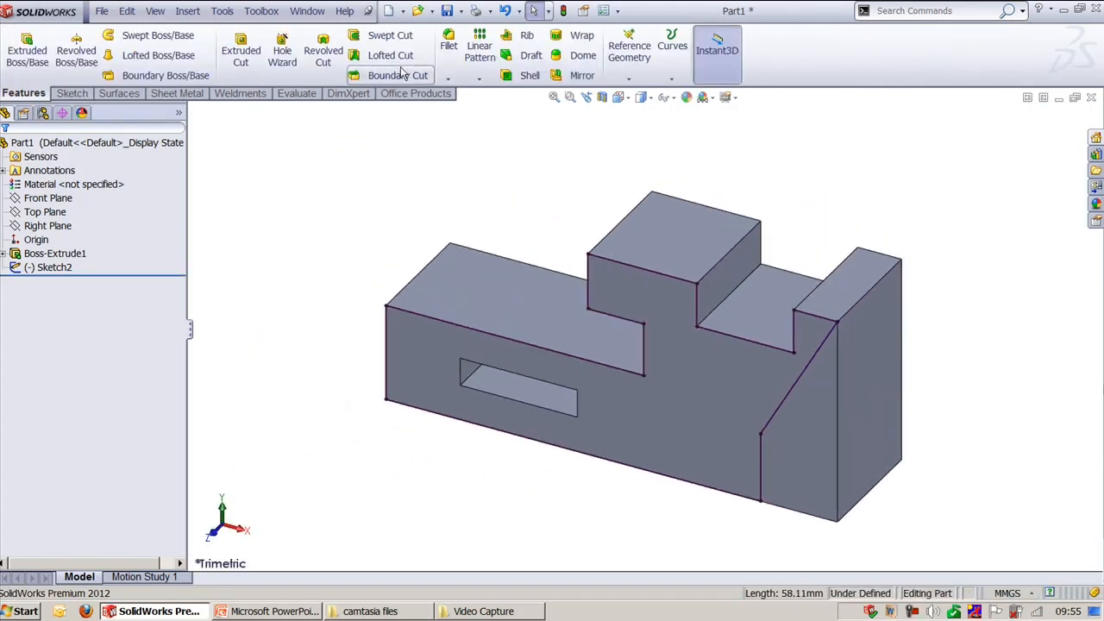
- Extrude the closed sketch 12 mm as a blind boss with merged result and a 5° inward draft
{"action": "left_click", "coordinate": [52, 267]}
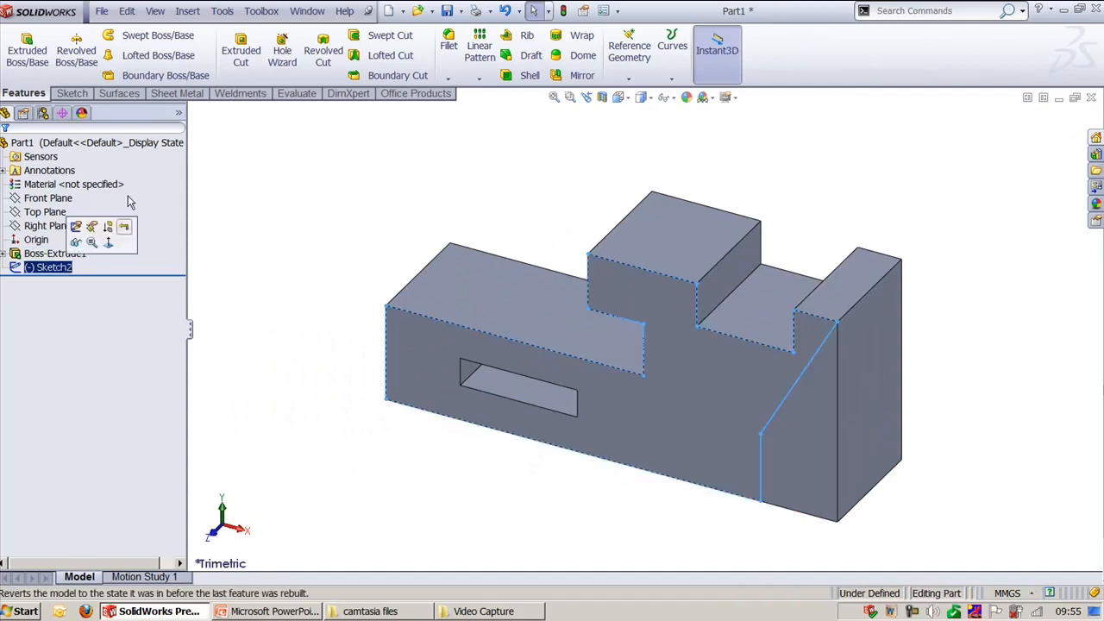
{"action": "left_click", "coordinate": [31, 54]}
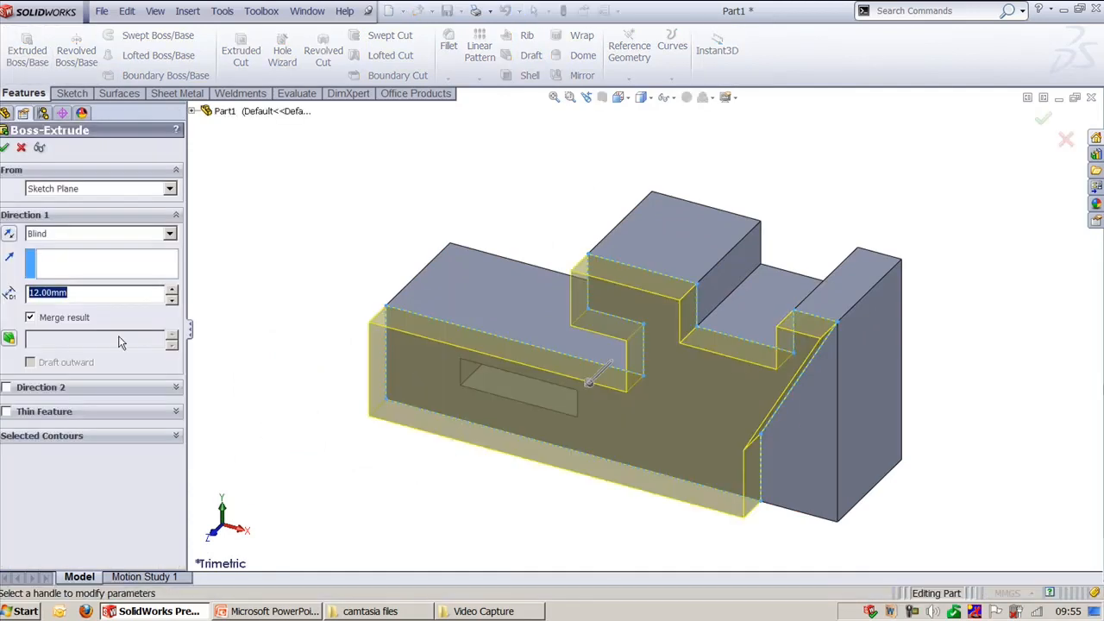
{"action": "left_click", "coordinate": [10, 338]}
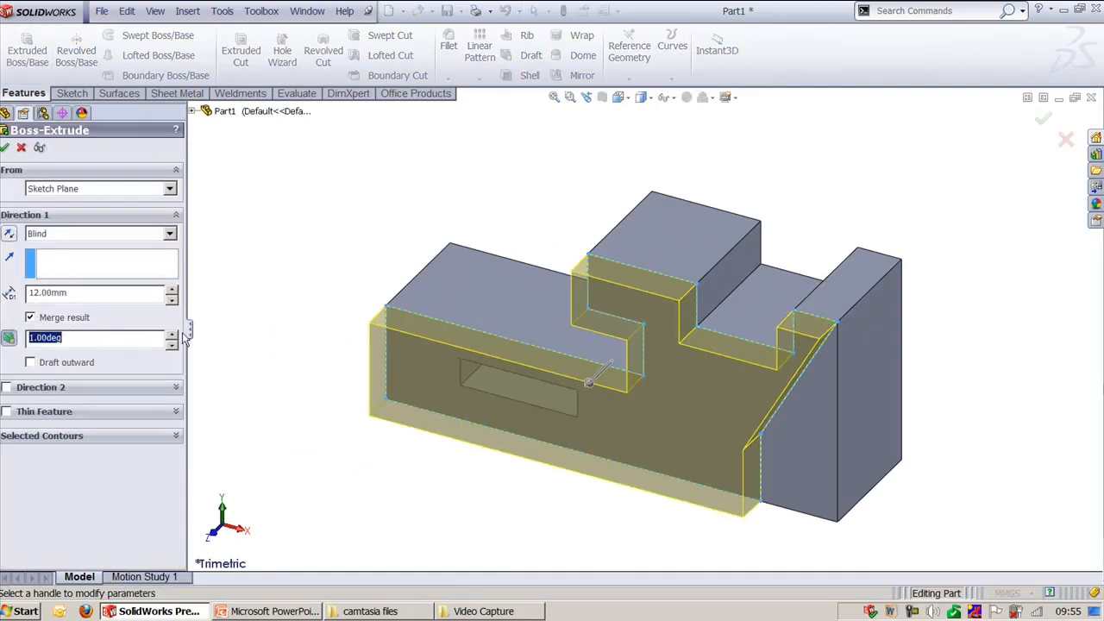
{"action": "type", "text": "5"}
{"action": "key", "text": "Return"}
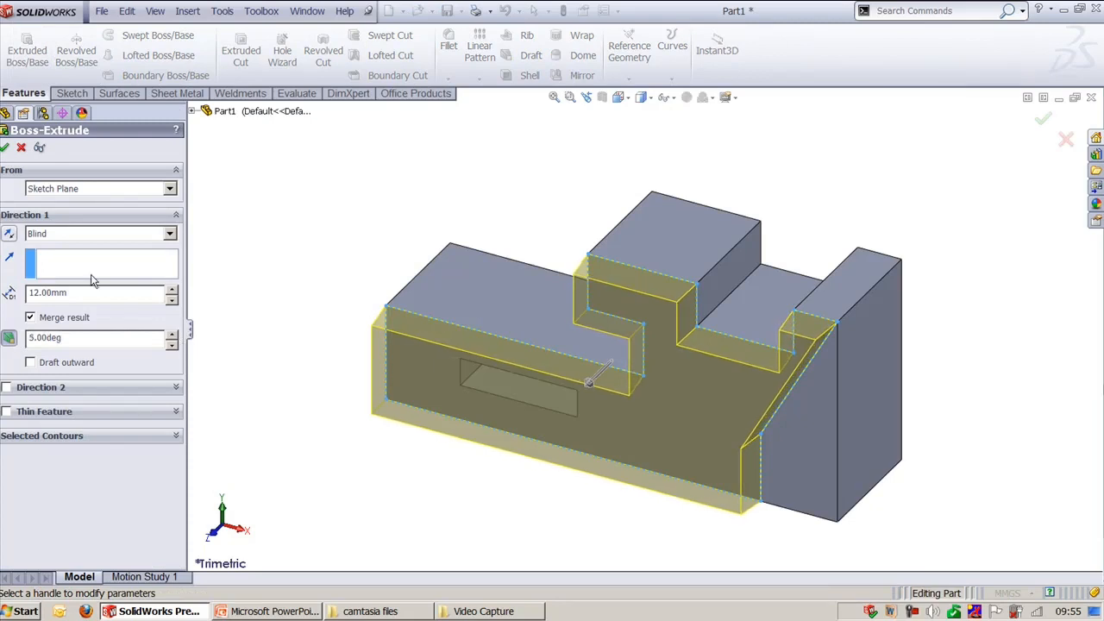
{"action": "left_click", "coordinate": [5, 147]}
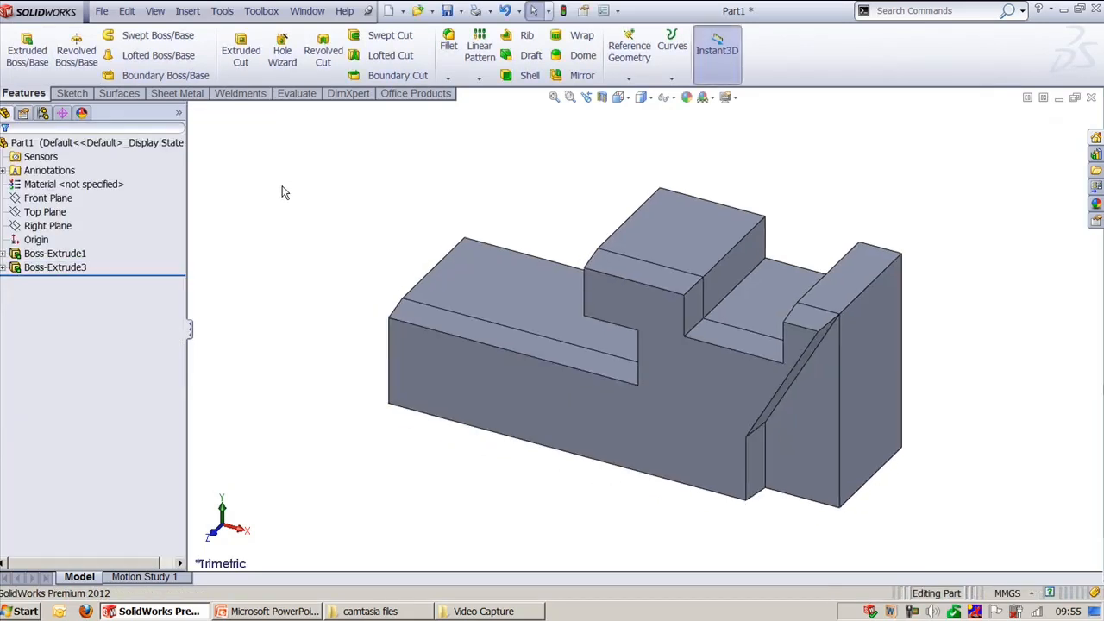
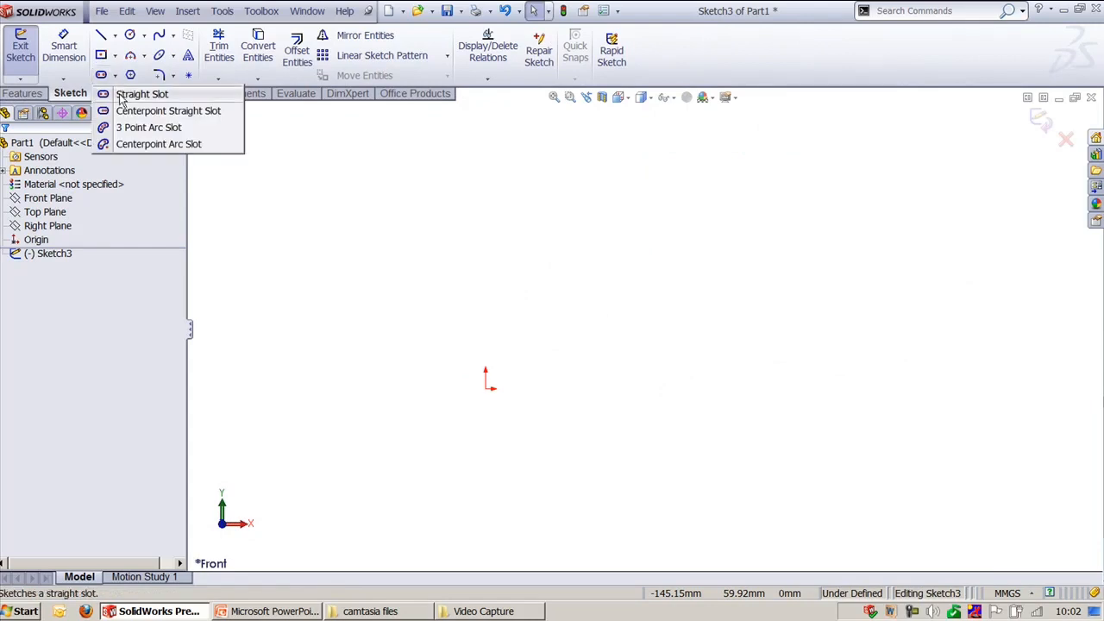
- Sketch a horizontal centerpoint straight slot on the origin, about 186 mm between arc centers and 52 mm wide
{"action": "left_click", "coordinate": [138, 107]}
{"action": "left_click", "coordinate": [485, 388]}
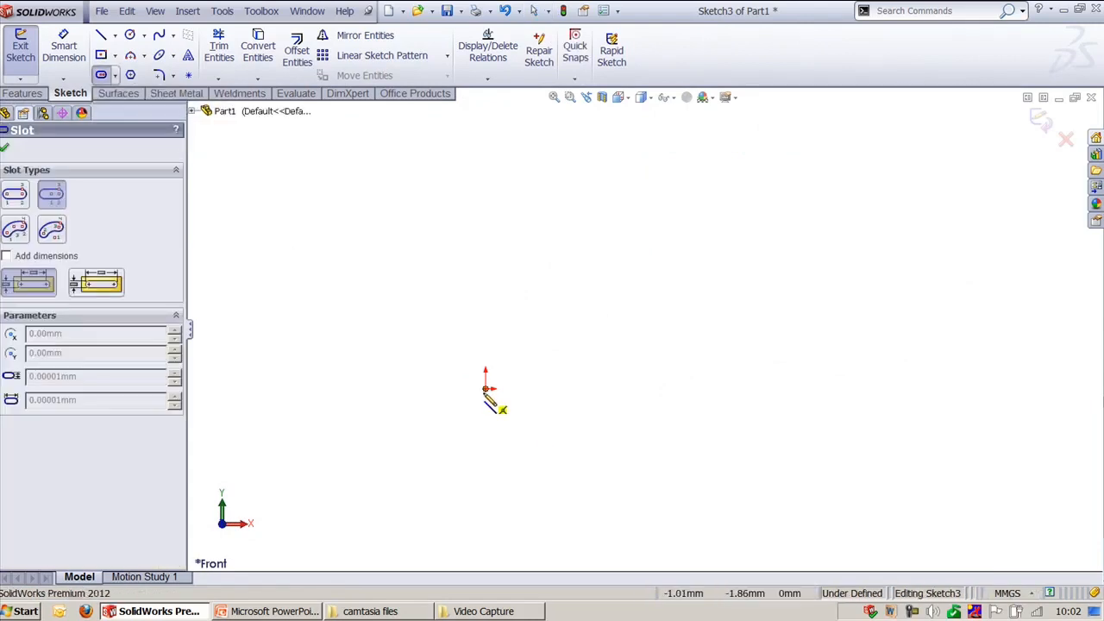
{"action": "left_click", "coordinate": [675, 388]}
{"action": "left_click", "coordinate": [677, 457]}
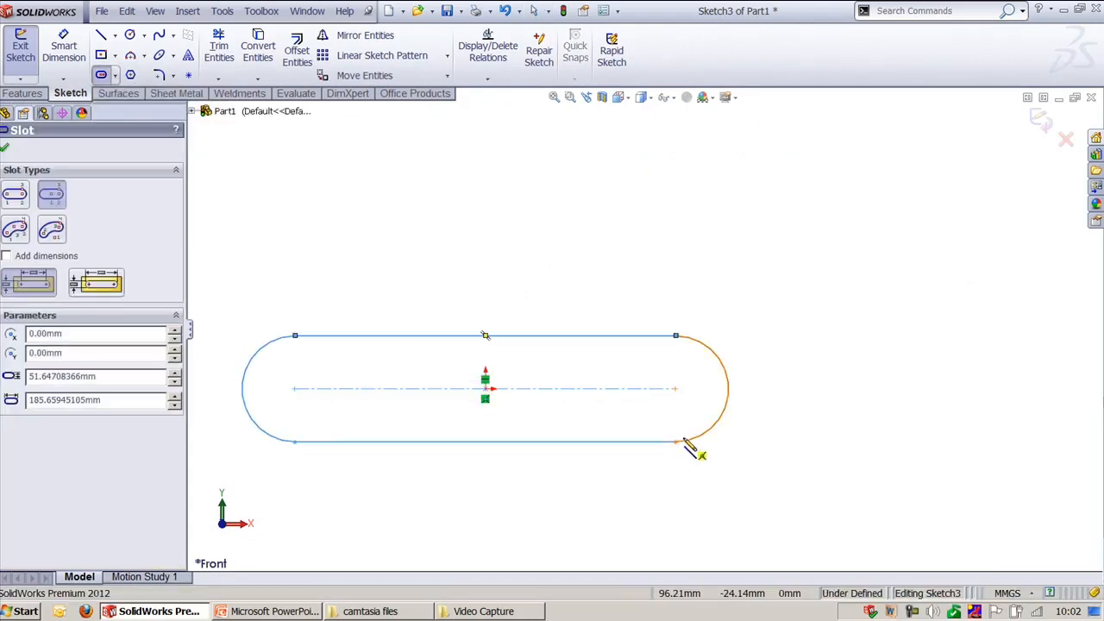
{"action": "key", "text": "Escape"}
{"action": "scroll", "coordinate": [629, 293], "scroll_direction": "up", "scroll_amount": 2}
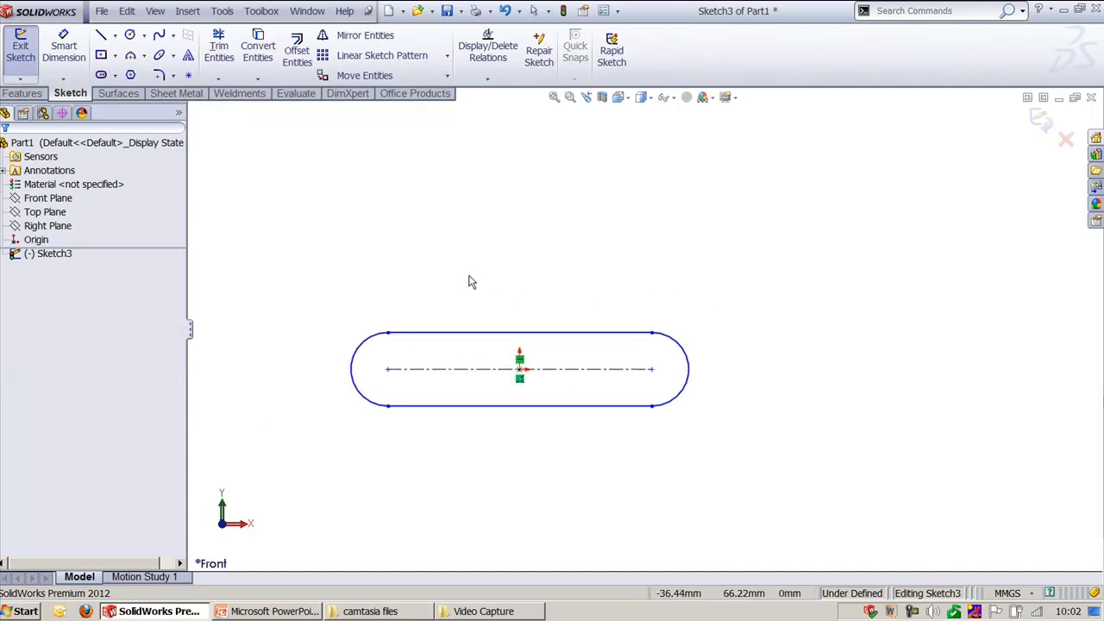
- Sketch a small circle on each of the slot's two arc centers
{"action": "left_click", "coordinate": [129, 35]}
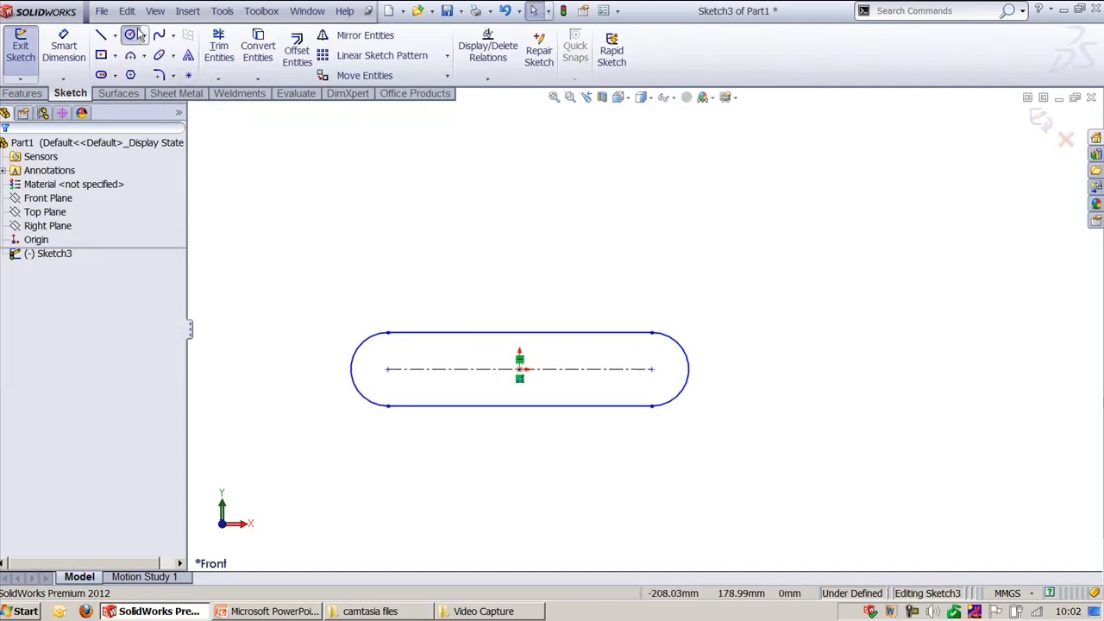
{"action": "left_click", "coordinate": [388, 369]}
{"action": "left_click", "coordinate": [402, 380]}
{"action": "left_click", "coordinate": [651, 369]}
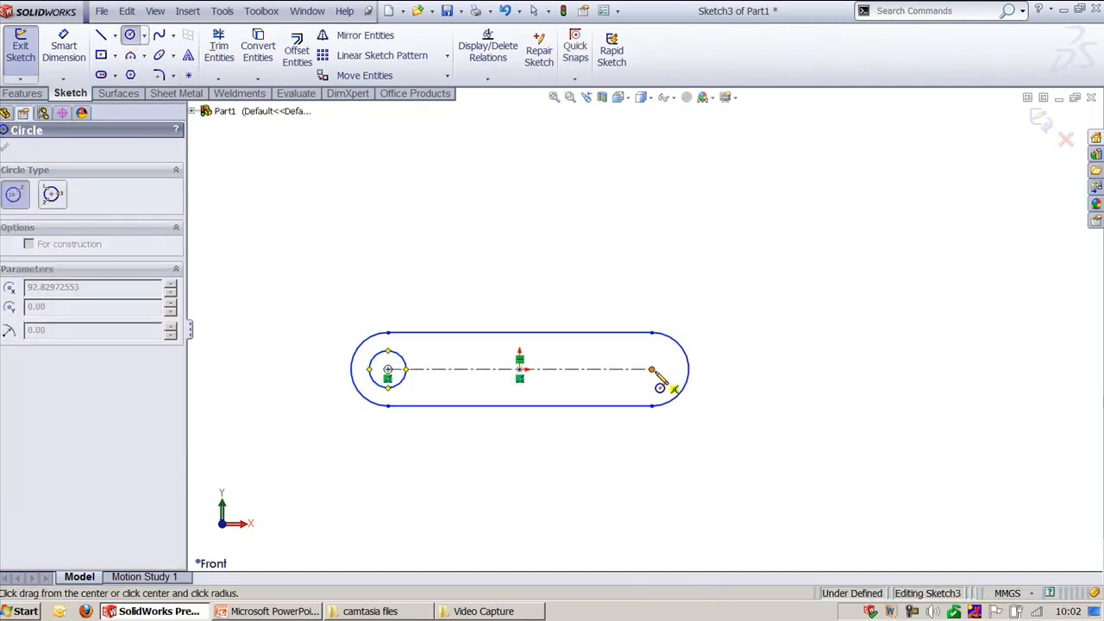
{"action": "left_click", "coordinate": [669, 379]}
{"action": "key", "text": "Escape"}
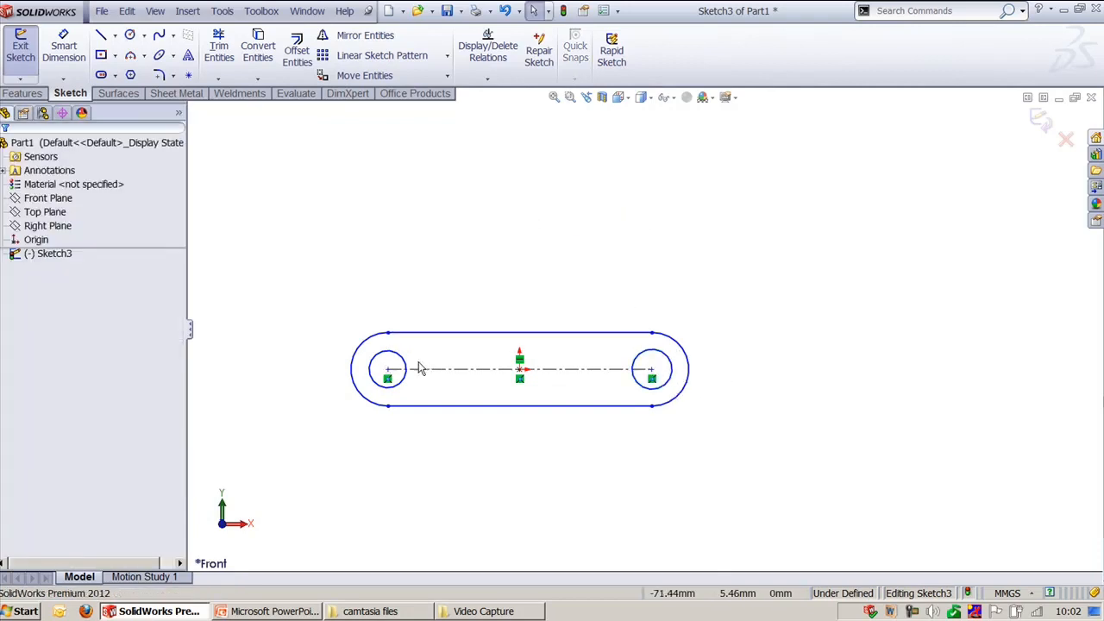
- Make the two circles inside the slot equal in size
{"action": "left_click", "coordinate": [407, 379]}
{"action": "left_click", "coordinate": [638, 392], "text": "ctrl"}
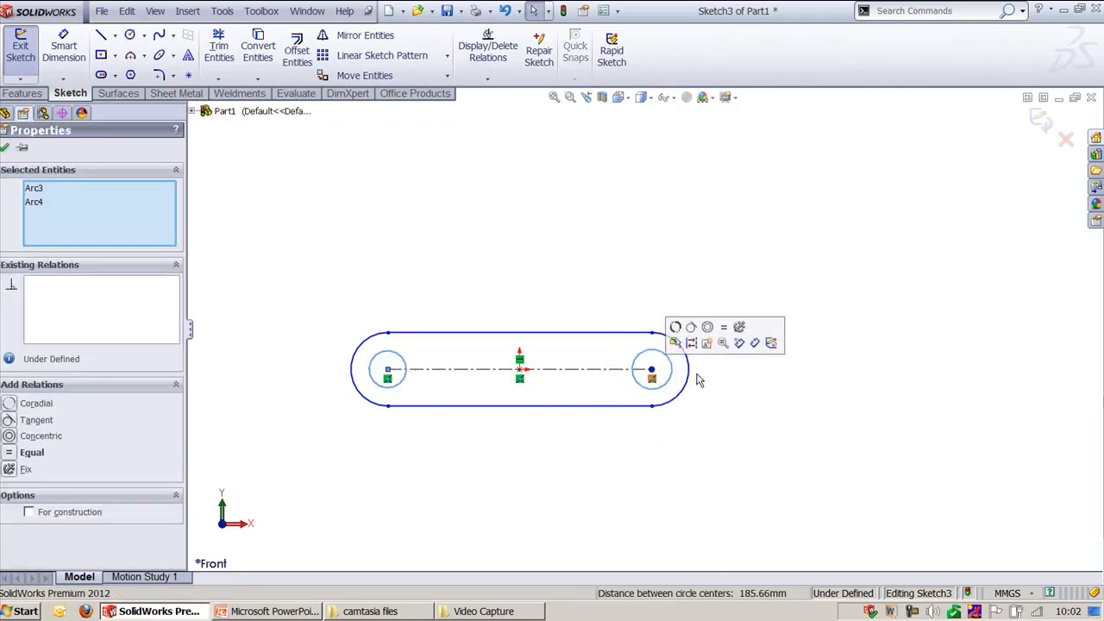
{"action": "left_click", "coordinate": [734, 331]}
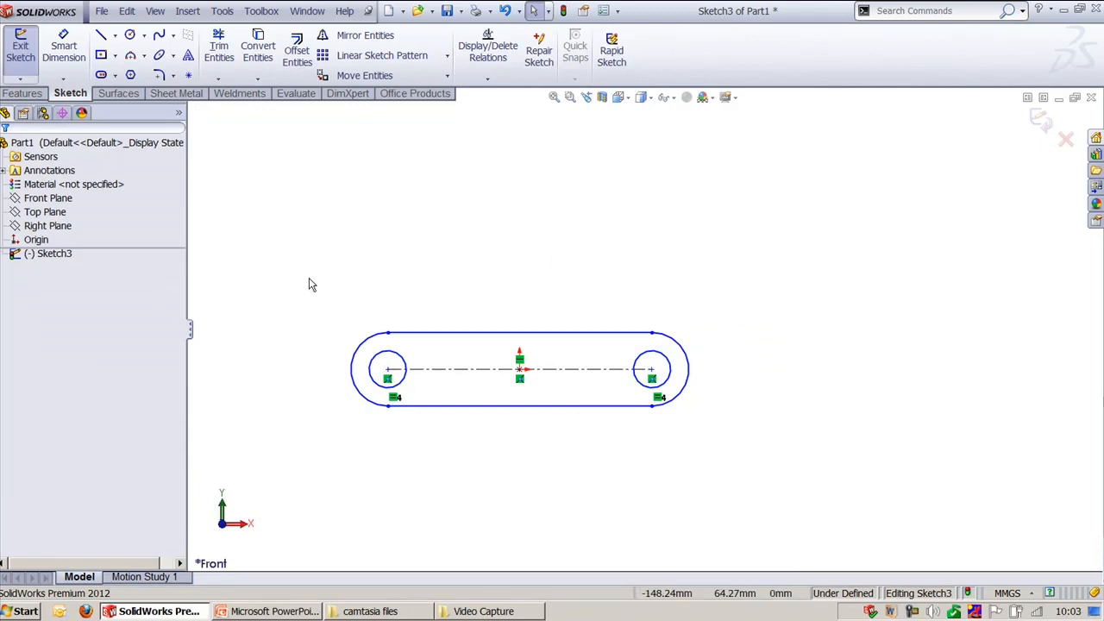
- Display the Blocks toolbar and place it floating above the slot sketch
{"action": "mouse_move", "coordinate": [307, 278]}
{"action": "left_mouse_down"}
{"action": "mouse_move", "coordinate": [532, 441]}
{"action": "mouse_move", "coordinate": [722, 429]}
{"action": "left_mouse_up"}
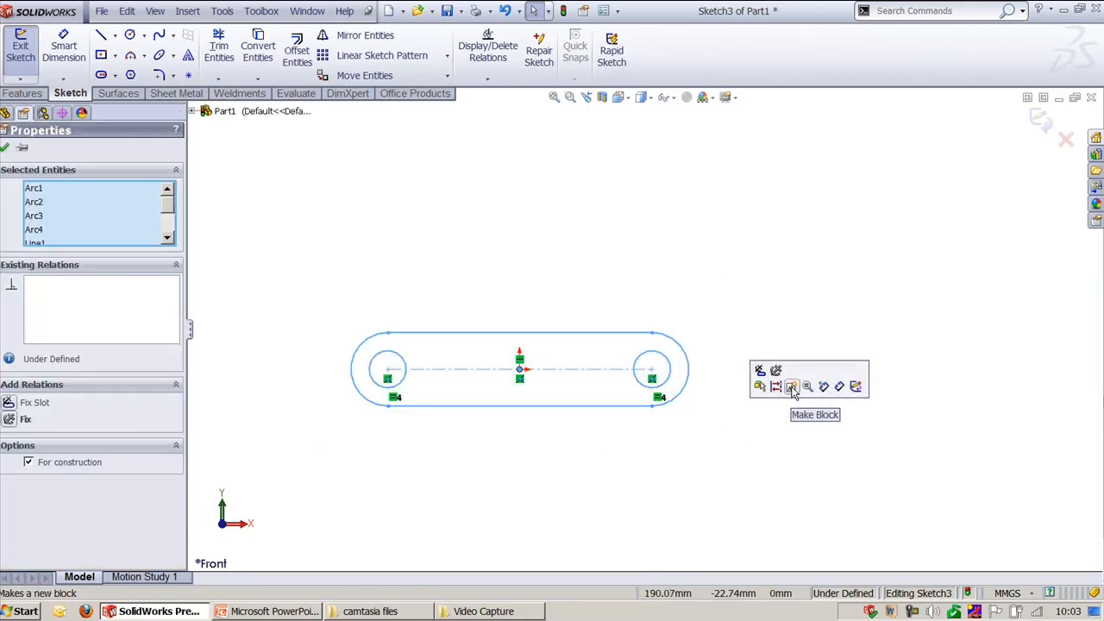
{"action": "left_click", "coordinate": [843, 183]}
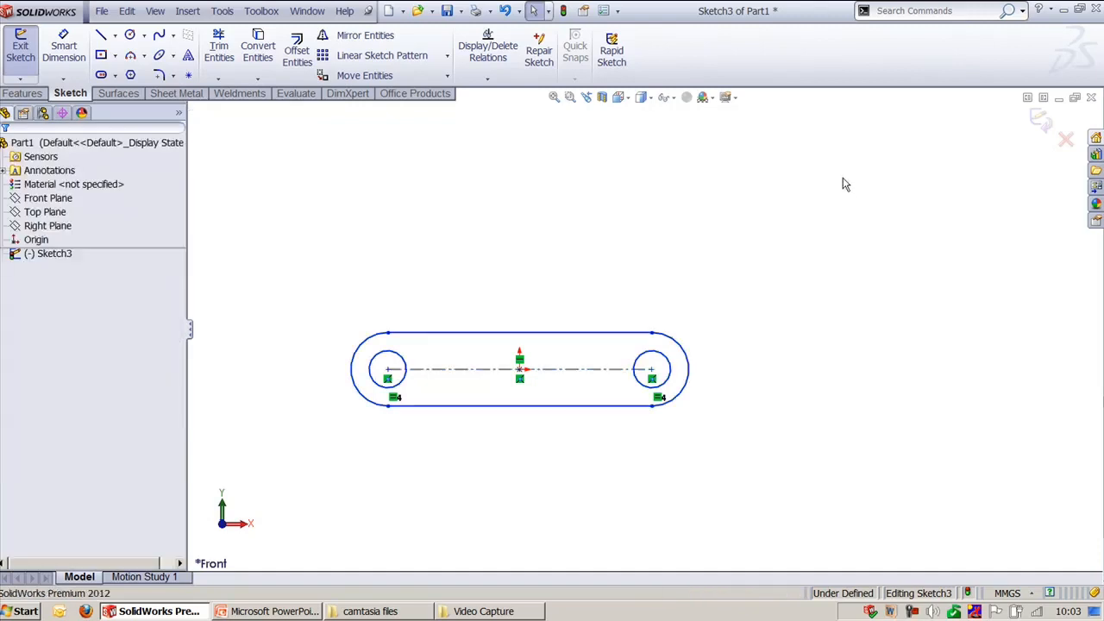
{"action": "right_click", "coordinate": [776, 78]}
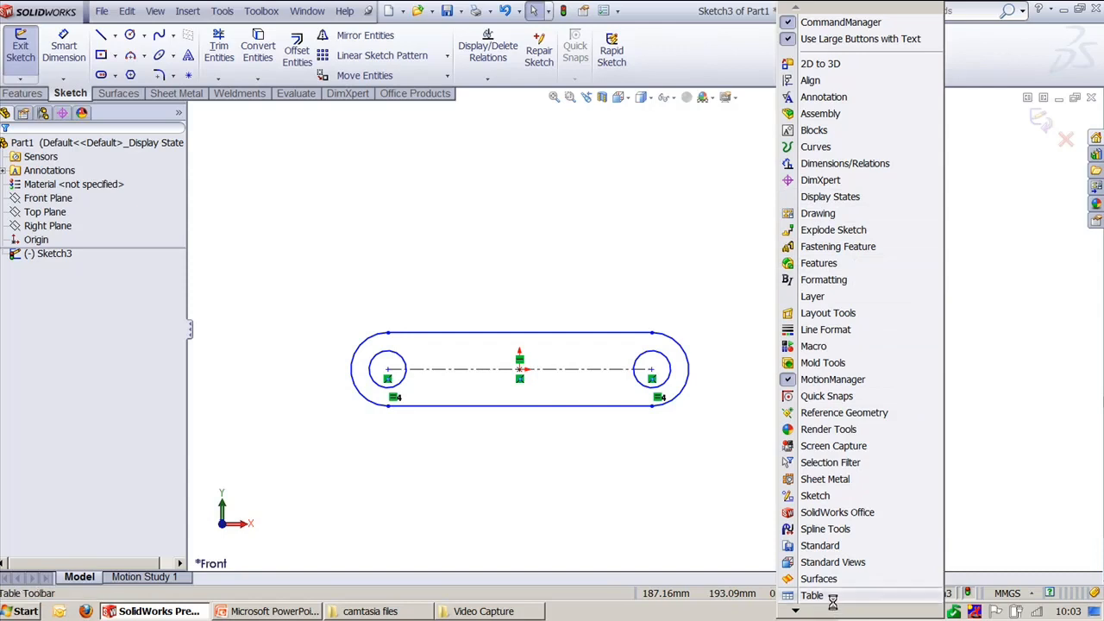
{"action": "left_click", "coordinate": [815, 132]}
{"action": "left_click_drag", "start_coordinate": [415, 121], "coordinate": [542, 152]}
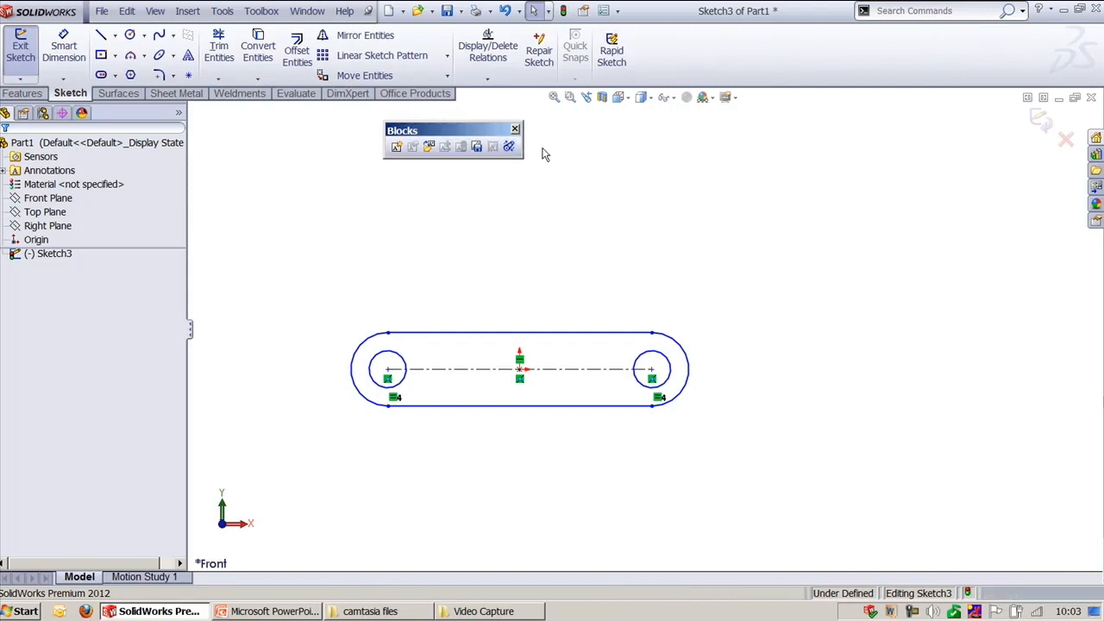
- Make a block from the slot and its two circles, with the insertion point on the left circle's center
{"action": "left_click", "coordinate": [396, 147]}
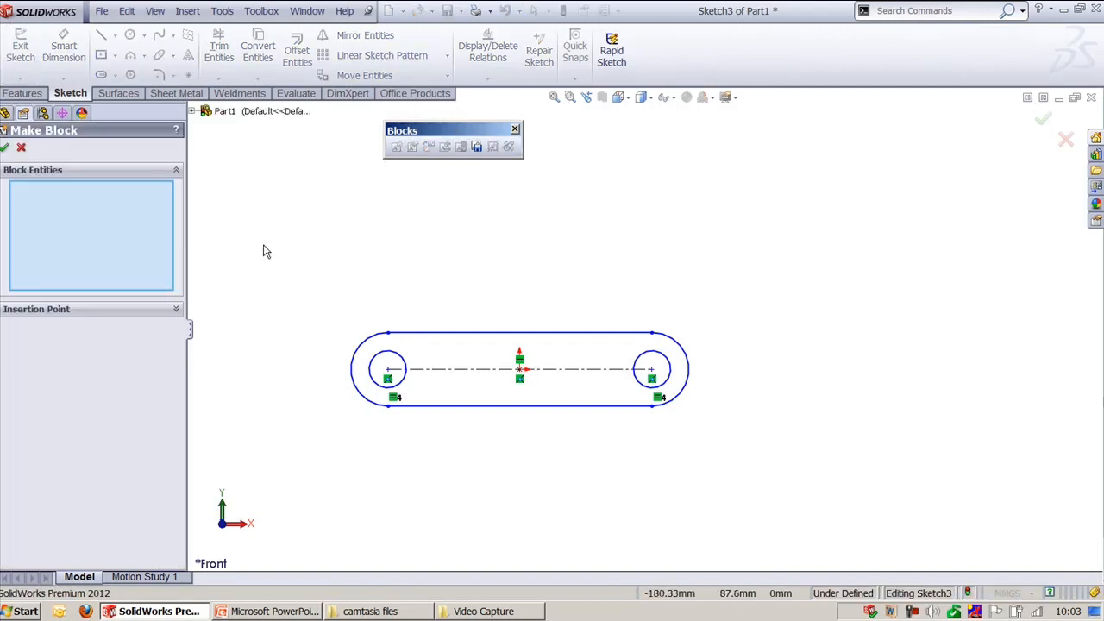
{"action": "left_click_drag", "start_coordinate": [263, 242], "coordinate": [776, 476]}
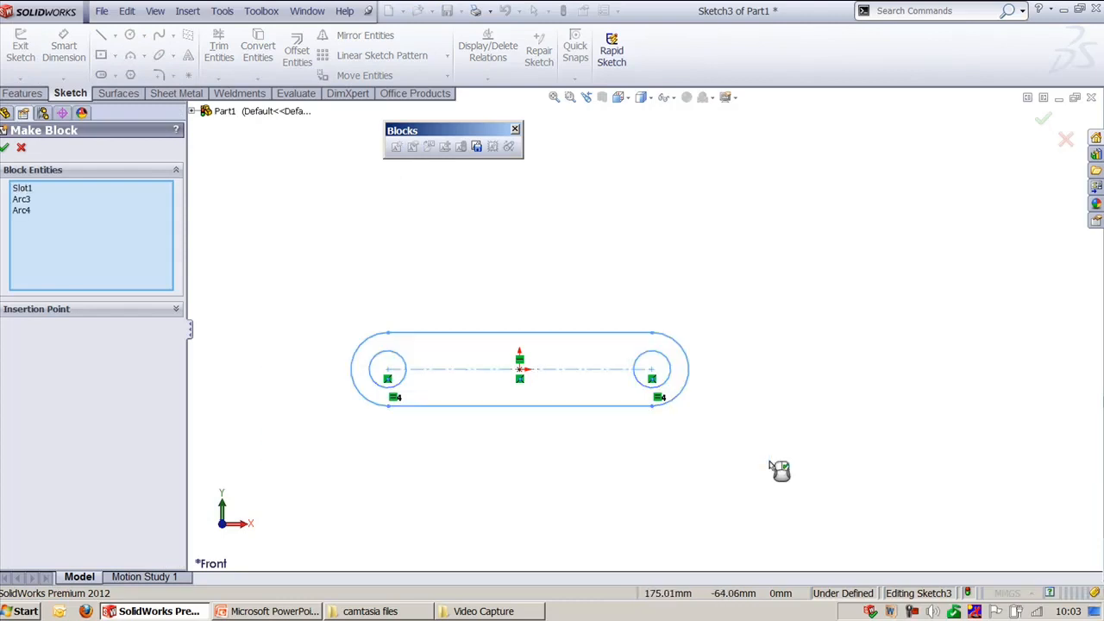
{"action": "left_click", "coordinate": [75, 311]}
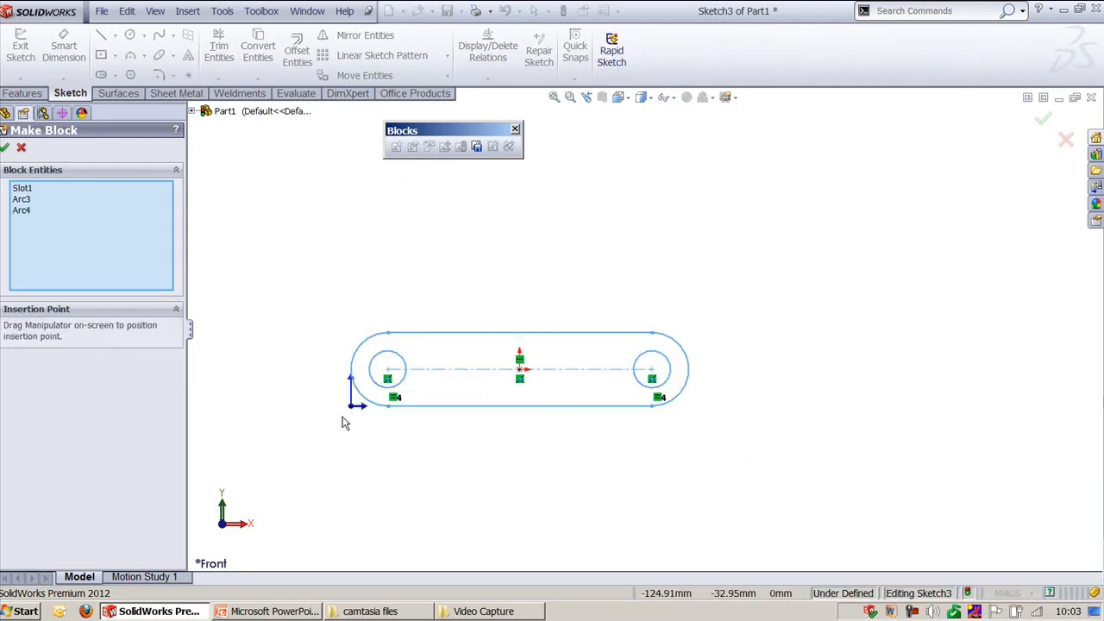
{"action": "left_click_drag", "start_coordinate": [354, 404], "coordinate": [388, 370]}
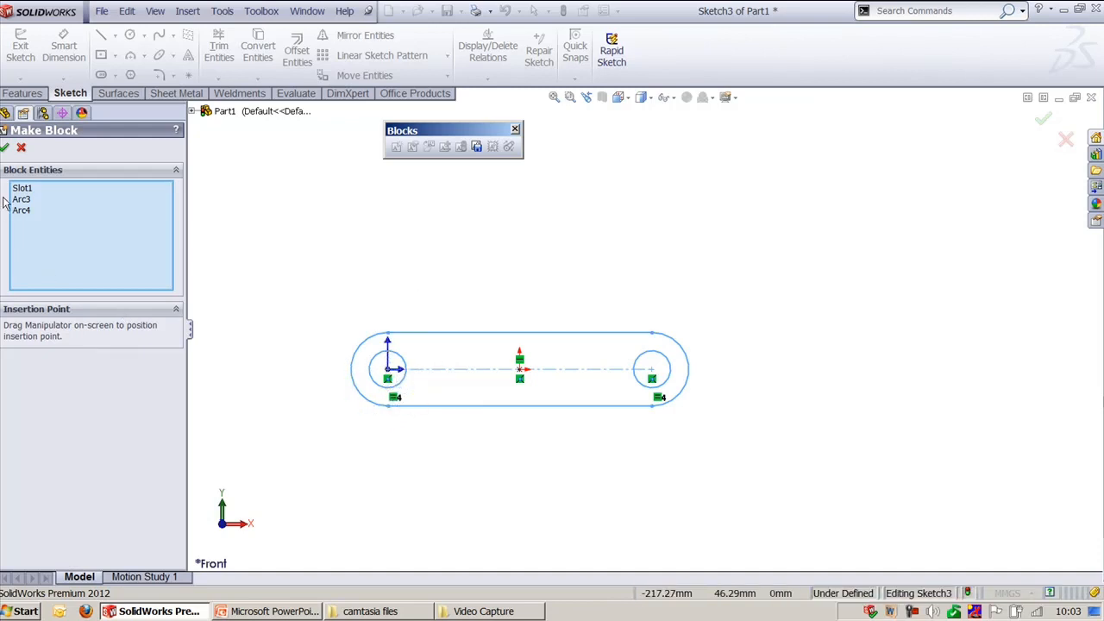
{"action": "left_click", "coordinate": [4, 147]}
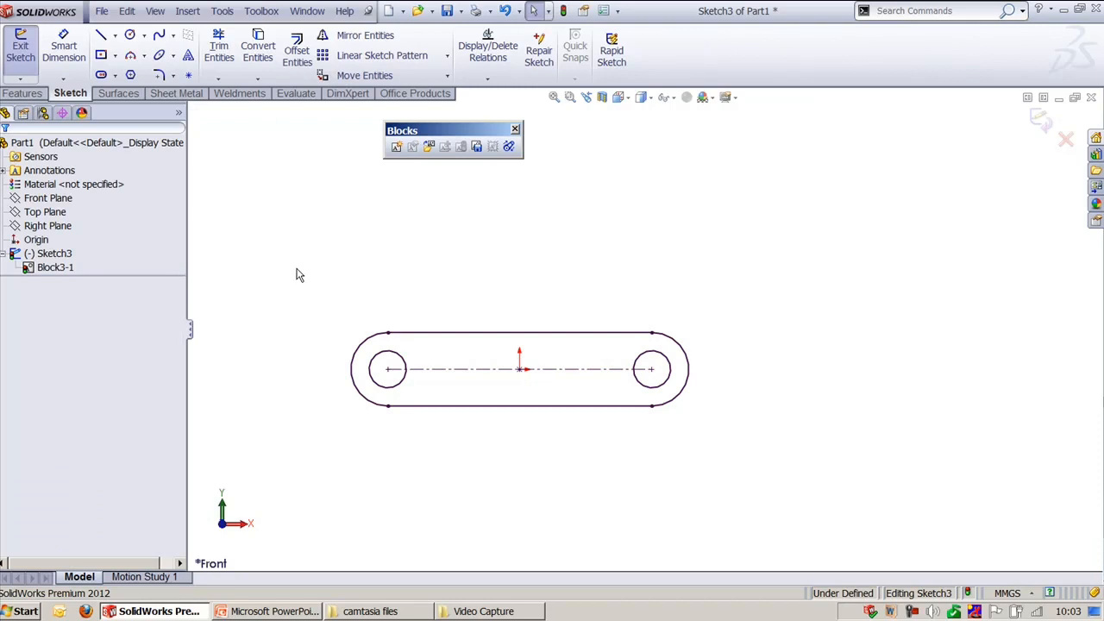
- Insert another copy of the slotted link block rotated 40deg, placing it on the center of the existing link's right circle
{"action": "left_click", "coordinate": [429, 147]}
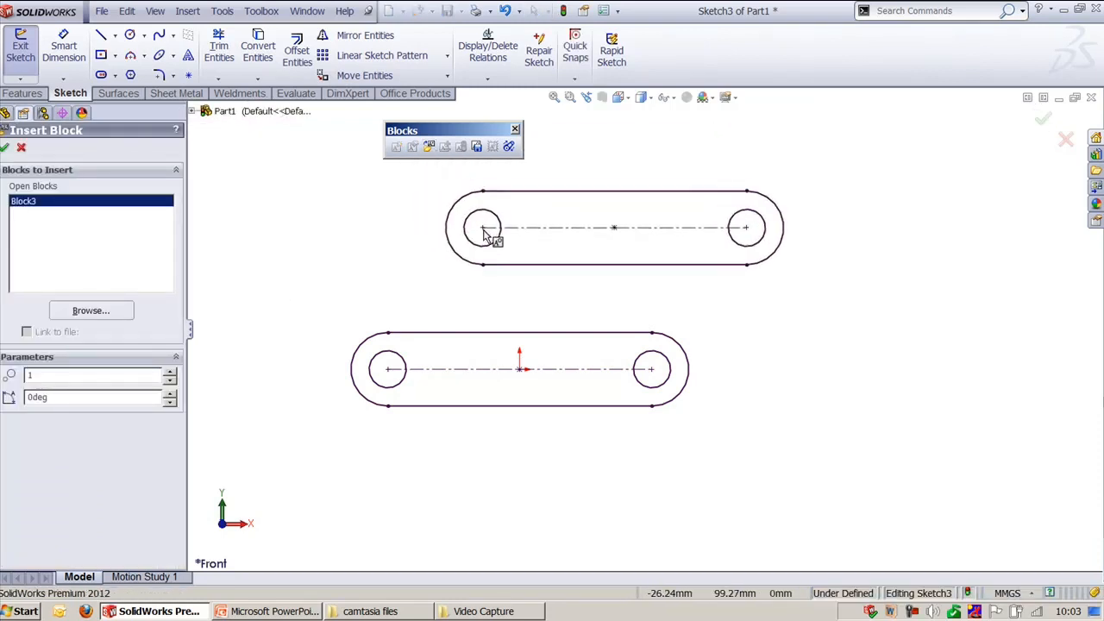
{"action": "left_click", "coordinate": [169, 393]}
{"action": "left_click", "coordinate": [169, 393]}
{"action": "left_click", "coordinate": [169, 393]}
{"action": "left_click", "coordinate": [169, 395]}
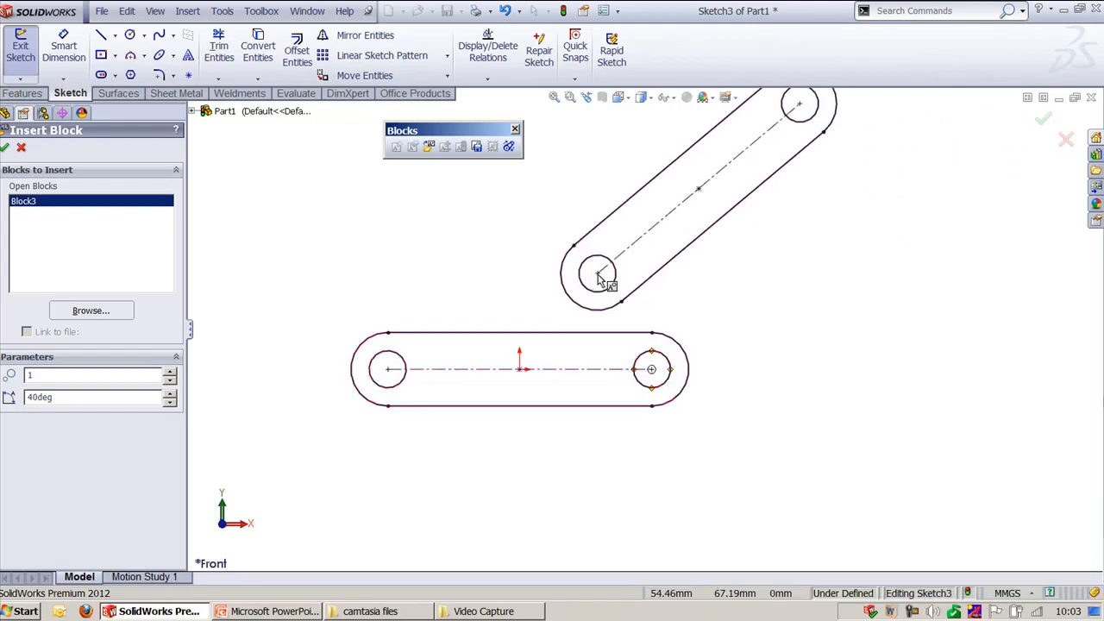
{"action": "left_click", "coordinate": [651, 371]}
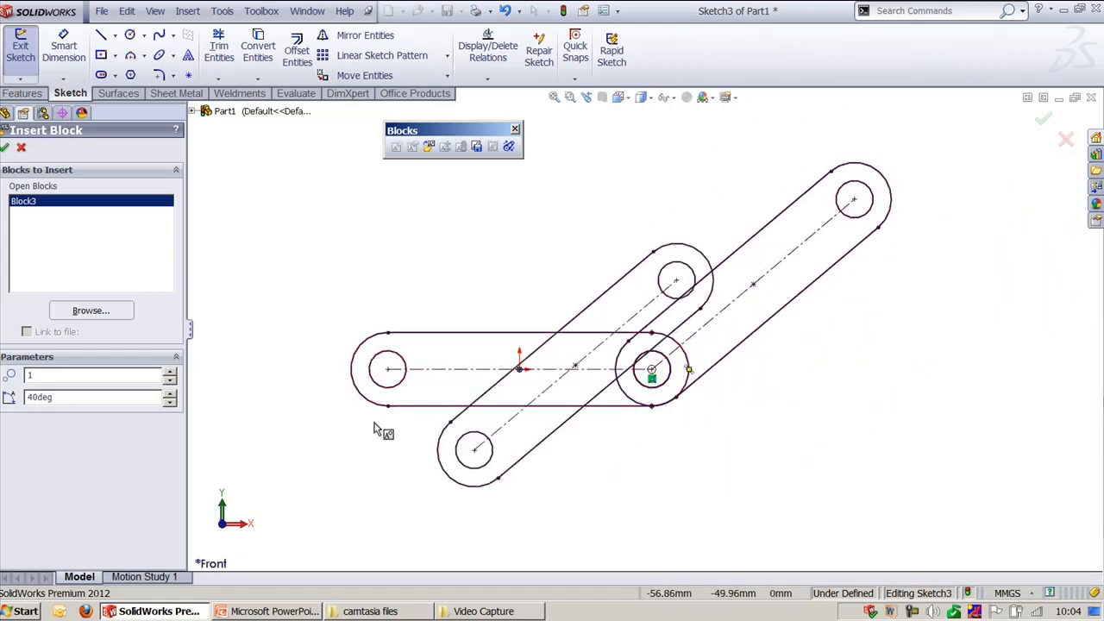
- Browse for an external block file and examine the file types that can be inserted as blocks
{"action": "left_click", "coordinate": [90, 311]}
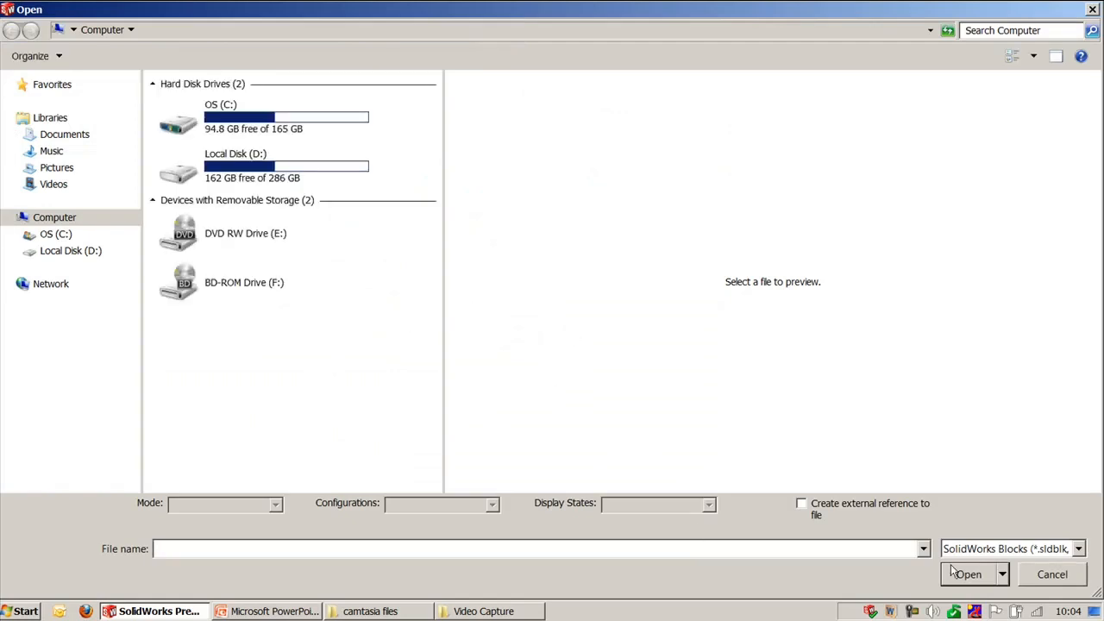
{"action": "left_click", "coordinate": [1037, 552]}
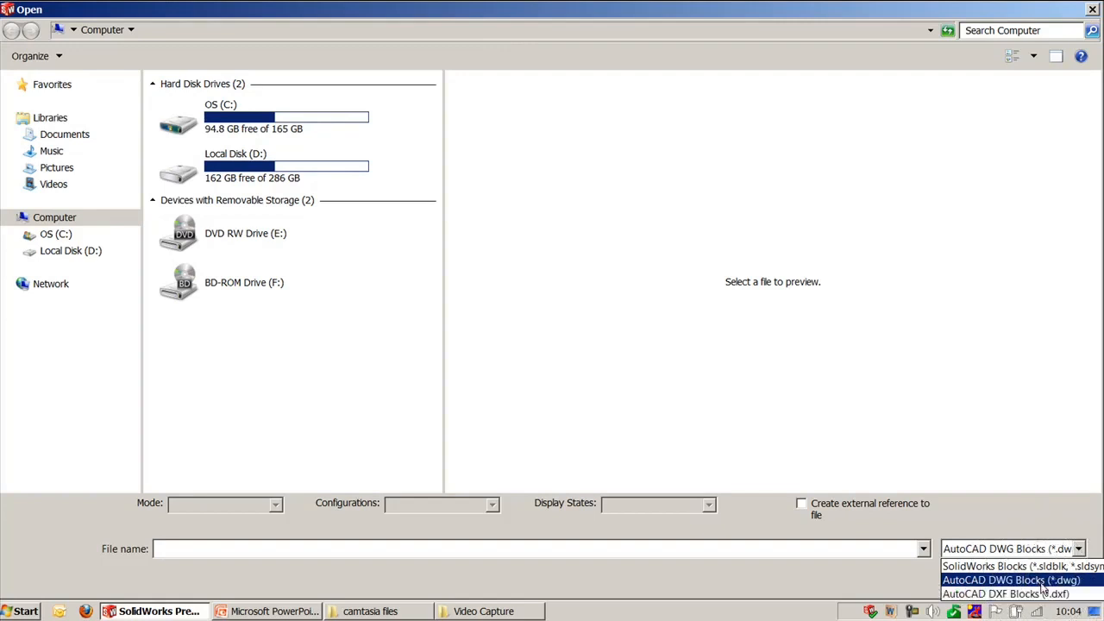
{"action": "left_click", "coordinate": [1038, 572]}
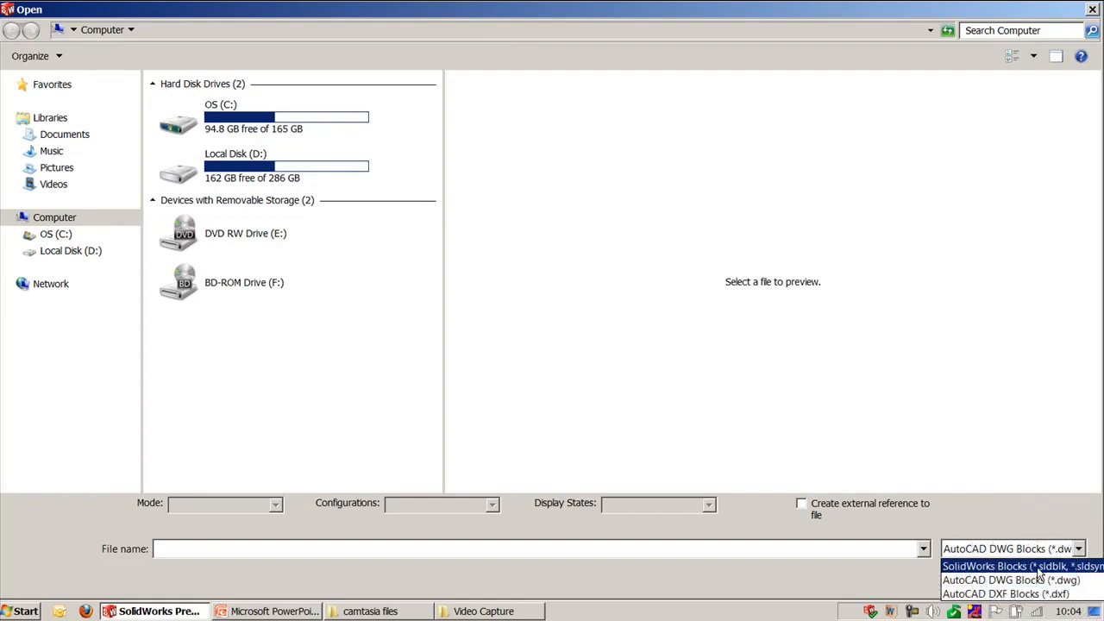
{"action": "left_click", "coordinate": [1038, 568]}
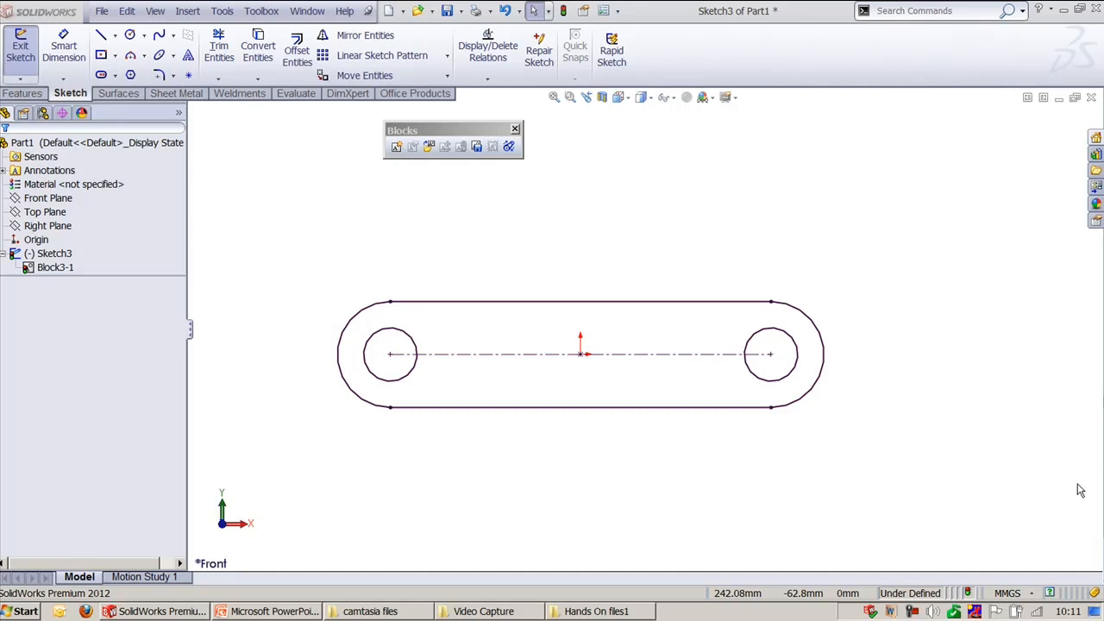
- Start inserting a block from an external file and limit the browsed file type to AutoCAD DWG Blocks
{"action": "left_click", "coordinate": [428, 146]}
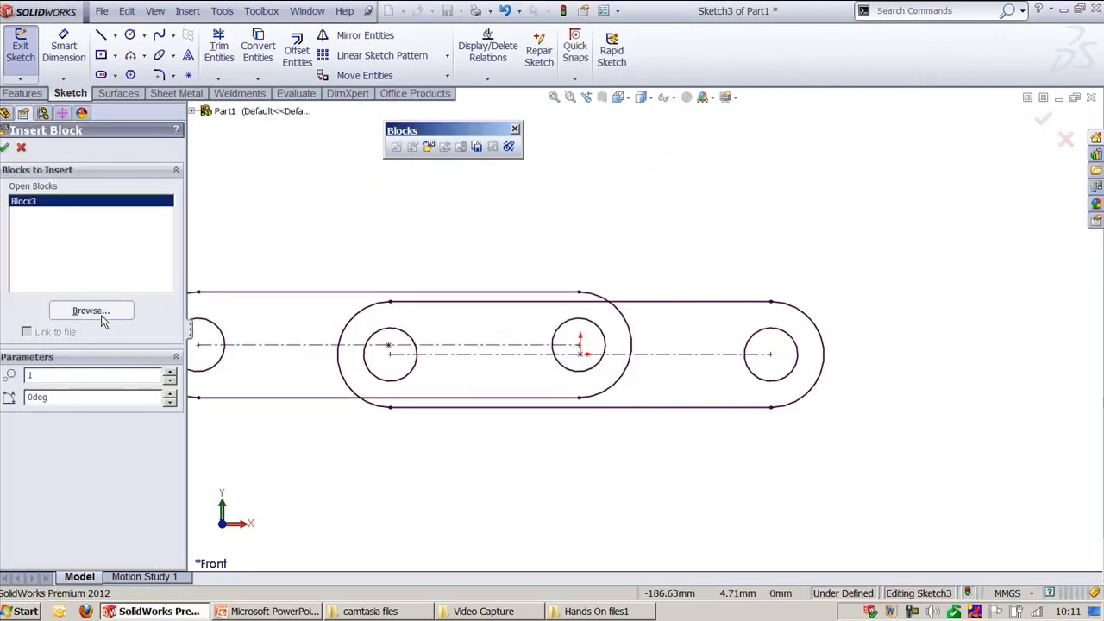
{"action": "left_click", "coordinate": [101, 315]}
{"action": "left_click", "coordinate": [998, 547]}
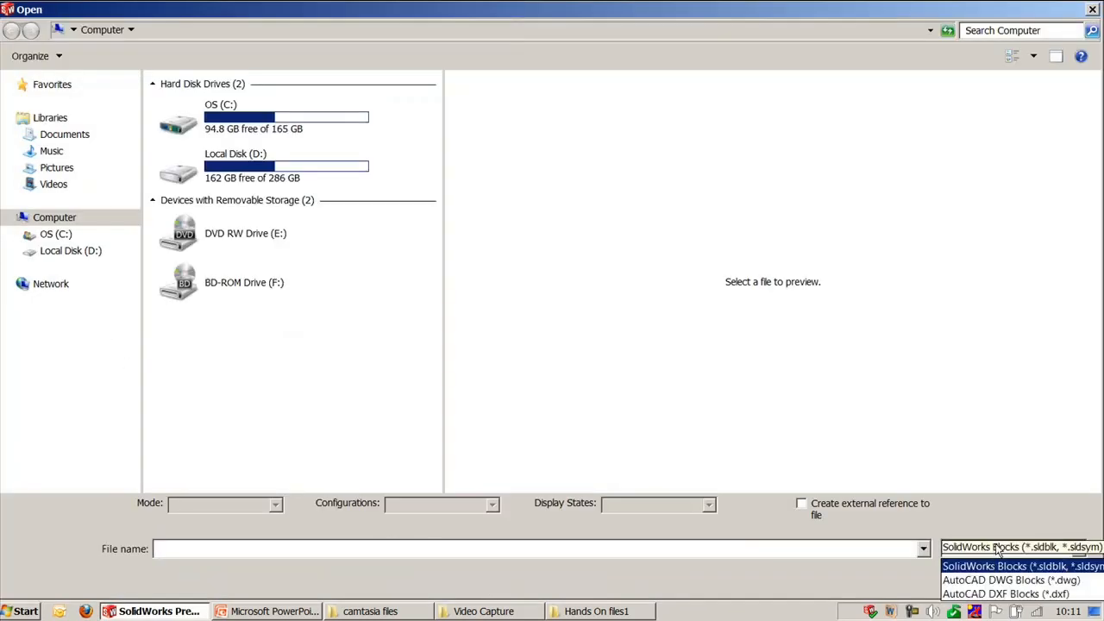
{"action": "left_click", "coordinate": [999, 583]}
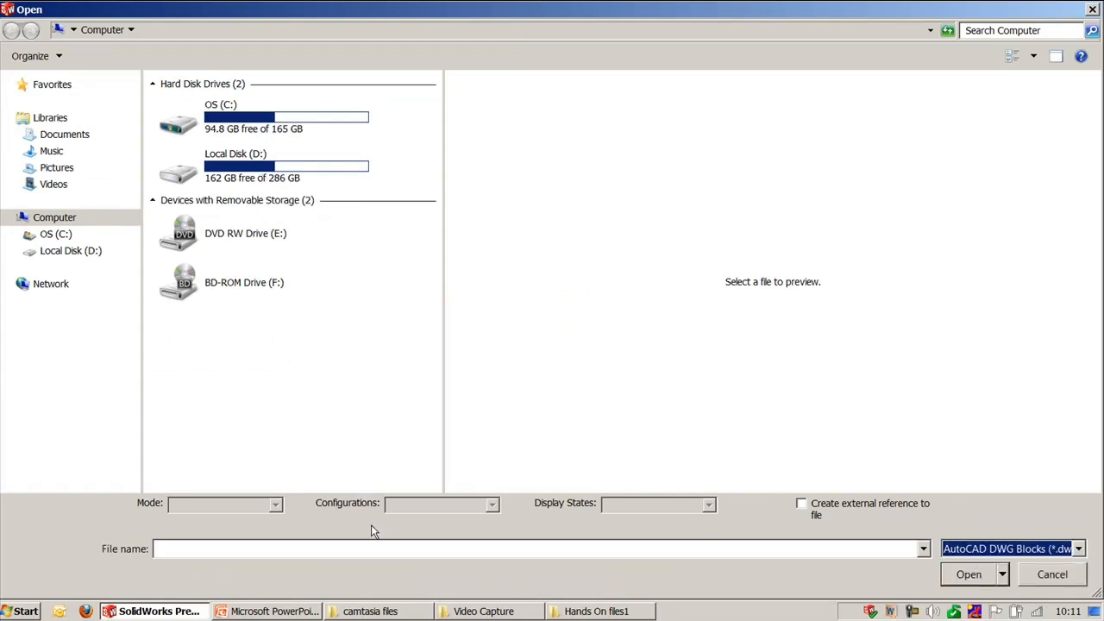
- Switch to the Hands On files1 folder in Windows Explorer and copy its folder path
{"action": "left_click", "coordinate": [398, 614]}
{"action": "left_click", "coordinate": [443, 612]}
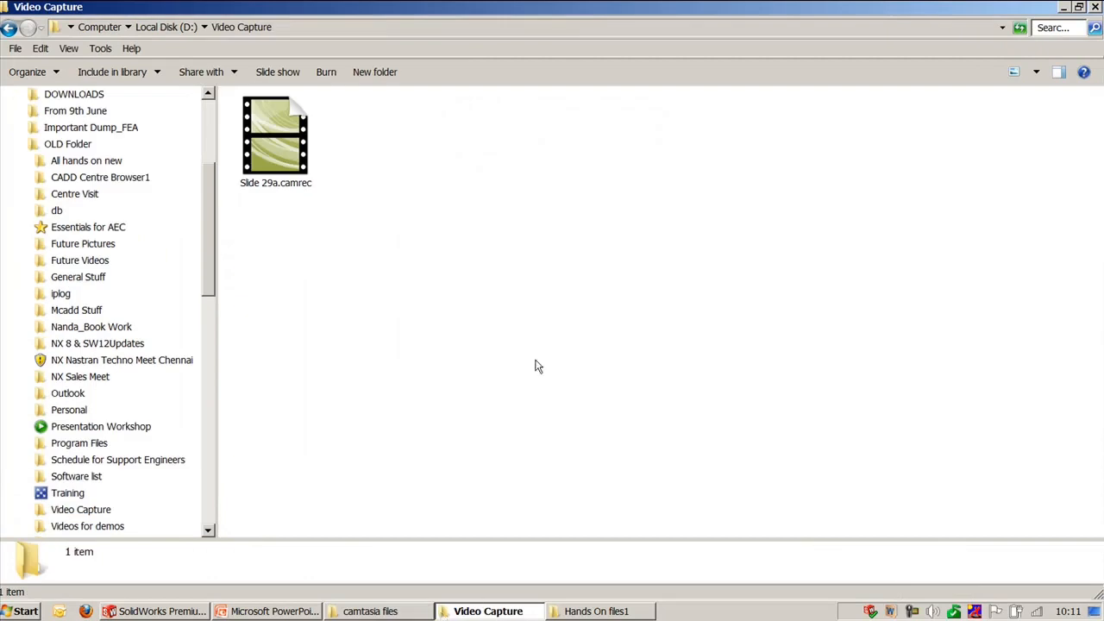
{"action": "left_click", "coordinate": [622, 613]}
{"action": "left_click", "coordinate": [558, 29]}
{"action": "key", "text": "ctrl+c"}
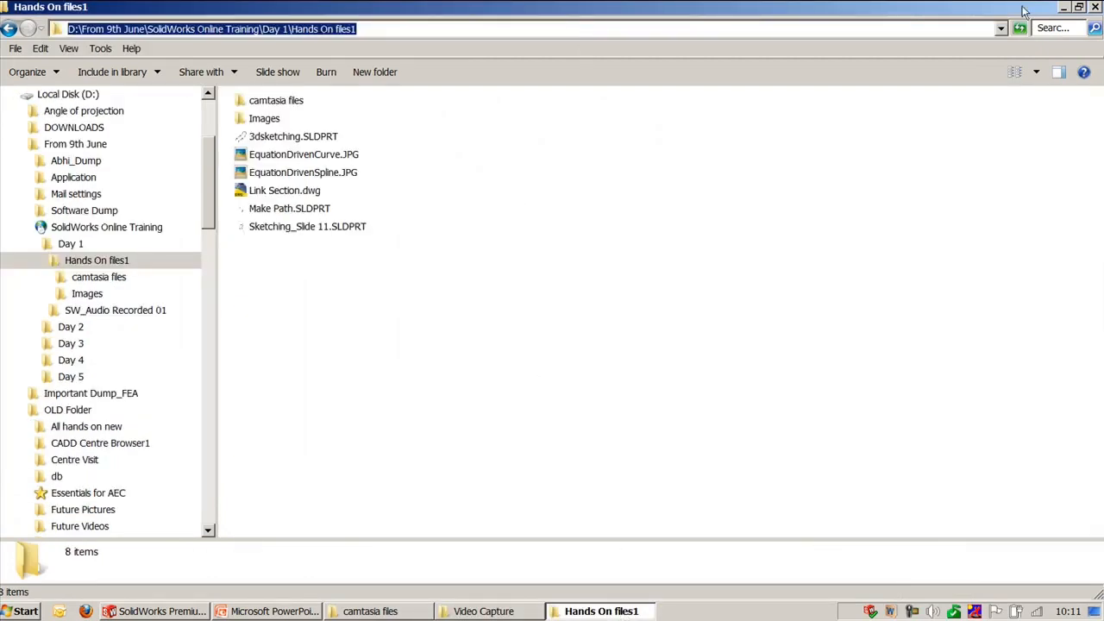
{"action": "left_click", "coordinate": [1065, 7]}
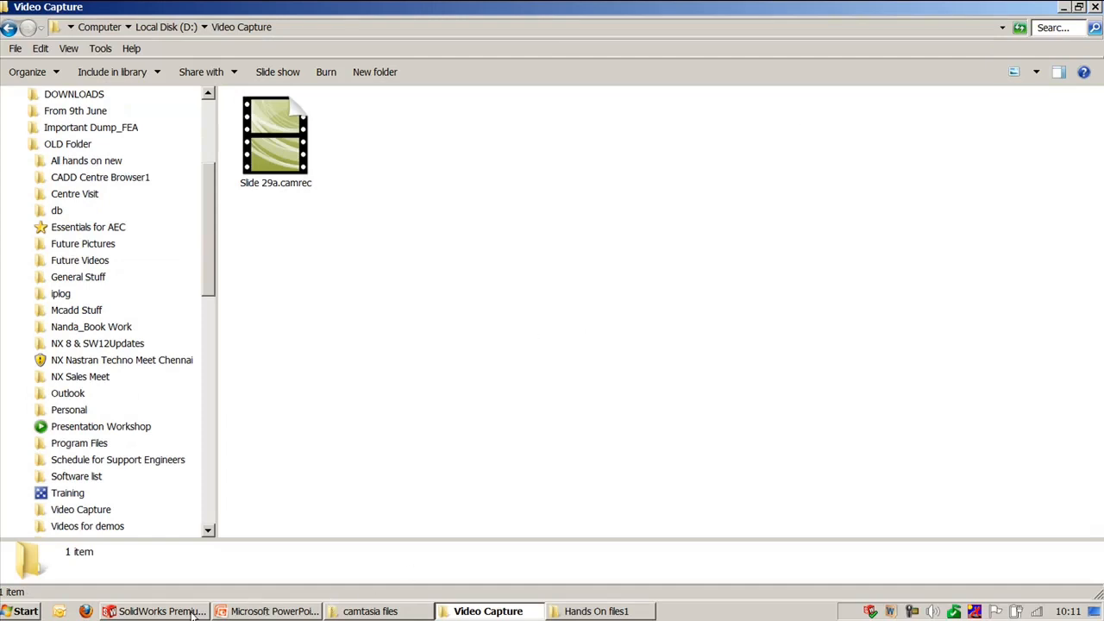
- Return to SolidWorks, go to the copied folder path and open Link Section.dwg as the block to insert
{"action": "left_click", "coordinate": [217, 611]}
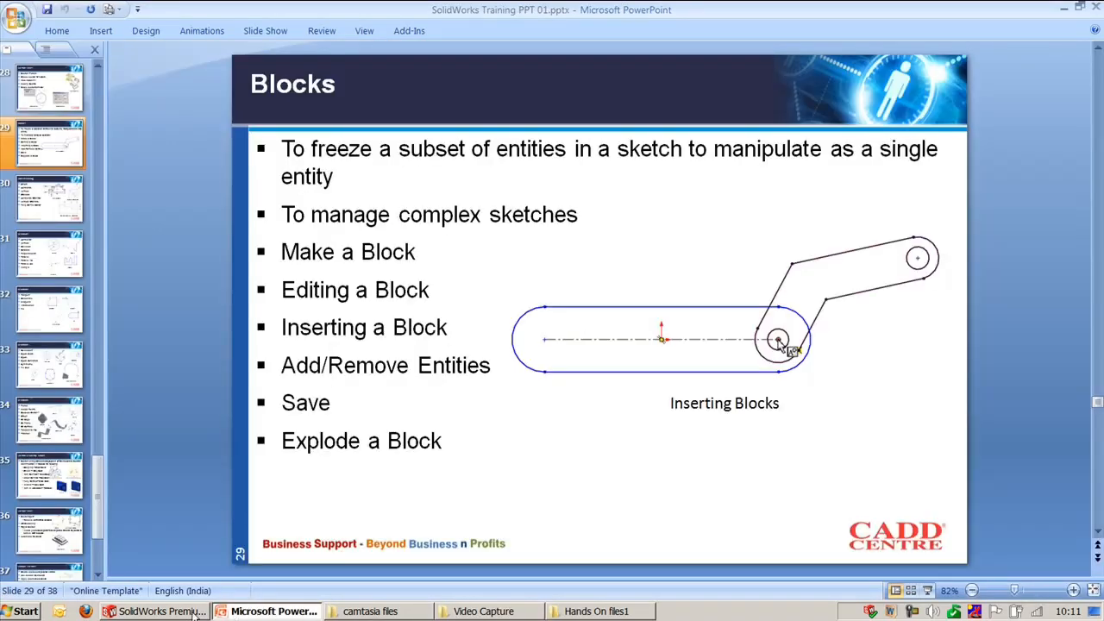
{"action": "left_click", "coordinate": [199, 615]}
{"action": "left_click", "coordinate": [370, 547]}
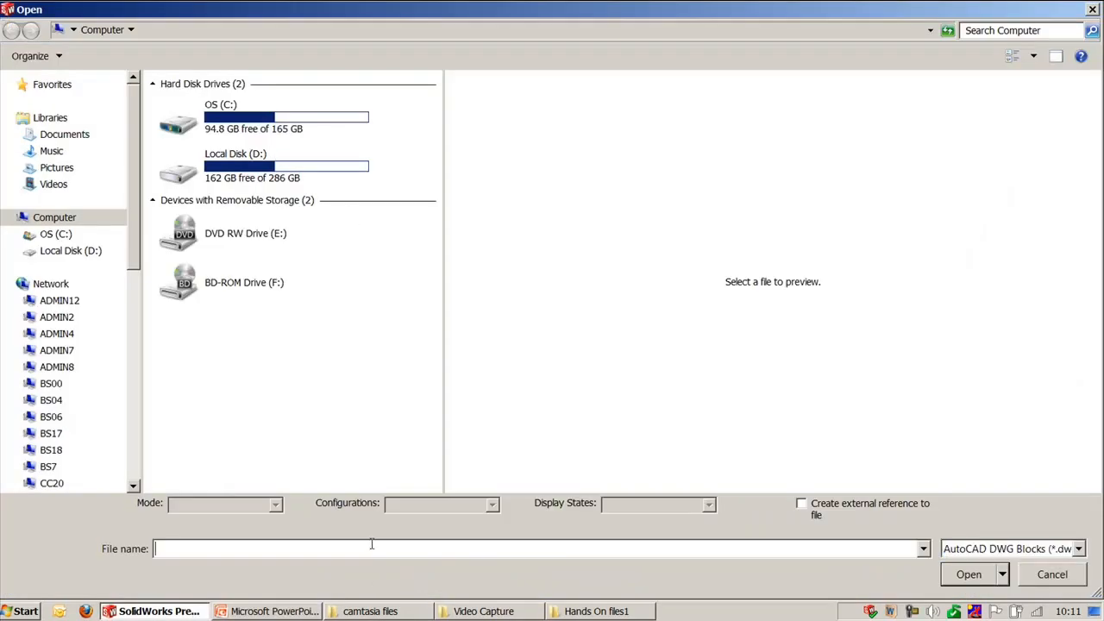
{"action": "key", "text": "ctrl+v"}
{"action": "key", "text": "Return"}
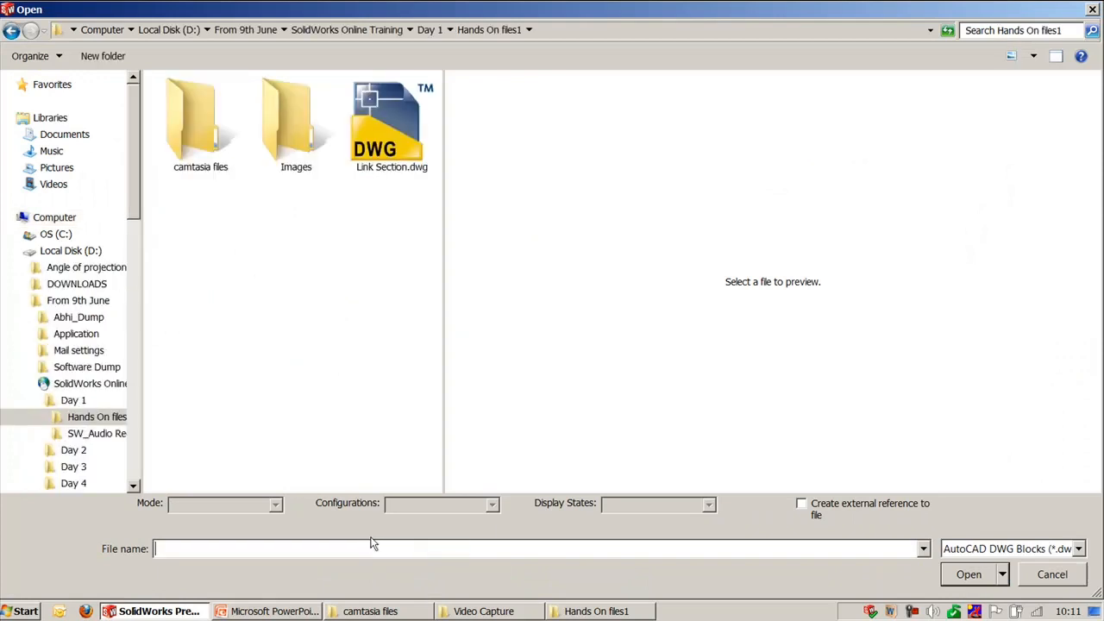
{"action": "left_click", "coordinate": [422, 148]}
{"action": "left_click", "coordinate": [970, 574]}
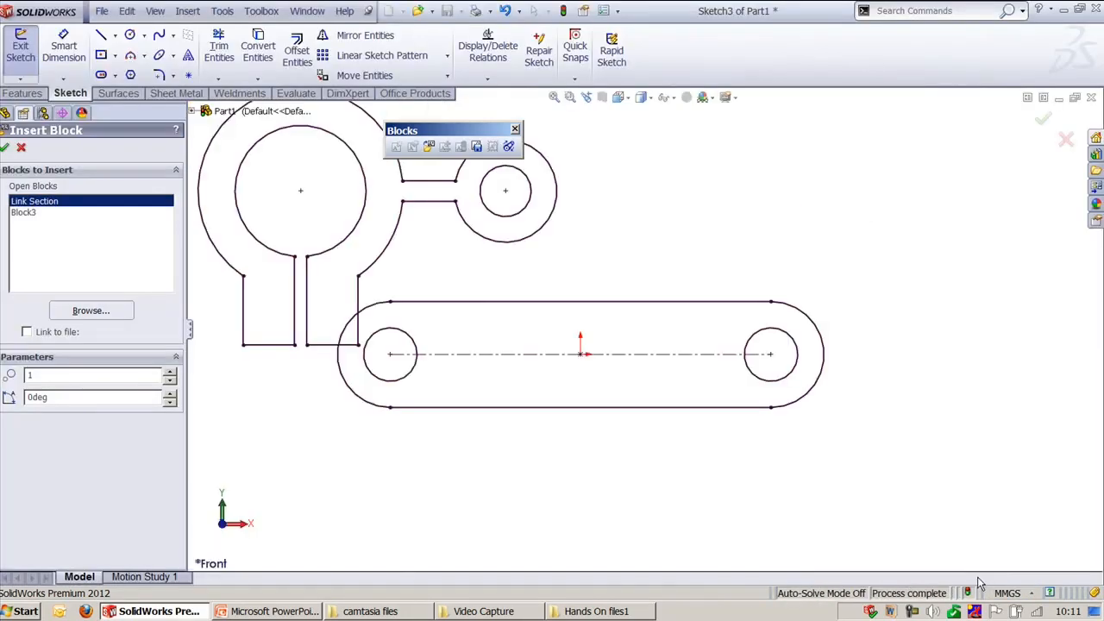
- Place one Link Section block in the empty area above the slotted link and end block insertion
{"action": "scroll", "coordinate": [431, 530], "scroll_direction": "up", "scroll_amount": 3}
{"action": "scroll", "coordinate": [572, 256], "scroll_direction": "down", "scroll_amount": 1}
{"action": "scroll", "coordinate": [604, 347], "scroll_direction": "up", "scroll_amount": 2}
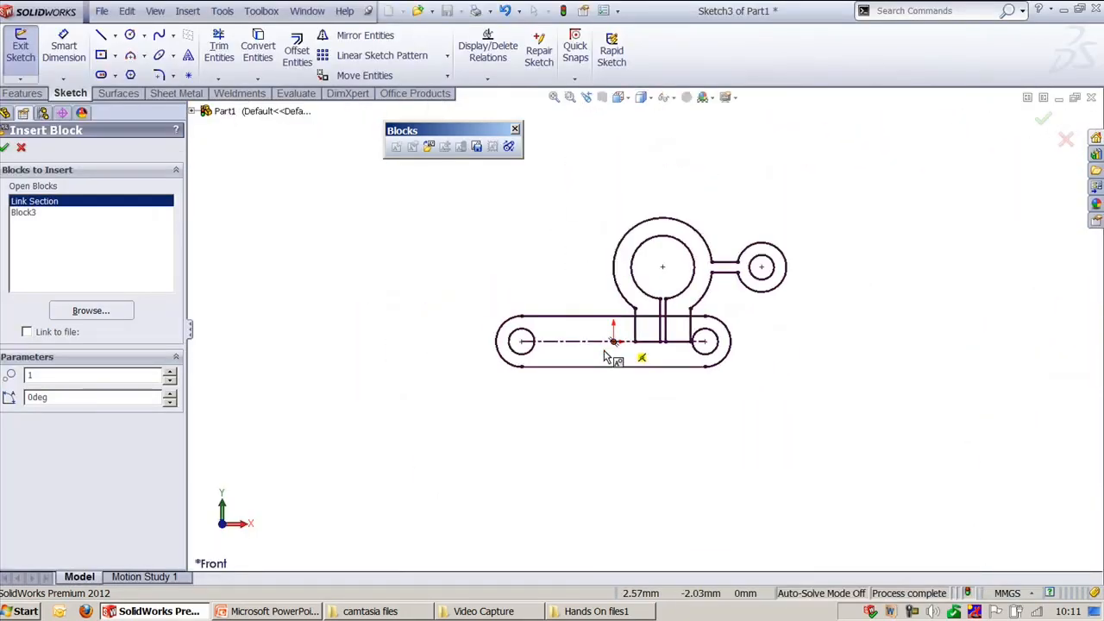
{"action": "scroll", "coordinate": [580, 300], "scroll_direction": "down", "scroll_amount": 2}
{"action": "middle_click_drag", "start_coordinate": [562, 224], "coordinate": [558, 367], "text": "ctrl"}
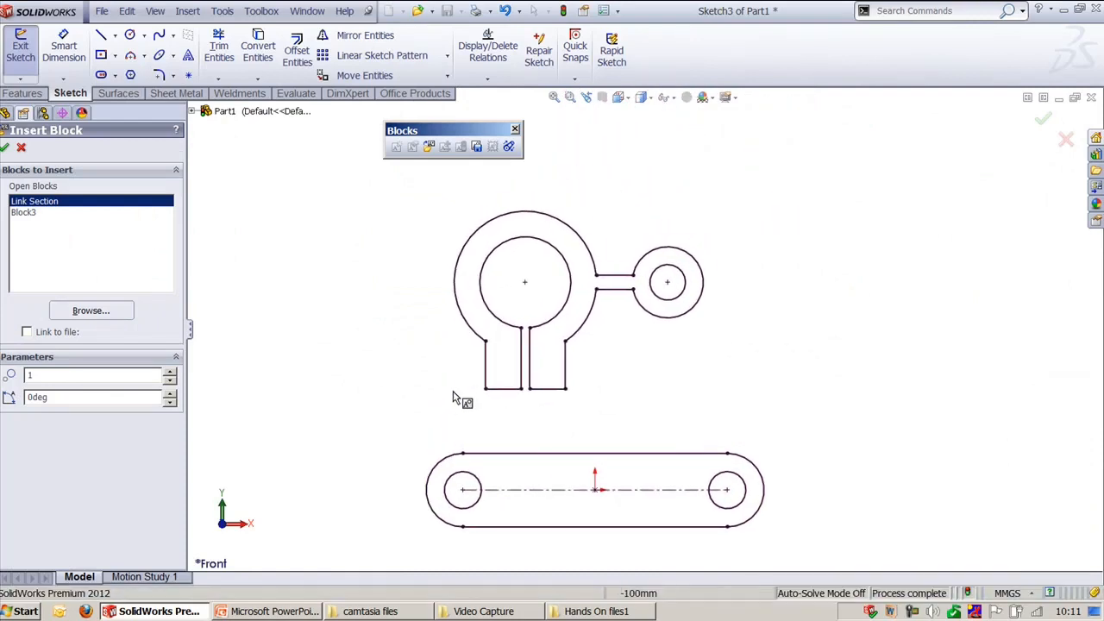
{"action": "left_click", "coordinate": [499, 425]}
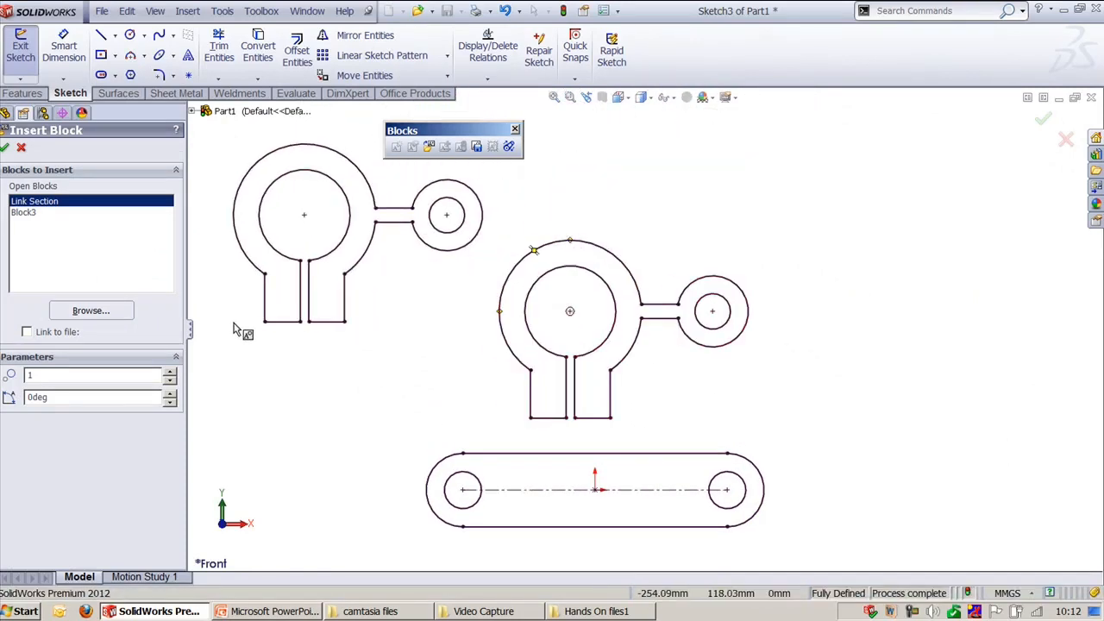
{"action": "key", "text": "Escape"}
- Open the Link Section block for editing to view its entities, and return to the main sketch
{"action": "scroll", "coordinate": [695, 406], "scroll_direction": "down", "scroll_amount": 2}
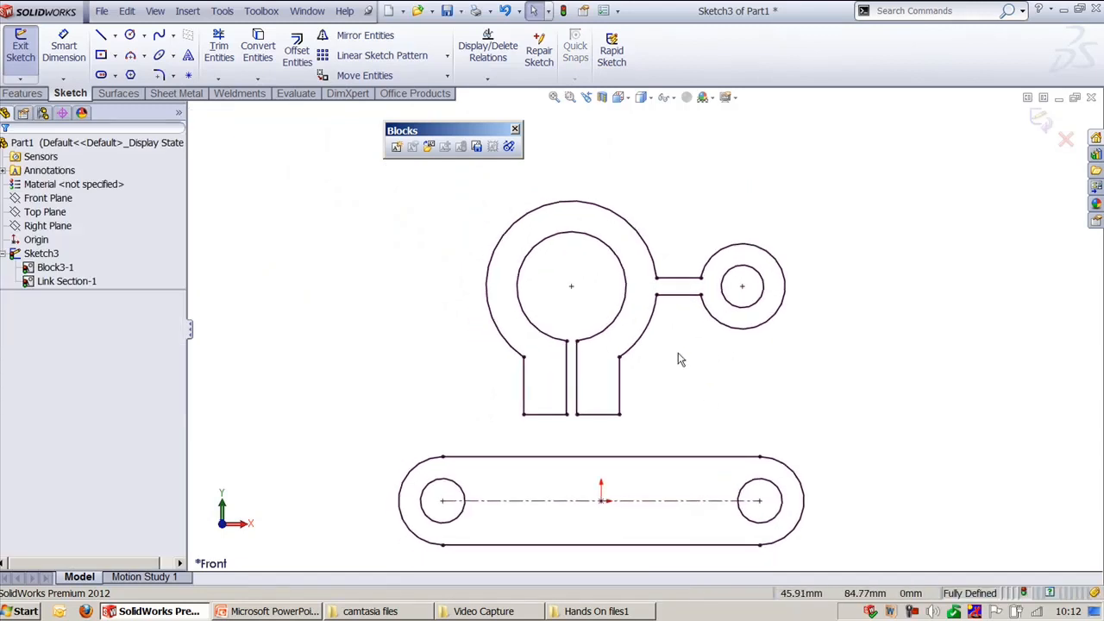
{"action": "double_click", "coordinate": [648, 344]}
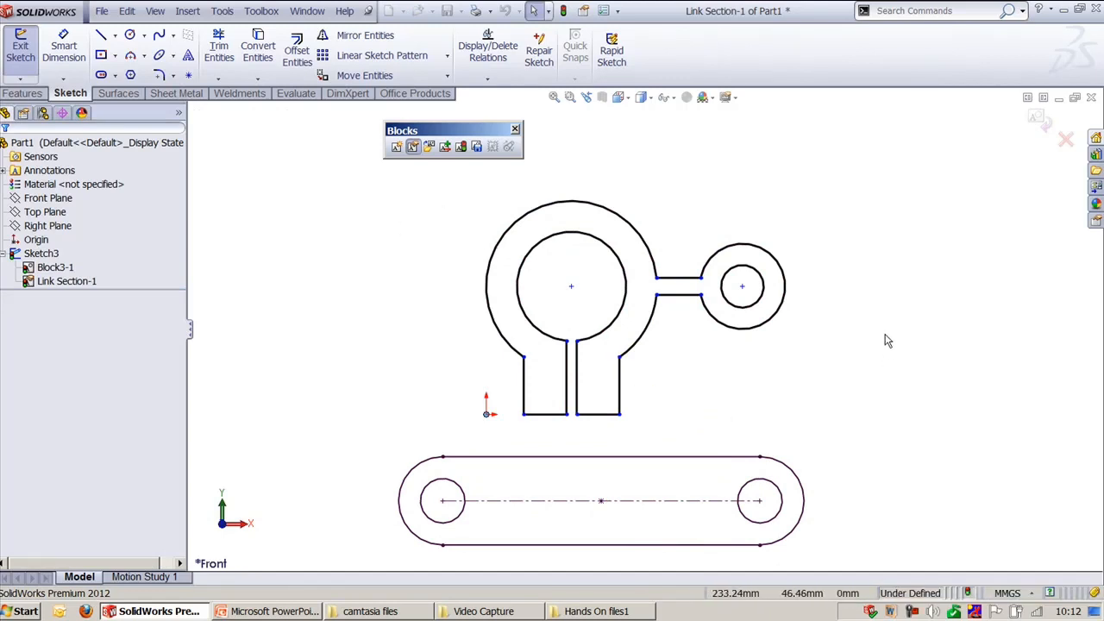
{"action": "left_click", "coordinate": [1039, 122]}
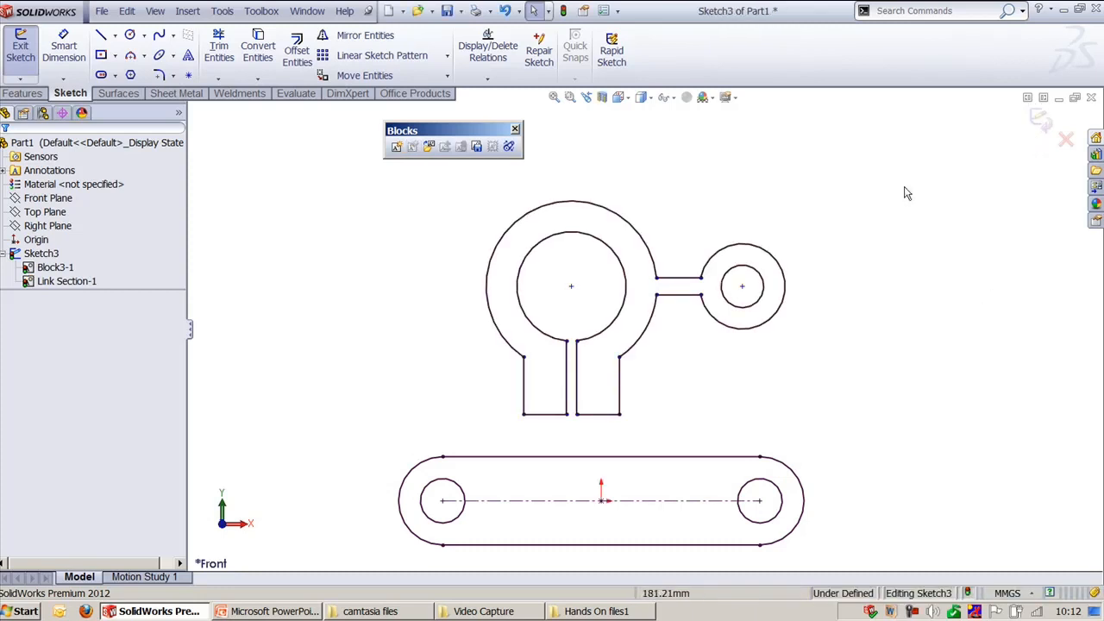
- Move the Link Section block slightly to the left and down, and shift the slotted link block slightly to the left
{"action": "left_click", "coordinate": [649, 334]}
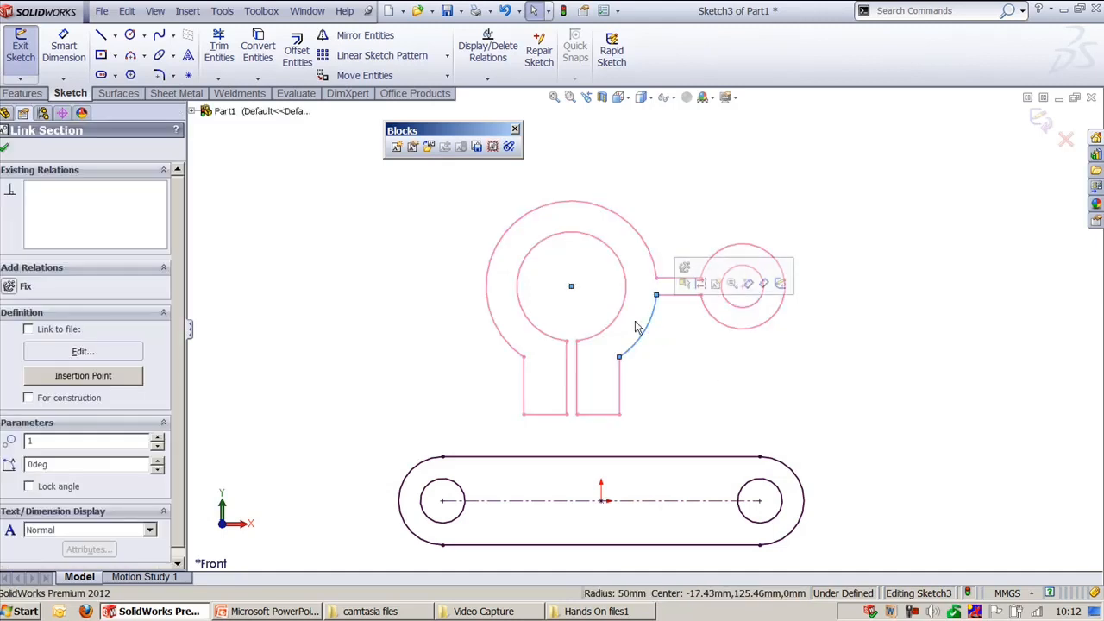
{"action": "mouse_move", "coordinate": [578, 290]}
{"action": "left_mouse_down"}
{"action": "mouse_move", "coordinate": [693, 239]}
{"action": "mouse_move", "coordinate": [645, 276]}
{"action": "mouse_move", "coordinate": [560, 293]}
{"action": "left_mouse_up"}
{"action": "left_click", "coordinate": [713, 371]}
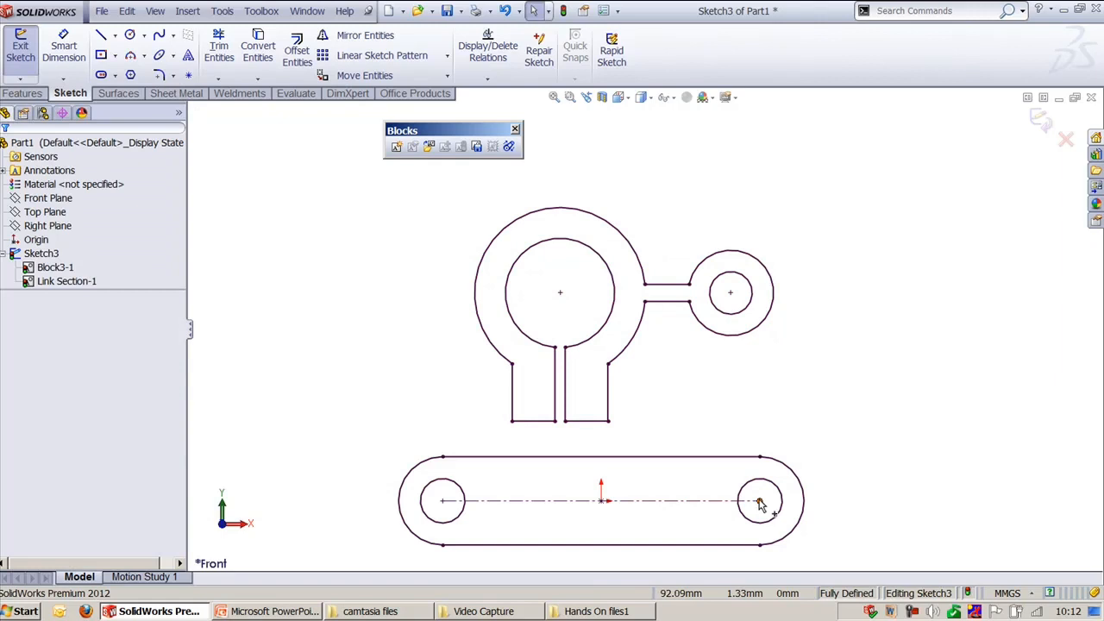
{"action": "mouse_move", "coordinate": [759, 500]}
{"action": "left_mouse_down"}
{"action": "mouse_move", "coordinate": [732, 501]}
{"action": "mouse_move", "coordinate": [756, 501]}
{"action": "left_mouse_up"}
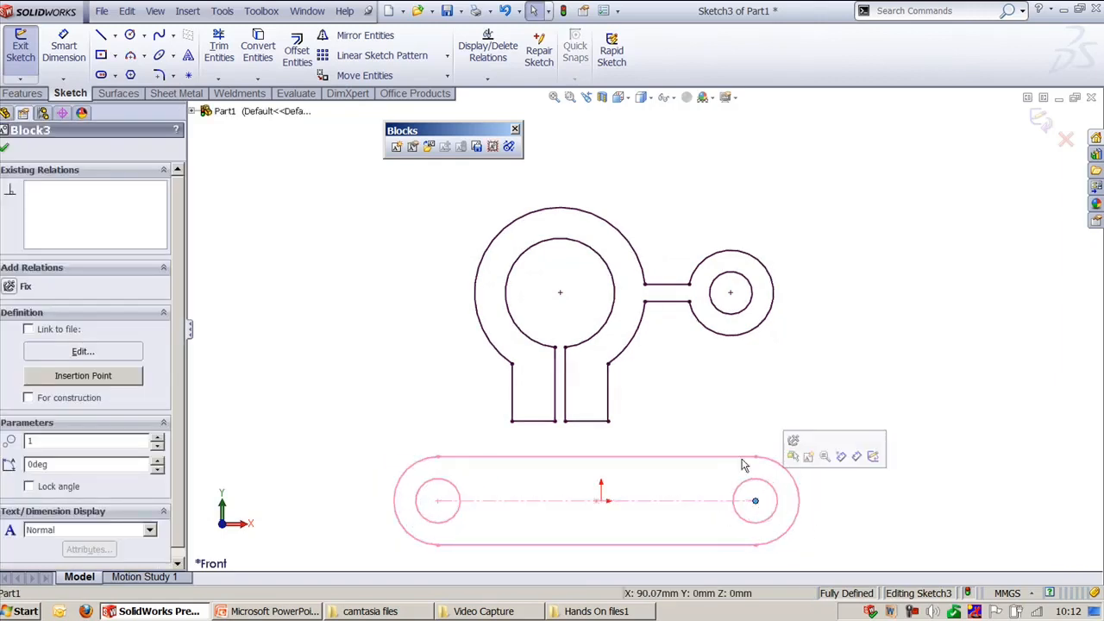
{"action": "left_click", "coordinate": [687, 414]}
- Edit the Link Section block and dimension the outer arc of its small eye to a 30 mm radius
{"action": "scroll", "coordinate": [553, 253], "scroll_direction": "down", "scroll_amount": 1}
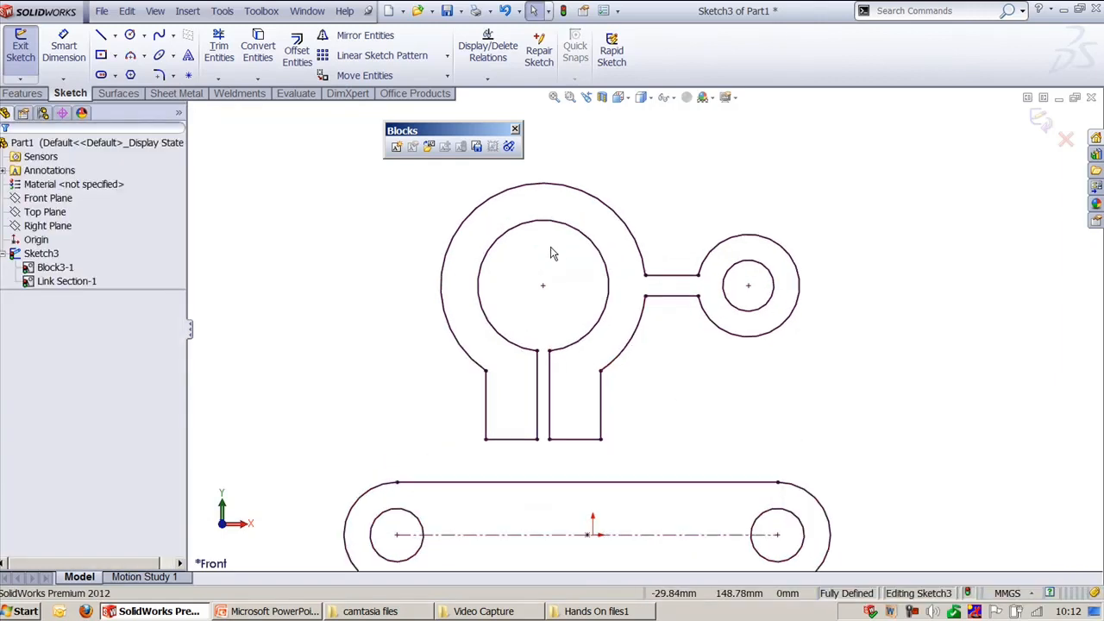
{"action": "left_click", "coordinate": [503, 200]}
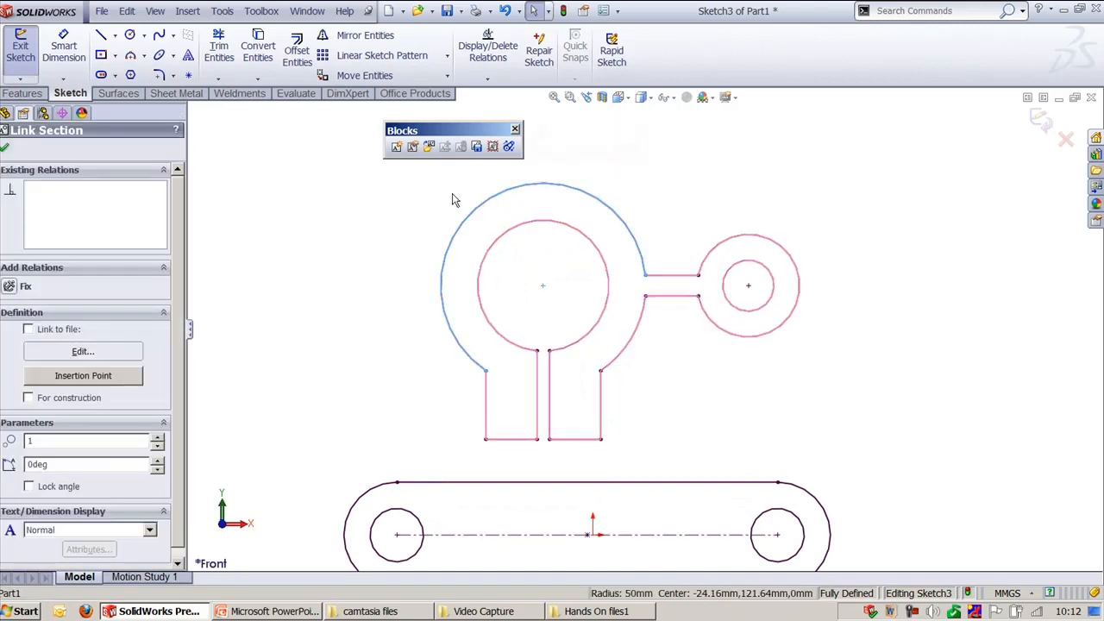
{"action": "left_click", "coordinate": [413, 149]}
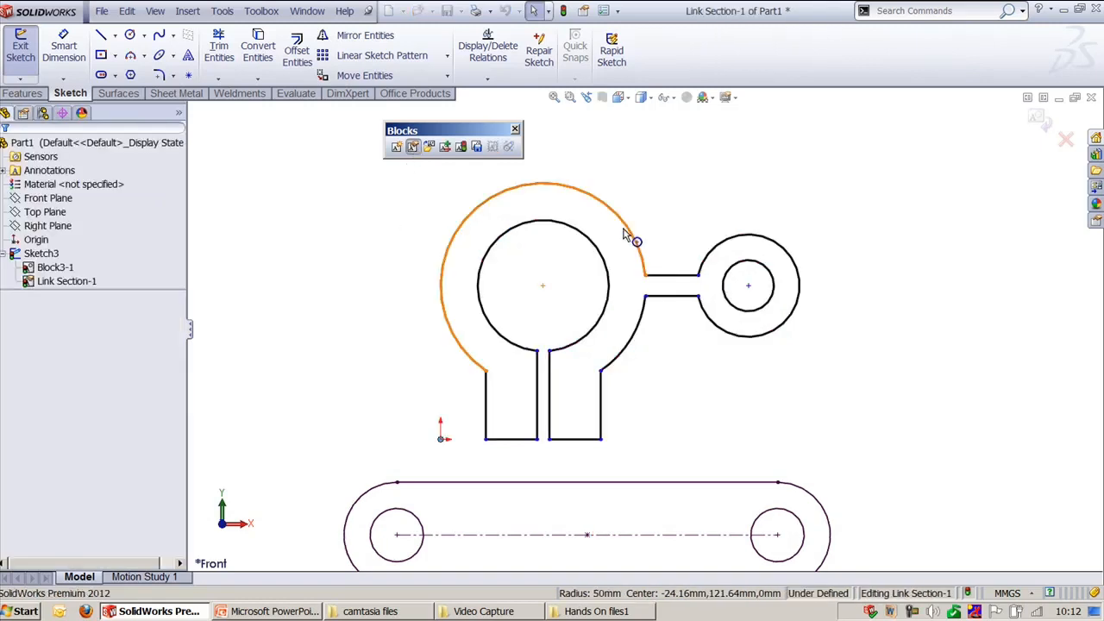
{"action": "key", "text": "d"}
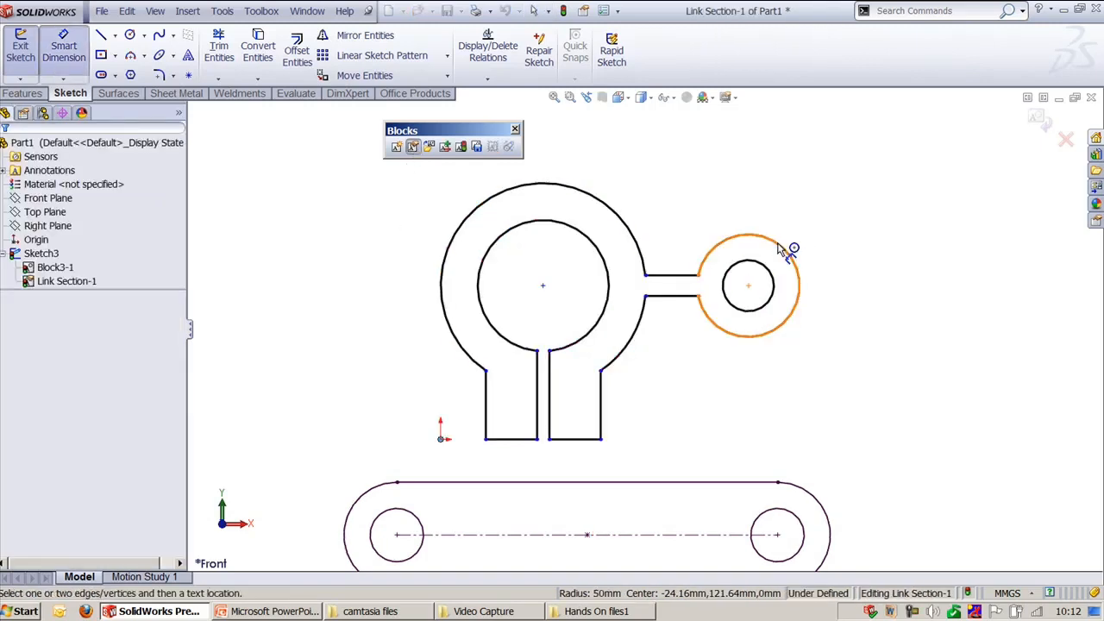
{"action": "left_click", "coordinate": [786, 248]}
{"action": "left_click", "coordinate": [845, 211]}
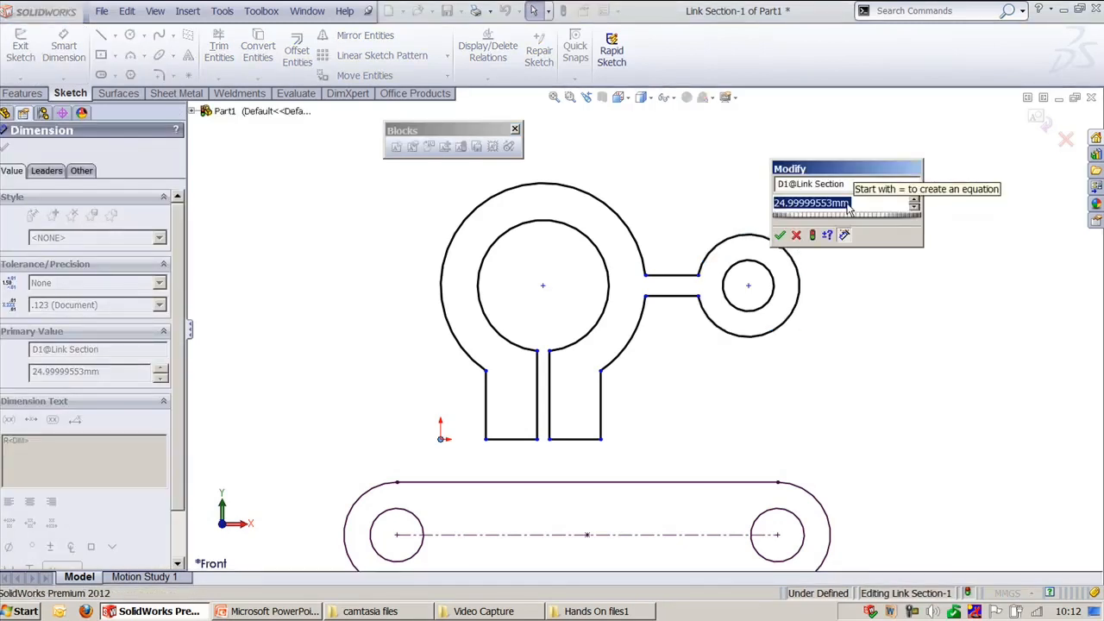
{"action": "type", "text": "30"}
{"action": "key", "text": "Return"}
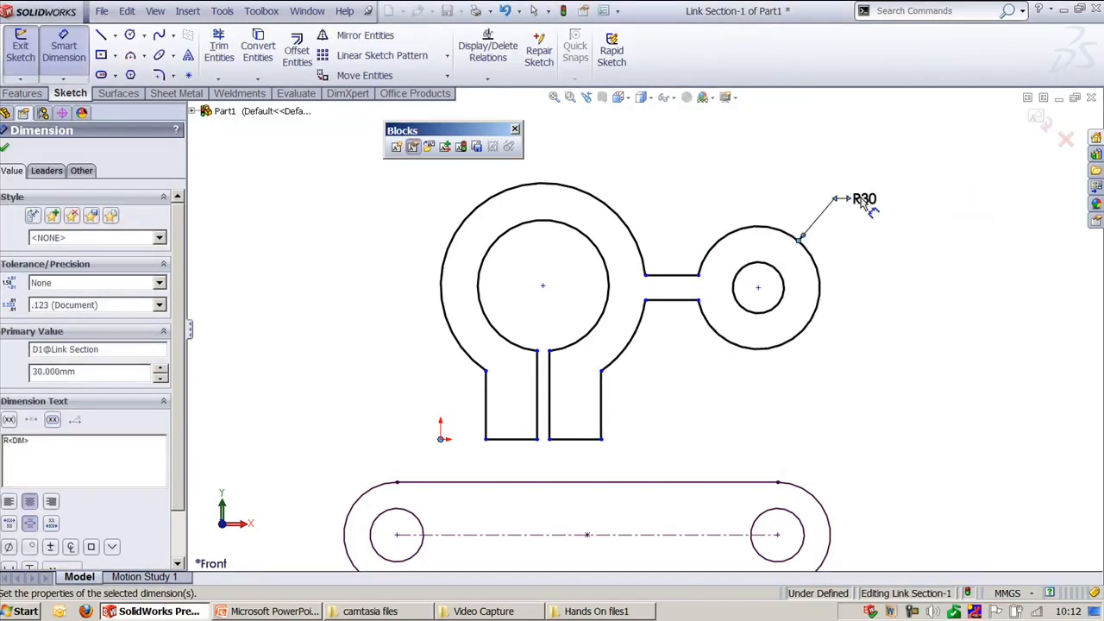
{"action": "left_click", "coordinate": [715, 157]}
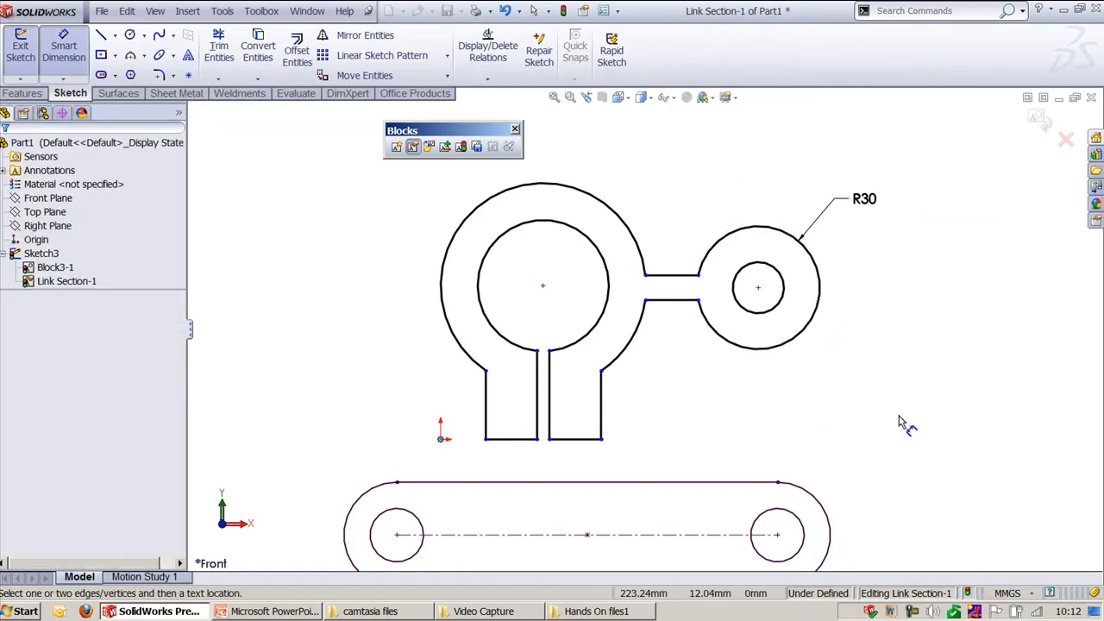
{"action": "key", "text": "Escape"}
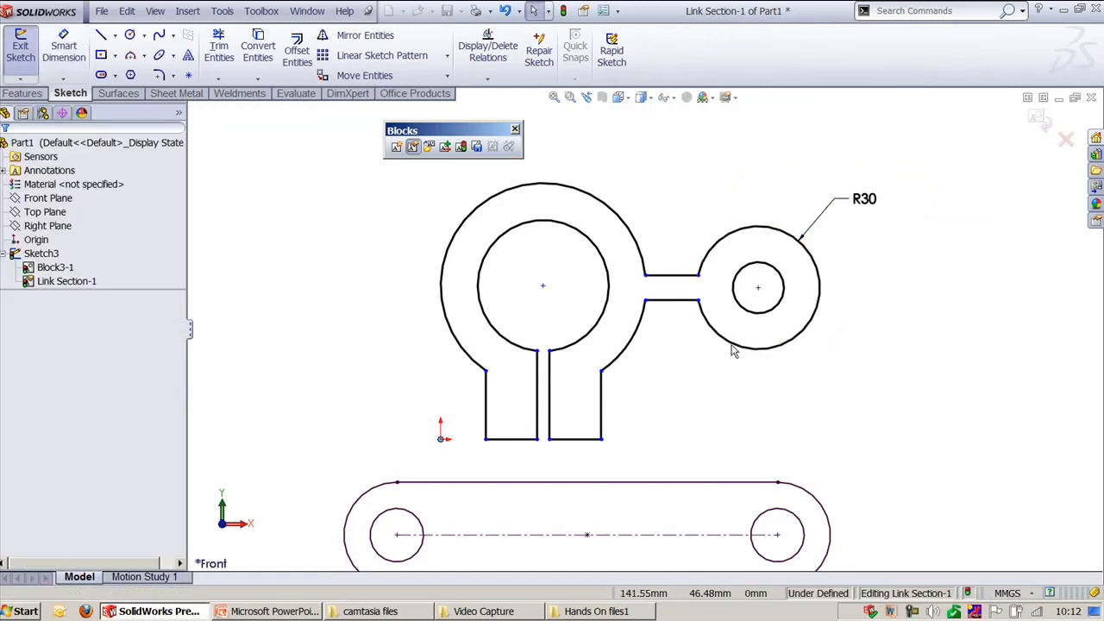
- Make both neck lines horizontal and the small eye's outer arc concentric with its hole, and finish editing the Link Section block
{"action": "left_click", "coordinate": [669, 303]}
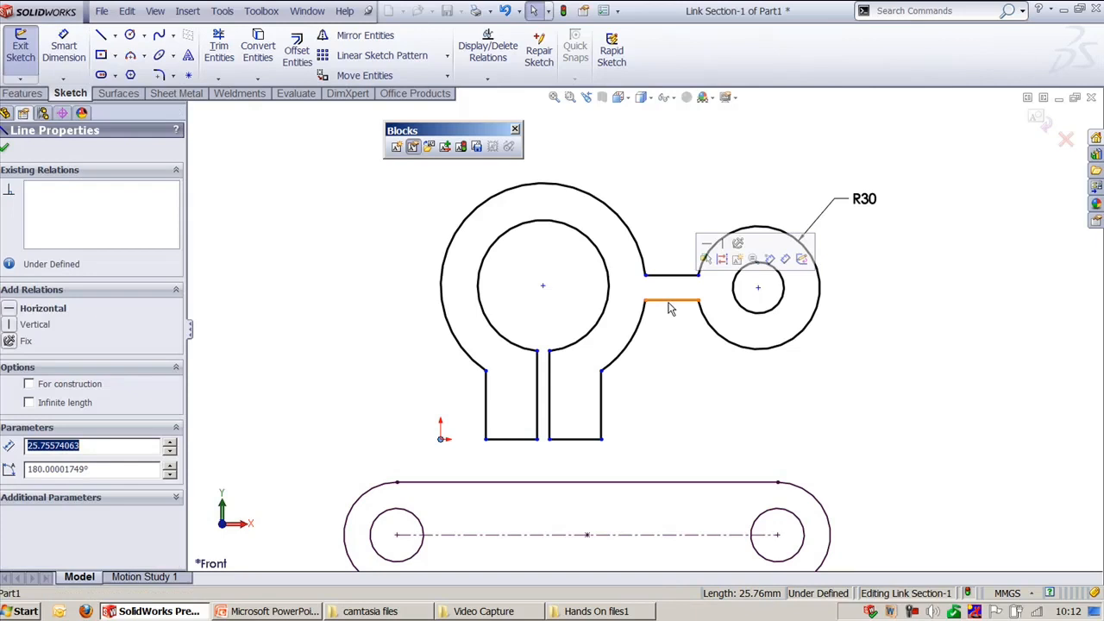
{"action": "left_click", "coordinate": [683, 236]}
{"action": "left_click", "coordinate": [677, 274]}
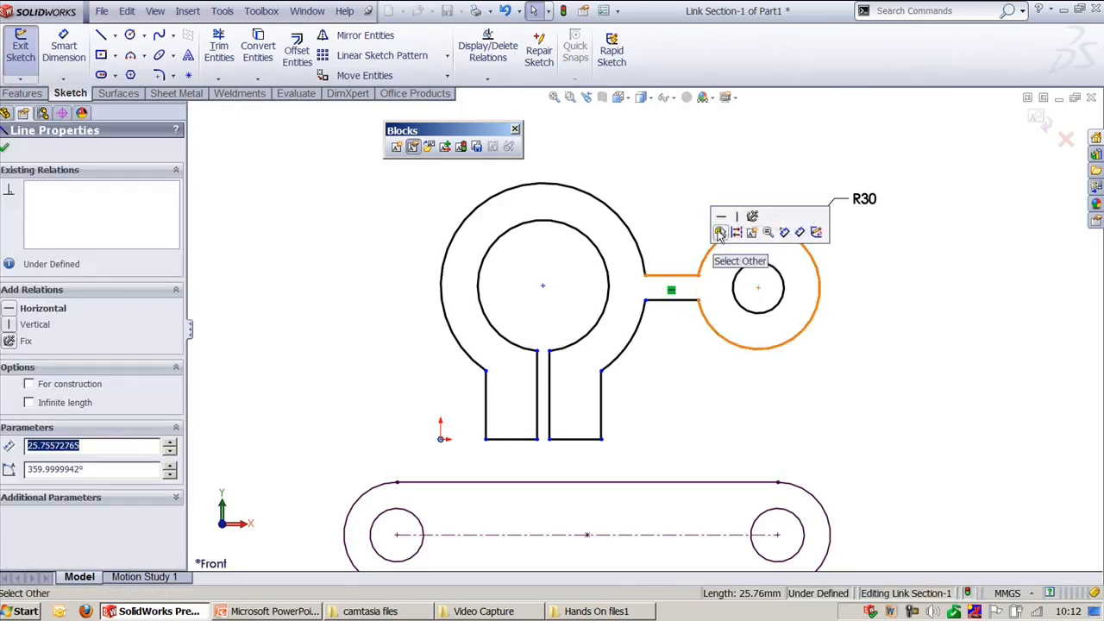
{"action": "left_click", "coordinate": [720, 219]}
{"action": "left_click", "coordinate": [729, 235]}
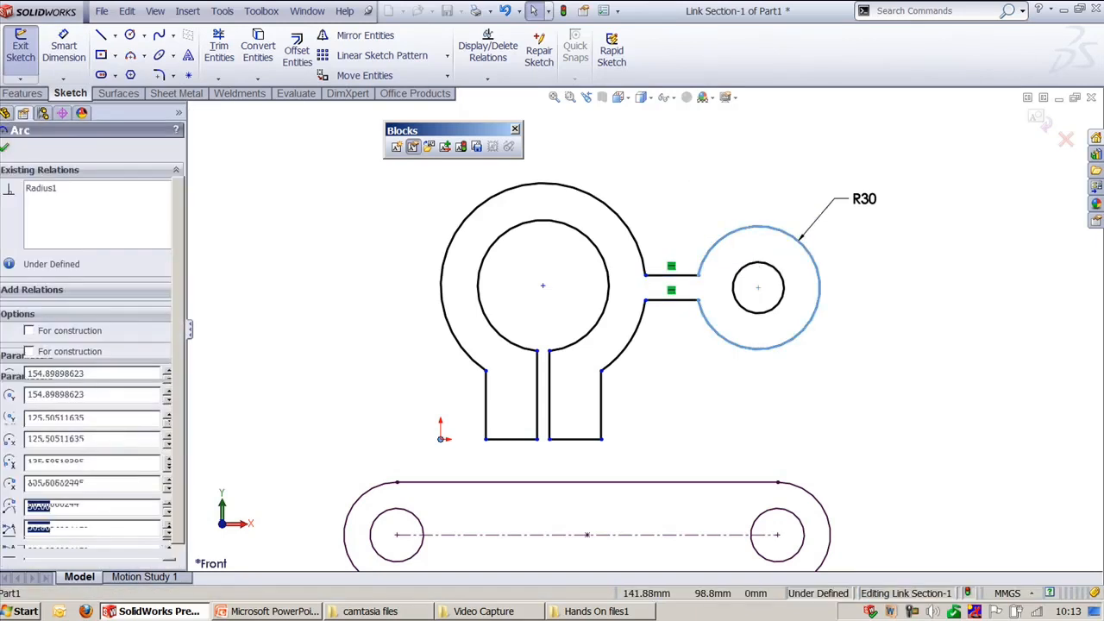
{"action": "left_click", "coordinate": [763, 317], "text": "ctrl"}
{"action": "left_click", "coordinate": [834, 255]}
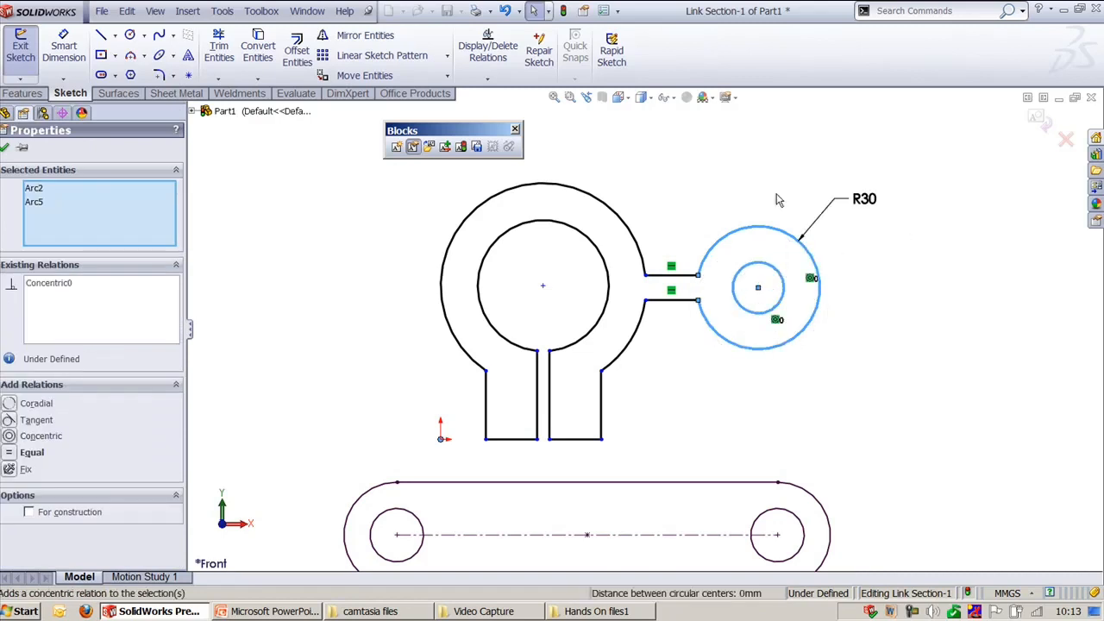
{"action": "left_click", "coordinate": [746, 184]}
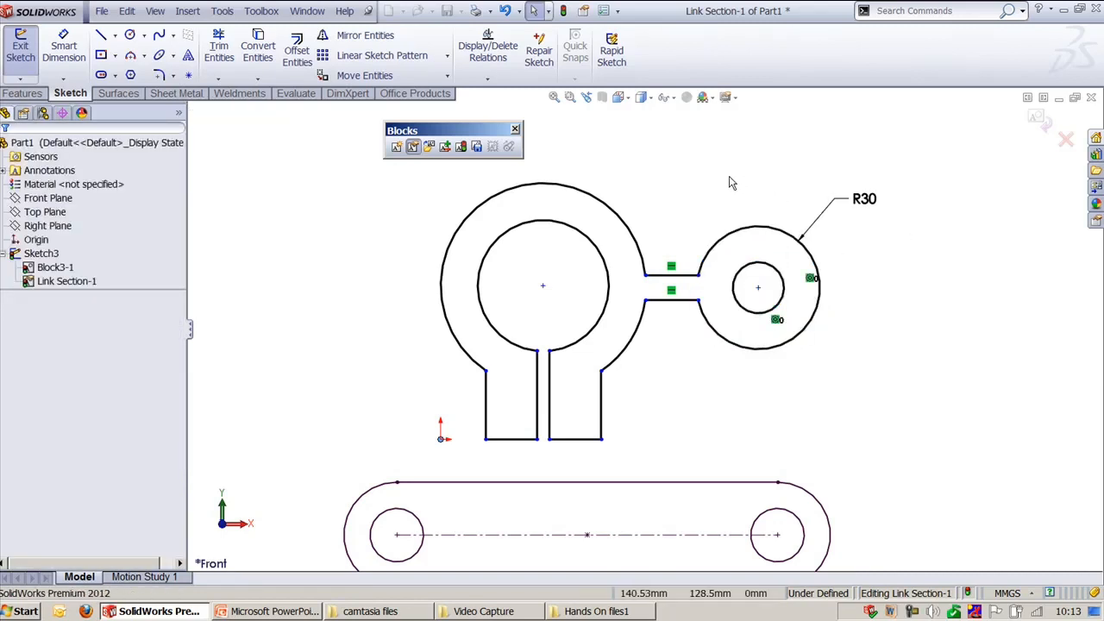
{"action": "left_click", "coordinate": [1037, 118]}
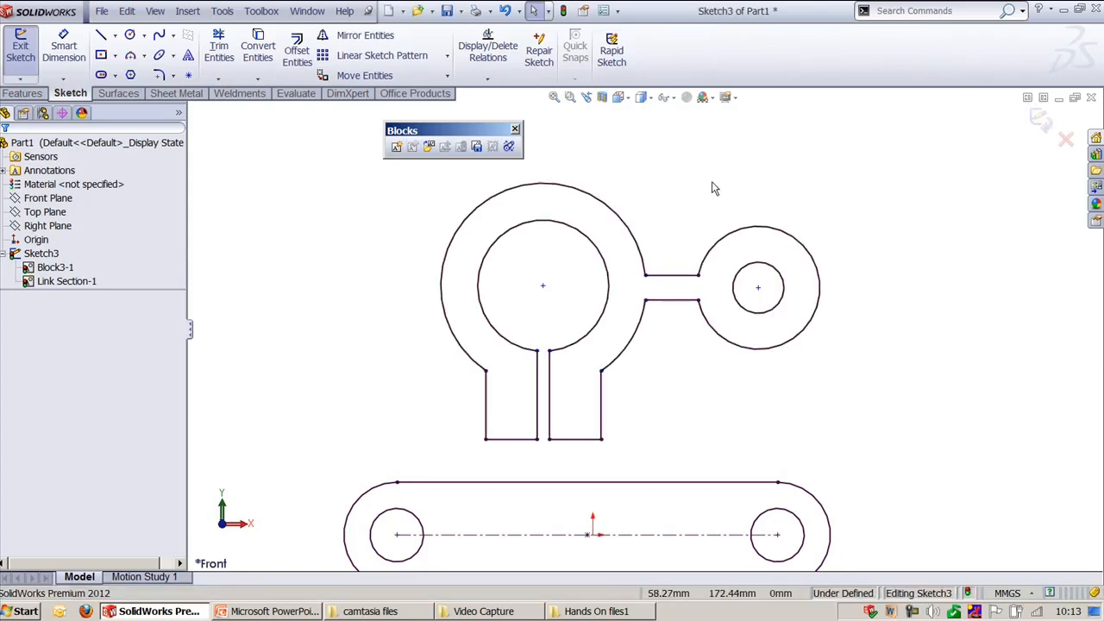
- Edit the slotted link block and sketch a center rectangle about 10 mm high, centred where the left hole's edge meets the centreline
{"action": "middle_click_drag", "start_coordinate": [778, 414], "coordinate": [751, 344], "text": "ctrl"}
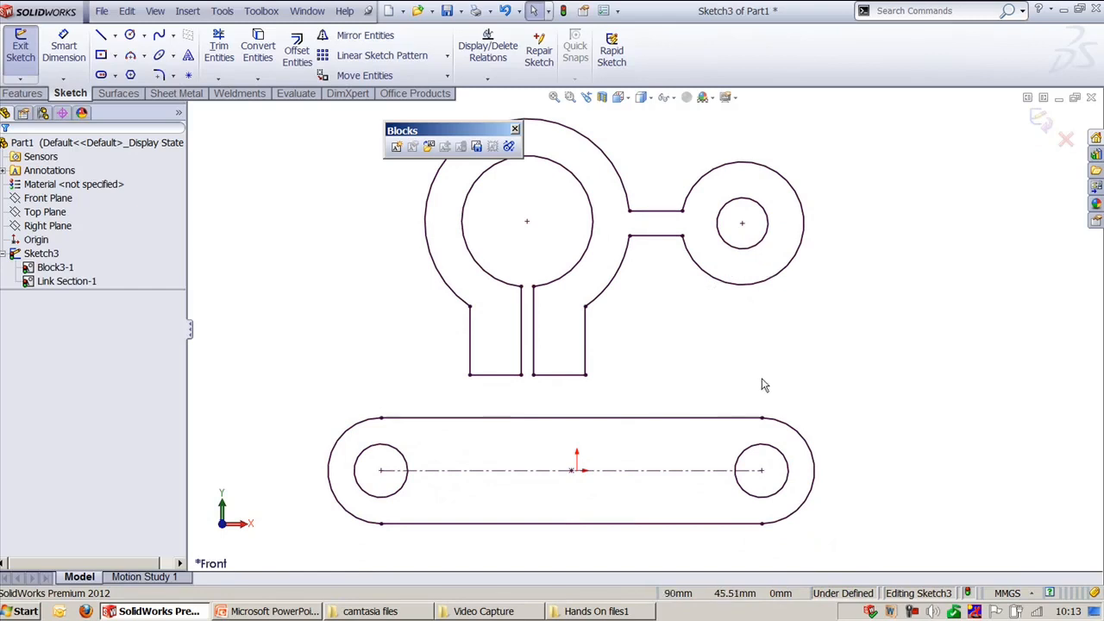
{"action": "scroll", "coordinate": [690, 371], "scroll_direction": "up", "scroll_amount": 2}
{"action": "middle_click_drag", "start_coordinate": [677, 369], "coordinate": [720, 409], "text": "ctrl"}
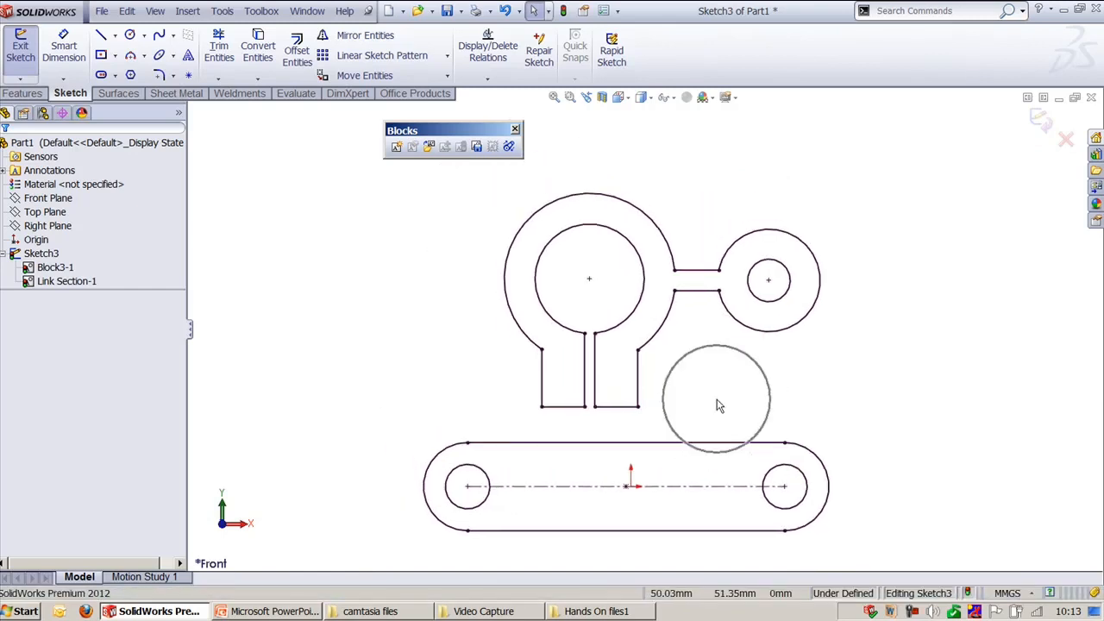
{"action": "double_click", "coordinate": [706, 444]}
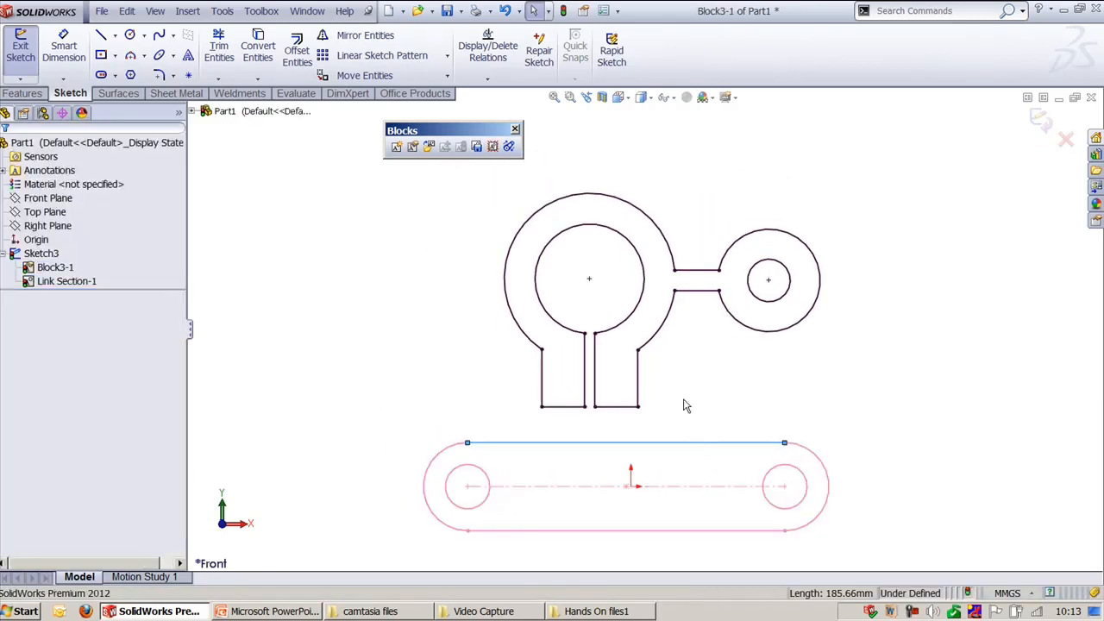
{"action": "left_click", "coordinate": [131, 35]}
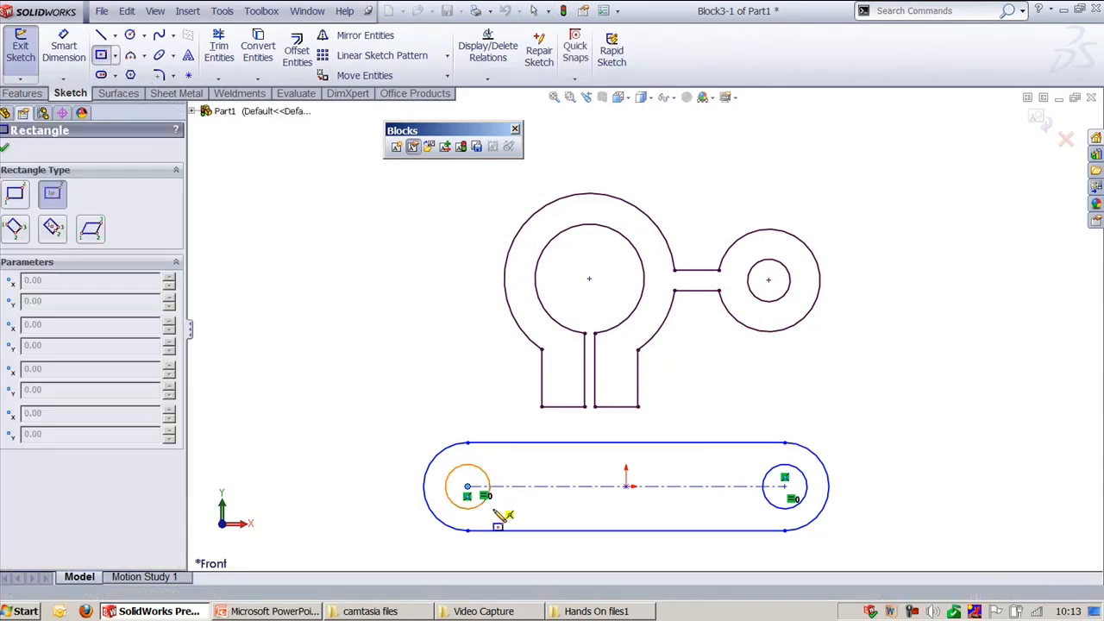
{"action": "scroll", "coordinate": [493, 509], "scroll_direction": "down", "scroll_amount": 4}
{"action": "mouse_move", "coordinate": [491, 505]}
{"action": "middle_mouse_down", "text": "ctrl"}
{"action": "mouse_move", "coordinate": [626, 197]}
{"action": "mouse_move", "coordinate": [677, 112]}
{"action": "middle_mouse_up", "text": "ctrl"}
{"action": "scroll", "coordinate": [557, 173], "scroll_direction": "down", "scroll_amount": 1}
{"action": "scroll", "coordinate": [554, 176], "scroll_direction": "down", "scroll_amount": 2}
{"action": "middle_click_drag", "start_coordinate": [538, 238], "coordinate": [621, 366], "text": "ctrl"}
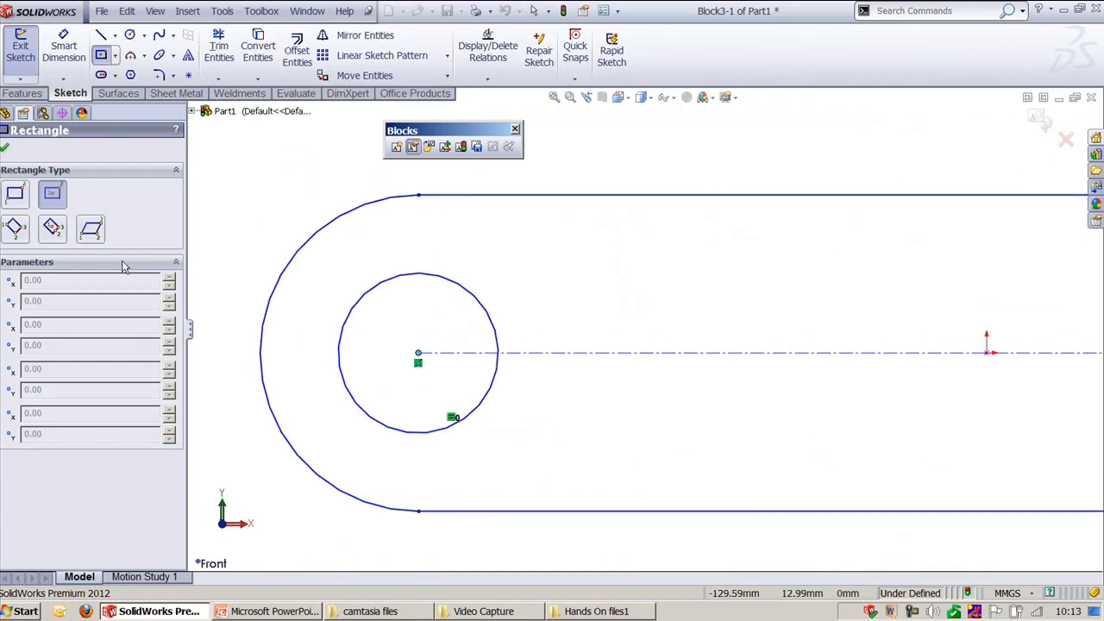
{"action": "left_click", "coordinate": [497, 352]}
{"action": "left_click", "coordinate": [520, 384]}
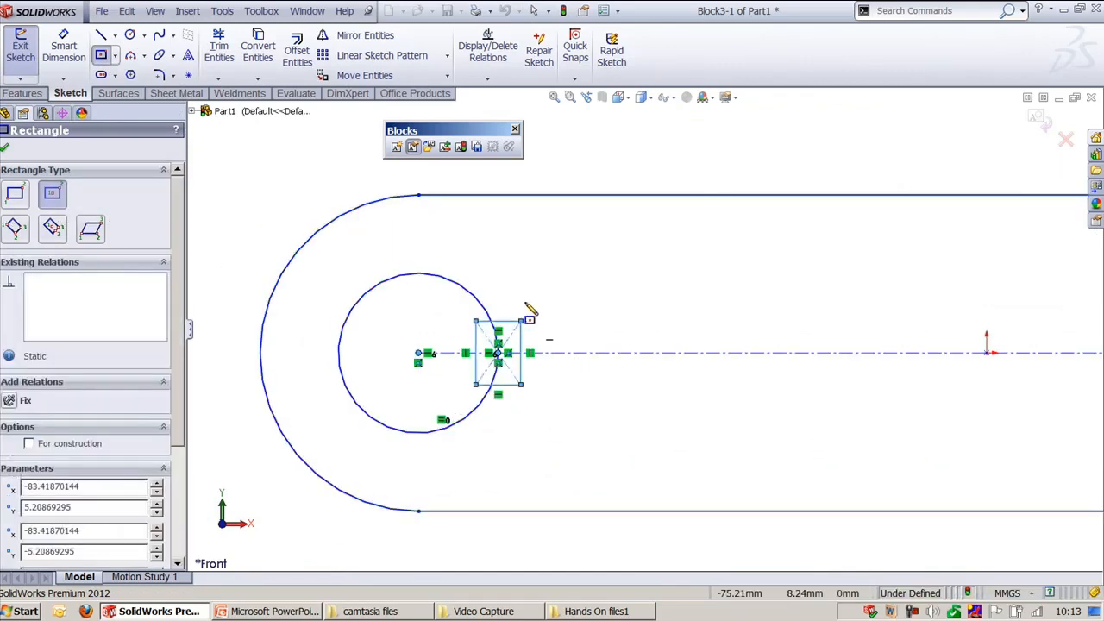
{"action": "key", "text": "Escape"}
- Power trim the overlapping hole arc, rectangle edges and diagonals to form a keyway notch in the left hole, accepting destruction of the slot entity
{"action": "scroll", "coordinate": [517, 291], "scroll_direction": "down", "scroll_amount": 2}
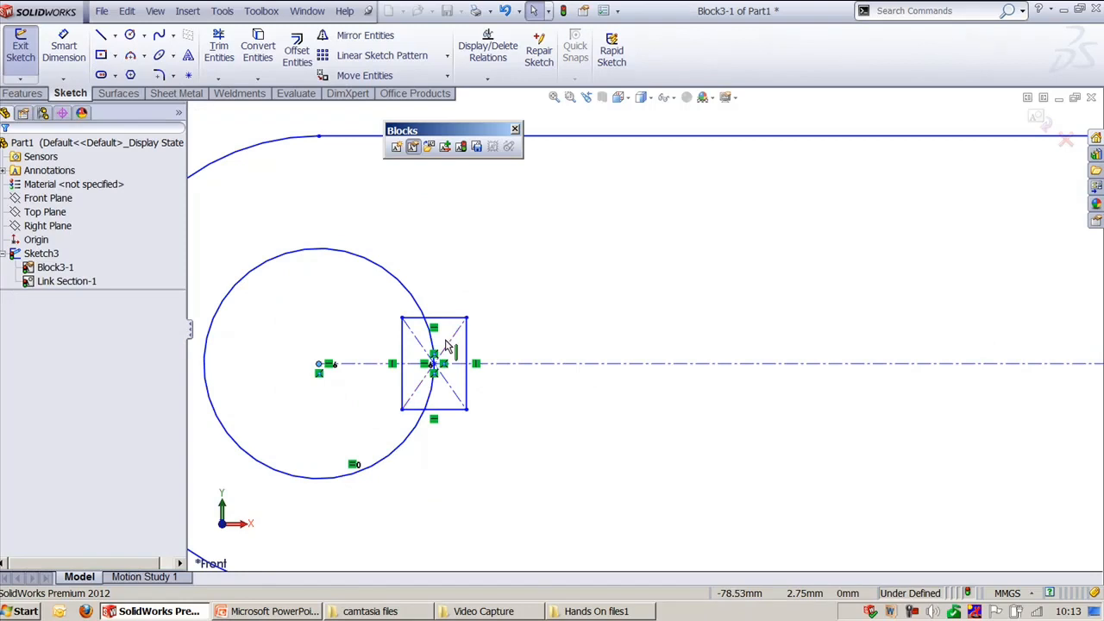
{"action": "key", "text": "t"}
{"action": "scroll", "coordinate": [414, 355], "scroll_direction": "down", "scroll_amount": 2}
{"action": "middle_click_drag", "start_coordinate": [500, 345], "coordinate": [693, 362], "text": "ctrl"}
{"action": "scroll", "coordinate": [470, 373], "scroll_direction": "down", "scroll_amount": 1}
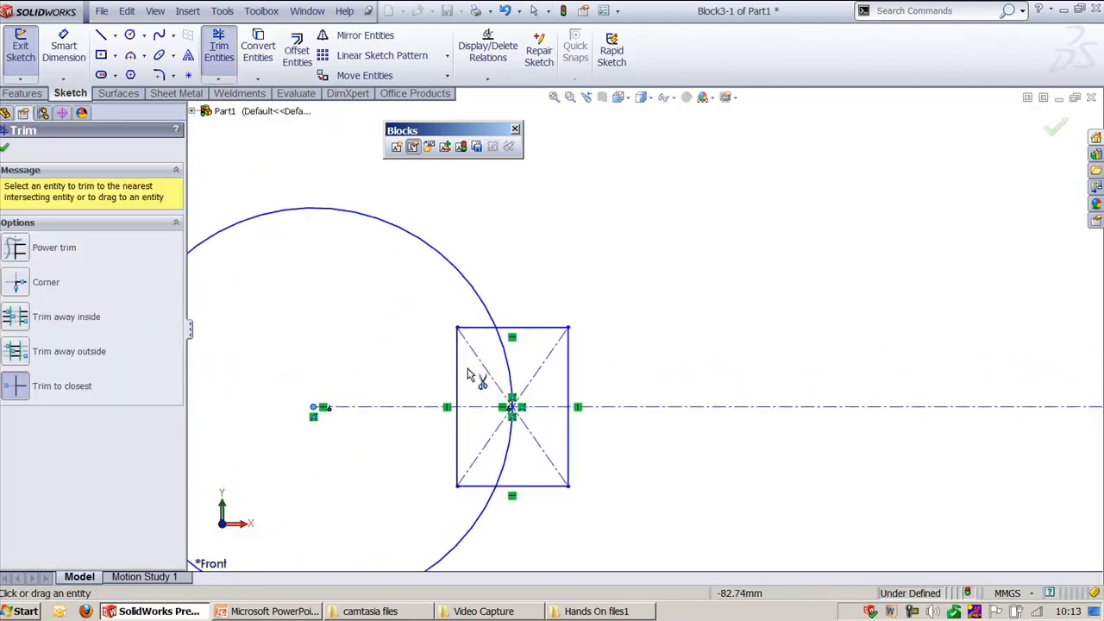
{"action": "left_click", "coordinate": [17, 250]}
{"action": "mouse_move", "coordinate": [377, 347]}
{"action": "left_mouse_down"}
{"action": "mouse_move", "coordinate": [505, 359]}
{"action": "mouse_move", "coordinate": [460, 313]}
{"action": "mouse_move", "coordinate": [437, 436]}
{"action": "mouse_move", "coordinate": [518, 455]}
{"action": "mouse_move", "coordinate": [531, 429]}
{"action": "mouse_move", "coordinate": [462, 497]}
{"action": "mouse_move", "coordinate": [515, 448]}
{"action": "mouse_move", "coordinate": [523, 412]}
{"action": "mouse_move", "coordinate": [509, 376]}
{"action": "left_mouse_up"}
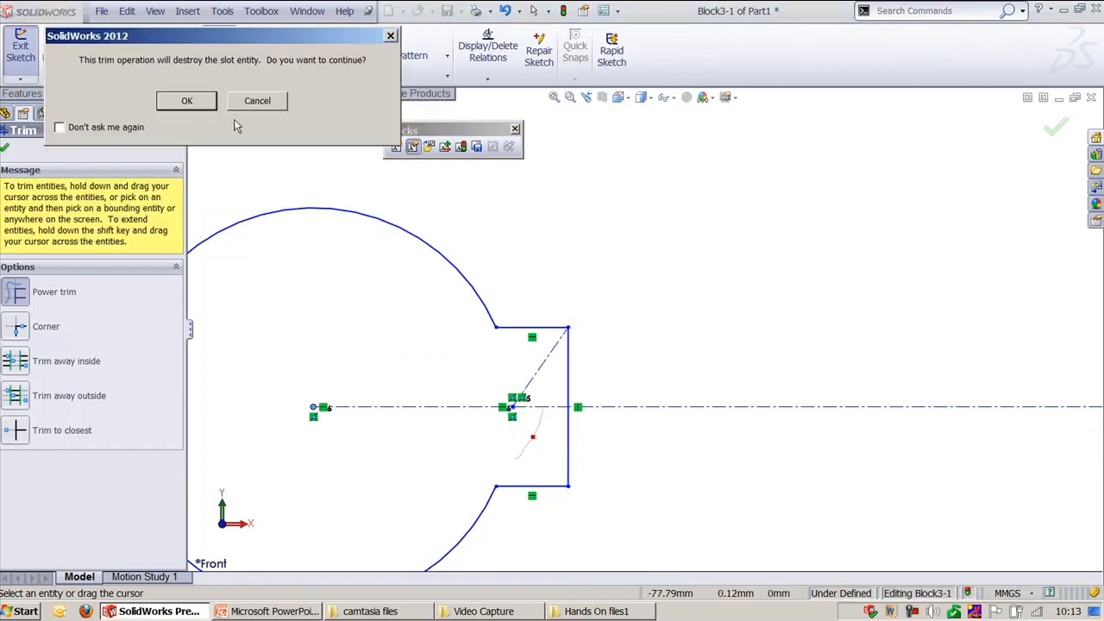
{"action": "left_click", "coordinate": [187, 100]}
{"action": "scroll", "coordinate": [631, 392], "scroll_direction": "up", "scroll_amount": 3}
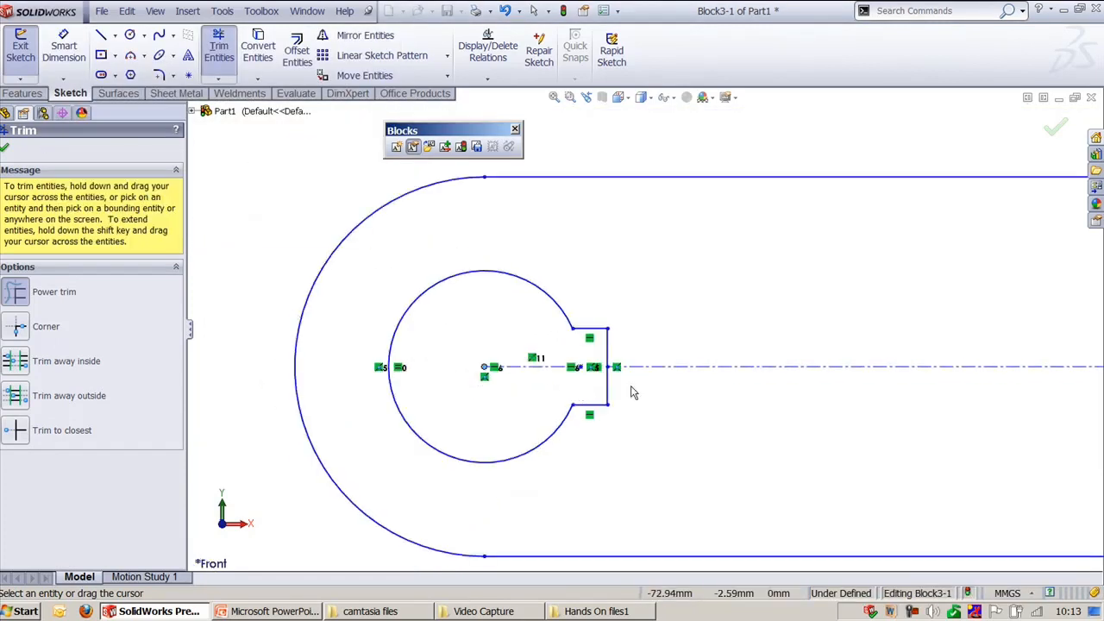
{"action": "scroll", "coordinate": [643, 388], "scroll_direction": "up", "scroll_amount": 4}
{"action": "key", "text": "Escape"}
- Update the parent sketches affected by the slotted link block without saving it to a file, and finish editing the block
{"action": "scroll", "coordinate": [578, 238], "scroll_direction": "up", "scroll_amount": 2}
{"action": "middle_click_drag", "start_coordinate": [584, 232], "coordinate": [413, 398], "text": "ctrl"}
{"action": "scroll", "coordinate": [453, 369], "scroll_direction": "up", "scroll_amount": 1}
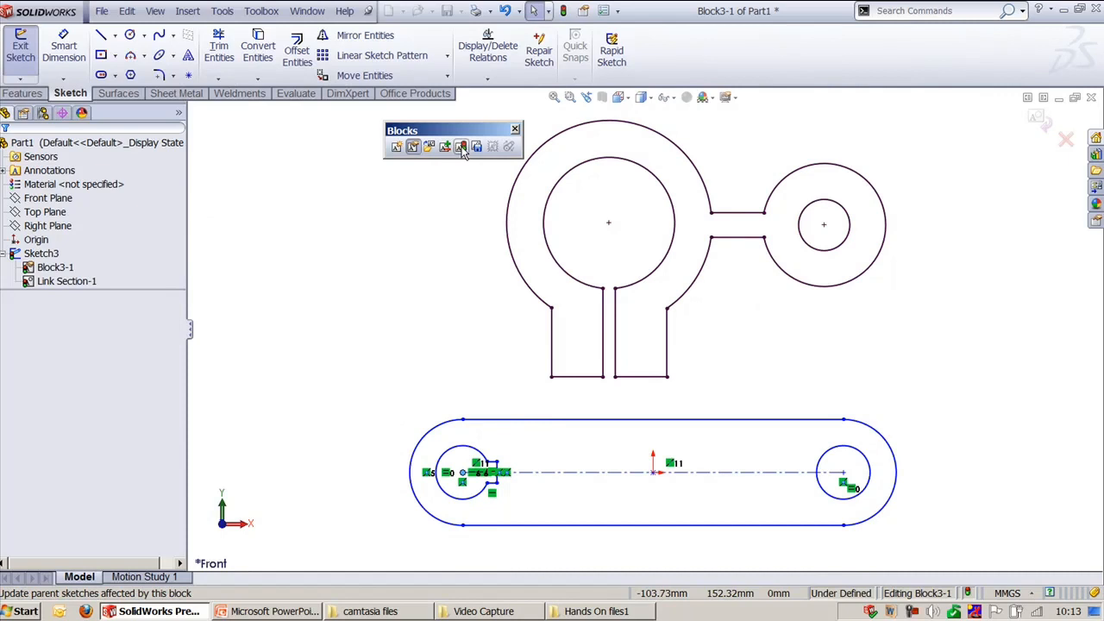
{"action": "left_click", "coordinate": [480, 148]}
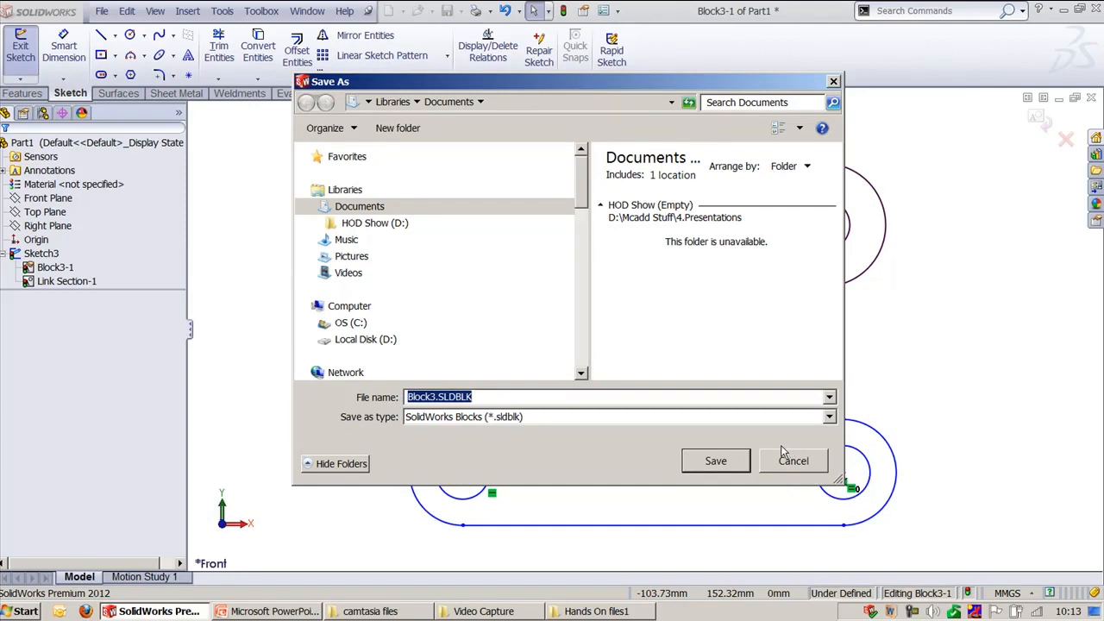
{"action": "left_click", "coordinate": [793, 461]}
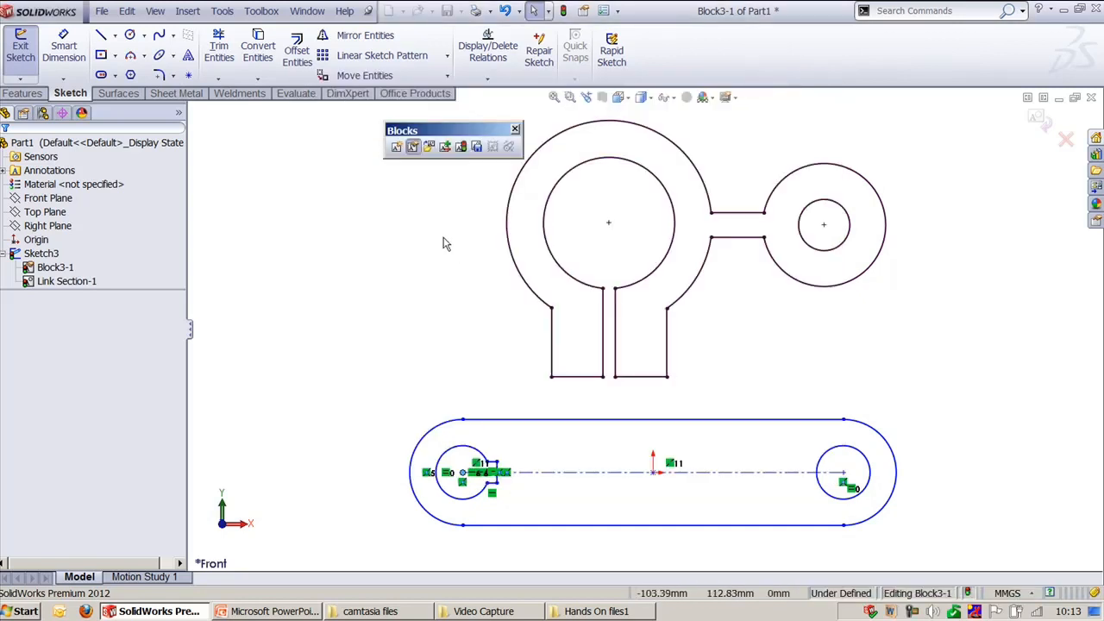
{"action": "left_click", "coordinate": [461, 147]}
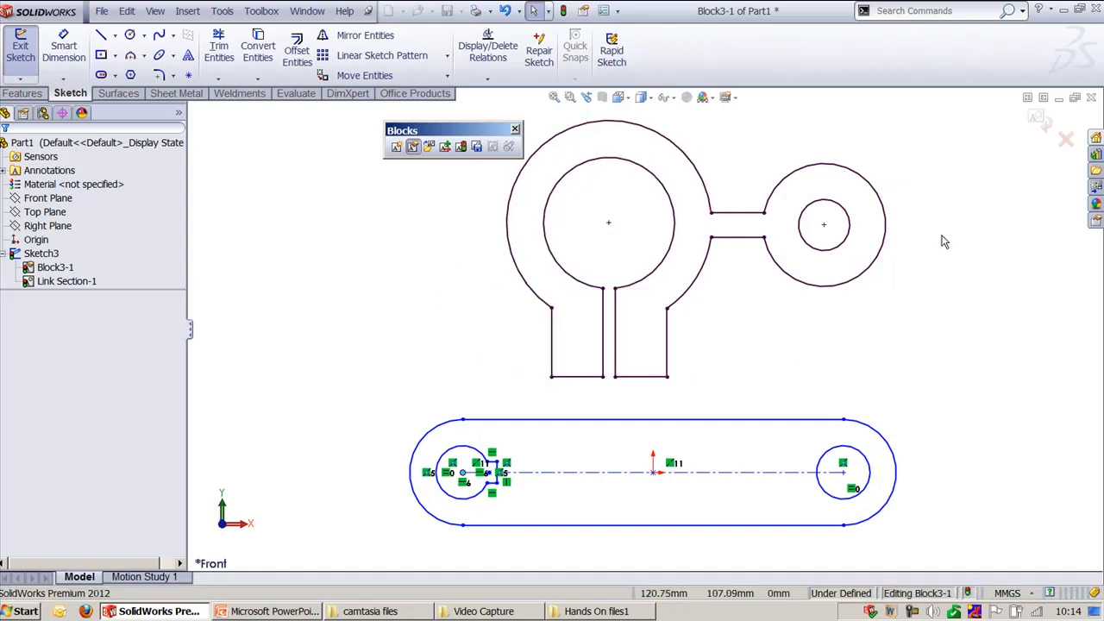
{"action": "left_click", "coordinate": [1035, 119]}
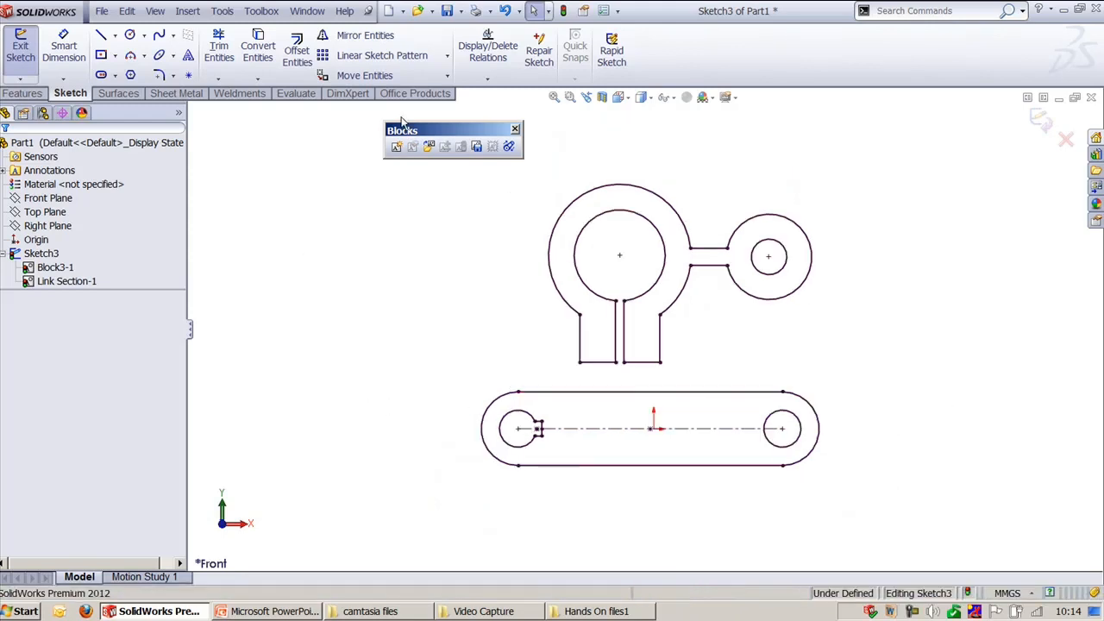
- Insert another Block3 with its notched hole centred on the existing link's right hole, and undo the insertion
{"action": "left_click", "coordinate": [429, 146]}
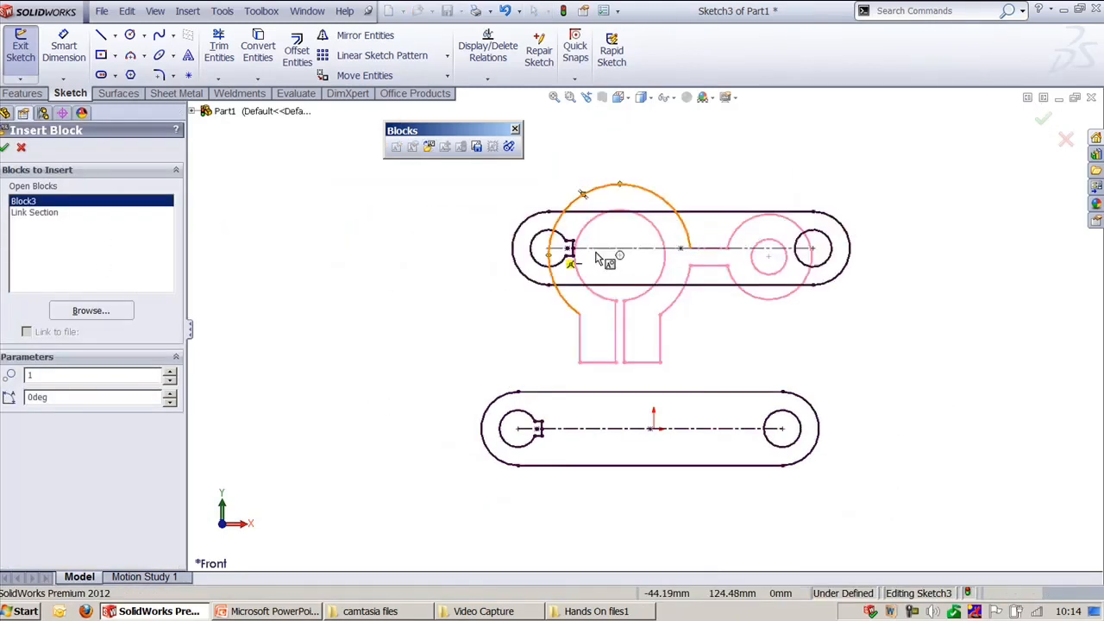
{"action": "middle_click_drag", "start_coordinate": [851, 332], "coordinate": [651, 401], "text": "ctrl"}
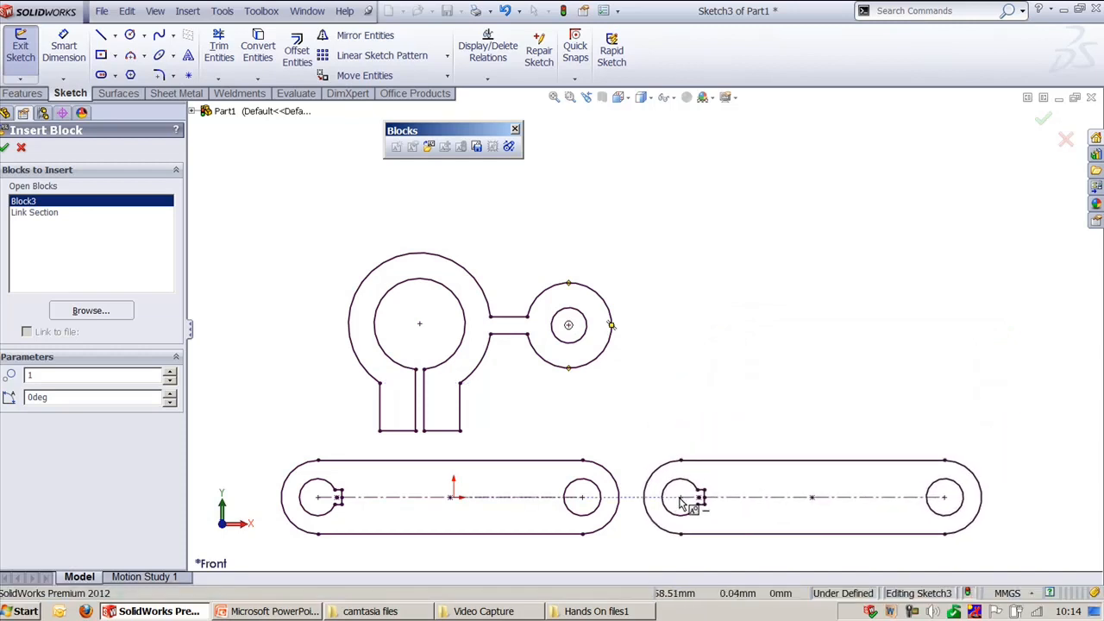
{"action": "left_click", "coordinate": [583, 498]}
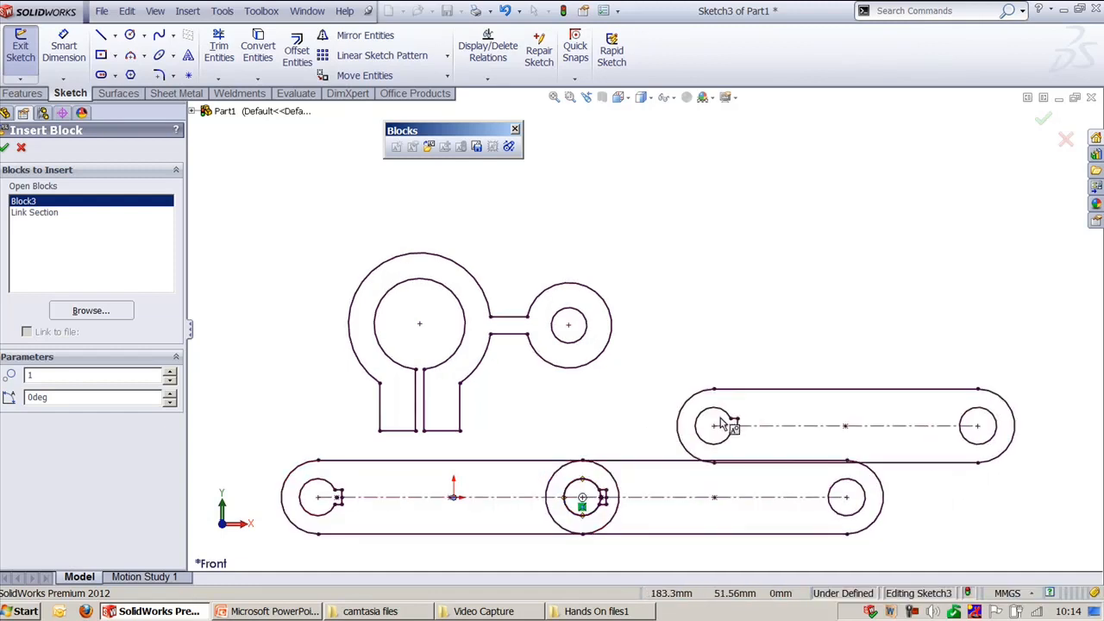
{"action": "key", "text": "Escape"}
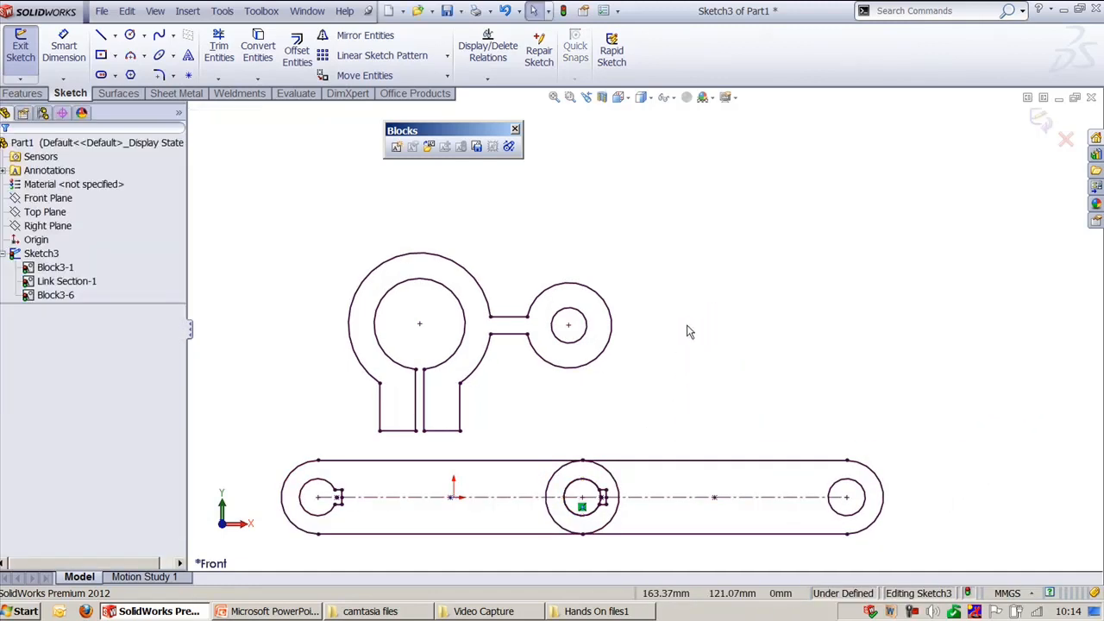
{"action": "mouse_move", "coordinate": [705, 382]}
{"action": "middle_mouse_down", "text": "ctrl"}
{"action": "mouse_move", "coordinate": [707, 365]}
{"action": "mouse_move", "coordinate": [764, 335]}
{"action": "mouse_move", "coordinate": [781, 341]}
{"action": "middle_mouse_up", "text": "ctrl"}
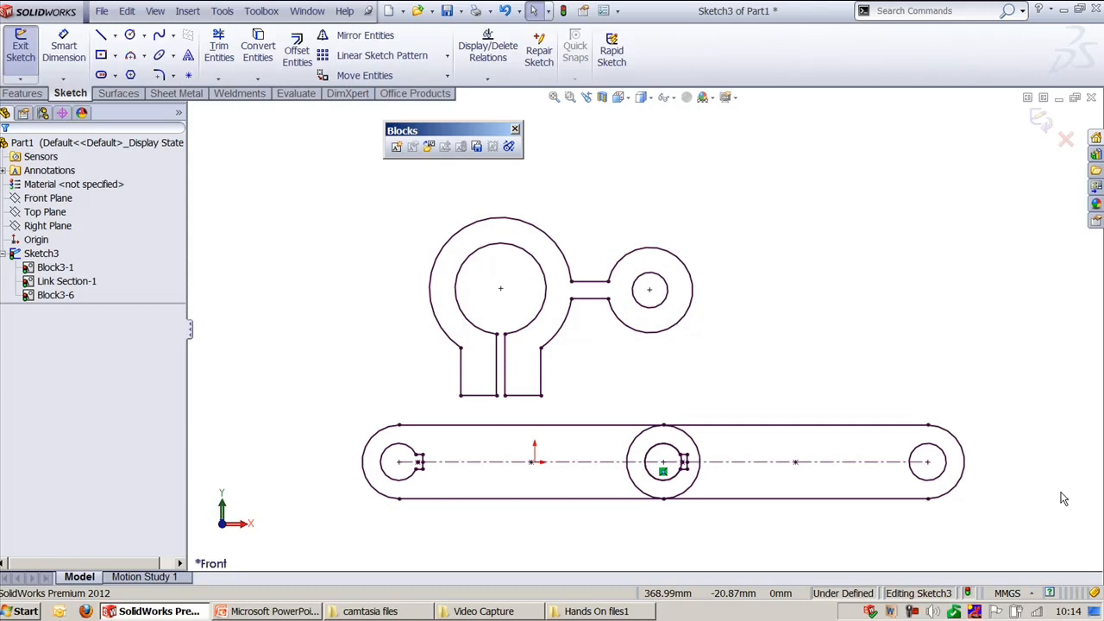
{"action": "key", "text": "ctrl+z"}
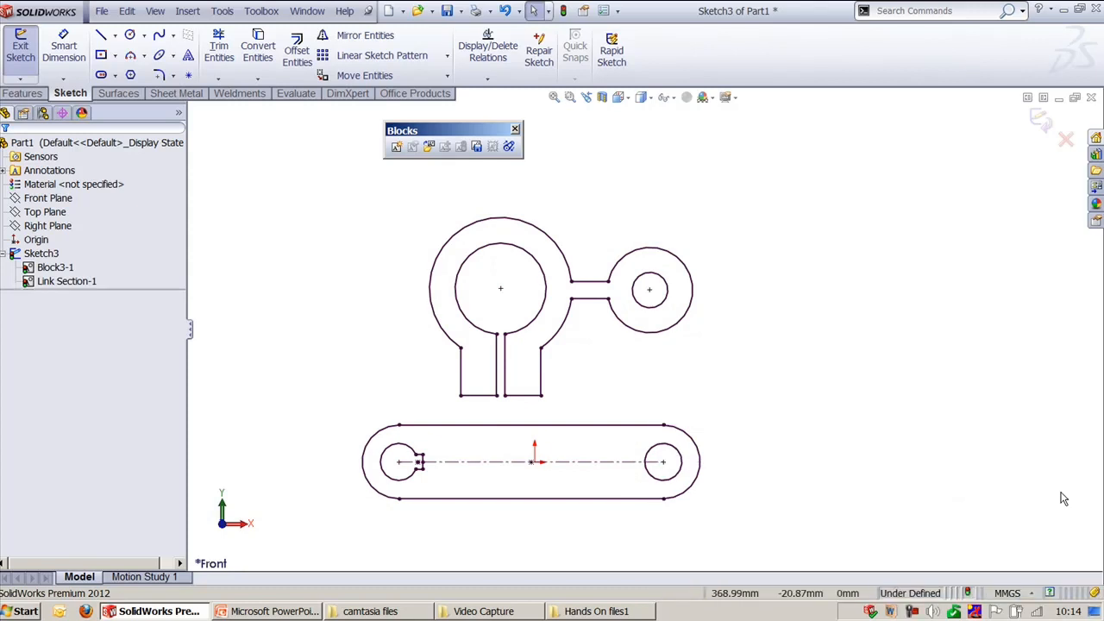
- Explode the slotted link block below the link section into separate sketch entities
{"action": "mouse_move", "coordinate": [786, 416]}
{"action": "middle_mouse_down", "text": "ctrl"}
{"action": "mouse_move", "coordinate": [845, 399]}
{"action": "mouse_move", "coordinate": [856, 418]}
{"action": "middle_mouse_up", "text": "ctrl"}
{"action": "key", "text": "shift+z"}
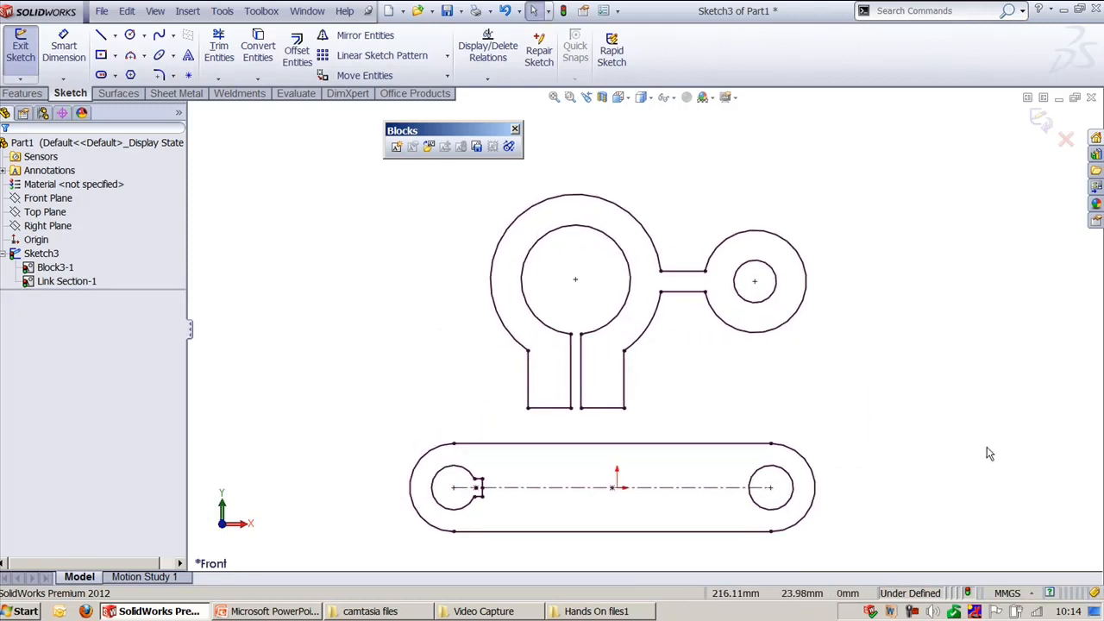
{"action": "right_click", "coordinate": [709, 445]}
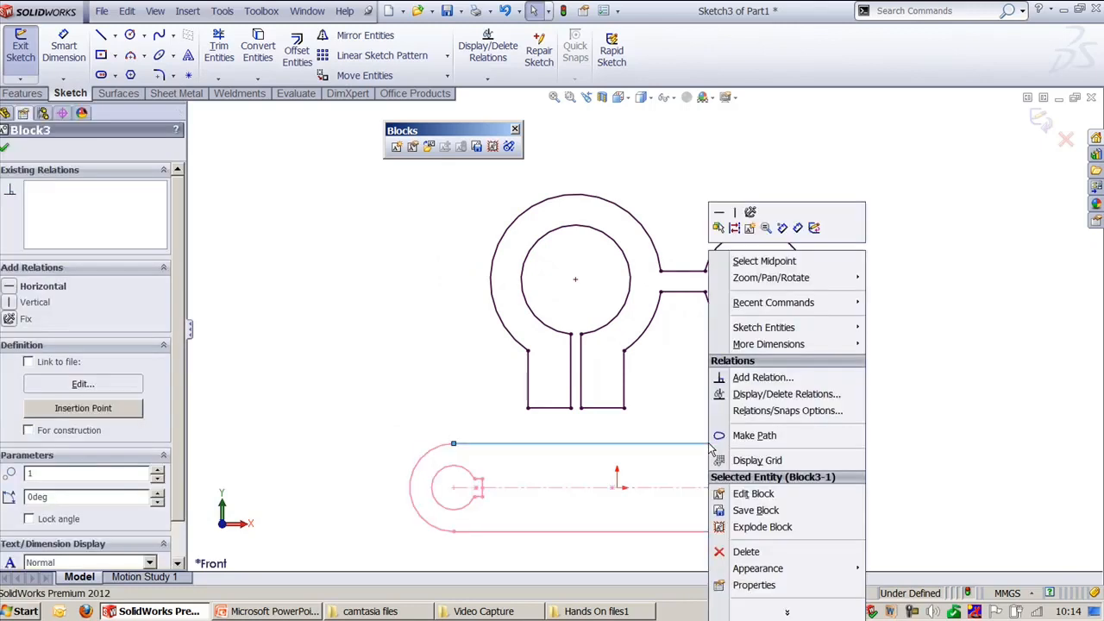
{"action": "left_click", "coordinate": [762, 527]}
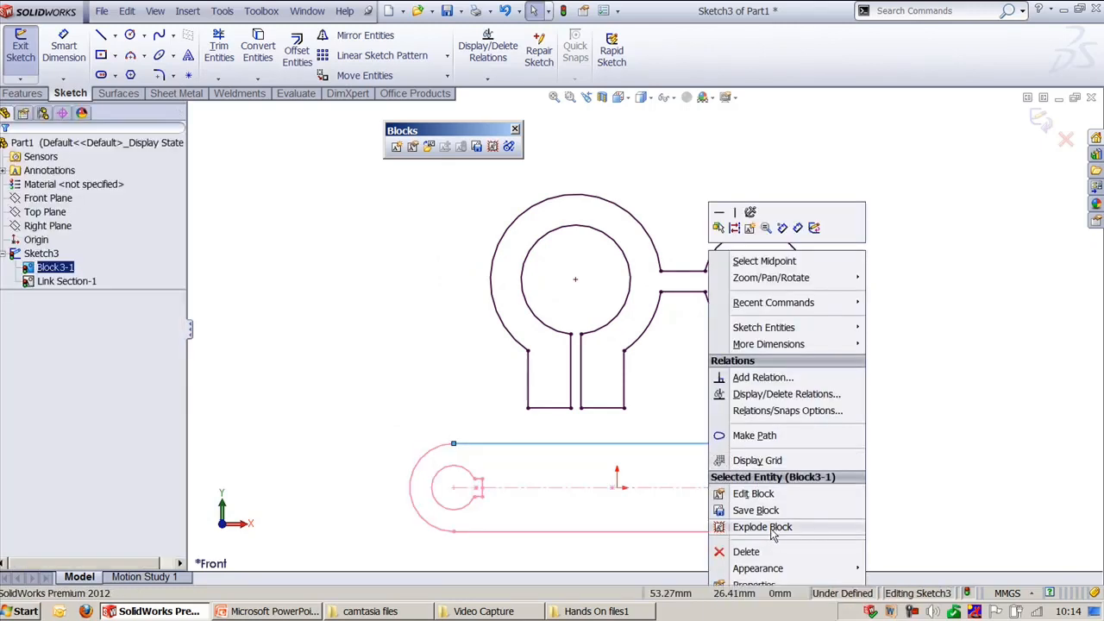
{"action": "middle_click_drag", "start_coordinate": [632, 481], "coordinate": [657, 439], "text": "ctrl"}
{"action": "scroll", "coordinate": [679, 419], "scroll_direction": "down", "scroll_amount": 2}
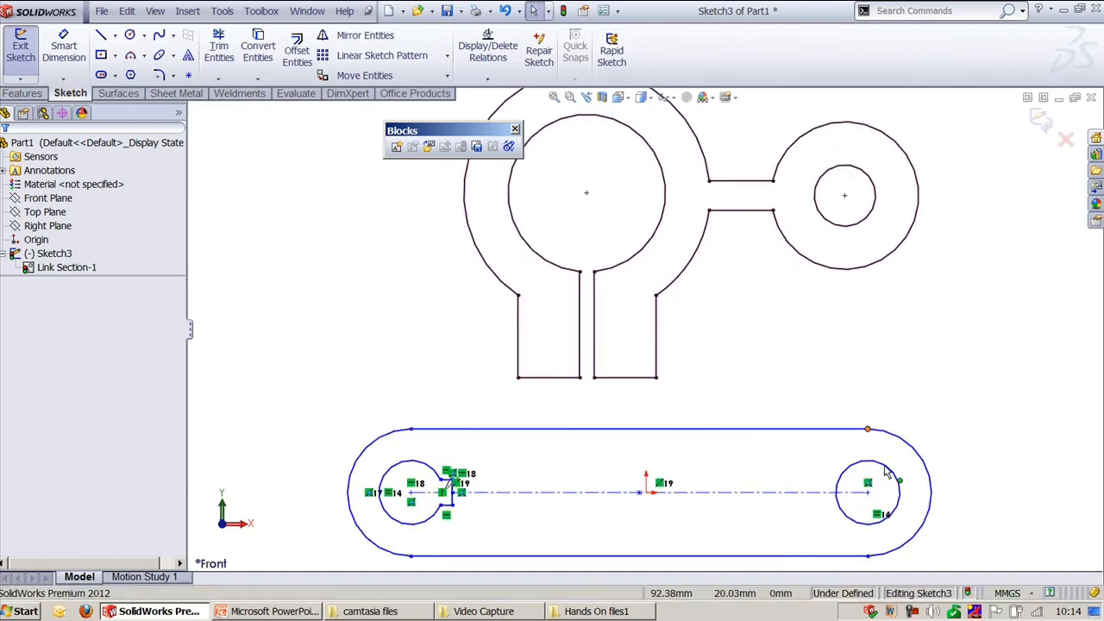
{"action": "scroll", "coordinate": [1017, 471], "scroll_direction": "up", "scroll_amount": 1}
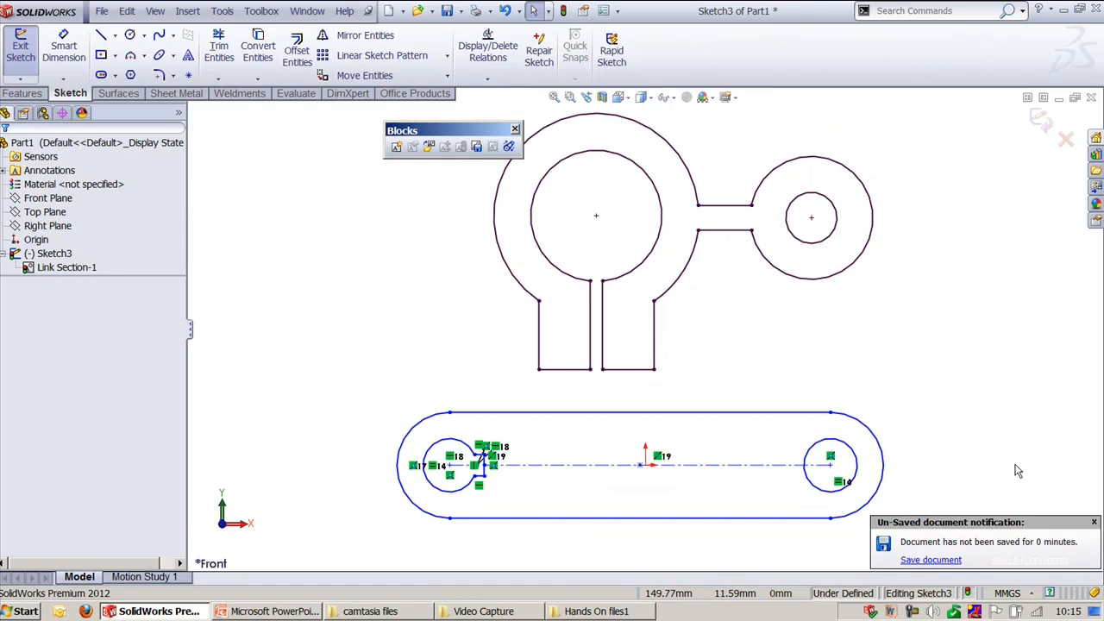
- Check the Blocks slide in PowerPoint, return to SolidWorks, and start saving the sketch as a block file before cancelling
{"action": "left_click", "coordinate": [317, 610]}
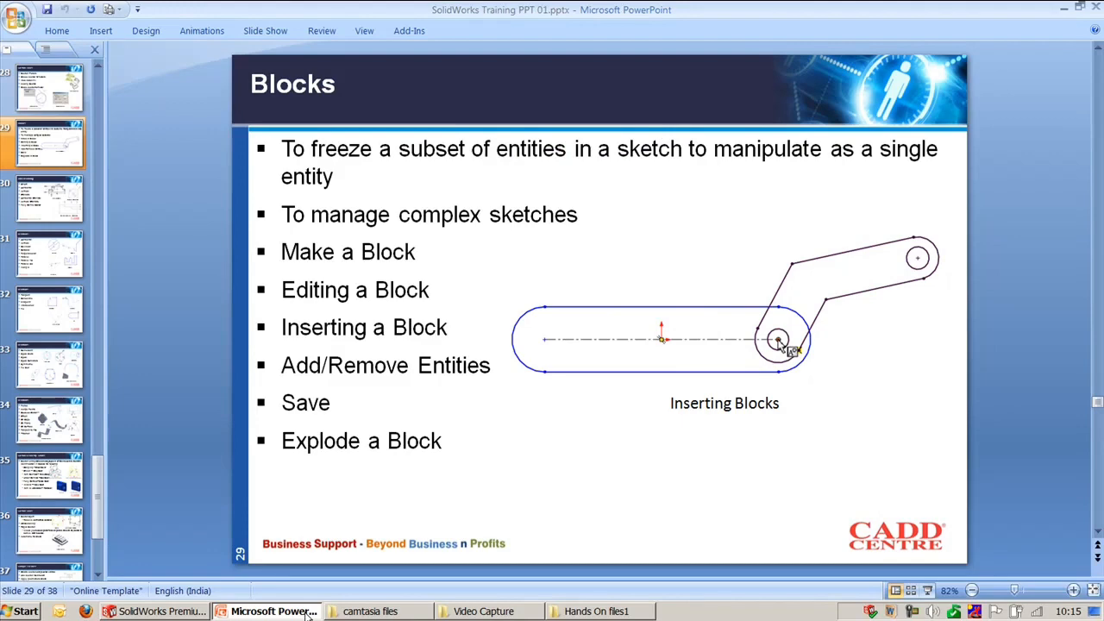
{"action": "left_click", "coordinate": [306, 612]}
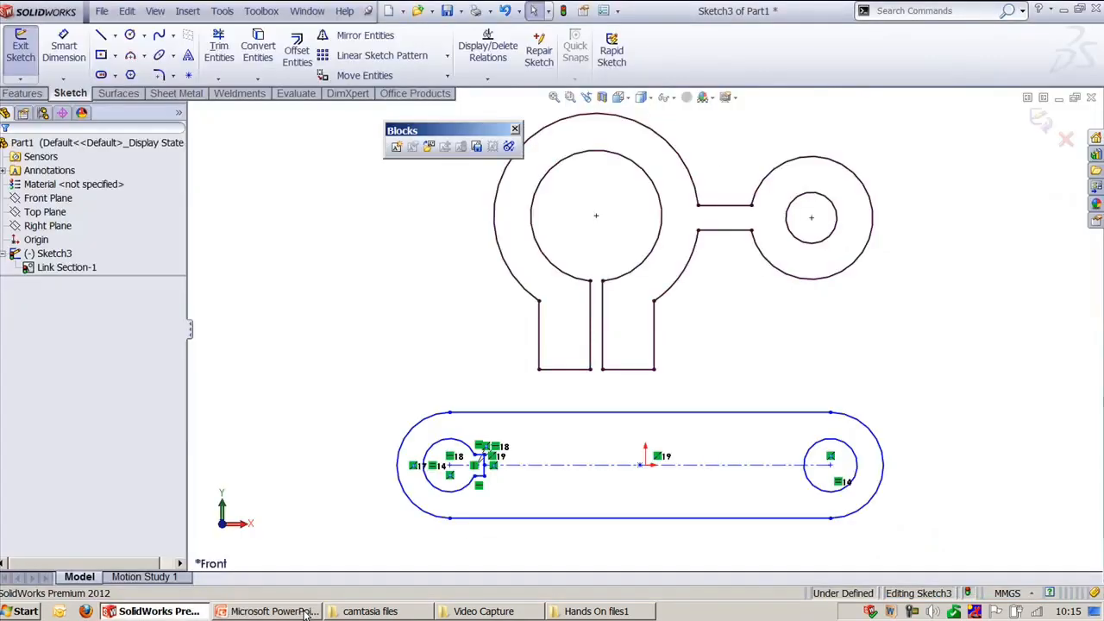
{"action": "left_click", "coordinate": [477, 147]}
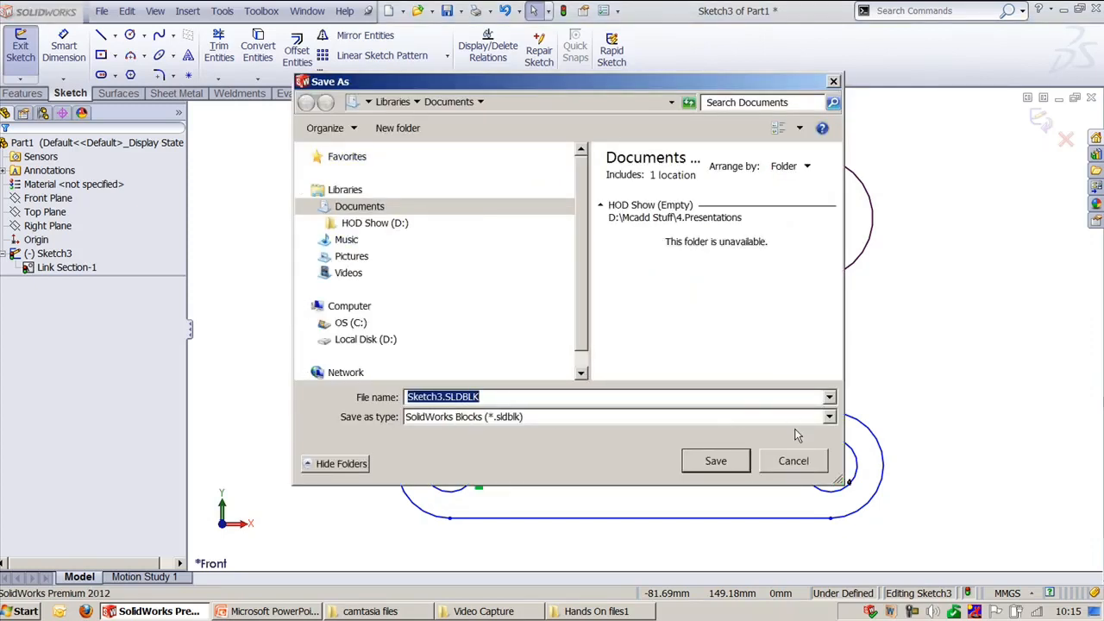
{"action": "left_click", "coordinate": [793, 461]}
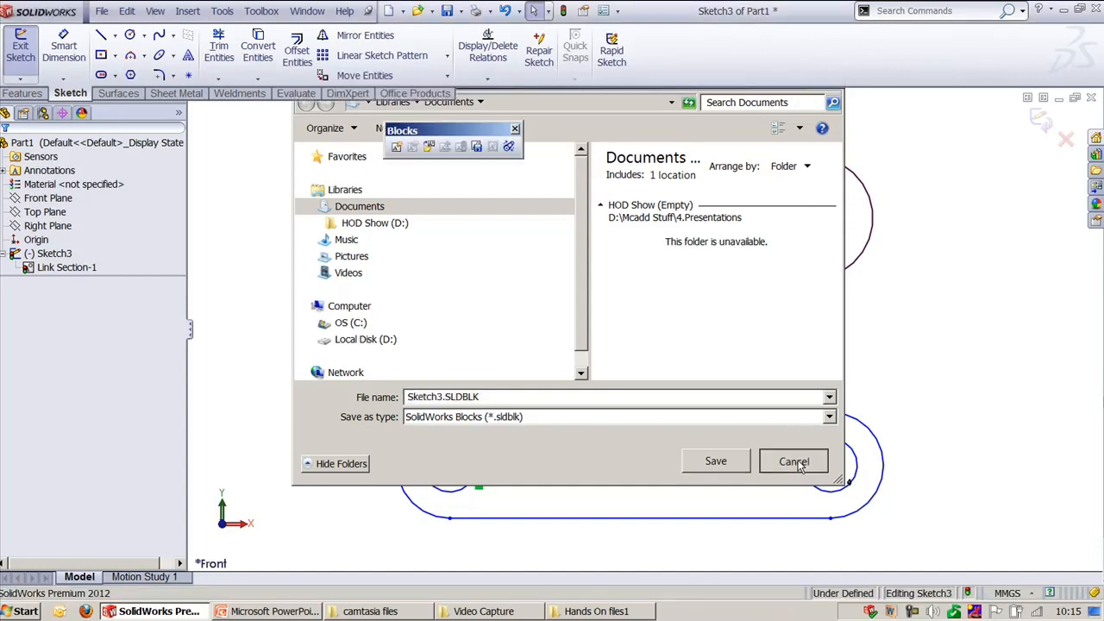
{"action": "key", "text": "f"}
{"action": "scroll", "coordinate": [828, 354], "scroll_direction": "down", "scroll_amount": 3}
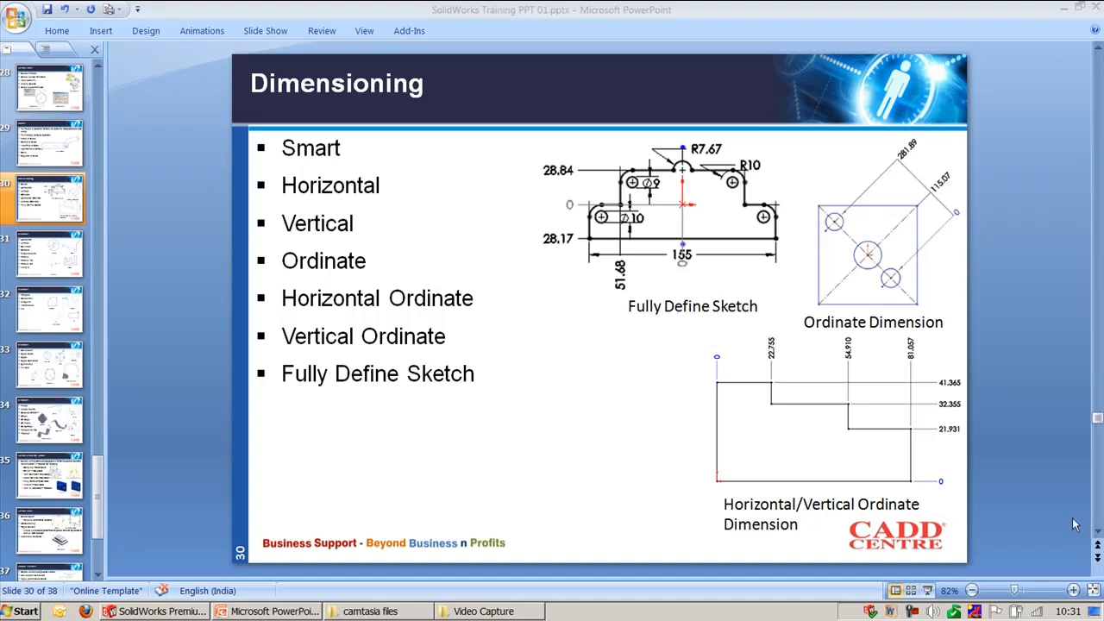
- Switch from the Dimensioning slide in PowerPoint to the SolidWorks sketch
{"action": "left_click", "coordinate": [166, 611]}
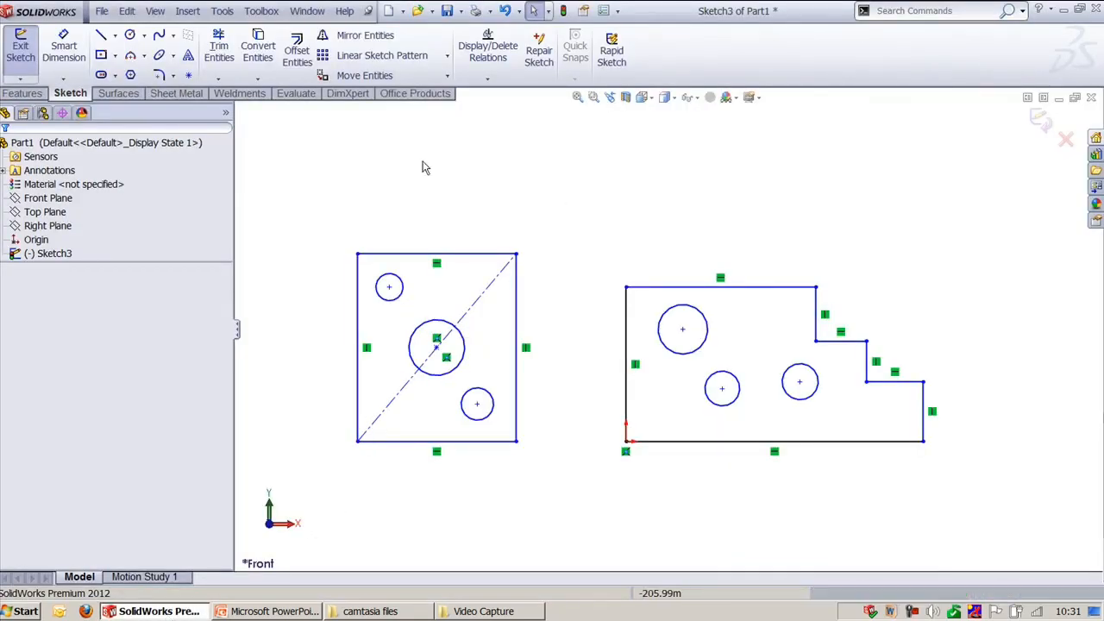
- Dimension the length of the stepped profile's top edge with Smart Dimension
{"action": "left_click", "coordinate": [62, 78]}
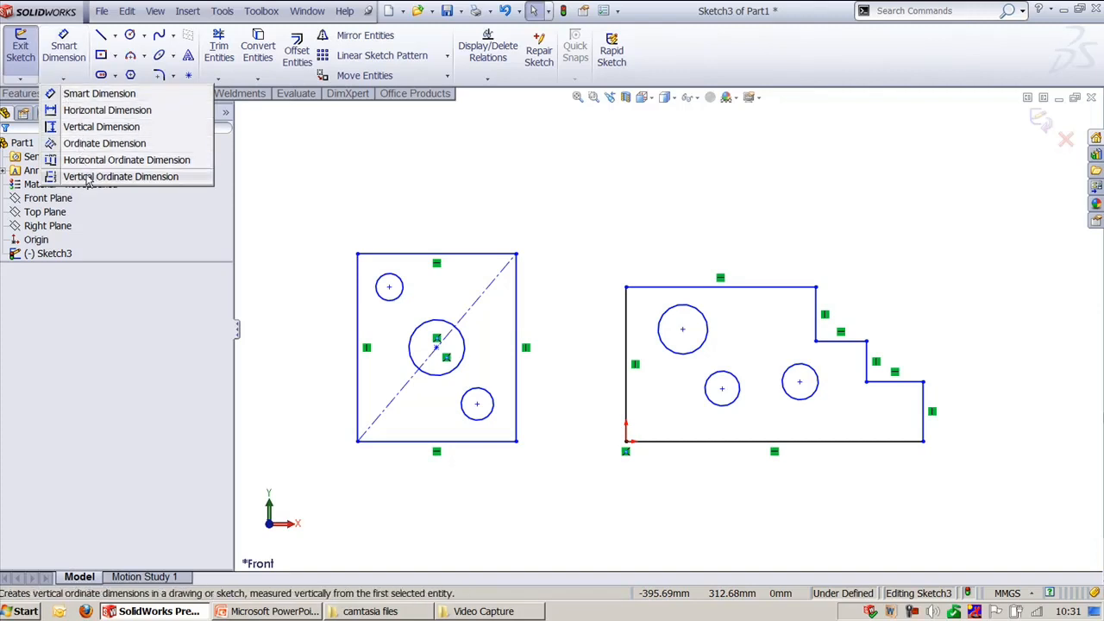
{"action": "left_click", "coordinate": [86, 96]}
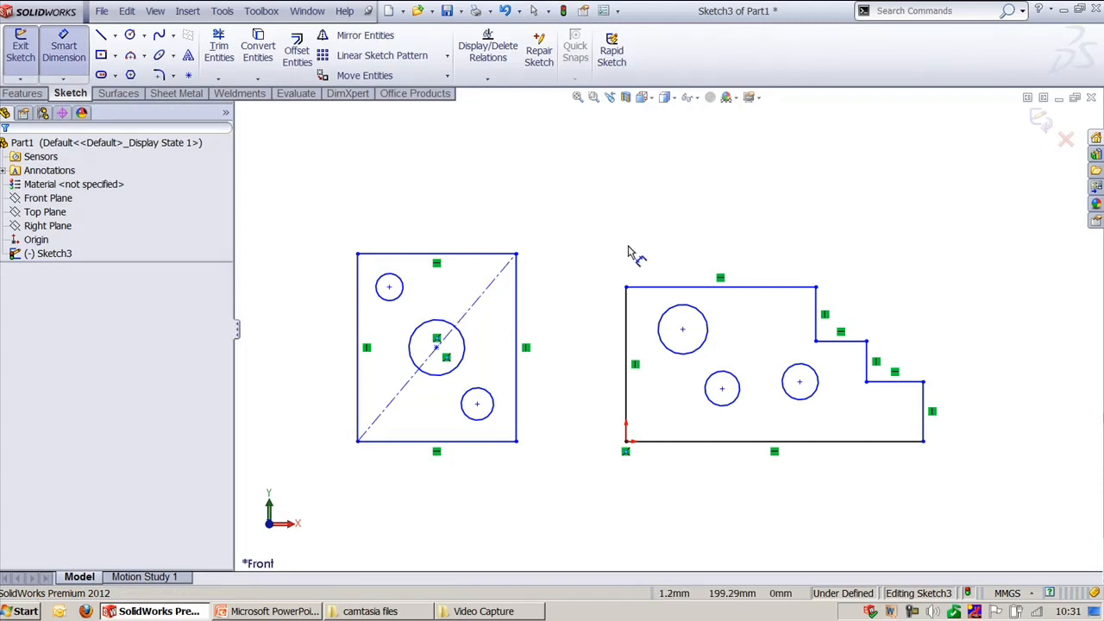
{"action": "left_click", "coordinate": [665, 288]}
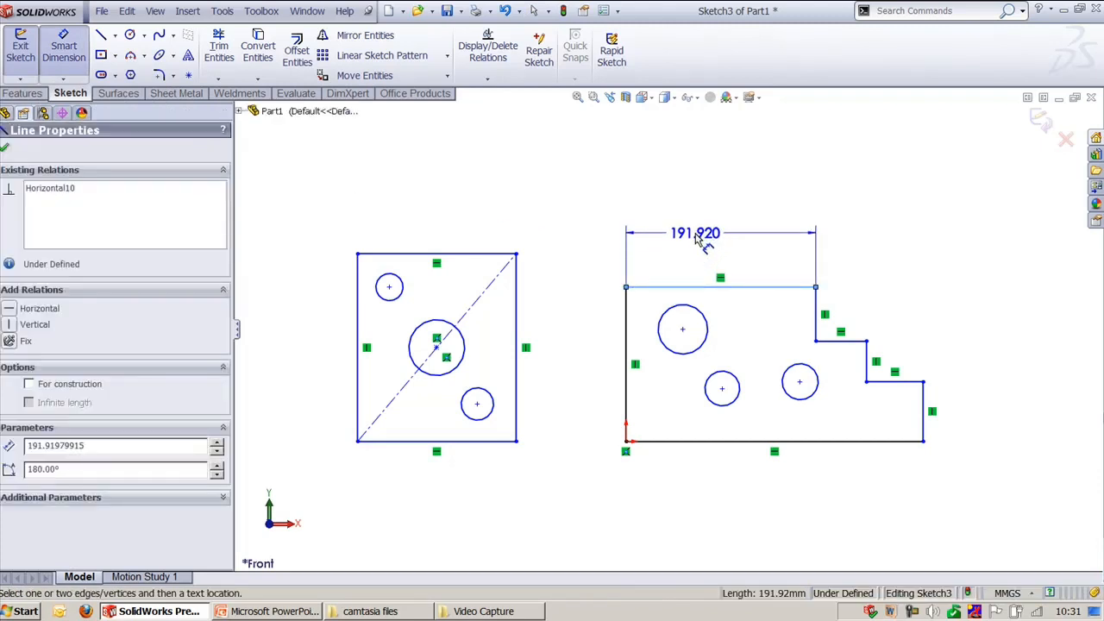
{"action": "left_click", "coordinate": [700, 241]}
{"action": "left_click", "coordinate": [630, 261]}
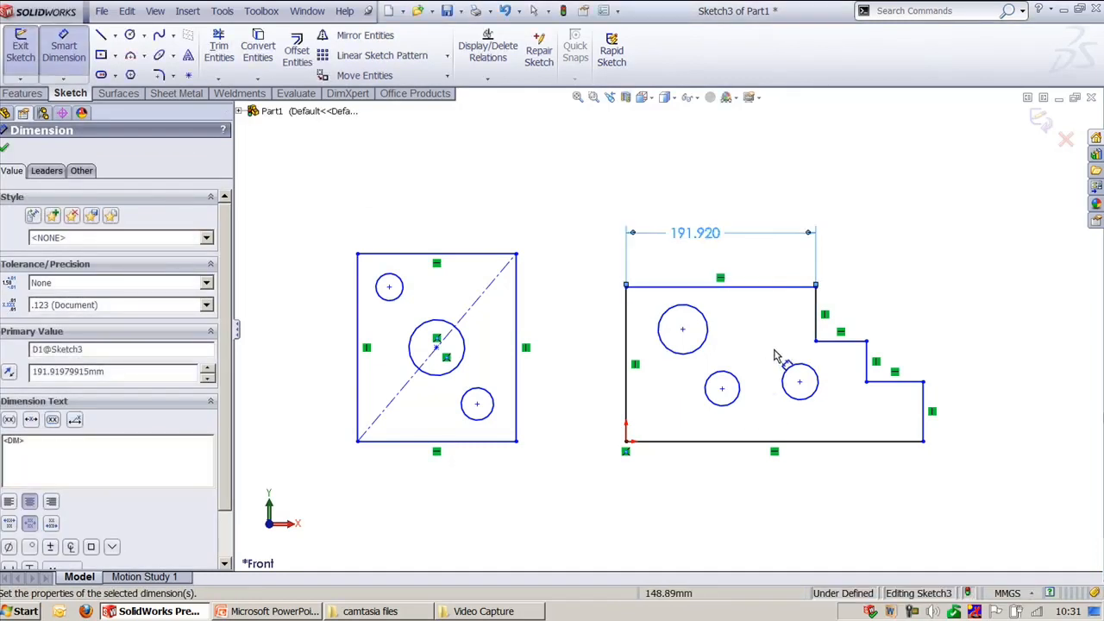
- Try dimensioning the middle step's edges and the rightmost circle's diameter, cancelling without placing either dimension
{"action": "left_click", "coordinate": [865, 359]}
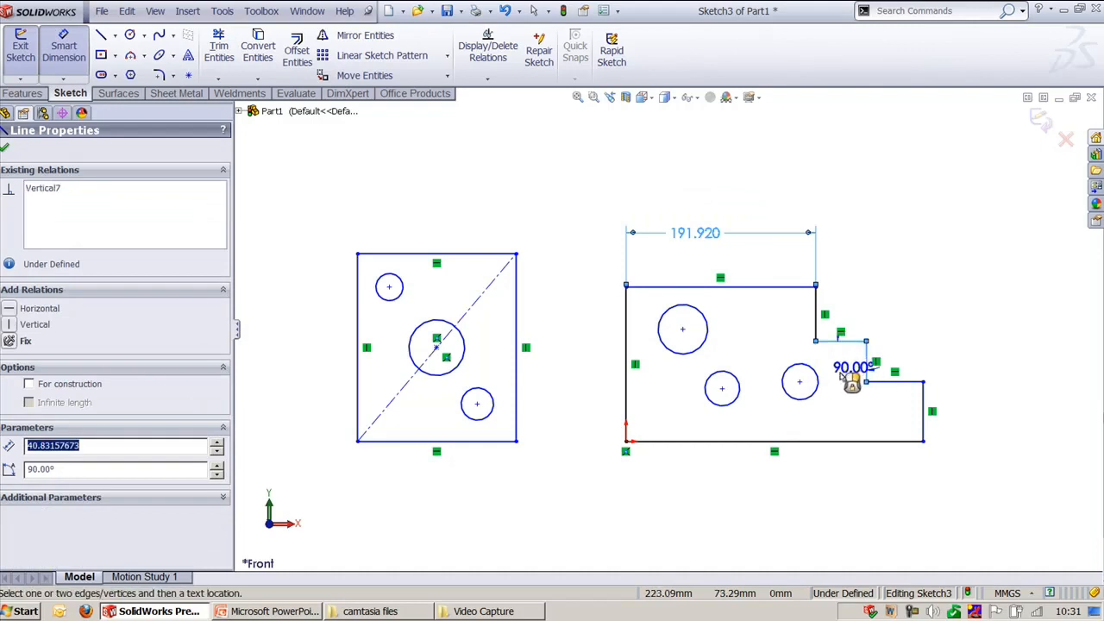
{"action": "key", "text": "Escape"}
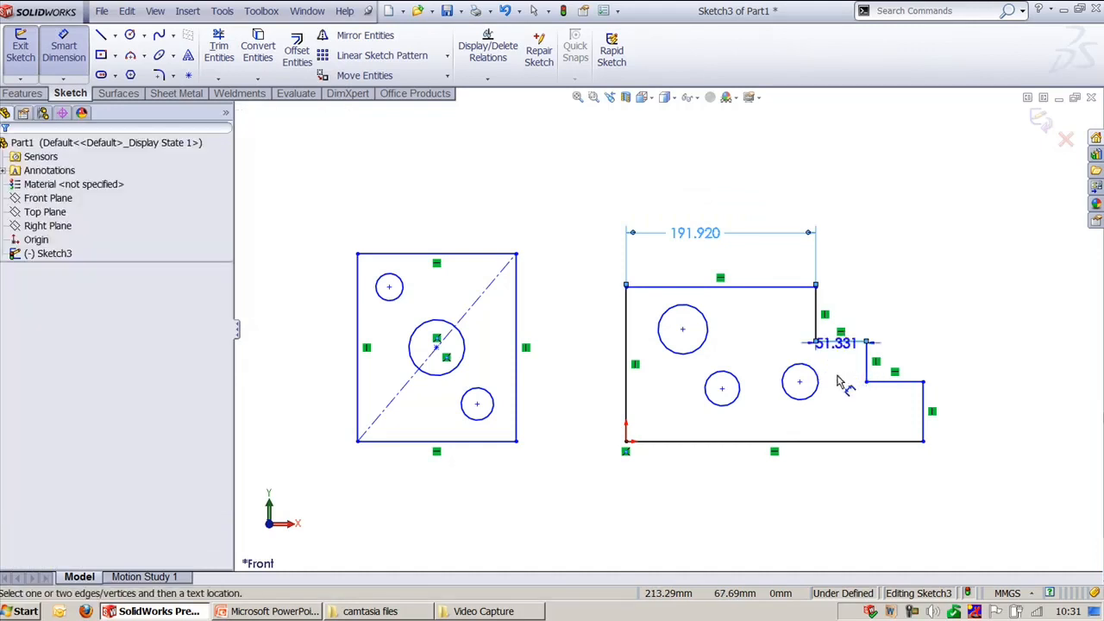
{"action": "key", "text": "Escape"}
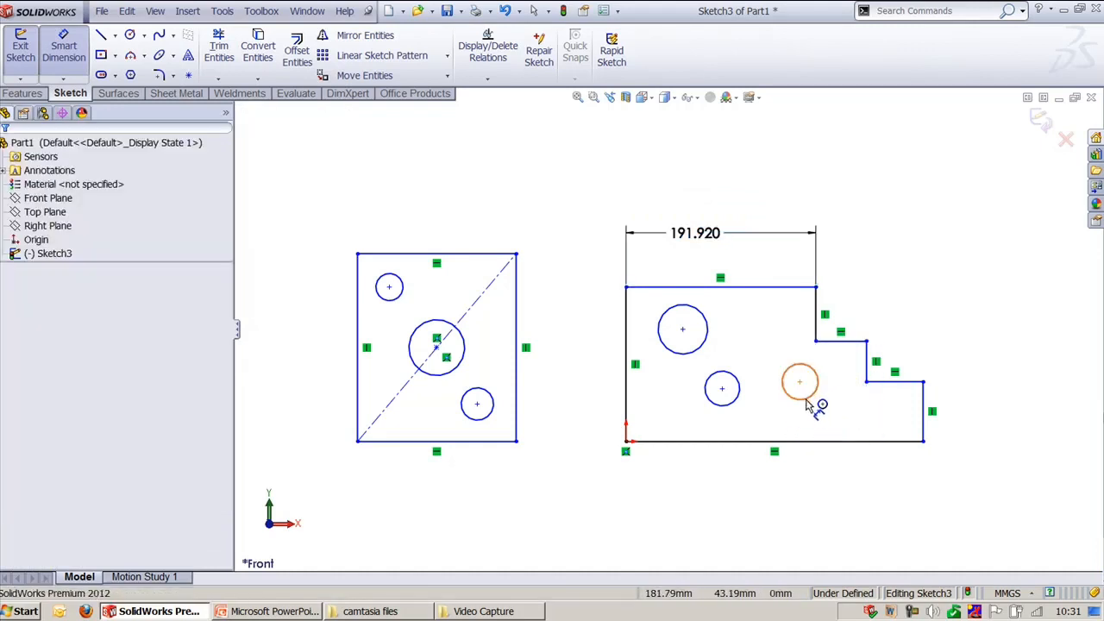
{"action": "left_click", "coordinate": [808, 399]}
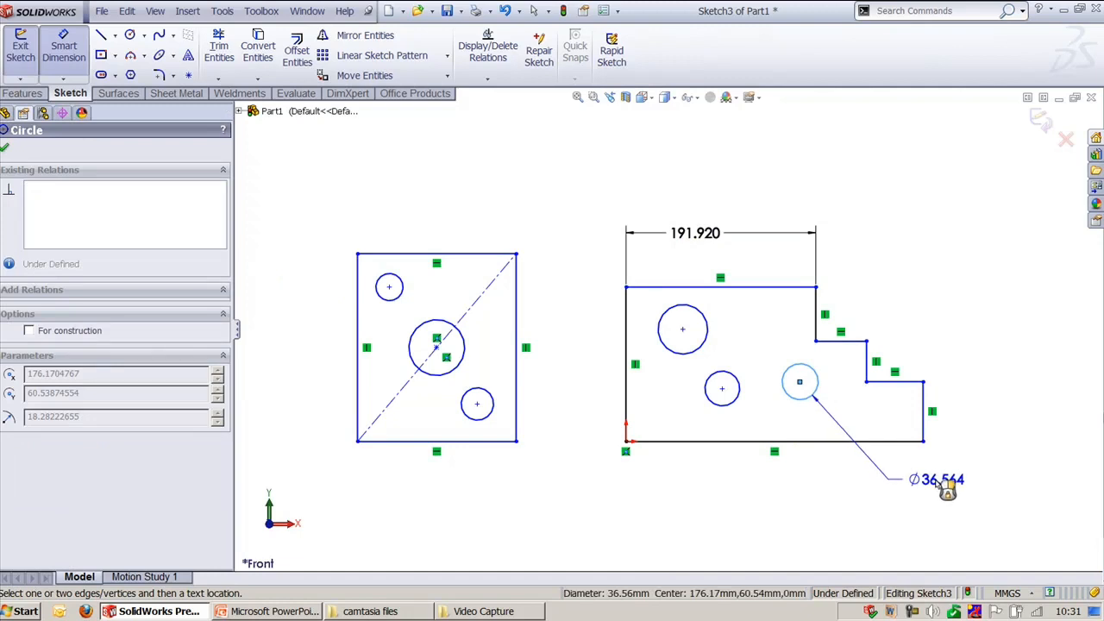
{"action": "key", "text": "Escape"}
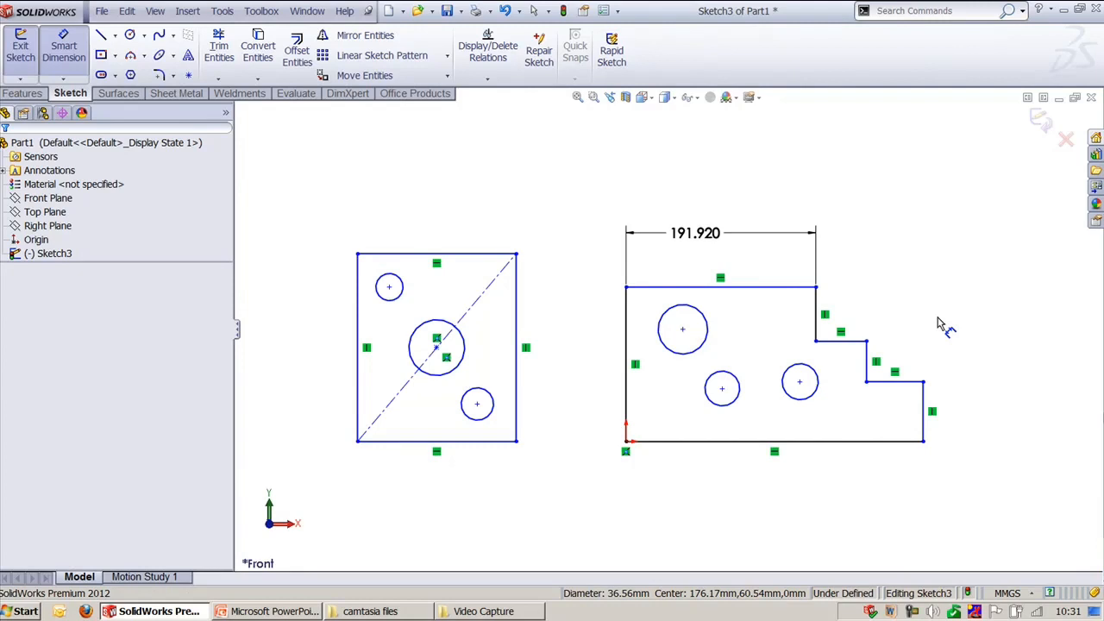
{"action": "key", "text": "Escape"}
- Delete the length dimension above the stepped profile's top edge
{"action": "left_click", "coordinate": [675, 236]}
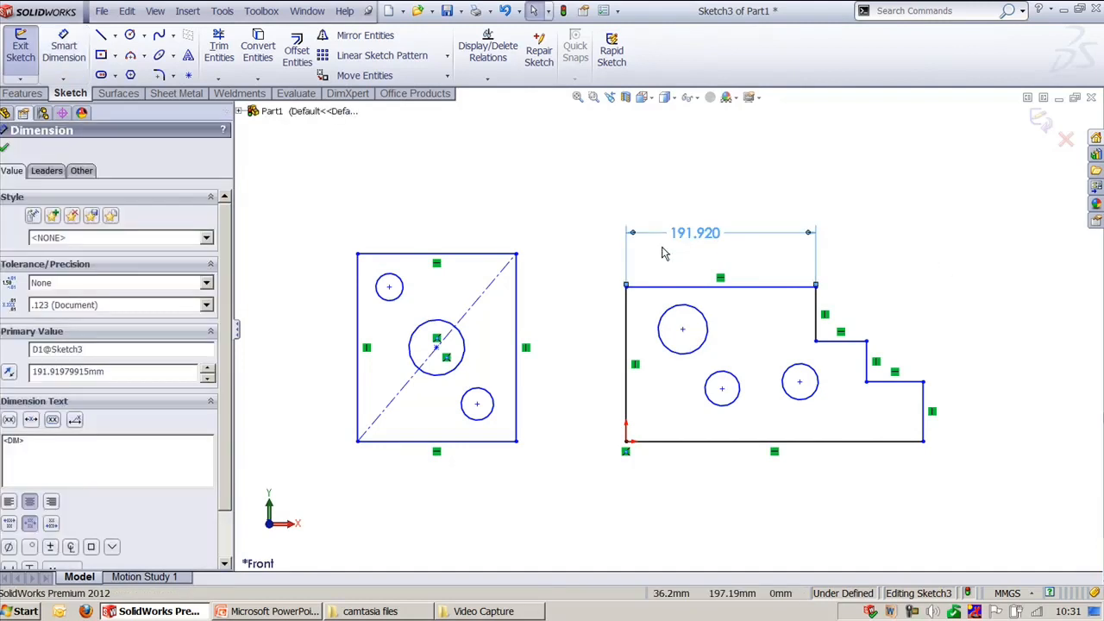
{"action": "key", "text": "Delete"}
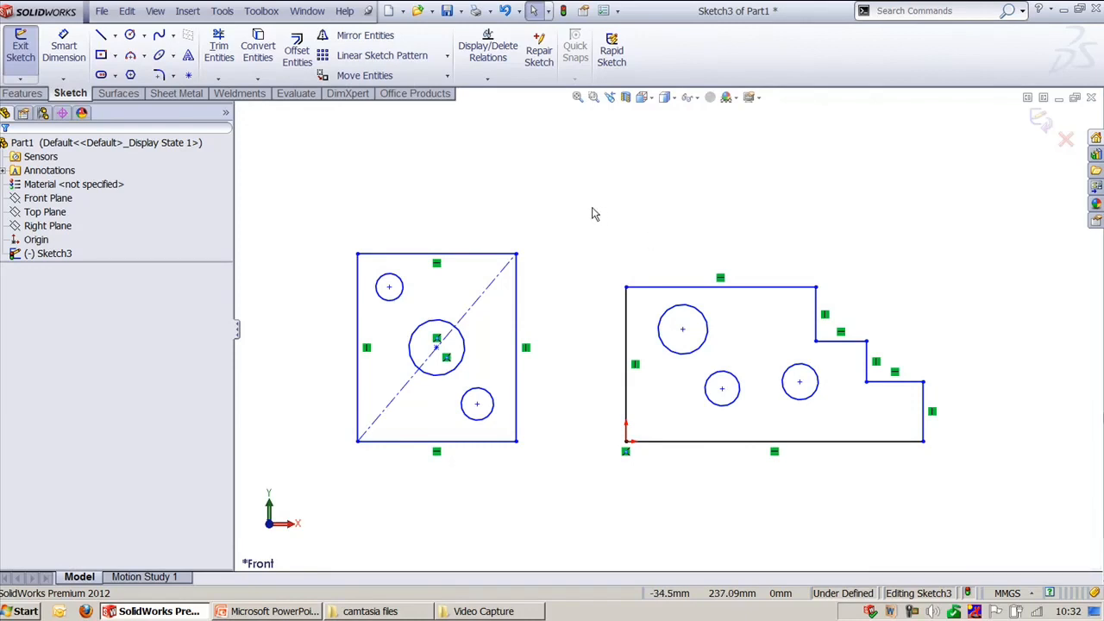
- Place a Smart Dimension for the top edge's length above the stepped profile
{"action": "key", "text": "d"}
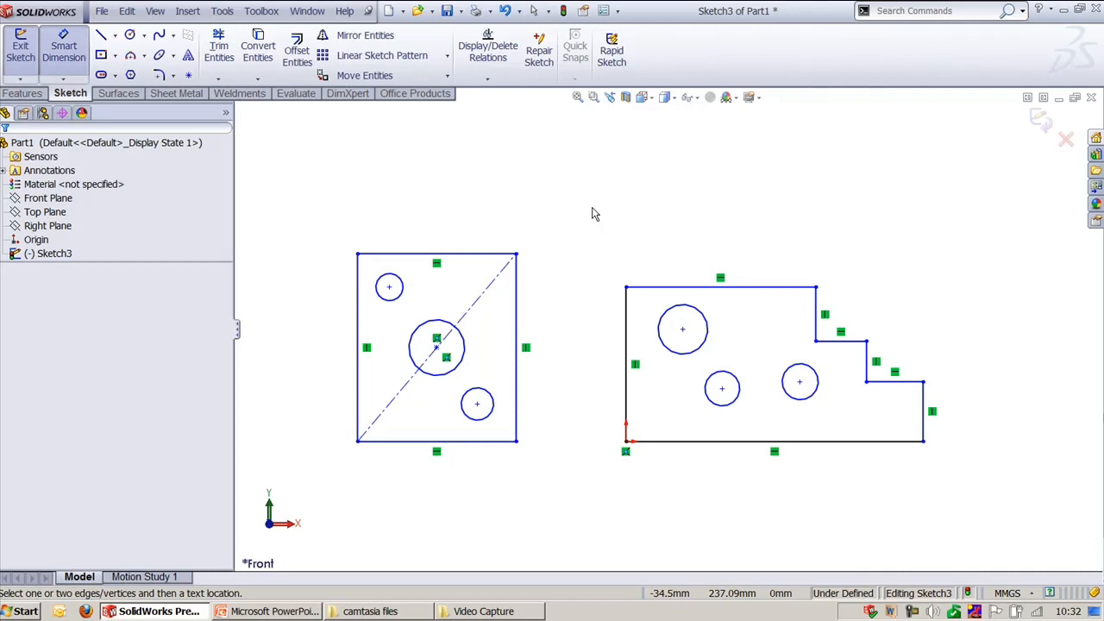
{"action": "left_click", "coordinate": [695, 286]}
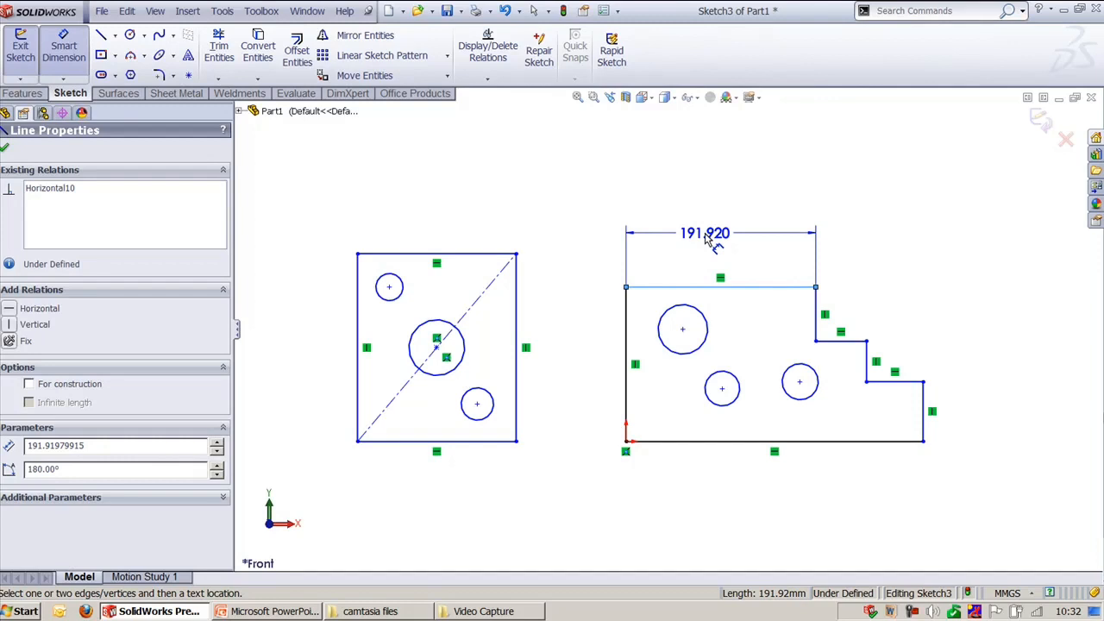
{"action": "left_click", "coordinate": [705, 240]}
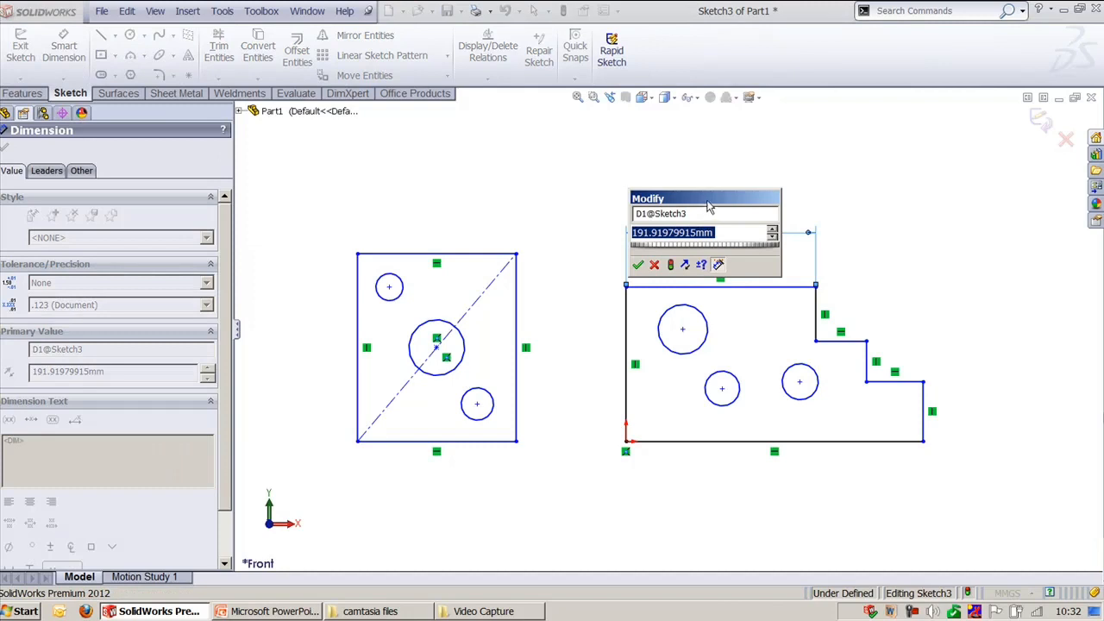
- Move the Modify dialog clear of the dimension and set the top edge's length to 211.92 mm using 10 mm increments
{"action": "left_click_drag", "start_coordinate": [709, 207], "coordinate": [721, 148]}
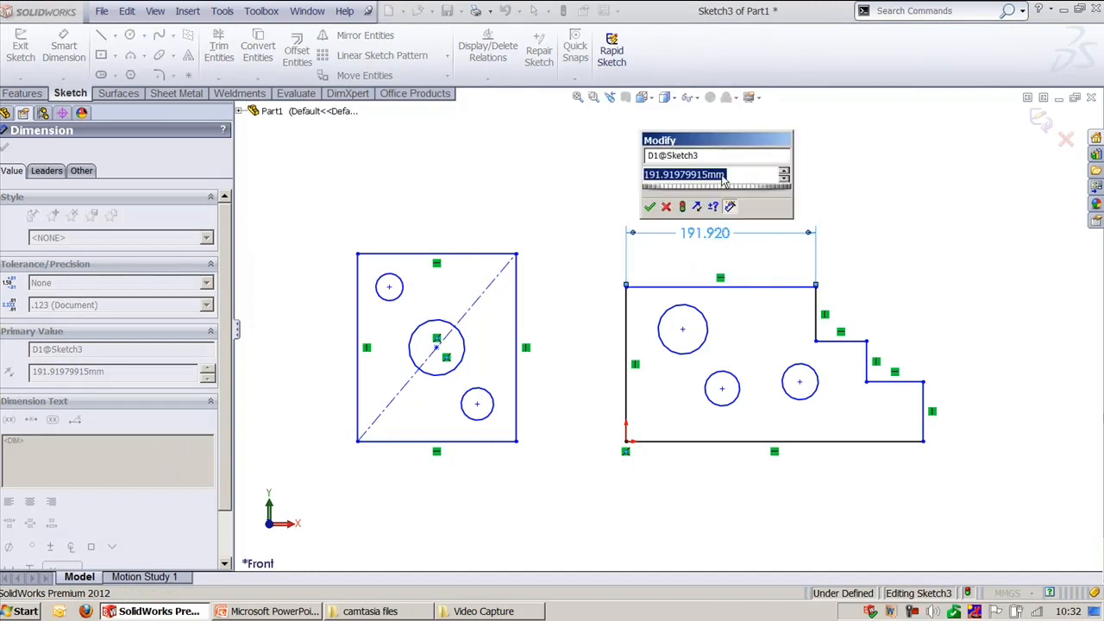
{"action": "left_click", "coordinate": [723, 157]}
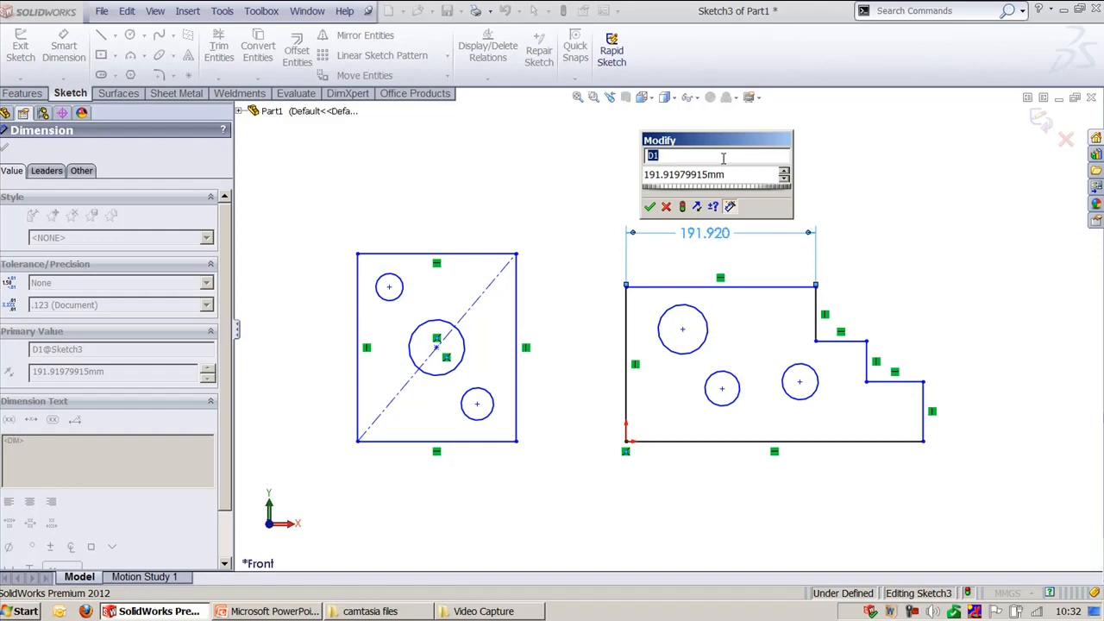
{"action": "left_click", "coordinate": [729, 172]}
{"action": "scroll", "coordinate": [752, 171], "scroll_direction": "up", "scroll_amount": 2}
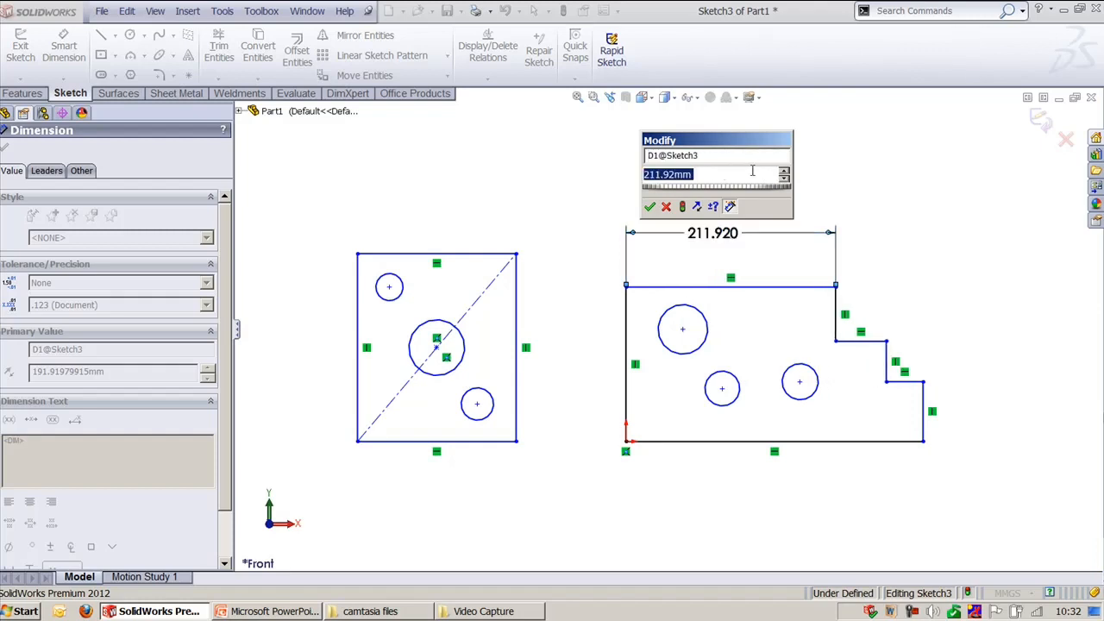
{"action": "scroll", "coordinate": [751, 170], "scroll_direction": "down", "scroll_amount": 2}
{"action": "scroll", "coordinate": [752, 171], "scroll_direction": "up", "scroll_amount": 1}
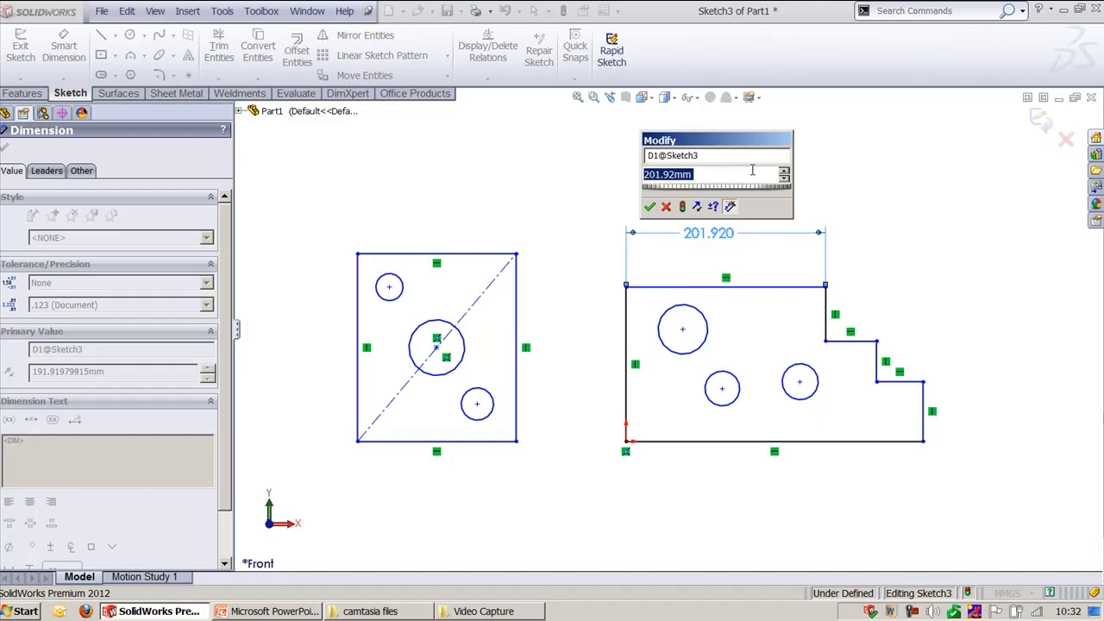
{"action": "scroll", "coordinate": [752, 171], "scroll_direction": "up", "scroll_amount": 1}
{"action": "scroll", "coordinate": [752, 171], "scroll_direction": "up", "scroll_amount": 1}
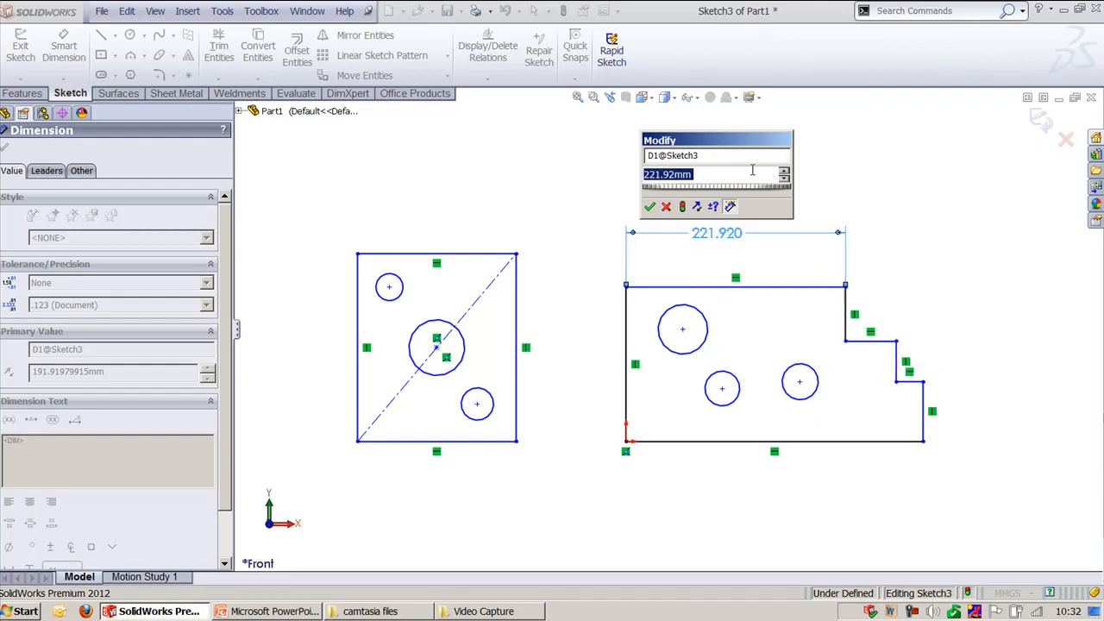
{"action": "scroll", "coordinate": [753, 171], "scroll_direction": "down", "scroll_amount": 1}
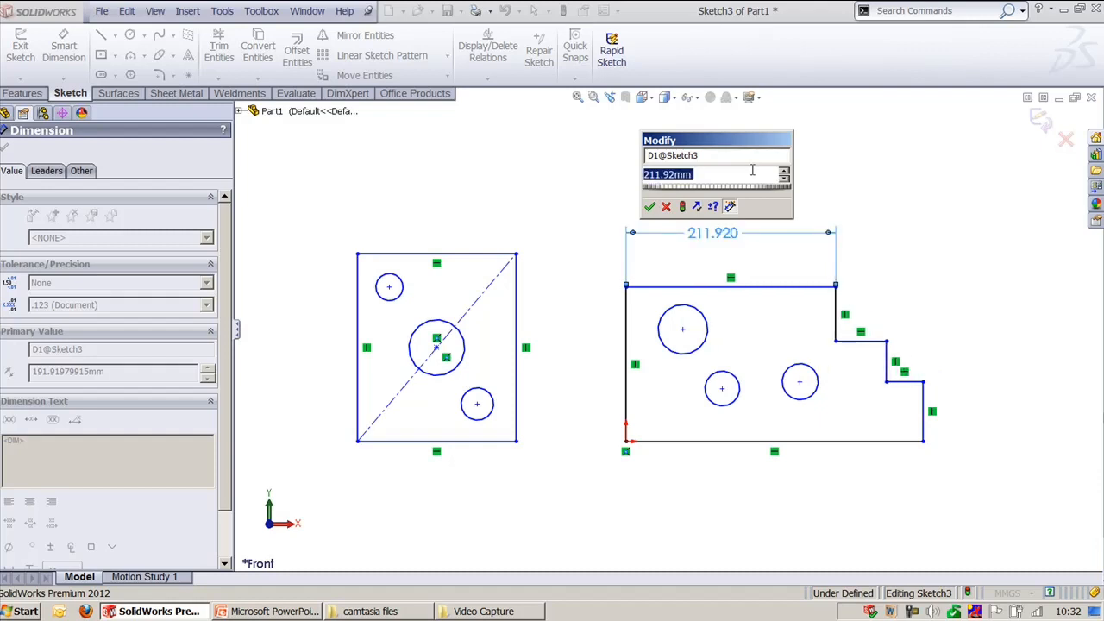
- Check the increment value options for the dimension, accept the modified length and leave Smart Dimension
{"action": "left_click", "coordinate": [713, 208]}
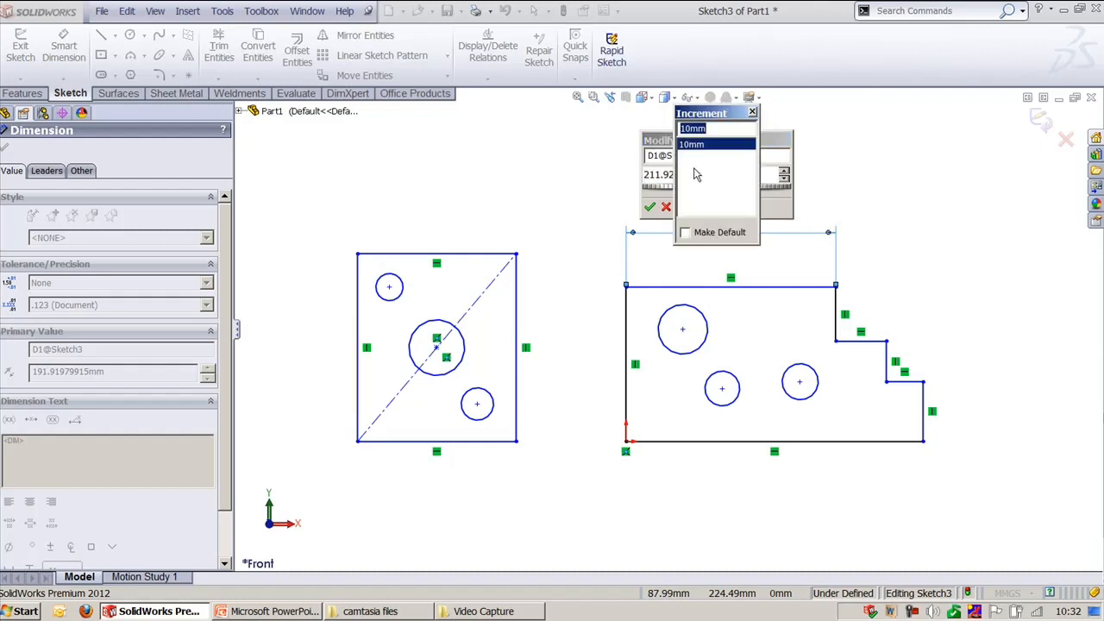
{"action": "left_click", "coordinate": [752, 112]}
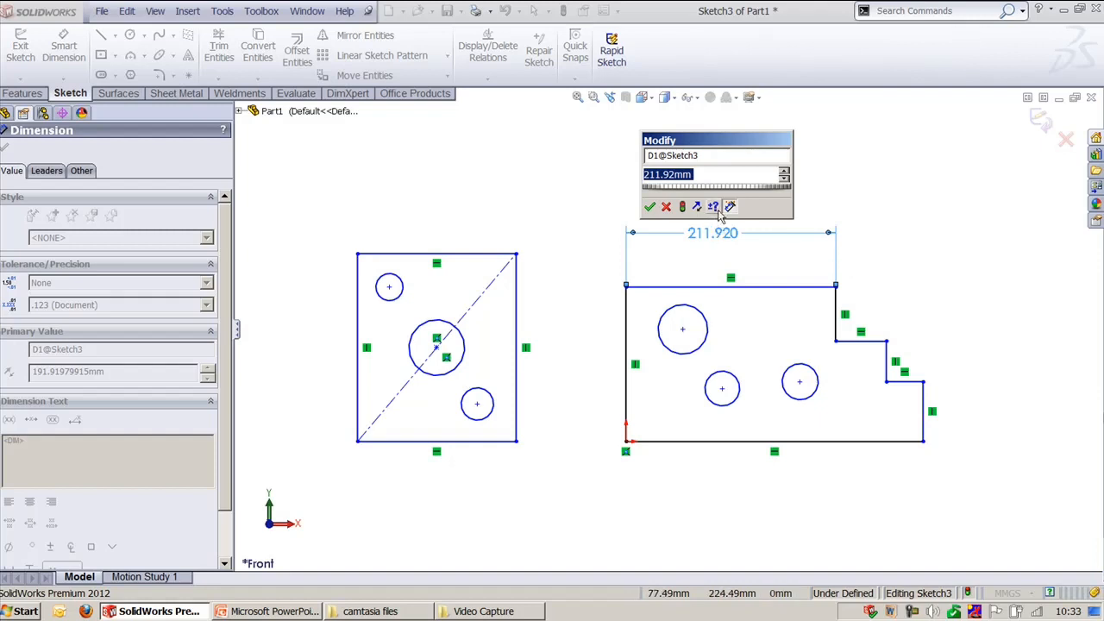
{"action": "left_click", "coordinate": [650, 208]}
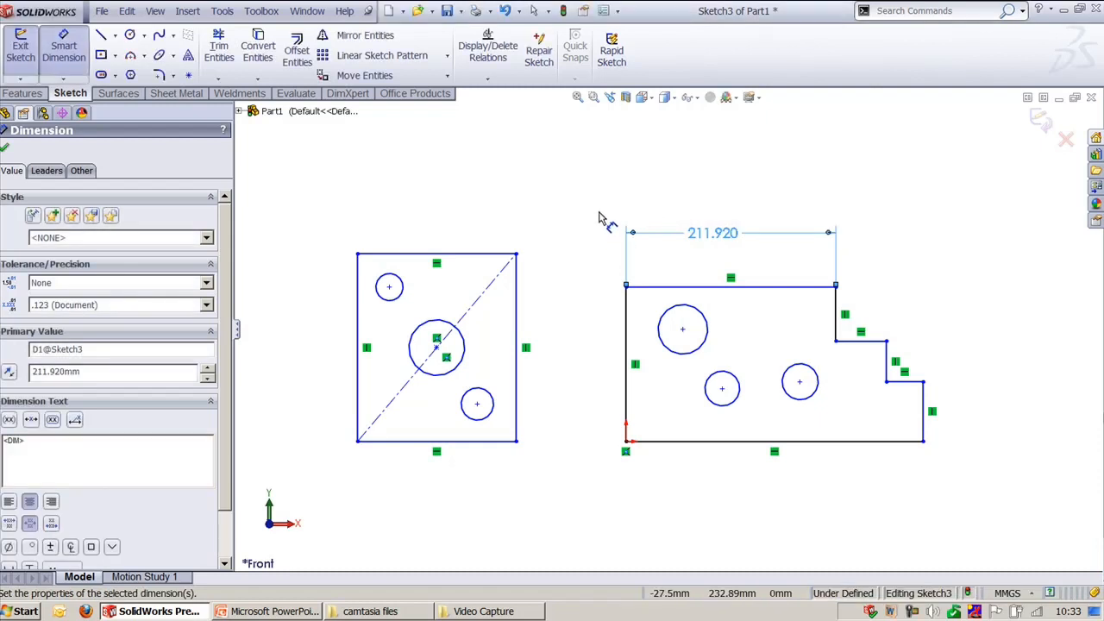
{"action": "key", "text": "Escape"}
{"action": "key", "text": "Escape"}
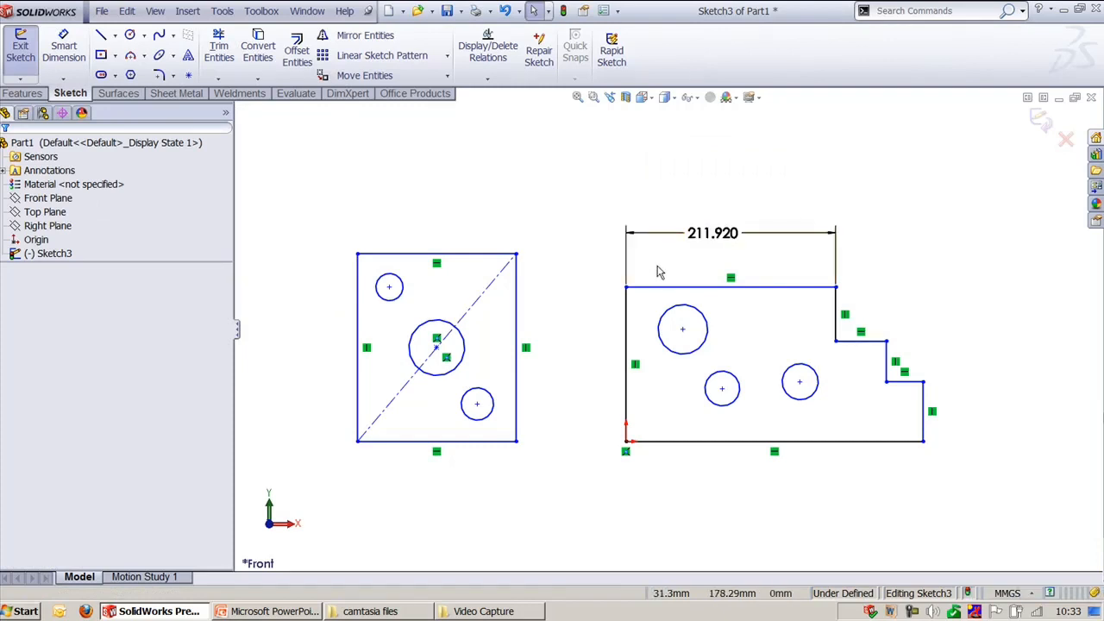
- Select the length dimension above the stepped profile and apply a Basic tolerance to it
{"action": "left_click", "coordinate": [698, 237]}
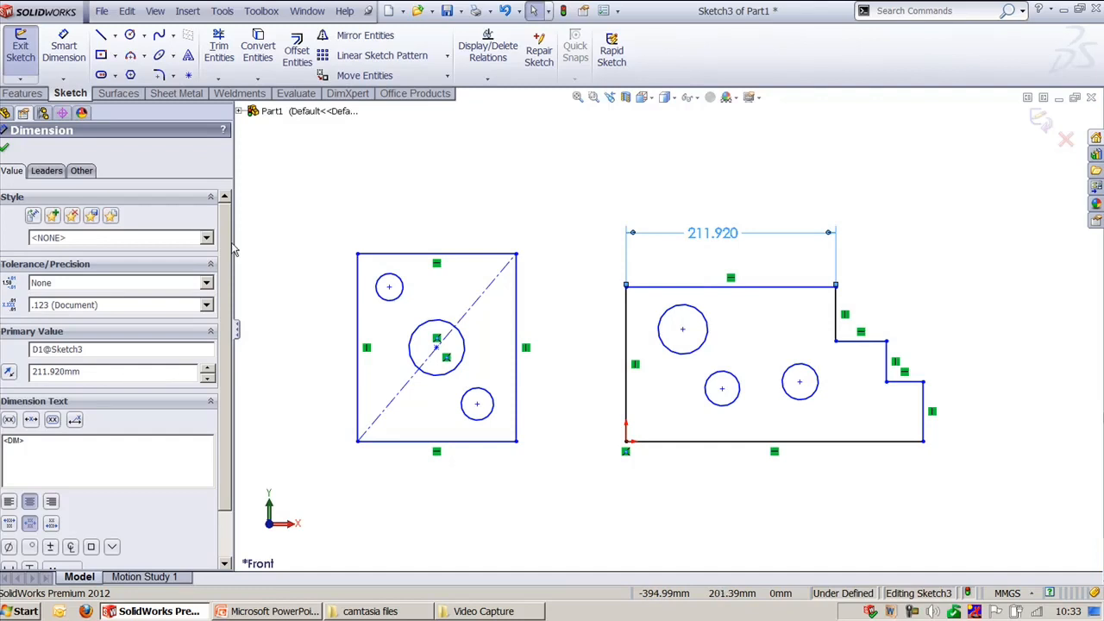
{"action": "left_click_drag", "start_coordinate": [235, 247], "coordinate": [288, 238]}
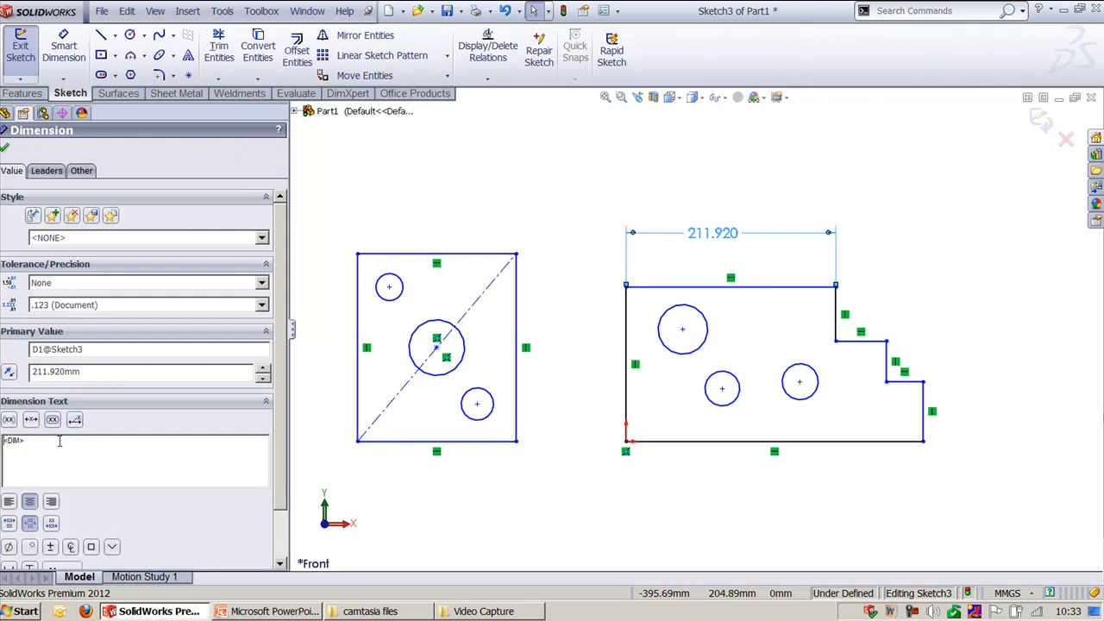
{"action": "left_click", "coordinate": [74, 287]}
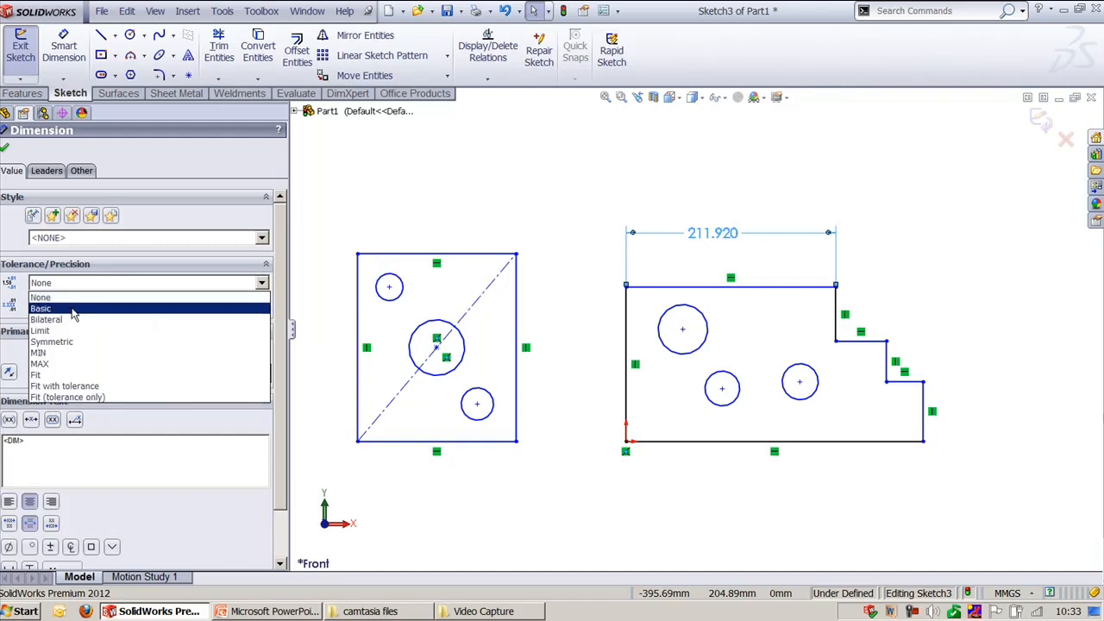
{"action": "left_click", "coordinate": [75, 309]}
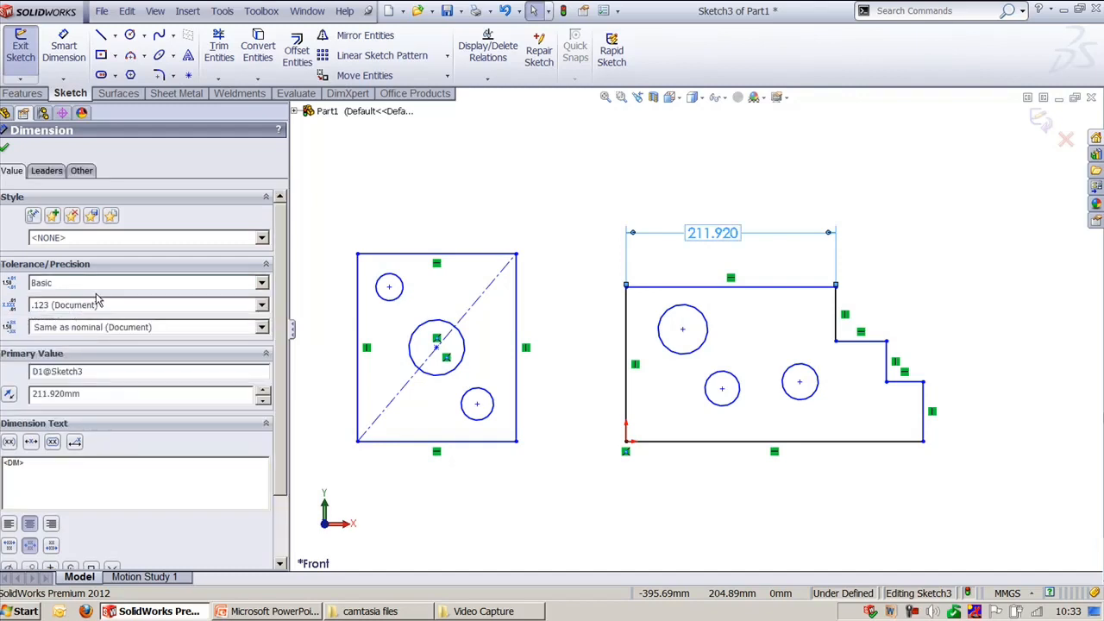
- Switch the top-edge dimension's tolerance to Limit with a maximum variation of 5 mm
{"action": "left_click", "coordinate": [95, 284]}
{"action": "left_click", "coordinate": [77, 331]}
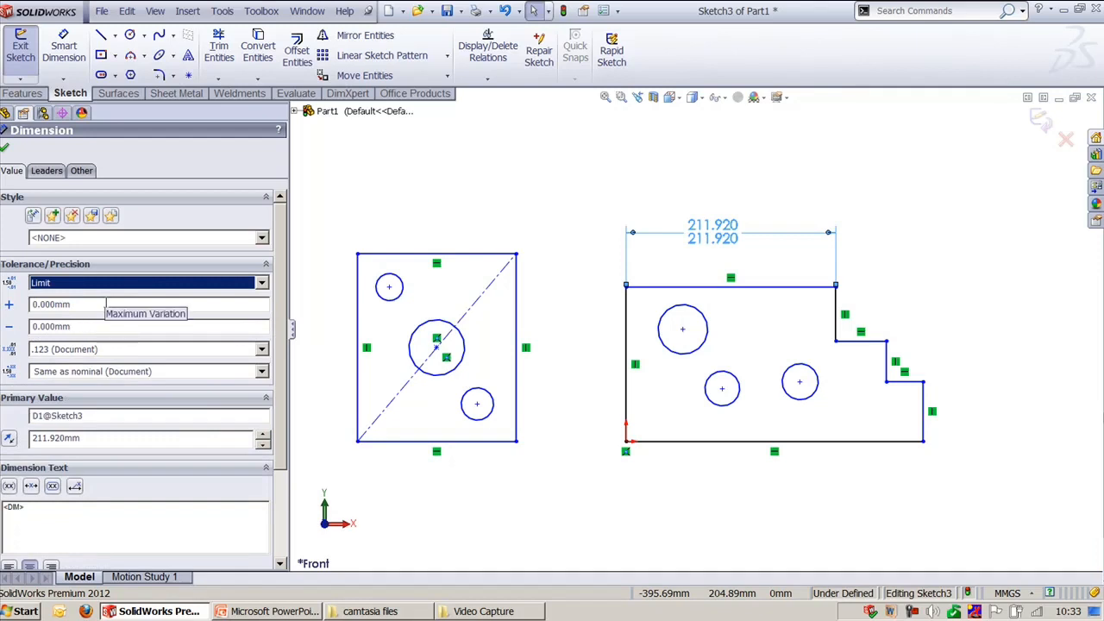
{"action": "left_click", "coordinate": [106, 303]}
{"action": "type", "text": "5"}
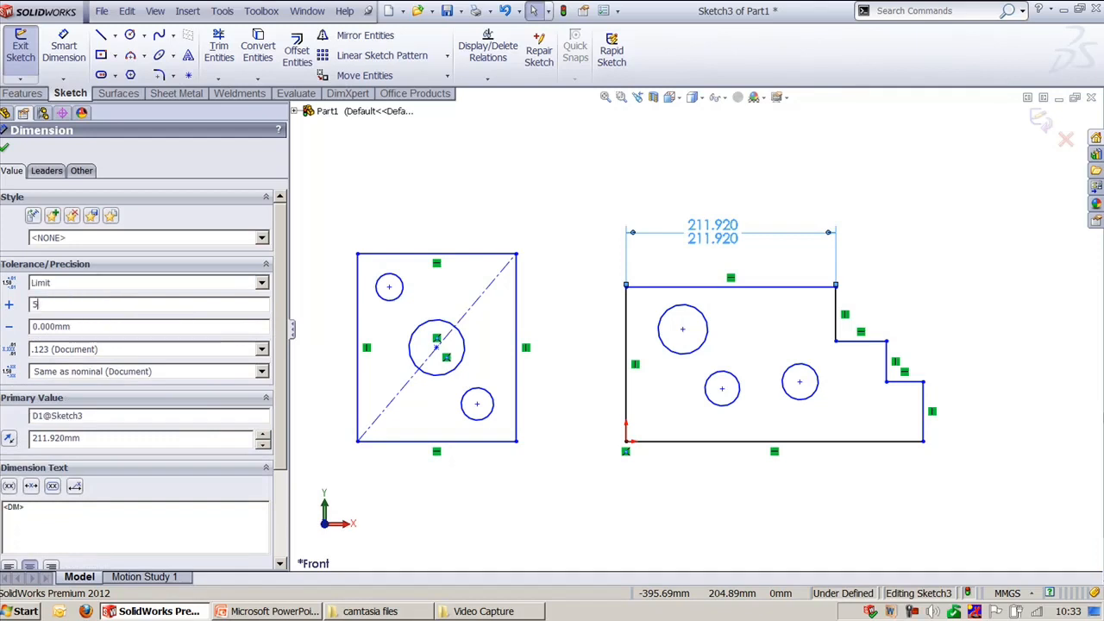
{"action": "left_click", "coordinate": [123, 325]}
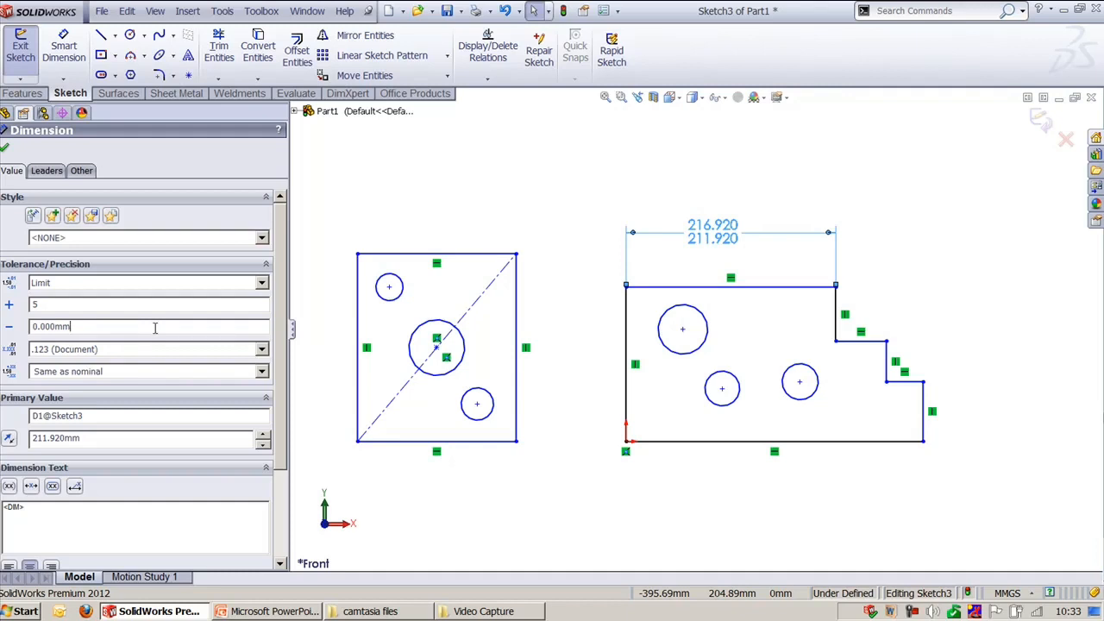
- Try dual dimension display on the top-edge length, turn it off and reset the tolerance to None
{"action": "scroll", "coordinate": [285, 388], "scroll_direction": "down", "scroll_amount": 3}
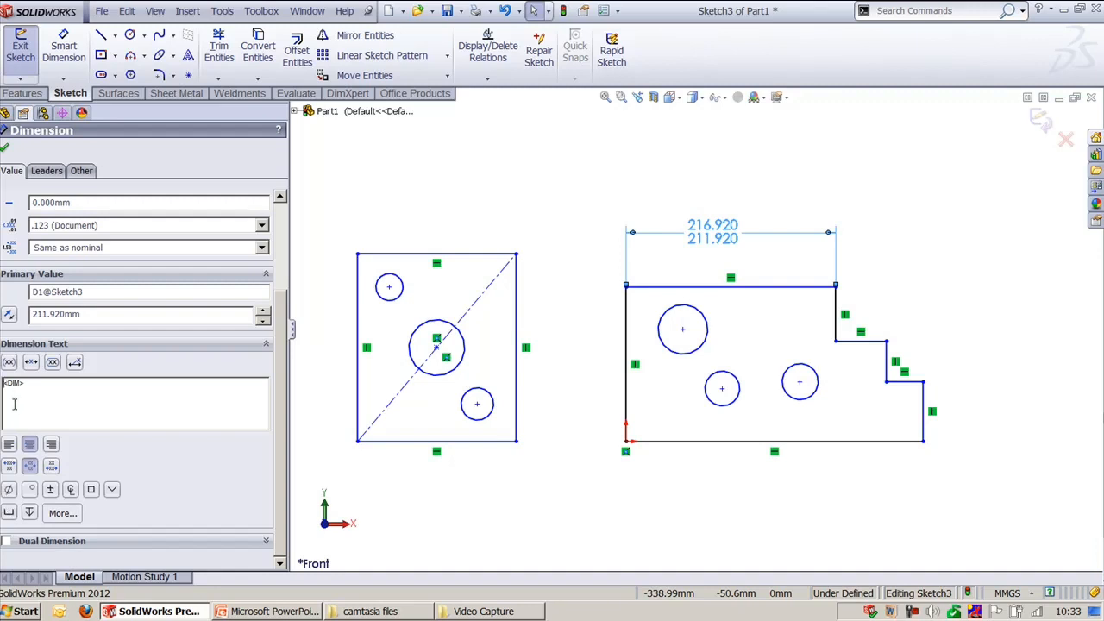
{"action": "left_click", "coordinate": [71, 387]}
{"action": "left_click", "coordinate": [25, 545]}
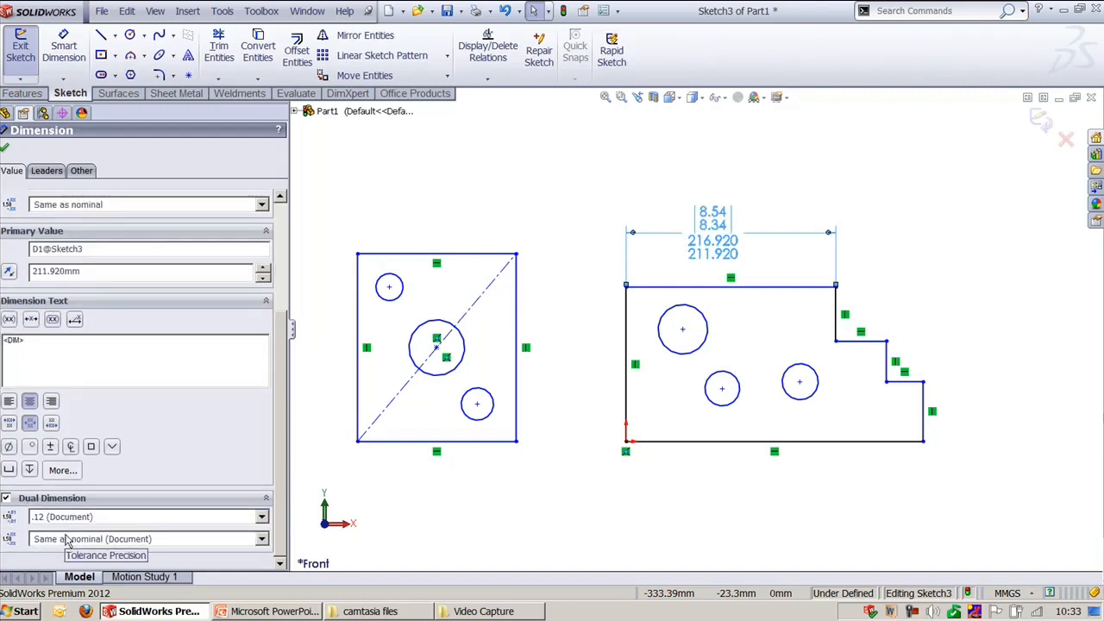
{"action": "left_click", "coordinate": [23, 499]}
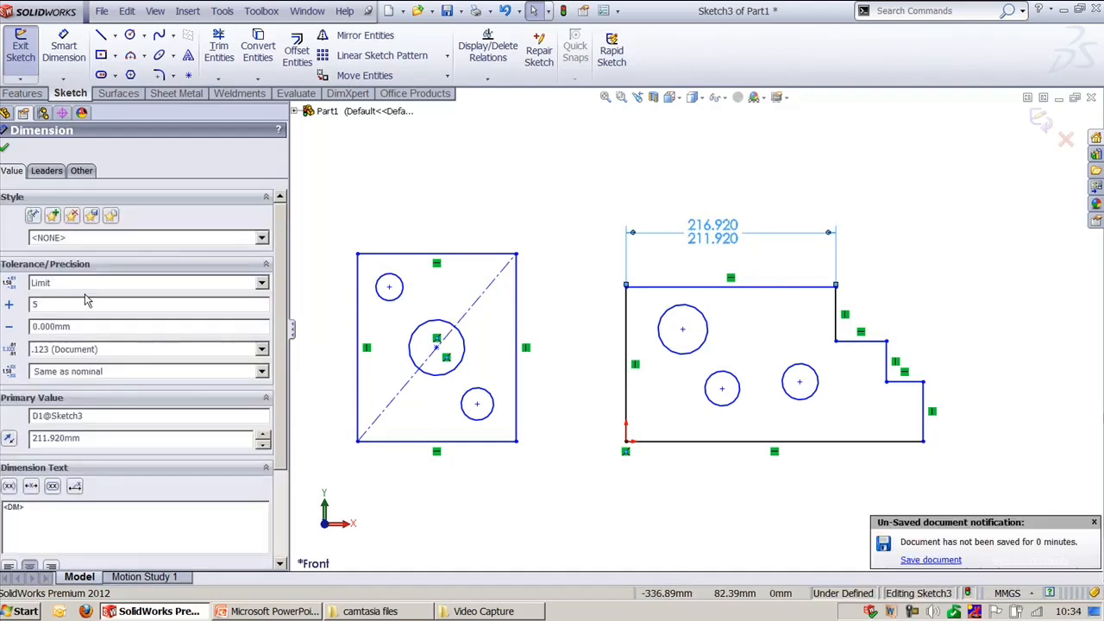
{"action": "left_click", "coordinate": [85, 288]}
{"action": "left_click", "coordinate": [84, 296]}
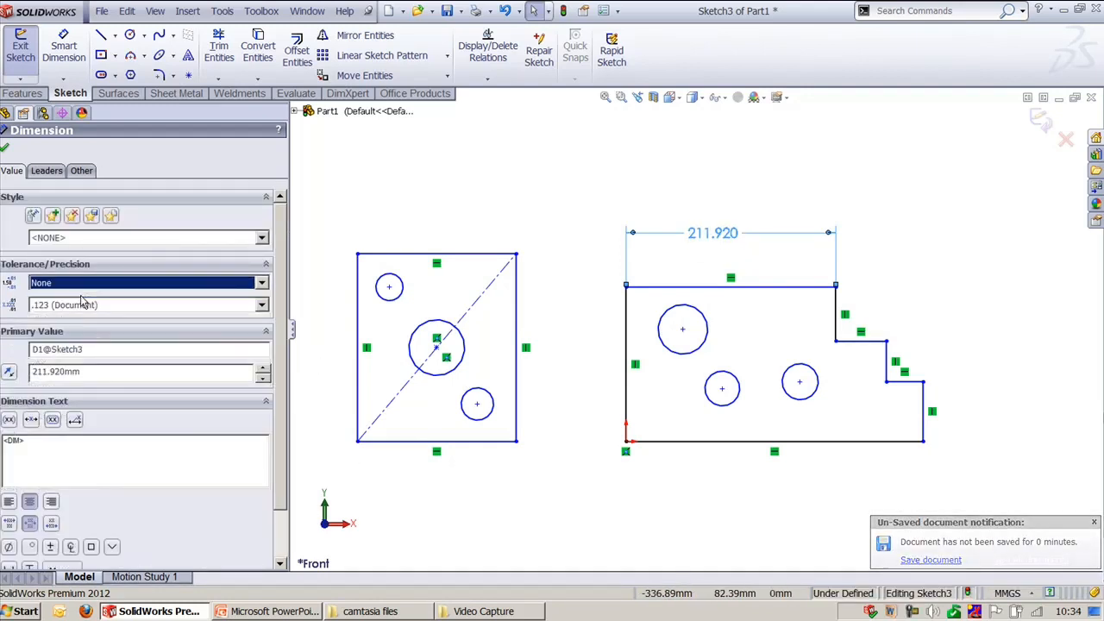
- Place the top-edge dimension's arrows outside the witness lines and return them to the inside
{"action": "left_click", "coordinate": [49, 172]}
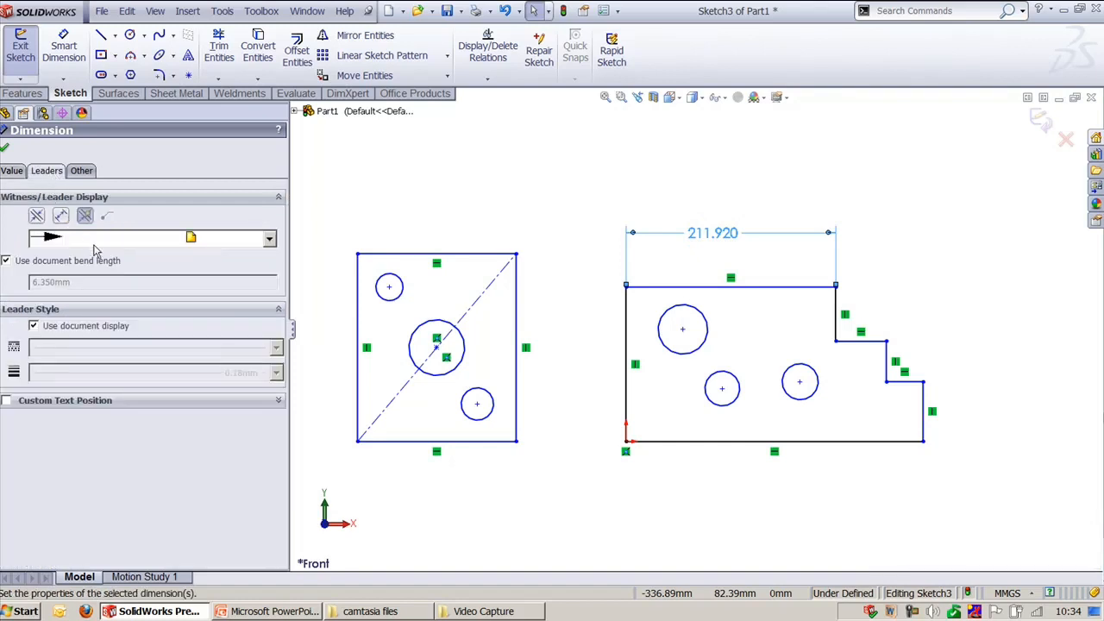
{"action": "left_click", "coordinate": [36, 215]}
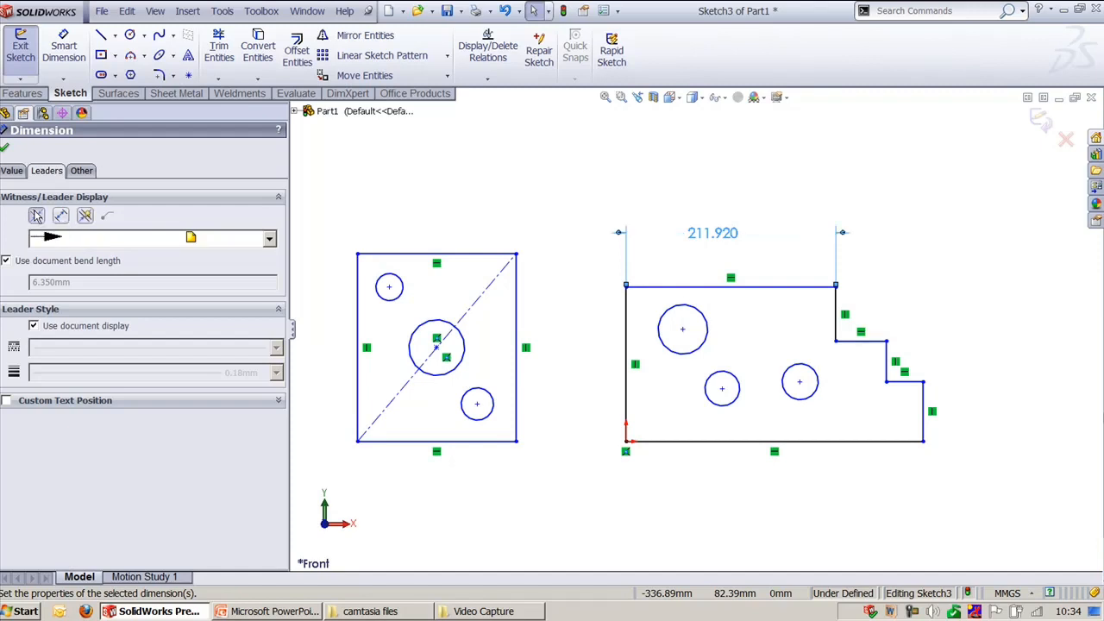
{"action": "left_click", "coordinate": [59, 216]}
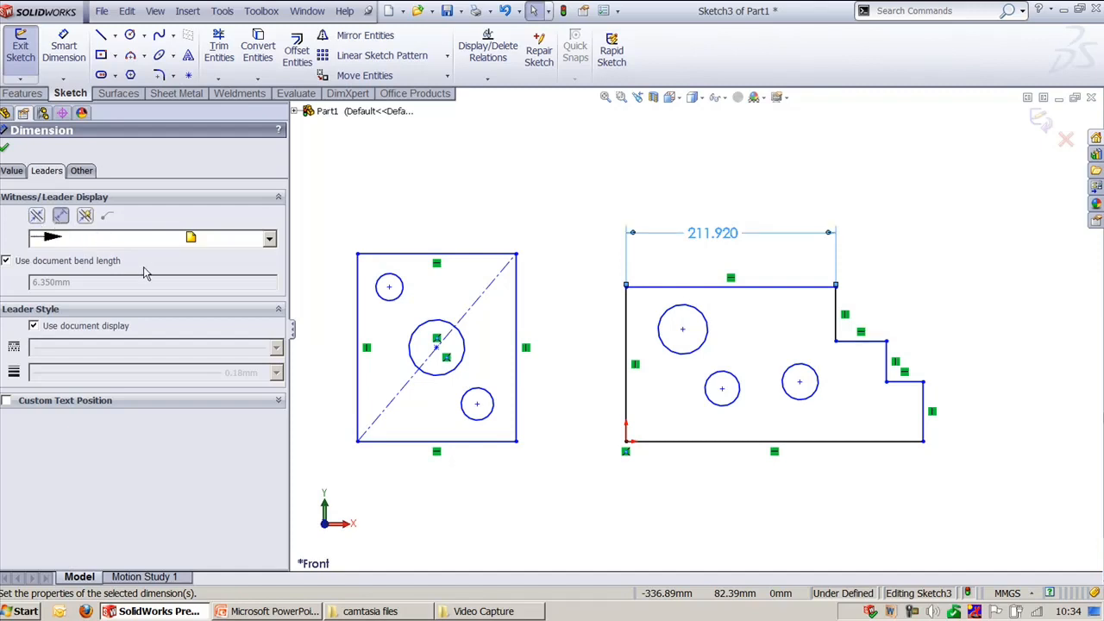
- Override the document leader display for the top-edge dimension and set its leader thickness to 0.7 mm
{"action": "left_click", "coordinate": [45, 326]}
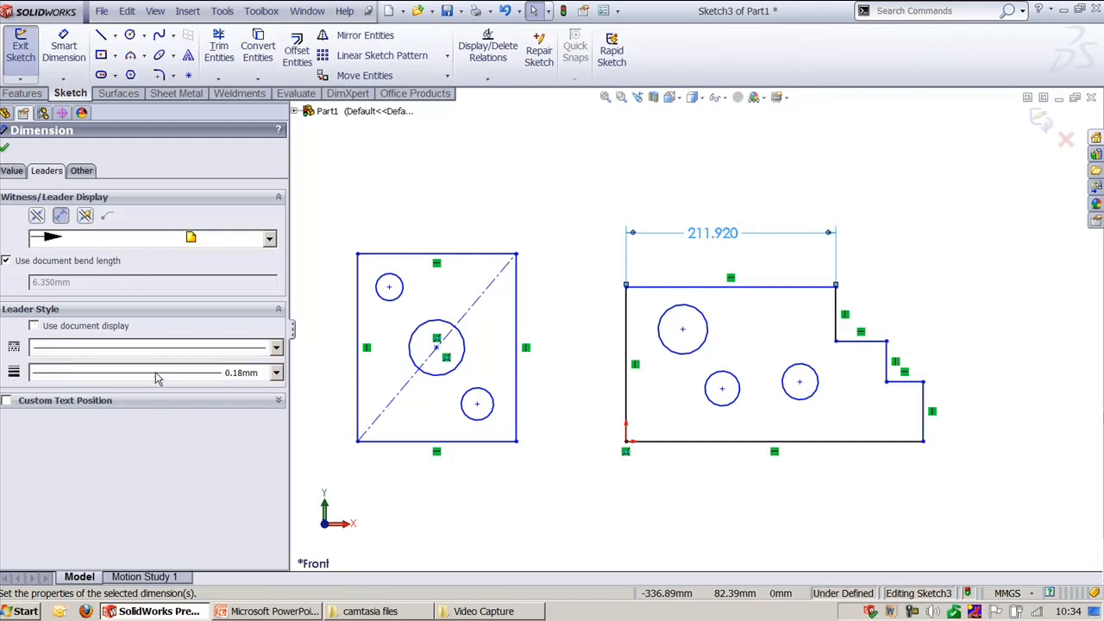
{"action": "left_click", "coordinate": [158, 378]}
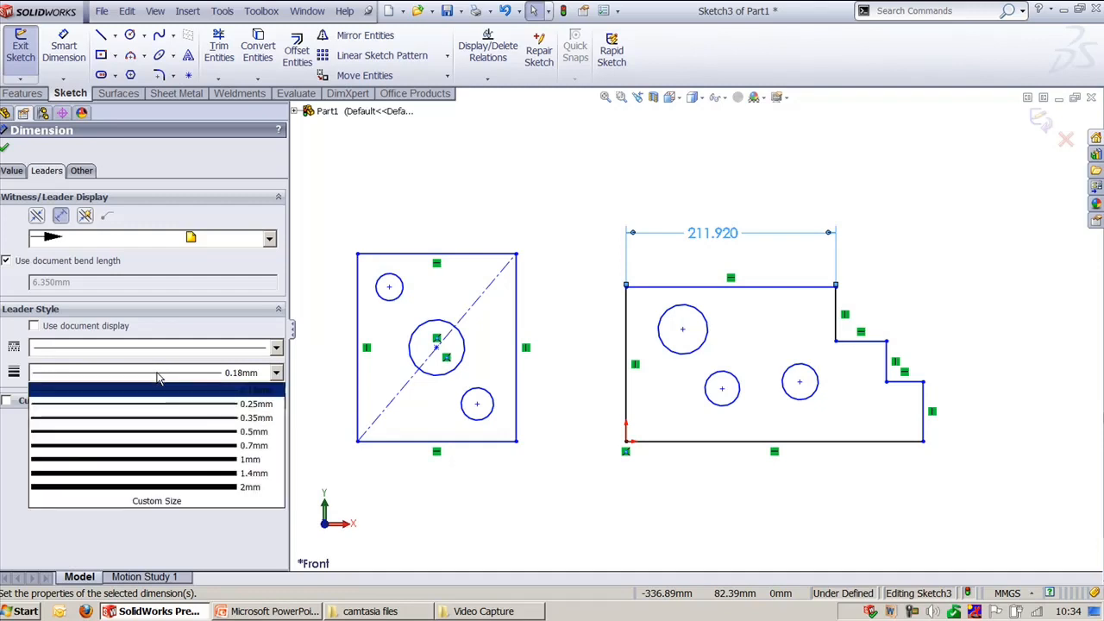
{"action": "left_click", "coordinate": [169, 445]}
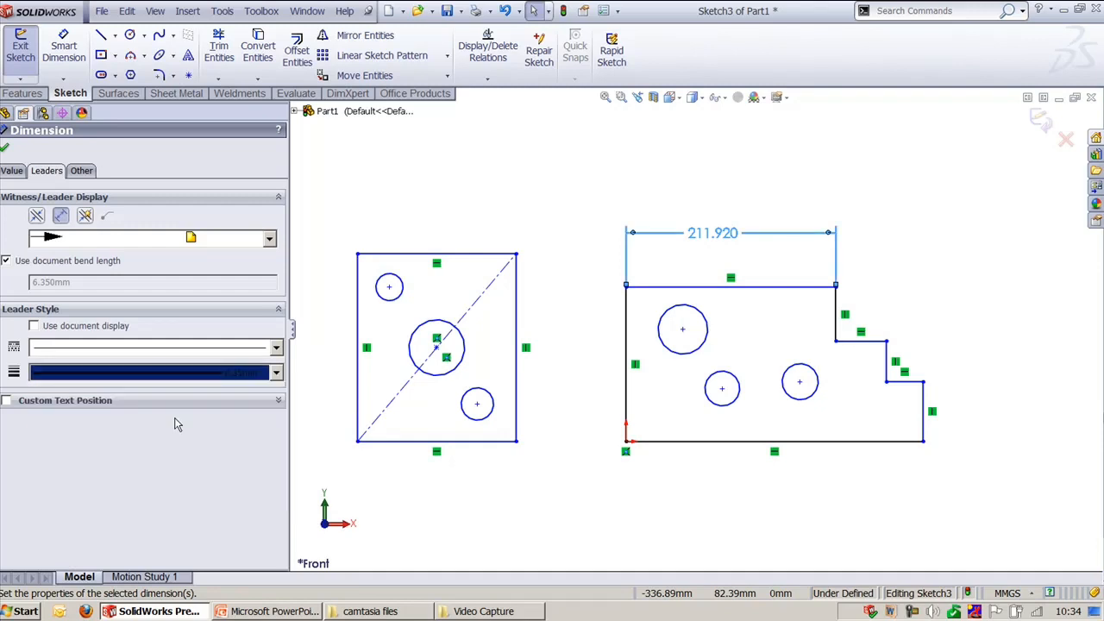
- Override the top-edge dimension's length units, trying Meters and returning to Millimeters
{"action": "left_click", "coordinate": [84, 172]}
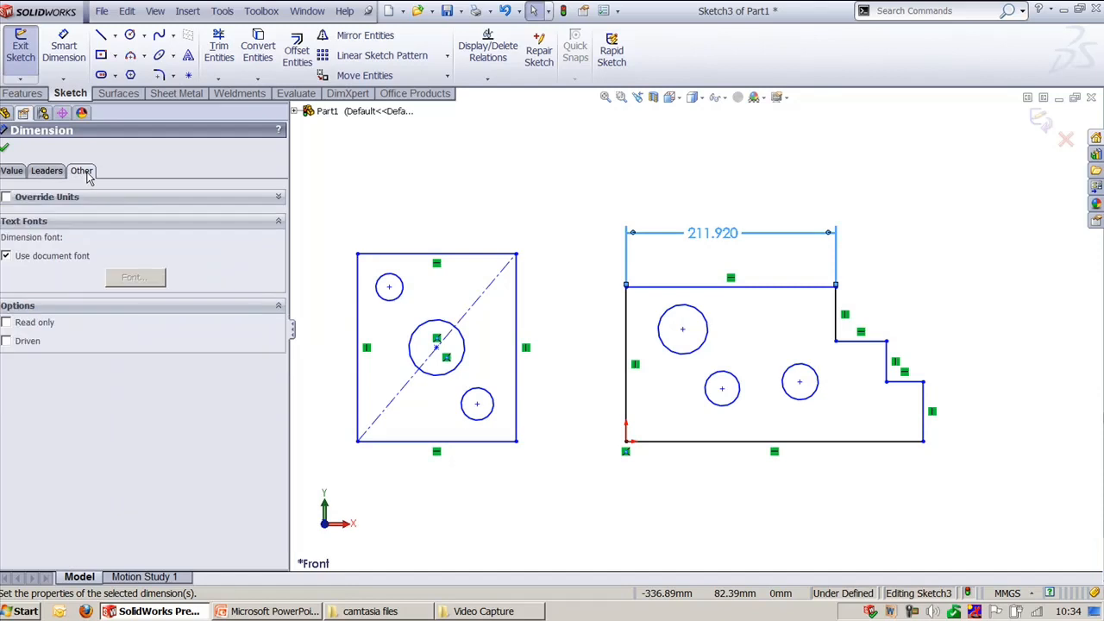
{"action": "left_click", "coordinate": [47, 198]}
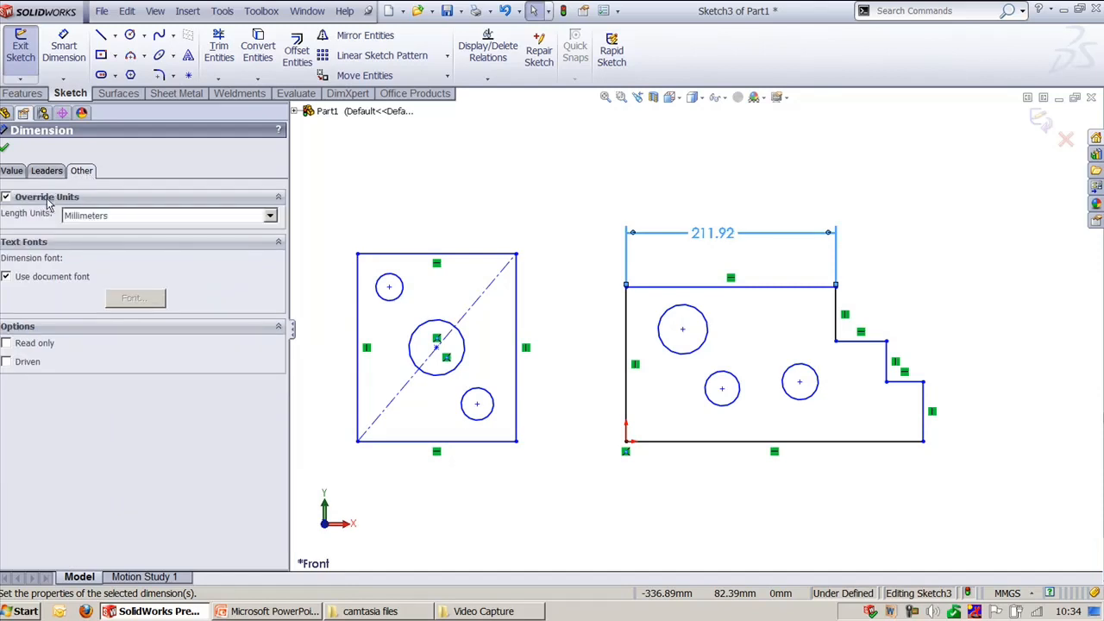
{"action": "left_click", "coordinate": [117, 217]}
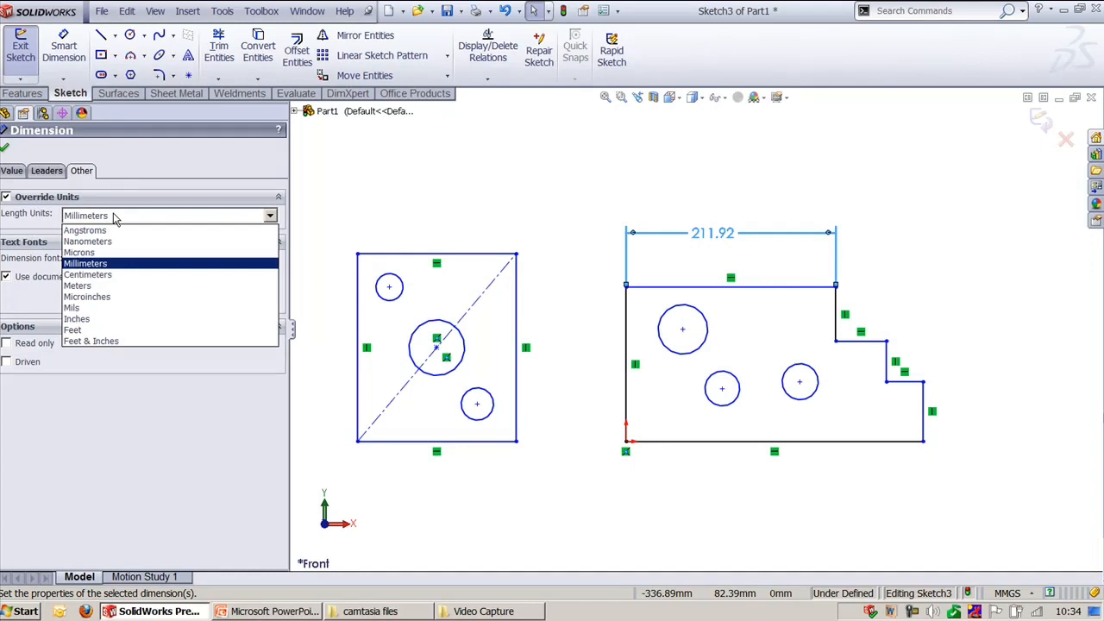
{"action": "left_click", "coordinate": [101, 287]}
{"action": "left_click", "coordinate": [107, 220]}
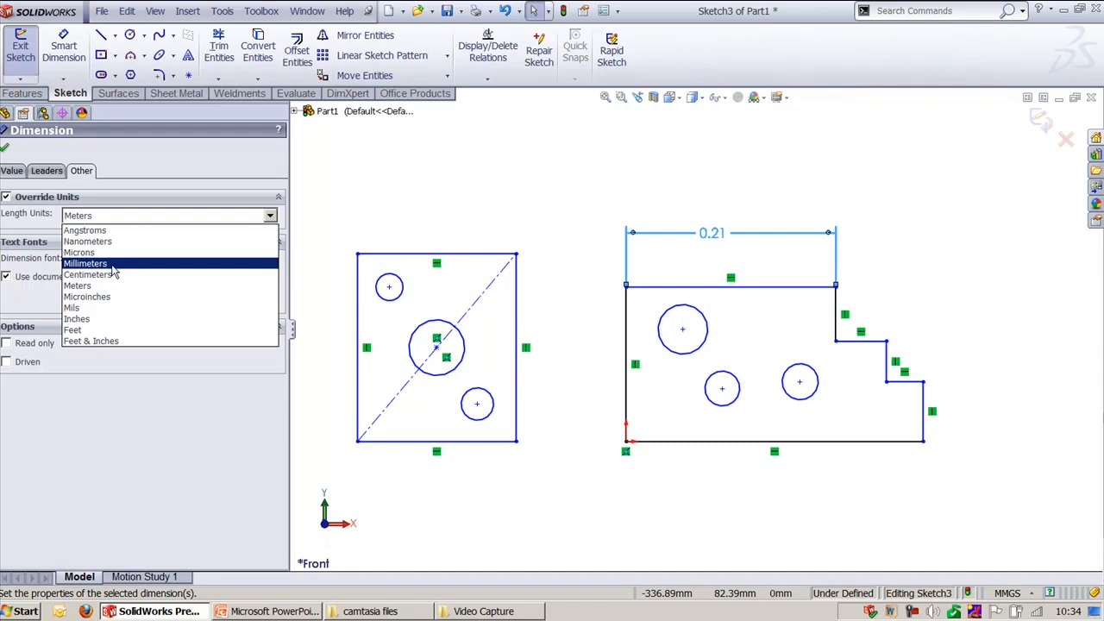
{"action": "left_click", "coordinate": [113, 263]}
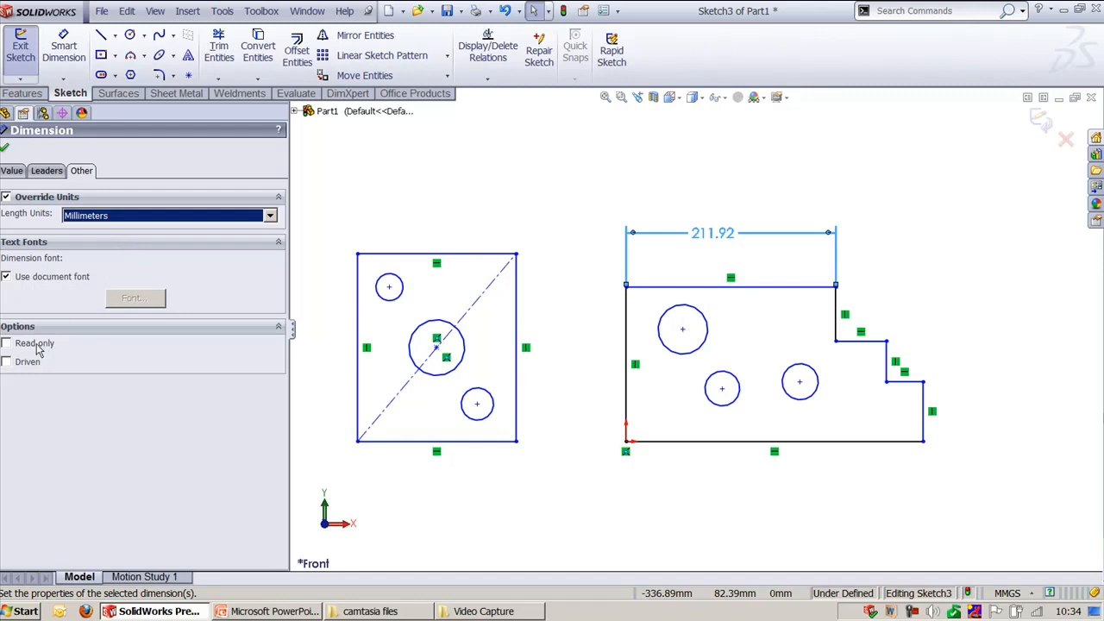
- Make the top-edge length dimension driven, accept its properties and try to edit its value
{"action": "left_click", "coordinate": [6, 362]}
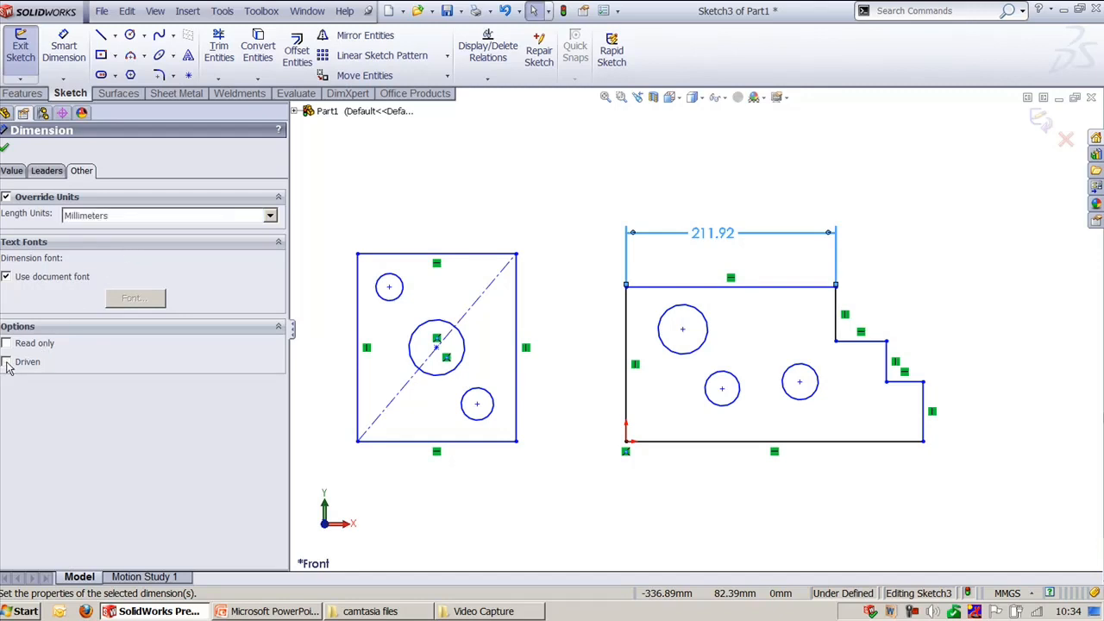
{"action": "left_click", "coordinate": [4, 147]}
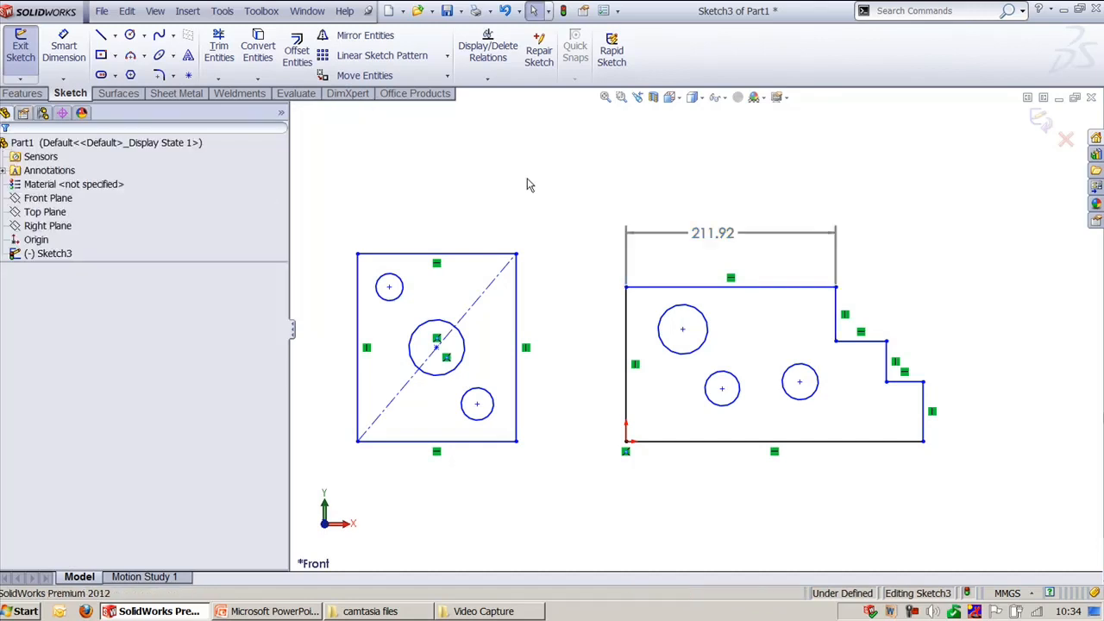
{"action": "left_click", "coordinate": [733, 234]}
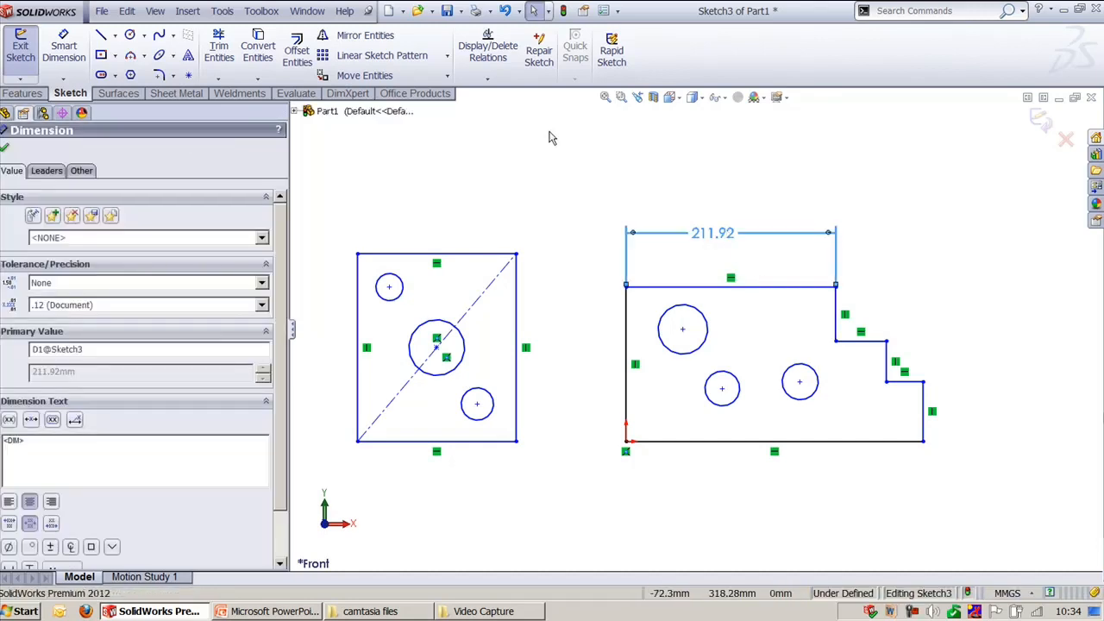
{"action": "left_click", "coordinate": [568, 169]}
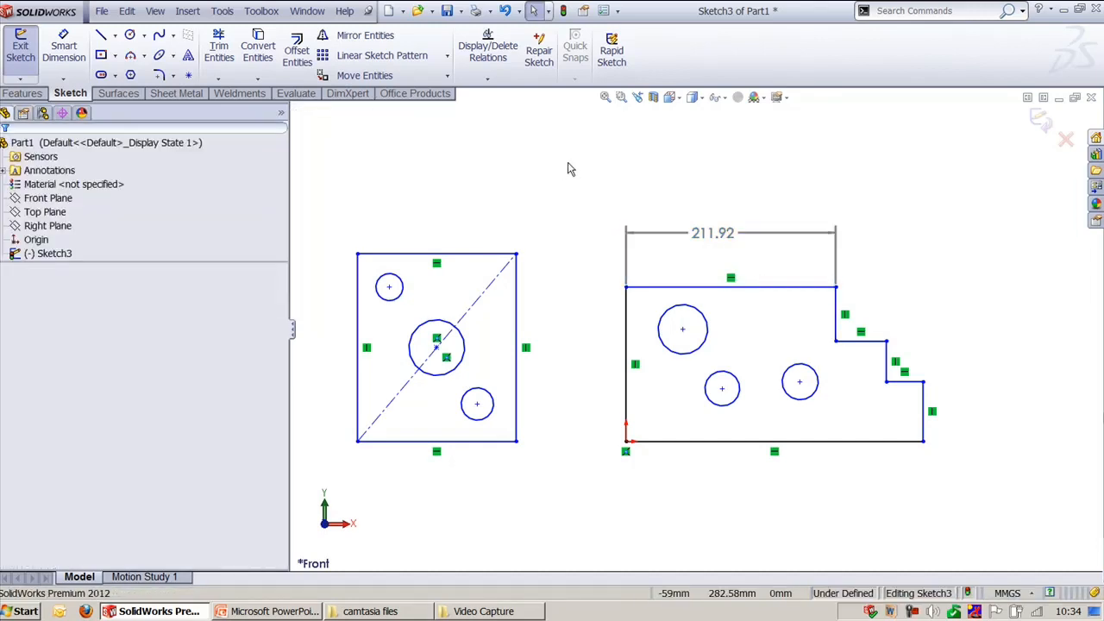
{"action": "double_click", "coordinate": [715, 235]}
{"action": "left_click", "coordinate": [671, 315]}
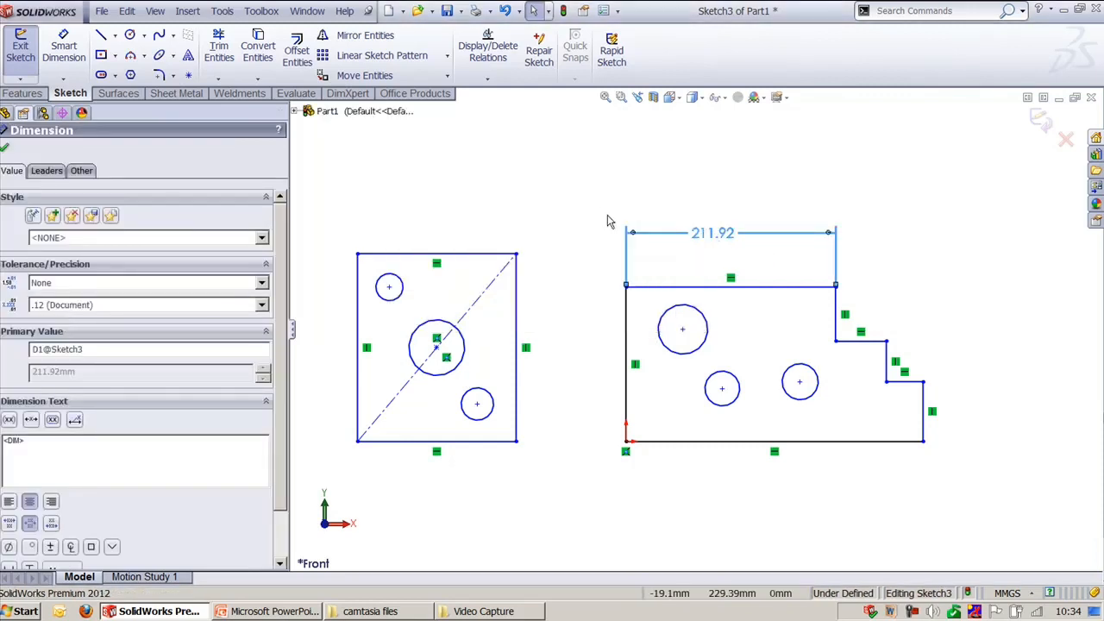
{"action": "left_click", "coordinate": [512, 190]}
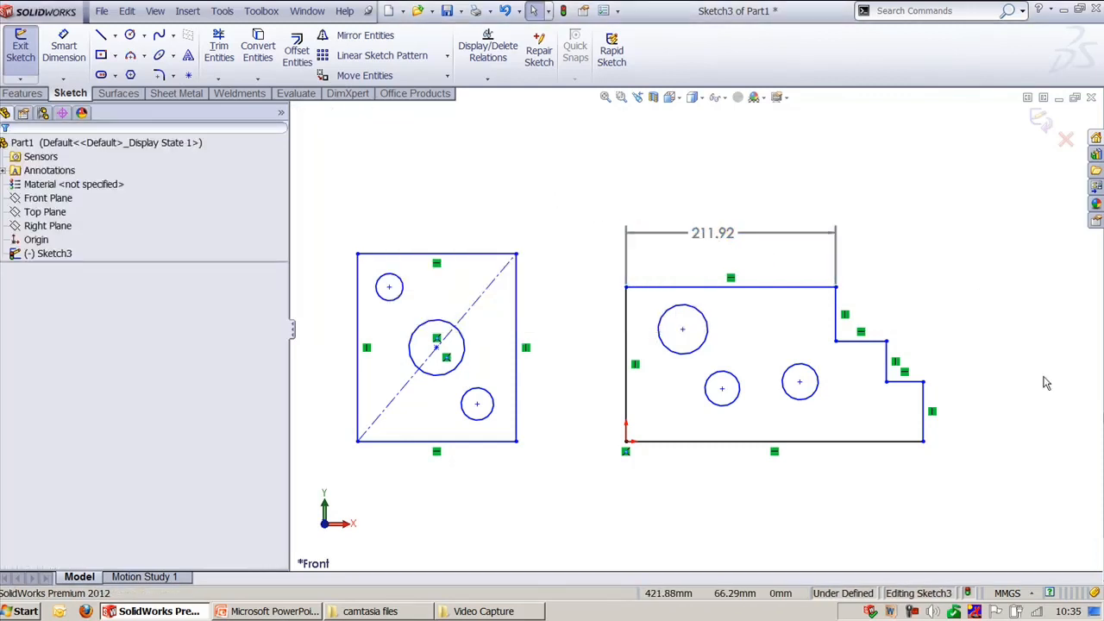
- Delete the driven length dimension above the stepped profile
{"action": "left_click", "coordinate": [636, 232]}
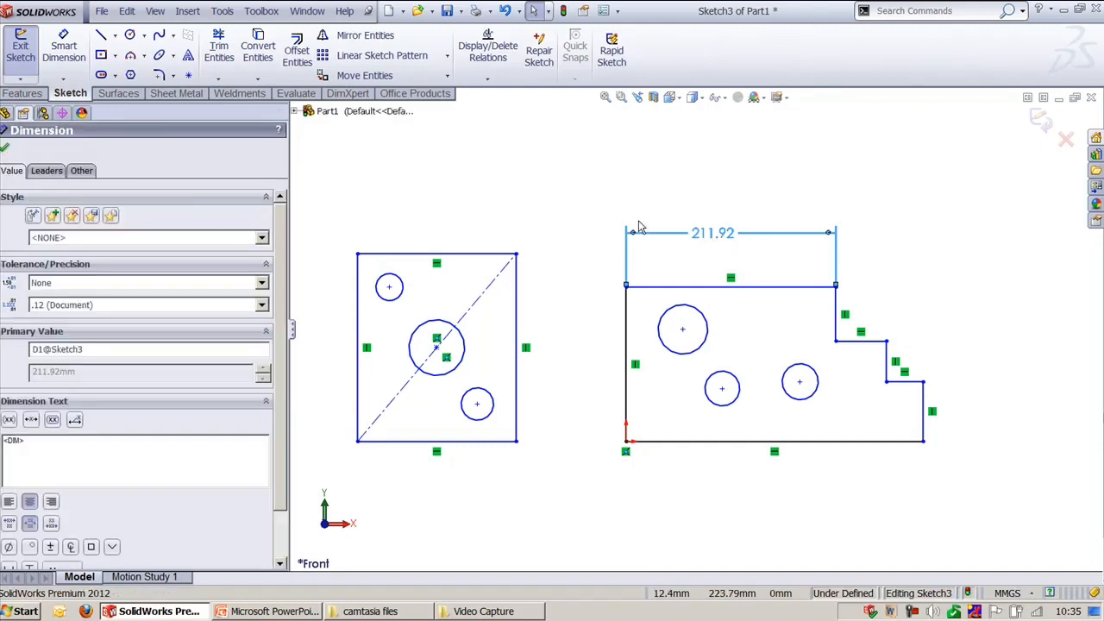
{"action": "key", "text": "Delete"}
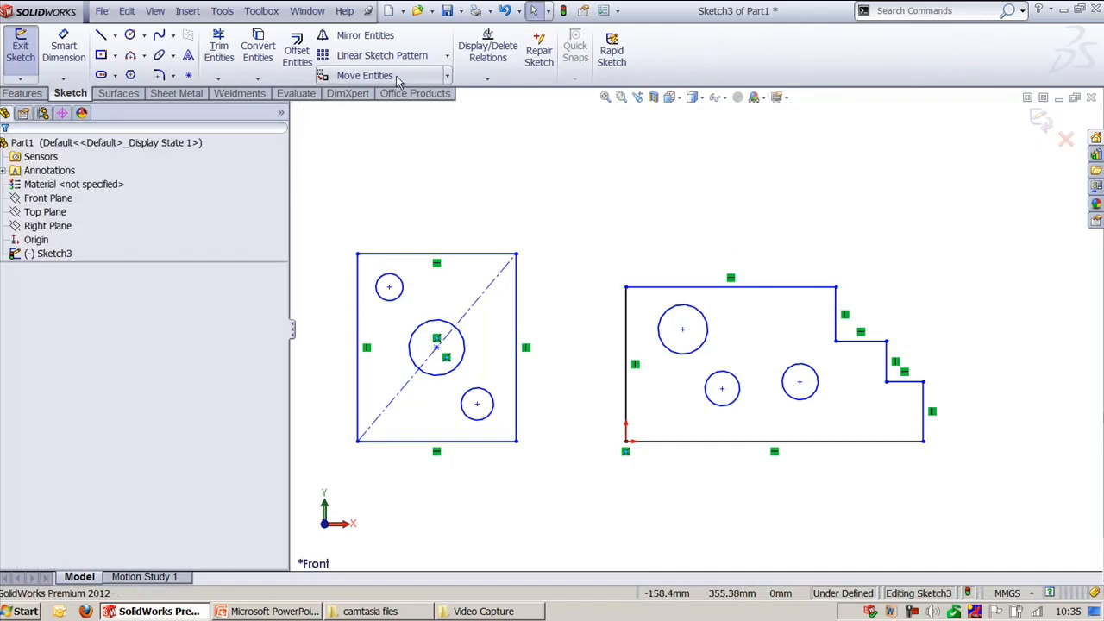
- Add a Horizontal Dimension between the centres of the stepped profile's largest circle and the middle circle, placing it above the profile with its value accepted
{"action": "left_click", "coordinate": [64, 80]}
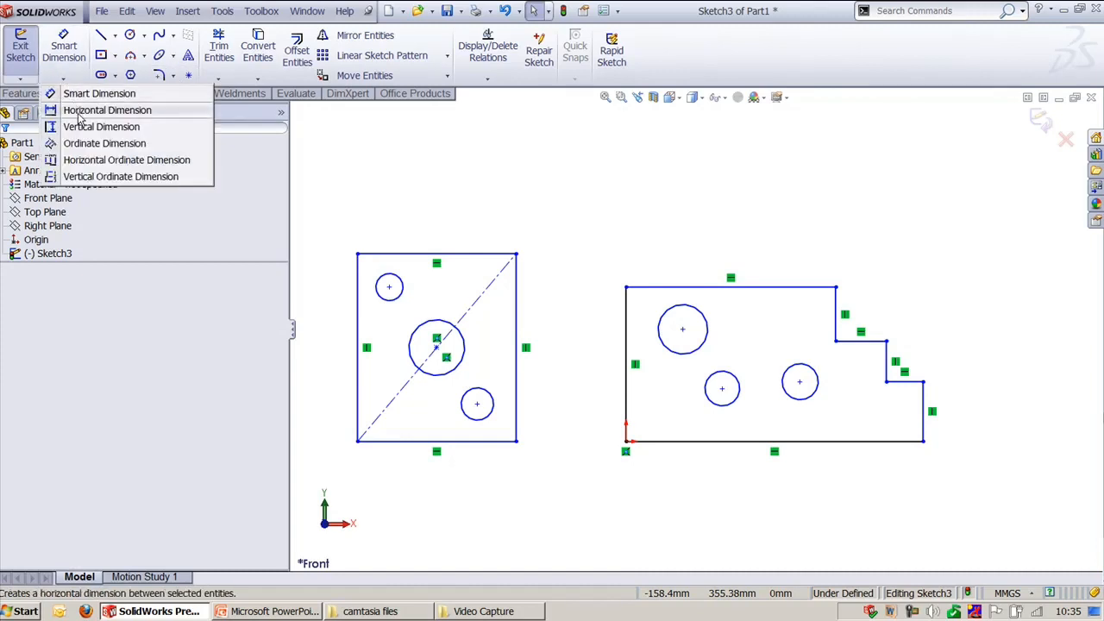
{"action": "left_click", "coordinate": [78, 115]}
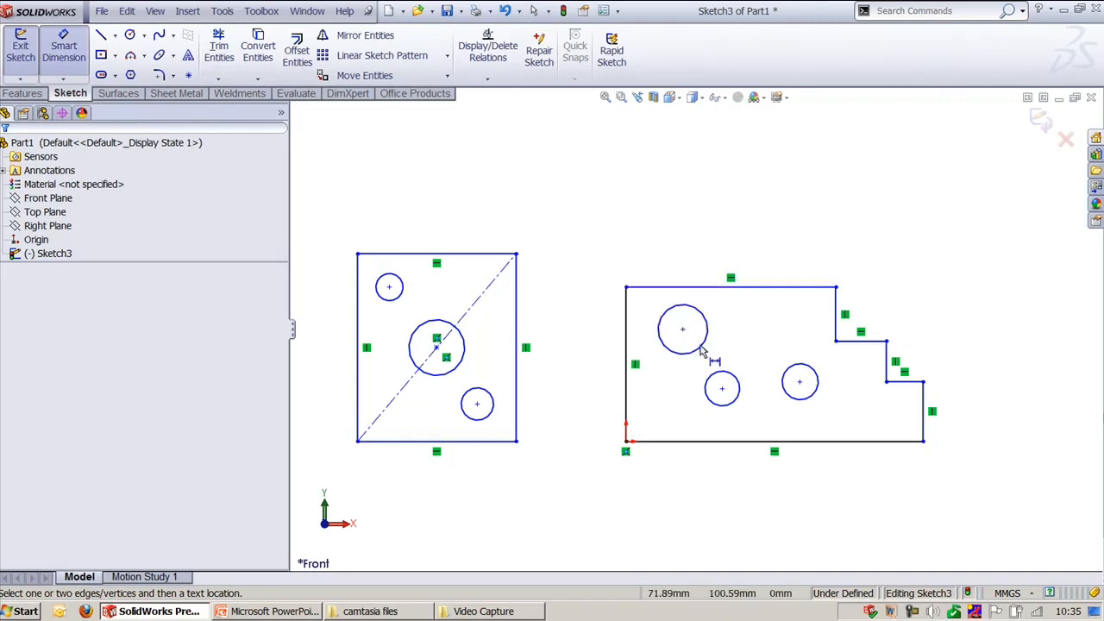
{"action": "left_click", "coordinate": [722, 386]}
{"action": "left_click", "coordinate": [682, 329]}
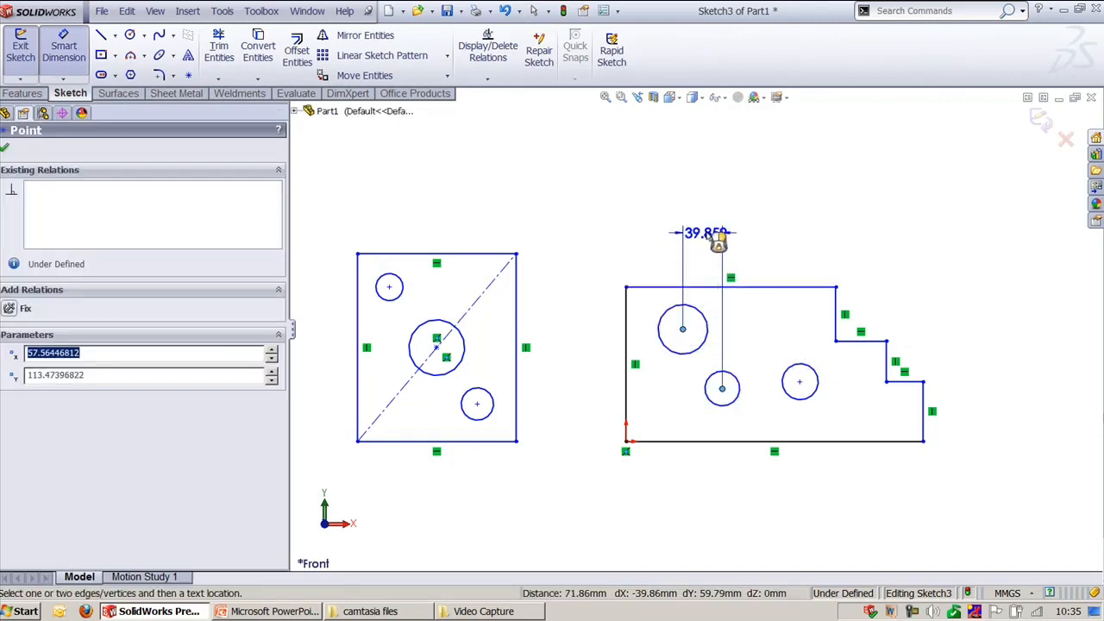
{"action": "left_click", "coordinate": [760, 221]}
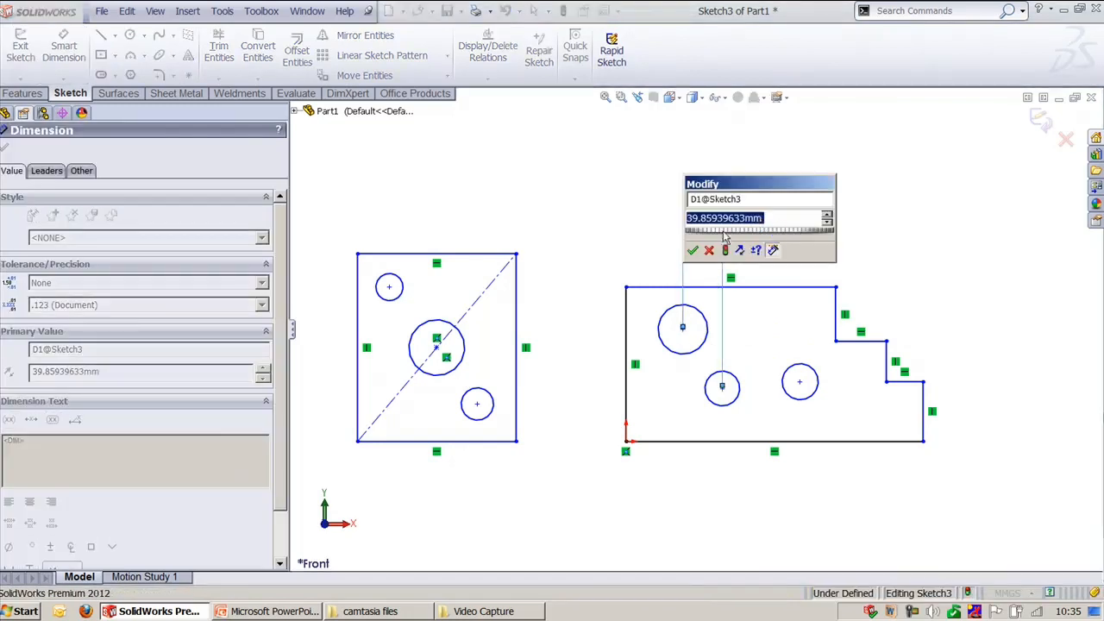
{"action": "left_click", "coordinate": [692, 250]}
- Add a Vertical Dimension between the centres of the stepped profile's middle and rightmost circles, placing it beyond the steps with its value accepted
{"action": "left_click", "coordinate": [76, 80]}
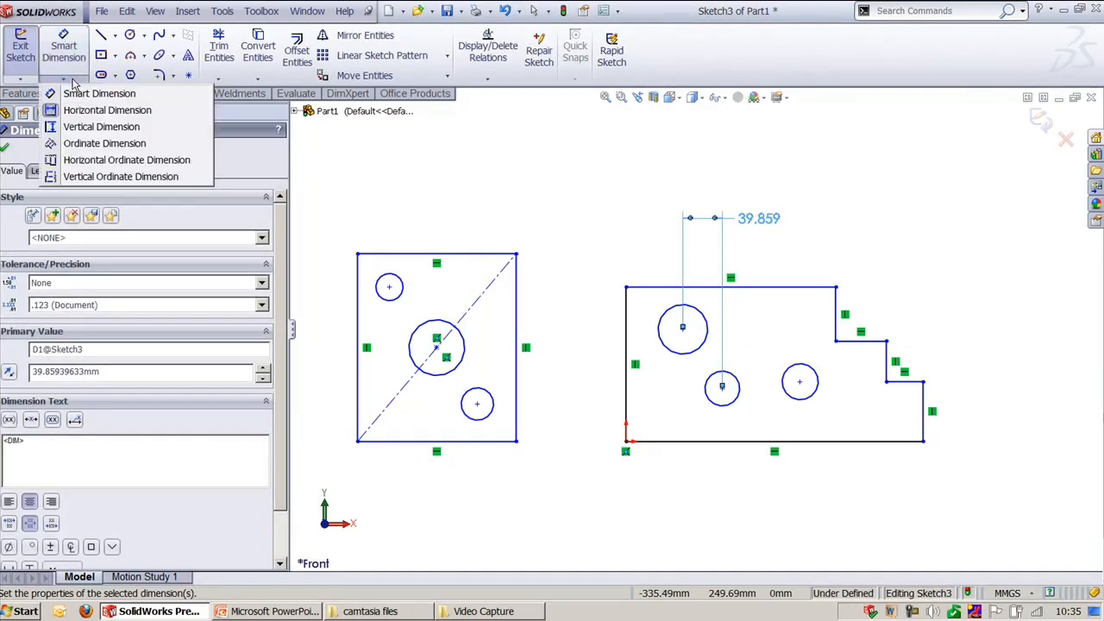
{"action": "left_click", "coordinate": [86, 126]}
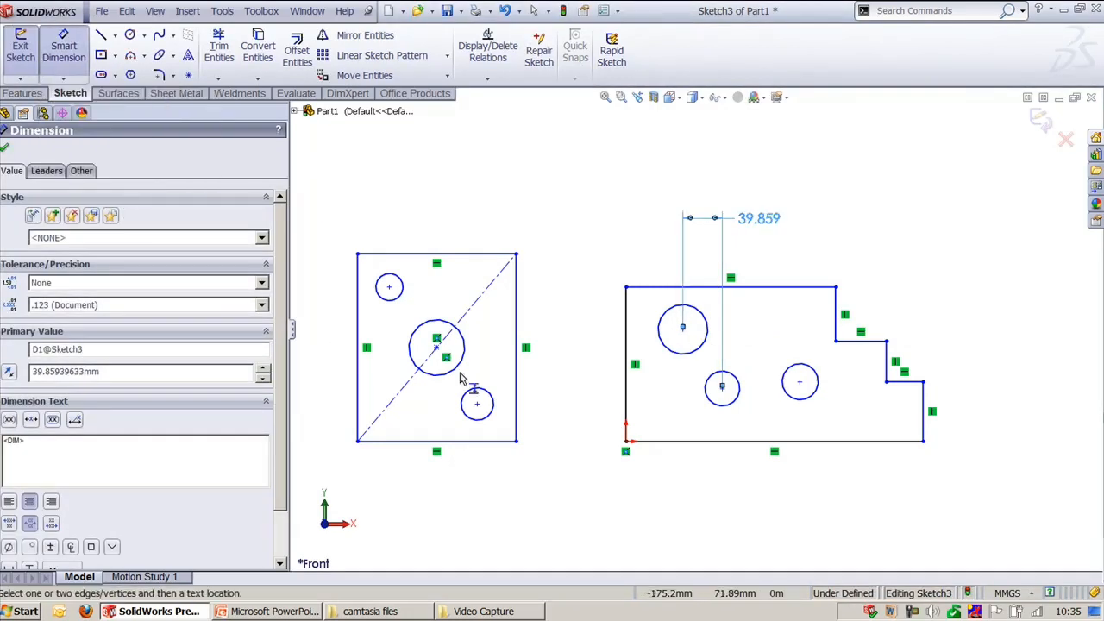
{"action": "left_click", "coordinate": [722, 386]}
{"action": "left_click", "coordinate": [799, 383]}
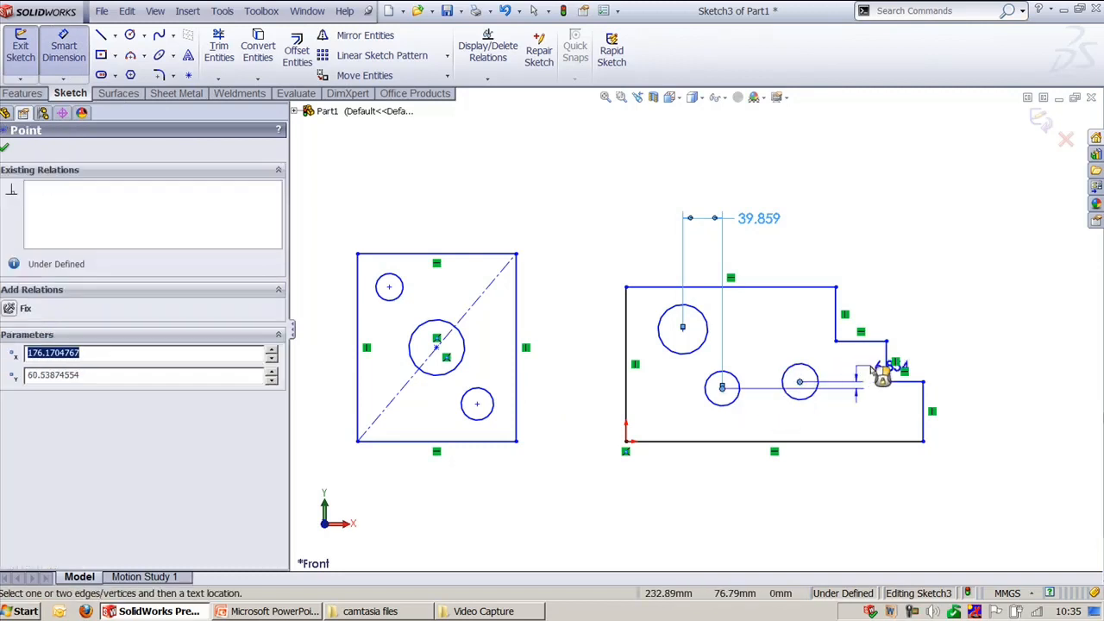
{"action": "left_click", "coordinate": [994, 457]}
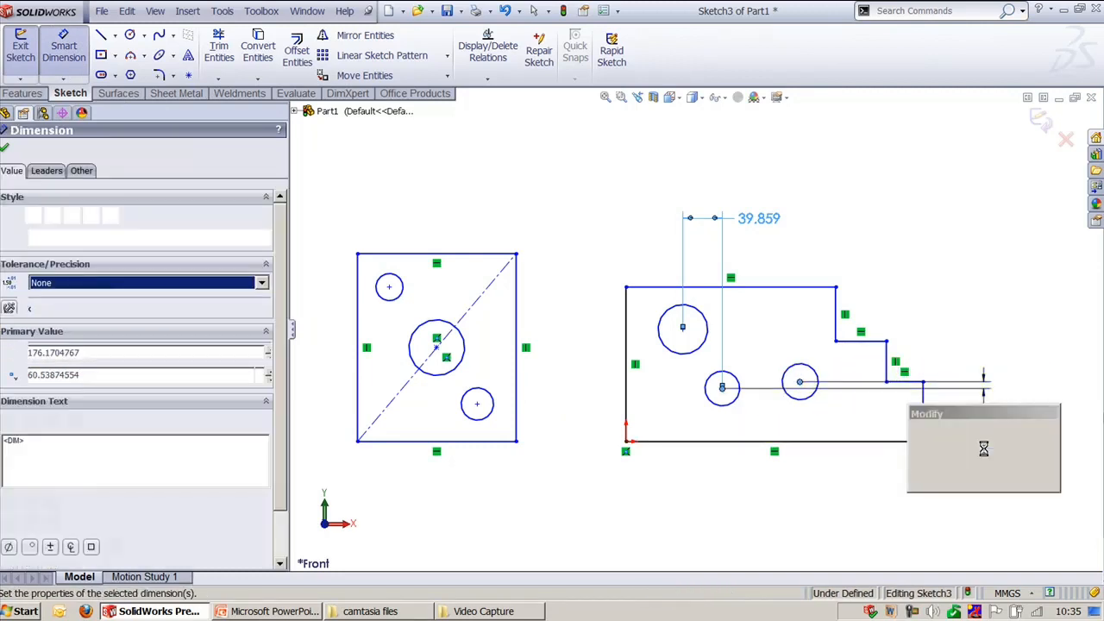
{"action": "left_click", "coordinate": [916, 480]}
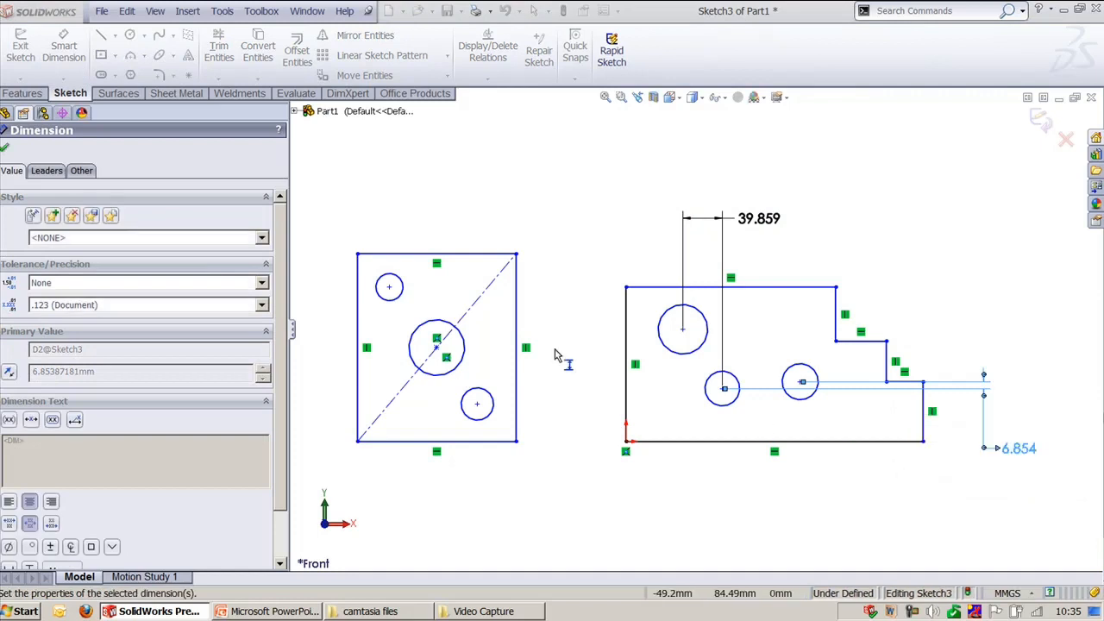
{"action": "left_click", "coordinate": [65, 52]}
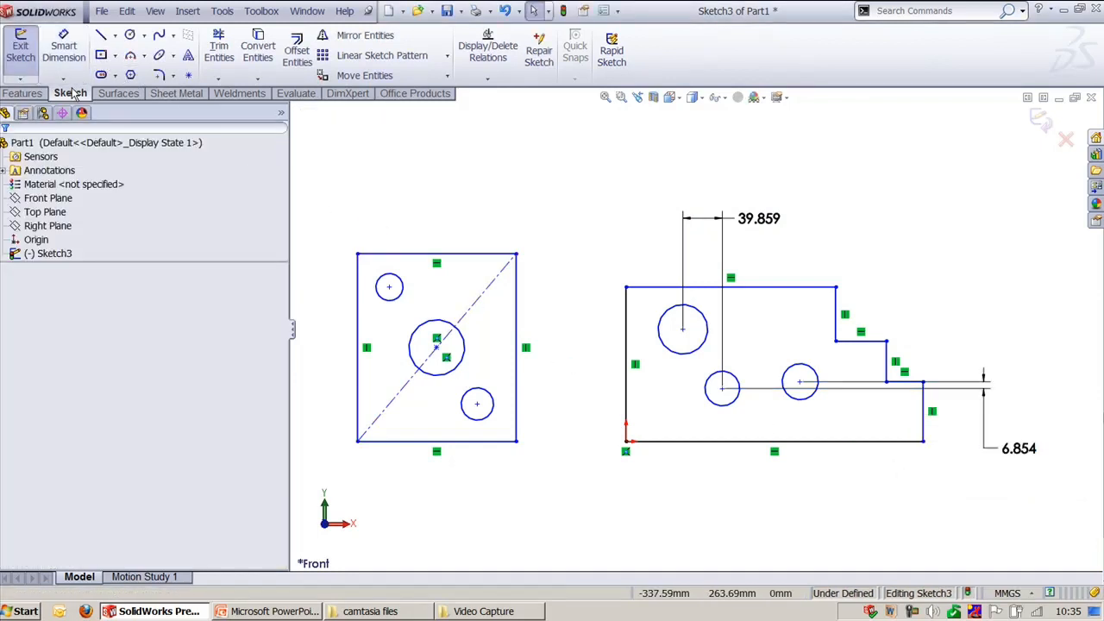
- Add Ordinate Dimensions from a zero baseline on the rectangle's diagonal centreline to the centres of its two small circles
{"action": "left_click", "coordinate": [63, 78]}
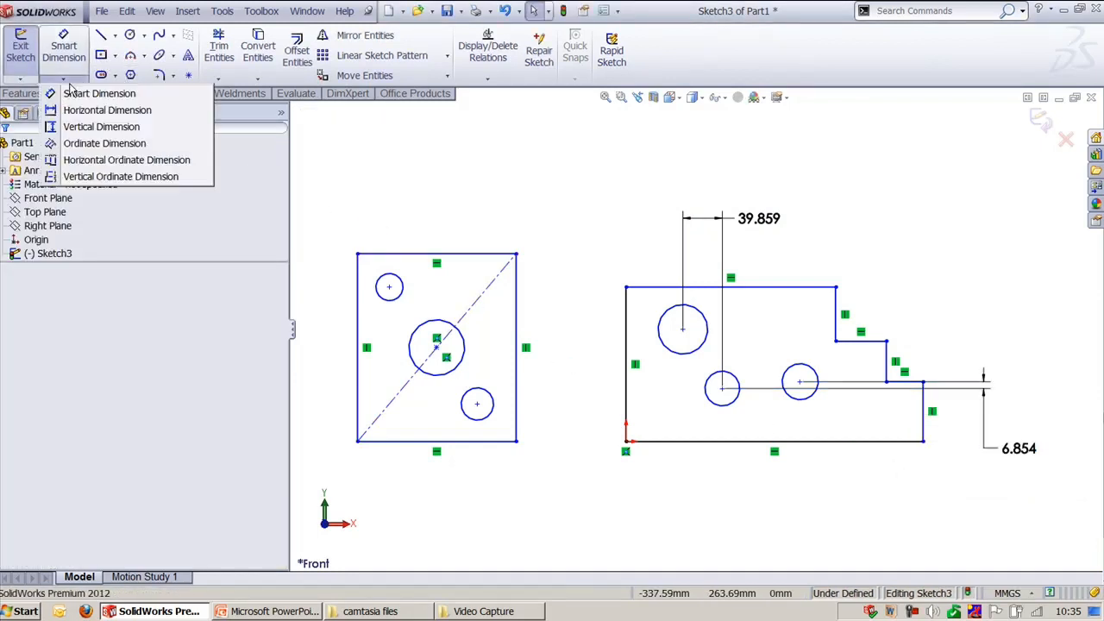
{"action": "left_click", "coordinate": [95, 143]}
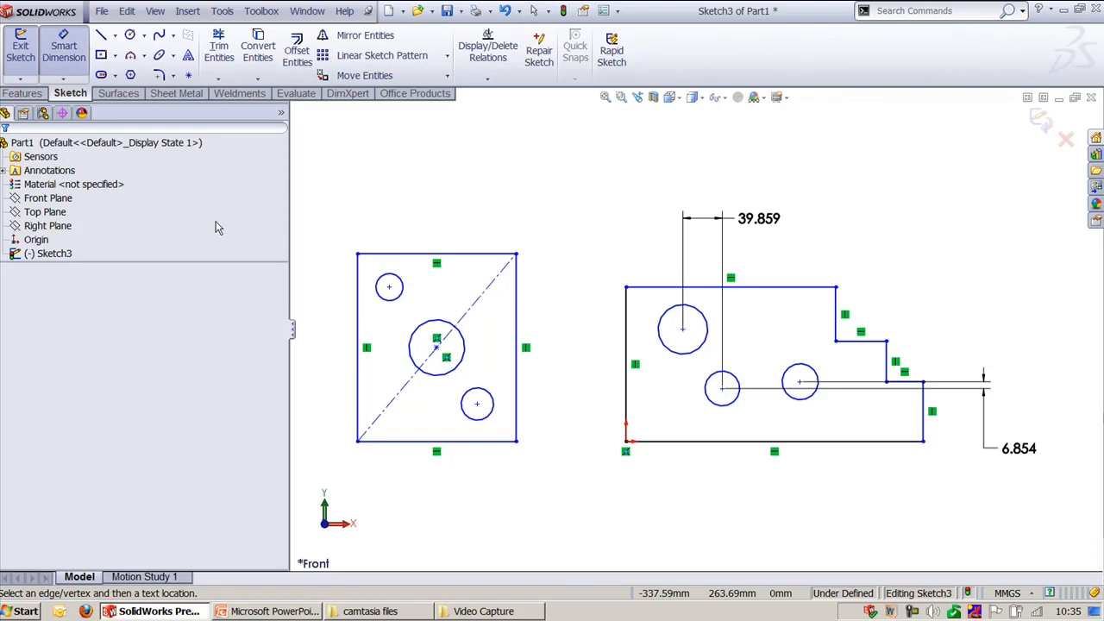
{"action": "left_click", "coordinate": [479, 295]}
{"action": "left_click", "coordinate": [557, 228]}
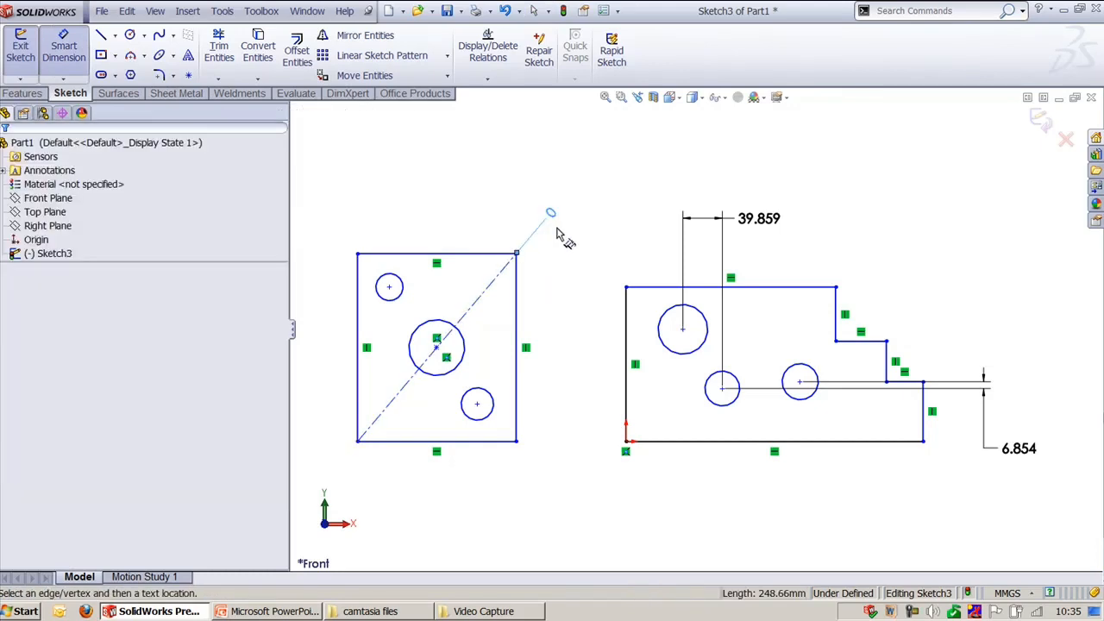
{"action": "left_click", "coordinate": [390, 289]}
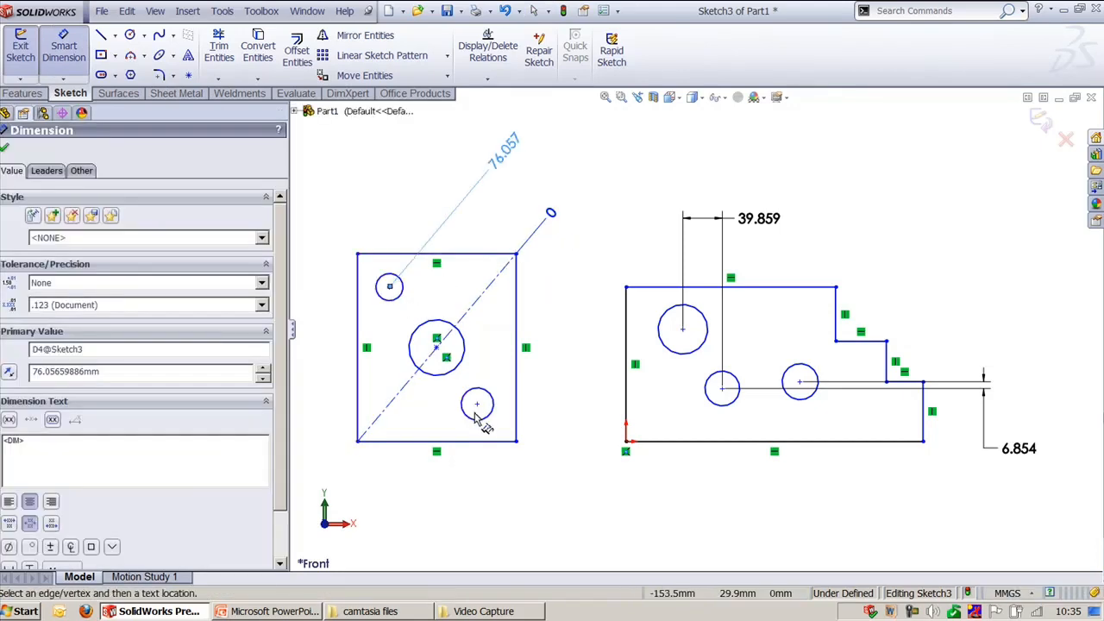
{"action": "left_click", "coordinate": [483, 413]}
{"action": "key", "text": "Escape"}
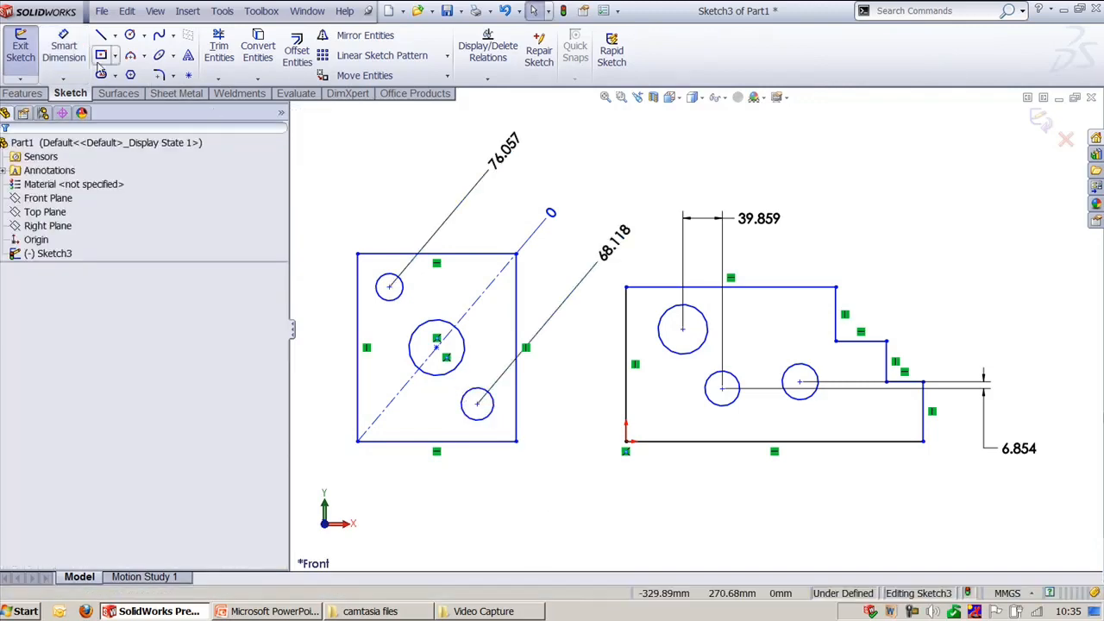
- Add Horizontal Ordinate Dimensions below the stepped profile, from zero at its bottom-right corner to both inner step corners and the left edge
{"action": "left_click", "coordinate": [63, 79]}
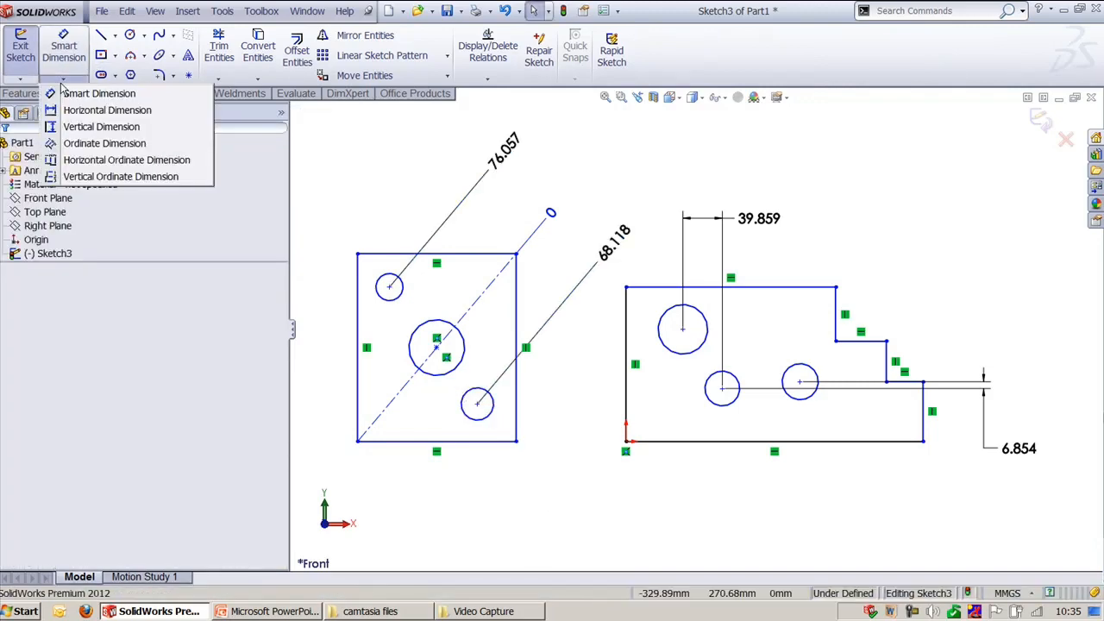
{"action": "left_click", "coordinate": [99, 160]}
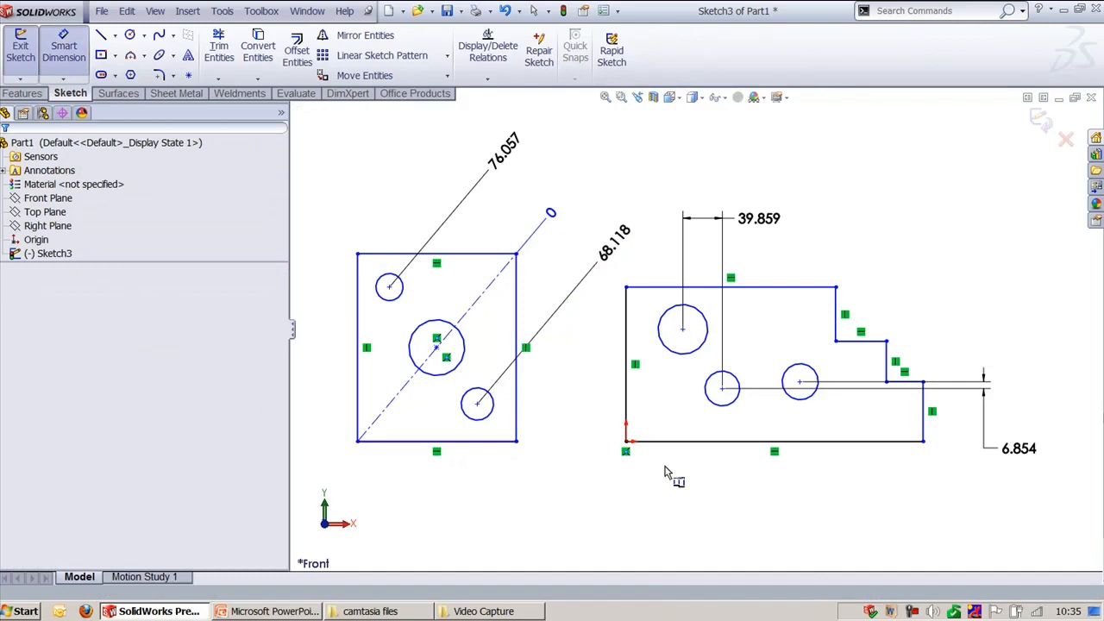
{"action": "left_click", "coordinate": [857, 443]}
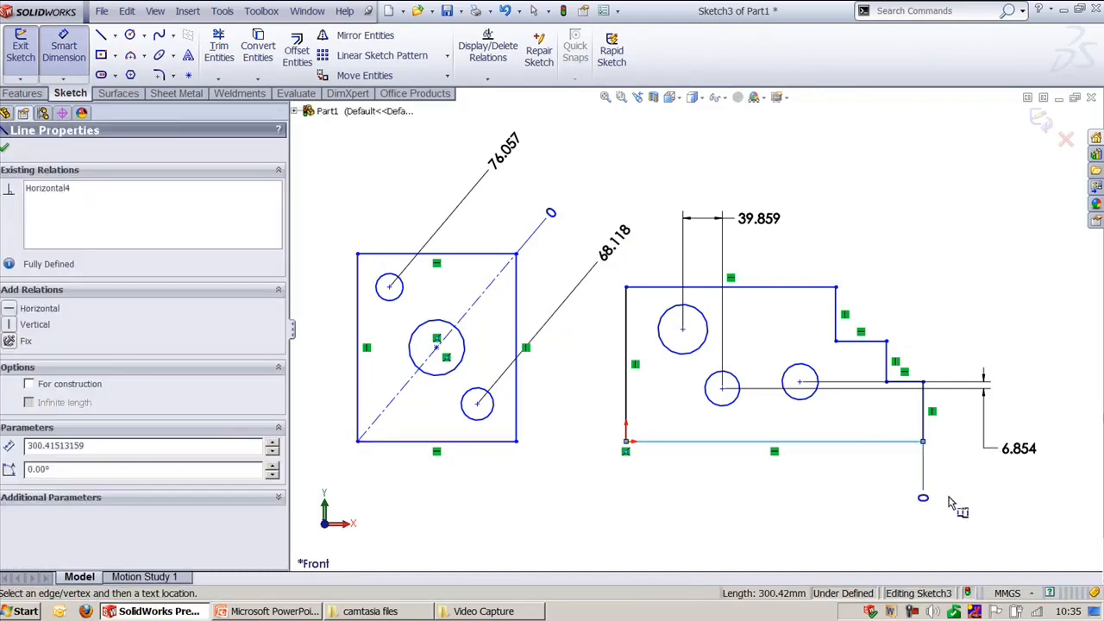
{"action": "left_click", "coordinate": [922, 484]}
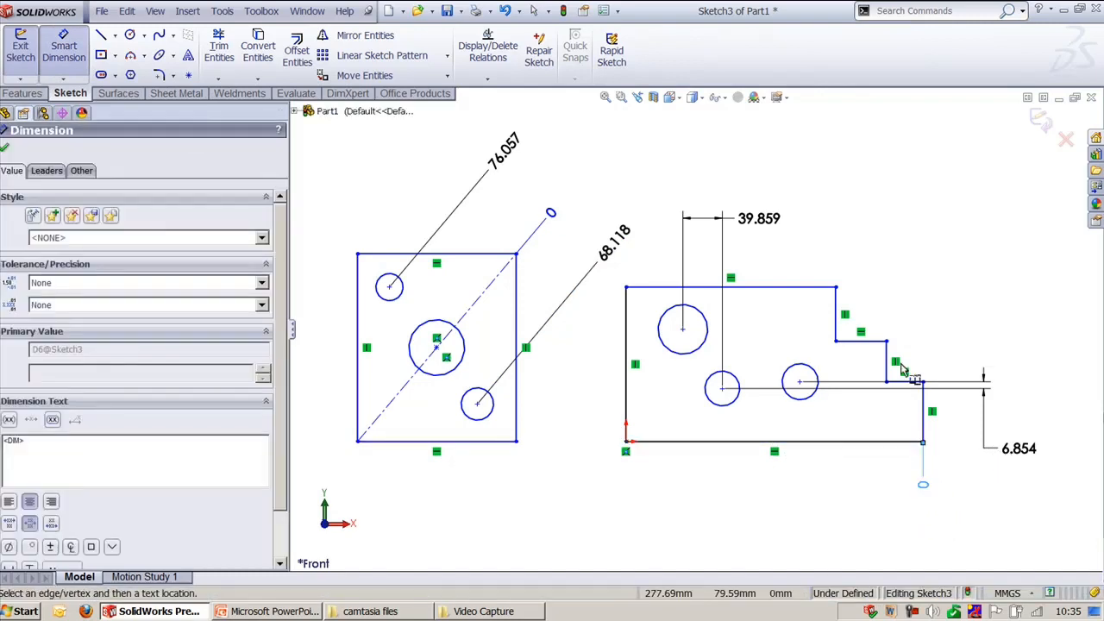
{"action": "left_click", "coordinate": [885, 382]}
{"action": "left_click", "coordinate": [835, 342]}
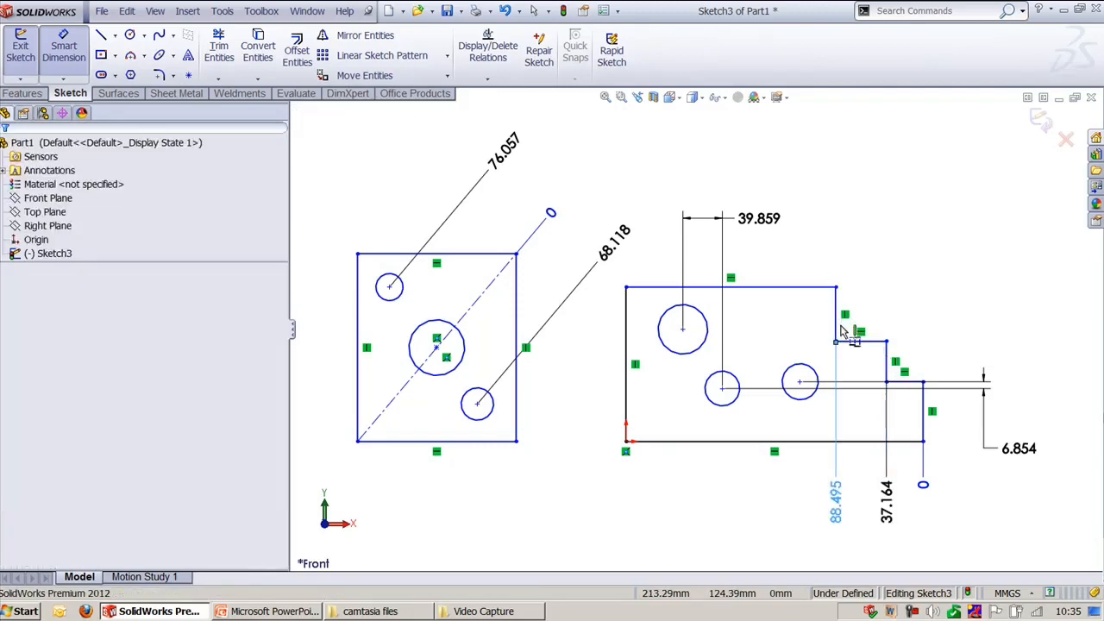
{"action": "left_click", "coordinate": [625, 350]}
{"action": "key", "text": "Escape"}
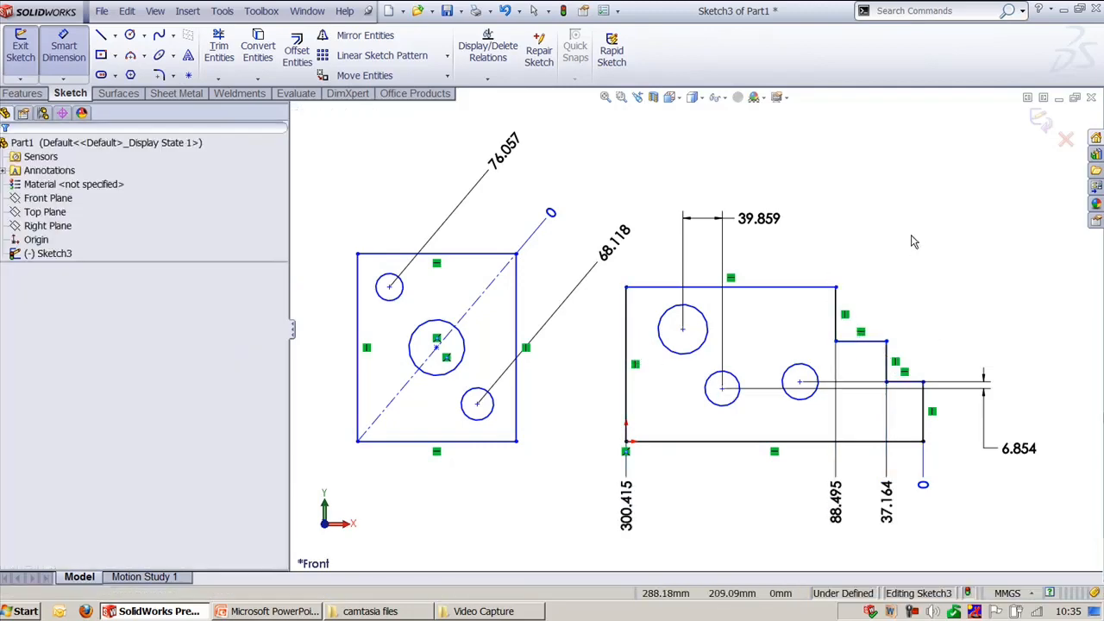
{"action": "key", "text": "Escape"}
- Add Vertical Ordinate Dimensions beside the stepped profile, from zero at its bottom edge to both step edges and the top edge
{"action": "left_click", "coordinate": [63, 78]}
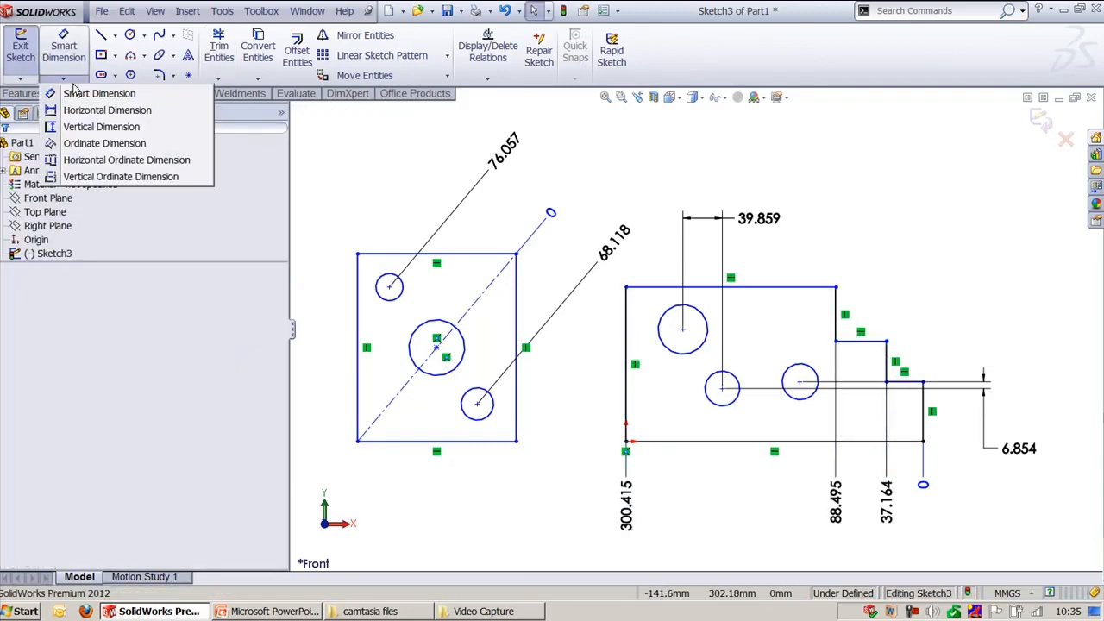
{"action": "left_click", "coordinate": [121, 176]}
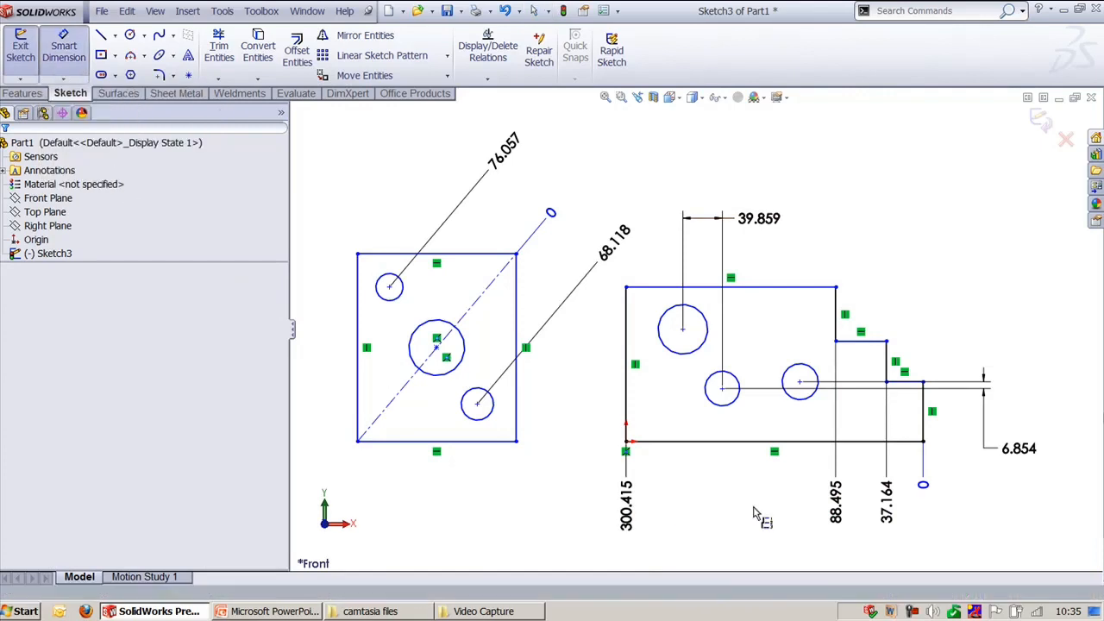
{"action": "left_click", "coordinate": [916, 442]}
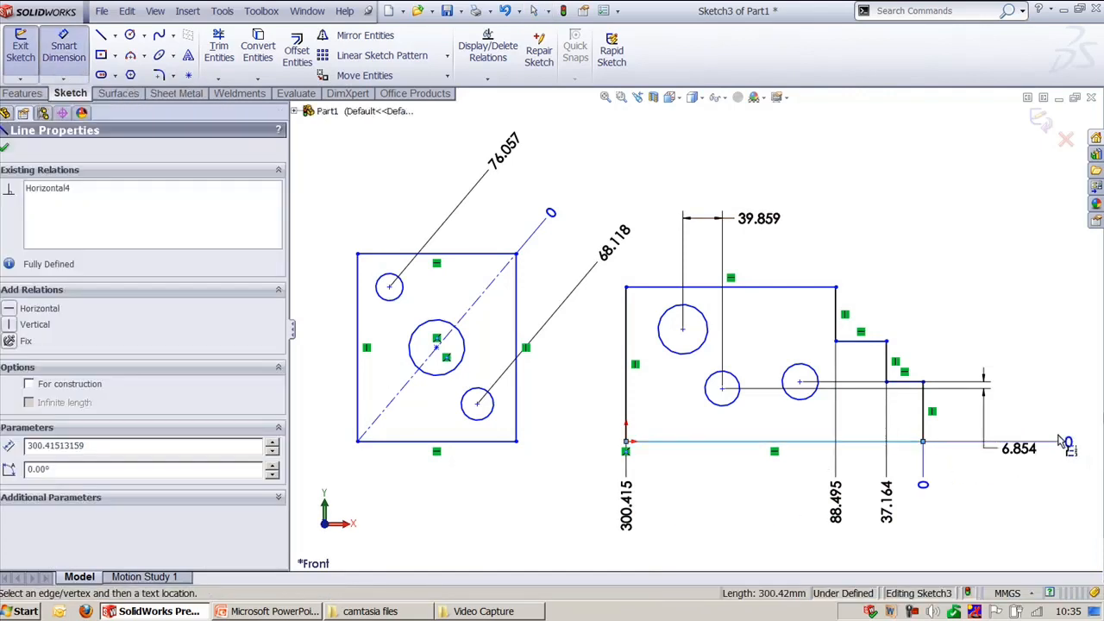
{"action": "left_click", "coordinate": [1068, 454]}
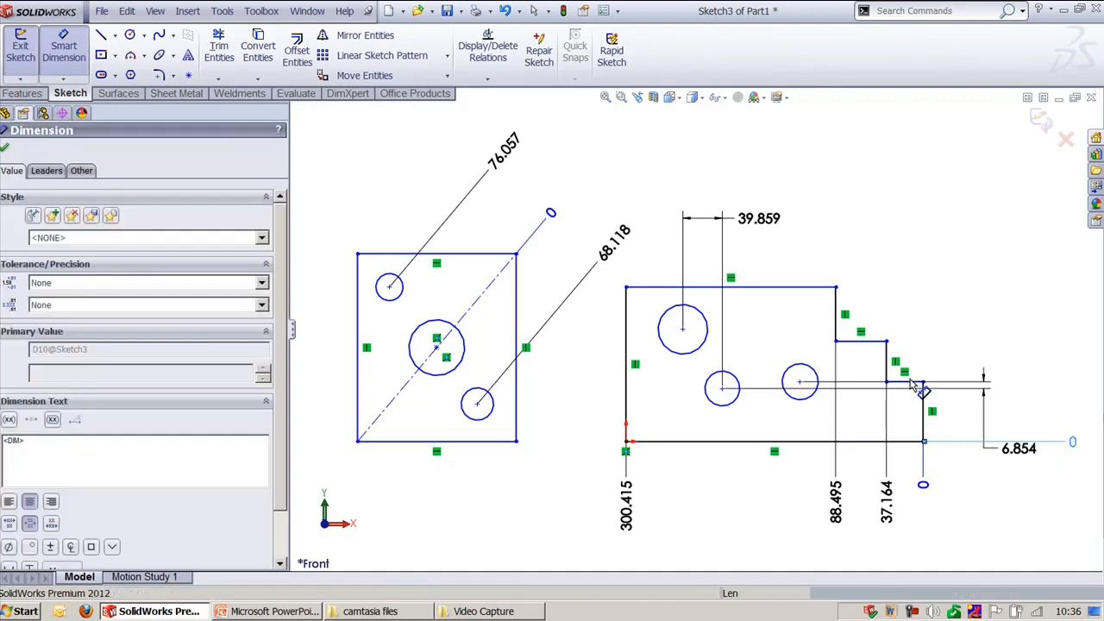
{"action": "left_click", "coordinate": [908, 382]}
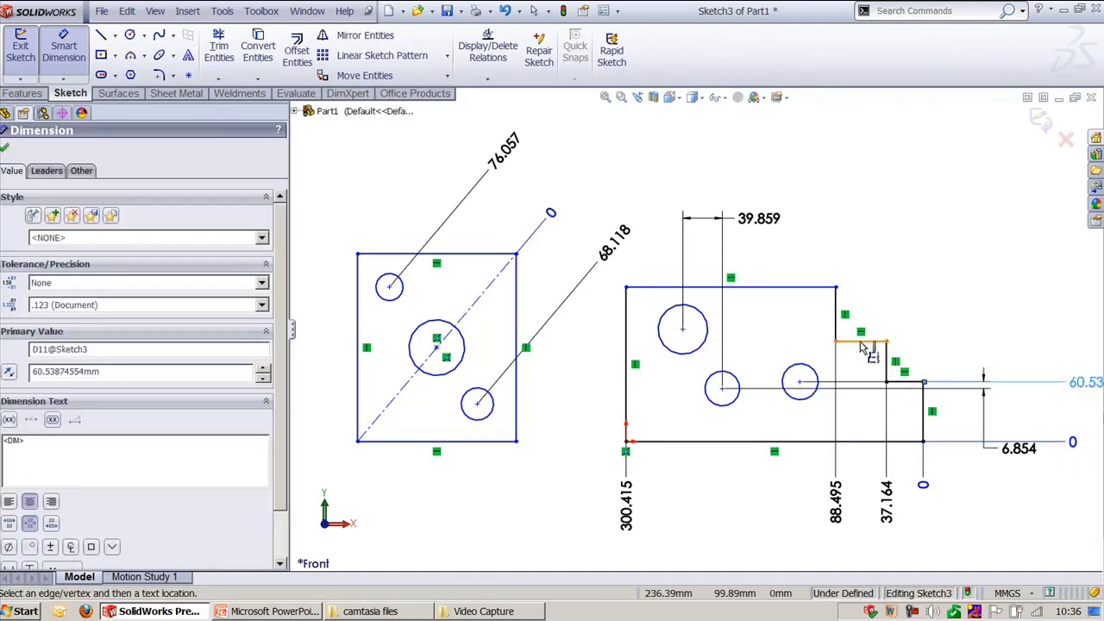
{"action": "left_click", "coordinate": [860, 341]}
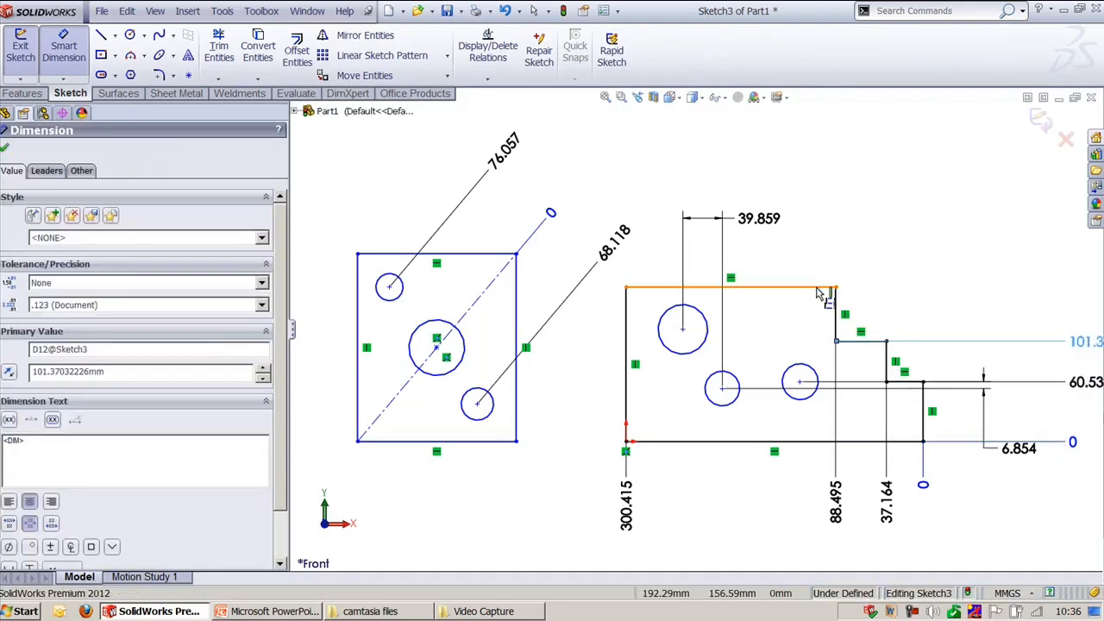
{"action": "left_click", "coordinate": [821, 288]}
{"action": "scroll", "coordinate": [741, 297], "scroll_direction": "up", "scroll_amount": 2}
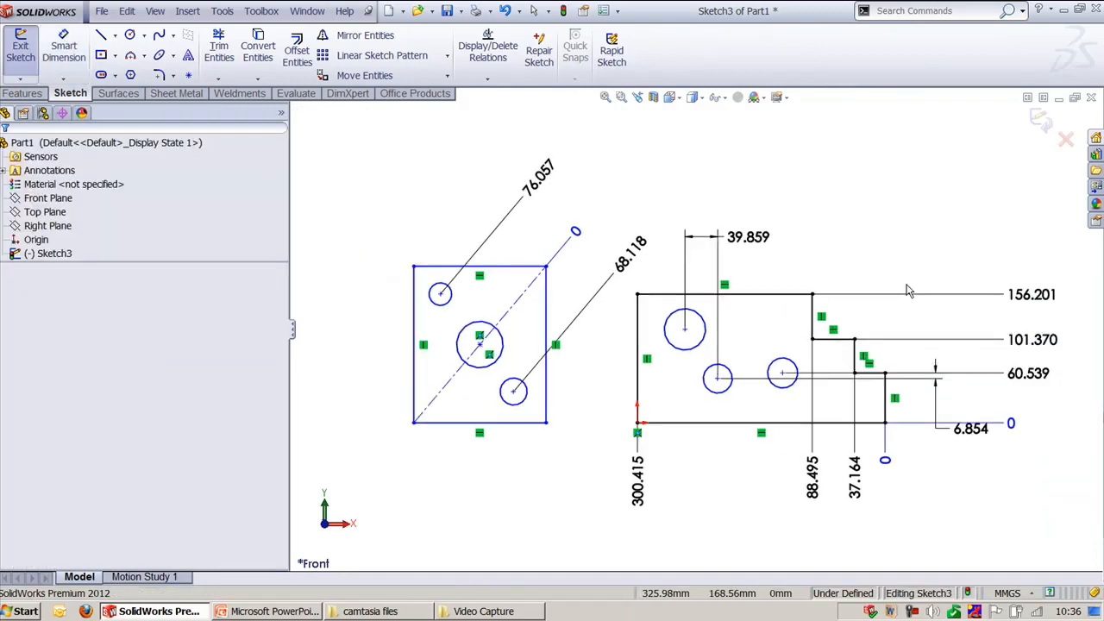
{"action": "key", "text": "Escape"}
- Delete the vertical dimension between the stepped profile's middle and rightmost circles
{"action": "scroll", "coordinate": [835, 287], "scroll_direction": "down", "scroll_amount": 1}
{"action": "middle_click_drag", "start_coordinate": [830, 272], "coordinate": [759, 245], "text": "ctrl"}
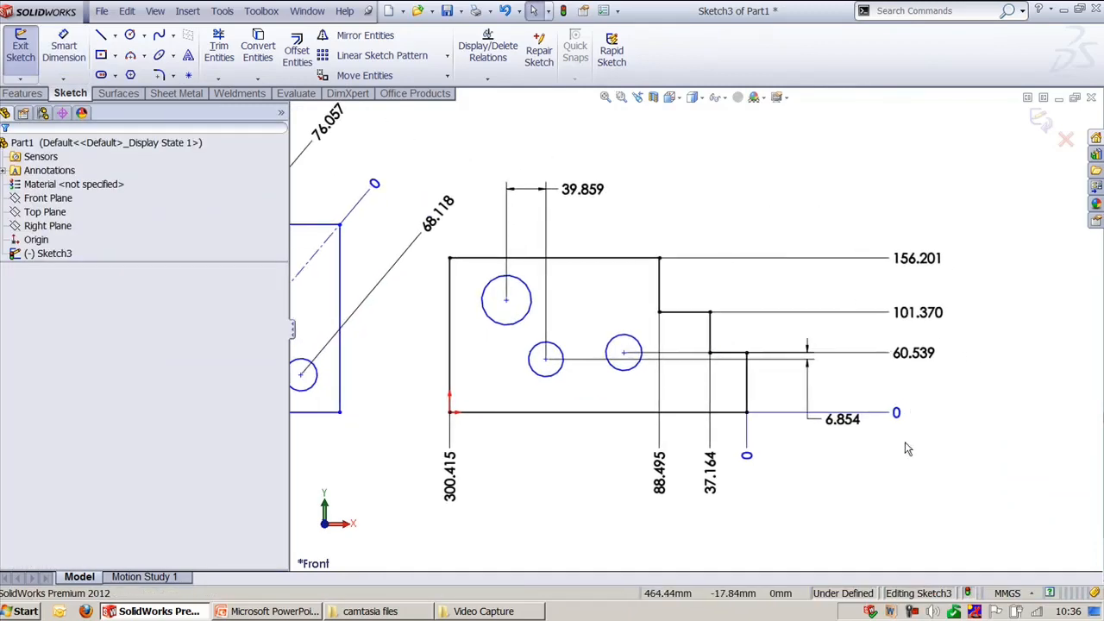
{"action": "left_click", "coordinate": [845, 429]}
{"action": "key", "text": "Delete"}
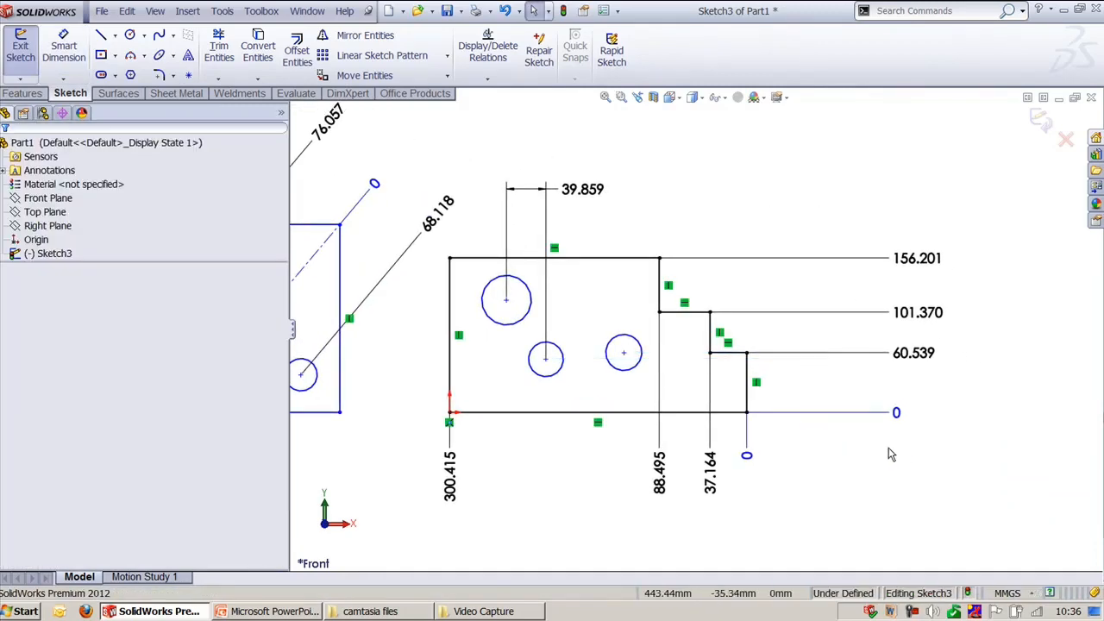
- Move the aligned vertical ordinate dimensions closer to the stepped profile
{"action": "left_click_drag", "start_coordinate": [907, 360], "coordinate": [797, 354]}
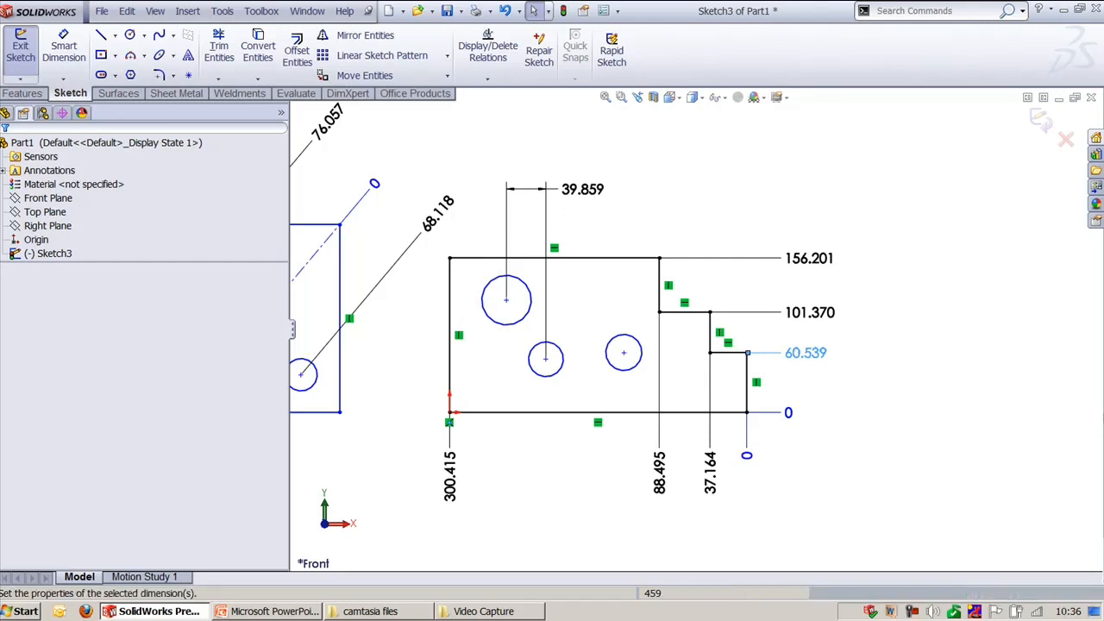
{"action": "left_click", "coordinate": [830, 416]}
{"action": "scroll", "coordinate": [862, 415], "scroll_direction": "down", "scroll_amount": 1}
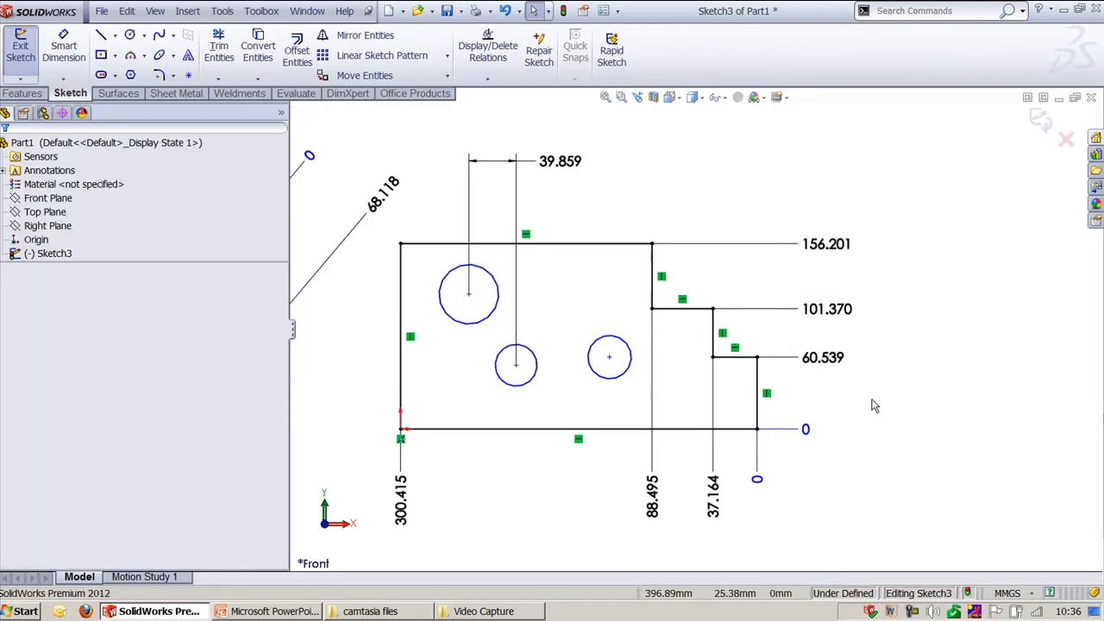
- Break the alignment of the lower step edge's vertical ordinate dimension and close its properties
{"action": "left_click", "coordinate": [825, 370]}
{"action": "right_click", "coordinate": [825, 371]}
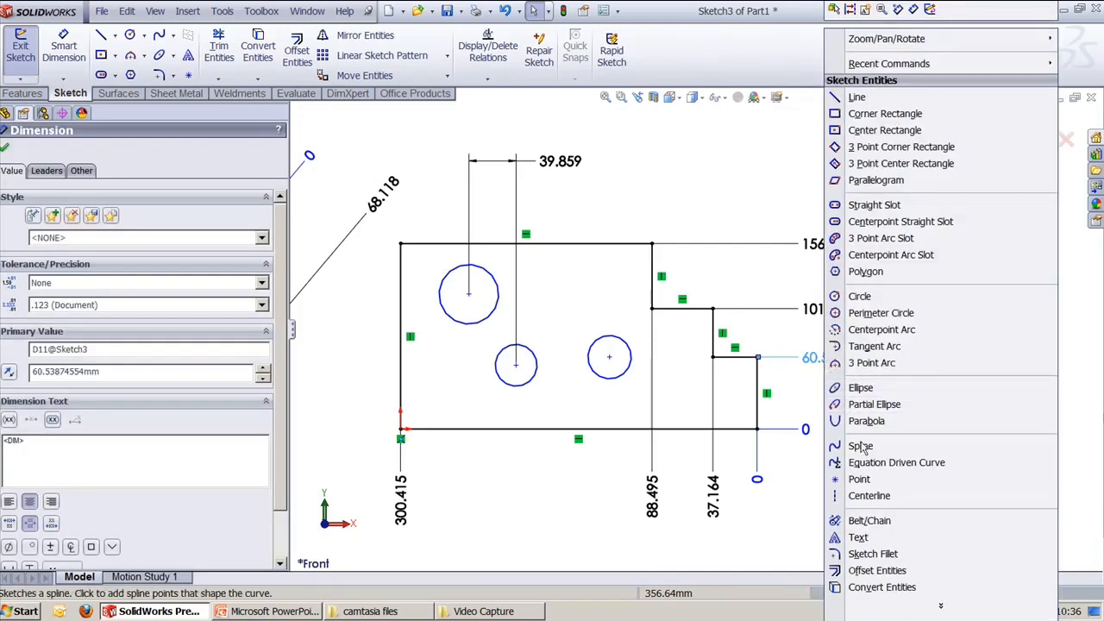
{"action": "scroll", "coordinate": [937, 599], "scroll_direction": "down", "scroll_amount": 5}
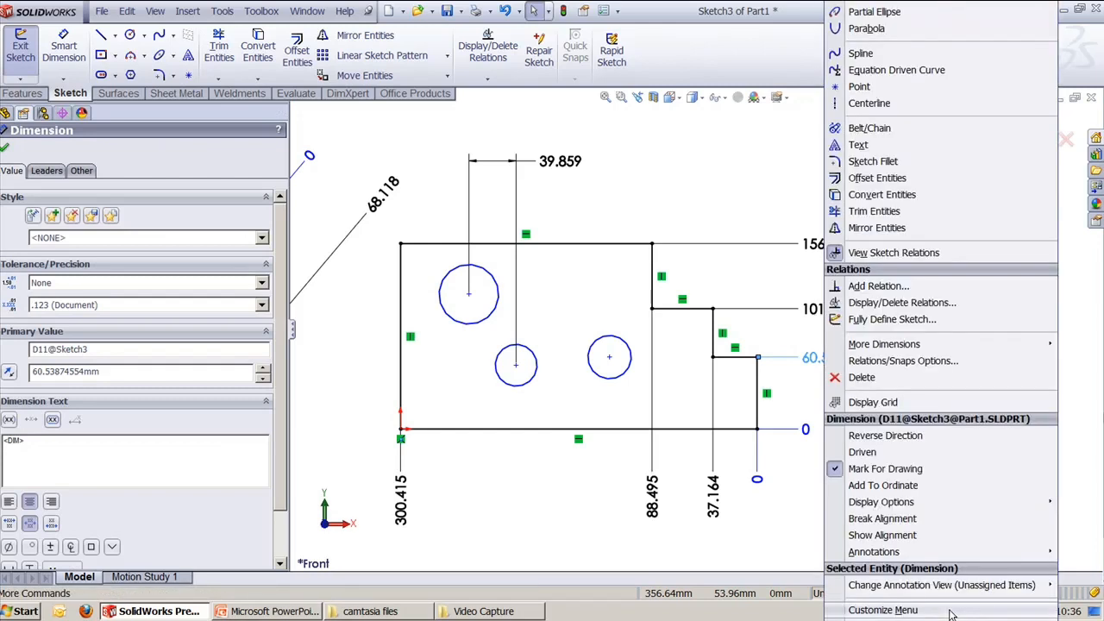
{"action": "left_click", "coordinate": [883, 518]}
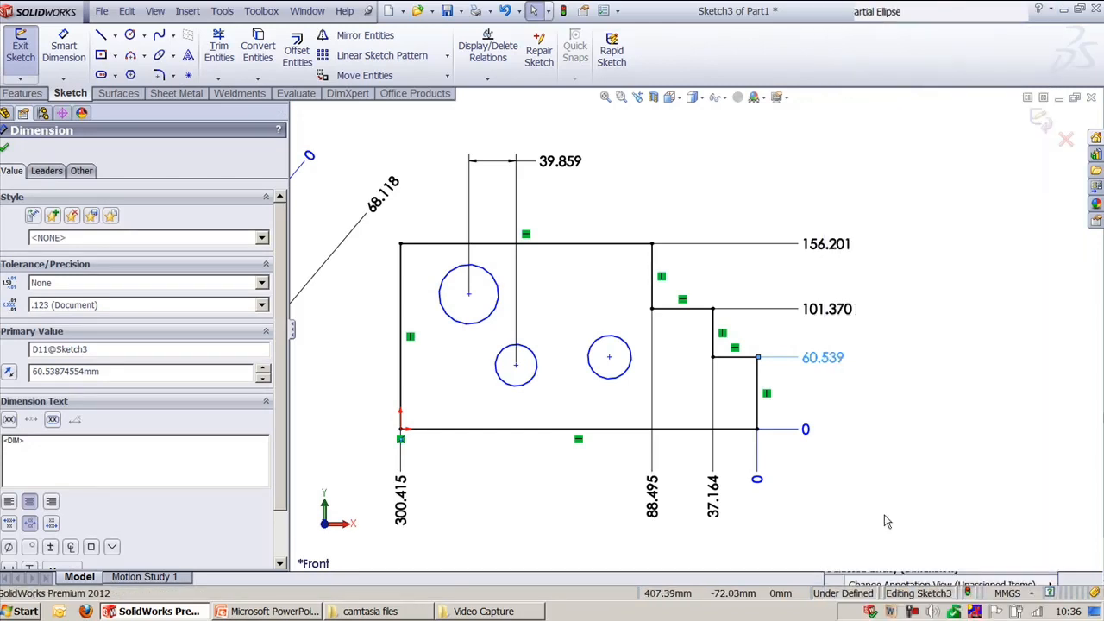
{"action": "left_click", "coordinate": [5, 149]}
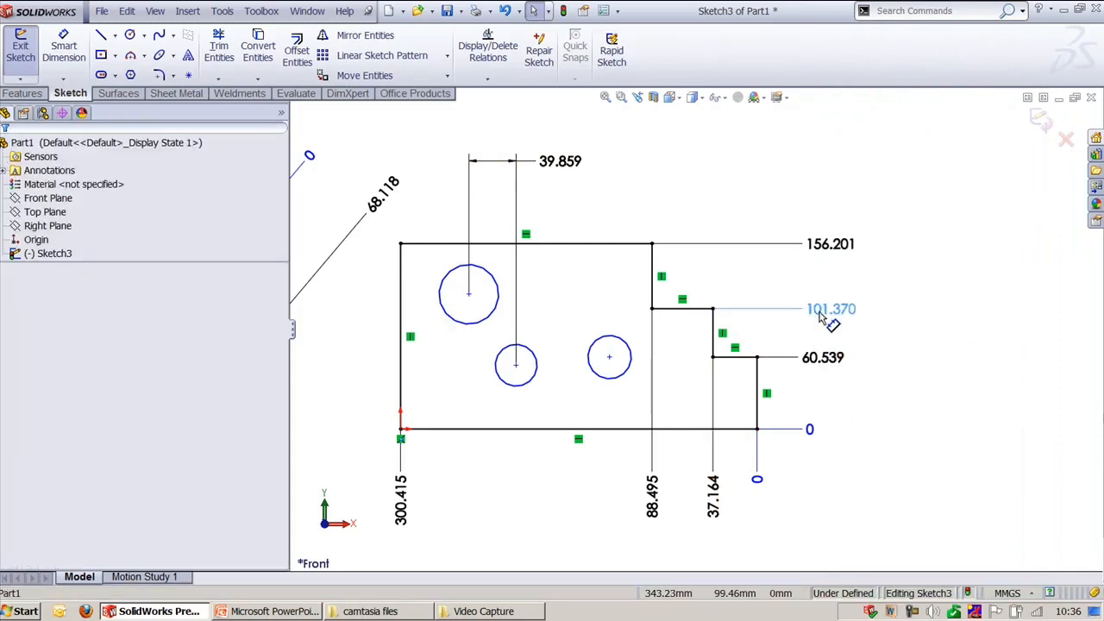
- Move the upper step edge's ordinate dimension outward, together with the vertical ordinates still aligned to it
{"action": "left_click_drag", "start_coordinate": [820, 316], "coordinate": [859, 334]}
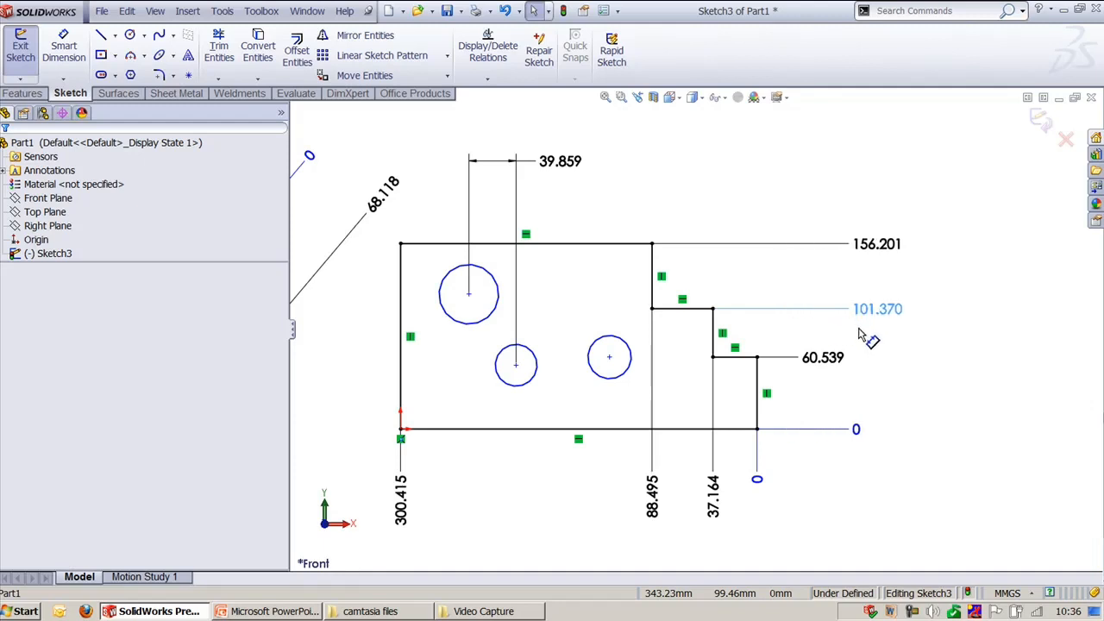
{"action": "left_click", "coordinate": [920, 407]}
- Select all of the stepped profile's vertical ordinate dimensions and bring them back into line with Align Ordinate
{"action": "scroll", "coordinate": [919, 406], "scroll_direction": "up", "scroll_amount": 1}
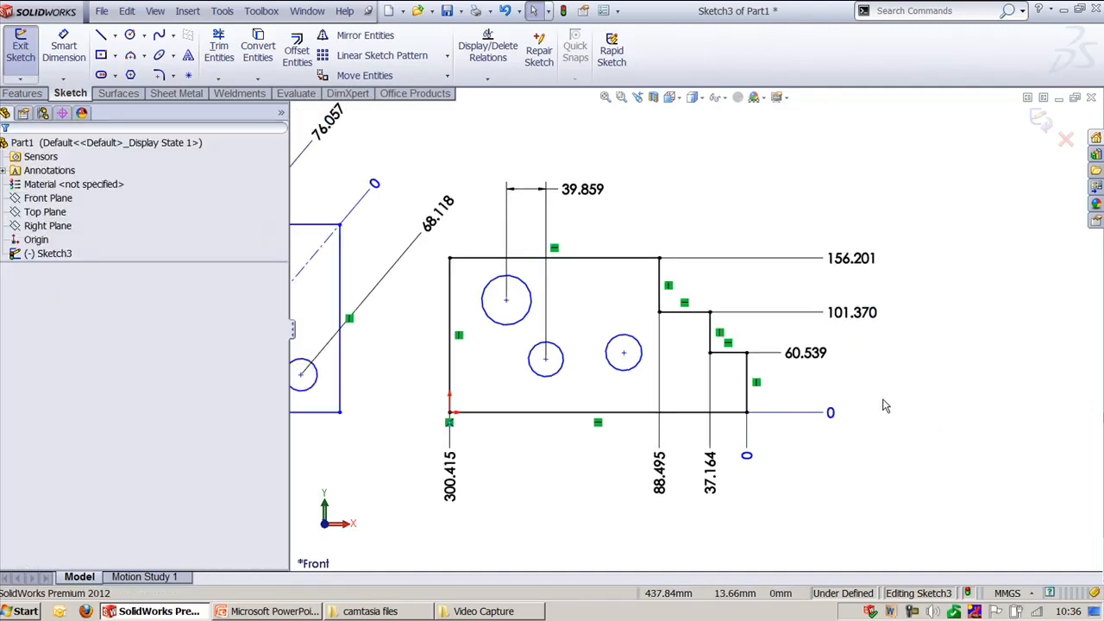
{"action": "mouse_move", "coordinate": [895, 400]}
{"action": "middle_mouse_down", "text": "ctrl"}
{"action": "mouse_move", "coordinate": [951, 409]}
{"action": "mouse_move", "coordinate": [838, 388]}
{"action": "middle_mouse_up", "text": "ctrl"}
{"action": "left_click_drag", "start_coordinate": [907, 437], "coordinate": [714, 207]}
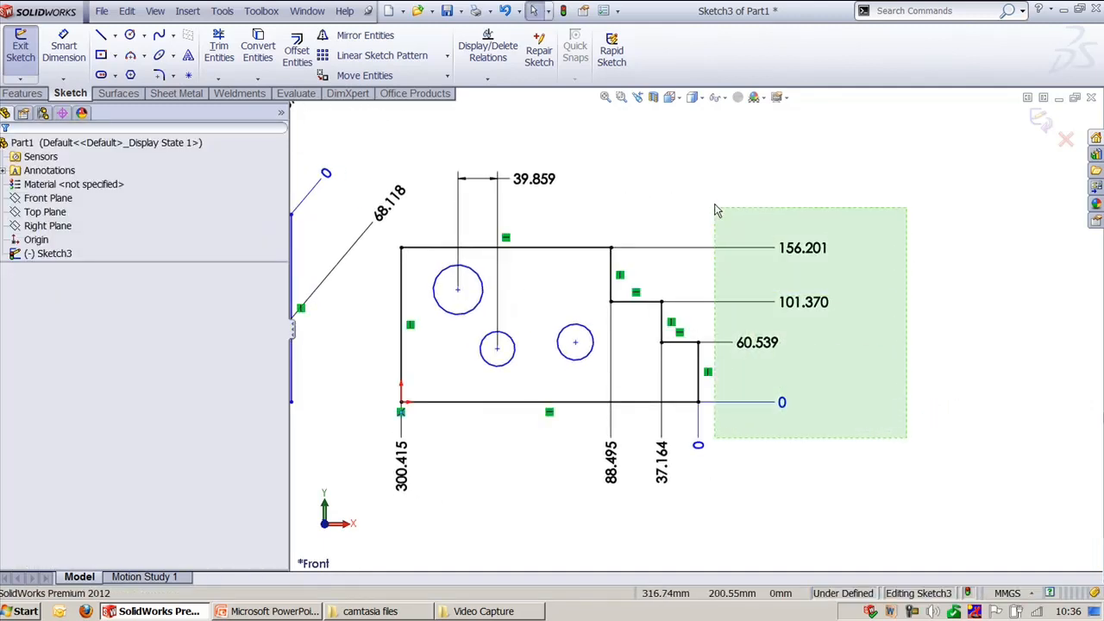
{"action": "left_click", "coordinate": [222, 11]}
{"action": "mouse_move", "coordinate": [302, 396]}
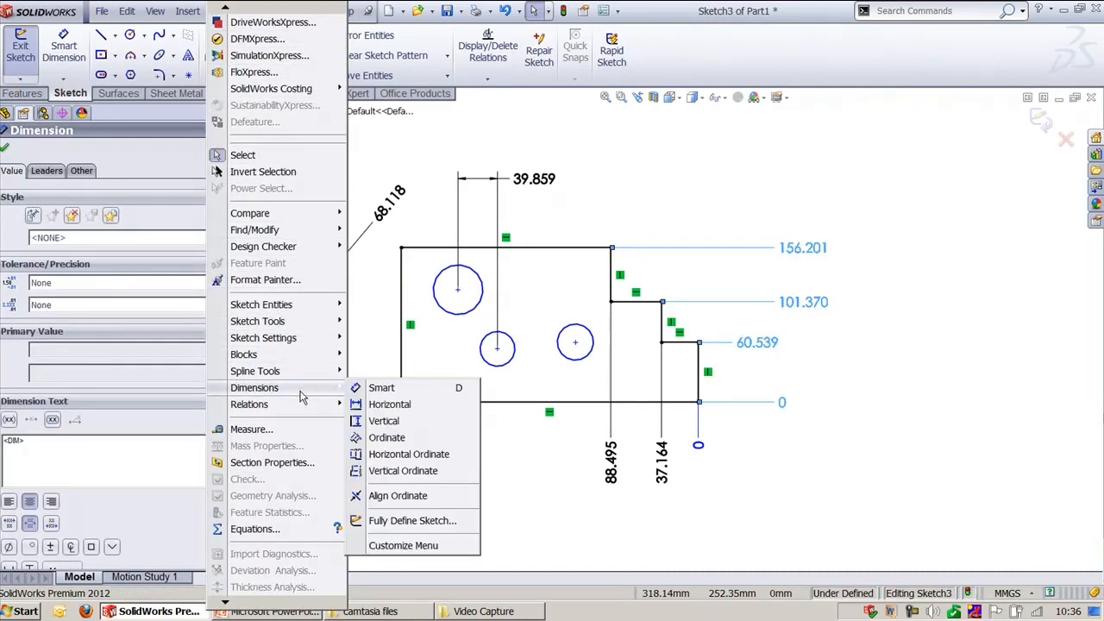
{"action": "left_click", "coordinate": [385, 495]}
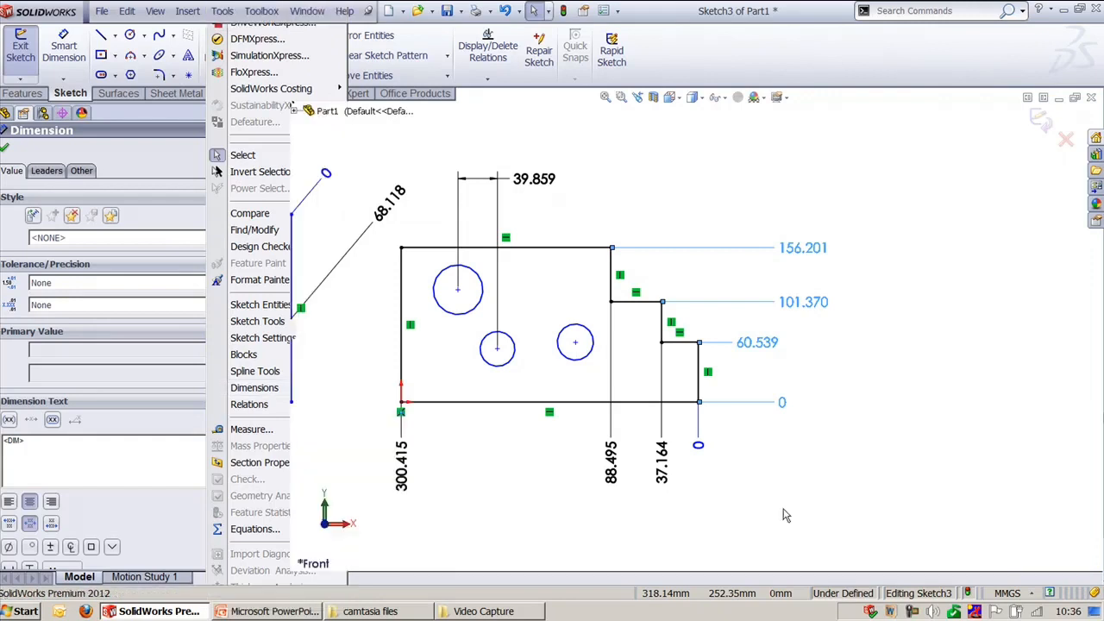
{"action": "left_click", "coordinate": [834, 488]}
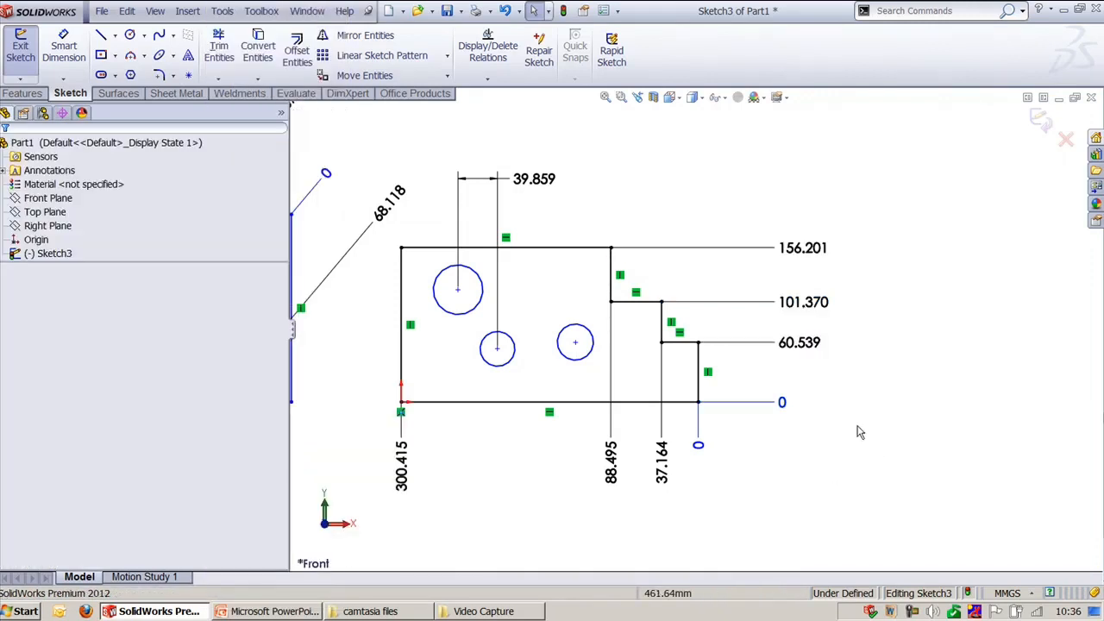
- Delete the angled ordinate dimensions running from the rectangle's corner to its circles
{"action": "middle_click_drag", "start_coordinate": [856, 409], "coordinate": [929, 419], "text": "ctrl"}
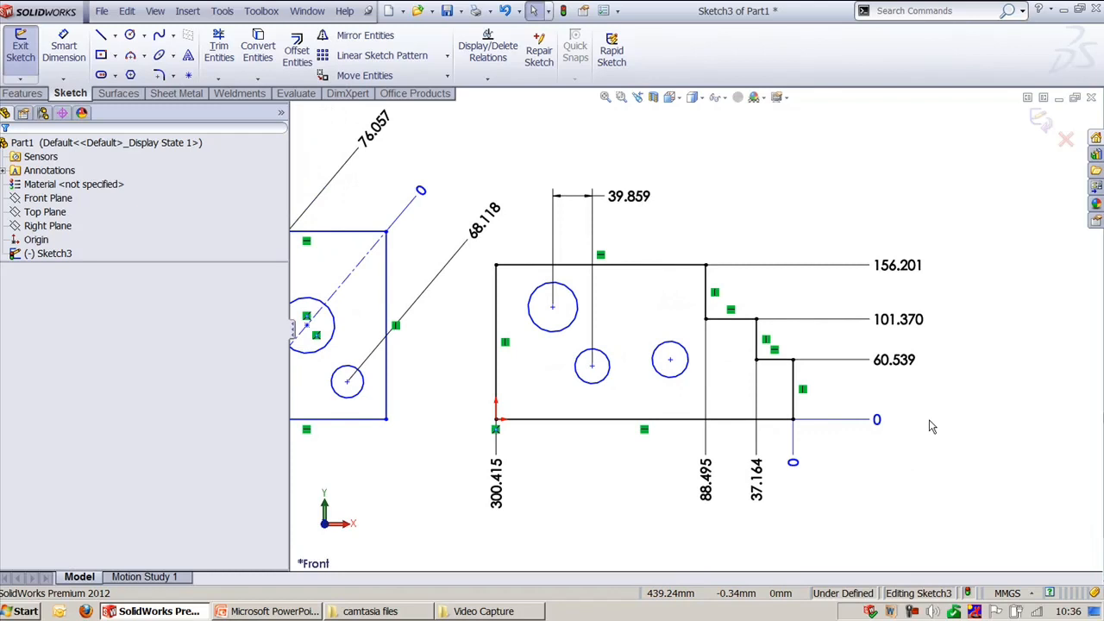
{"action": "middle_click_drag", "start_coordinate": [514, 330], "coordinate": [559, 311], "text": "ctrl"}
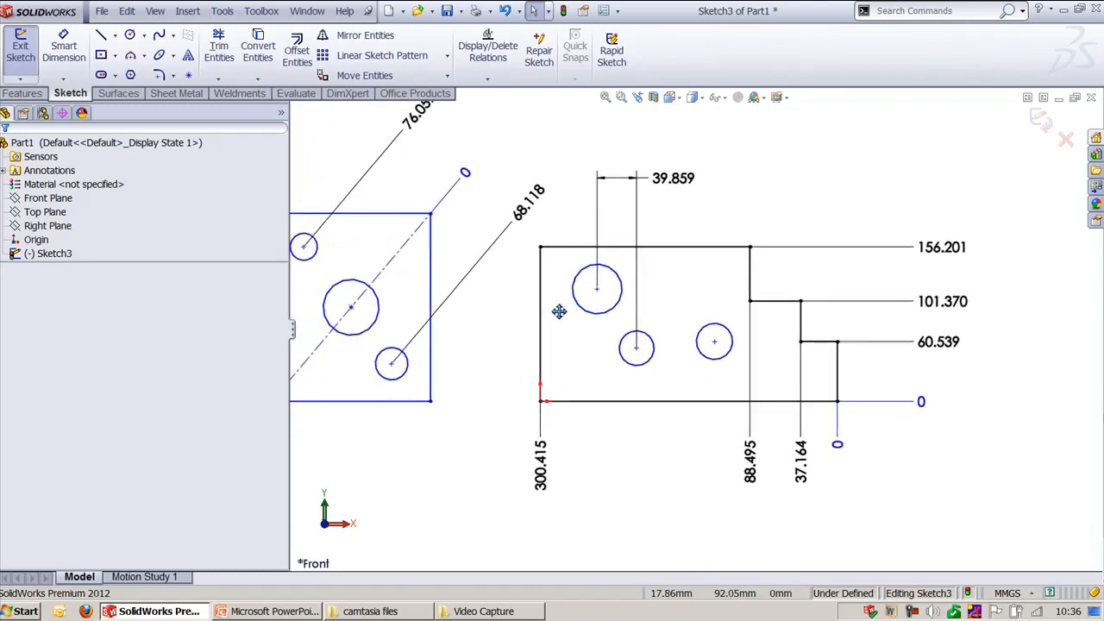
{"action": "middle_click_drag", "start_coordinate": [464, 366], "coordinate": [552, 409], "text": "ctrl"}
{"action": "scroll", "coordinate": [555, 411], "scroll_direction": "up", "scroll_amount": 2}
{"action": "left_click", "coordinate": [567, 202]}
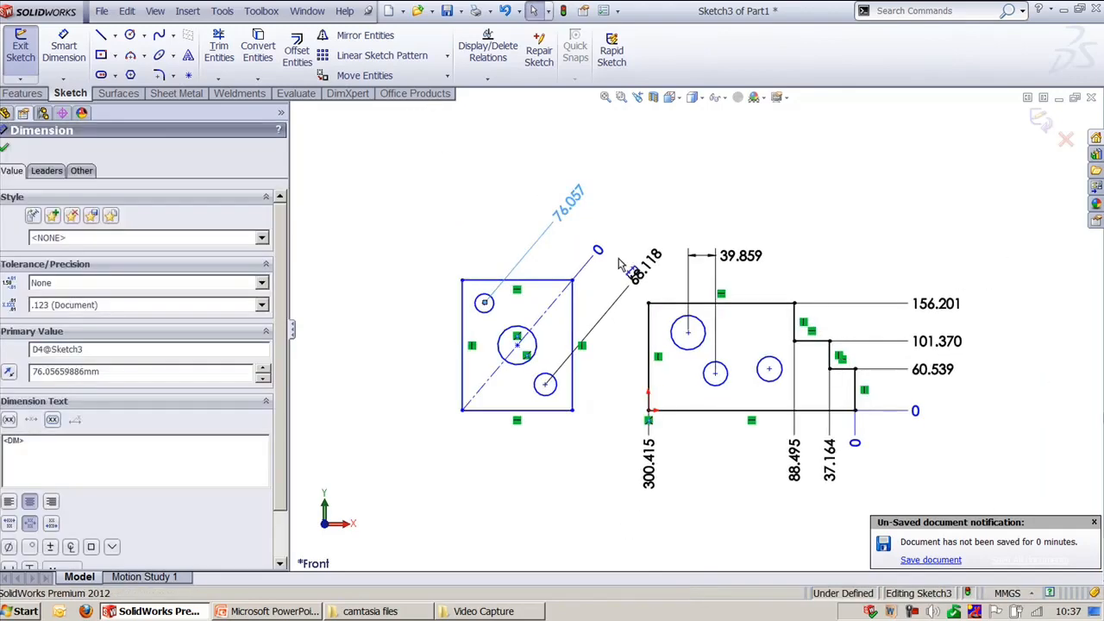
{"action": "left_click", "coordinate": [605, 251]}
{"action": "key", "text": "Delete"}
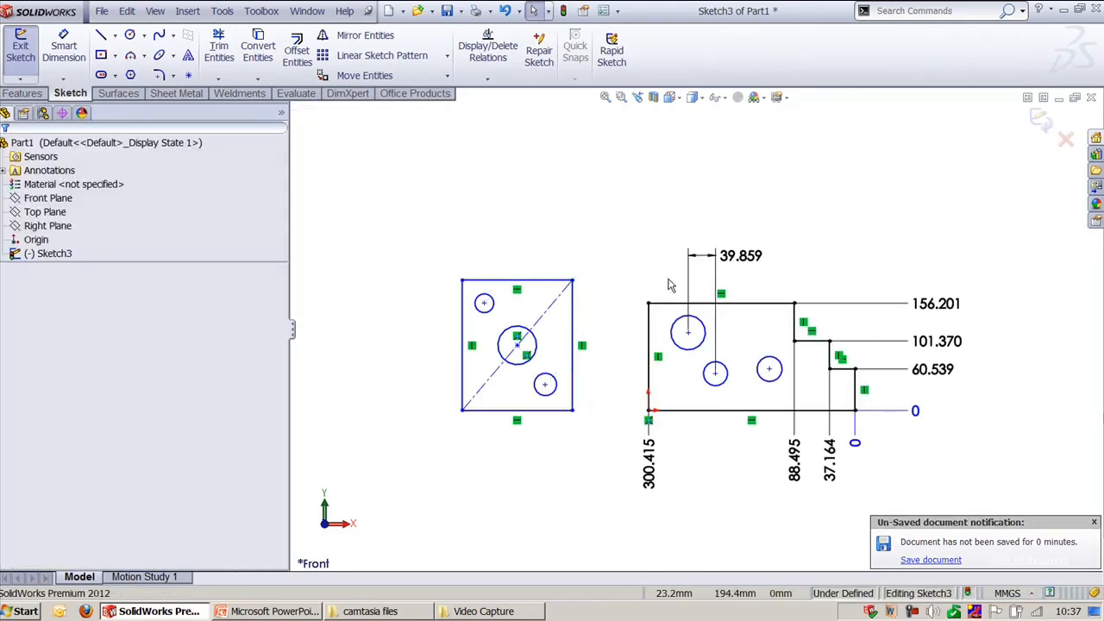
- Delete the vertical ordinate dimensions of the stepped profile's upper edge and both step edges
{"action": "left_click", "coordinate": [727, 258]}
{"action": "left_click", "coordinate": [936, 304]}
{"action": "key", "text": "Delete"}
{"action": "left_click", "coordinate": [936, 341]}
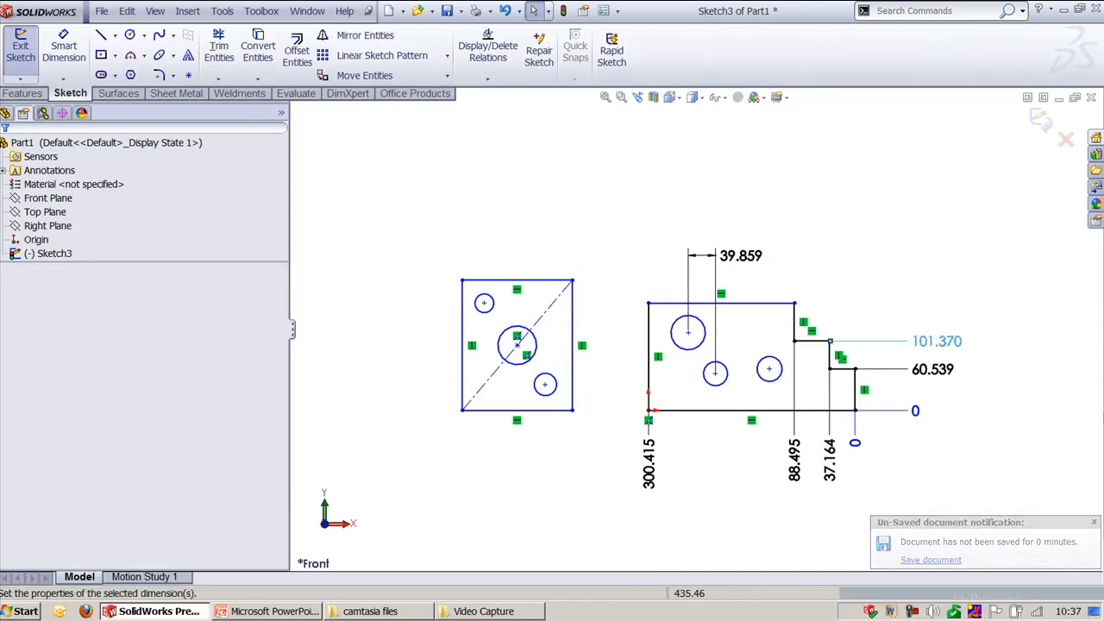
{"action": "key", "text": "Delete"}
{"action": "left_click", "coordinate": [932, 369]}
{"action": "key", "text": "Delete"}
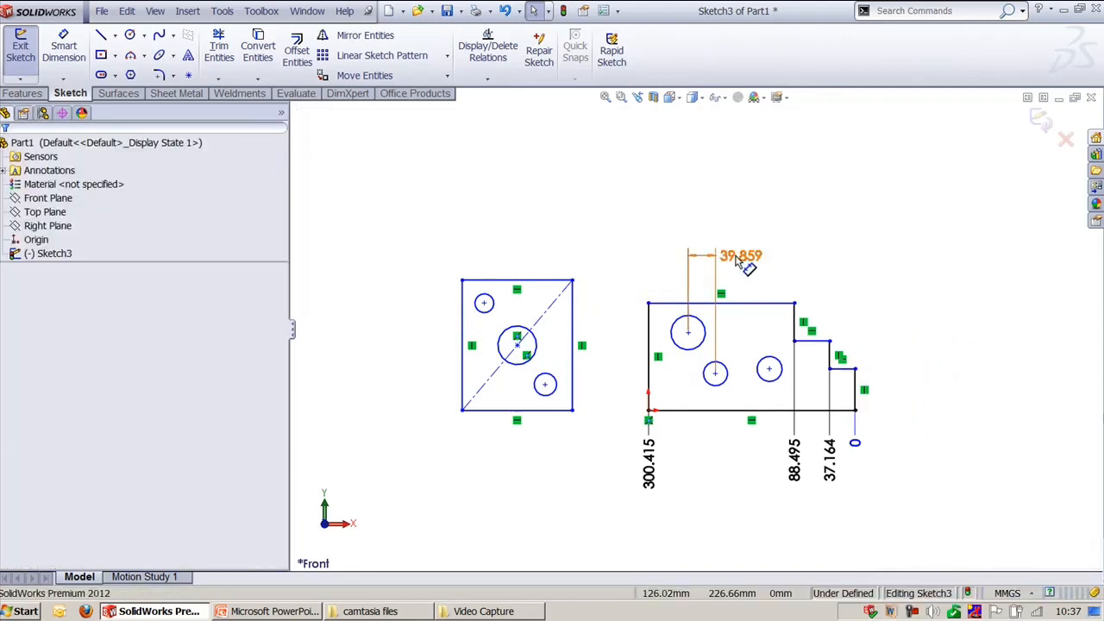
- Delete the horizontal dimension between the stepped profile's circles and the horizontal ordinate dimensions below the profile
{"action": "left_click", "coordinate": [727, 258]}
{"action": "key", "text": "Delete"}
{"action": "left_click", "coordinate": [648, 465]}
{"action": "key", "text": "Delete"}
{"action": "left_click", "coordinate": [829, 460]}
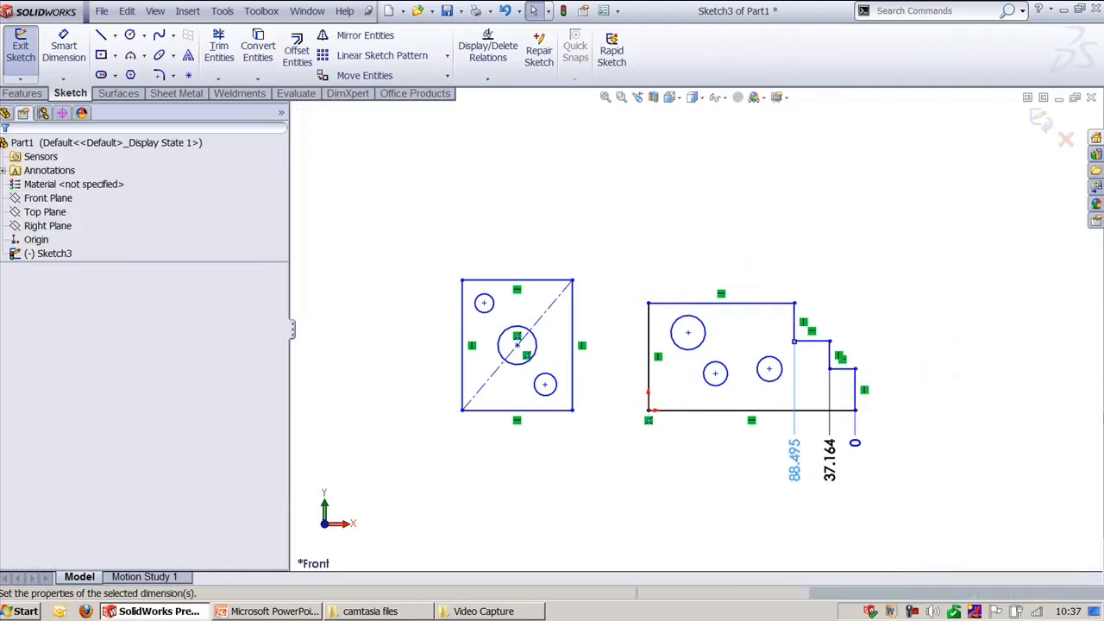
{"action": "key", "text": "Delete"}
{"action": "left_click", "coordinate": [794, 470]}
{"action": "key", "text": "Delete"}
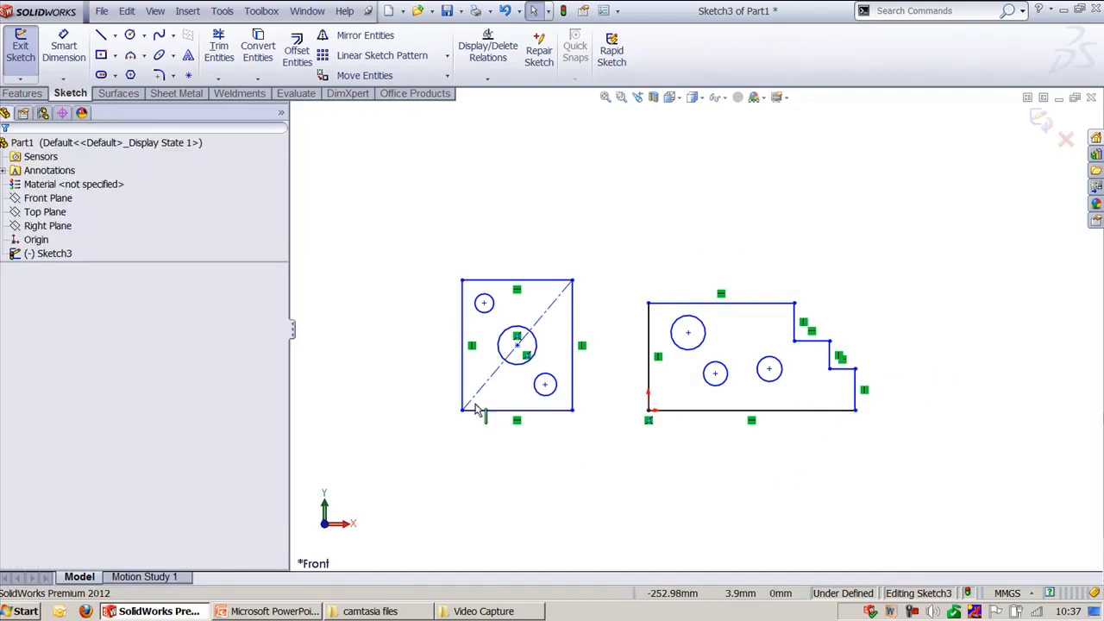
- Select the stepped profile and run Fully Define Sketch on all sketch entities, calculating baseline dimensions from the origin
{"action": "scroll", "coordinate": [850, 423], "scroll_direction": "down", "scroll_amount": 4}
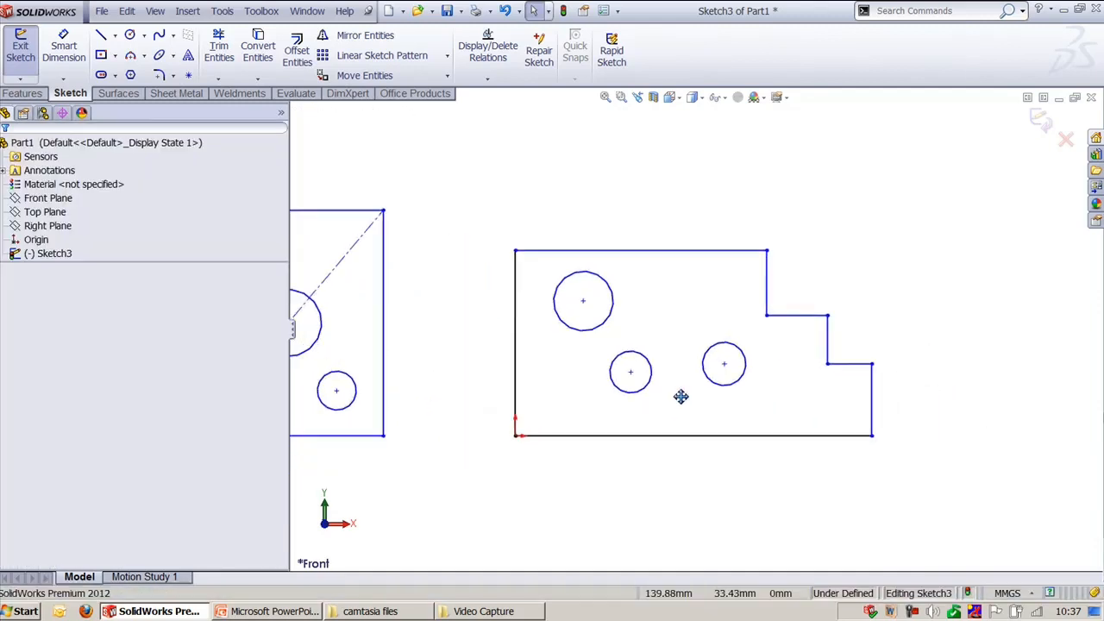
{"action": "scroll", "coordinate": [705, 454], "scroll_direction": "down", "scroll_amount": 2}
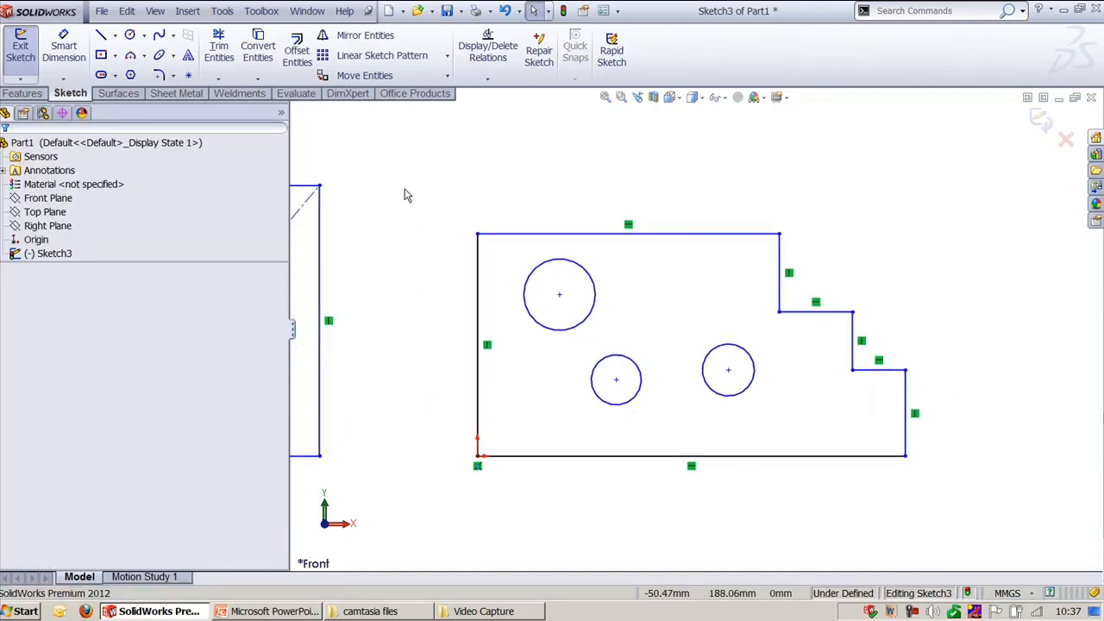
{"action": "left_click_drag", "start_coordinate": [425, 204], "coordinate": [964, 477]}
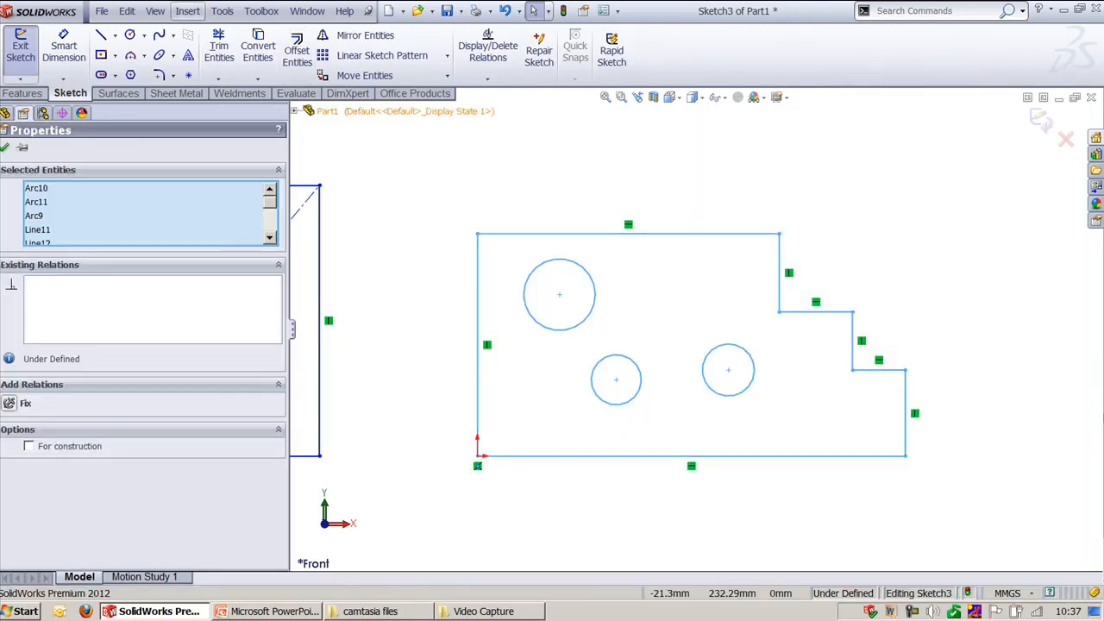
{"action": "left_click", "coordinate": [222, 10]}
{"action": "mouse_move", "coordinate": [297, 388]}
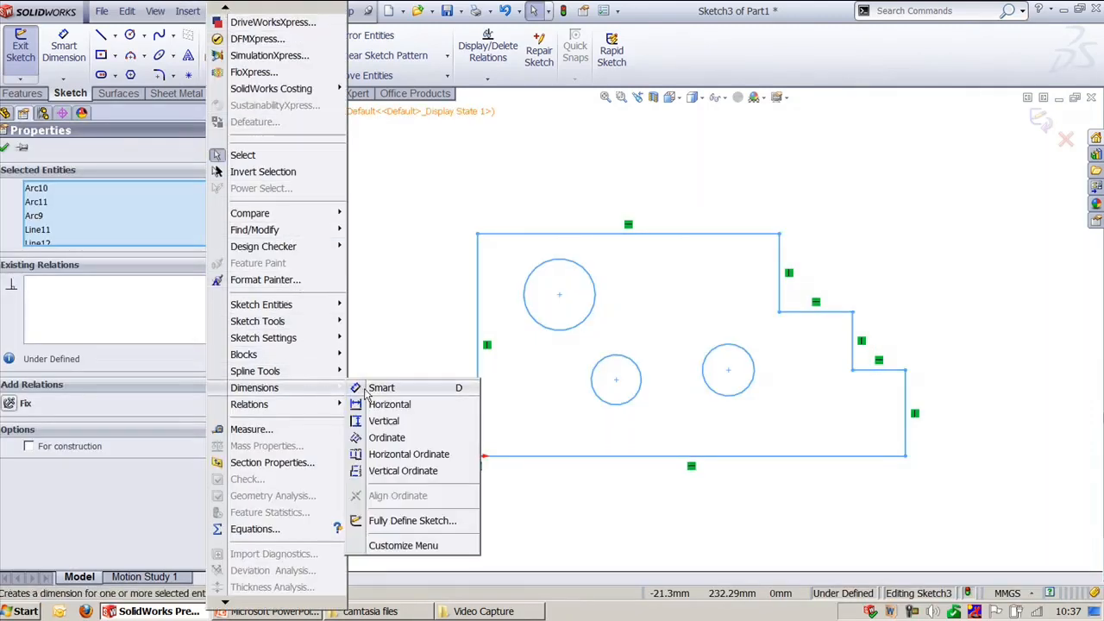
{"action": "left_click", "coordinate": [405, 520]}
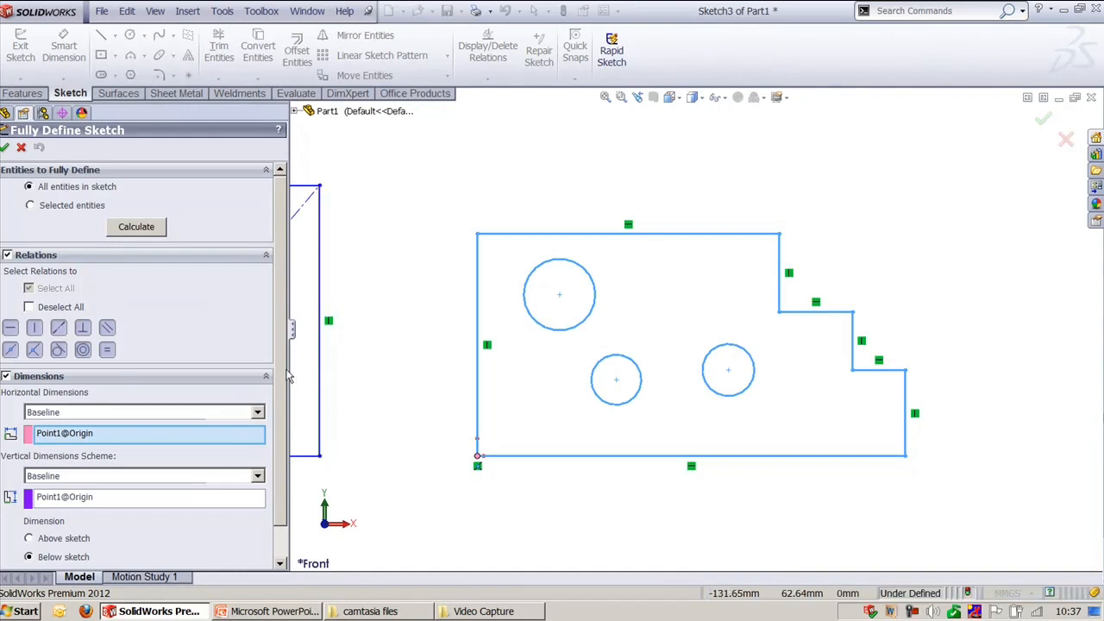
{"action": "left_click_drag", "start_coordinate": [288, 369], "coordinate": [349, 369]}
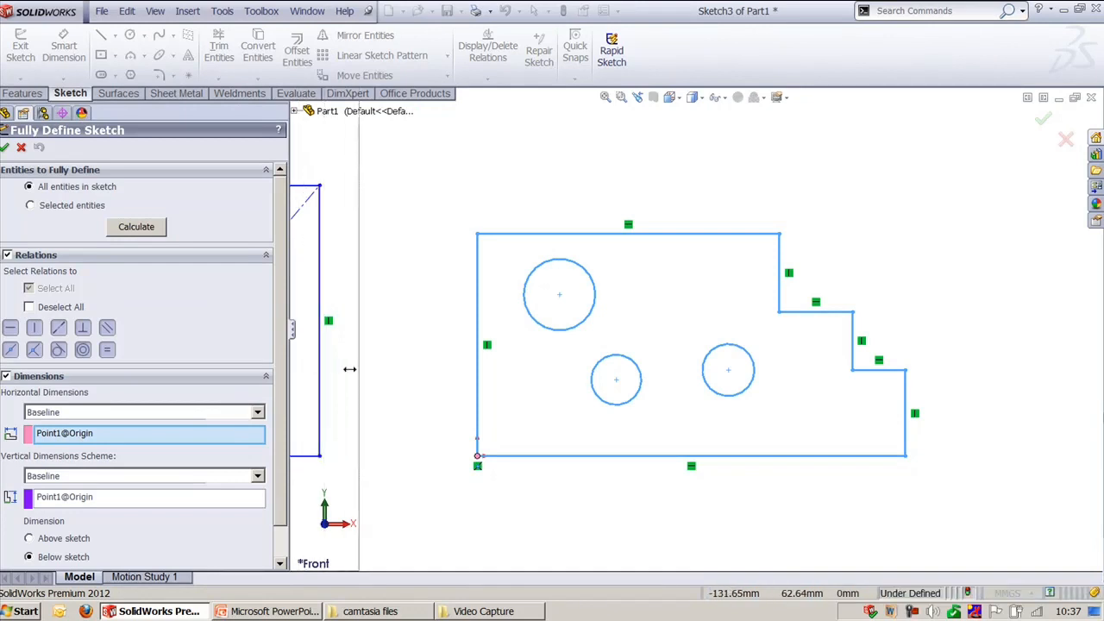
{"action": "scroll", "coordinate": [348, 380], "scroll_direction": "down", "scroll_amount": 1}
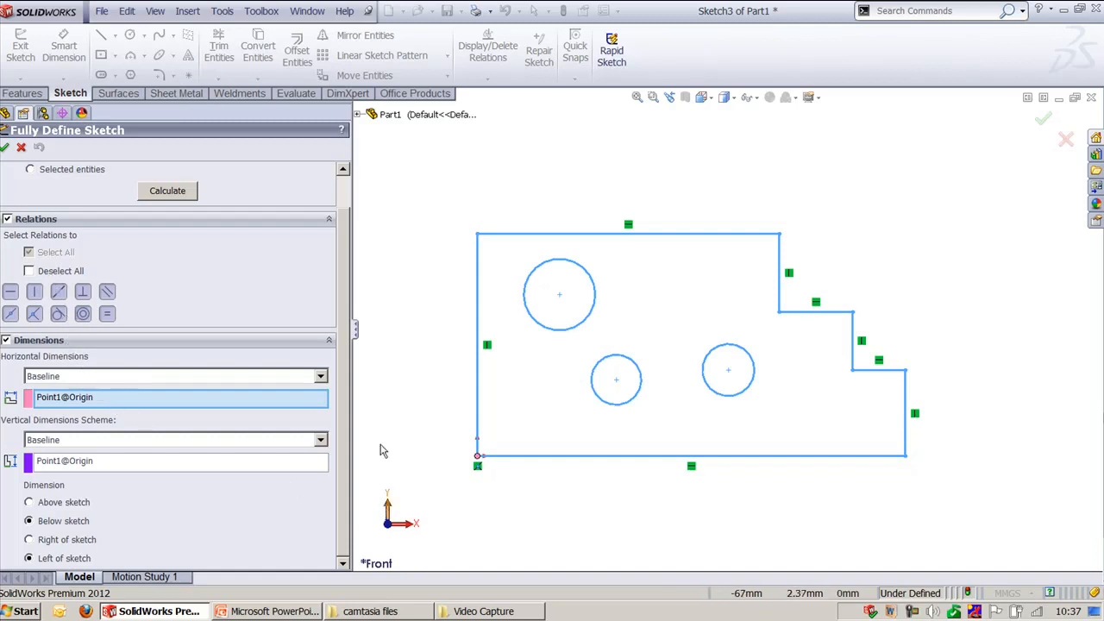
{"action": "scroll", "coordinate": [340, 257], "scroll_direction": "up", "scroll_amount": 2}
{"action": "left_click", "coordinate": [192, 229]}
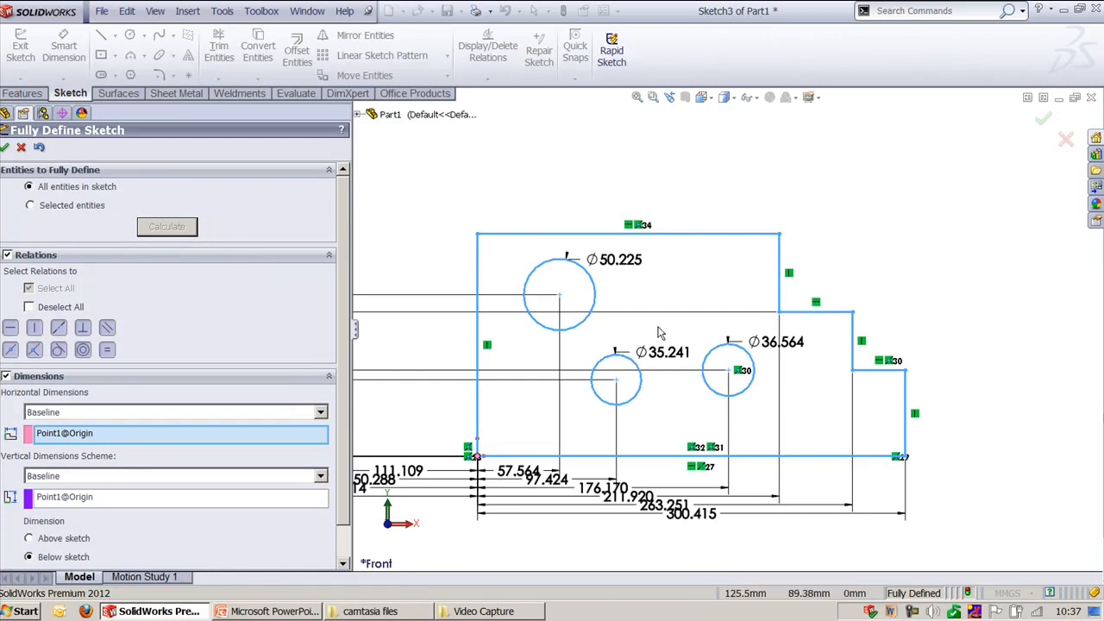
- Recalculate the automatic dimensions with the vertical ones placed right of the sketch and the horizontal ones above it
{"action": "scroll", "coordinate": [662, 240], "scroll_direction": "up", "scroll_amount": 2}
{"action": "scroll", "coordinate": [662, 240], "scroll_direction": "down", "scroll_amount": 1}
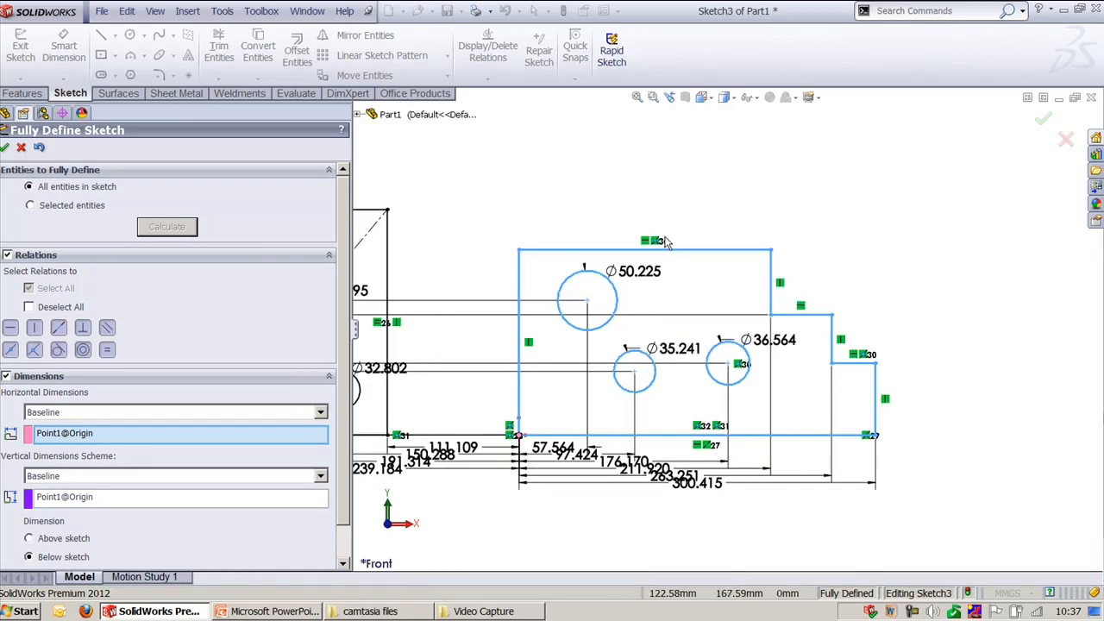
{"action": "scroll", "coordinate": [349, 427], "scroll_direction": "down", "scroll_amount": 2}
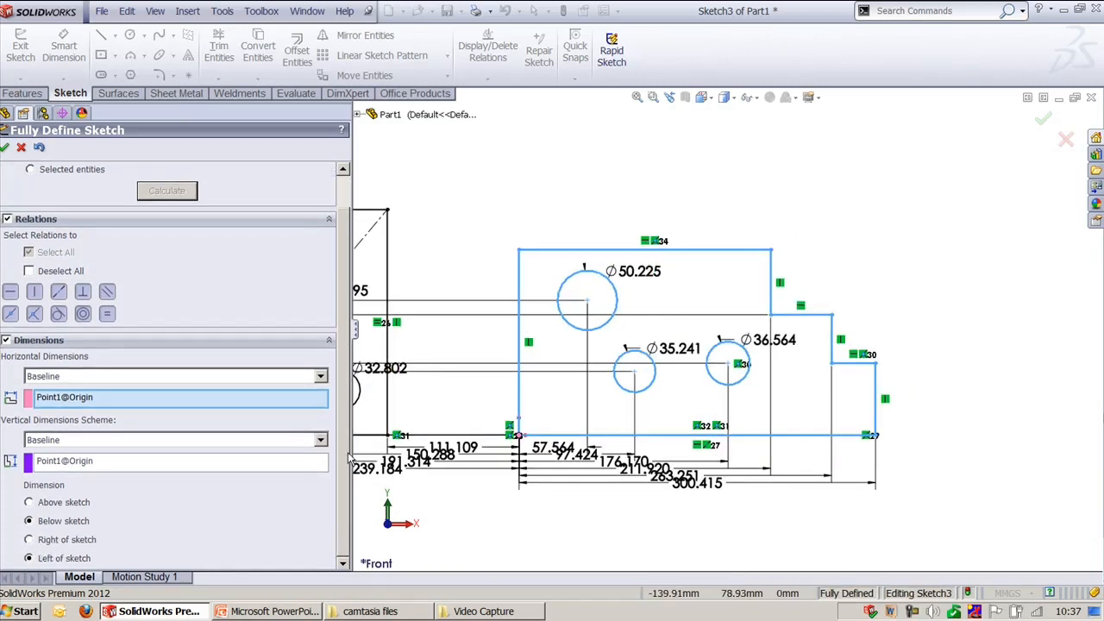
{"action": "left_click", "coordinate": [50, 540]}
{"action": "left_click", "coordinate": [167, 191]}
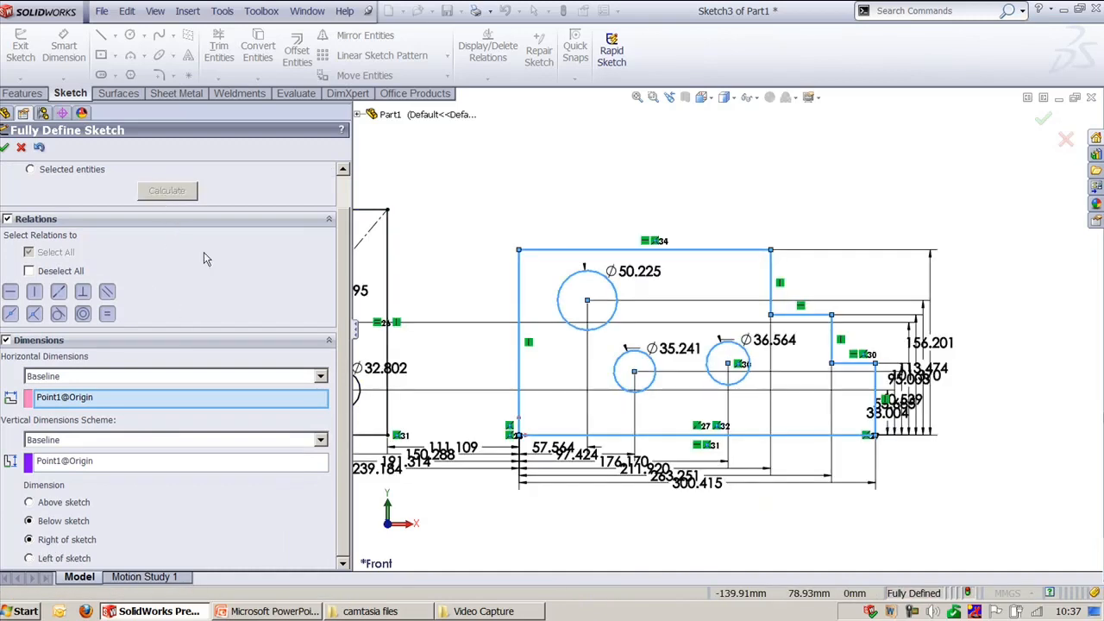
{"action": "left_click", "coordinate": [30, 502]}
{"action": "left_click", "coordinate": [175, 191]}
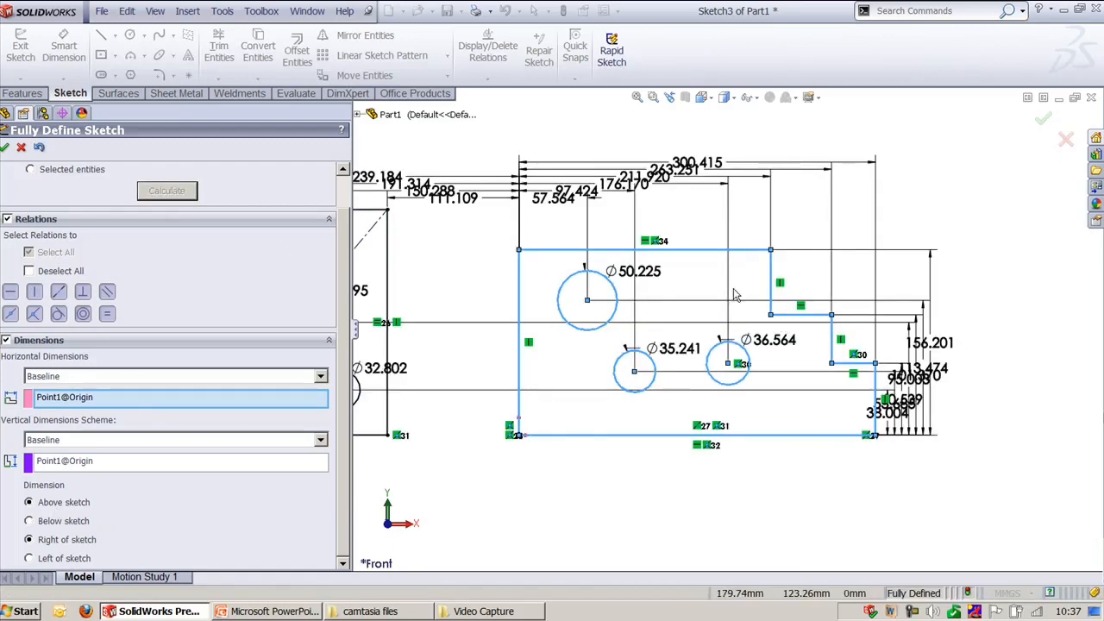
- Inspect the calculated dimensions on both profiles and cancel Fully Define Sketch
{"action": "scroll", "coordinate": [723, 326], "scroll_direction": "up", "scroll_amount": 3}
{"action": "scroll", "coordinate": [699, 281], "scroll_direction": "up", "scroll_amount": 2}
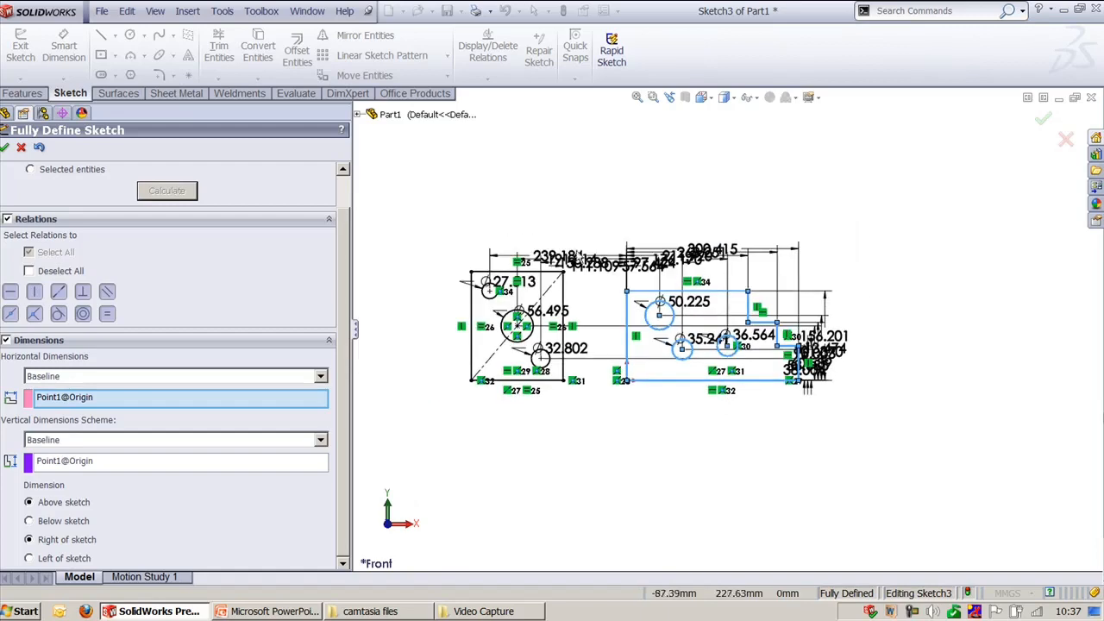
{"action": "scroll", "coordinate": [647, 282], "scroll_direction": "down", "scroll_amount": 4}
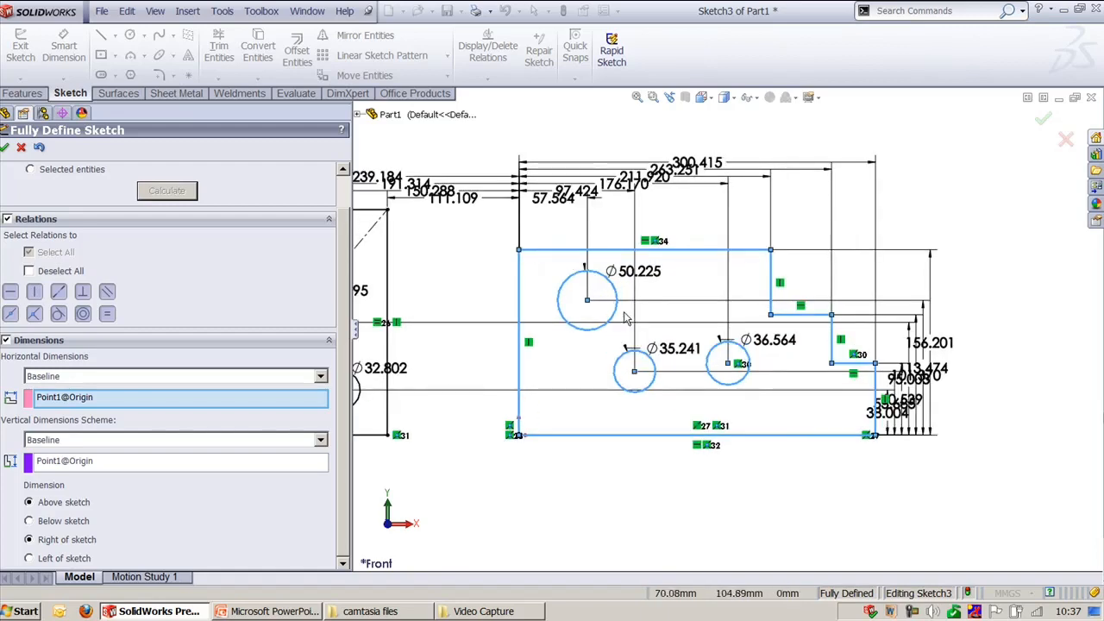
{"action": "scroll", "coordinate": [614, 321], "scroll_direction": "up", "scroll_amount": 3}
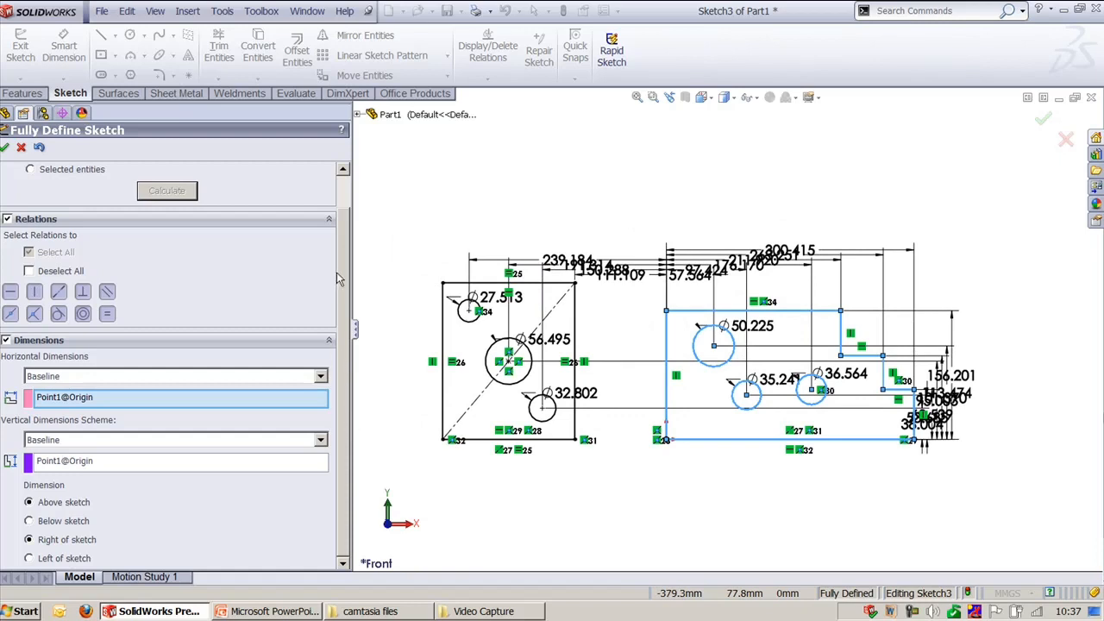
{"action": "scroll", "coordinate": [340, 280], "scroll_direction": "up", "scroll_amount": 1}
{"action": "left_click", "coordinate": [23, 148]}
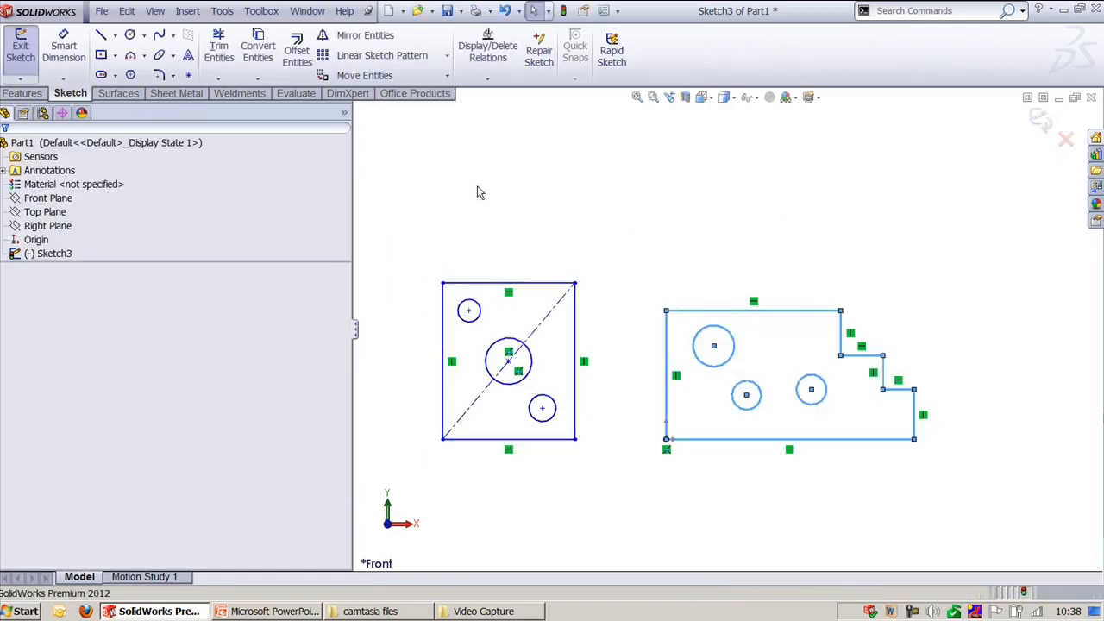
- Delete the entire stepped profile together with its three circles
{"action": "mouse_move", "coordinate": [404, 226]}
{"action": "left_mouse_down"}
{"action": "mouse_move", "coordinate": [626, 531]}
{"action": "mouse_move", "coordinate": [621, 523]}
{"action": "left_mouse_up"}
{"action": "left_click", "coordinate": [621, 523]}
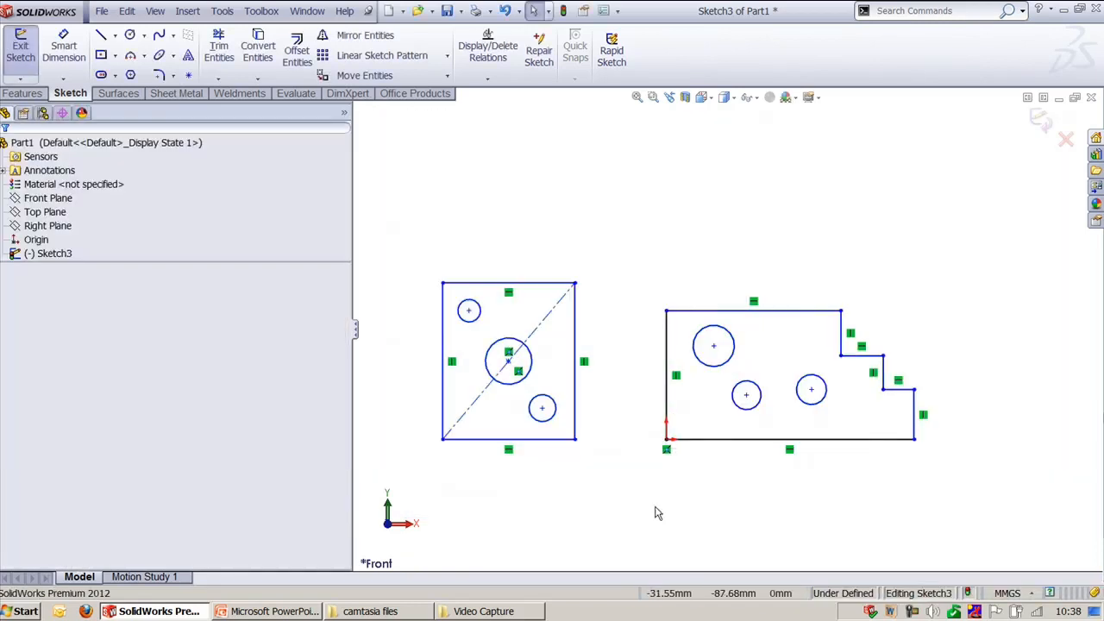
{"action": "mouse_move", "coordinate": [627, 270]}
{"action": "left_mouse_down"}
{"action": "mouse_move", "coordinate": [867, 439]}
{"action": "mouse_move", "coordinate": [1002, 508]}
{"action": "left_mouse_up"}
{"action": "key", "text": "Delete"}
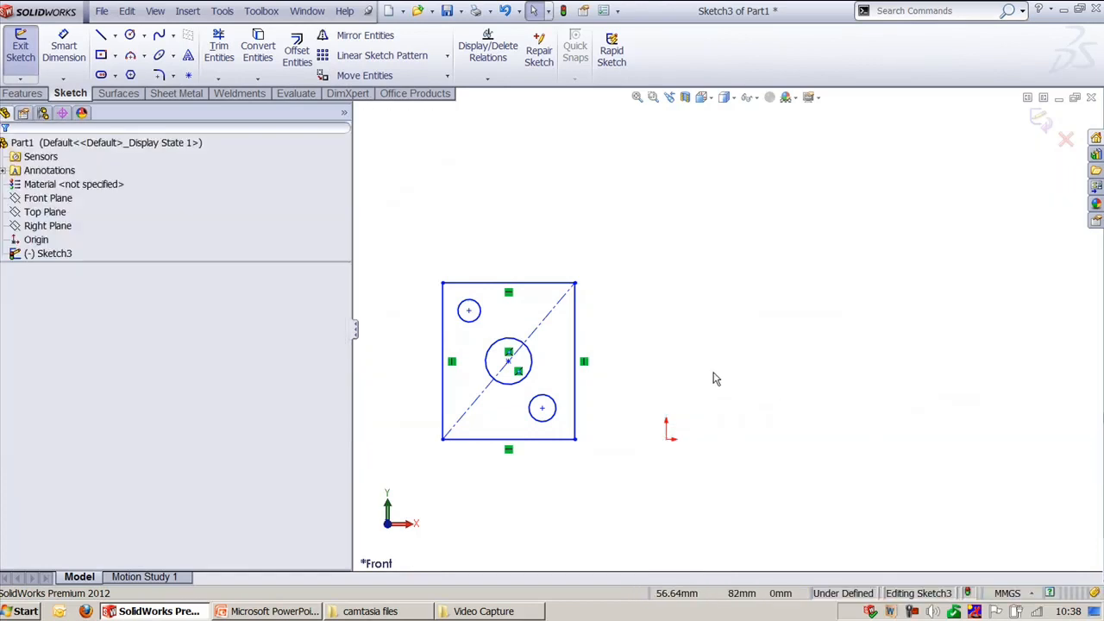
- Run Fully Define Sketch on all remaining entities and calculate baseline dimensions from the origin for the rectangle and its circles
{"action": "middle_click_drag", "start_coordinate": [627, 359], "coordinate": [716, 355], "text": "ctrl"}
{"action": "scroll", "coordinate": [689, 352], "scroll_direction": "down", "scroll_amount": 1}
{"action": "scroll", "coordinate": [692, 361], "scroll_direction": "down", "scroll_amount": 1}
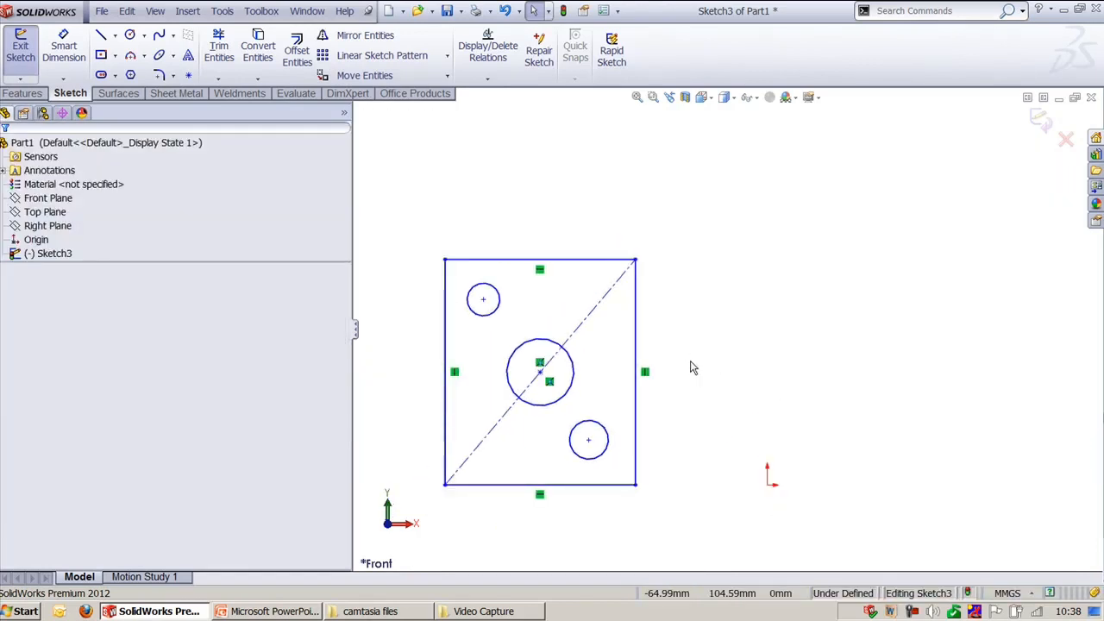
{"action": "left_click", "coordinate": [235, 15]}
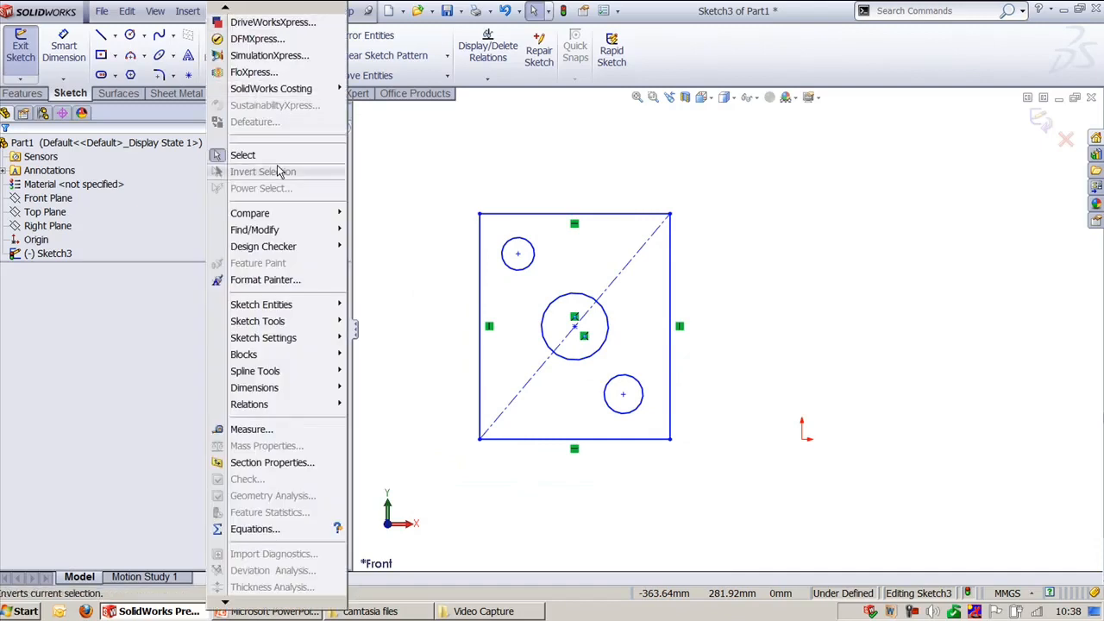
{"action": "mouse_move", "coordinate": [312, 390]}
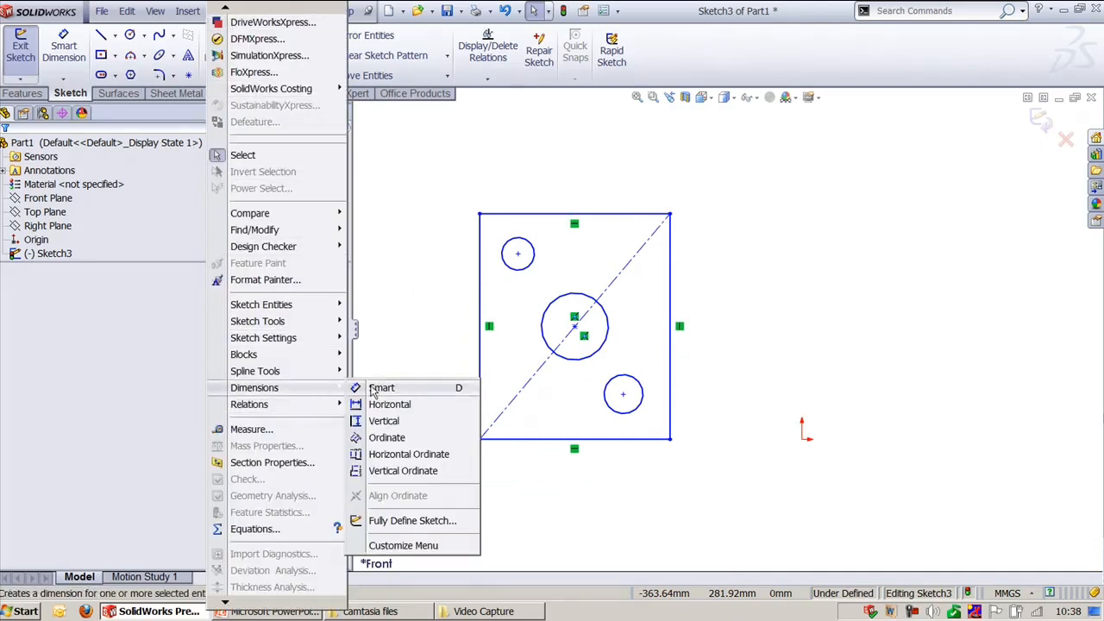
{"action": "left_click", "coordinate": [407, 521]}
{"action": "left_click", "coordinate": [166, 227]}
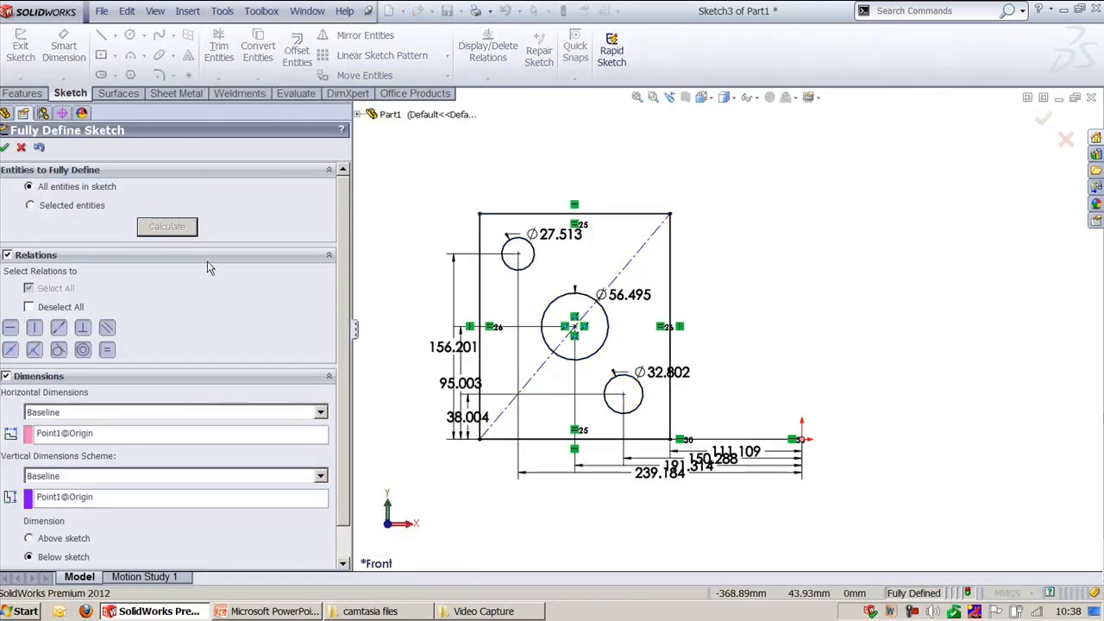
- Recalculate the baseline dimensions with horizontal ones above and vertical ones right of the sketch, and accept Fully Define Sketch
{"action": "scroll", "coordinate": [348, 405], "scroll_direction": "down", "scroll_amount": 1}
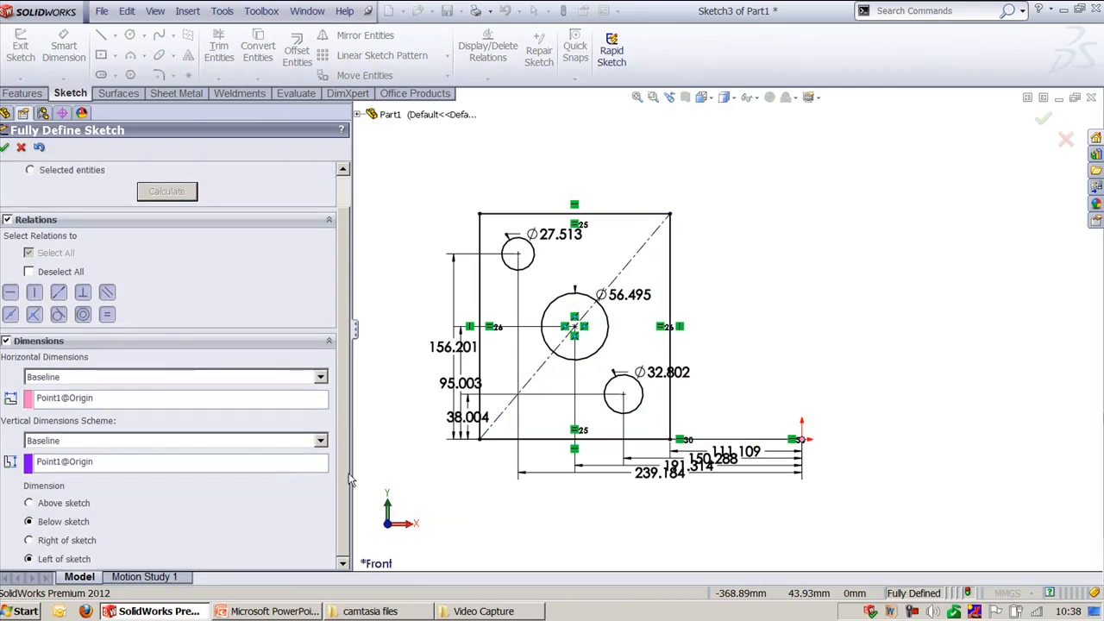
{"action": "left_click", "coordinate": [62, 503]}
{"action": "left_click", "coordinate": [174, 191]}
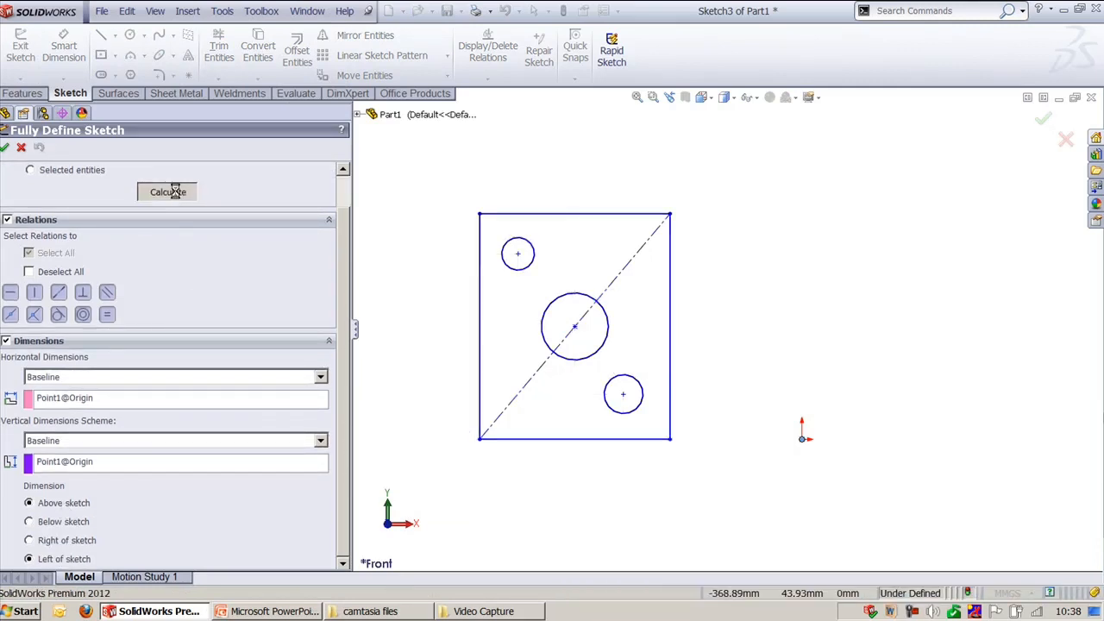
{"action": "left_click", "coordinate": [68, 540]}
{"action": "left_click", "coordinate": [175, 193]}
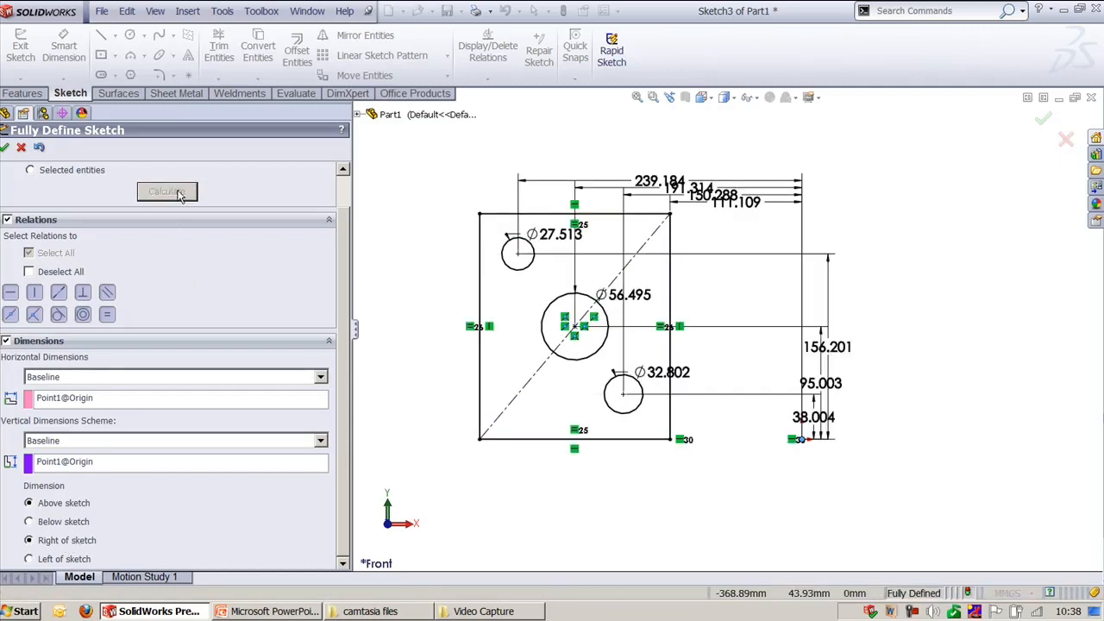
{"action": "left_click_drag", "start_coordinate": [343, 316], "coordinate": [346, 252]}
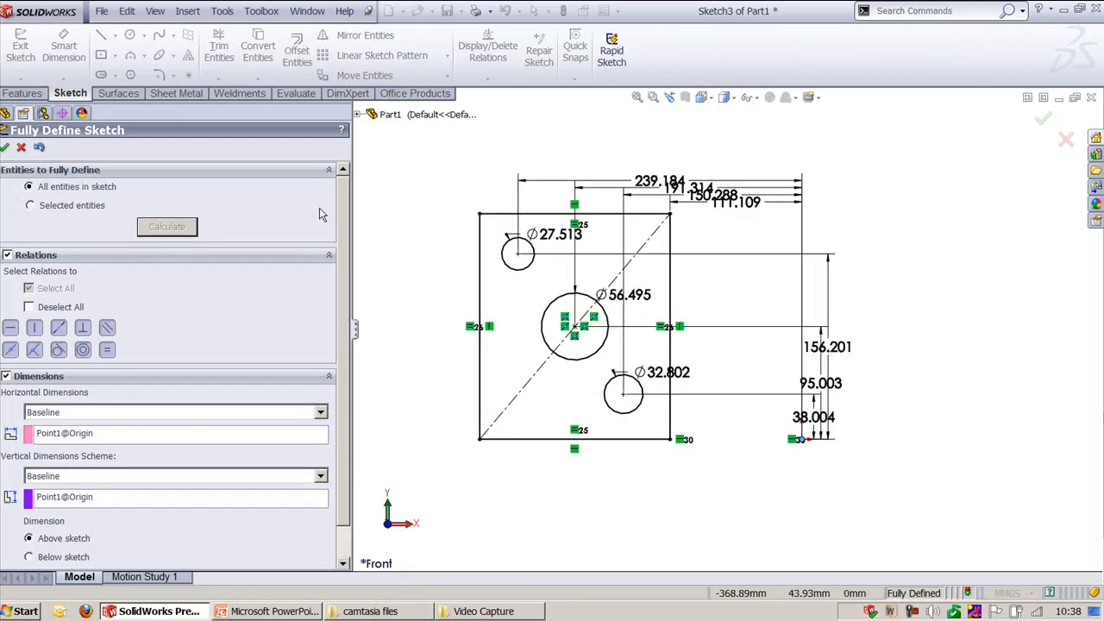
{"action": "left_click", "coordinate": [5, 148]}
- Move the upper-left circle's diameter dimension outside the rectangle and set it to 25 mm
{"action": "middle_click_drag", "start_coordinate": [457, 190], "coordinate": [524, 232], "text": "ctrl"}
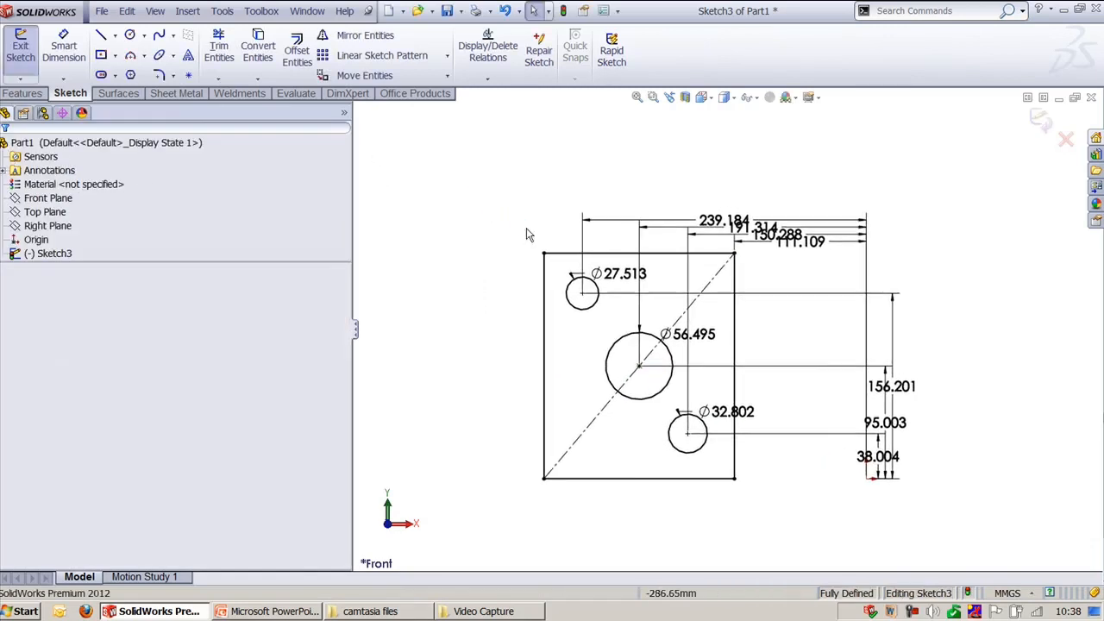
{"action": "left_click_drag", "start_coordinate": [607, 278], "coordinate": [504, 228]}
{"action": "double_click", "coordinate": [509, 226]}
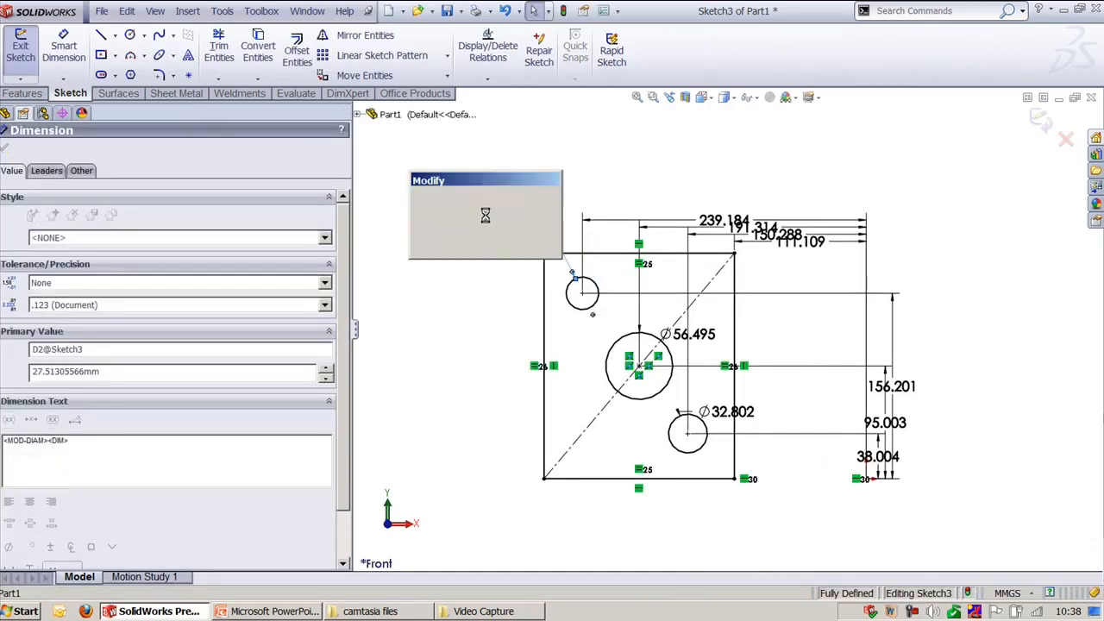
{"action": "type", "text": "25"}
{"action": "key", "text": "Return"}
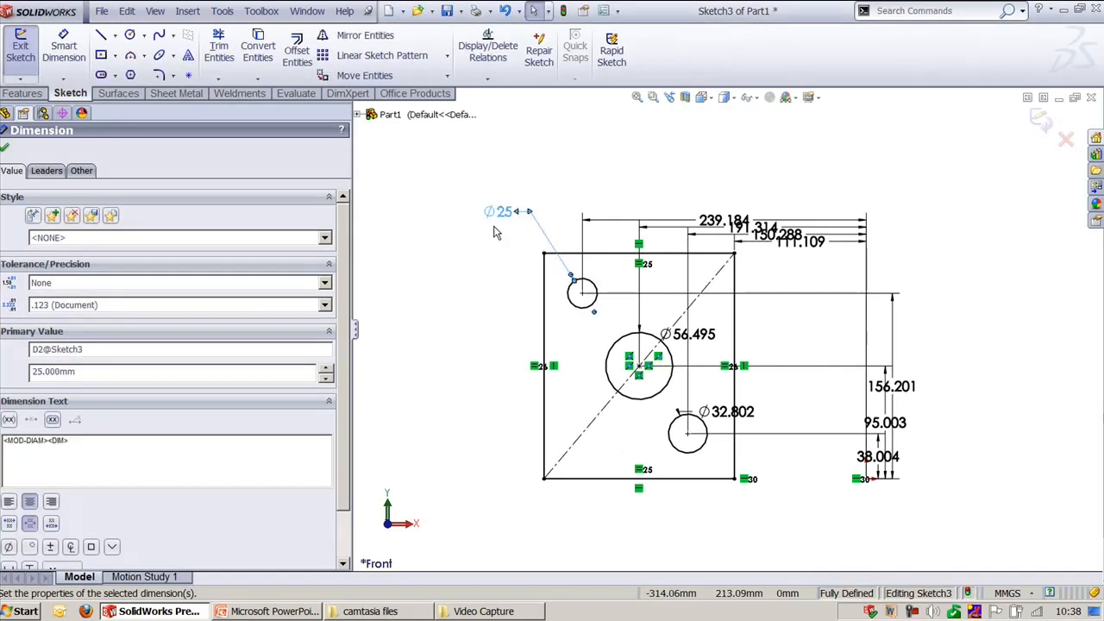
{"action": "left_click", "coordinate": [552, 138]}
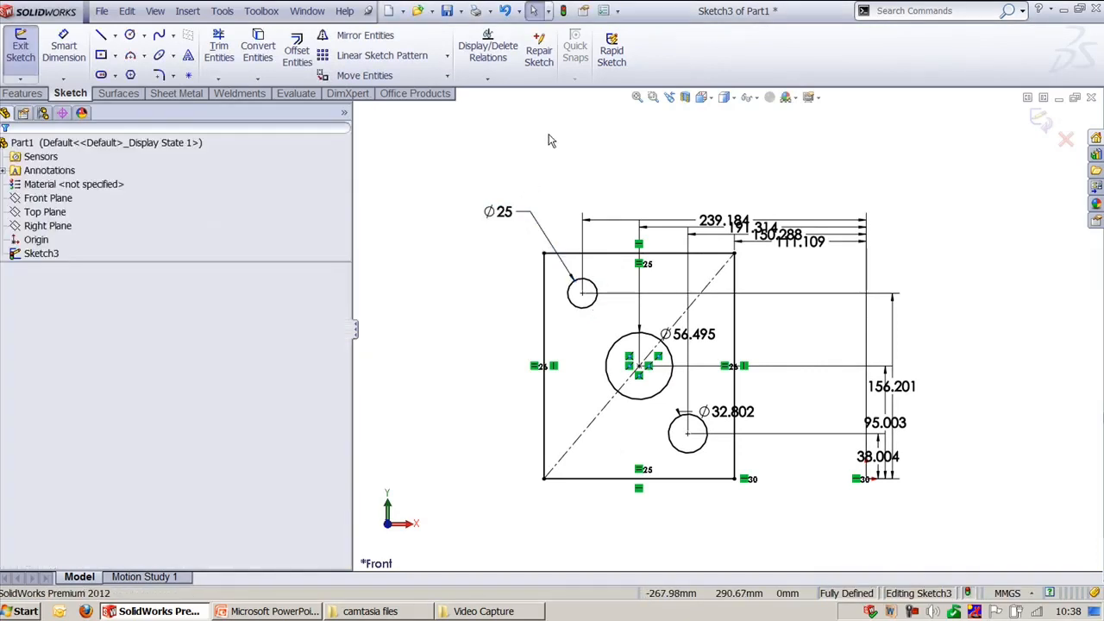
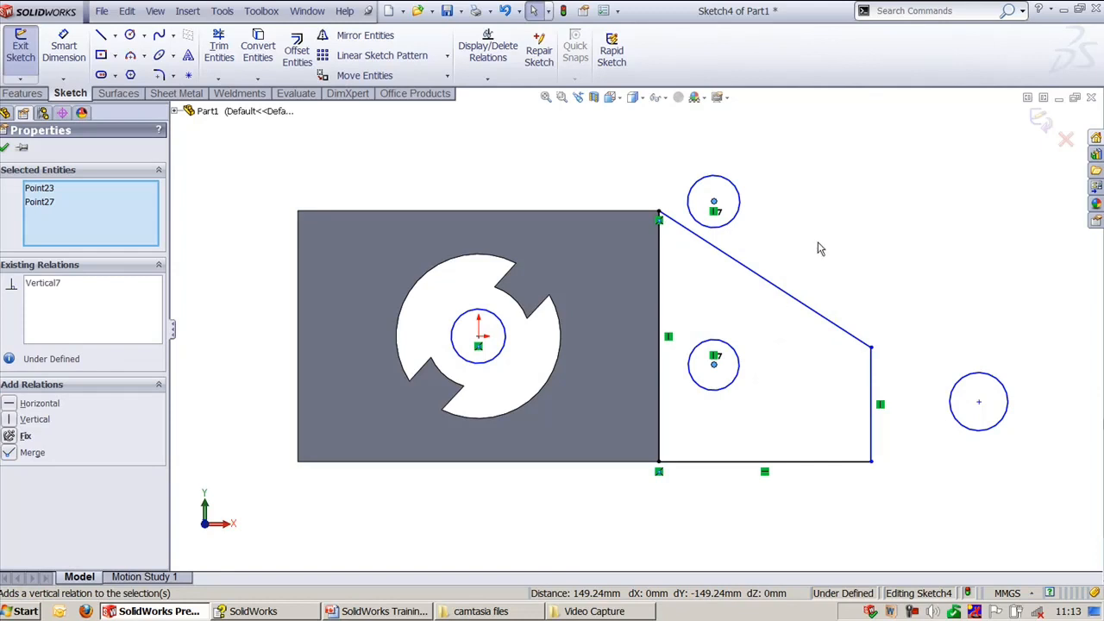
- Add a horizontal relation between the centres of the lower circle and the far-right circle
{"action": "left_click", "coordinate": [818, 245]}
{"action": "left_click", "coordinate": [714, 365]}
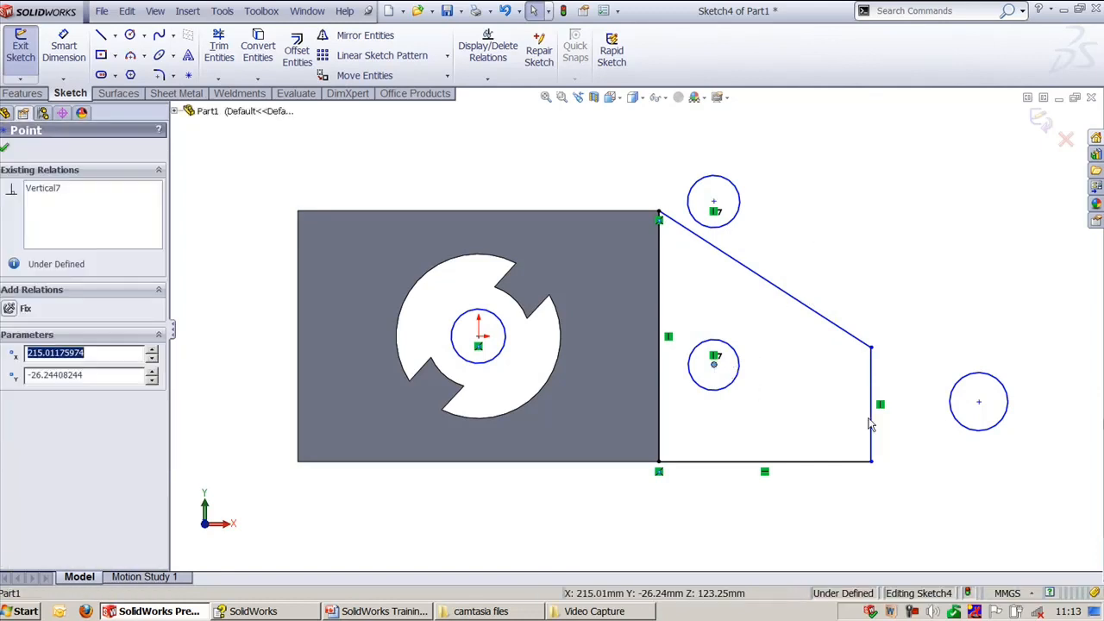
{"action": "left_click", "coordinate": [979, 405], "text": "ctrl"}
{"action": "left_click", "coordinate": [1018, 354]}
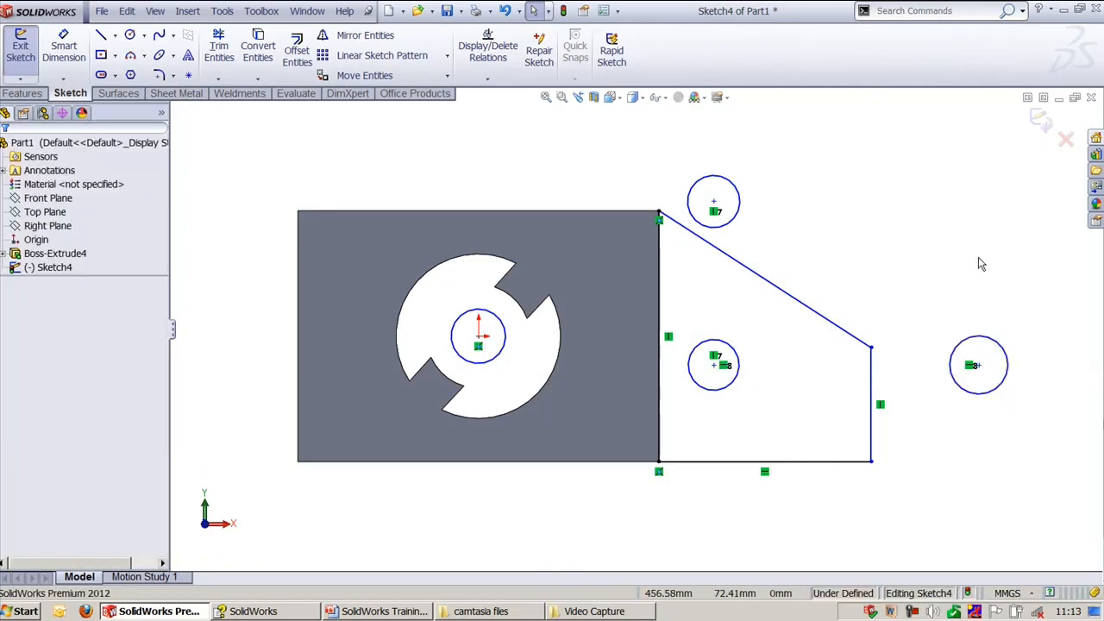
- Move the linked circles so that all three lie inside the sloped profile on the block's right side
{"action": "left_click_drag", "start_coordinate": [972, 366], "coordinate": [825, 388]}
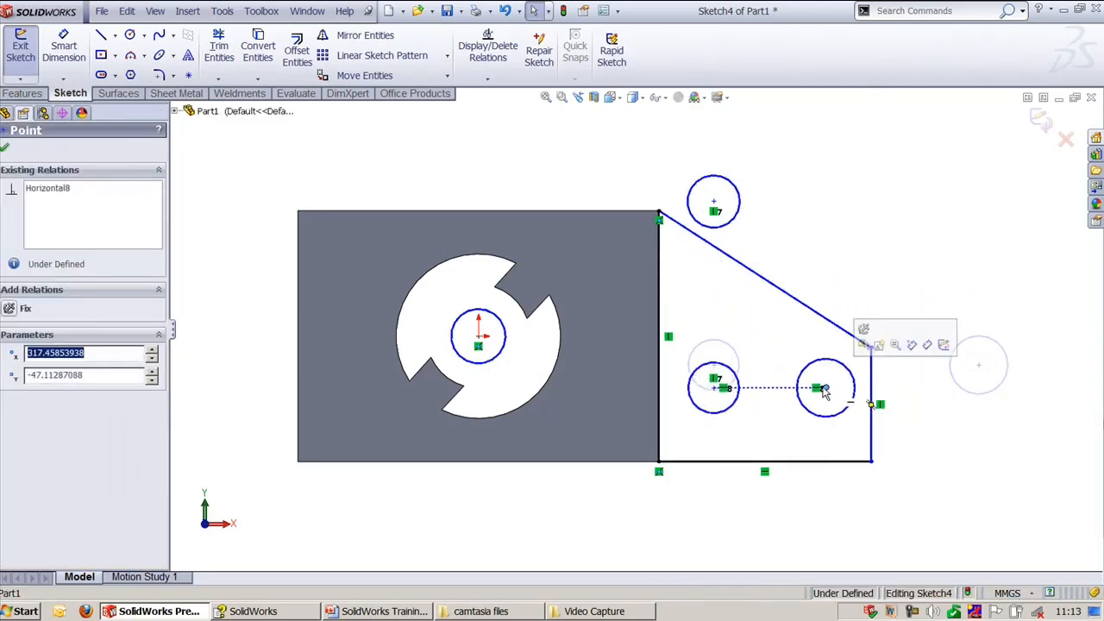
{"action": "left_click", "coordinate": [713, 201]}
{"action": "left_click_drag", "start_coordinate": [714, 203], "coordinate": [724, 314]}
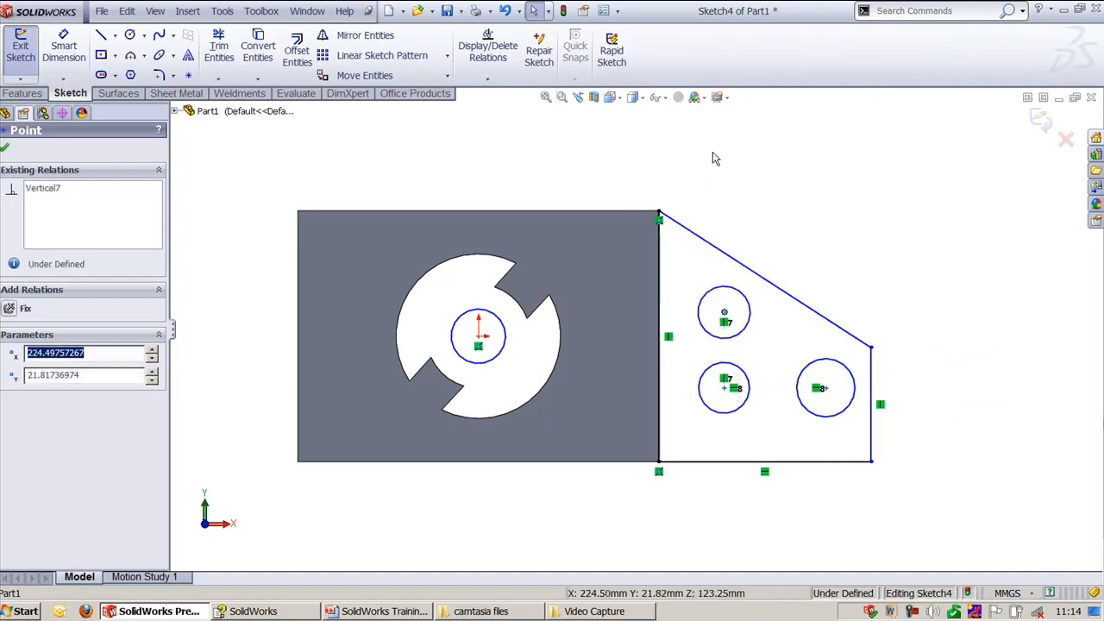
{"action": "left_click", "coordinate": [716, 162]}
{"action": "key", "text": "shift+z"}
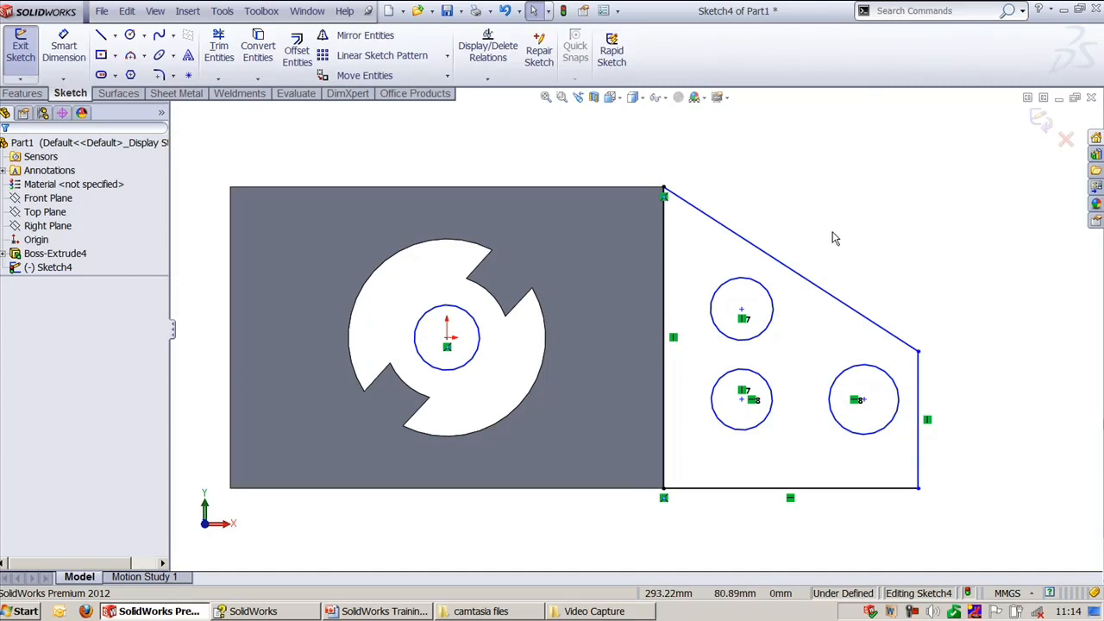
- Sketch a stepped profile on the block's left side, rising about 115 mm, stepping in about 171 mm and ending with a 24 mm top line
{"action": "scroll", "coordinate": [816, 256], "scroll_direction": "up", "scroll_amount": 3}
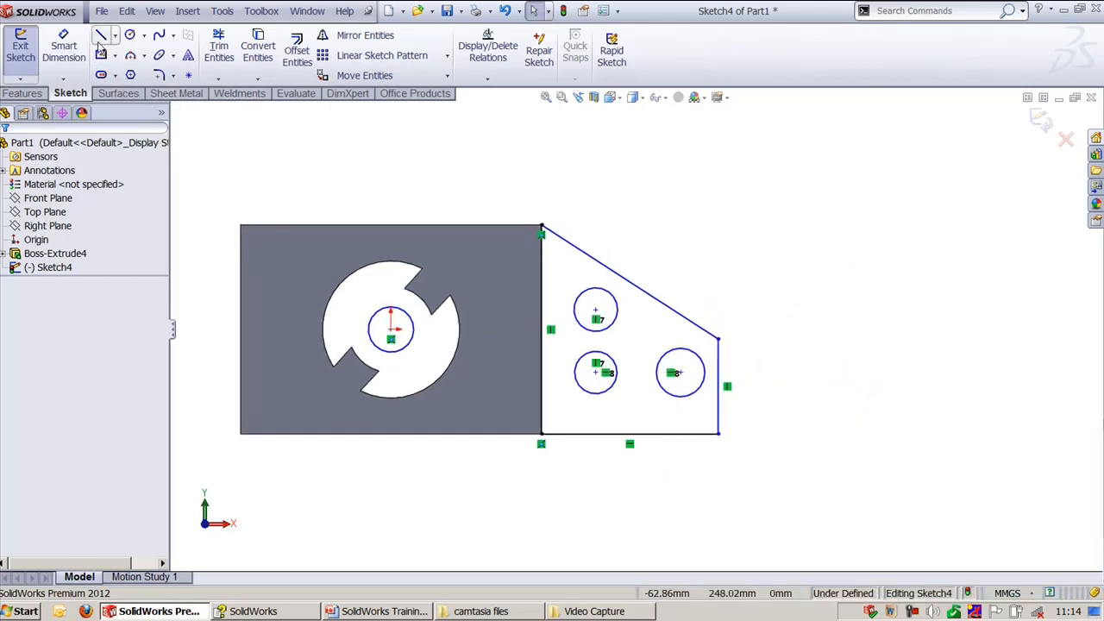
{"action": "left_click", "coordinate": [100, 40]}
{"action": "middle_click_drag", "start_coordinate": [436, 223], "coordinate": [631, 227], "text": "ctrl"}
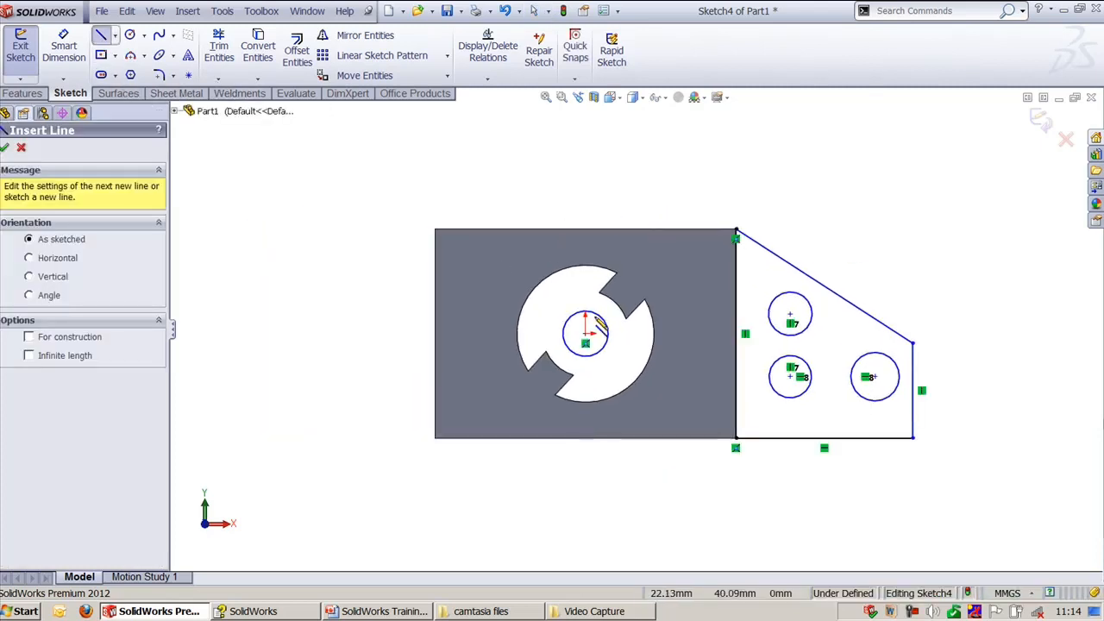
{"action": "left_click", "coordinate": [435, 438]}
{"action": "left_click", "coordinate": [257, 438]}
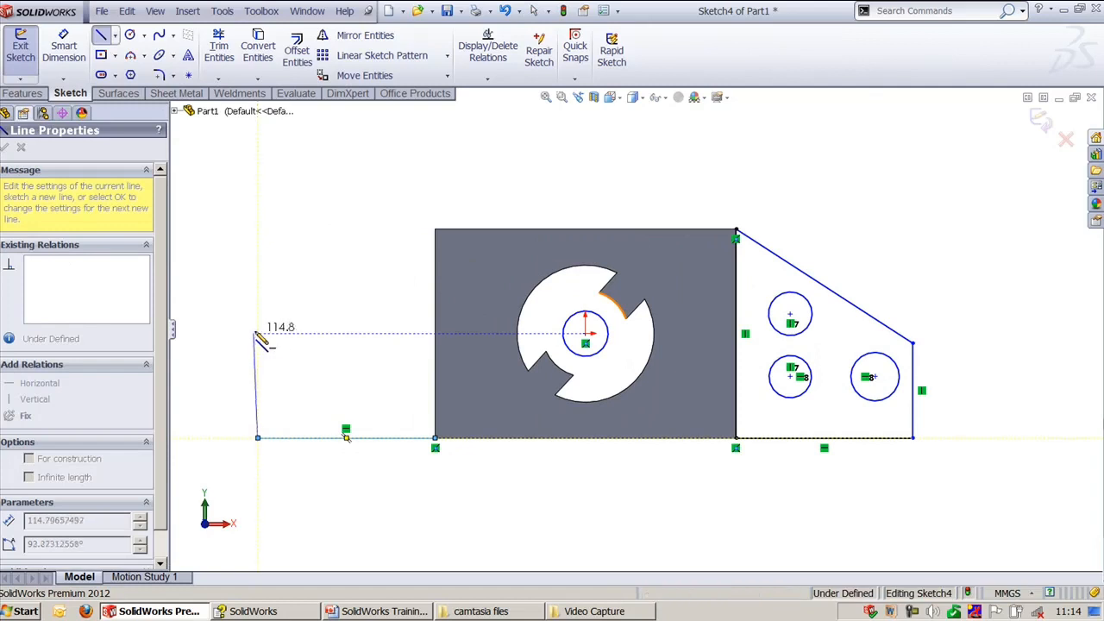
{"action": "left_click", "coordinate": [257, 333]}
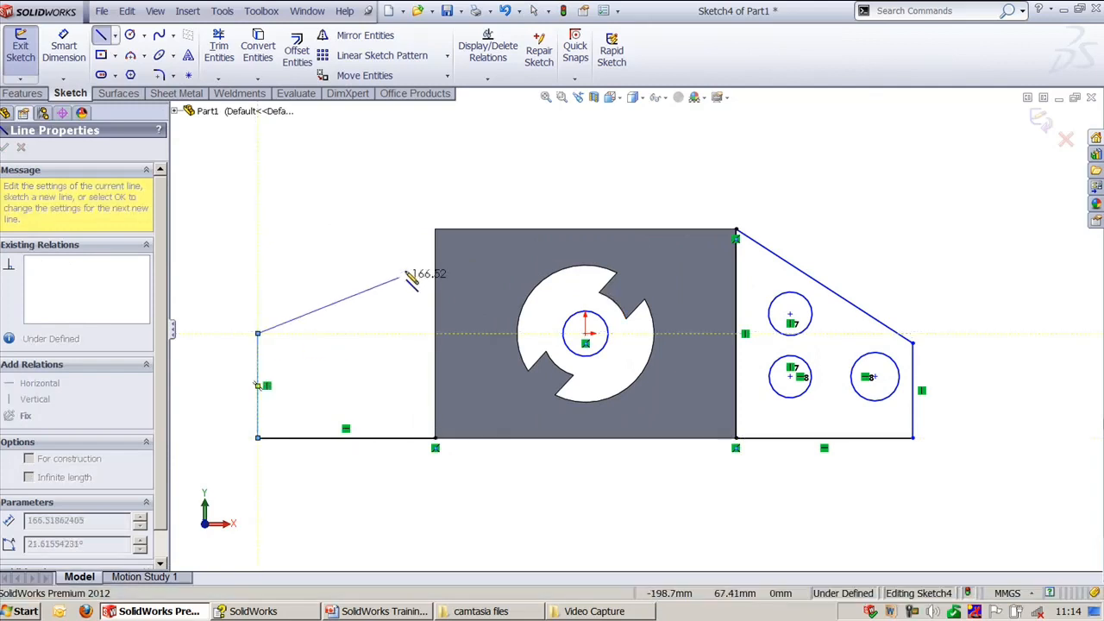
{"action": "left_click", "coordinate": [413, 333]}
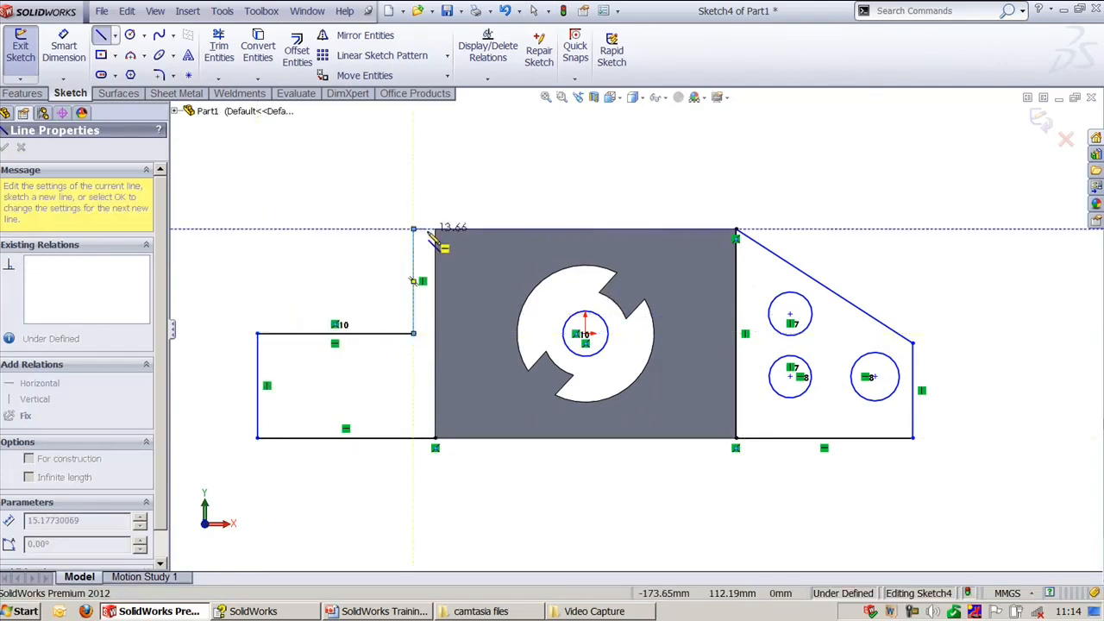
{"action": "left_click", "coordinate": [435, 229]}
{"action": "key", "text": "Escape"}
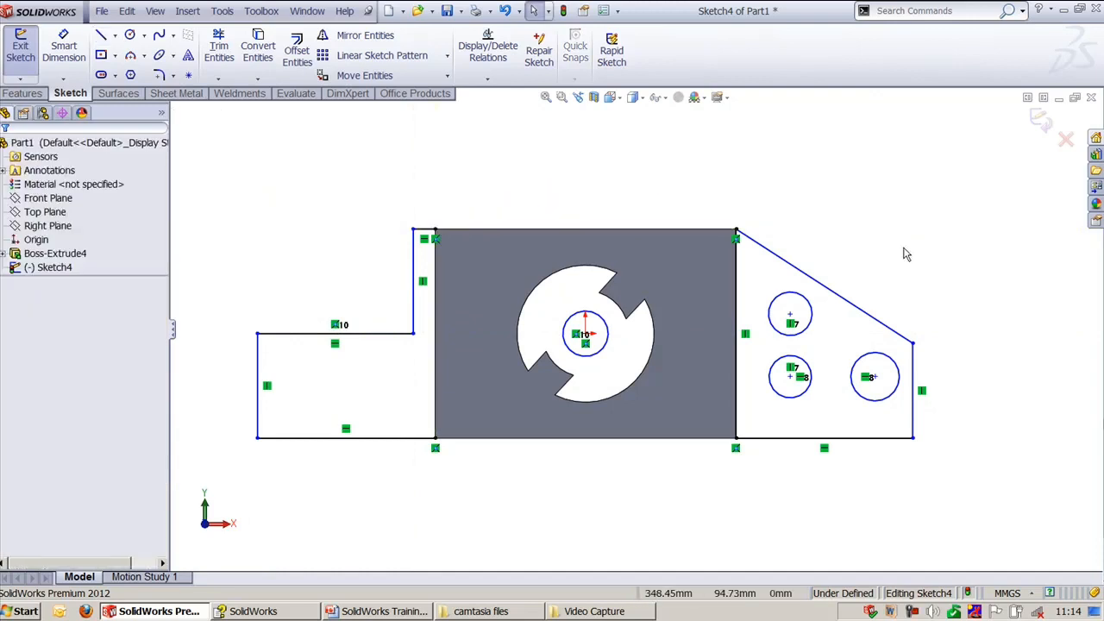
- Try a collinear relation between the right profile's sloped line and the stepped profile's long upper line, and undo it
{"action": "left_click", "coordinate": [852, 308]}
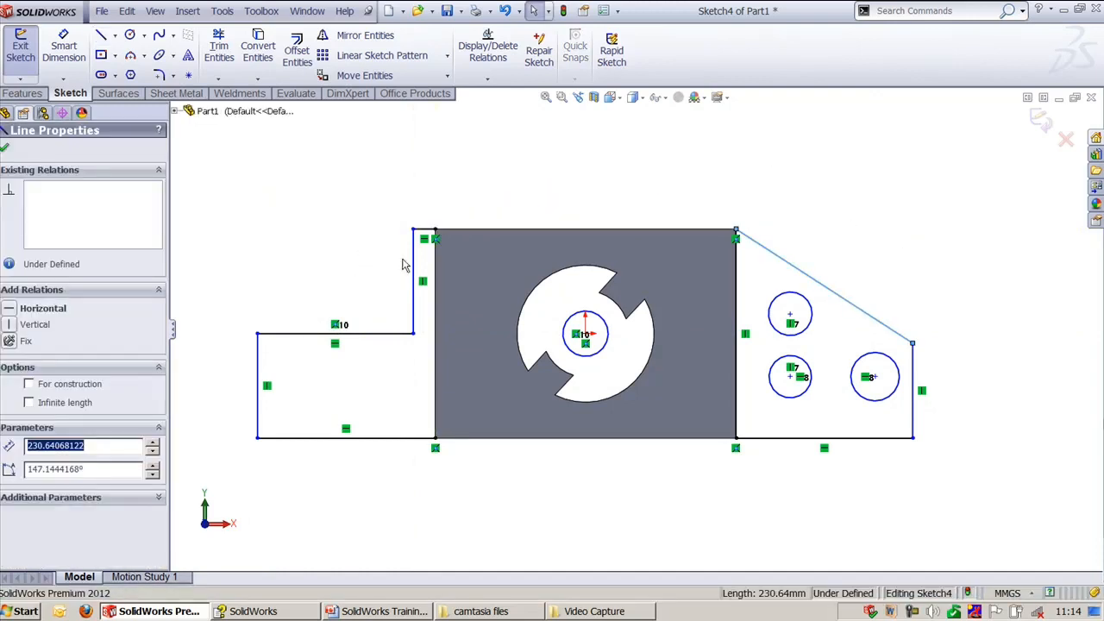
{"action": "left_click", "coordinate": [326, 333], "text": "ctrl"}
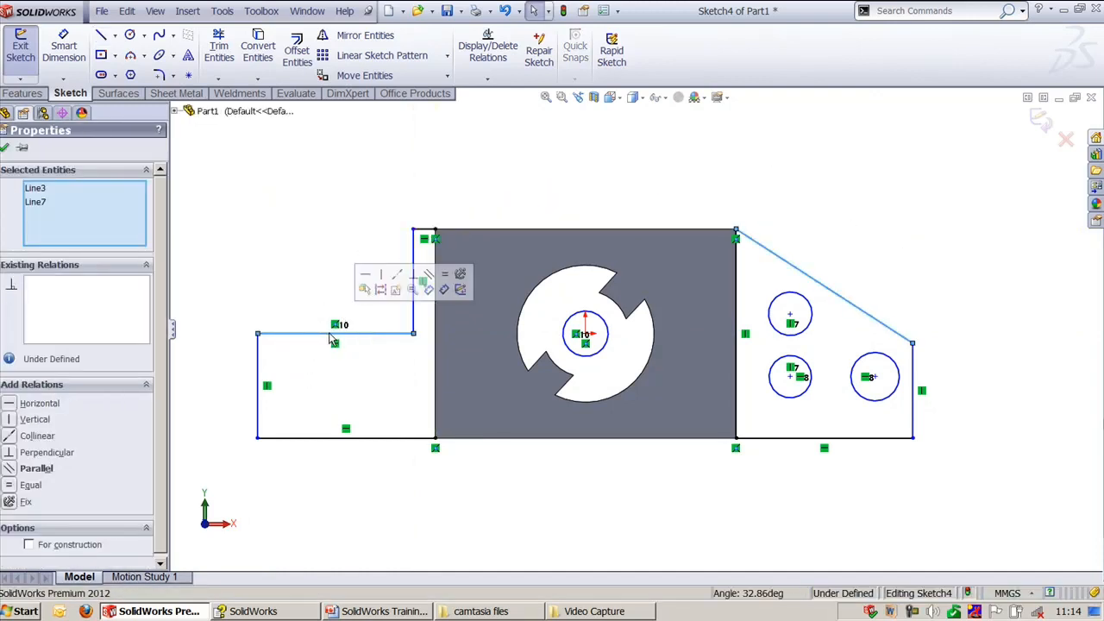
{"action": "left_click", "coordinate": [396, 275]}
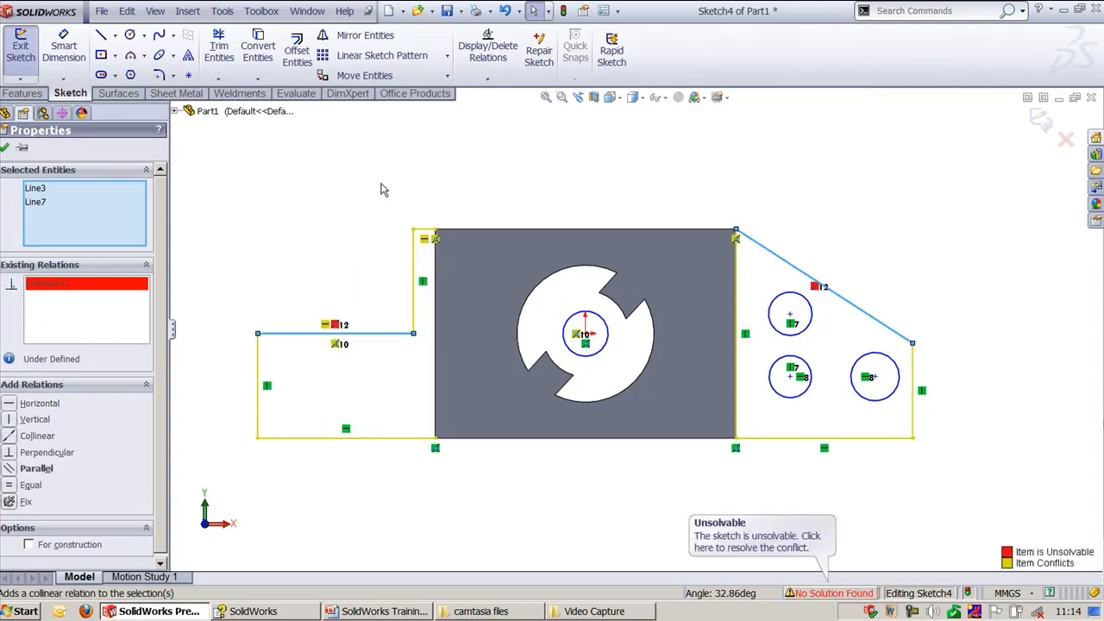
{"action": "left_click", "coordinate": [279, 204]}
{"action": "key", "text": "ctrl+z"}
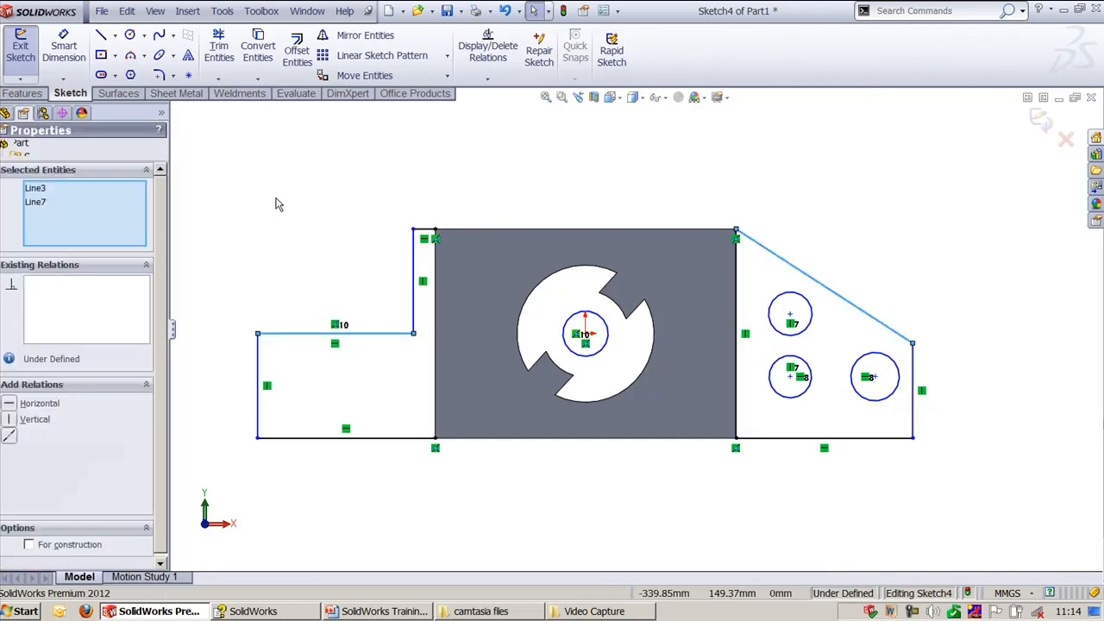
{"action": "left_click", "coordinate": [285, 232]}
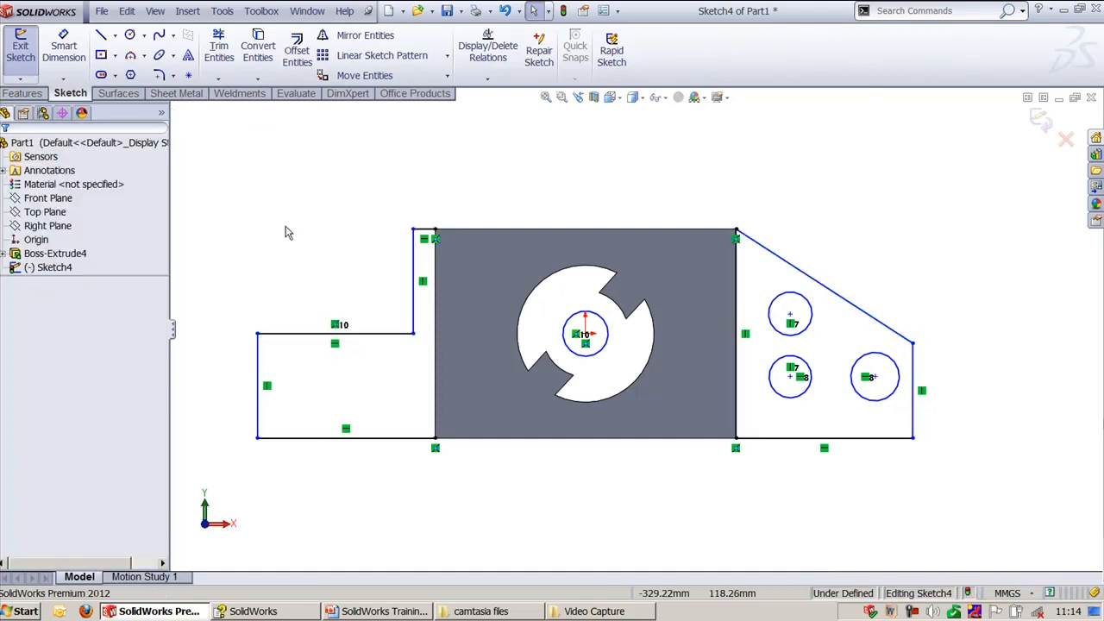
- Make the stepped profile's short top line and the right profile's sloped line collinear, and undo the relation
{"action": "left_click", "coordinate": [423, 233]}
{"action": "left_click", "coordinate": [798, 277], "text": "ctrl"}
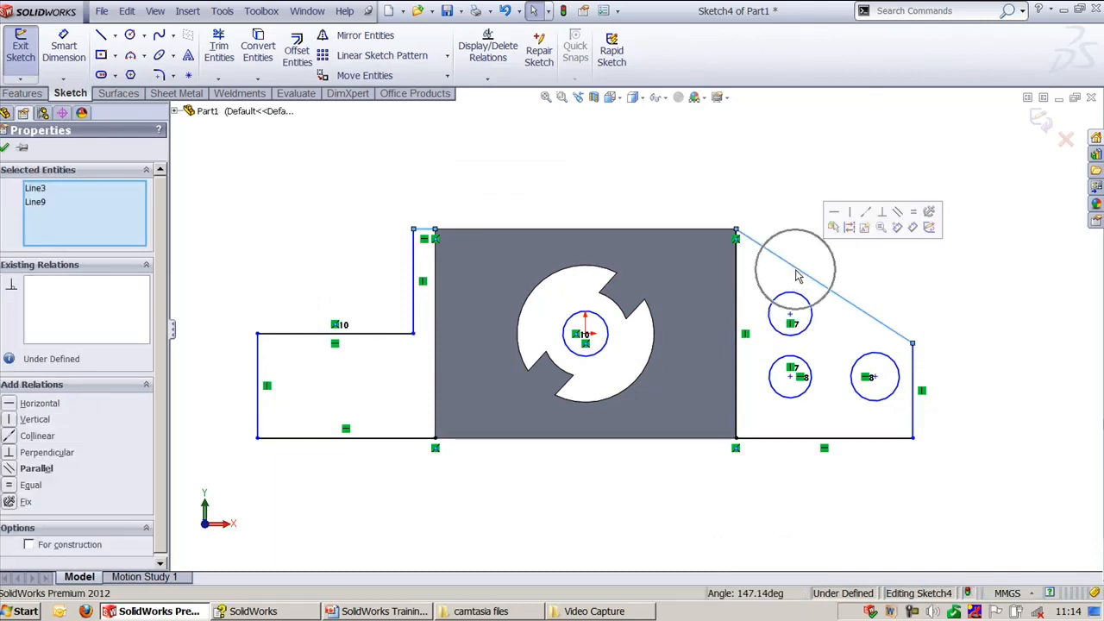
{"action": "left_click", "coordinate": [866, 211]}
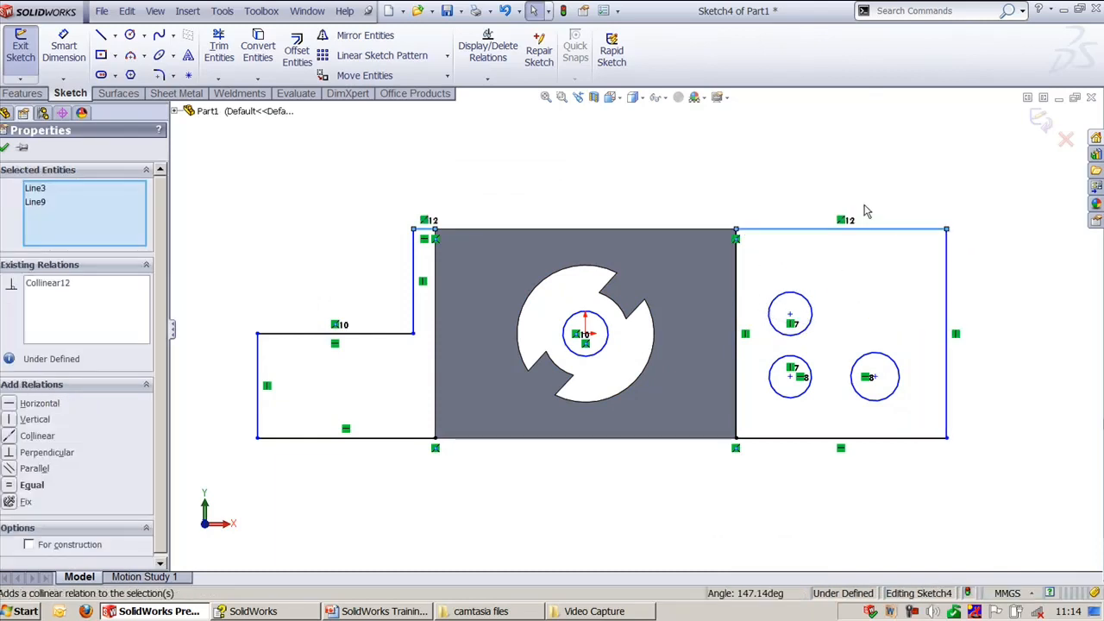
{"action": "left_click", "coordinate": [727, 162]}
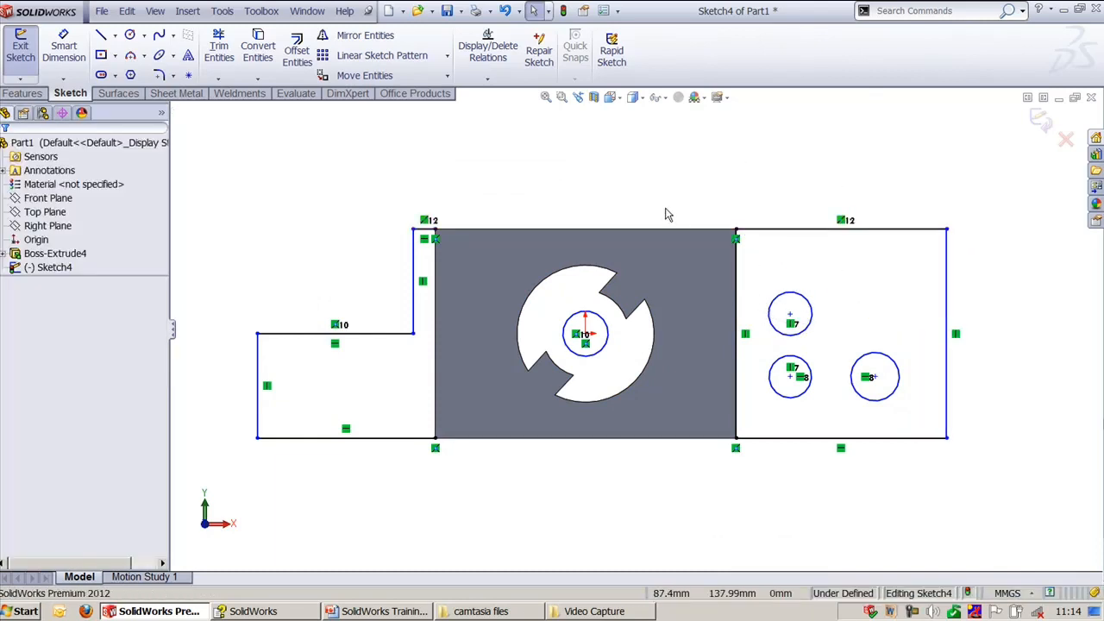
{"action": "key", "text": "ctrl+z"}
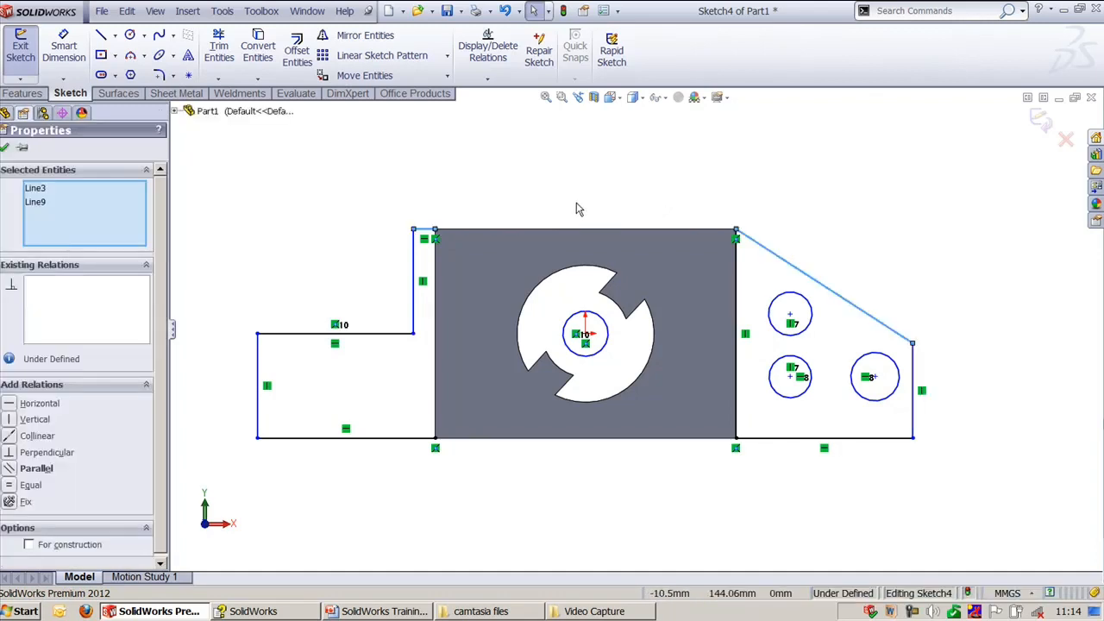
{"action": "left_click", "coordinate": [578, 209]}
- Delete the stepped profile's short top line and the vertical line below it
{"action": "scroll", "coordinate": [592, 215], "scroll_direction": "up", "scroll_amount": 2}
{"action": "left_click", "coordinate": [488, 260]}
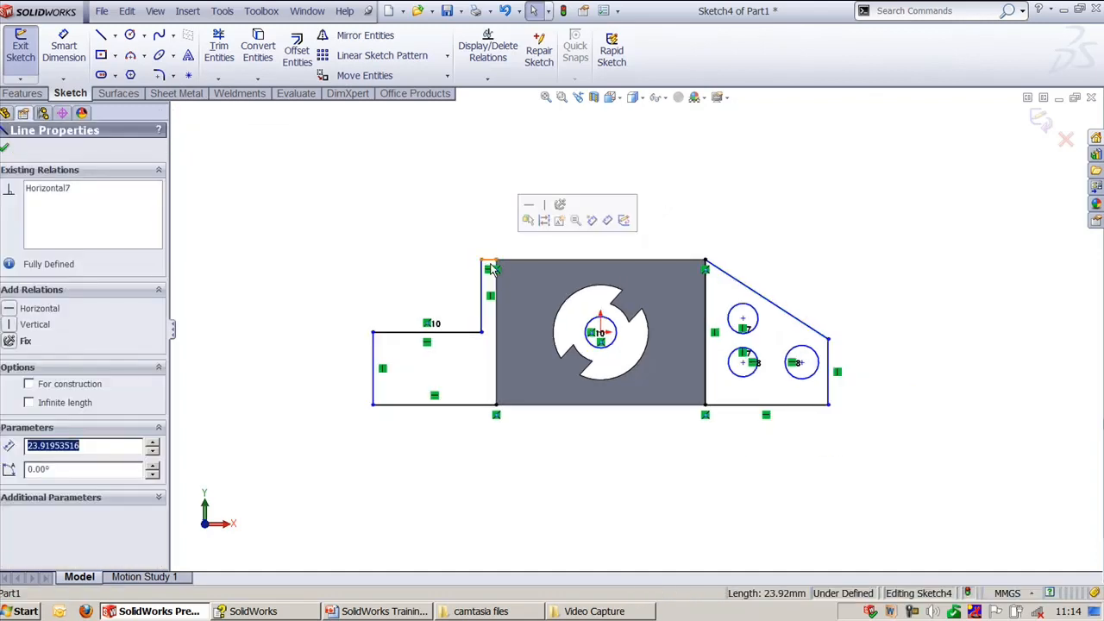
{"action": "key", "text": "Delete"}
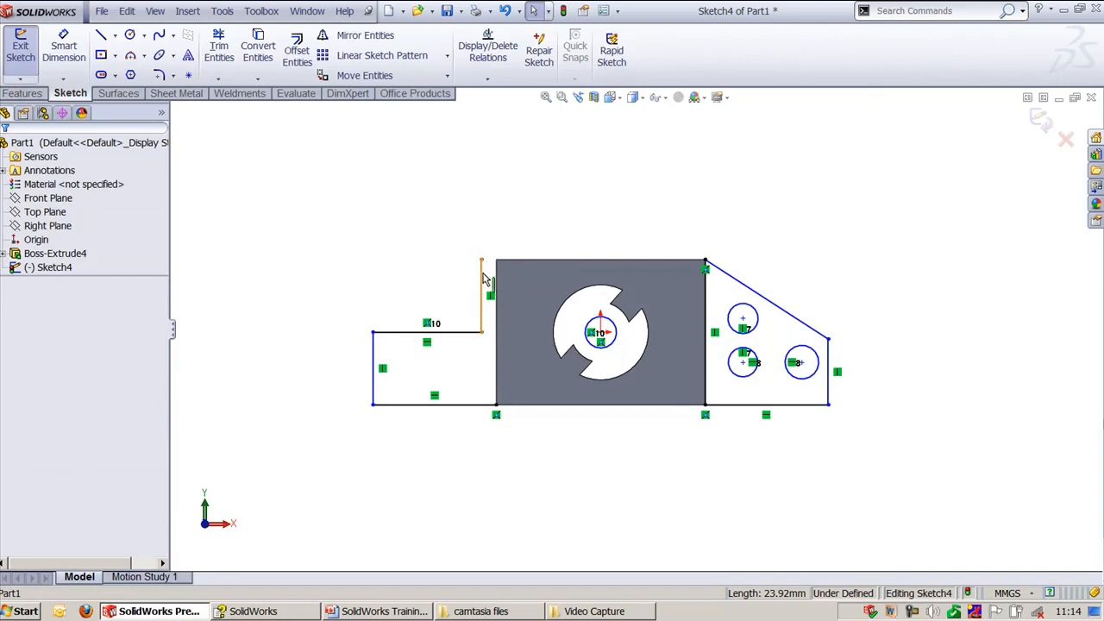
{"action": "left_click", "coordinate": [483, 276]}
{"action": "key", "text": "Delete"}
- Stretch the open left profile outward by moving its upper-left corner away from the block
{"action": "left_click", "coordinate": [453, 334]}
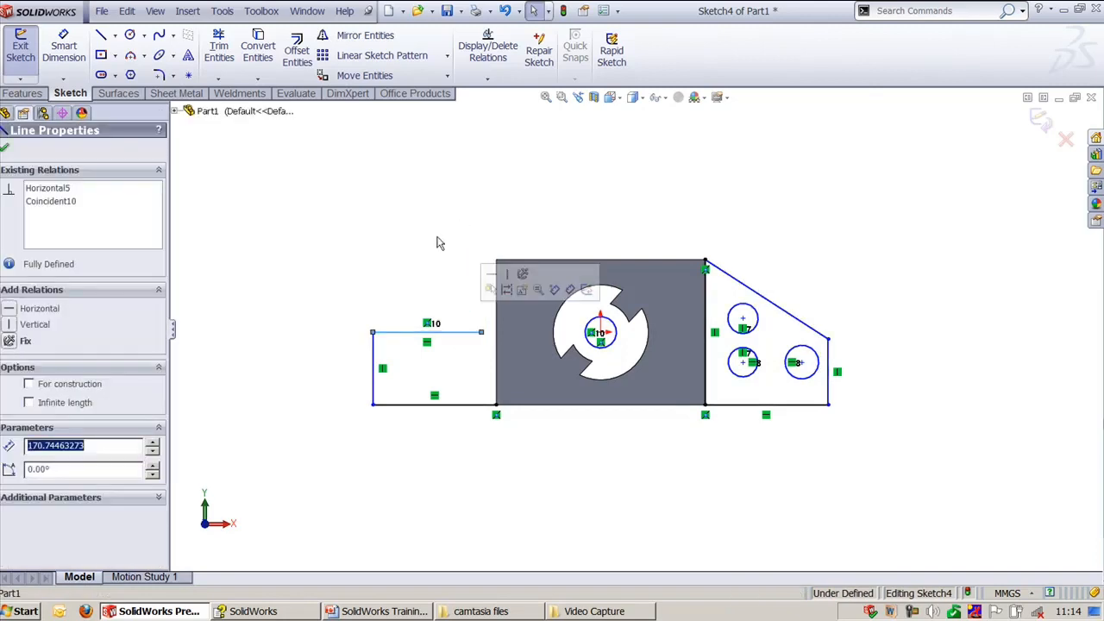
{"action": "left_click", "coordinate": [435, 248]}
{"action": "left_click", "coordinate": [458, 329]}
{"action": "left_click", "coordinate": [387, 359]}
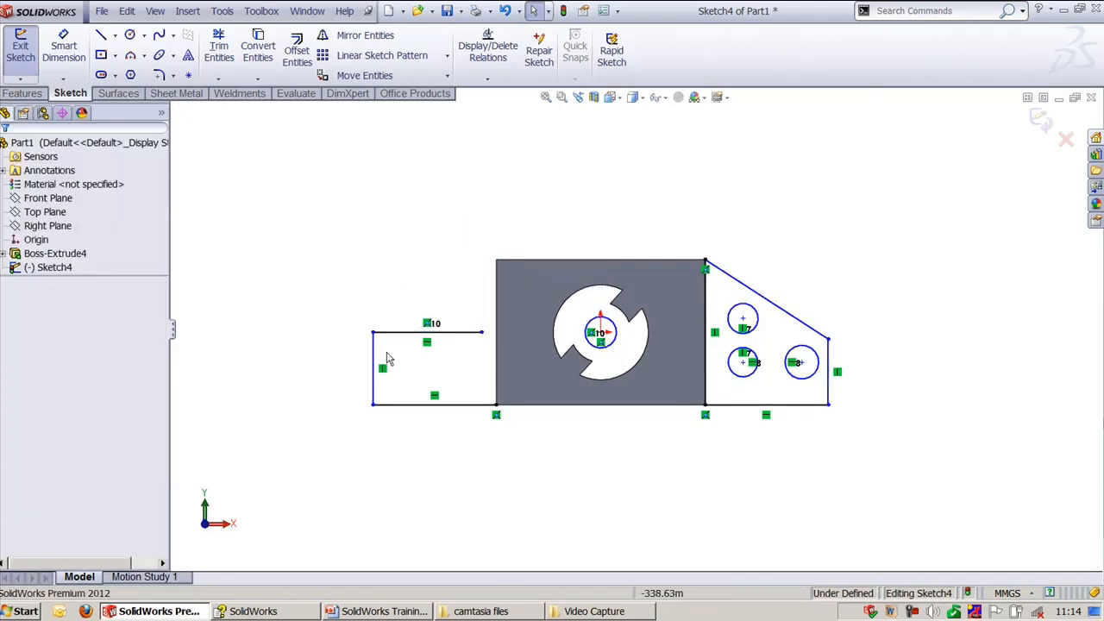
{"action": "left_click_drag", "start_coordinate": [373, 333], "coordinate": [337, 227]}
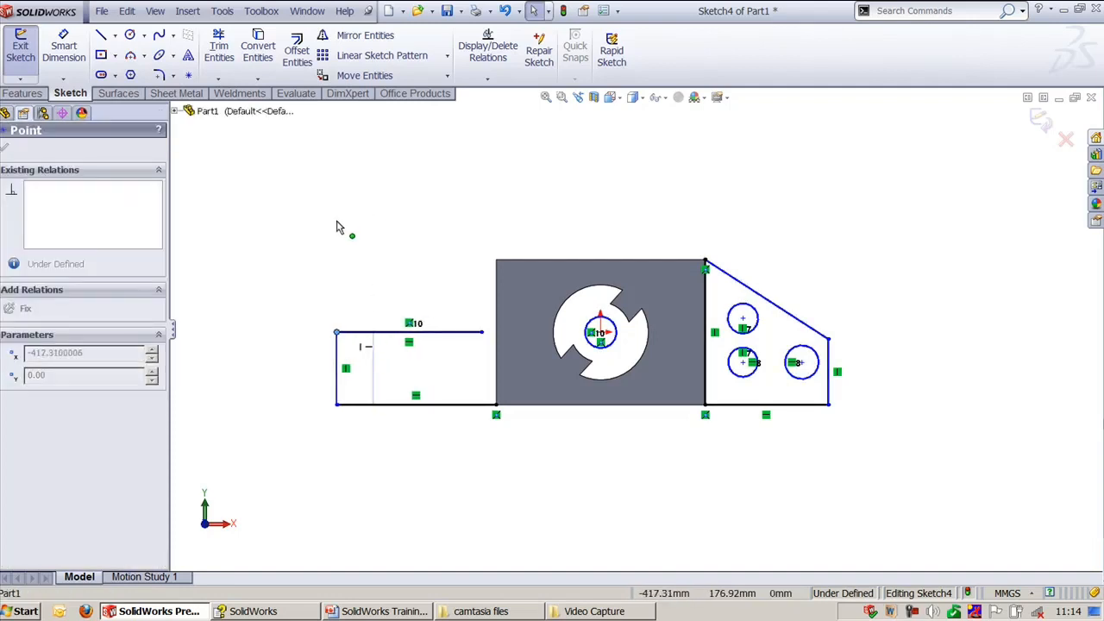
{"action": "left_click", "coordinate": [419, 256]}
- Delete the relation tying the left profile's upper line to the centre circle and raise the line to about 273 mm above the base
{"action": "left_click", "coordinate": [408, 326]}
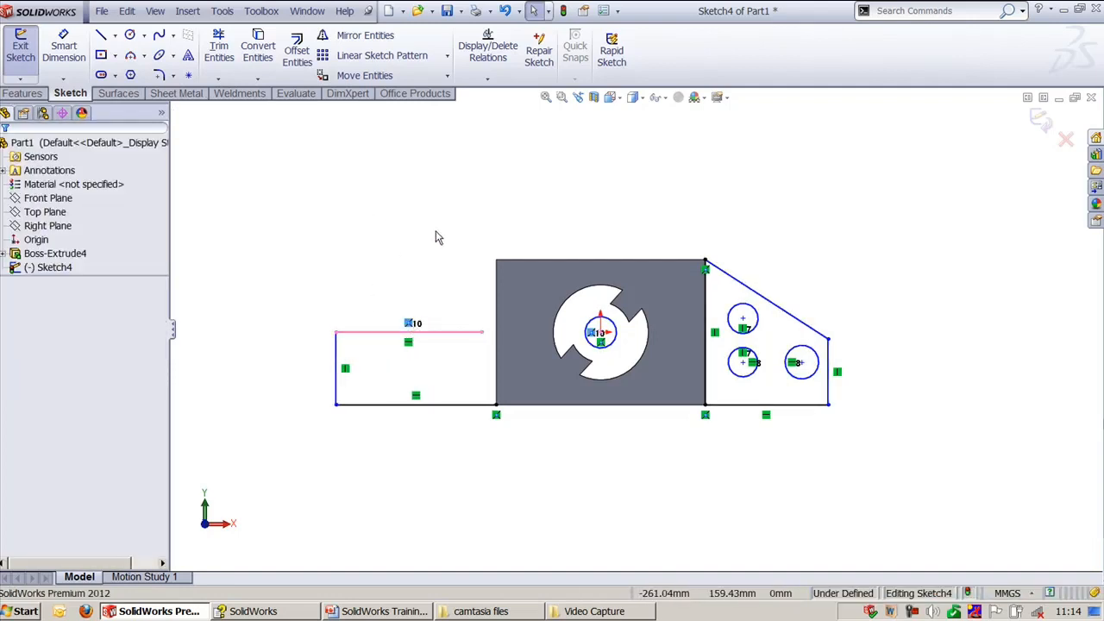
{"action": "key", "text": "Delete"}
{"action": "left_click_drag", "start_coordinate": [423, 332], "coordinate": [429, 233]}
{"action": "left_click", "coordinate": [348, 223]}
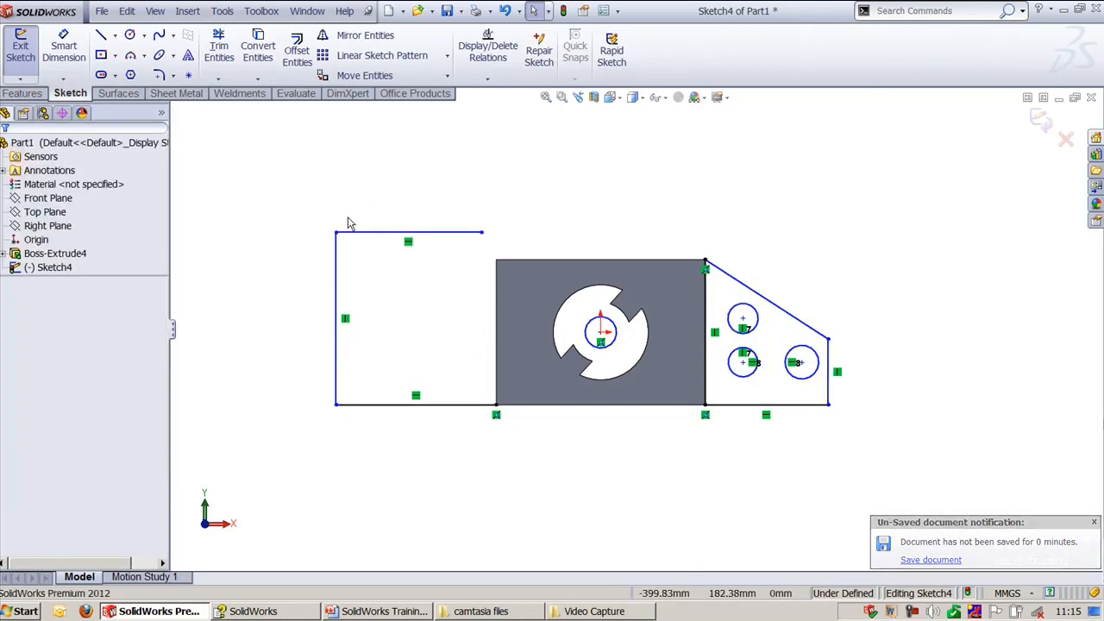
- Dimension the left profile's outer vertical line and set its length to 280 mm
{"action": "key", "text": "d"}
{"action": "left_click", "coordinate": [335, 297]}
{"action": "left_click", "coordinate": [265, 314]}
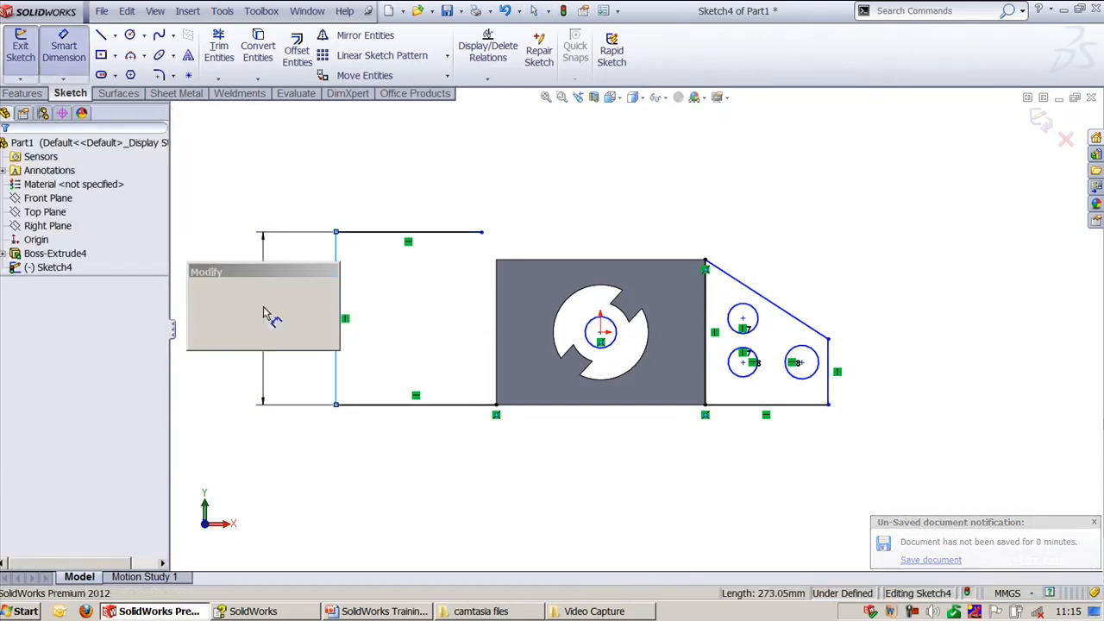
{"action": "type", "text": "280"}
{"action": "key", "text": "Return"}
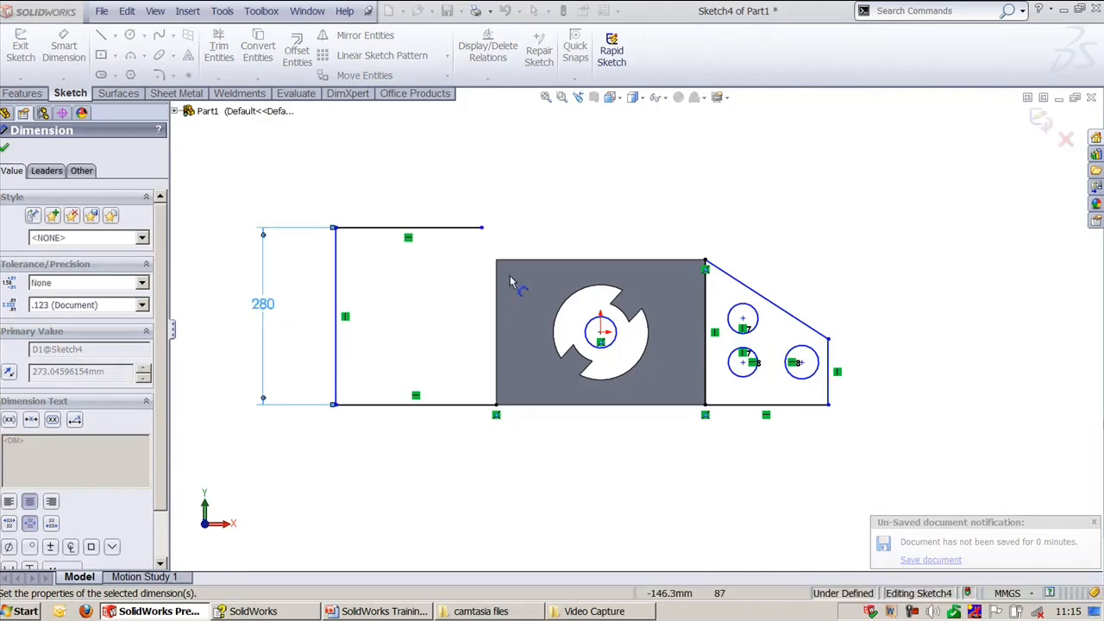
{"action": "key", "text": "Escape"}
- Draw a short slanted line from the inner end of the left profile's top line to the block's upper-left corner
{"action": "key", "text": "l"}
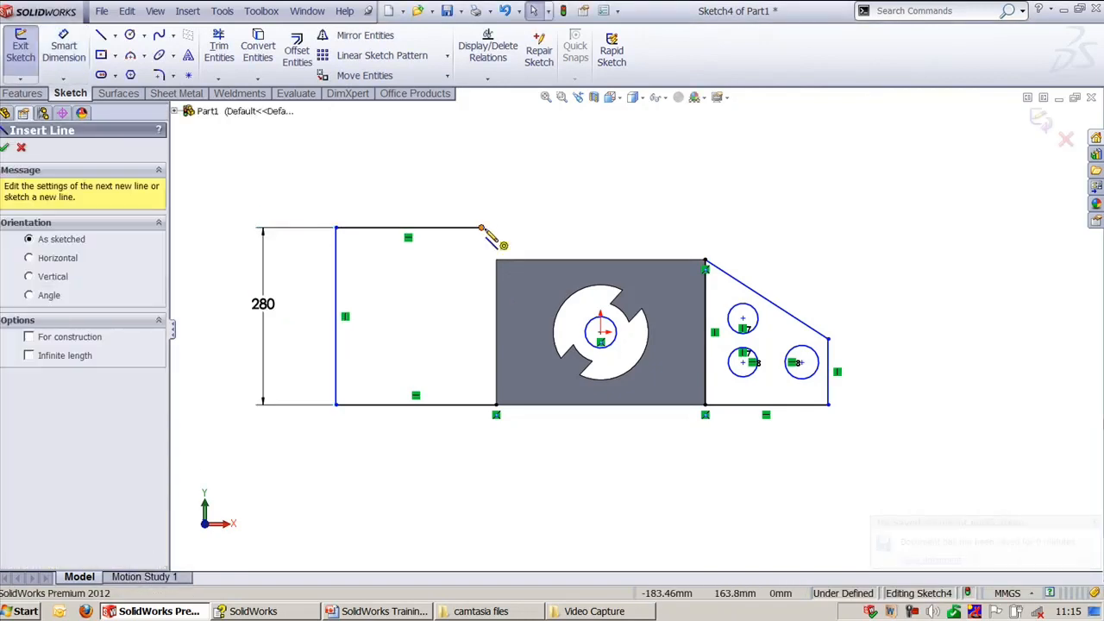
{"action": "left_click", "coordinate": [481, 228]}
{"action": "left_click", "coordinate": [496, 259]}
{"action": "key", "text": "Escape"}
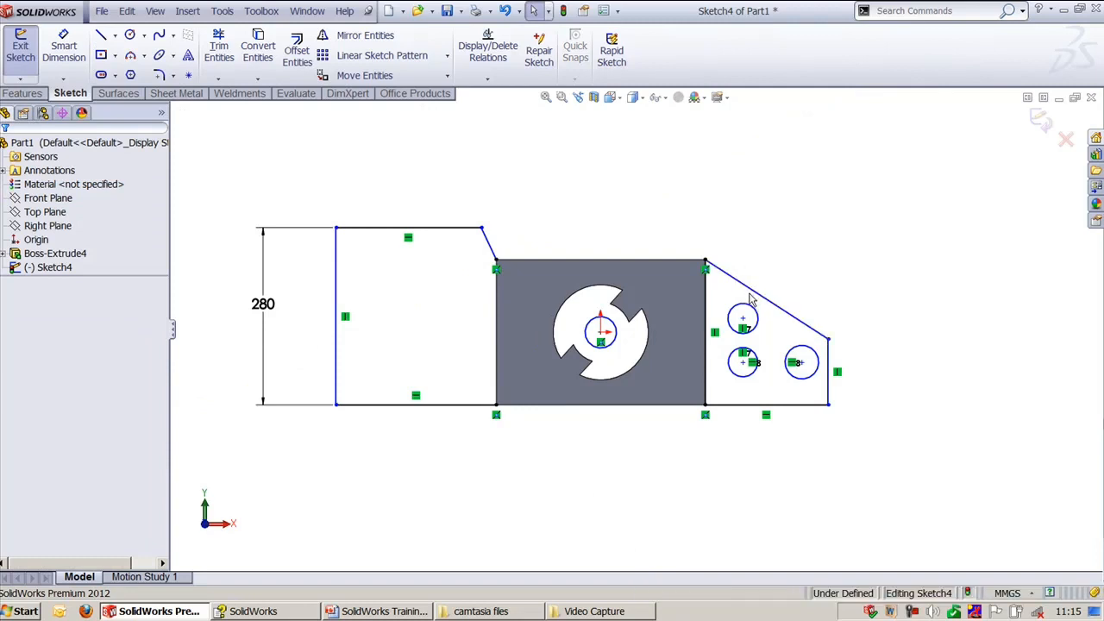
- Try a collinear relation between the right profile's sloped line and the left profile's top line, and undo it
{"action": "left_click", "coordinate": [749, 290]}
{"action": "left_click", "coordinate": [420, 228], "text": "ctrl"}
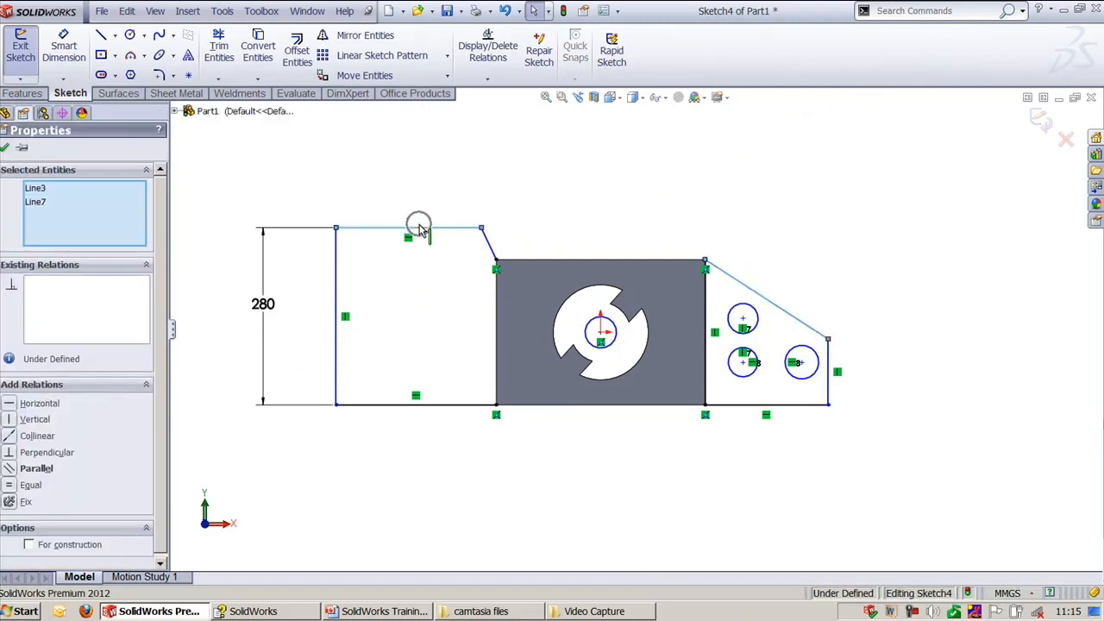
{"action": "left_click", "coordinate": [502, 178]}
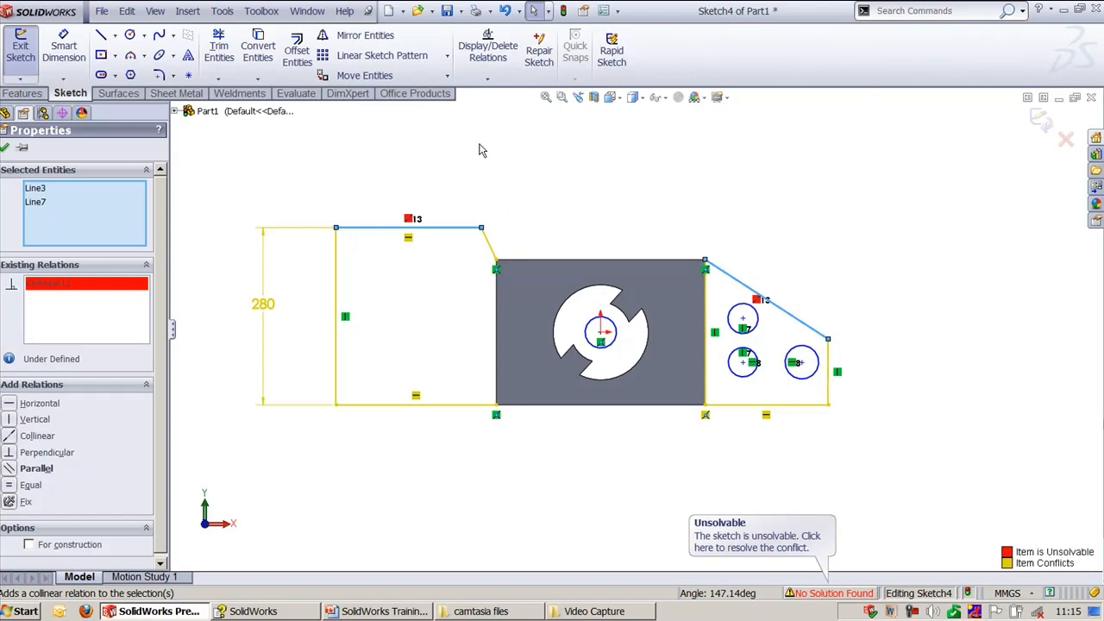
{"action": "left_click", "coordinate": [458, 147]}
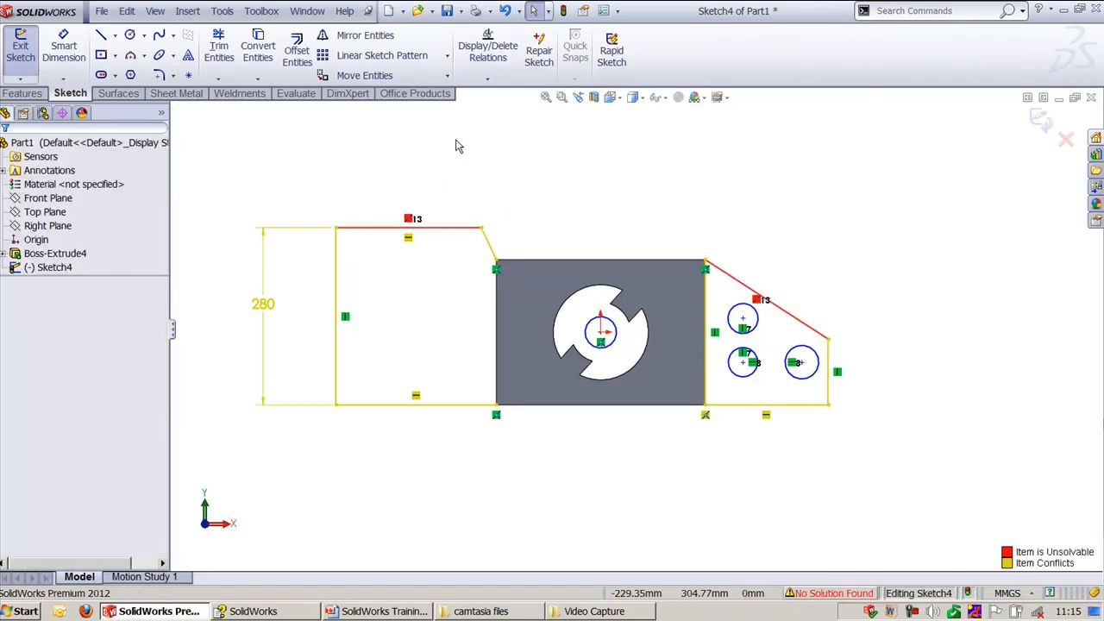
{"action": "key", "text": "ctrl+z"}
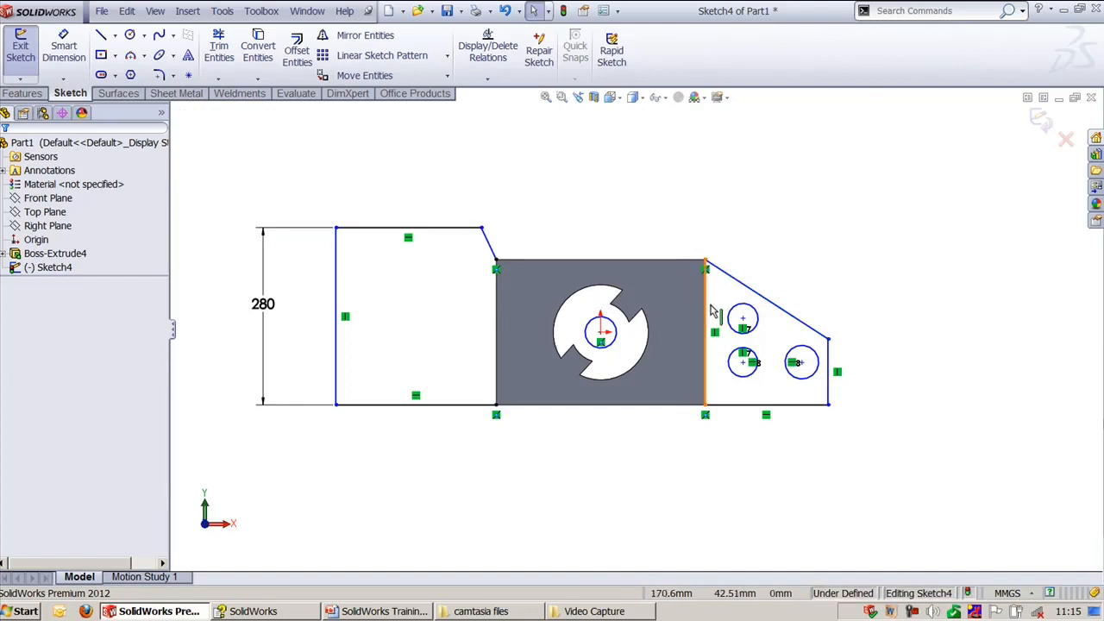
- Delete the vertical line along the block's right edge and the coincident relation at the block's upper-right corner
{"action": "left_click", "coordinate": [707, 309]}
{"action": "left_click", "coordinate": [762, 191]}
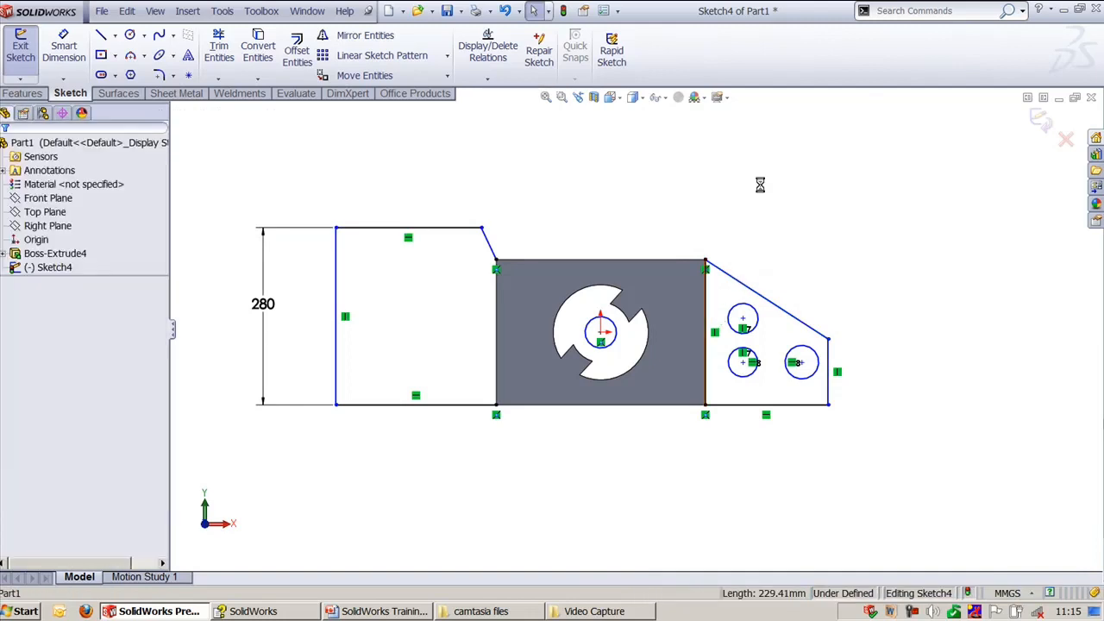
{"action": "left_click", "coordinate": [707, 270]}
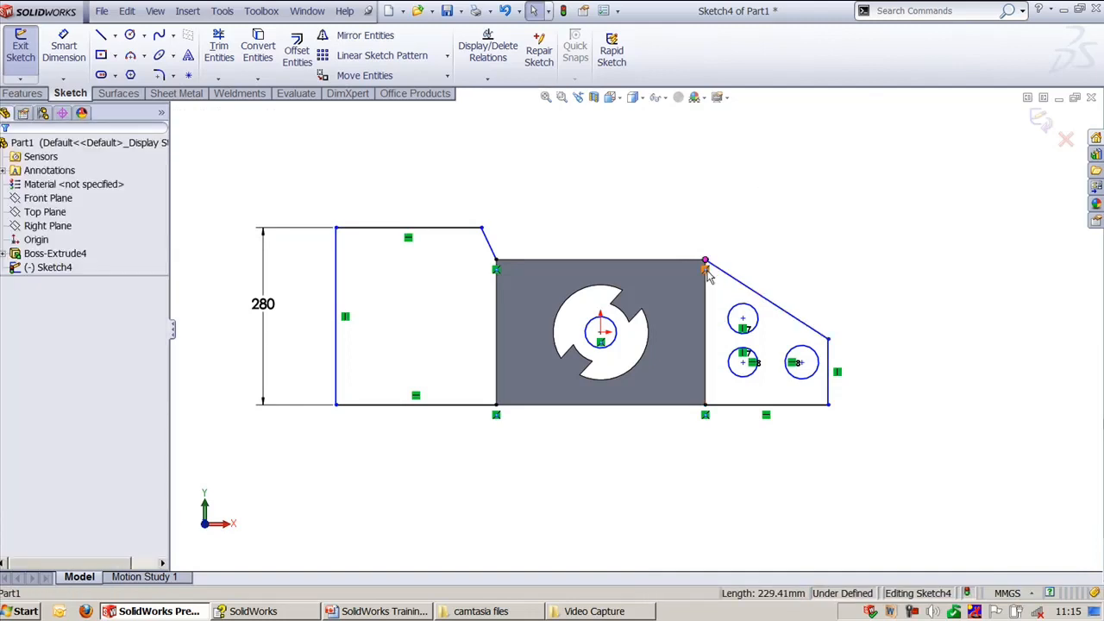
{"action": "key", "text": "Delete"}
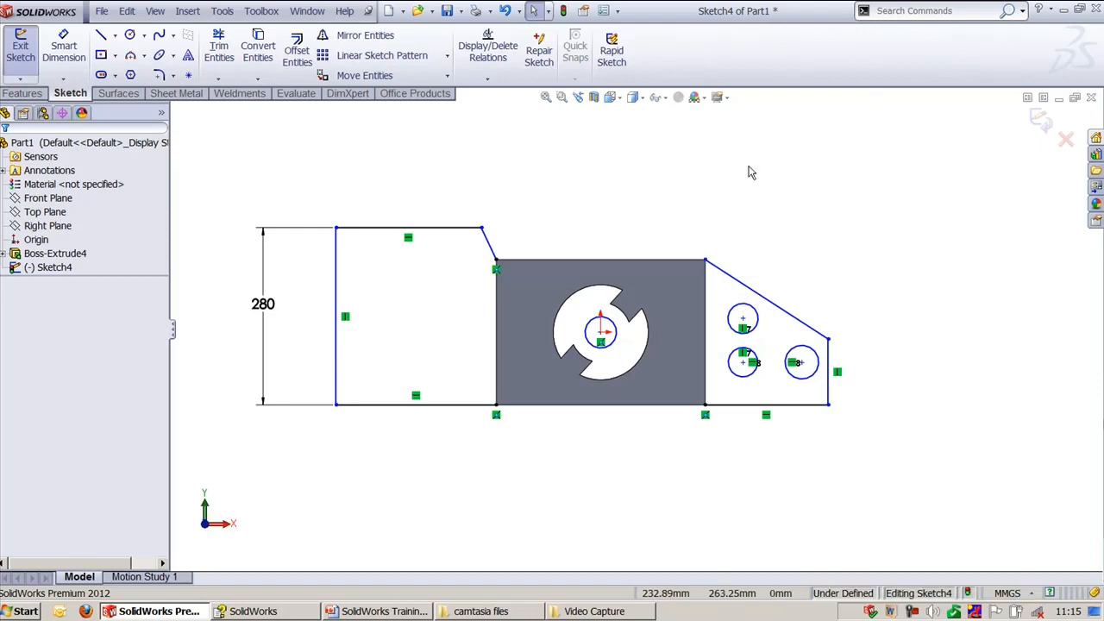
- Make the left profile's top line and the right profile's sloped line collinear
{"action": "left_click", "coordinate": [428, 239]}
{"action": "left_click", "coordinate": [794, 321], "text": "ctrl"}
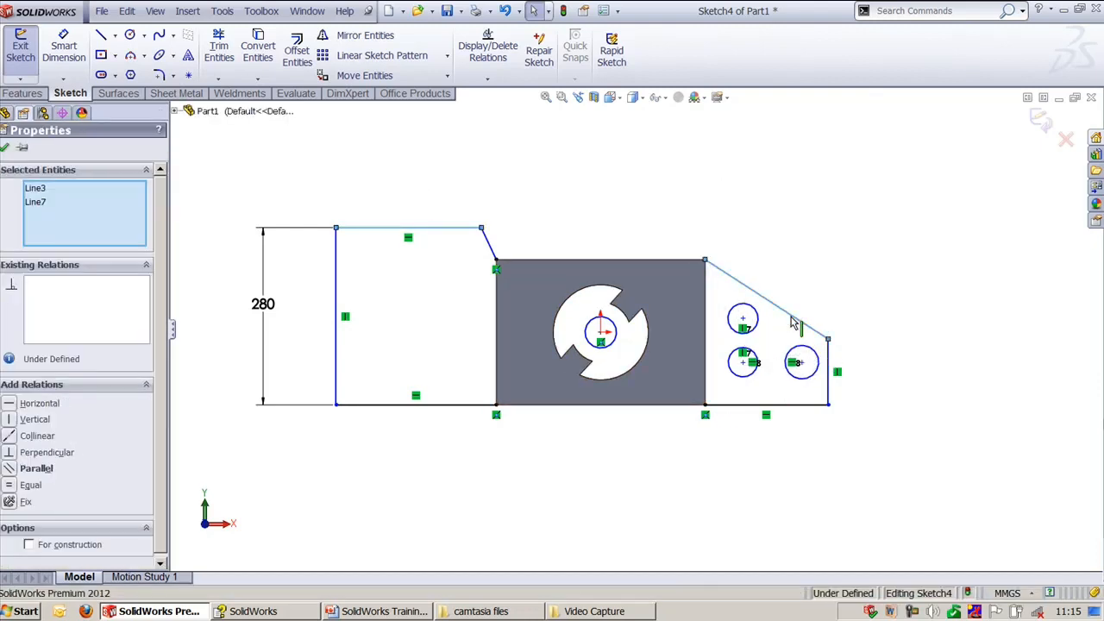
{"action": "left_click", "coordinate": [854, 270]}
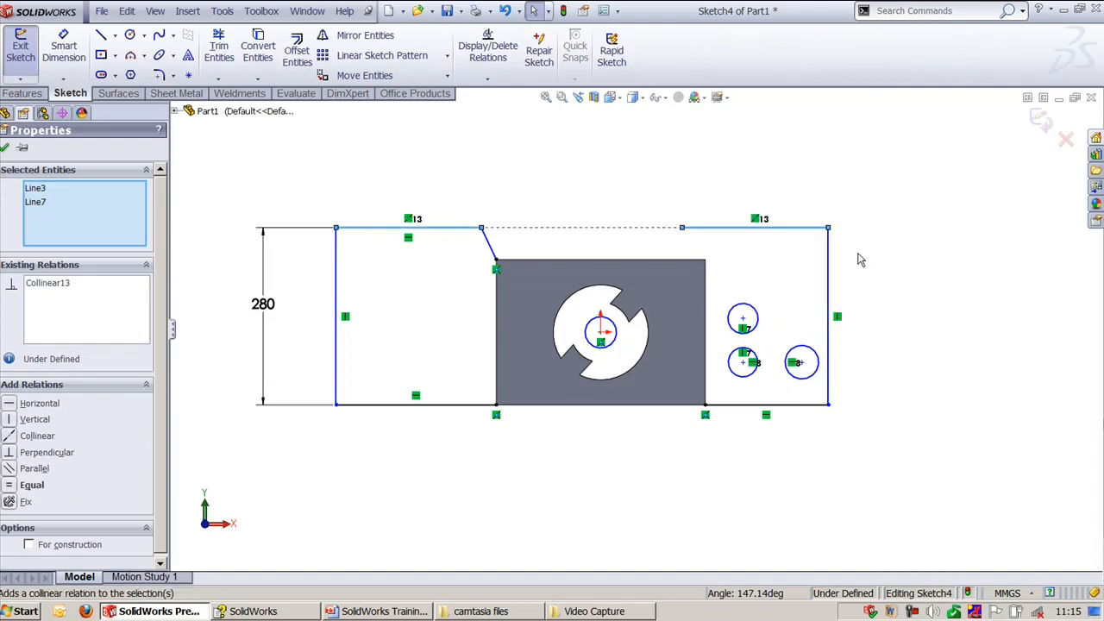
{"action": "left_click", "coordinate": [961, 241]}
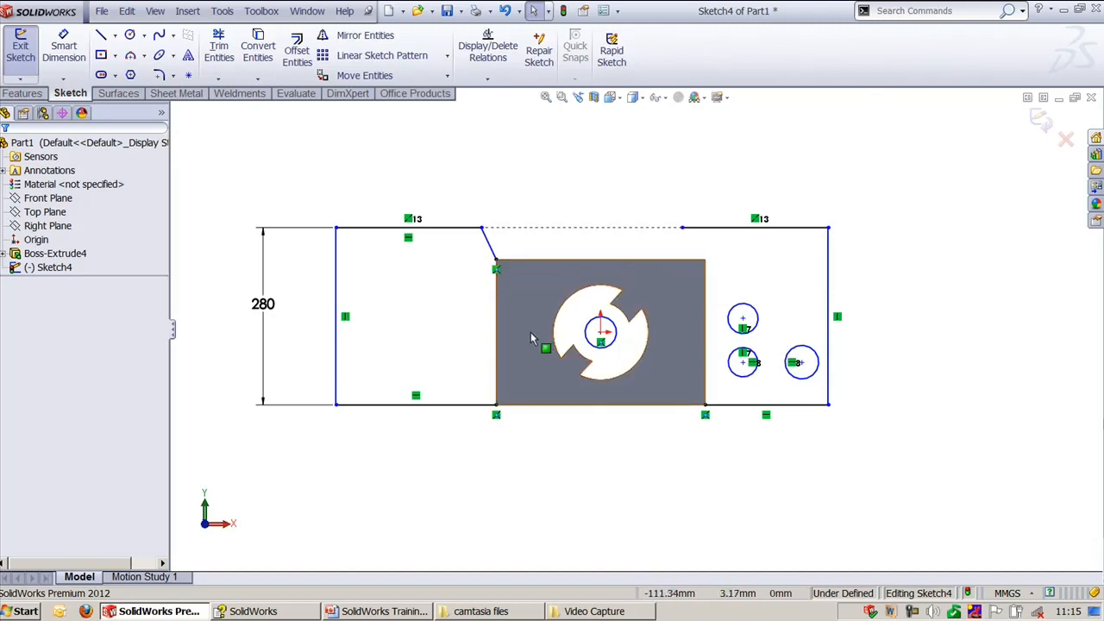
- Delete the sketched circle centred on the origin inside the block's cutout
{"action": "scroll", "coordinate": [569, 371], "scroll_direction": "down", "scroll_amount": 2}
{"action": "scroll", "coordinate": [614, 381], "scroll_direction": "down", "scroll_amount": 2}
{"action": "scroll", "coordinate": [610, 381], "scroll_direction": "down", "scroll_amount": 1}
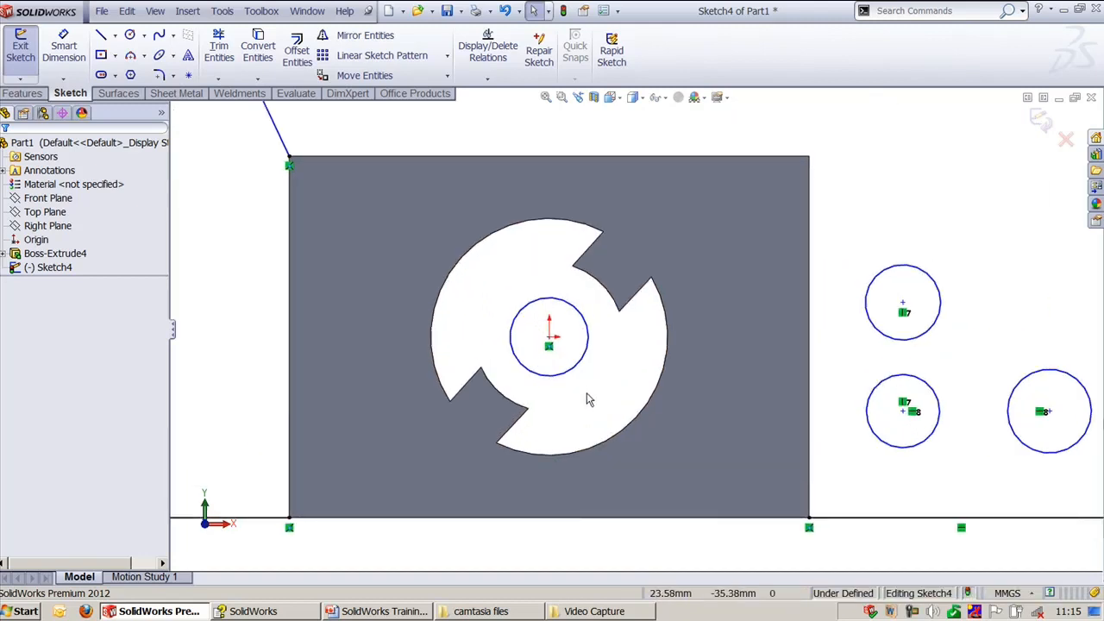
{"action": "left_click", "coordinate": [566, 378]}
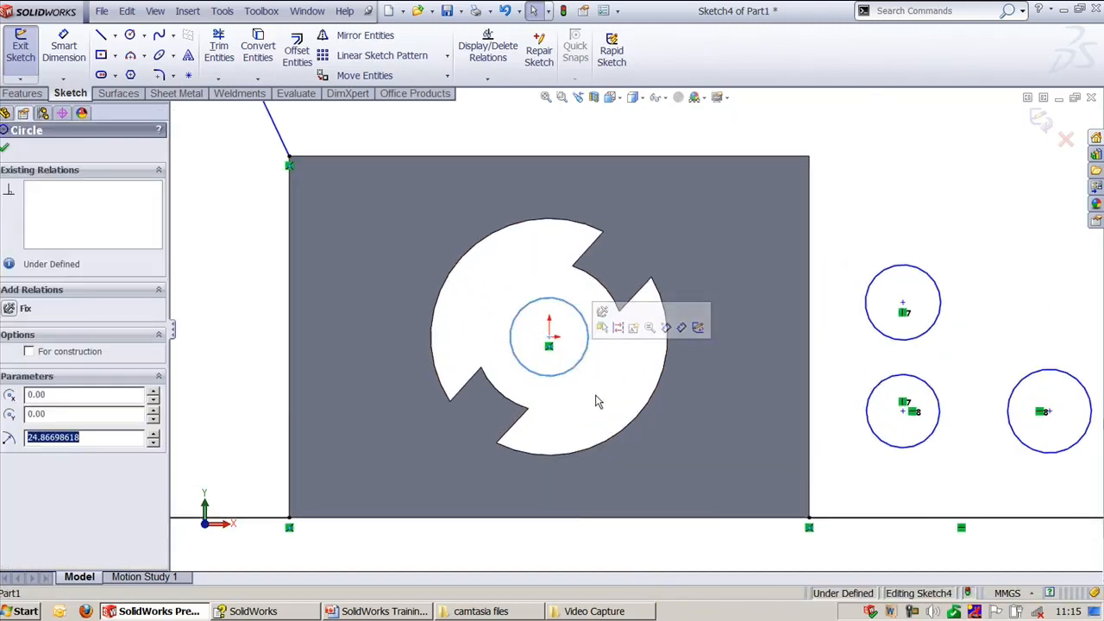
{"action": "left_click", "coordinate": [566, 366]}
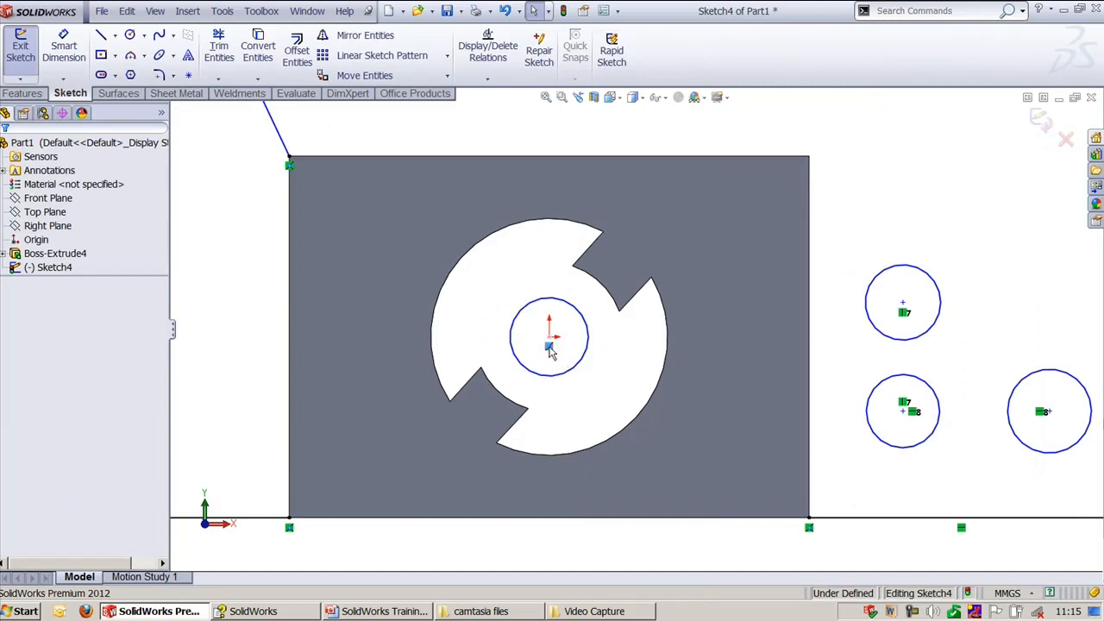
{"action": "left_click", "coordinate": [575, 367]}
{"action": "key", "text": "Delete"}
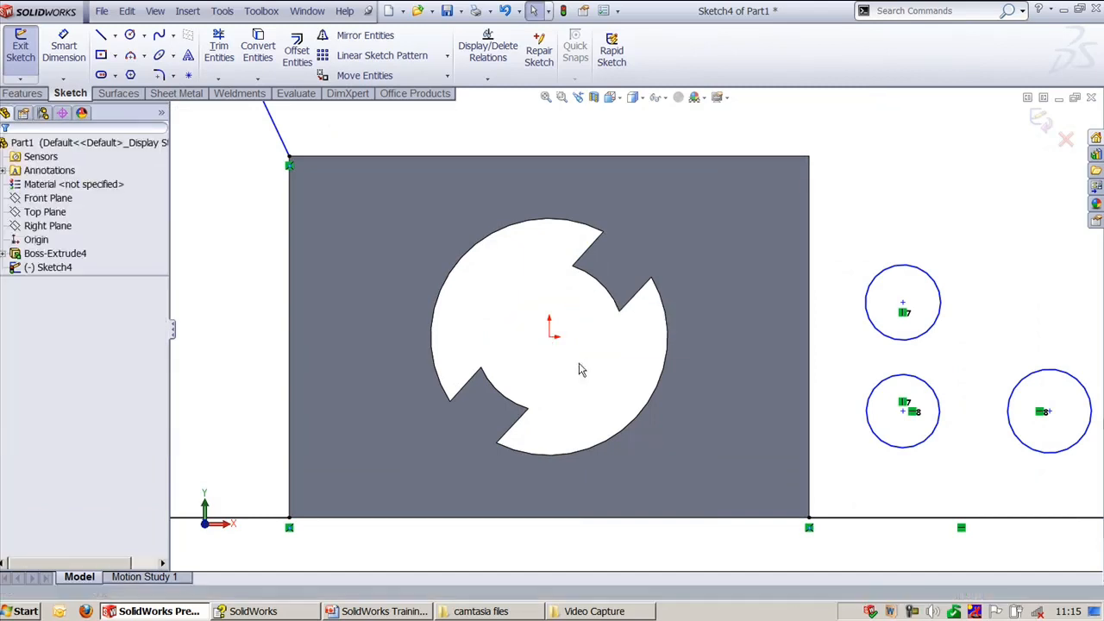
- Sketch a circle about 62 mm in diameter overlapping the upper-left part of the block's cutout
{"action": "right_click_drag", "start_coordinate": [524, 246], "coordinate": [513, 266]}
{"action": "left_click_drag", "start_coordinate": [500, 275], "coordinate": [521, 324]}
{"action": "key", "text": "Escape"}
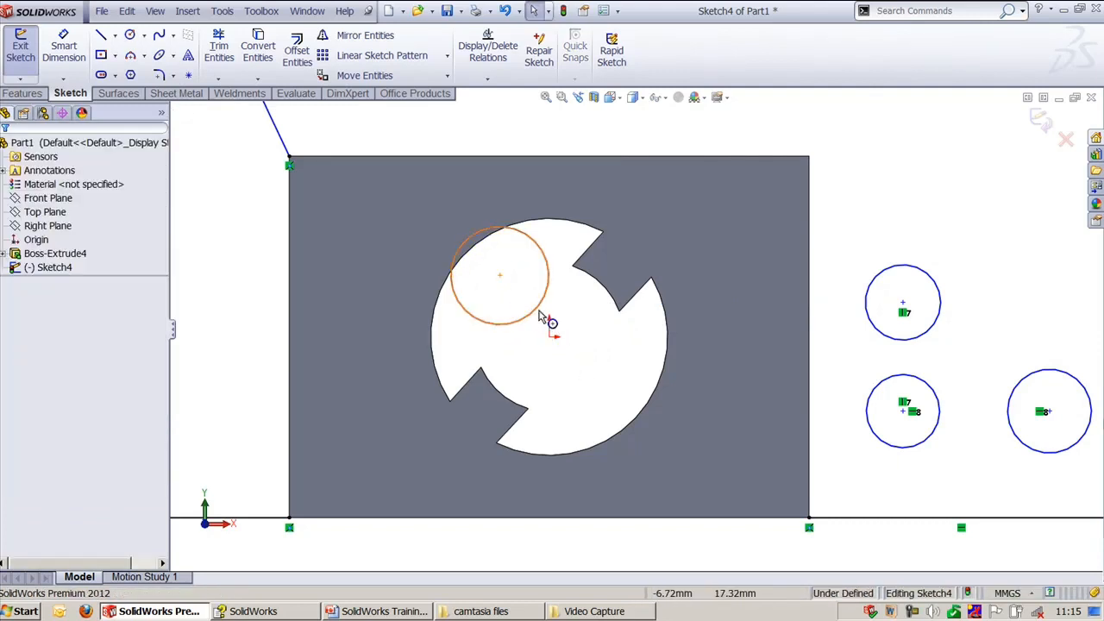
- Make the new circle coradial with the inner arc edge of the block's cutout
{"action": "left_click", "coordinate": [521, 326]}
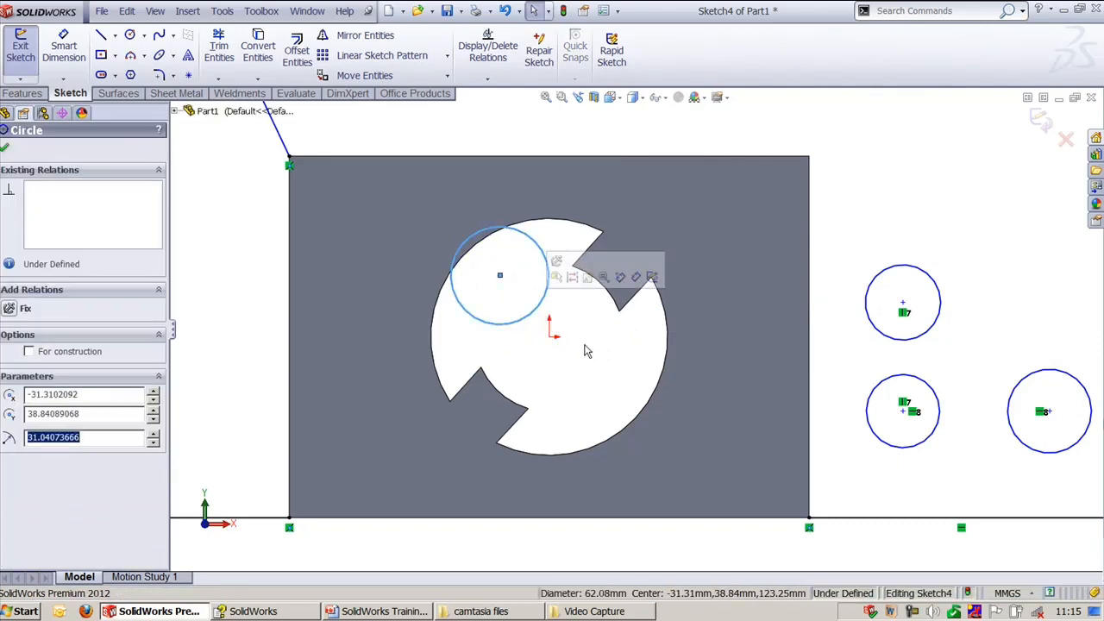
{"action": "key", "text": "Escape"}
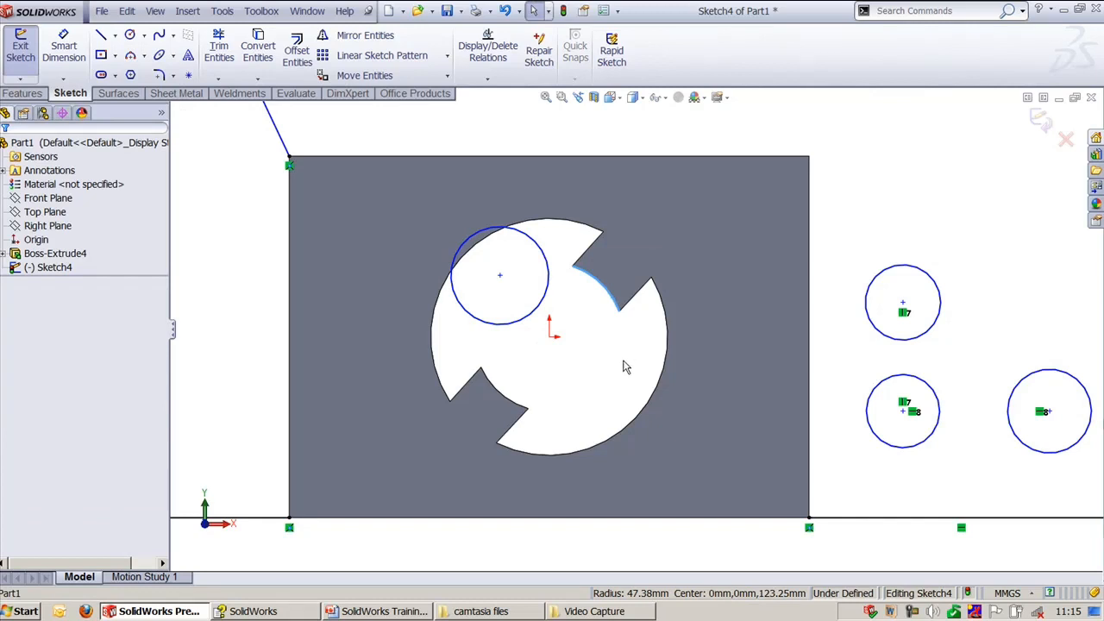
{"action": "left_click", "coordinate": [528, 318]}
{"action": "left_click", "coordinate": [615, 310], "text": "ctrl"}
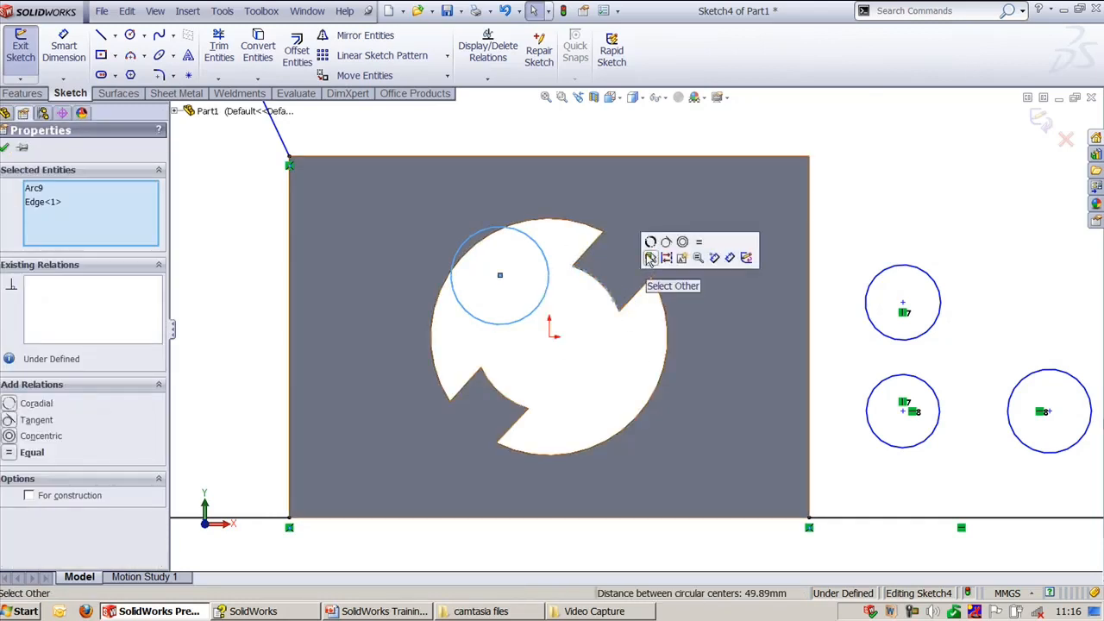
{"action": "left_click", "coordinate": [650, 243]}
{"action": "left_click", "coordinate": [637, 370]}
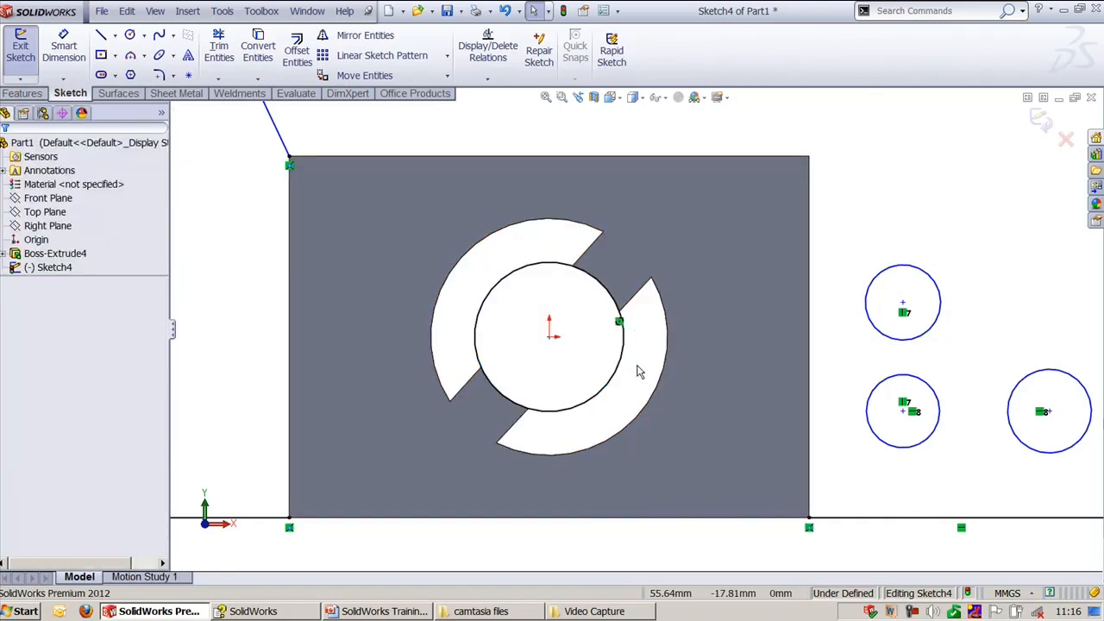
- Make the short slanted line at the block's upper-left corner perpendicular to the left profile's top line
{"action": "scroll", "coordinate": [637, 370], "scroll_direction": "up", "scroll_amount": 3}
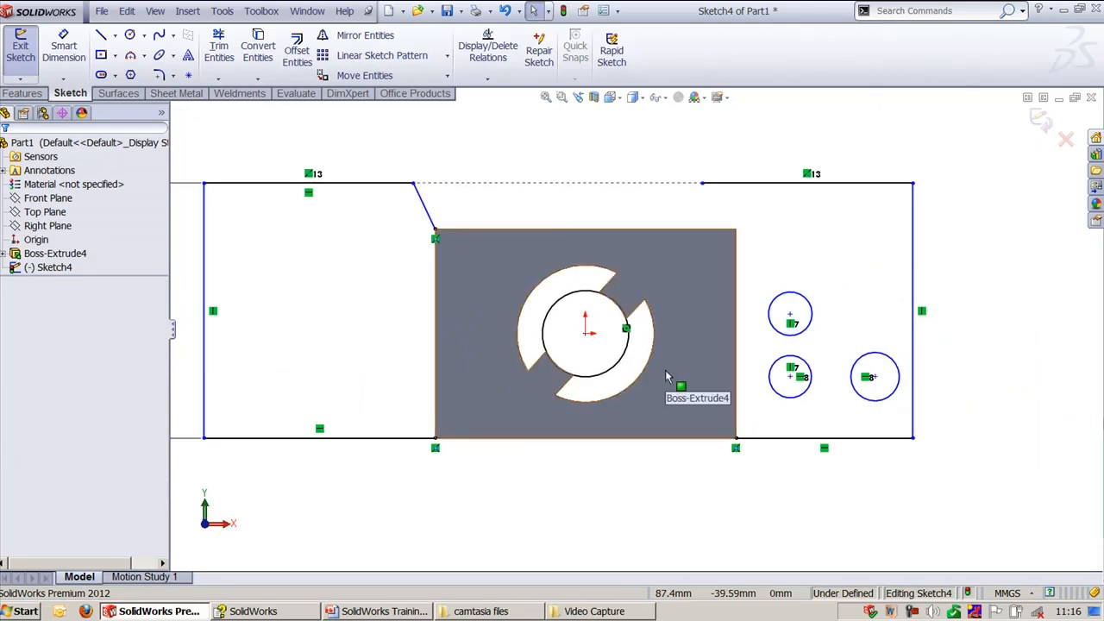
{"action": "scroll", "coordinate": [660, 380], "scroll_direction": "up", "scroll_amount": 2}
{"action": "scroll", "coordinate": [484, 164], "scroll_direction": "down", "scroll_amount": 3}
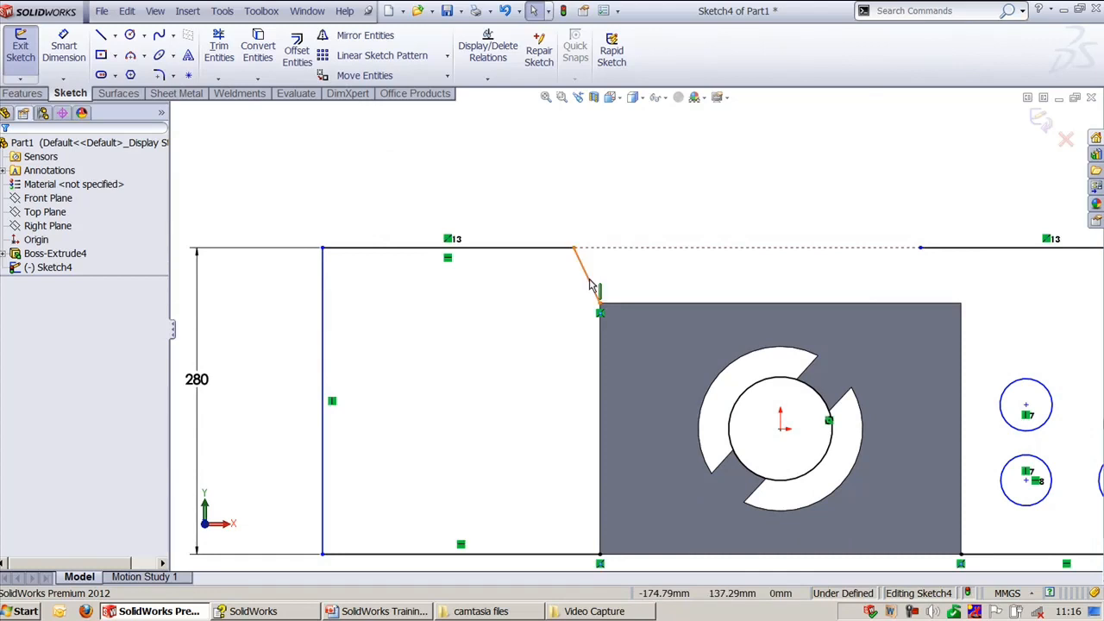
{"action": "left_click", "coordinate": [592, 288]}
{"action": "left_click", "coordinate": [553, 249], "text": "ctrl"}
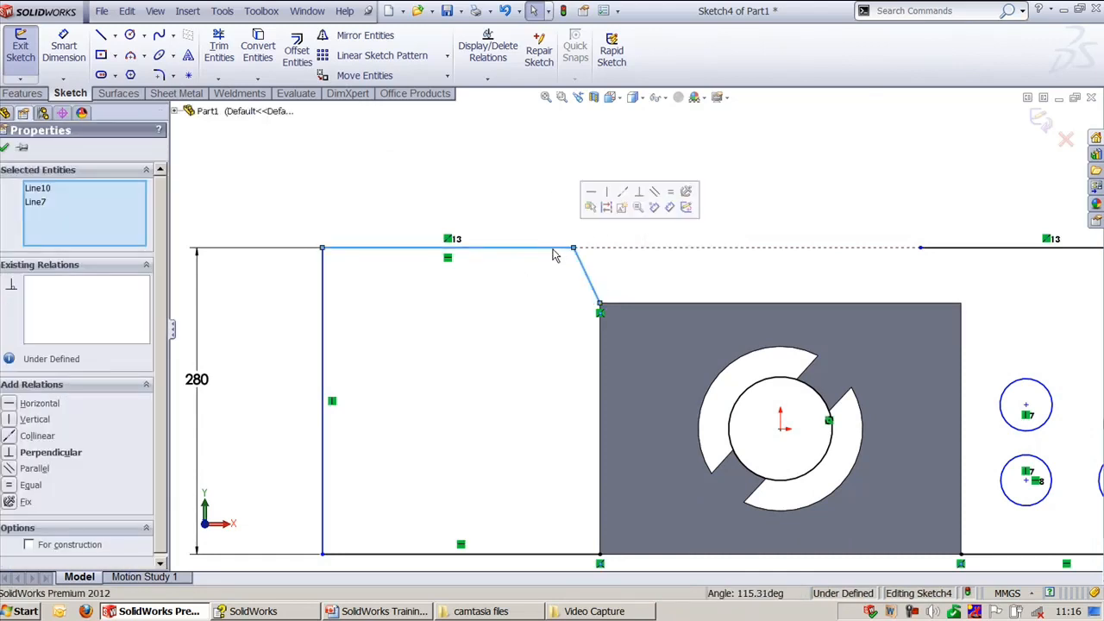
{"action": "left_click", "coordinate": [640, 193]}
{"action": "left_click", "coordinate": [683, 182]}
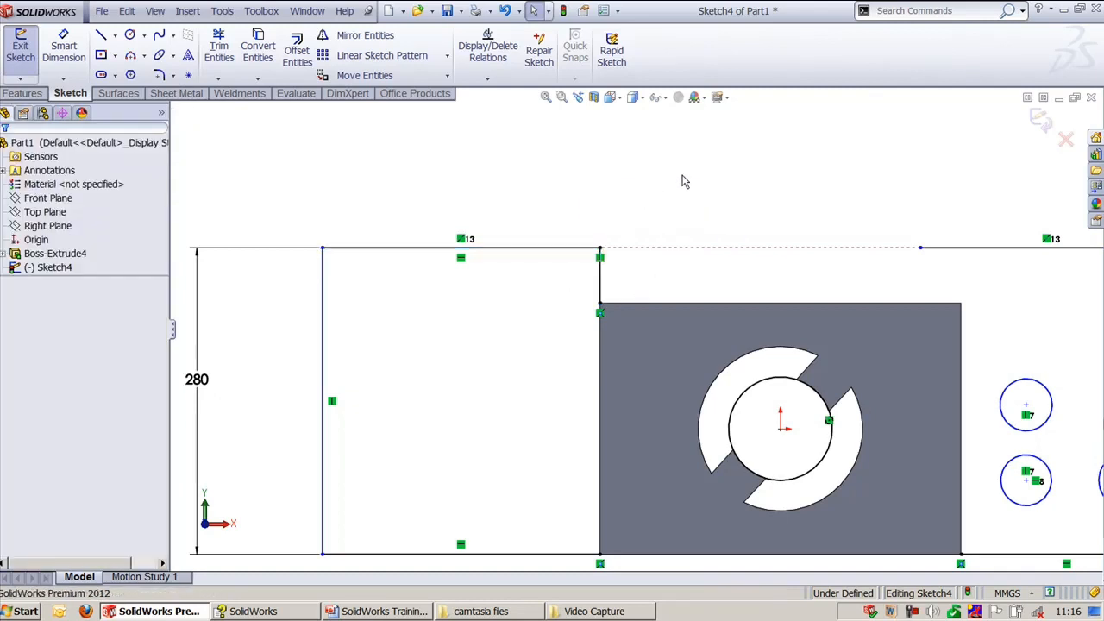
- Sketch three connected lines from the right top line's inner end down to the block's top edge, along it, and back up to the top line's height
{"action": "scroll", "coordinate": [664, 207], "scroll_direction": "up", "scroll_amount": 2}
{"action": "middle_click_drag", "start_coordinate": [735, 197], "coordinate": [617, 203], "text": "ctrl"}
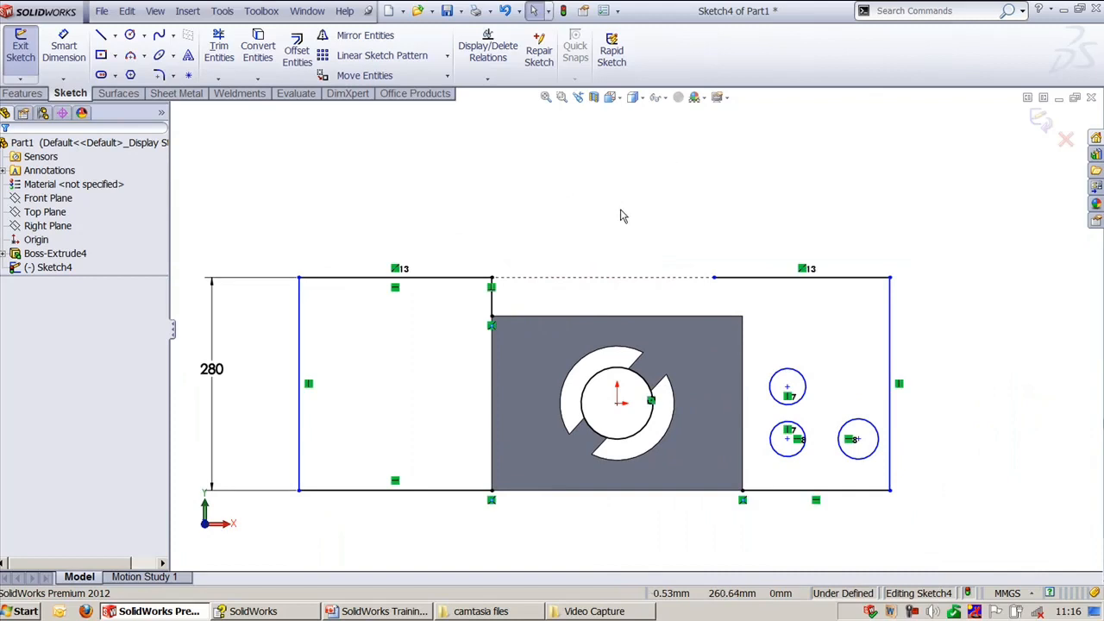
{"action": "key", "text": "l"}
{"action": "left_click", "coordinate": [714, 278]}
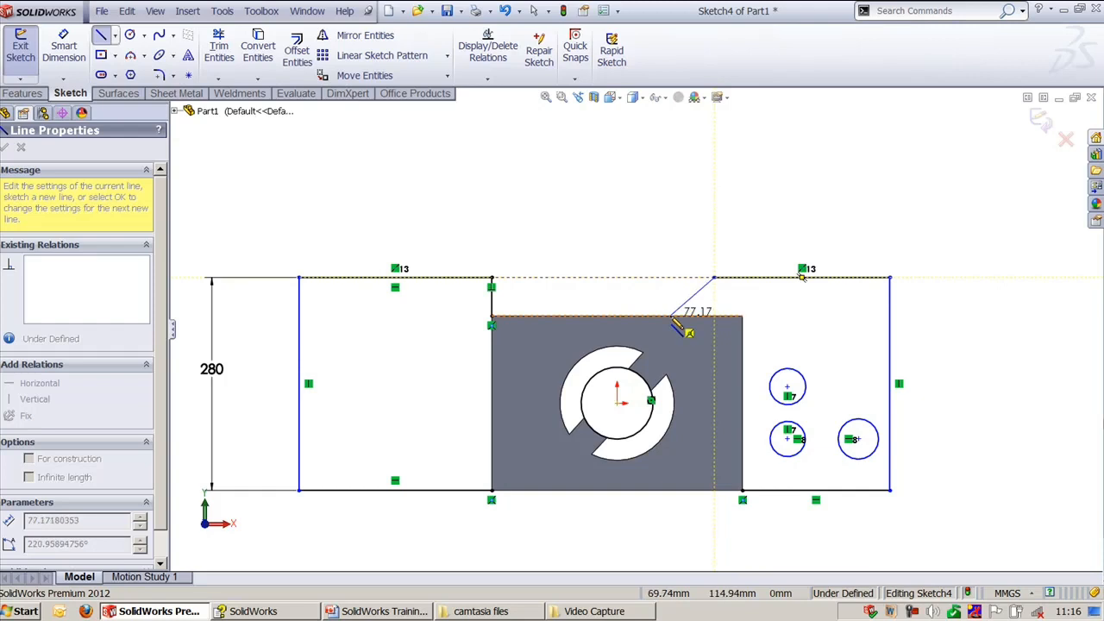
{"action": "left_click", "coordinate": [670, 316]}
{"action": "left_click", "coordinate": [553, 315]}
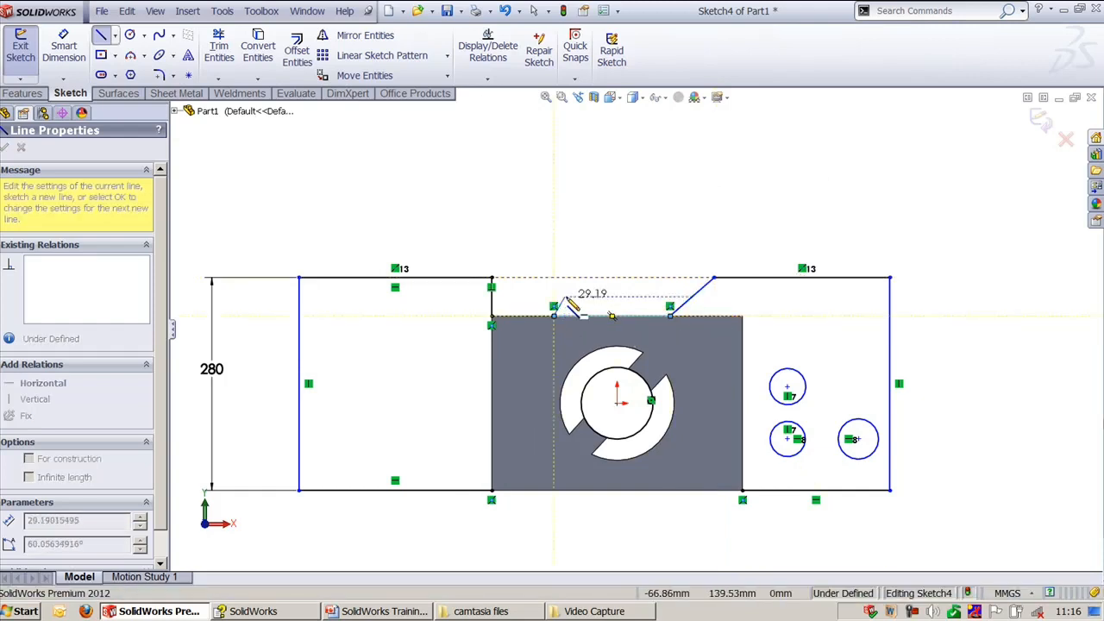
{"action": "left_click", "coordinate": [570, 278]}
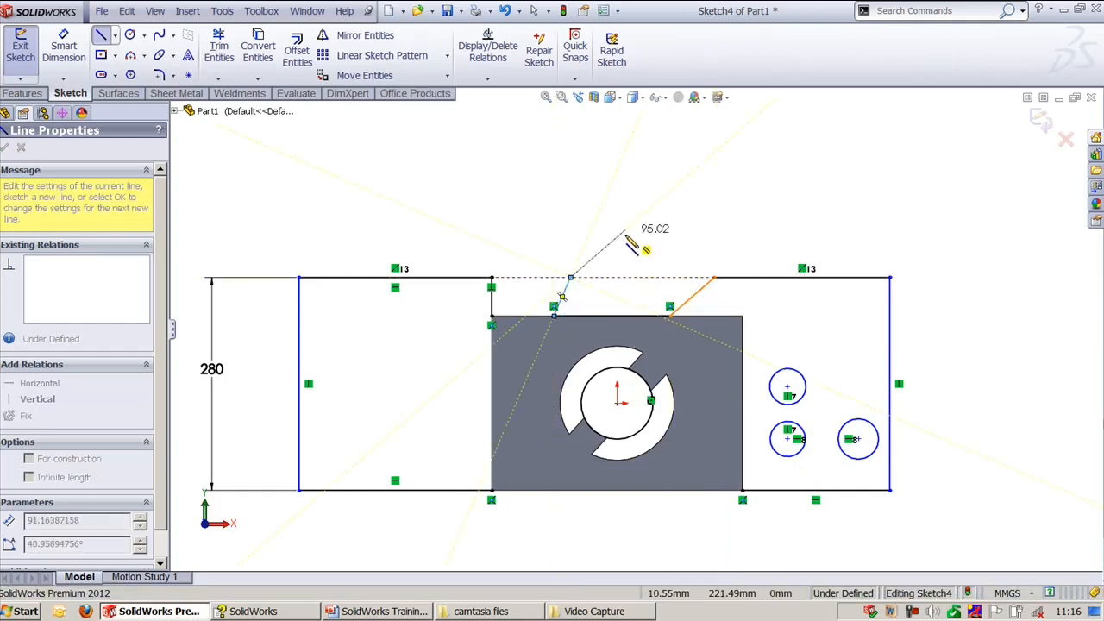
{"action": "key", "text": "Escape"}
{"action": "scroll", "coordinate": [634, 243], "scroll_direction": "down", "scroll_amount": 2}
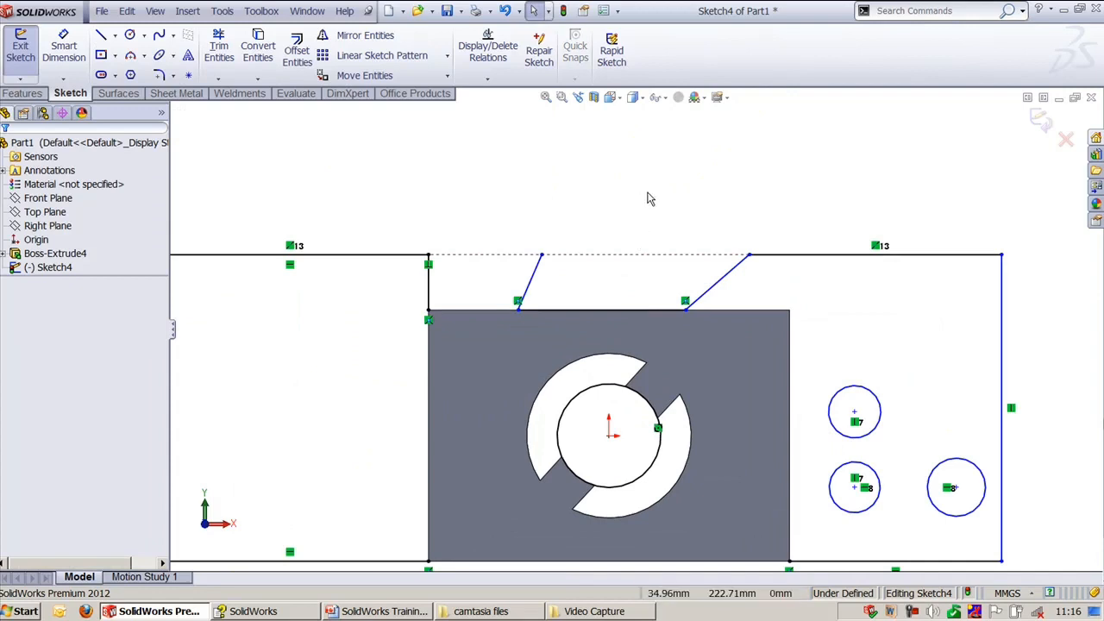
{"action": "left_click", "coordinate": [533, 276]}
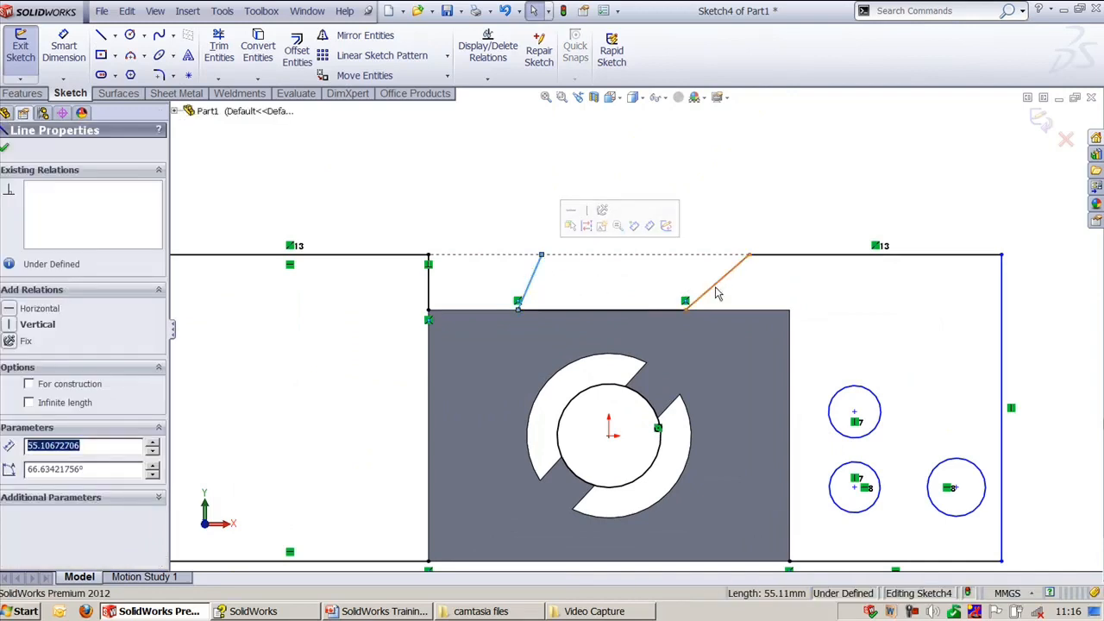
{"action": "left_click", "coordinate": [716, 289], "text": "ctrl"}
{"action": "left_click", "coordinate": [634, 176]}
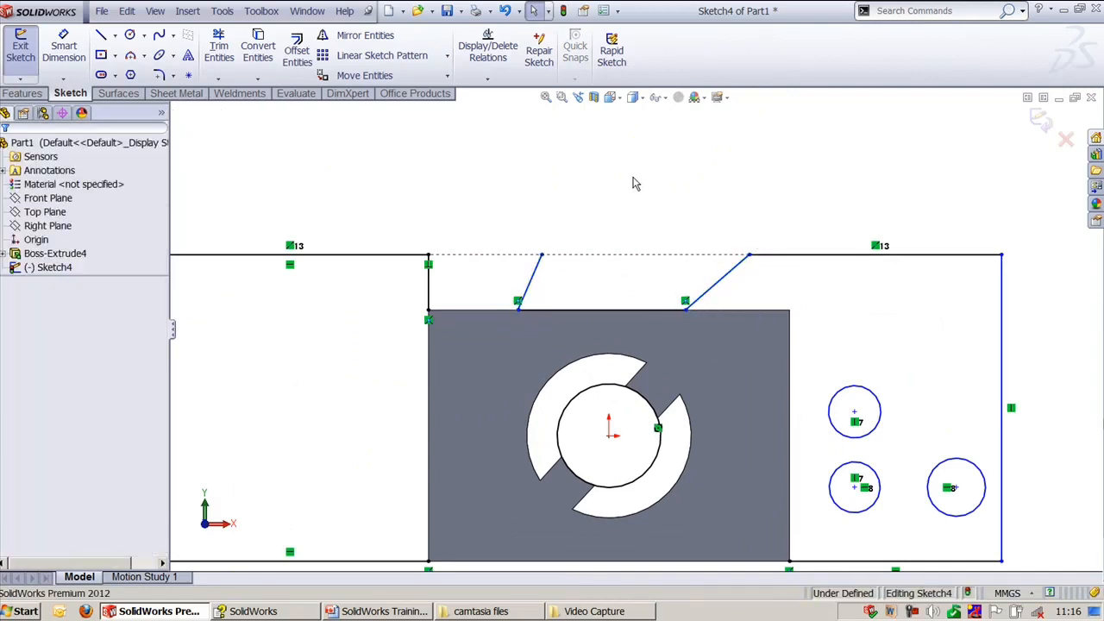
- Dimension the angle between the right slanted line and the right profile's top line as 140°
{"action": "right_click_drag", "start_coordinate": [634, 173], "coordinate": [635, 130]}
{"action": "left_click", "coordinate": [768, 255]}
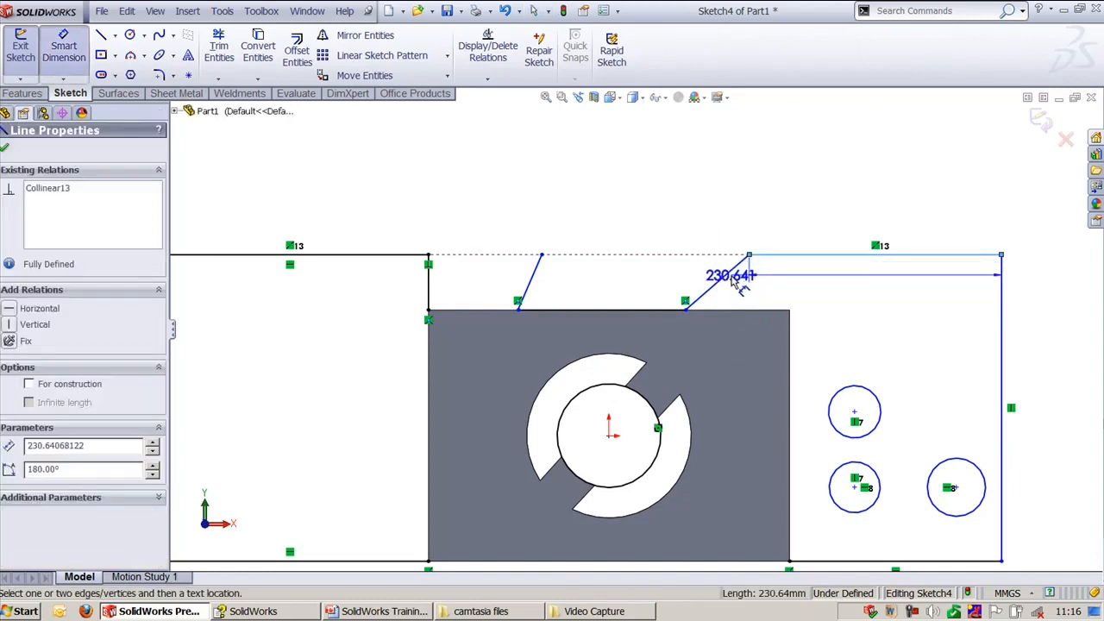
{"action": "left_click", "coordinate": [730, 270]}
{"action": "left_click", "coordinate": [774, 288]}
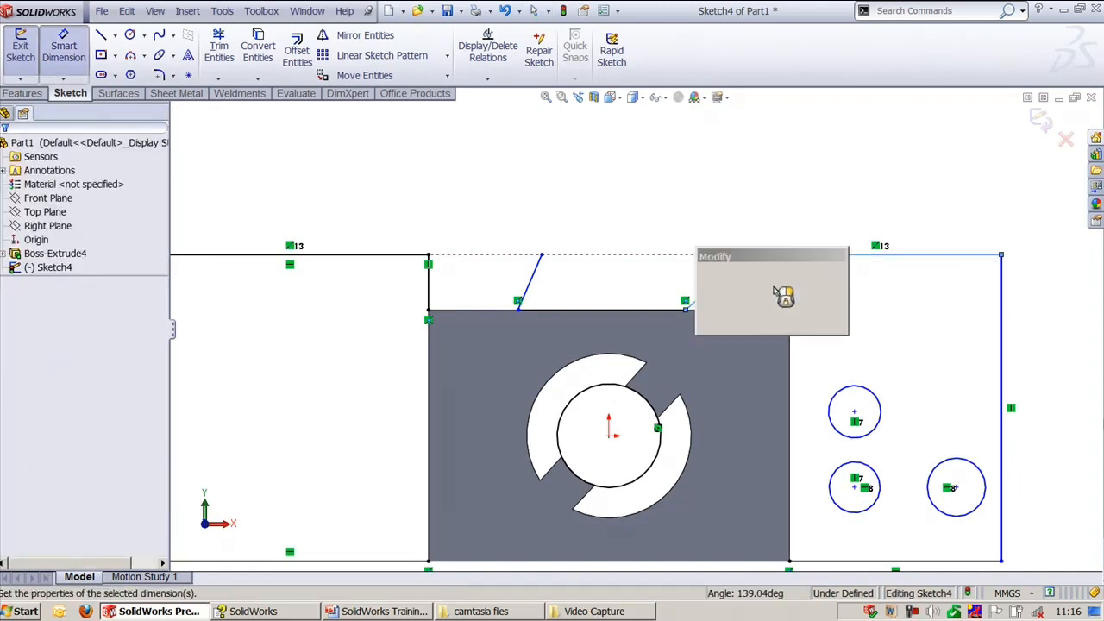
{"action": "type", "text": "140"}
{"action": "key", "text": "Return"}
{"action": "key", "text": "Escape"}
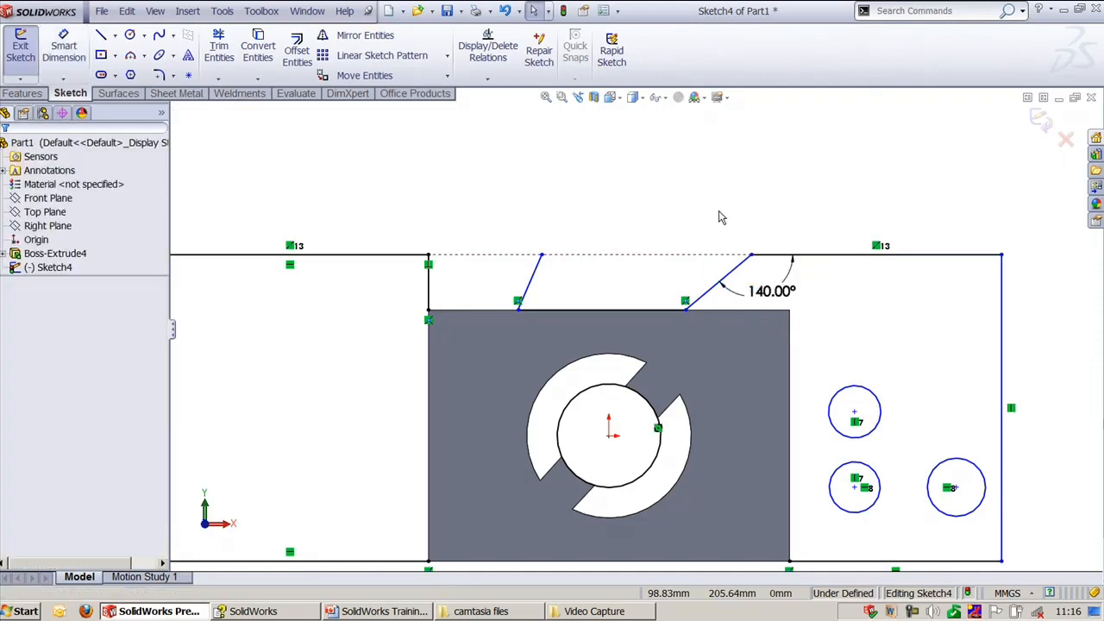
- Make the left slanted line above the block parallel to the right slanted line
{"action": "left_click", "coordinate": [728, 284]}
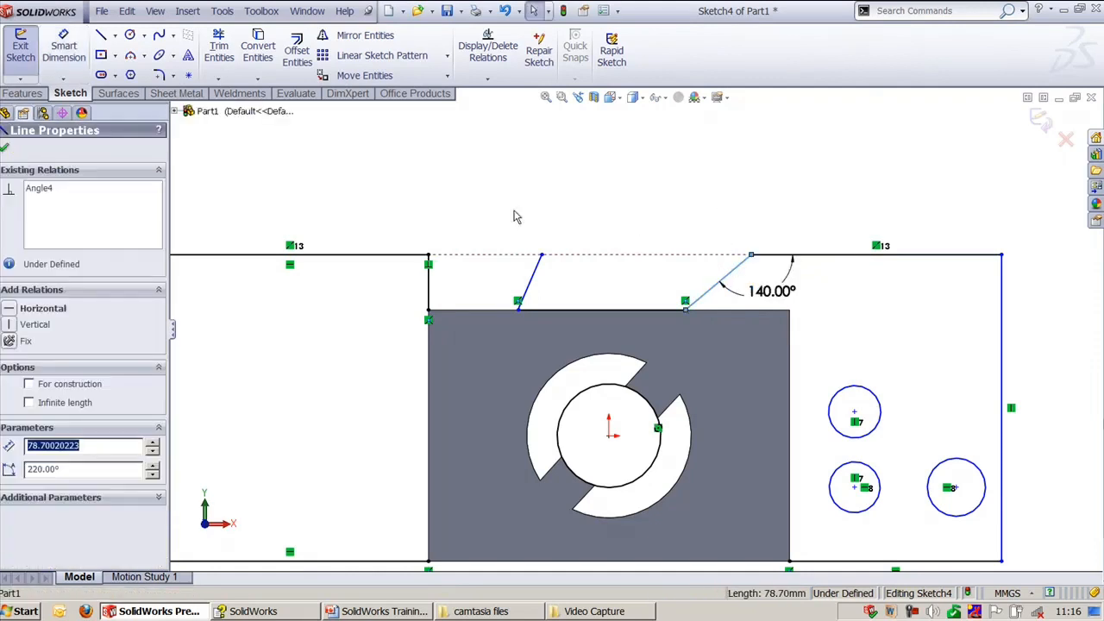
{"action": "left_click", "coordinate": [534, 289]}
{"action": "left_click", "coordinate": [534, 289], "text": "ctrl"}
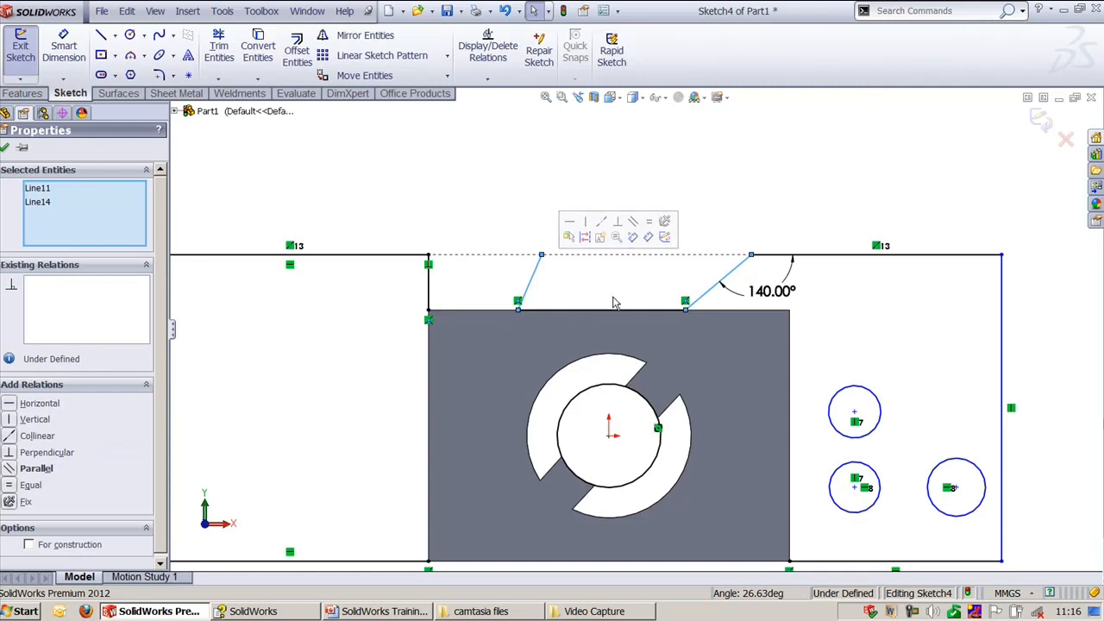
{"action": "left_click", "coordinate": [632, 222]}
{"action": "left_click", "coordinate": [619, 188]}
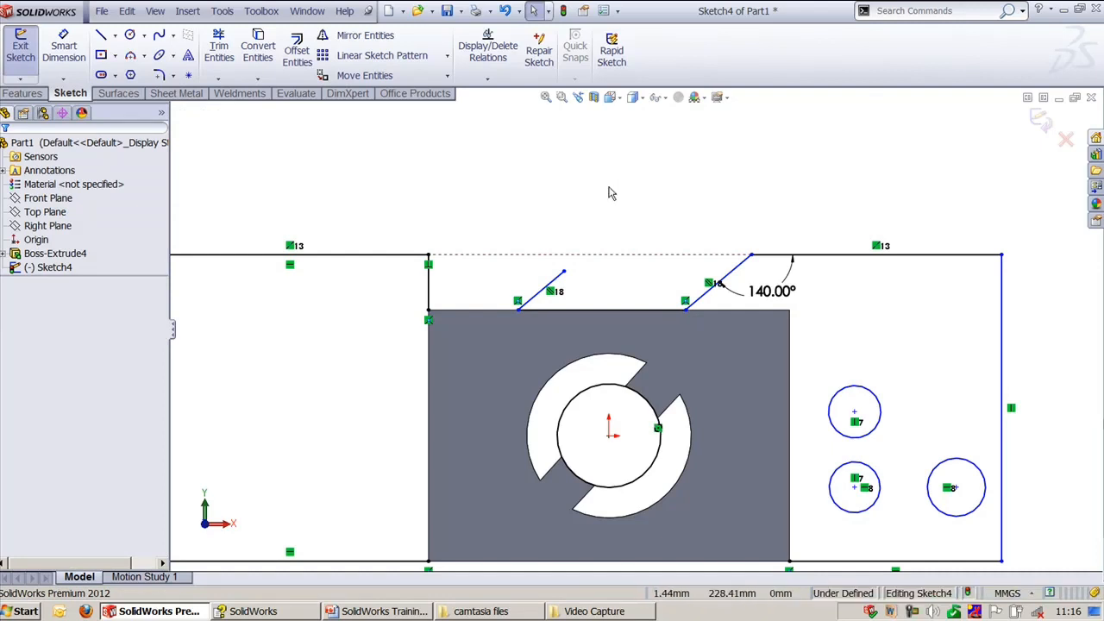
- Try to merge the left slanted line's free upper endpoint with the right slanted line's upper endpoint
{"action": "left_click", "coordinate": [564, 274]}
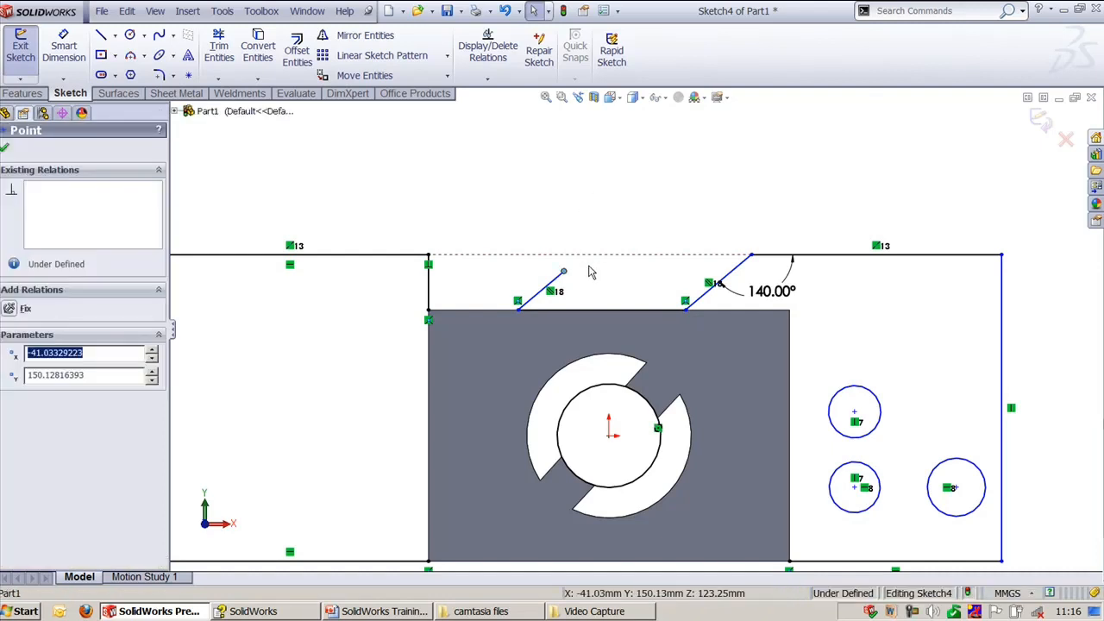
{"action": "left_click", "coordinate": [751, 255], "text": "ctrl"}
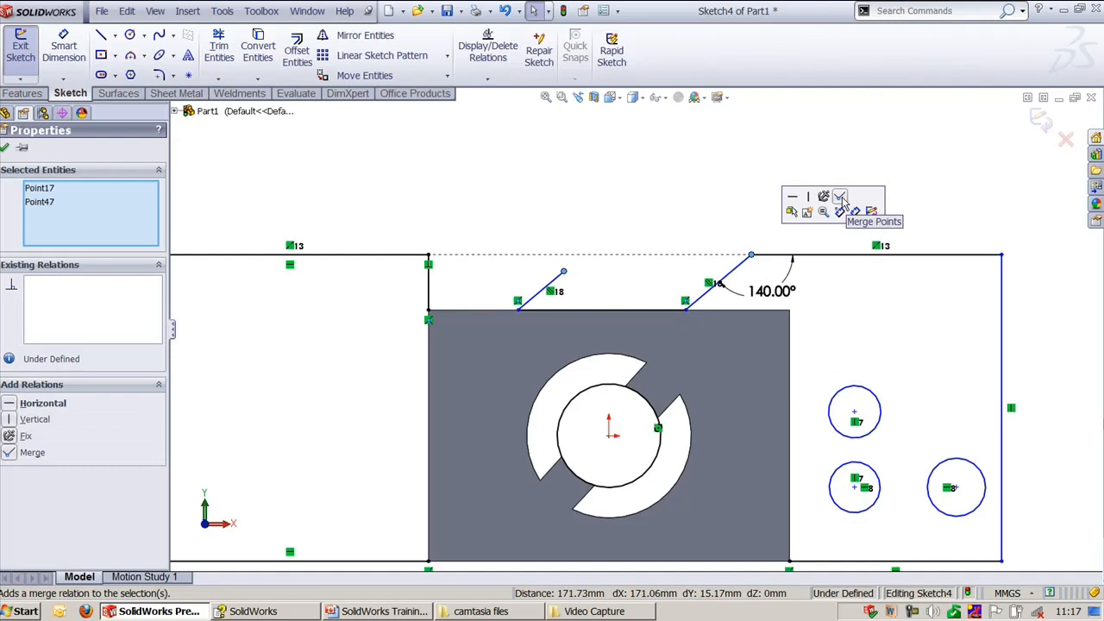
{"action": "left_click", "coordinate": [841, 196]}
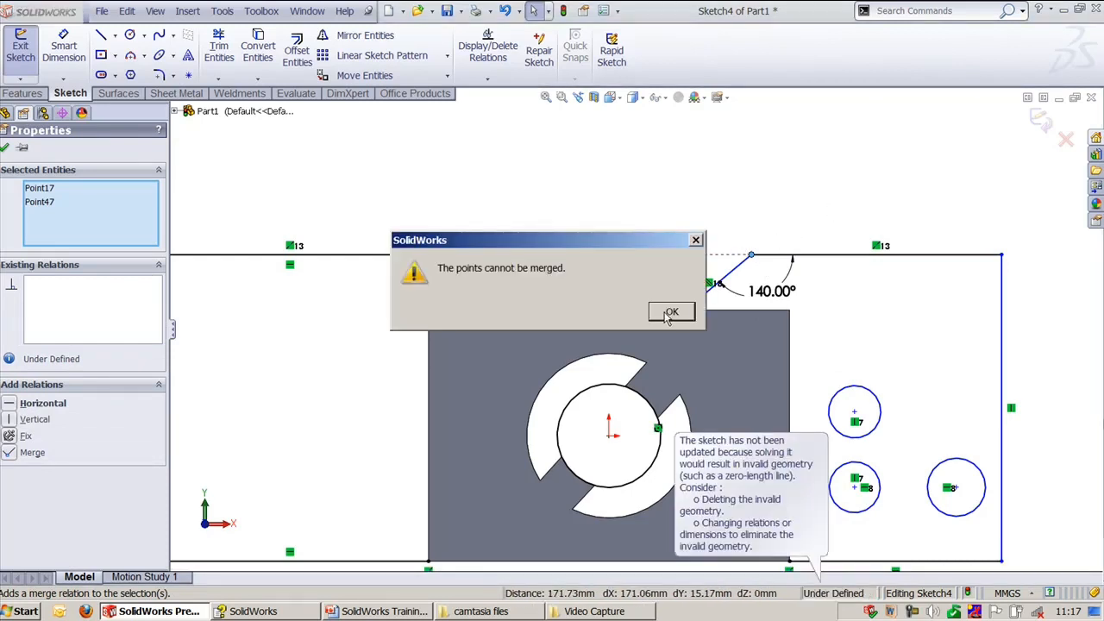
{"action": "left_click", "coordinate": [670, 313]}
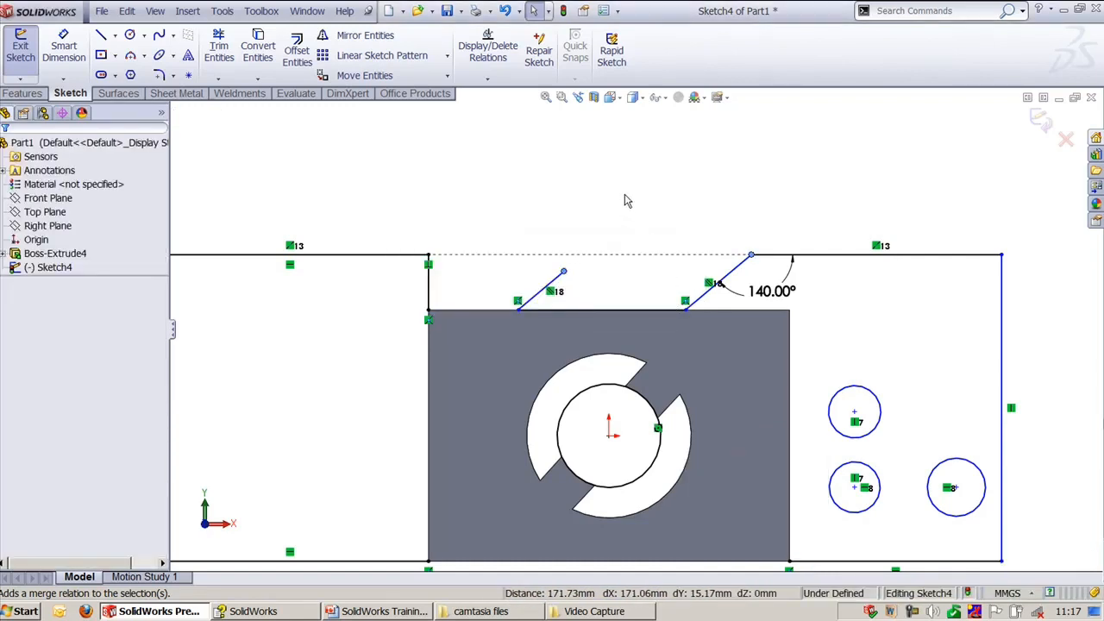
- Add a horizontal relation between the upper endpoints of the two slanted lines
{"action": "left_click", "coordinate": [563, 272]}
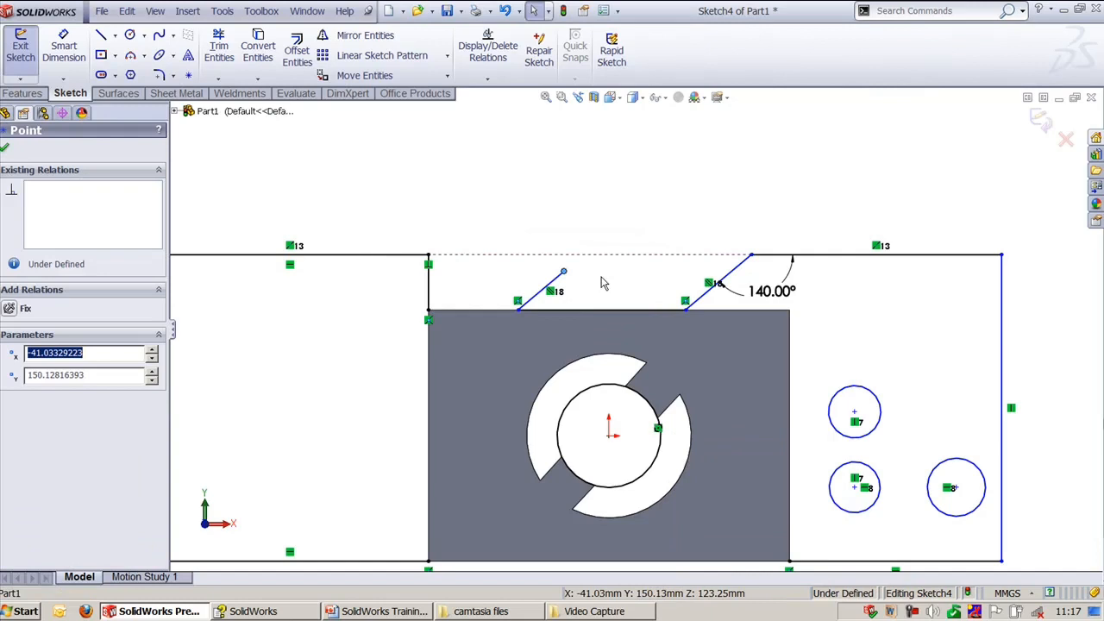
{"action": "left_click", "coordinate": [751, 257], "text": "ctrl"}
{"action": "left_click", "coordinate": [791, 205]}
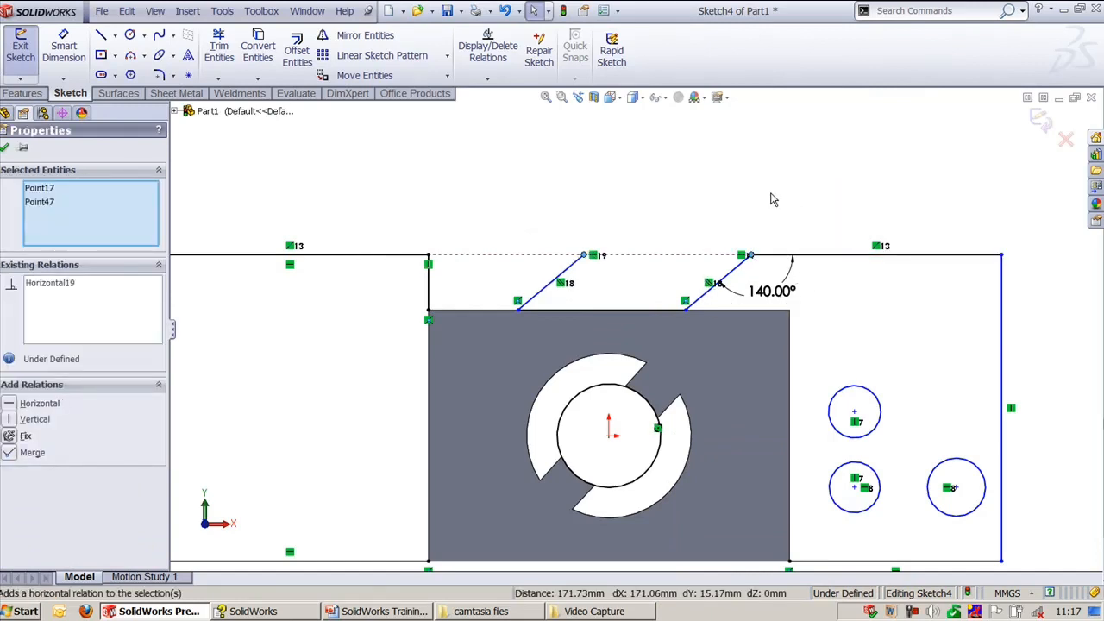
{"action": "left_click", "coordinate": [688, 181]}
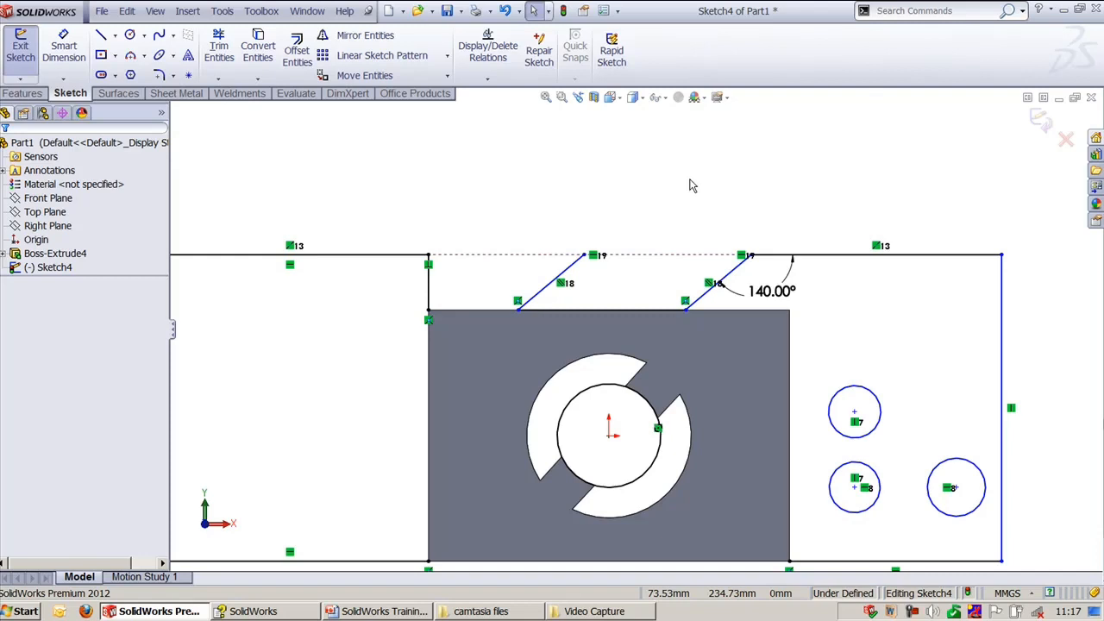
{"action": "scroll", "coordinate": [690, 185], "scroll_direction": "up", "scroll_amount": 2}
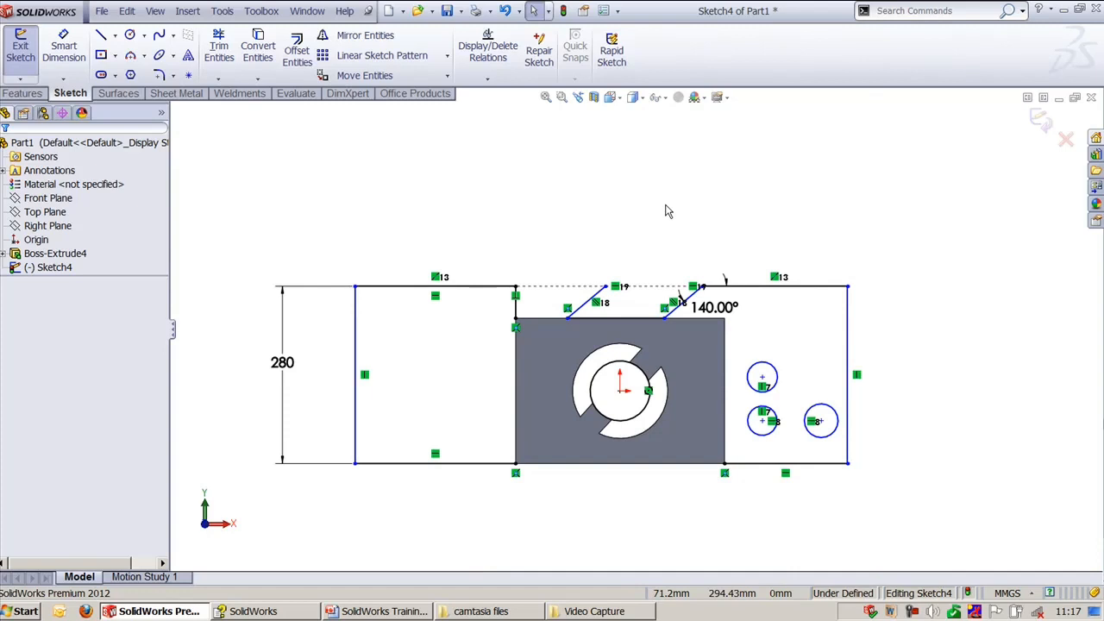
- Create a new part document and start a 3D sketch in it
{"action": "key", "text": "ctrl+n"}
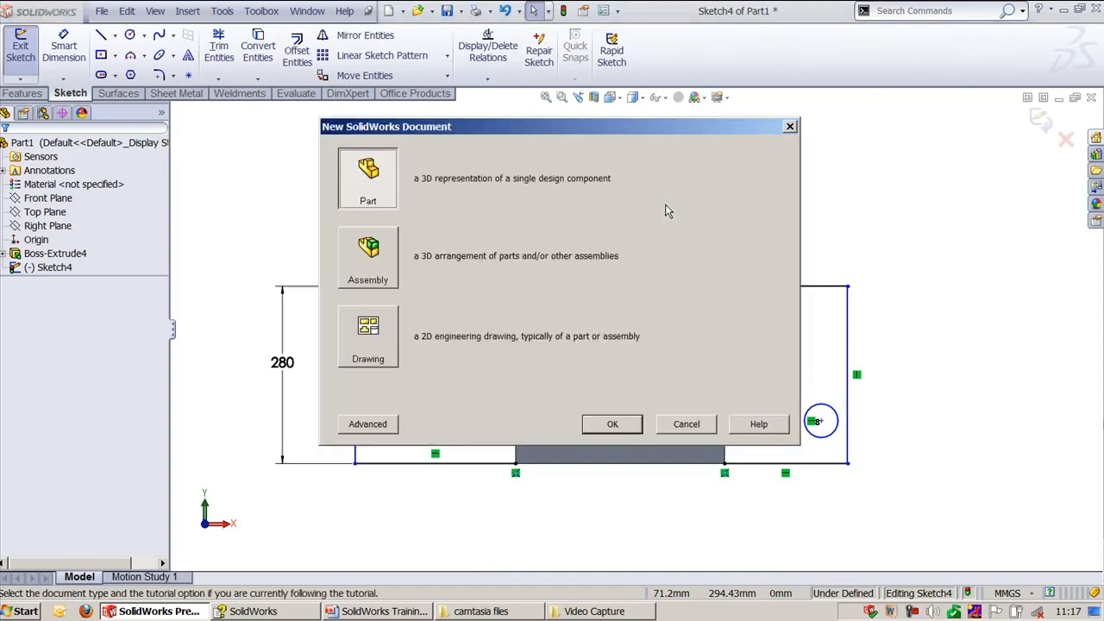
{"action": "double_click", "coordinate": [385, 167]}
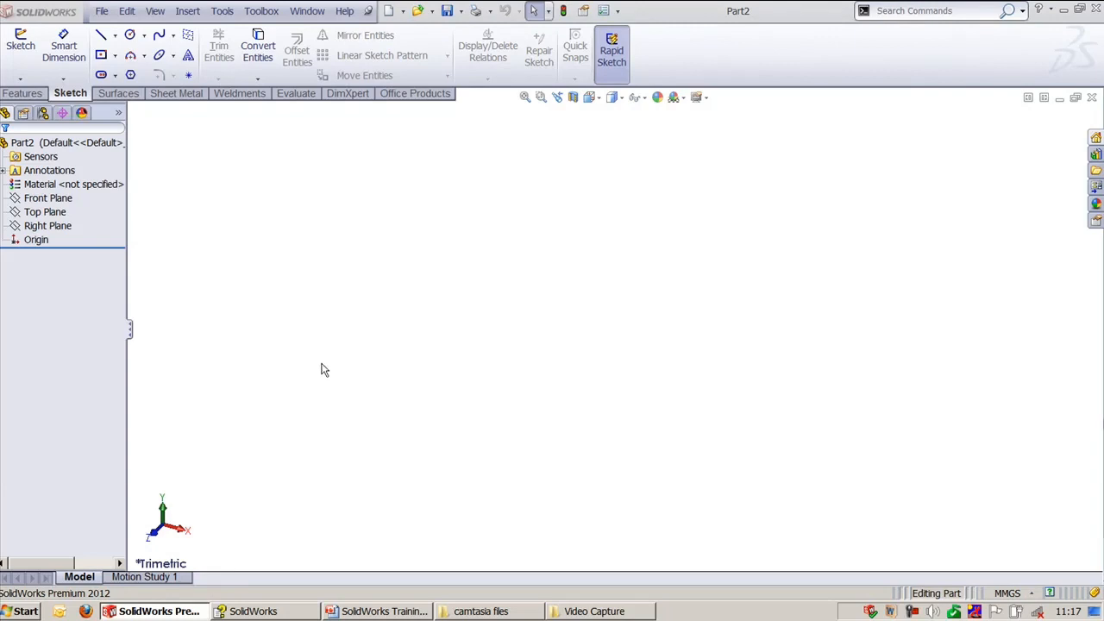
{"action": "left_click", "coordinate": [20, 77]}
{"action": "left_click", "coordinate": [45, 109]}
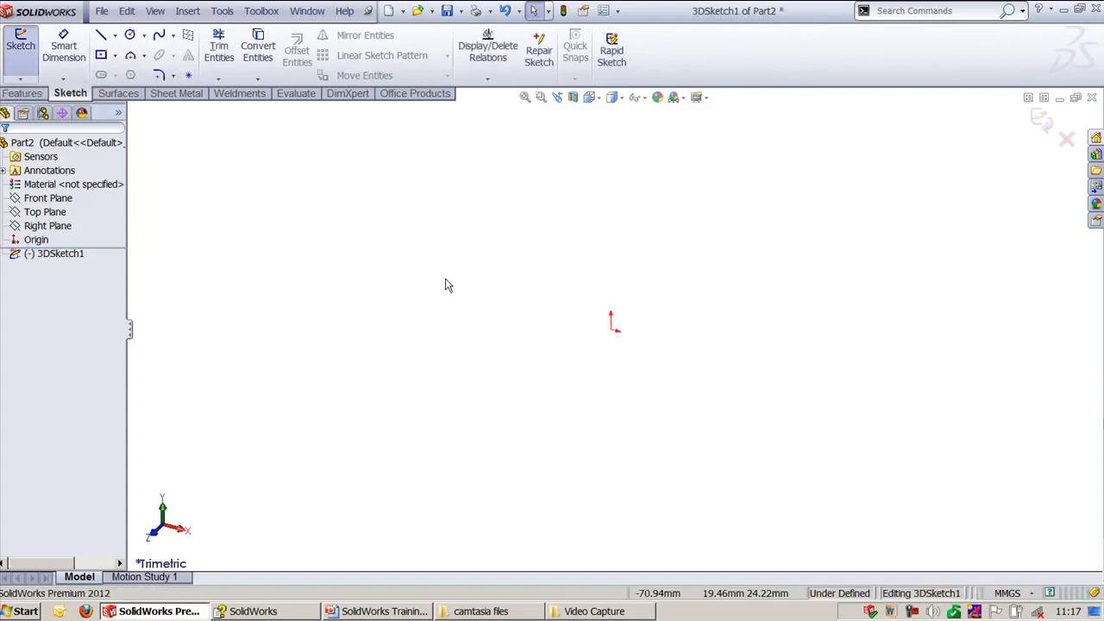
- Sketch an open chain of three connected lines from the origin, the first about 179 mm long down to the left
{"action": "key", "text": "l"}
{"action": "left_click", "coordinate": [610, 328]}
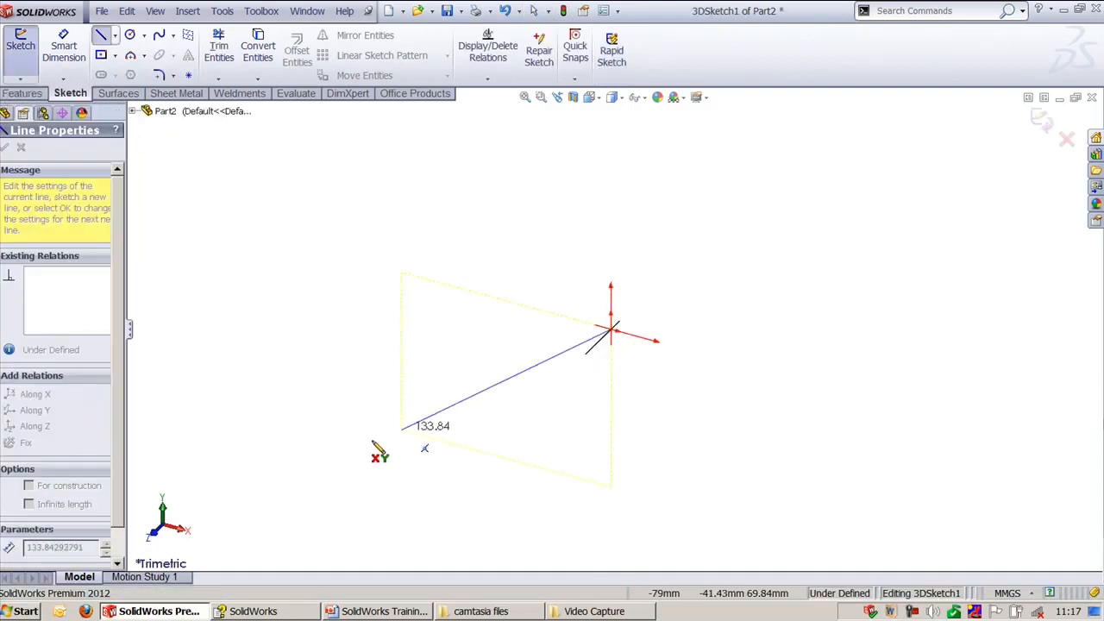
{"action": "left_click", "coordinate": [324, 451]}
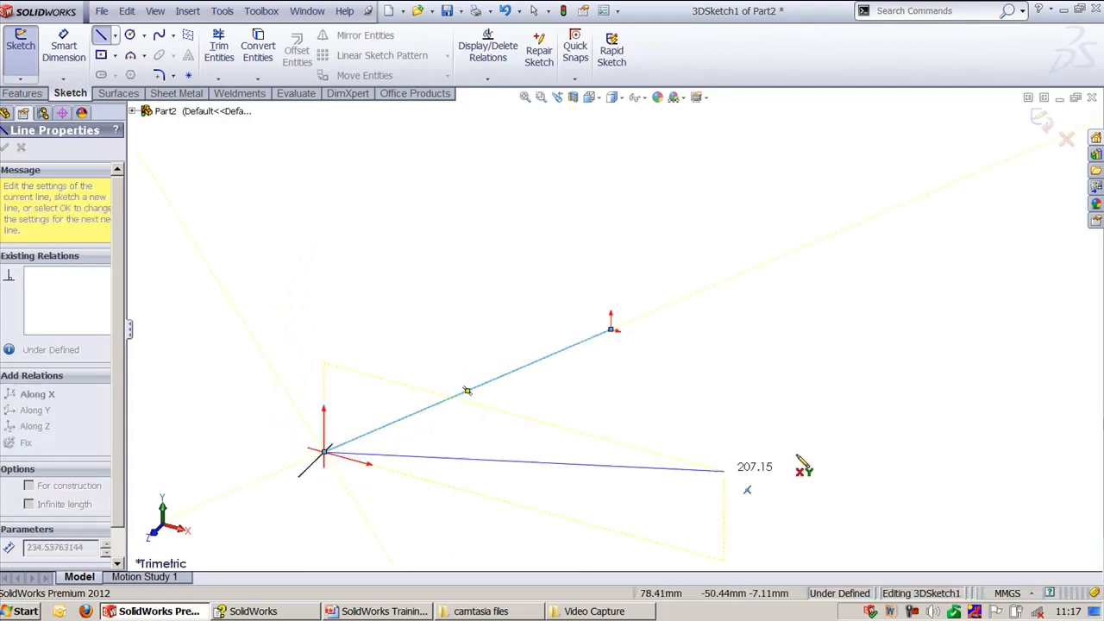
{"action": "left_click", "coordinate": [810, 518]}
{"action": "double_click", "coordinate": [865, 295]}
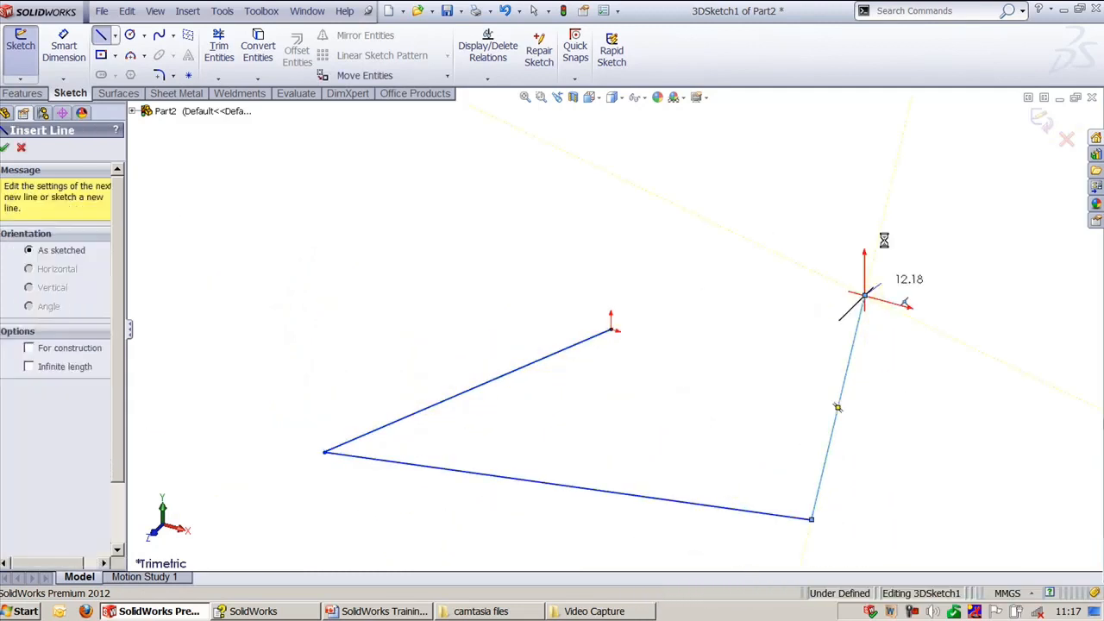
{"action": "key", "text": "Escape"}
- Add a ParallelYZ relation between the line starting at the origin and the Front Plane
{"action": "left_click", "coordinate": [520, 377]}
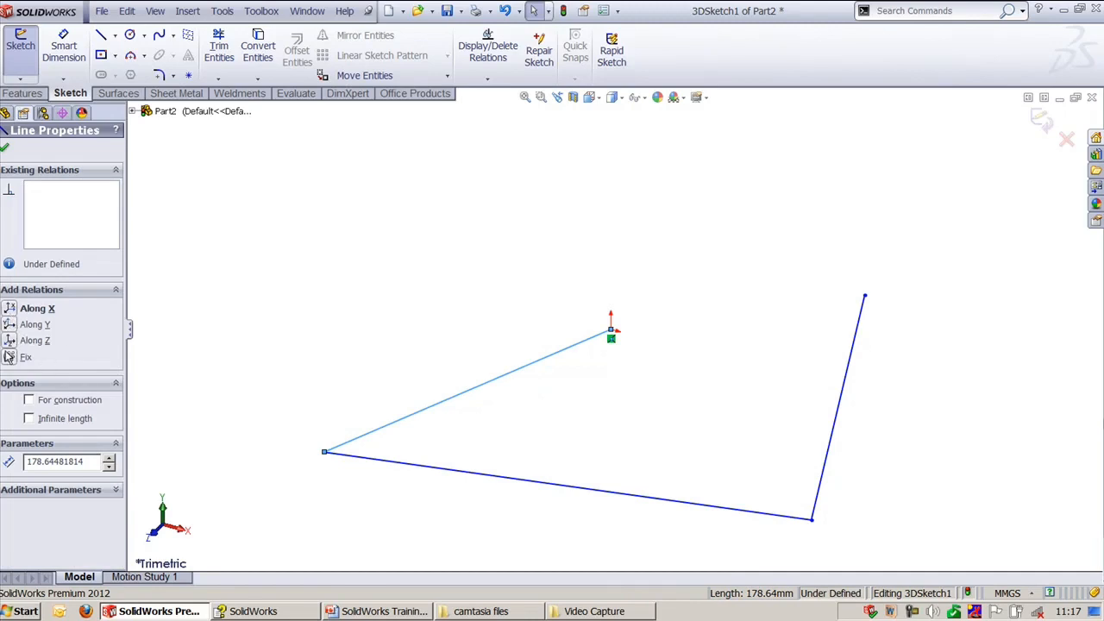
{"action": "left_click", "coordinate": [409, 299]}
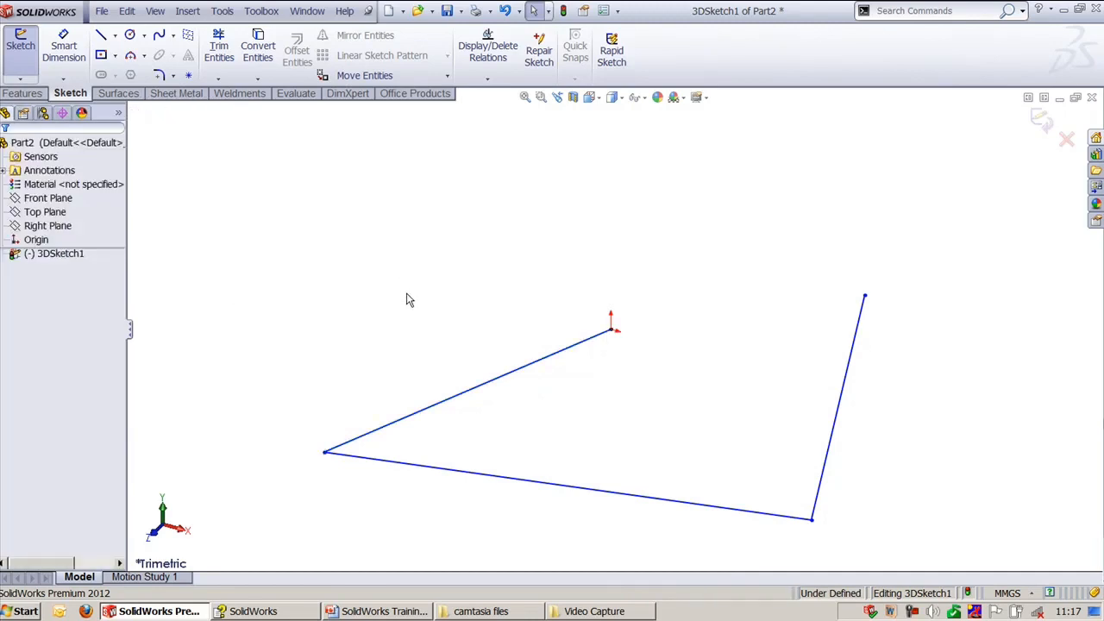
{"action": "left_click", "coordinate": [491, 390]}
{"action": "left_click", "coordinate": [137, 111]}
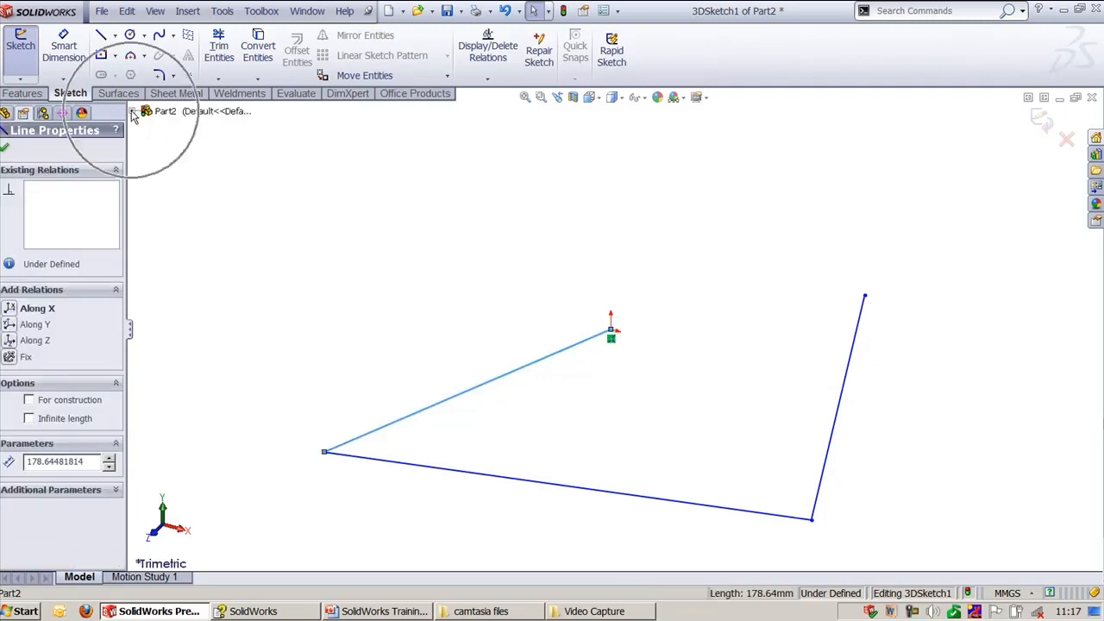
{"action": "left_click", "coordinate": [190, 166], "text": "ctrl"}
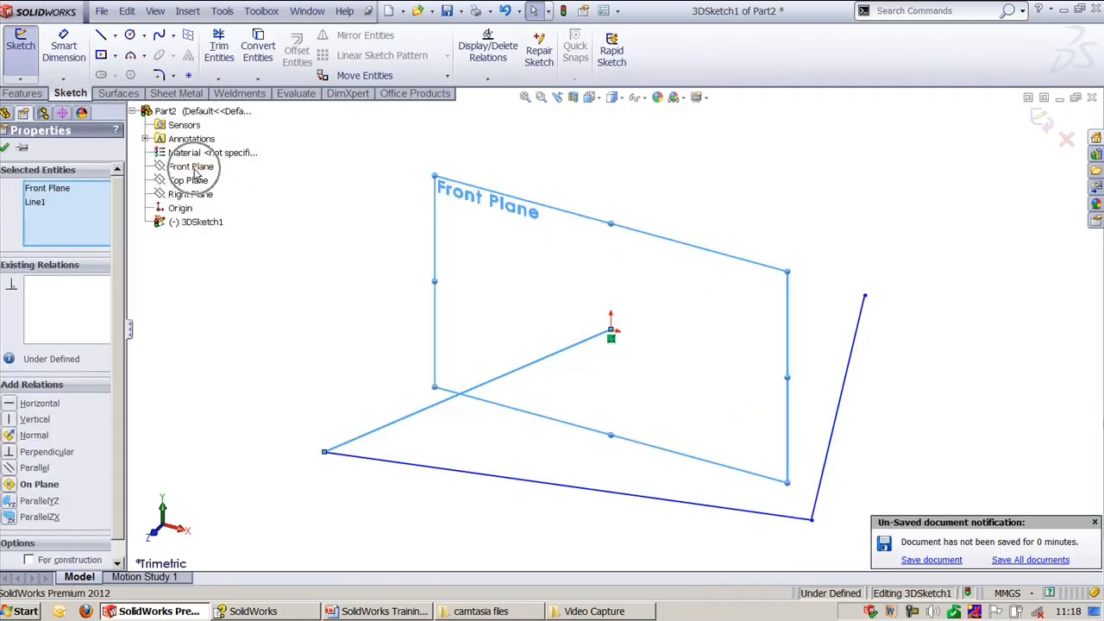
{"action": "left_click", "coordinate": [9, 501]}
{"action": "left_click", "coordinate": [677, 242]}
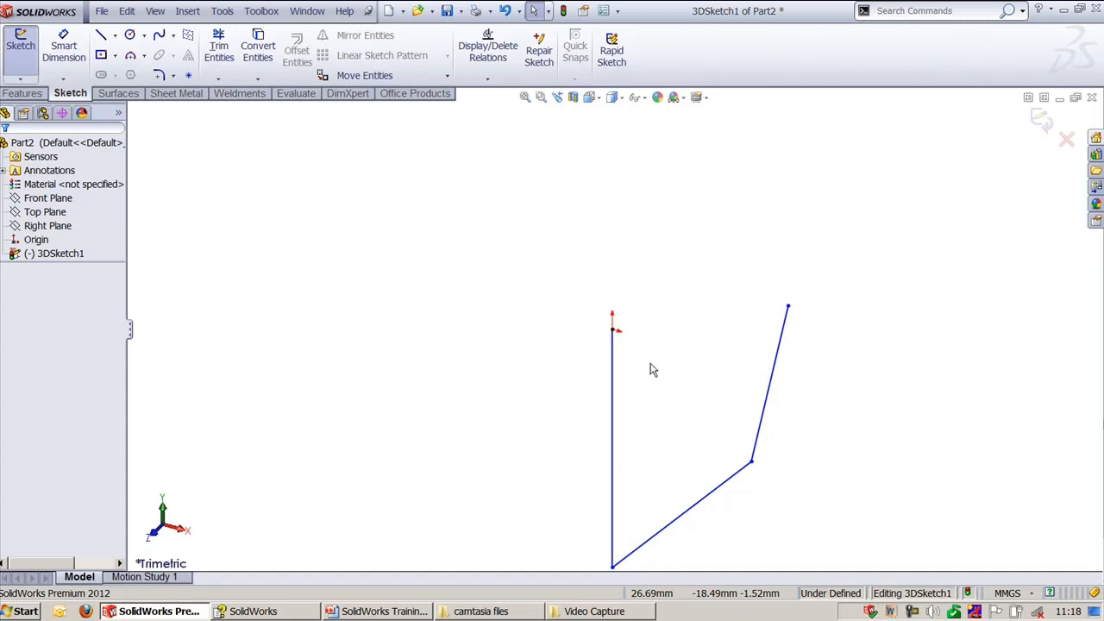
- Try an Along Y relation on the middle line of the chain, and undo it
{"action": "left_click", "coordinate": [709, 500]}
{"action": "middle_click_drag", "start_coordinate": [647, 426], "coordinate": [655, 362], "text": "ctrl"}
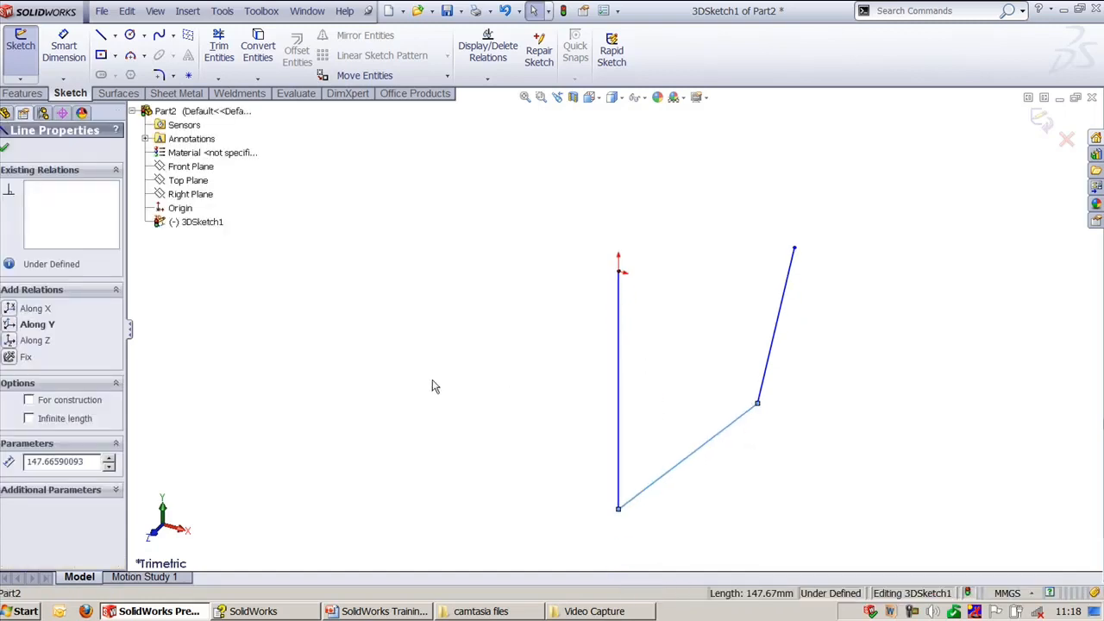
{"action": "left_click", "coordinate": [11, 328]}
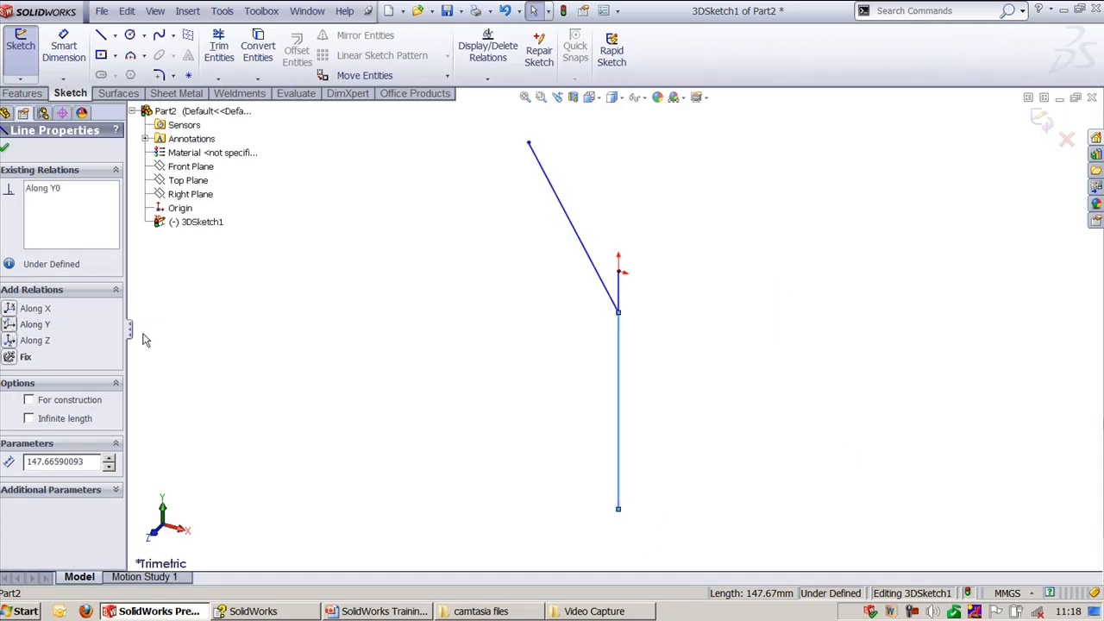
{"action": "key", "text": "ctrl+z"}
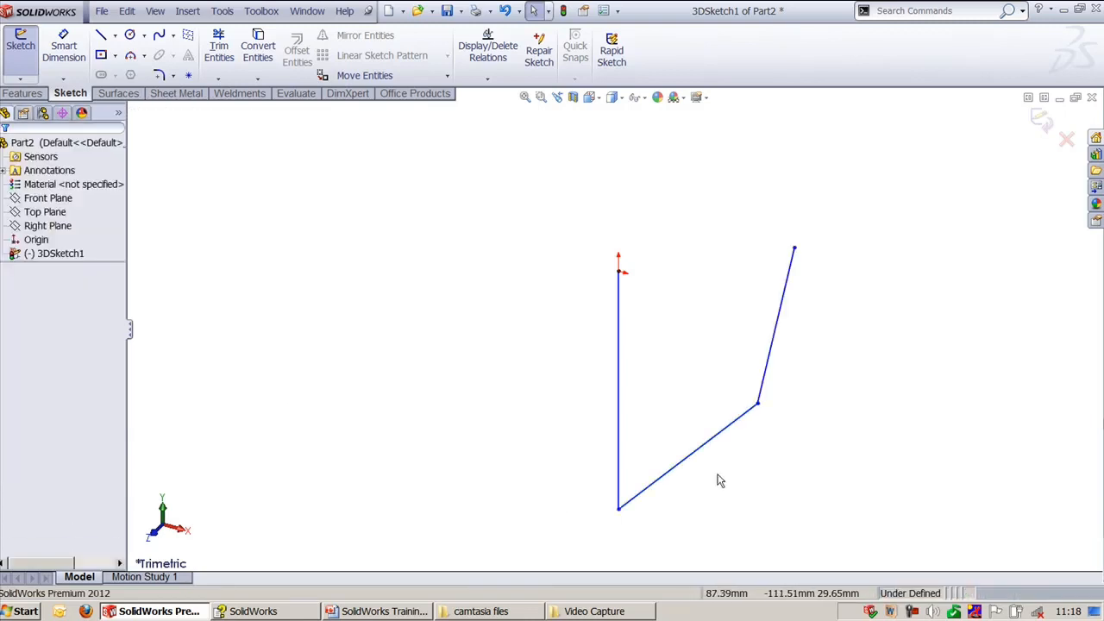
- Add an Along Z relation to the middle line of the chain
{"action": "left_click", "coordinate": [700, 448]}
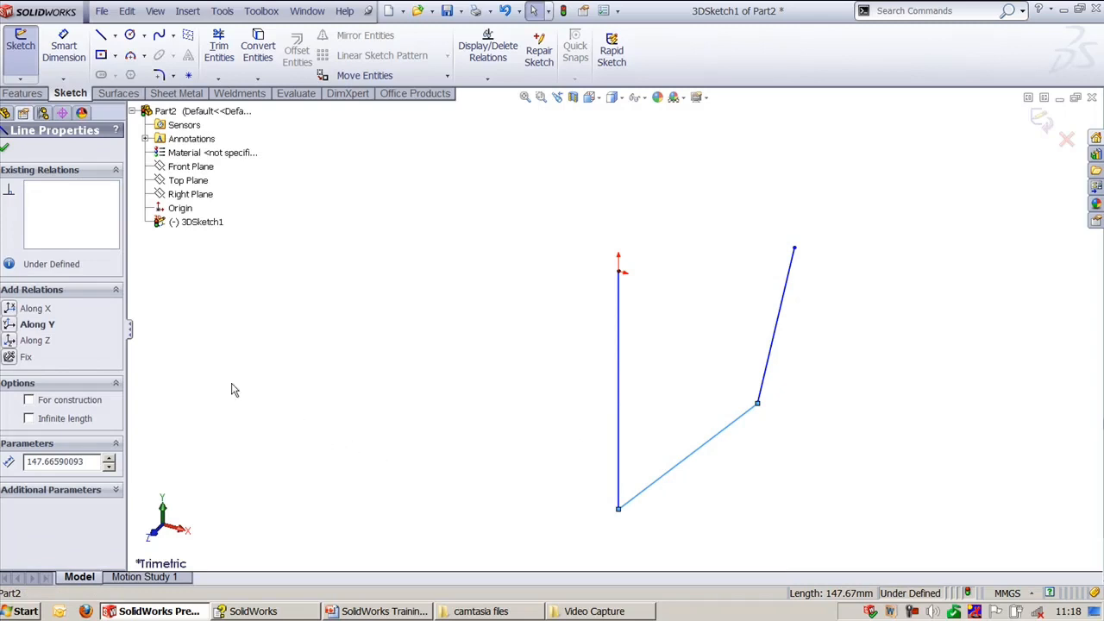
{"action": "left_click", "coordinate": [16, 342]}
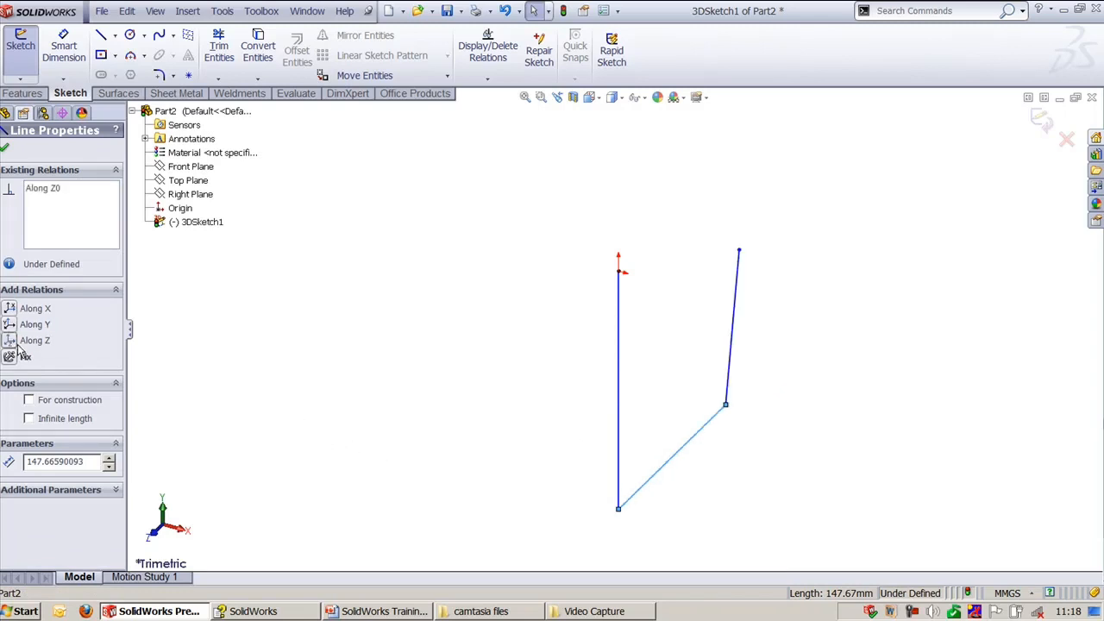
{"action": "left_click", "coordinate": [681, 371]}
- Add an Along Y relation to the last line of the chain, at its free end
{"action": "left_click", "coordinate": [732, 306]}
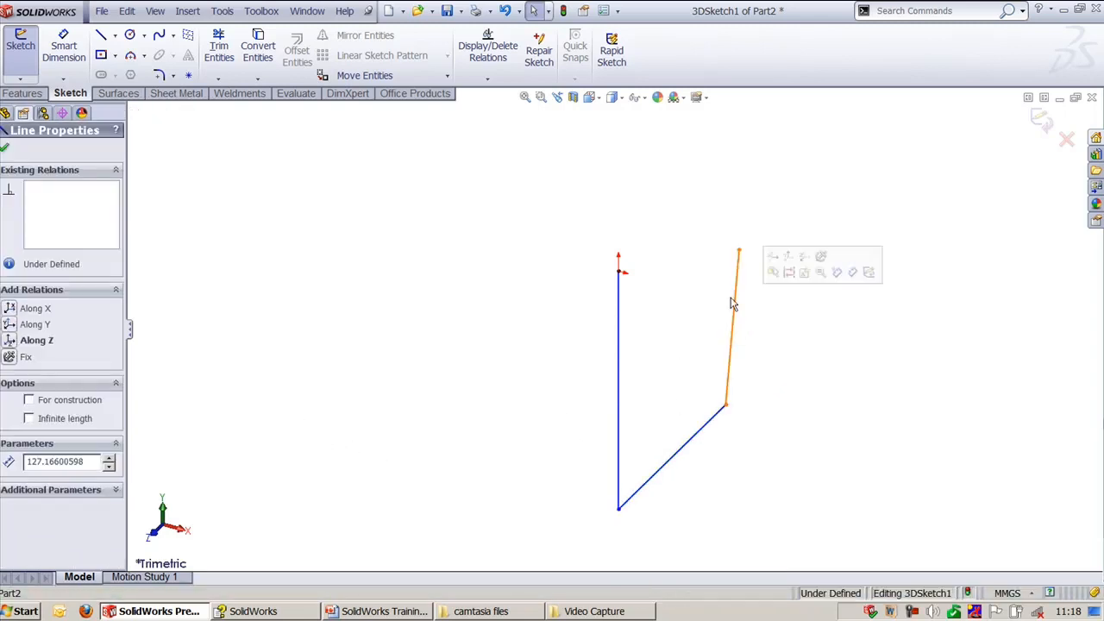
{"action": "left_click", "coordinate": [13, 327]}
{"action": "left_click", "coordinate": [814, 390]}
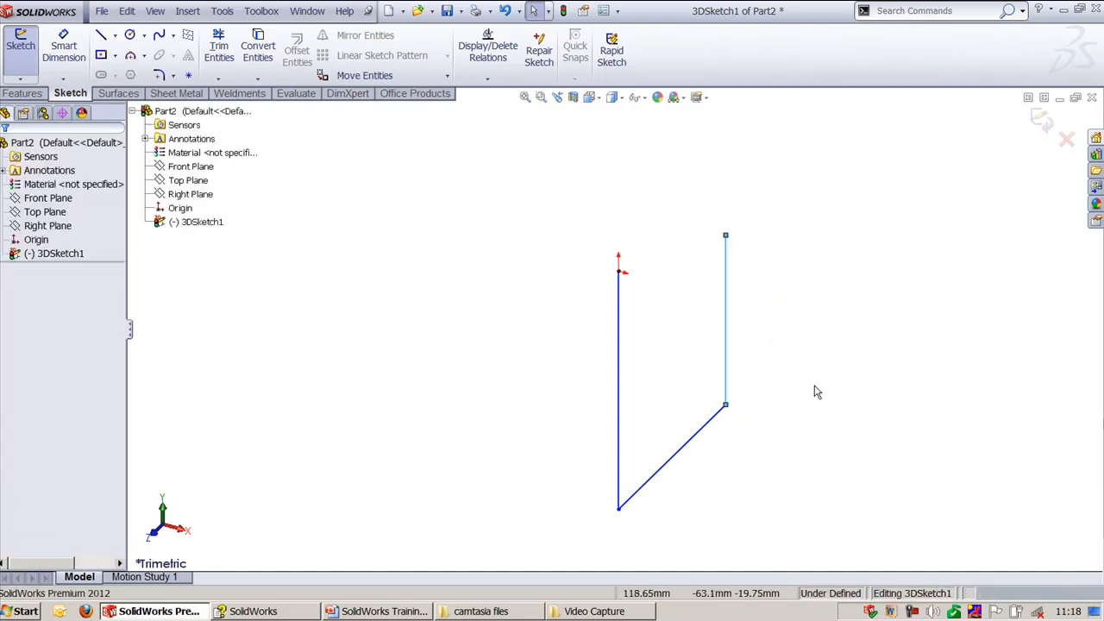
{"action": "mouse_move", "coordinate": [815, 390]}
{"action": "middle_mouse_down"}
{"action": "mouse_move", "coordinate": [810, 347]}
{"action": "mouse_move", "coordinate": [771, 325]}
{"action": "mouse_move", "coordinate": [756, 337]}
{"action": "mouse_move", "coordinate": [822, 341]}
{"action": "middle_mouse_up"}
{"action": "key", "text": "ctrl+shift+z"}
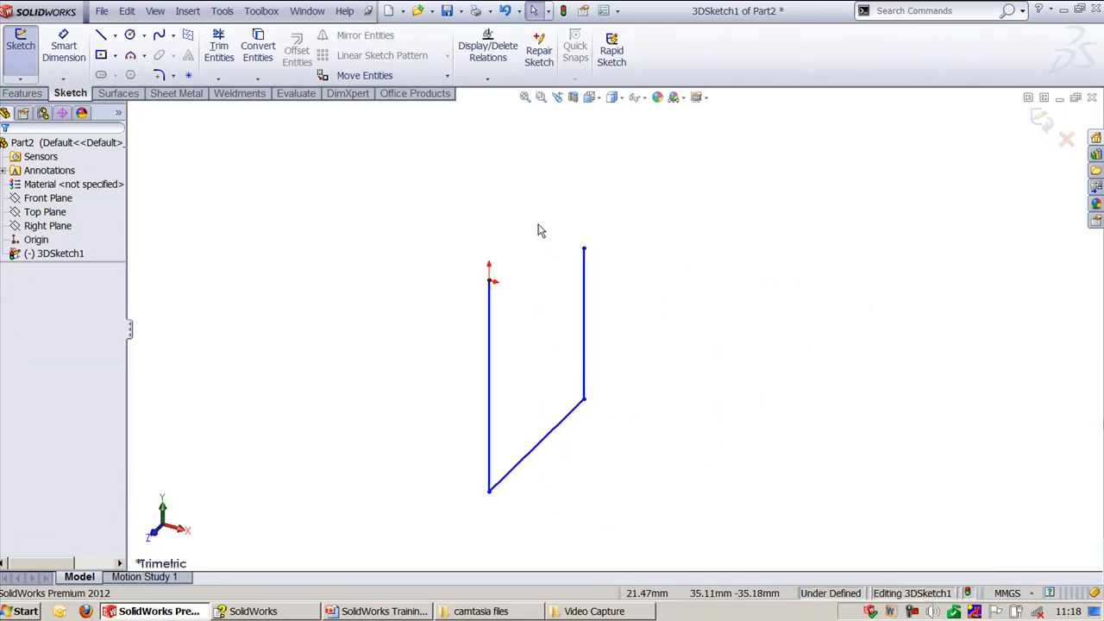
{"action": "scroll", "coordinate": [483, 262], "scroll_direction": "down", "scroll_amount": 2}
{"action": "scroll", "coordinate": [539, 341], "scroll_direction": "up", "scroll_amount": 2}
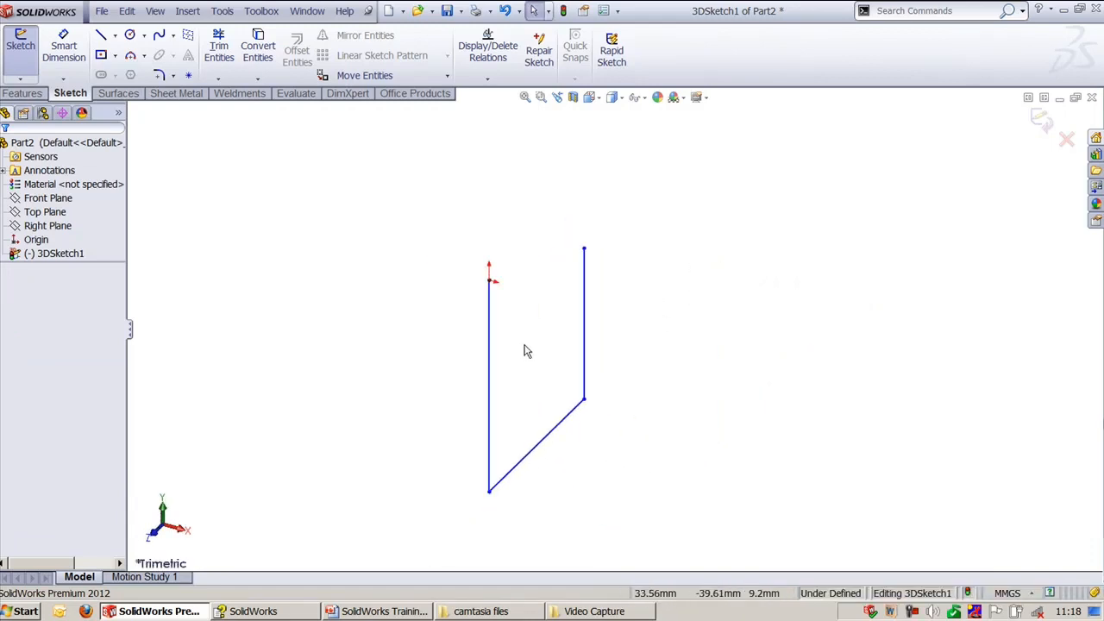
{"action": "left_click", "coordinate": [529, 349]}
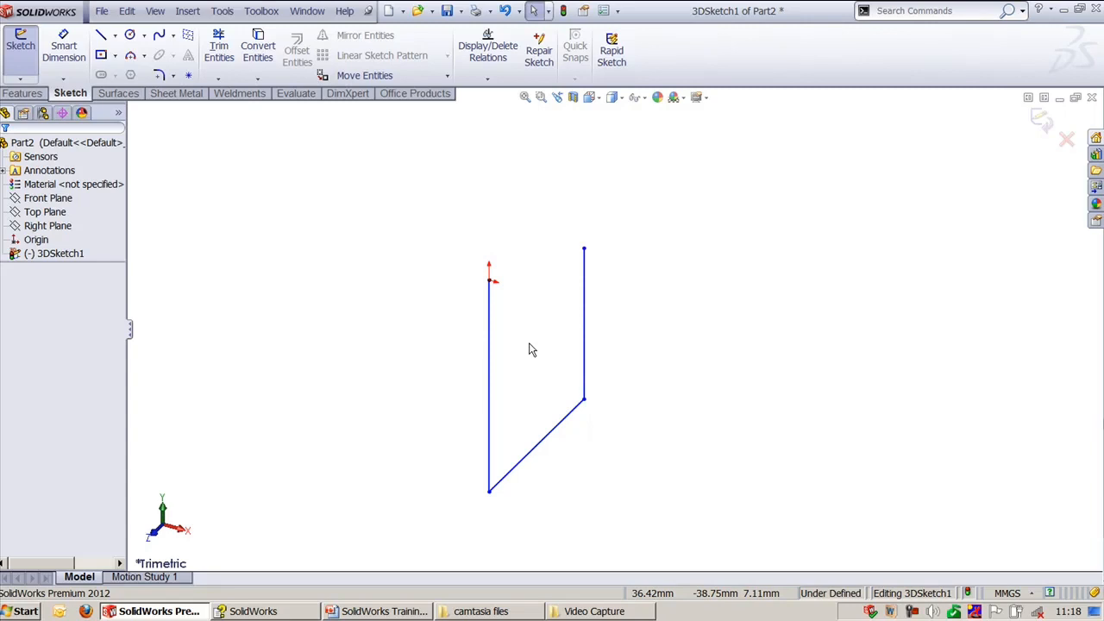
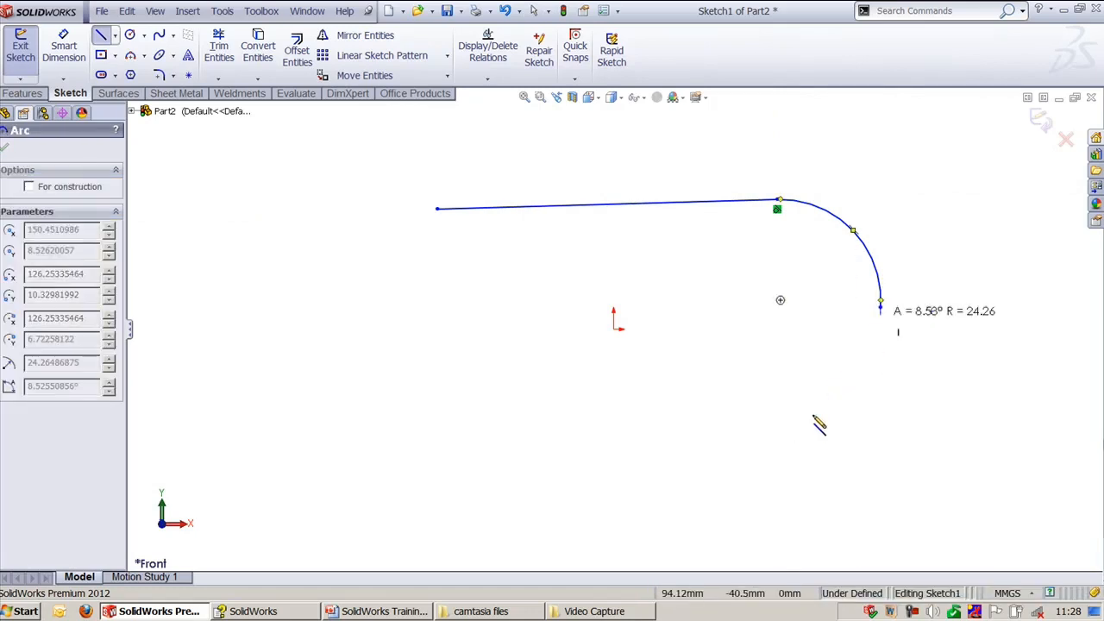
- Close the profile after the first arc with a second arc, a lower line parallel to the upper one, a slanted line and a vertical line
{"action": "left_click", "coordinate": [780, 434]}
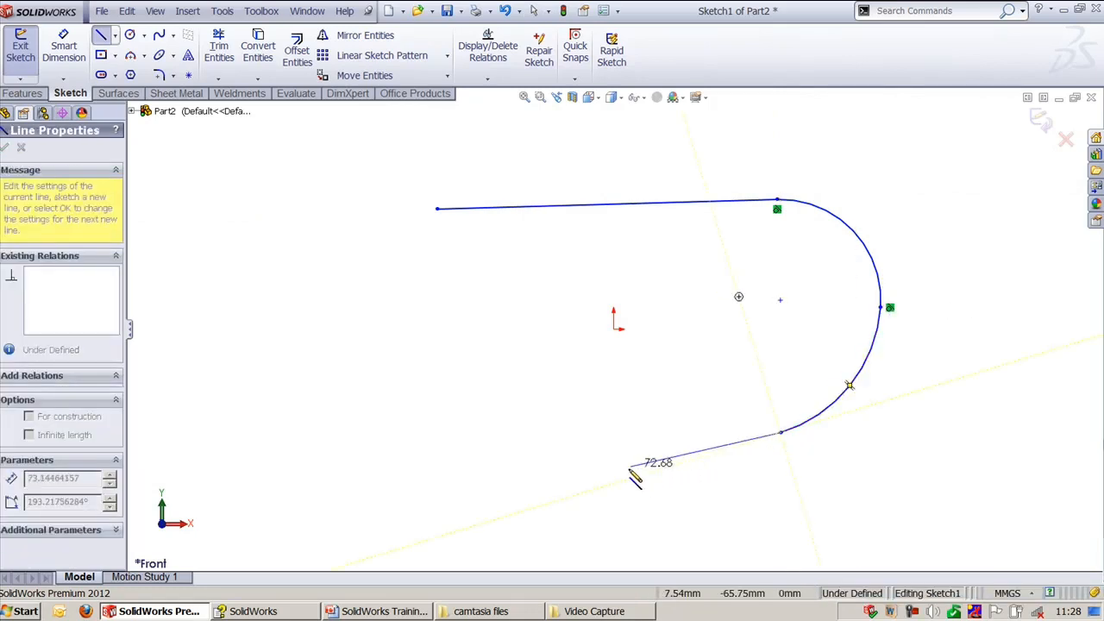
{"action": "left_click", "coordinate": [569, 438]}
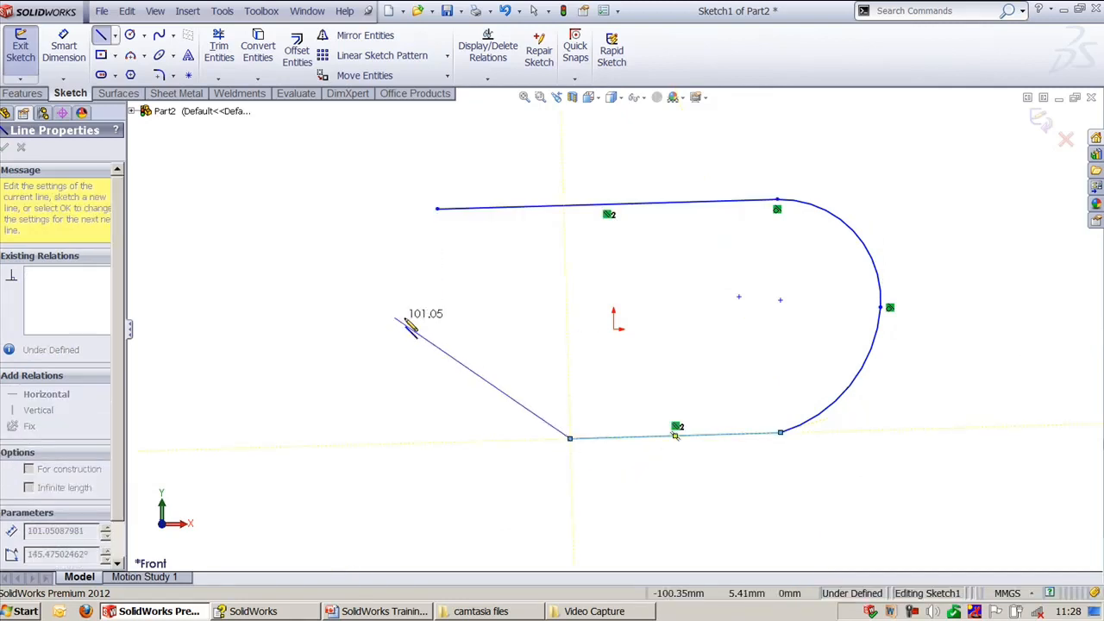
{"action": "left_click", "coordinate": [437, 317]}
{"action": "left_click", "coordinate": [438, 208]}
{"action": "key", "text": "Escape"}
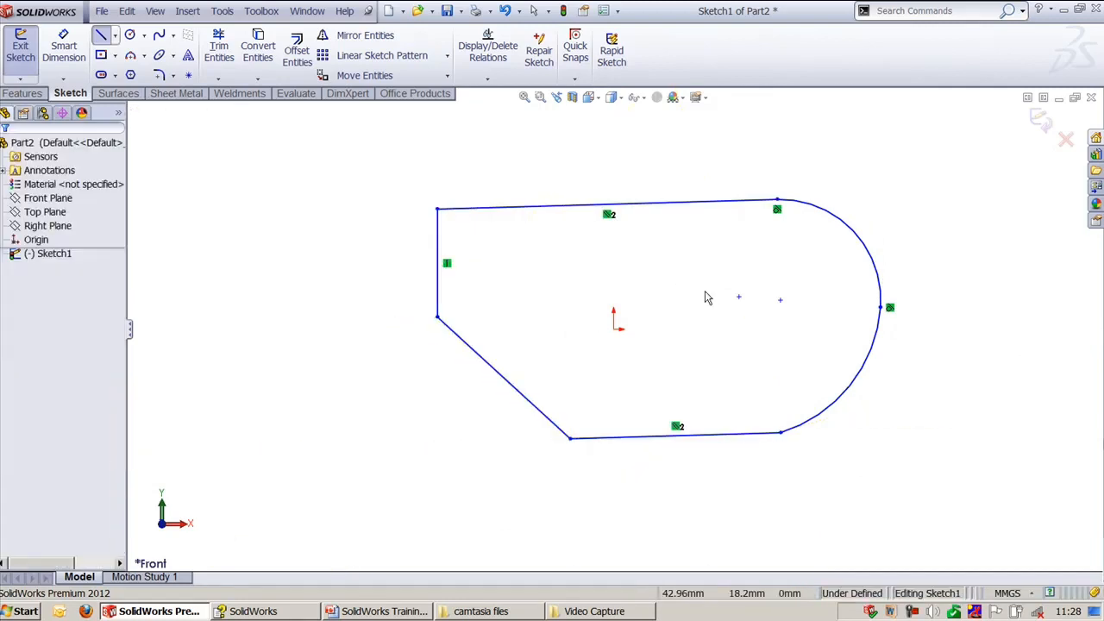
- Draw a circle about 22 mm in radius inside the profile, between the origin and the arcs
{"action": "right_click_drag", "start_coordinate": [727, 290], "coordinate": [747, 347]}
{"action": "left_click", "coordinate": [697, 342]}
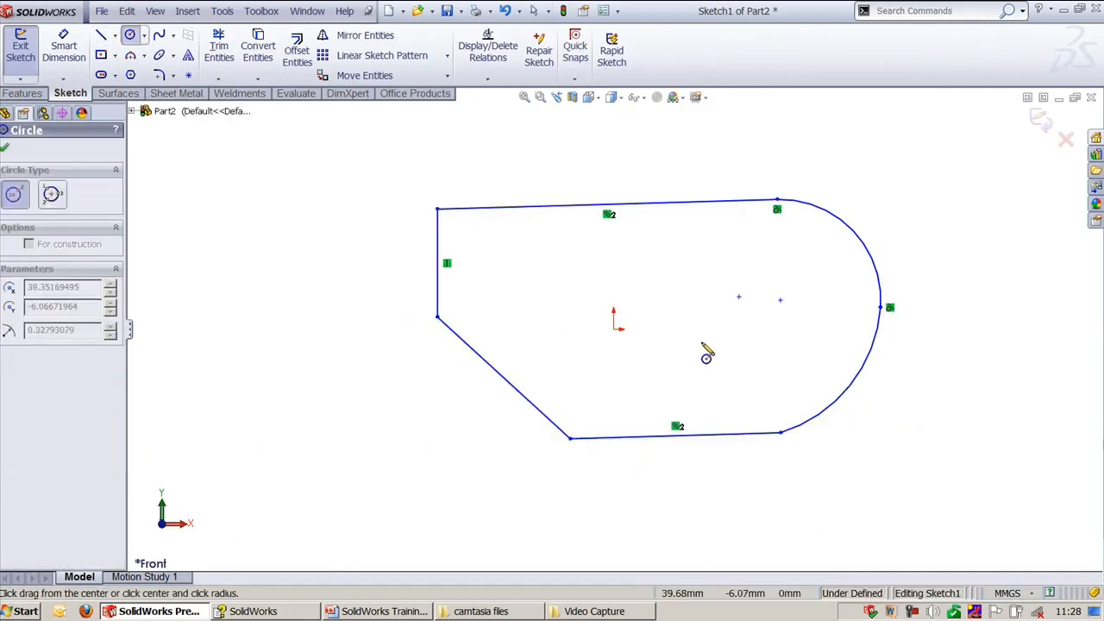
{"action": "left_click", "coordinate": [728, 376]}
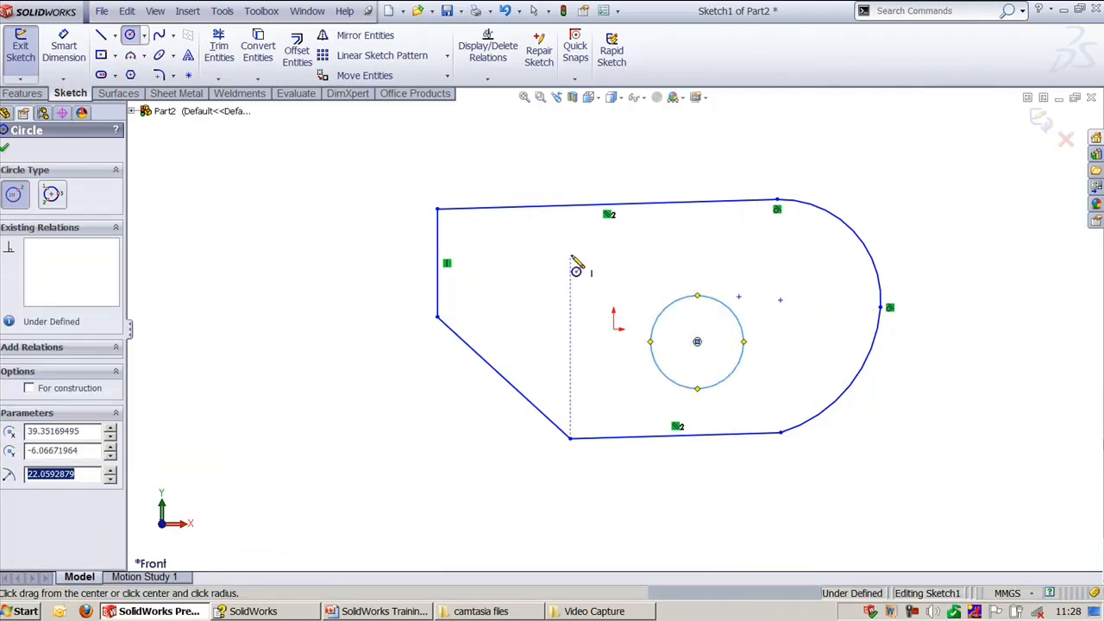
{"action": "left_click", "coordinate": [686, 317]}
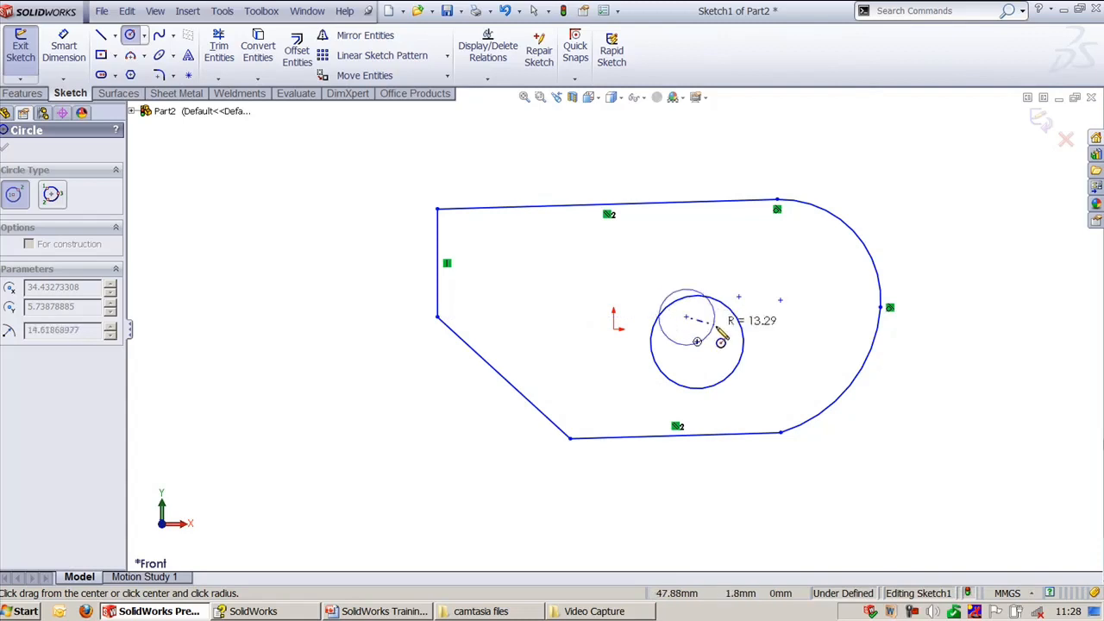
{"action": "key", "text": "Escape"}
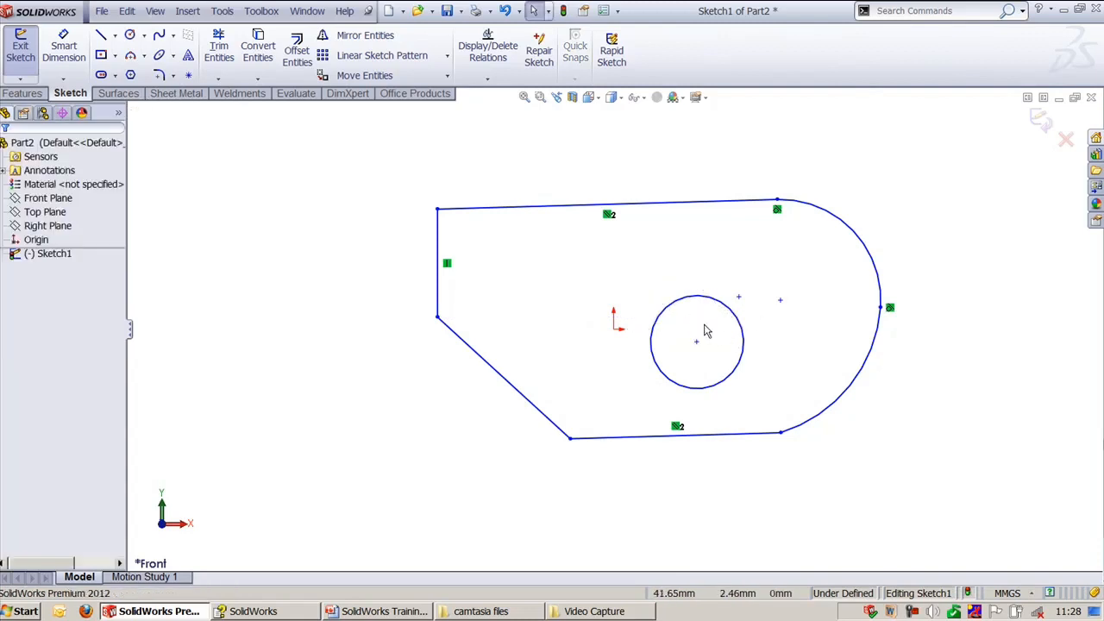
- Draw a smaller circle inside the first one, with its centre slightly offset from the larger circle's centre
{"action": "key", "text": "Return"}
{"action": "left_click", "coordinate": [706, 341]}
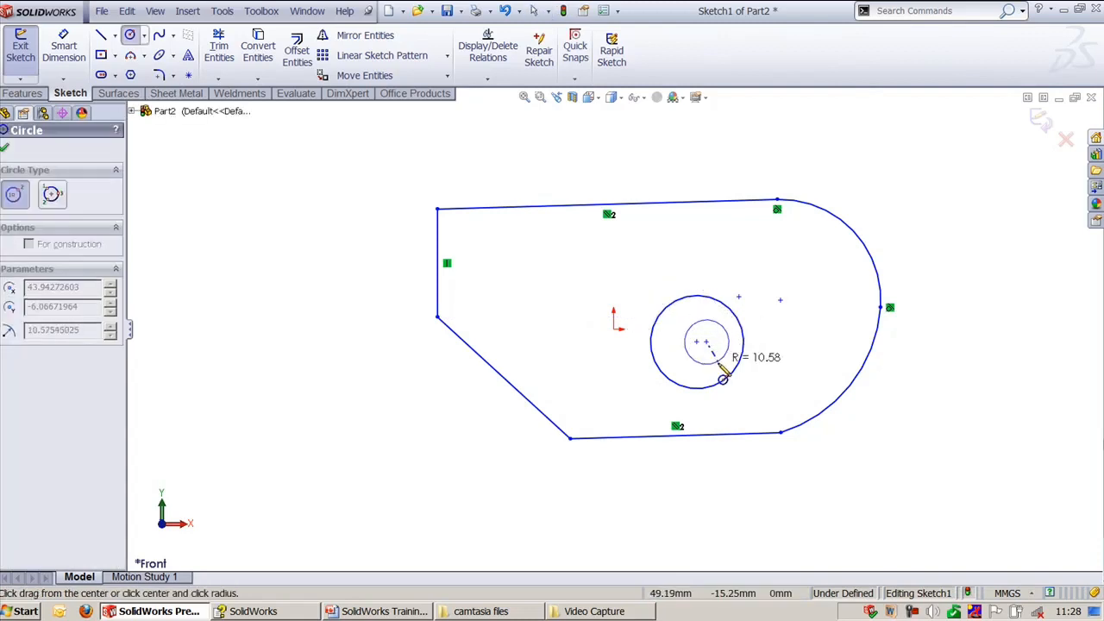
{"action": "left_click", "coordinate": [721, 366]}
{"action": "key", "text": "Escape"}
- Add a Tangent relation between the lower arc and the bottom line of the profile
{"action": "middle_click_drag", "start_coordinate": [926, 428], "coordinate": [874, 430], "text": "ctrl"}
{"action": "scroll", "coordinate": [826, 426], "scroll_direction": "down", "scroll_amount": 1}
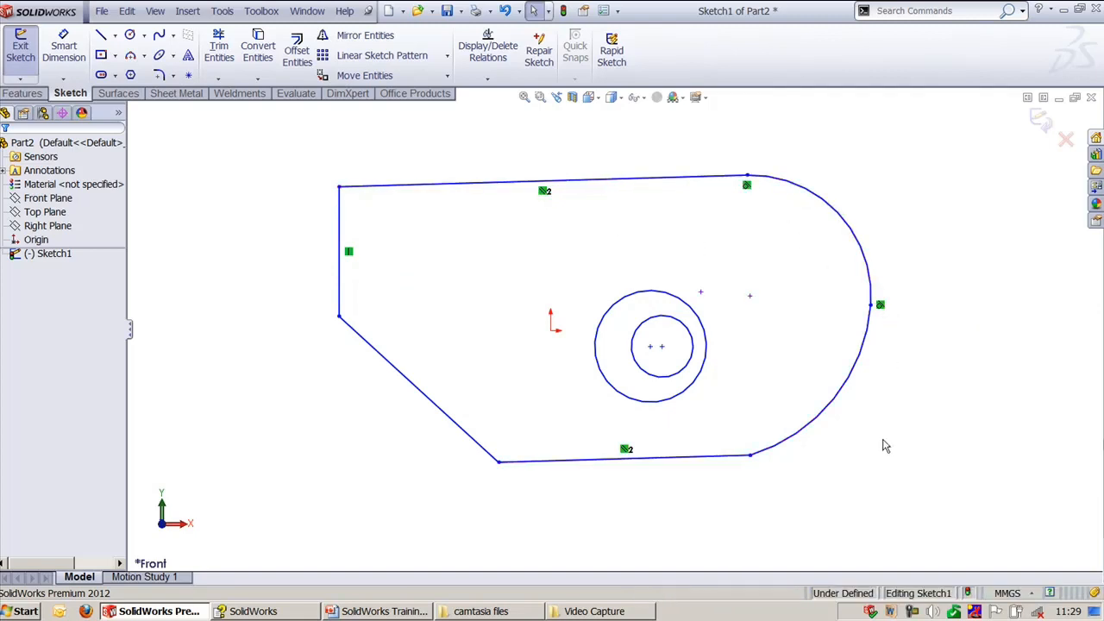
{"action": "left_click", "coordinate": [776, 447]}
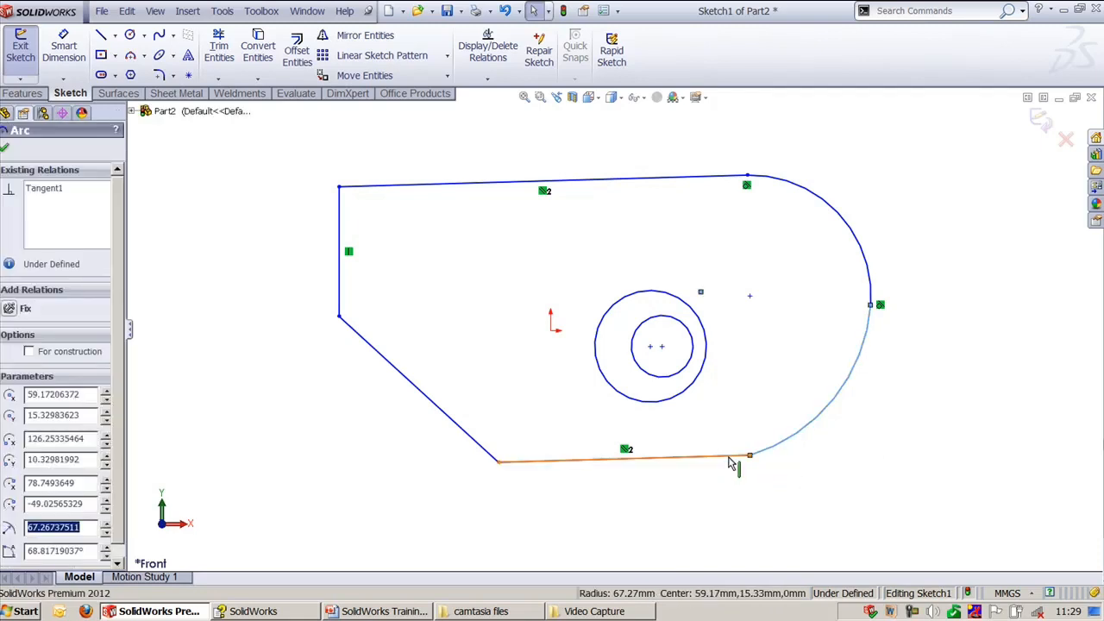
{"action": "left_click", "coordinate": [731, 454], "text": "ctrl"}
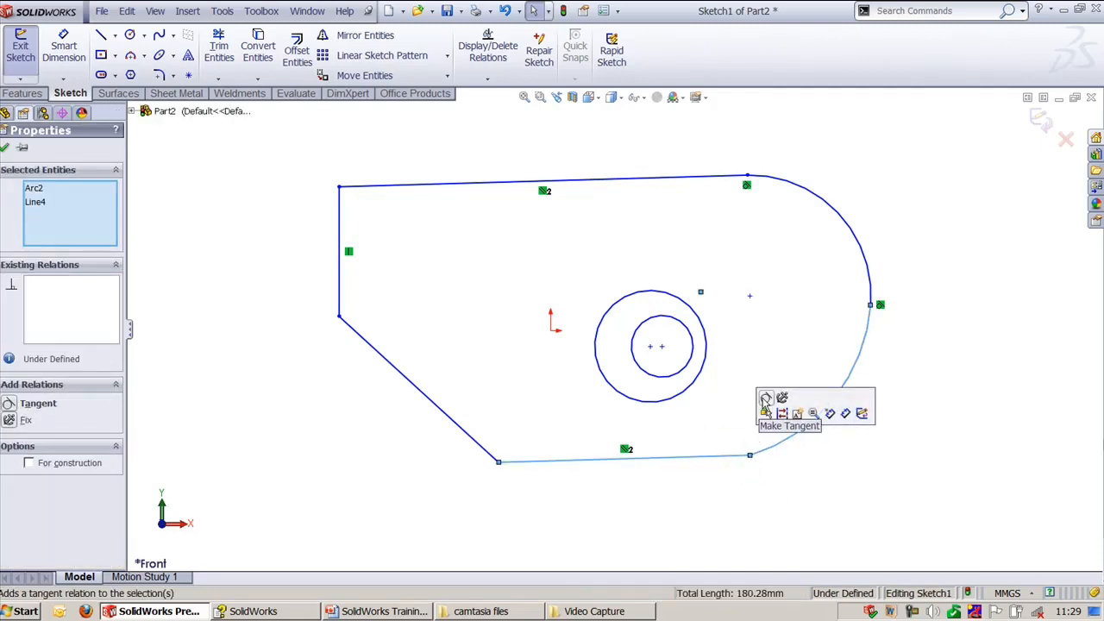
{"action": "left_click", "coordinate": [765, 402]}
{"action": "key", "text": "Escape"}
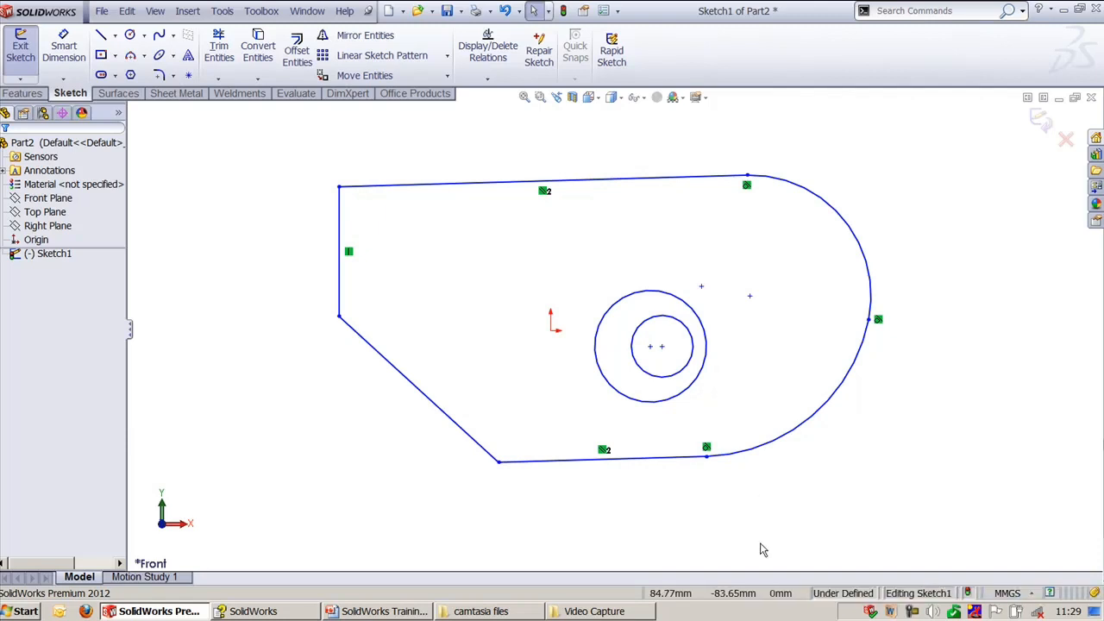
- Add a Concentric relation between the large and the small circle
{"action": "left_click", "coordinate": [662, 401]}
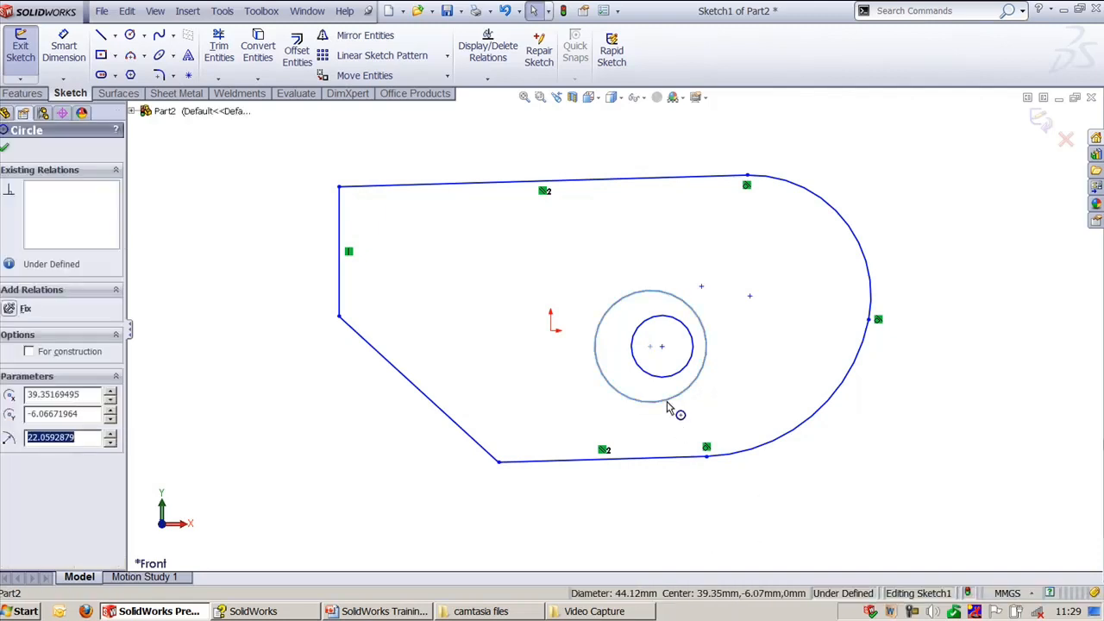
{"action": "left_click", "coordinate": [671, 384], "text": "ctrl"}
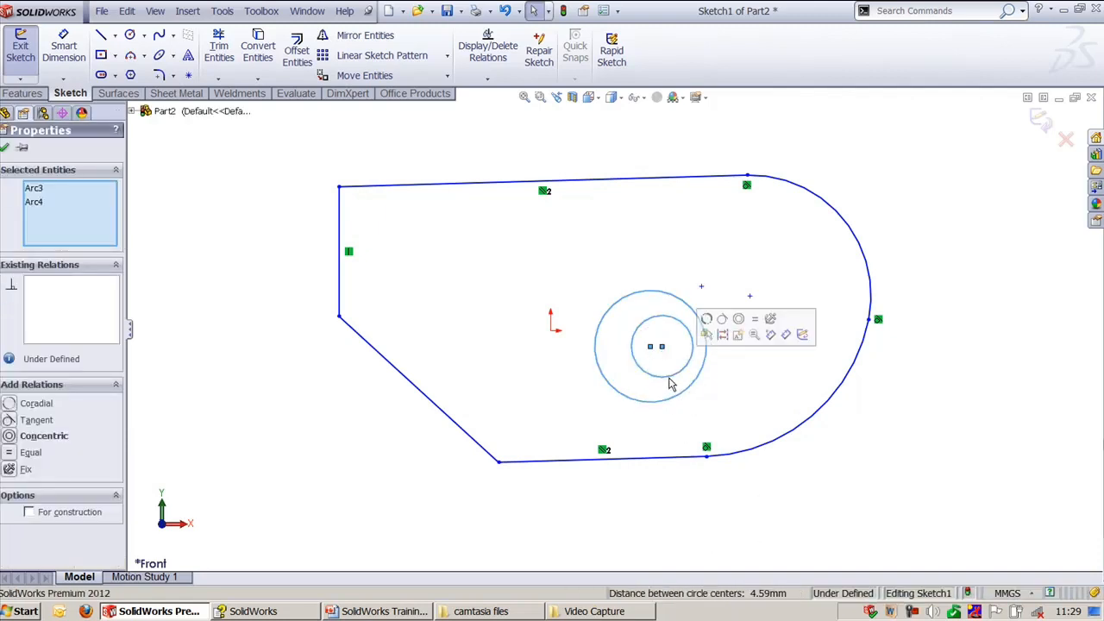
{"action": "left_click", "coordinate": [738, 319]}
{"action": "left_click", "coordinate": [774, 351]}
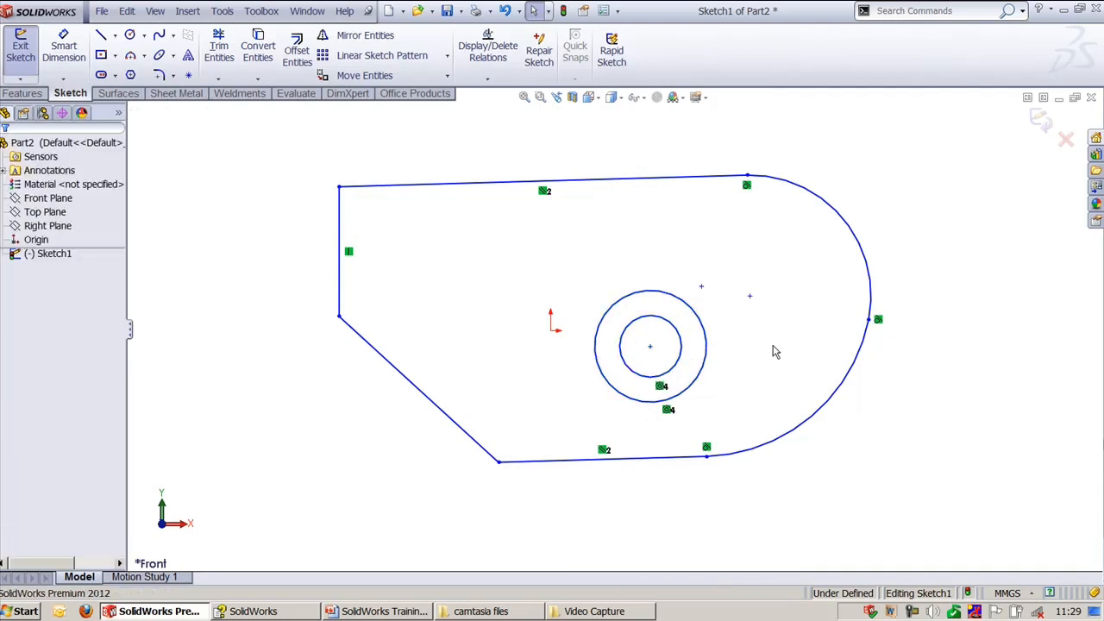
- Add a Midpoint relation between the circles' common centre and the upper line of the profile
{"action": "left_click", "coordinate": [651, 347]}
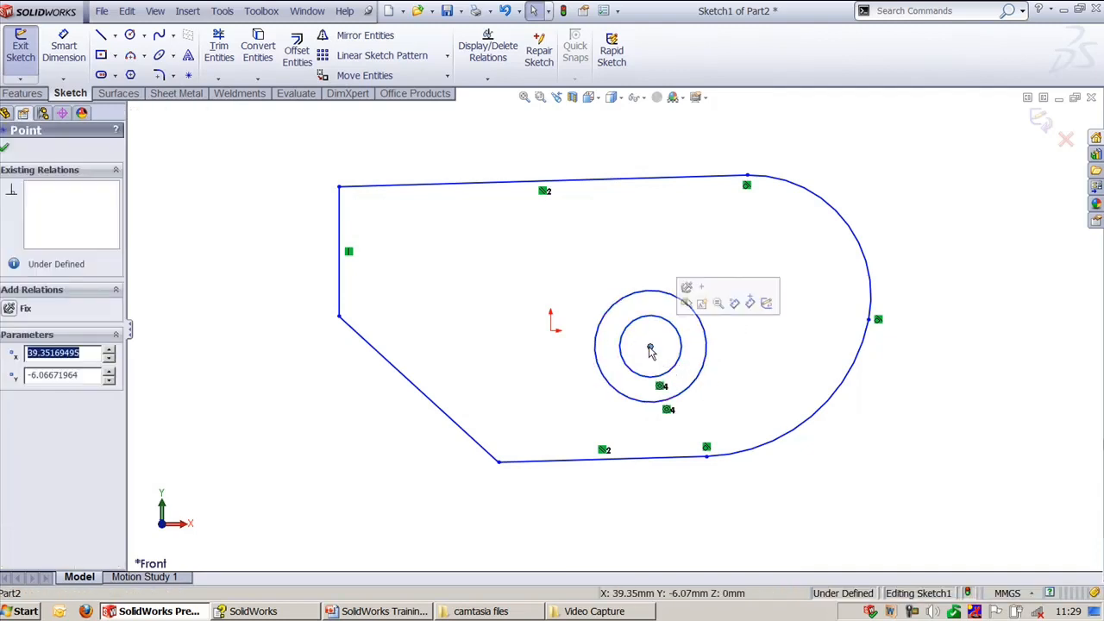
{"action": "left_click", "coordinate": [603, 180], "text": "ctrl"}
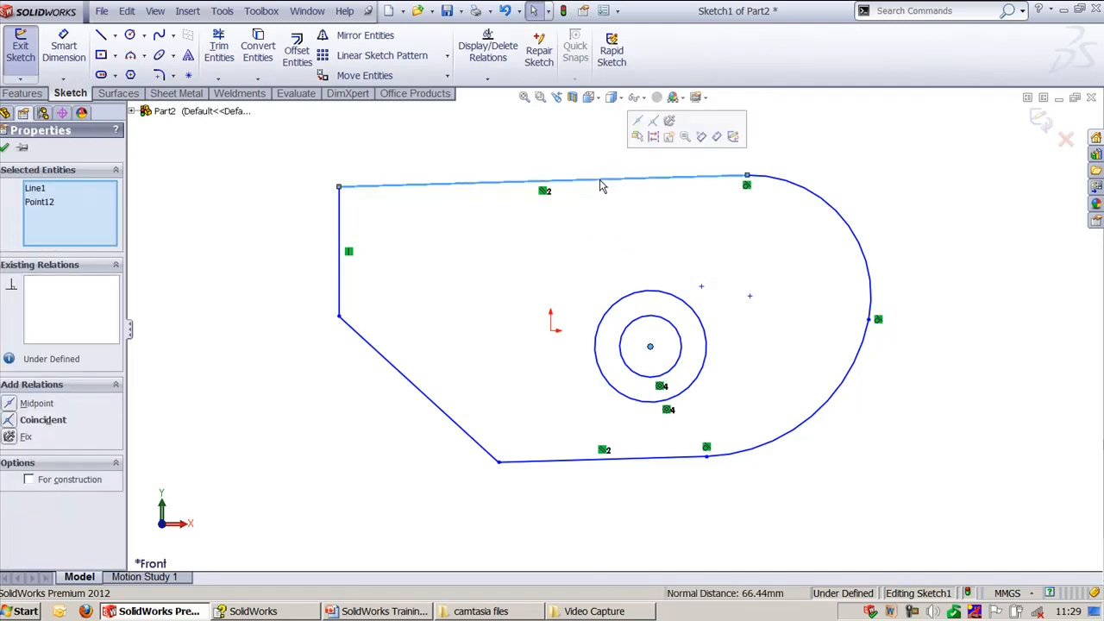
{"action": "left_click", "coordinate": [638, 123]}
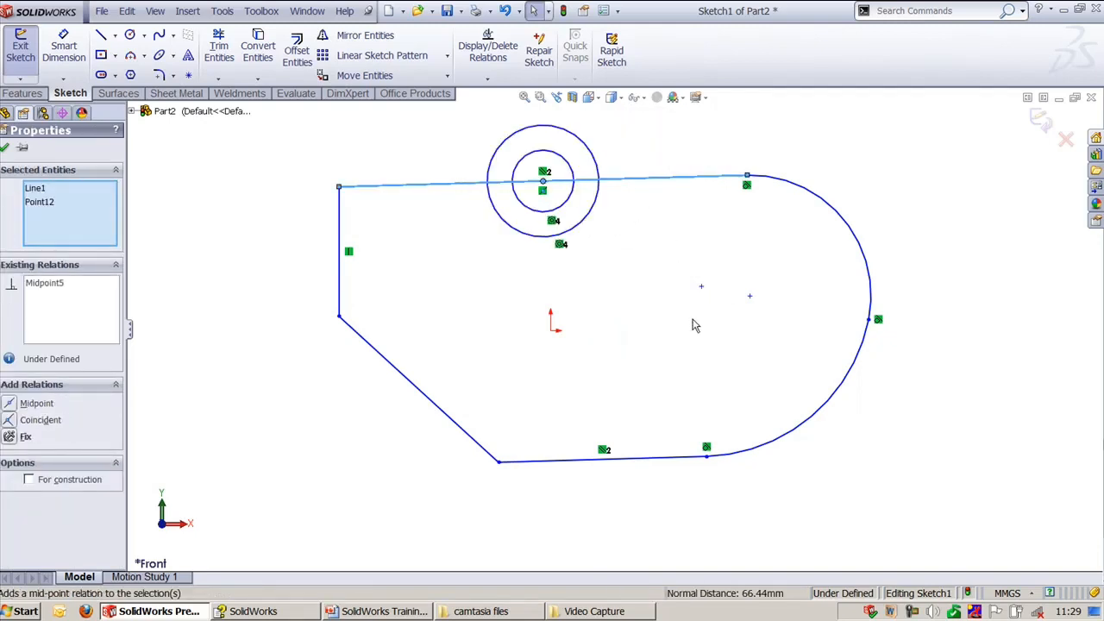
{"action": "left_click", "coordinate": [997, 457]}
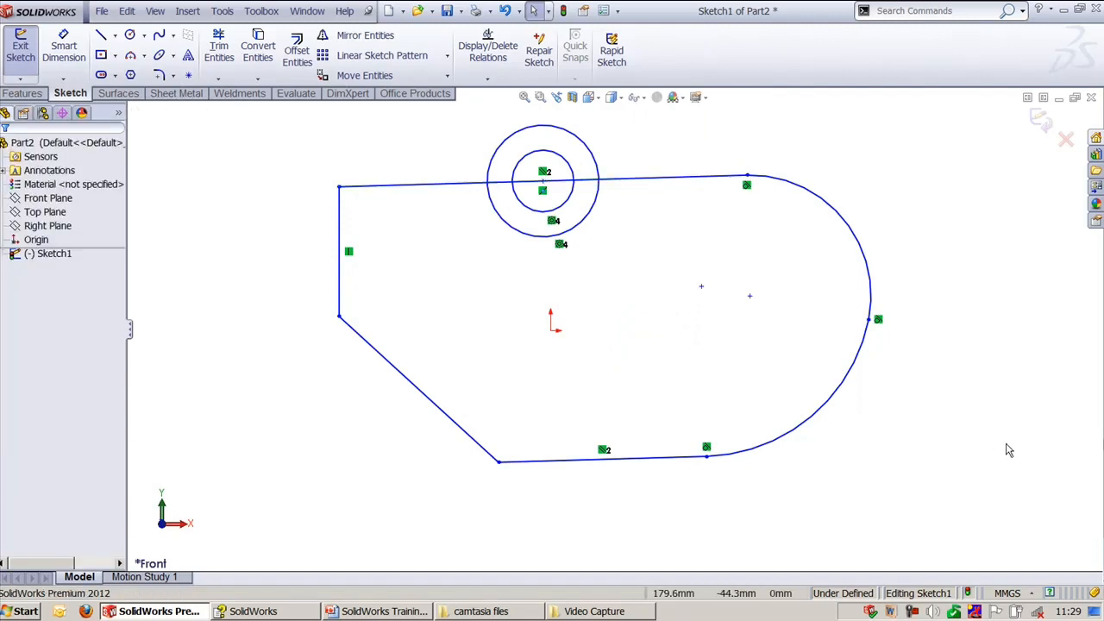
- Draw a line about 97 mm long from below the profile's slanted edge, across that edge, to the origin
{"action": "key", "text": "l"}
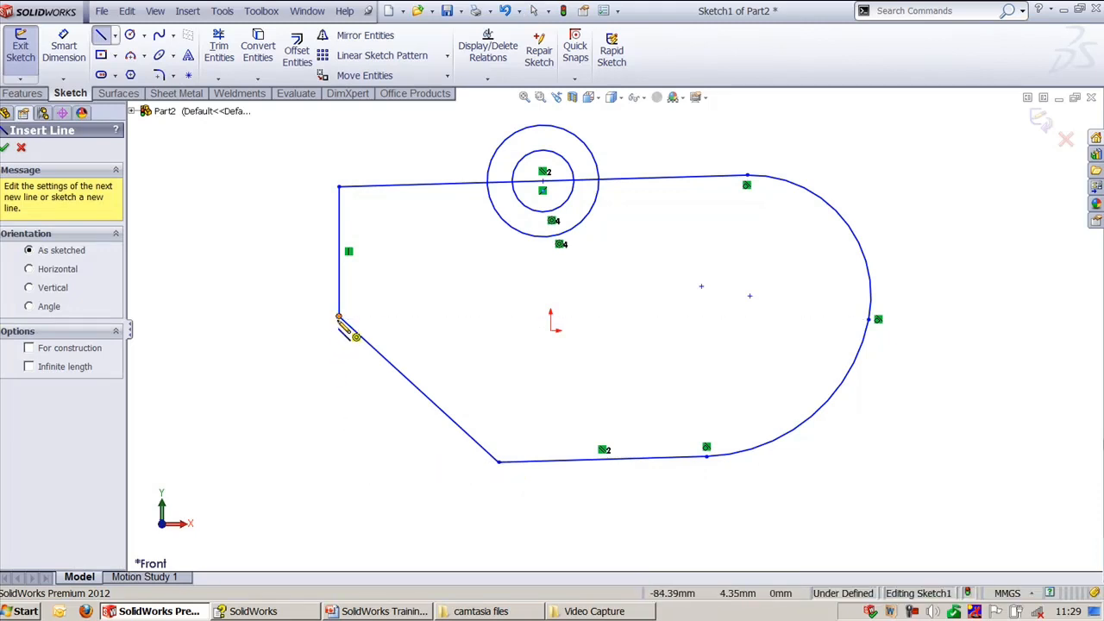
{"action": "left_click", "coordinate": [339, 456]}
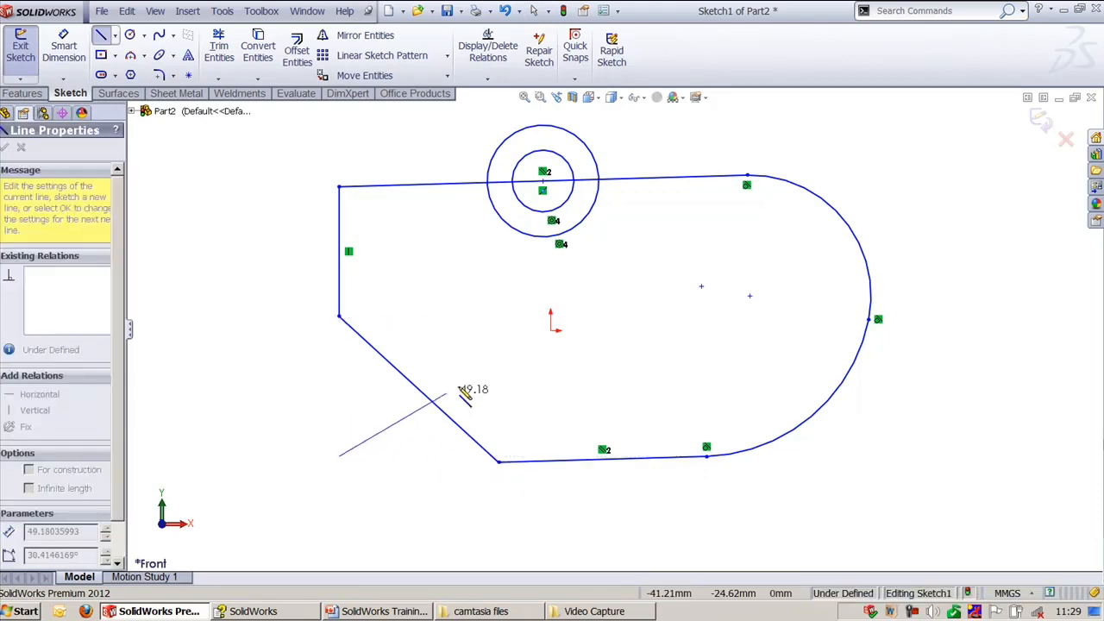
{"action": "left_click", "coordinate": [550, 330]}
{"action": "key", "text": "Escape"}
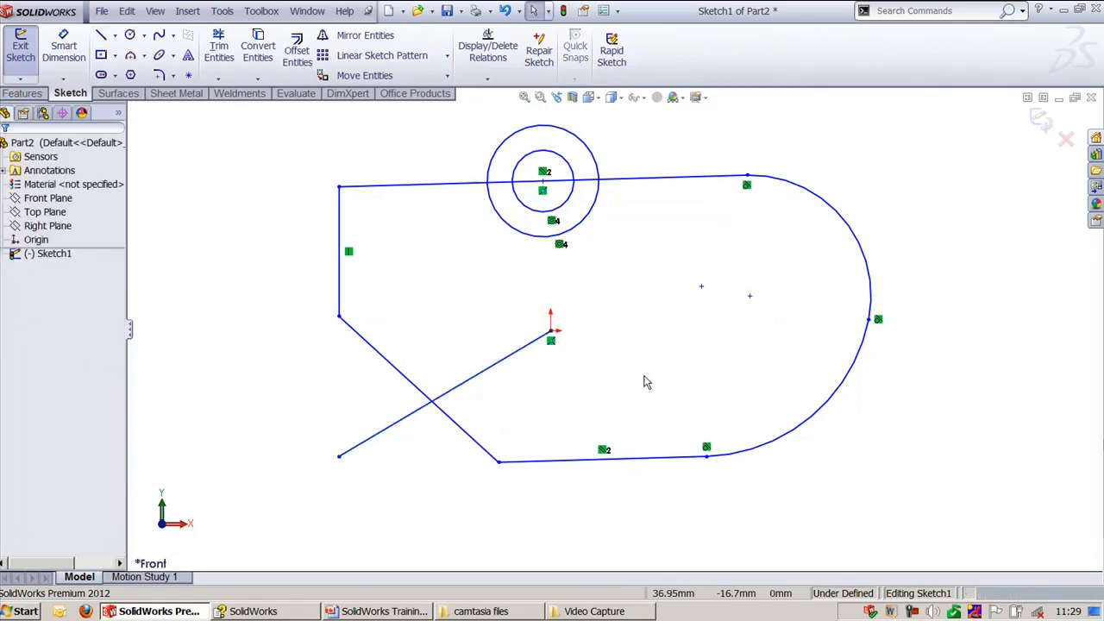
- Delete the midpoint relation between the circles' centre and the upper line
{"action": "left_click", "coordinate": [545, 181]}
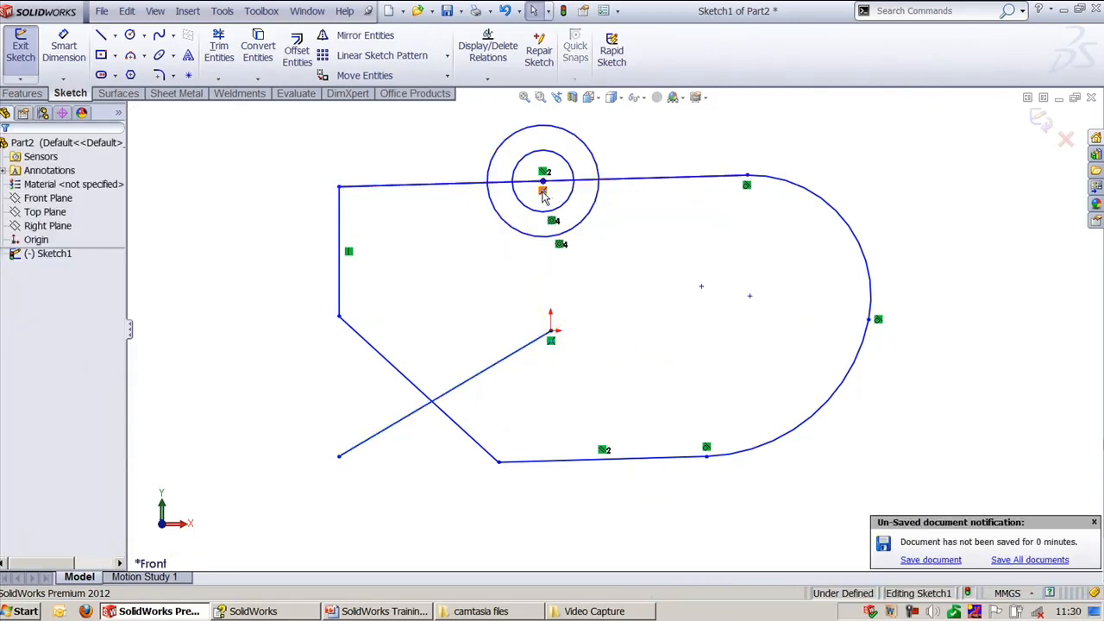
{"action": "left_click", "coordinate": [601, 281]}
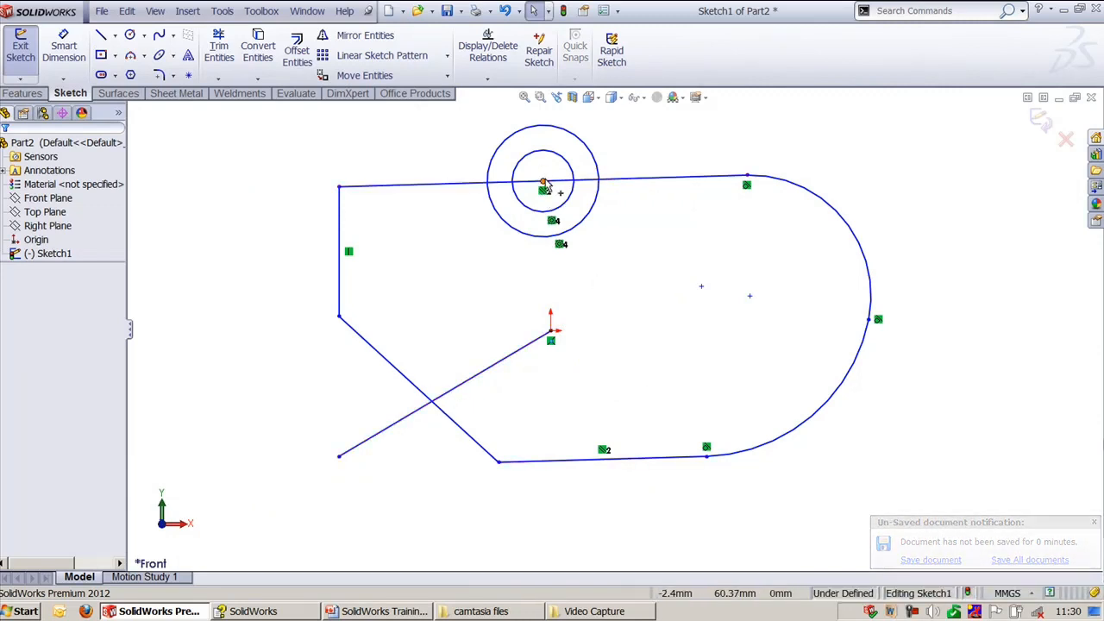
- Try an Intersection relation placing the concentric circles' centre on the slanted edge and the line to the origin, and undo it
{"action": "left_click", "coordinate": [543, 184]}
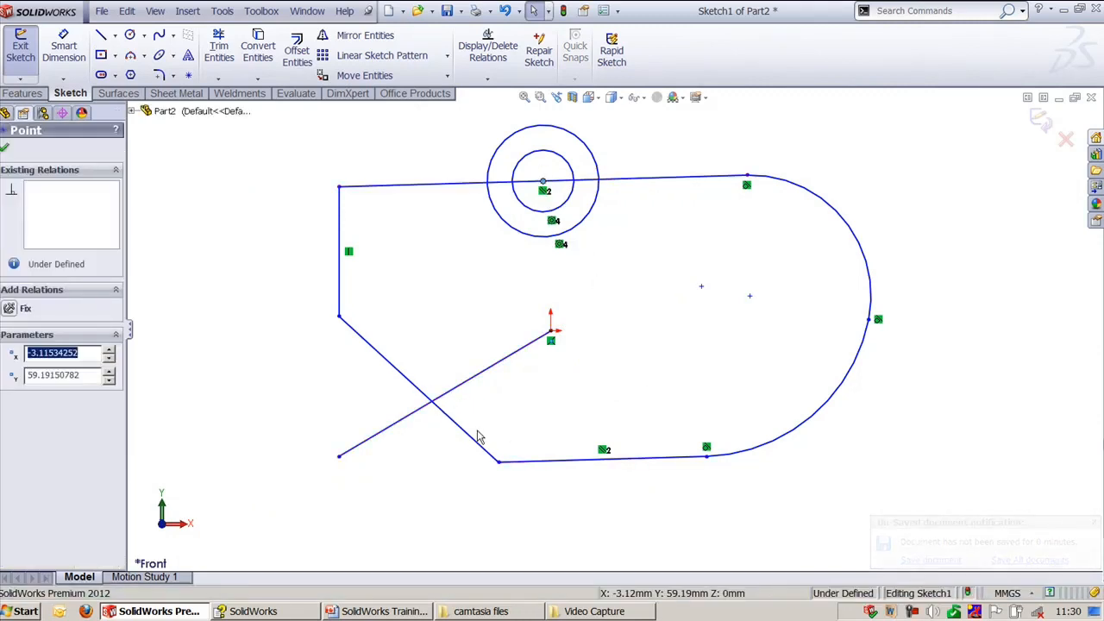
{"action": "left_click", "coordinate": [435, 406], "text": "ctrl"}
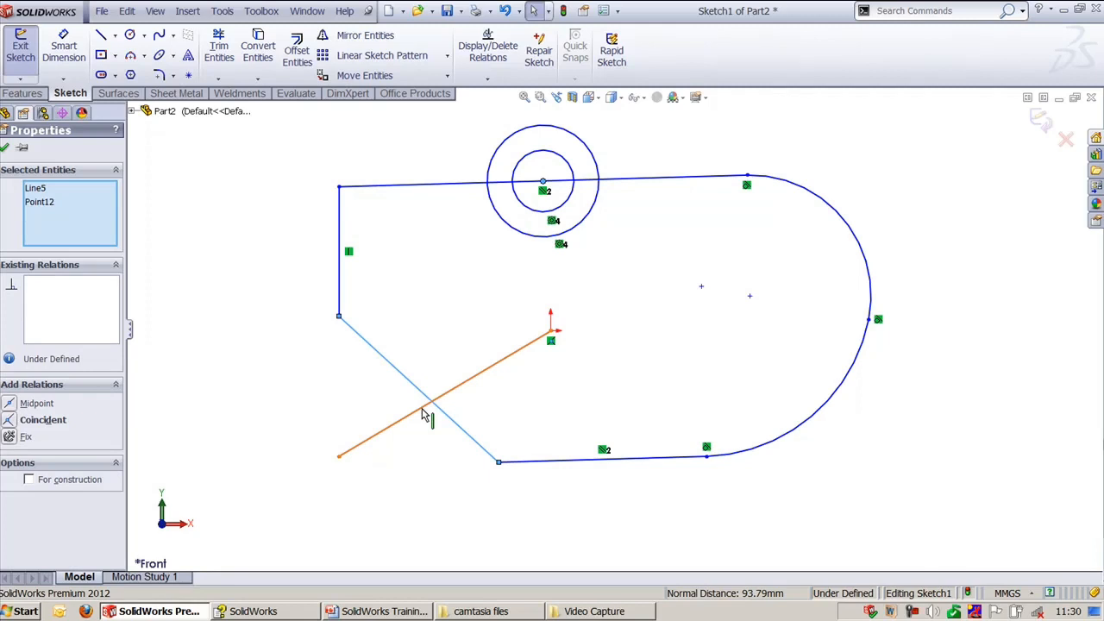
{"action": "left_click", "coordinate": [423, 415], "text": "ctrl"}
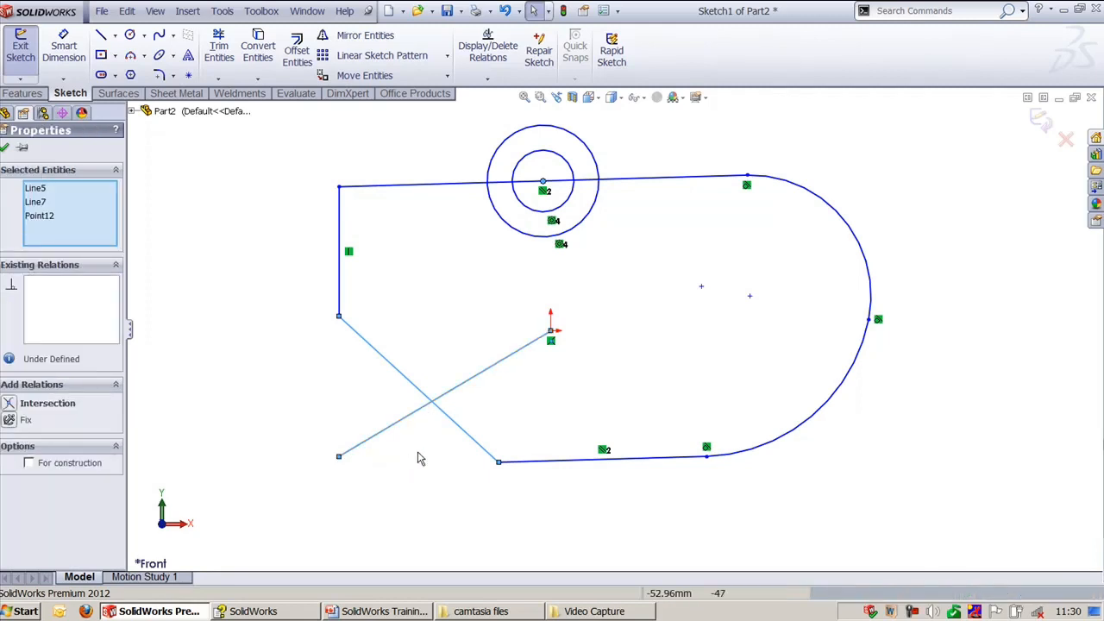
{"action": "left_click", "coordinate": [12, 405]}
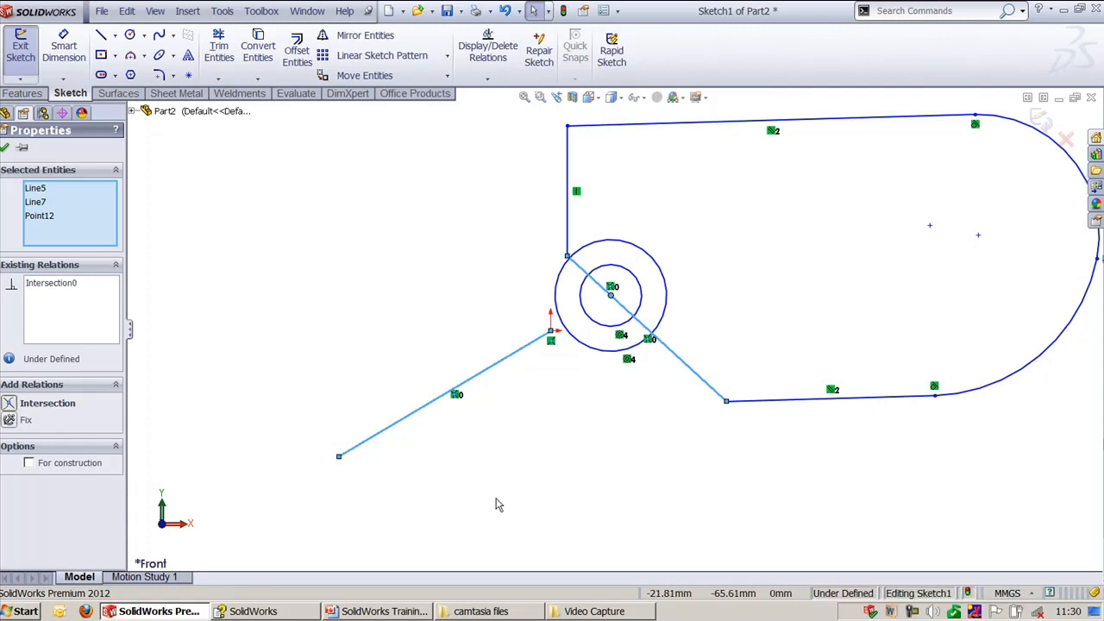
{"action": "key", "text": "ctrl+z"}
{"action": "key", "text": "ctrl+z"}
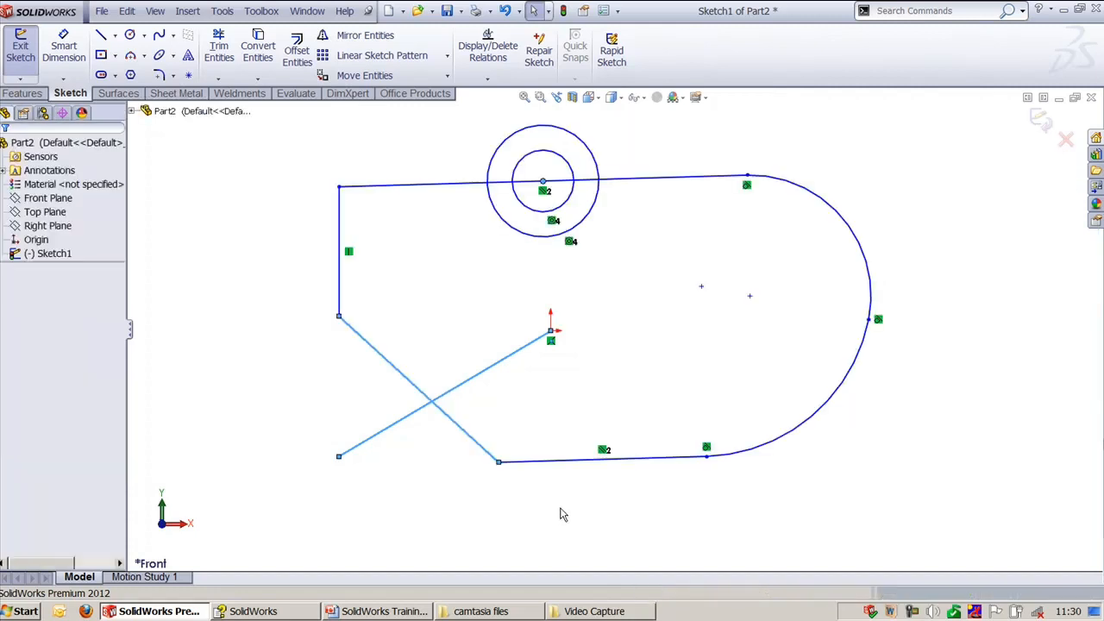
{"action": "left_click", "coordinate": [561, 515]}
- Draw a small circle inside the profile, level with the origin and centred at about X -44 mm
{"action": "key", "text": "c"}
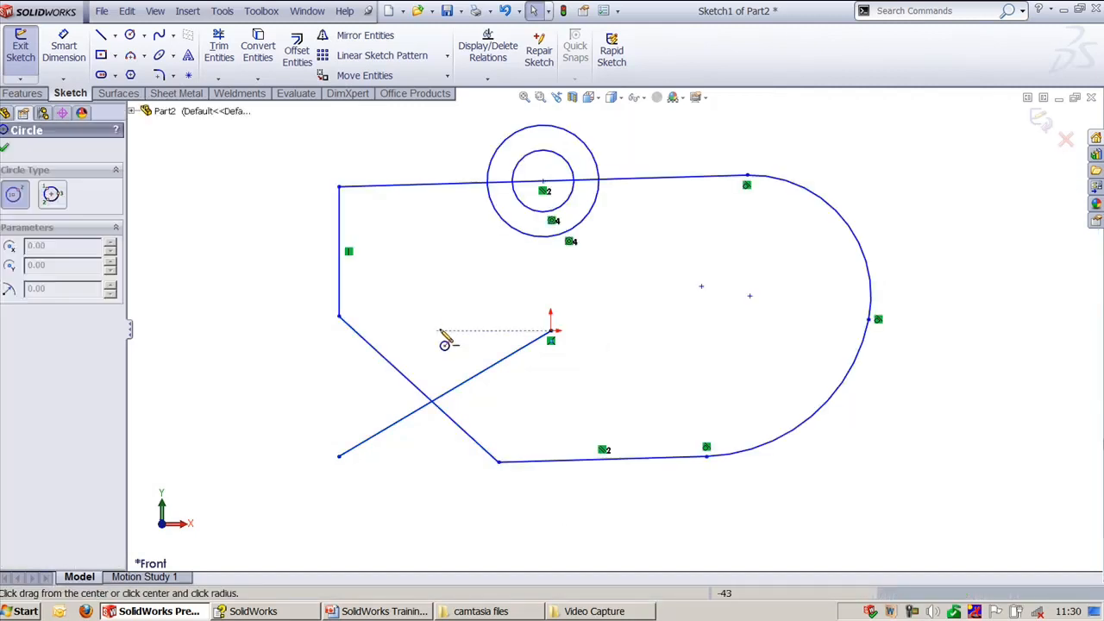
{"action": "left_click", "coordinate": [438, 330]}
{"action": "left_click", "coordinate": [473, 341]}
{"action": "key", "text": "Escape"}
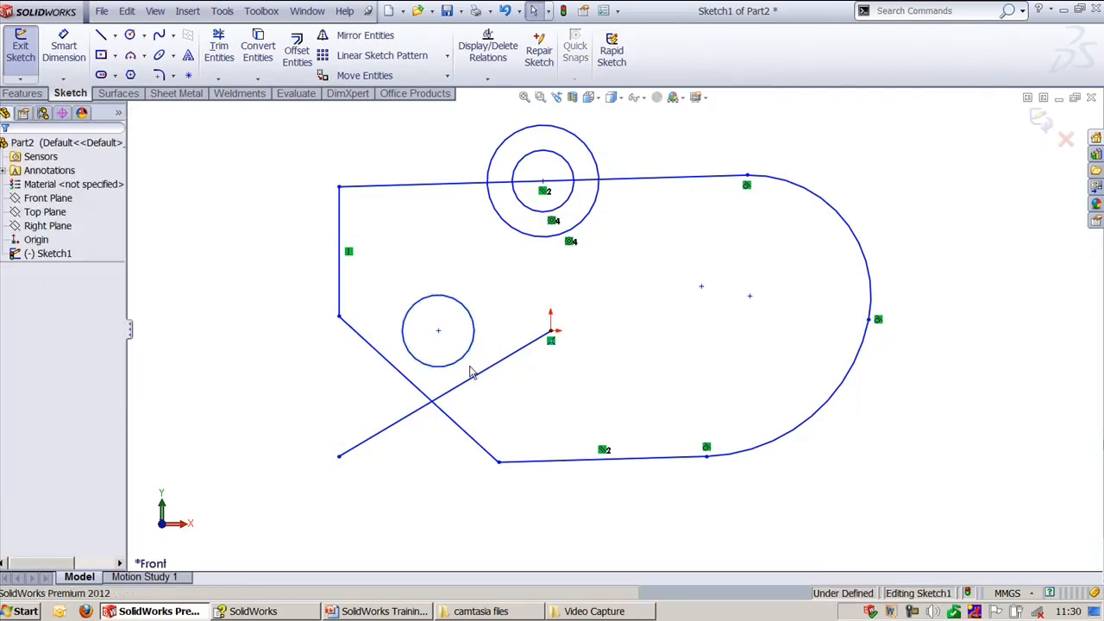
- Add an Intersection relation between the new circle's centre, the slanted edge and the line to the origin
{"action": "left_click", "coordinate": [438, 331]}
{"action": "left_click", "coordinate": [436, 397]}
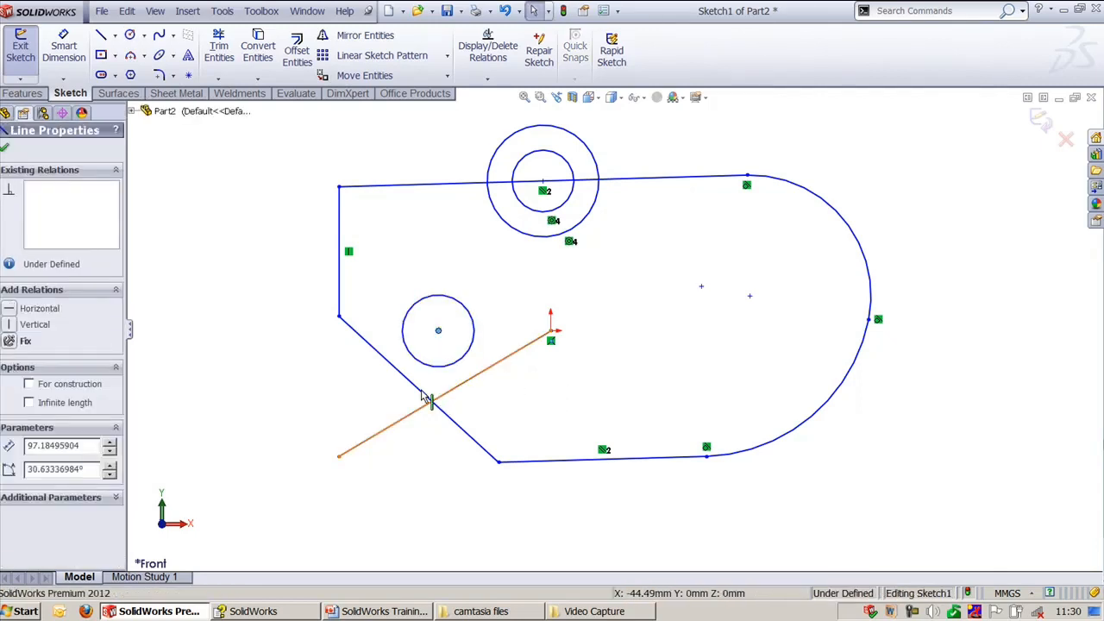
{"action": "left_click", "coordinate": [424, 394], "text": "ctrl"}
{"action": "left_click", "coordinate": [339, 455], "text": "ctrl"}
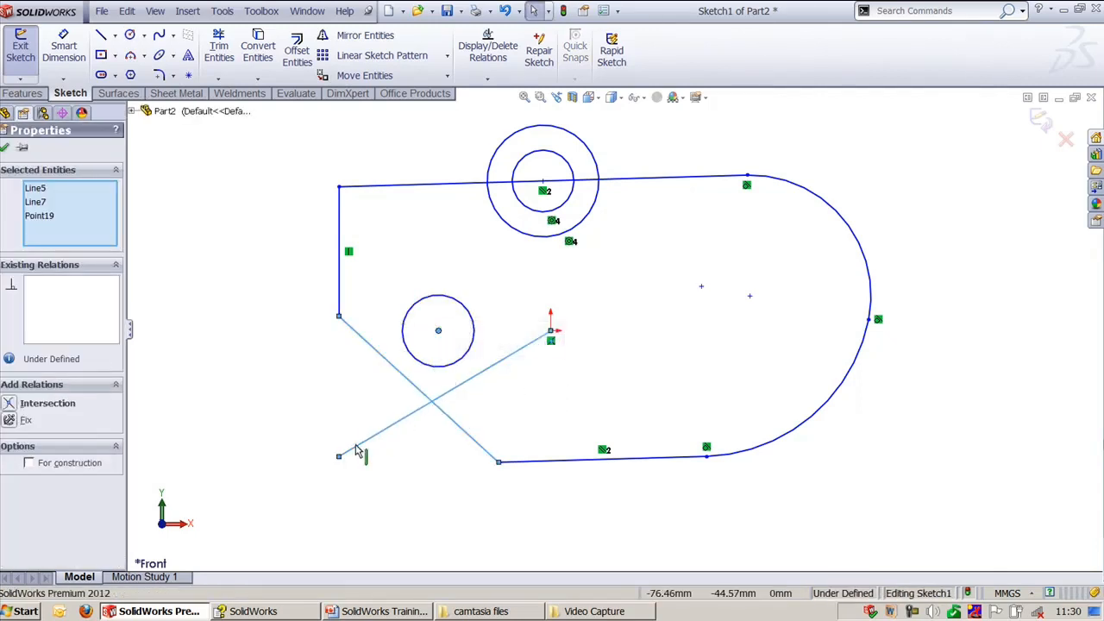
{"action": "left_click", "coordinate": [13, 403]}
{"action": "key", "text": "Escape"}
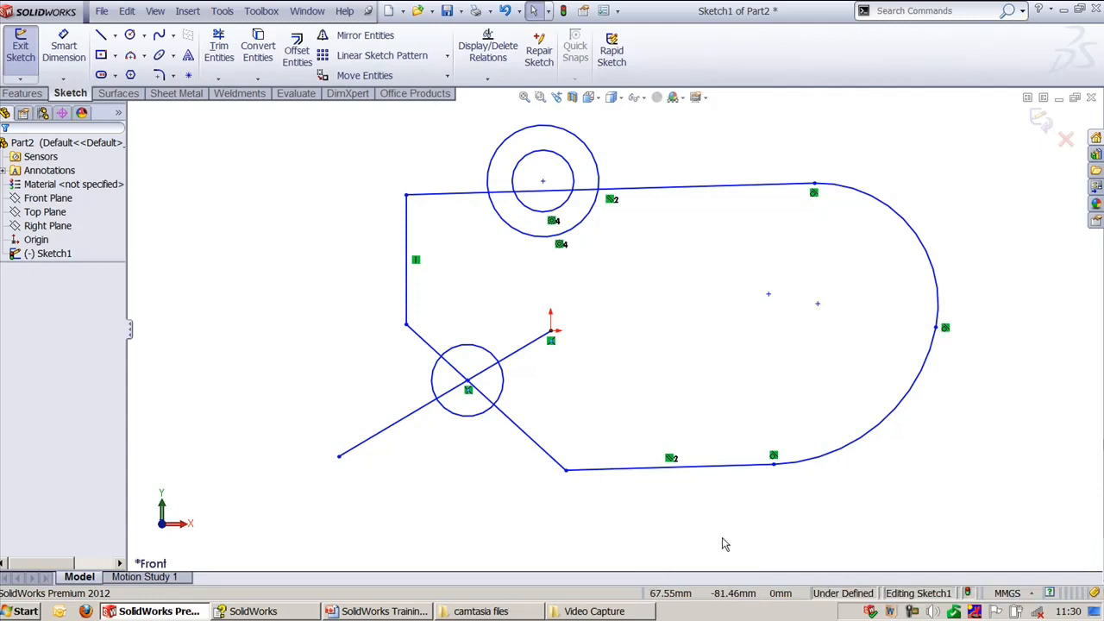
- Delete all the existing sketch geometry and draw a circle about 42 mm in radius centred on the origin
{"action": "mouse_move", "coordinate": [313, 120]}
{"action": "left_mouse_down"}
{"action": "mouse_move", "coordinate": [951, 491]}
{"action": "mouse_move", "coordinate": [977, 526]}
{"action": "left_mouse_up"}
{"action": "key", "text": "Delete"}
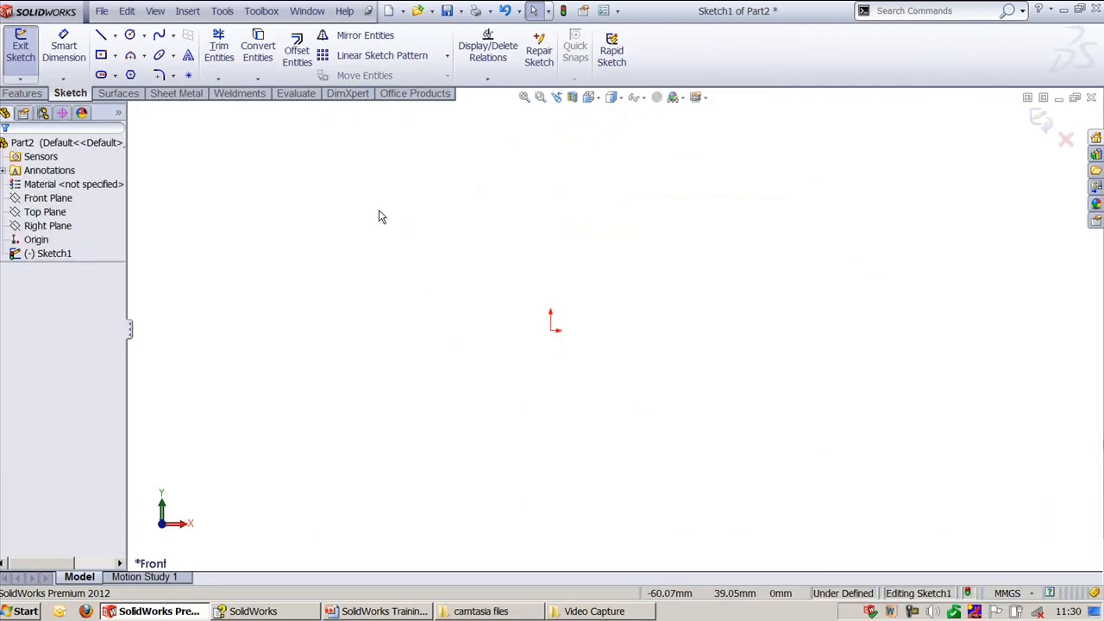
{"action": "left_click", "coordinate": [130, 35]}
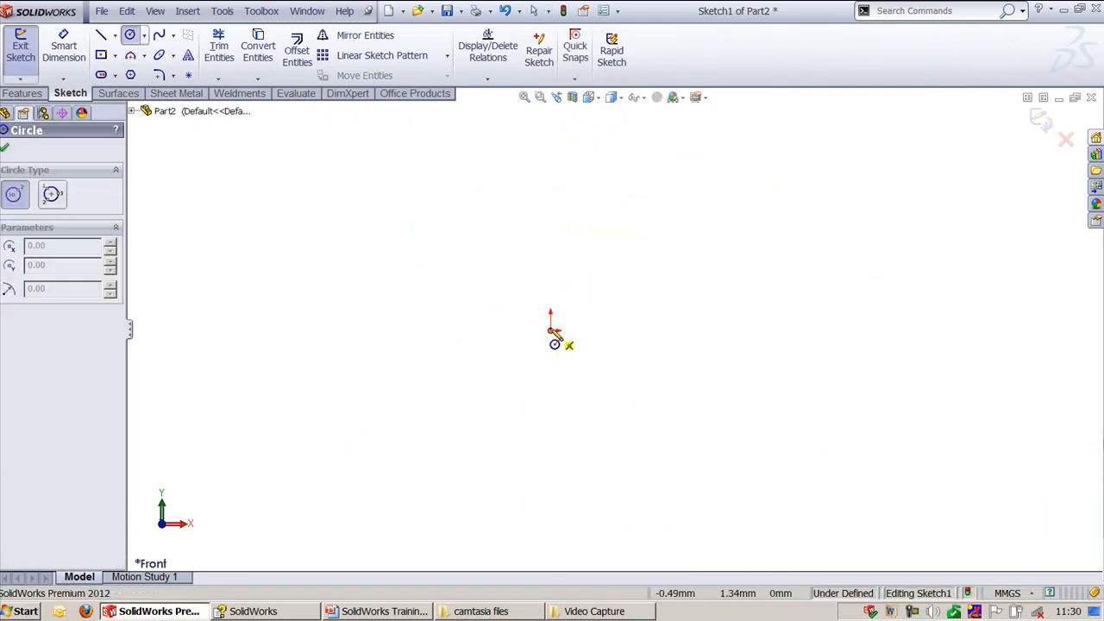
{"action": "left_click", "coordinate": [550, 331]}
{"action": "left_click", "coordinate": [660, 318]}
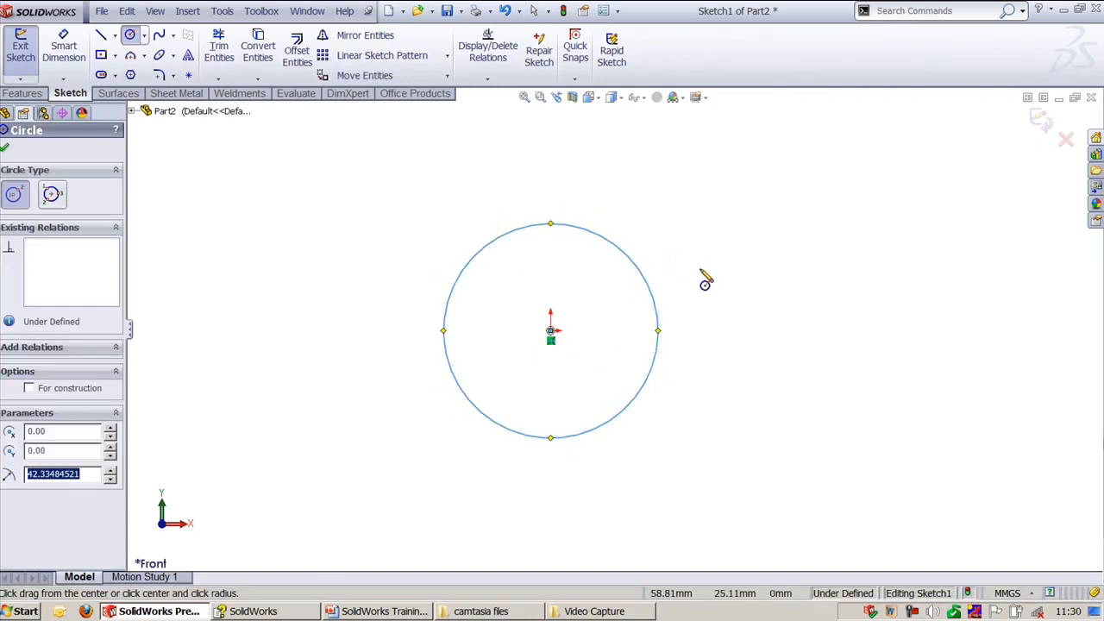
{"action": "key", "text": "Escape"}
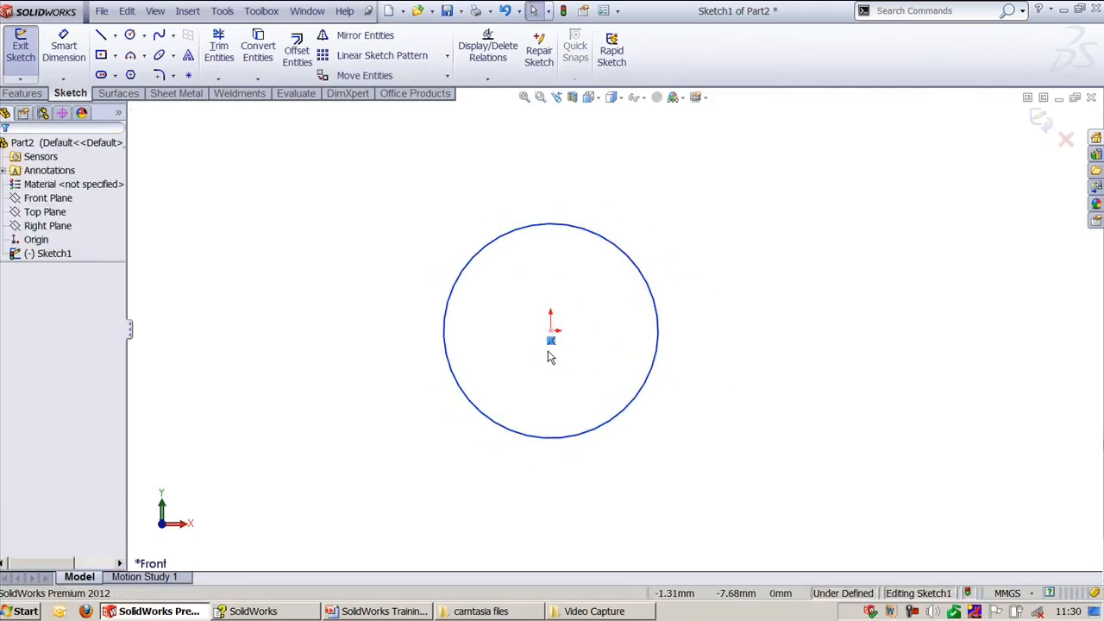
- Move the circle's centre off the origin to about 94 mm along the horizontal axis and fix it there
{"action": "left_click_drag", "start_coordinate": [550, 332], "coordinate": [788, 330]}
{"action": "left_click", "coordinate": [794, 287]}
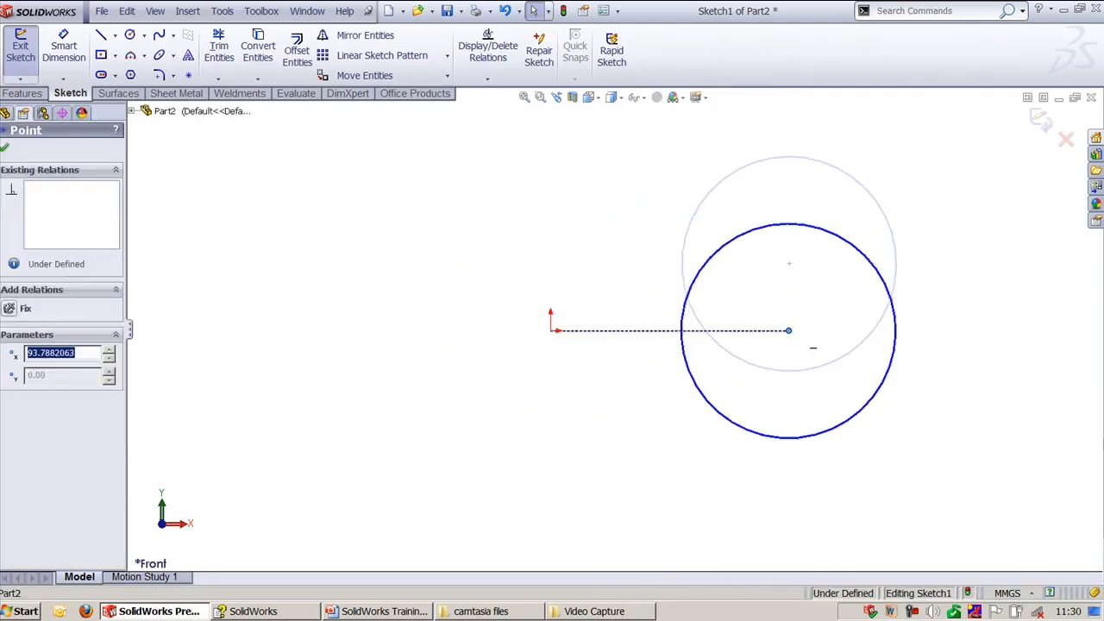
{"action": "left_click", "coordinate": [803, 363]}
{"action": "left_click", "coordinate": [788, 332]}
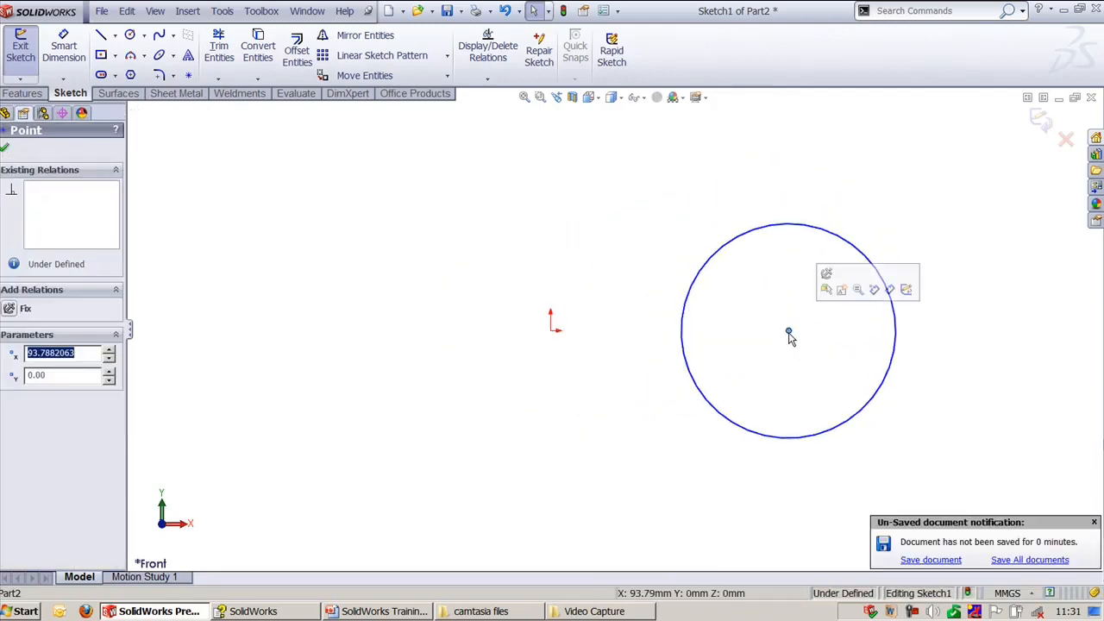
{"action": "left_click", "coordinate": [826, 275]}
{"action": "left_click", "coordinate": [857, 337]}
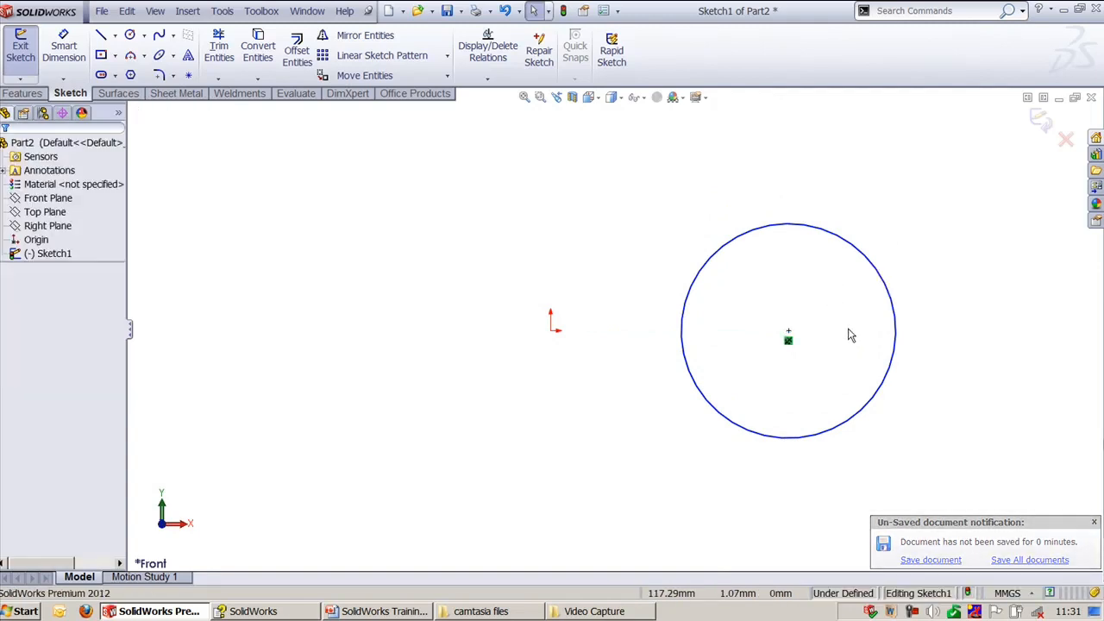
- Shrink the circle around its fixed centre to roughly two thirds of its drawn size
{"action": "left_click", "coordinate": [875, 268]}
{"action": "left_click_drag", "start_coordinate": [880, 257], "coordinate": [849, 289]}
{"action": "left_click", "coordinate": [824, 309]}
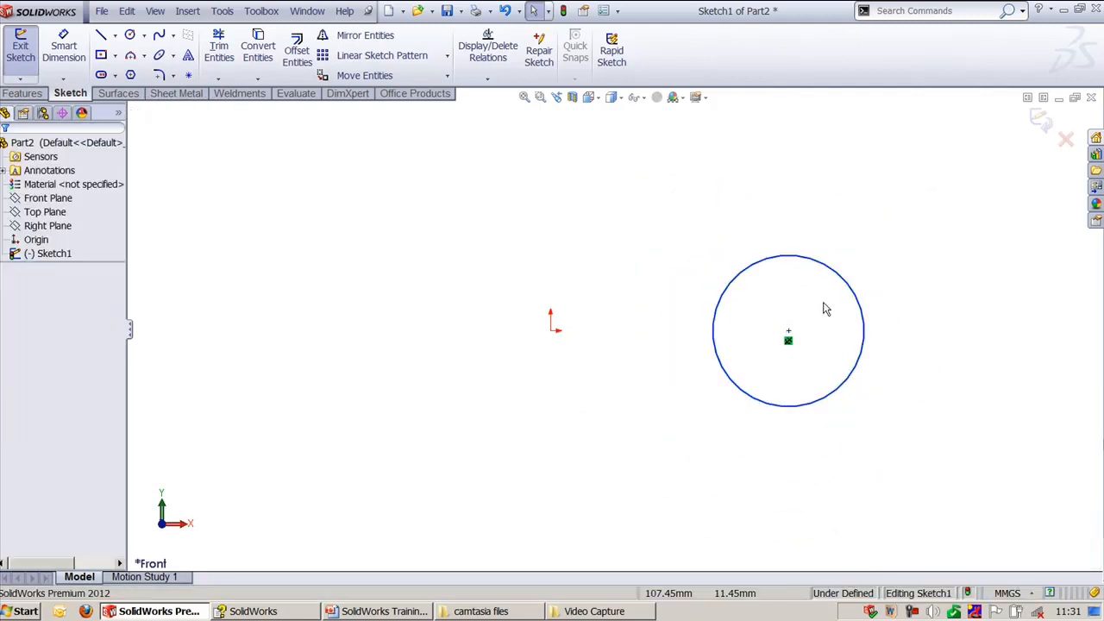
{"action": "left_click", "coordinate": [788, 336]}
{"action": "left_click", "coordinate": [799, 346]}
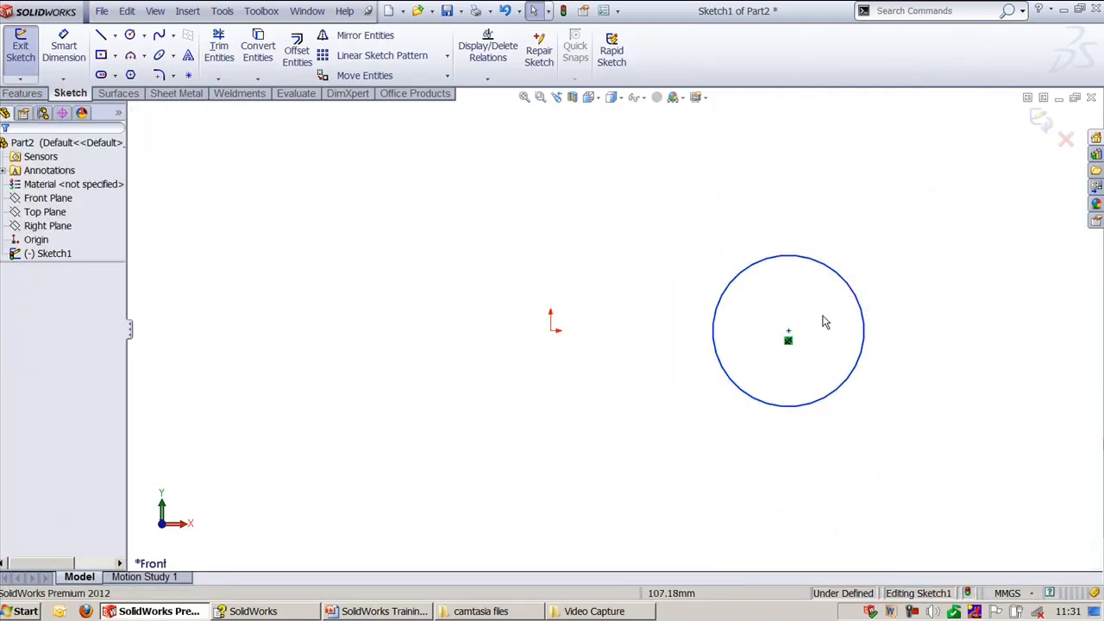
- Sketch a horizontal line from about X -98 mm, Y -4 mm to just beside the origin
{"action": "key", "text": "l"}
{"action": "left_click", "coordinate": [302, 340]}
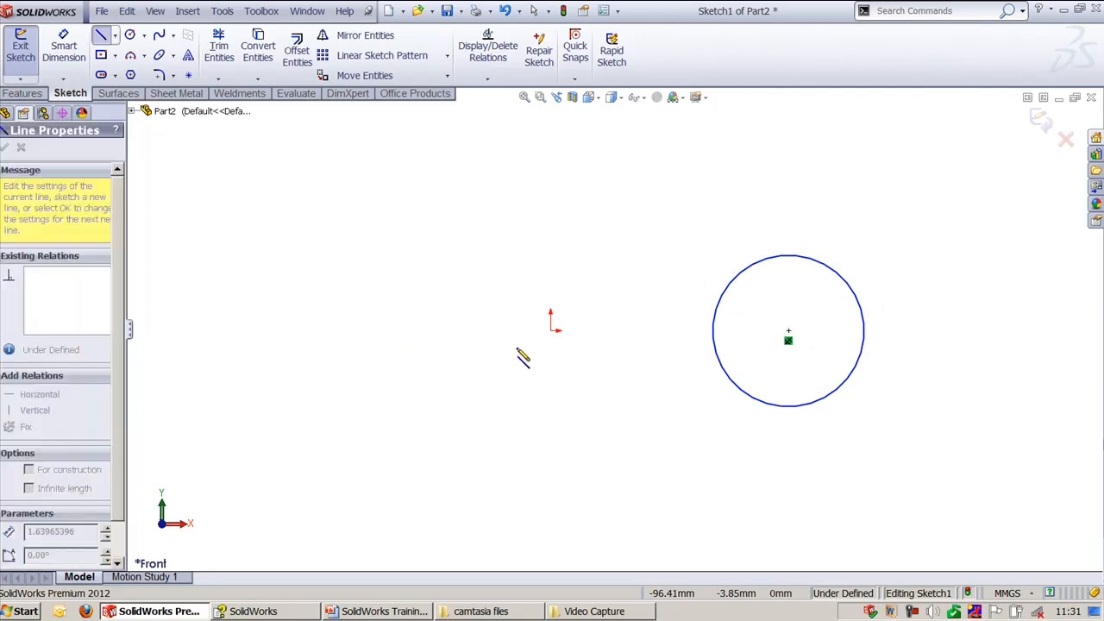
{"action": "left_click", "coordinate": [545, 340]}
{"action": "key", "text": "Escape"}
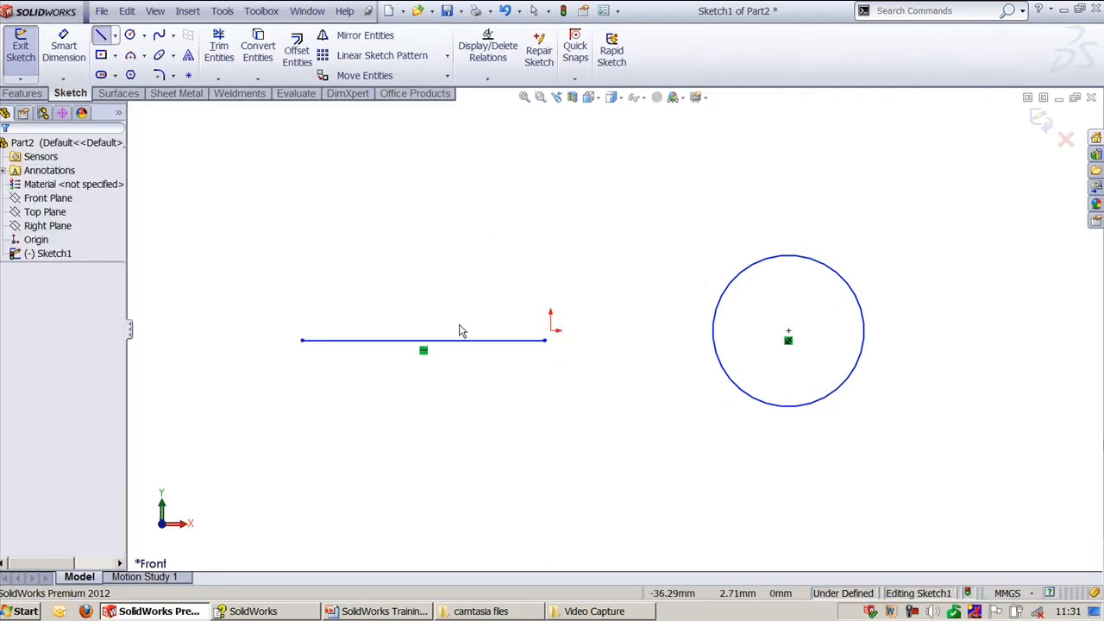
{"action": "left_click", "coordinate": [466, 347]}
{"action": "key", "text": "Escape"}
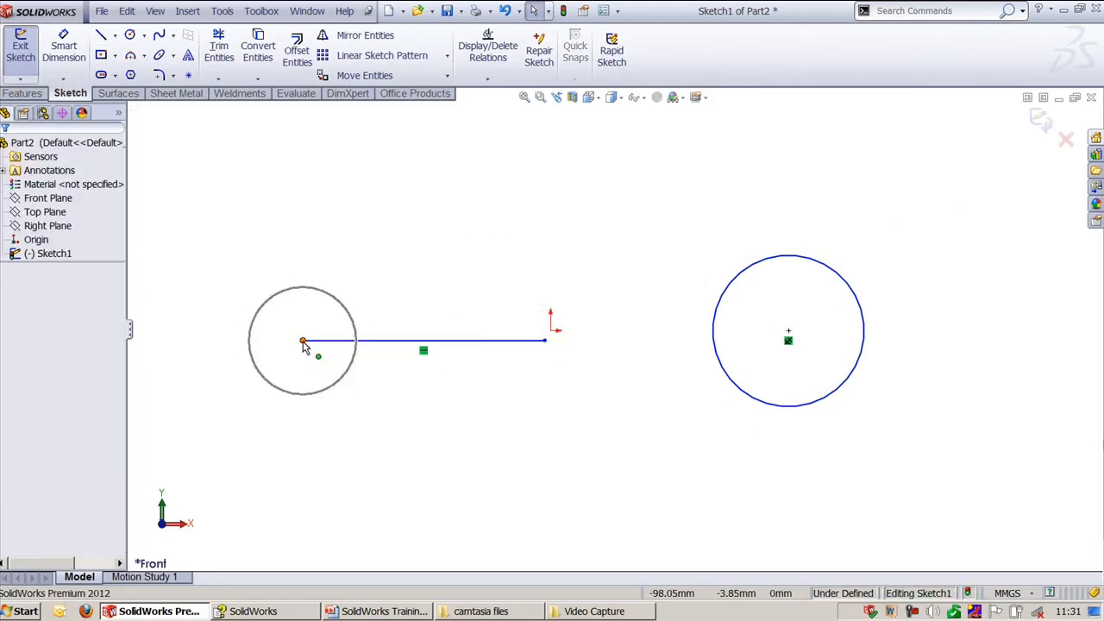
- Remove the line's horizontal relation and add a Fix relation to its left end point
{"action": "left_click", "coordinate": [302, 340]}
{"action": "key", "text": "Escape"}
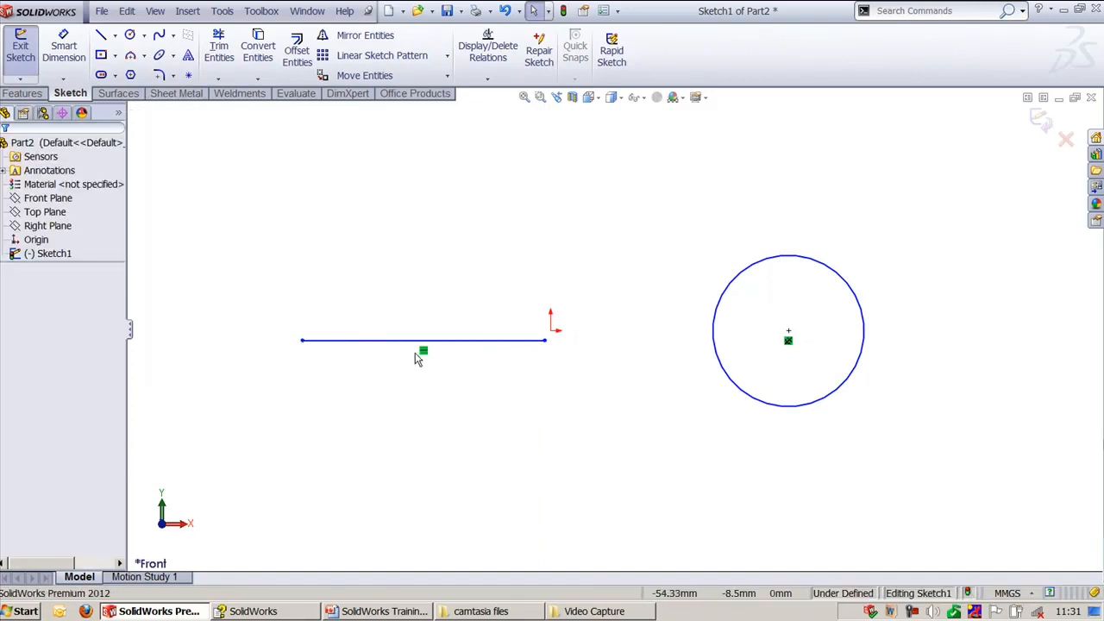
{"action": "left_click", "coordinate": [302, 339]}
{"action": "key", "text": "Escape"}
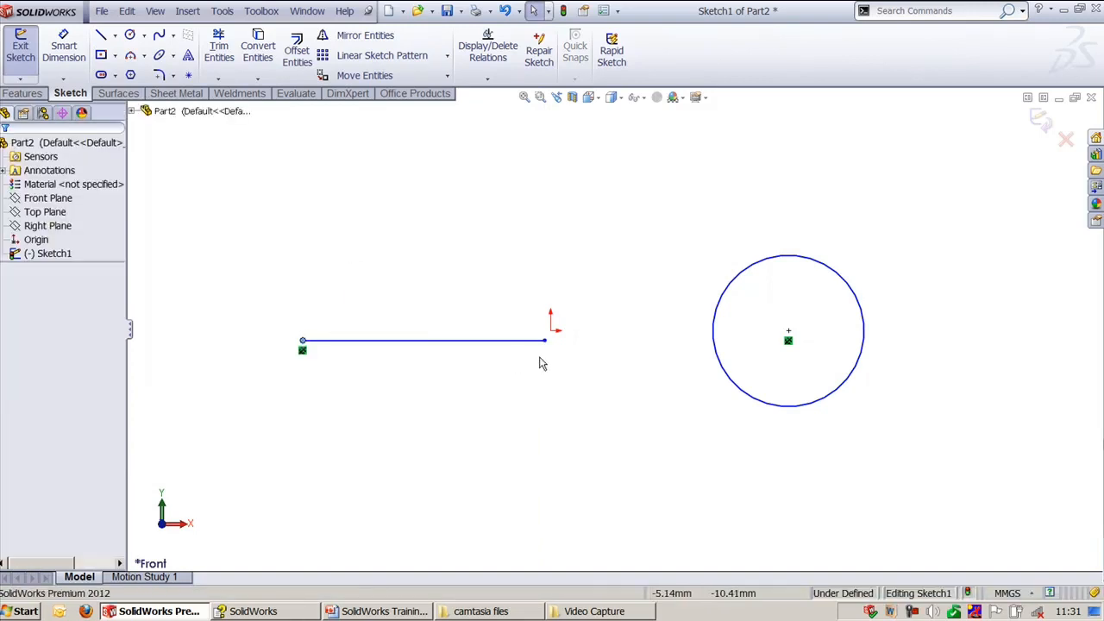
- Move the line's free end onto the upper-left part of the circle so it is coincident with the circumference
{"action": "left_click_drag", "start_coordinate": [544, 340], "coordinate": [762, 260]}
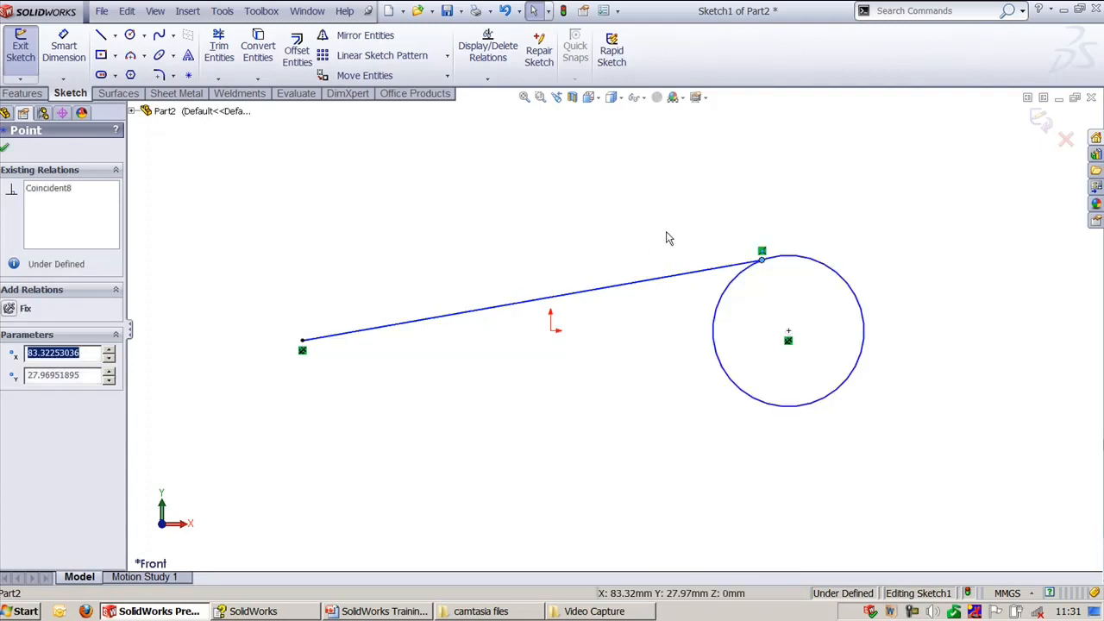
{"action": "key", "text": "Escape"}
{"action": "left_click", "coordinate": [302, 344]}
{"action": "key", "text": "Escape"}
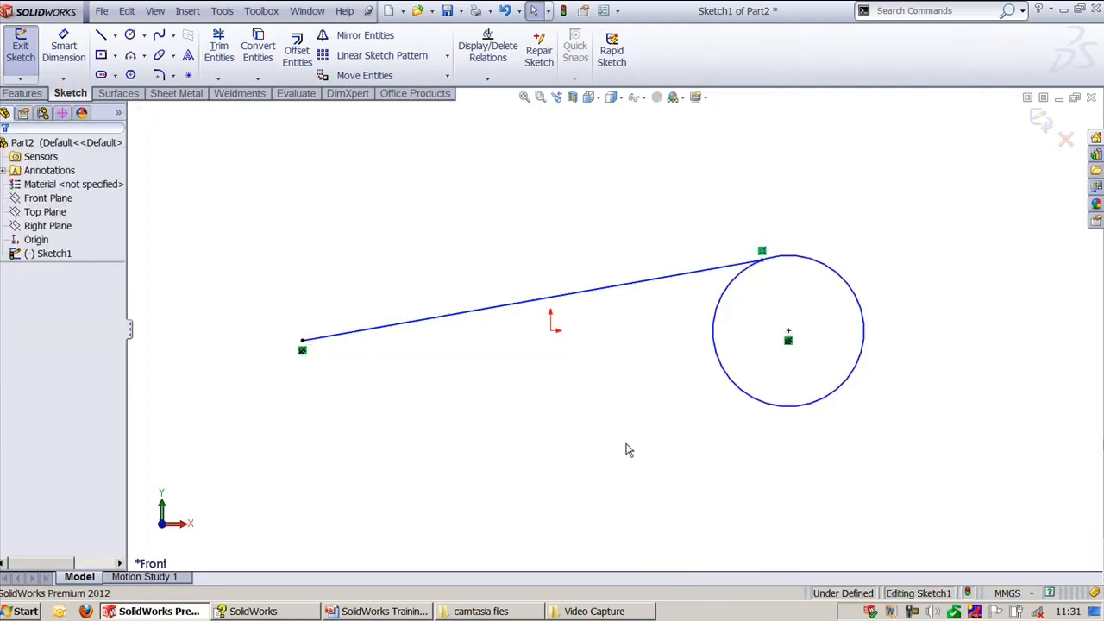
- Sketch a line from the circle's centre to the long line's end point on the circumference
{"action": "key", "text": "l"}
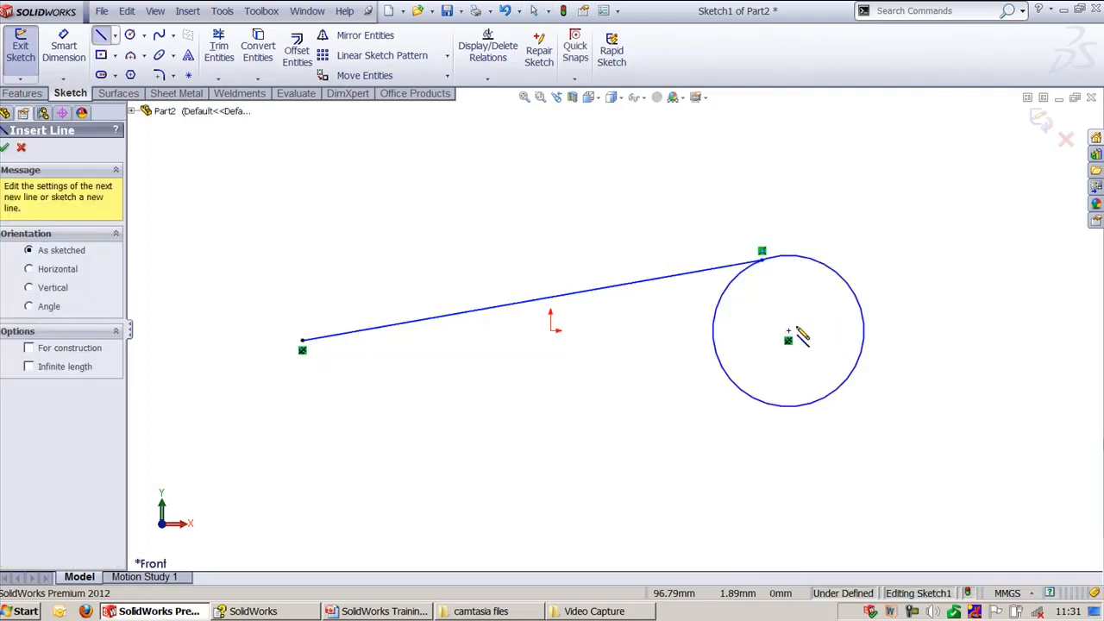
{"action": "mouse_move", "coordinate": [787, 338]}
{"action": "left_mouse_down"}
{"action": "mouse_move", "coordinate": [762, 253]}
{"action": "mouse_move", "coordinate": [739, 313]}
{"action": "mouse_move", "coordinate": [749, 273]}
{"action": "left_mouse_up"}
{"action": "key", "text": "Escape"}
{"action": "left_click", "coordinate": [686, 215]}
- Dimension the circle's diameter as 50 mm
{"action": "key", "text": "d"}
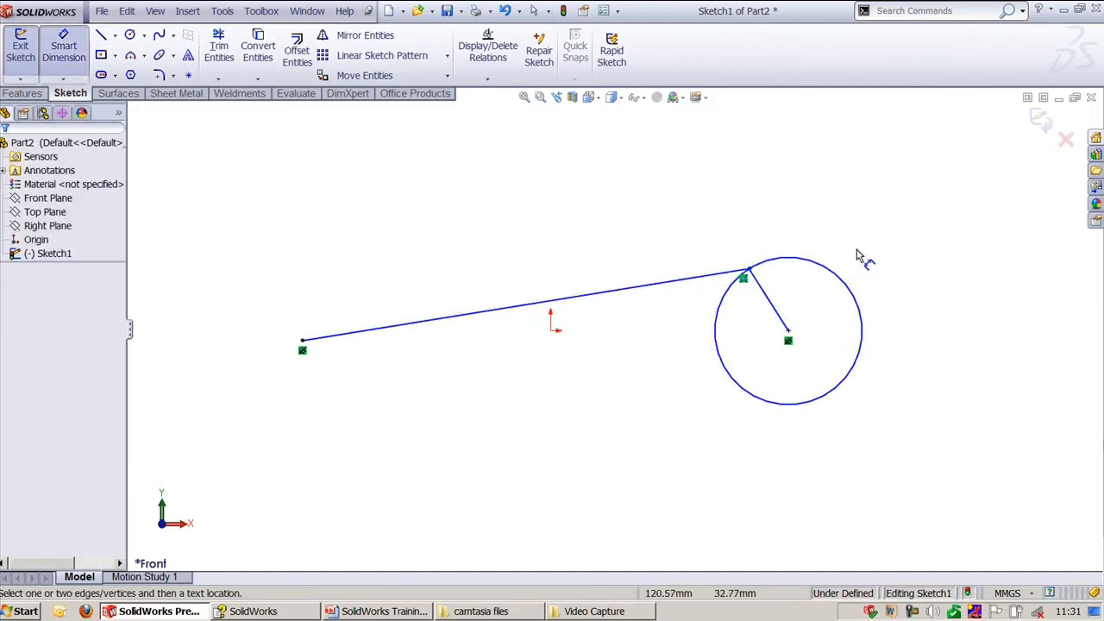
{"action": "left_click", "coordinate": [829, 276]}
{"action": "left_click", "coordinate": [862, 234]}
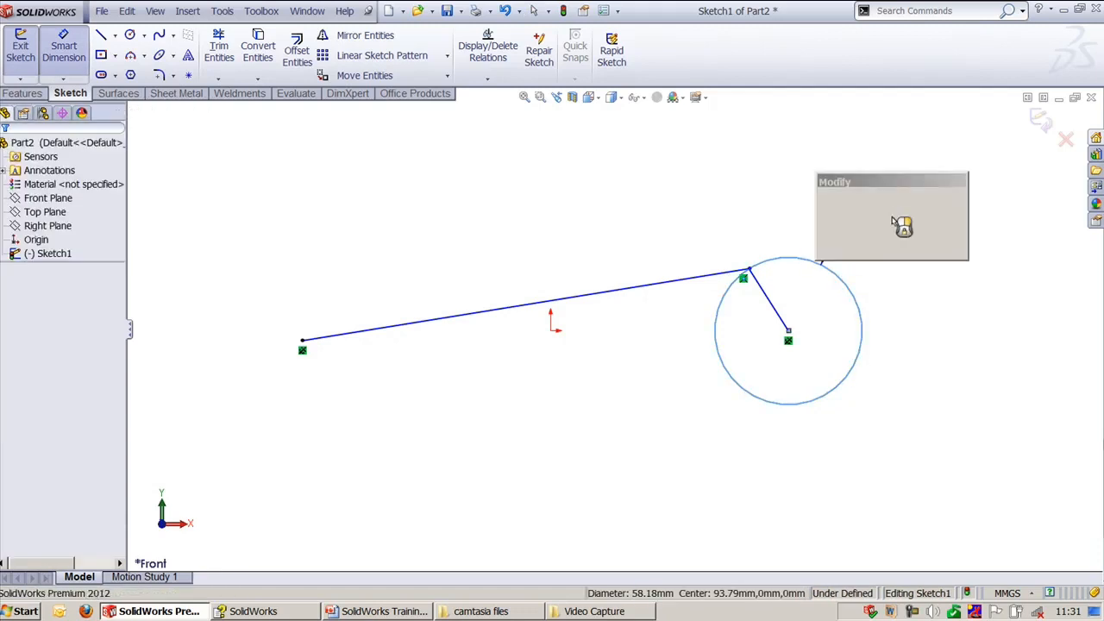
{"action": "type", "text": "50"}
{"action": "key", "text": "Return"}
{"action": "key", "text": "Escape"}
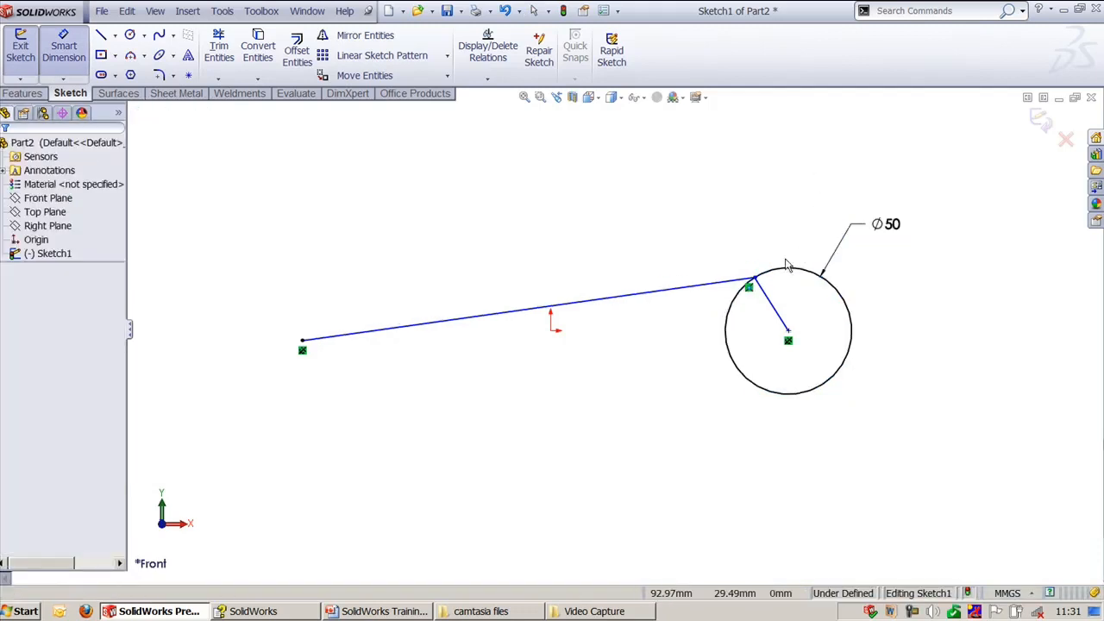
- Move the joint of the two lines along the circle to test the linkage's motion
{"action": "mouse_move", "coordinate": [757, 283]}
{"action": "left_mouse_down"}
{"action": "mouse_move", "coordinate": [727, 328]}
{"action": "mouse_move", "coordinate": [768, 414]}
{"action": "mouse_move", "coordinate": [856, 394]}
{"action": "mouse_move", "coordinate": [868, 312]}
{"action": "mouse_move", "coordinate": [797, 274]}
{"action": "mouse_move", "coordinate": [744, 284]}
{"action": "left_mouse_up"}
{"action": "left_click", "coordinate": [583, 204]}
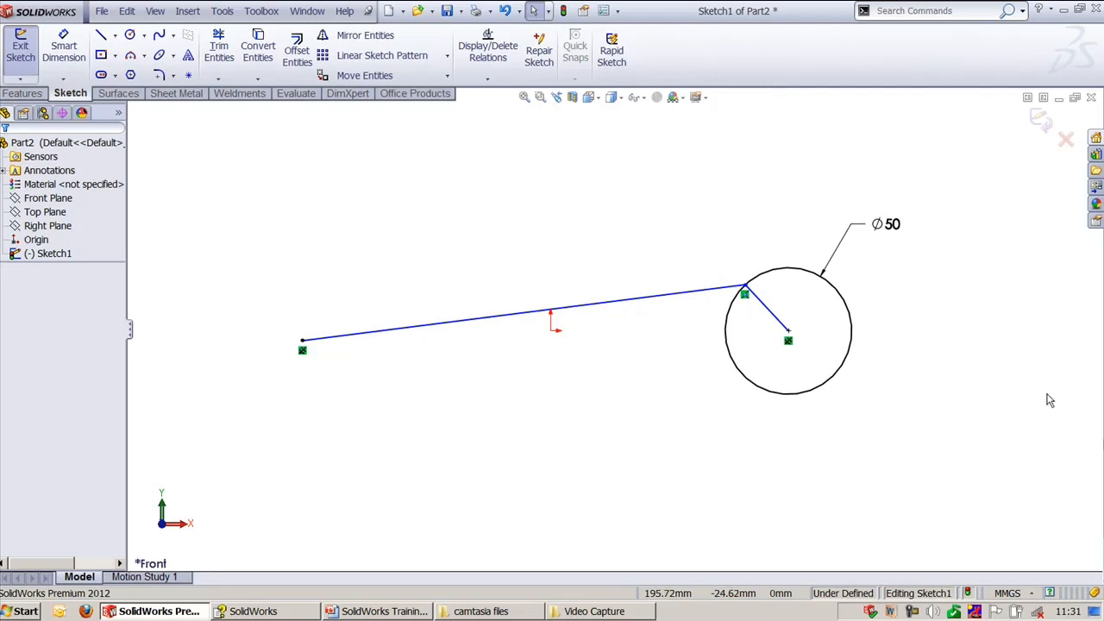
- Switch to the SolidWorks Training PPT 01 presentation in PowerPoint and go to slide 33 on relations
{"action": "left_click", "coordinate": [384, 610]}
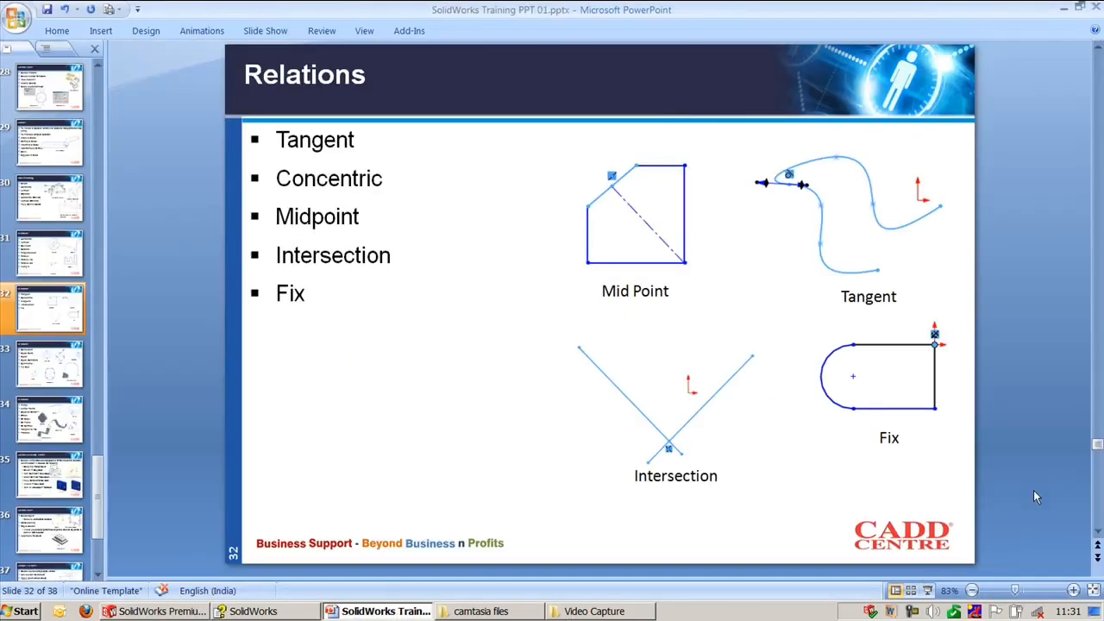
{"action": "scroll", "coordinate": [1034, 491], "scroll_direction": "down", "scroll_amount": 1}
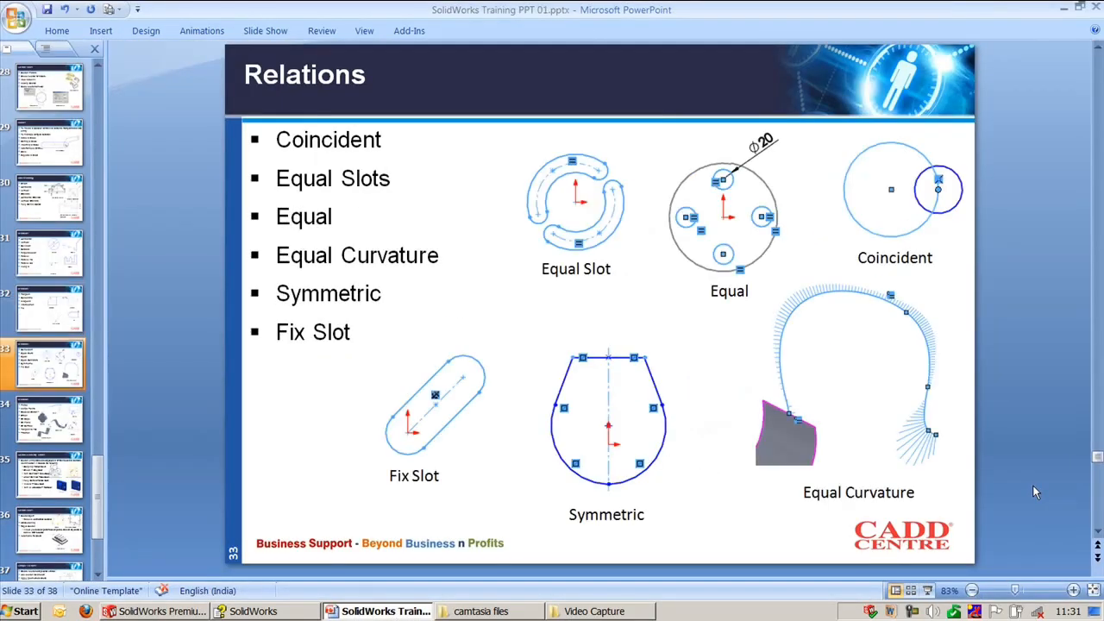
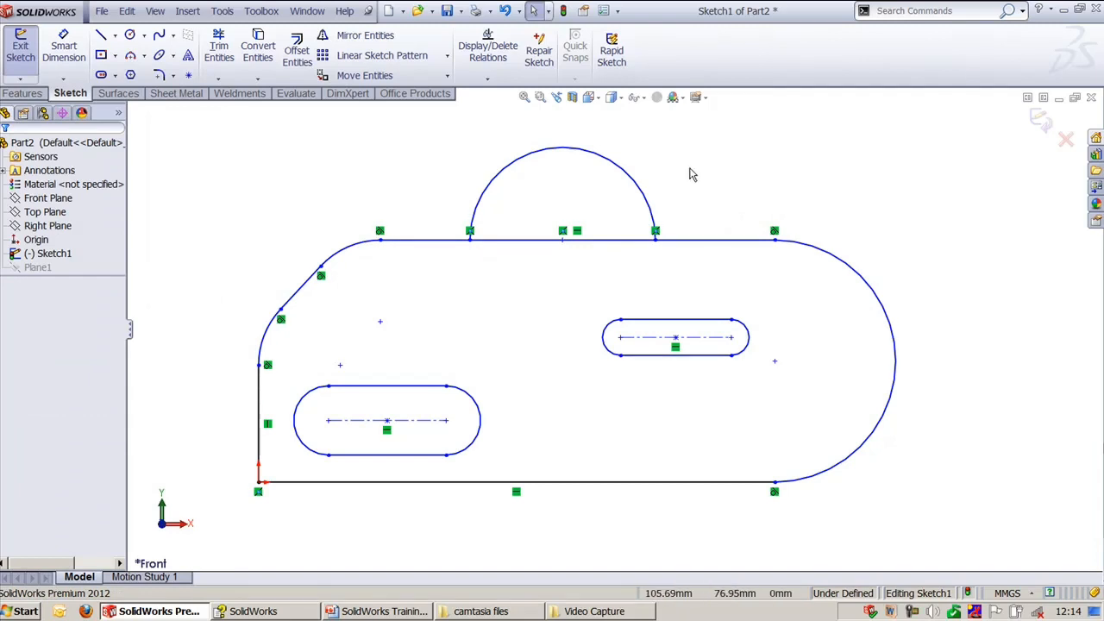
- Enlarge the upper corner arc of the outline to about 30 mm radius by moving its tangent point on the top line
{"action": "middle_click_drag", "start_coordinate": [689, 168], "coordinate": [730, 161], "text": "ctrl"}
{"action": "mouse_move", "coordinate": [420, 233]}
{"action": "left_mouse_down"}
{"action": "mouse_move", "coordinate": [446, 246]}
{"action": "mouse_move", "coordinate": [439, 235]}
{"action": "left_mouse_up"}
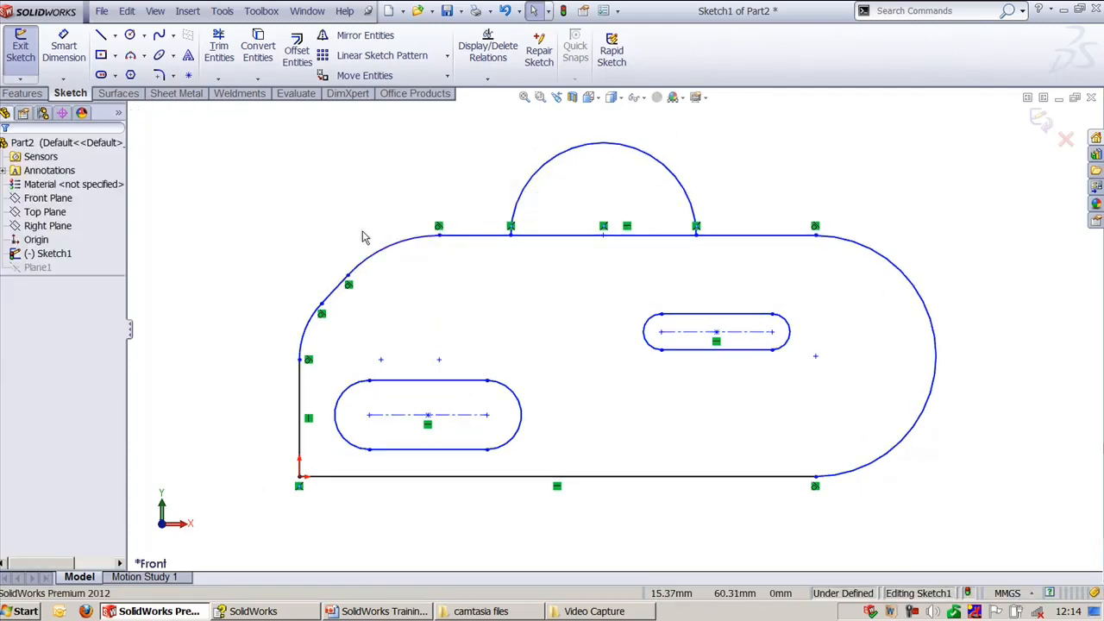
{"action": "left_click", "coordinate": [317, 316]}
{"action": "left_click", "coordinate": [276, 239]}
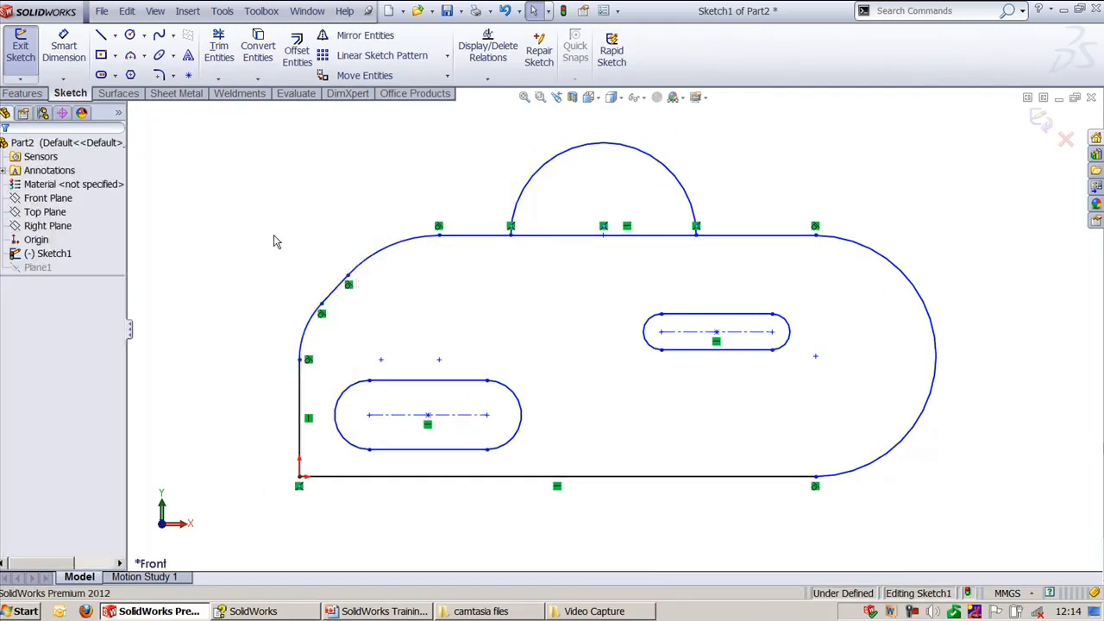
- Add an Equal relation between the two arcs at the outline's upper-left corner
{"action": "left_click", "coordinate": [387, 257]}
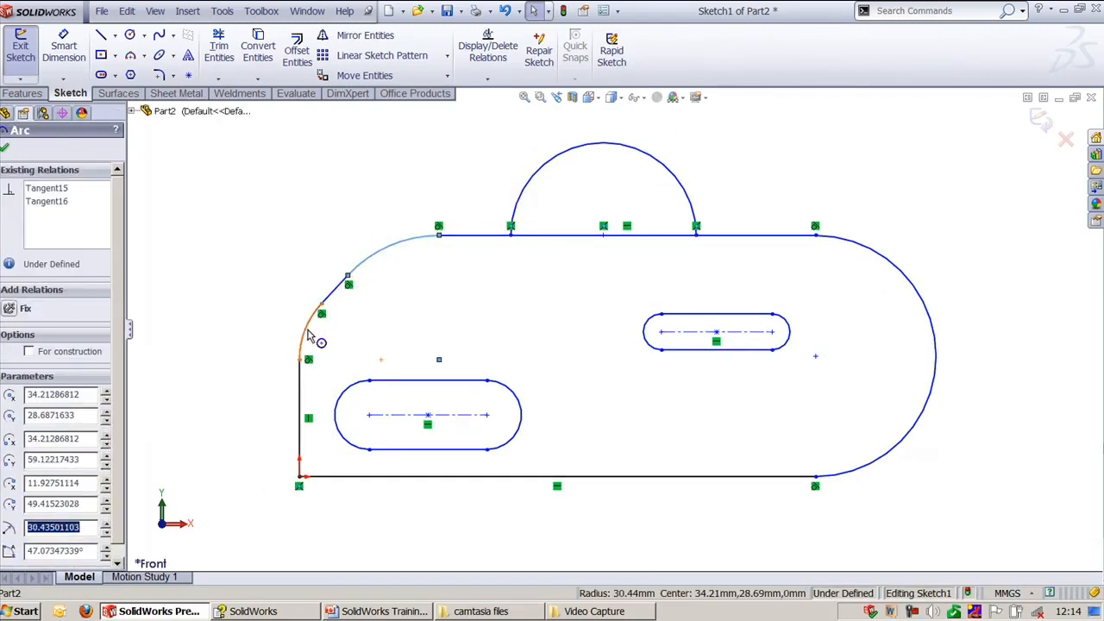
{"action": "left_click", "coordinate": [320, 333], "text": "ctrl"}
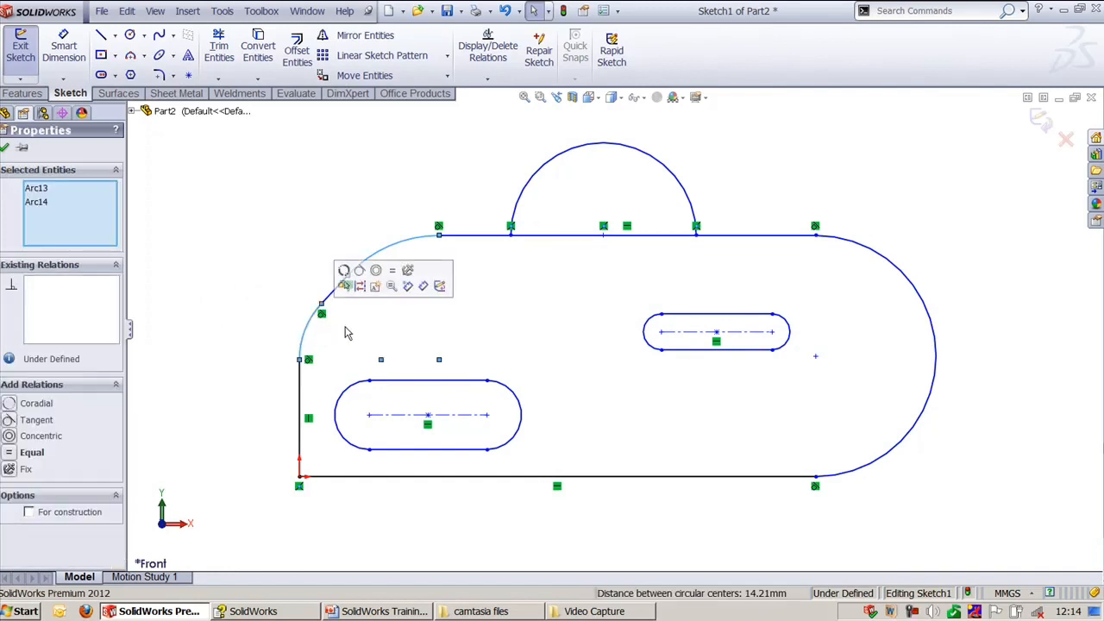
{"action": "left_click", "coordinate": [393, 274]}
- Dimension the radius of the upper of the two equal corner arcs as 20 mm
{"action": "key", "text": "d"}
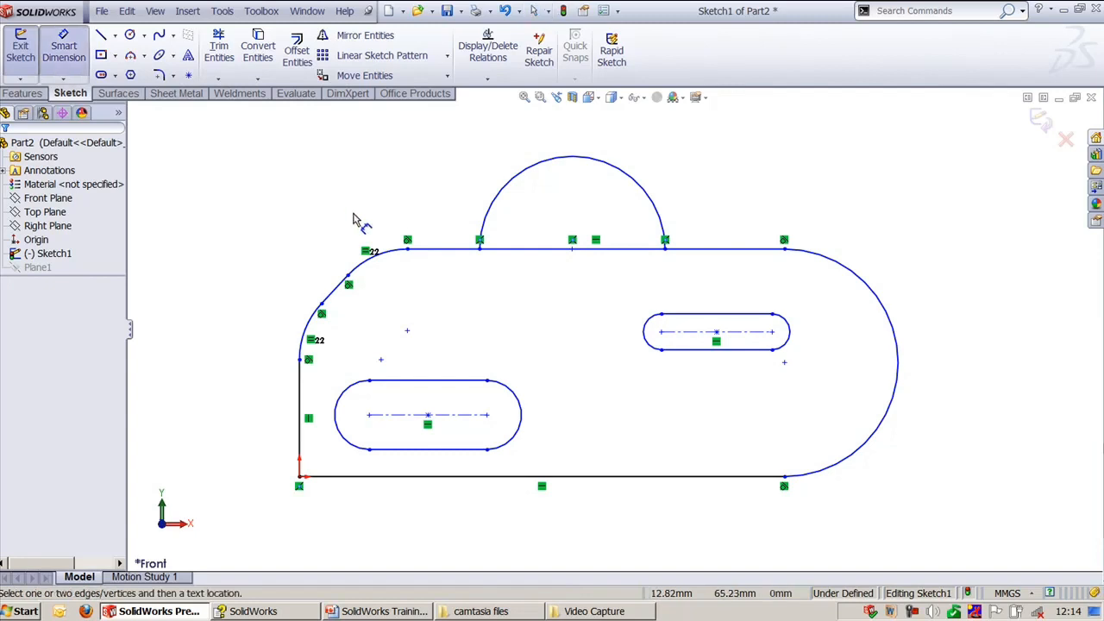
{"action": "left_click", "coordinate": [363, 260]}
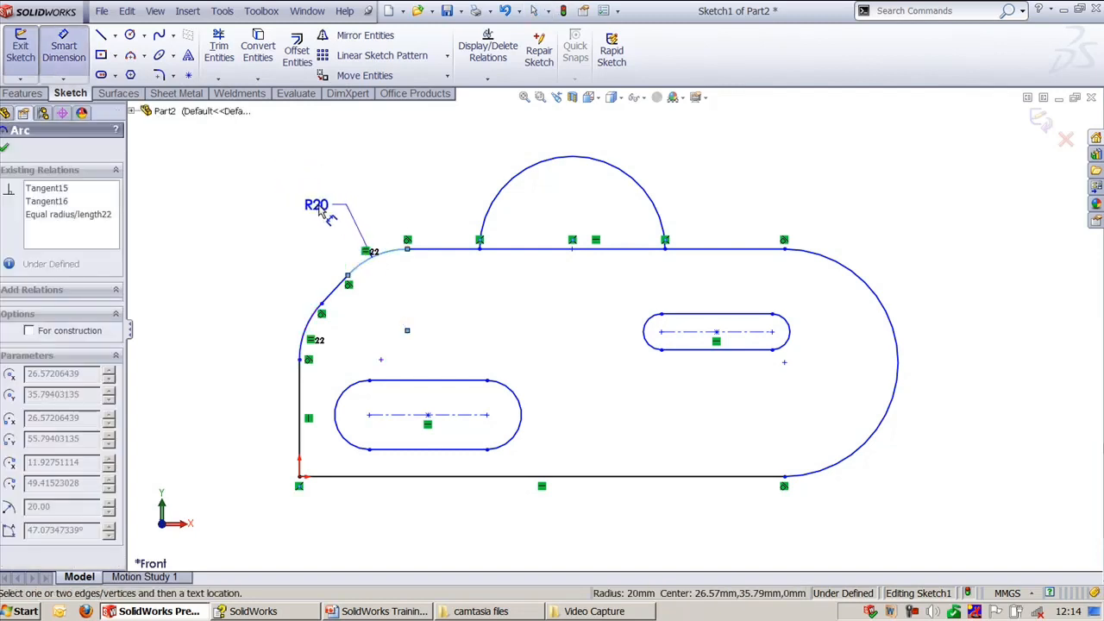
{"action": "left_click", "coordinate": [328, 209]}
{"action": "key", "text": "Return"}
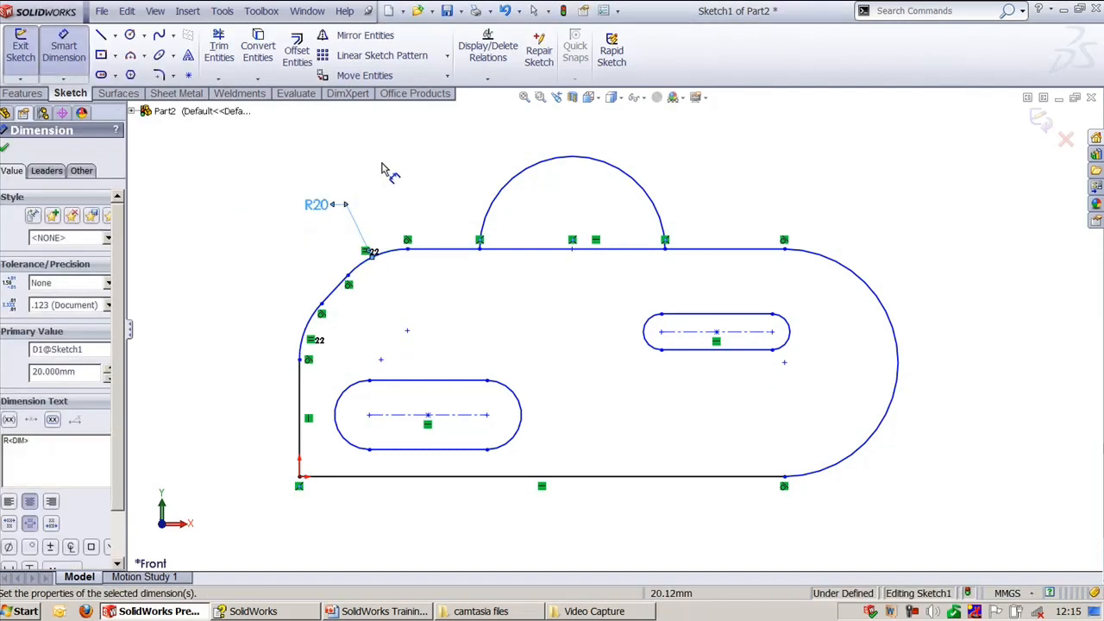
{"action": "key", "text": "Escape"}
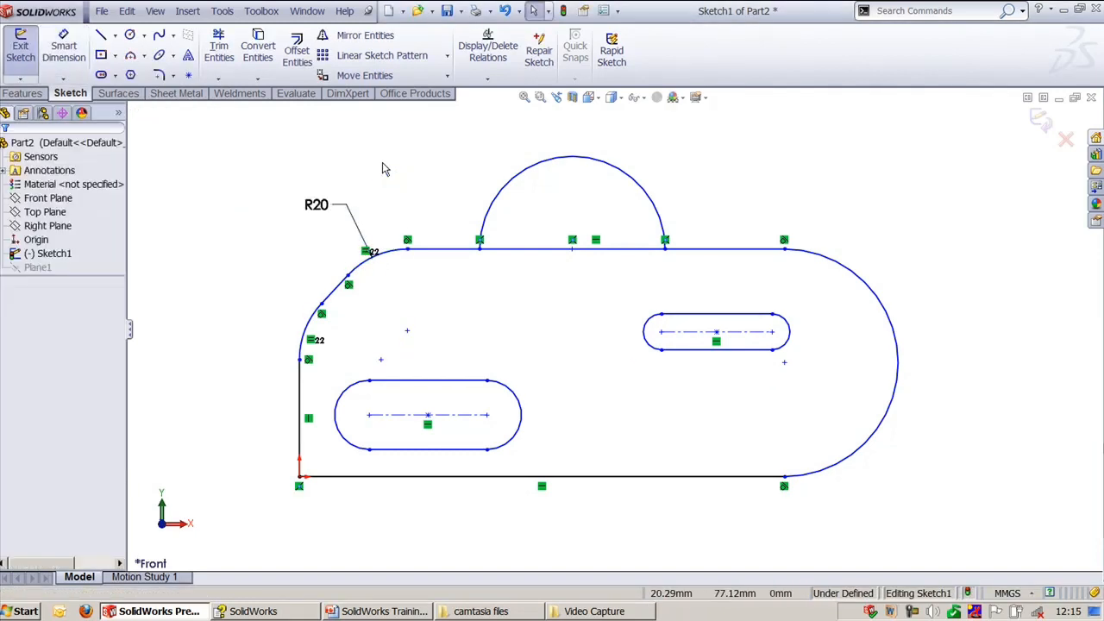
{"action": "left_click", "coordinate": [368, 251]}
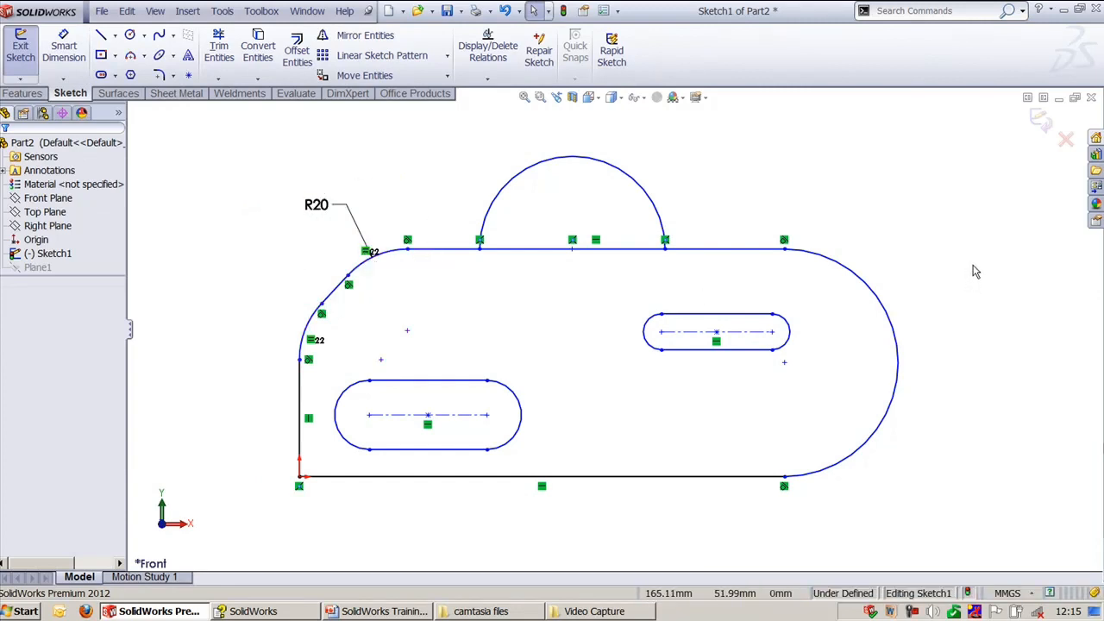
- Try an Equal relation between the outline's top and bottom horizontal lines, and undo it
{"action": "left_click", "coordinate": [747, 258]}
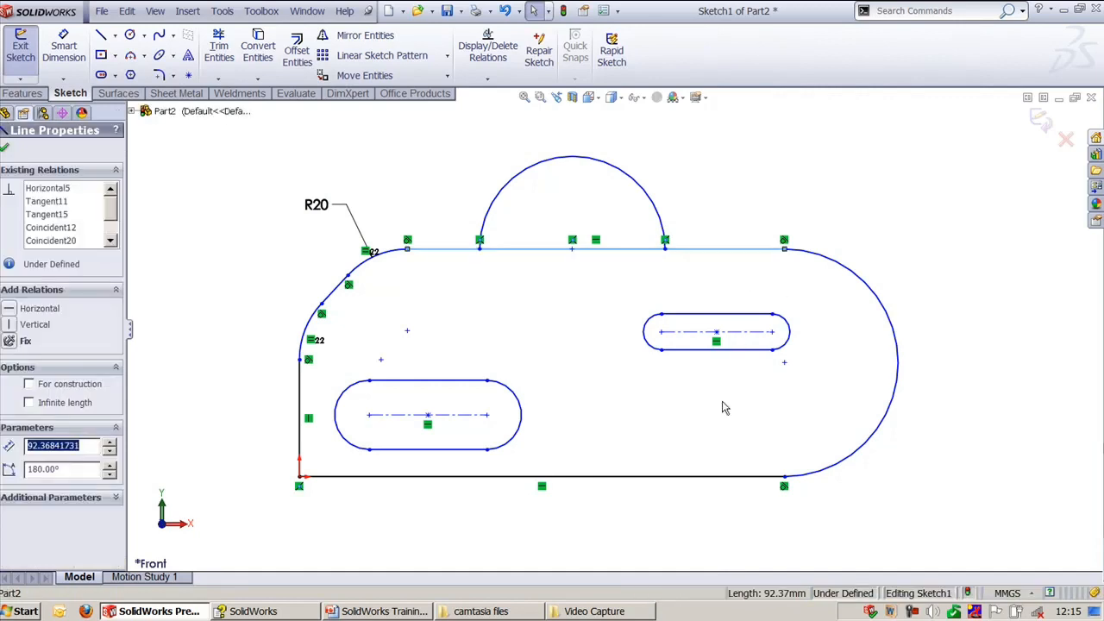
{"action": "left_click", "coordinate": [703, 473], "text": "ctrl"}
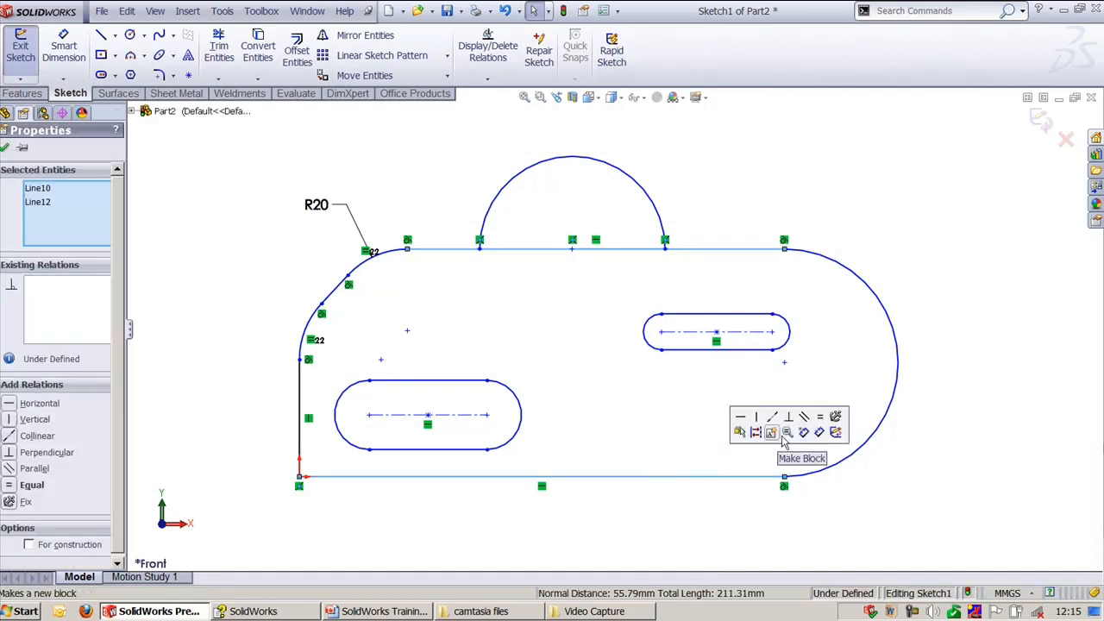
{"action": "left_click", "coordinate": [828, 419]}
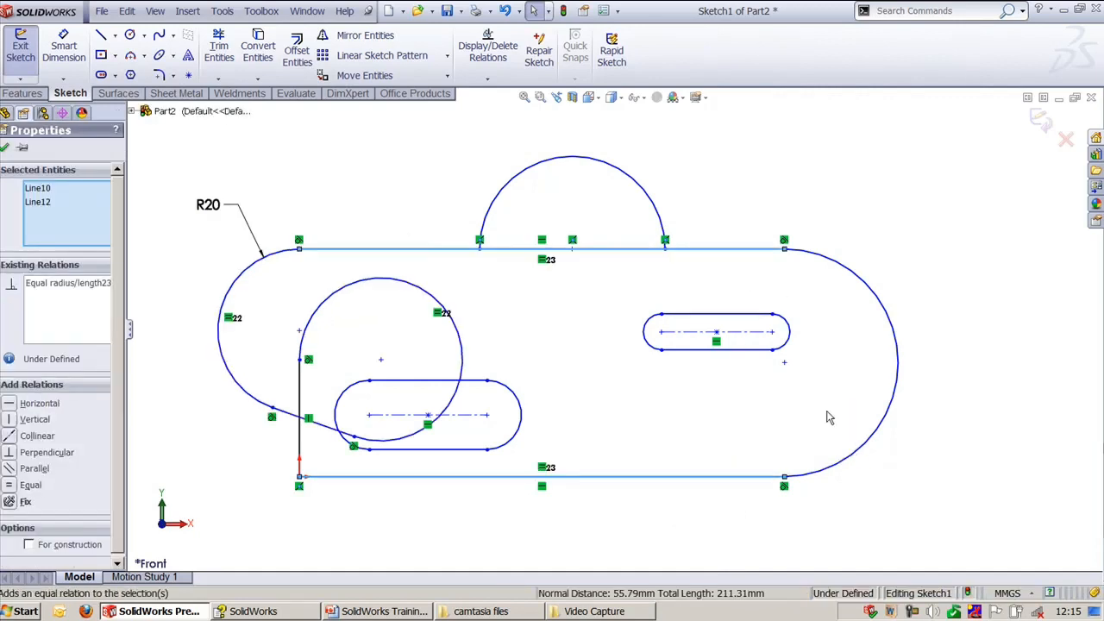
{"action": "key", "text": "ctrl+z"}
{"action": "left_click", "coordinate": [913, 260]}
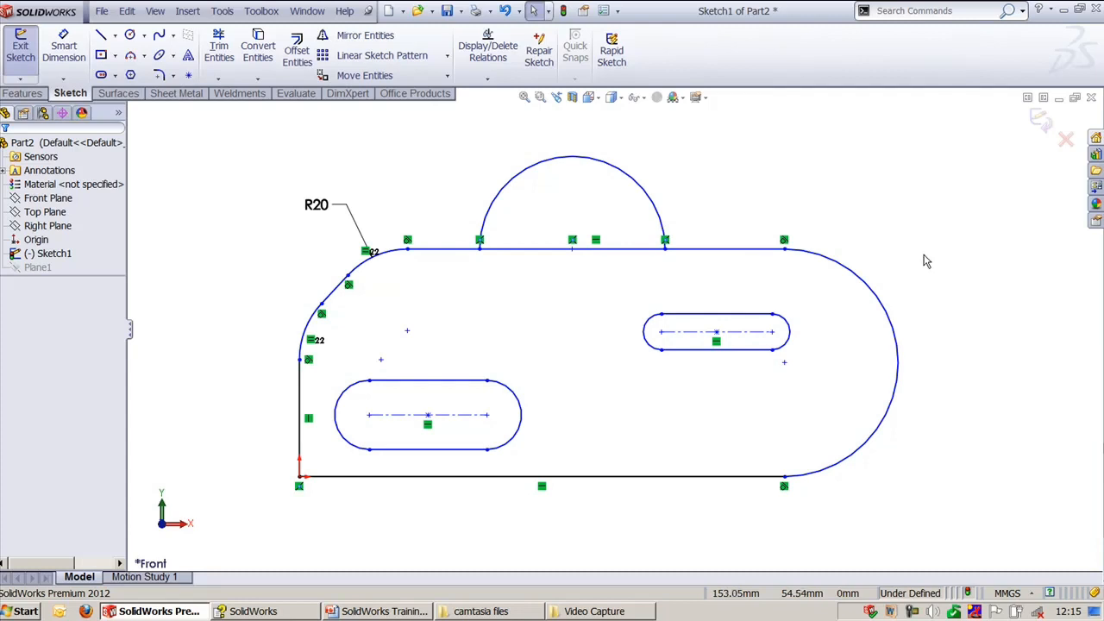
- Switch to the Part1 document, which has the spline sketch attached to the extruded surface
{"action": "key", "text": "ctrl+Tab"}
{"action": "key", "text": "ctrl+Tab"}
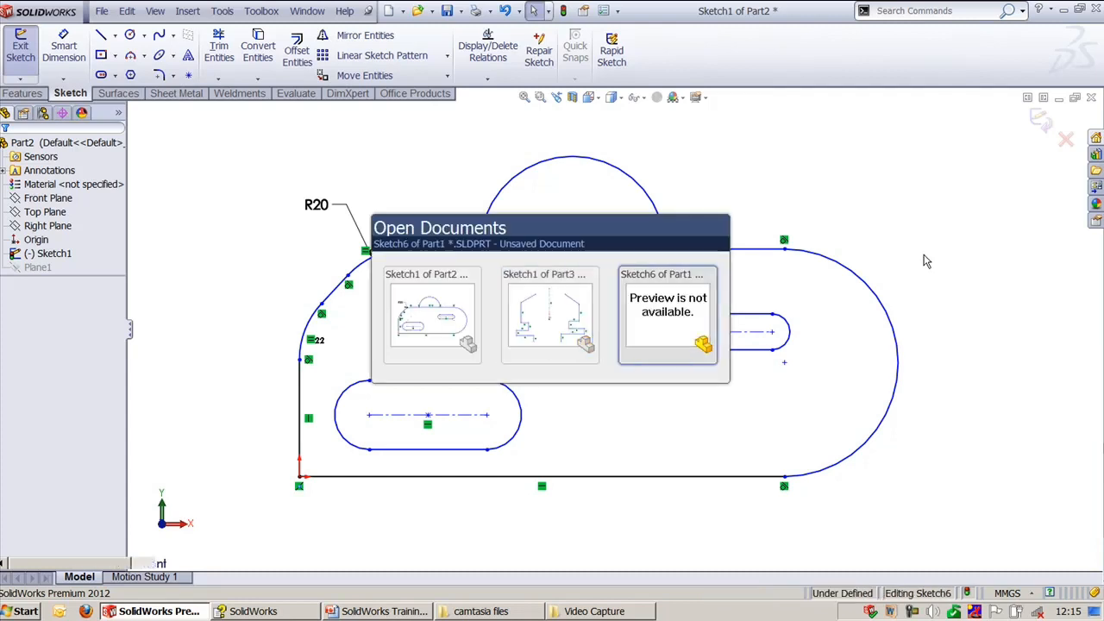
{"action": "scroll", "coordinate": [525, 297], "scroll_direction": "up", "scroll_amount": 2}
{"action": "scroll", "coordinate": [580, 312], "scroll_direction": "down", "scroll_amount": 2}
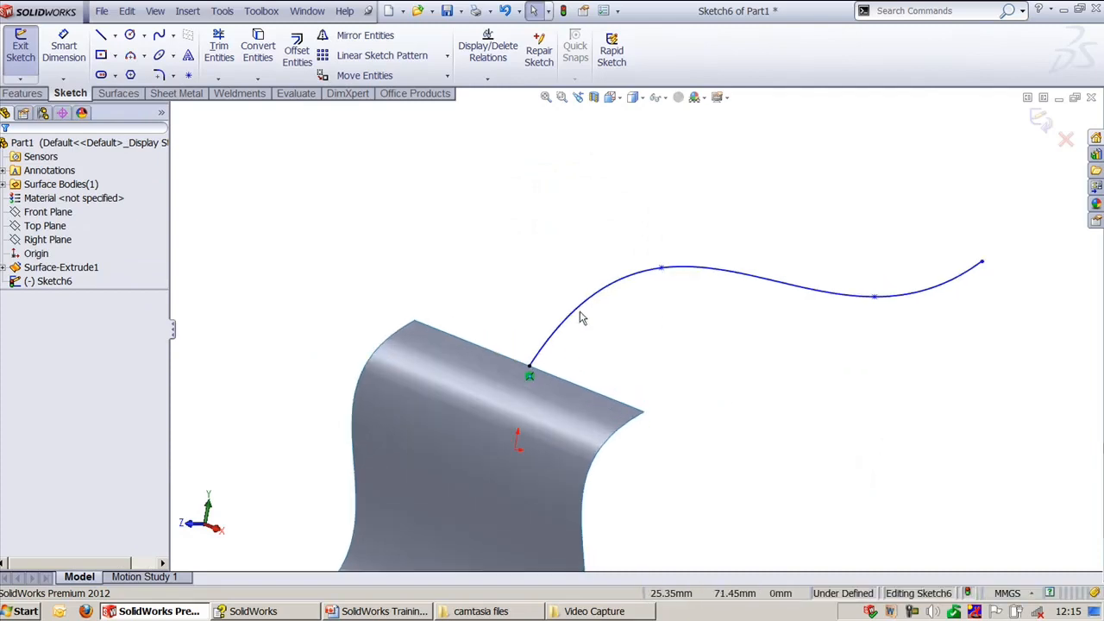
{"action": "middle_click_drag", "start_coordinate": [521, 281], "coordinate": [509, 277], "text": "ctrl"}
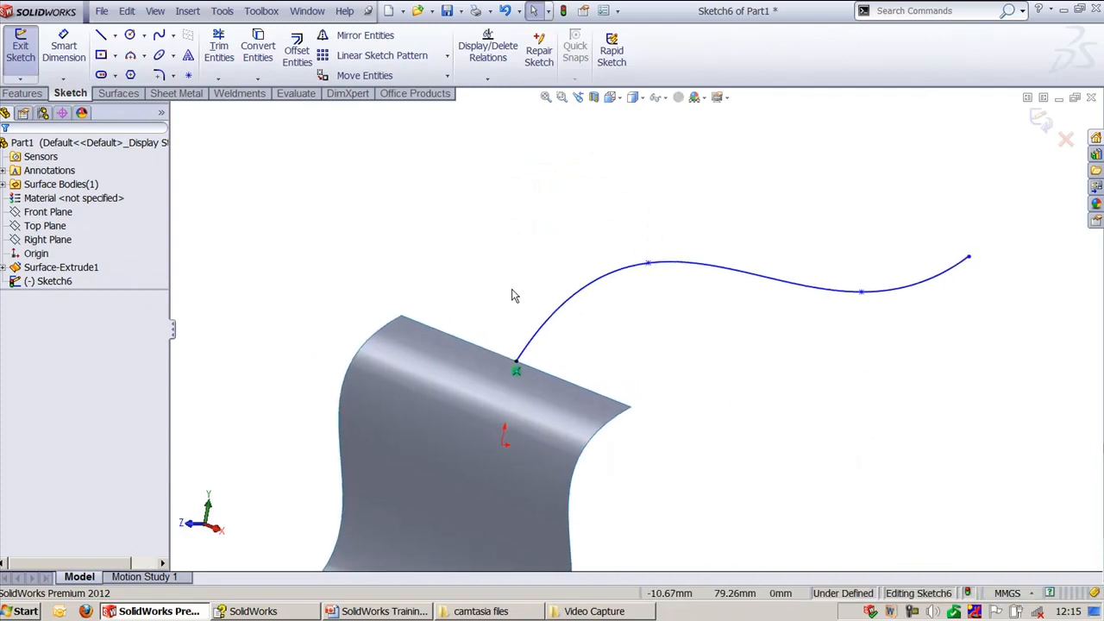
- Try to add an Equal Curvature relation between the spline and the surface's curved side edge
{"action": "left_click", "coordinate": [594, 286]}
{"action": "left_click", "coordinate": [687, 348]}
{"action": "left_click", "coordinate": [549, 339]}
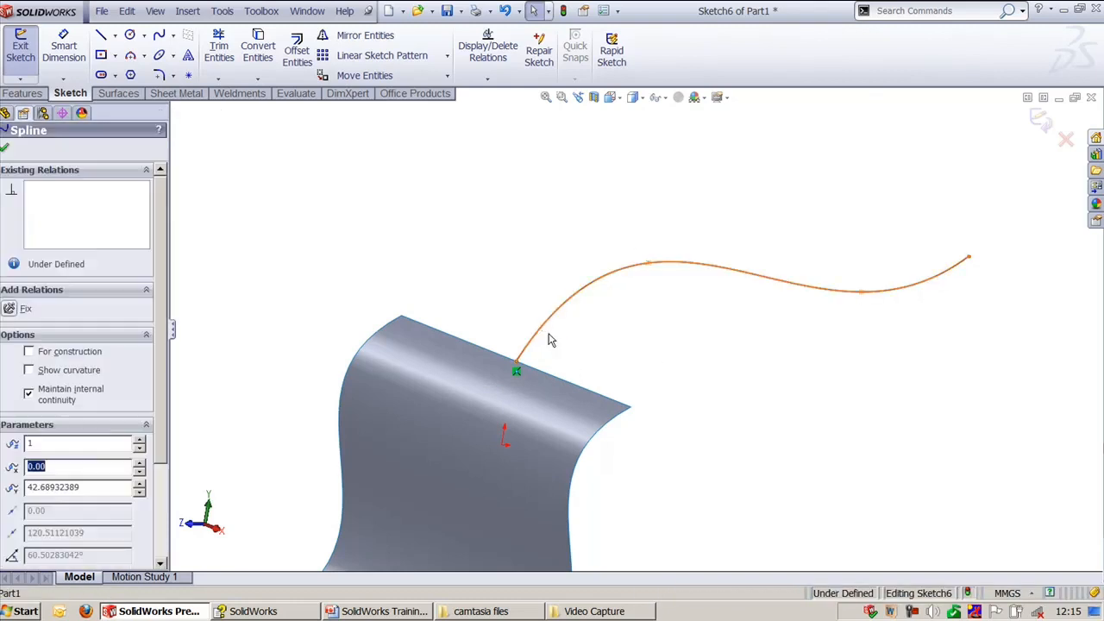
{"action": "left_click", "coordinate": [616, 423], "text": "ctrl"}
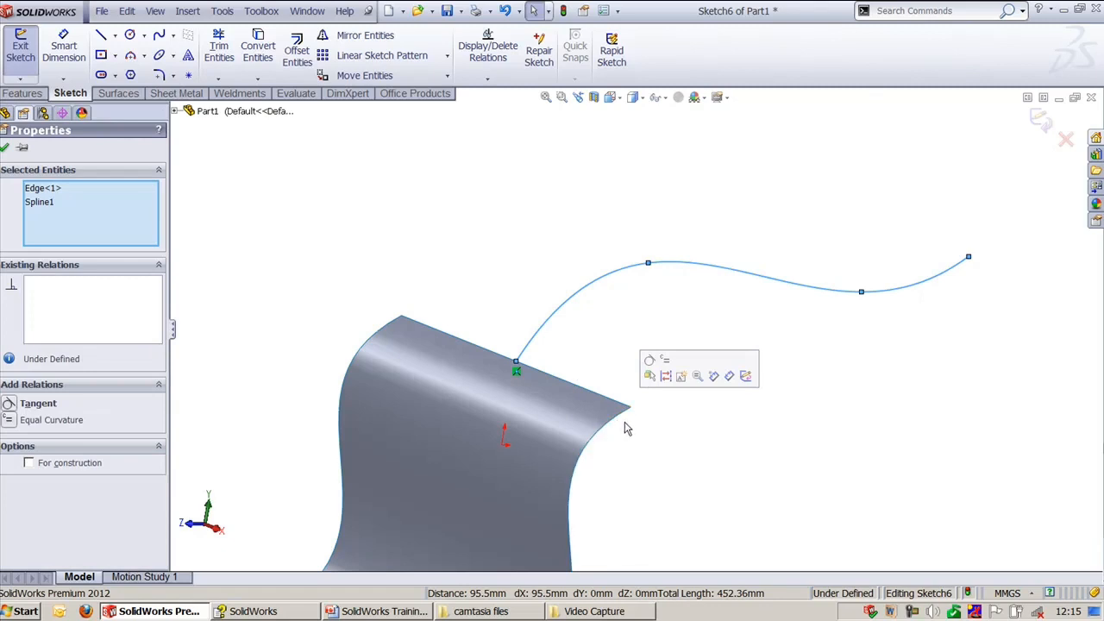
{"action": "left_click", "coordinate": [666, 369]}
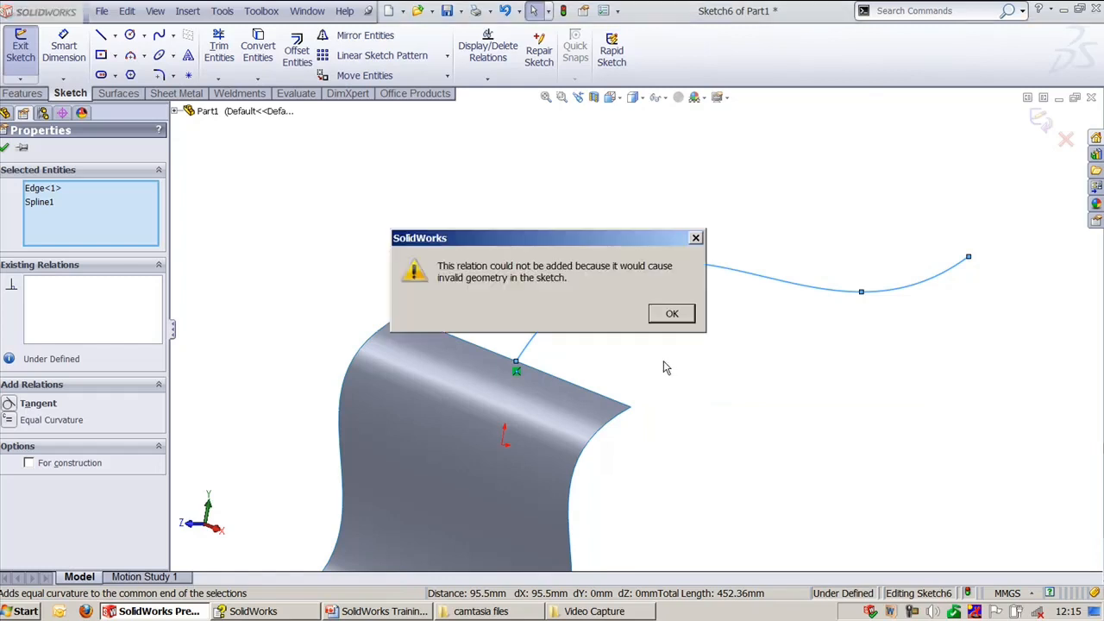
{"action": "left_click", "coordinate": [671, 315]}
{"action": "left_click", "coordinate": [12, 420]}
{"action": "left_click", "coordinate": [673, 319]}
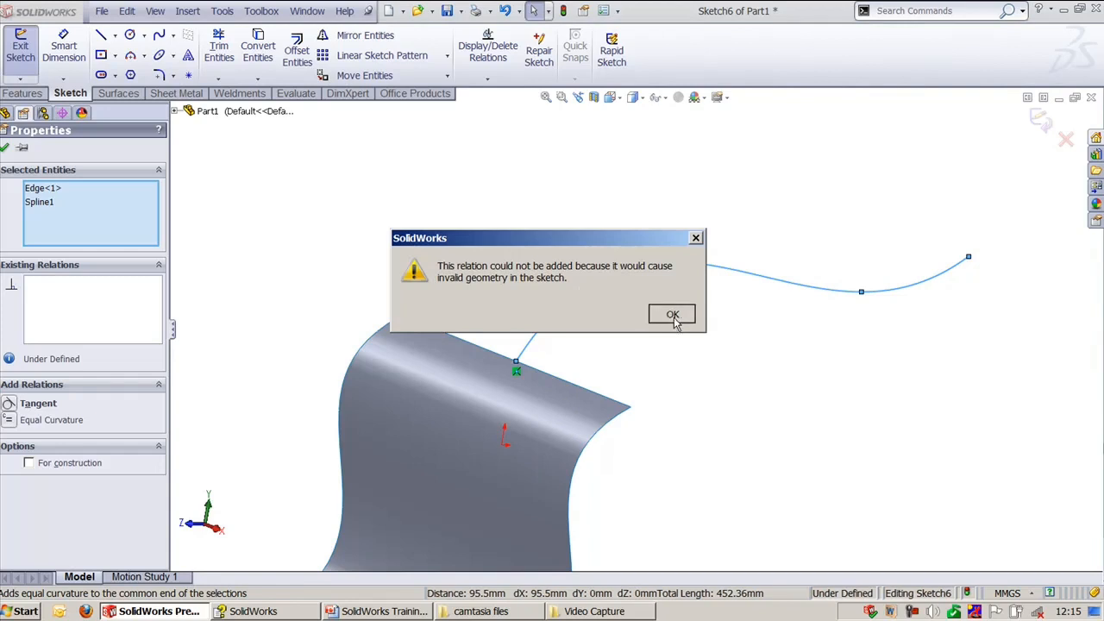
{"action": "left_click", "coordinate": [496, 249]}
- Delete the existing spline from the sketch
{"action": "scroll", "coordinate": [624, 290], "scroll_direction": "up", "scroll_amount": 1}
{"action": "left_click", "coordinate": [605, 291]}
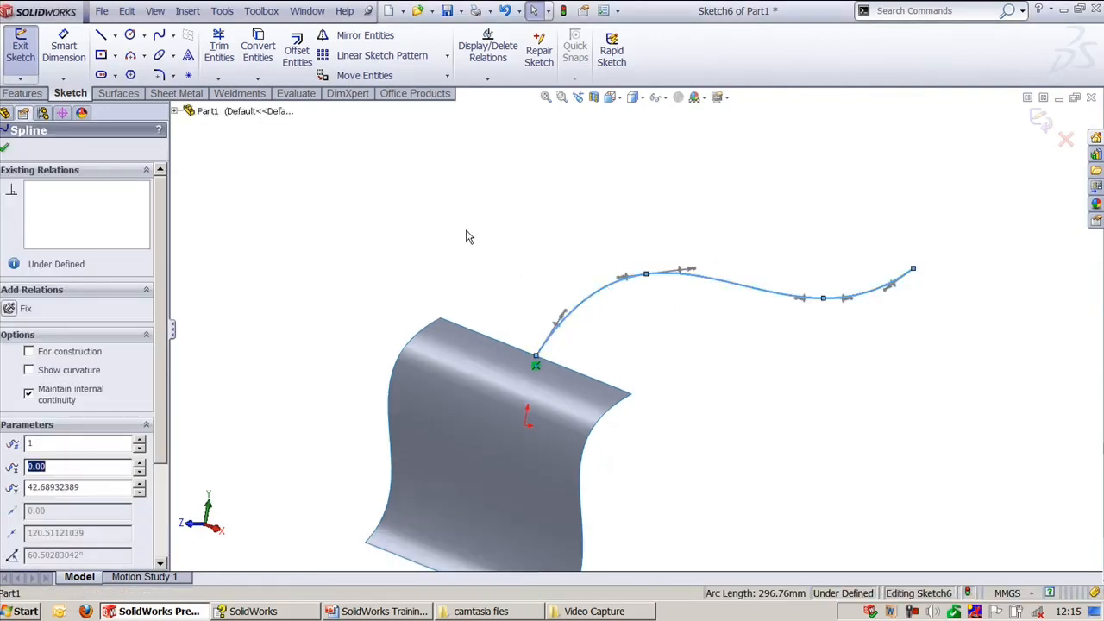
{"action": "key", "text": "Delete"}
- Sketch a new four-point spline starting on the surface's straight upper edge and rising away from the surface
{"action": "middle_click_drag", "start_coordinate": [555, 271], "coordinate": [451, 192]}
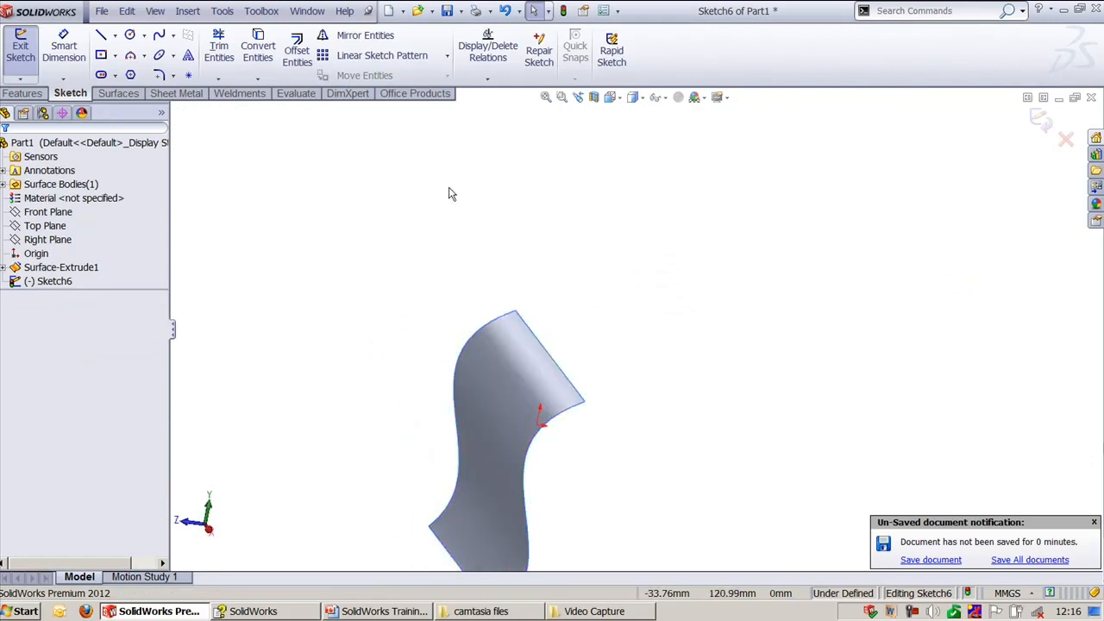
{"action": "left_click", "coordinate": [159, 34]}
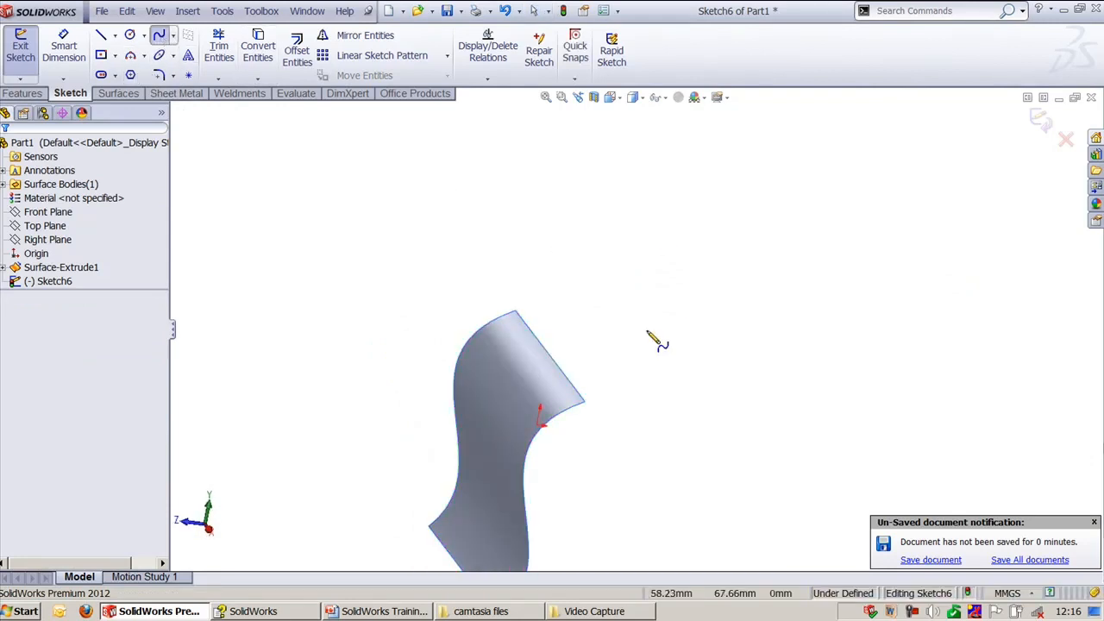
{"action": "left_click", "coordinate": [550, 354]}
{"action": "left_click", "coordinate": [603, 275]}
{"action": "left_click", "coordinate": [775, 232]}
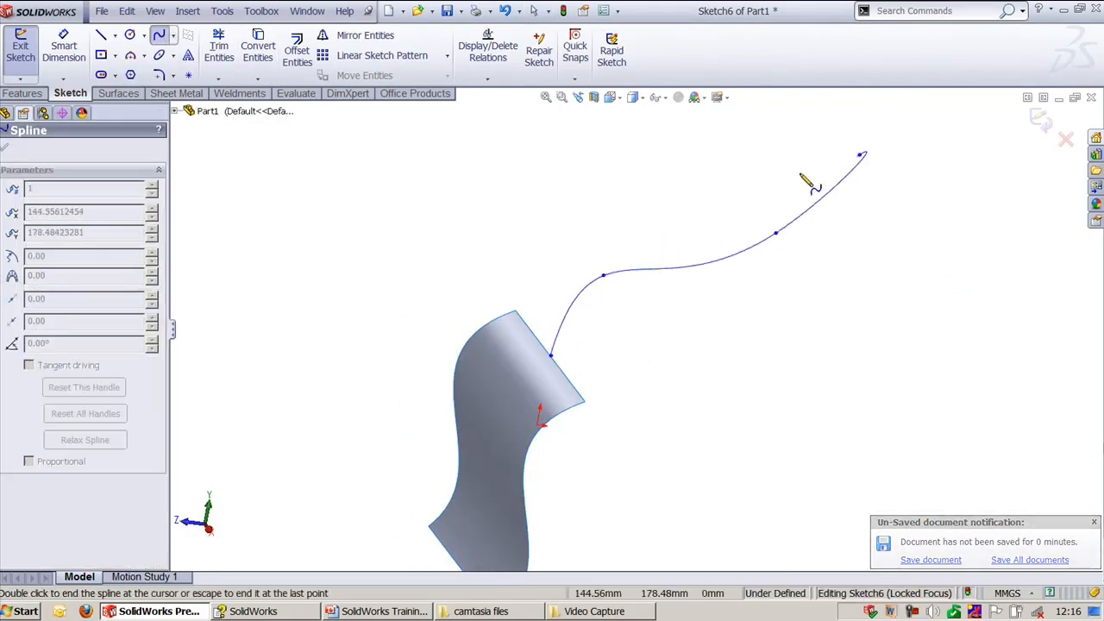
{"action": "double_click", "coordinate": [858, 155]}
{"action": "middle_click_drag", "start_coordinate": [562, 225], "coordinate": [581, 286]}
{"action": "left_click", "coordinate": [567, 407]}
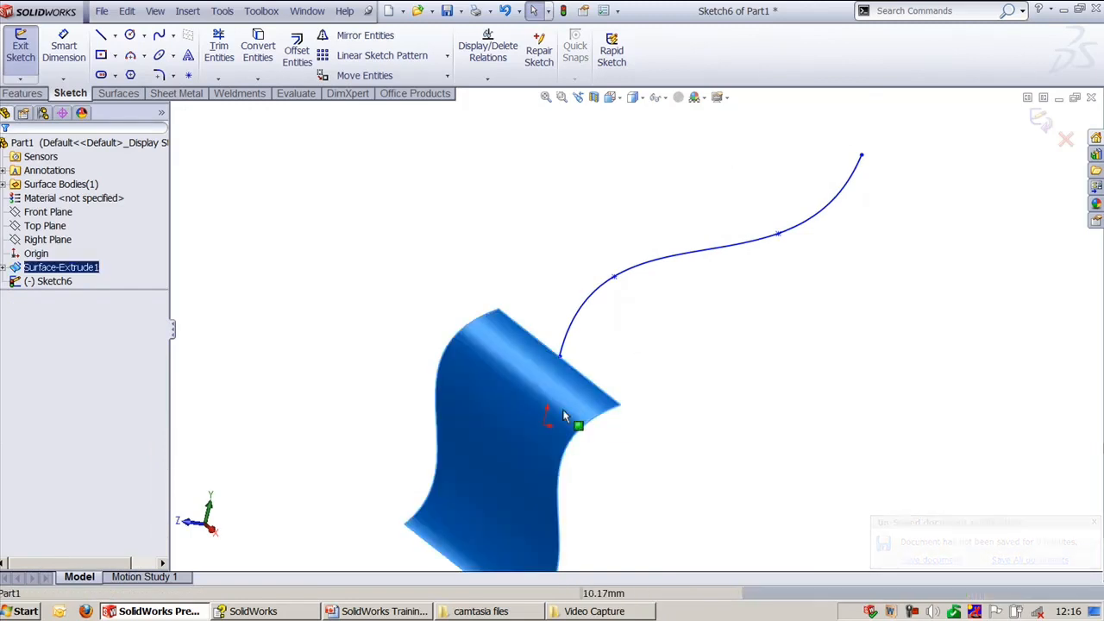
{"action": "left_click", "coordinate": [577, 338], "text": "ctrl"}
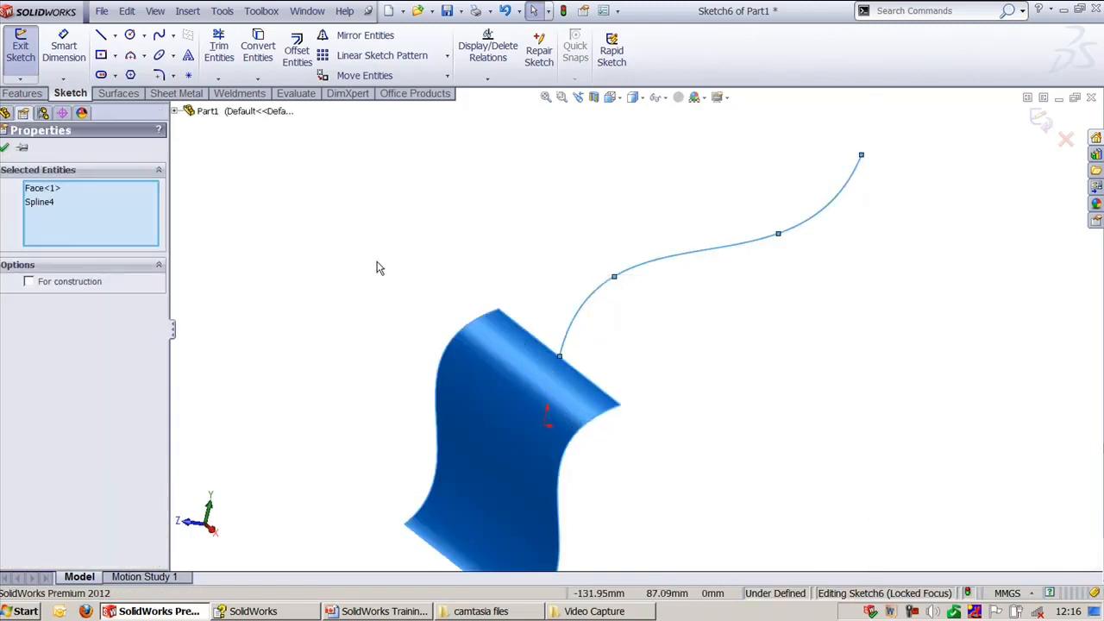
{"action": "left_click", "coordinate": [376, 267]}
- Add a Pierce relation between the spline's start point and the surface's straight upper edge
{"action": "left_click", "coordinate": [561, 357]}
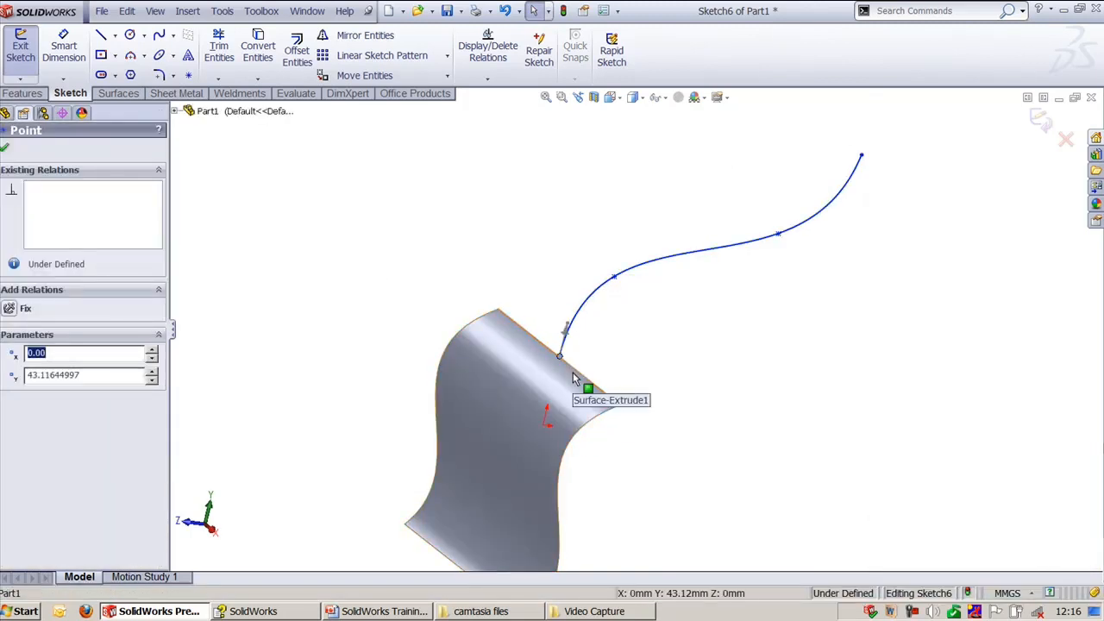
{"action": "left_click", "coordinate": [583, 374], "text": "ctrl"}
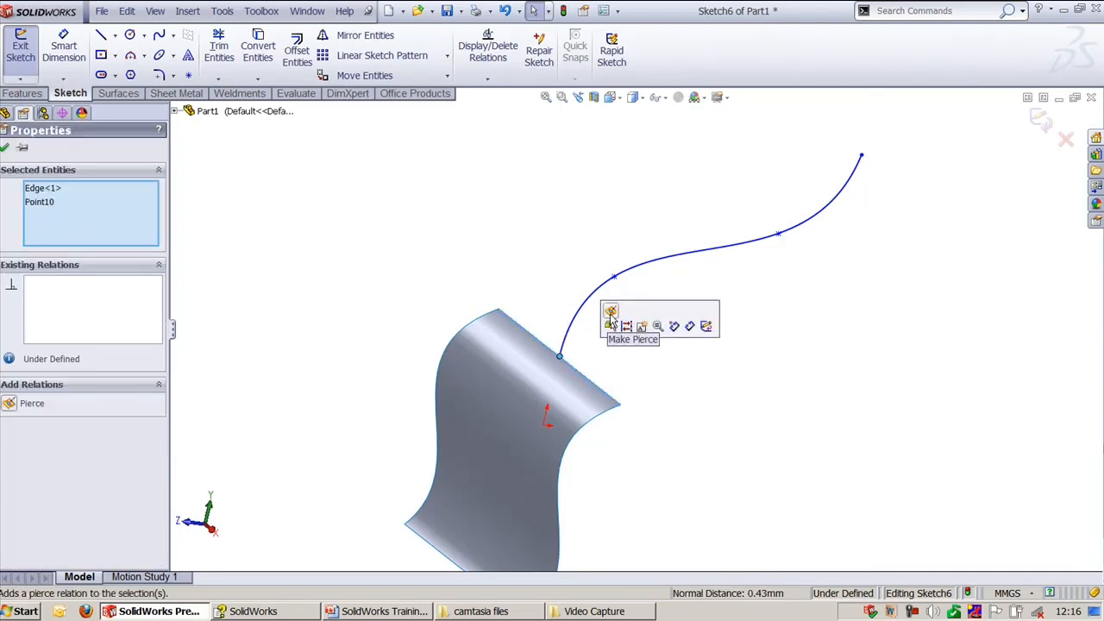
{"action": "left_click", "coordinate": [610, 317]}
{"action": "left_click", "coordinate": [535, 247]}
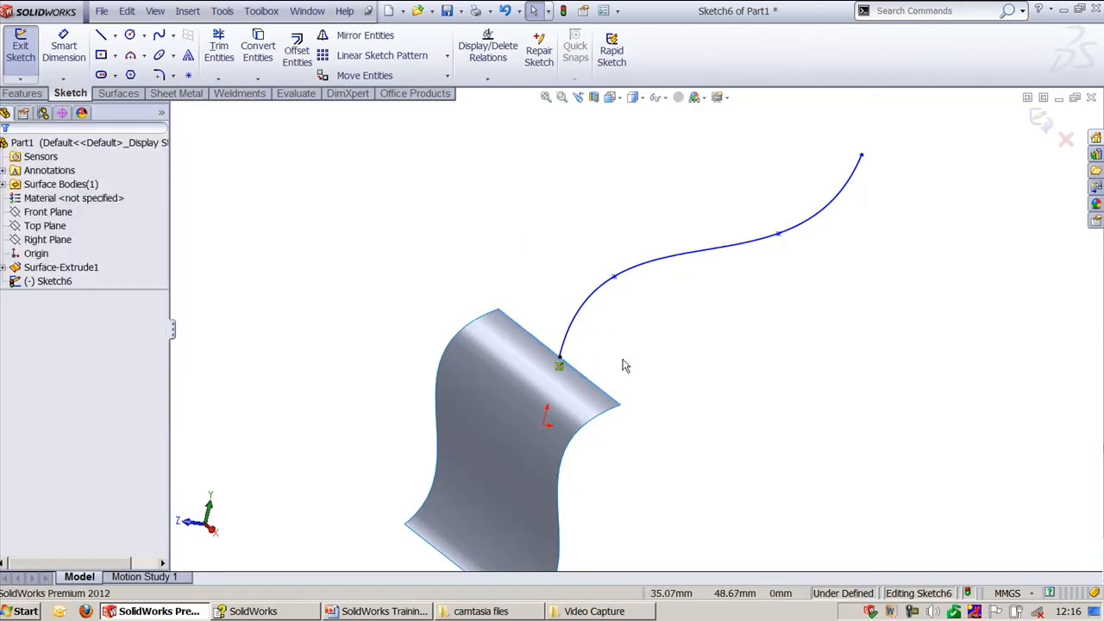
- Add a Tangent relation between the spline and the surface's curved side edge
{"action": "left_click", "coordinate": [601, 424]}
{"action": "left_click", "coordinate": [593, 297], "text": "ctrl"}
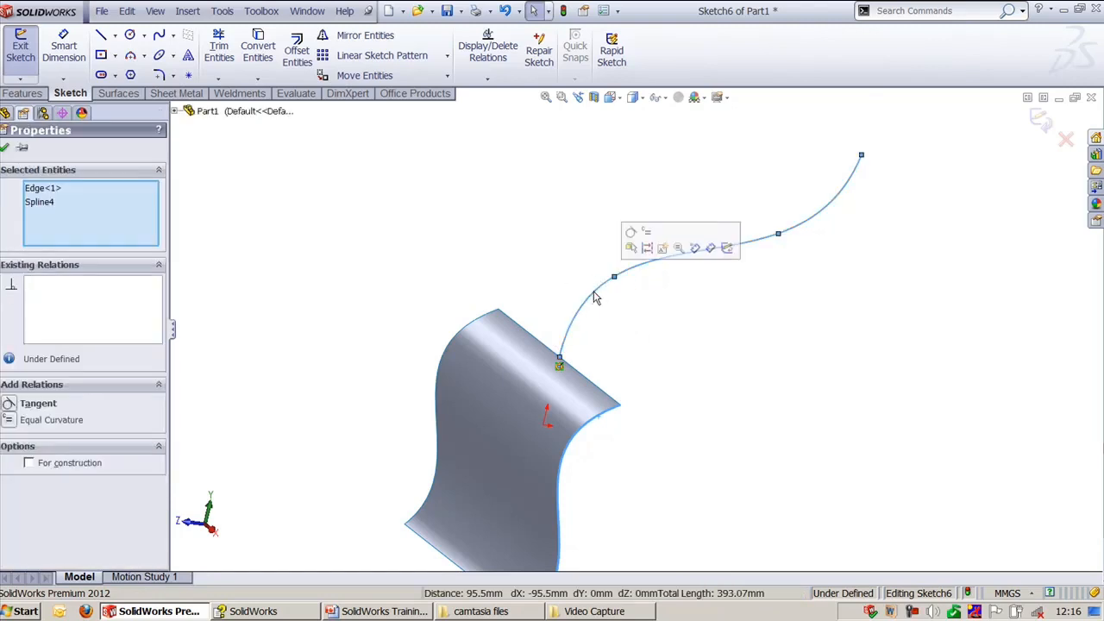
{"action": "left_click", "coordinate": [25, 404]}
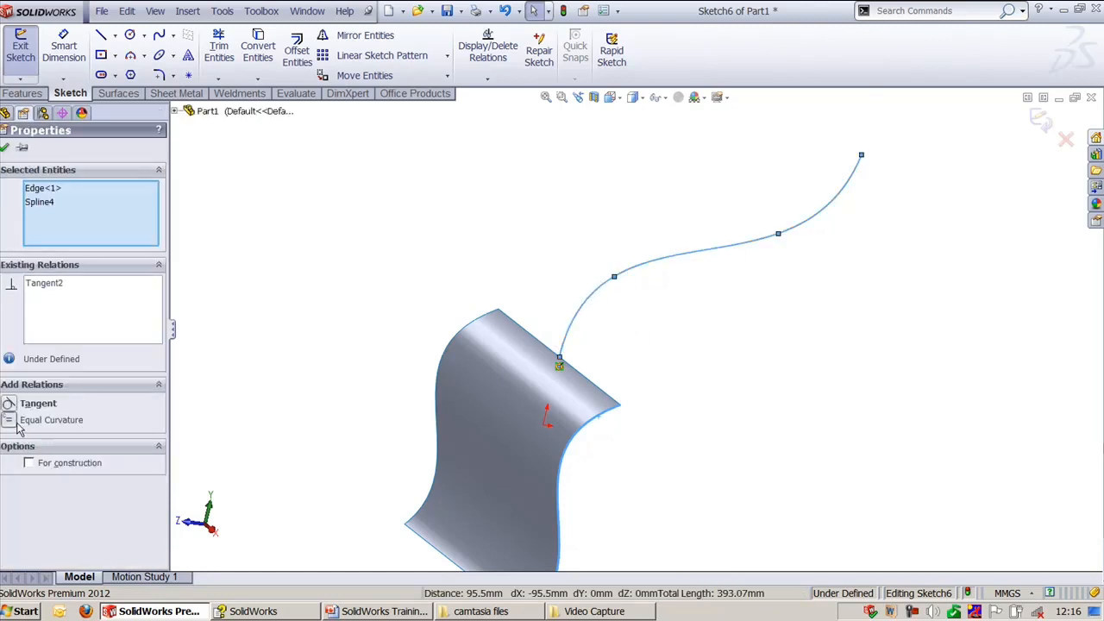
{"action": "left_click", "coordinate": [350, 263]}
- Examine the tangent transition between the spline and the surface close up and in the front, back, left and trimetric views
{"action": "scroll", "coordinate": [632, 357], "scroll_direction": "down", "scroll_amount": 4}
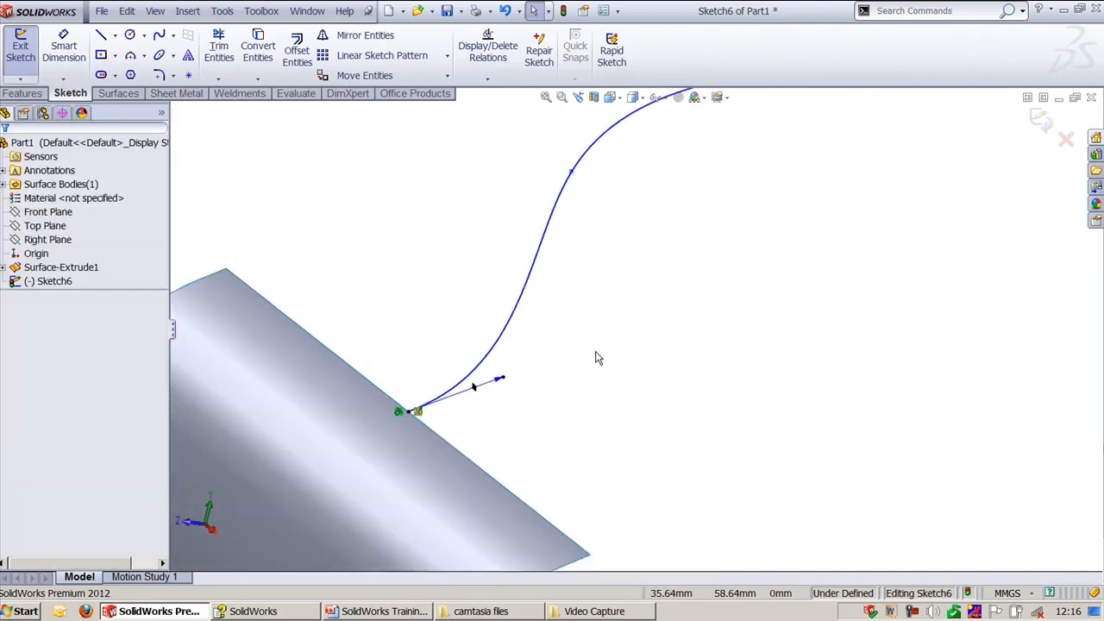
{"action": "scroll", "coordinate": [591, 407], "scroll_direction": "up", "scroll_amount": 2}
{"action": "middle_click_drag", "start_coordinate": [598, 402], "coordinate": [693, 288]}
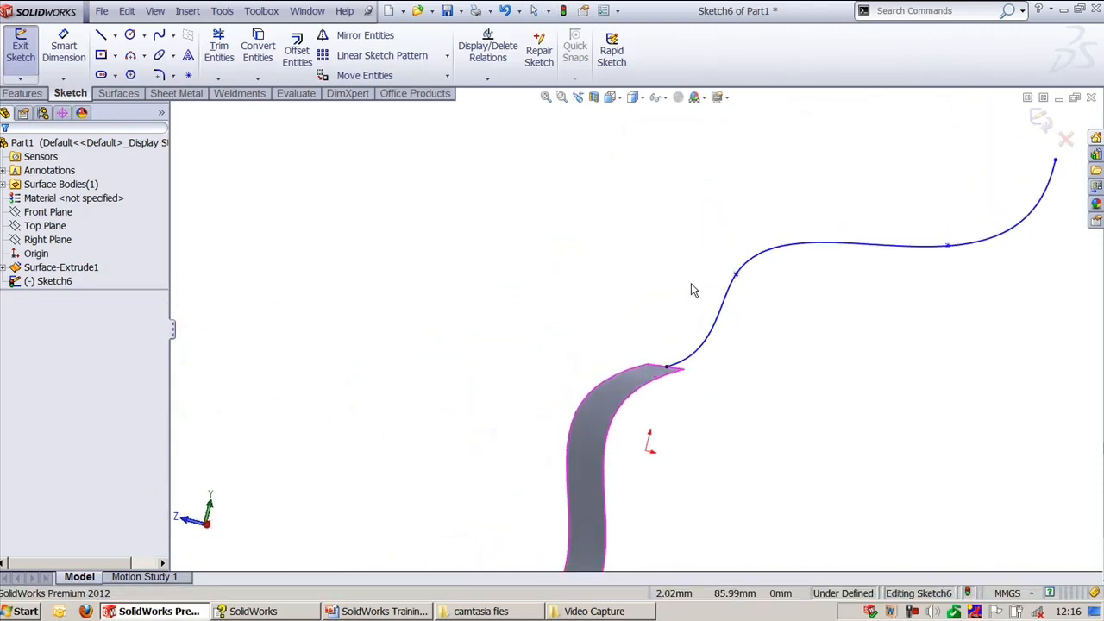
{"action": "key", "text": "ctrl+1"}
{"action": "key", "text": "ctrl+2"}
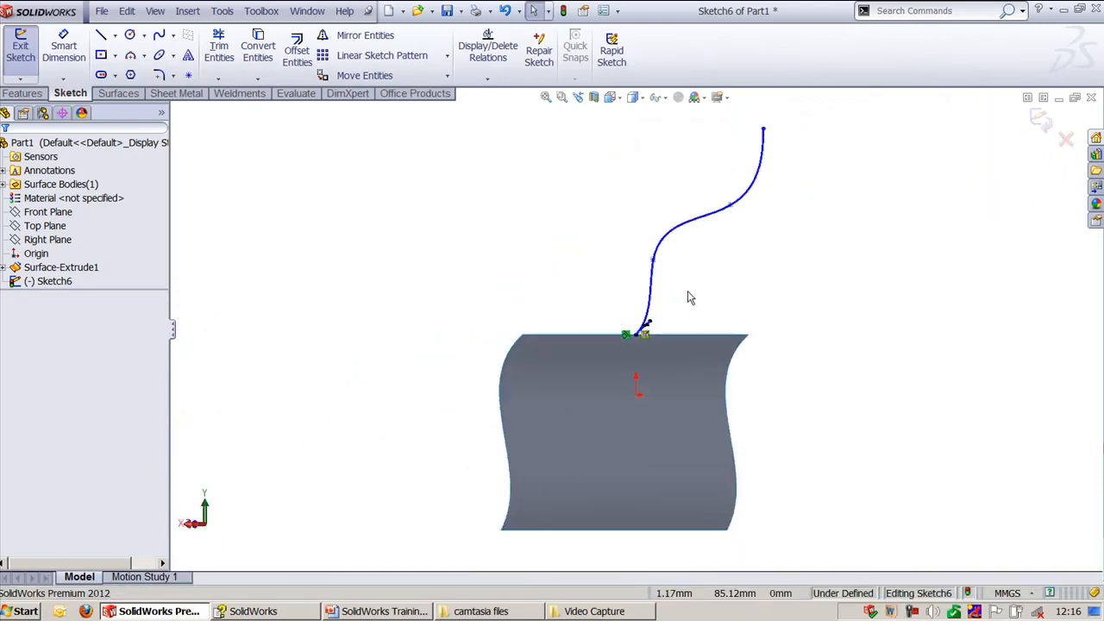
{"action": "key", "text": "ctrl+3"}
{"action": "scroll", "coordinate": [757, 332], "scroll_direction": "down", "scroll_amount": 5}
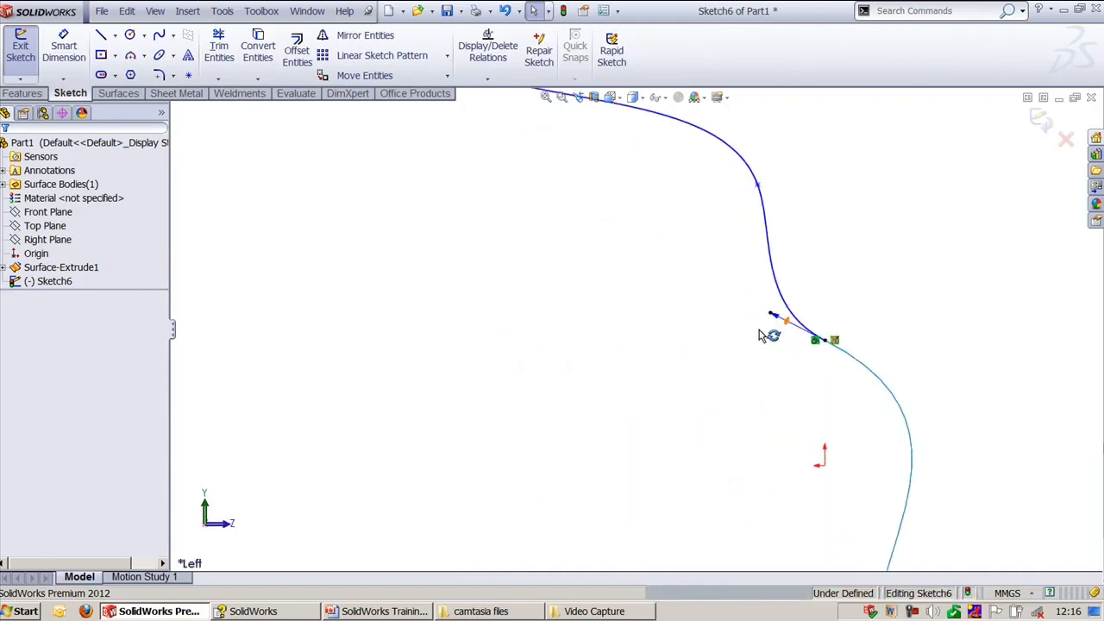
{"action": "middle_click_drag", "start_coordinate": [767, 335], "coordinate": [651, 507], "text": "ctrl"}
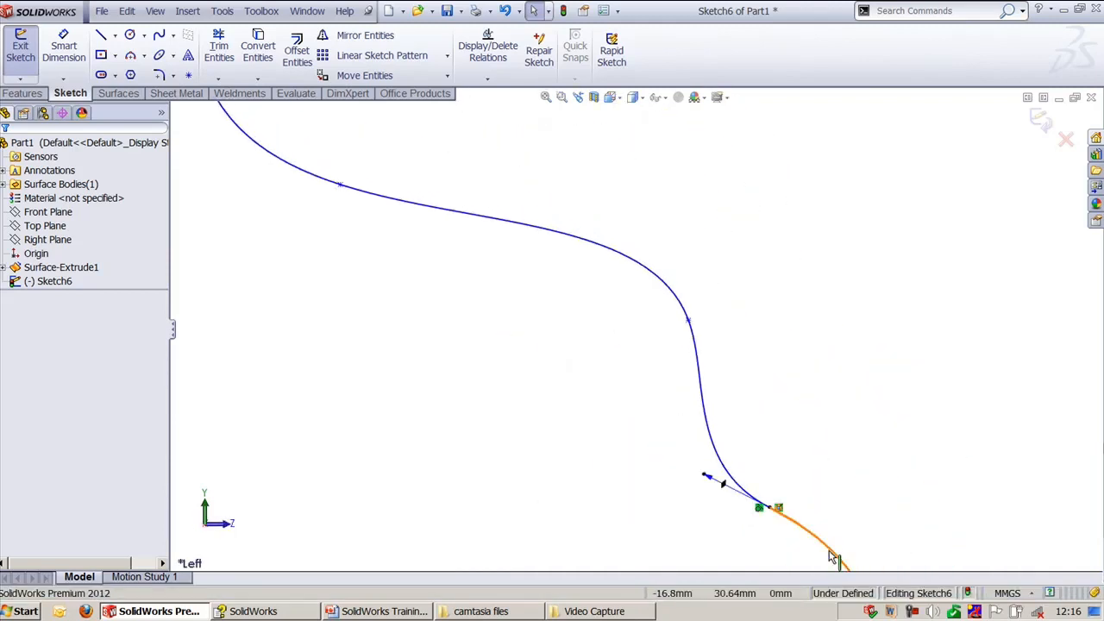
{"action": "left_click", "coordinate": [815, 539]}
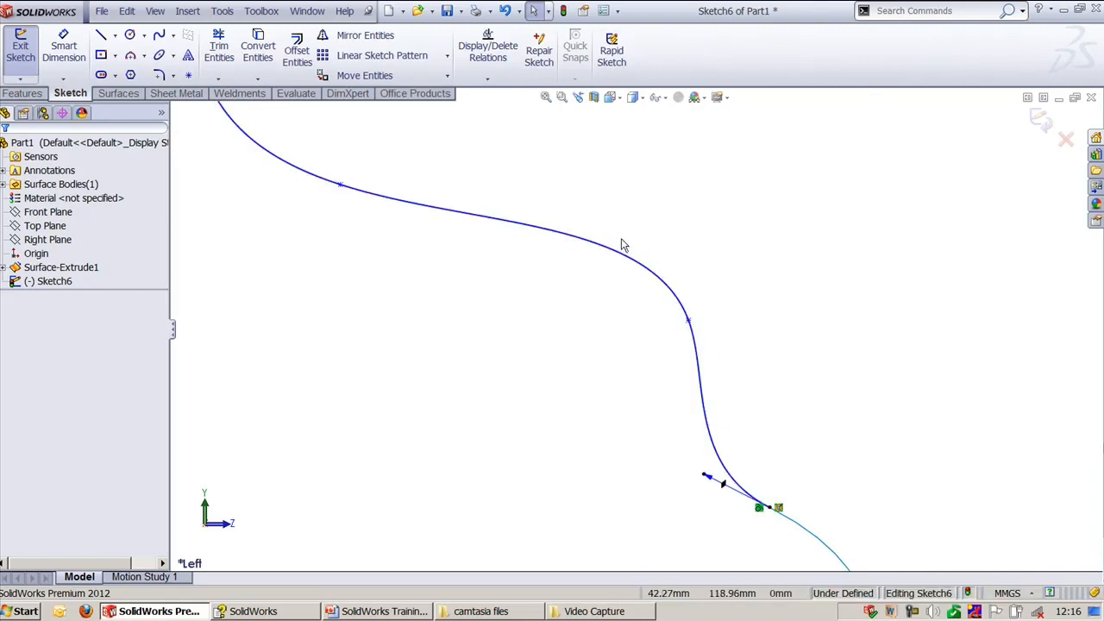
{"action": "key", "text": "ctrl+7"}
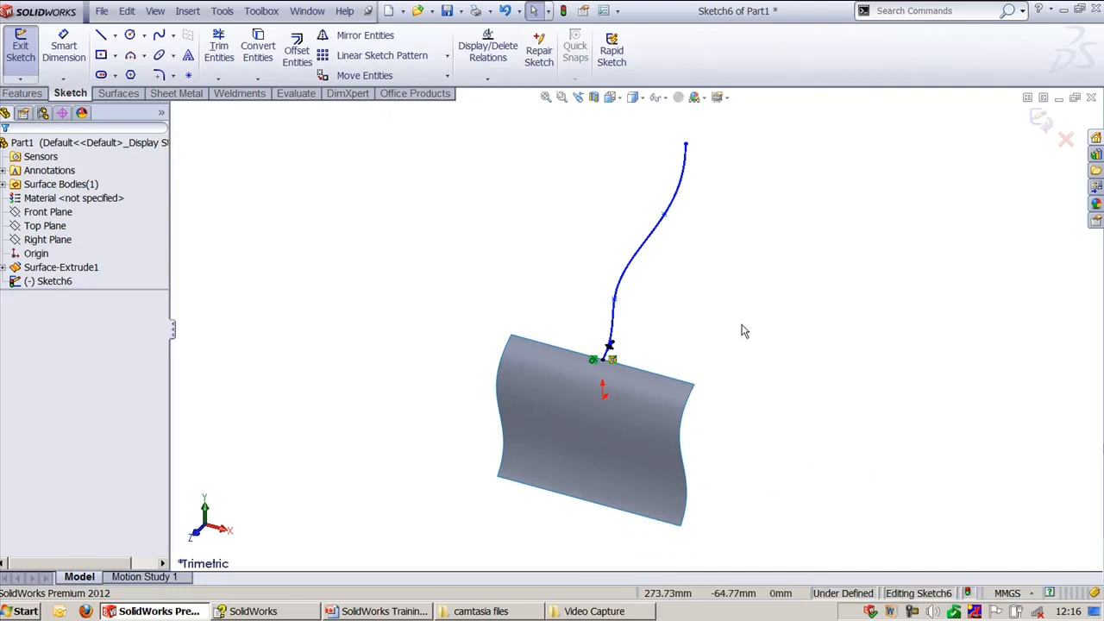
- Switch to the Part3 document, which has two stepped profiles on either side of a vertical centerline
{"action": "key", "text": "ctrl+Tab"}
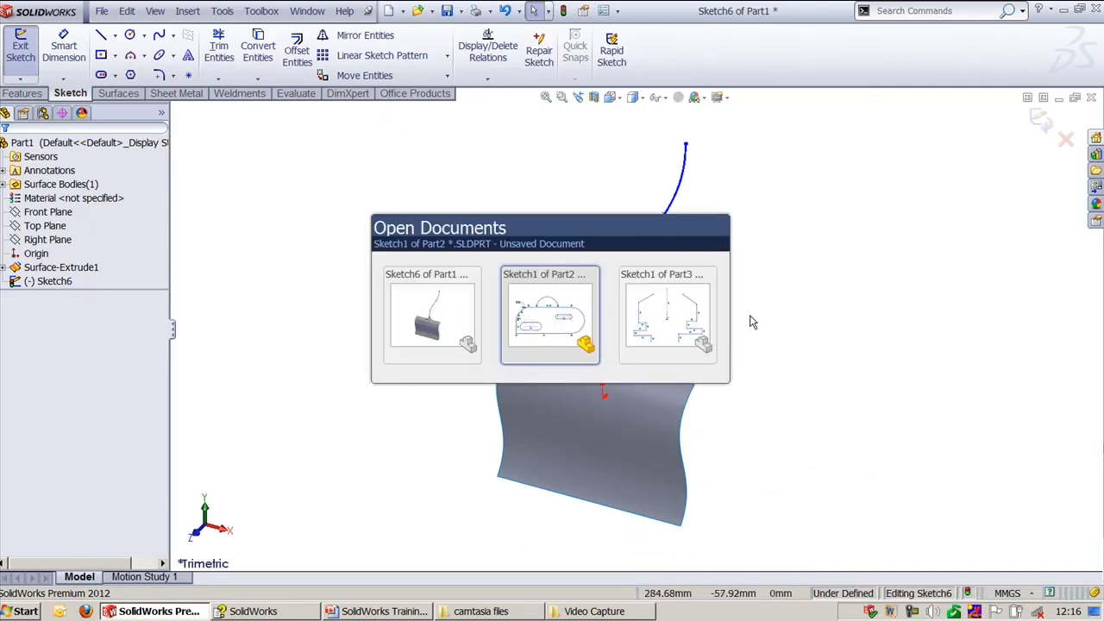
{"action": "key", "text": "ctrl+Tab"}
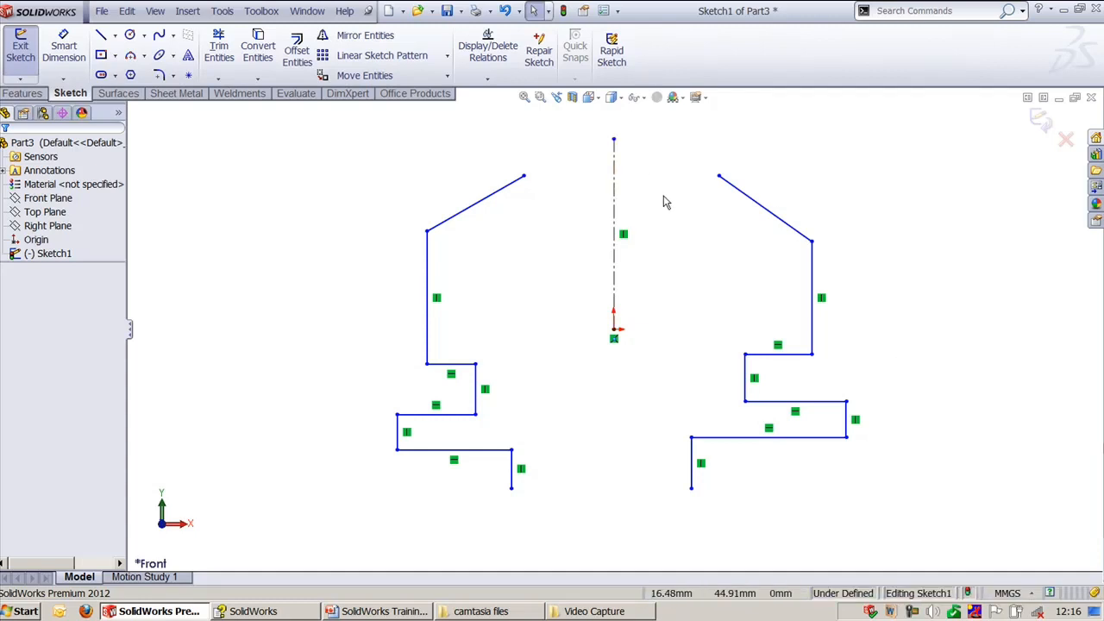
{"action": "mouse_move", "coordinate": [657, 146]}
{"action": "left_mouse_down"}
{"action": "mouse_move", "coordinate": [759, 362]}
{"action": "mouse_move", "coordinate": [868, 516]}
{"action": "left_mouse_up"}
{"action": "mouse_move", "coordinate": [359, 130]}
{"action": "left_mouse_down"}
{"action": "mouse_move", "coordinate": [515, 308]}
{"action": "mouse_move", "coordinate": [591, 498]}
{"action": "left_mouse_up"}
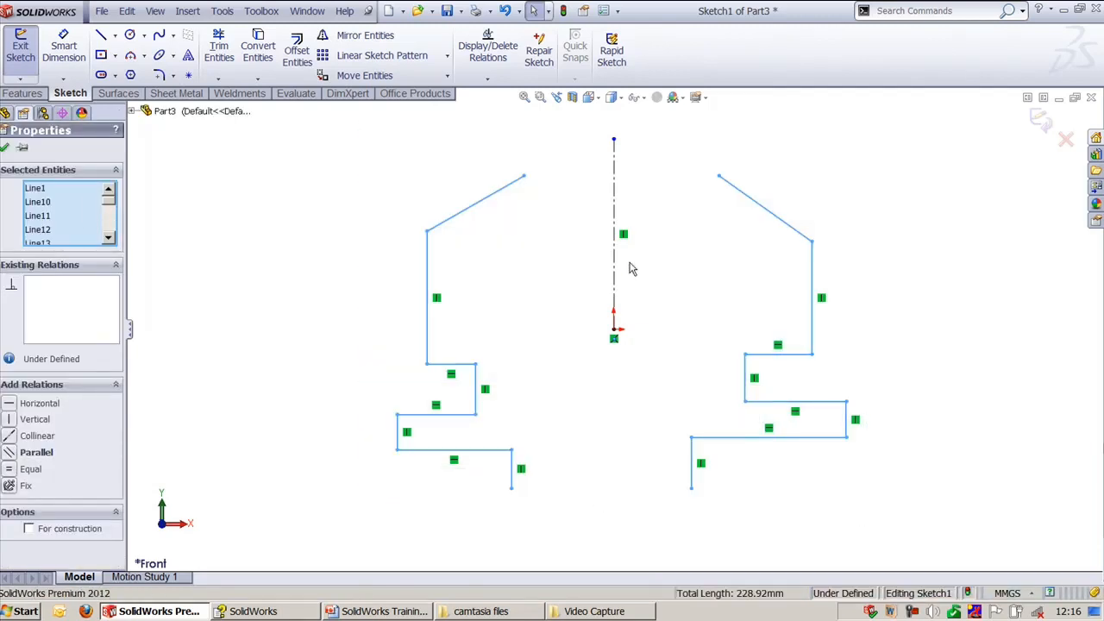
{"action": "left_click", "coordinate": [614, 198], "text": "ctrl"}
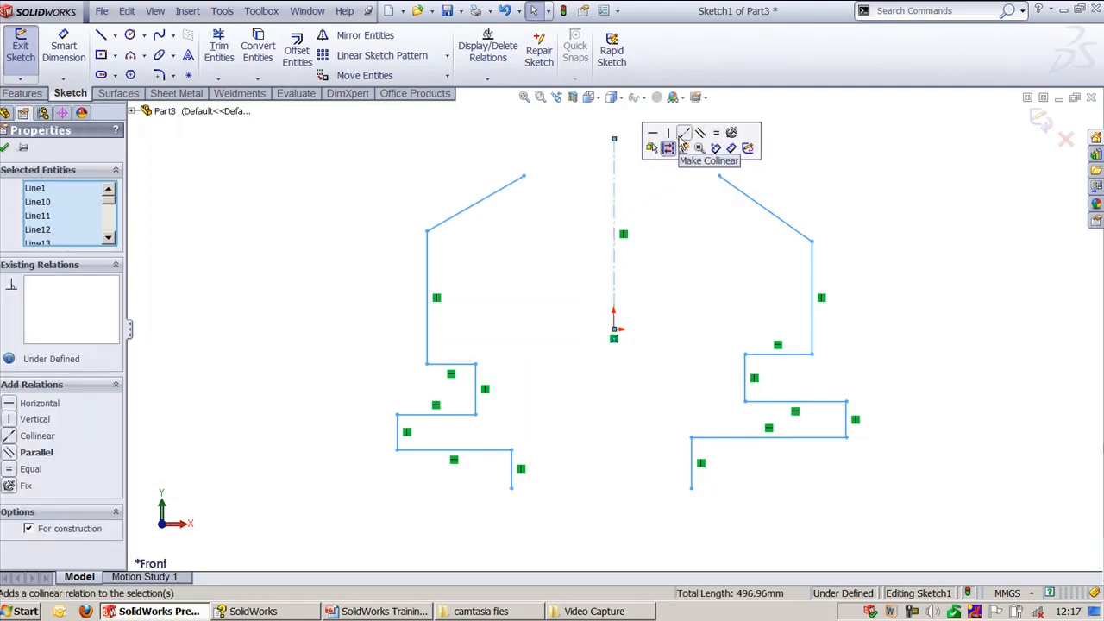
{"action": "left_click", "coordinate": [905, 207]}
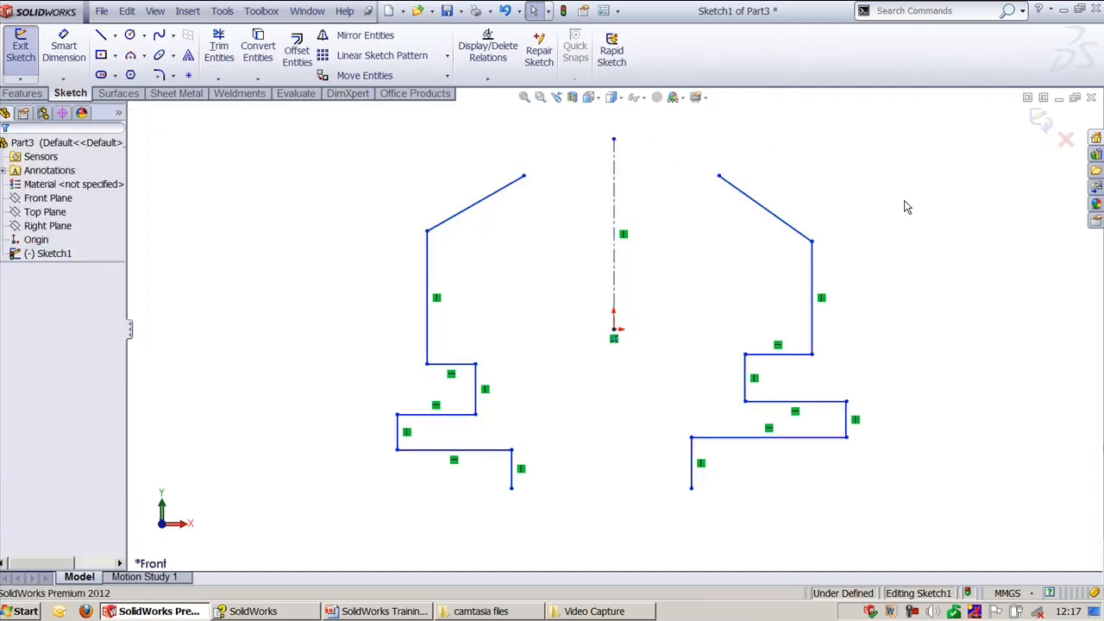
- Add a Symmetric relation between the two profiles' sloped top lines about the vertical centerline
{"action": "left_click", "coordinate": [509, 197]}
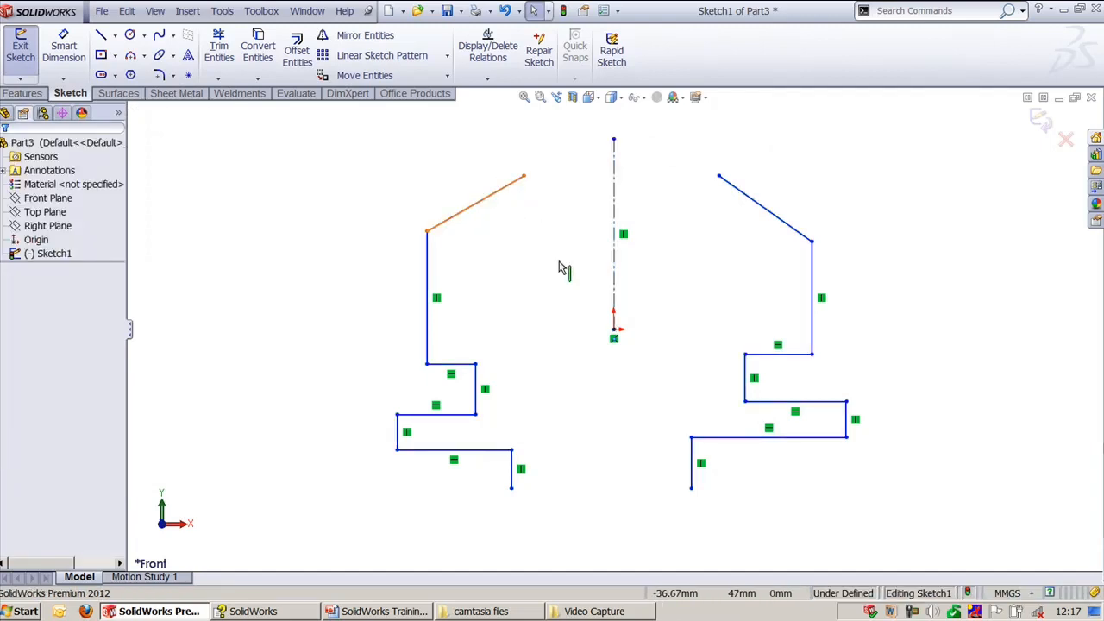
{"action": "left_click", "coordinate": [760, 225], "text": "ctrl"}
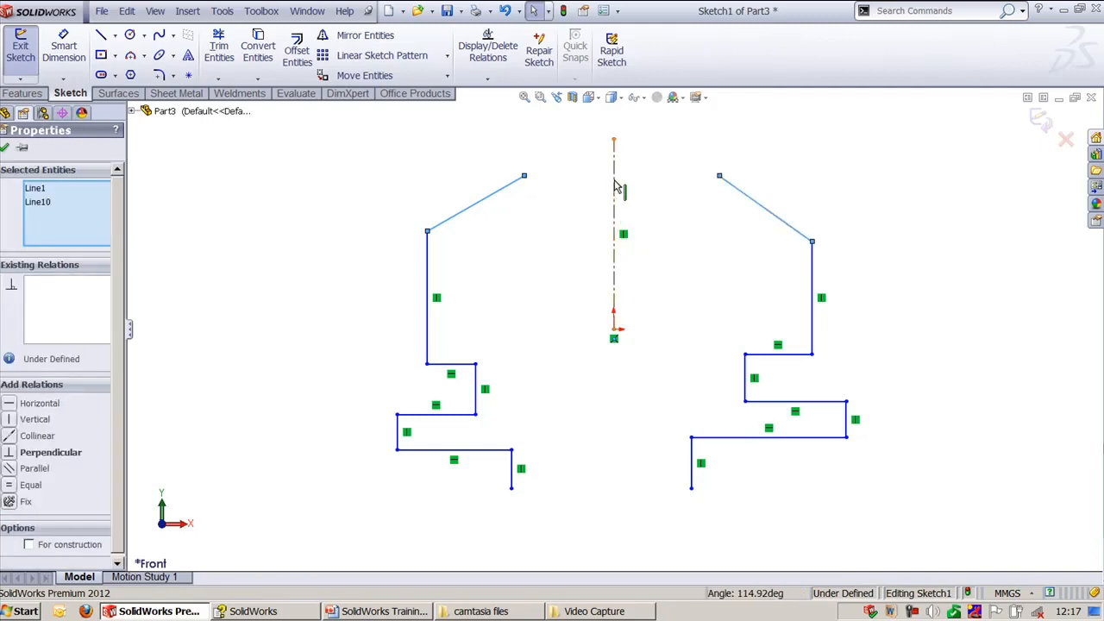
{"action": "left_click", "coordinate": [614, 188], "text": "ctrl"}
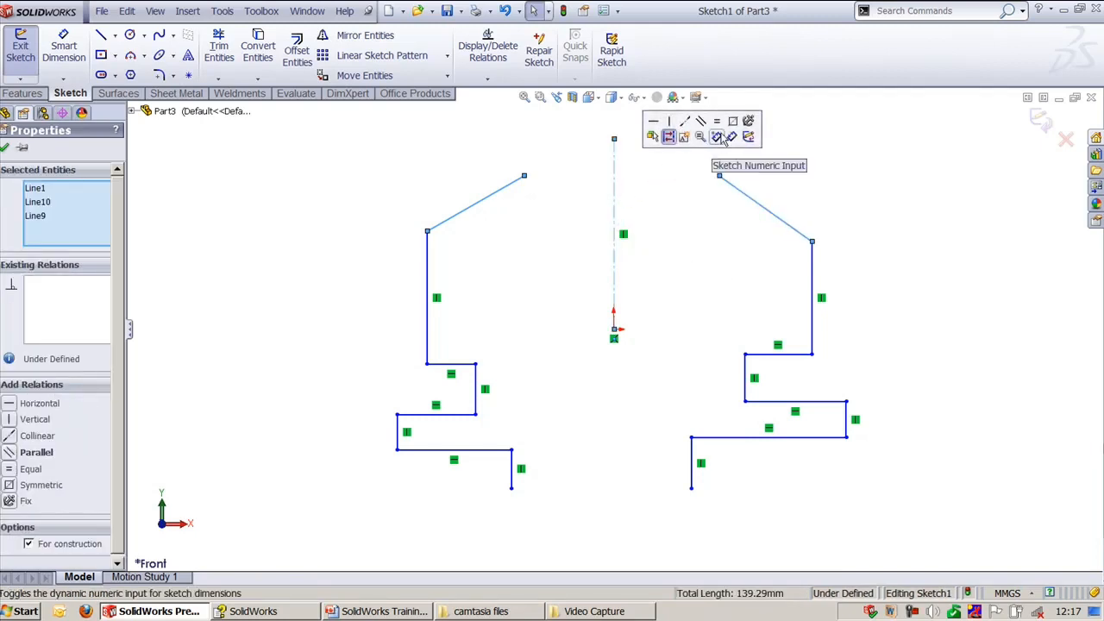
{"action": "left_click", "coordinate": [732, 121]}
{"action": "left_click", "coordinate": [793, 159]}
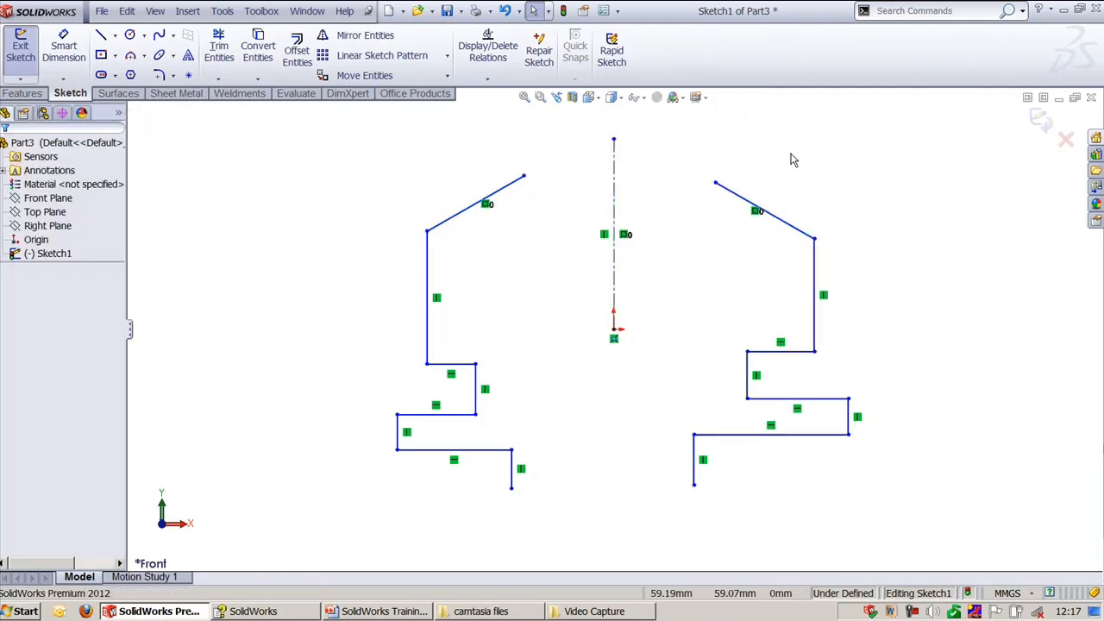
- Sketch a circle inside each profile, with the left one smaller, about 9.3 mm in radius
{"action": "right_click_drag", "start_coordinate": [727, 263], "coordinate": [721, 277]}
{"action": "left_click", "coordinate": [720, 277]}
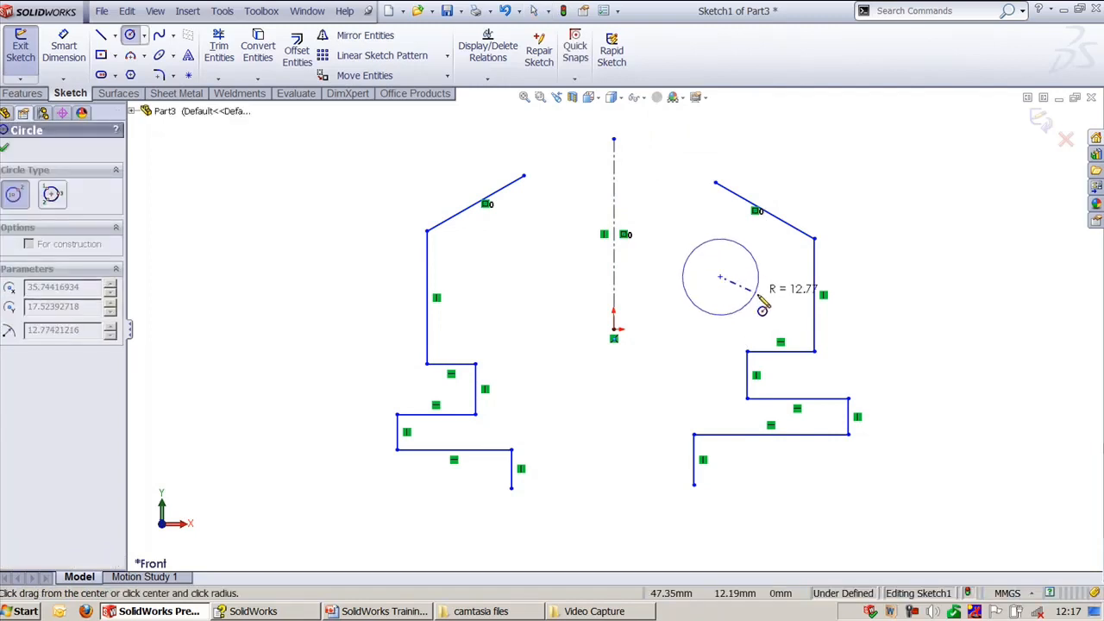
{"action": "left_click", "coordinate": [760, 298]}
{"action": "left_click_drag", "start_coordinate": [496, 305], "coordinate": [515, 325]}
{"action": "key", "text": "Escape"}
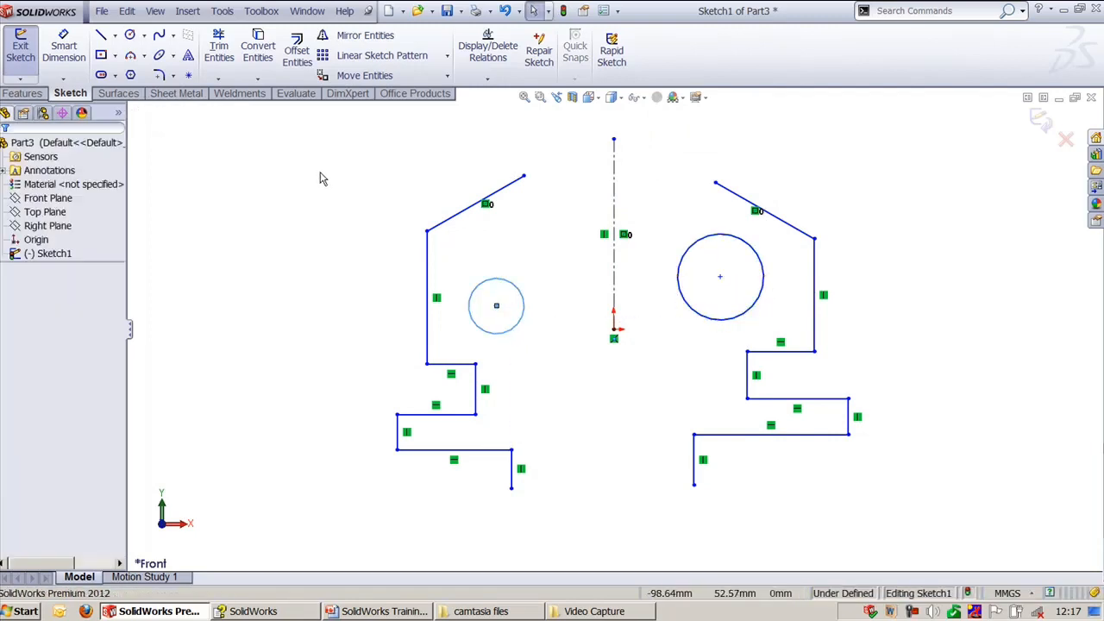
- Add a Symmetric relation between the two circles about the vertical centerline
{"action": "left_click", "coordinate": [472, 294]}
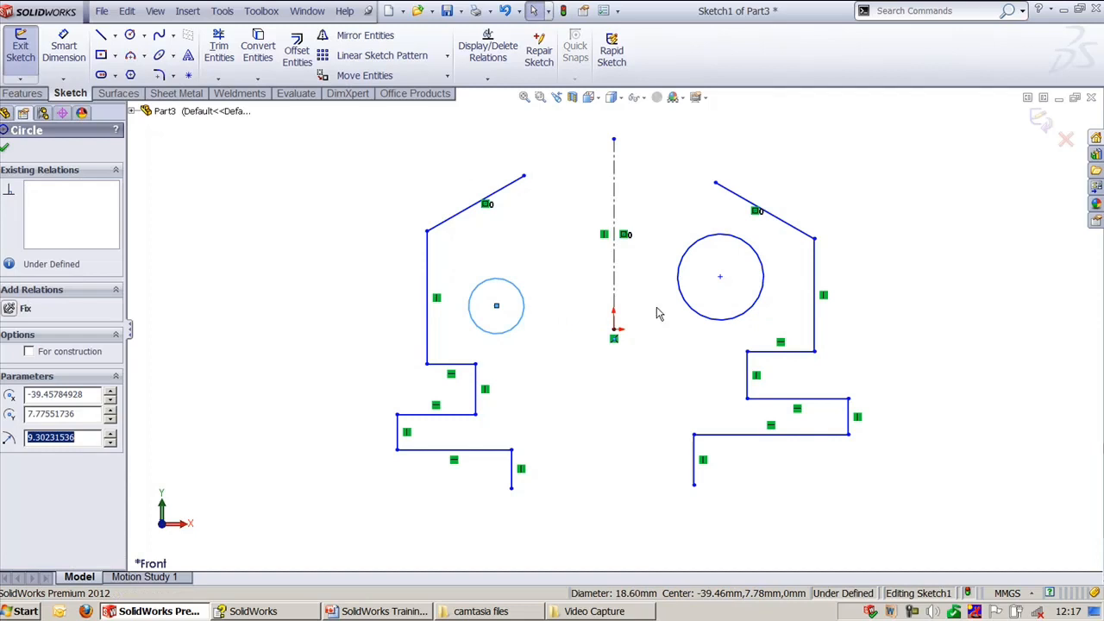
{"action": "left_click", "coordinate": [699, 246], "text": "ctrl"}
{"action": "left_click", "coordinate": [613, 200], "text": "ctrl"}
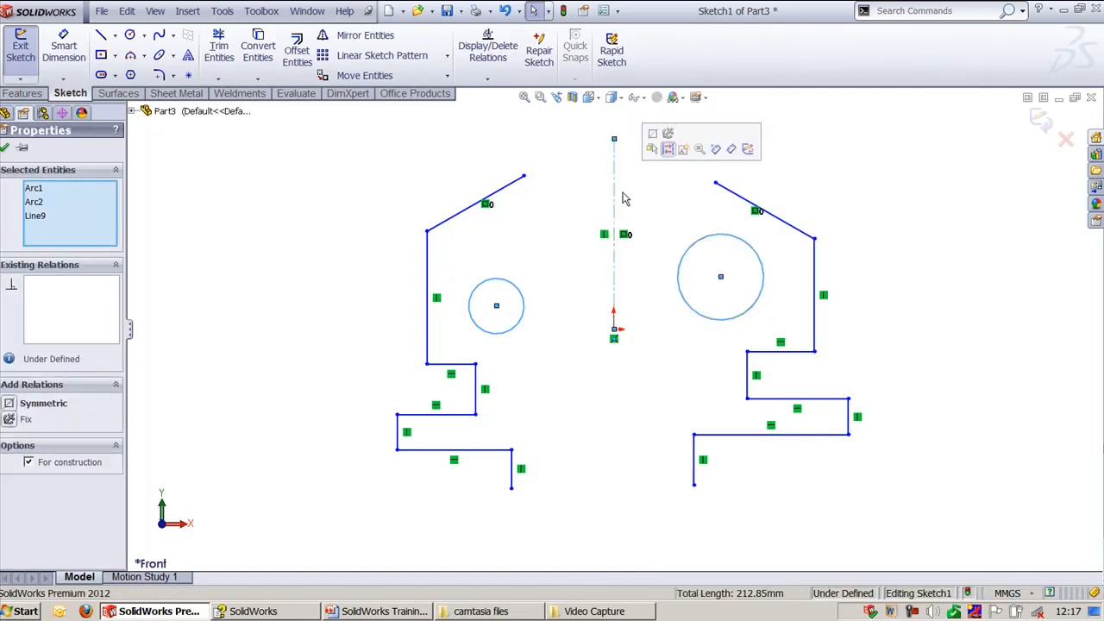
{"action": "left_click", "coordinate": [652, 136]}
{"action": "left_click", "coordinate": [850, 169]}
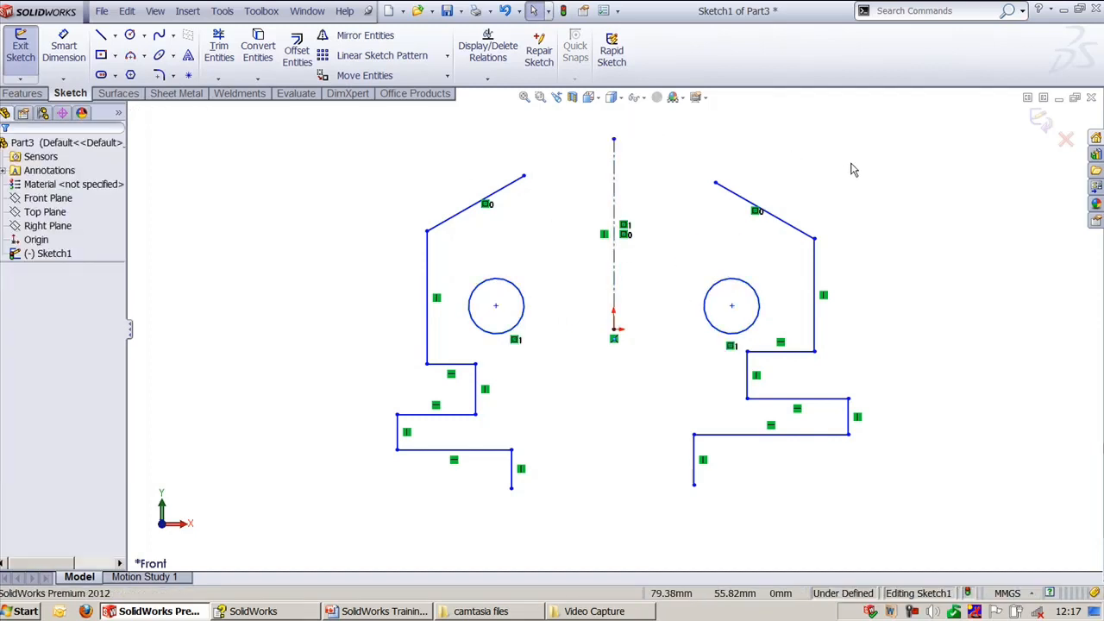
- Switch to the Part2 document and add an Equal Slots relation between the two slots
{"action": "key", "text": "ctrl+Tab"}
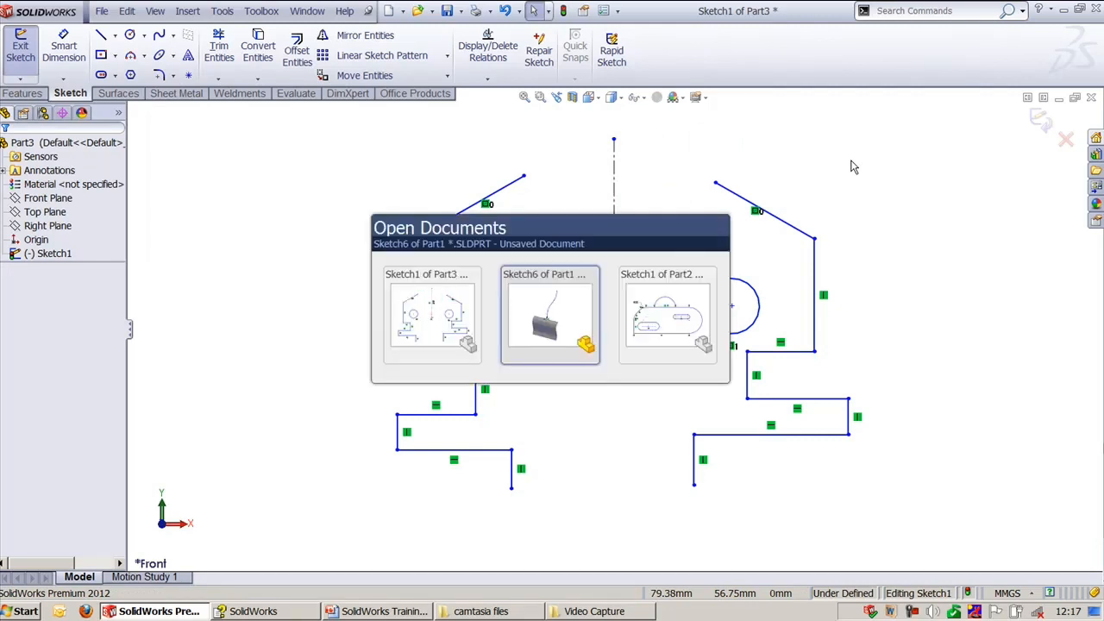
{"action": "key", "text": "ctrl+Tab"}
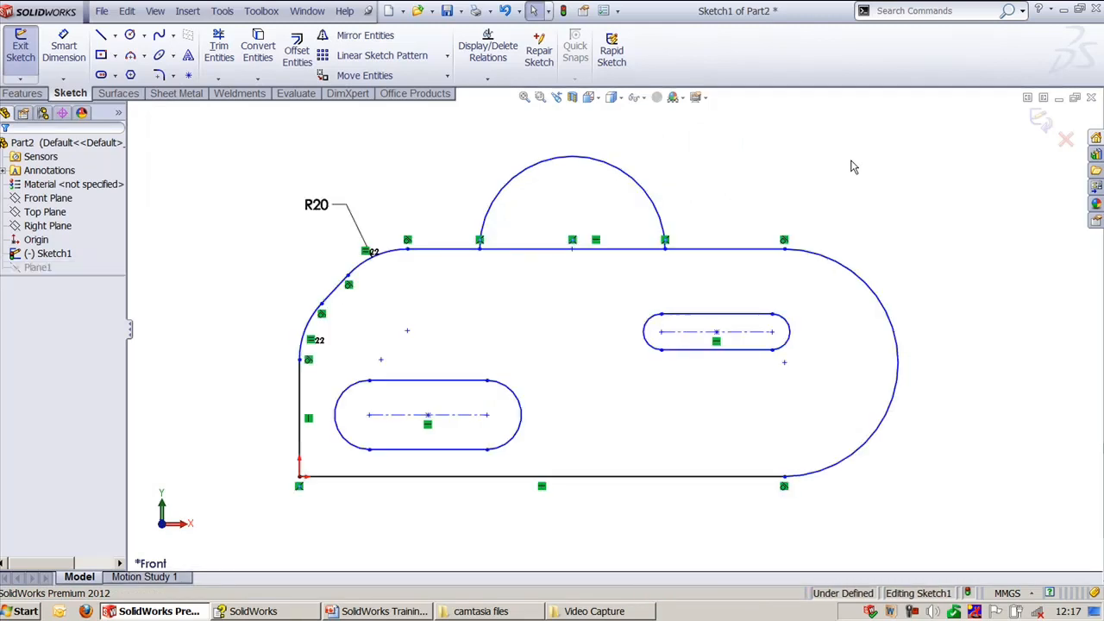
{"action": "left_click", "coordinate": [445, 383]}
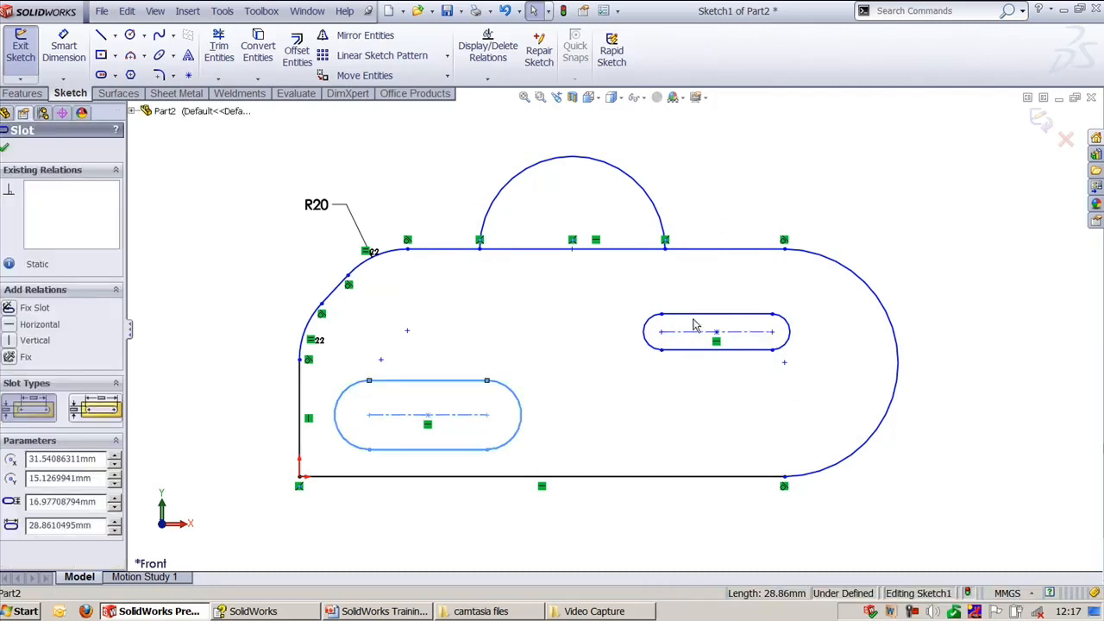
{"action": "left_click", "coordinate": [696, 317], "text": "ctrl"}
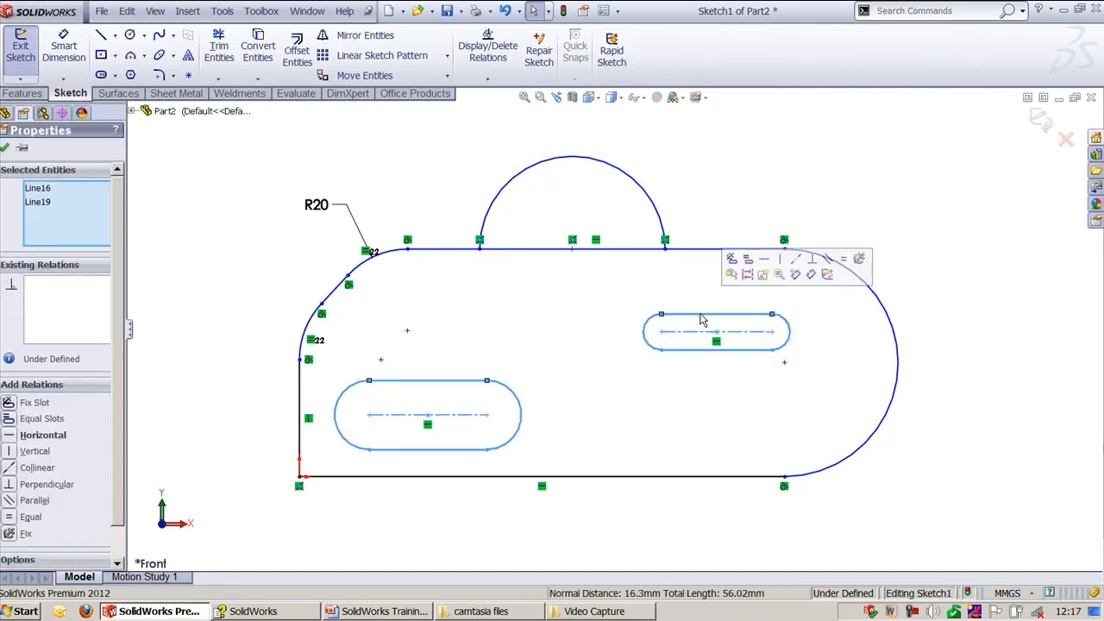
{"action": "left_click", "coordinate": [747, 262]}
{"action": "left_click", "coordinate": [752, 182]}
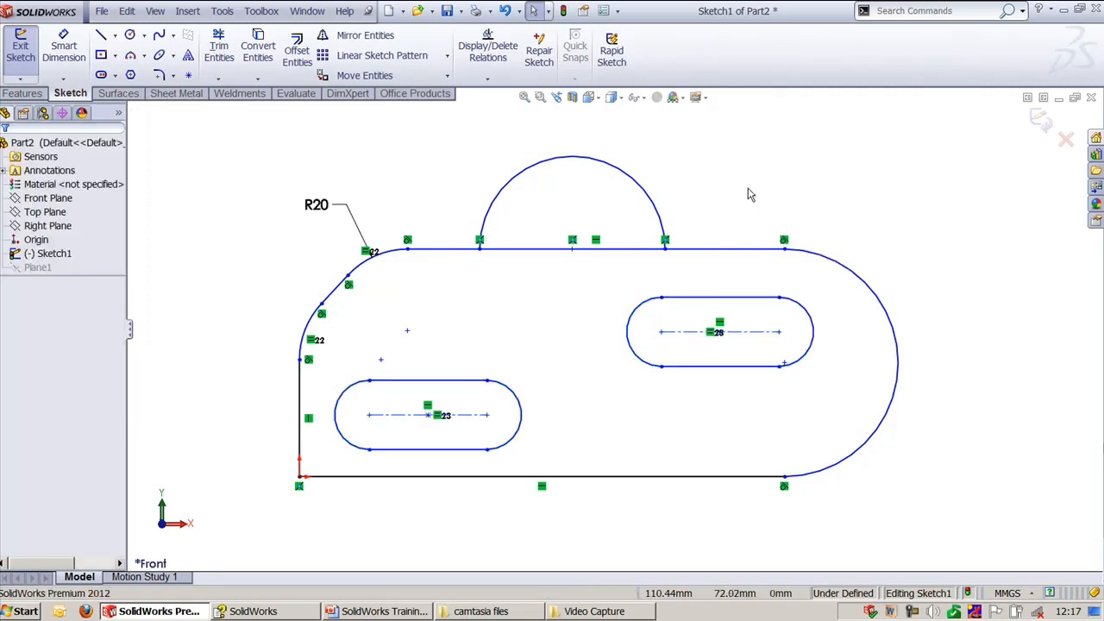
{"action": "left_click", "coordinate": [728, 302]}
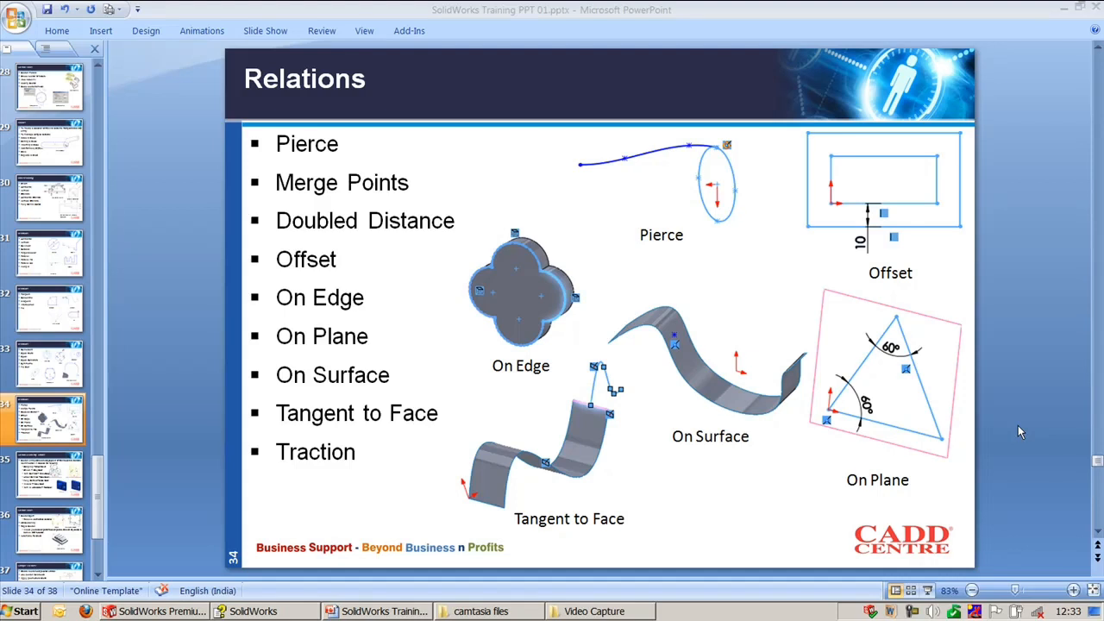
- Return from the presentation to SolidWorks, switch to the Part4 document and close the Blocks toolbar
{"action": "key", "text": "alt+Tab"}
{"action": "key", "text": "alt+Tab"}
{"action": "key", "text": "alt+Tab"}
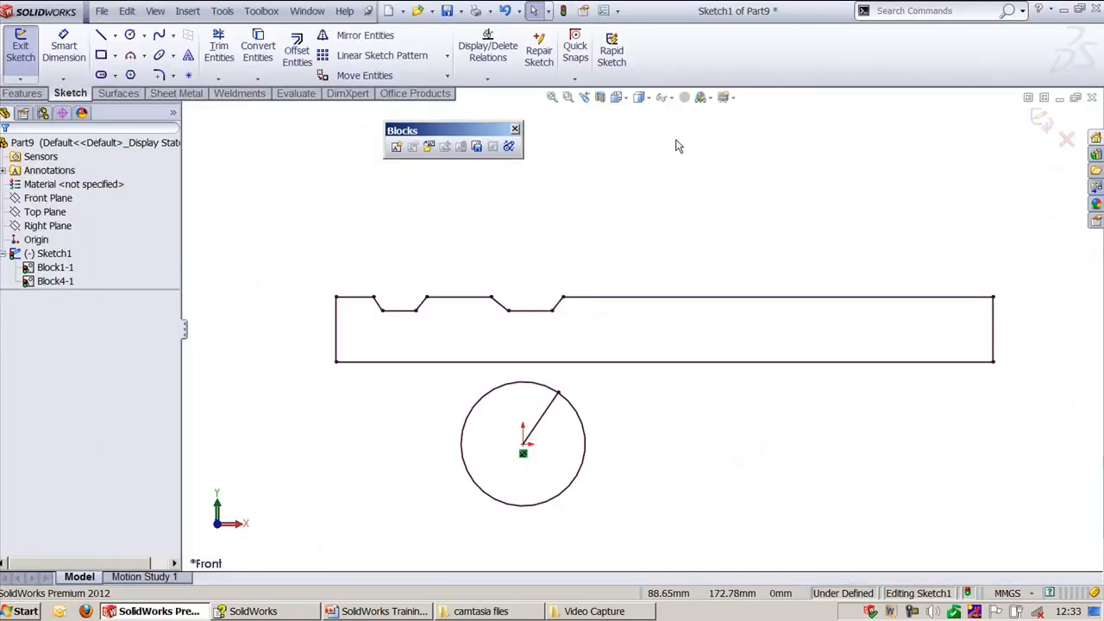
{"action": "left_click", "coordinate": [304, 11]}
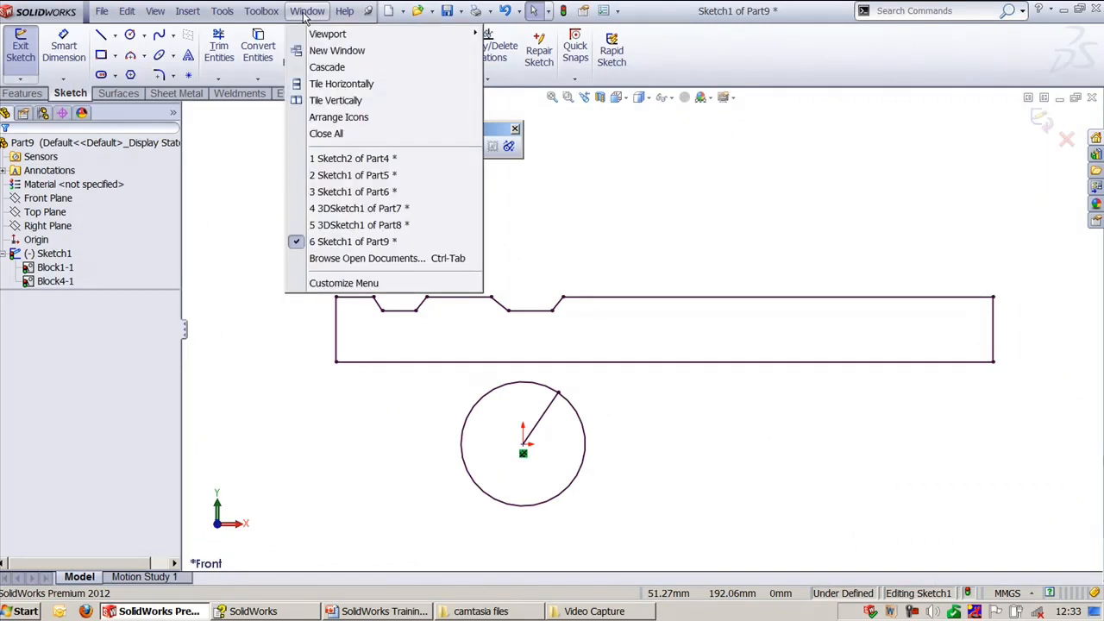
{"action": "left_click", "coordinate": [379, 158]}
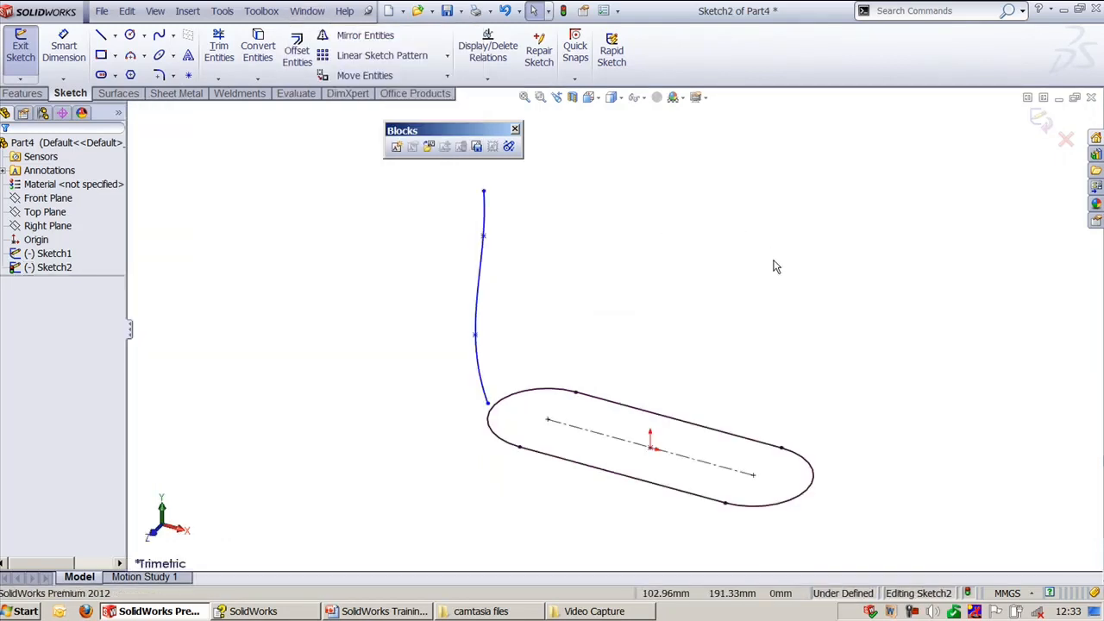
{"action": "left_click", "coordinate": [514, 129]}
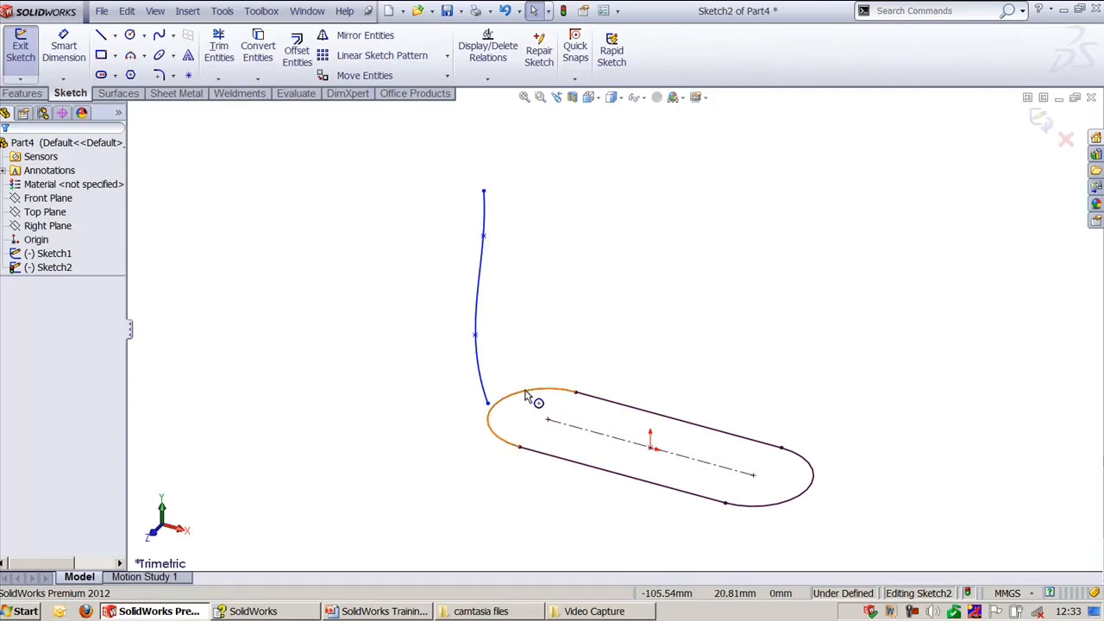
- Add a Pierce relation between the spline's lower endpoint and the slot's left arc
{"action": "left_click", "coordinate": [525, 394]}
{"action": "left_click", "coordinate": [517, 317]}
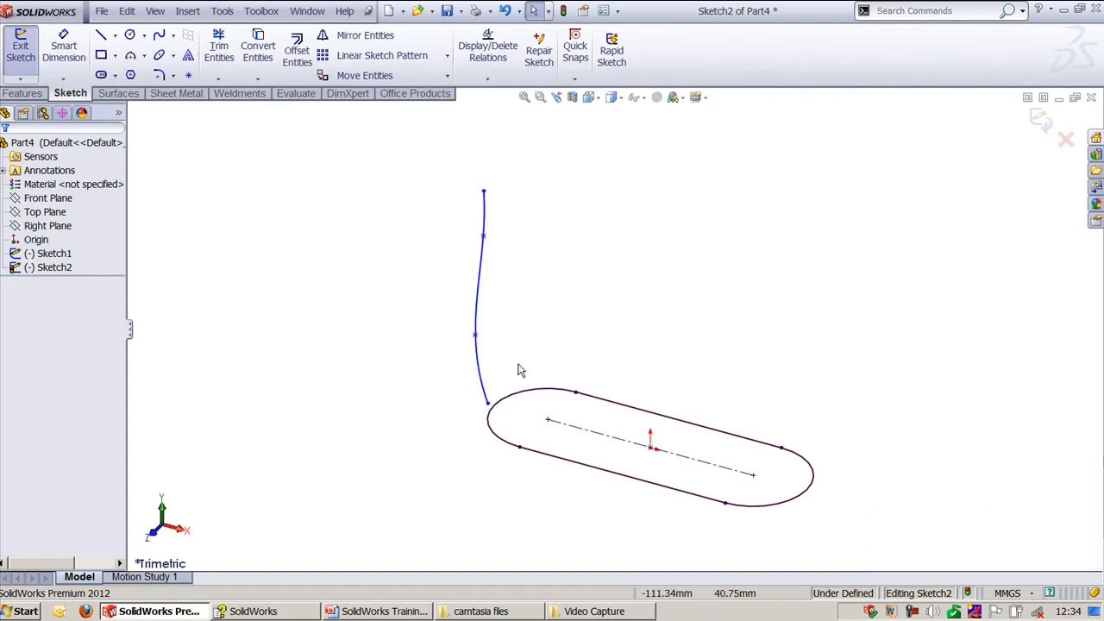
{"action": "left_click", "coordinate": [488, 404]}
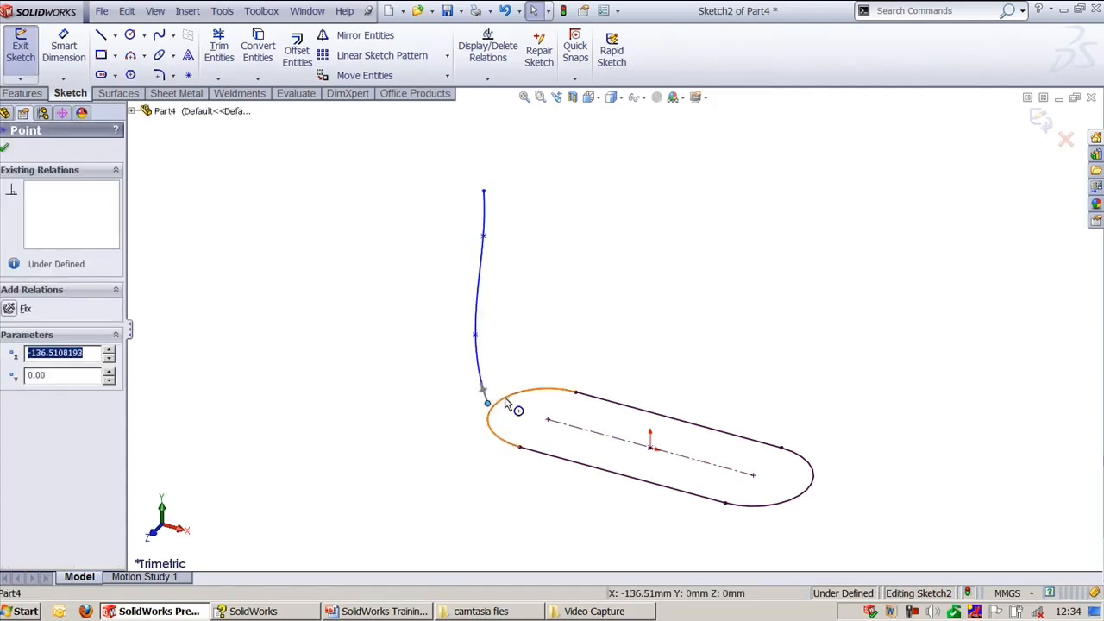
{"action": "left_click", "coordinate": [507, 403], "text": "ctrl"}
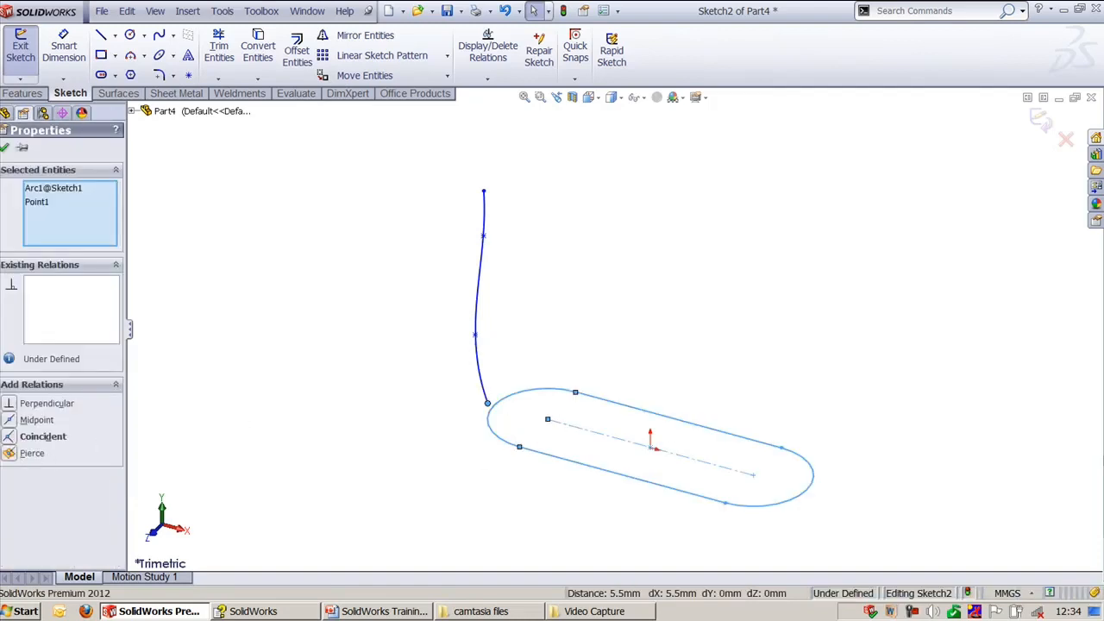
{"action": "left_click", "coordinate": [31, 453]}
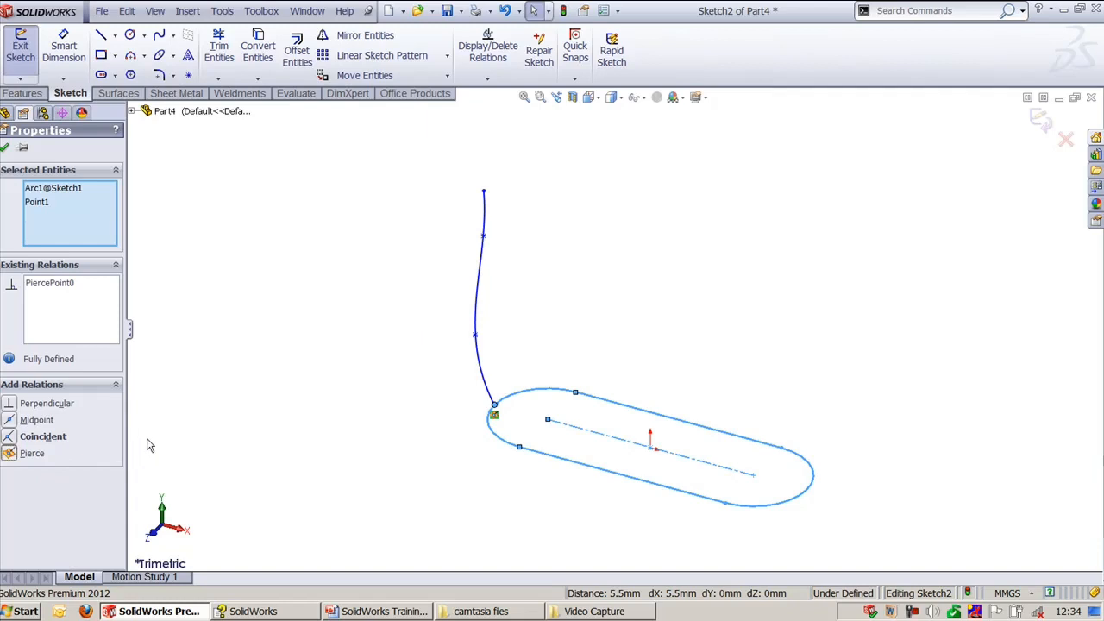
{"action": "left_click", "coordinate": [5, 149]}
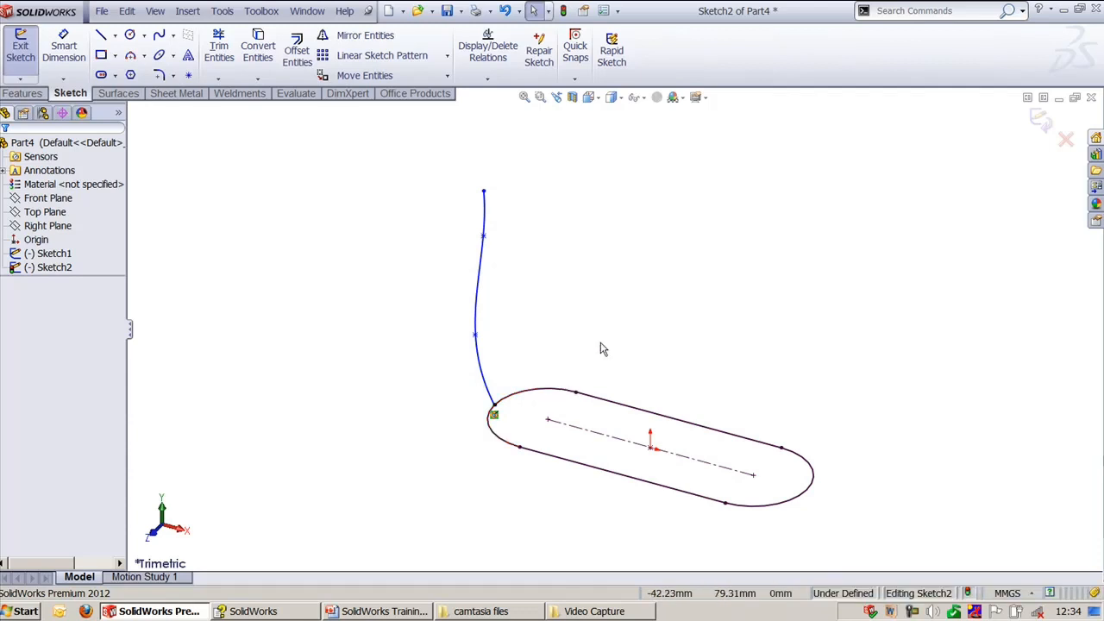
- Switch to the Part5 document with the open dimensioned profile
{"action": "left_click", "coordinate": [308, 12]}
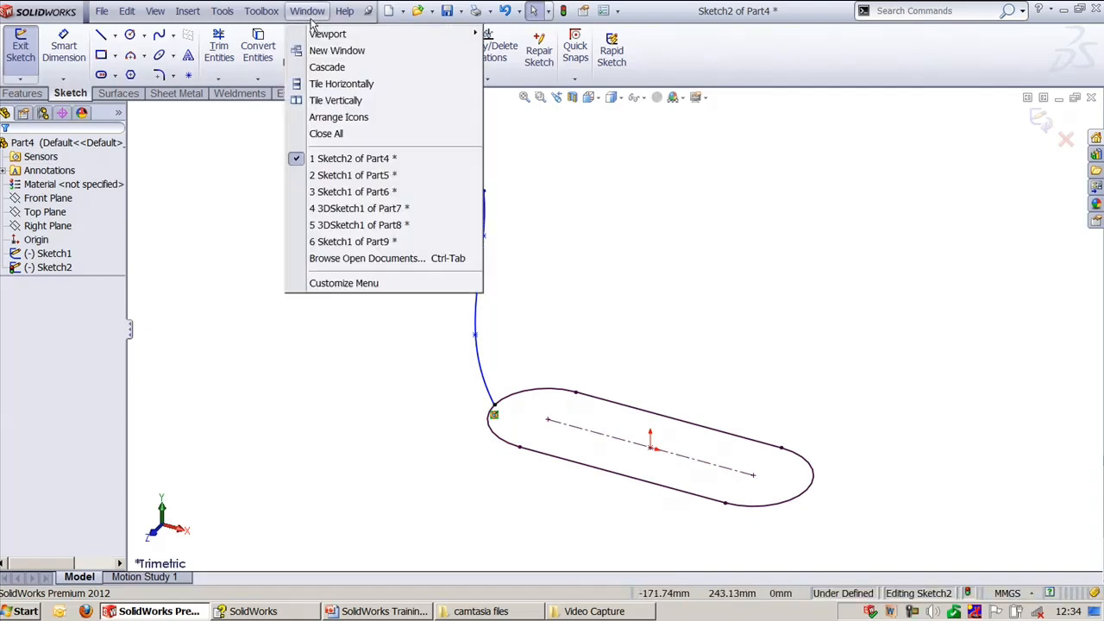
{"action": "left_click", "coordinate": [364, 176]}
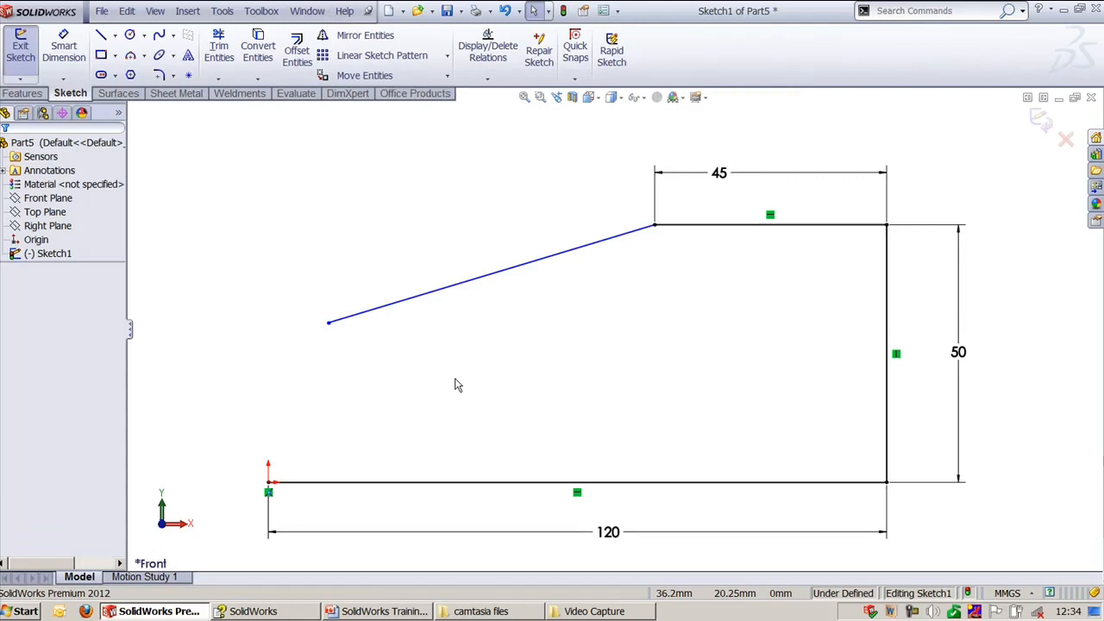
{"action": "left_click", "coordinate": [329, 323]}
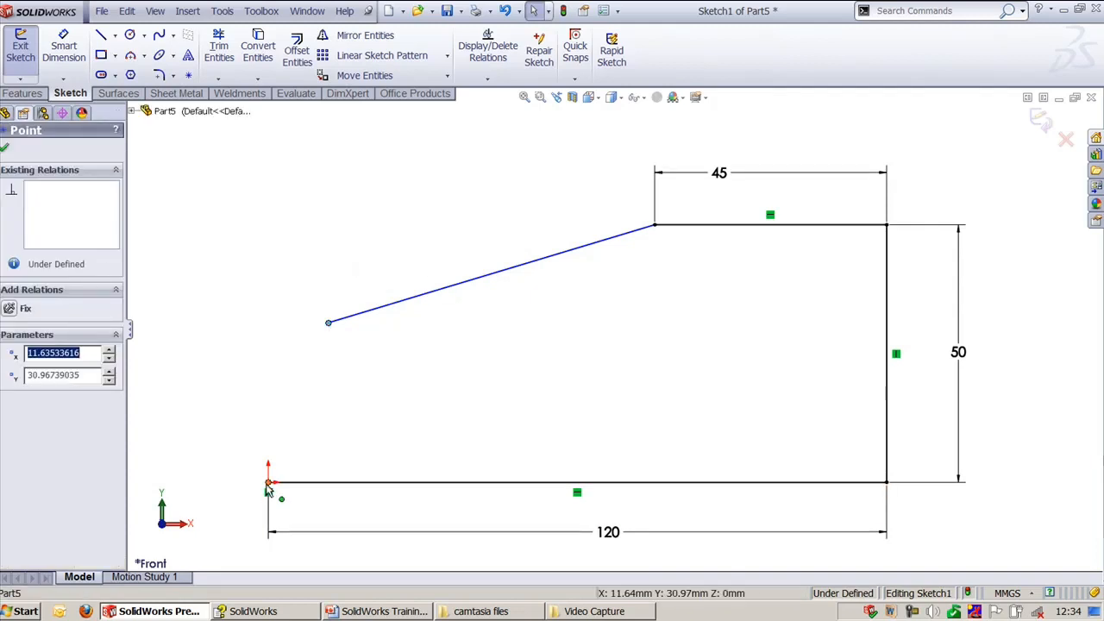
{"action": "left_click", "coordinate": [268, 482]}
{"action": "left_click", "coordinate": [507, 432]}
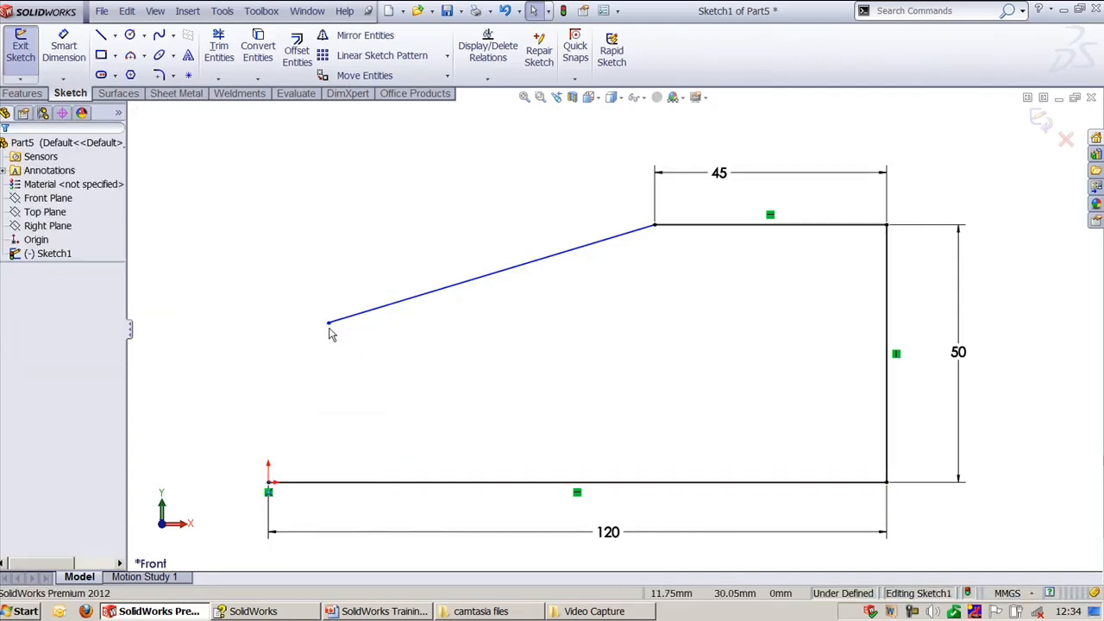
- Merge the sloped line's free endpoint with the bottom line's endpoint at the origin, and undo the merge
{"action": "left_click", "coordinate": [329, 323]}
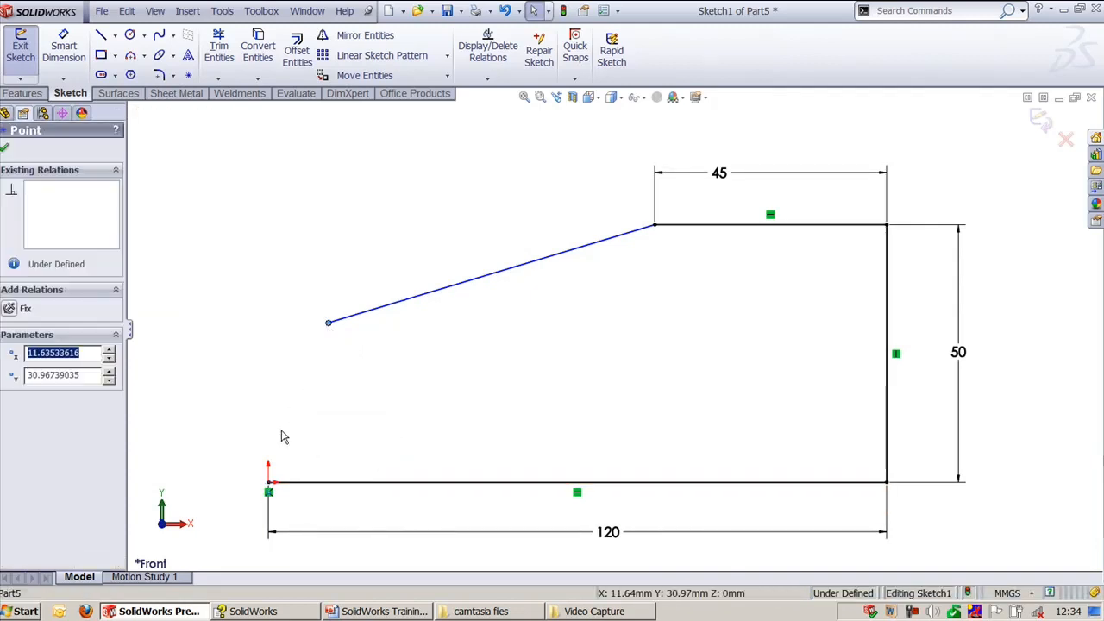
{"action": "left_click", "coordinate": [268, 482], "text": "ctrl"}
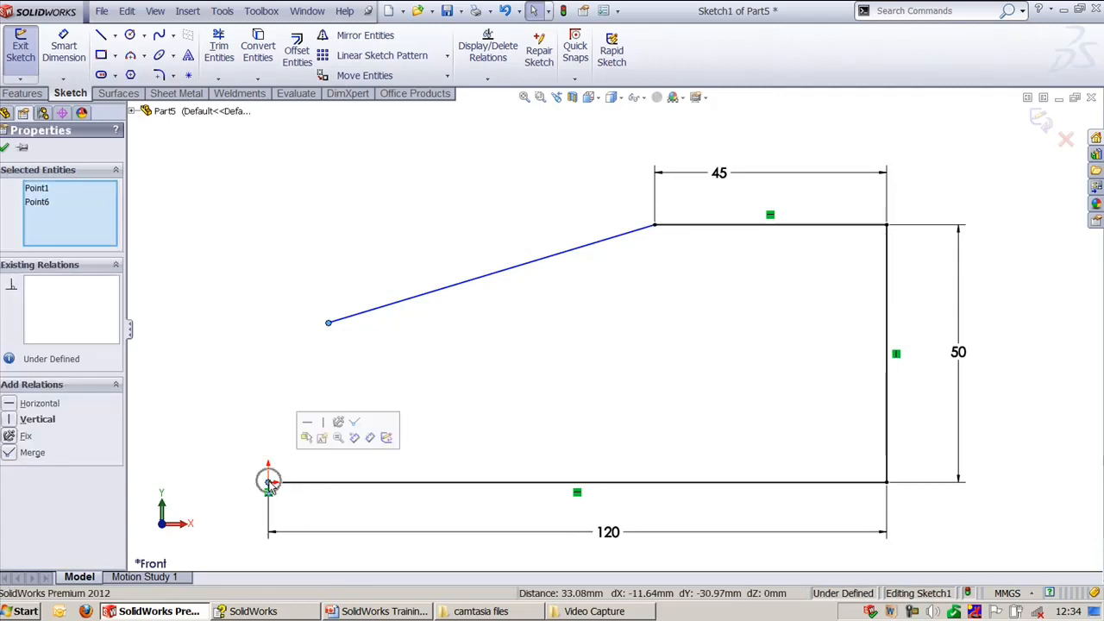
{"action": "left_click", "coordinate": [353, 423]}
{"action": "left_click", "coordinate": [324, 261]}
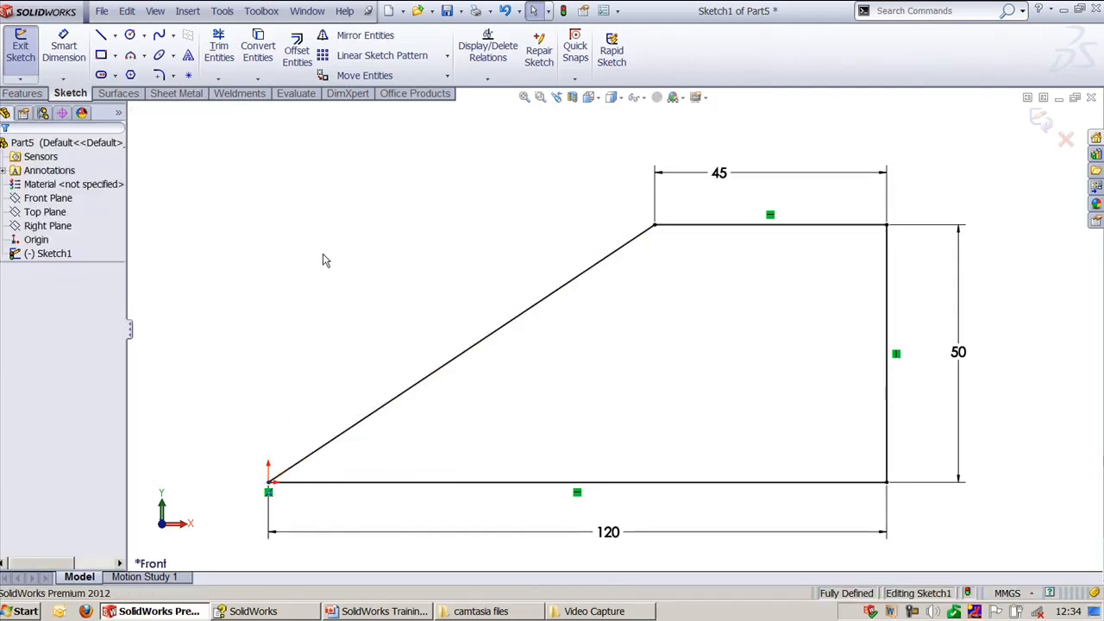
{"action": "key", "text": "ctrl+z"}
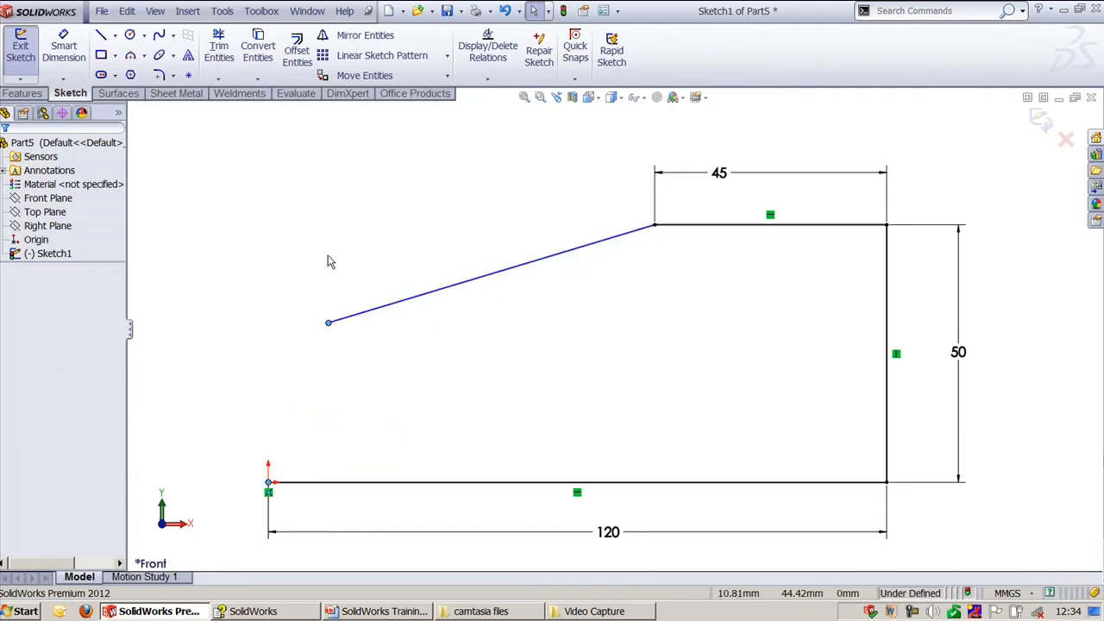
- Move the sloped line's free endpoint directly onto the origin to close the profile, and undo the move
{"action": "left_click_drag", "start_coordinate": [328, 323], "coordinate": [271, 485]}
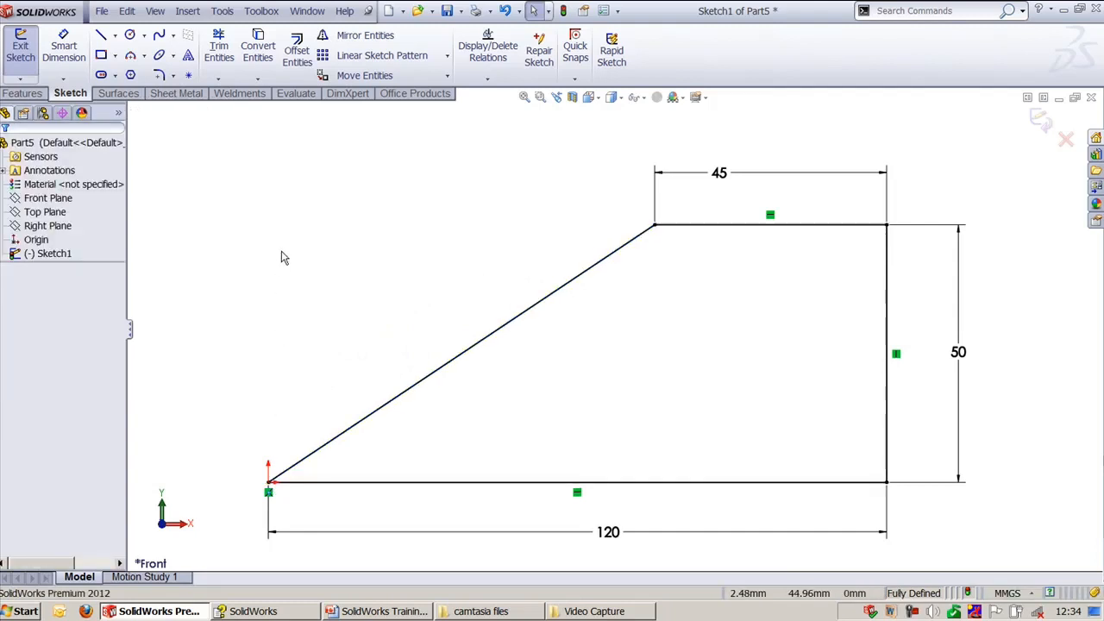
{"action": "key", "text": "ctrl+z"}
{"action": "middle_click_drag", "start_coordinate": [353, 424], "coordinate": [362, 382], "text": "ctrl"}
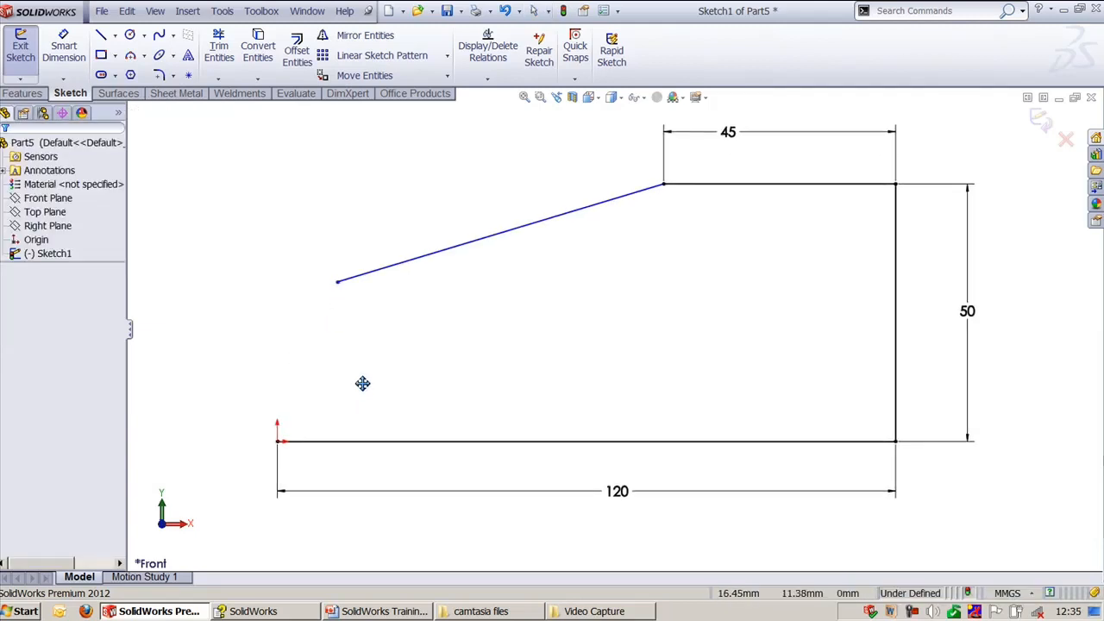
{"action": "scroll", "coordinate": [388, 412], "scroll_direction": "up", "scroll_amount": 2}
{"action": "middle_click_drag", "start_coordinate": [489, 307], "coordinate": [461, 332], "text": "ctrl"}
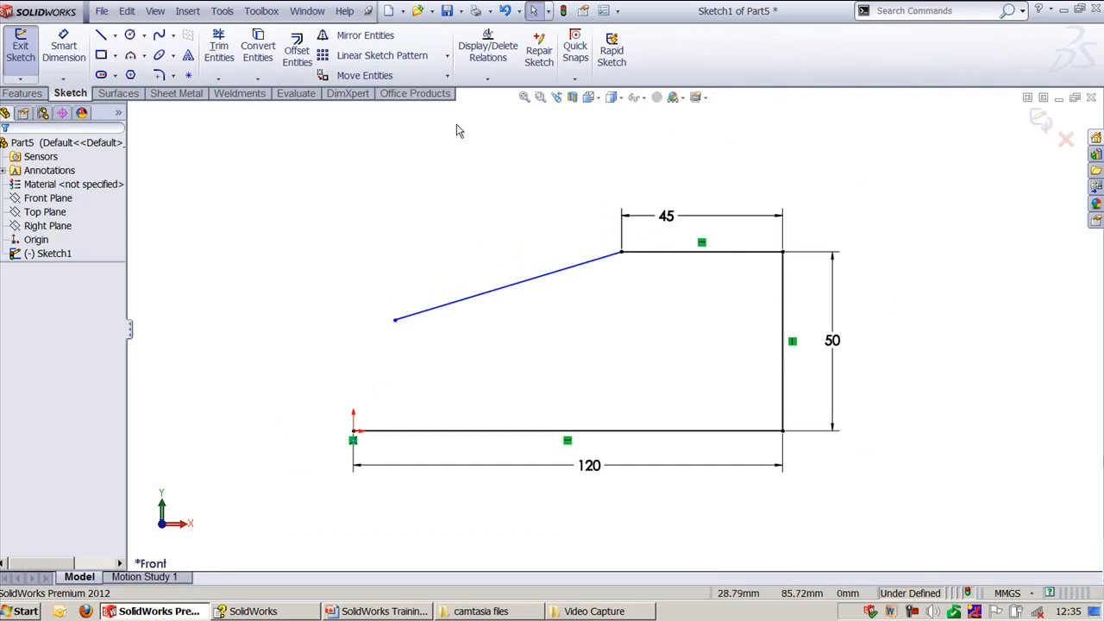
- Switch to the Part6 document with the stepped profile beside a vertical centerline
{"action": "left_click", "coordinate": [307, 10]}
{"action": "left_click", "coordinate": [354, 192]}
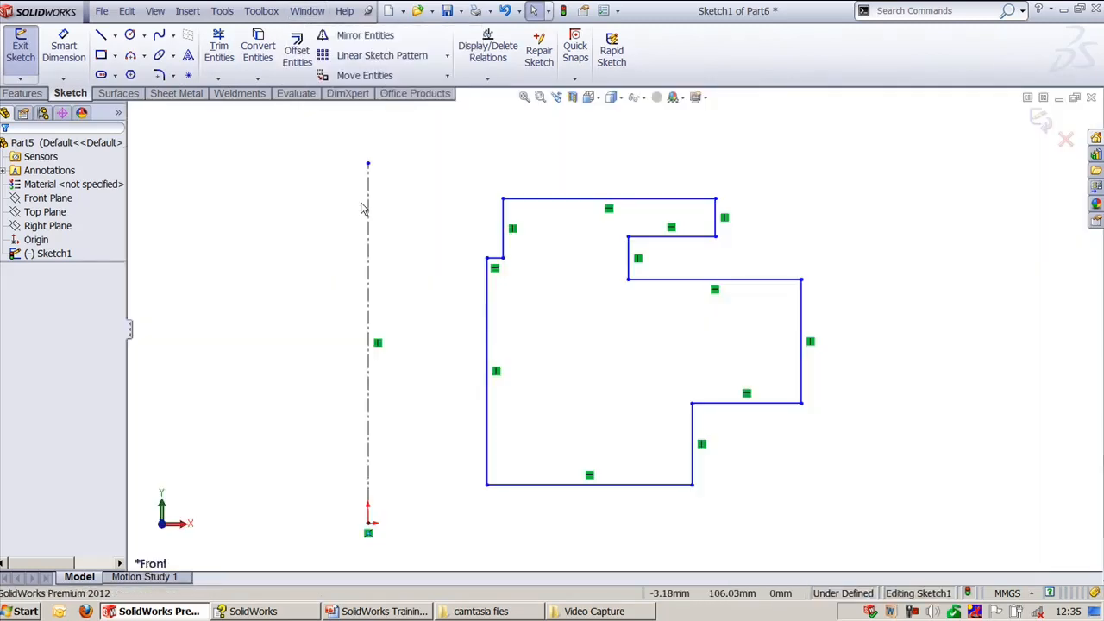
{"action": "mouse_move", "coordinate": [473, 229]}
{"action": "middle_mouse_down", "text": "ctrl"}
{"action": "mouse_move", "coordinate": [510, 219]}
{"action": "mouse_move", "coordinate": [530, 235]}
{"action": "middle_mouse_up", "text": "ctrl"}
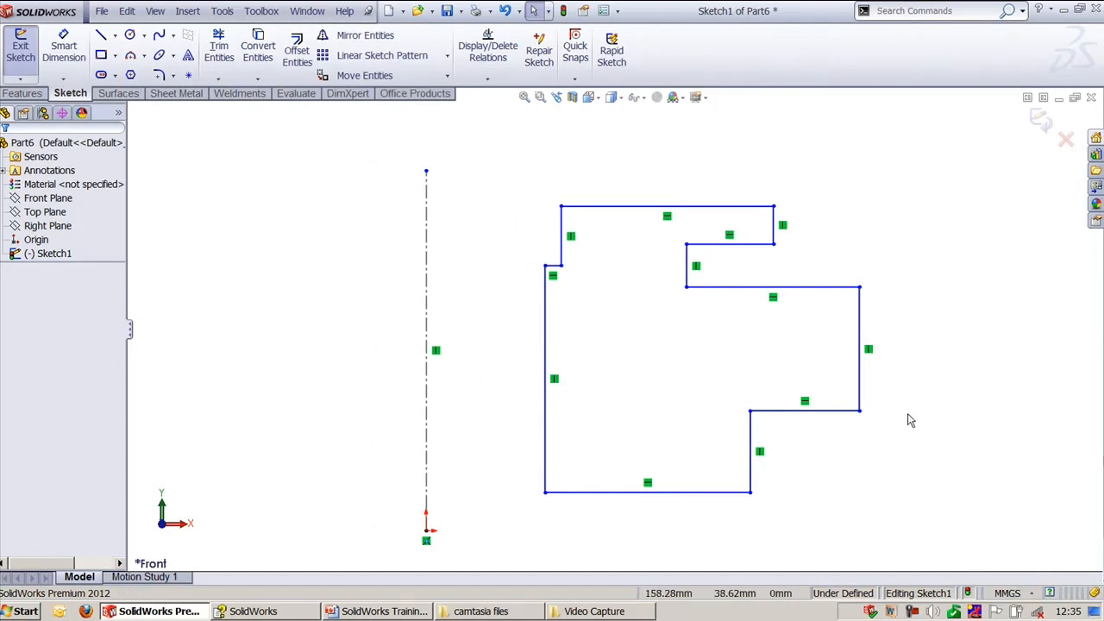
{"action": "mouse_move", "coordinate": [911, 419]}
{"action": "middle_mouse_down", "text": "ctrl"}
{"action": "mouse_move", "coordinate": [912, 402]}
{"action": "mouse_move", "coordinate": [931, 397]}
{"action": "middle_mouse_up", "text": "ctrl"}
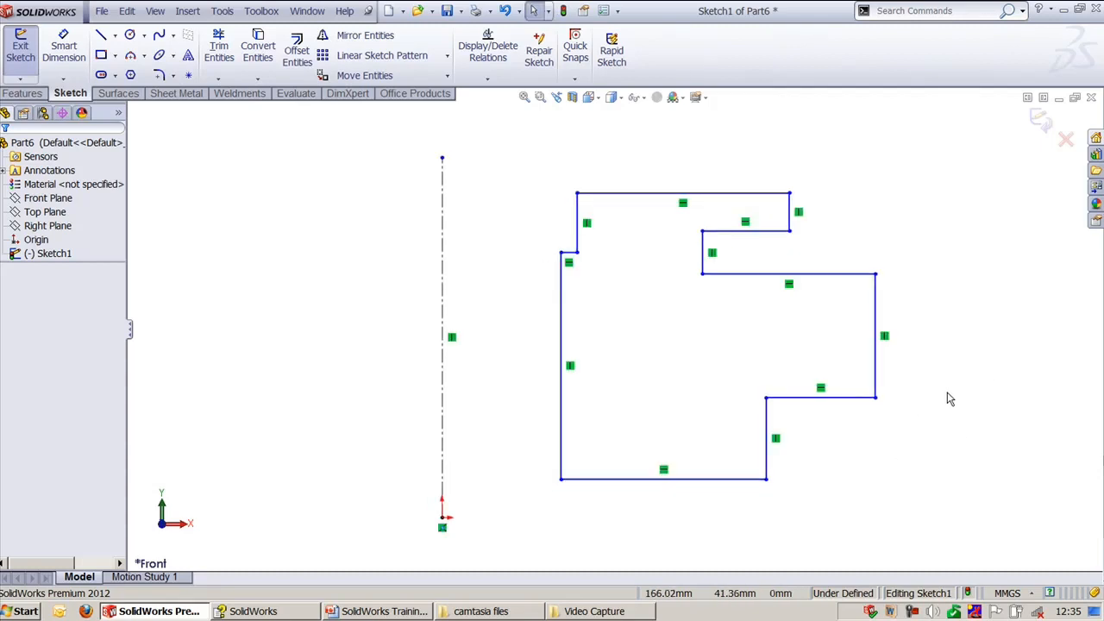
- Add a doubled distance dimension between the profile's long left vertical line and the centerline, placed below the origin, accepting the default value
{"action": "key", "text": "d"}
{"action": "scroll", "coordinate": [947, 393], "scroll_direction": "up", "scroll_amount": 2}
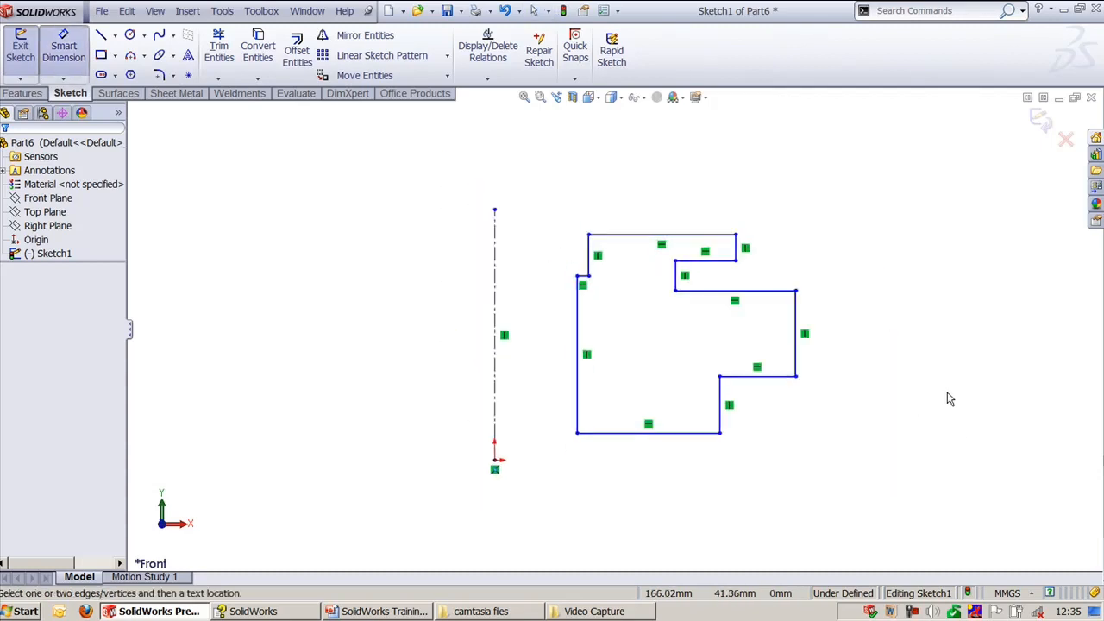
{"action": "left_click", "coordinate": [581, 388]}
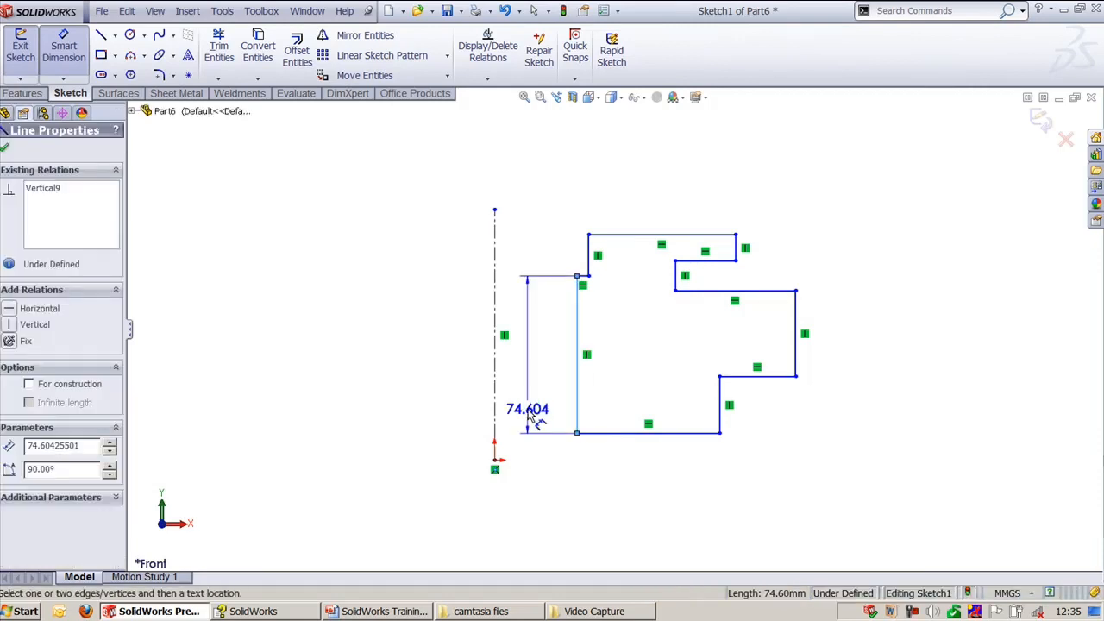
{"action": "left_click", "coordinate": [494, 405]}
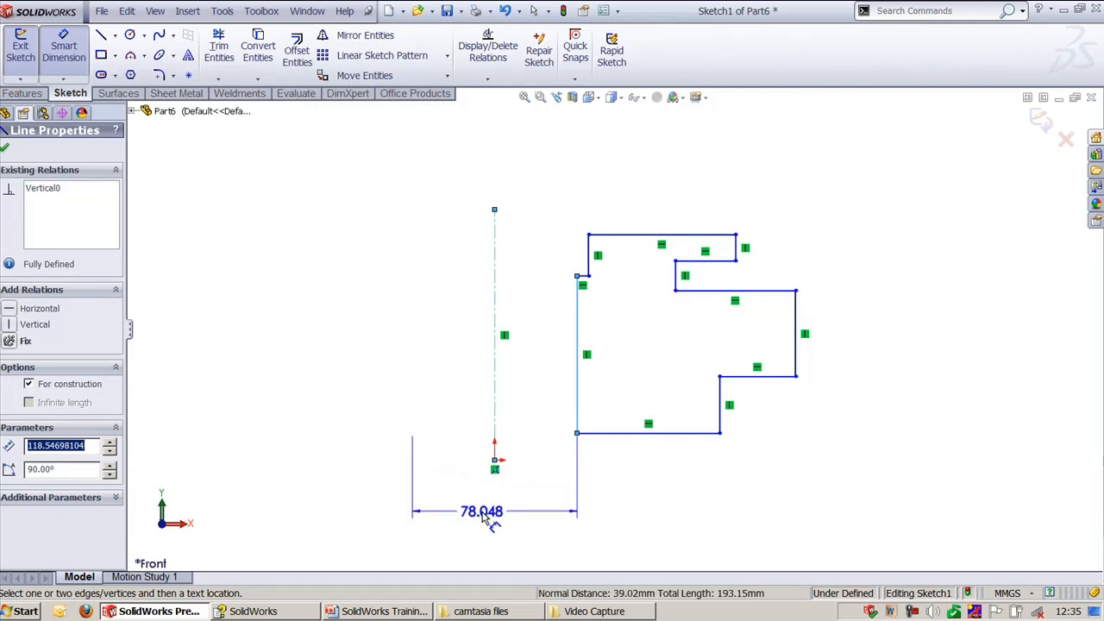
{"action": "left_click", "coordinate": [484, 516]}
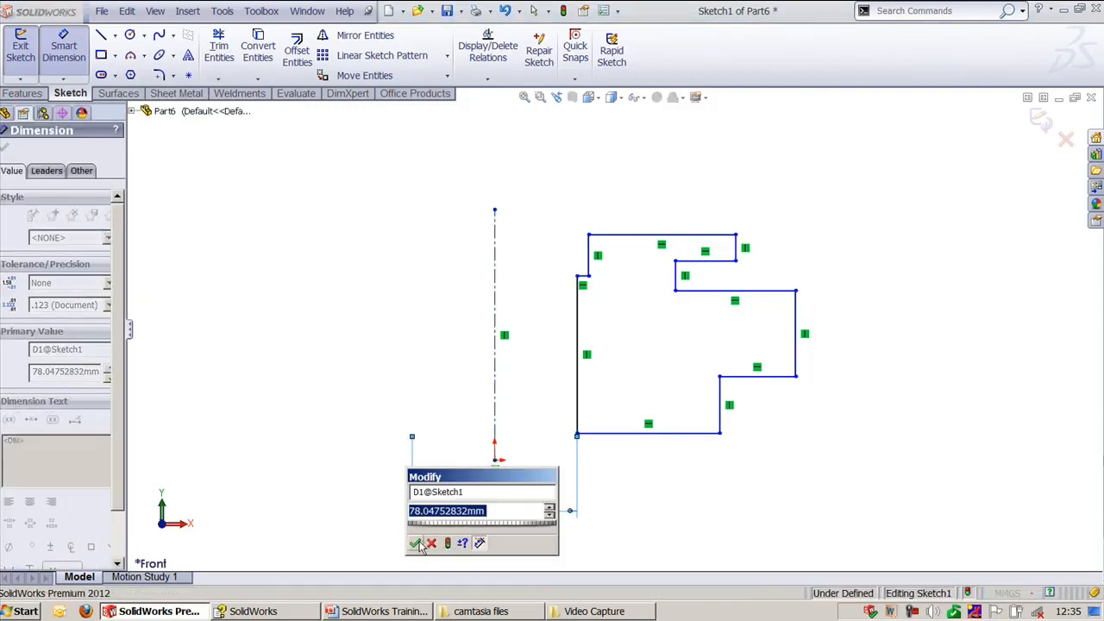
{"action": "left_click", "coordinate": [415, 542]}
- Add a doubled distance dimension between the centerline and the profile's short upper-left vertical line, placed below the first dimension, accepting the default value
{"action": "middle_click_drag", "start_coordinate": [468, 372], "coordinate": [502, 323], "text": "ctrl"}
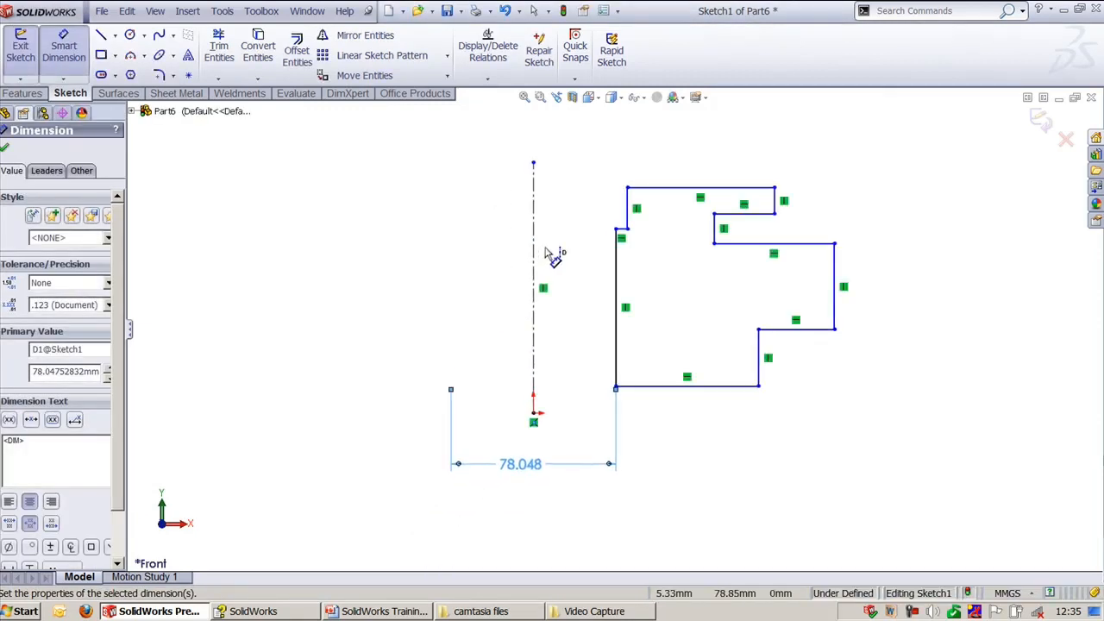
{"action": "left_click", "coordinate": [535, 275]}
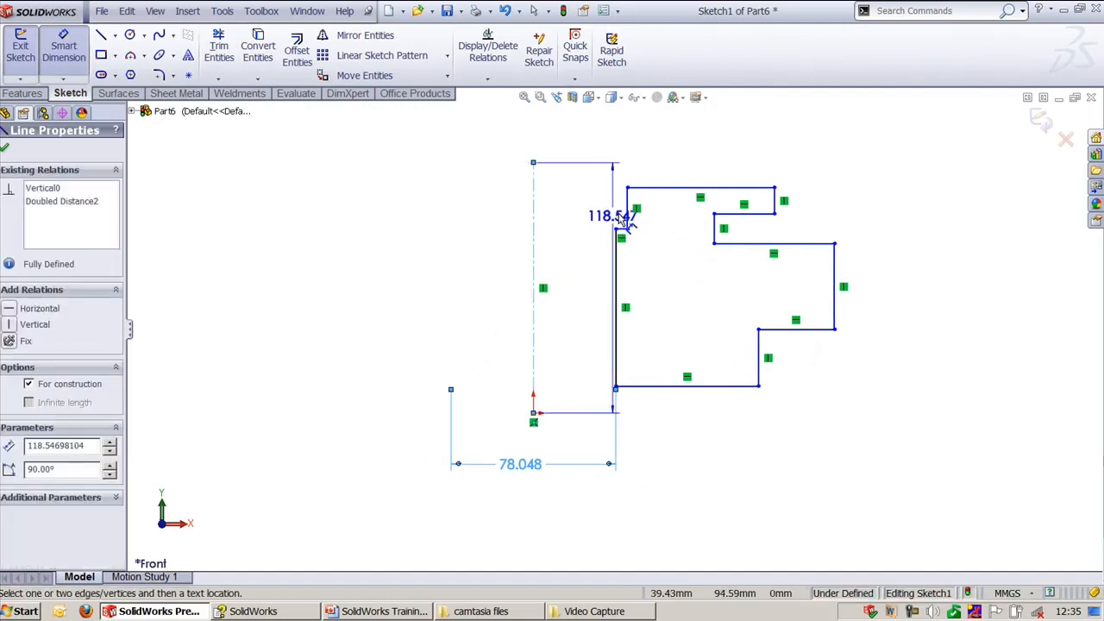
{"action": "left_click", "coordinate": [626, 209]}
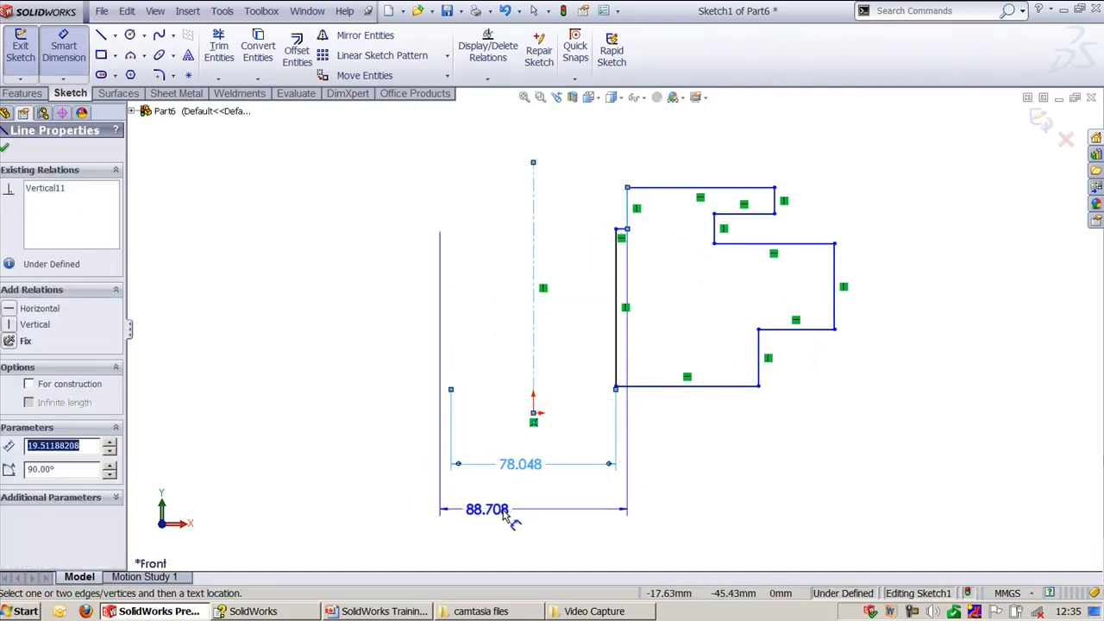
{"action": "left_click", "coordinate": [506, 516]}
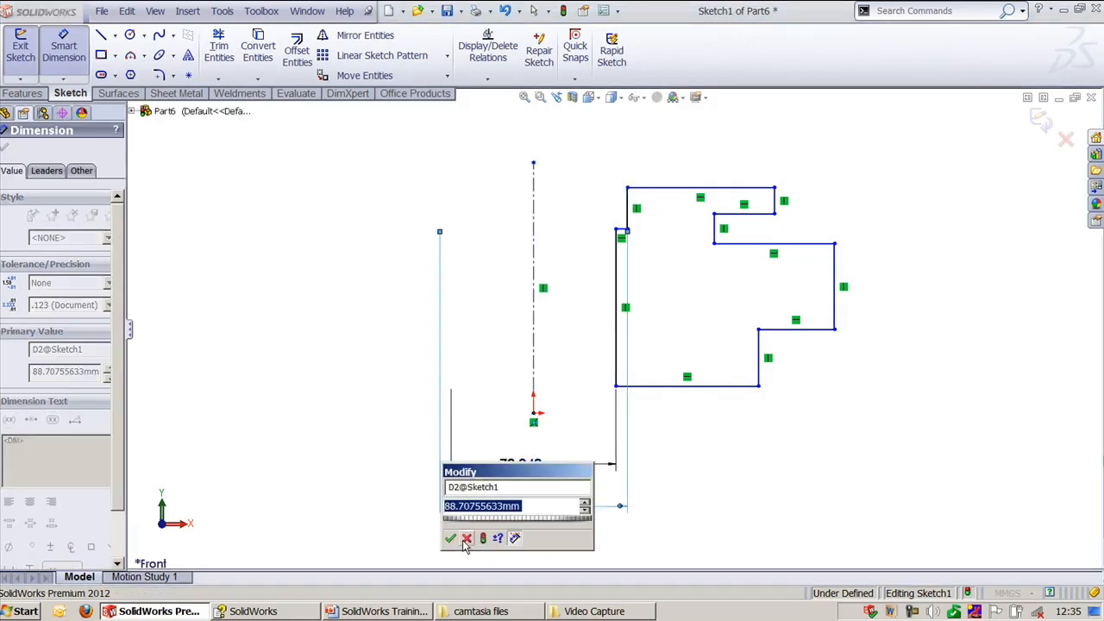
{"action": "left_click", "coordinate": [450, 538]}
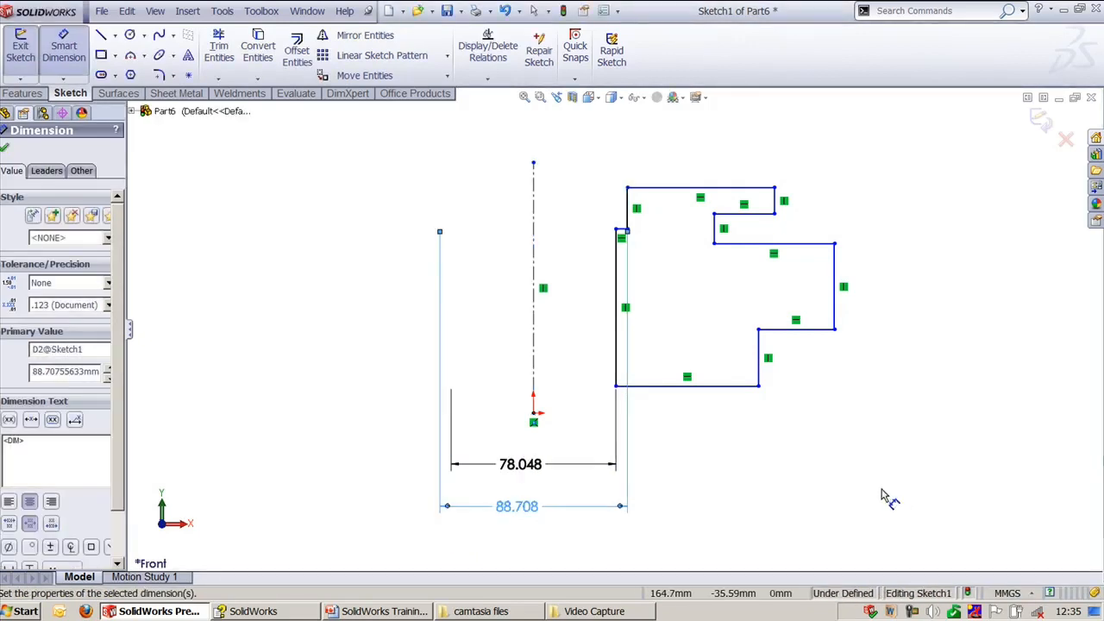
{"action": "key", "text": "Escape"}
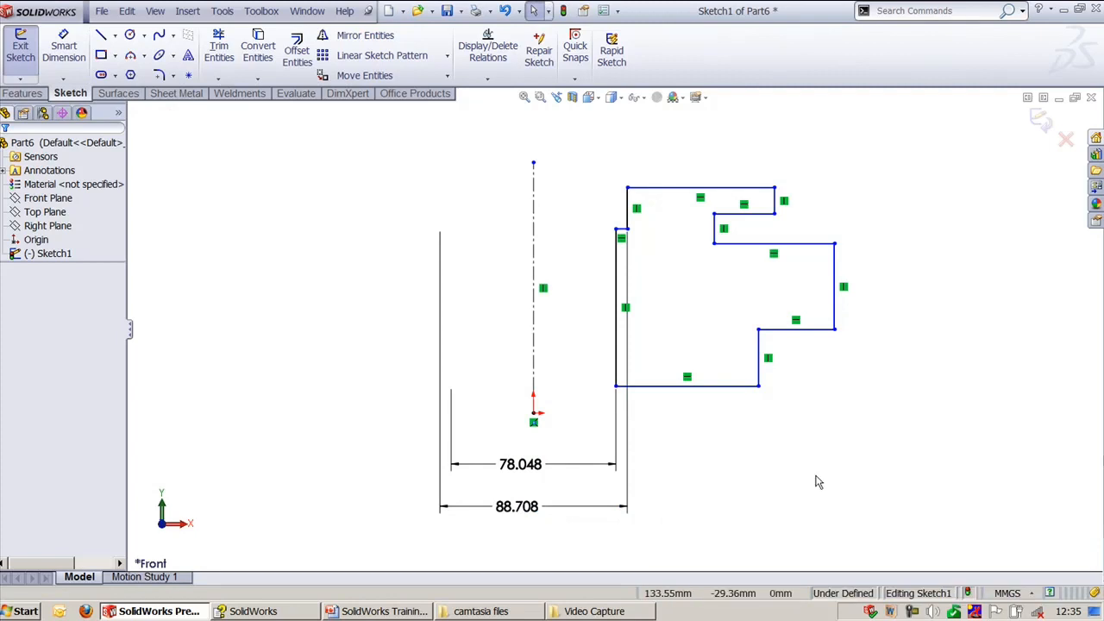
- Review the Offset and On Edge examples on the Relations slide in PowerPoint, and return to SolidWorks
{"action": "left_click", "coordinate": [383, 610]}
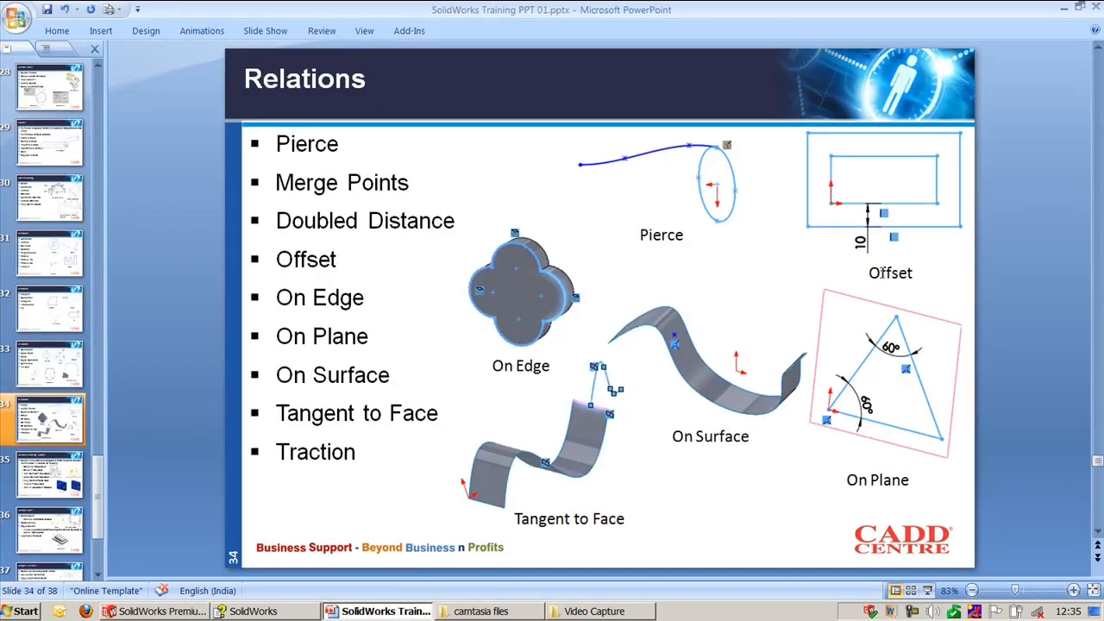
{"action": "left_click", "coordinate": [881, 271]}
{"action": "left_click", "coordinate": [505, 297]}
{"action": "left_click", "coordinate": [175, 612]}
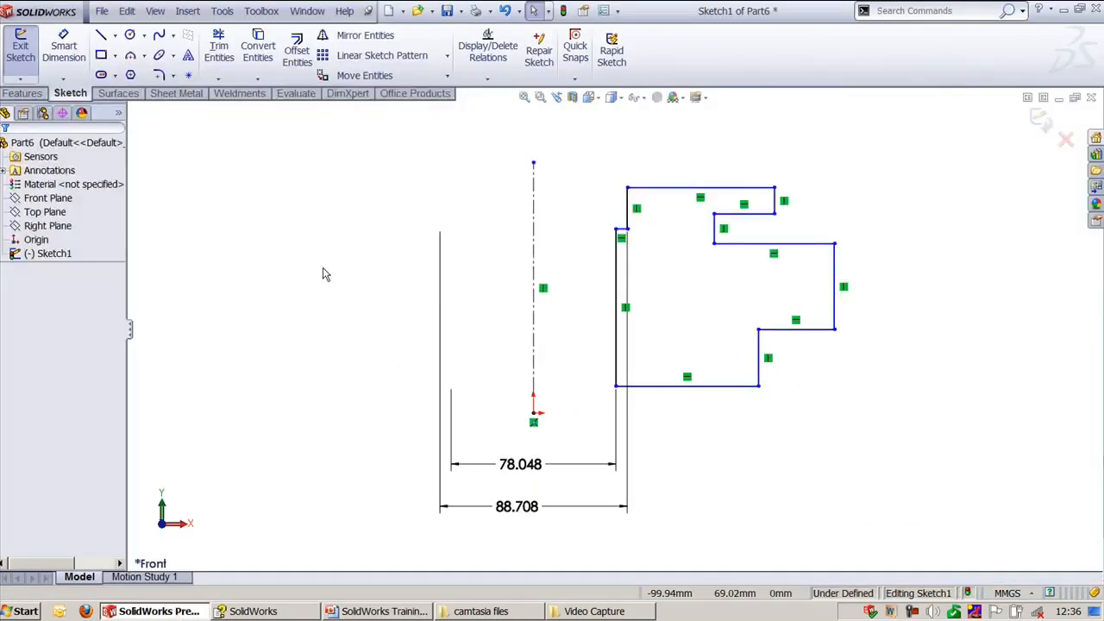
- Switch to the Part7 document and examine its 3D sketch and Plane2 from an angle
{"action": "left_click", "coordinate": [307, 11]}
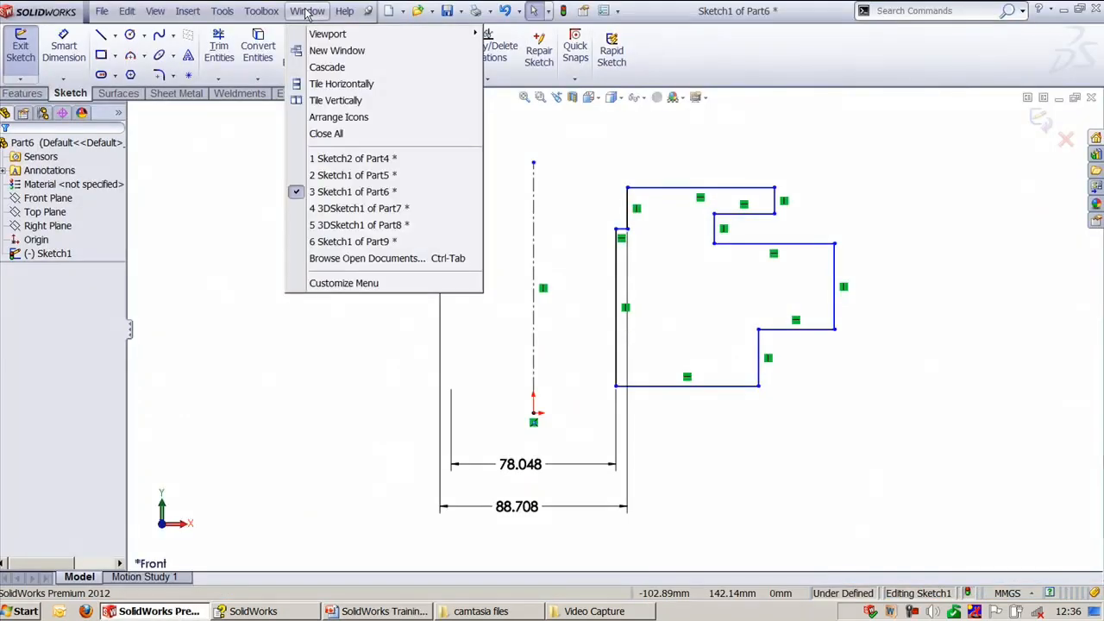
{"action": "left_click", "coordinate": [361, 208]}
{"action": "mouse_move", "coordinate": [360, 247]}
{"action": "middle_mouse_down"}
{"action": "mouse_move", "coordinate": [311, 264]}
{"action": "mouse_move", "coordinate": [310, 288]}
{"action": "mouse_move", "coordinate": [335, 301]}
{"action": "mouse_move", "coordinate": [316, 273]}
{"action": "mouse_move", "coordinate": [338, 286]}
{"action": "middle_mouse_up"}
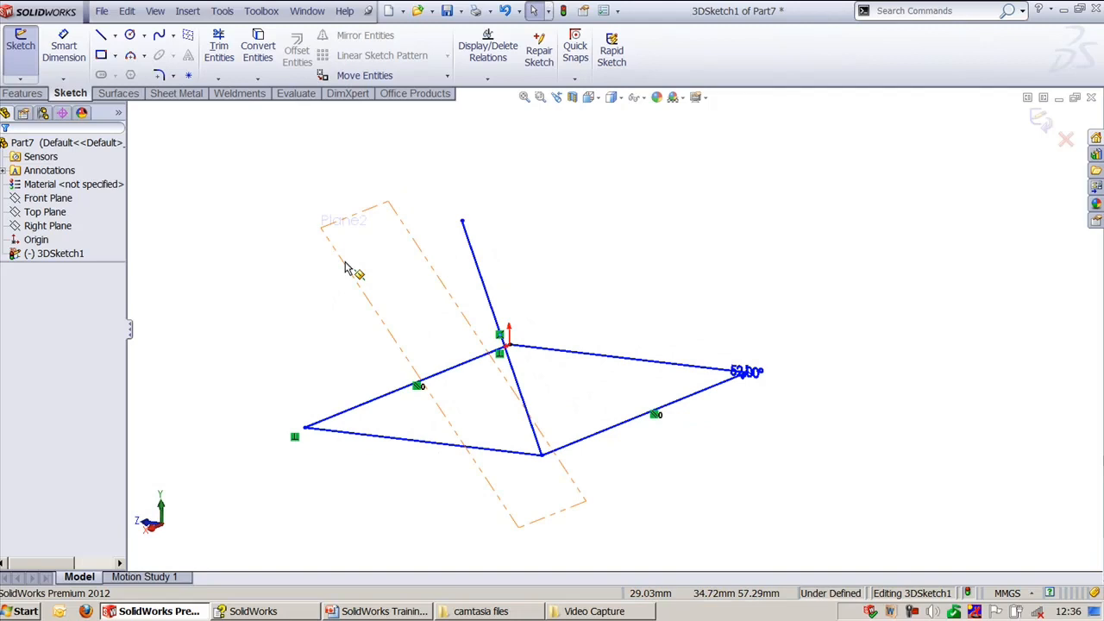
- Add an On Plane relation between the free slanted line and Plane2, and exit the 3D sketch
{"action": "left_click", "coordinate": [474, 253]}
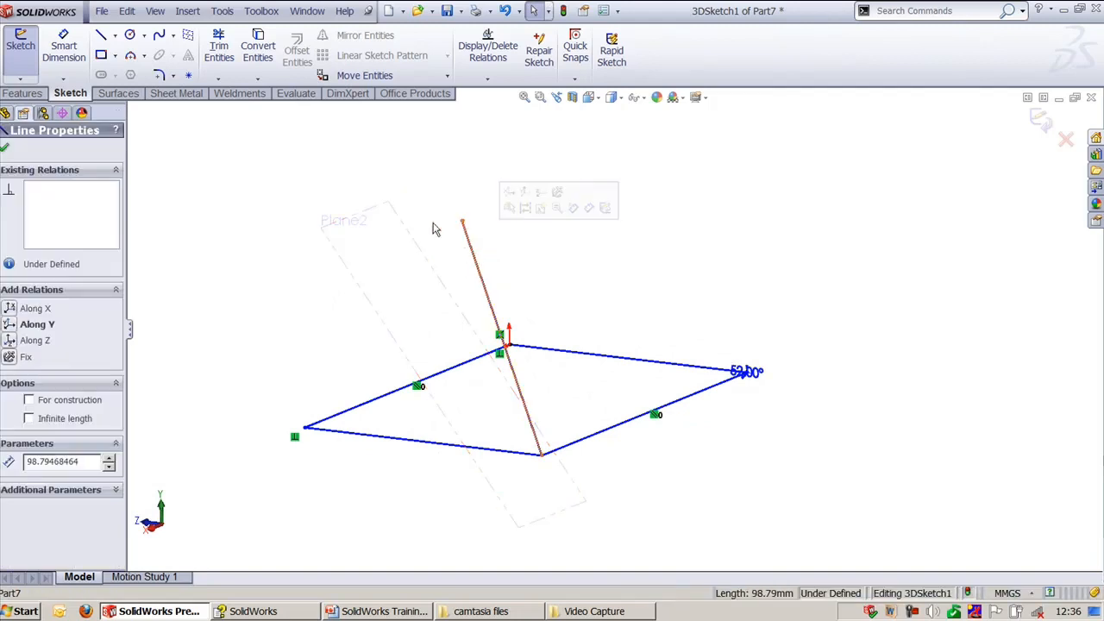
{"action": "left_click", "coordinate": [370, 210], "text": "ctrl"}
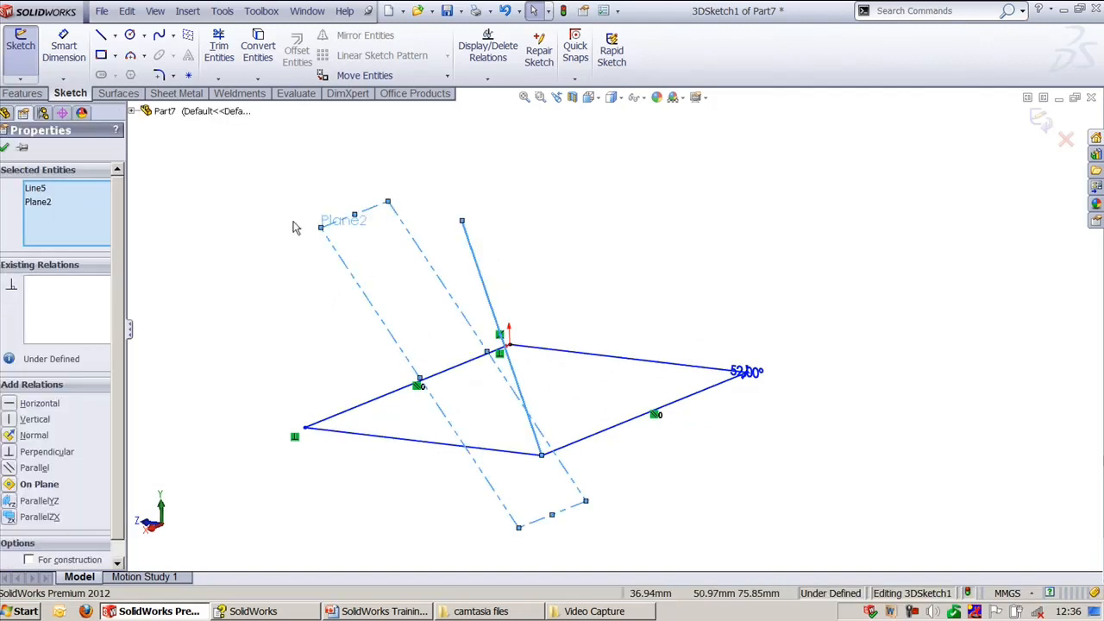
{"action": "left_click", "coordinate": [12, 486]}
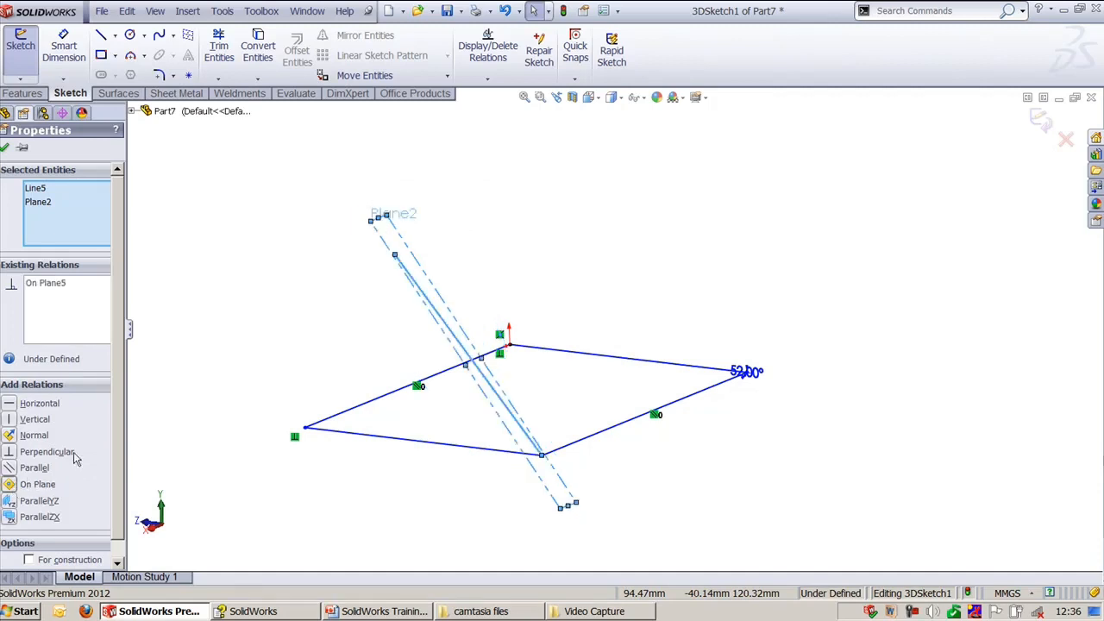
{"action": "left_click", "coordinate": [530, 205]}
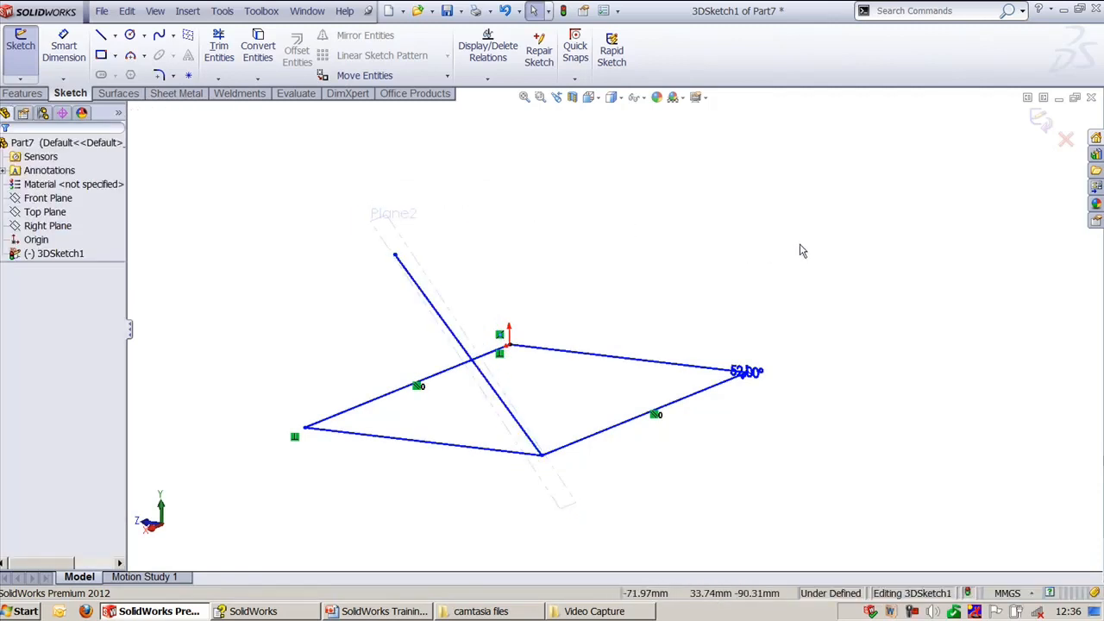
{"action": "left_click", "coordinate": [1039, 121]}
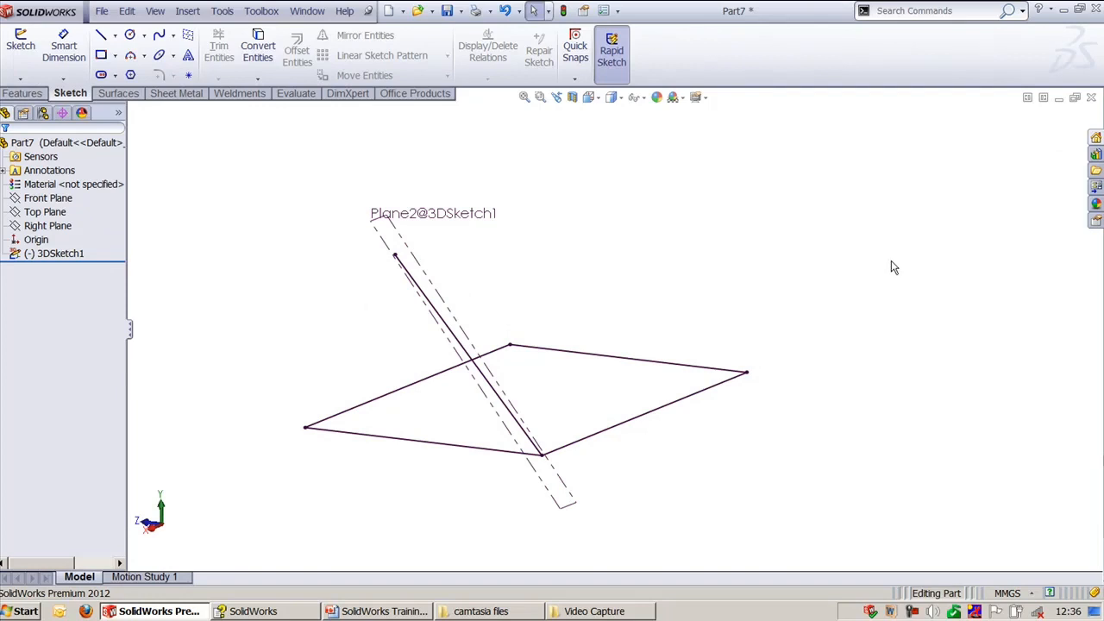
{"action": "key", "text": "ctrl+Tab"}
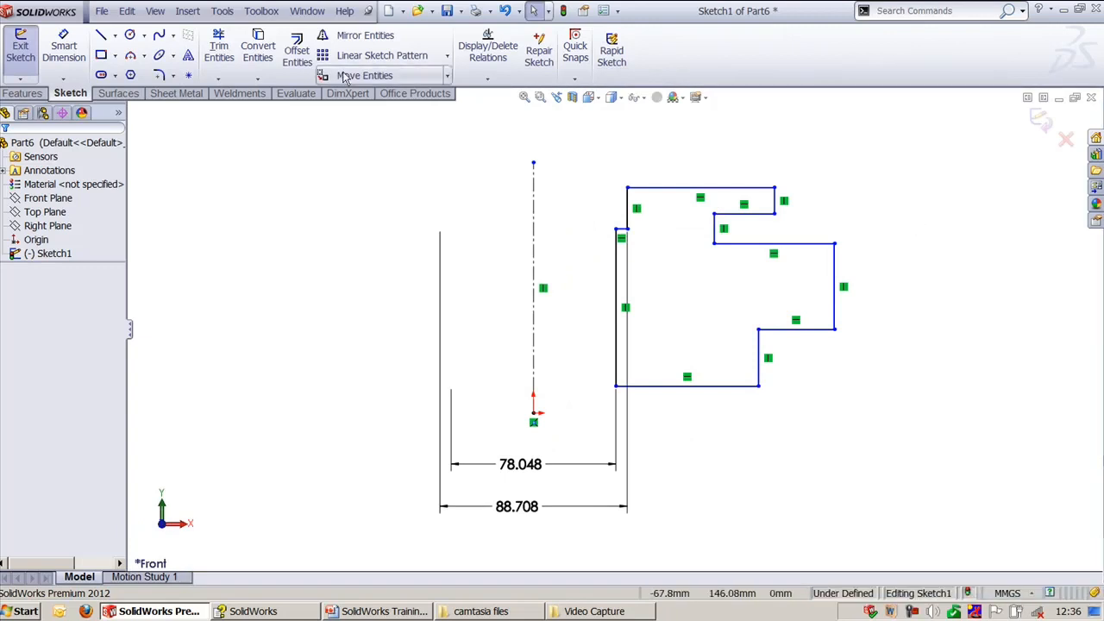
{"action": "left_click", "coordinate": [307, 10]}
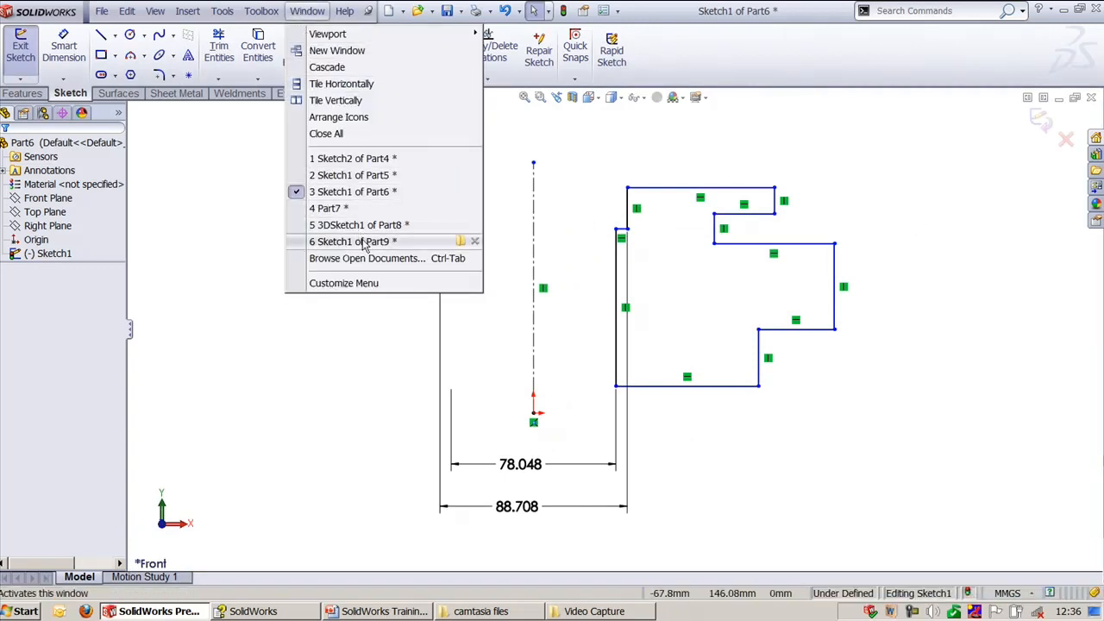
{"action": "left_click", "coordinate": [362, 241]}
{"action": "left_click", "coordinate": [307, 10]}
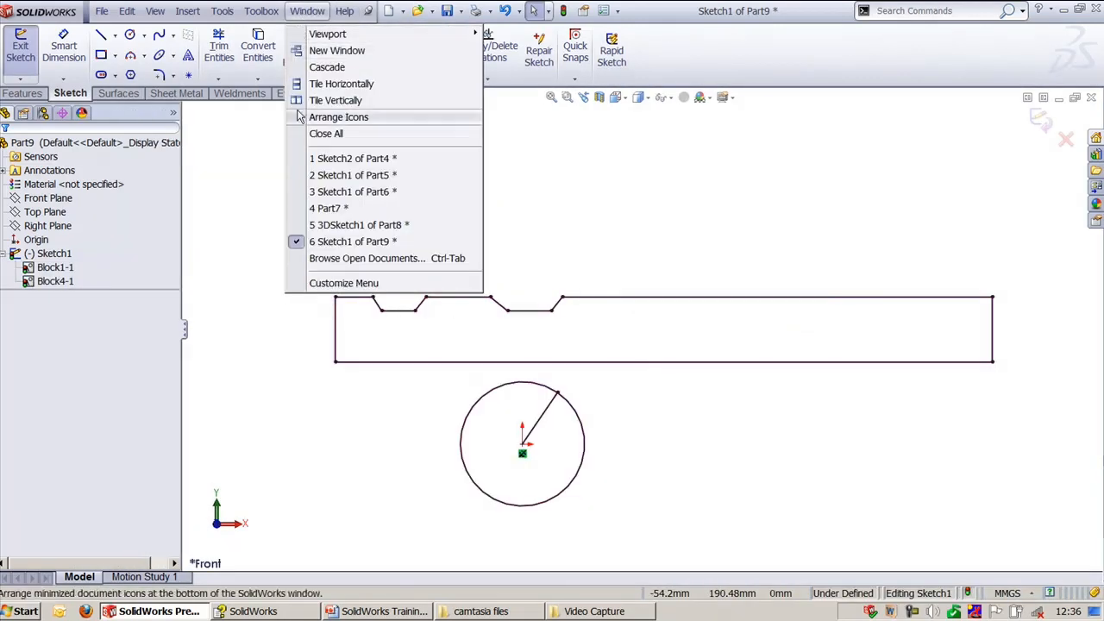
{"action": "left_click", "coordinate": [328, 208]}
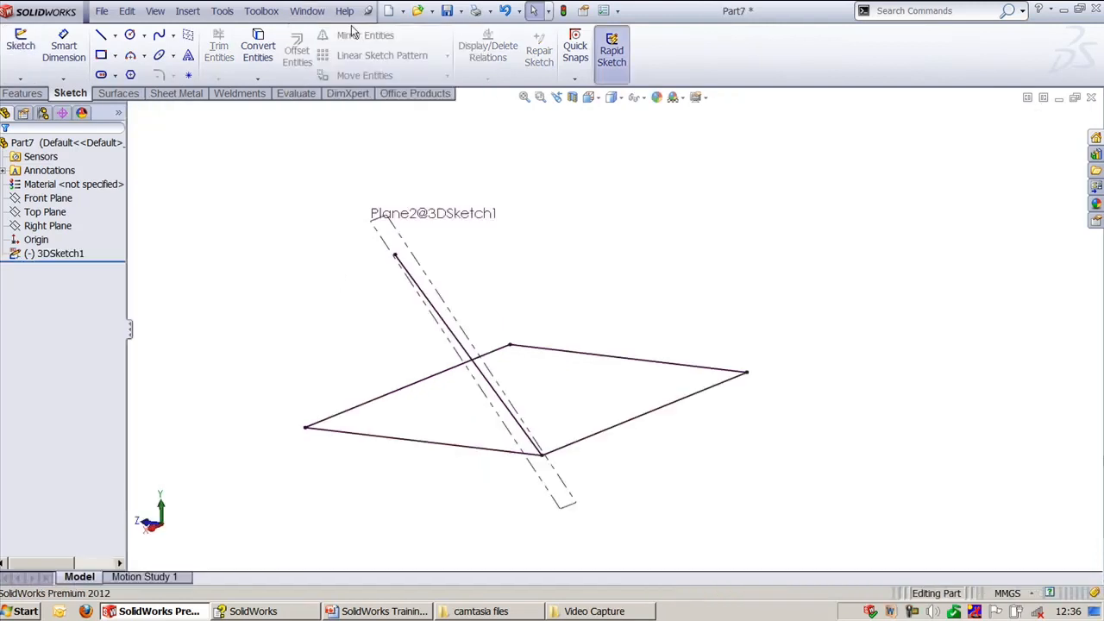
{"action": "left_click", "coordinate": [307, 10]}
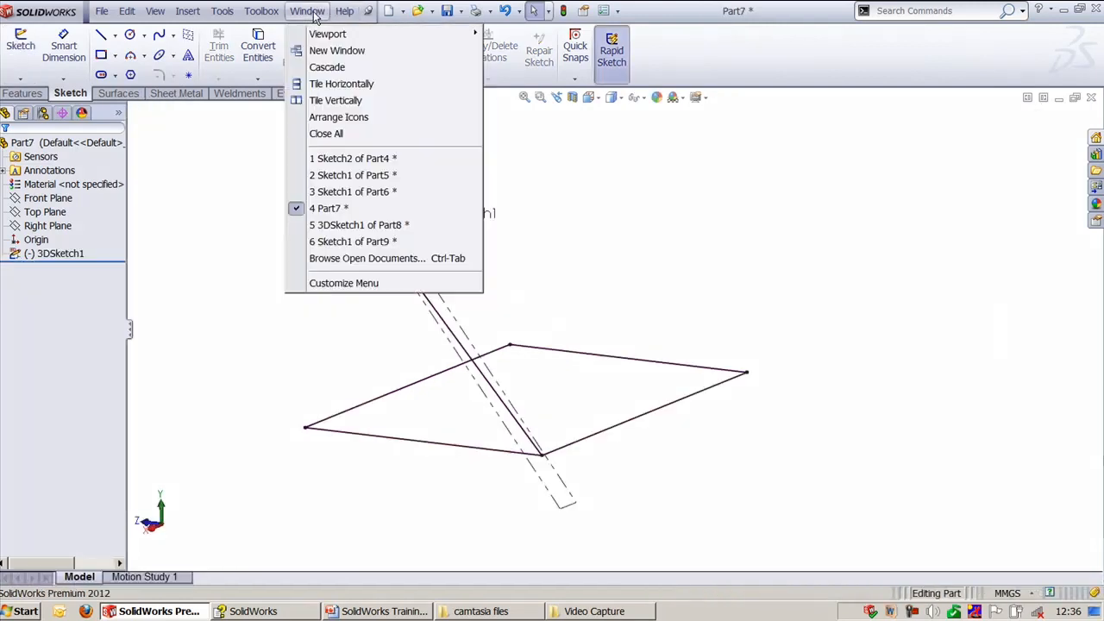
{"action": "left_click", "coordinate": [334, 243]}
- Switch to the Part8 document with the wavy surface and the 3D spline
{"action": "key", "text": "ctrl+Tab"}
{"action": "key", "text": "ctrl+Tab"}
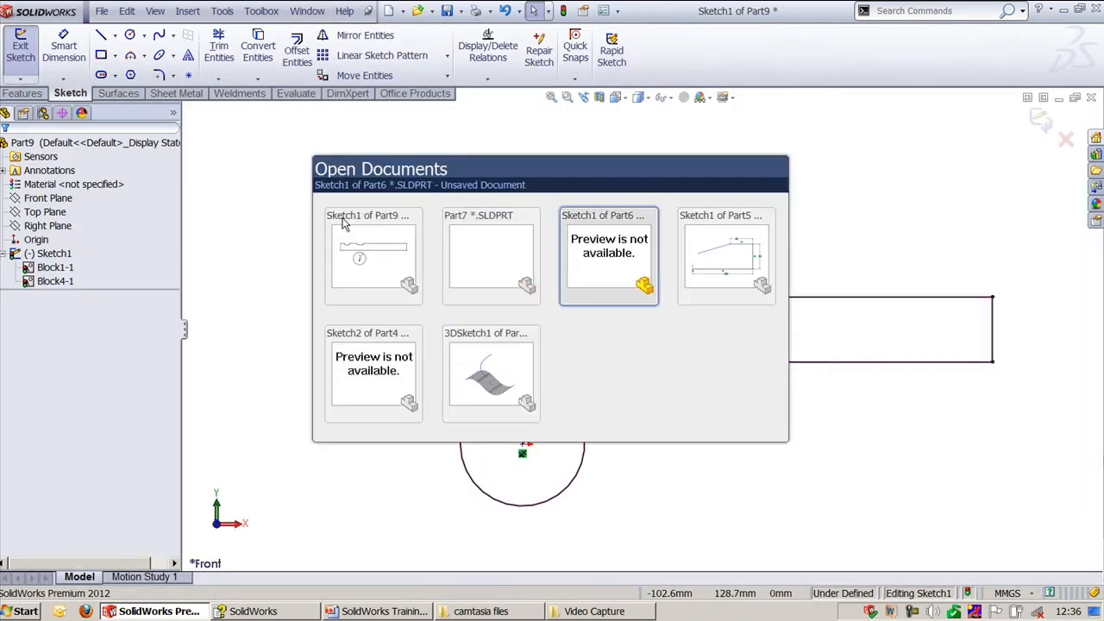
{"action": "key", "text": "ctrl+Tab"}
{"action": "key", "text": "ctrl+Tab"}
{"action": "key", "text": "ctrl+Tab"}
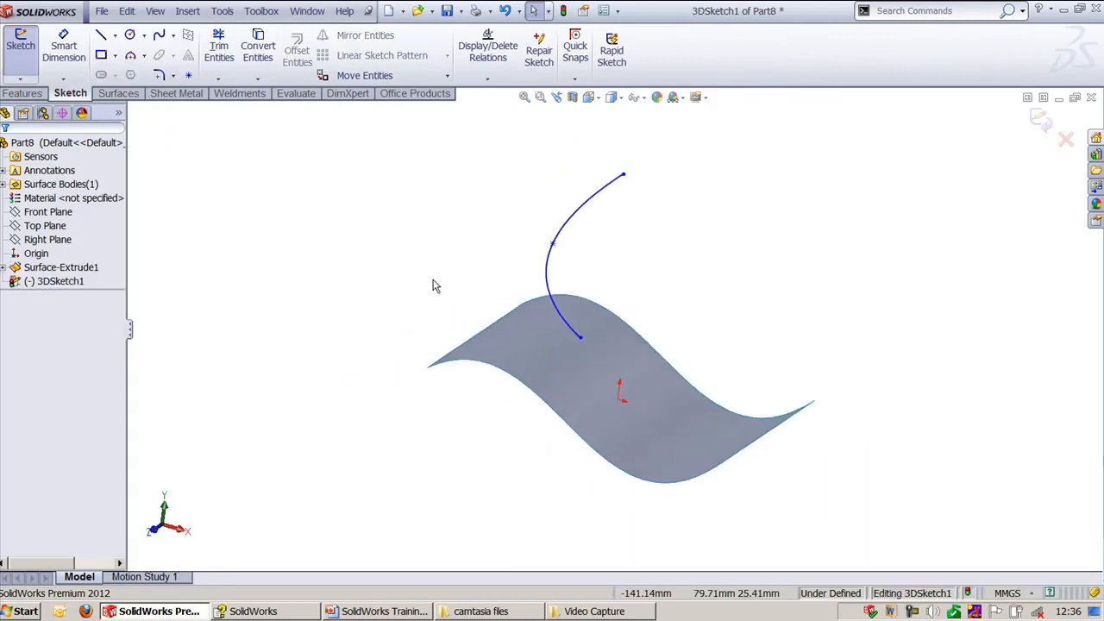
- Move the spline's free lower endpoint to a new spot in front of the wavy surface
{"action": "middle_click_drag", "start_coordinate": [477, 268], "coordinate": [439, 278], "text": "ctrl"}
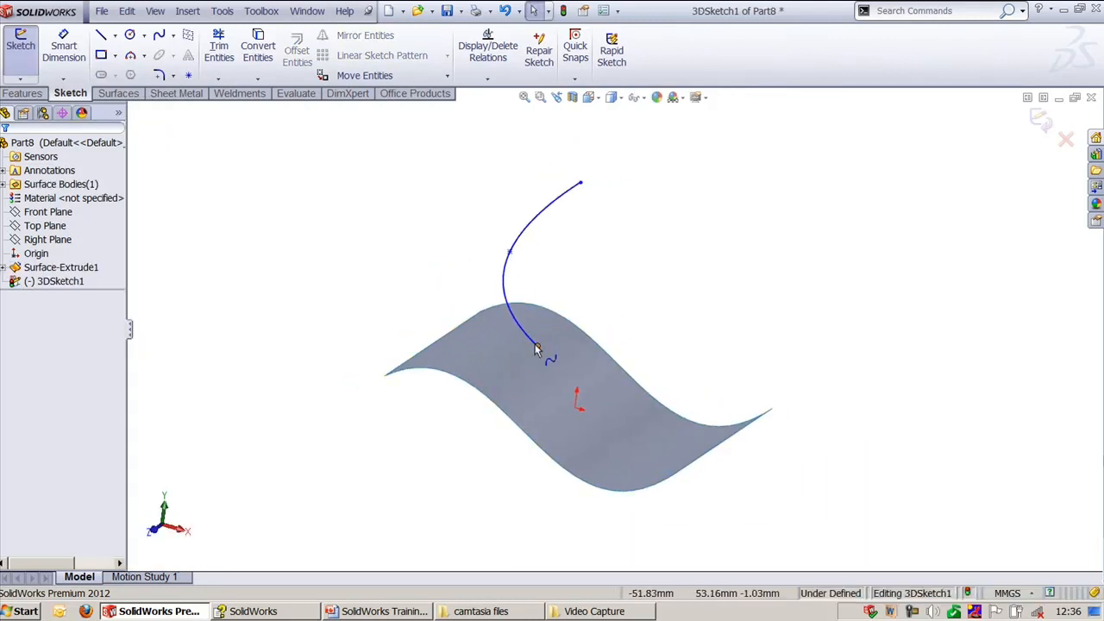
{"action": "left_click_drag", "start_coordinate": [536, 345], "coordinate": [509, 338]}
{"action": "mouse_move", "coordinate": [471, 322]}
{"action": "left_mouse_down"}
{"action": "mouse_move", "coordinate": [443, 311]}
{"action": "mouse_move", "coordinate": [586, 378]}
{"action": "mouse_move", "coordinate": [541, 354]}
{"action": "left_mouse_up"}
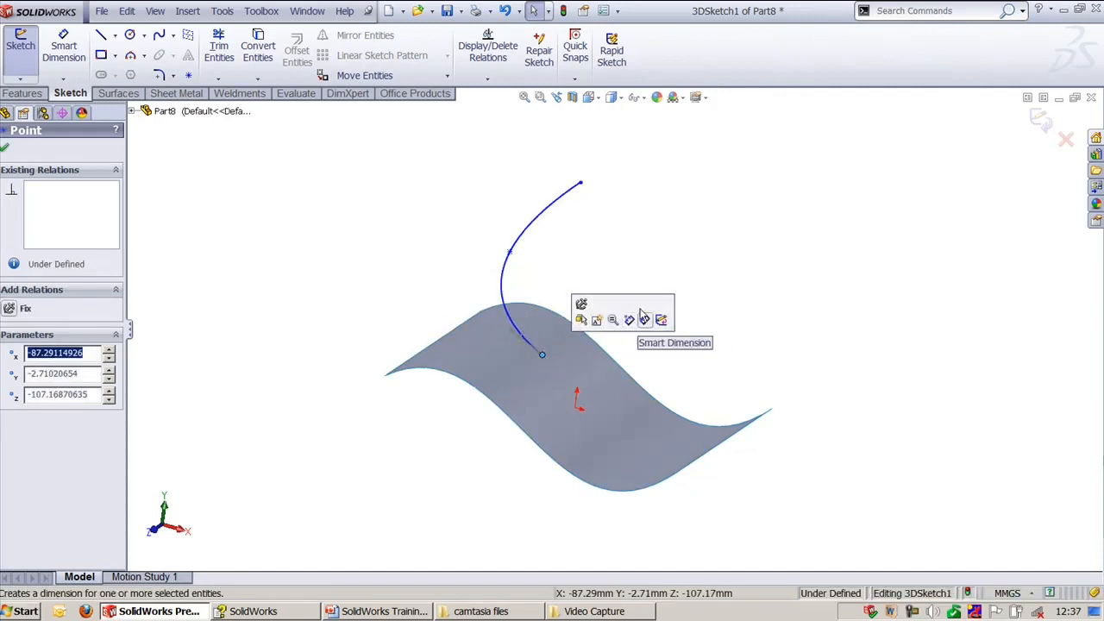
{"action": "left_click", "coordinate": [661, 224]}
- Add an On Surface relation between the spline's lower endpoint and the wavy surface face, and inspect the result from another angle
{"action": "scroll", "coordinate": [631, 266], "scroll_direction": "down", "scroll_amount": 1}
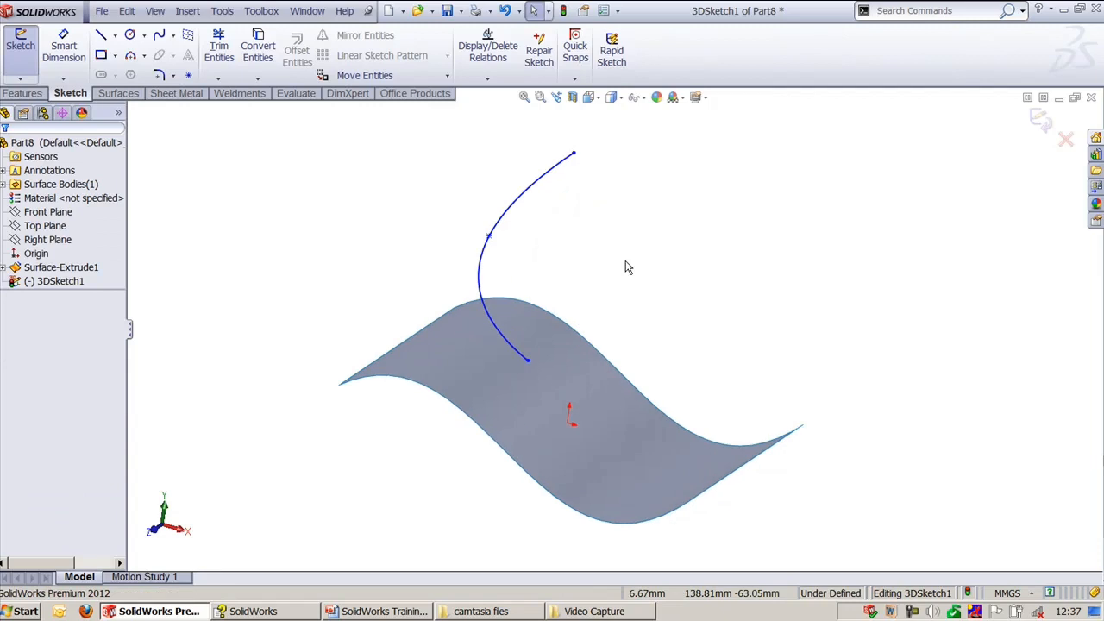
{"action": "left_click", "coordinate": [529, 360]}
{"action": "left_click", "coordinate": [553, 370], "text": "ctrl"}
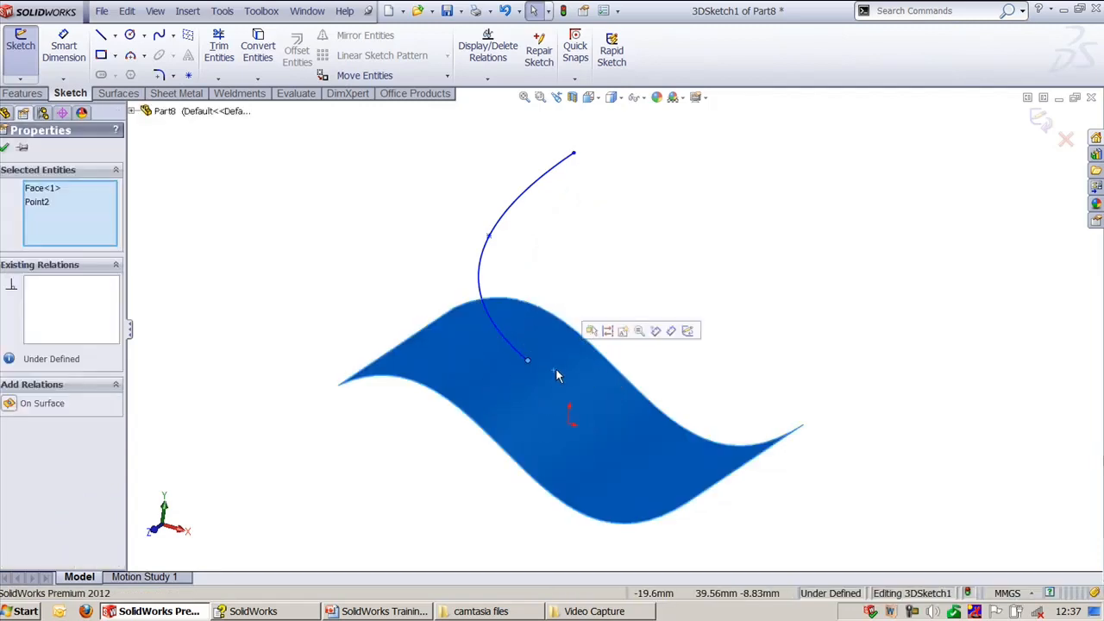
{"action": "left_click", "coordinate": [26, 405]}
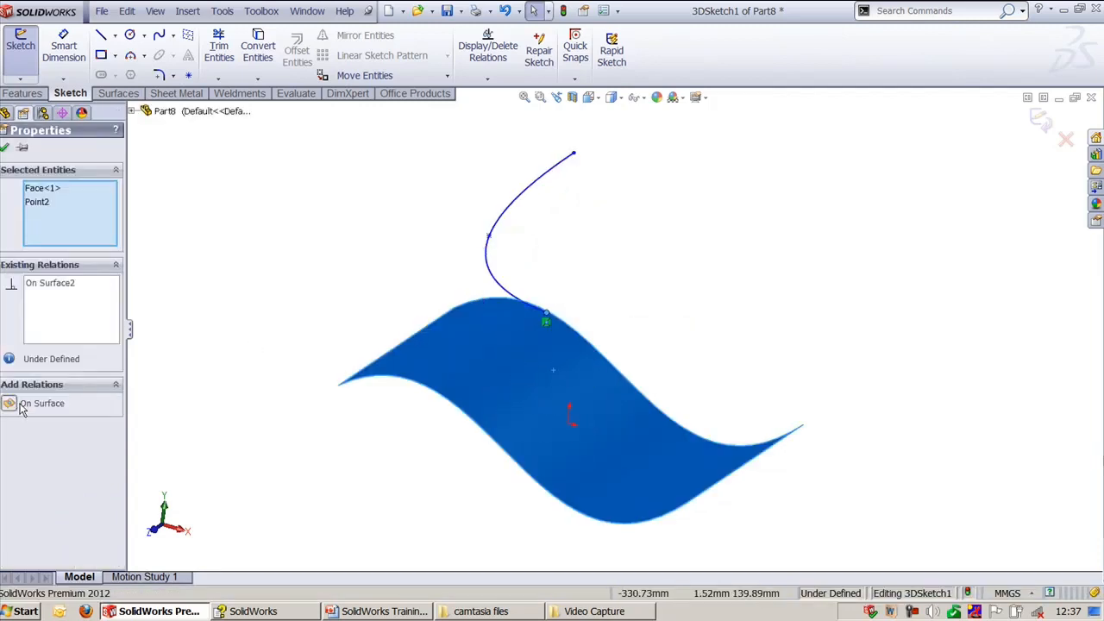
{"action": "left_click", "coordinate": [318, 239]}
{"action": "middle_click_drag", "start_coordinate": [417, 269], "coordinate": [466, 336]}
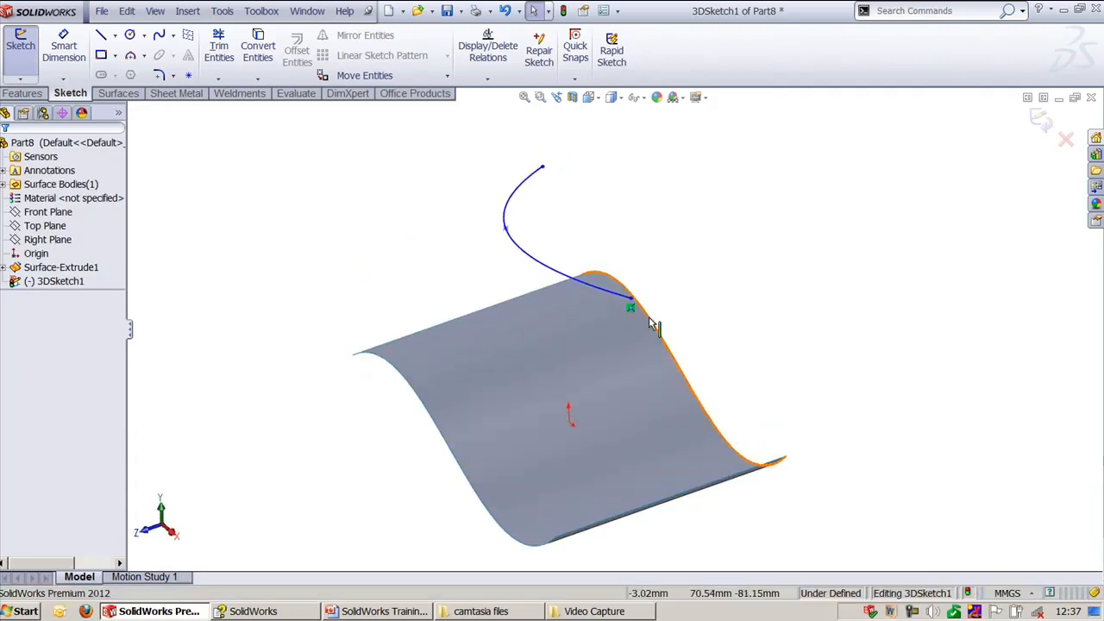
- Move the spline's lower endpoint to another spot on the wavy surface and exit the 3D sketch
{"action": "left_click_drag", "start_coordinate": [631, 305], "coordinate": [507, 353]}
{"action": "left_click", "coordinate": [719, 339]}
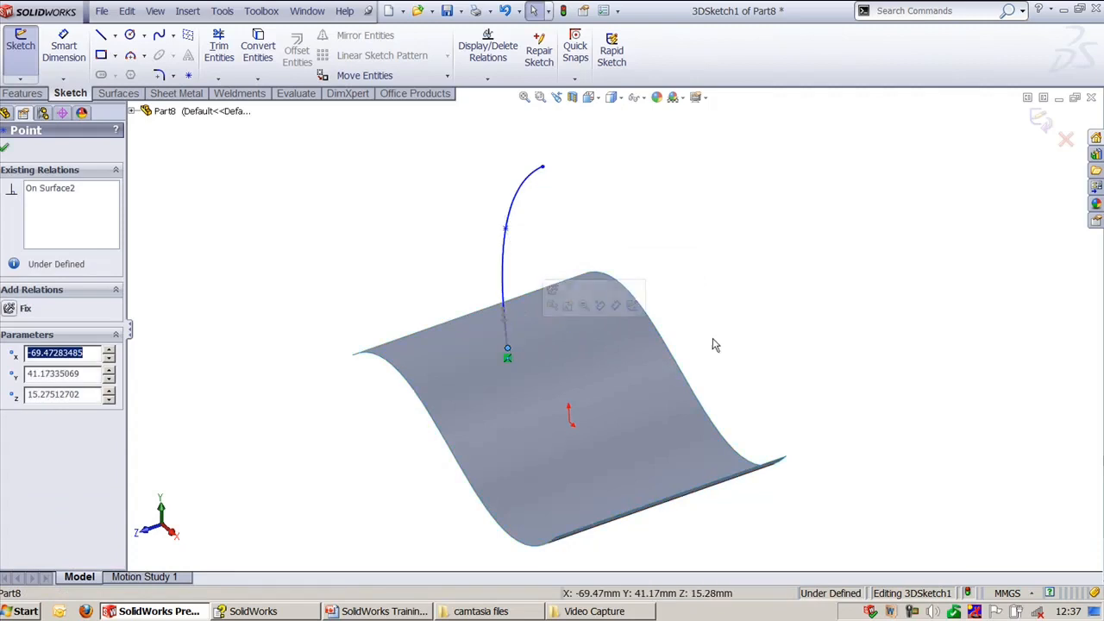
{"action": "left_click", "coordinate": [715, 345]}
{"action": "middle_click_drag", "start_coordinate": [716, 345], "coordinate": [763, 319]}
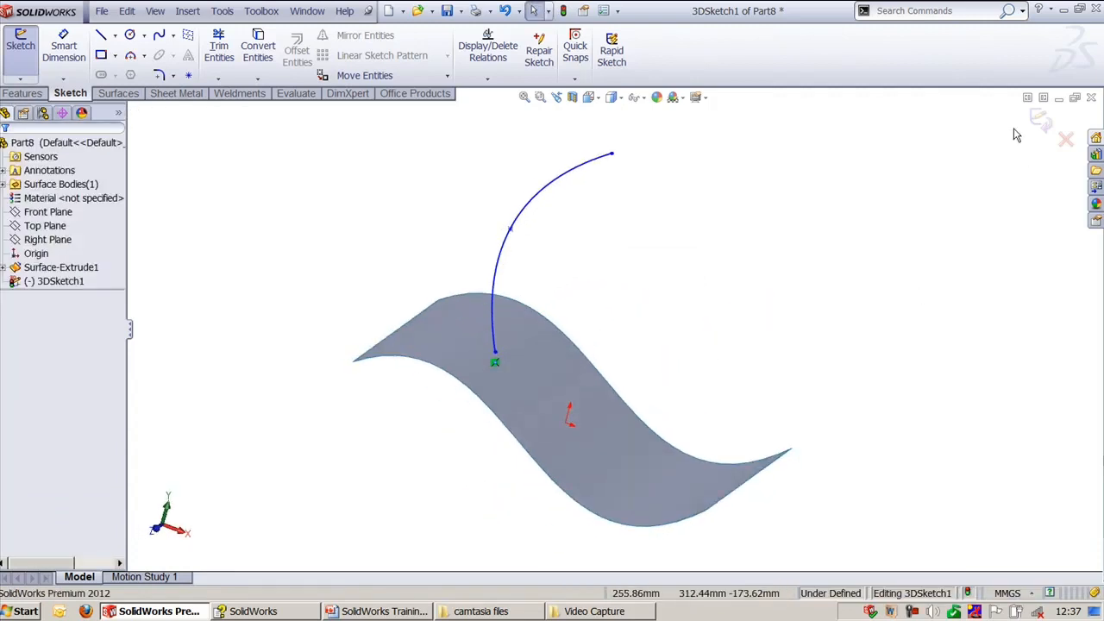
{"action": "left_click", "coordinate": [1041, 122]}
- Start a sketch on the Front Plane and draw a three-point spline from the wavy surface's near end outward
{"action": "left_click", "coordinate": [743, 298]}
{"action": "mouse_move", "coordinate": [743, 297]}
{"action": "middle_mouse_down"}
{"action": "mouse_move", "coordinate": [623, 295]}
{"action": "mouse_move", "coordinate": [668, 320]}
{"action": "middle_mouse_up"}
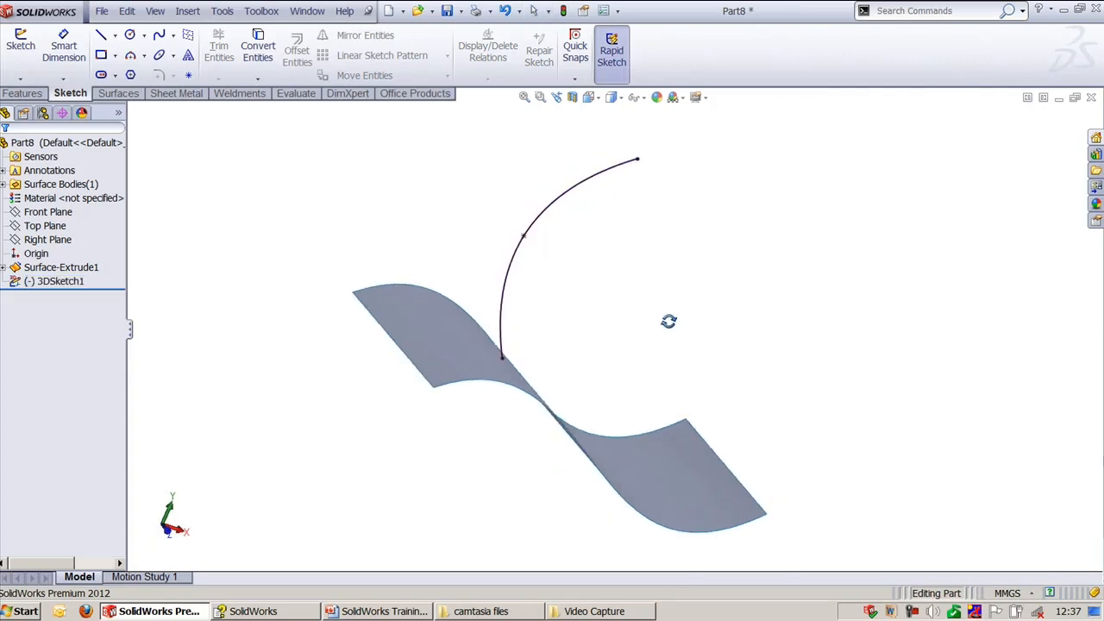
{"action": "left_click", "coordinate": [64, 214]}
{"action": "left_click", "coordinate": [60, 197]}
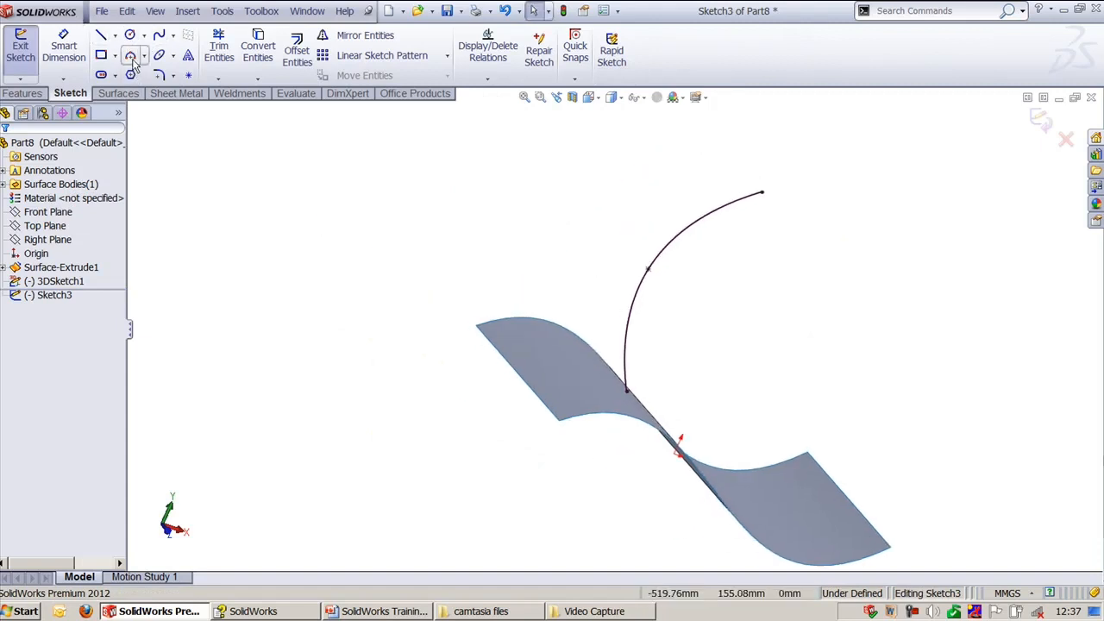
{"action": "left_click", "coordinate": [159, 35]}
{"action": "left_click", "coordinate": [515, 369]}
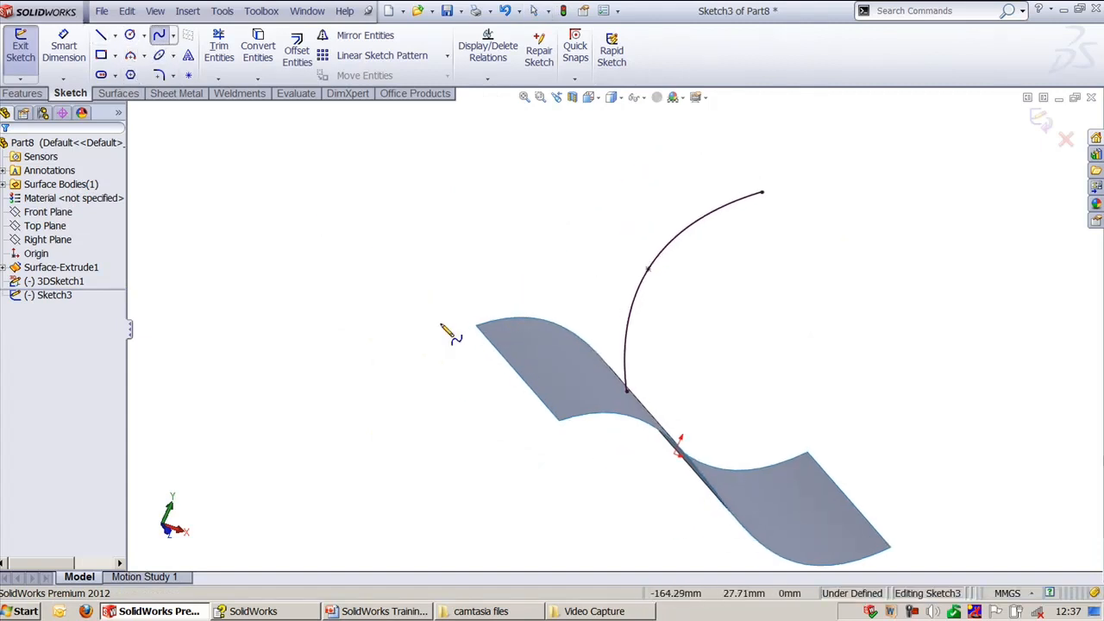
{"action": "double_click", "coordinate": [220, 390]}
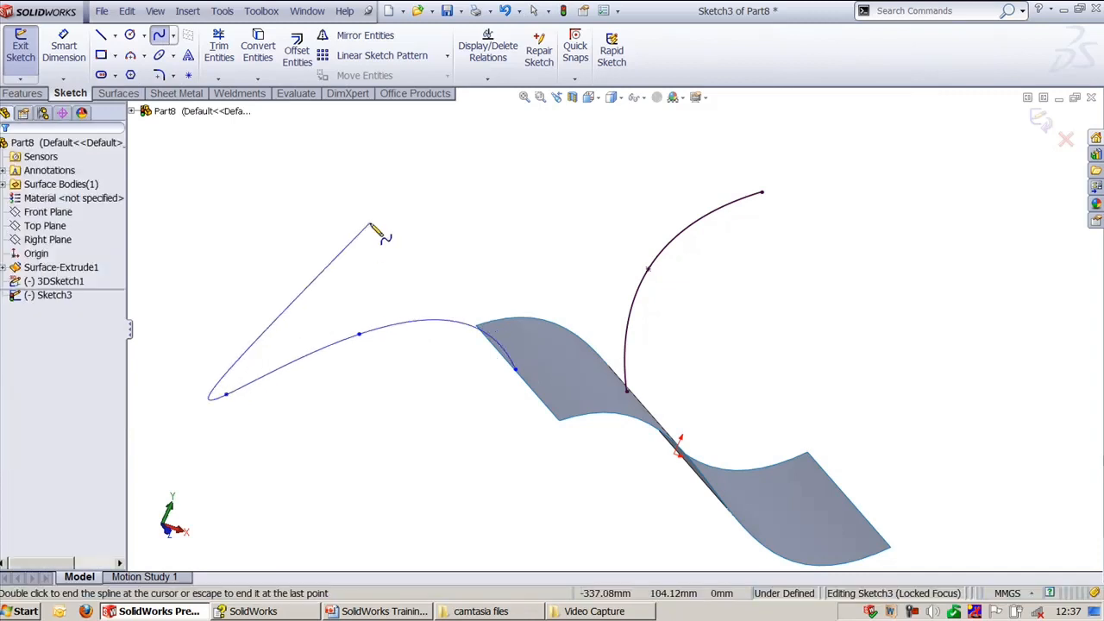
- Try a Tangent relation between the new 2D spline and the wavy surface's curved front edge
{"action": "middle_click_drag", "start_coordinate": [451, 244], "coordinate": [407, 232]}
{"action": "left_click", "coordinate": [514, 411]}
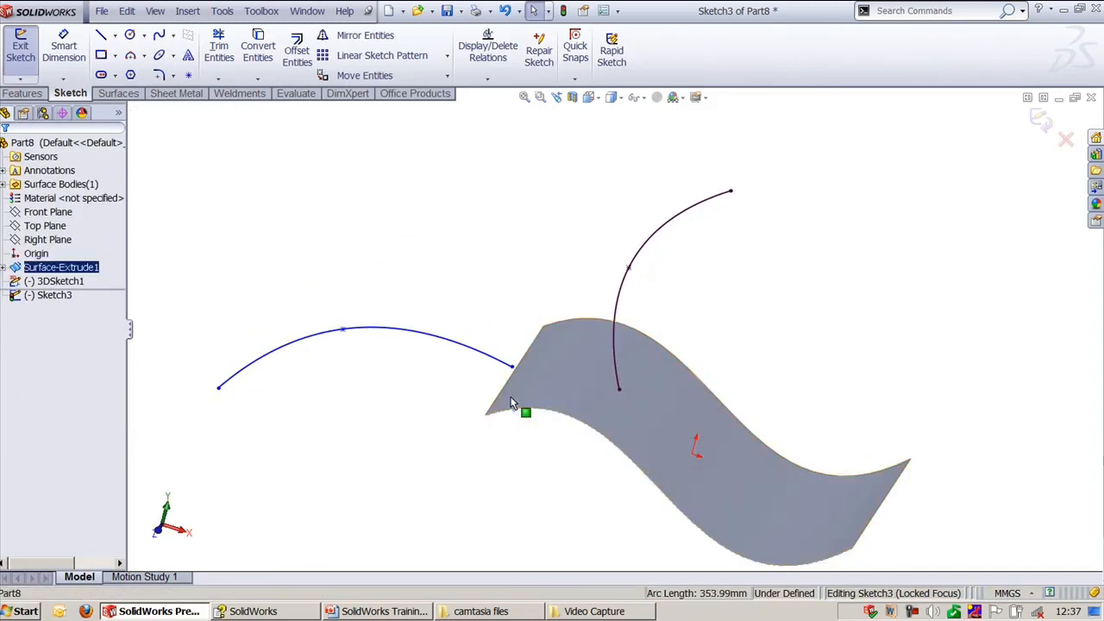
{"action": "left_click", "coordinate": [501, 368], "text": "ctrl"}
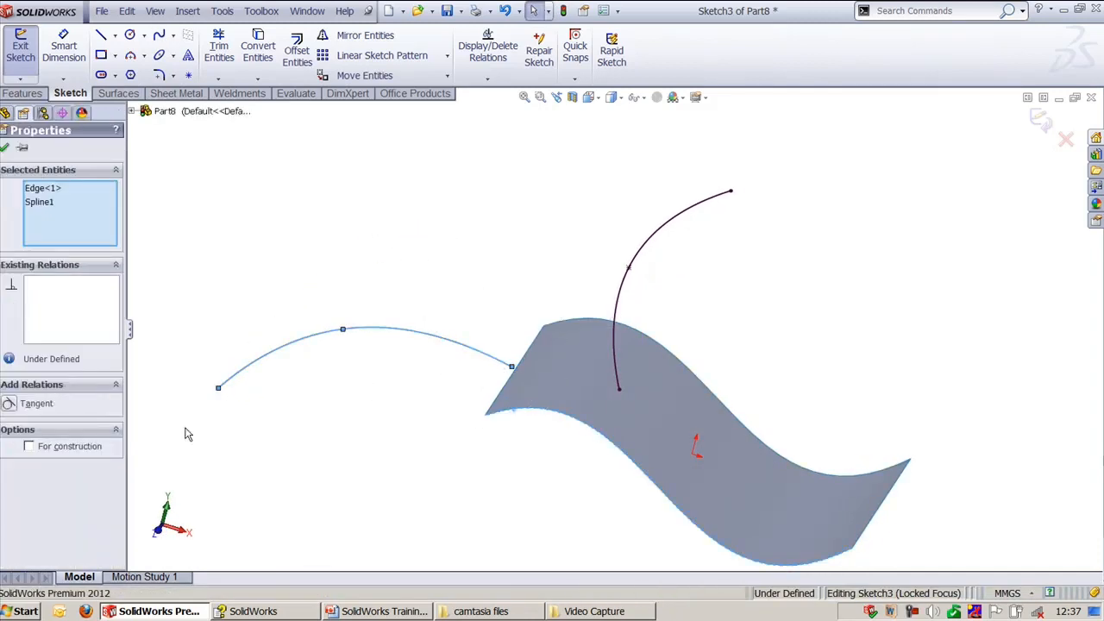
{"action": "left_click", "coordinate": [11, 403]}
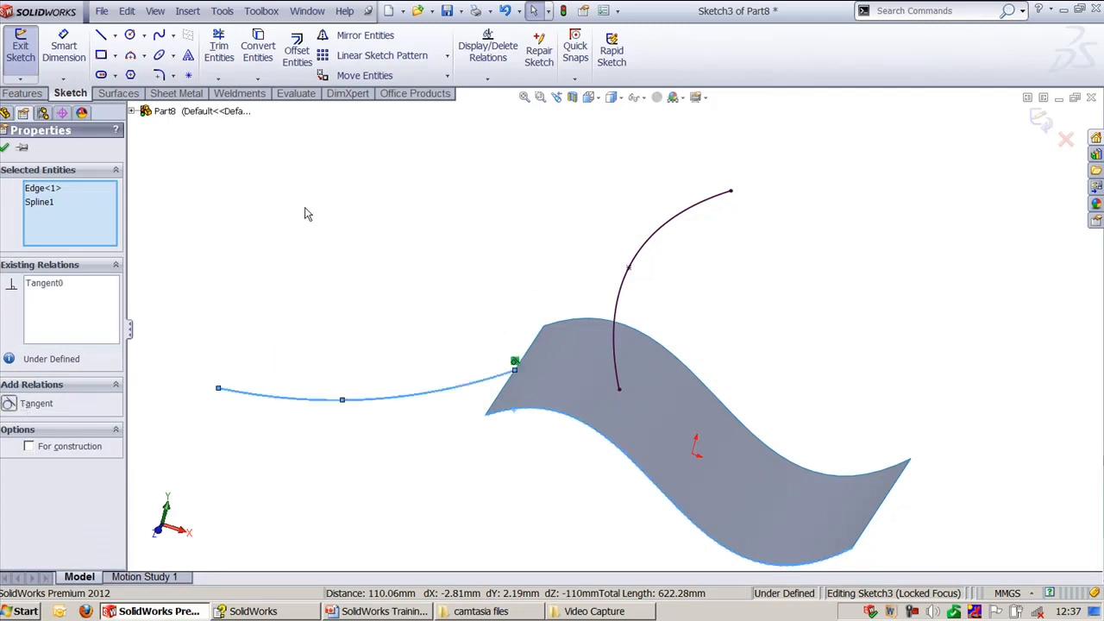
{"action": "left_click", "coordinate": [354, 239]}
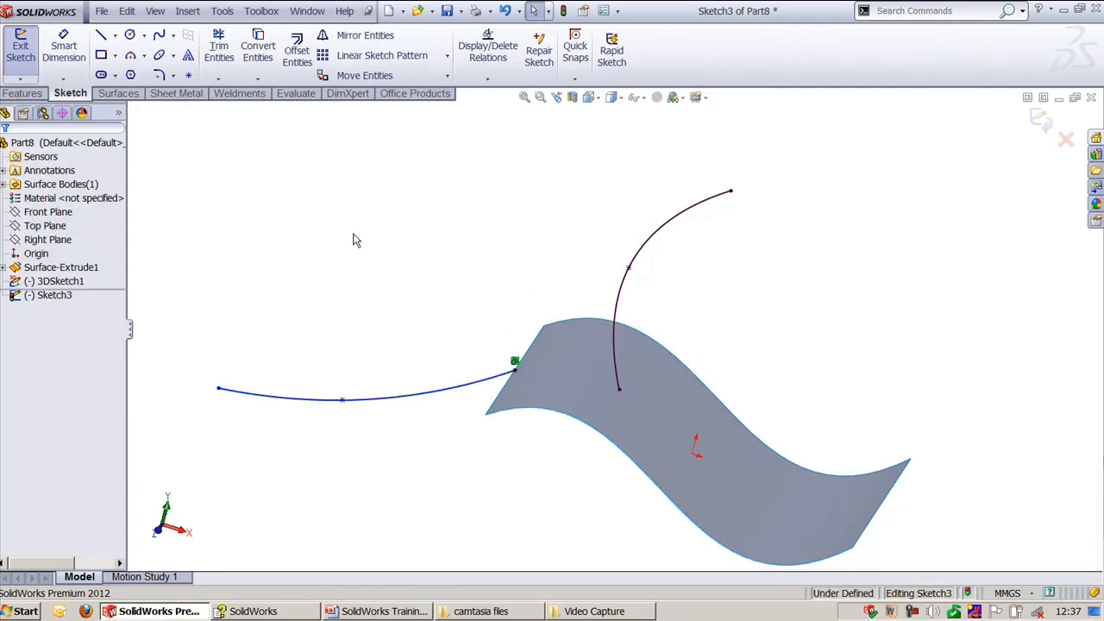
- Check which relations are available between the 2D spline and the wavy surface's face and curved edge
{"action": "left_click", "coordinate": [575, 387]}
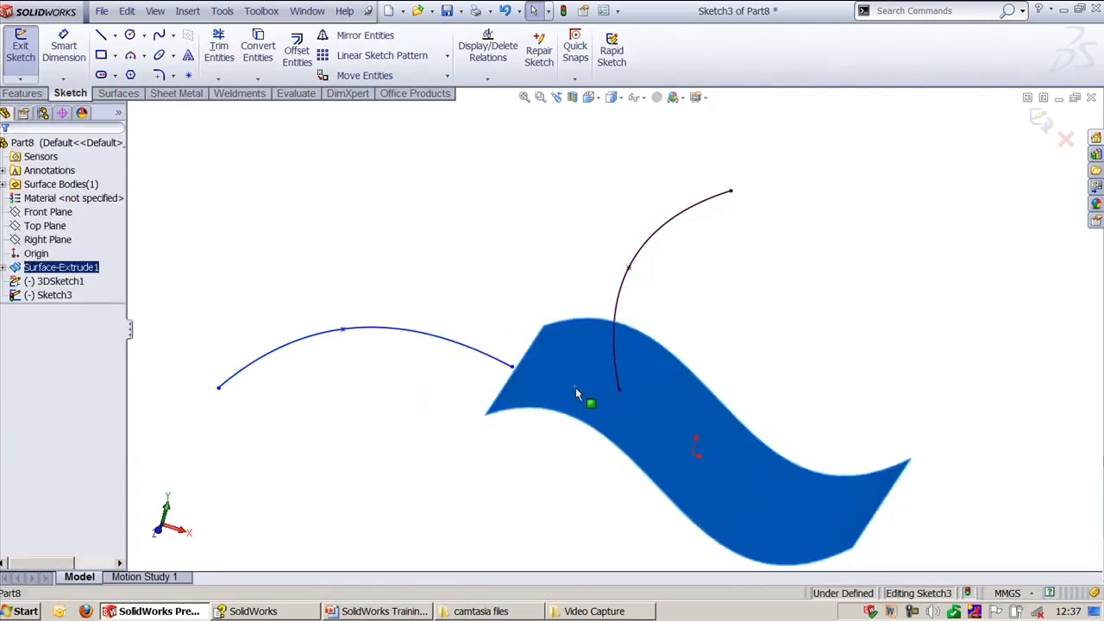
{"action": "left_click", "coordinate": [472, 356]}
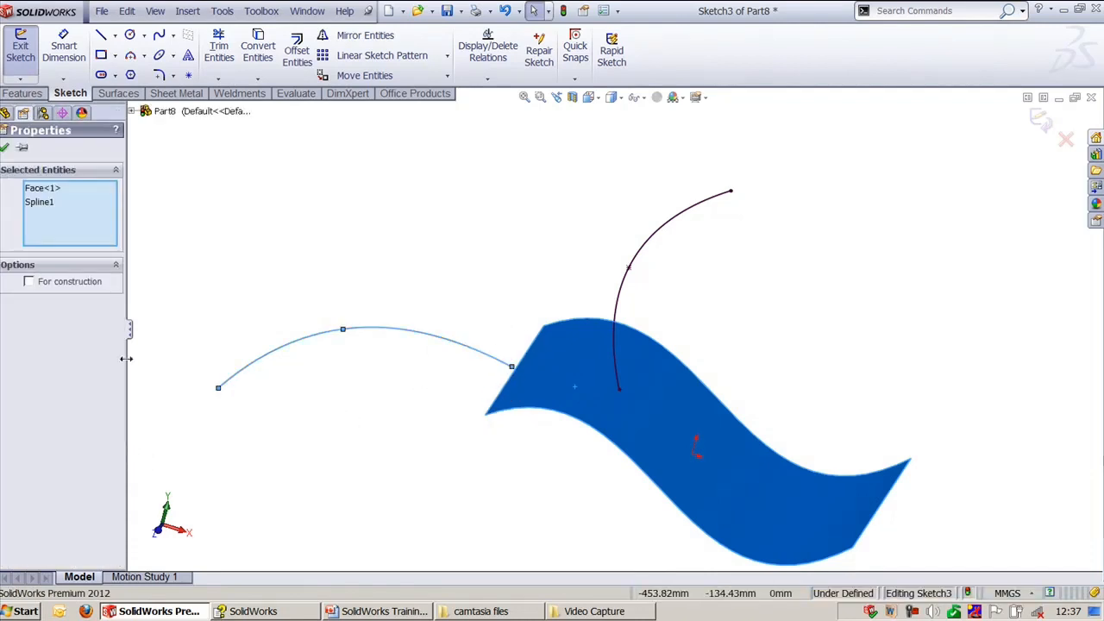
{"action": "left_click", "coordinate": [244, 236]}
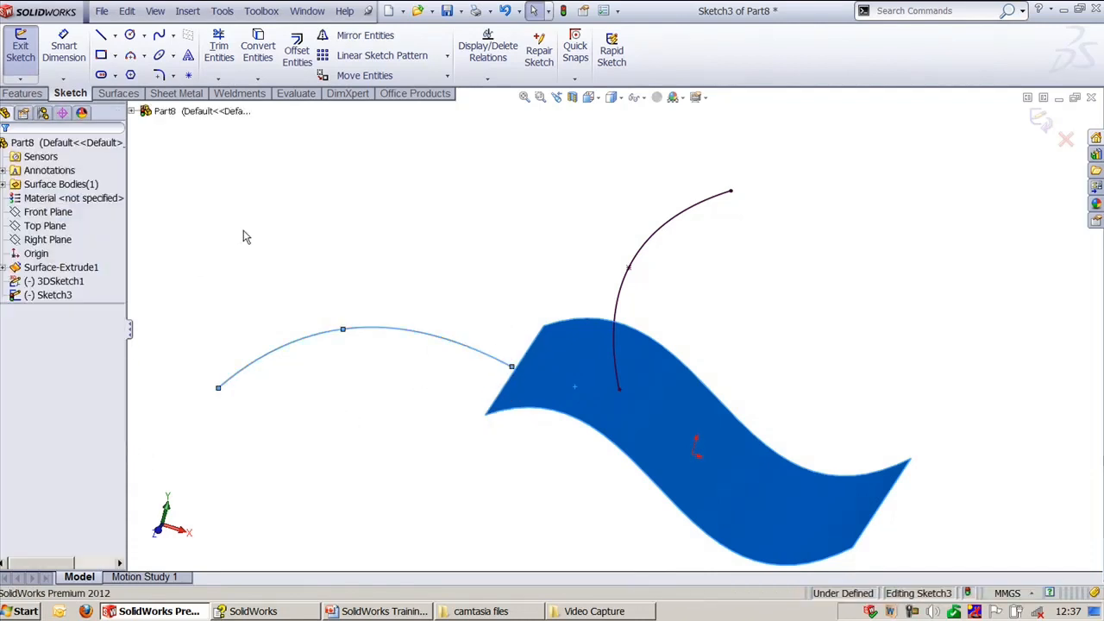
{"action": "left_click", "coordinate": [504, 378]}
{"action": "left_click", "coordinate": [530, 414], "text": "ctrl"}
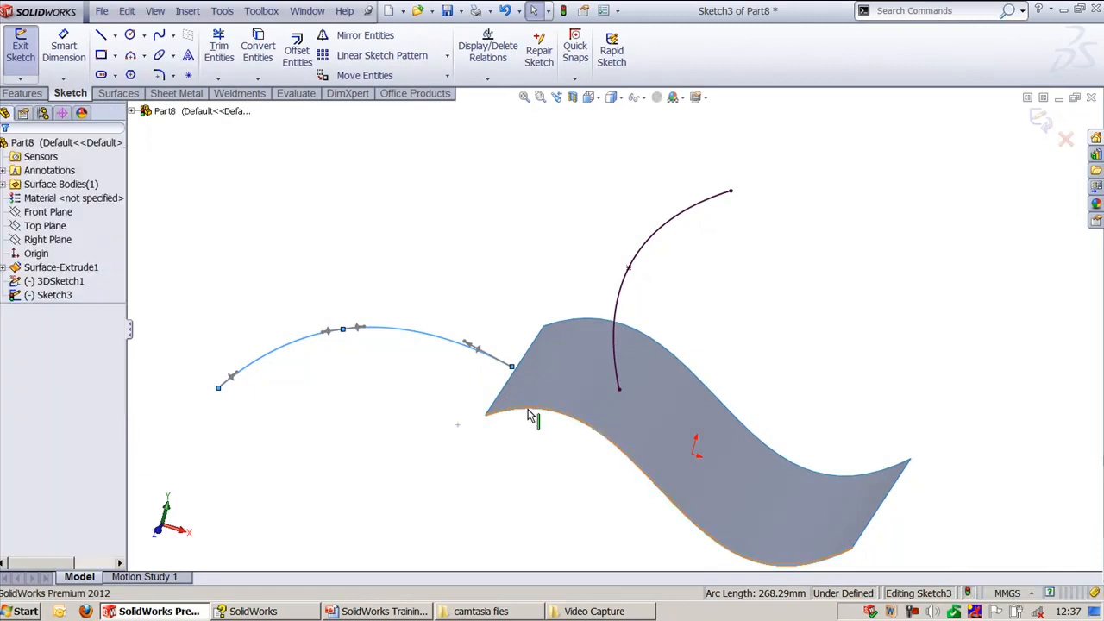
{"action": "left_click", "coordinate": [343, 239]}
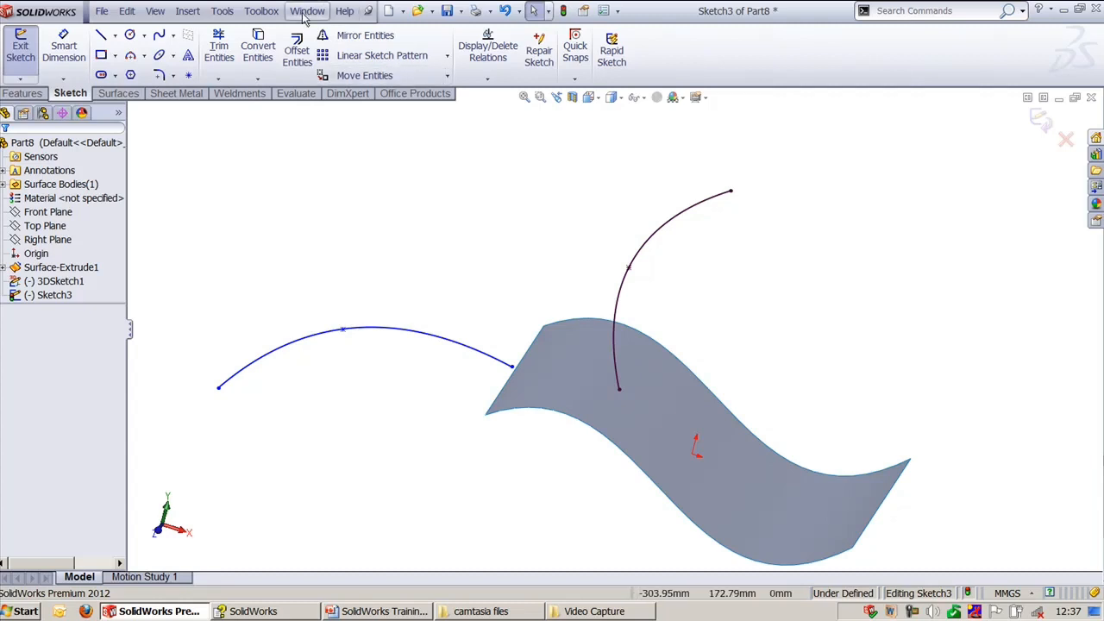
- Switch to the Part9 document with the notched bar block and the circle block
{"action": "left_click", "coordinate": [307, 12]}
{"action": "left_click", "coordinate": [355, 242]}
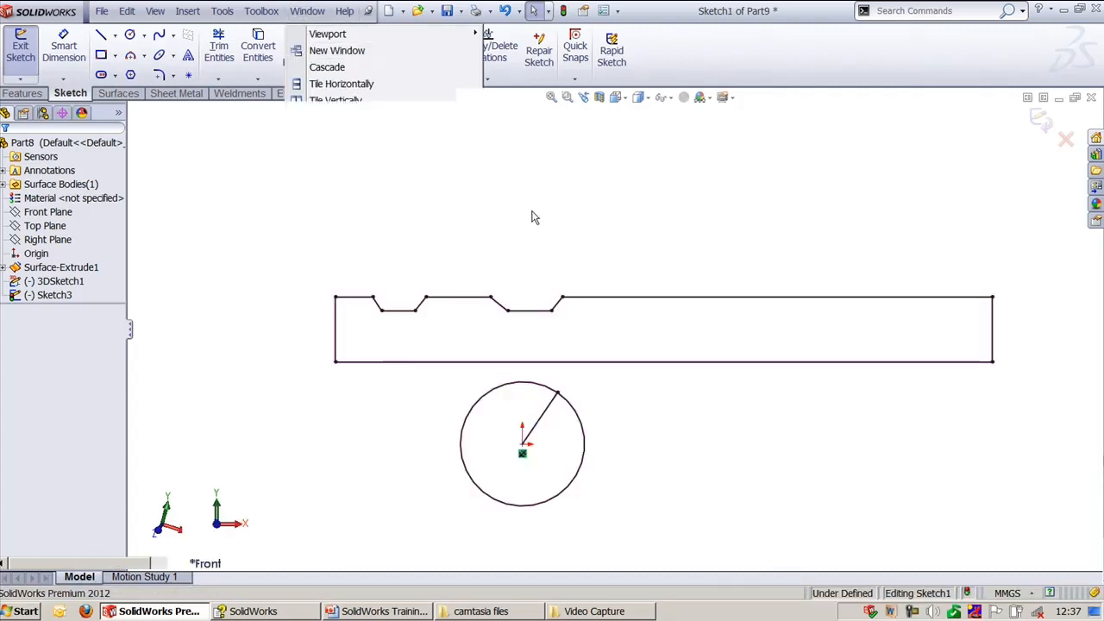
{"action": "scroll", "coordinate": [650, 276], "scroll_direction": "down", "scroll_amount": 3}
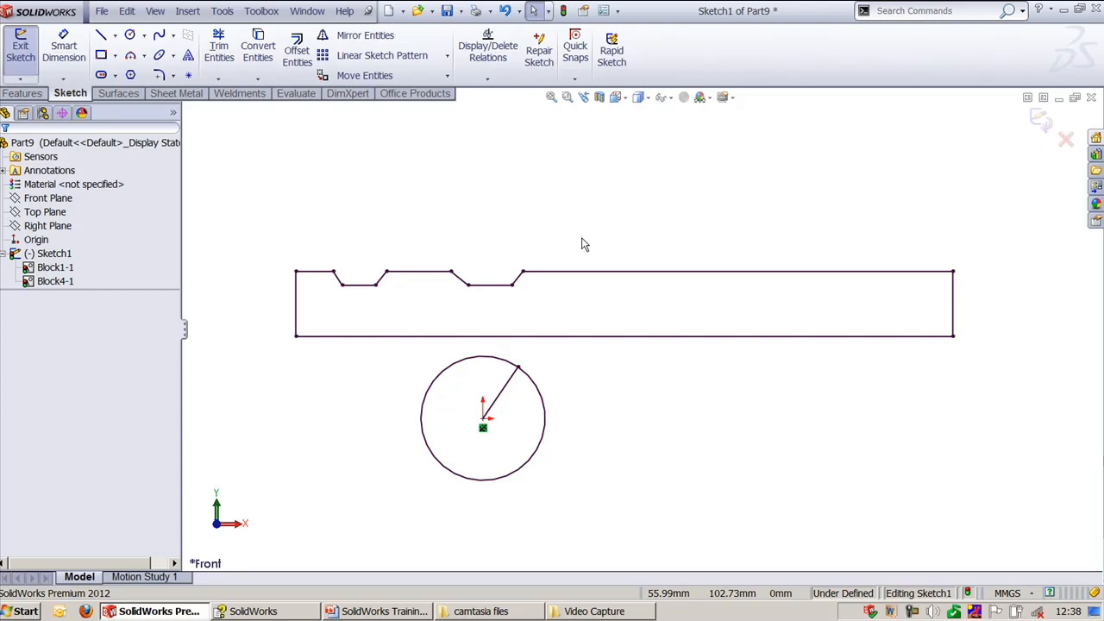
- Inspect the existing relations of the notched bar block and the circle block
{"action": "left_click", "coordinate": [587, 273]}
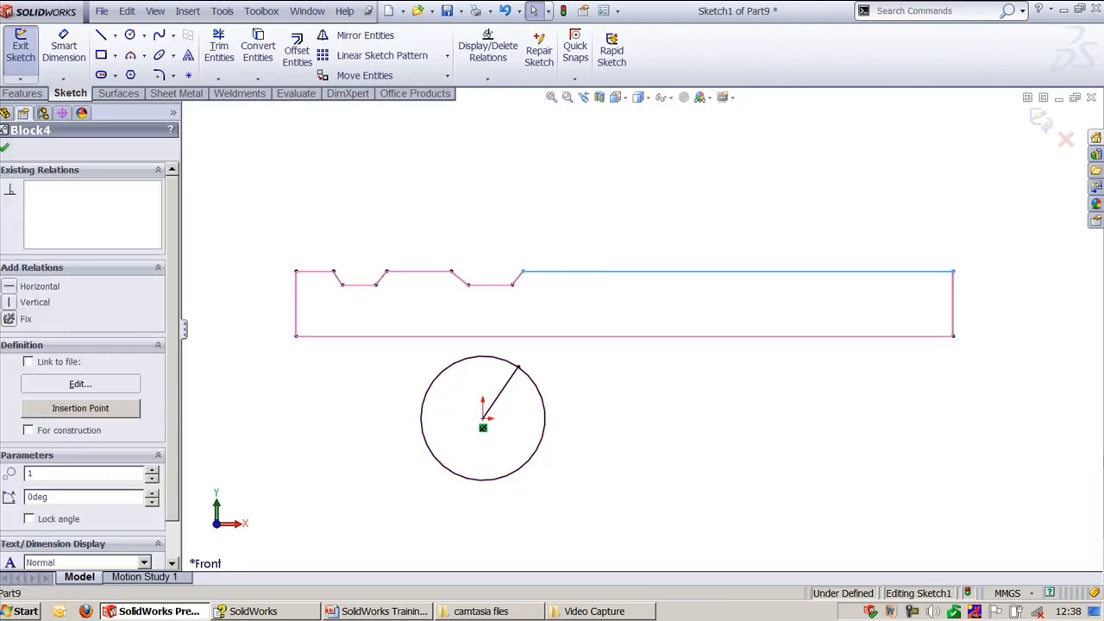
{"action": "left_click", "coordinate": [515, 207]}
{"action": "left_click", "coordinate": [498, 362]}
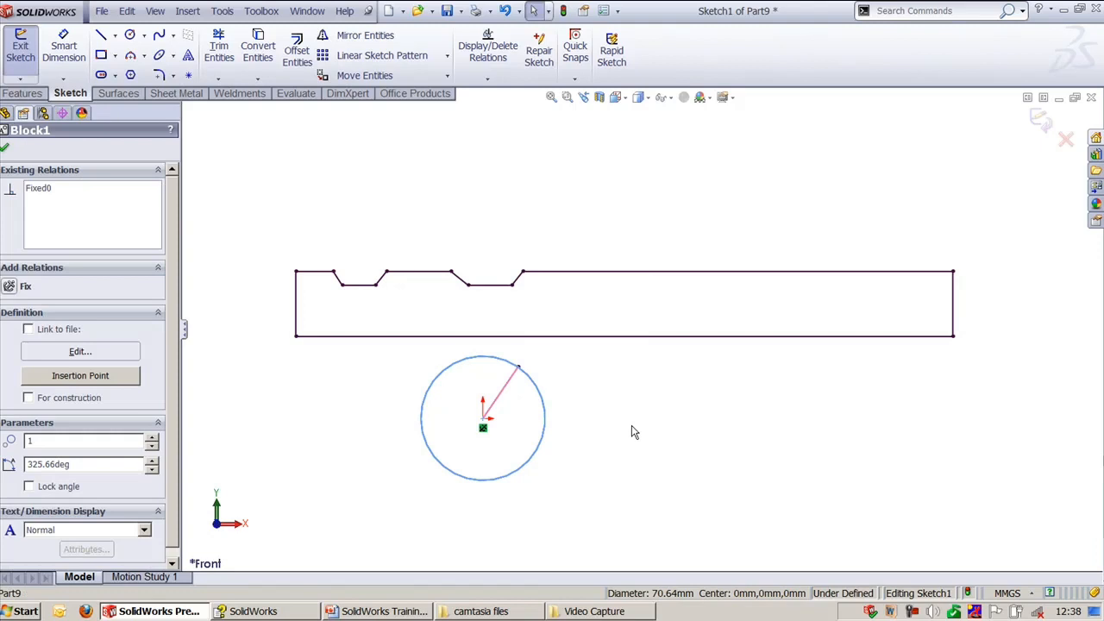
{"action": "left_click", "coordinate": [632, 431]}
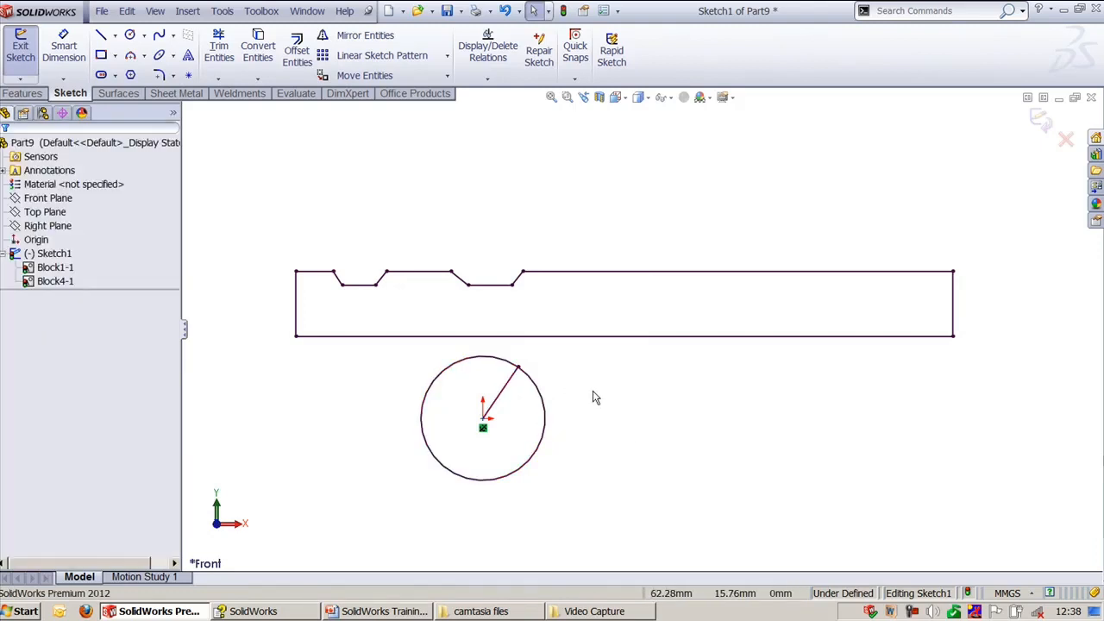
- Add a Traction relation between the circle and the lower line of the notched bar block
{"action": "left_click", "coordinate": [498, 363]}
{"action": "left_click", "coordinate": [468, 345], "text": "ctrl"}
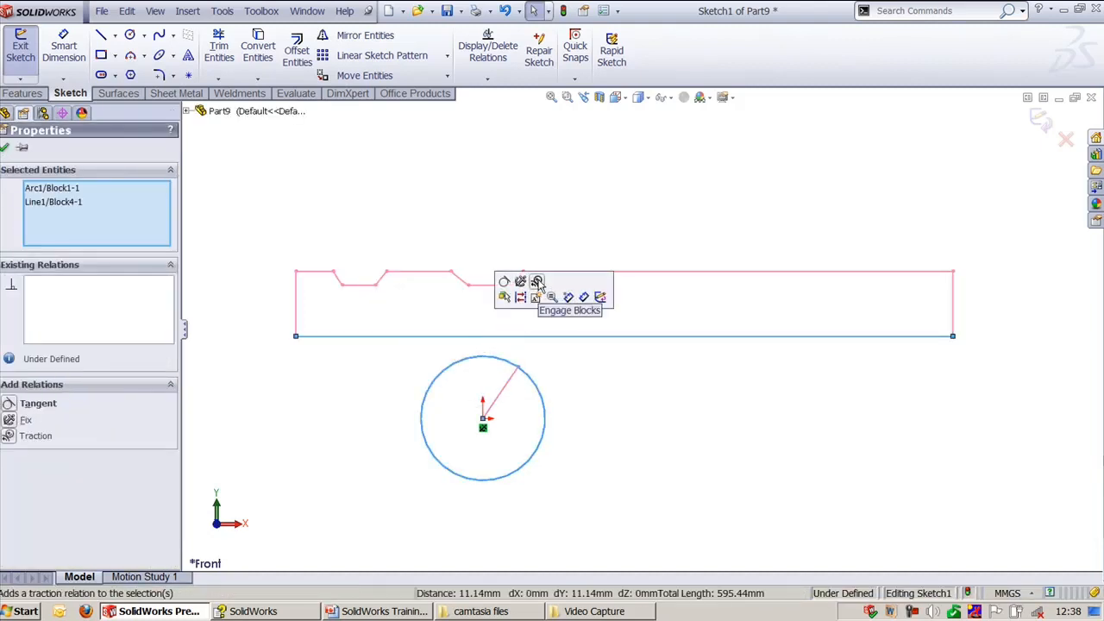
{"action": "left_click", "coordinate": [10, 436]}
{"action": "left_click", "coordinate": [409, 215]}
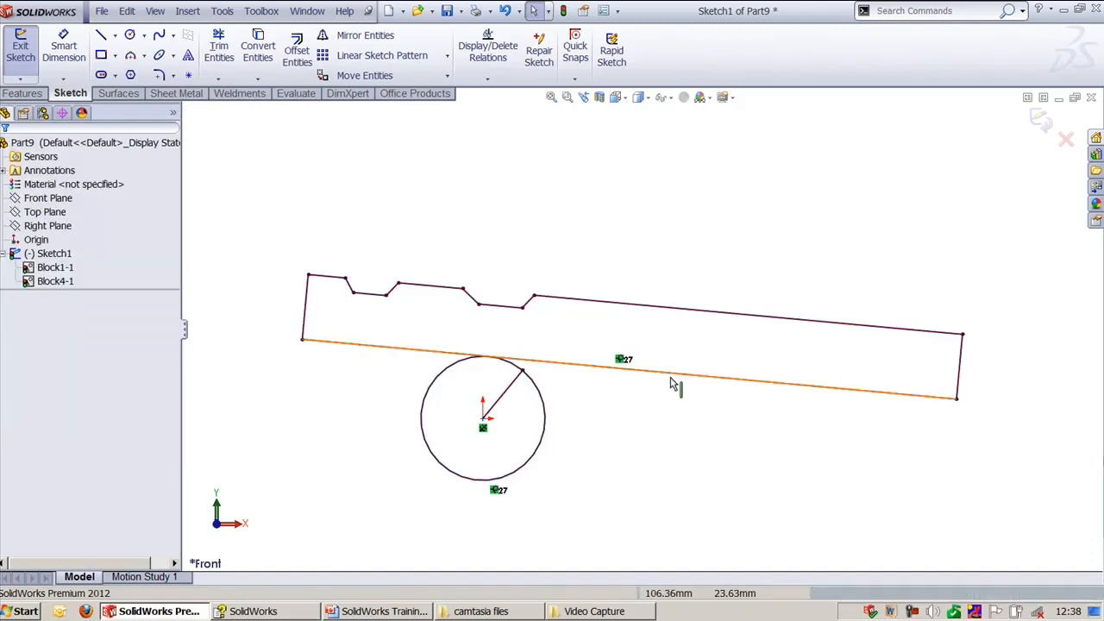
- Make the bar's lower line Horizontal and rotate the circle block clockwise to drive the bar sideways
{"action": "left_click", "coordinate": [691, 378]}
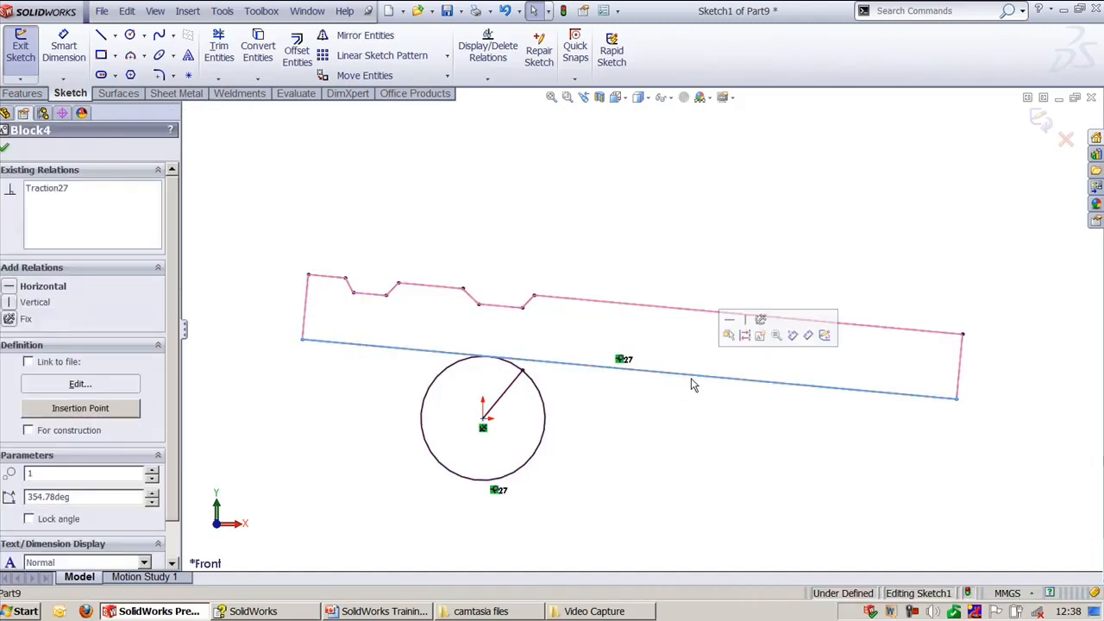
{"action": "left_click", "coordinate": [730, 319]}
{"action": "left_click", "coordinate": [669, 227]}
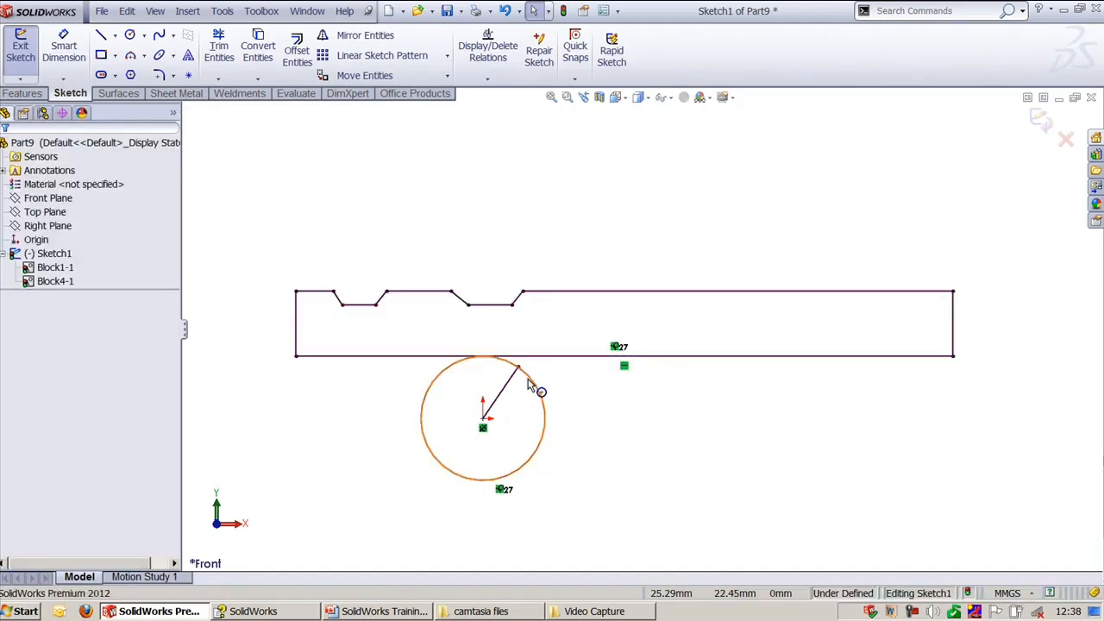
{"action": "left_click_drag", "start_coordinate": [523, 371], "coordinate": [690, 355]}
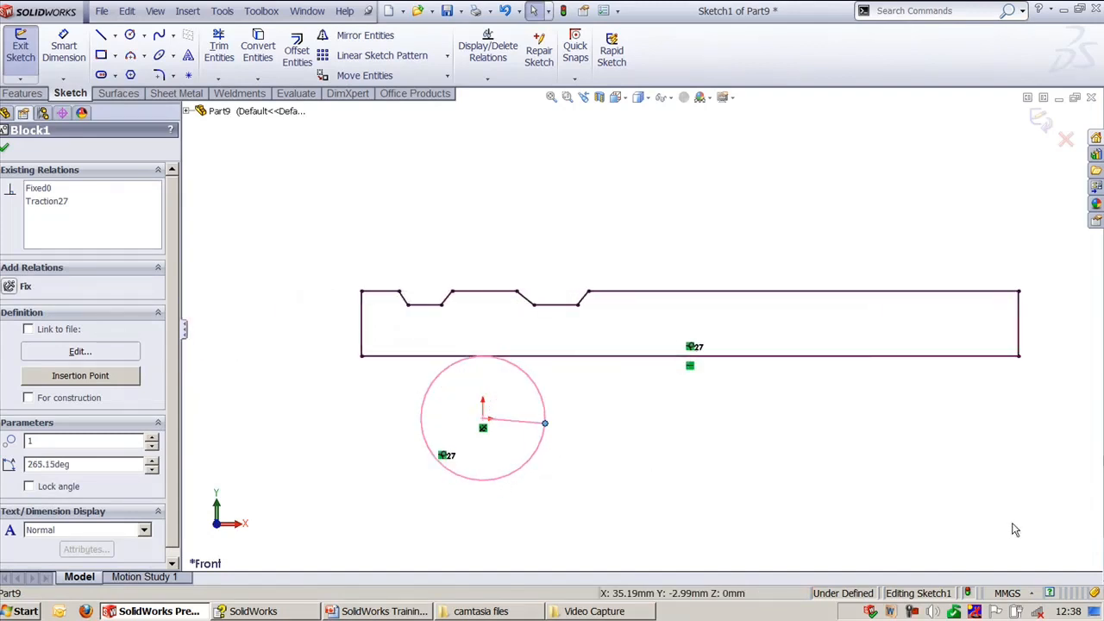
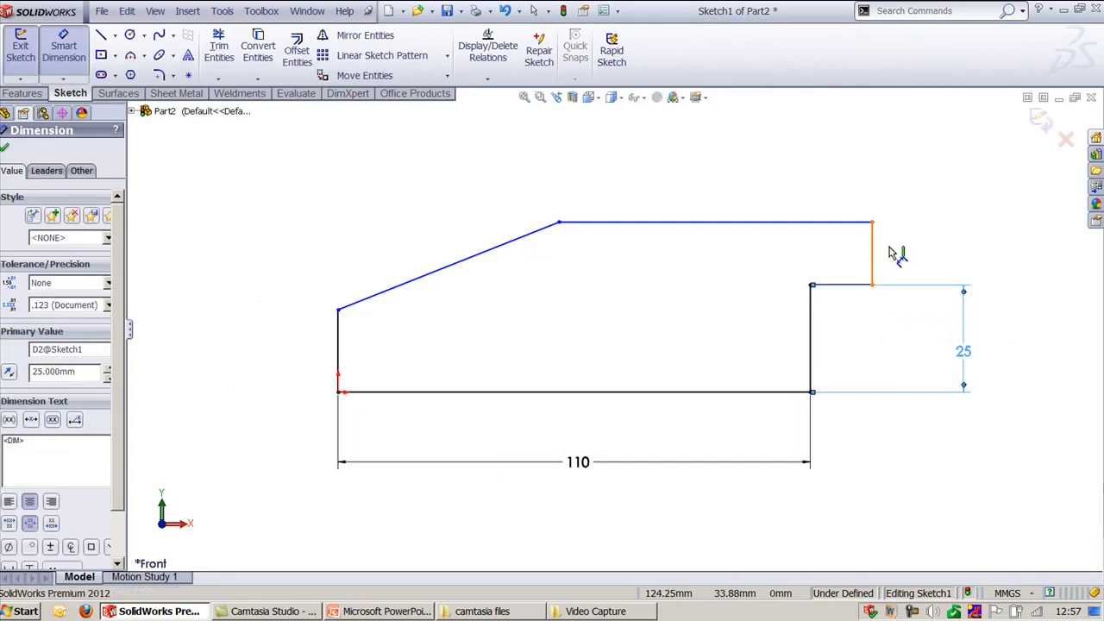
- Dimension the short upper-right vertical edge of the Part2 profile to 15 mm and its top edge to 70 mm
{"action": "left_click", "coordinate": [938, 245]}
{"action": "type", "text": "15"}
{"action": "key", "text": "Return"}
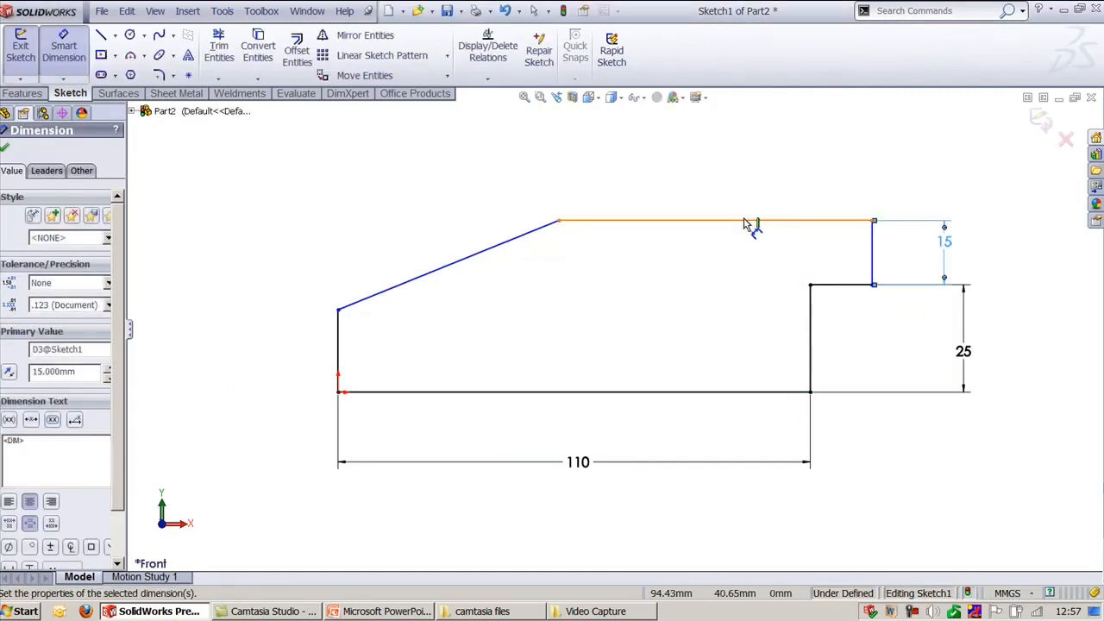
{"action": "left_click", "coordinate": [750, 220]}
{"action": "left_click", "coordinate": [743, 179]}
{"action": "type", "text": "70"}
{"action": "key", "text": "Return"}
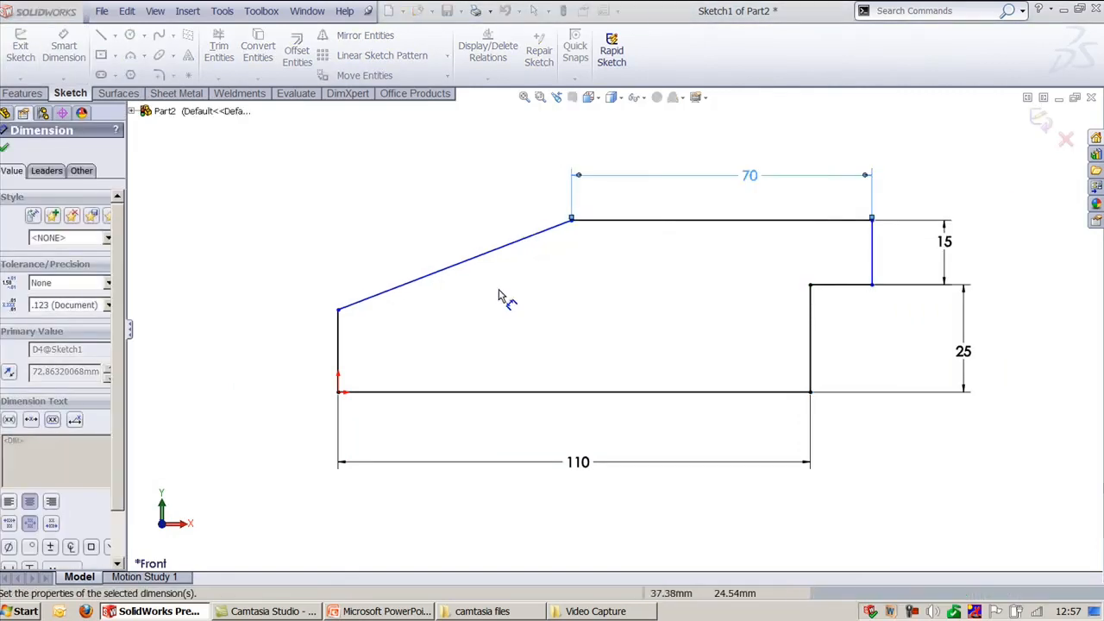
- Dimension the profile's slanted edge to 60 mm and its left vertical edge to 15 mm
{"action": "left_click", "coordinate": [420, 278]}
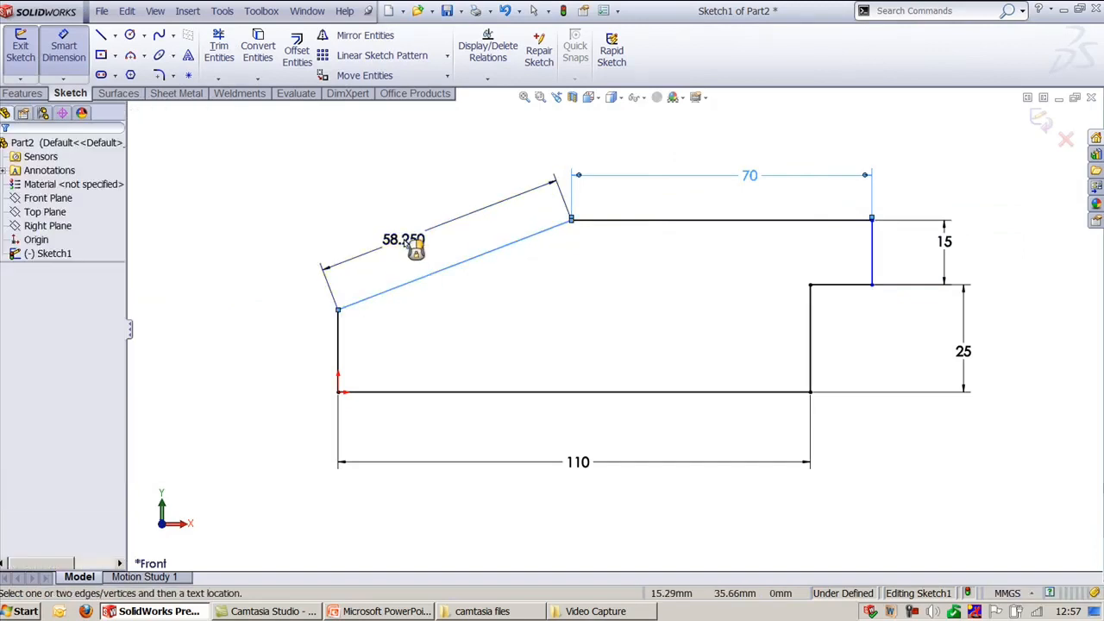
{"action": "left_click", "coordinate": [397, 250]}
{"action": "type", "text": "60"}
{"action": "key", "text": "Return"}
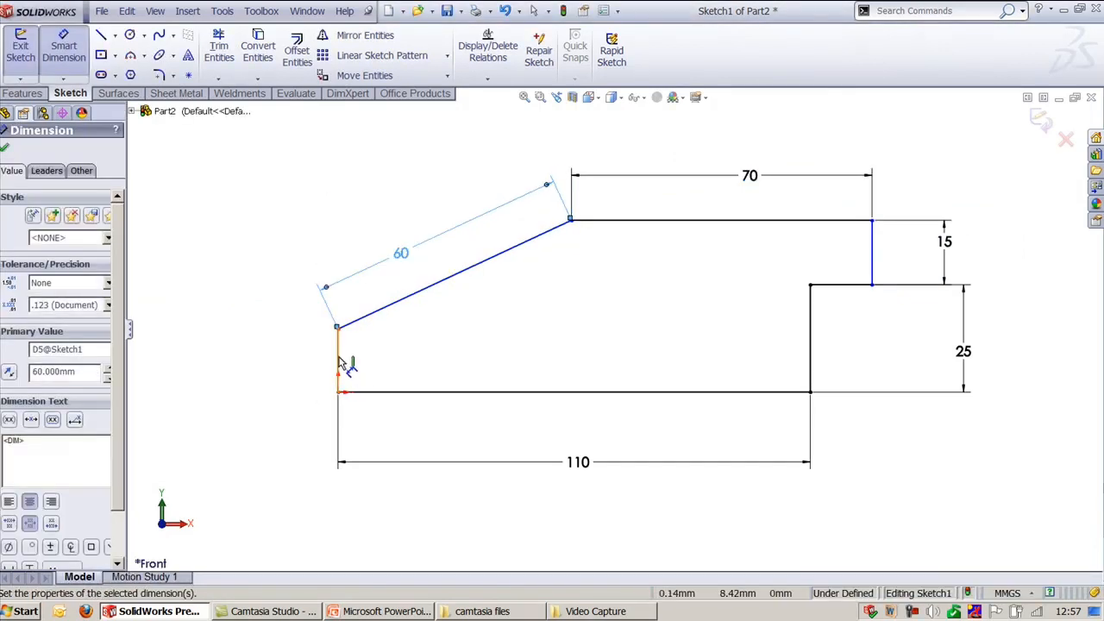
{"action": "left_click", "coordinate": [337, 363]}
{"action": "left_click", "coordinate": [293, 366]}
{"action": "type", "text": "15"}
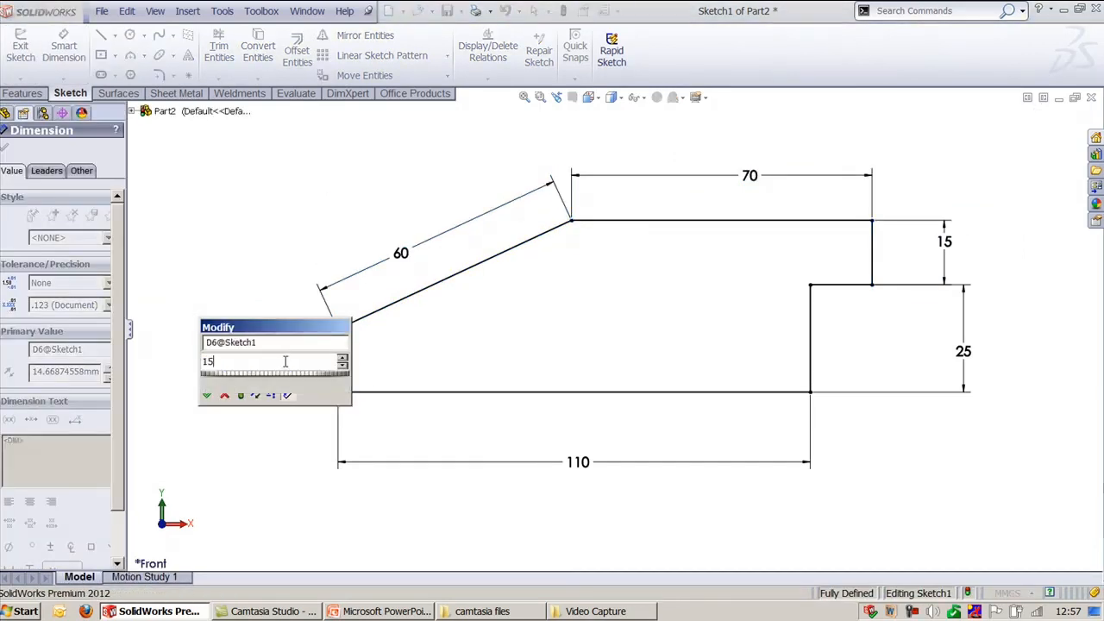
{"action": "key", "text": "Return"}
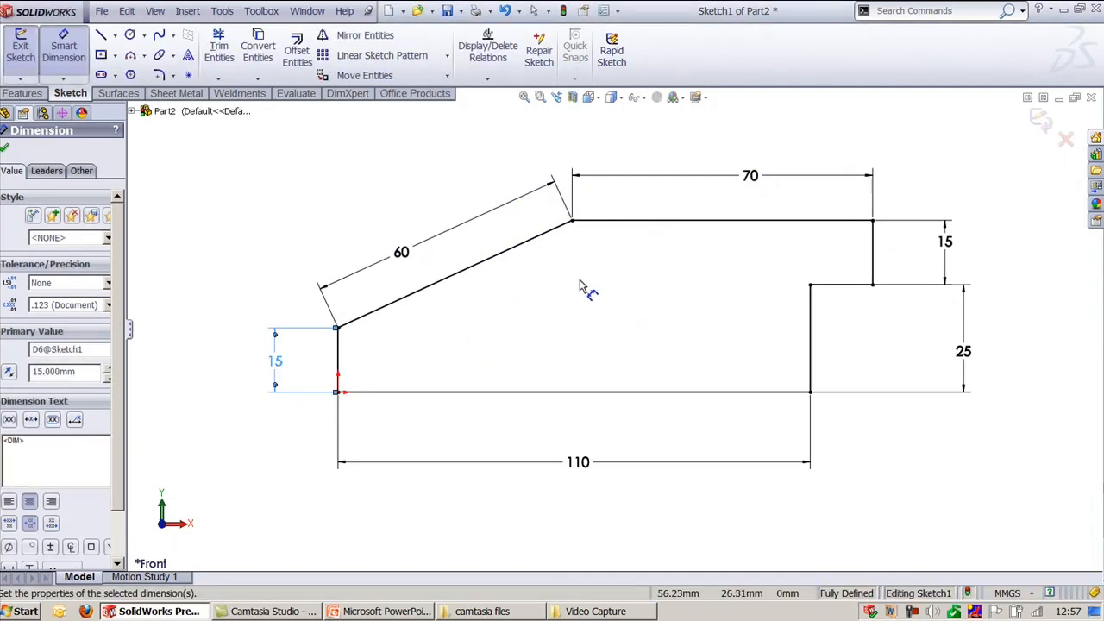
- Add an angle dimension between the slanted edge and the top edge, leaving it as a driving dimension
{"action": "left_click", "coordinate": [556, 230]}
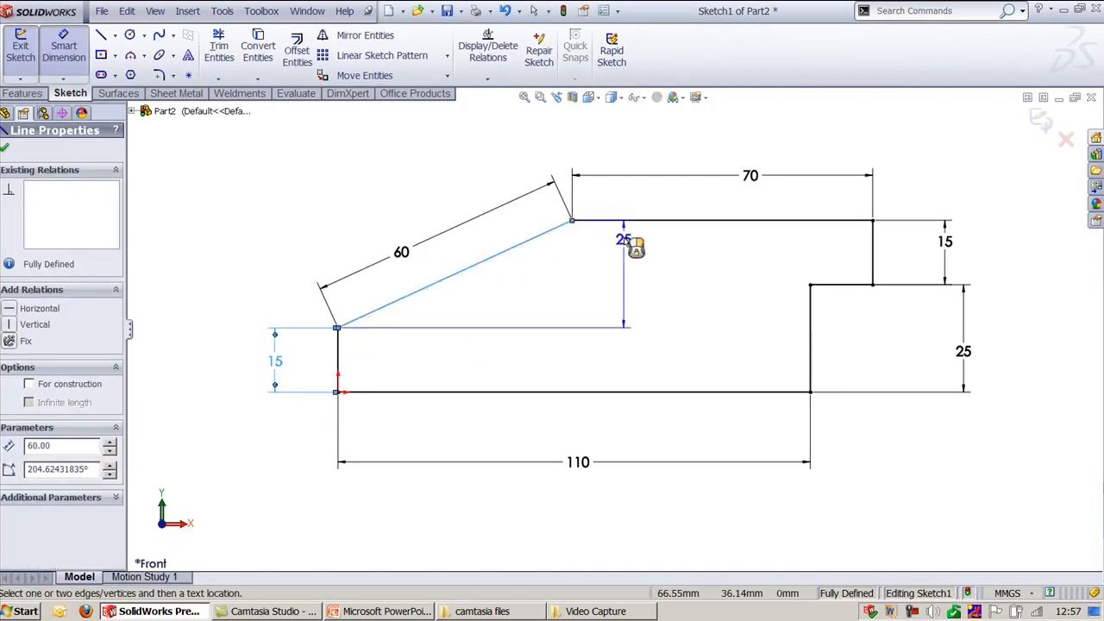
{"action": "left_click", "coordinate": [629, 221]}
{"action": "left_click", "coordinate": [584, 263]}
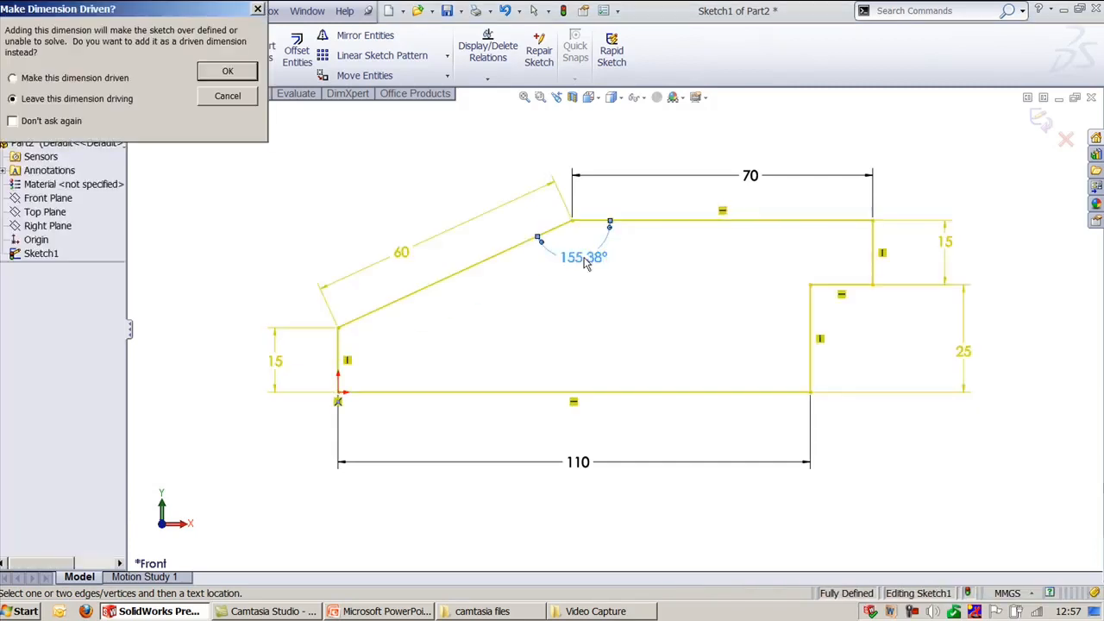
{"action": "left_click", "coordinate": [225, 71]}
{"action": "scroll", "coordinate": [569, 364], "scroll_direction": "down", "scroll_amount": 2}
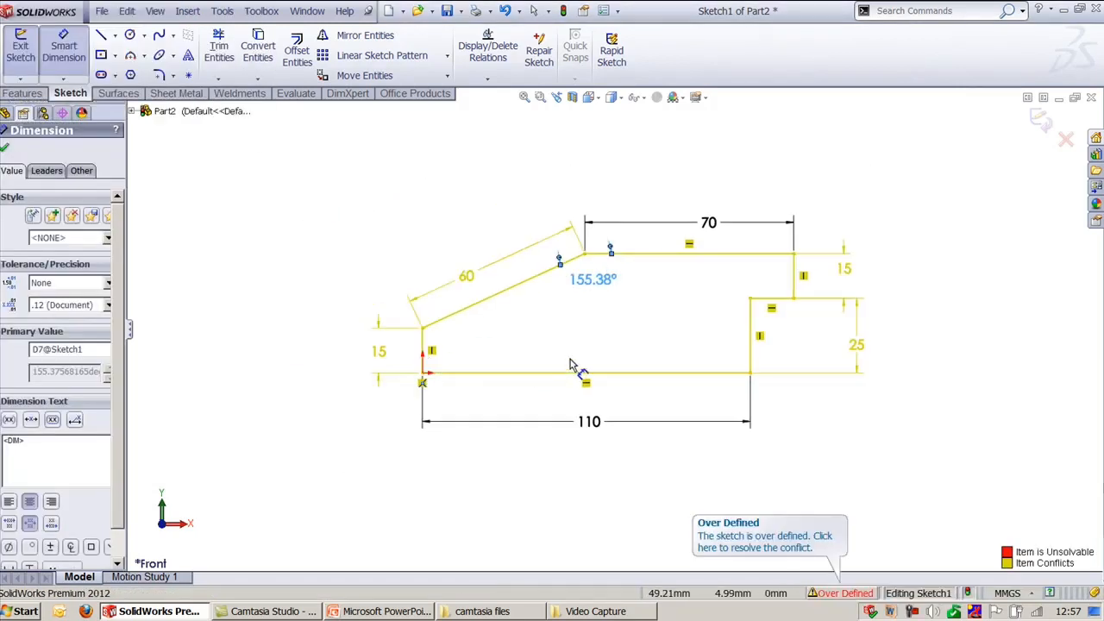
- Run SketchXpert on the over-defined Part2 sketch and diagnose its conflicts
{"action": "scroll", "coordinate": [552, 363], "scroll_direction": "up", "scroll_amount": 1}
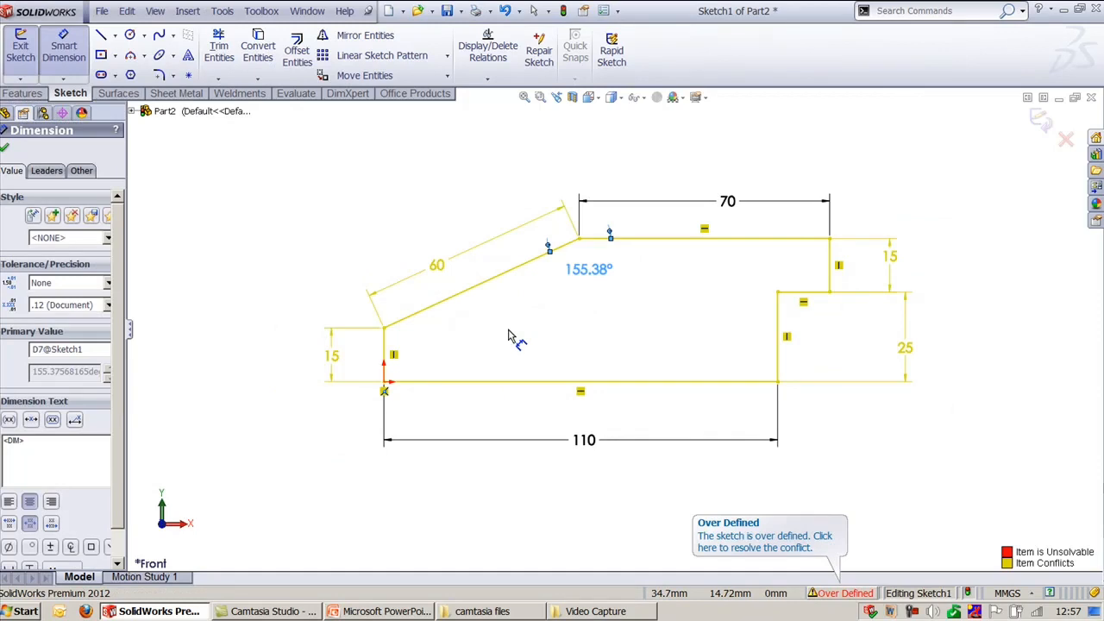
{"action": "left_click", "coordinate": [276, 260]}
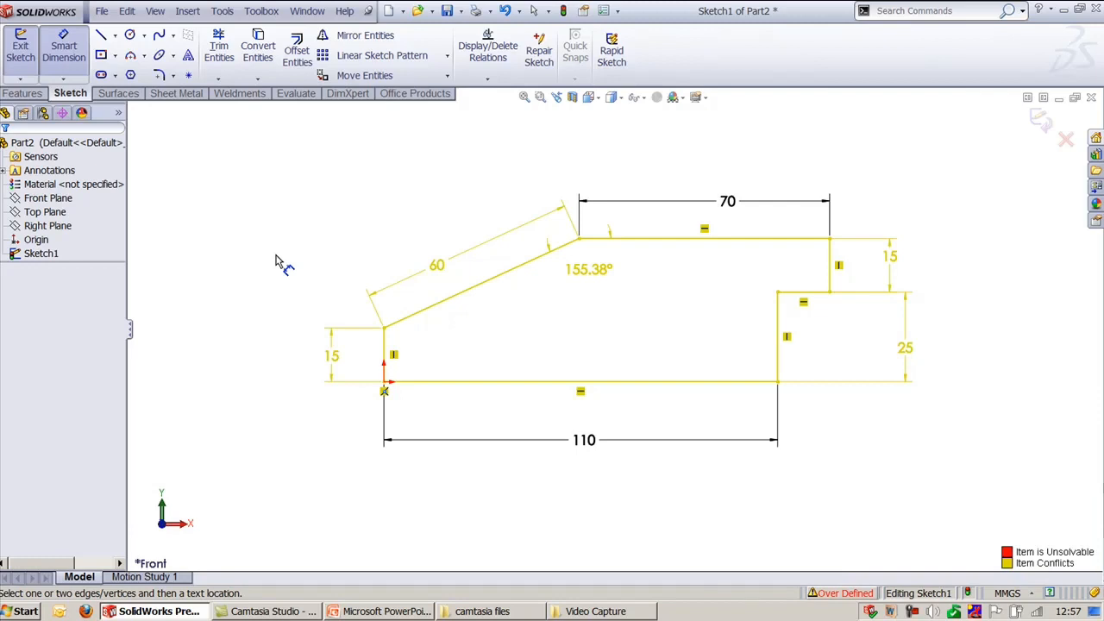
{"action": "left_click", "coordinate": [223, 16]}
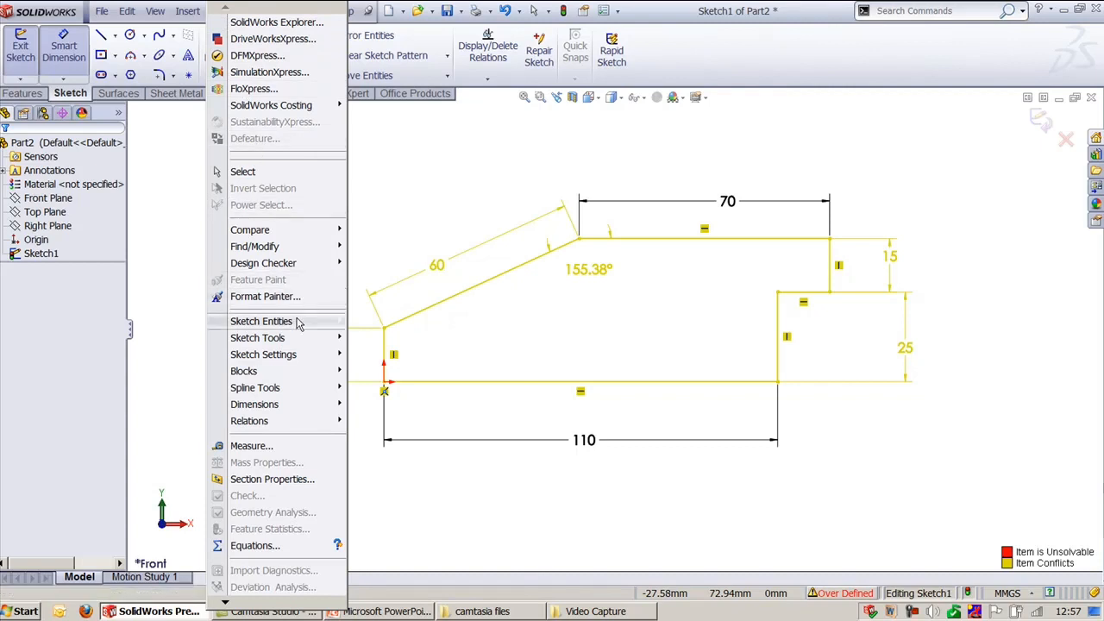
{"action": "mouse_move", "coordinate": [296, 340]}
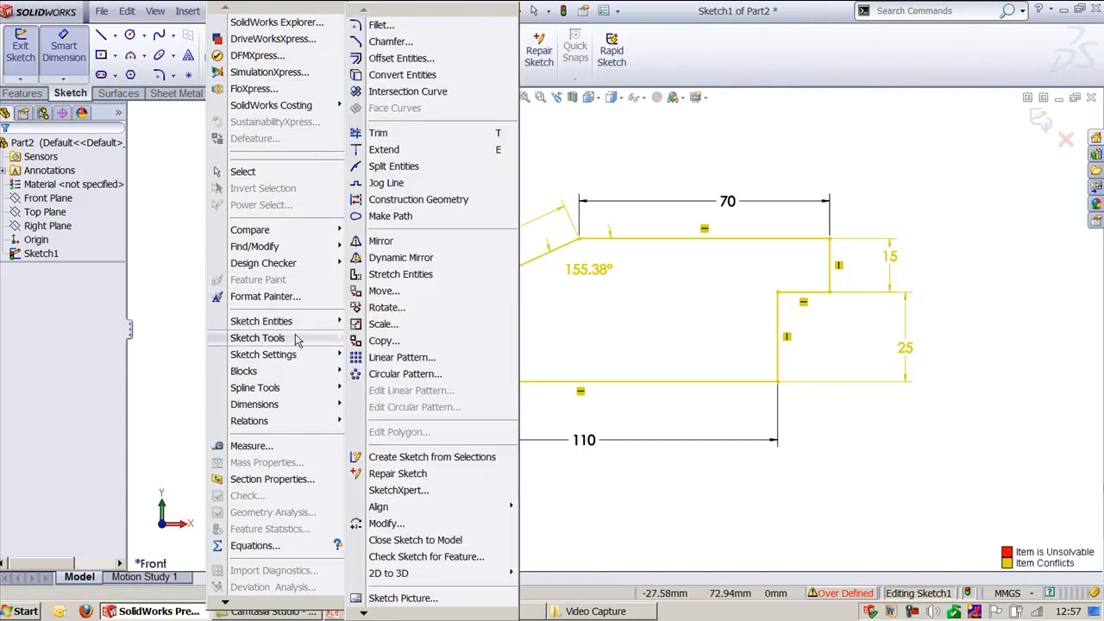
{"action": "left_click", "coordinate": [401, 490]}
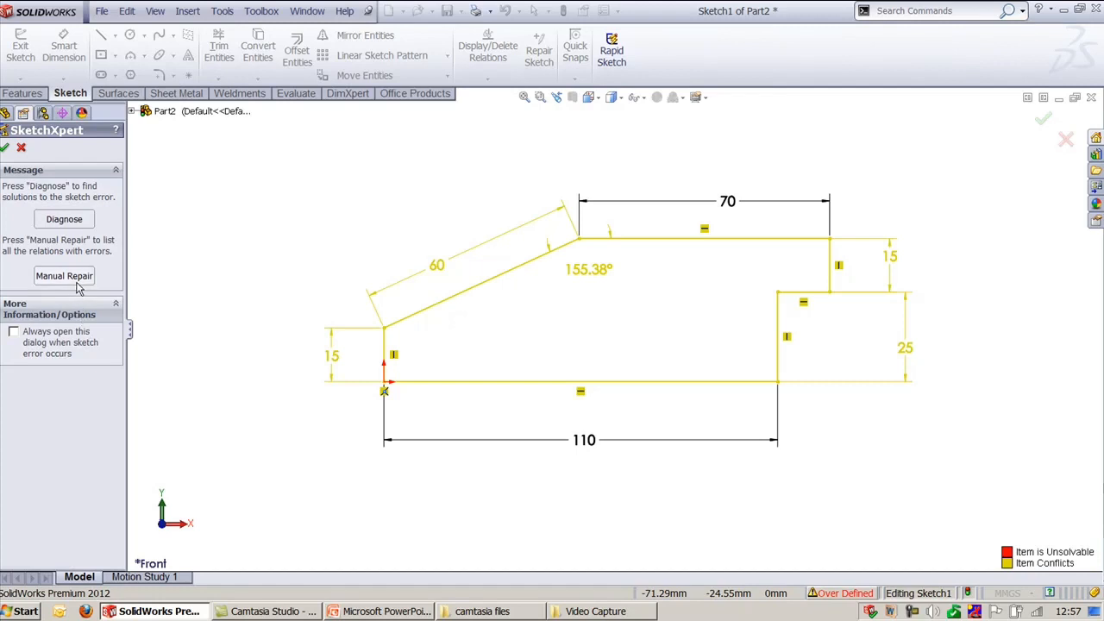
{"action": "left_click", "coordinate": [64, 219]}
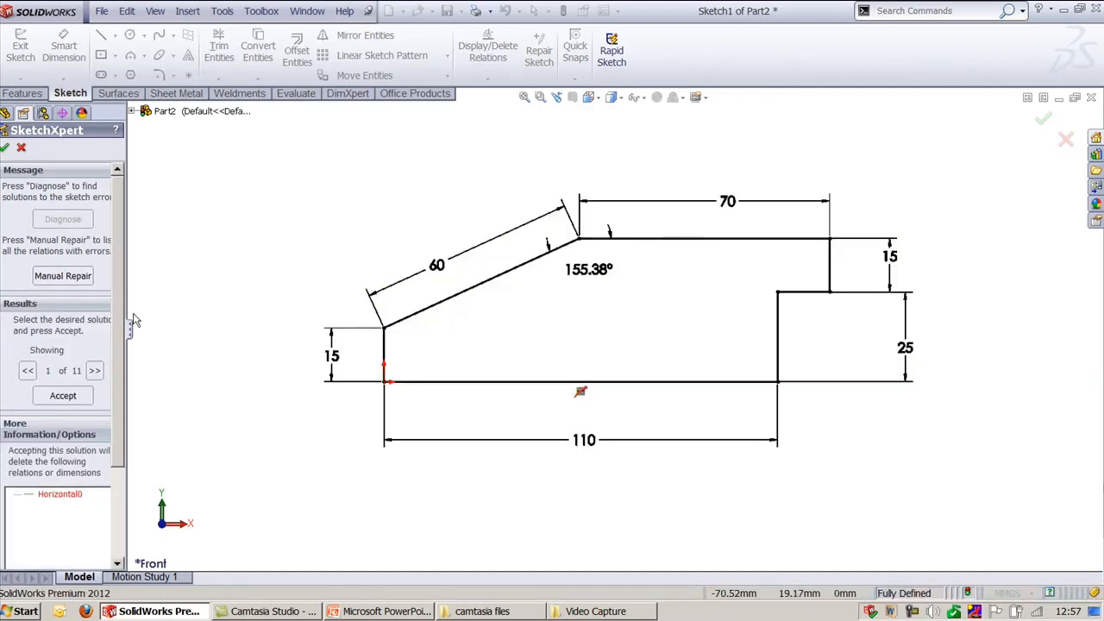
{"action": "left_click_drag", "start_coordinate": [127, 294], "coordinate": [203, 298]}
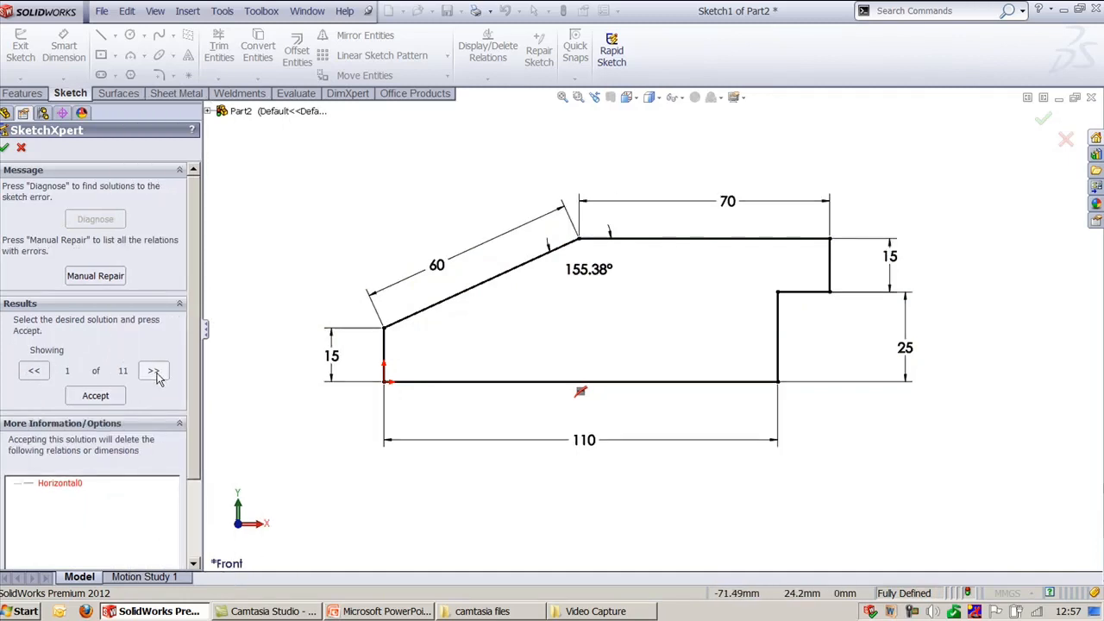
- Examine the proposed repair solutions one after another and leave SketchXpert without accepting any
{"action": "left_click", "coordinate": [153, 371]}
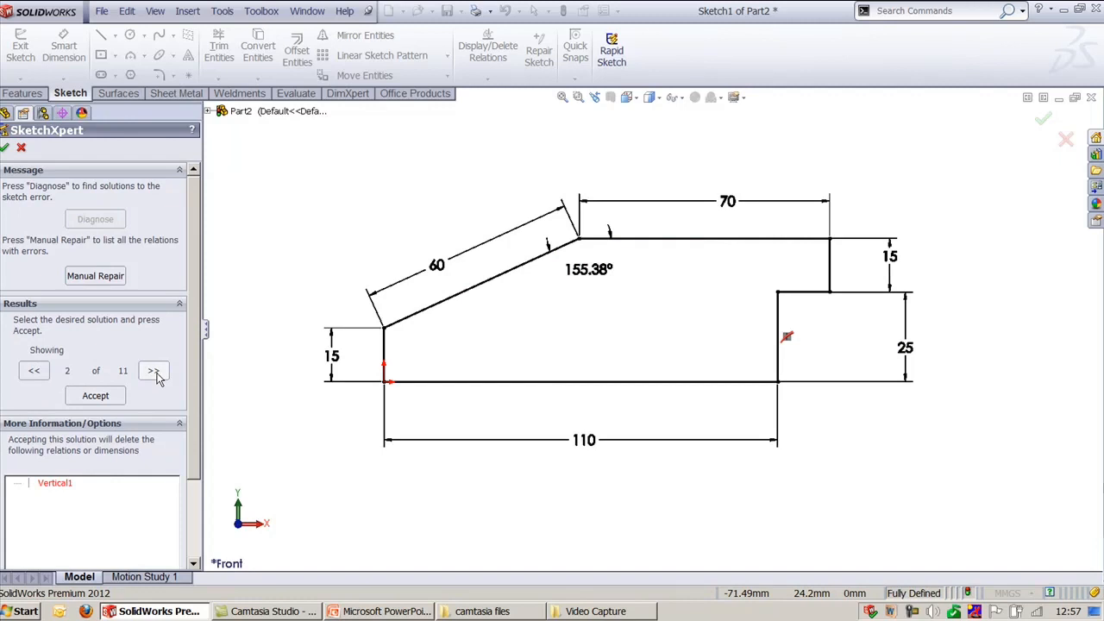
{"action": "left_click", "coordinate": [154, 372]}
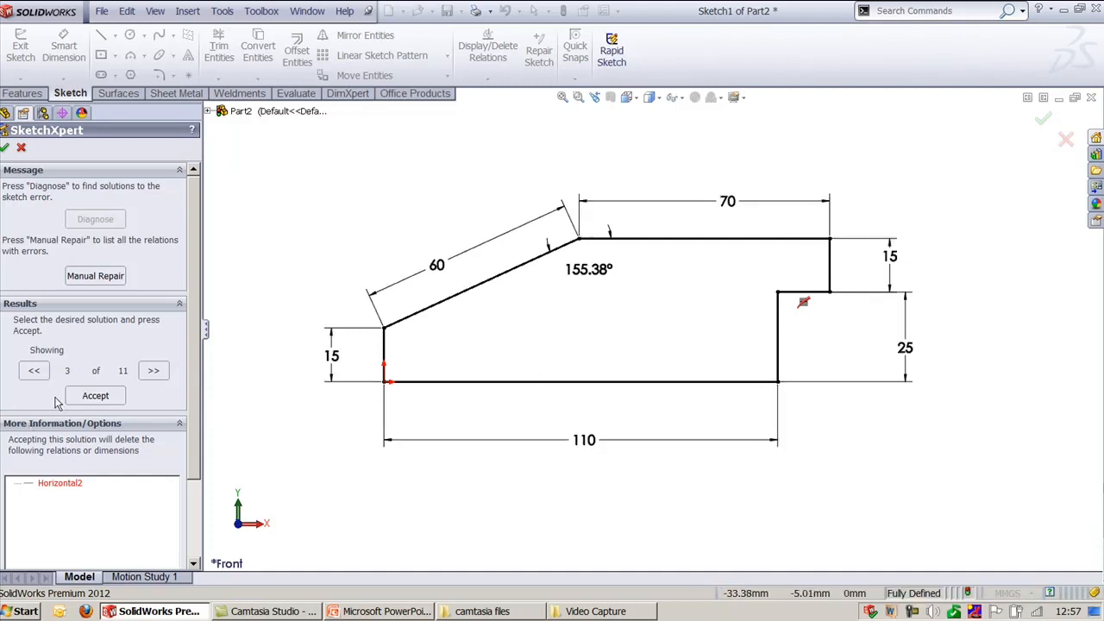
{"action": "left_click", "coordinate": [149, 378]}
{"action": "left_click", "coordinate": [149, 378]}
{"action": "left_click", "coordinate": [150, 378]}
{"action": "left_click", "coordinate": [149, 379]}
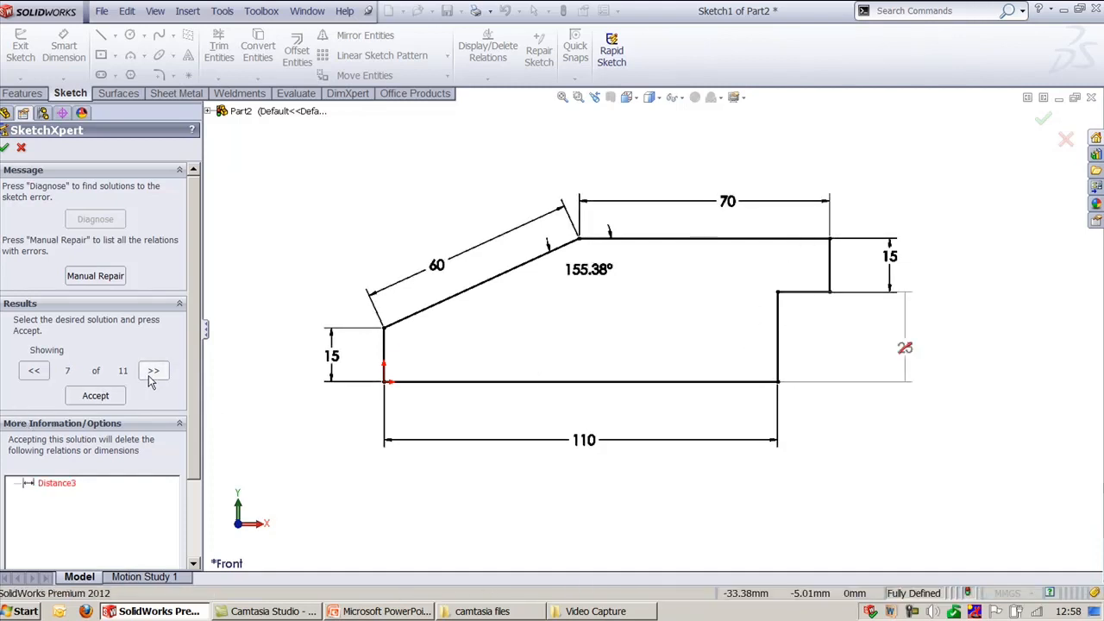
{"action": "left_click", "coordinate": [153, 371]}
{"action": "left_click", "coordinate": [150, 378]}
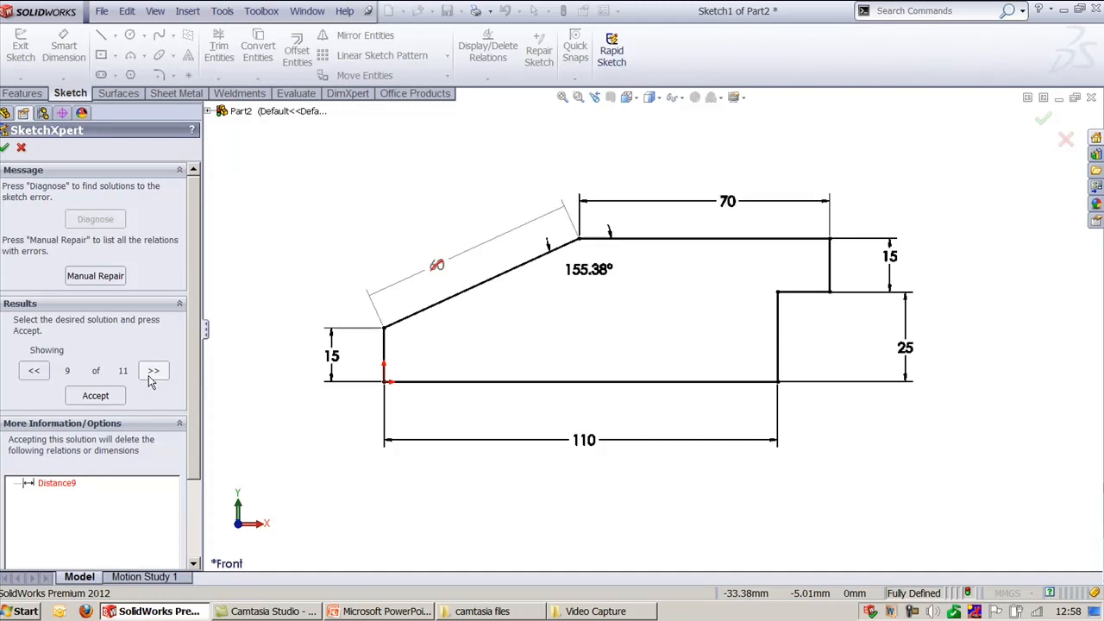
{"action": "left_click", "coordinate": [4, 148]}
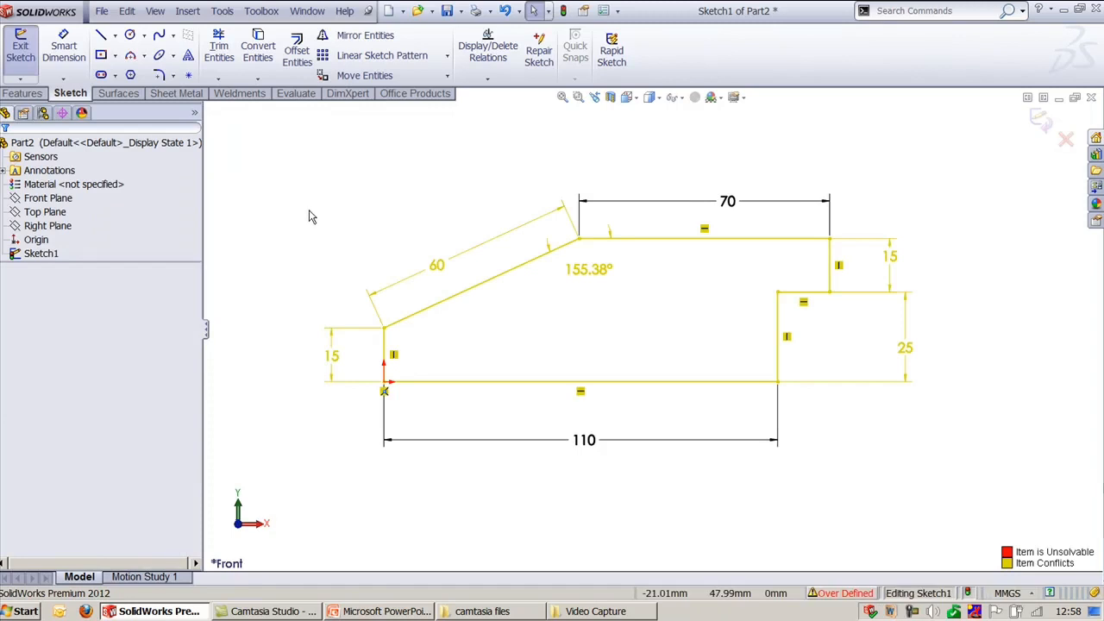
- Diagnose the sketch with SketchXpert again and accept the solution that deletes the slanted edge's 60 mm dimension
{"action": "left_click", "coordinate": [222, 10]}
{"action": "mouse_move", "coordinate": [320, 344]}
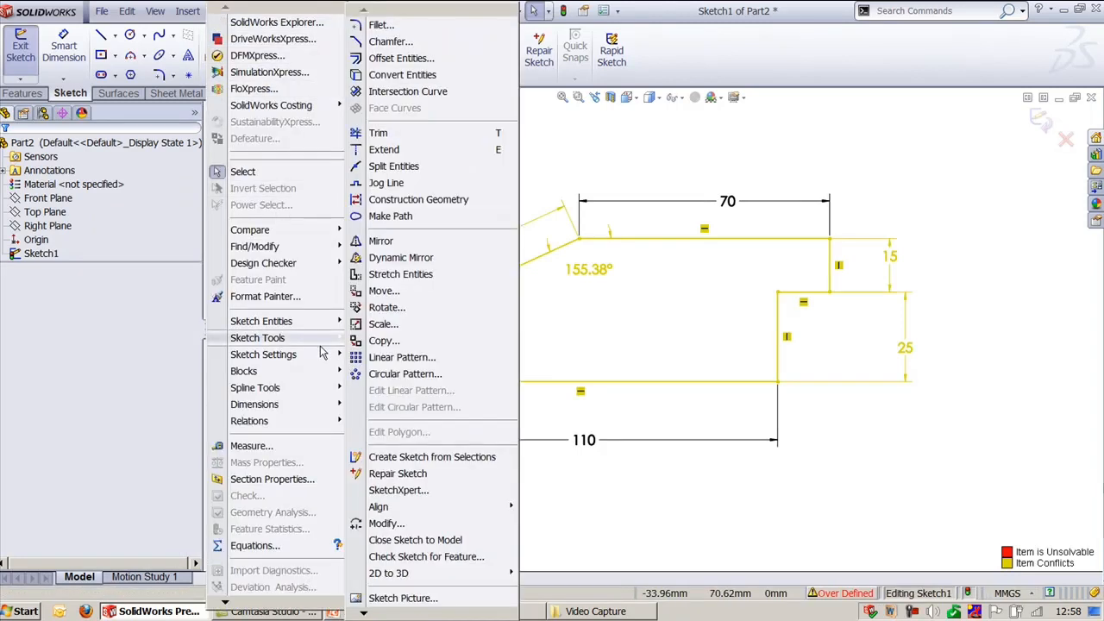
{"action": "left_click", "coordinate": [399, 490]}
{"action": "left_click", "coordinate": [111, 220]}
{"action": "left_click", "coordinate": [153, 371]}
{"action": "left_click", "coordinate": [154, 371]}
{"action": "left_click", "coordinate": [154, 370]}
{"action": "left_click", "coordinate": [153, 371]}
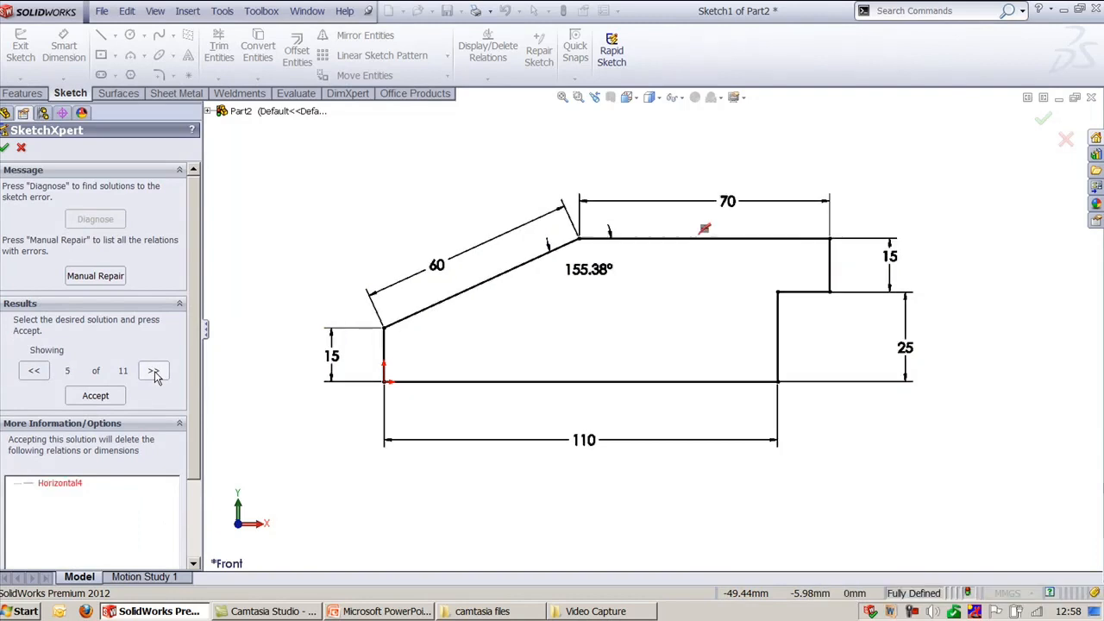
{"action": "left_click", "coordinate": [153, 371]}
{"action": "left_click", "coordinate": [153, 371]}
{"action": "left_click", "coordinate": [154, 371]}
{"action": "left_click", "coordinate": [154, 370]}
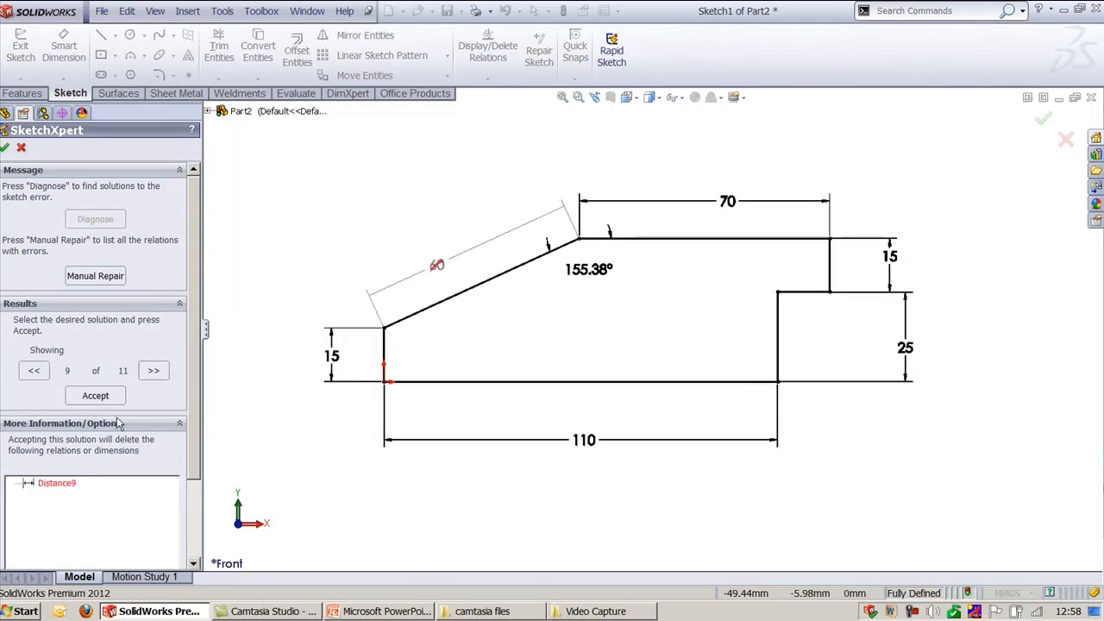
{"action": "left_click", "coordinate": [93, 396]}
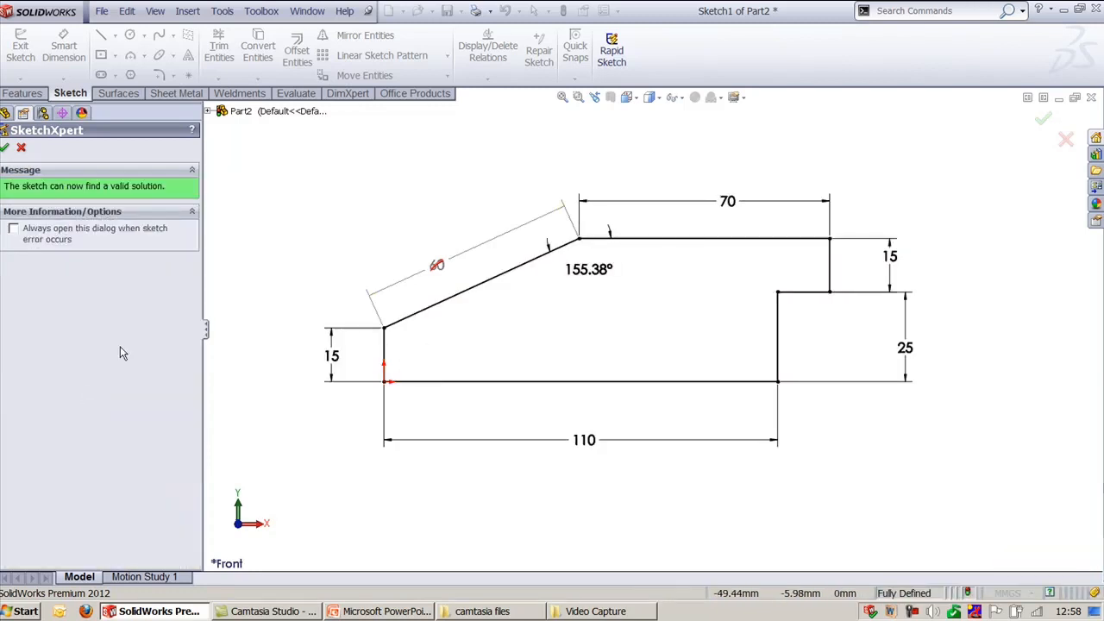
{"action": "left_click", "coordinate": [5, 148]}
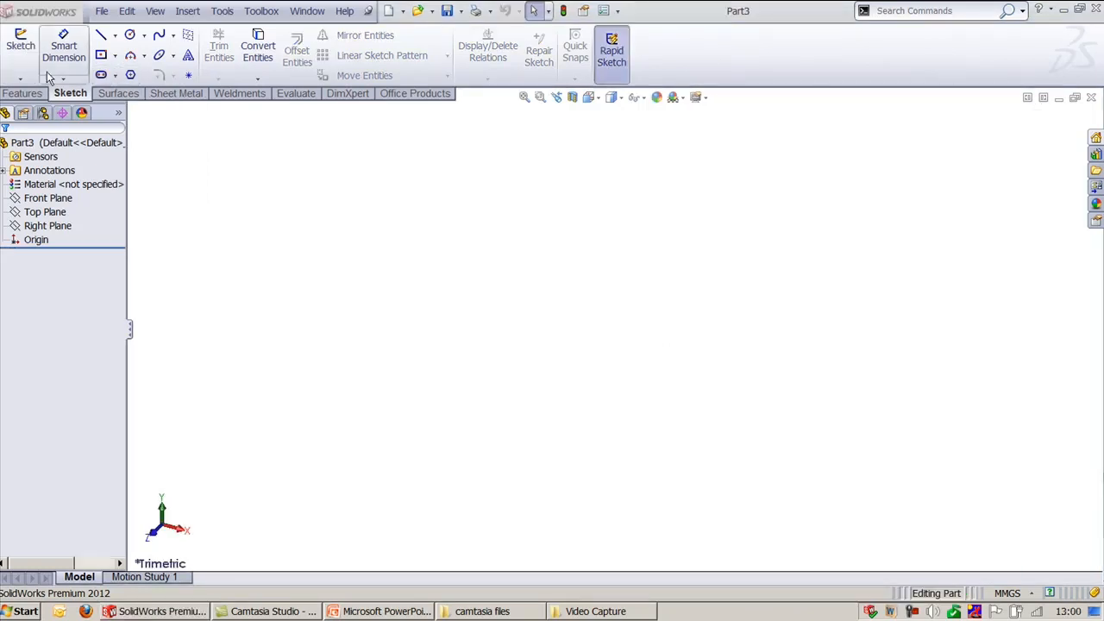
{"action": "left_click", "coordinate": [21, 78]}
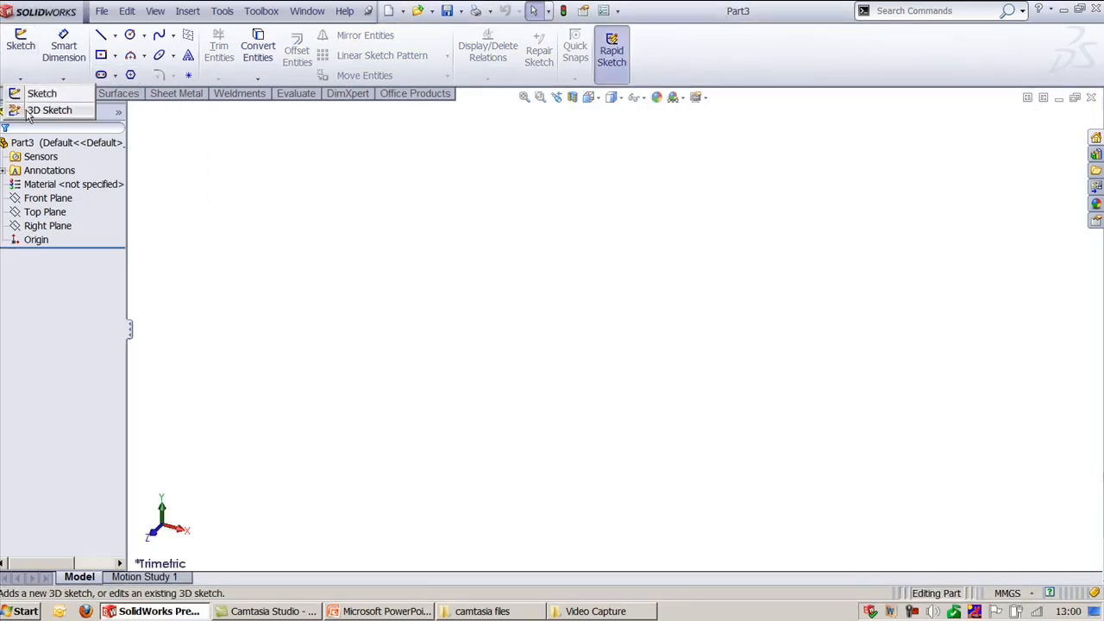
{"action": "left_click", "coordinate": [31, 111]}
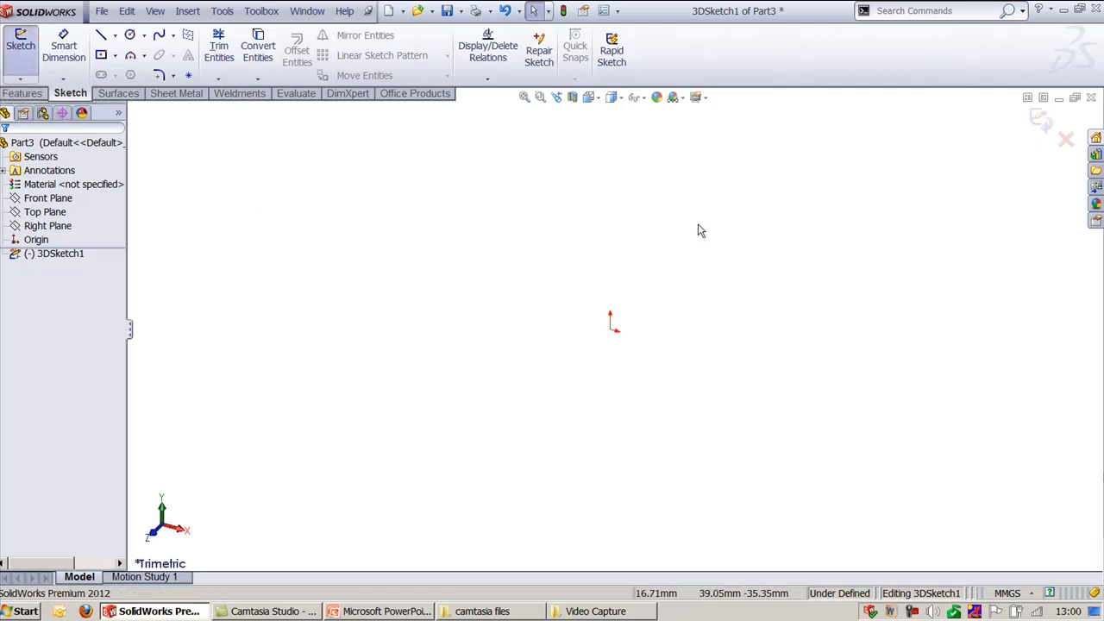
{"action": "left_click", "coordinate": [1065, 138]}
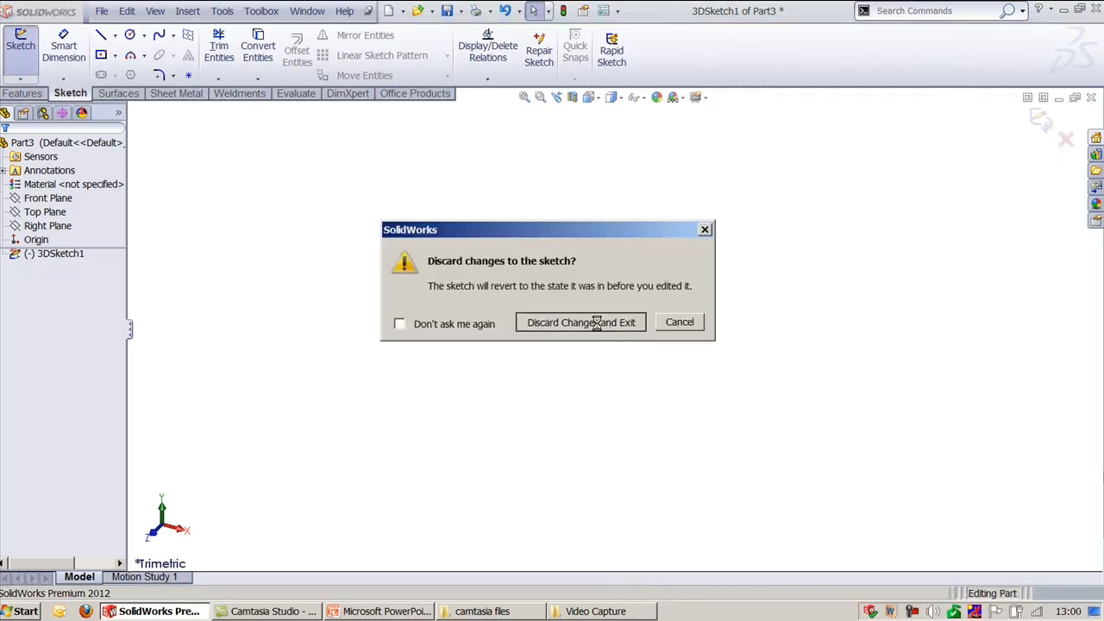
{"action": "left_click", "coordinate": [591, 323]}
- Start a 3D sketch and draw connected lines from the origin: about 96 mm along X, about 84 mm along Z, and back along X
{"action": "left_click", "coordinate": [20, 77]}
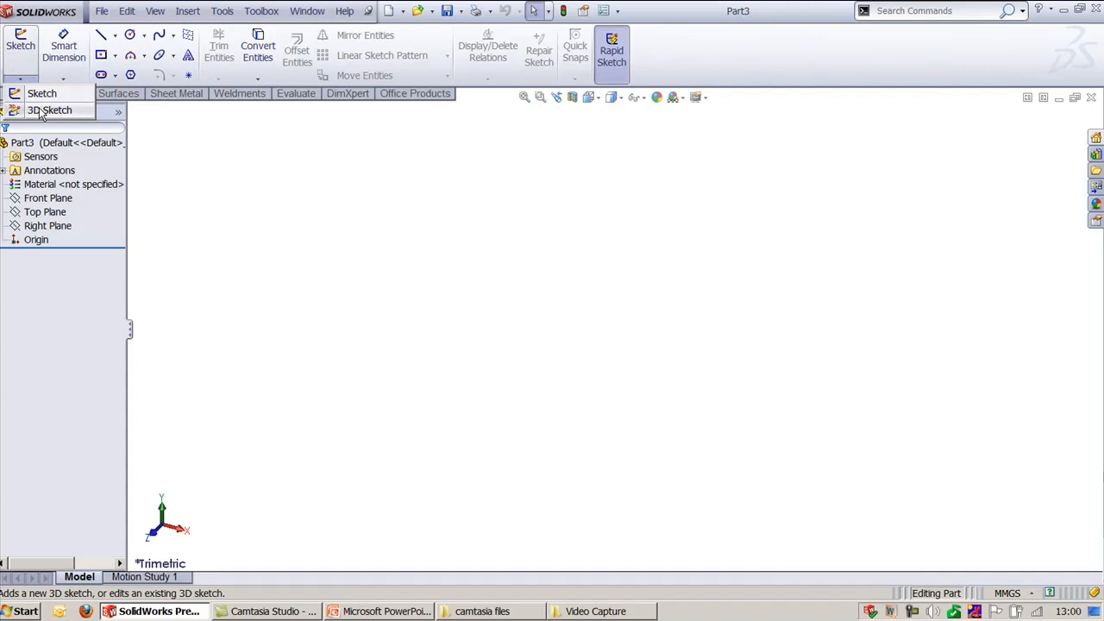
{"action": "left_click", "coordinate": [40, 112]}
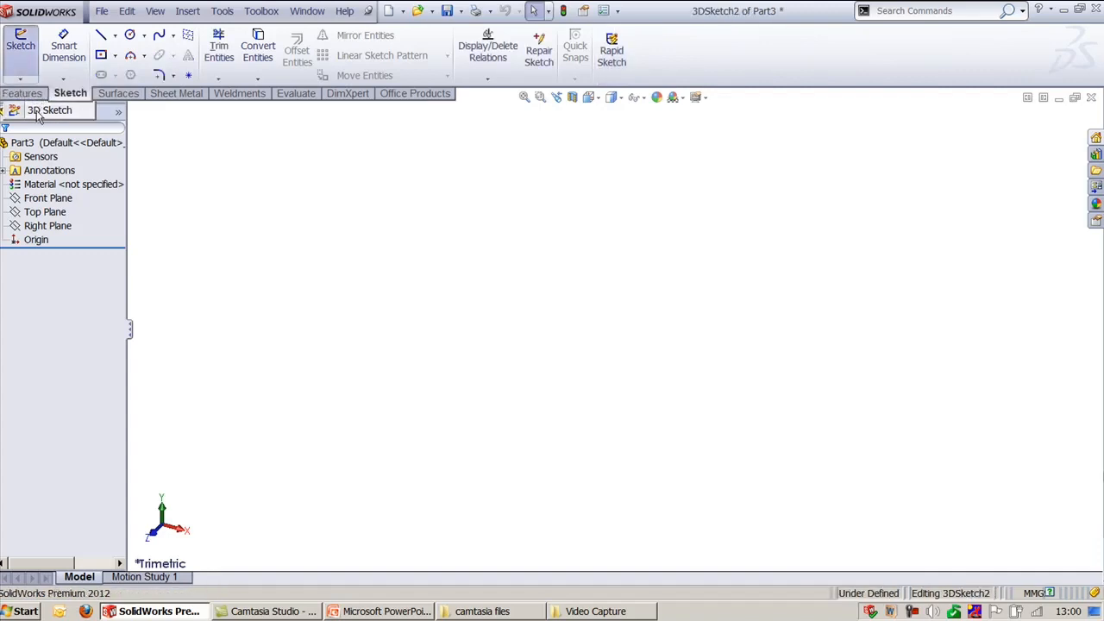
{"action": "left_click", "coordinate": [105, 39]}
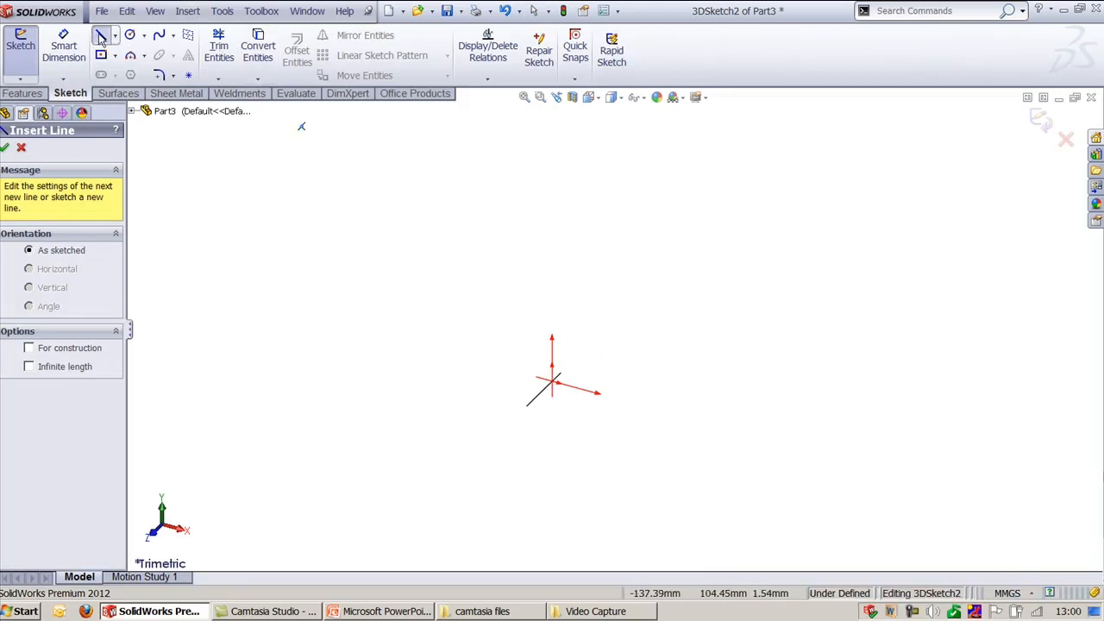
{"action": "left_click", "coordinate": [554, 381]}
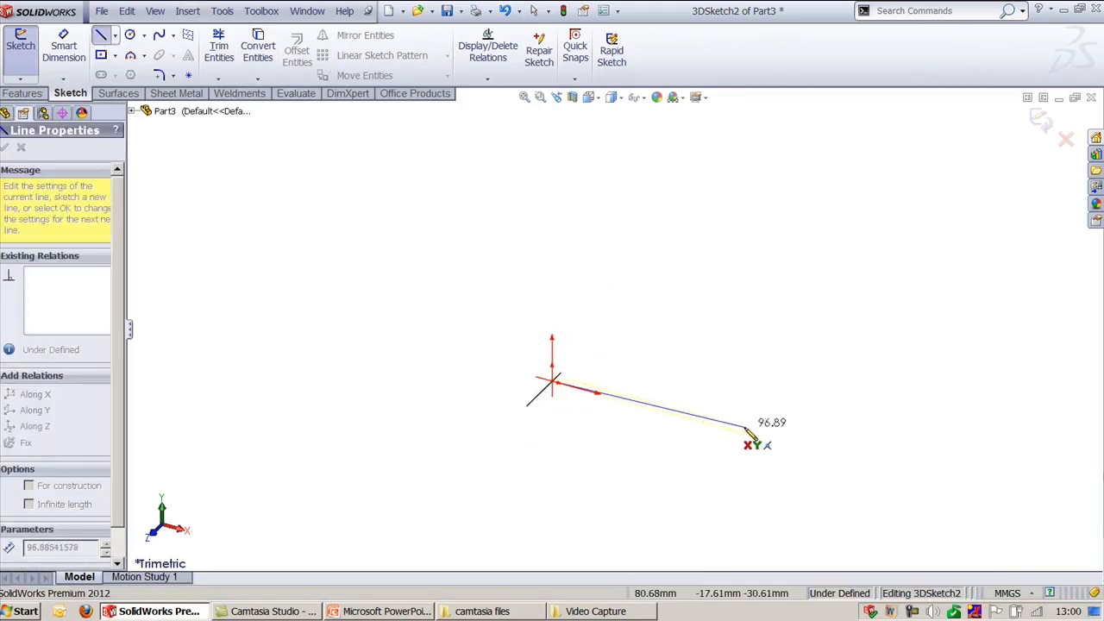
{"action": "key", "text": "Tab"}
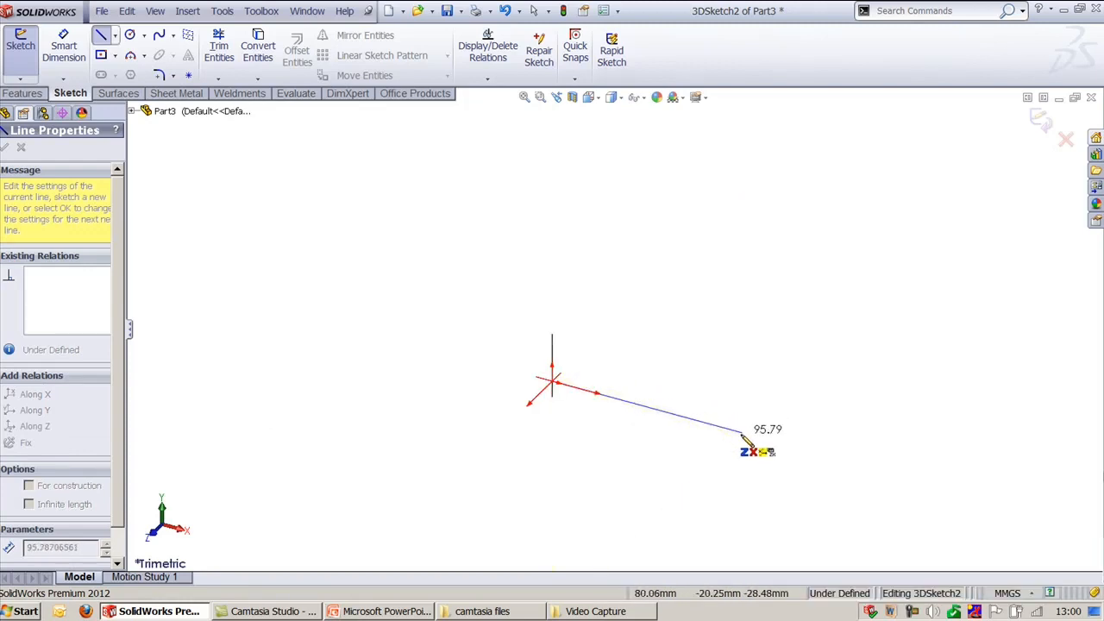
{"action": "left_click", "coordinate": [742, 432]}
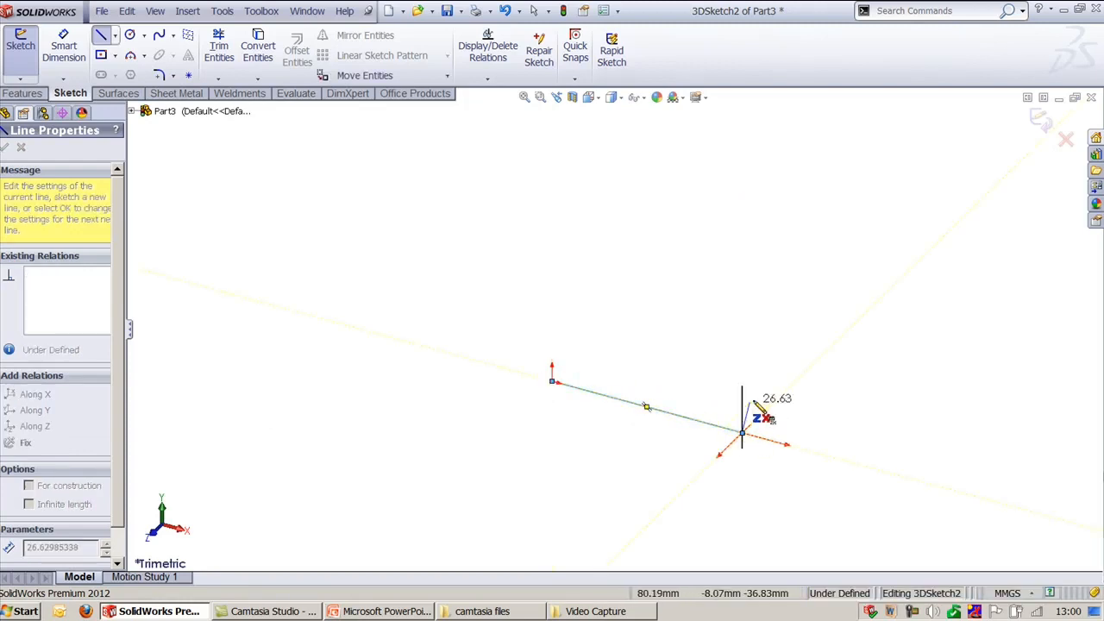
{"action": "left_click", "coordinate": [655, 518]}
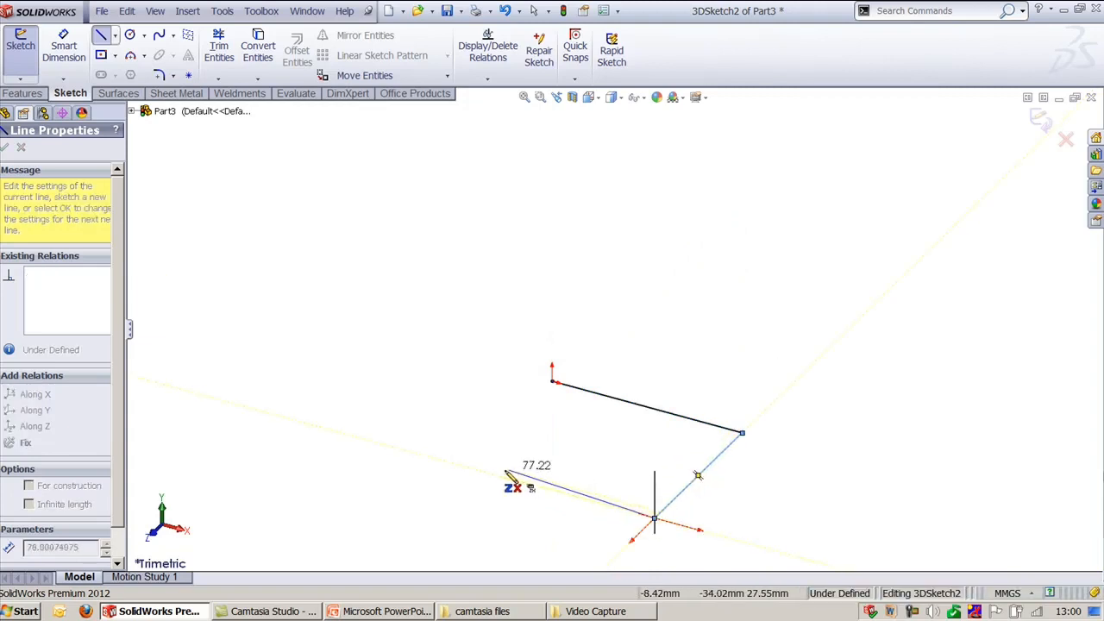
{"action": "left_click", "coordinate": [461, 465]}
- Continue the chain from its free end with a slanted line rising in the XY plane, and finish the chain there
{"action": "mouse_move", "coordinate": [412, 377]}
{"action": "middle_mouse_down"}
{"action": "mouse_move", "coordinate": [421, 361]}
{"action": "mouse_move", "coordinate": [403, 379]}
{"action": "mouse_move", "coordinate": [315, 406]}
{"action": "middle_mouse_up"}
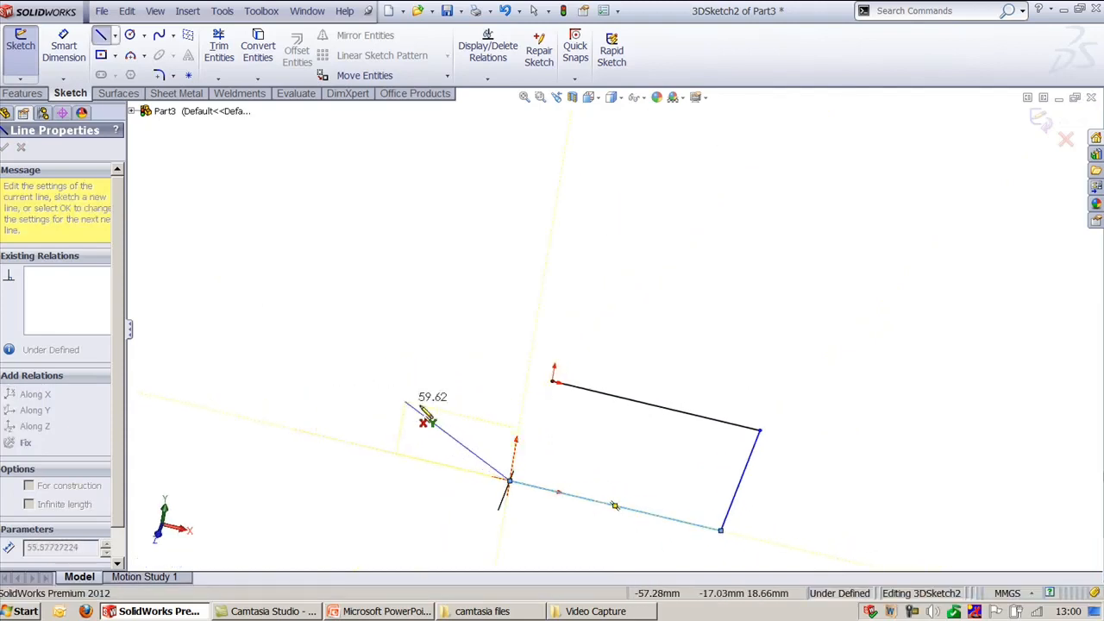
{"action": "left_click", "coordinate": [463, 365]}
{"action": "middle_click_drag", "start_coordinate": [488, 361], "coordinate": [451, 288]}
{"action": "key", "text": "Escape"}
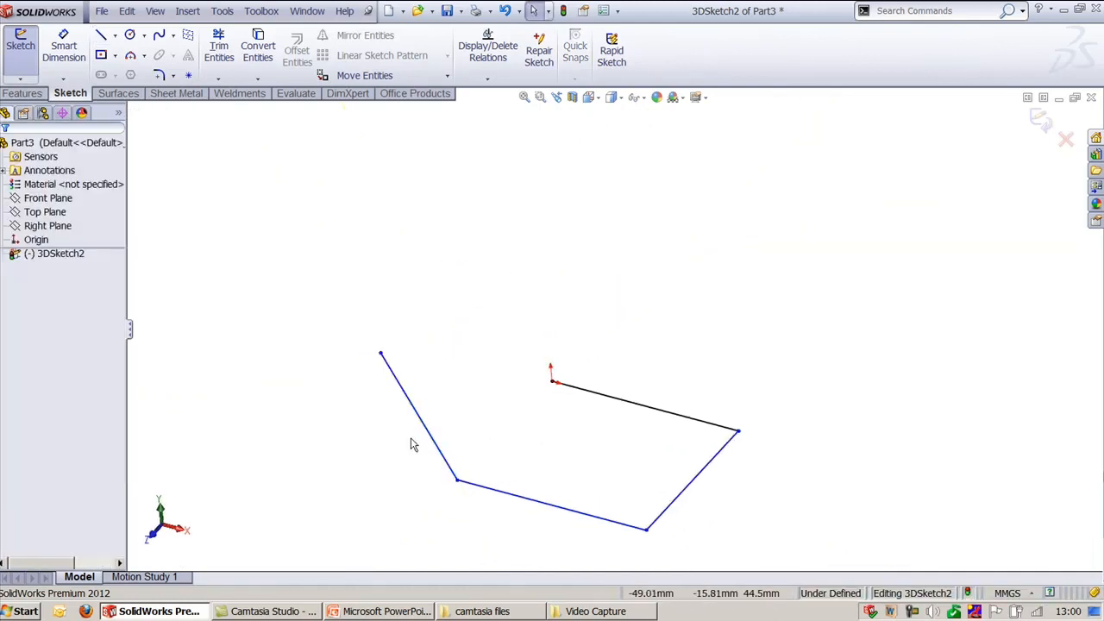
- Copy the slanted line and attach the copy's lower endpoint to the origin
{"action": "left_click_drag", "start_coordinate": [434, 444], "coordinate": [496, 317], "text": "ctrl"}
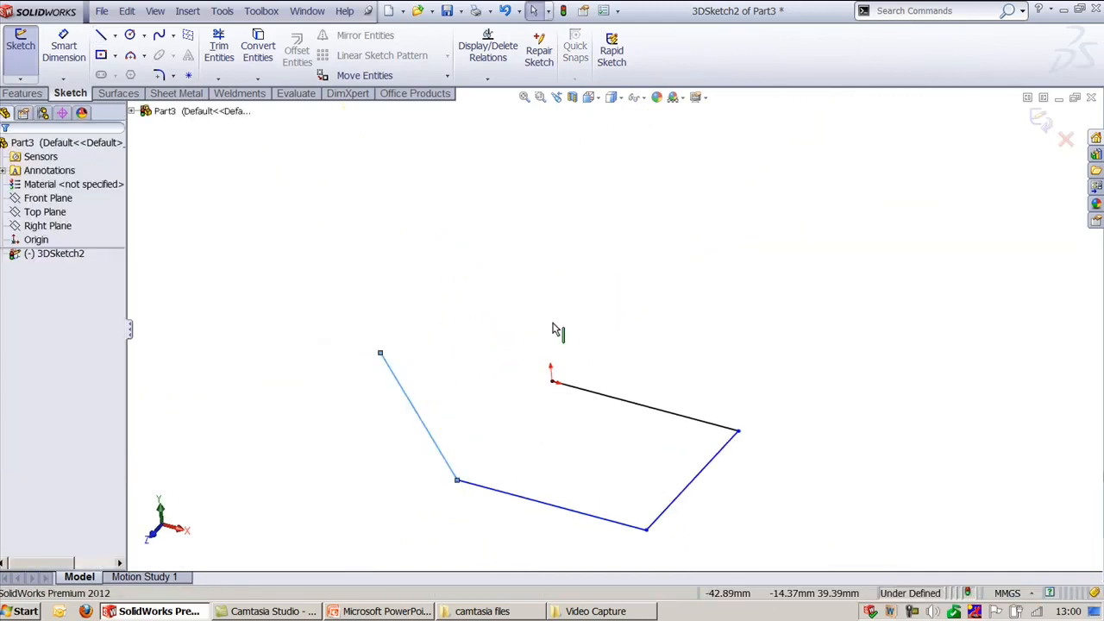
{"action": "left_click", "coordinate": [518, 353]}
{"action": "left_click", "coordinate": [552, 382], "text": "ctrl"}
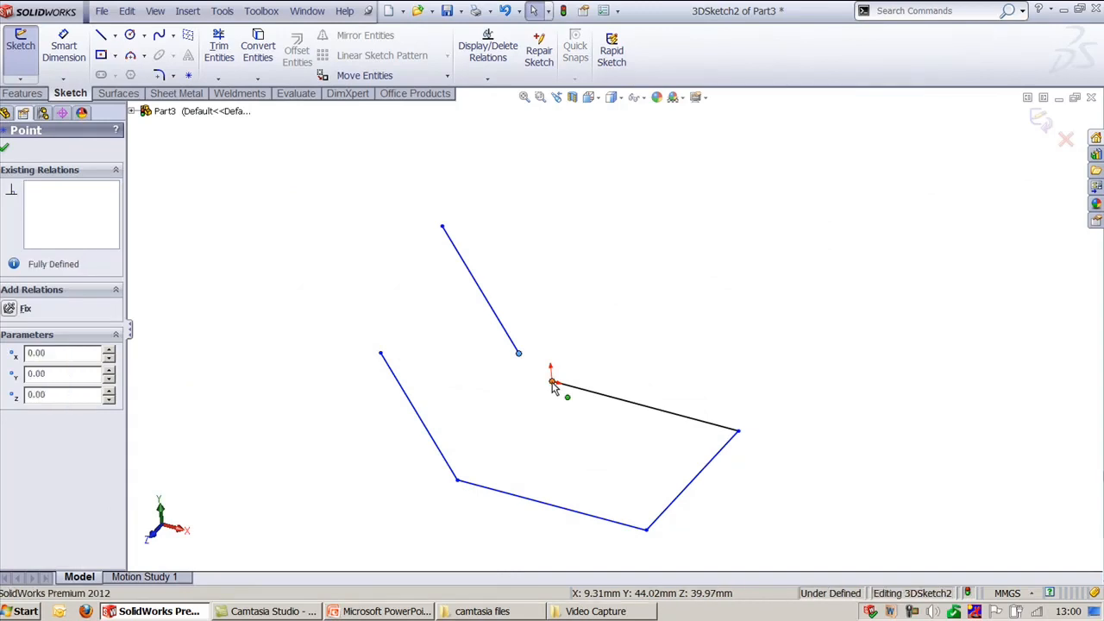
{"action": "left_click", "coordinate": [637, 322]}
{"action": "left_click", "coordinate": [433, 309]}
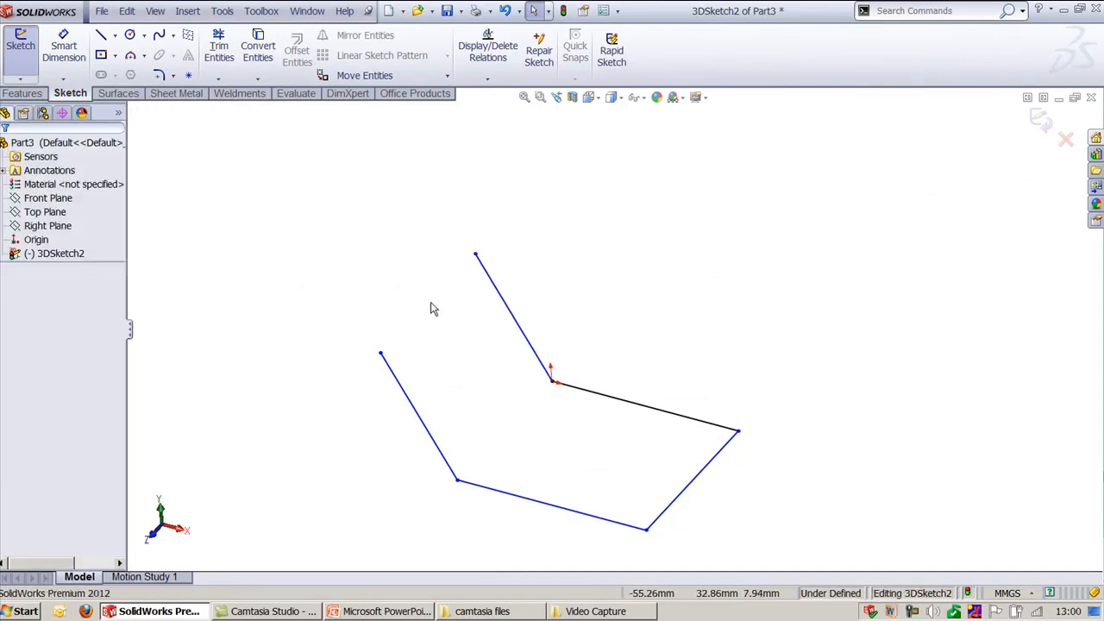
- Close the 3D profile with a line joining the upper endpoints of the two slanted lines
{"action": "key", "text": "l"}
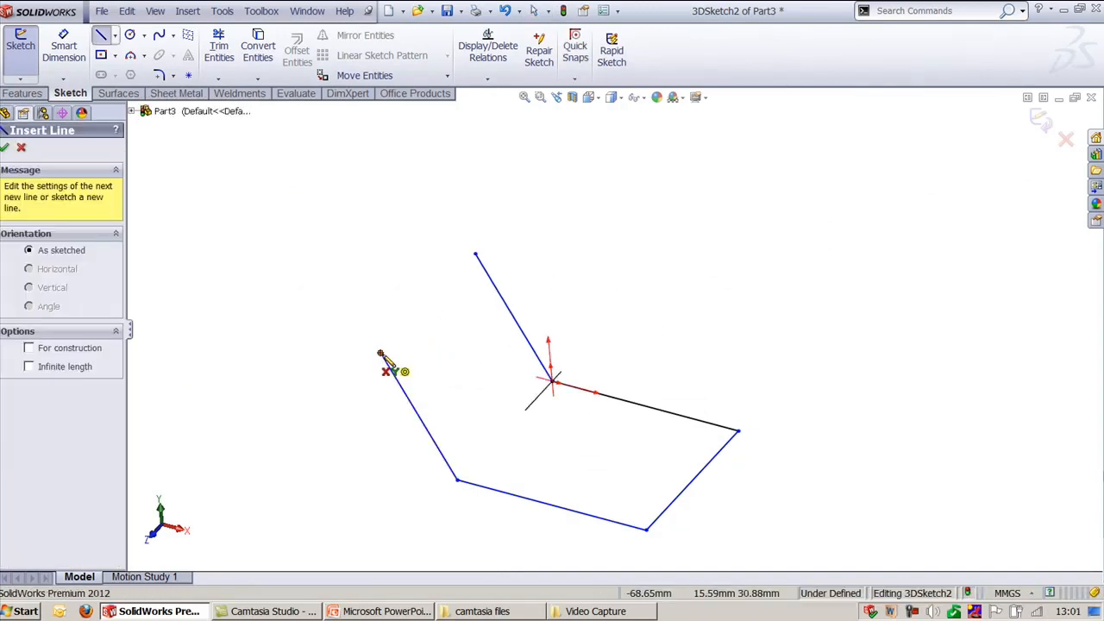
{"action": "left_click", "coordinate": [380, 352]}
{"action": "left_click", "coordinate": [475, 255]}
{"action": "key", "text": "Escape"}
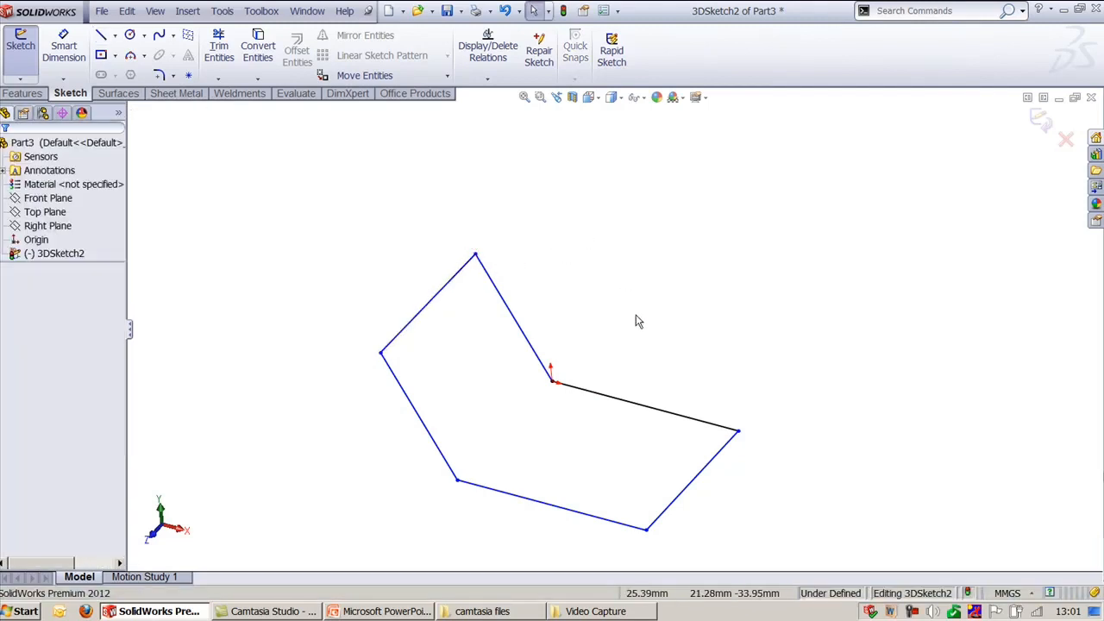
- Dimension the Z-direction line of the 3D profile and set its length to 85 mm
{"action": "middle_click_drag", "start_coordinate": [636, 314], "coordinate": [633, 243], "text": "ctrl"}
{"action": "key", "text": "d"}
{"action": "left_click", "coordinate": [663, 442]}
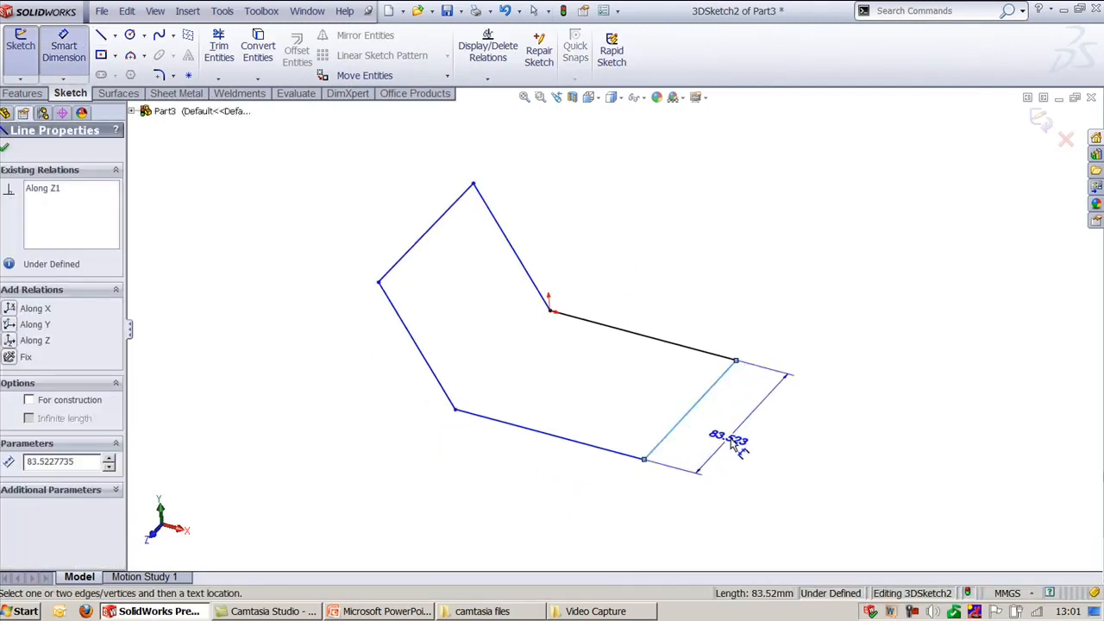
{"action": "left_click", "coordinate": [738, 422]}
{"action": "type", "text": "85"}
{"action": "key", "text": "Return"}
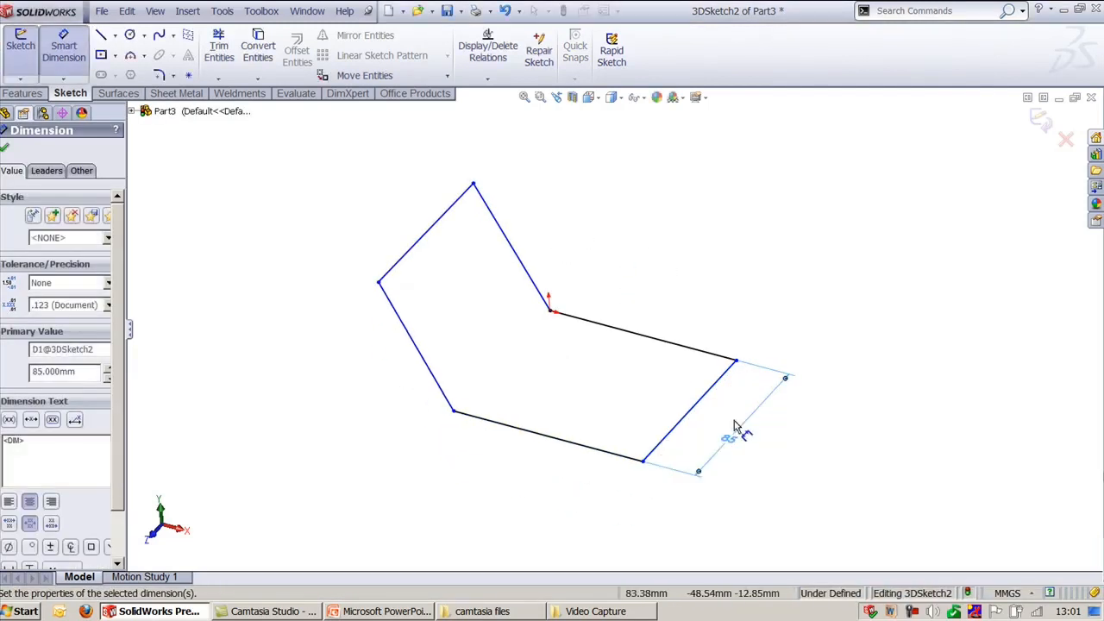
- Dimension the front X-direction line and set its length to 95 mm
{"action": "left_click", "coordinate": [528, 434]}
{"action": "left_click", "coordinate": [506, 481]}
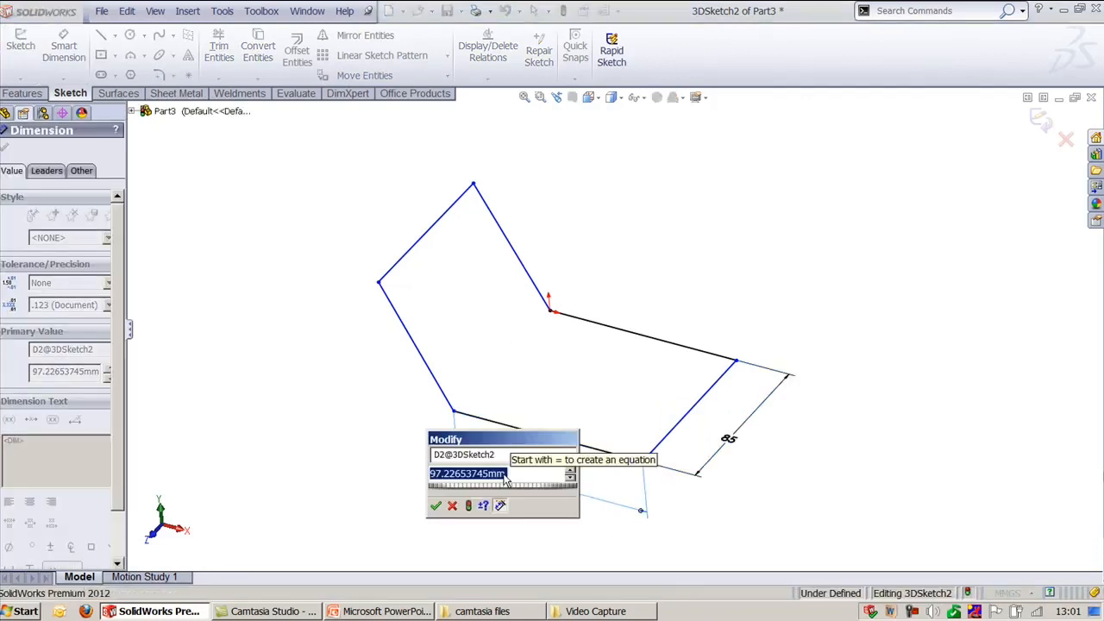
{"action": "type", "text": "95"}
{"action": "key", "text": "Return"}
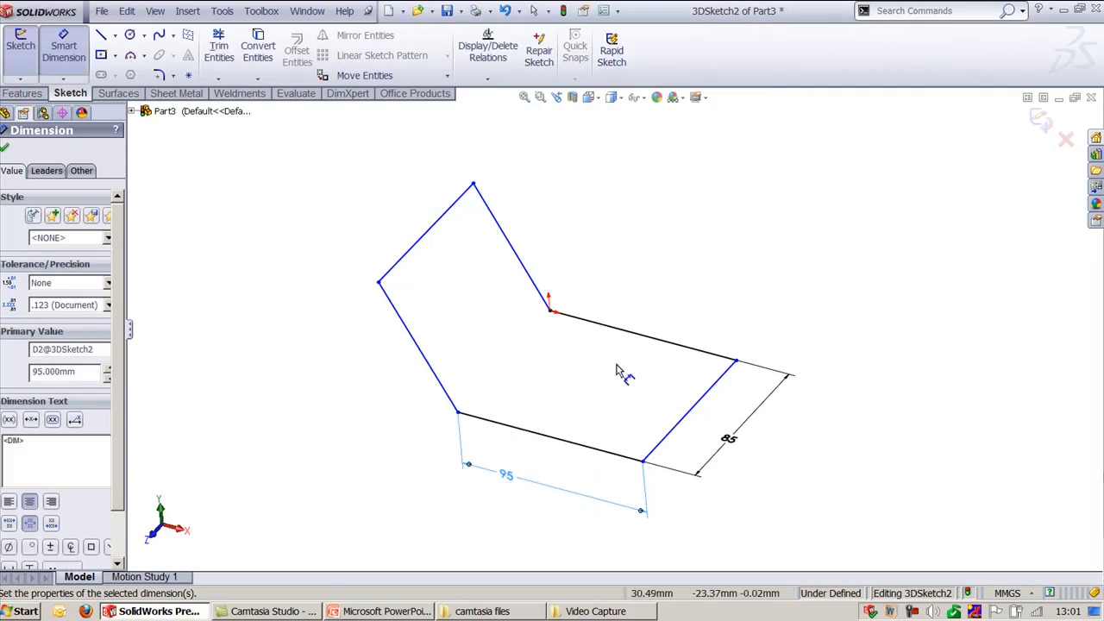
{"action": "key", "text": "Escape"}
- Add equal relations between the two X-direction lines and between the two slanted lines
{"action": "left_click", "coordinate": [564, 443]}
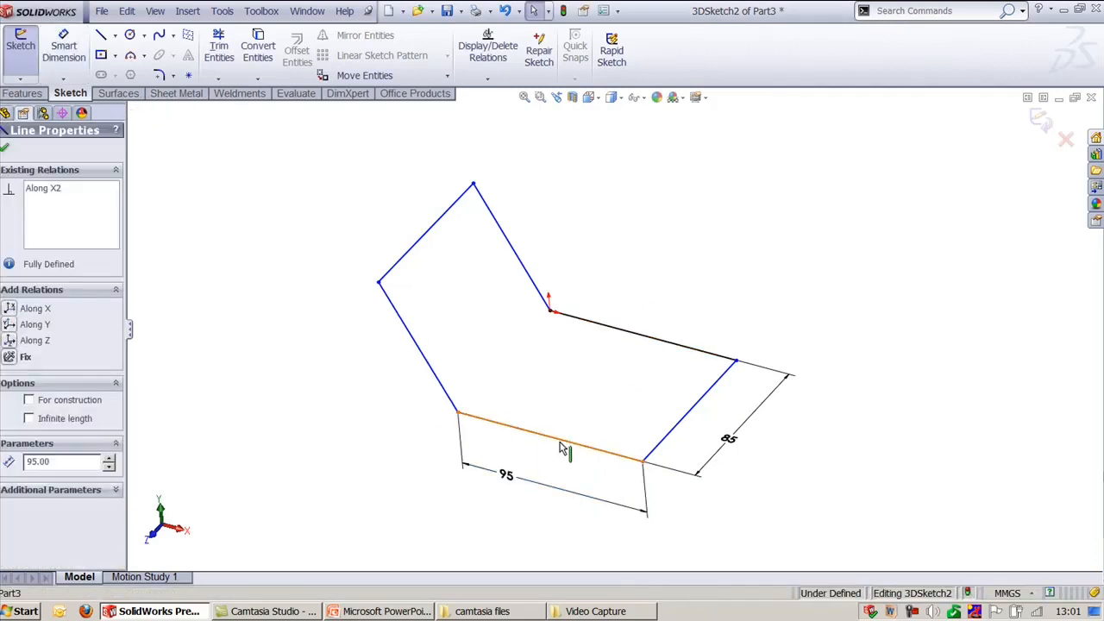
{"action": "left_click", "coordinate": [648, 338], "text": "ctrl"}
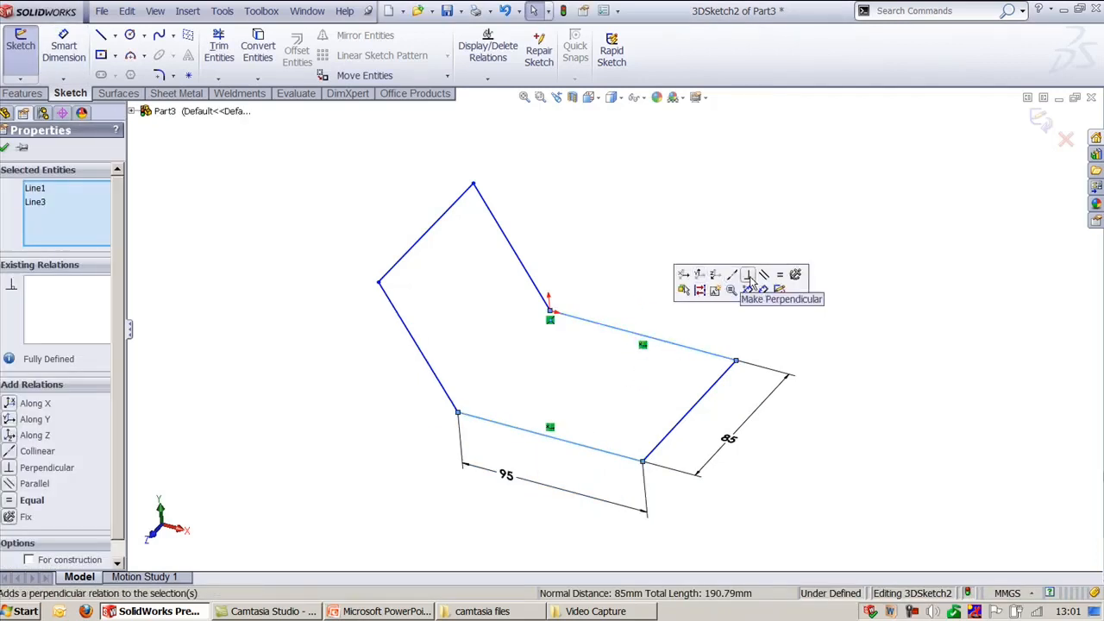
{"action": "left_click", "coordinate": [779, 274]}
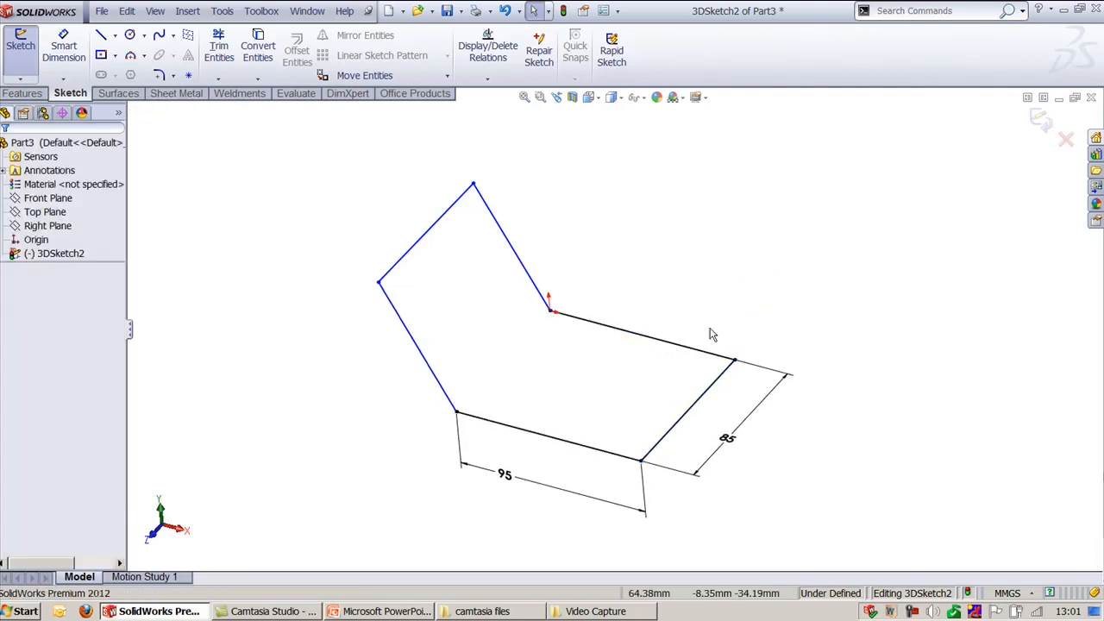
{"action": "left_click", "coordinate": [406, 334]}
{"action": "left_click", "coordinate": [513, 249], "text": "ctrl"}
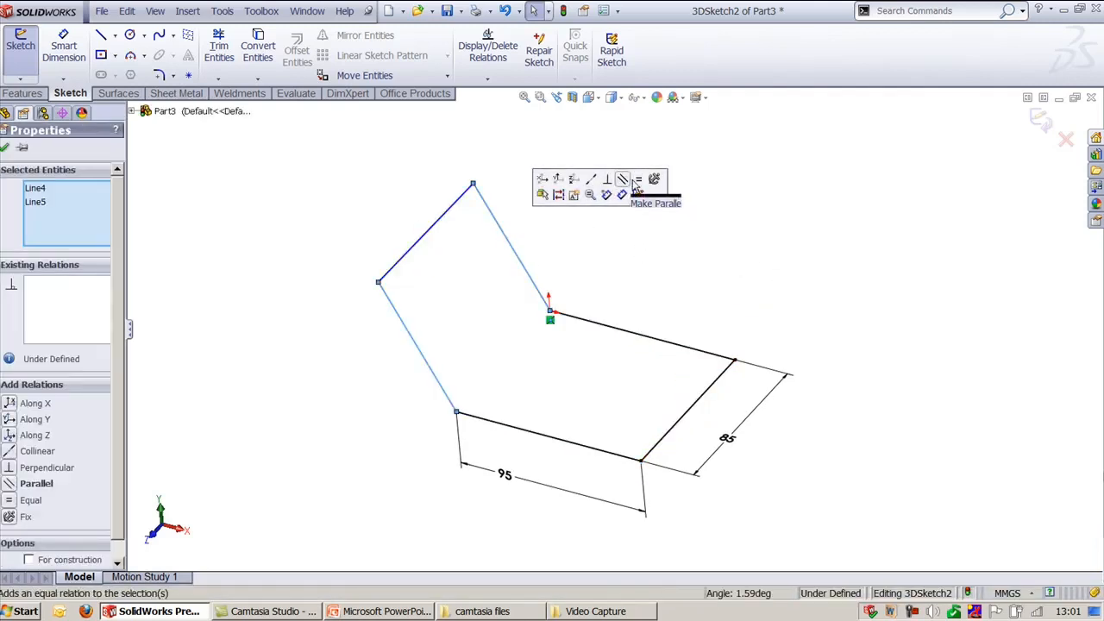
{"action": "left_click", "coordinate": [578, 159]}
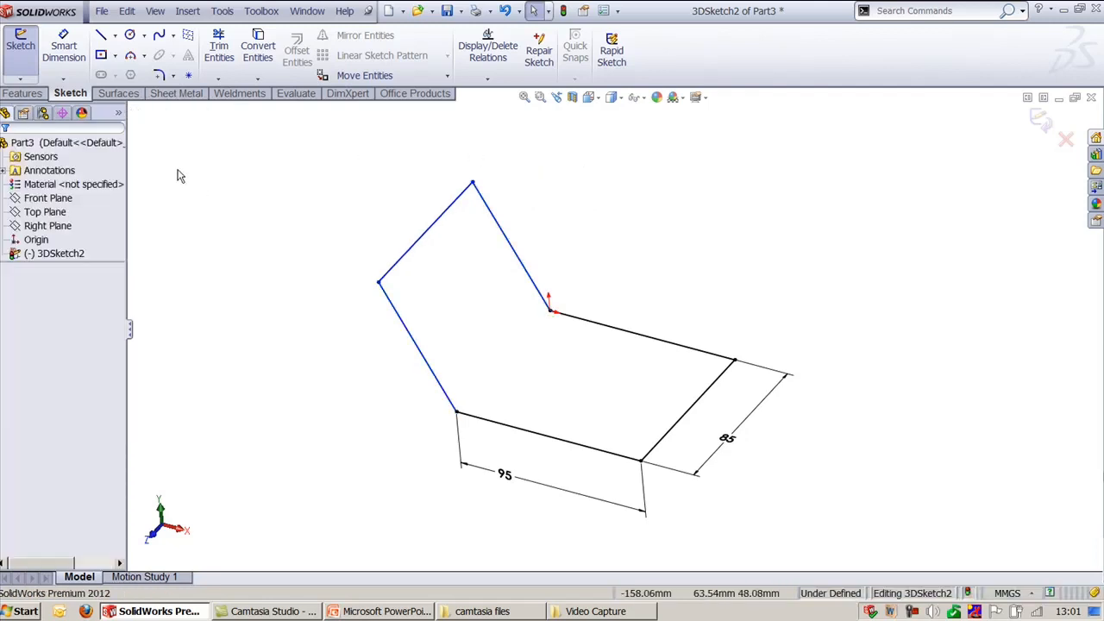
- Fillet the two upper corners of the profile with a 10 mm radius, accepting that geometry may move
{"action": "left_click", "coordinate": [159, 76]}
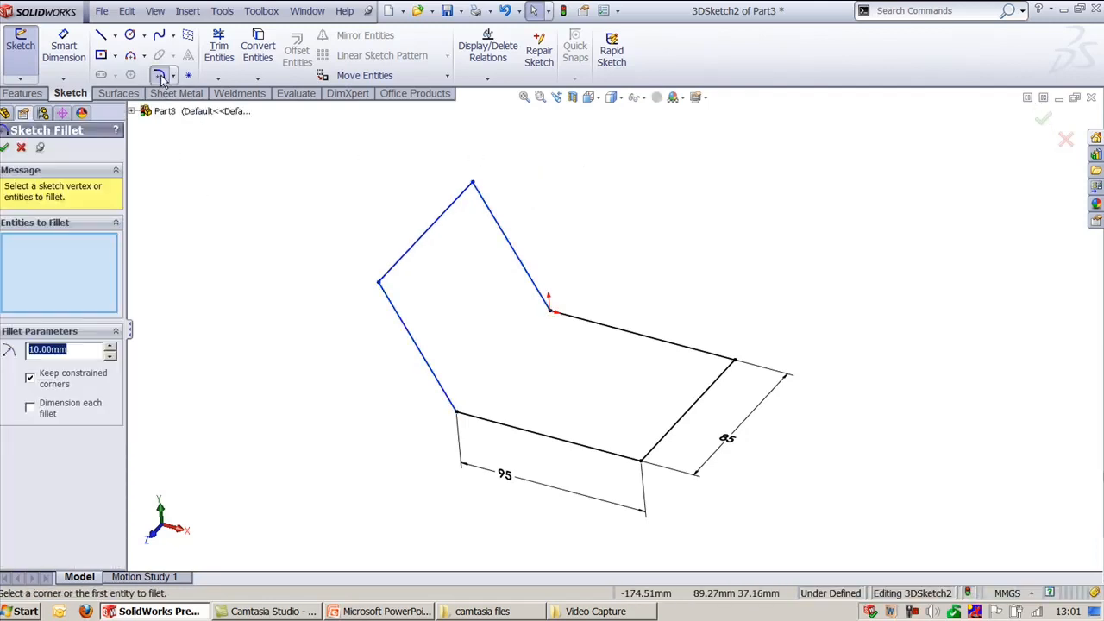
{"action": "left_click", "coordinate": [379, 285]}
{"action": "left_click", "coordinate": [614, 320]}
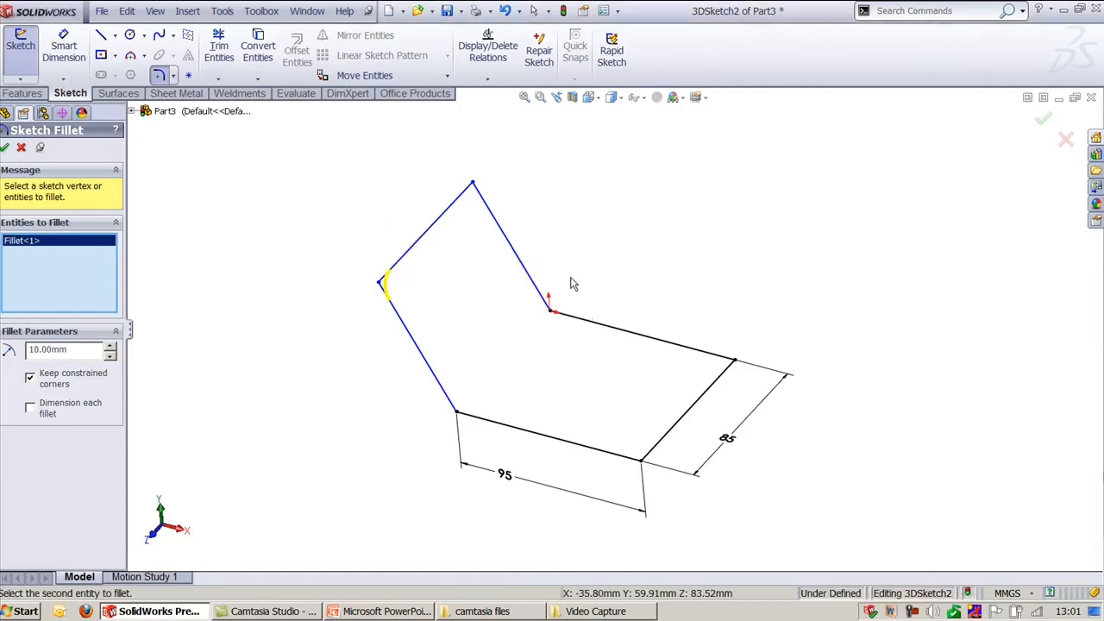
{"action": "left_click", "coordinate": [474, 183]}
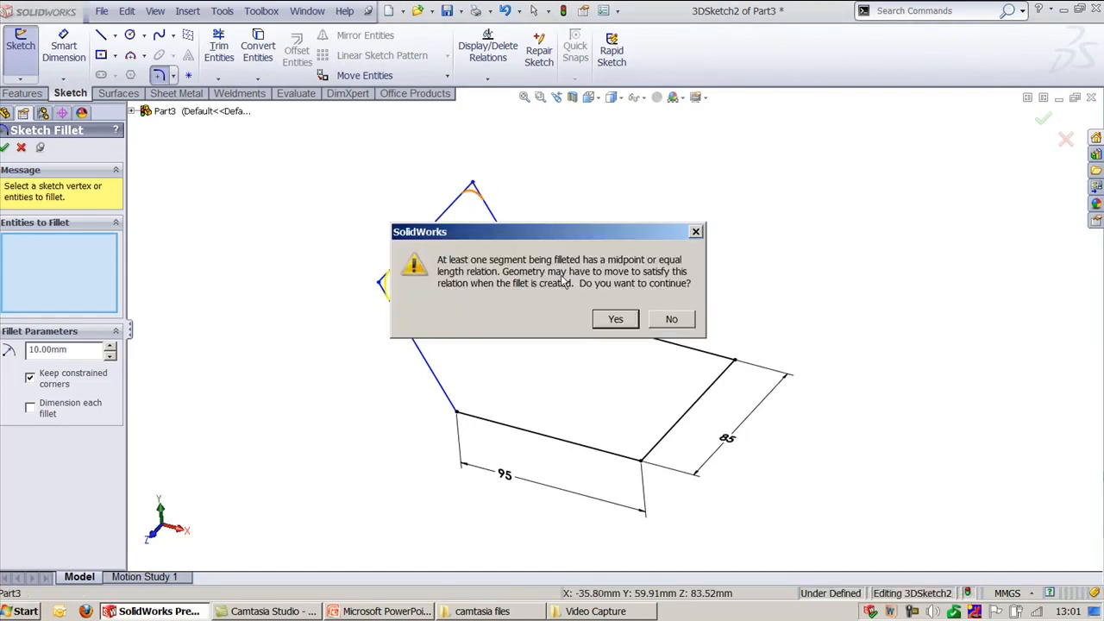
{"action": "left_click", "coordinate": [613, 318]}
{"action": "left_click", "coordinate": [5, 148]}
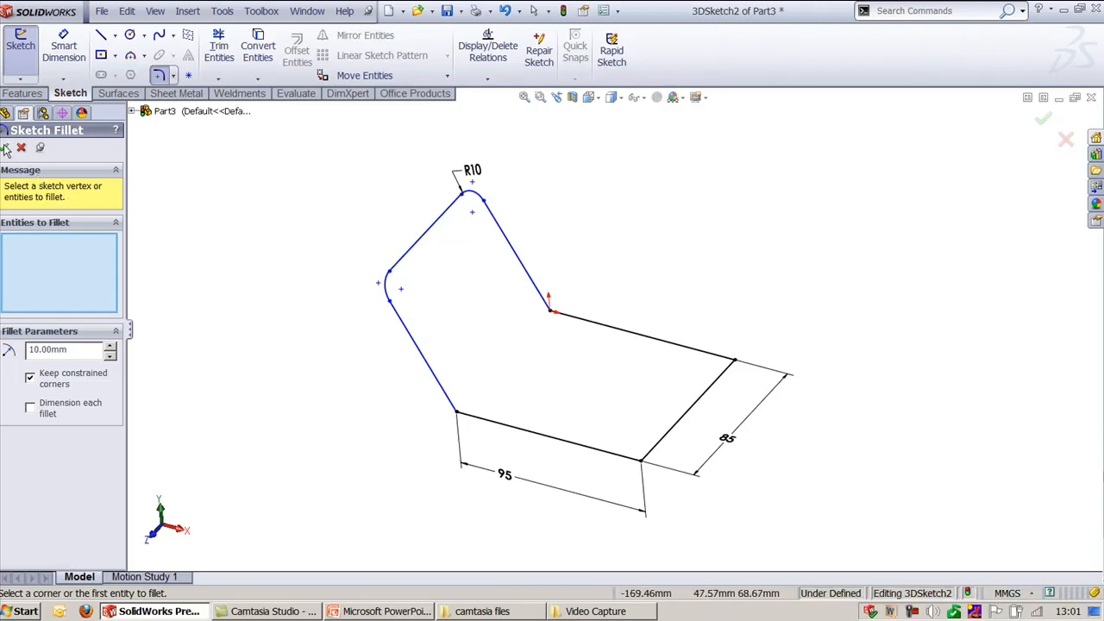
{"action": "key", "text": "Escape"}
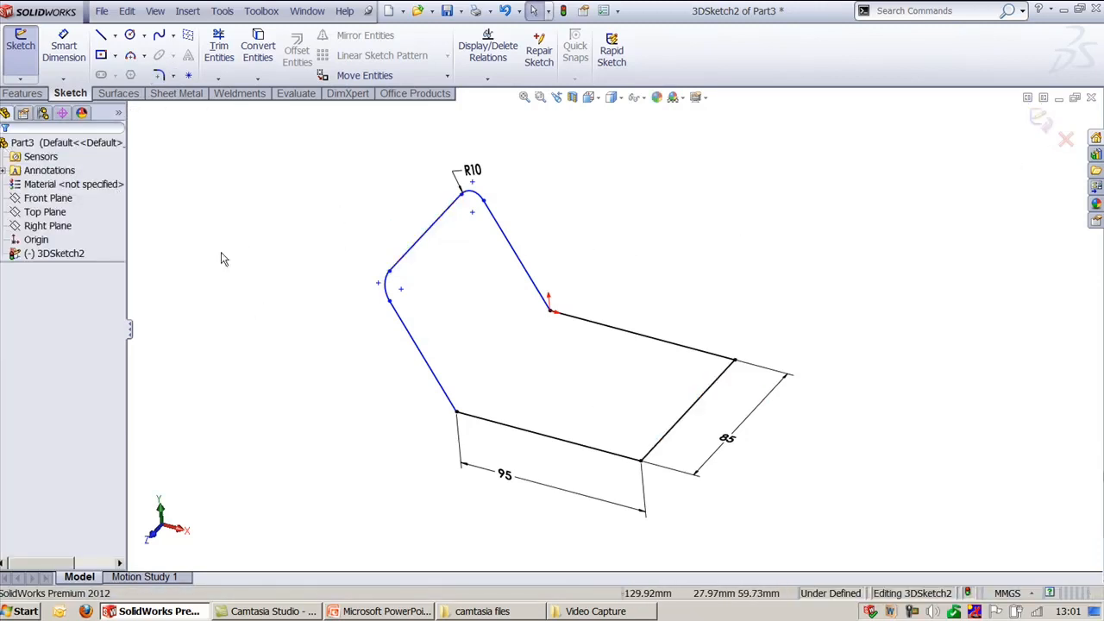
- Fillet the two corners between the slanted lines and the X-direction lines with a 10 mm radius
{"action": "left_click", "coordinate": [160, 75]}
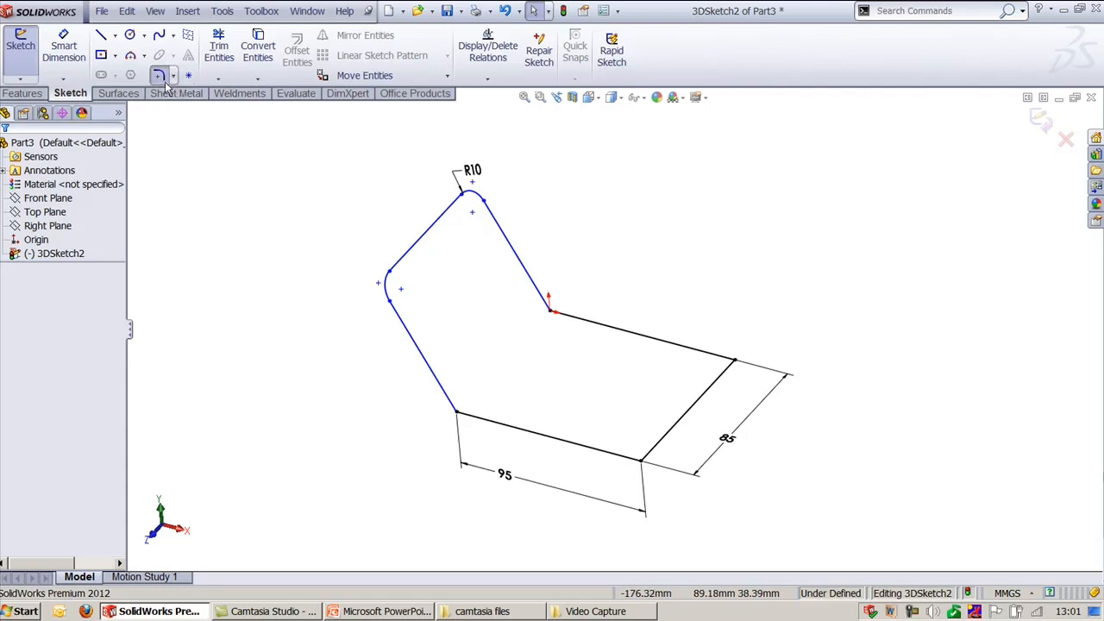
{"action": "left_click", "coordinate": [441, 393]}
{"action": "left_click", "coordinate": [481, 420]}
{"action": "left_click", "coordinate": [615, 319]}
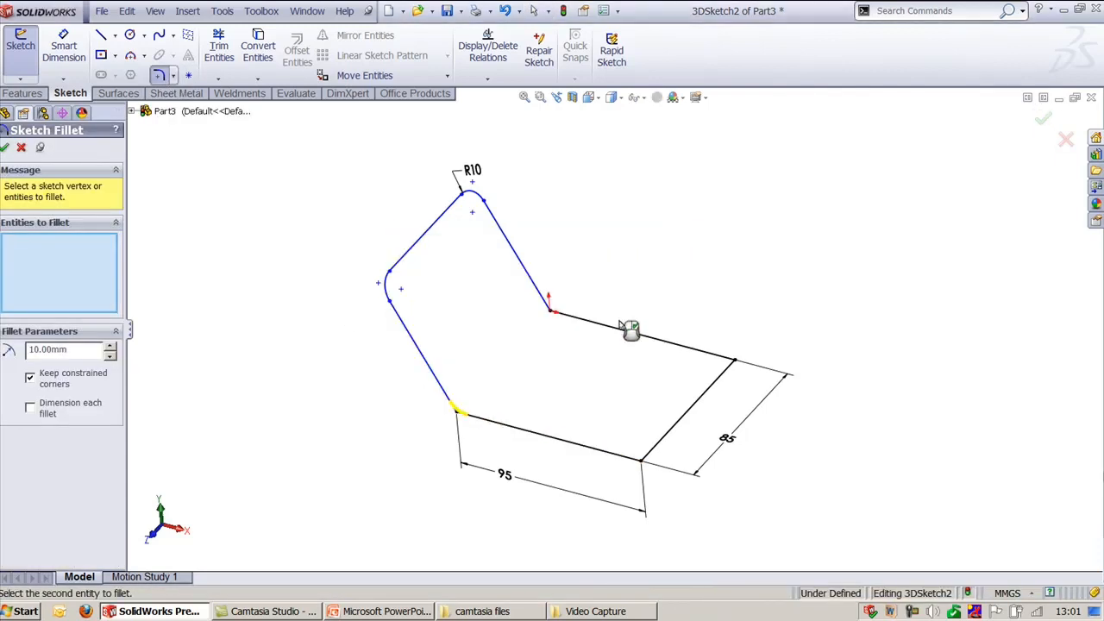
{"action": "left_click", "coordinate": [544, 300]}
{"action": "left_click", "coordinate": [574, 314]}
{"action": "left_click", "coordinate": [613, 316]}
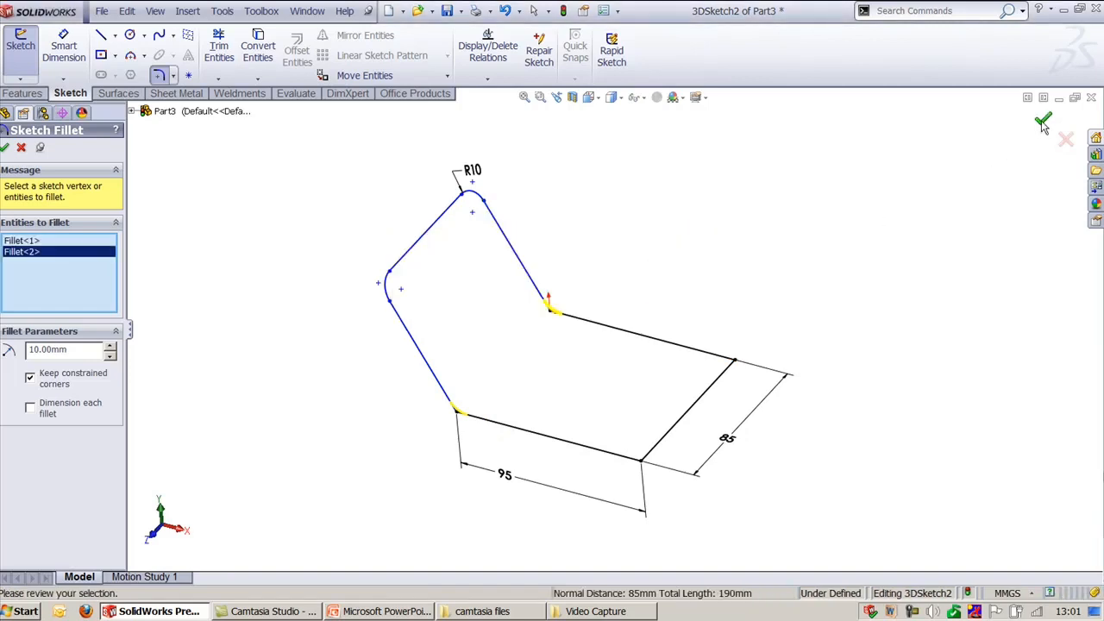
{"action": "left_click", "coordinate": [702, 396]}
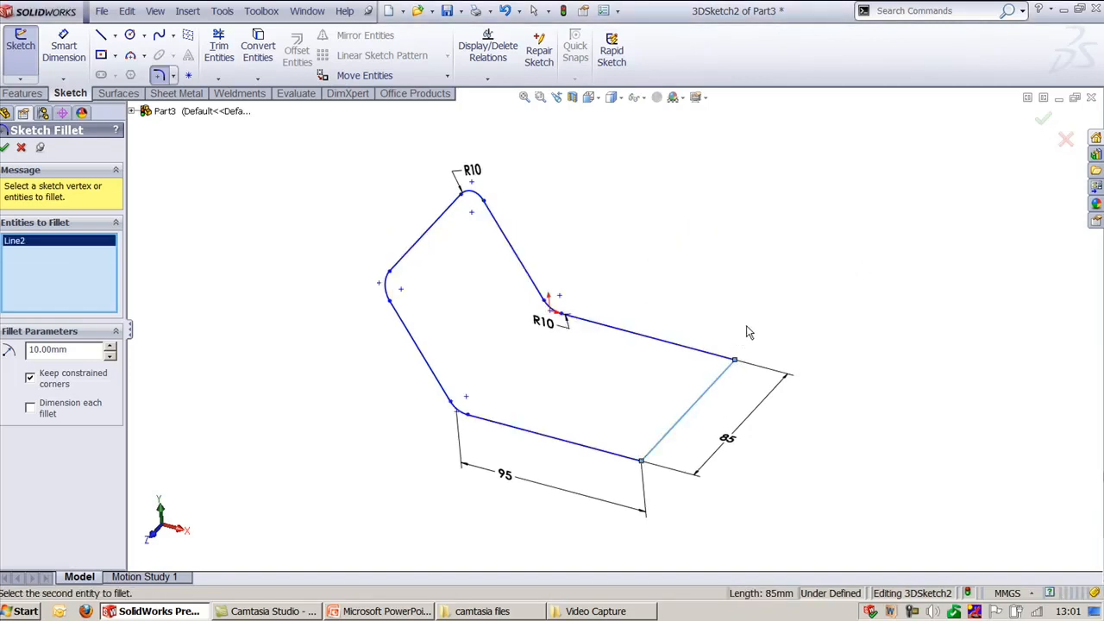
{"action": "left_click", "coordinate": [1039, 131]}
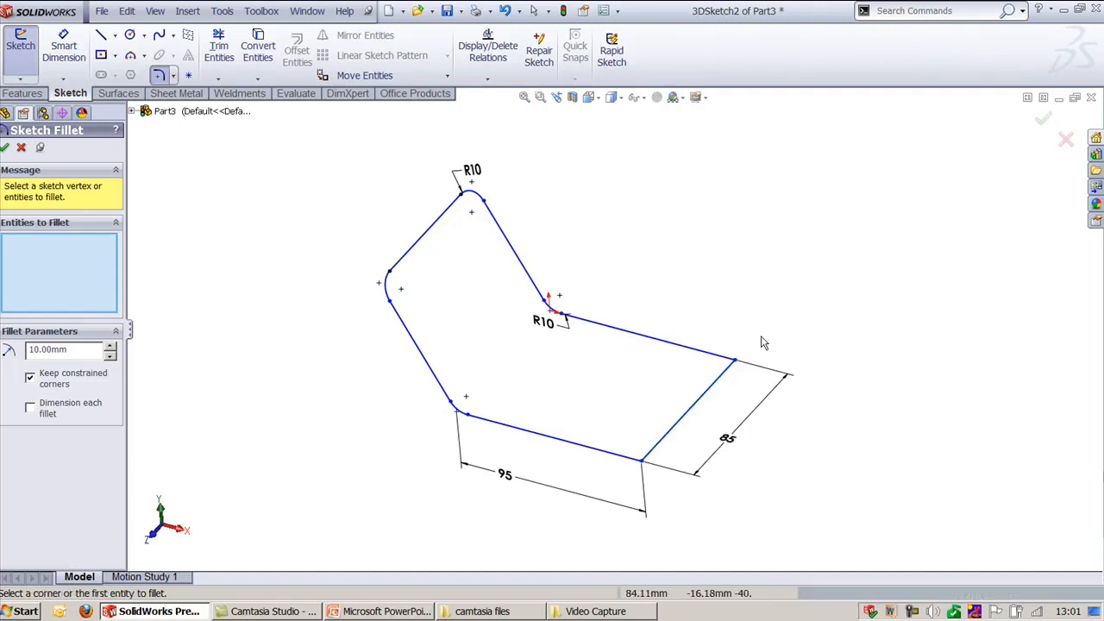
{"action": "left_click", "coordinate": [5, 148]}
- Delete the 85 mm line to open the profile, and exit the 3D sketch
{"action": "left_click", "coordinate": [681, 414]}
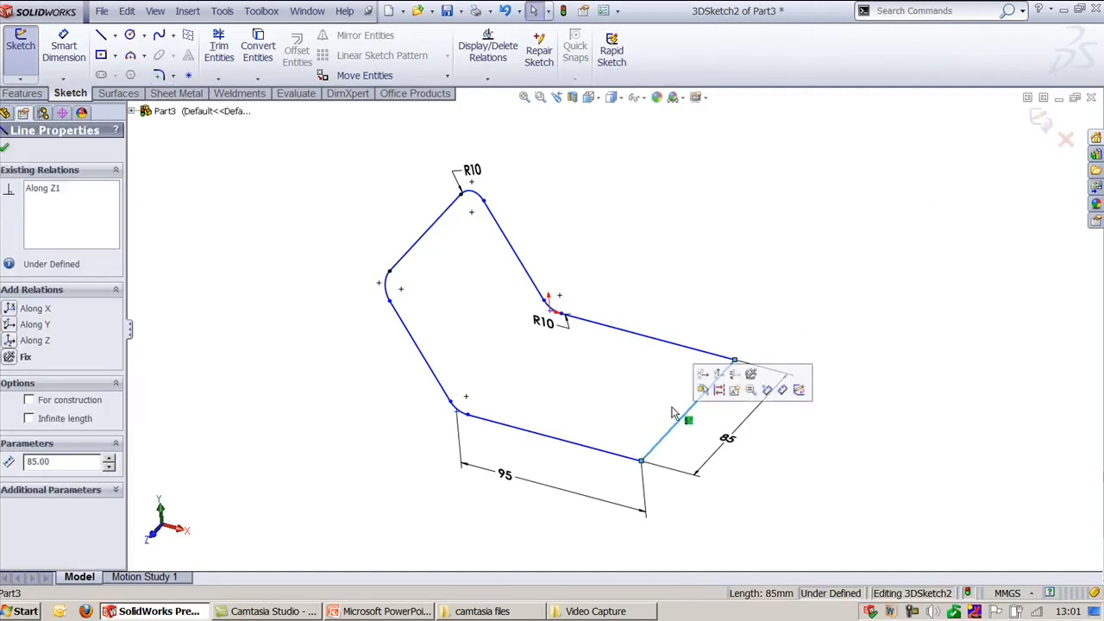
{"action": "key", "text": "Delete"}
{"action": "left_click", "coordinate": [1042, 122]}
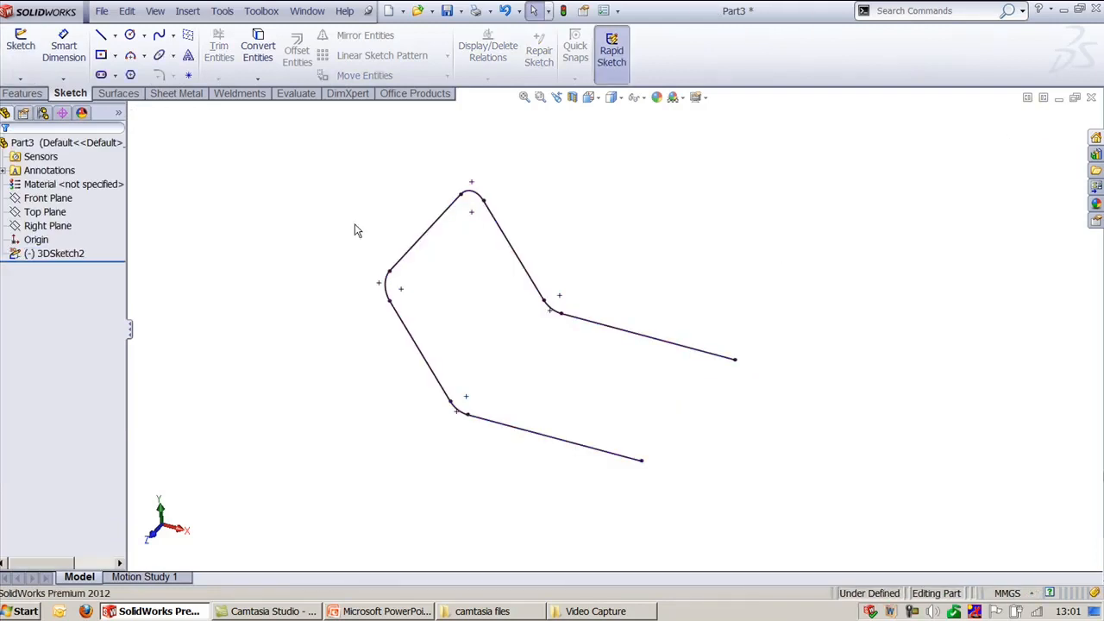
- Create a reference plane perpendicular to the rear X-direction line at its free endpoint
{"action": "left_click", "coordinate": [25, 93]}
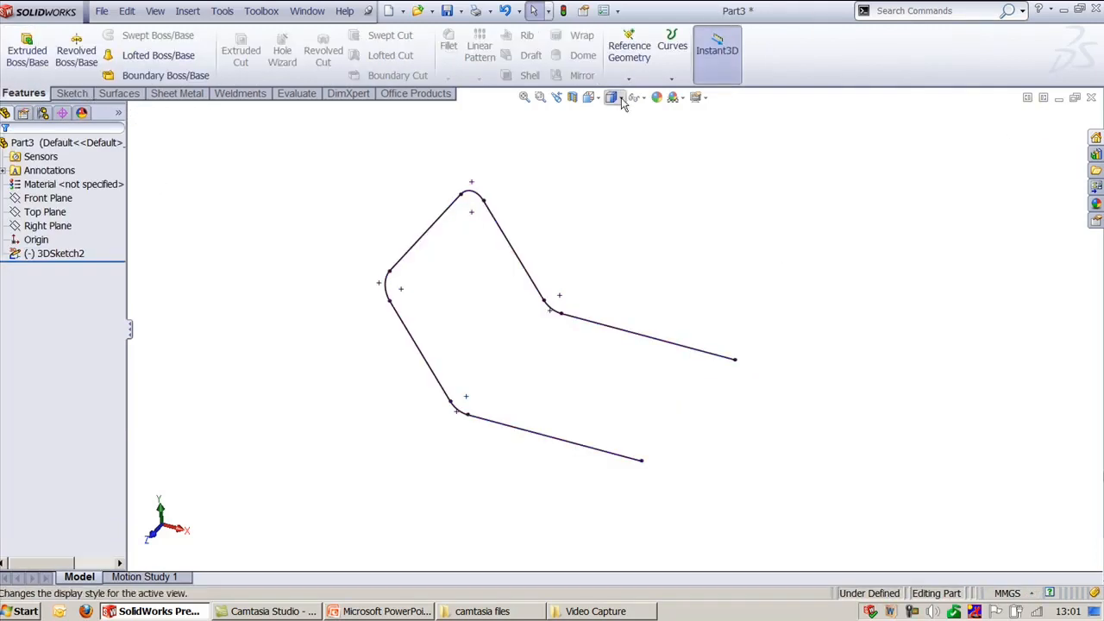
{"action": "left_click", "coordinate": [629, 51]}
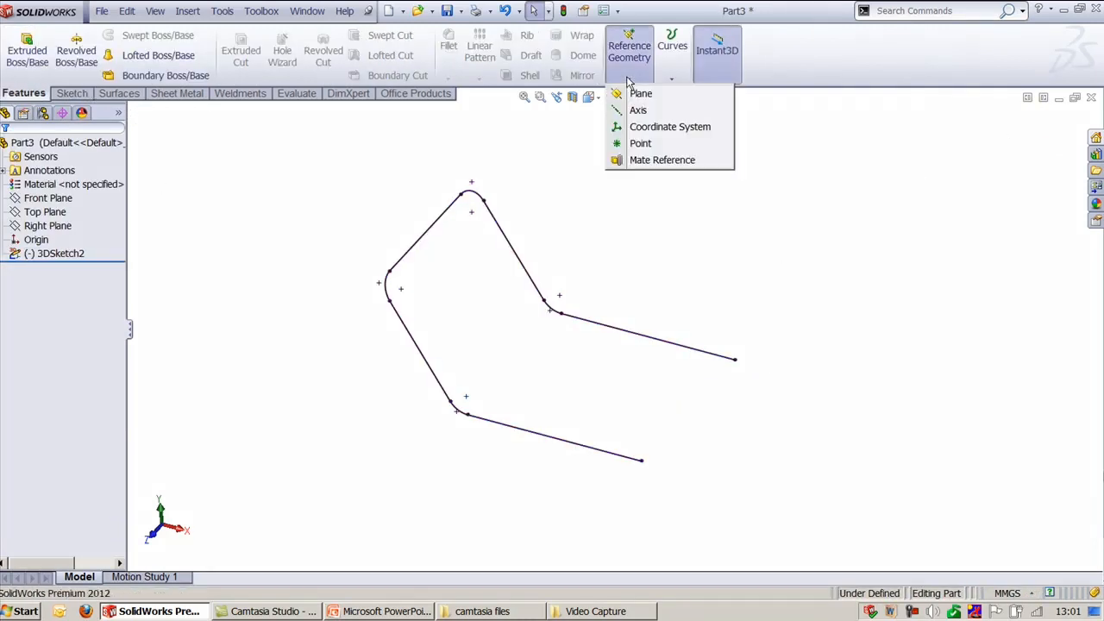
{"action": "left_click", "coordinate": [715, 357]}
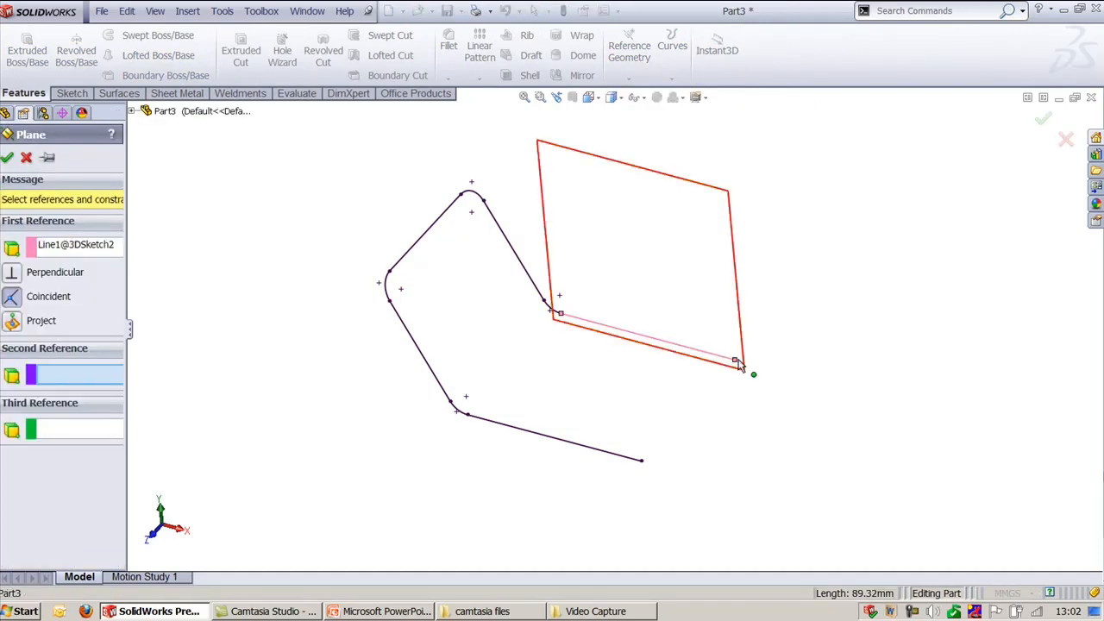
{"action": "left_click", "coordinate": [739, 366]}
{"action": "key", "text": "Return"}
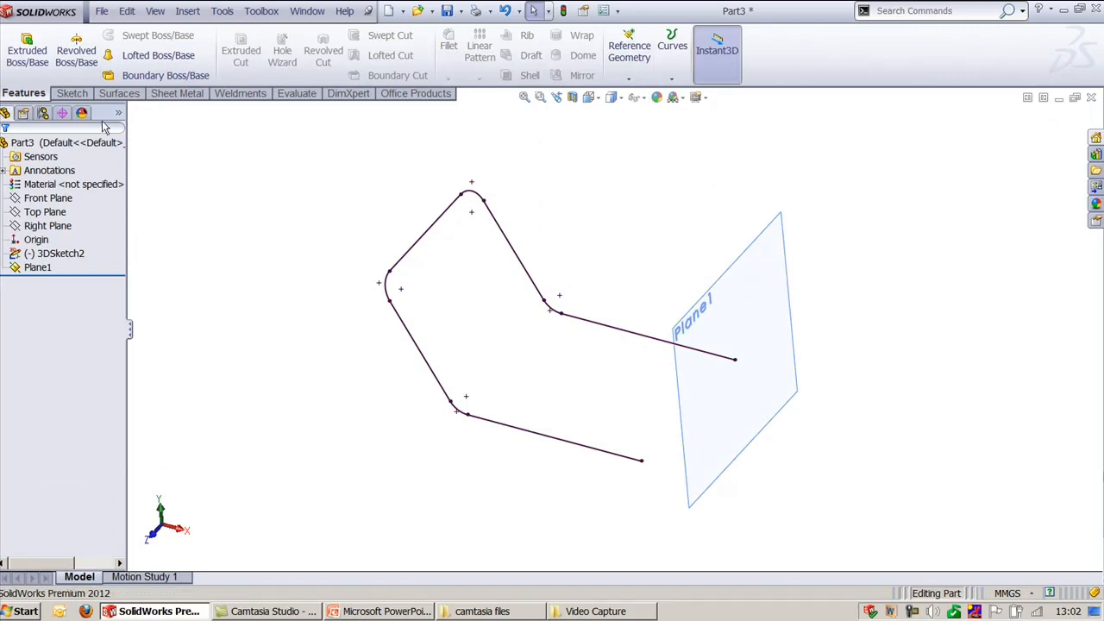
- Sketch a small circle on the new plane centred on the line's endpoint, exit the sketch, and hide the plane
{"action": "left_click", "coordinate": [732, 311]}
{"action": "left_click", "coordinate": [770, 240]}
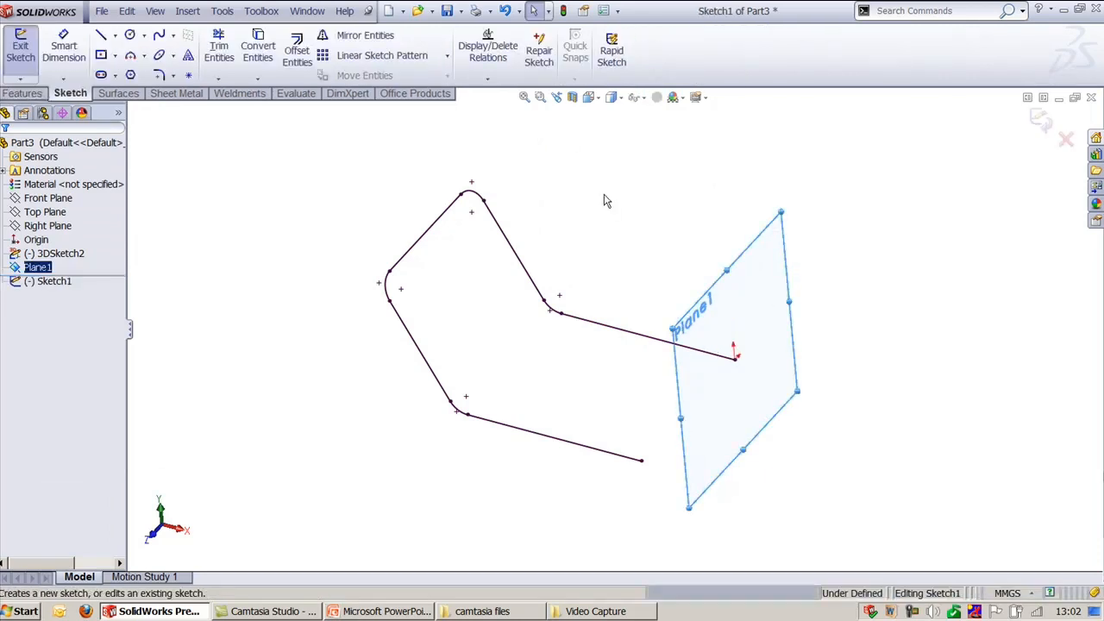
{"action": "right_click_drag", "start_coordinate": [617, 201], "coordinate": [623, 250]}
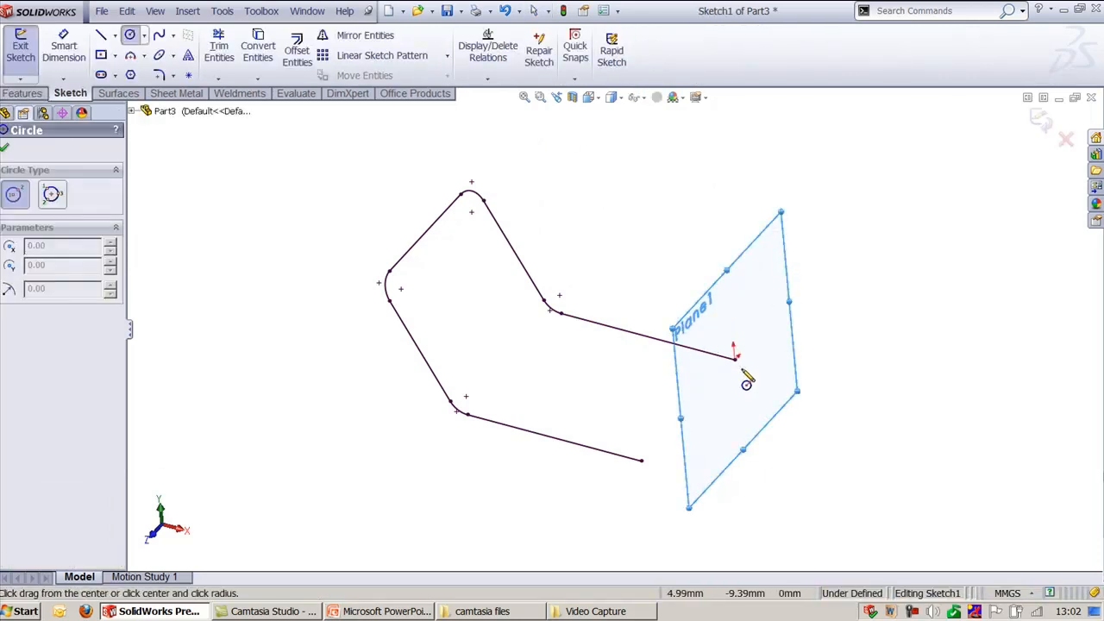
{"action": "left_click", "coordinate": [735, 359]}
{"action": "left_click", "coordinate": [738, 371]}
{"action": "key", "text": "Escape"}
{"action": "left_click", "coordinate": [1040, 122]}
{"action": "left_click", "coordinate": [774, 239]}
{"action": "left_click", "coordinate": [841, 196]}
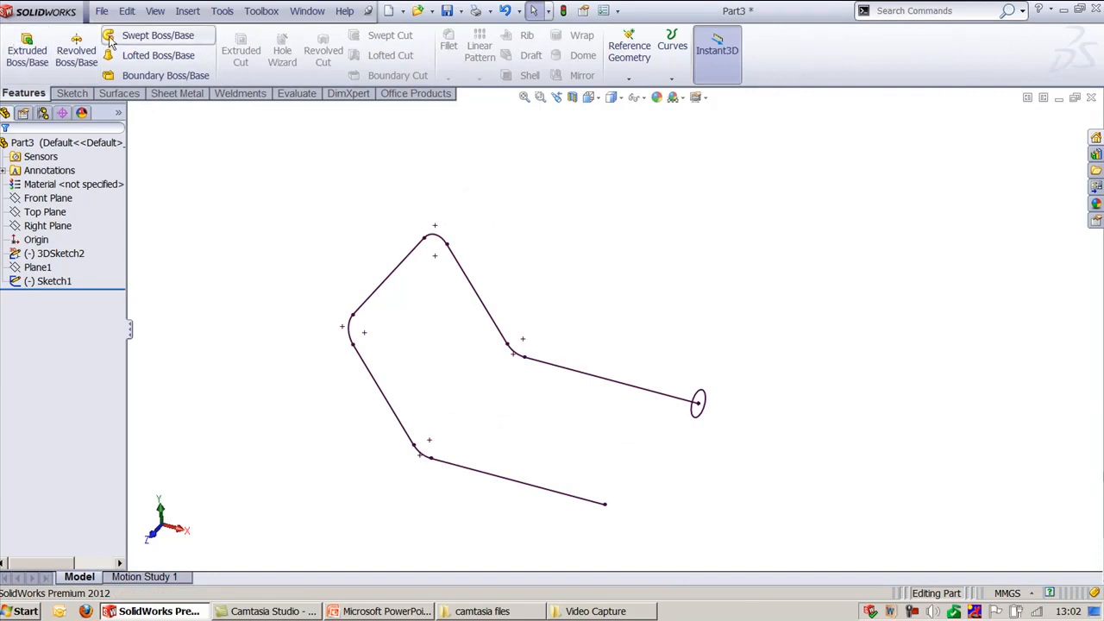
- Create a swept boss using the circle as profile and the 3D sketch as path
{"action": "left_click", "coordinate": [158, 35]}
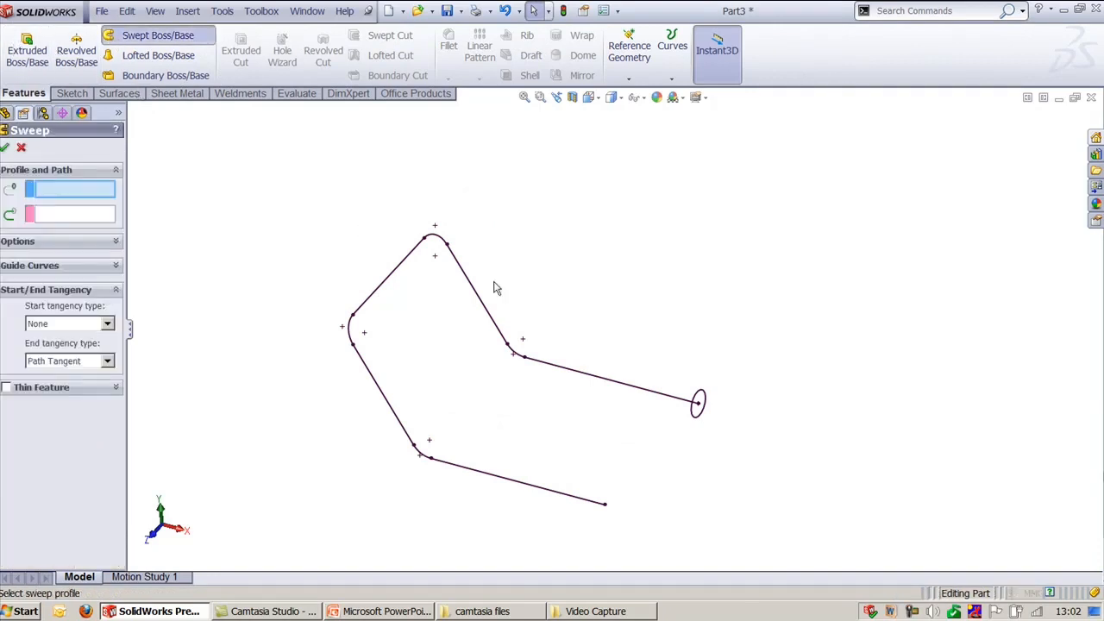
{"action": "left_click", "coordinate": [699, 397]}
{"action": "left_click", "coordinate": [606, 384]}
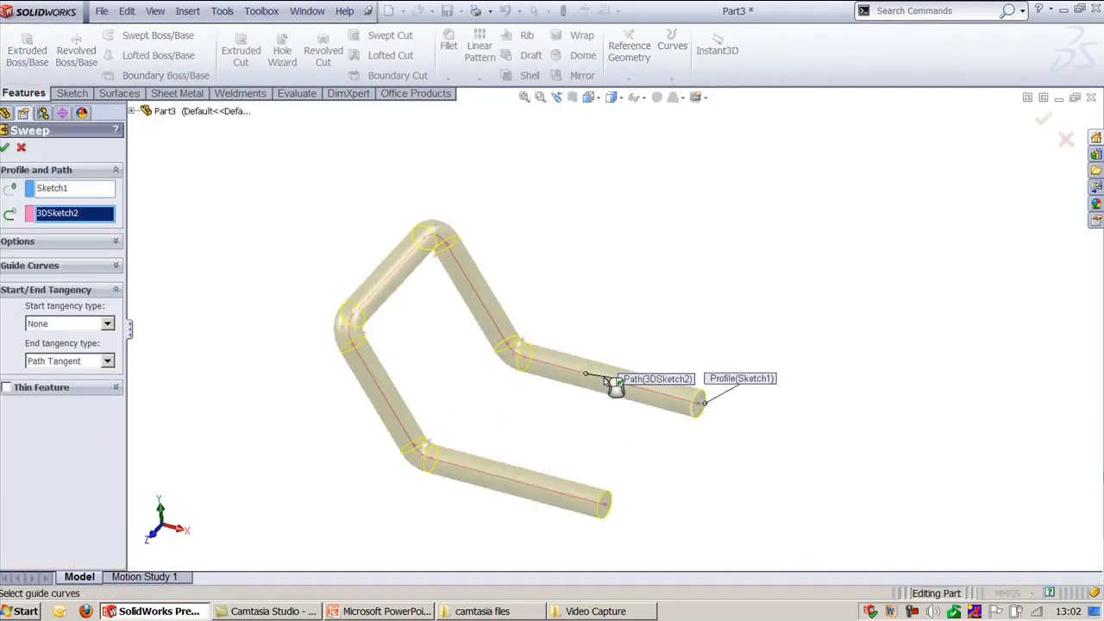
{"action": "key", "text": "Return"}
{"action": "middle_click_drag", "start_coordinate": [616, 276], "coordinate": [707, 372]}
{"action": "scroll", "coordinate": [601, 353], "scroll_direction": "down", "scroll_amount": 2}
{"action": "middle_click_drag", "start_coordinate": [693, 305], "coordinate": [754, 254], "text": "ctrl"}
{"action": "scroll", "coordinate": [687, 308], "scroll_direction": "up", "scroll_amount": 2}
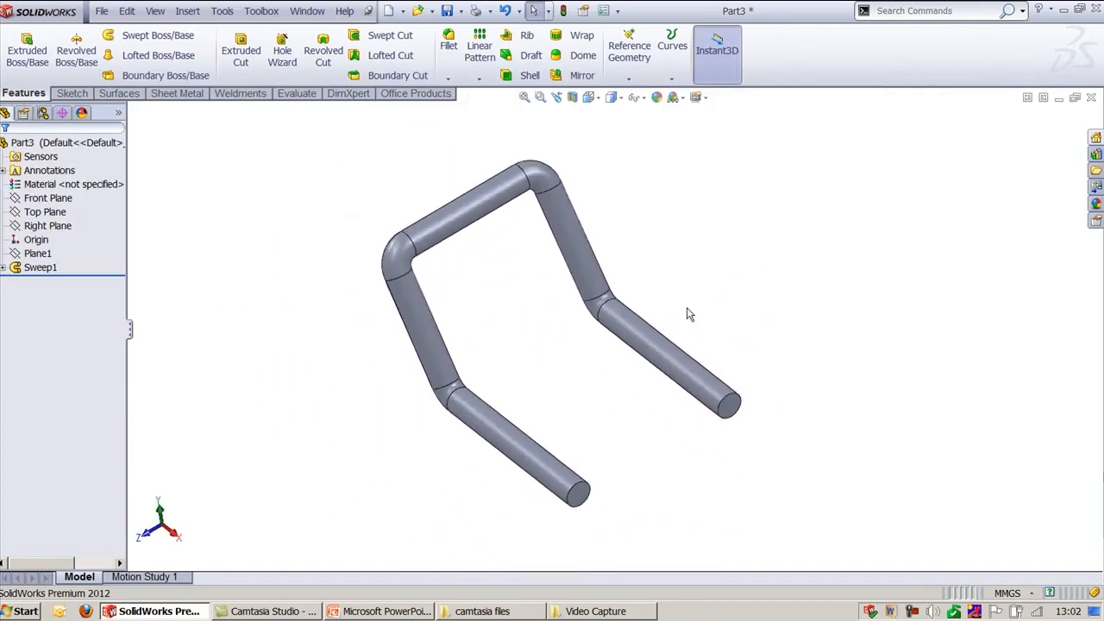
{"action": "key", "text": "ctrl+7"}
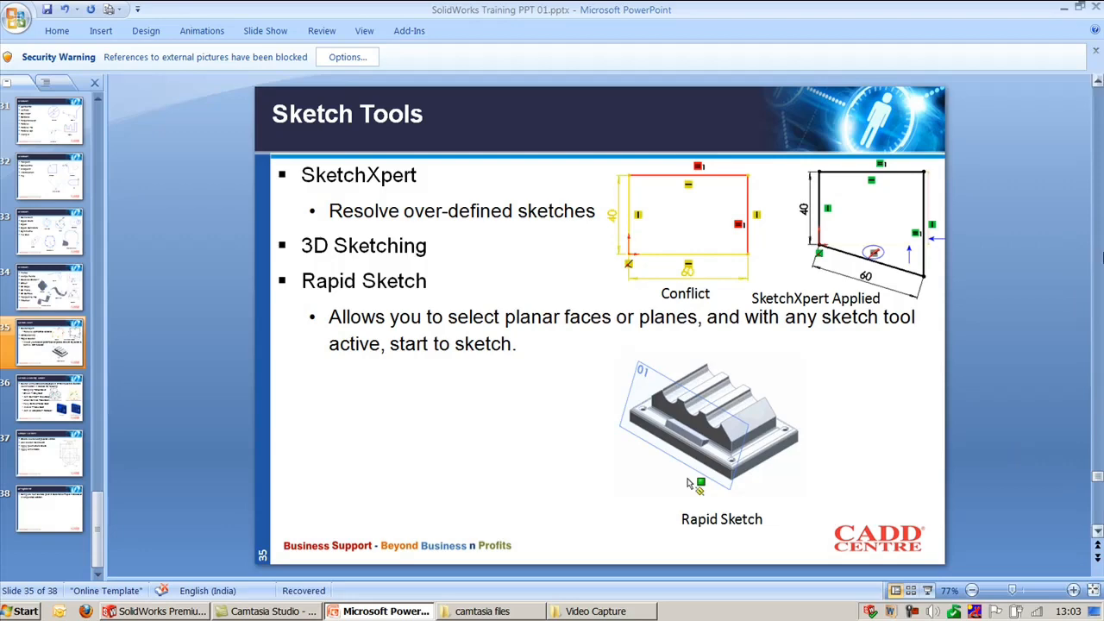
- Switch from the PowerPoint slides to the ribbed part in SolidWorks and turn off Rapid Sketch
{"action": "left_click", "coordinate": [1063, 7]}
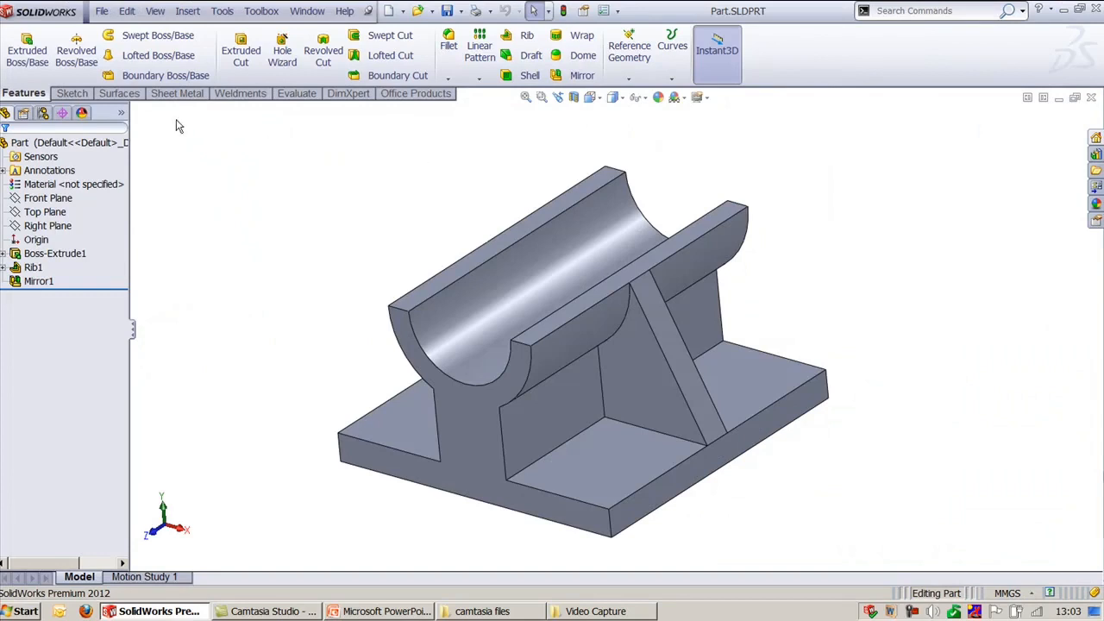
{"action": "left_click", "coordinate": [72, 93]}
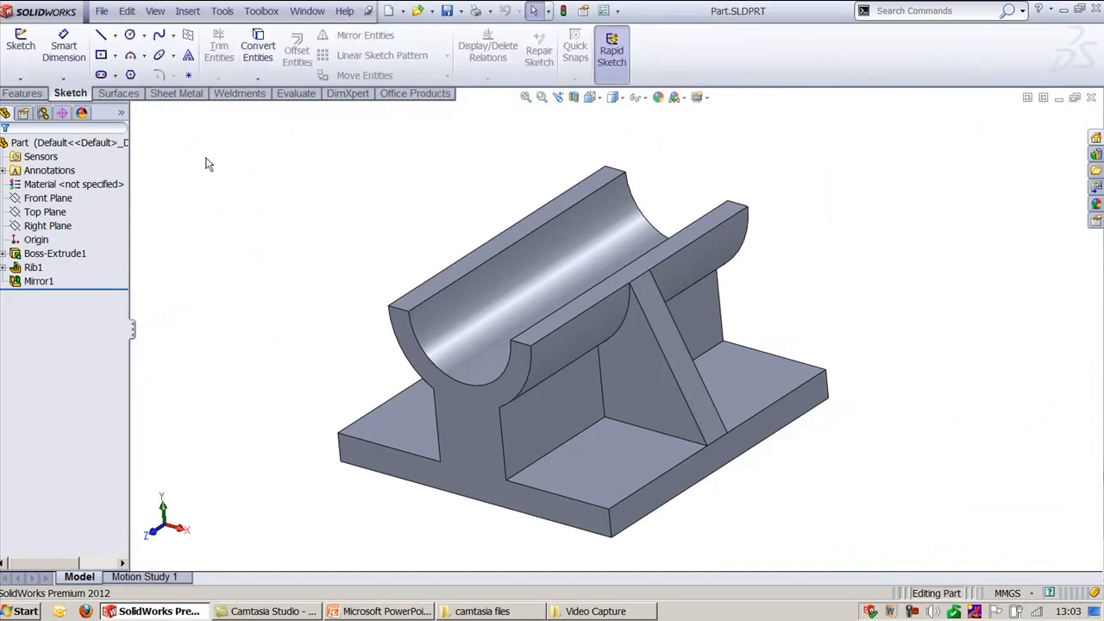
{"action": "left_click", "coordinate": [614, 52]}
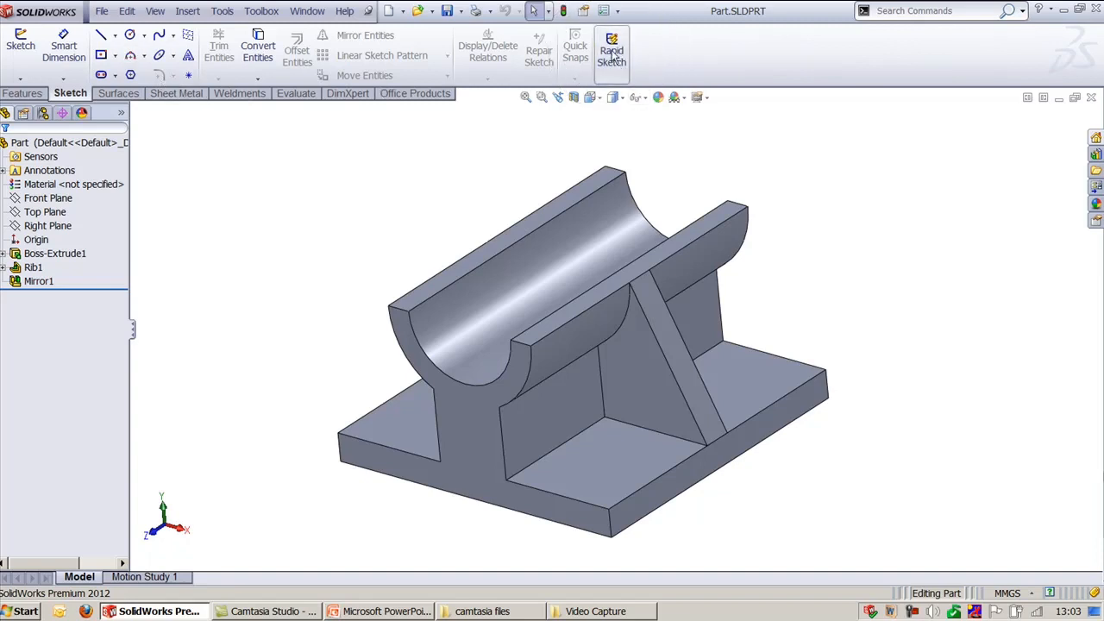
- Using Rapid Sketch, draw a diagonal line on the web's side face from its lower outer corner to the upper corner beside the rib
{"action": "left_click", "coordinate": [101, 34]}
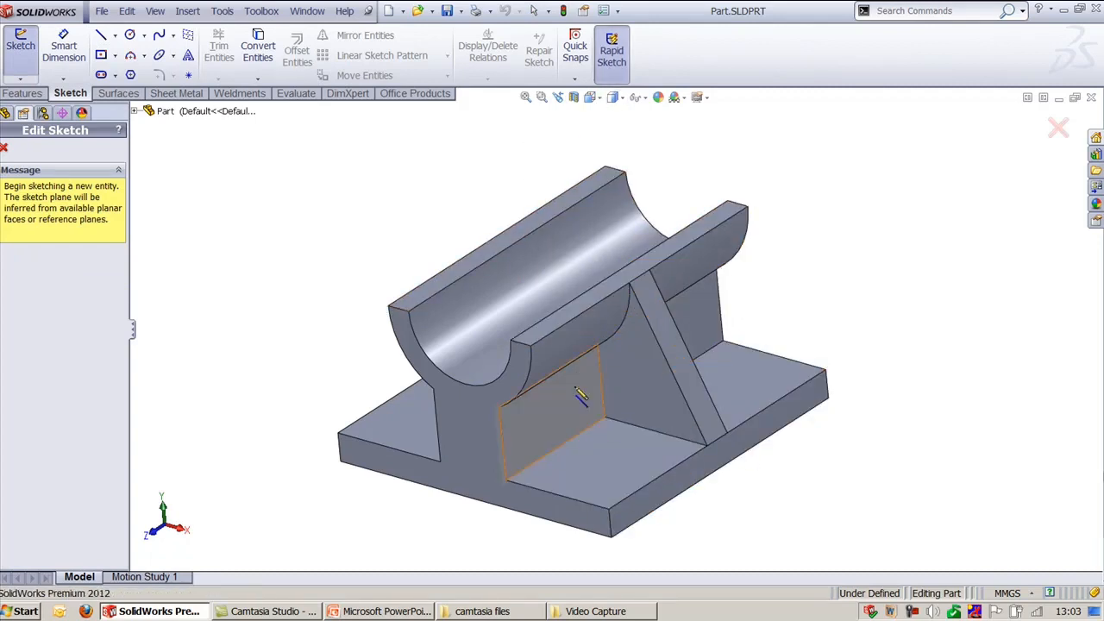
{"action": "left_click", "coordinate": [507, 479]}
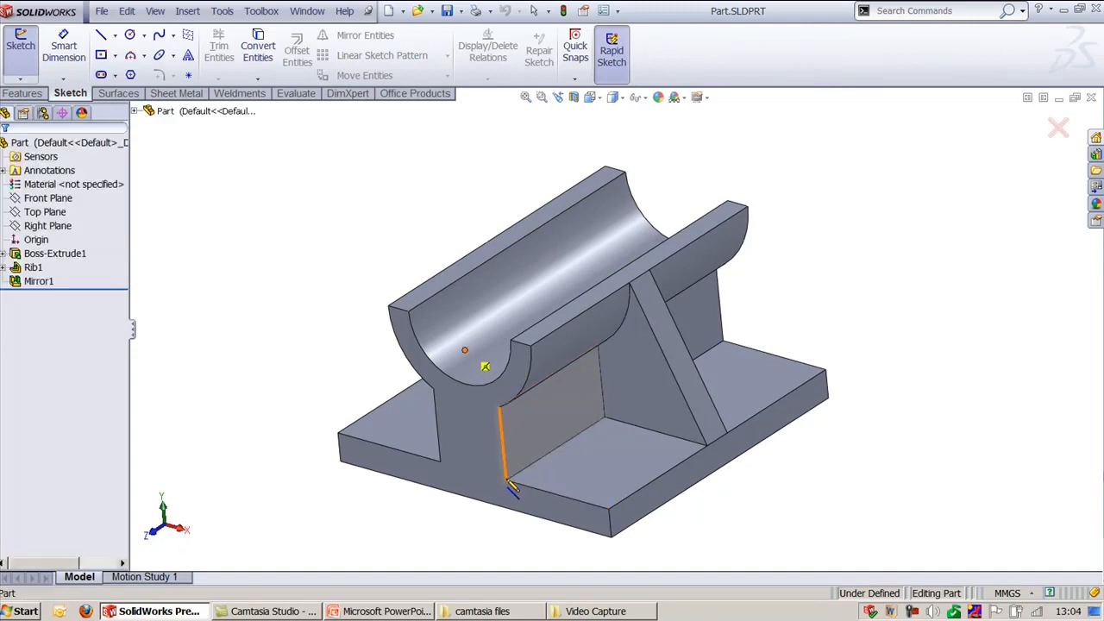
{"action": "middle_click_drag", "start_coordinate": [593, 357], "coordinate": [569, 293]}
{"action": "scroll", "coordinate": [587, 335], "scroll_direction": "down", "scroll_amount": 3}
{"action": "left_click", "coordinate": [573, 323]}
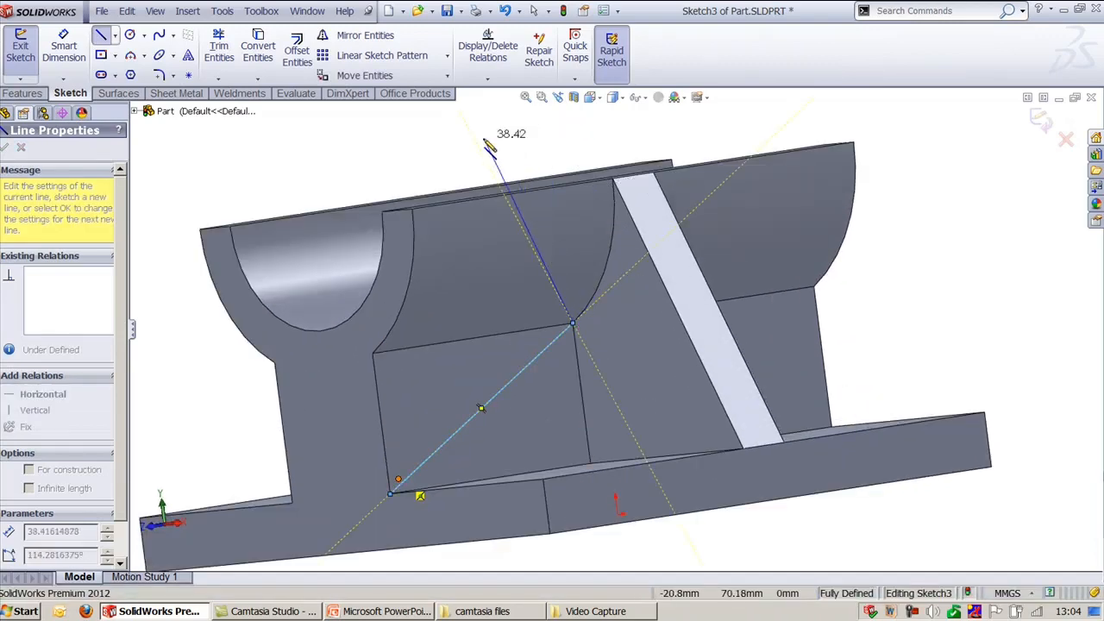
{"action": "key", "text": "Escape"}
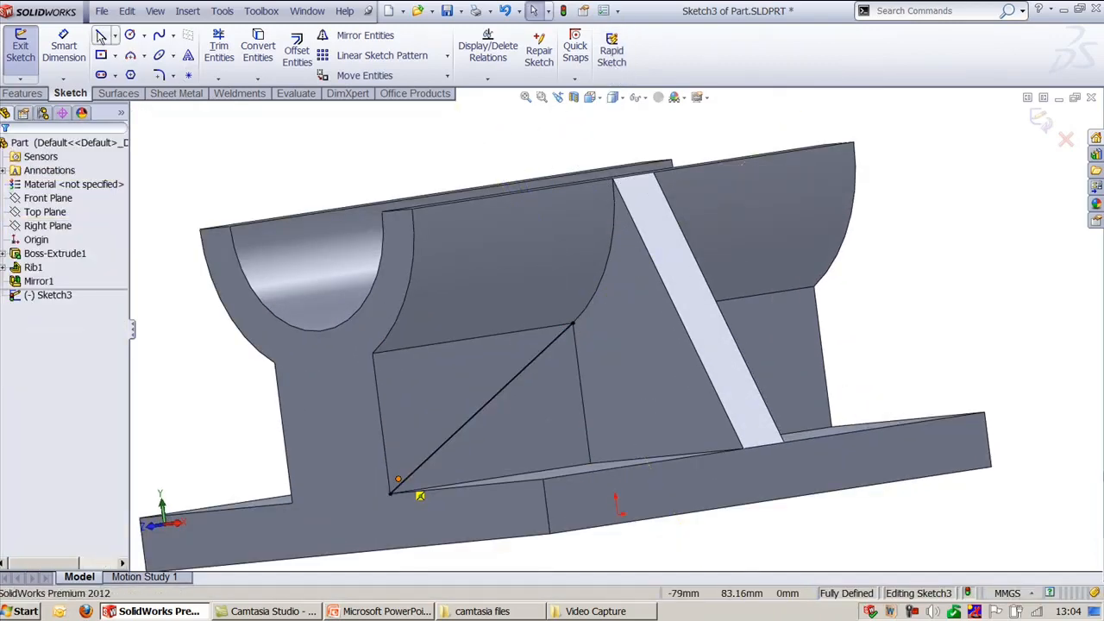
{"action": "left_click", "coordinate": [100, 35]}
{"action": "middle_click_drag", "start_coordinate": [518, 388], "coordinate": [719, 406]}
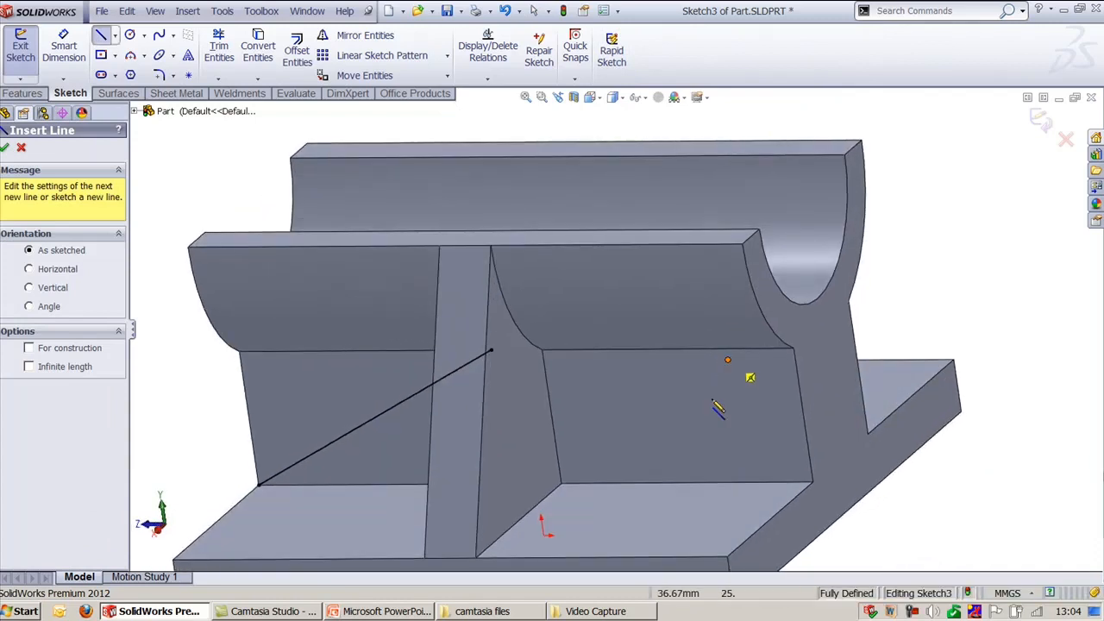
{"action": "left_click", "coordinate": [813, 483]}
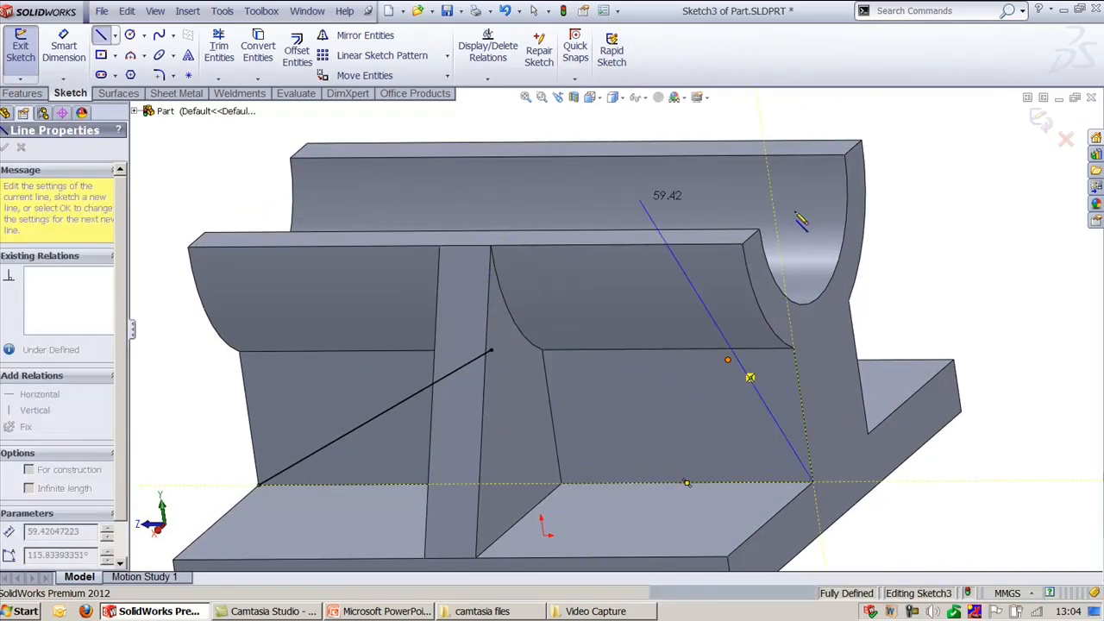
{"action": "key", "text": "Escape"}
- Exit the diagonal line's sketch
{"action": "left_click", "coordinate": [1039, 118]}
{"action": "key", "text": "f"}
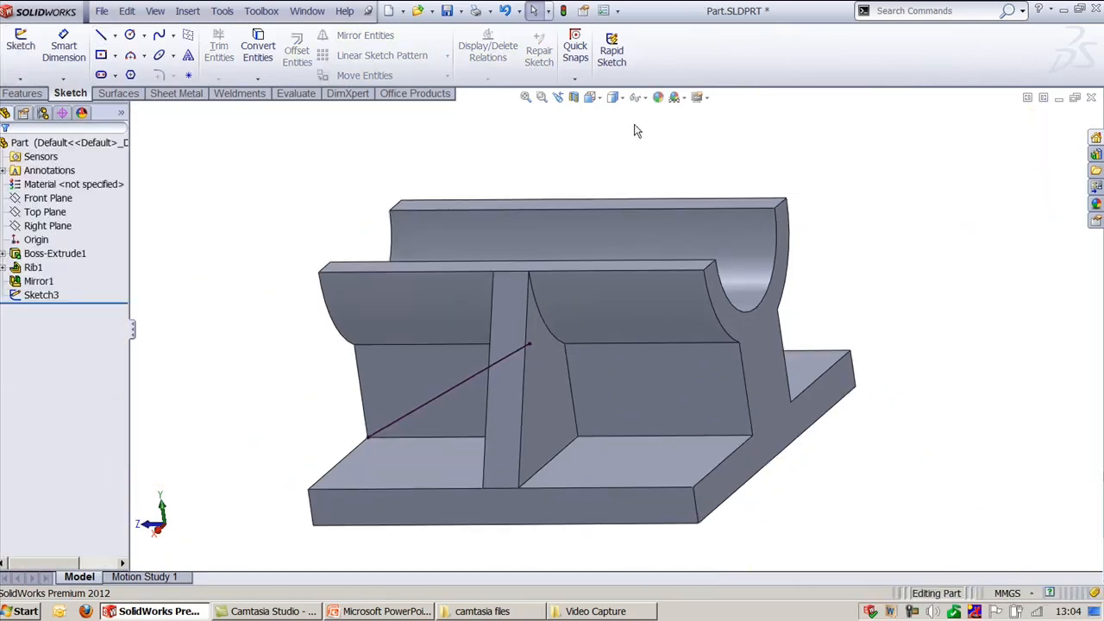
{"action": "middle_click_drag", "start_coordinate": [549, 173], "coordinate": [616, 191]}
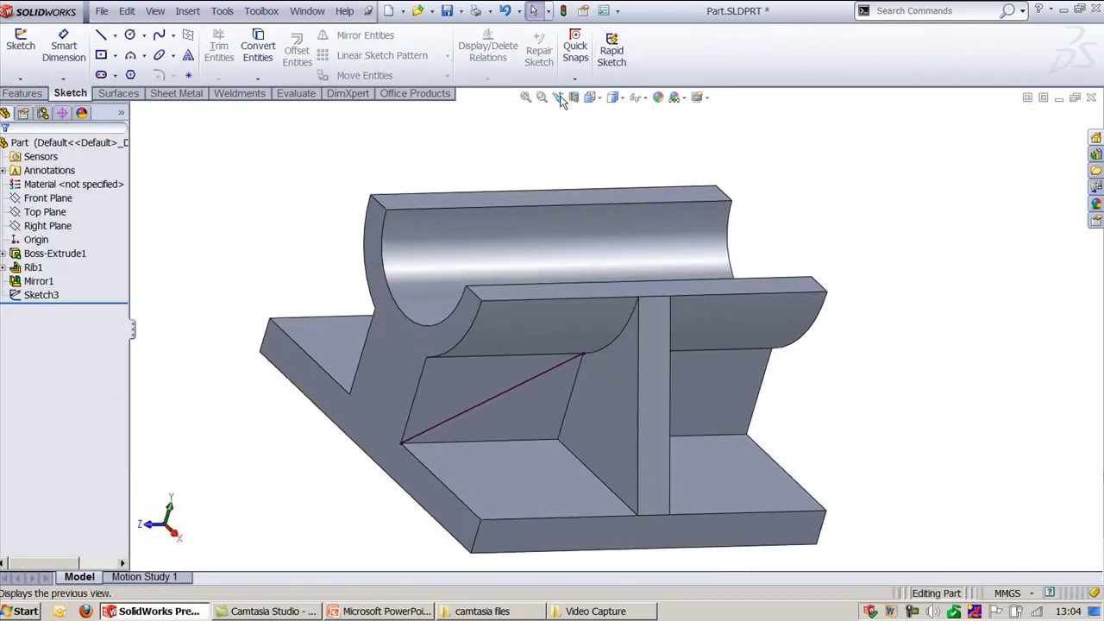
- Draw a diagonal line in a new sketch on the web face across the rib, from lower outer to upper inner corner, and exit
{"action": "left_click", "coordinate": [21, 45]}
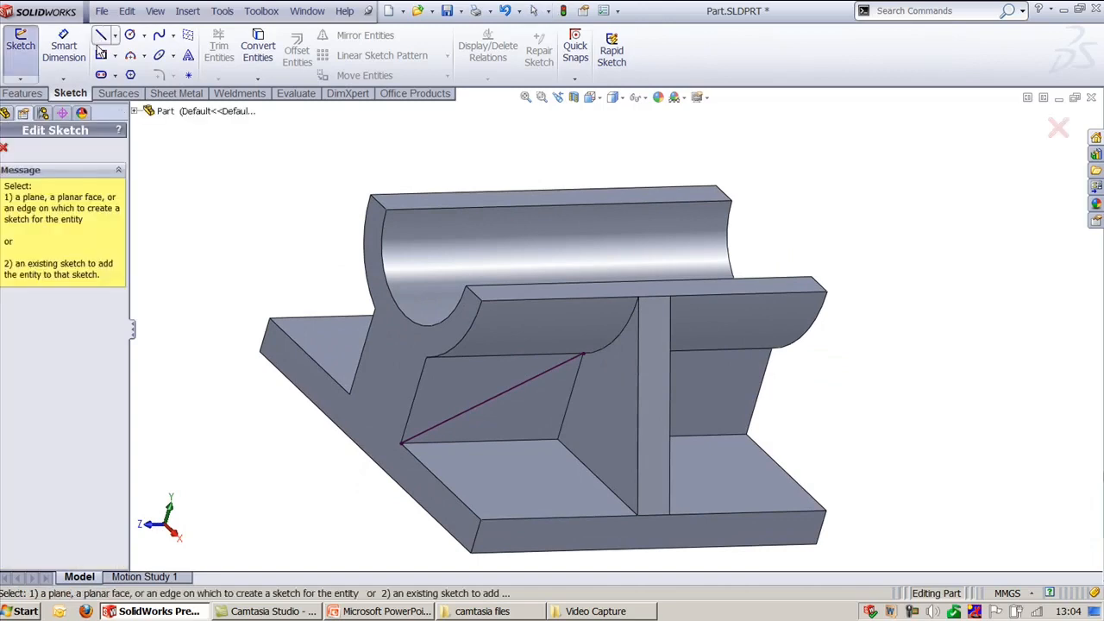
{"action": "middle_click_drag", "start_coordinate": [799, 452], "coordinate": [722, 411]}
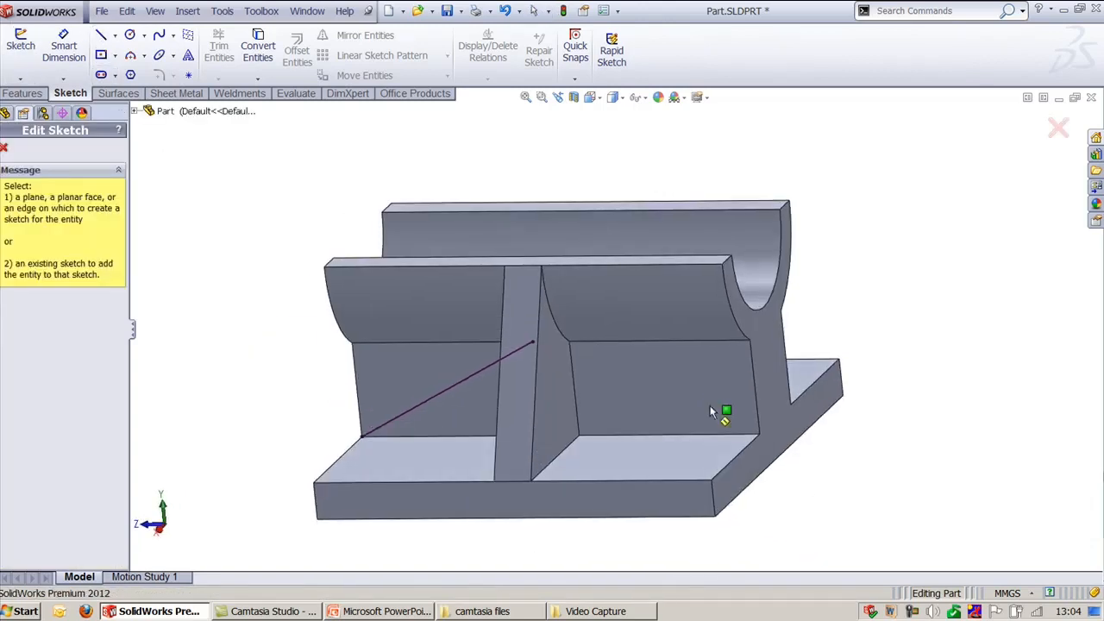
{"action": "left_click", "coordinate": [708, 408]}
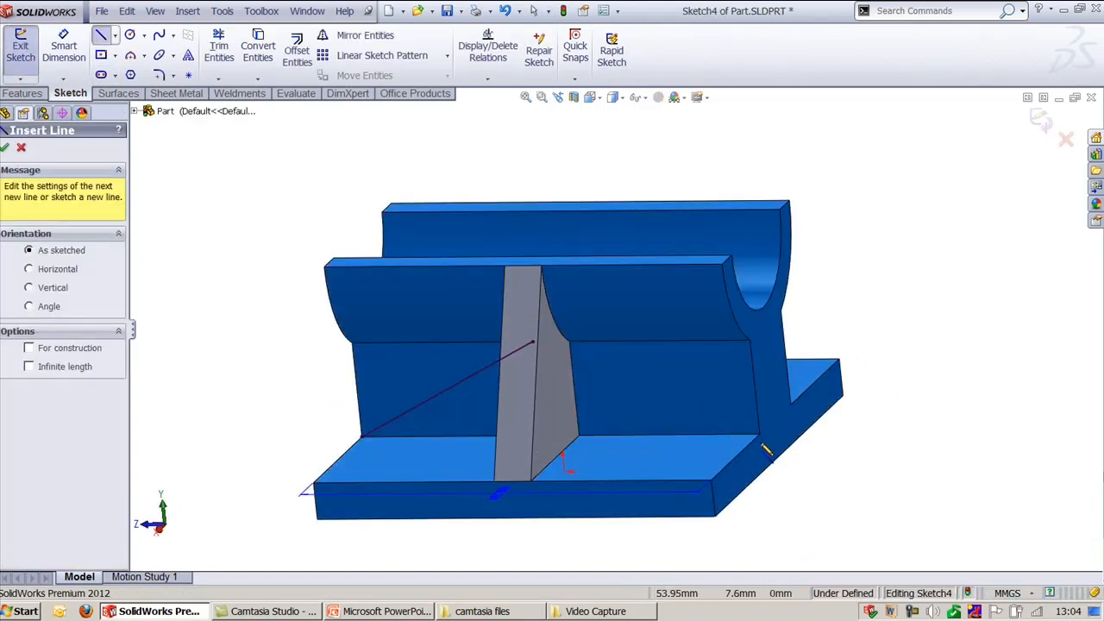
{"action": "left_click", "coordinate": [759, 435]}
{"action": "left_click", "coordinate": [569, 343]}
{"action": "key", "text": "Escape"}
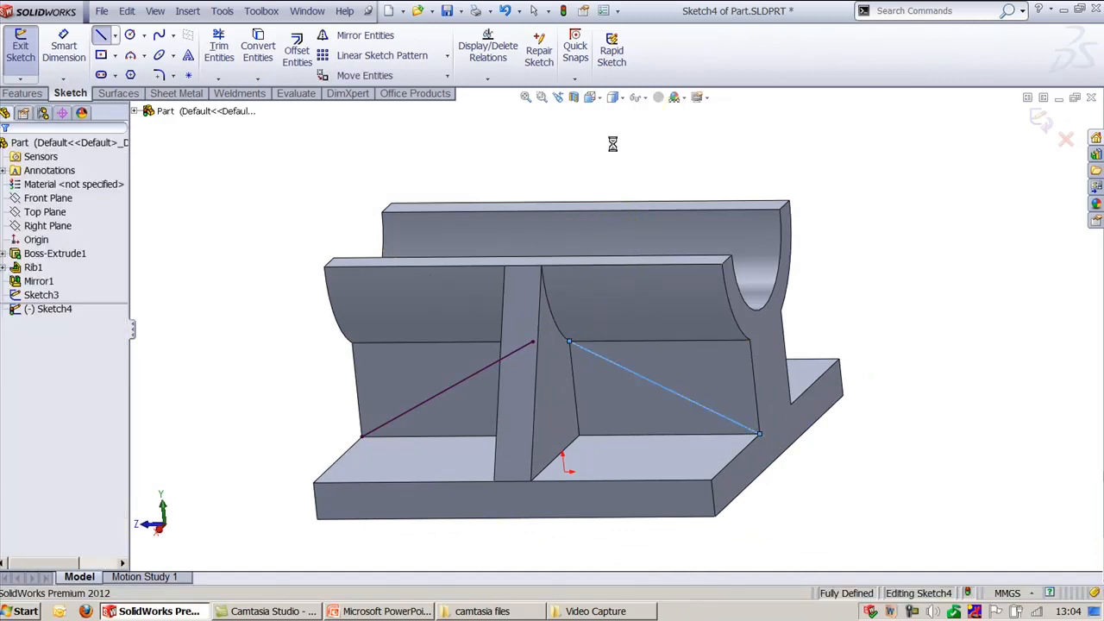
{"action": "left_click", "coordinate": [1039, 122]}
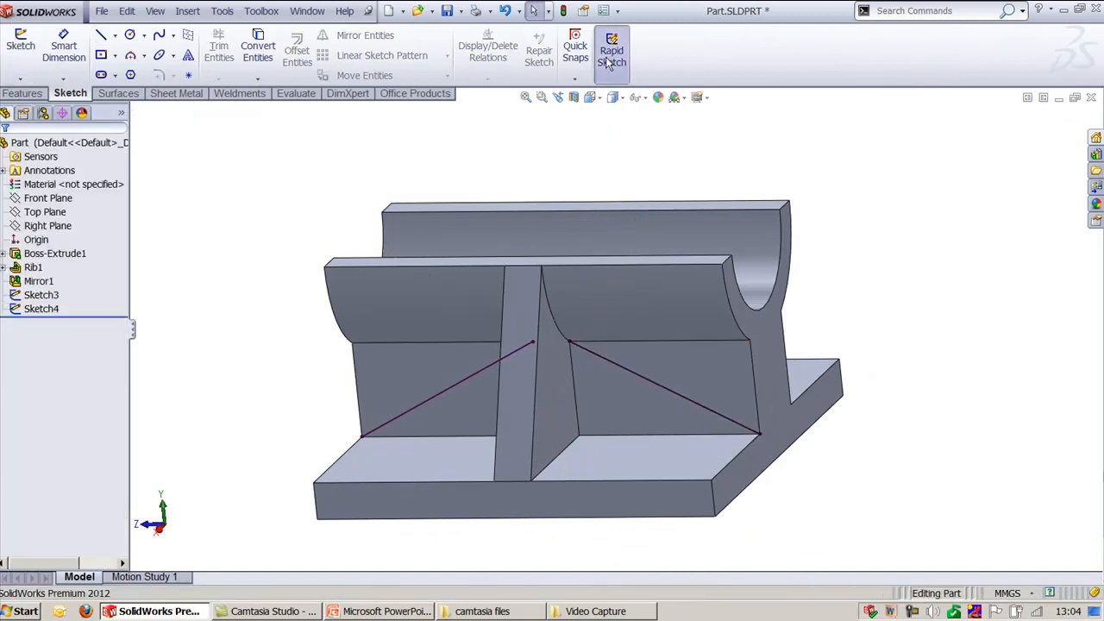
- Using Rapid Sketch, draw a circle with a radius of about 3 mm on the rib's sloped face
{"action": "left_click", "coordinate": [20, 43]}
{"action": "middle_click_drag", "start_coordinate": [254, 130], "coordinate": [592, 470]}
{"action": "left_click", "coordinate": [670, 419]}
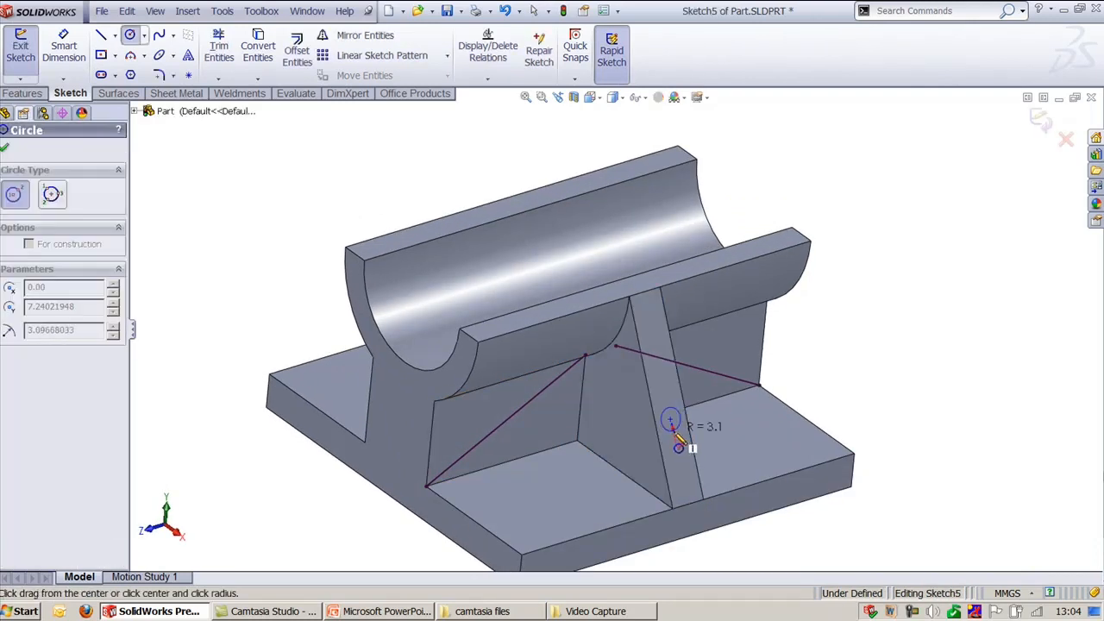
{"action": "left_click", "coordinate": [678, 426]}
{"action": "key", "text": "Escape"}
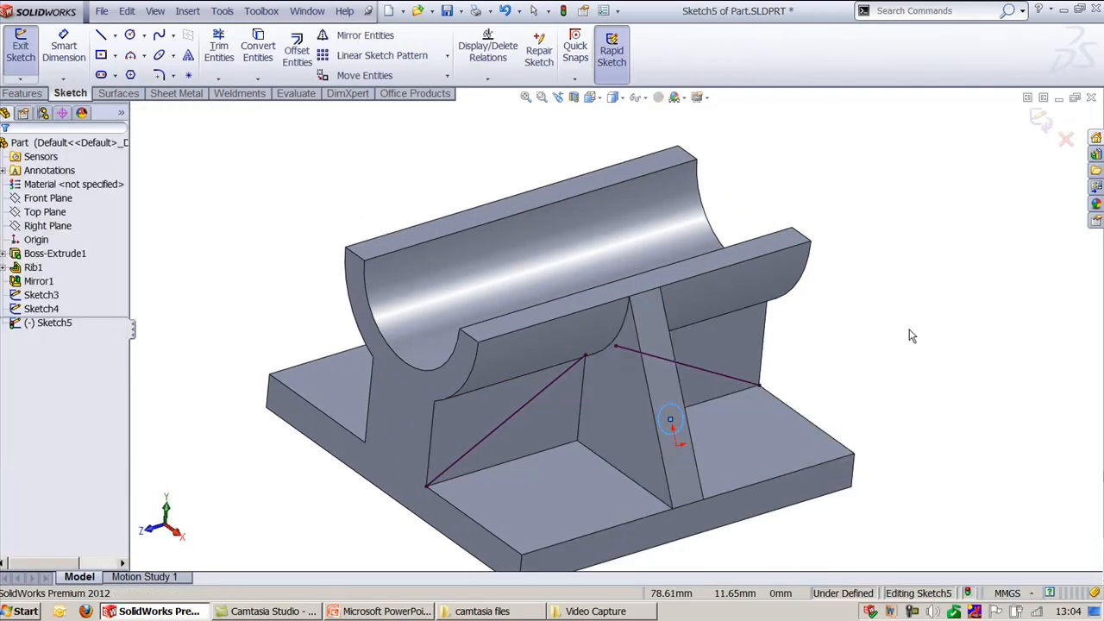
{"action": "mouse_move", "coordinate": [884, 355]}
{"action": "middle_mouse_down"}
{"action": "mouse_move", "coordinate": [862, 328]}
{"action": "mouse_move", "coordinate": [855, 380]}
{"action": "middle_mouse_up"}
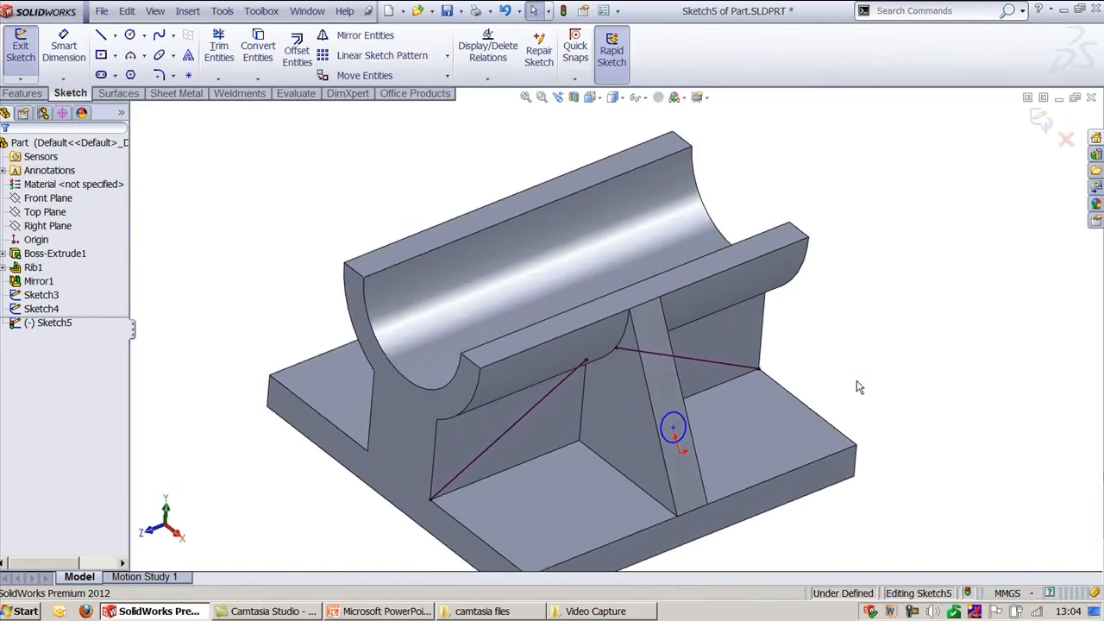
{"action": "key", "text": "ctrl+7"}
{"action": "middle_click_drag", "start_coordinate": [873, 462], "coordinate": [828, 365]}
{"action": "scroll", "coordinate": [828, 365], "scroll_direction": "up", "scroll_amount": 2}
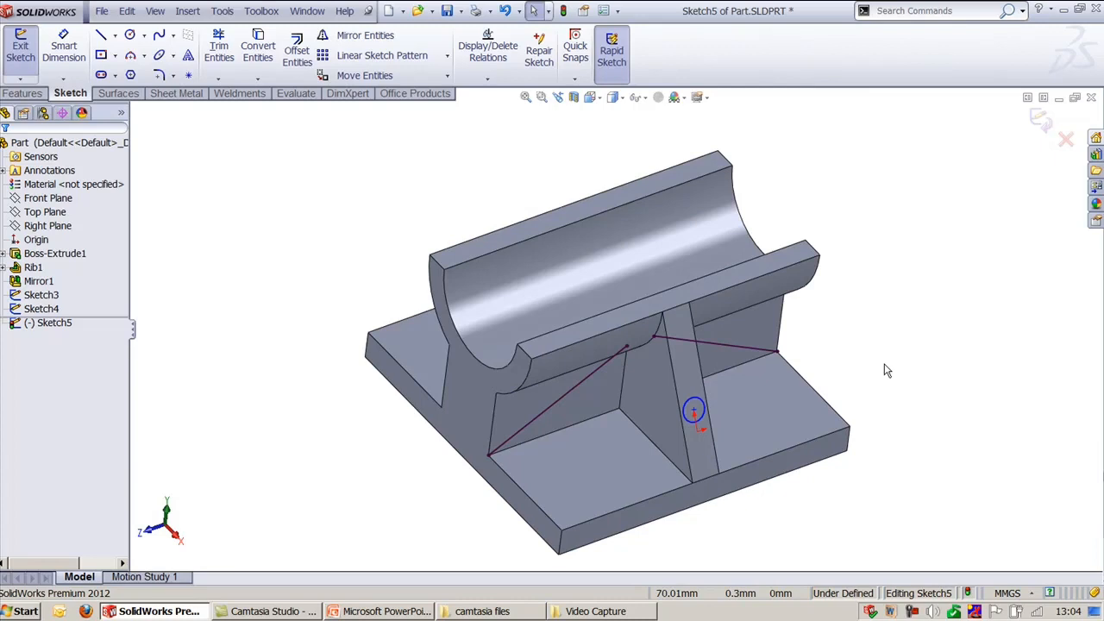
- Switch to PowerPoint and examine the Rapid Sketch picture on the Sketch Tools slide
{"action": "left_click", "coordinate": [373, 611]}
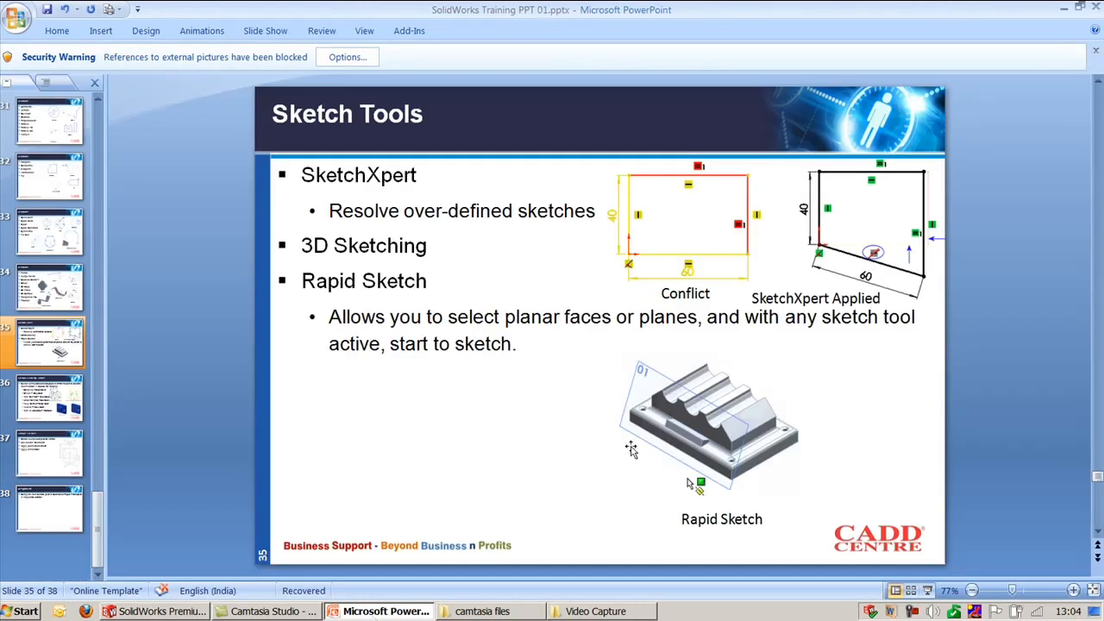
{"action": "left_click", "coordinate": [684, 448]}
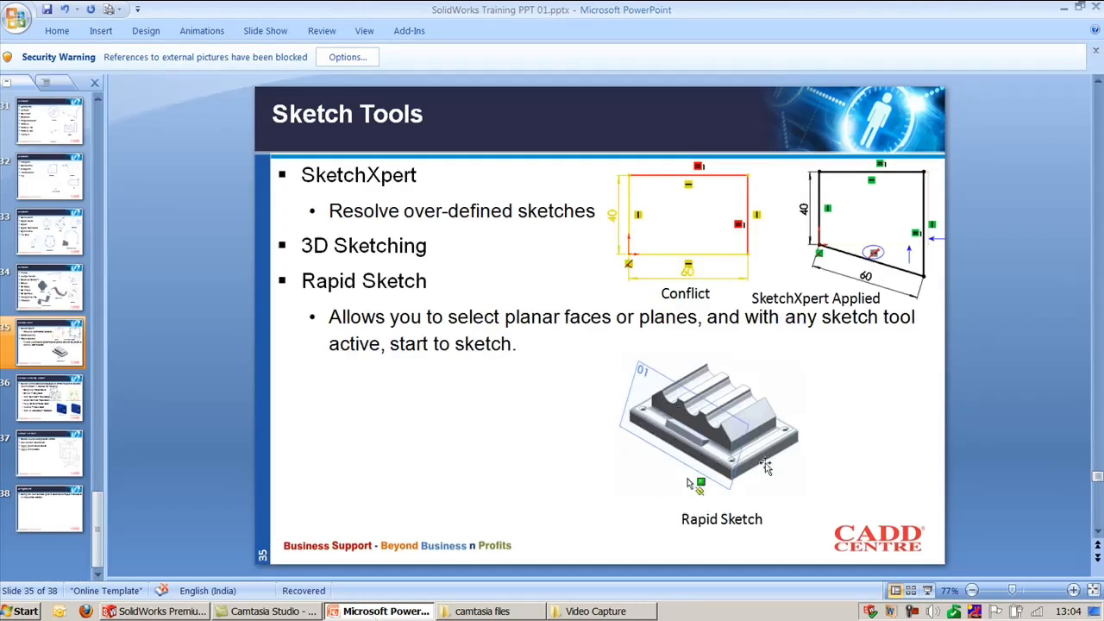
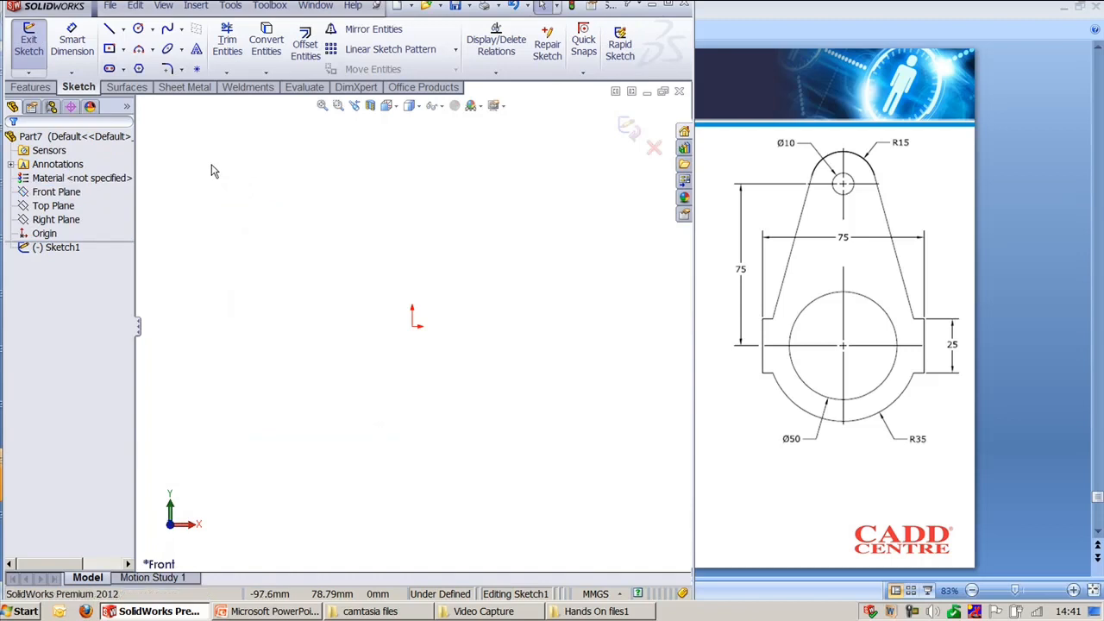
- Sketch a circle centred on the origin and dimension its diameter as 50 mm
{"action": "key", "text": "c"}
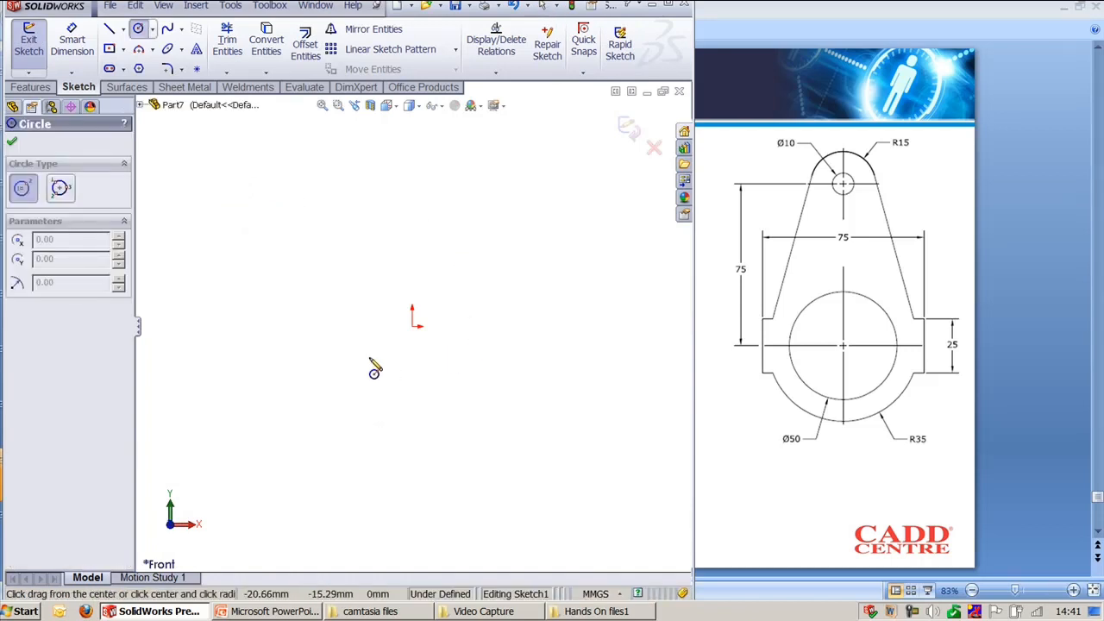
{"action": "left_click", "coordinate": [412, 326]}
{"action": "left_click", "coordinate": [437, 380]}
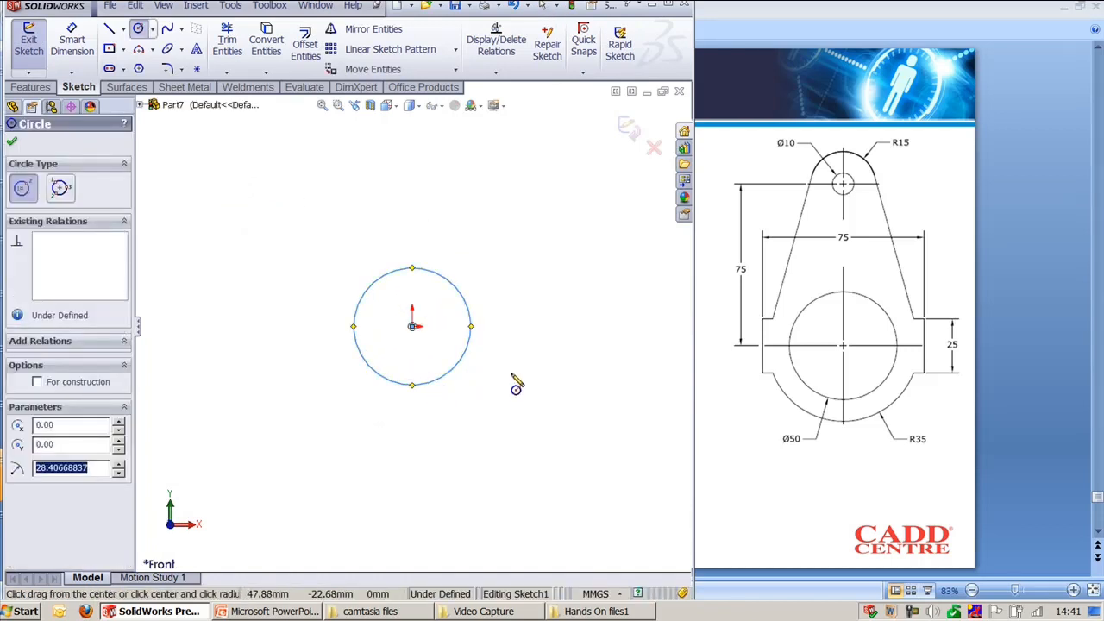
{"action": "key", "text": "Escape"}
{"action": "key", "text": "d"}
{"action": "left_click", "coordinate": [422, 384]}
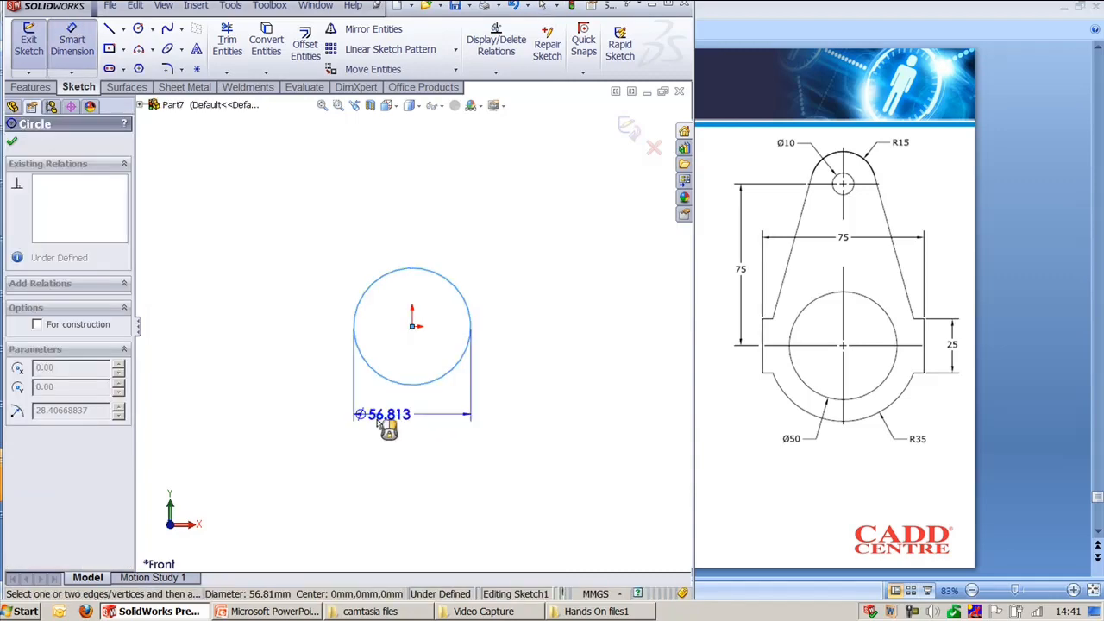
{"action": "left_click", "coordinate": [340, 435]}
{"action": "type", "text": "50"}
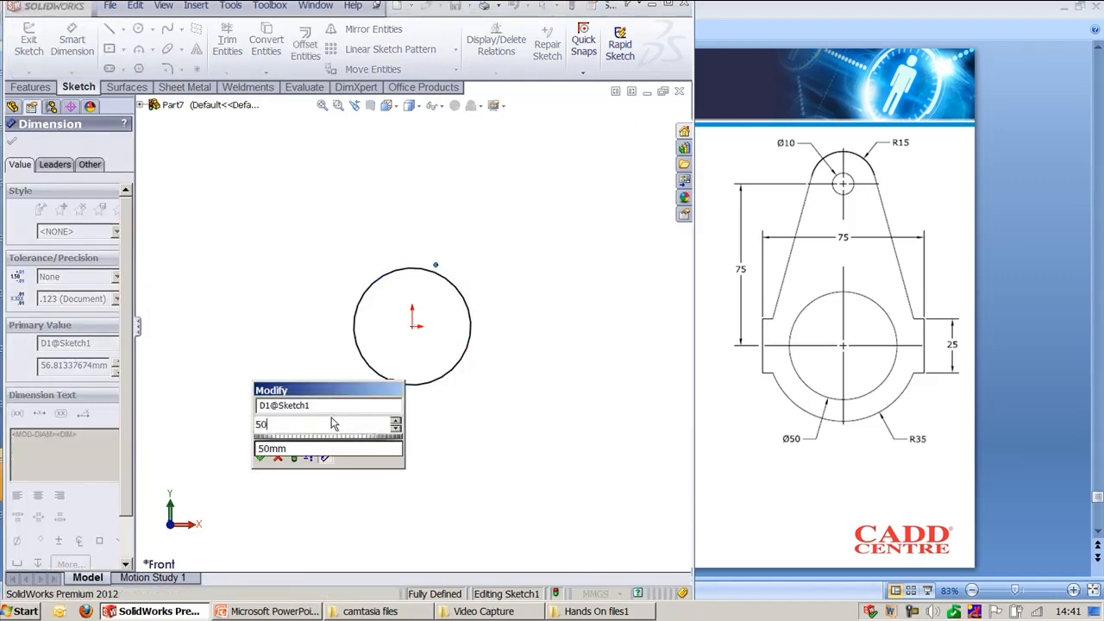
{"action": "key", "text": "Return"}
{"action": "left_click", "coordinate": [498, 445]}
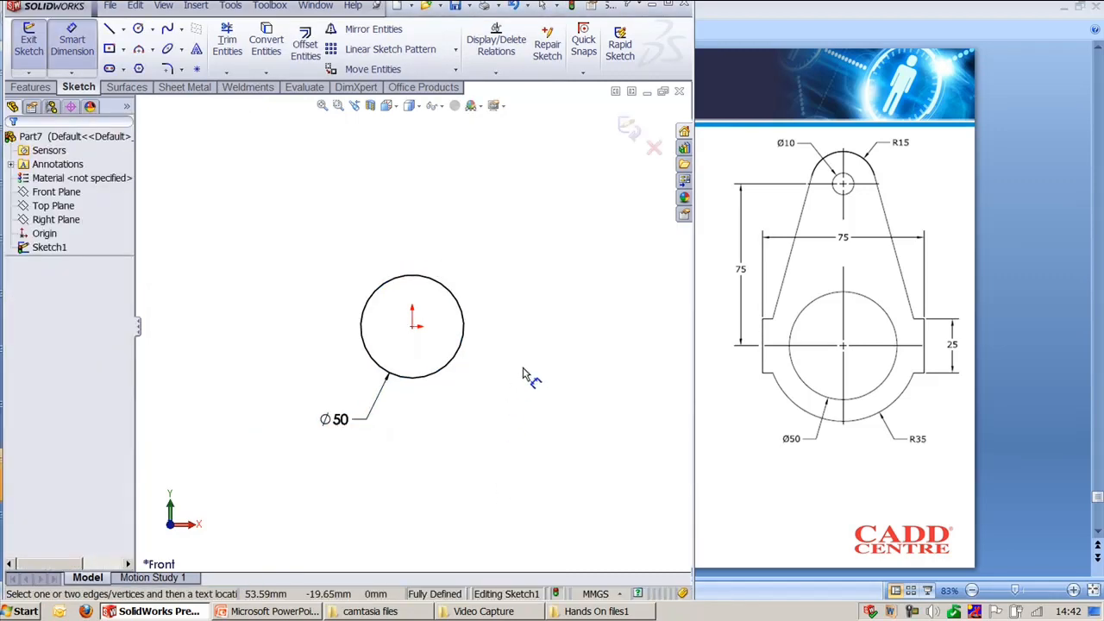
- Add a larger concentric circle at the origin and dimension its diameter as 70 mm
{"action": "key", "text": "c"}
{"action": "left_click", "coordinate": [415, 325]}
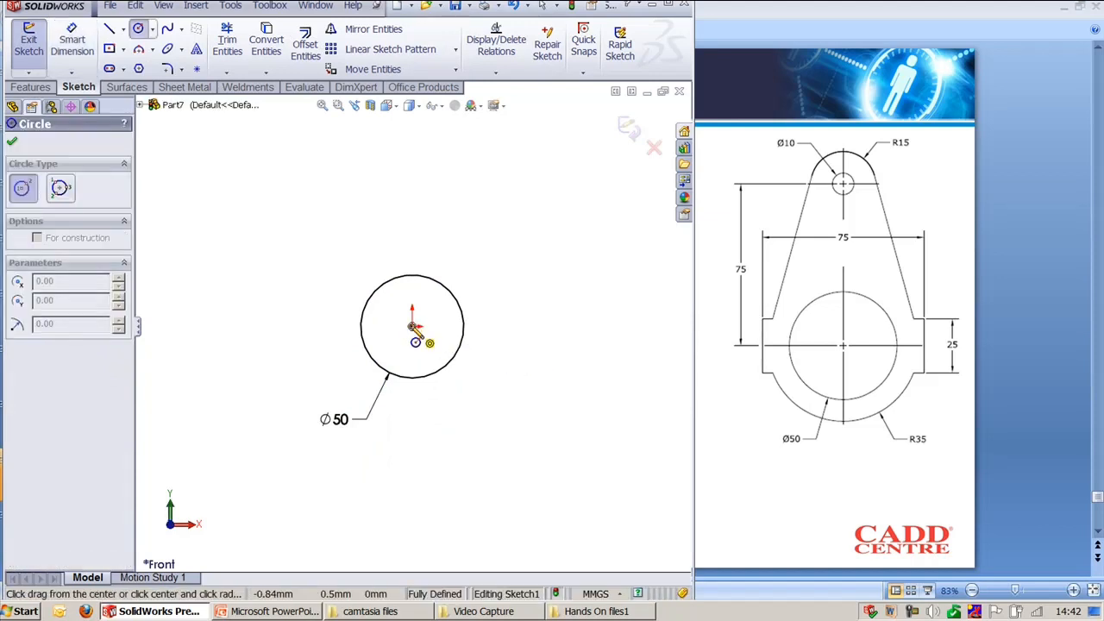
{"action": "left_click", "coordinate": [498, 409]}
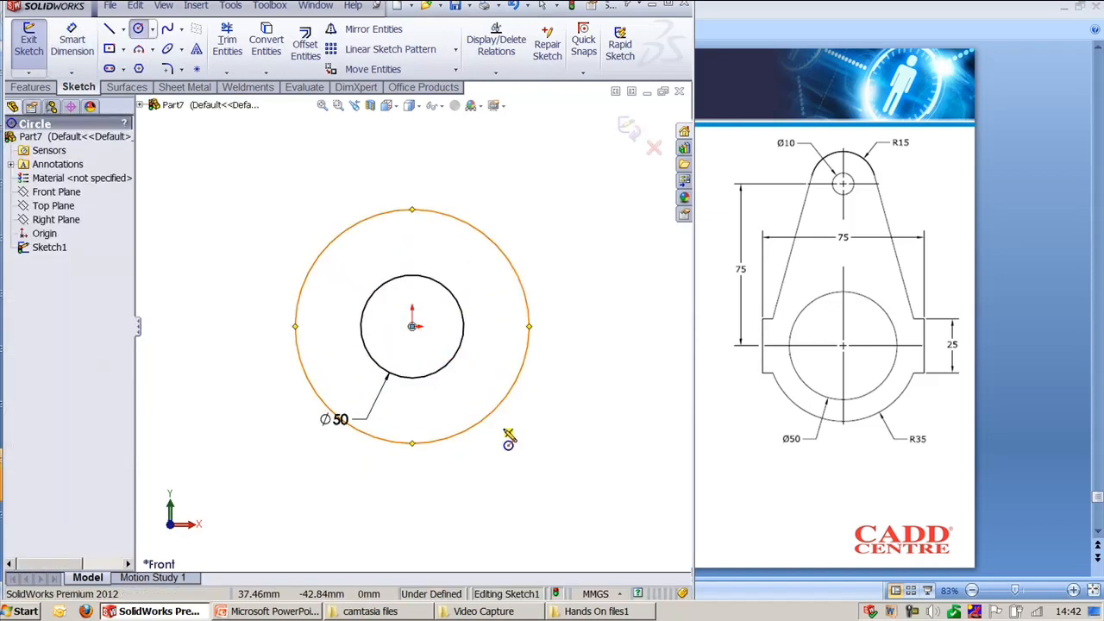
{"action": "key", "text": "d"}
{"action": "left_click", "coordinate": [492, 428]}
{"action": "left_click", "coordinate": [572, 470]}
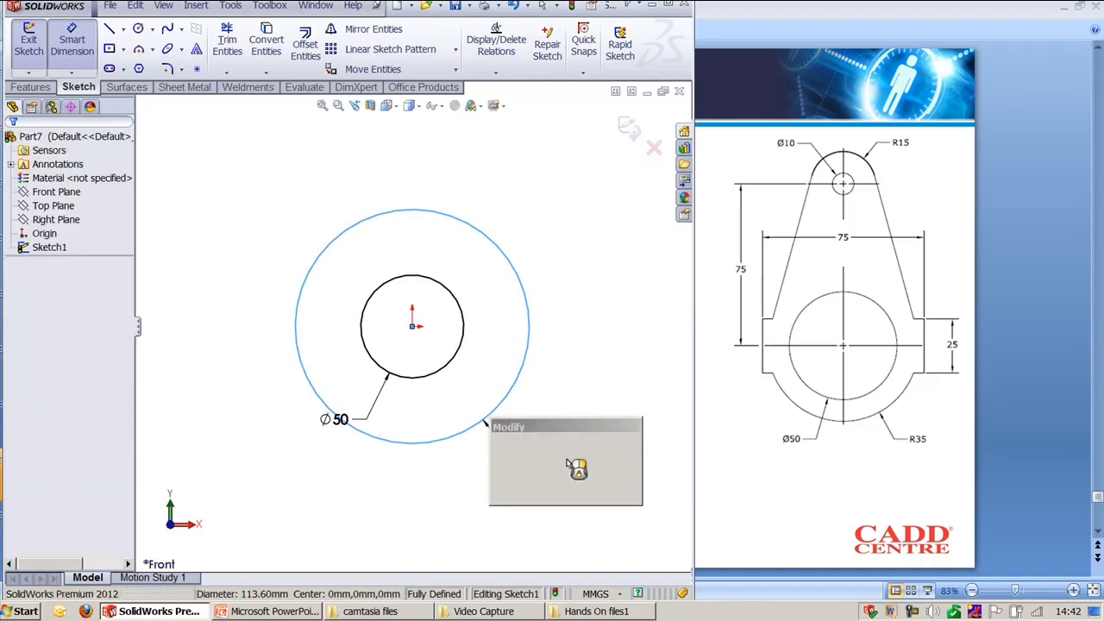
{"action": "type", "text": "70"}
{"action": "key", "text": "Return"}
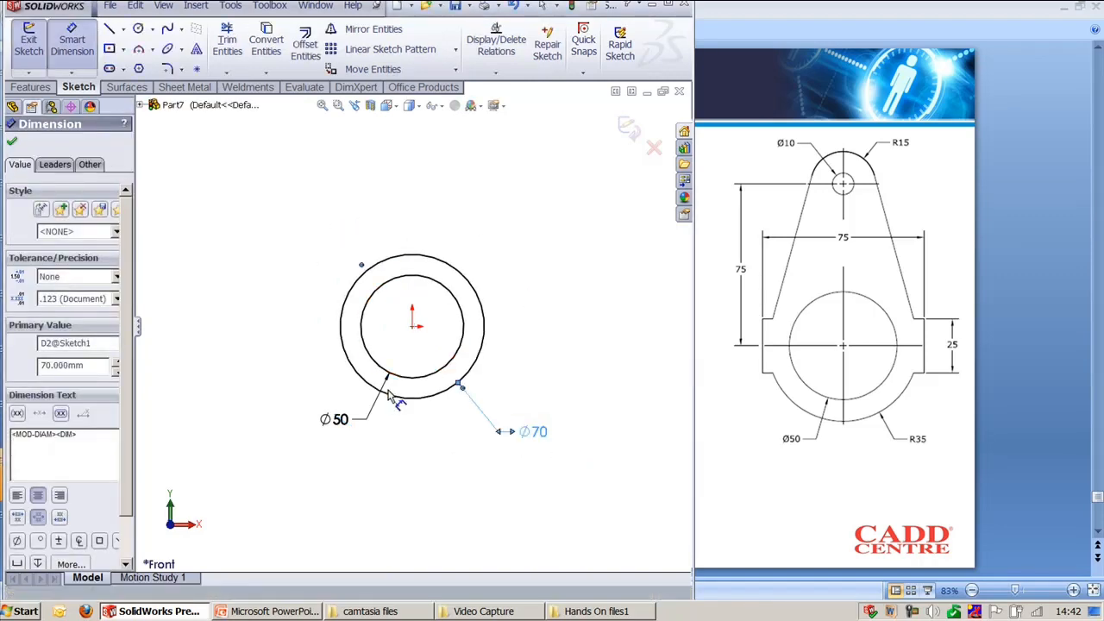
{"action": "key", "text": "Escape"}
- Reposition the 50 mm and 70 mm diameter labels side by side below the circles
{"action": "left_click_drag", "start_coordinate": [348, 428], "coordinate": [477, 476]}
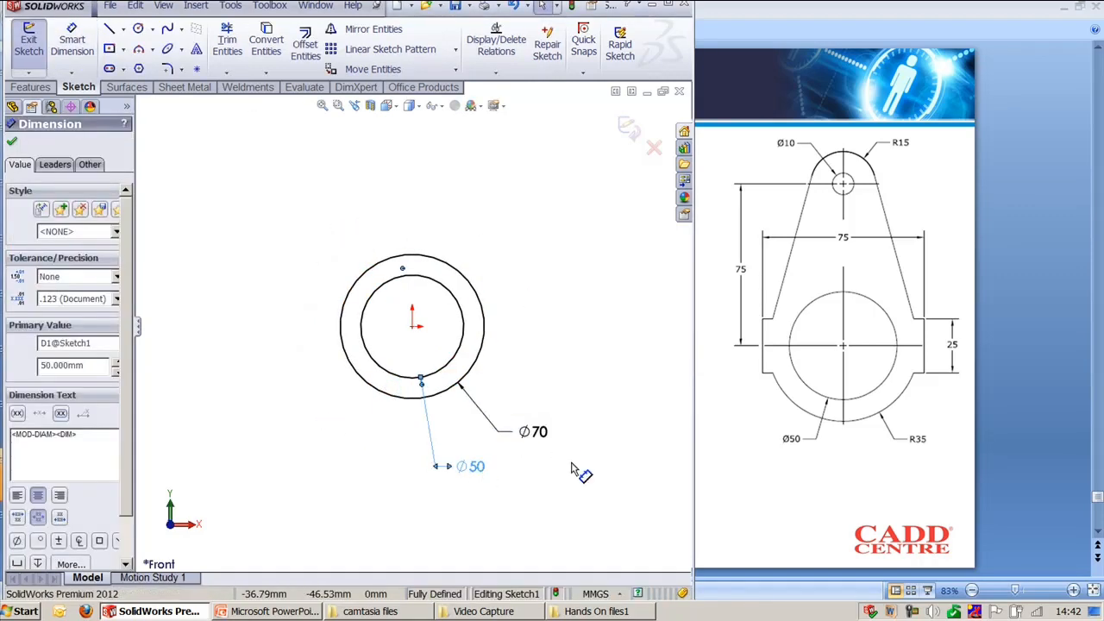
{"action": "left_click_drag", "start_coordinate": [556, 444], "coordinate": [570, 473]}
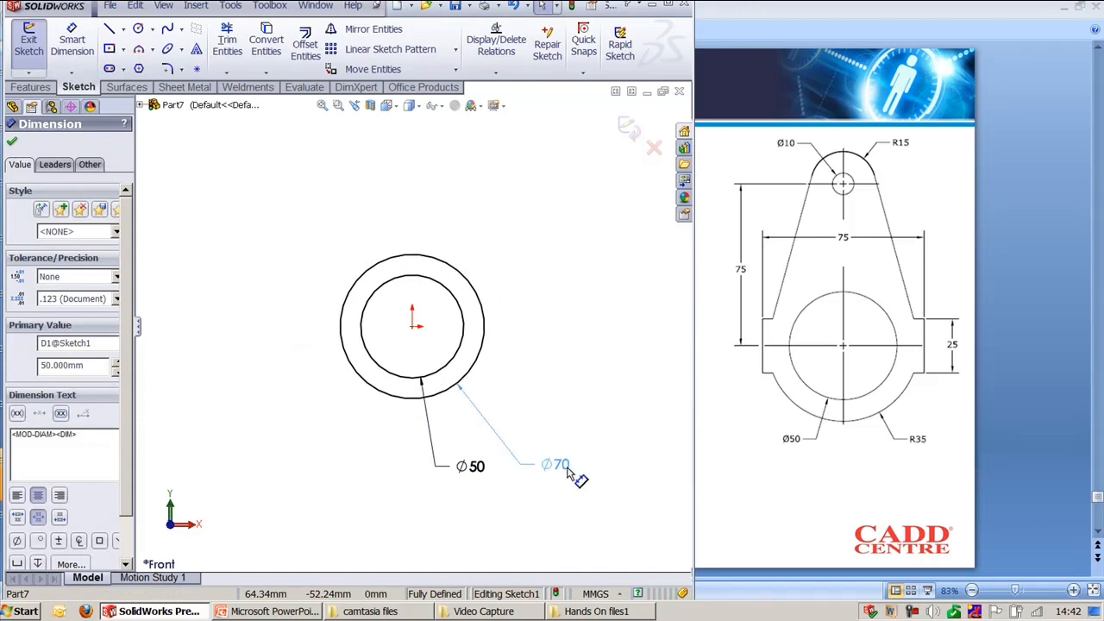
{"action": "left_click", "coordinate": [542, 354]}
- Sketch a circle about 22 mm in diameter vertically above the two concentric circles
{"action": "middle_click_drag", "start_coordinate": [526, 296], "coordinate": [535, 359], "text": "ctrl"}
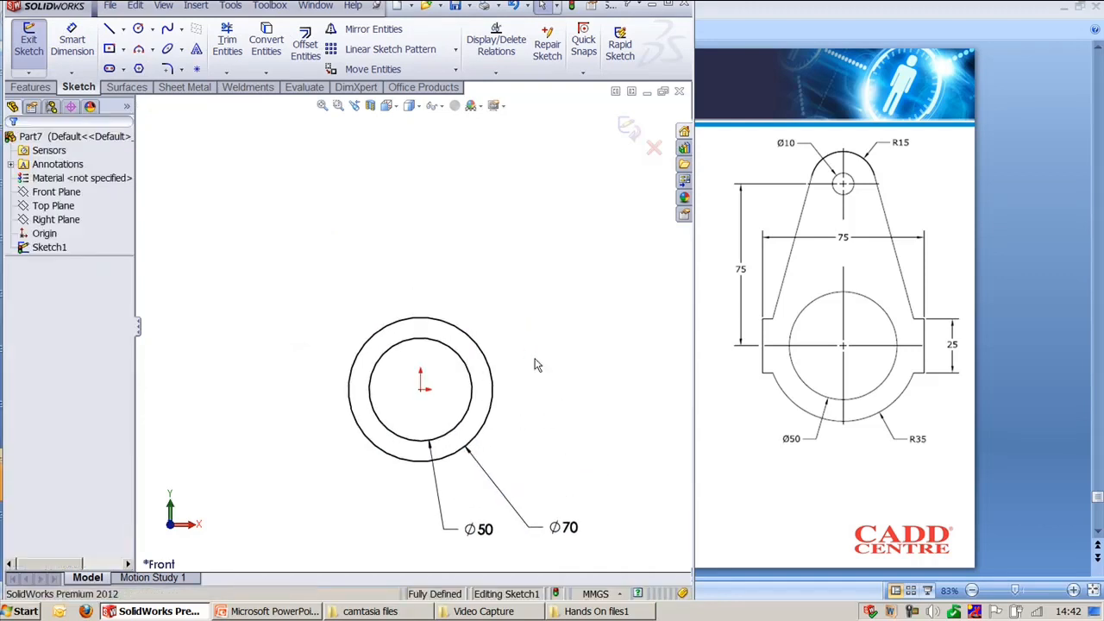
{"action": "left_click", "coordinate": [138, 30]}
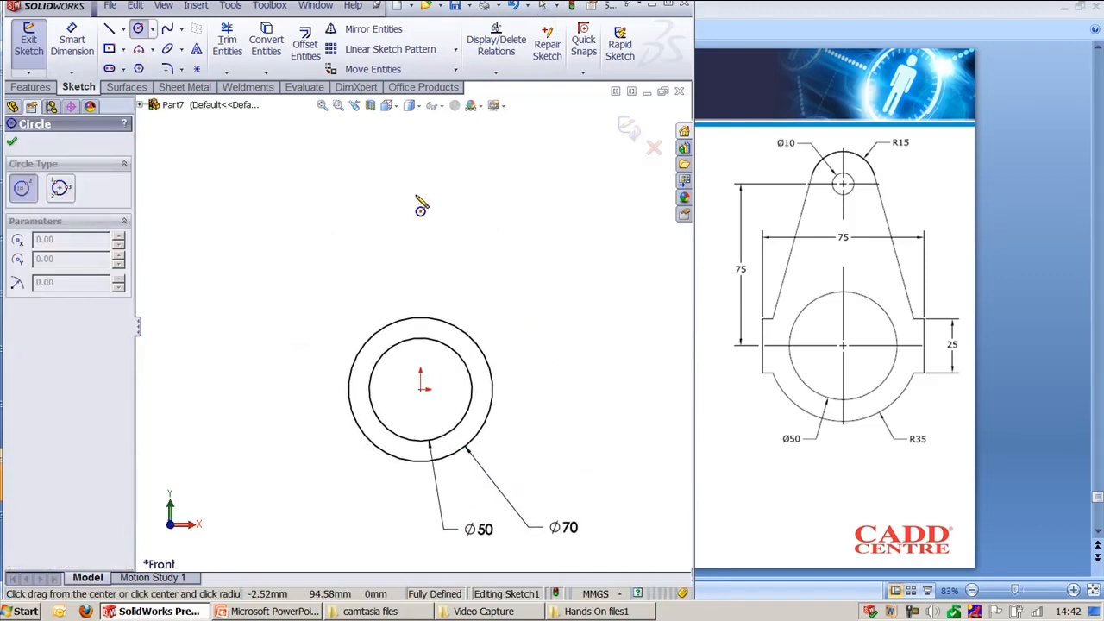
{"action": "left_click", "coordinate": [420, 194]}
{"action": "left_click", "coordinate": [439, 206]}
{"action": "key", "text": "Escape"}
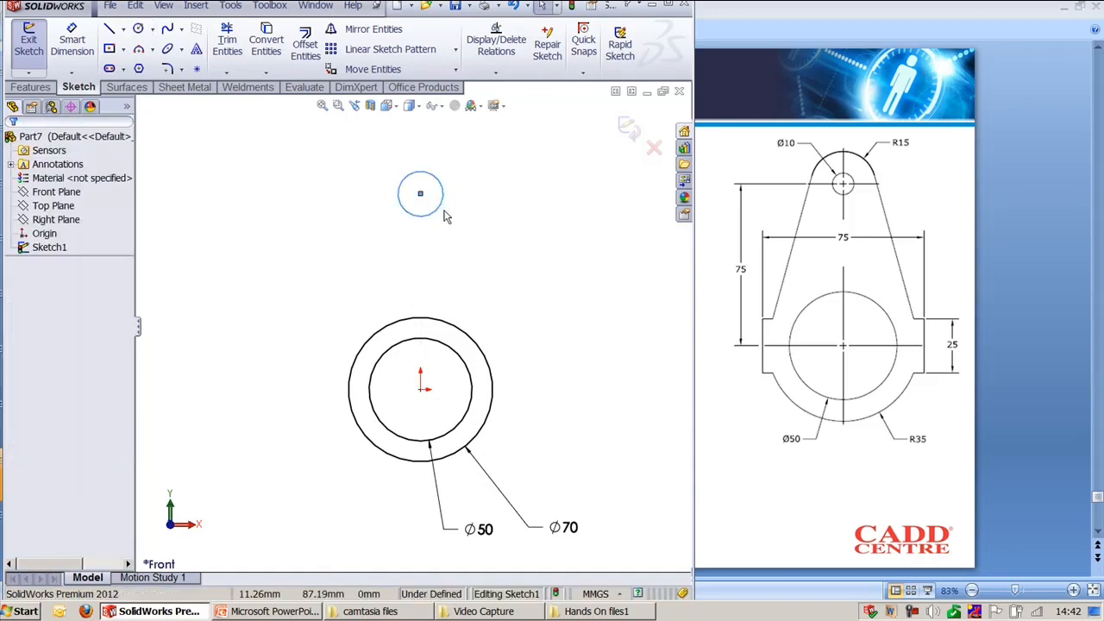
- Dimension the diameter of the upper circle as 10 mm
{"action": "right_click_drag", "start_coordinate": [443, 208], "coordinate": [432, 179]}
{"action": "left_click", "coordinate": [432, 184]}
{"action": "left_click", "coordinate": [522, 166]}
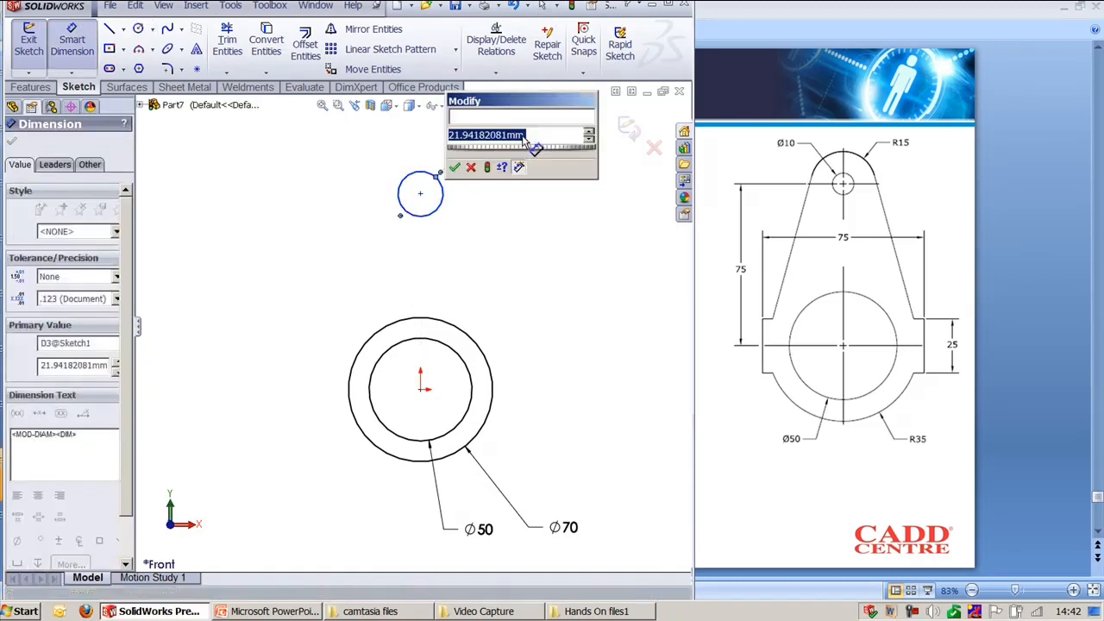
{"action": "type", "text": "10"}
{"action": "key", "text": "Return"}
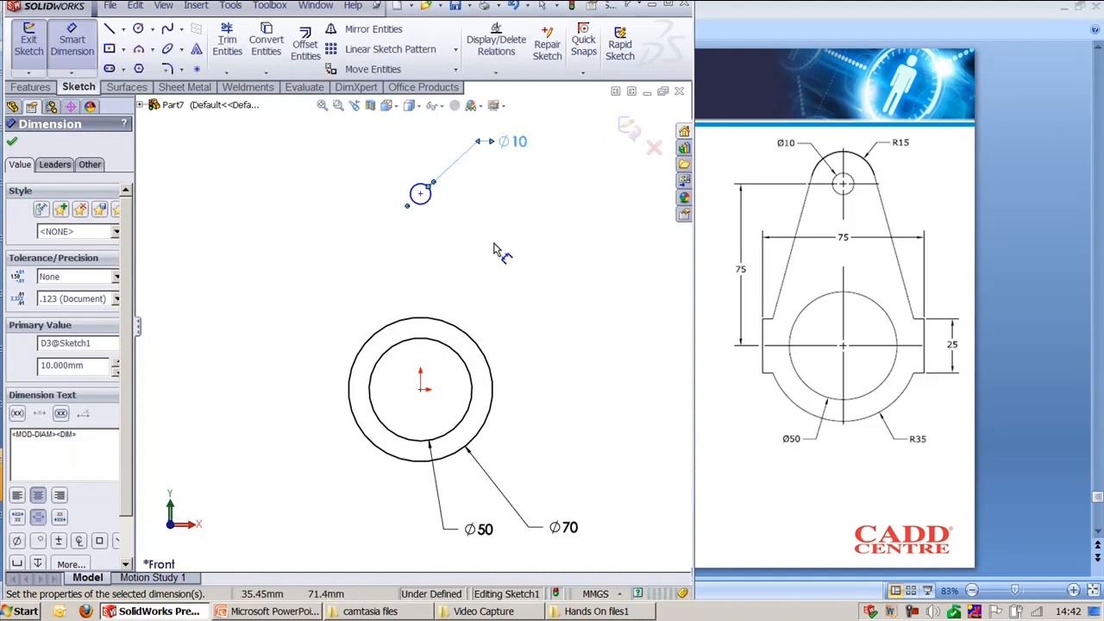
{"action": "middle_click_drag", "start_coordinate": [500, 249], "coordinate": [508, 301], "text": "ctrl"}
{"action": "key", "text": "Escape"}
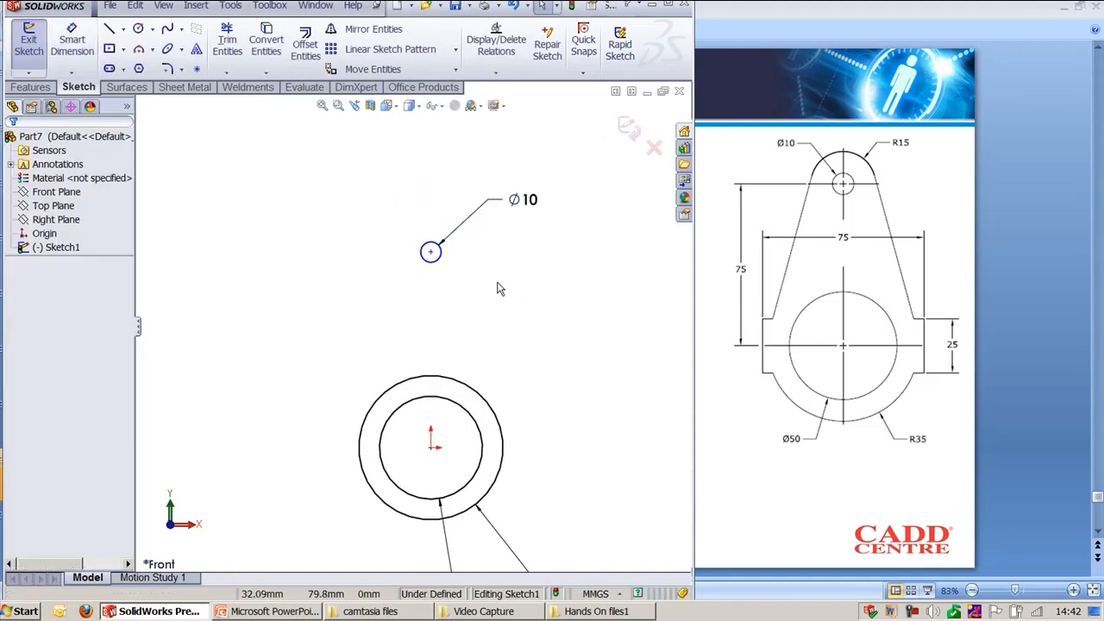
- Sketch a larger circle concentric with the 10 mm circle and dimension its diameter as 30 mm
{"action": "key", "text": "c"}
{"action": "left_click", "coordinate": [431, 252]}
{"action": "left_click", "coordinate": [464, 260]}
{"action": "key", "text": "Escape"}
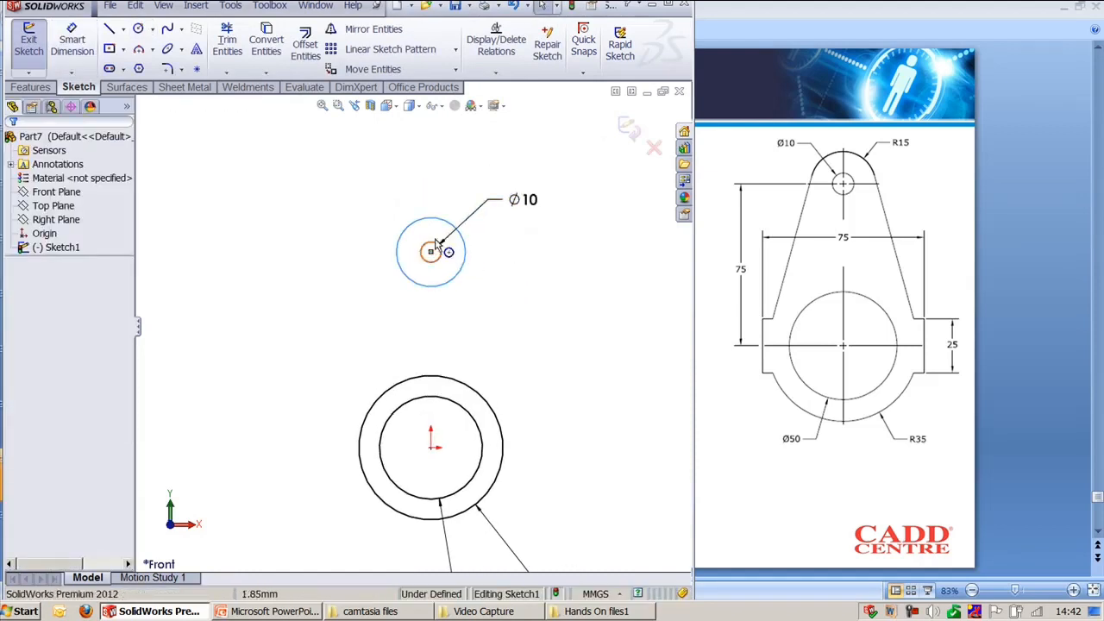
{"action": "key", "text": "d"}
{"action": "left_click", "coordinate": [429, 221]}
{"action": "left_click", "coordinate": [365, 184]}
{"action": "type", "text": "3"}
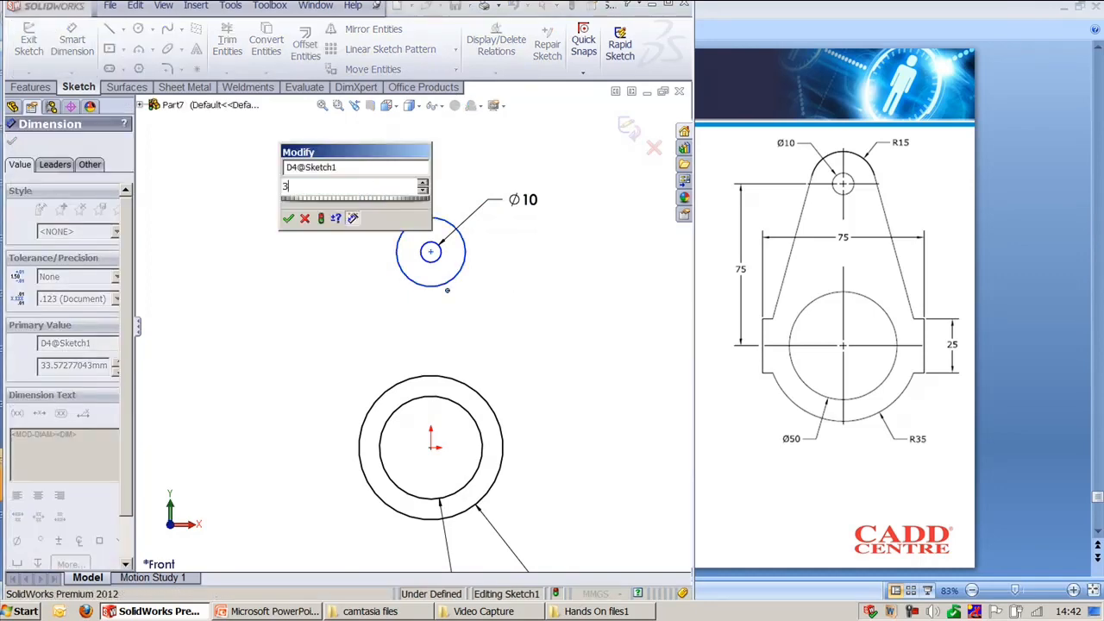
{"action": "type", "text": "0"}
{"action": "key", "text": "Return"}
{"action": "left_click", "coordinate": [273, 174]}
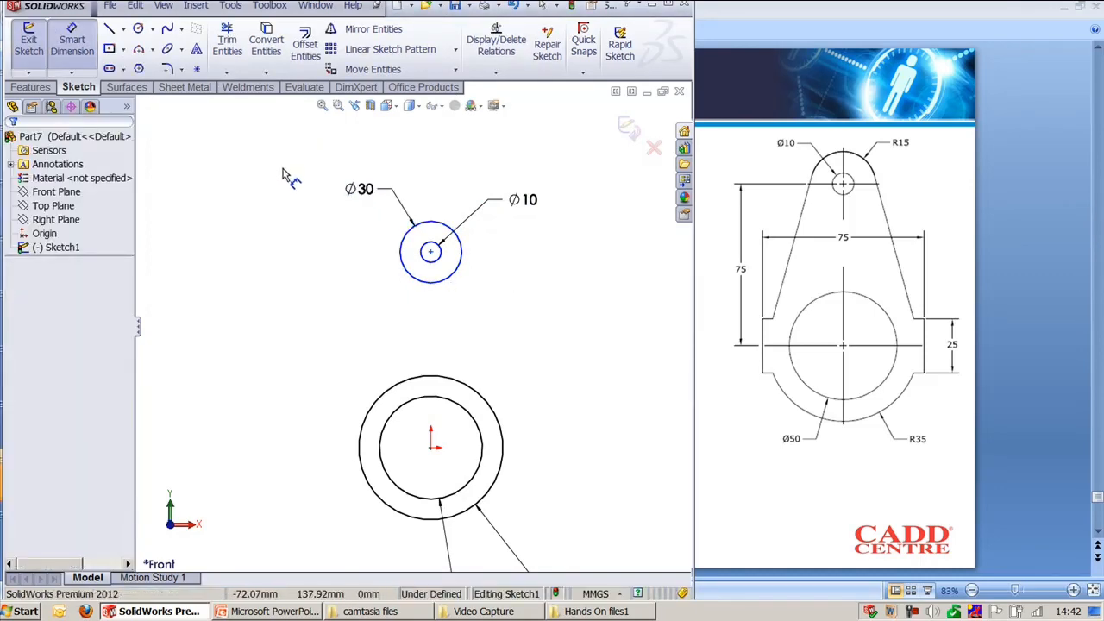
- Draw a vertical centerline from the origin to the centre of the upper circles
{"action": "key", "text": "l"}
{"action": "key", "text": "Escape"}
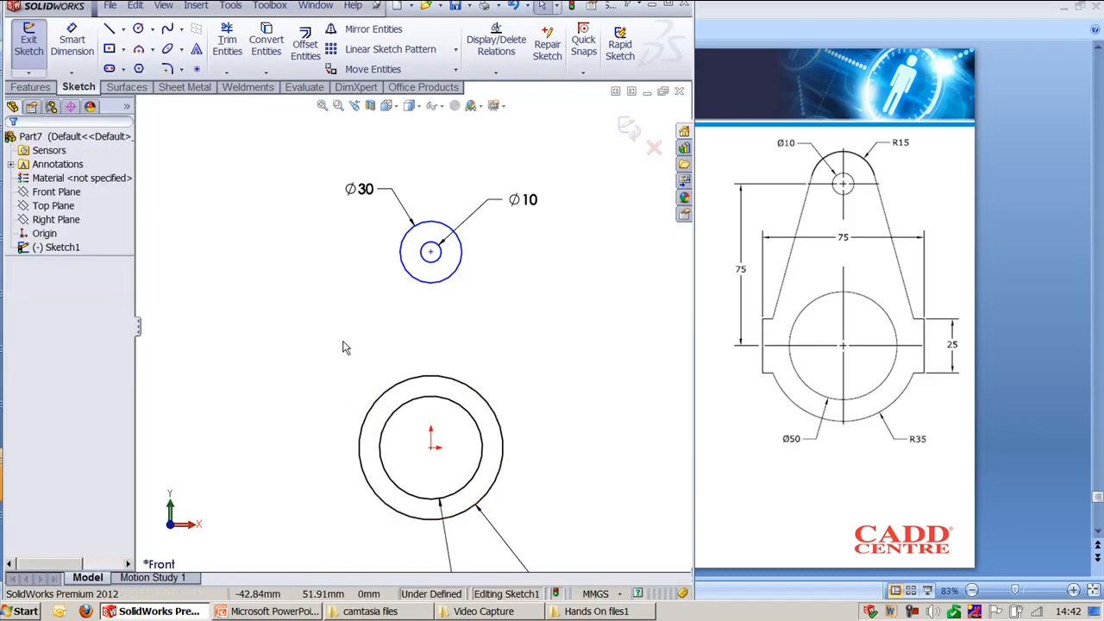
{"action": "right_click", "coordinate": [342, 347]}
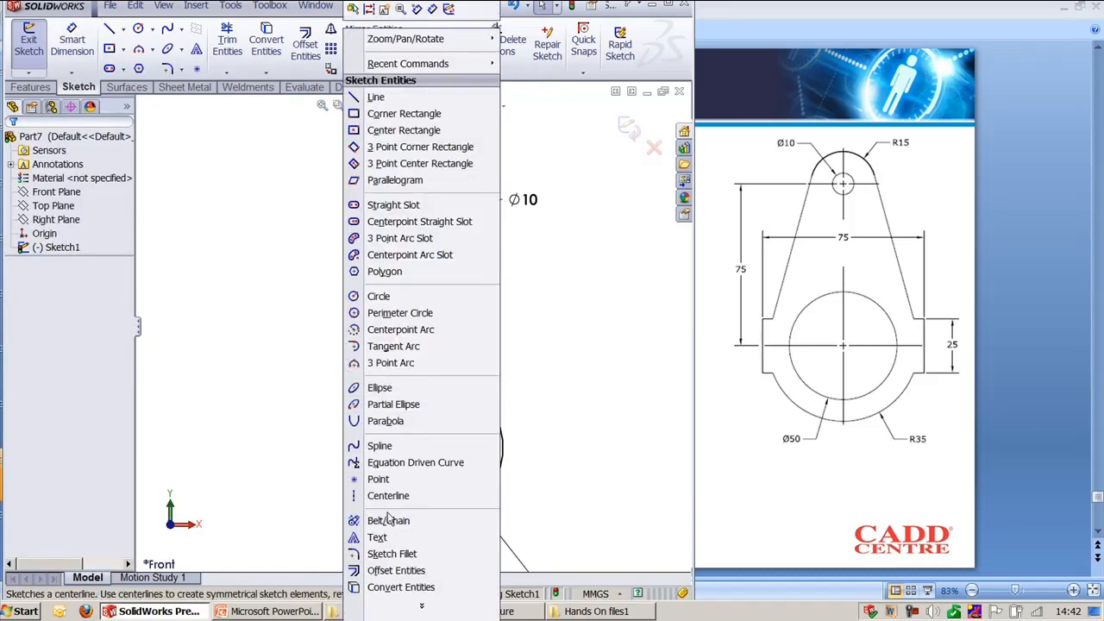
{"action": "left_click", "coordinate": [438, 493]}
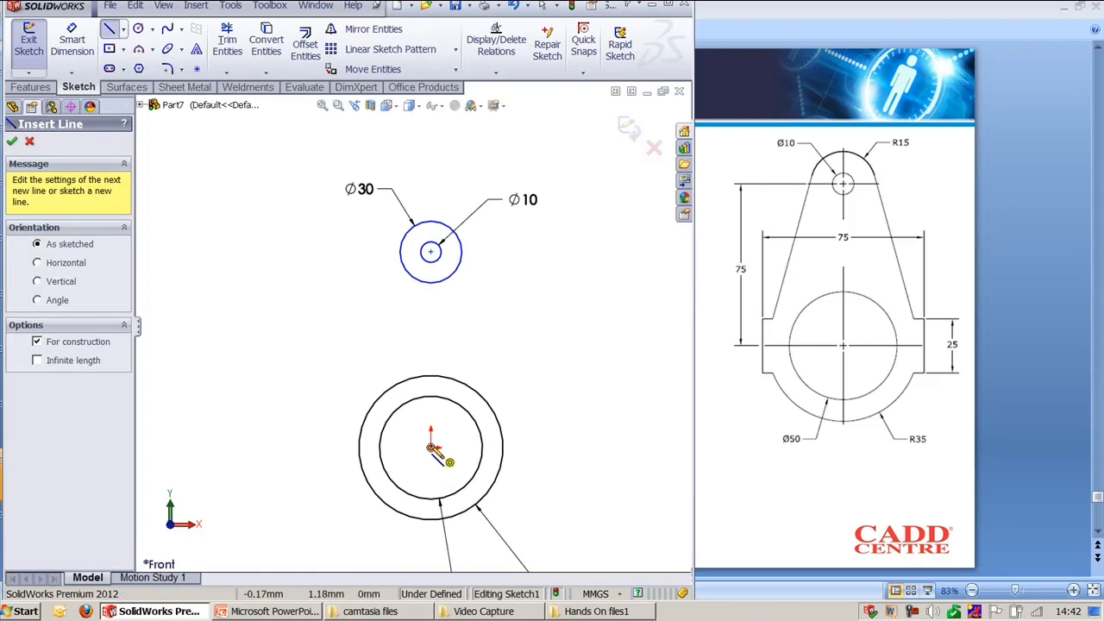
{"action": "left_click", "coordinate": [431, 446]}
{"action": "left_click", "coordinate": [430, 252]}
{"action": "key", "text": "Escape"}
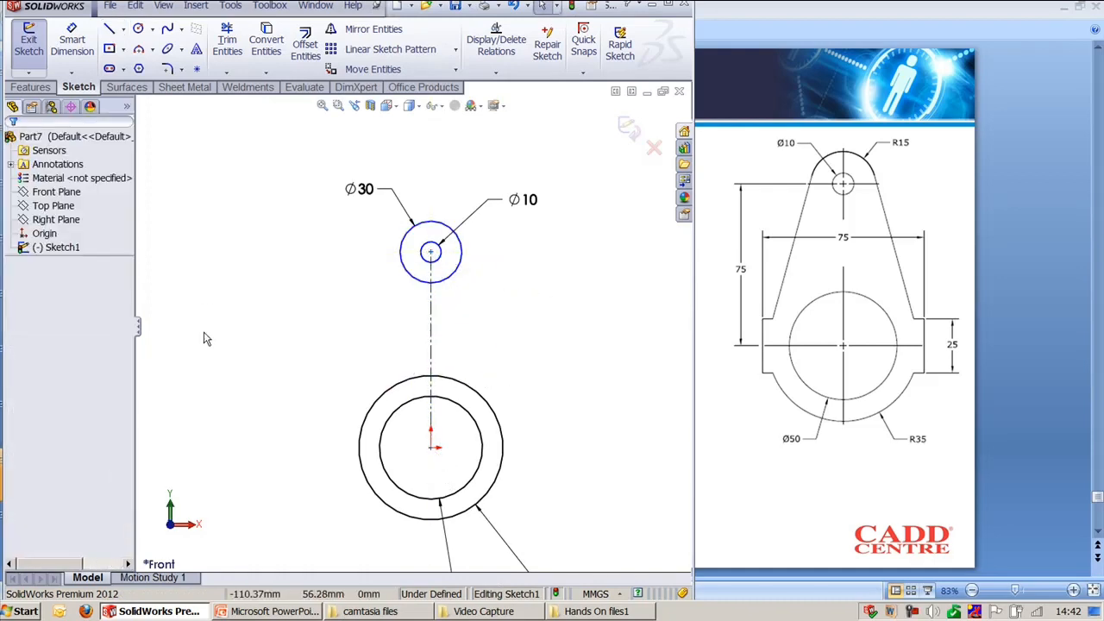
- Draw a horizontal centerline through the origin, extending past the 70 mm circle on both sides
{"action": "key", "text": "s"}
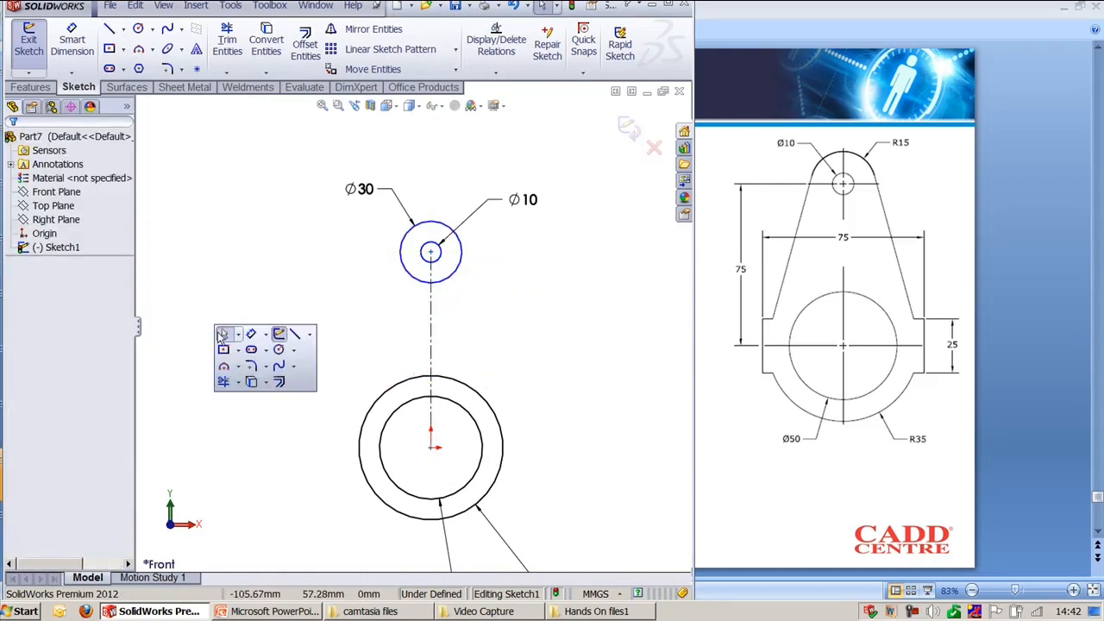
{"action": "left_click", "coordinate": [310, 334]}
{"action": "left_click", "coordinate": [322, 368]}
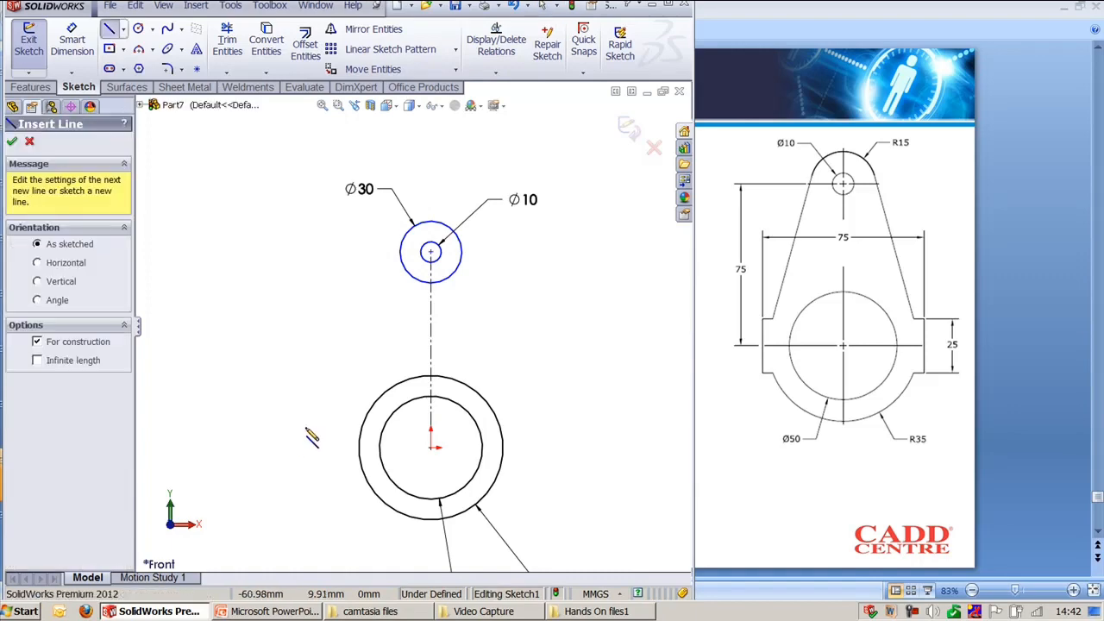
{"action": "left_click", "coordinate": [281, 448]}
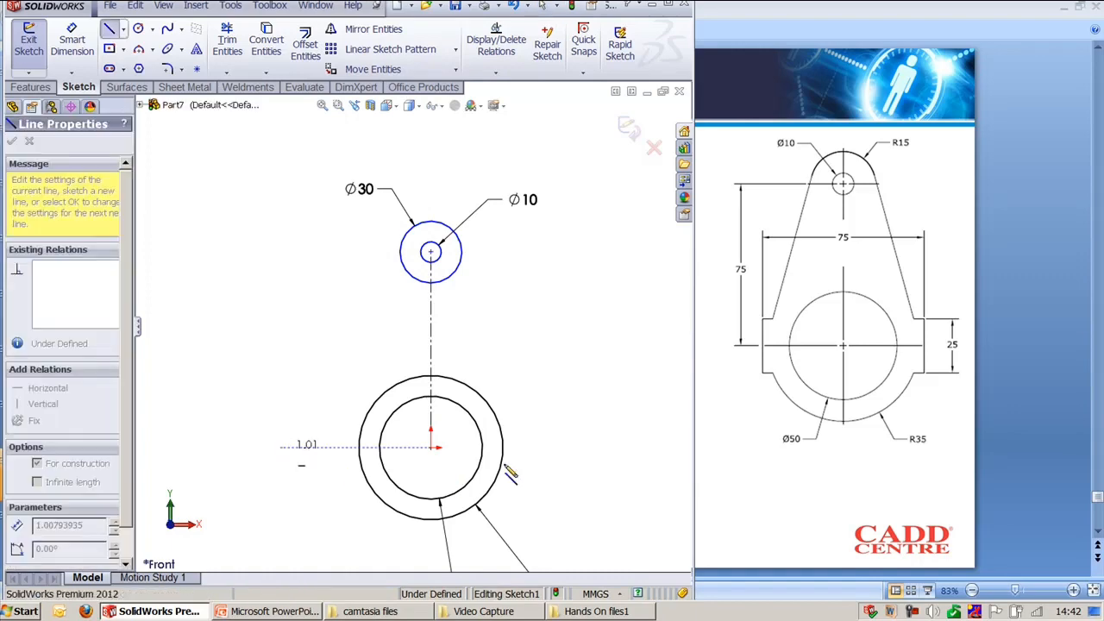
{"action": "left_click", "coordinate": [580, 446]}
{"action": "key", "text": "Escape"}
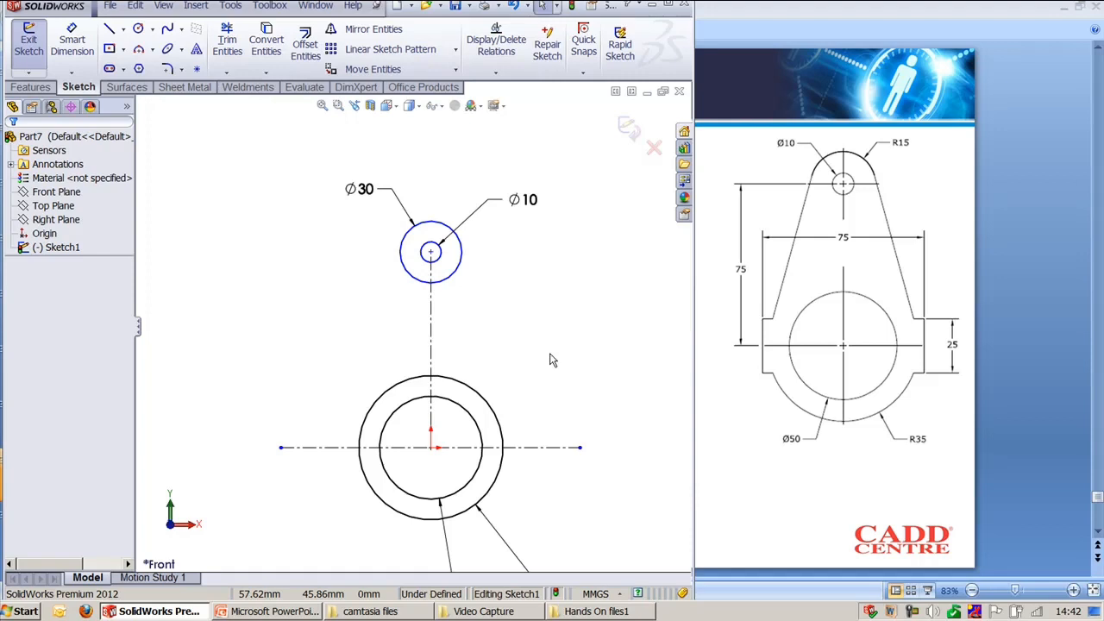
- Sketch a vertical line about 42 mm long just left of the 70 mm circle, crossing the horizontal centerline
{"action": "key", "text": "s"}
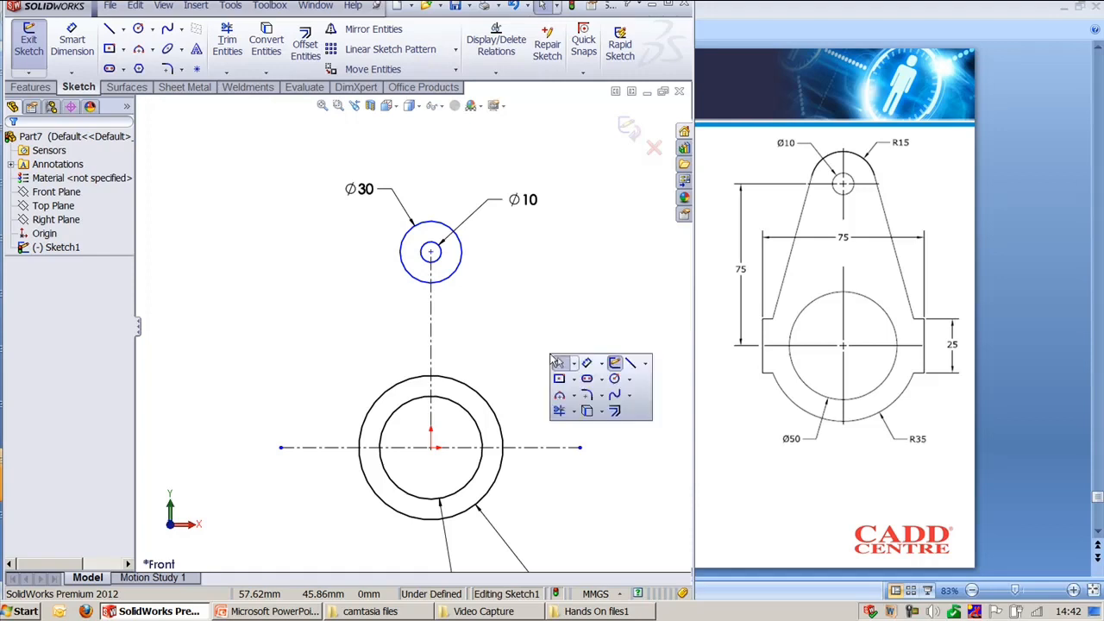
{"action": "left_click", "coordinate": [631, 365]}
{"action": "left_click", "coordinate": [338, 405]}
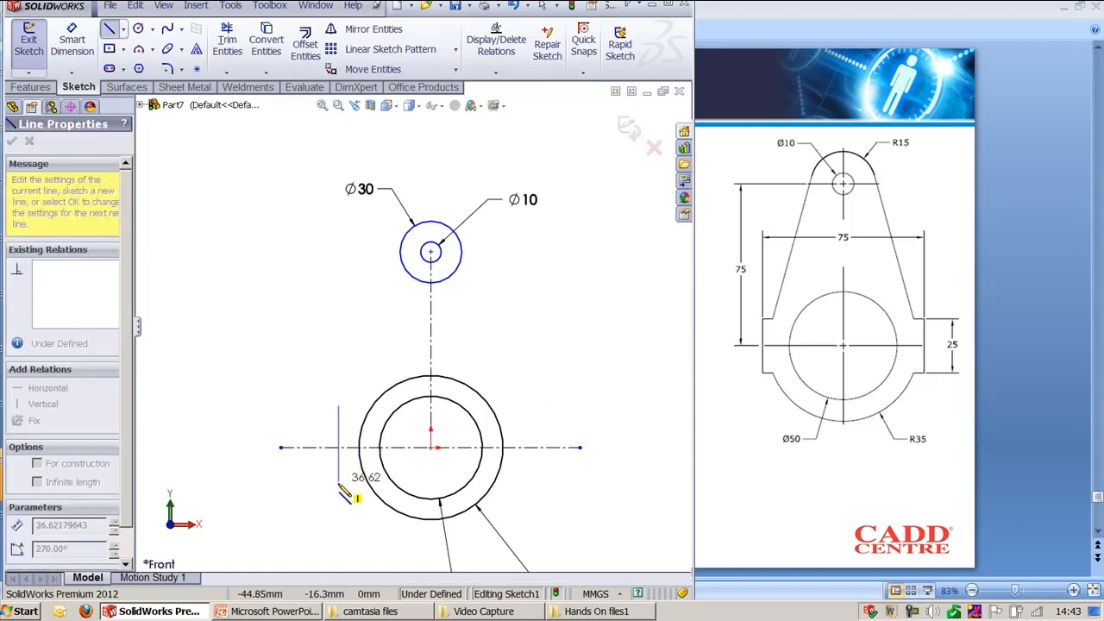
{"action": "left_click", "coordinate": [338, 493]}
{"action": "key", "text": "Escape"}
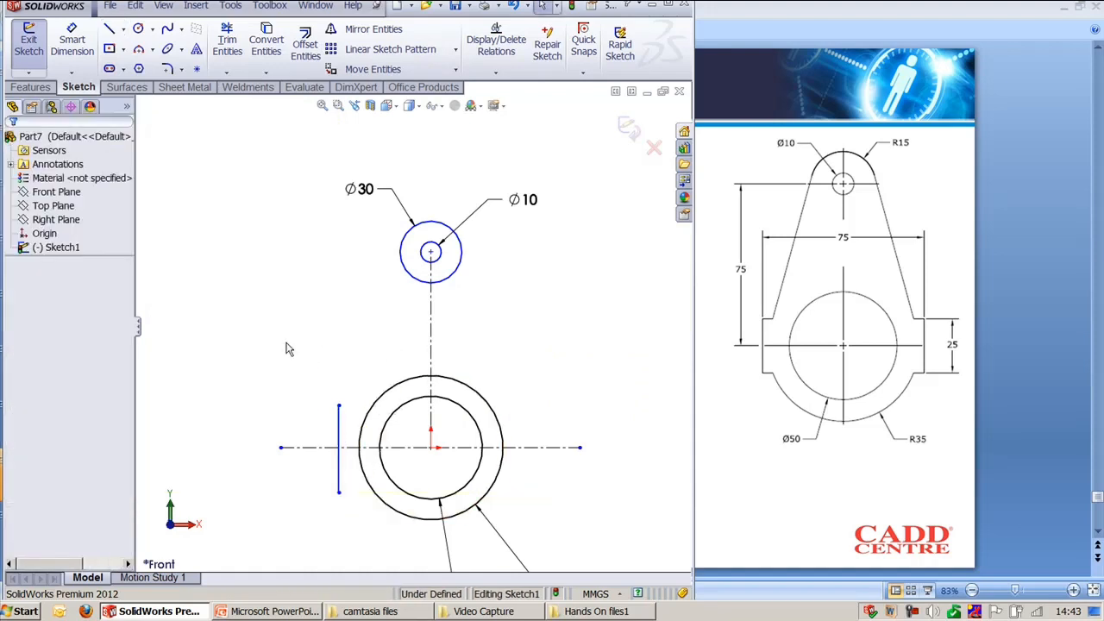
- Make the two endpoints of the vertical line symmetric about the horizontal centerline
{"action": "left_click", "coordinate": [339, 406]}
{"action": "left_click", "coordinate": [339, 493], "text": "ctrl"}
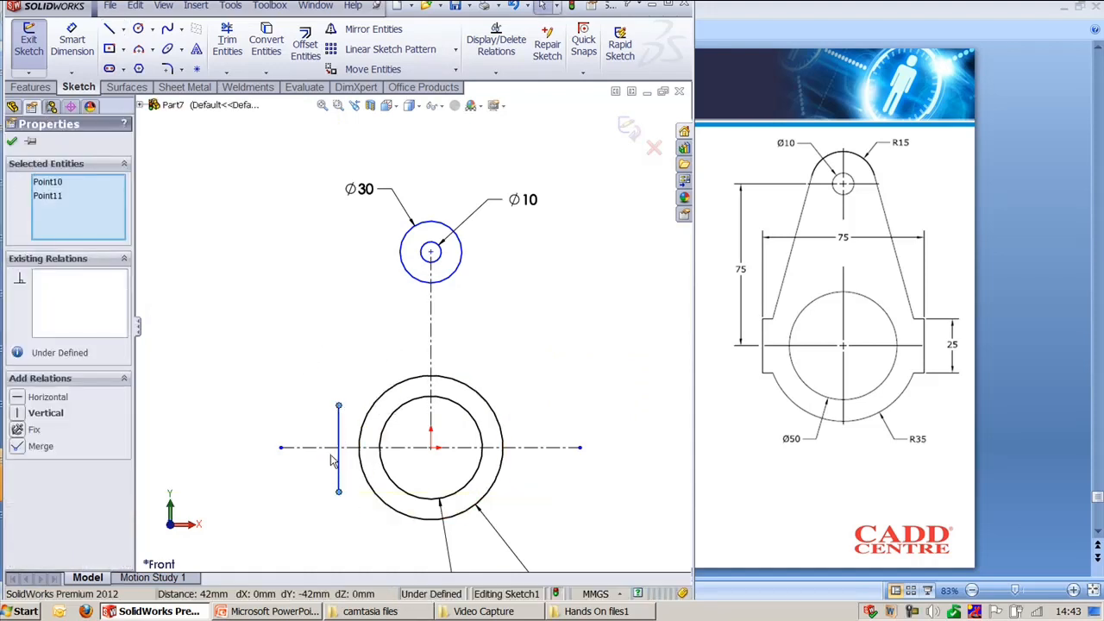
{"action": "left_click", "coordinate": [330, 446], "text": "ctrl"}
{"action": "left_click", "coordinate": [366, 404]}
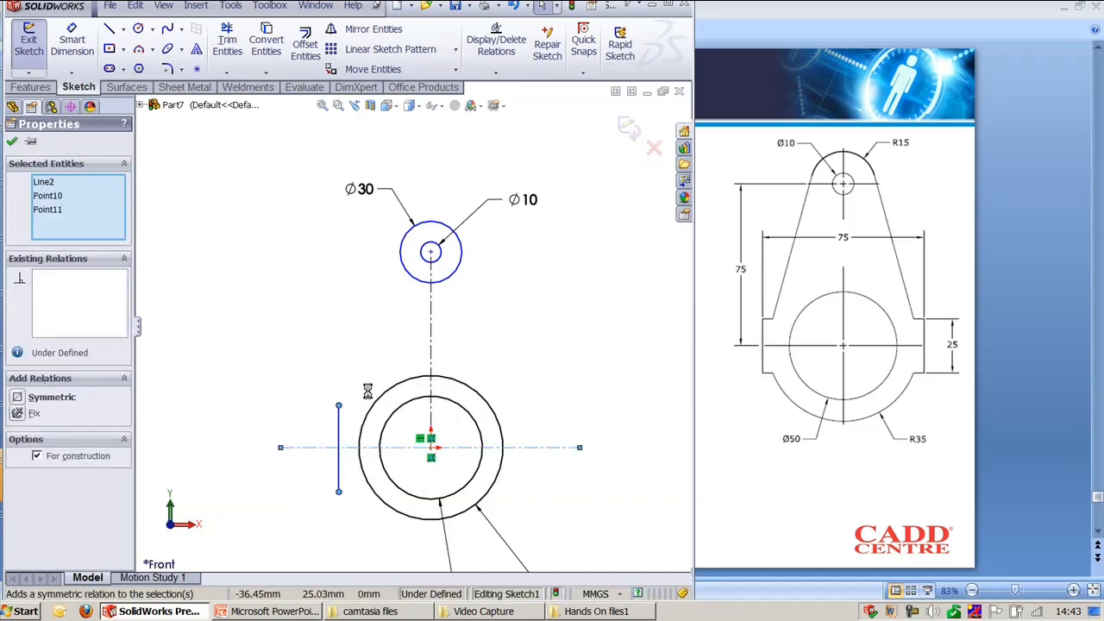
{"action": "left_click", "coordinate": [350, 342]}
- Mirror the vertical line about the vertical centerline to the right side of the circles
{"action": "left_click", "coordinate": [339, 426]}
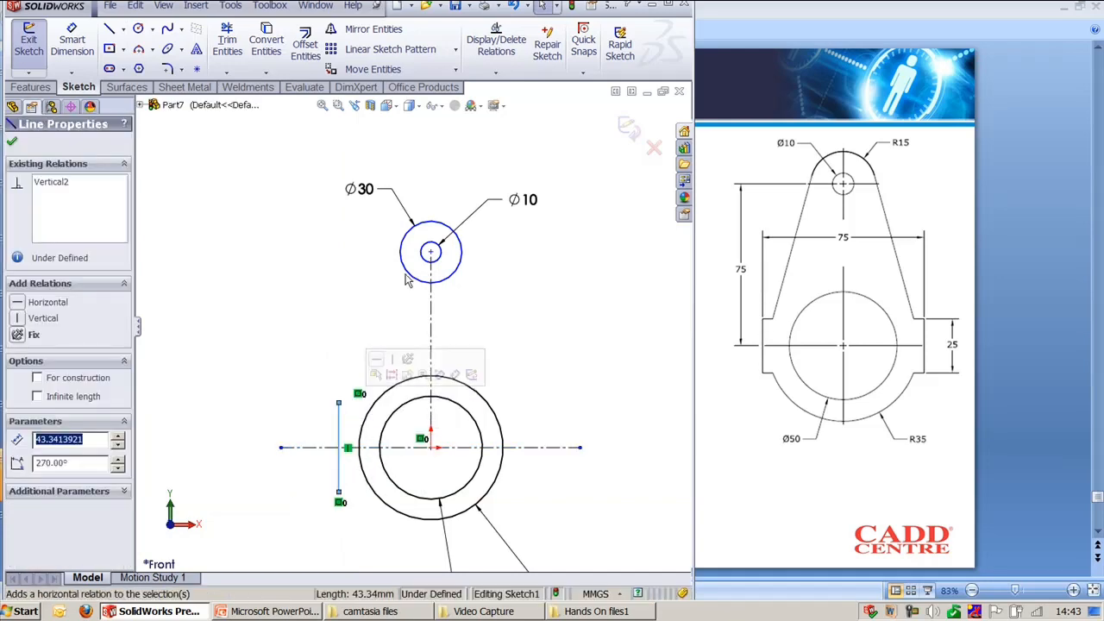
{"action": "left_click", "coordinate": [372, 30]}
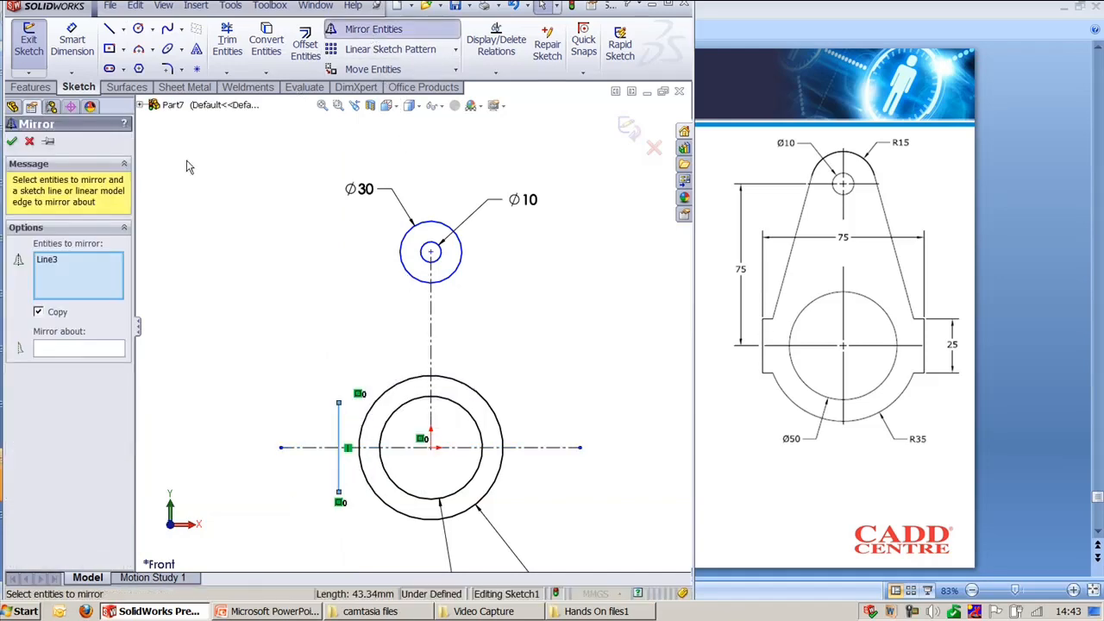
{"action": "left_click", "coordinate": [89, 352]}
{"action": "left_click", "coordinate": [431, 347]}
{"action": "key", "text": "Return"}
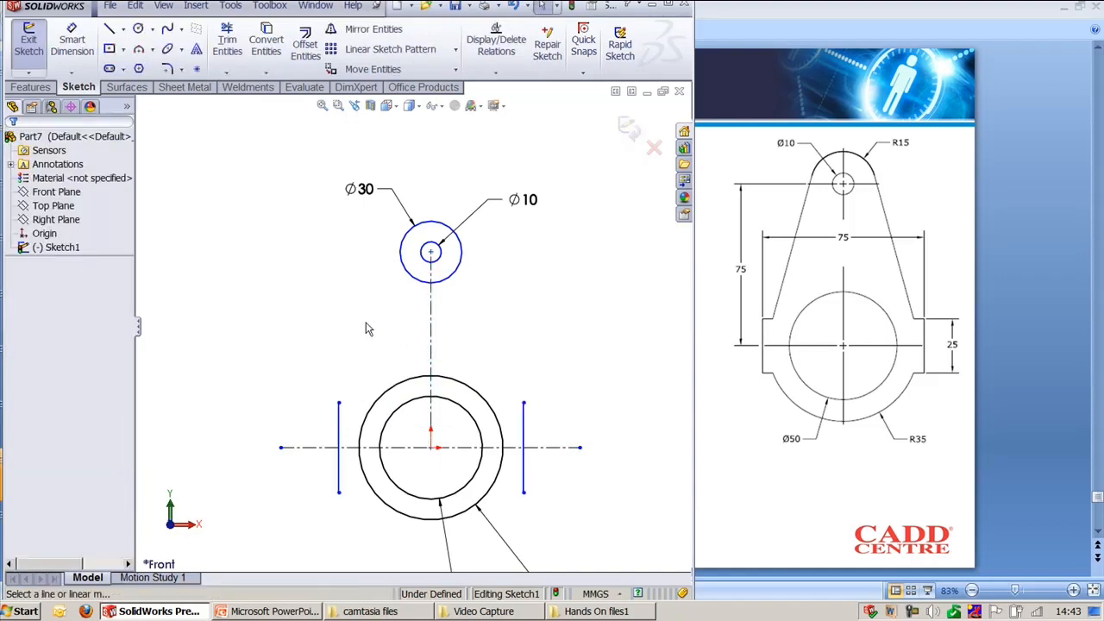
- Dimension the distance between the two vertical side lines as 75 mm, placing the dimension below the circles
{"action": "right_click_drag", "start_coordinate": [362, 315], "coordinate": [362, 281]}
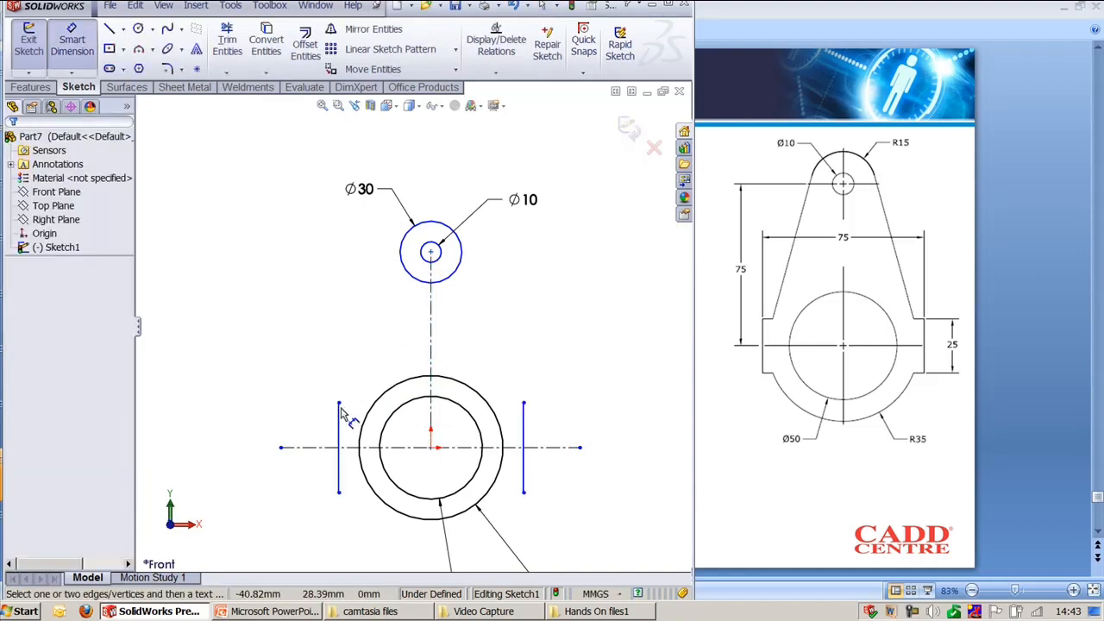
{"action": "left_click", "coordinate": [340, 432]}
{"action": "left_click", "coordinate": [529, 441]}
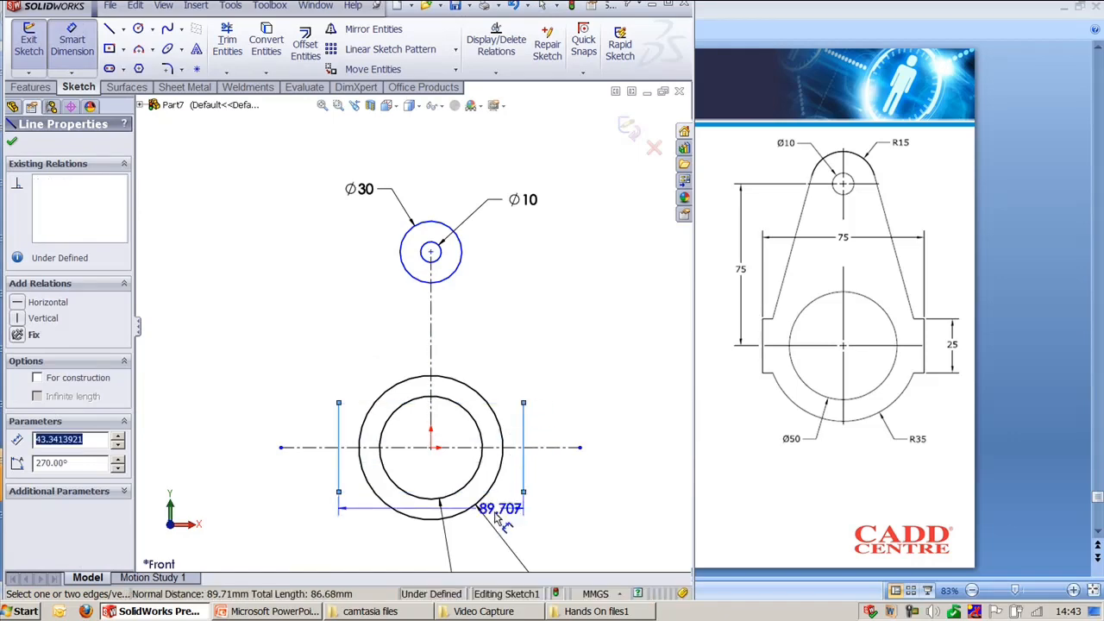
{"action": "left_click", "coordinate": [281, 545]}
{"action": "type", "text": "75"}
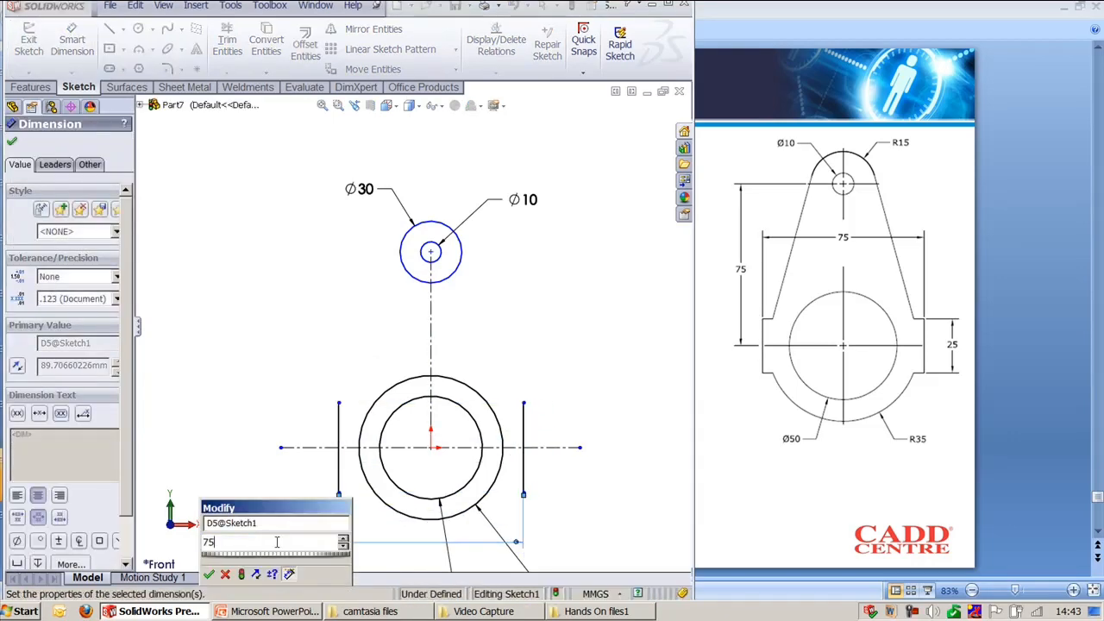
{"action": "key", "text": "Return"}
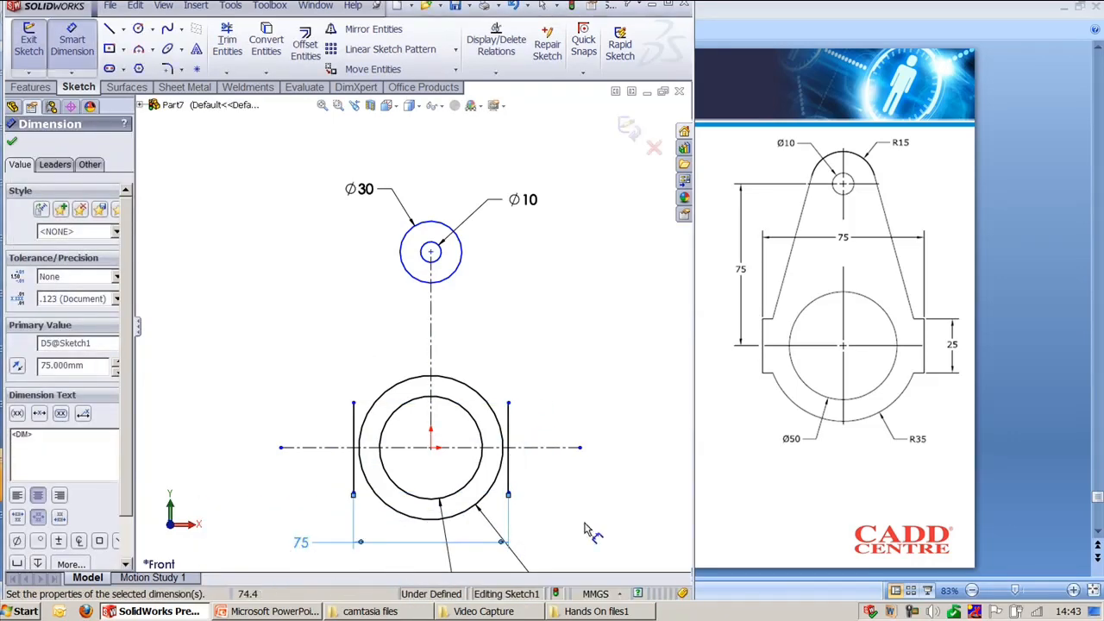
- Dimension the length of the right vertical line as 25 mm
{"action": "left_click", "coordinate": [510, 429]}
{"action": "left_click", "coordinate": [631, 441]}
{"action": "type", "text": "25"}
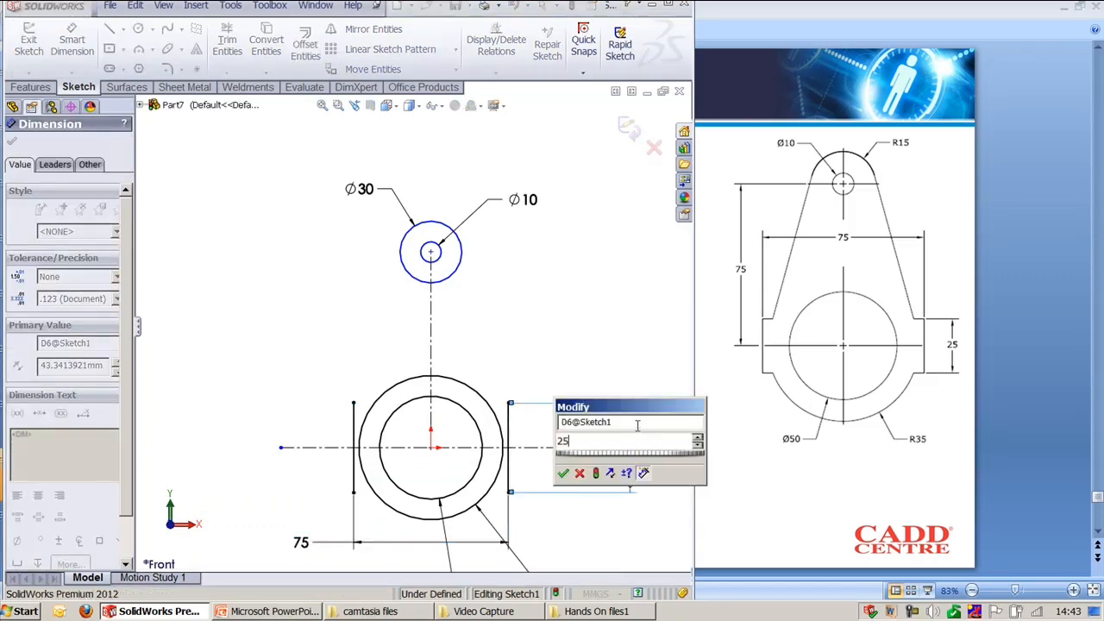
{"action": "key", "text": "Return"}
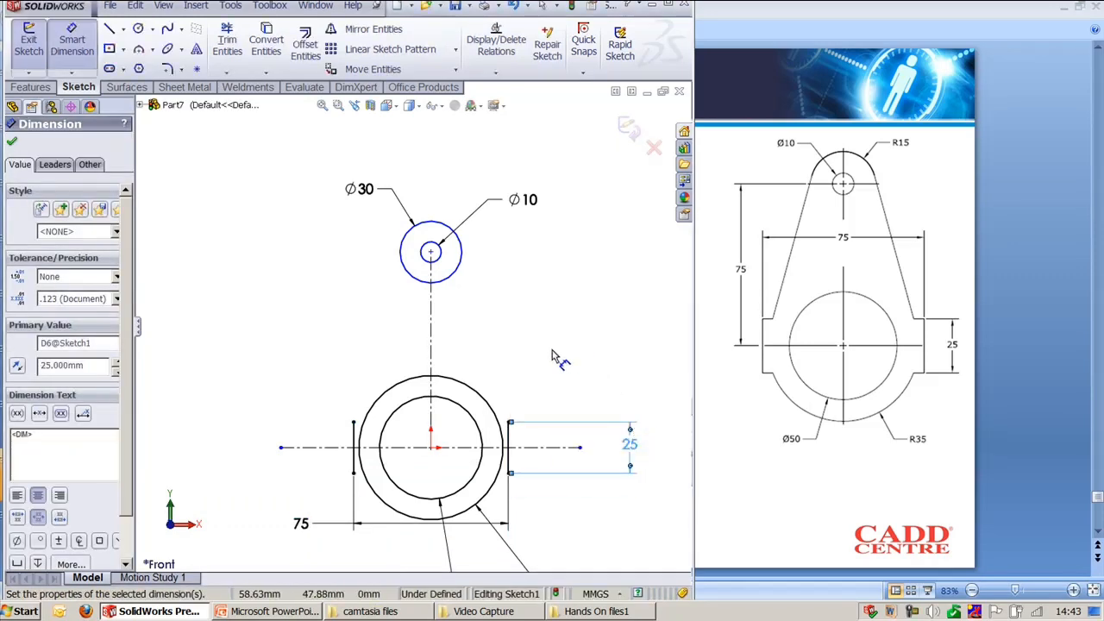
{"action": "key", "text": "Escape"}
- Sketch short horizontal lines, about 10 mm long, inward from the upper ends of both vertical side lines, crossing the 70 mm circle
{"action": "scroll", "coordinate": [539, 371], "scroll_direction": "down", "scroll_amount": 3}
{"action": "middle_click_drag", "start_coordinate": [536, 381], "coordinate": [524, 277], "text": "ctrl"}
{"action": "scroll", "coordinate": [530, 273], "scroll_direction": "up", "scroll_amount": 1}
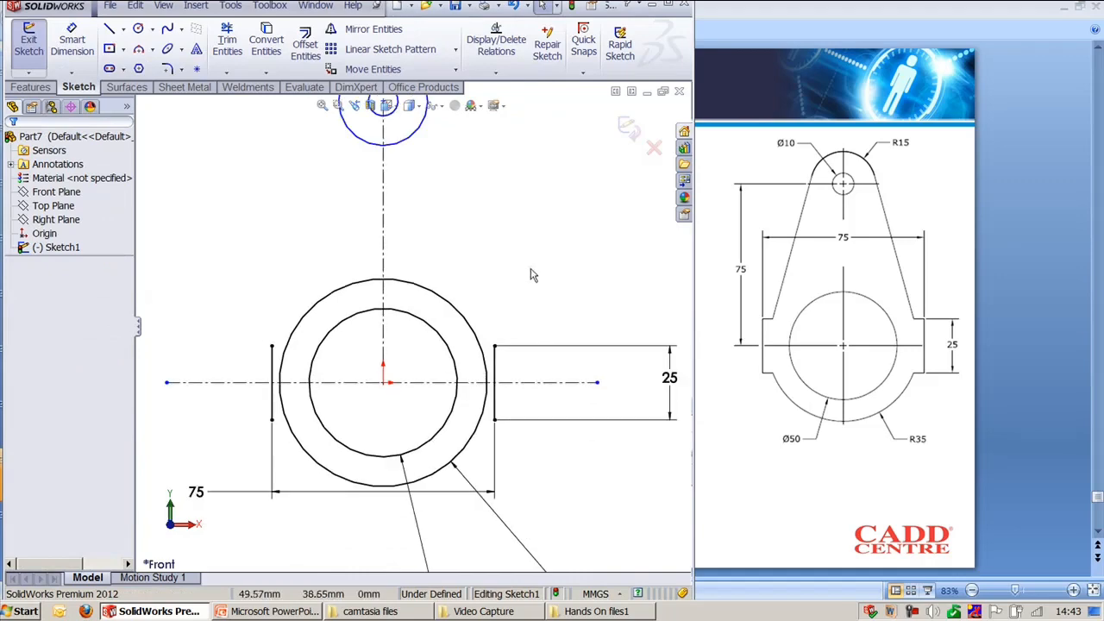
{"action": "key", "text": "l"}
{"action": "left_click", "coordinate": [494, 346]}
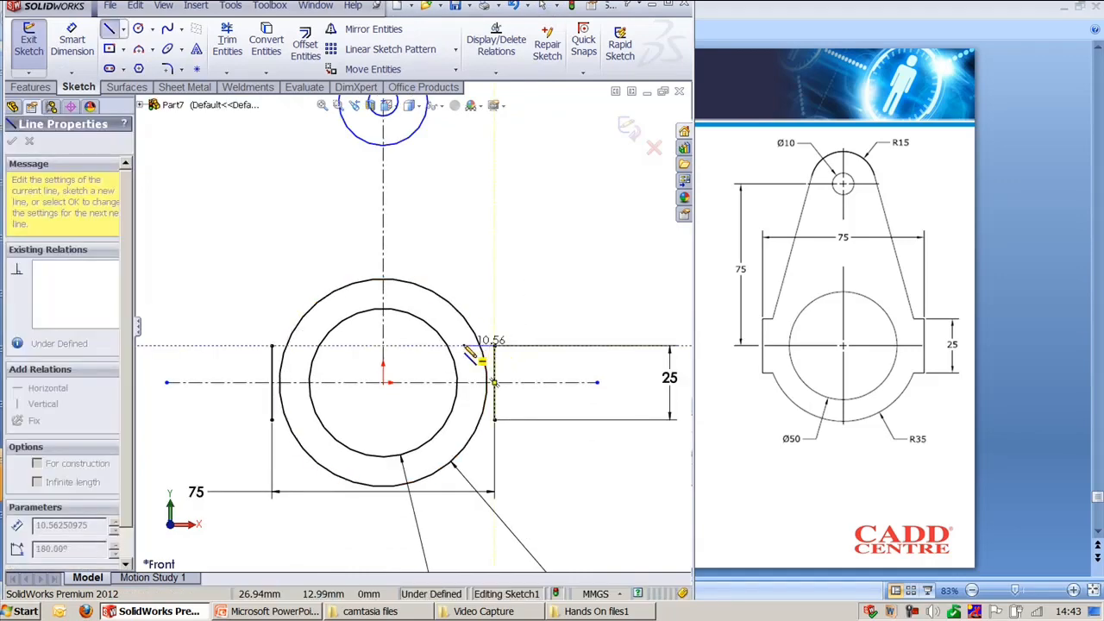
{"action": "key", "text": "Escape"}
{"action": "key", "text": "l"}
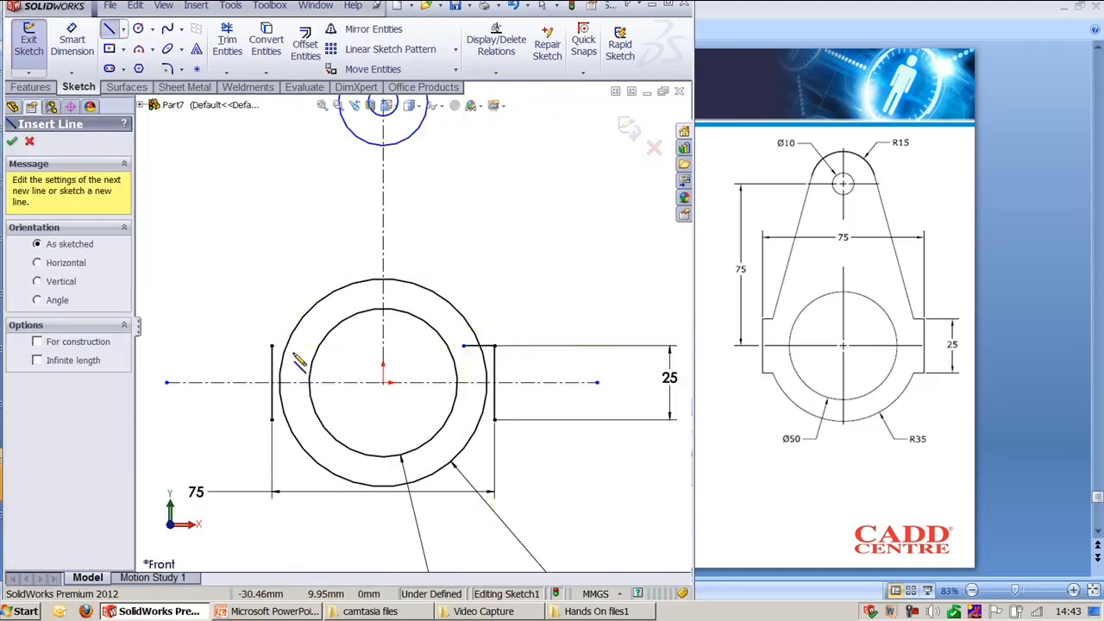
{"action": "left_click", "coordinate": [272, 346]}
{"action": "left_click", "coordinate": [299, 346]}
{"action": "key", "text": "Escape"}
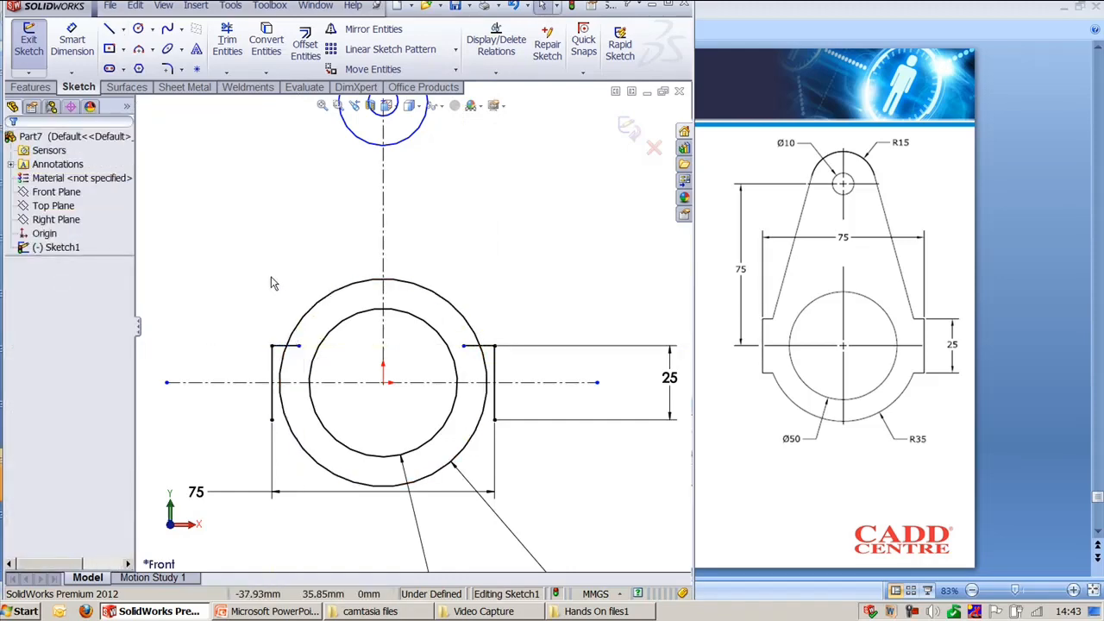
- Mirror both short horizontal lines about the horizontal centerline to form the lower edges of the side tabs
{"action": "left_click", "coordinate": [367, 28]}
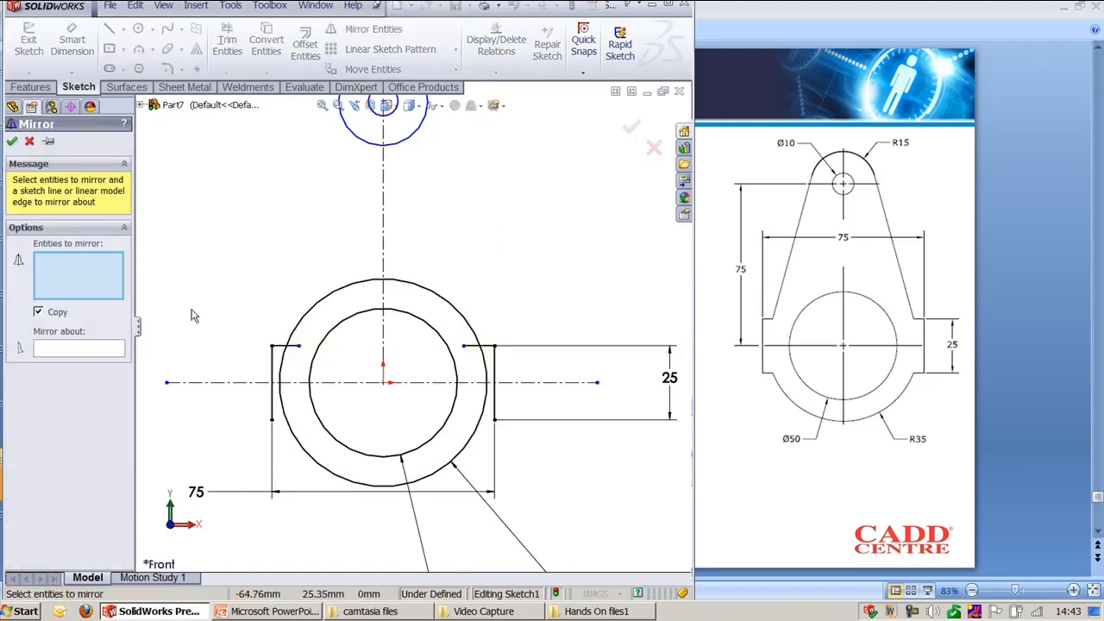
{"action": "left_click", "coordinate": [284, 346]}
{"action": "left_click", "coordinate": [489, 346]}
{"action": "right_click", "coordinate": [489, 346]}
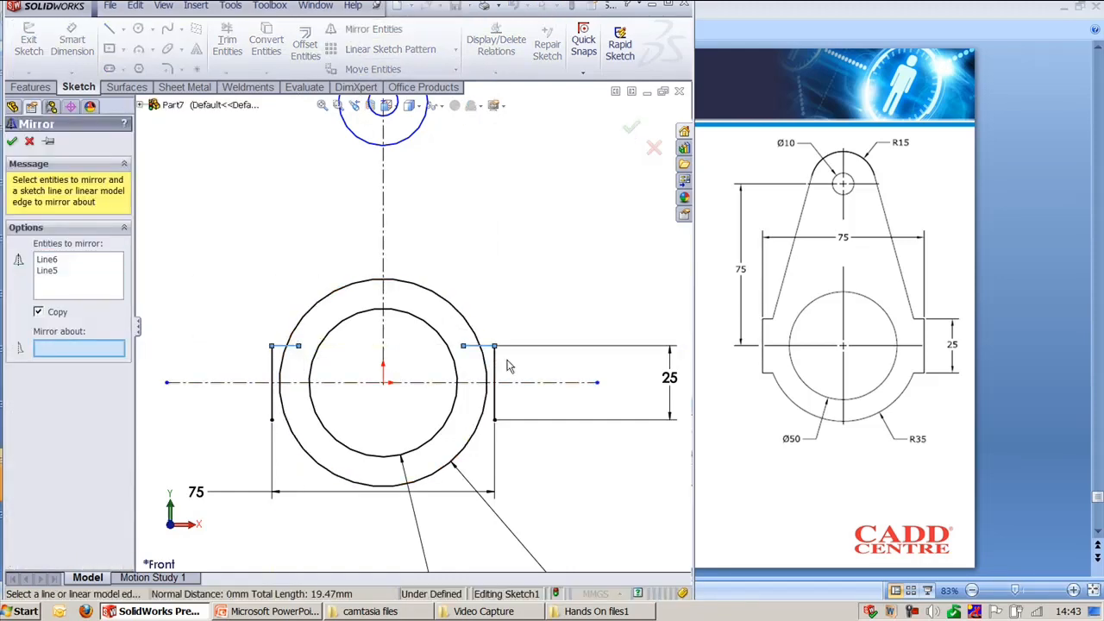
{"action": "left_click", "coordinate": [522, 382]}
{"action": "right_click", "coordinate": [522, 382]}
{"action": "scroll", "coordinate": [296, 382], "scroll_direction": "down", "scroll_amount": 5}
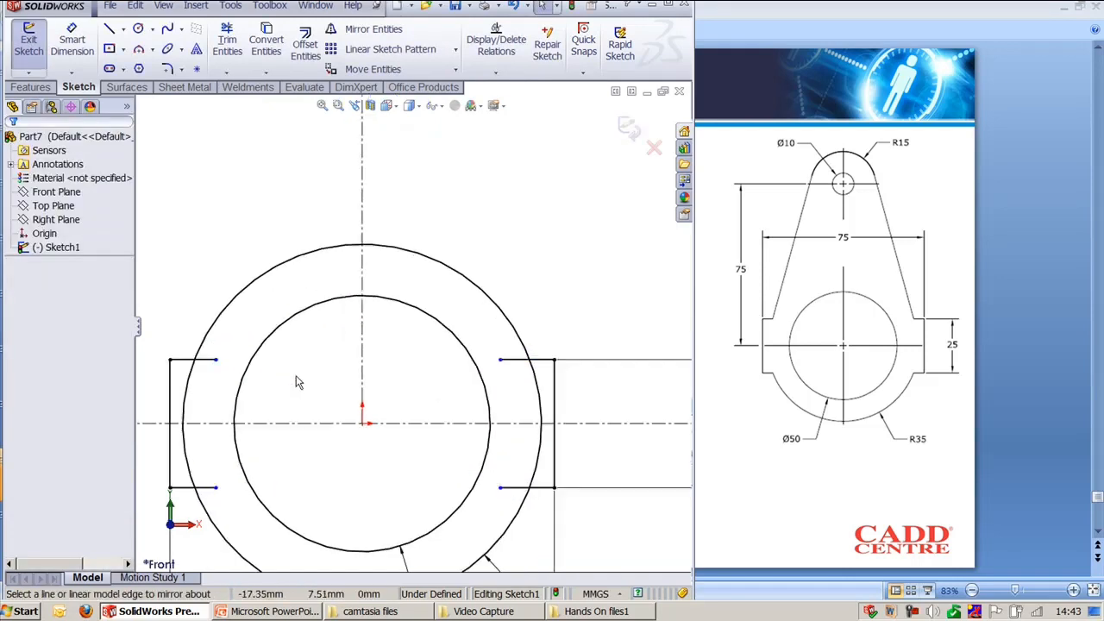
{"action": "scroll", "coordinate": [354, 354], "scroll_direction": "down", "scroll_amount": 1}
{"action": "scroll", "coordinate": [396, 351], "scroll_direction": "up", "scroll_amount": 4}
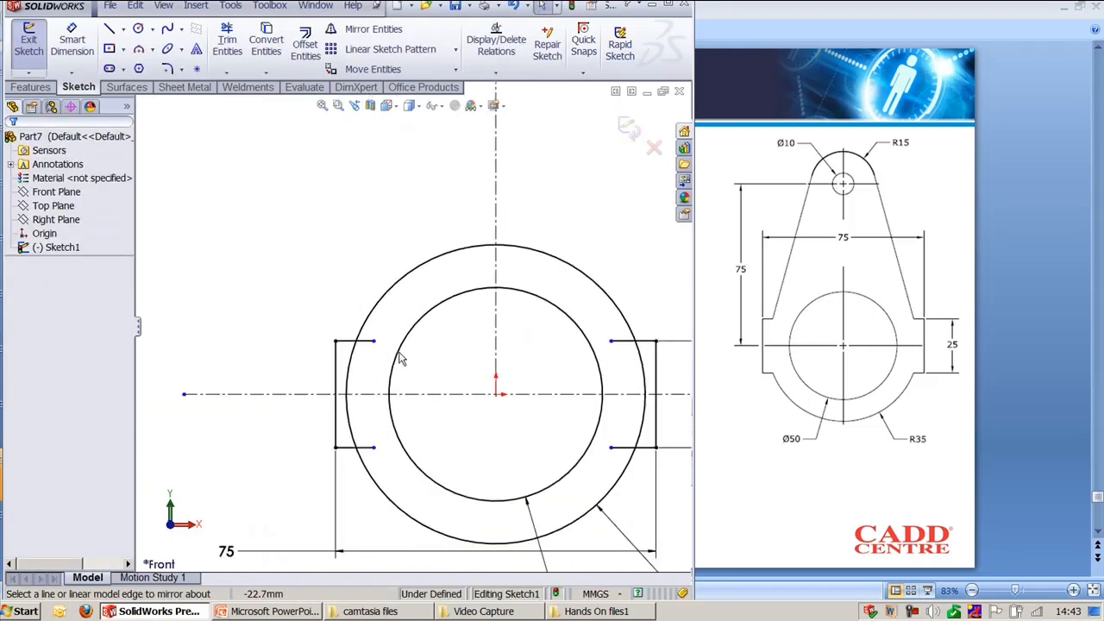
{"action": "middle_click_drag", "start_coordinate": [380, 323], "coordinate": [324, 507], "text": "ctrl"}
{"action": "scroll", "coordinate": [309, 421], "scroll_direction": "up", "scroll_amount": 2}
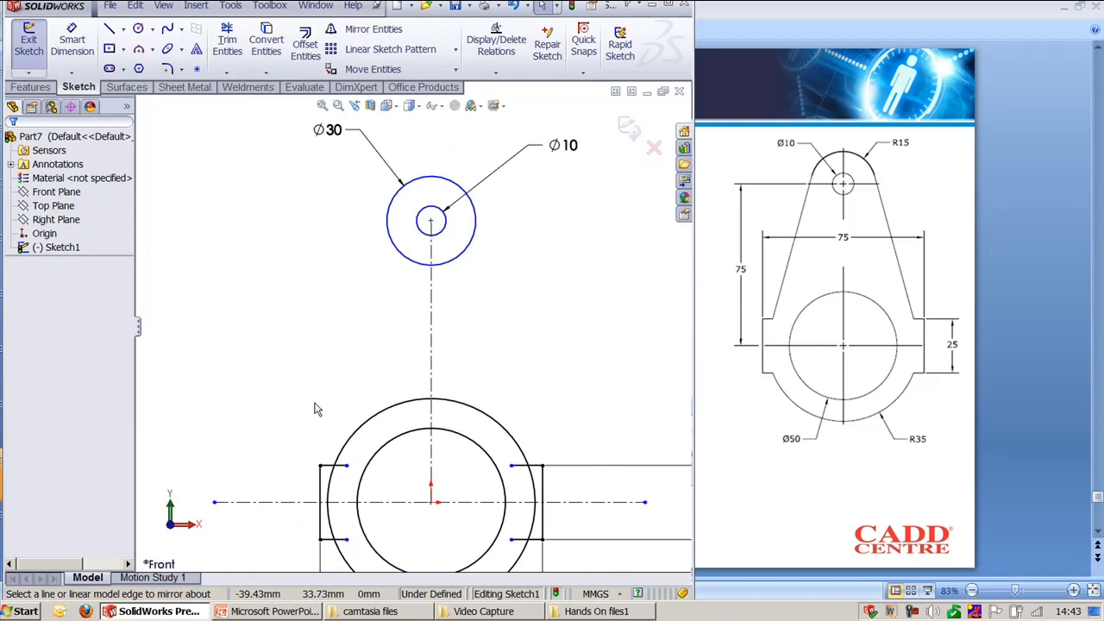
{"action": "scroll", "coordinate": [315, 405], "scroll_direction": "down", "scroll_amount": 1}
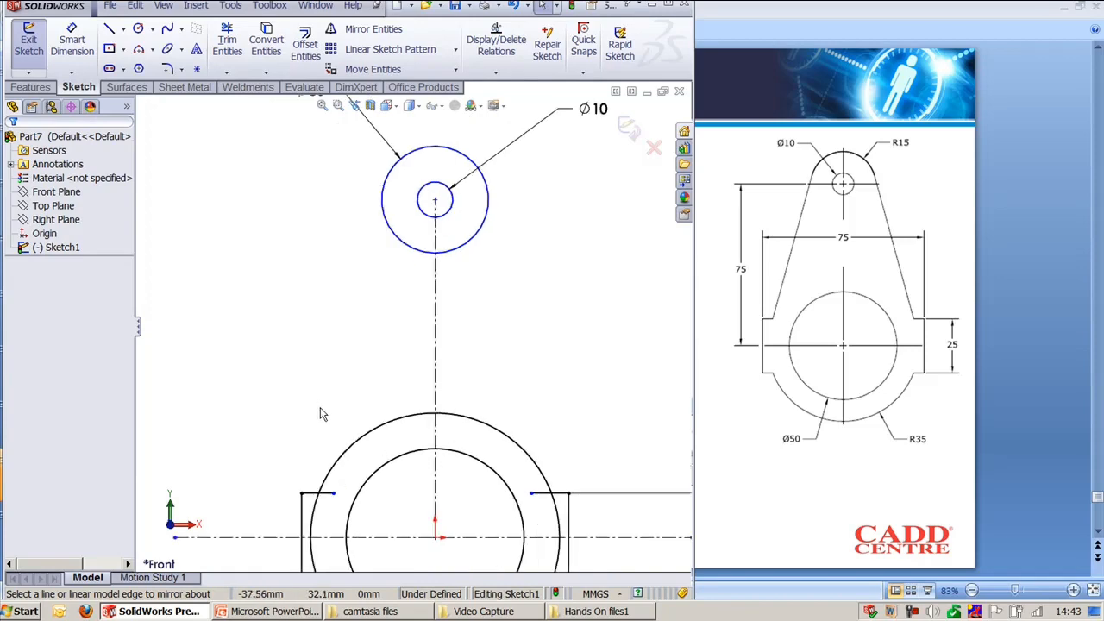
{"action": "middle_click_drag", "start_coordinate": [353, 455], "coordinate": [411, 284], "text": "ctrl"}
{"action": "scroll", "coordinate": [402, 365], "scroll_direction": "down", "scroll_amount": 2}
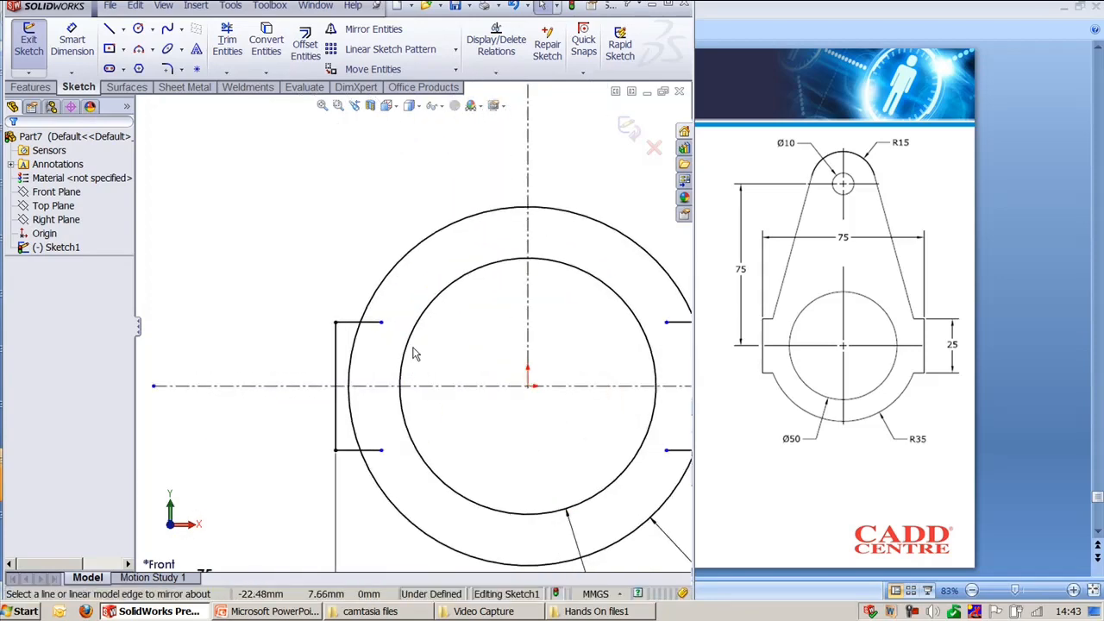
{"action": "key", "text": "t"}
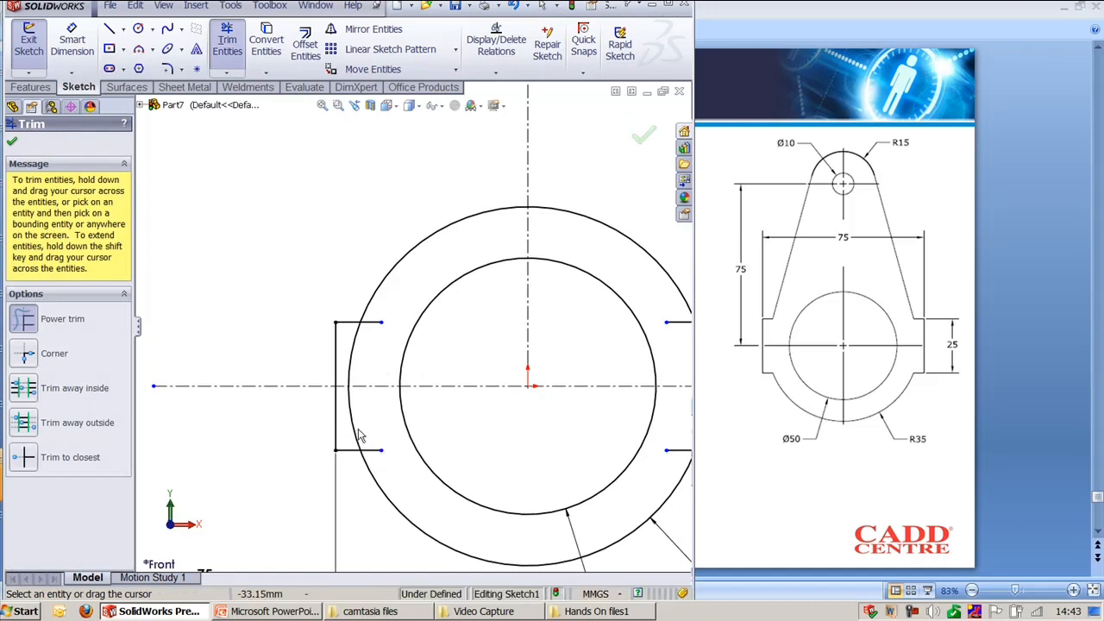
{"action": "left_click", "coordinate": [25, 354]}
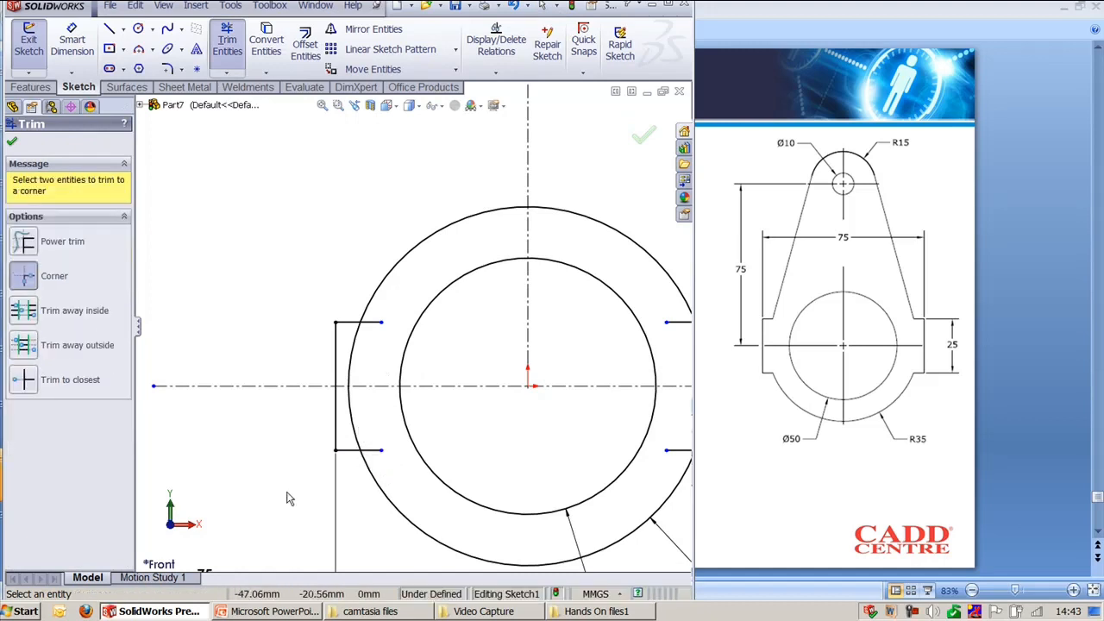
{"action": "left_click", "coordinate": [354, 451]}
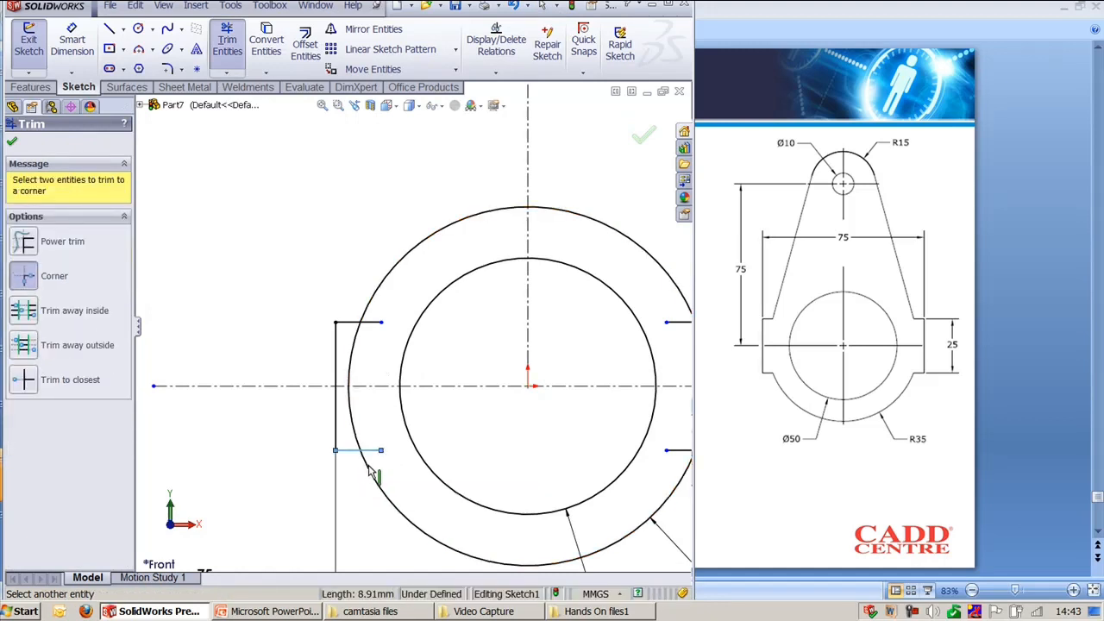
{"action": "key", "text": "Escape"}
{"action": "key", "text": "Return"}
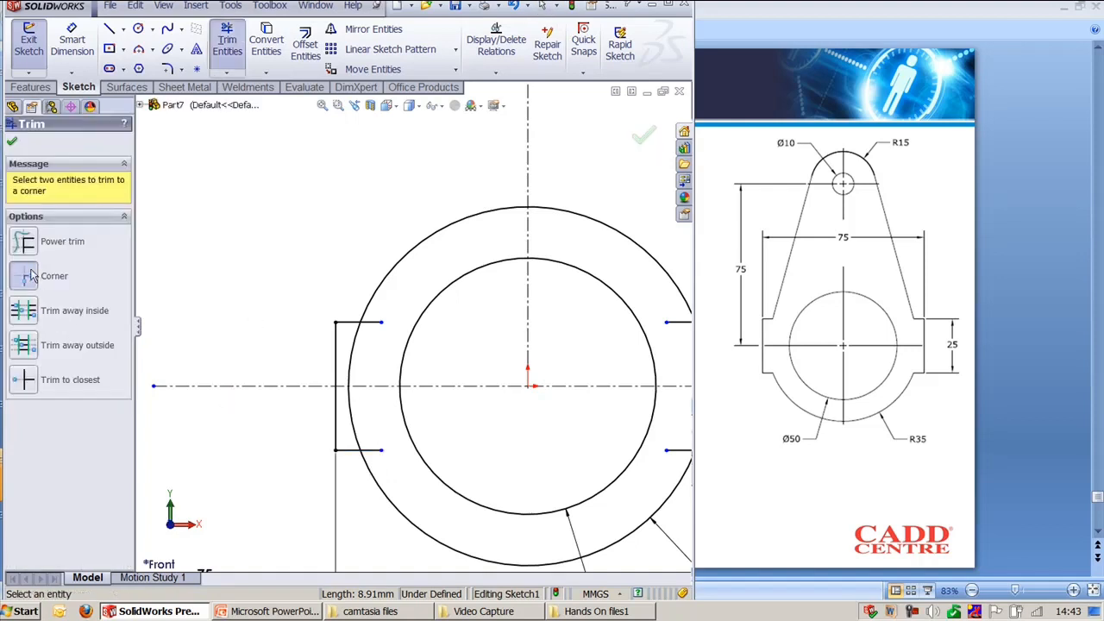
- Power trim the inner overhangs of the left tab's horizontal lines and the 70 mm circle's segment between them
{"action": "left_click", "coordinate": [23, 242]}
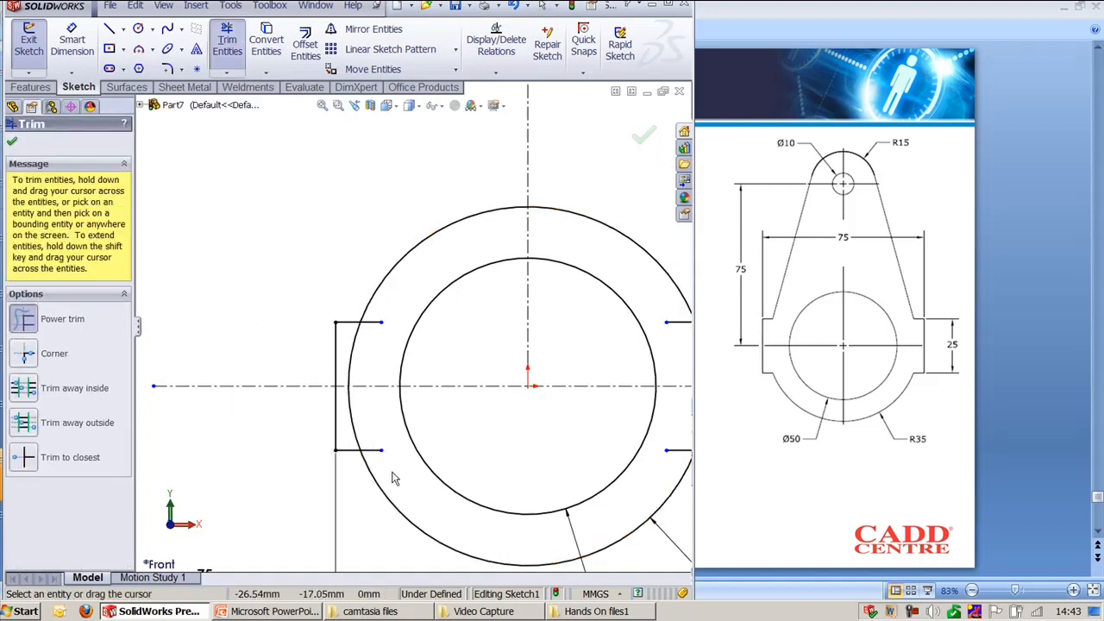
{"action": "left_click_drag", "start_coordinate": [376, 455], "coordinate": [351, 422]}
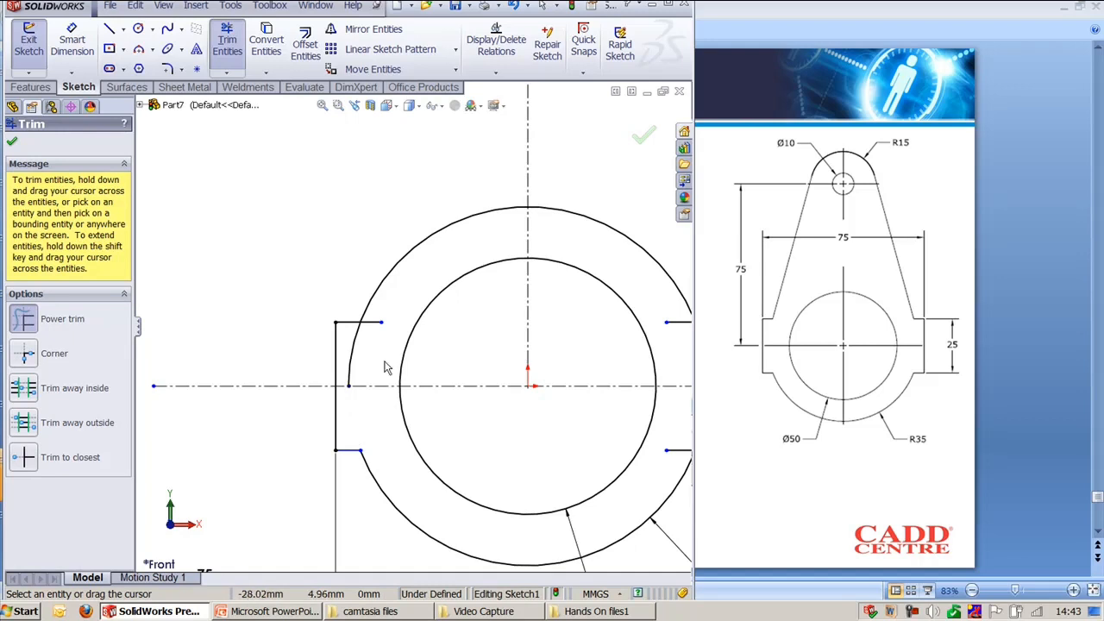
{"action": "left_click_drag", "start_coordinate": [377, 340], "coordinate": [374, 305]}
- Power trim the right tab's line overhangs and enclosed circle segment, plus the 70 mm circle's upper arc, keeping only its lower arc
{"action": "scroll", "coordinate": [382, 405], "scroll_direction": "up", "scroll_amount": 3}
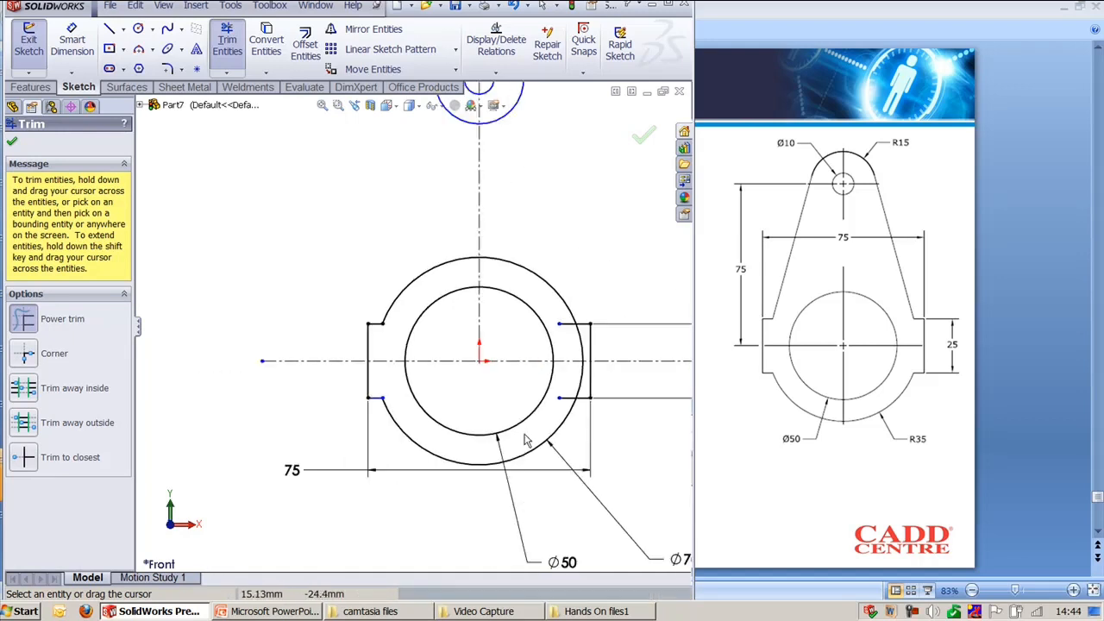
{"action": "scroll", "coordinate": [523, 414], "scroll_direction": "down", "scroll_amount": 2}
{"action": "scroll", "coordinate": [485, 391], "scroll_direction": "down", "scroll_amount": 2}
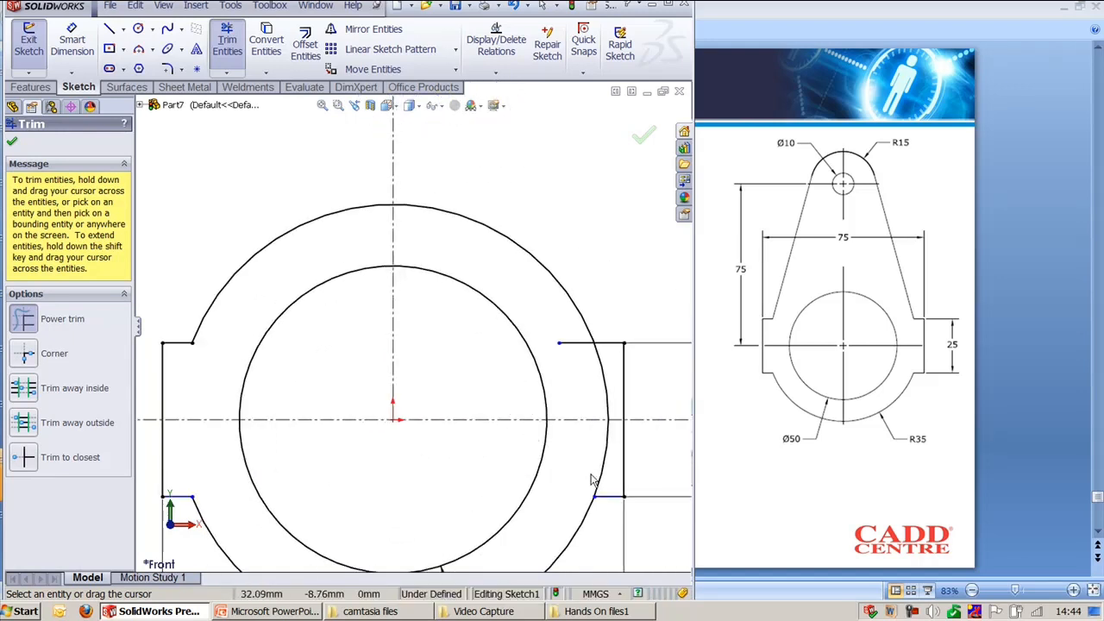
{"action": "left_click_drag", "start_coordinate": [591, 479], "coordinate": [603, 445]}
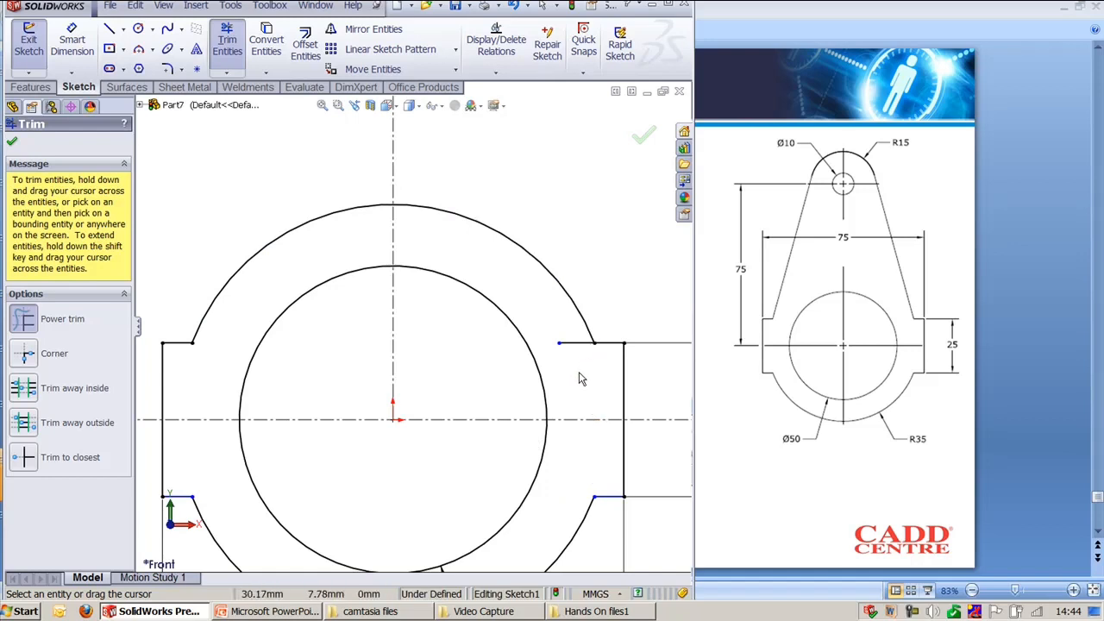
{"action": "left_click_drag", "start_coordinate": [578, 373], "coordinate": [566, 259]}
{"action": "left_click_drag", "start_coordinate": [291, 282], "coordinate": [421, 269]}
{"action": "scroll", "coordinate": [421, 269], "scroll_direction": "up", "scroll_amount": 3}
{"action": "key", "text": "Escape"}
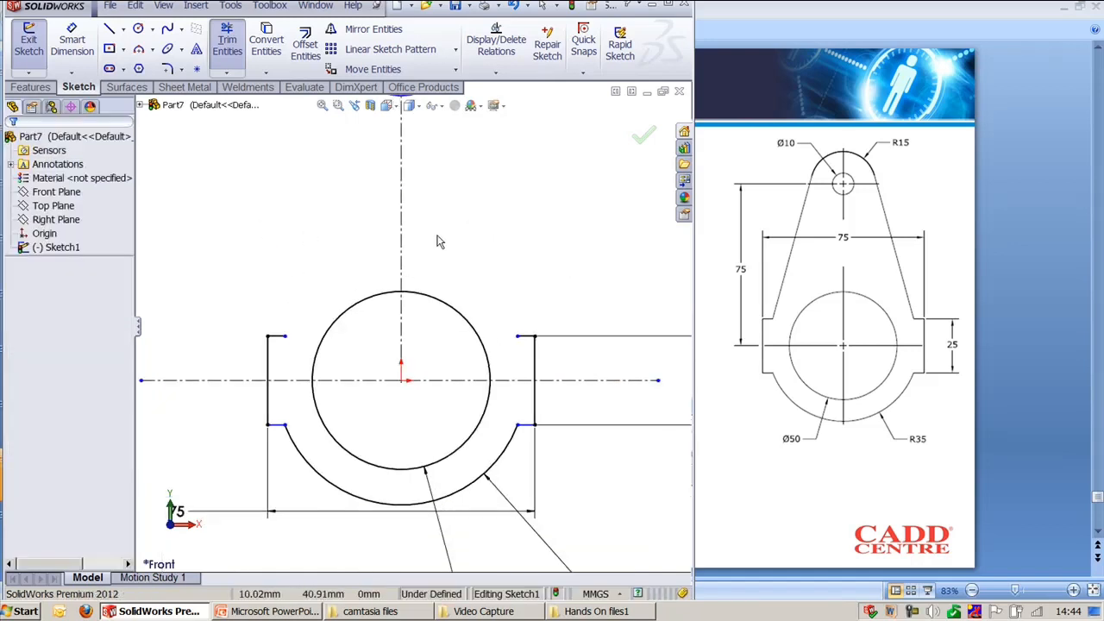
- Add a vertical relation between the upper and lower inner endpoints of the left tab
{"action": "left_click", "coordinate": [285, 337]}
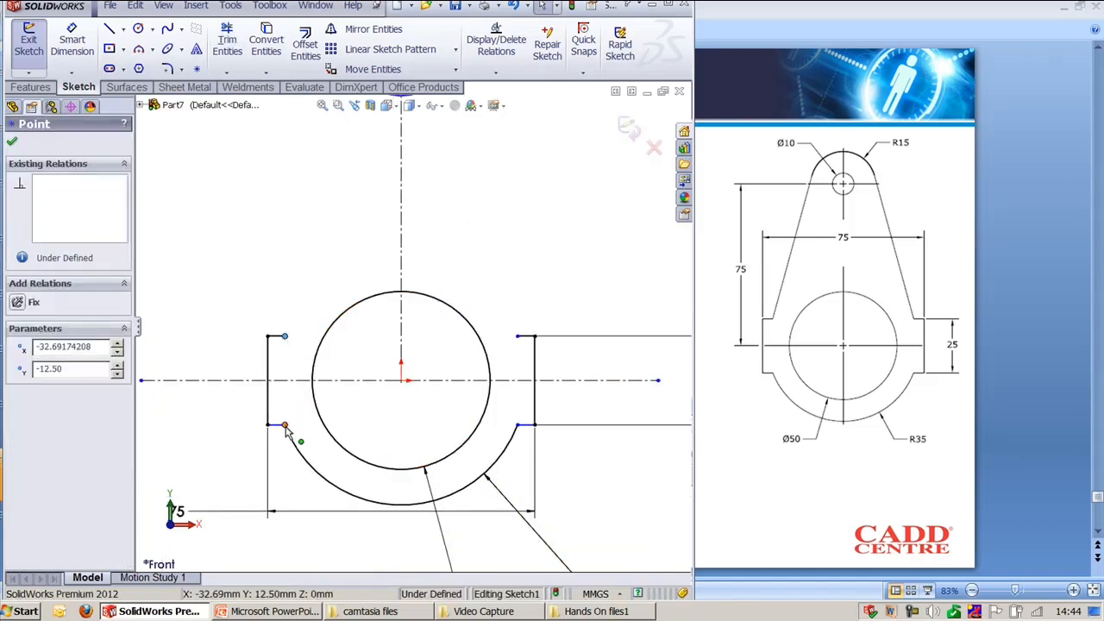
{"action": "left_click", "coordinate": [285, 424], "text": "ctrl"}
{"action": "left_click", "coordinate": [338, 367]}
{"action": "left_click", "coordinate": [318, 250]}
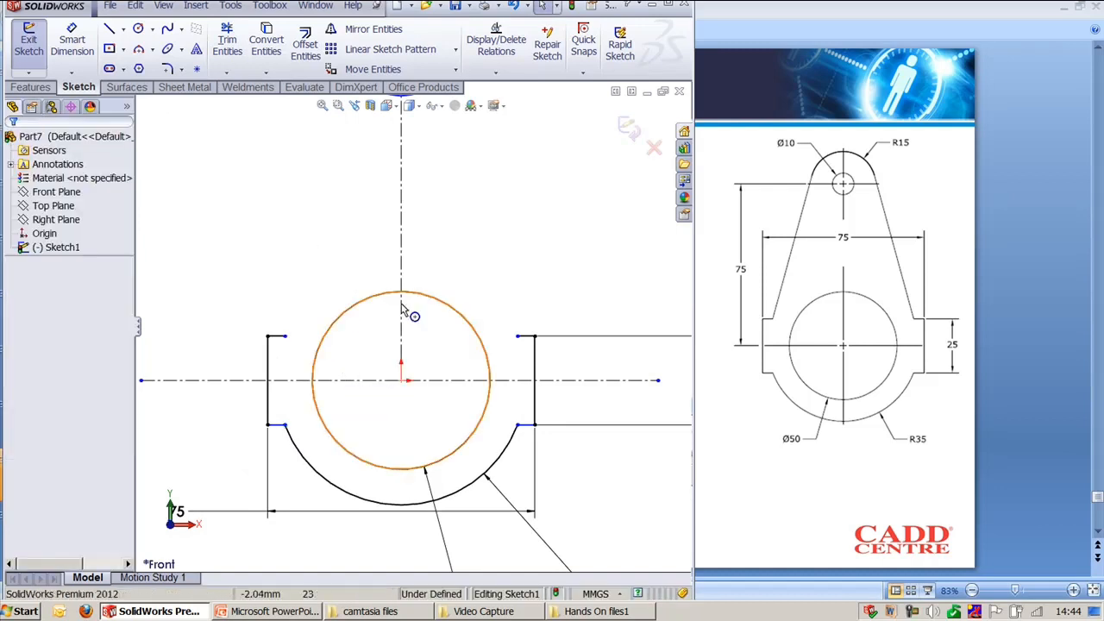
- Add a vertical relation between the upper and lower inner endpoints of the right tab
{"action": "left_click", "coordinate": [517, 336]}
{"action": "left_click", "coordinate": [517, 434]}
{"action": "left_click", "coordinate": [518, 424], "text": "ctrl"}
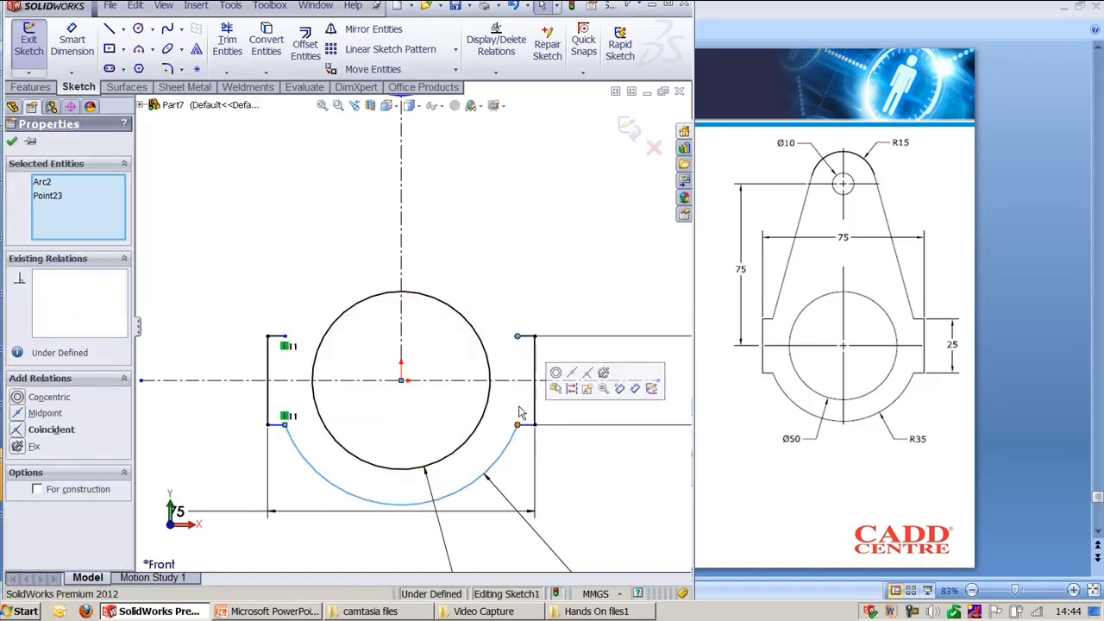
{"action": "left_click", "coordinate": [517, 398]}
{"action": "left_click", "coordinate": [518, 423]}
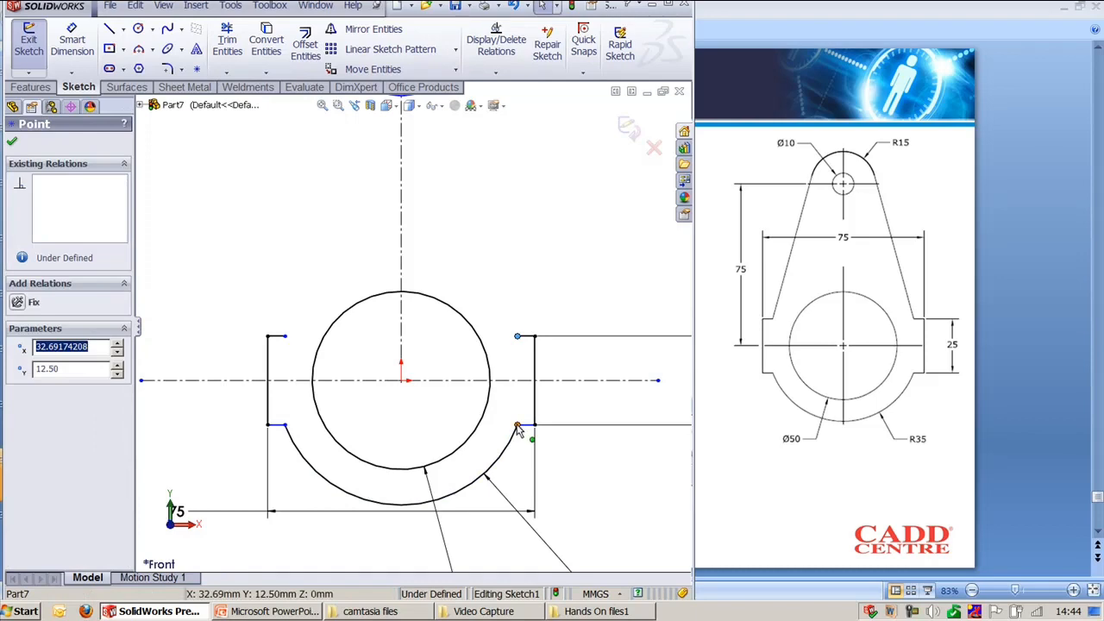
{"action": "left_click", "coordinate": [518, 337], "text": "ctrl"}
{"action": "left_click", "coordinate": [564, 382]}
{"action": "left_click", "coordinate": [494, 343]}
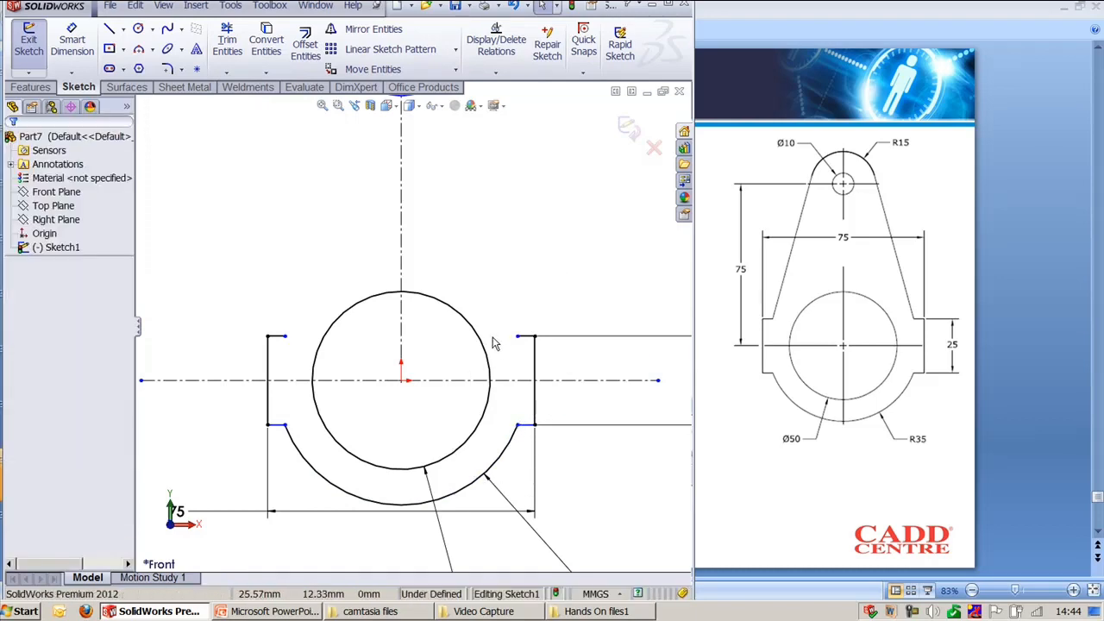
- Sketch a line from the right tab's upper inner endpoint to the right side of the 30 mm circle, using Tangent Snap
{"action": "scroll", "coordinate": [494, 339], "scroll_direction": "up", "scroll_amount": 2}
{"action": "scroll", "coordinate": [497, 269], "scroll_direction": "down", "scroll_amount": 1}
{"action": "scroll", "coordinate": [483, 280], "scroll_direction": "up", "scroll_amount": 1}
{"action": "middle_click_drag", "start_coordinate": [494, 278], "coordinate": [498, 349], "text": "ctrl"}
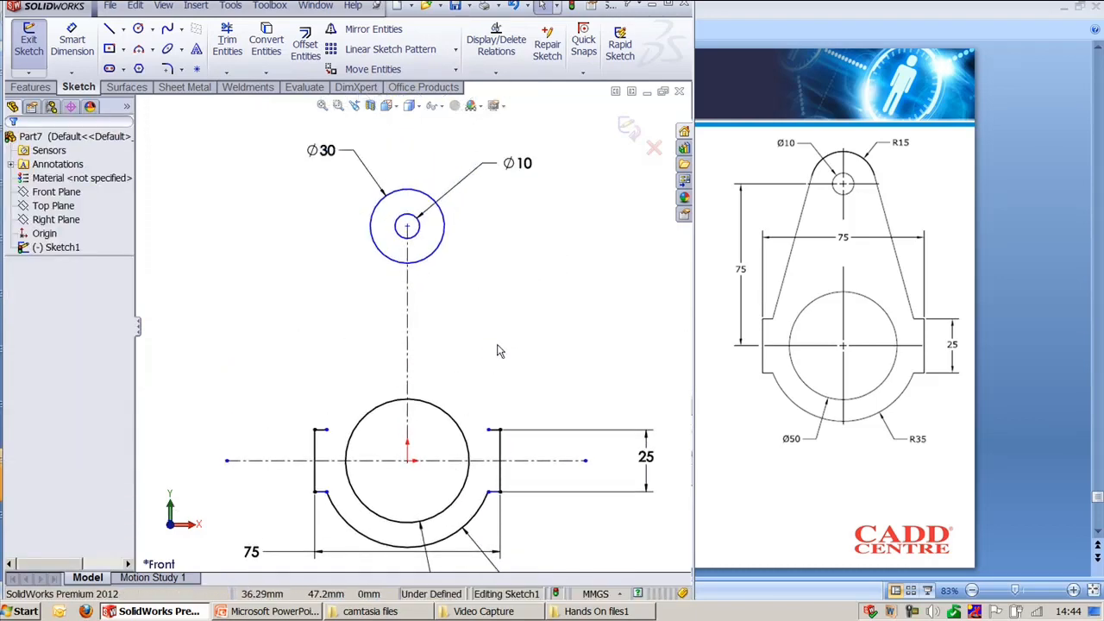
{"action": "key", "text": "l"}
{"action": "left_click", "coordinate": [489, 429]}
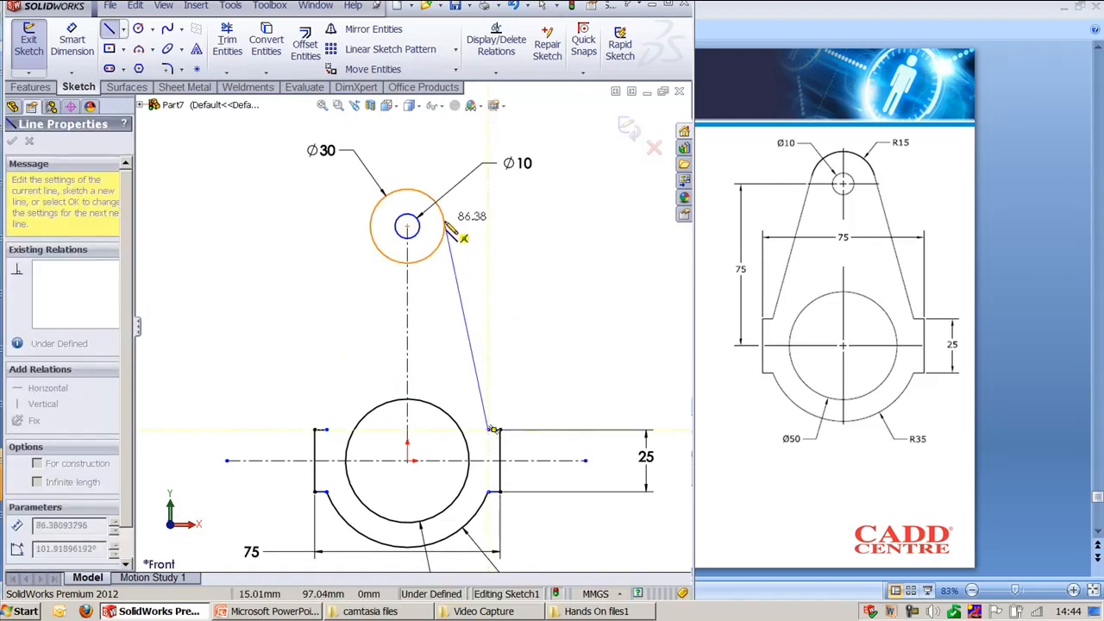
{"action": "left_click", "coordinate": [583, 45]}
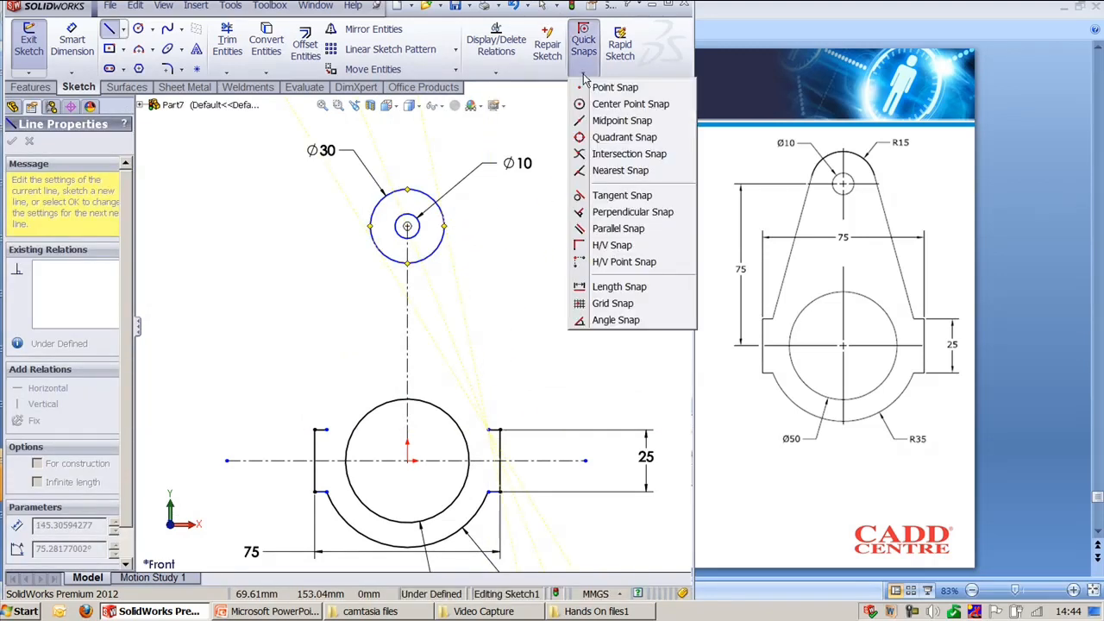
{"action": "left_click", "coordinate": [621, 195]}
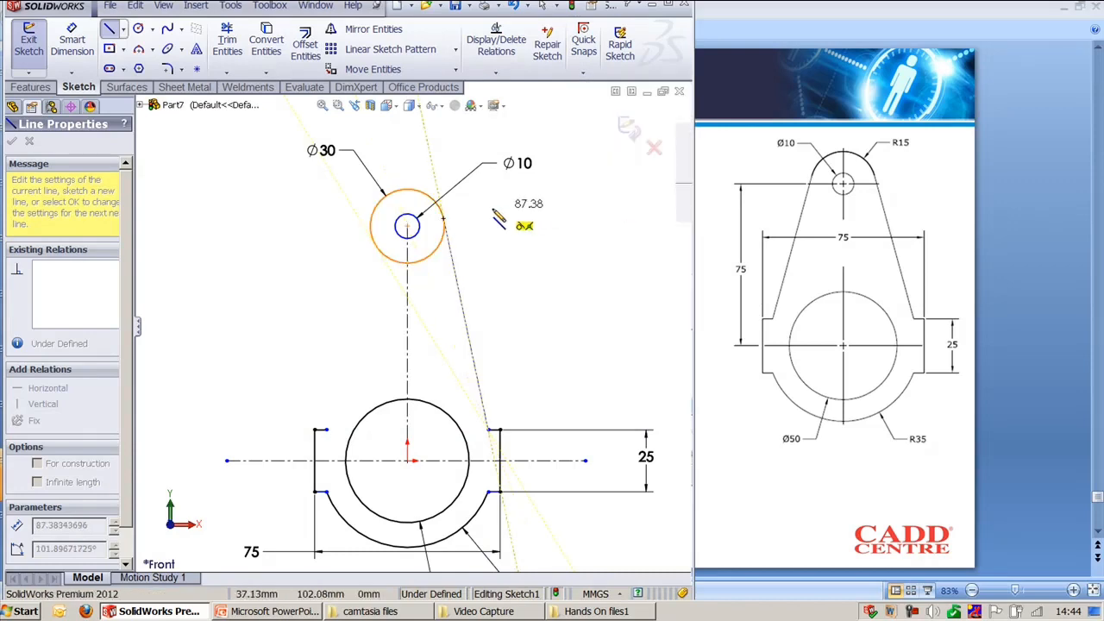
{"action": "left_click", "coordinate": [441, 214]}
{"action": "key", "text": "Escape"}
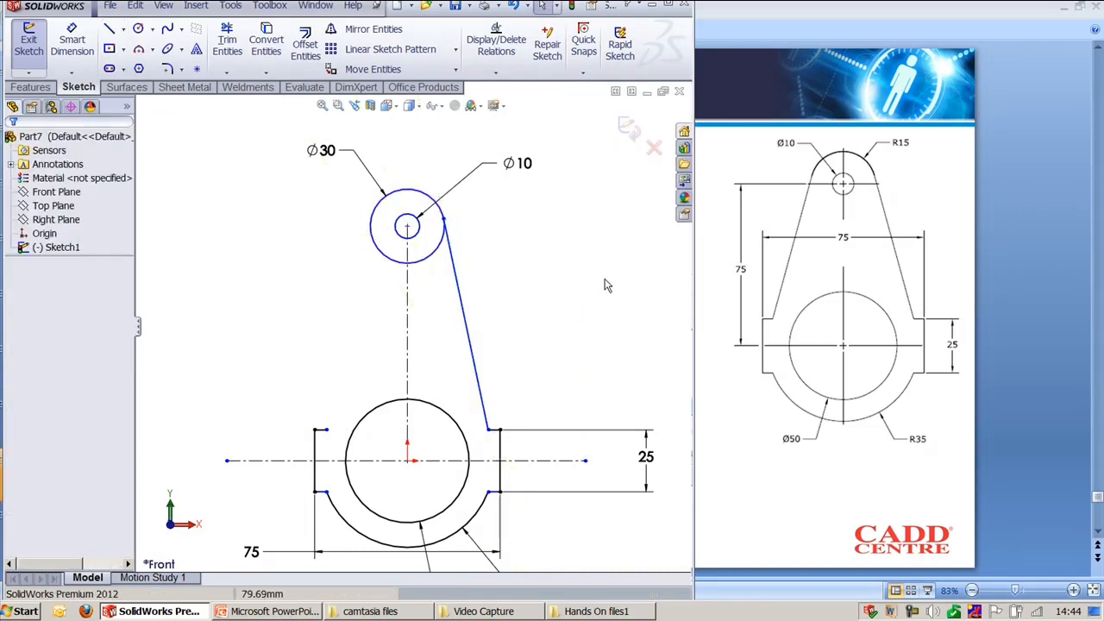
- Sketch a matching line from the left tab's upper inner endpoint to the left side of the 30 mm circle, using Tangent Snap
{"action": "key", "text": "l"}
{"action": "left_click", "coordinate": [319, 429]}
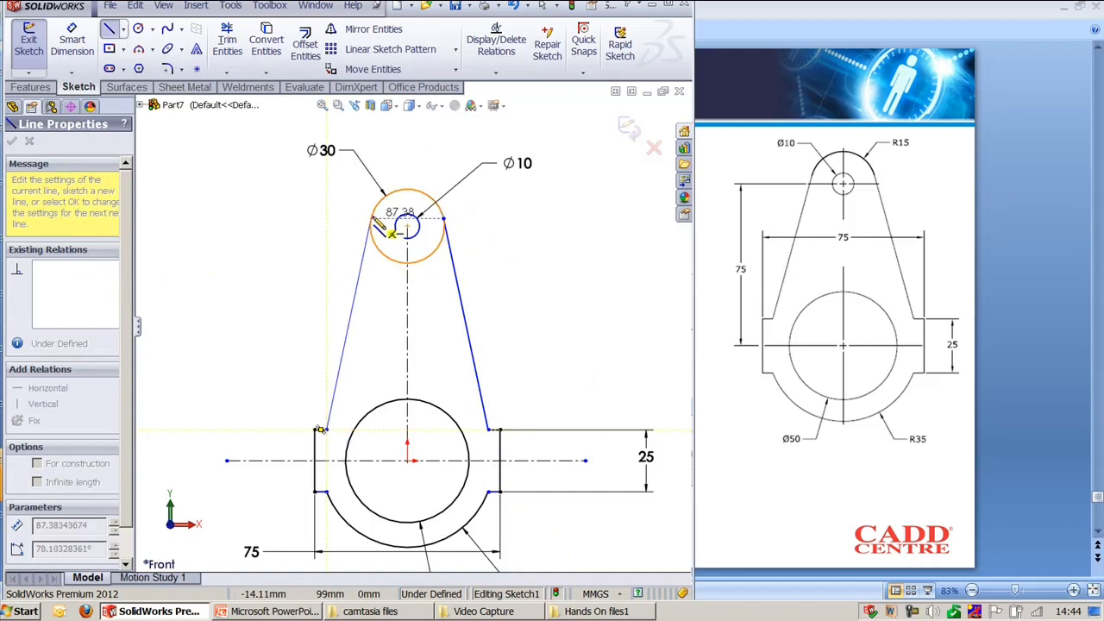
{"action": "left_click", "coordinate": [584, 52]}
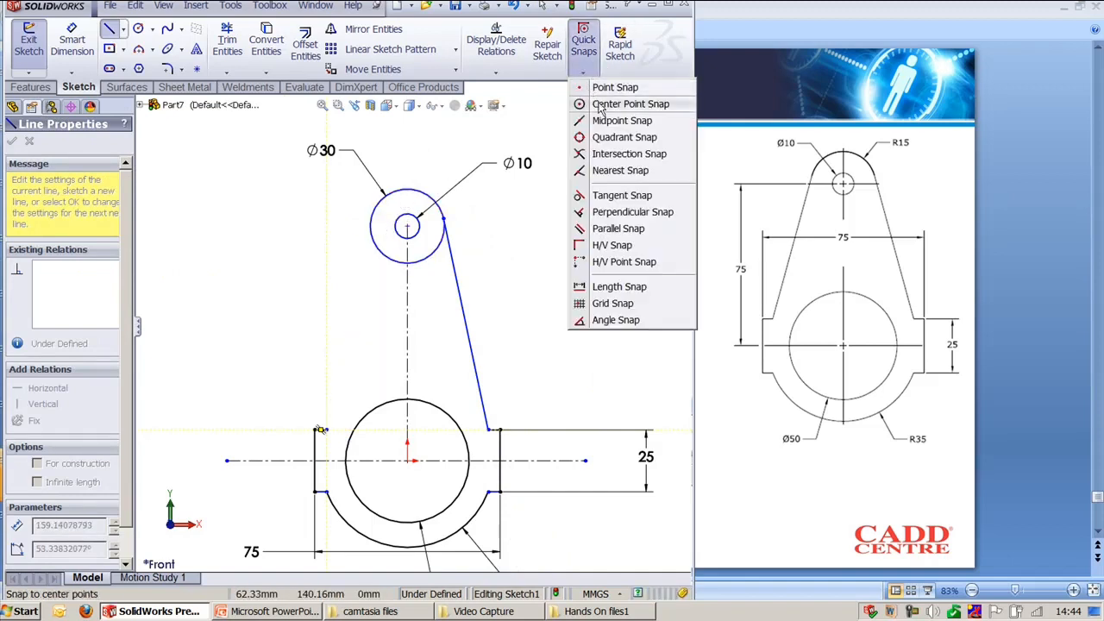
{"action": "left_click", "coordinate": [619, 197]}
{"action": "left_click", "coordinate": [370, 218]}
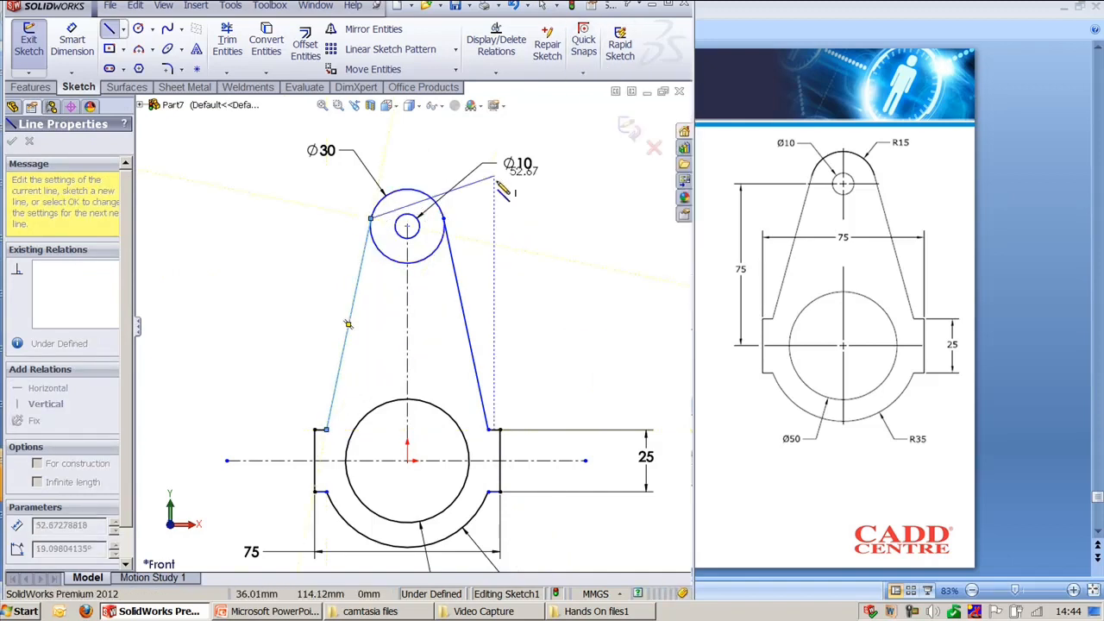
{"action": "key", "text": "Escape"}
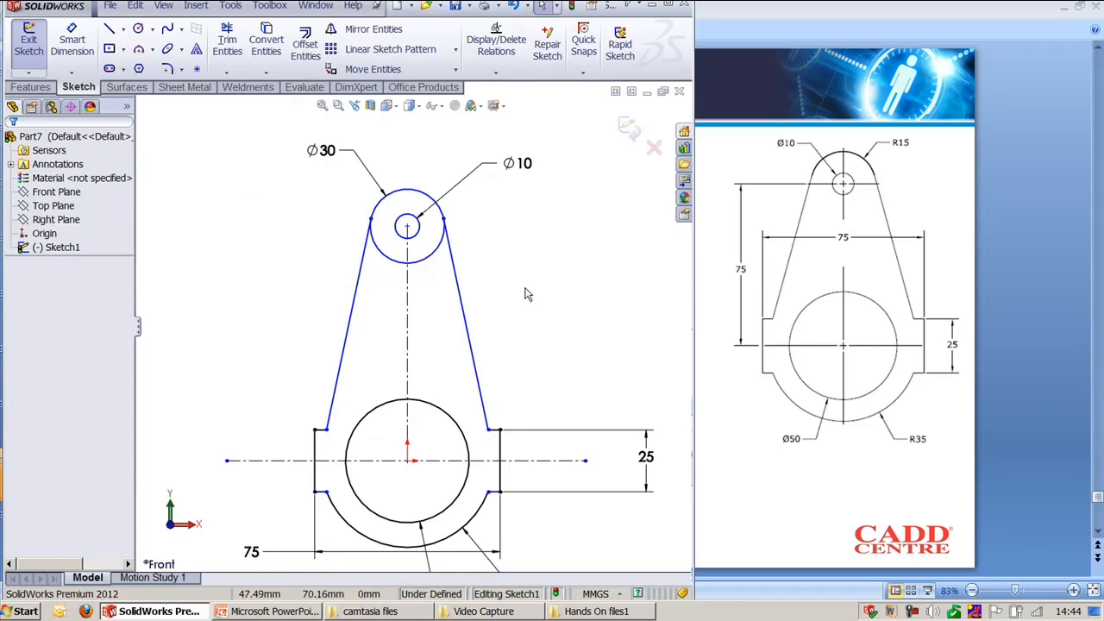
- Dimension the vertical distance from the small circles' center to the horizontal centerline as 75 mm, placed left of the profile
{"action": "key", "text": "d"}
{"action": "left_click", "coordinate": [407, 226]}
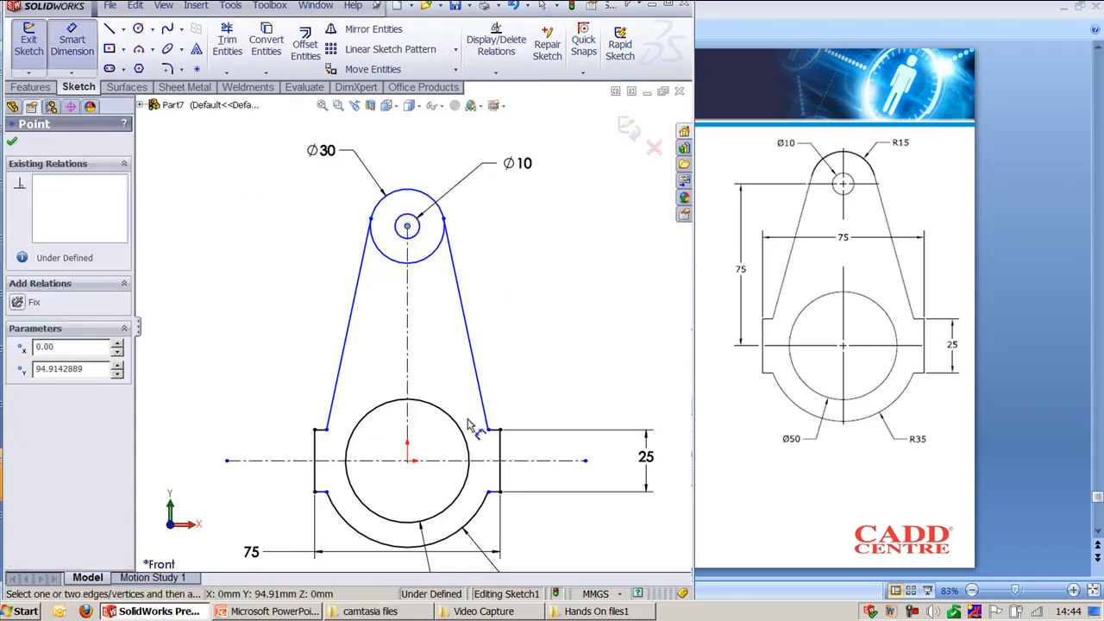
{"action": "left_click", "coordinate": [457, 464]}
{"action": "left_click", "coordinate": [198, 379]}
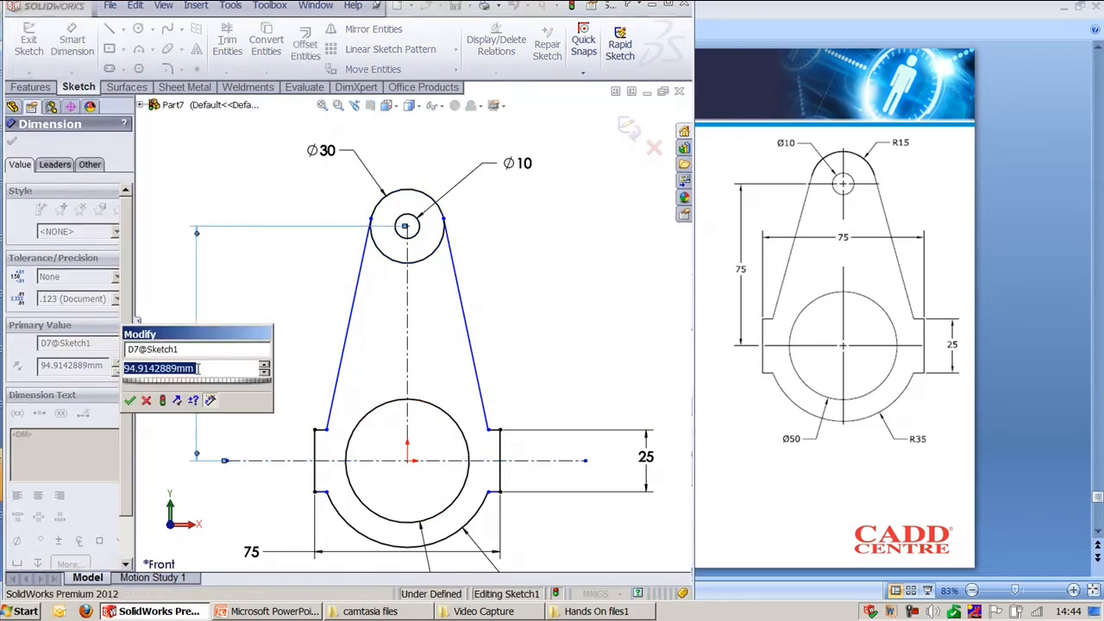
{"action": "type", "text": "75"}
{"action": "key", "text": "Return"}
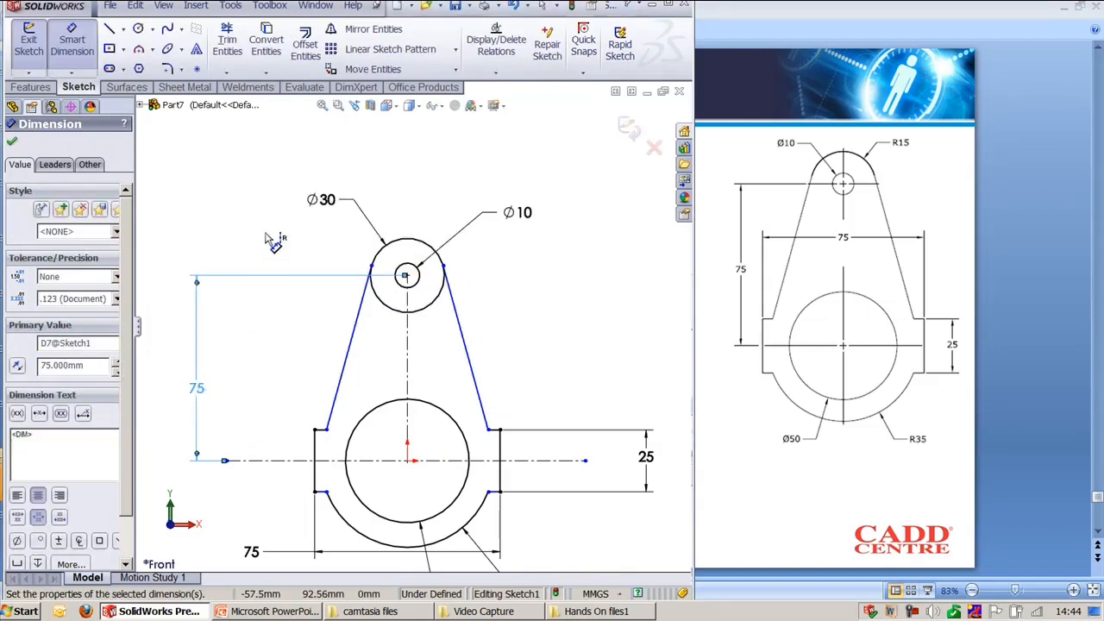
{"action": "key", "text": "Escape"}
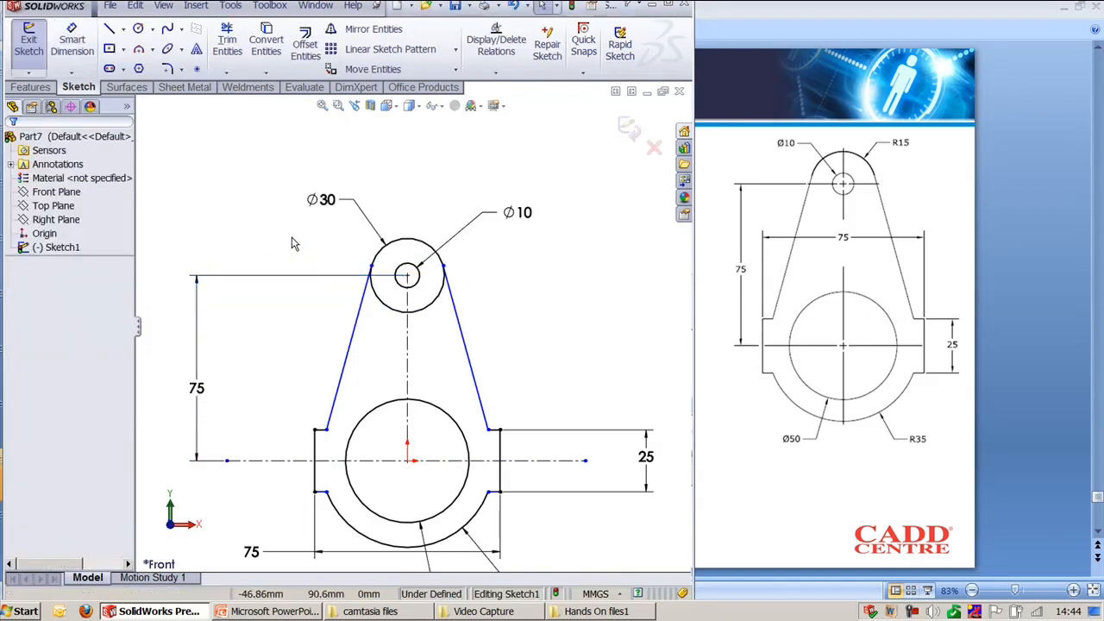
- Power trim the lower arc of the 30 mm circle between the two tangent lines, and select the remaining upper arc
{"action": "key", "text": "t"}
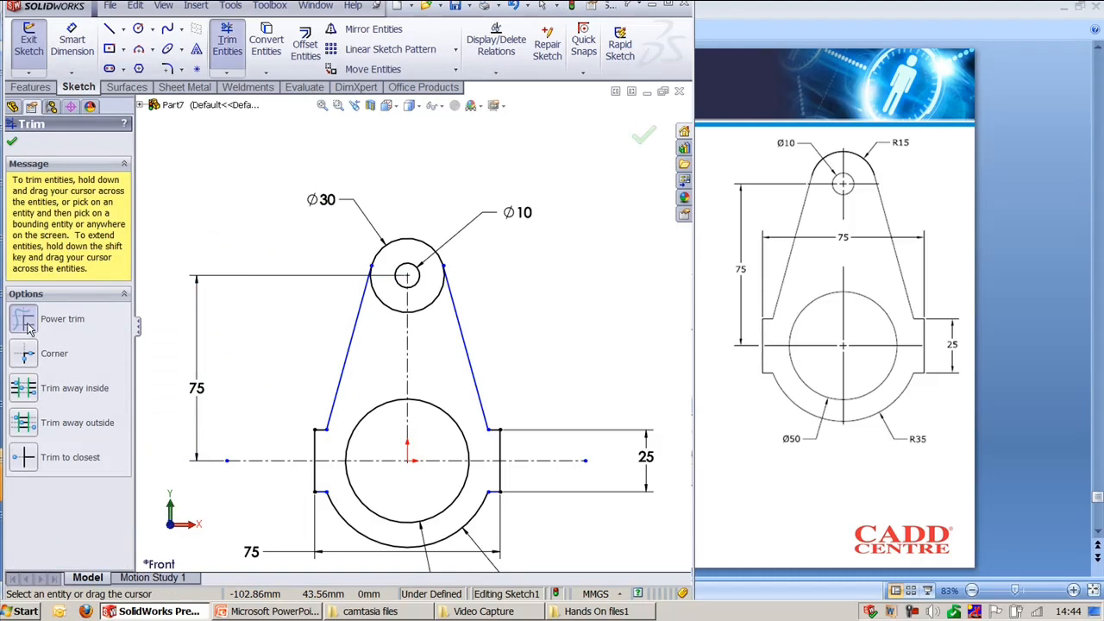
{"action": "left_click_drag", "start_coordinate": [398, 347], "coordinate": [394, 298]}
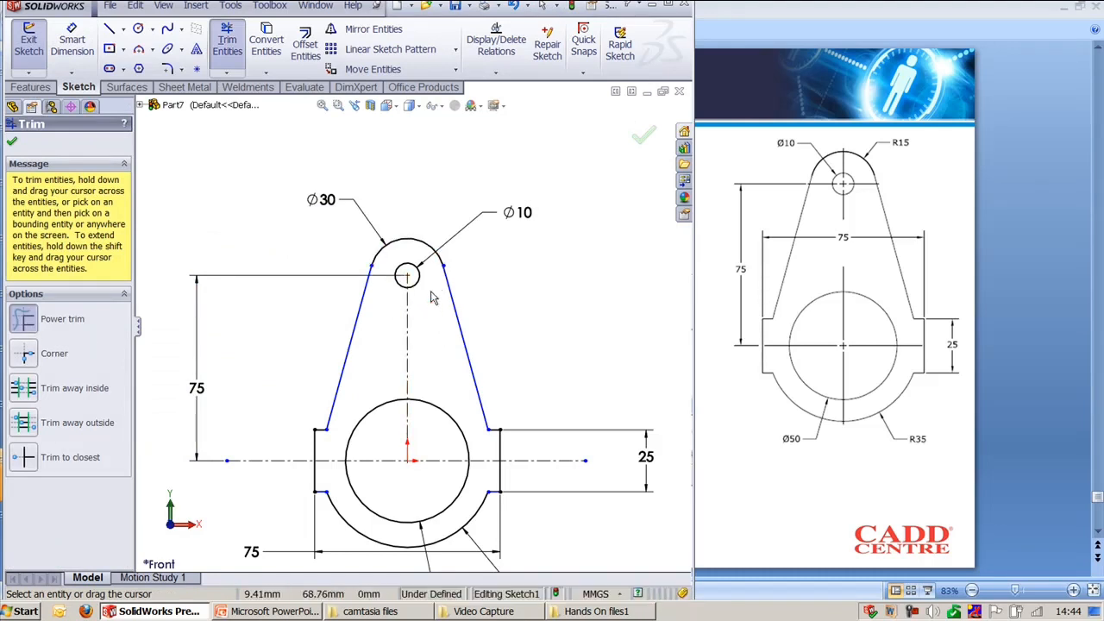
{"action": "key", "text": "Escape"}
{"action": "left_click", "coordinate": [380, 257]}
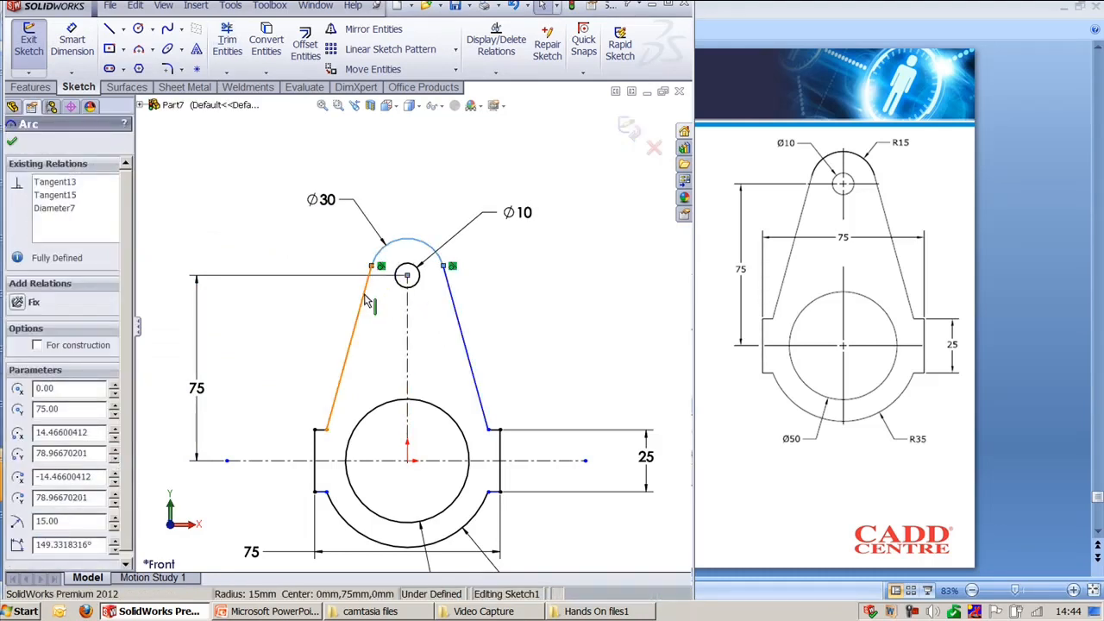
- Move the 70 mm dimension closer to the lower outer arc and display it as a radius
{"action": "left_click", "coordinate": [364, 295], "text": "ctrl"}
{"action": "left_click", "coordinate": [546, 343]}
{"action": "middle_click_drag", "start_coordinate": [524, 403], "coordinate": [519, 316], "text": "ctrl"}
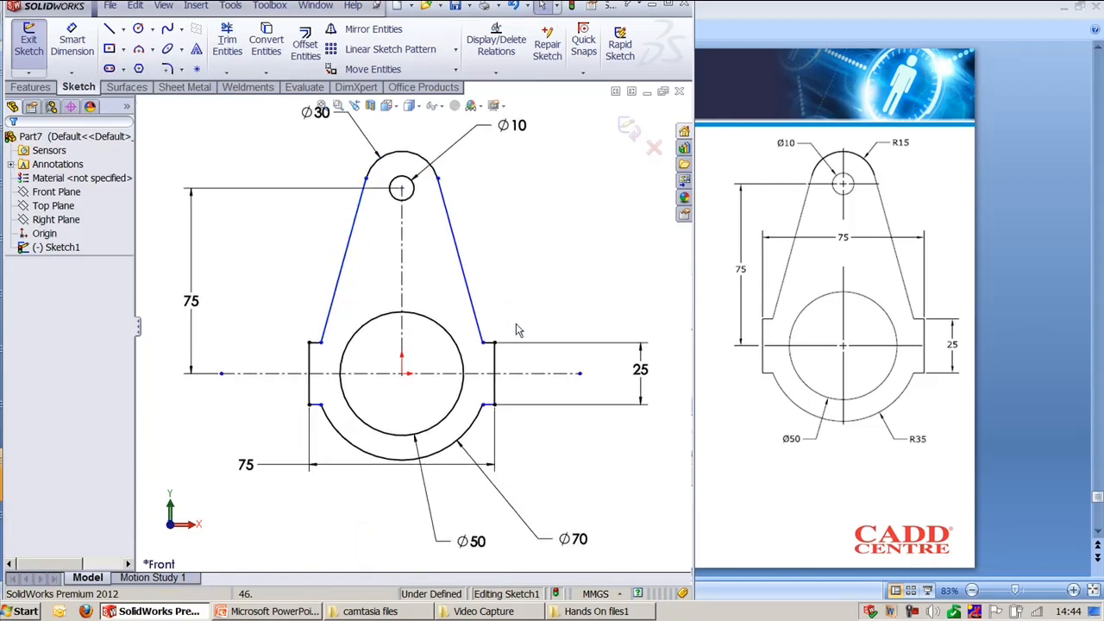
{"action": "scroll", "coordinate": [518, 327], "scroll_direction": "up", "scroll_amount": 1}
{"action": "middle_click_drag", "start_coordinate": [523, 265], "coordinate": [520, 283], "text": "ctrl"}
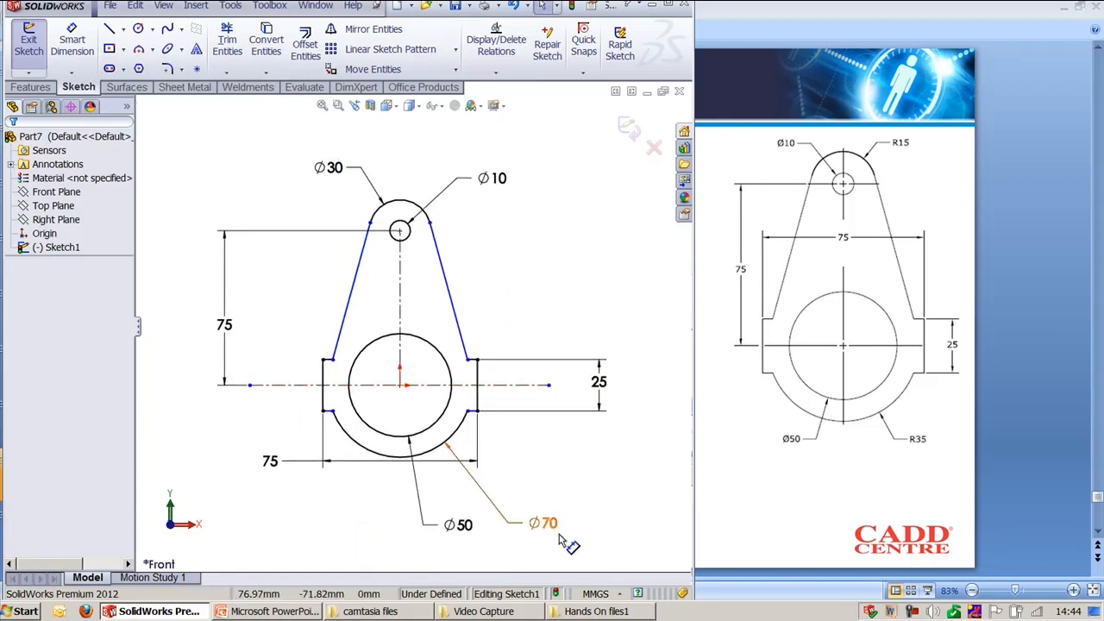
{"action": "left_click_drag", "start_coordinate": [554, 536], "coordinate": [531, 492]}
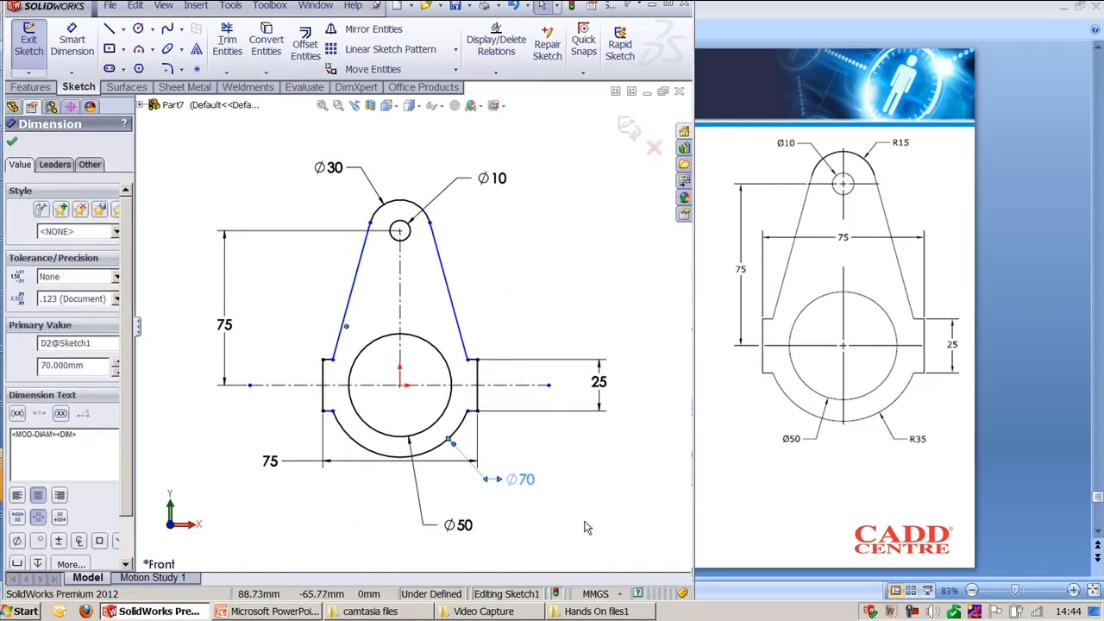
{"action": "left_click", "coordinate": [55, 166]}
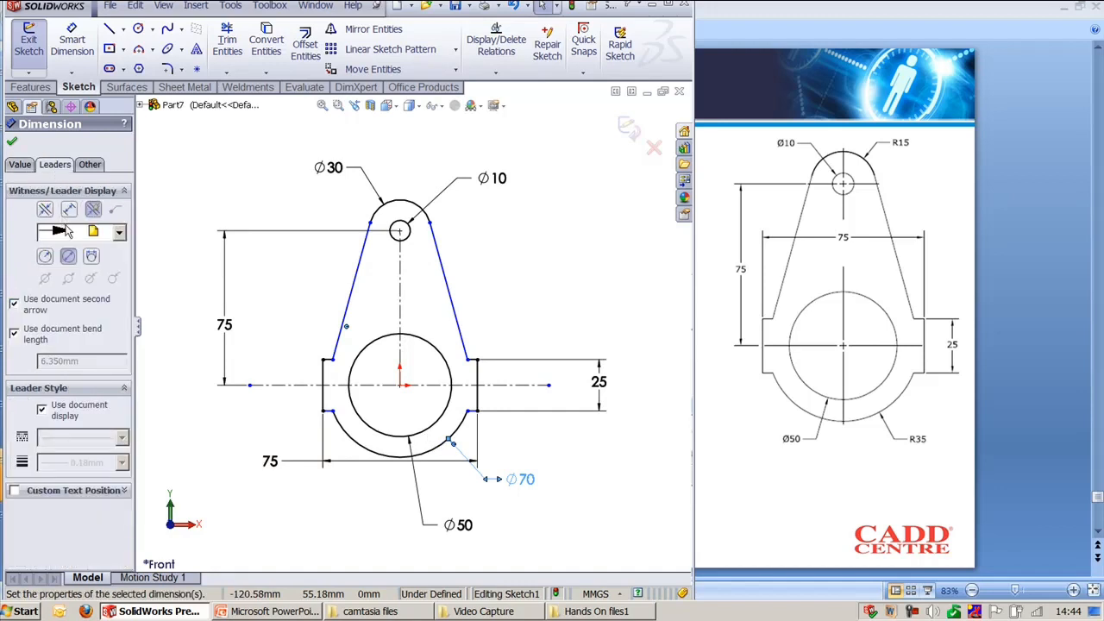
{"action": "left_click", "coordinate": [47, 260]}
{"action": "left_click", "coordinate": [557, 482]}
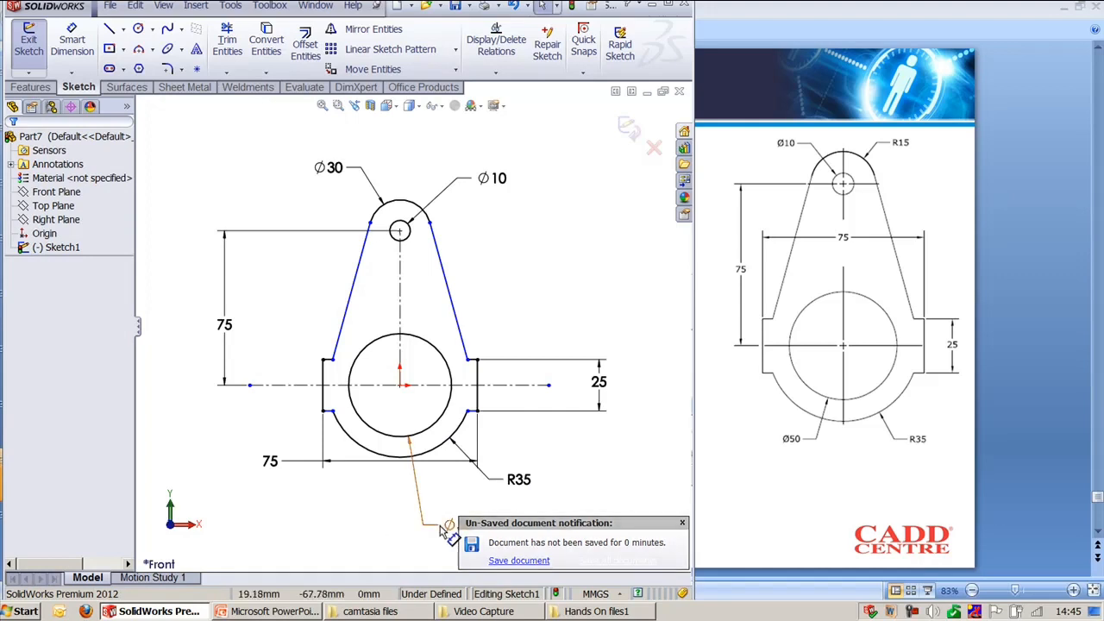
- Reposition the 50 mm dimension below and left of its circle, and display the 30 mm top arc dimension as a radius
{"action": "left_click_drag", "start_coordinate": [451, 523], "coordinate": [364, 504]}
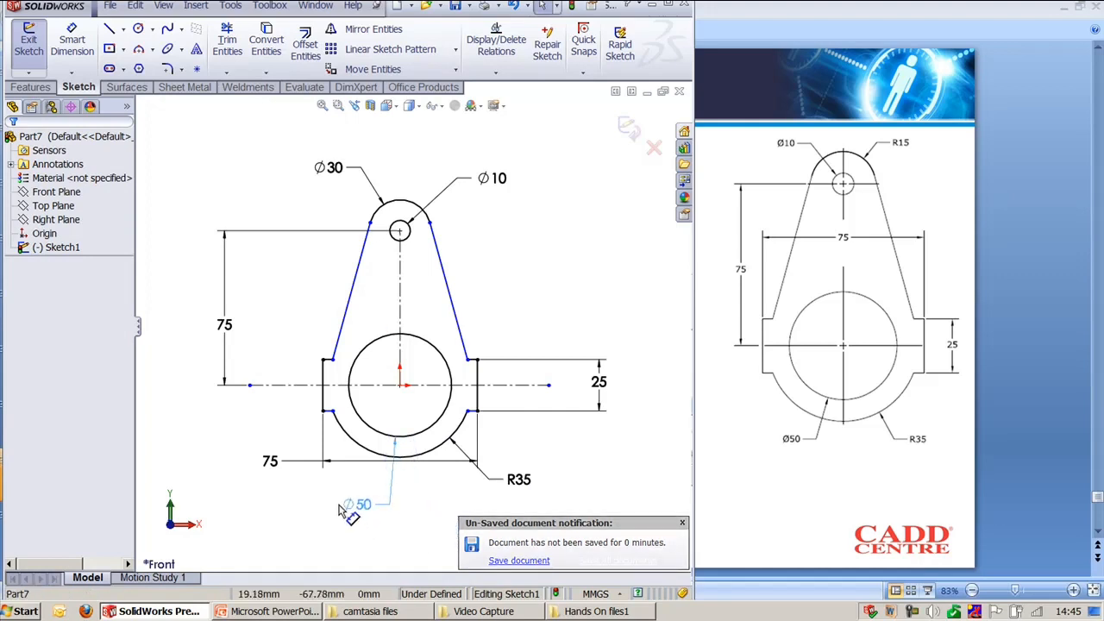
{"action": "left_click", "coordinate": [333, 168]}
{"action": "left_click", "coordinate": [54, 164]}
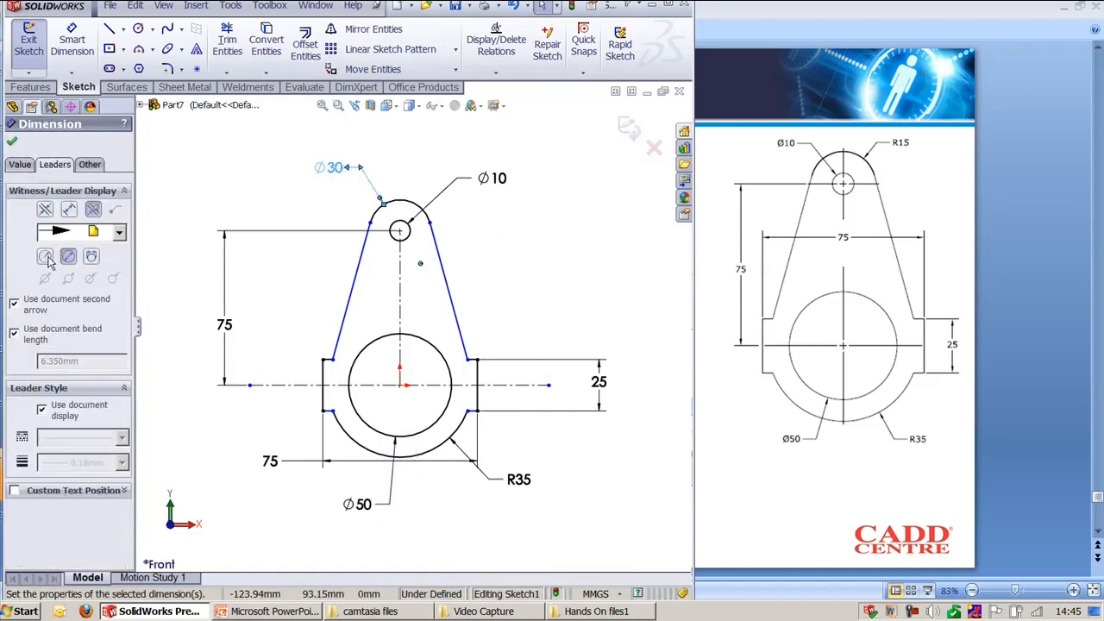
{"action": "left_click", "coordinate": [48, 256]}
{"action": "left_click", "coordinate": [274, 148]}
- Move the right tab's 25 mm height dimension and the vertical 75 mm dimension closer to the profile
{"action": "middle_click_drag", "start_coordinate": [543, 319], "coordinate": [536, 306], "text": "ctrl"}
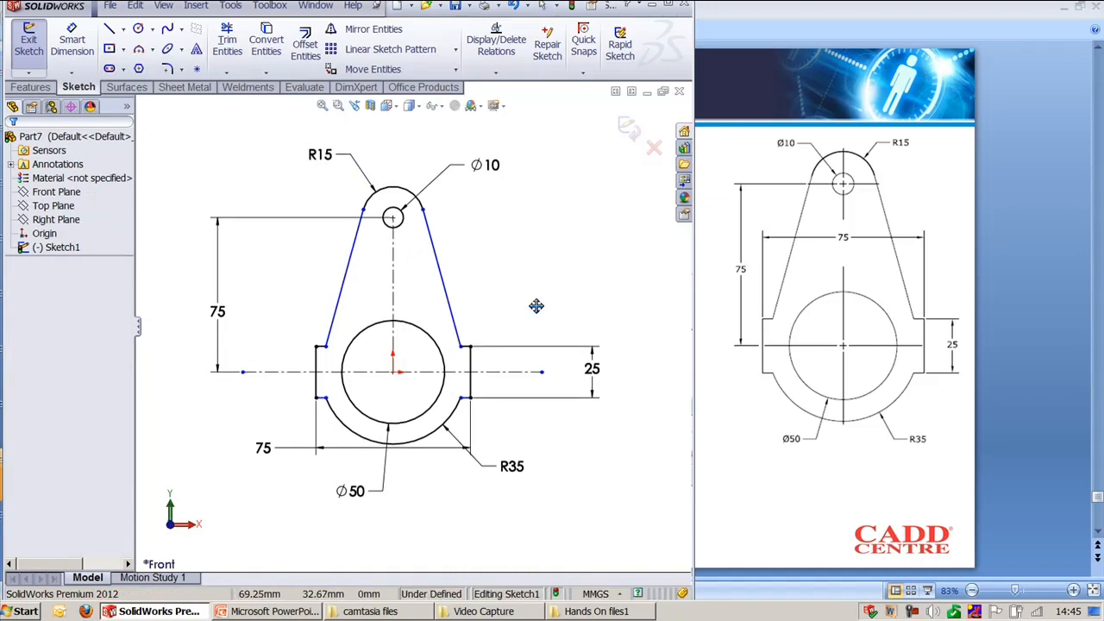
{"action": "scroll", "coordinate": [538, 362], "scroll_direction": "down", "scroll_amount": 1}
{"action": "scroll", "coordinate": [530, 447], "scroll_direction": "up", "scroll_amount": 1}
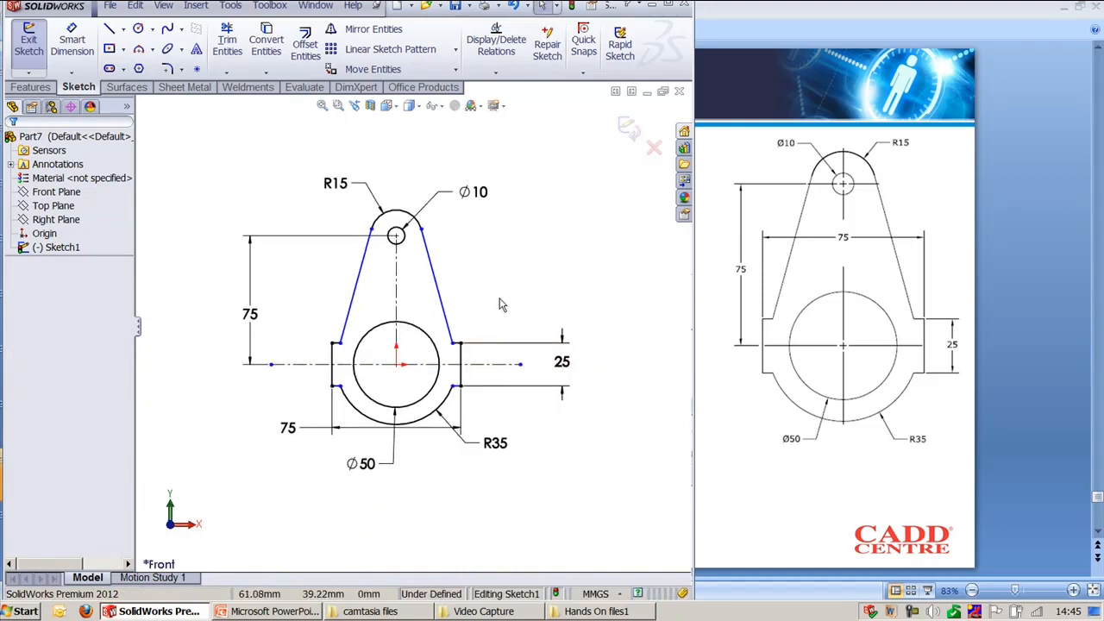
{"action": "scroll", "coordinate": [487, 325], "scroll_direction": "down", "scroll_amount": 1}
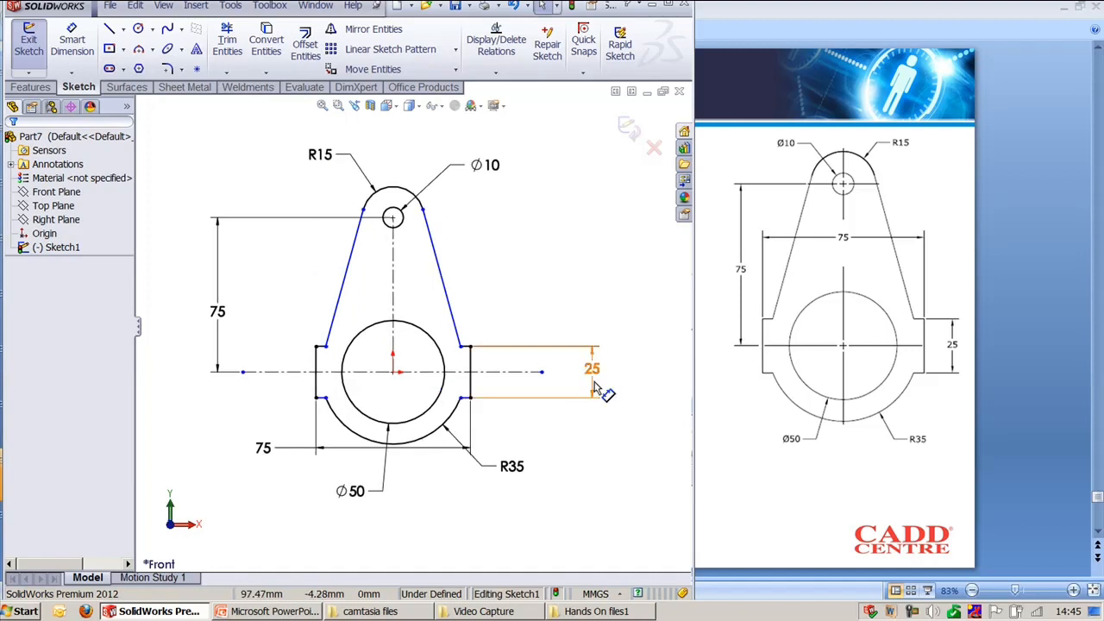
{"action": "left_click_drag", "start_coordinate": [603, 386], "coordinate": [515, 339]}
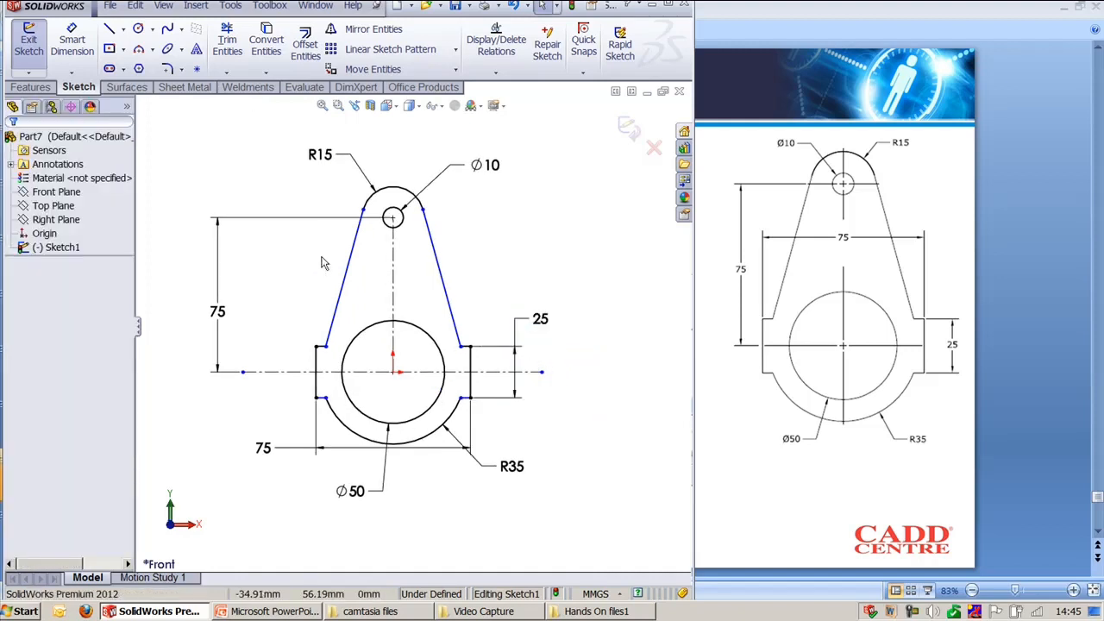
{"action": "left_click_drag", "start_coordinate": [218, 310], "coordinate": [266, 315]}
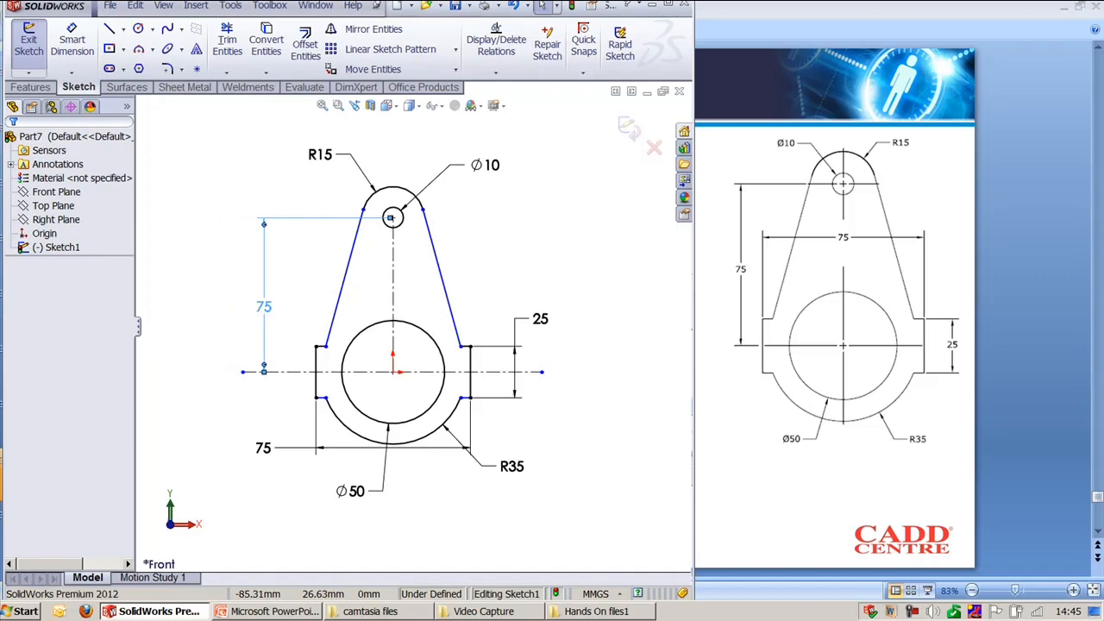
{"action": "left_click", "coordinate": [336, 268]}
{"action": "left_click", "coordinate": [349, 273]}
{"action": "left_click", "coordinate": [326, 257]}
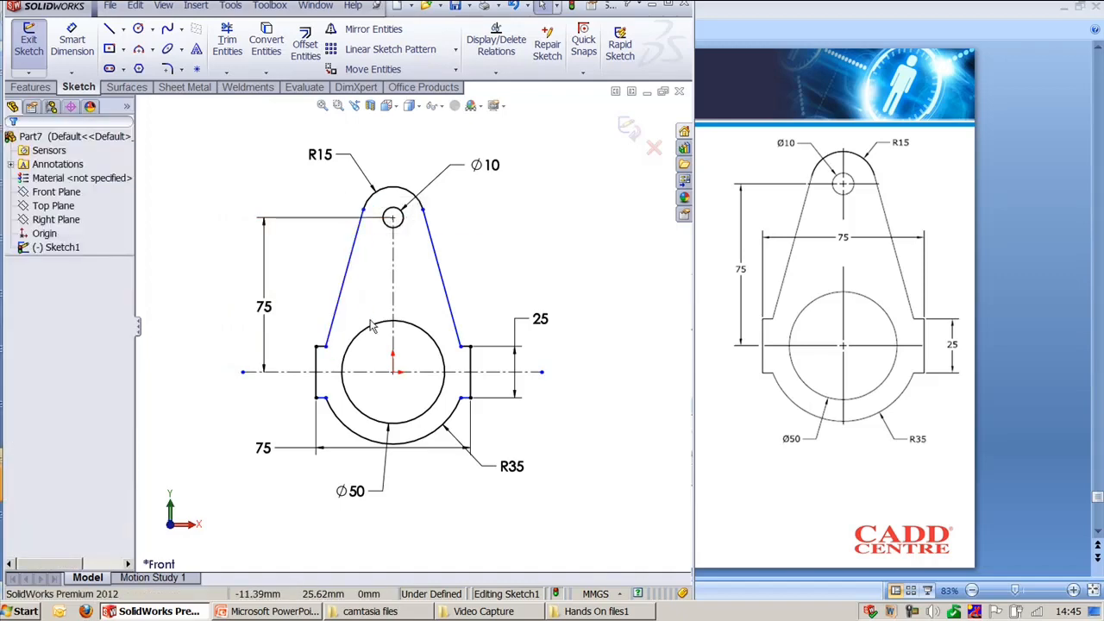
- Check the existing relations on the left tab's inner endpoints and its upper short edge
{"action": "scroll", "coordinate": [362, 318], "scroll_direction": "down", "scroll_amount": 1}
{"action": "middle_click_drag", "start_coordinate": [350, 313], "coordinate": [373, 340], "text": "ctrl"}
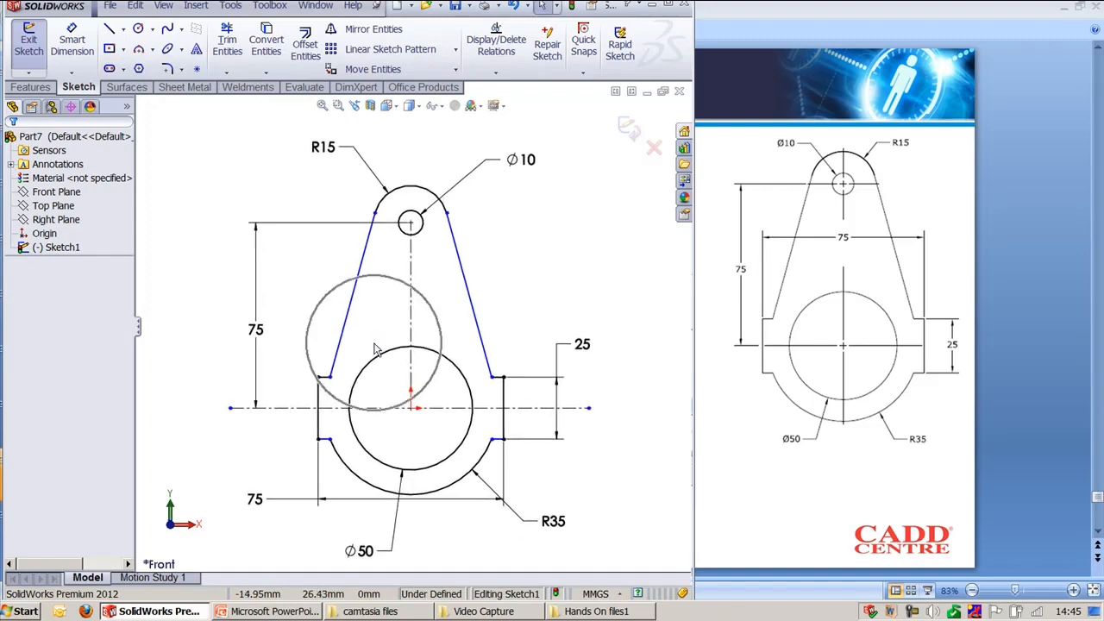
{"action": "left_click", "coordinate": [329, 377]}
{"action": "left_click", "coordinate": [330, 439], "text": "ctrl"}
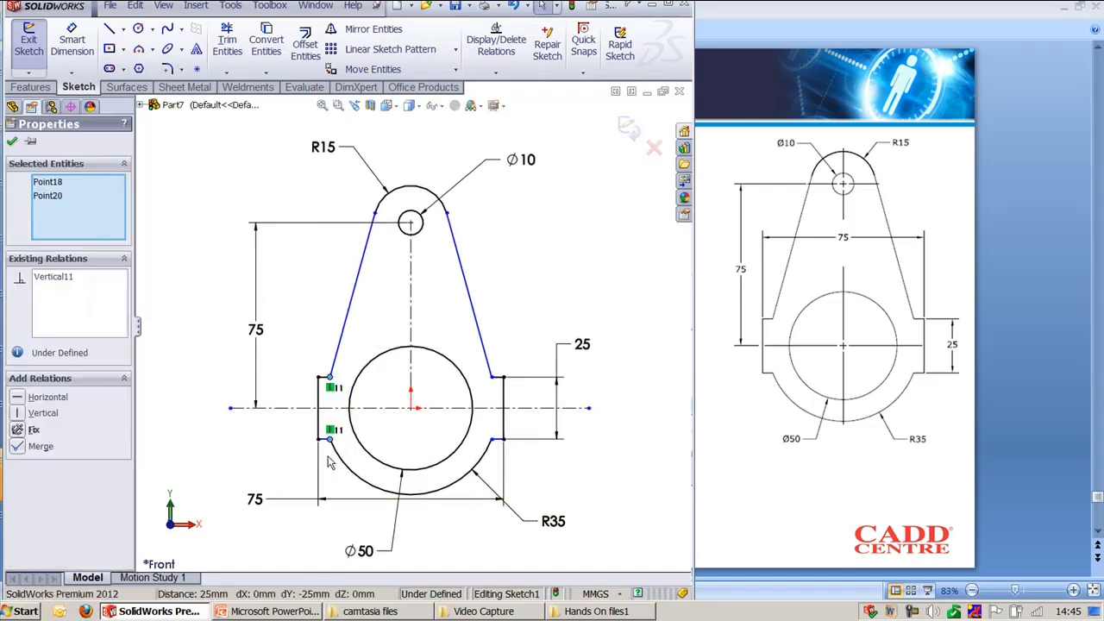
{"action": "left_click", "coordinate": [257, 454]}
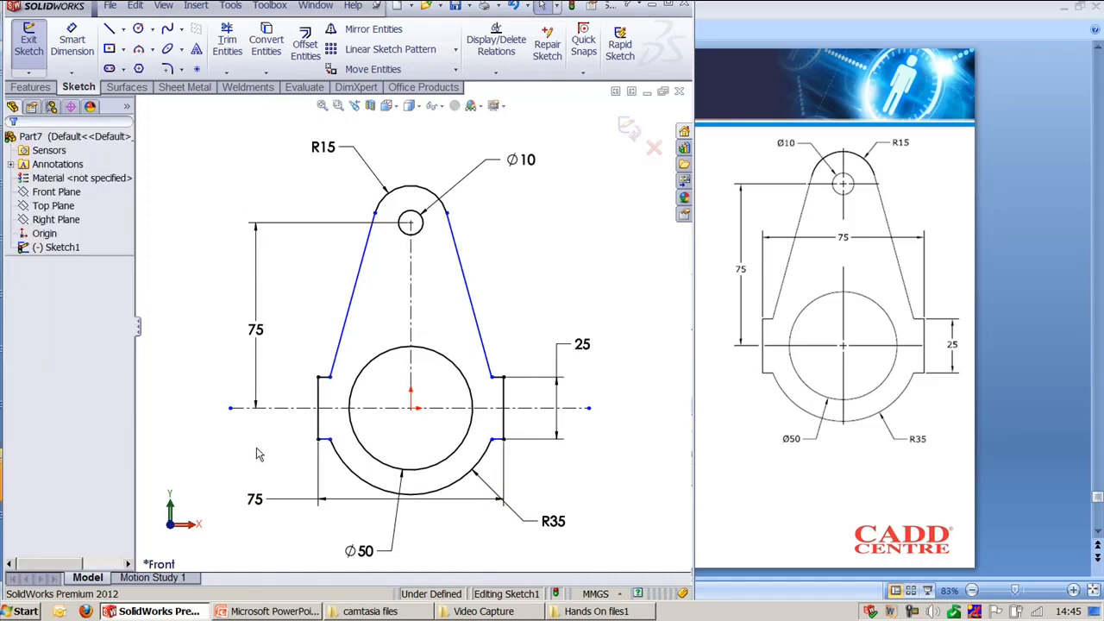
{"action": "left_click", "coordinate": [322, 378]}
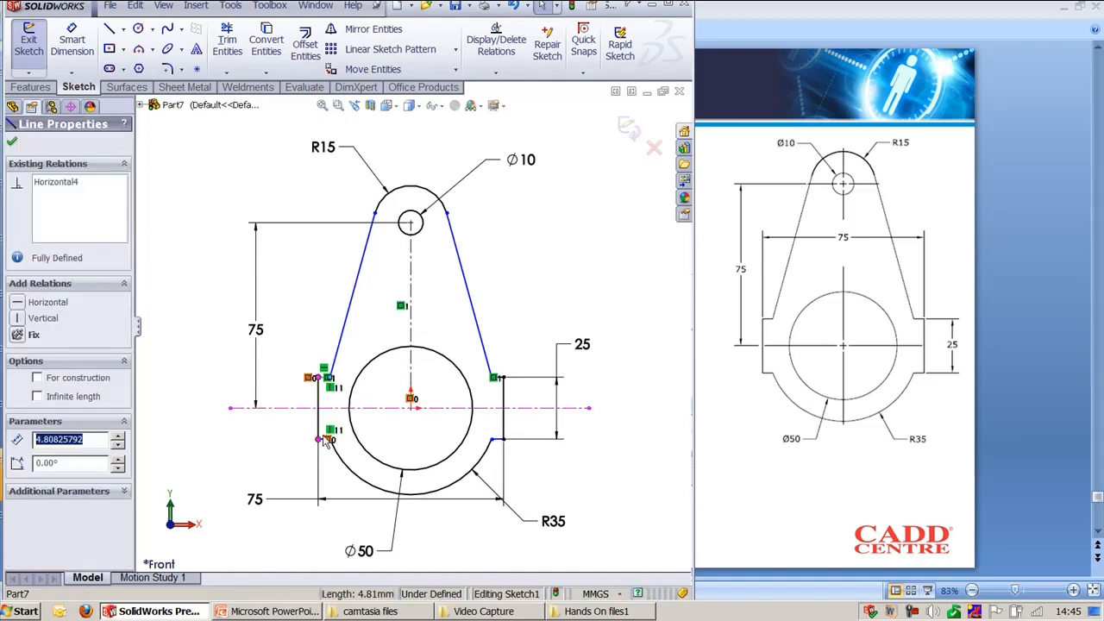
{"action": "left_click", "coordinate": [556, 473]}
- Make the right tab's upper and lower short edges symmetric about the horizontal centerline
{"action": "scroll", "coordinate": [529, 488], "scroll_direction": "down", "scroll_amount": 3}
{"action": "middle_click_drag", "start_coordinate": [548, 443], "coordinate": [492, 388], "text": "ctrl"}
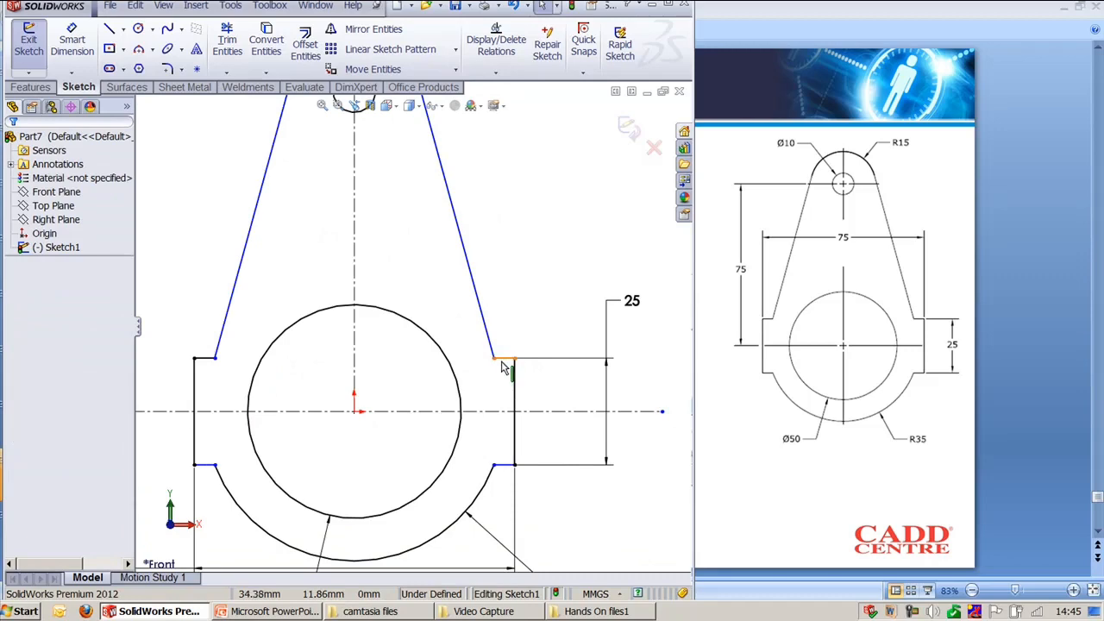
{"action": "left_click", "coordinate": [505, 359]}
{"action": "scroll", "coordinate": [505, 475], "scroll_direction": "down", "scroll_amount": 4}
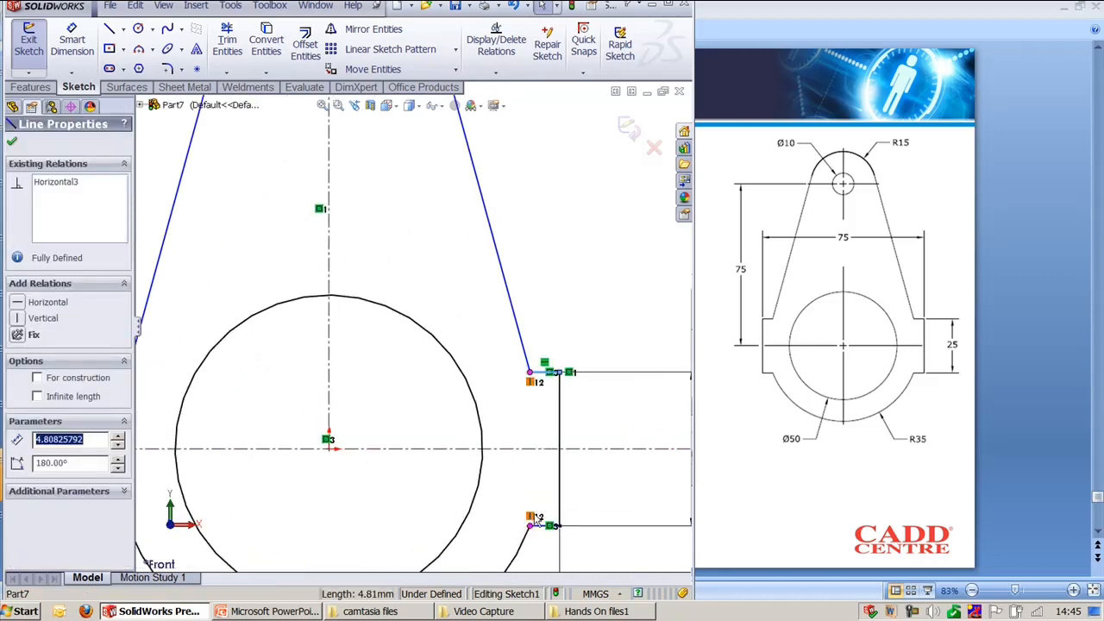
{"action": "left_click", "coordinate": [560, 479], "text": "ctrl"}
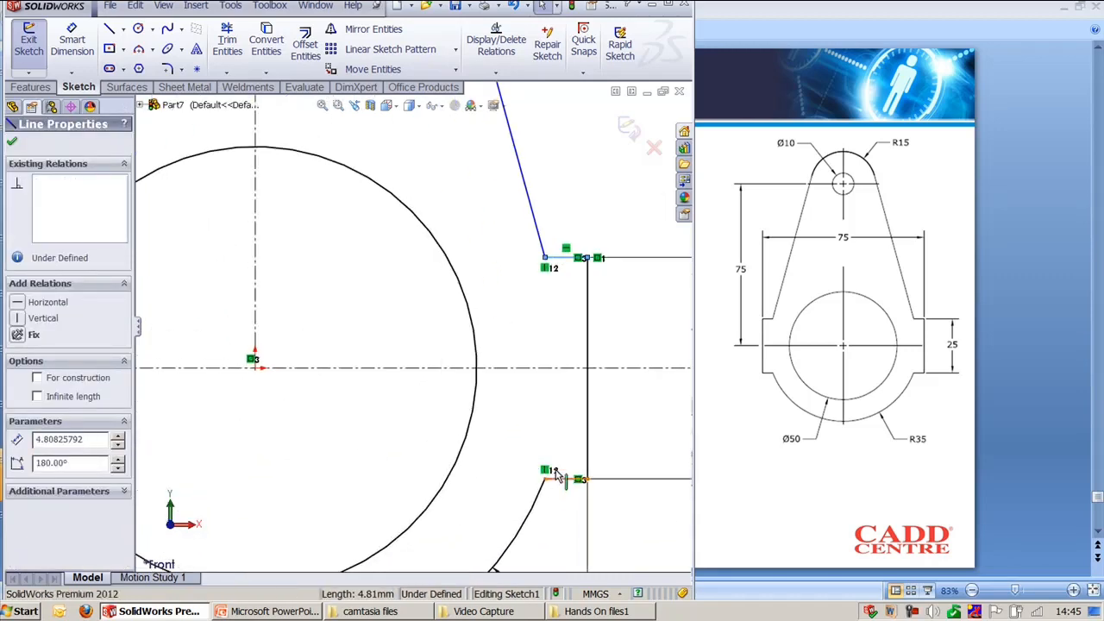
{"action": "left_click", "coordinate": [545, 368], "text": "ctrl"}
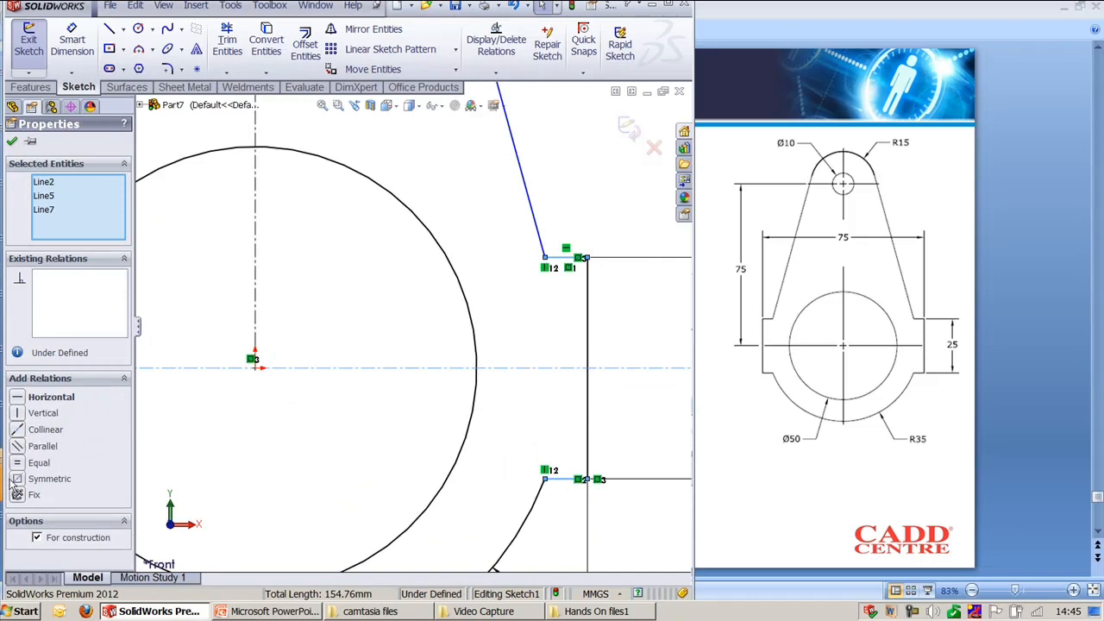
{"action": "left_click", "coordinate": [15, 478]}
{"action": "key", "text": "Escape"}
{"action": "key", "text": "f"}
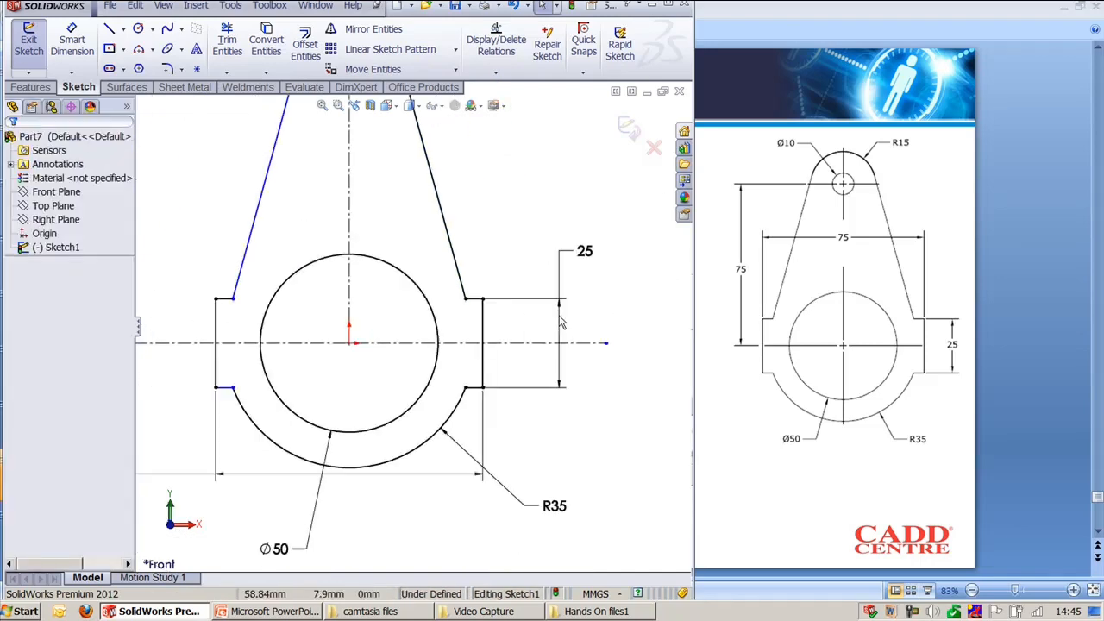
- Make the left tab's upper and lower short edges symmetric about the horizontal centerline
{"action": "scroll", "coordinate": [367, 444], "scroll_direction": "down", "scroll_amount": 5}
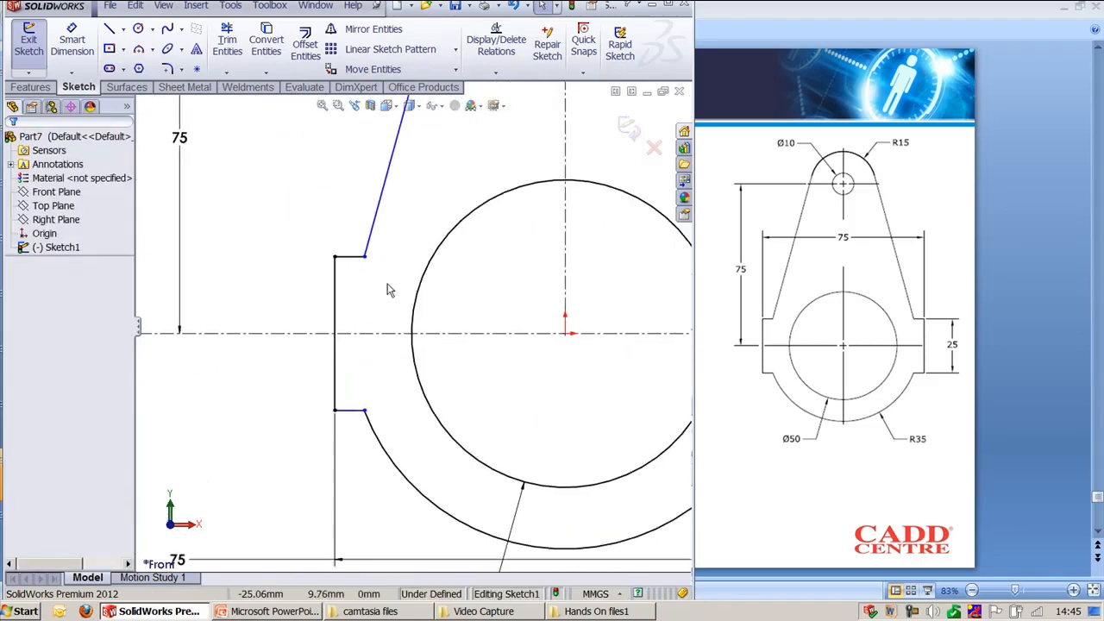
{"action": "left_click", "coordinate": [363, 257]}
{"action": "left_click", "coordinate": [349, 411], "text": "ctrl"}
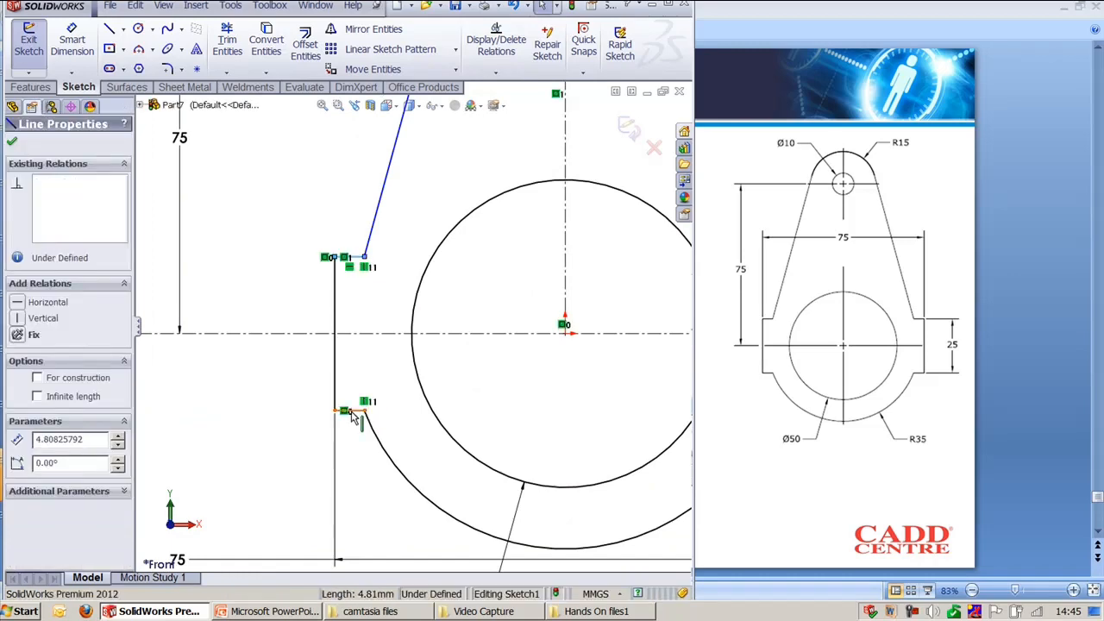
{"action": "left_click", "coordinate": [359, 334], "text": "ctrl"}
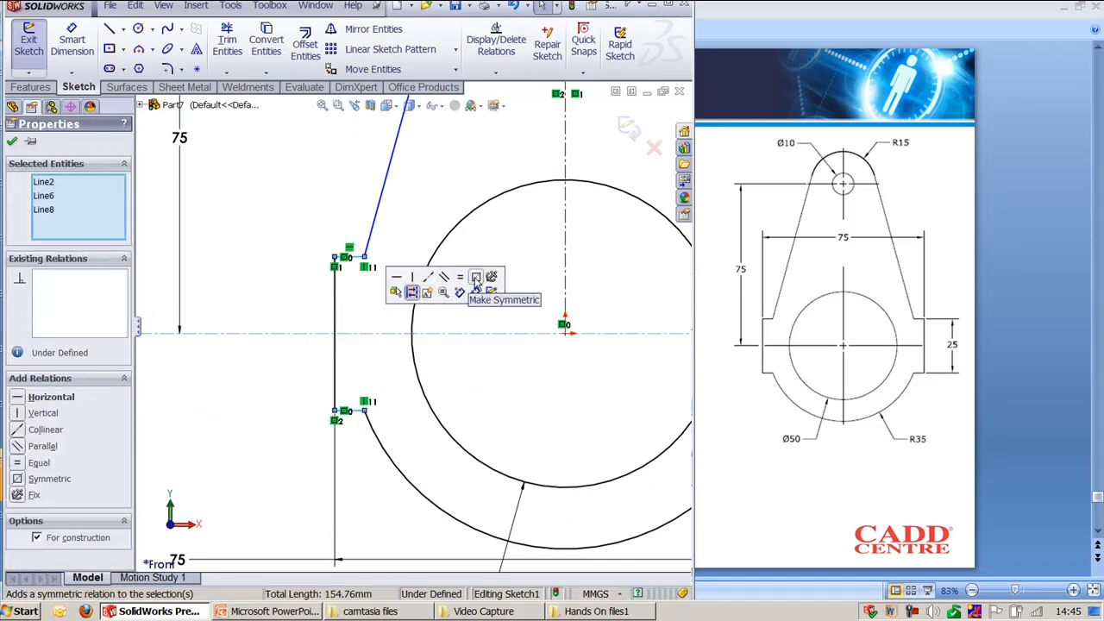
{"action": "left_click", "coordinate": [485, 282]}
{"action": "key", "text": "f"}
{"action": "scroll", "coordinate": [402, 371], "scroll_direction": "up", "scroll_amount": 3}
{"action": "middle_click_drag", "start_coordinate": [474, 332], "coordinate": [422, 379], "text": "ctrl"}
{"action": "scroll", "coordinate": [433, 379], "scroll_direction": "down", "scroll_amount": 1}
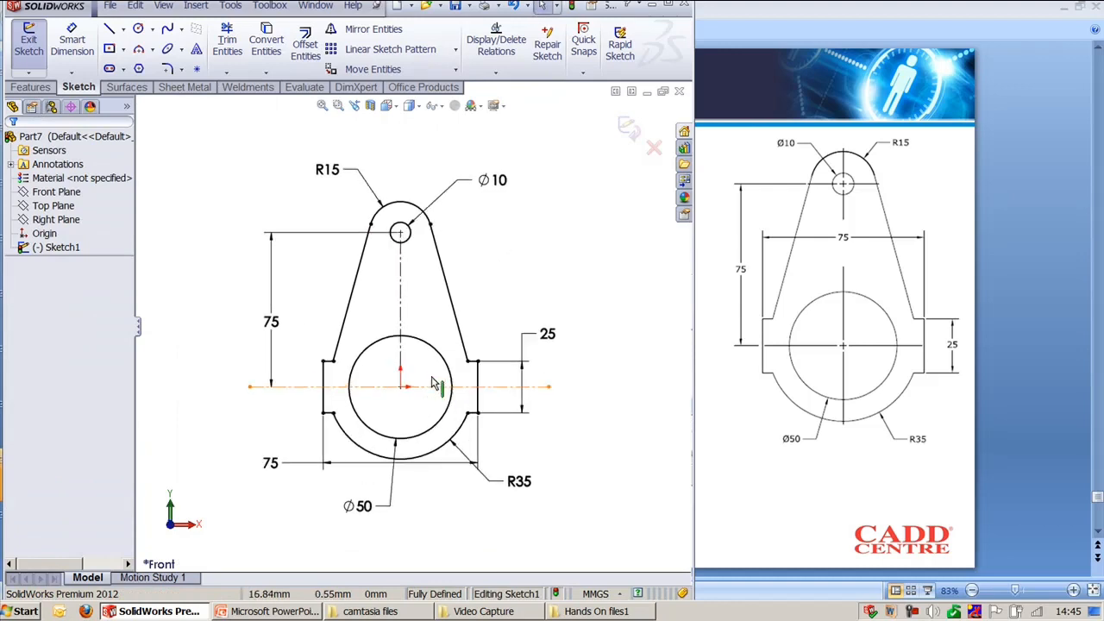
- Minimize SolidWorks to return to the PowerPoint presentation and show the Assignment slide, number 38
{"action": "scroll", "coordinate": [433, 379], "scroll_direction": "down", "scroll_amount": 1}
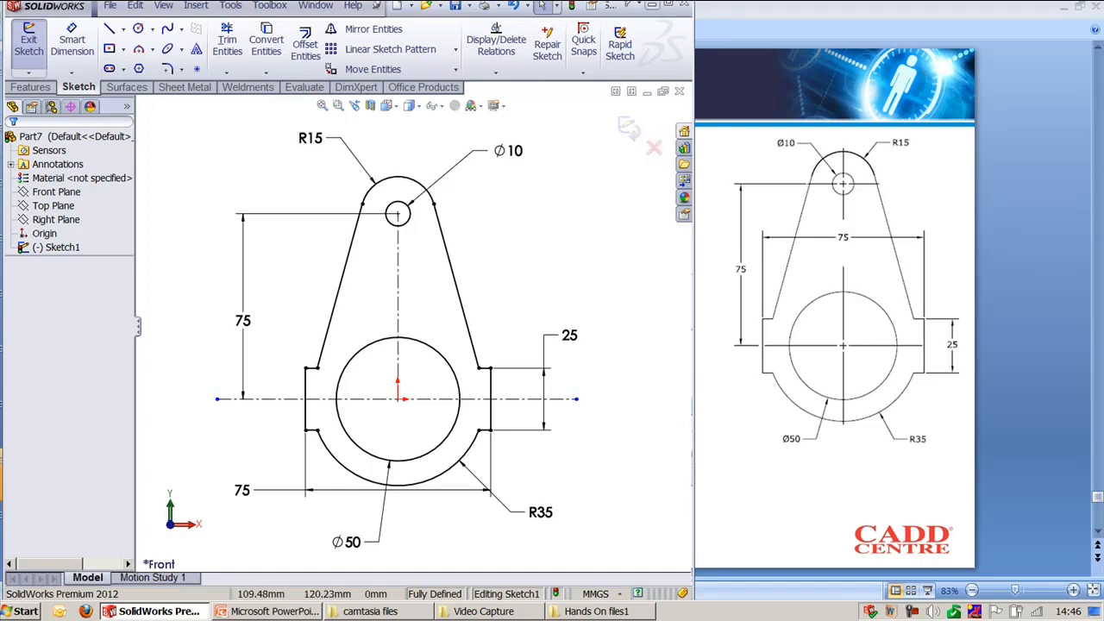
{"action": "left_click", "coordinate": [652, 5]}
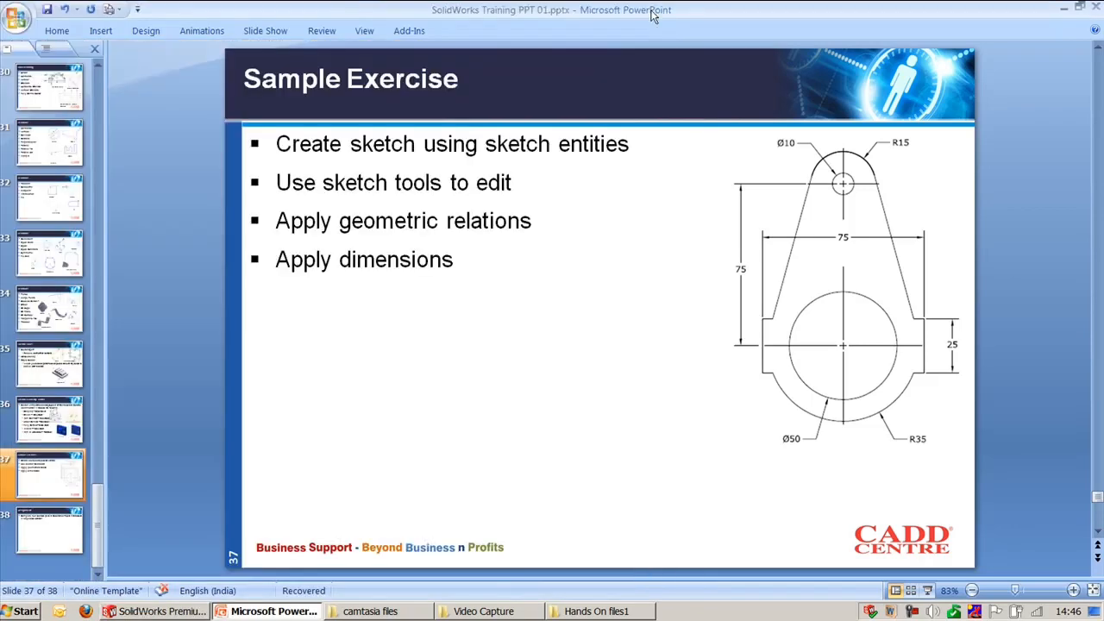
{"action": "left_click", "coordinate": [39, 524]}
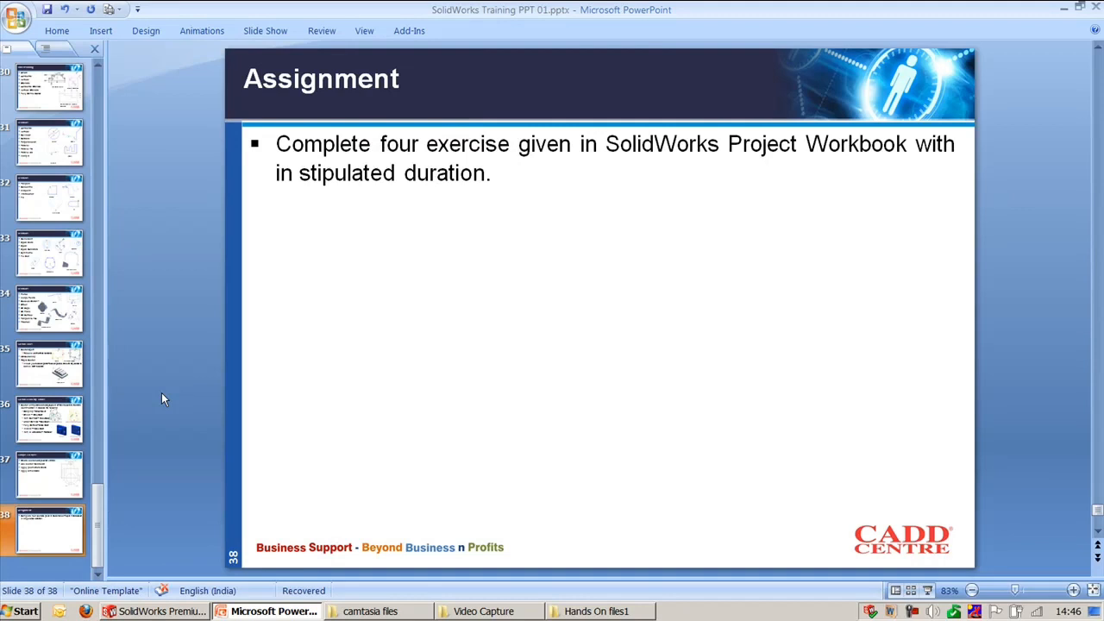